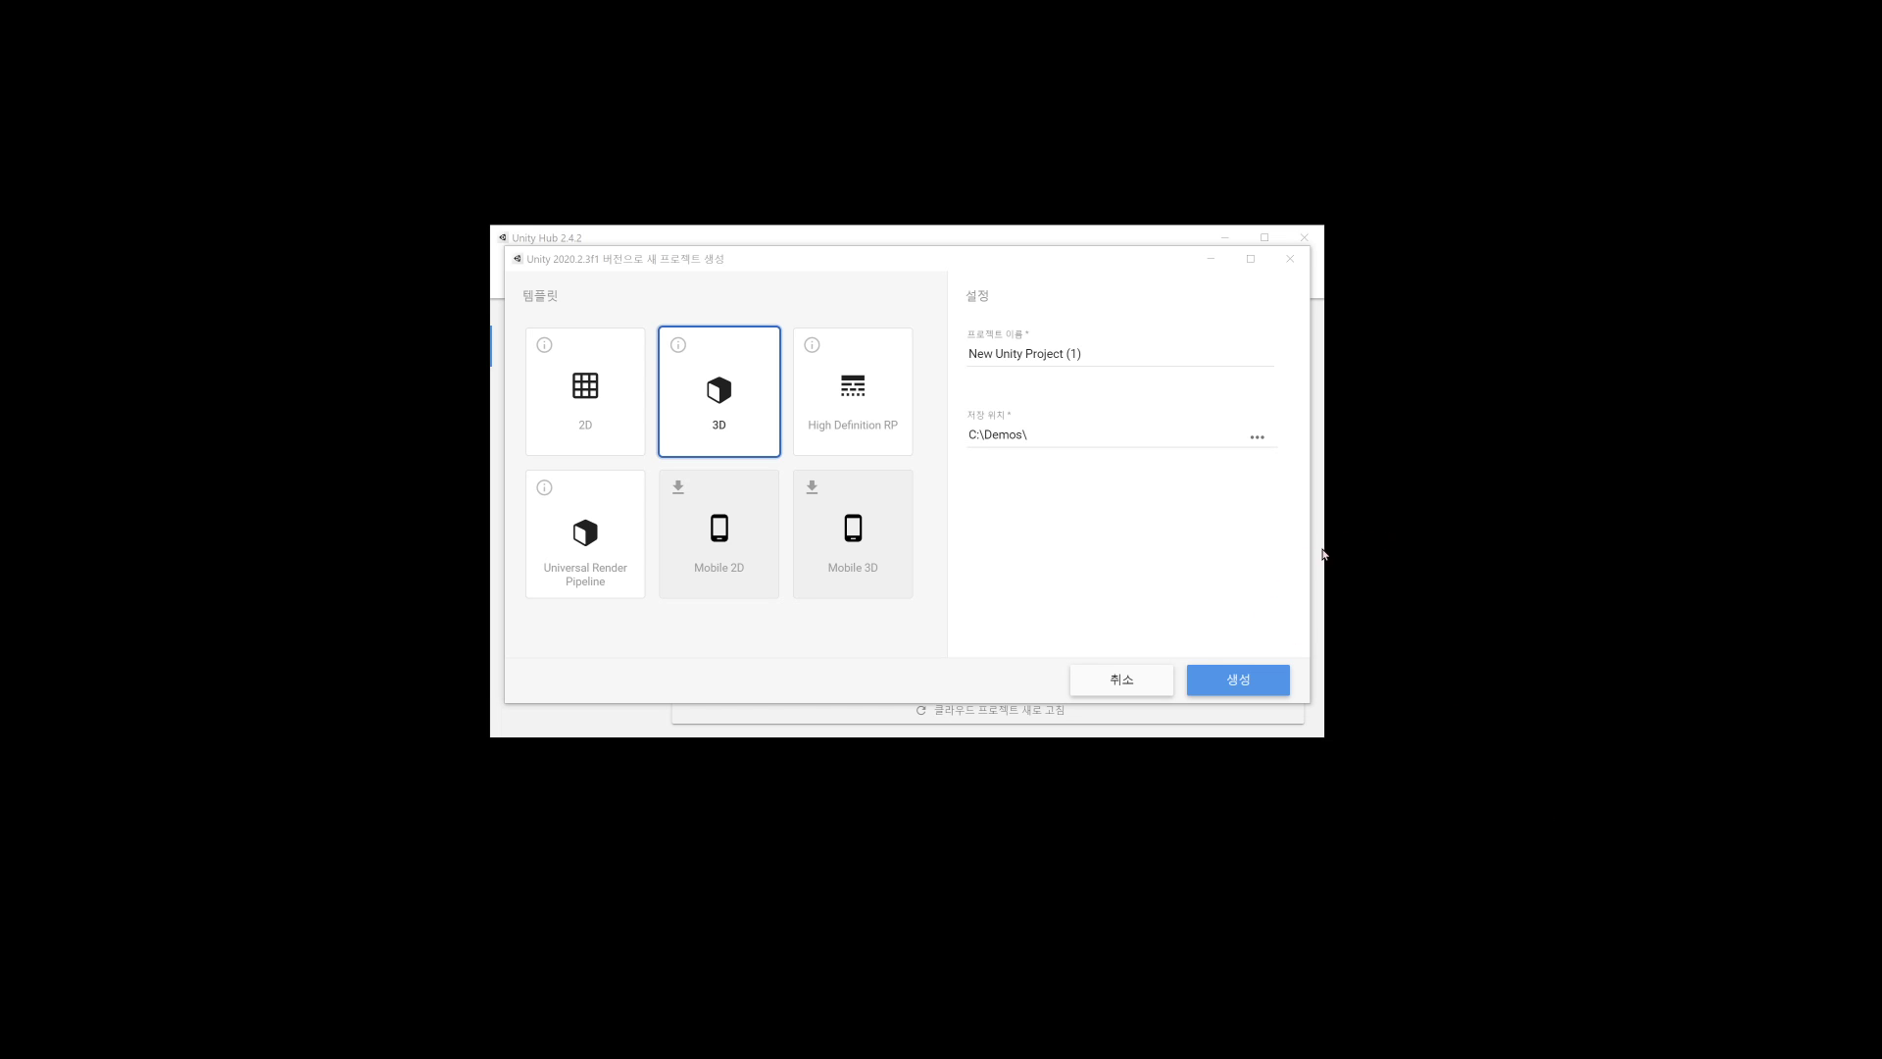
- Pick the Universal Render Pipeline template and create the ThawAndDissolve project
click(610, 570)
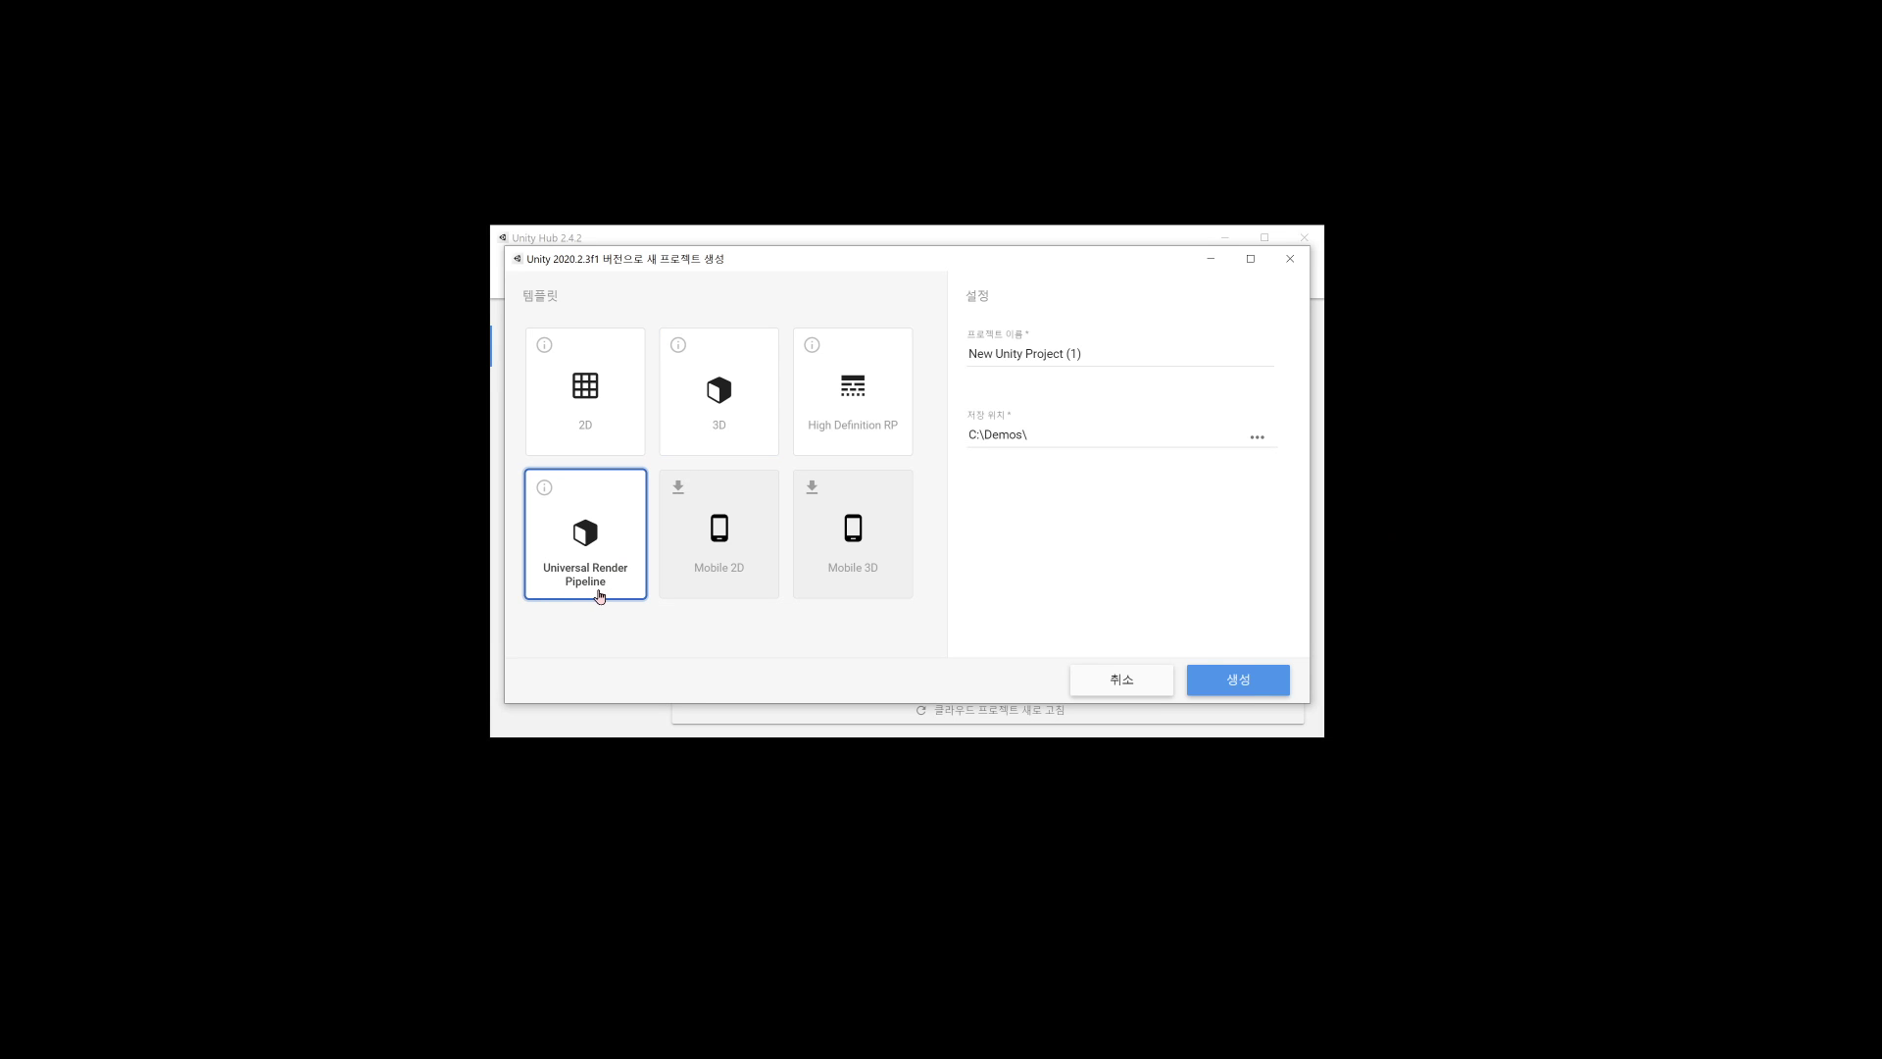
click(683, 427)
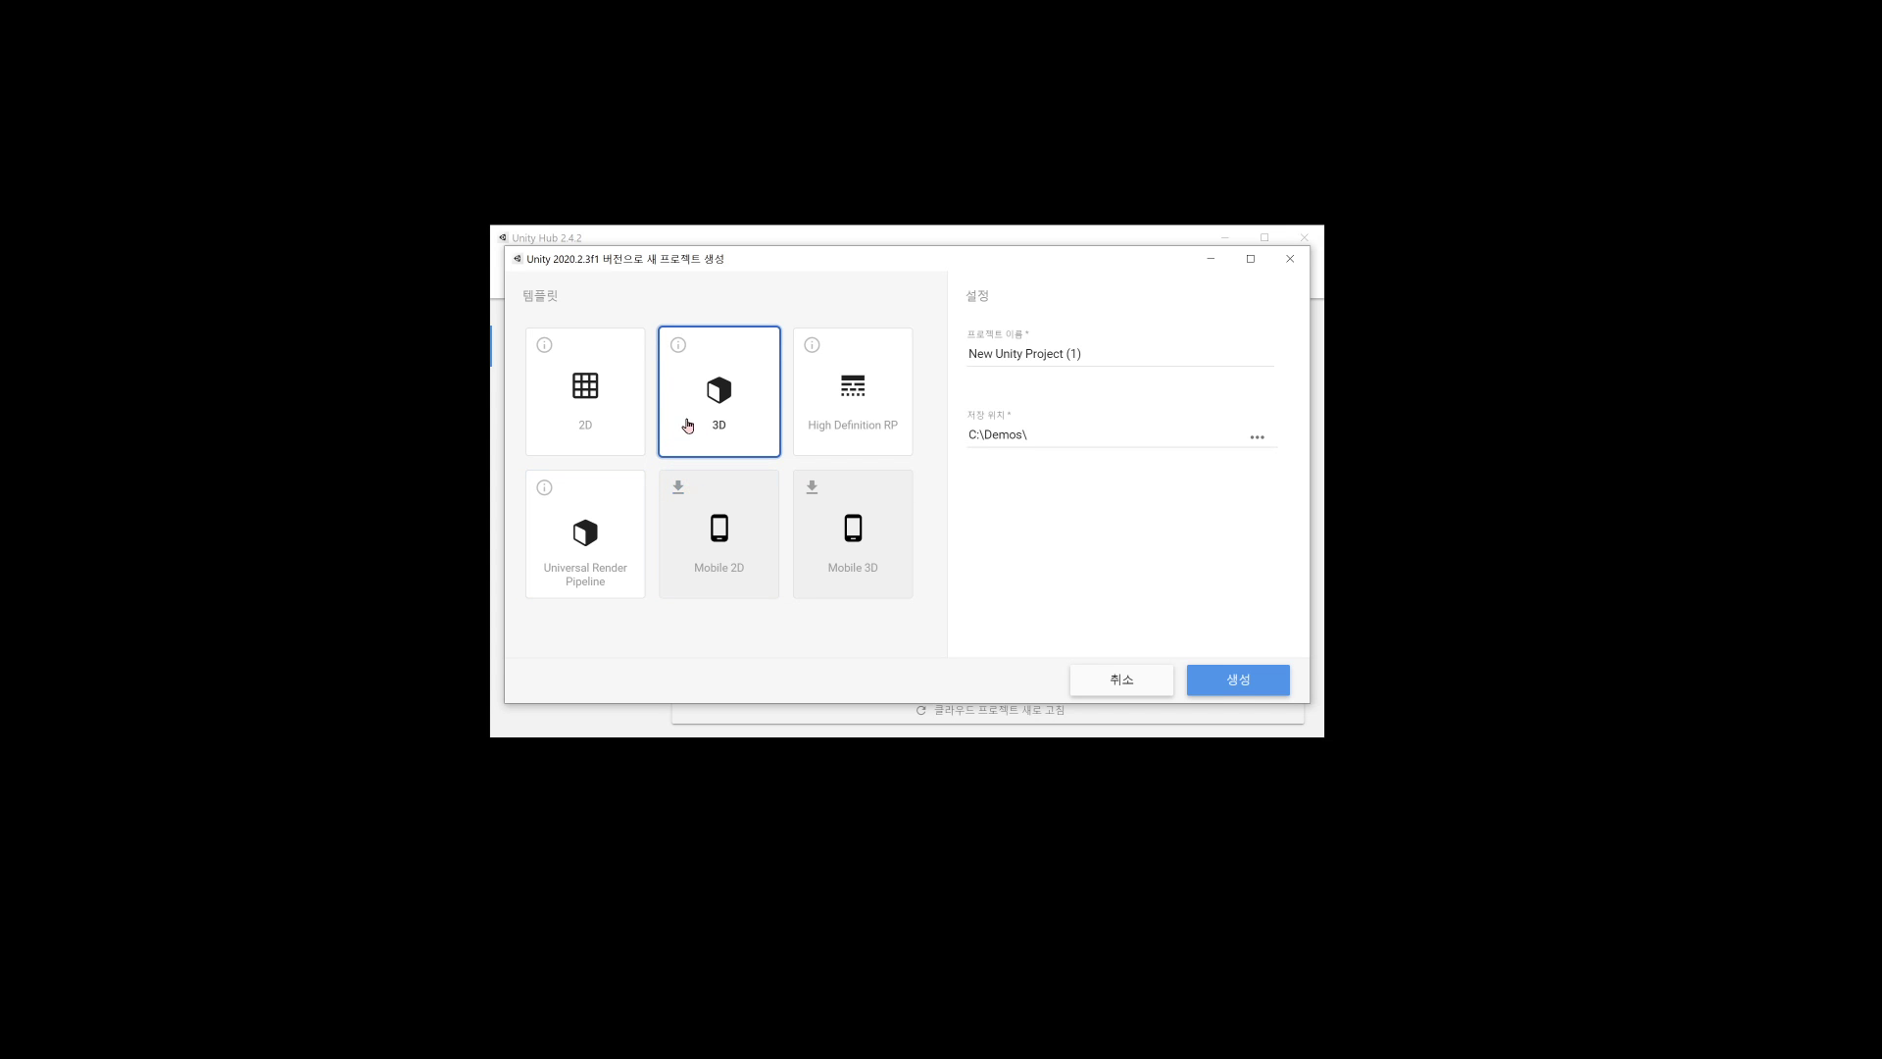
click(607, 517)
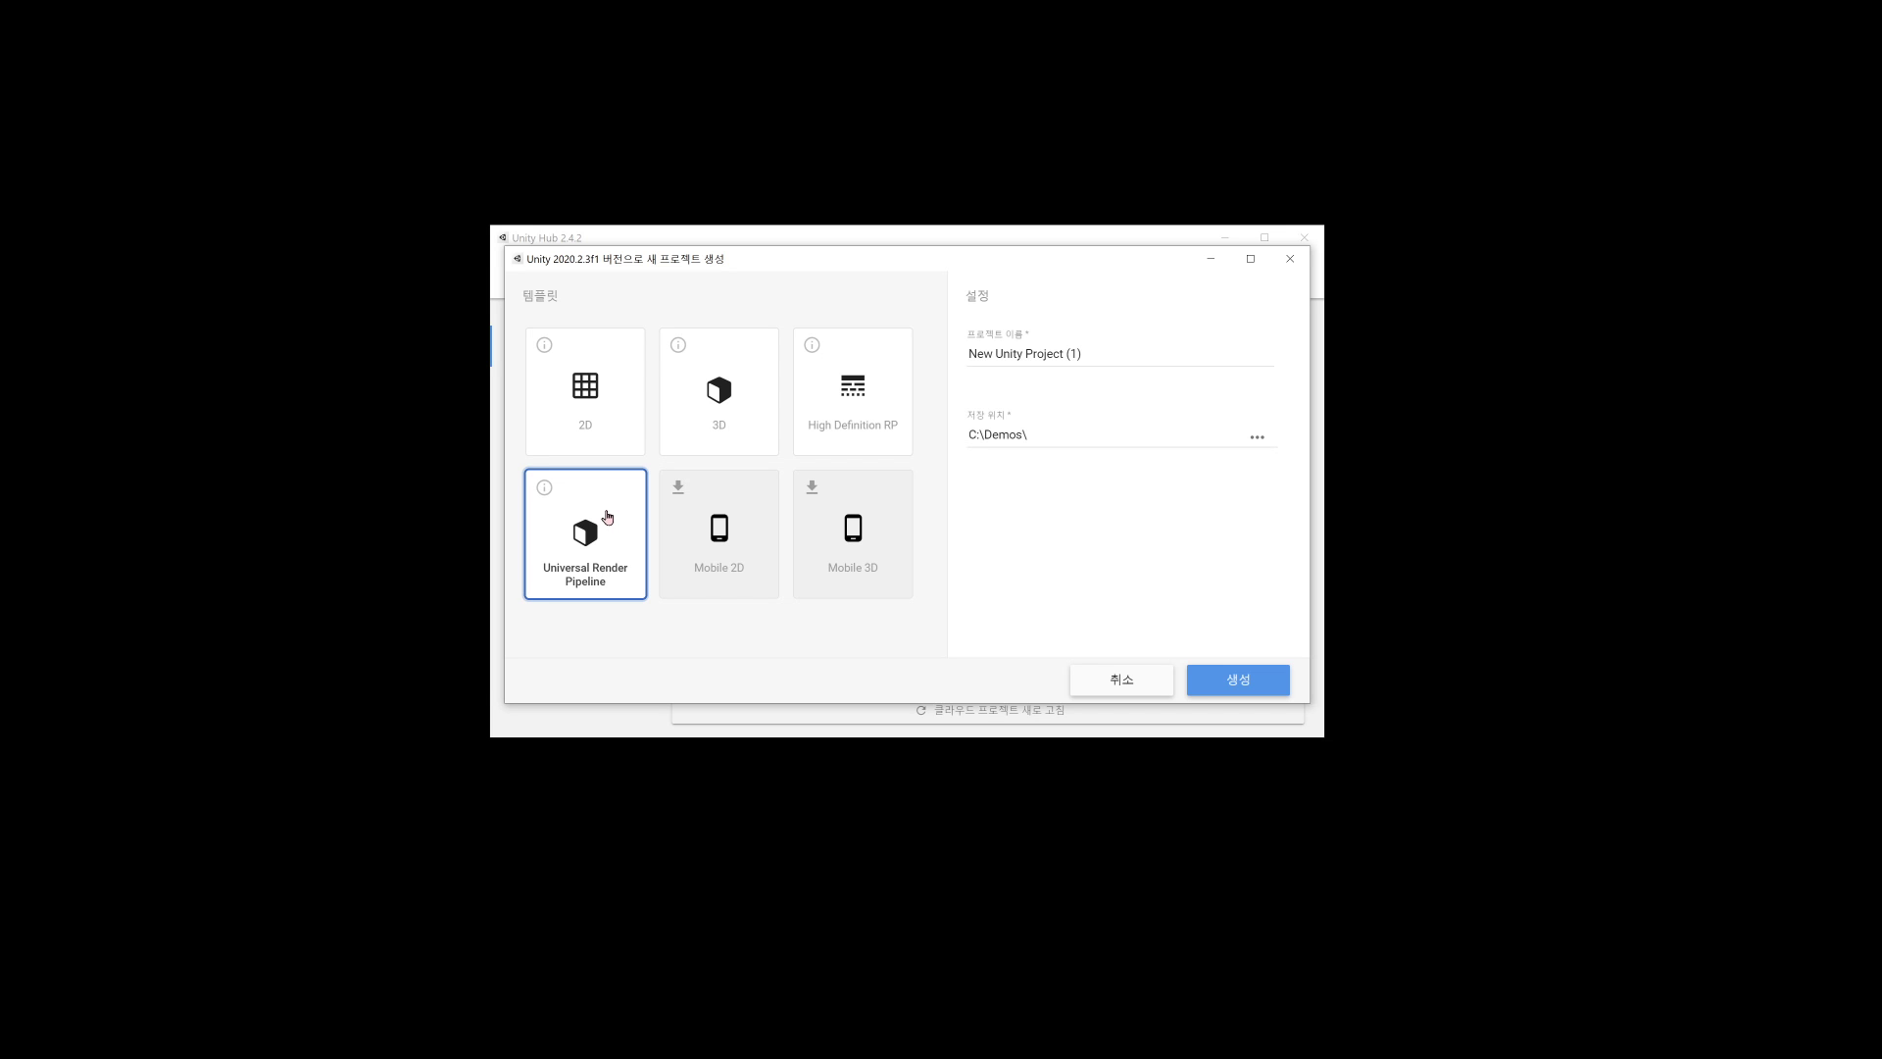
click(851, 420)
click(617, 525)
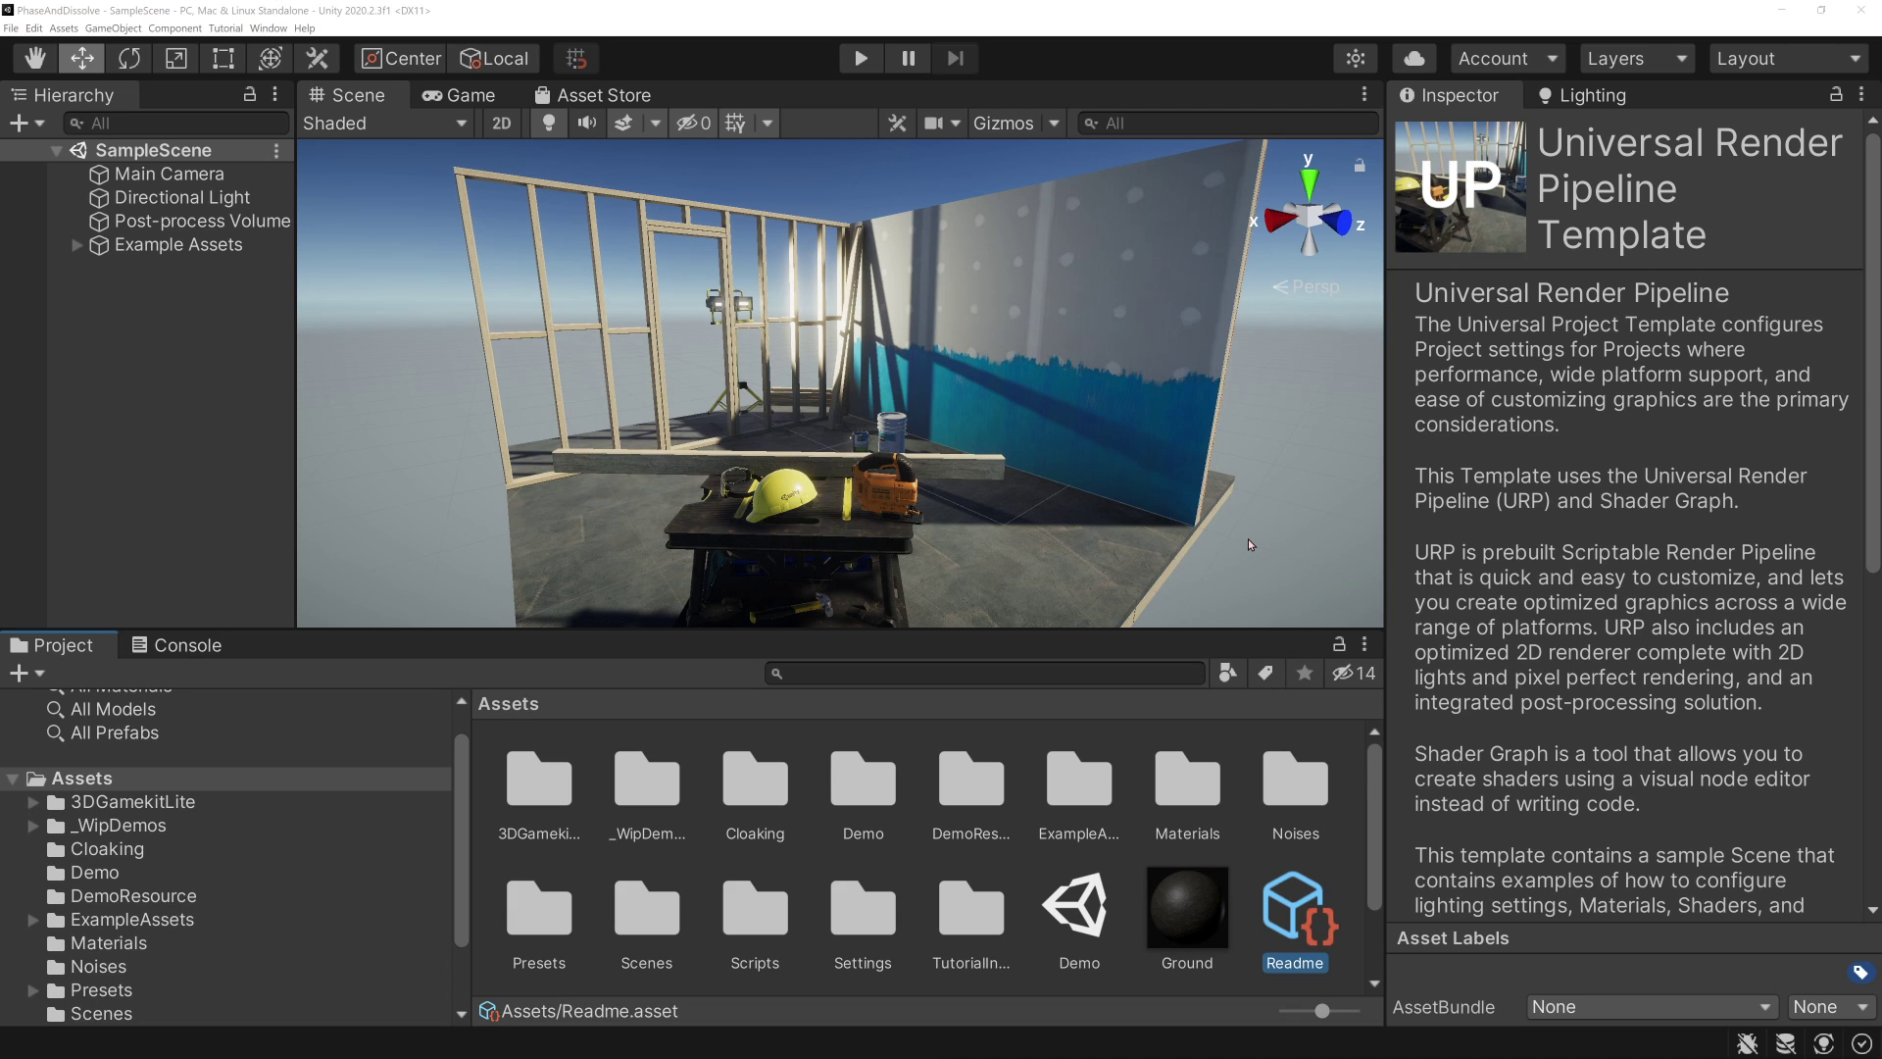
- Create a new scene from the Basic (Built-in) template
click(1249, 538)
click(33, 28)
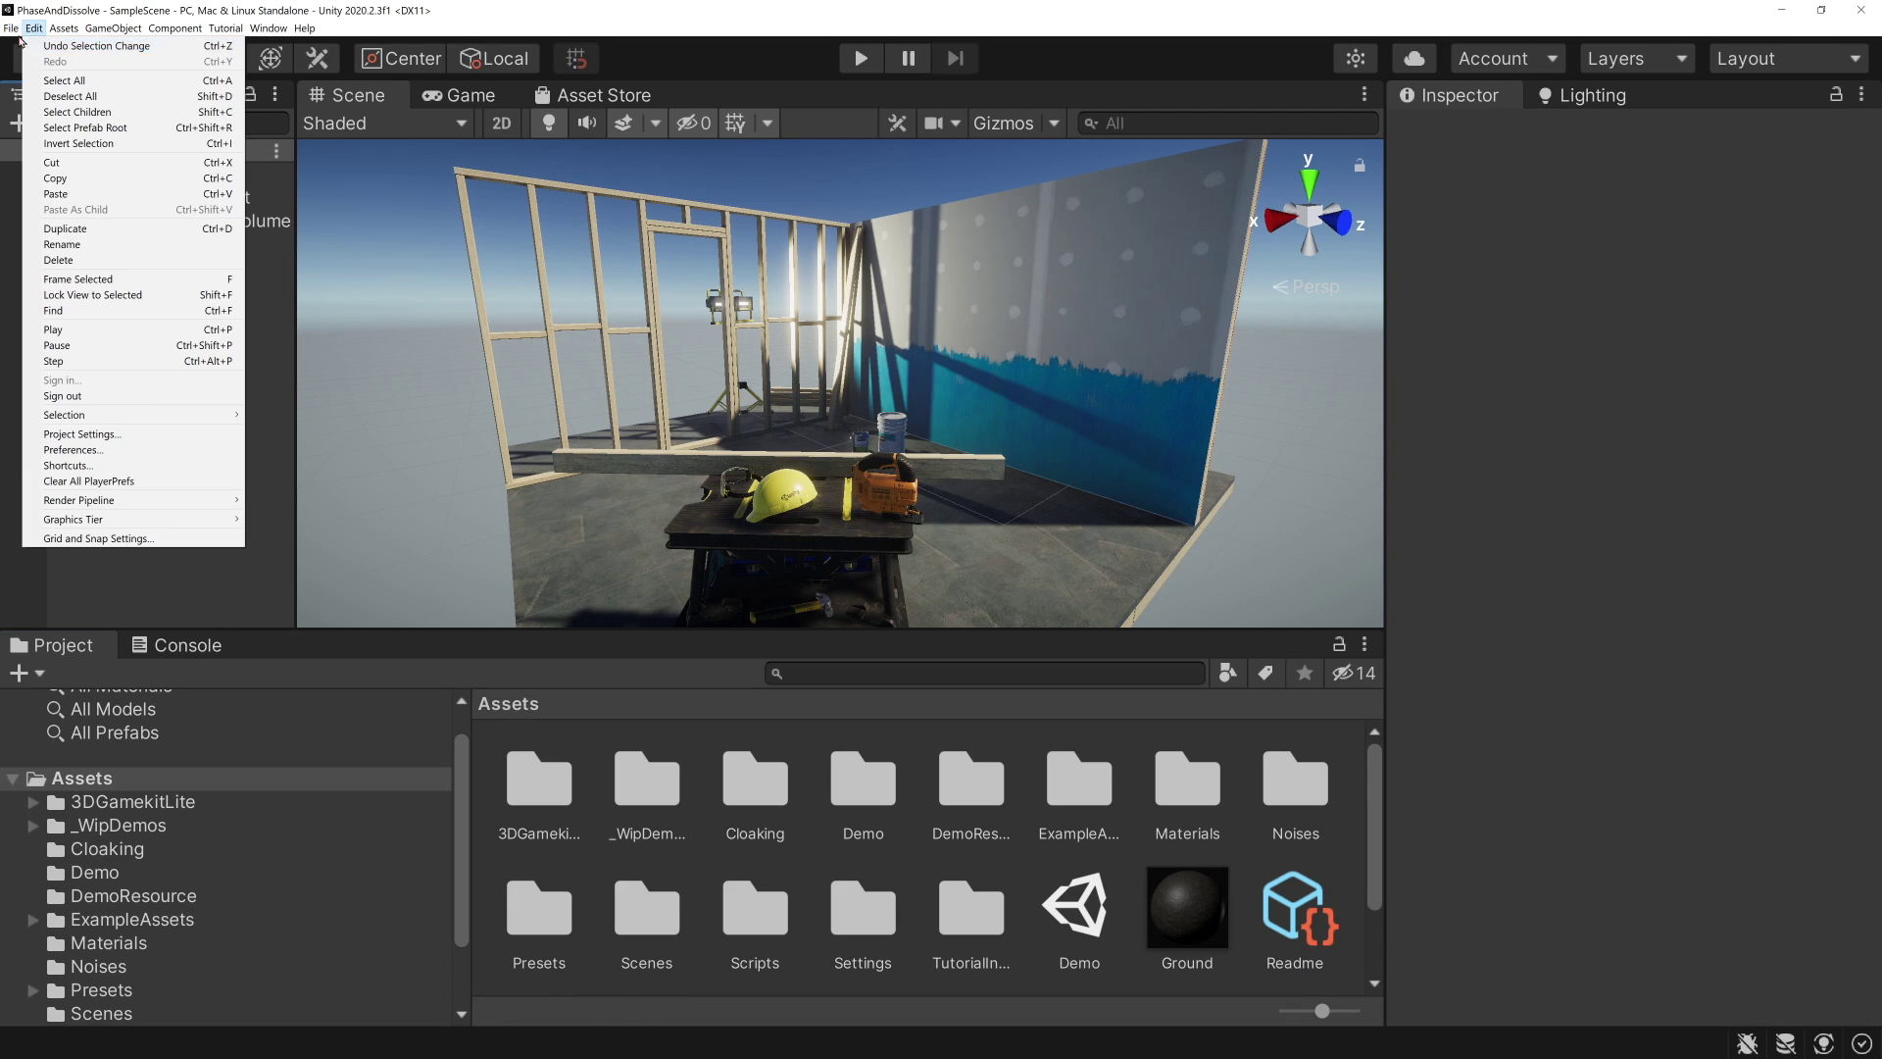
click(26, 46)
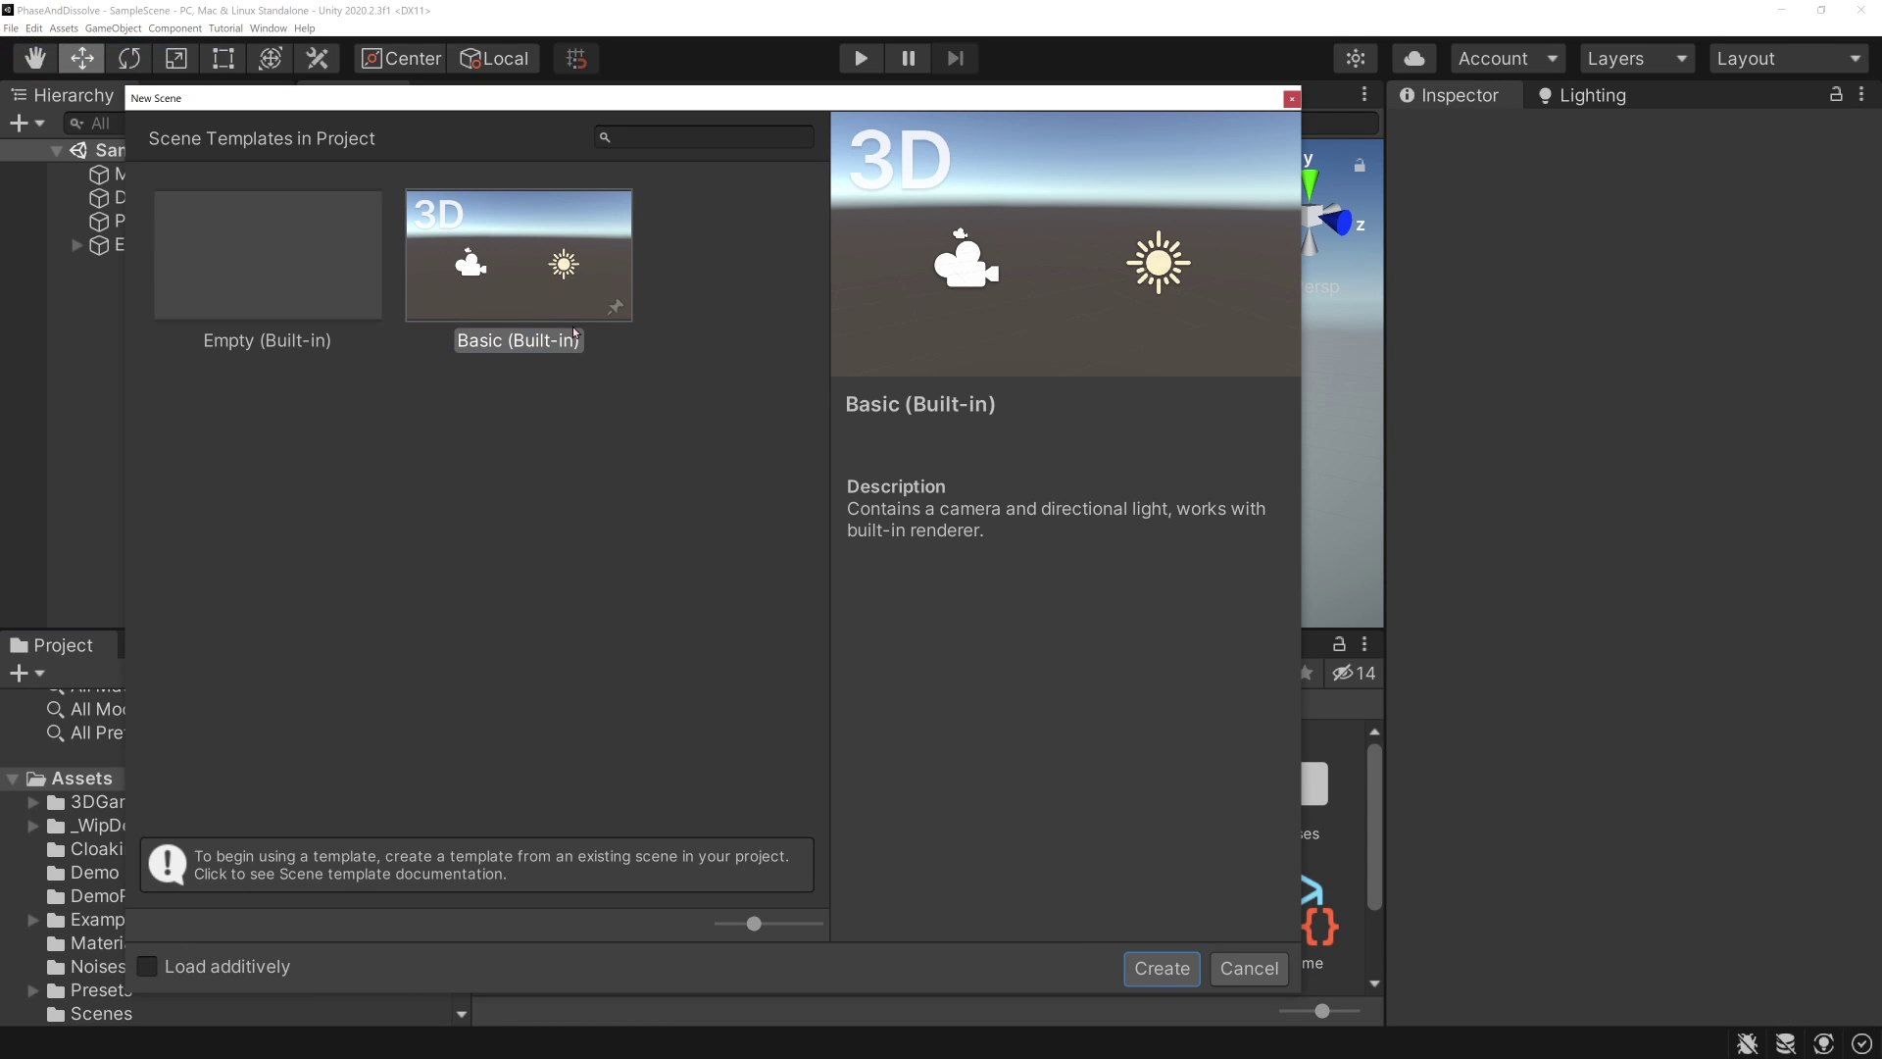
click(1161, 968)
- Add a Plane, reset its transform to 0,0,0, and apply the Ground material
click(19, 123)
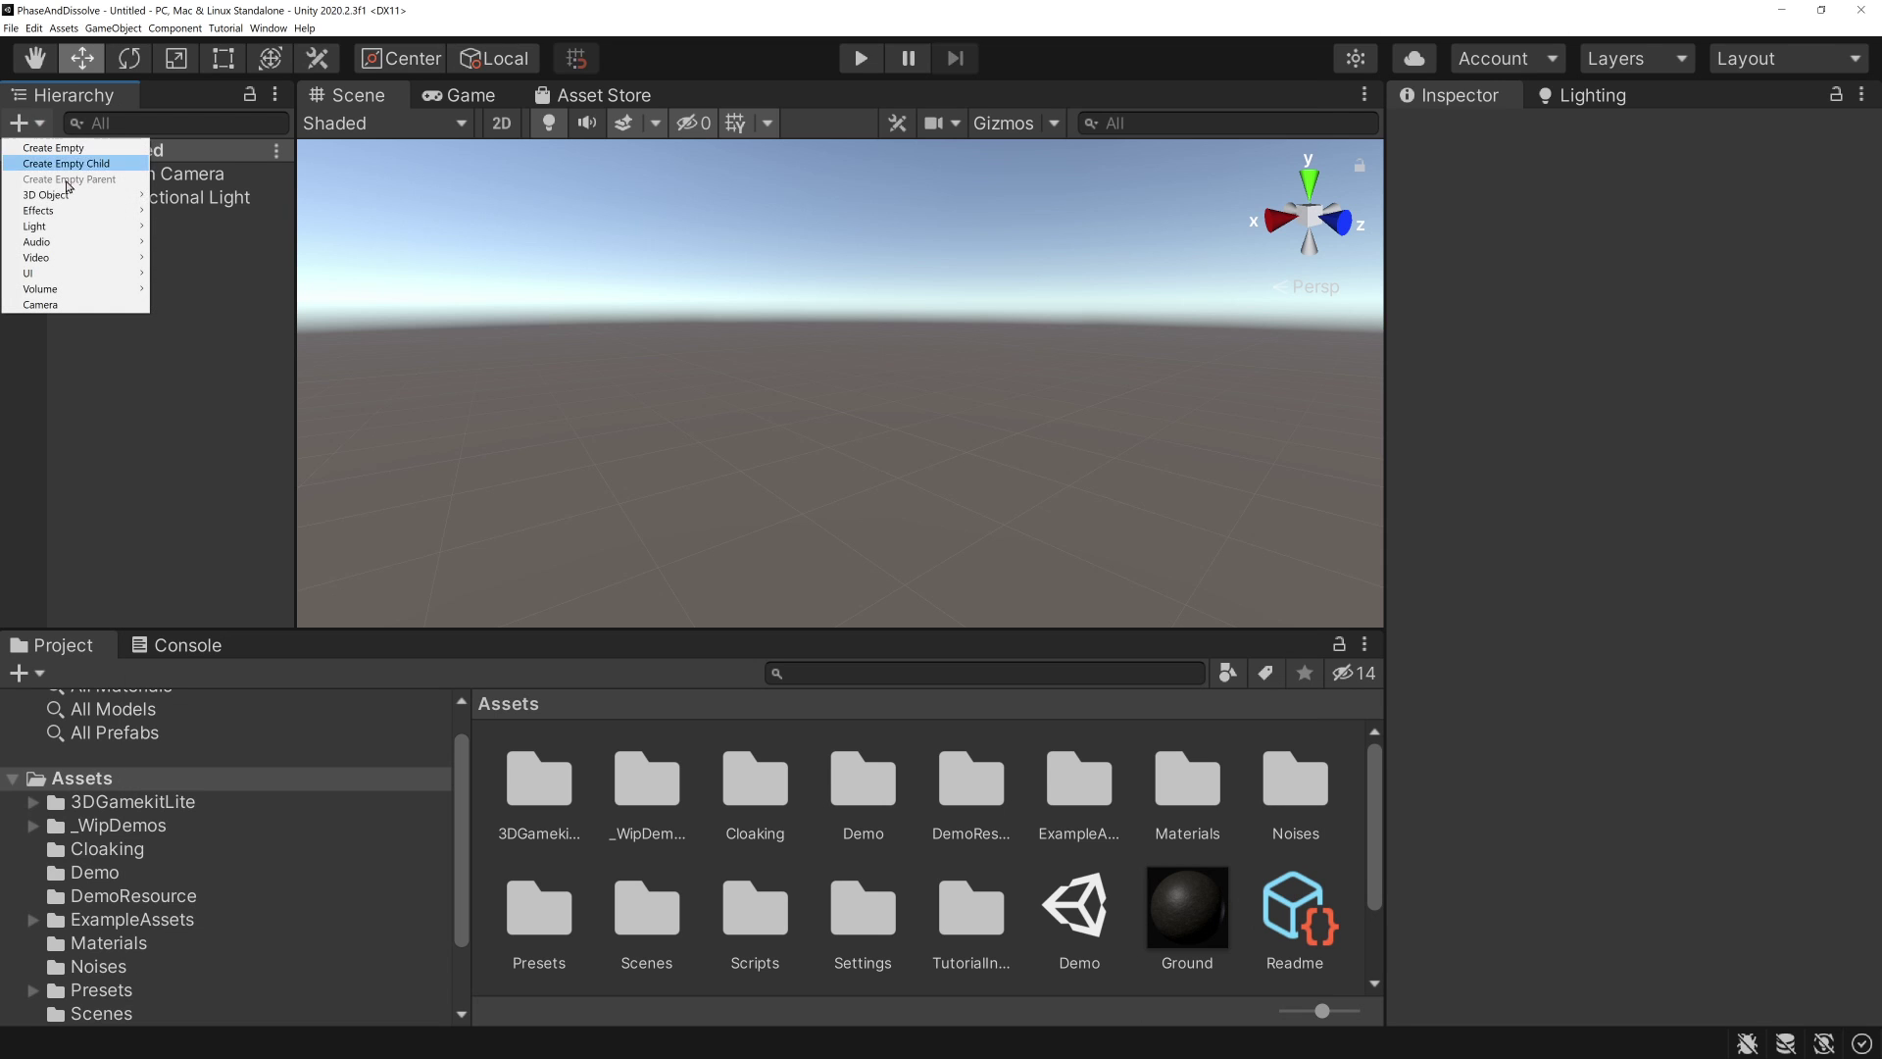
mouse_move(82, 195)
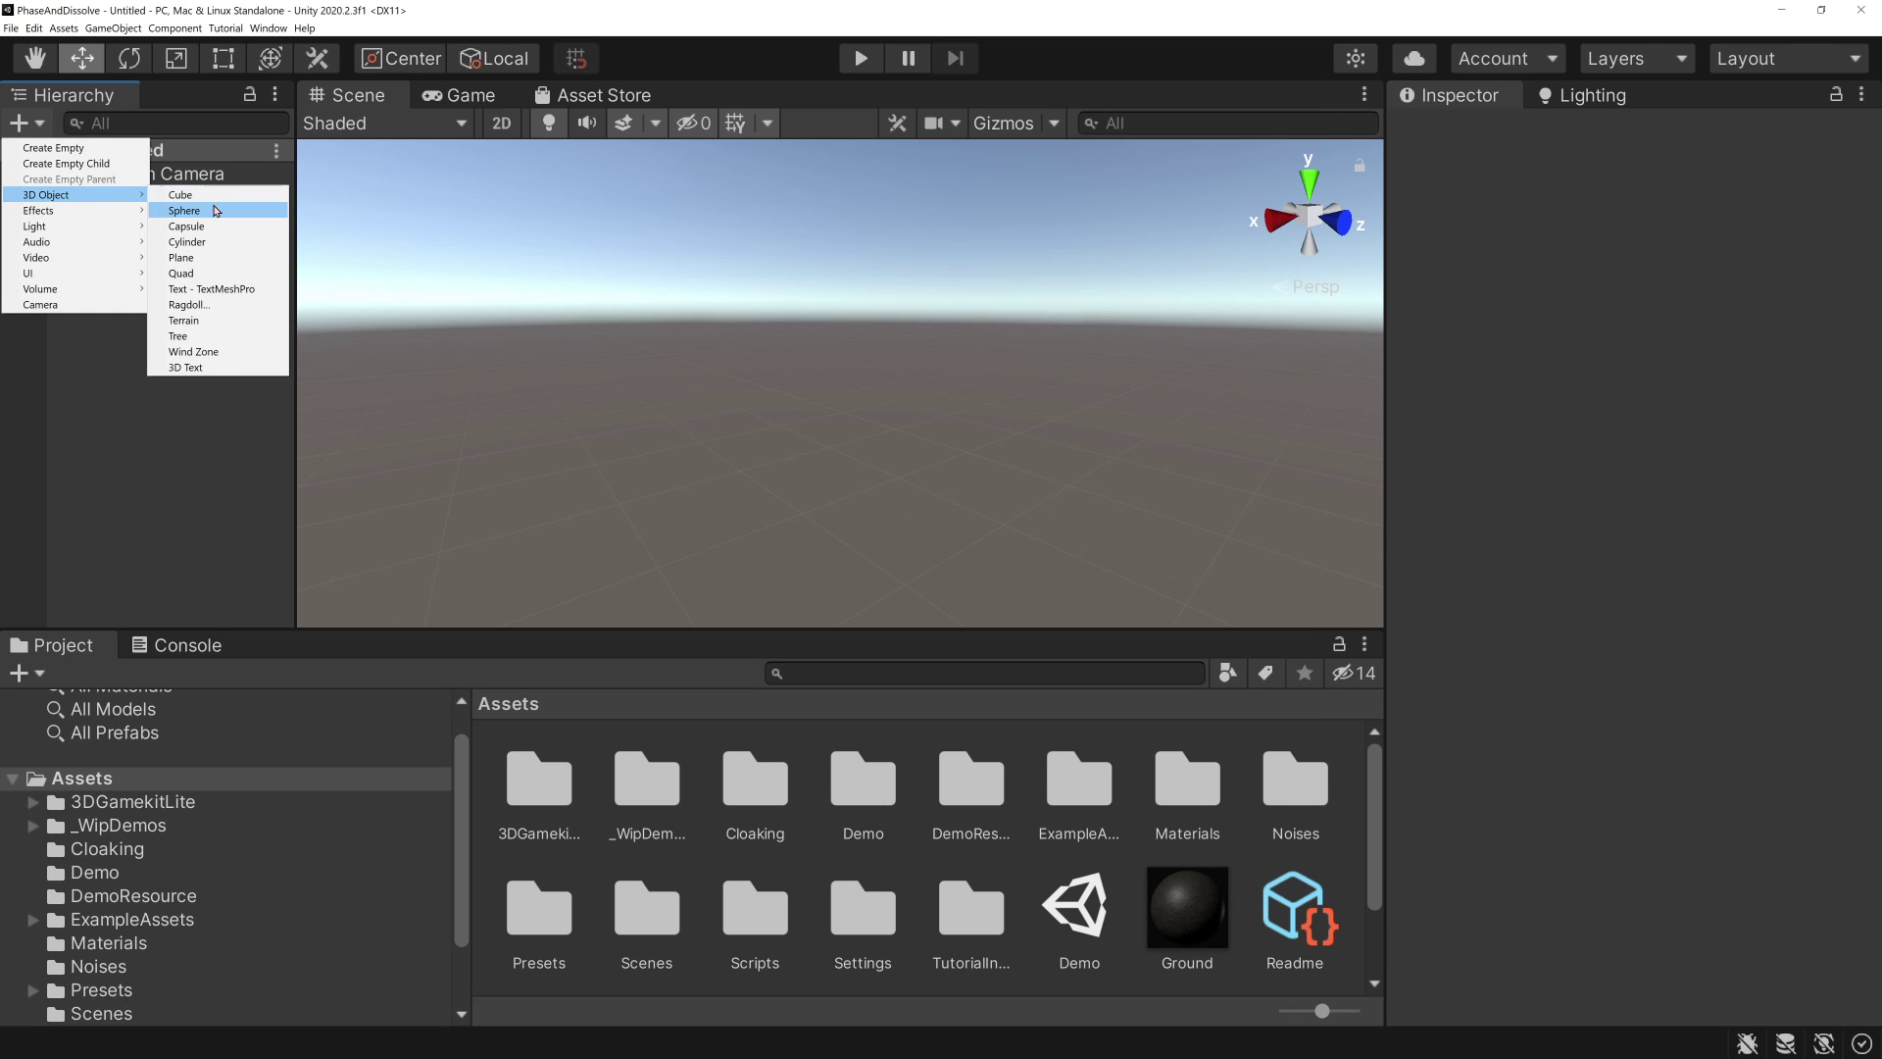
click(221, 258)
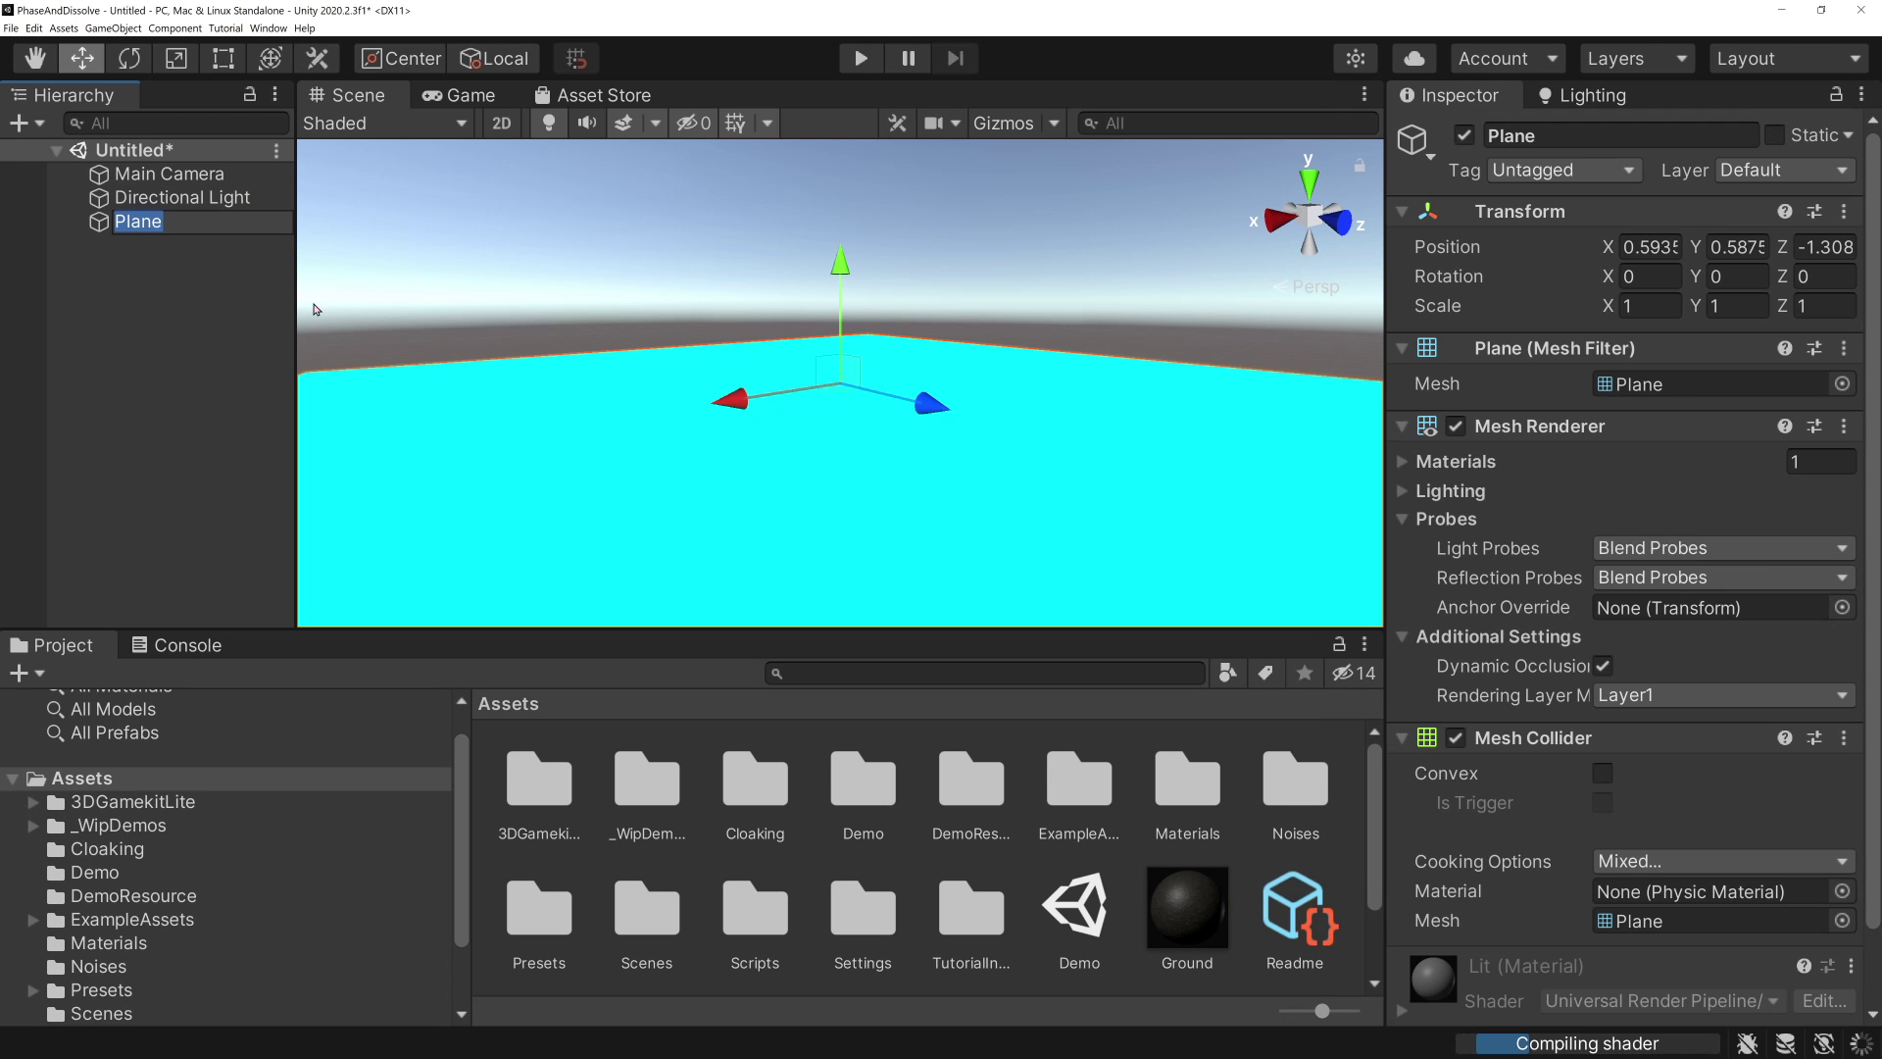
click(1651, 246)
click(1844, 210)
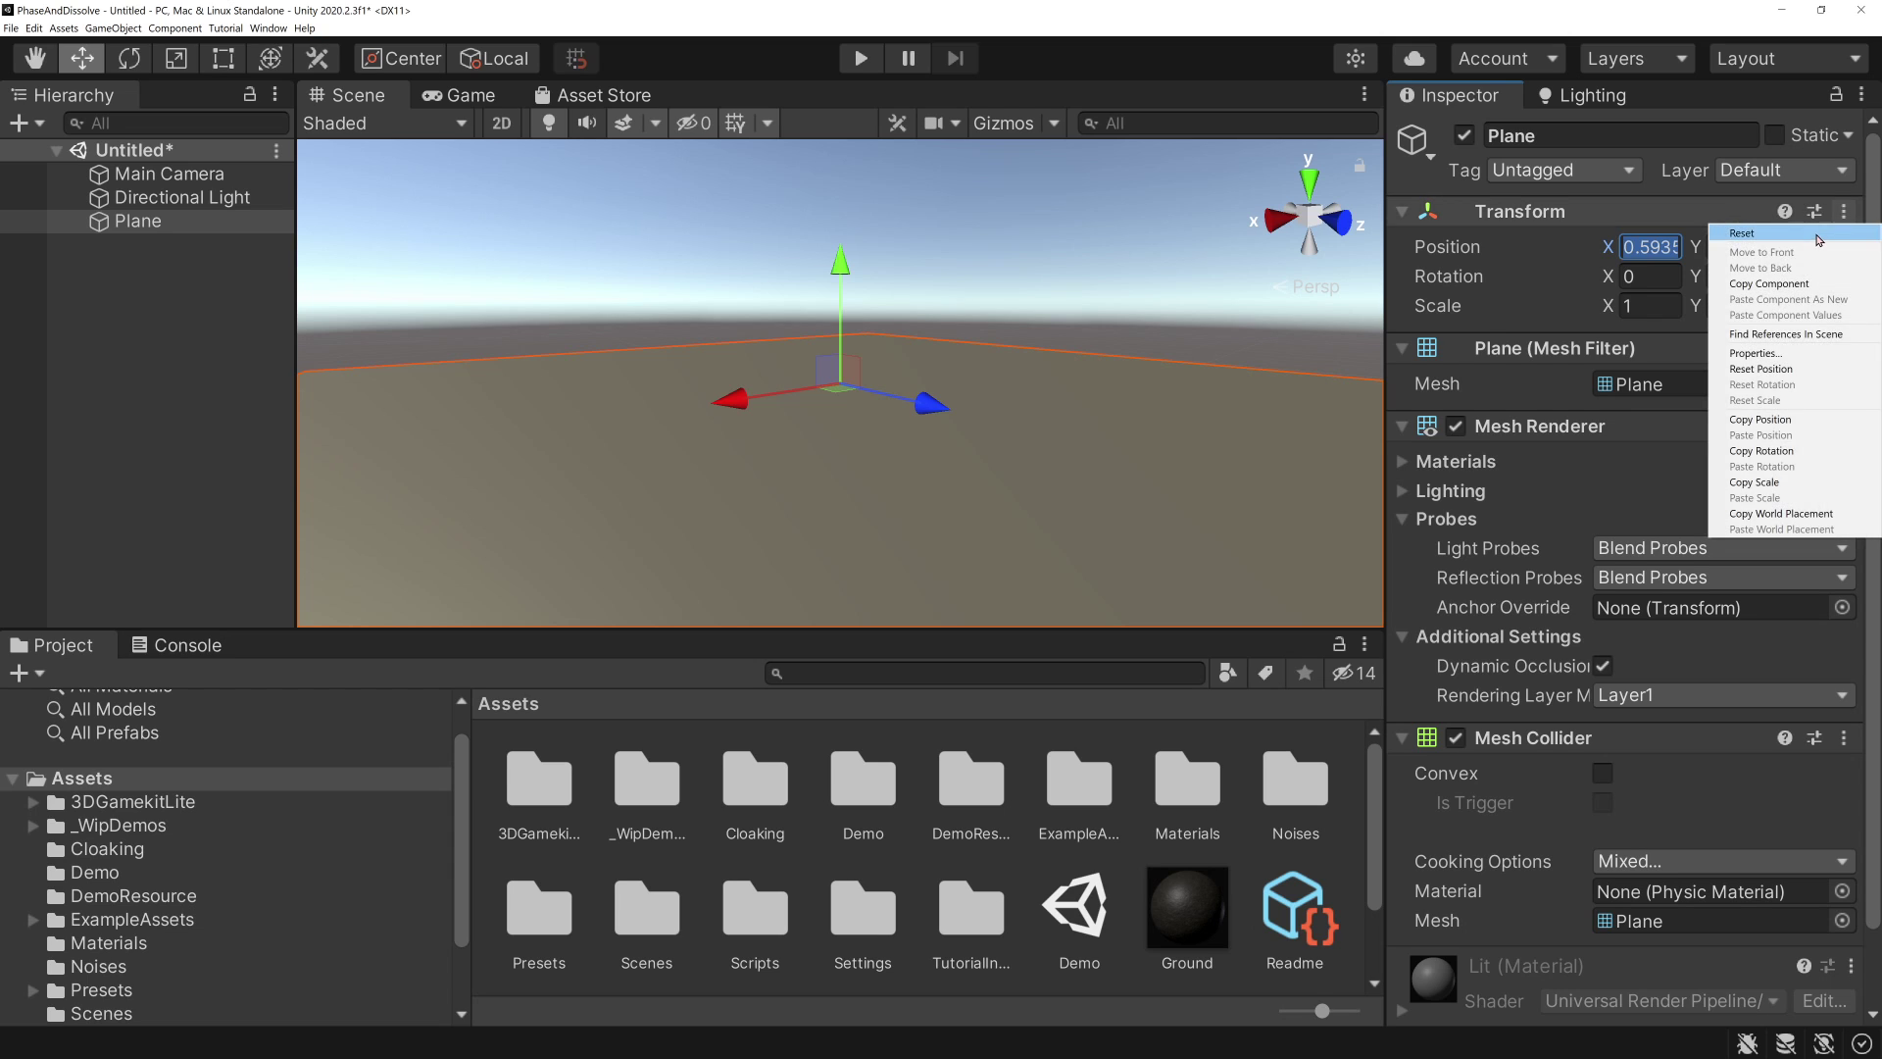
click(1819, 235)
drag(1211, 944, 1201, 566)
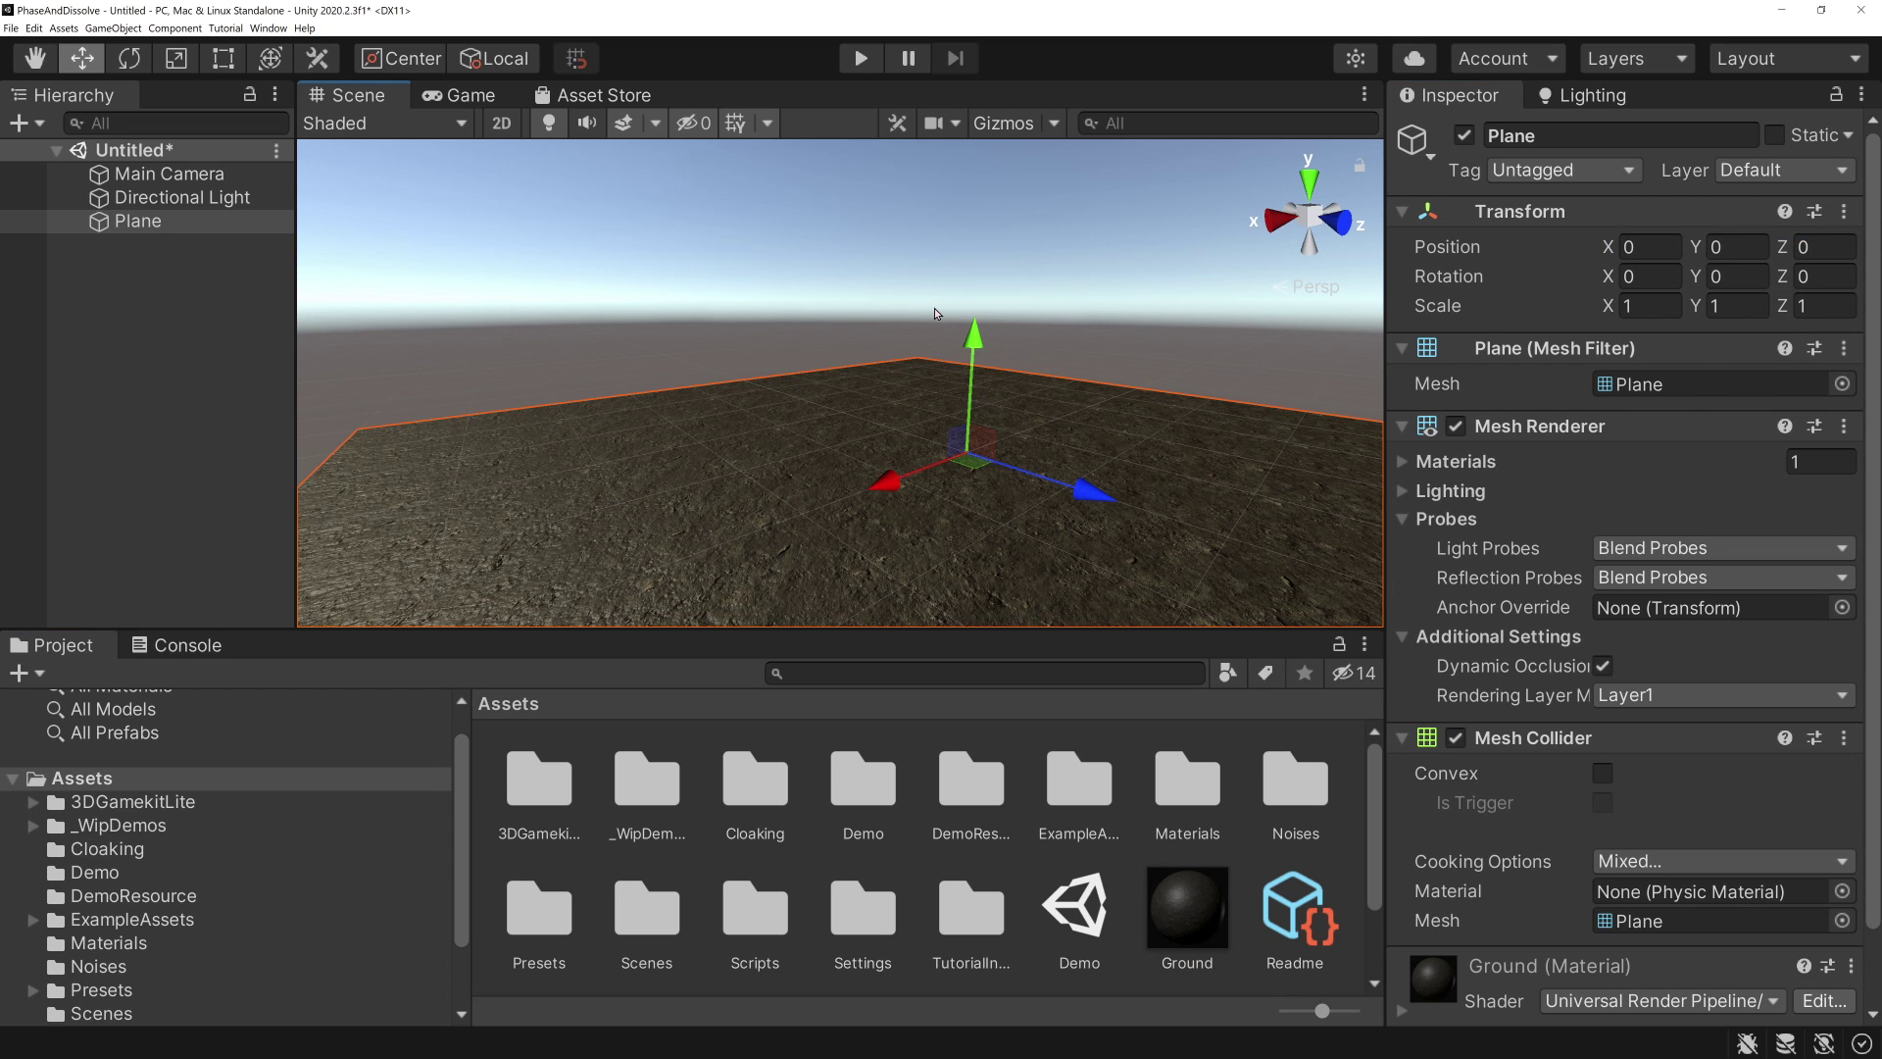
- Search the project for 'ellen', drag the Ellen prefab into the Hierarchy, and frame it
click(948, 673)
text(ellen)
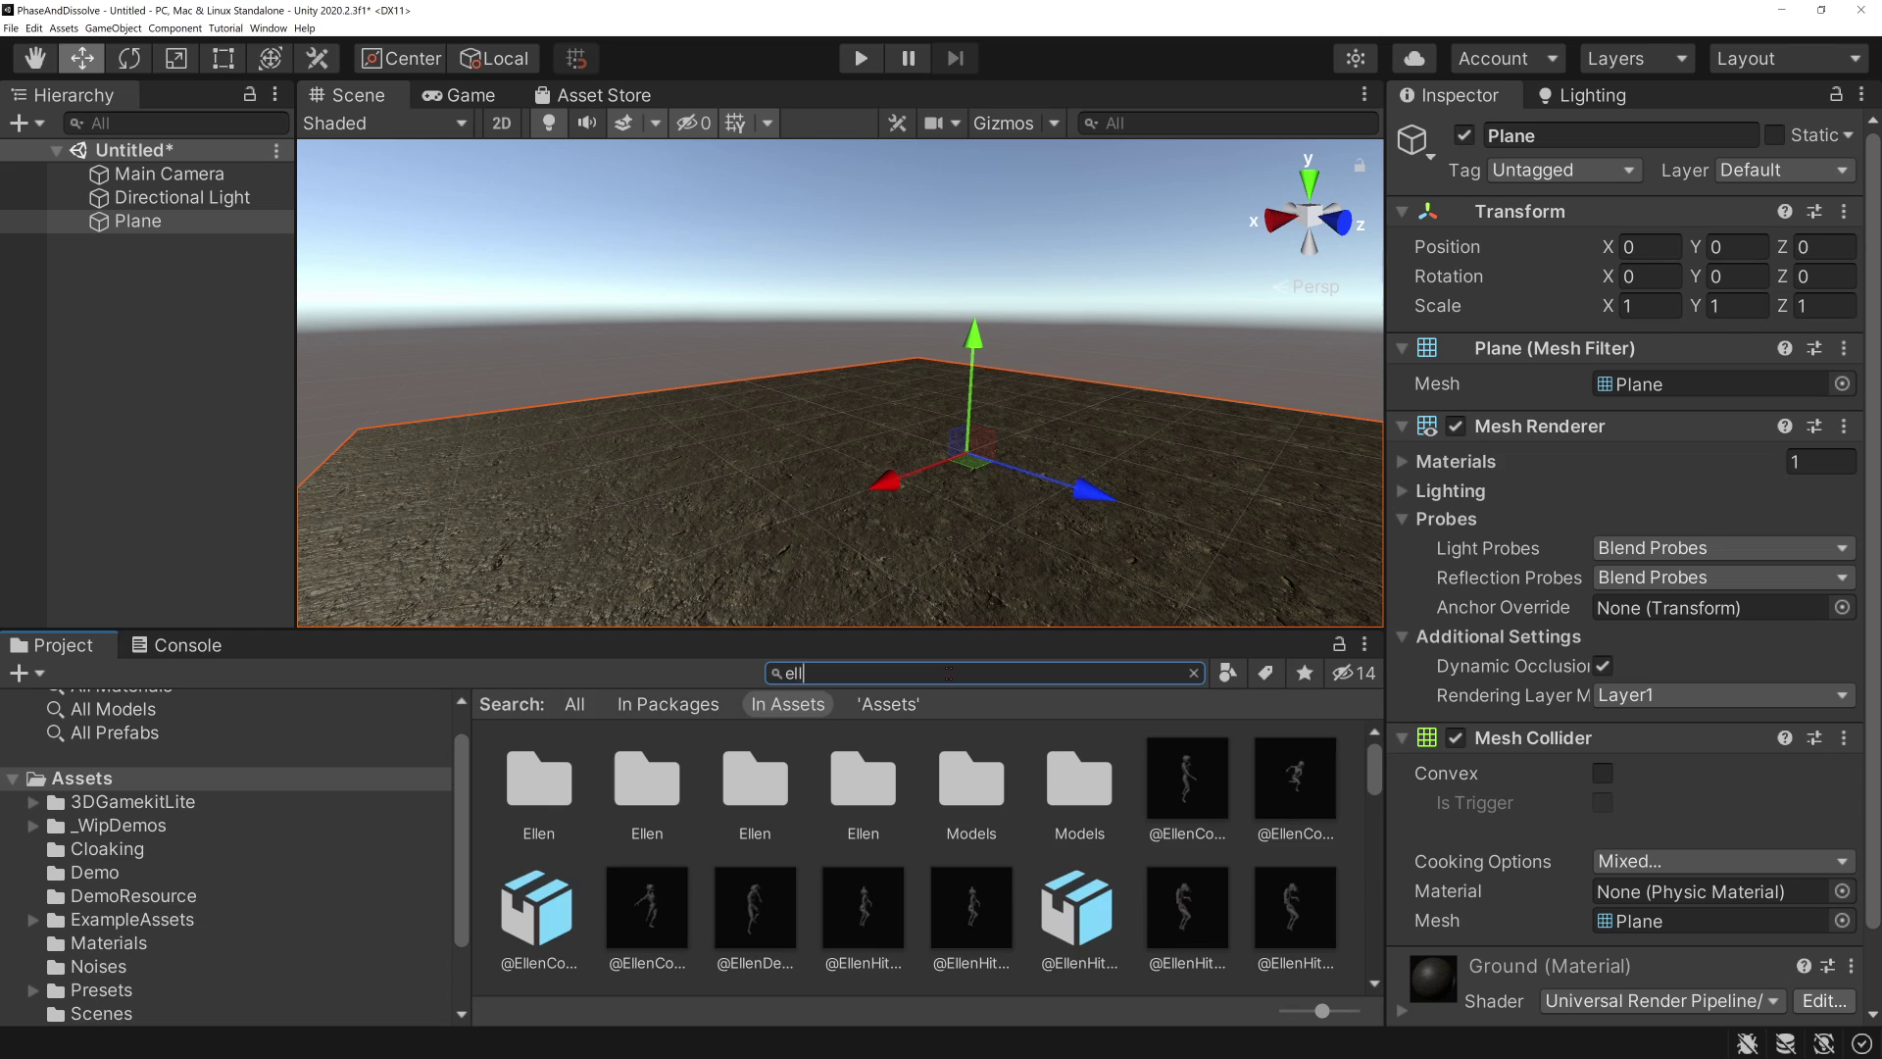
drag(1375, 755, 1376, 817)
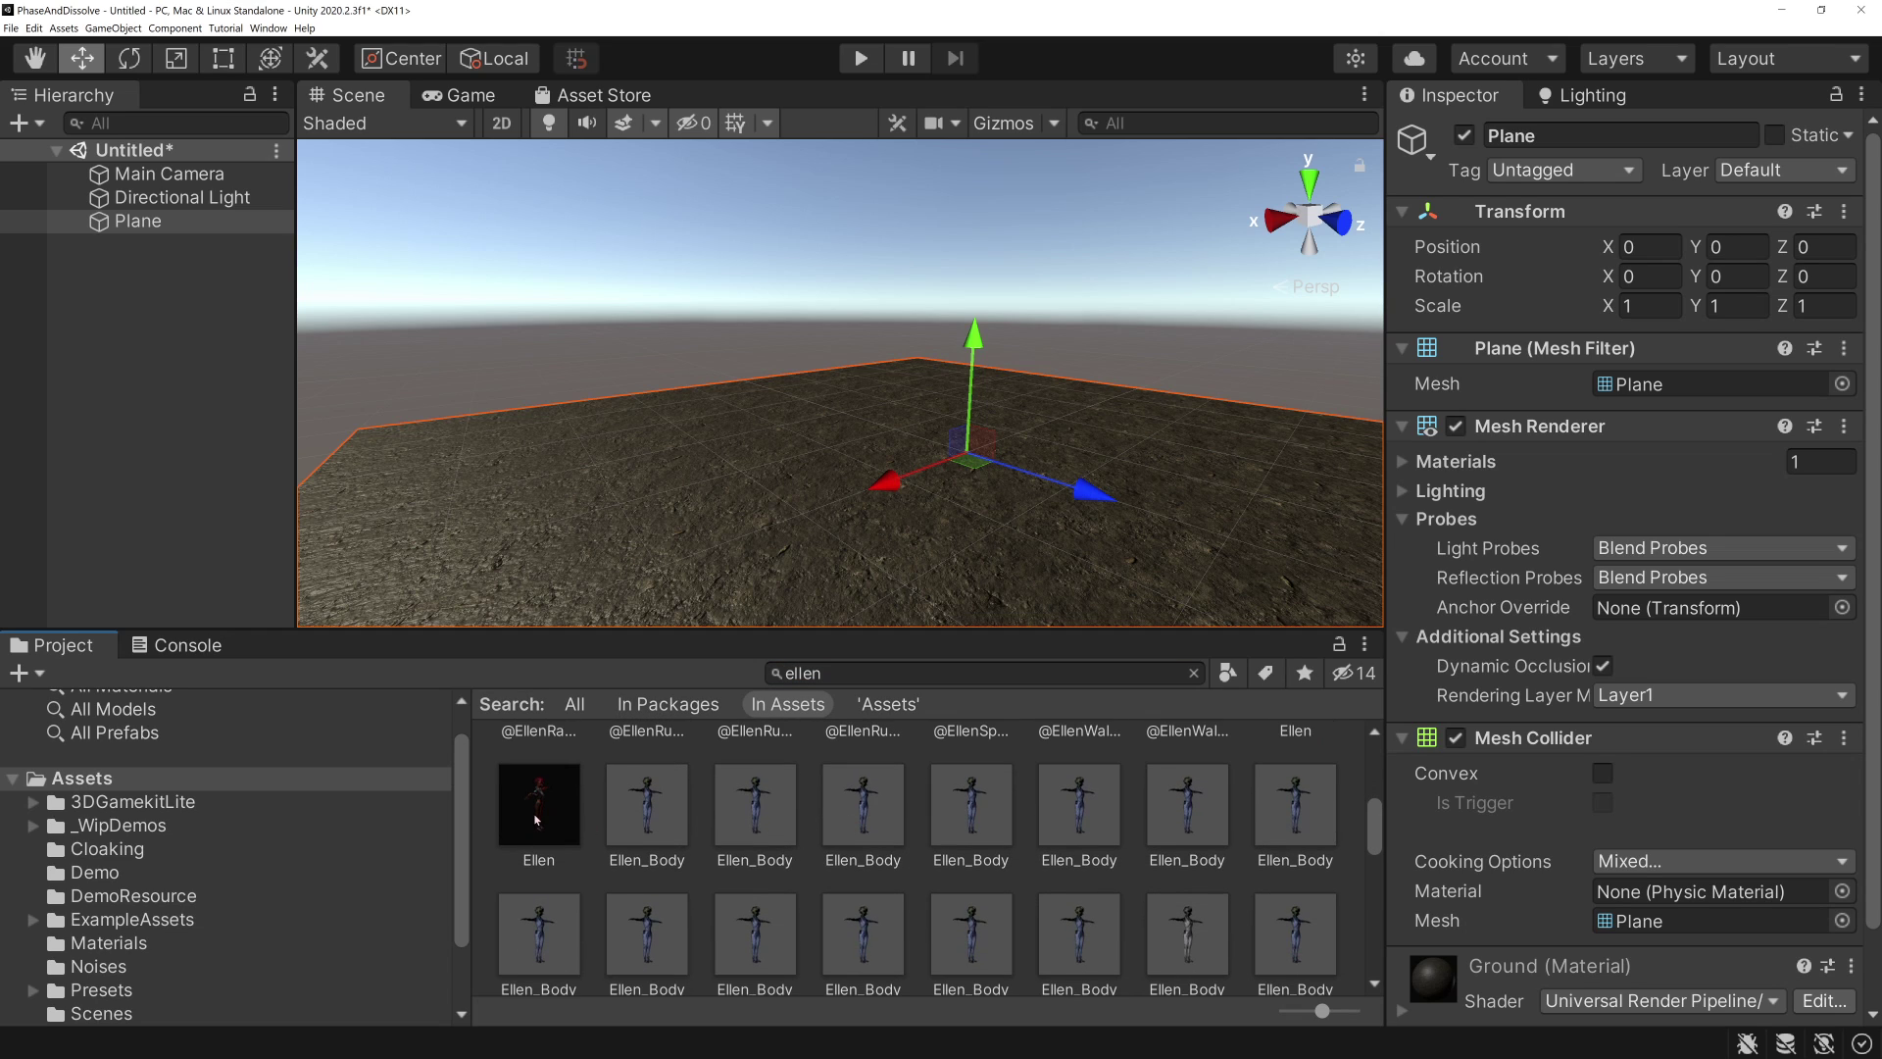
drag(536, 820, 149, 257)
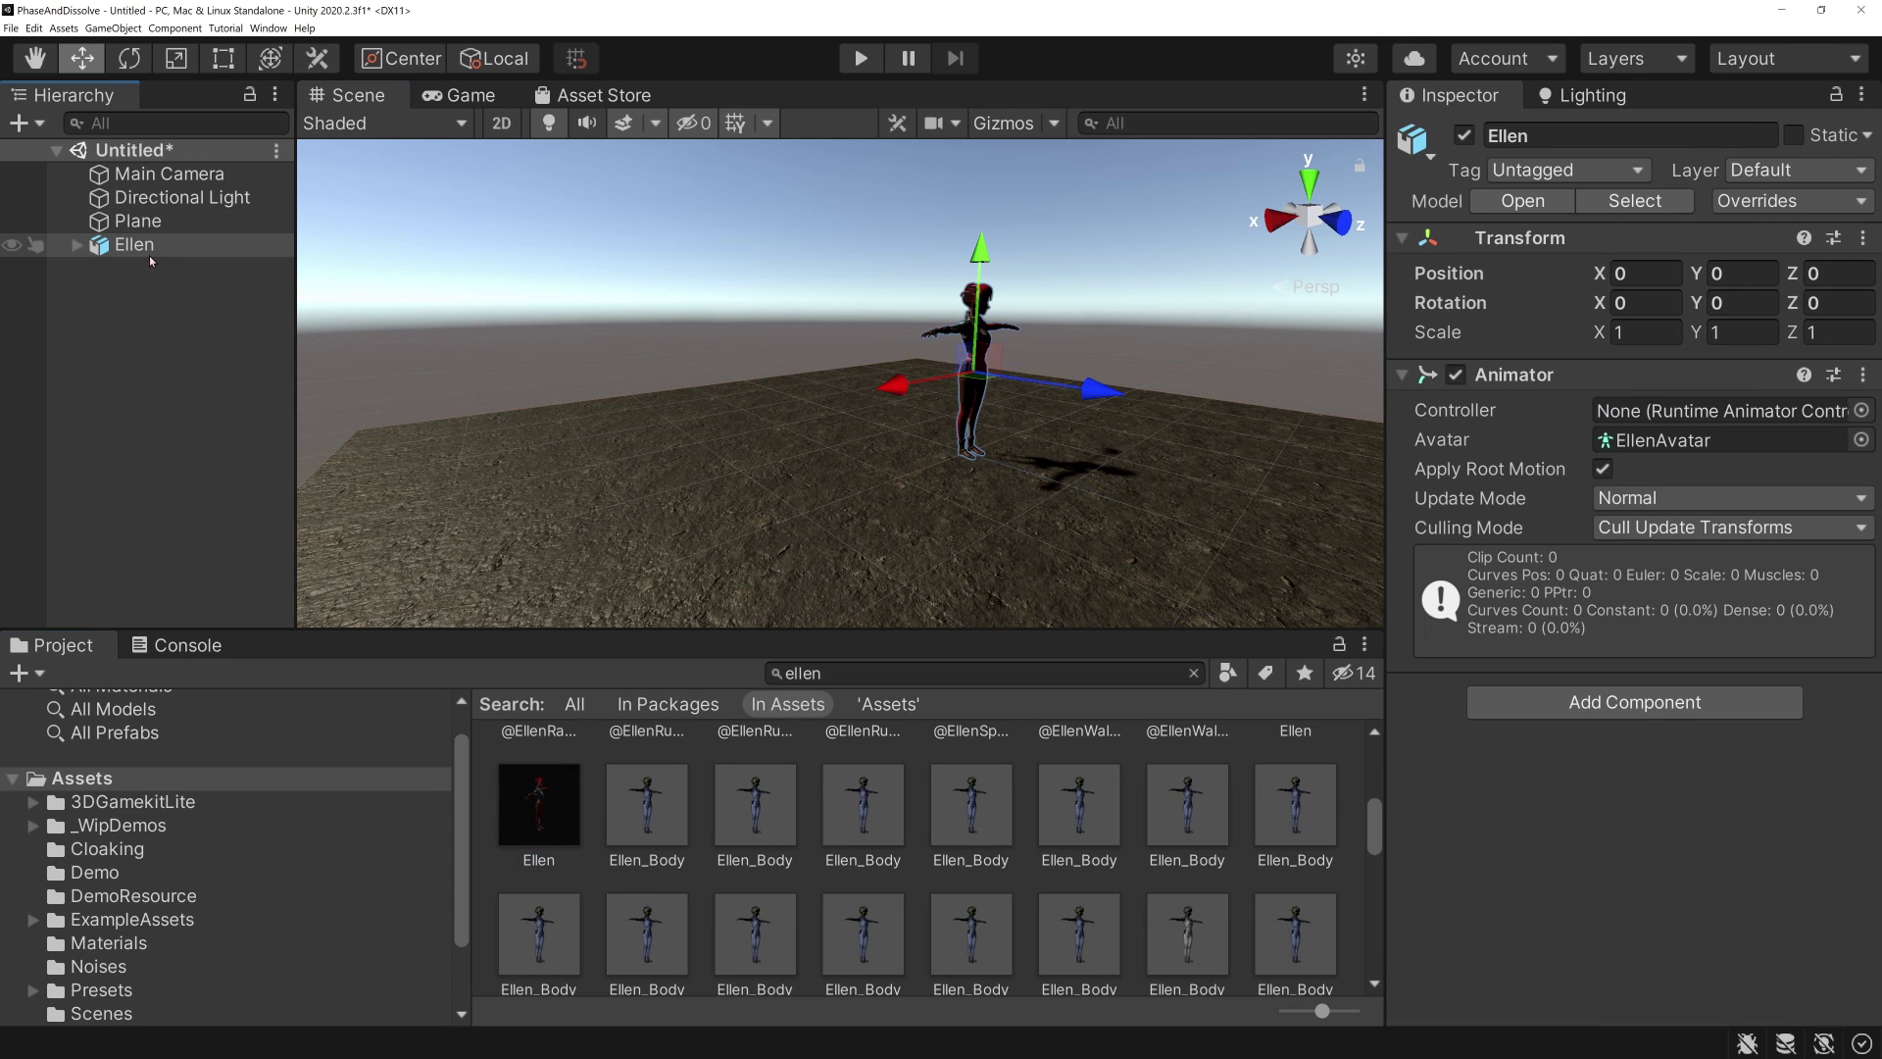
double_click(149, 245)
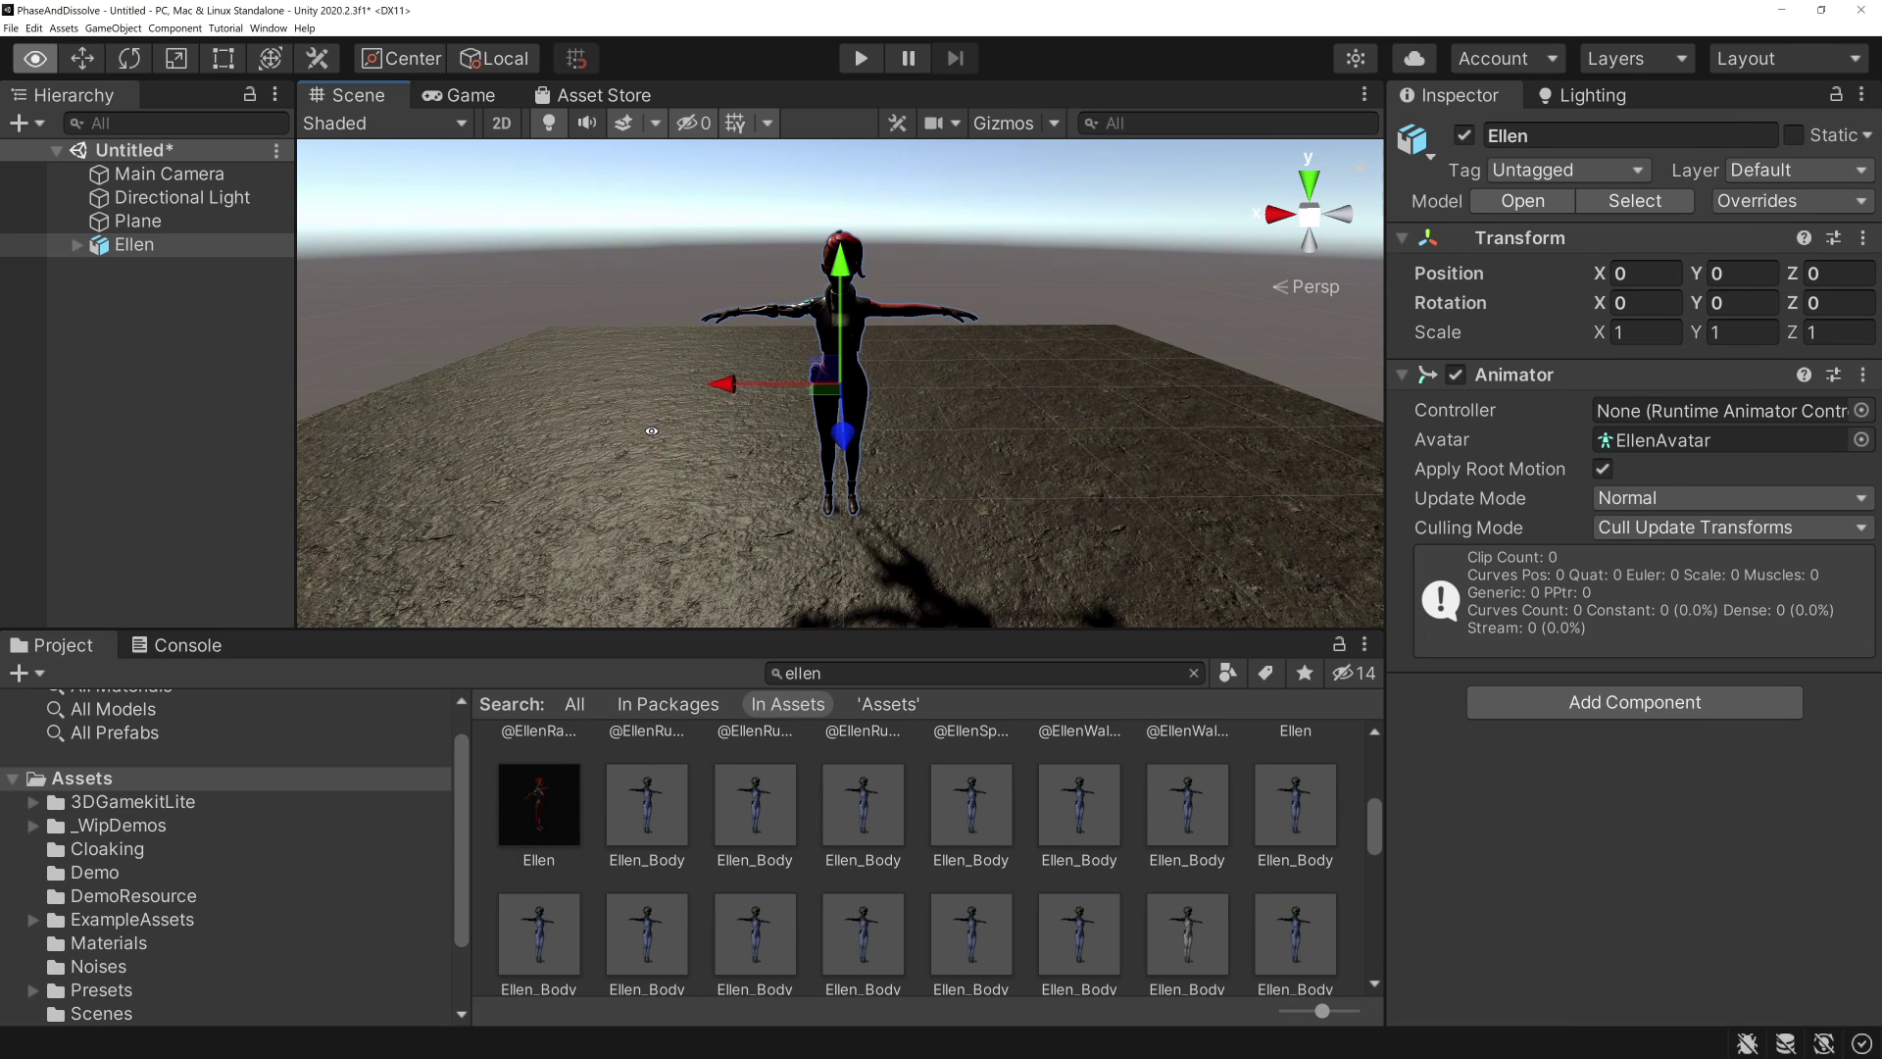
- Generate lighting from the Lighting window and save the scene as Test
click(268, 27)
mouse_move(323, 227)
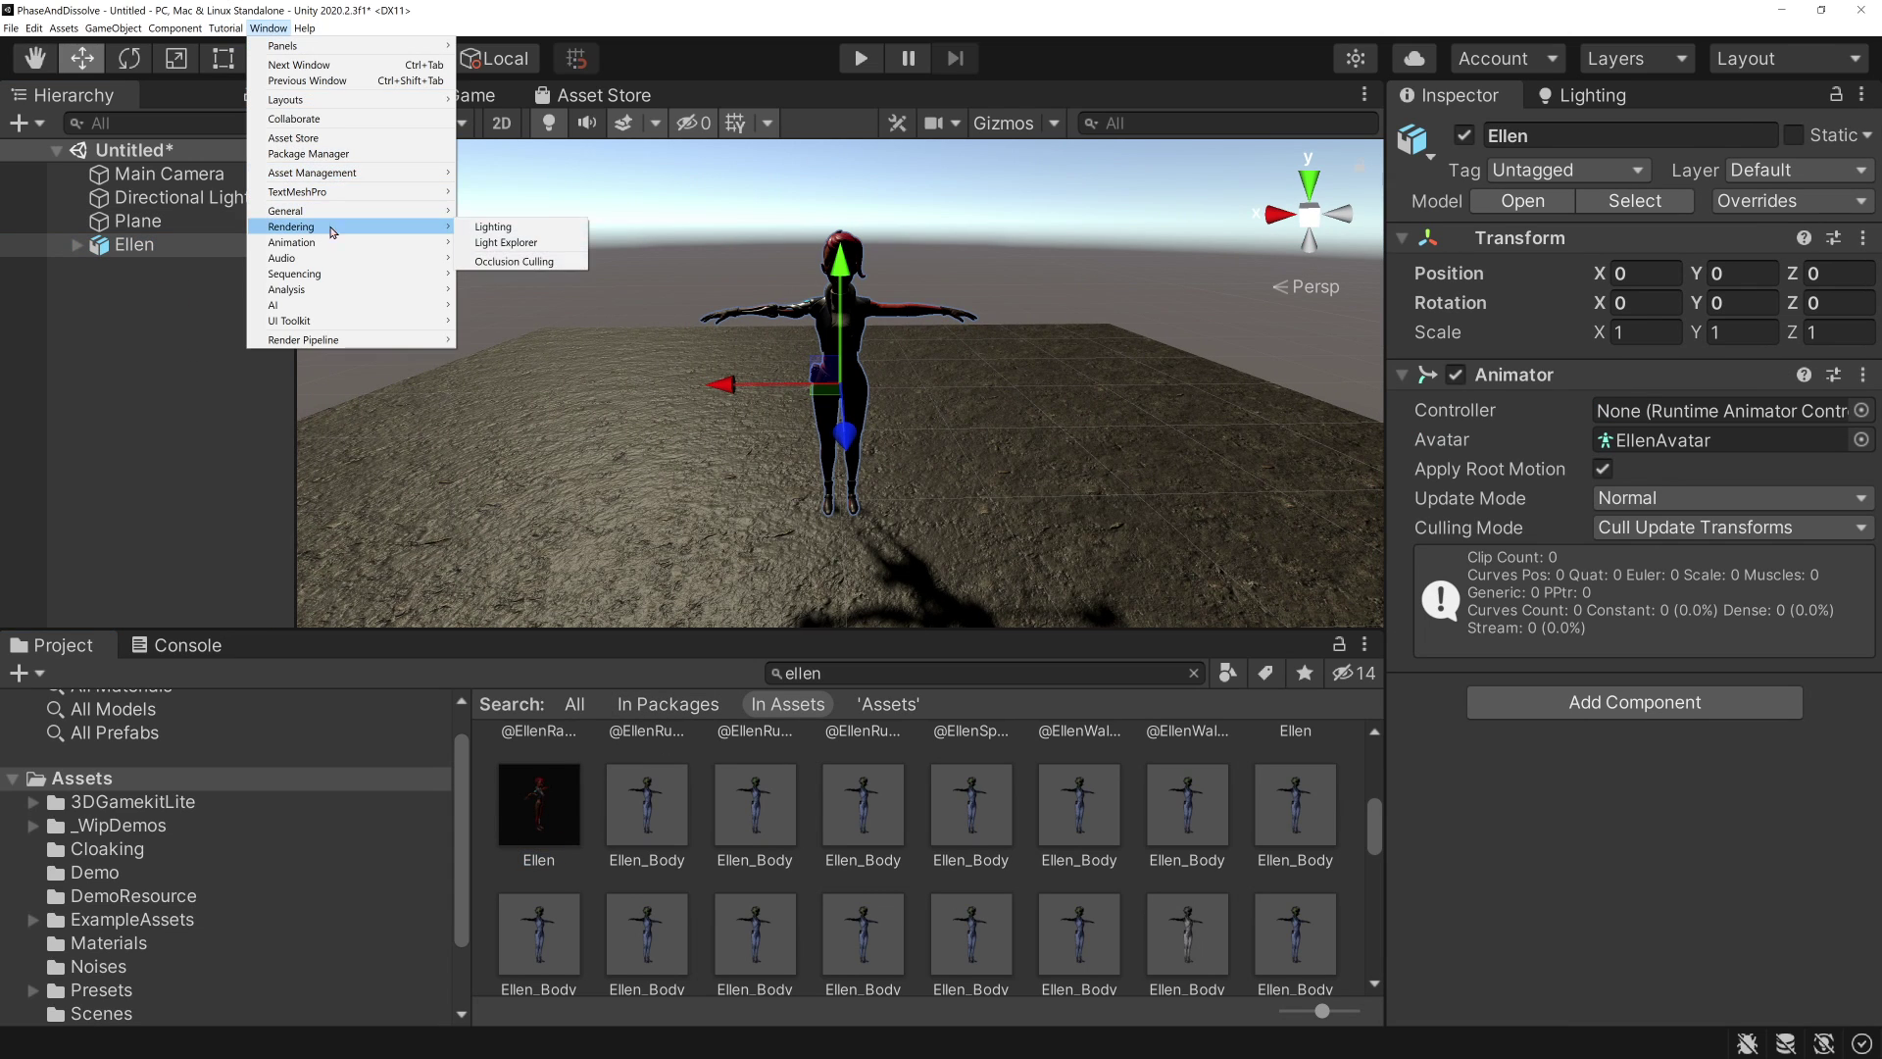
click(470, 227)
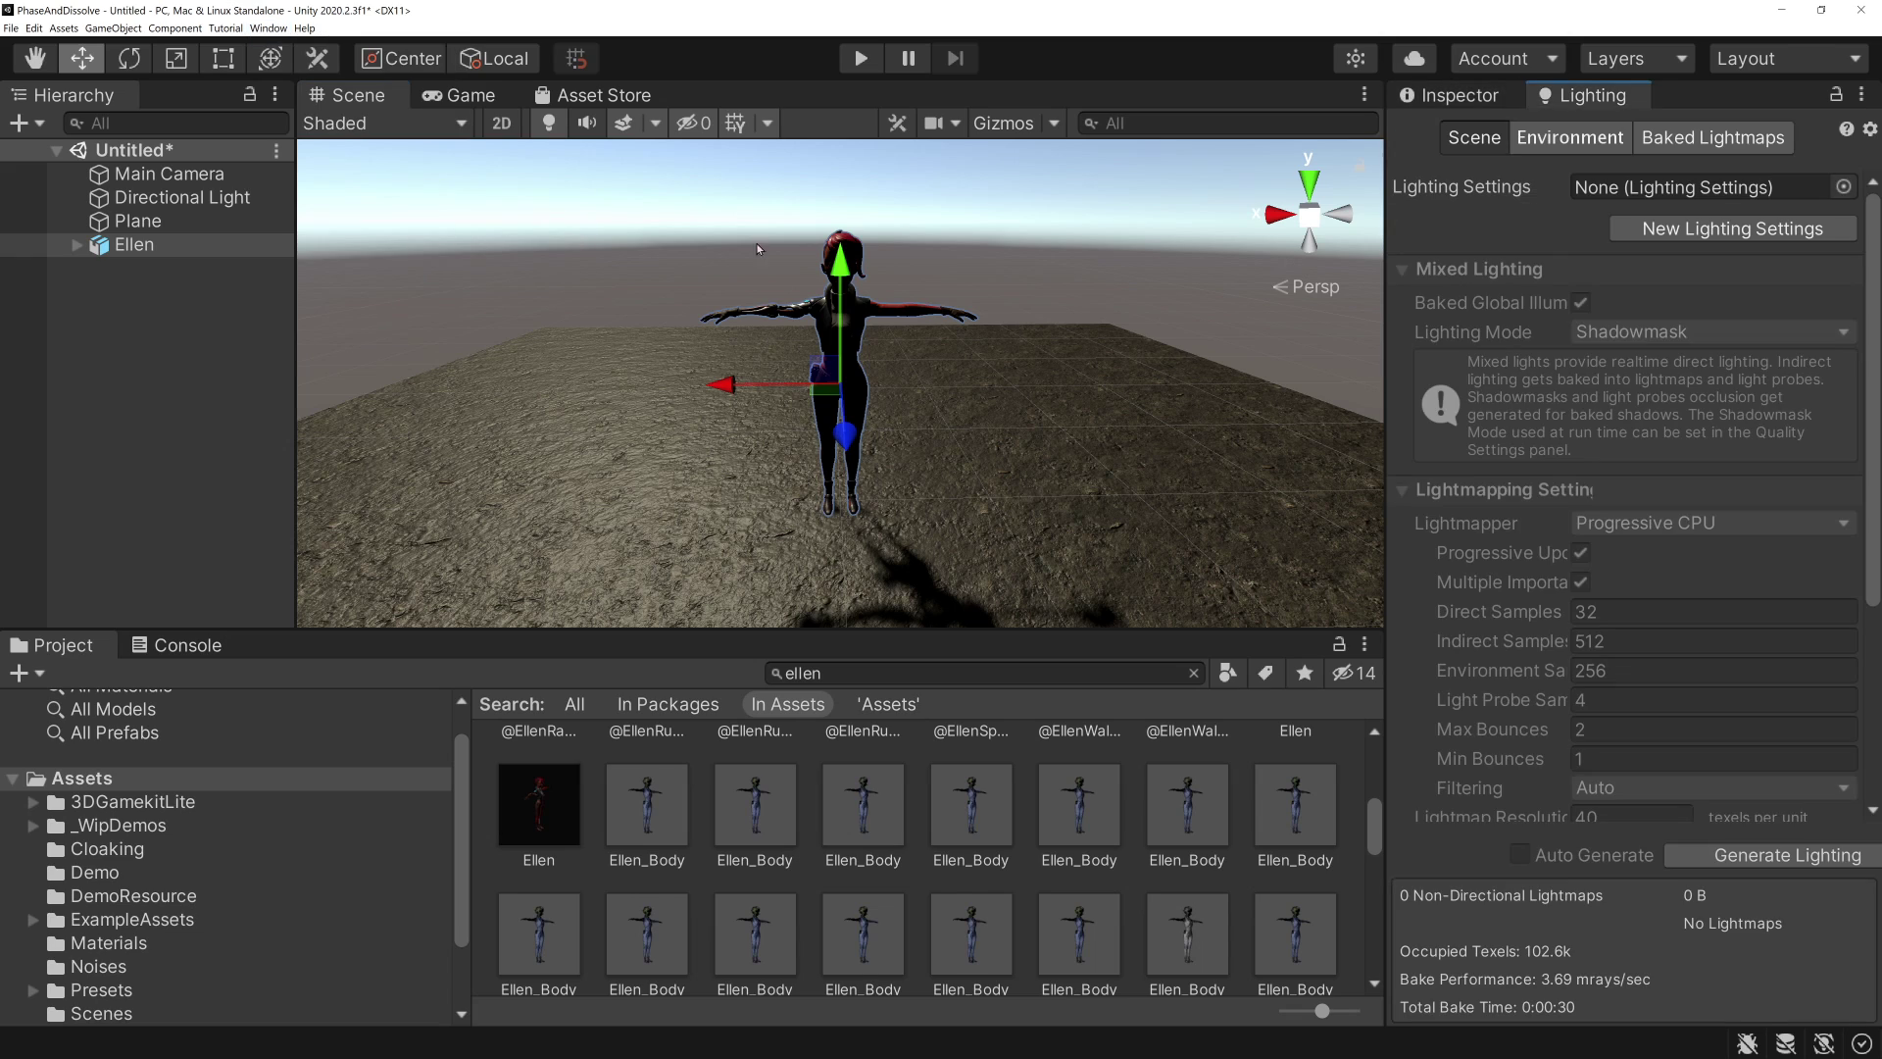
click(1747, 858)
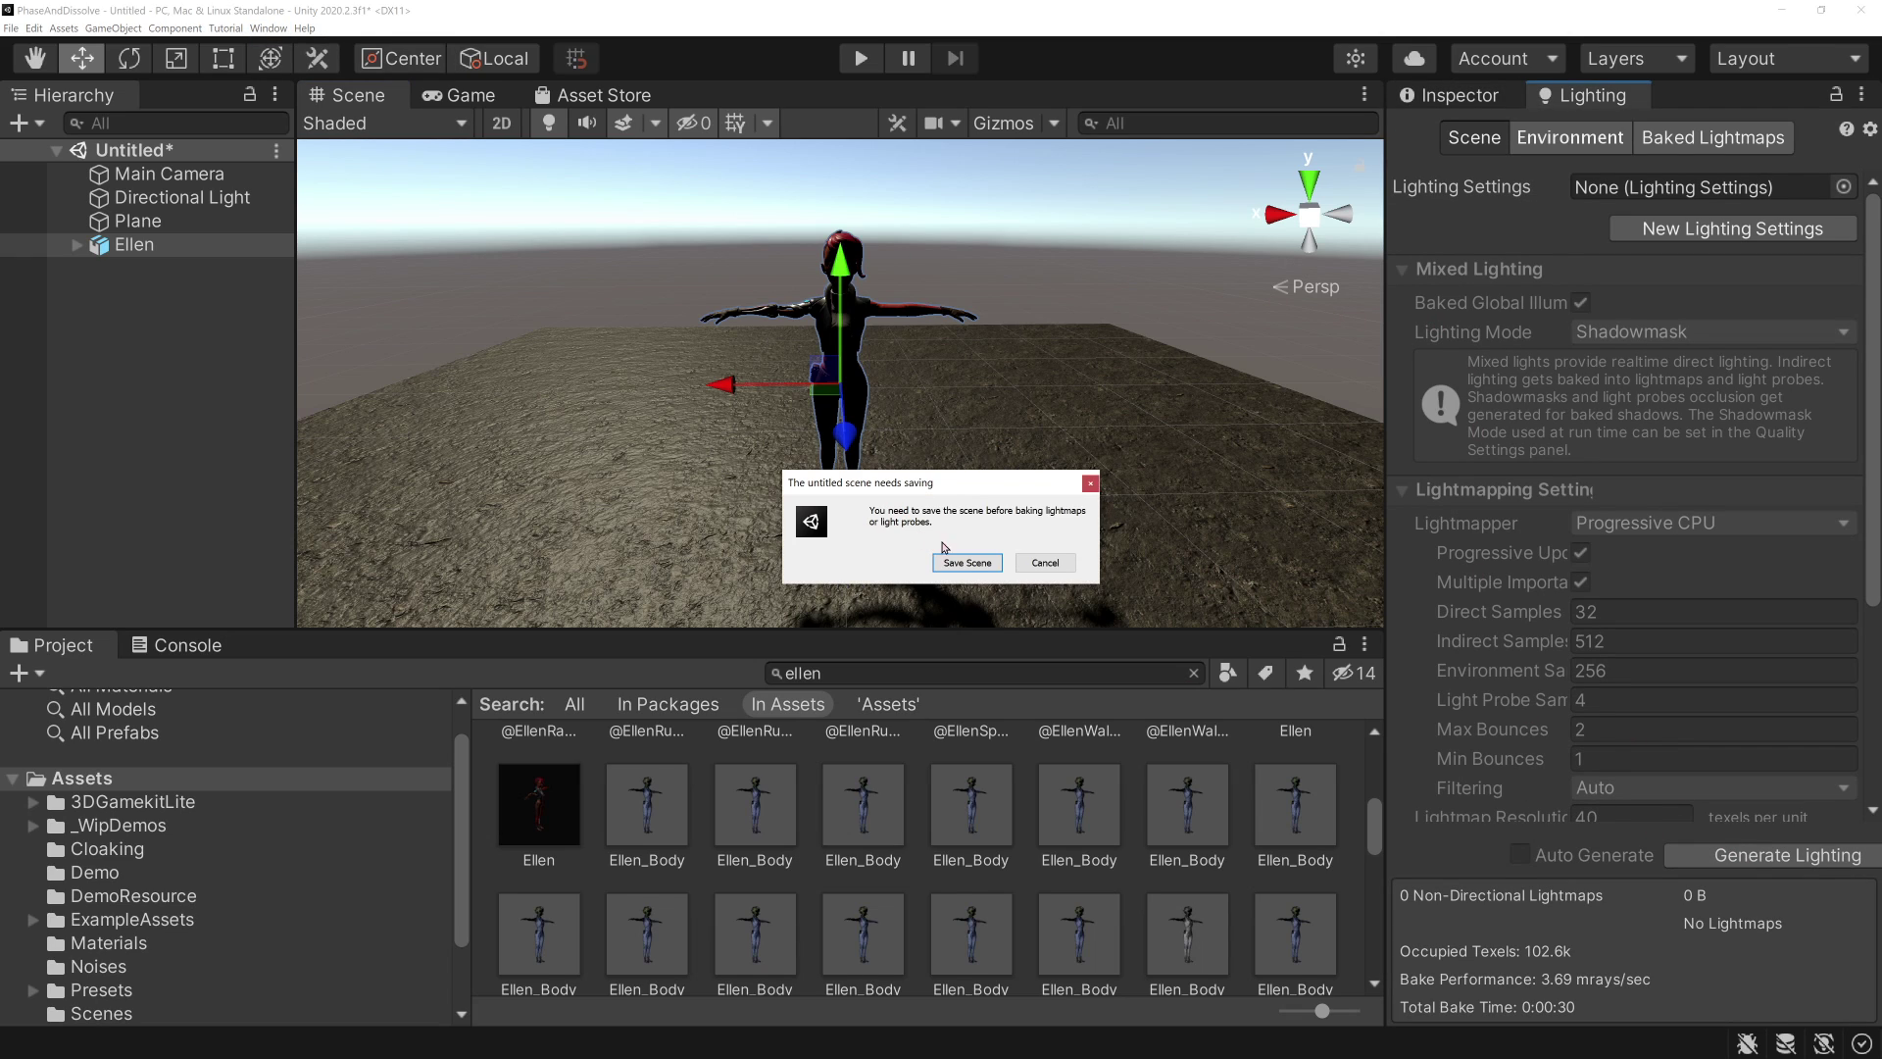
click(967, 562)
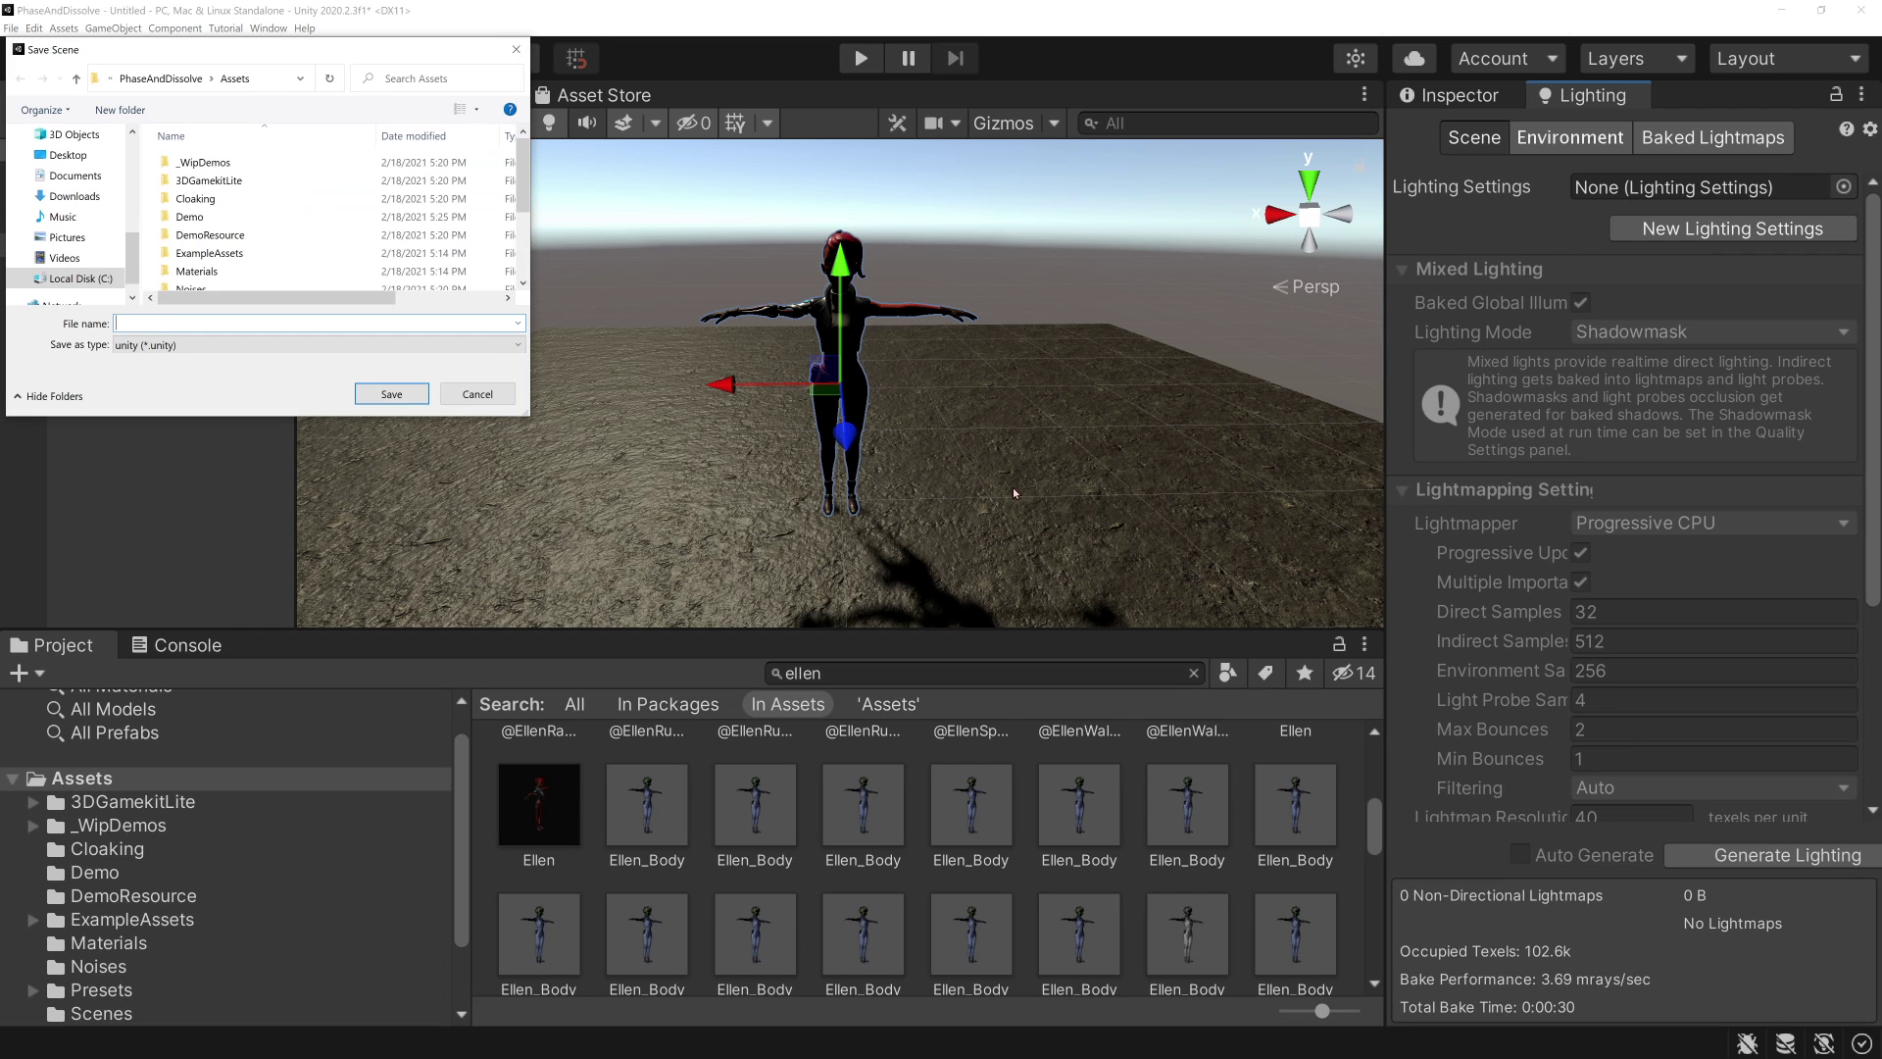
text(Test)
key(Return)
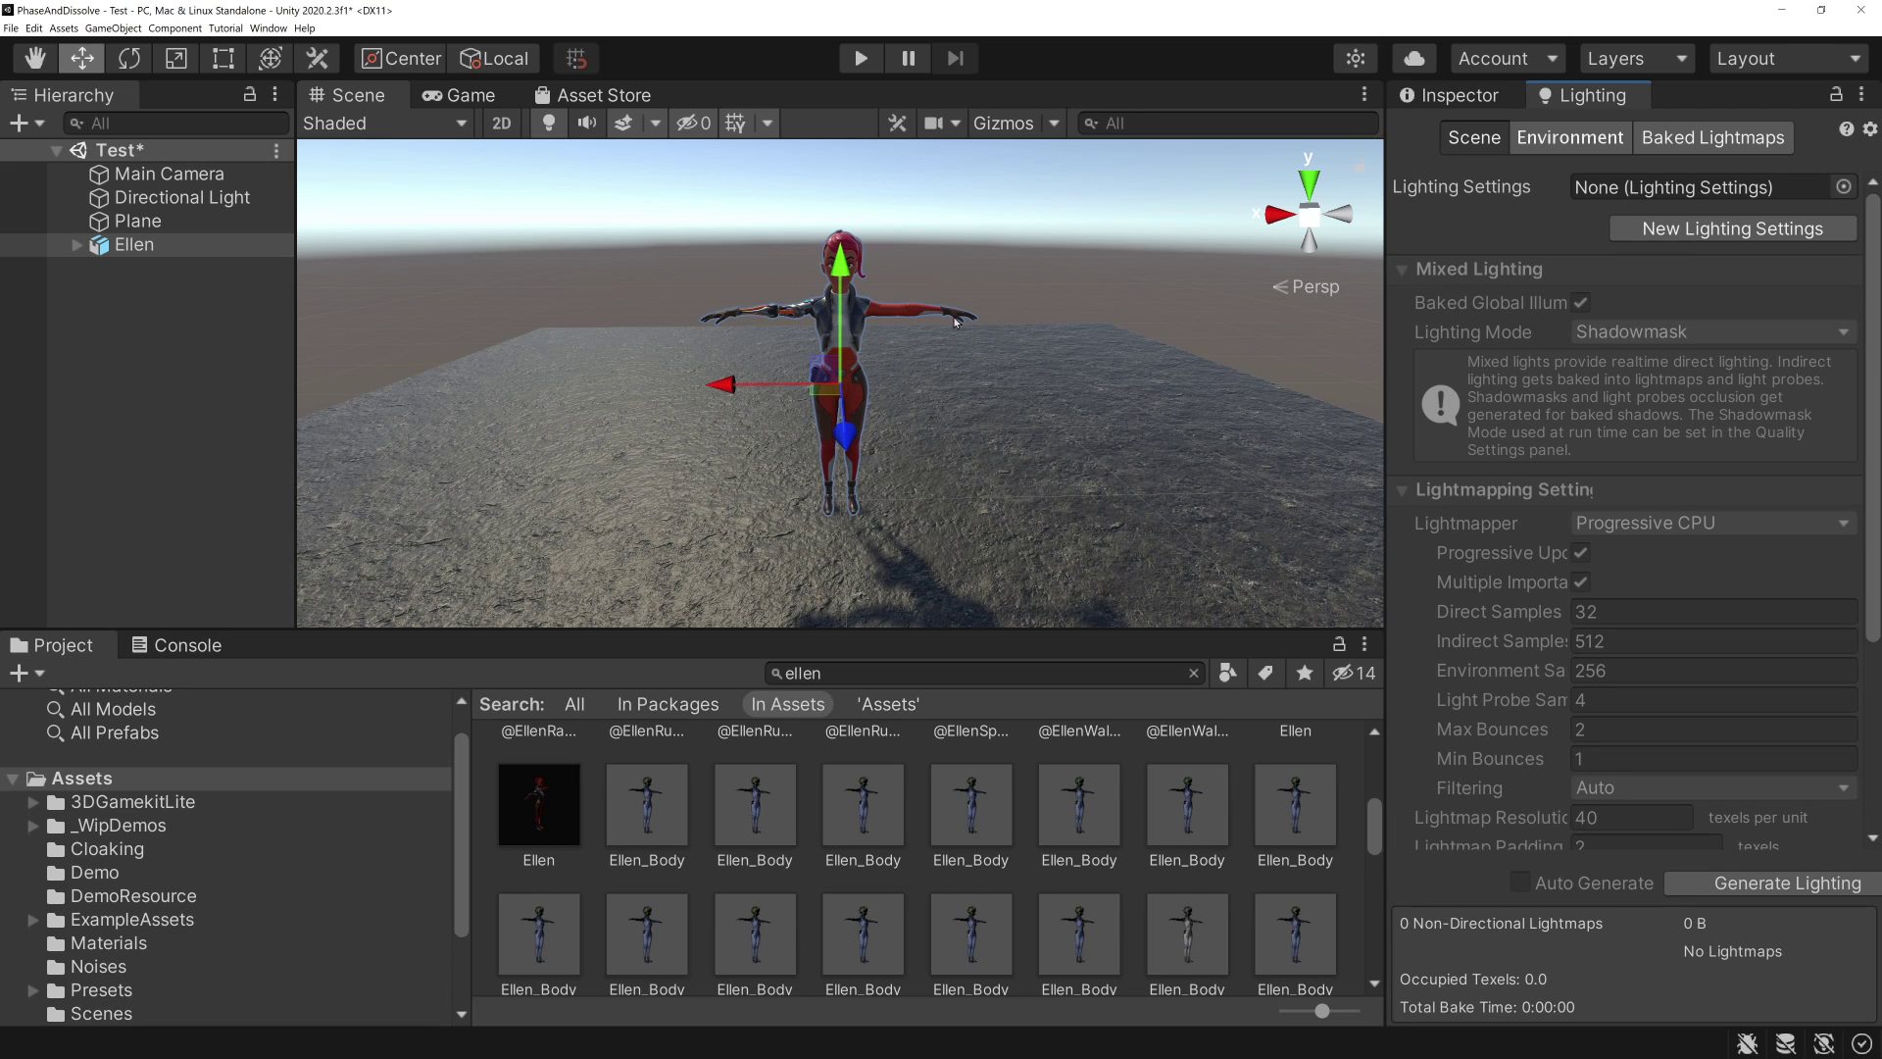
- Select Ellen_Body under the Ellen character and show its components
click(789, 206)
scroll(834, 328, up, 1)
scroll(834, 328, up, 1)
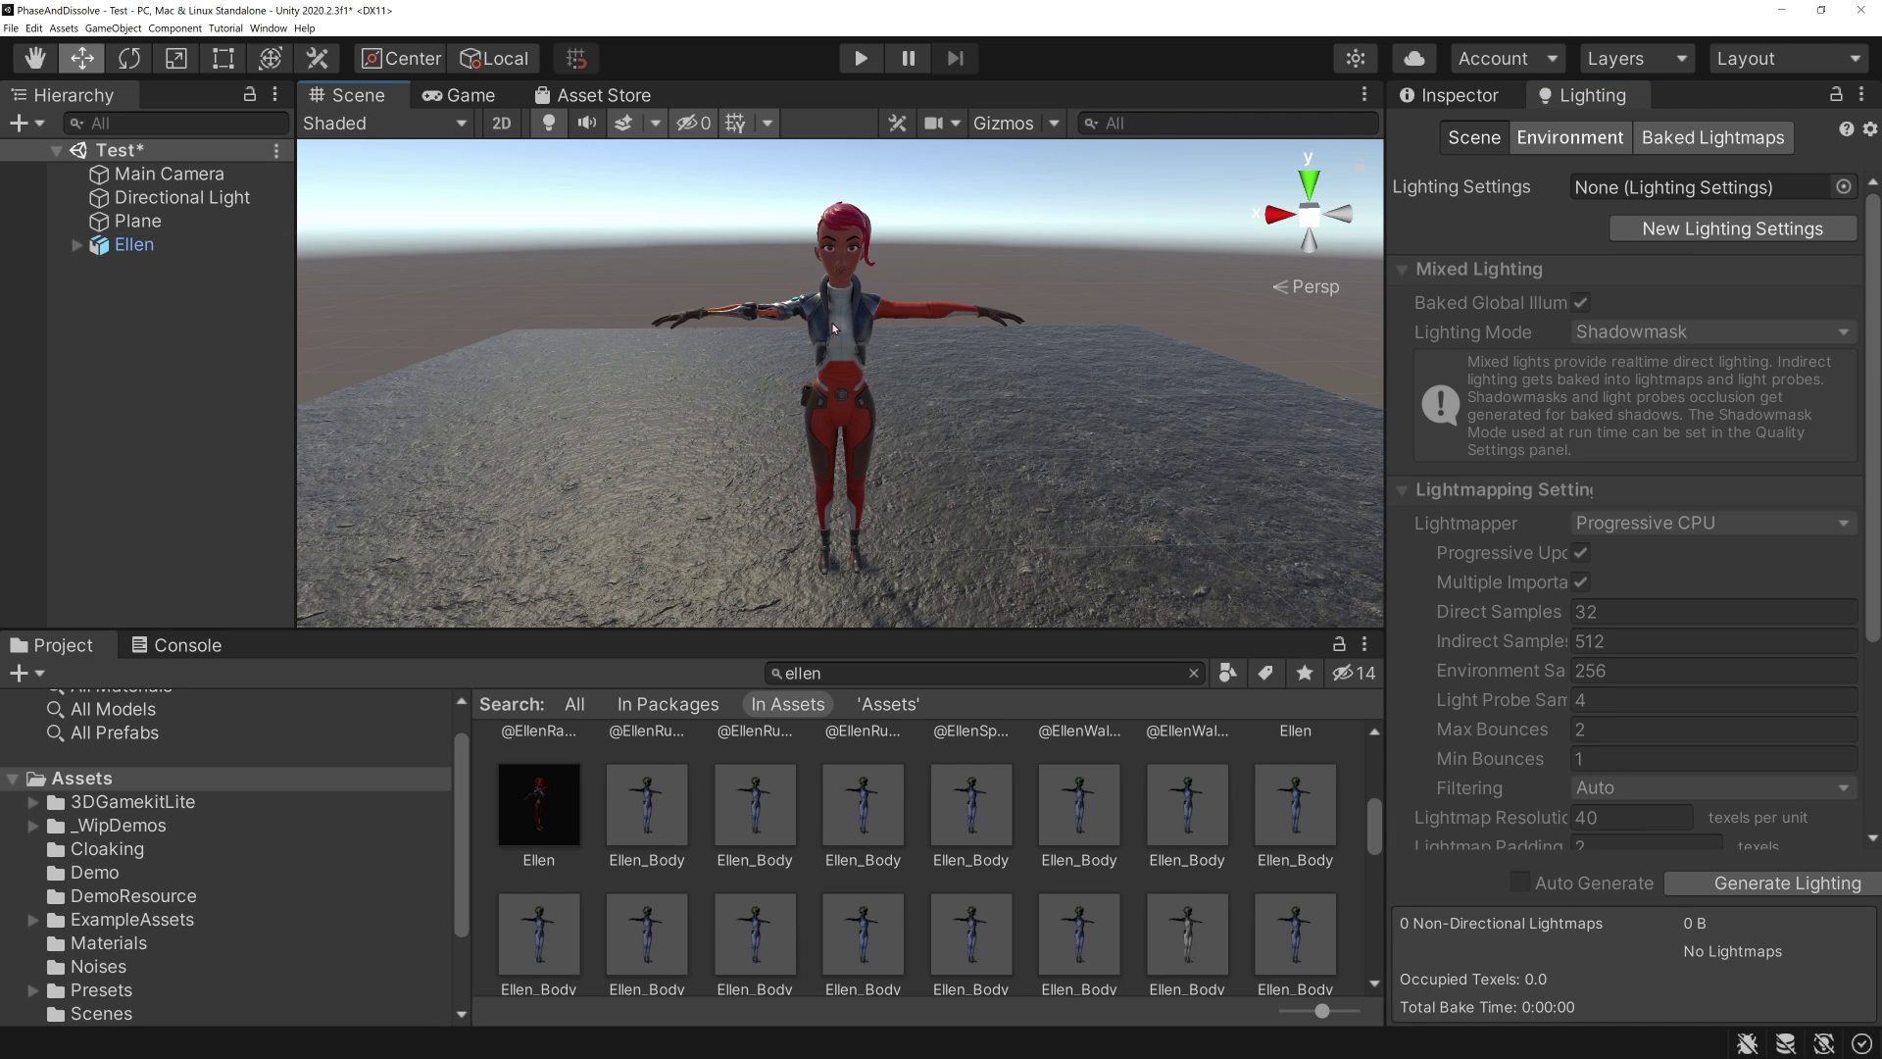
click(834, 329)
click(862, 340)
click(1460, 96)
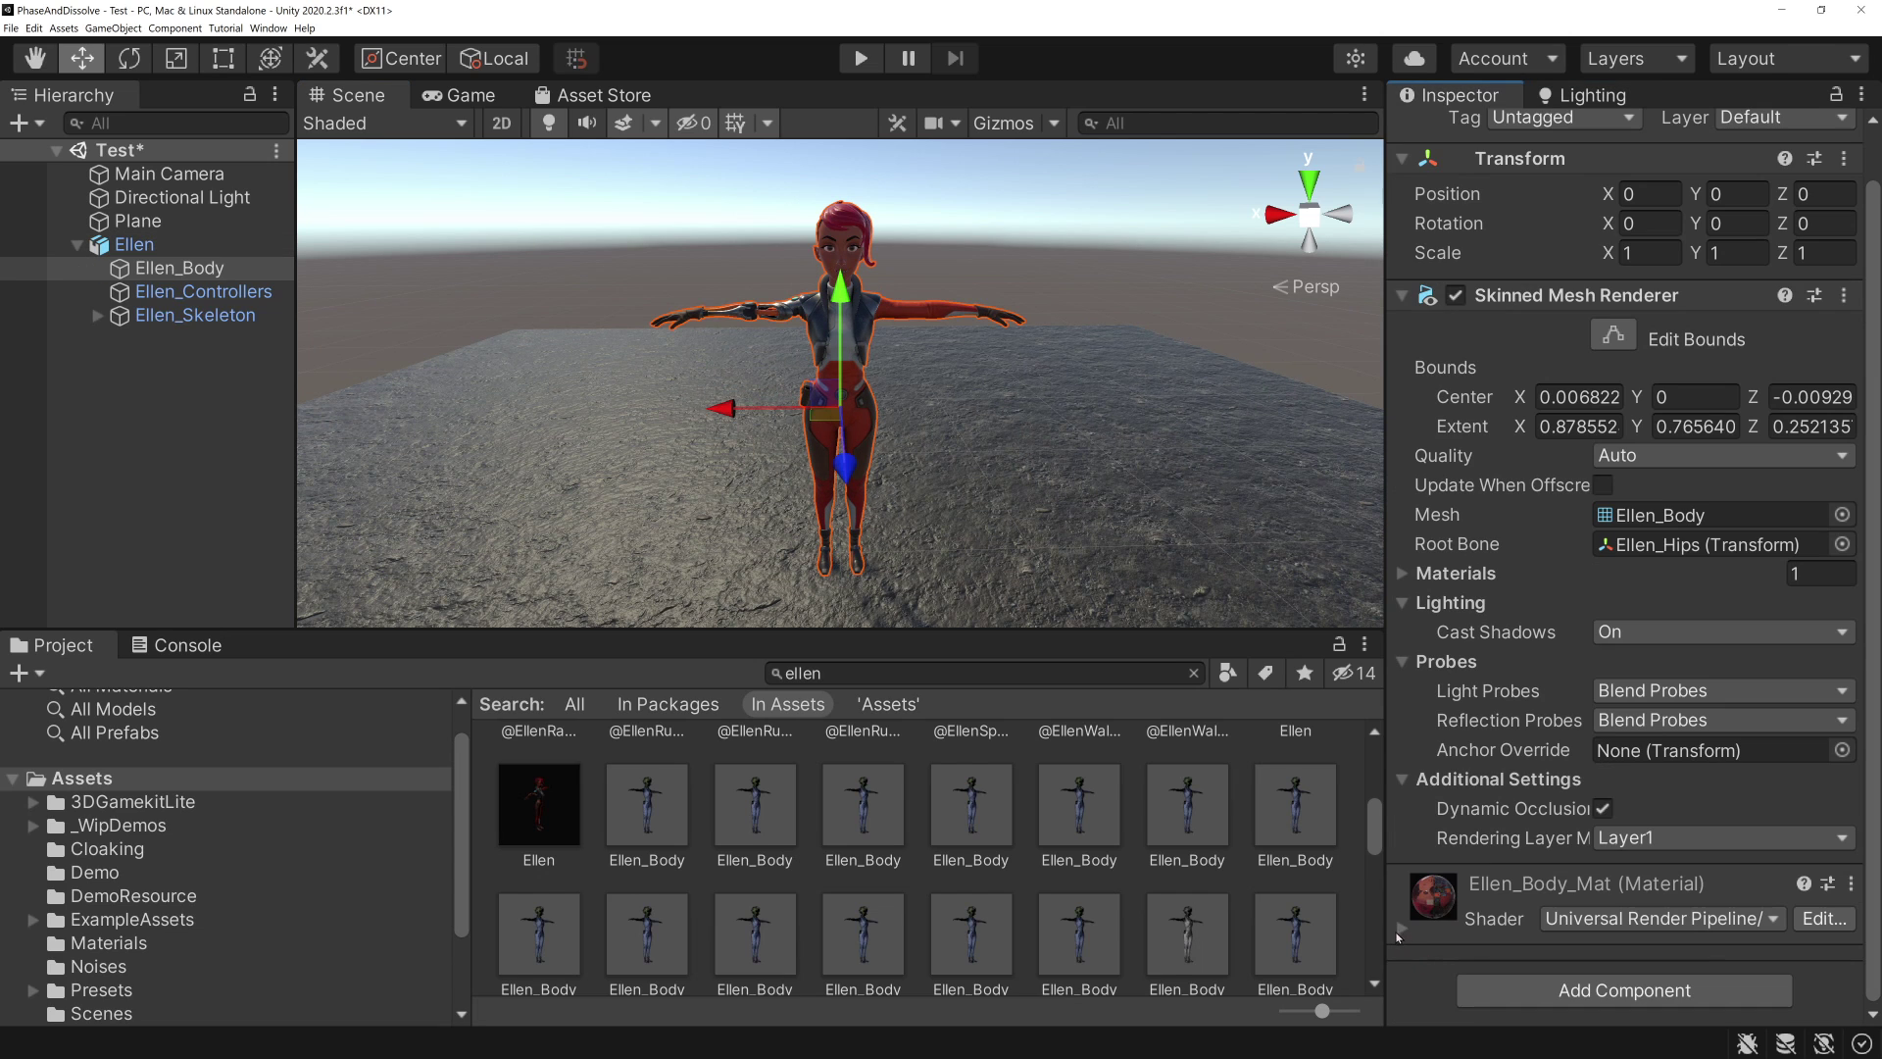
- Widen the Inspector, expand Ellen_Body_Mat, and clear the search to show Assets
drag(1388, 892, 1263, 892)
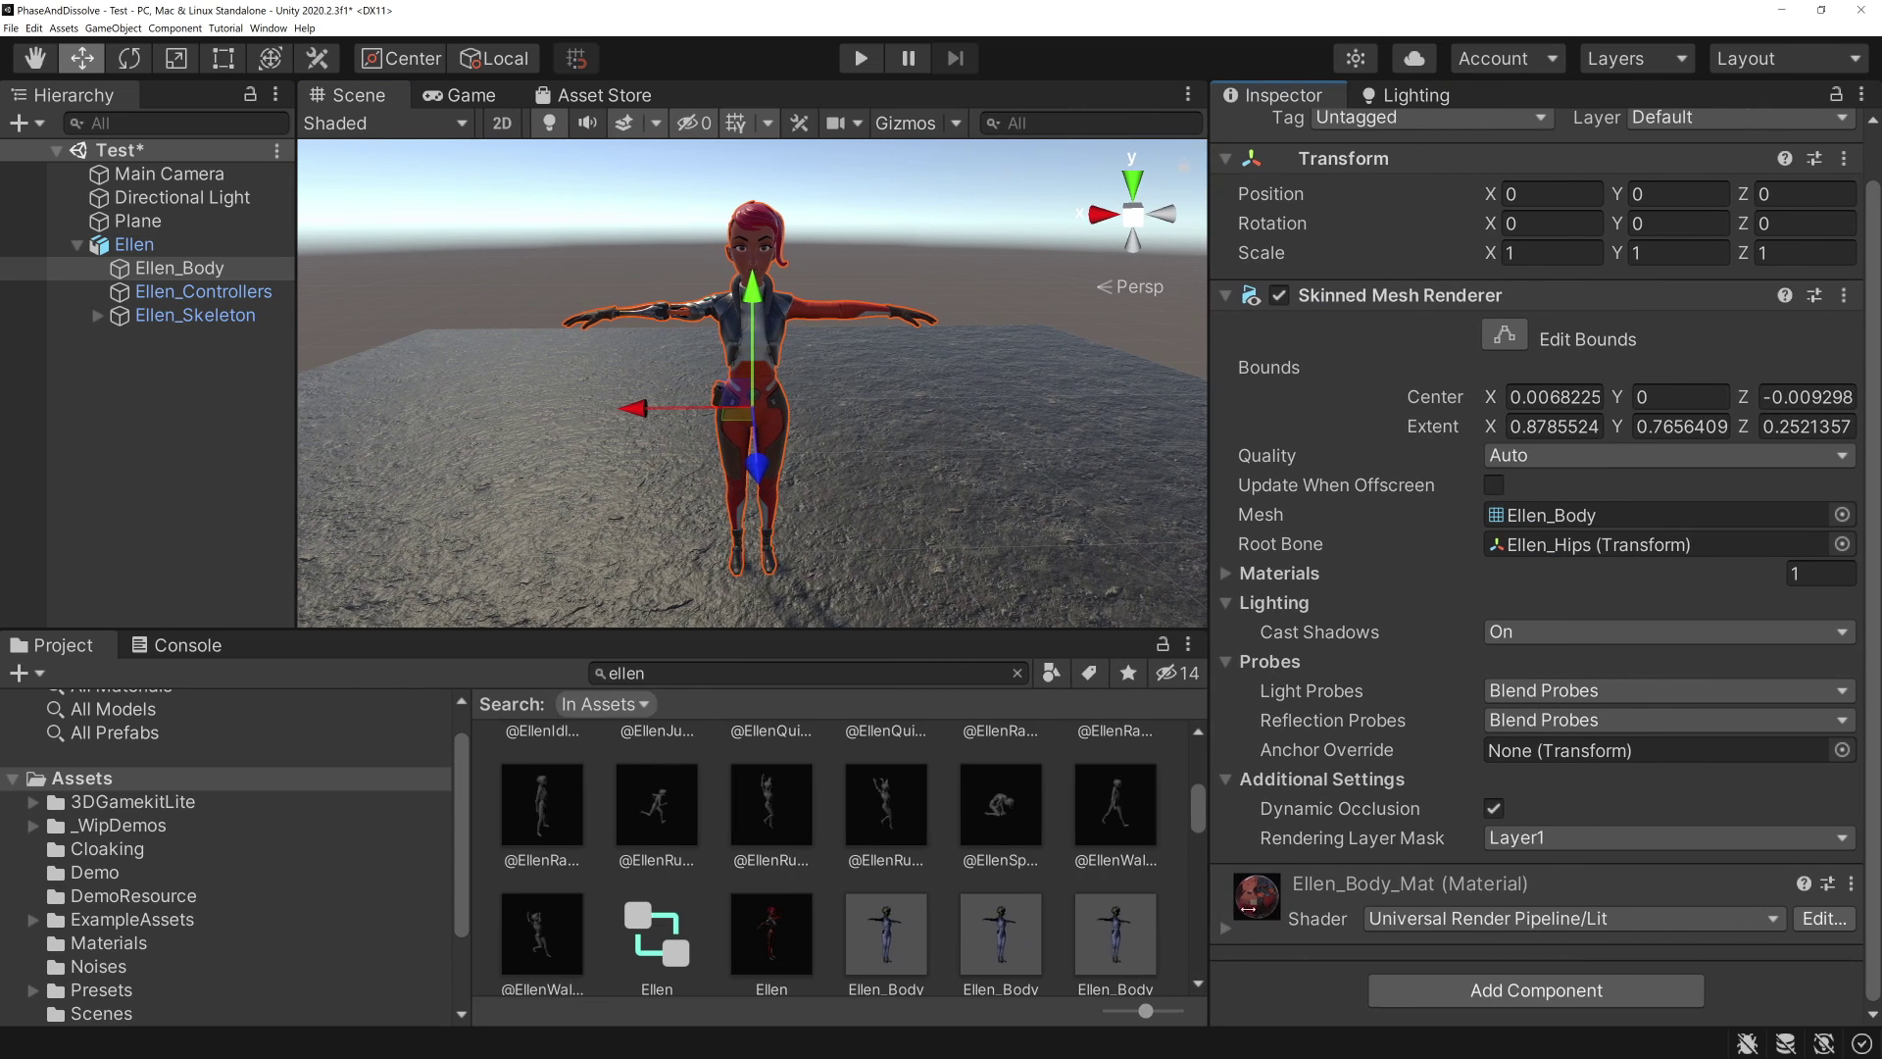
click(1664, 929)
scroll(1663, 928, down, 5)
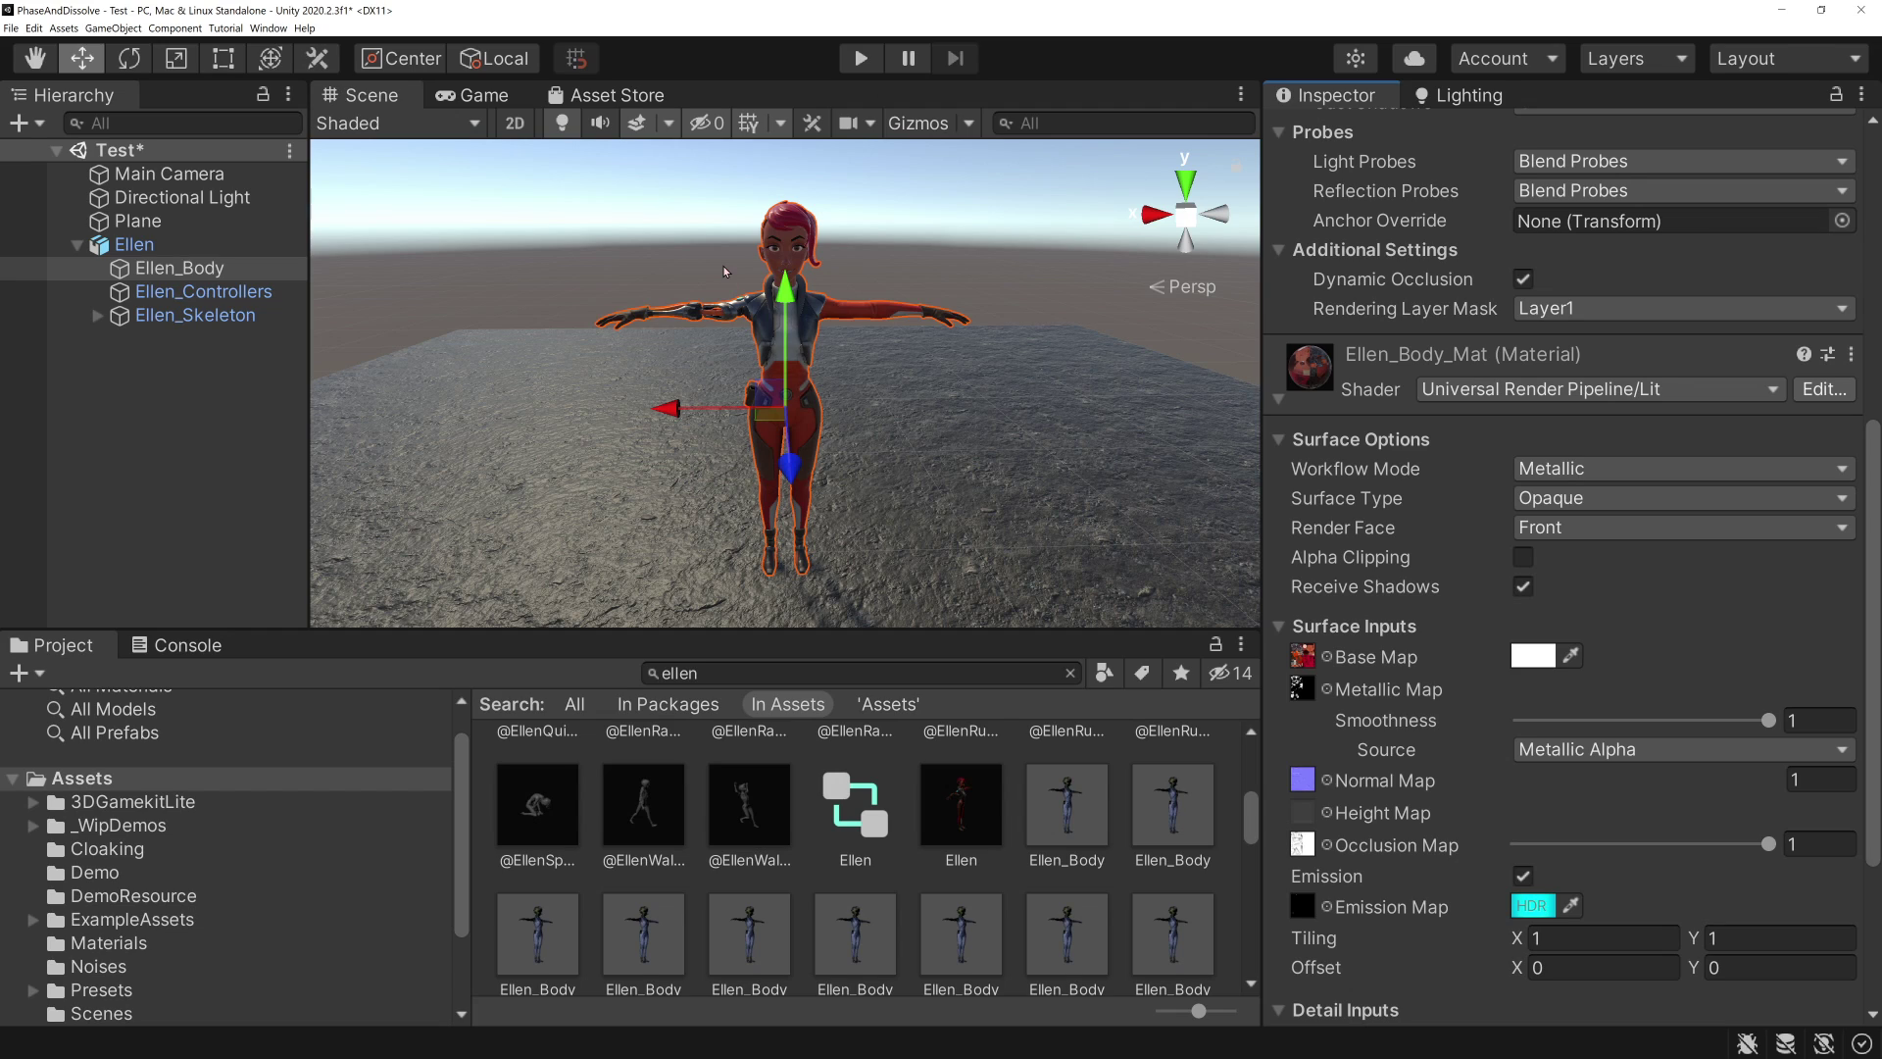
click(1071, 672)
drag(470, 843, 288, 845)
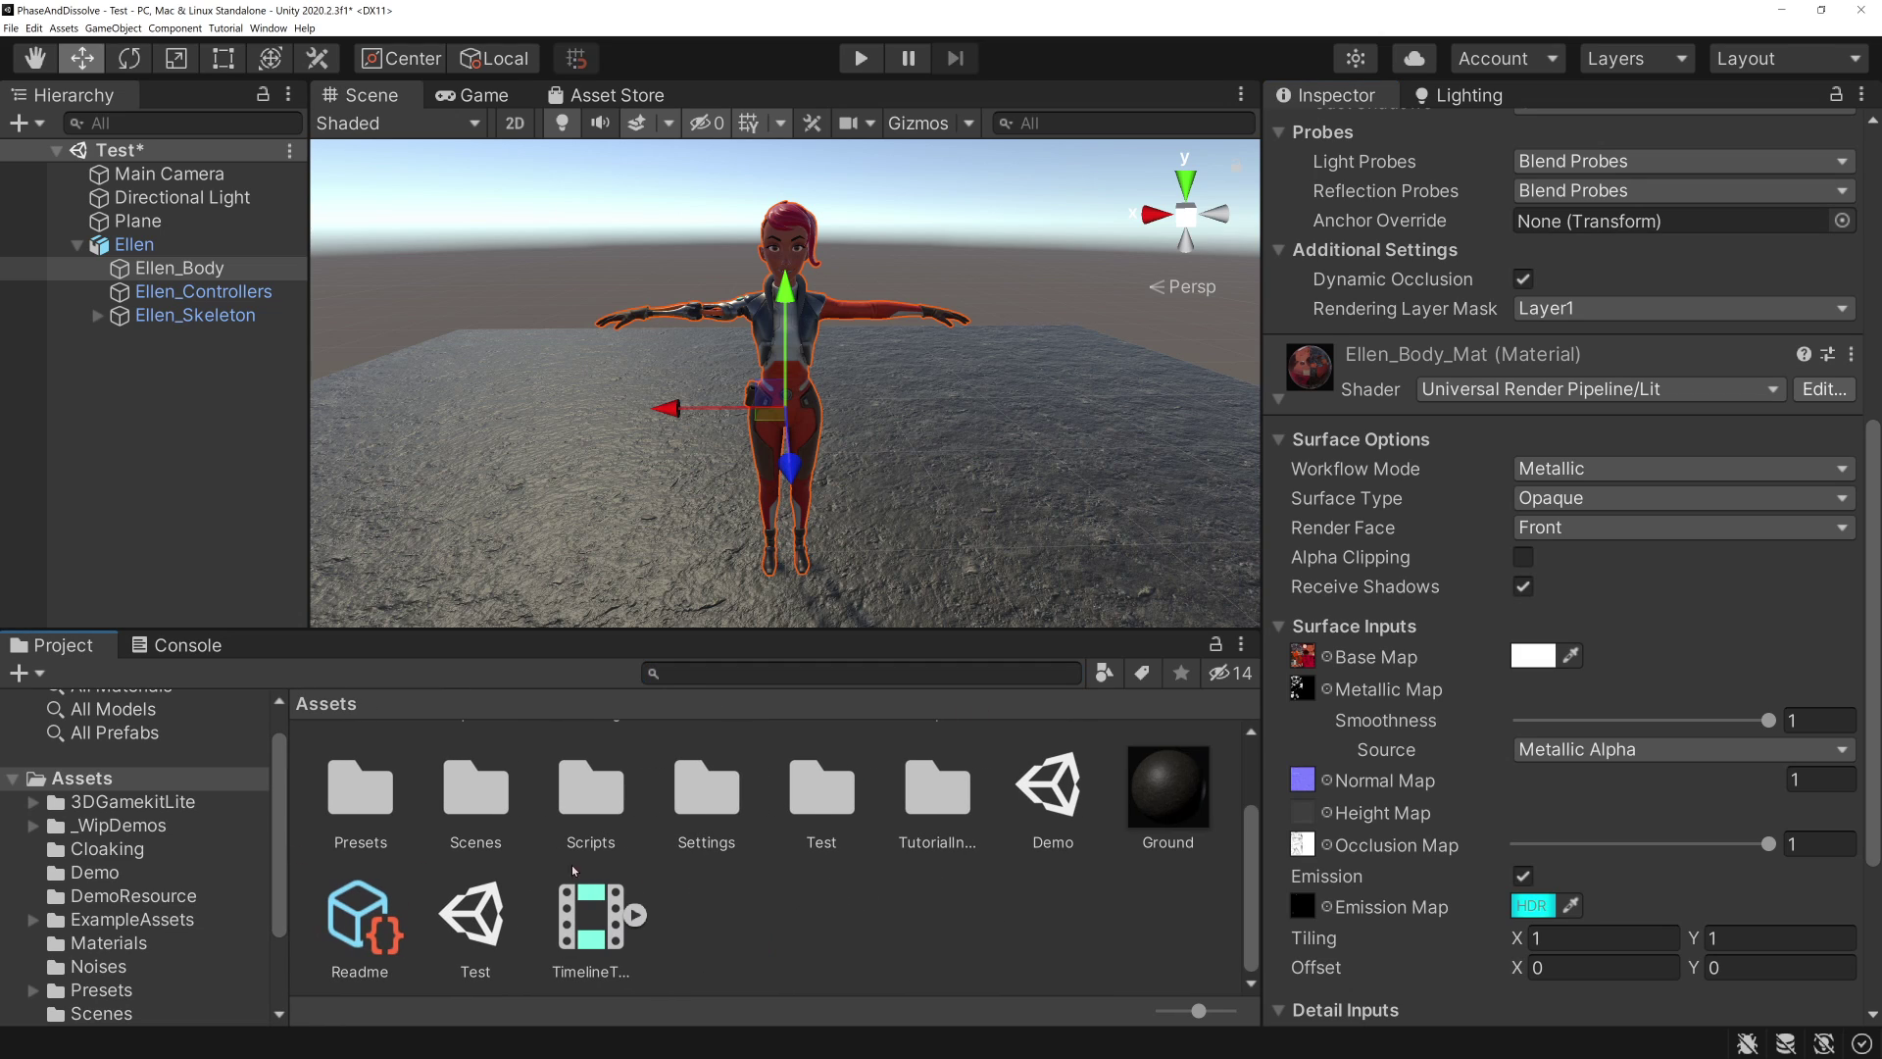
- Create a Lit Shader Graph in Assets named Phase and open it
right_click(779, 917)
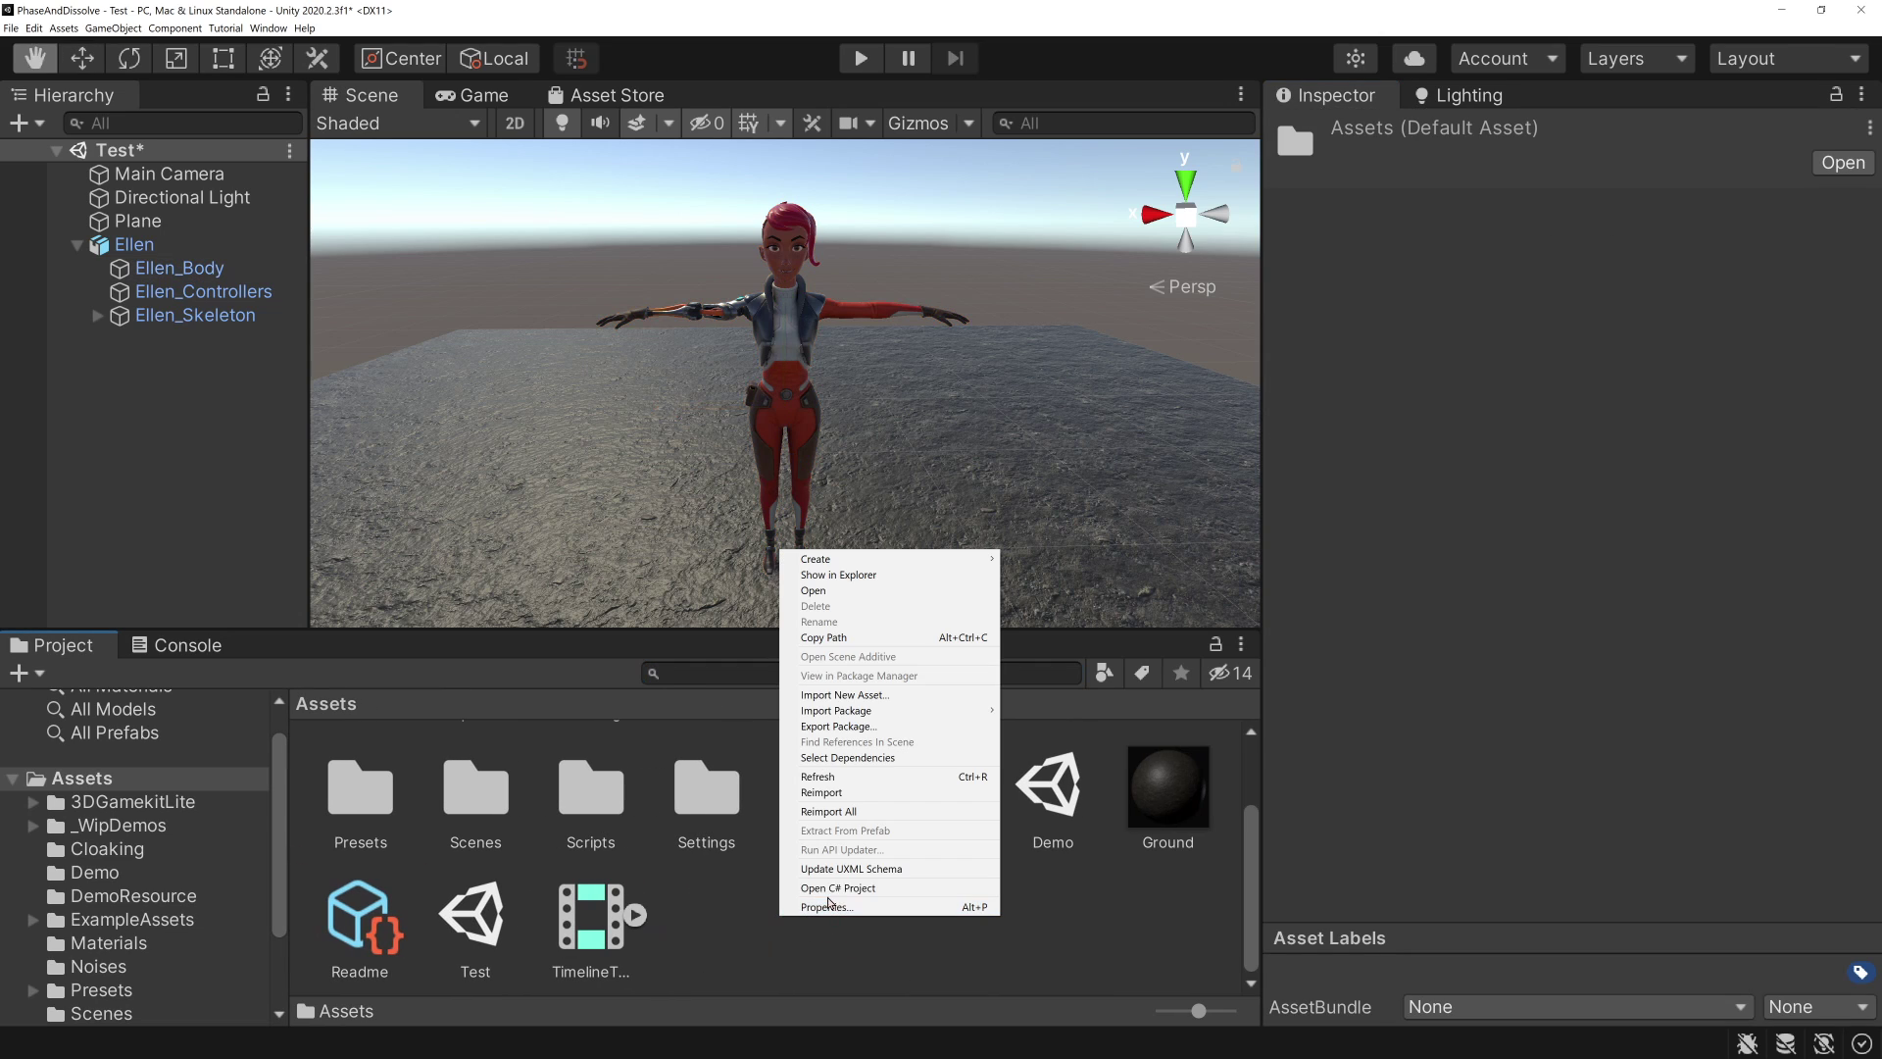
mouse_move(860, 560)
mouse_move(1076, 502)
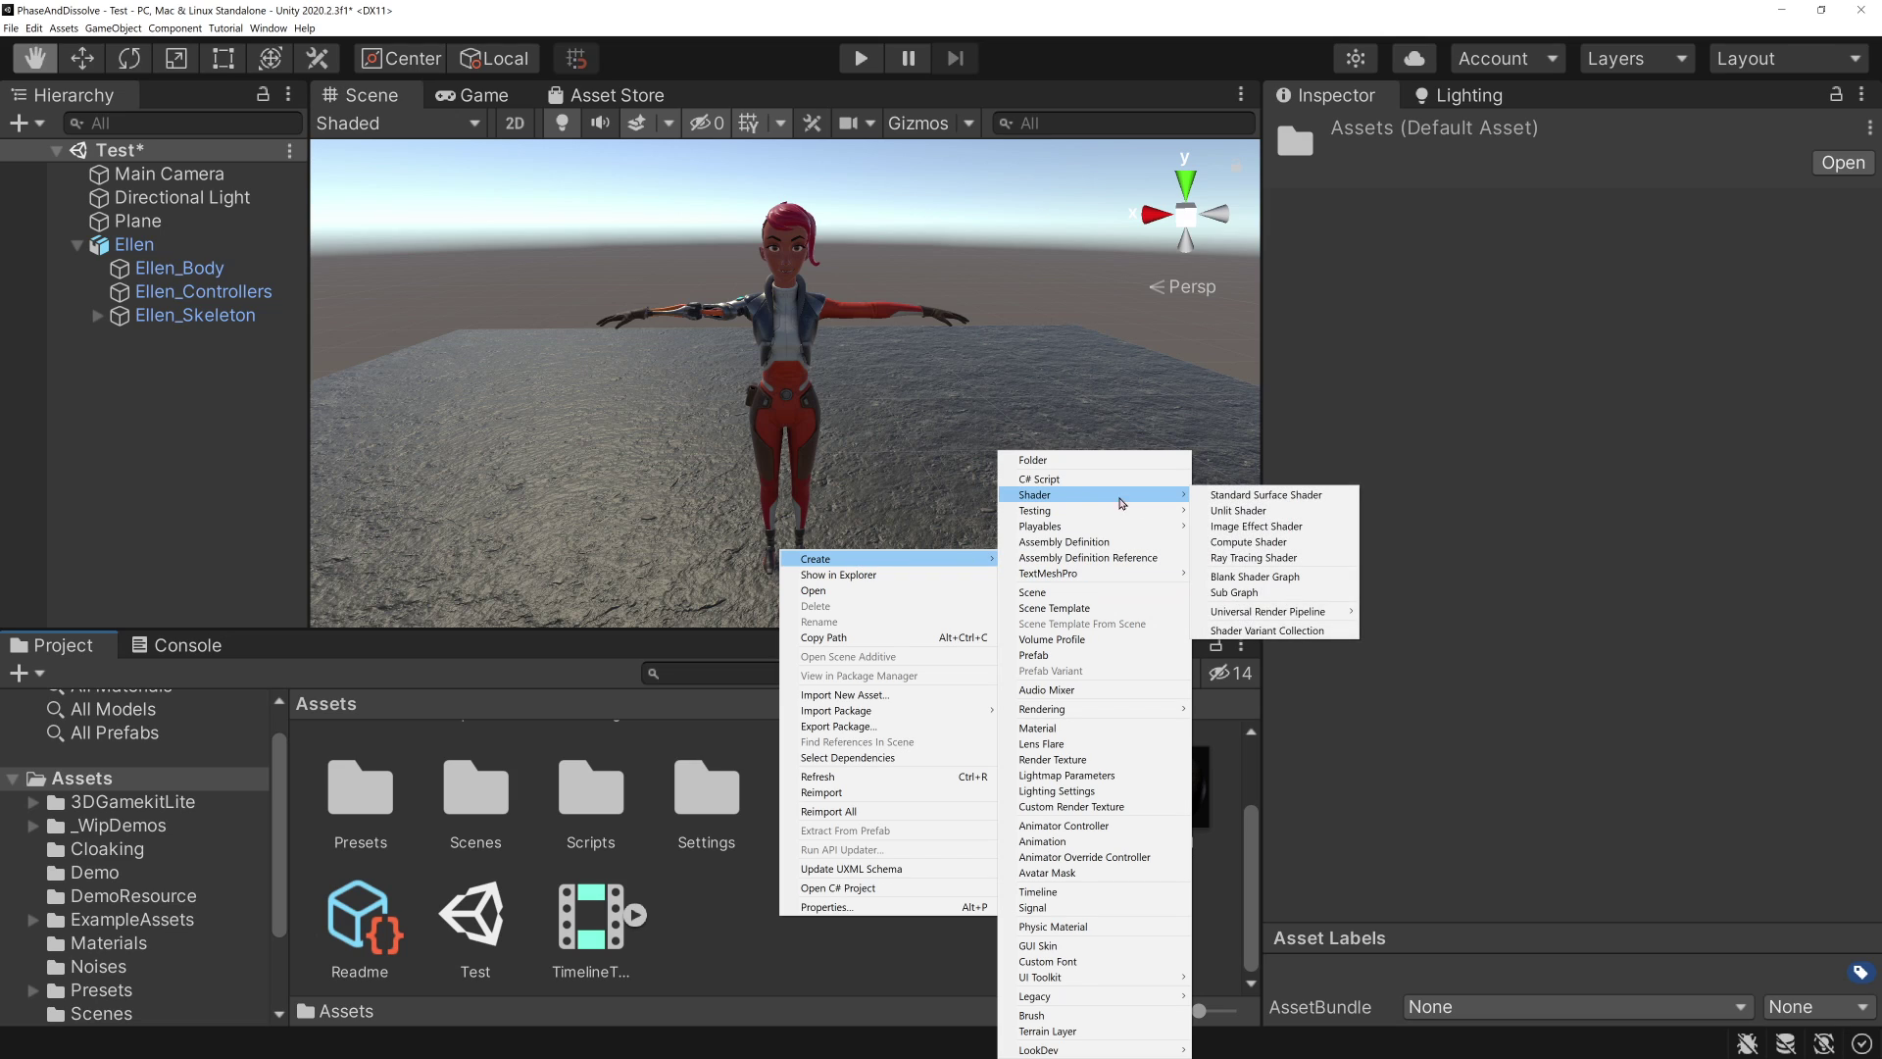
mouse_move(1304, 615)
click(1418, 614)
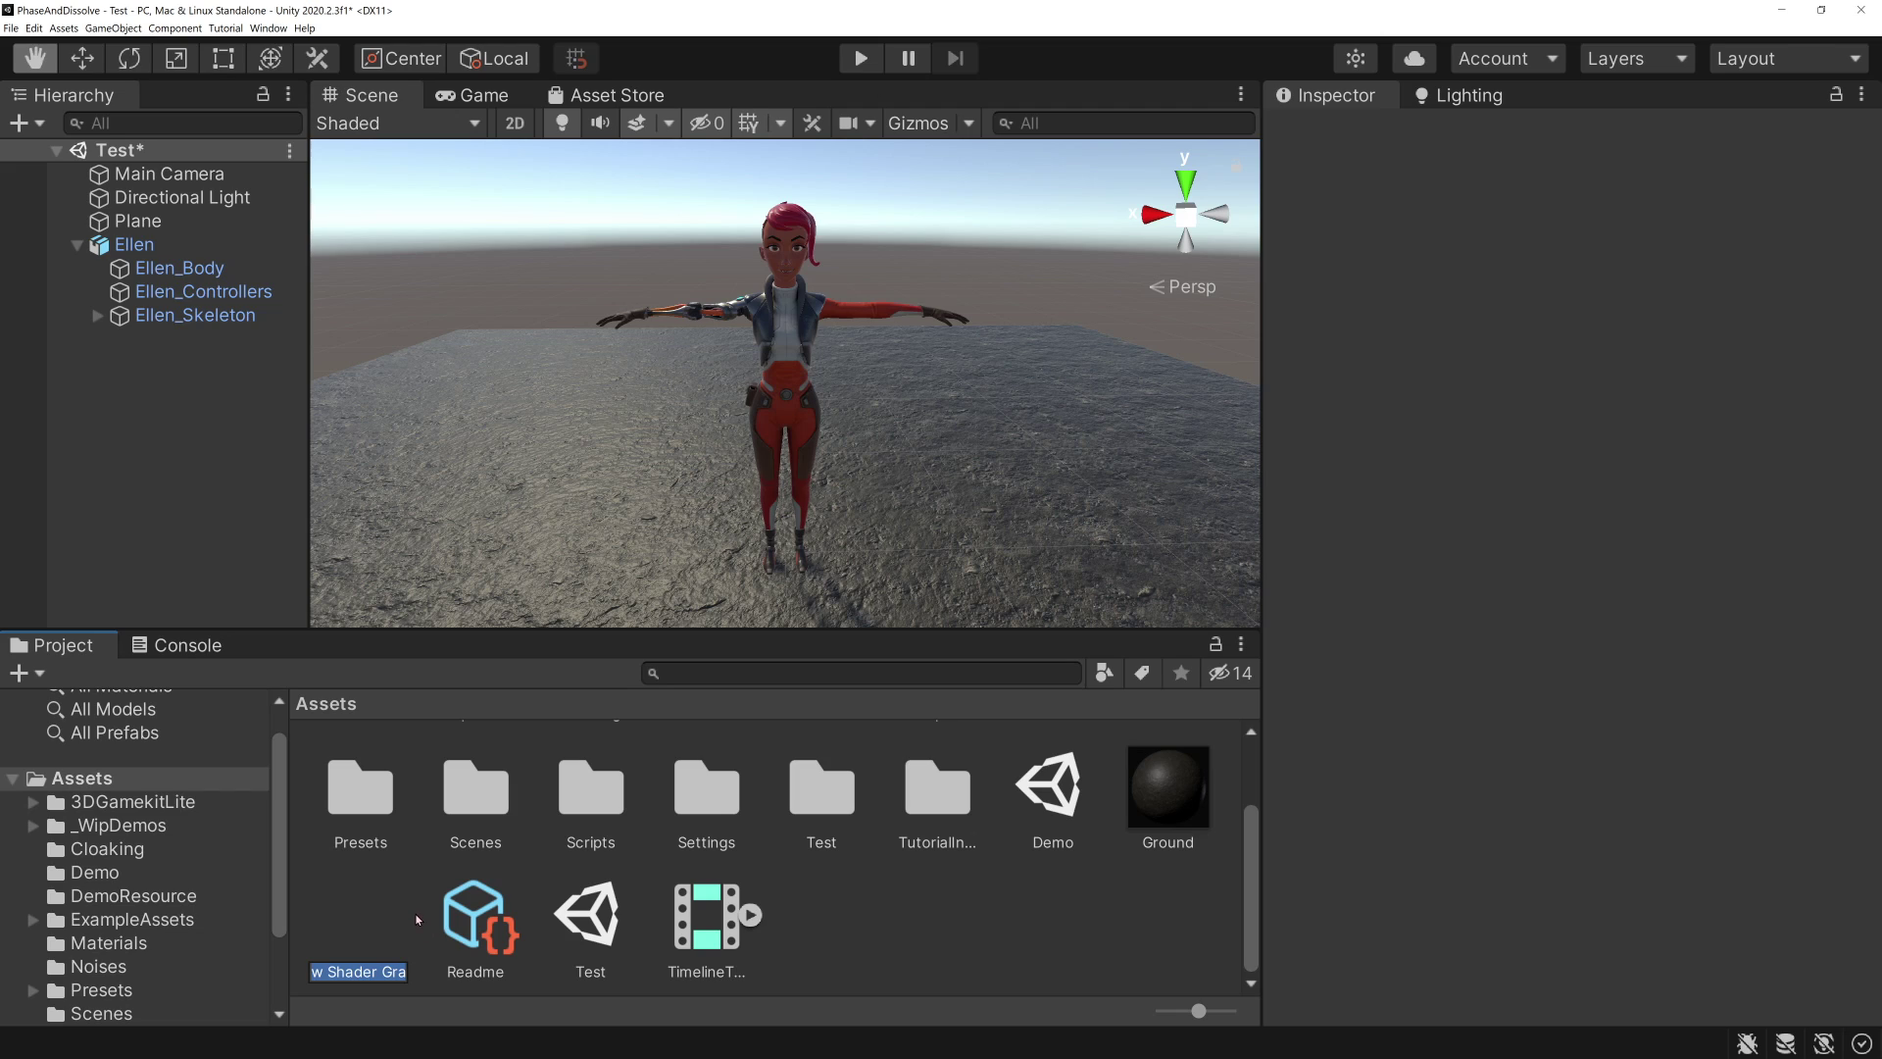
text(Phase)
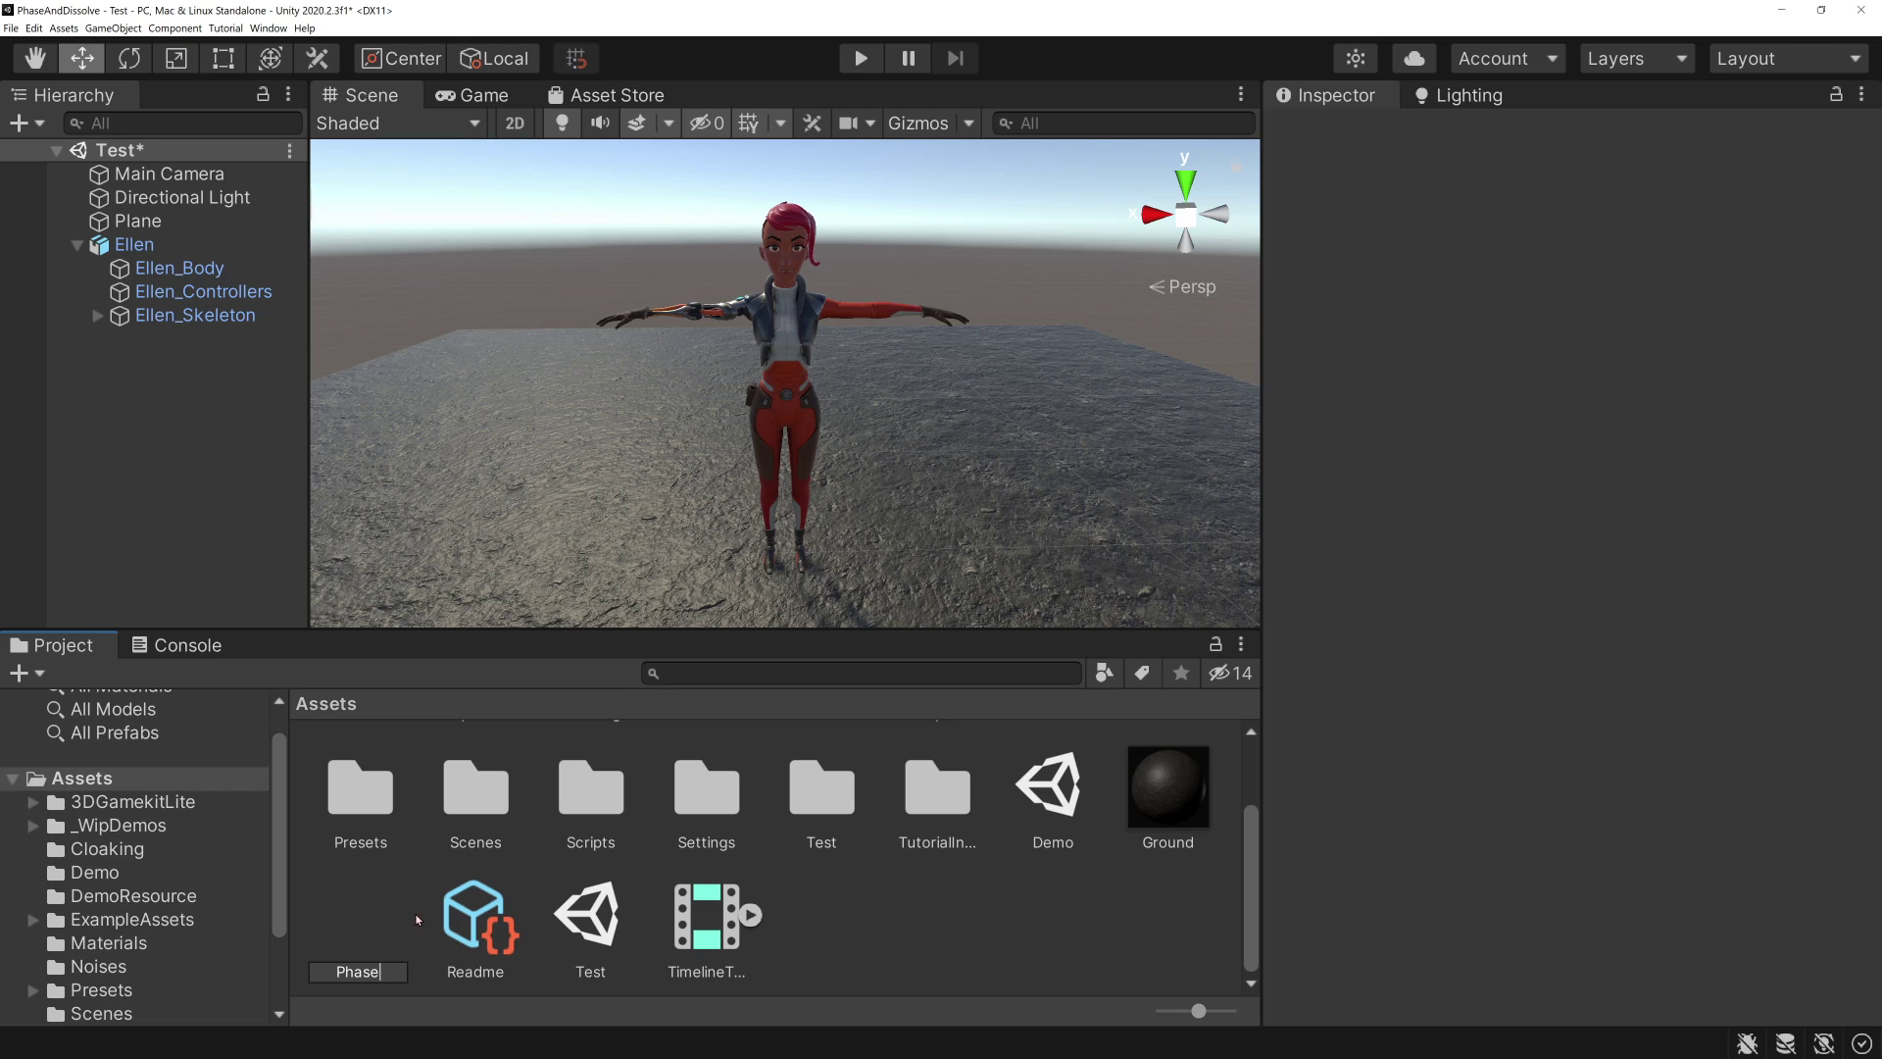
key(Return)
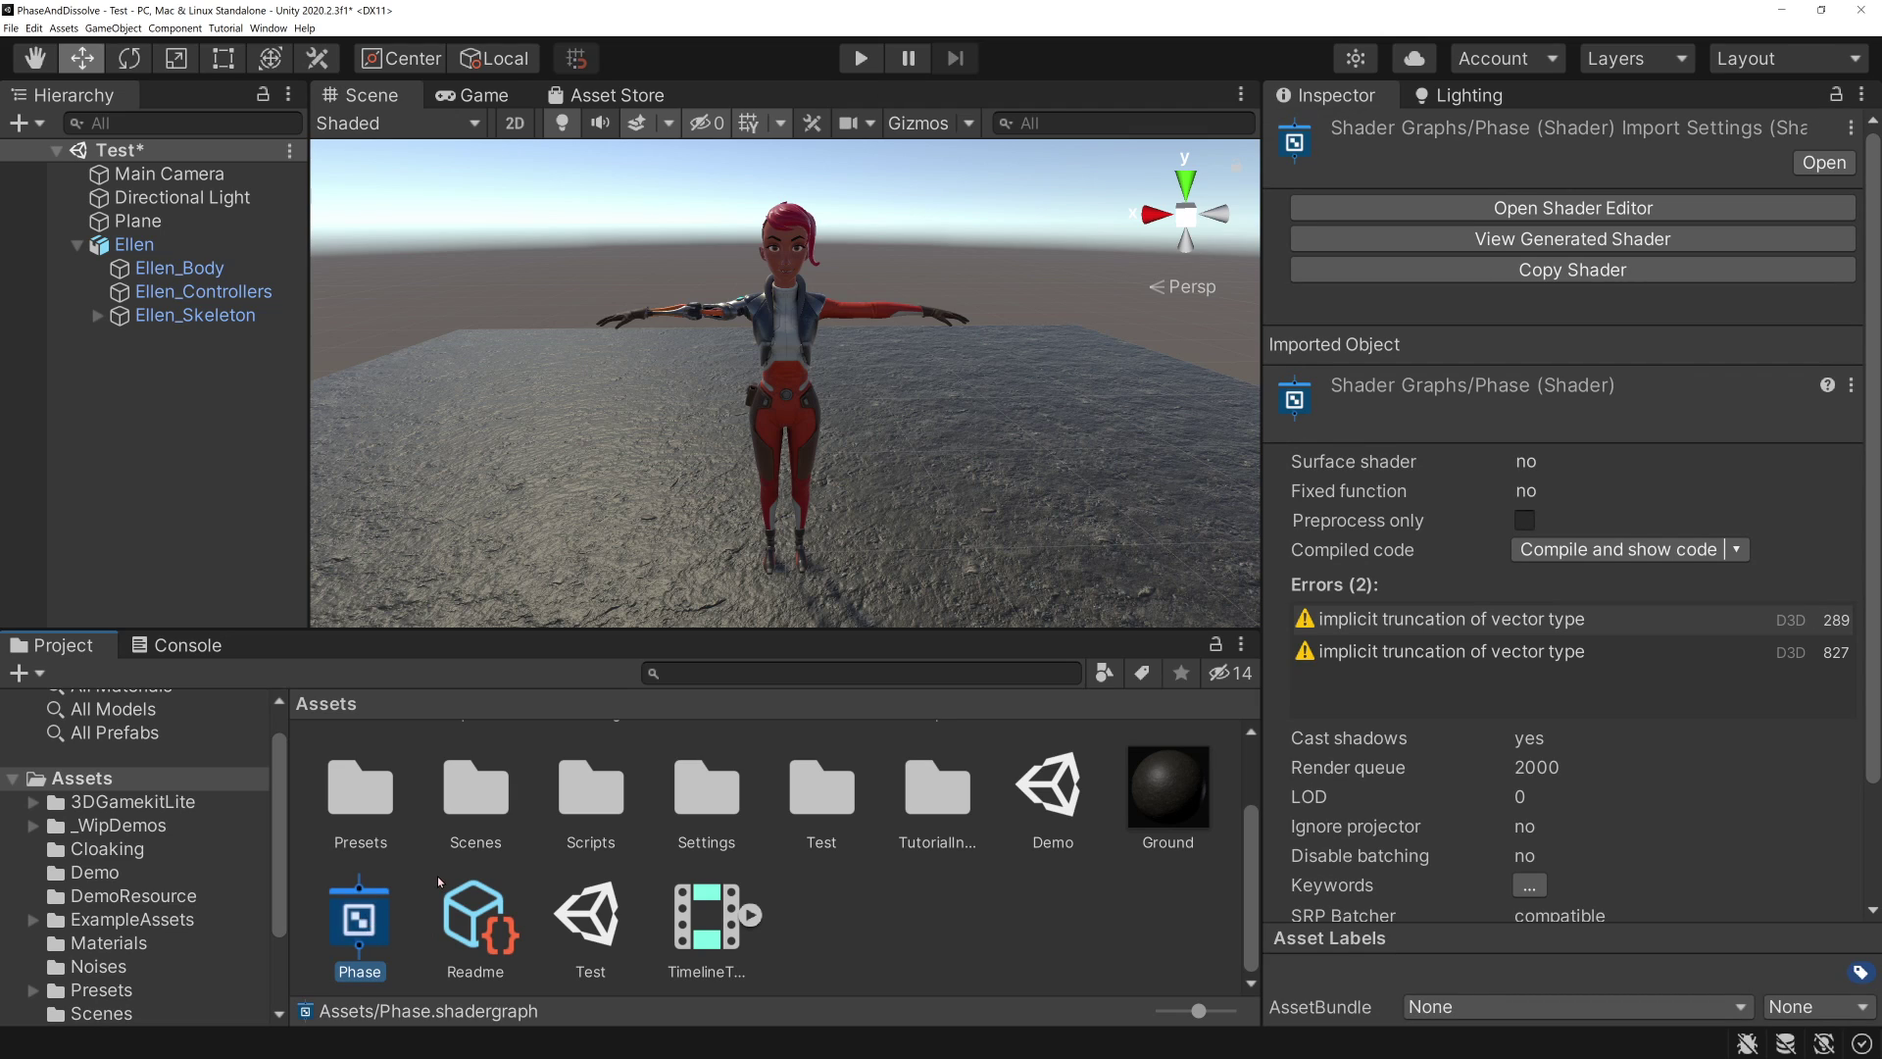
key(Return)
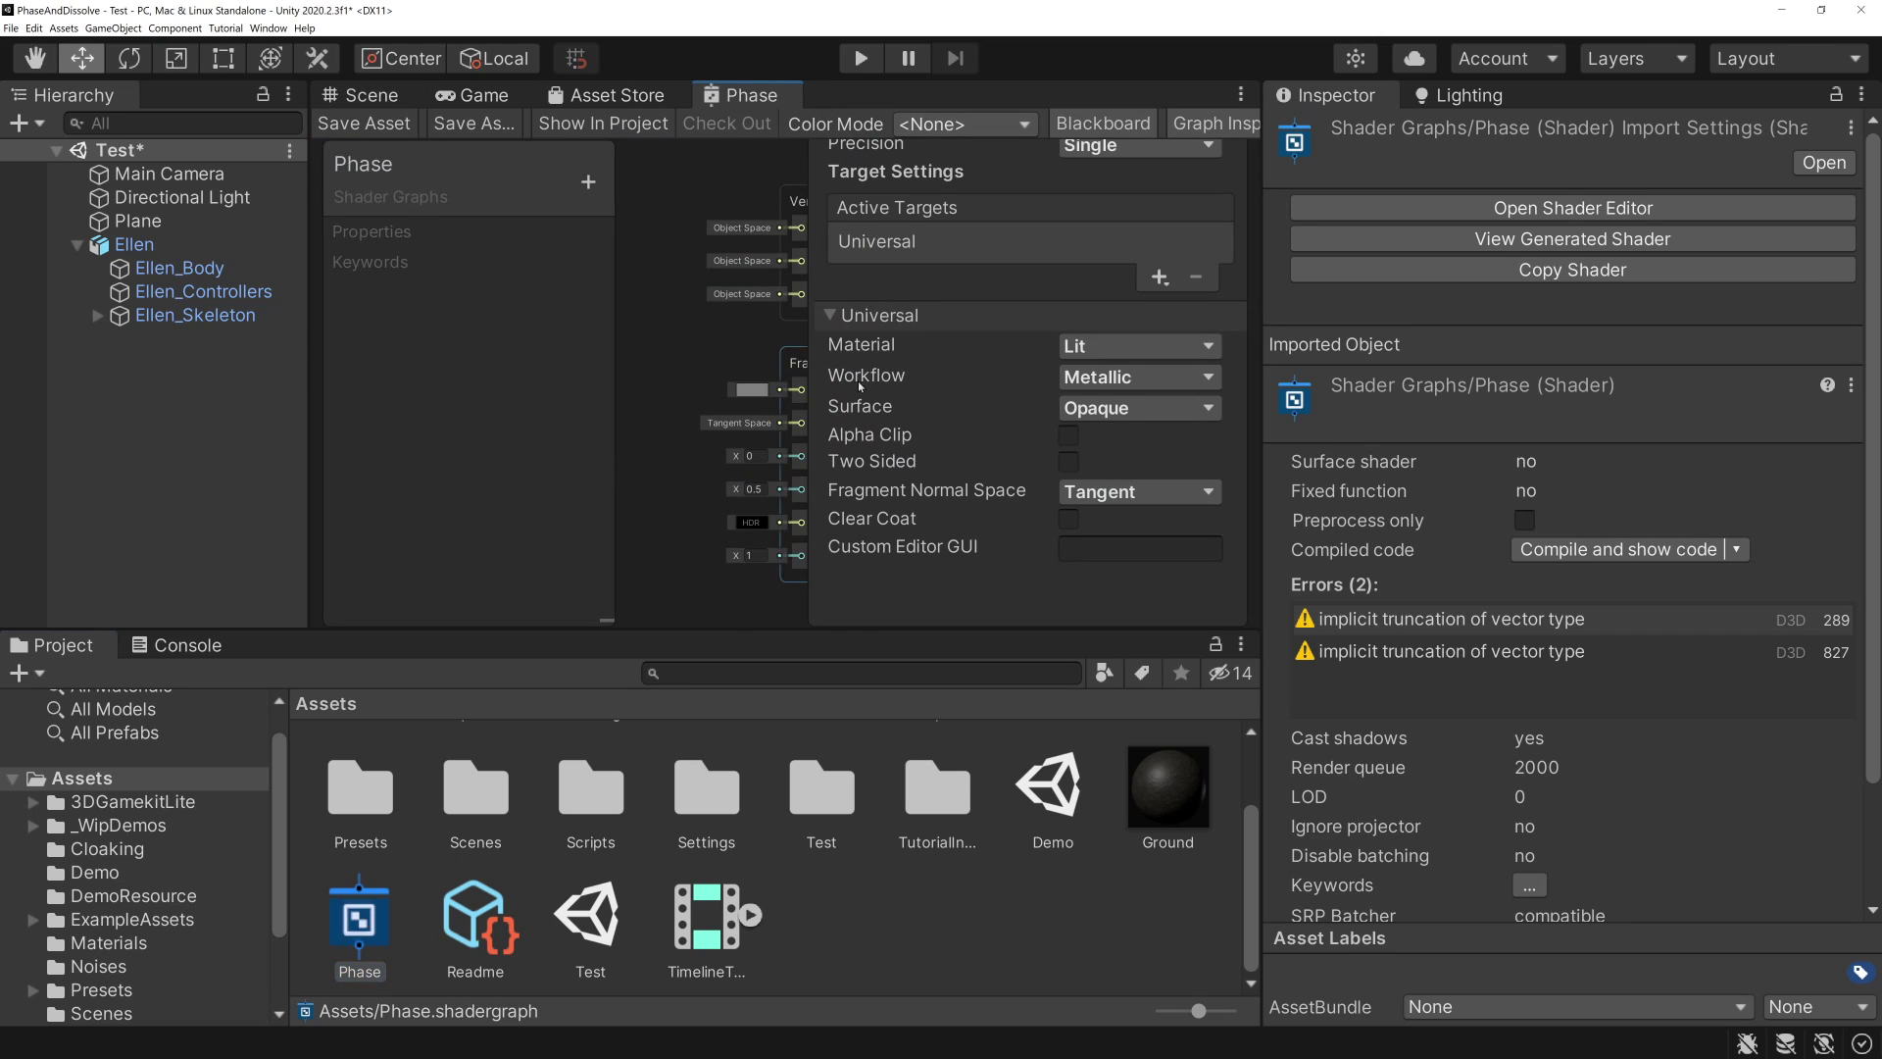
- Undock the Phase graph into a larger floating window
drag(1255, 358, 1475, 358)
drag(310, 421, 361, 421)
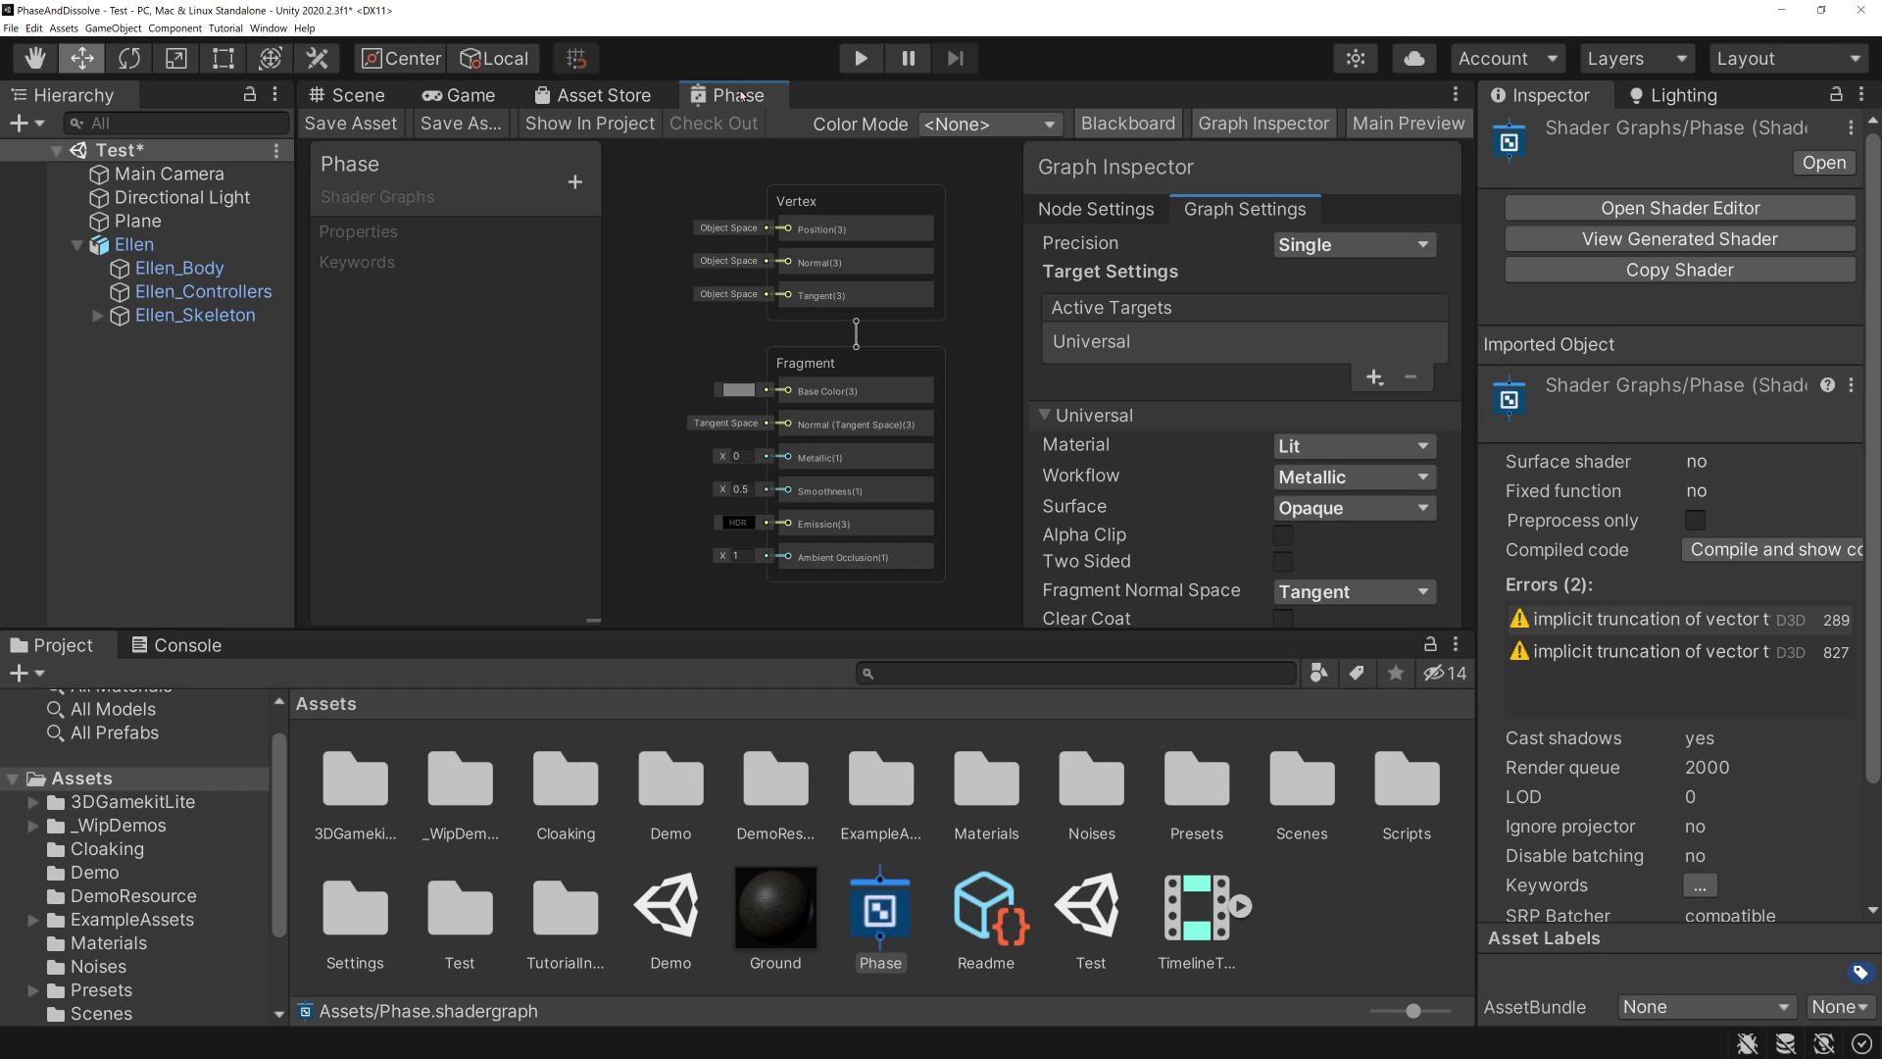
drag(740, 95, 730, 353)
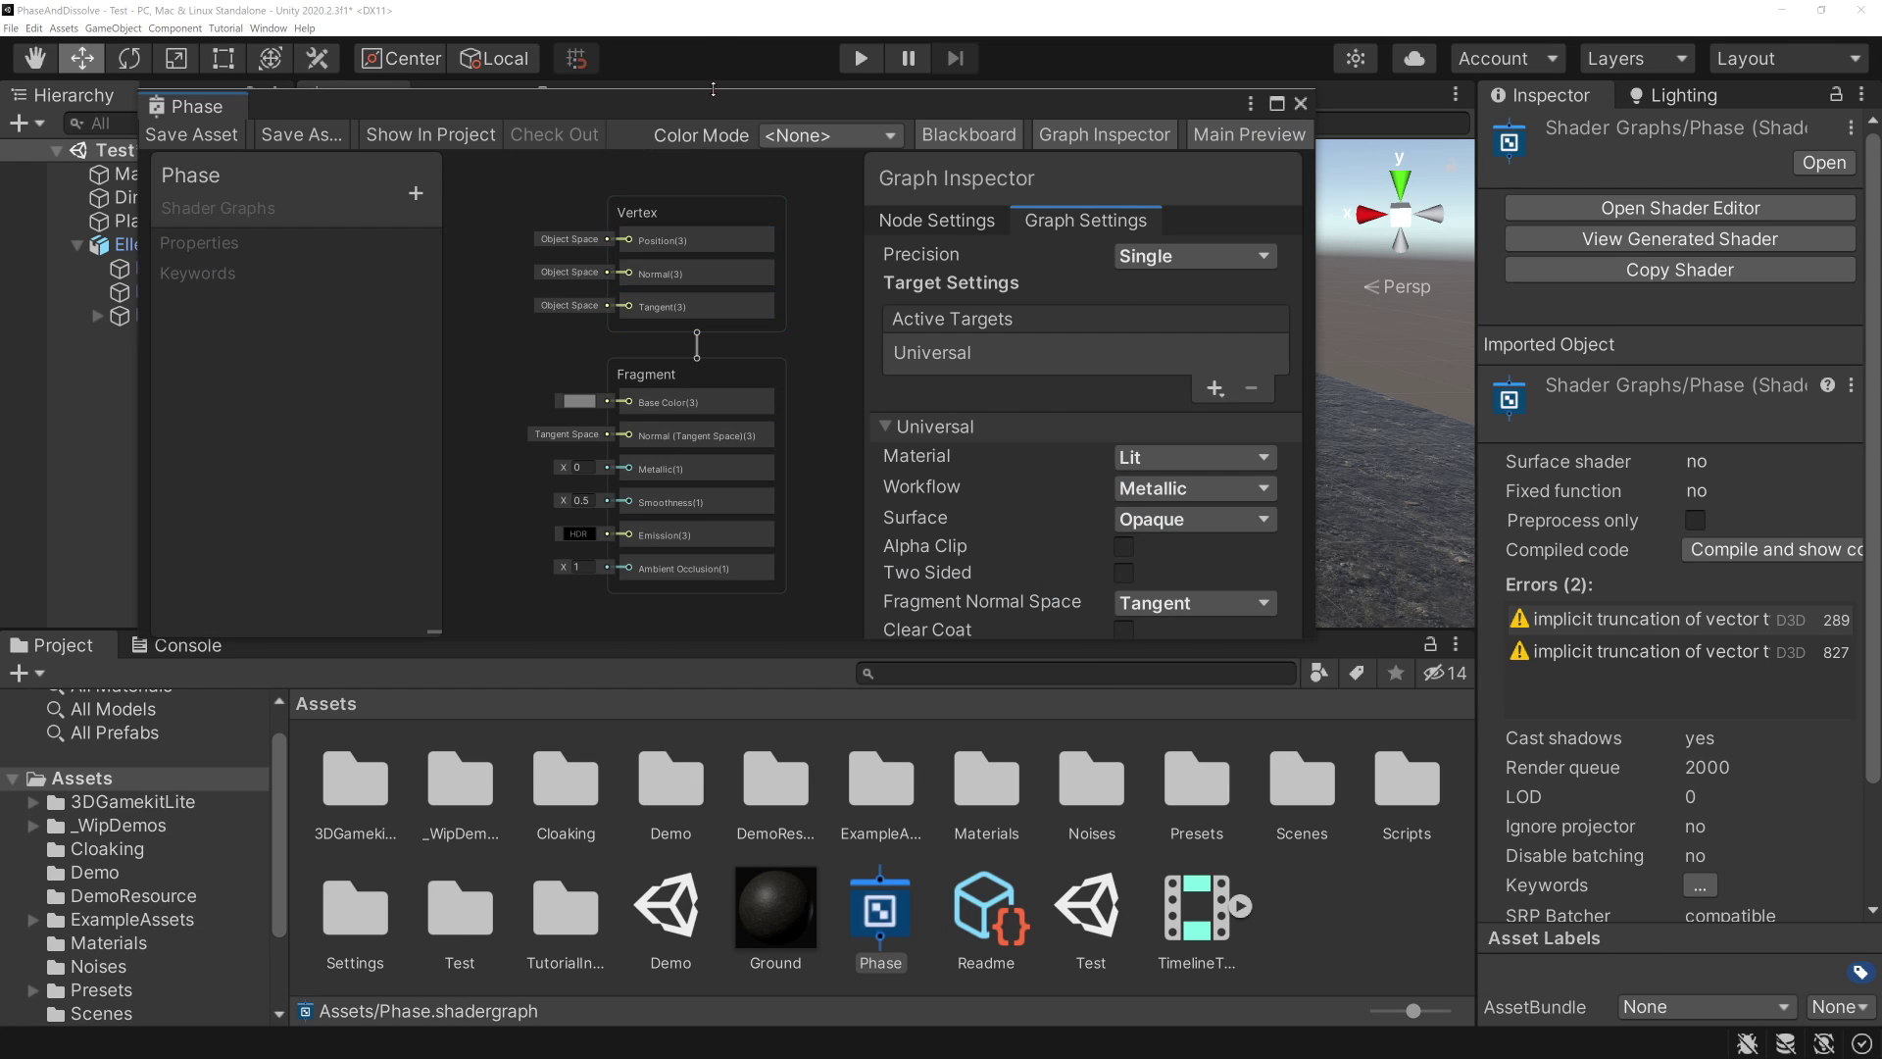
drag(720, 109, 664, 69)
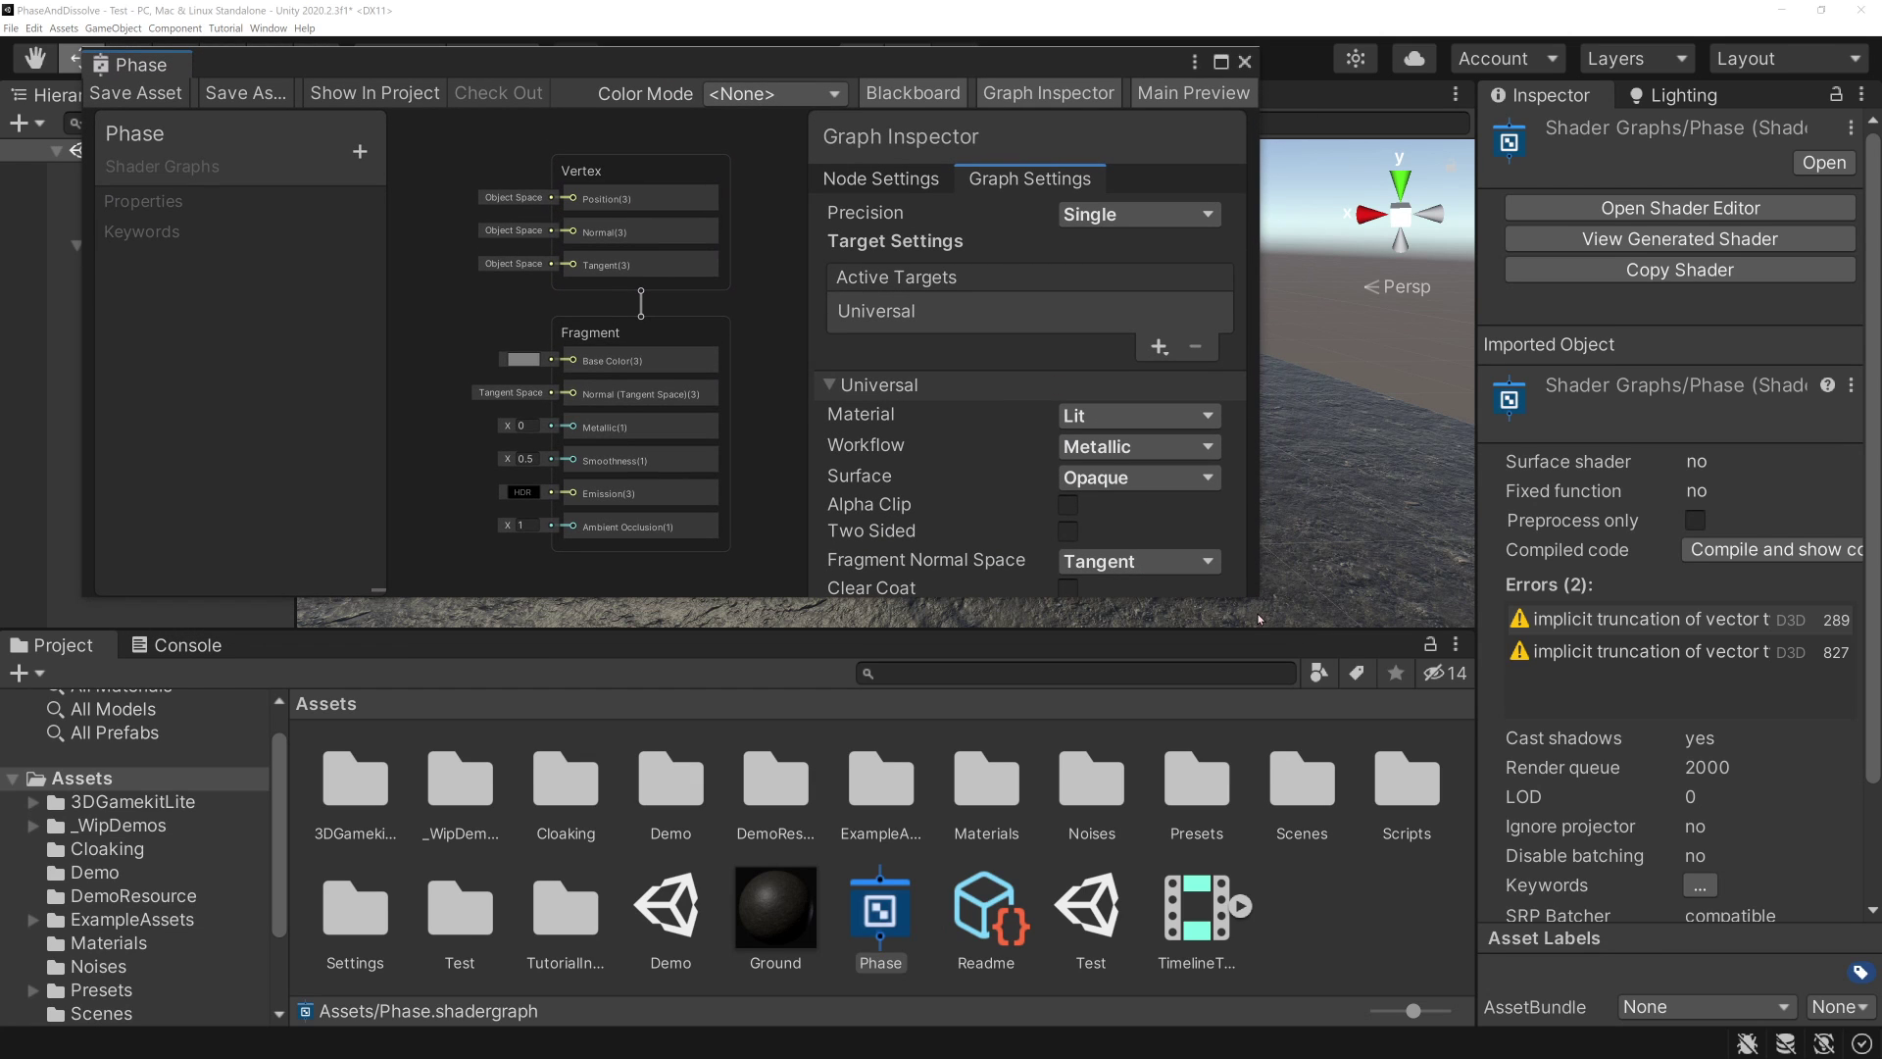
drag(1256, 594, 1450, 1017)
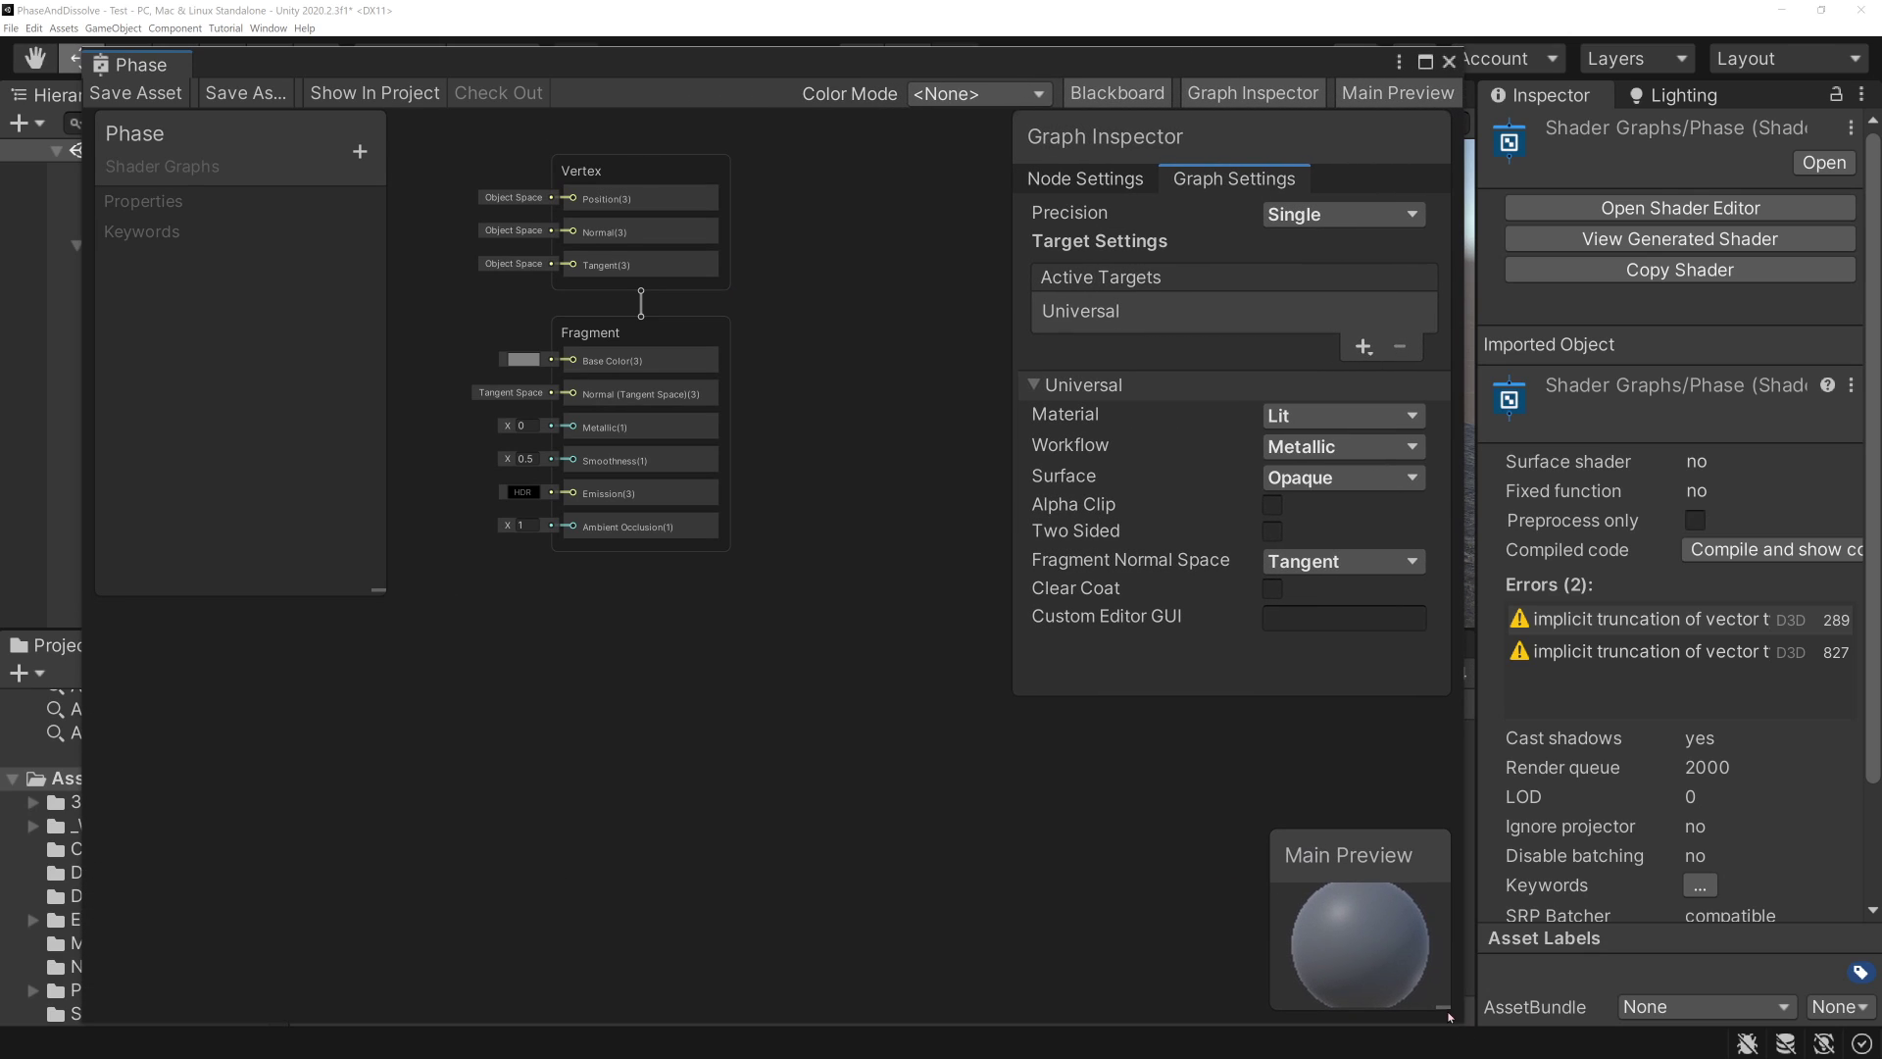
drag(671, 50, 873, 43)
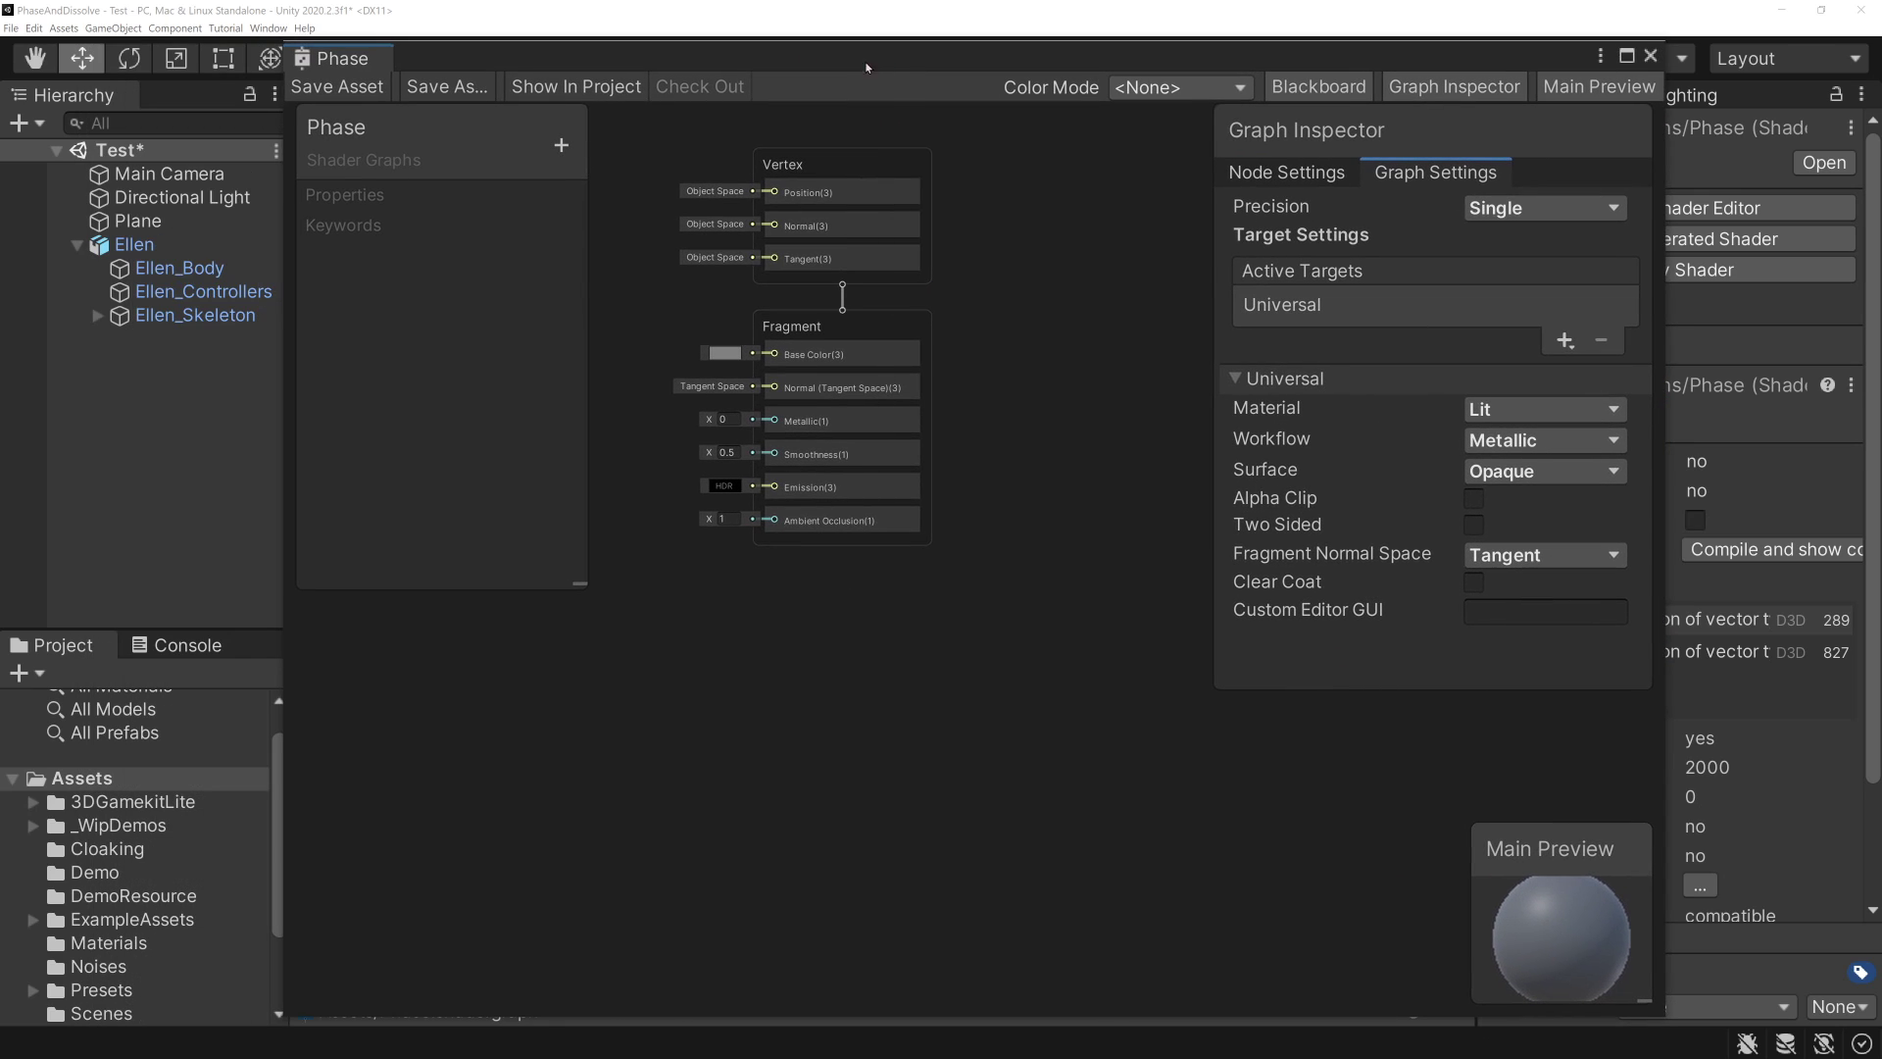
- Select Ellen_Body so its material shows beside the repositioned graph window
click(134, 244)
click(179, 268)
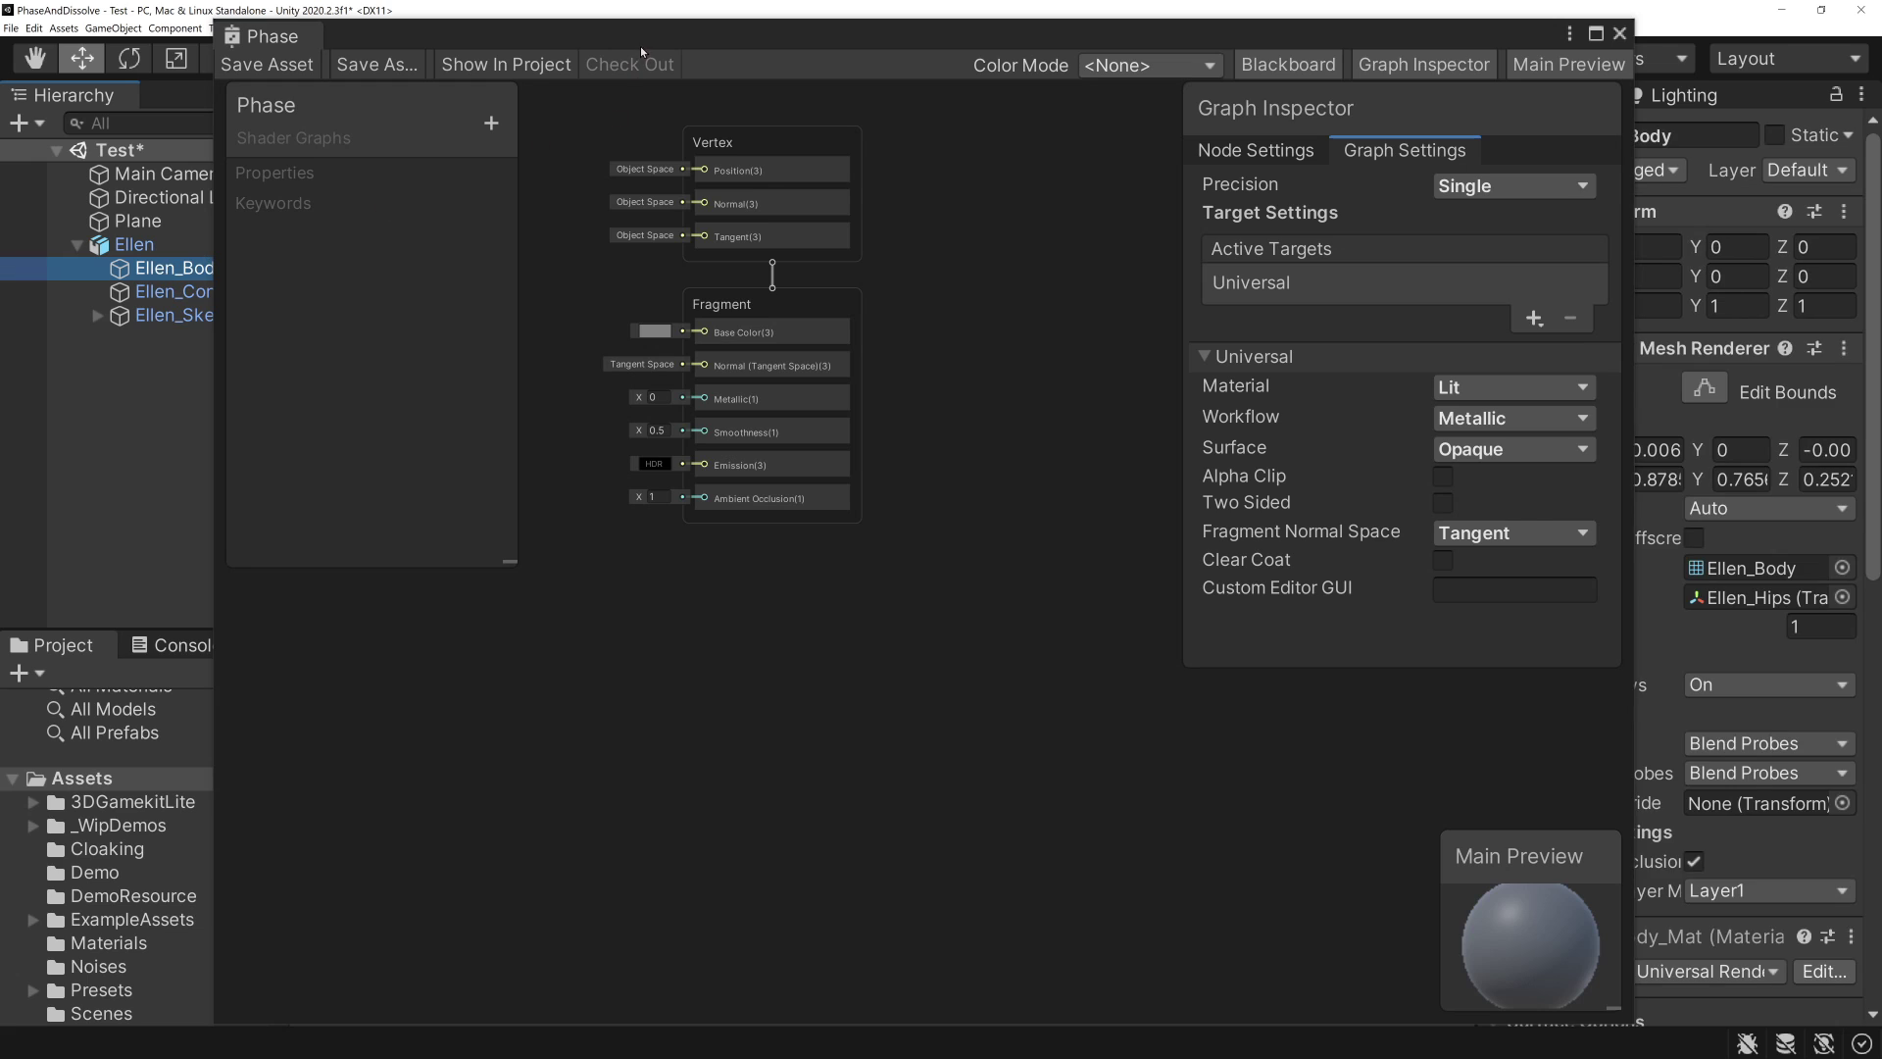
drag(639, 45, 493, 21)
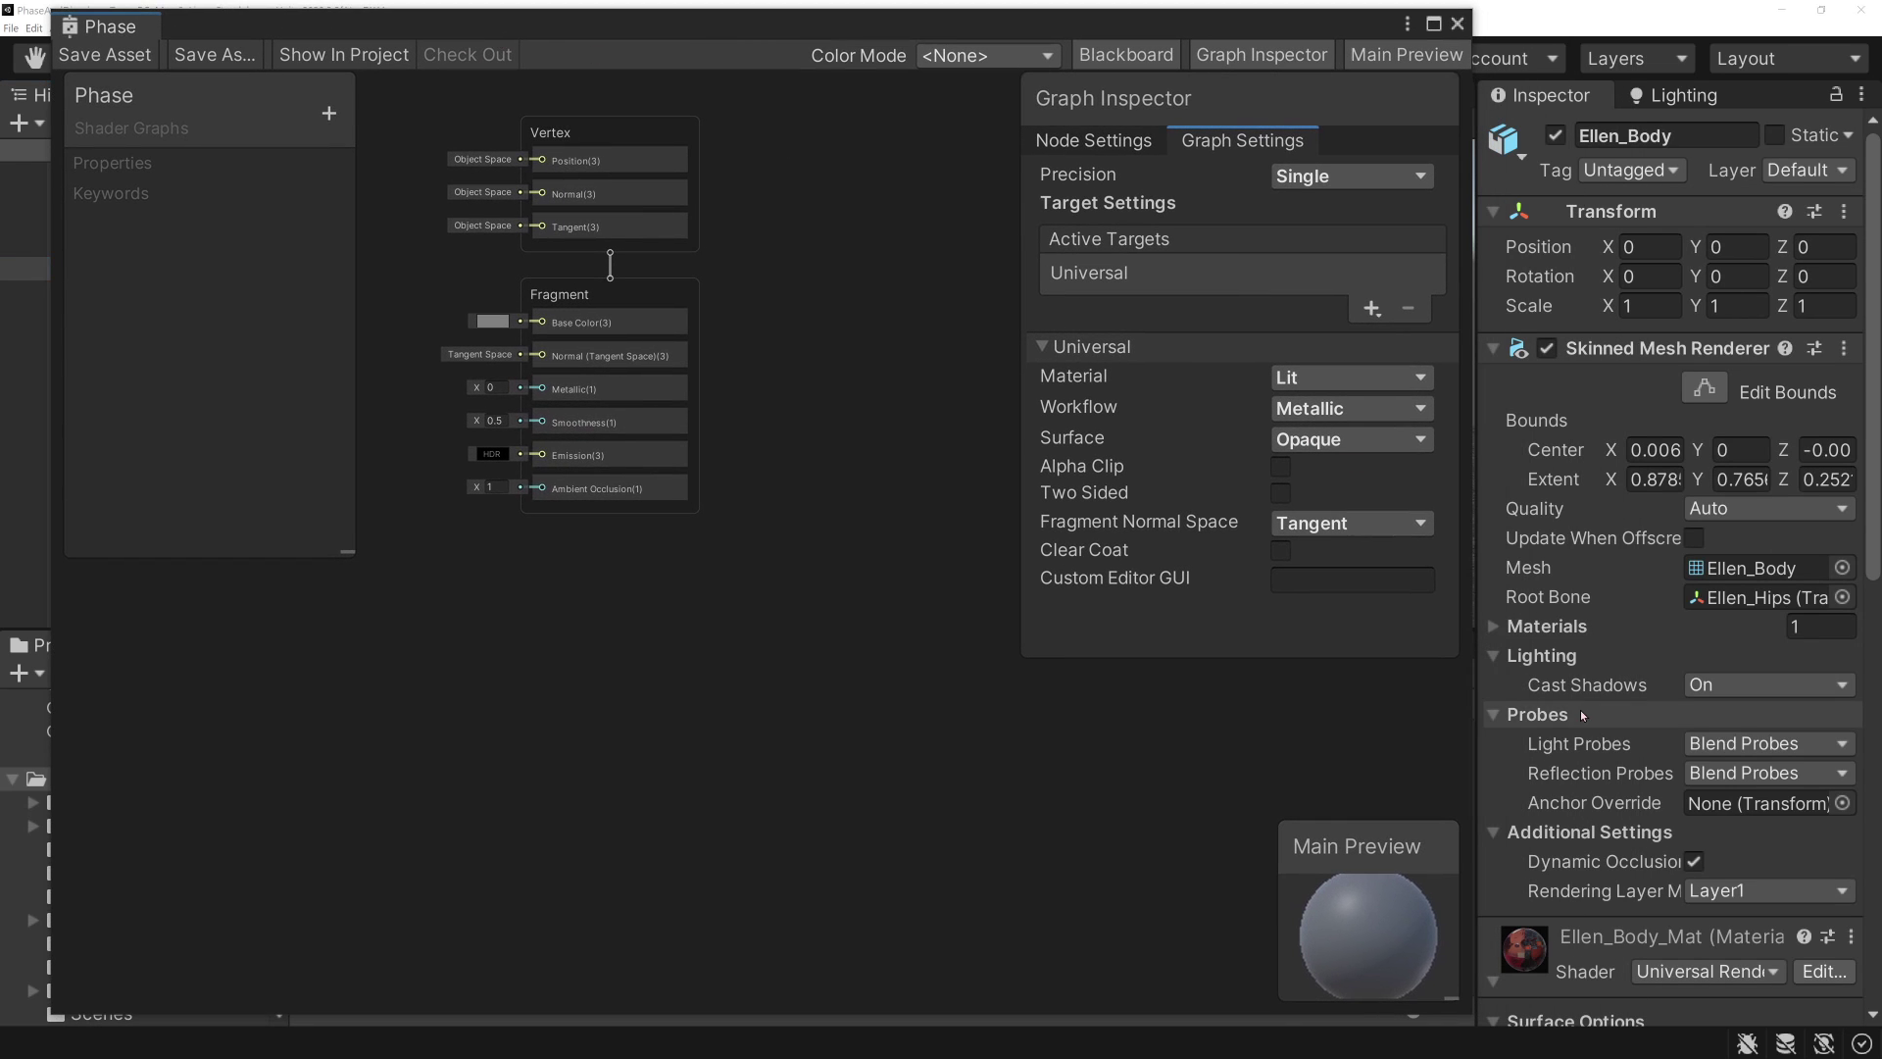
scroll(1571, 451, down, 10)
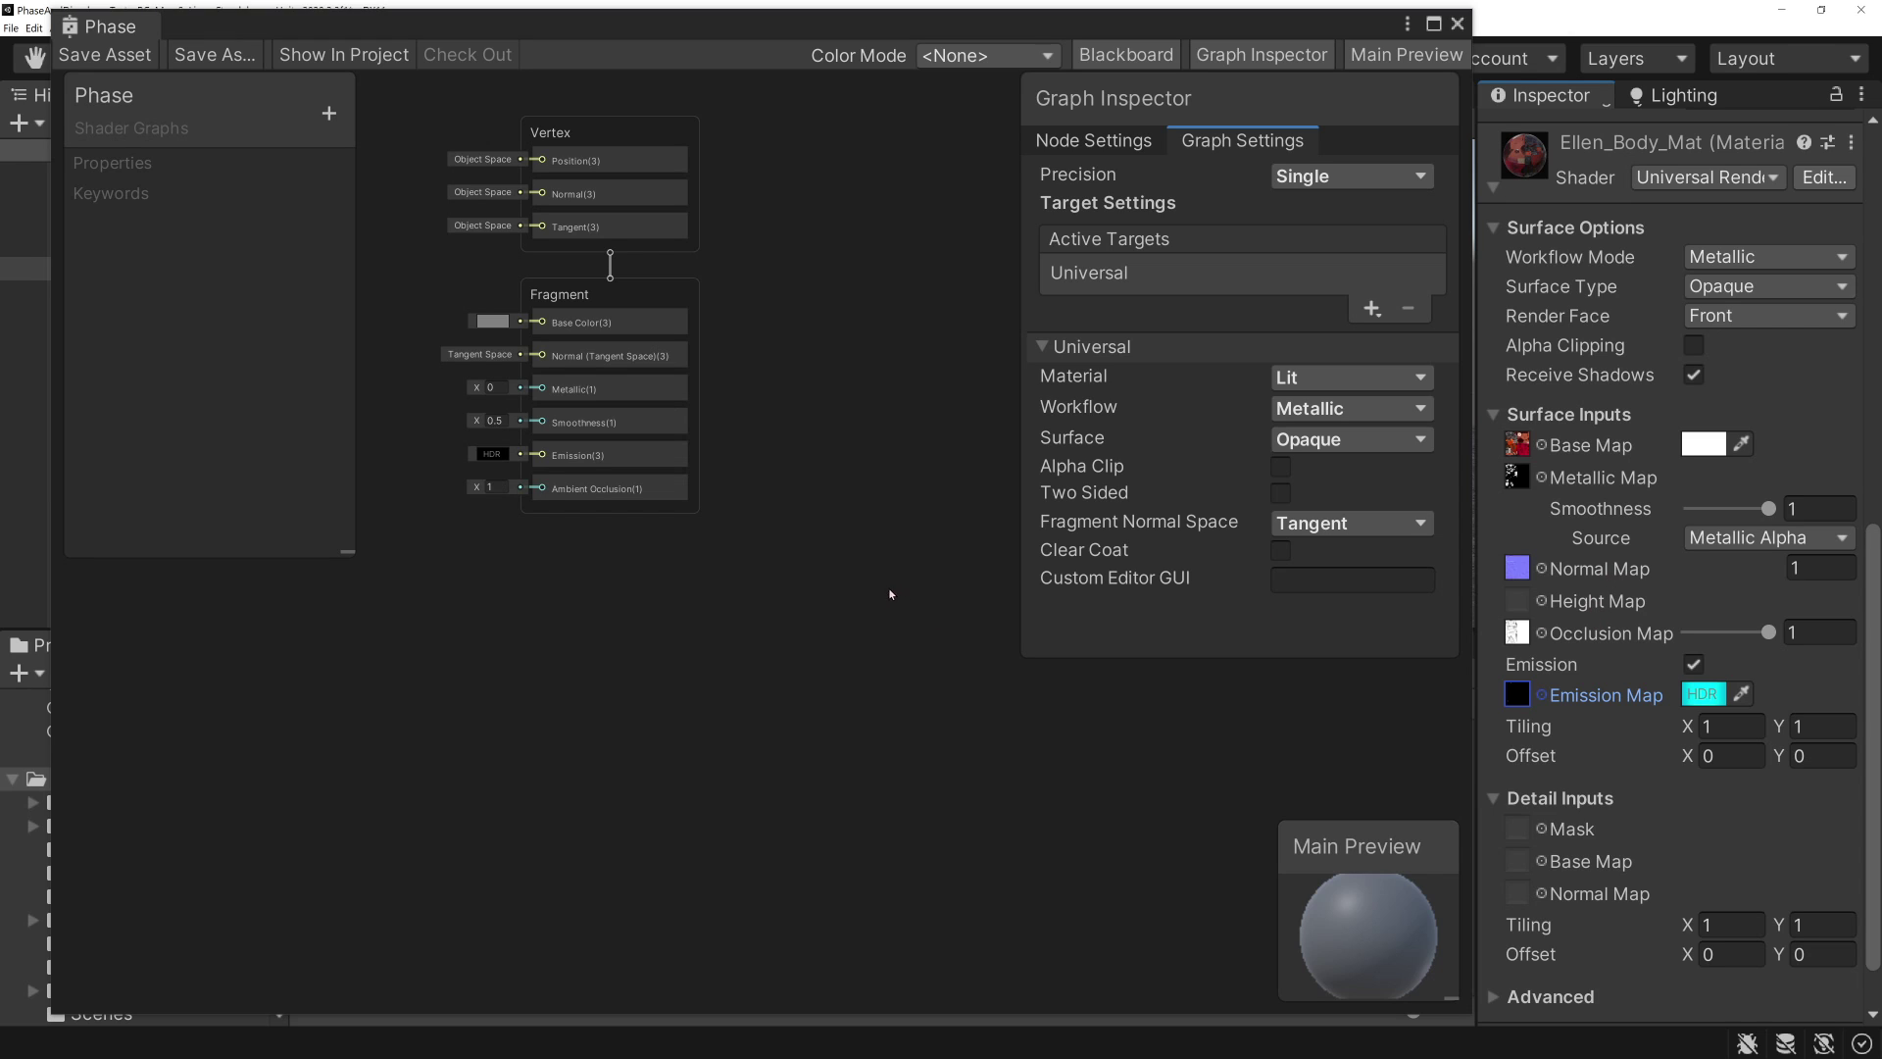
drag(51, 294, 7, 294)
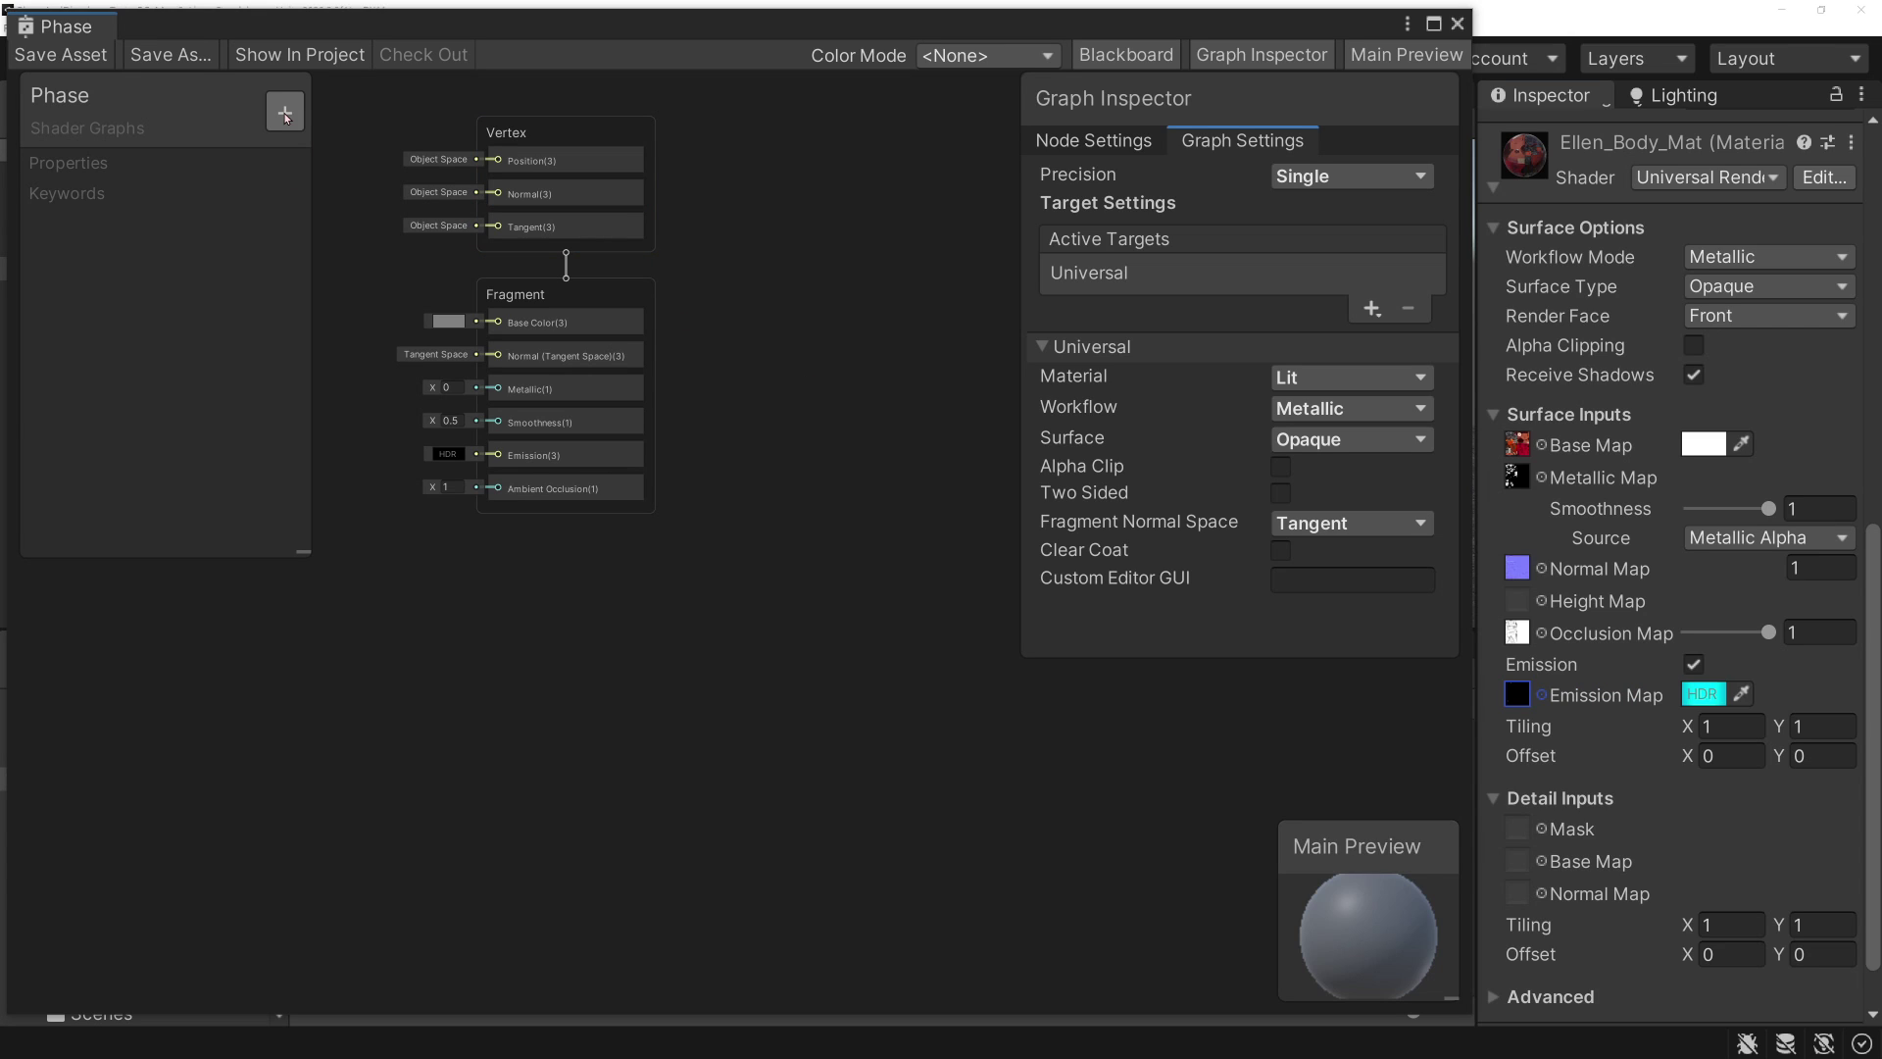
- Add Texture 2D properties named Base Map and Metallic Map
click(286, 116)
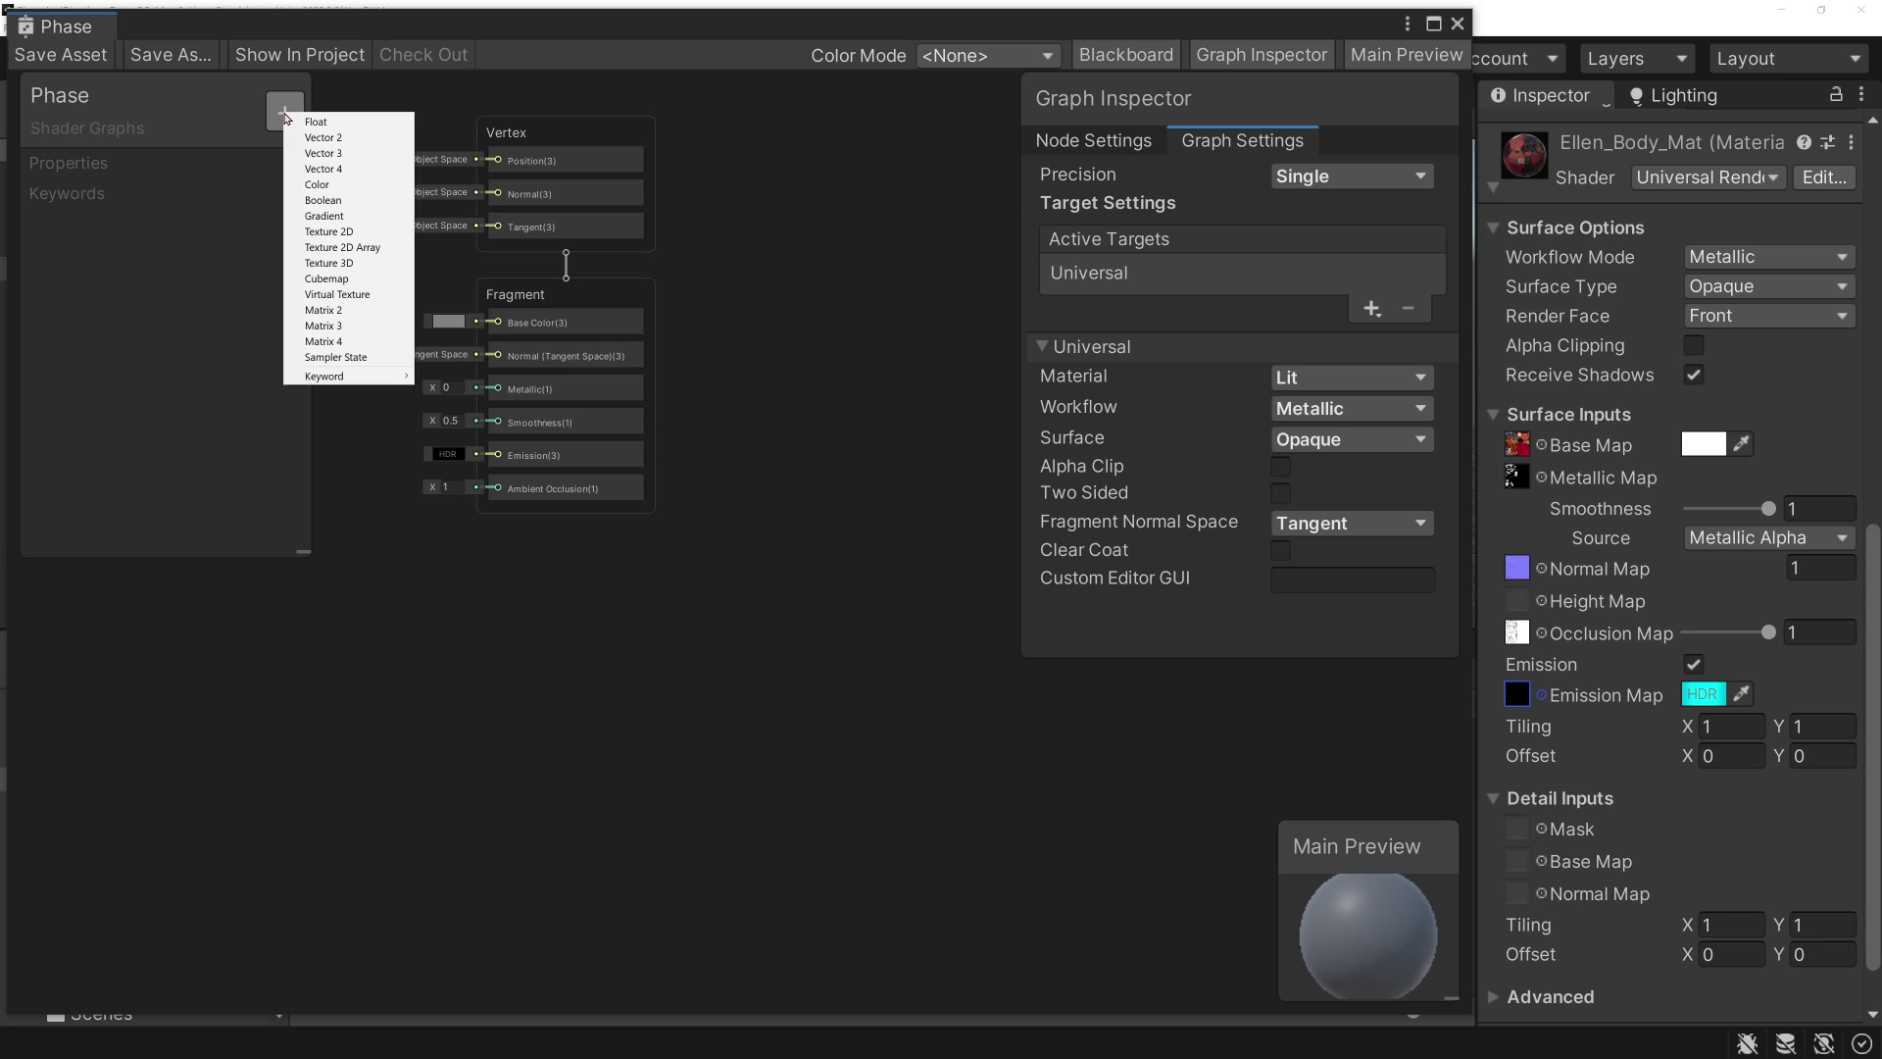
click(328, 231)
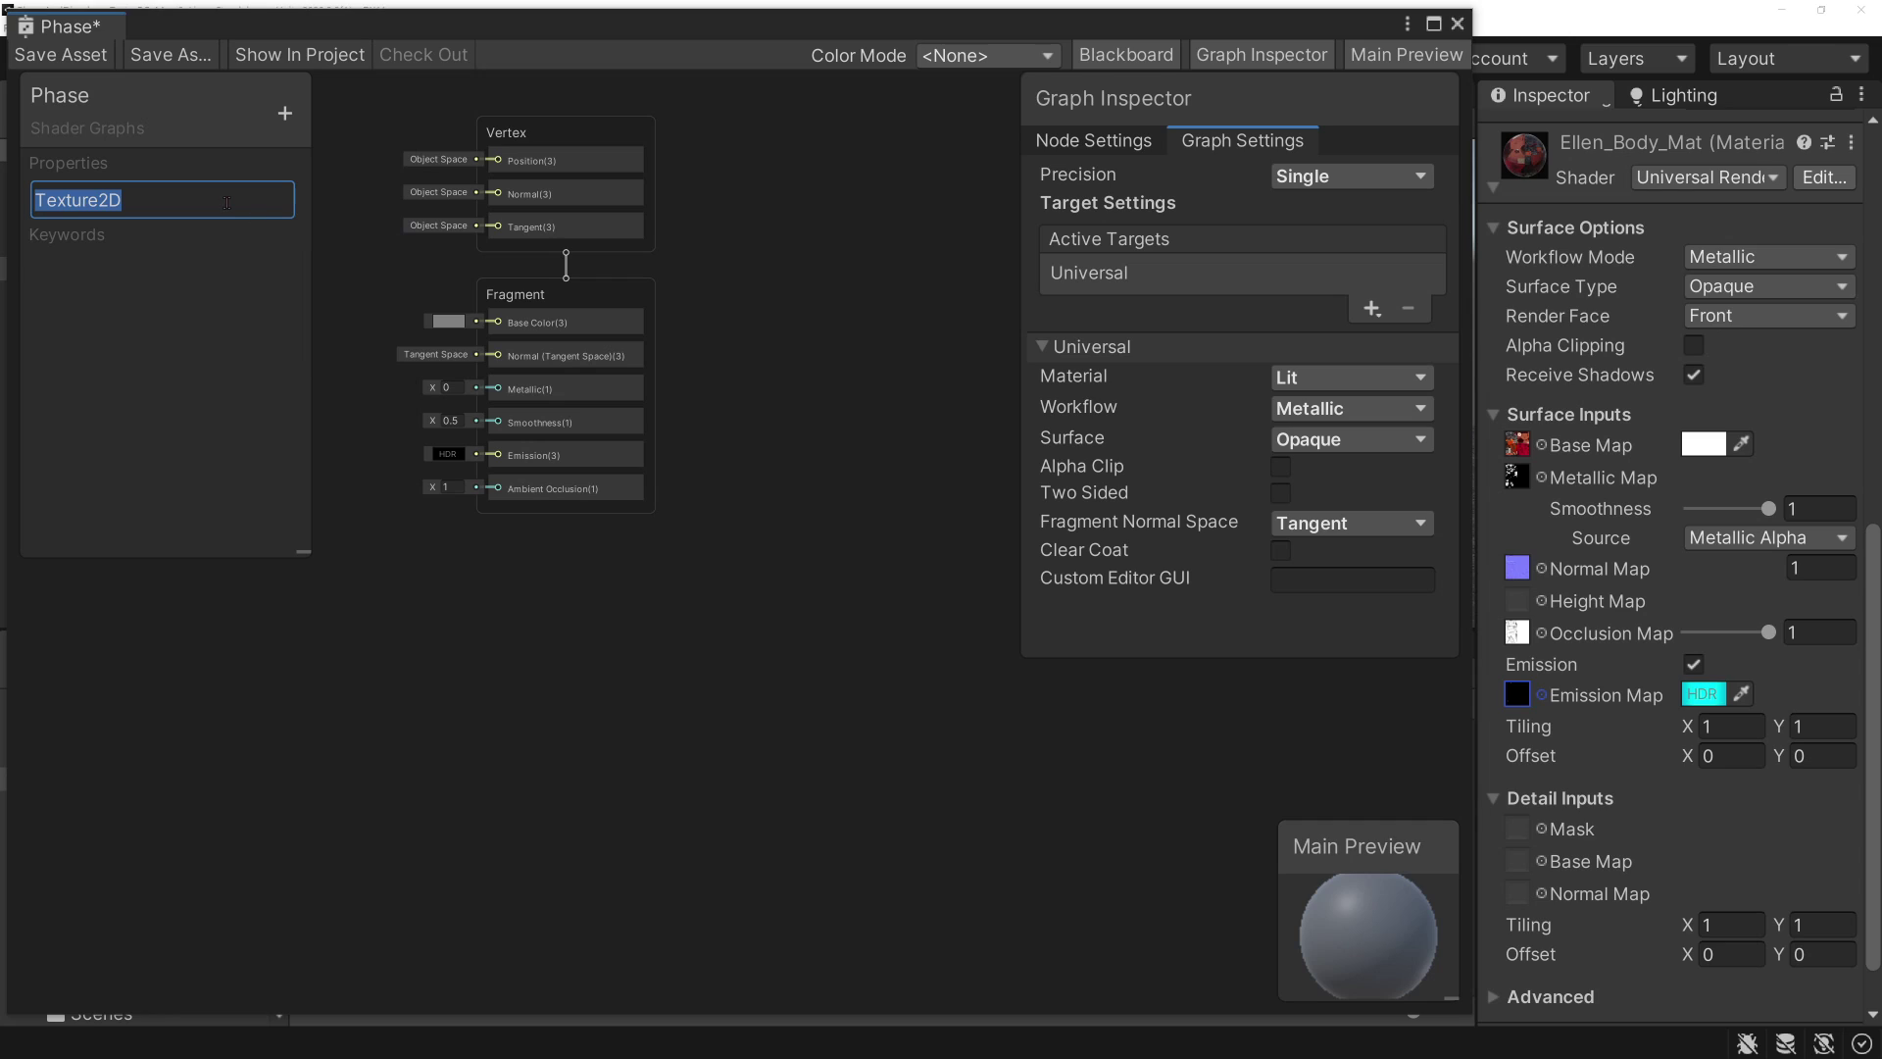
text(Ba)
key(BackSpace)
key(BackSpace)
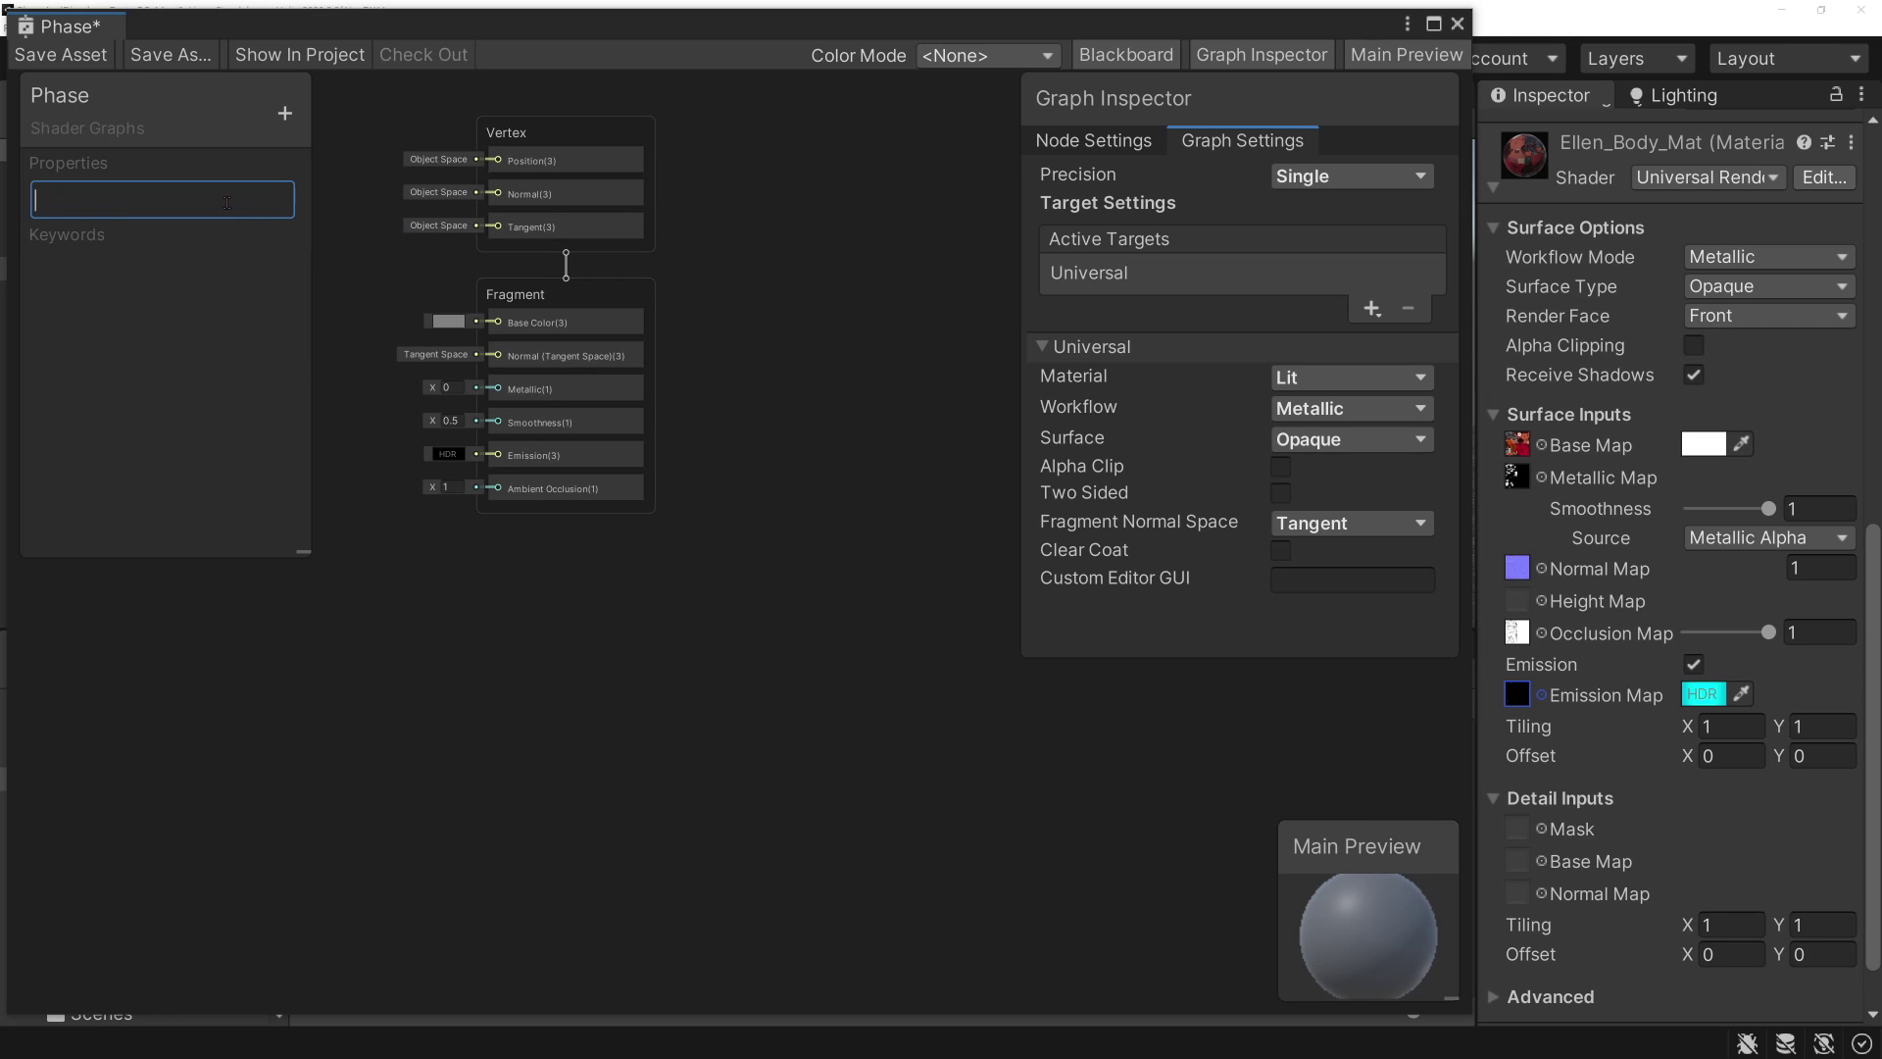
text(Base Map)
key(Return)
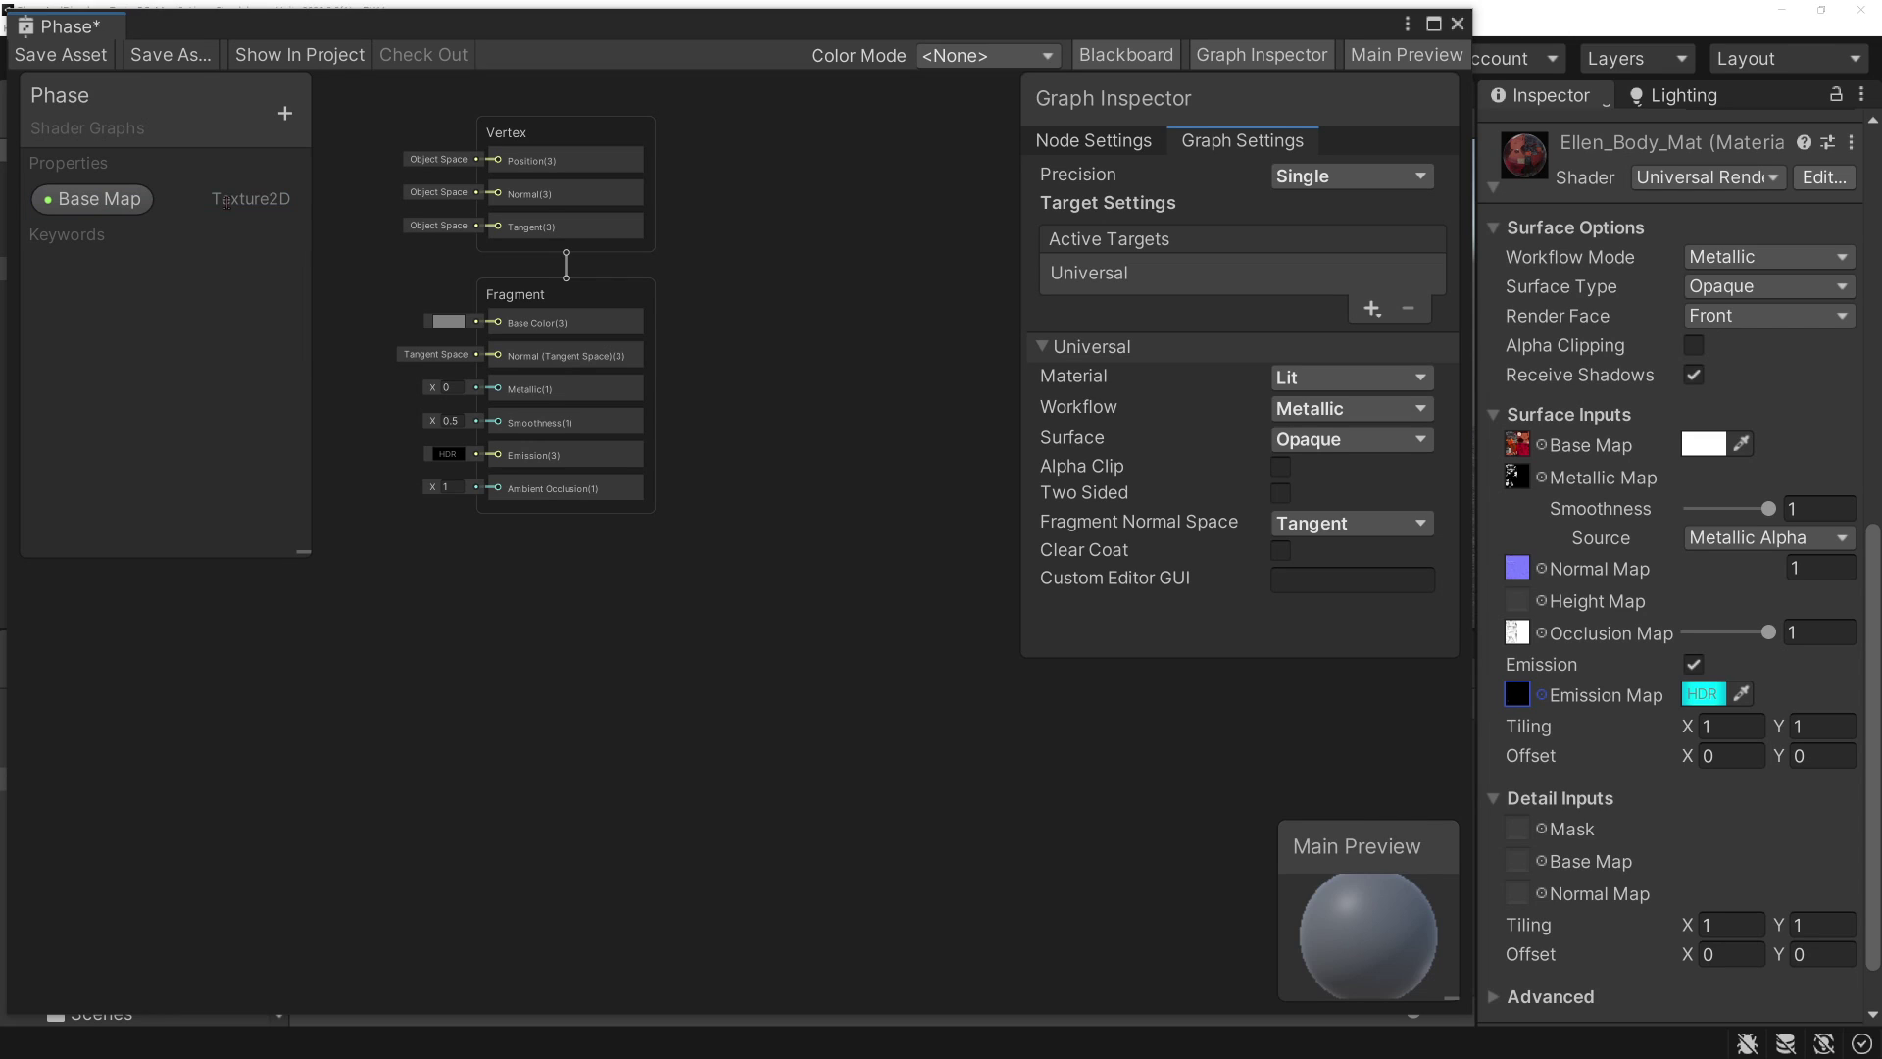
click(275, 112)
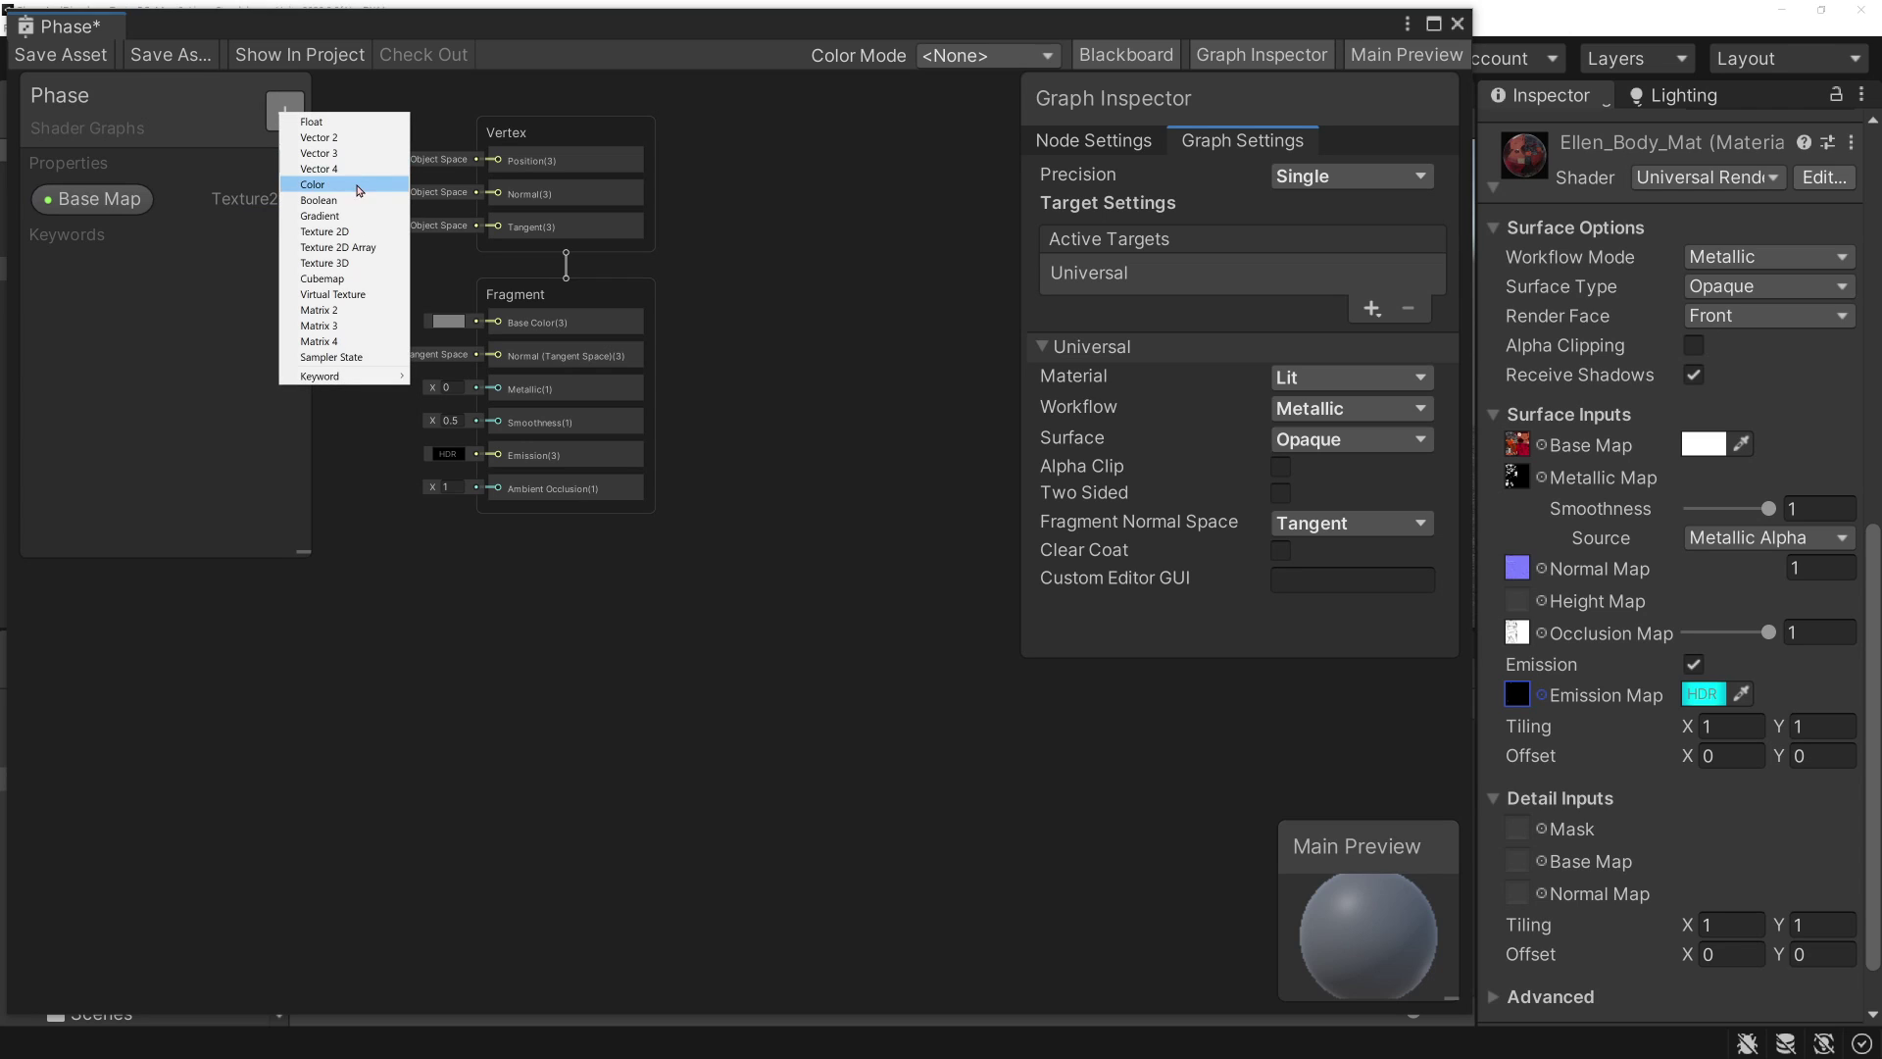
click(353, 232)
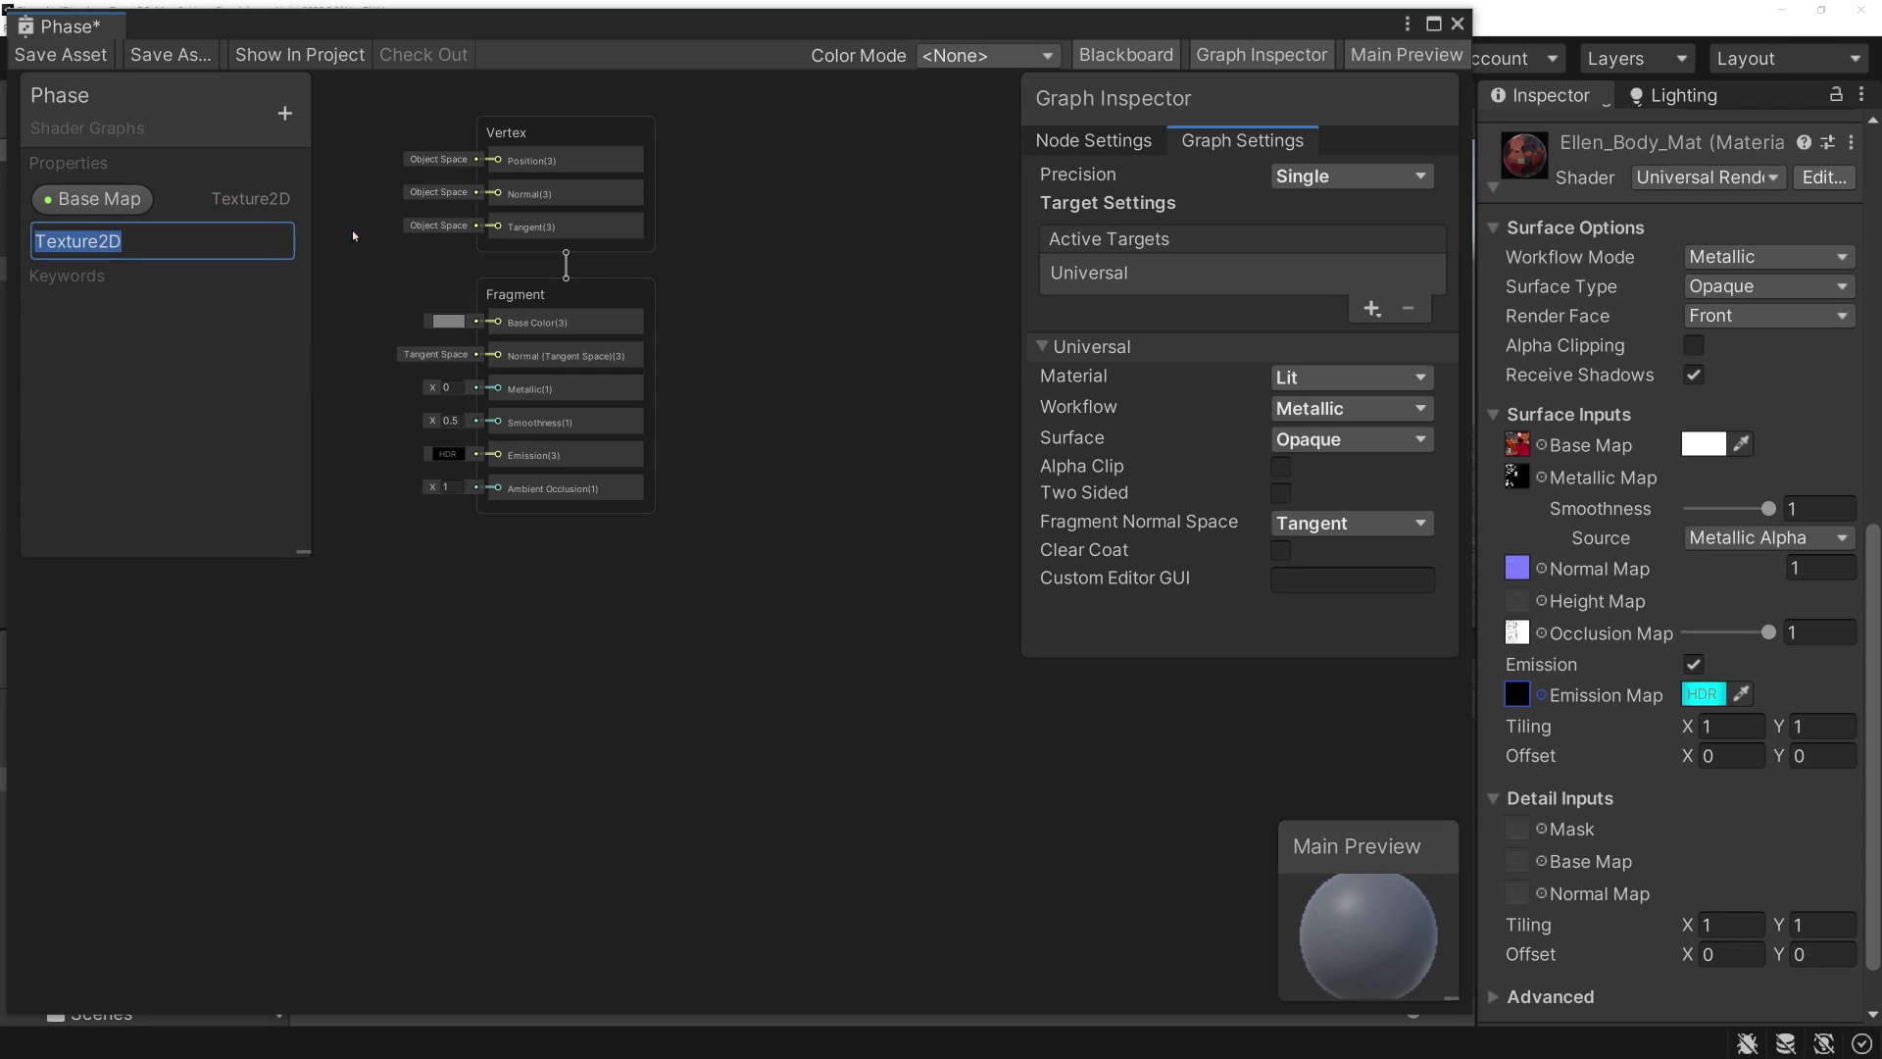
text(M)
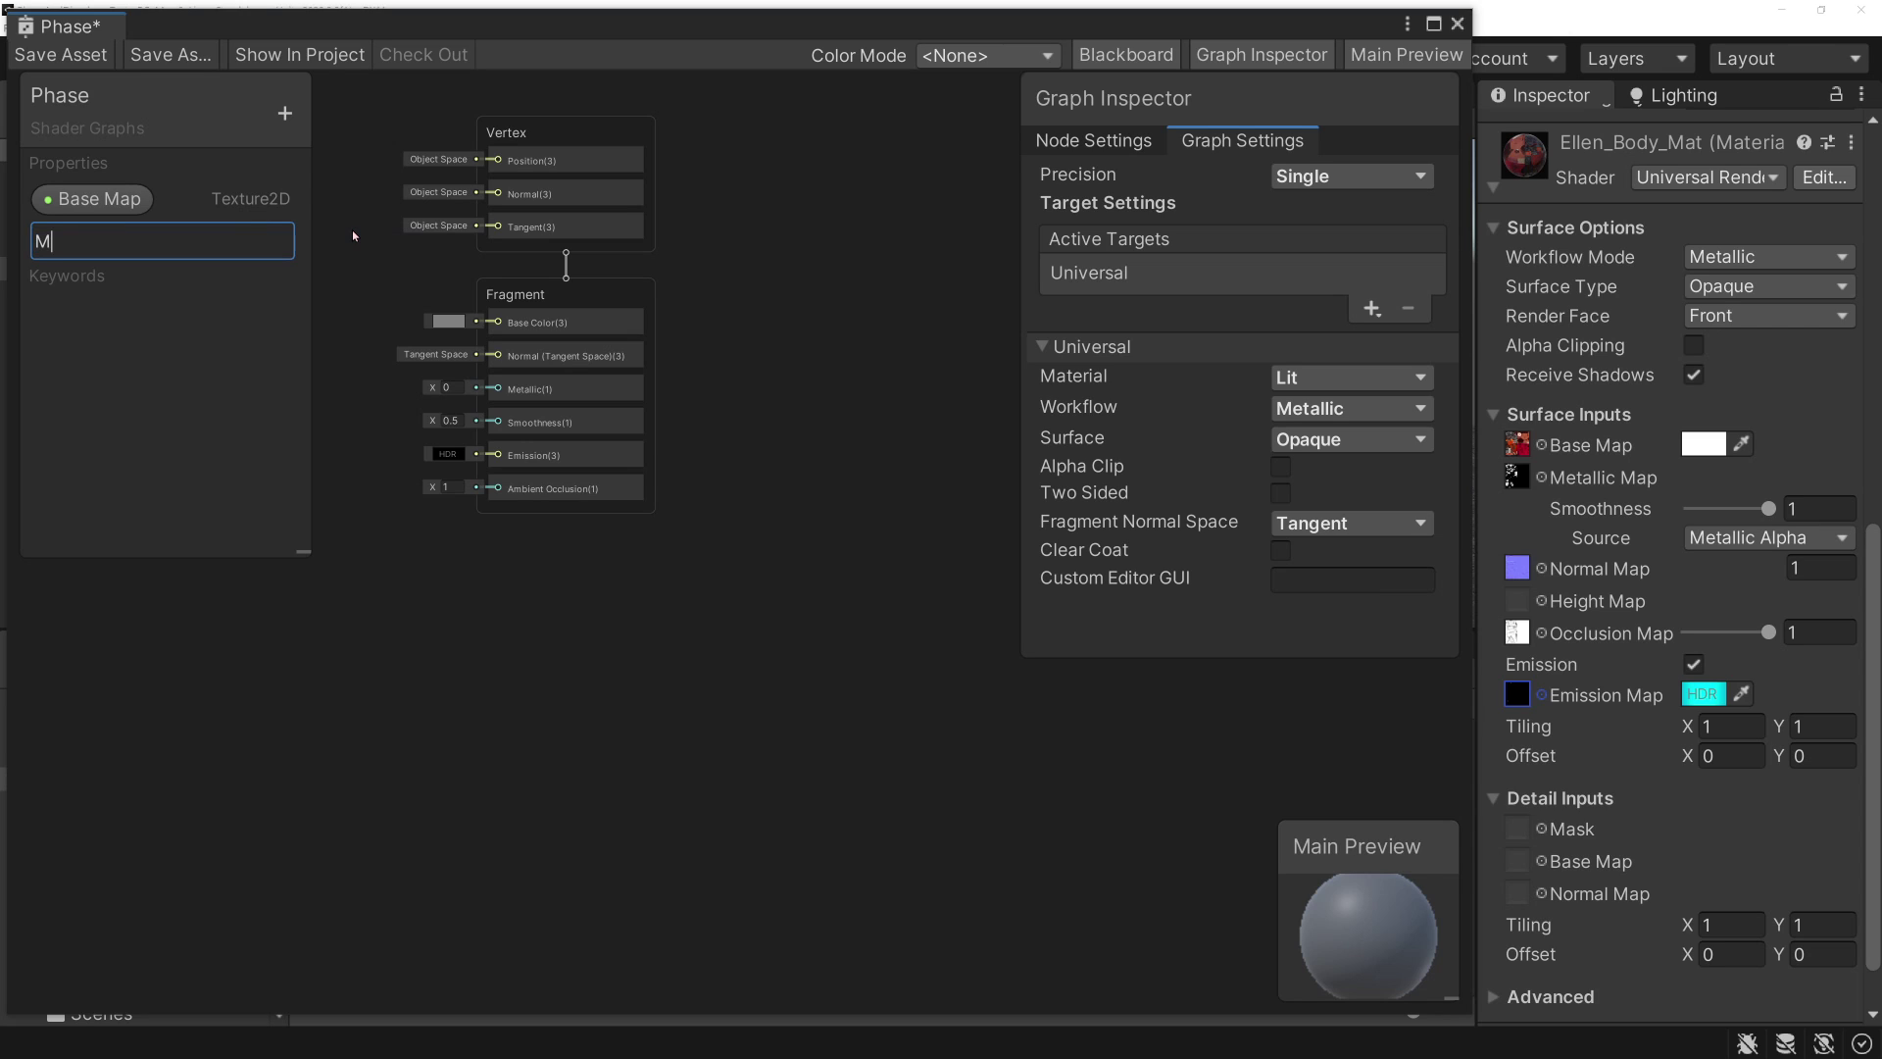
text(etallic Ma)
text(p)
key(Return)
- Add a Normal Map Texture 2D property and show its settings
click(284, 113)
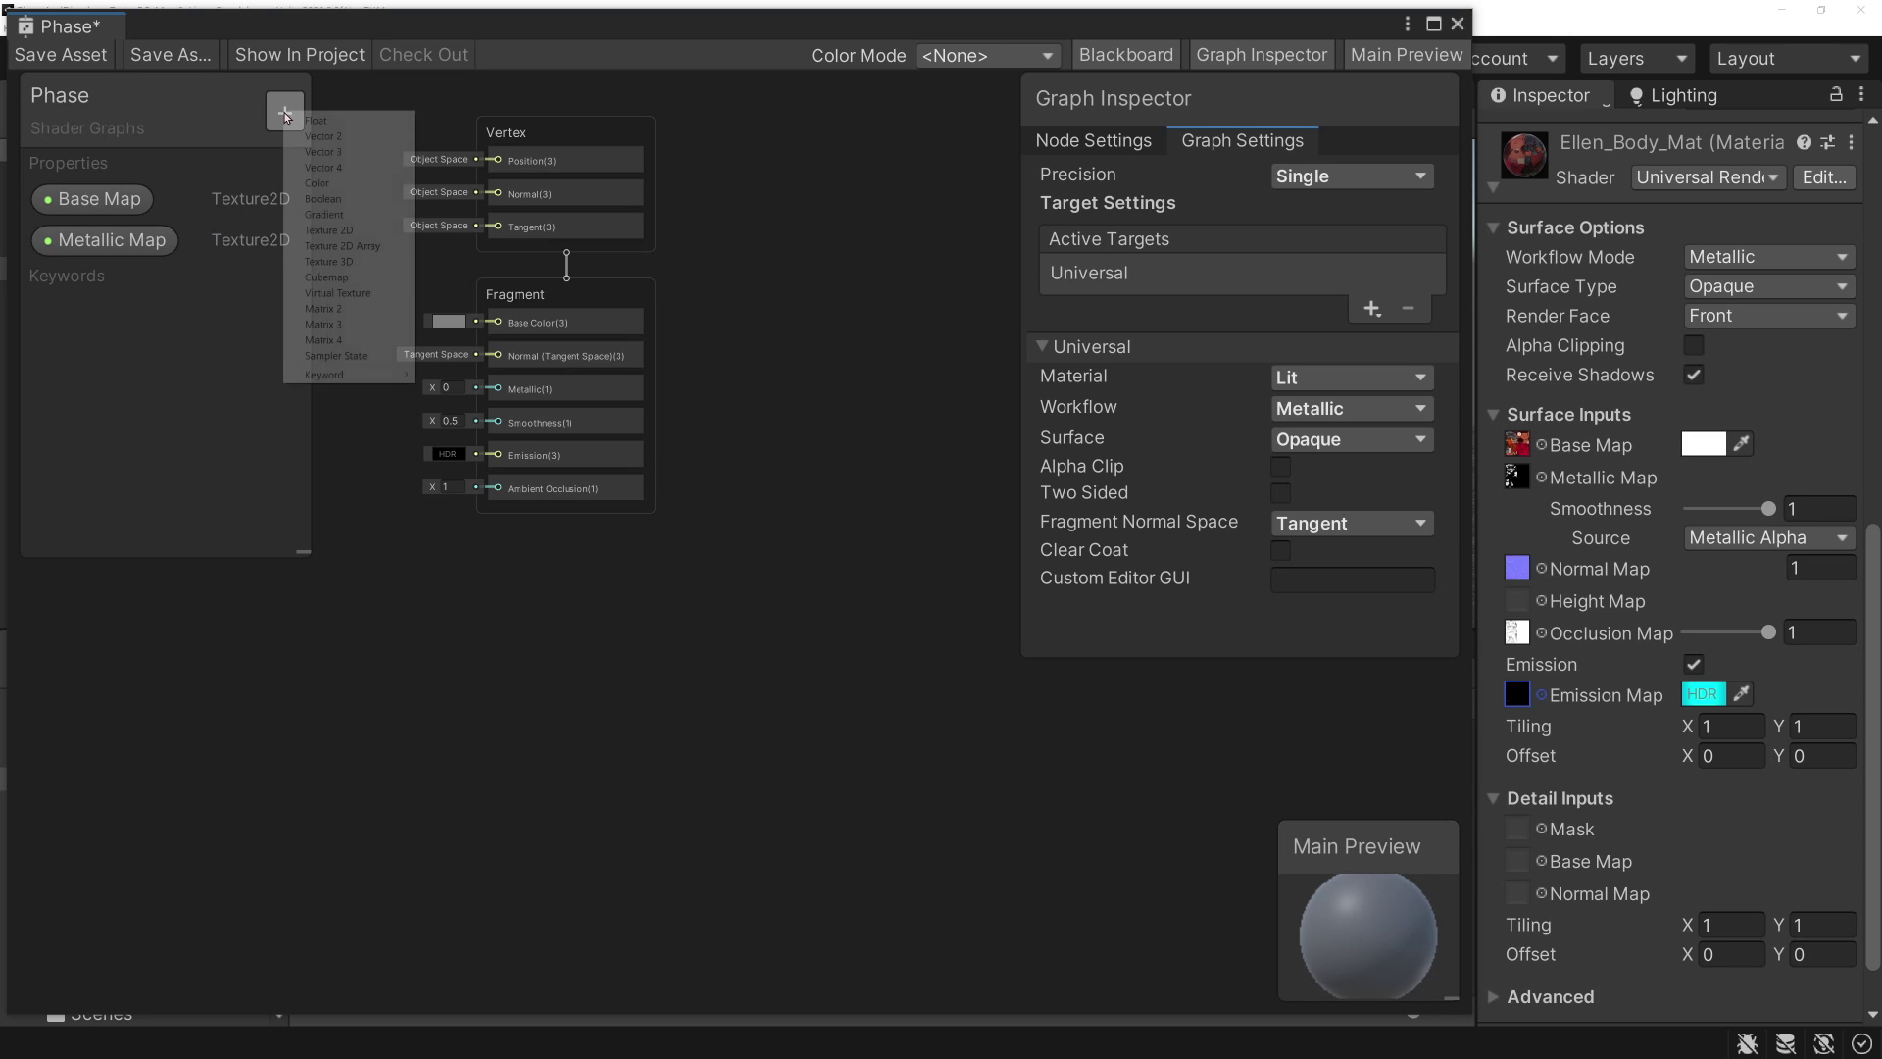
click(361, 234)
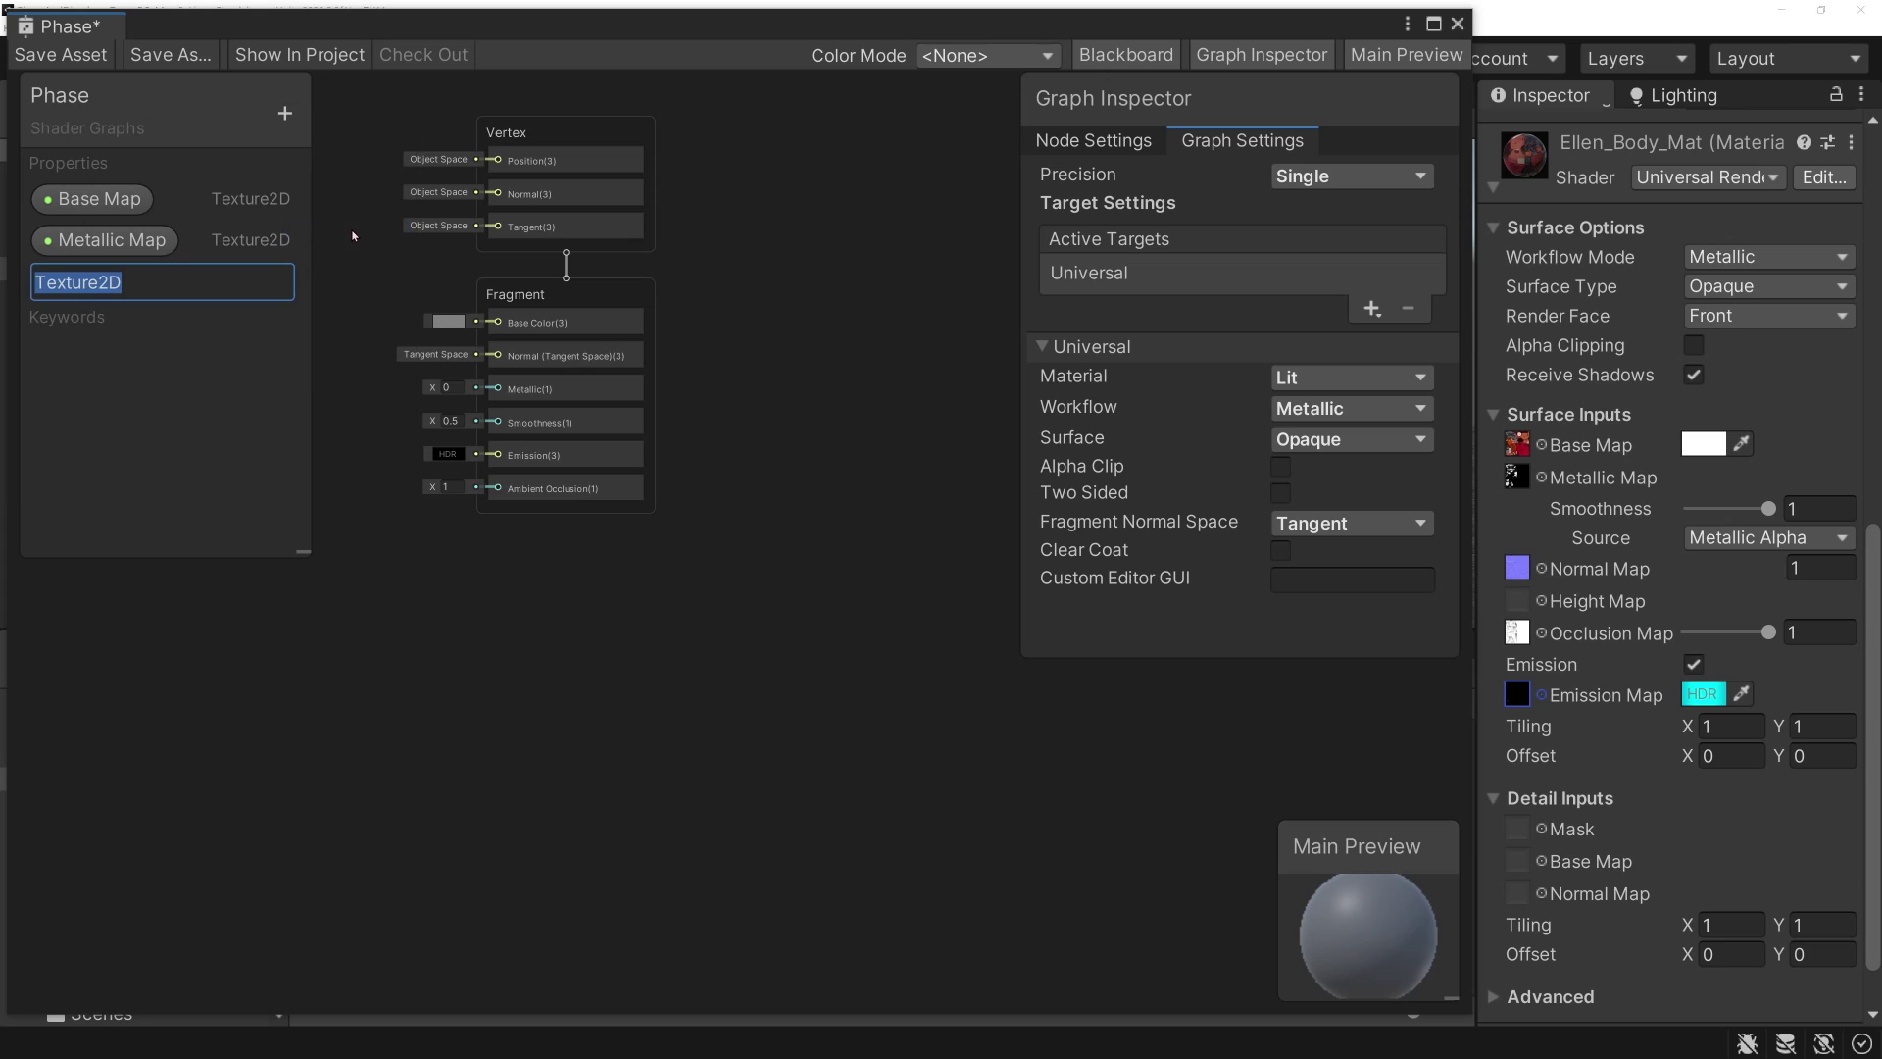
text(Normal Map)
key(Return)
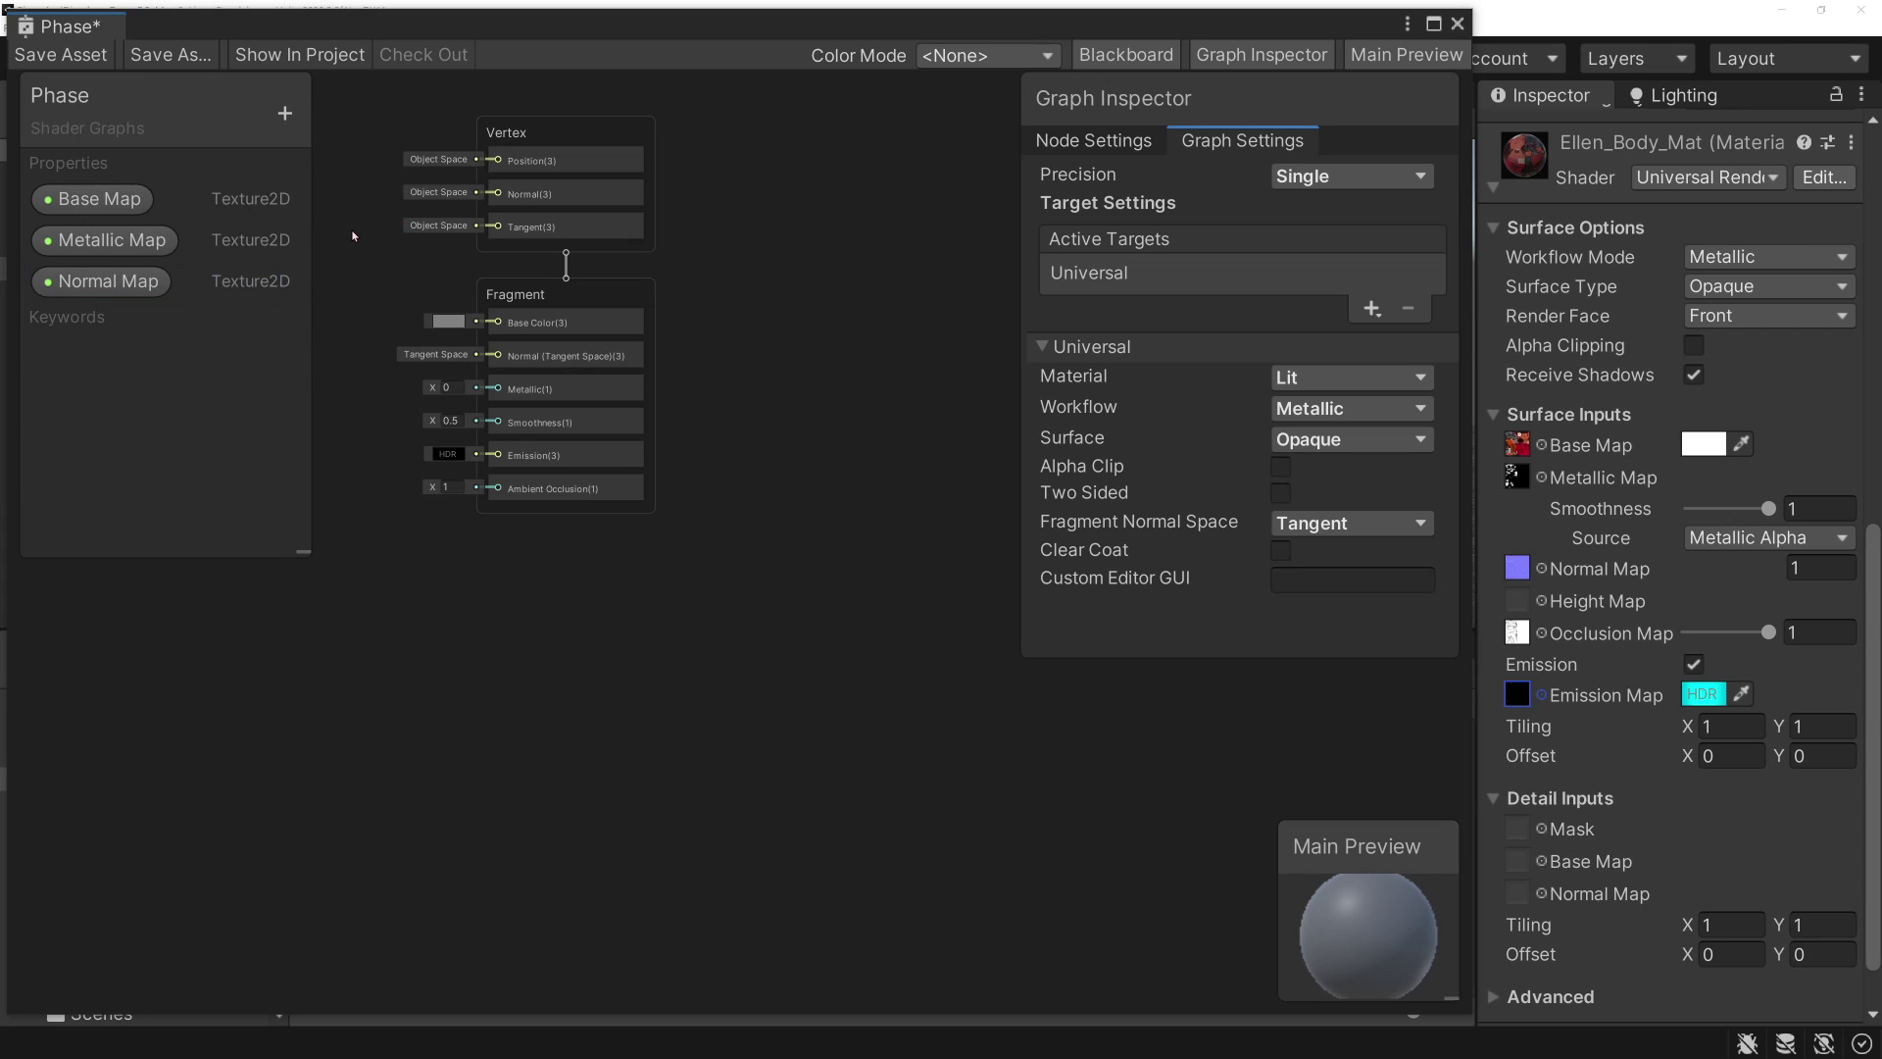
click(126, 284)
click(1120, 143)
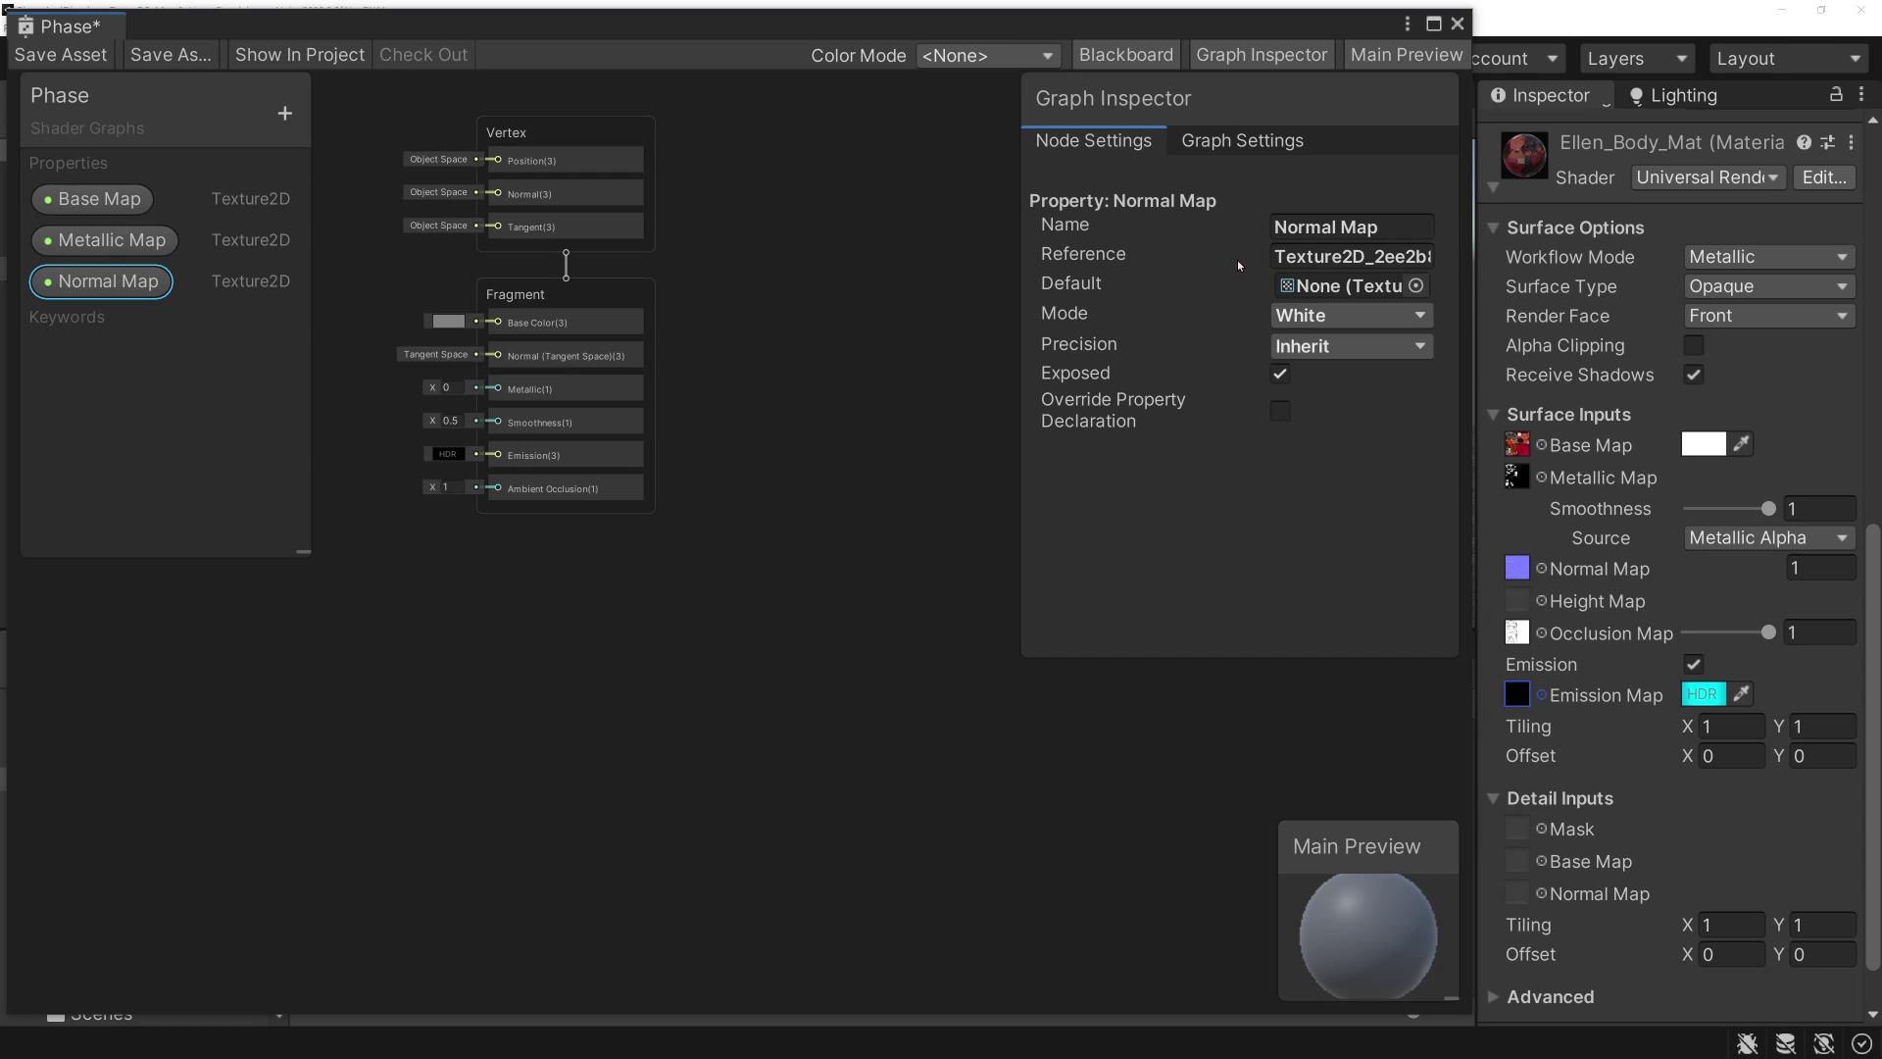
- Set Normal Map's mode to Bump and add a correctly spelled Occlusion Map texture property
click(1317, 317)
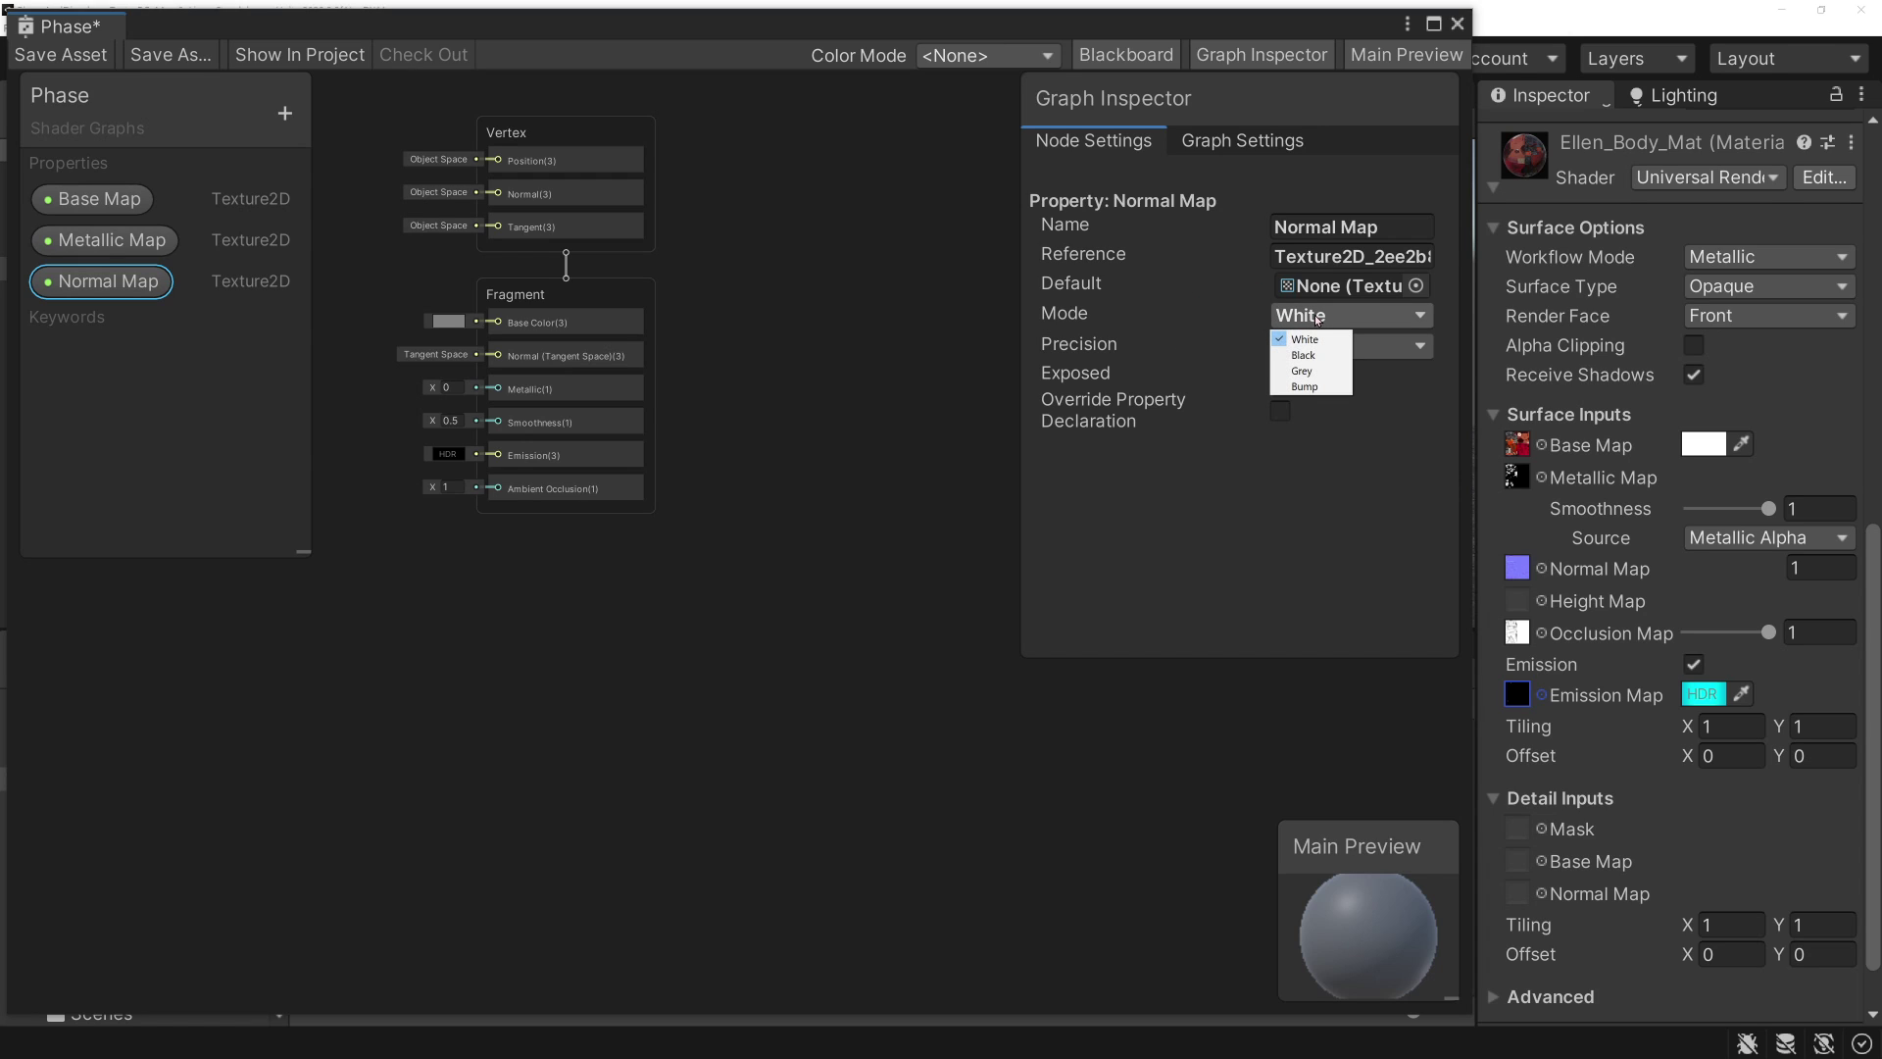
click(1308, 385)
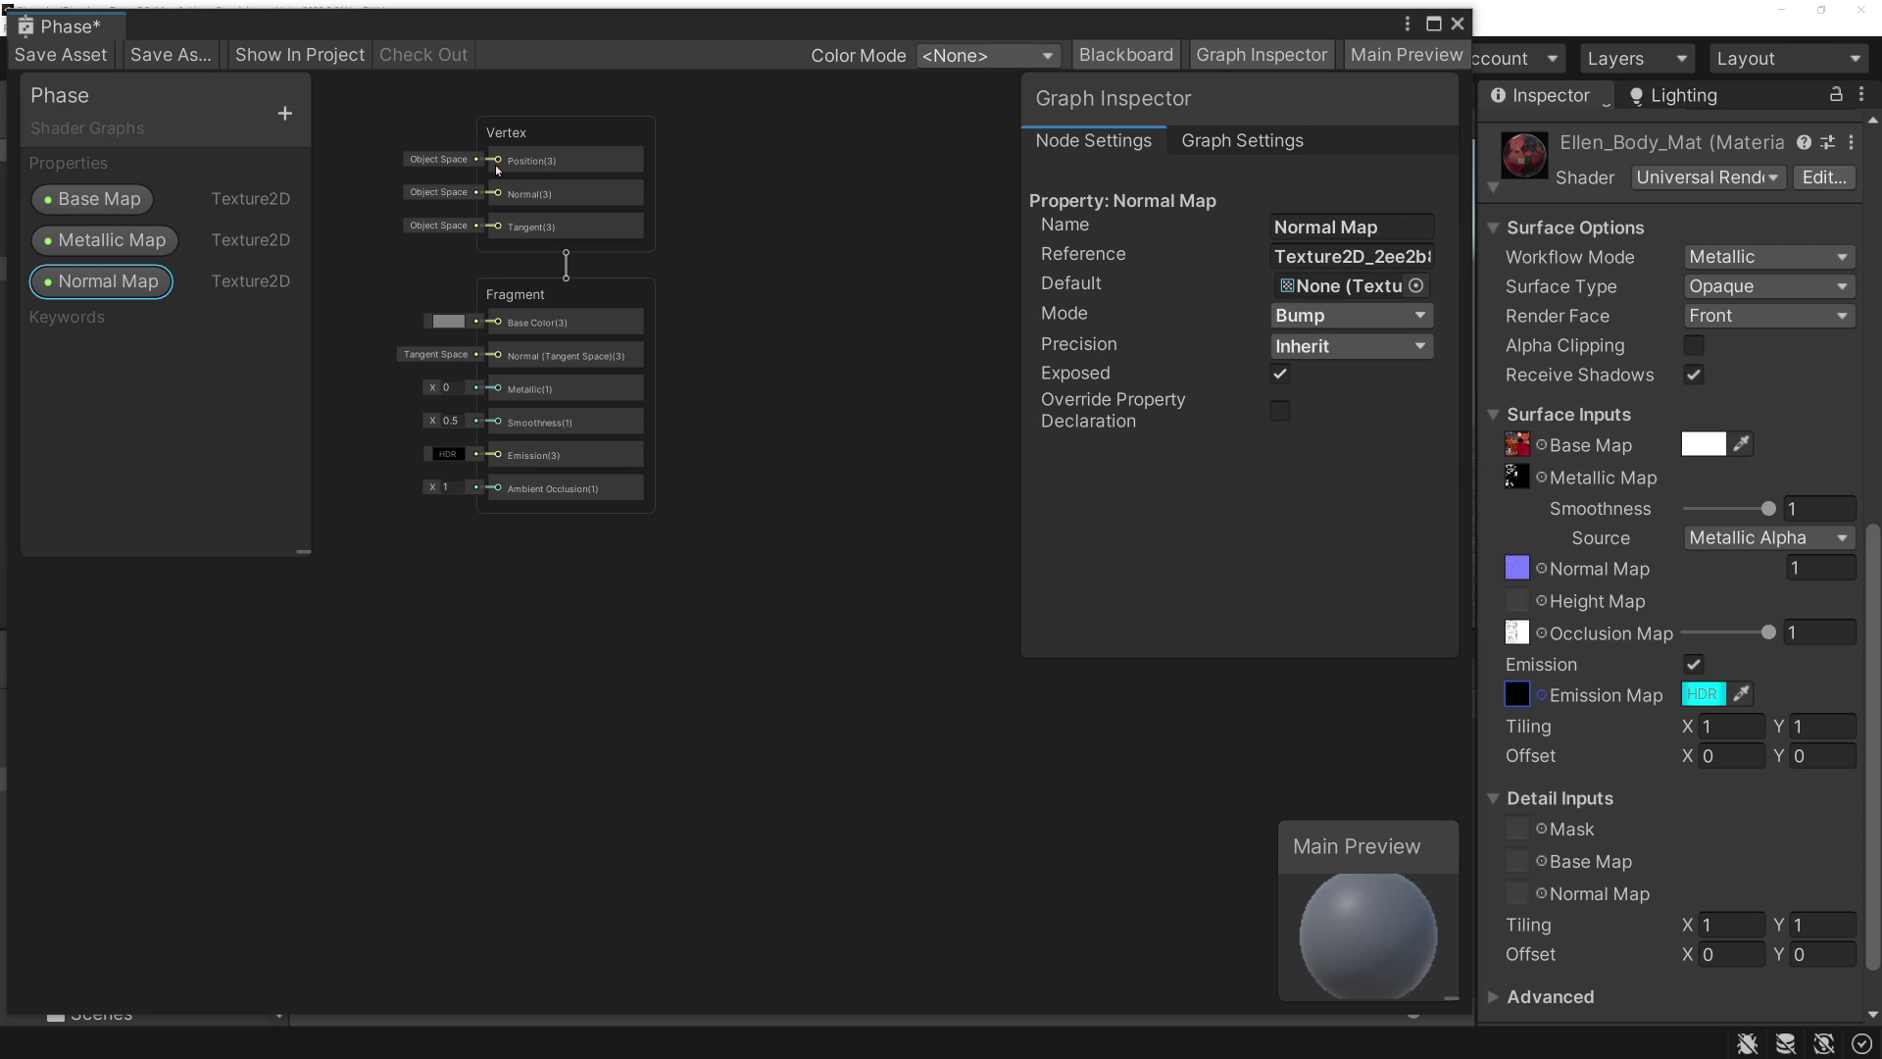
click(284, 113)
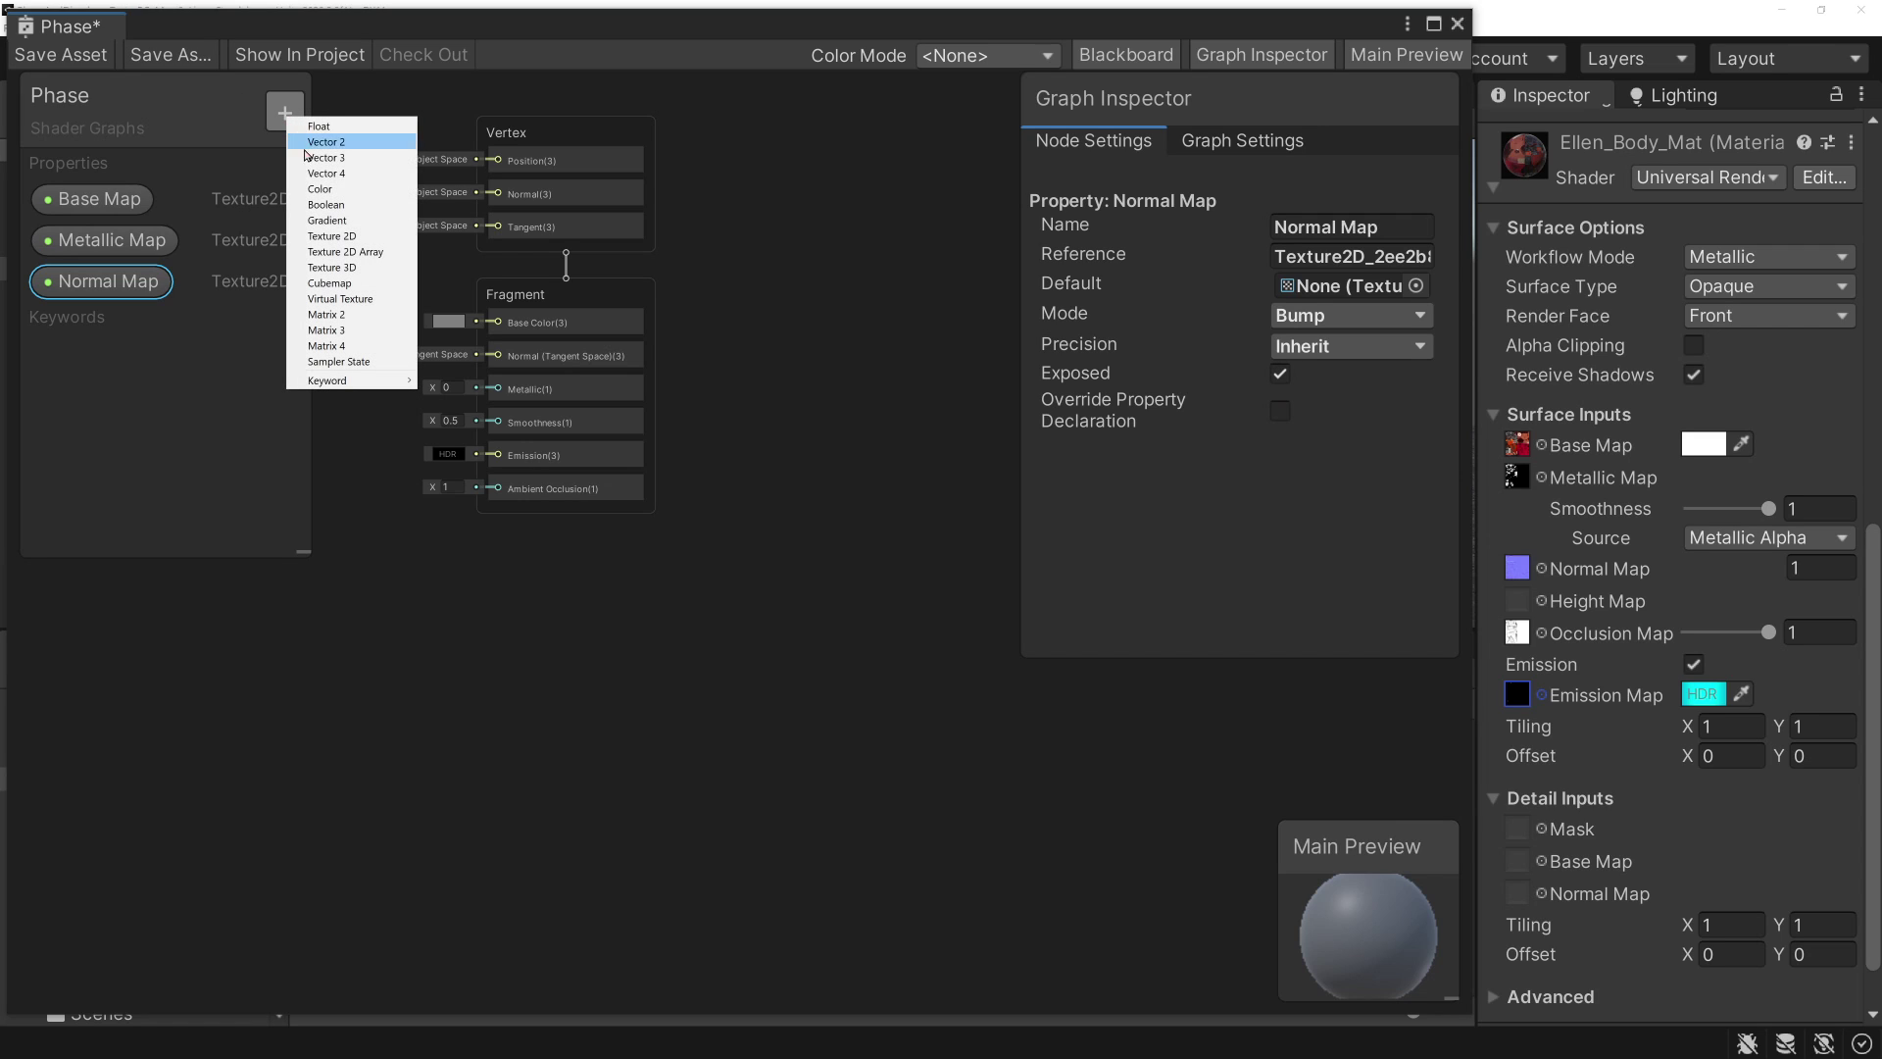
click(354, 242)
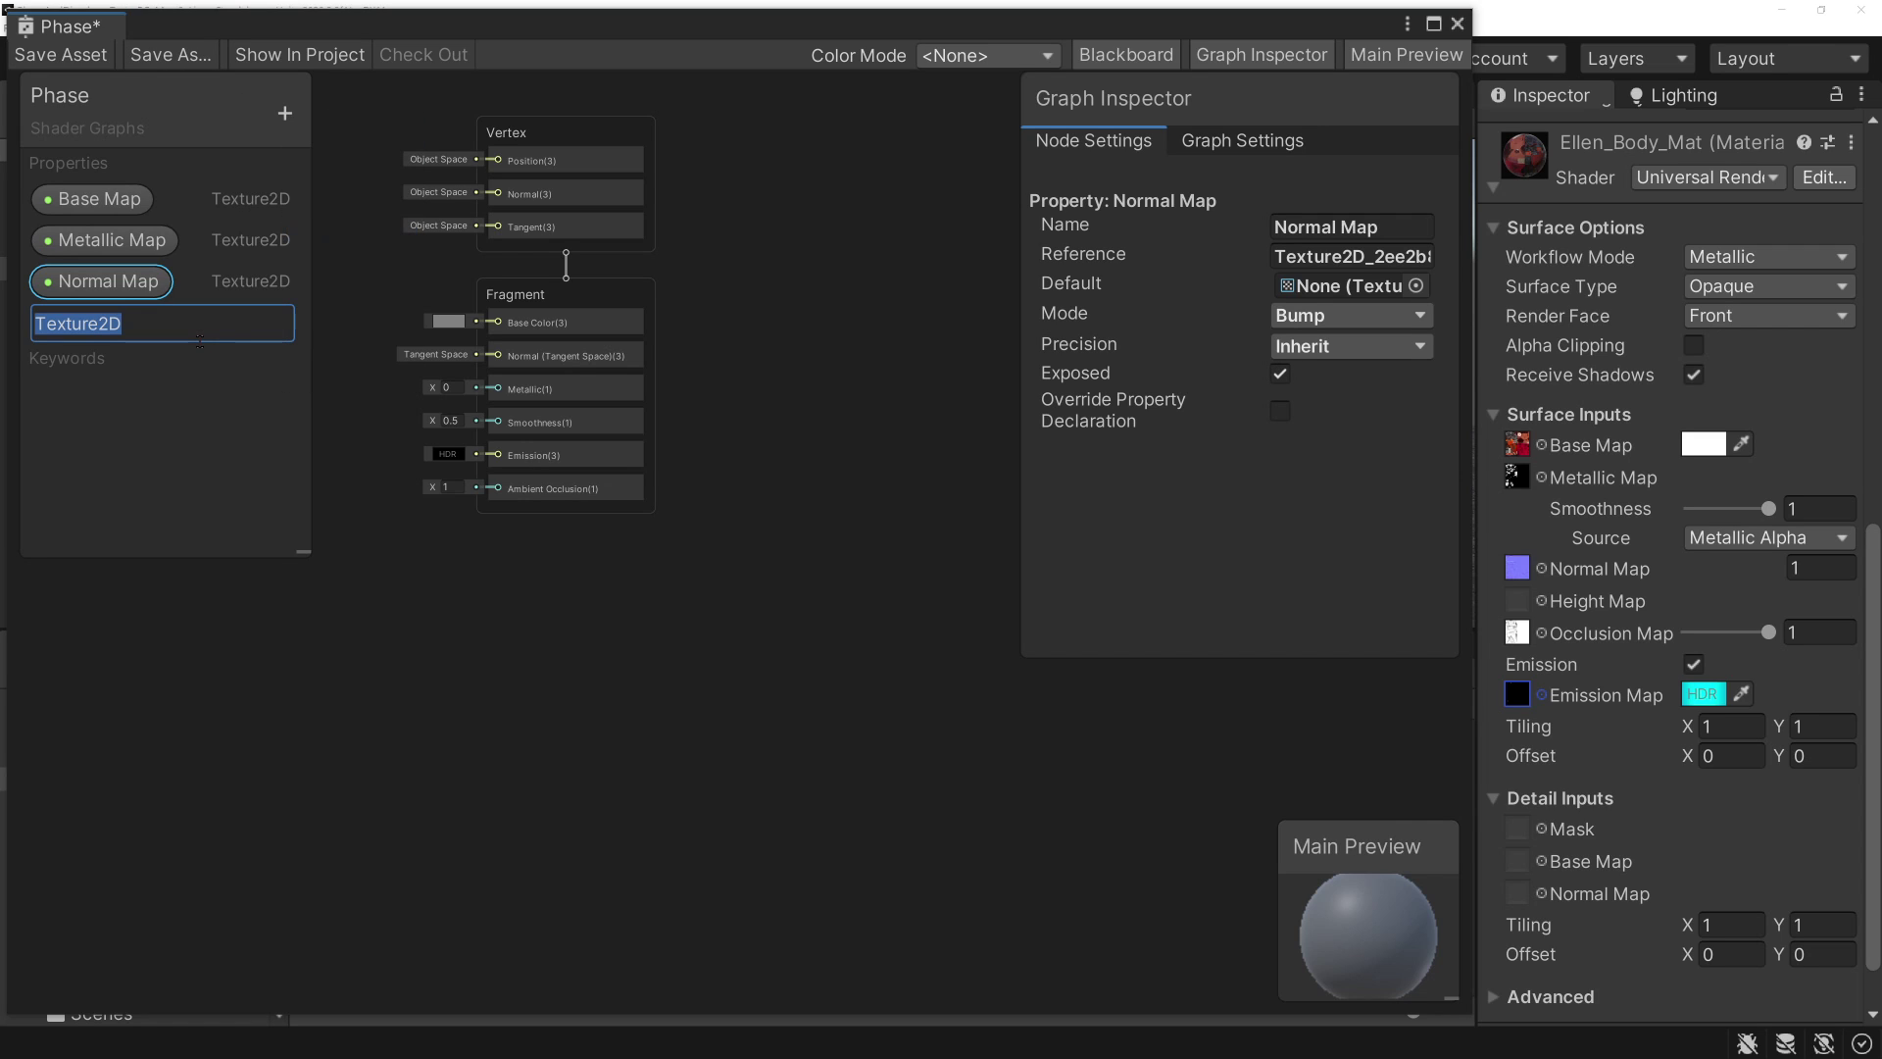
text(Ocllusion )
text(Map)
key(Home)
key(Right)
key(Right)
text(c)
key(Right)
key(Right)
key(BackSpace)
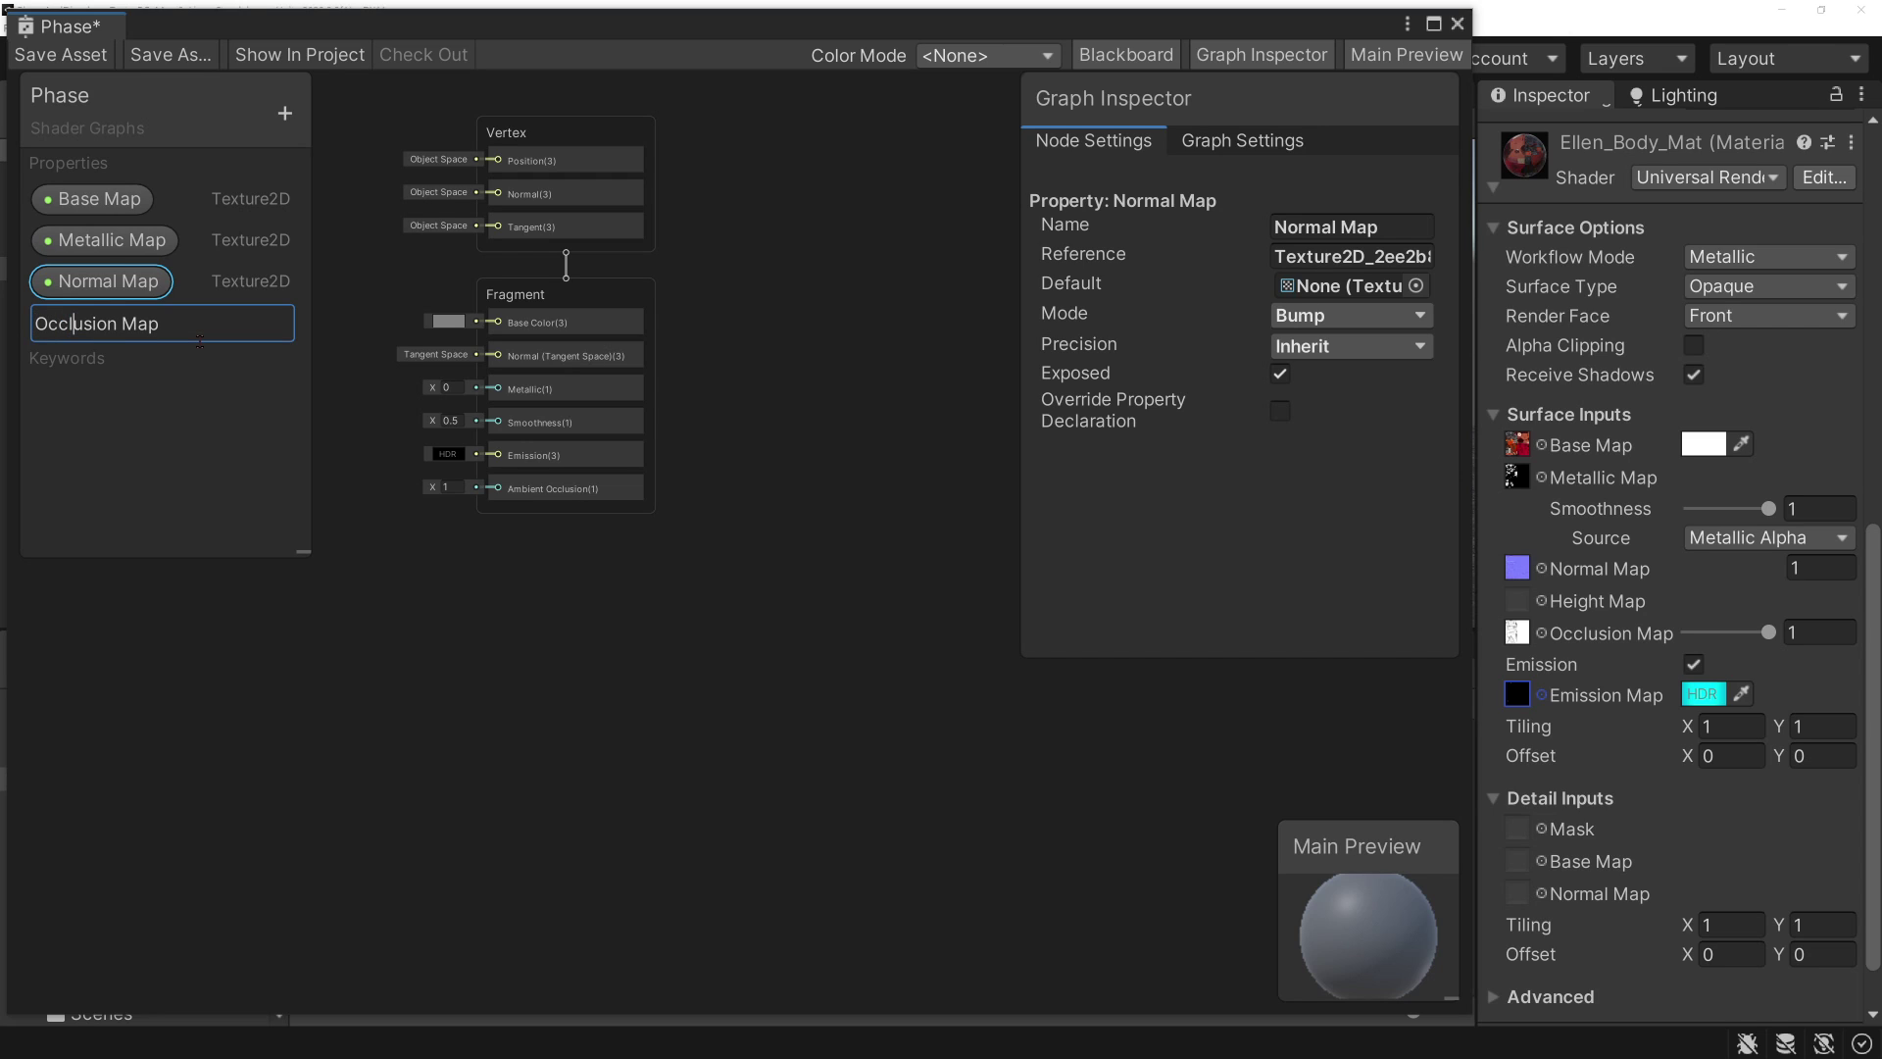
key(Right)
key(End)
key(Return)
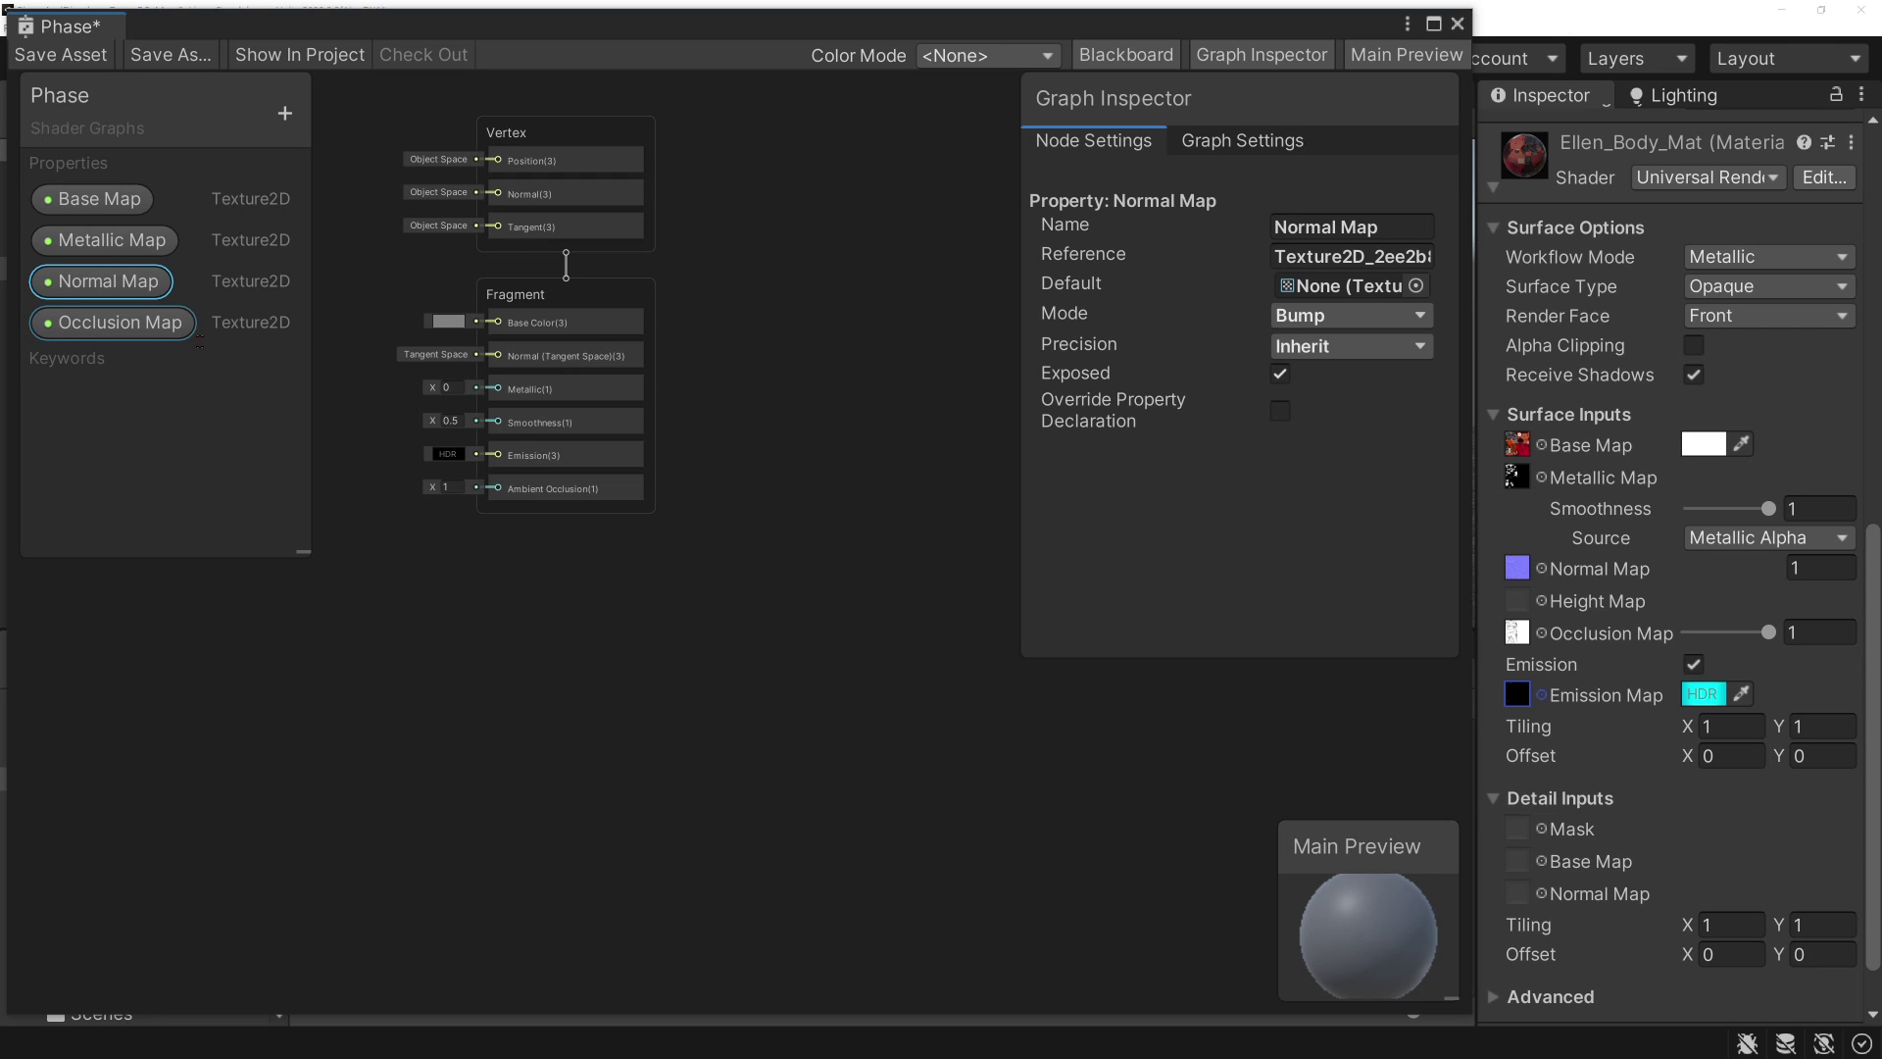
- Add an Emission Map Texture 2D property
click(284, 112)
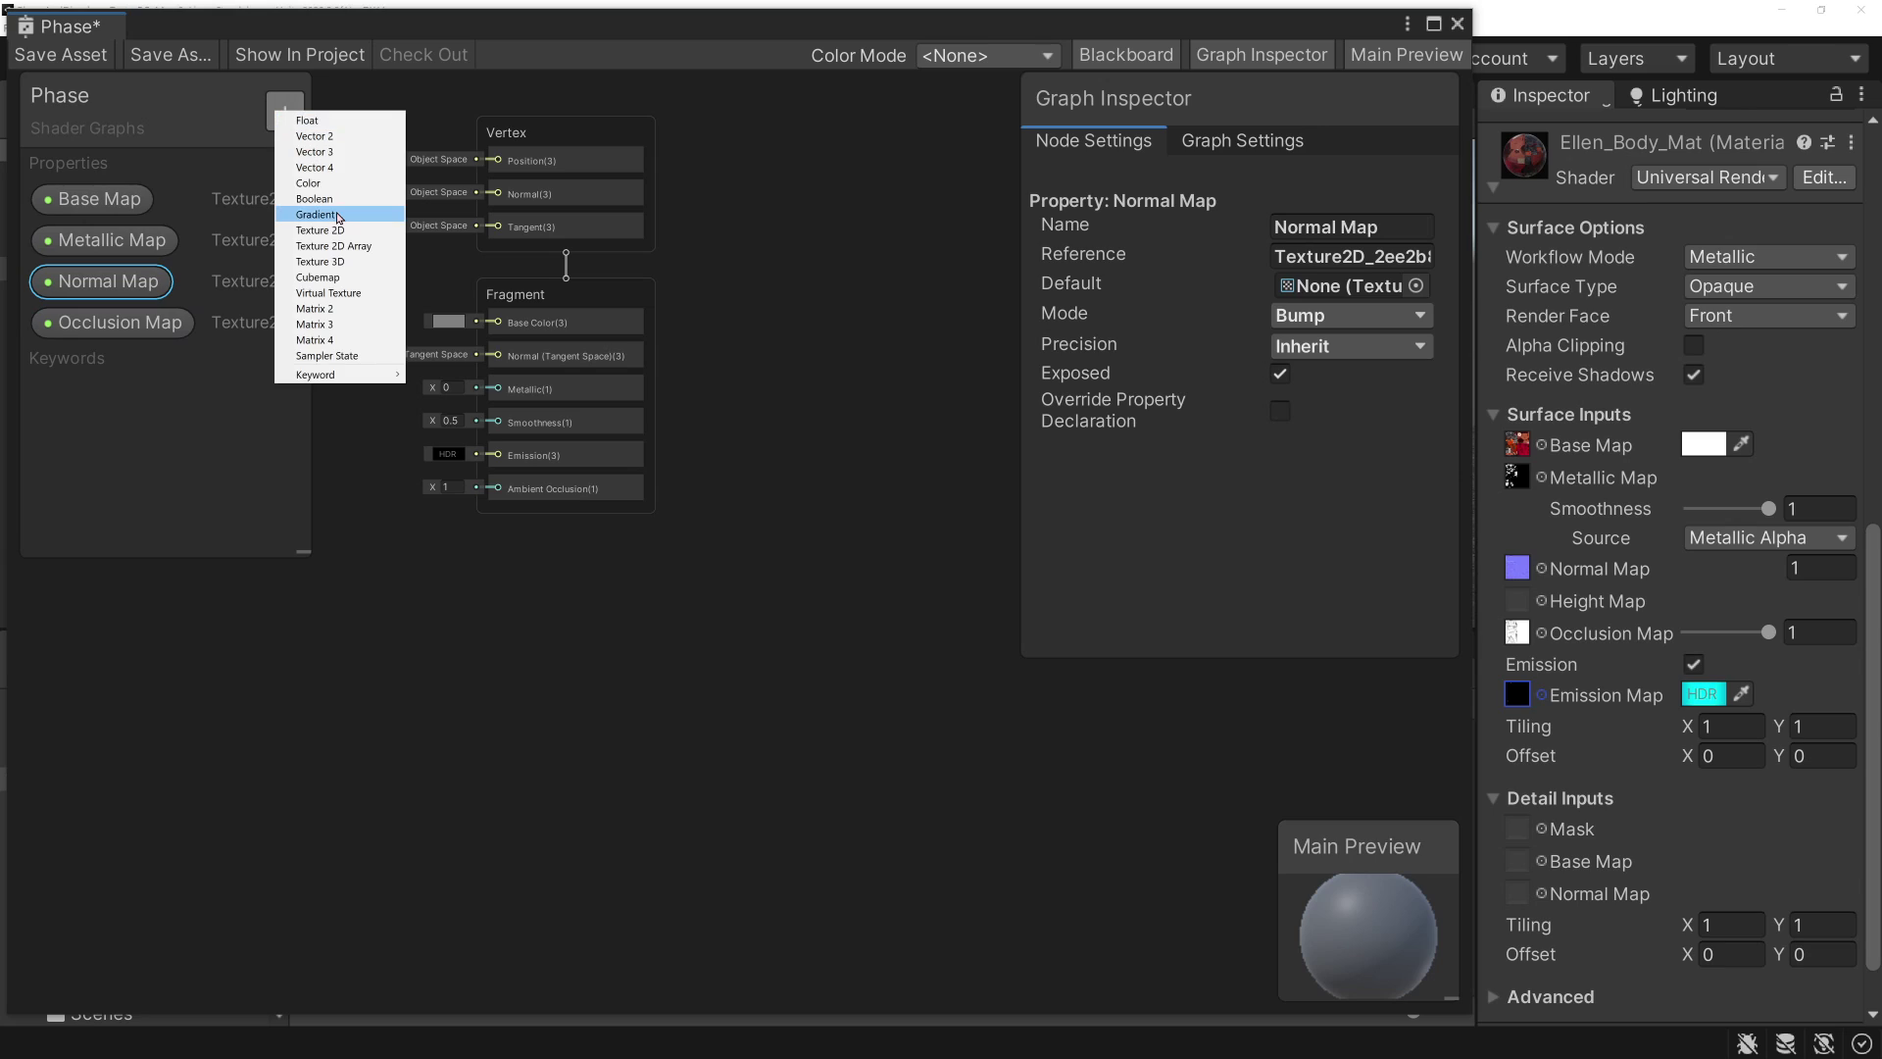
click(338, 230)
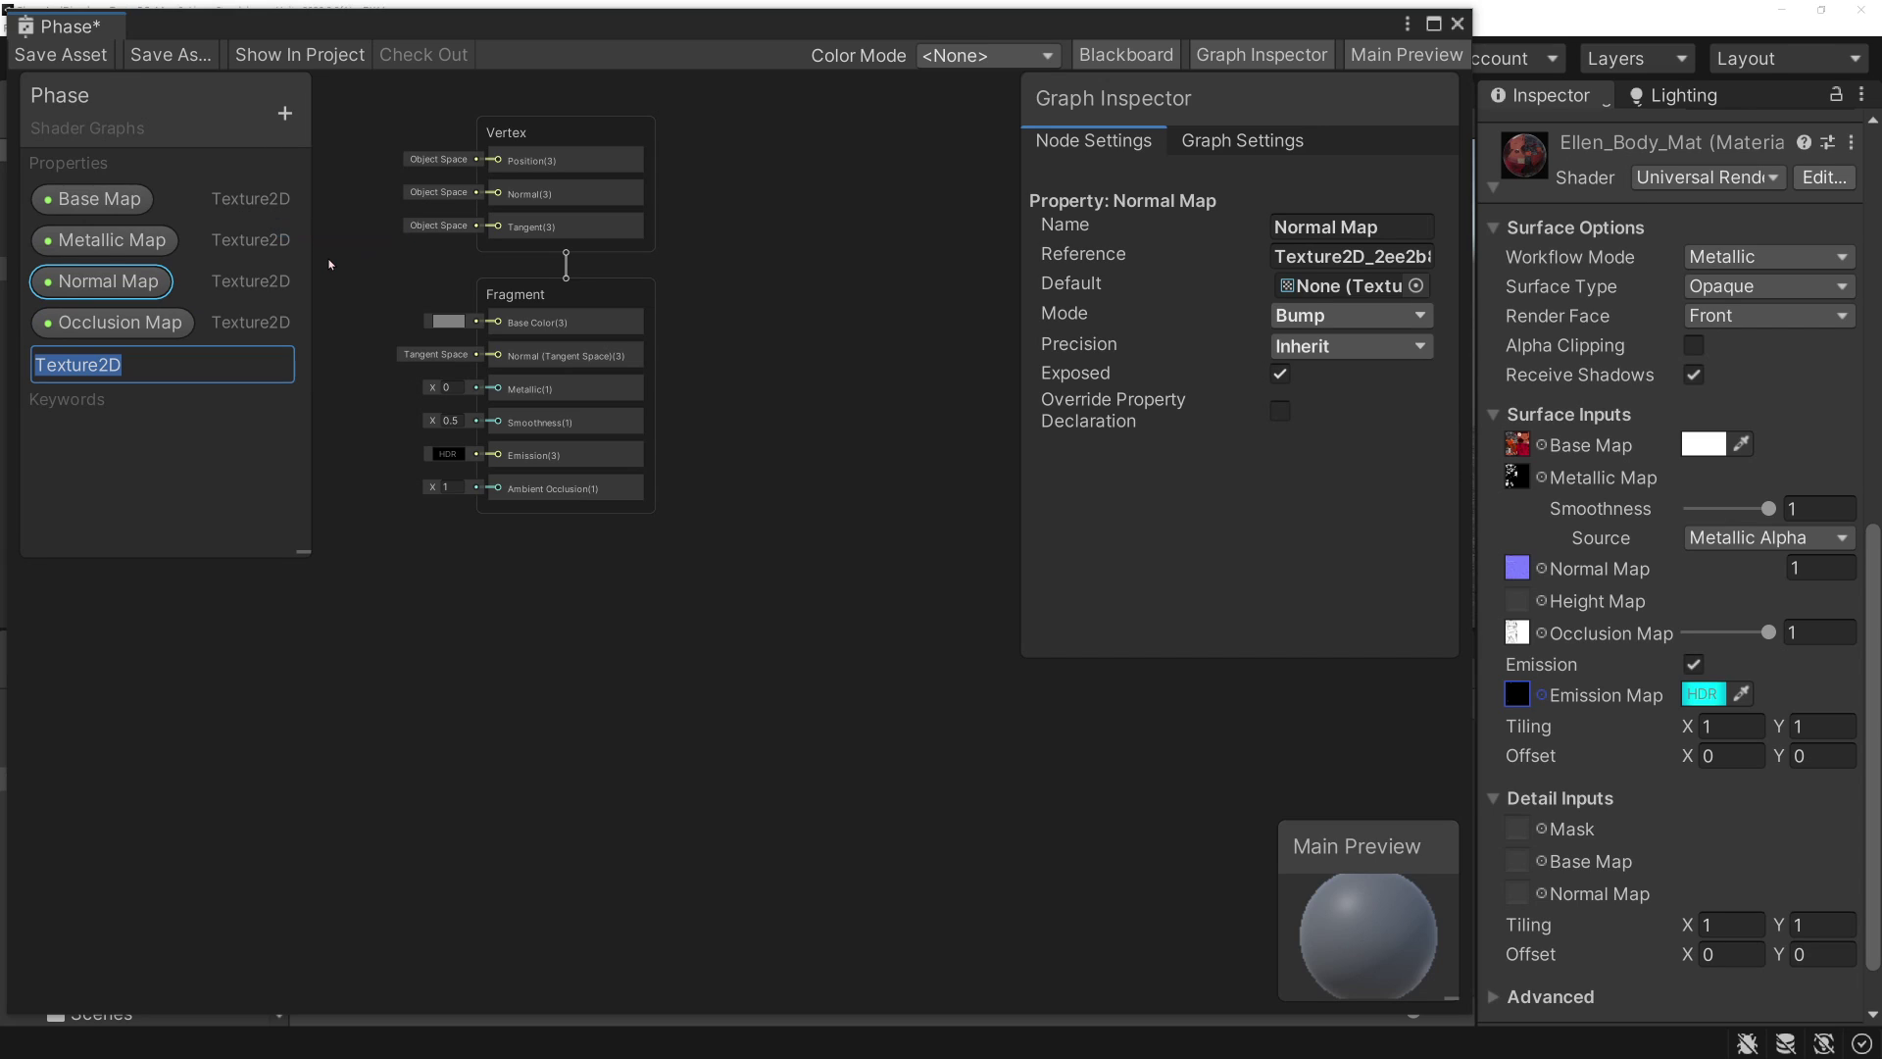
text(Emissi)
text(on Map)
key(Return)
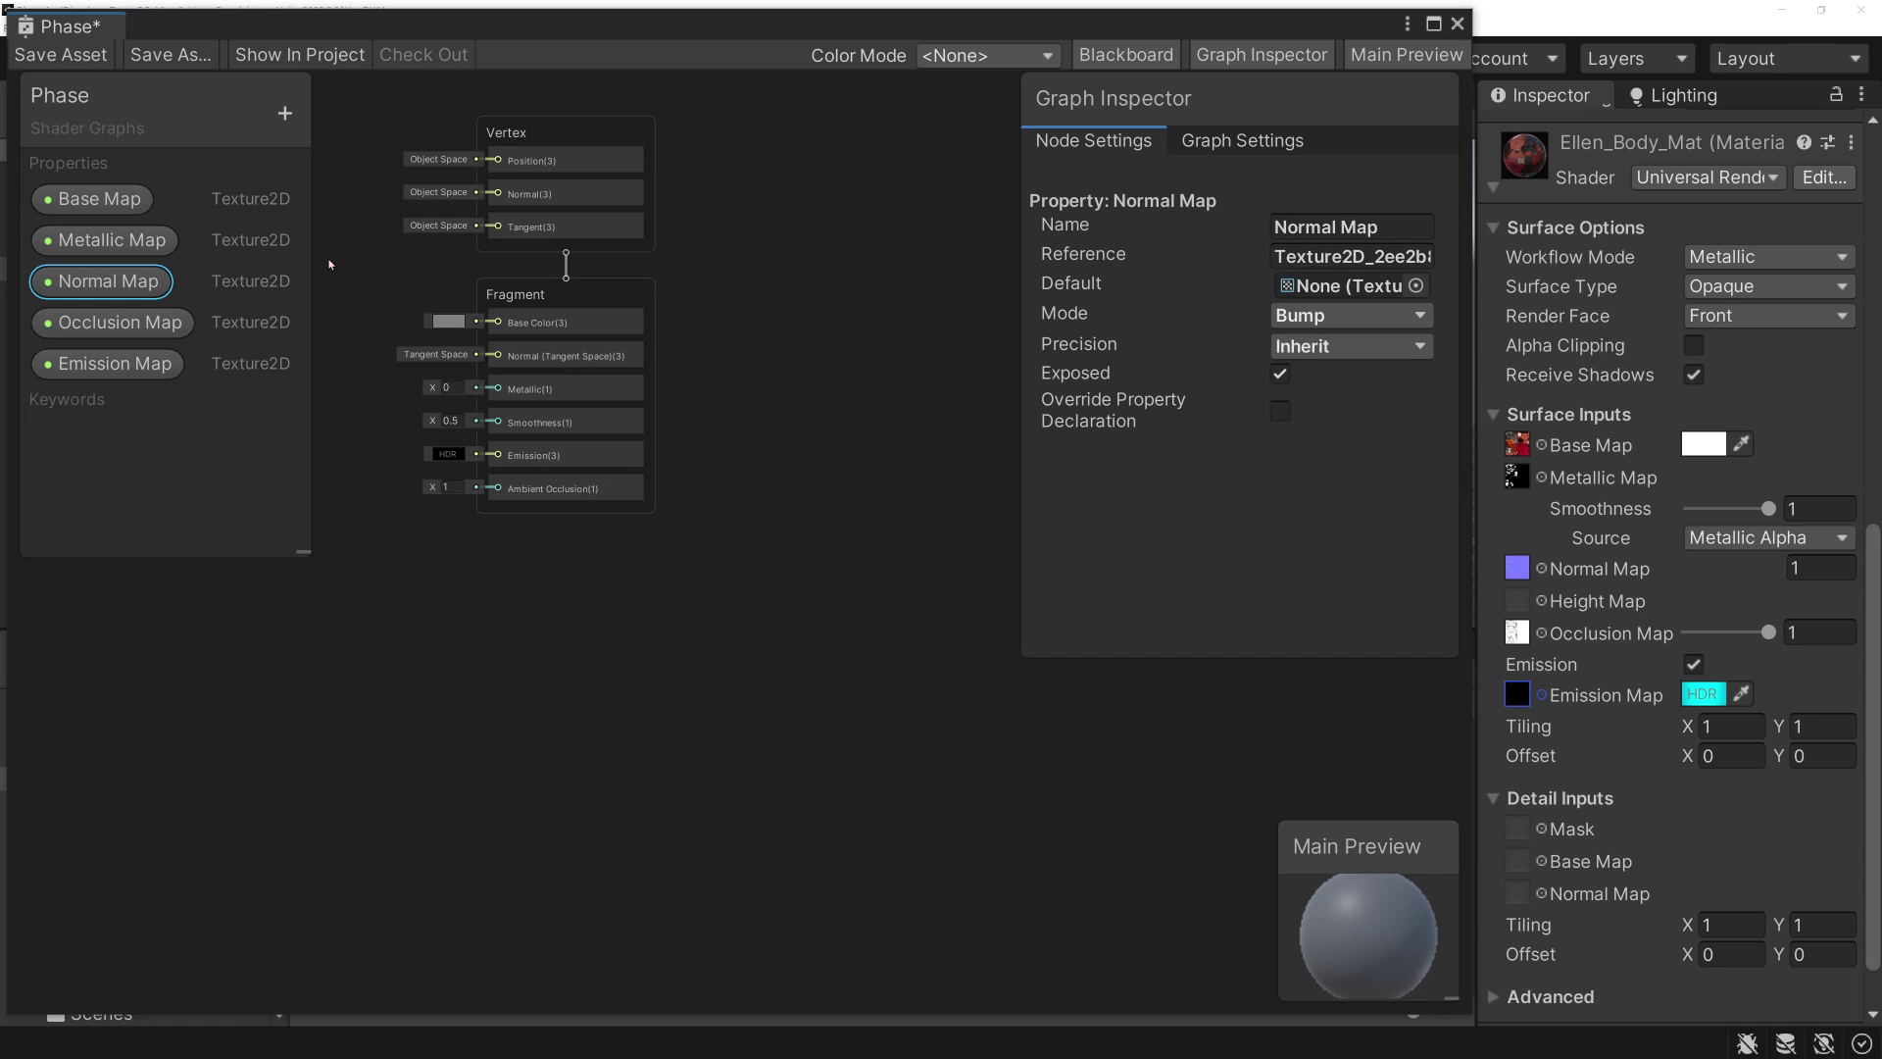
- Inspect the material's Emission colour picker, then close it
click(1706, 694)
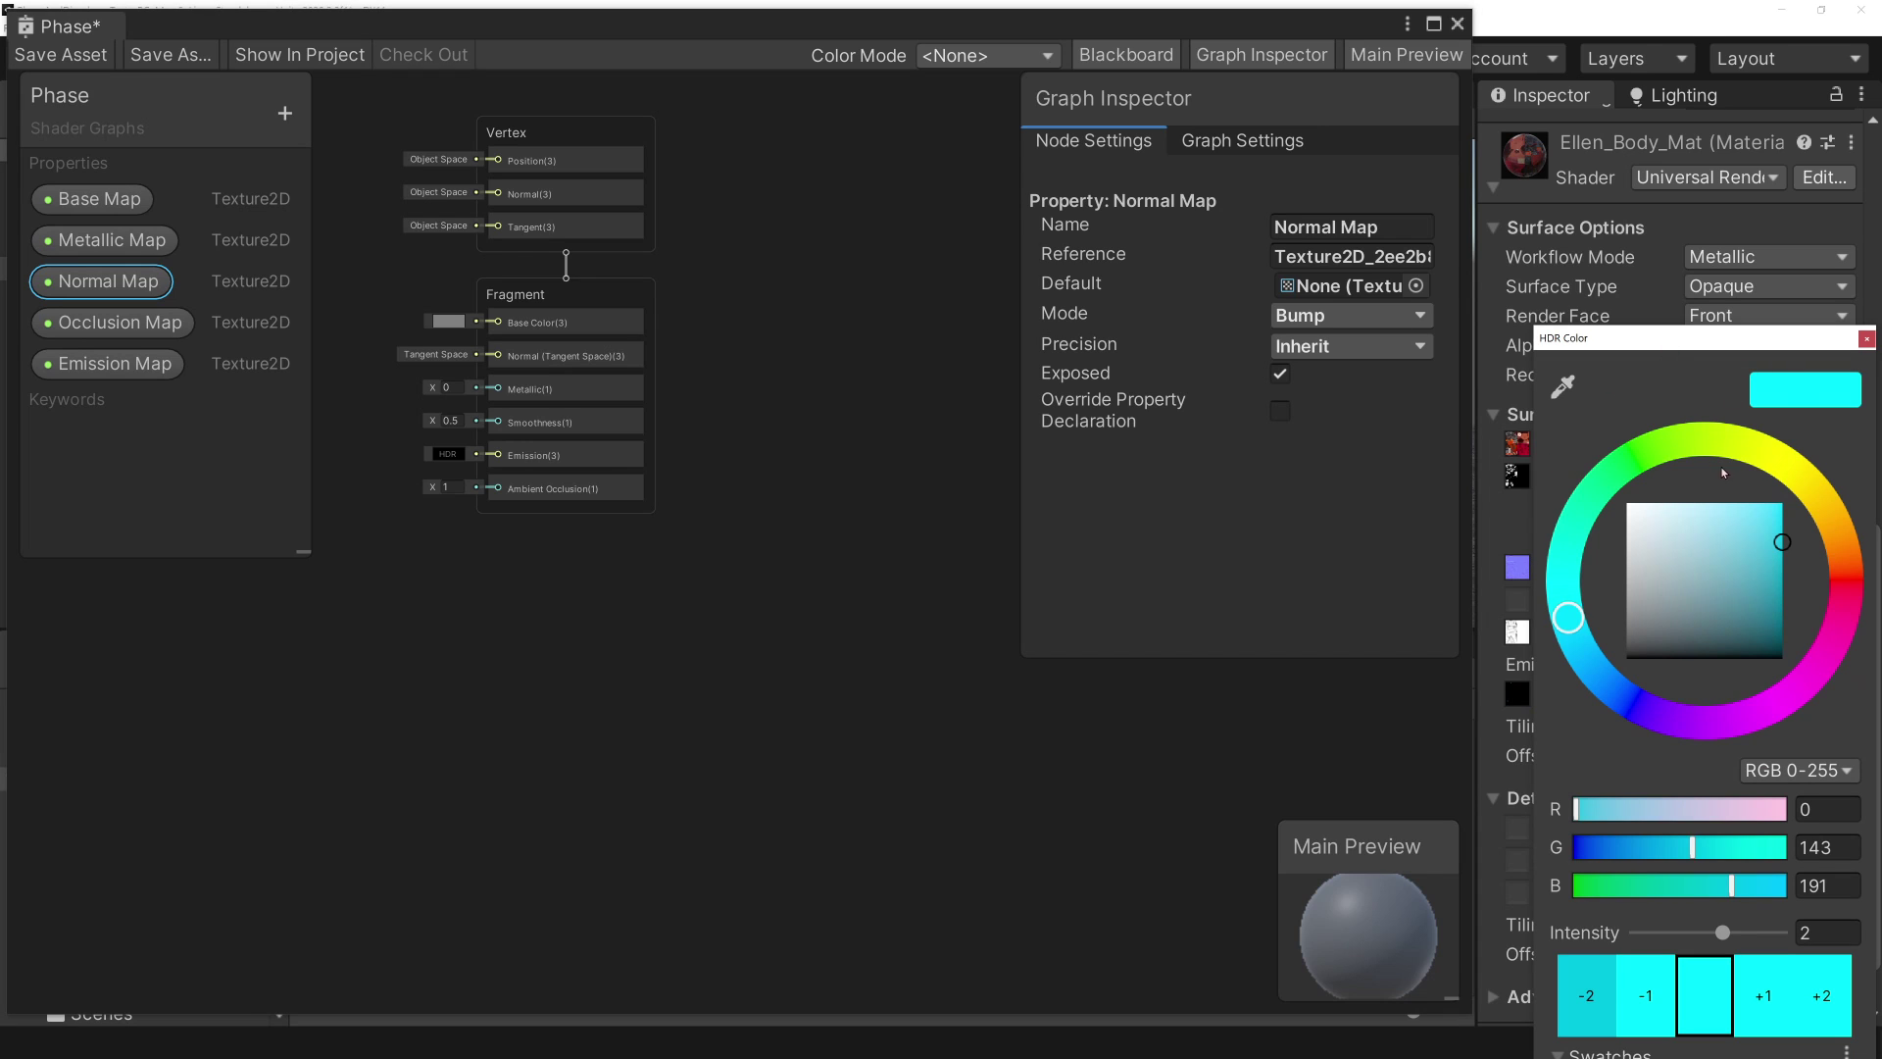
drag(1666, 337, 1608, 213)
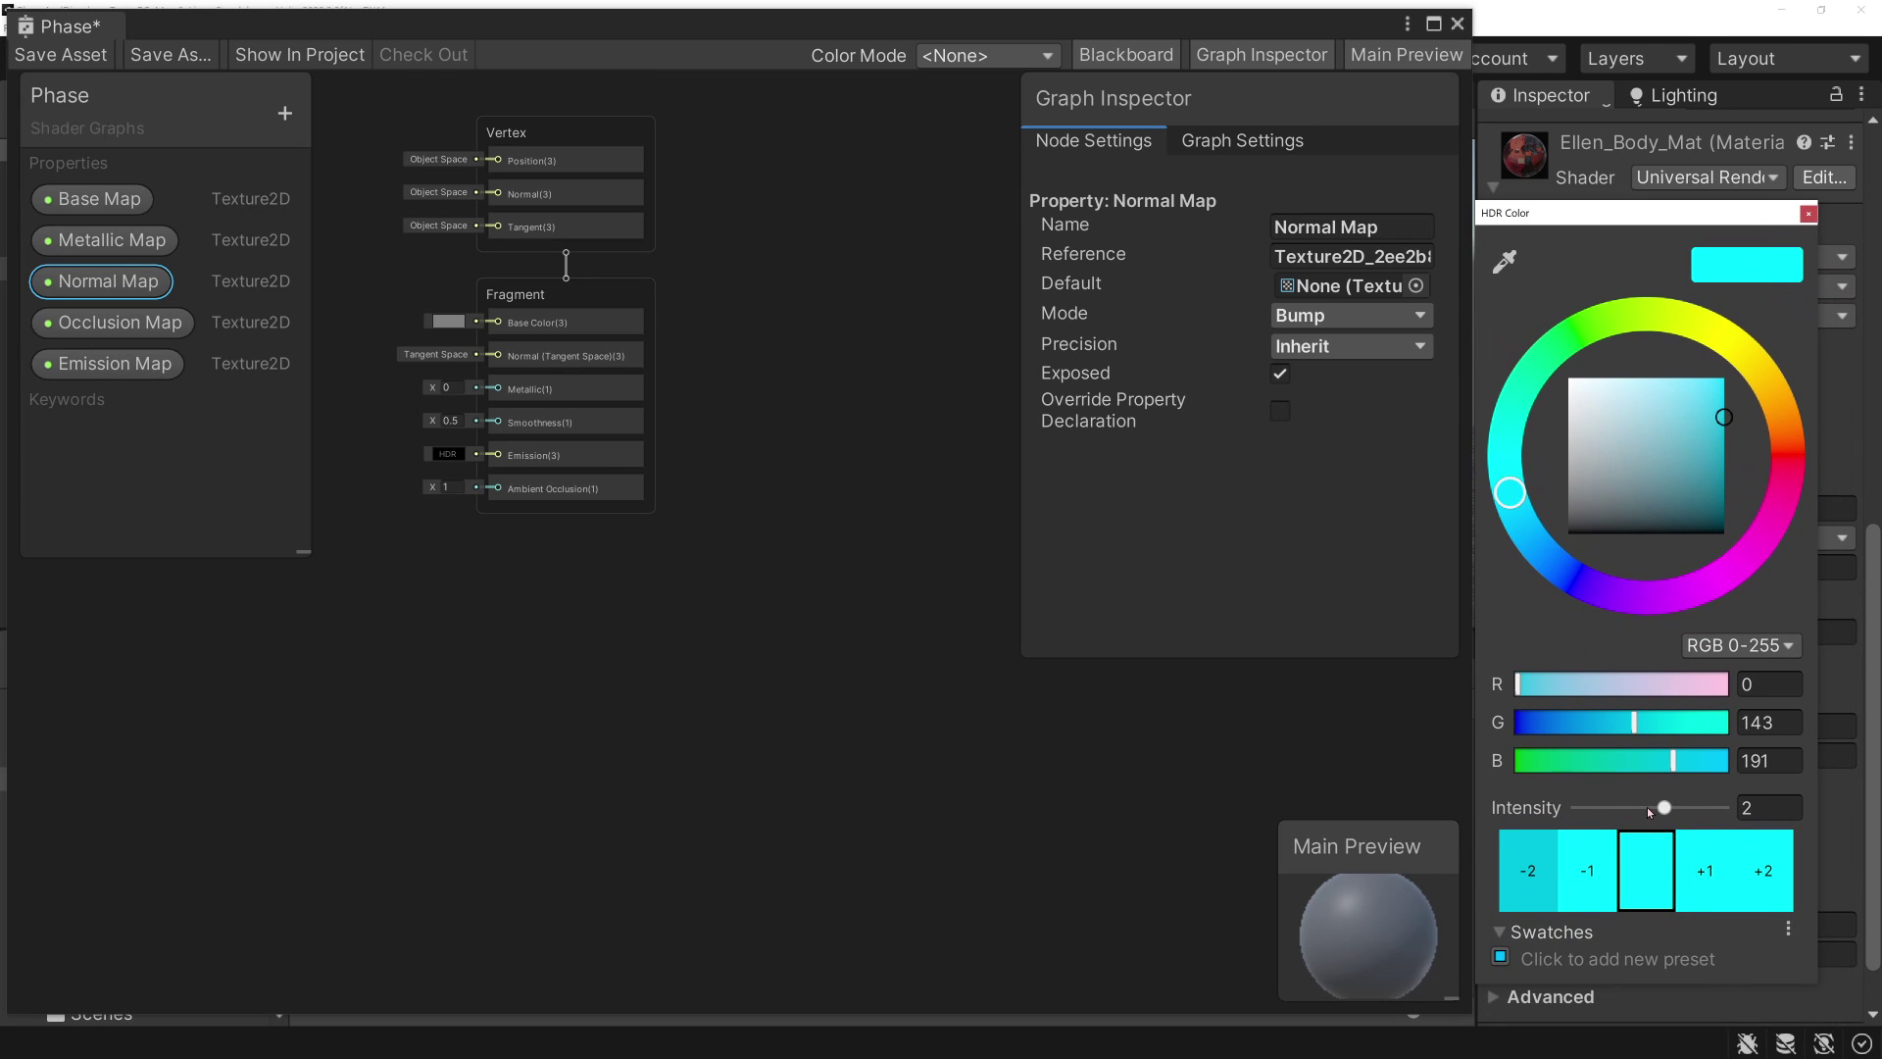
click(1809, 213)
- Add an Emission Color property and set its mode to HDR
click(284, 111)
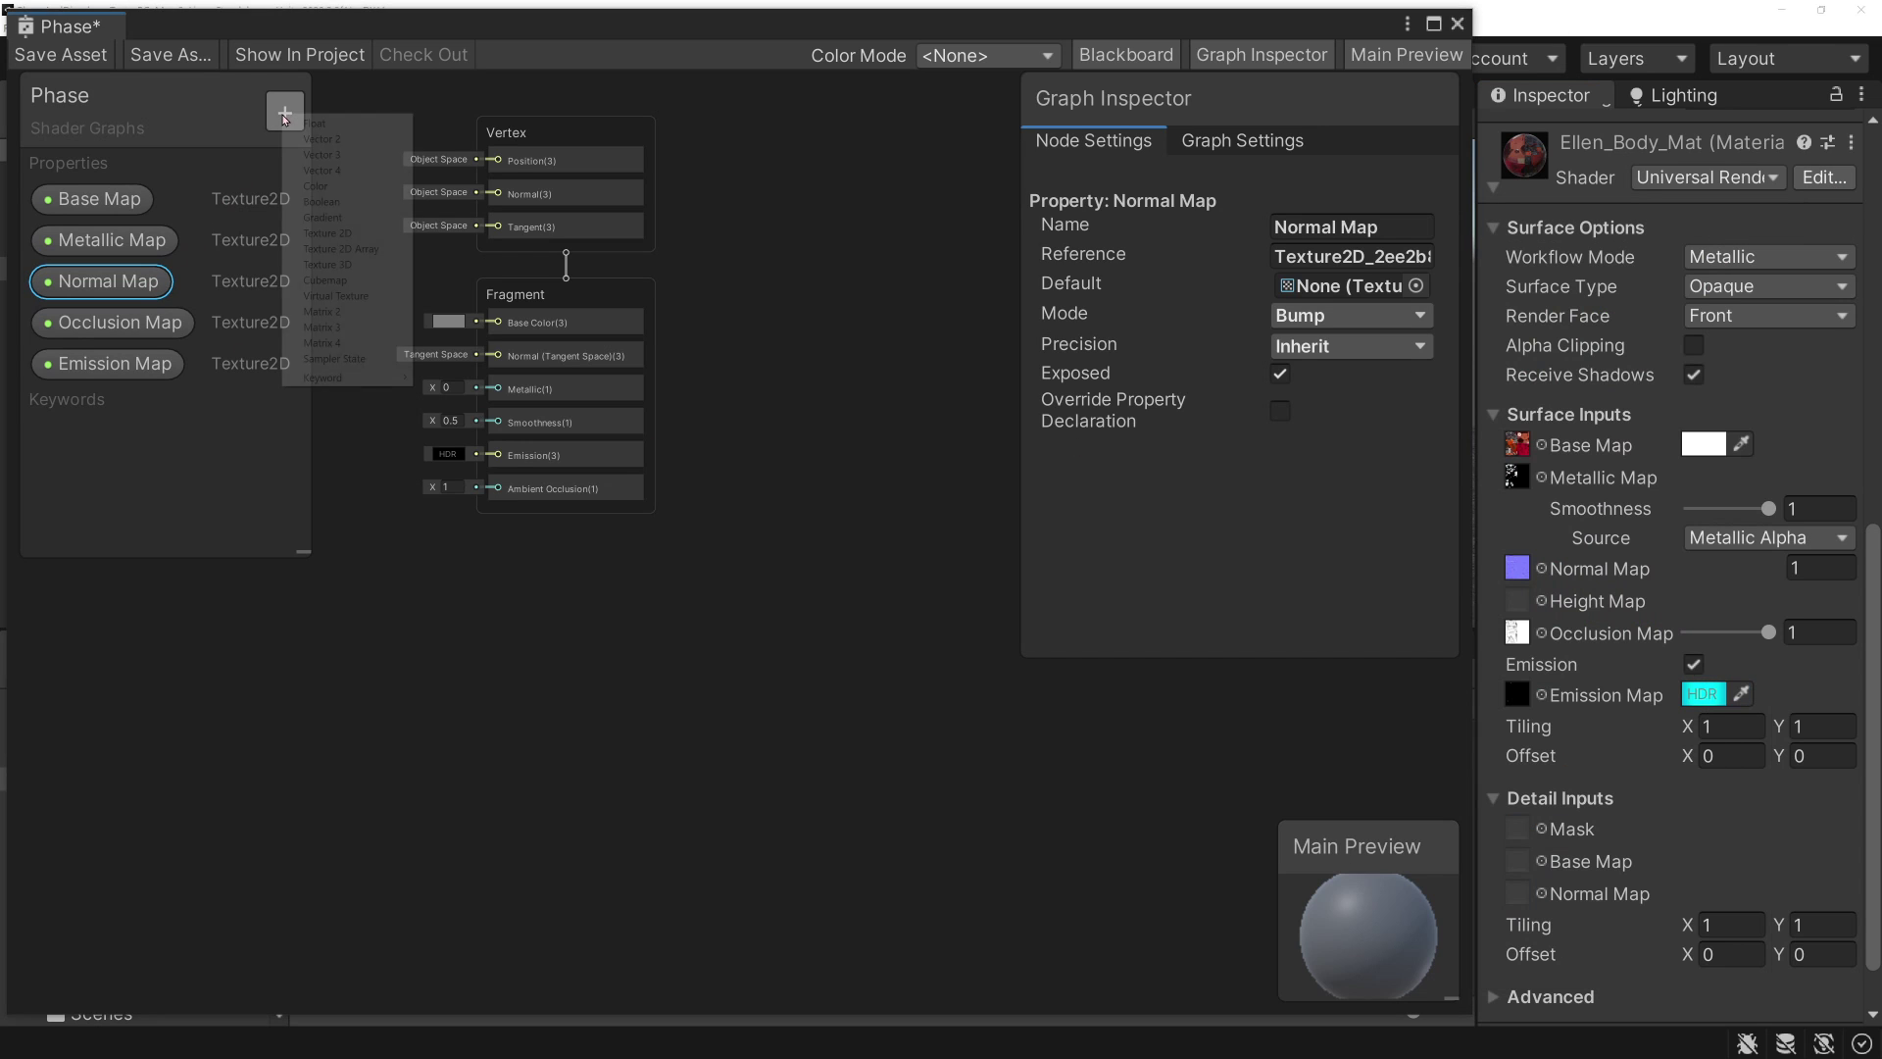
click(339, 188)
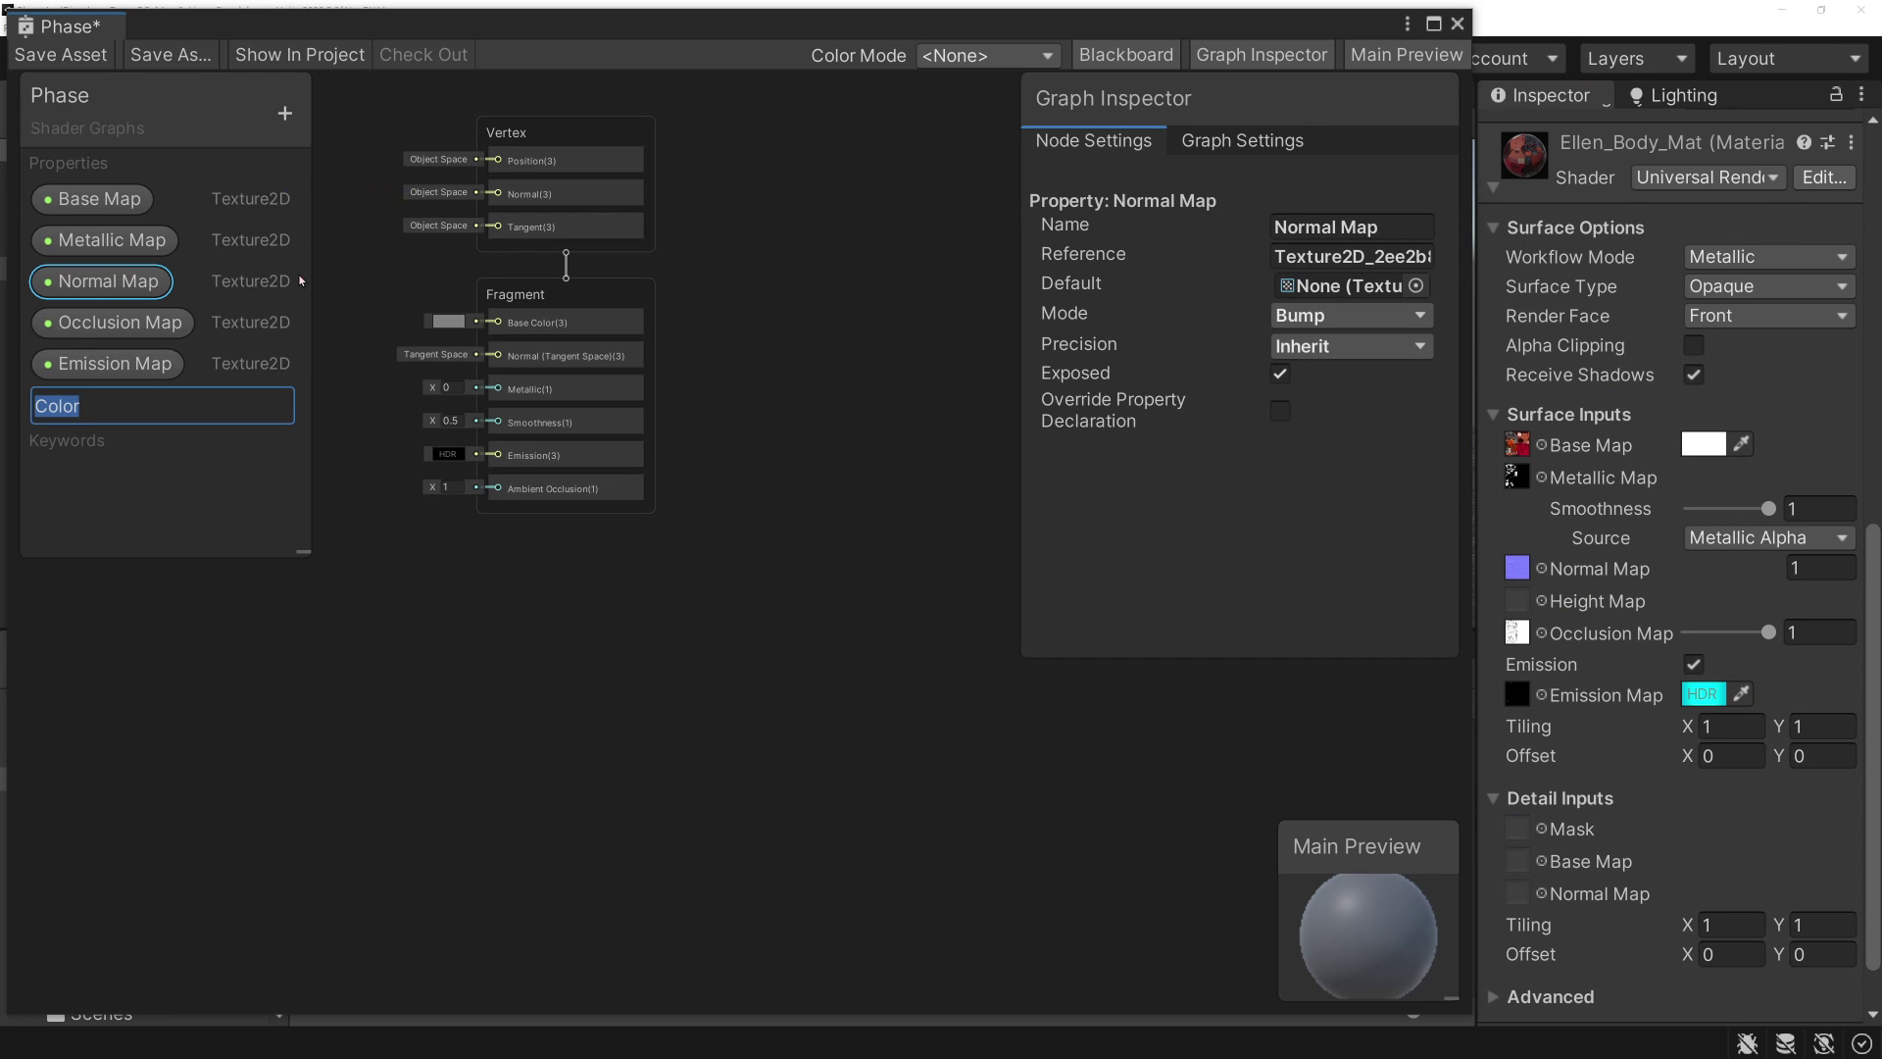
text(E)
text(mission )
text(Color)
key(Return)
click(102, 414)
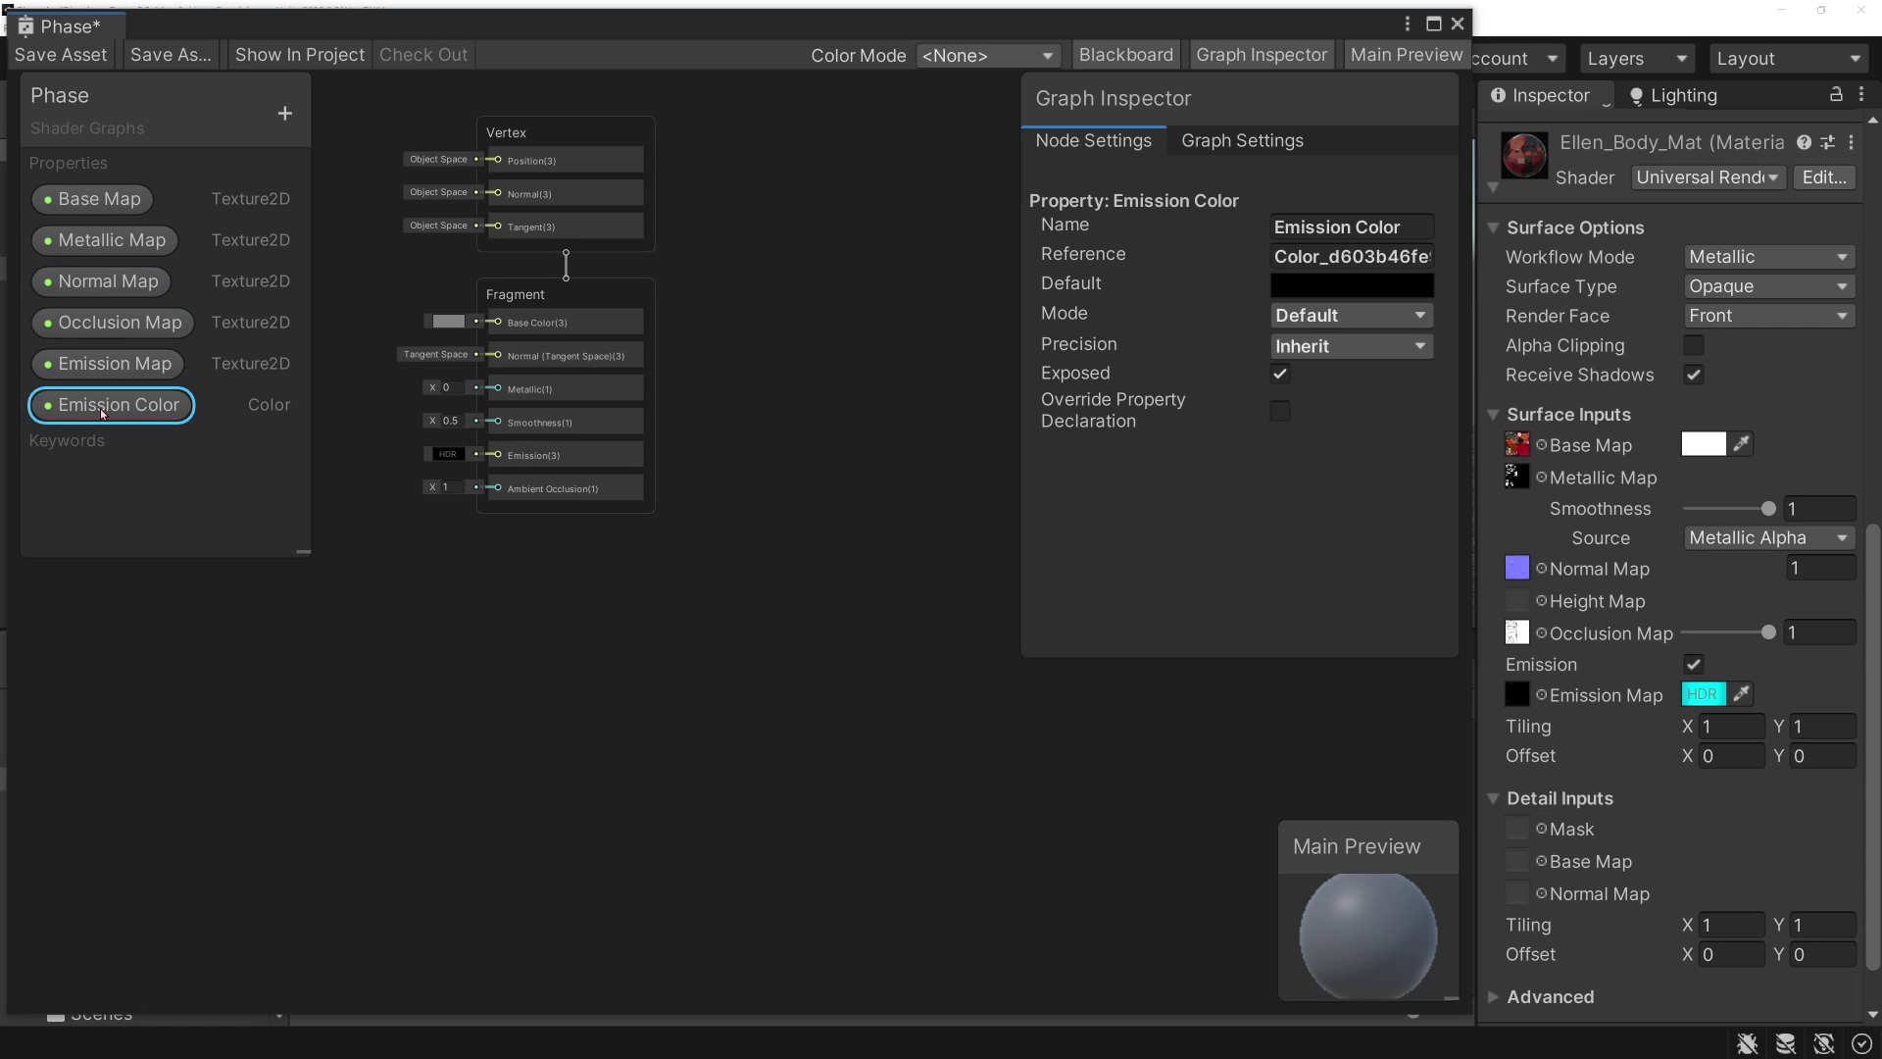
click(1319, 315)
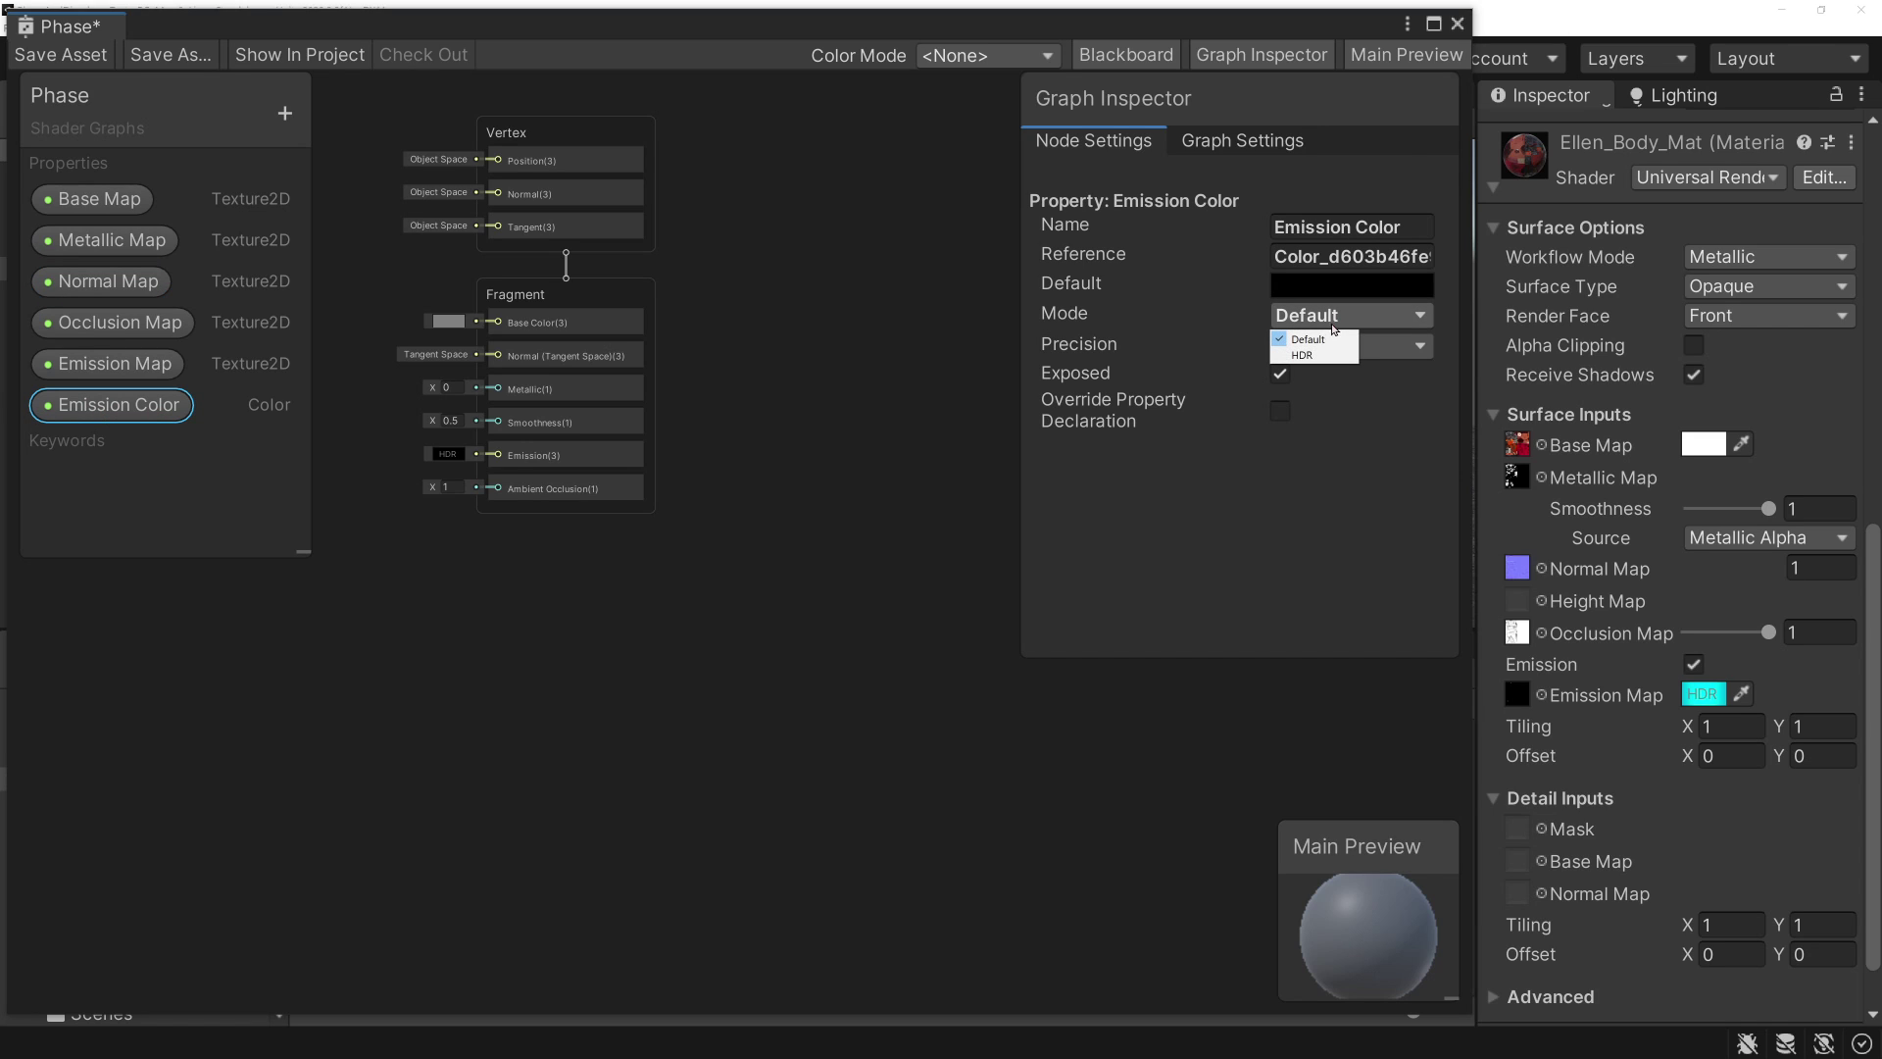
click(1313, 357)
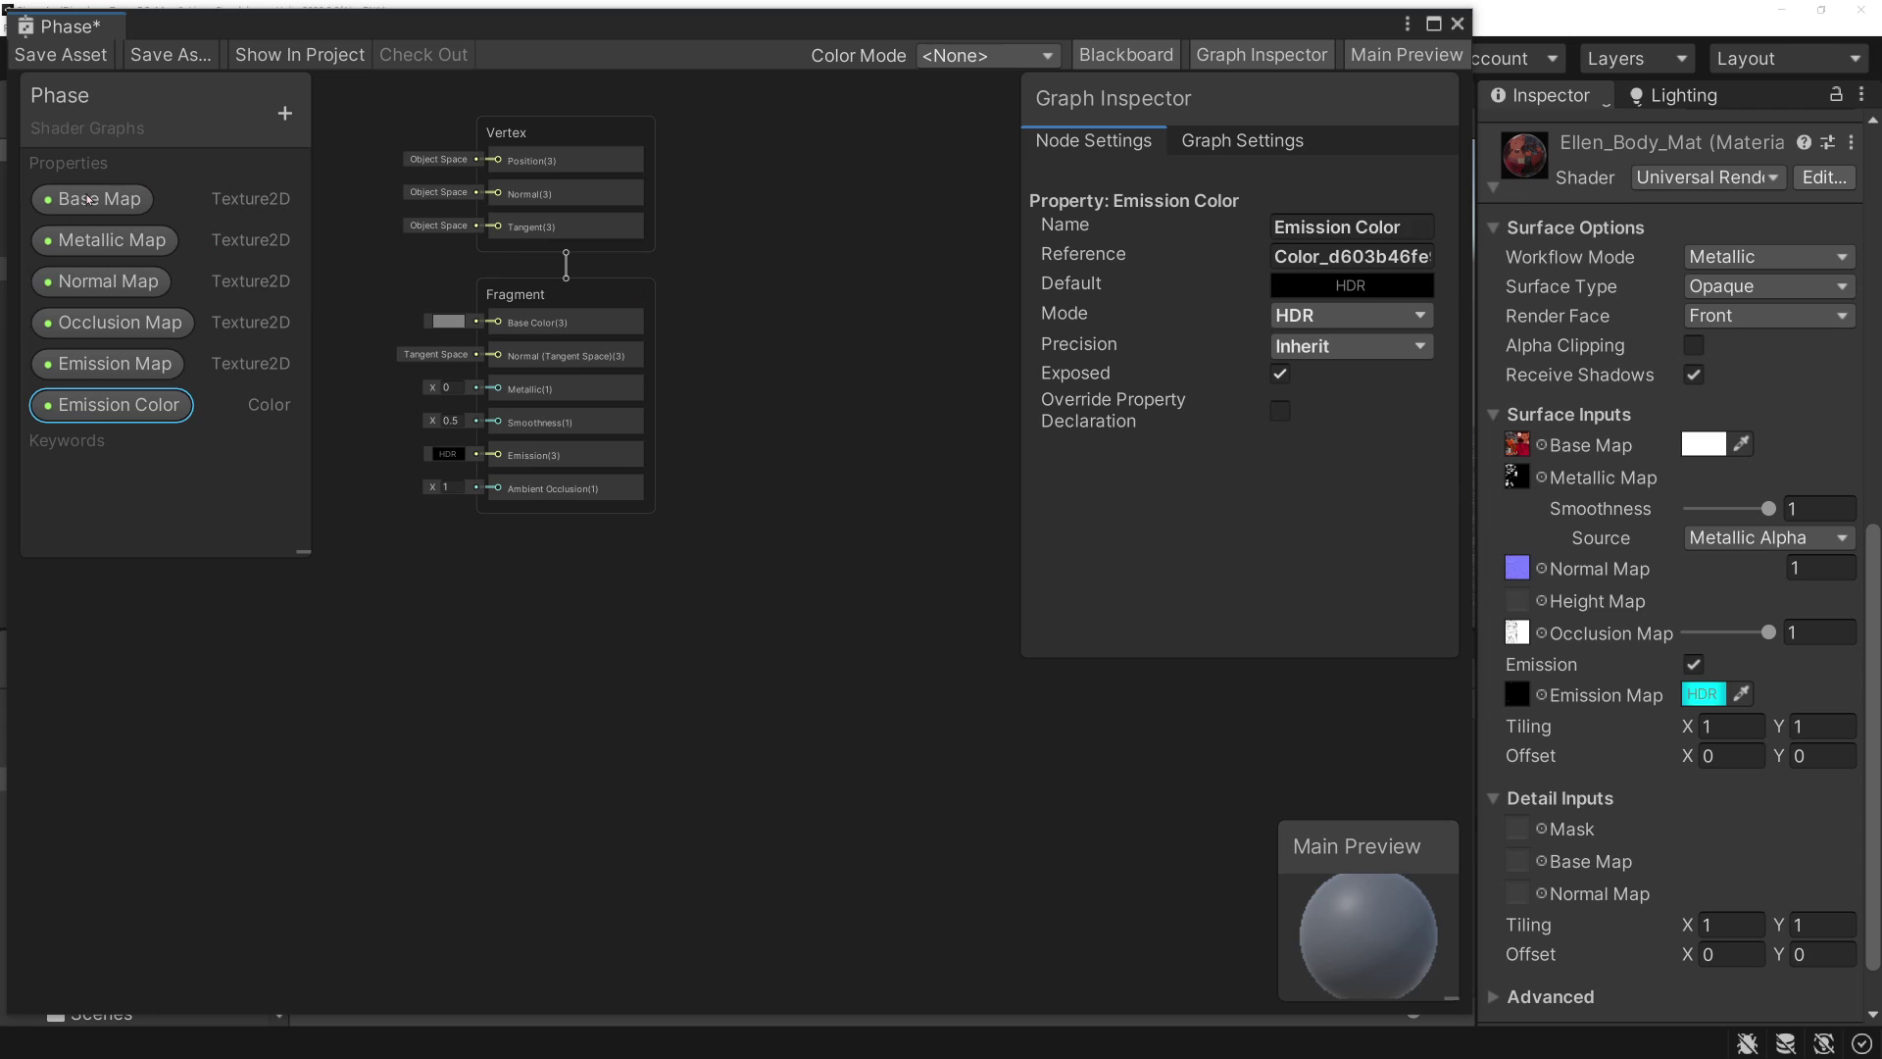
- Hide the Graph Inspector and pan the graph to reposition the master stack
drag(165, 235, 563, 424)
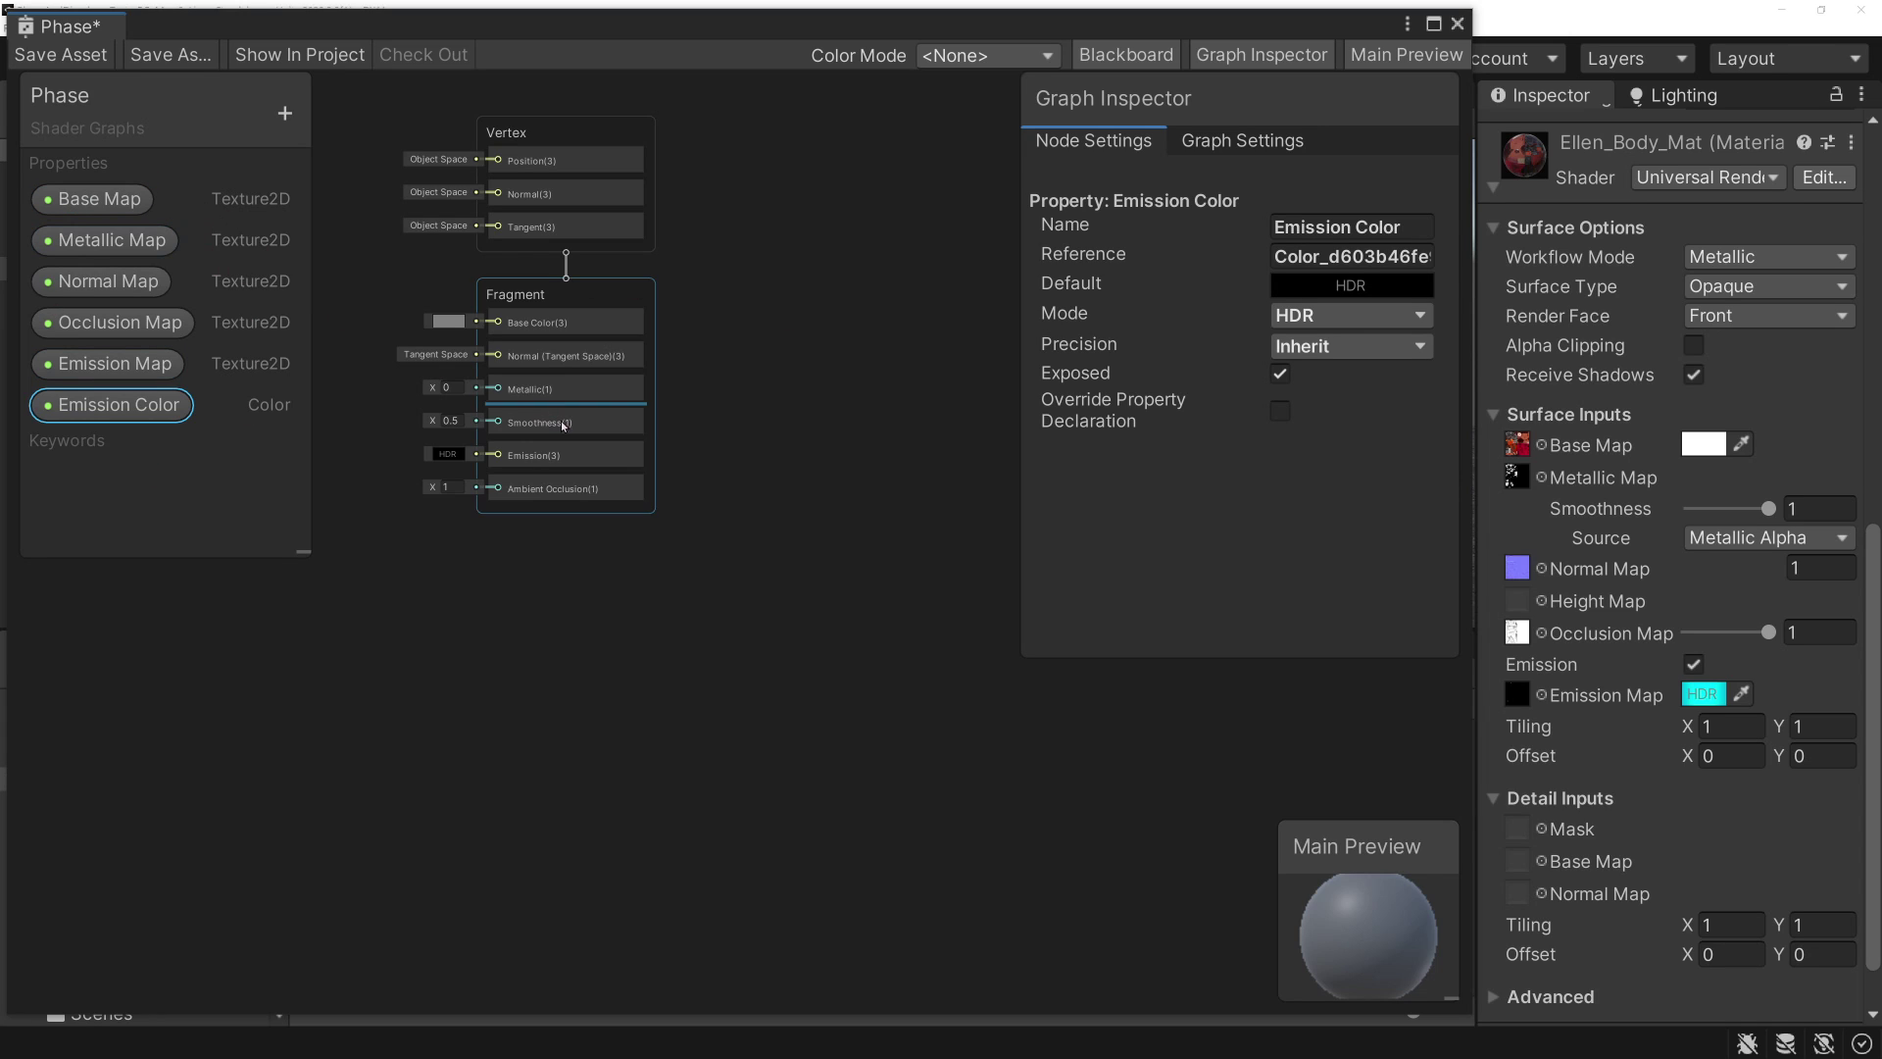
middle_drag(687, 409, 990, 574)
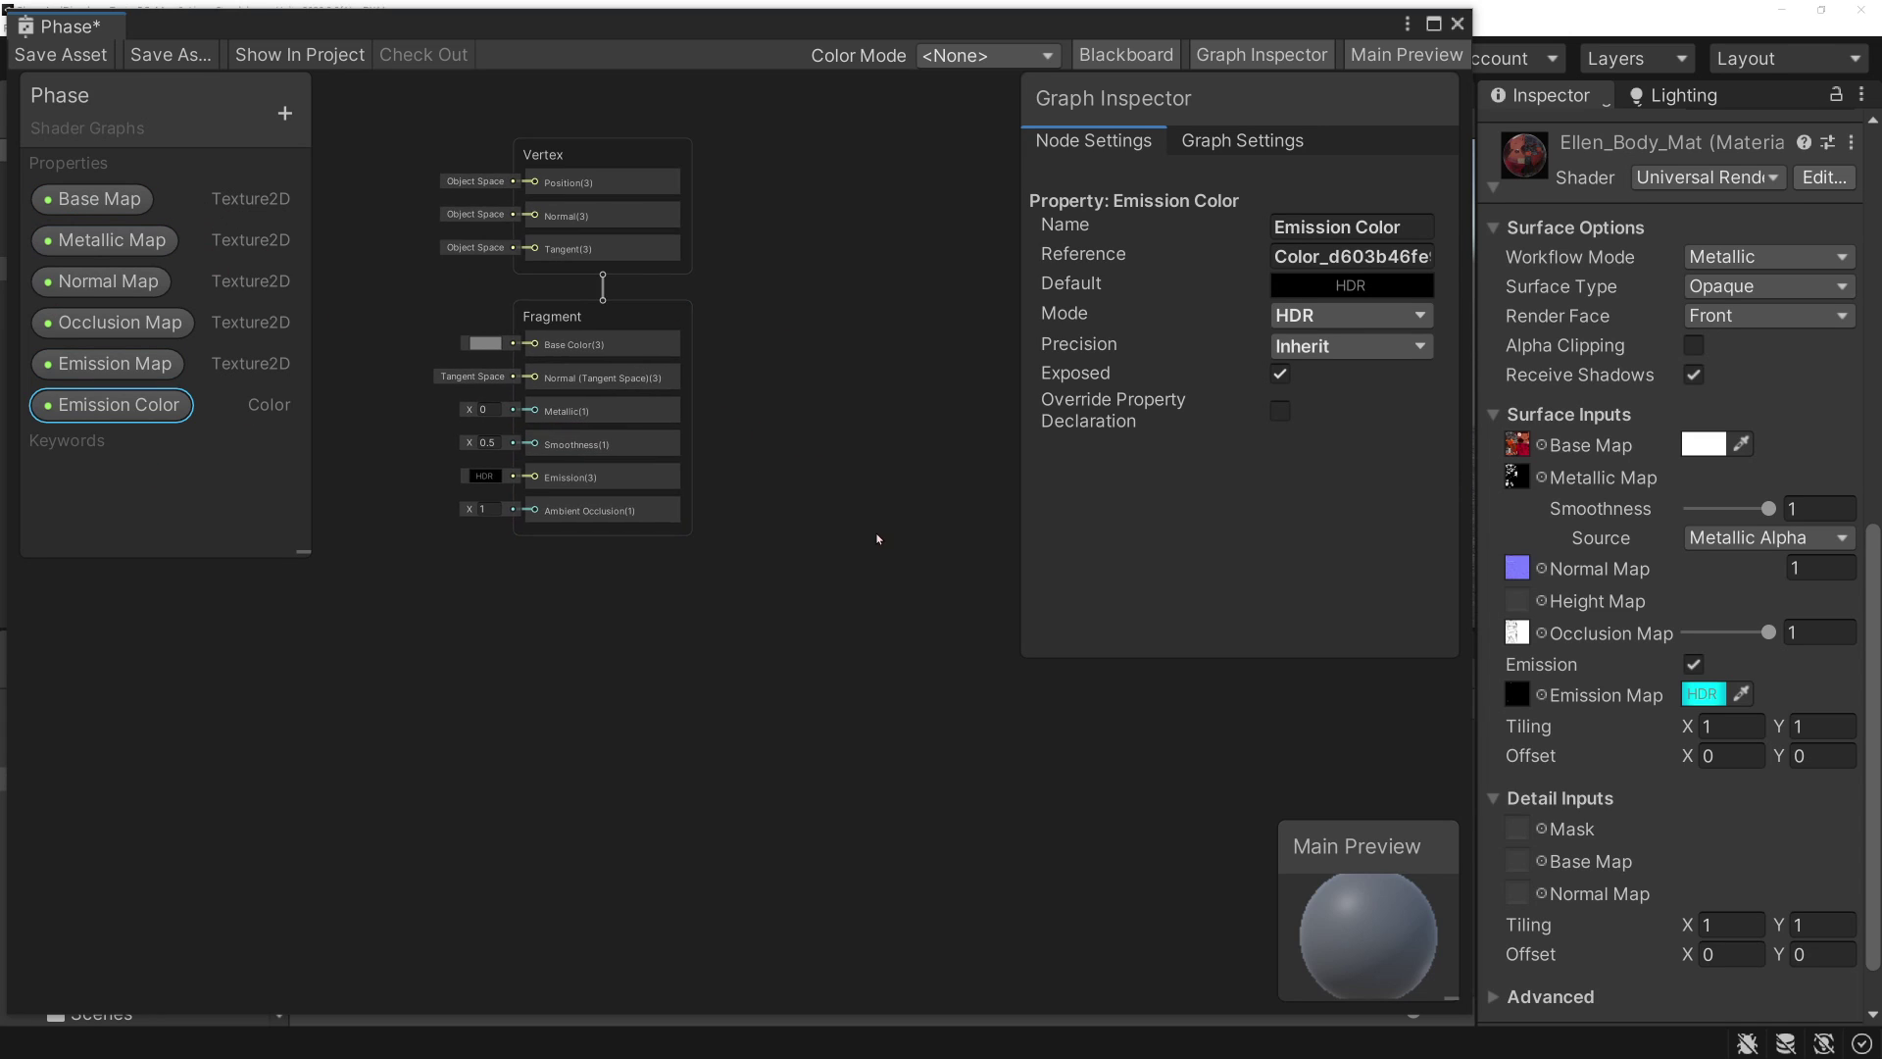
click(1277, 57)
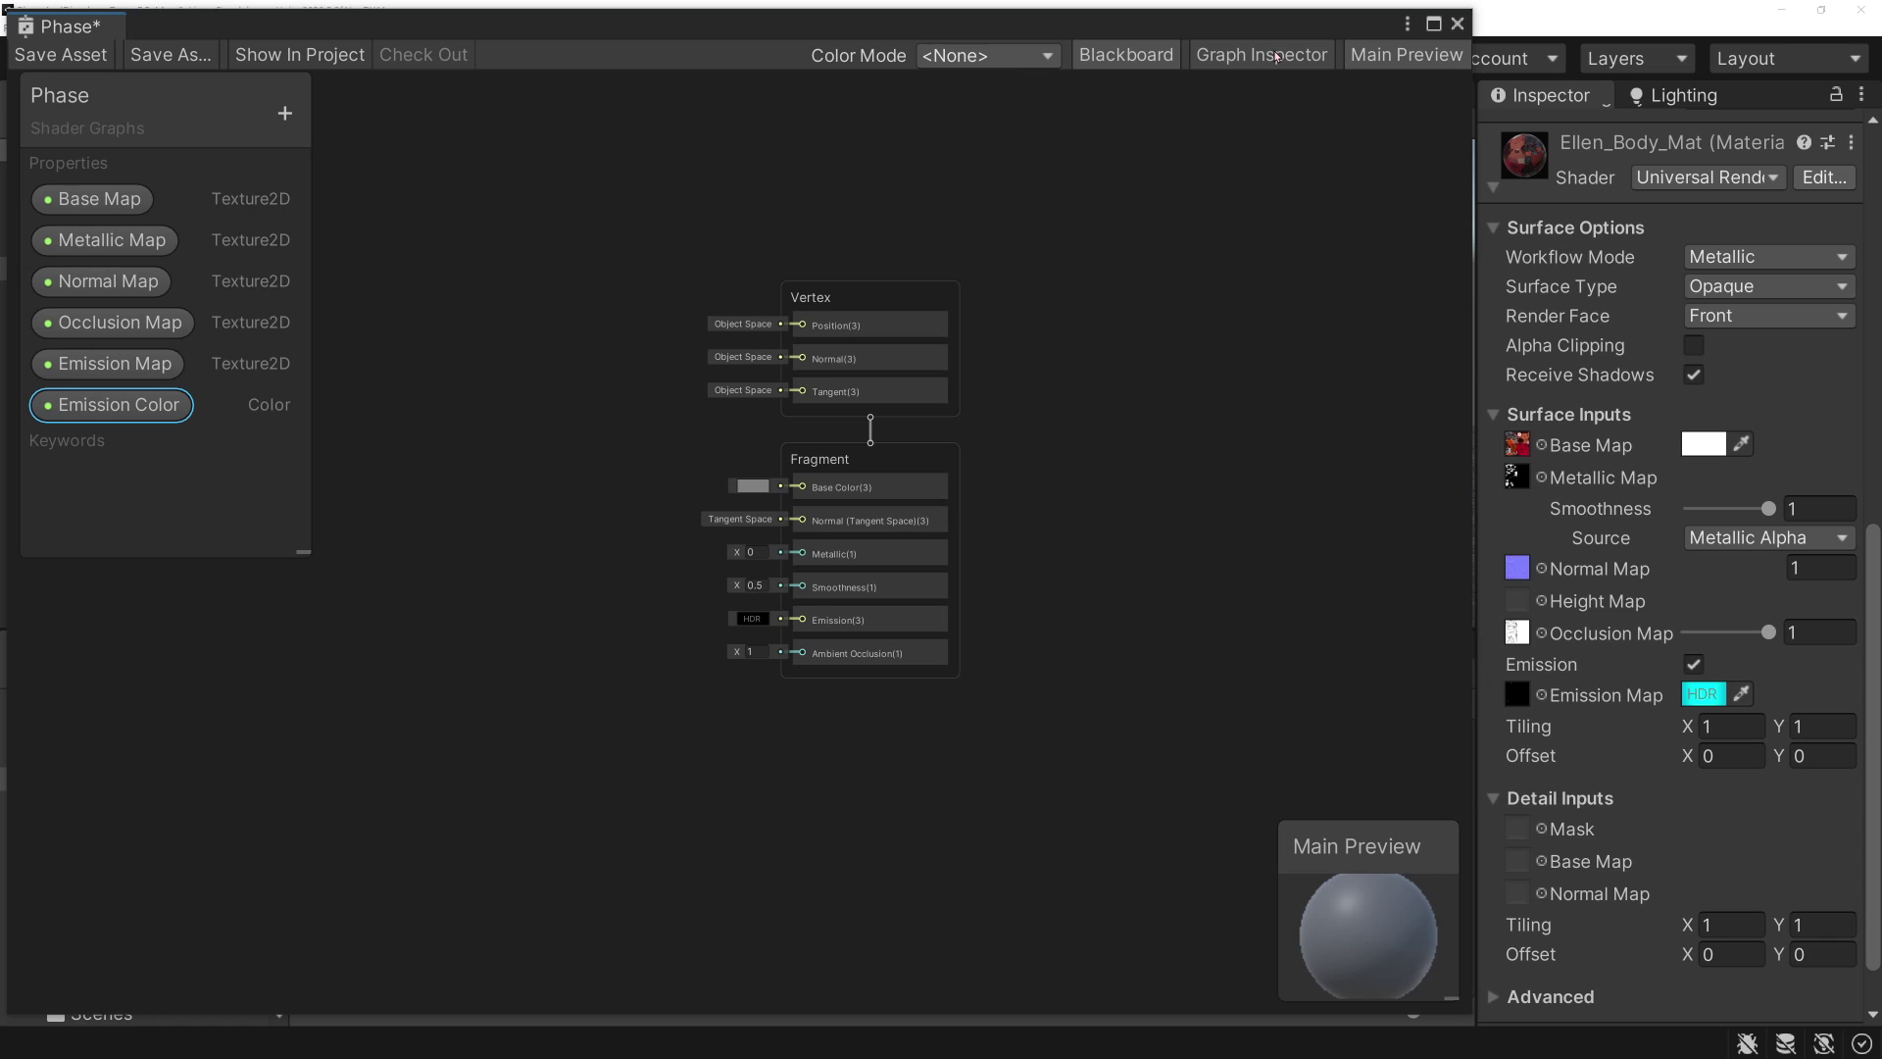
mouse_move(981, 351)
middle_down()
mouse_move(1198, 300)
mouse_move(1103, 305)
mouse_move(1118, 419)
middle_up()
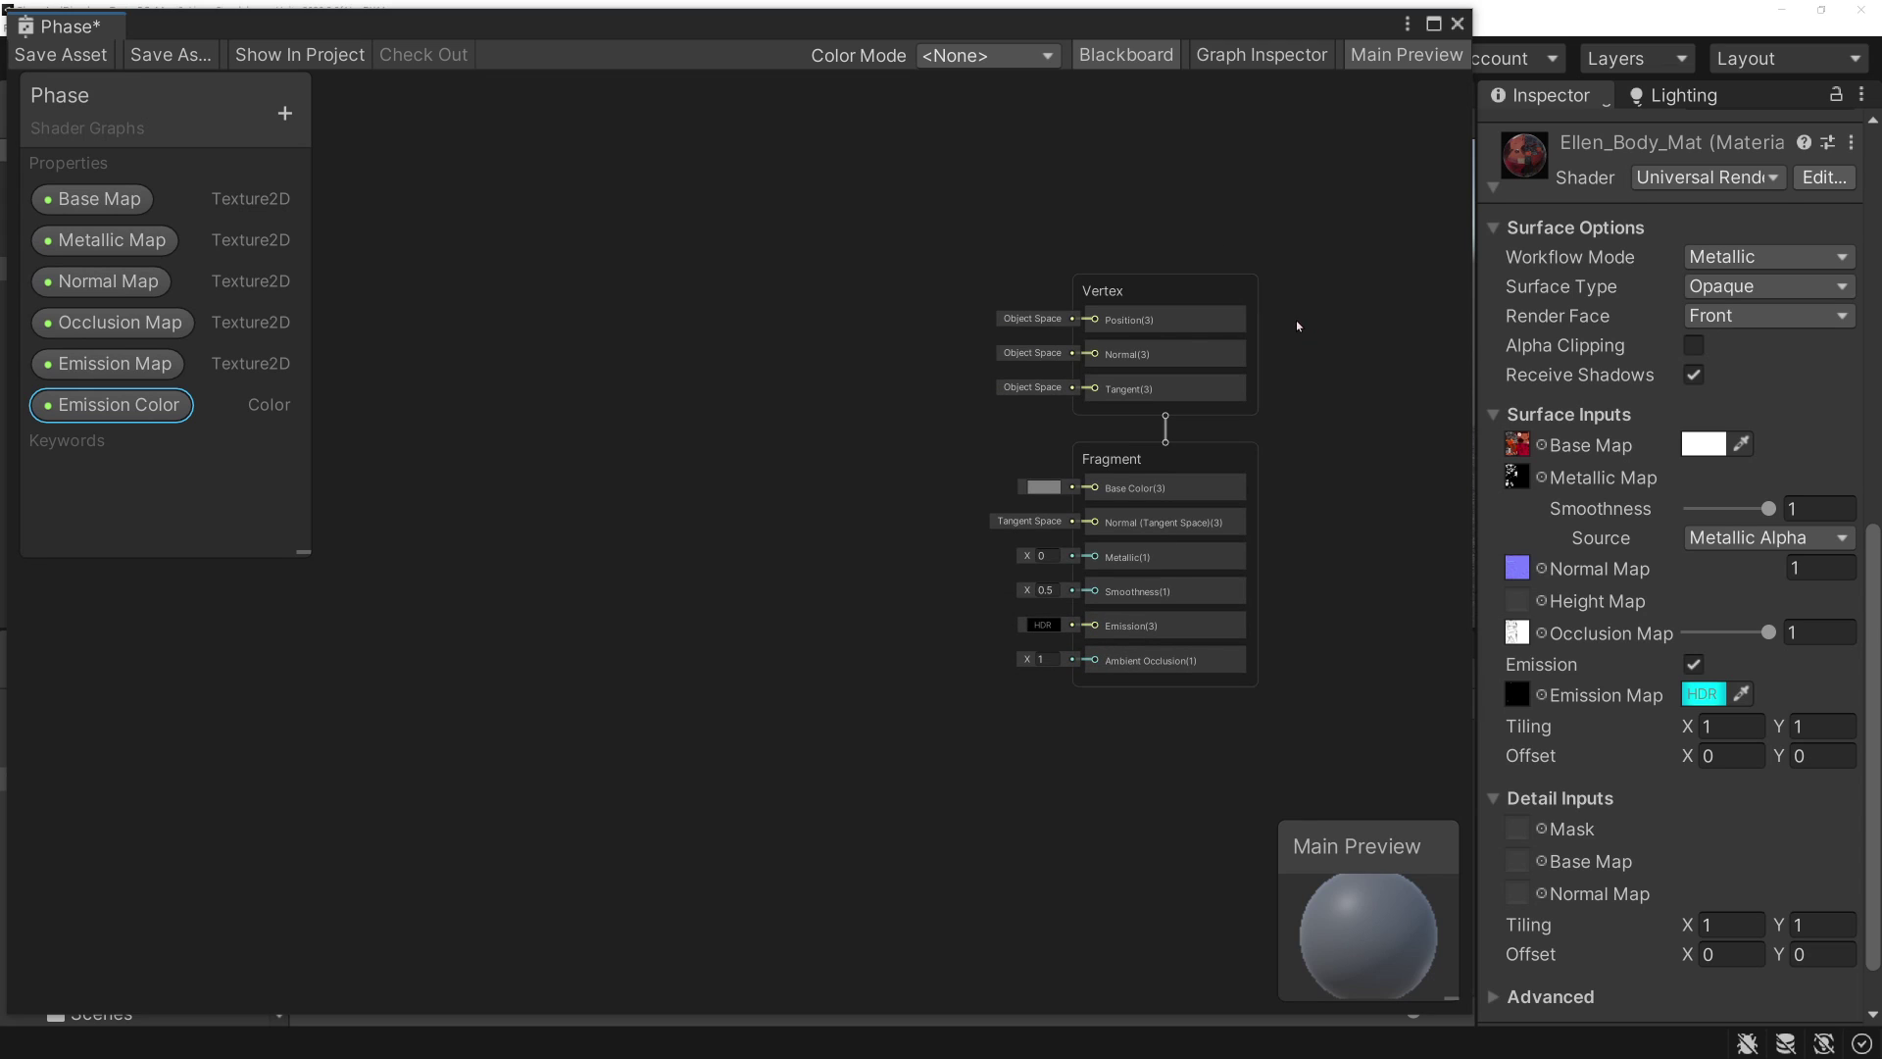
scroll(1133, 422, up, 2)
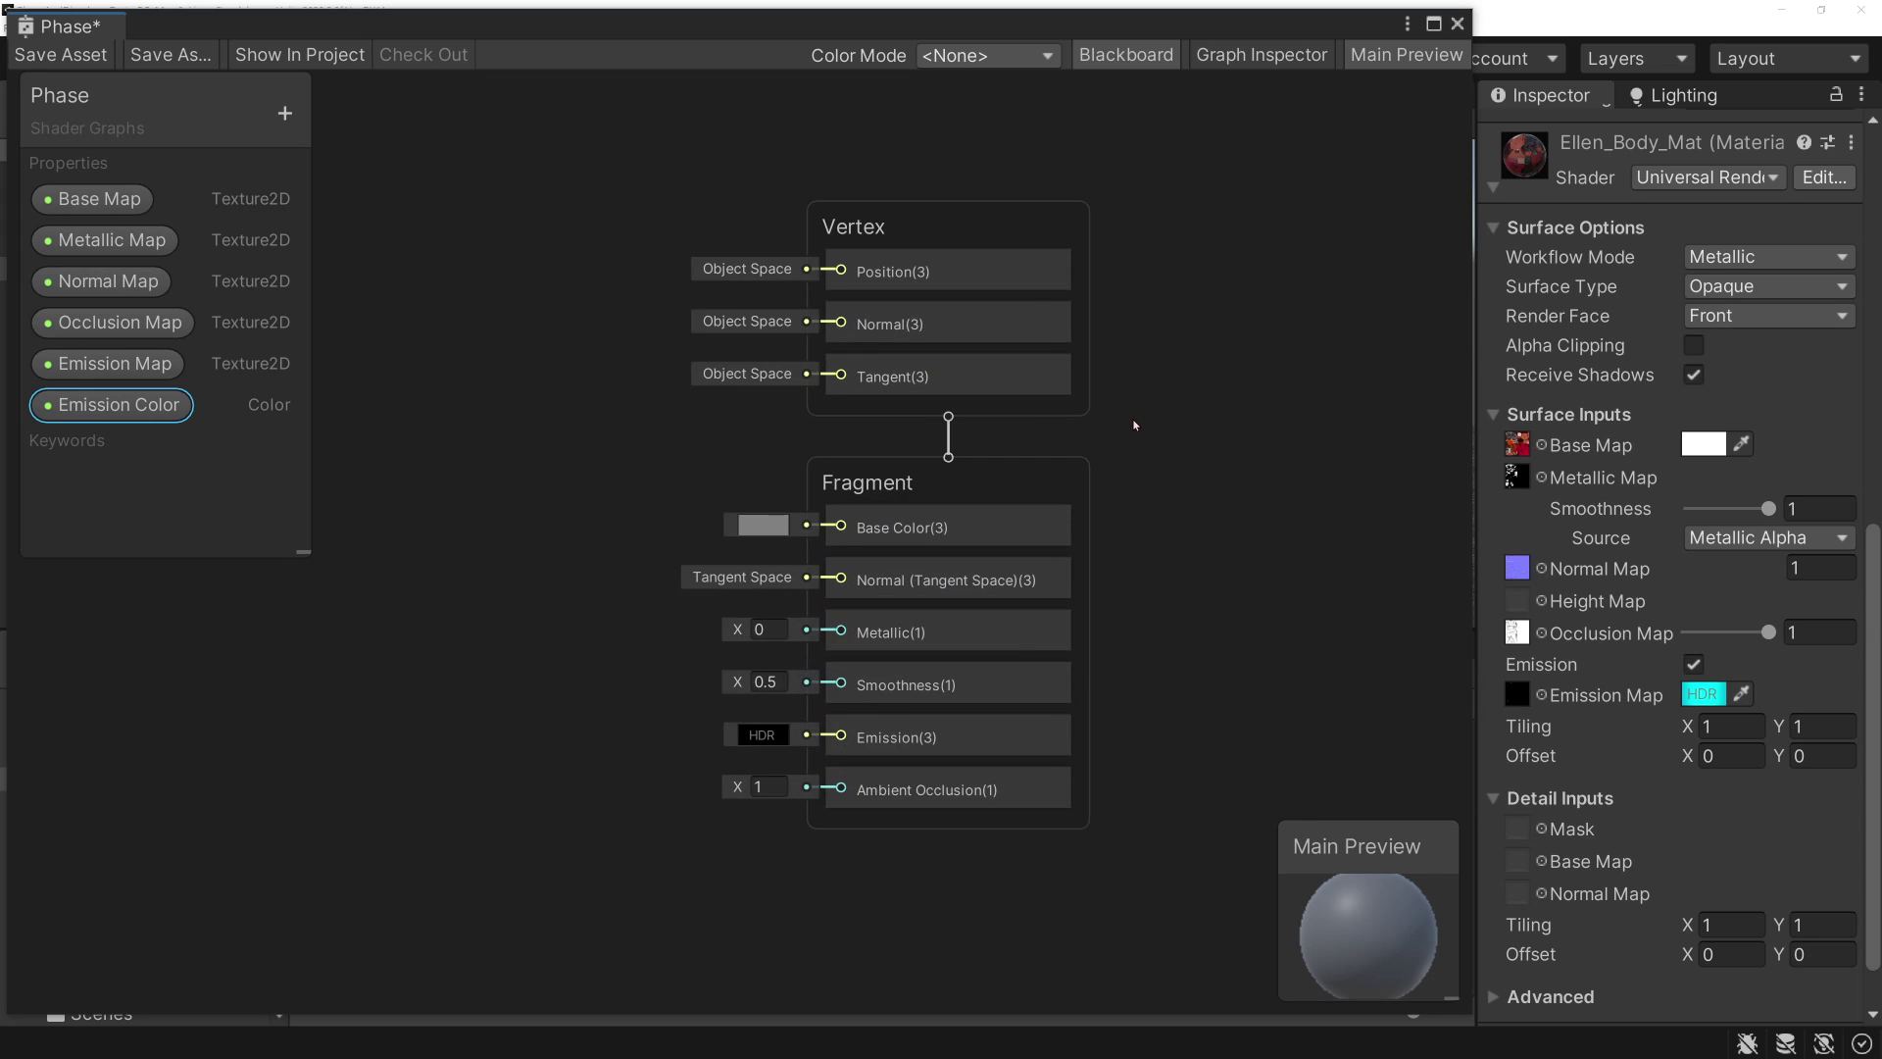
scroll(1132, 421, down, 2)
scroll(1134, 425, up, 2)
scroll(1134, 425, down, 3)
scroll(1134, 424, up, 2)
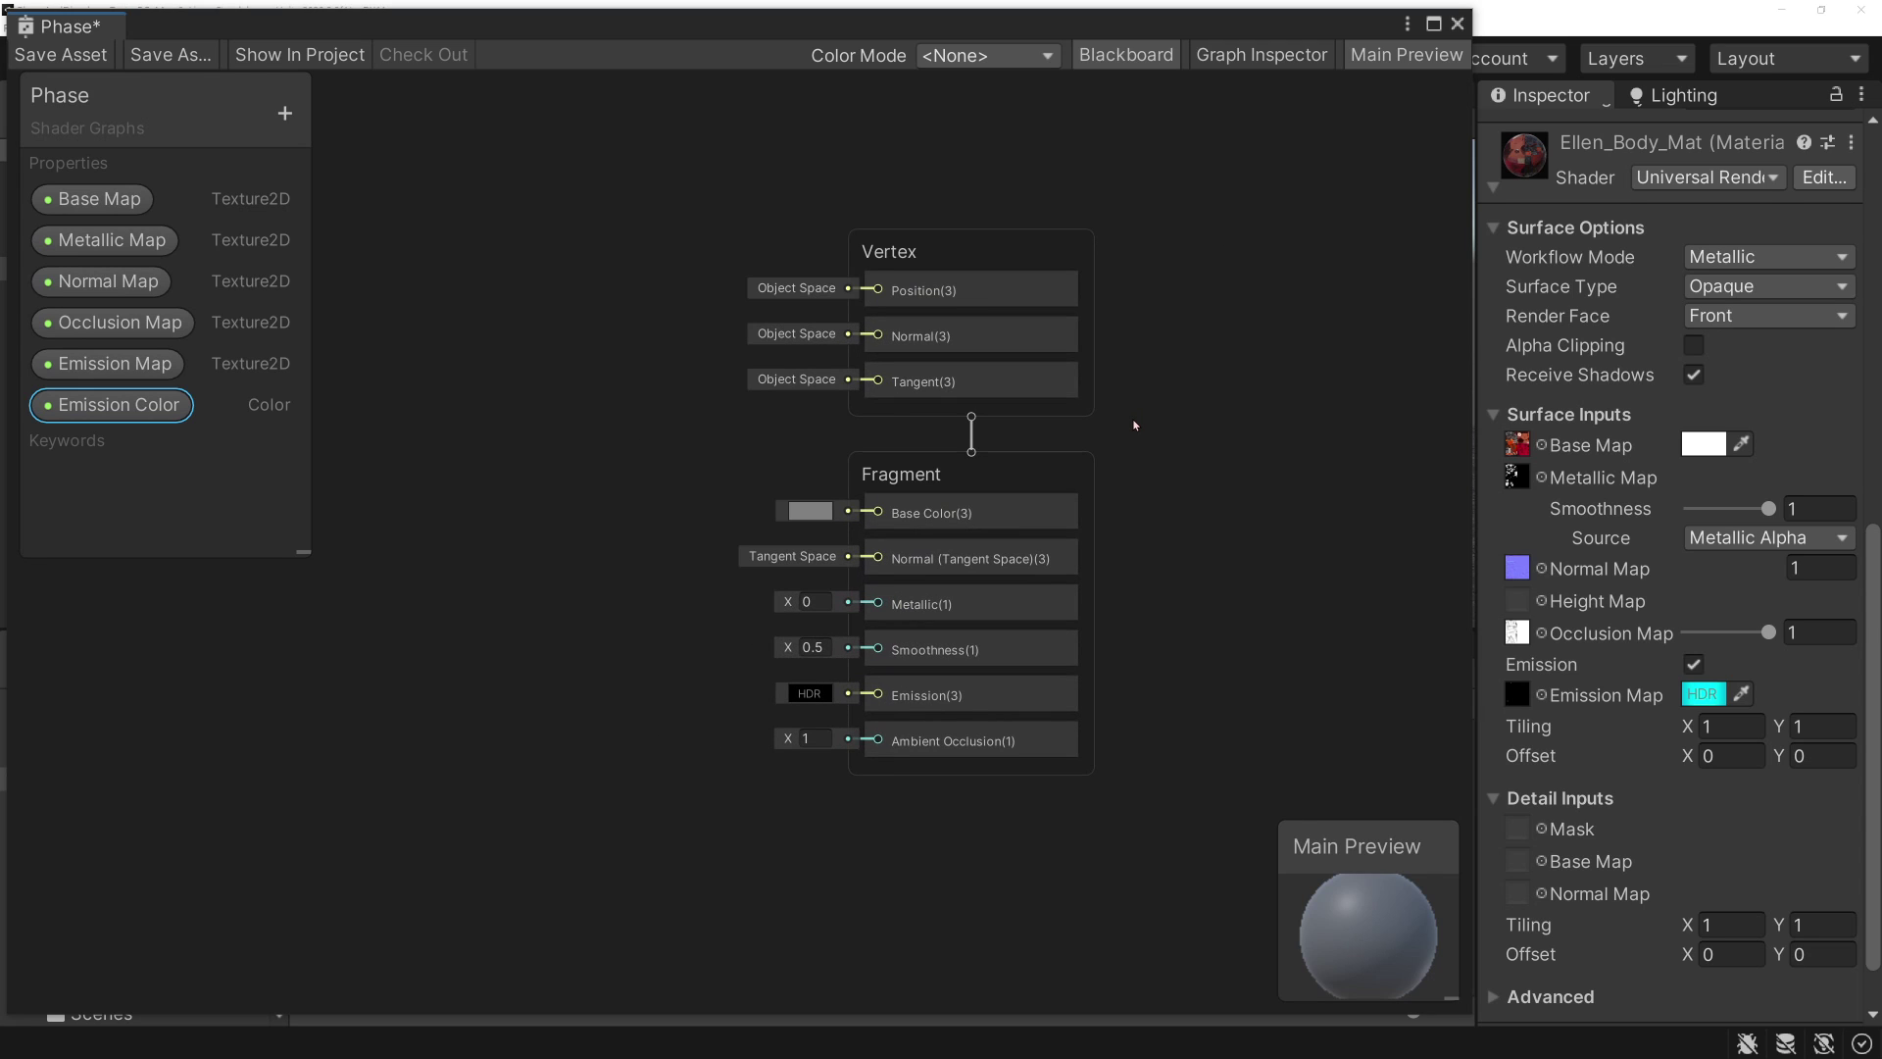
scroll(1134, 425, down, 1)
middle_drag(892, 429, 1154, 412)
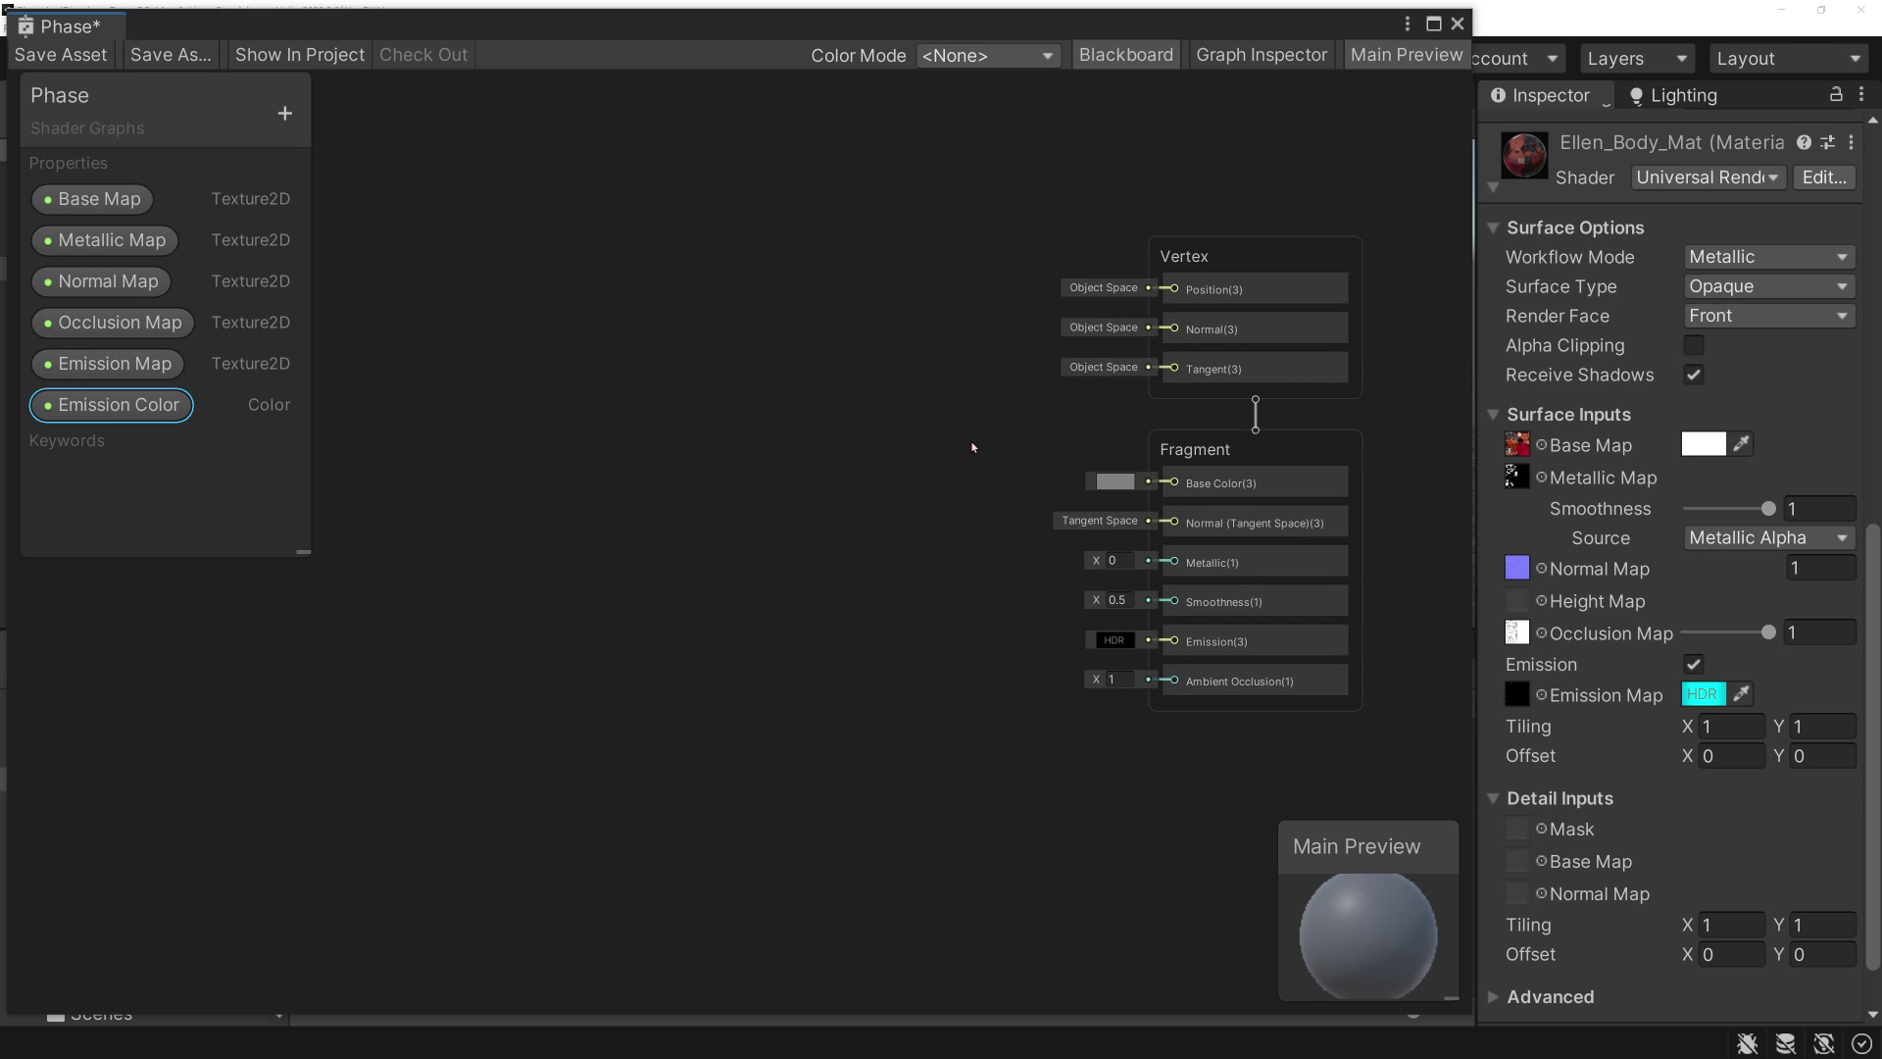
- Place a Base Map node on the canvas and drag a connection from its output
drag(128, 204, 486, 246)
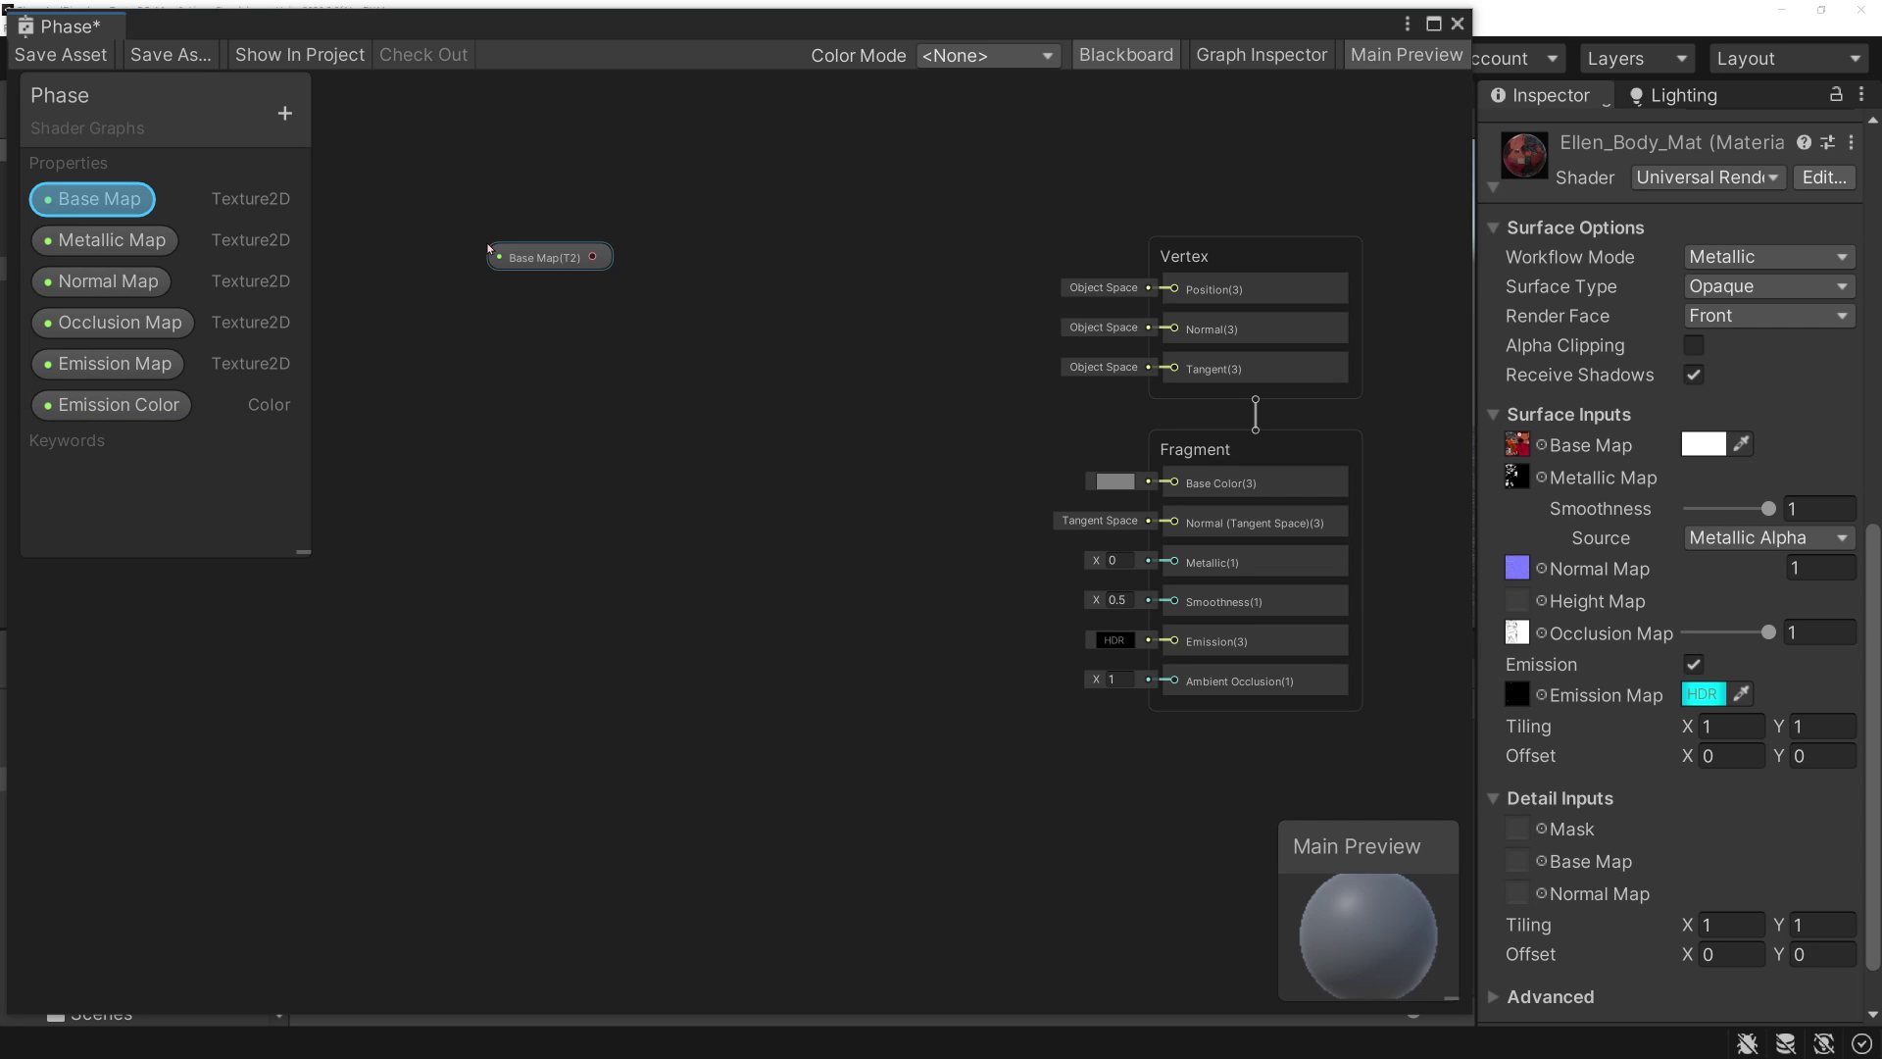
scroll(595, 260, up, 1)
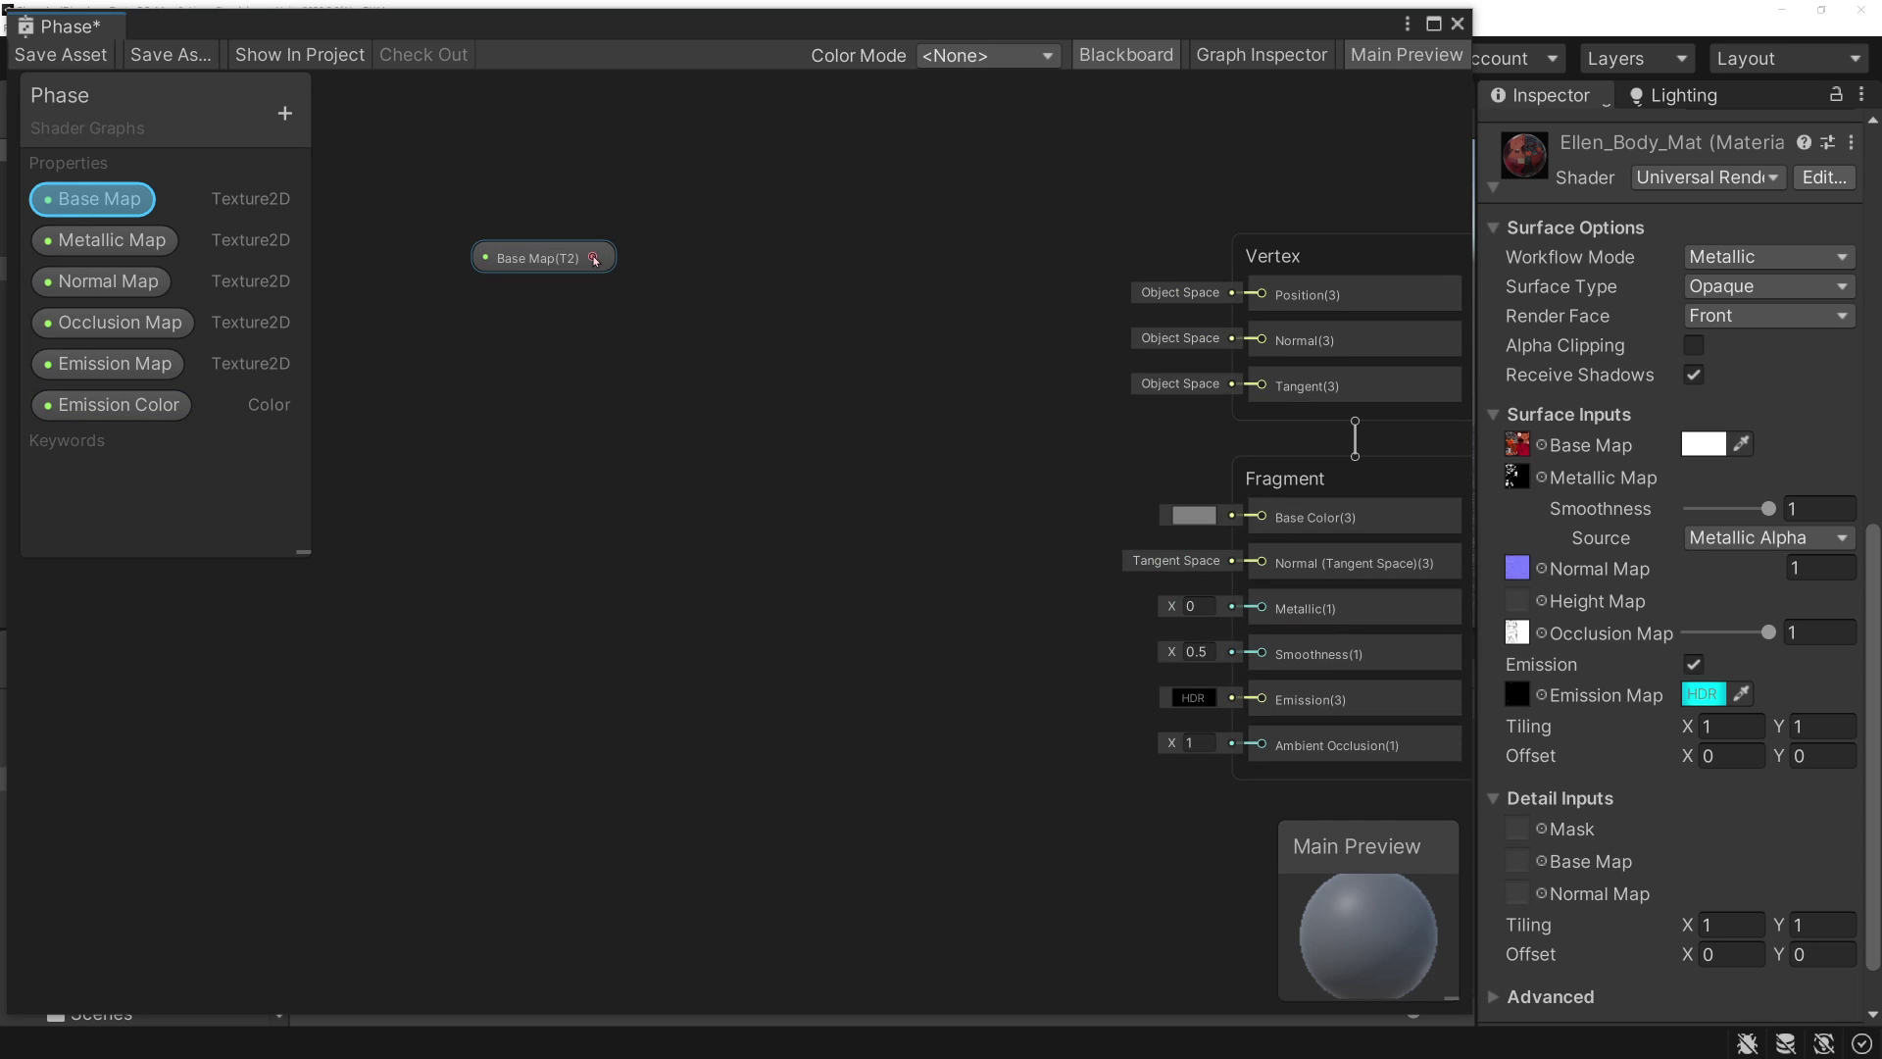
drag(594, 259, 704, 259)
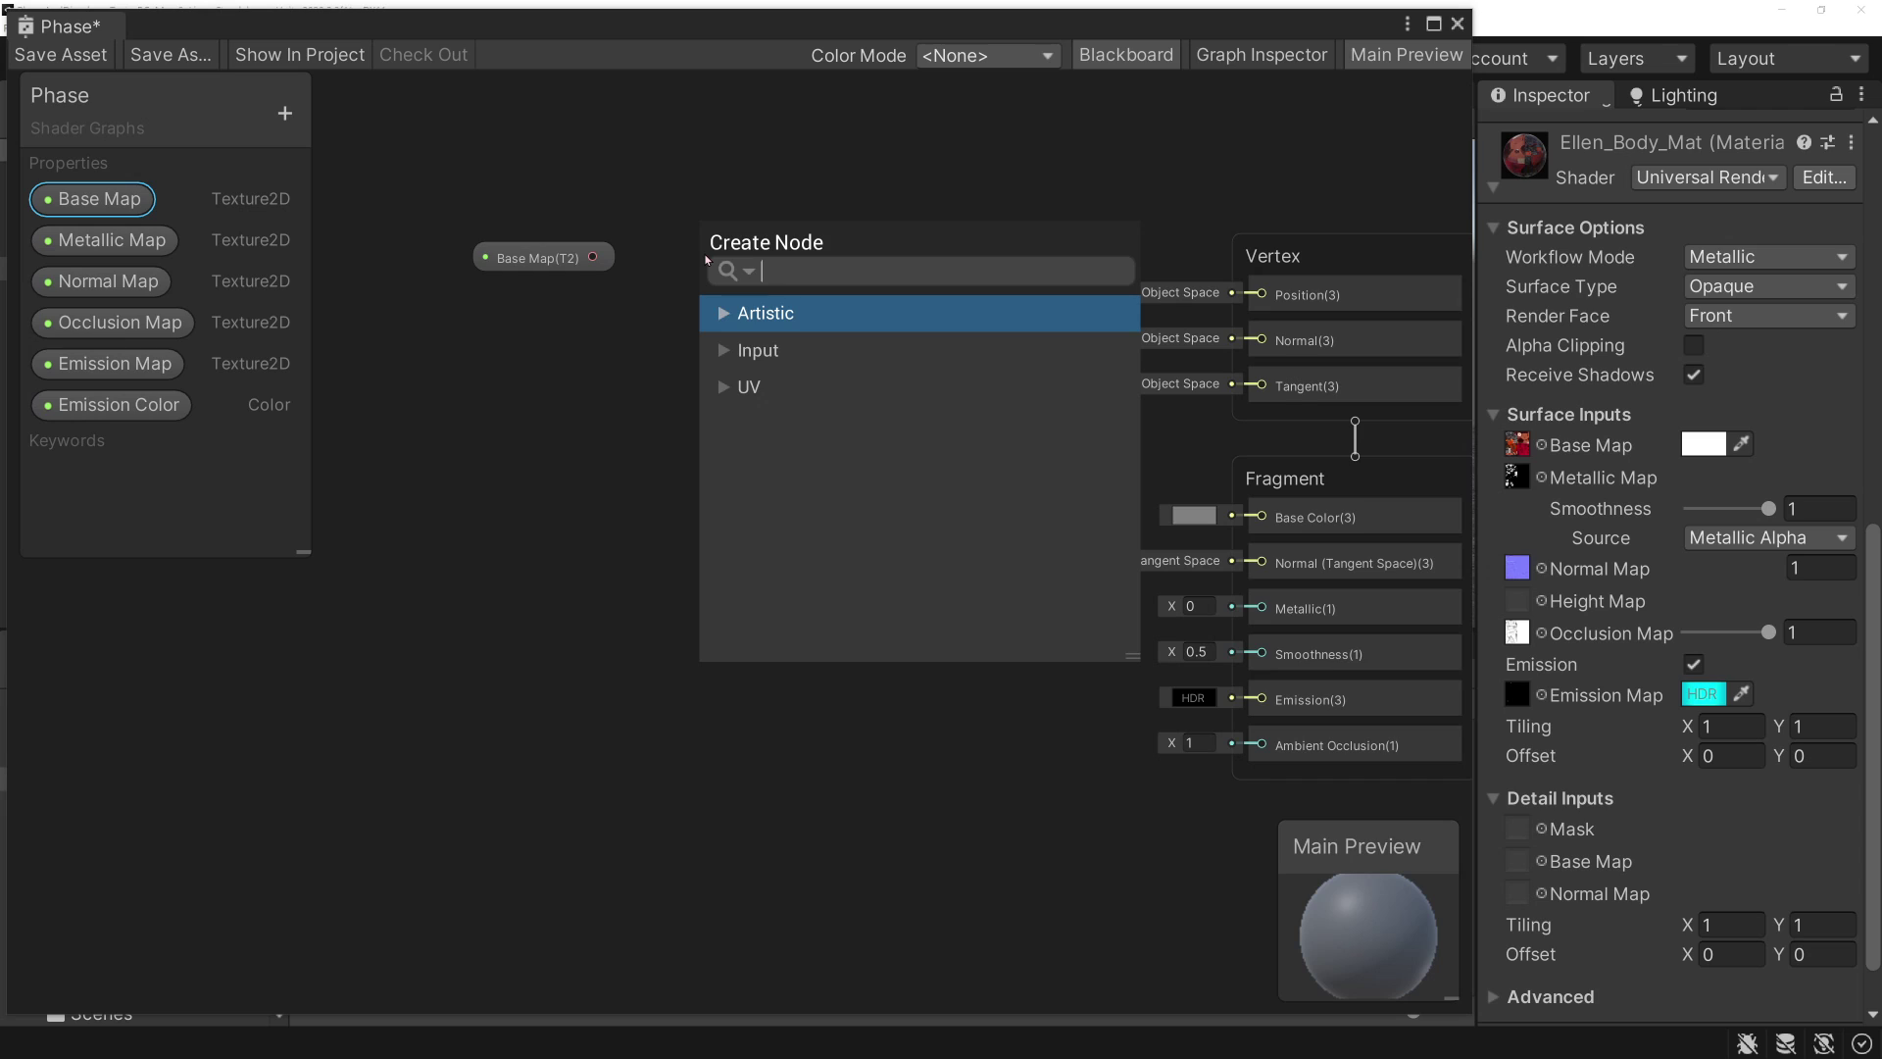
- Create a Sample Texture 2D node and wire its RGBA into Fragment Base Color
text(samp)
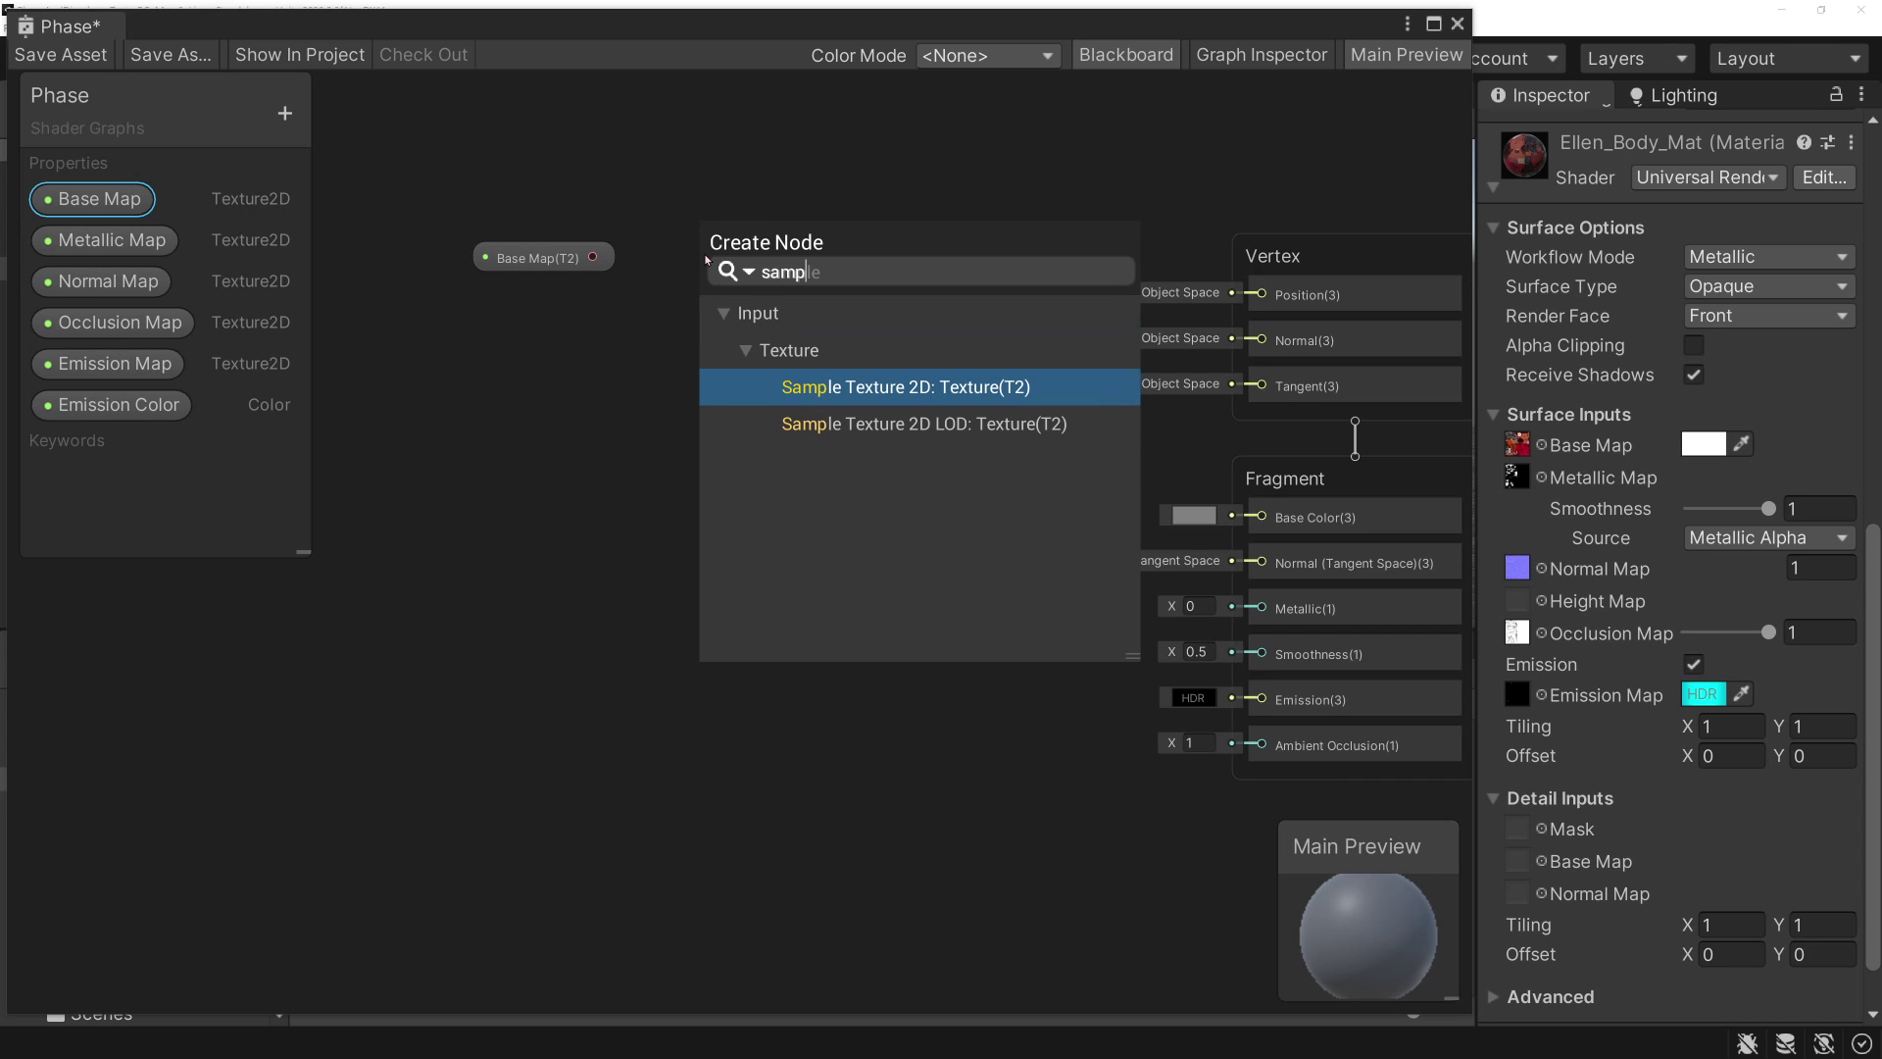
key(Return)
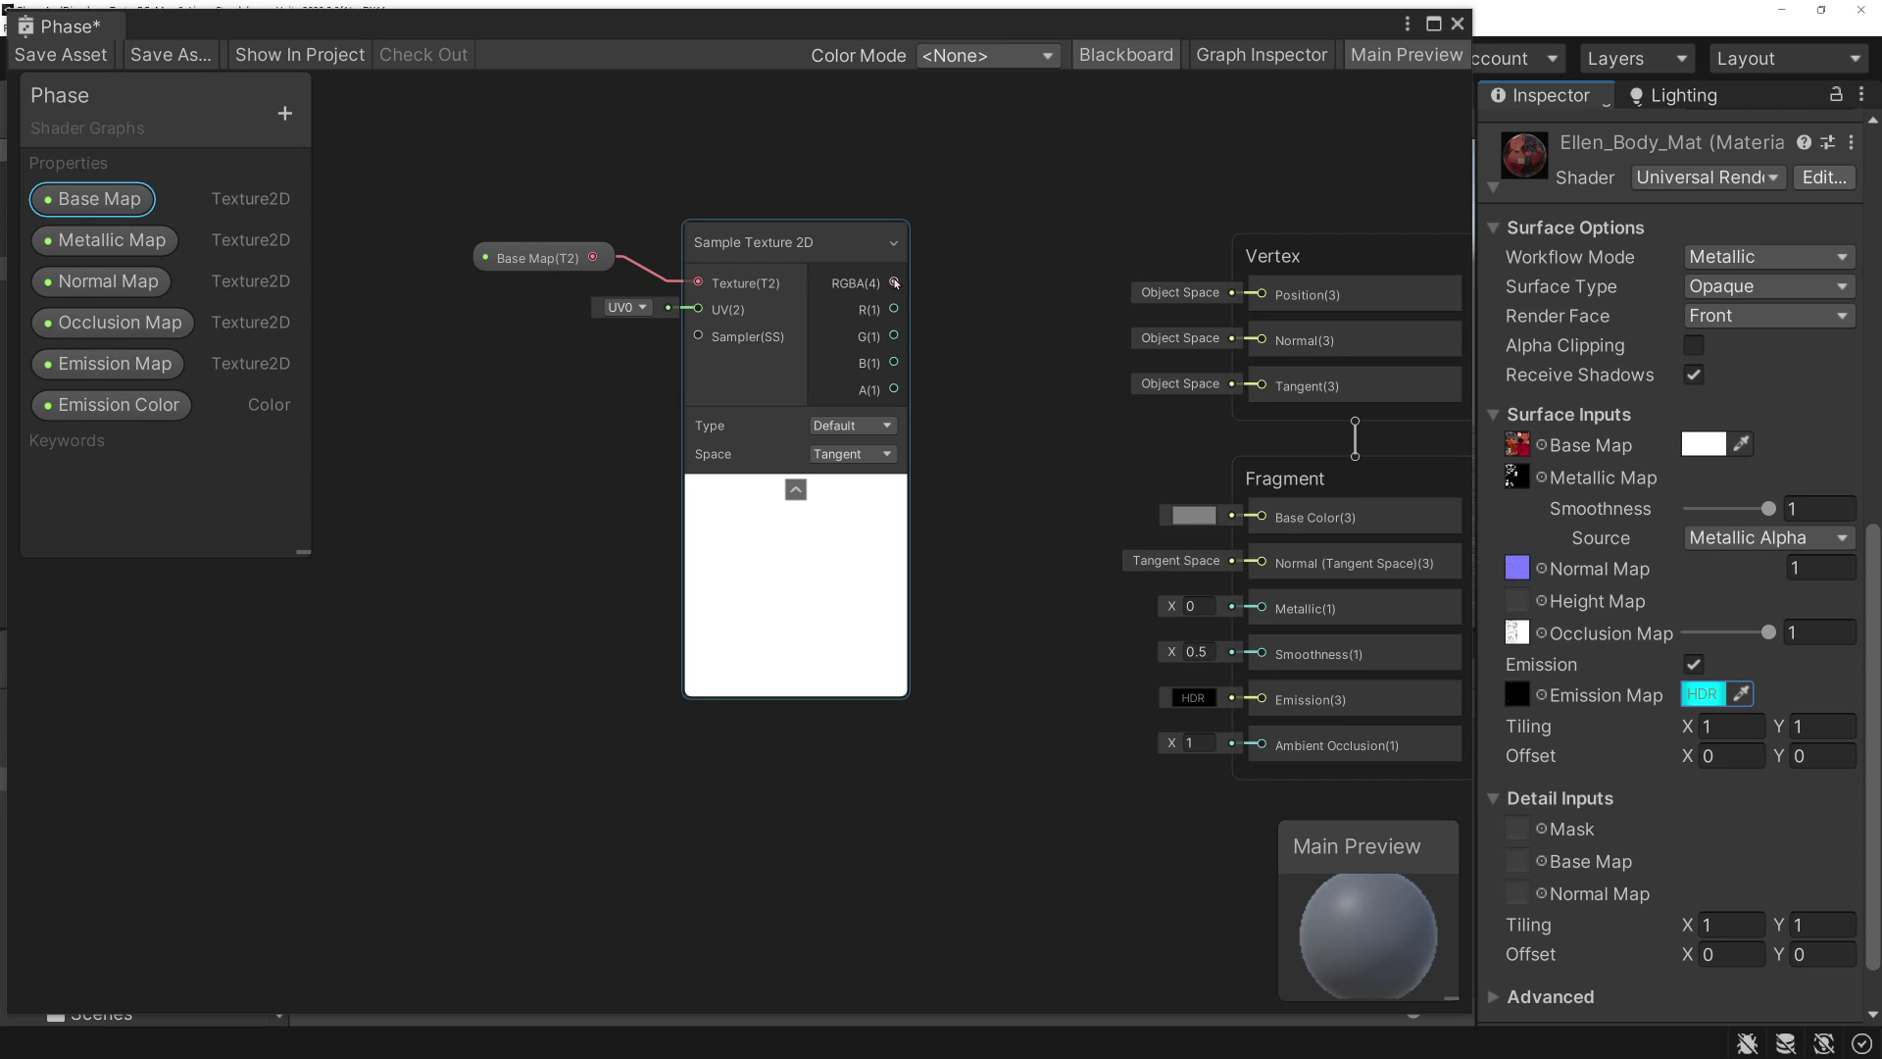
drag(895, 283, 1262, 519)
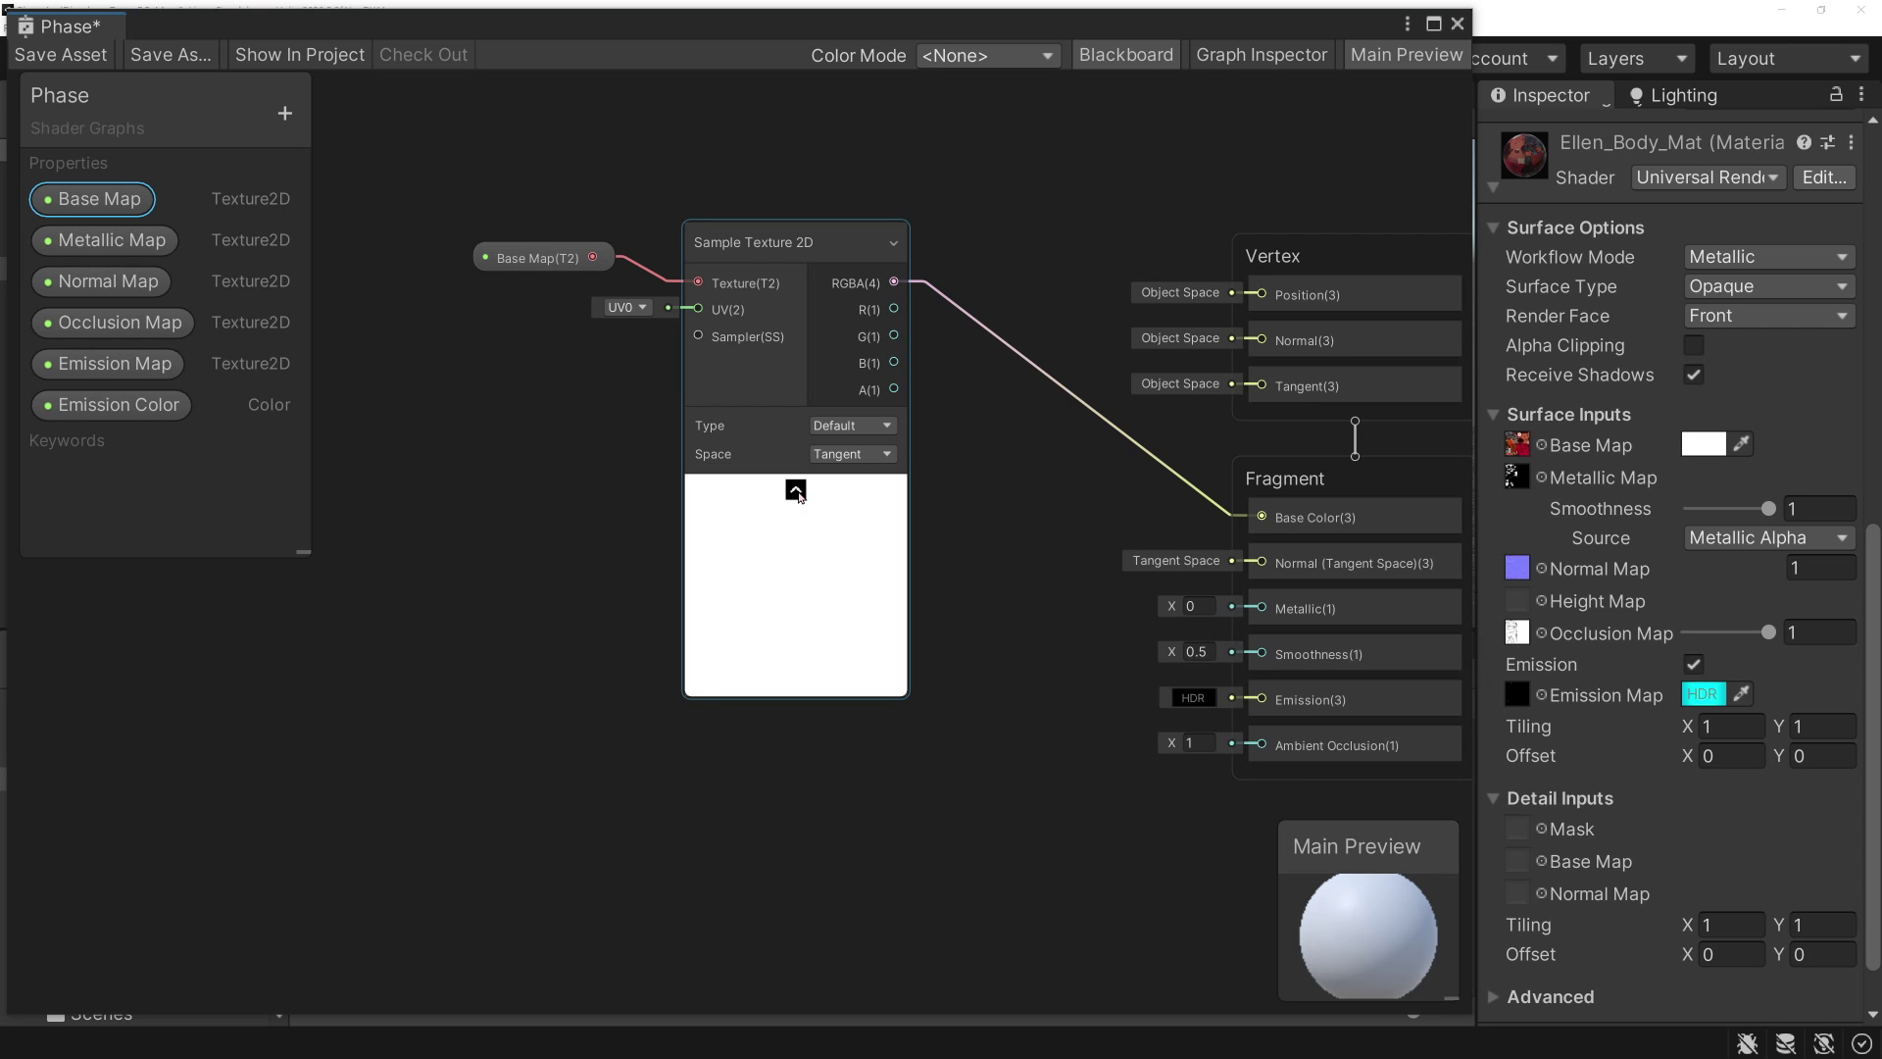
- Collapse the sampler's preview, tidy the nodes, and drop Metallic Map onto the graph
click(796, 490)
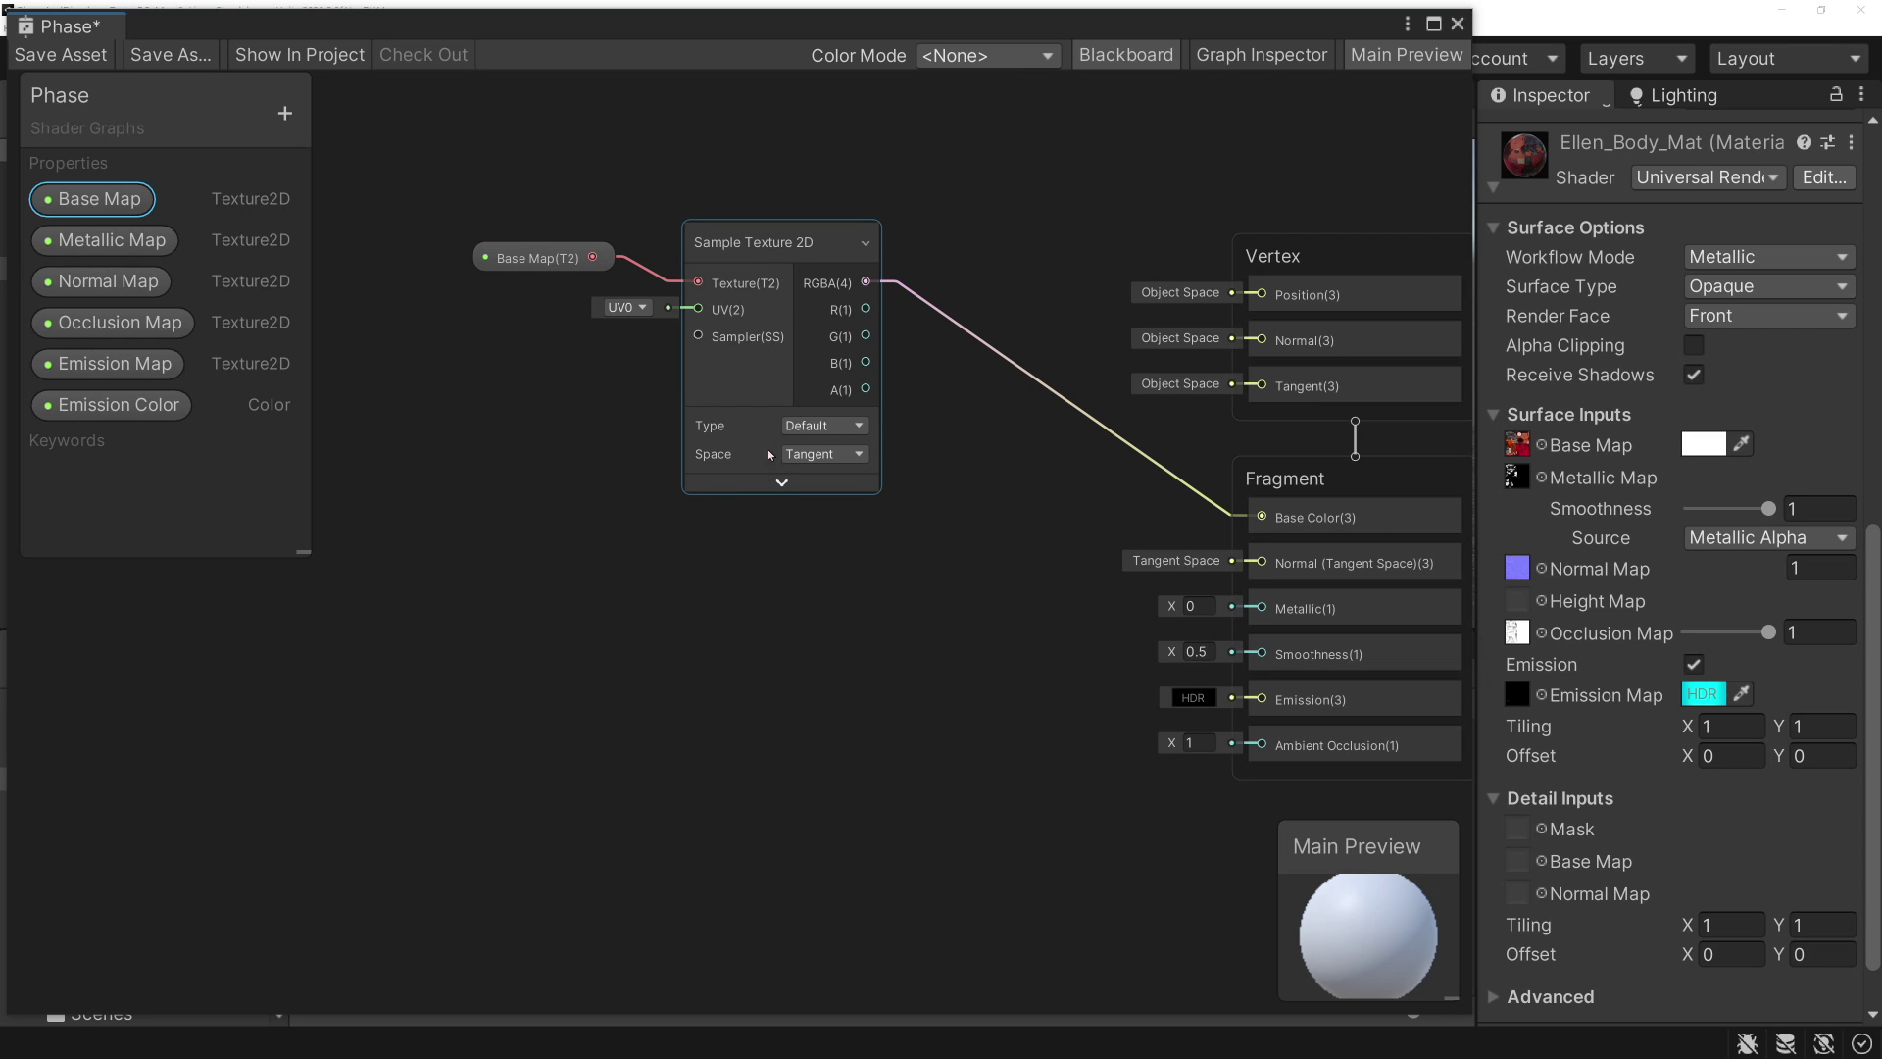
click(785, 481)
click(795, 497)
drag(774, 222, 704, 263)
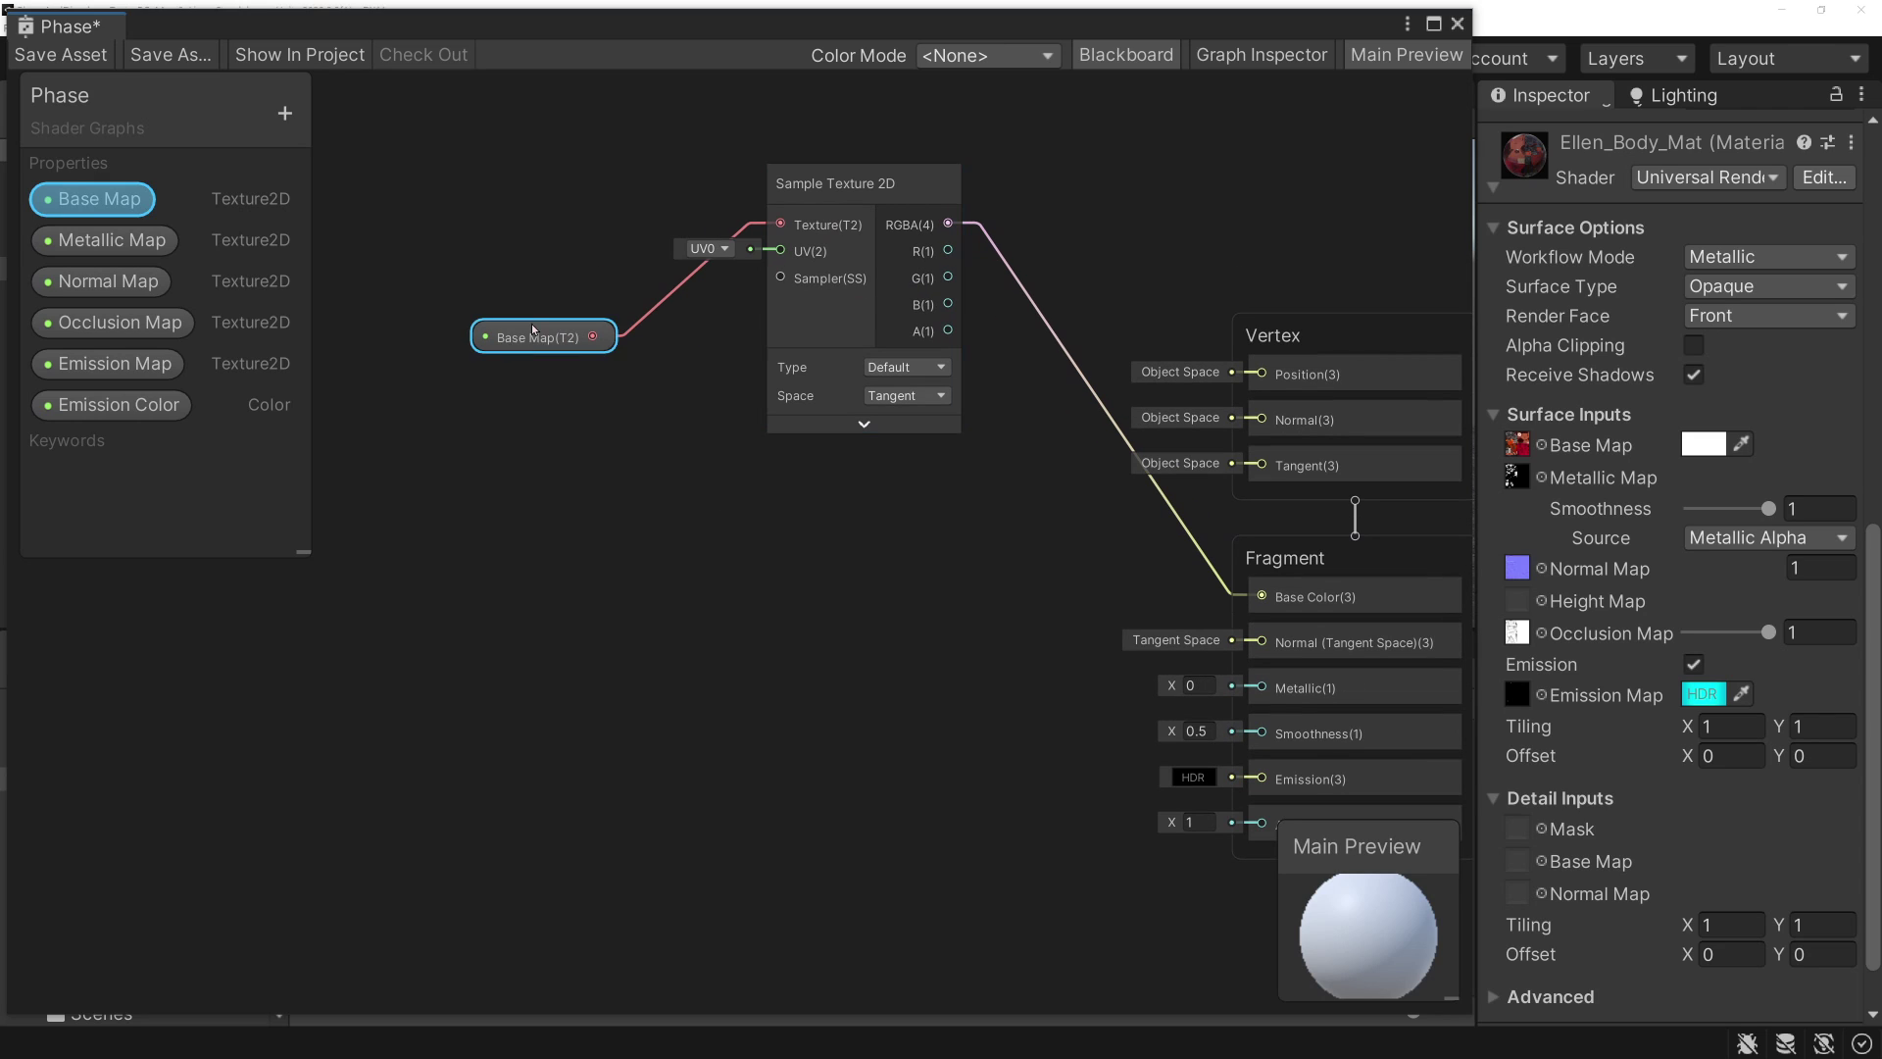
mouse_move(531, 326)
mouse_down()
mouse_move(685, 204)
mouse_move(651, 273)
mouse_up()
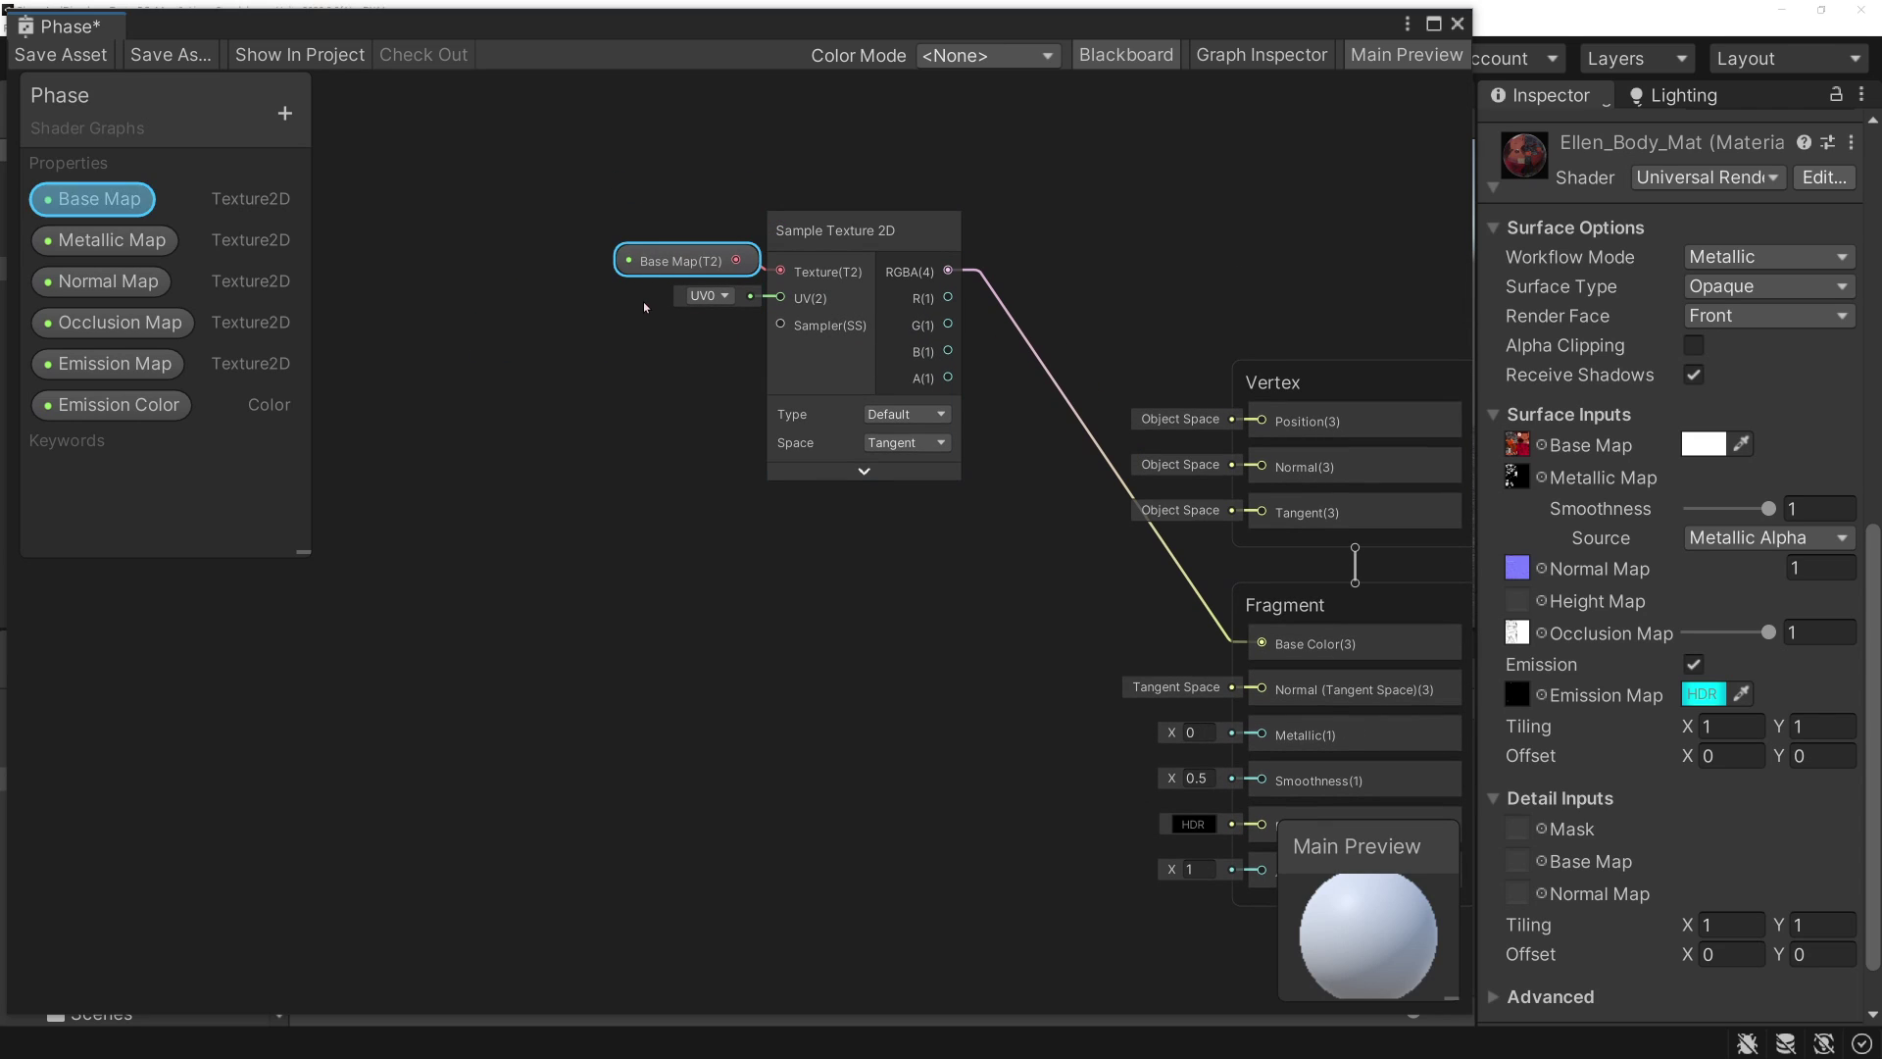
drag(110, 240, 675, 534)
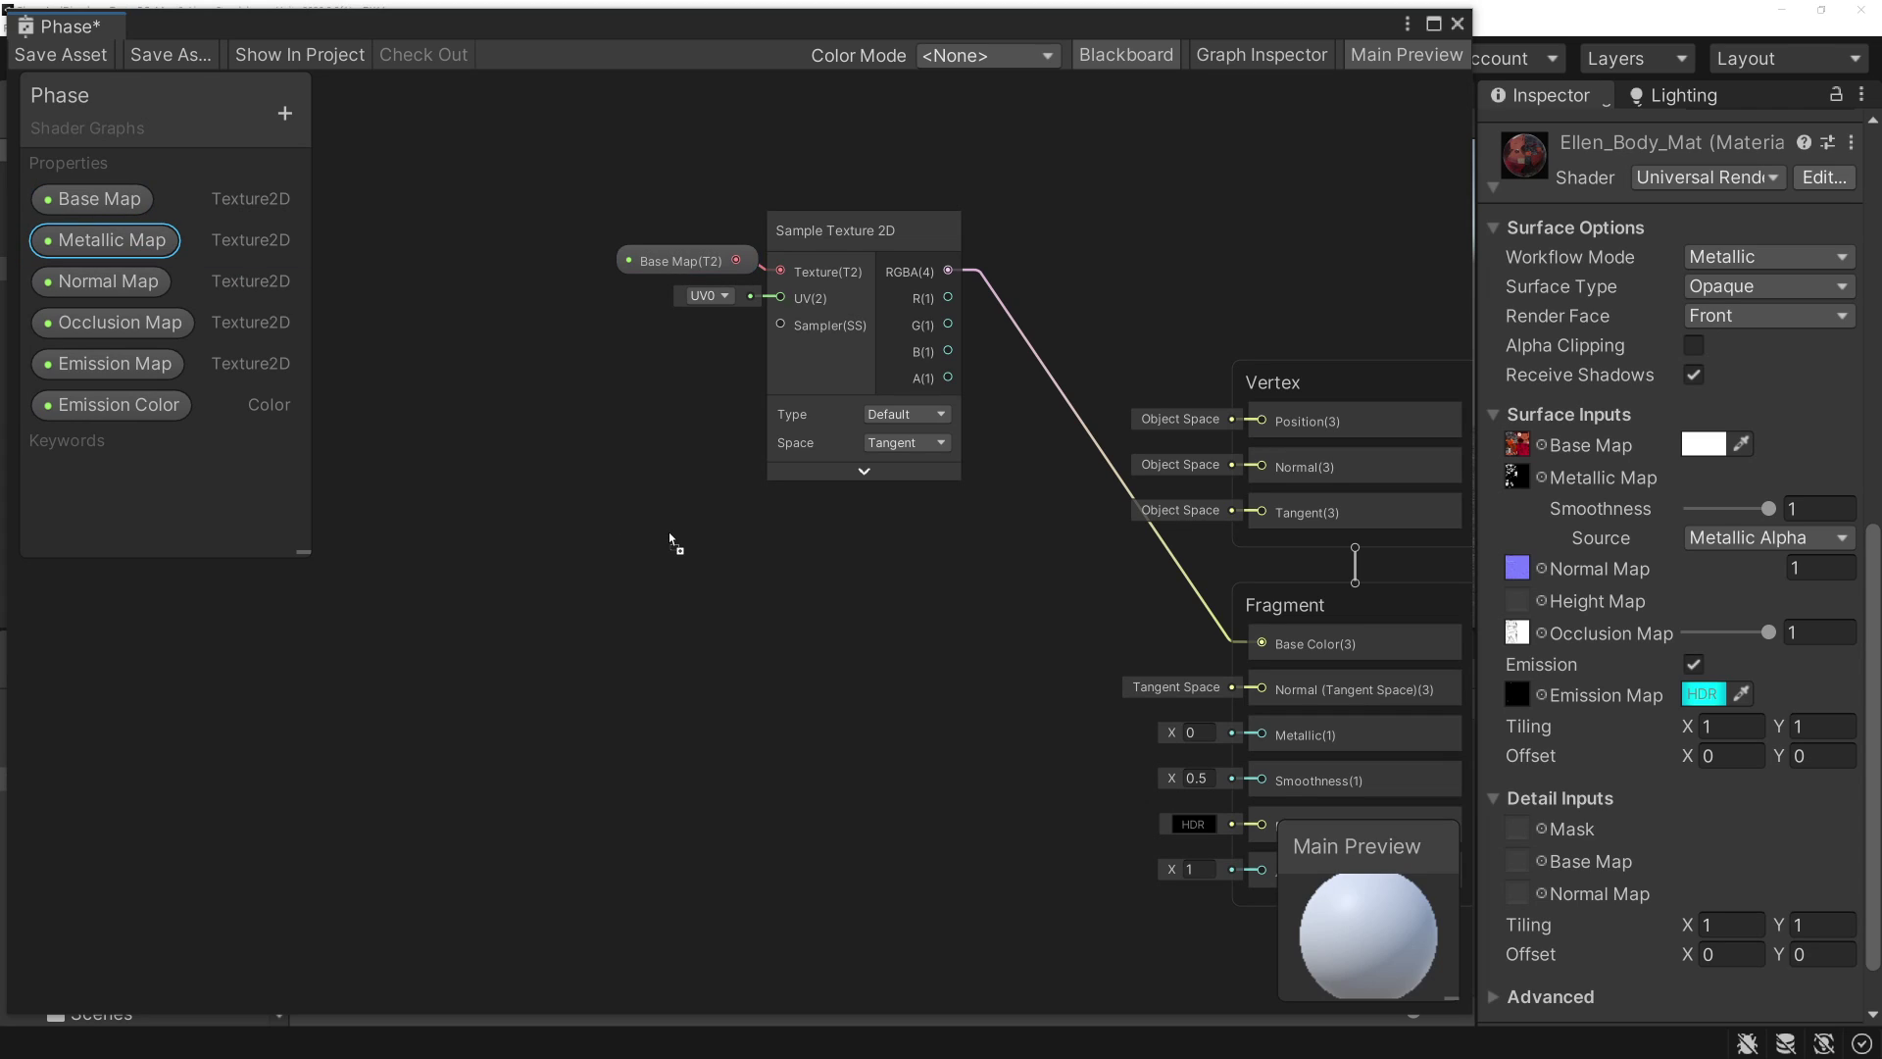
- Sample the Metallic Map with a Sample Texture 2D, wiring RGBA into Metallic and alpha into Smoothness
mouse_move(795, 549)
mouse_down()
mouse_move(628, 521)
mouse_move(768, 547)
mouse_up()
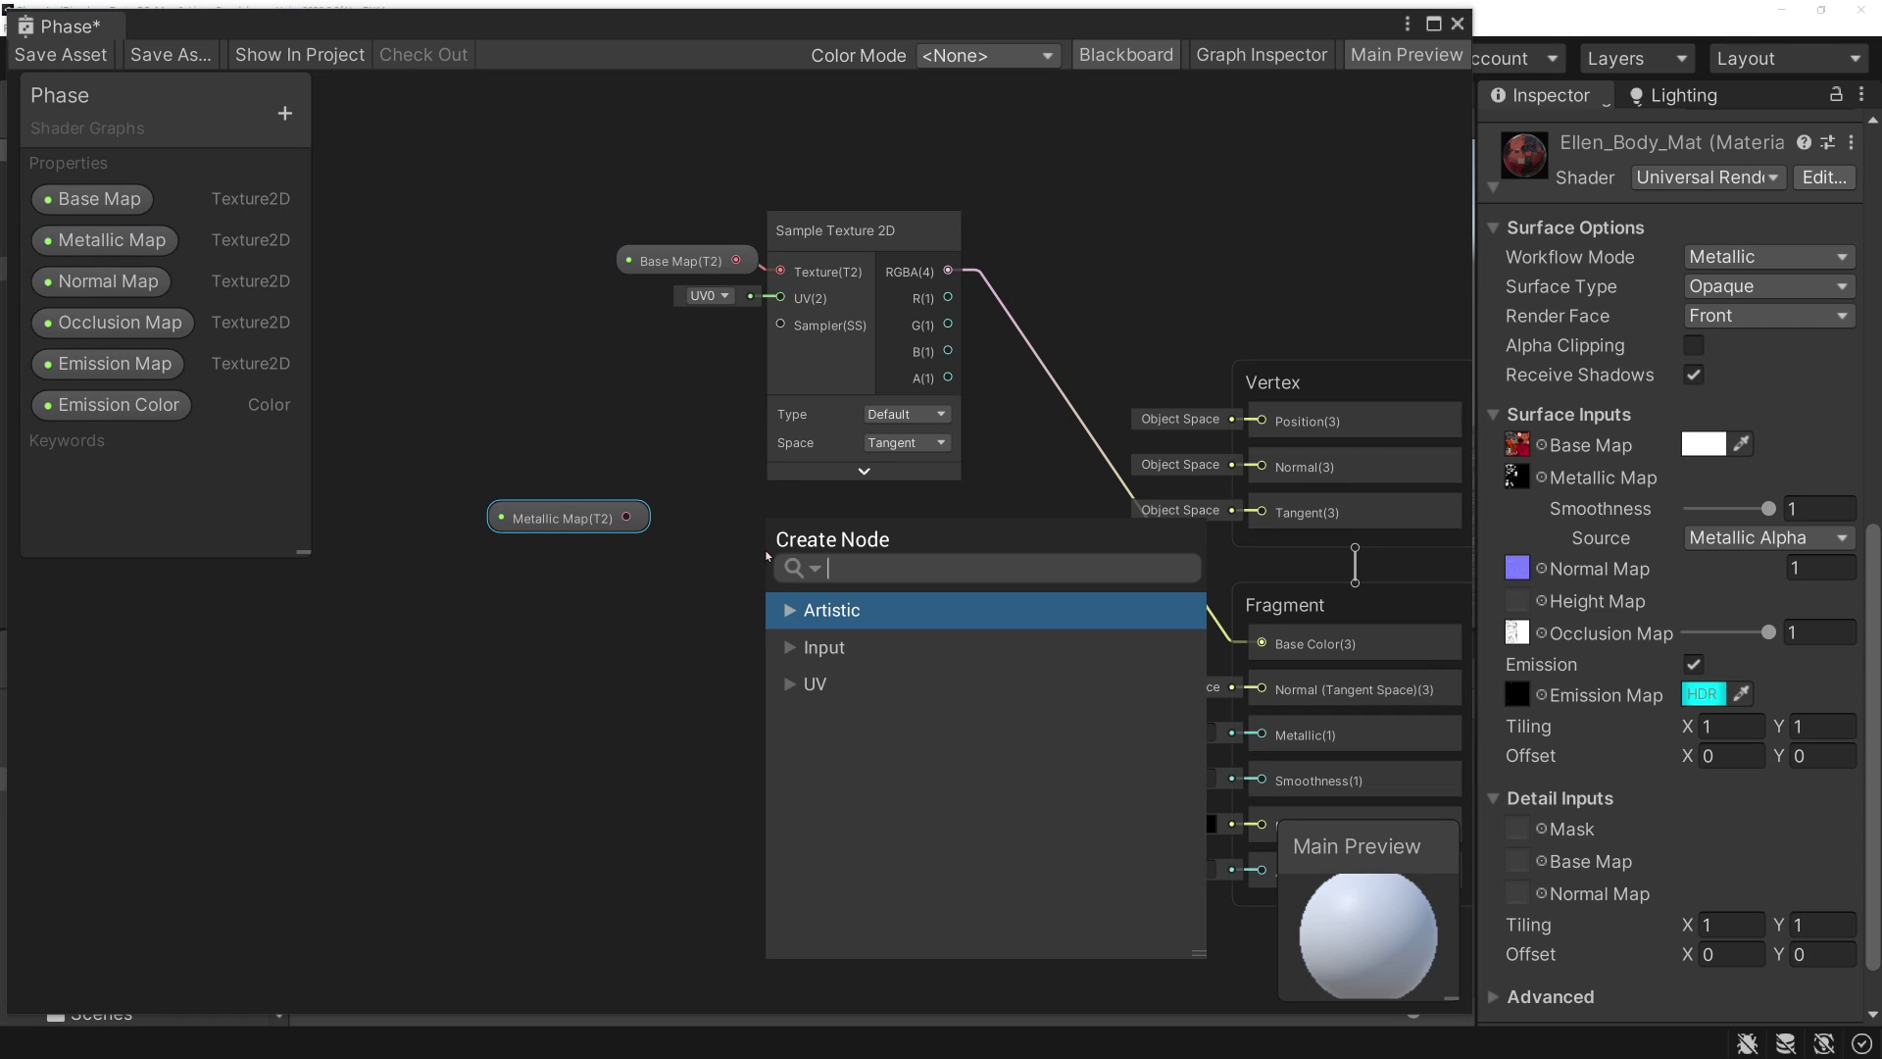
text(sample)
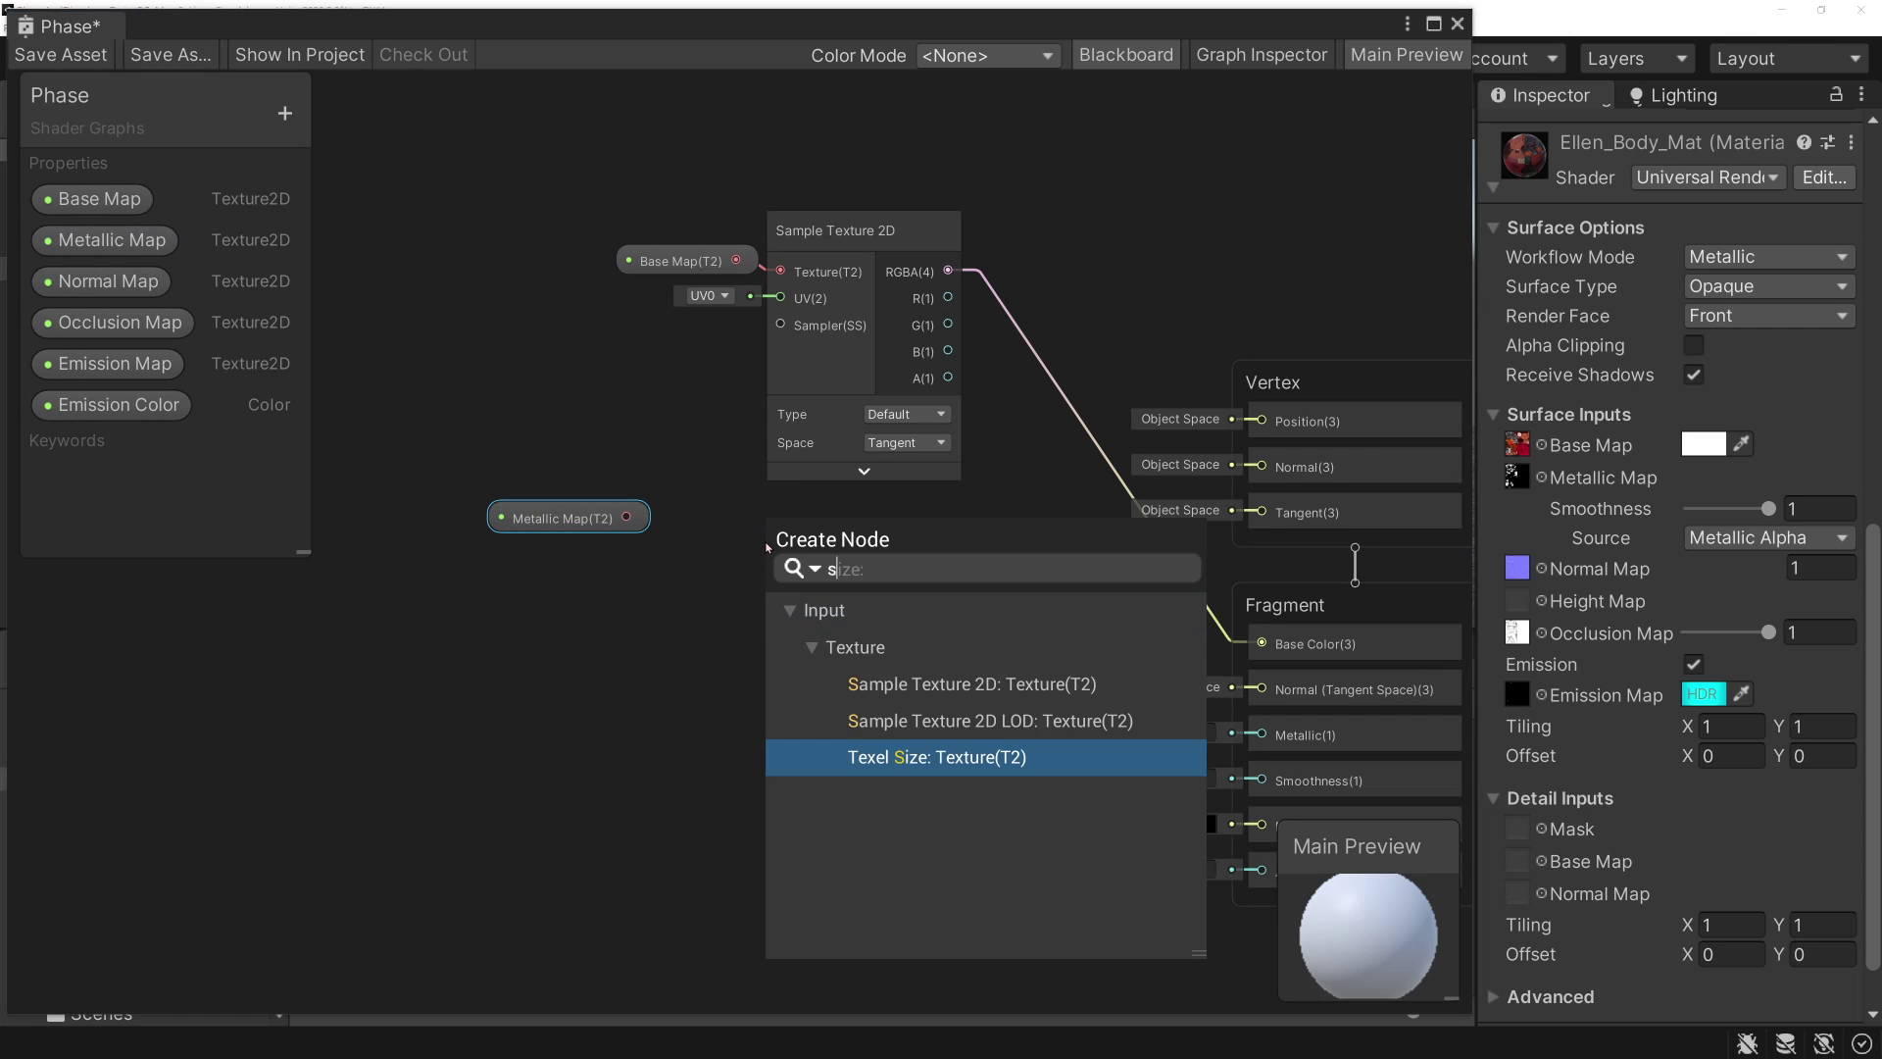
key(Return)
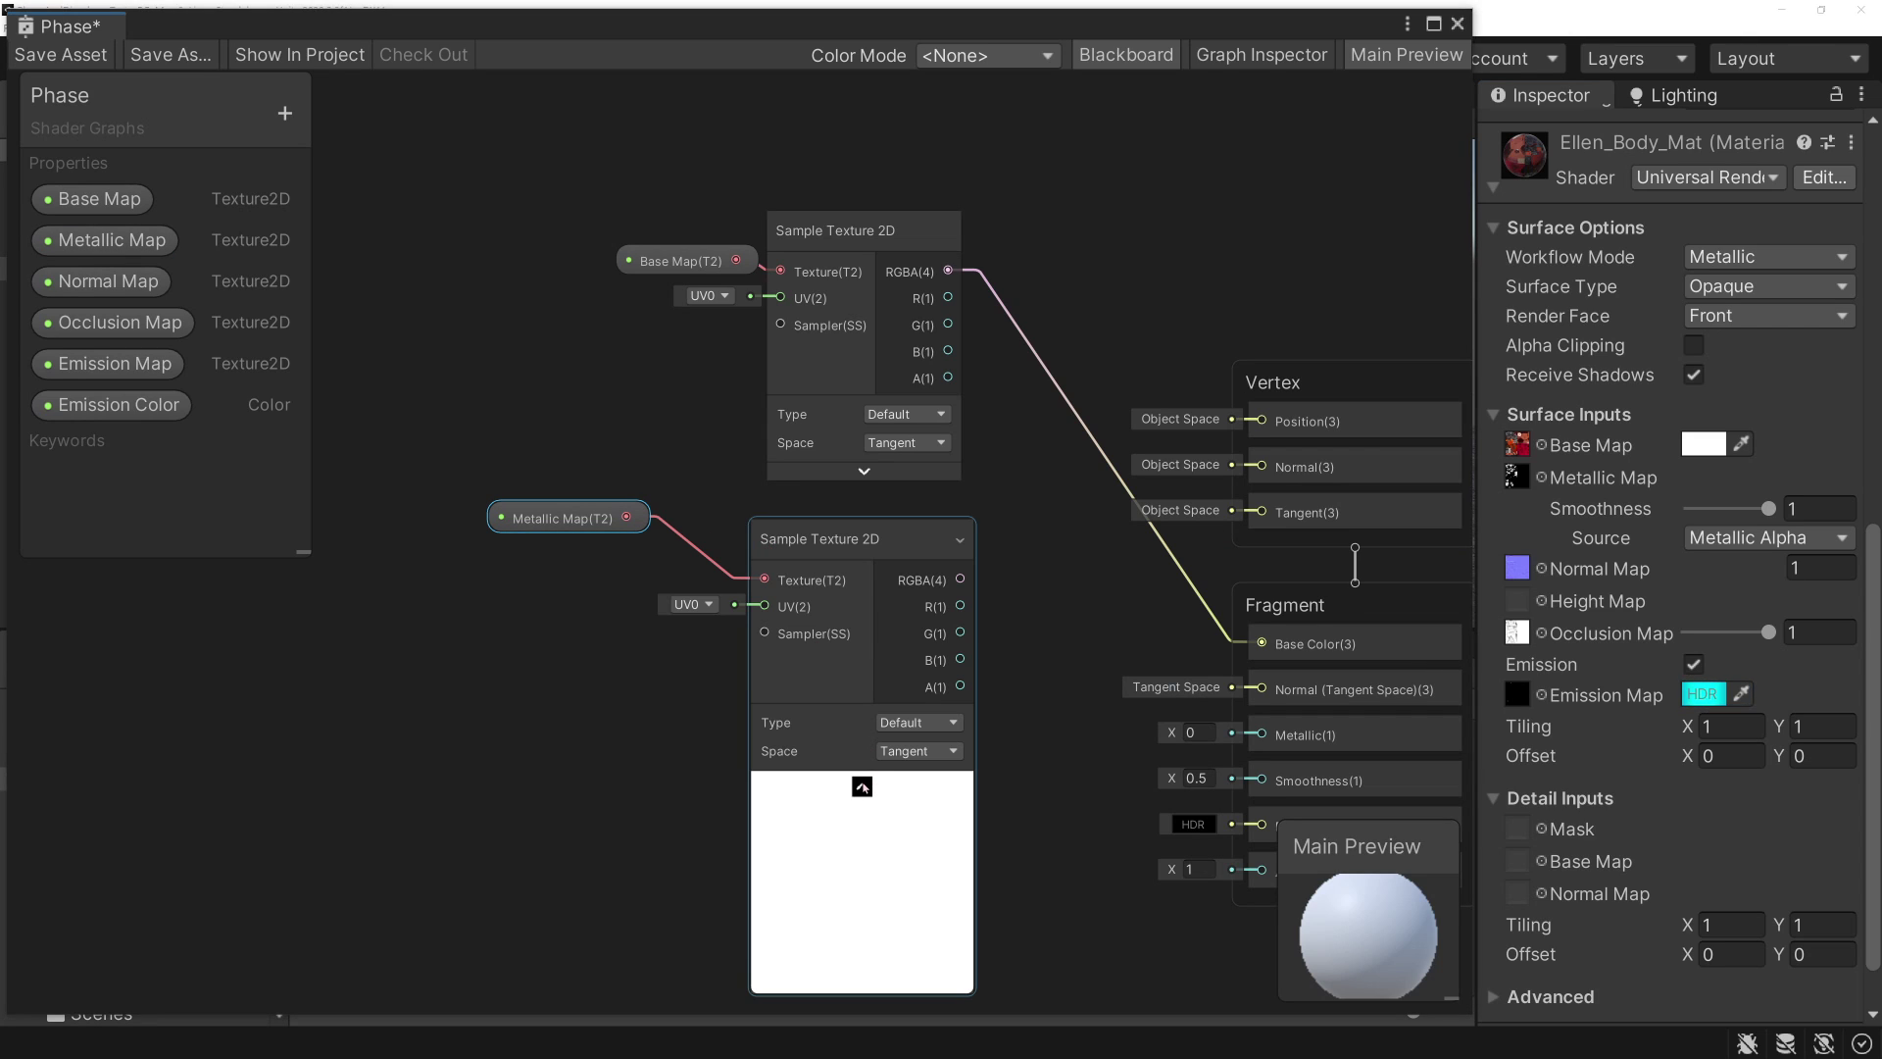
click(862, 786)
drag(937, 582, 1262, 734)
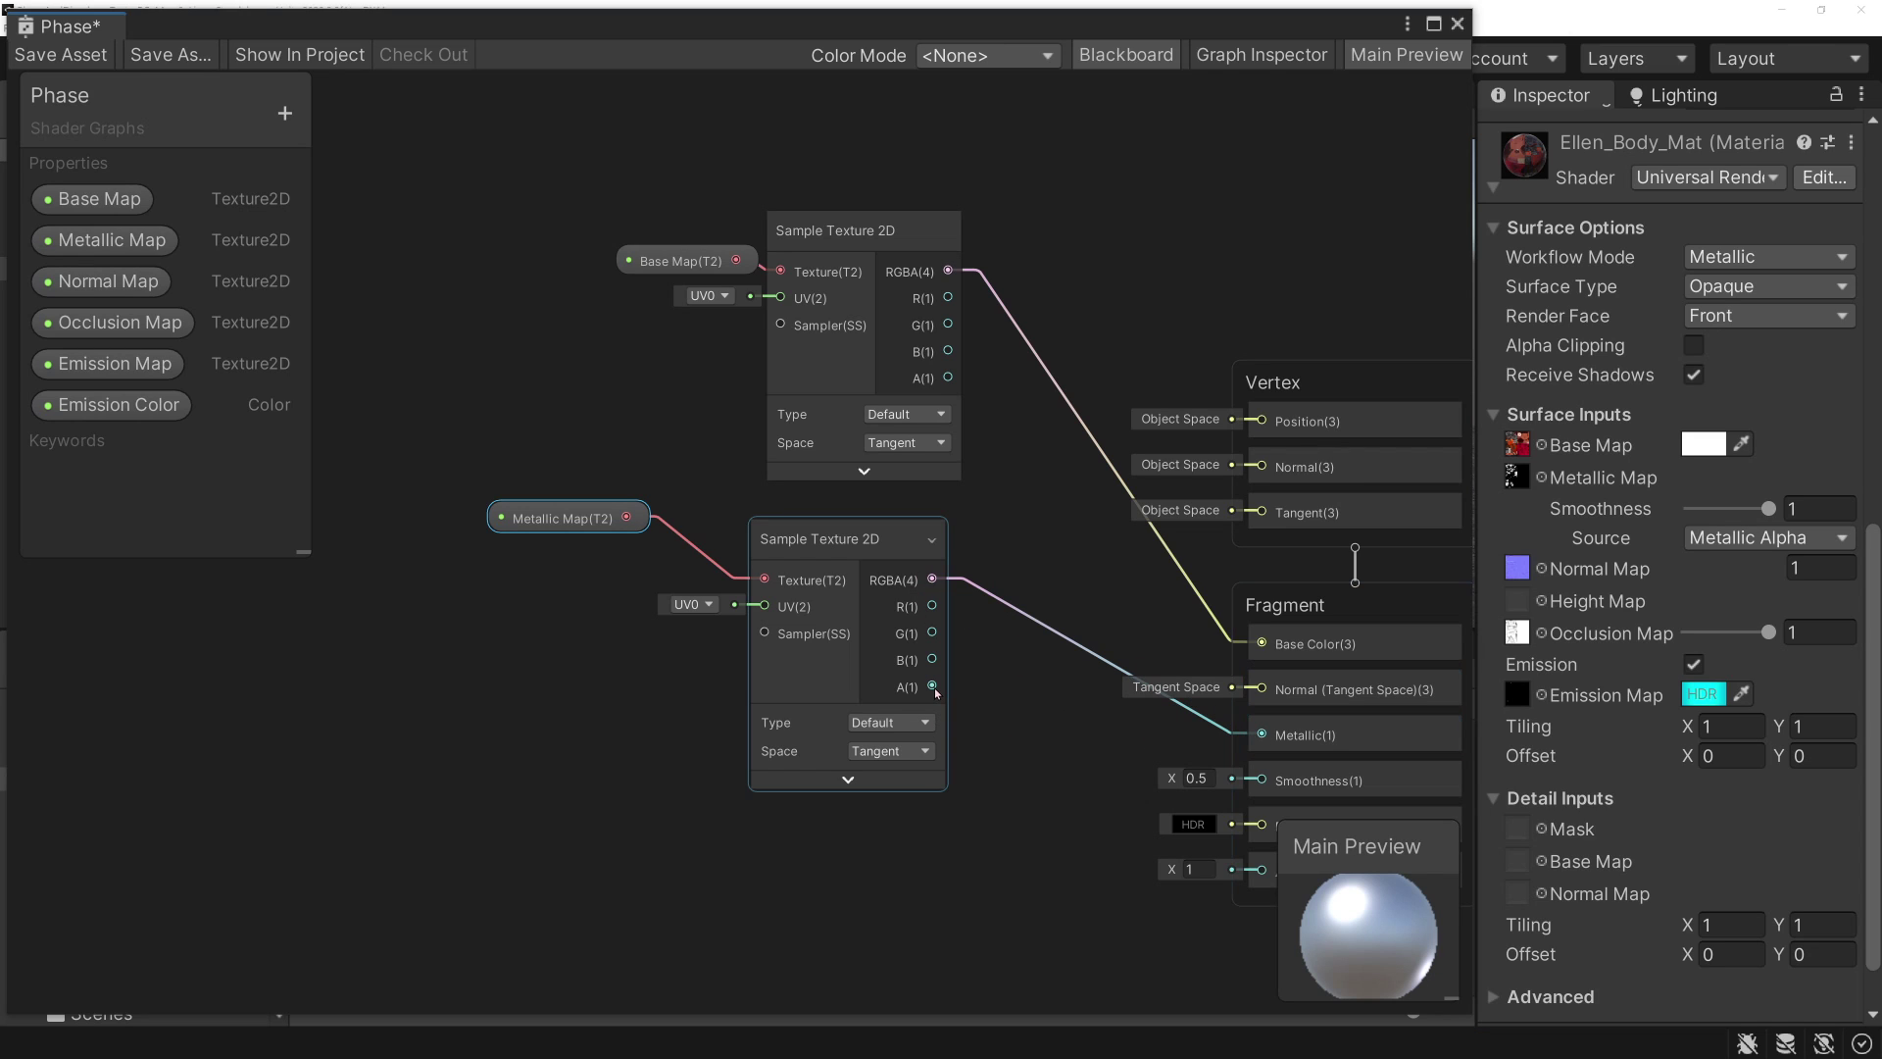
drag(933, 686, 1263, 780)
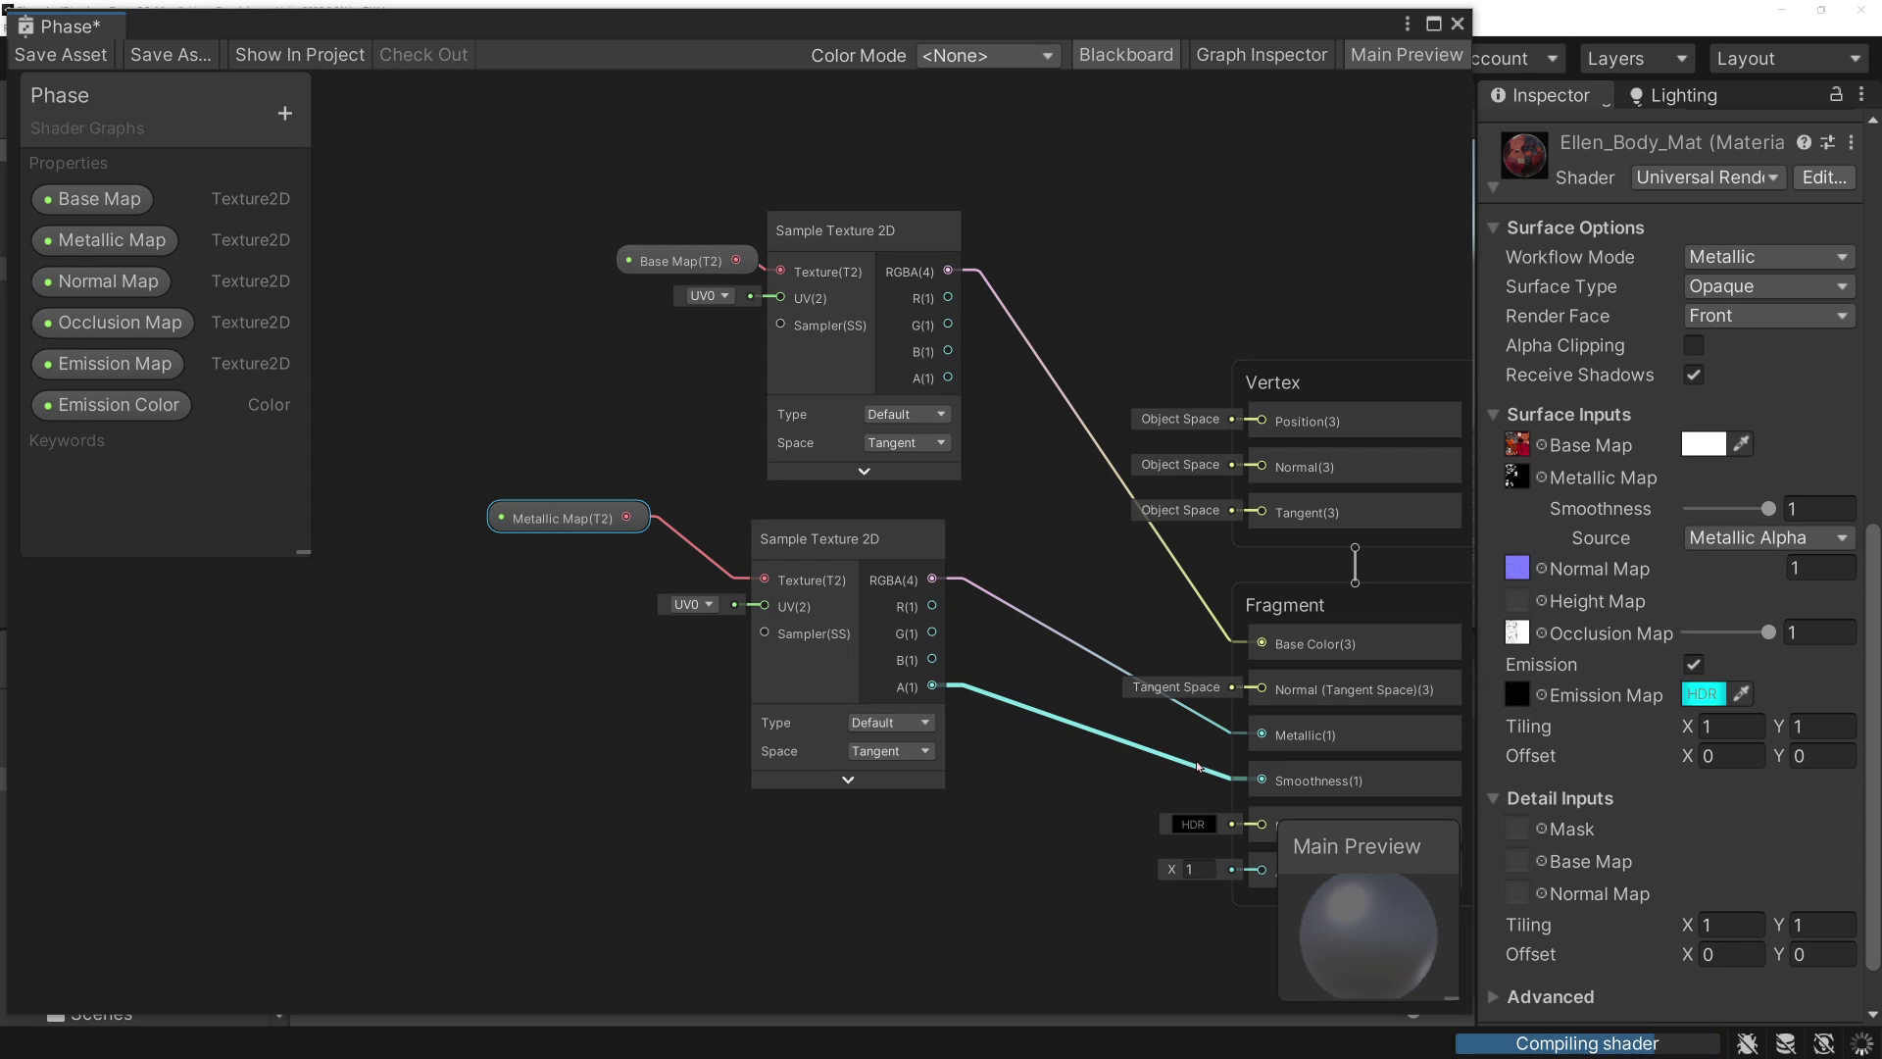
drag(843, 539, 633, 355)
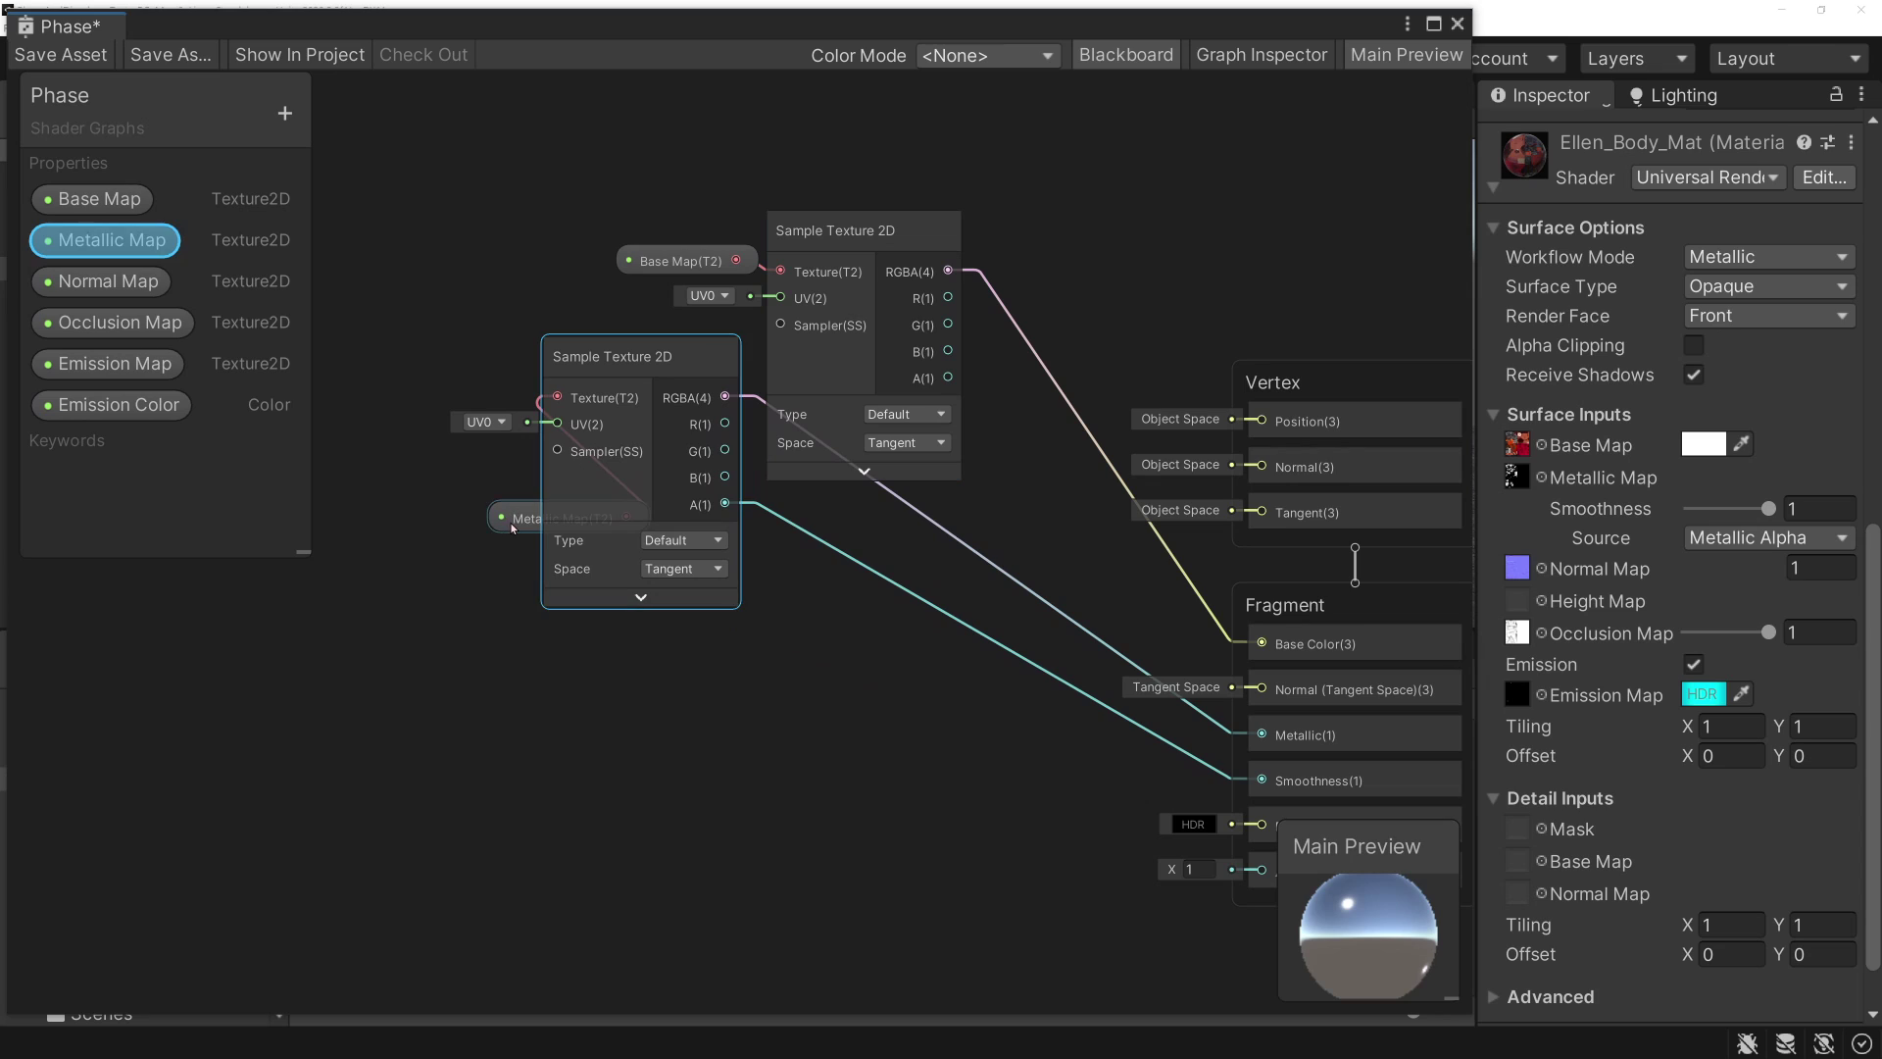
drag(512, 528, 392, 387)
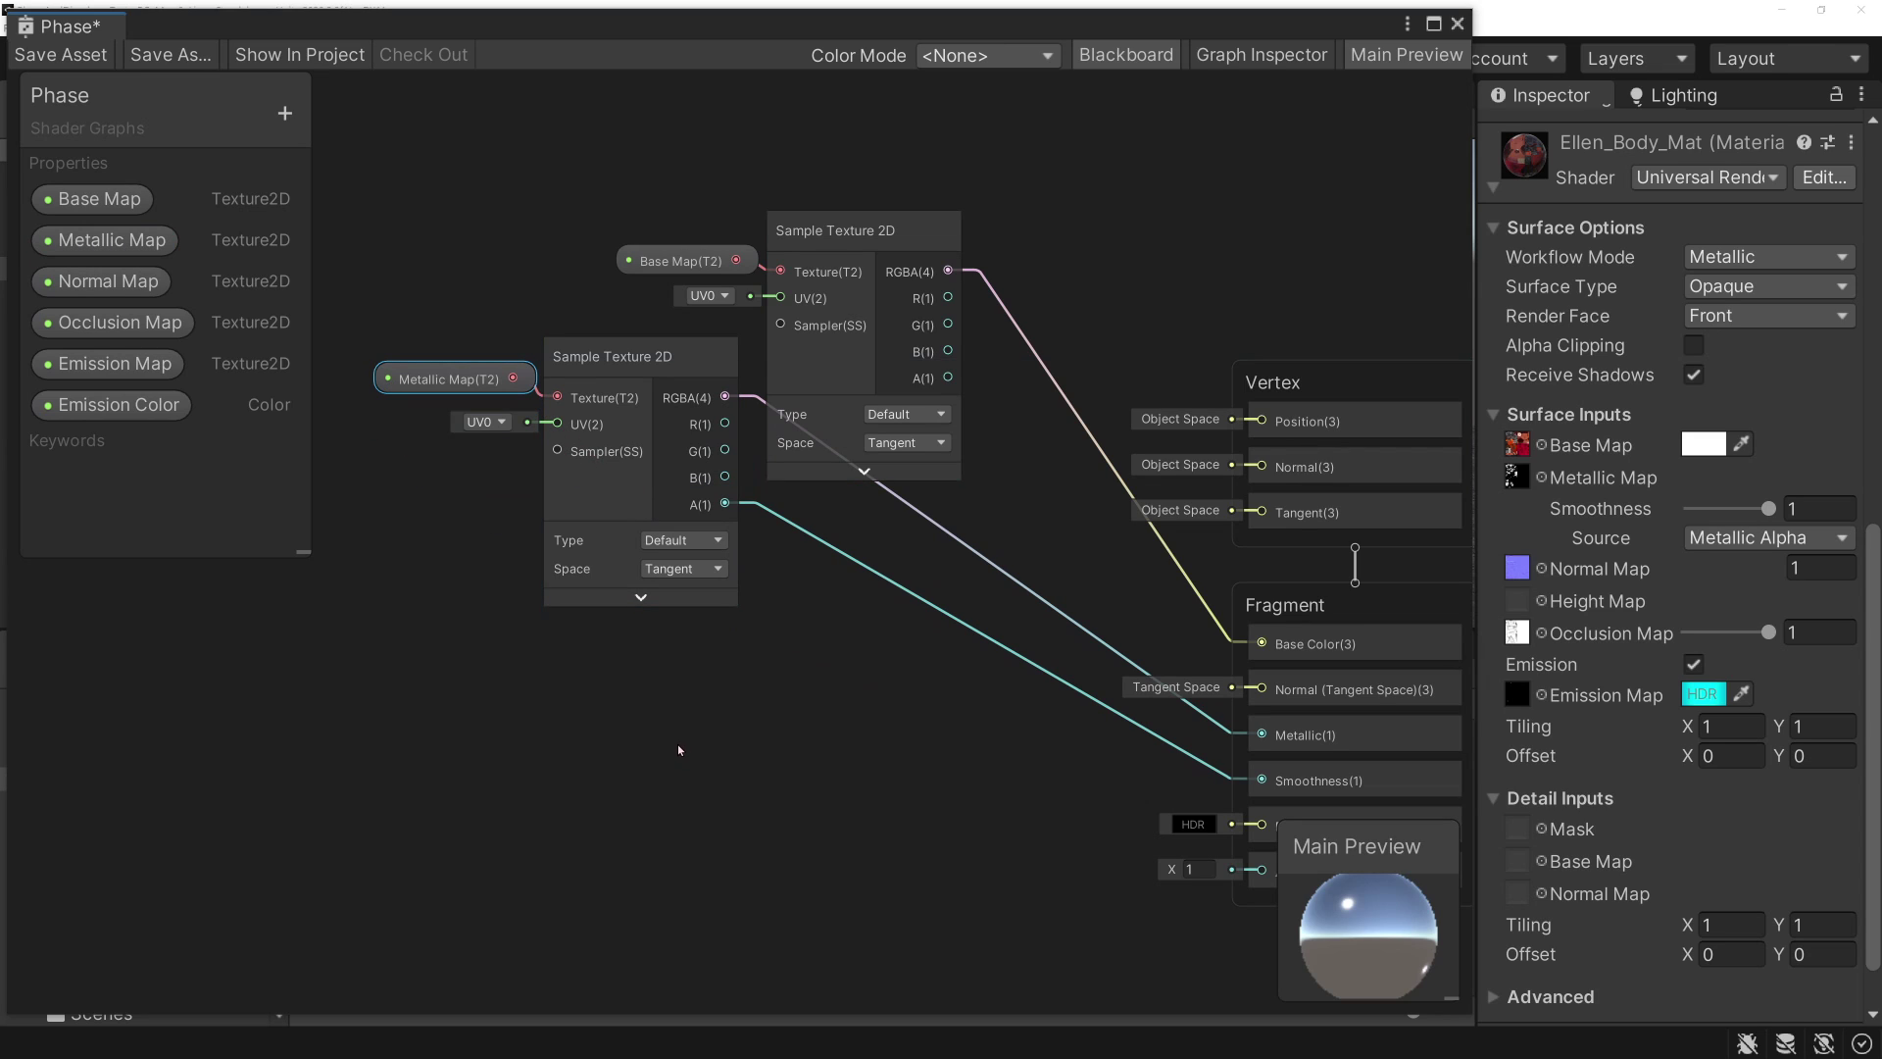
- Place the Normal Map property and sample it with a Sample Texture 2D set to Normal type
drag(103, 281, 439, 723)
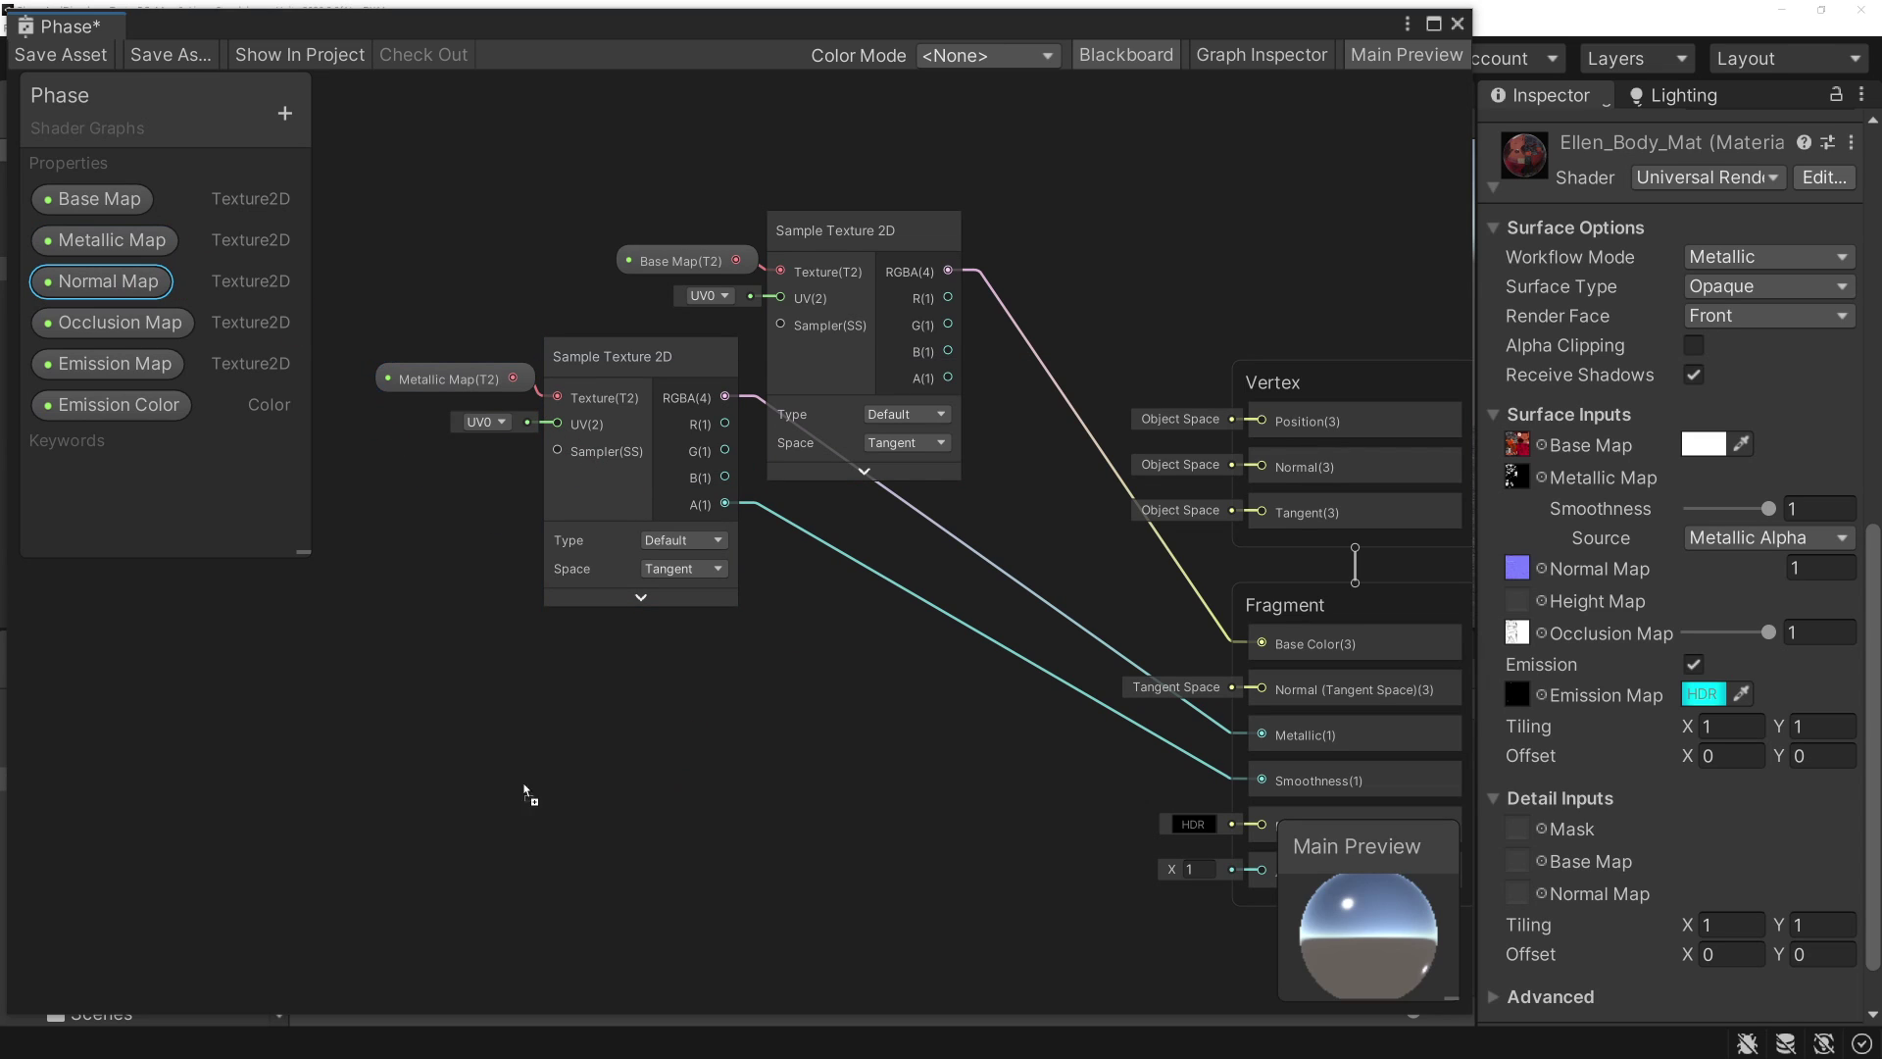
drag(568, 735, 722, 751)
text(sam)
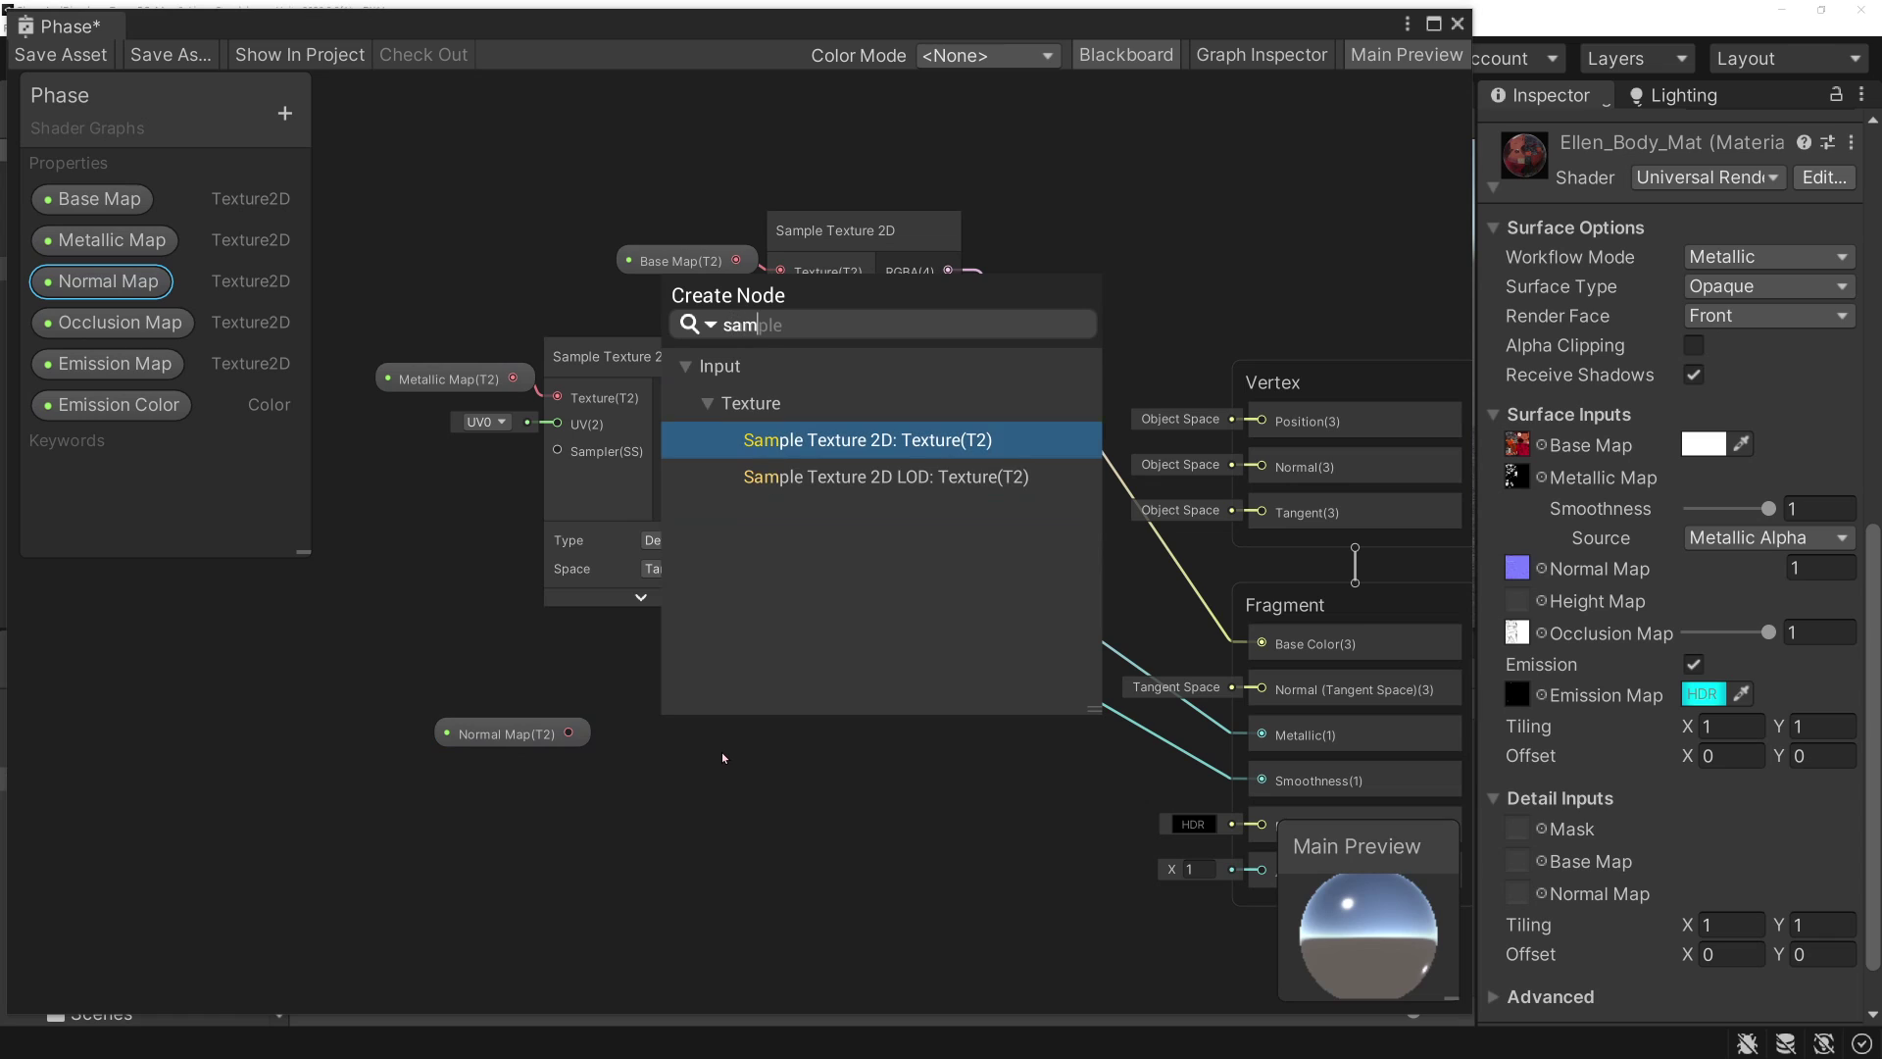
key(Return)
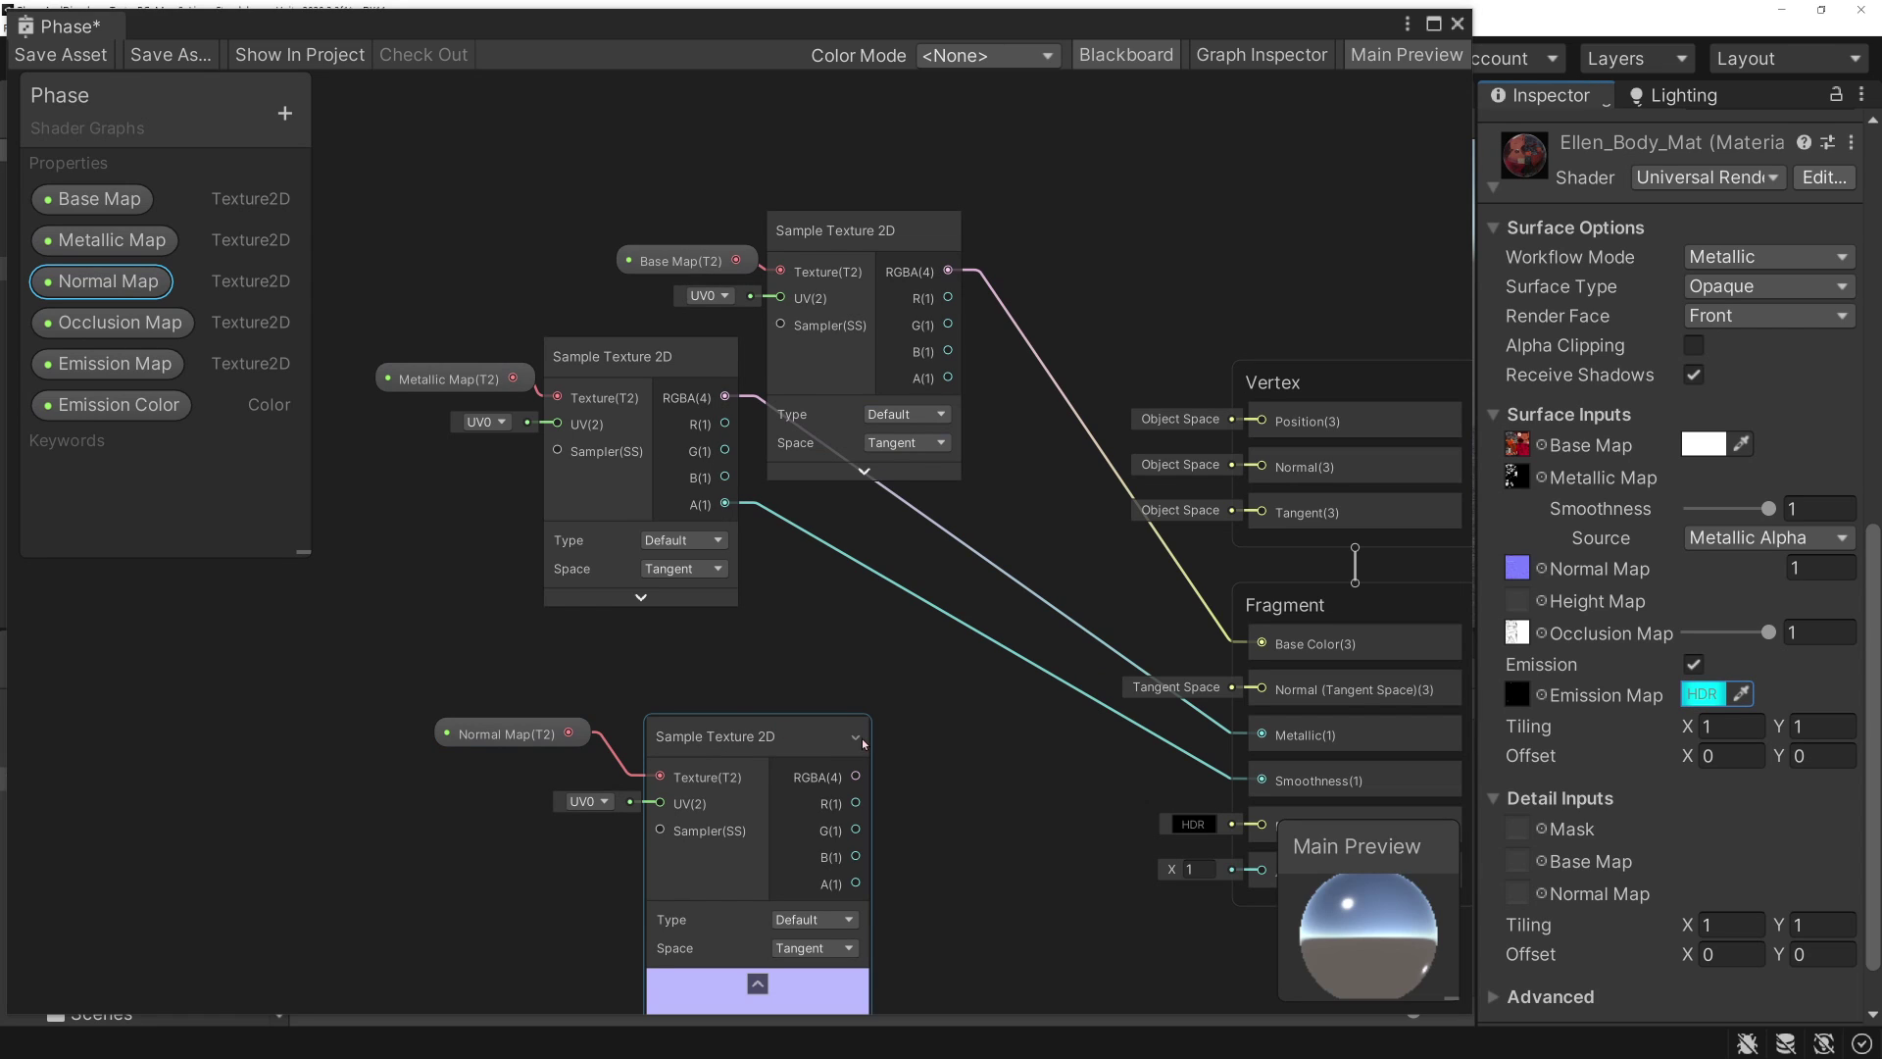
scroll(882, 686, down, 1)
scroll(903, 620, down, 4)
scroll(860, 762, down, 1)
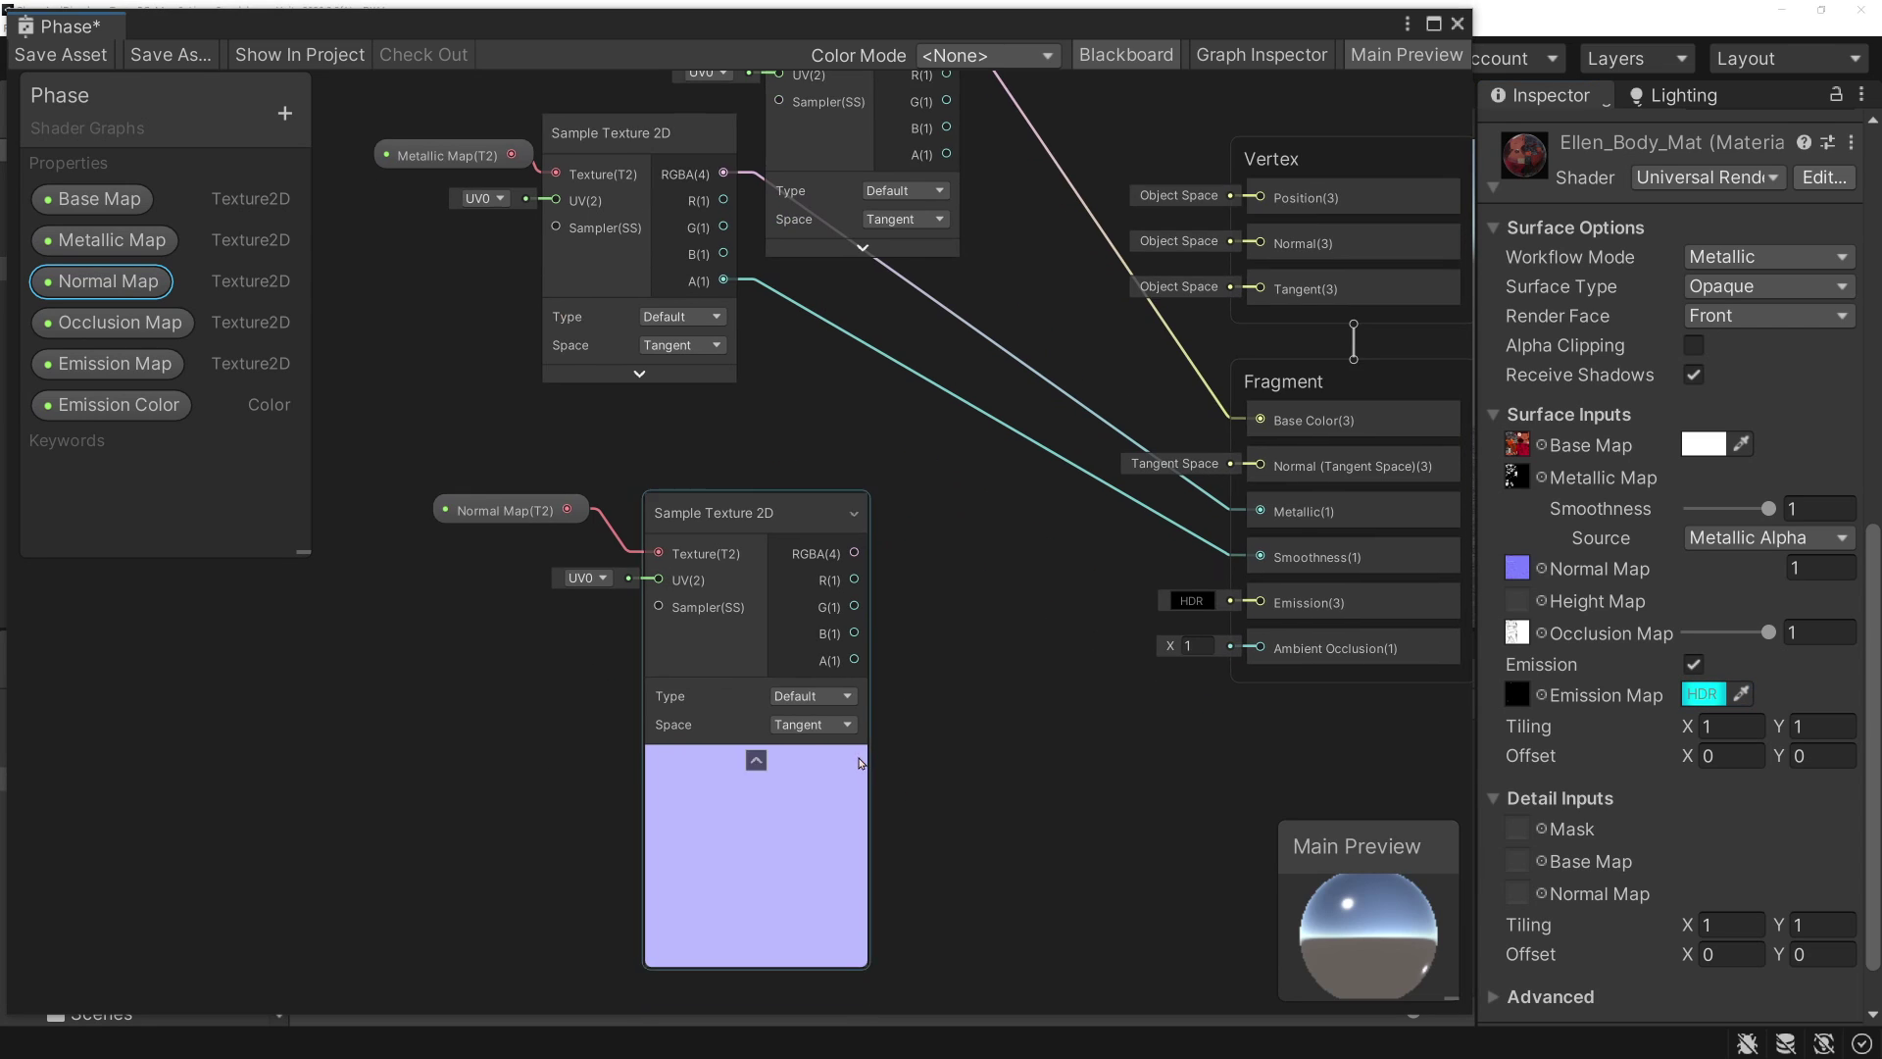
scroll(836, 696, up, 3)
click(836, 696)
click(792, 737)
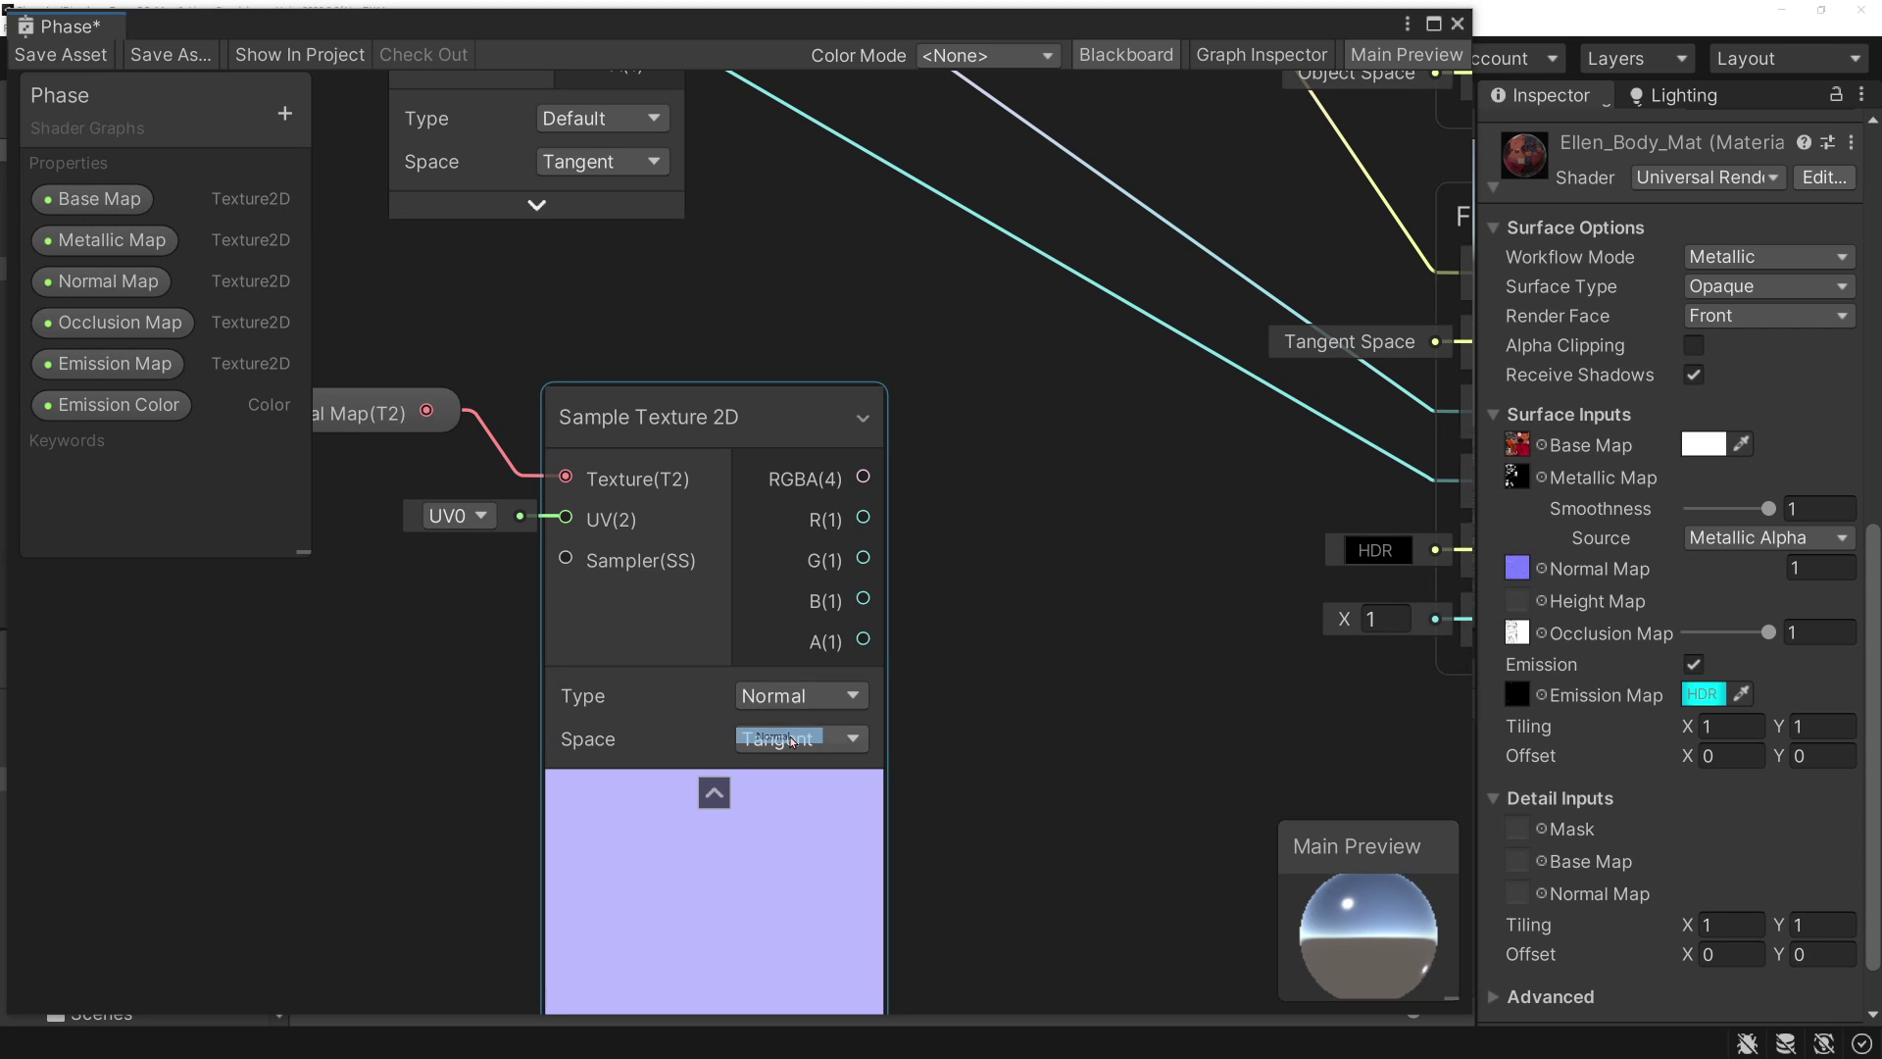
click(714, 793)
- Connect the normal sampler's RGBA output to the Fragment's Normal (Tangent Space) input
scroll(902, 402, up, 1)
scroll(902, 402, down, 3)
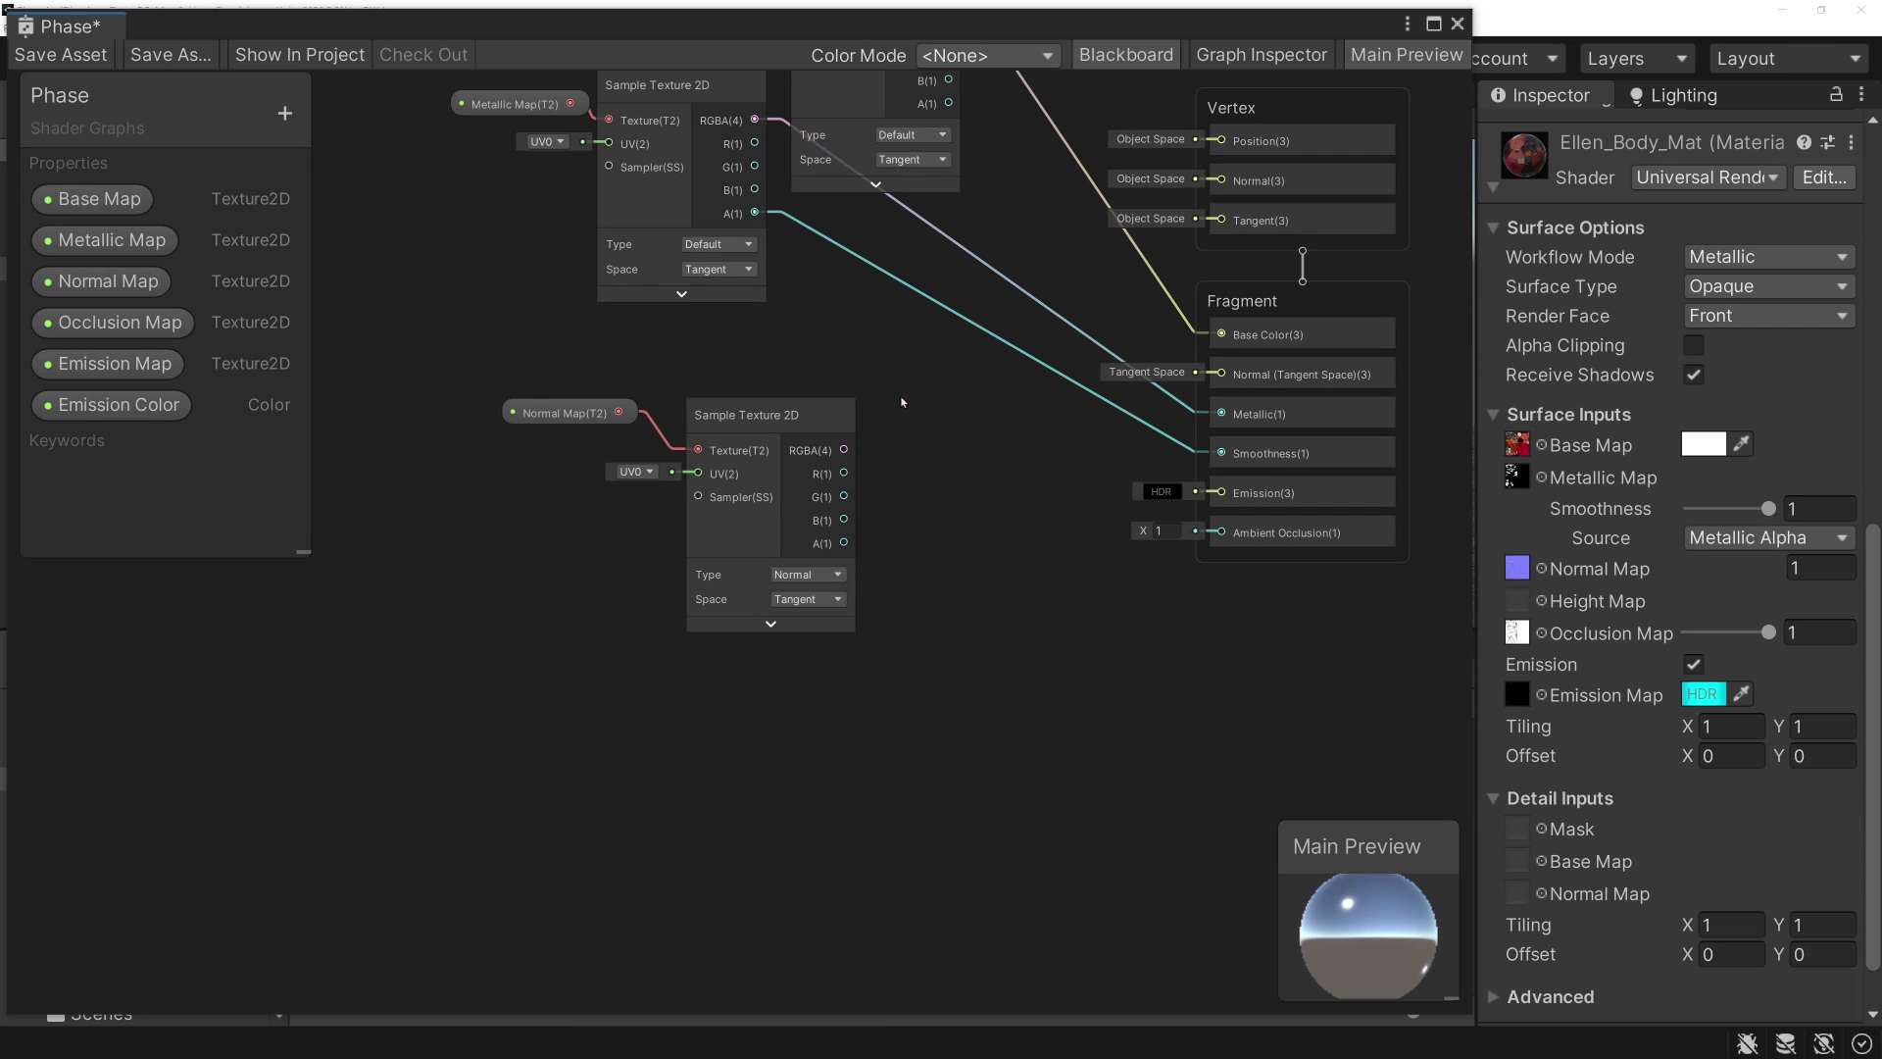
middle_drag(902, 402, 871, 443)
drag(814, 491, 1182, 414)
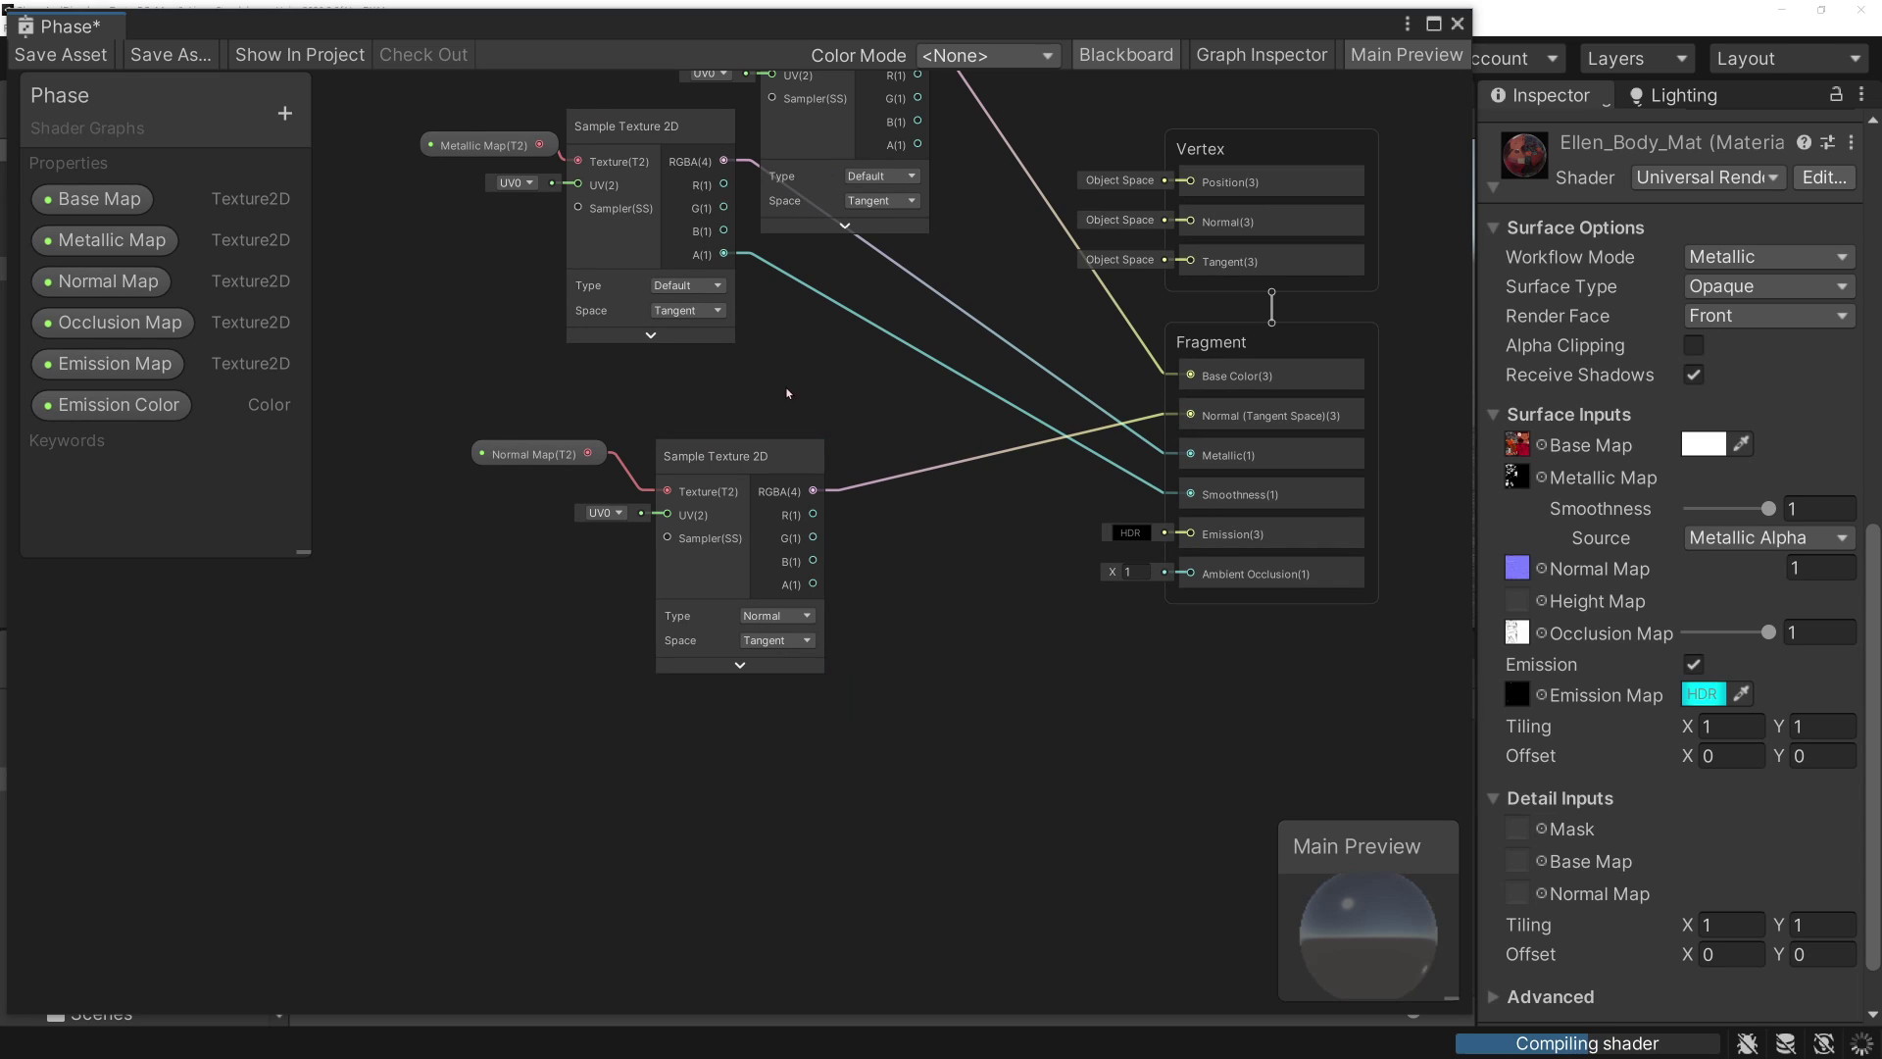
middle_drag(789, 395, 826, 521)
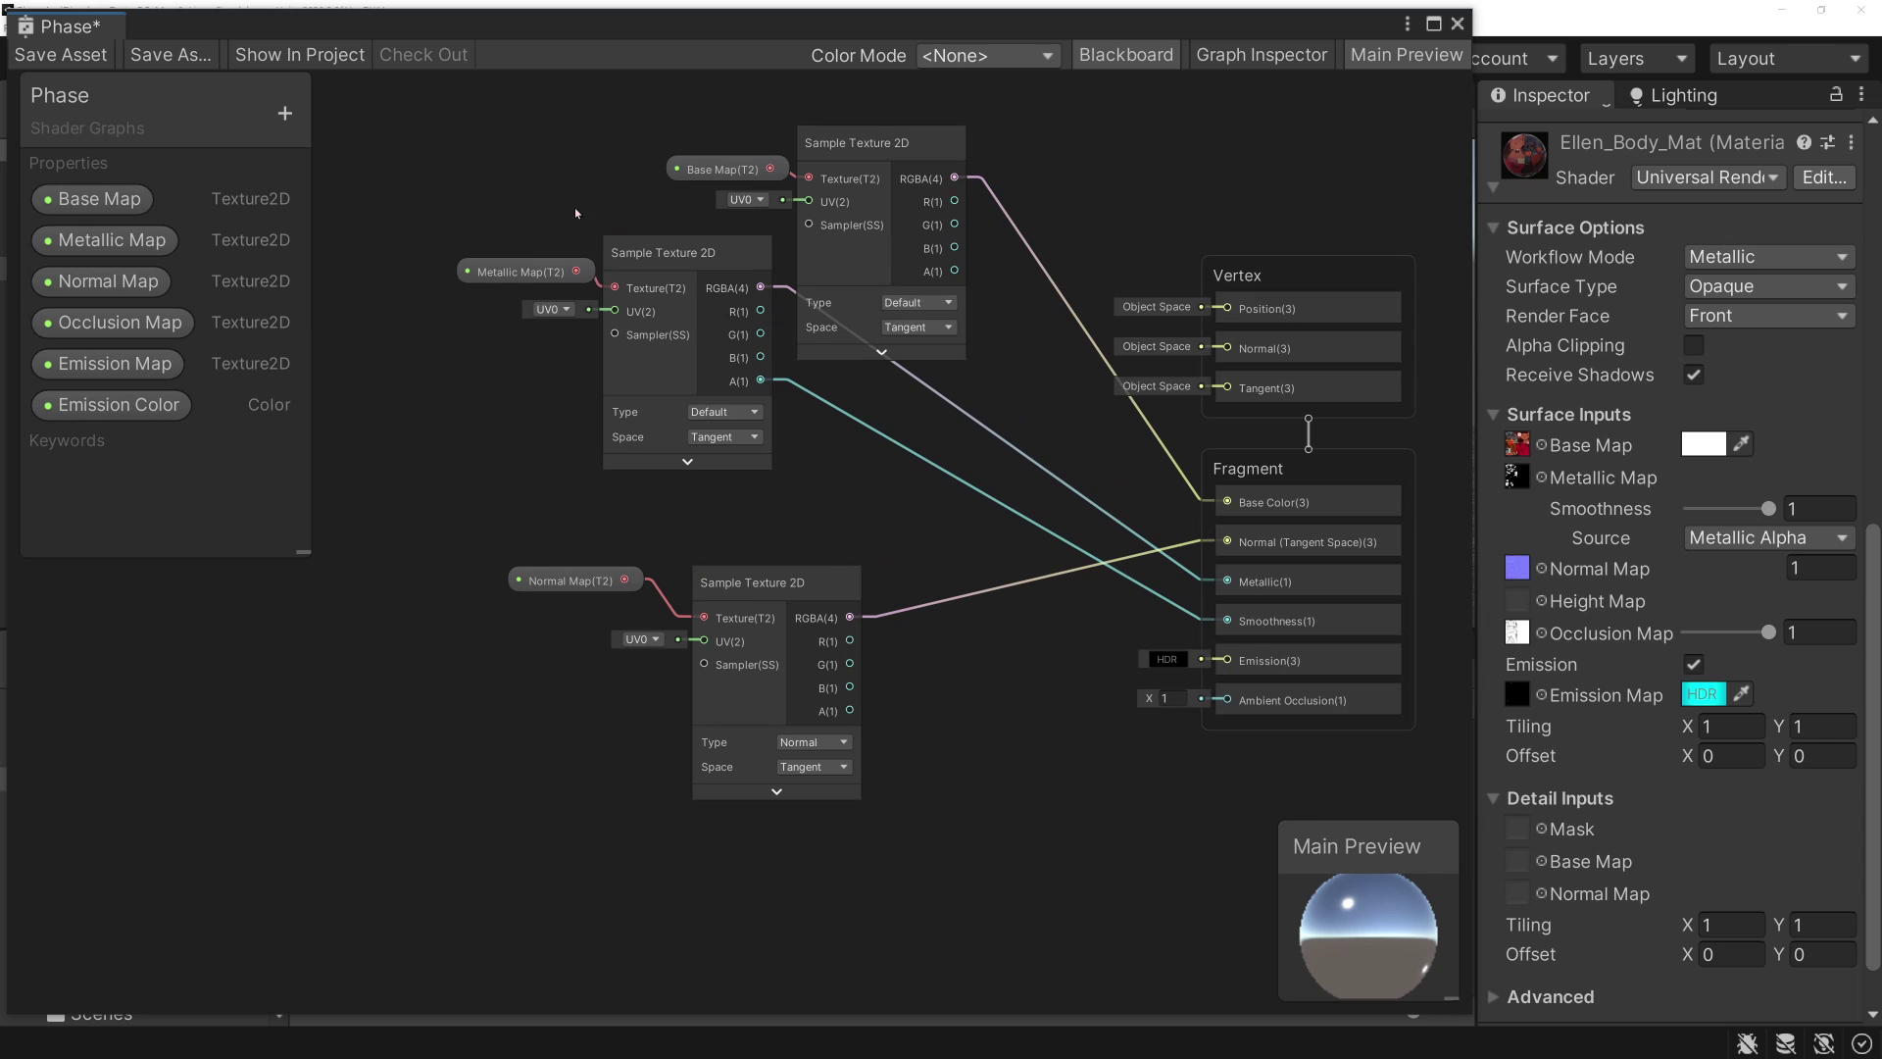
- Stagger the metallic and normal samplers, with the Metallic Map and Normal Map nodes beside them
drag(577, 213, 774, 470)
drag(677, 252, 468, 494)
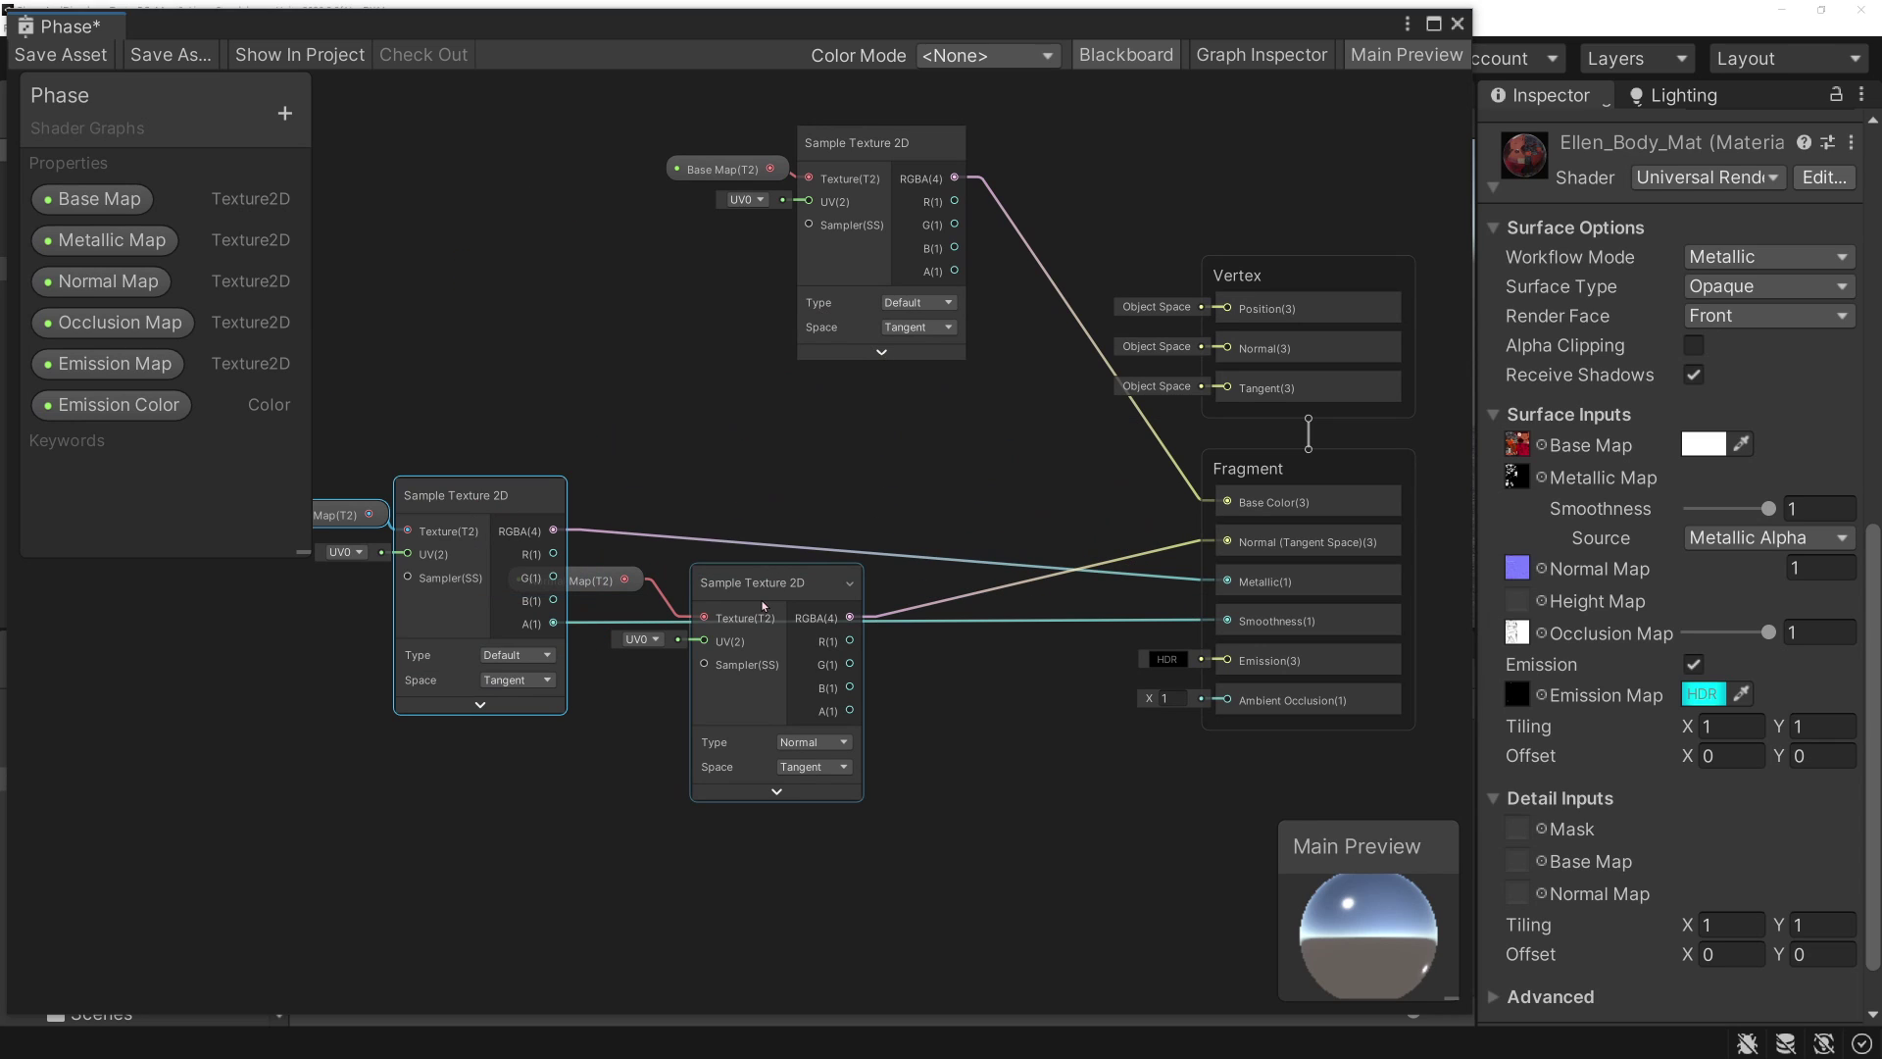
drag(764, 606, 648, 297)
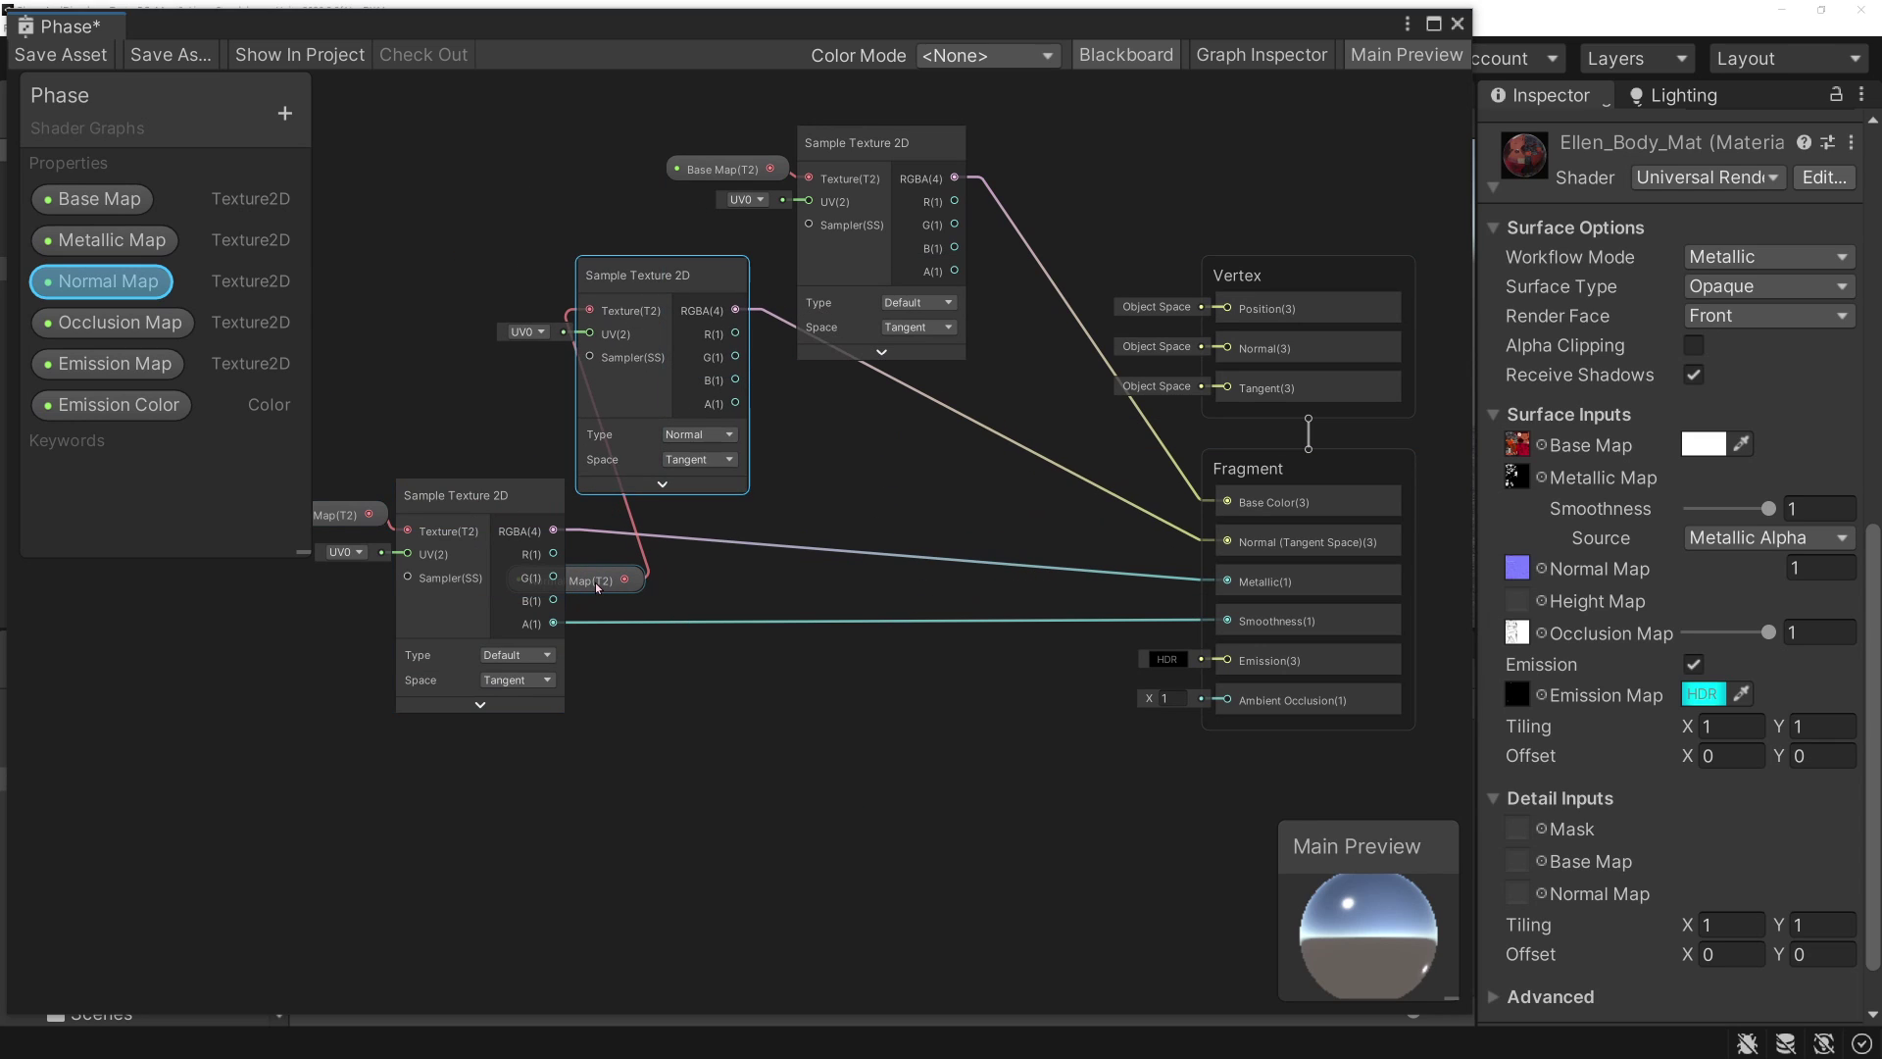
drag(597, 587, 504, 278)
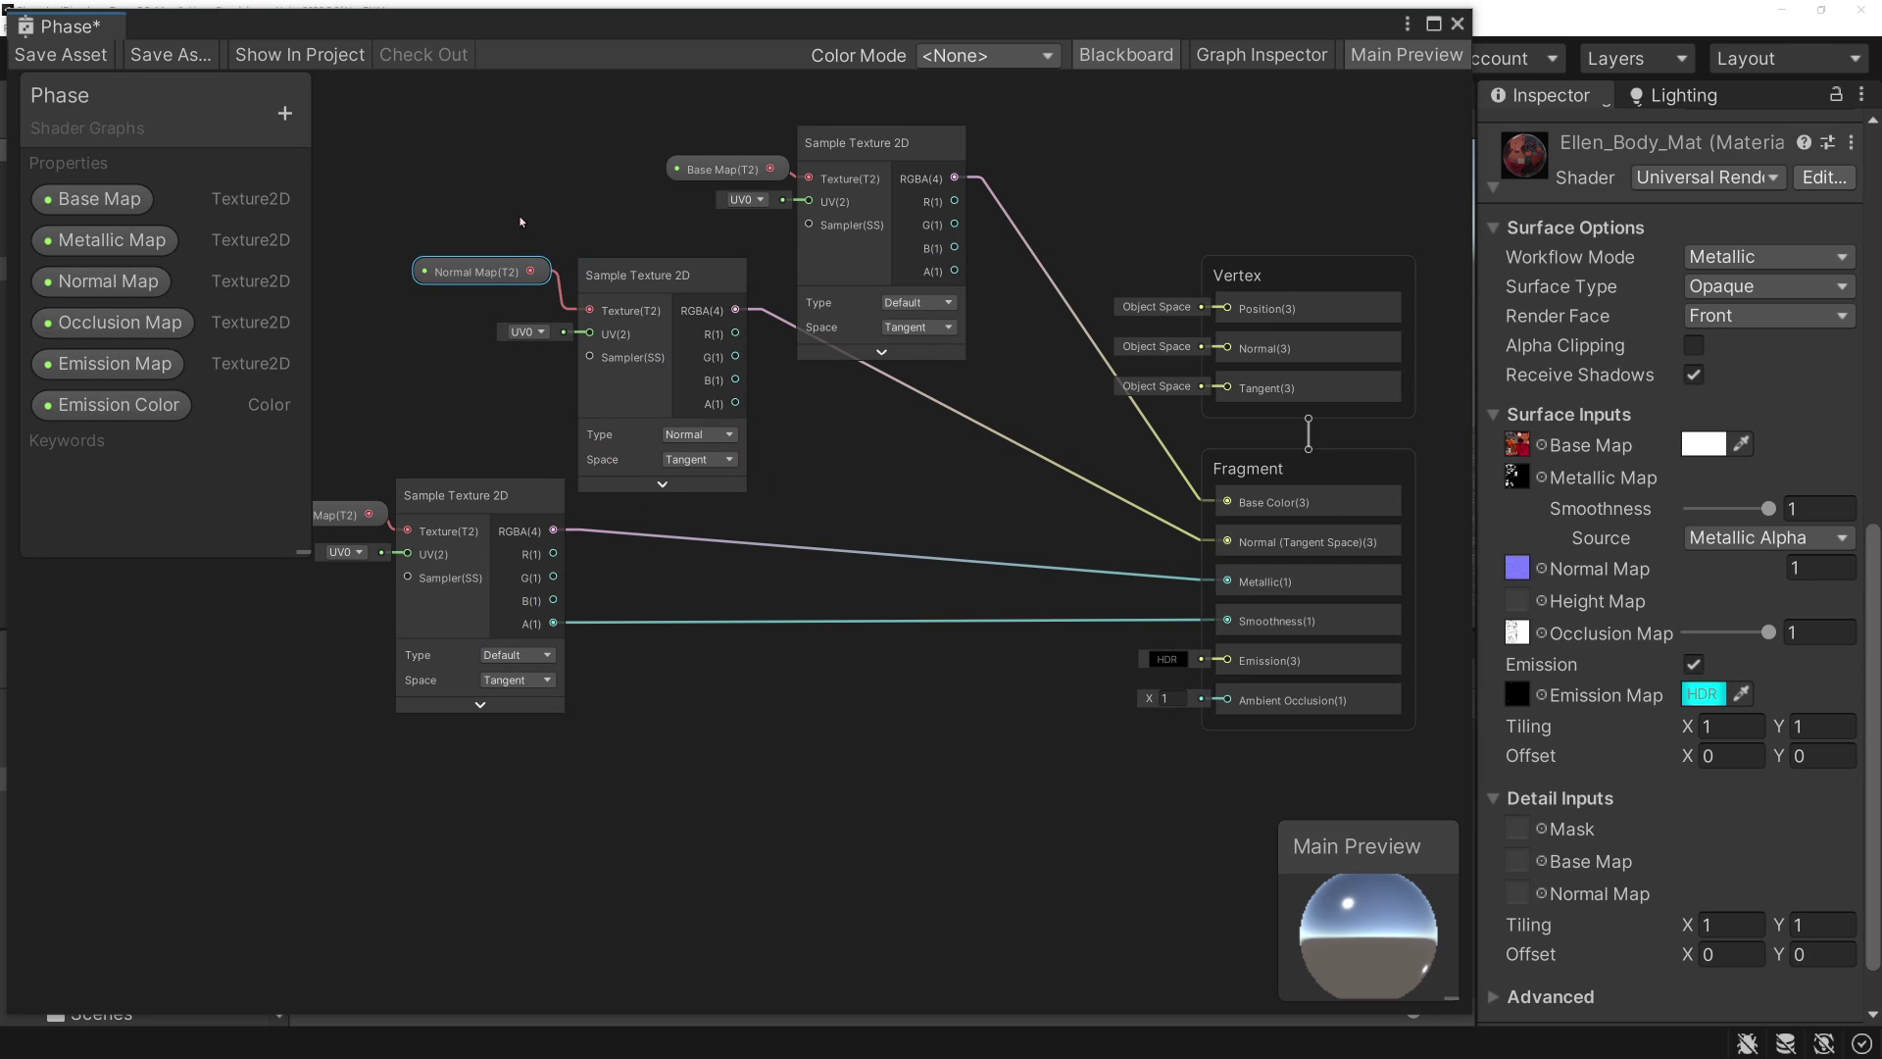
middle_drag(503, 290, 801, 378)
drag(763, 363, 763, 378)
drag(921, 371, 922, 360)
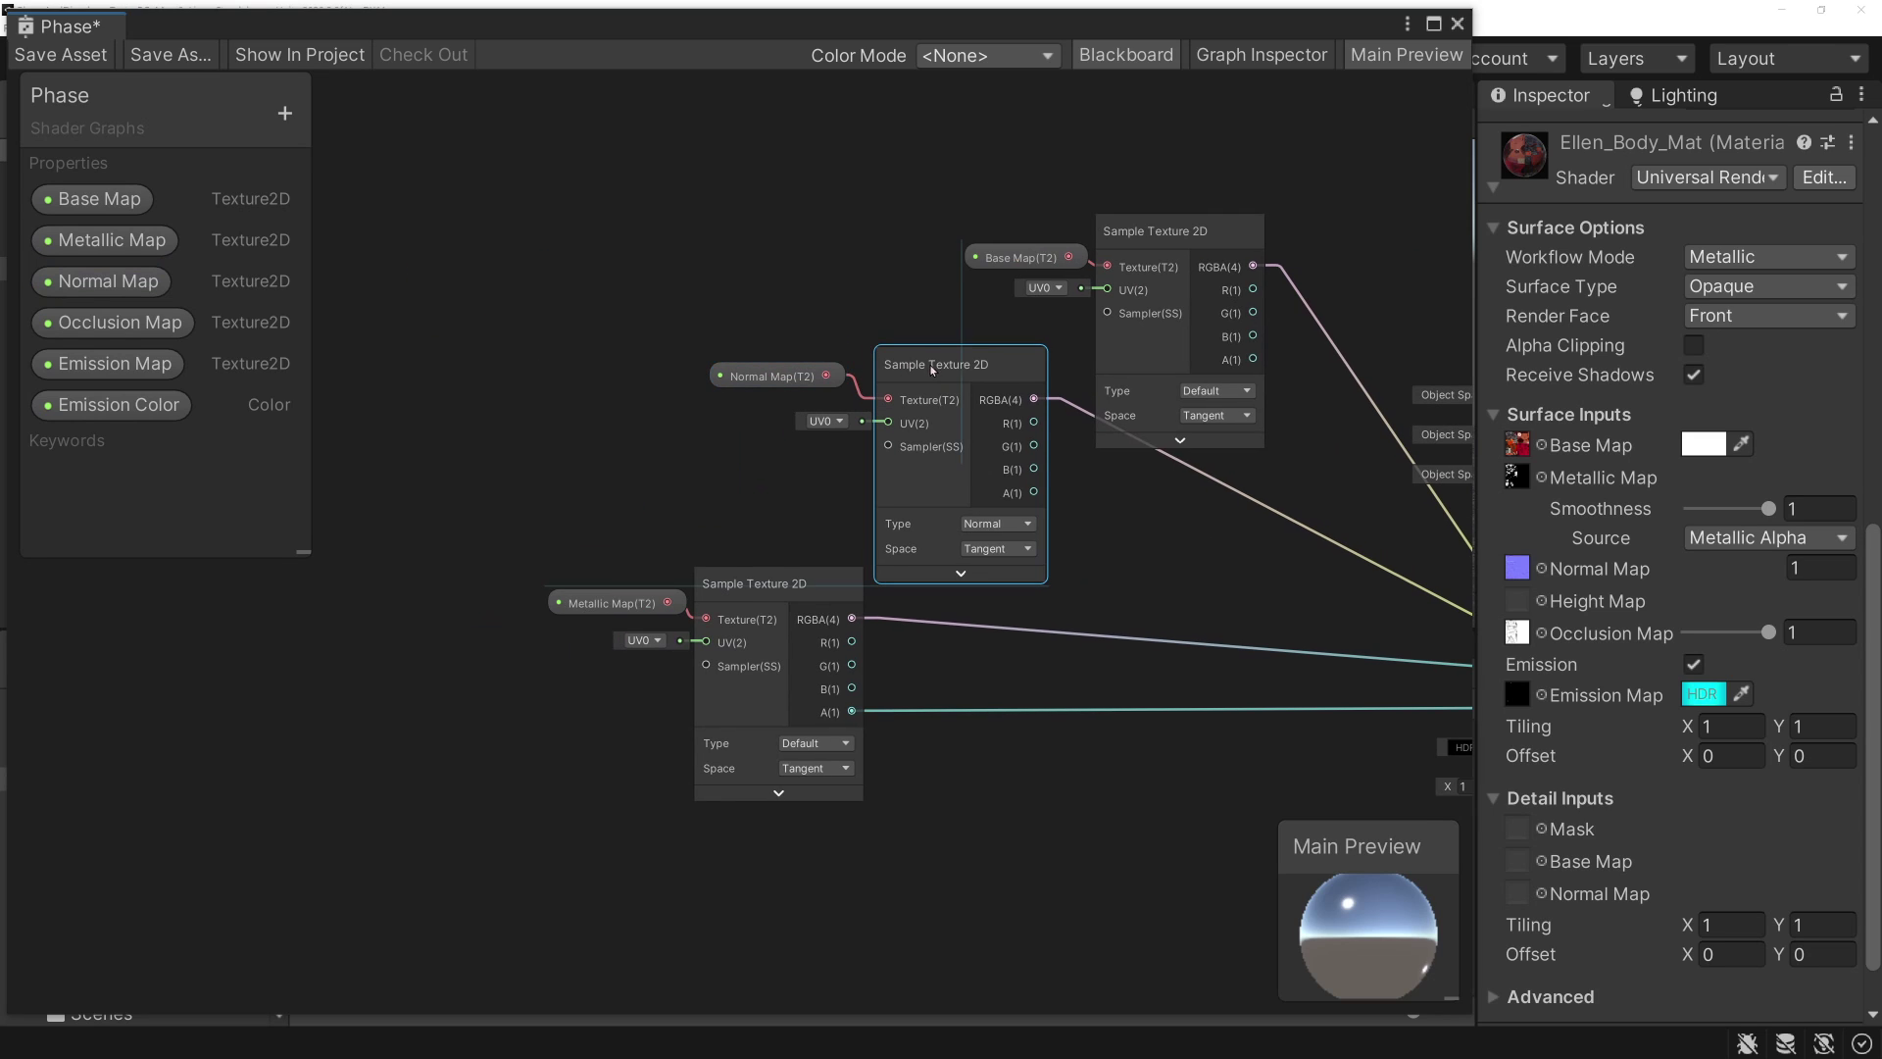
drag(782, 376, 799, 371)
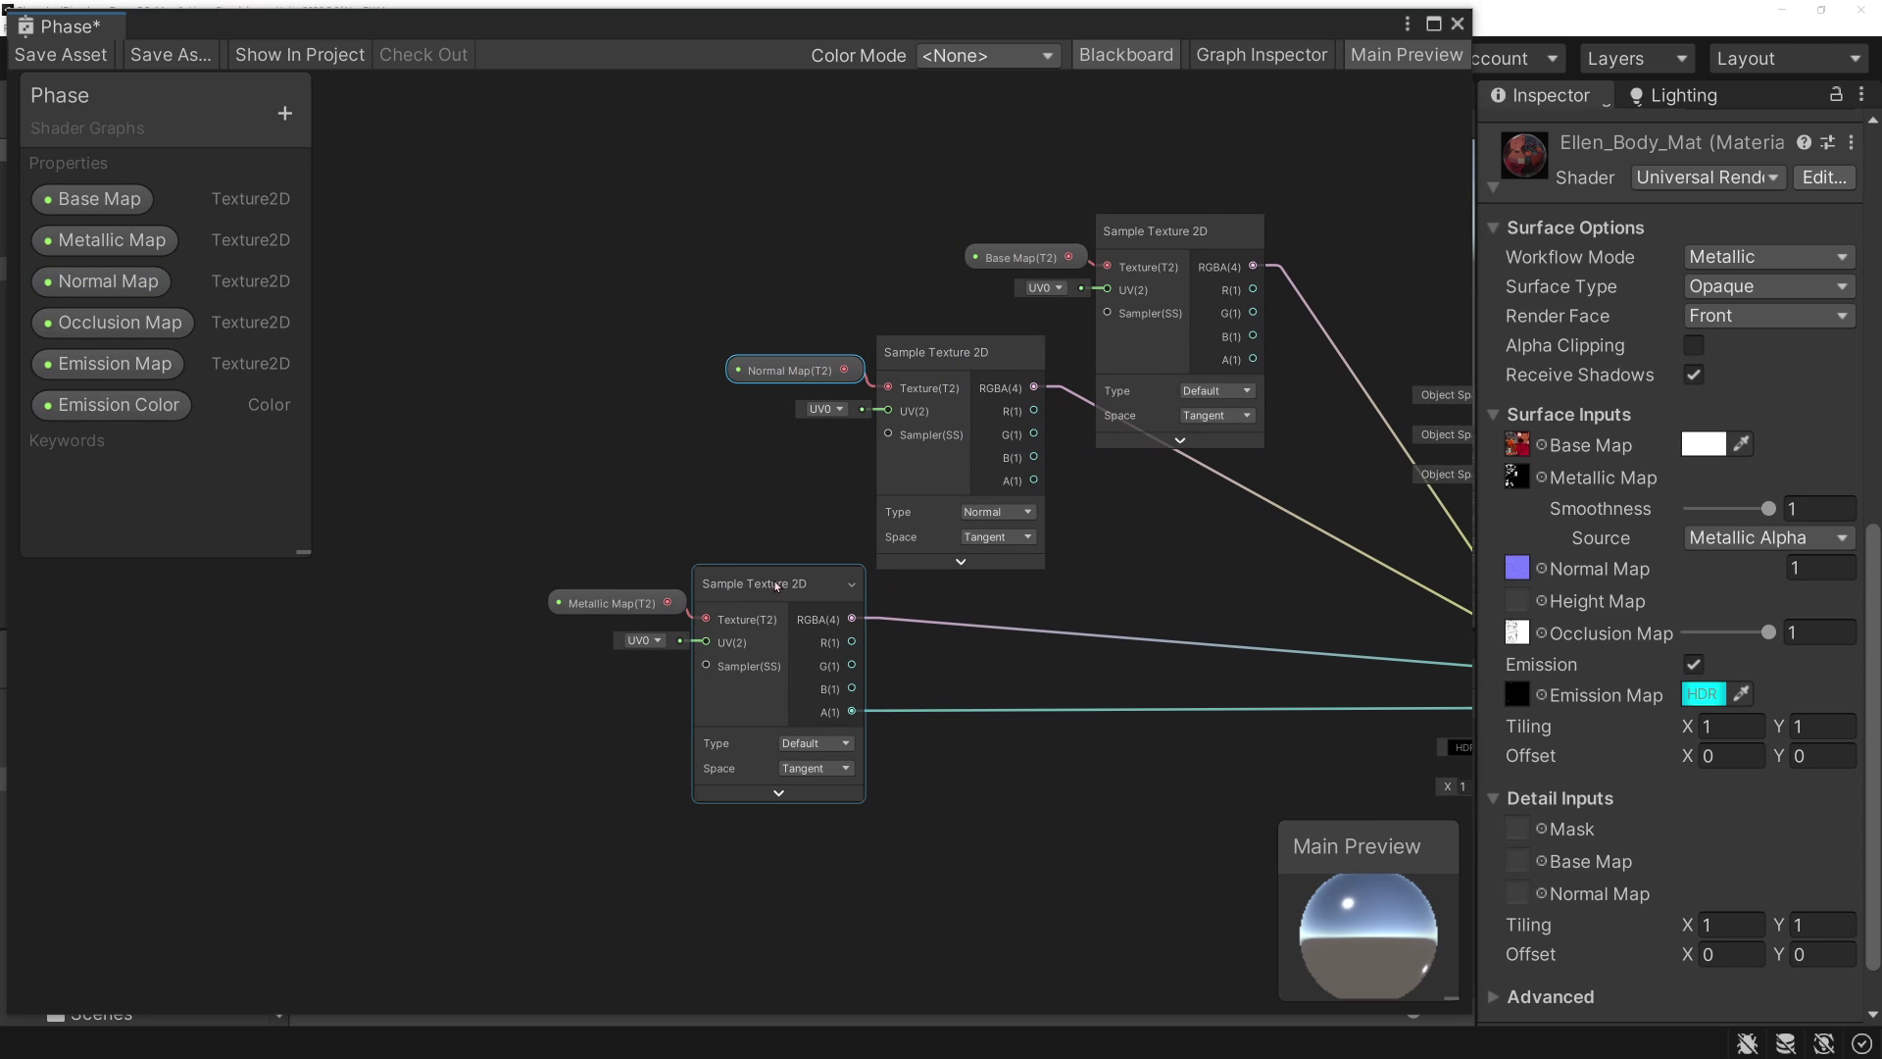
drag(774, 585, 717, 469)
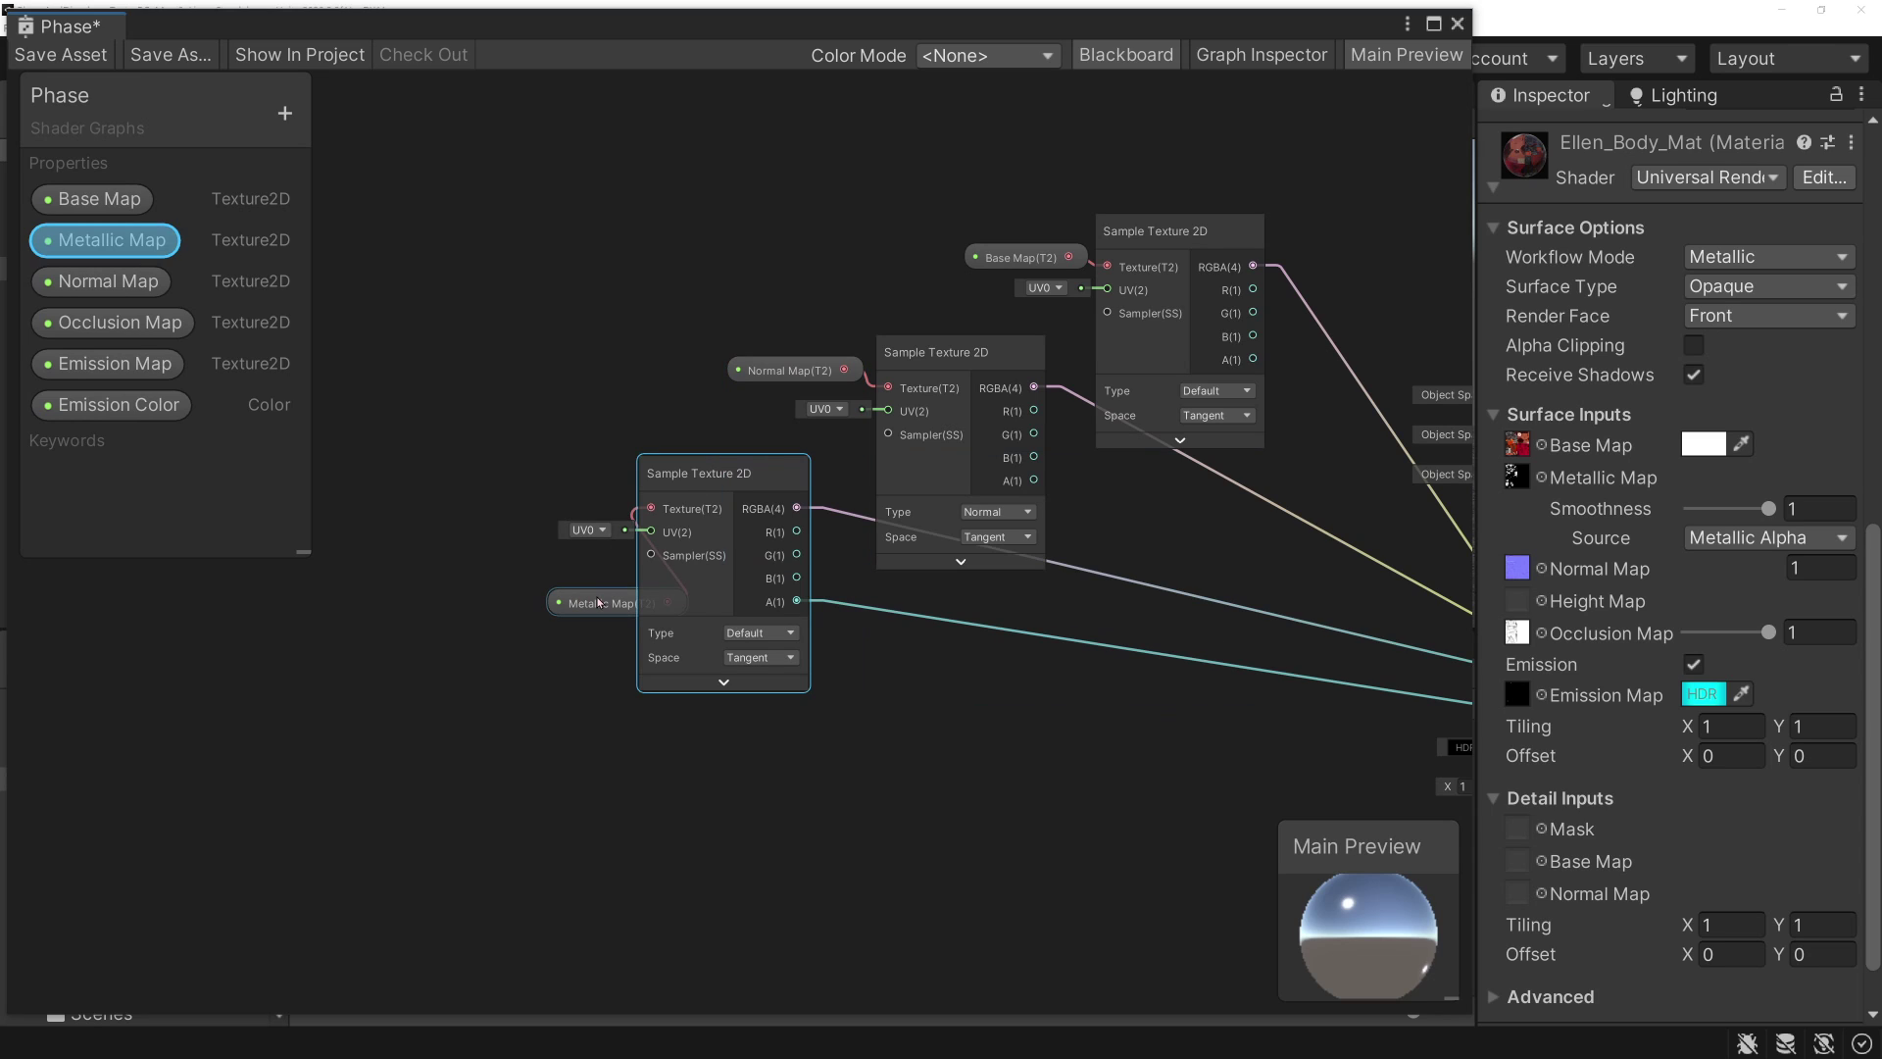
drag(575, 610, 535, 495)
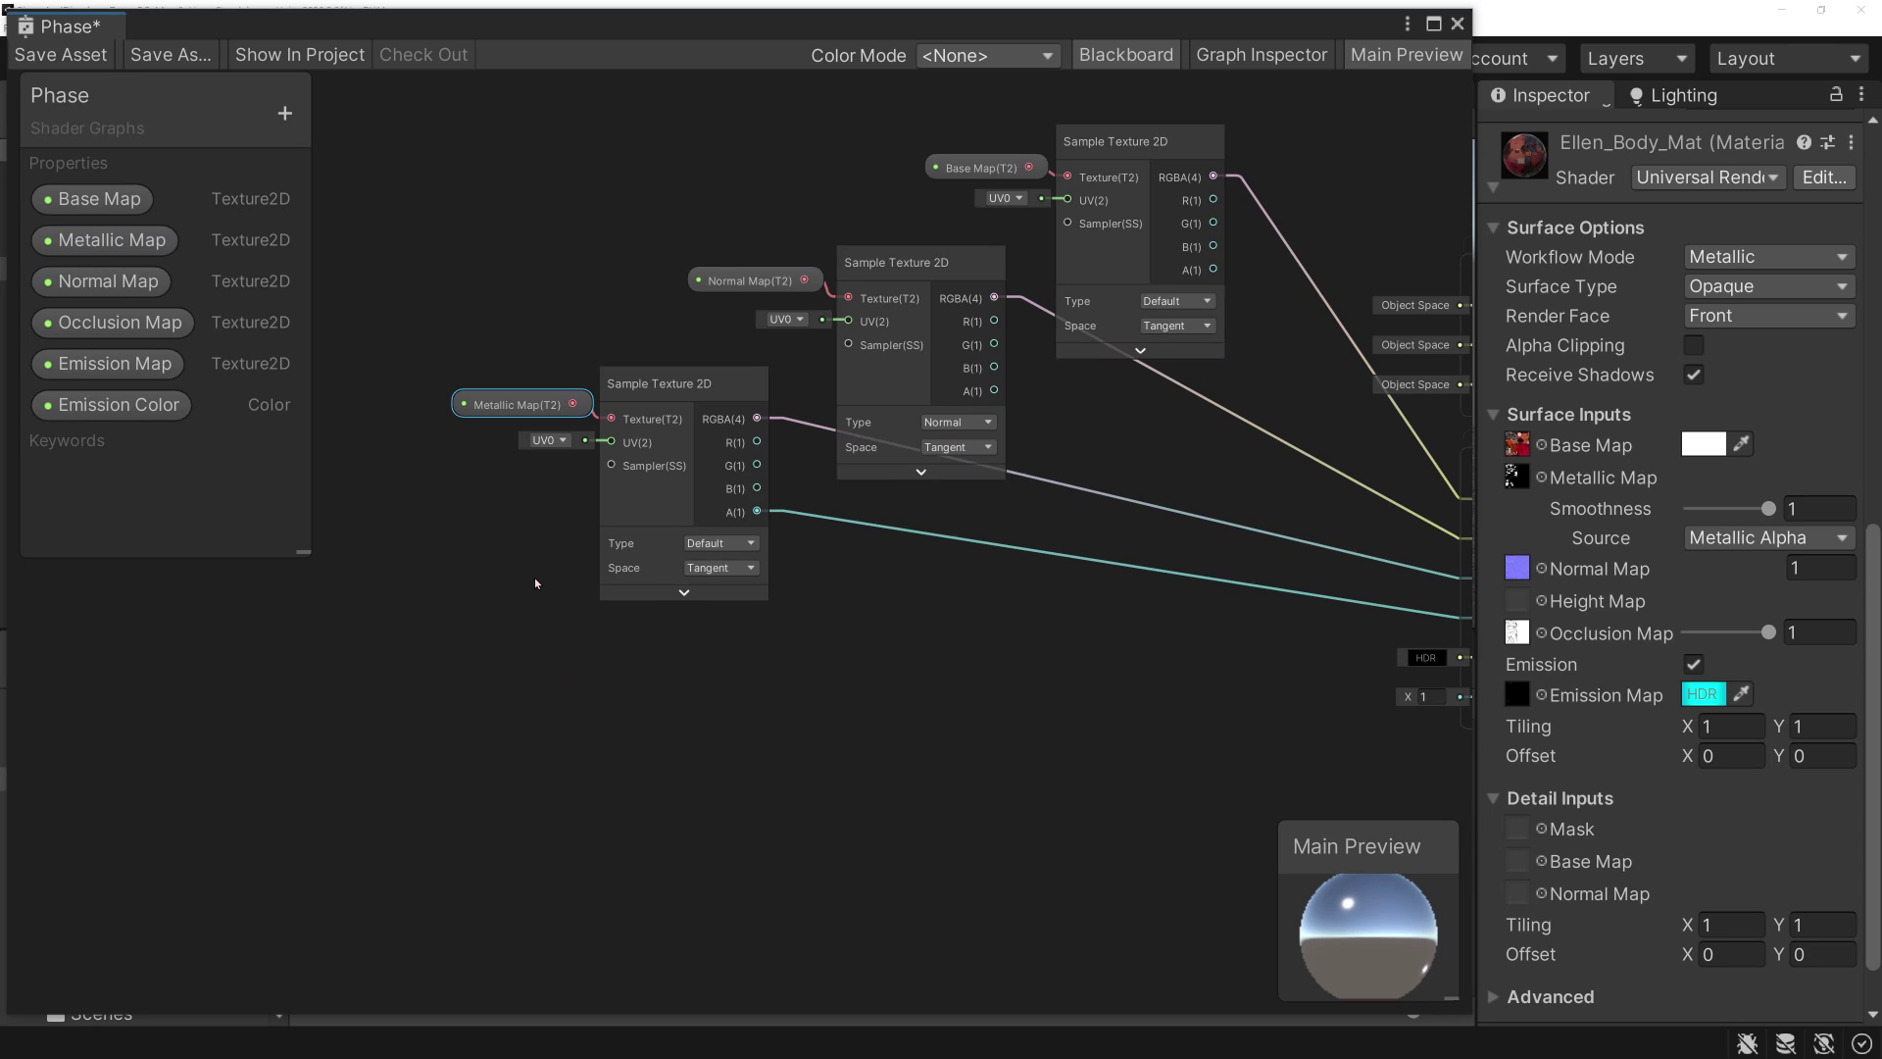
middle_drag(573, 693, 536, 584)
- Place the Occlusion Map property and give it a Sample Texture 2D positioned beside it
drag(112, 323, 548, 658)
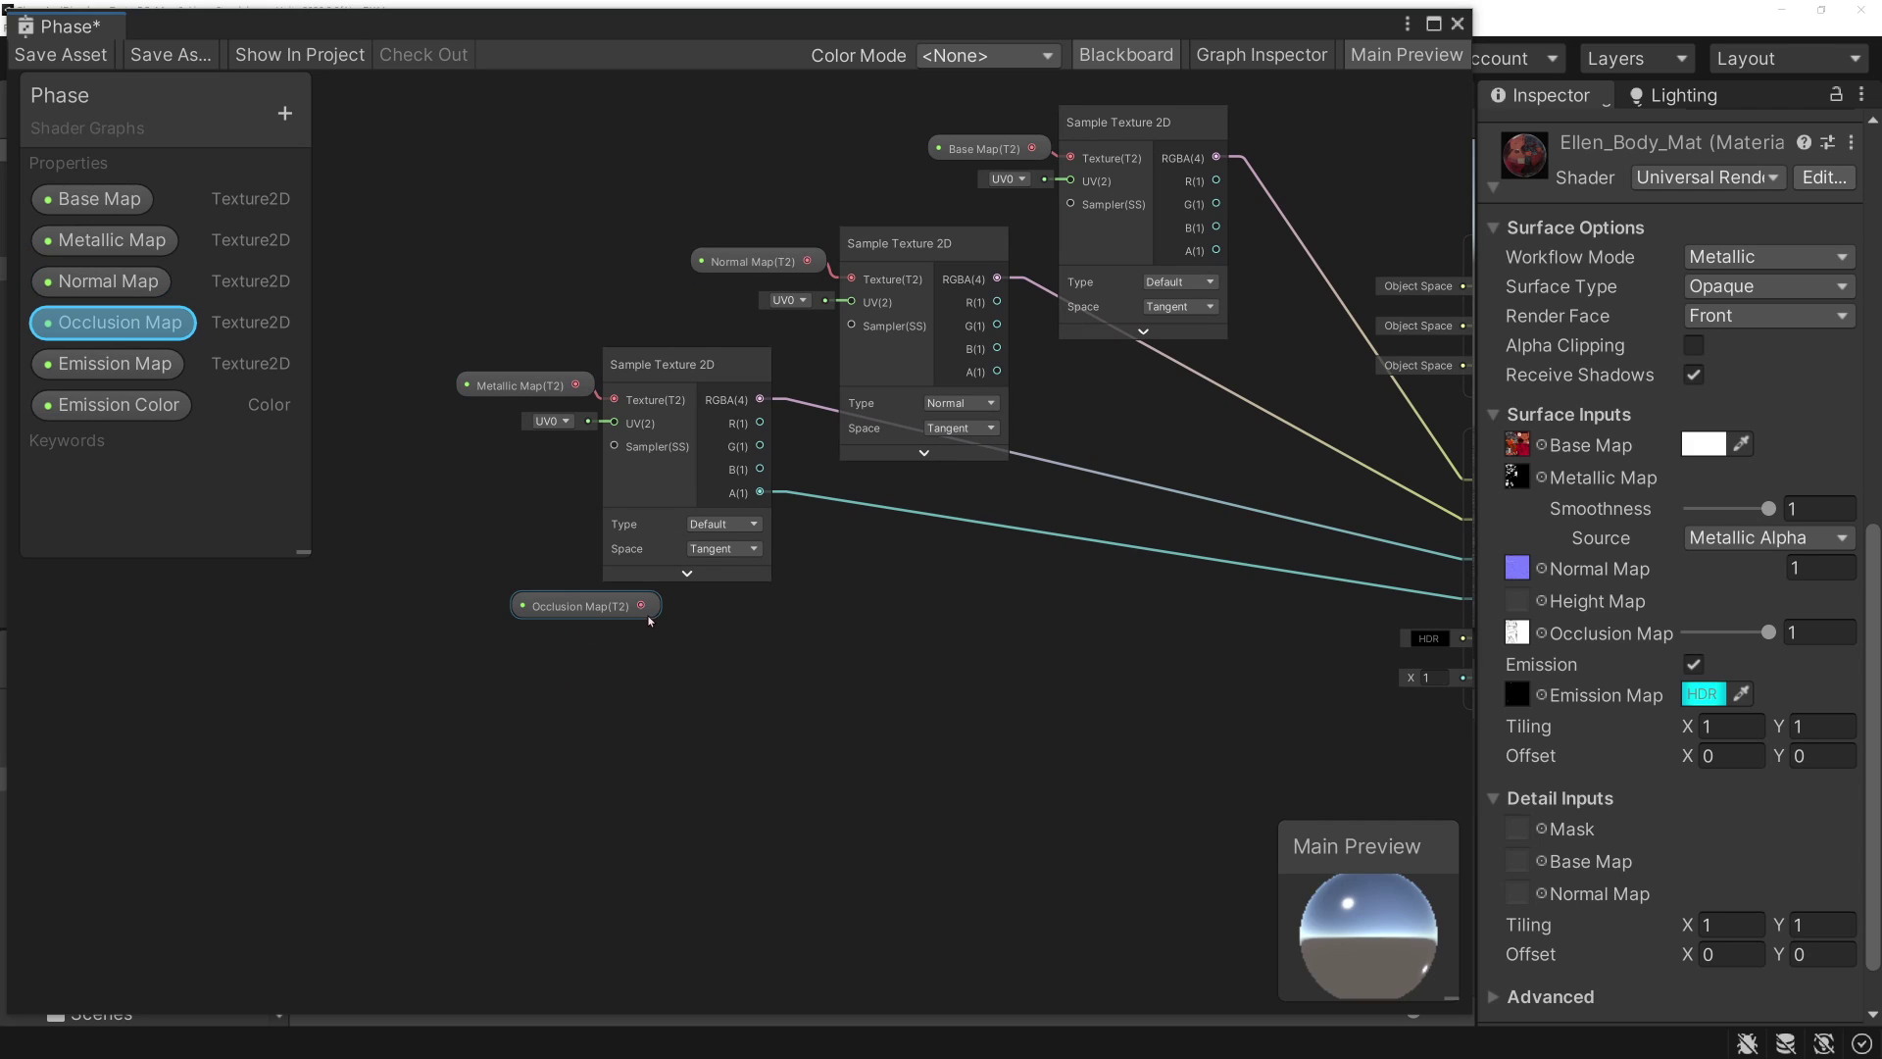
drag(642, 606, 786, 655)
text(sample)
key(Return)
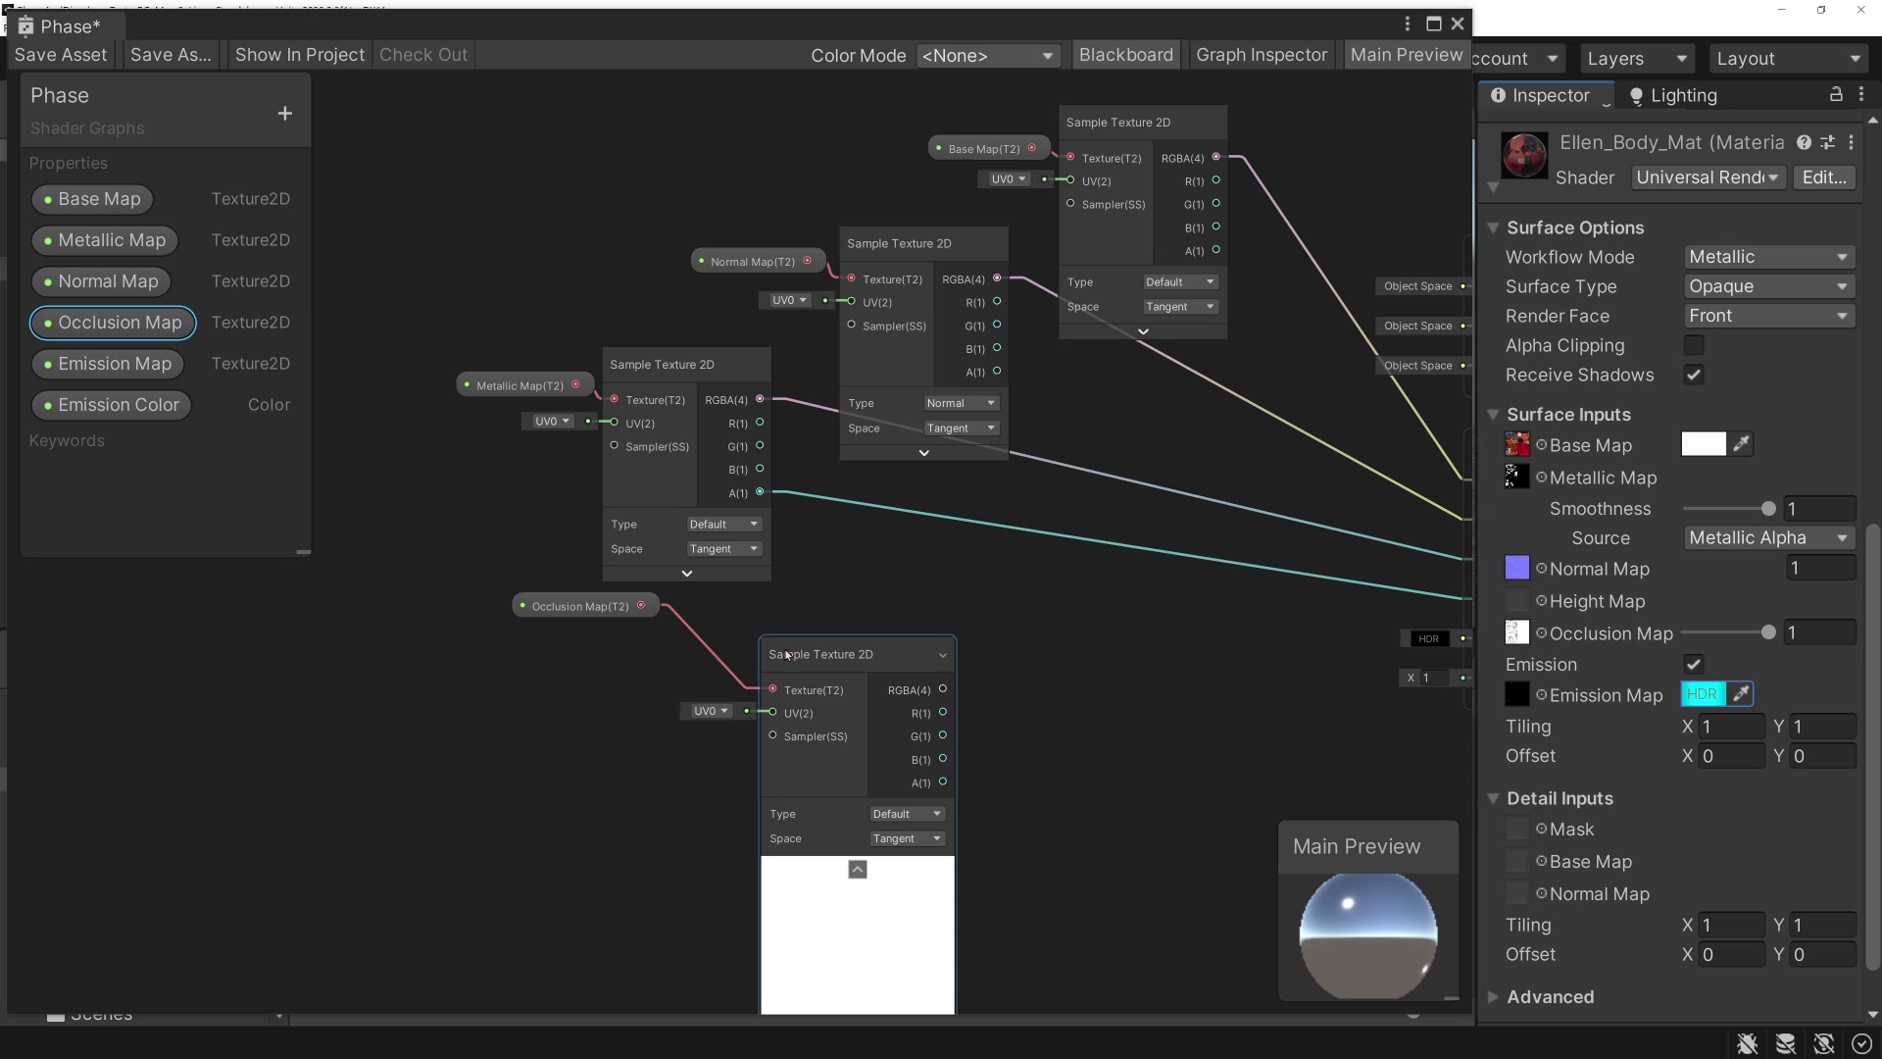
click(858, 869)
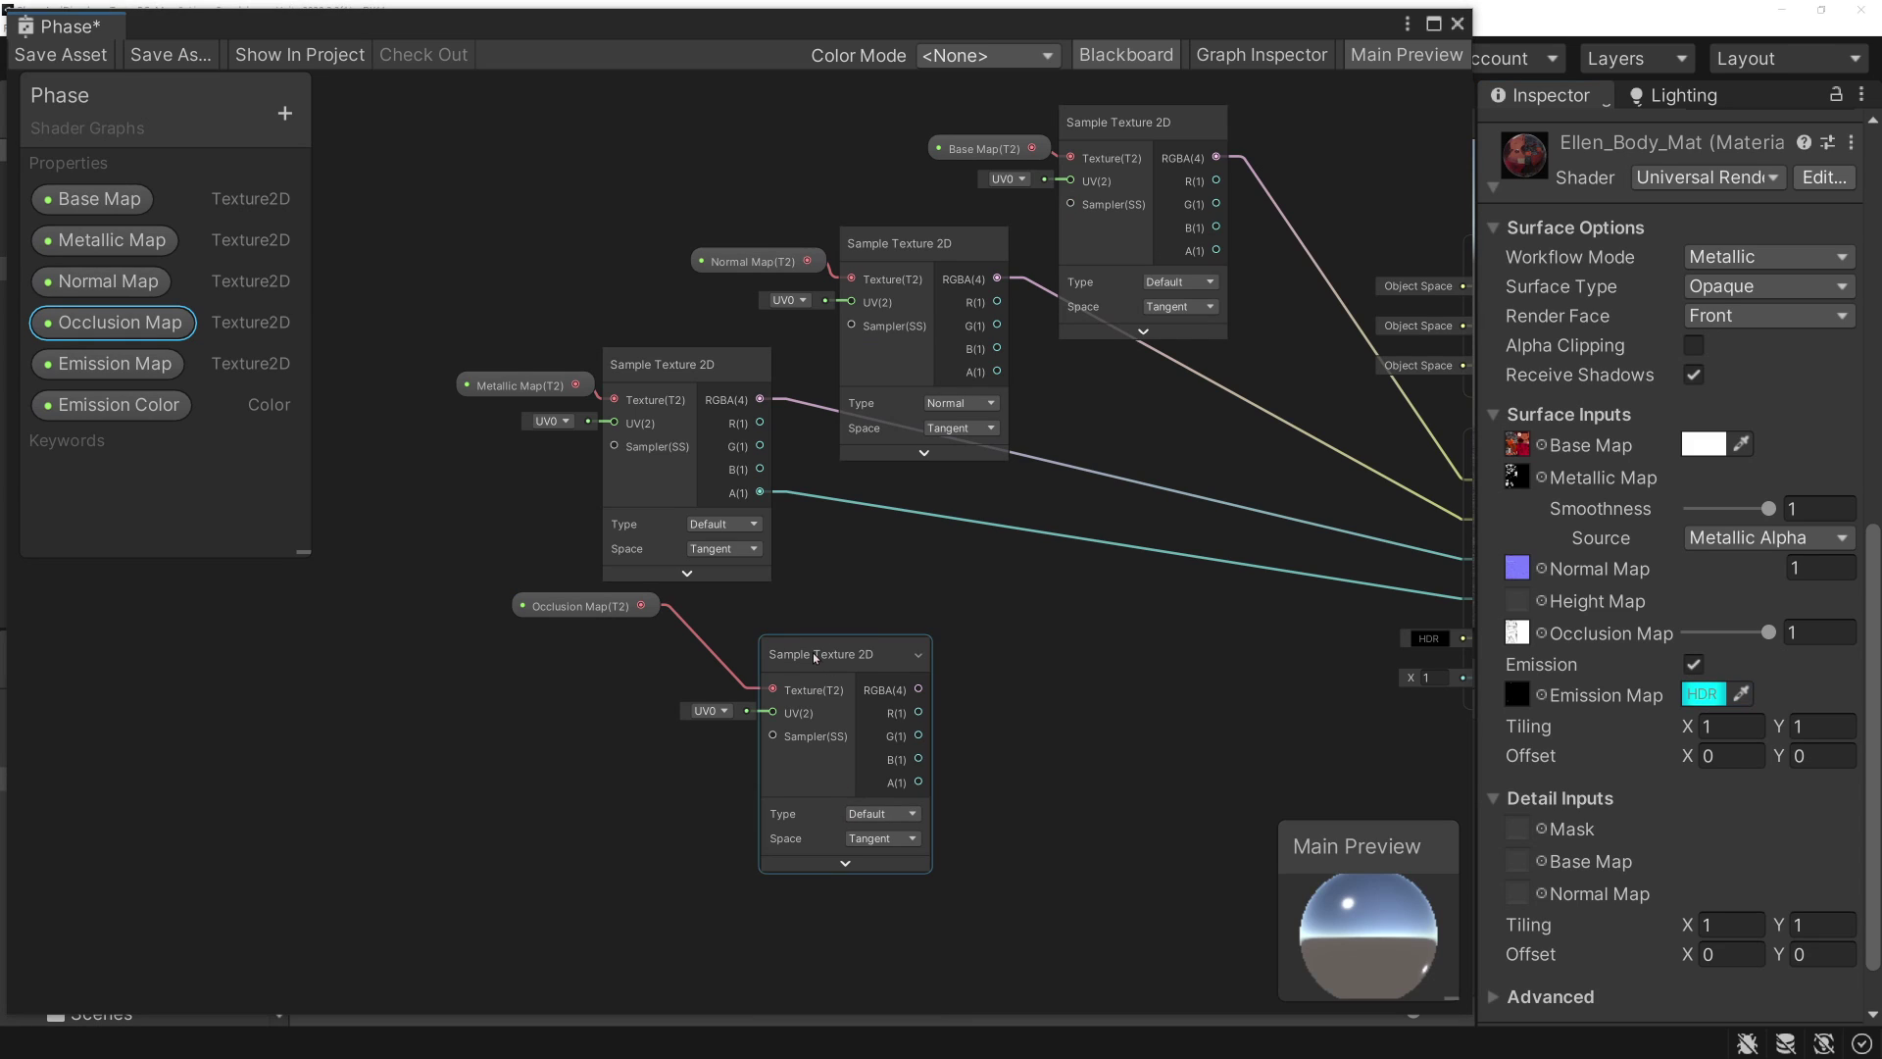
mouse_move(768, 635)
mouse_down()
mouse_move(628, 569)
mouse_move(670, 497)
mouse_up()
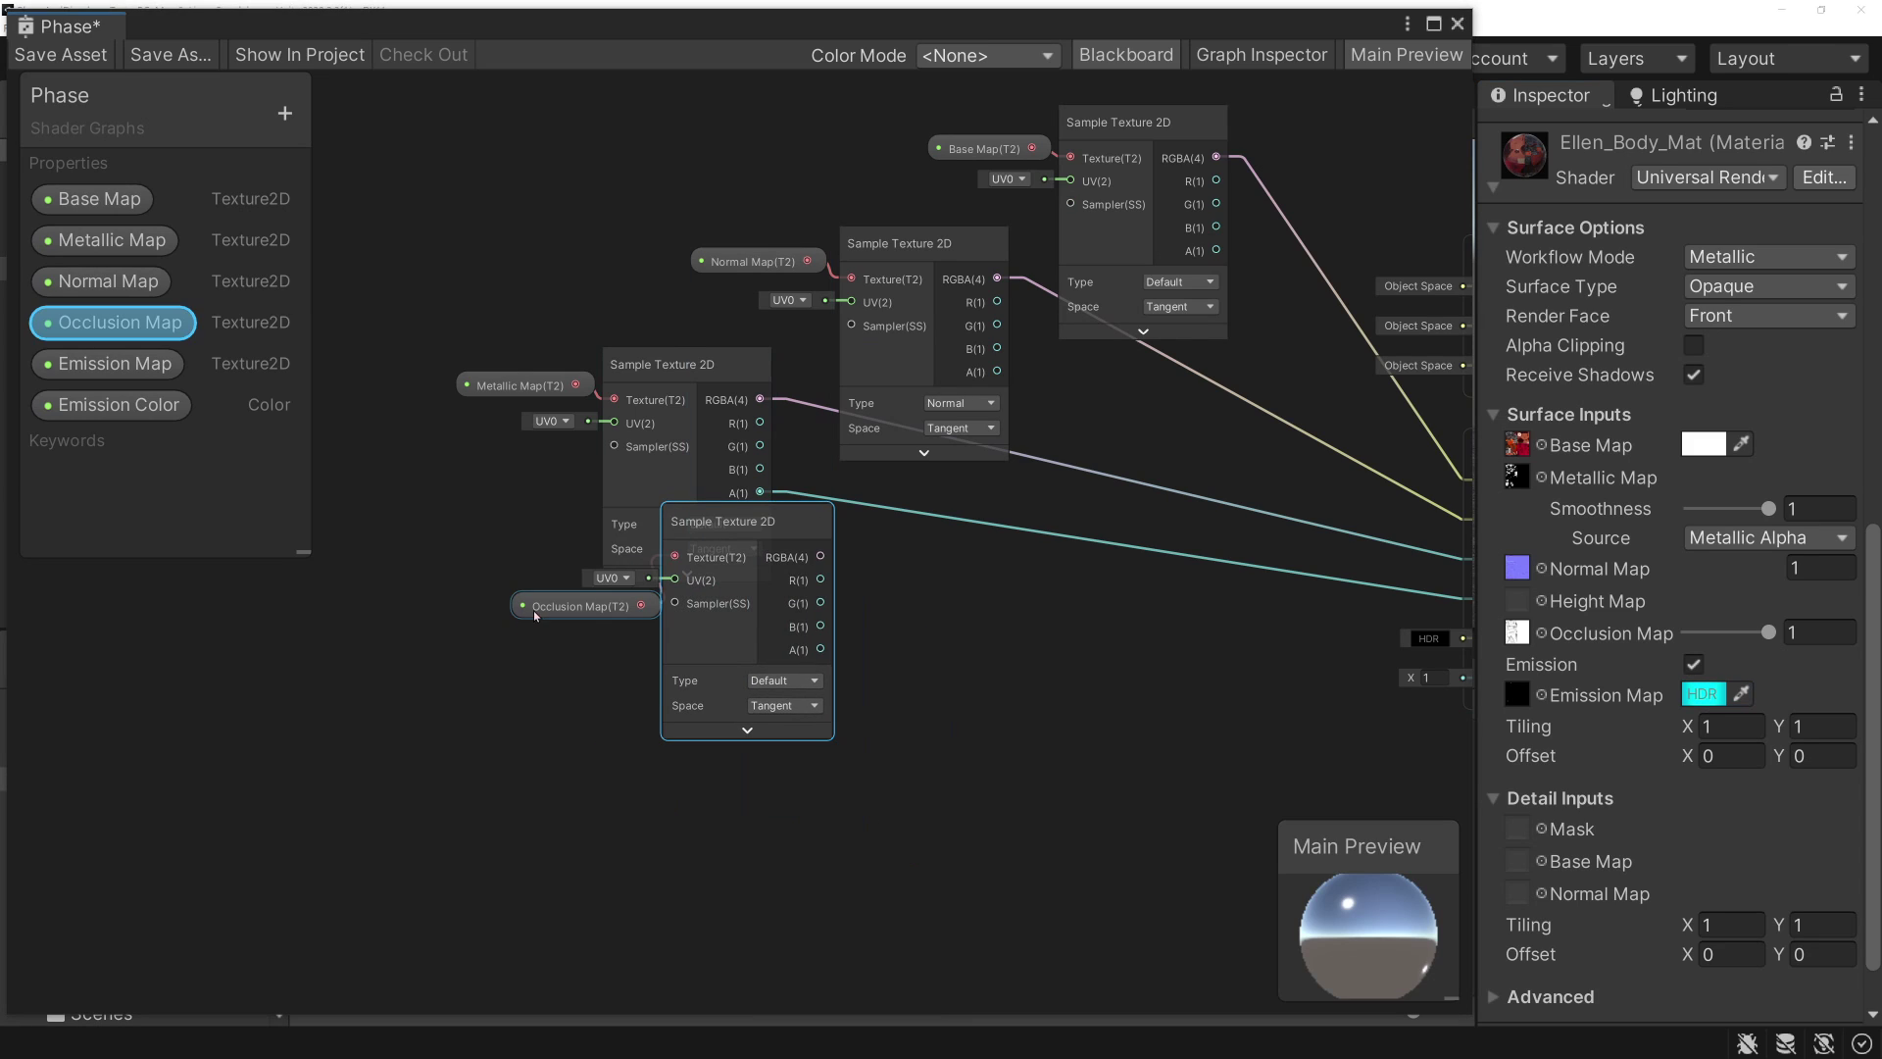
drag(554, 604, 355, 465)
drag(740, 519, 466, 483)
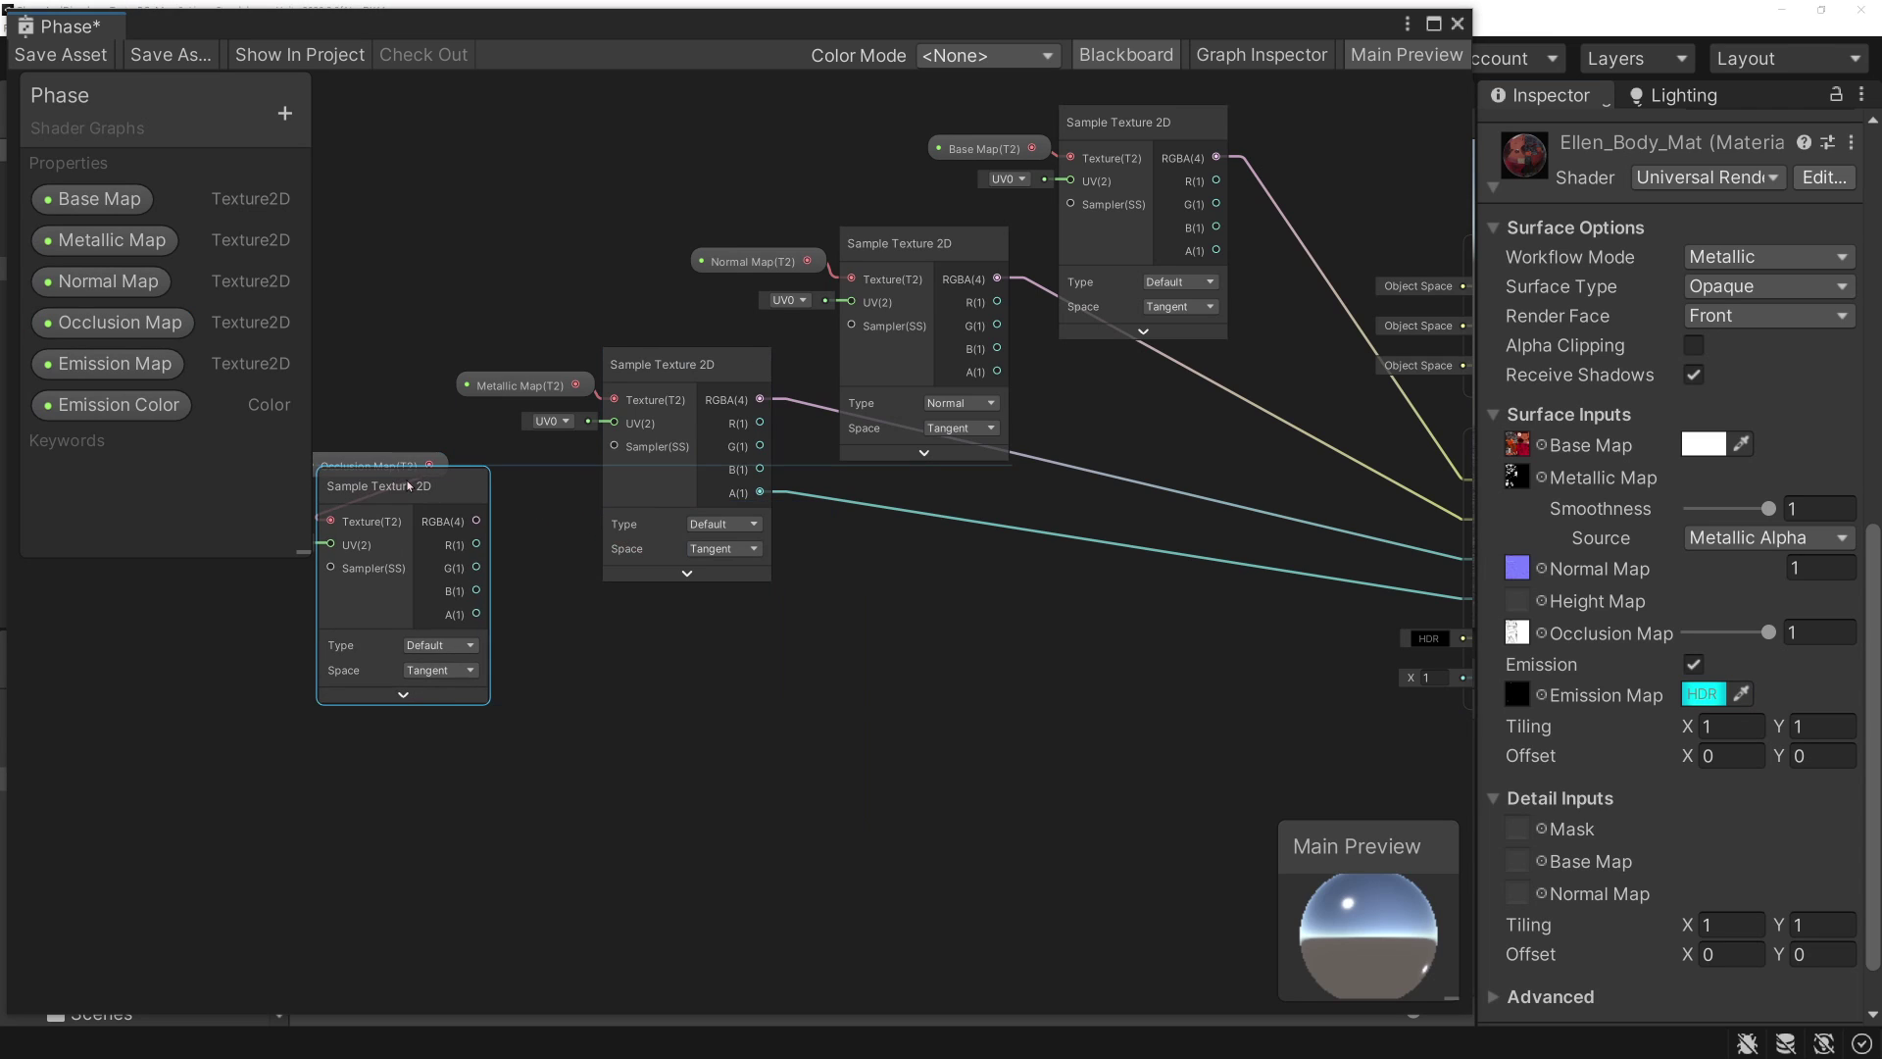
middle_drag(466, 484, 683, 501)
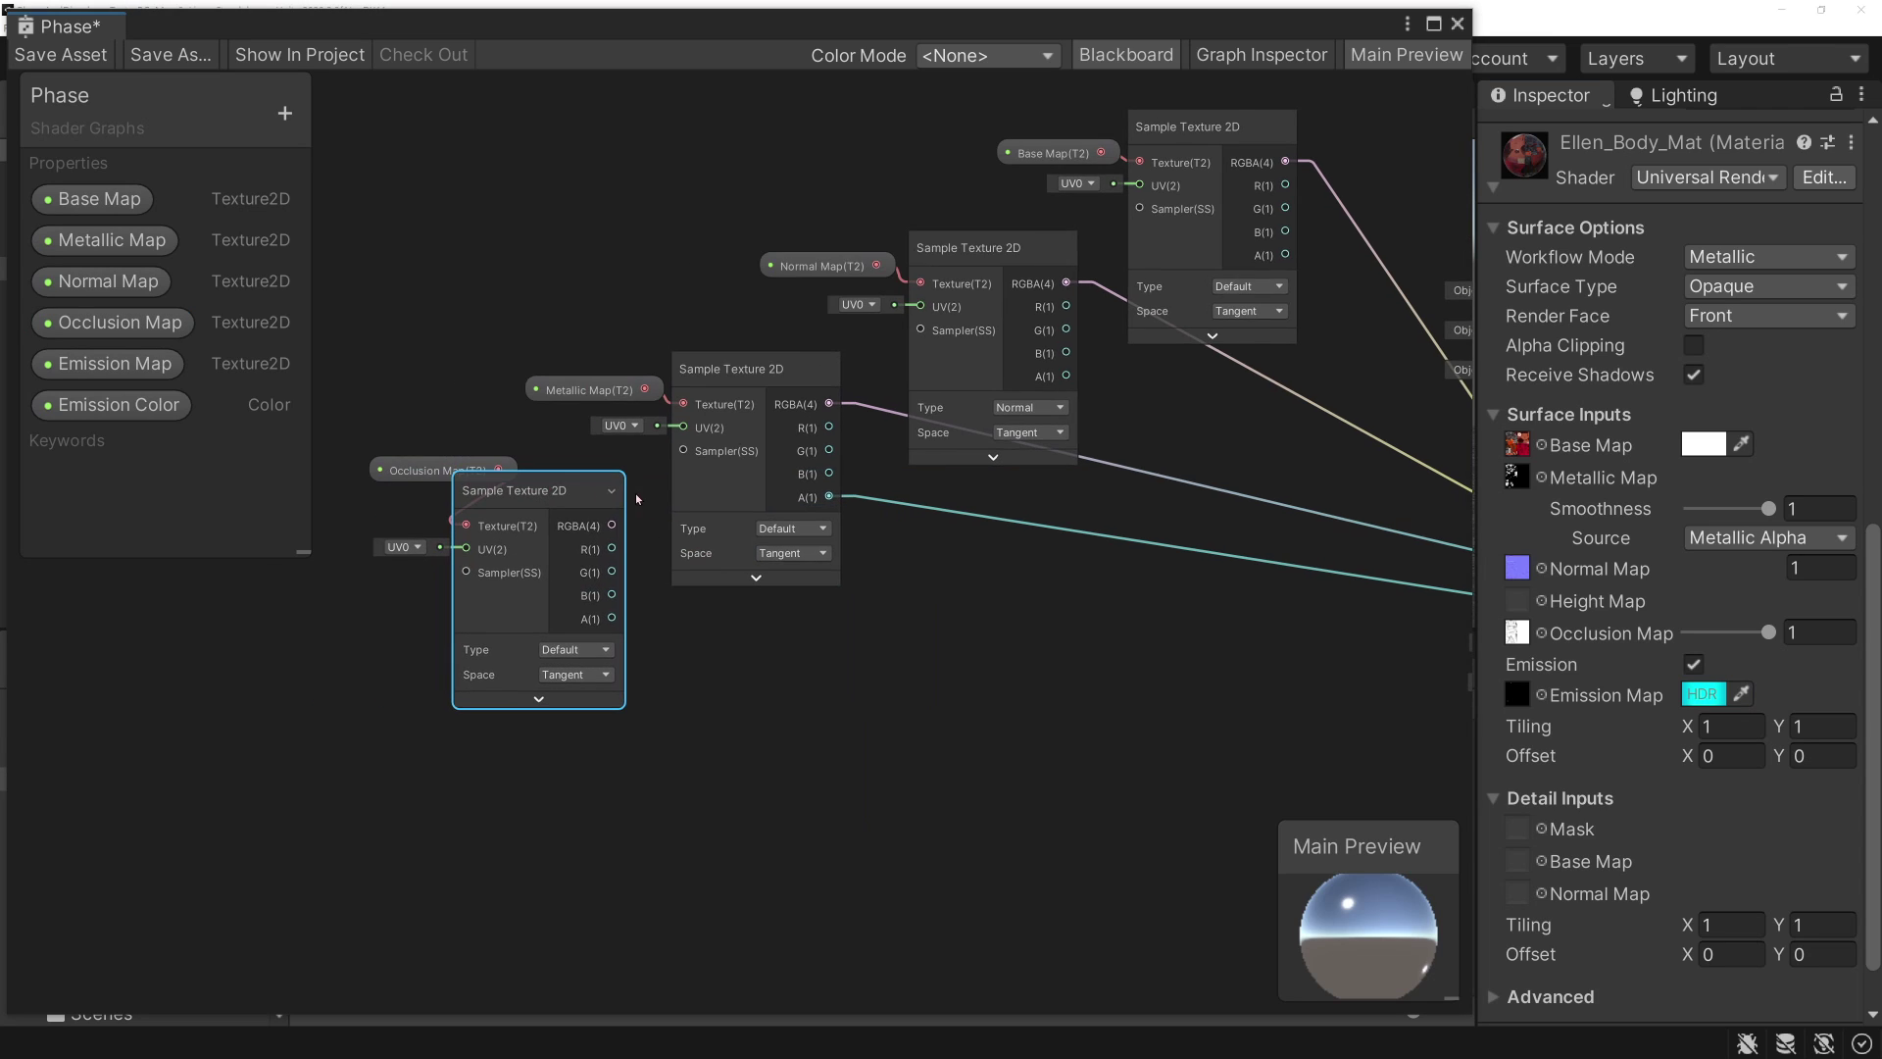
drag(568, 487, 482, 511)
- Connect the occlusion sample to Ambient Occlusion and add the Emission Map property to the graph
middle_drag(764, 538, 442, 455)
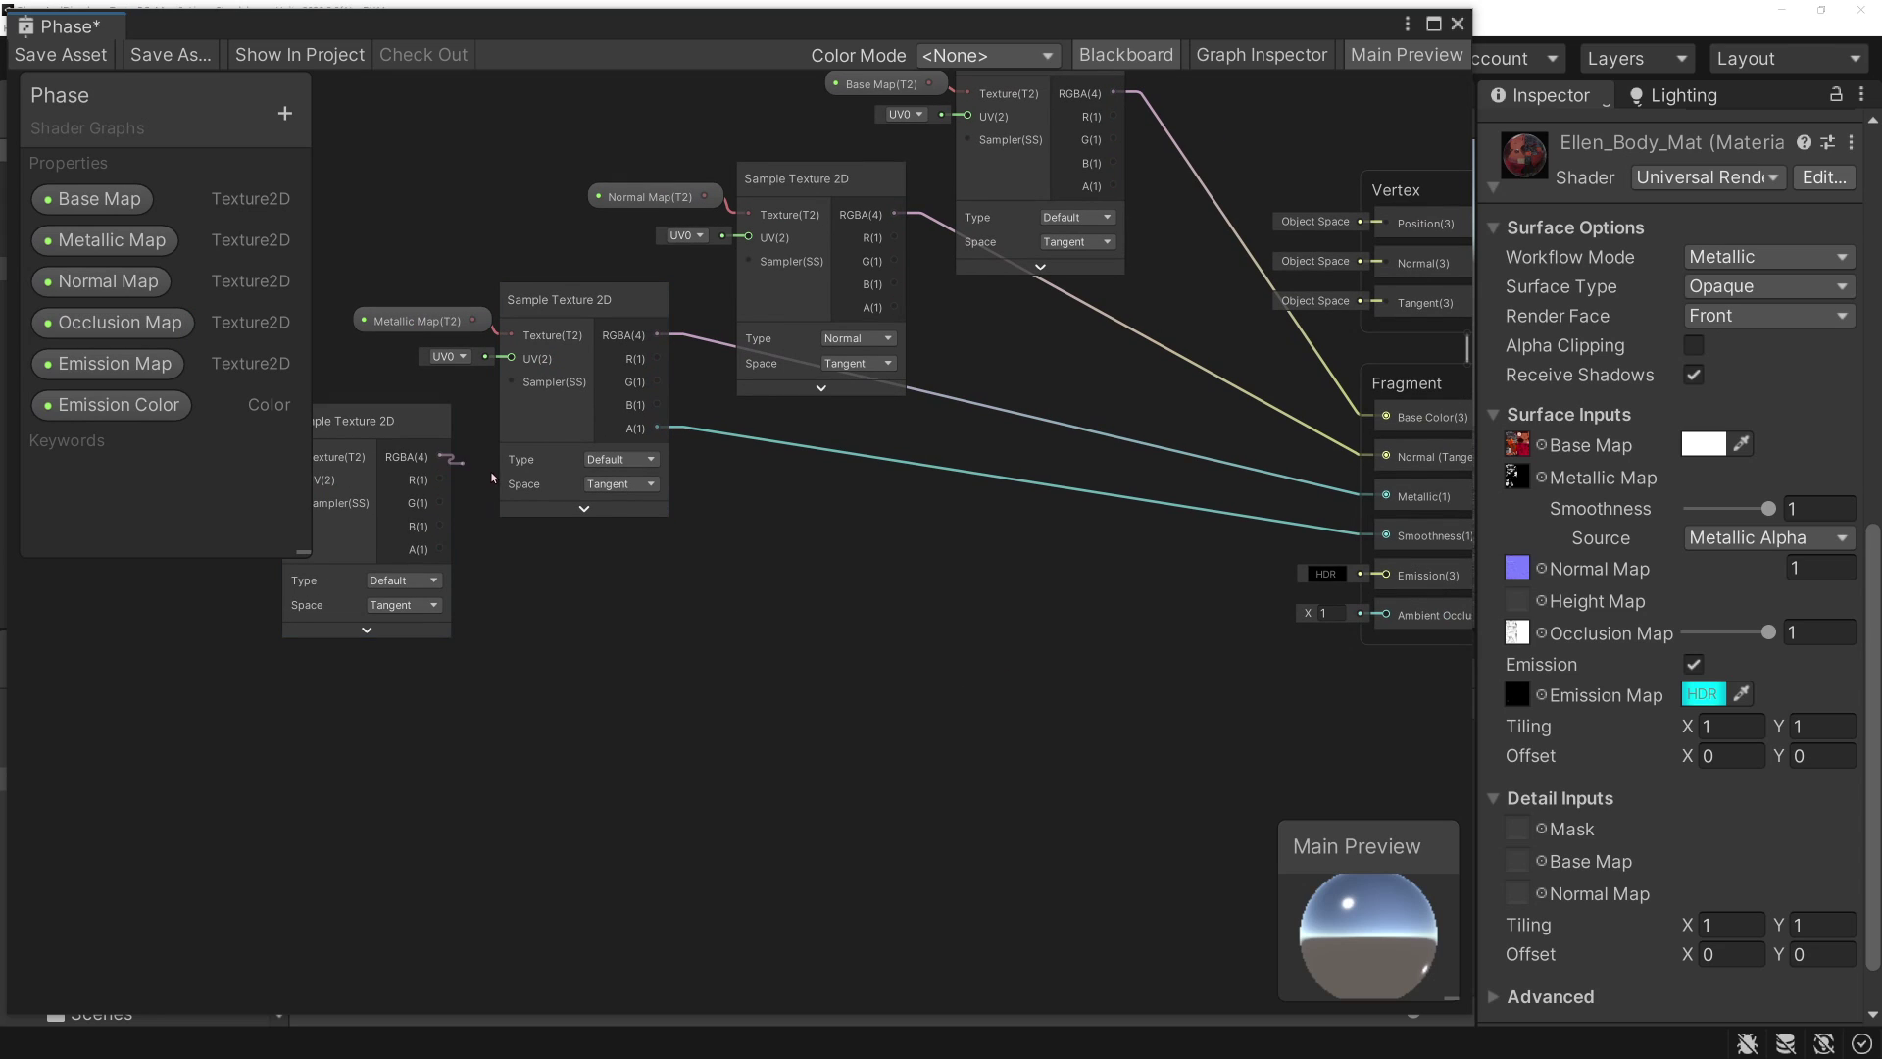
mouse_move(441, 456)
mouse_down()
mouse_move(1336, 625)
mouse_move(1287, 617)
mouse_up()
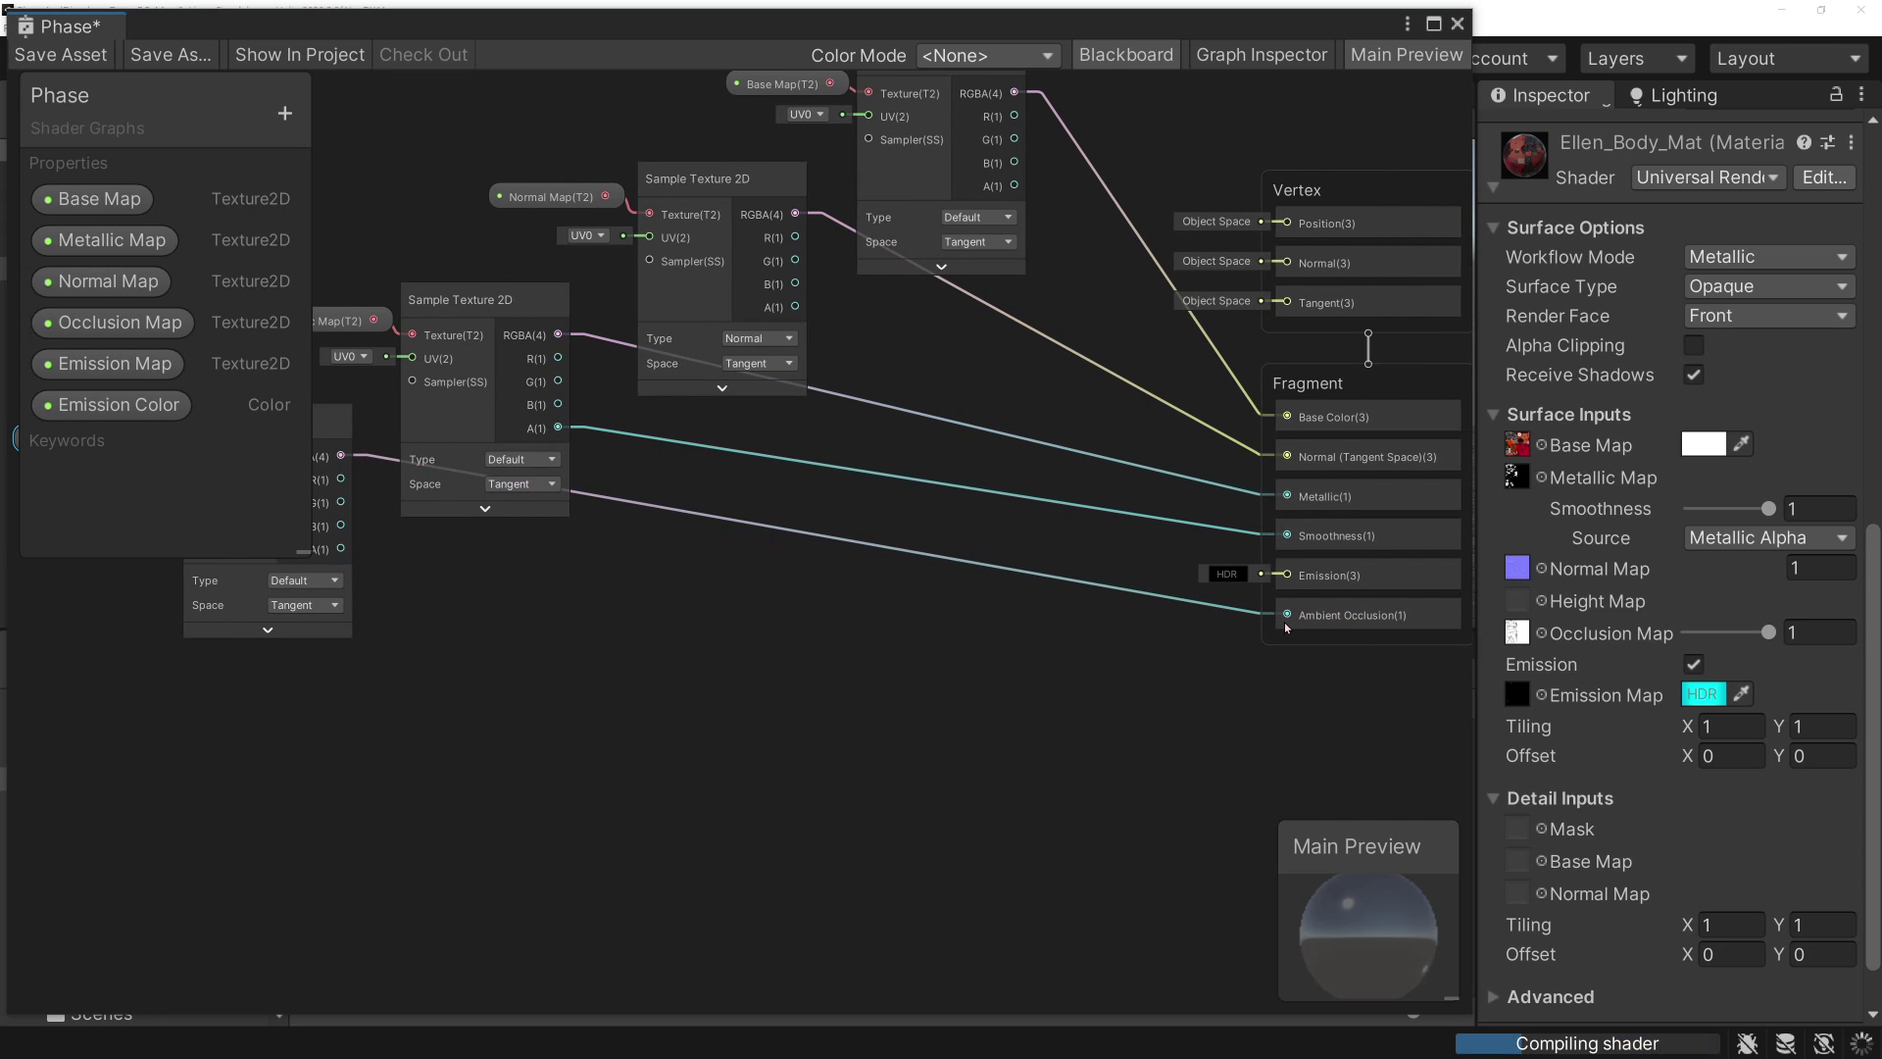
drag(110, 364, 516, 667)
- Sample the Emission Map with a new Sample Texture 2D placed next to it
drag(639, 677, 738, 673)
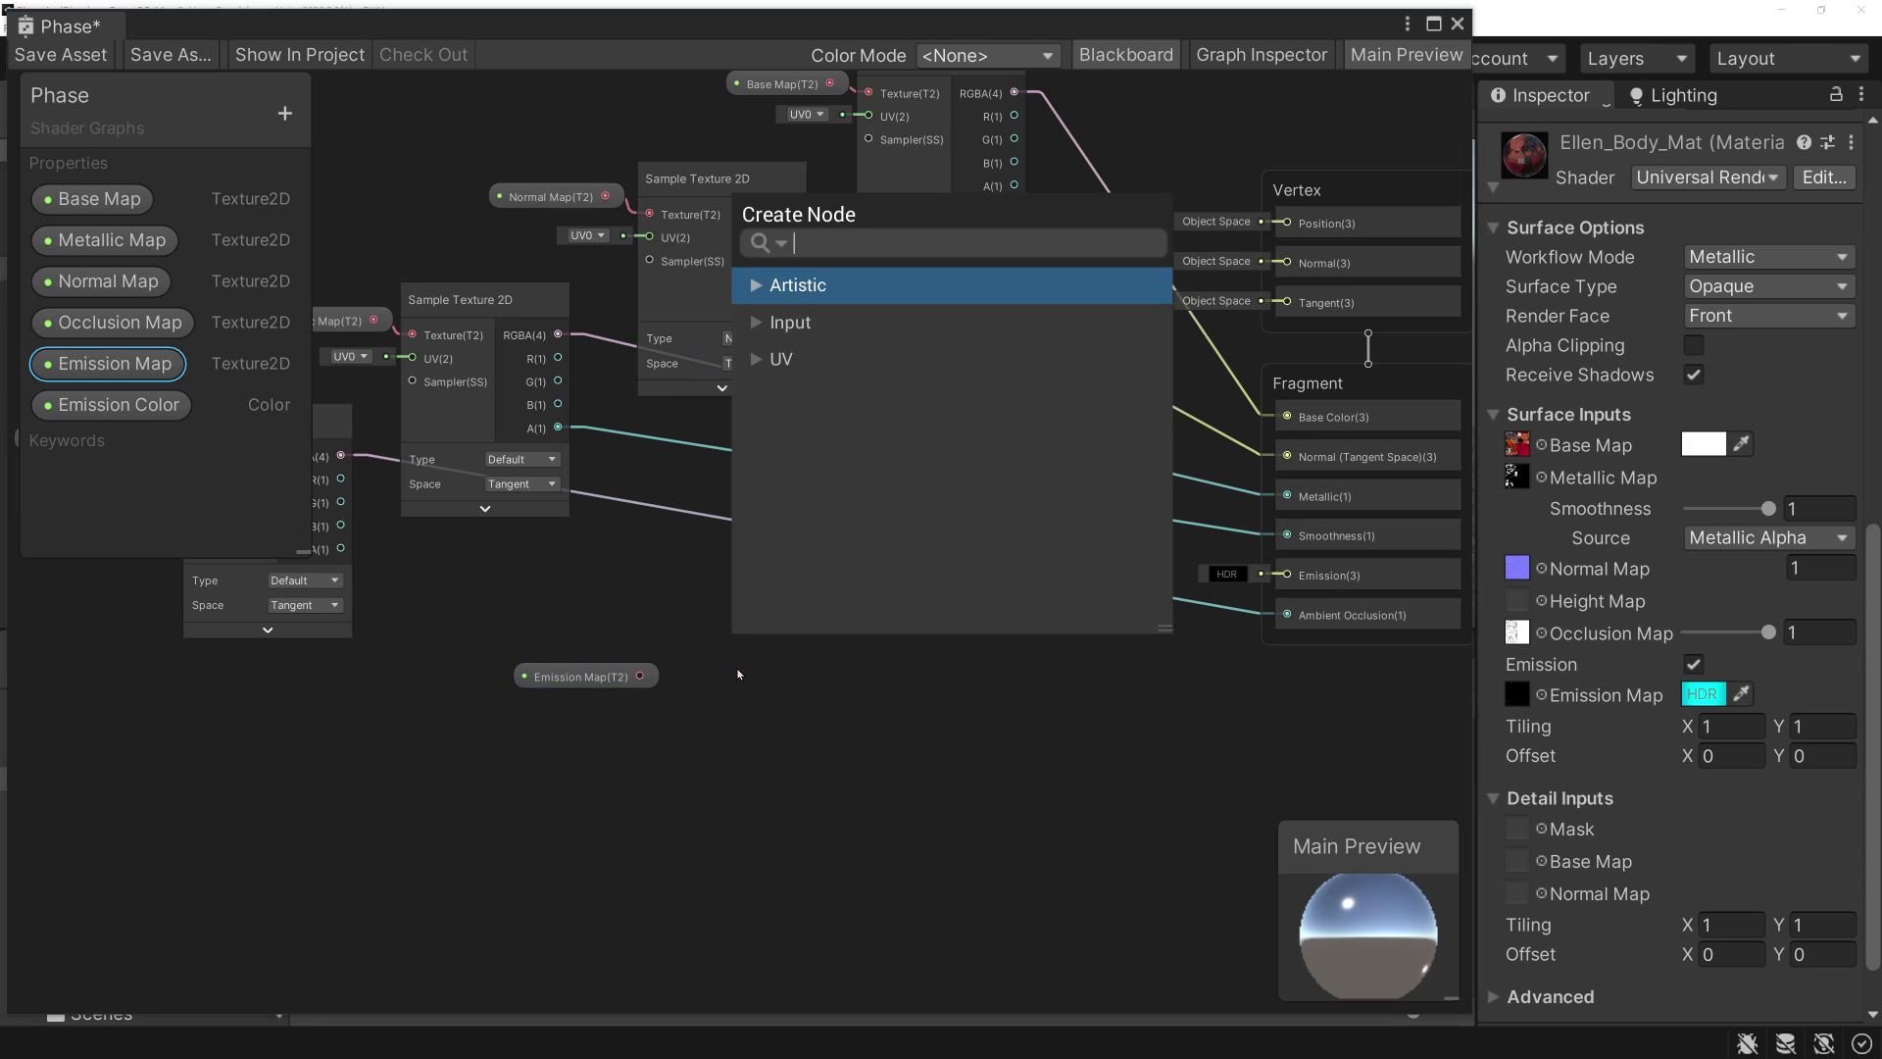
text(sam)
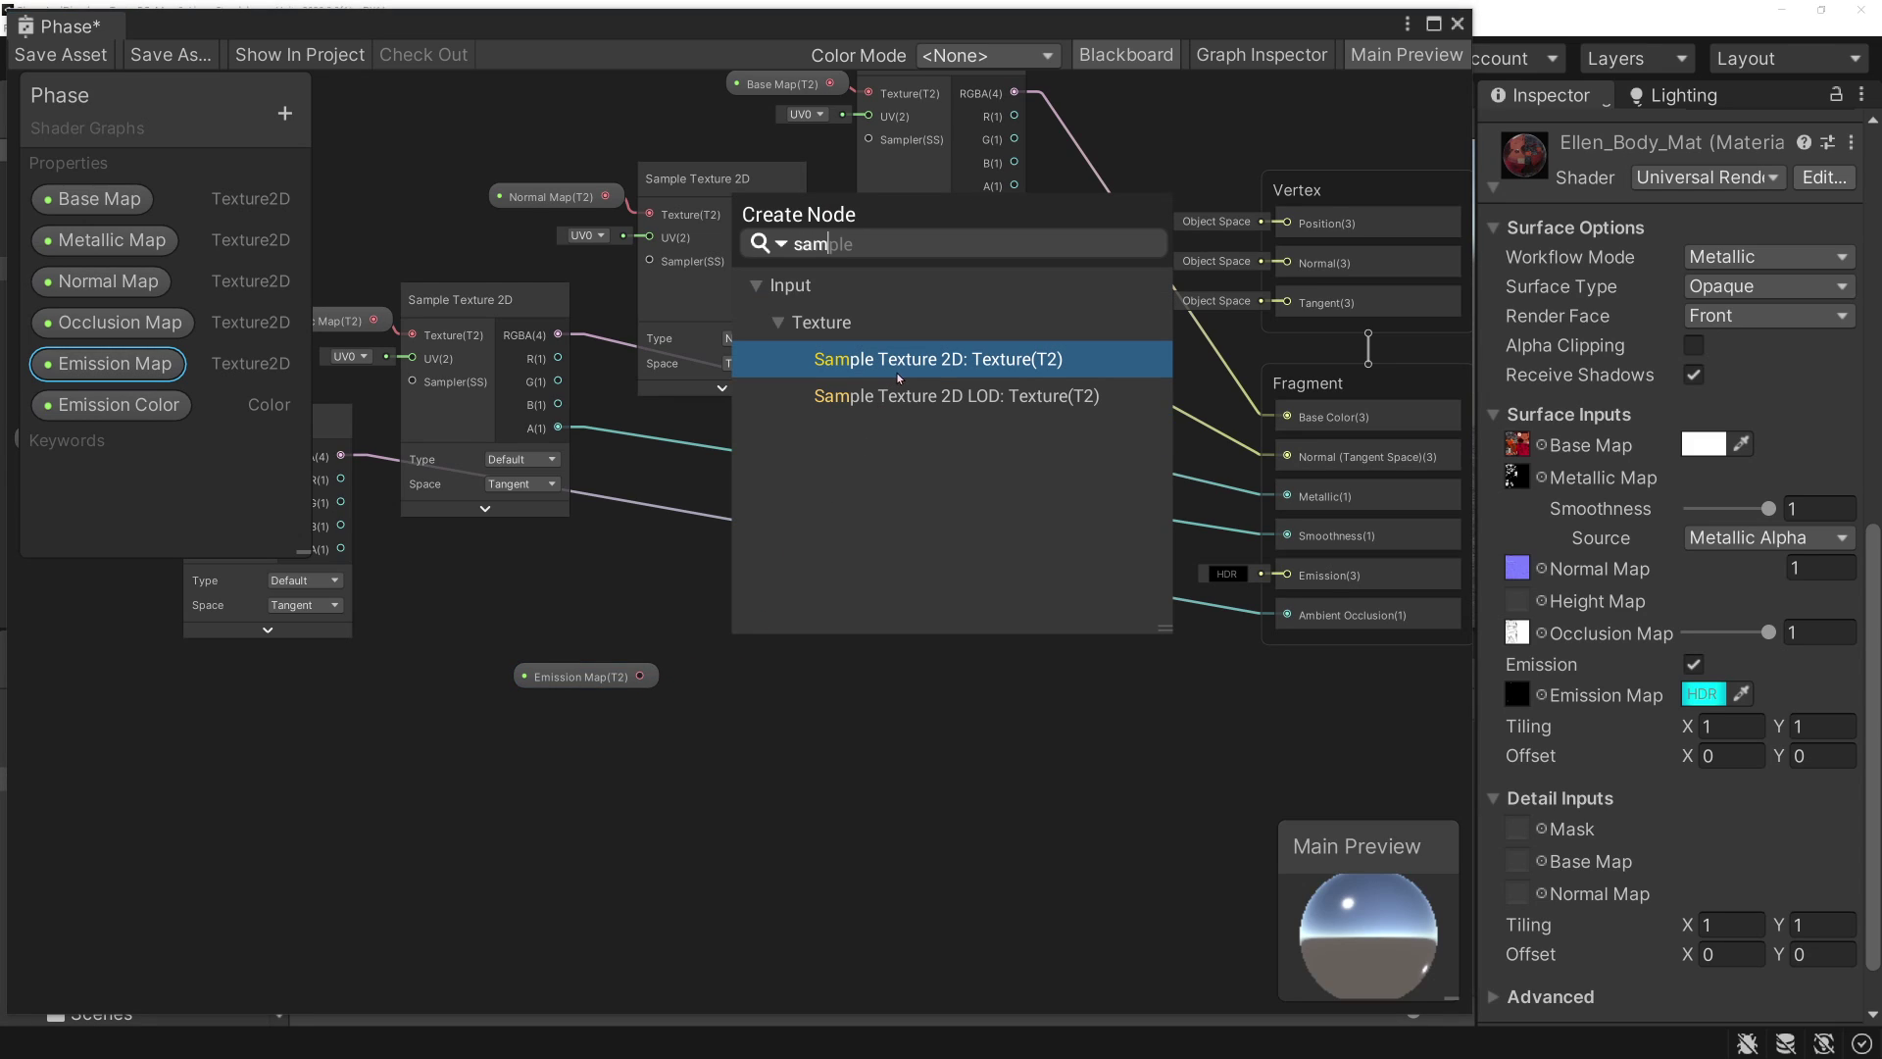
click(899, 376)
middle_drag(816, 902, 819, 843)
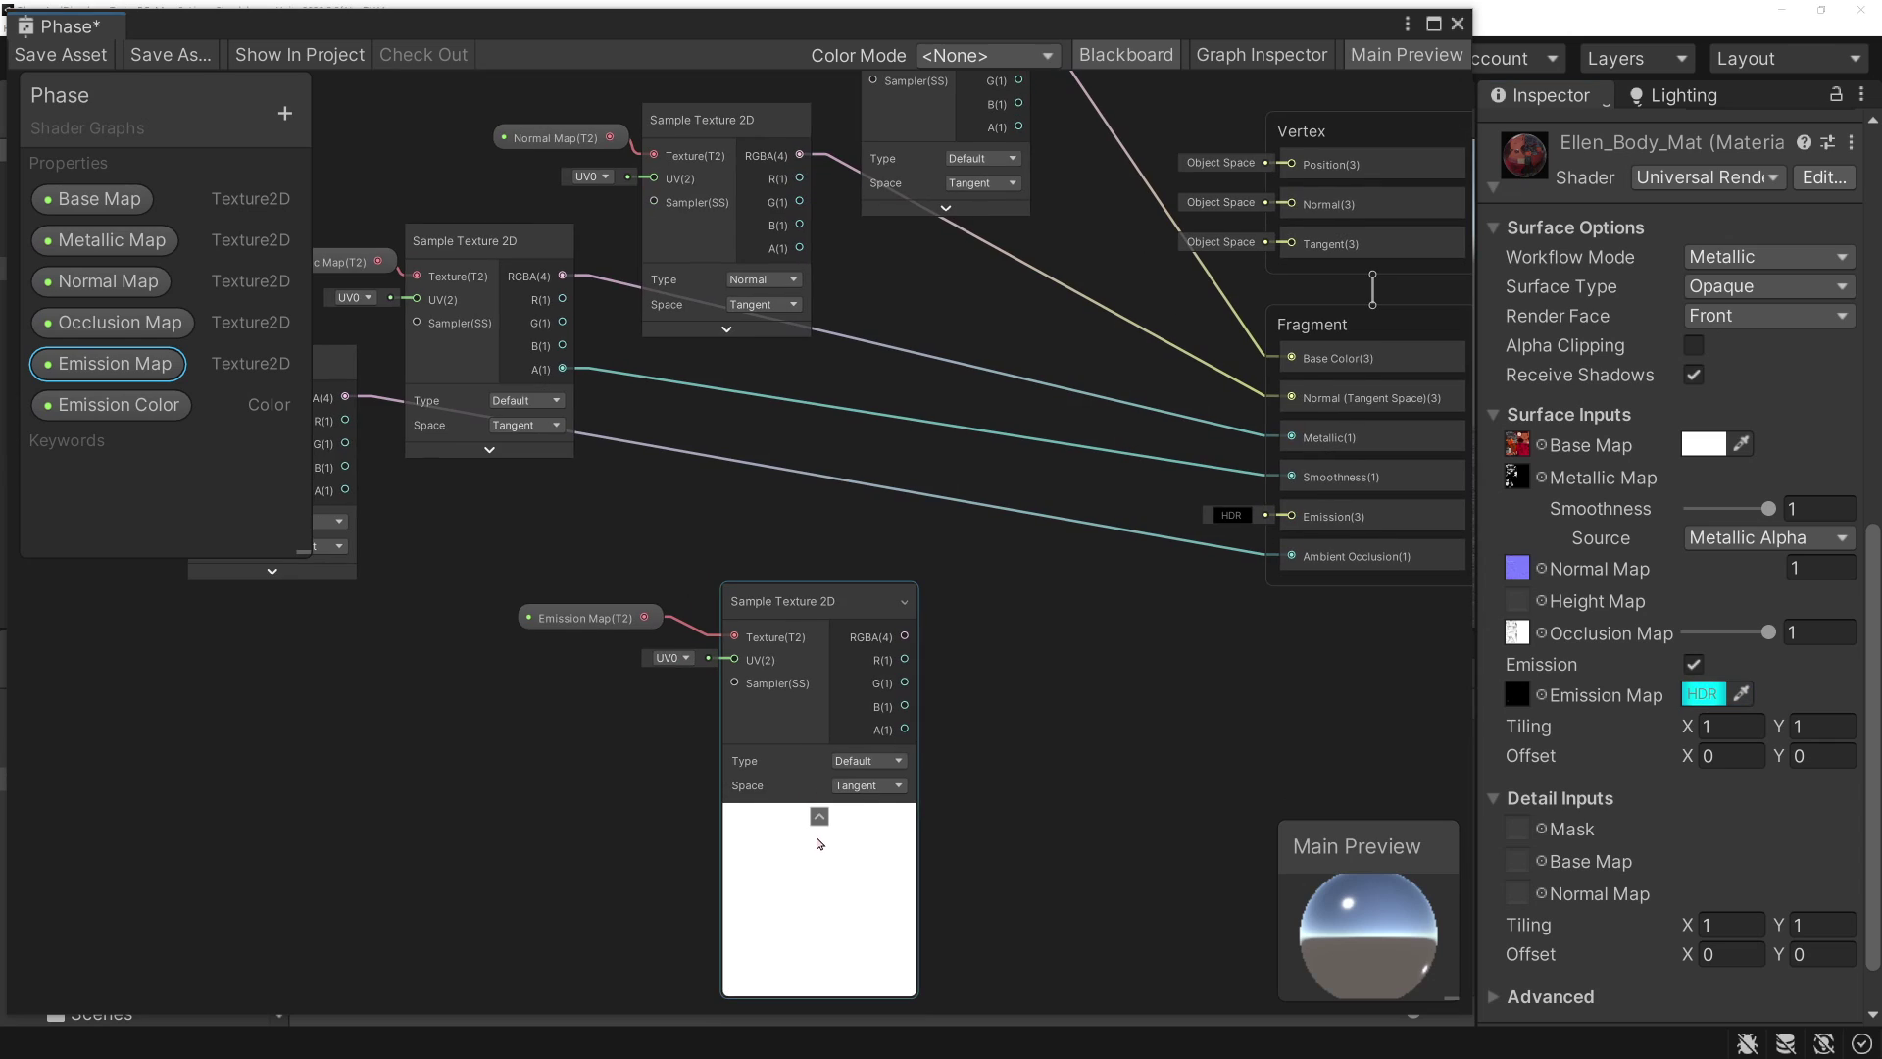
click(819, 815)
drag(786, 604, 747, 577)
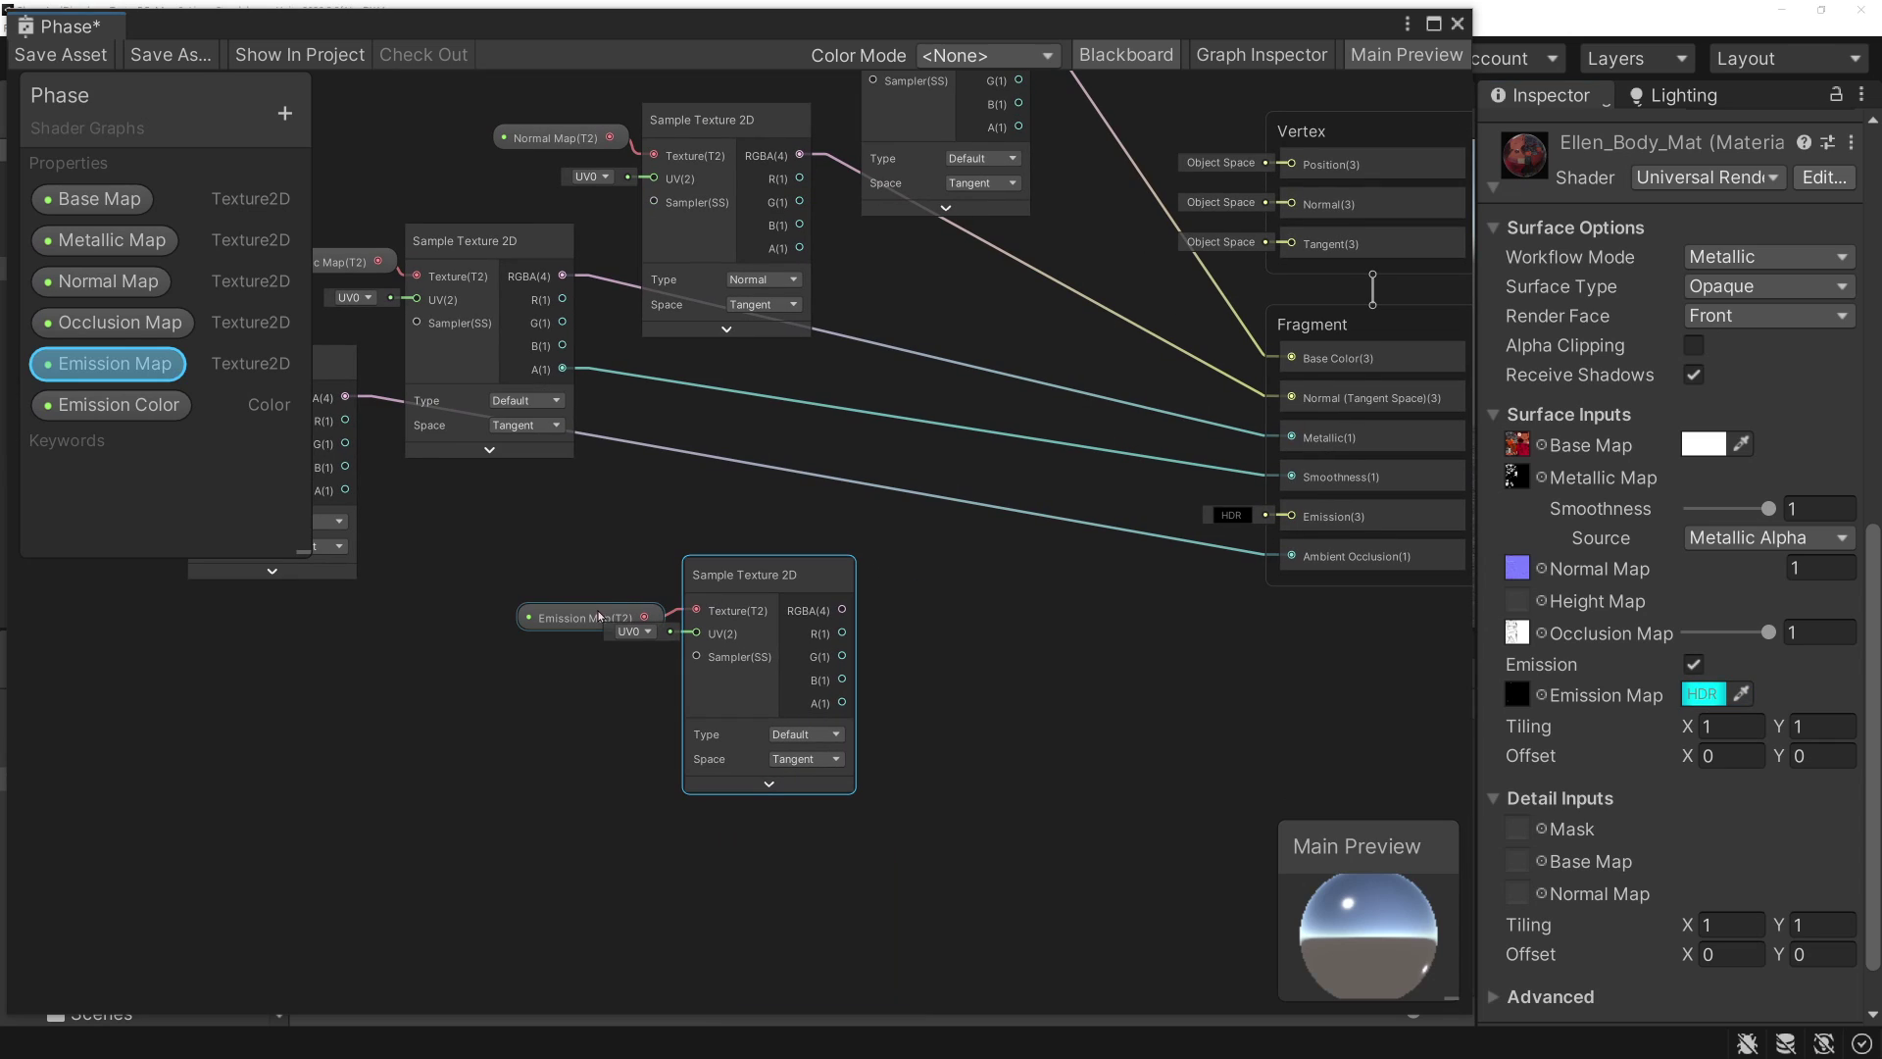
drag(599, 617, 585, 588)
- Add the Emission Color property and a Multiply node fed by it on input B
mouse_move(118, 408)
mouse_down()
mouse_move(762, 840)
mouse_move(819, 829)
mouse_up()
key(space)
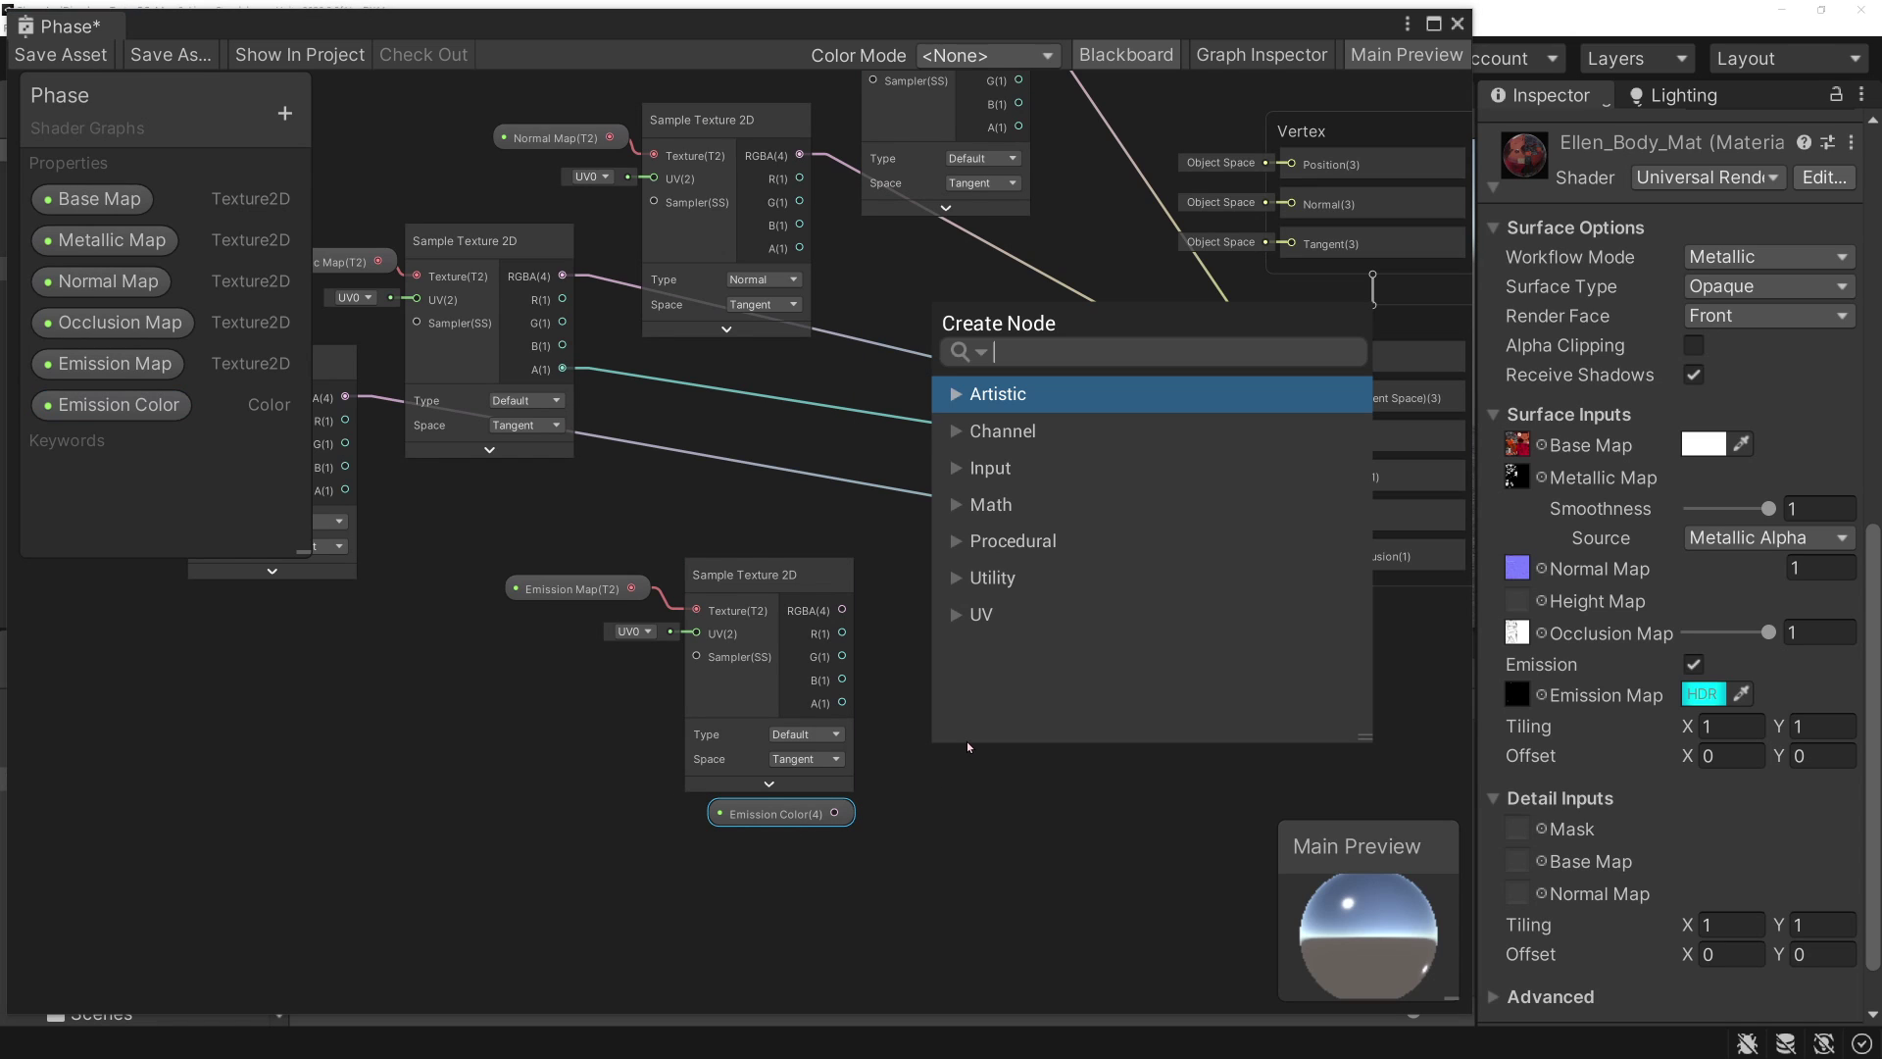
text(mul)
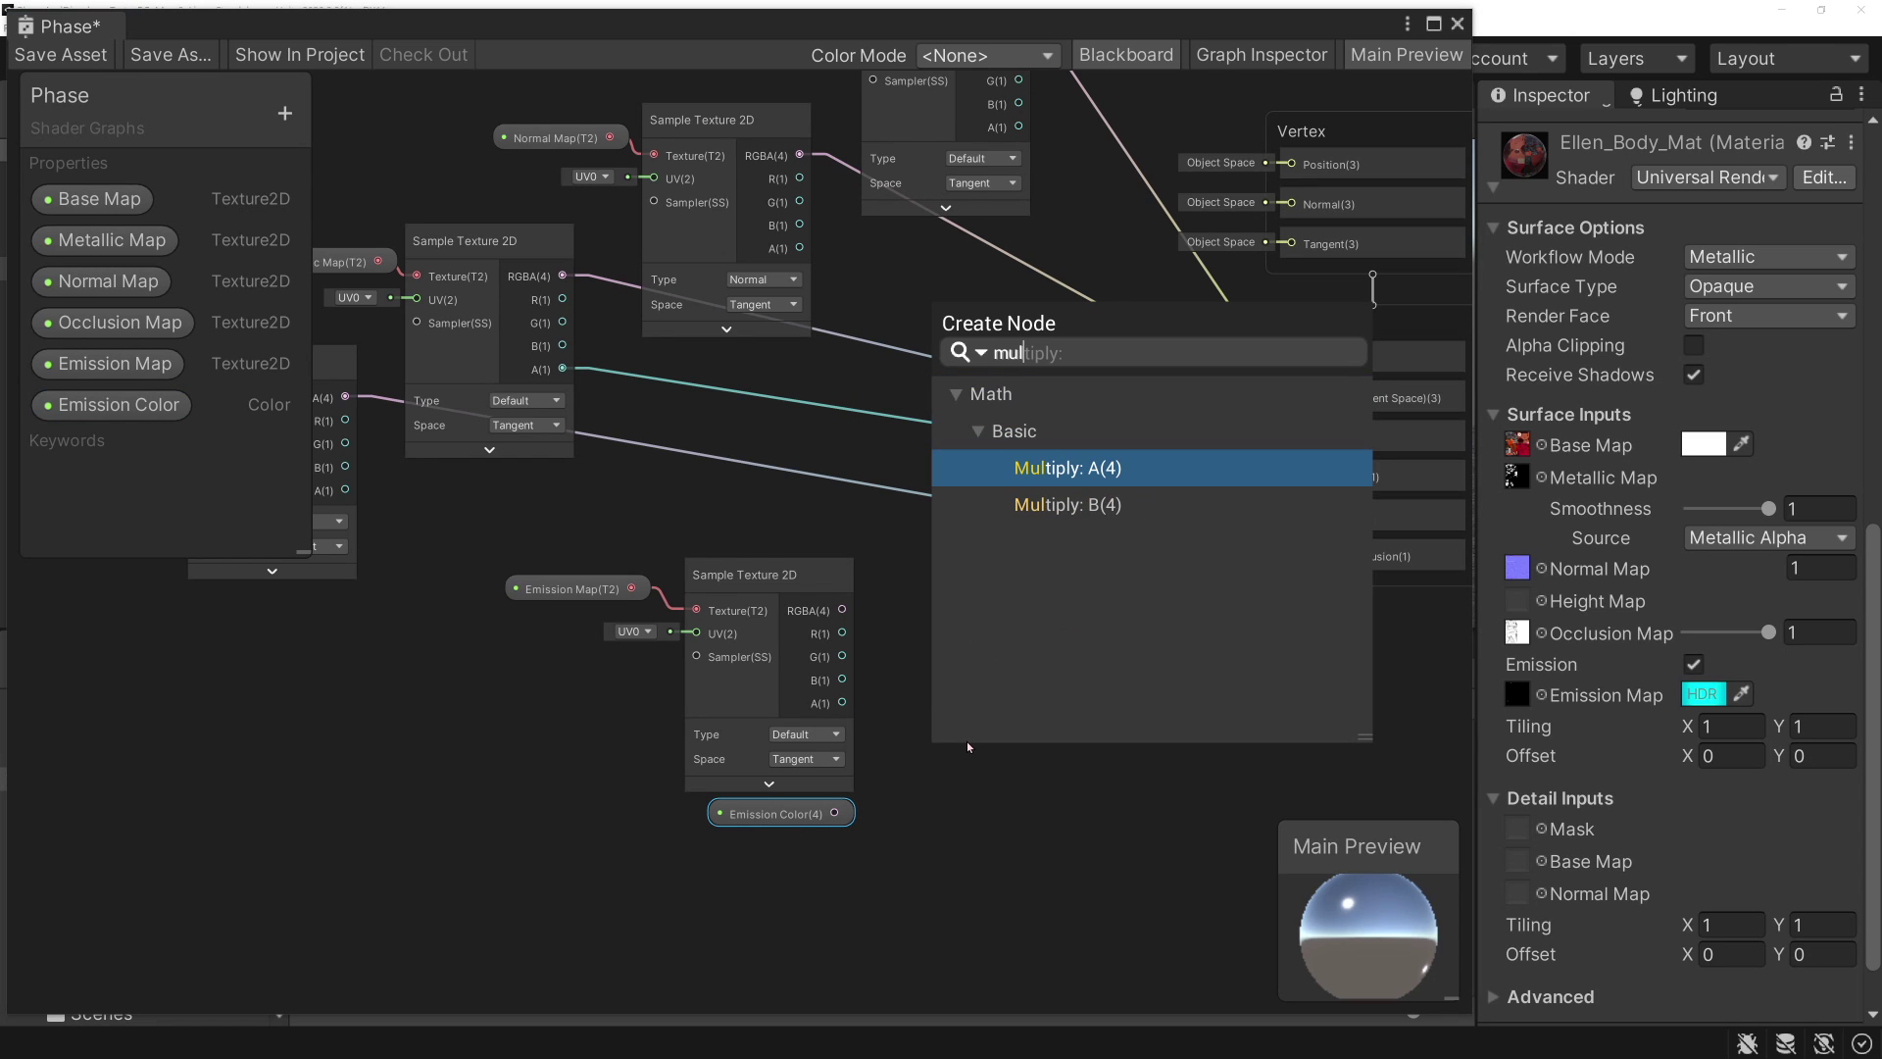
key(Down)
key(Return)
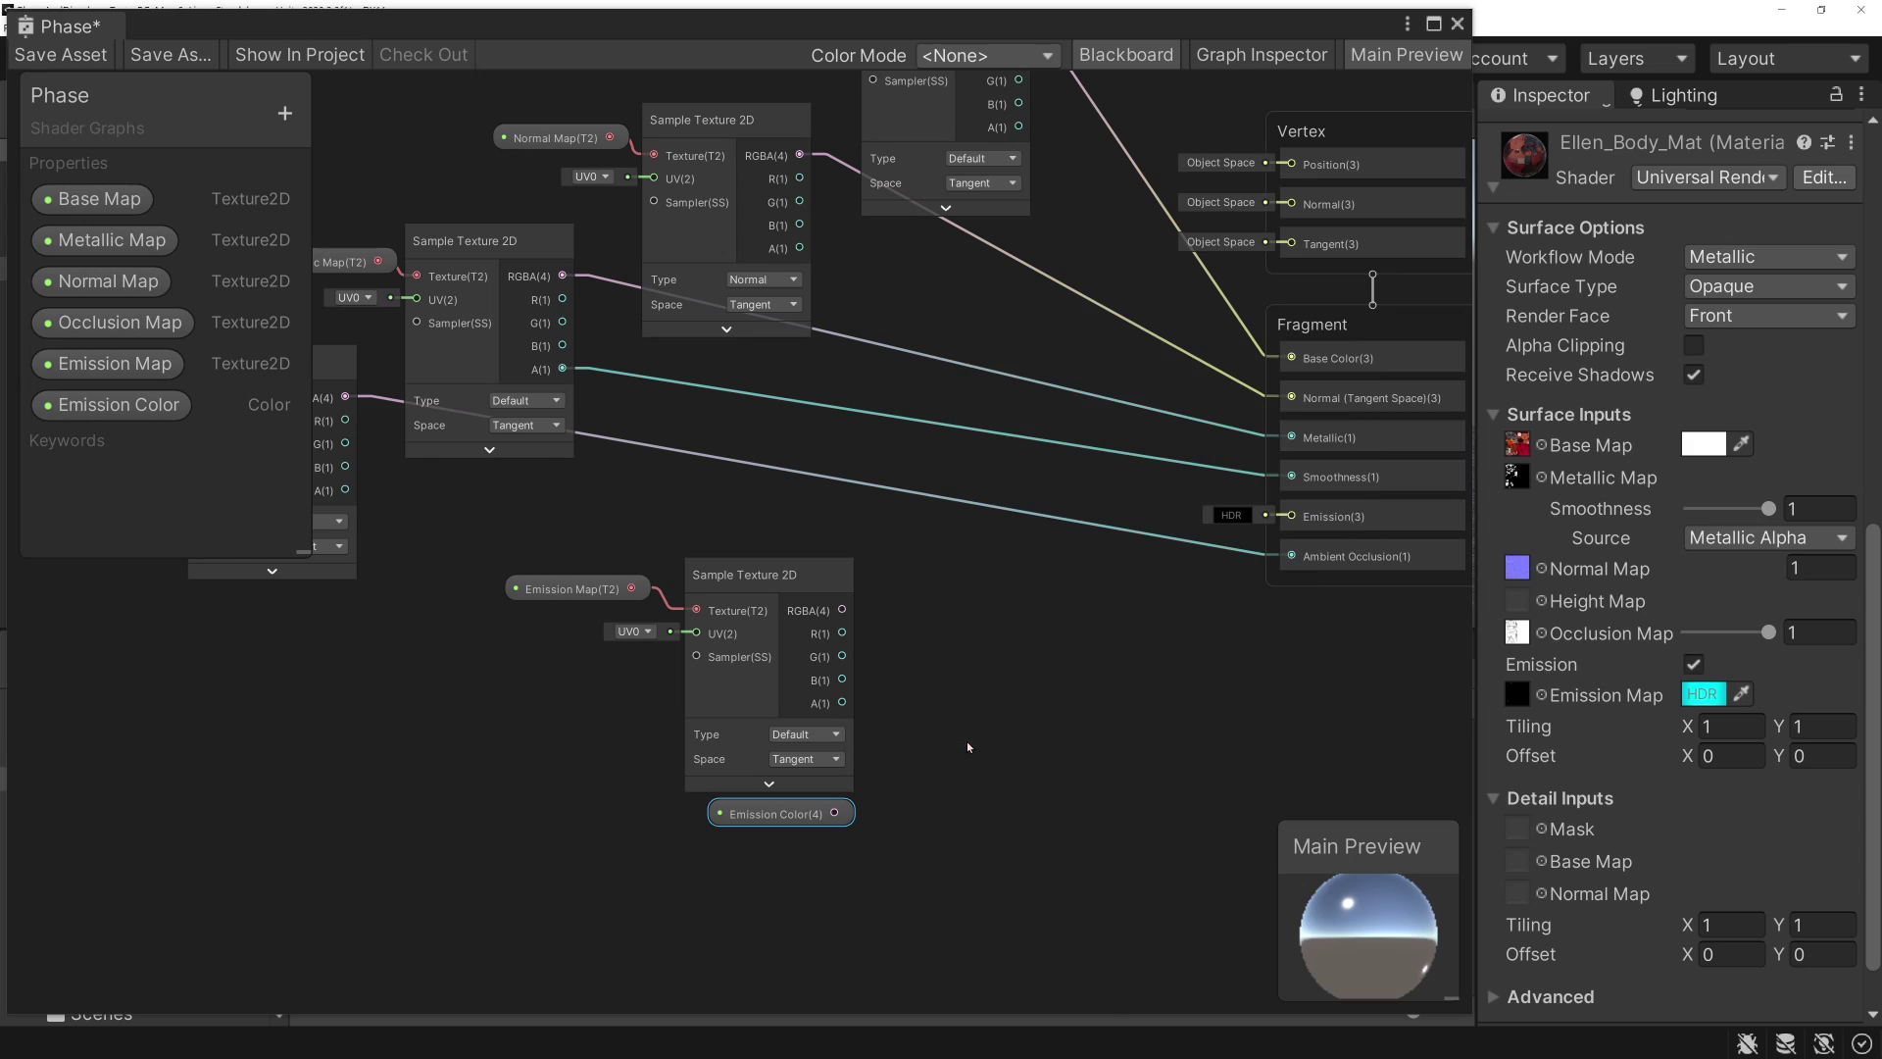
click(1016, 833)
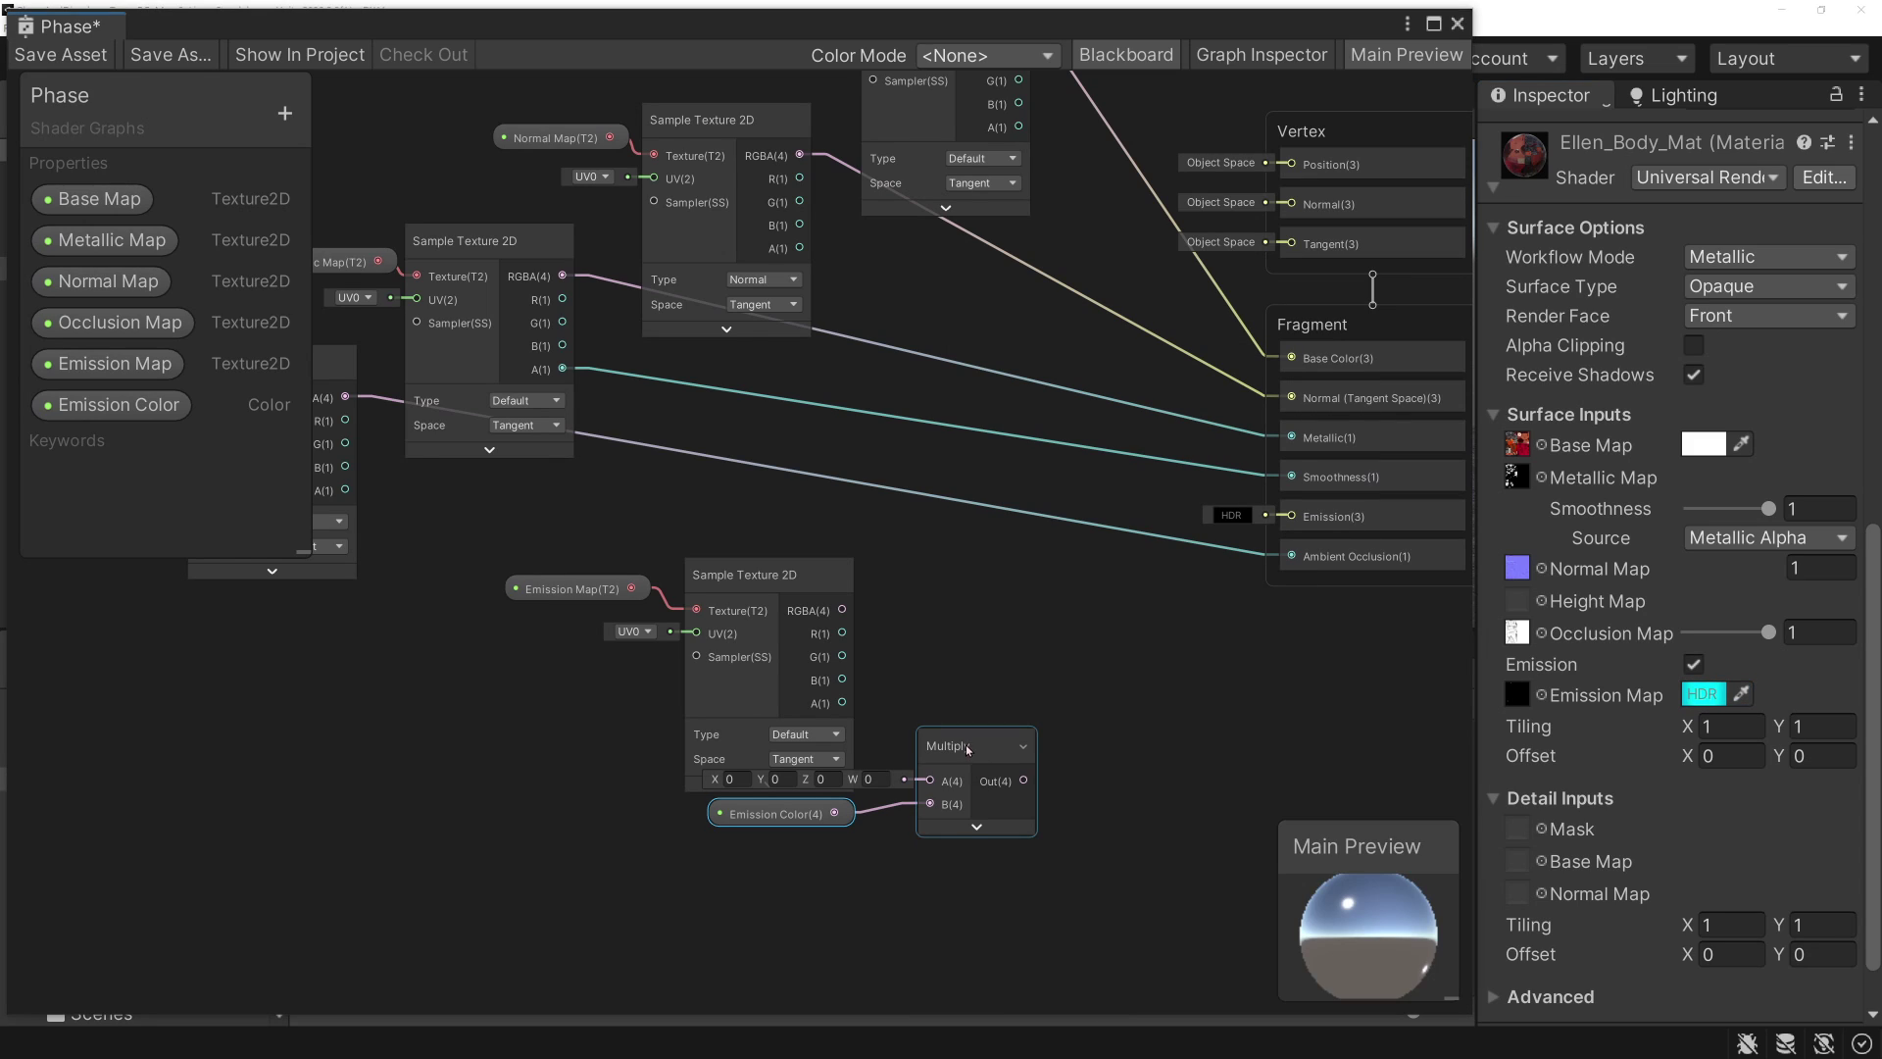
drag(970, 746, 991, 677)
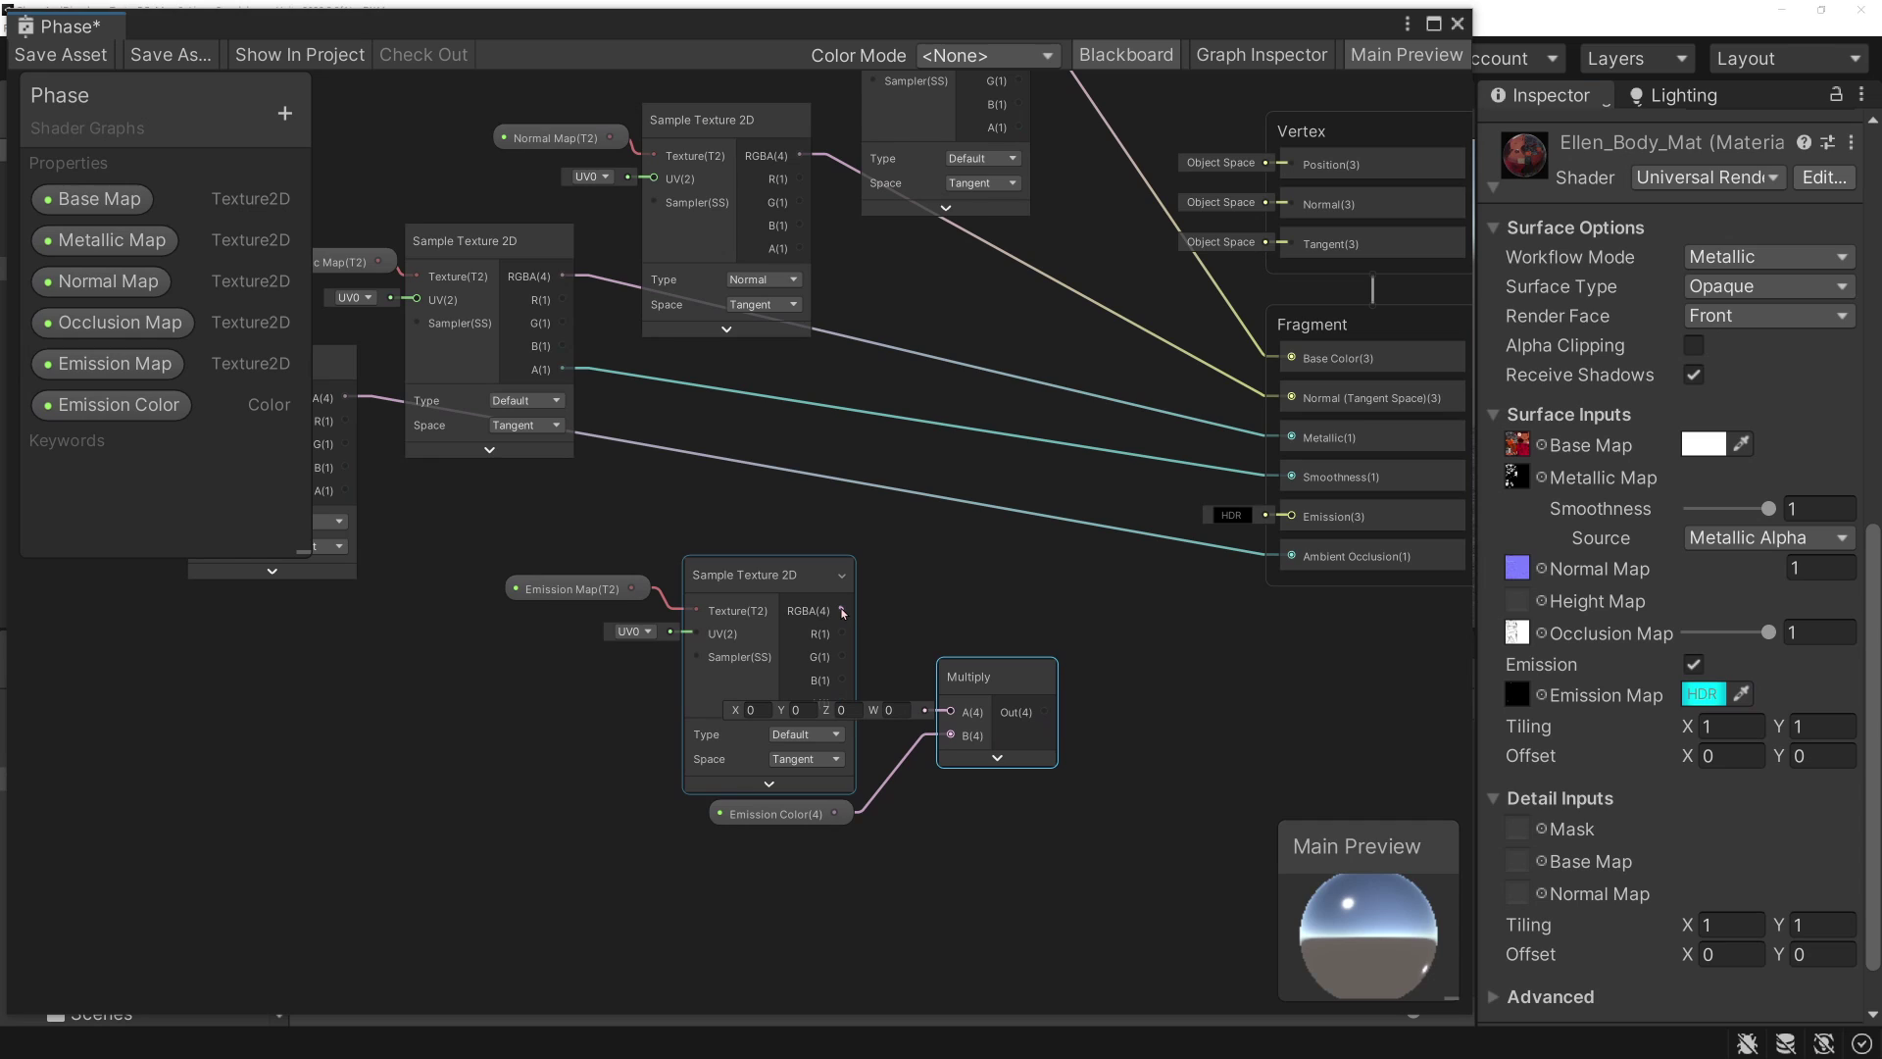
- Wire the emission sample into Multiply input A and the Multiply result into Emission
mouse_move(842, 611)
mouse_down()
mouse_move(950, 712)
mouse_move(1292, 517)
mouse_up()
click(943, 688)
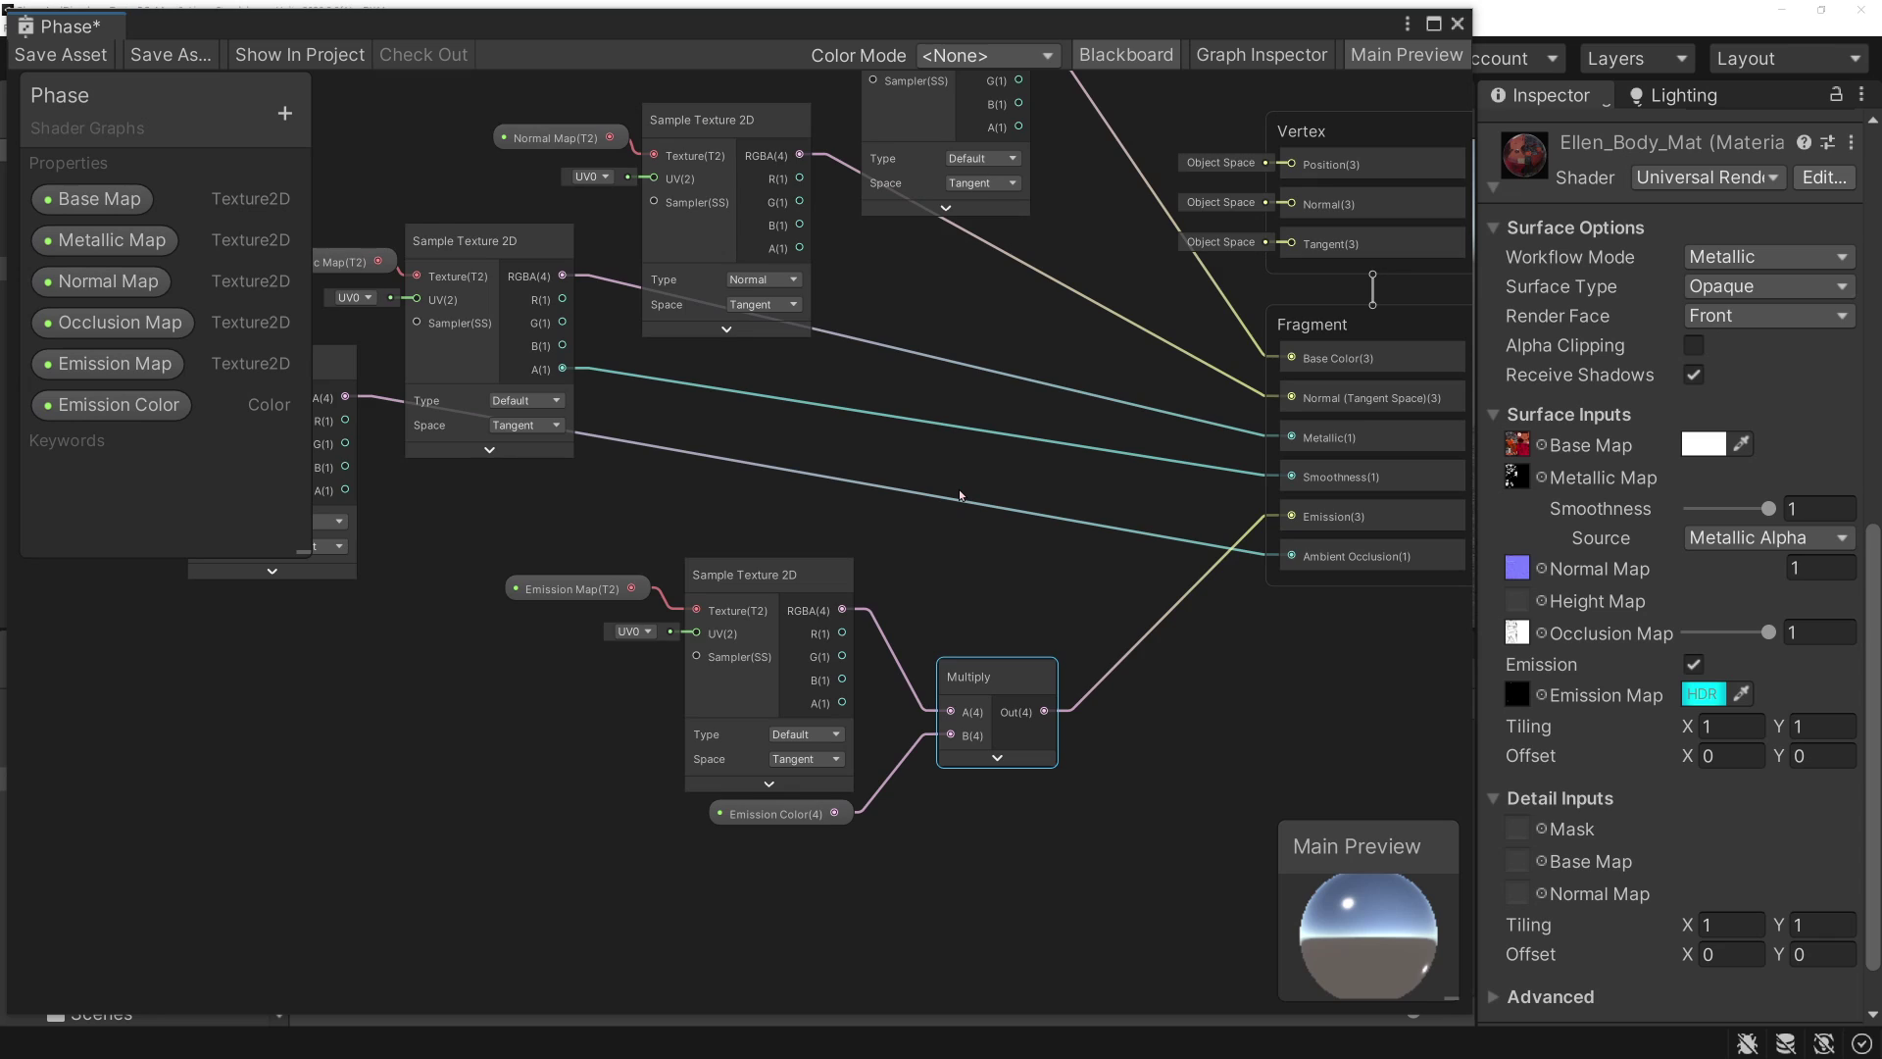
scroll(882, 454, down, 5)
scroll(880, 456, up, 3)
middle_drag(769, 278, 881, 346)
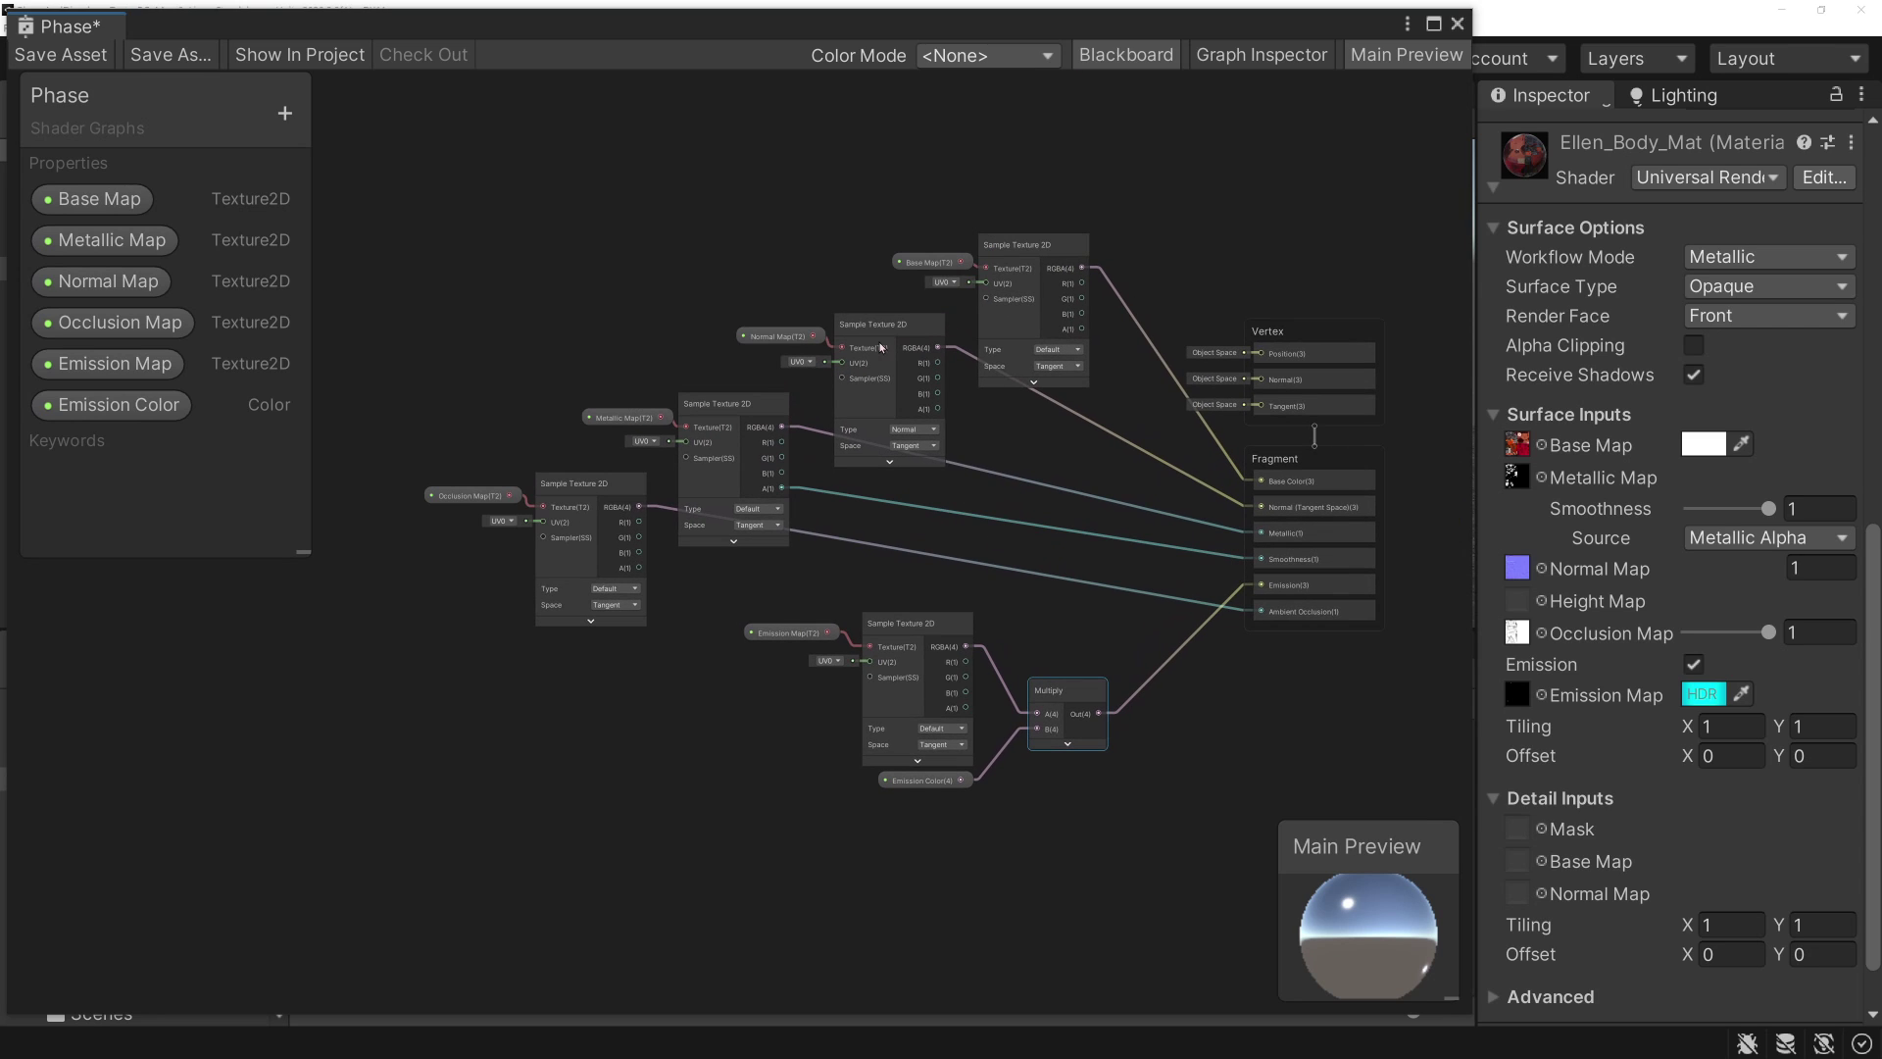
click(1149, 197)
- Move the four texture samplers up and right and the emission chain to the upper left
drag(554, 537, 554, 537)
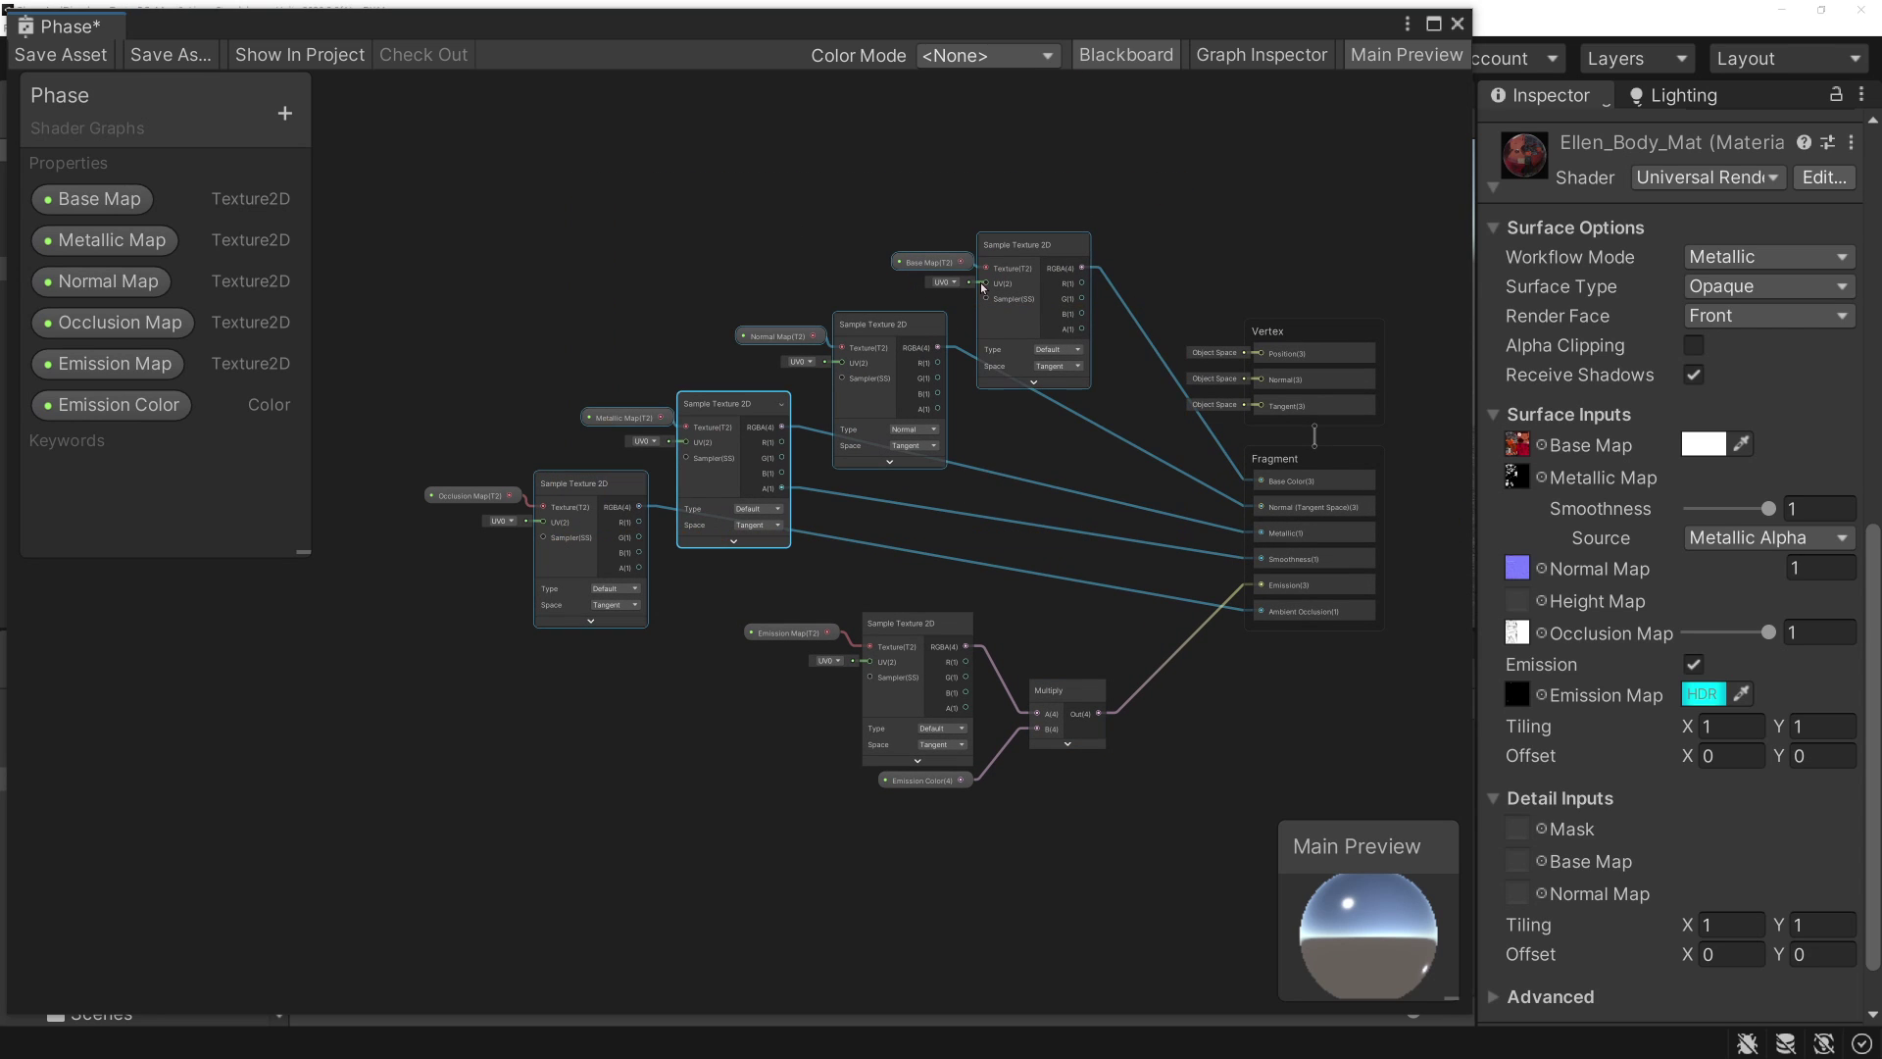
drag(1023, 269, 1038, 212)
click(427, 413)
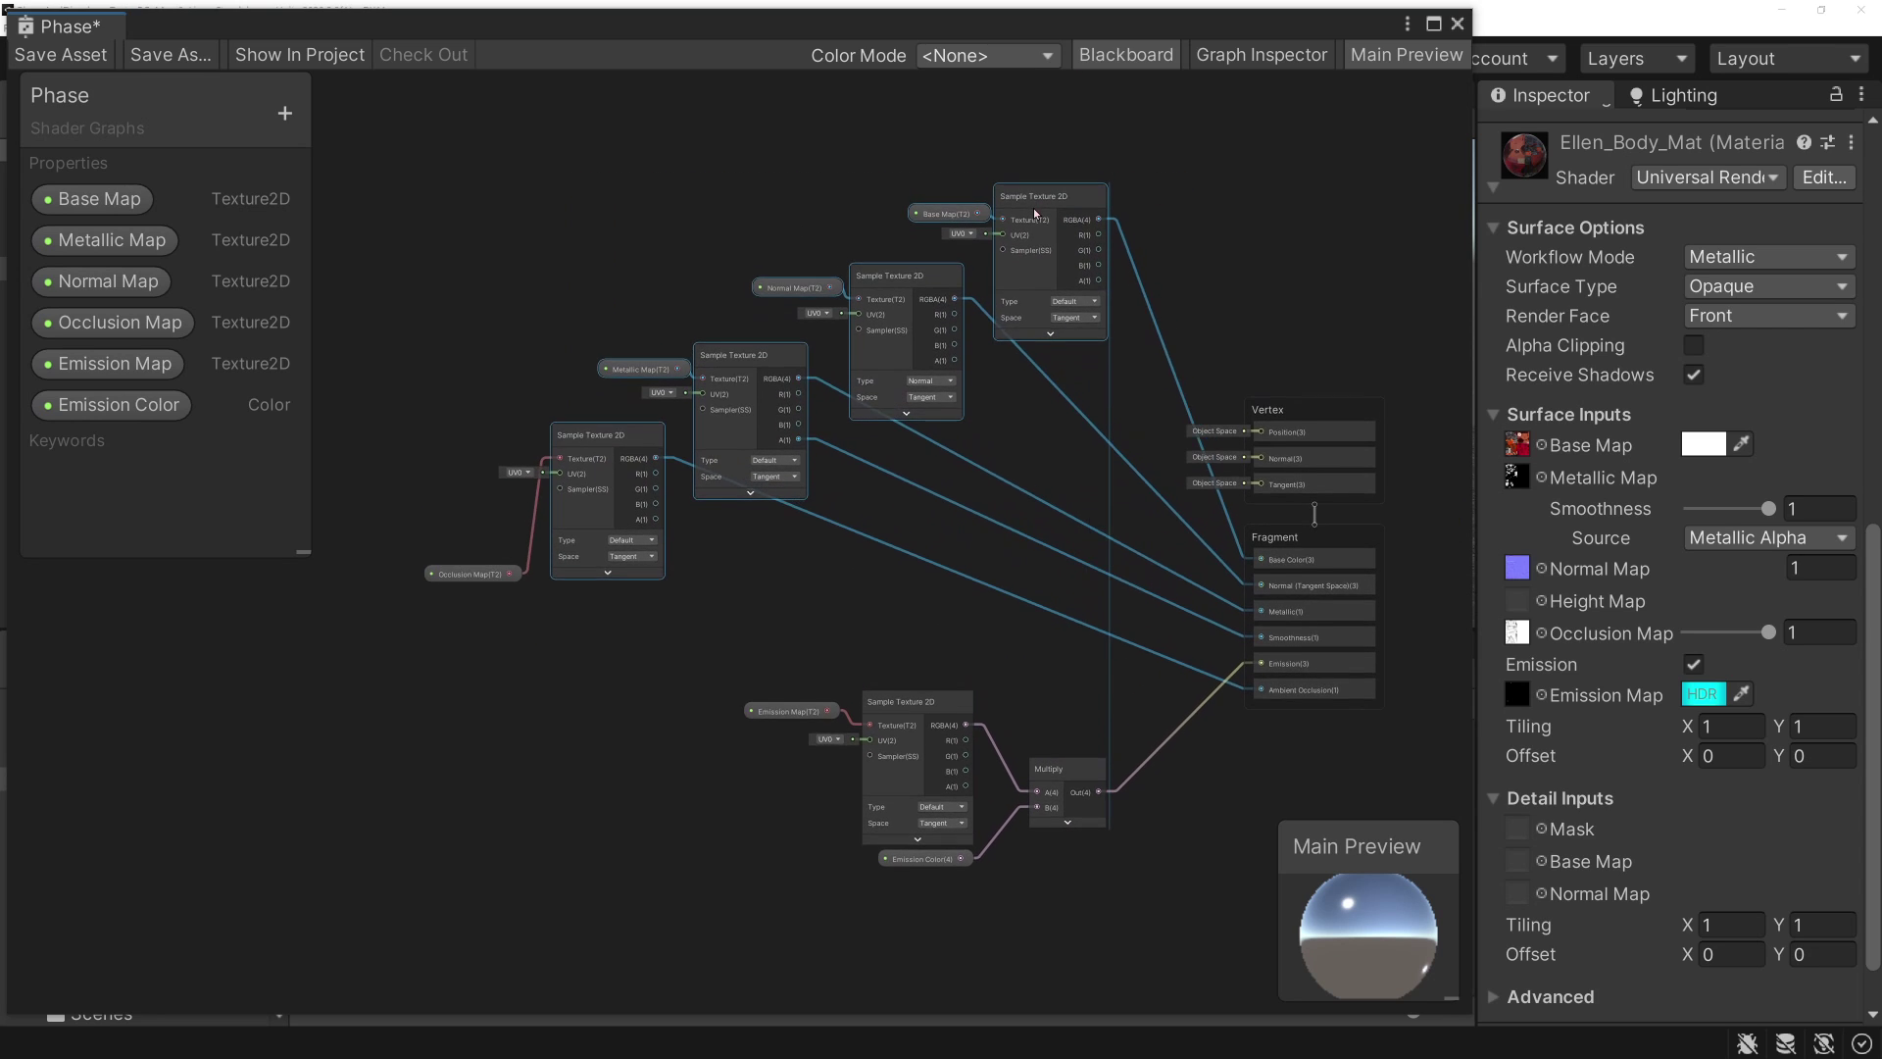
mouse_move(426, 412)
mouse_down()
mouse_move(588, 446)
mouse_move(462, 647)
mouse_up()
mouse_move(731, 691)
mouse_down()
mouse_move(1009, 772)
mouse_move(567, 435)
mouse_up()
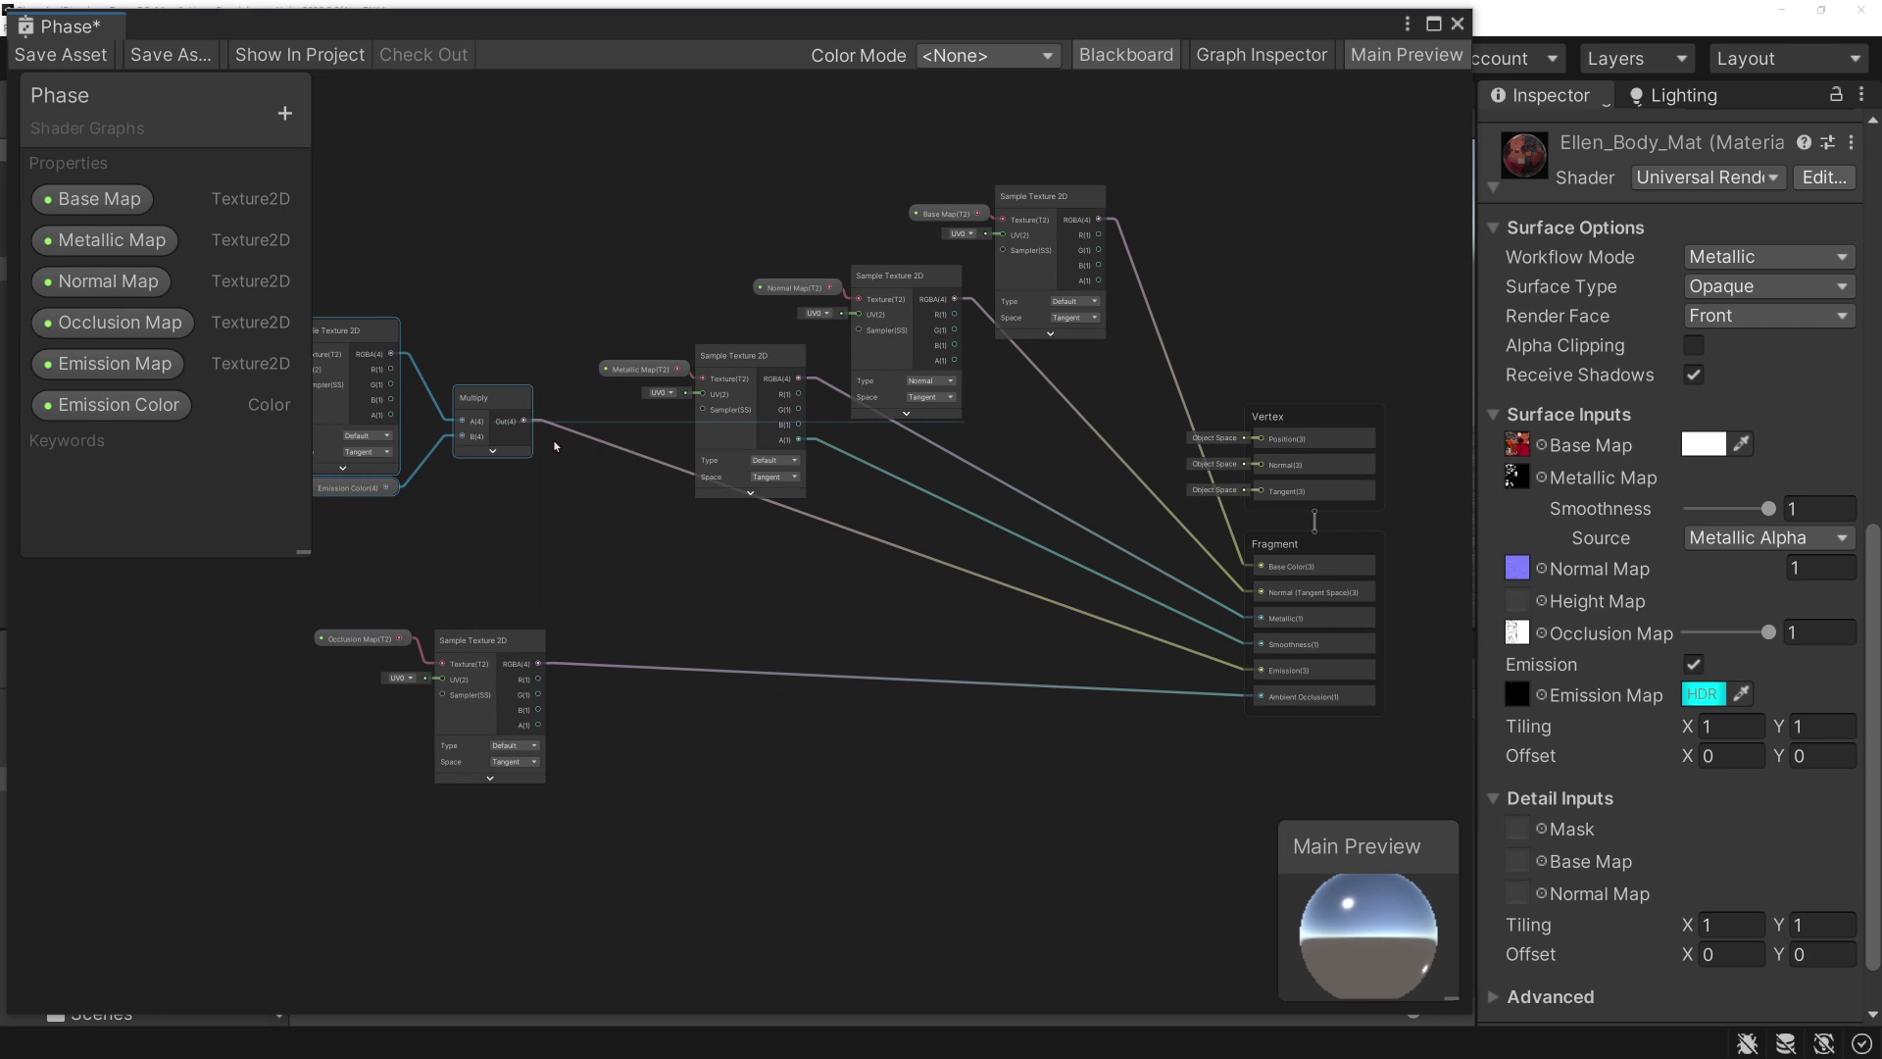
middle_drag(566, 436, 699, 403)
- Place the occlusion nodes under the emission chain and save the Phase shader graph
drag(399, 566, 727, 752)
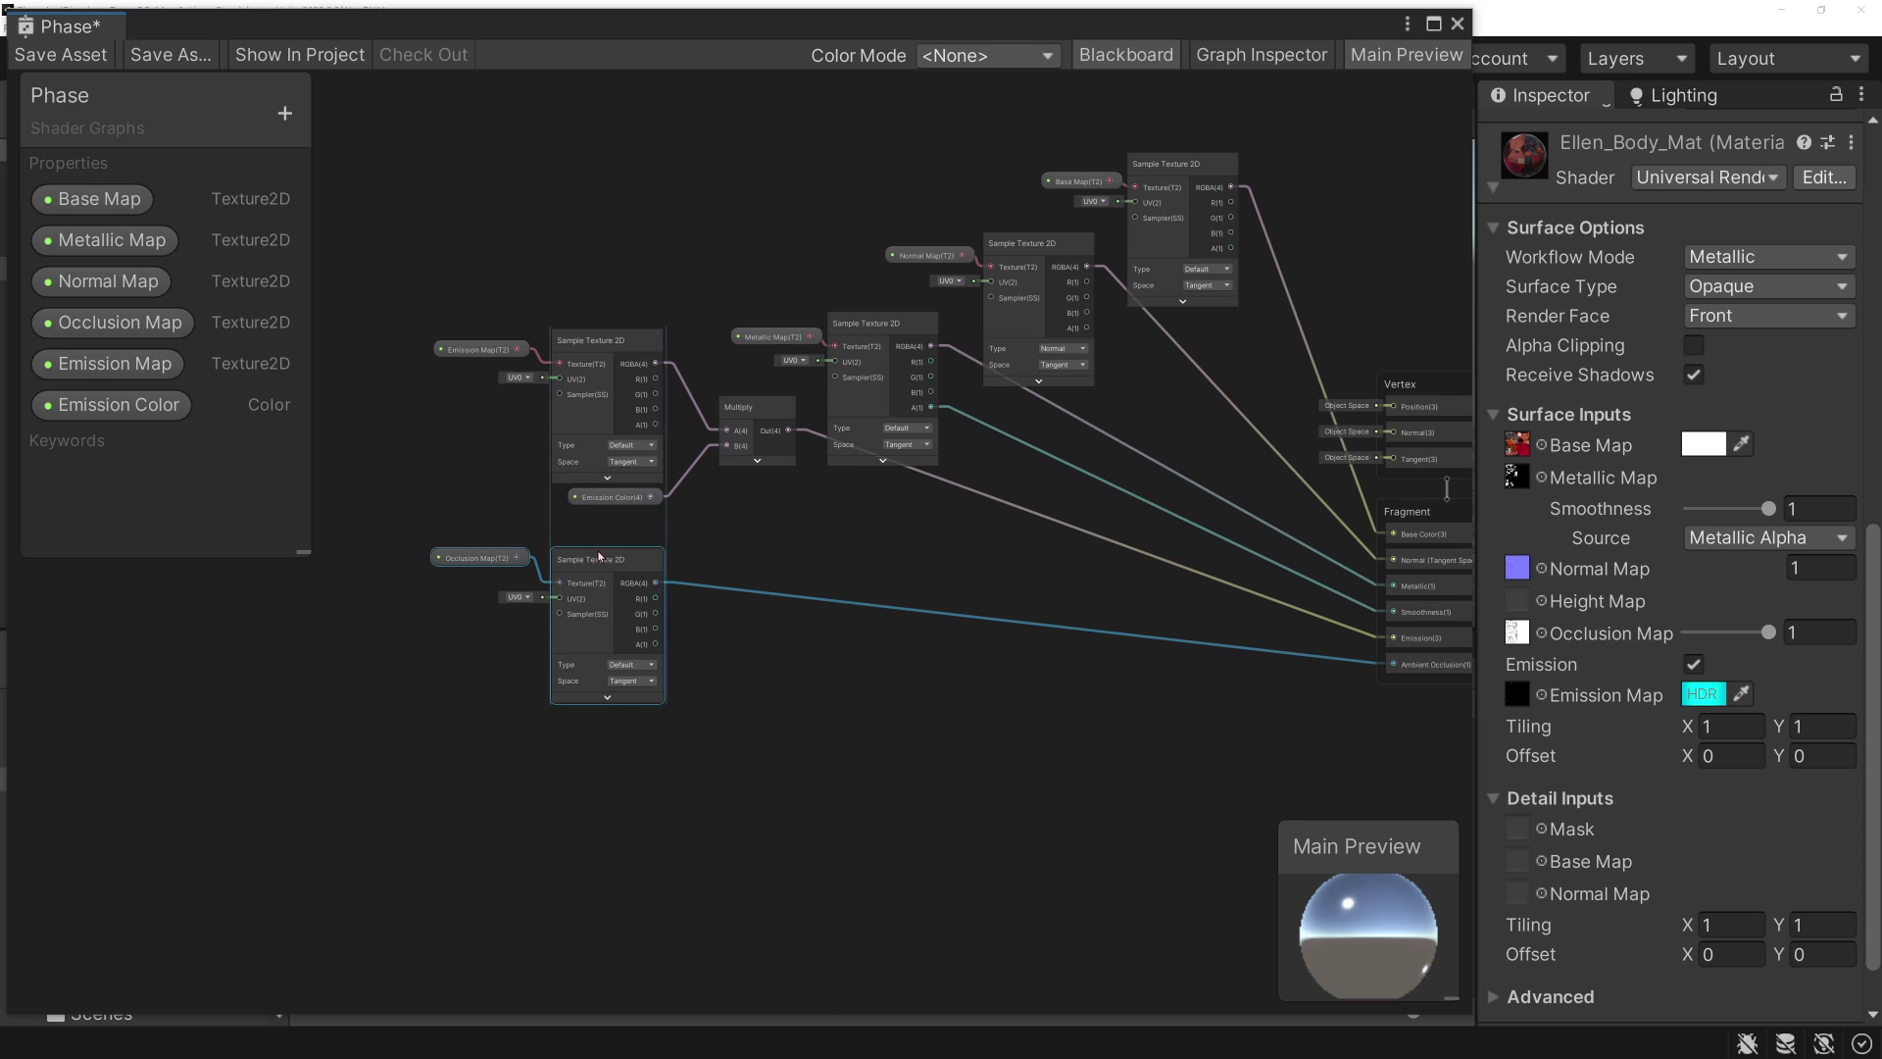
drag(617, 607, 603, 539)
middle_drag(1106, 767, 946, 802)
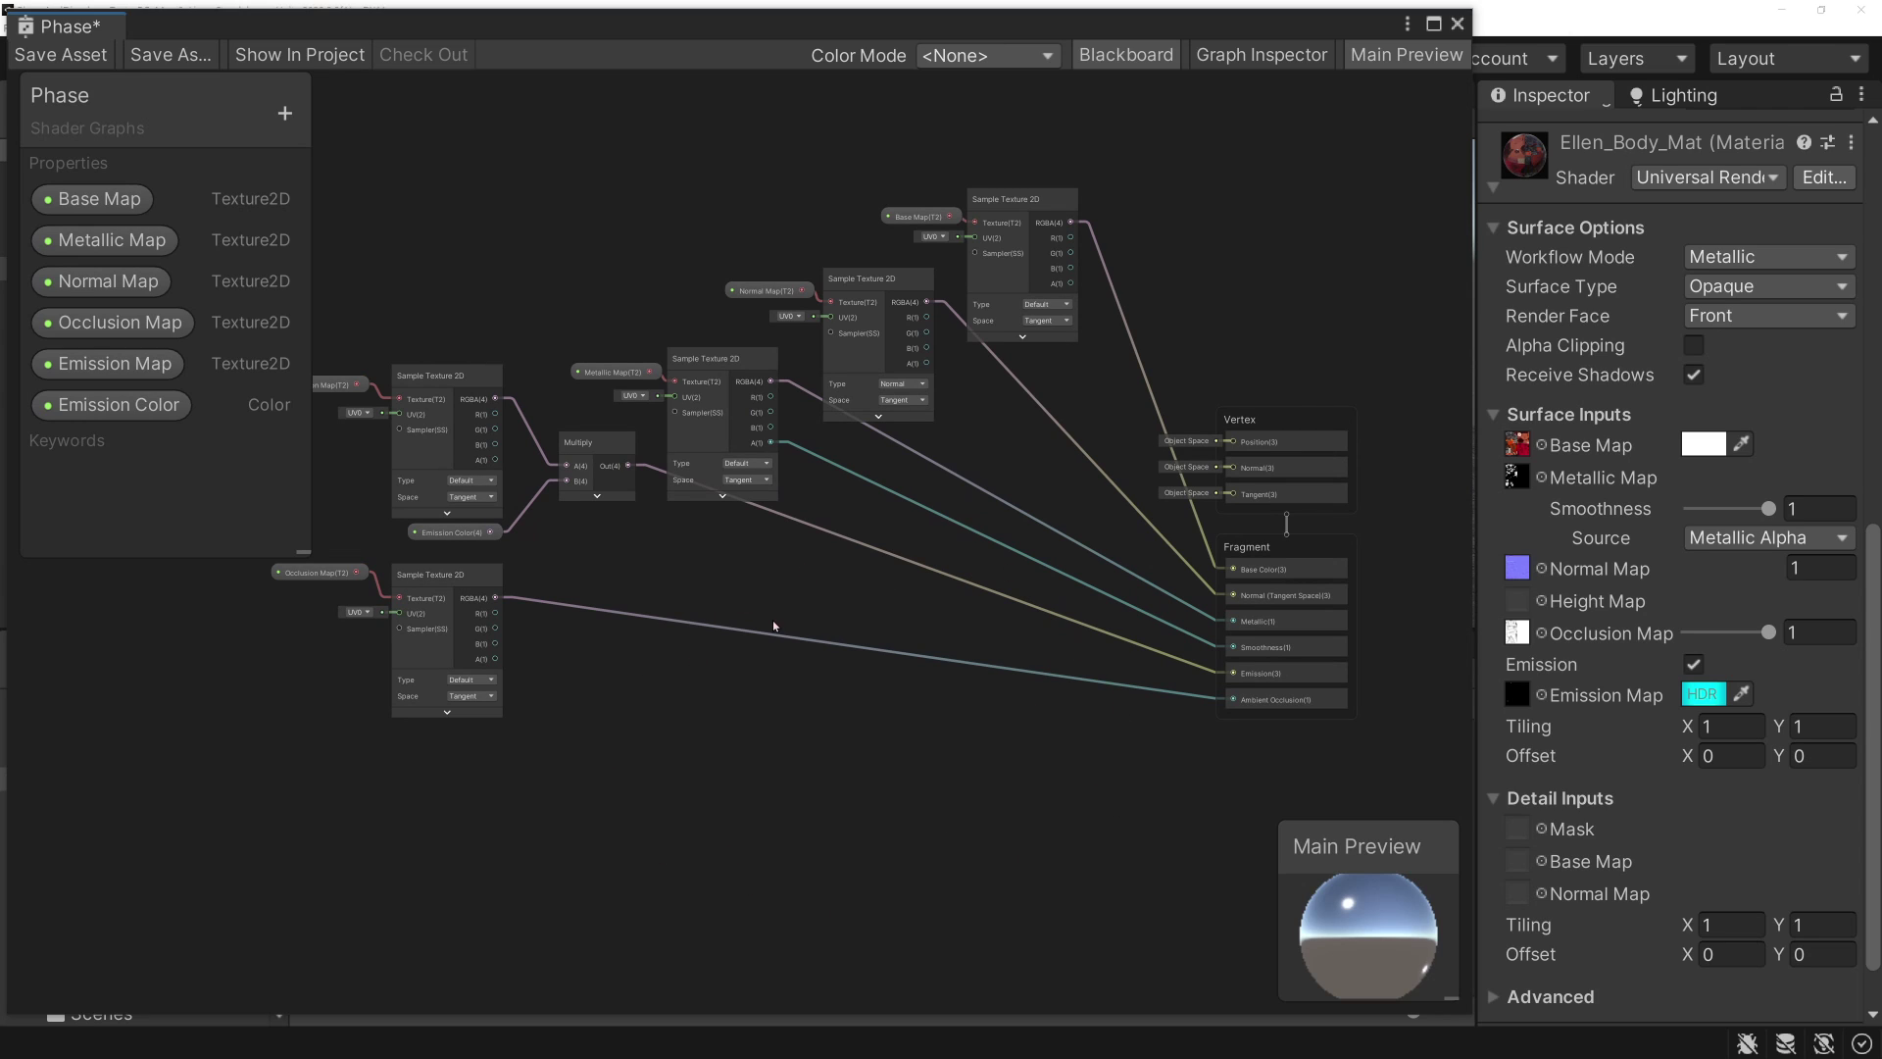
middle_drag(916, 701, 971, 739)
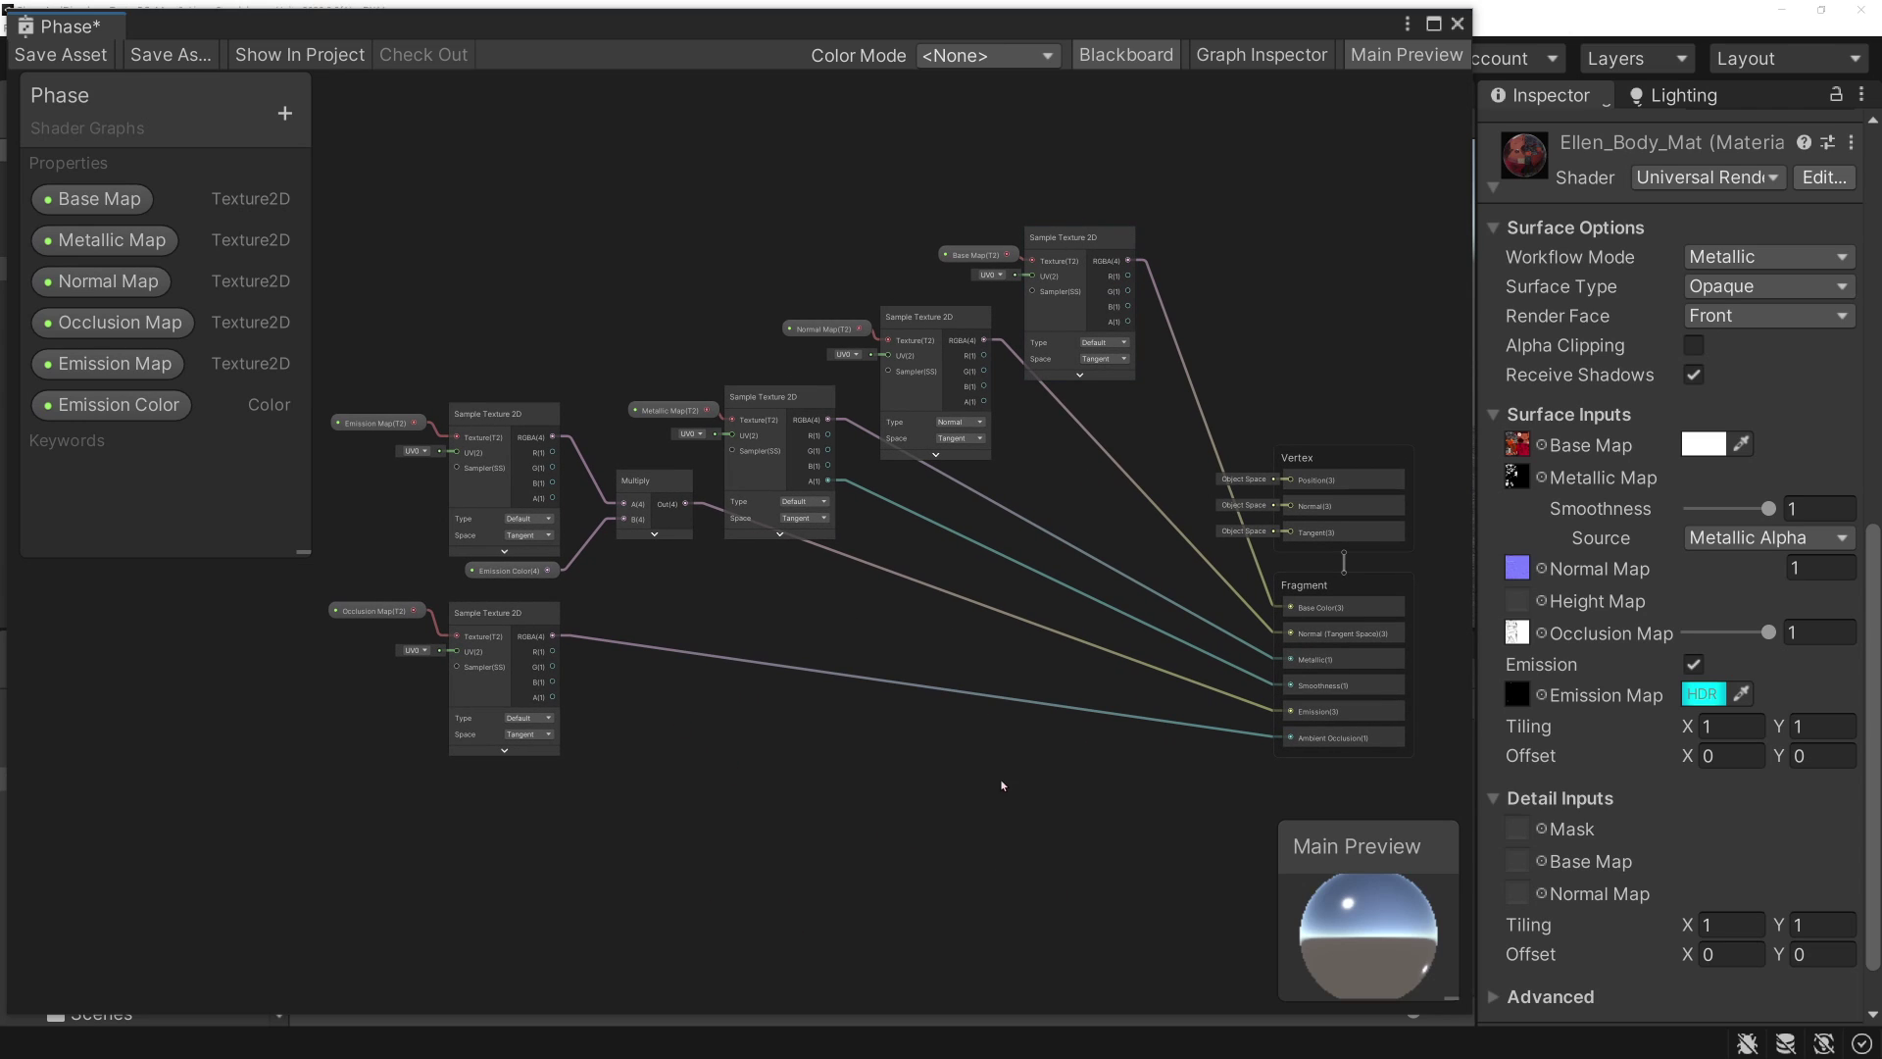
click(59, 55)
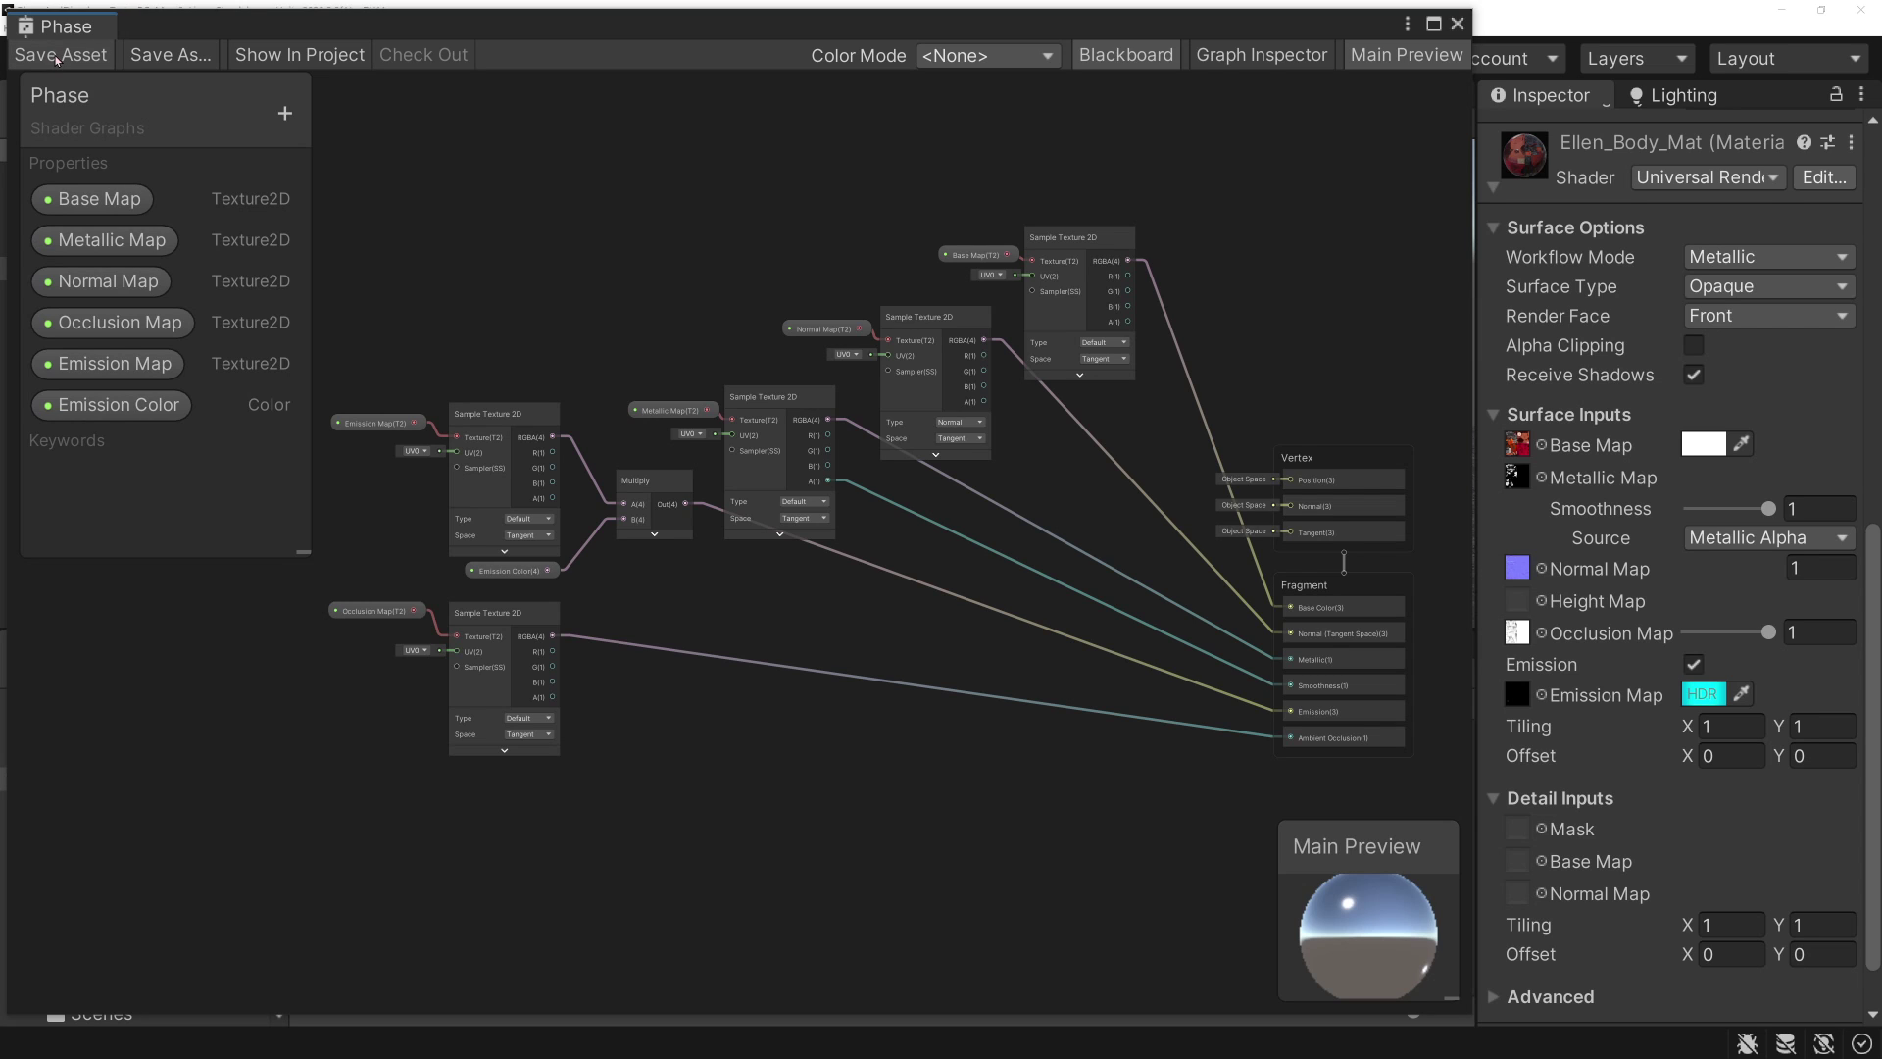
- Dock the Phase graph tab beside the Scene view and view Ellen from an angle in the Scene
click(1433, 24)
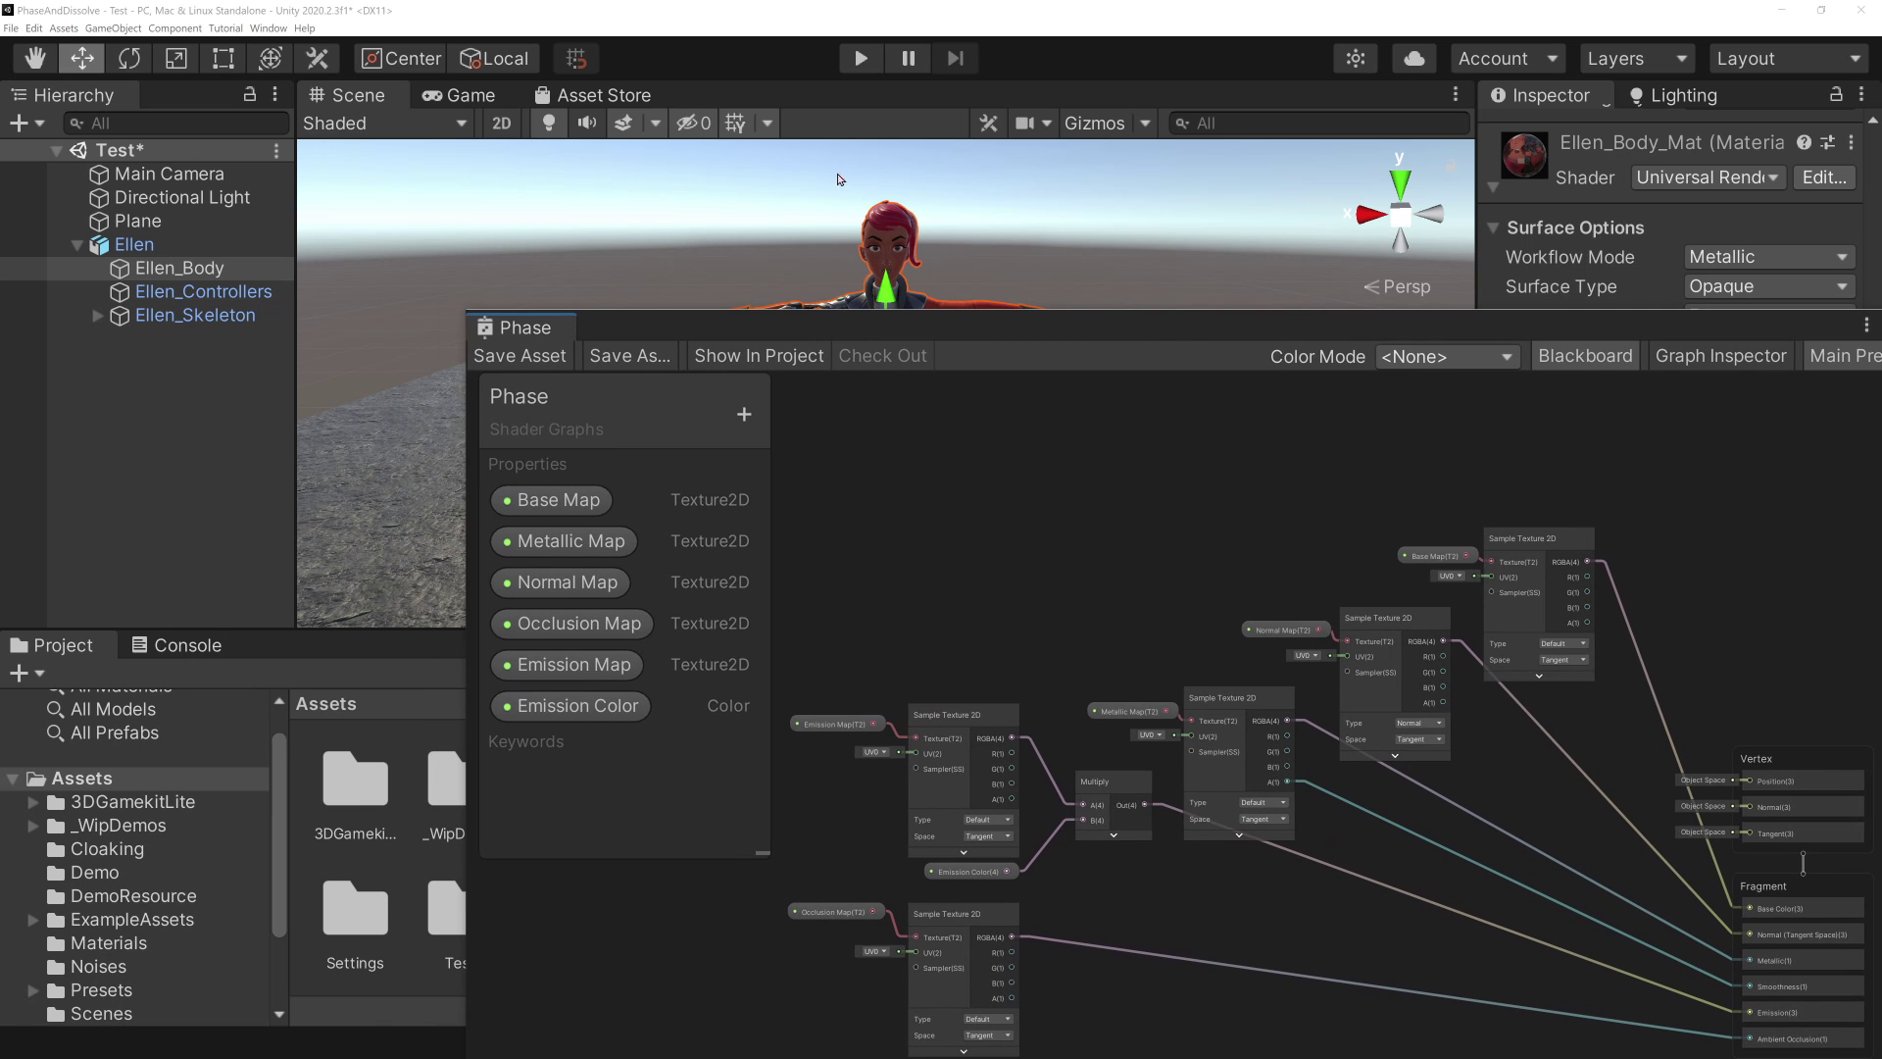
drag(838, 179, 746, 94)
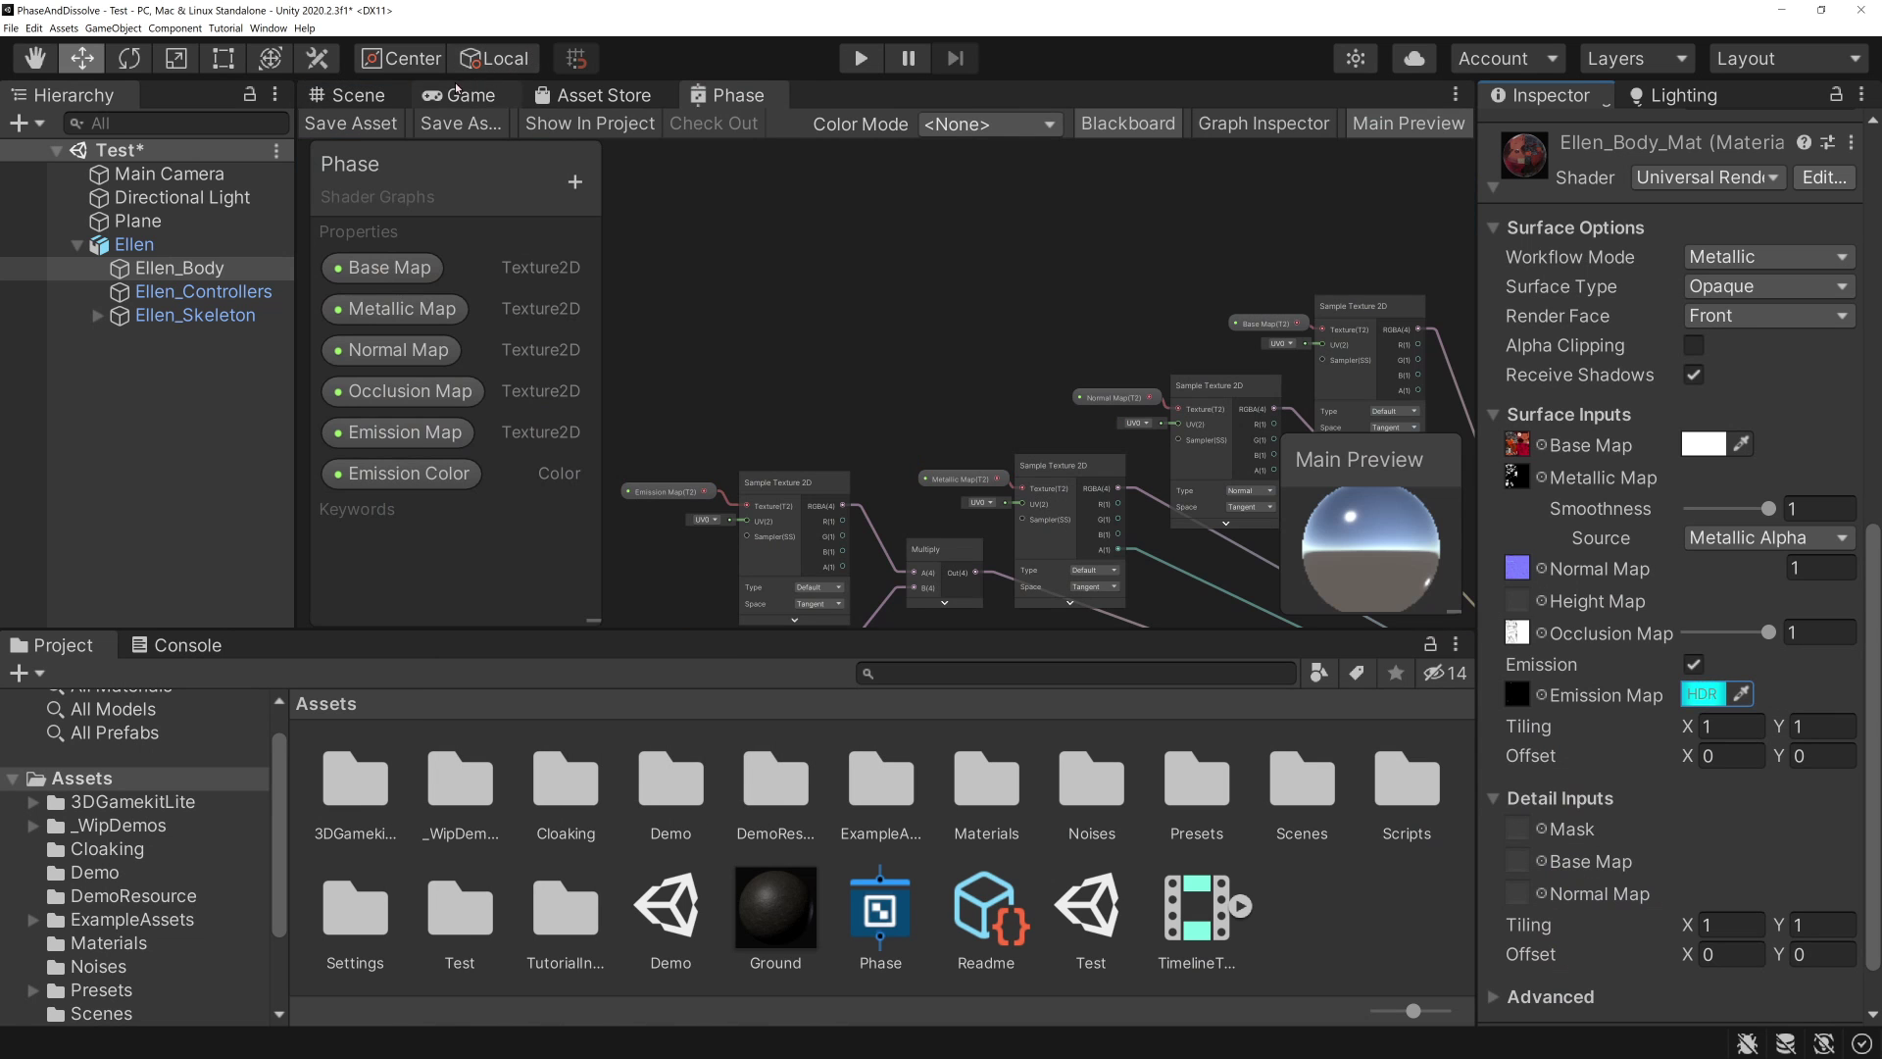
click(355, 94)
click(659, 240)
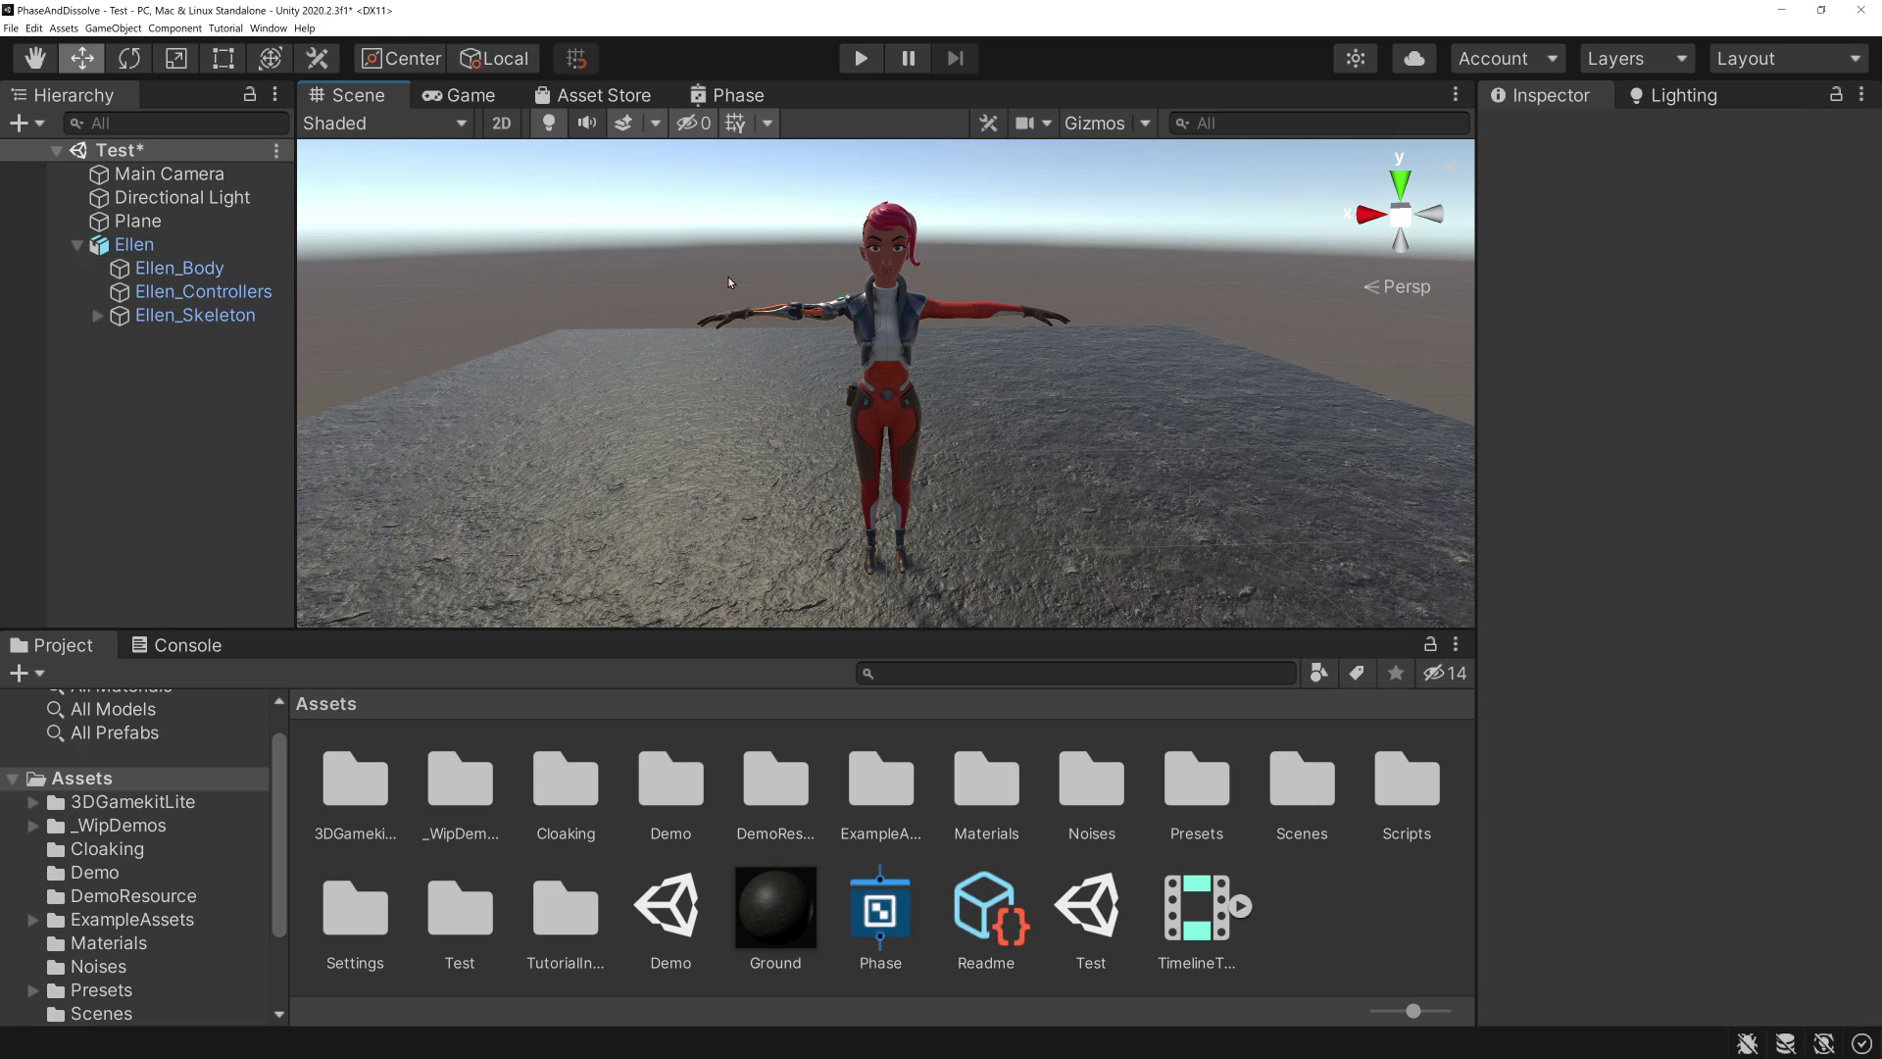
scroll(730, 282, up, 2)
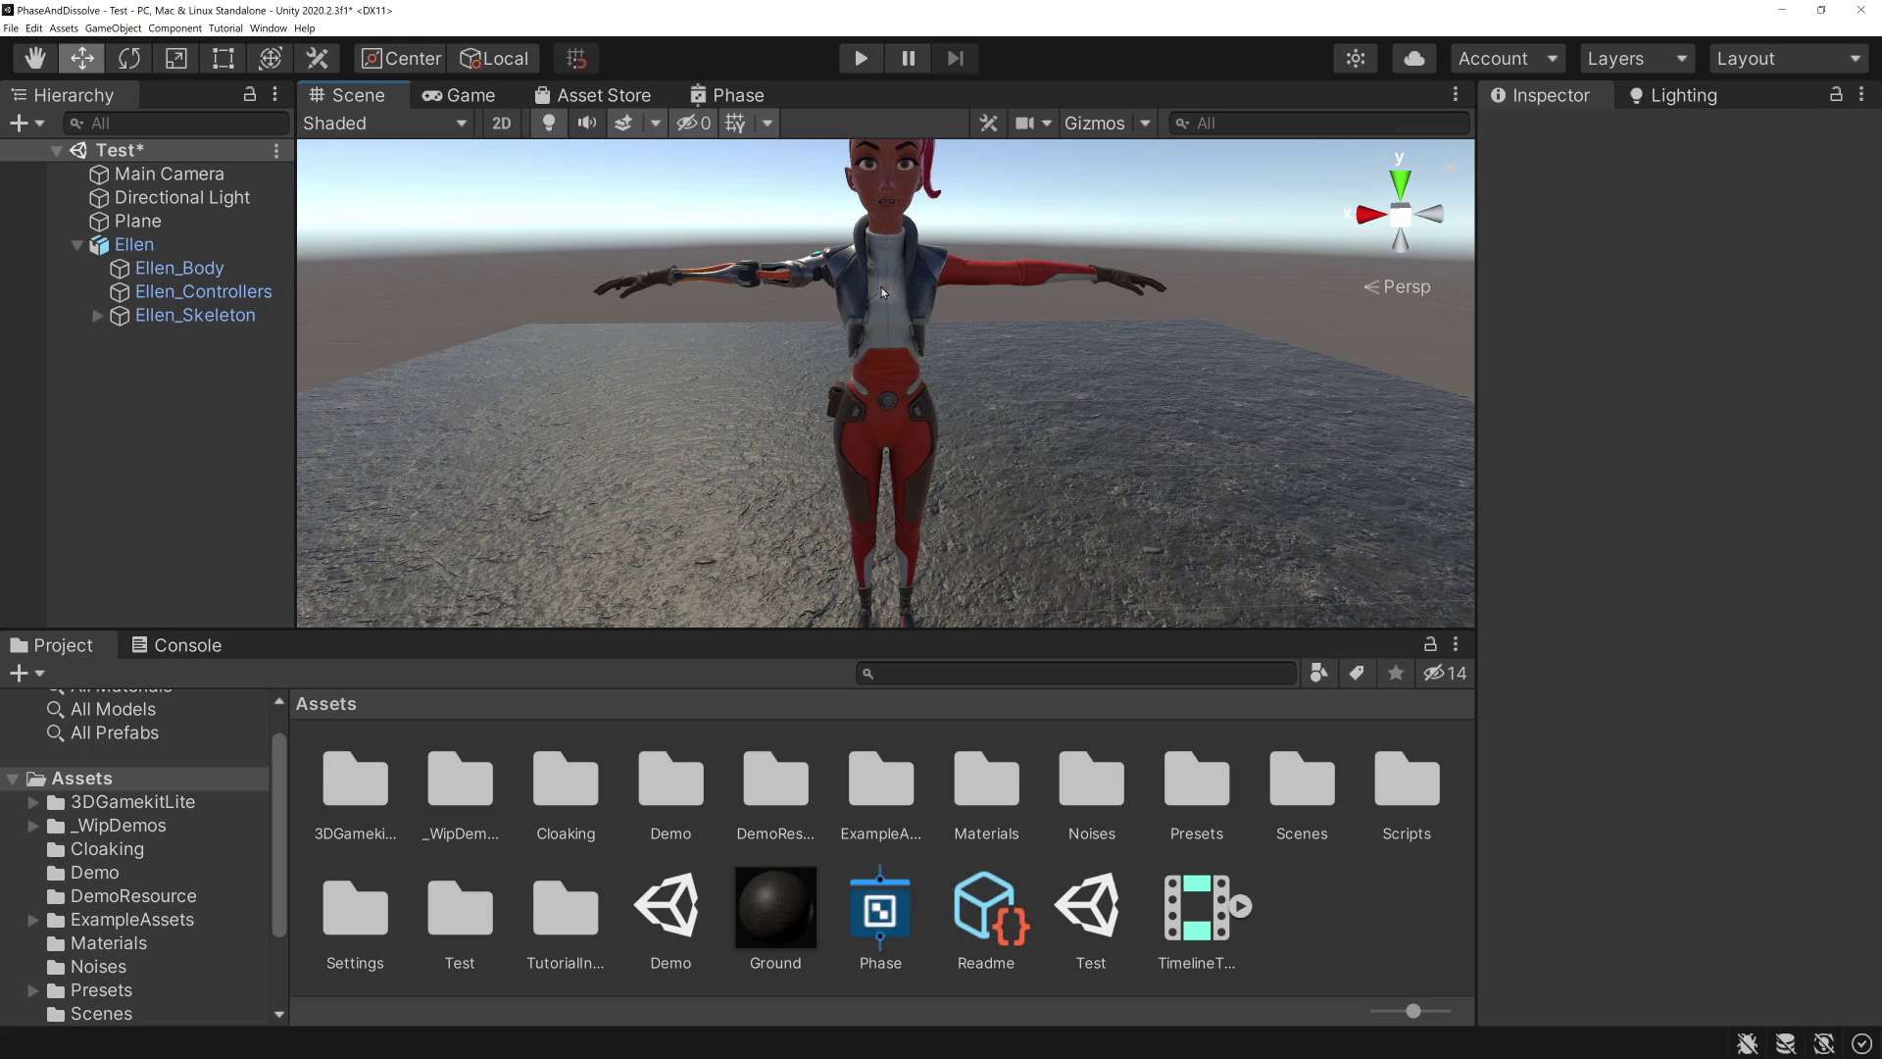
mouse_move(883, 292)
alt+mouse_down()
mouse_move(1047, 429)
mouse_move(1036, 379)
mouse_move(922, 362)
alt+mouse_up()
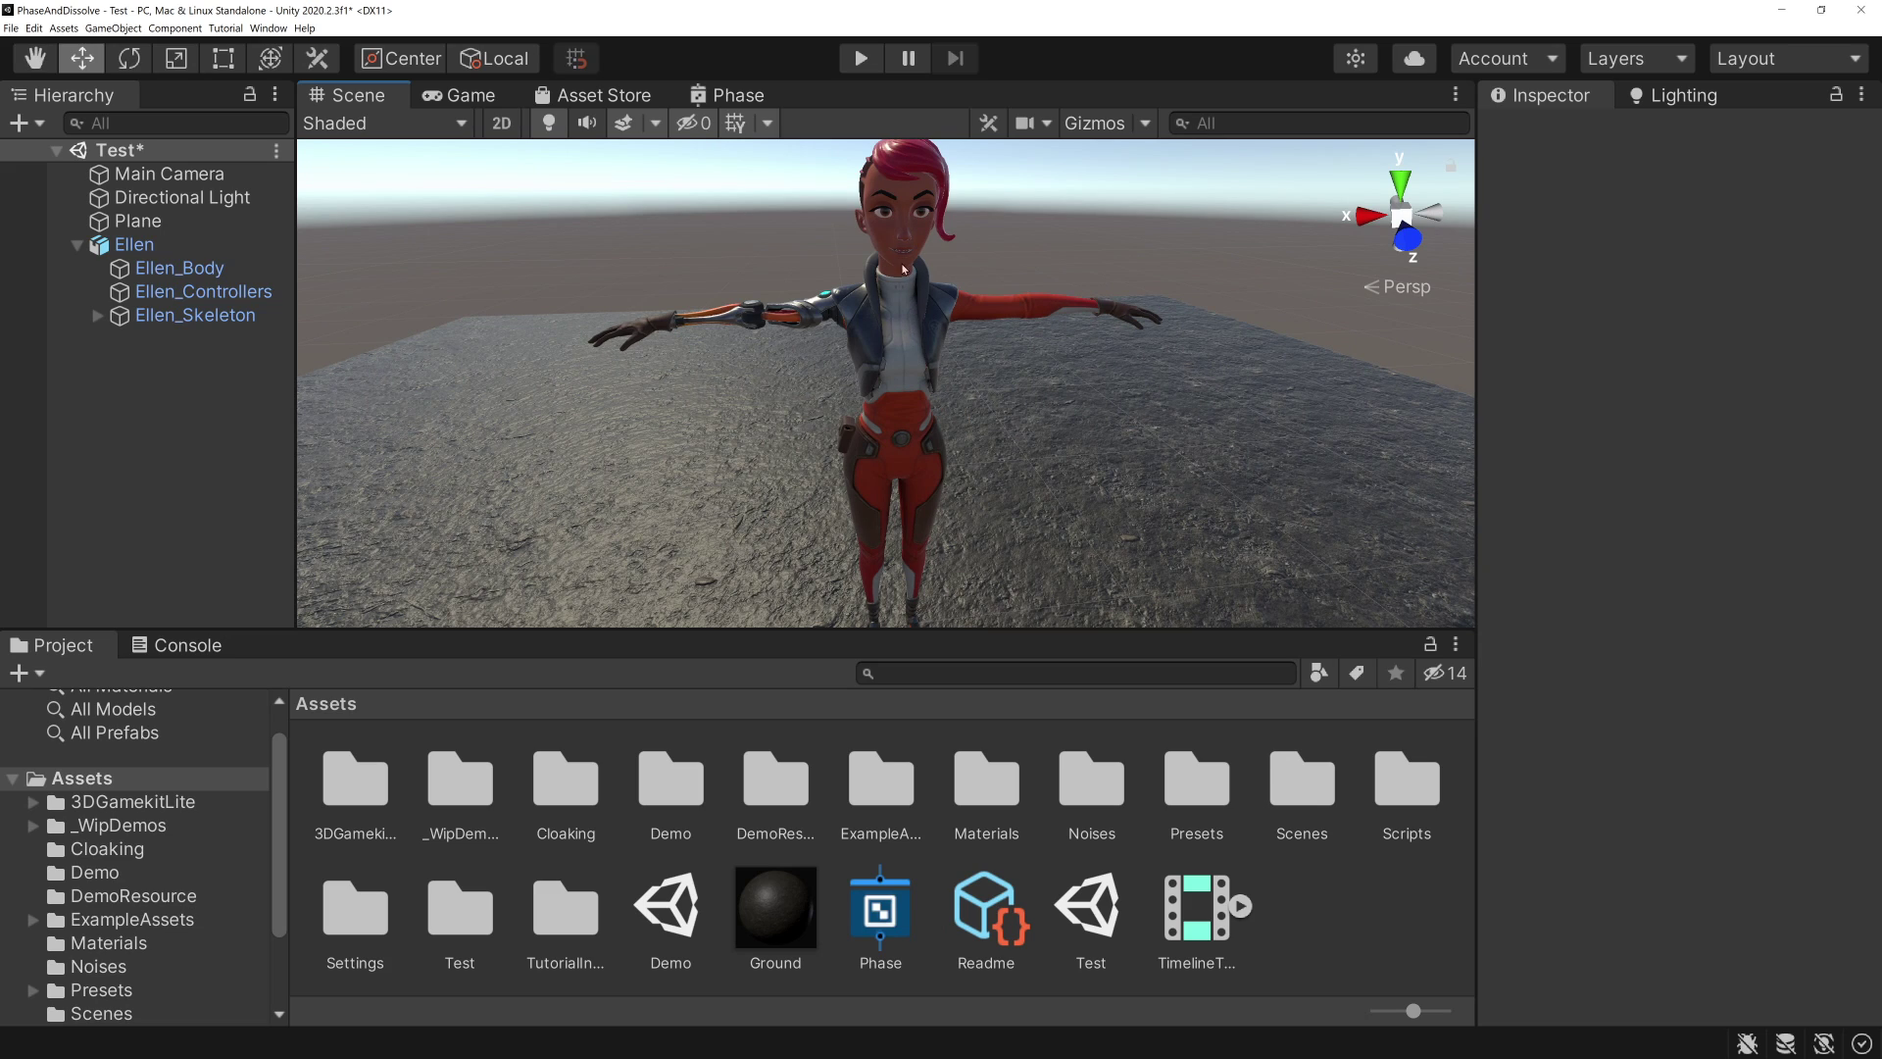
- Create a material named Phase in Assets and assign it the Phase shader graph
right_click(1319, 888)
mouse_move(1399, 546)
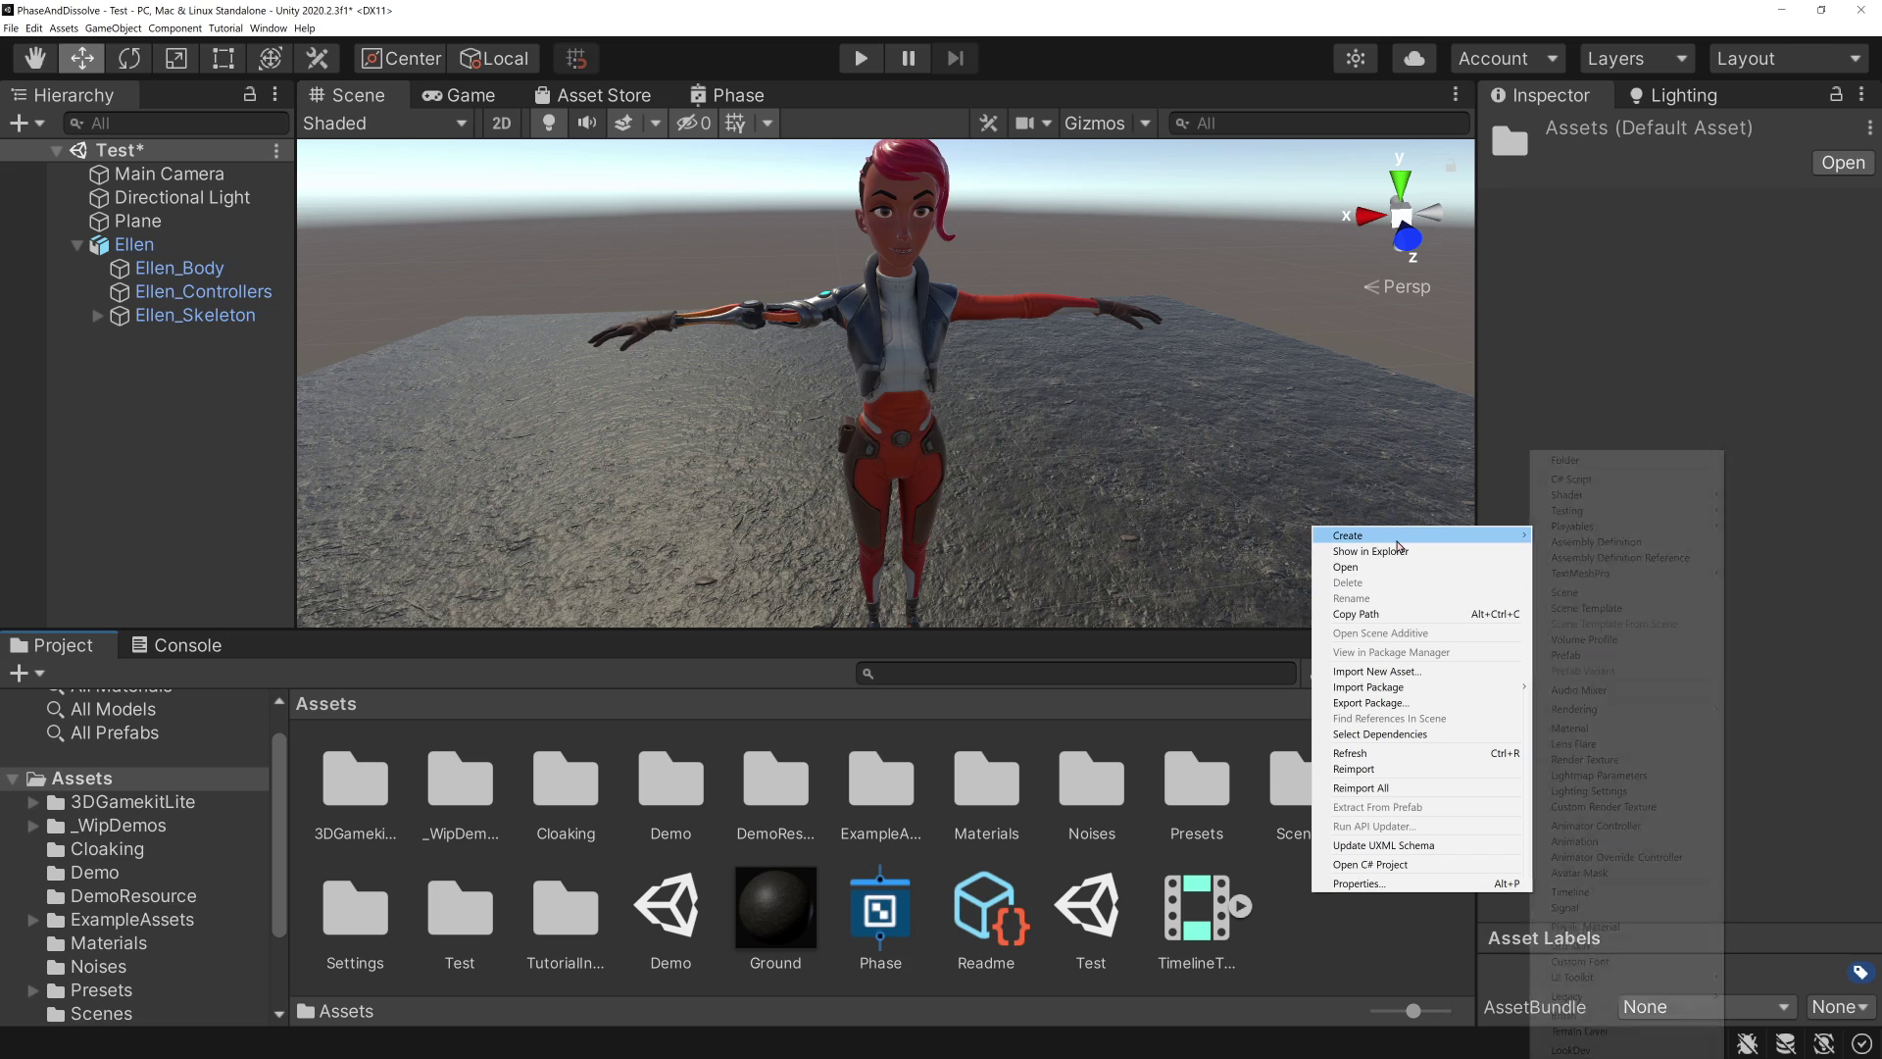
click(1574, 730)
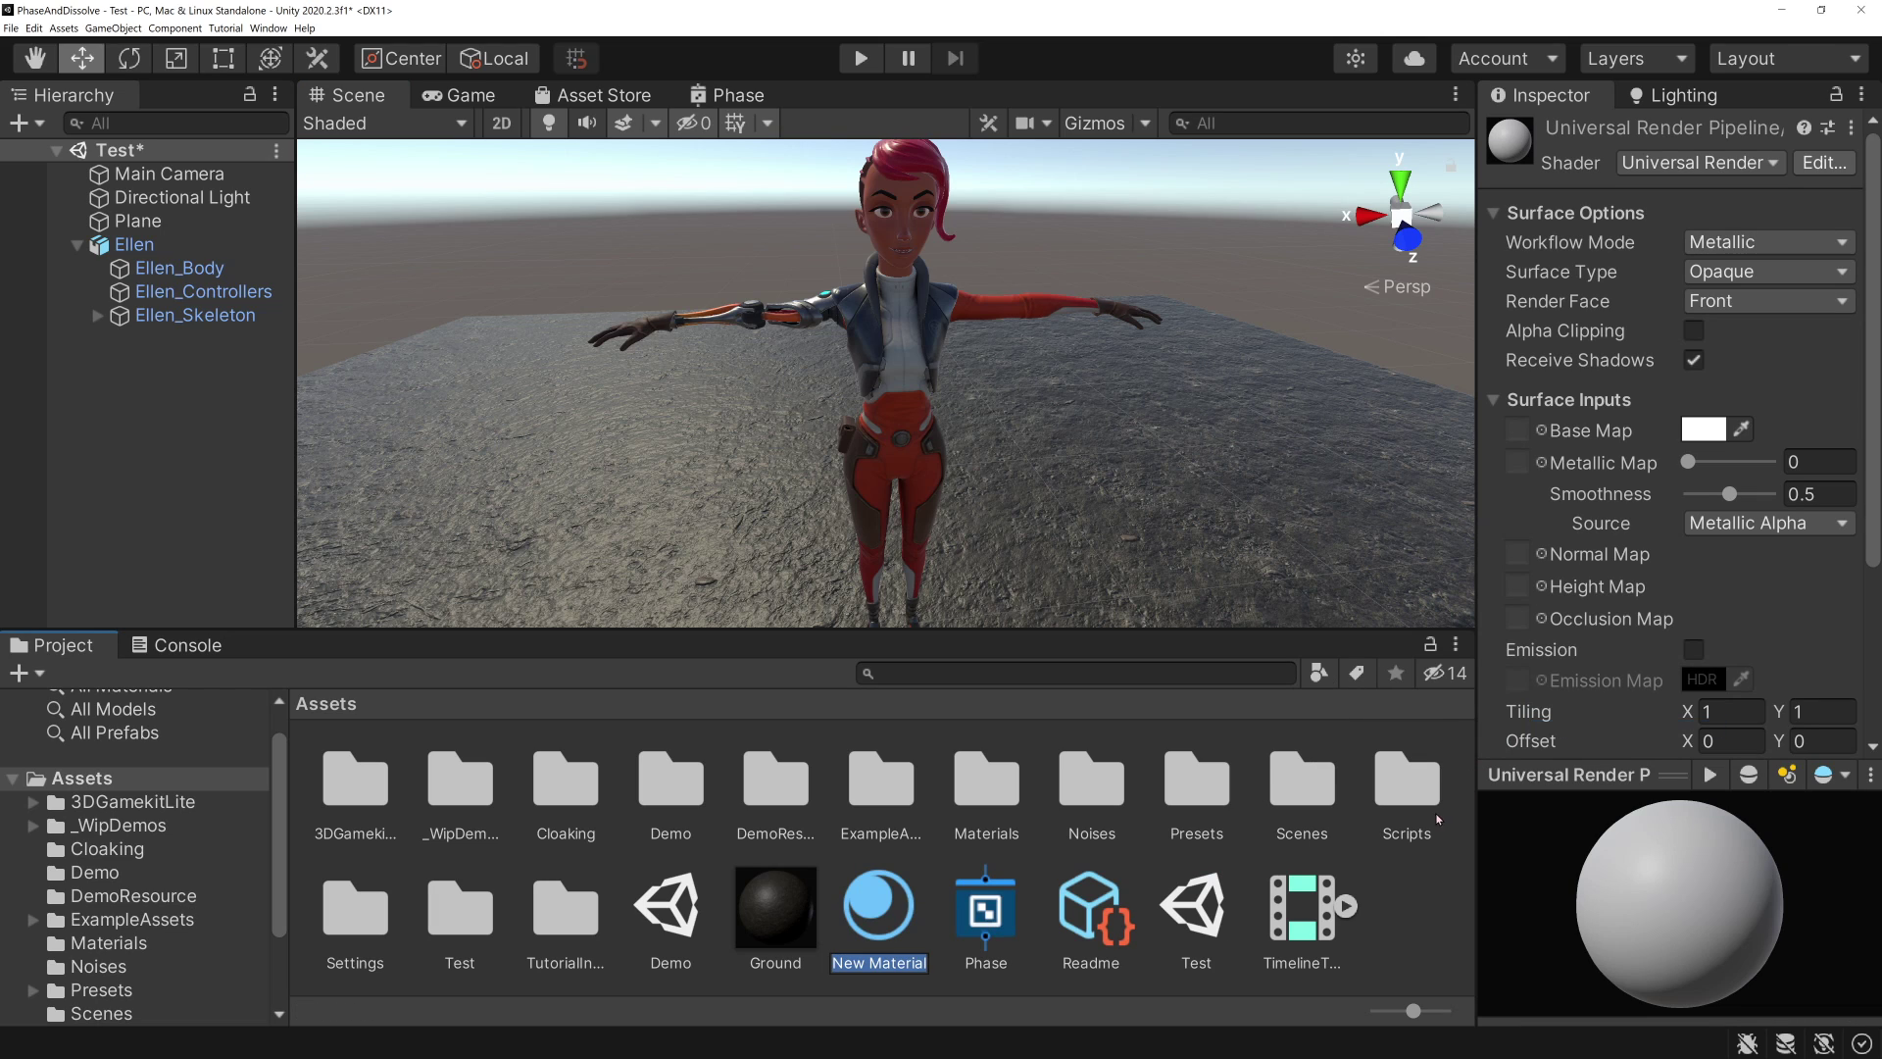
text(Pha)
text(se)
key(Return)
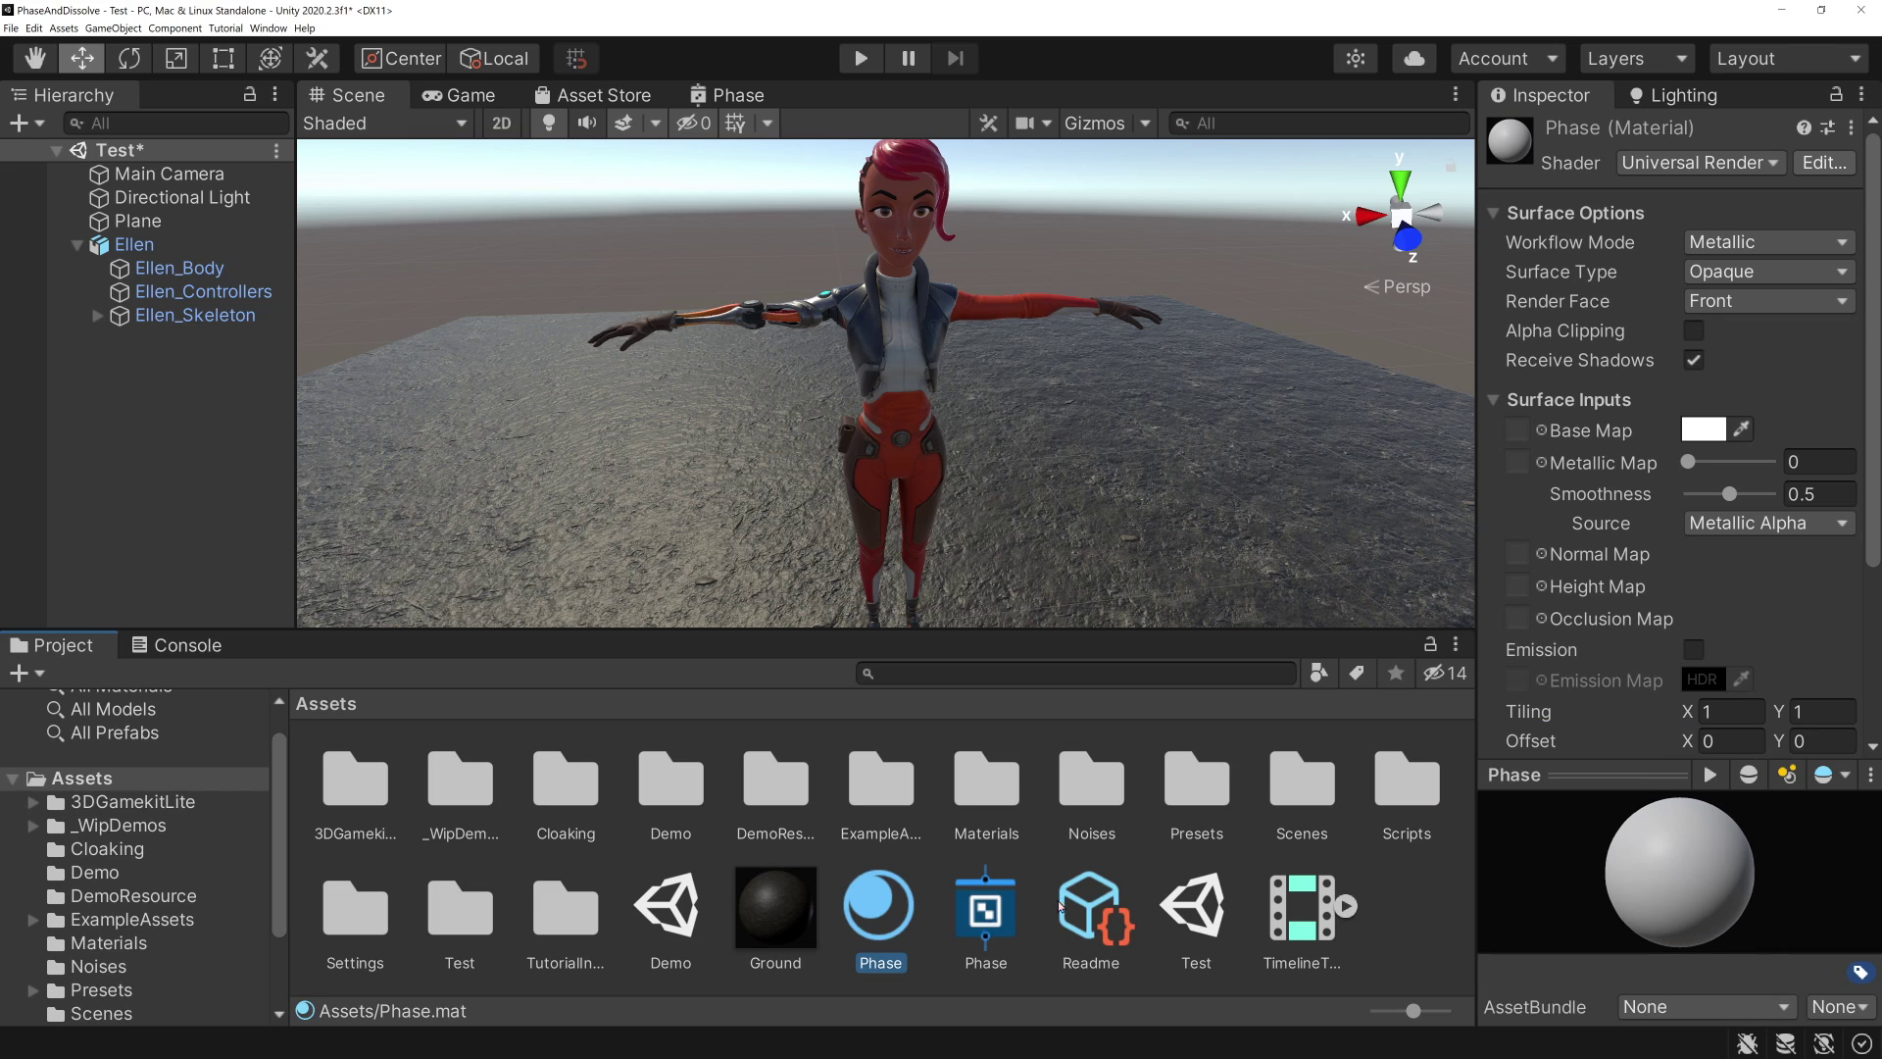
drag(992, 913, 888, 917)
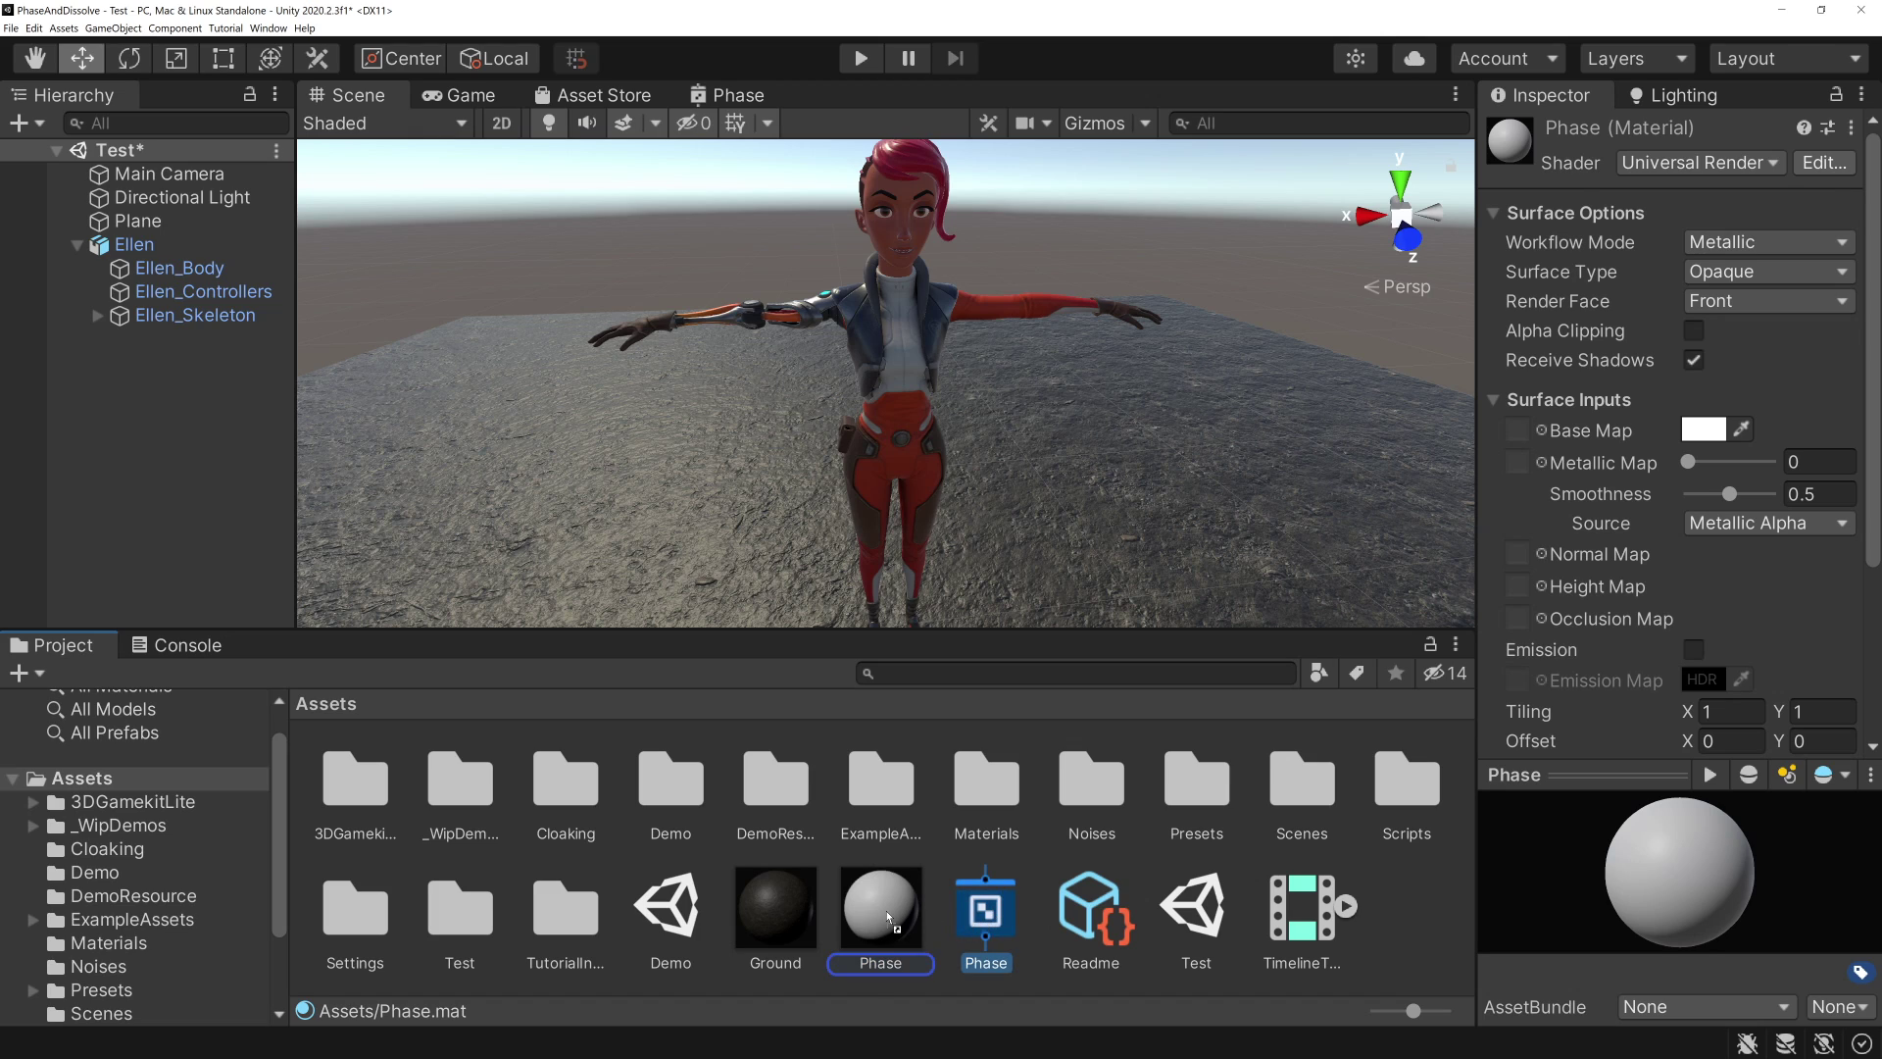
drag(889, 917, 890, 915)
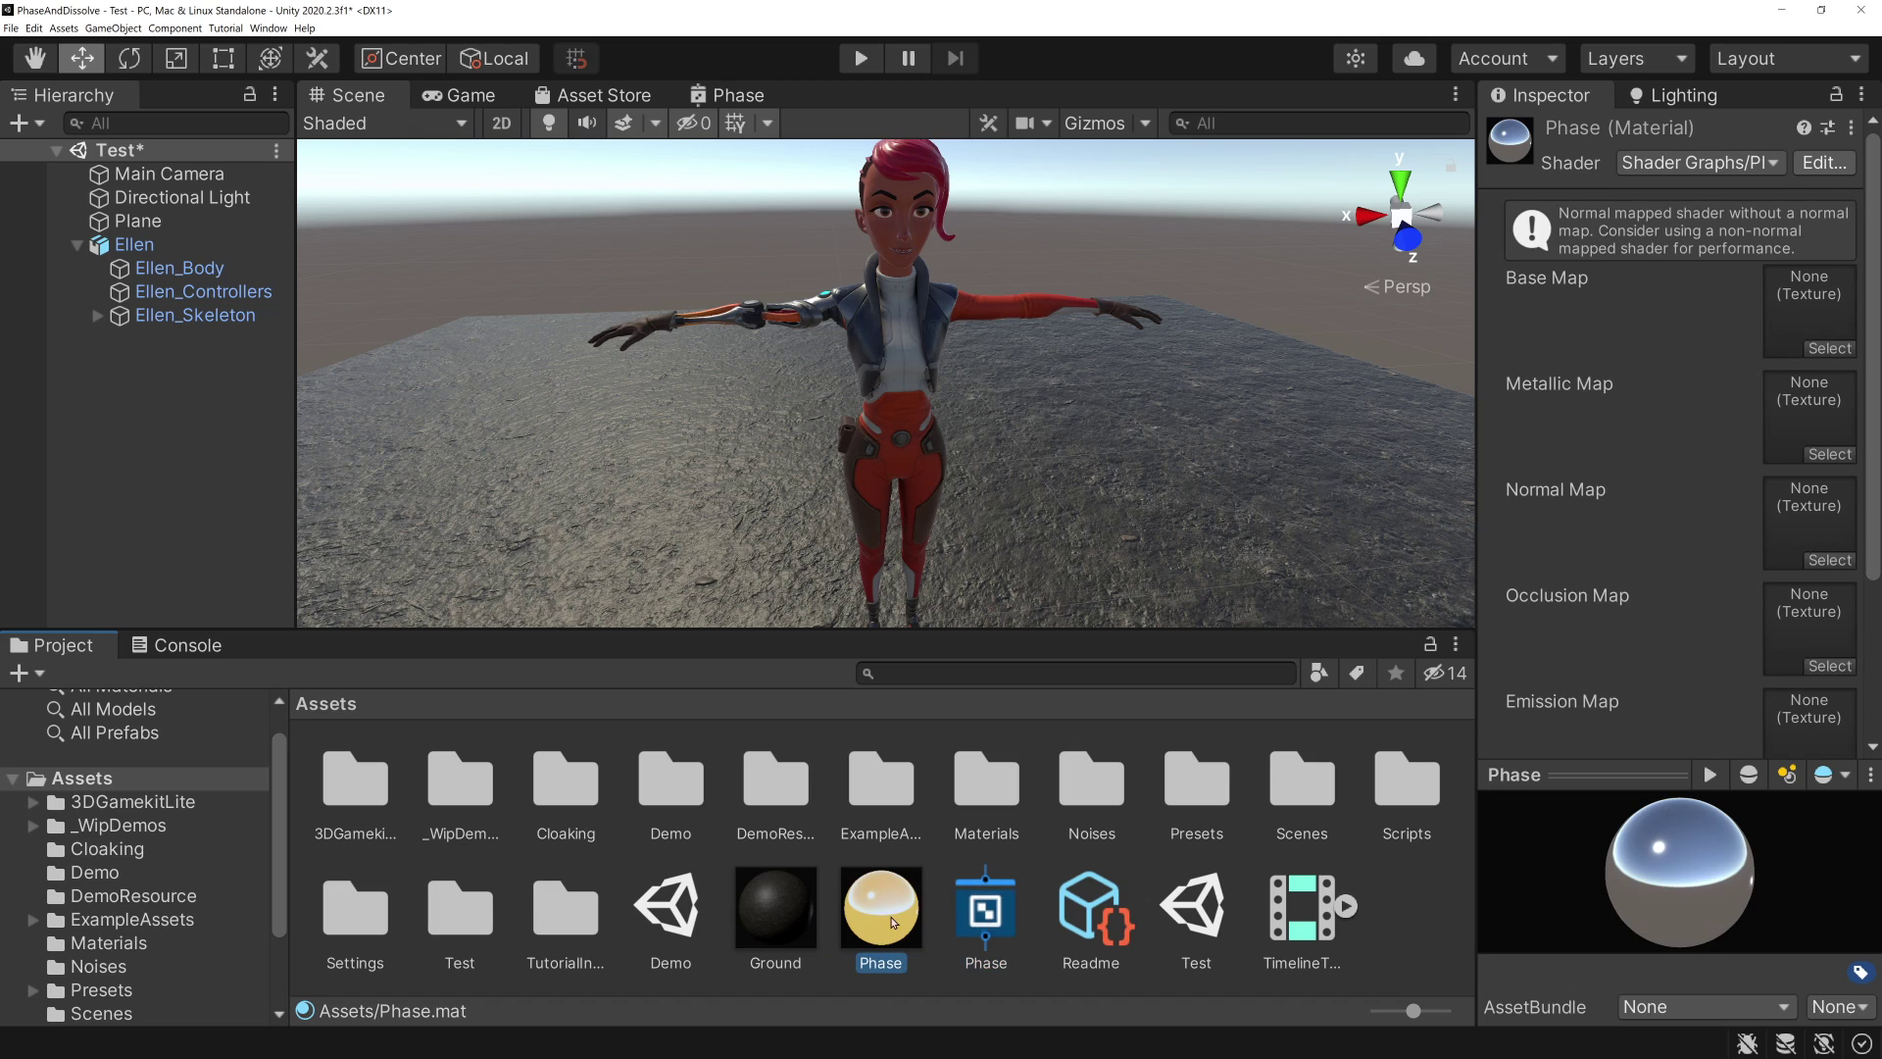
- Lock the Inspector on Phase and browse to 3DGamekitLite/Art/Textures/Characters/Ellen
click(1836, 94)
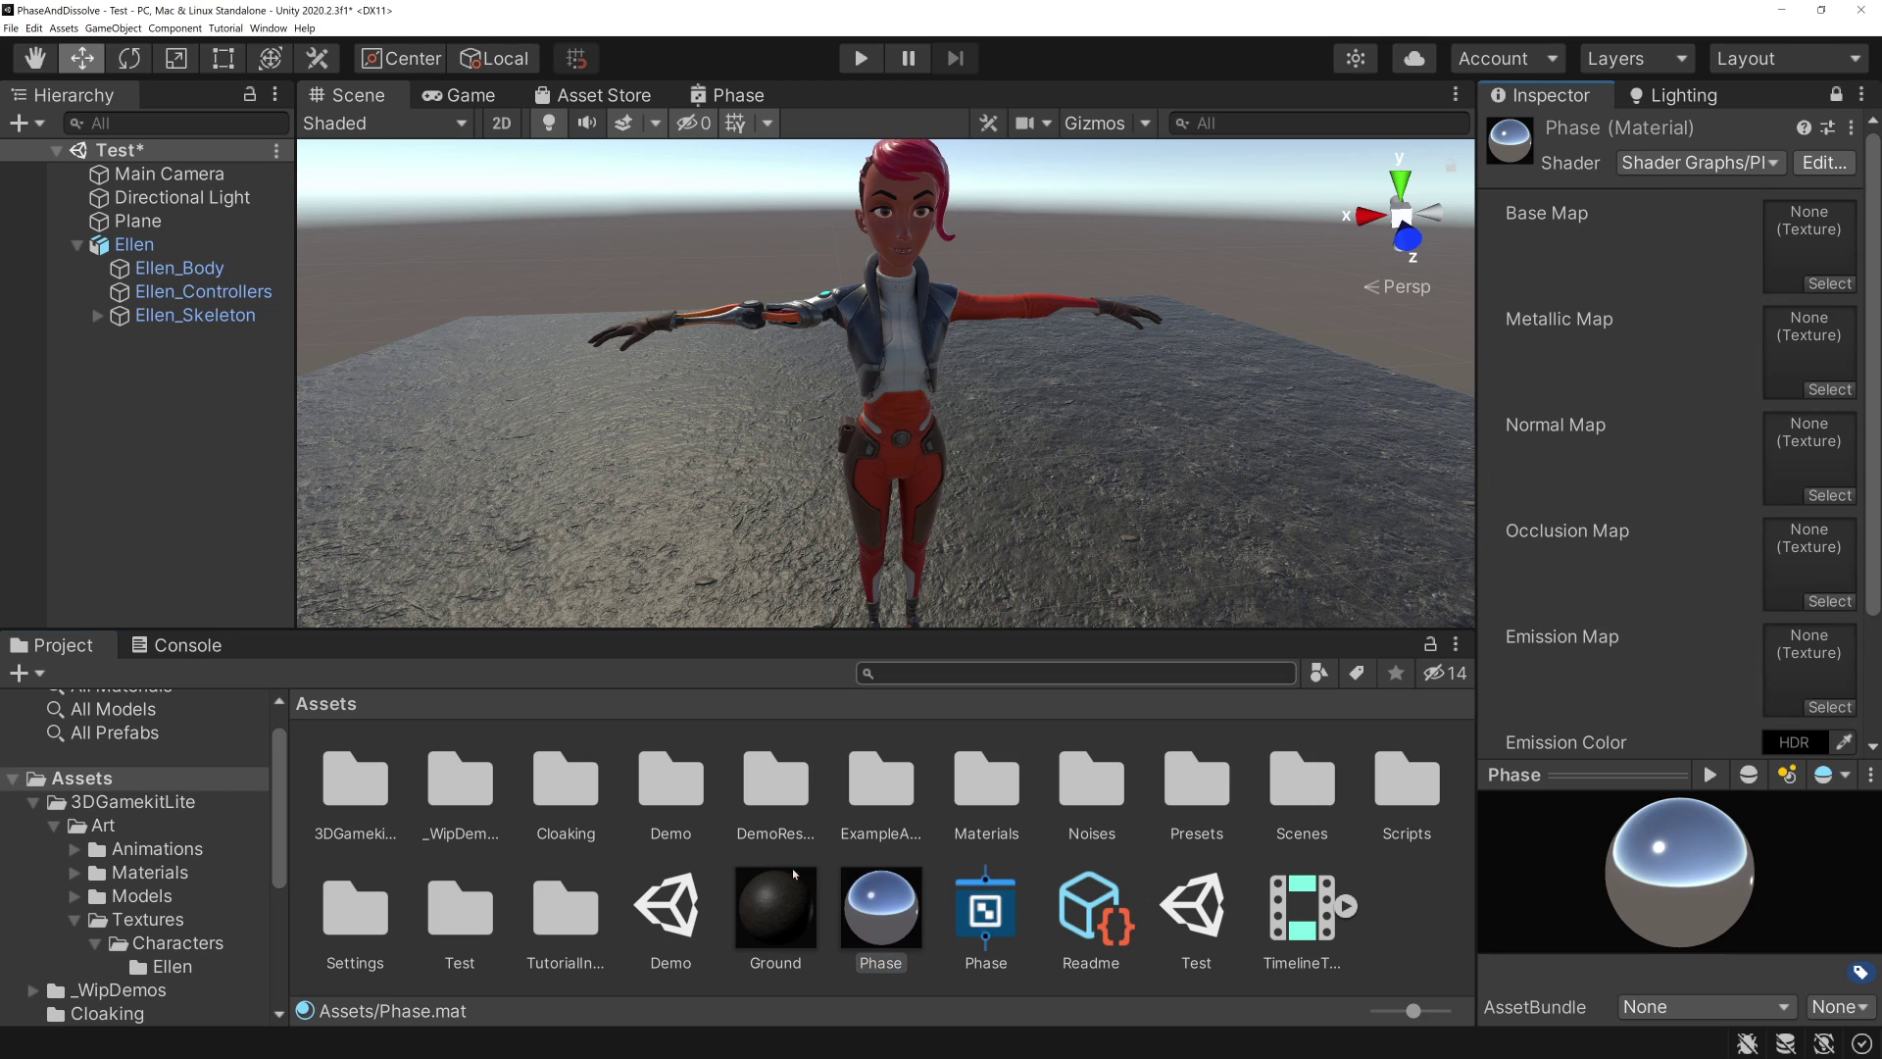
double_click(359, 796)
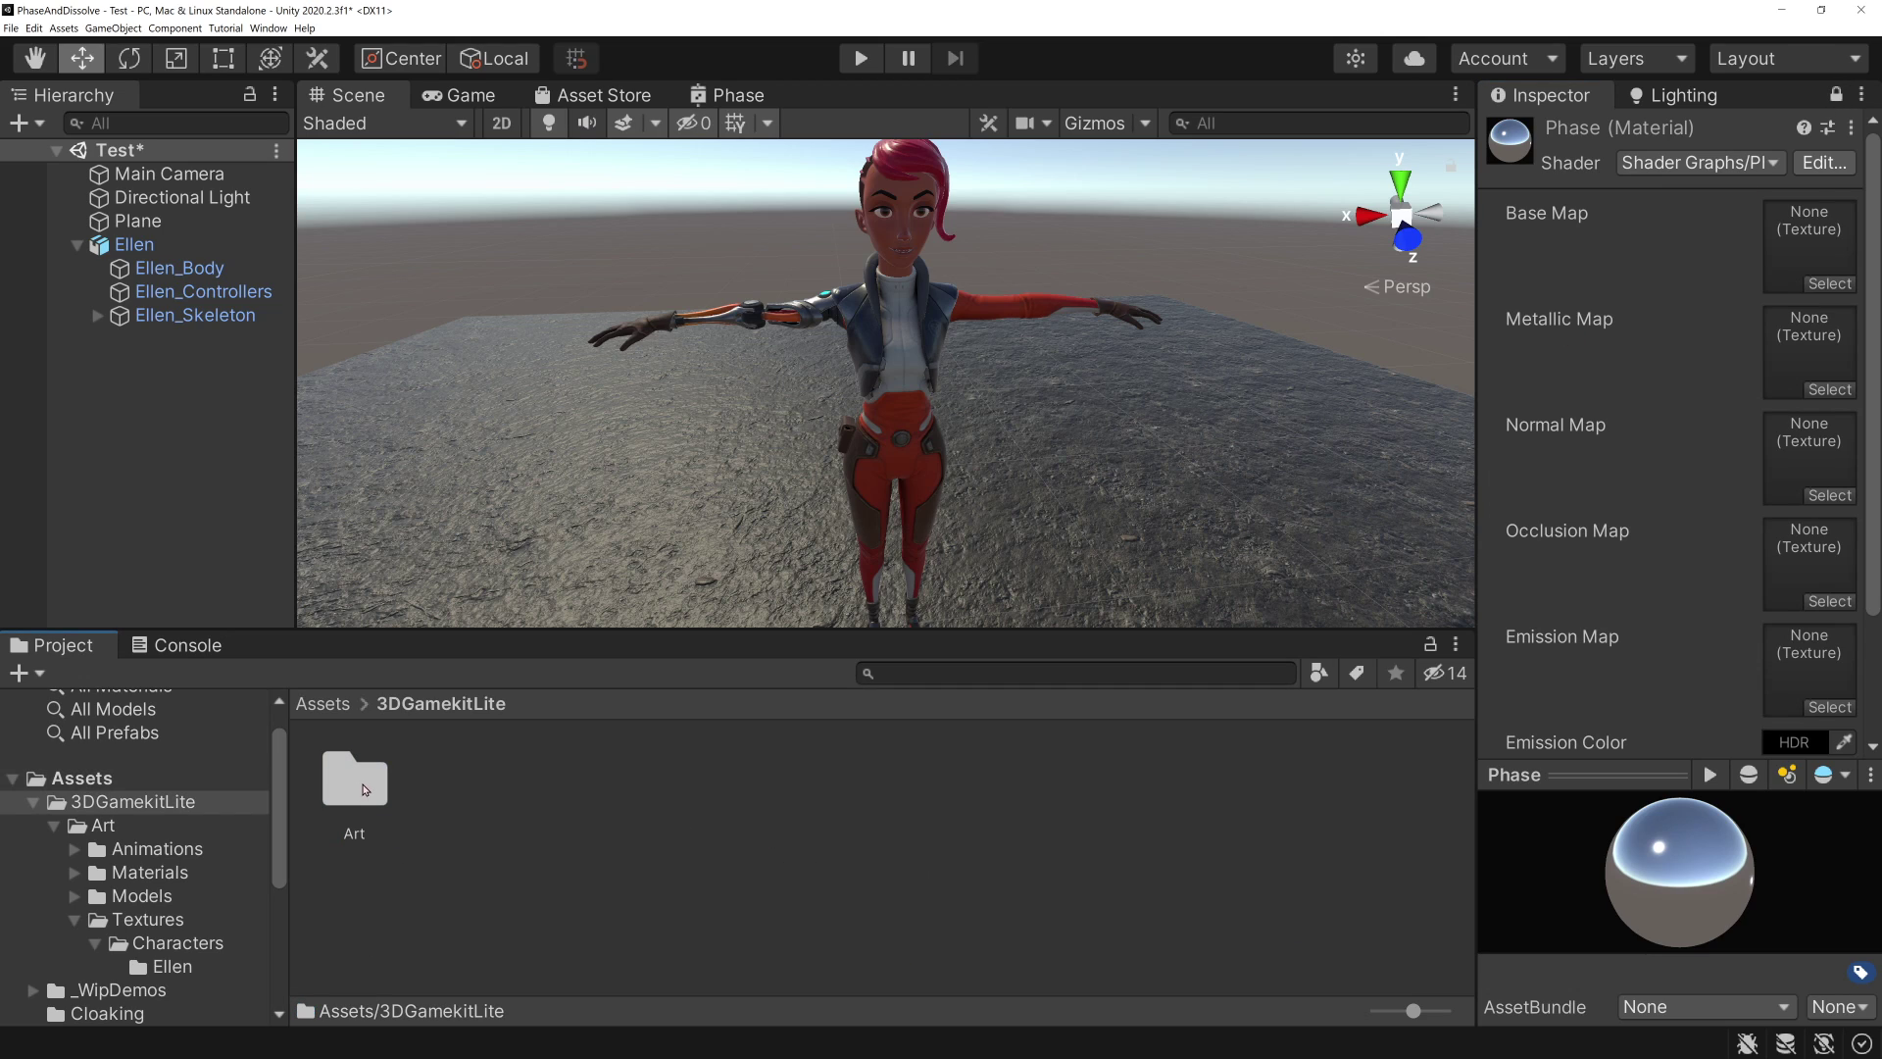
double_click(363, 790)
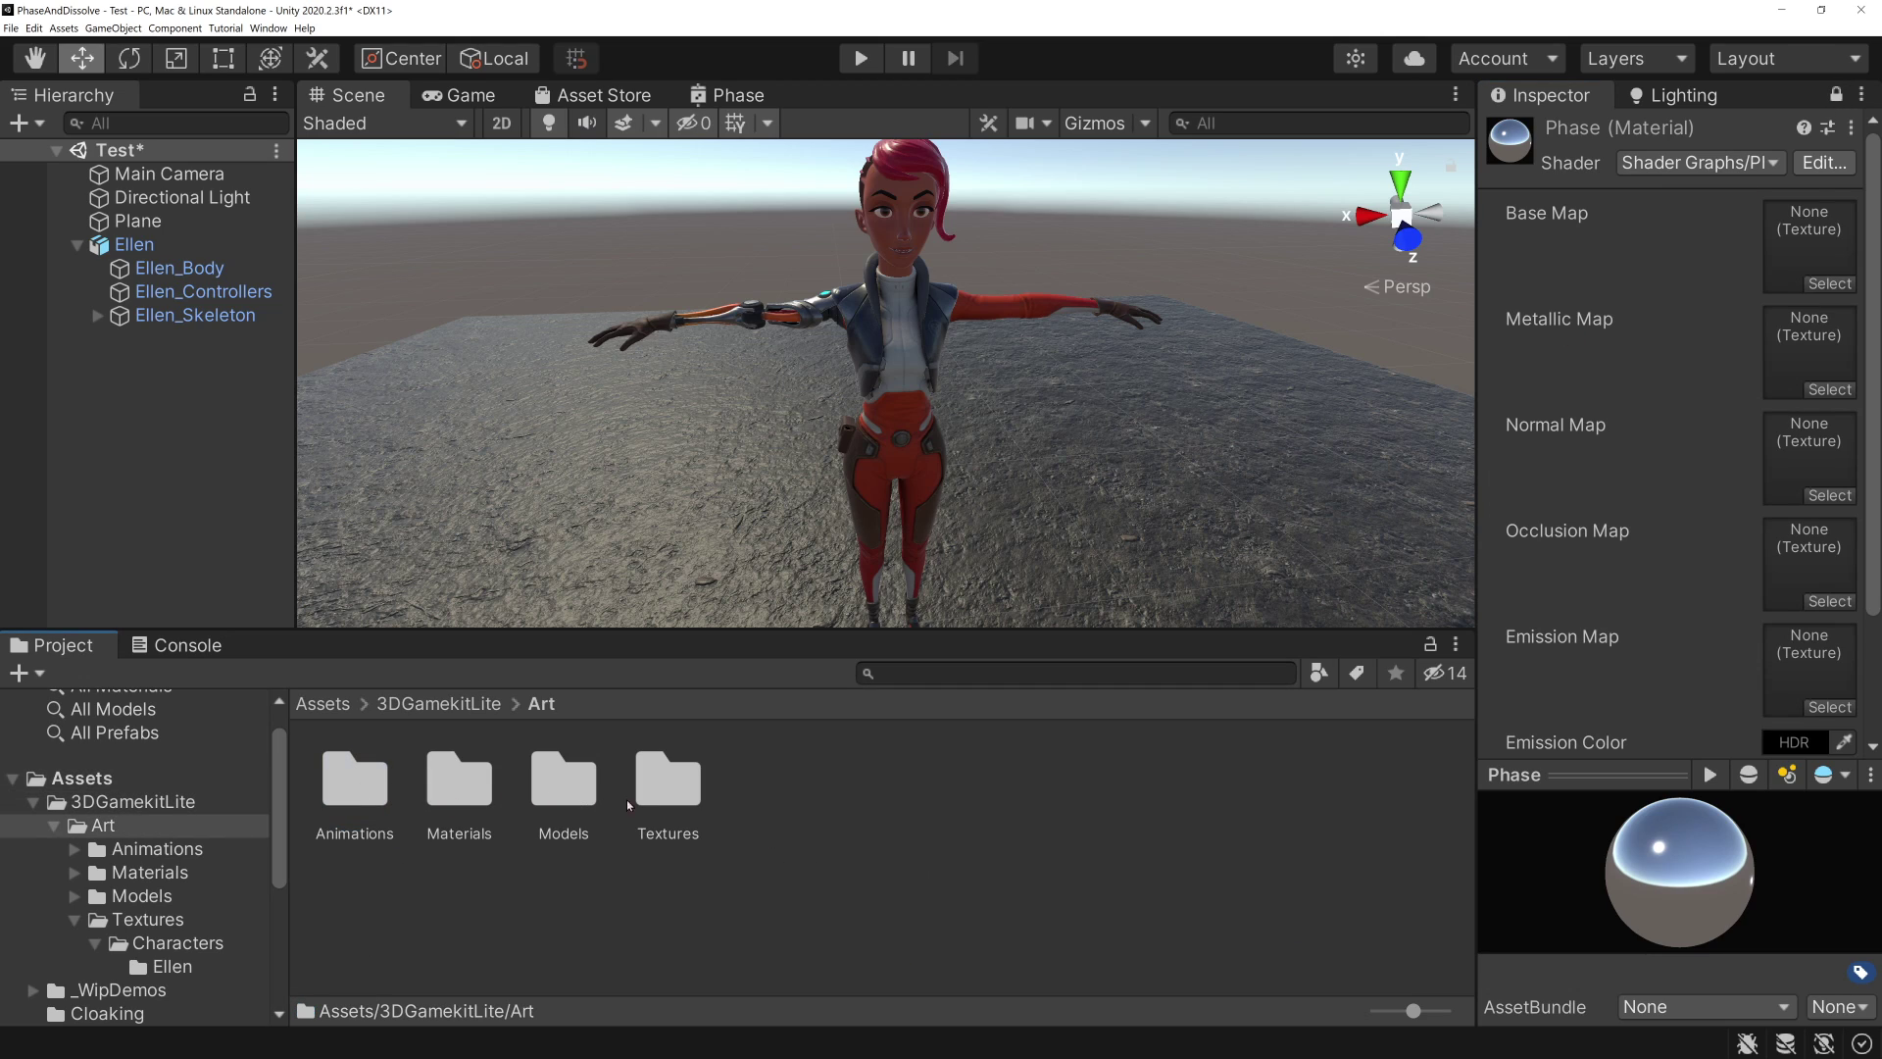
double_click(676, 798)
double_click(356, 786)
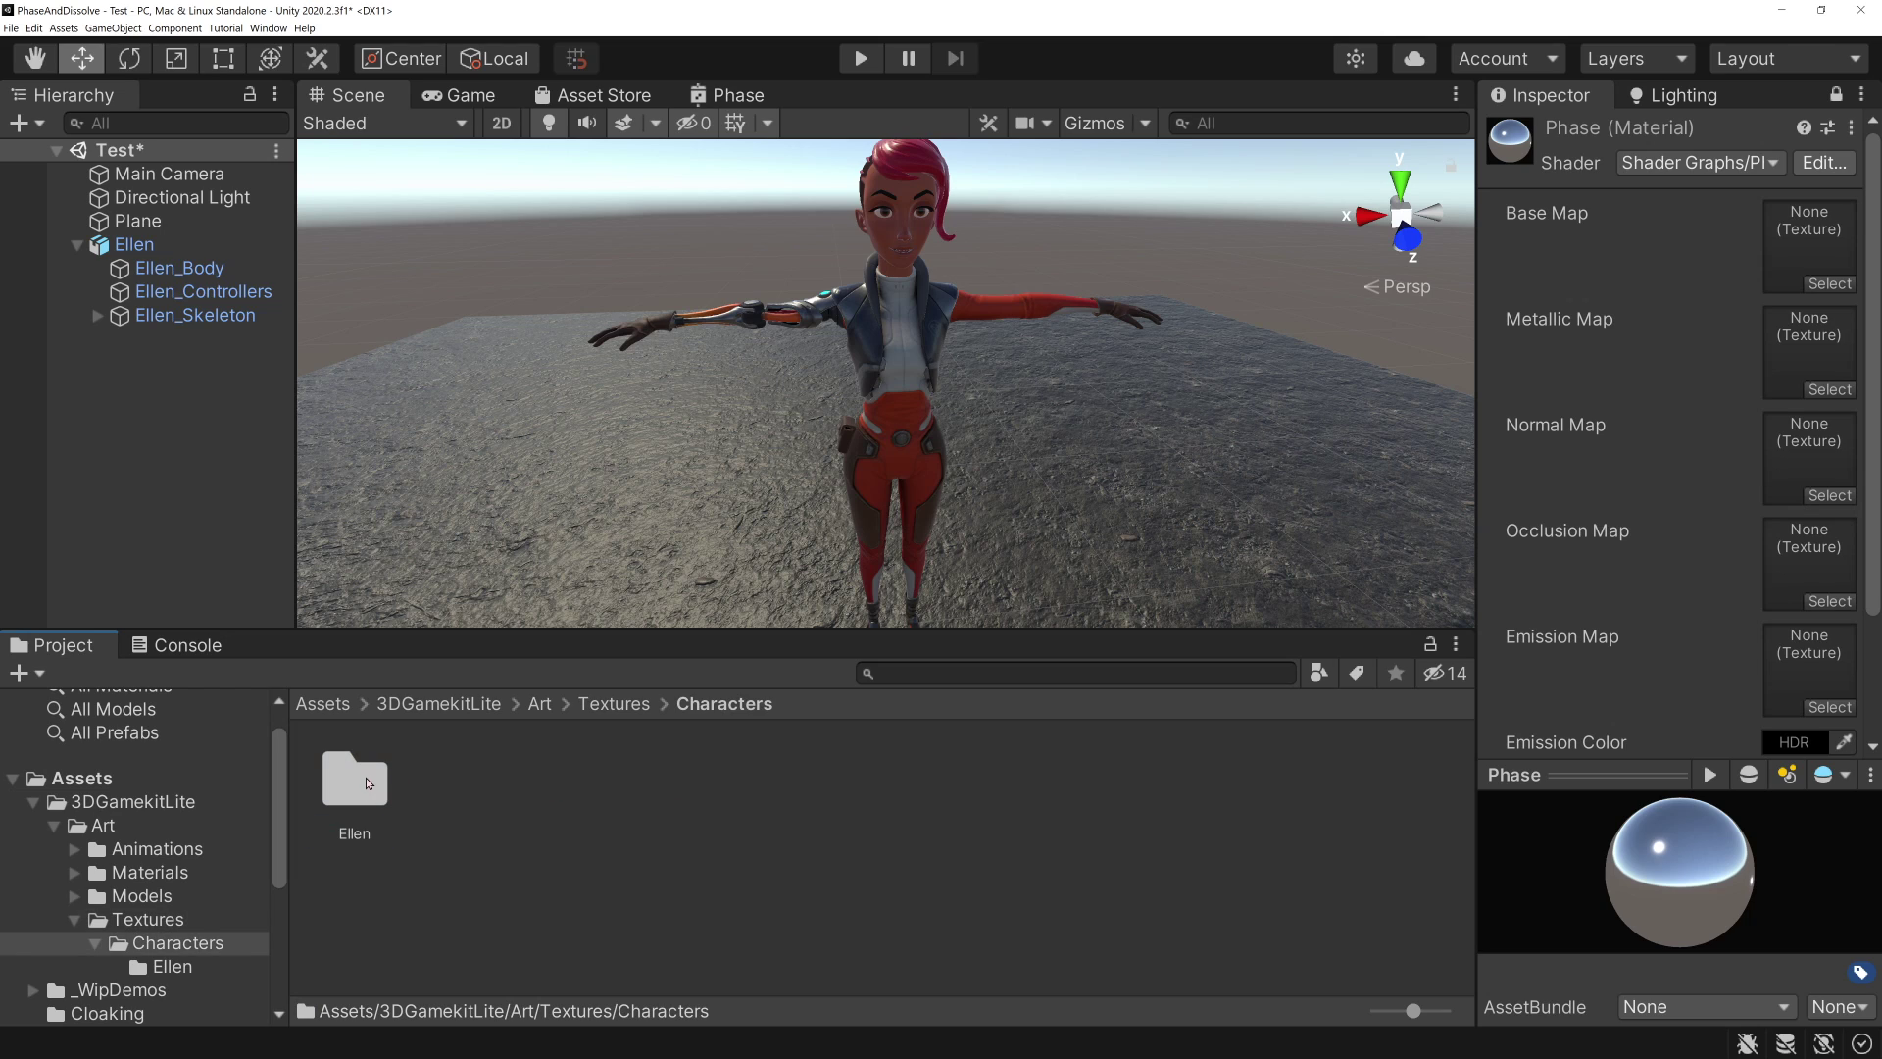
double_click(366, 782)
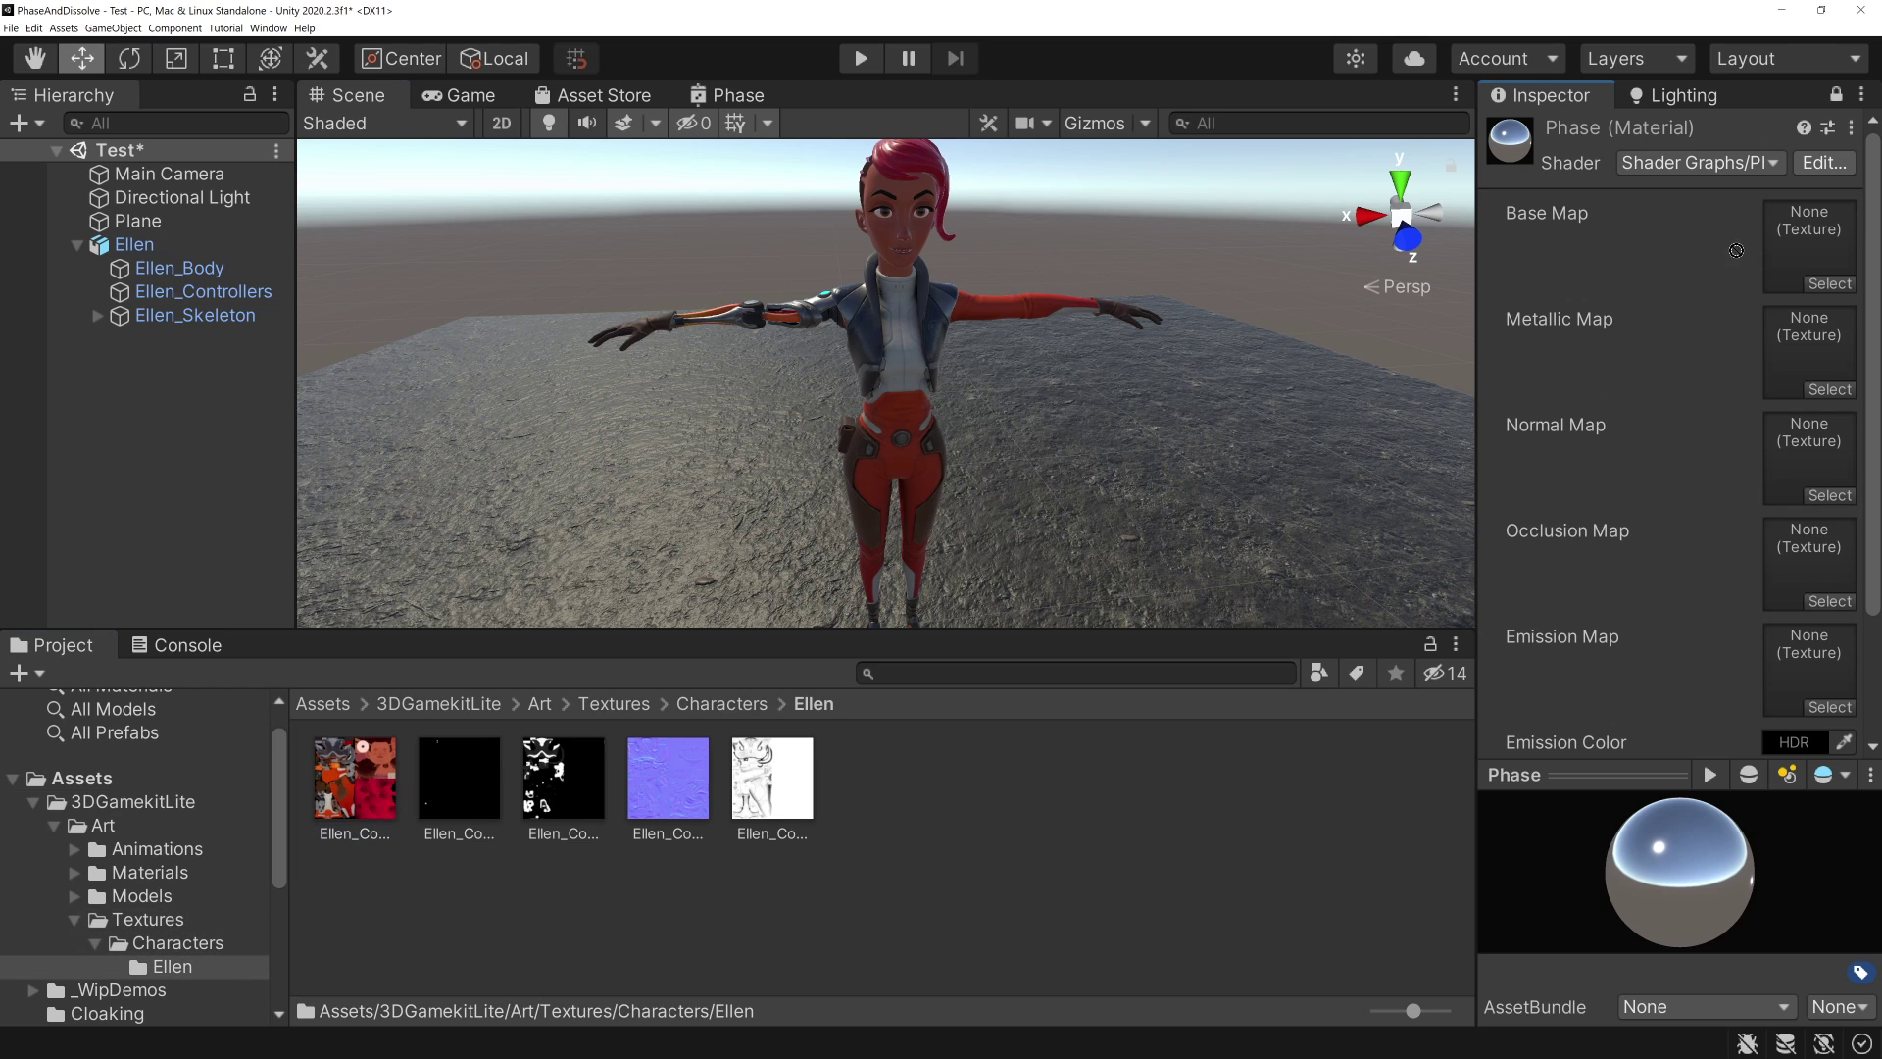
- Assign Ellen's Base Map and Emission Map textures and set a cyan emission colour at intensity 2
drag(360, 780, 1798, 256)
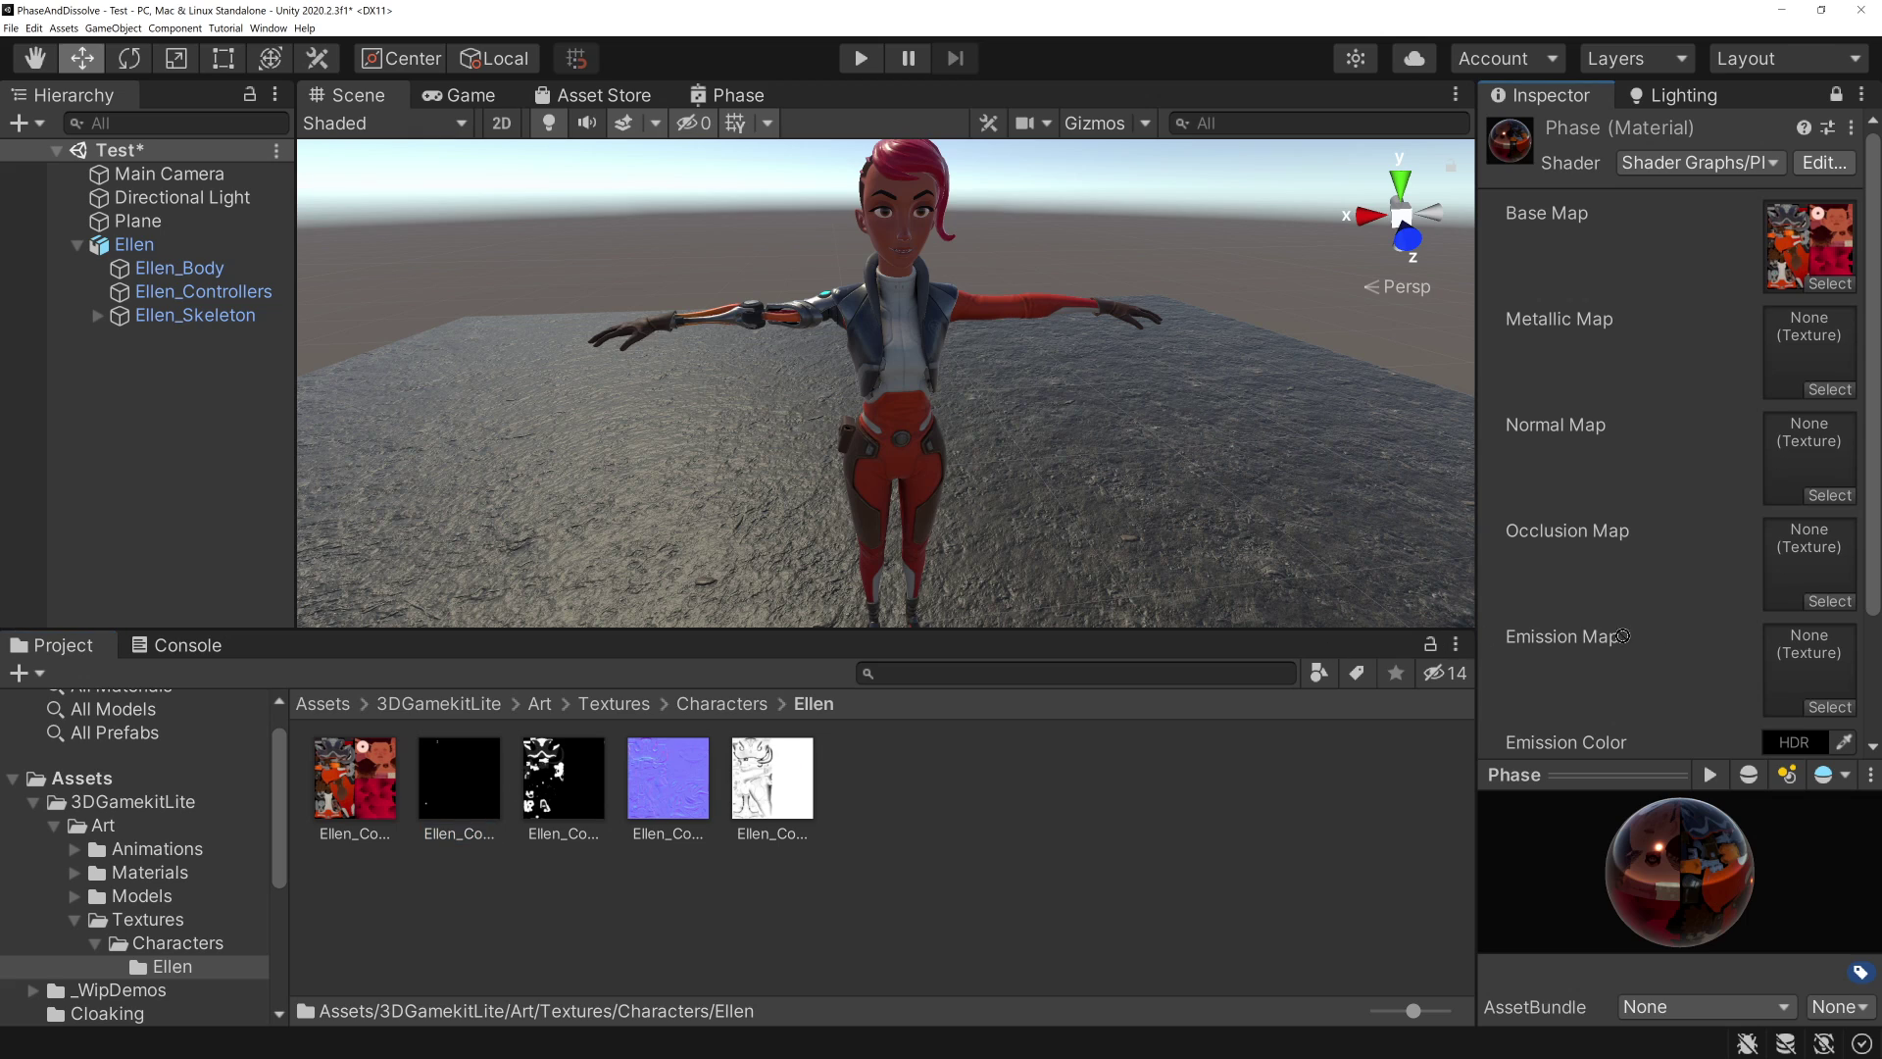
drag(455, 799, 1808, 666)
scroll(1689, 594, down, 3)
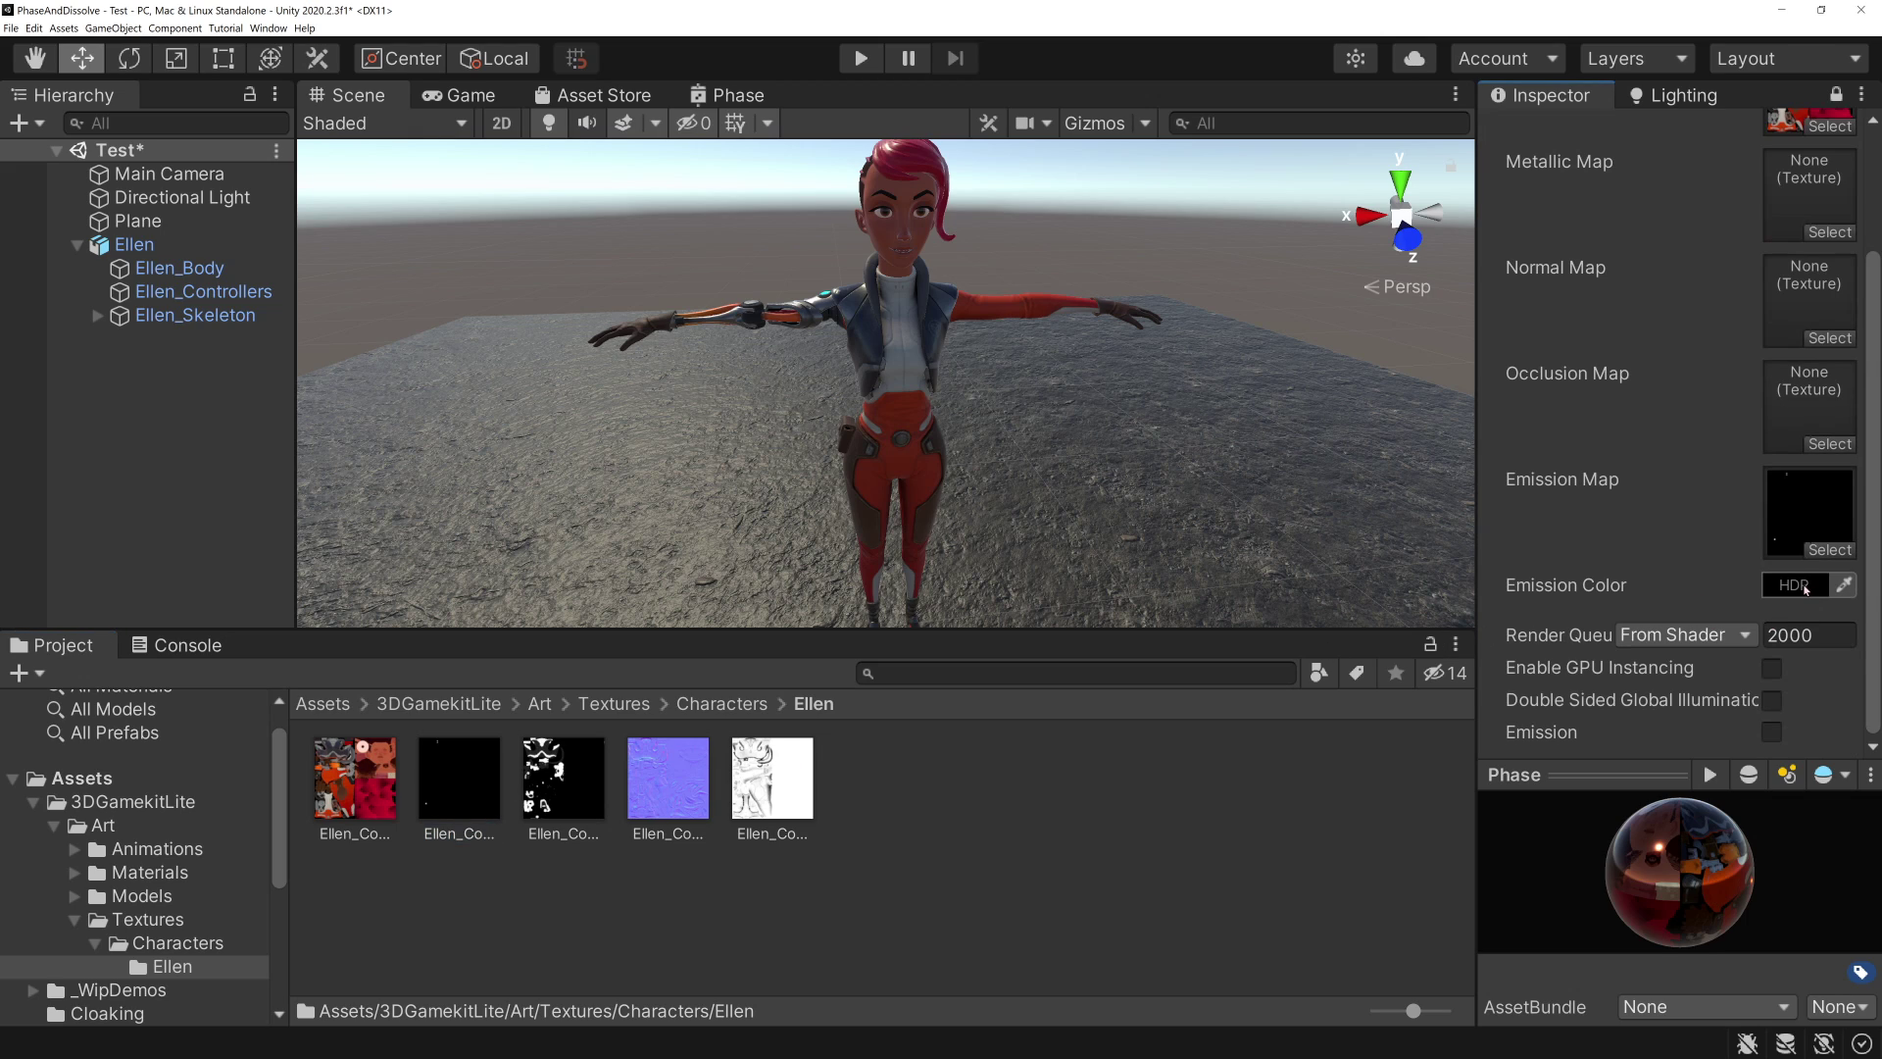
click(1792, 585)
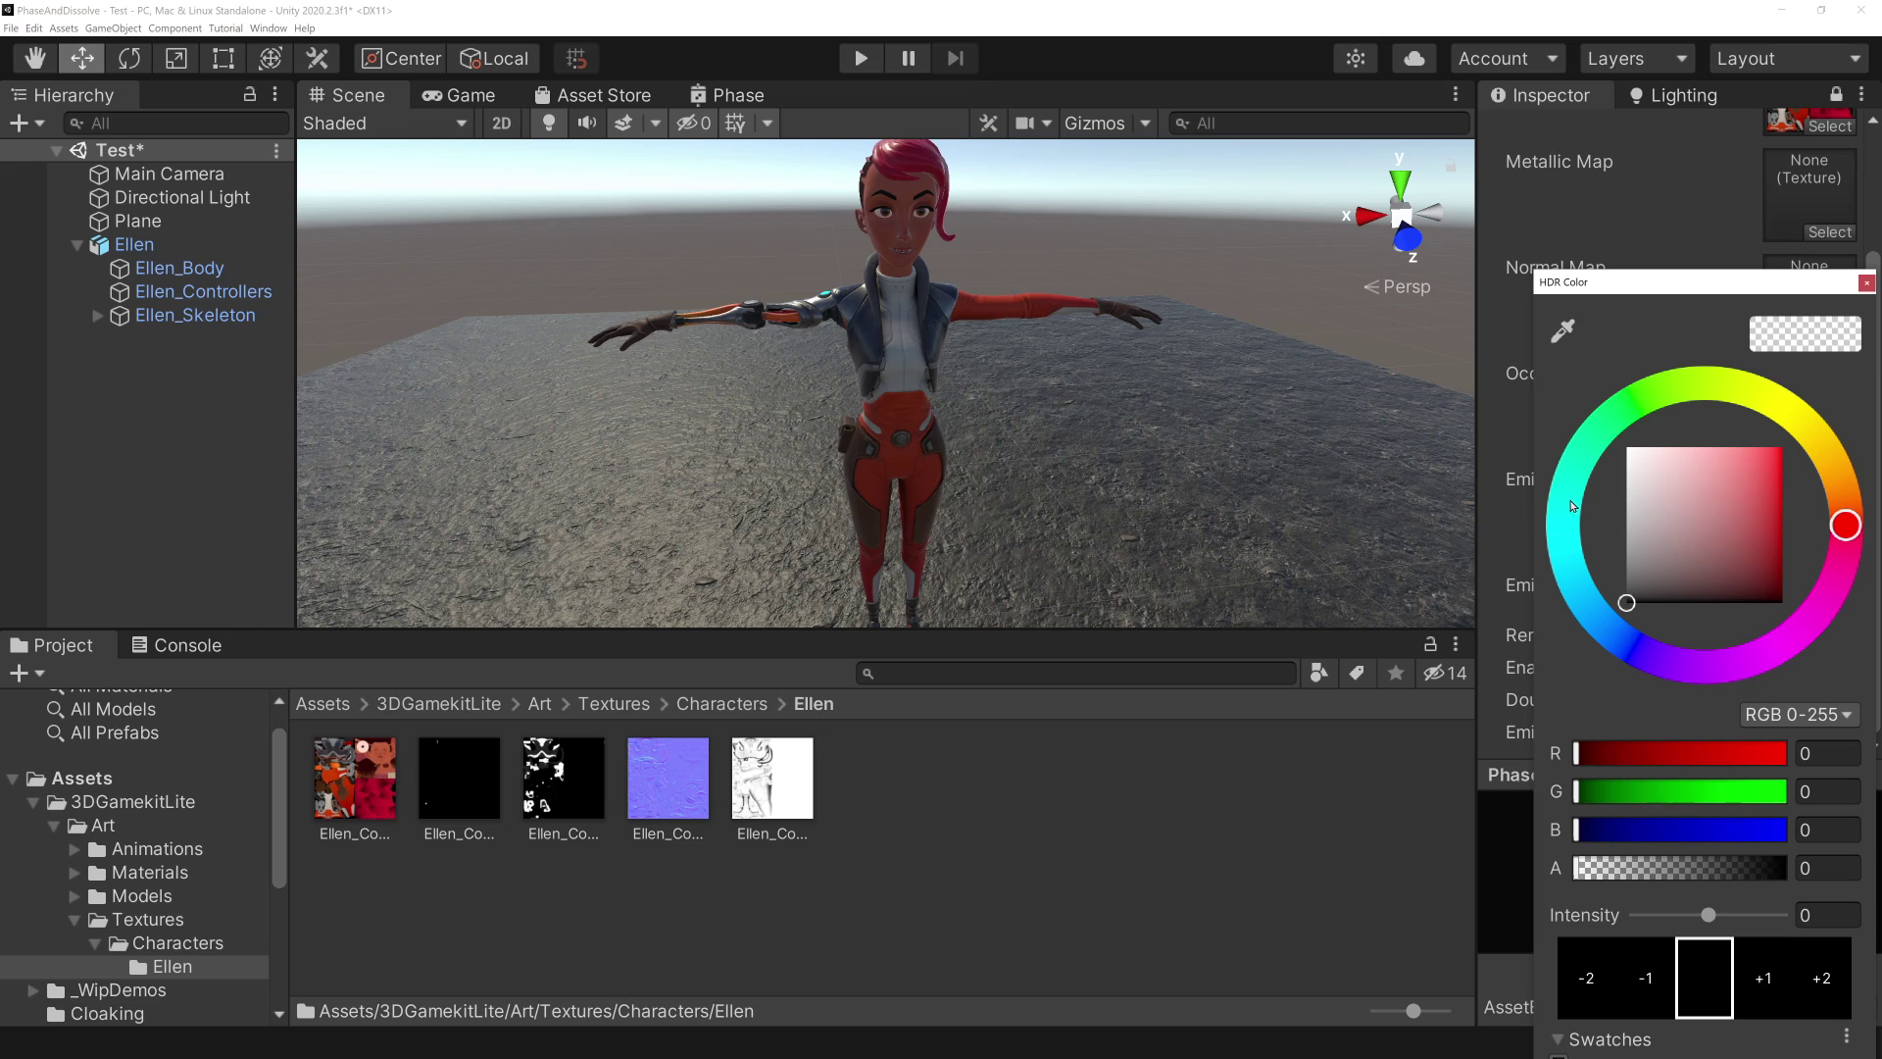
drag(1571, 511, 1566, 541)
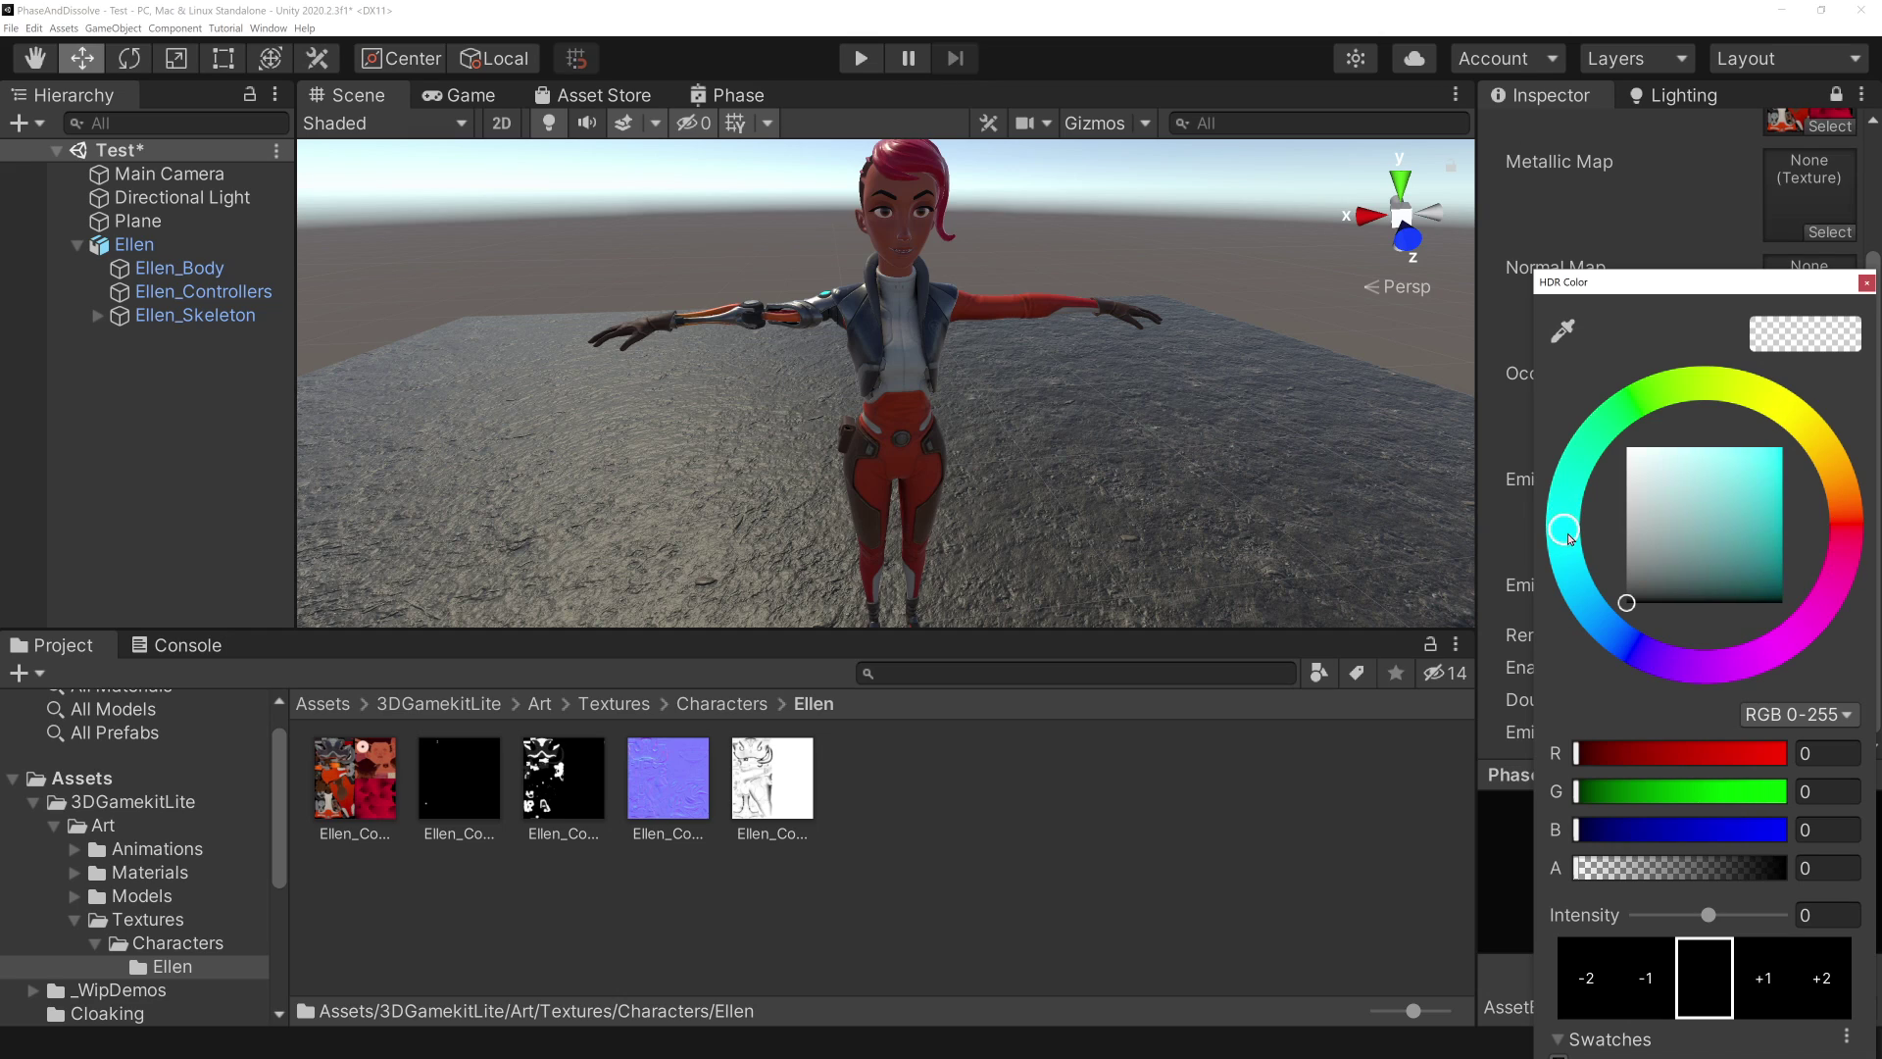
click(1633, 593)
drag(1742, 523, 1812, 434)
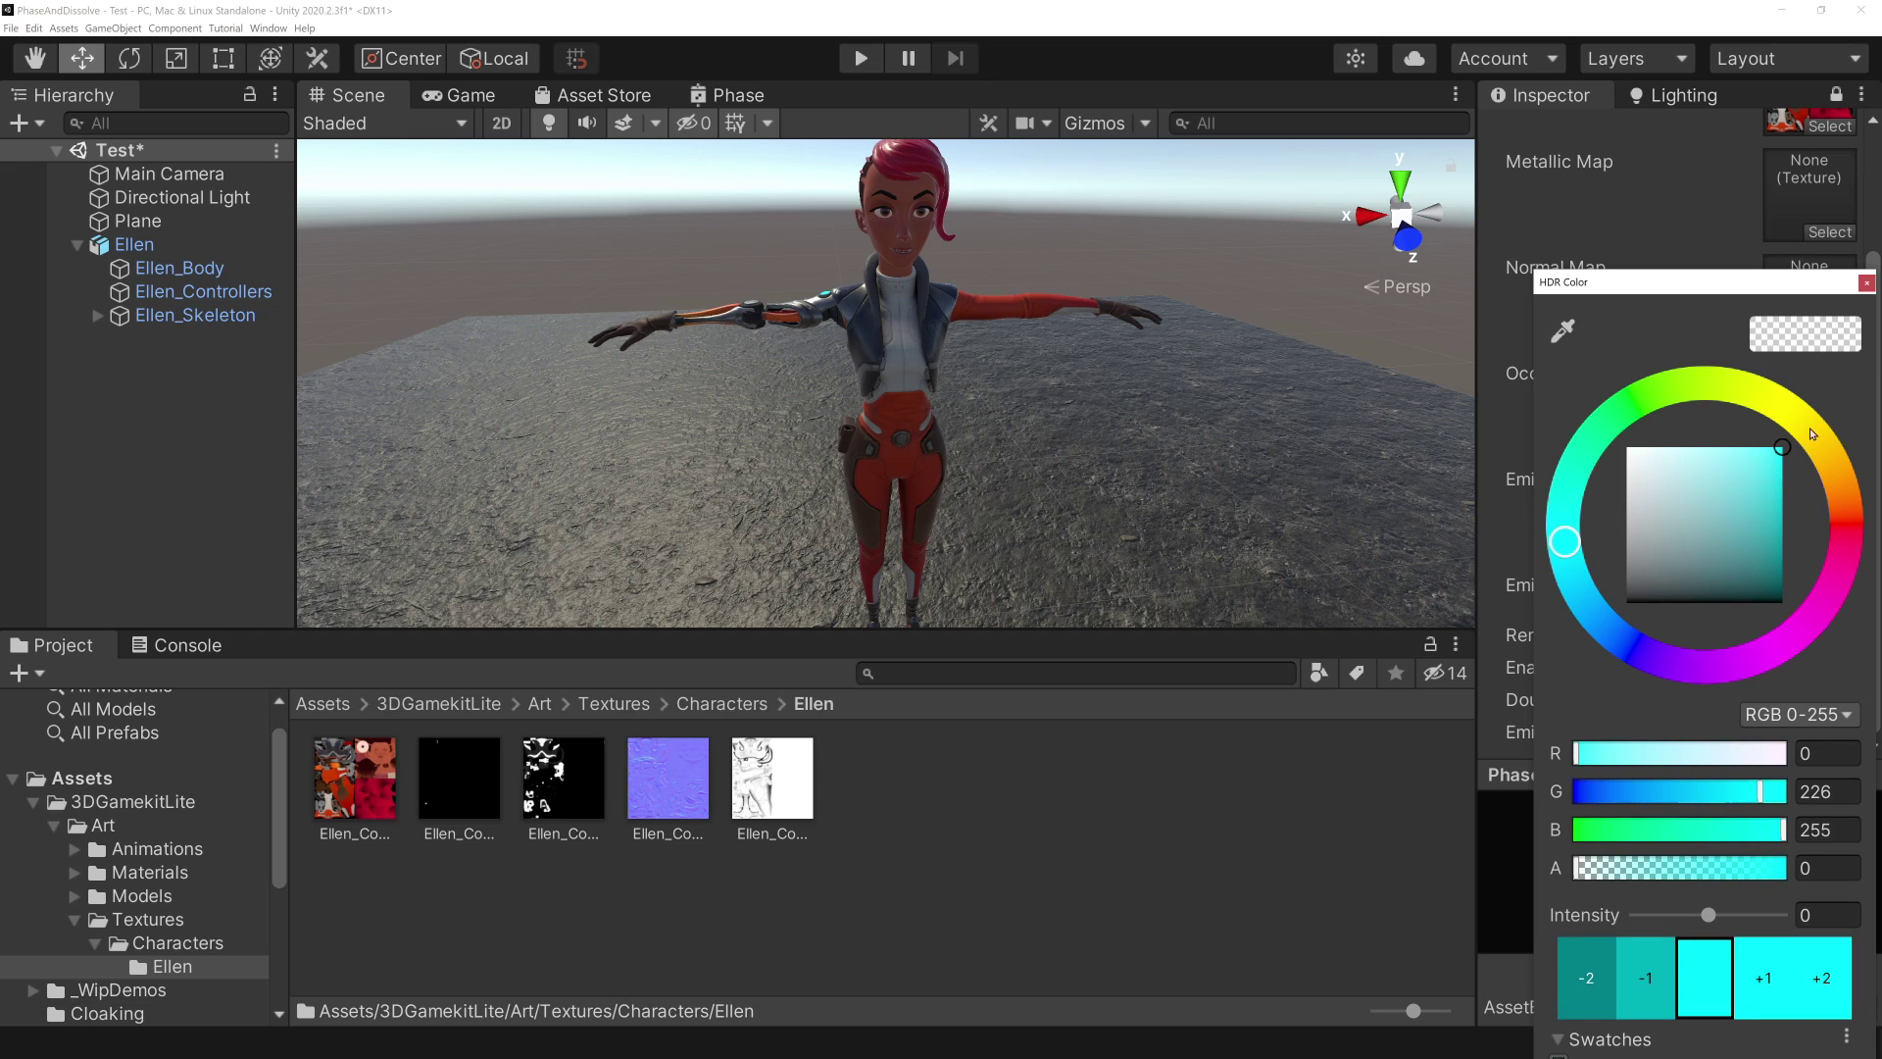
click(1825, 987)
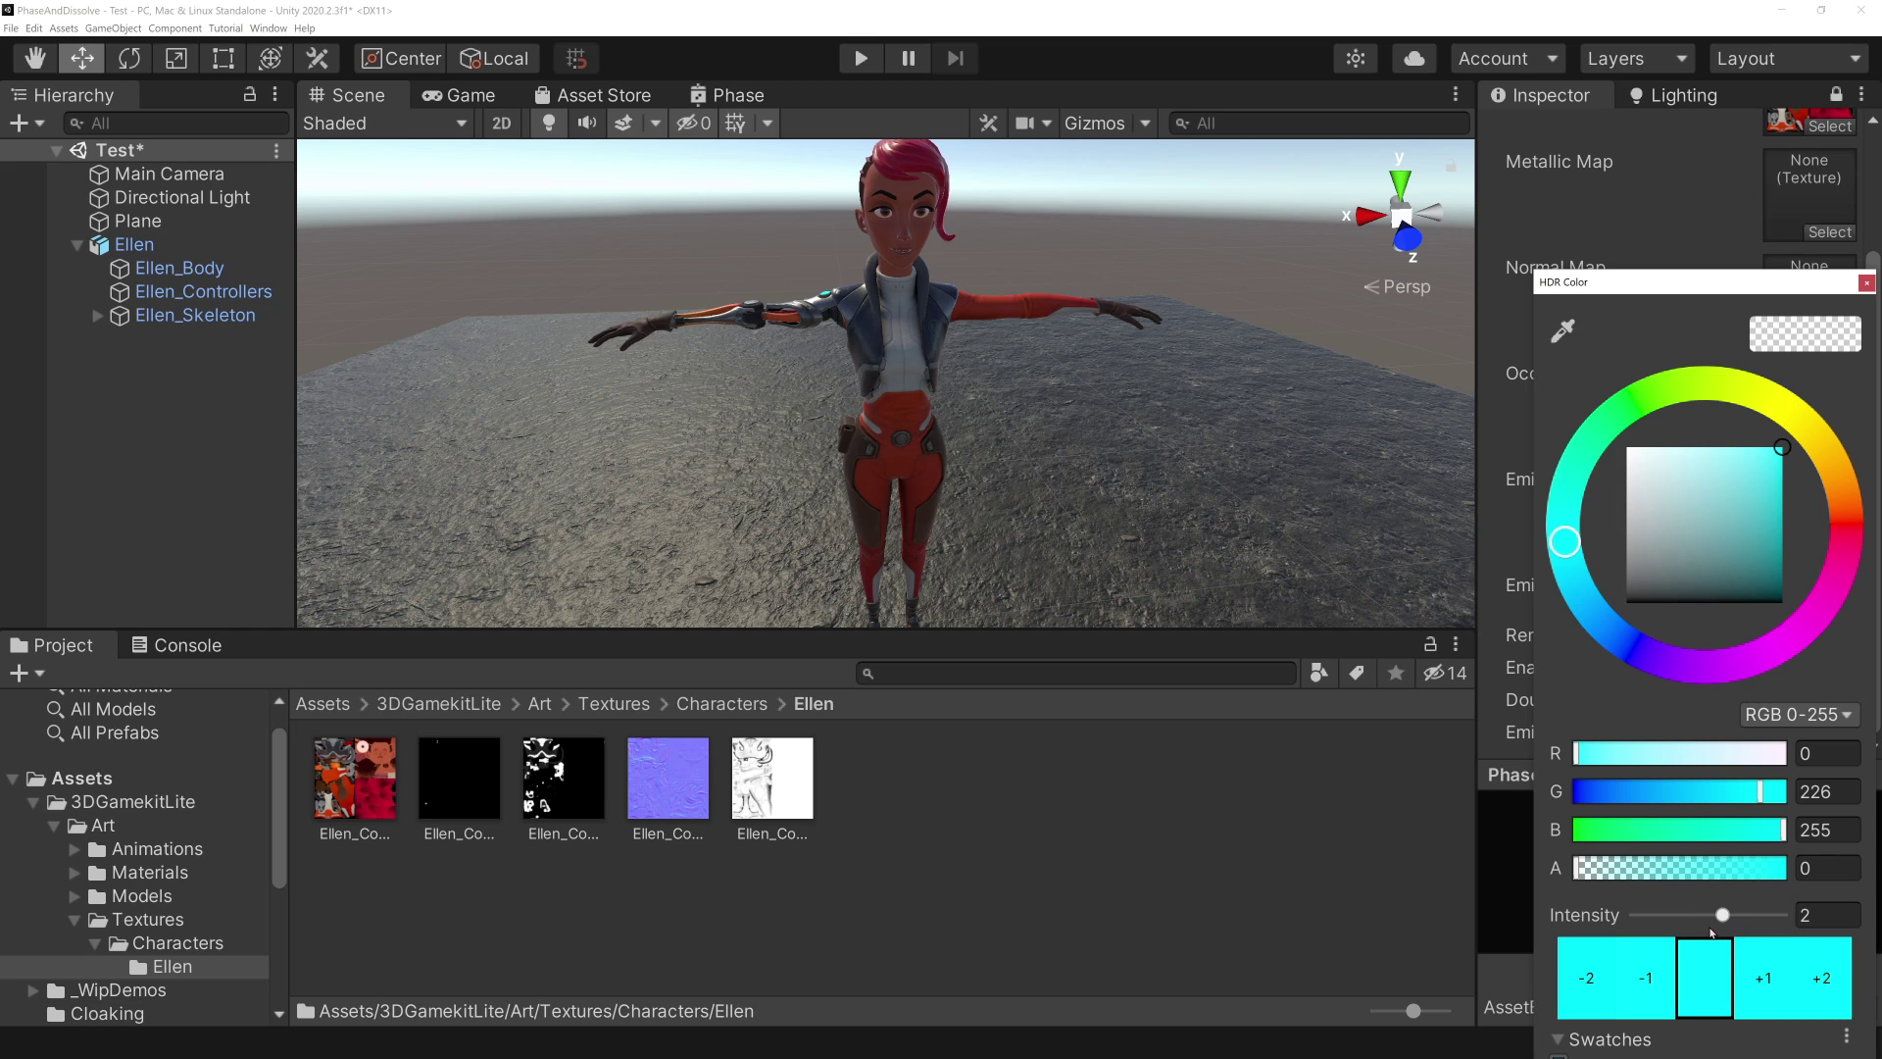
click(1638, 421)
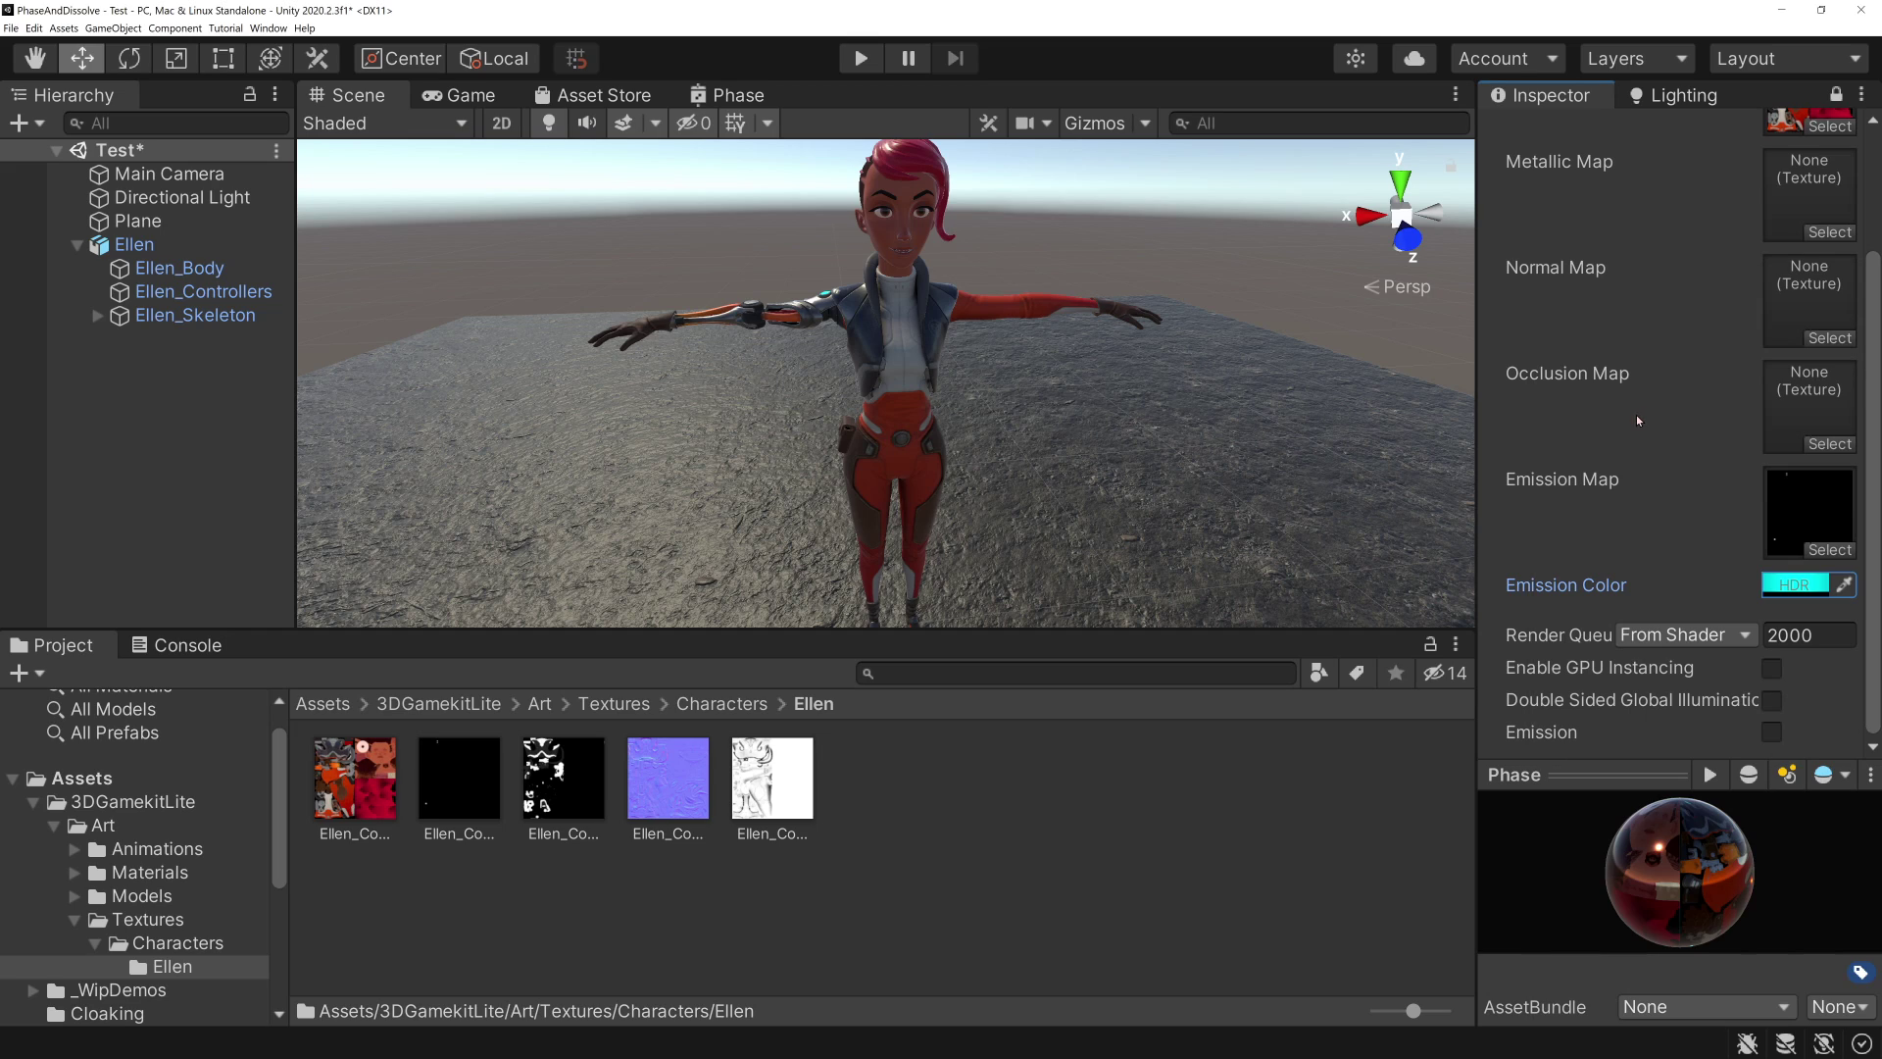
- Assign Ellen's Occlusion, Normal and Metallic maps, then inspect the enlarged material preview
drag(772, 784, 1810, 406)
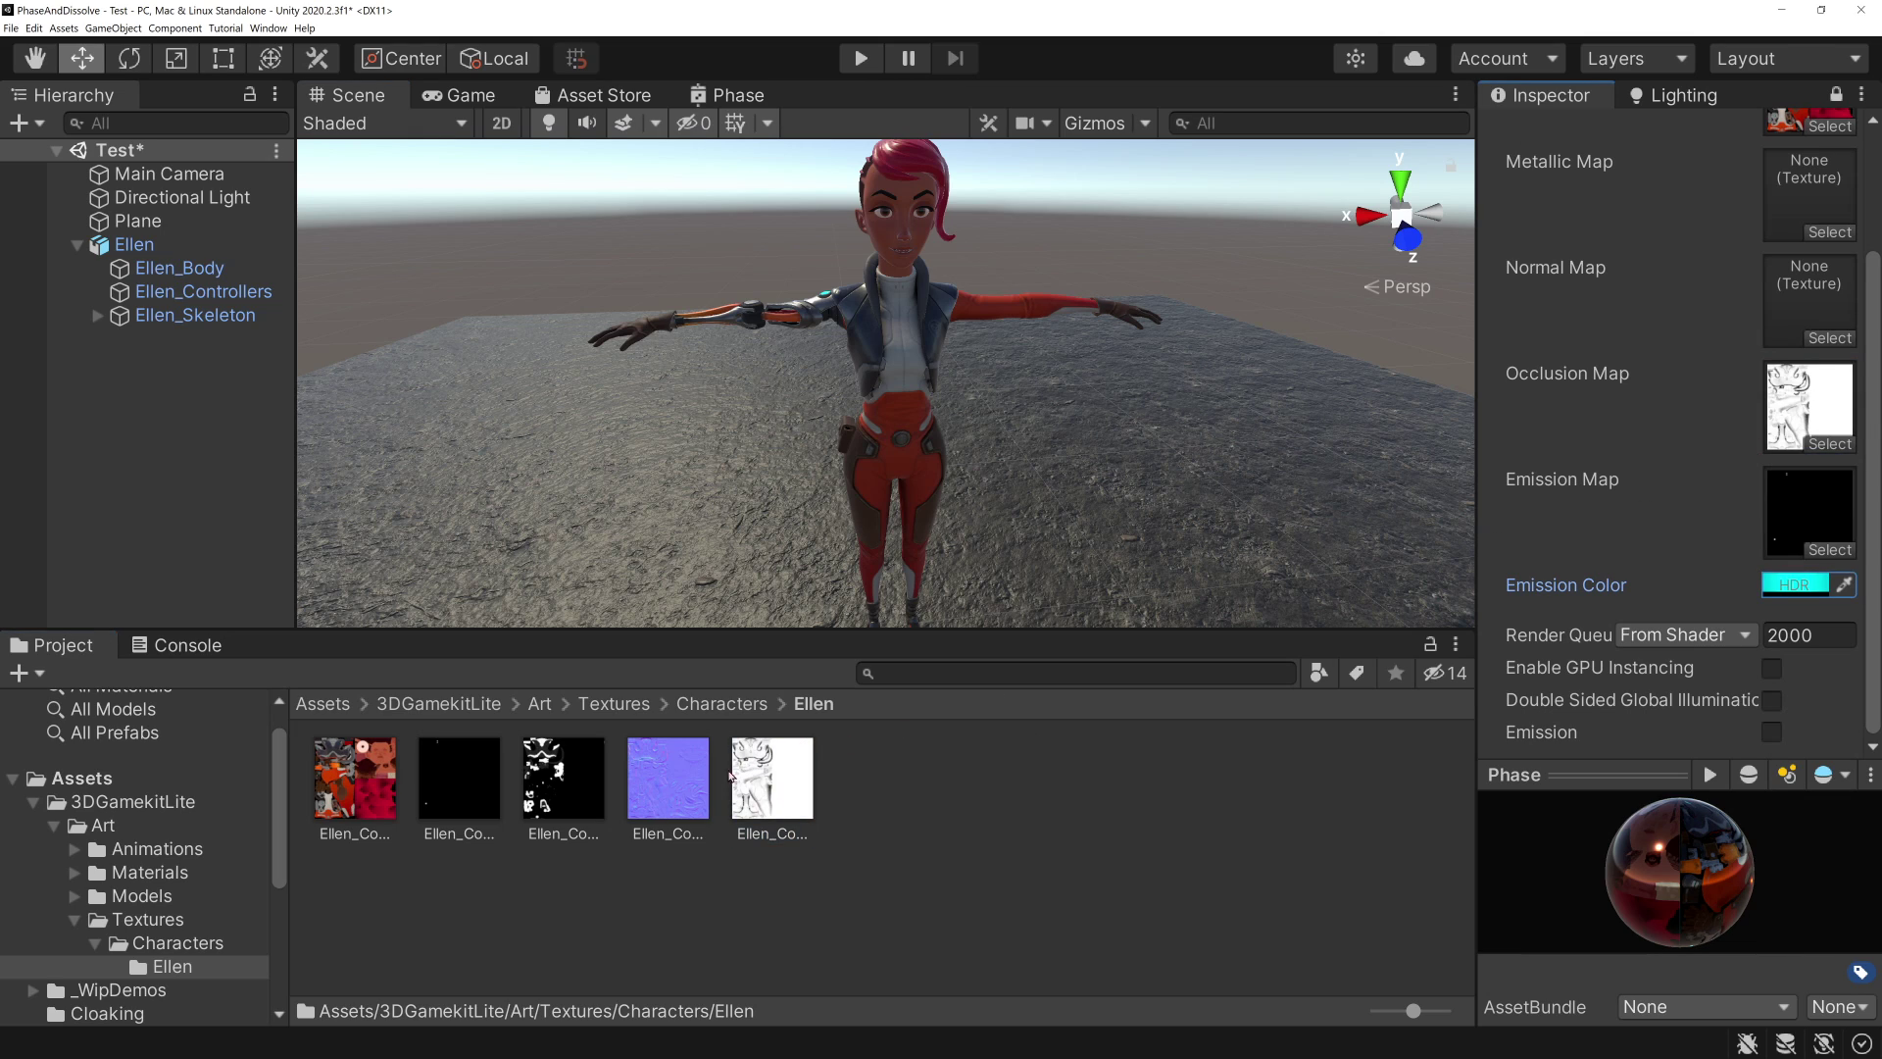
click(667, 777)
drag(668, 778, 1810, 299)
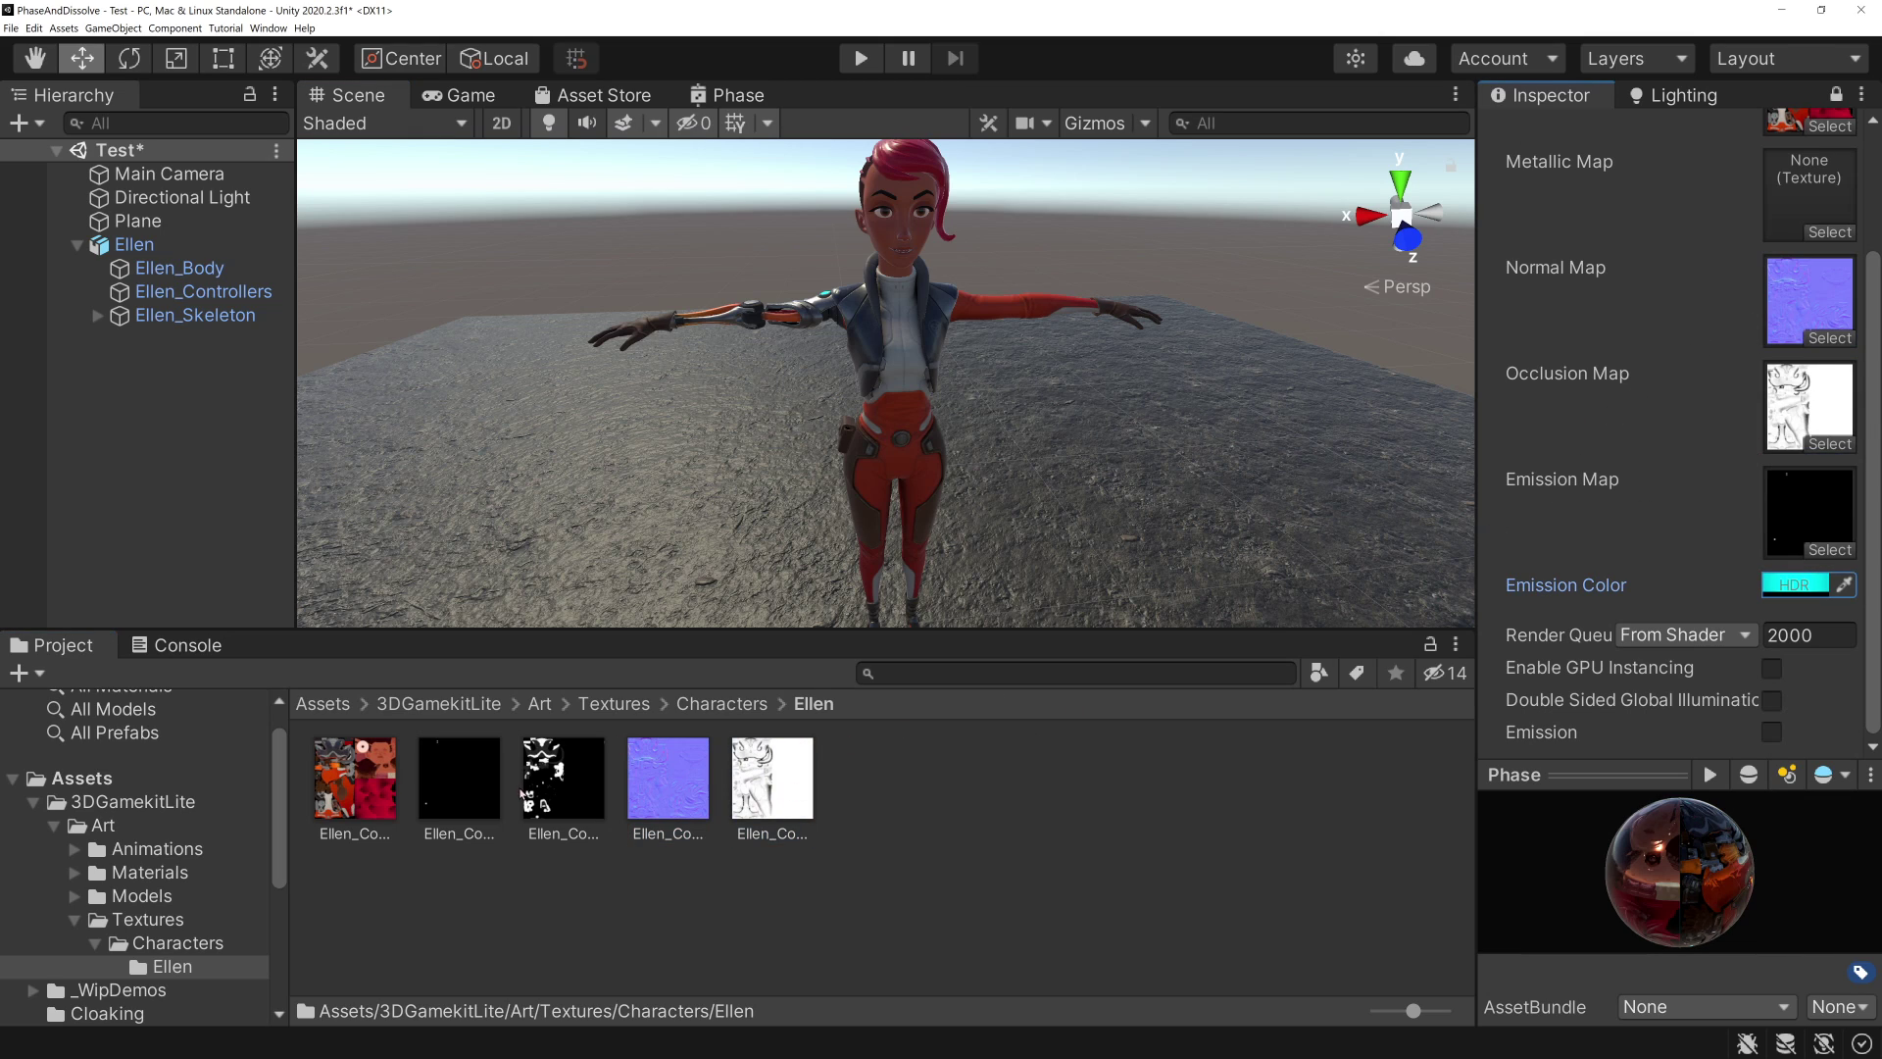
drag(560, 799, 1798, 213)
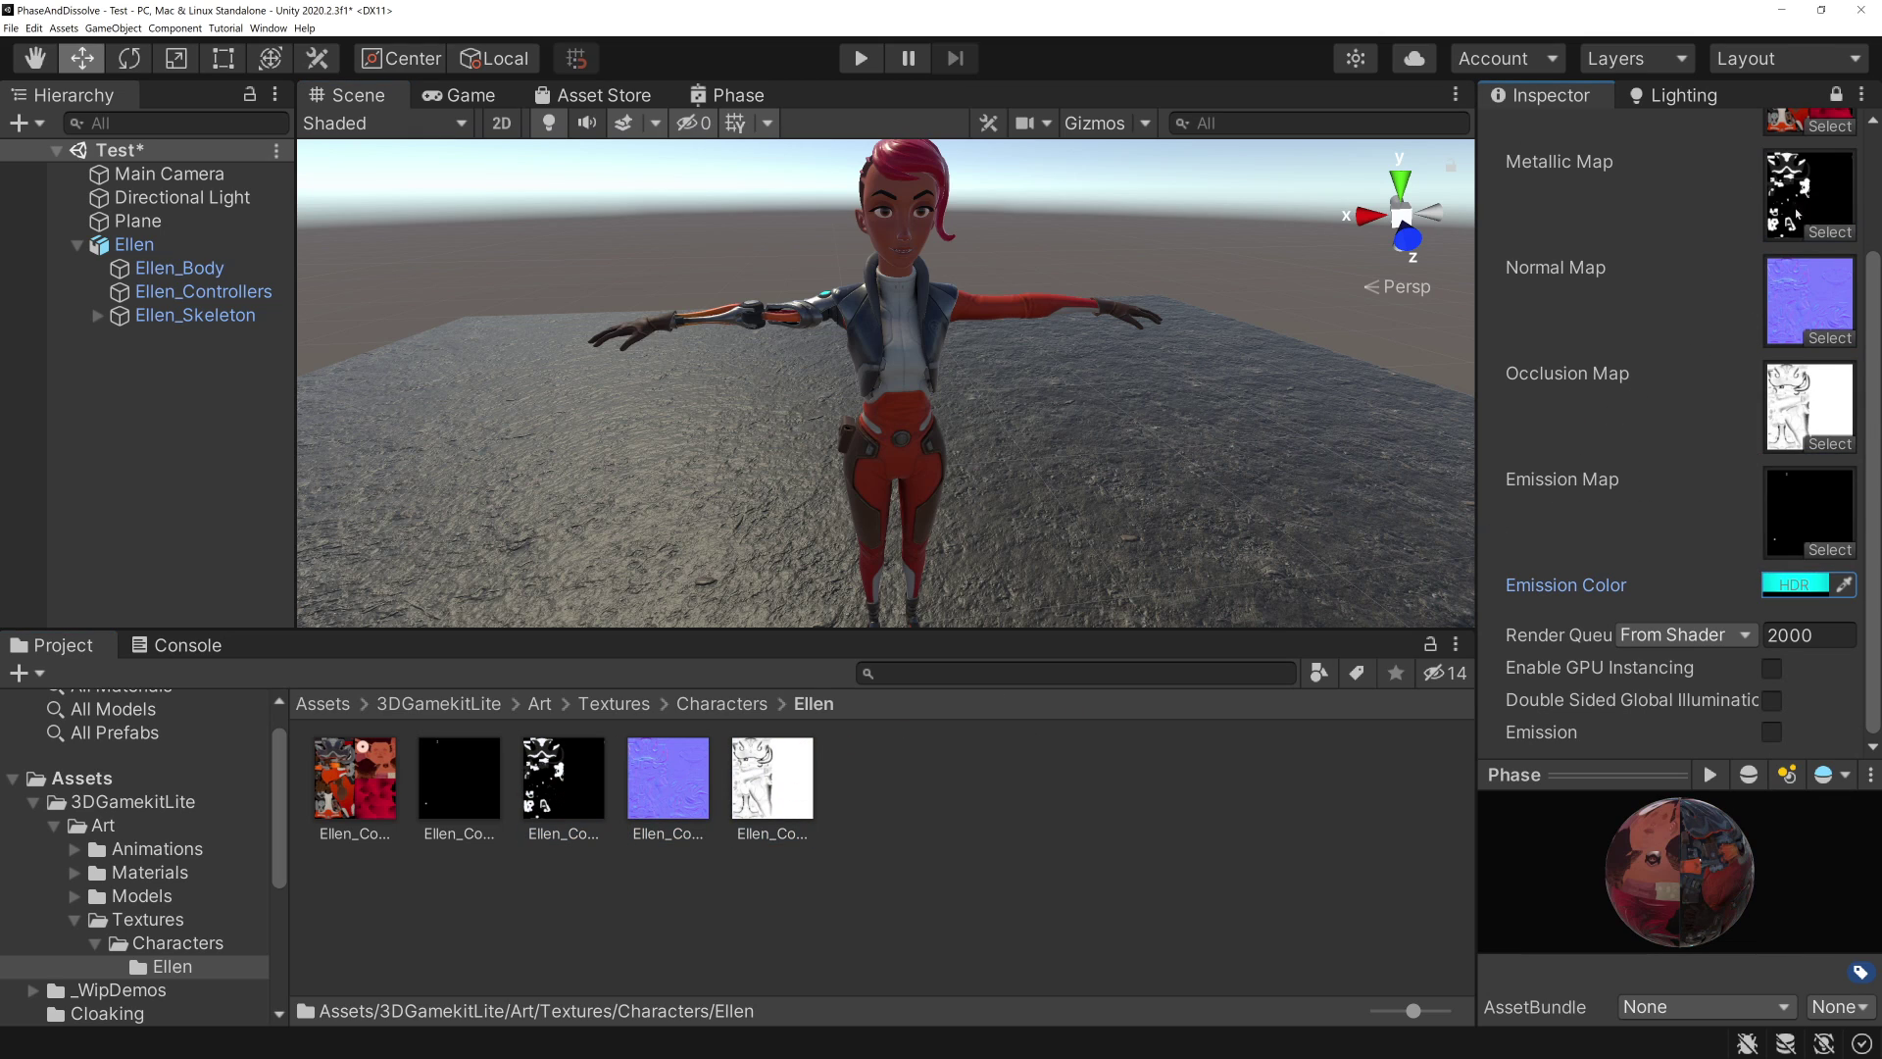
drag(1568, 774, 1568, 448)
drag(1686, 510, 1662, 535)
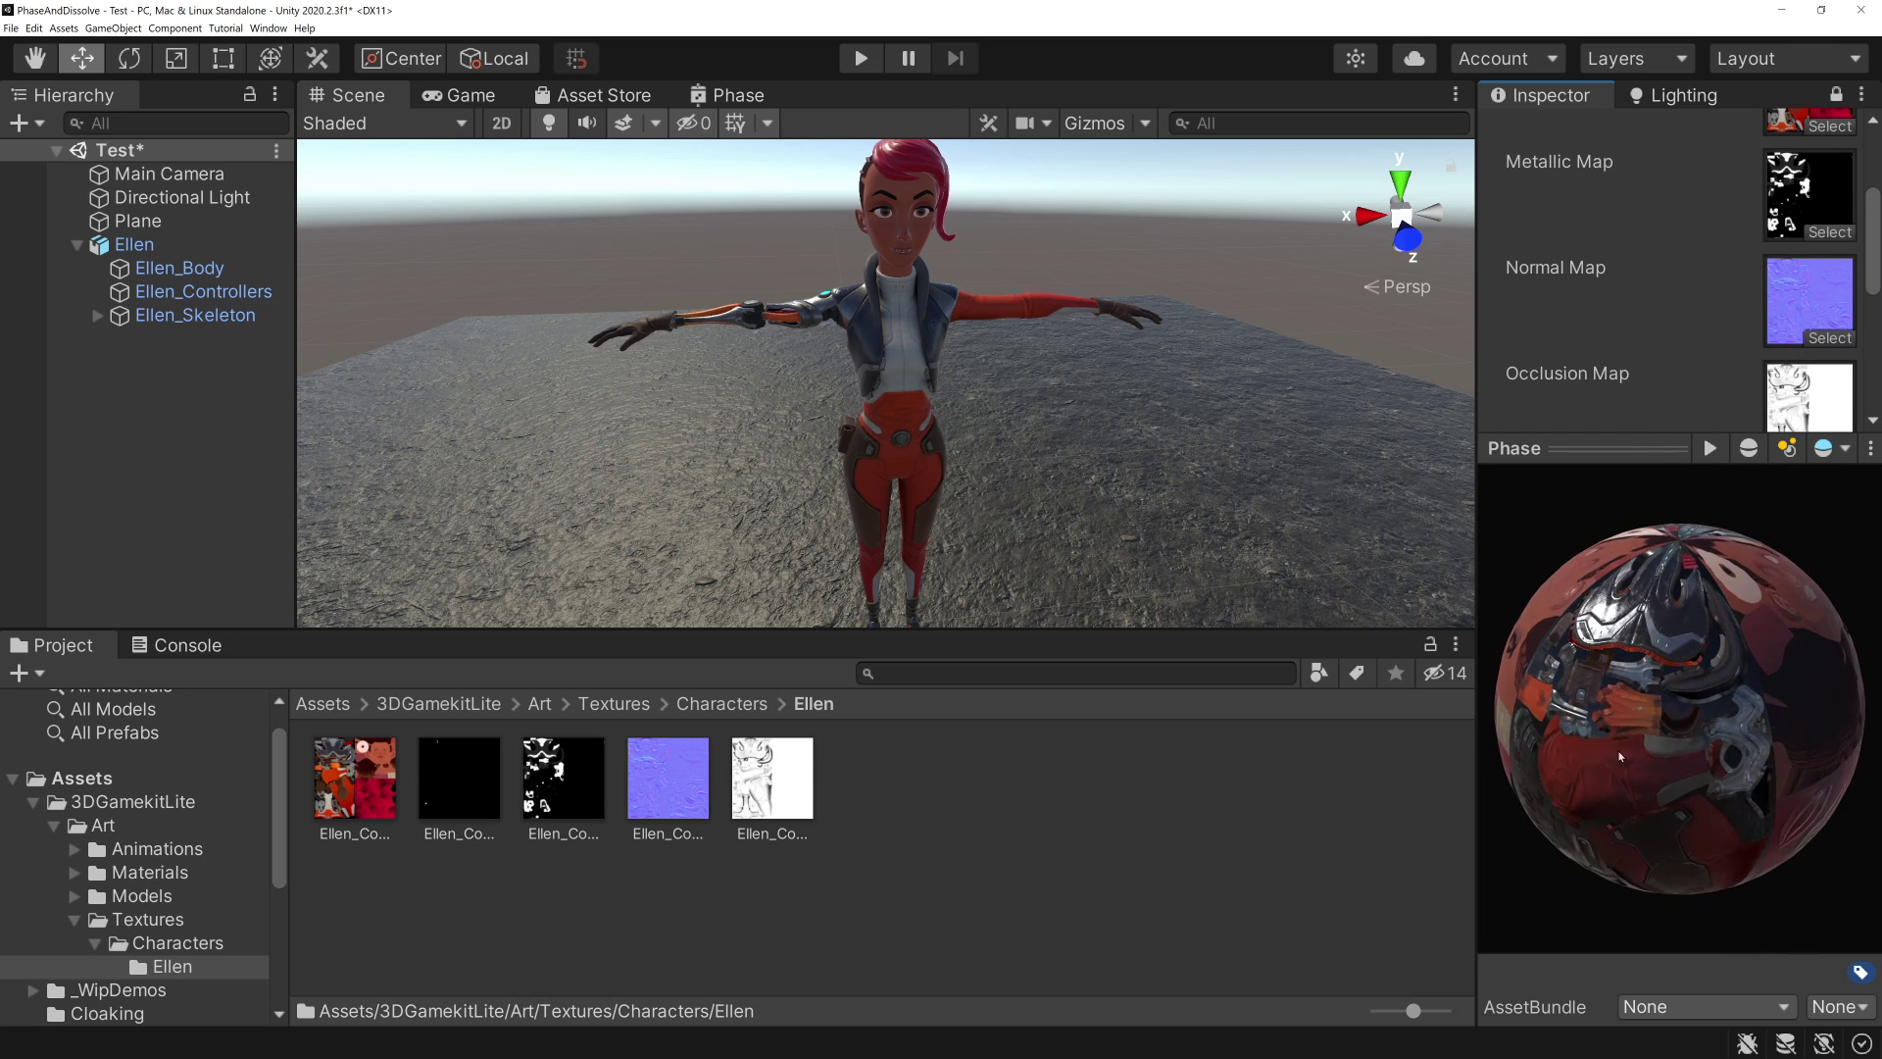
- Drag the Phase material from Assets onto Ellen's body in the Scene view
drag(1628, 447, 1628, 707)
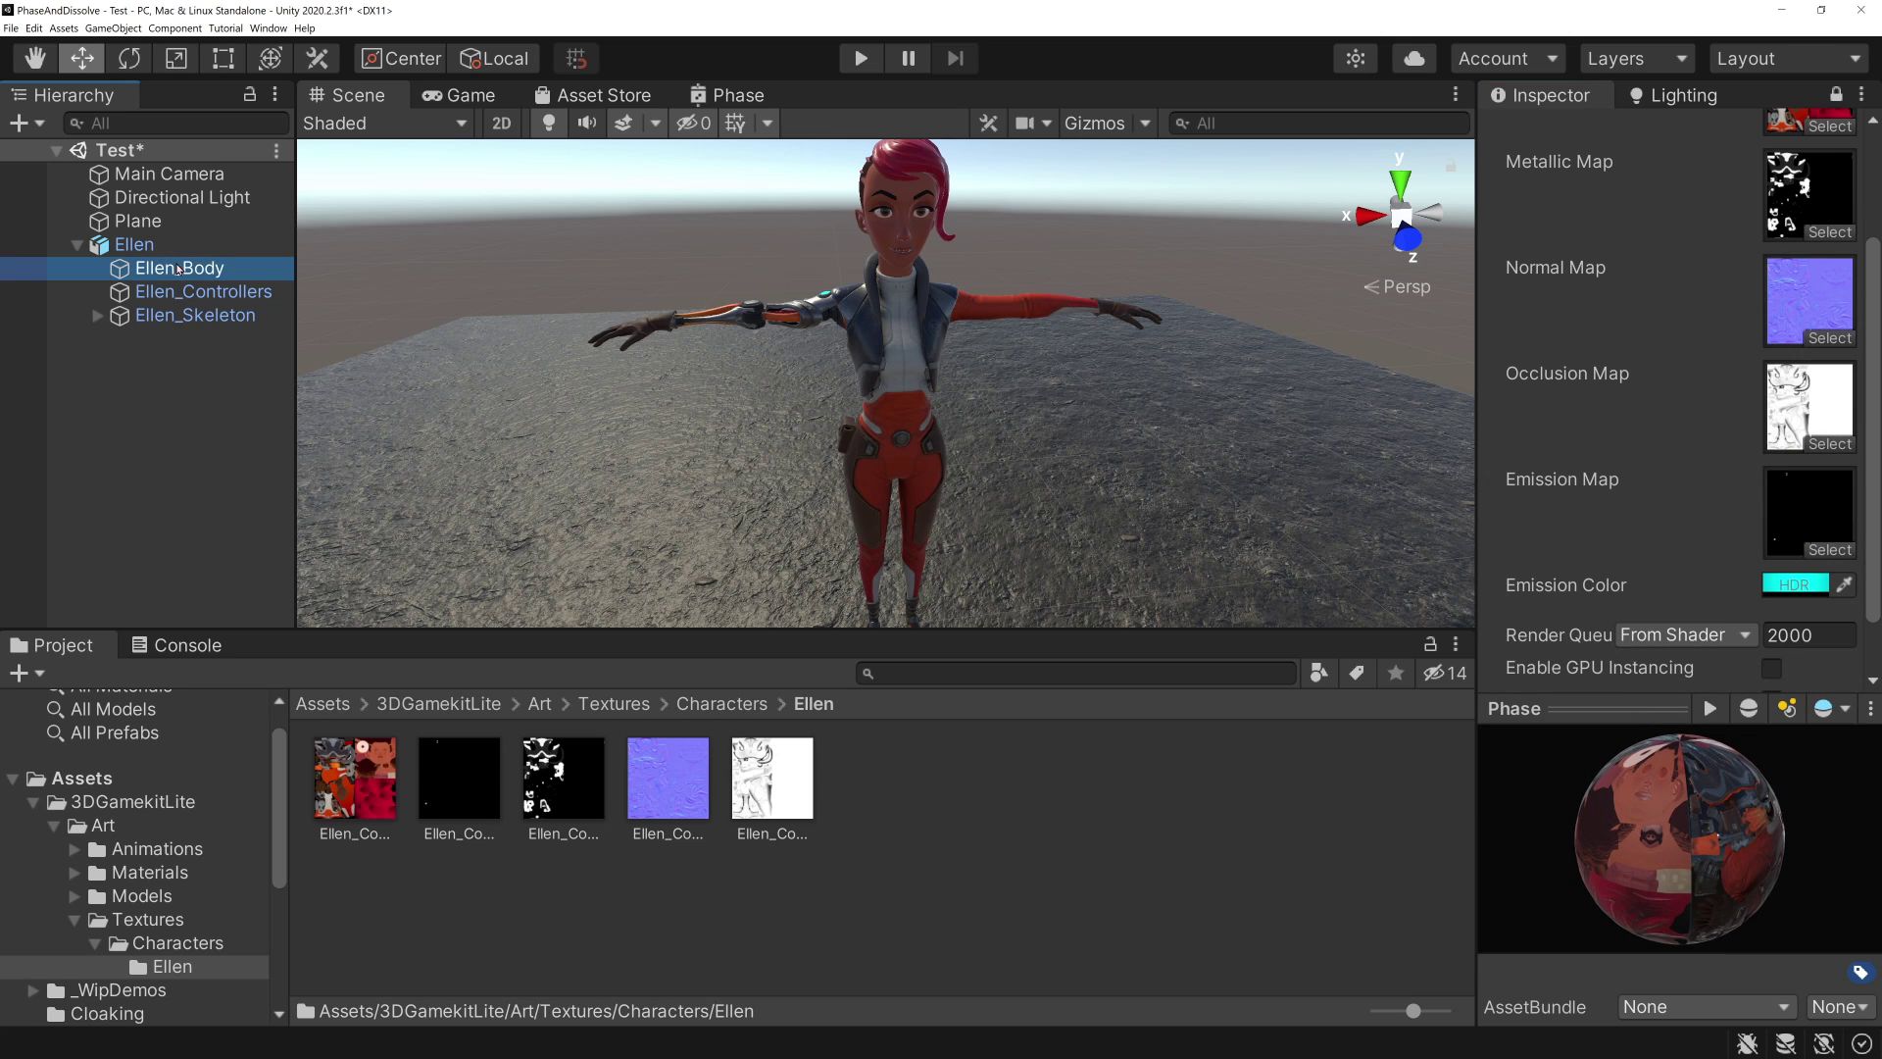
click(1836, 95)
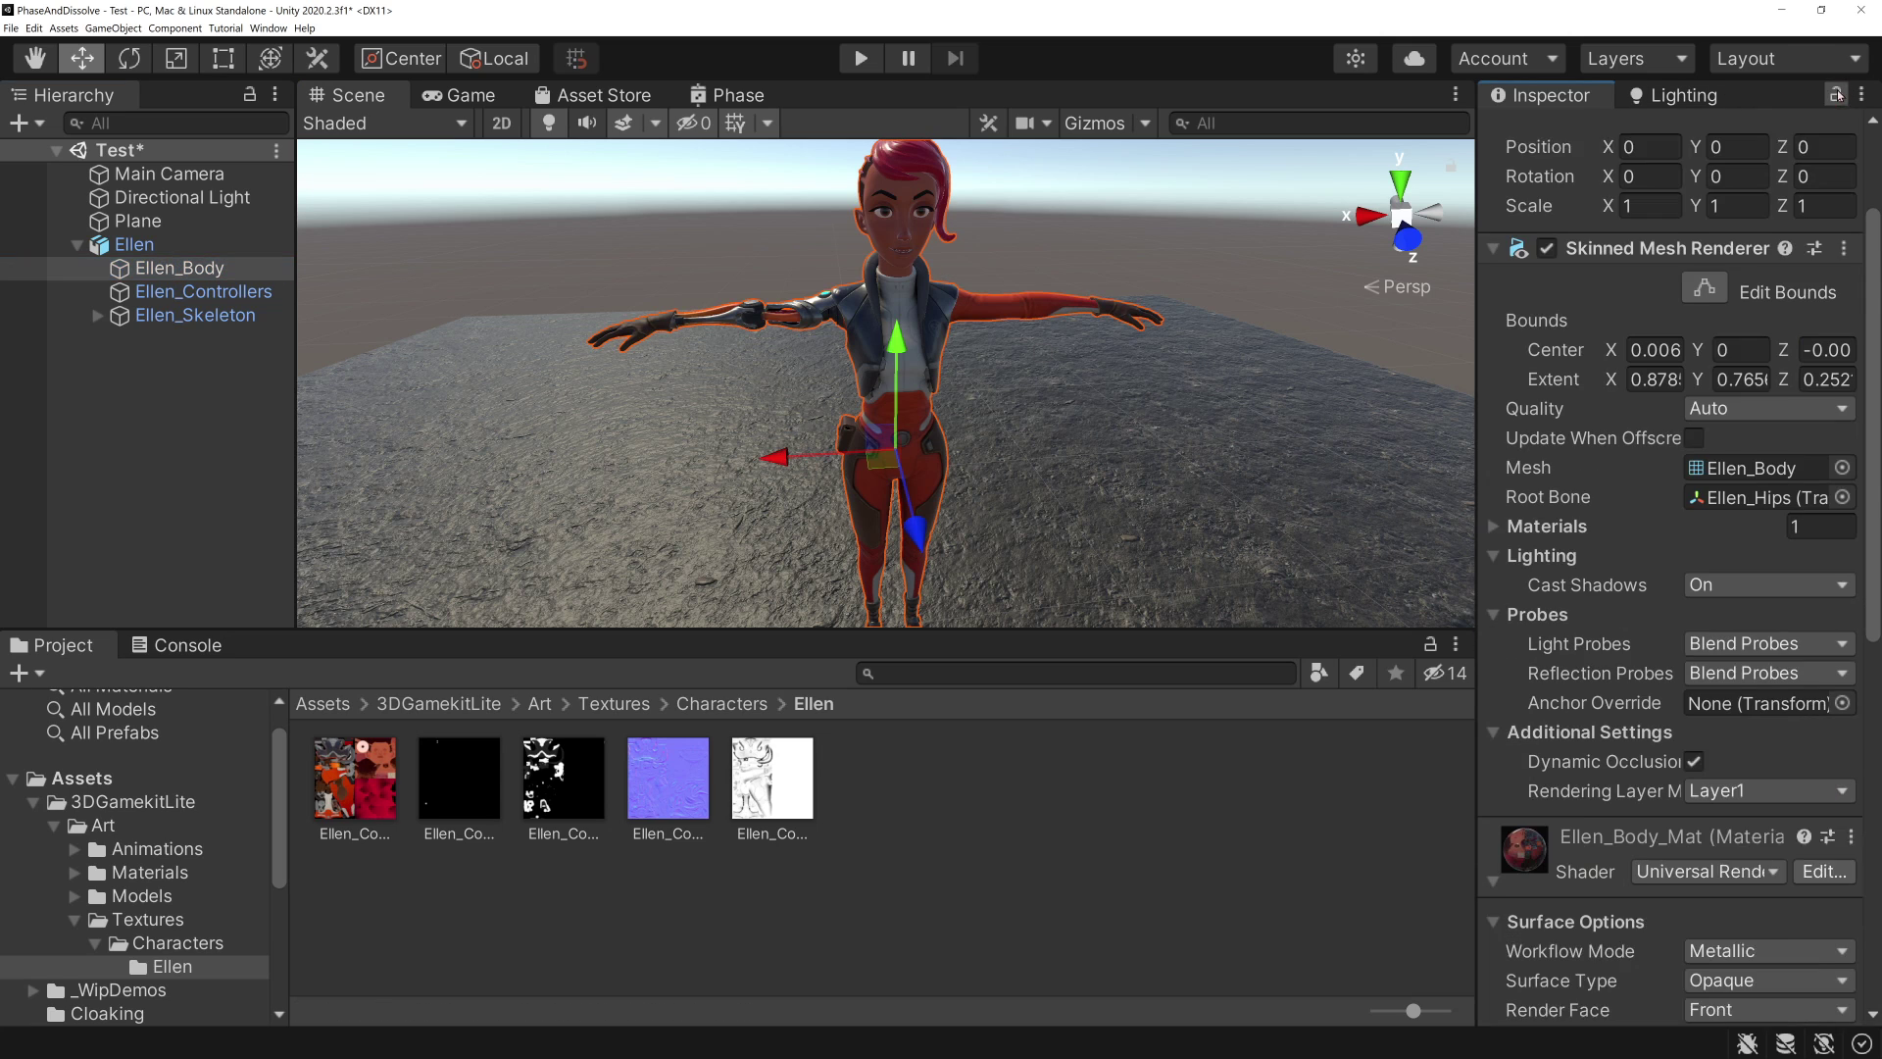
scroll(1685, 490, down, 1)
click(880, 907)
mouse_move(911, 907)
mouse_down()
mouse_move(932, 284)
mouse_move(919, 314)
mouse_up()
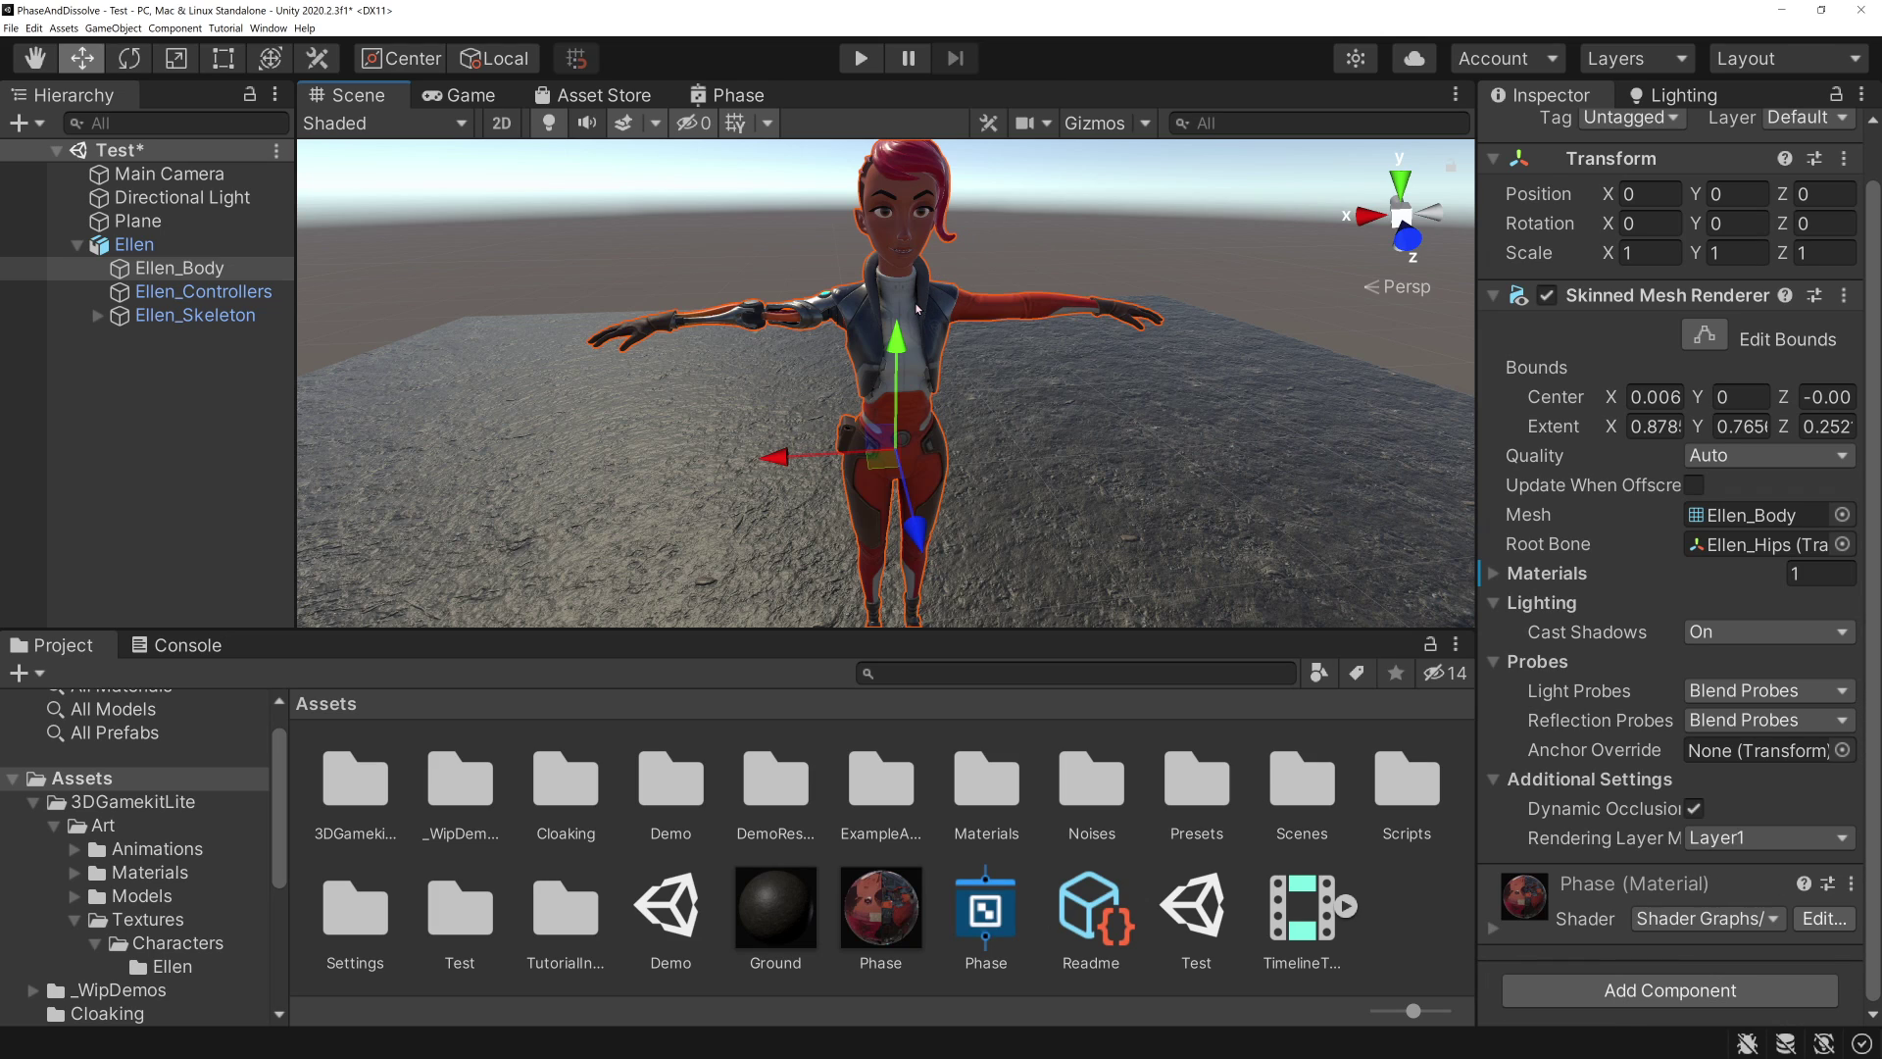
- Reselect Ellen_Body and widen the Inspector to review its Phase material settings
click(917, 309)
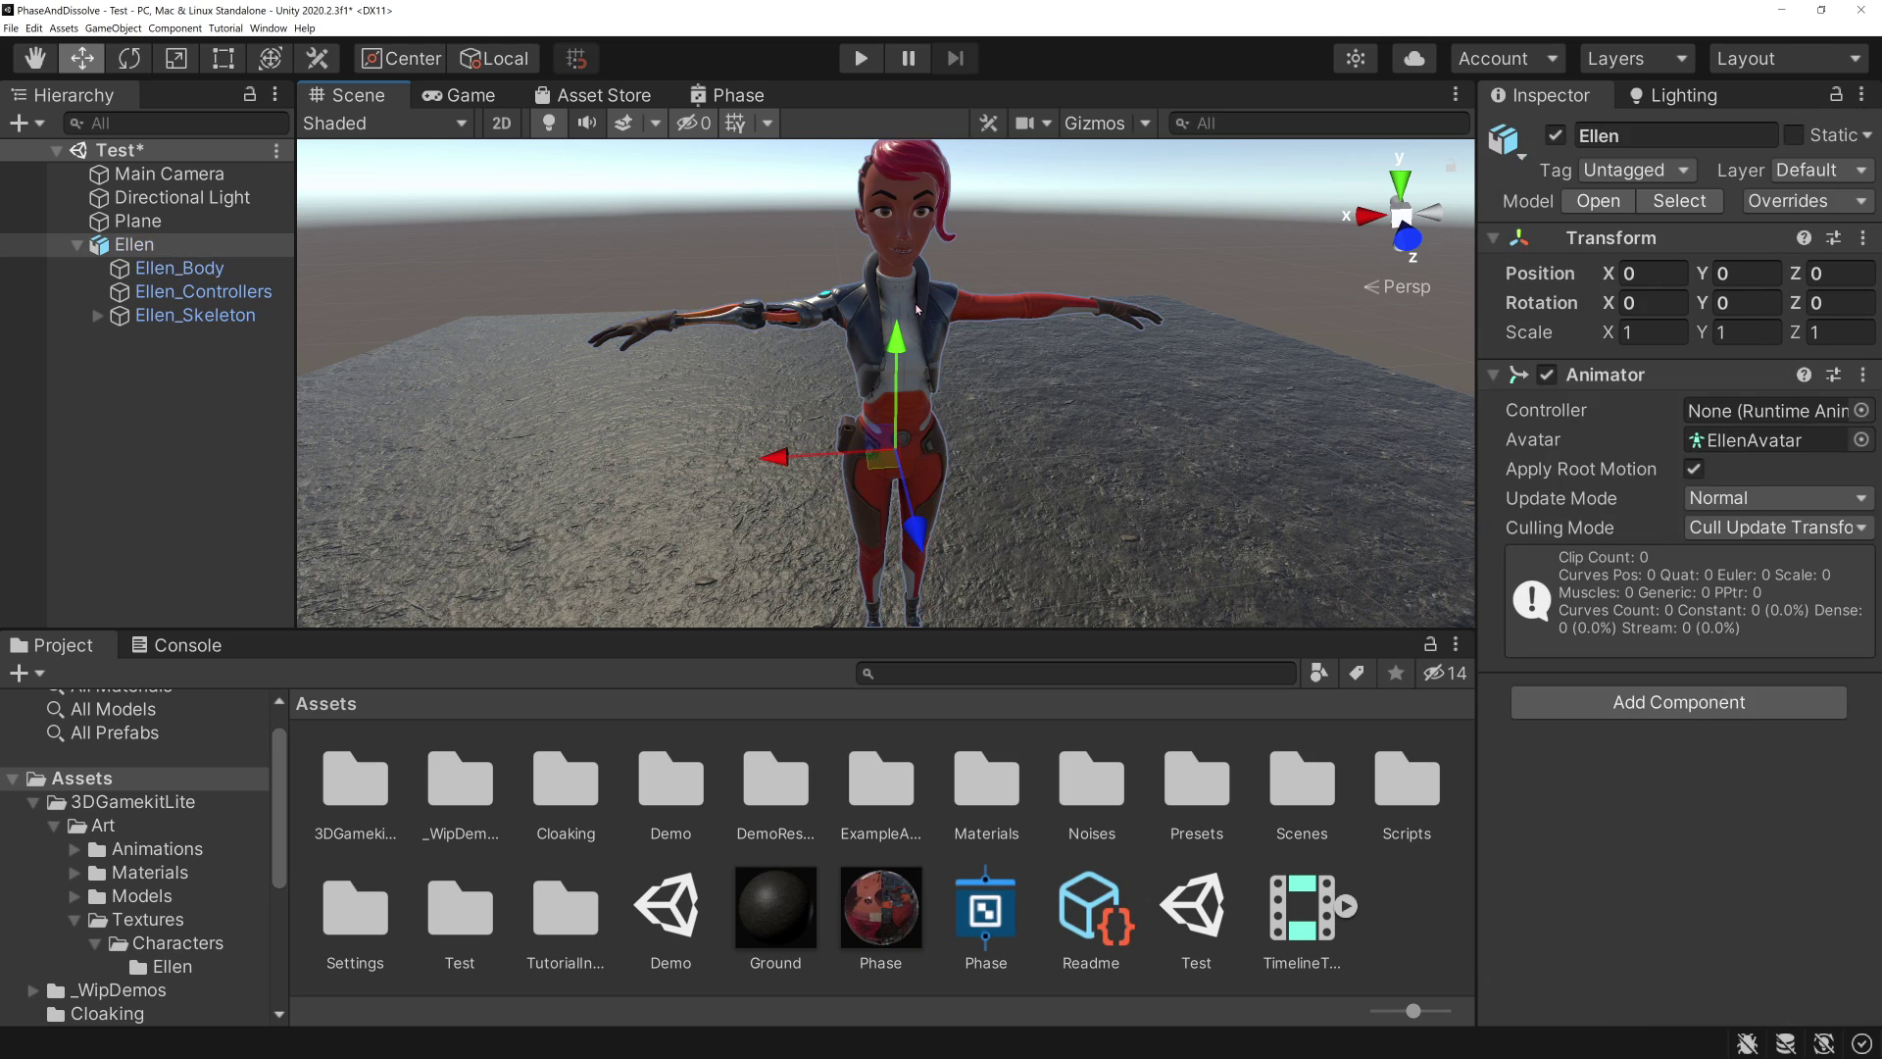
click(932, 293)
scroll(1618, 607, down, 1)
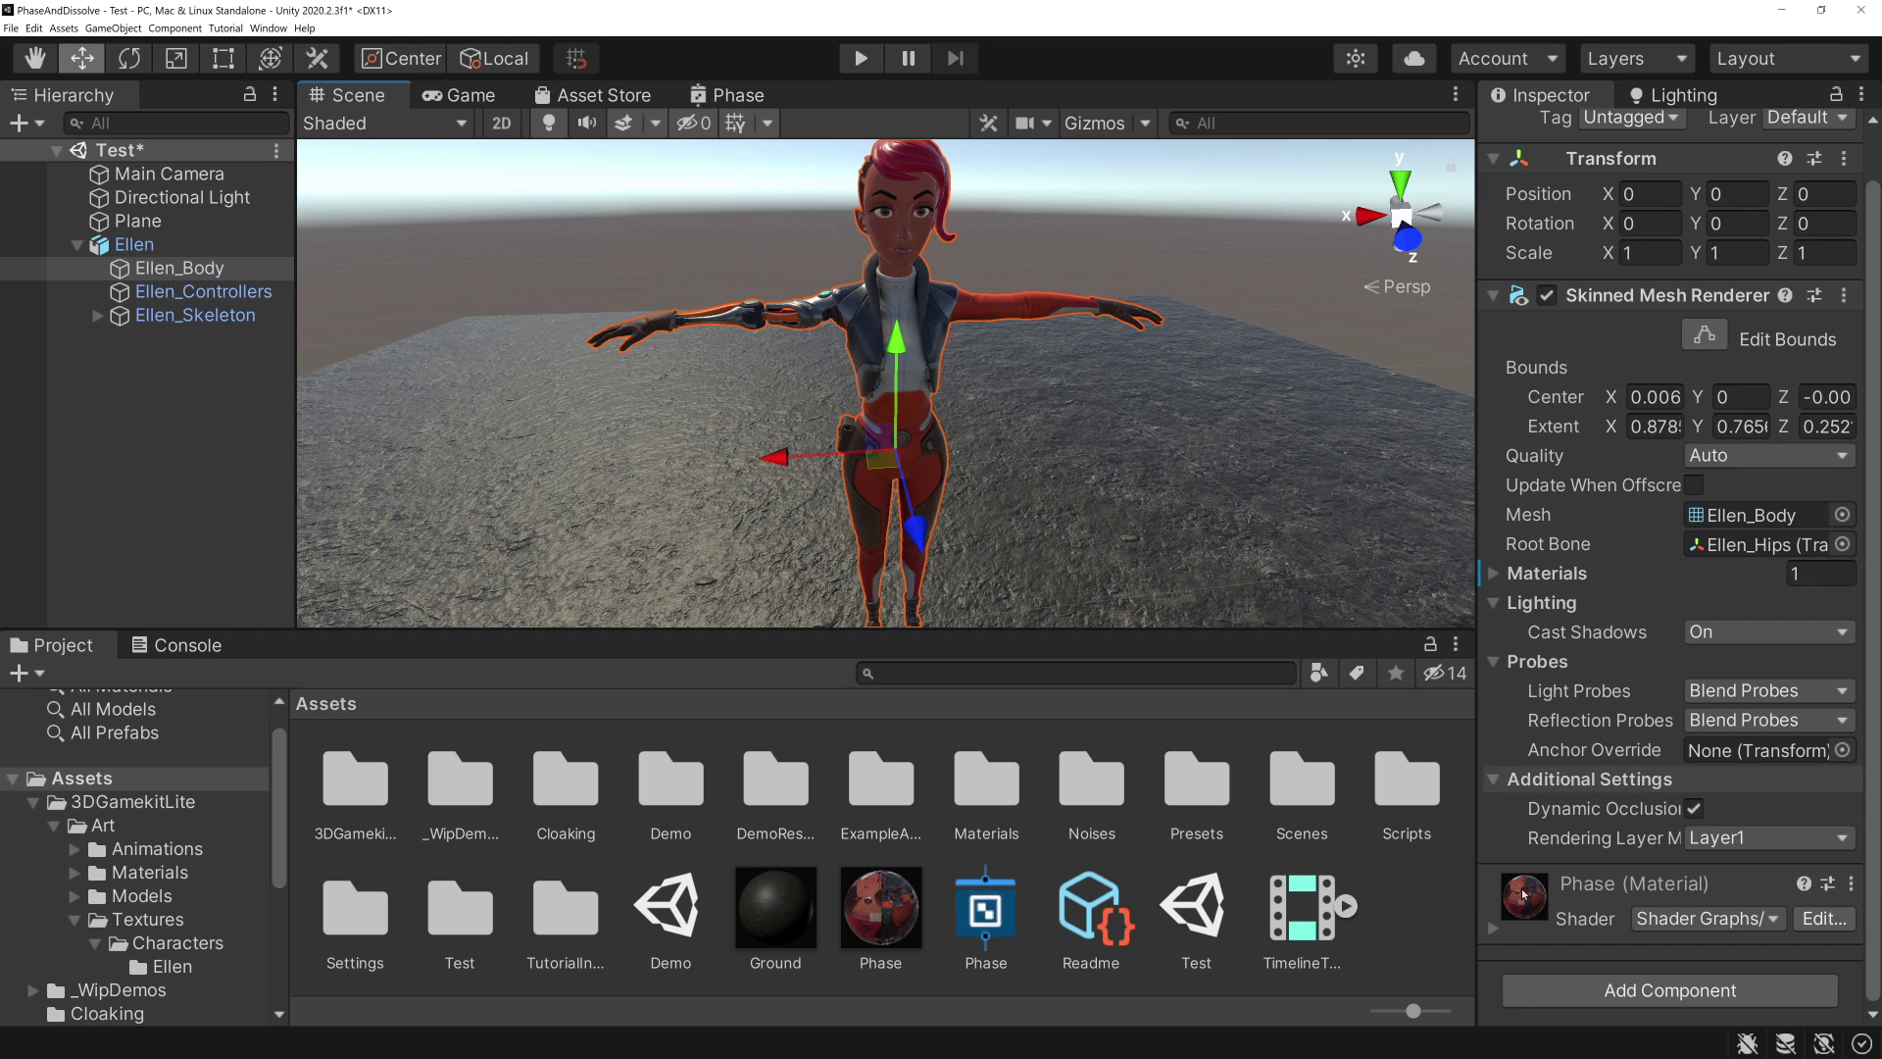
scroll(1619, 607, down, 5)
scroll(1619, 607, down, 3)
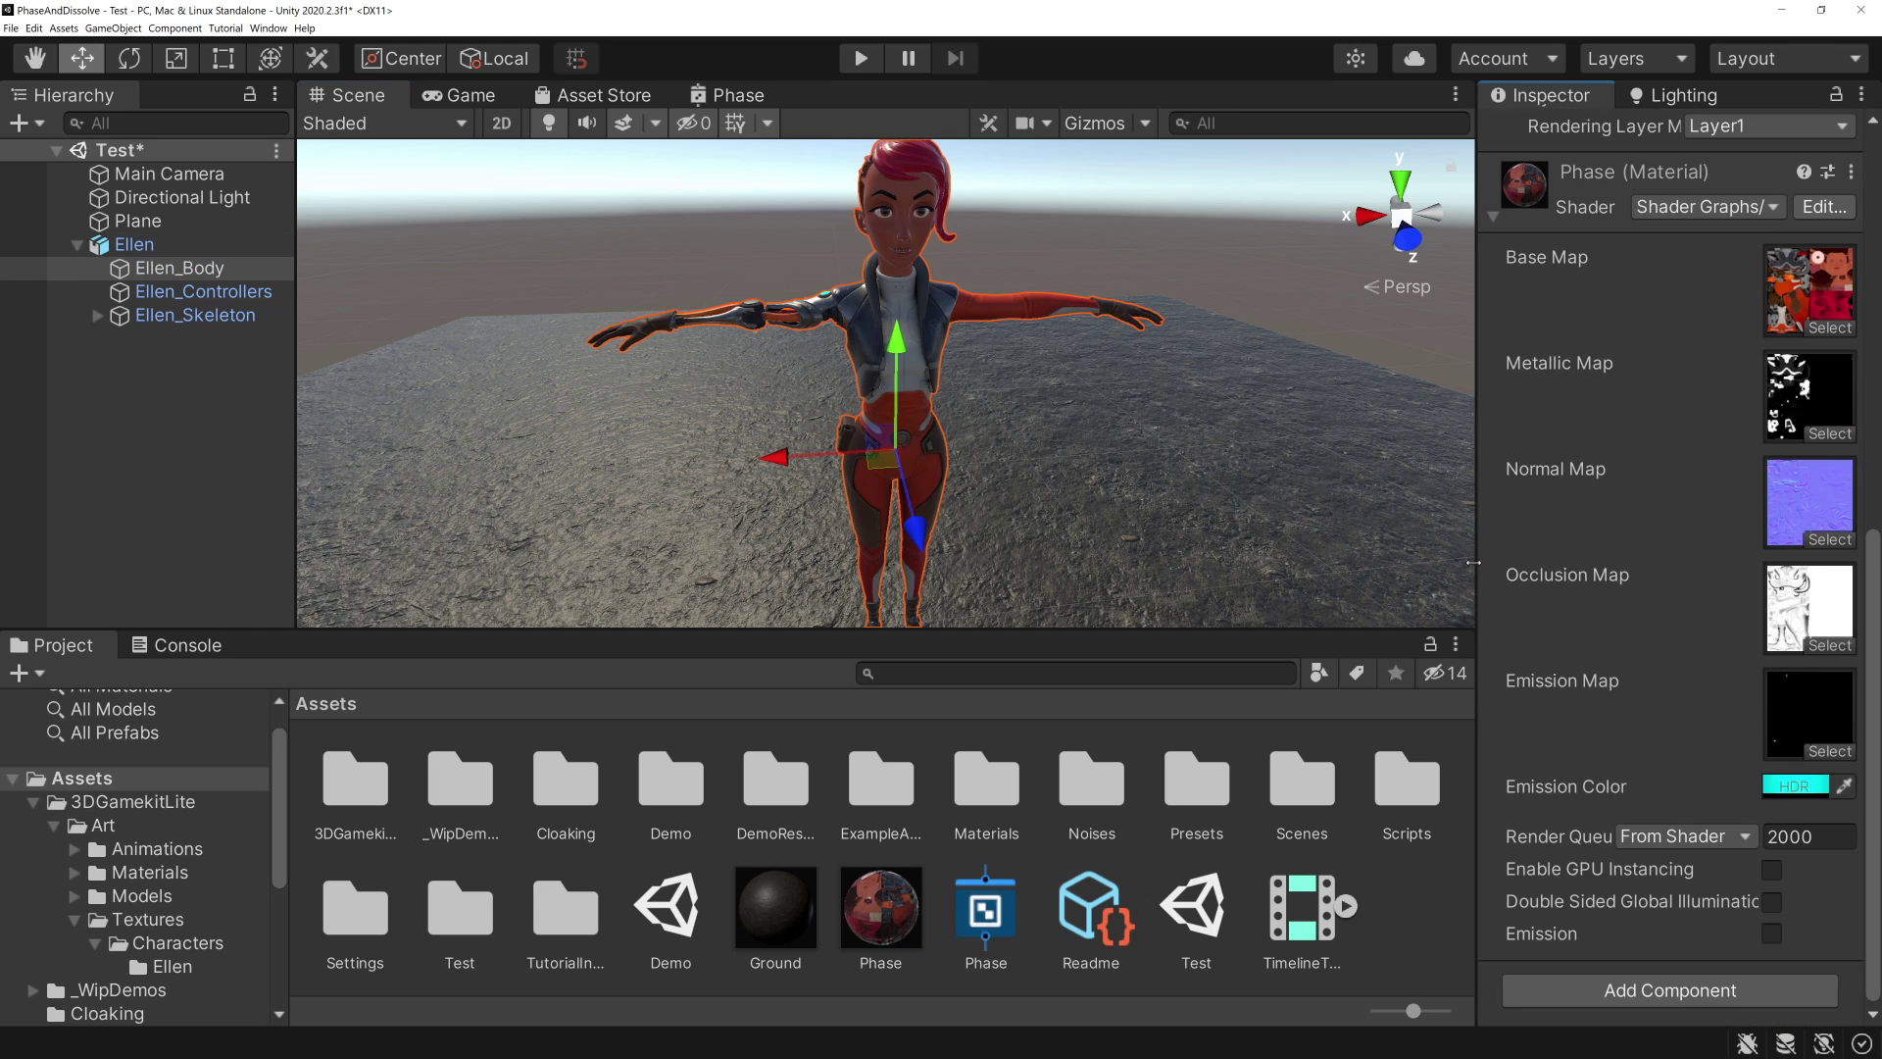
drag(1473, 563, 1274, 562)
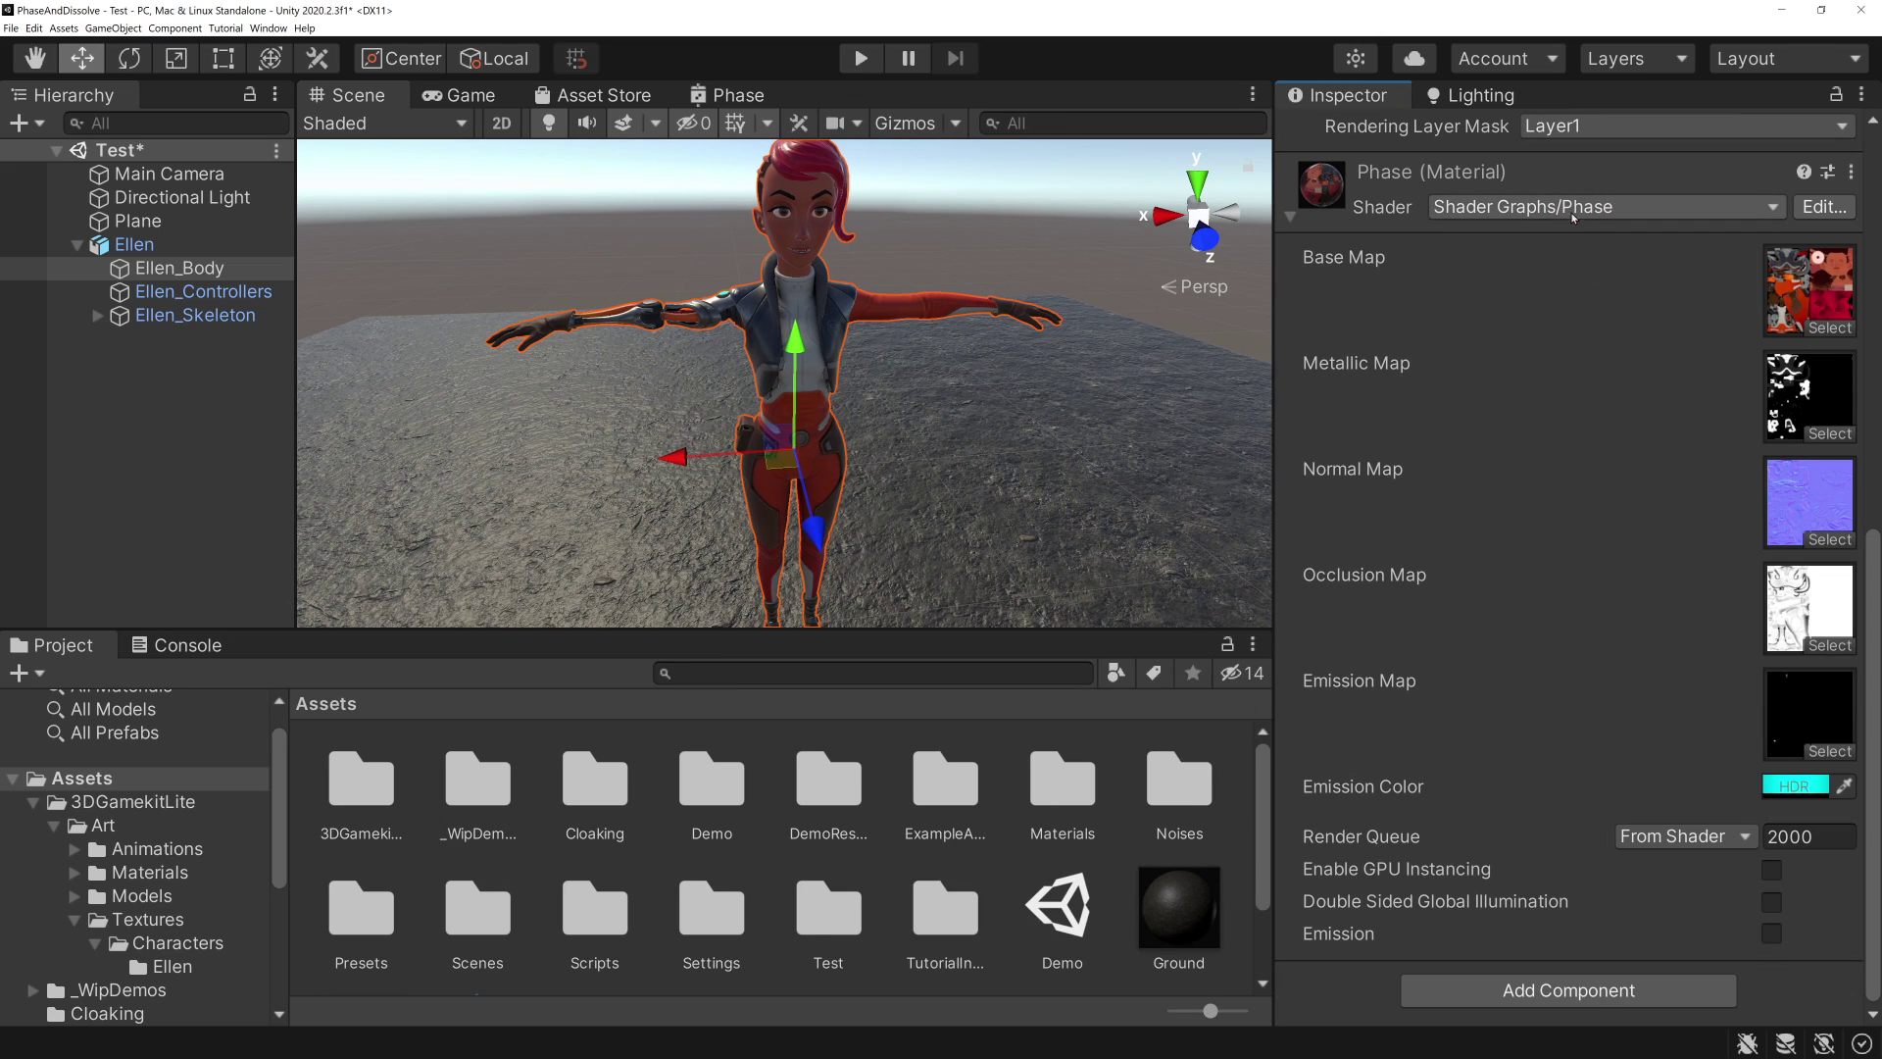
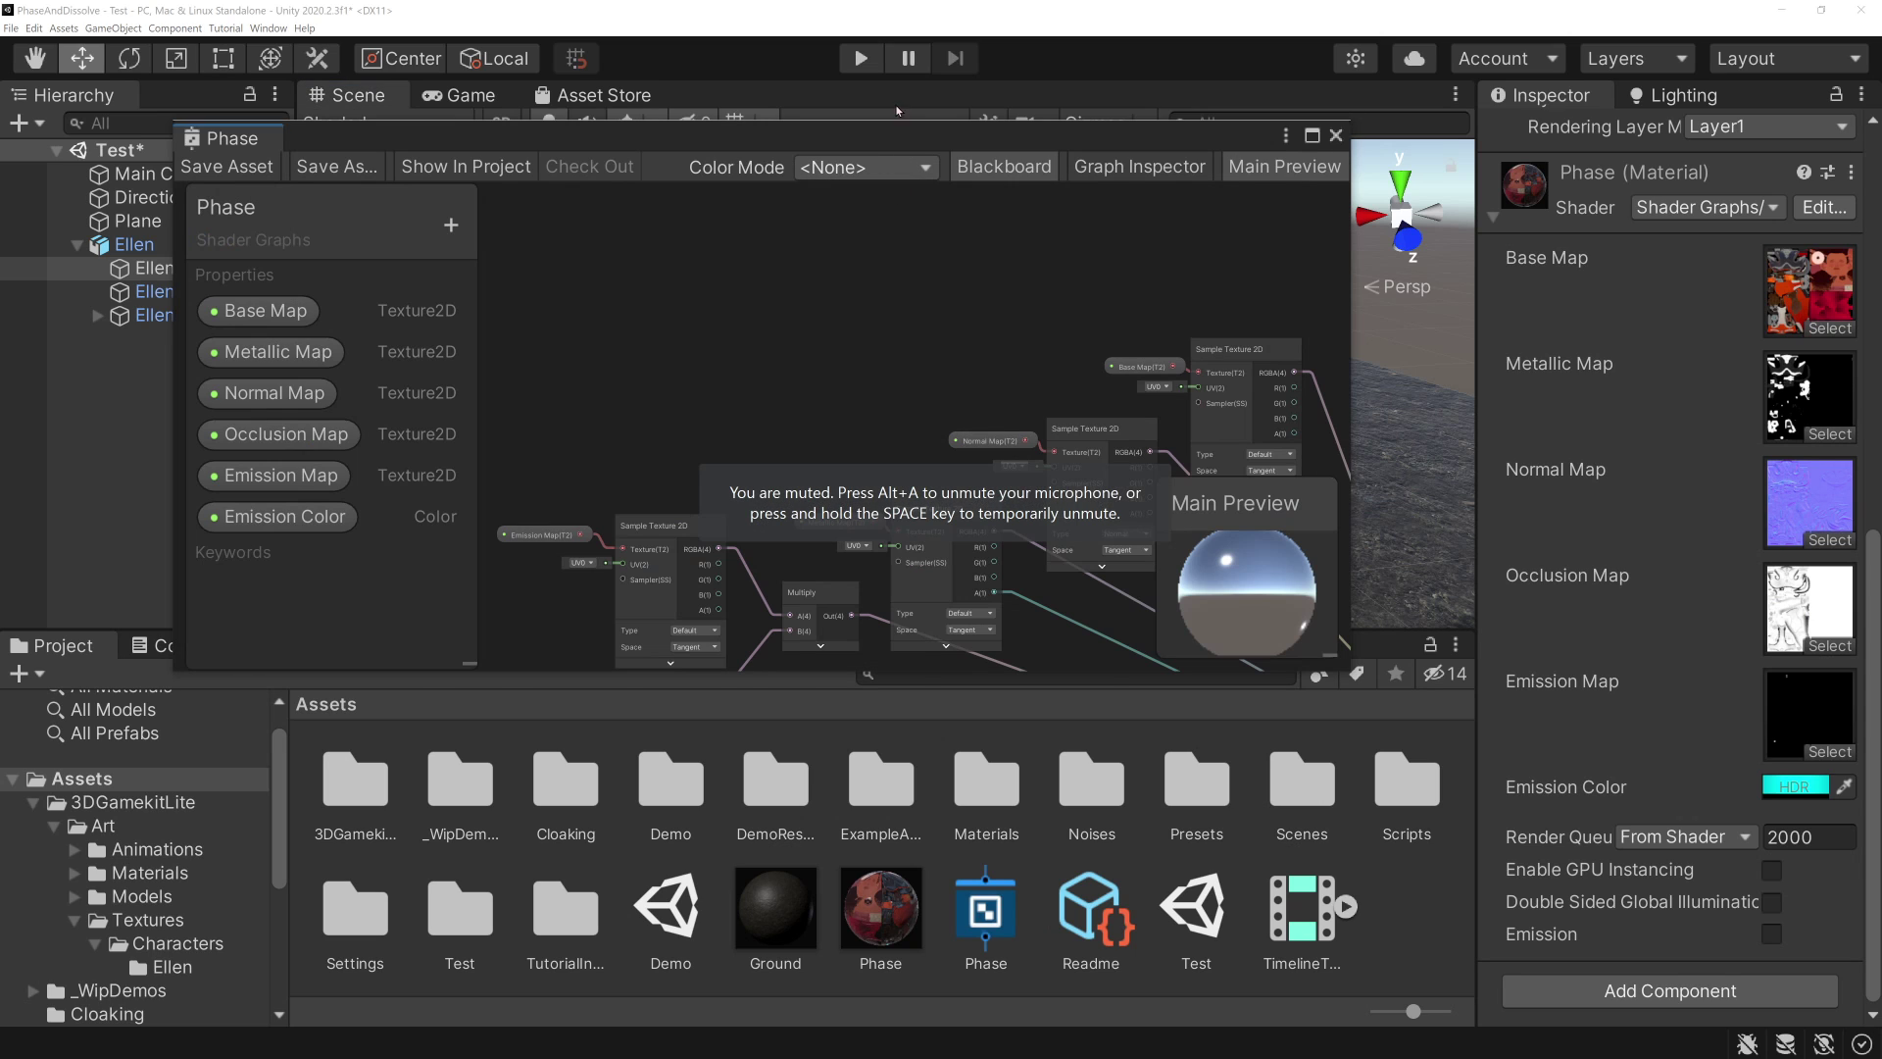
- Move the Phase graph window to the top-left corner and enlarge it to fill the screen
drag(898, 144, 738, 31)
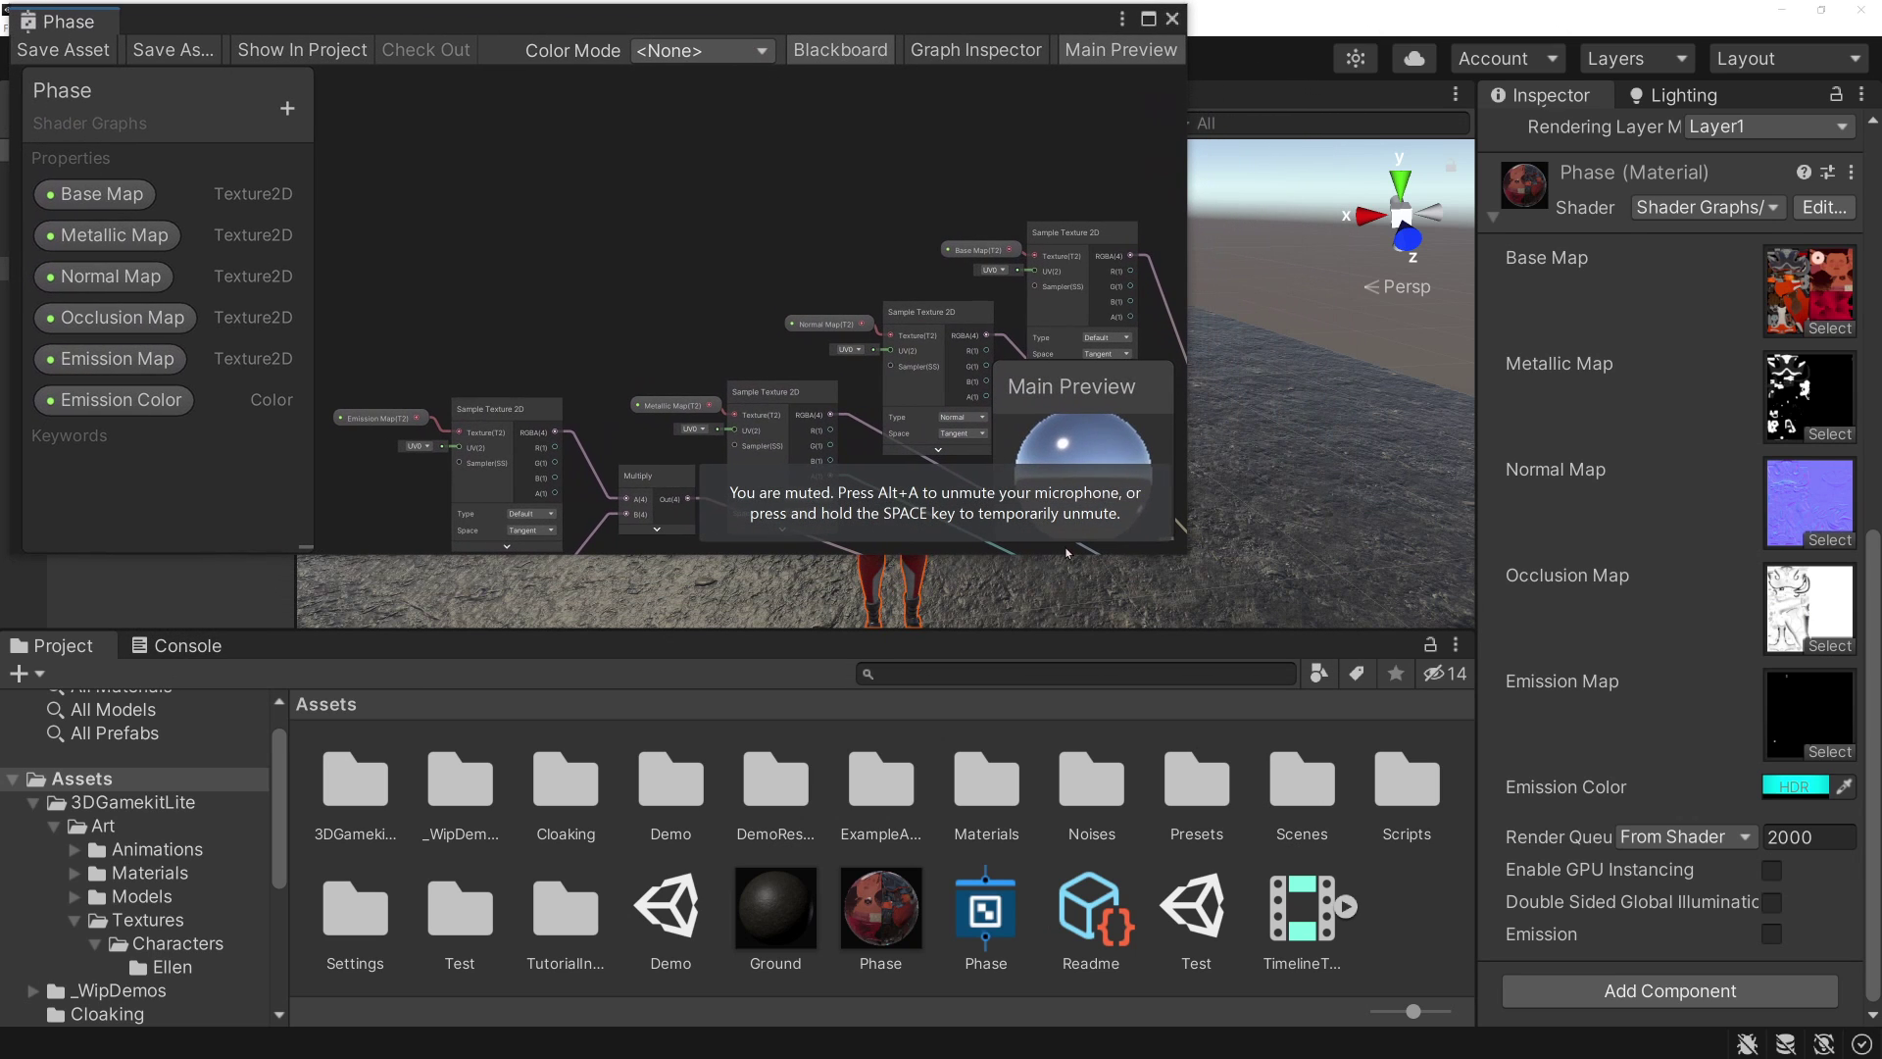
drag(1186, 554, 1847, 1054)
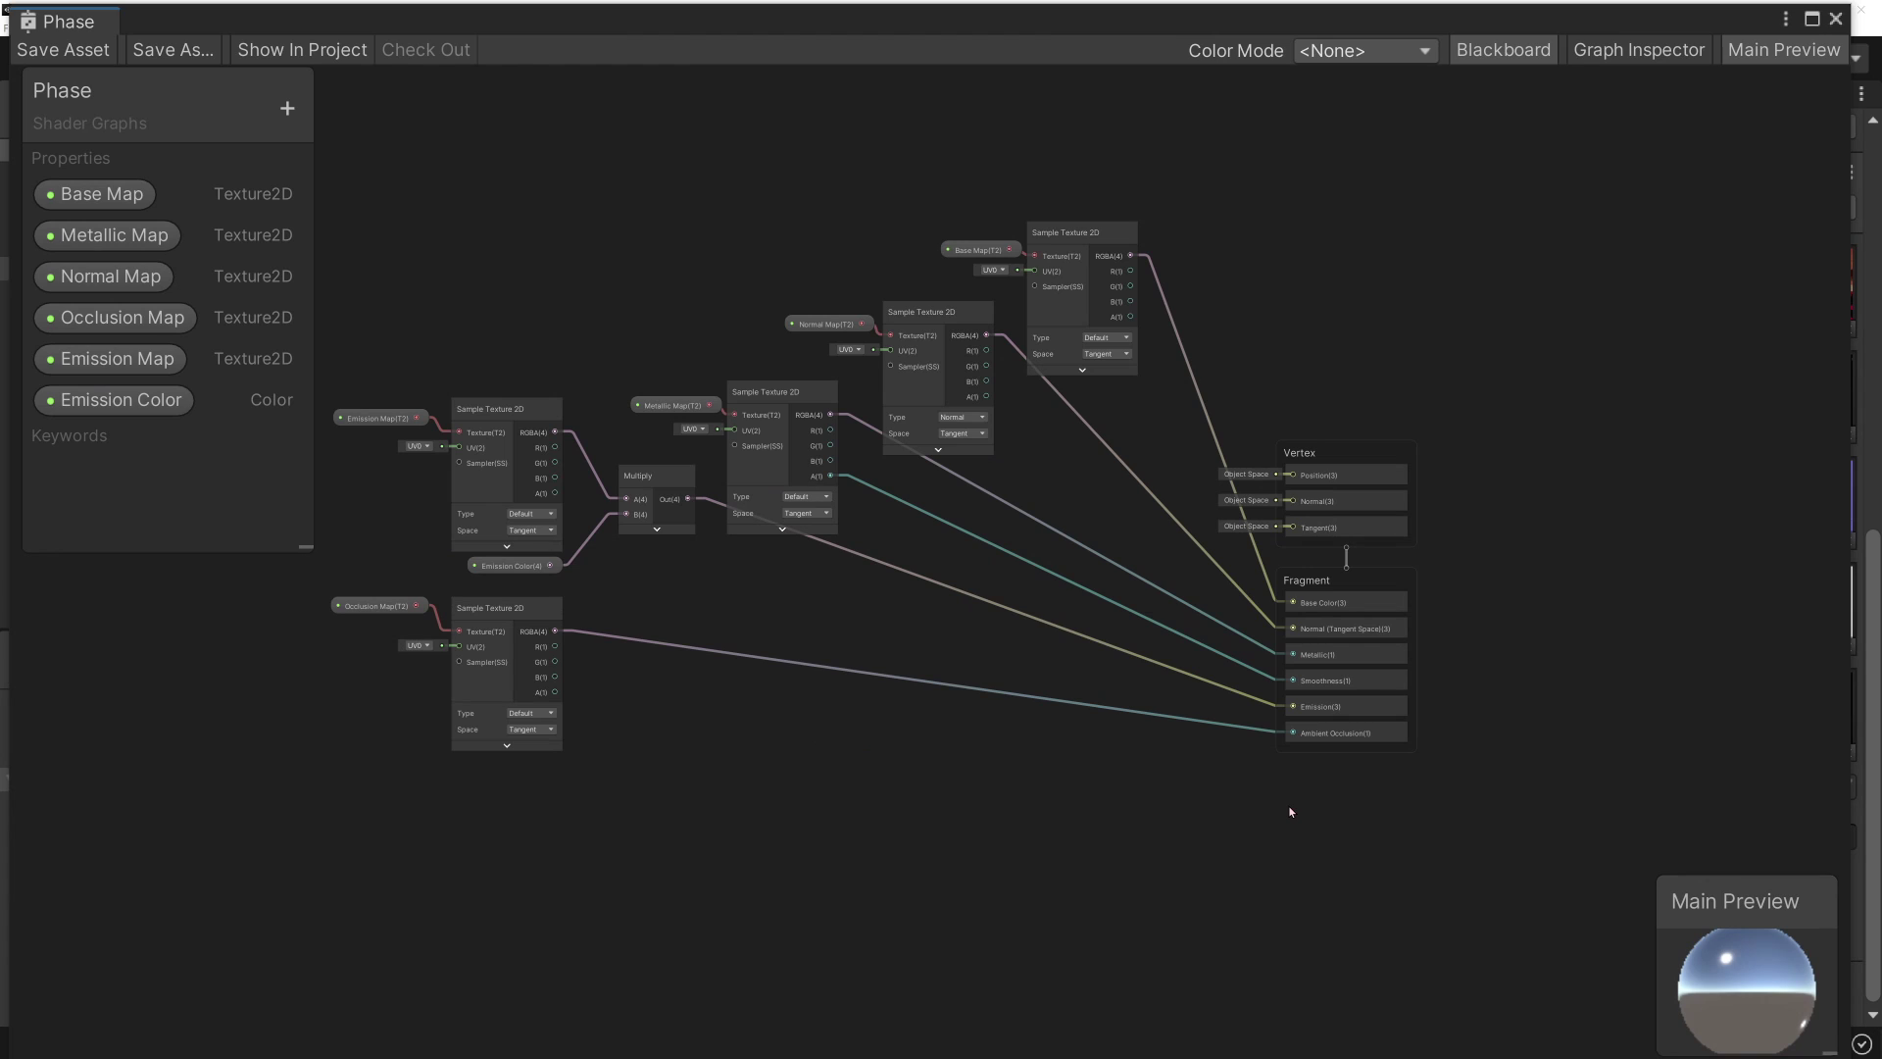
- Dock the Graph Inspector on the right and enable Alpha Clip in the Phase graph's settings
click(1631, 51)
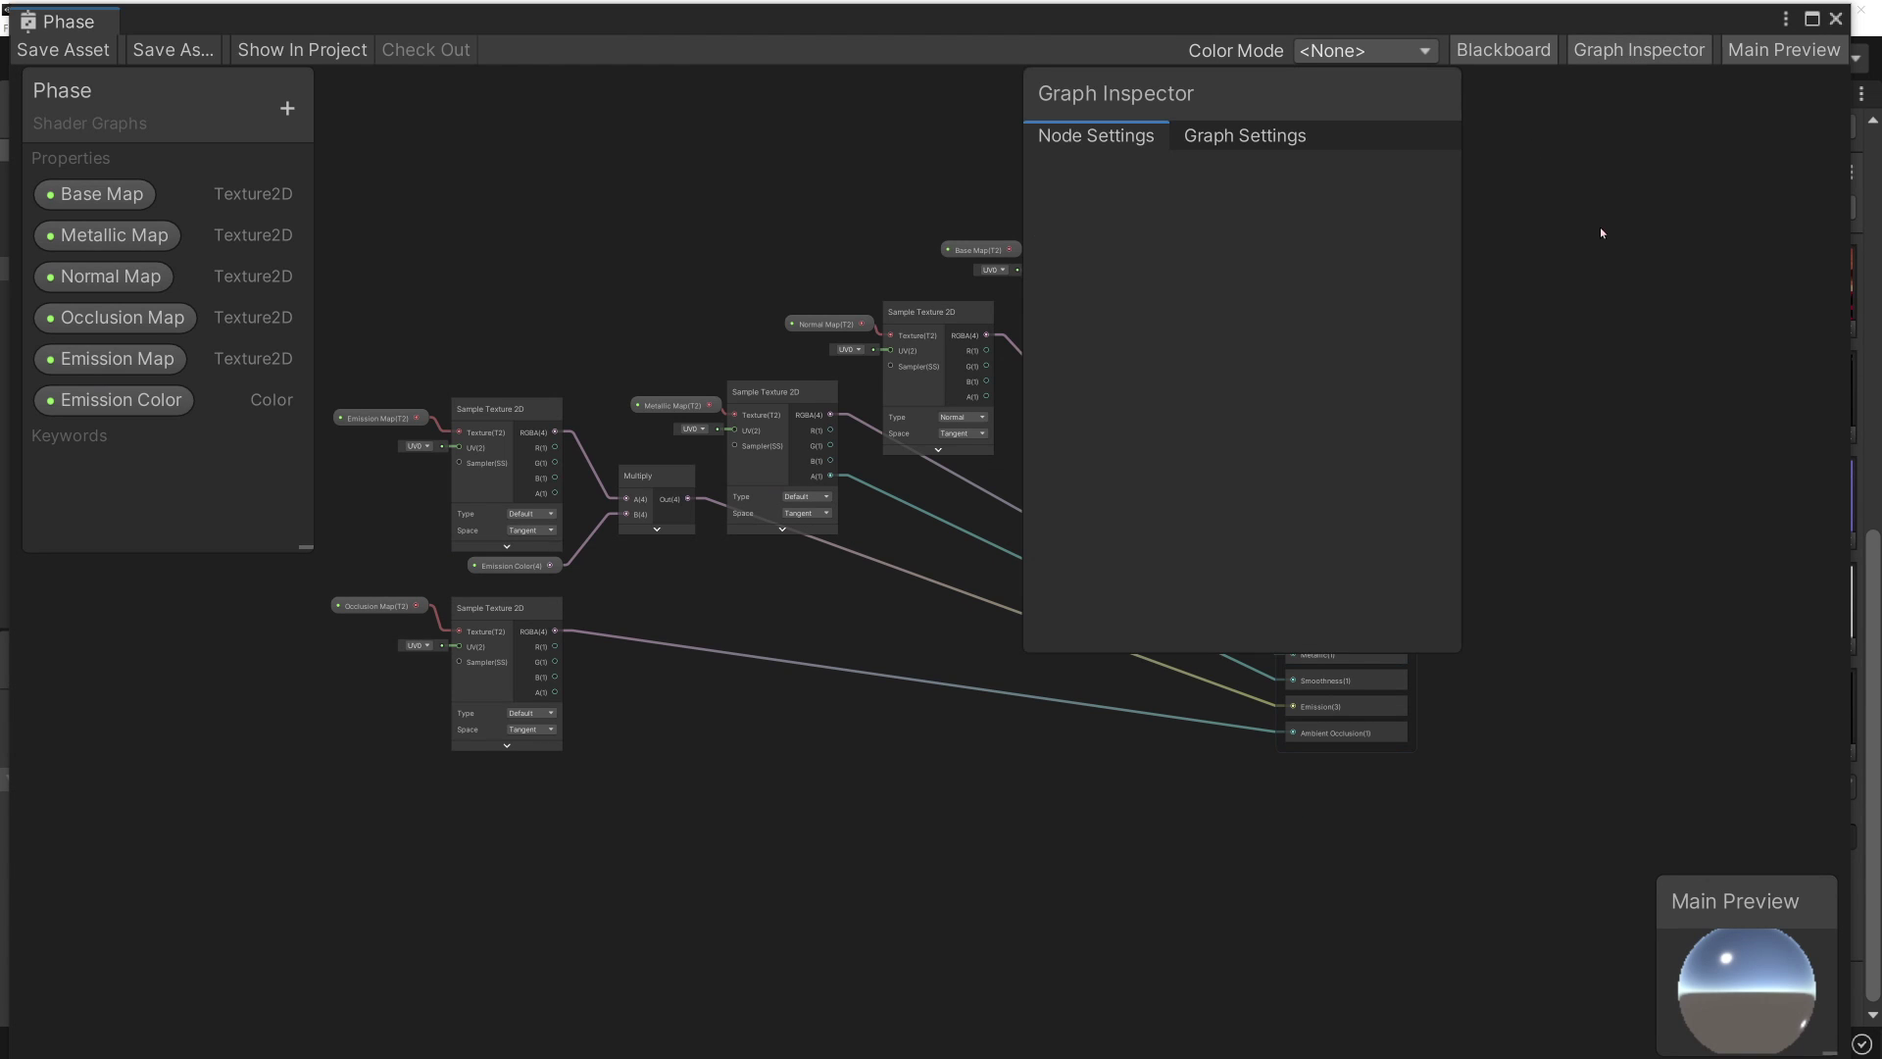
drag(1258, 111, 1646, 110)
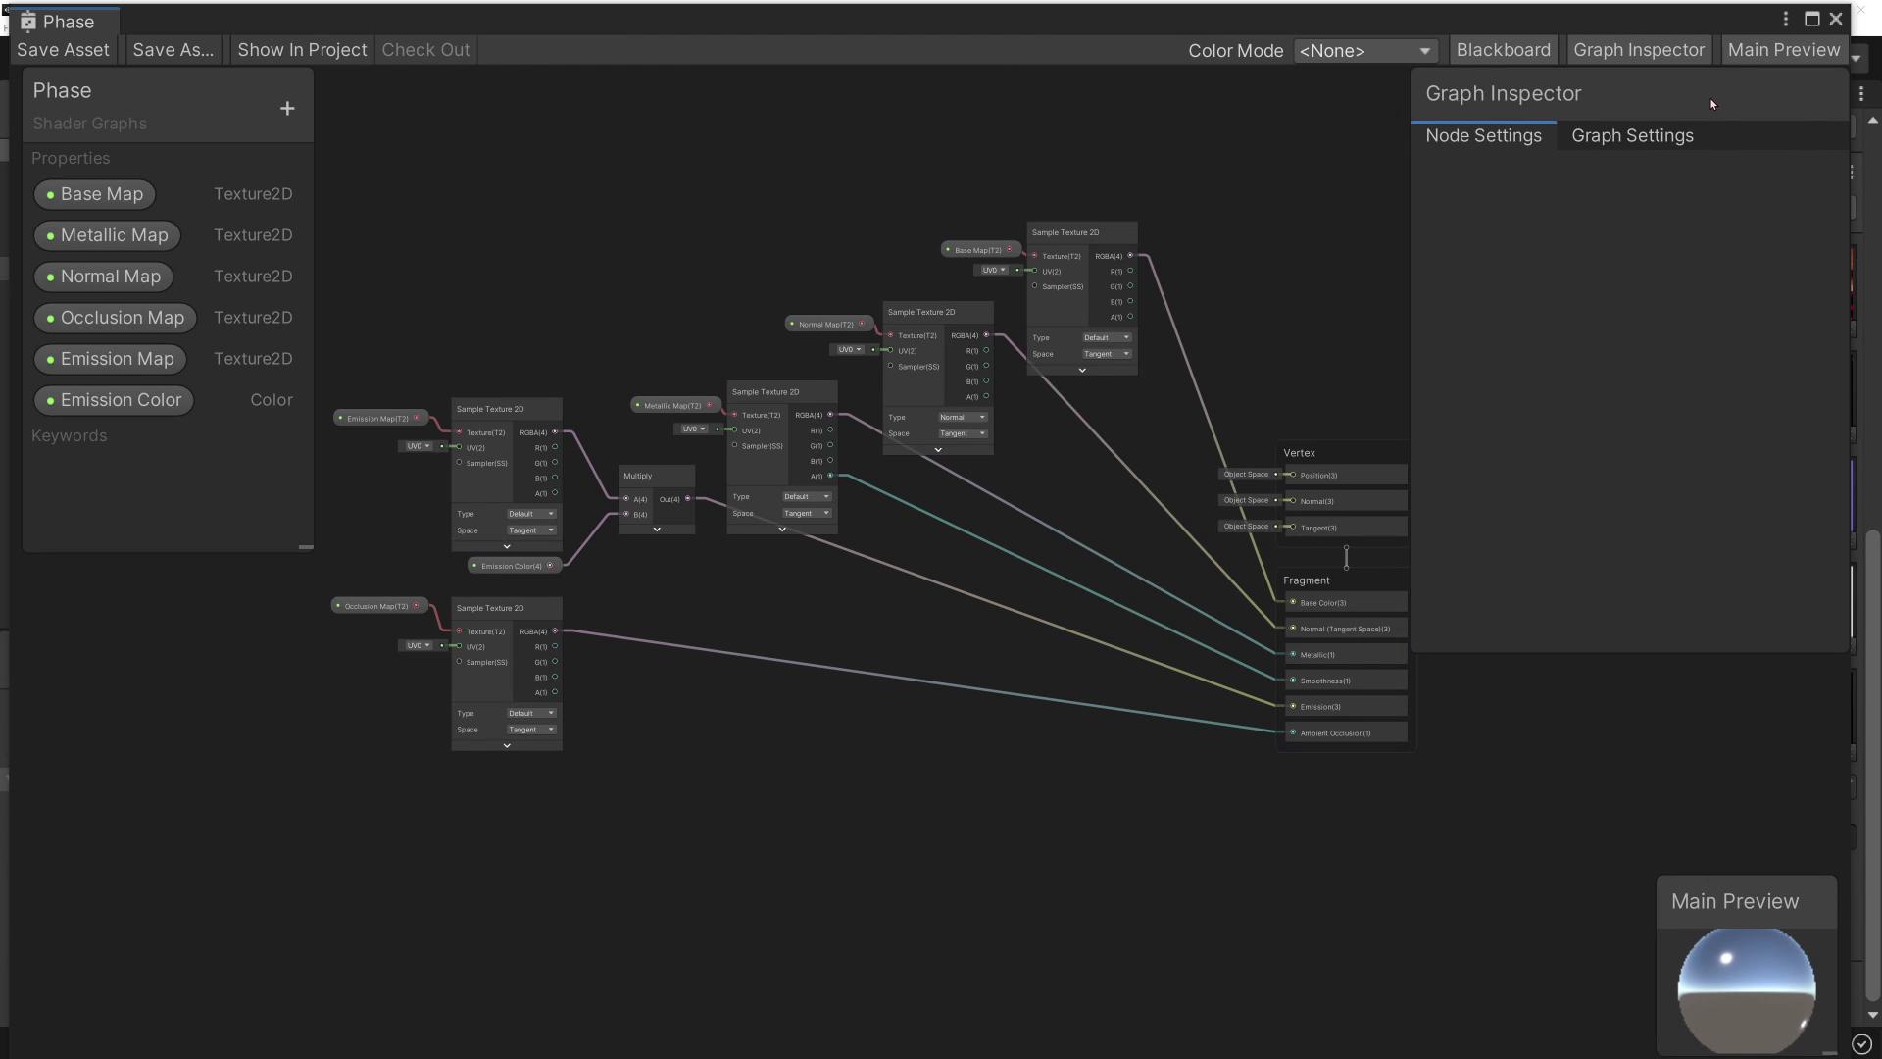
click(1632, 136)
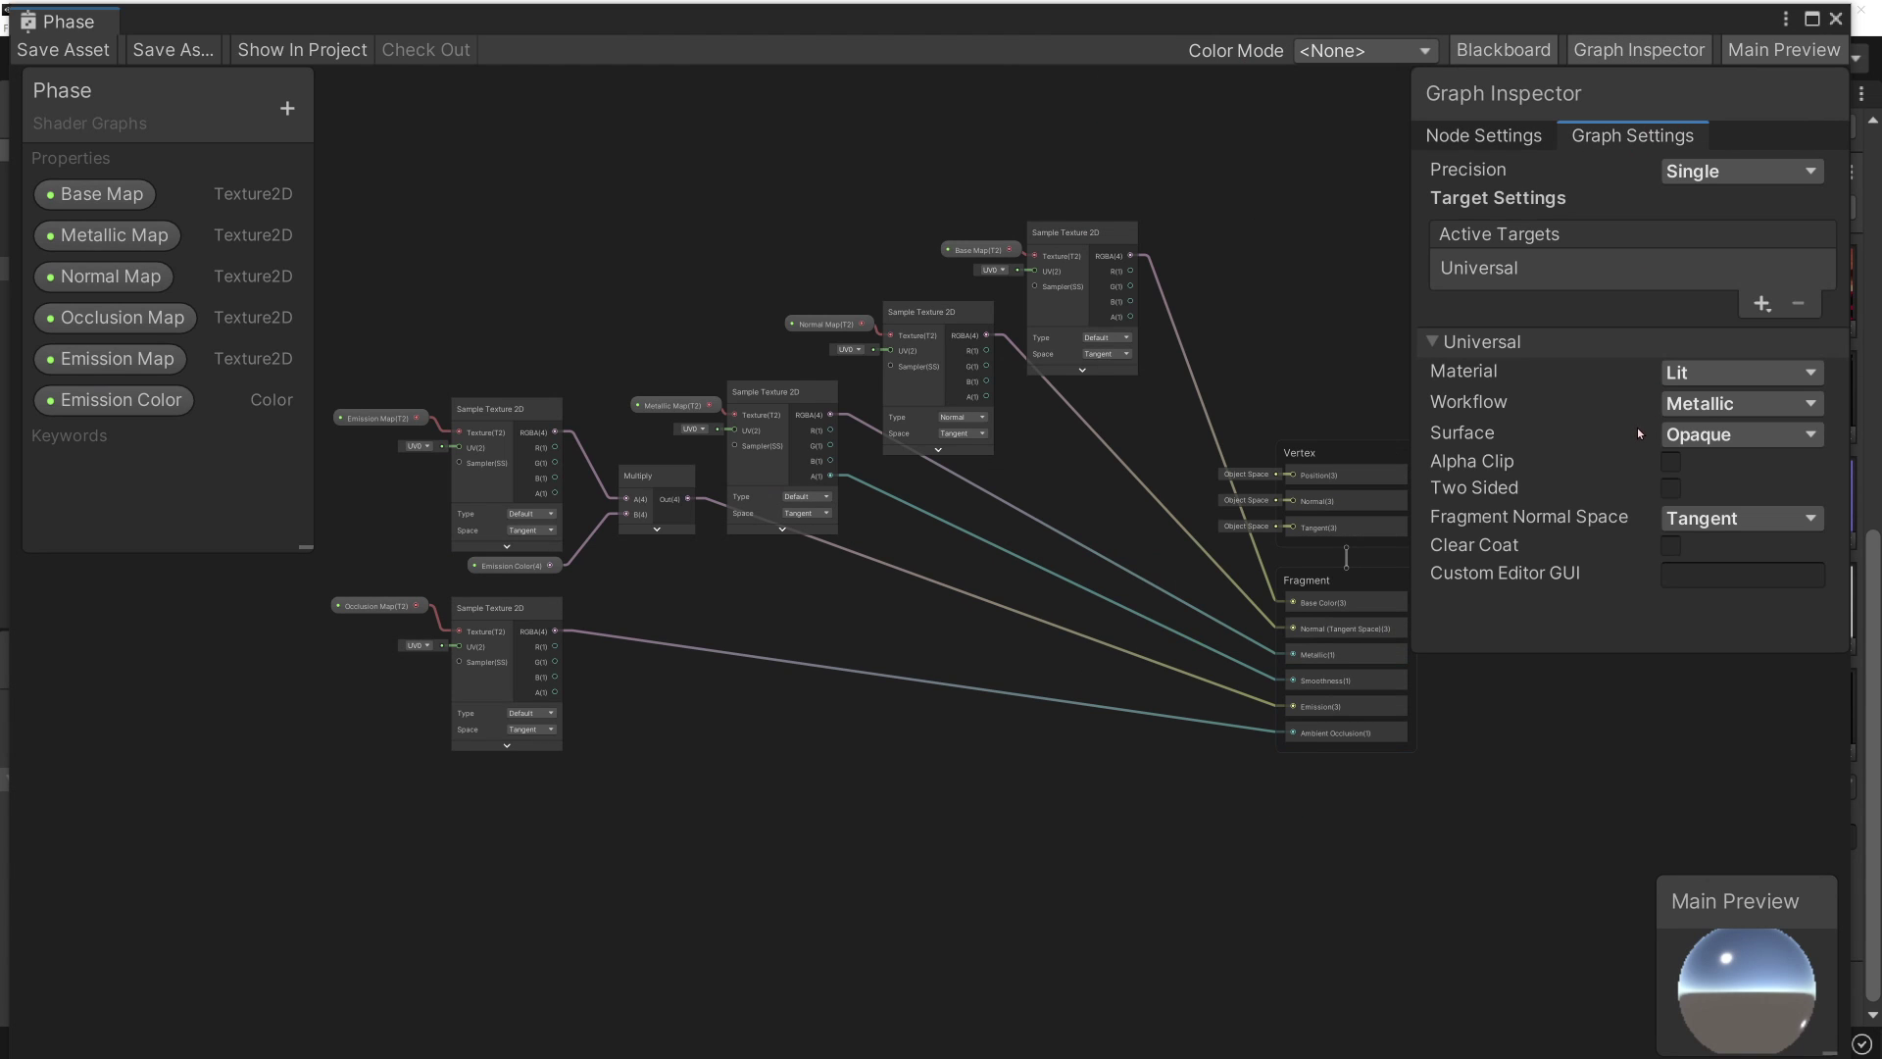
click(1671, 463)
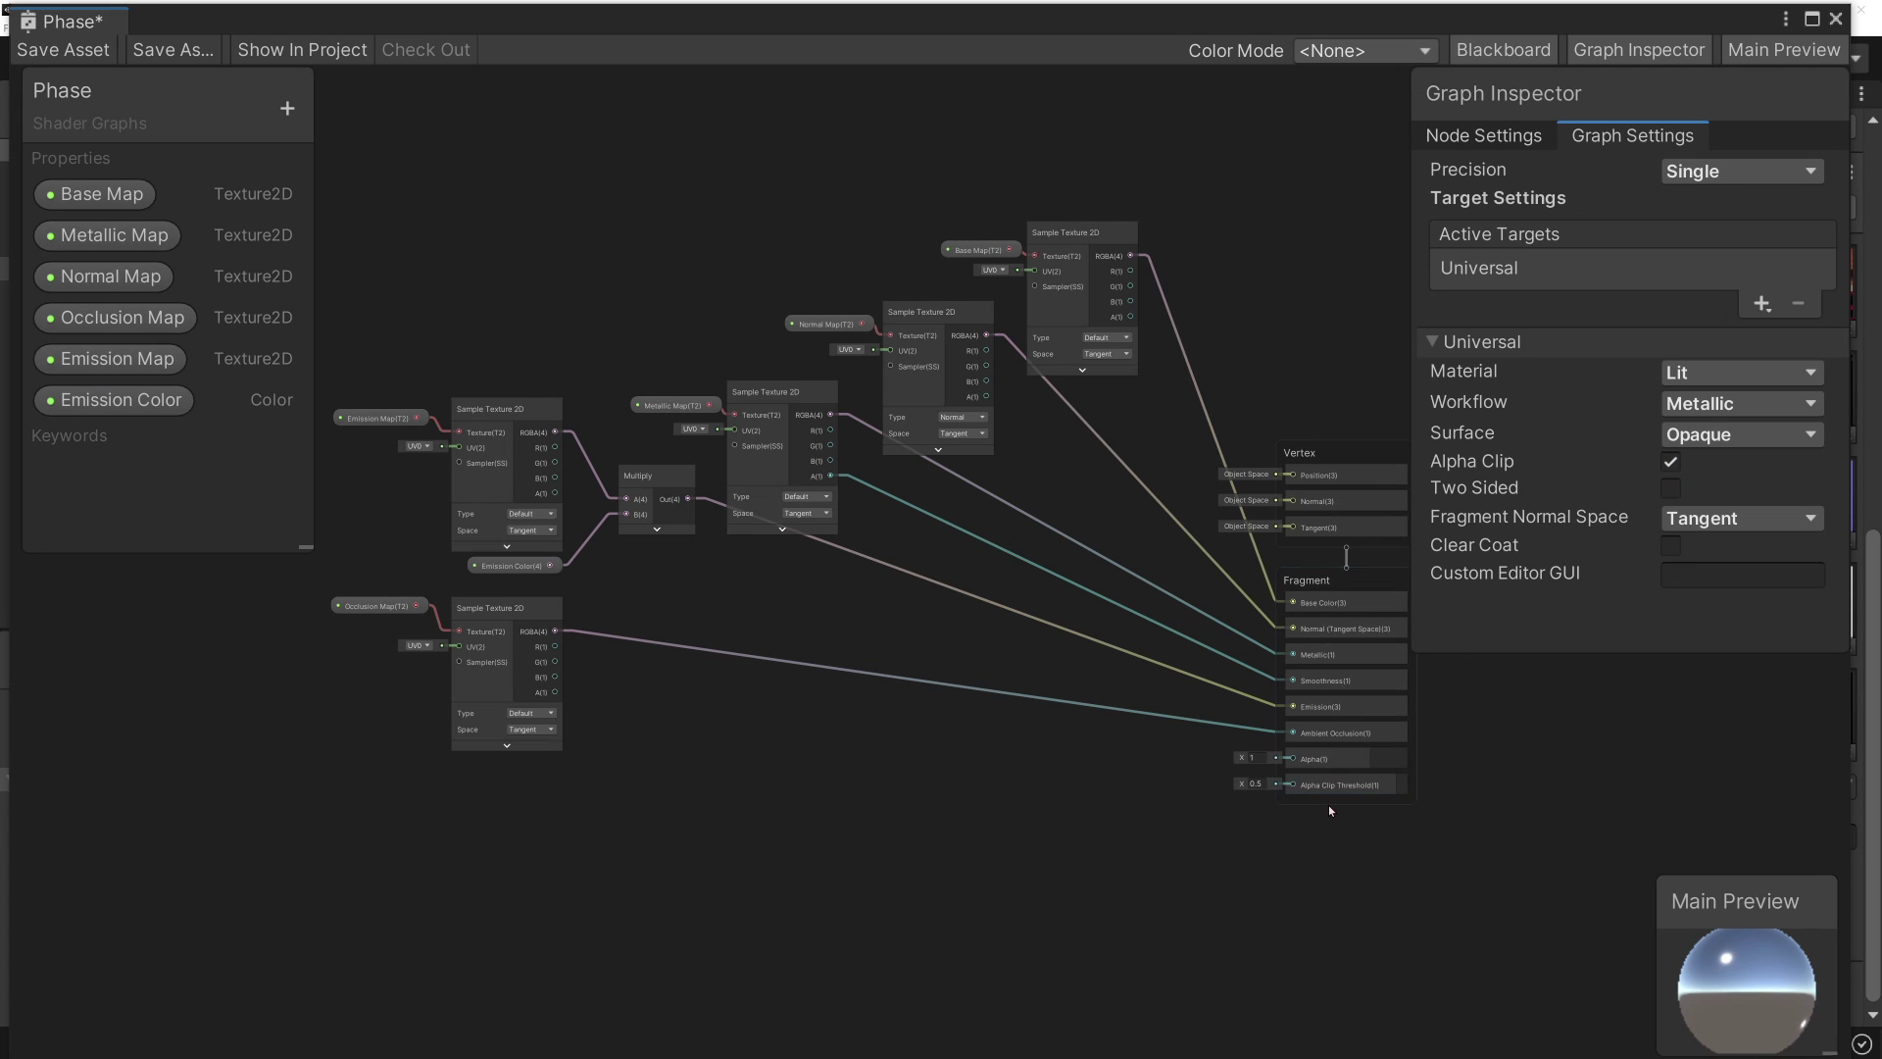
scroll(1329, 803, up, 3)
scroll(1330, 804, up, 3)
scroll(1312, 749, up, 1)
scroll(1290, 702, up, 1)
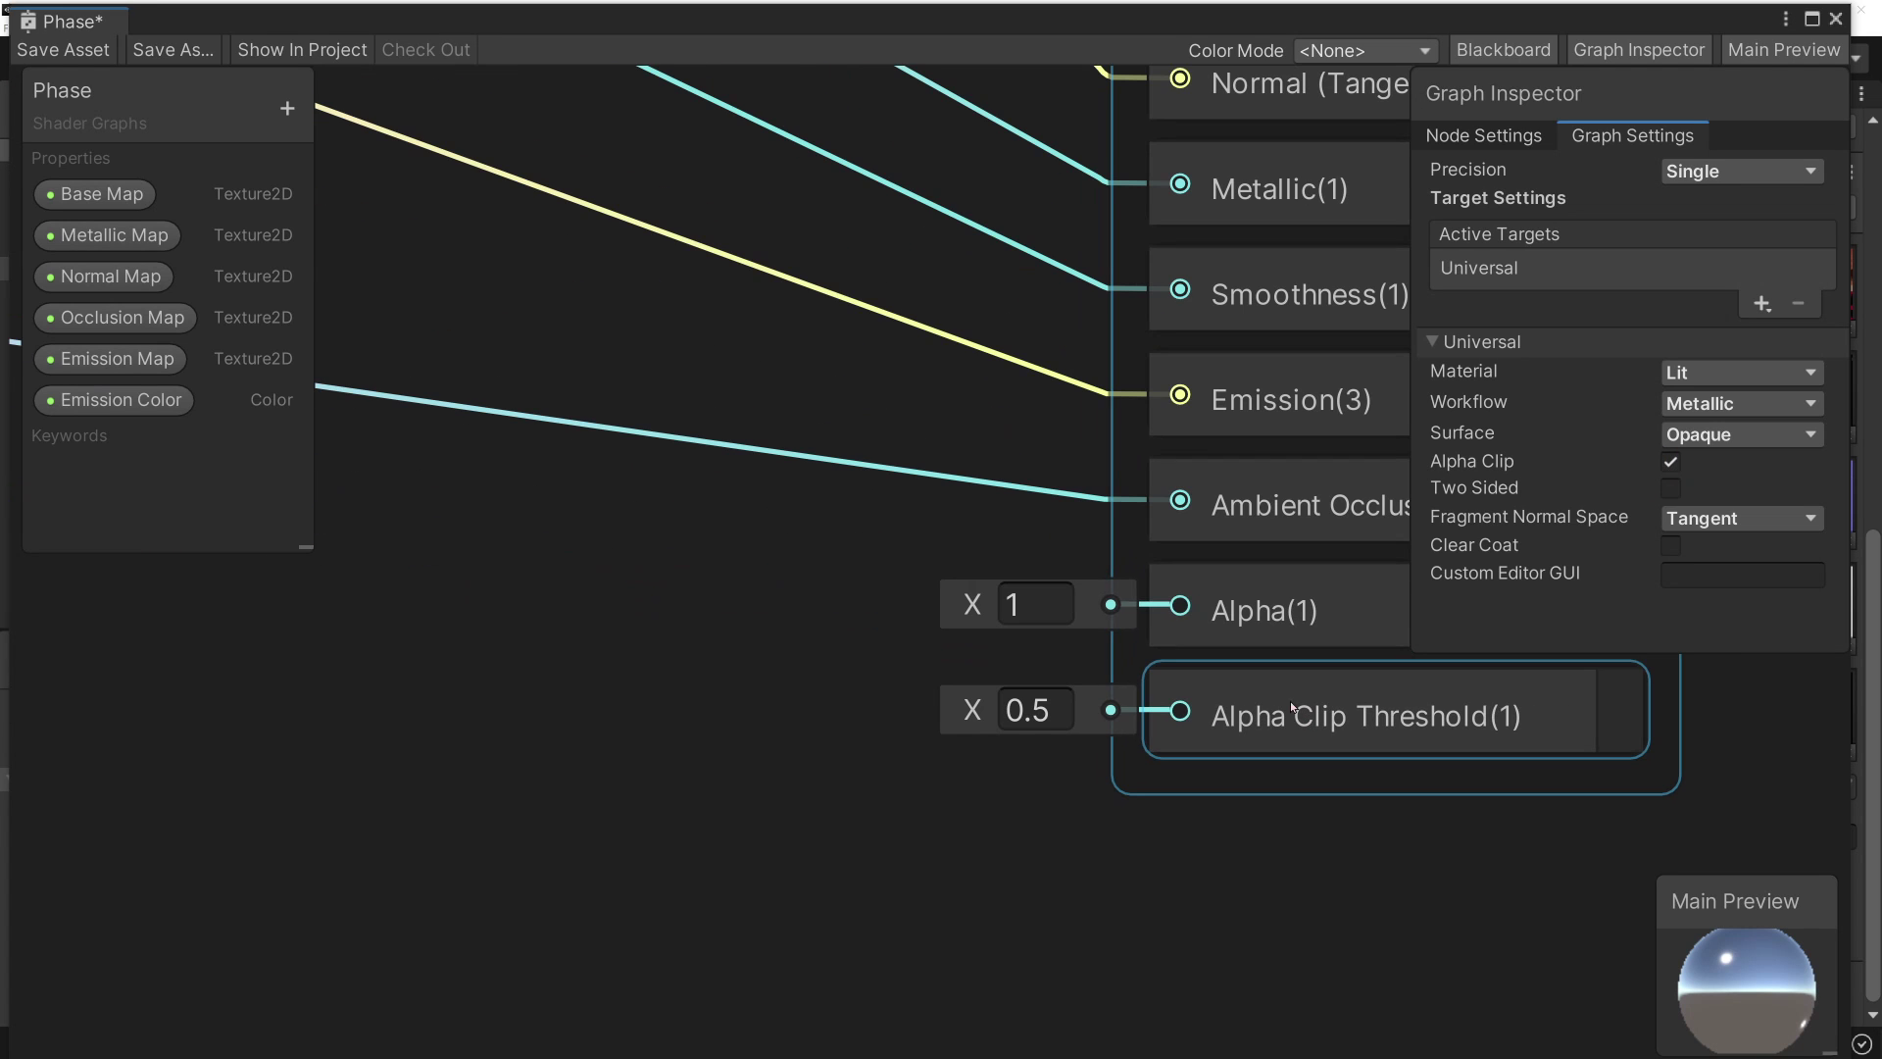
scroll(1168, 679, up, 2)
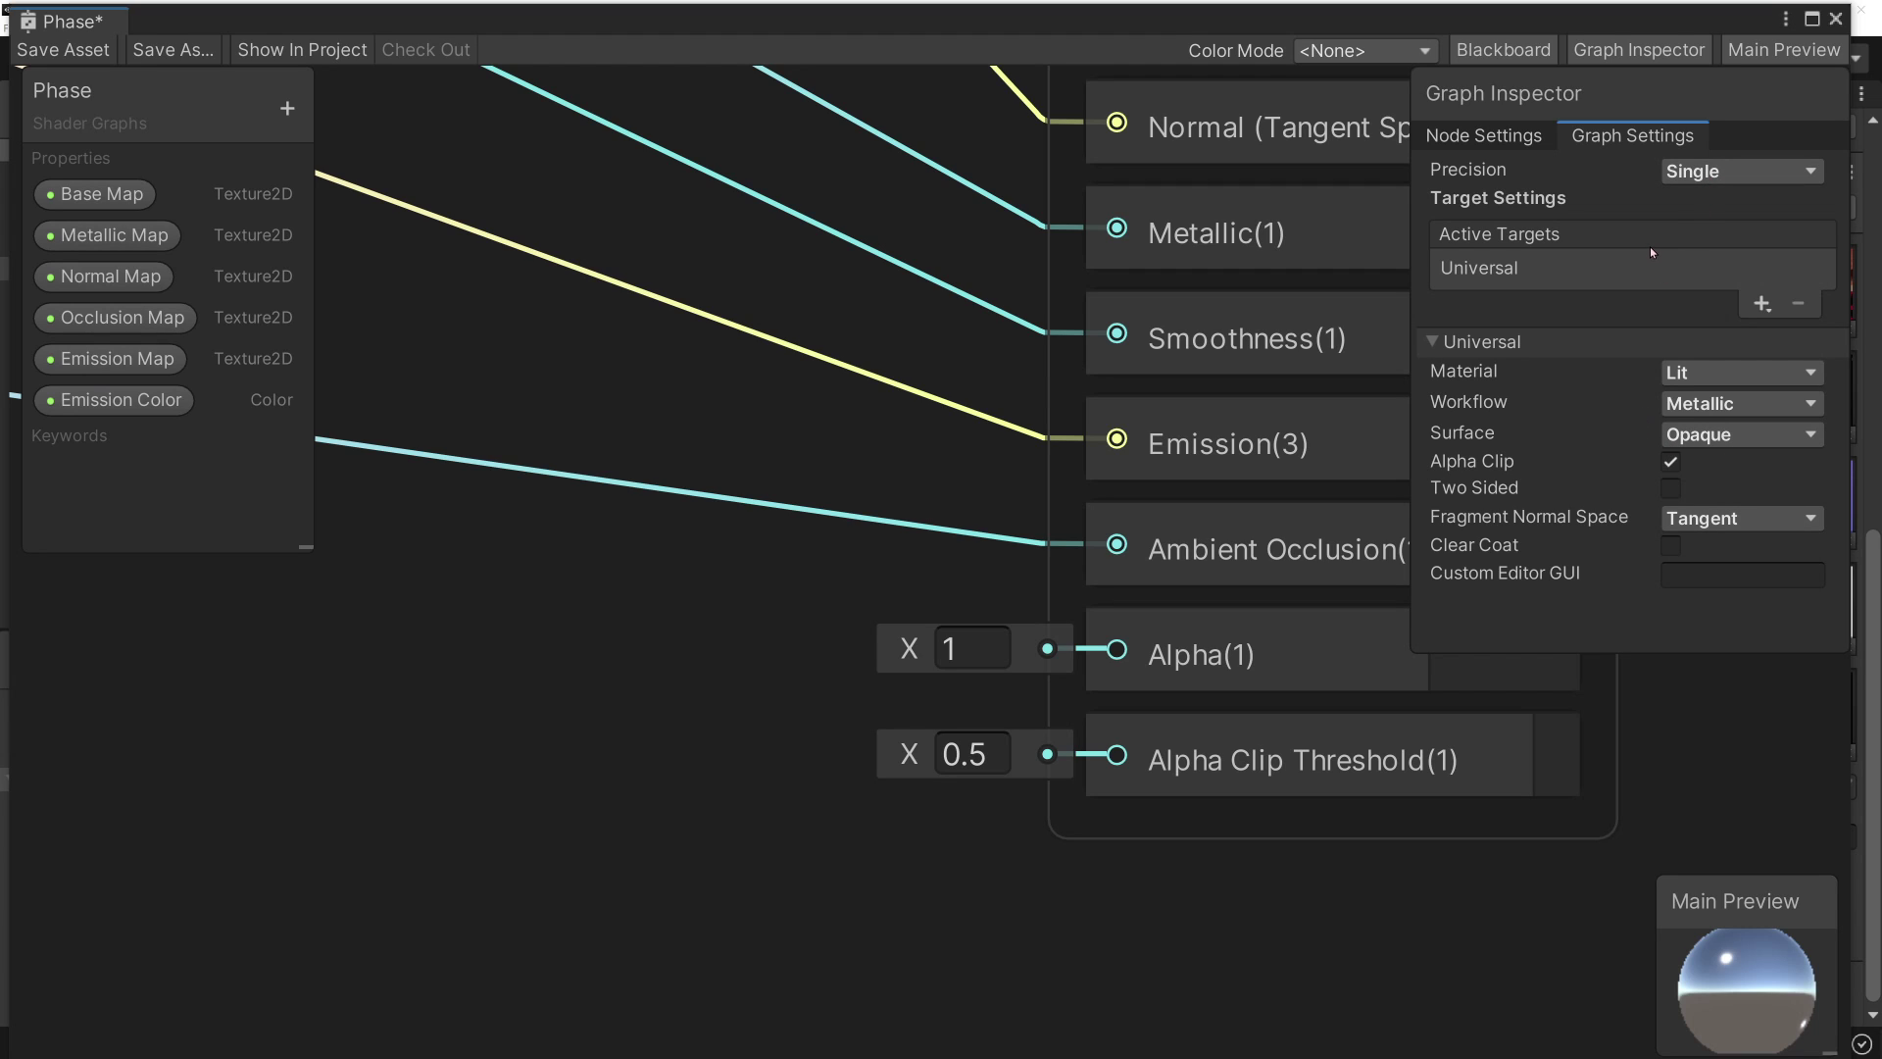
click(1743, 434)
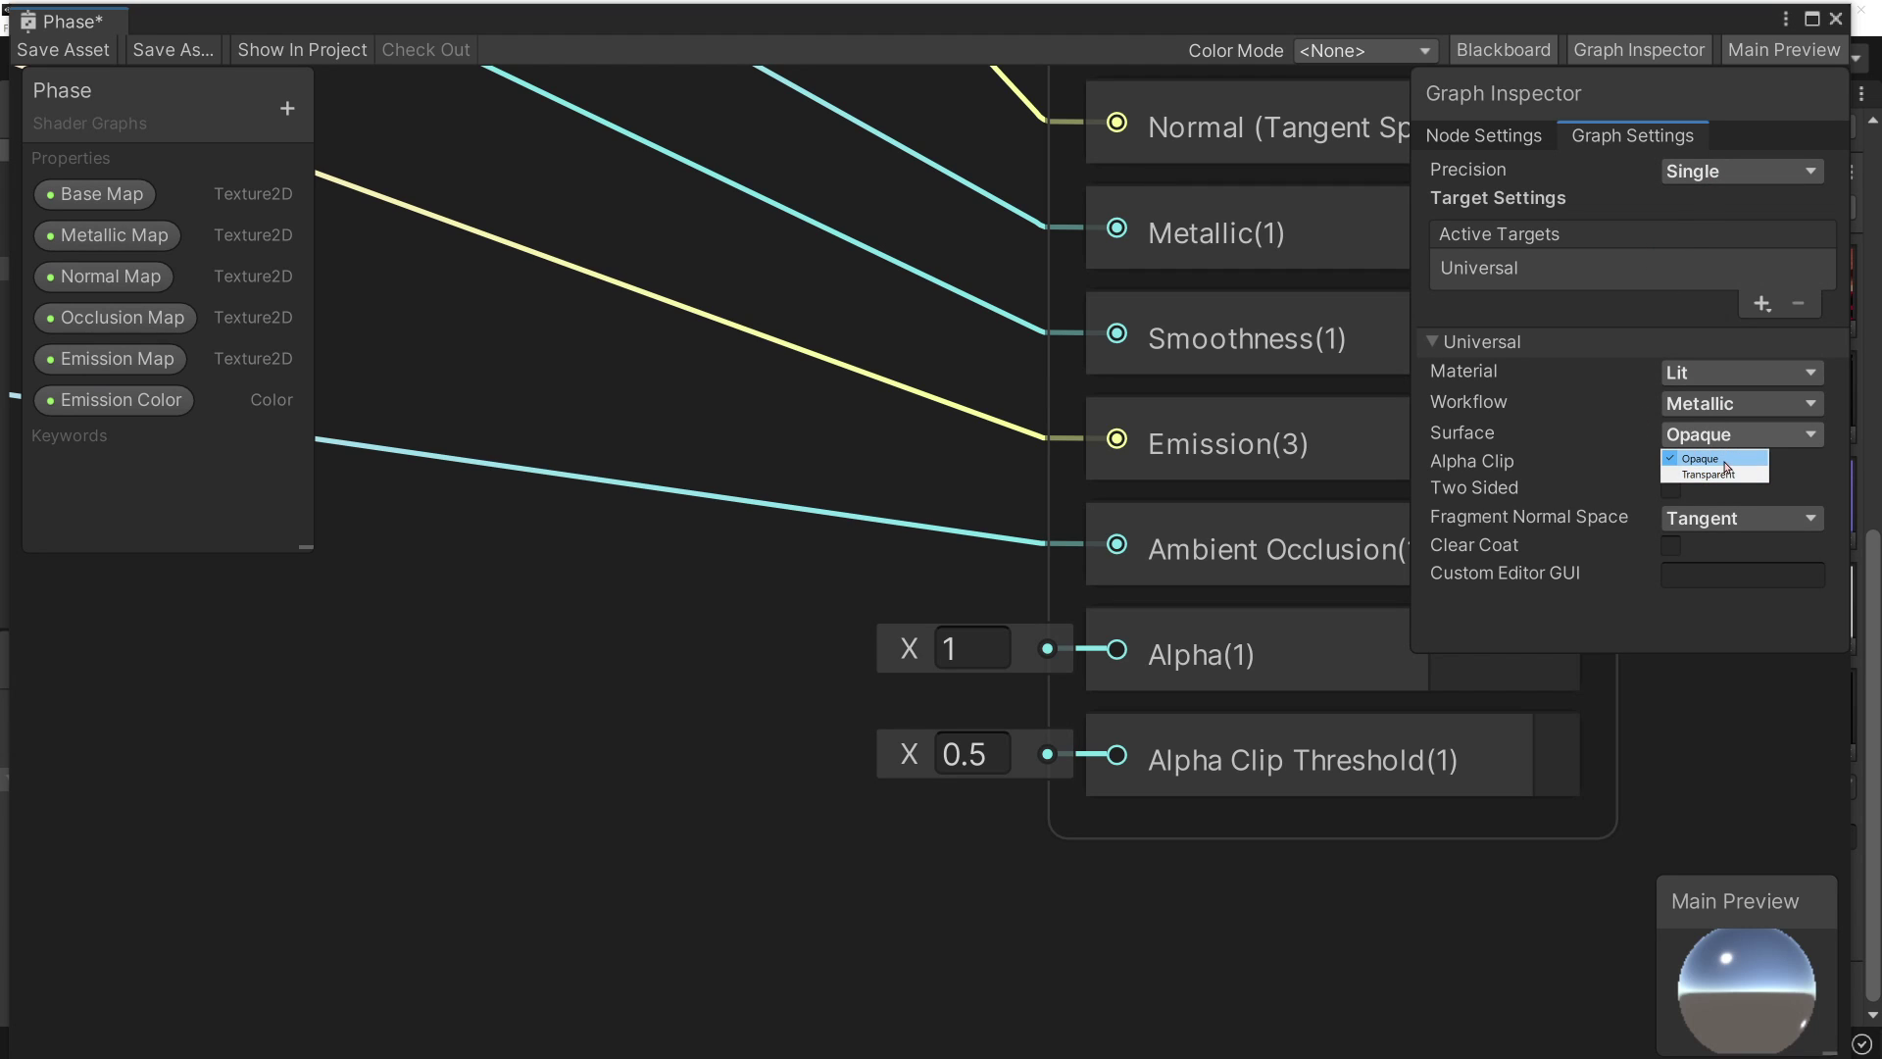
click(1726, 447)
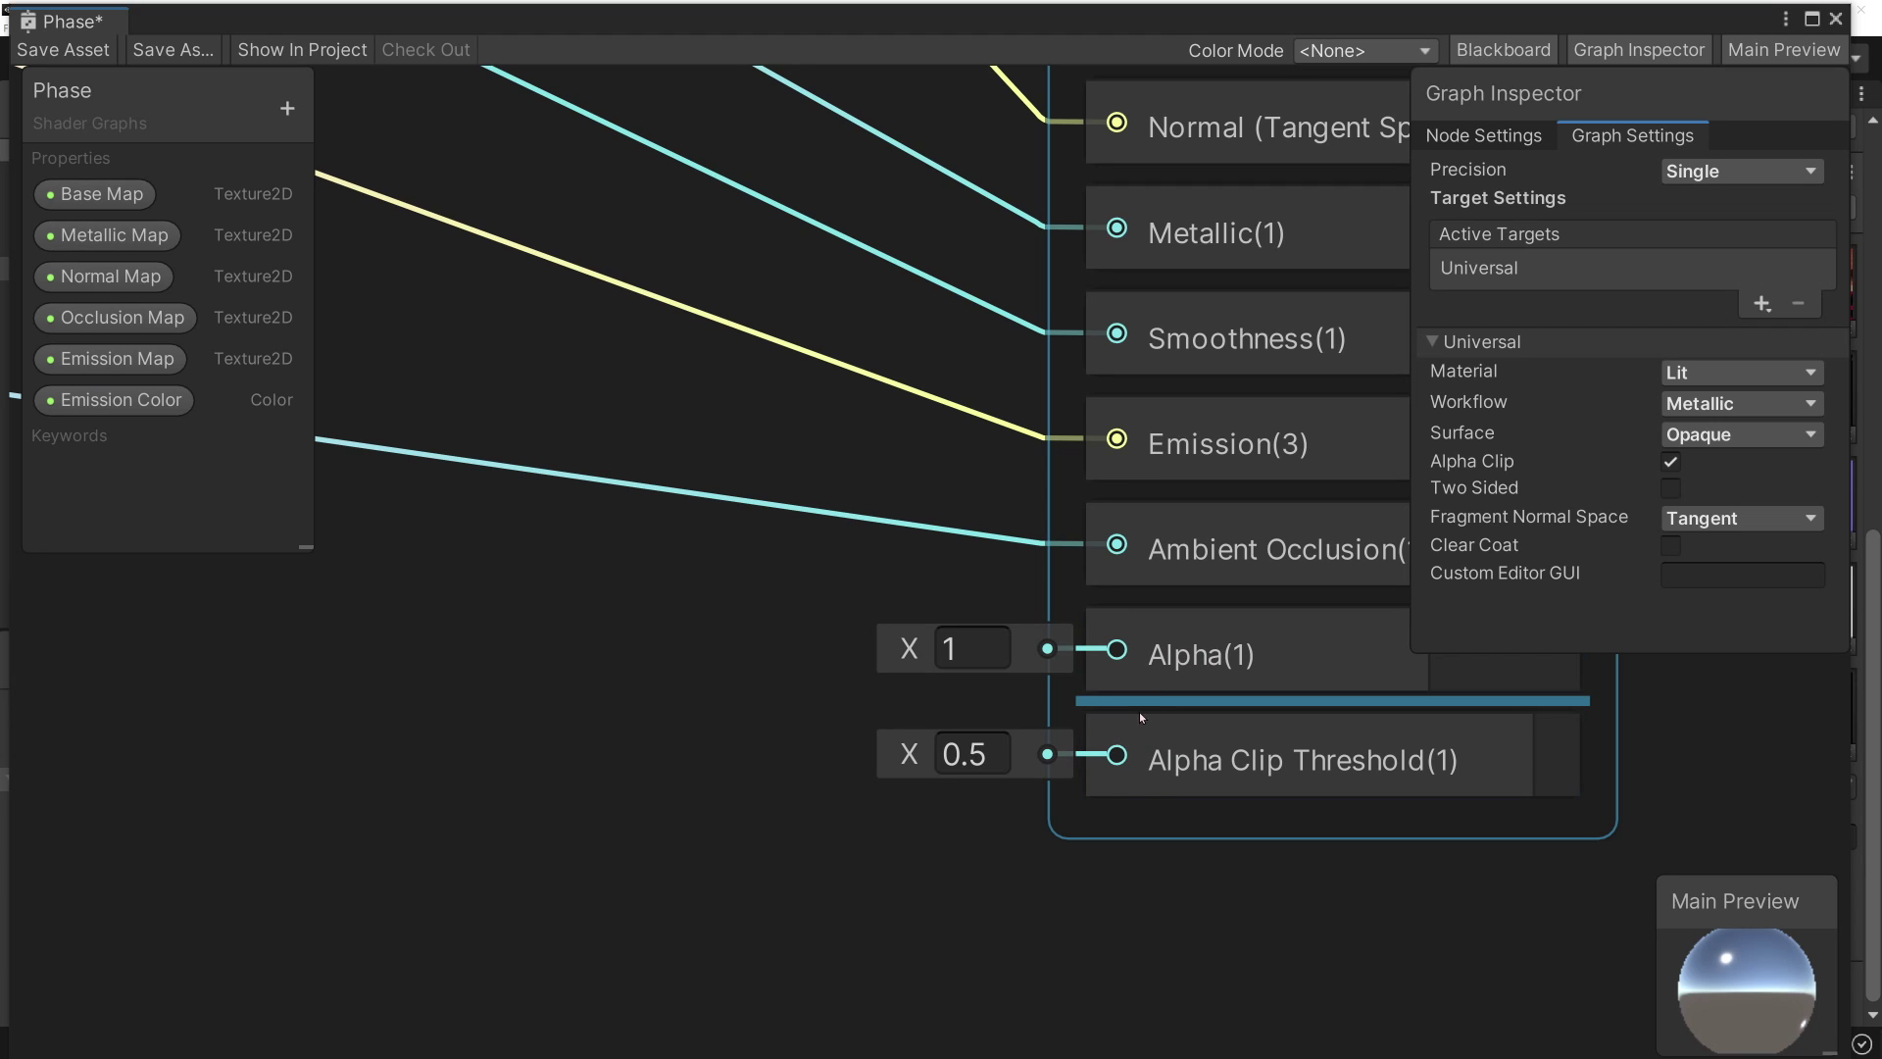
middle_drag(977, 710, 719, 724)
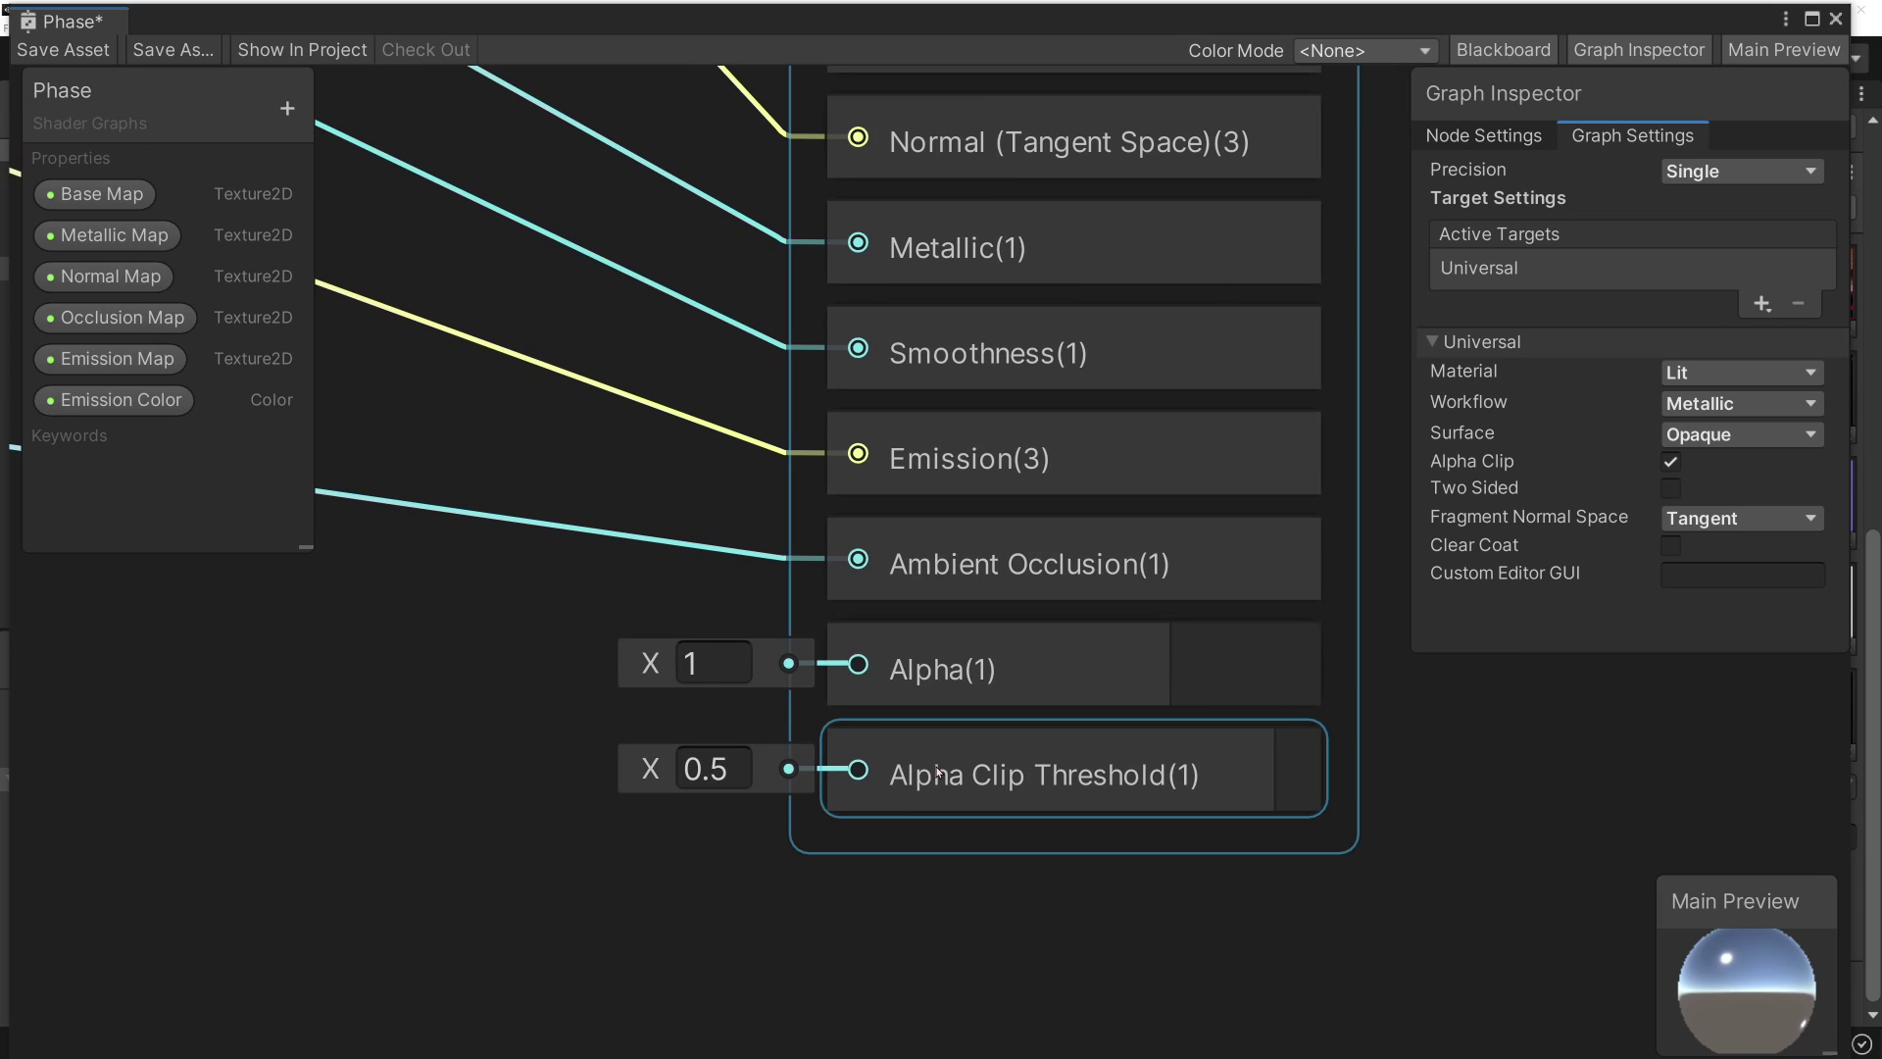
drag(937, 772, 930, 696)
click(713, 664)
text(0)
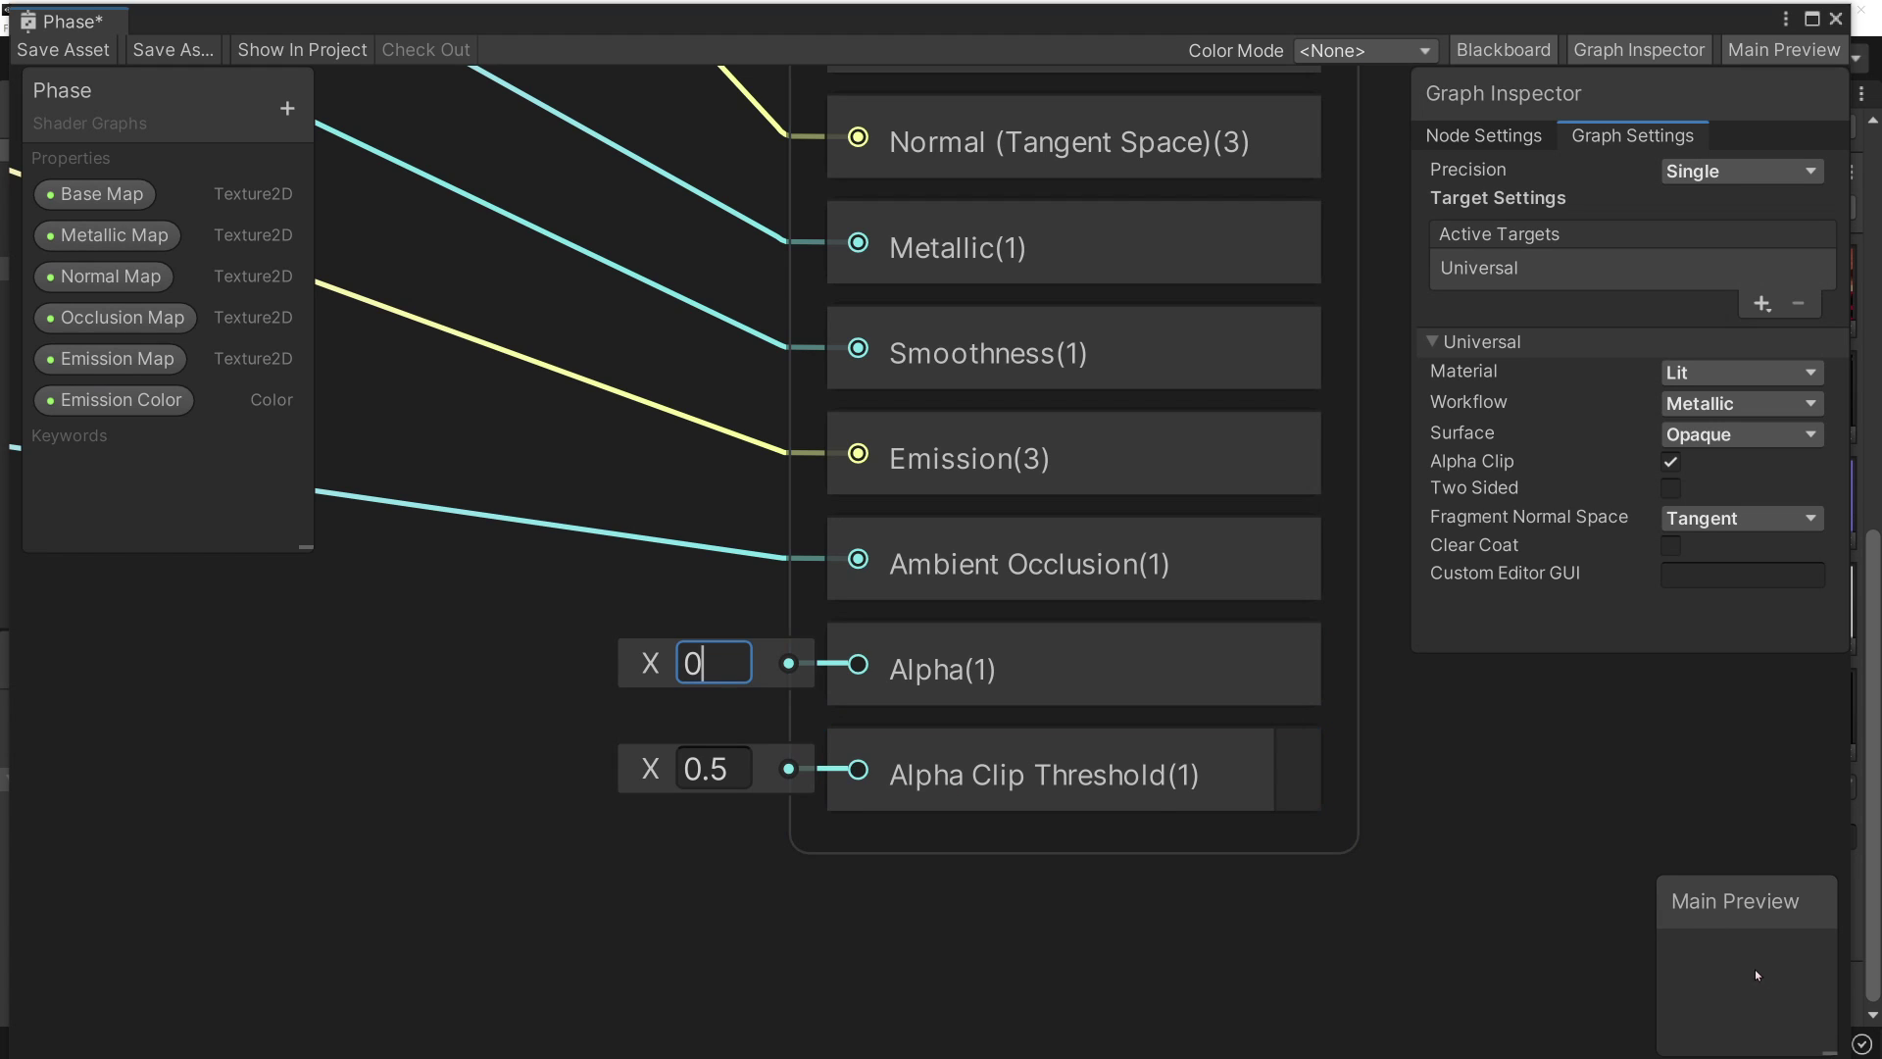
drag(1666, 892, 1530, 744)
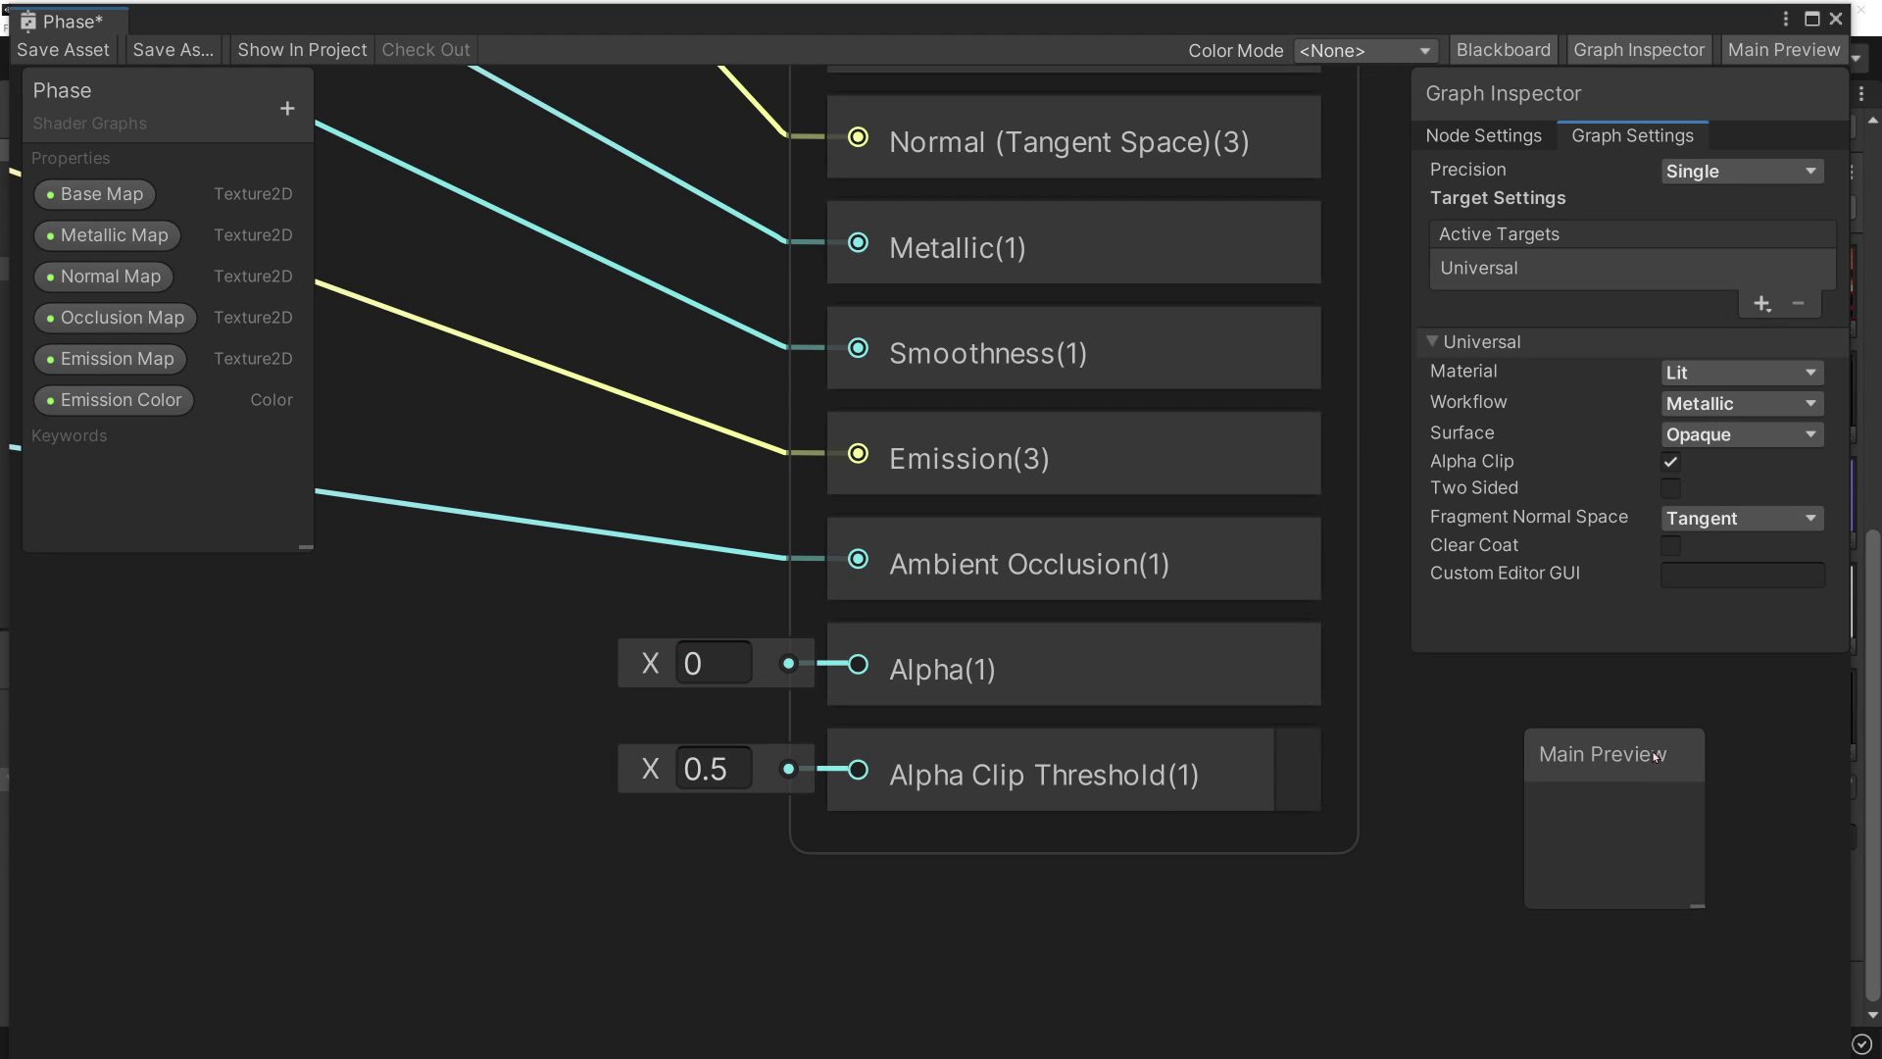
click(711, 666)
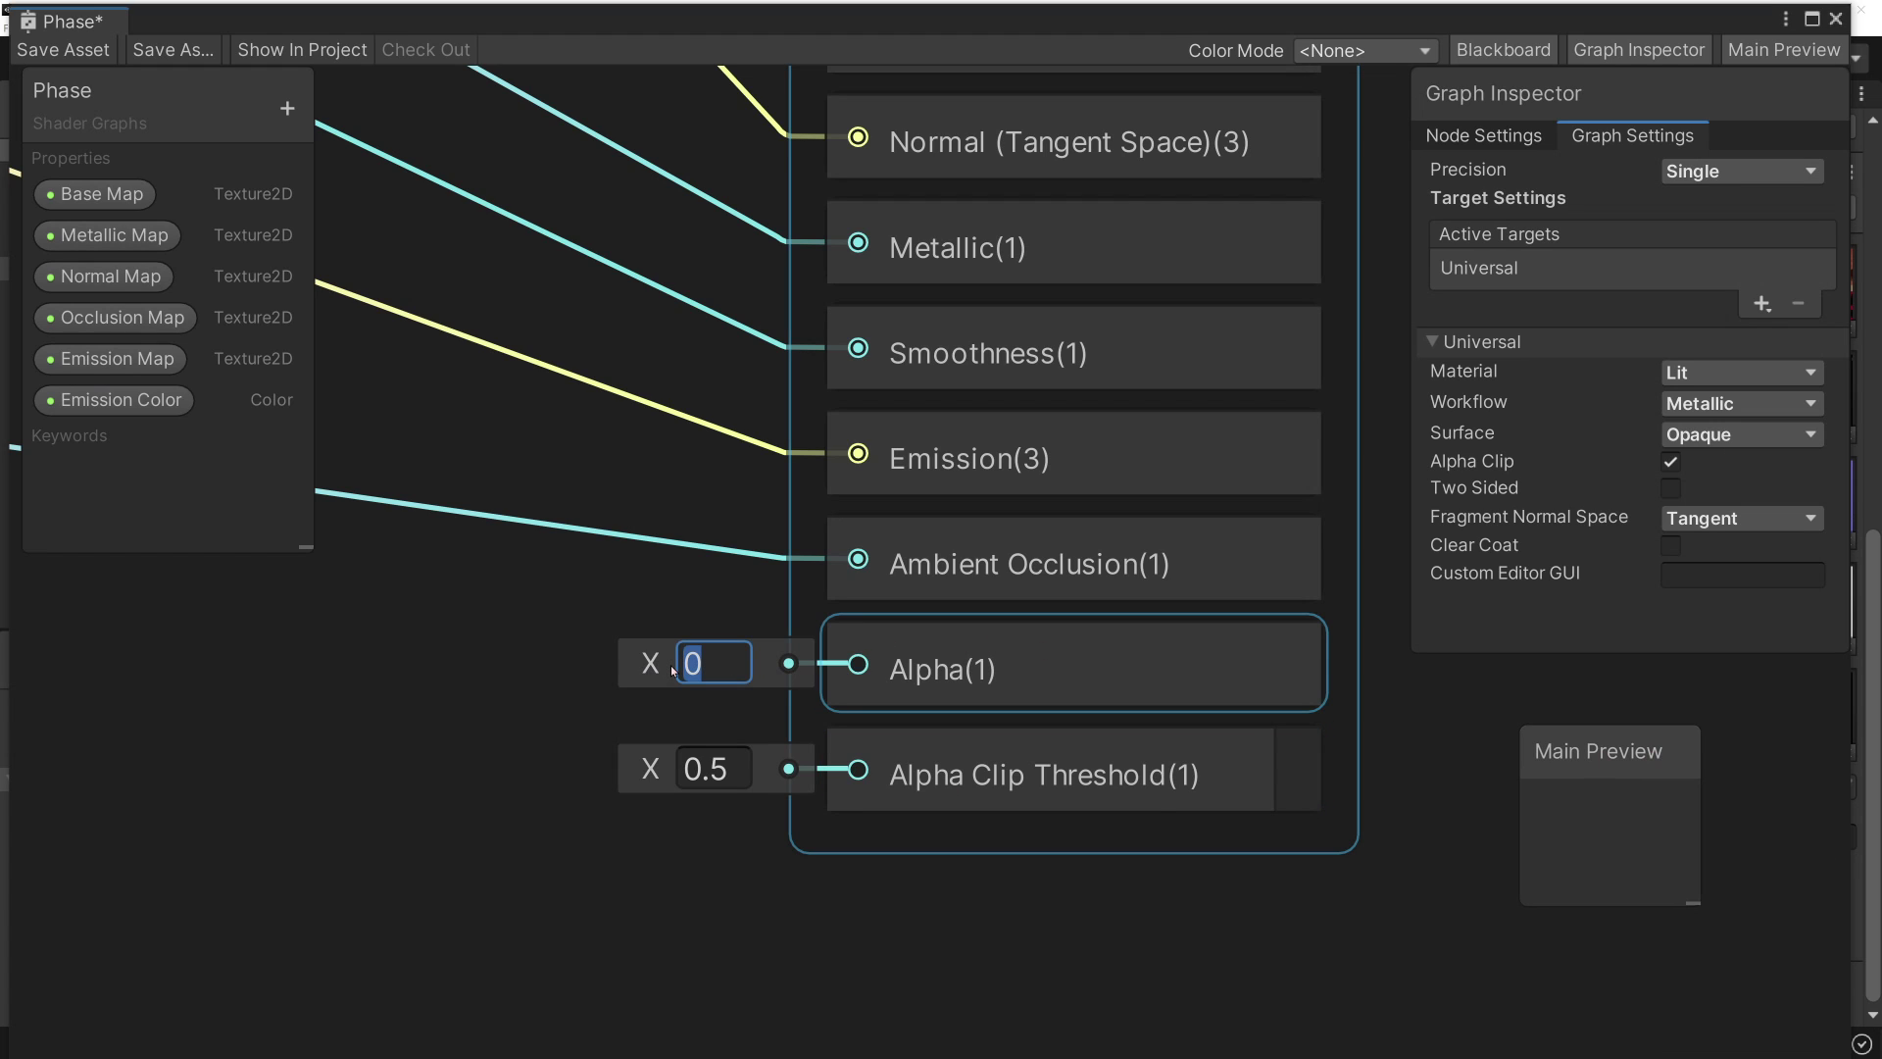
text(1)
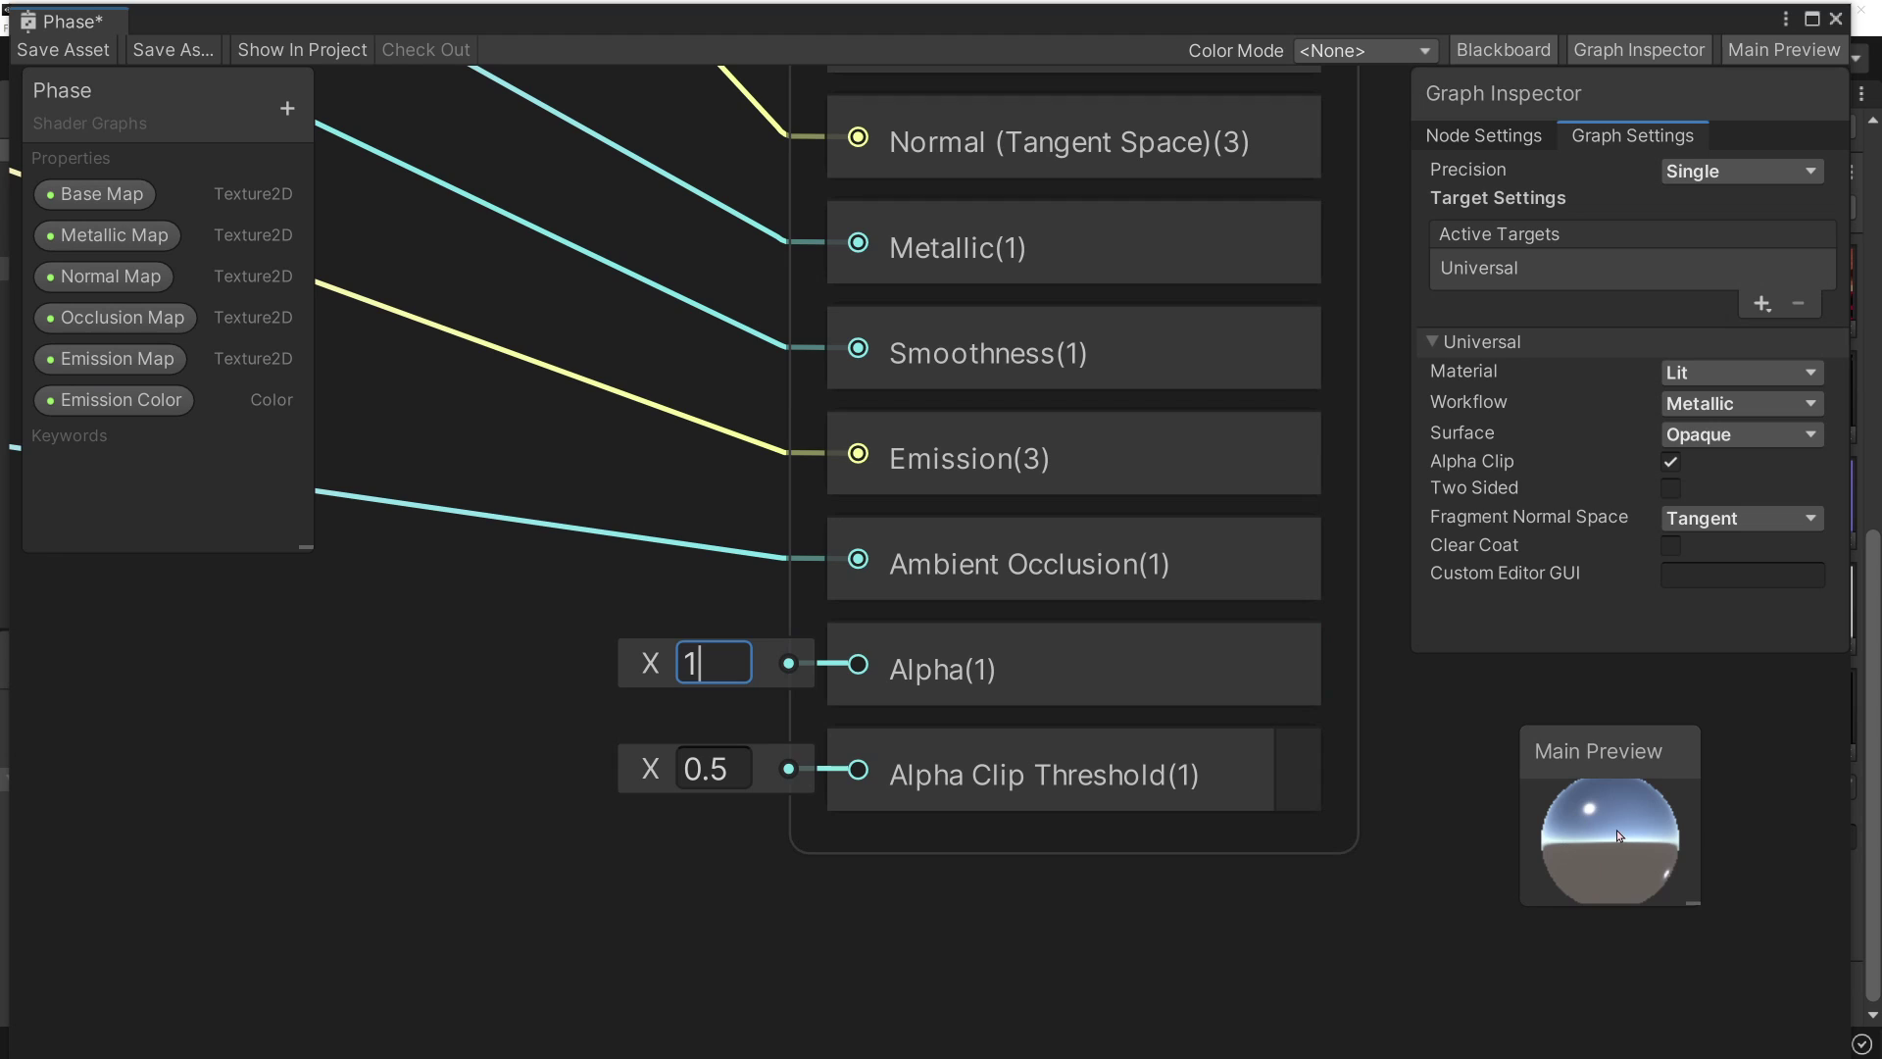
double_click(698, 664)
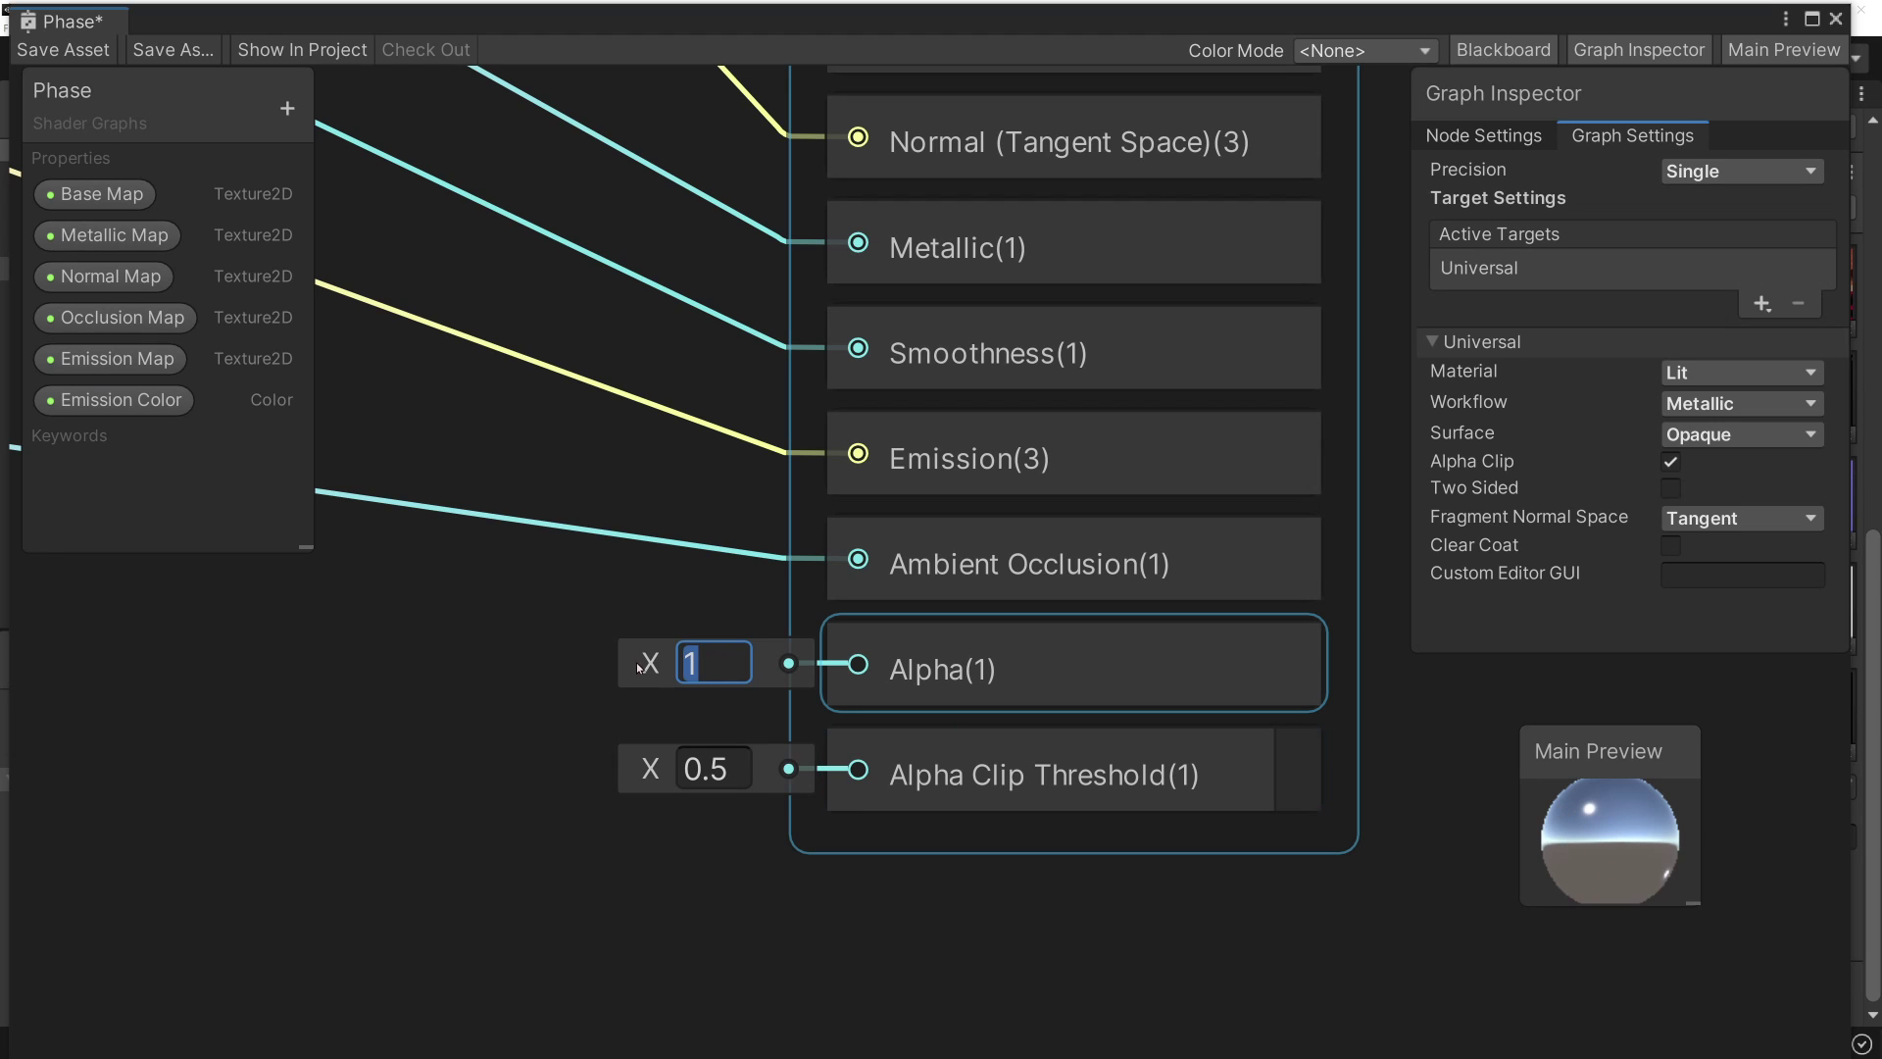
text(0)
drag(657, 672, 662, 673)
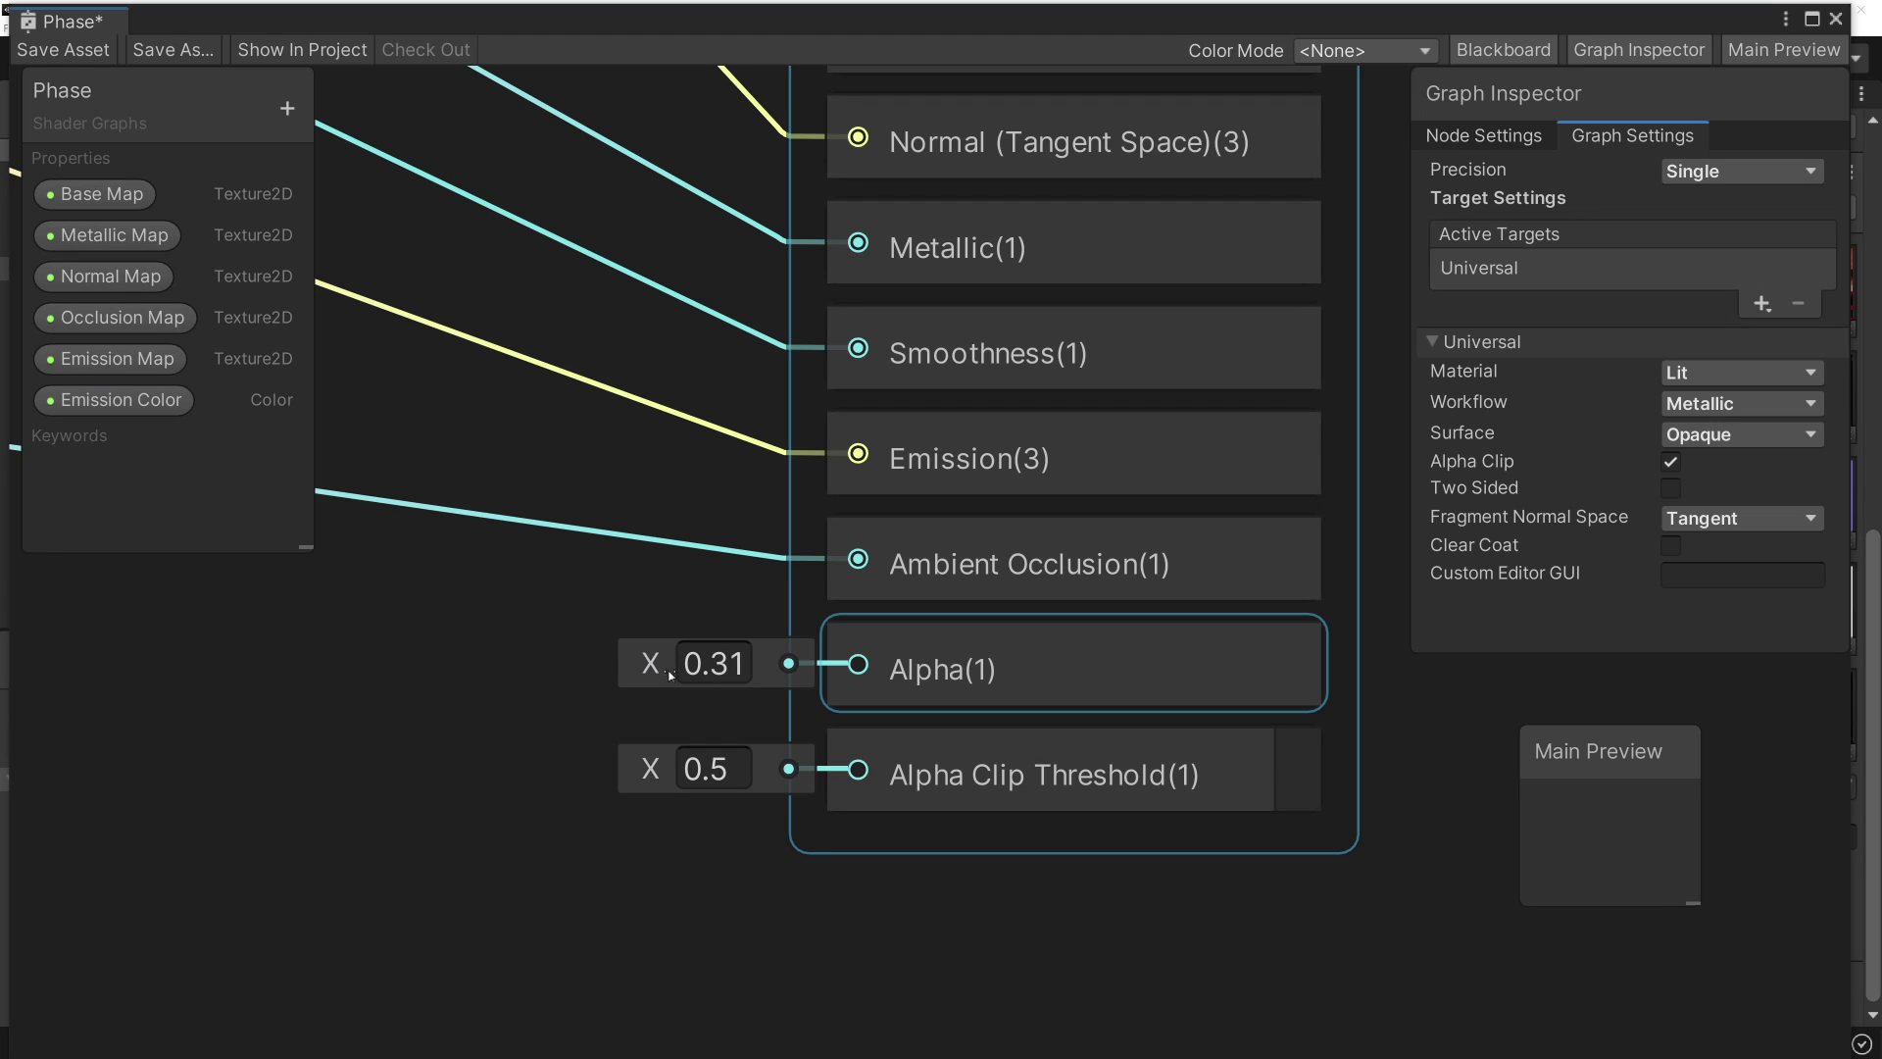
click(713, 664)
text(1)
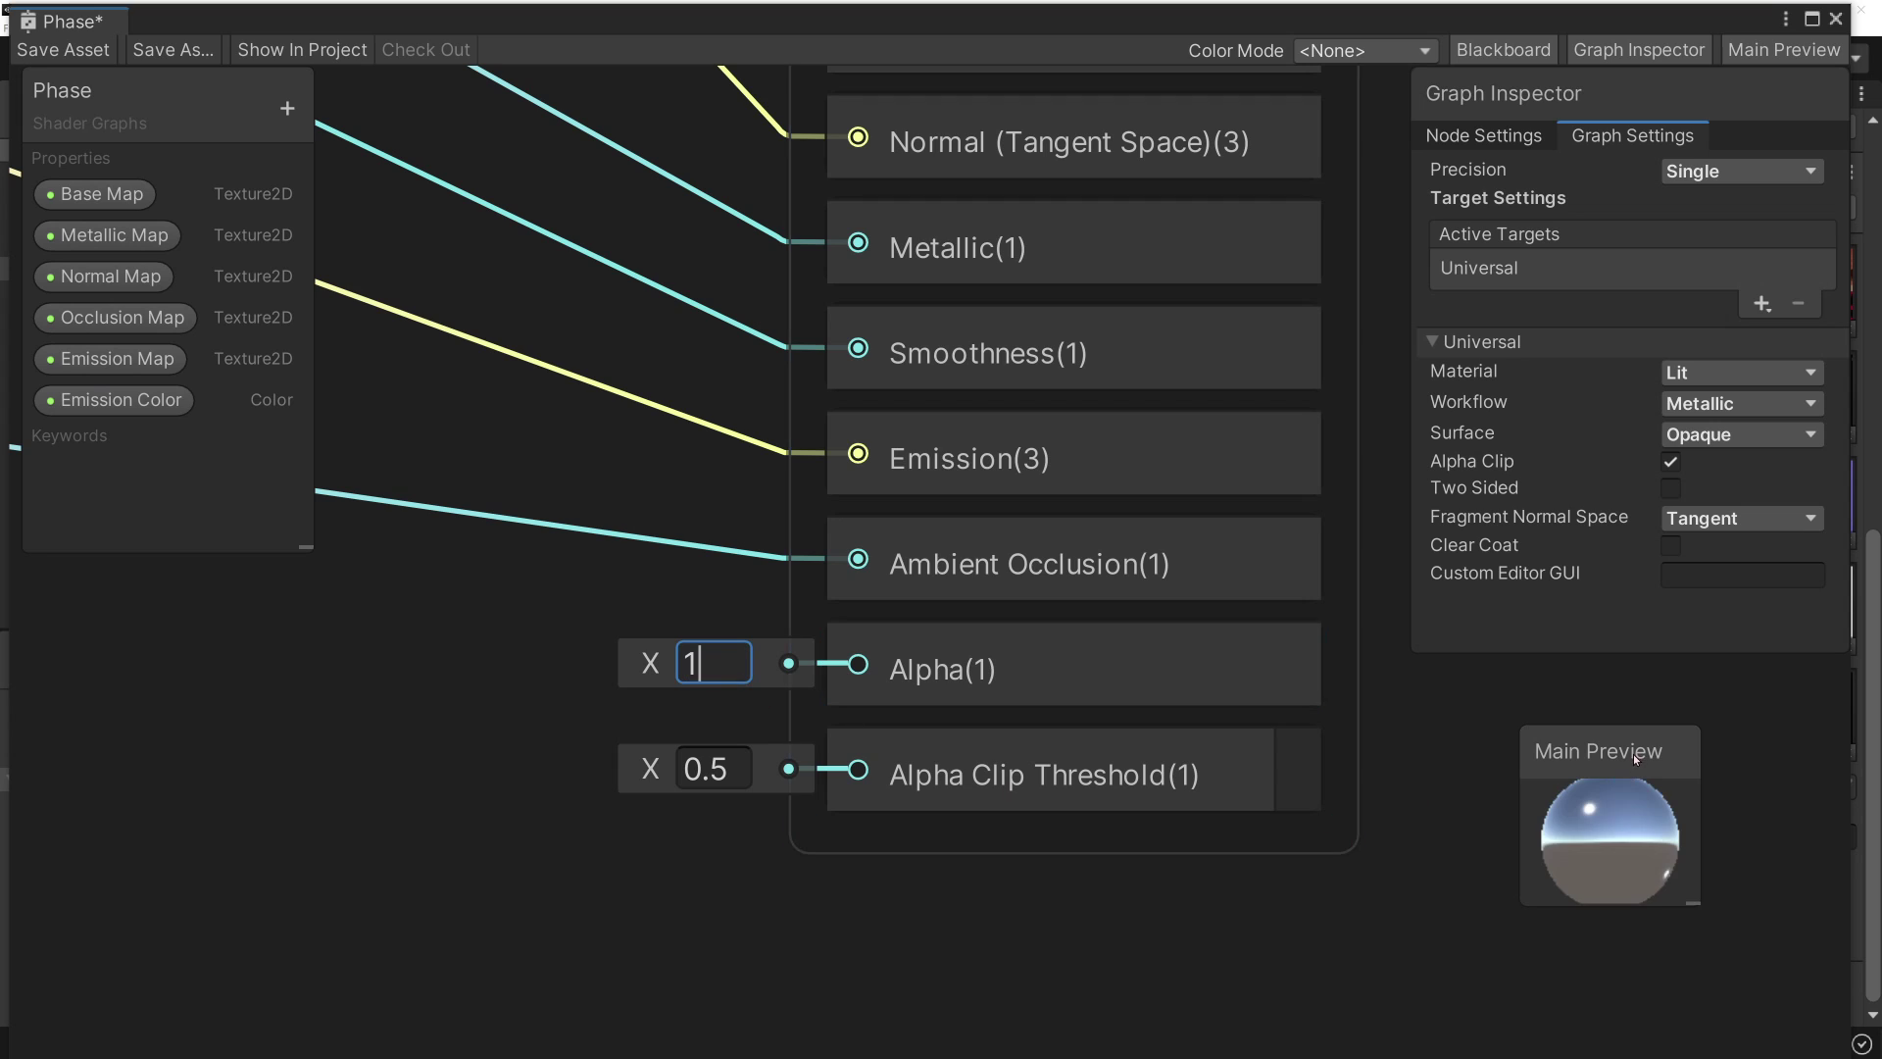
drag(1636, 758, 1773, 903)
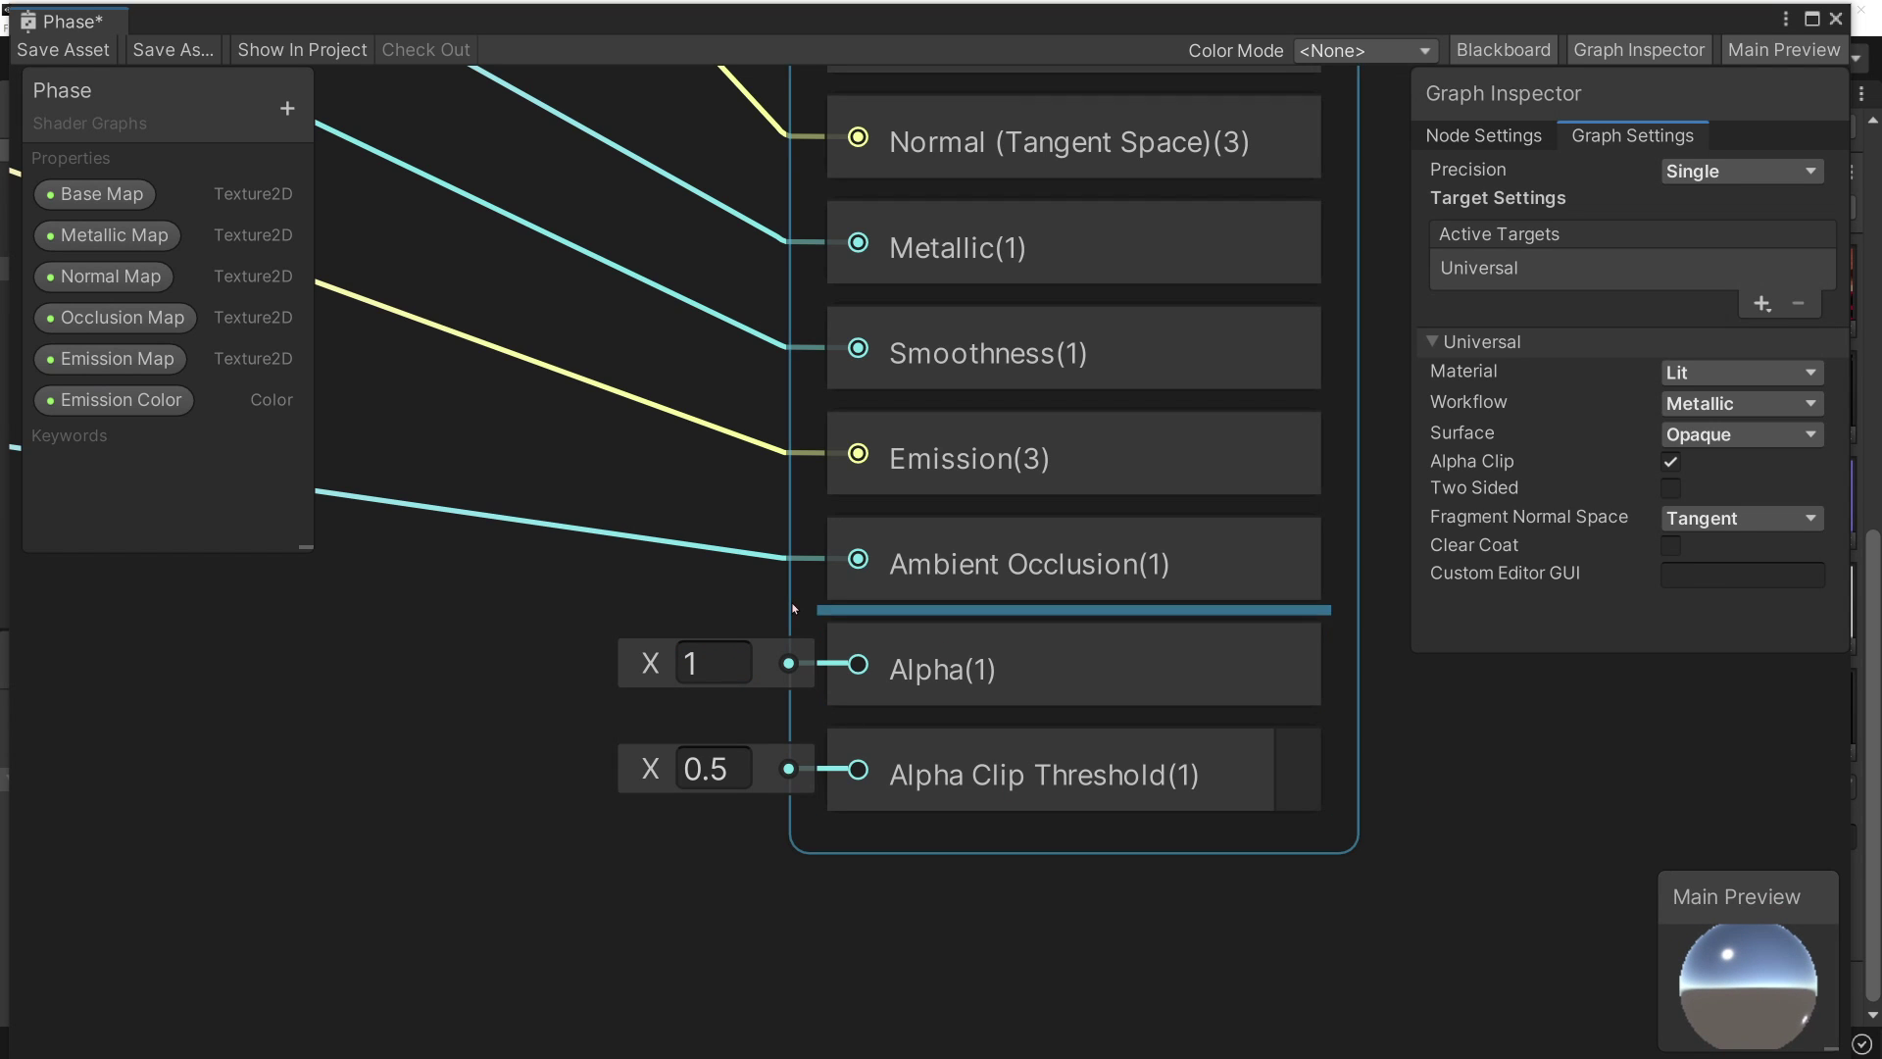
middle_drag(654, 610, 810, 671)
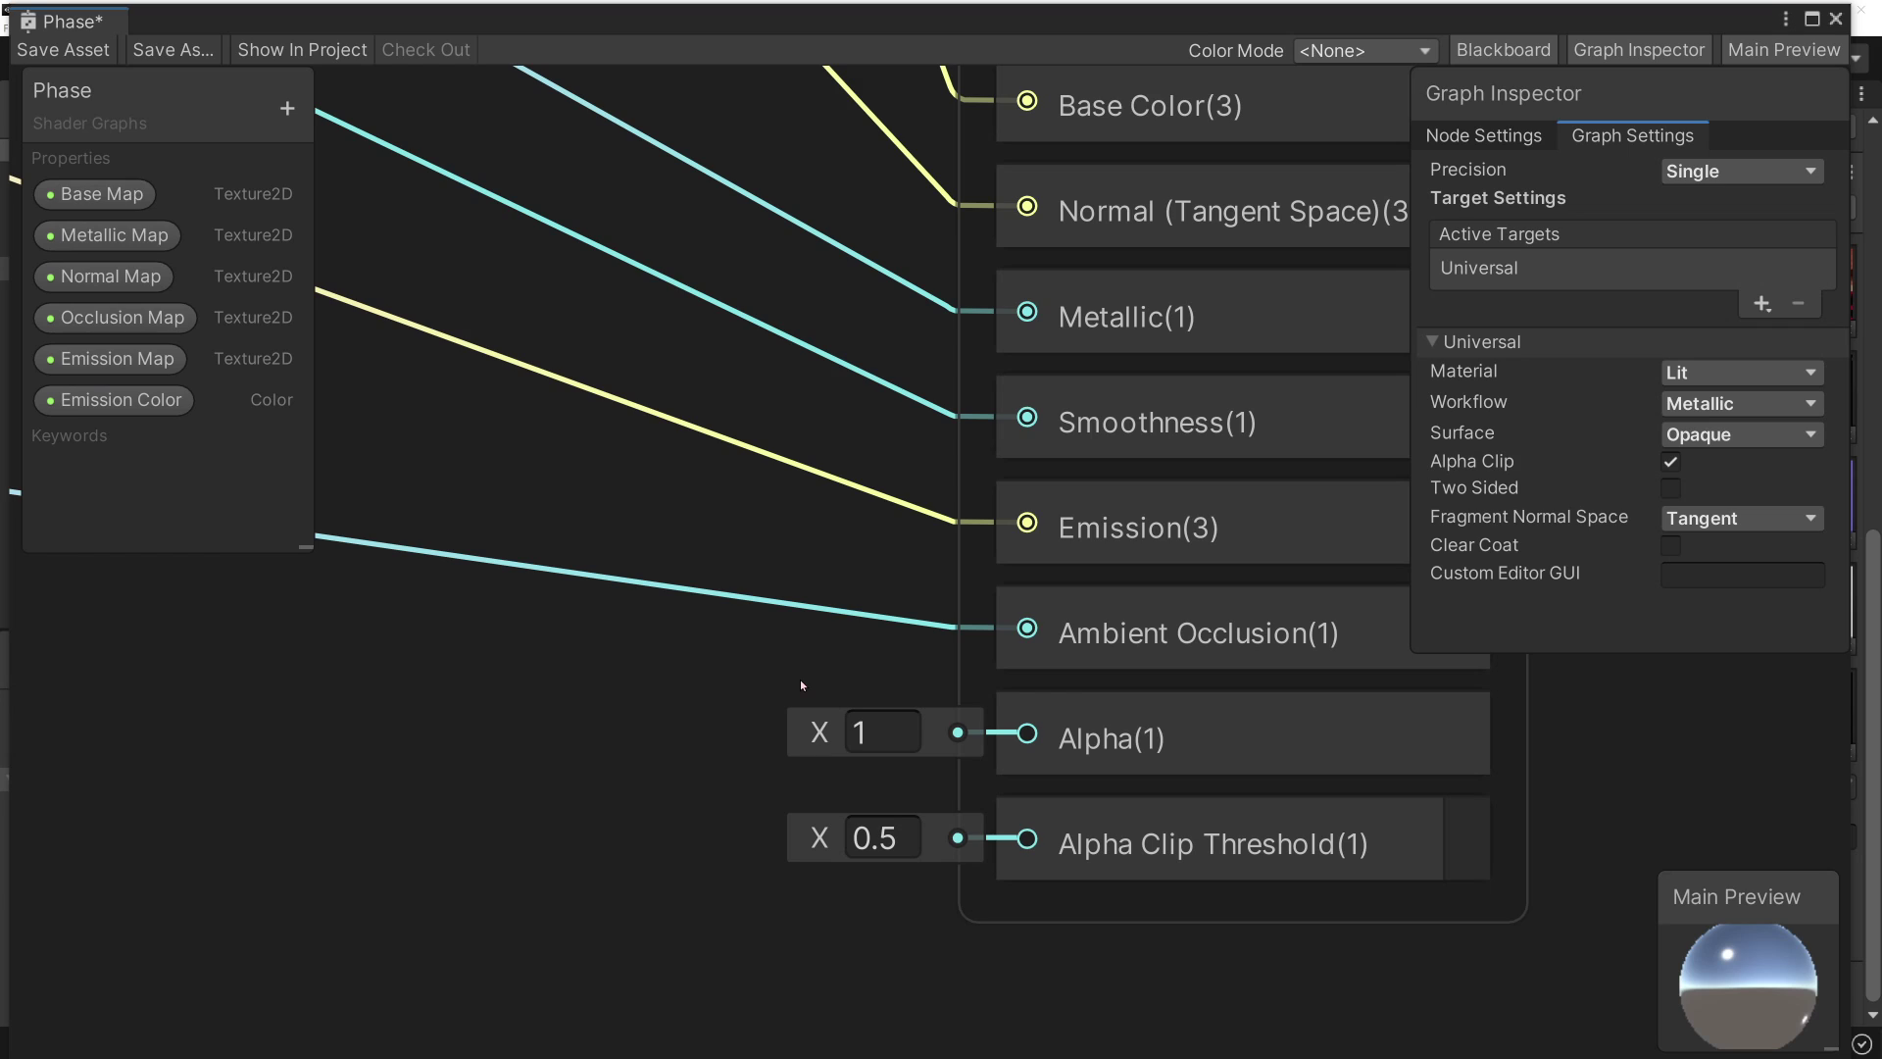
scroll(800, 679, up, 2)
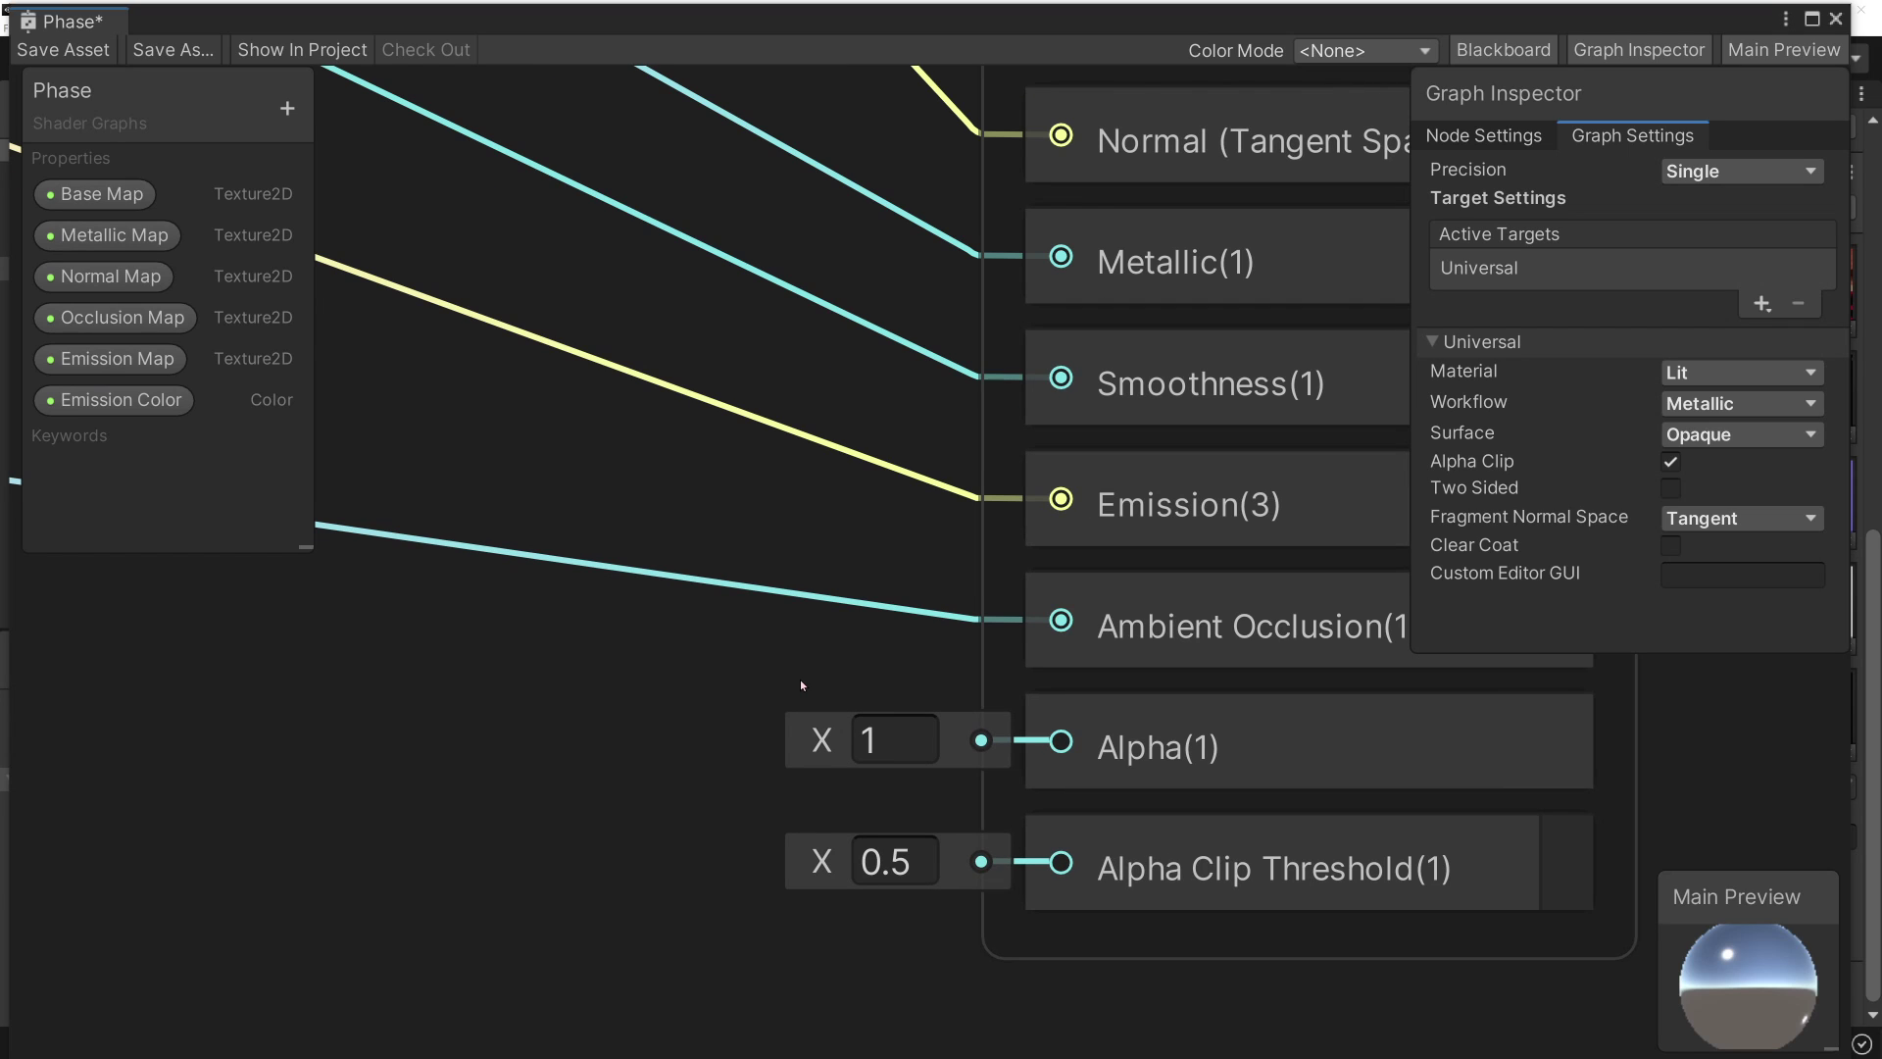
scroll(800, 679, down, 2)
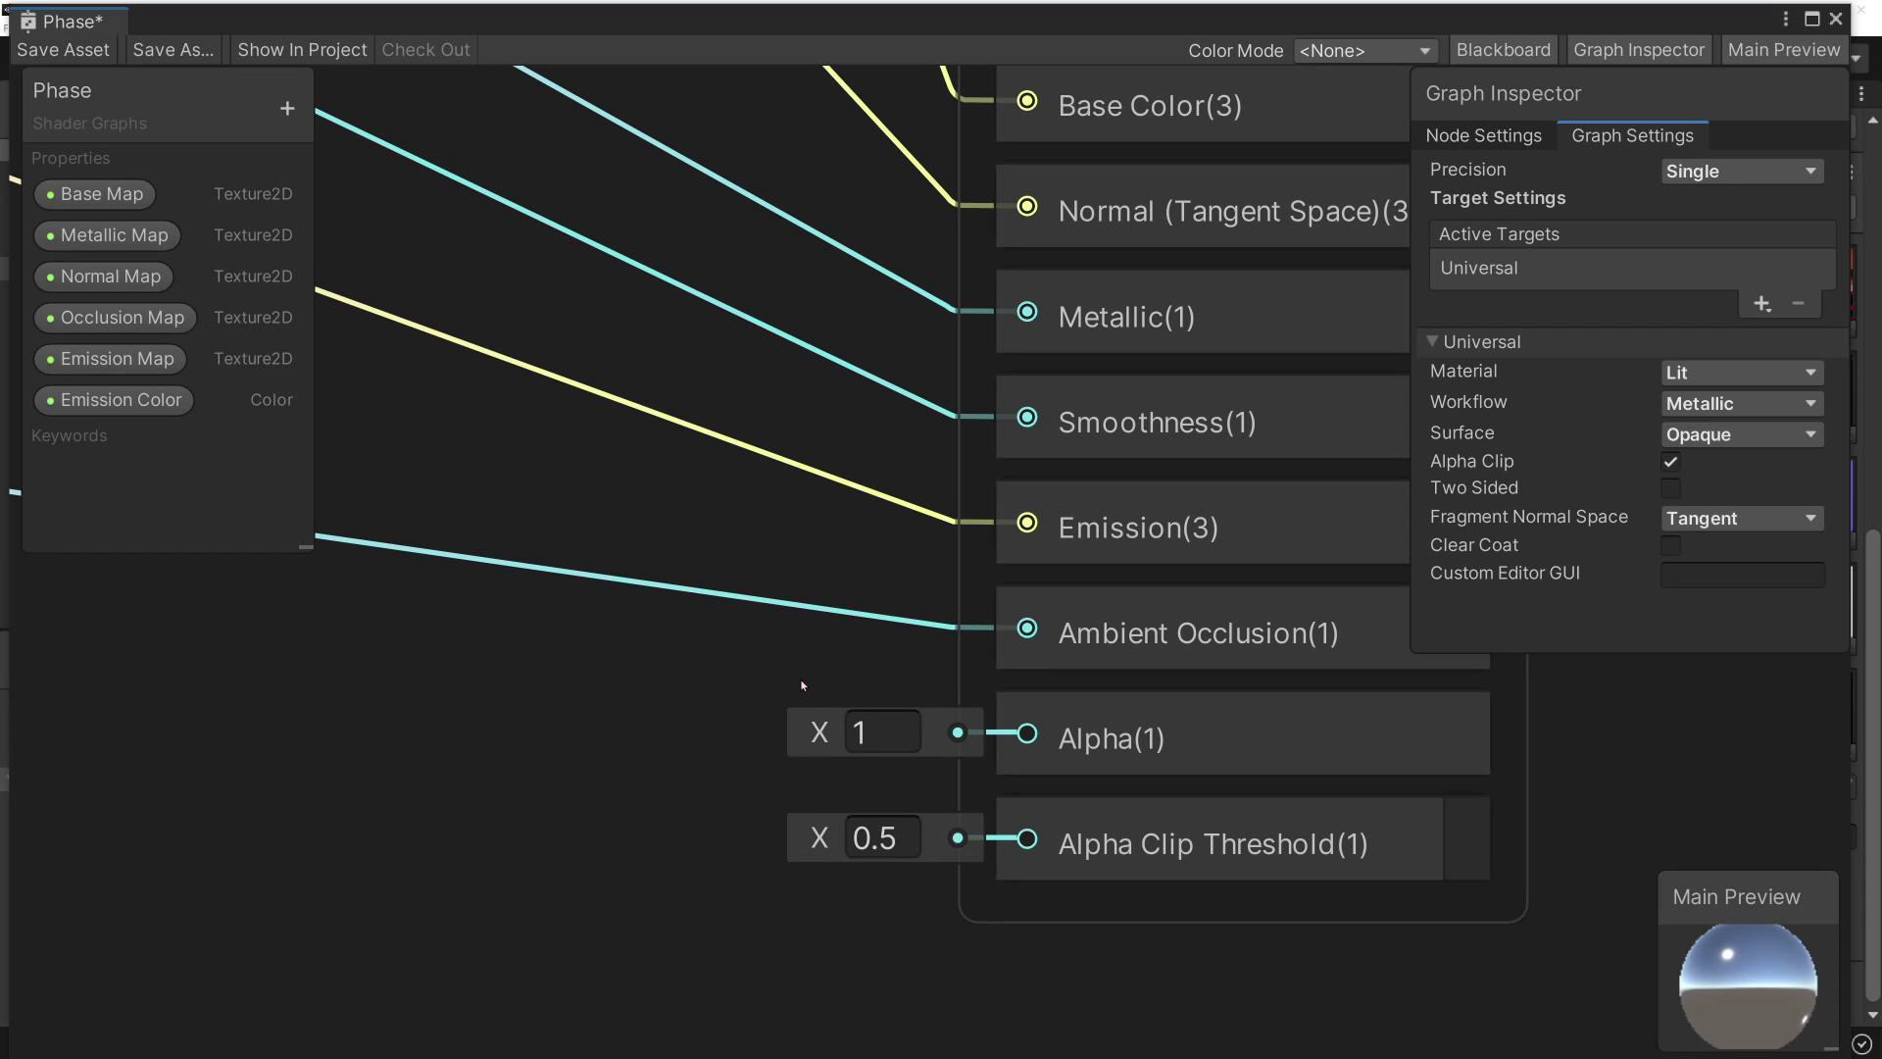
scroll(801, 684, up, 1)
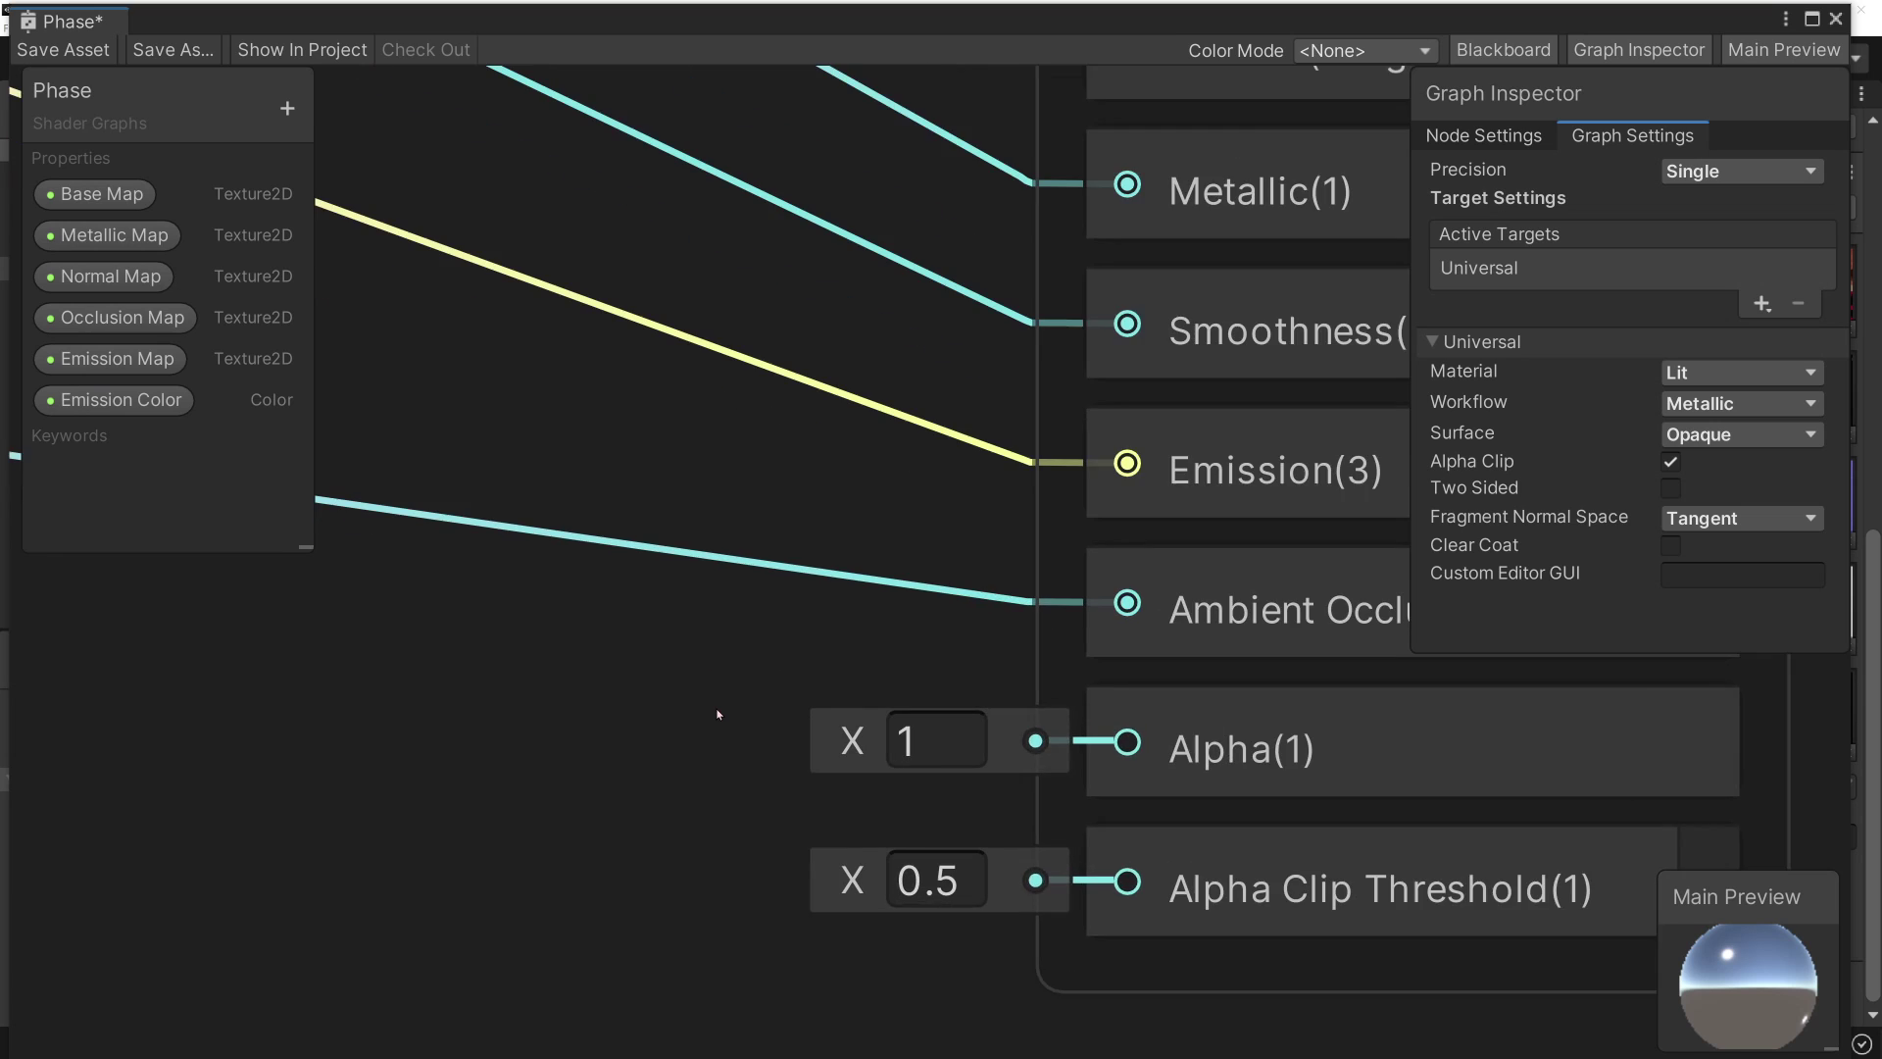
scroll(745, 701, down, 1)
scroll(691, 716, down, 2)
middle_drag(647, 723, 1069, 772)
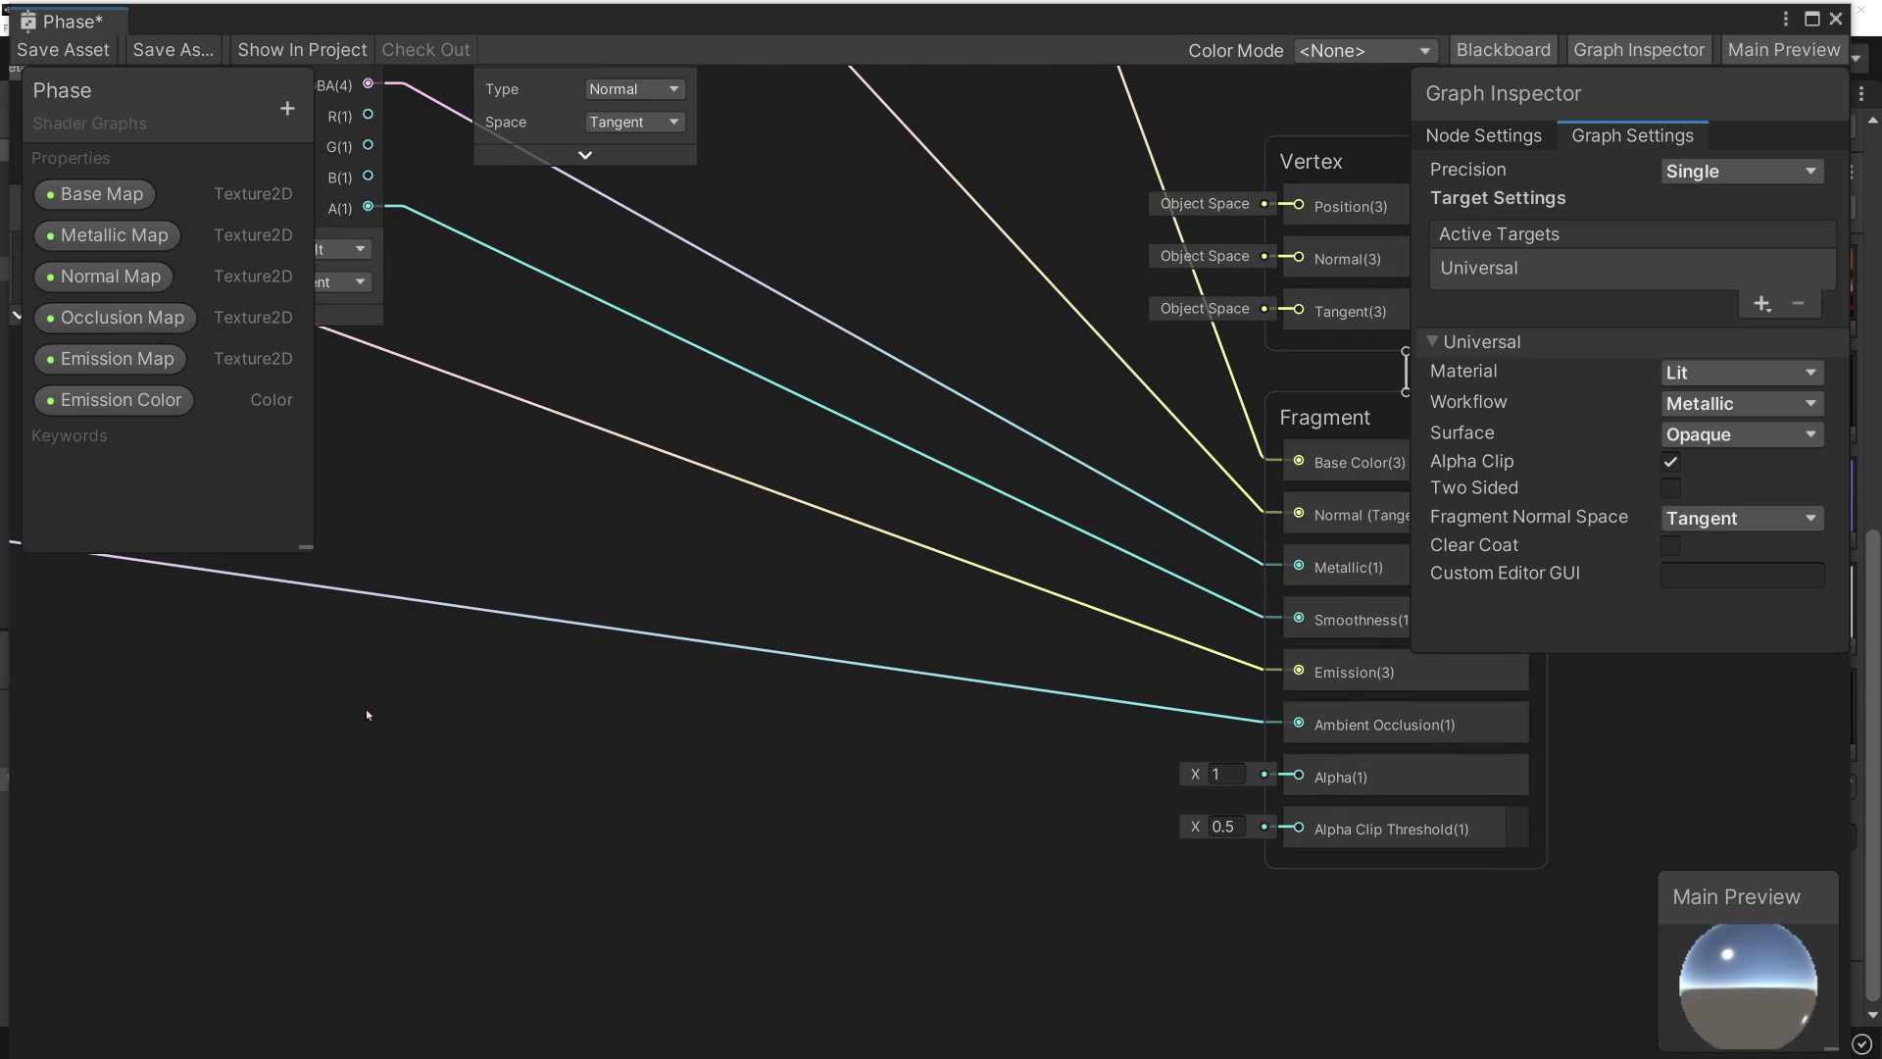
- Add a Position node to the Phase graph and move it left
right_click(366, 706)
right_click(341, 761)
click(412, 768)
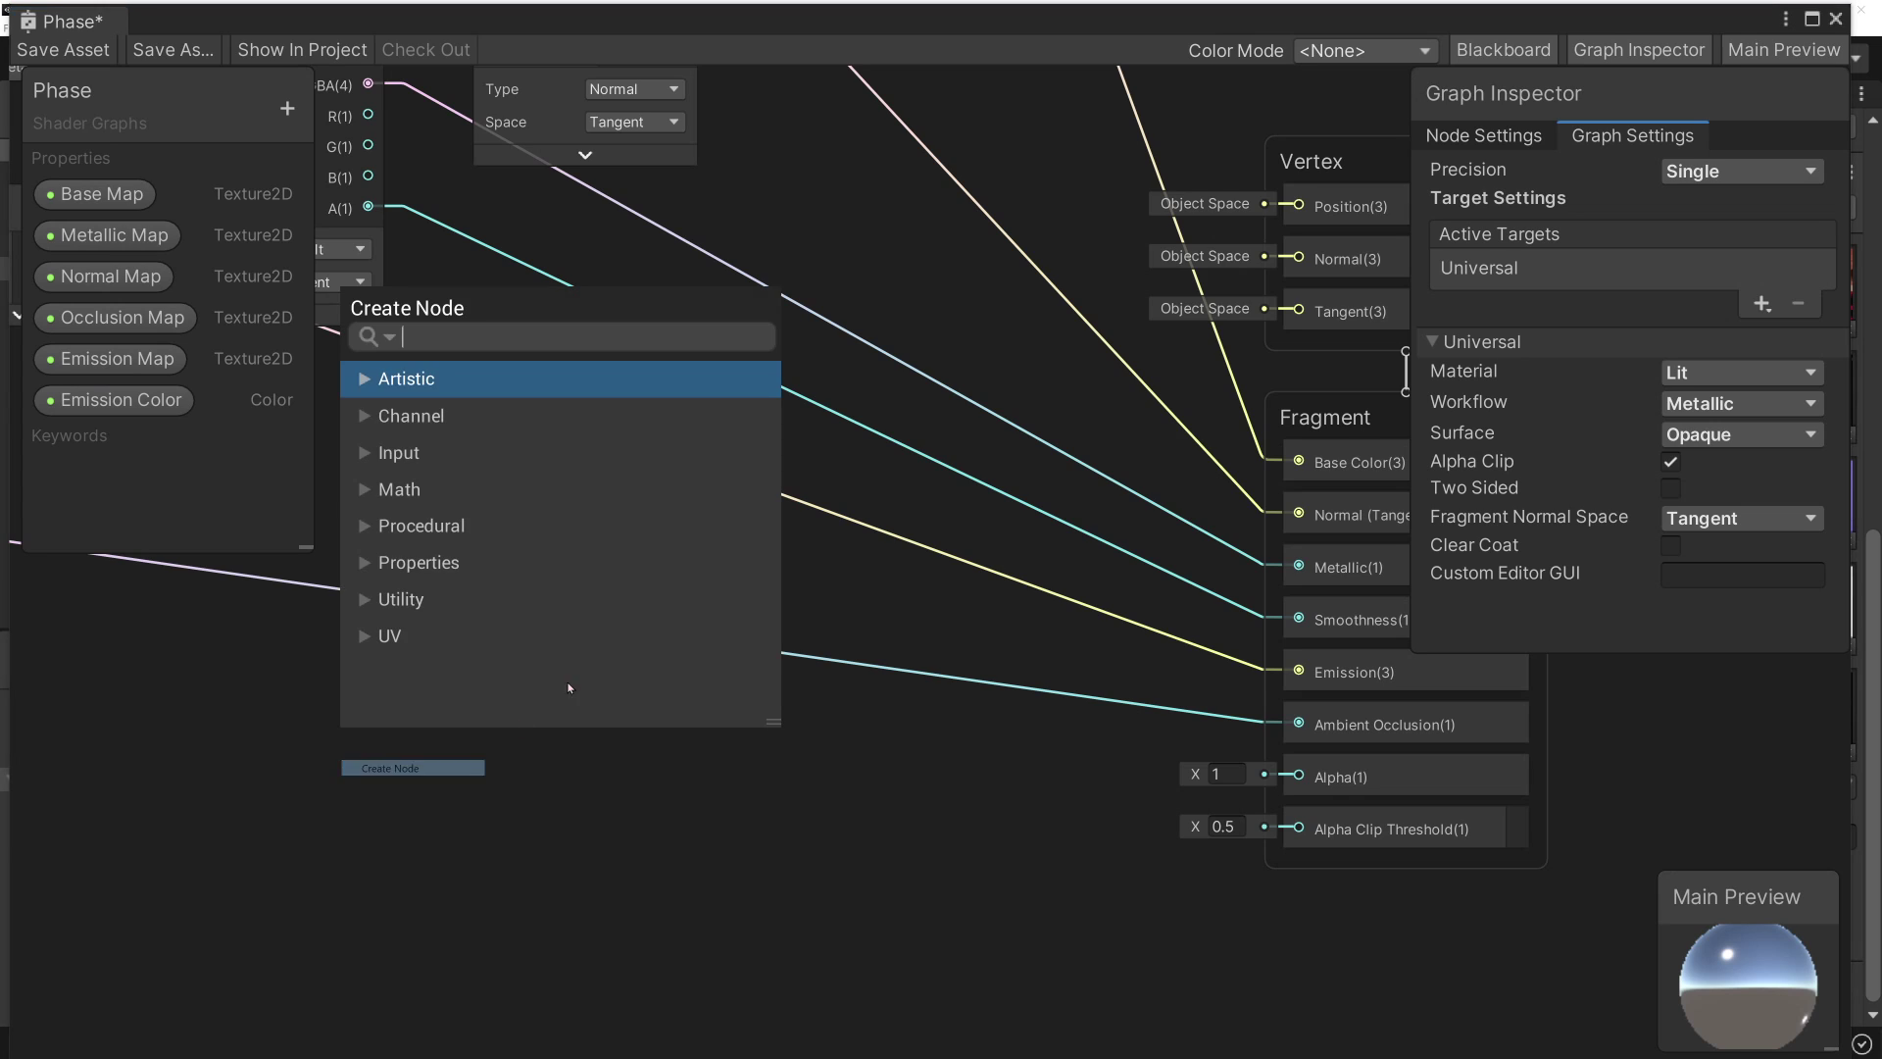
text(posi)
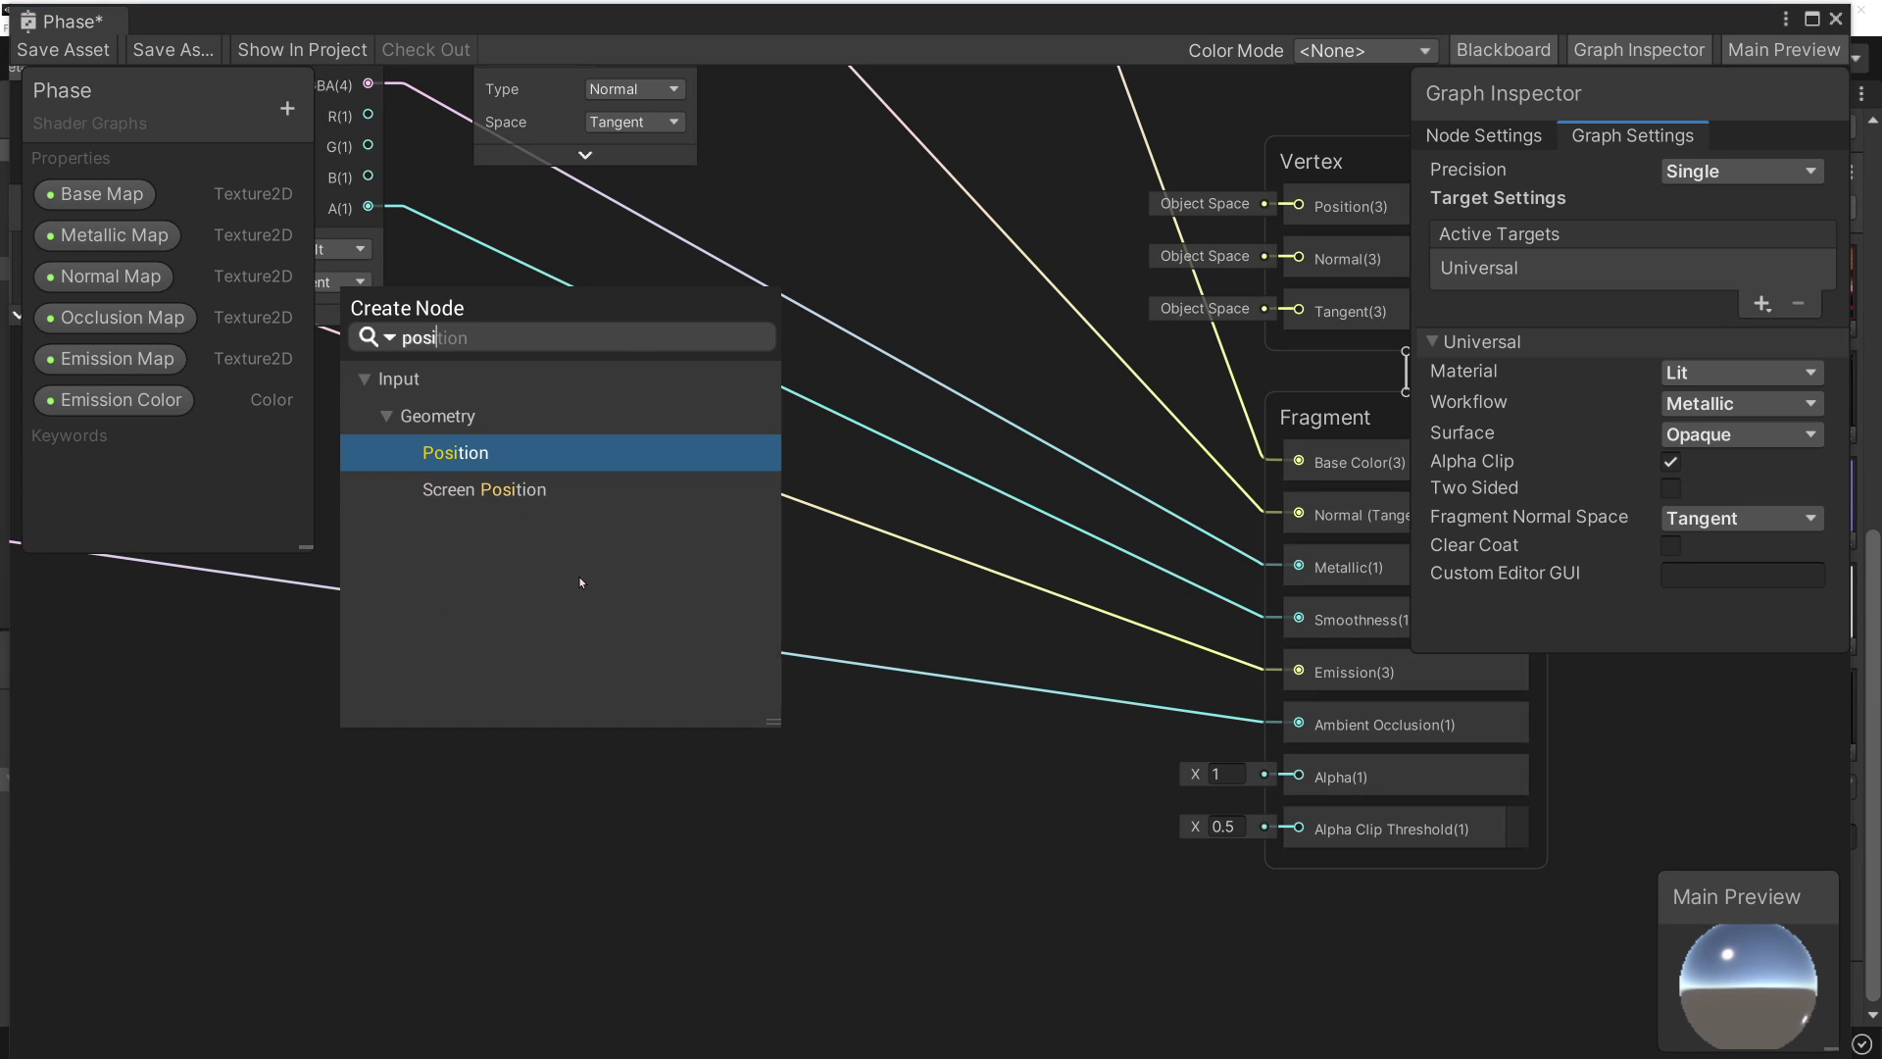
click(547, 452)
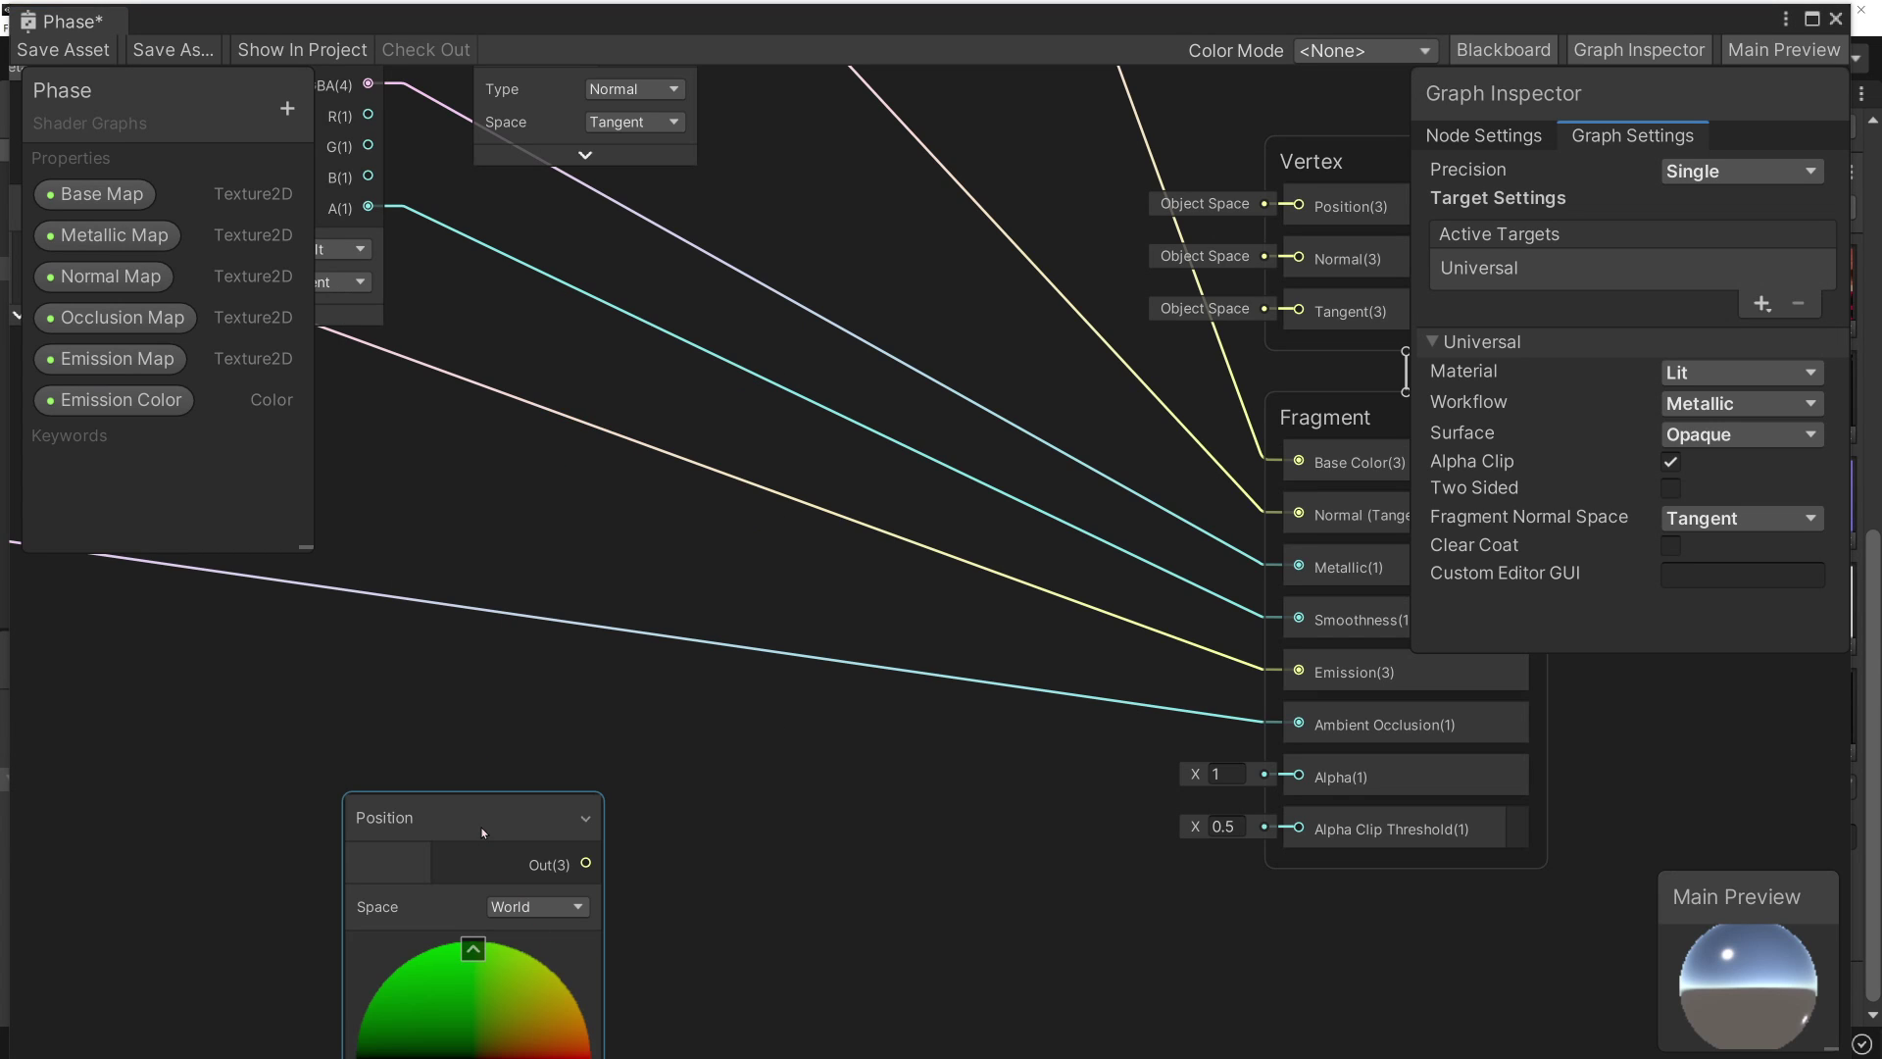
scroll(460, 694, down, 3)
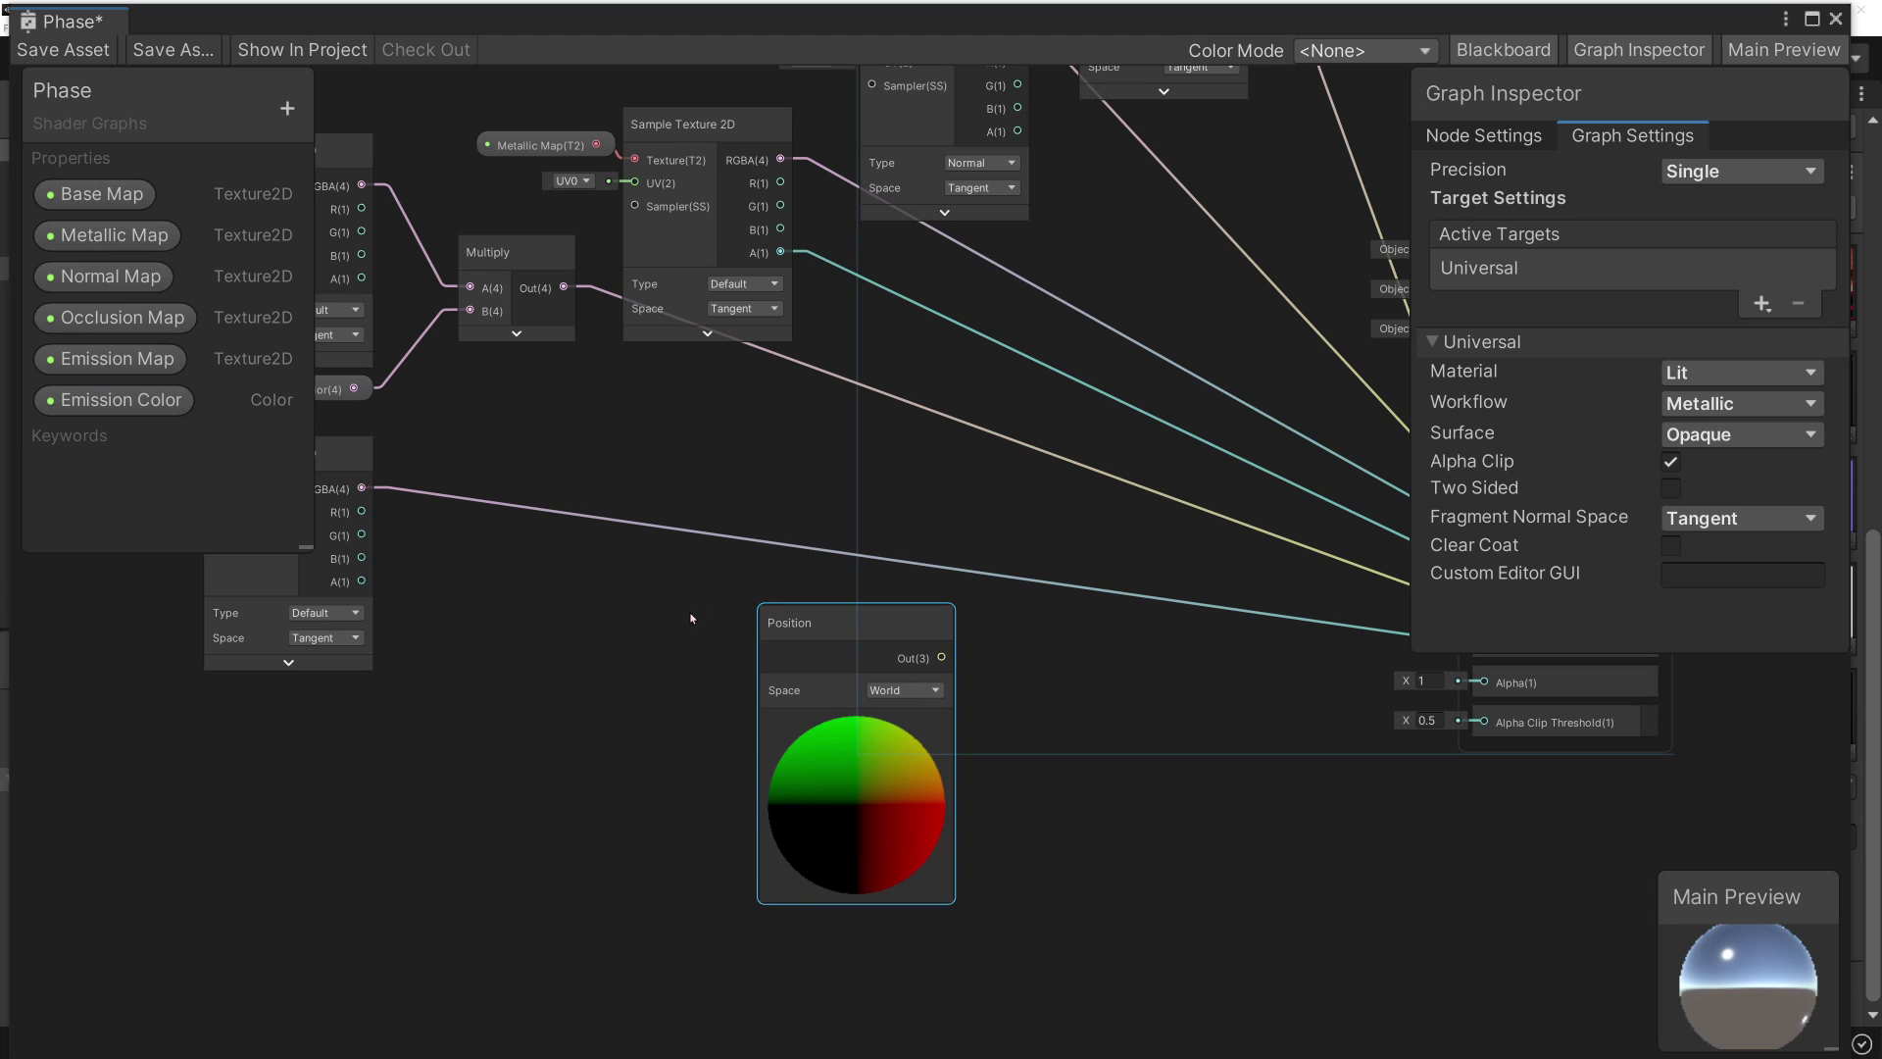
mouse_move(951, 646)
mouse_down()
mouse_move(805, 646)
mouse_move(947, 678)
mouse_up()
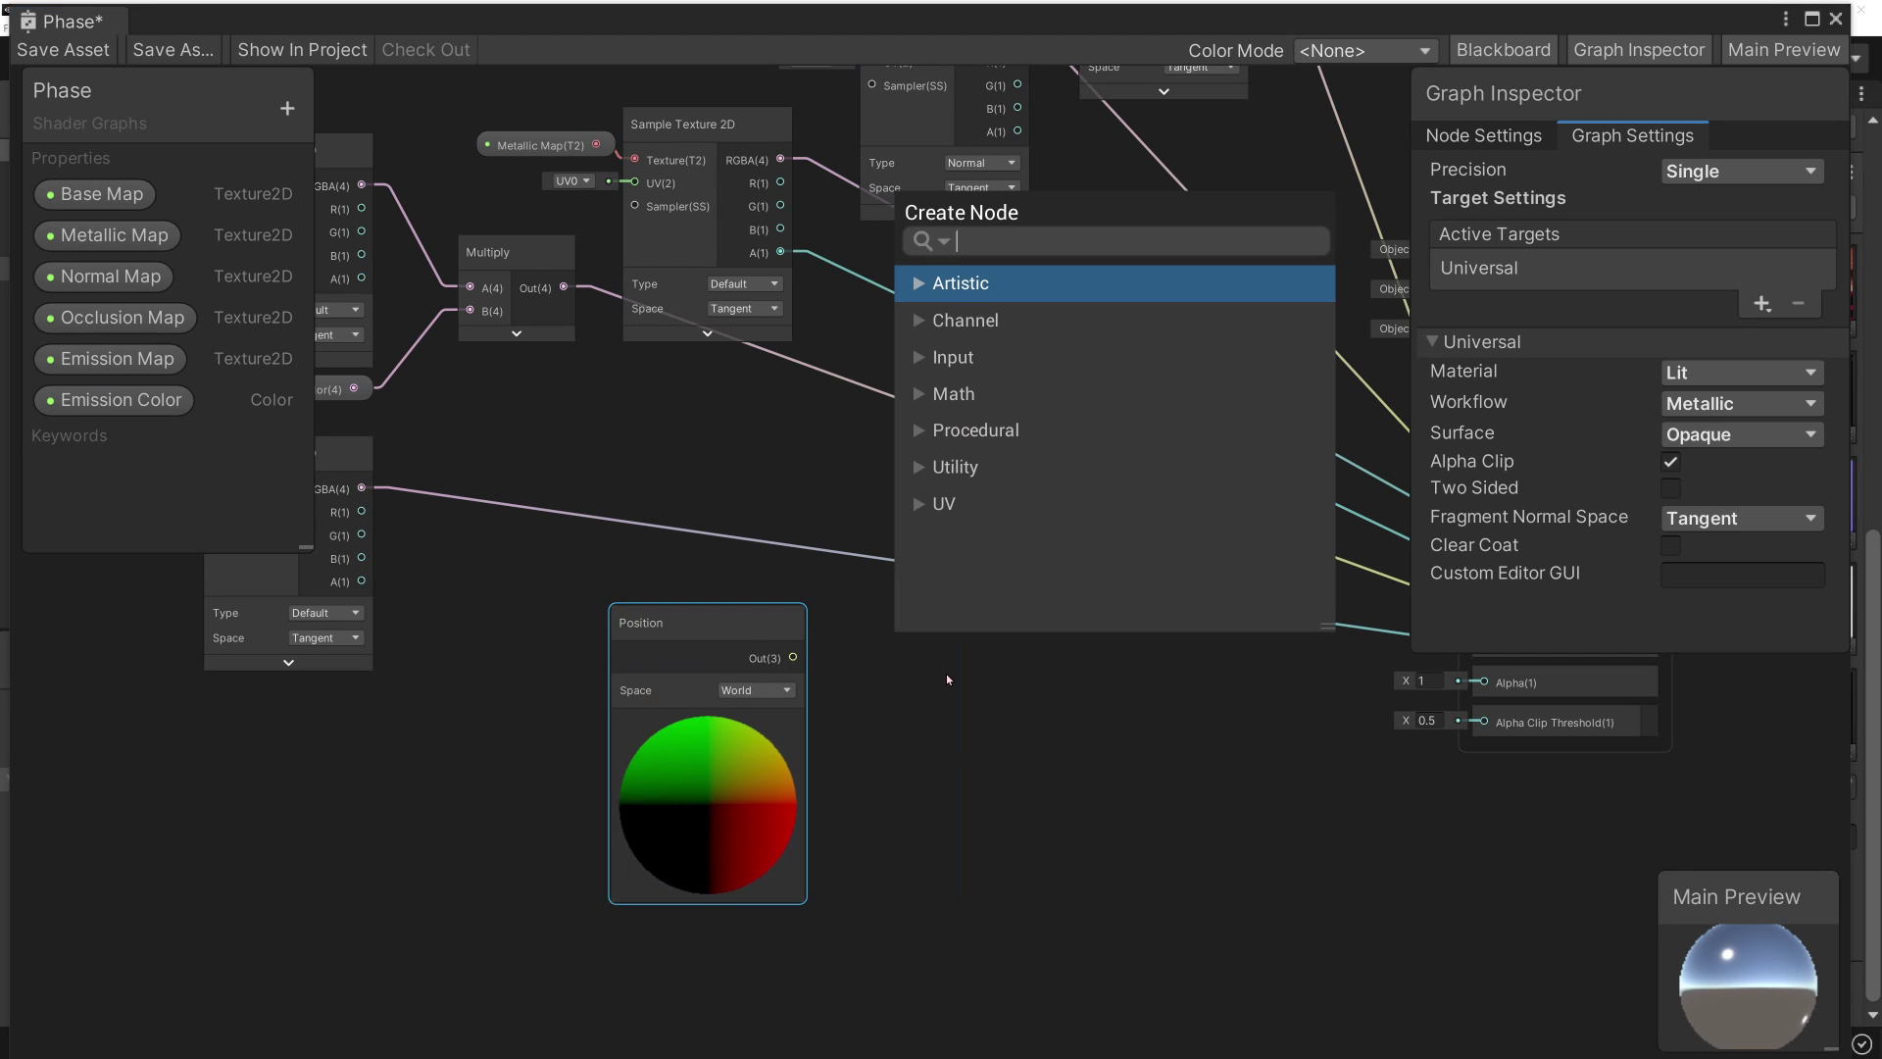
- Add a Split node fed by the Position node, placed beside it
text(split)
key(Return)
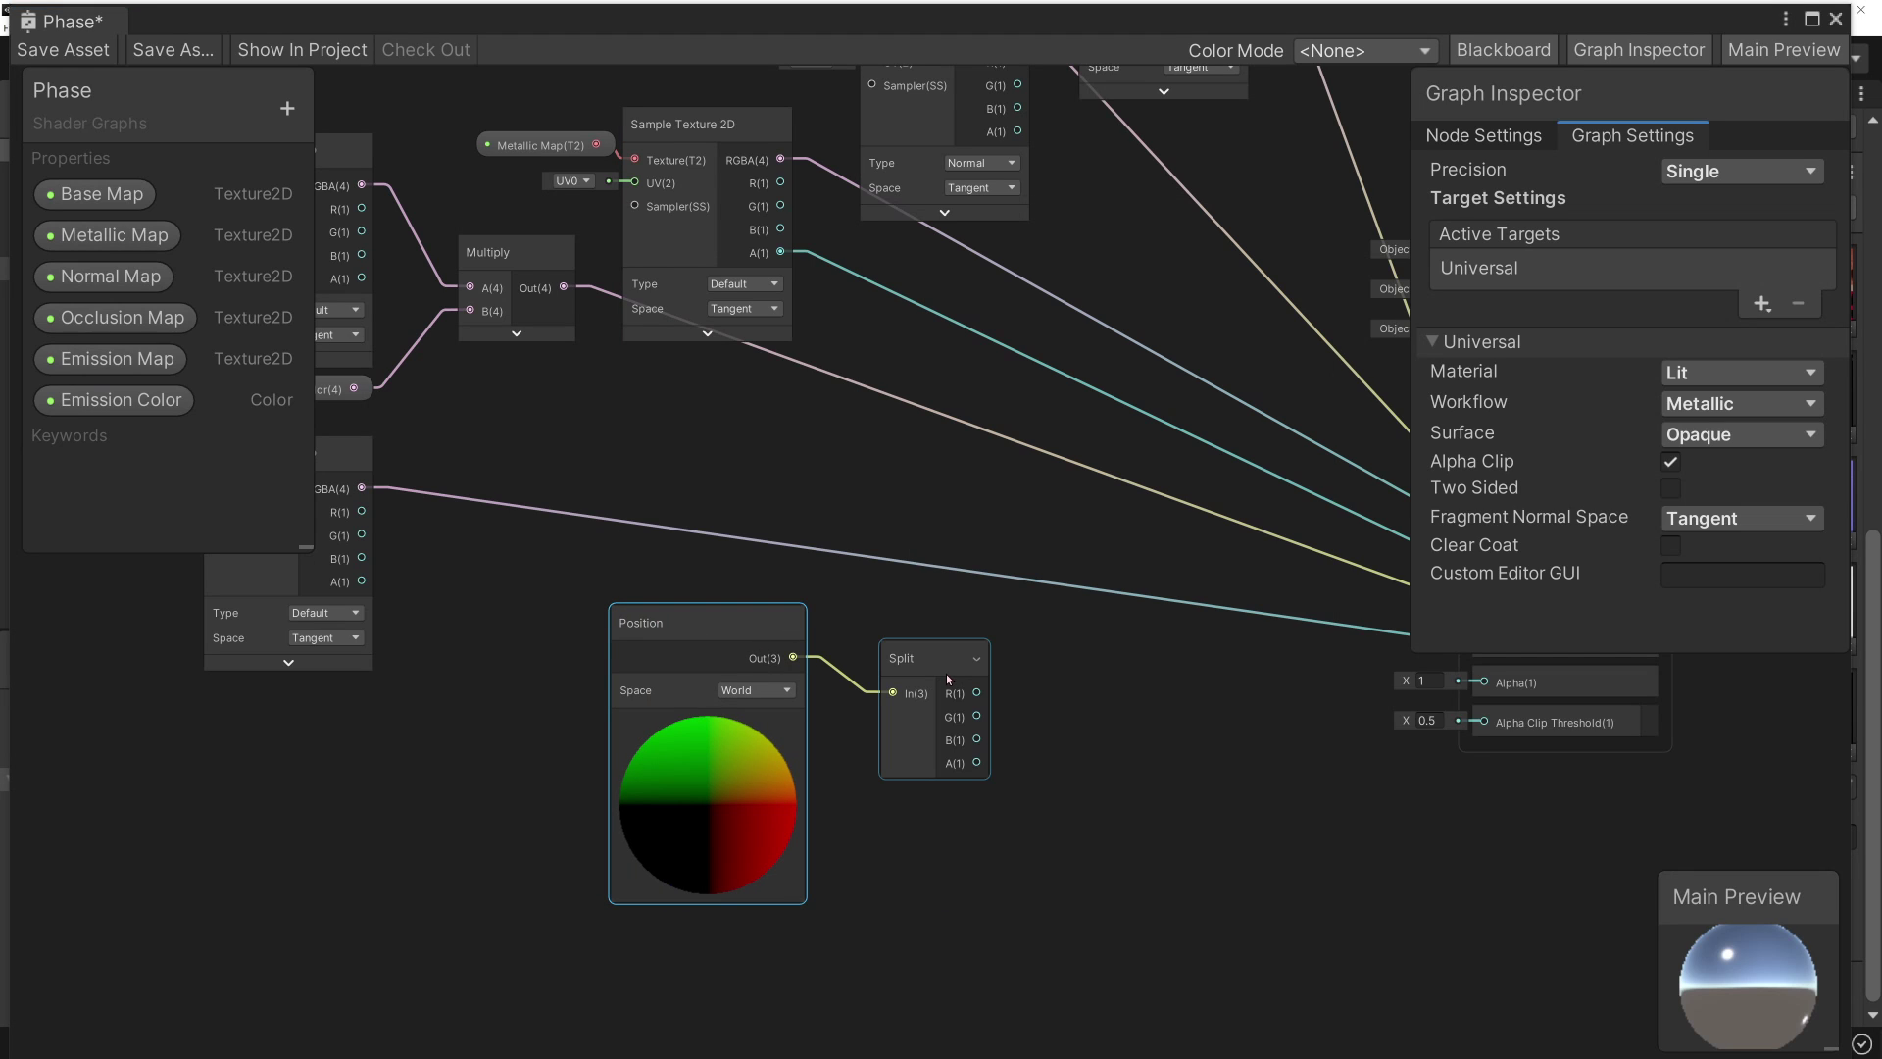
drag(935, 670, 883, 649)
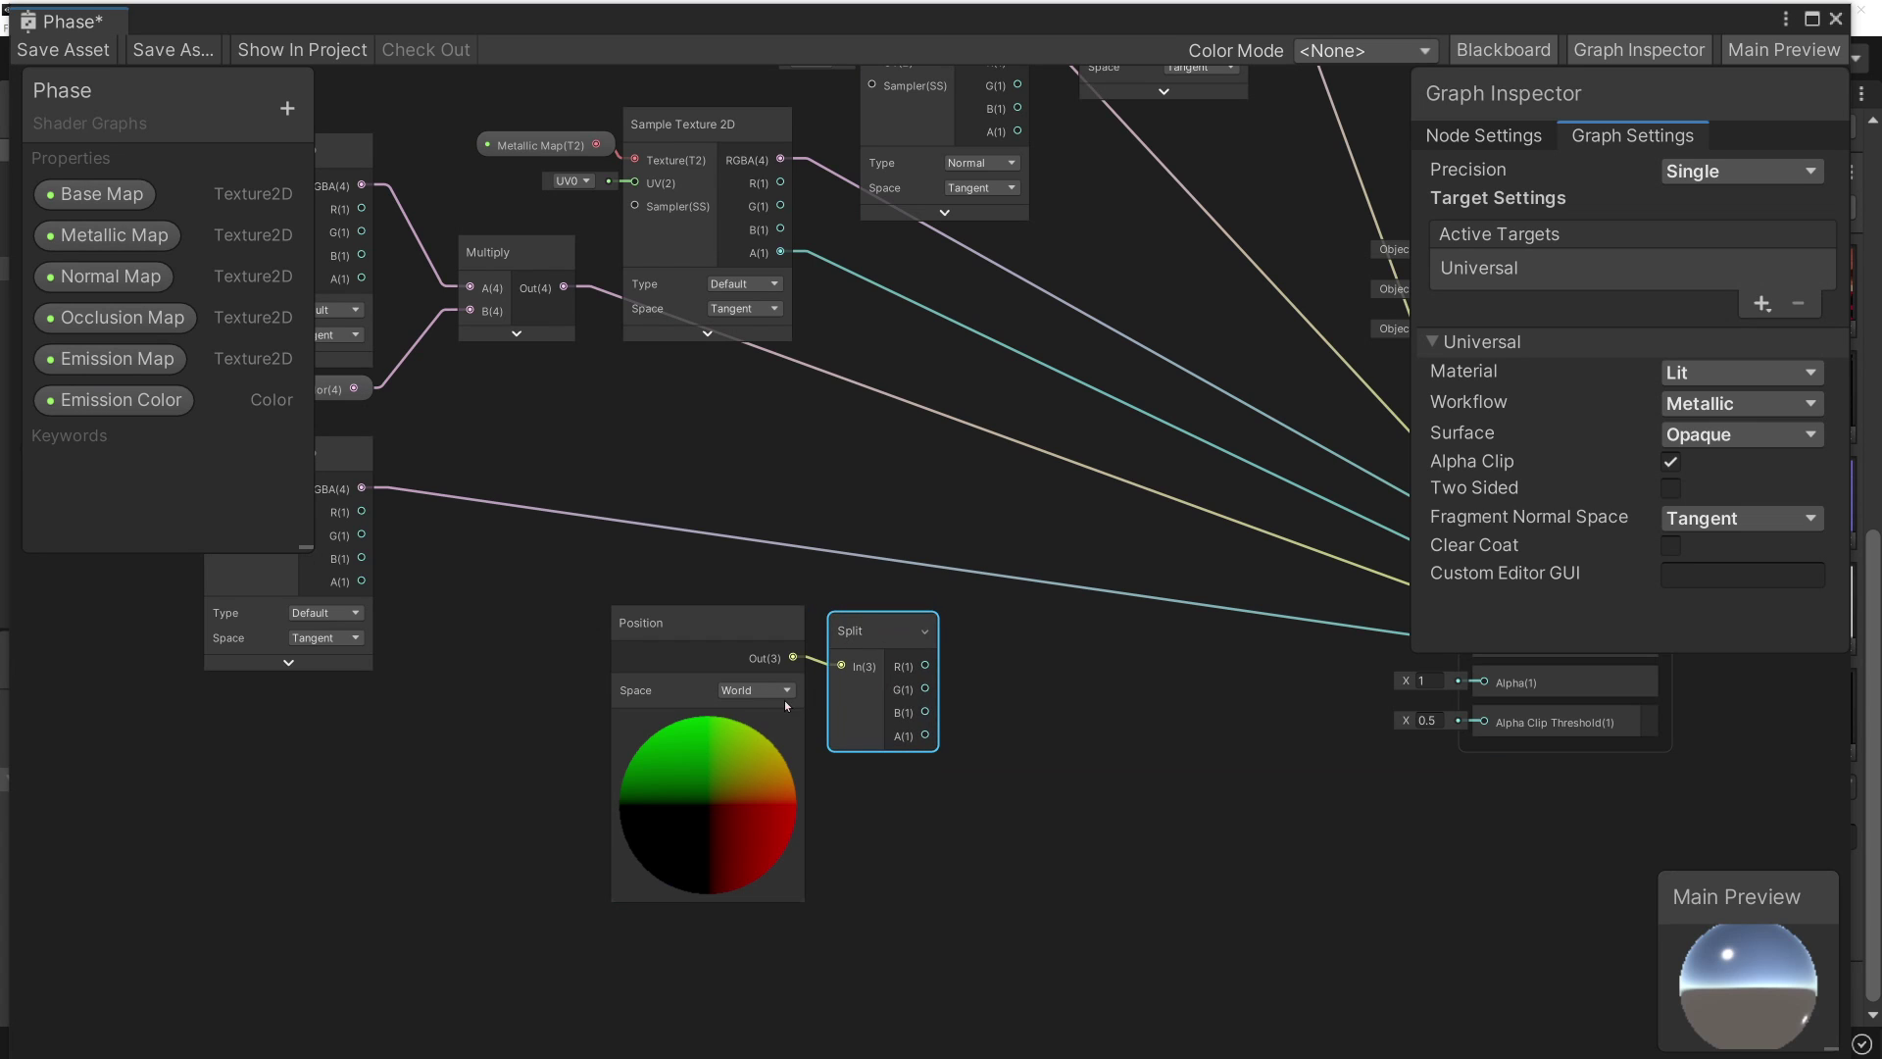
- Create a Step node whose Edge input takes the Split node's G output
click(784, 699)
click(872, 679)
scroll(890, 731, up, 2)
scroll(890, 730, up, 2)
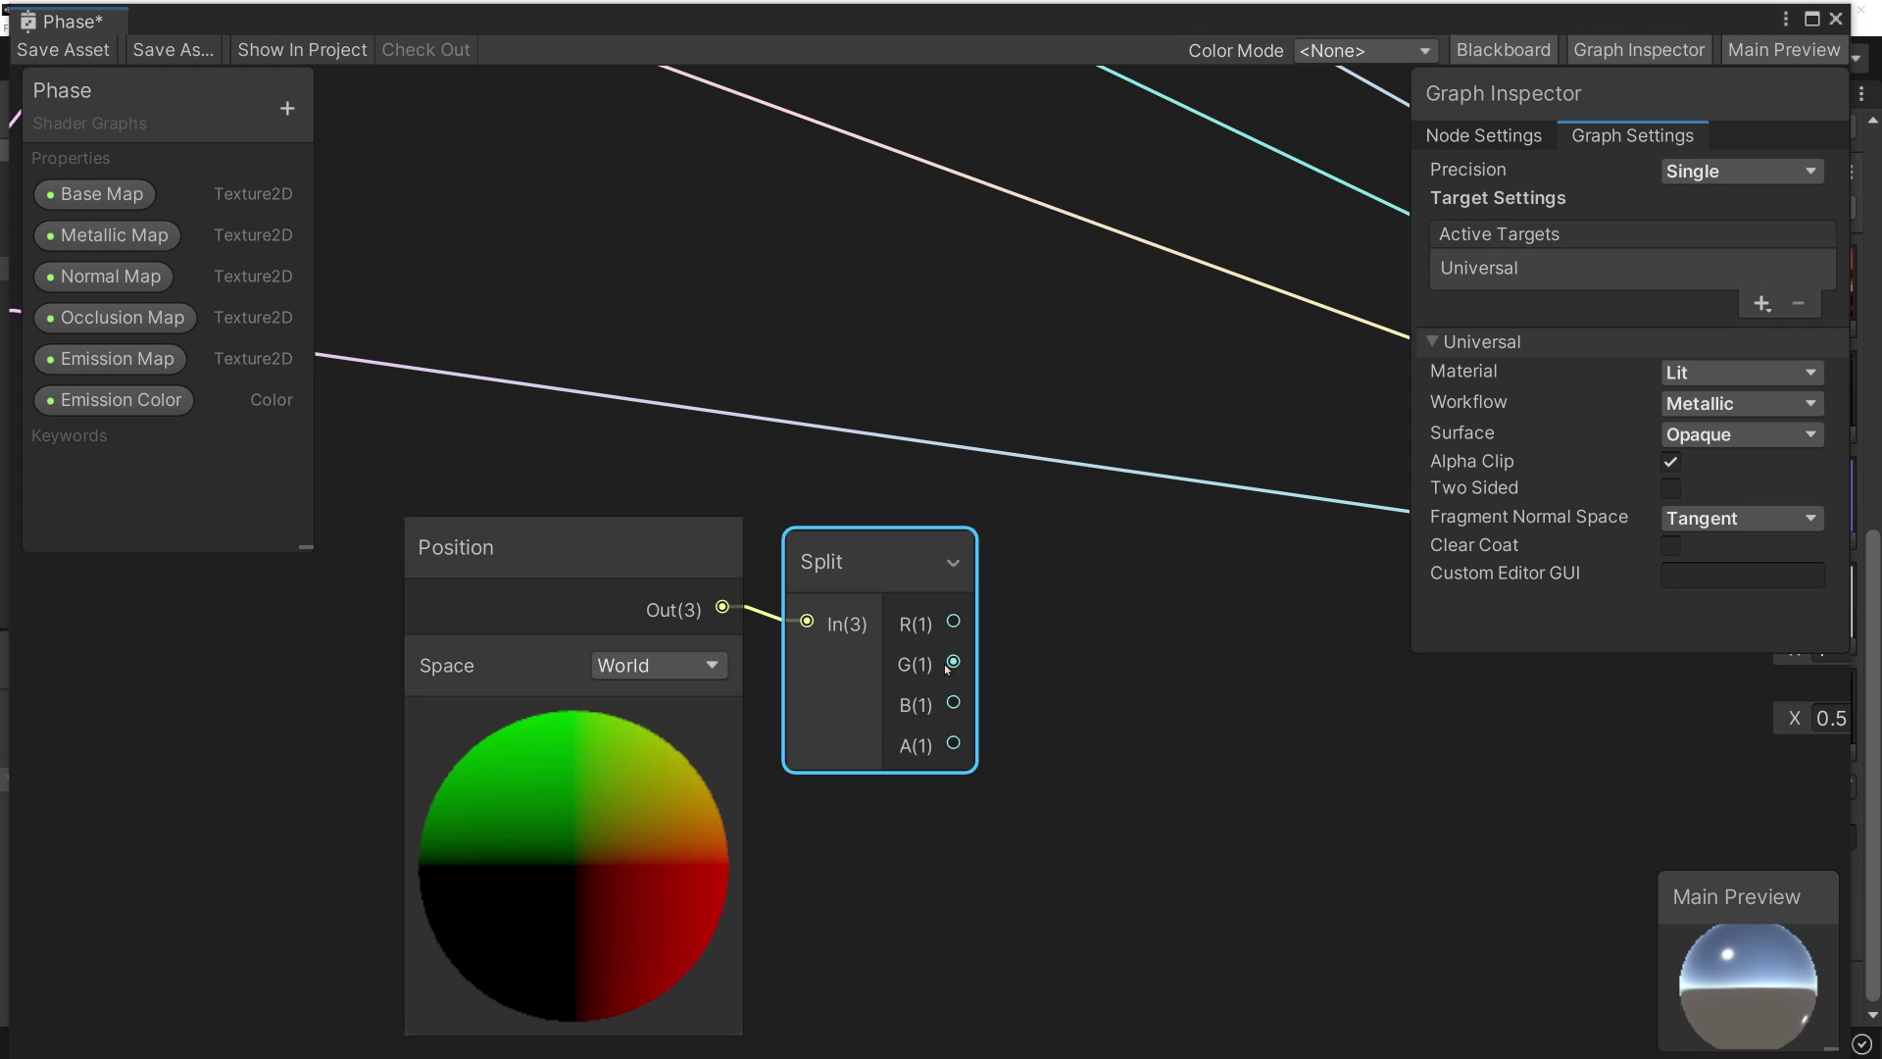
drag(955, 663, 1012, 664)
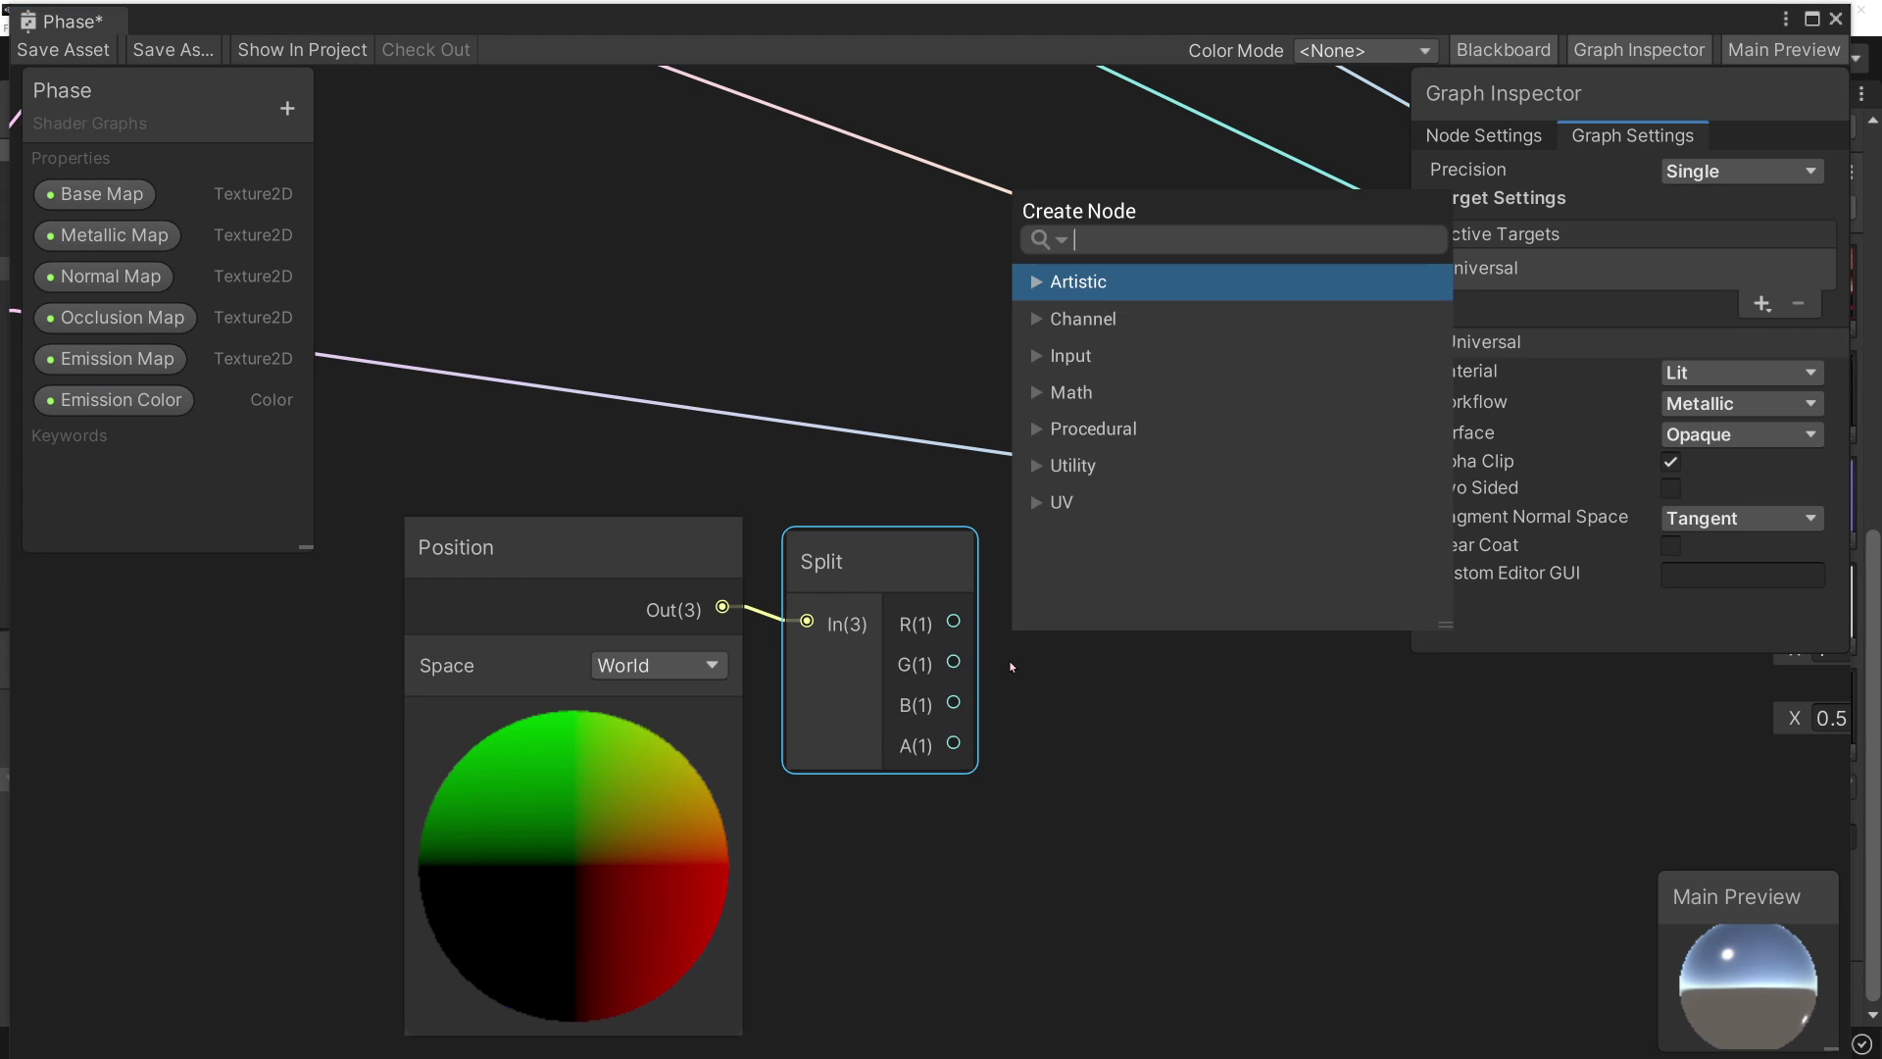
text(step)
key(Return)
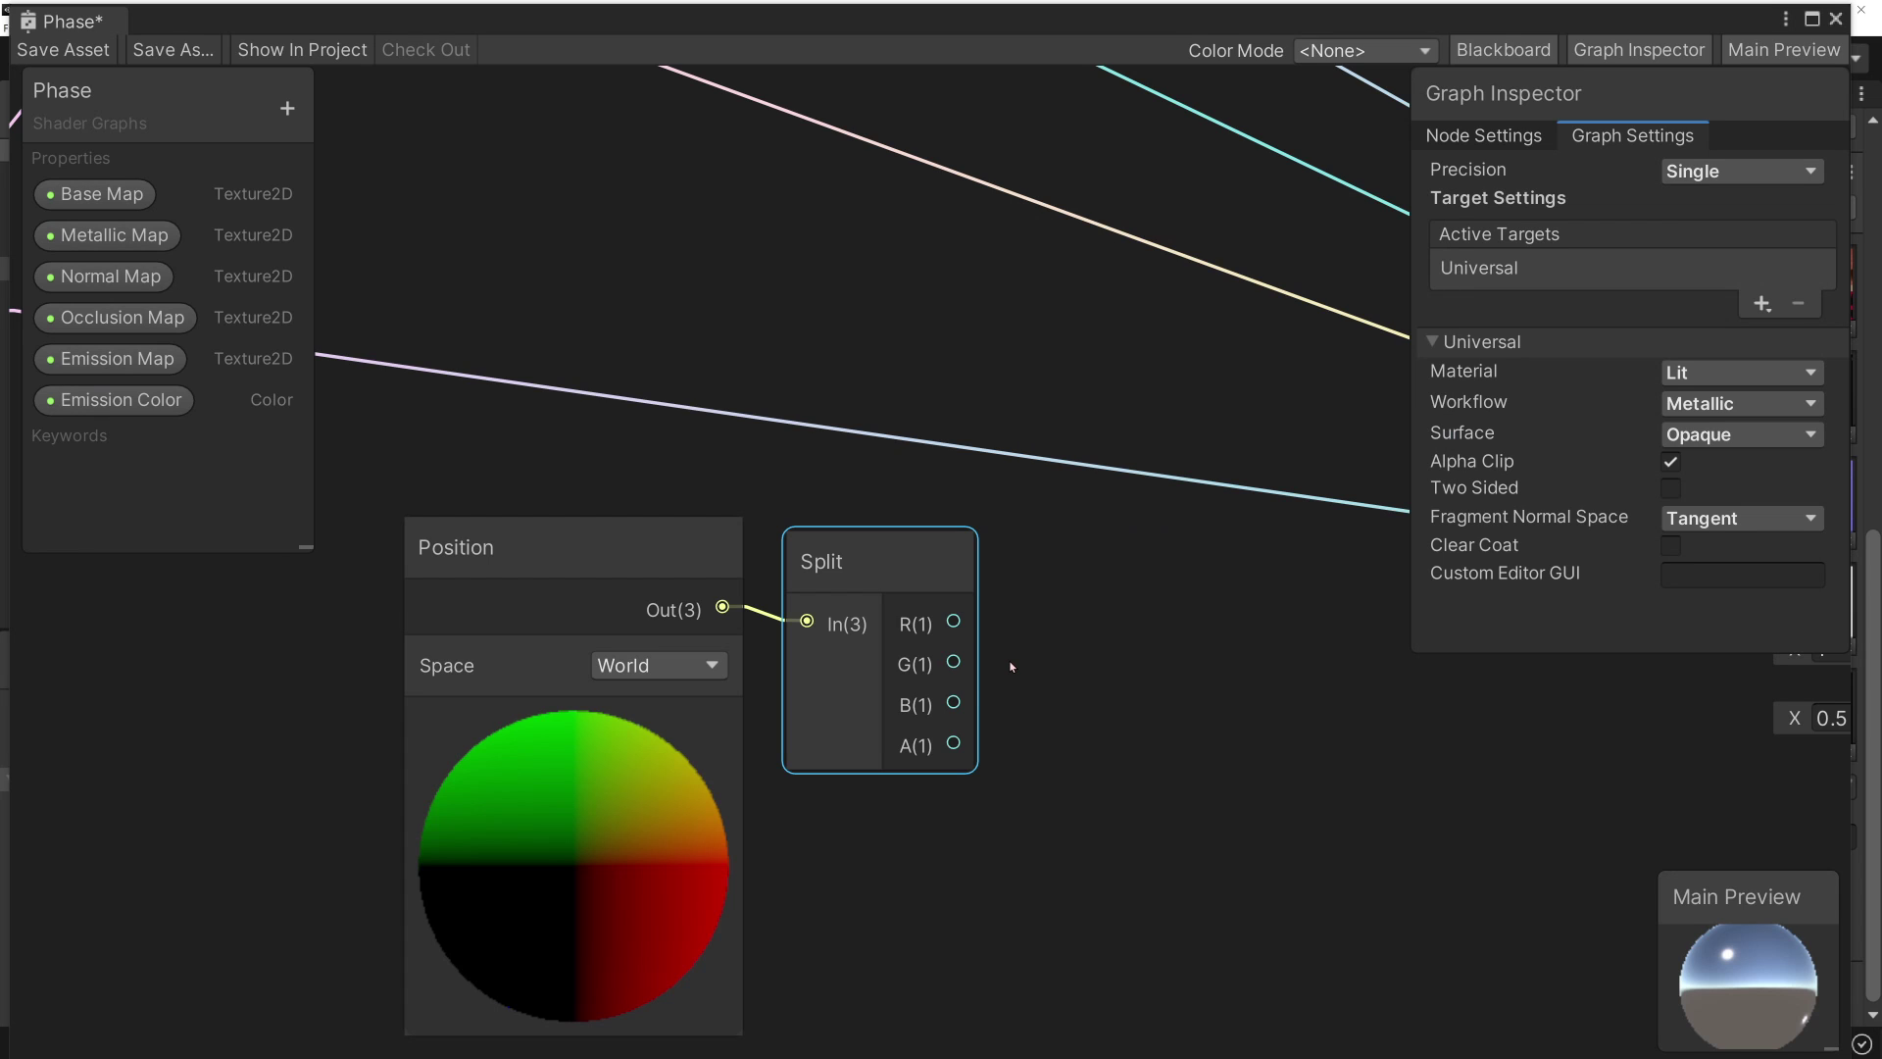
- Highlight the Edge, In and Out port rows on the Step Node documentation page
middle_drag(916, 775, 867, 748)
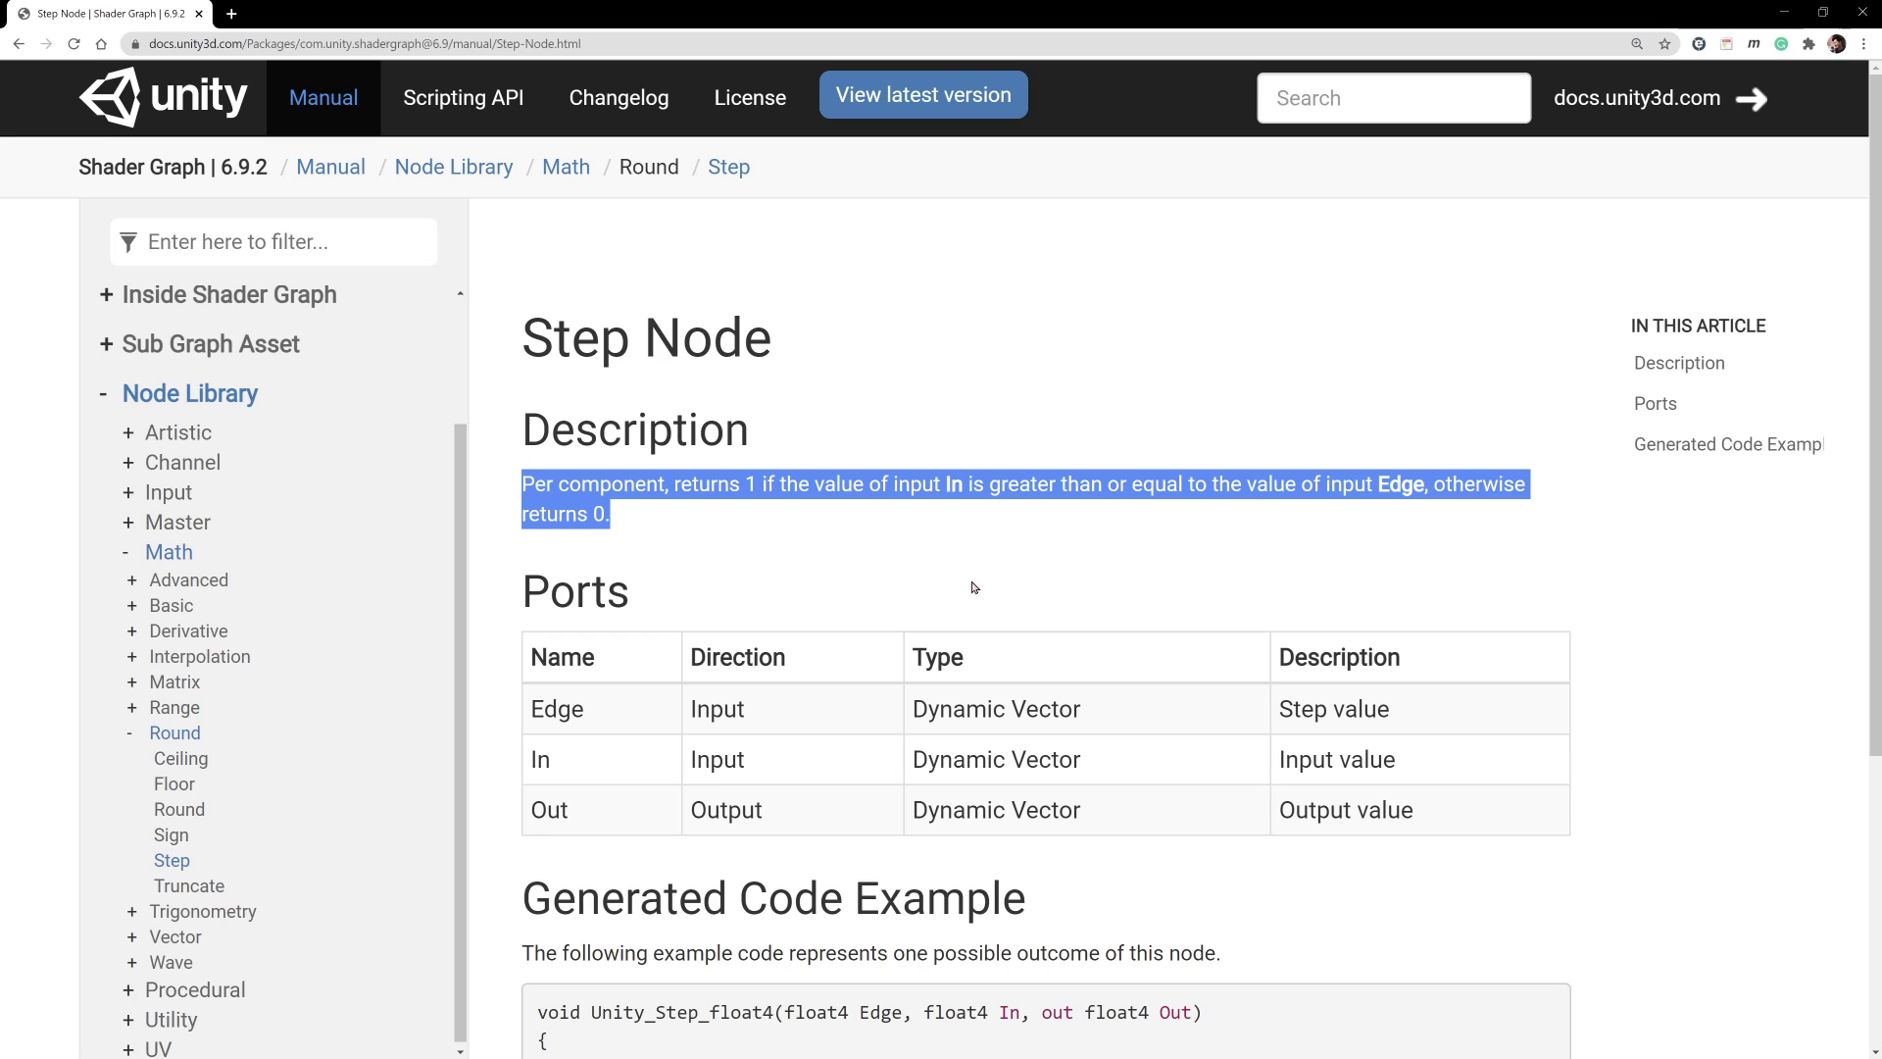
ctrl+scroll(1044, 579, up, 4)
drag(798, 647, 894, 648)
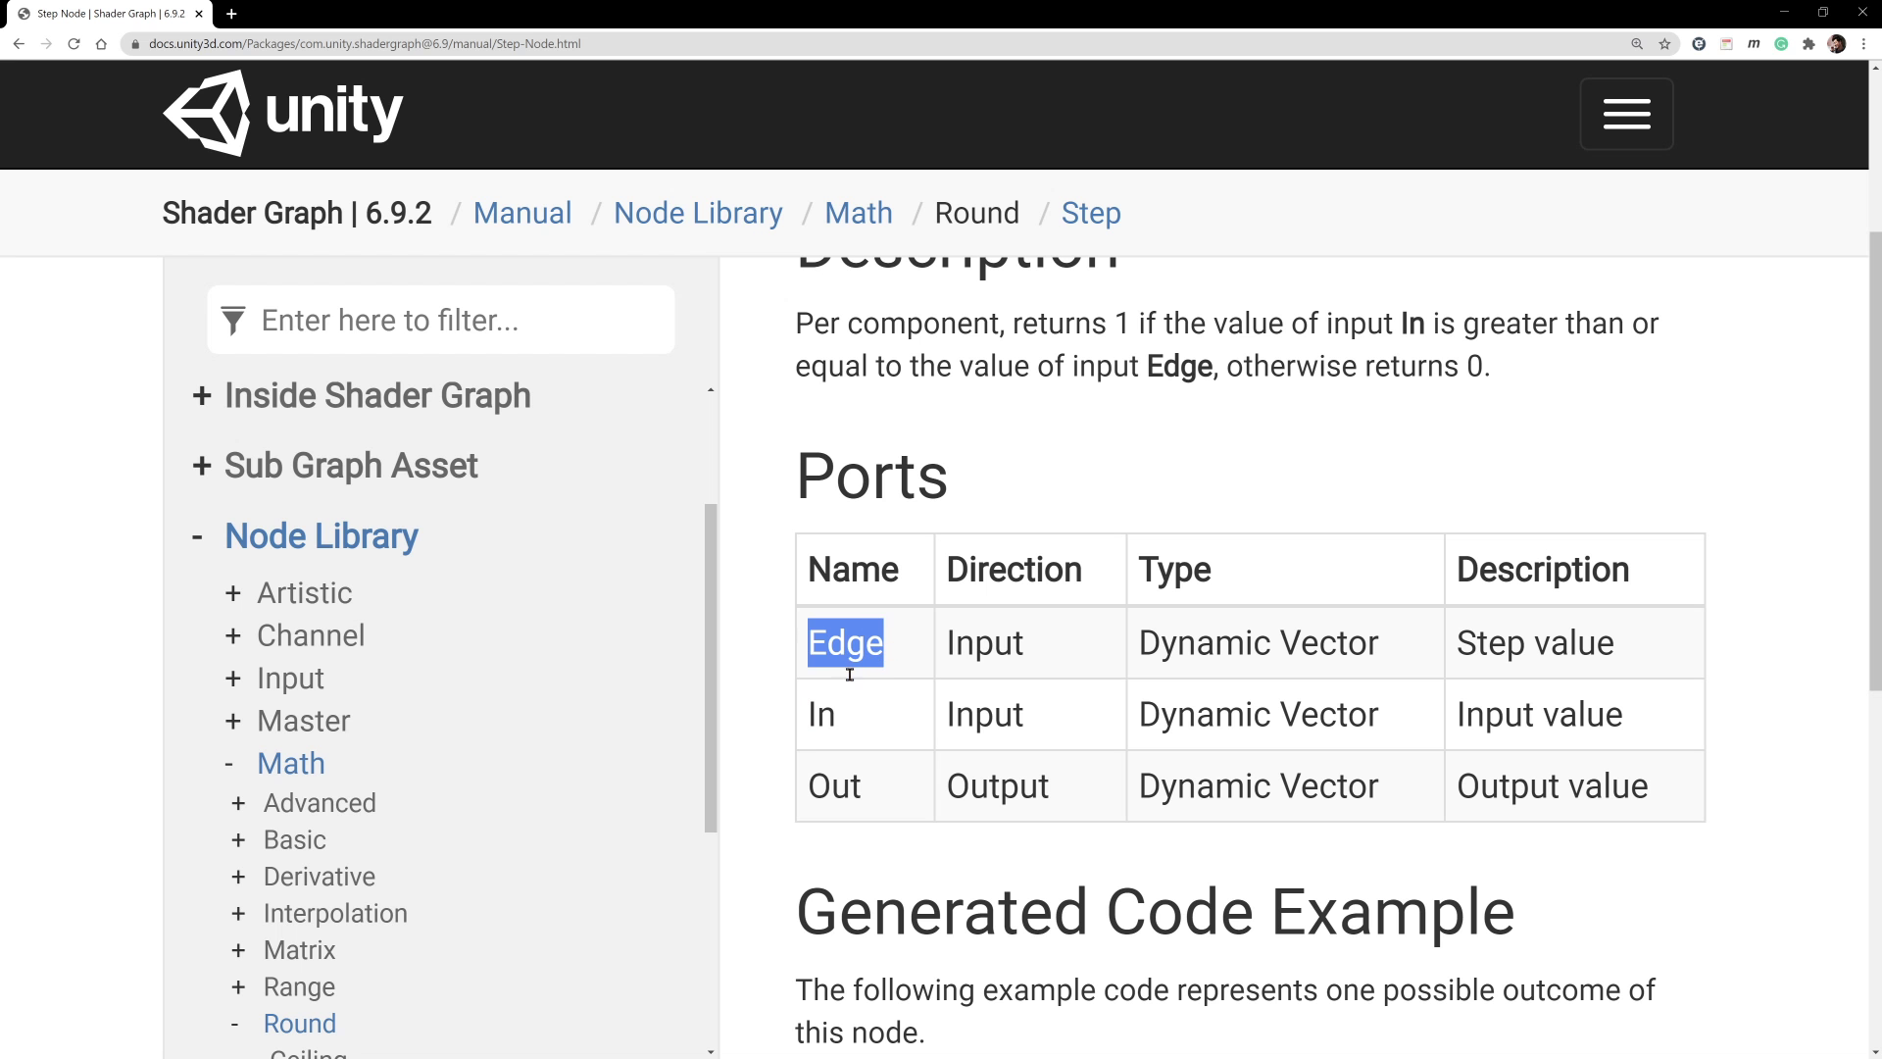
drag(809, 715, 851, 721)
click(751, 726)
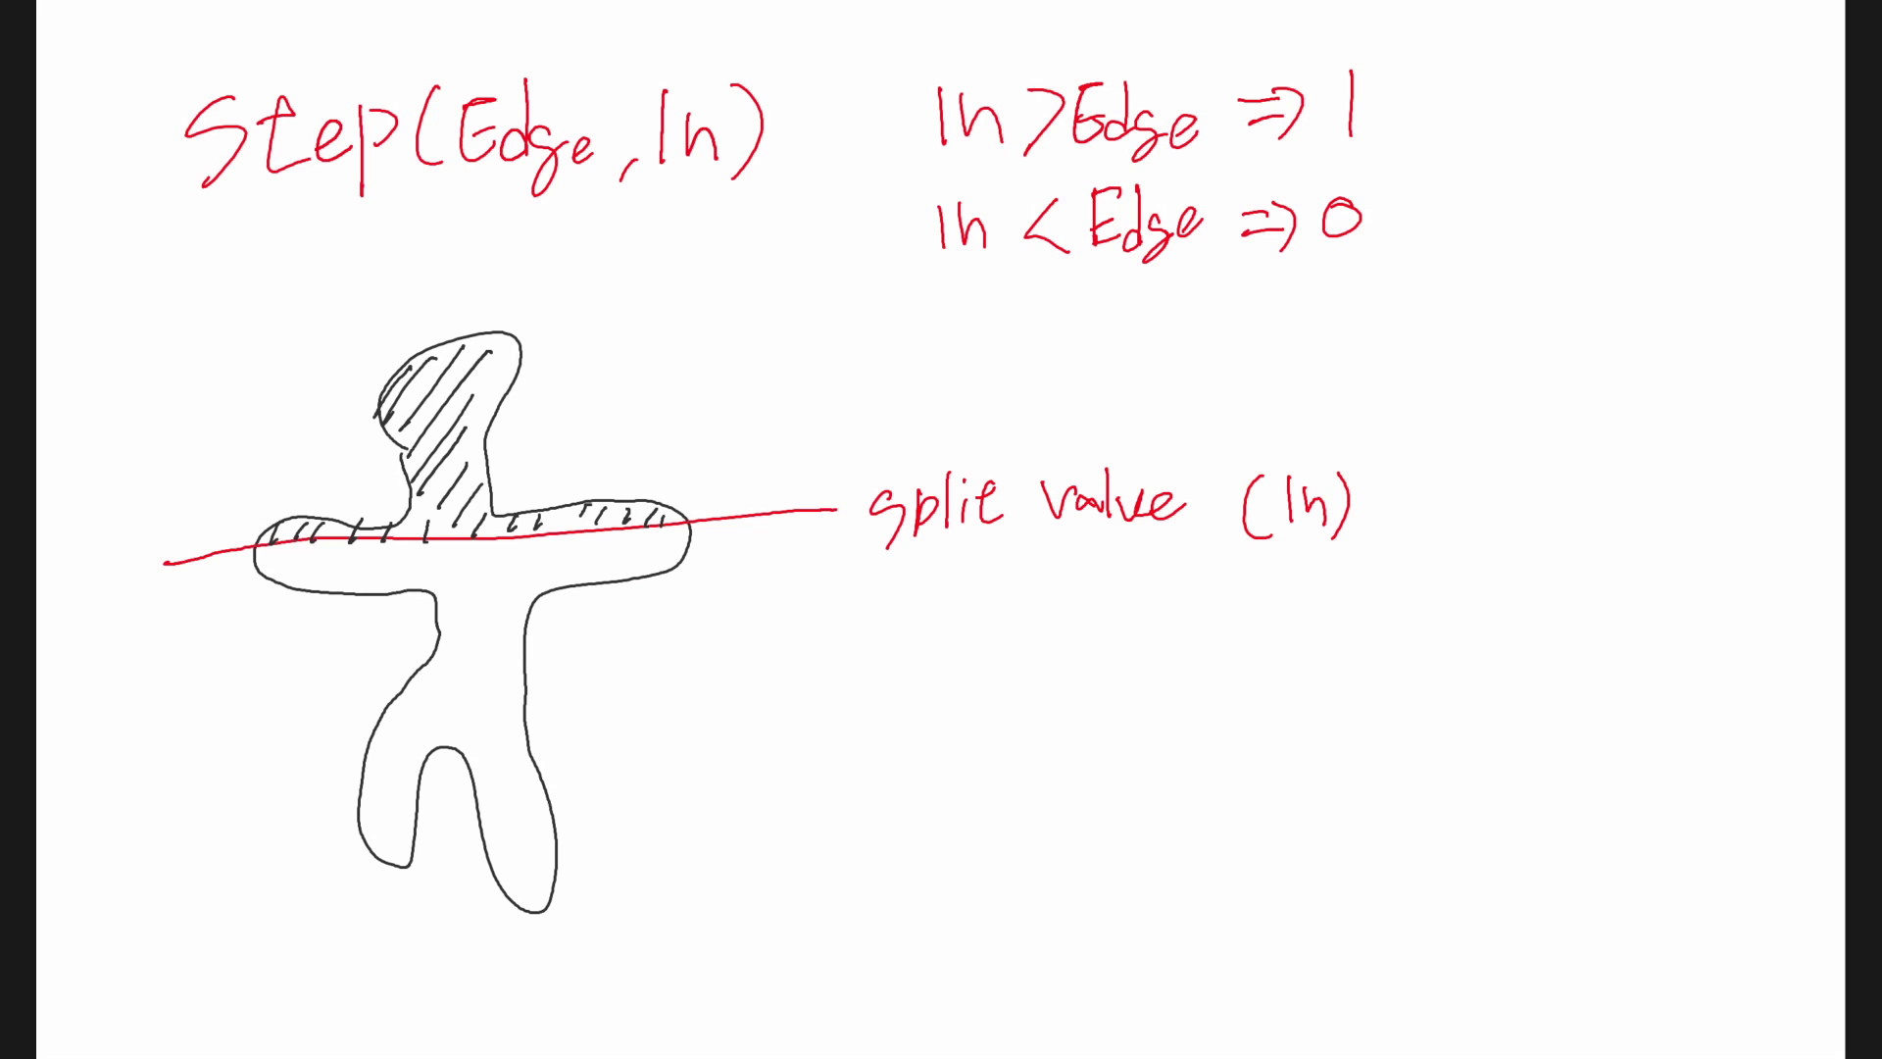
- Darken the head dot, then draw an upward X axis and a labelled horizontal bottom axis
drag(513, 351, 519, 365)
mouse_move(142, 939)
mouse_down()
mouse_move(129, 720)
mouse_move(166, 753)
mouse_up()
mouse_move(81, 623)
mouse_down()
mouse_move(116, 667)
mouse_move(94, 698)
mouse_up()
drag(154, 943, 376, 937)
mouse_move(360, 915)
mouse_down()
mouse_move(381, 988)
mouse_move(443, 981)
mouse_move(481, 949)
mouse_move(463, 970)
mouse_up()
drag(460, 960, 495, 939)
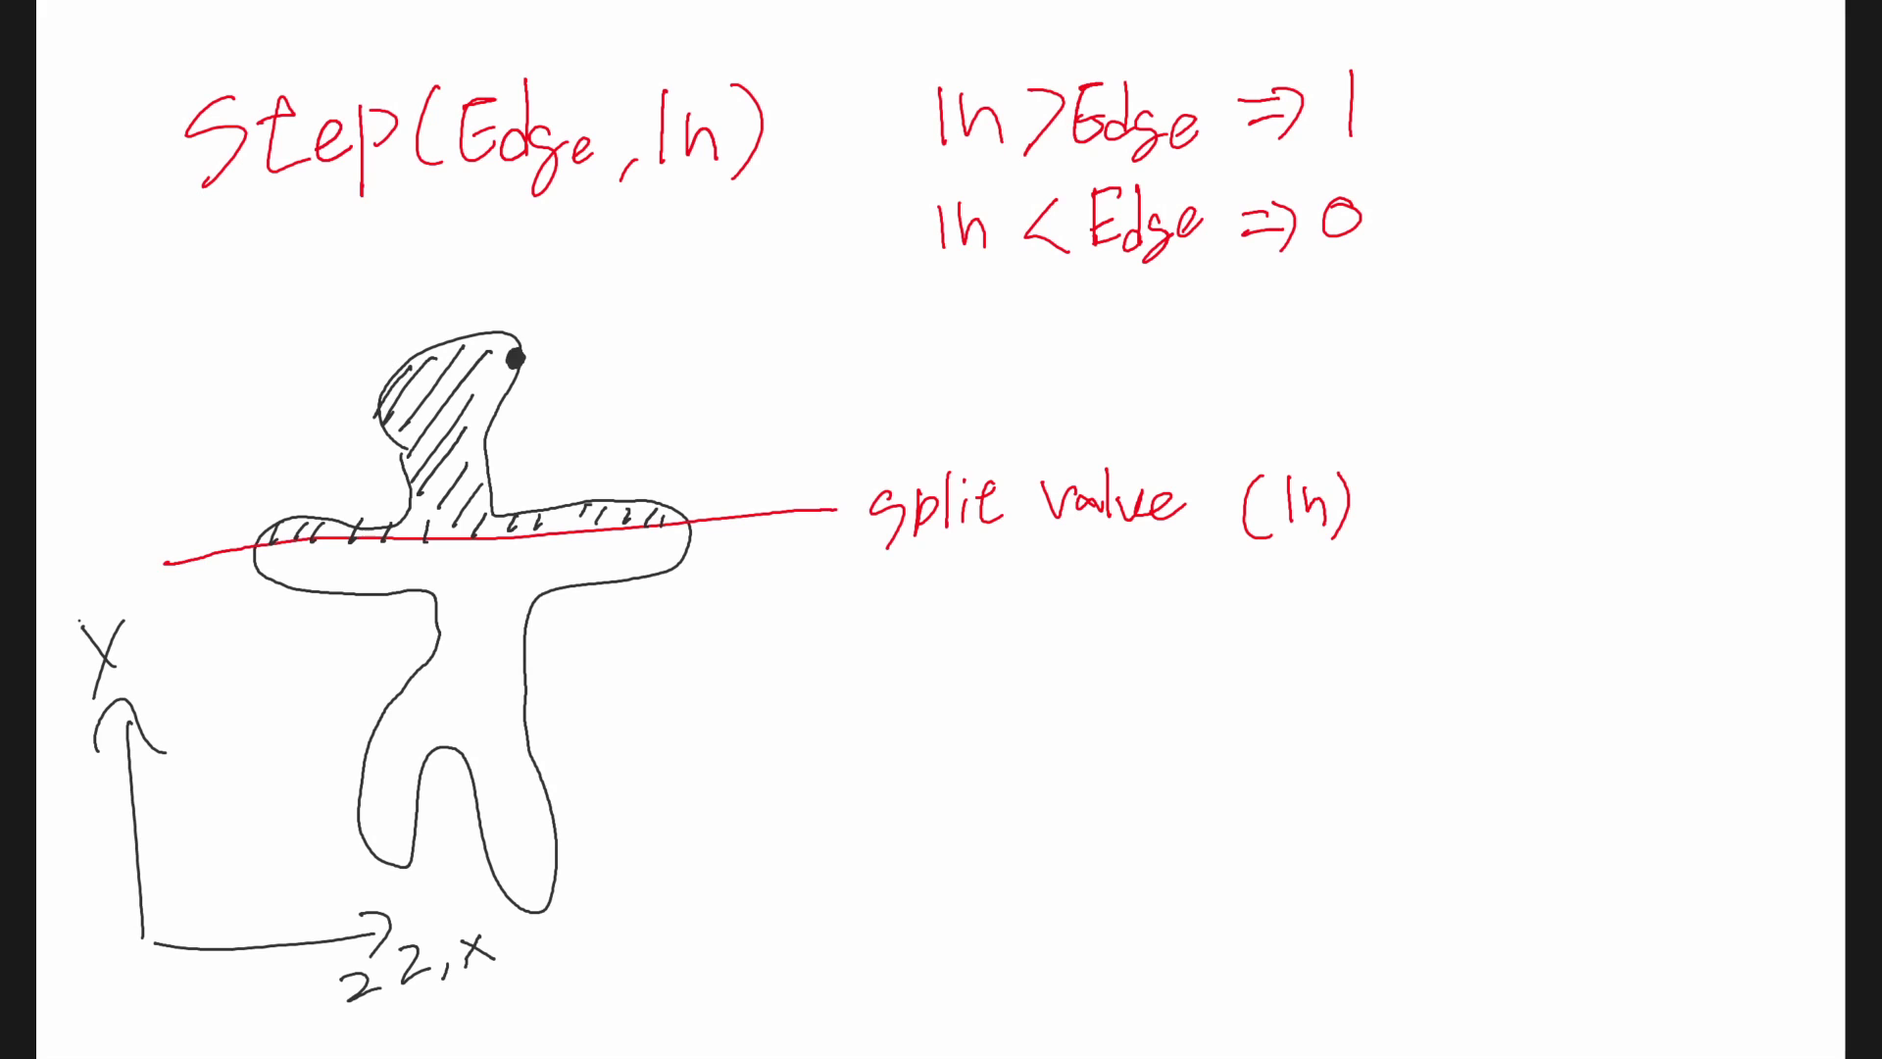
- Label the head dot Edge, box the 'In < Edge => 0' rule and link it to Edge
drag(554, 338, 555, 371)
drag(539, 355, 572, 385)
mouse_move(597, 365)
mouse_down()
mouse_move(615, 370)
mouse_move(605, 385)
mouse_up()
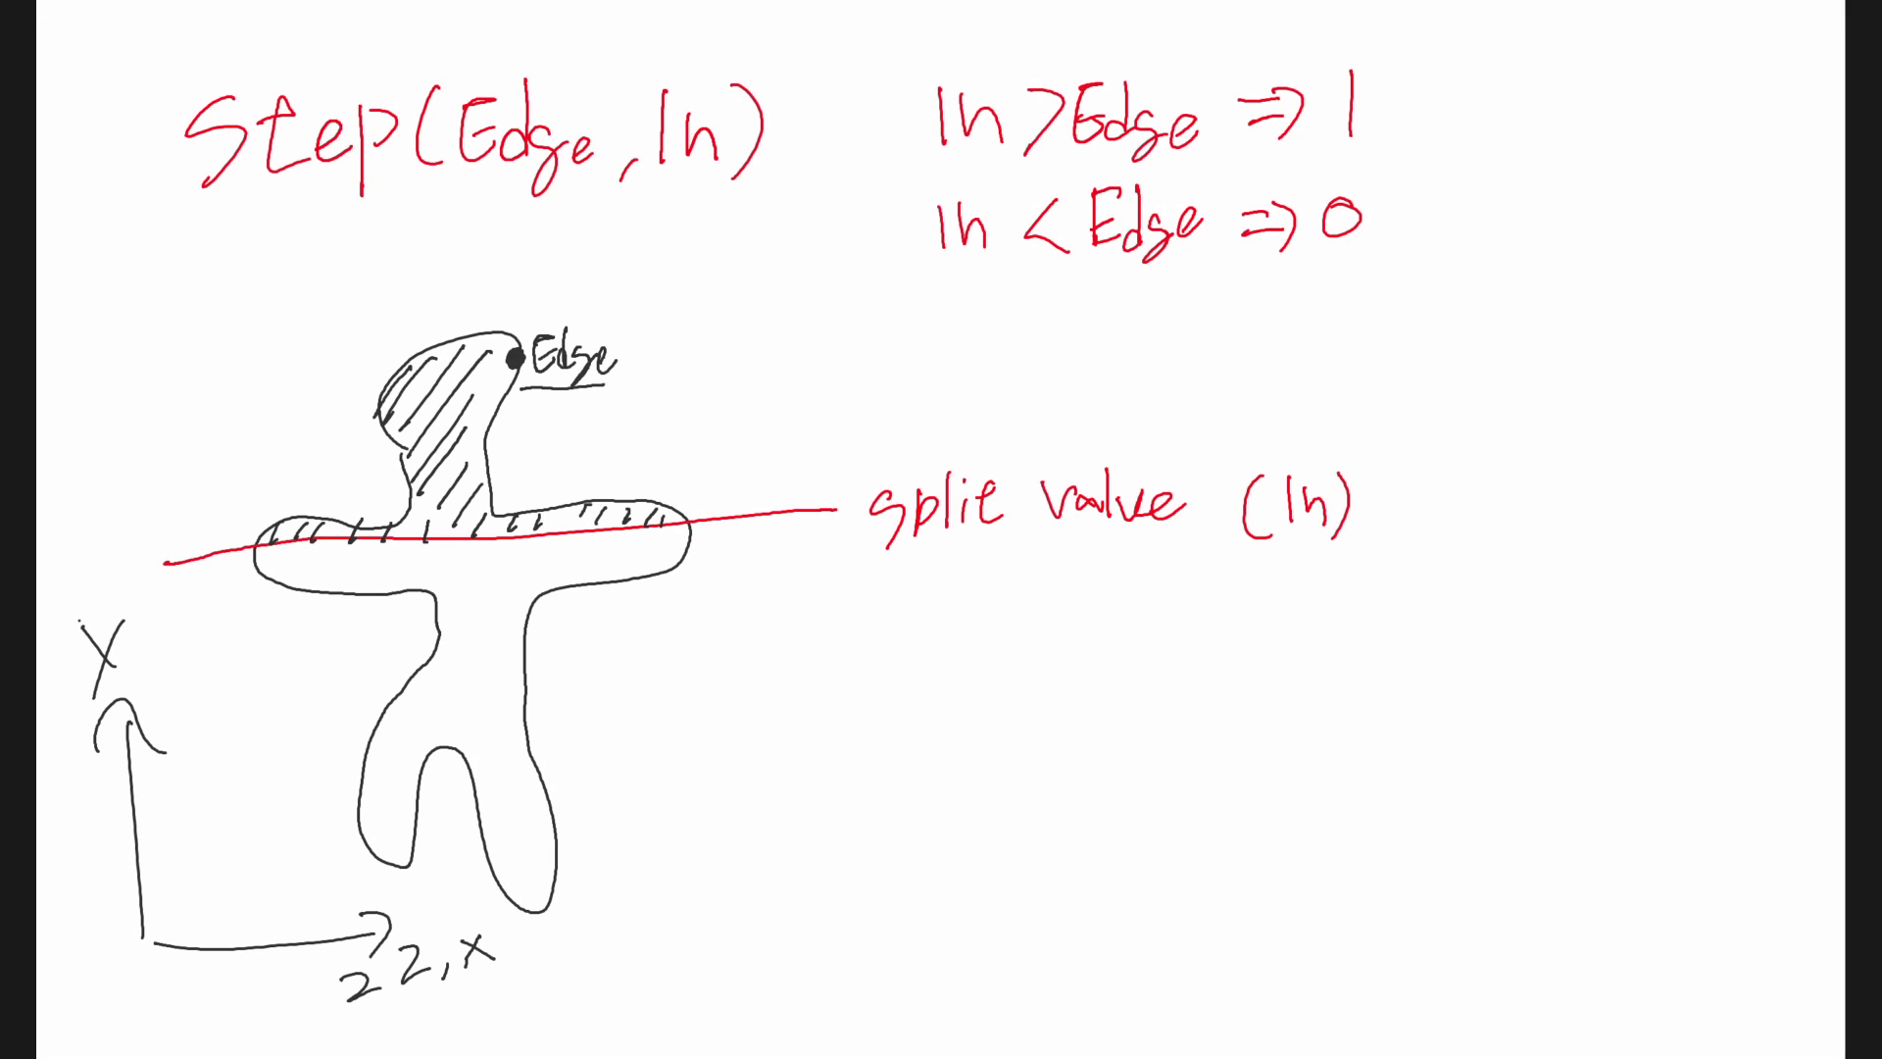
drag(1263, 555, 1322, 553)
mouse_move(883, 182)
mouse_down()
mouse_move(895, 282)
mouse_move(1391, 181)
mouse_move(1374, 280)
mouse_up()
drag(886, 294, 1334, 277)
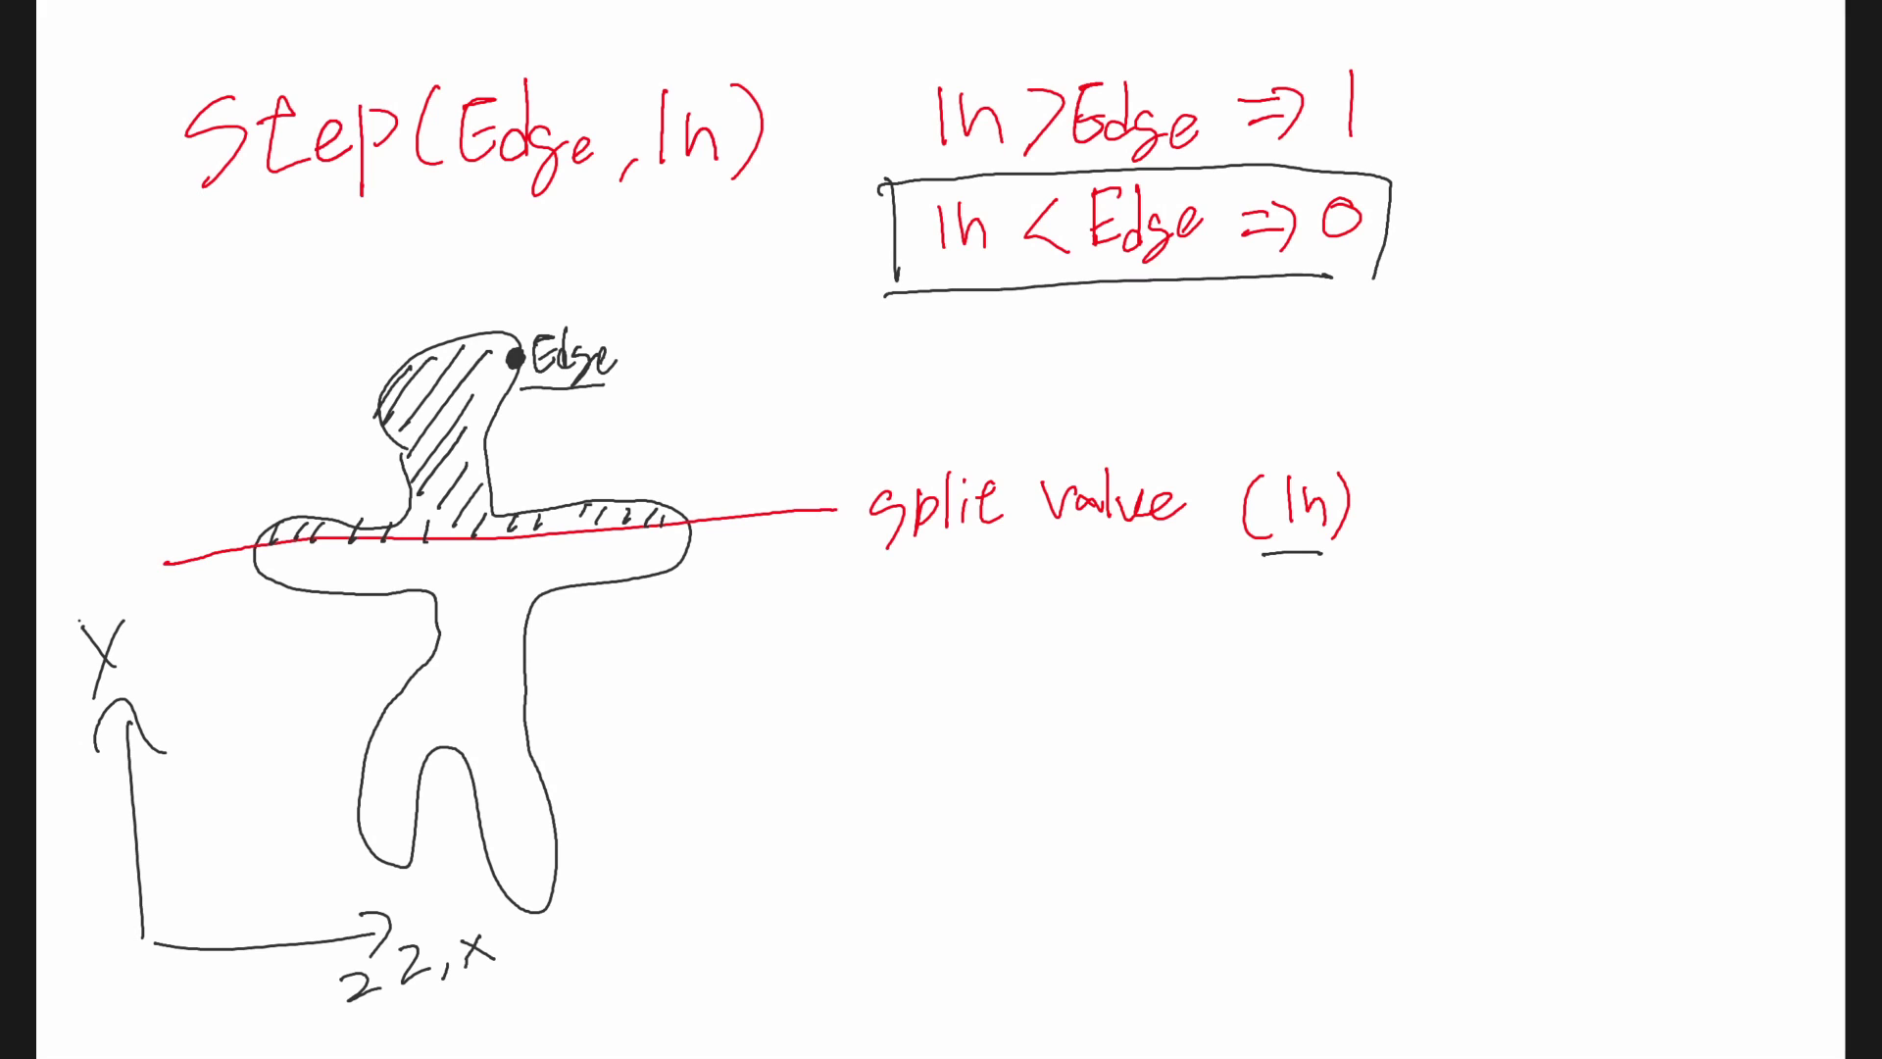
drag(873, 303, 599, 365)
mouse_move(431, 358)
mouse_down()
mouse_move(382, 416)
mouse_move(410, 453)
mouse_up()
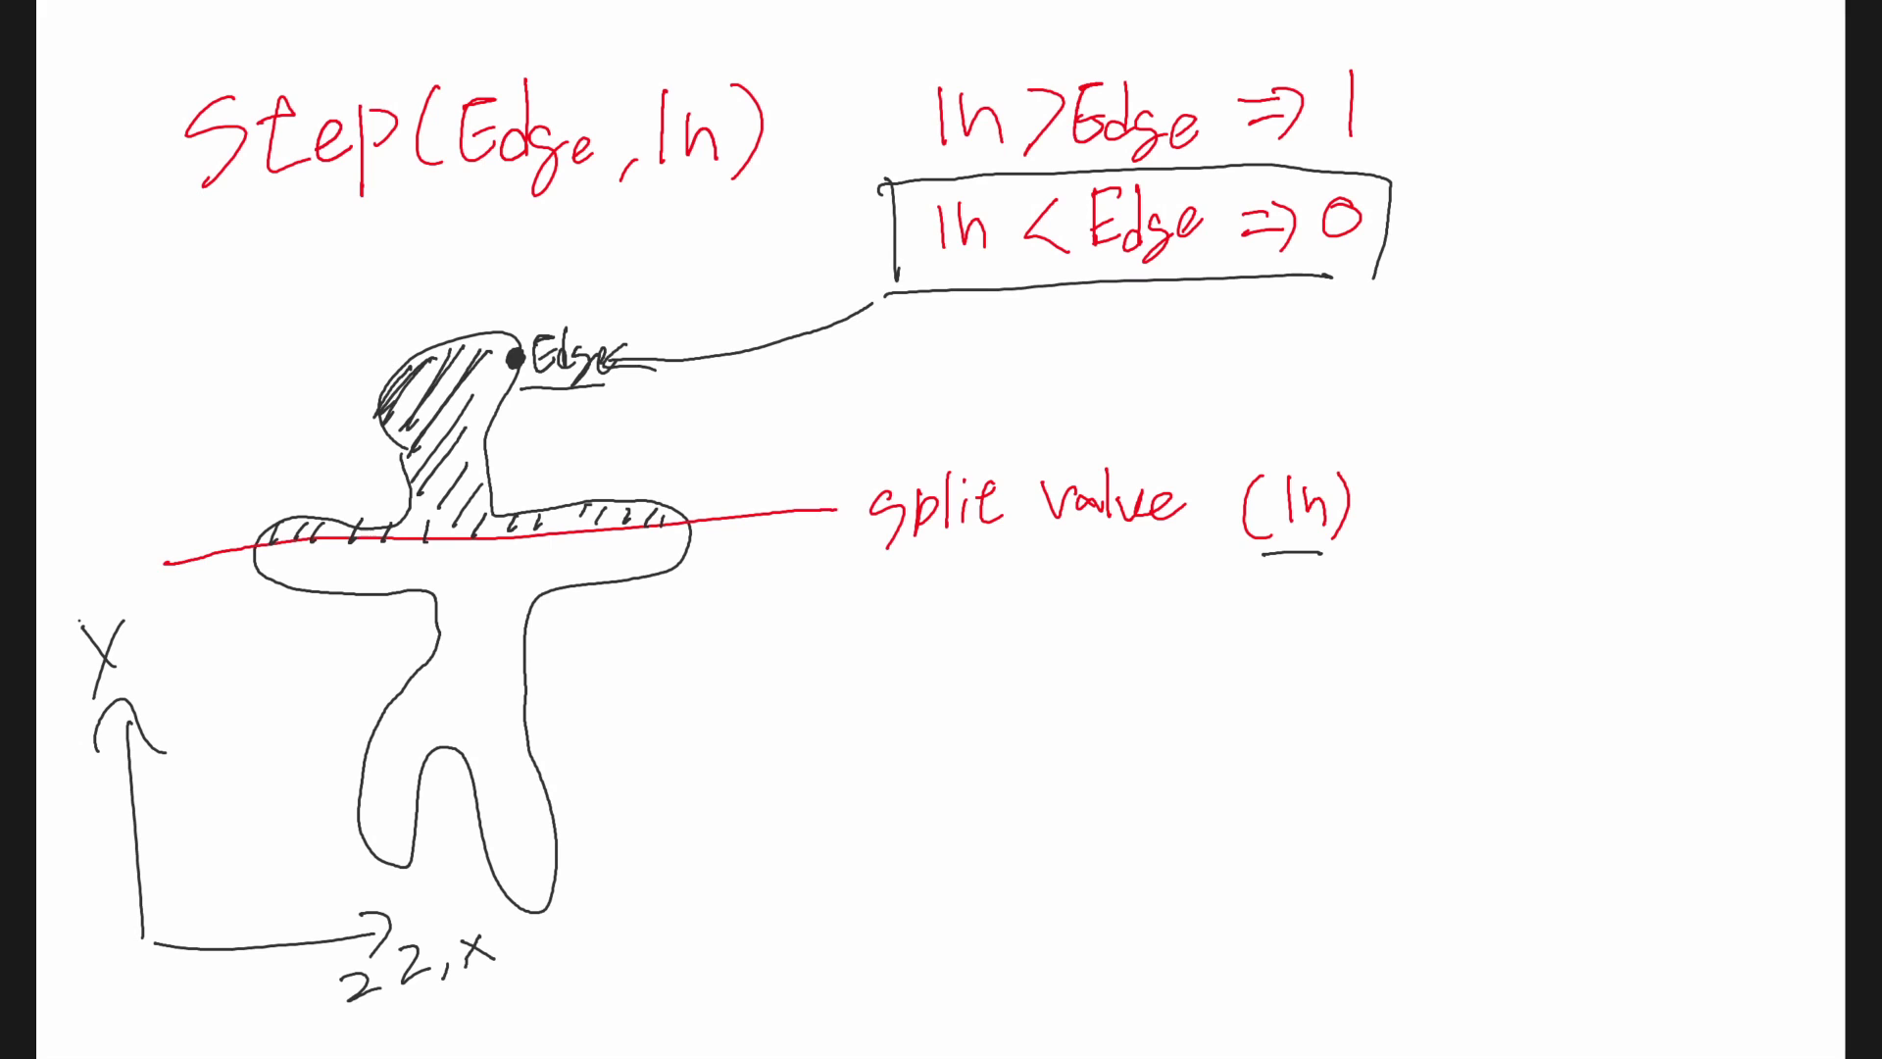
- Add denser hatching across the figure's head, neck and arm band
drag(488, 382, 415, 517)
mouse_move(482, 481)
mouse_down()
mouse_move(447, 529)
mouse_move(355, 537)
mouse_up()
drag(311, 525, 286, 537)
mouse_move(428, 507)
mouse_down()
mouse_move(404, 537)
mouse_move(558, 520)
mouse_up()
drag(650, 503, 650, 526)
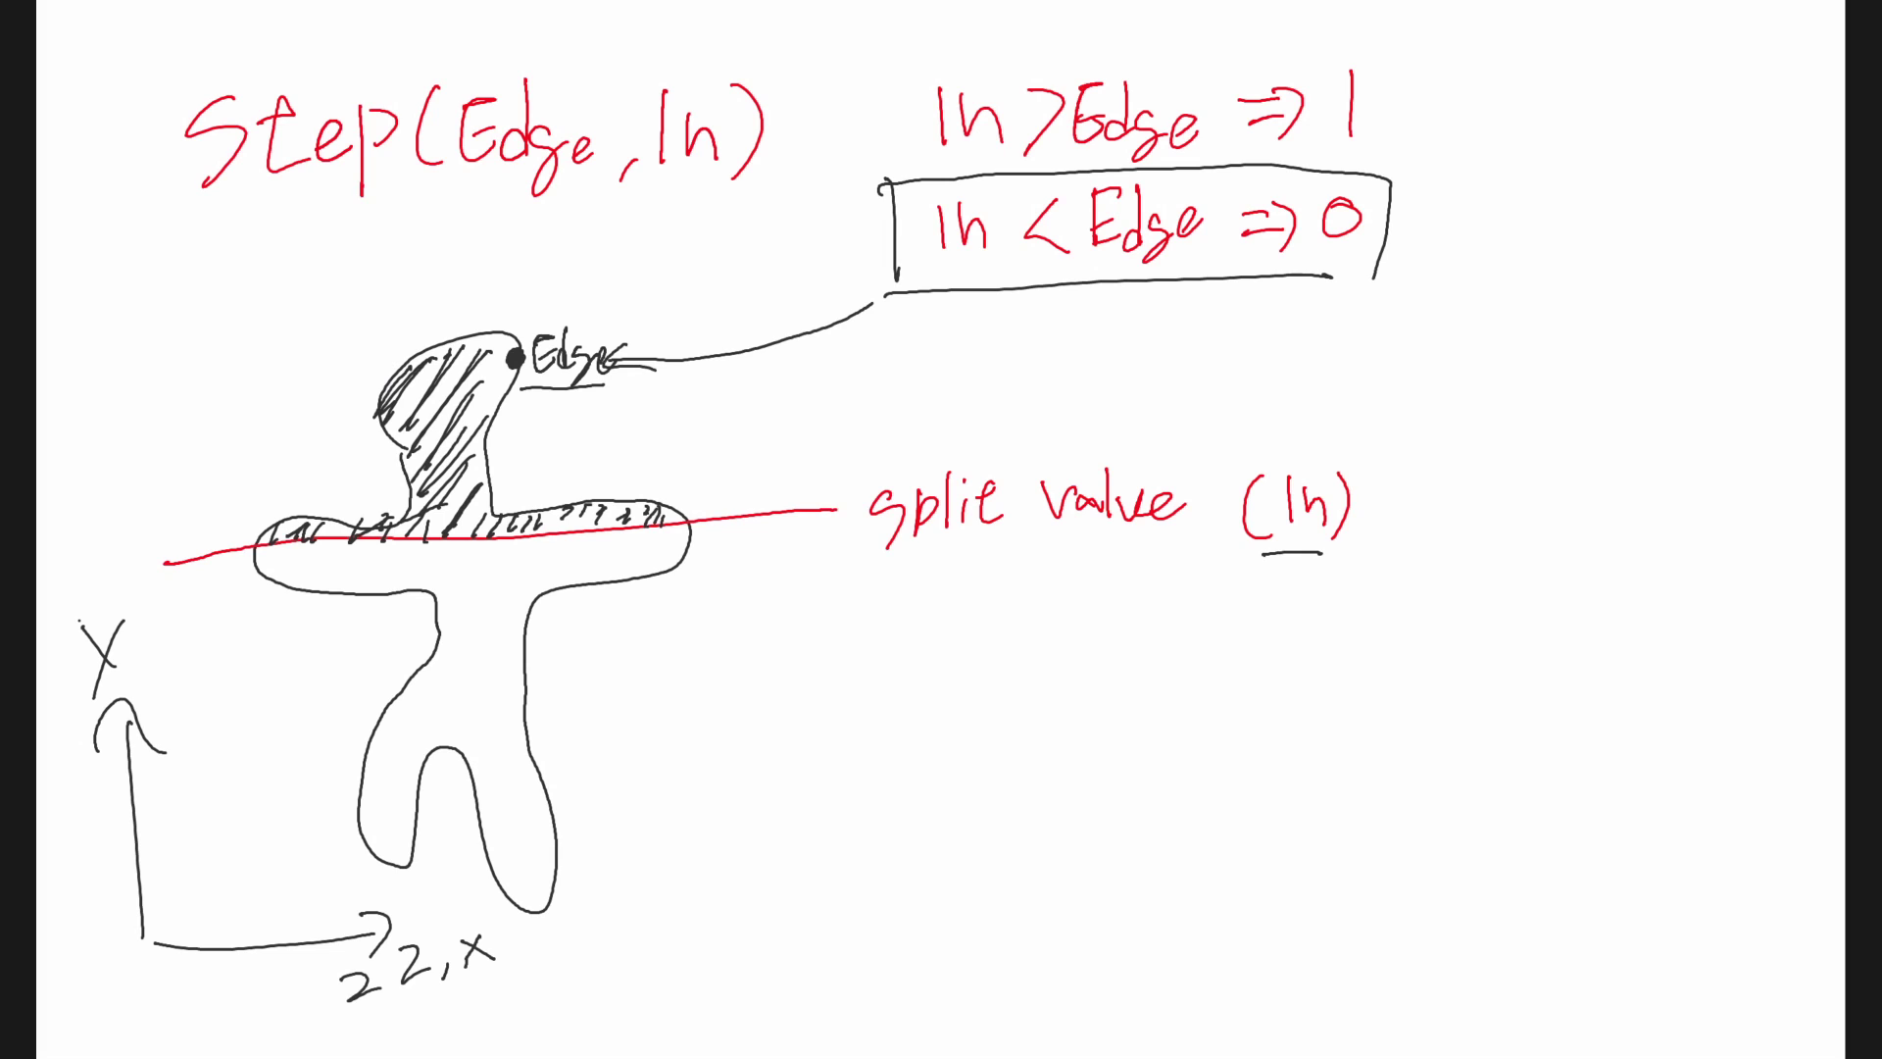
drag(471, 338, 418, 421)
drag(447, 356, 397, 411)
mouse_move(485, 370)
mouse_down()
mouse_move(421, 467)
mouse_move(435, 477)
mouse_up()
drag(441, 479, 429, 497)
drag(477, 485, 430, 538)
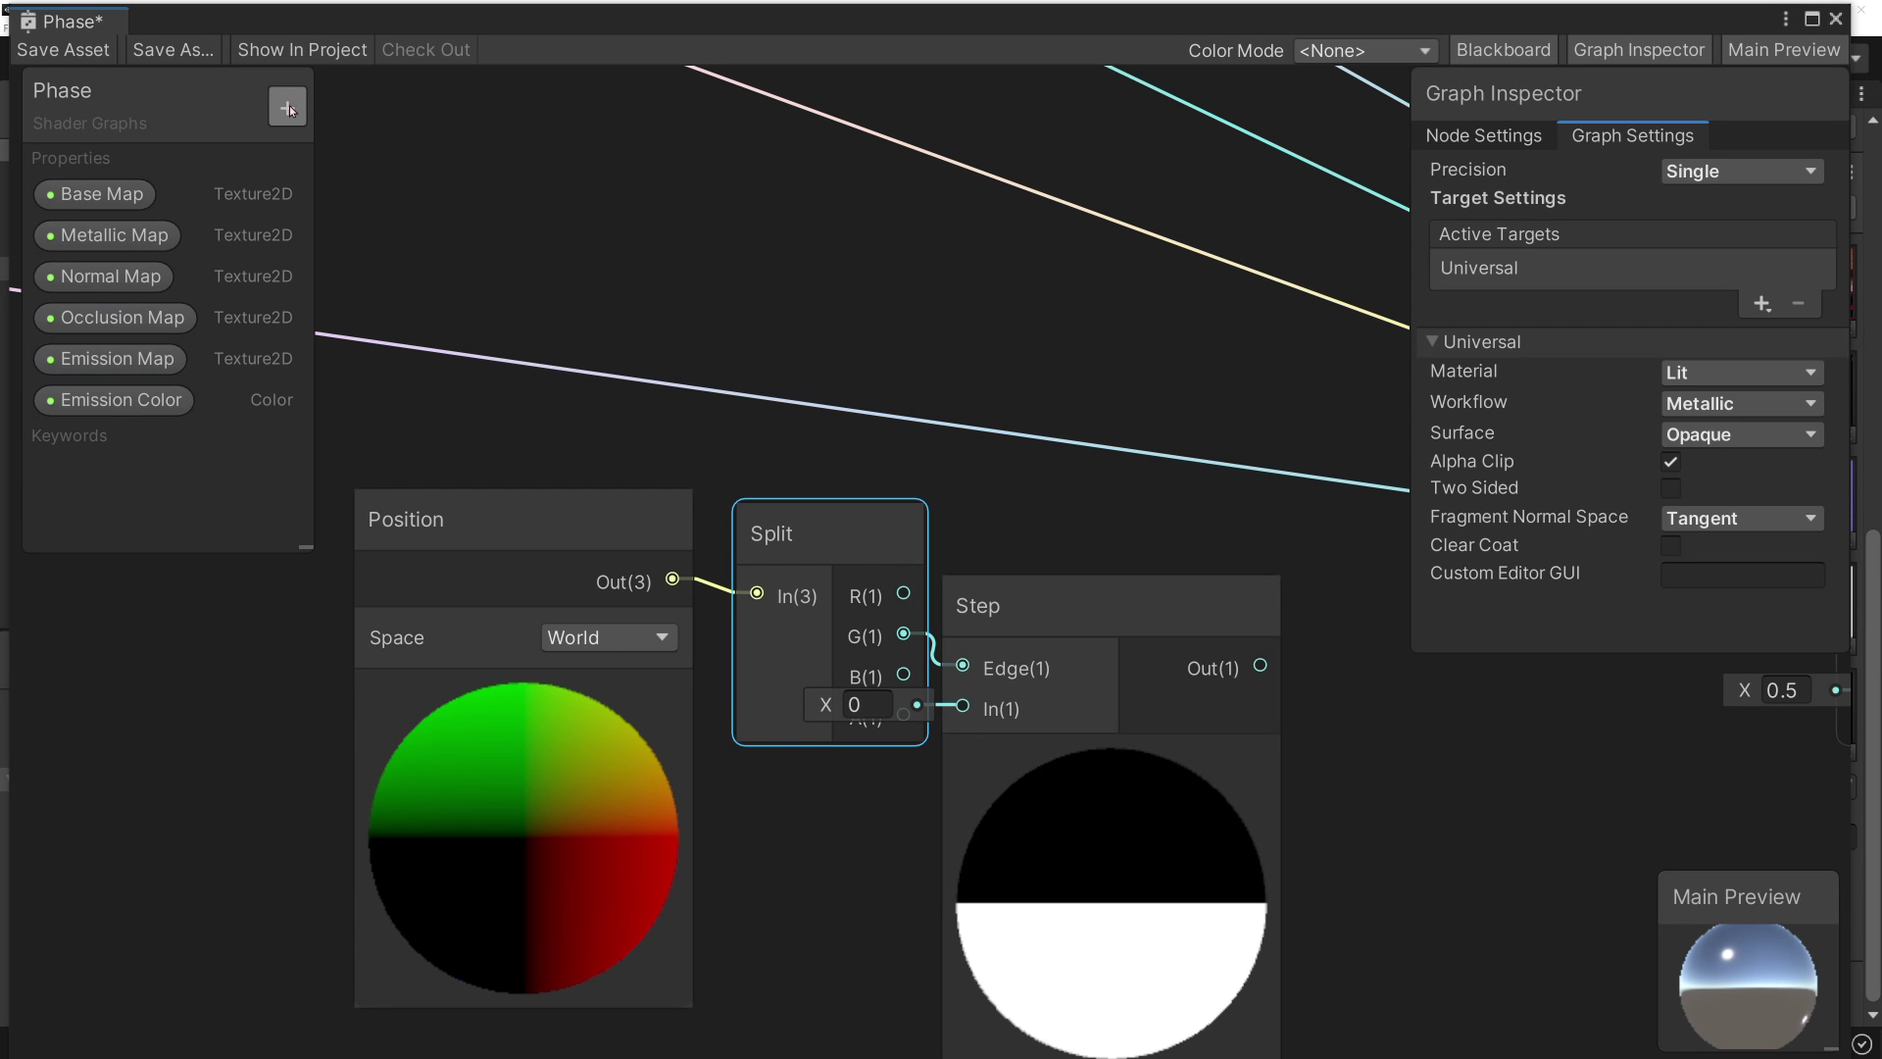
- Add a Float property named Split Value with a default of 0.5
click(288, 107)
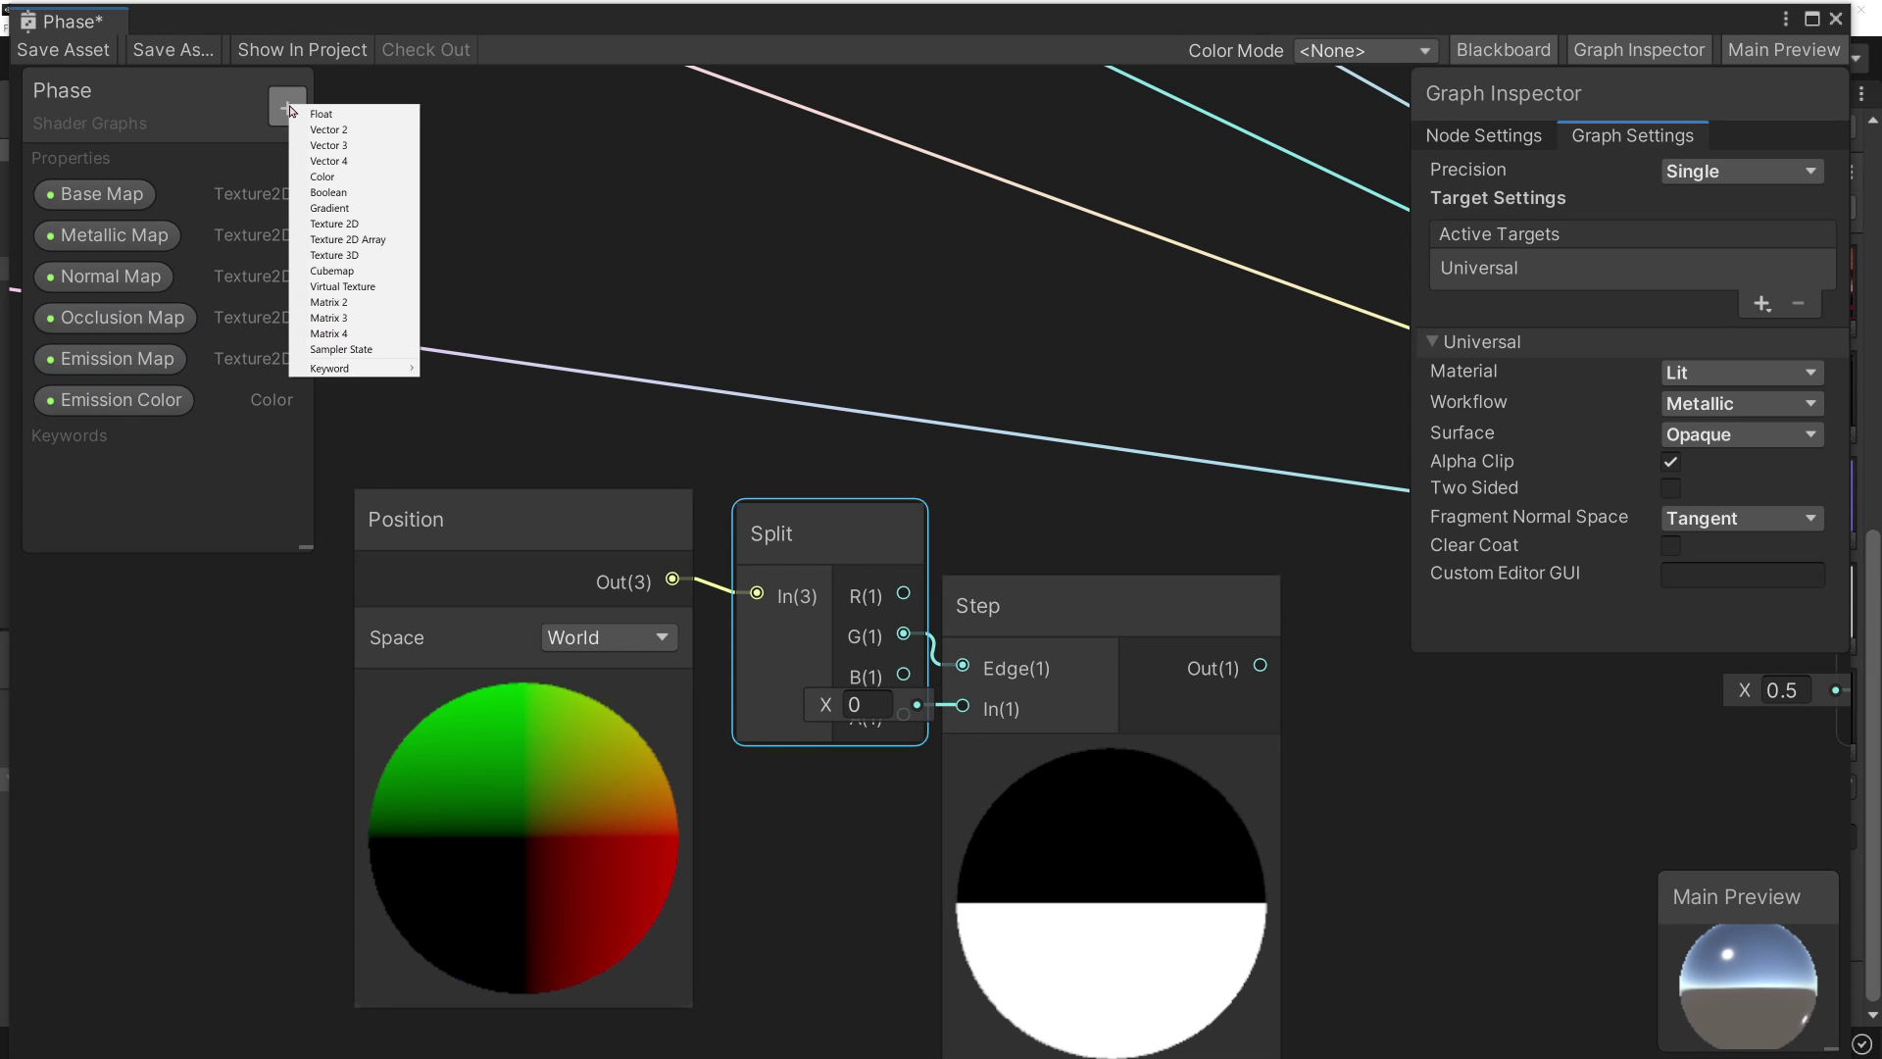
click(324, 113)
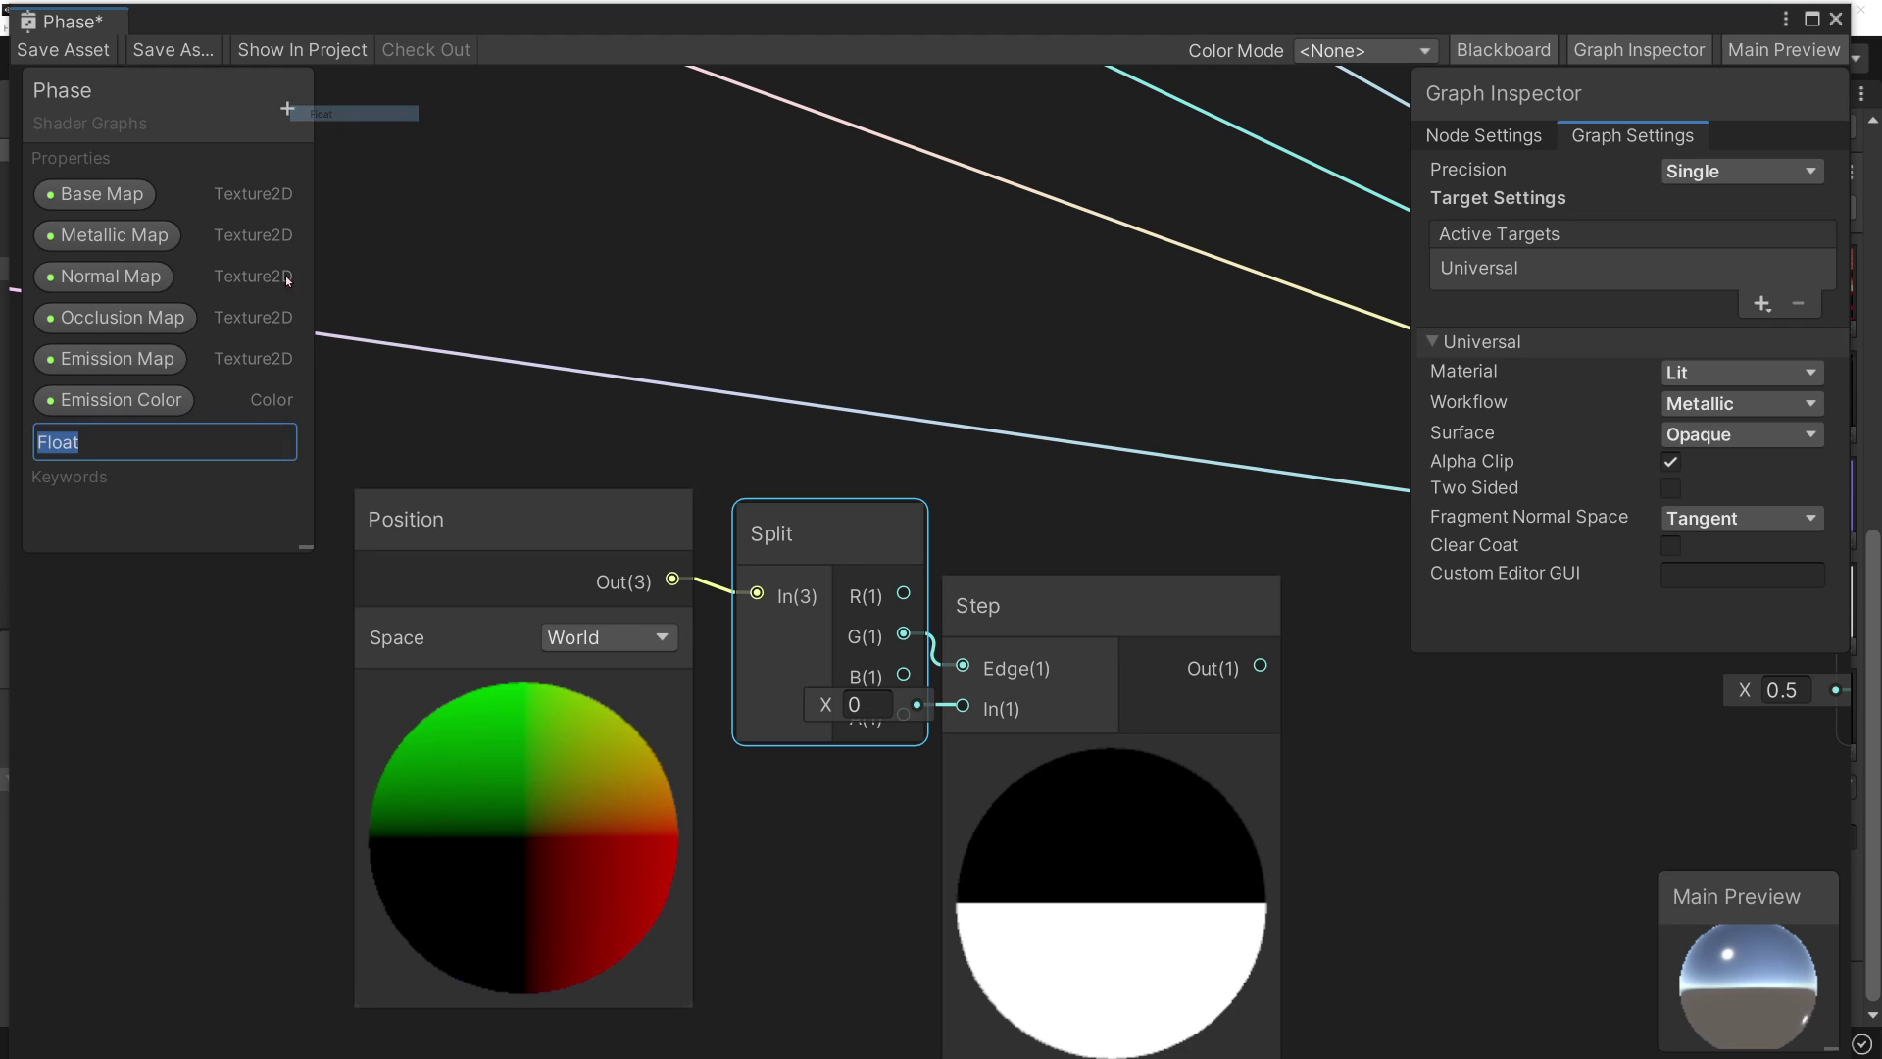
text(Split Value)
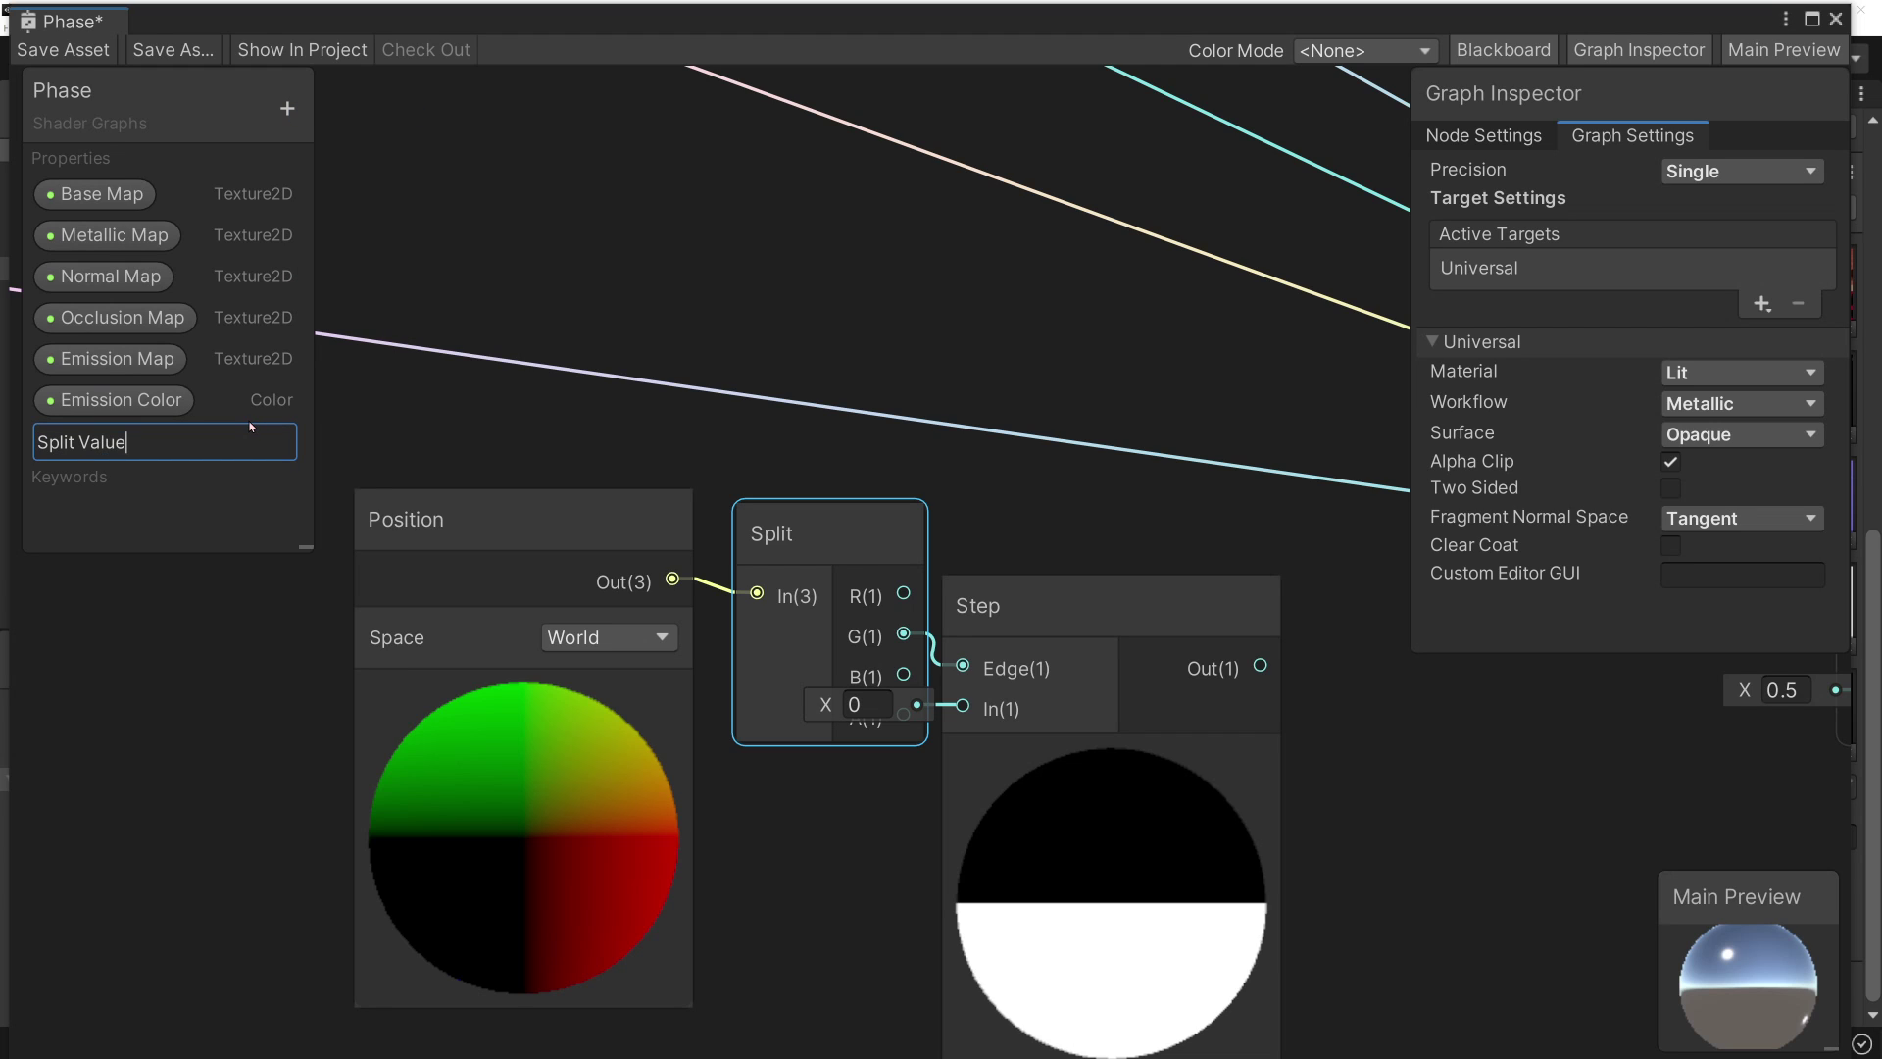
key(Return)
click(128, 444)
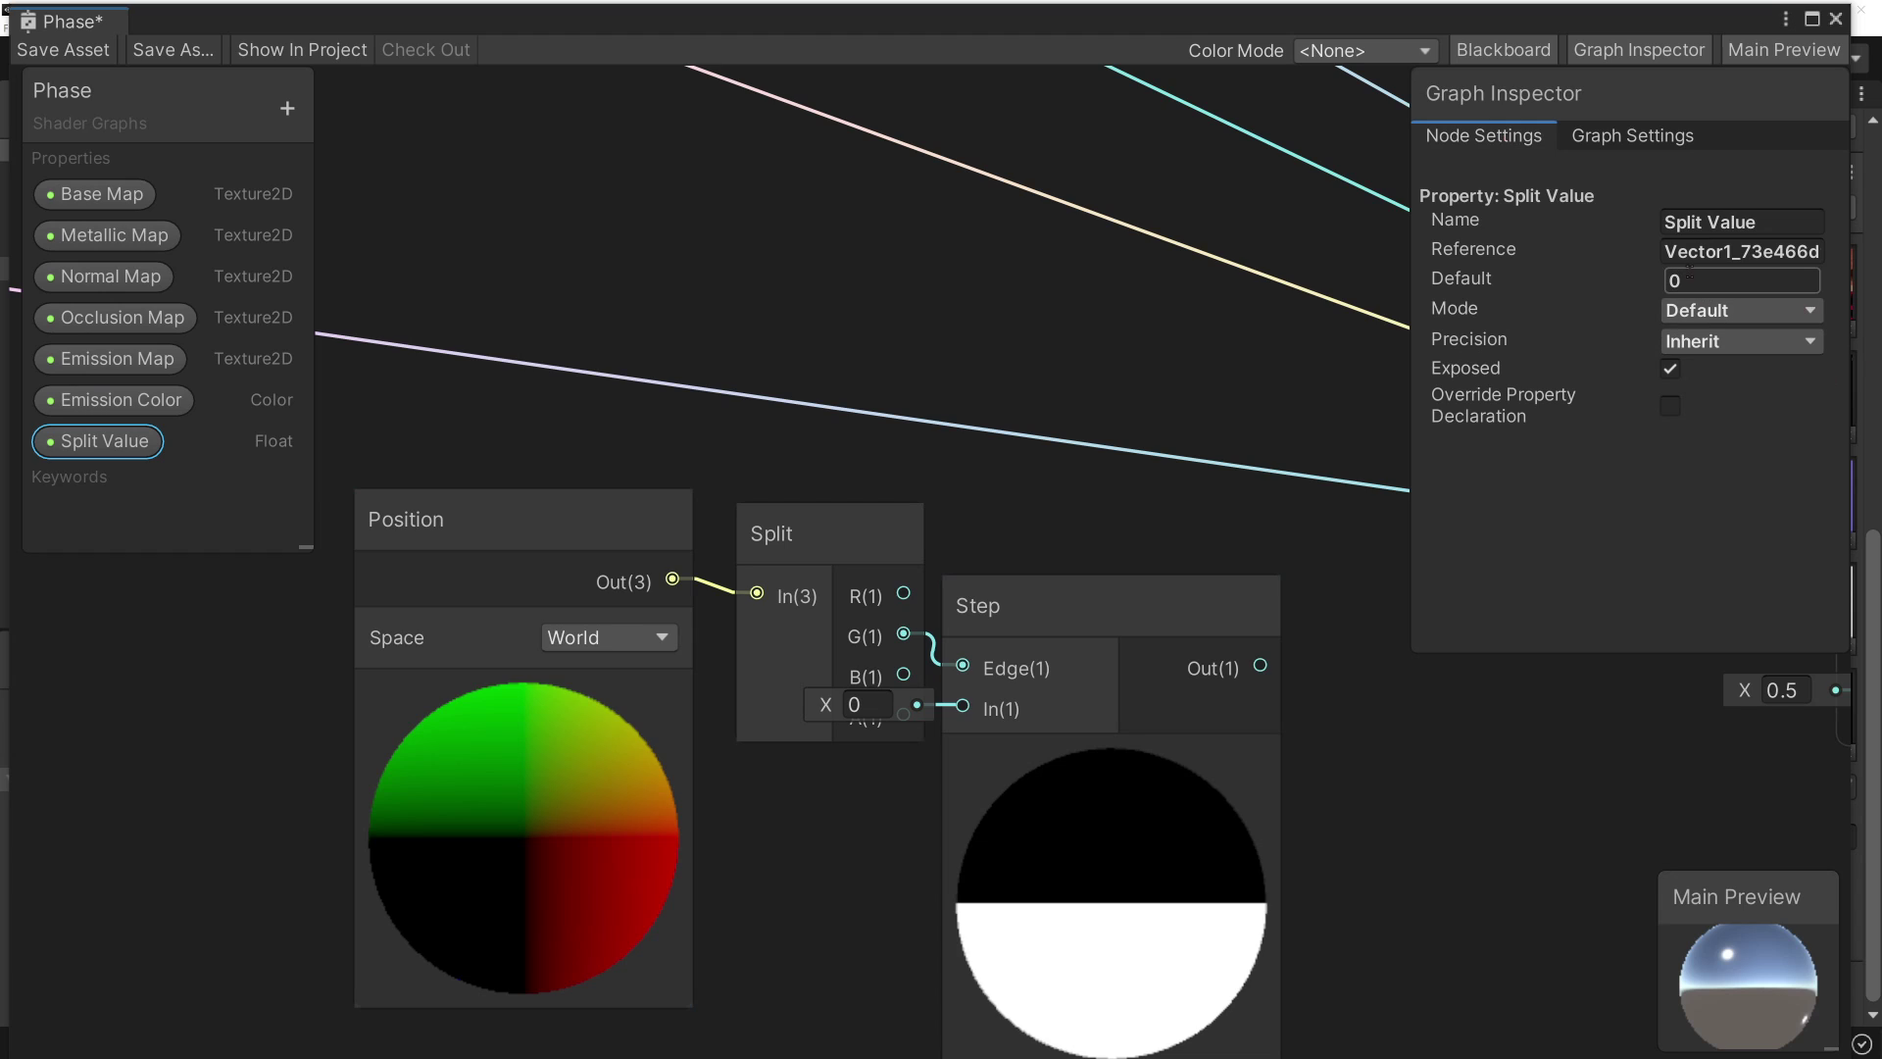
key(BackSpace)
text(0.)
text(5)
- Wire a Split Value node into the Step node's In and change its default to 0.3
mouse_move(98, 441)
mouse_down()
mouse_move(799, 838)
mouse_move(804, 805)
mouse_move(964, 707)
mouse_up()
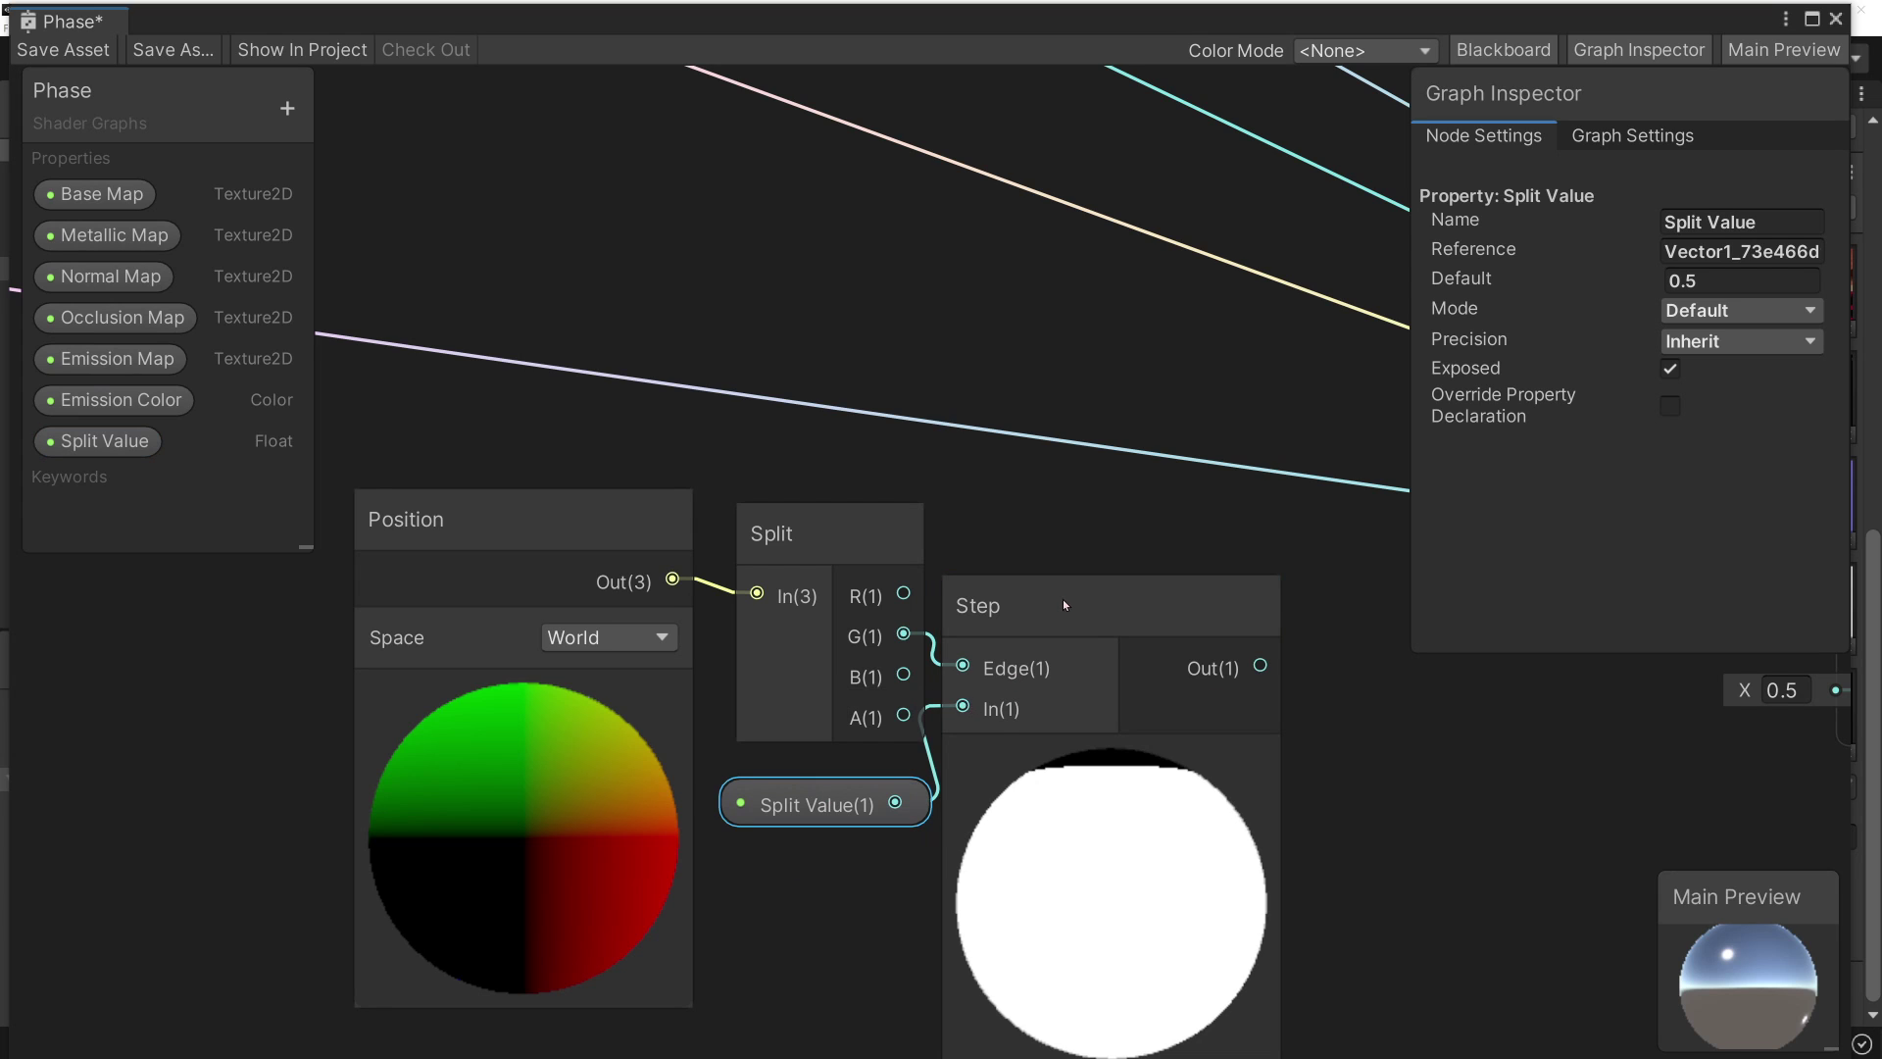
drag(1068, 600, 1105, 588)
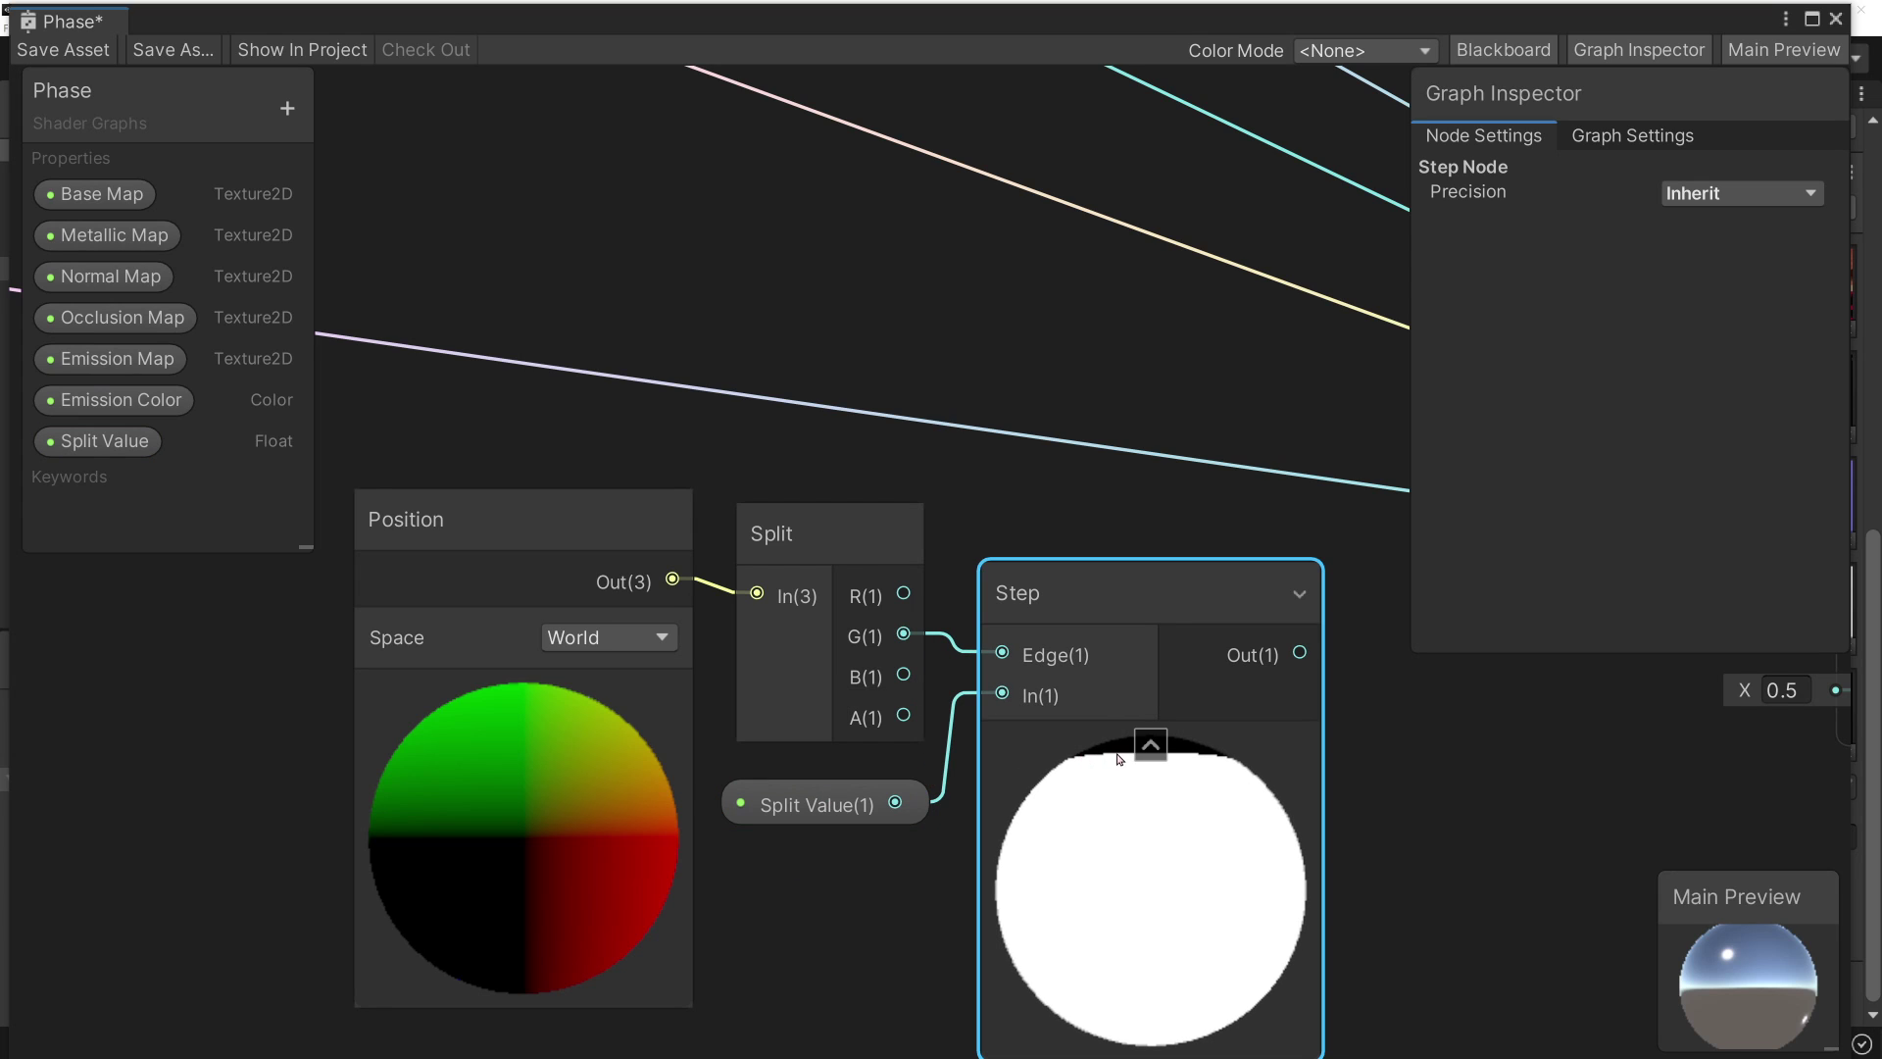
click(98, 441)
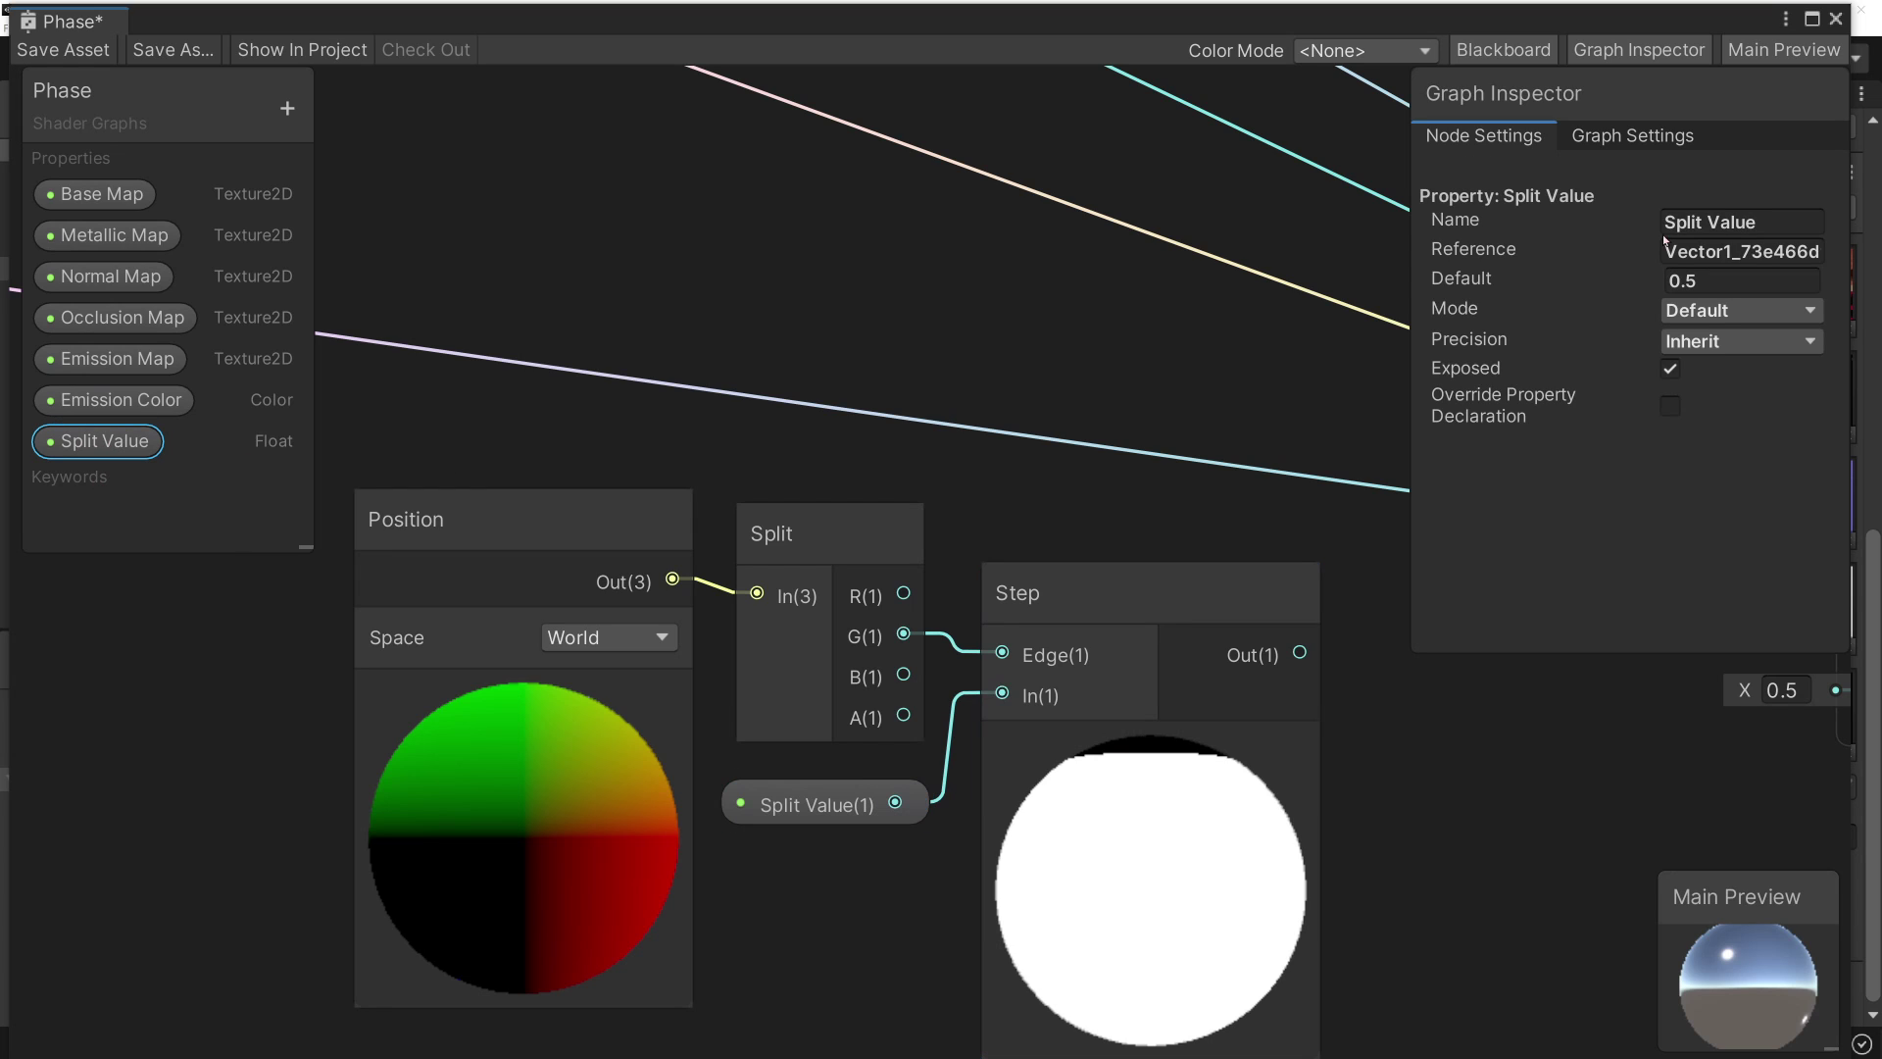
click(1693, 280)
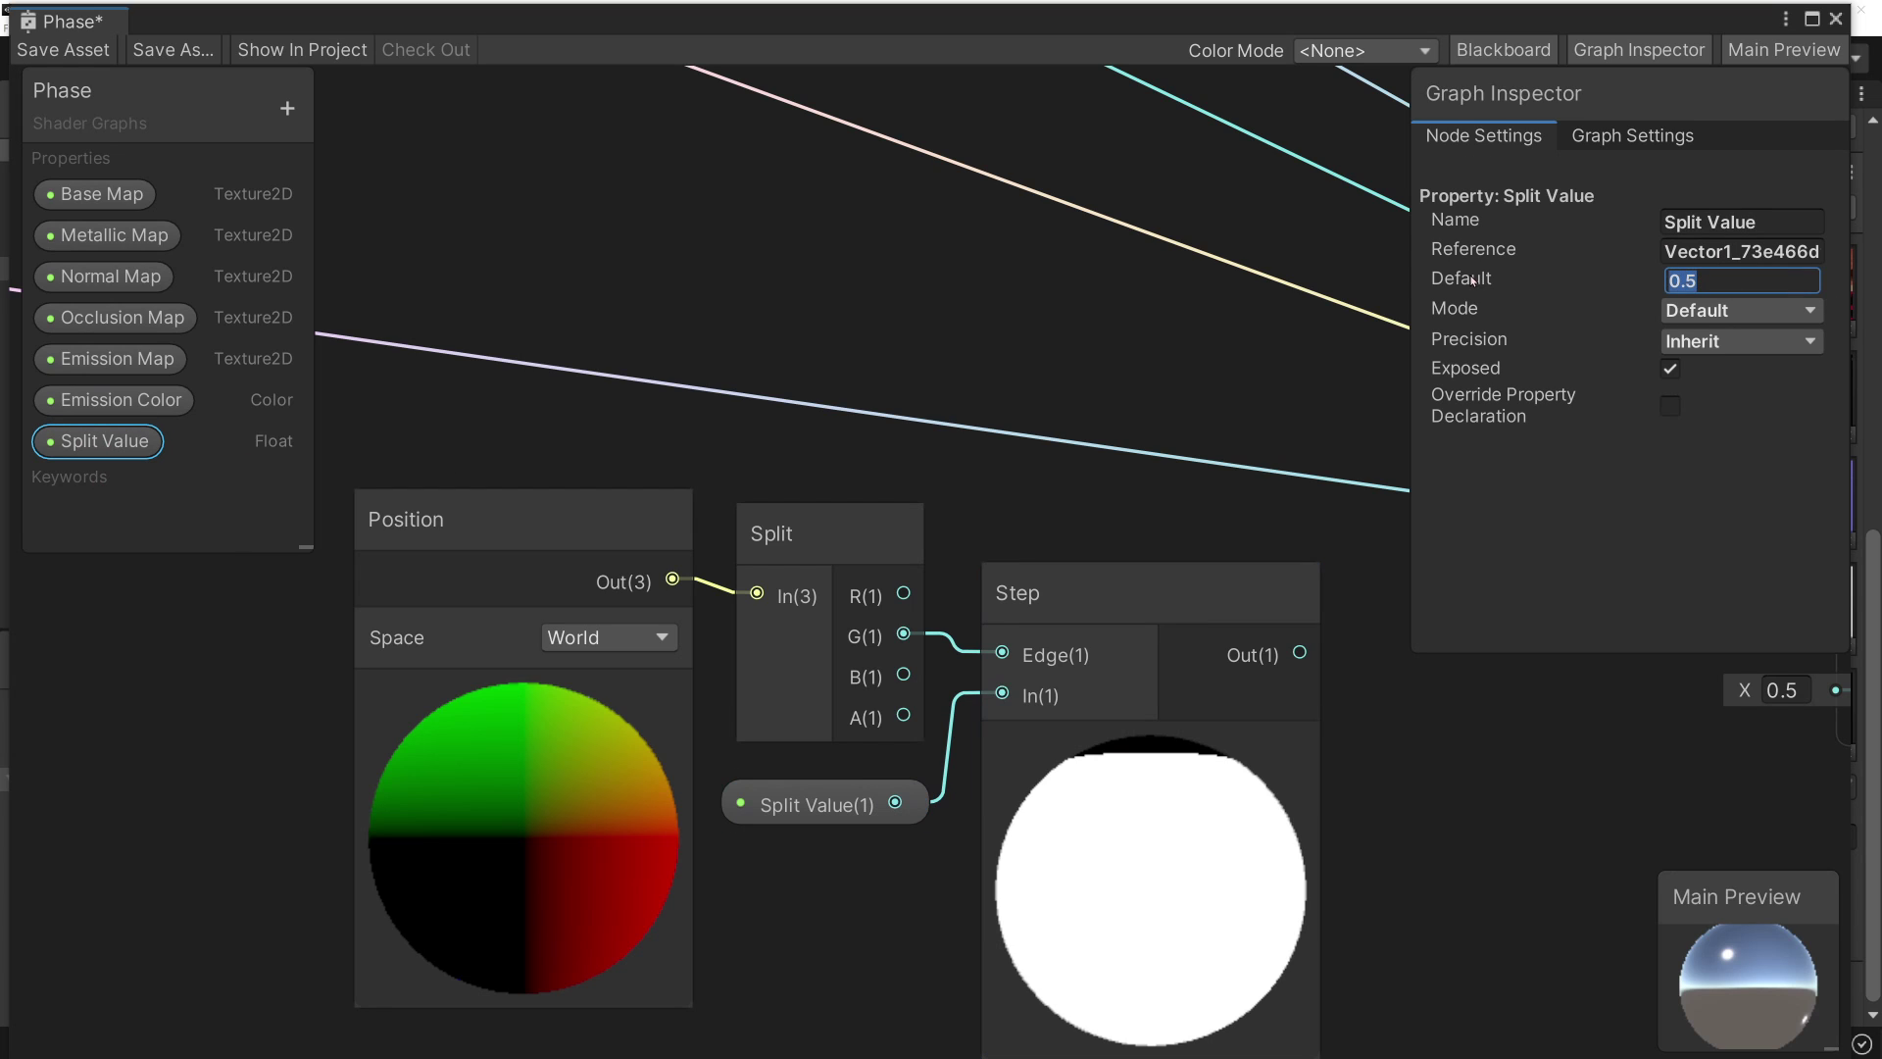
click(1715, 285)
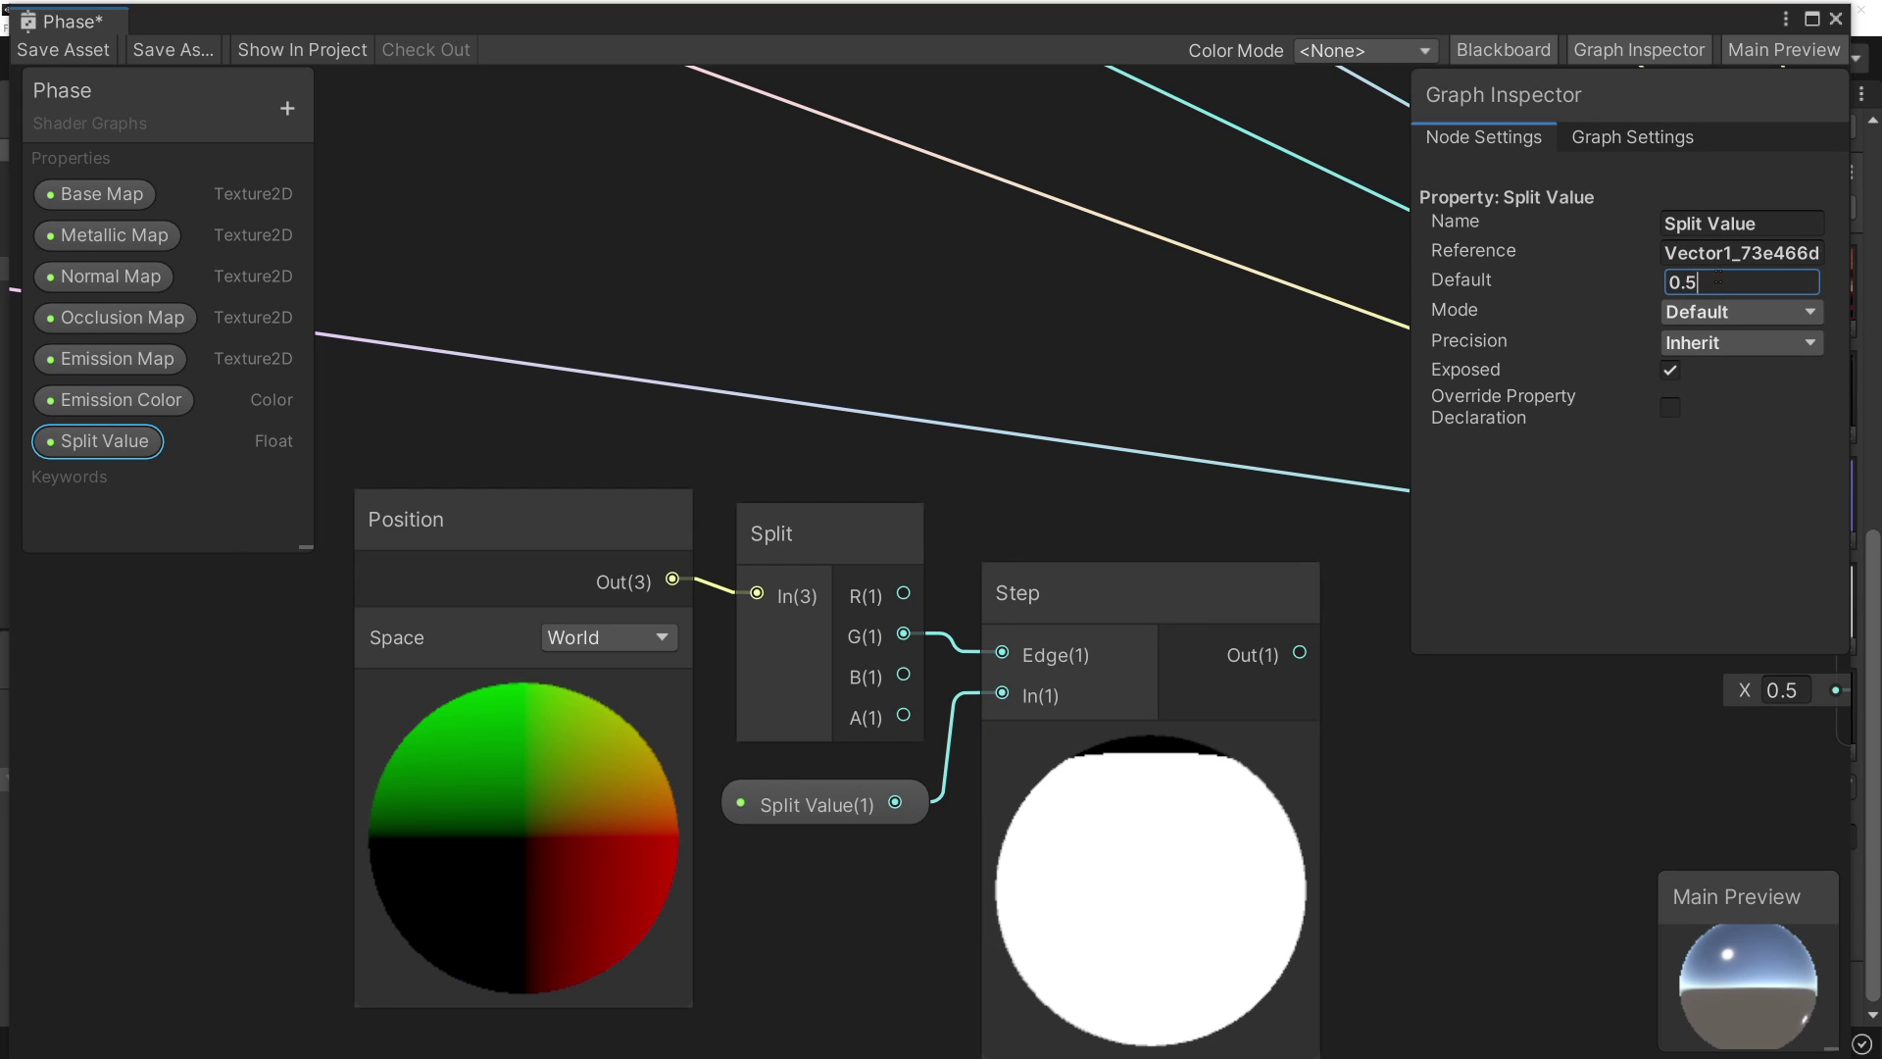
key(BackSpace)
text(3)
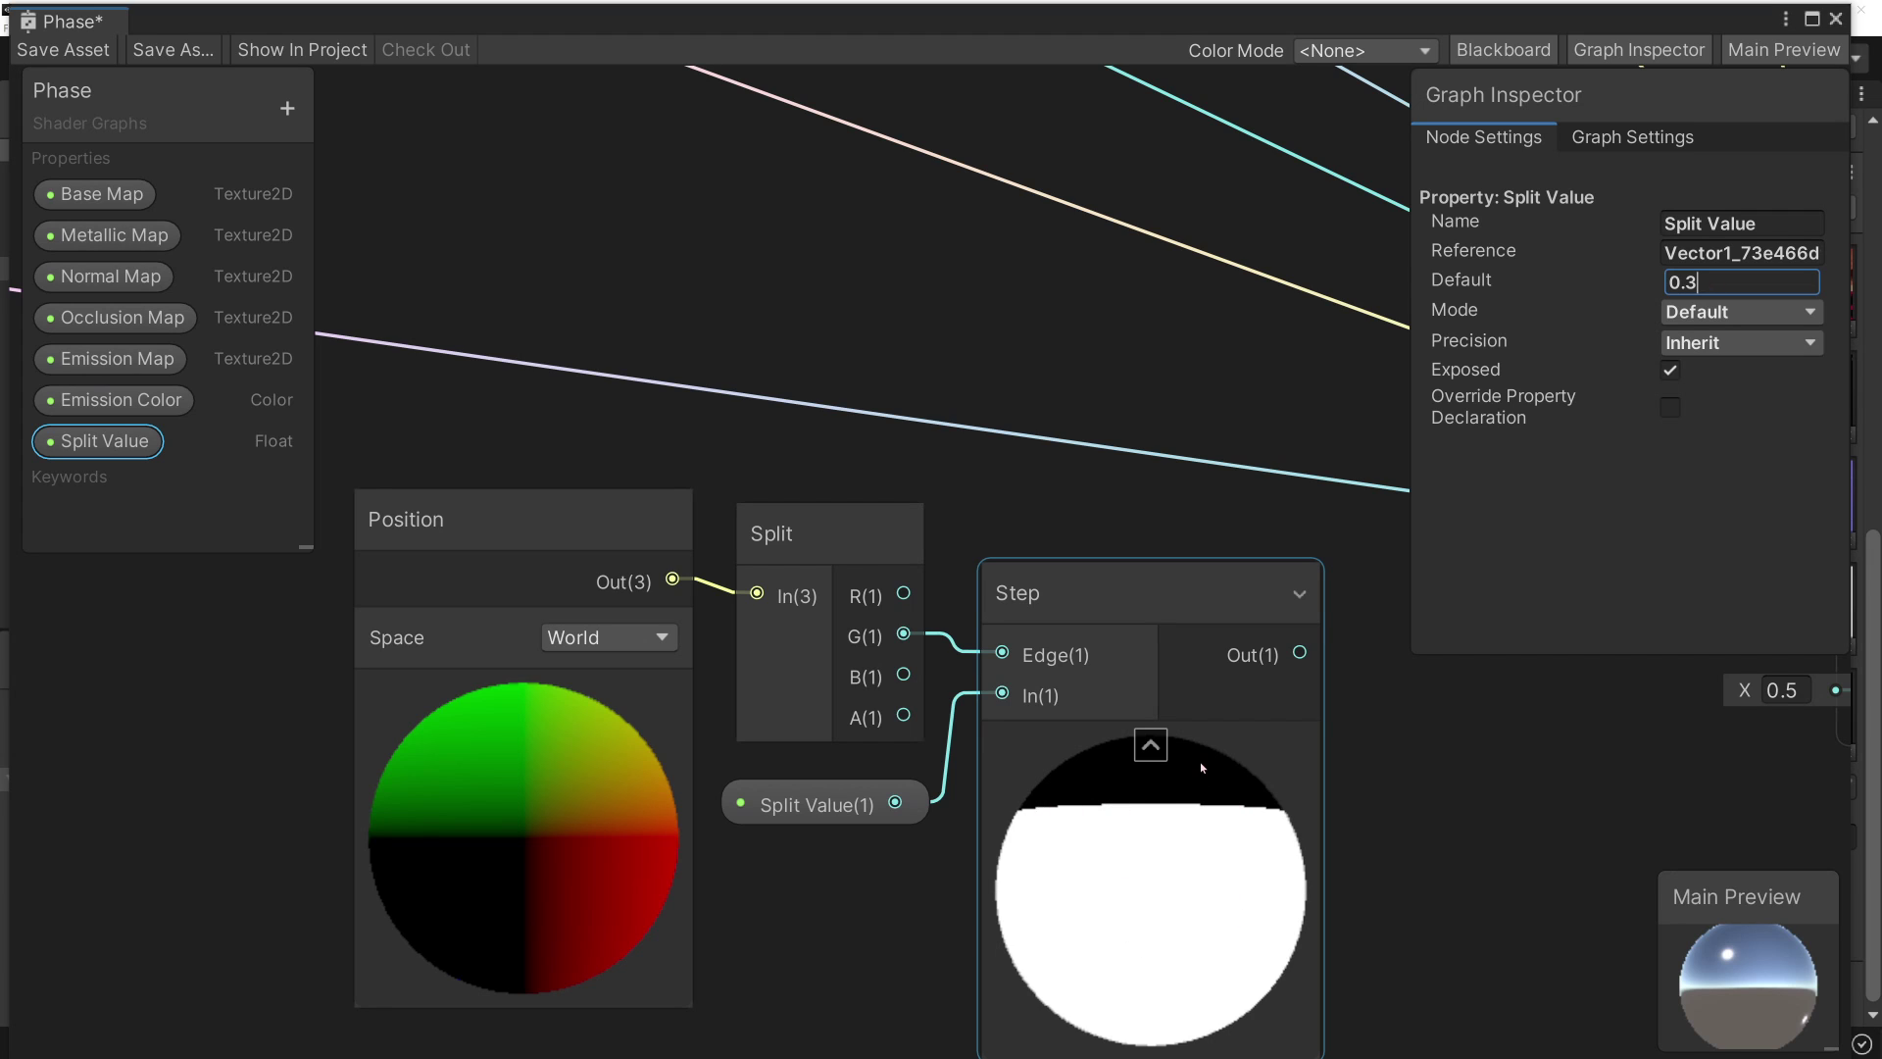
click(1648, 53)
- Feed the Step output into Fragment Alpha and move and enlarge the Main Preview
scroll(1238, 652, down, 3)
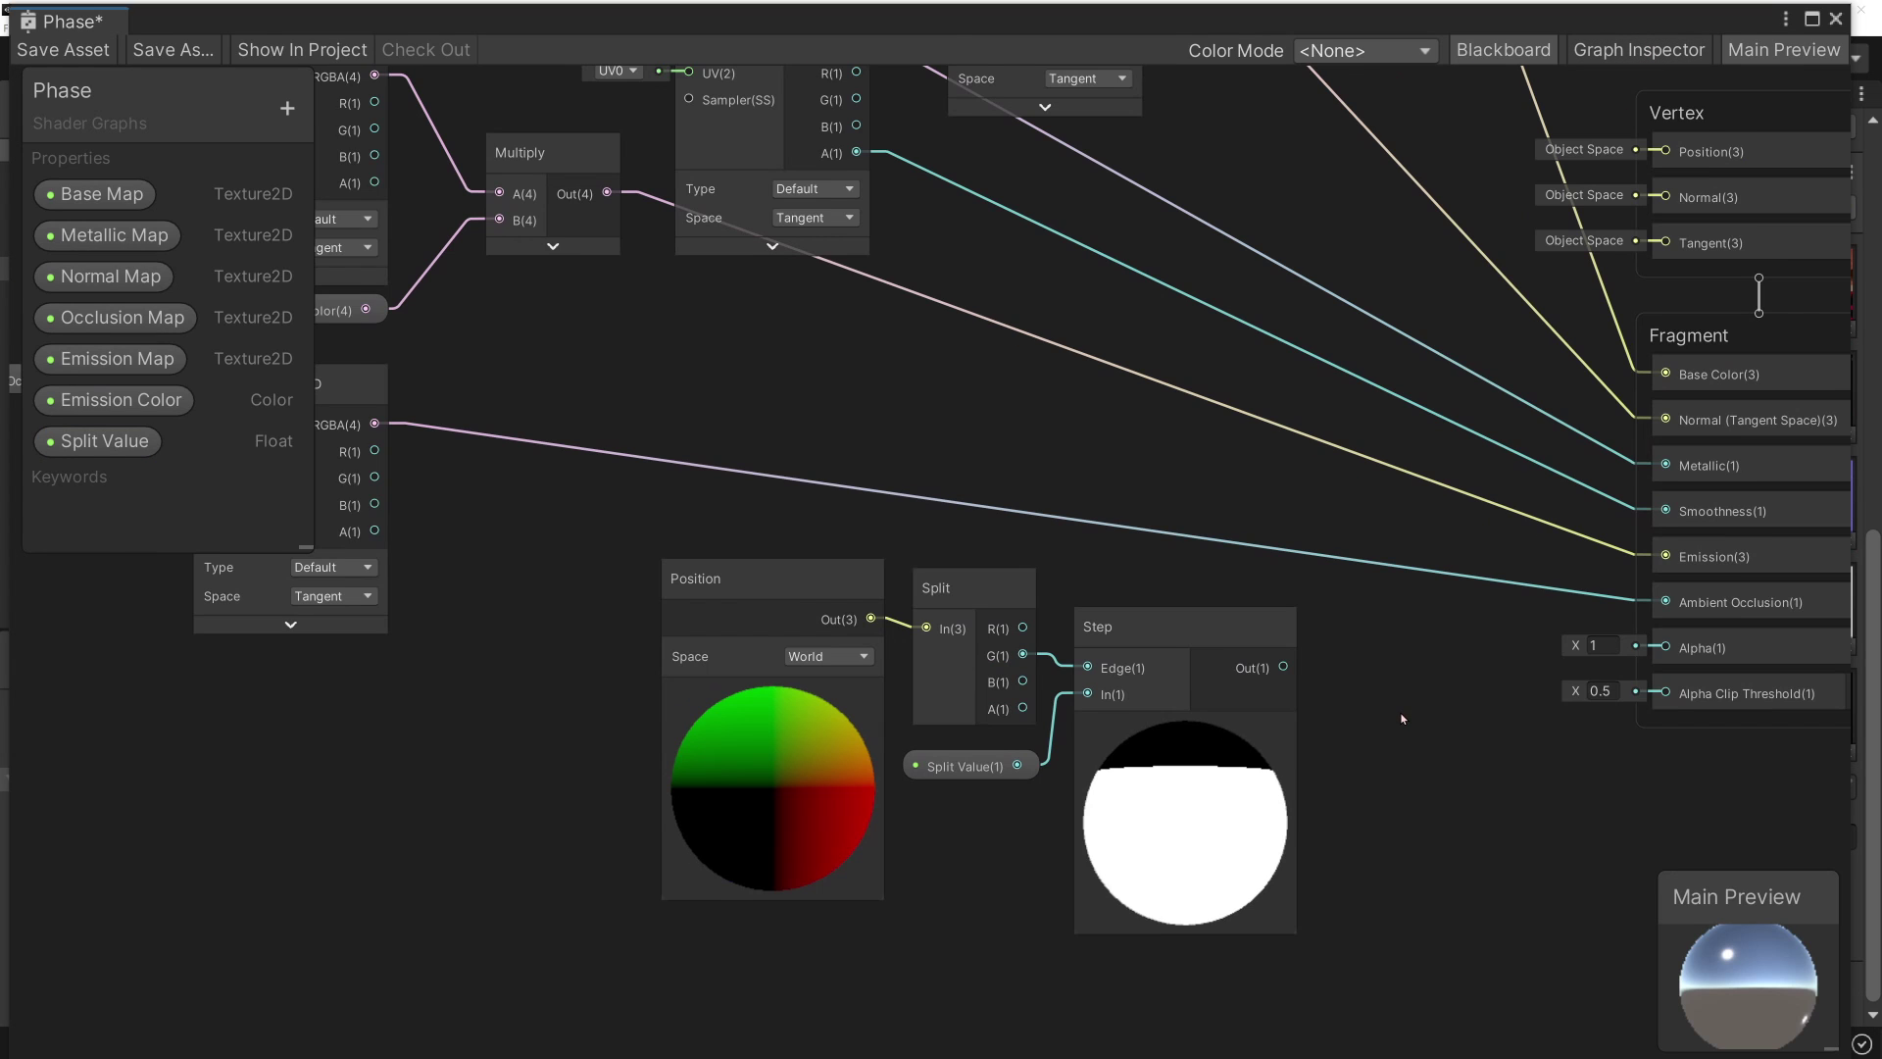
drag(1230, 658, 1610, 638)
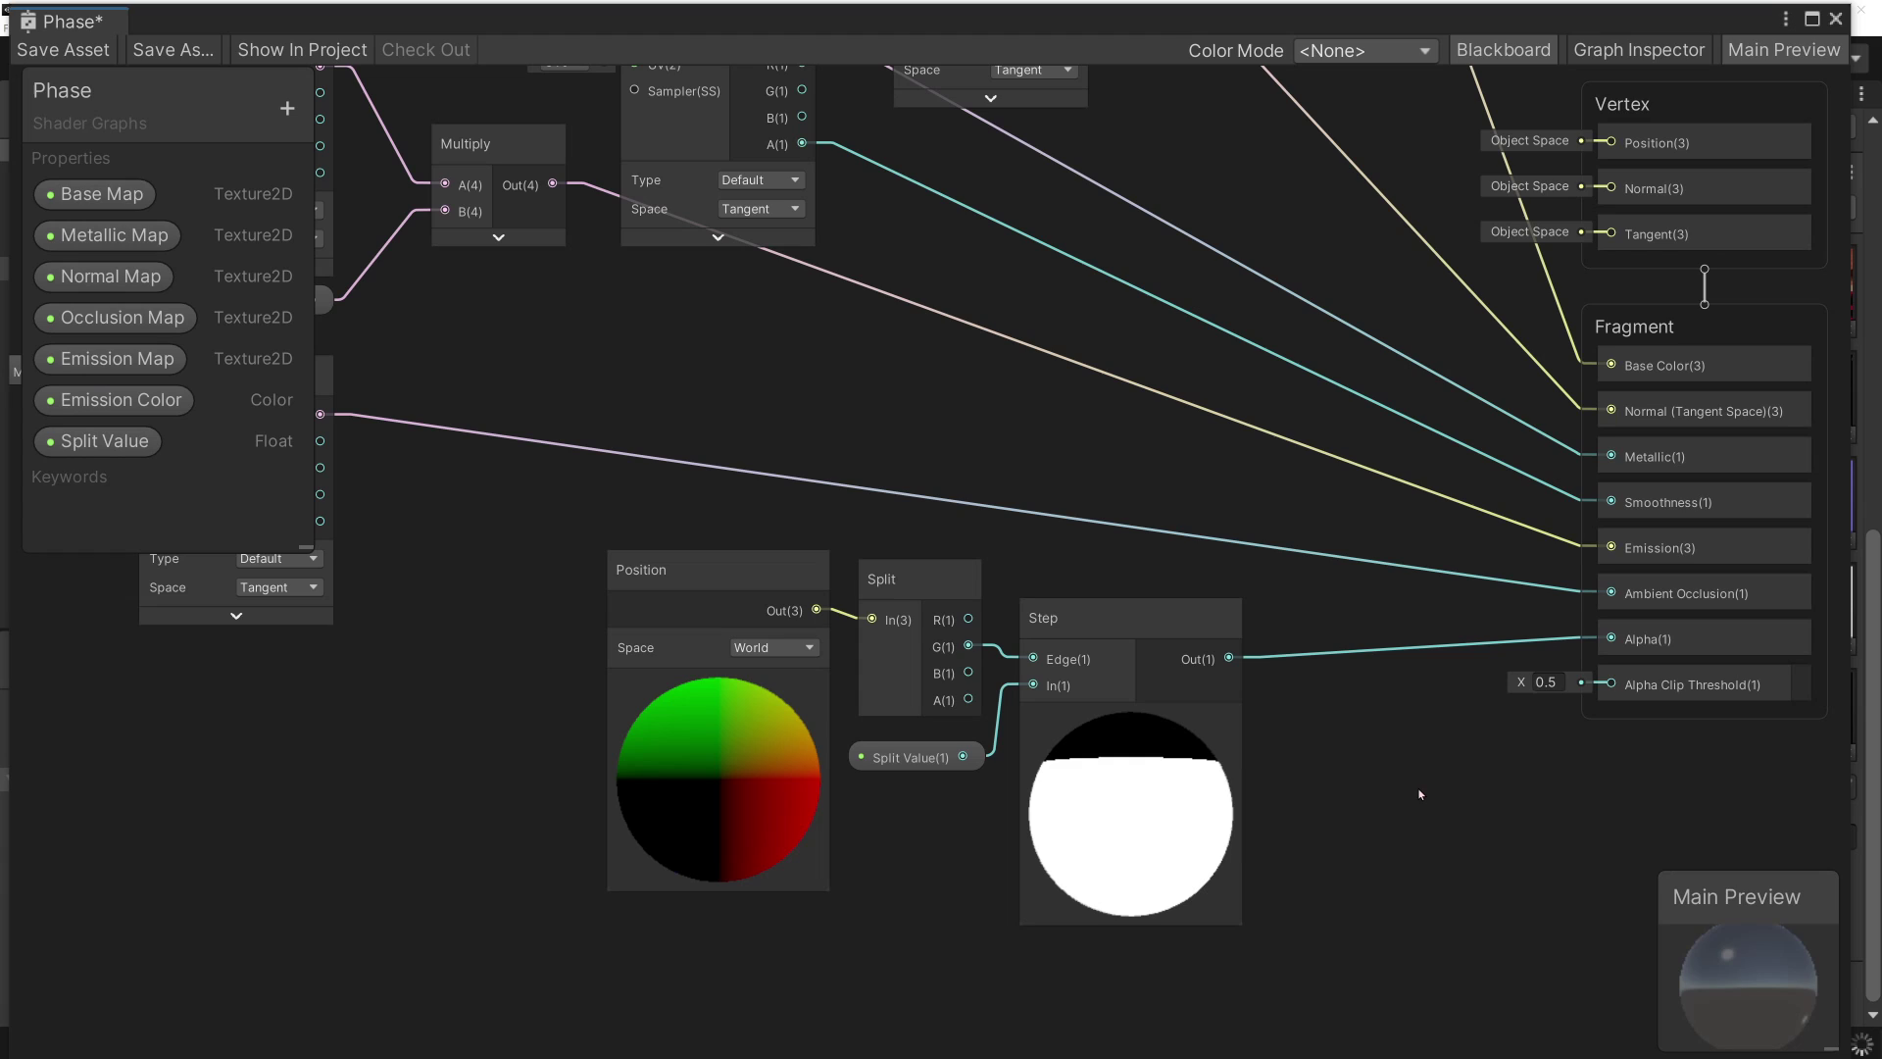
drag(1786, 914, 1692, 791)
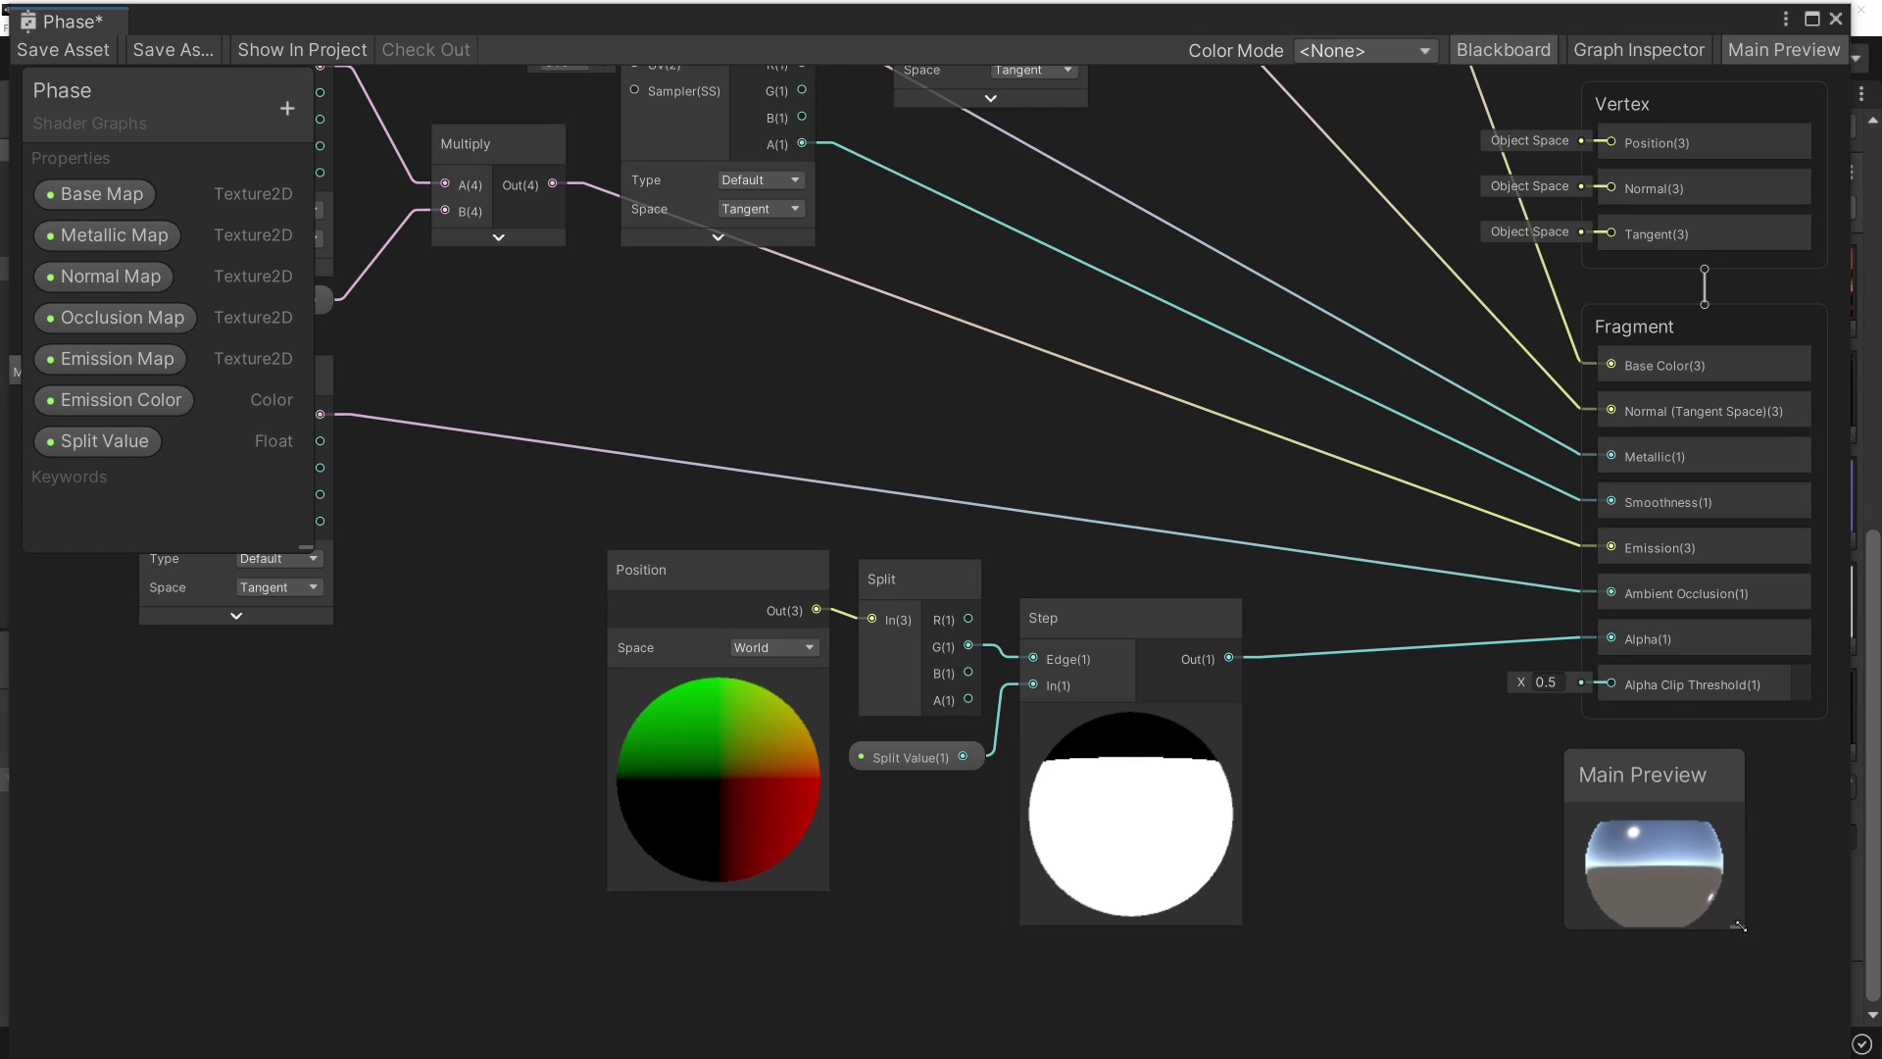
drag(1763, 940, 1843, 1027)
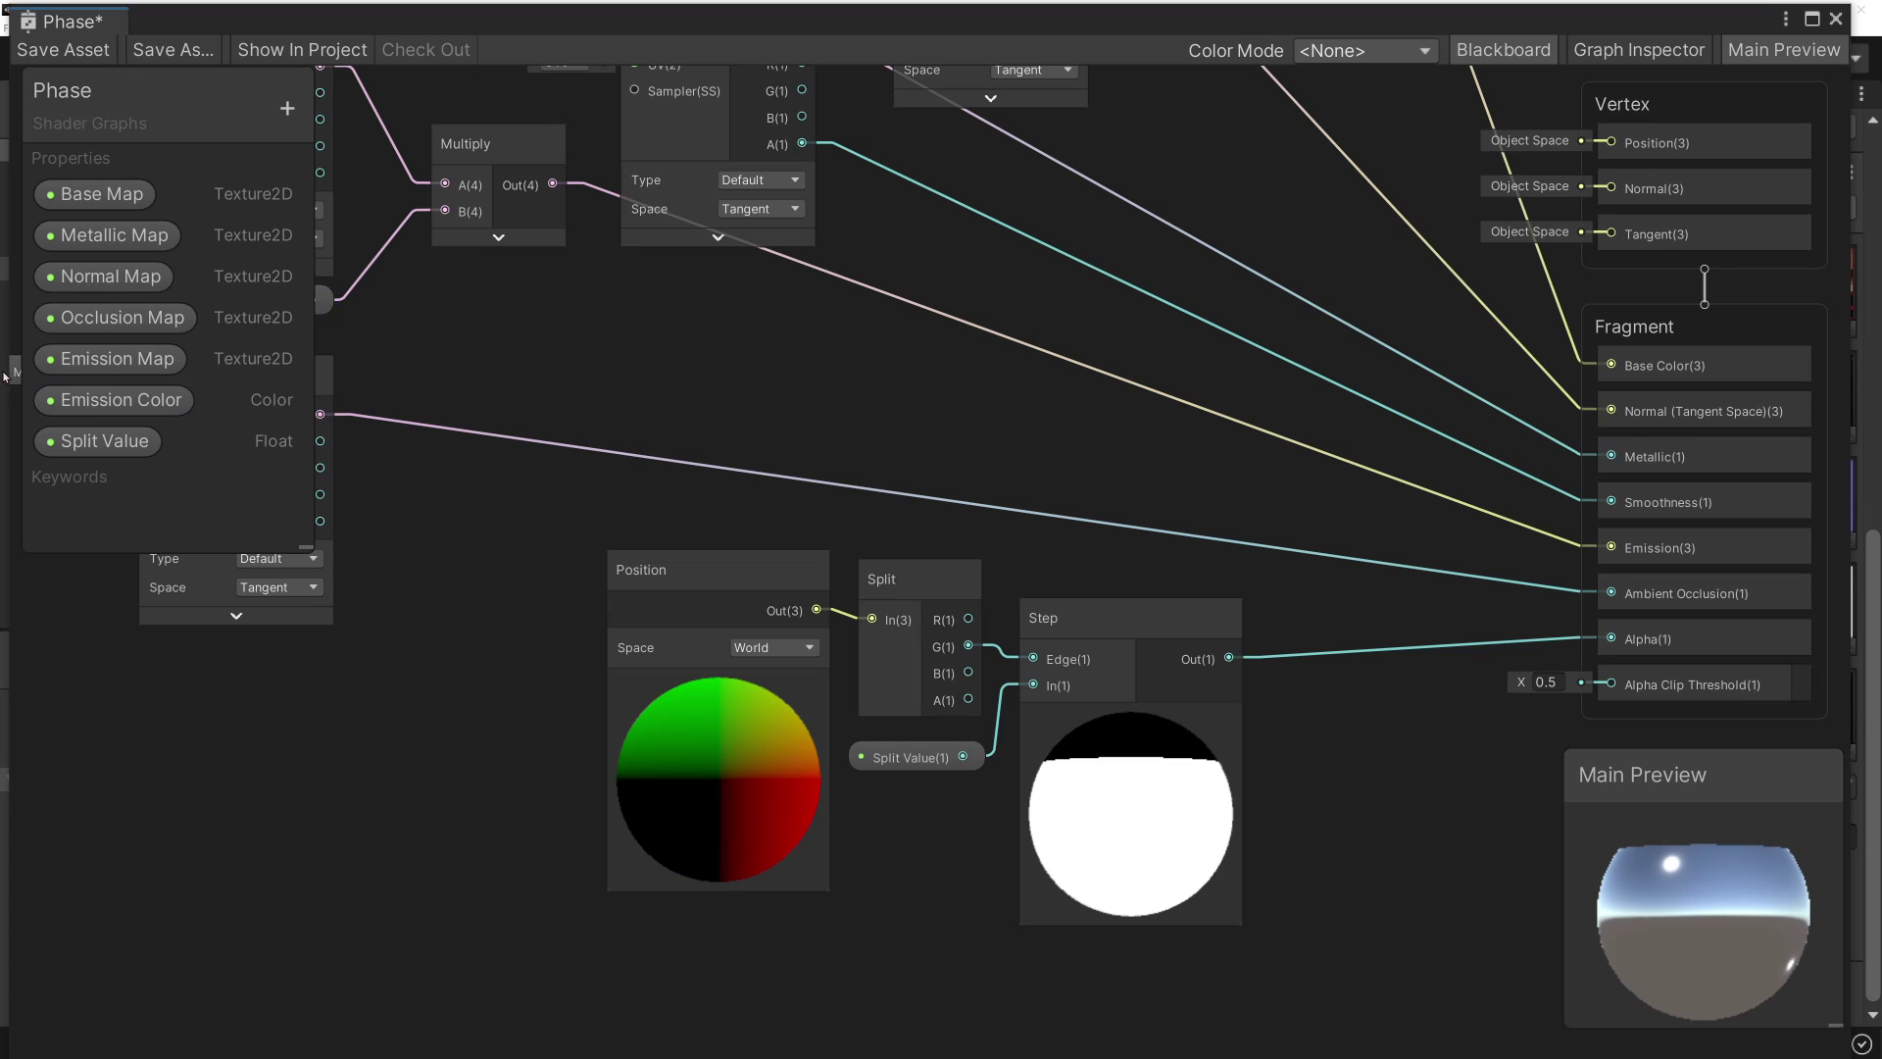
- Re-enter 0.3 as the Split Value default and save the Phase shader graph
click(98, 441)
click(1639, 49)
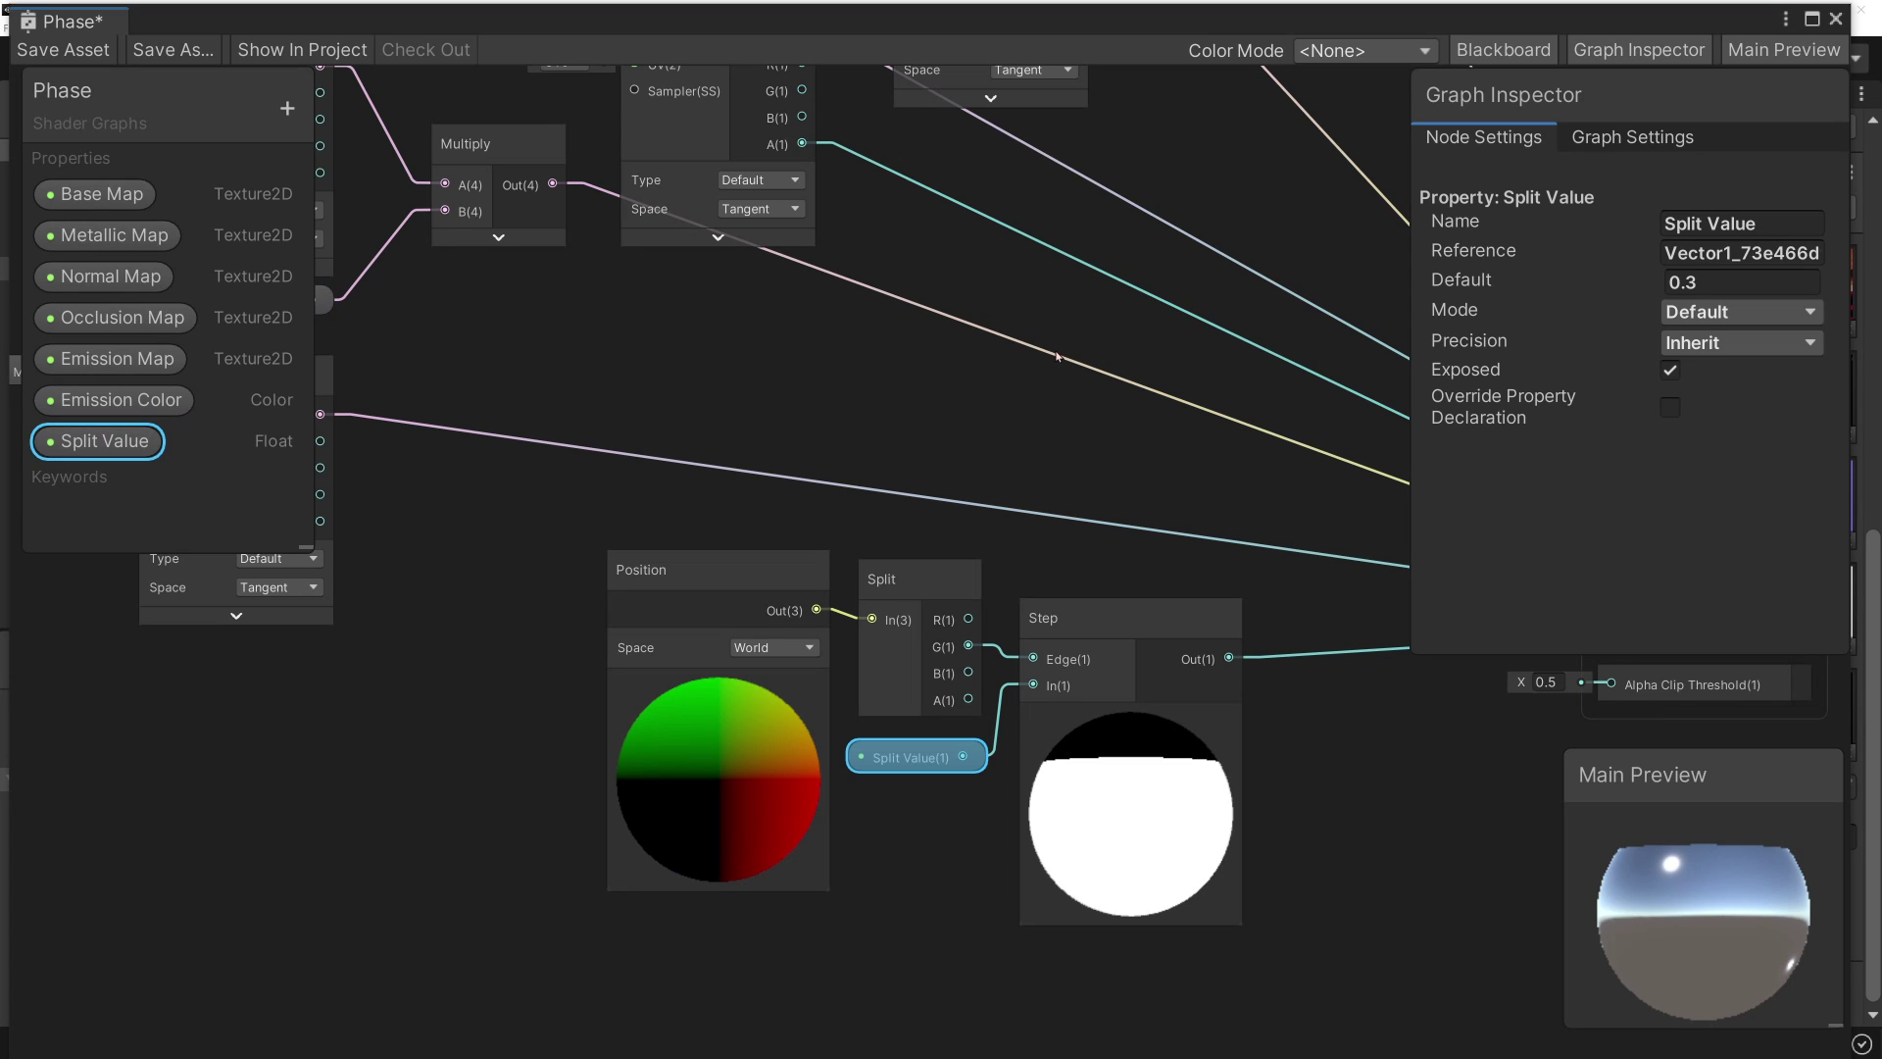
click(1734, 282)
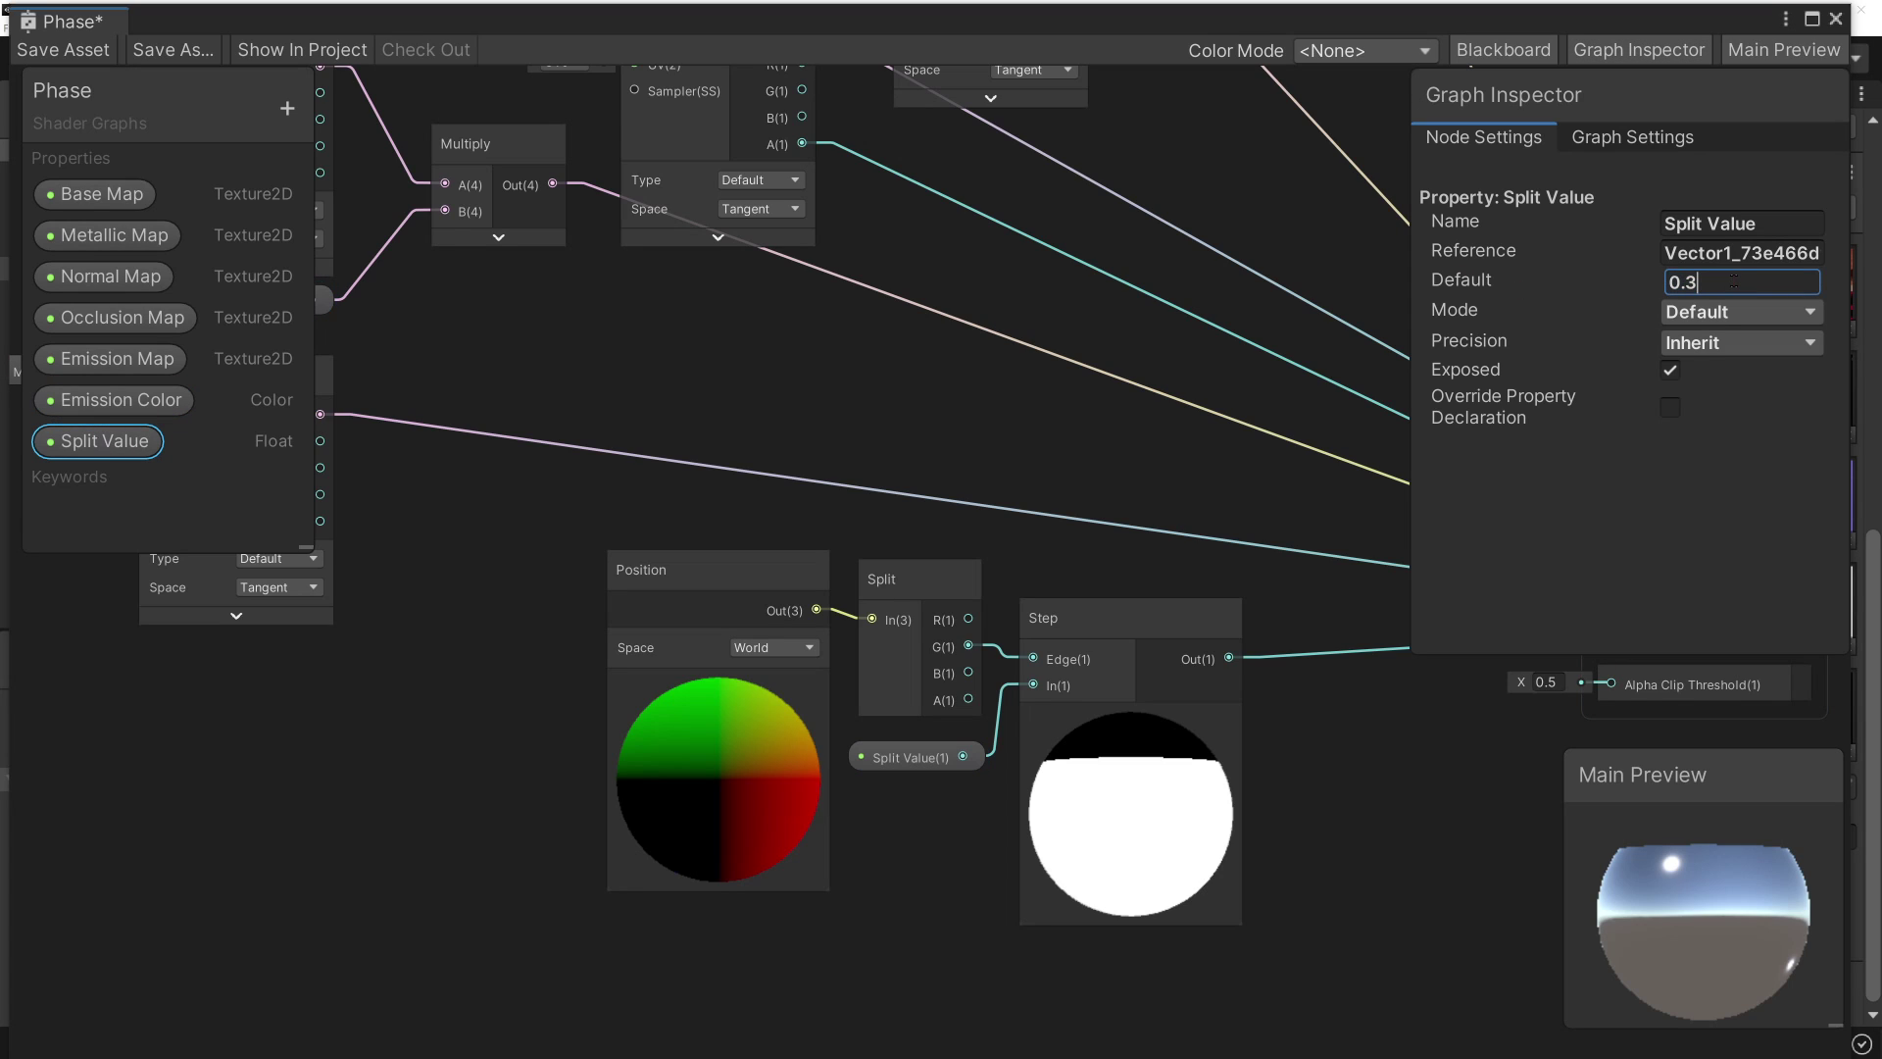
key(BackSpace)
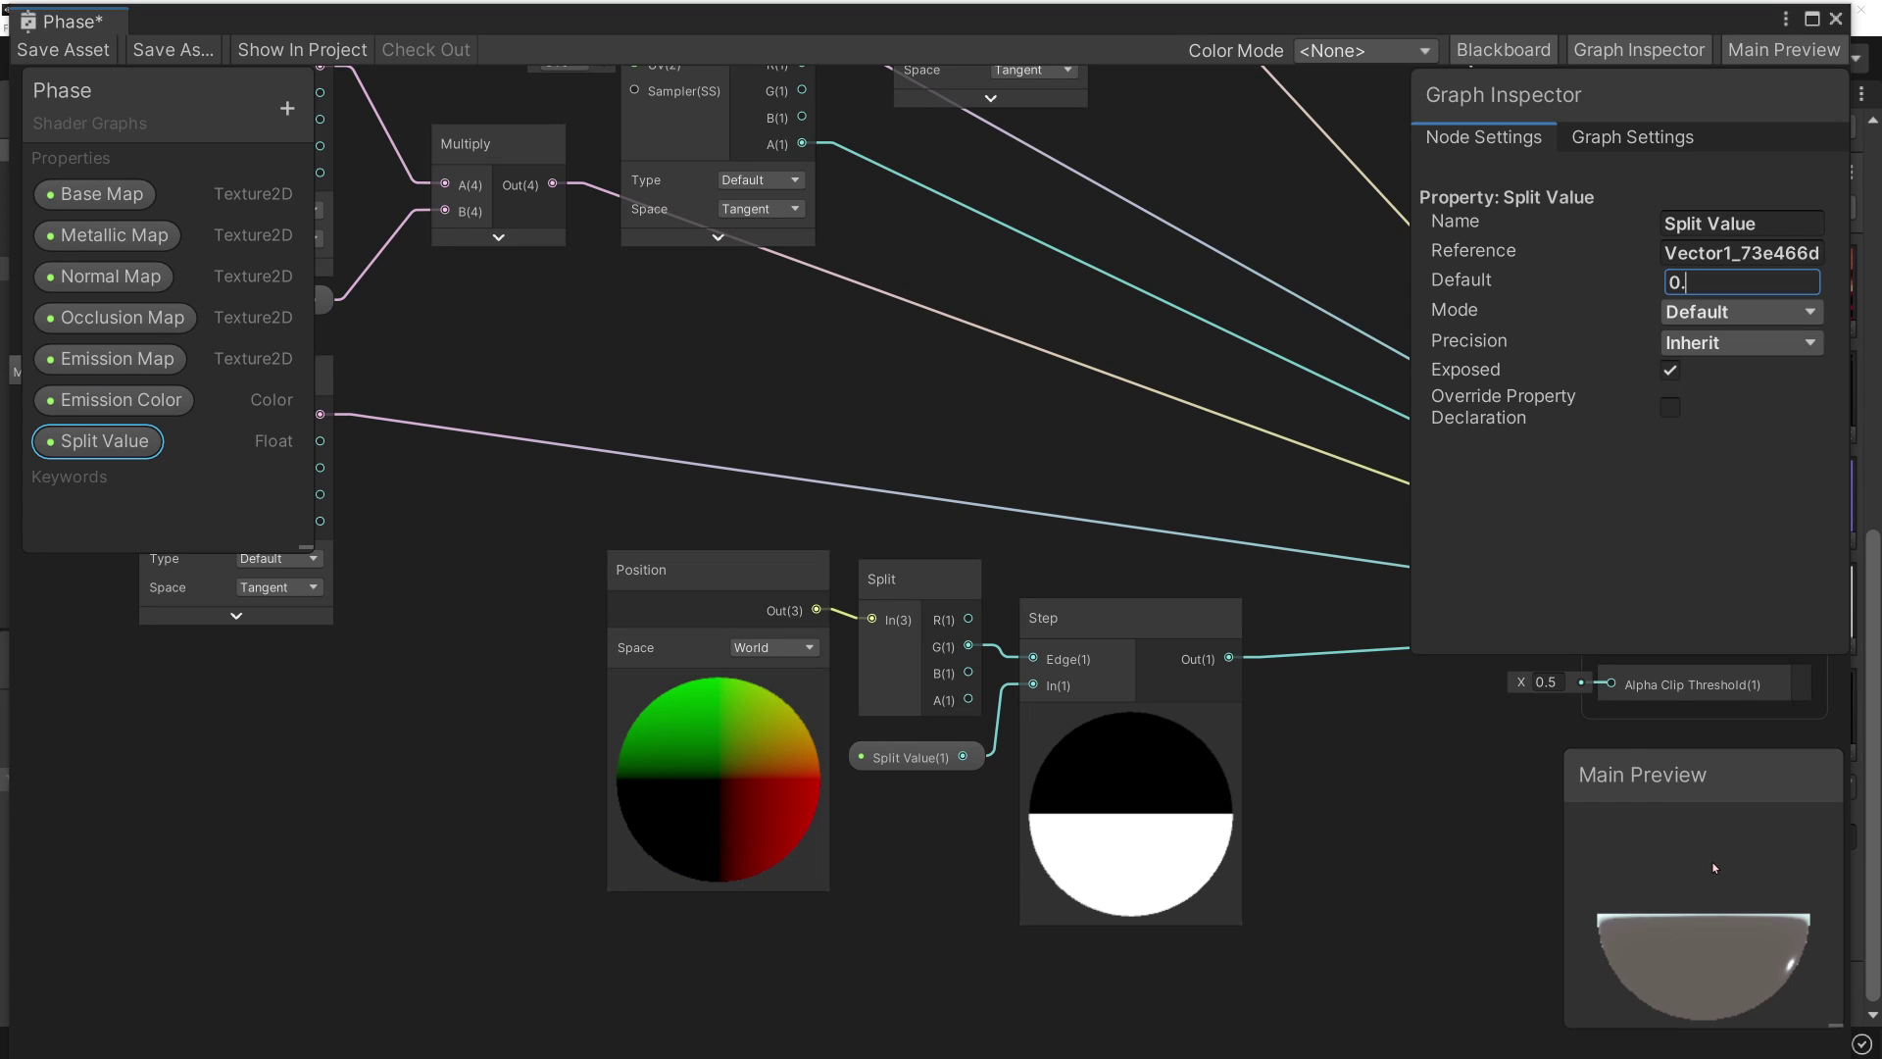
text(3)
click(1631, 51)
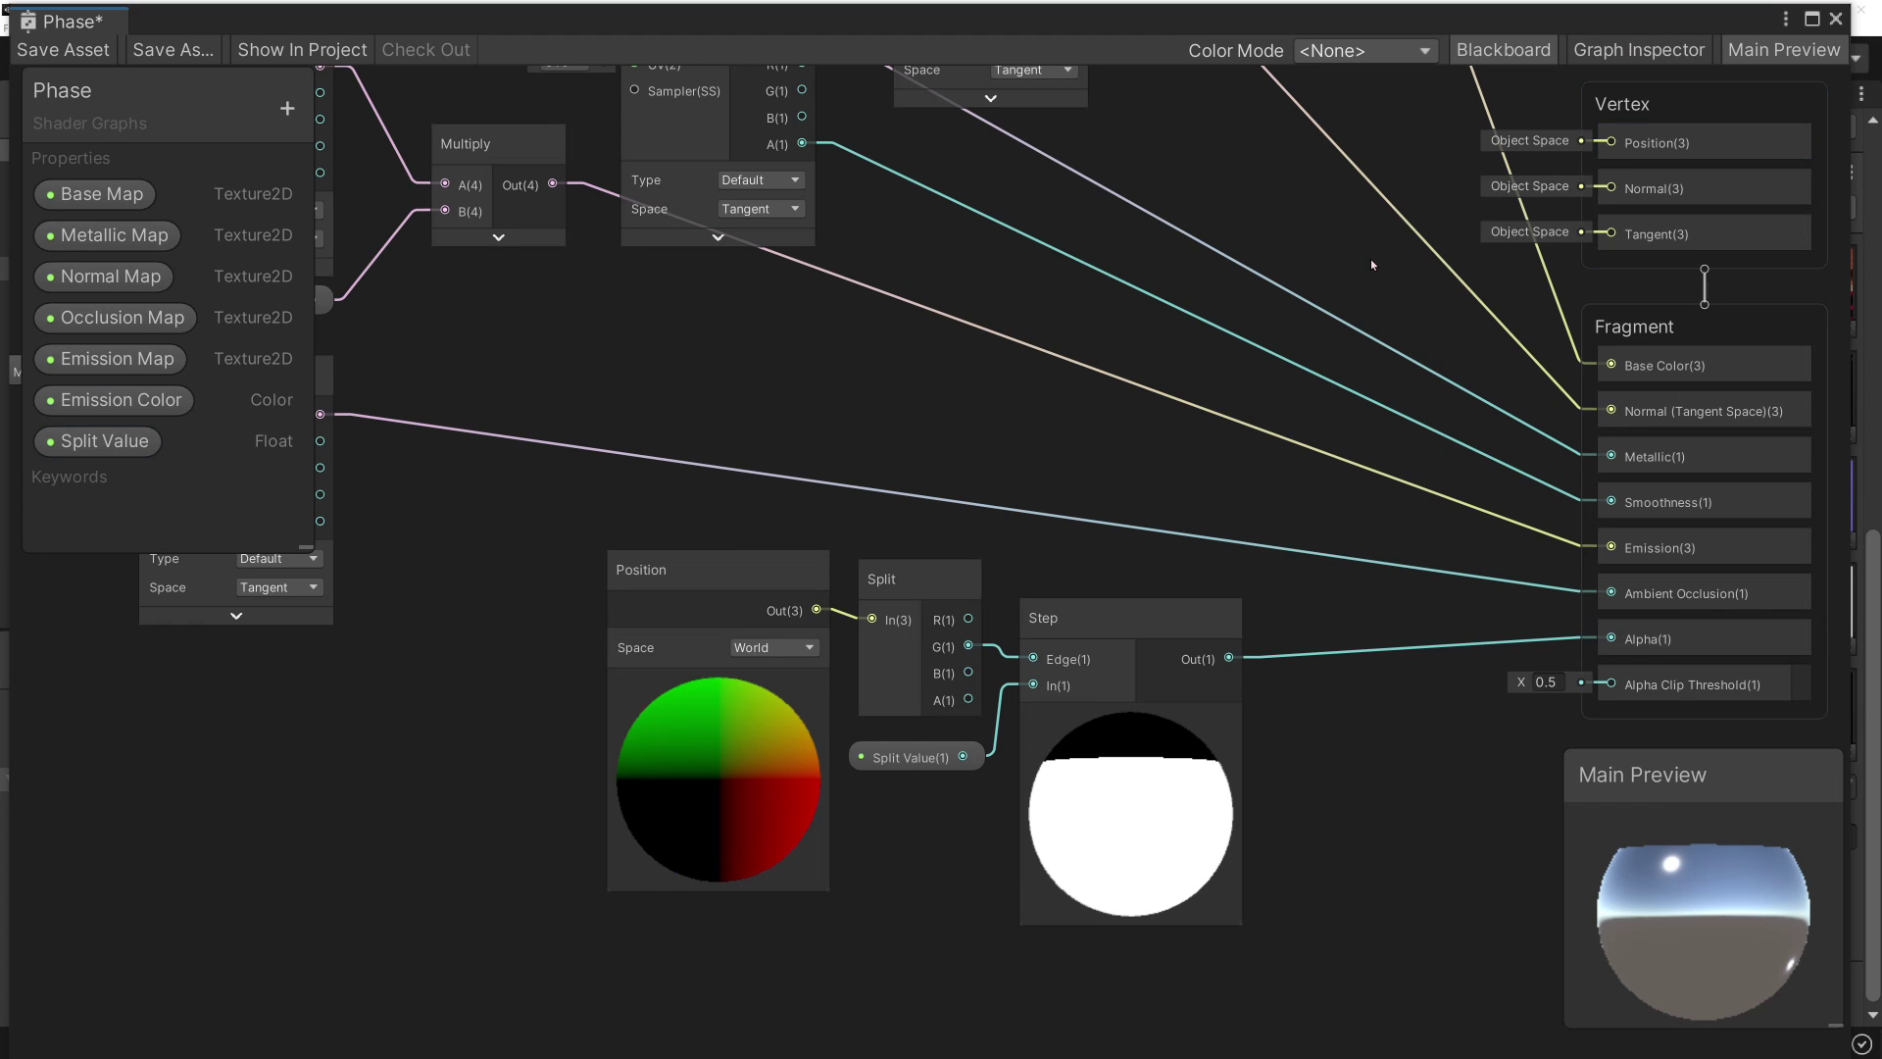
click(71, 56)
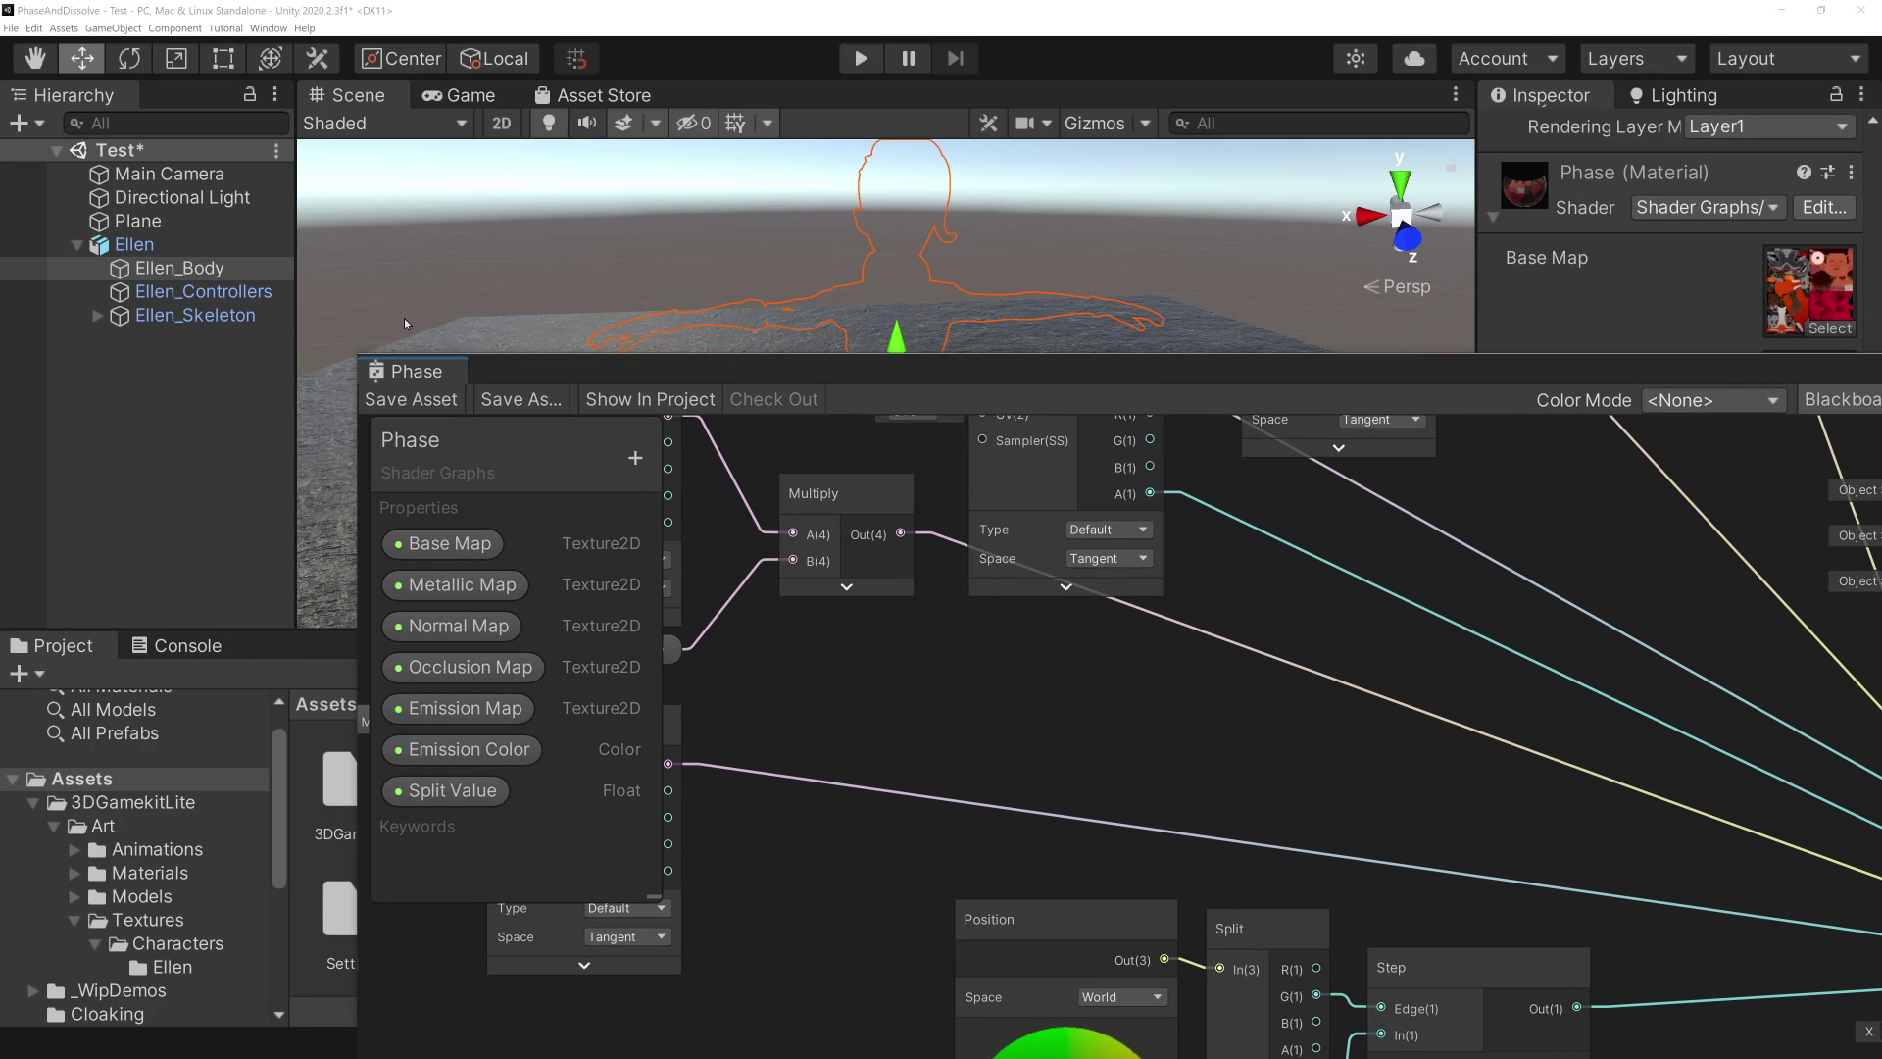
- Dock the Phase graph into the main editor and orbit the Scene view around Ellen
drag(412, 370, 725, 95)
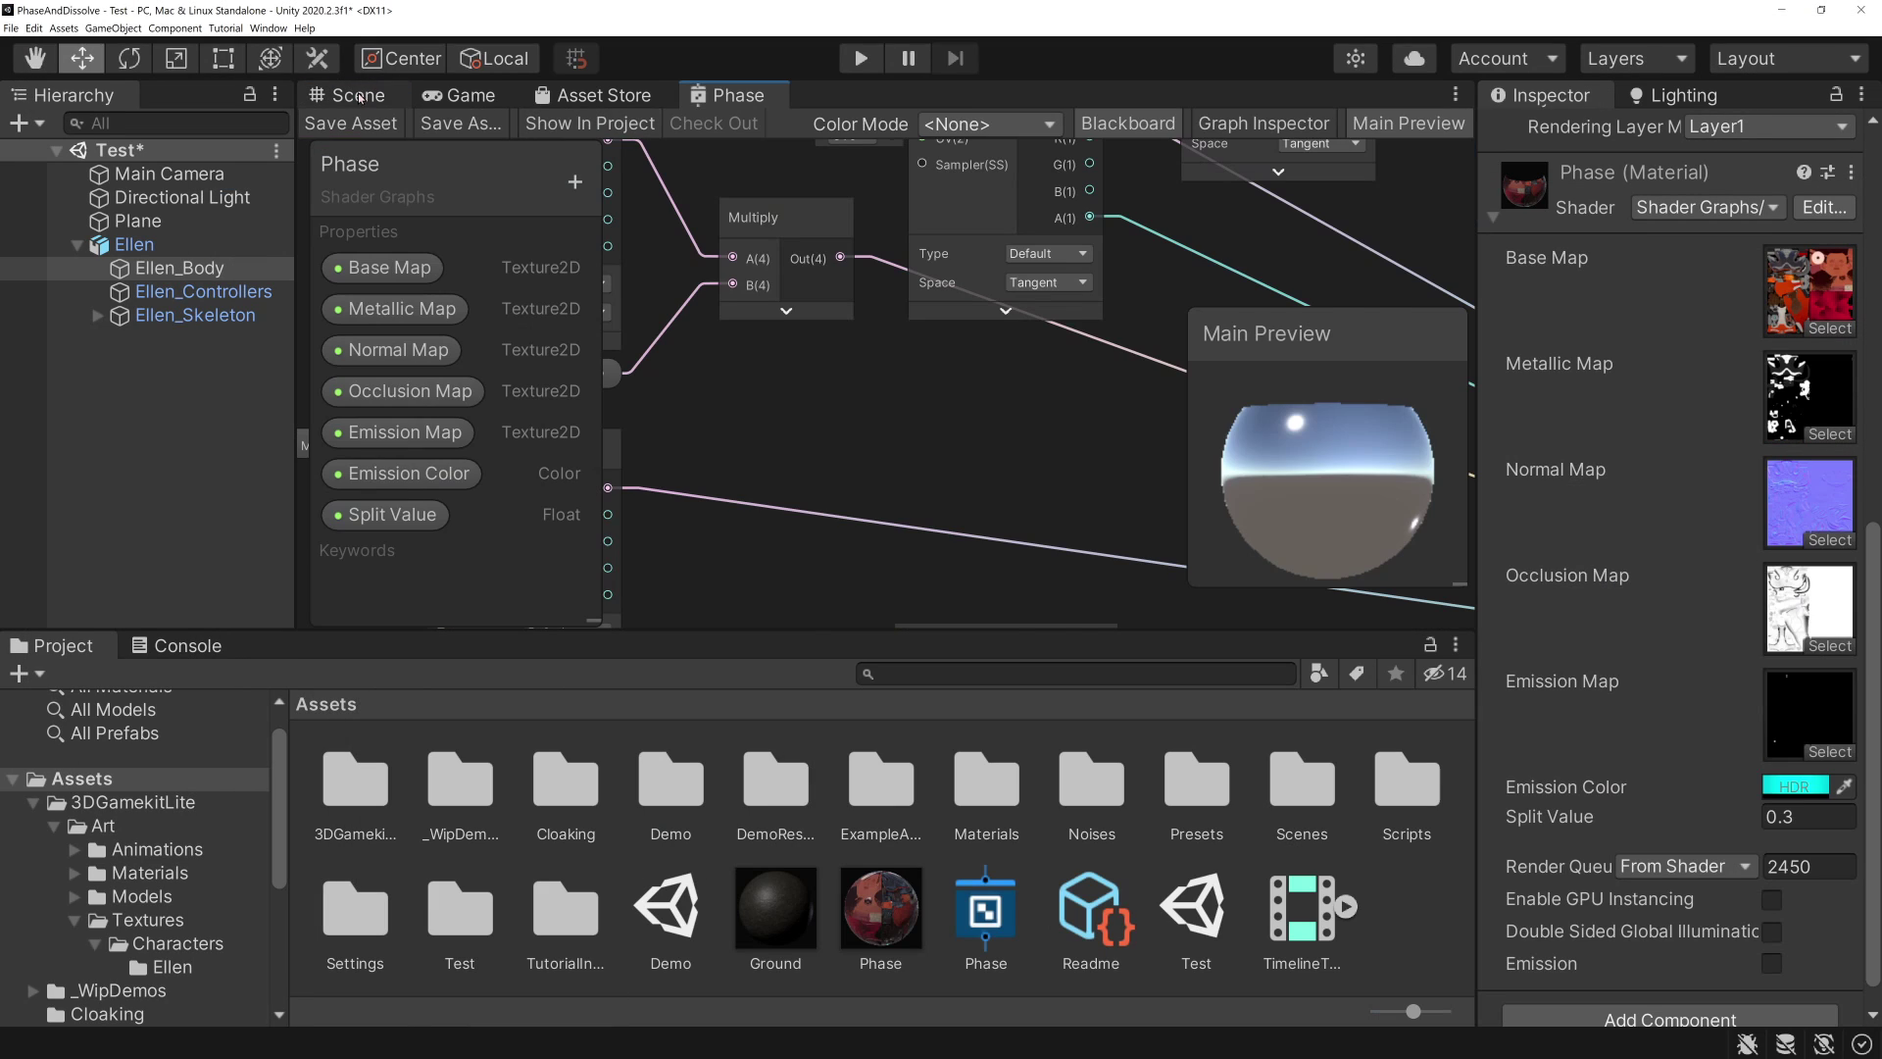
click(359, 98)
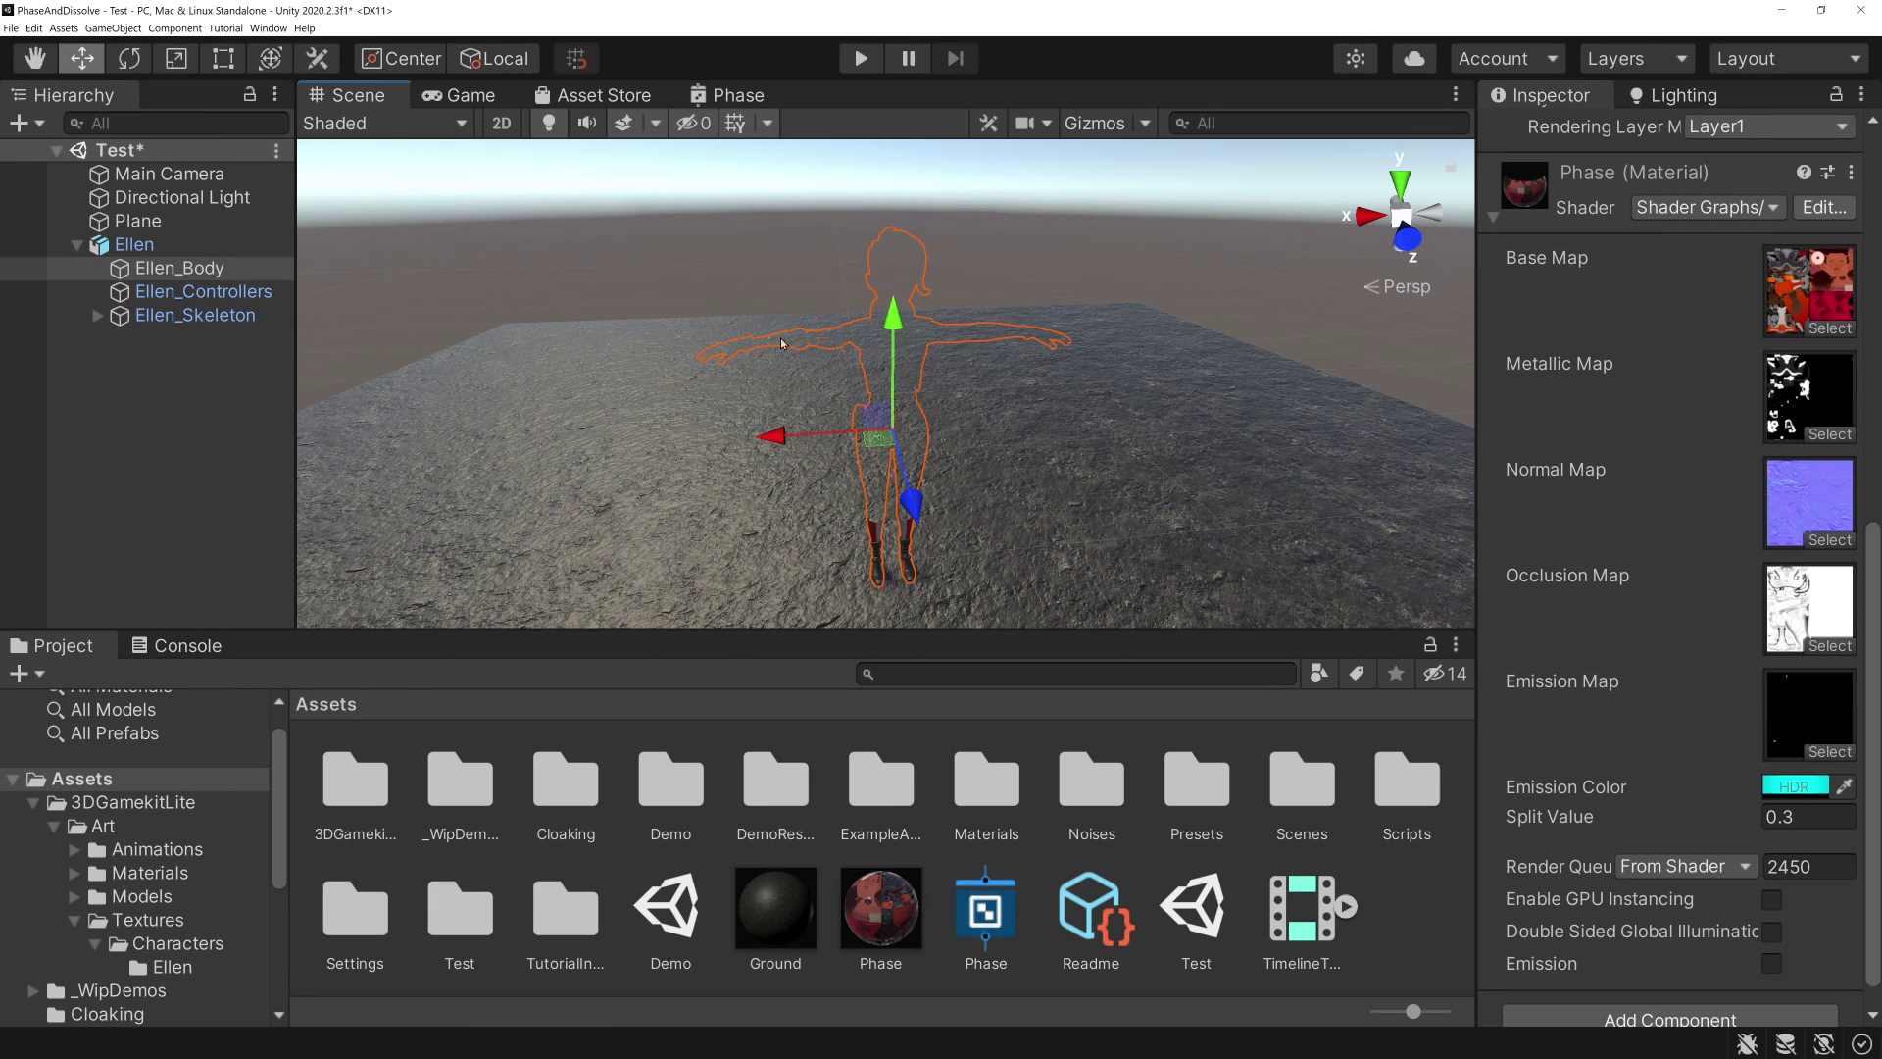
alt+drag(782, 343, 453, 397)
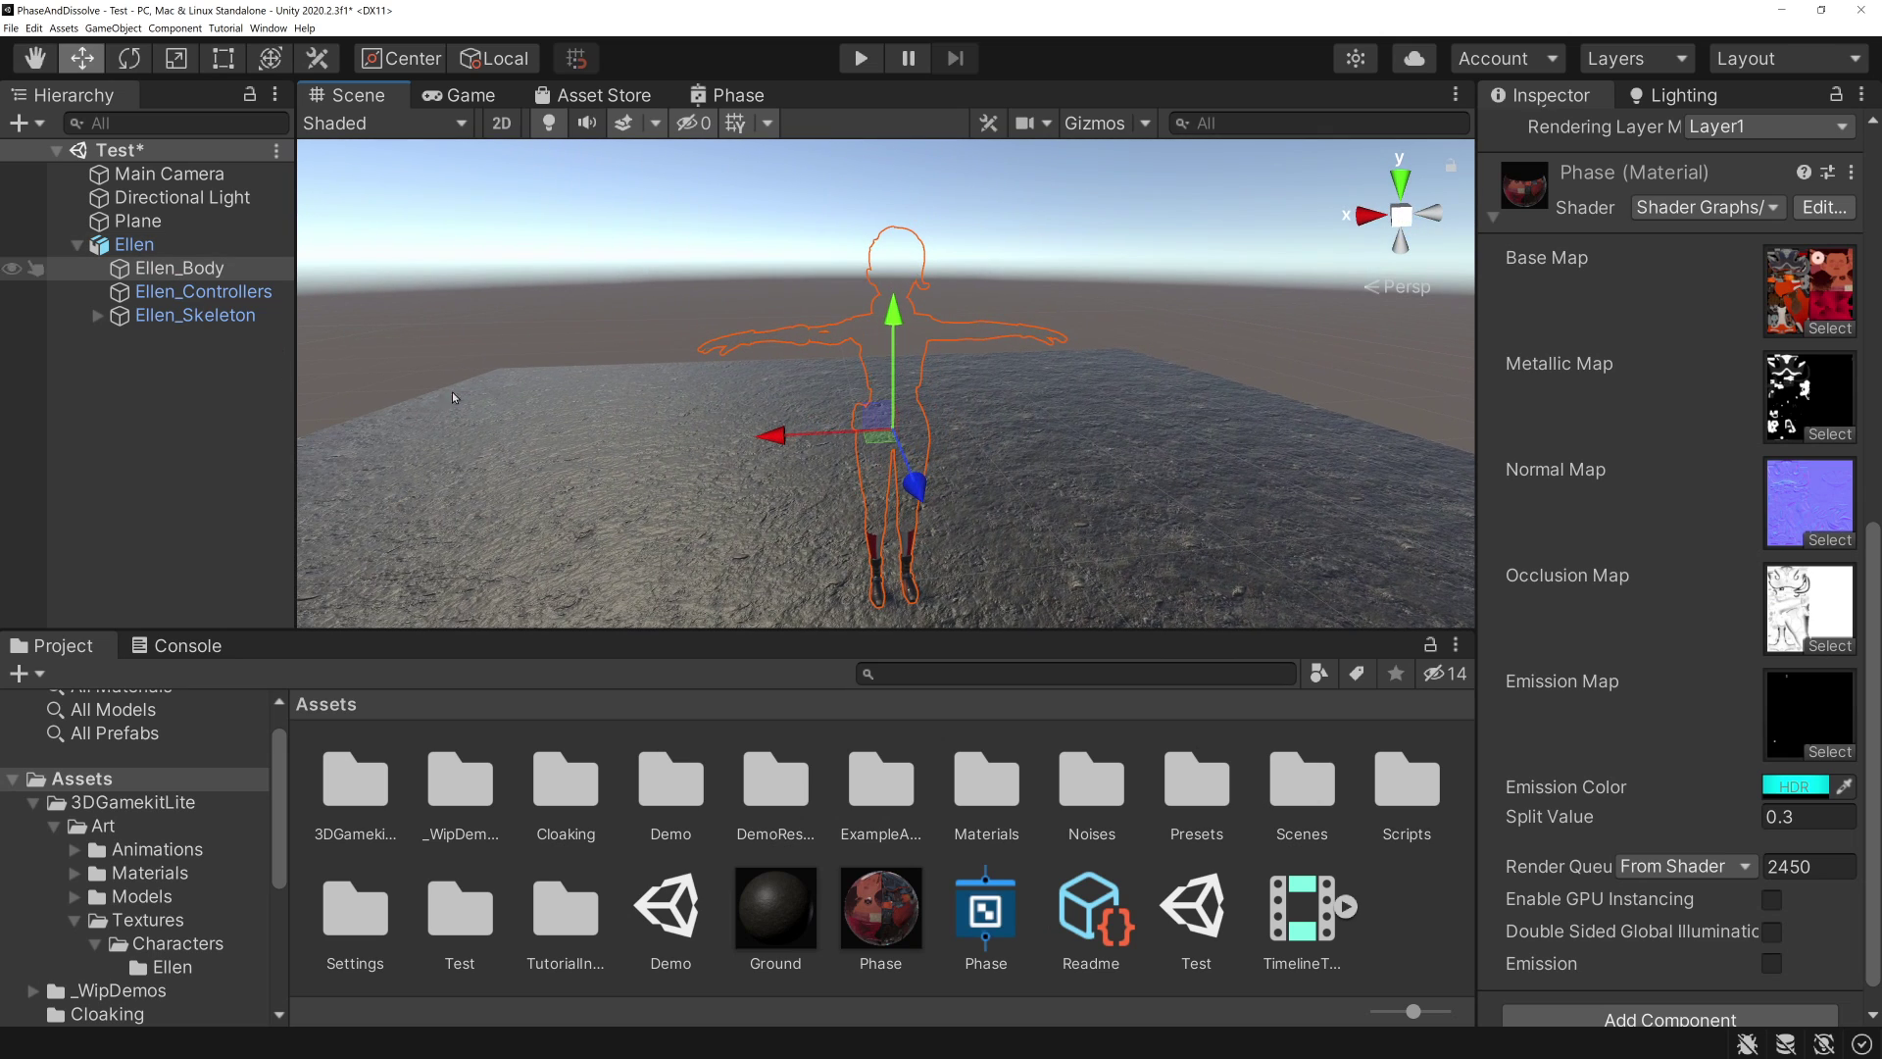
- Scrub the Phase material's Split Value to 1.08 to reveal more of Ellen
scroll(1568, 745, down, 1)
click(1562, 787)
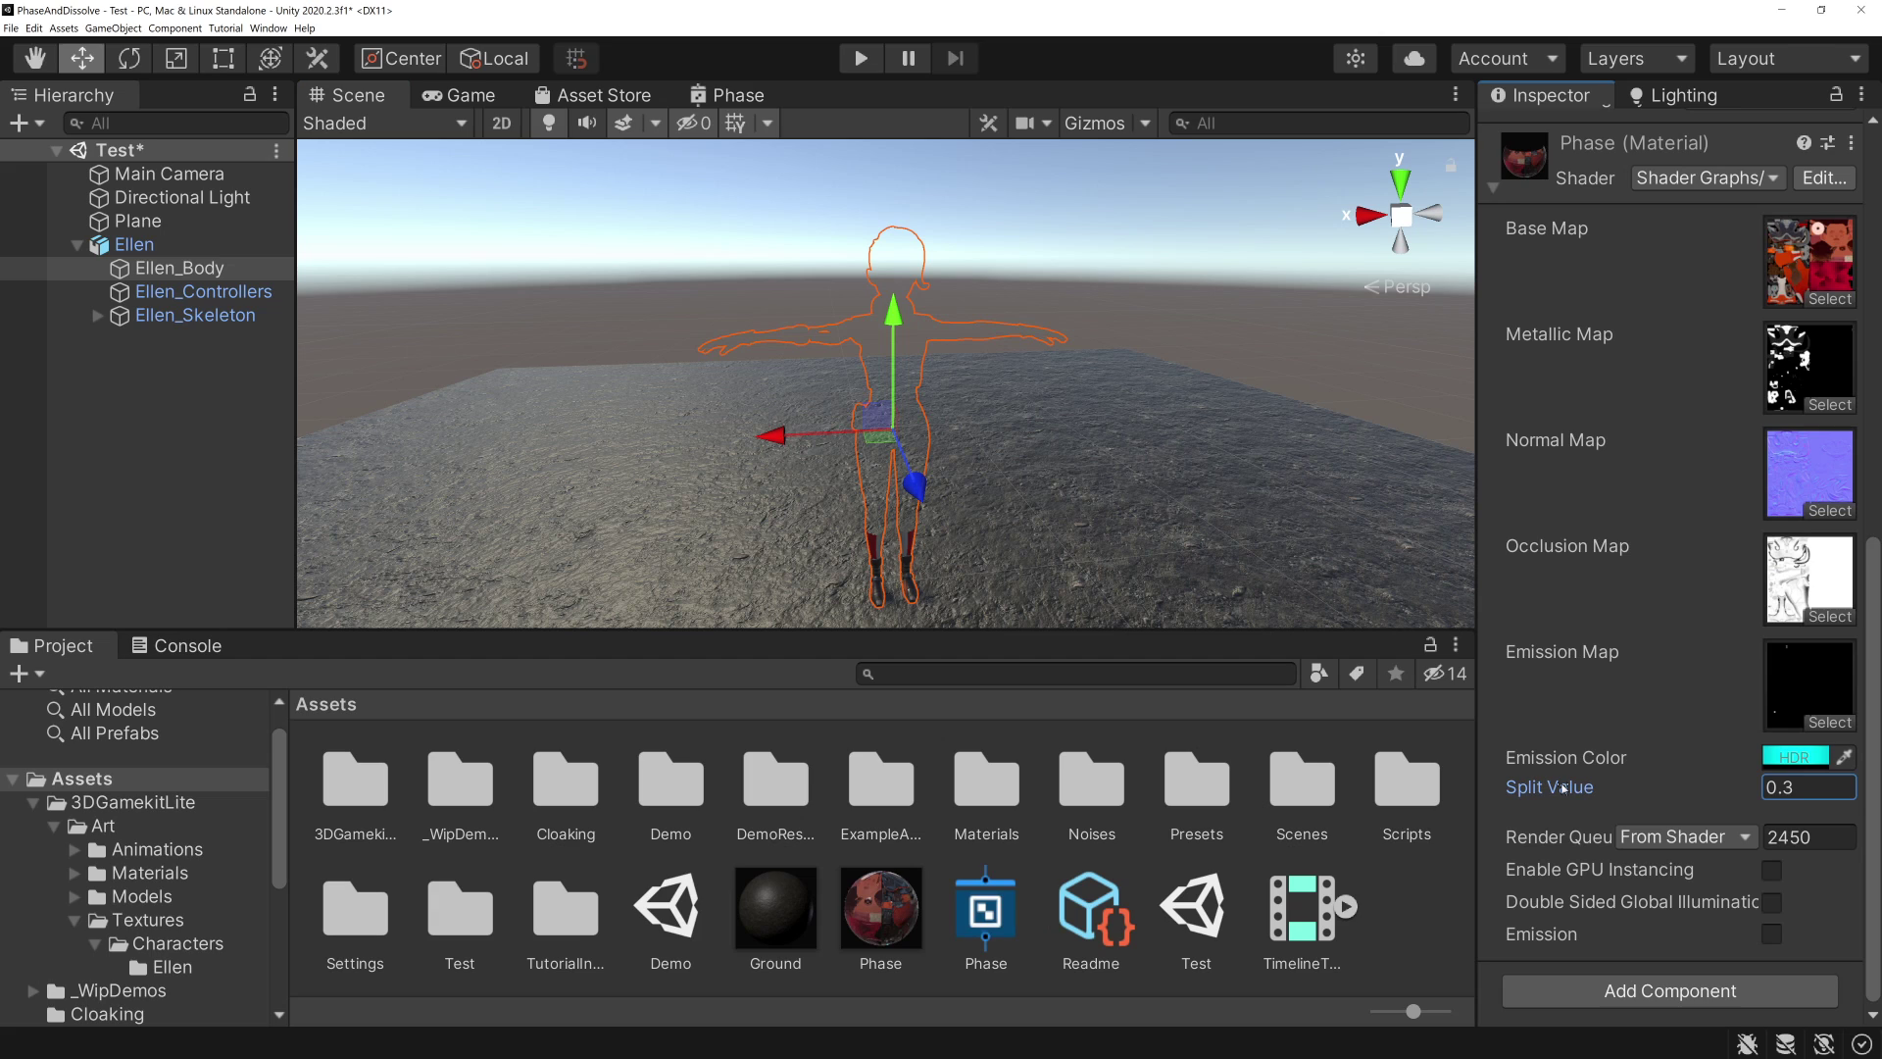
mouse_move(1563, 787)
mouse_down()
mouse_move(1655, 788)
mouse_move(1602, 792)
mouse_move(1624, 790)
mouse_up()
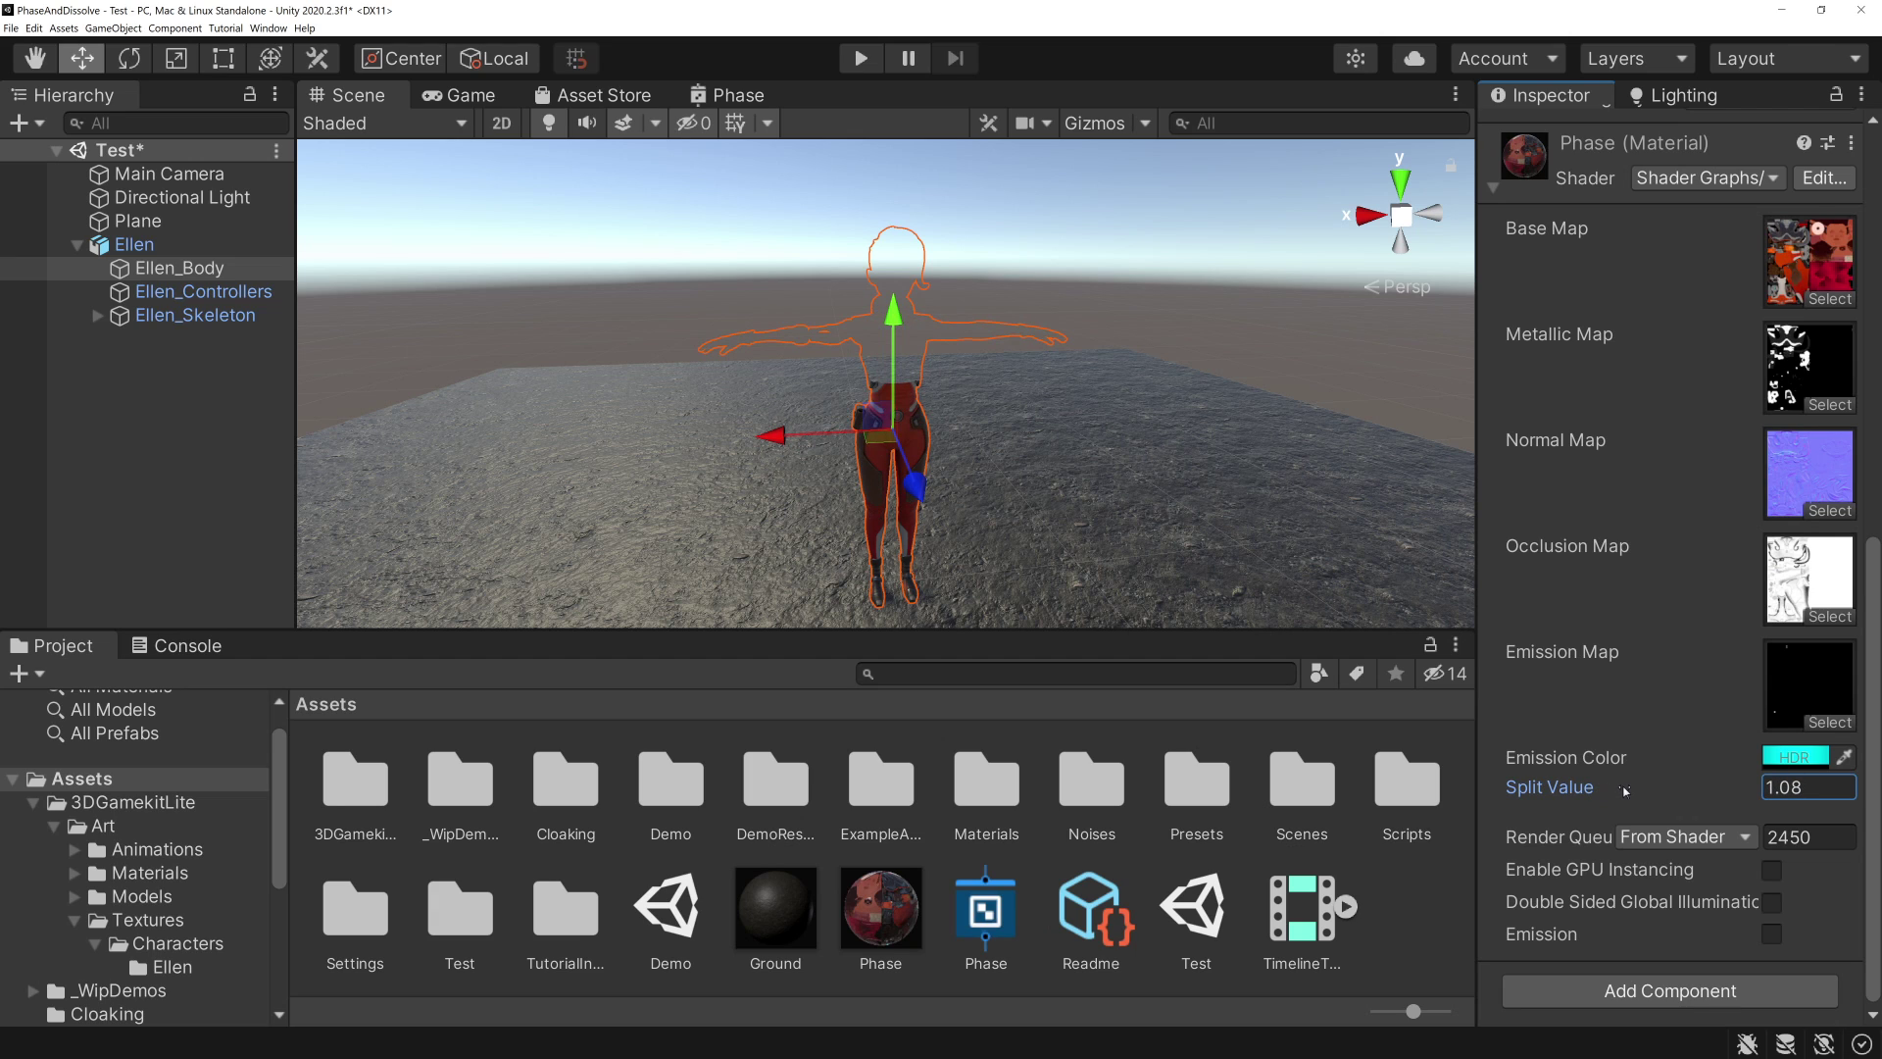
scroll(960, 419, up, 5)
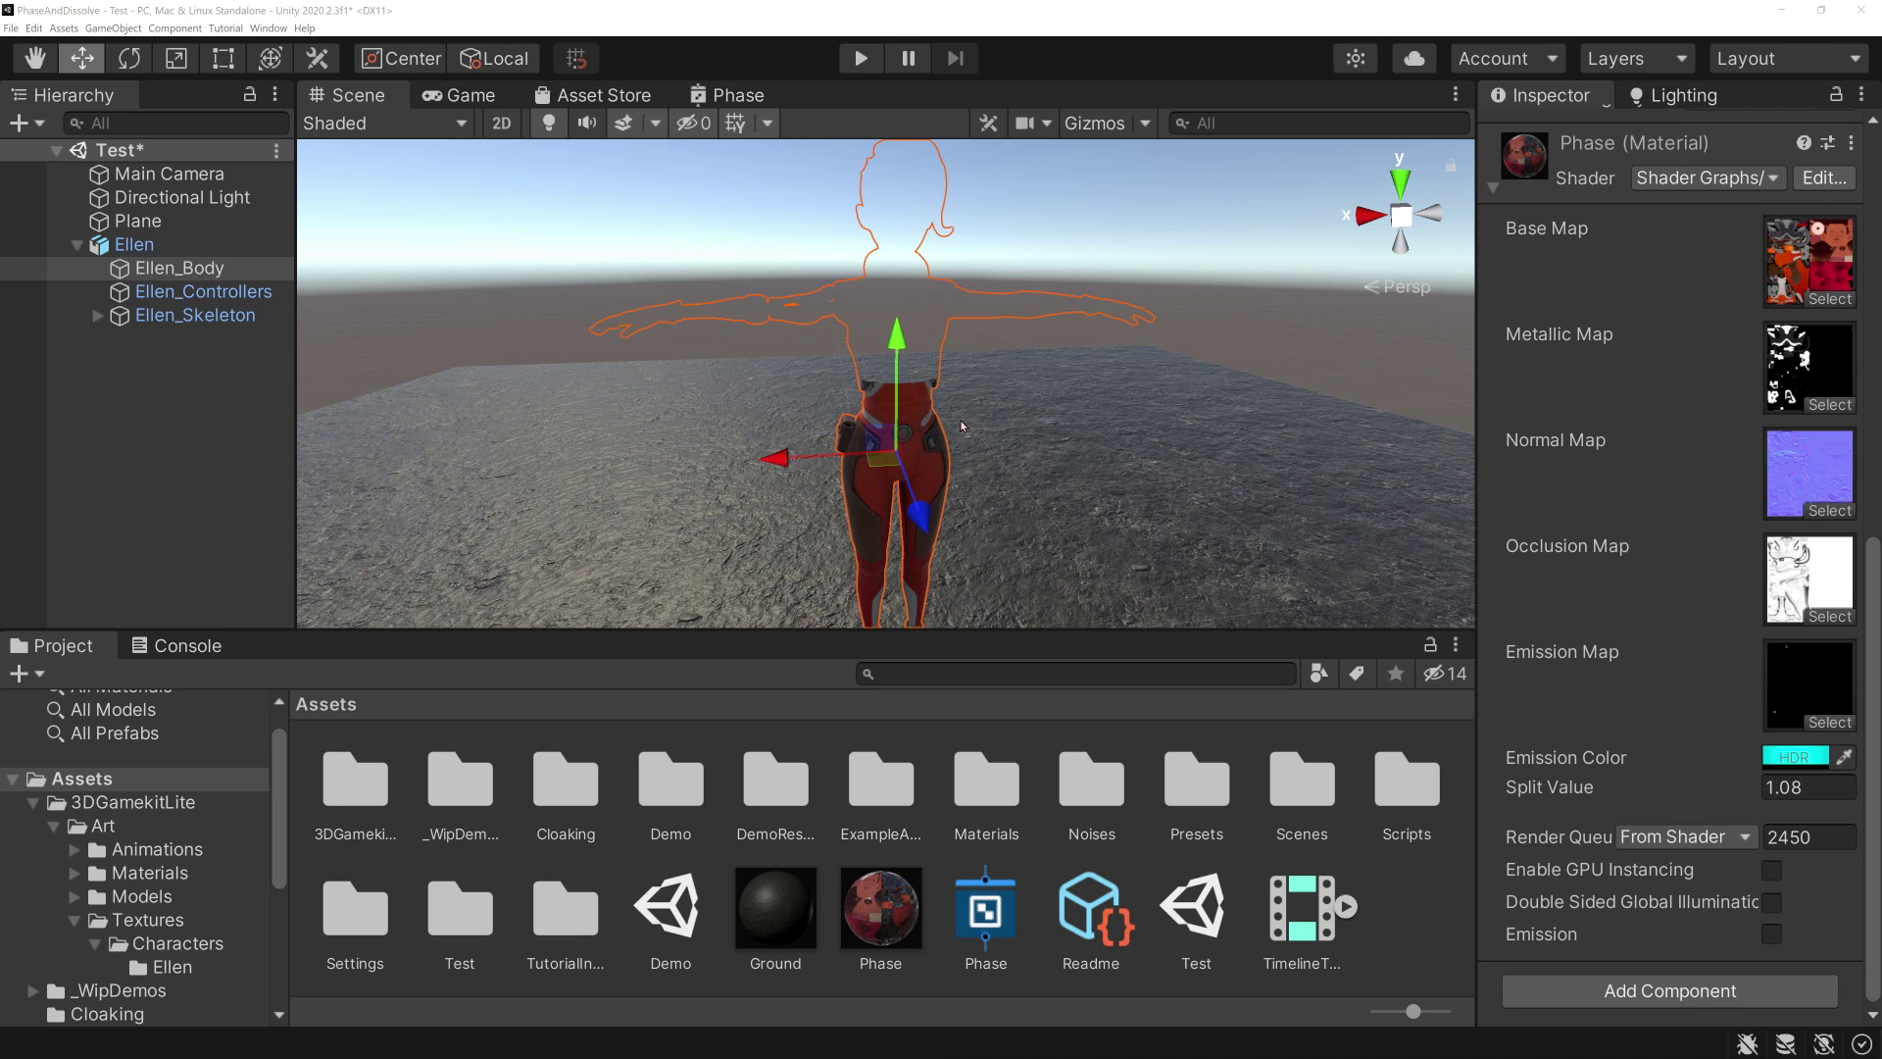
scroll(1002, 416, down, 5)
scroll(1008, 417, up, 5)
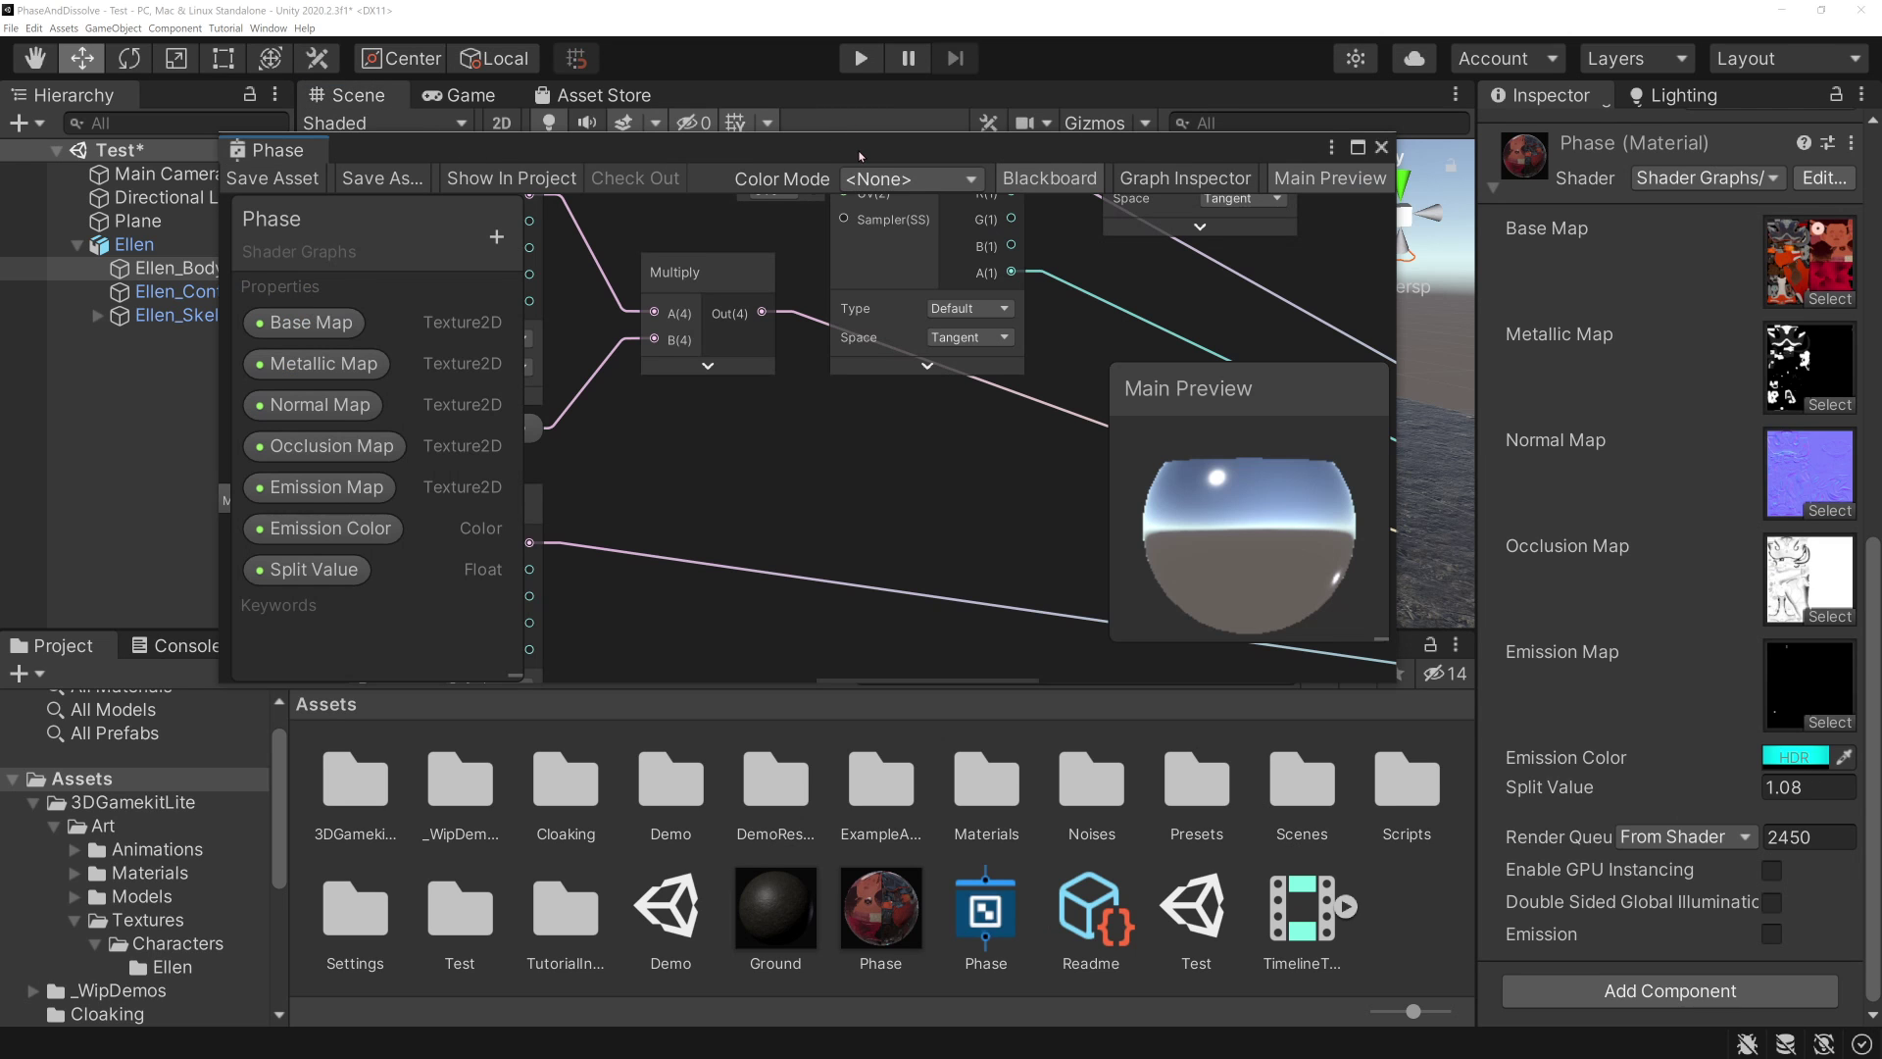
- Undock and maximize the Phase graph, then add a Float property named Glow Size
drag(861, 155, 658, 28)
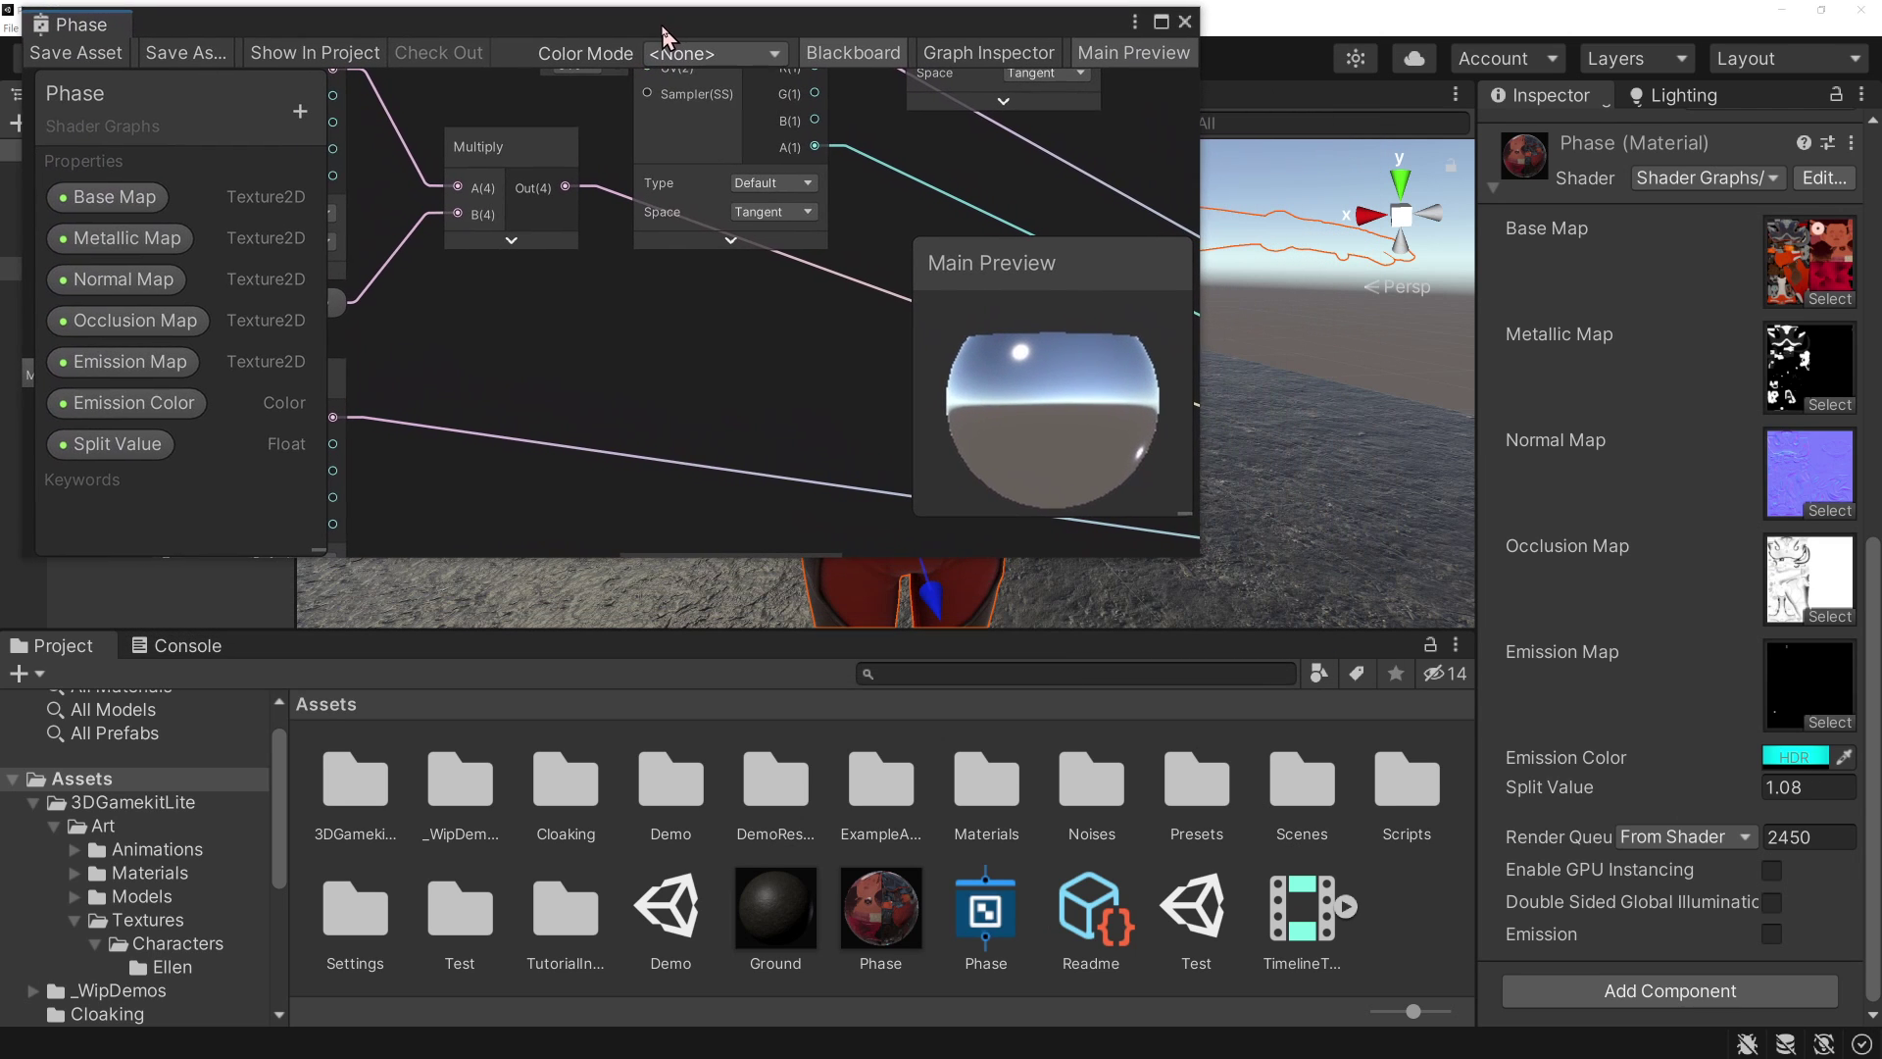
click(1159, 14)
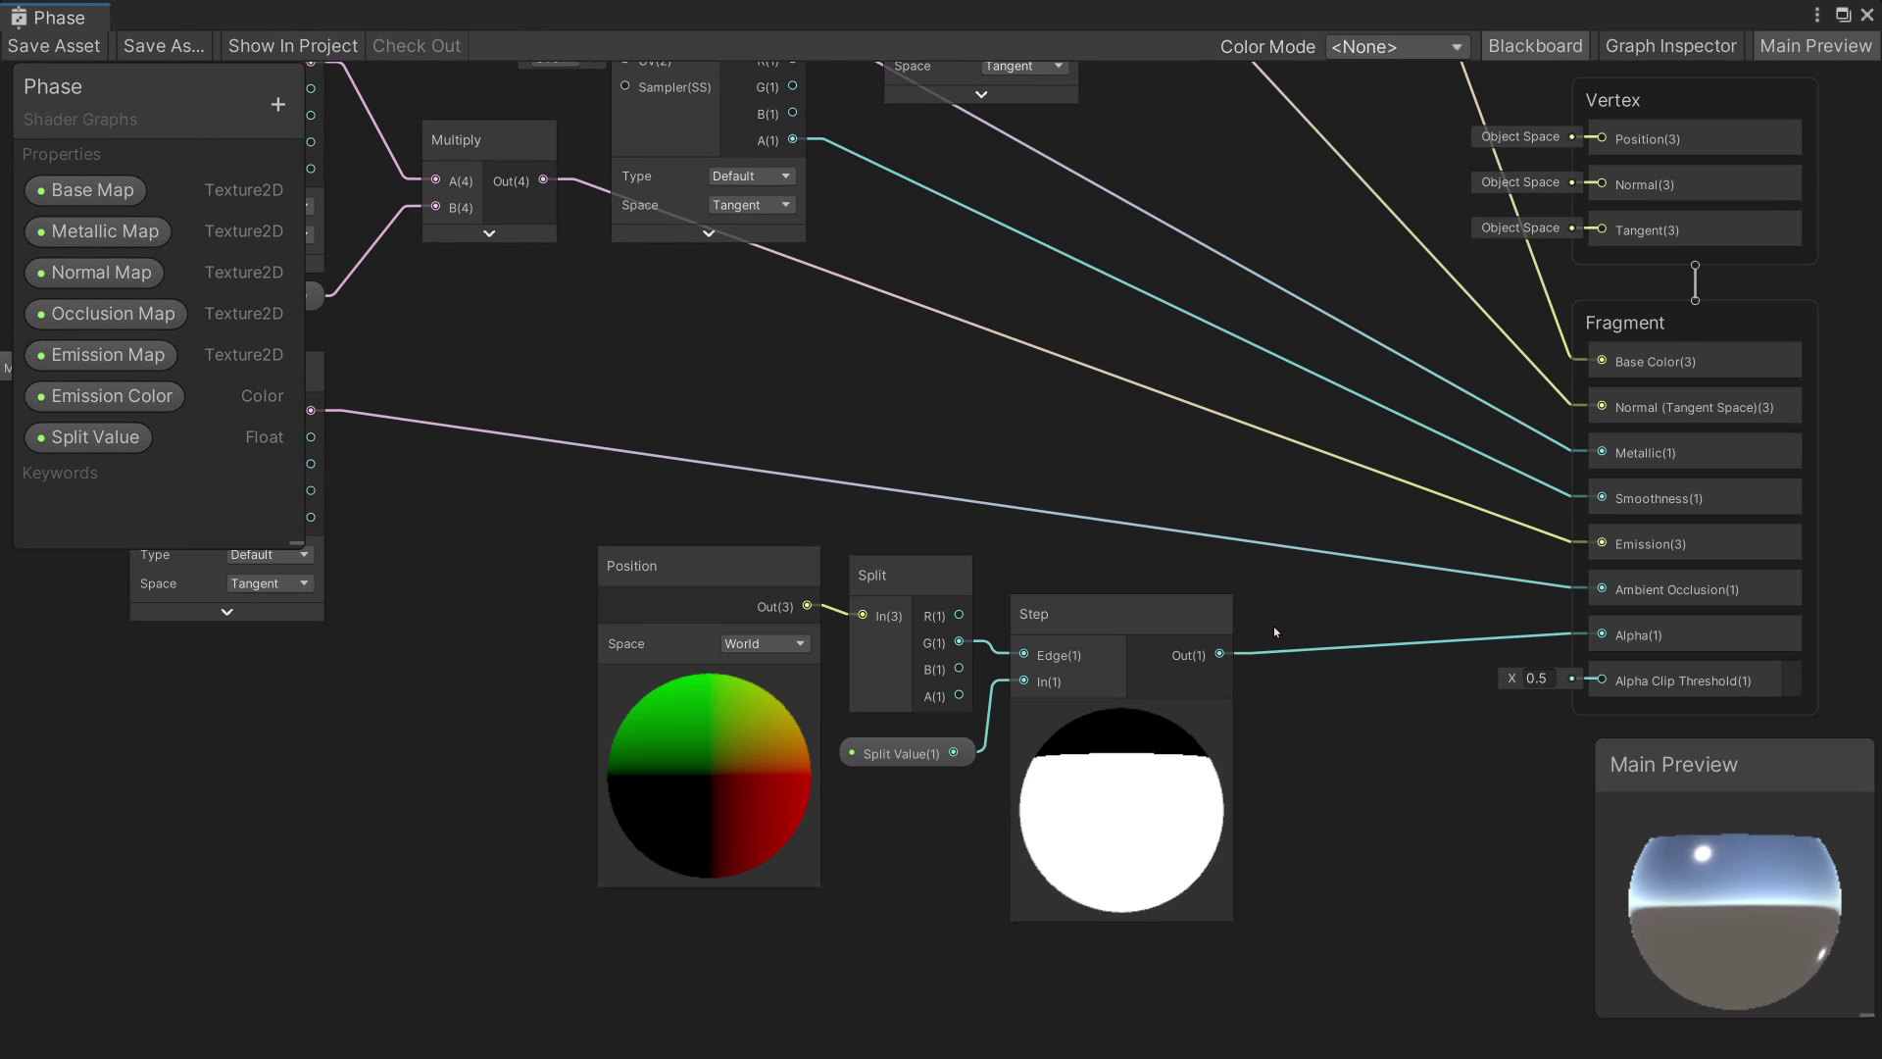
click(277, 104)
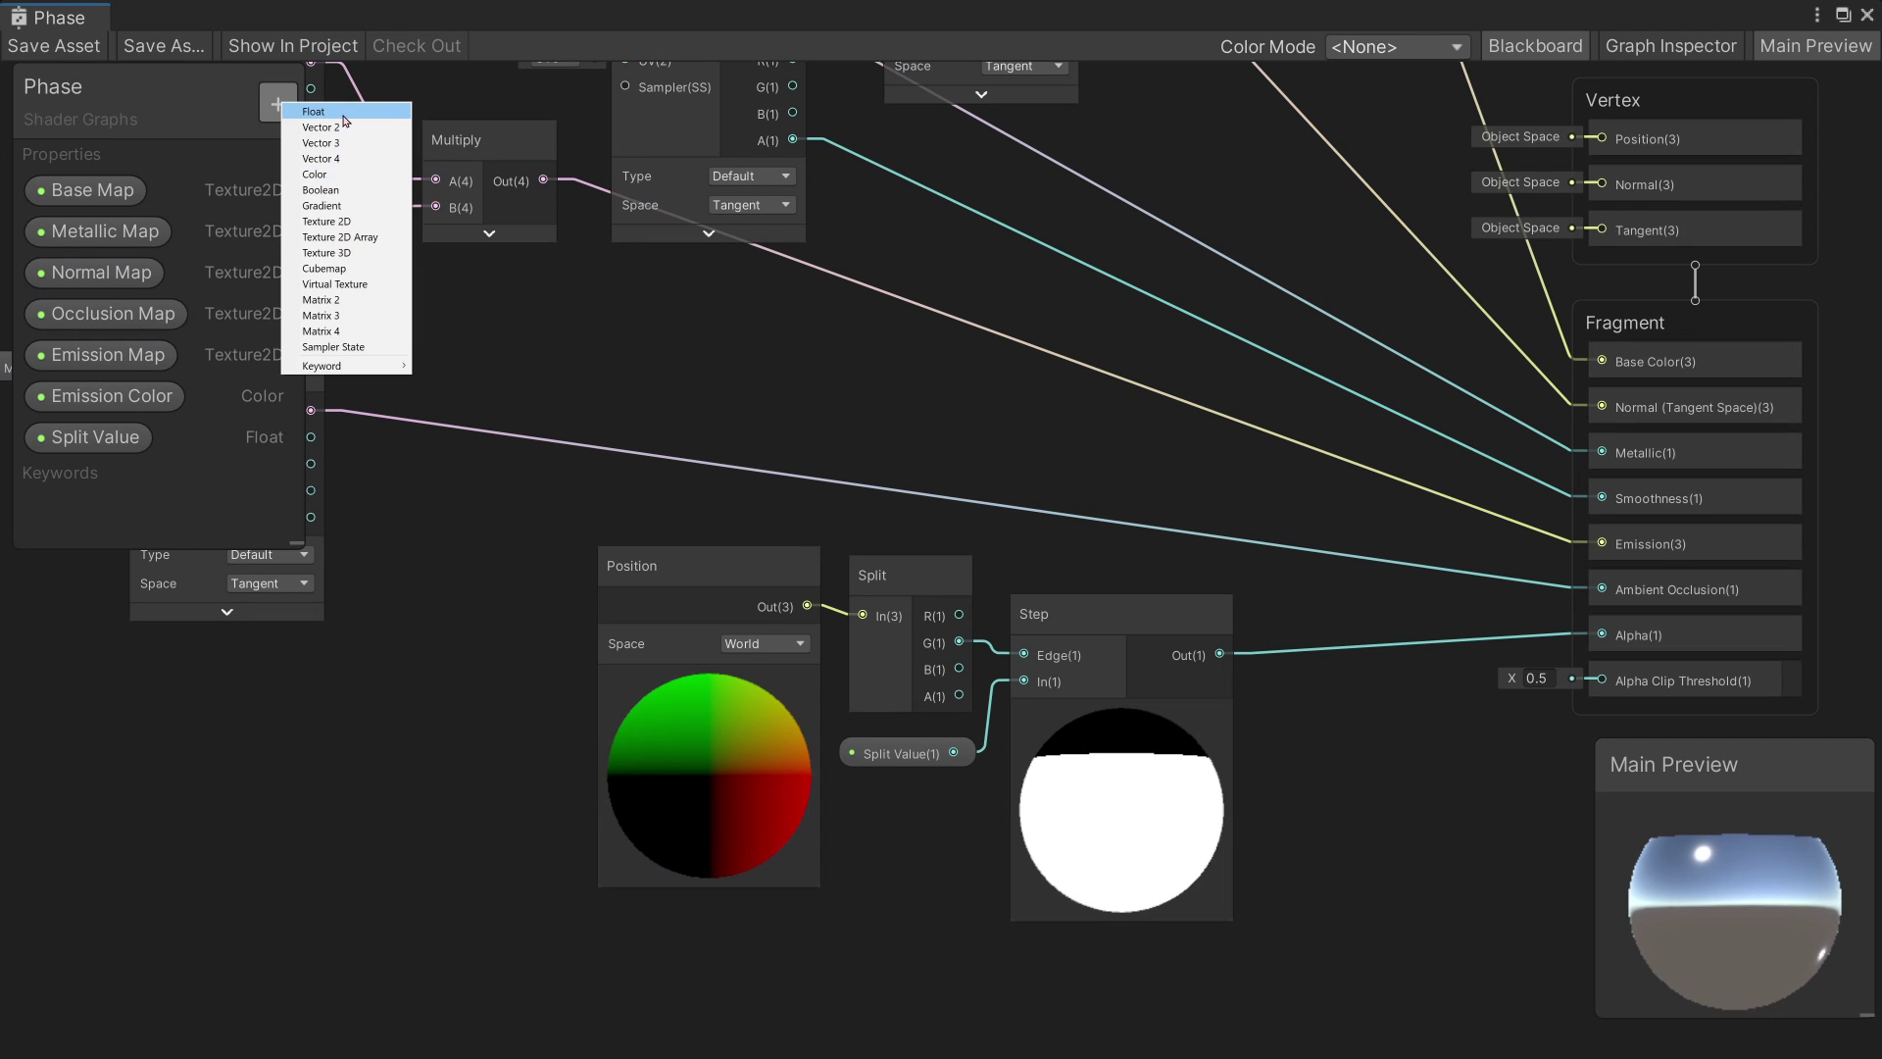
click(343, 114)
text(Glow )
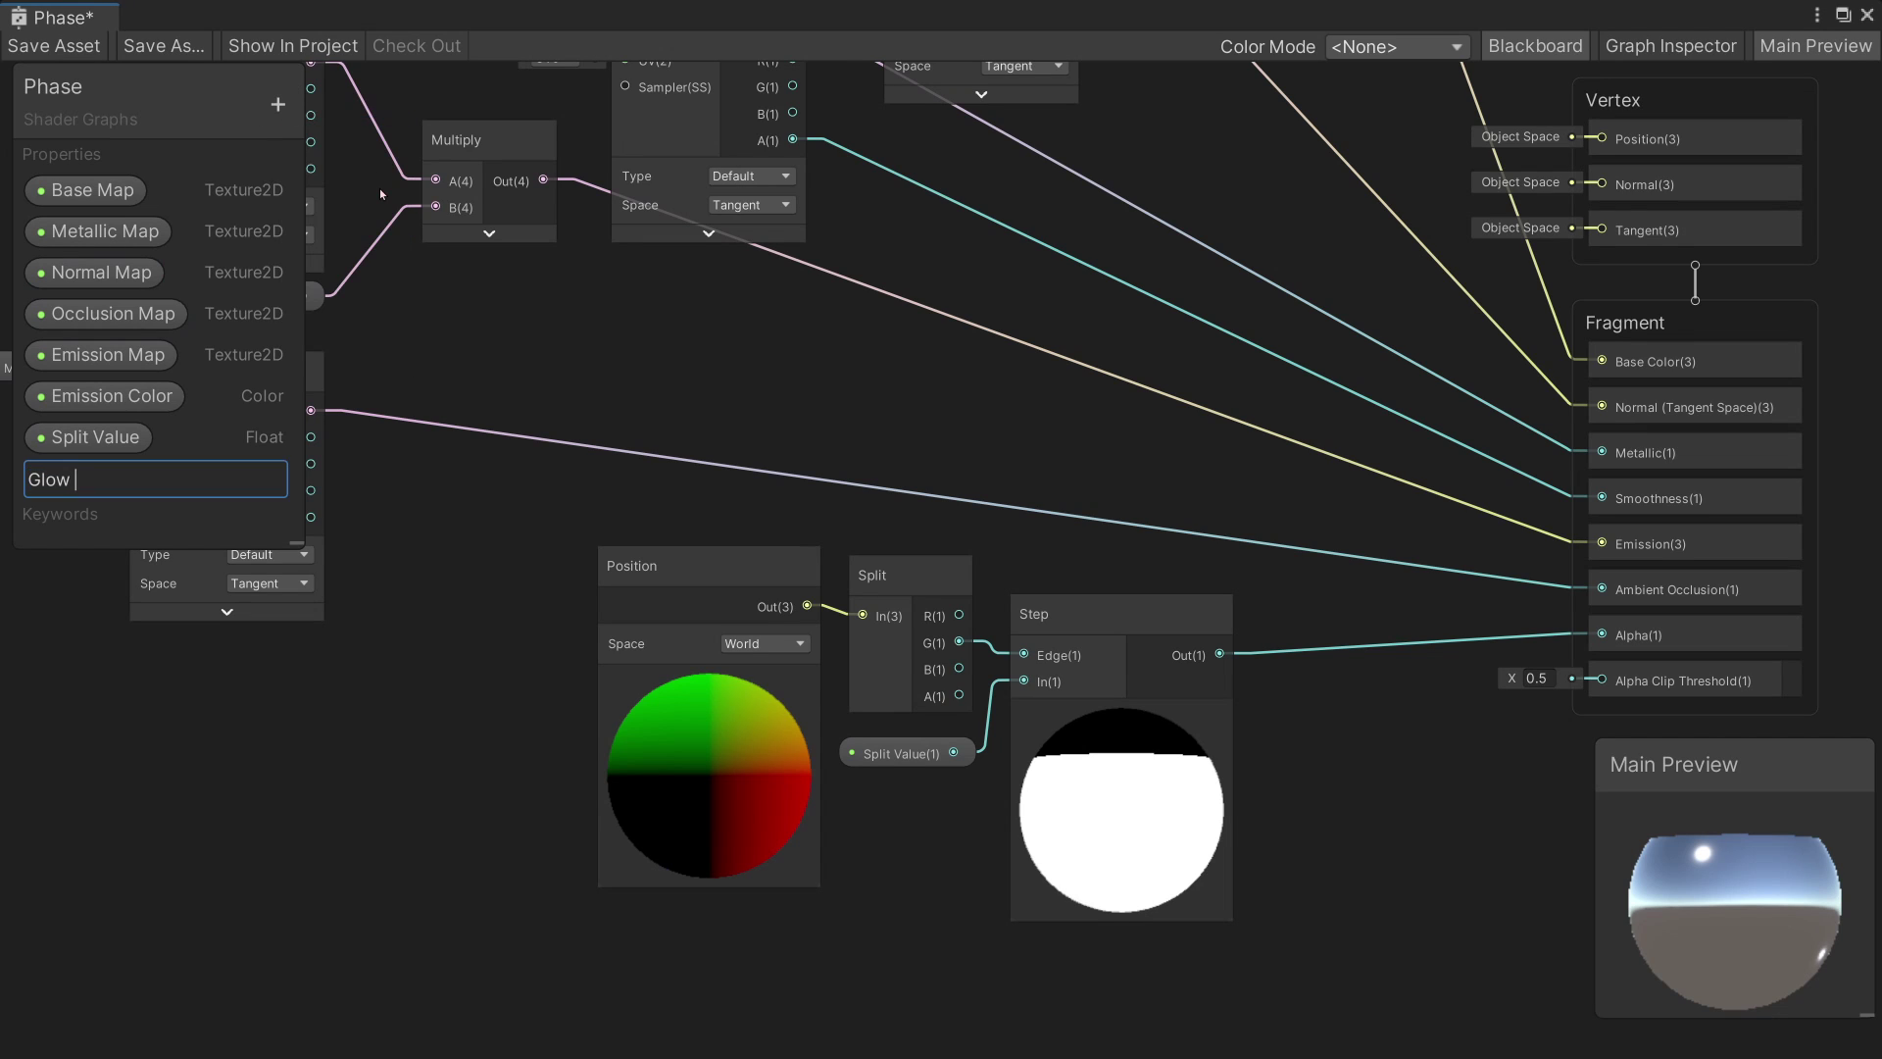
text(Size)
key(Return)
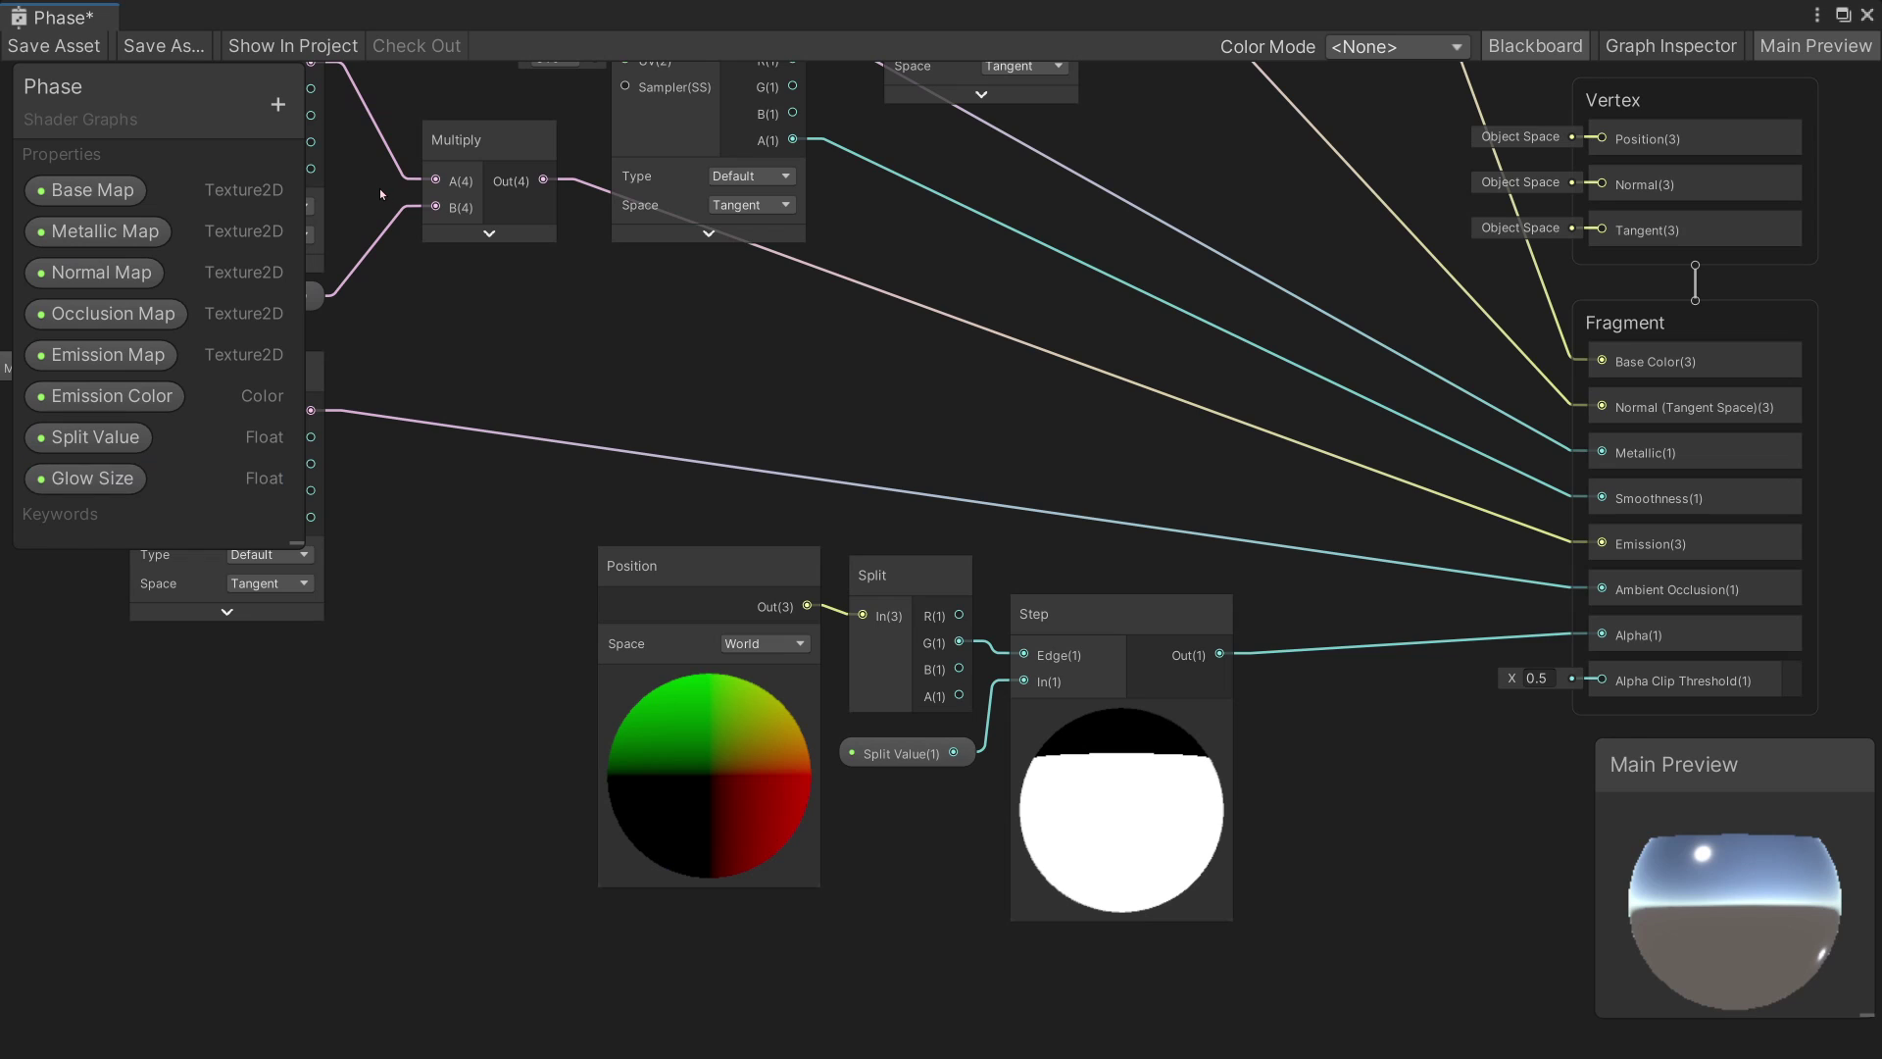
- Add an HDR Color property named Glow Color defaulting to white at intensity 2
click(276, 106)
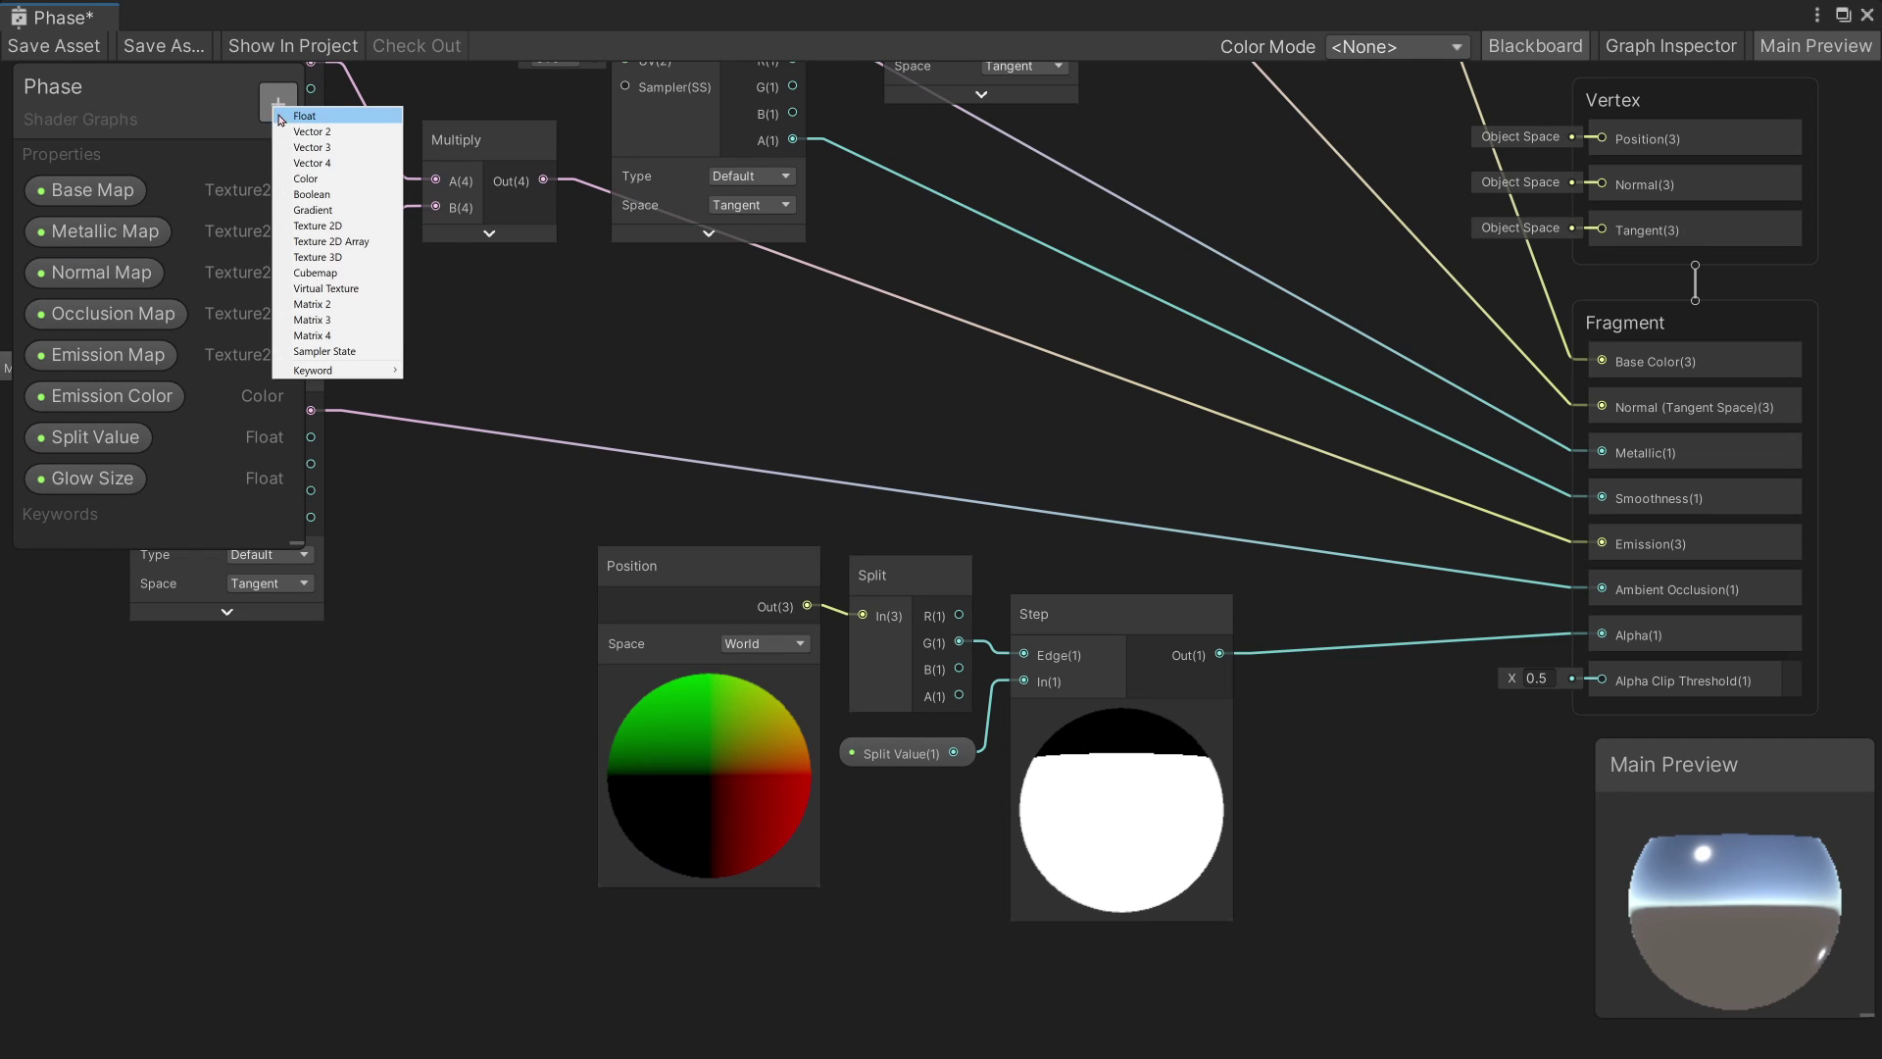
click(306, 179)
text(Gl)
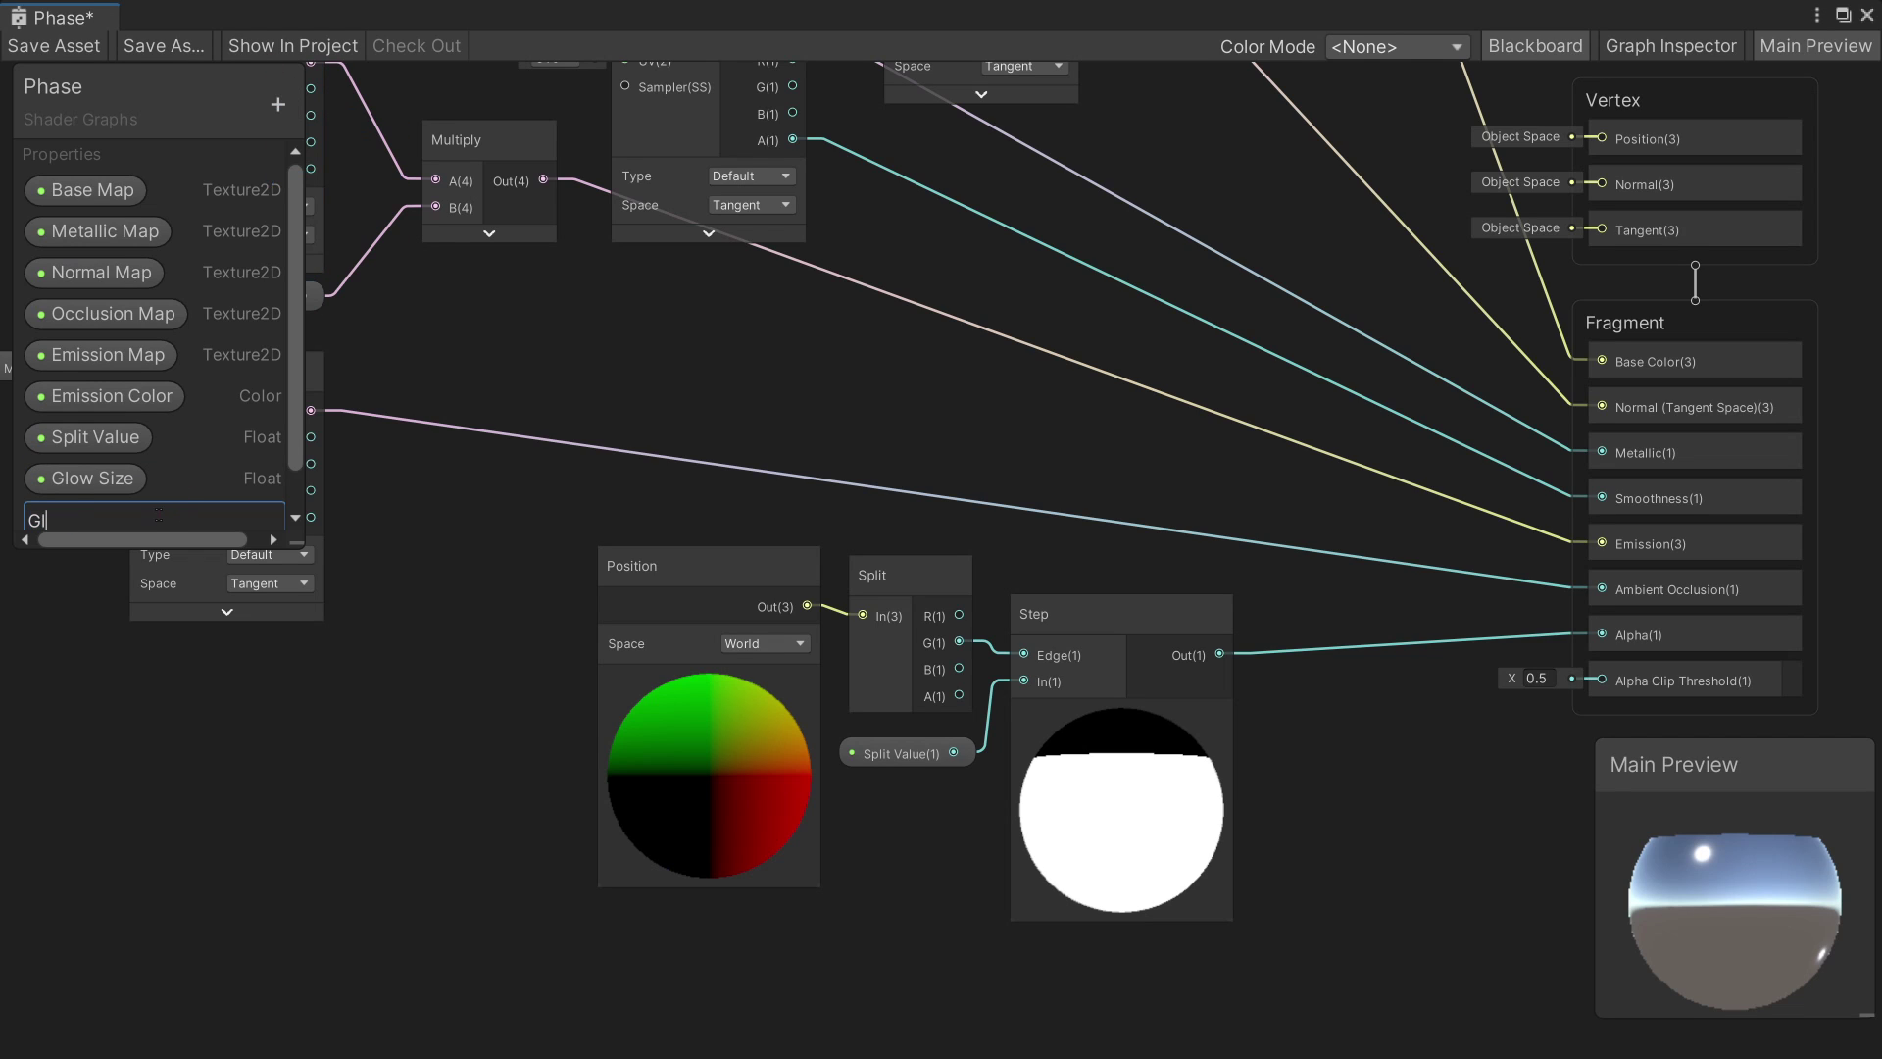
text(ow Color)
key(Return)
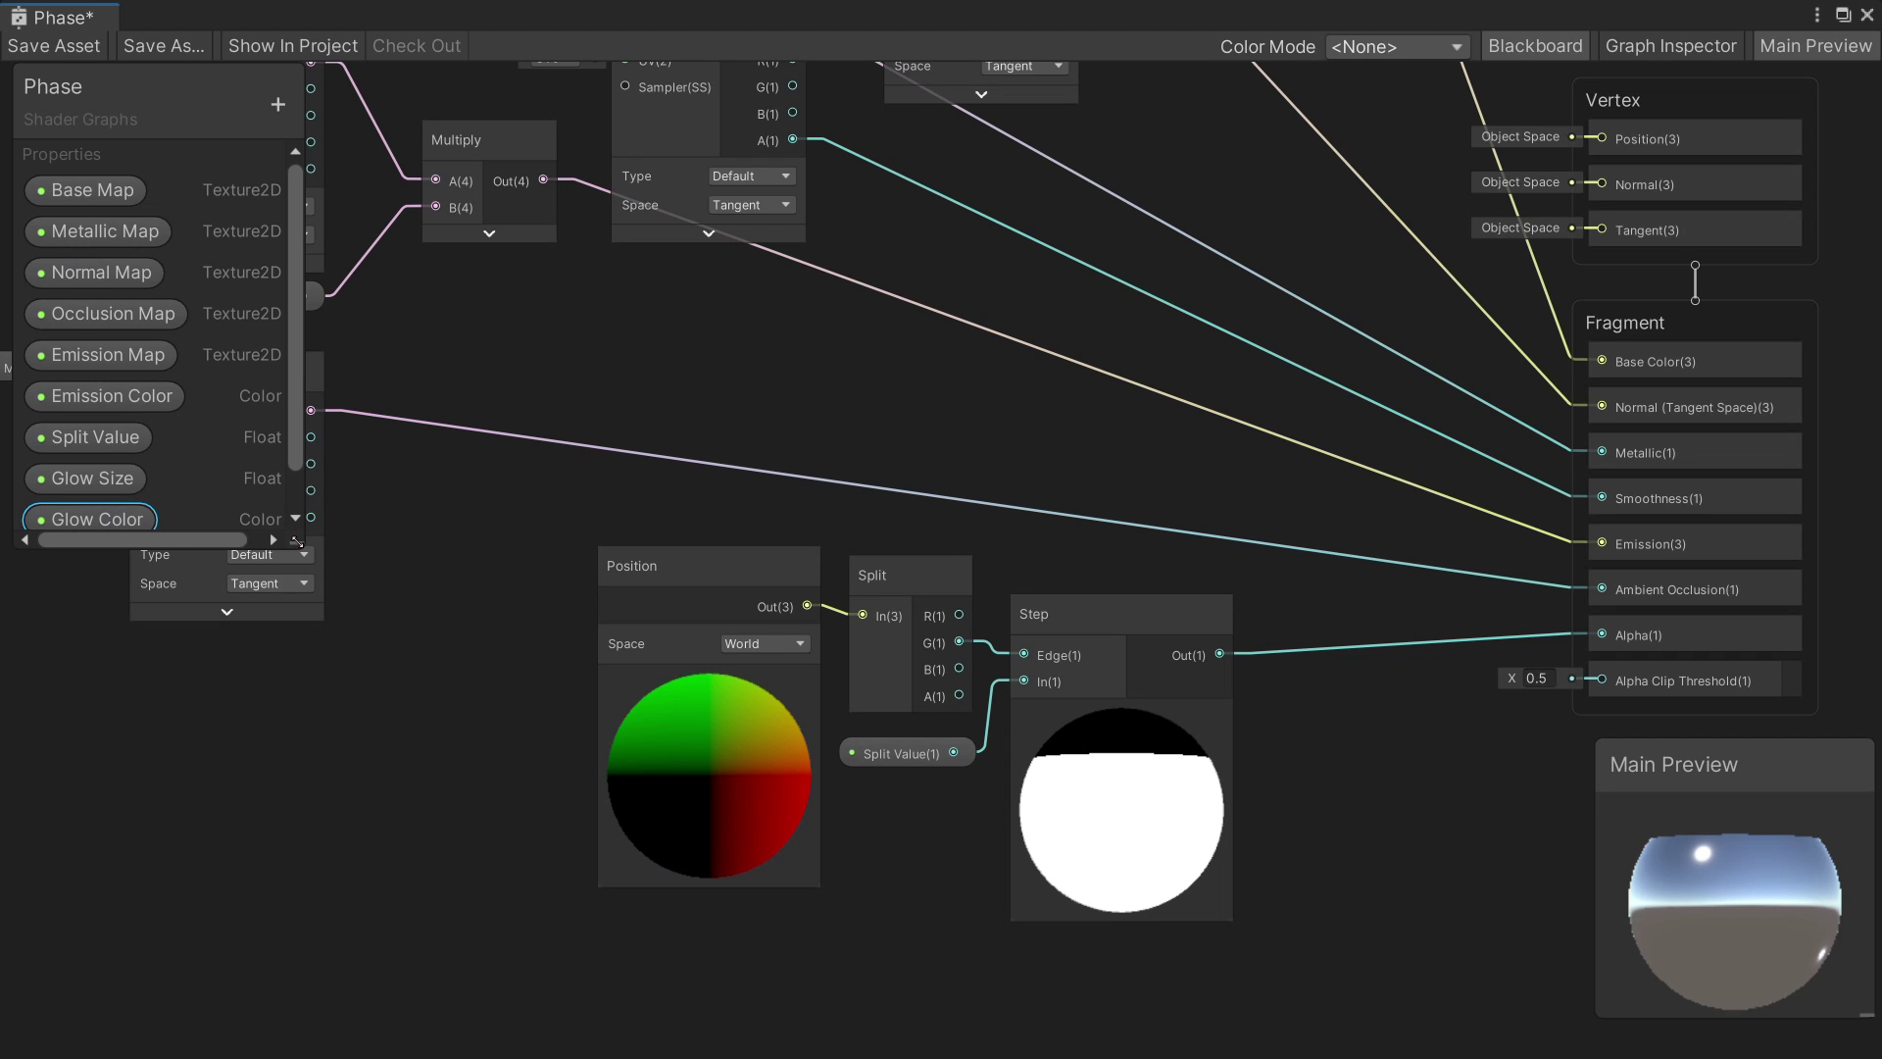
click(1670, 46)
click(1721, 310)
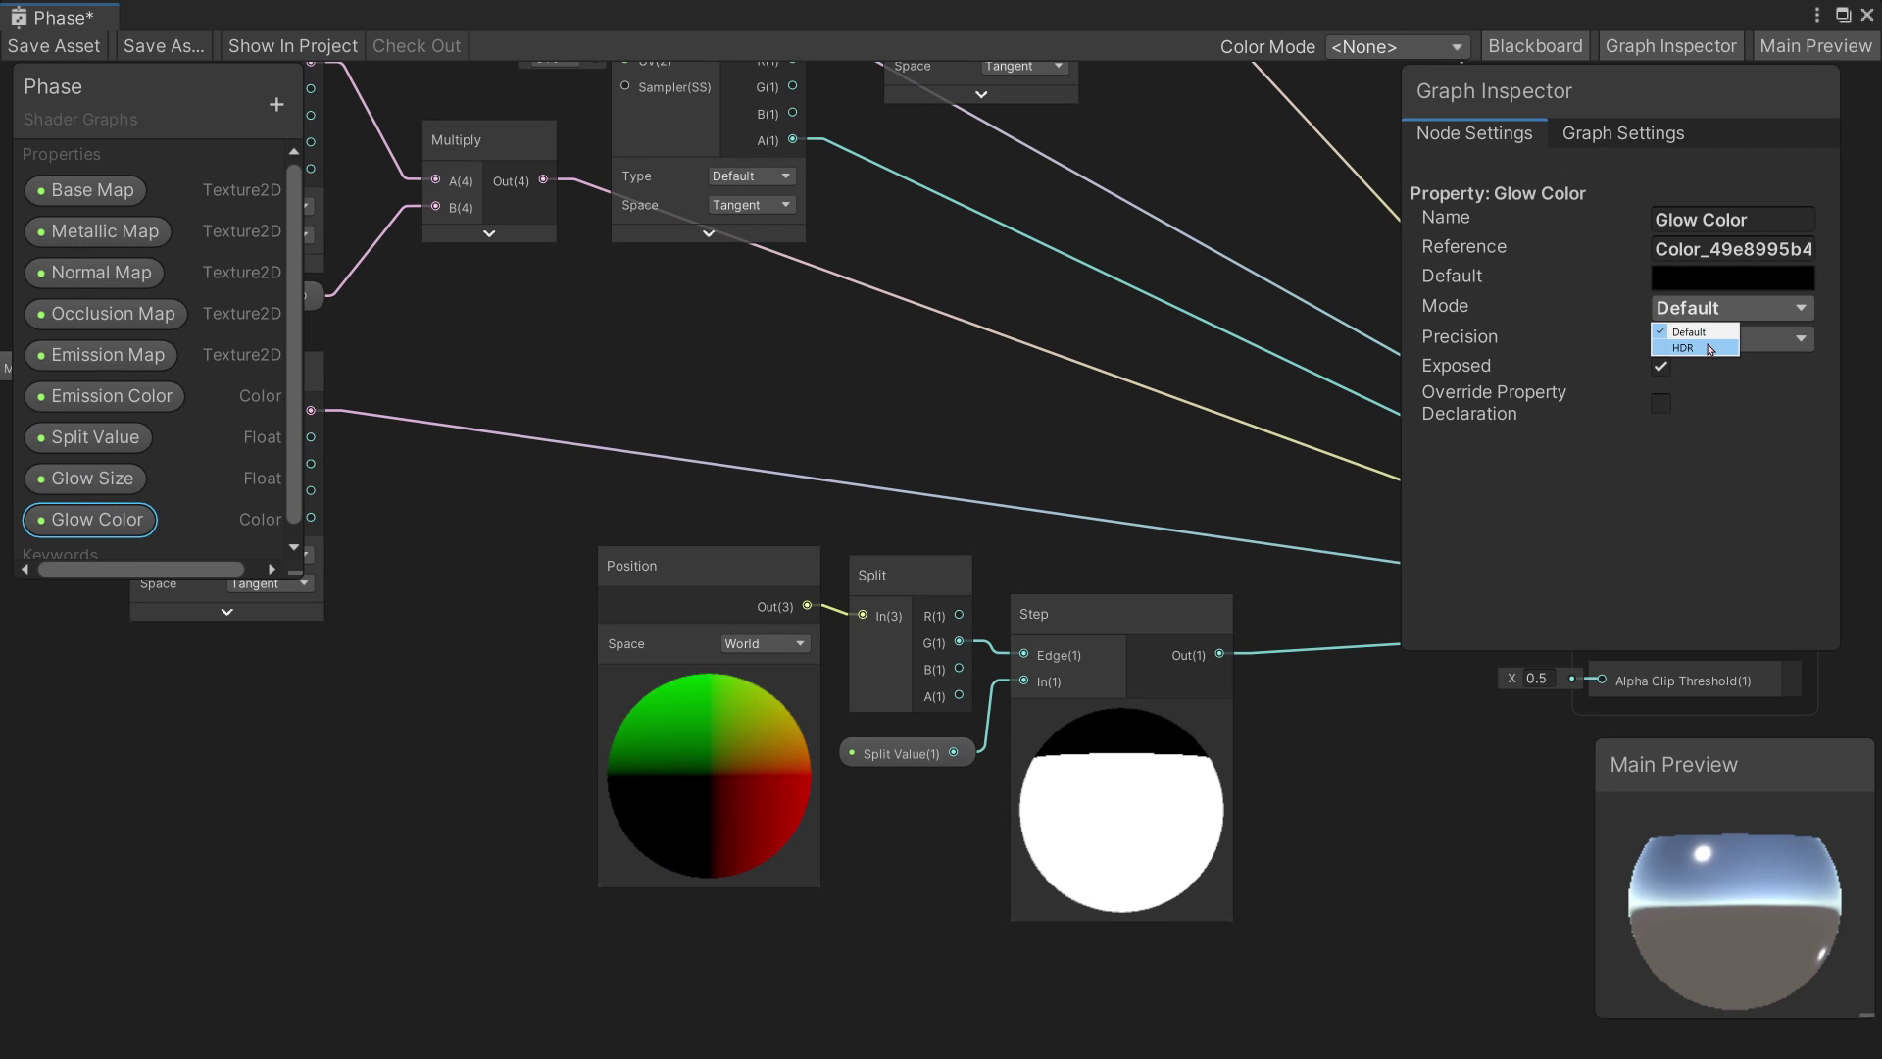
click(1709, 343)
click(1727, 279)
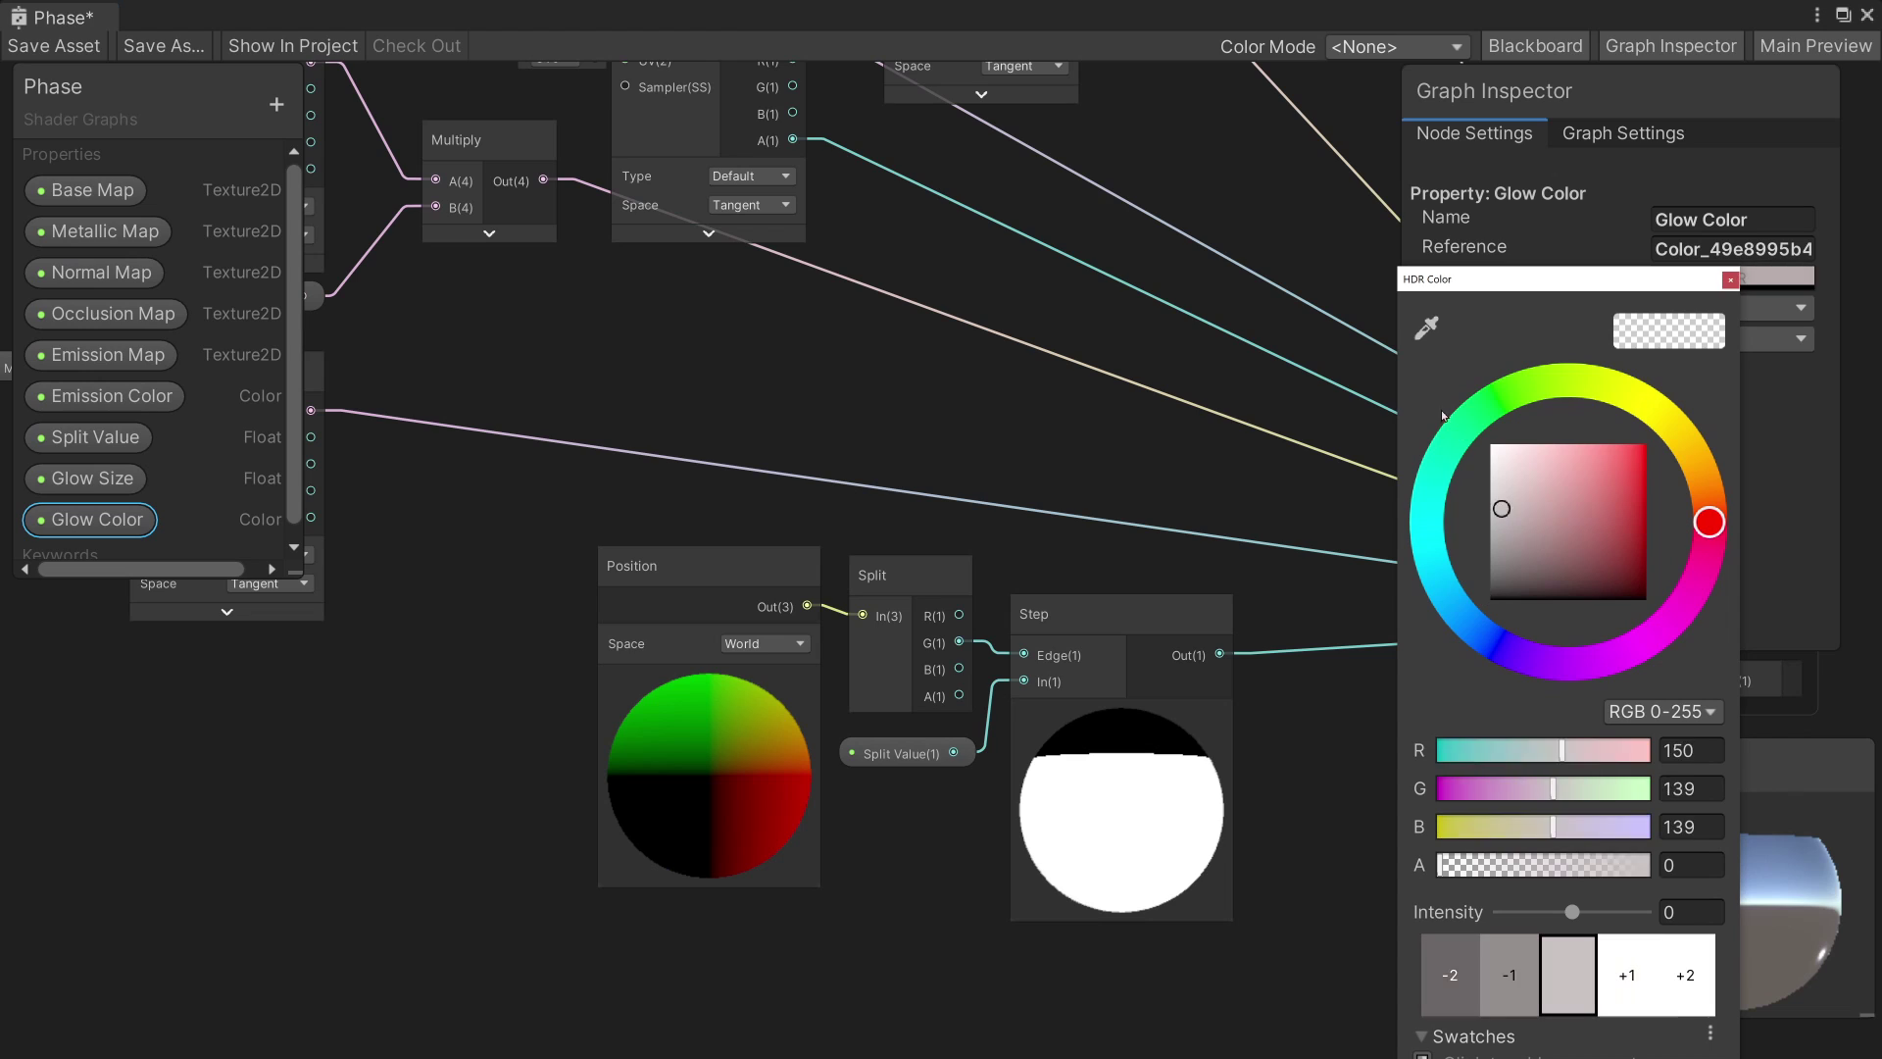
click(1691, 978)
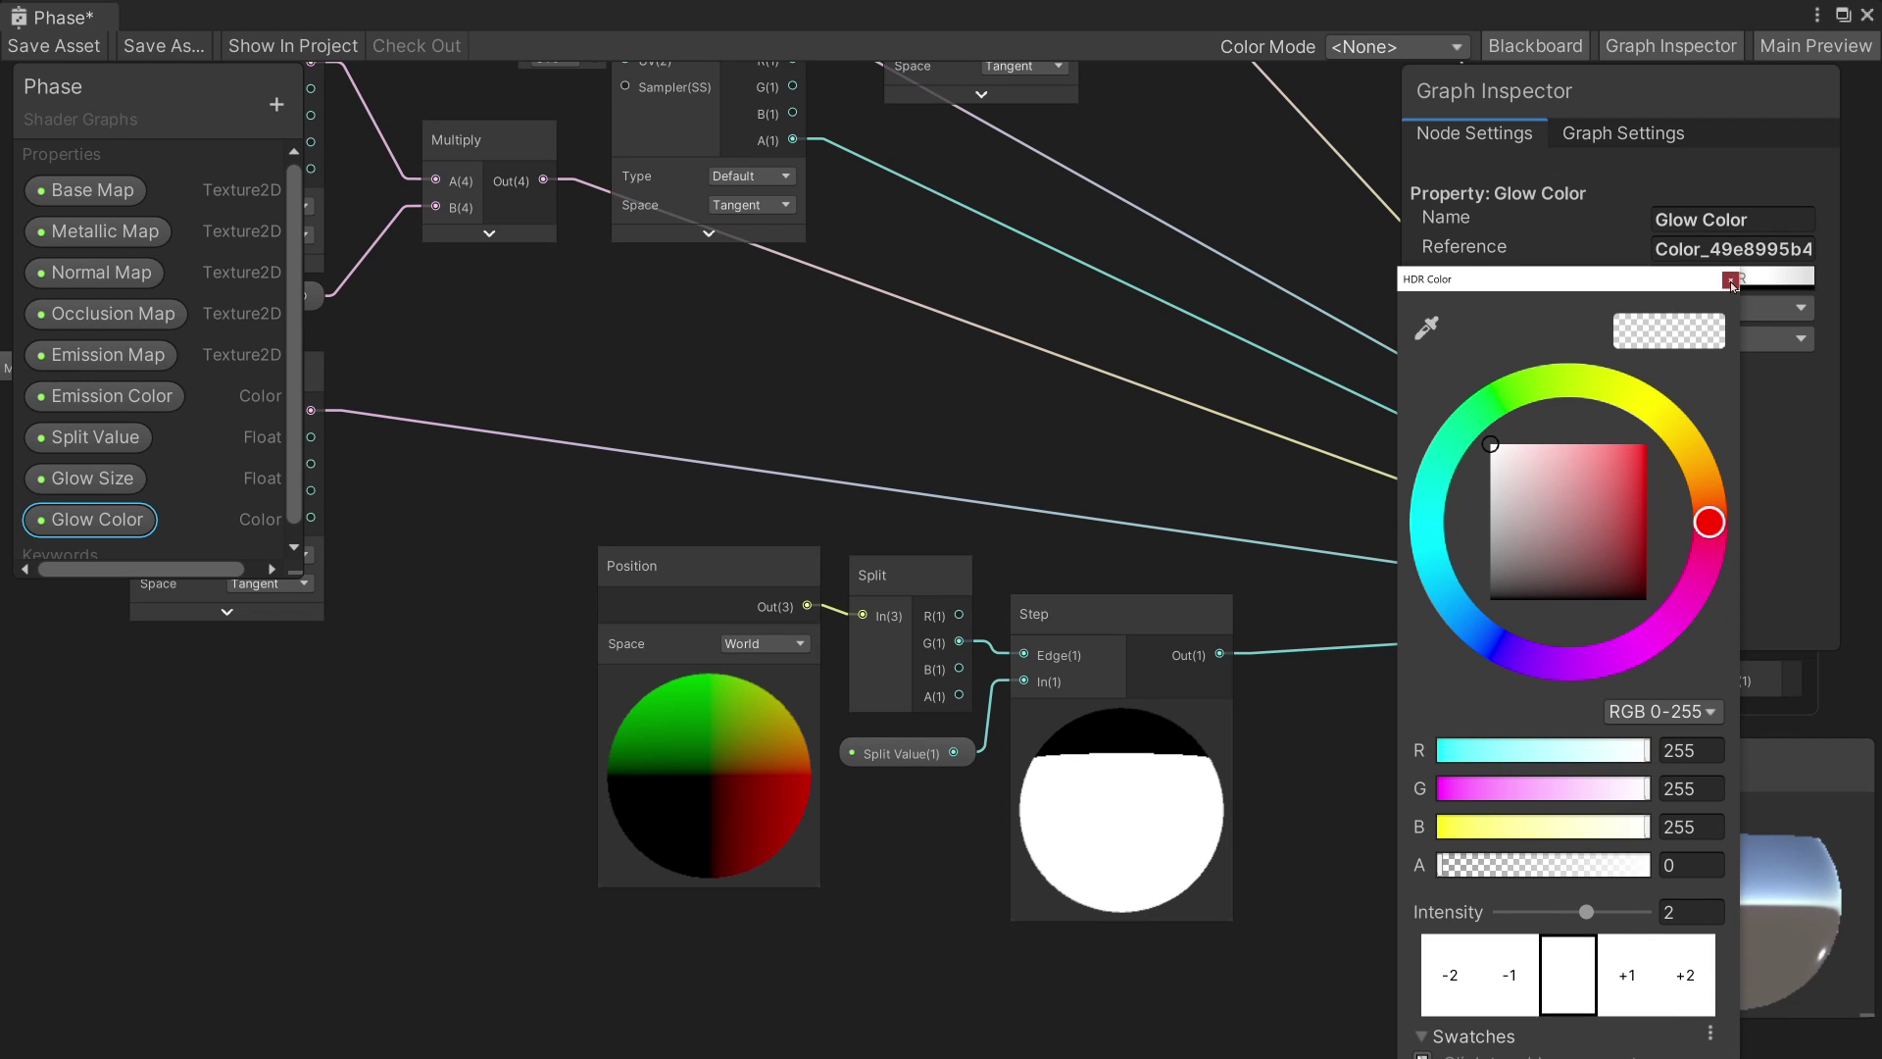
click(1731, 281)
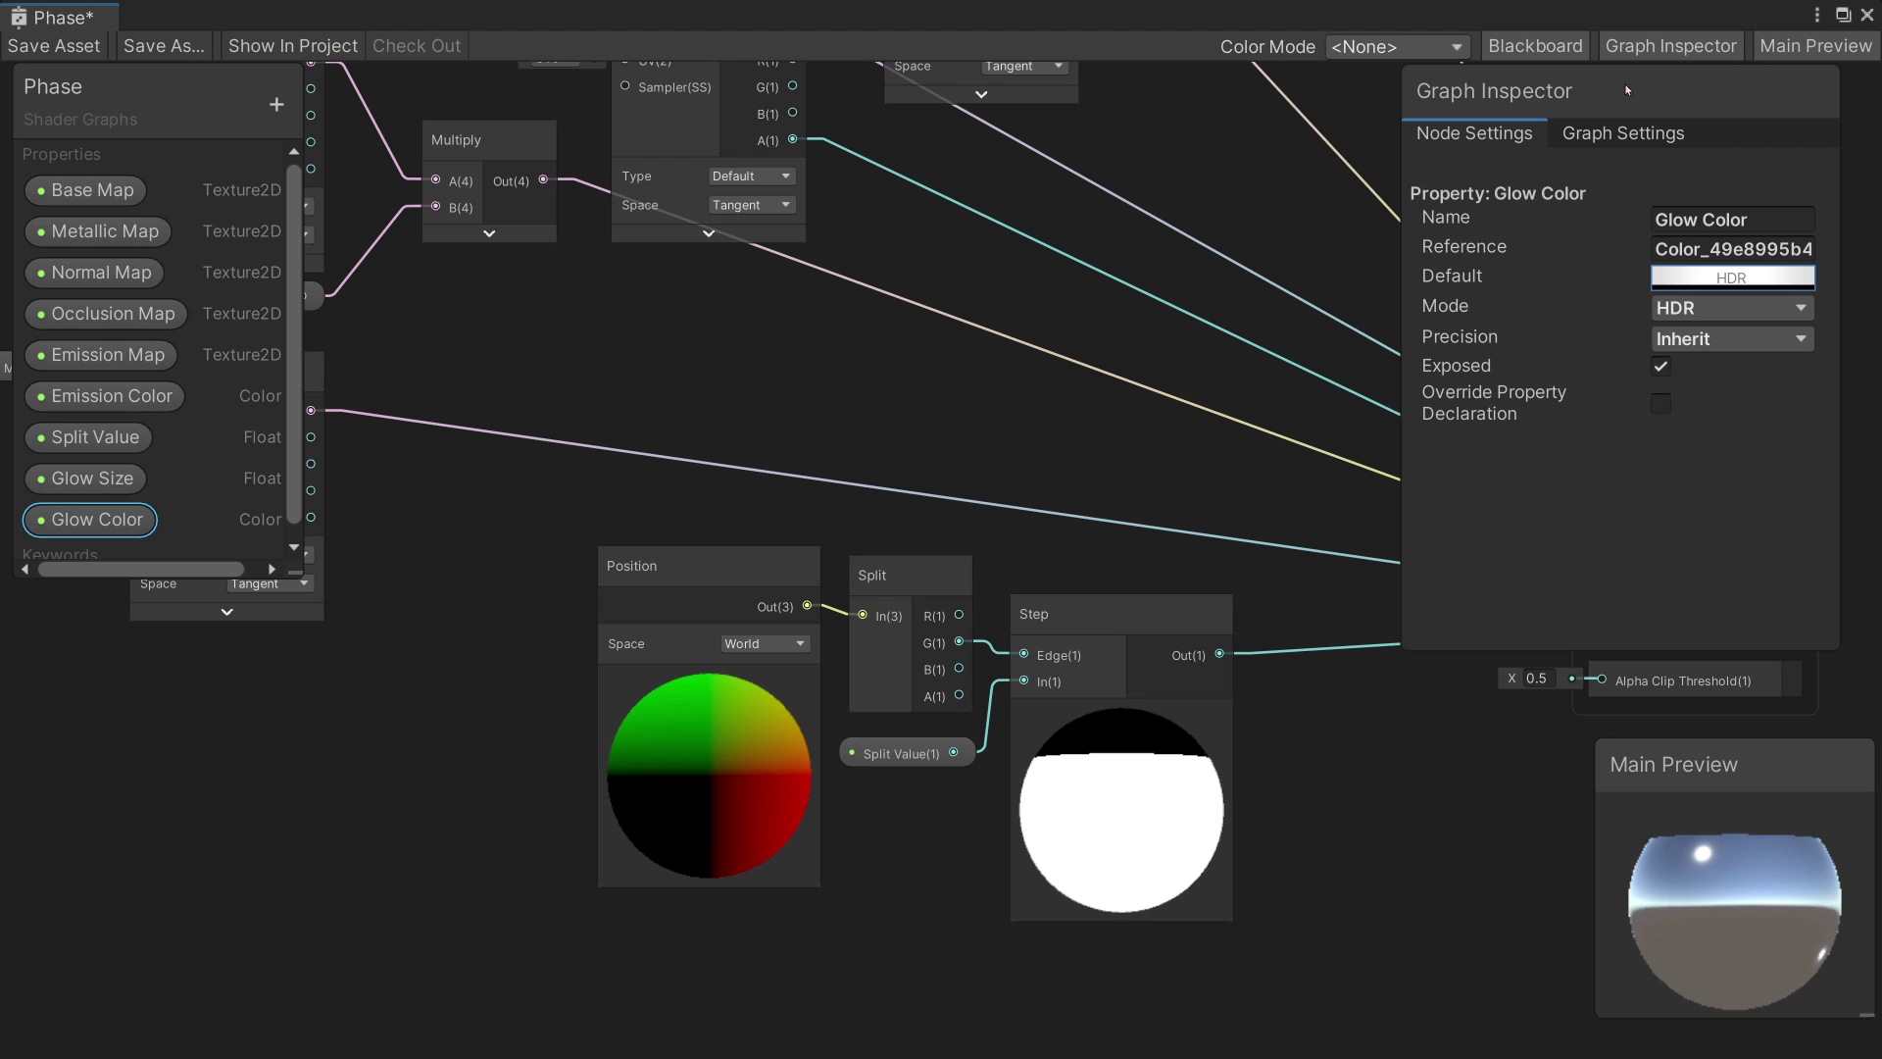
- Place a Glow Size node and feed it into a new Subtract node's B input
click(1655, 46)
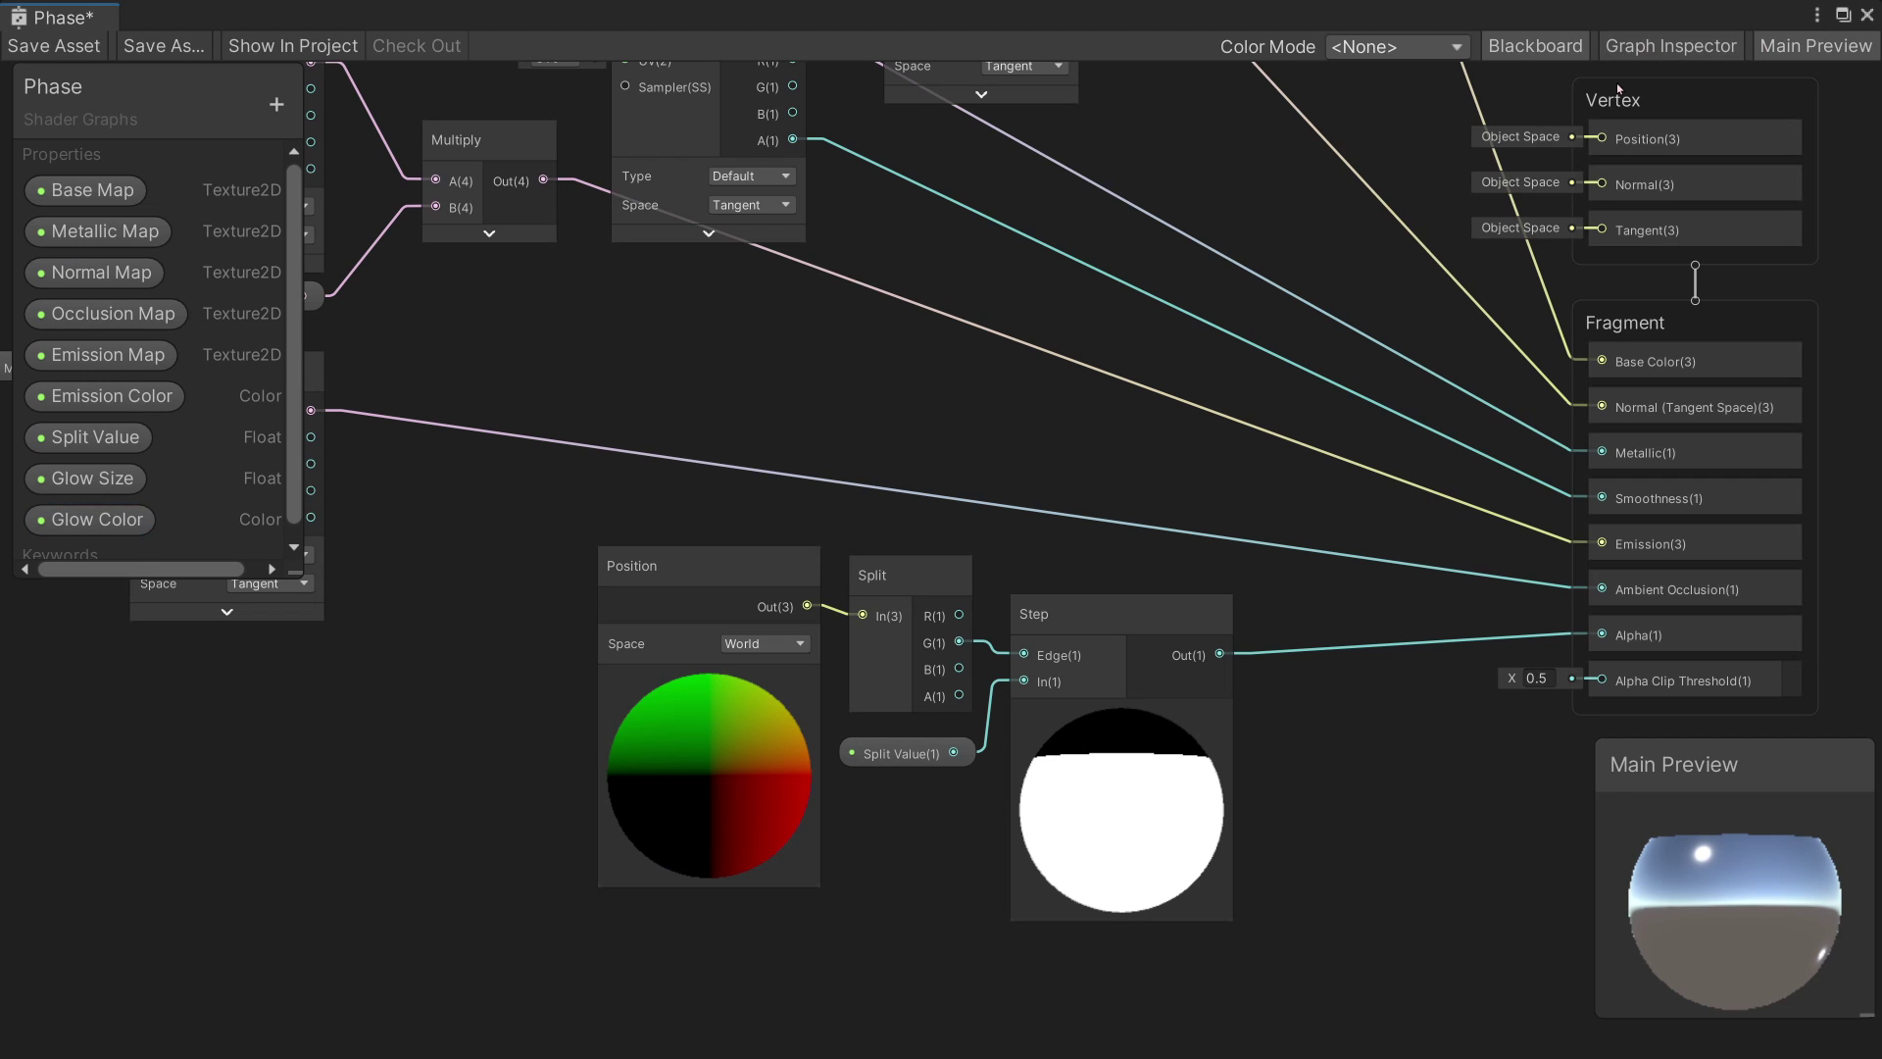
mouse_move(916, 800)
middle_down()
mouse_move(960, 519)
mouse_move(933, 498)
middle_up()
mouse_move(92, 479)
mouse_down()
mouse_move(667, 694)
mouse_move(619, 696)
mouse_up()
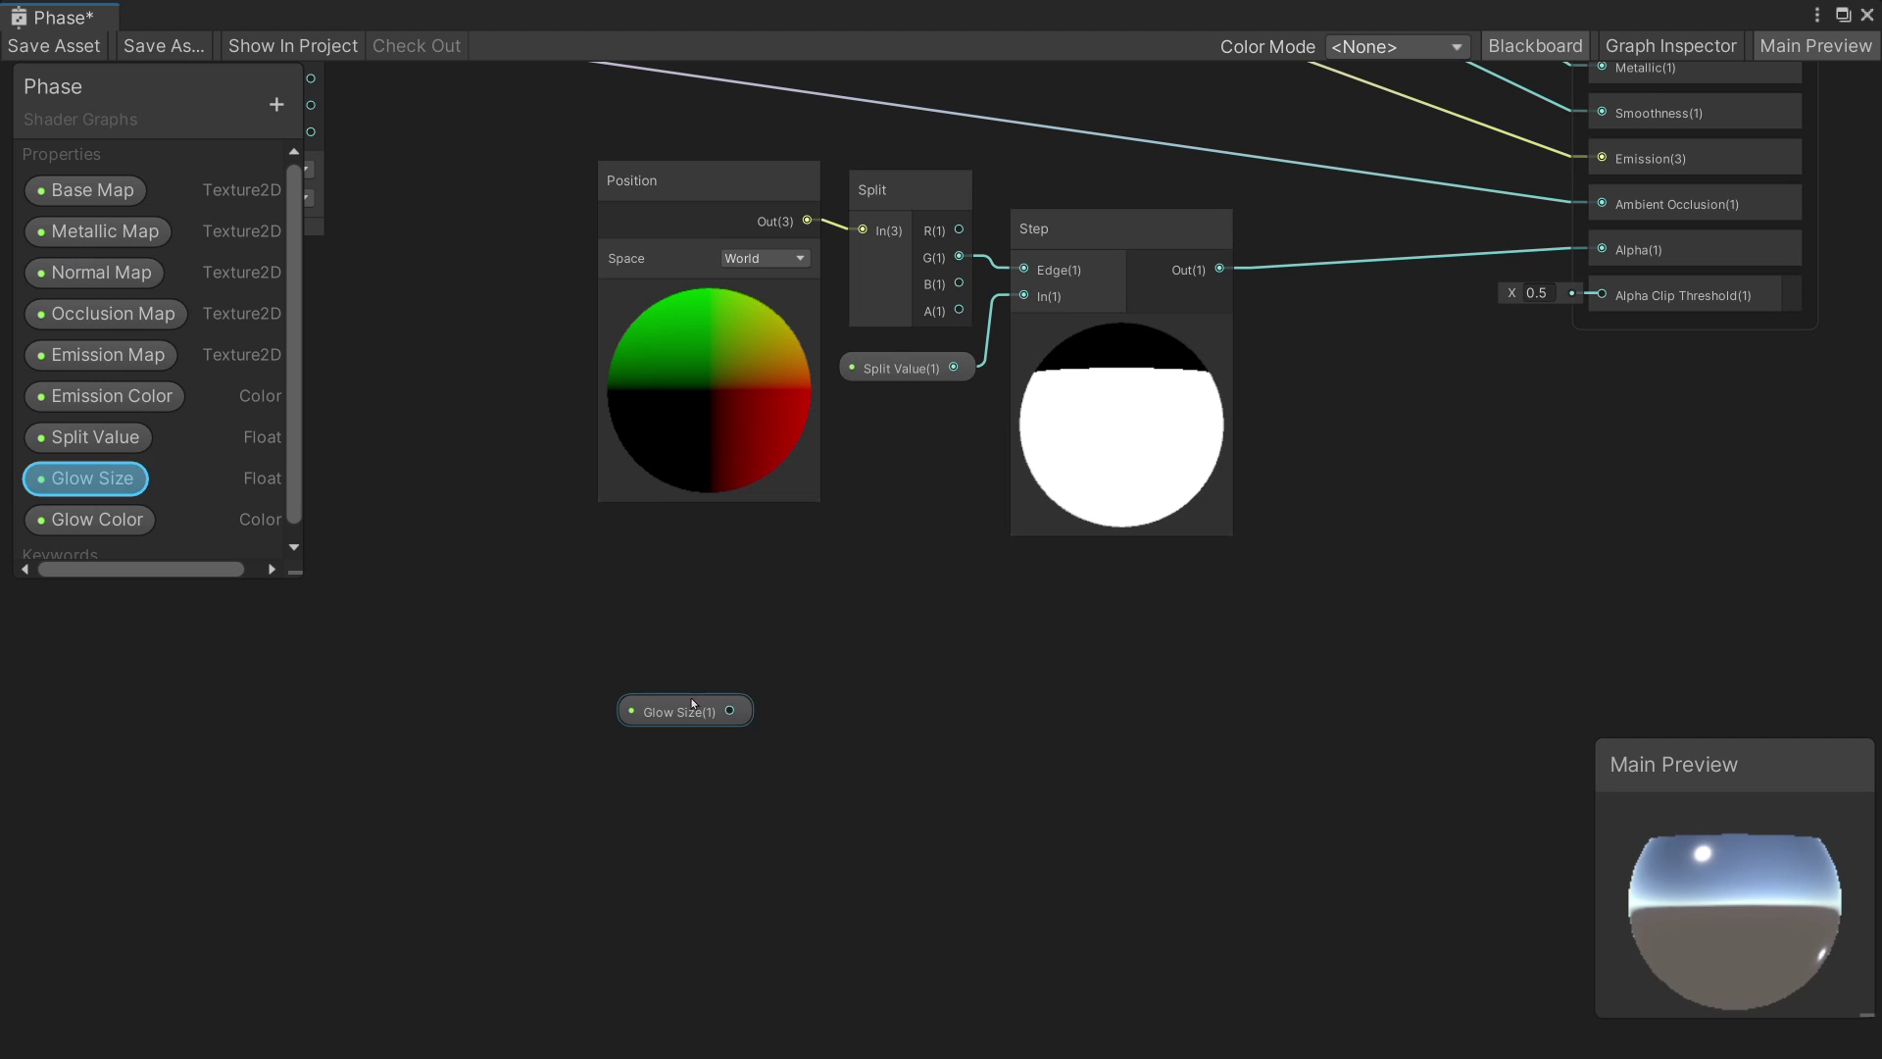
drag(731, 712, 823, 719)
text(sub)
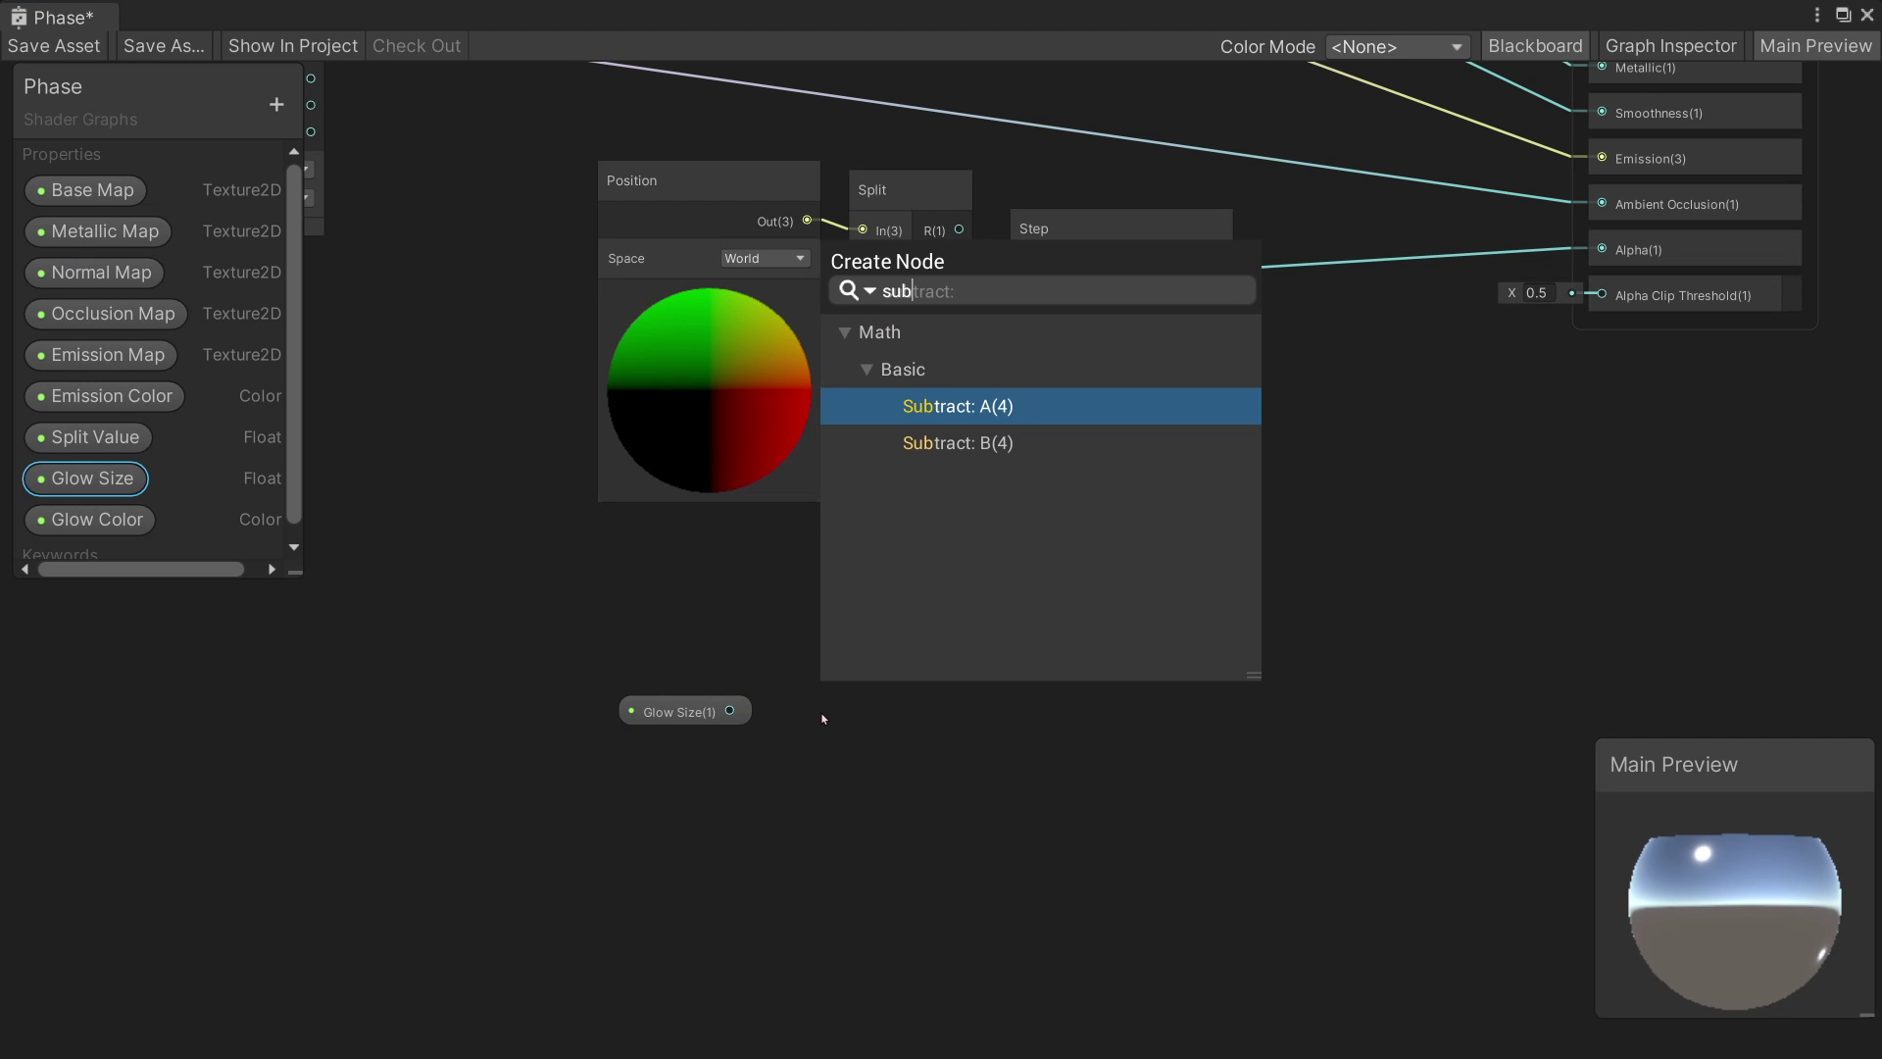
key(Down)
key(Return)
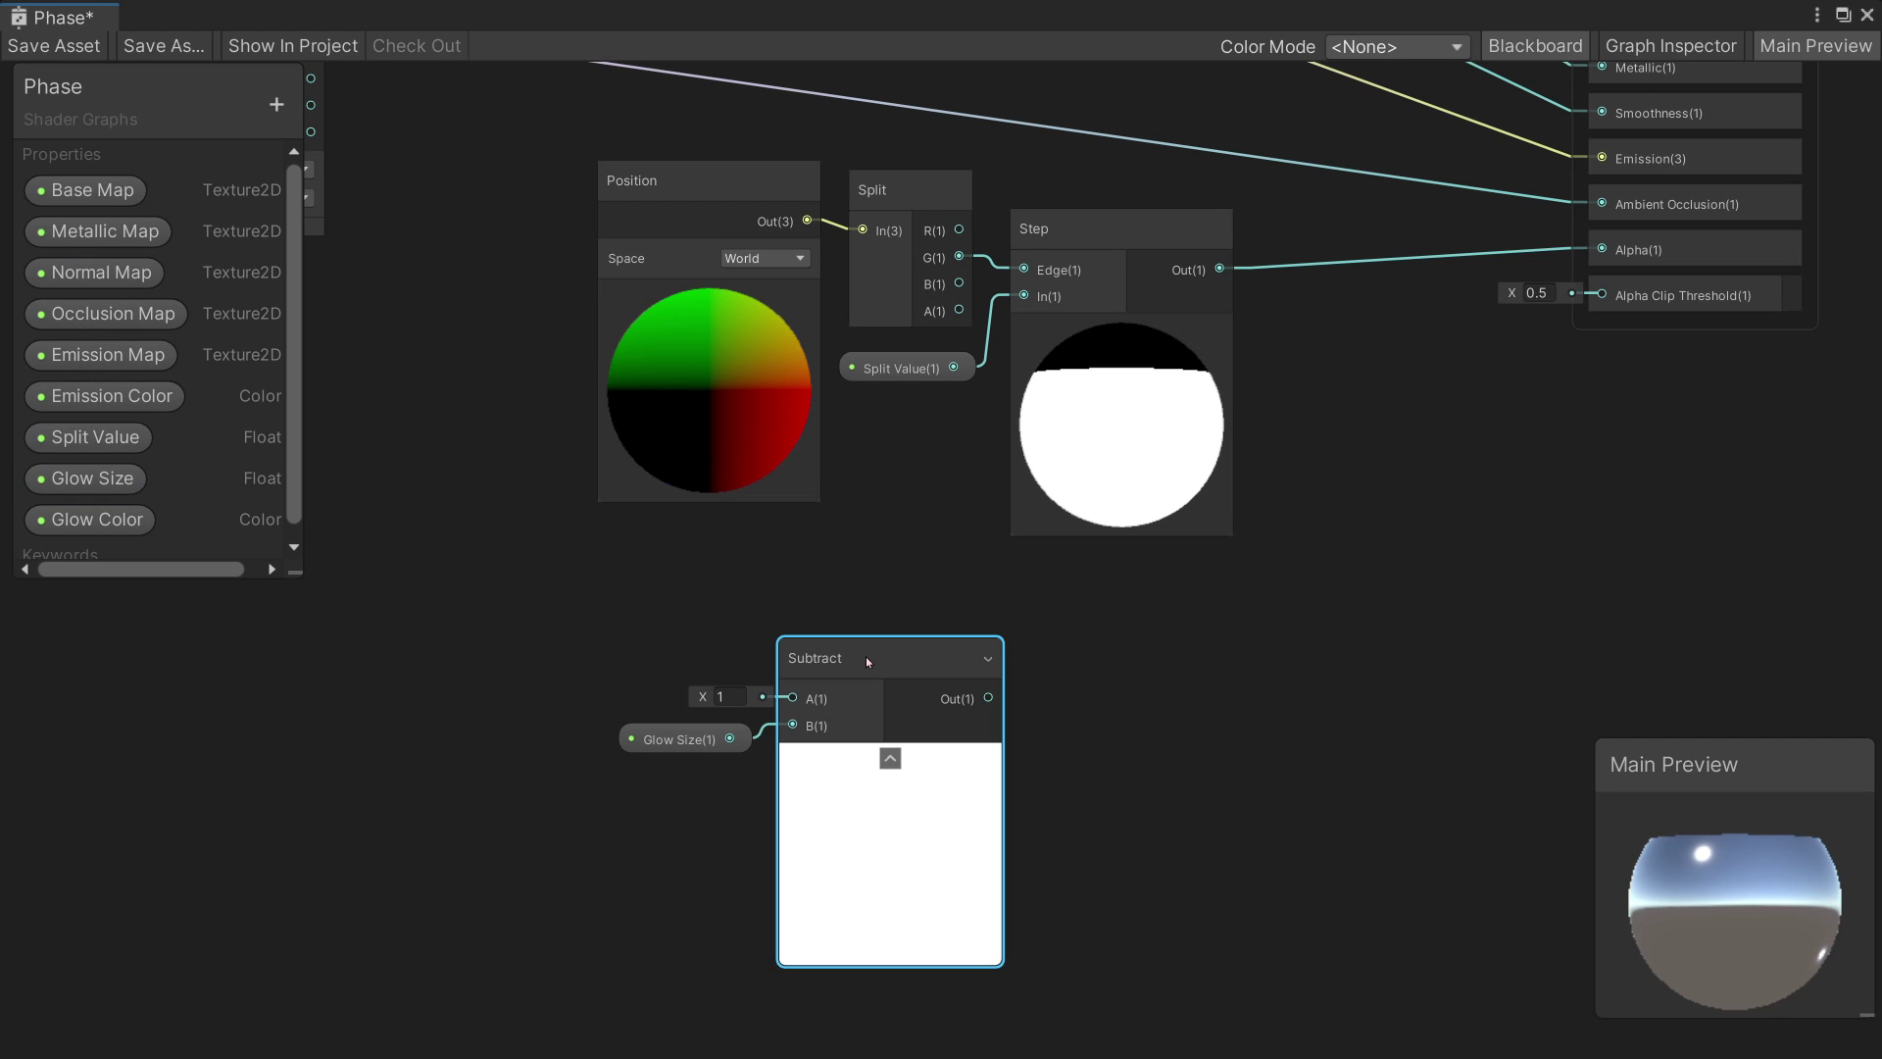
- Connect a Split Value node to Subtract's A input and tidy the nodes together
mouse_move(95, 437)
mouse_down()
mouse_move(409, 539)
mouse_move(659, 666)
mouse_move(622, 665)
mouse_move(792, 698)
mouse_up()
click(681, 742)
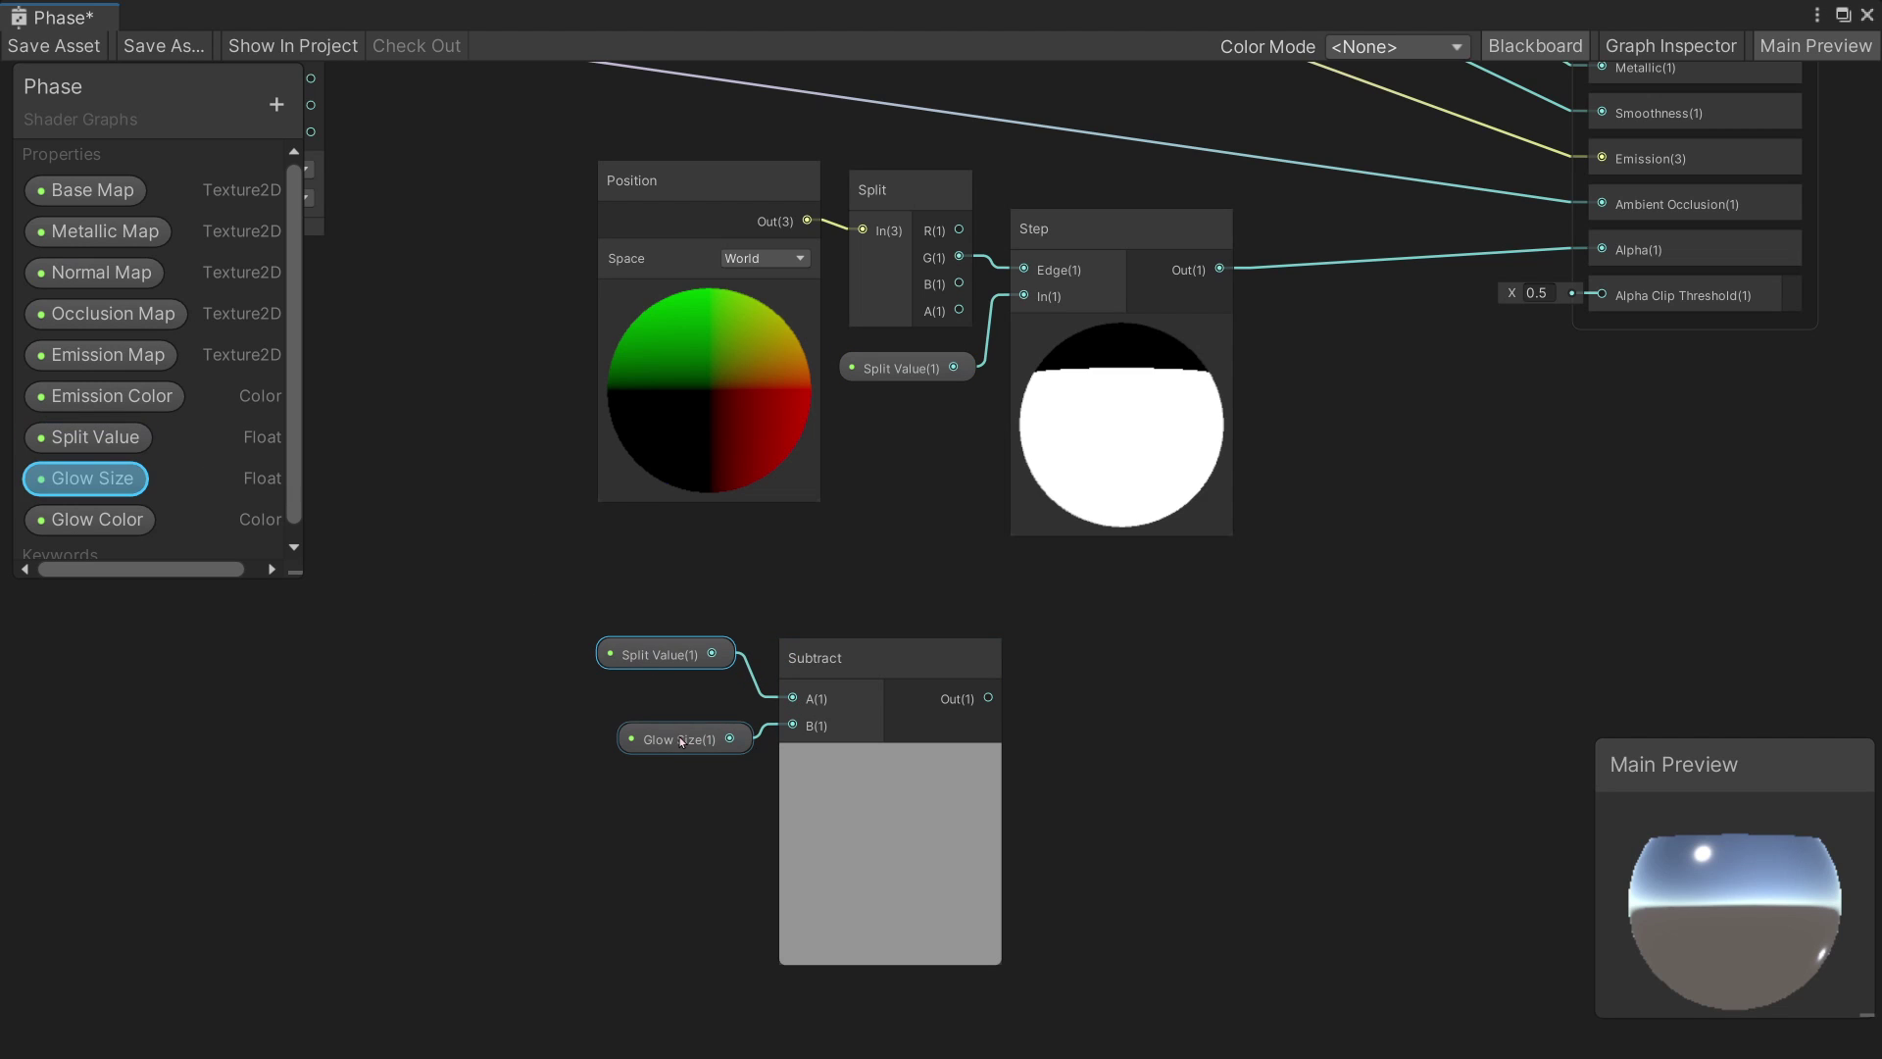
click(891, 760)
drag(676, 739, 659, 706)
drag(840, 665, 829, 635)
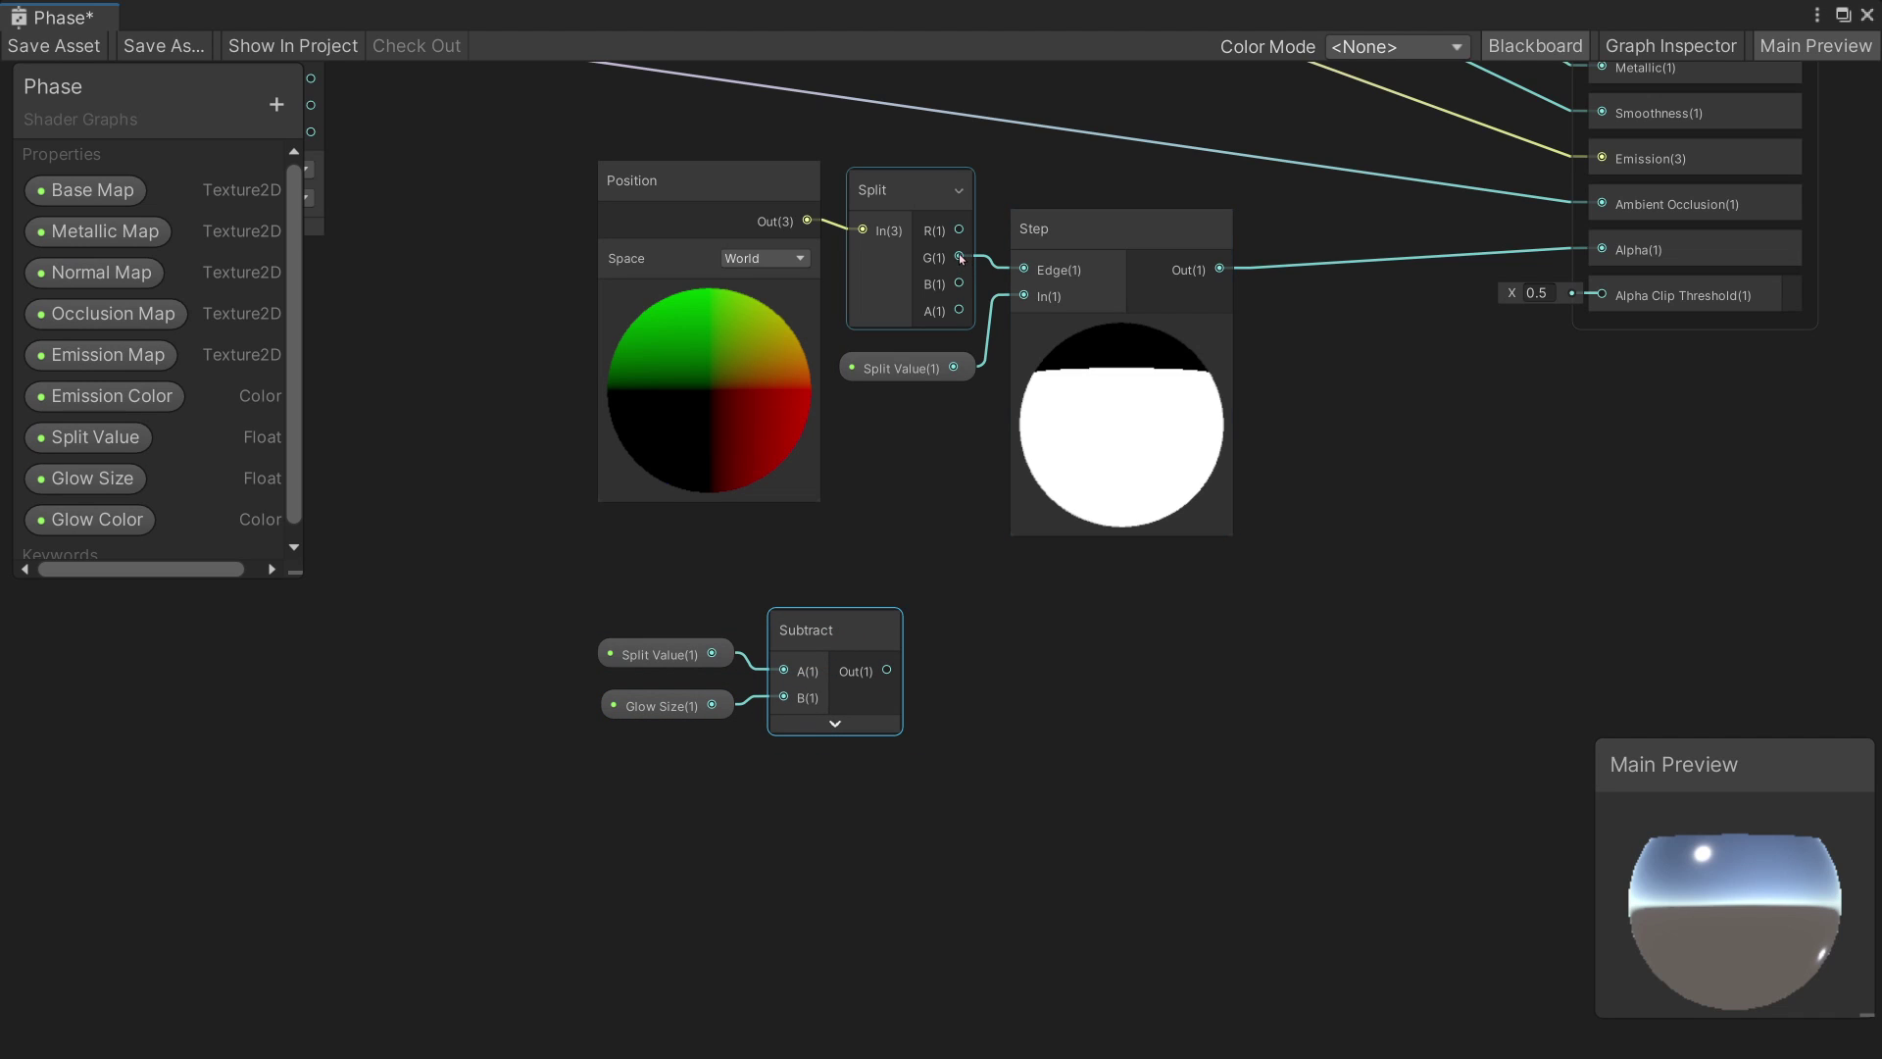
- Add a second Step node with Edge from Split's G and In from Subtract's output
drag(959, 256, 992, 631)
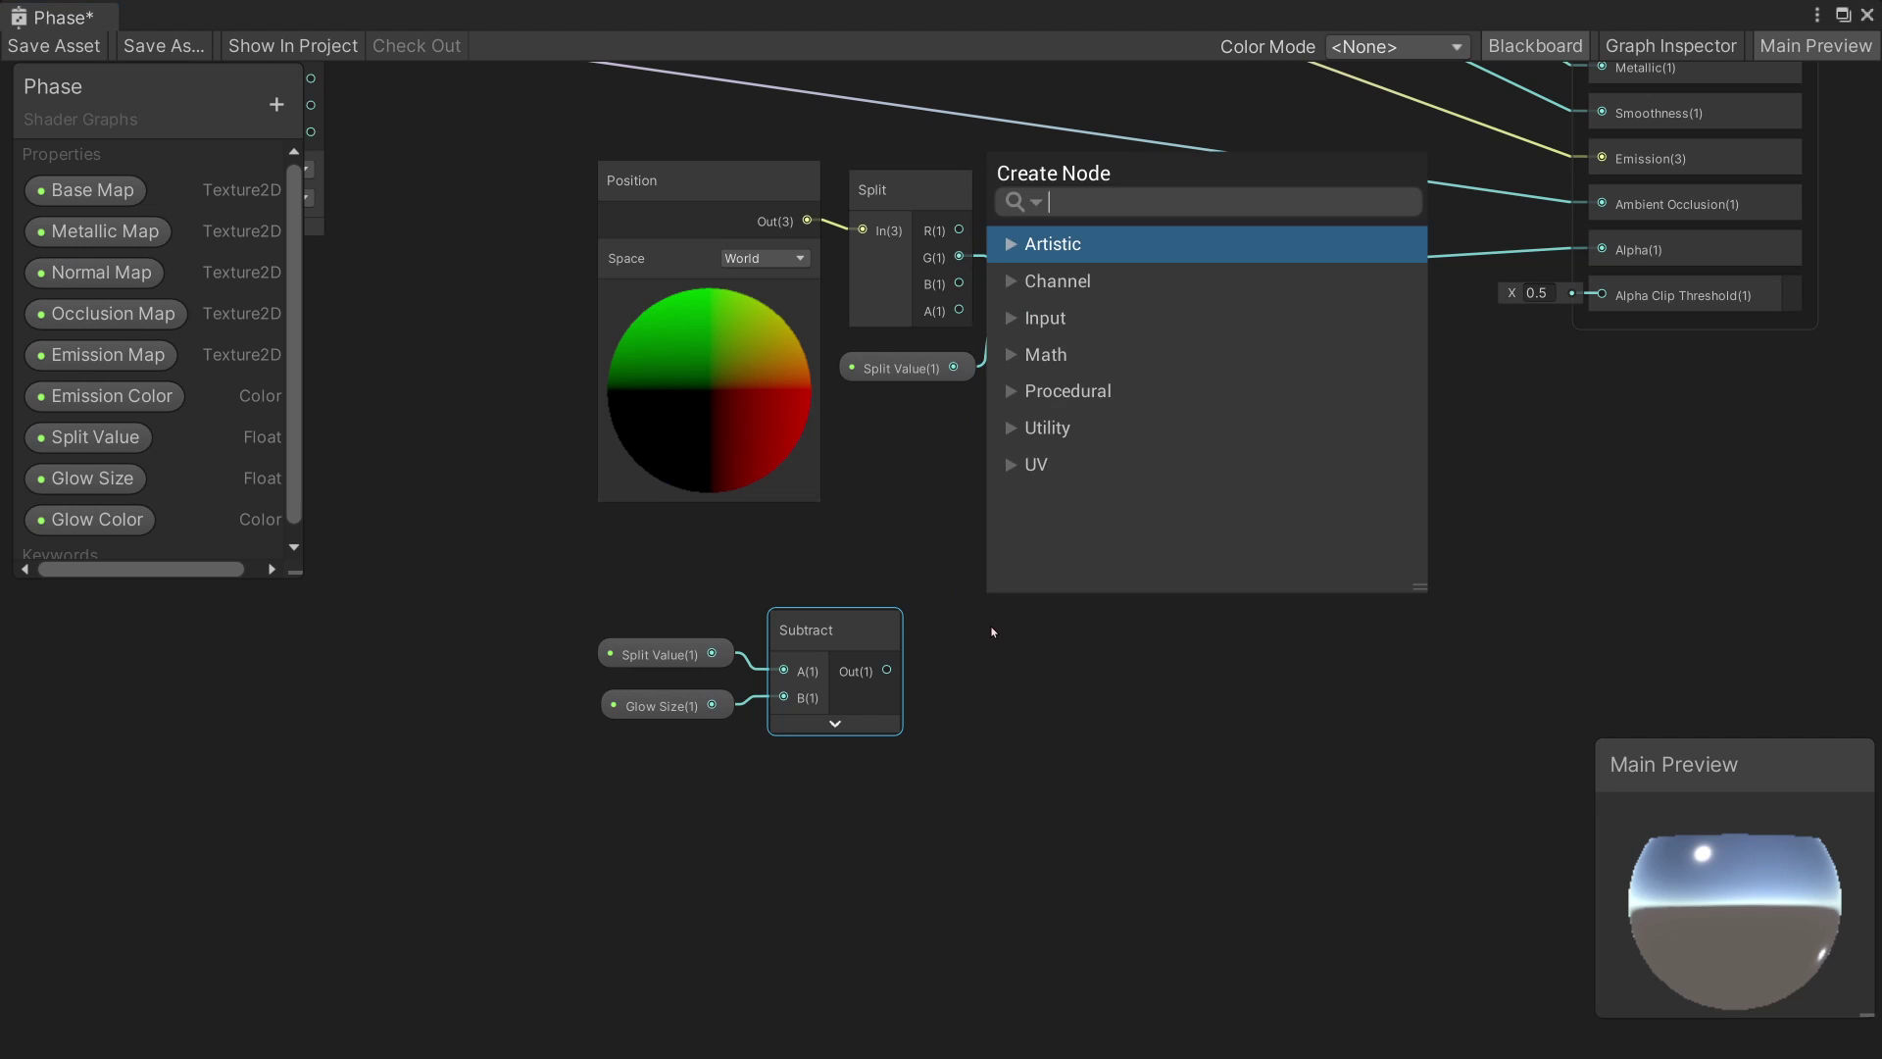
text(step)
key(Return)
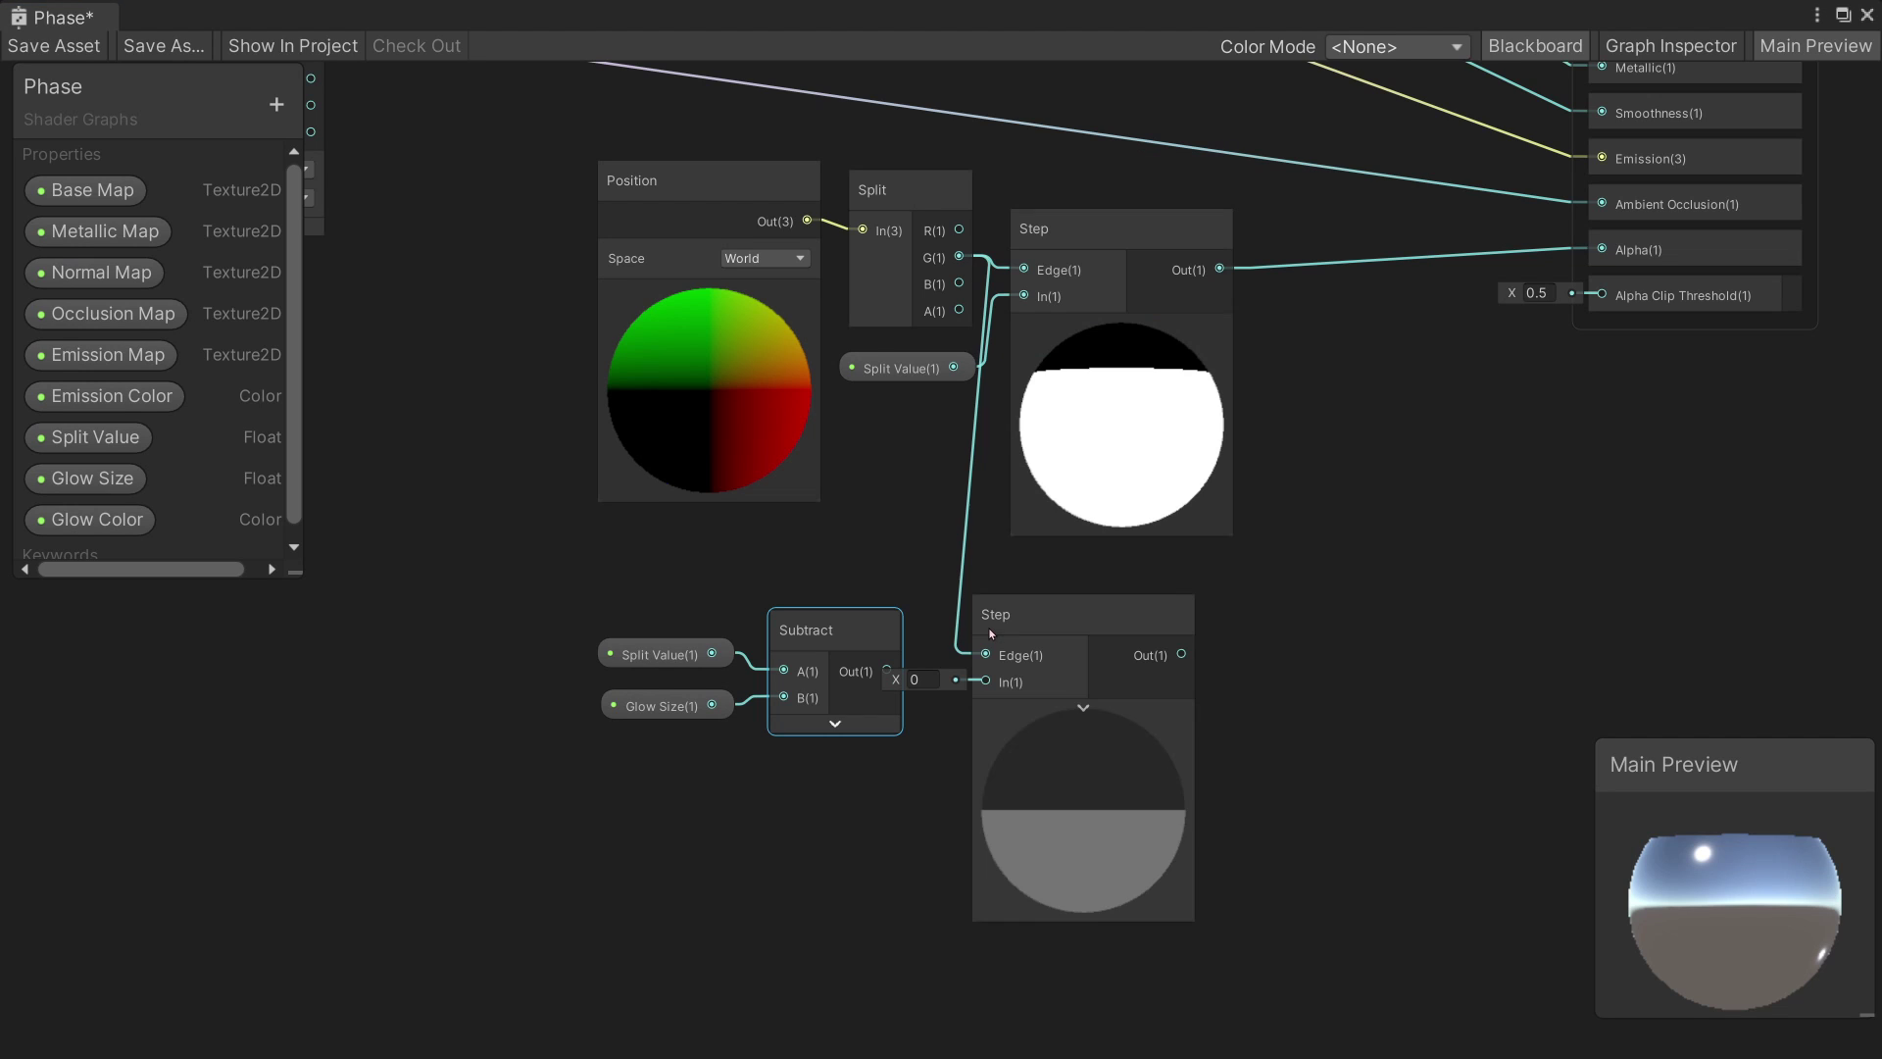
drag(1029, 658, 1068, 658)
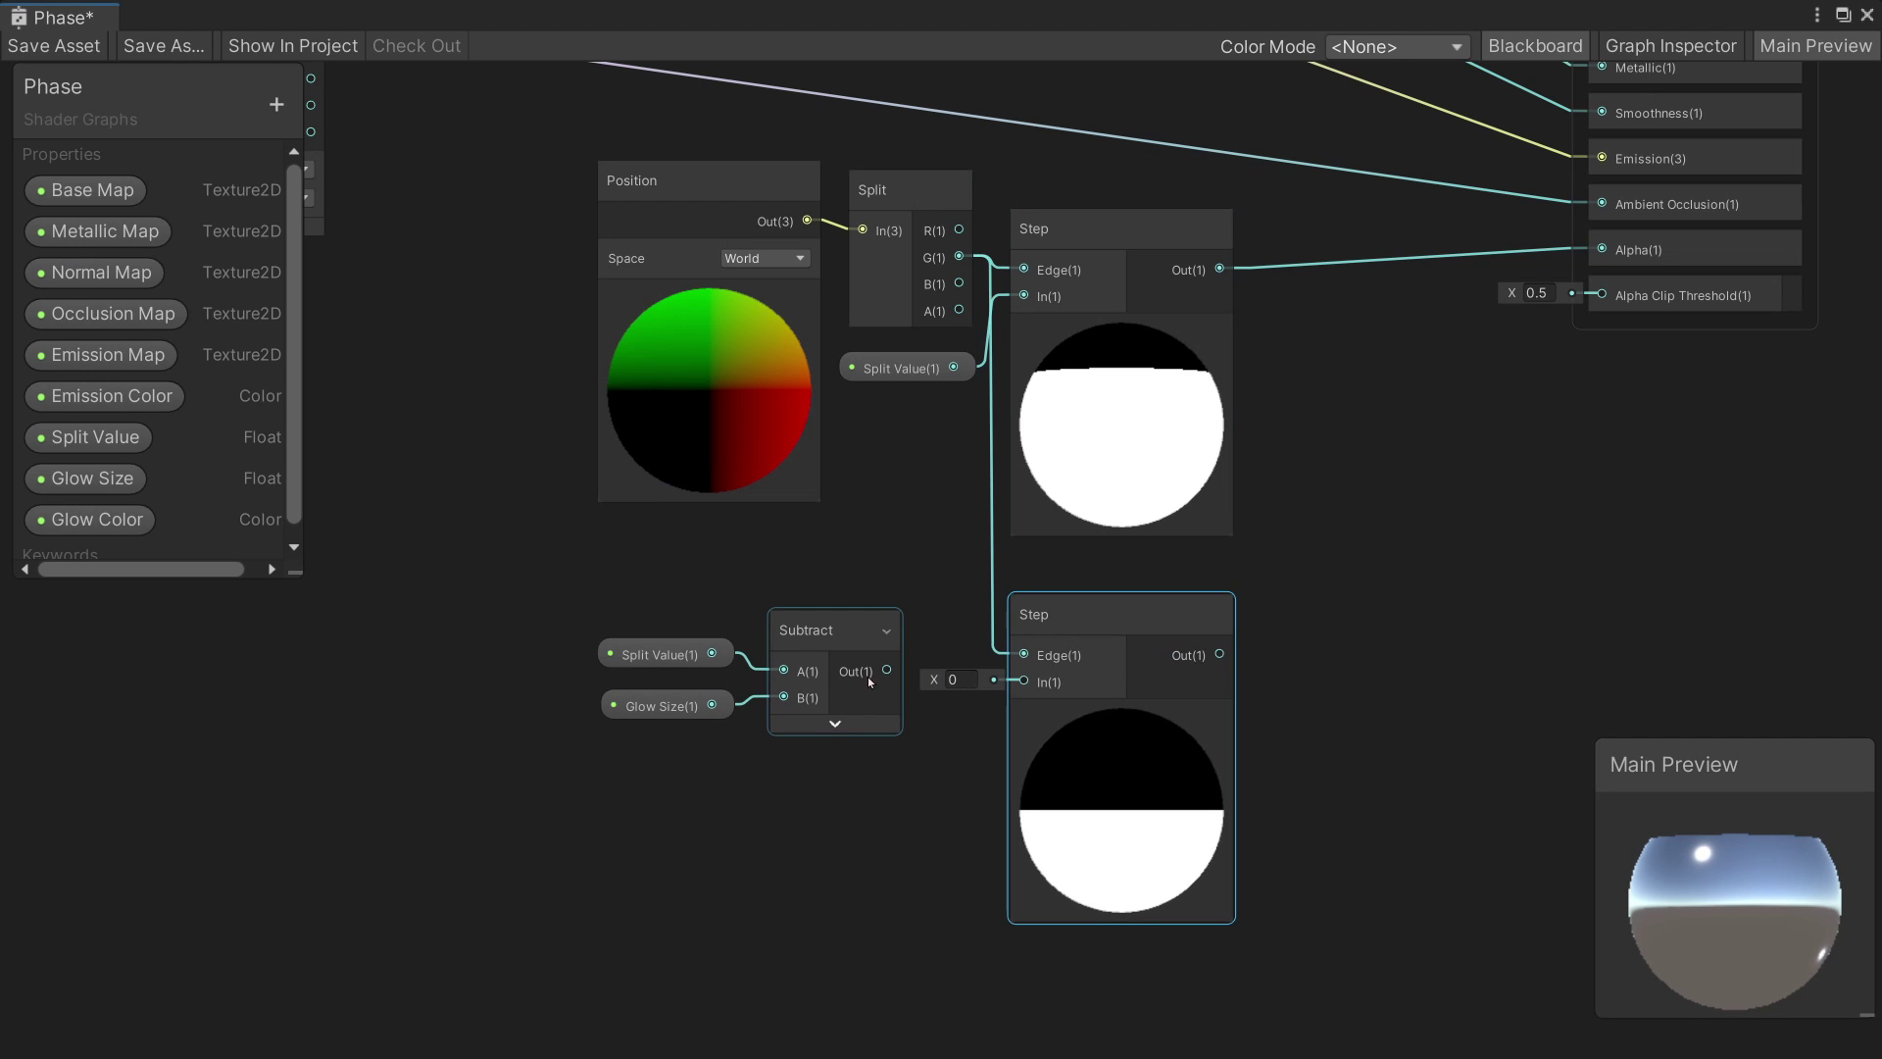
drag(887, 670, 1023, 681)
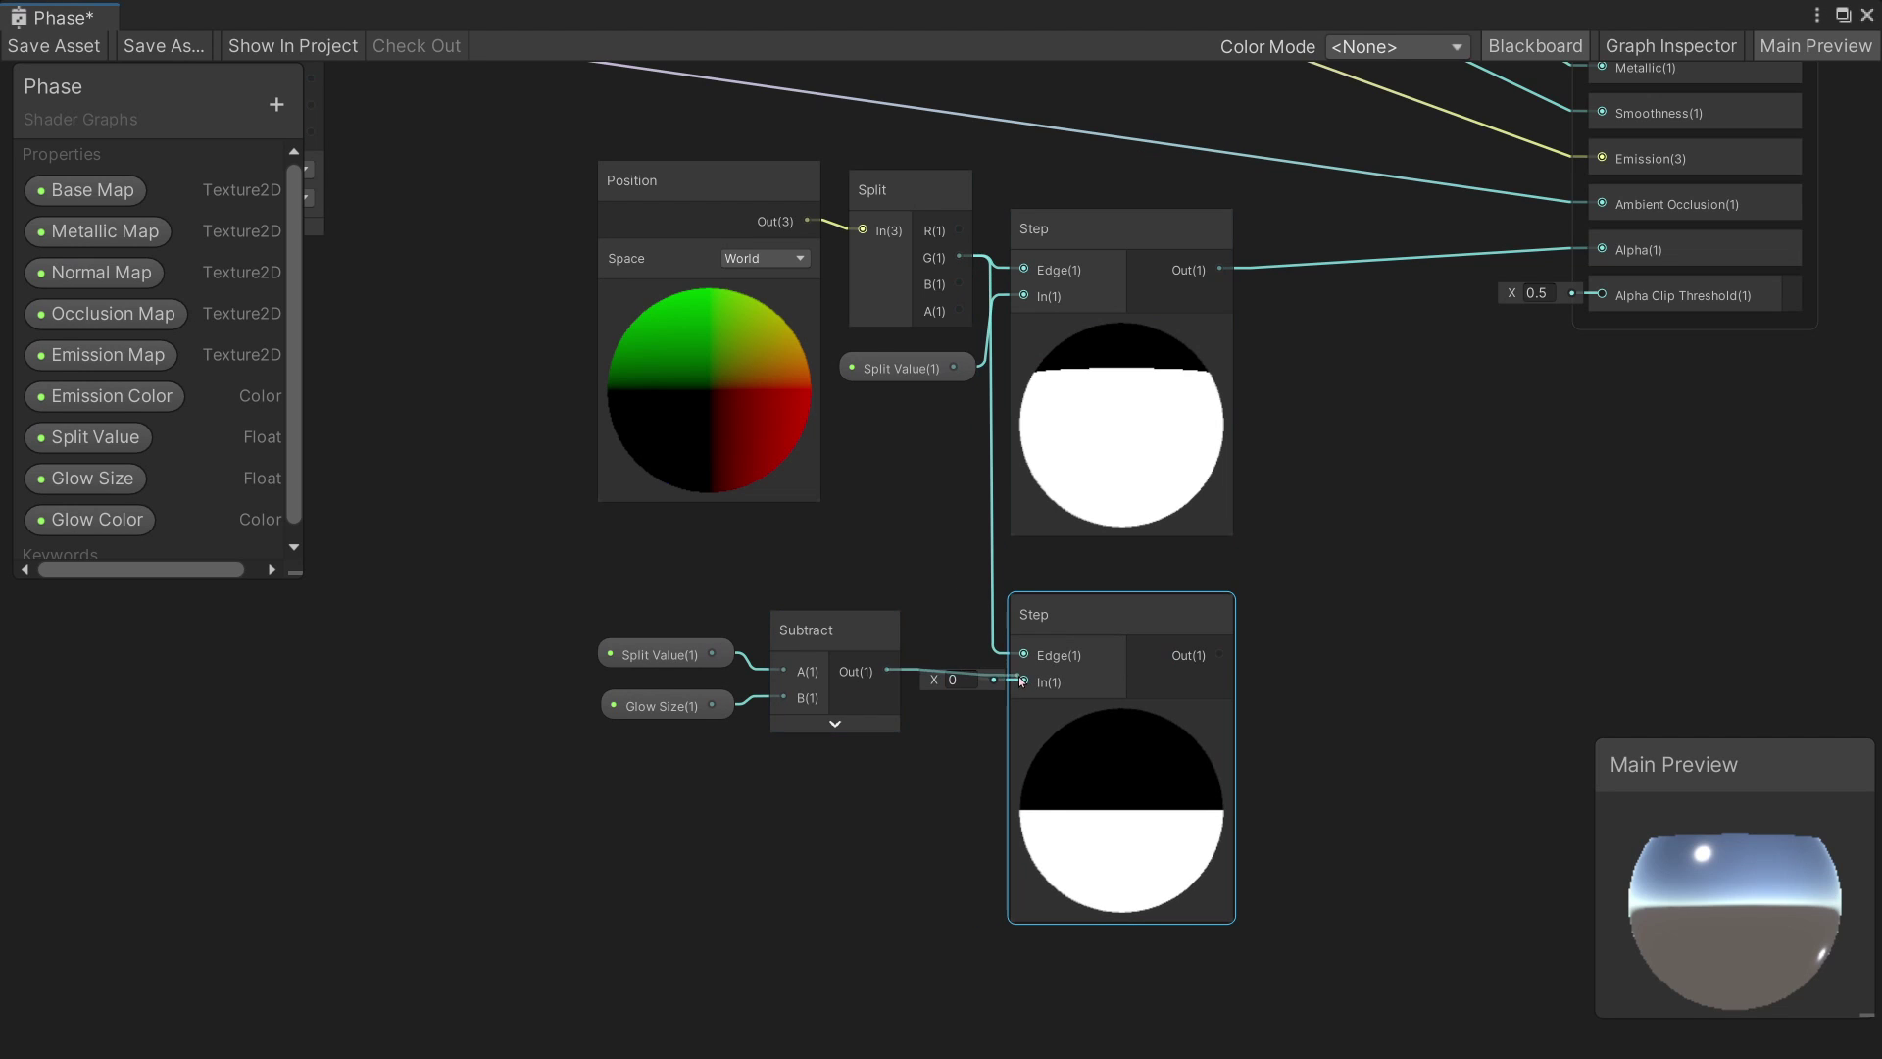
click(93, 478)
- Set the Glow Size property's default value to 0.2 and close its settings panel
click(1671, 46)
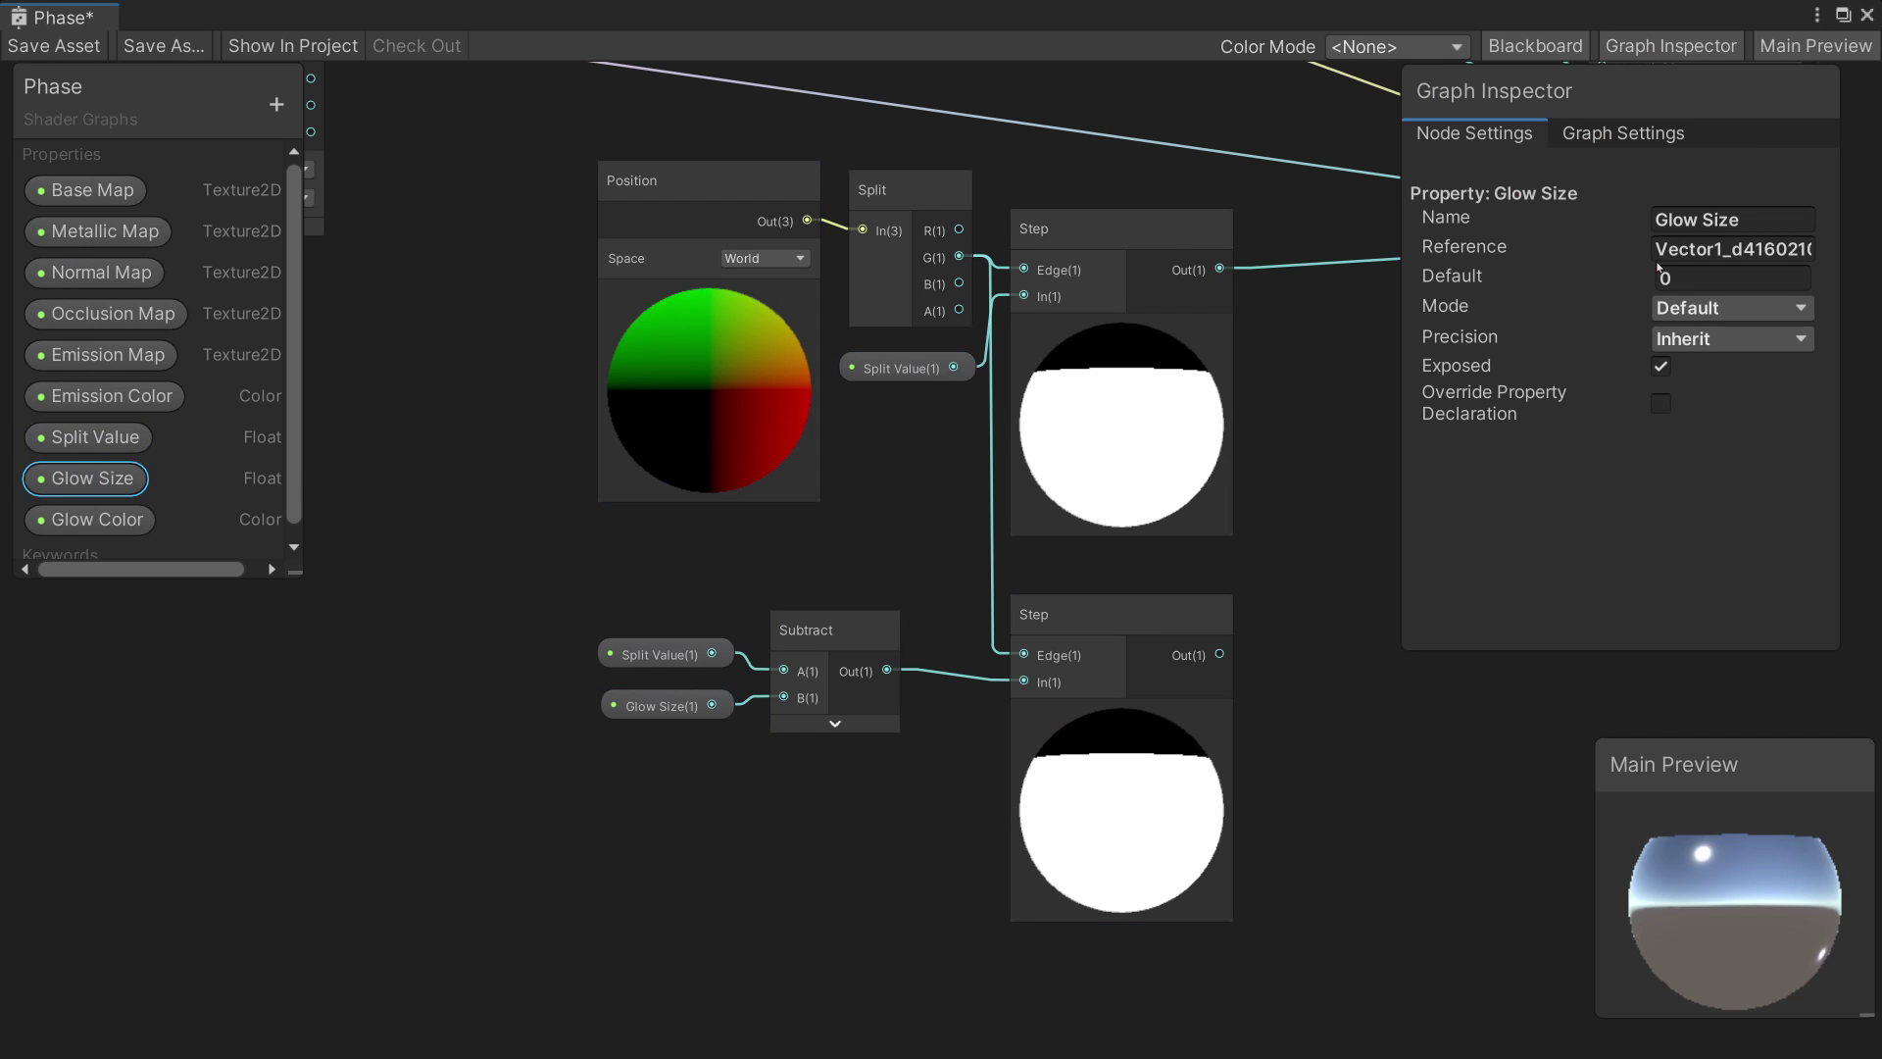
click(1711, 278)
text(0.1)
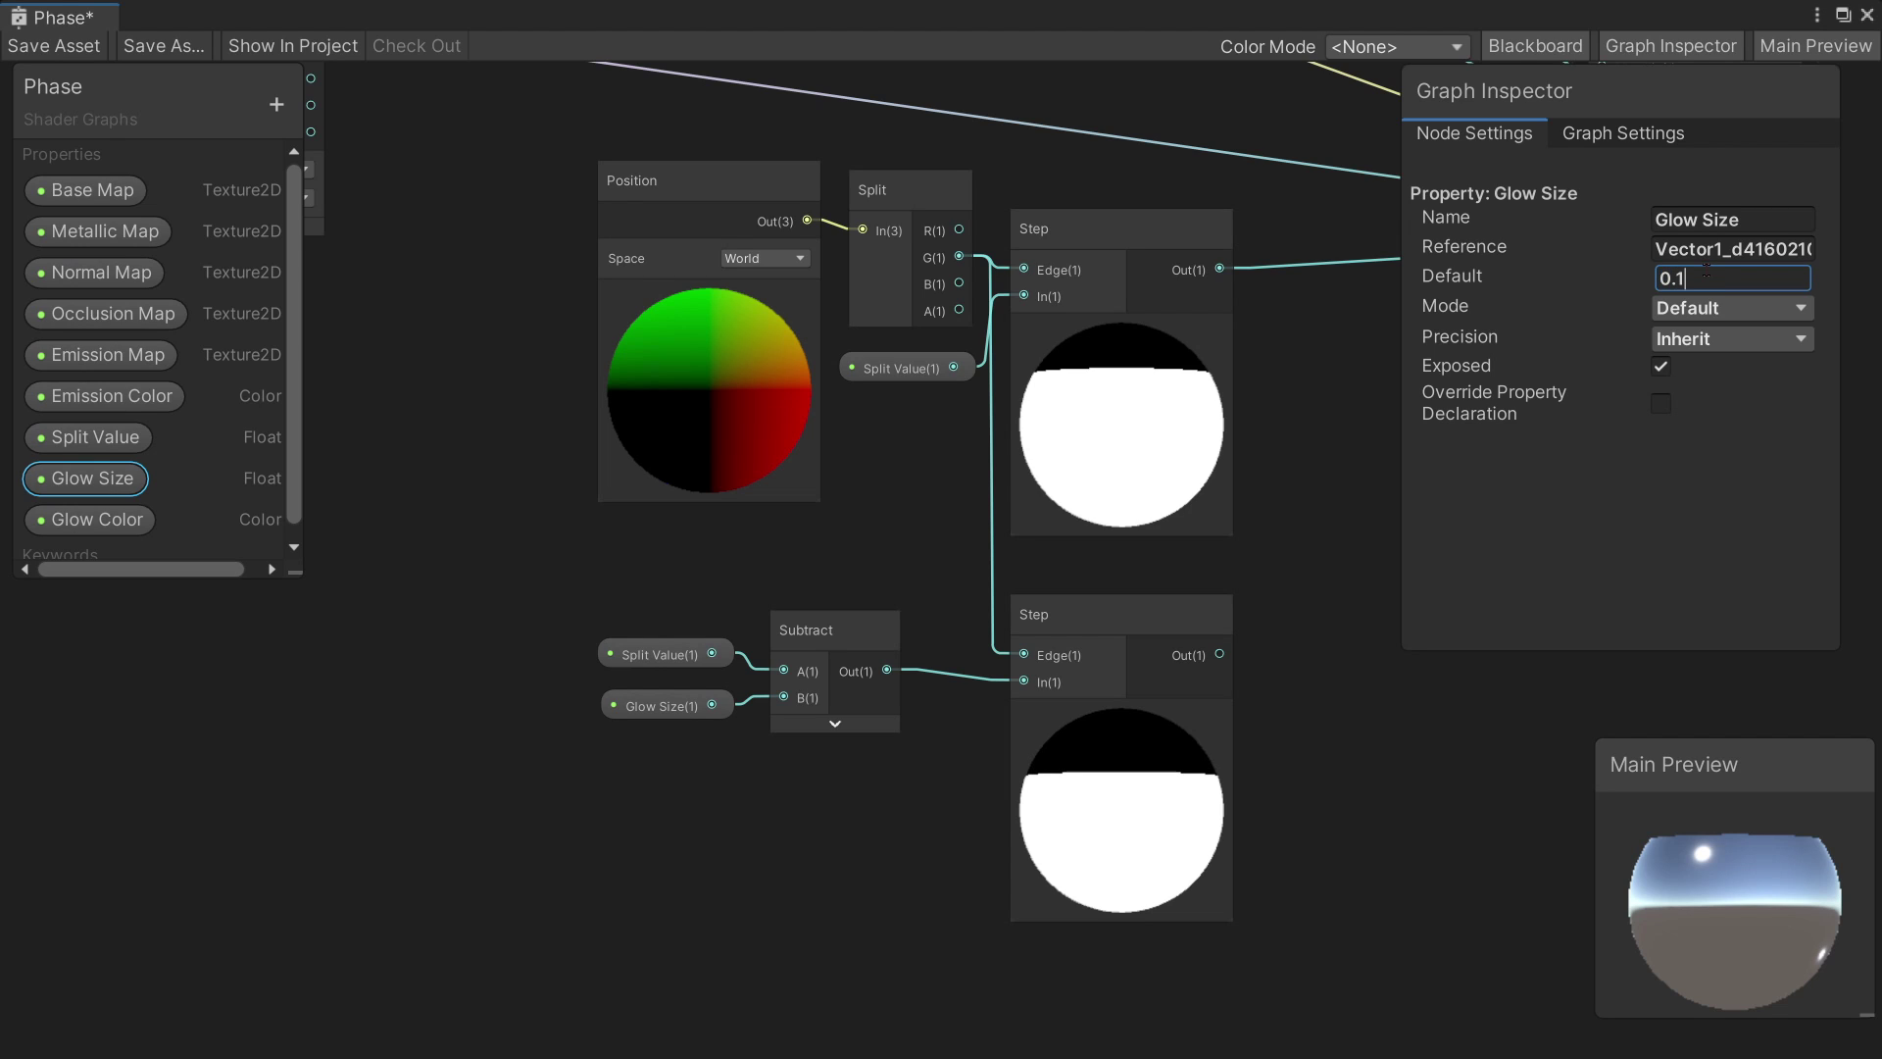
text(2)
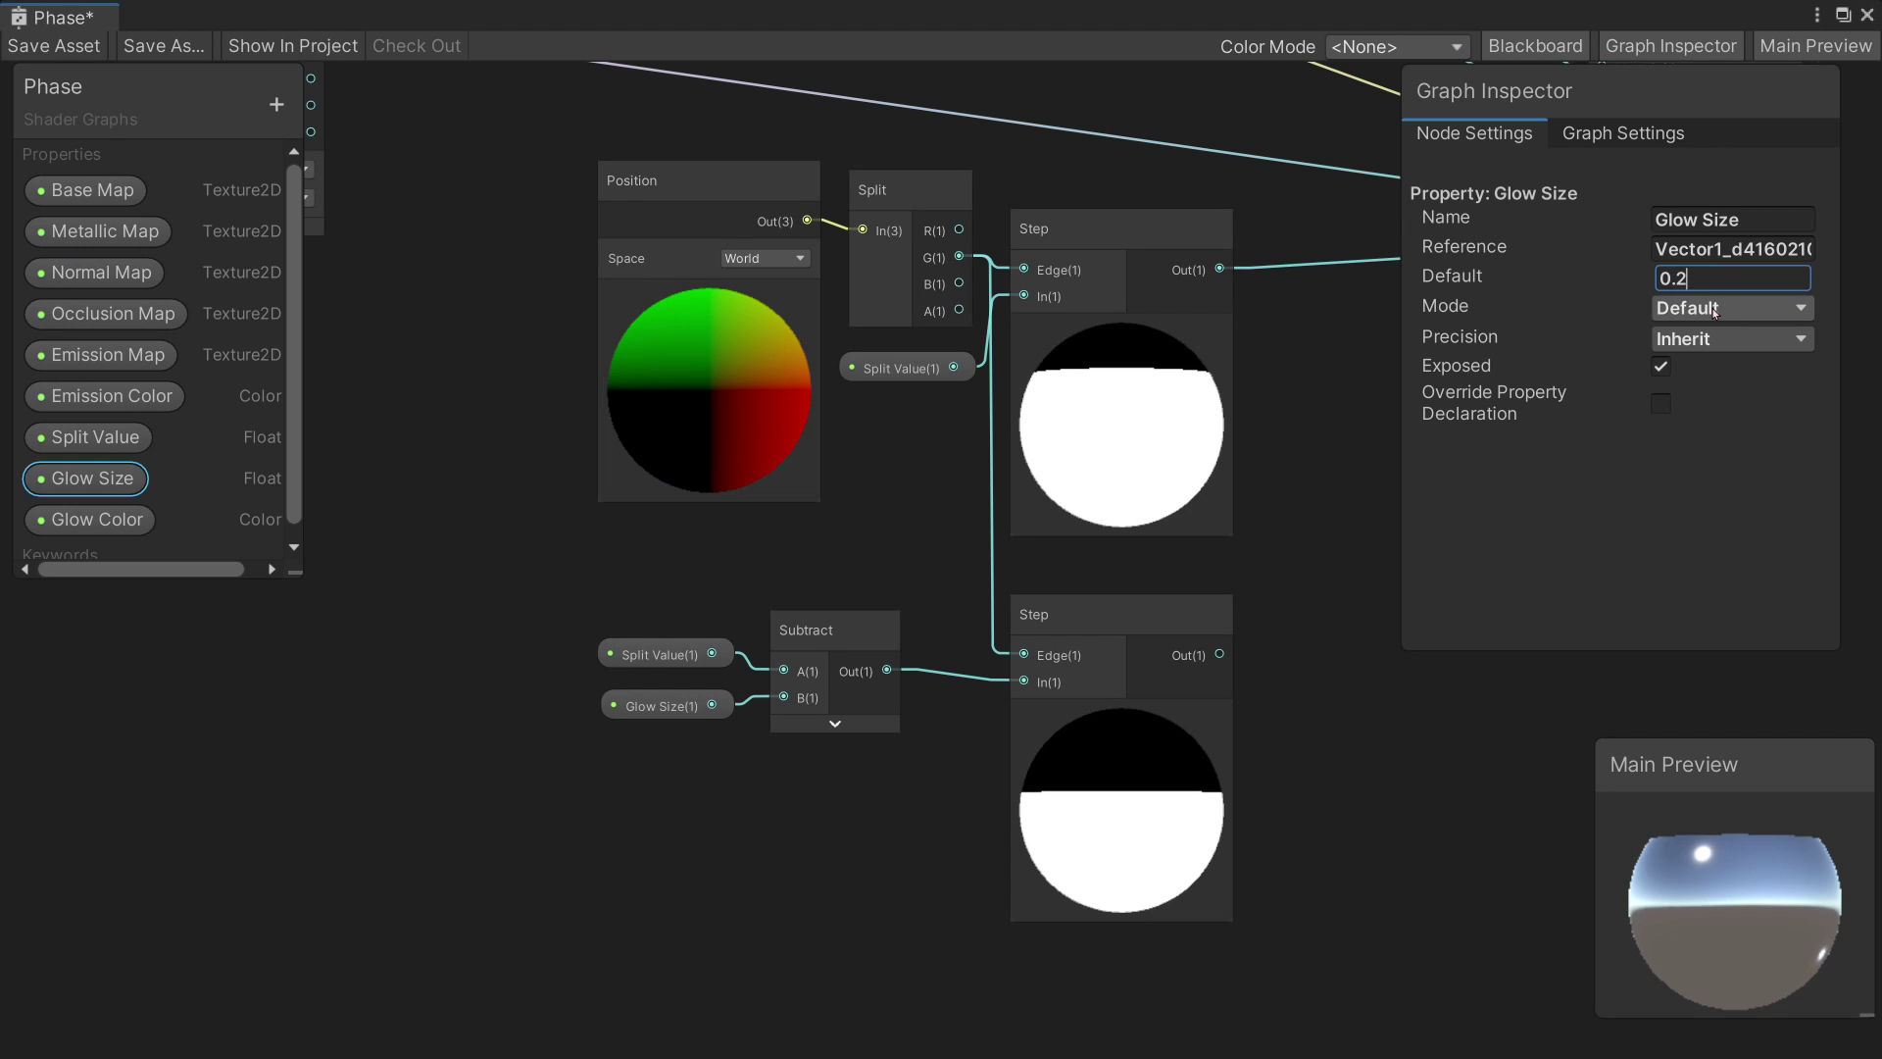
click(1657, 54)
click(1088, 374)
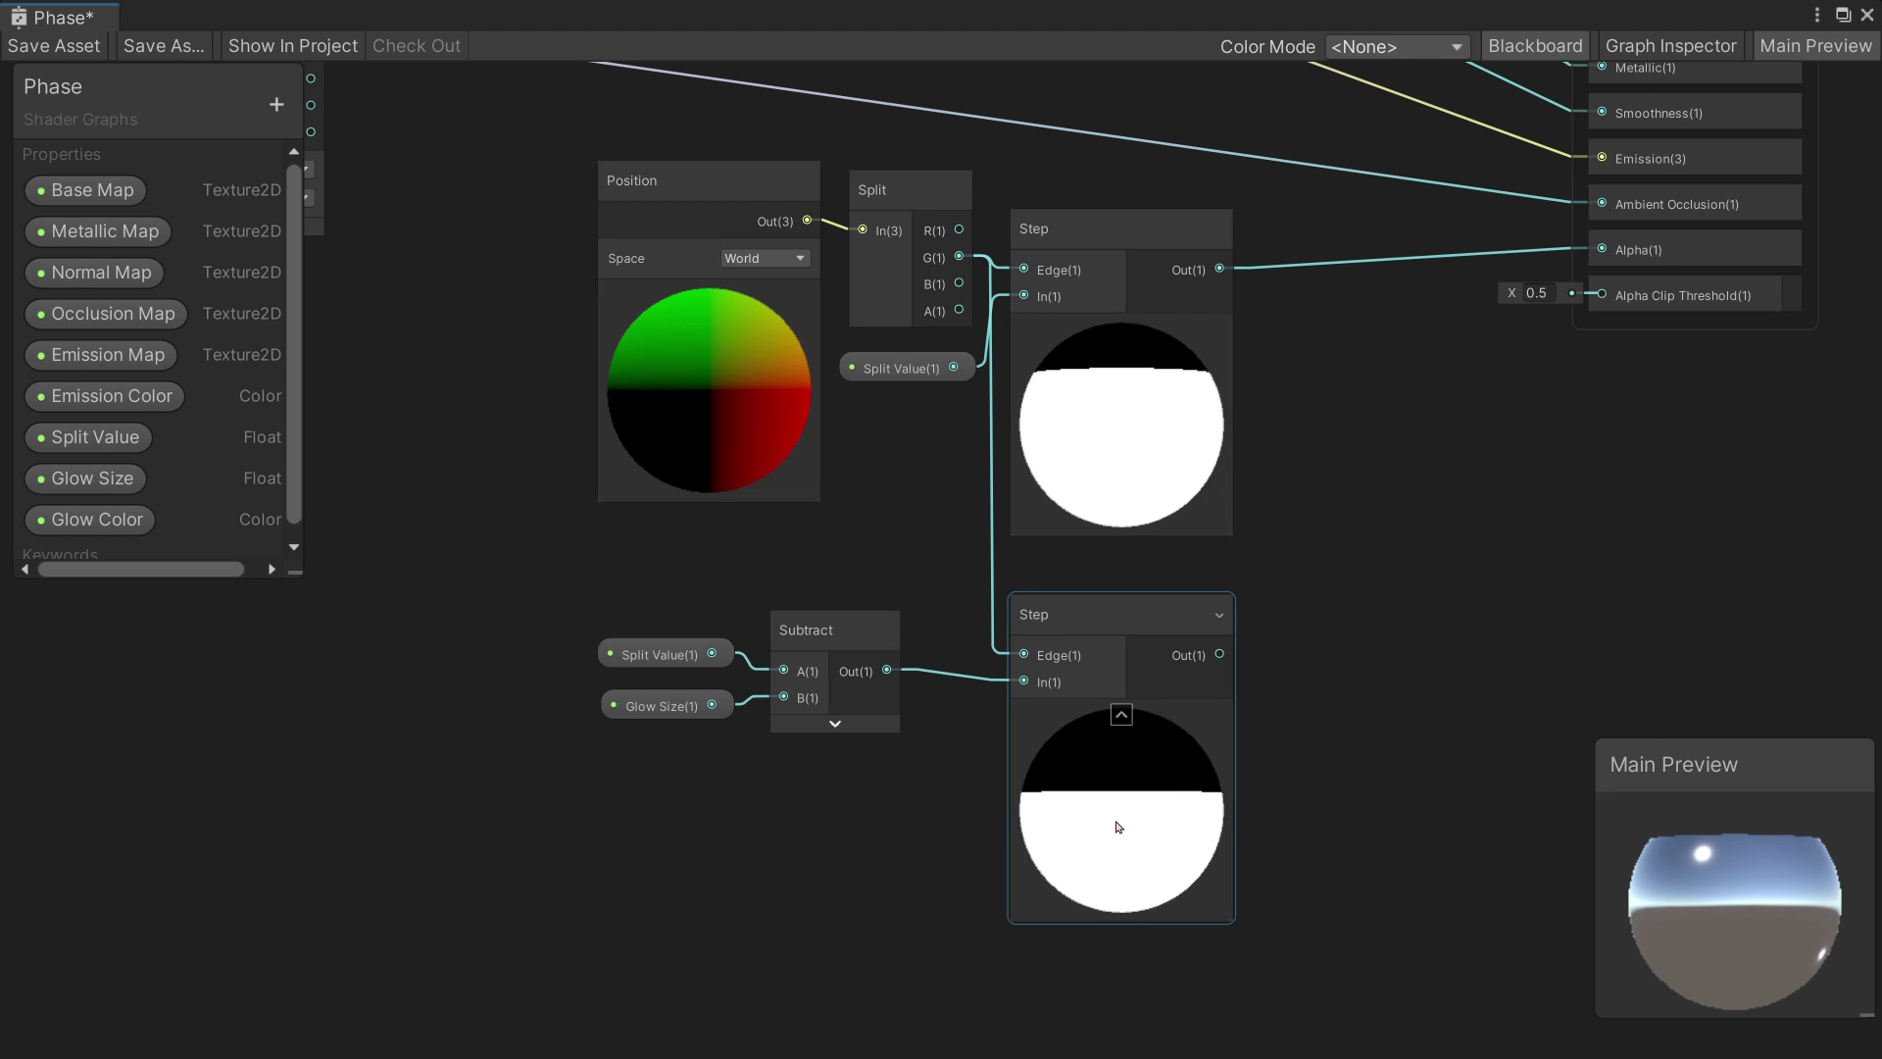
- Subtract the lower Step output from the upper Step output with a Subtract node
drag(1220, 269, 1327, 523)
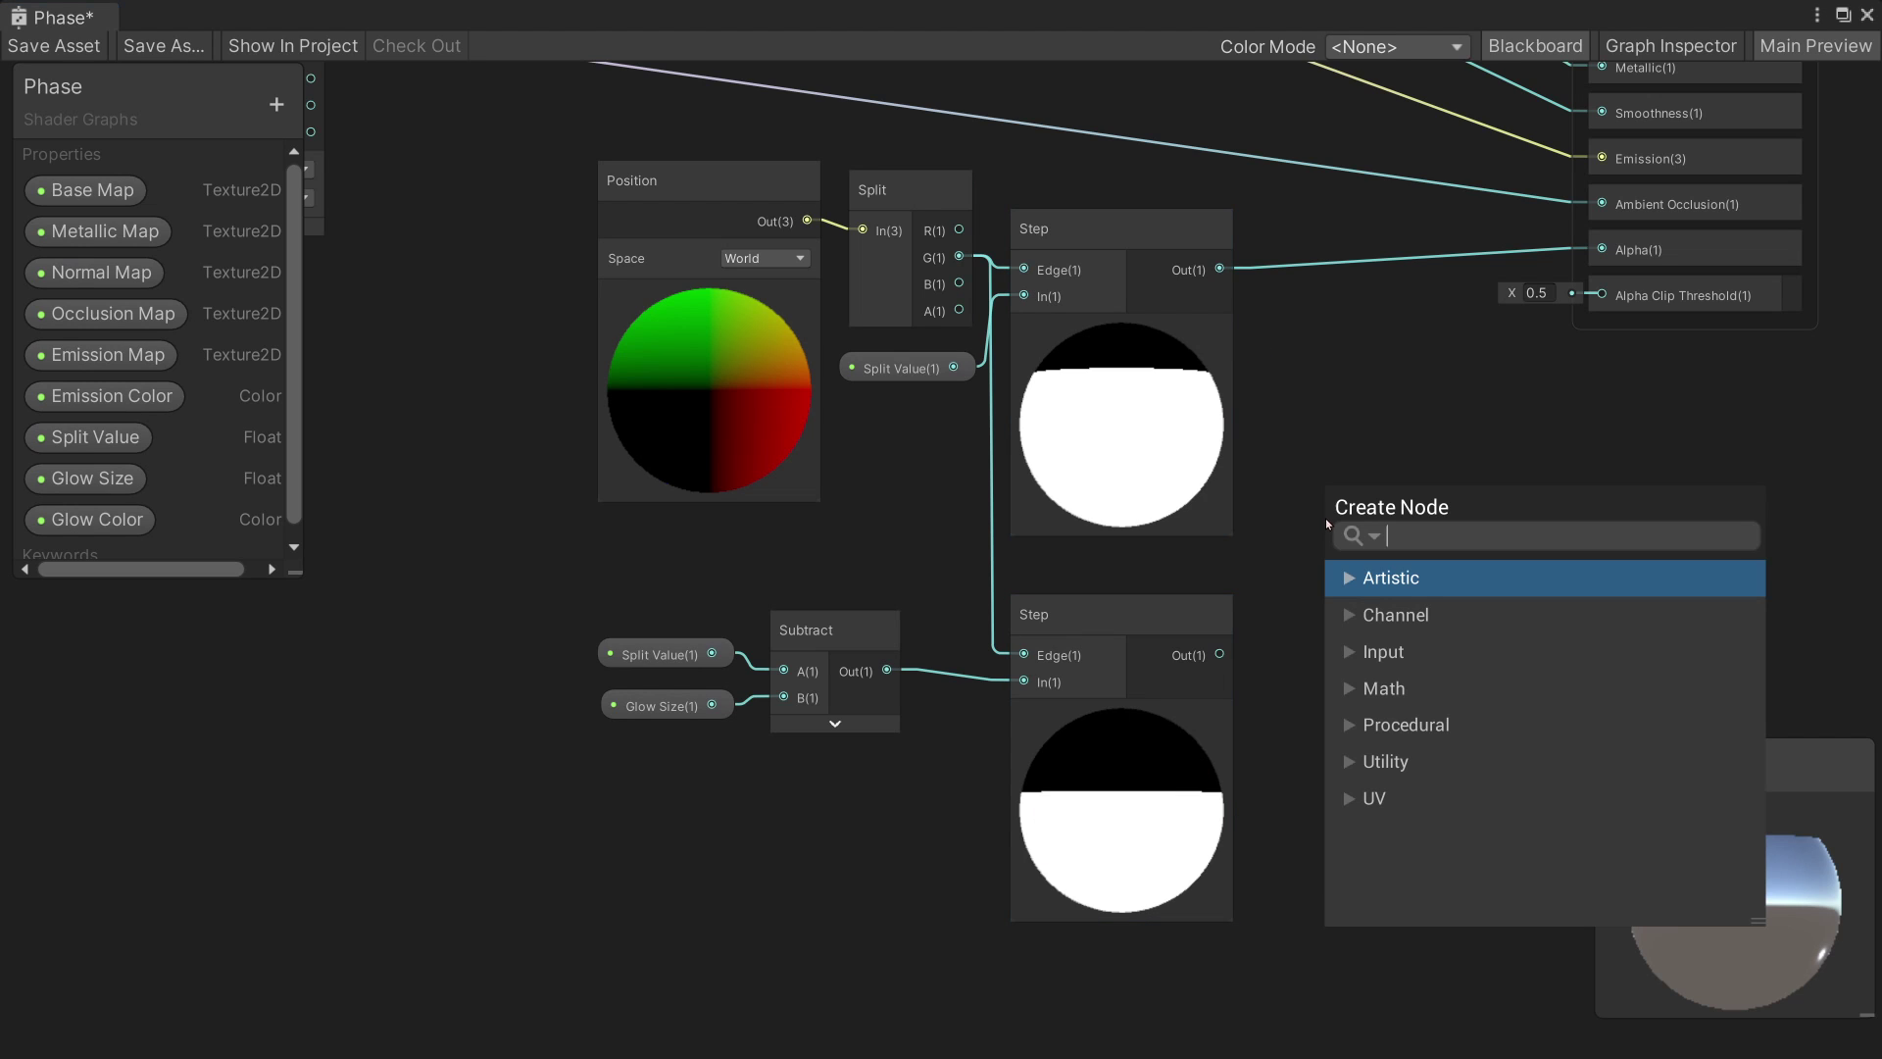
text(subt)
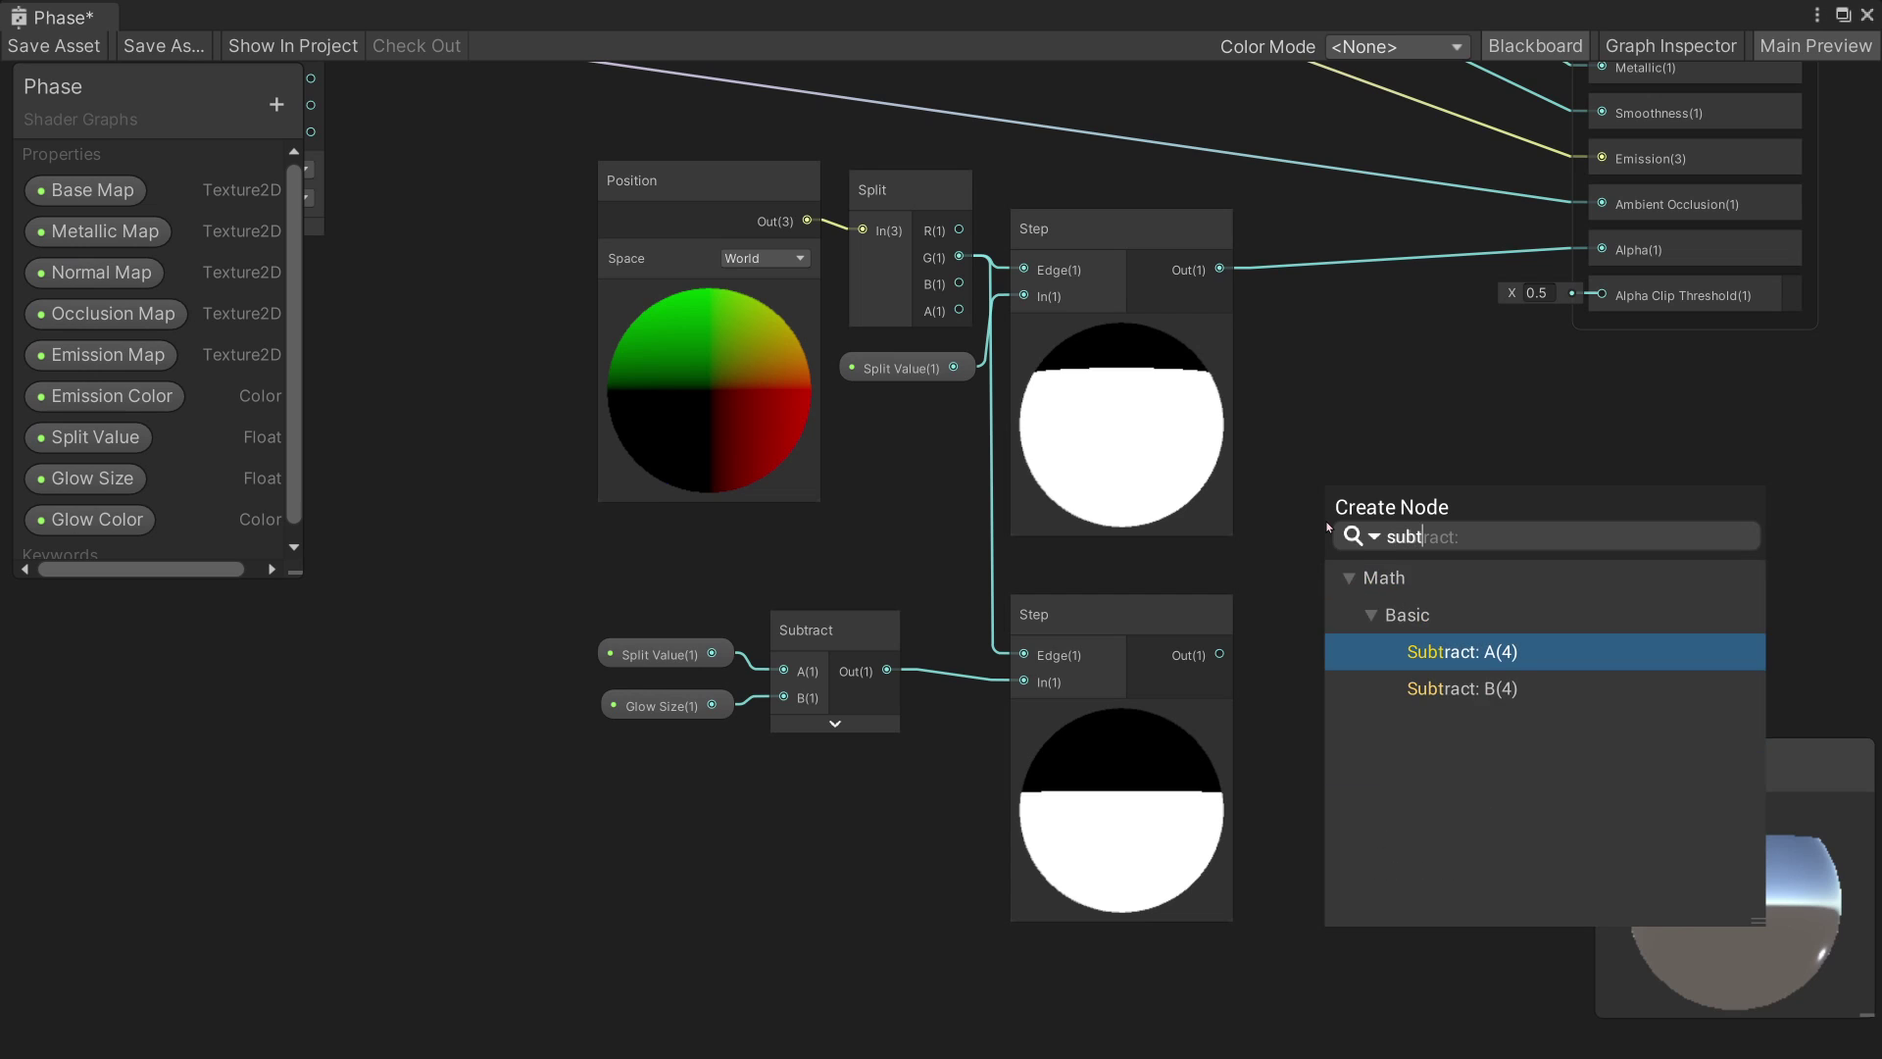
click(1435, 653)
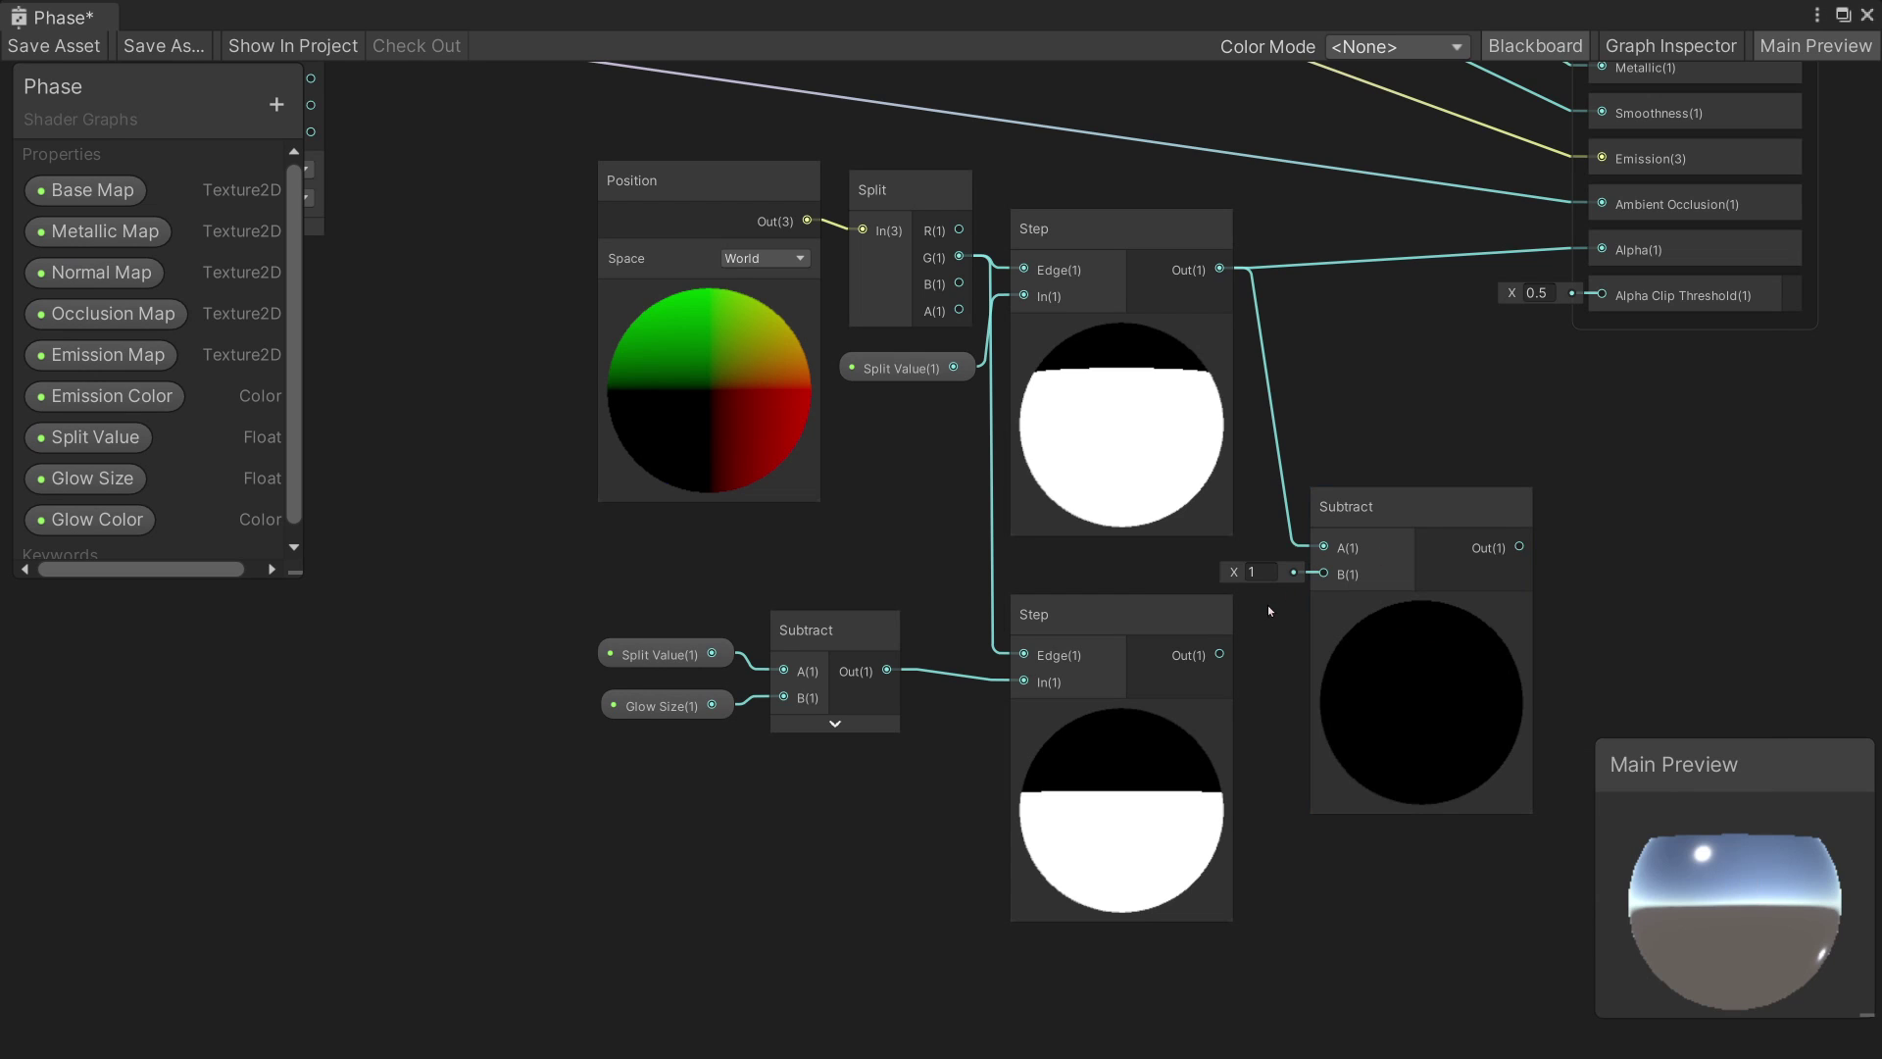
drag(1221, 654, 1323, 573)
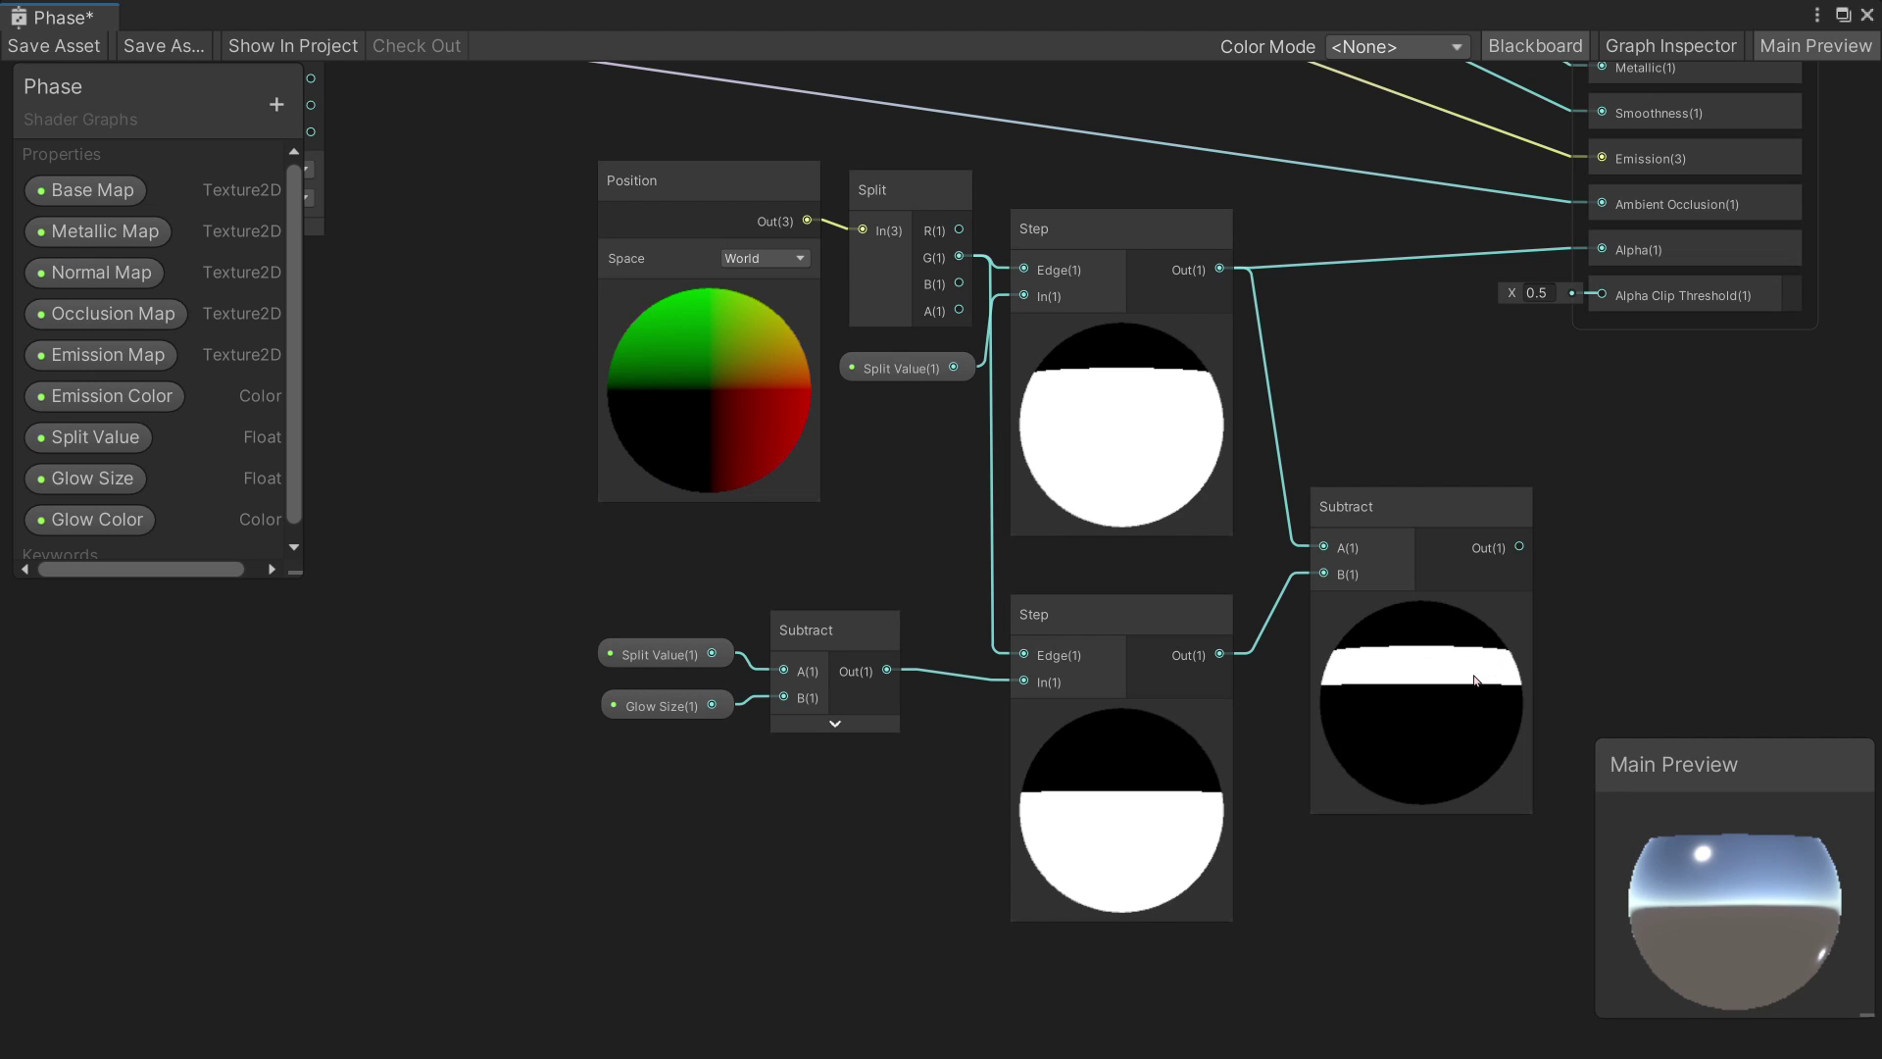
- Multiply the Subtract band by the Glow Color property with a Multiply node
middle_drag(1475, 680, 1316, 678)
mouse_move(94, 520)
mouse_down()
mouse_move(1047, 409)
mouse_move(1202, 428)
mouse_up()
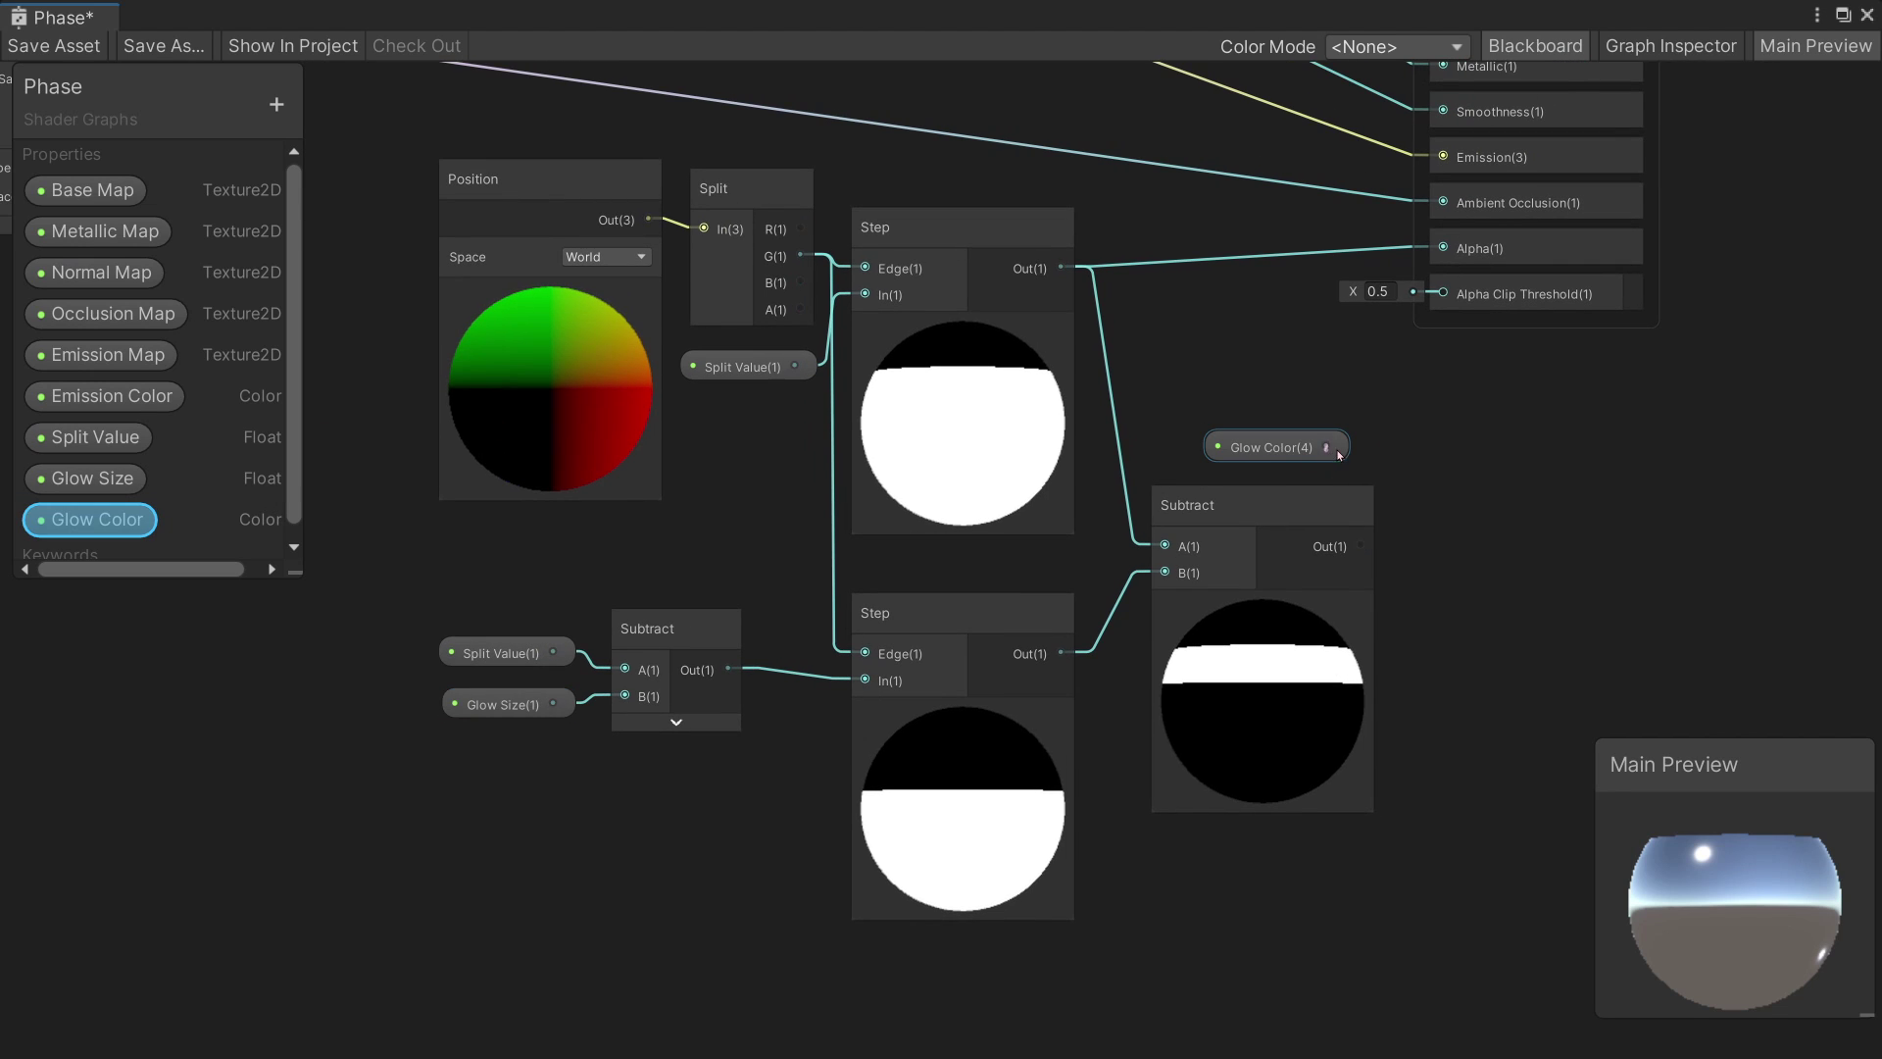
drag(1327, 447, 1437, 481)
text(mul)
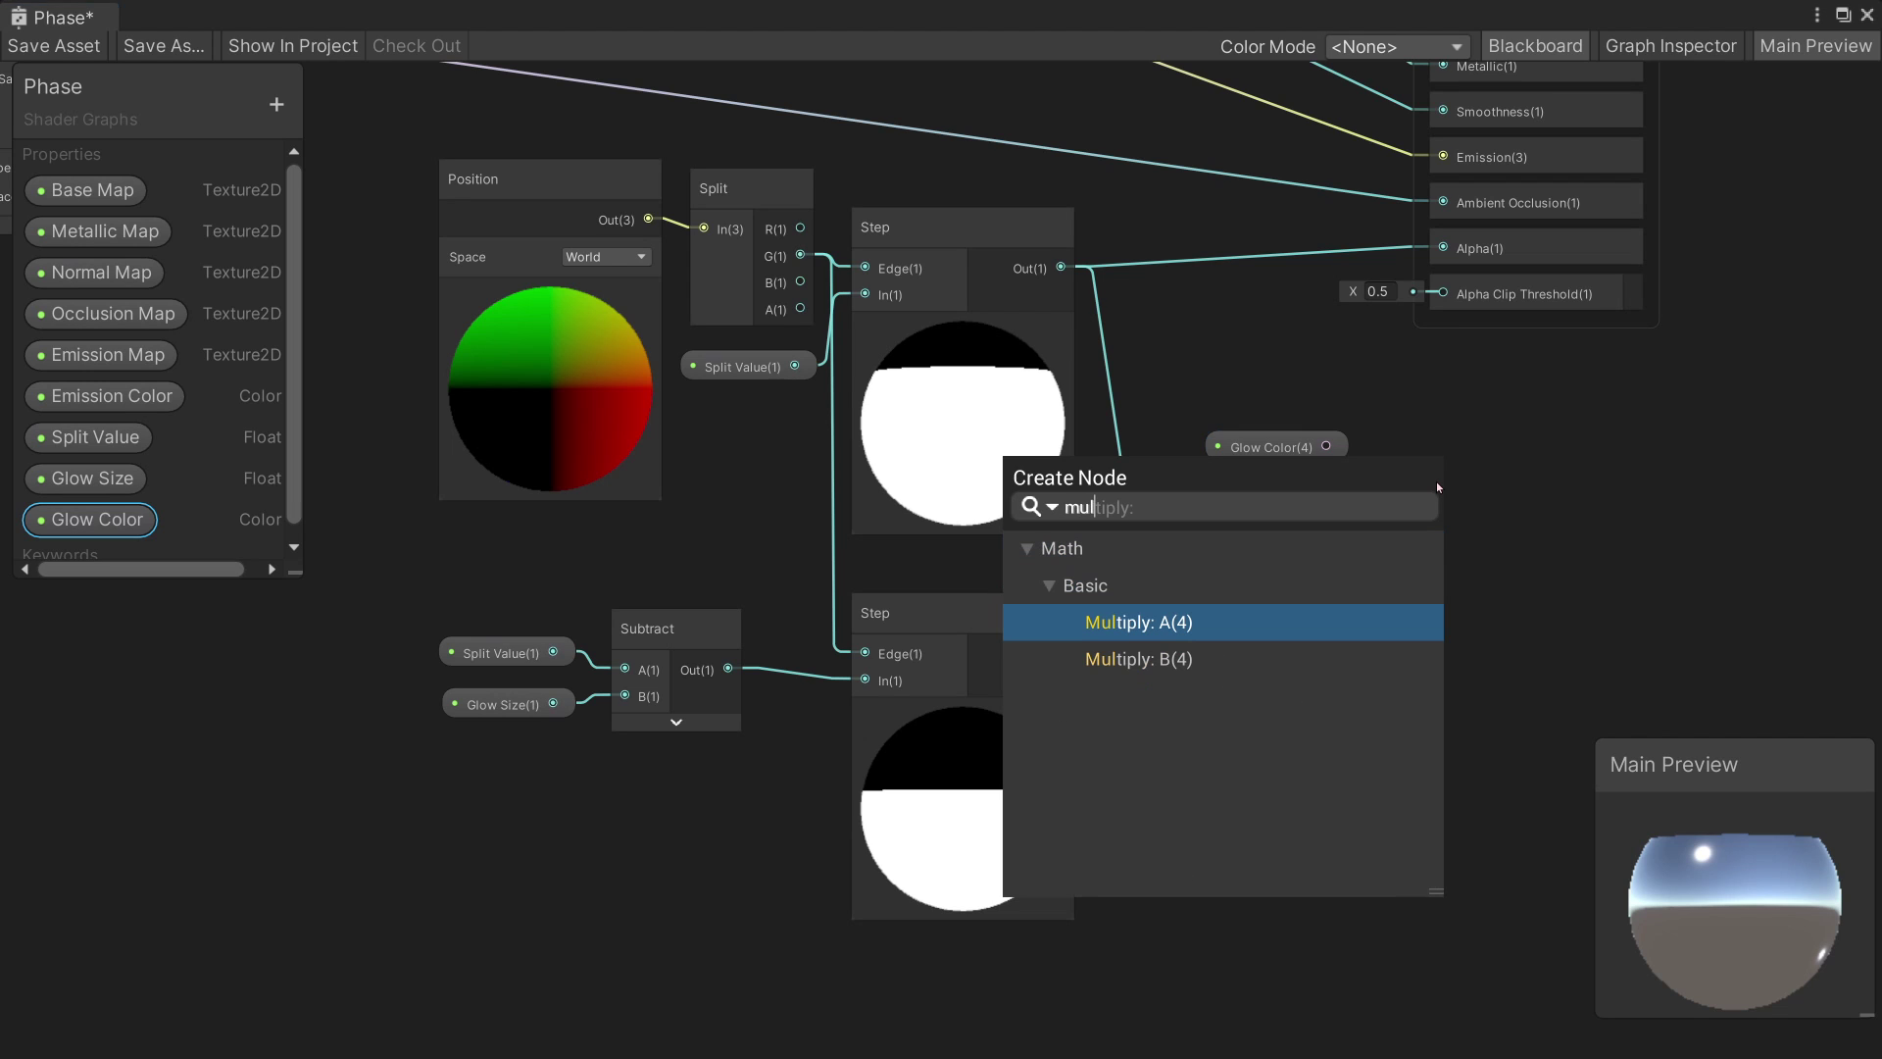
key(Return)
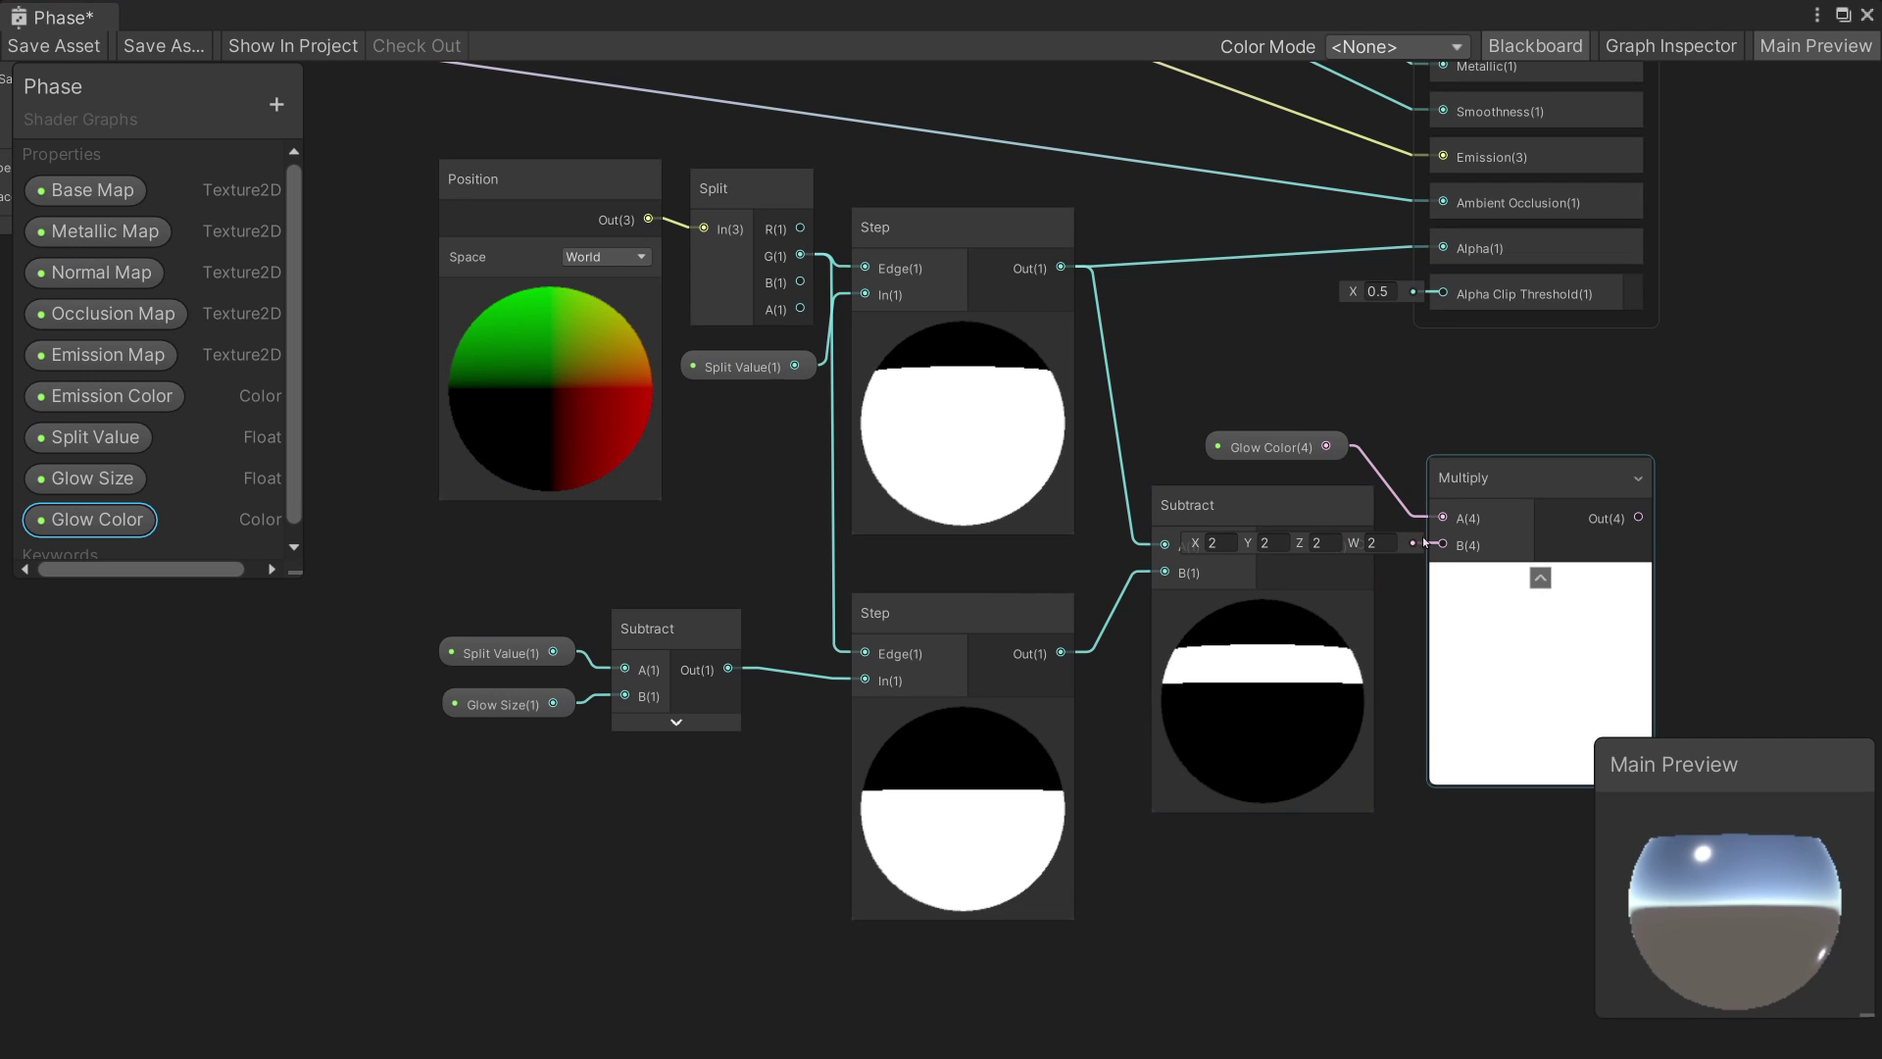
drag(1503, 487, 1526, 434)
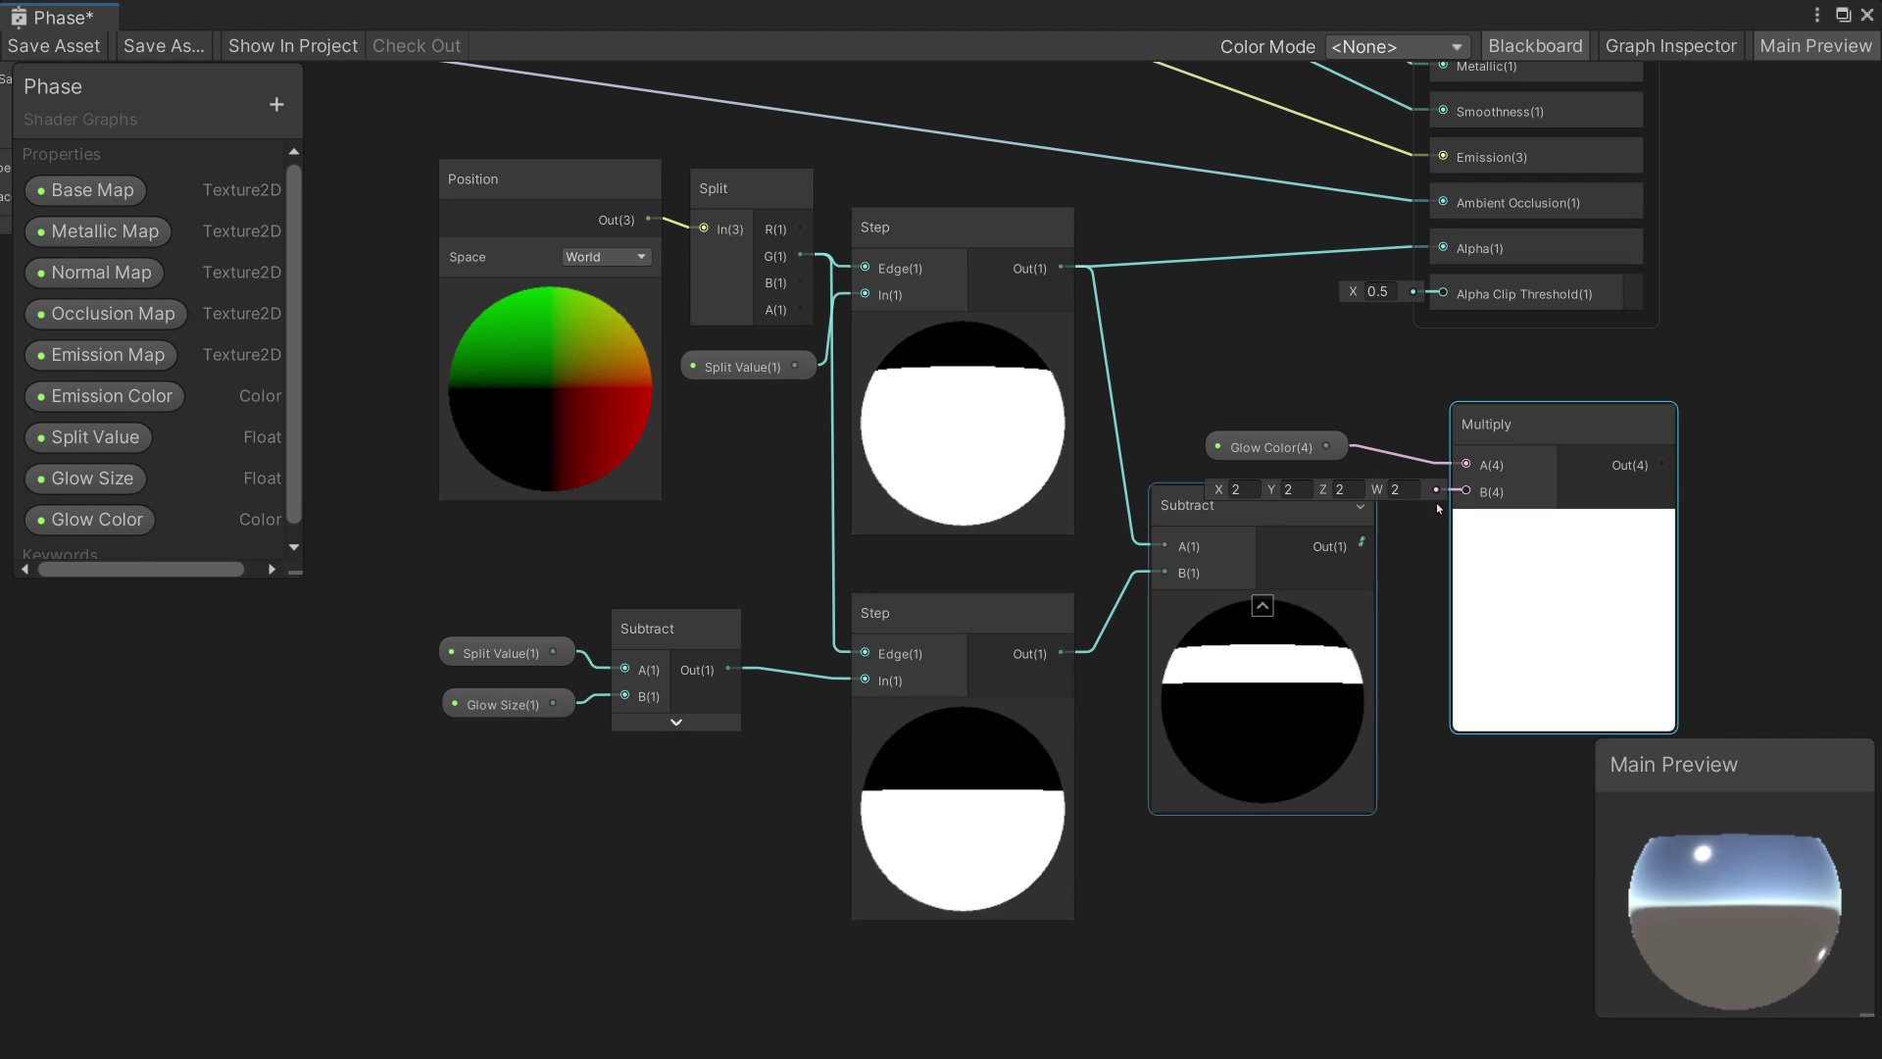
drag(1360, 545, 1466, 491)
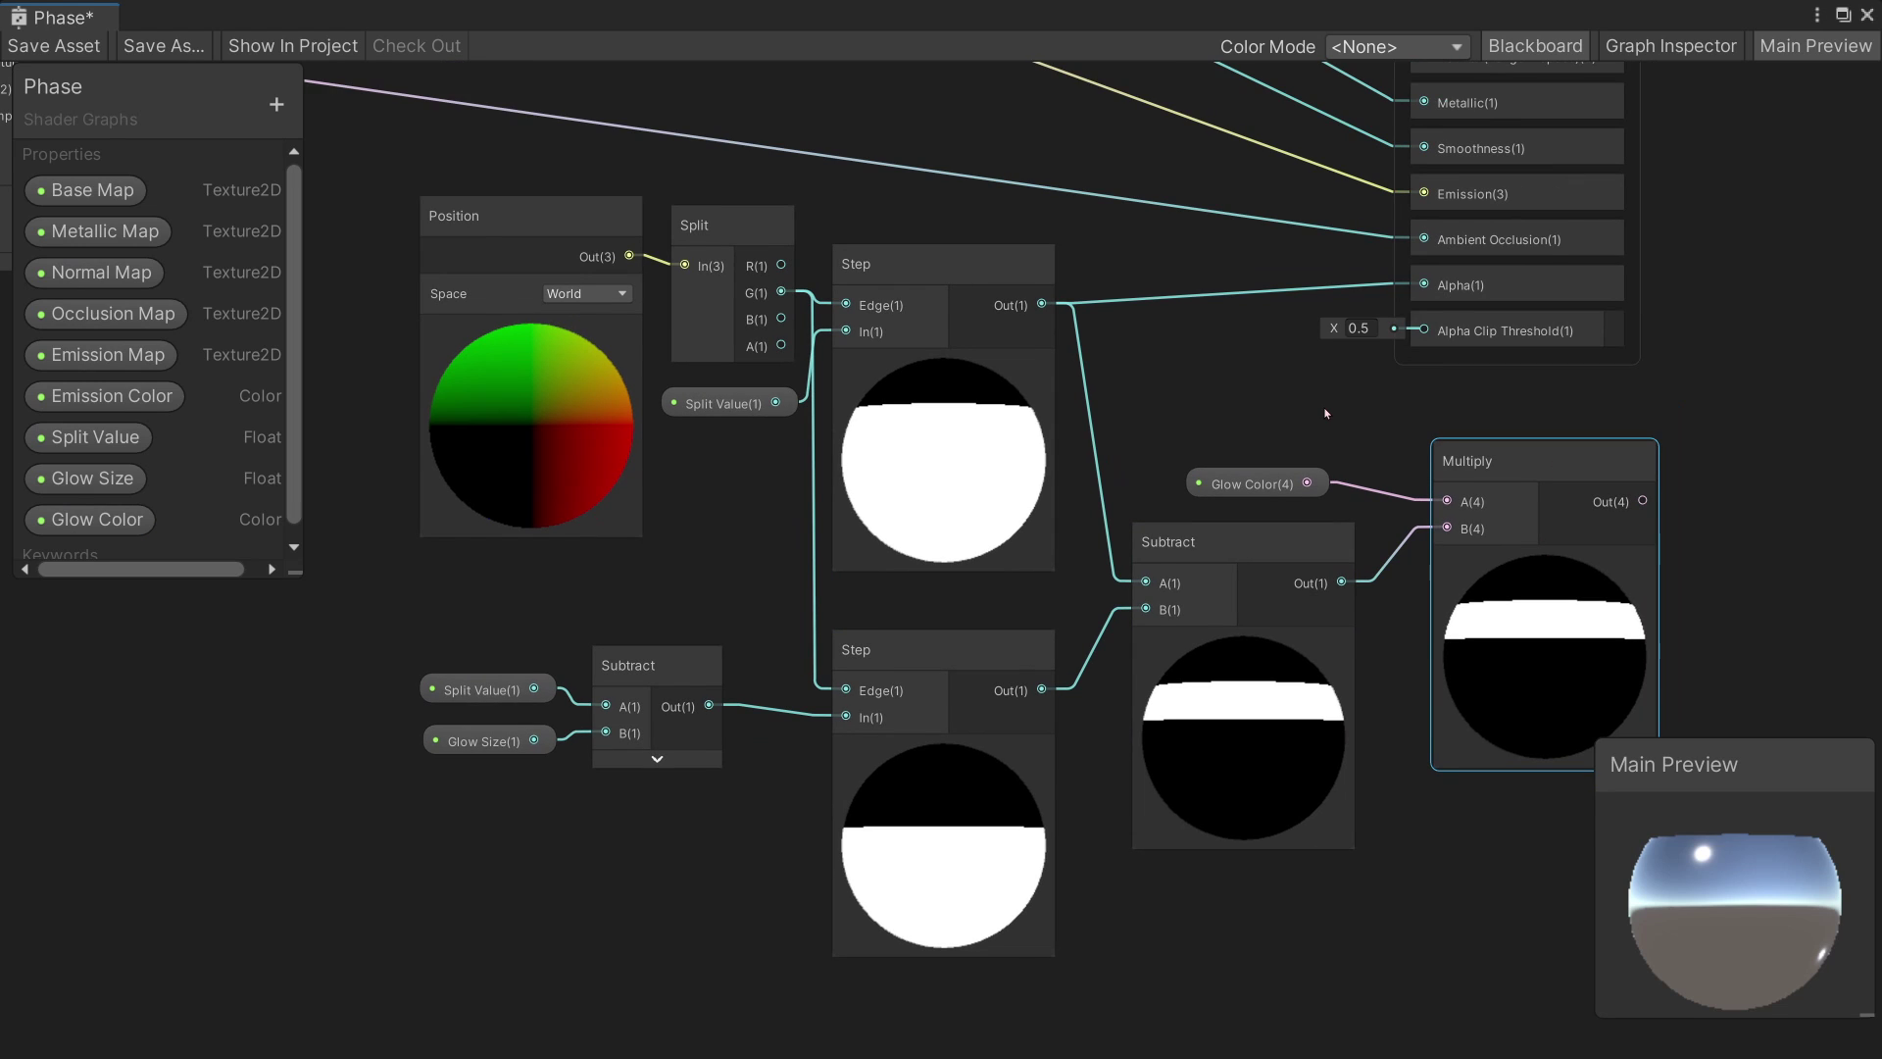
scroll(1336, 415, up, 1)
scroll(1337, 416, down, 1)
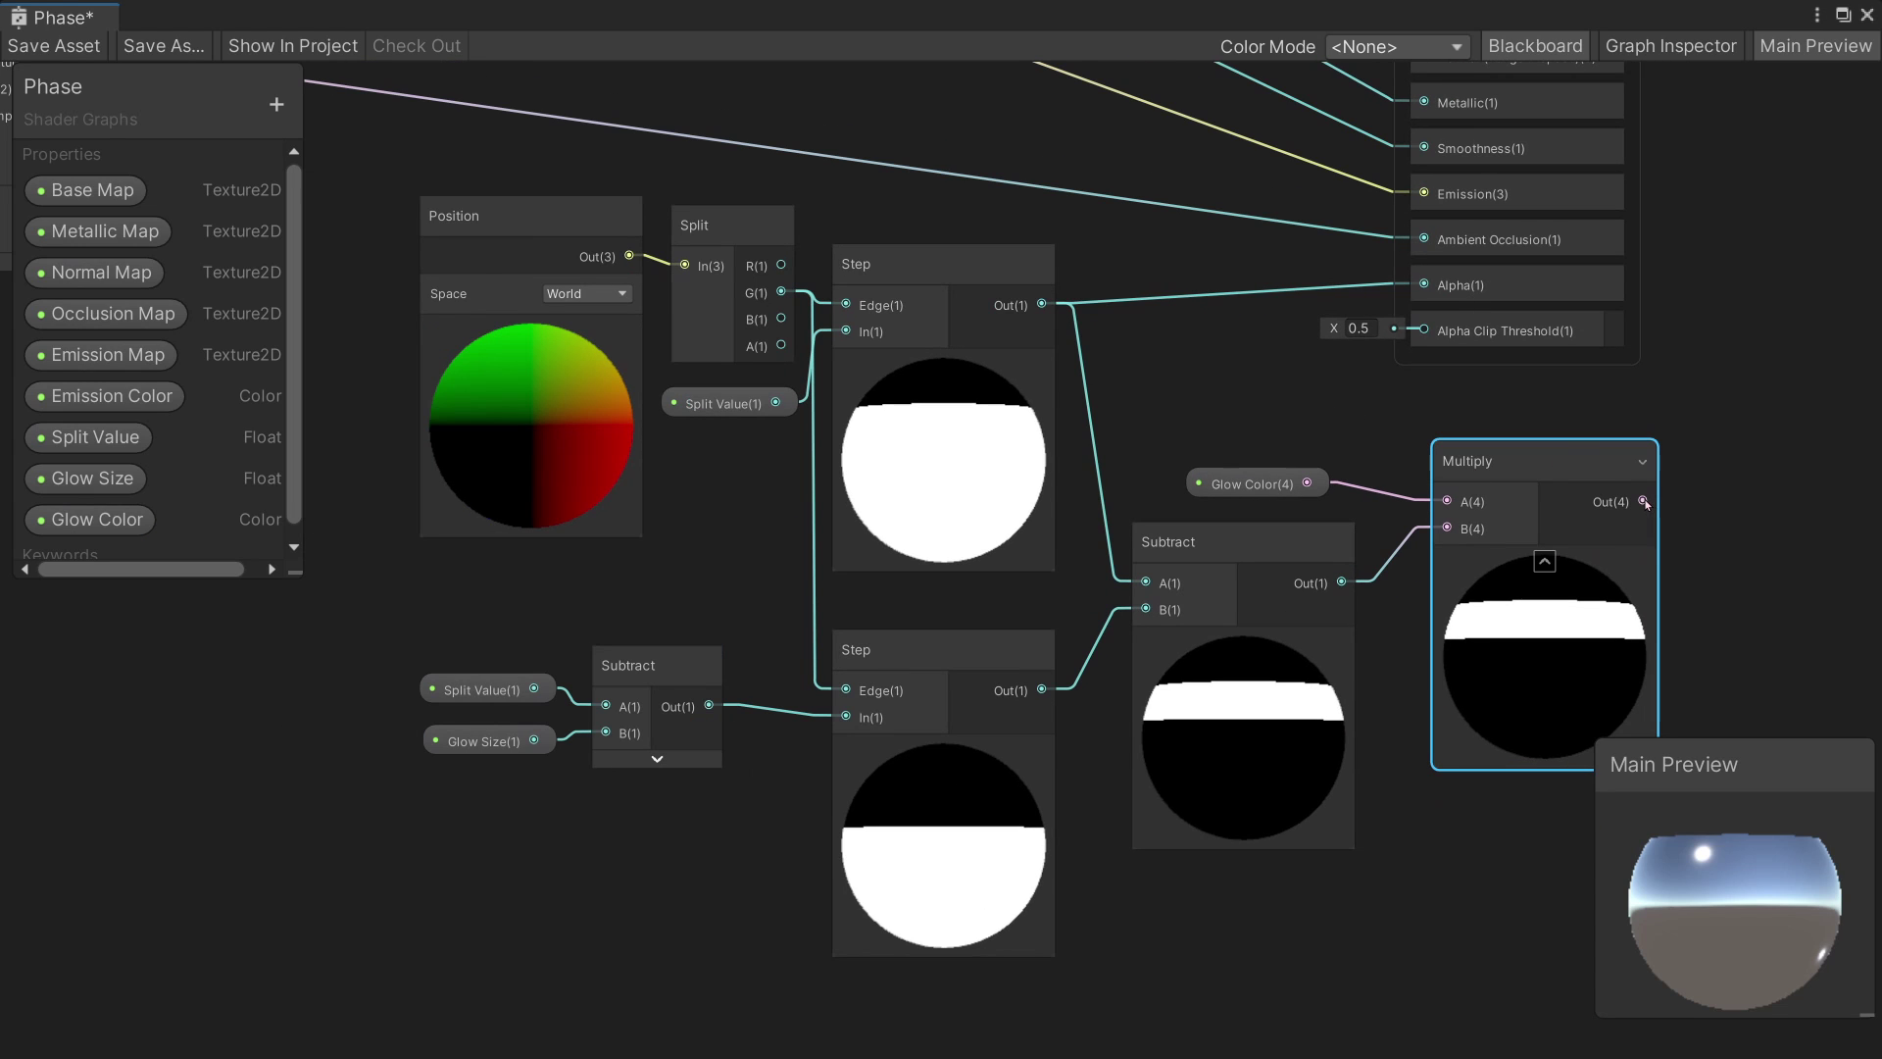
mouse_move(1647, 504)
mouse_down()
mouse_move(1419, 257)
mouse_move(1341, 327)
mouse_move(1358, 414)
mouse_up()
- Rearrange the band-building and glow nodes closer to the master stack
key(Escape)
scroll(1203, 453, down, 2)
scroll(1128, 446, down, 2)
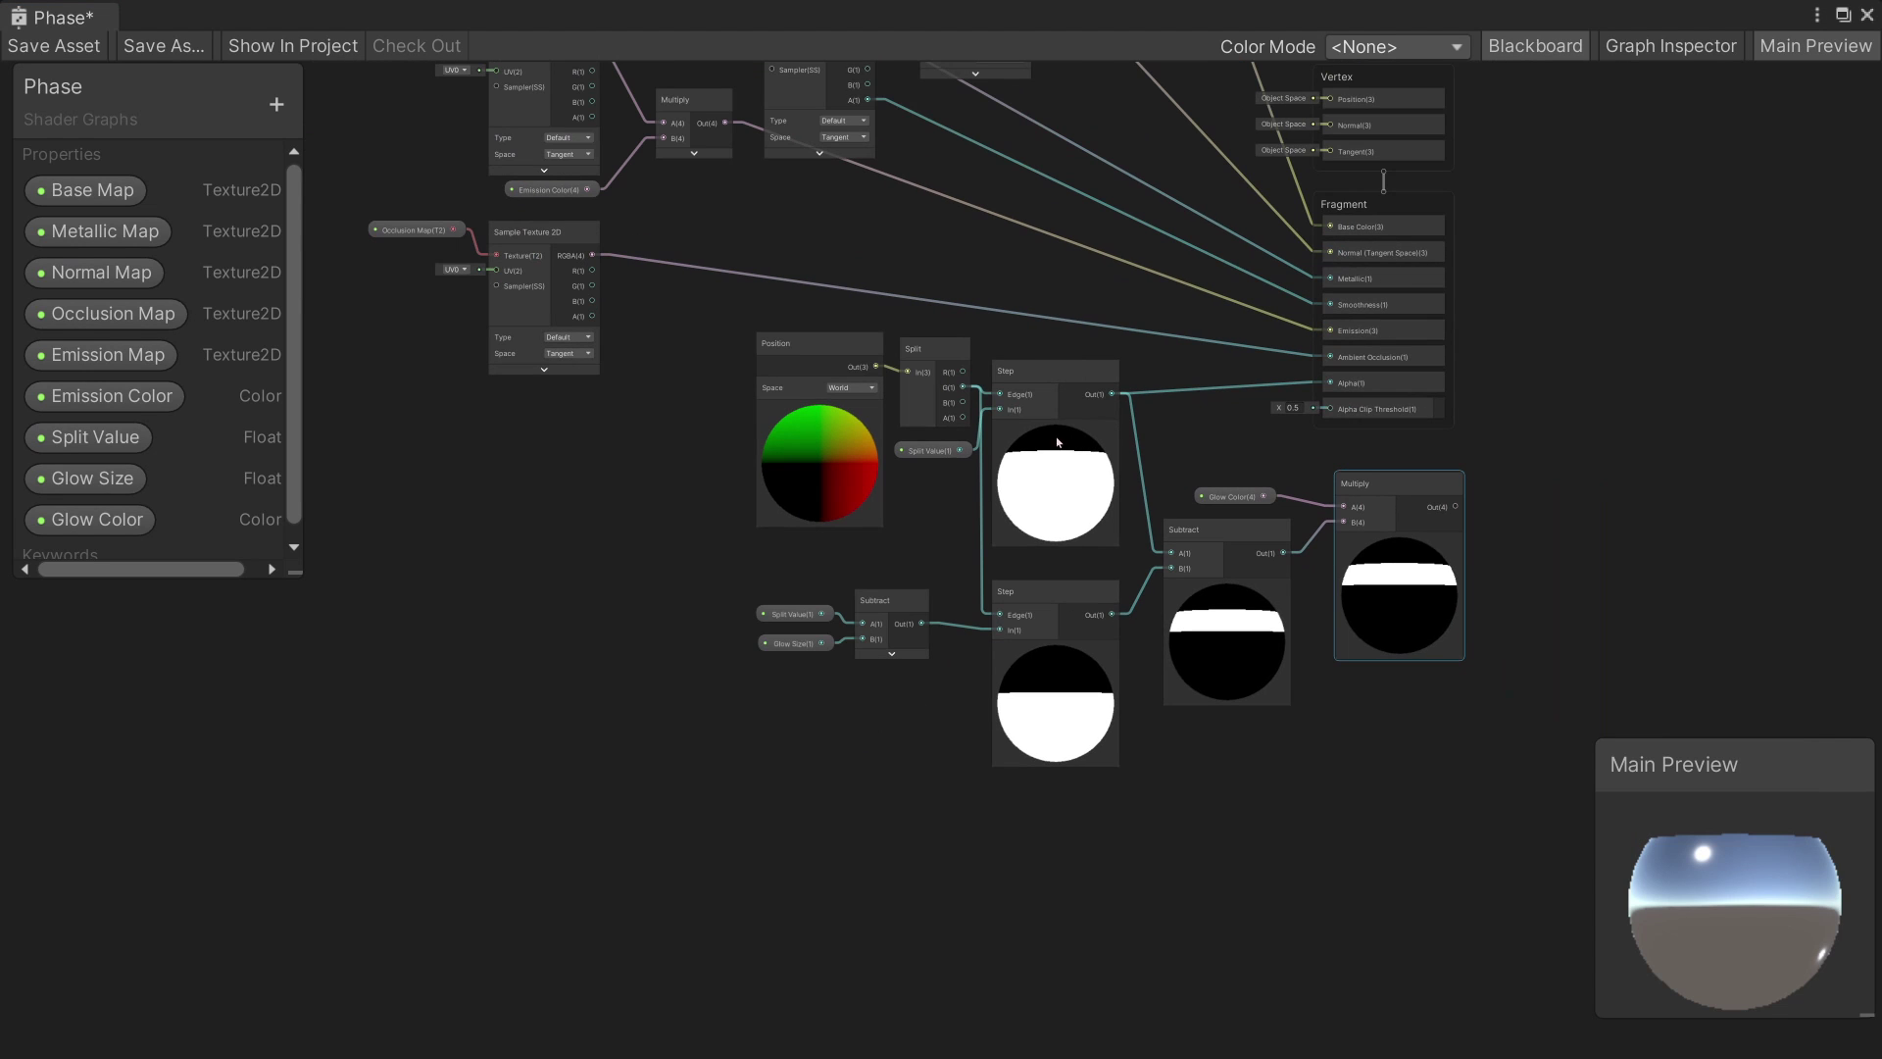
drag(740, 312, 913, 467)
drag(1111, 752, 1113, 755)
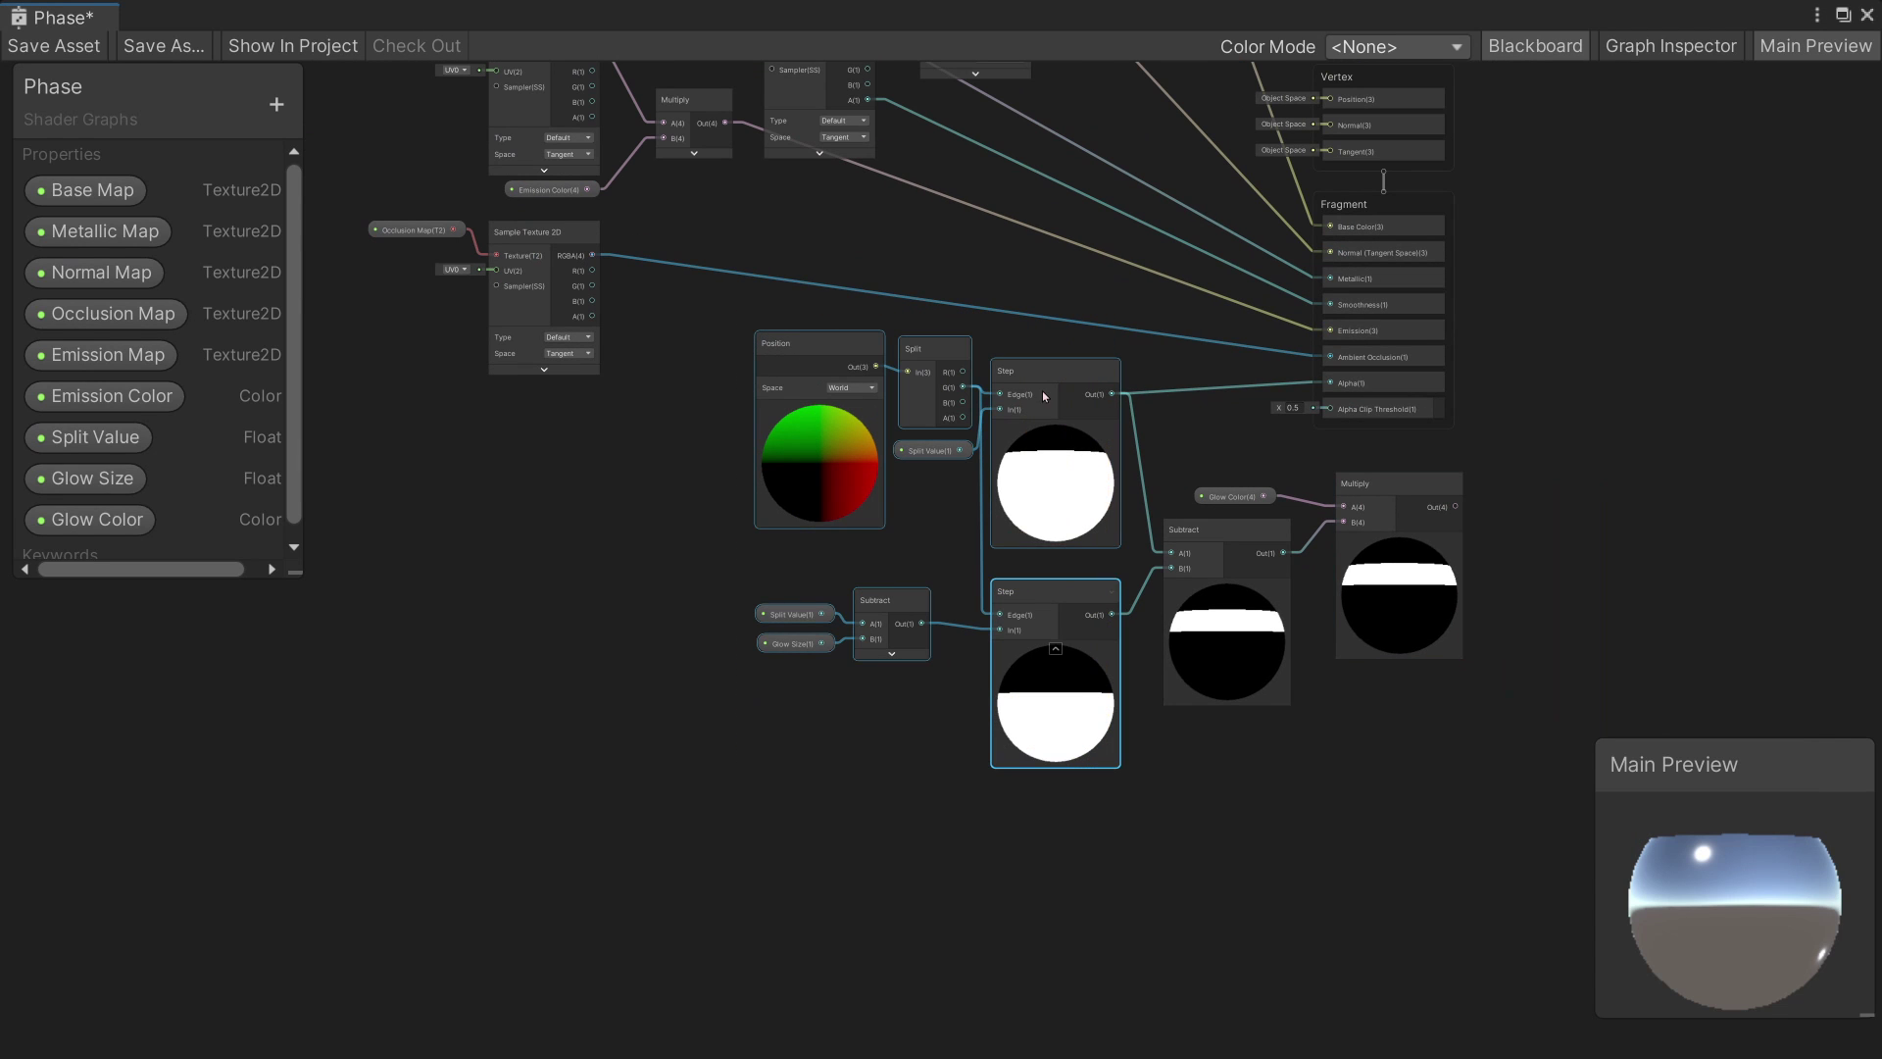
mouse_move(1042, 381)
mouse_down()
mouse_move(930, 402)
mouse_move(748, 495)
mouse_up()
drag(1171, 461, 1470, 687)
drag(1387, 482, 1105, 344)
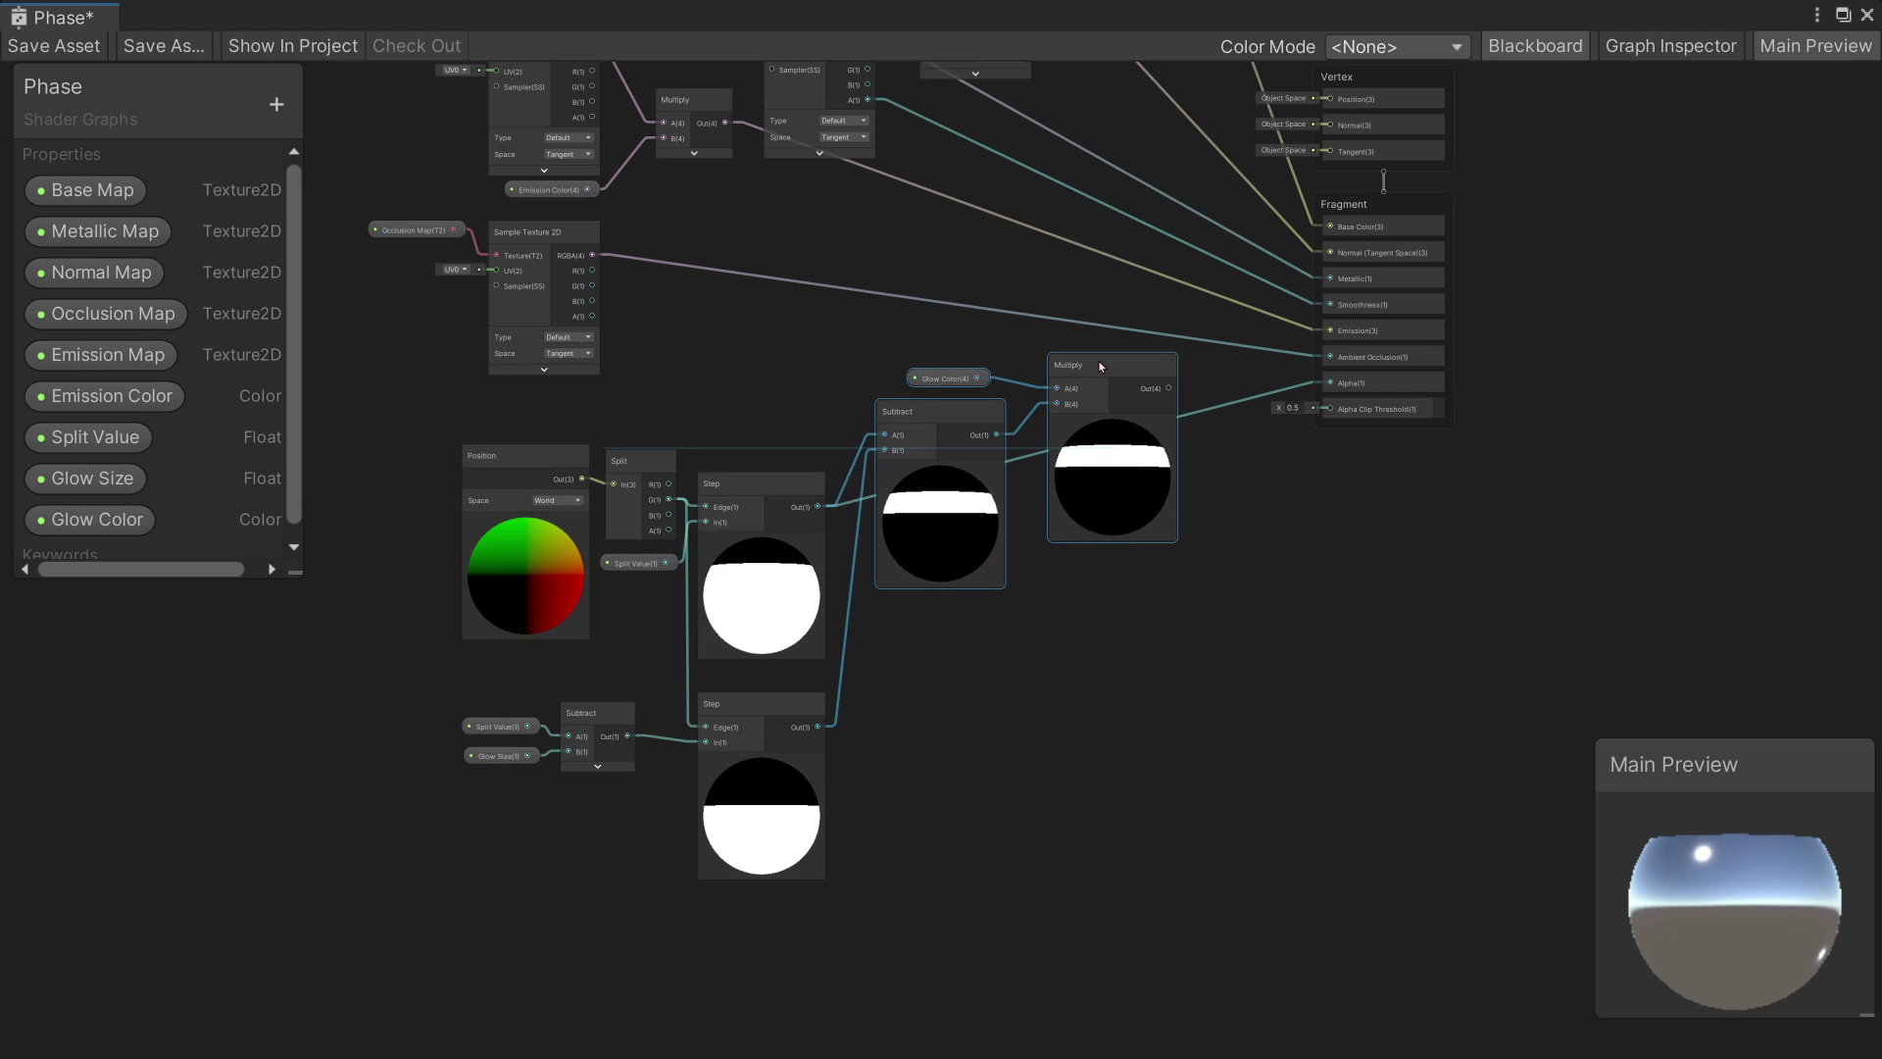
scroll(358, 189, up, 2)
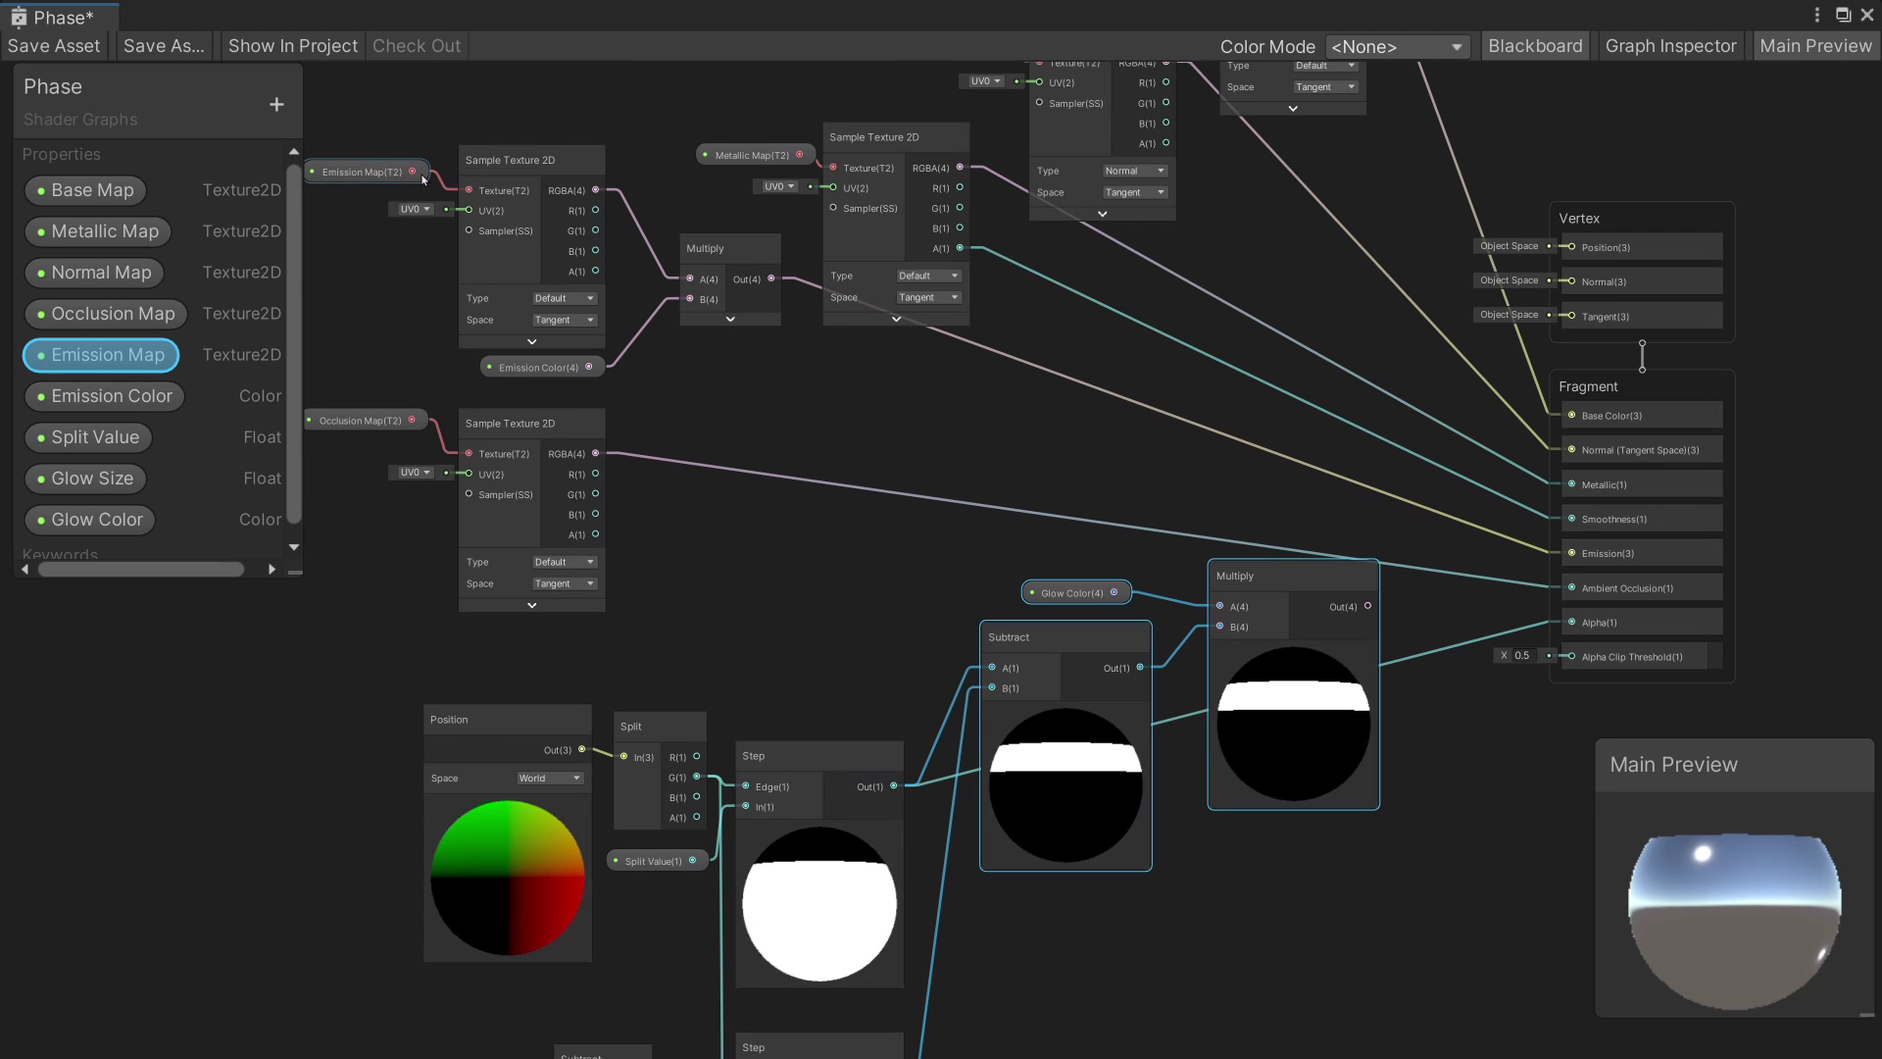
middle_drag(1245, 431, 1086, 401)
- Add an Add node before Emission and feed the glow Multiply output into its B input
key(space)
text(add)
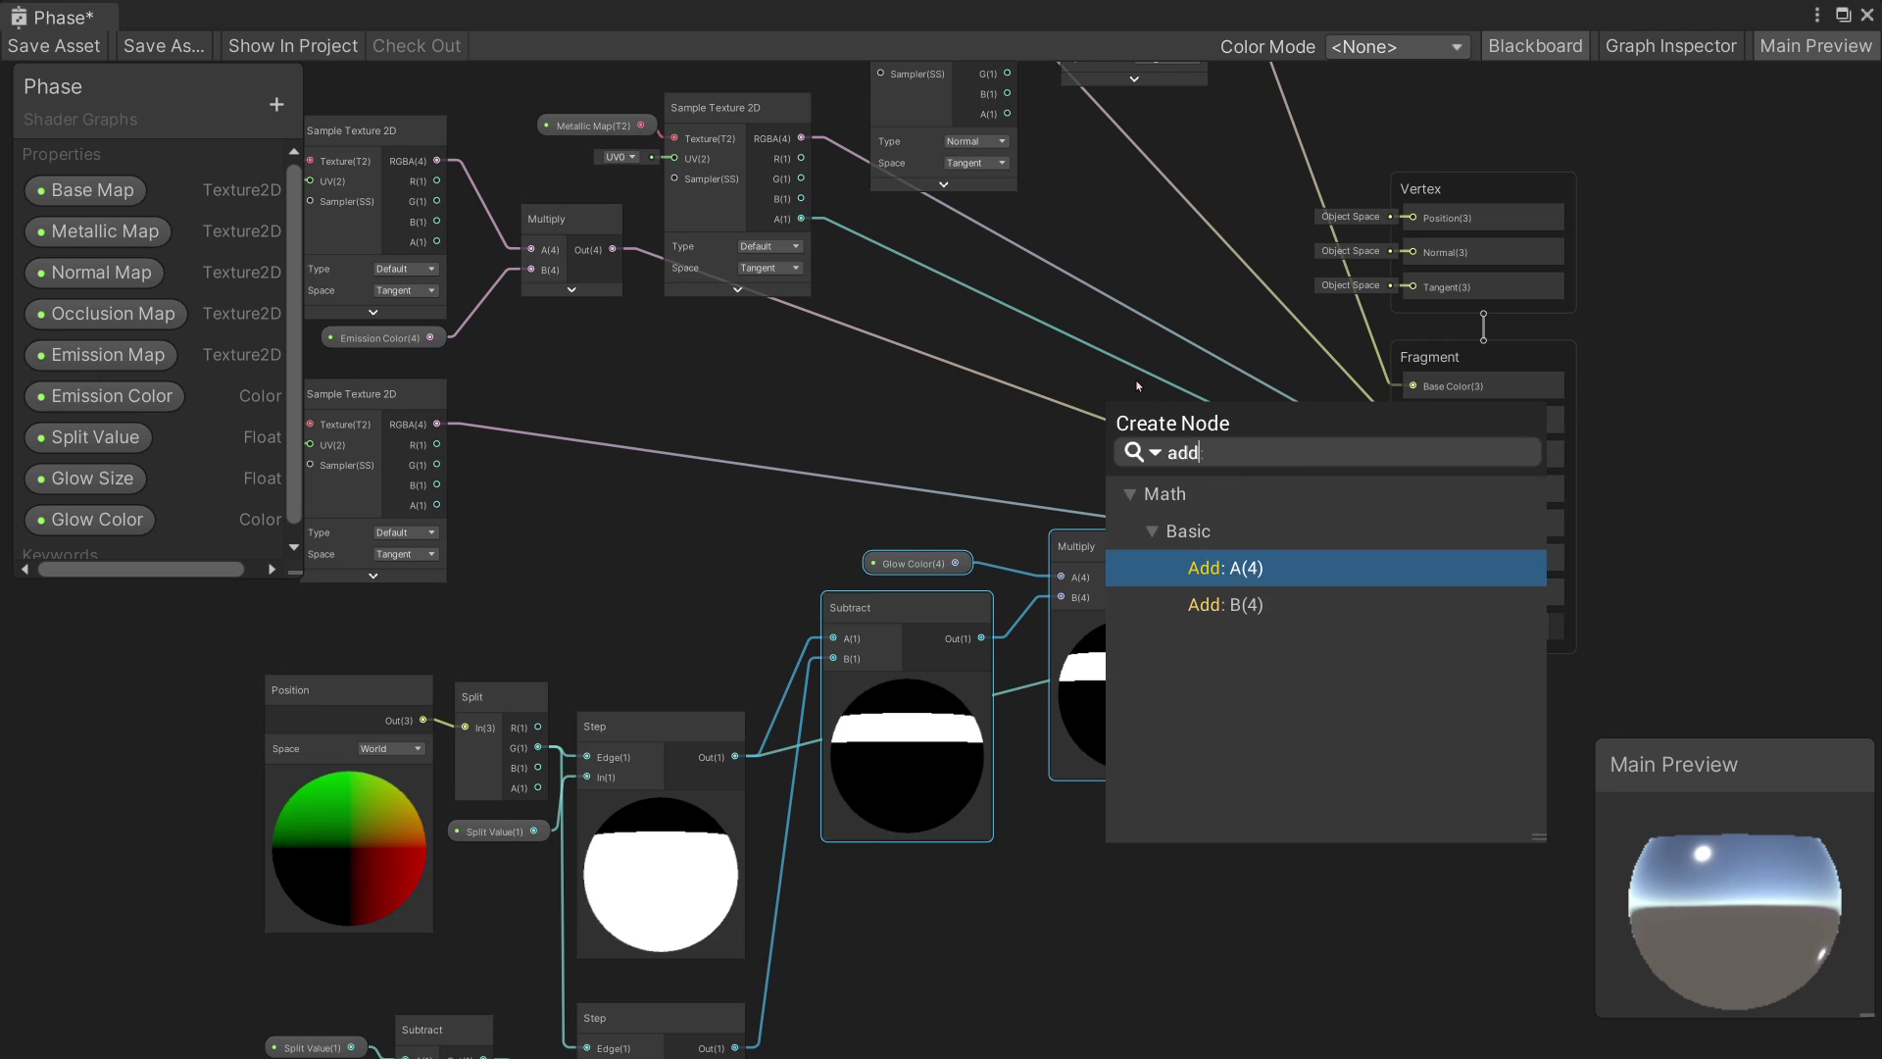
key(Return)
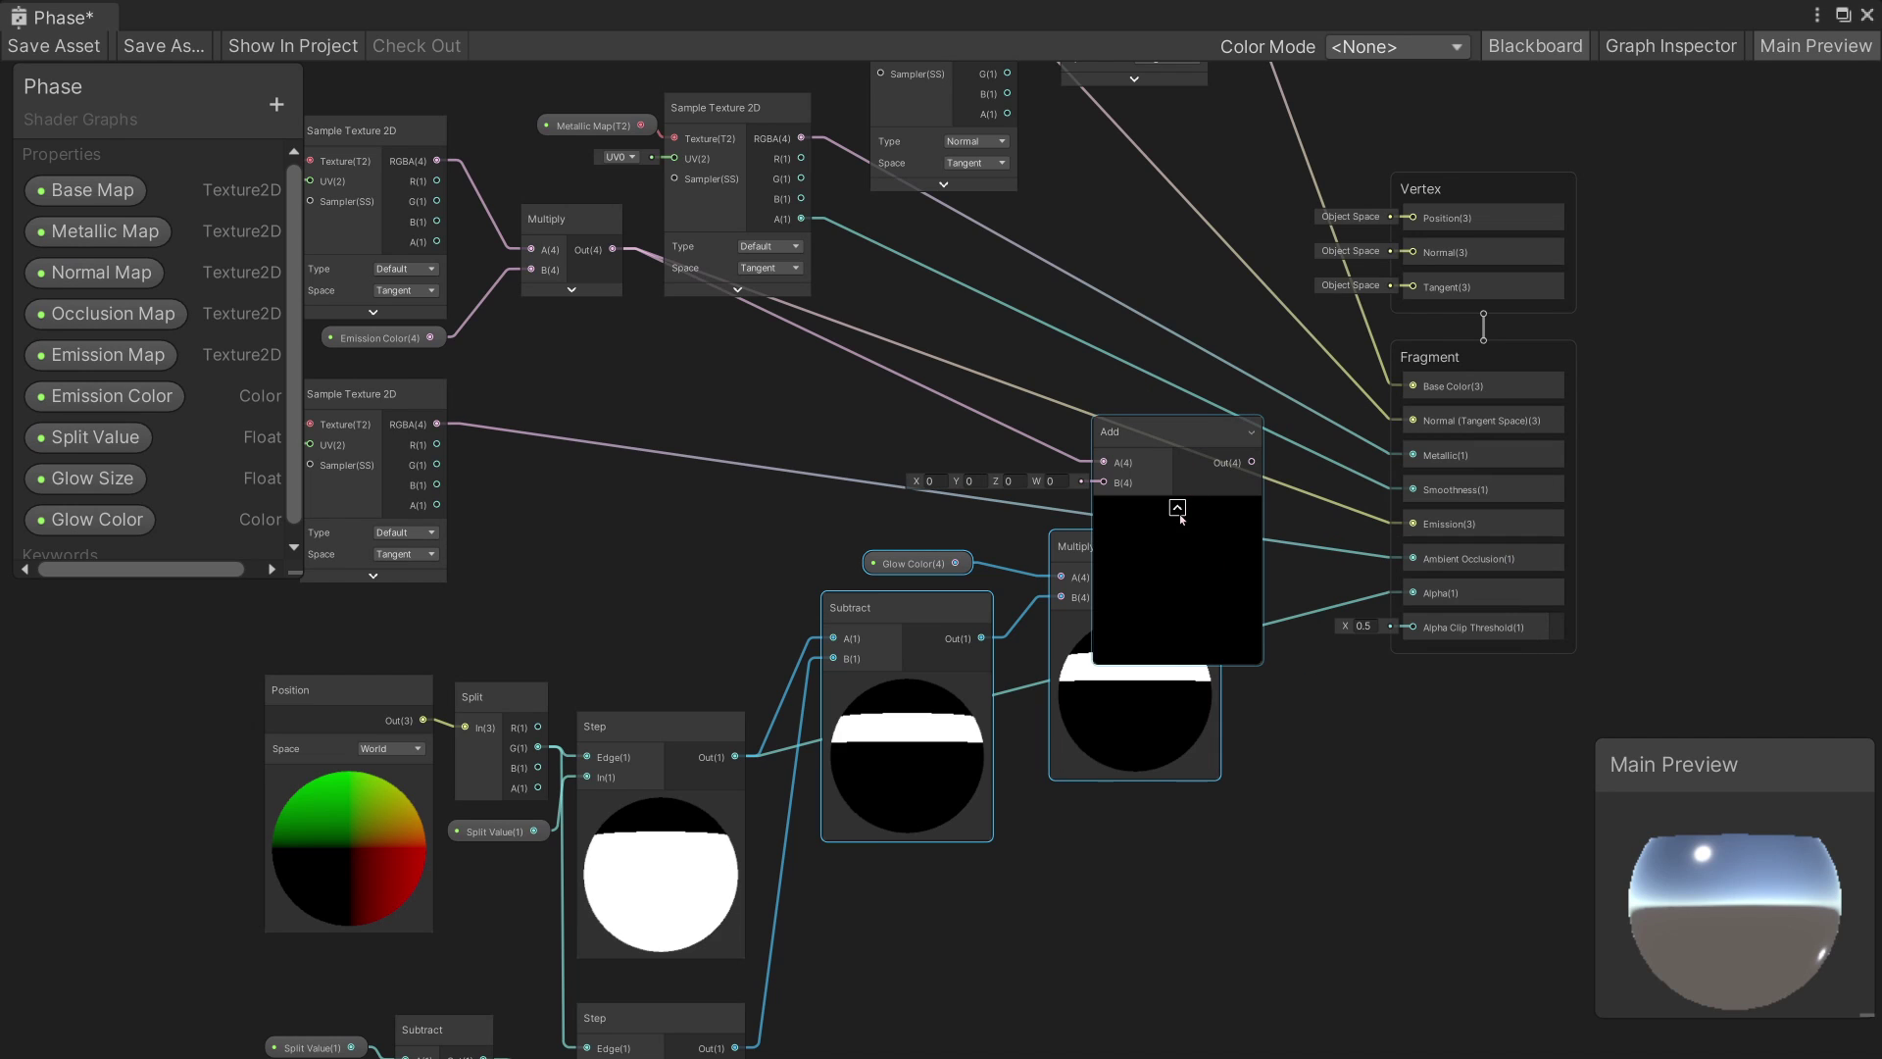
drag(1182, 443, 1218, 433)
mouse_move(1208, 576)
mouse_down()
mouse_move(1140, 474)
mouse_move(1412, 523)
mouse_up()
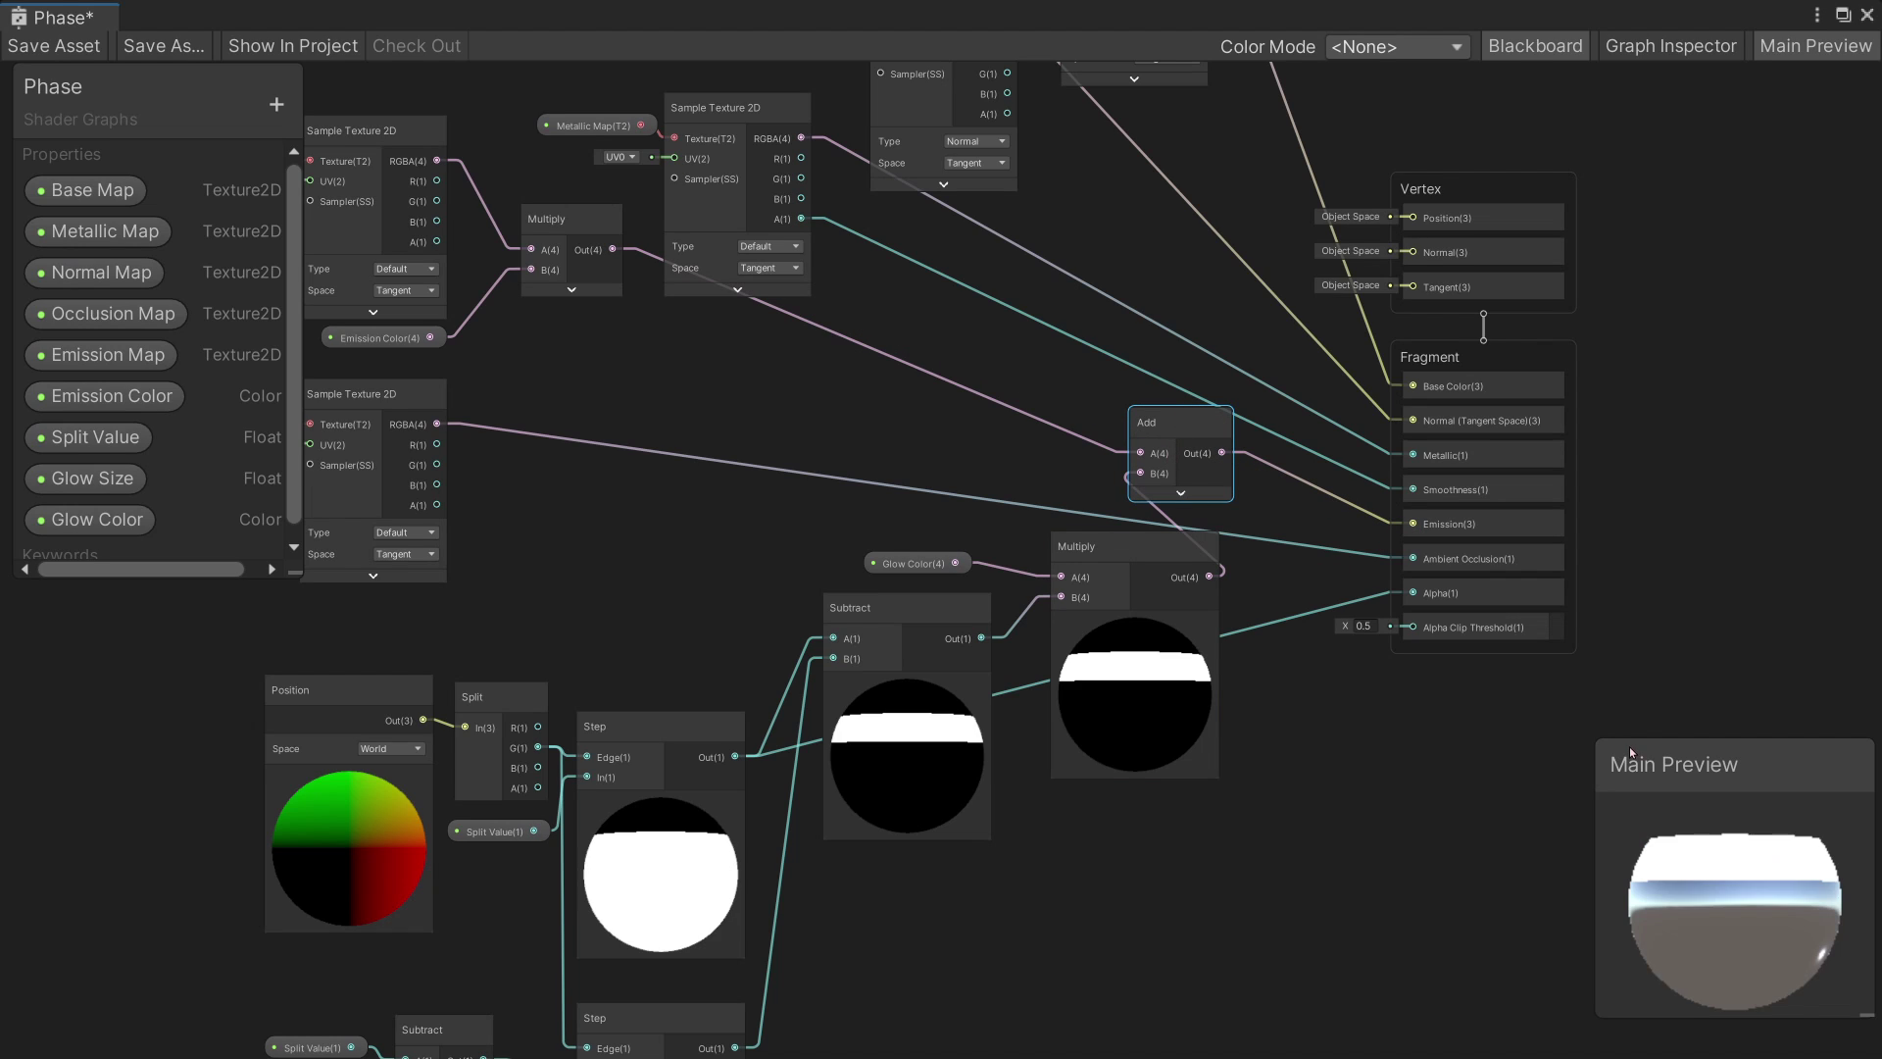
- Enlarge the shader preview to inspect the glow, then save the Phase graph
drag(1631, 751, 1438, 553)
drag(1676, 812, 1822, 956)
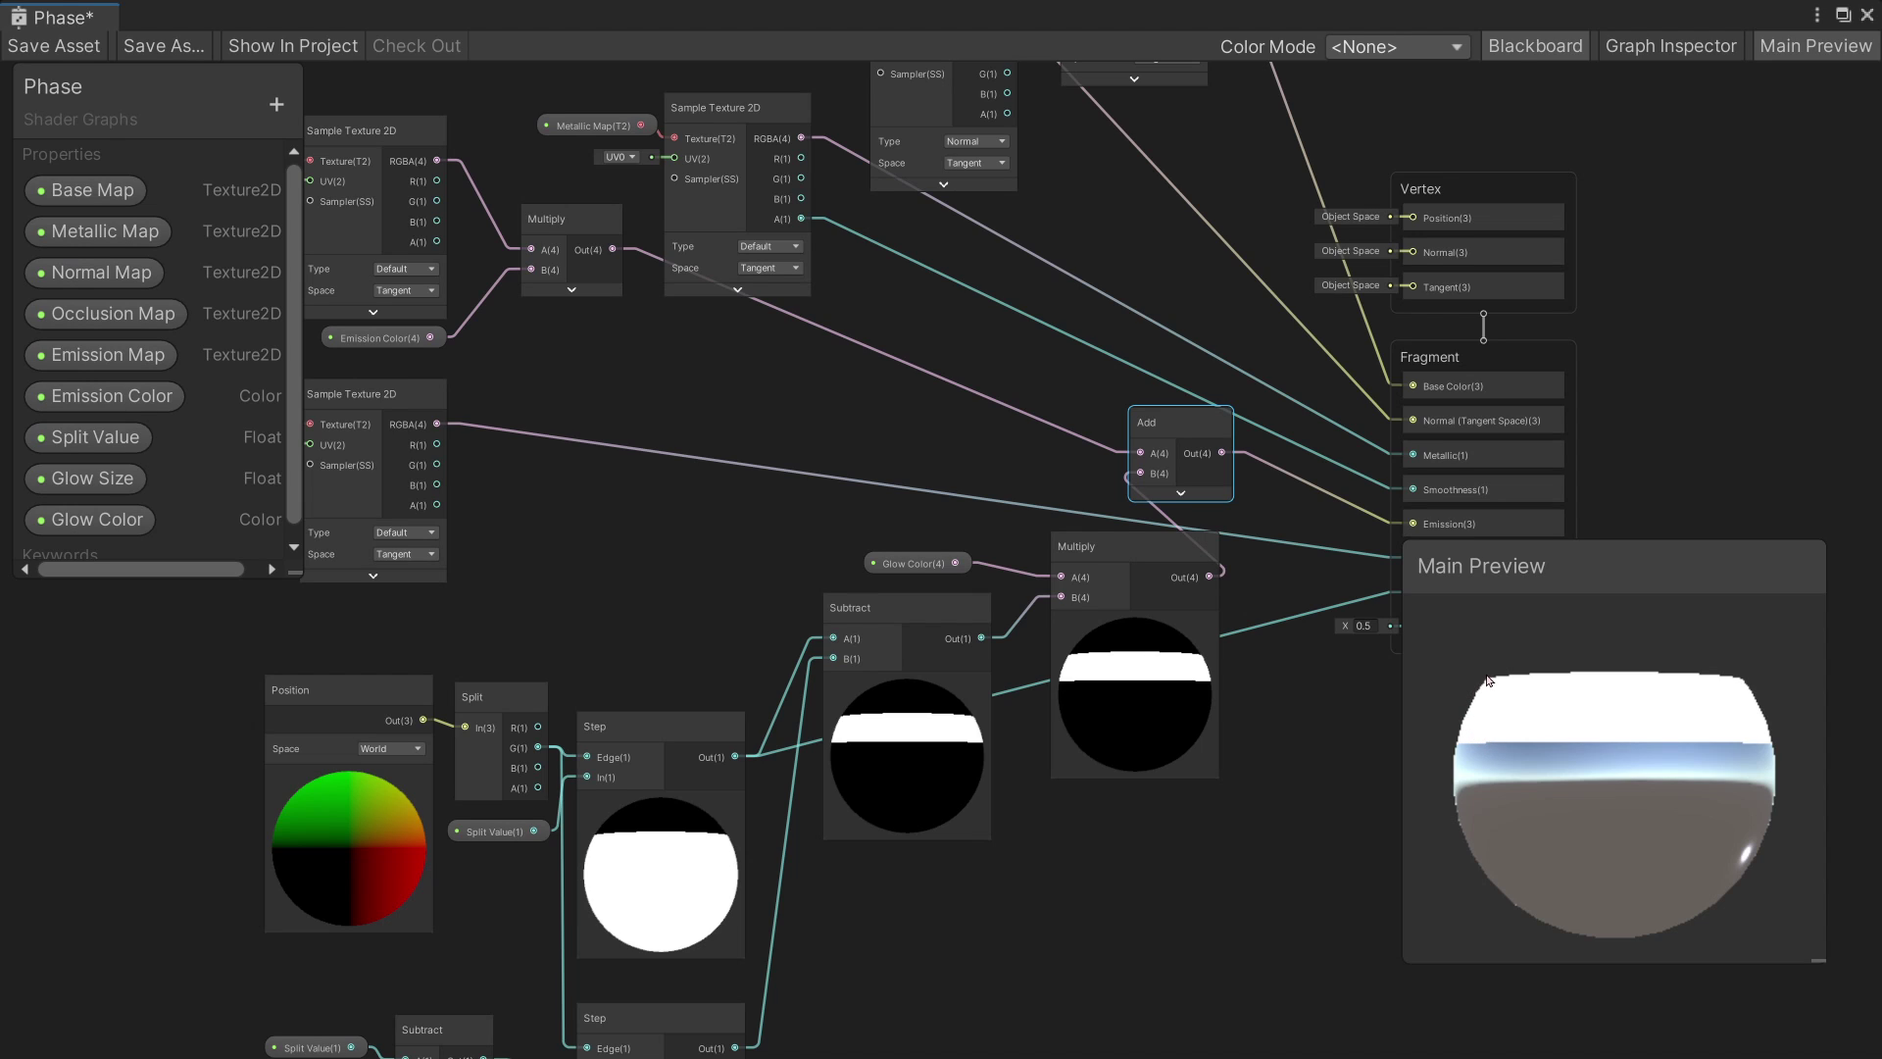
drag(1405, 596, 1599, 814)
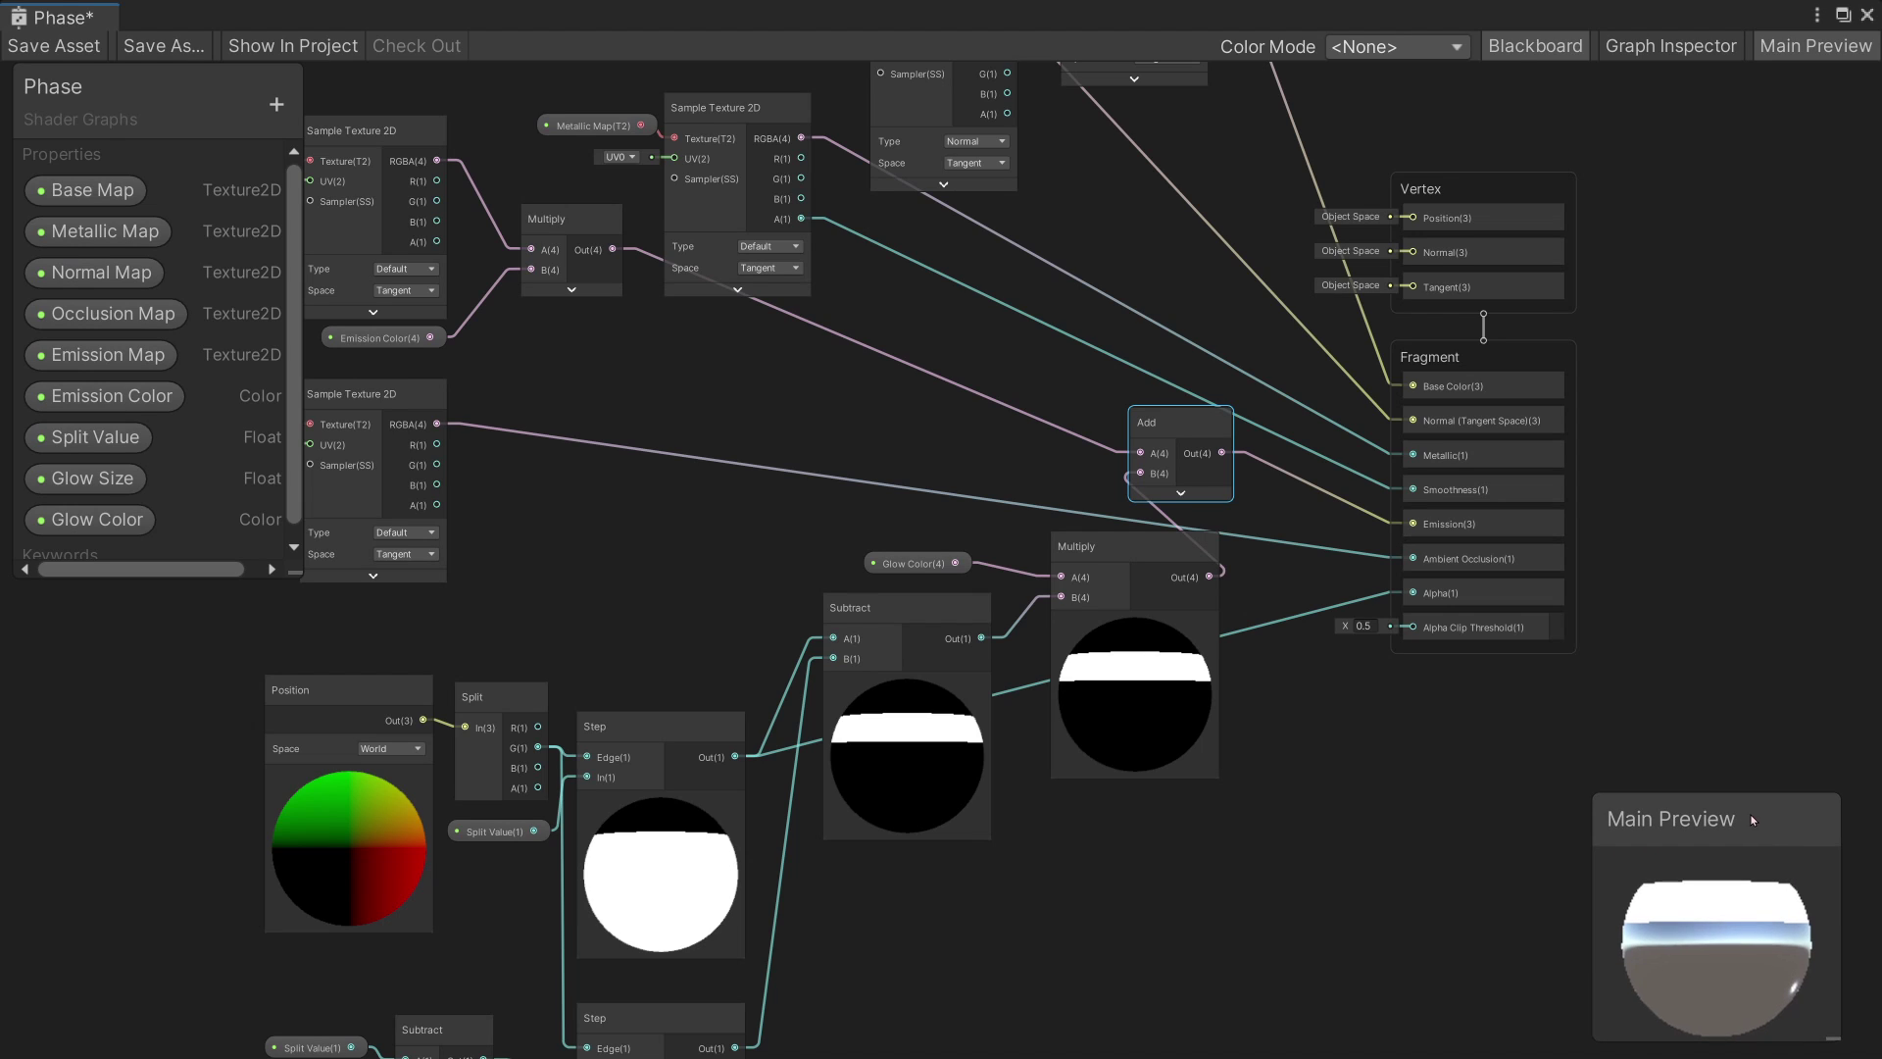
click(69, 46)
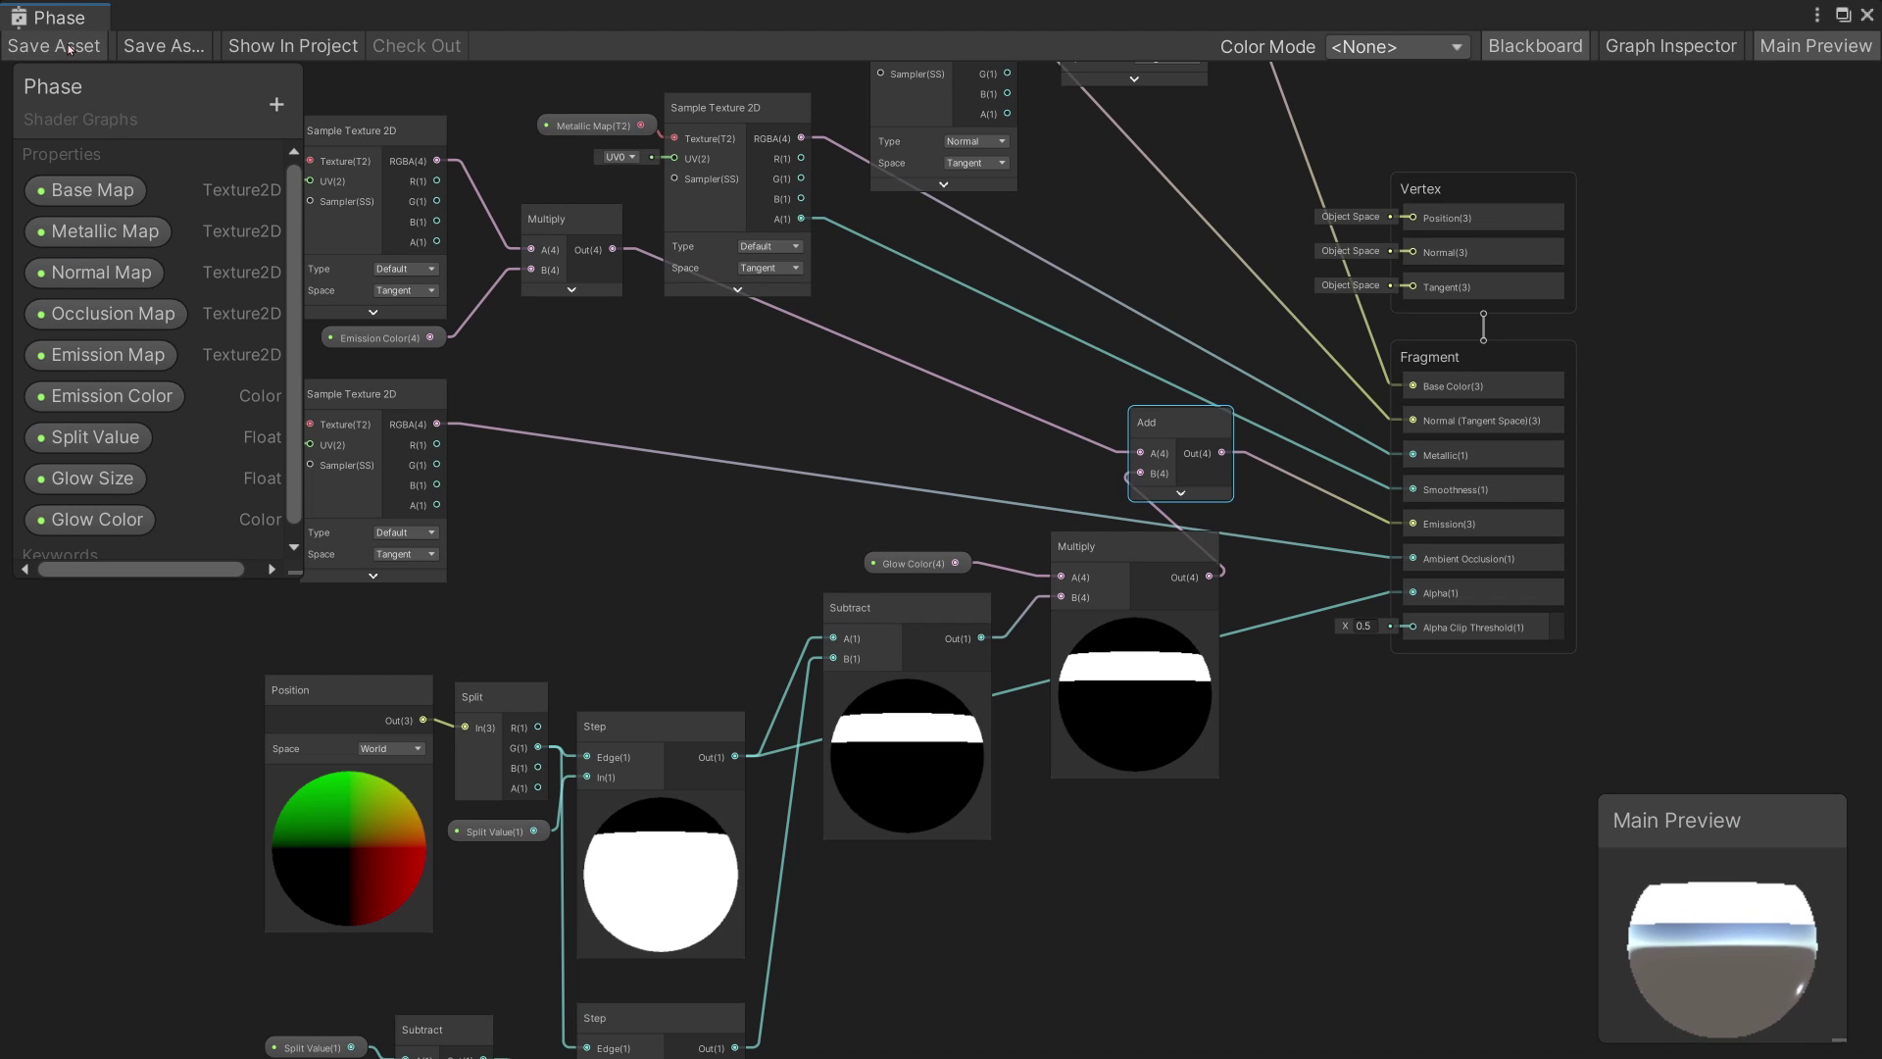
- Dock the Phase graph beside Asset Store, return to Scene view, and lower Glow Size to 0.06
click(1843, 15)
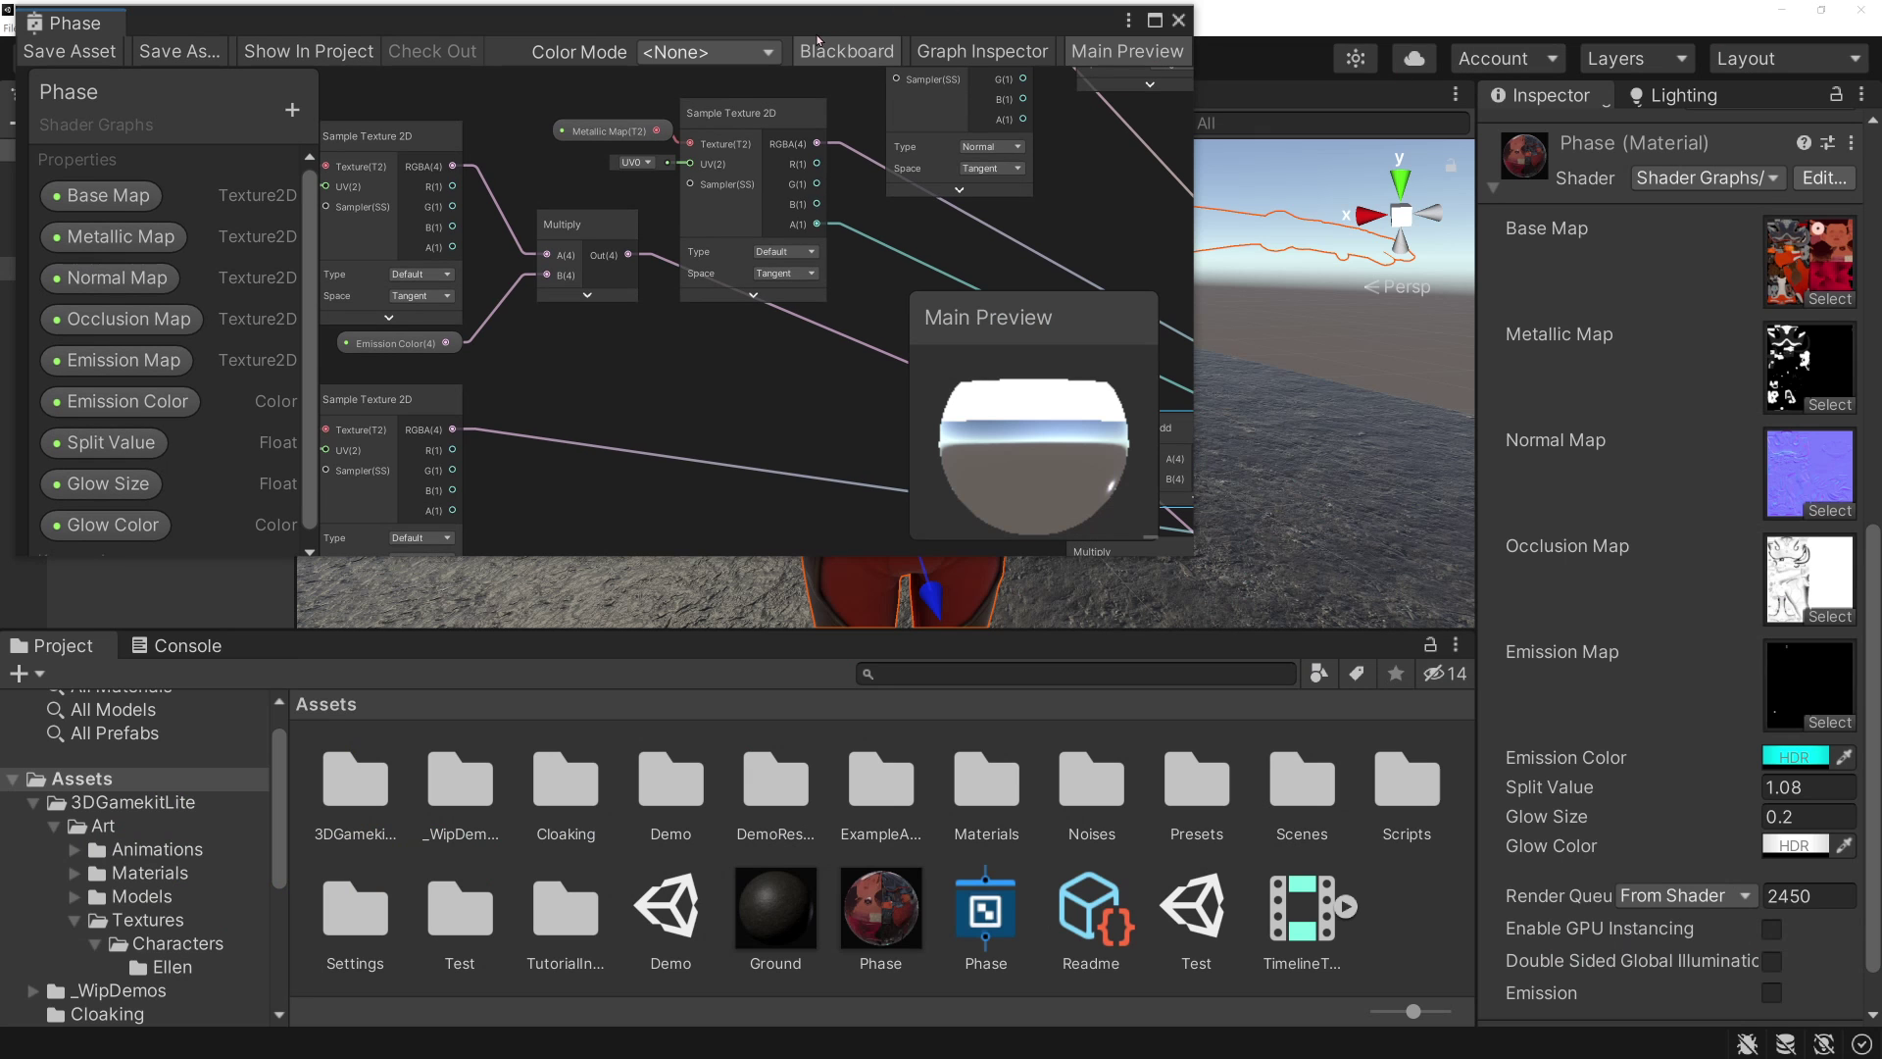
drag(819, 41, 468, 87)
click(371, 99)
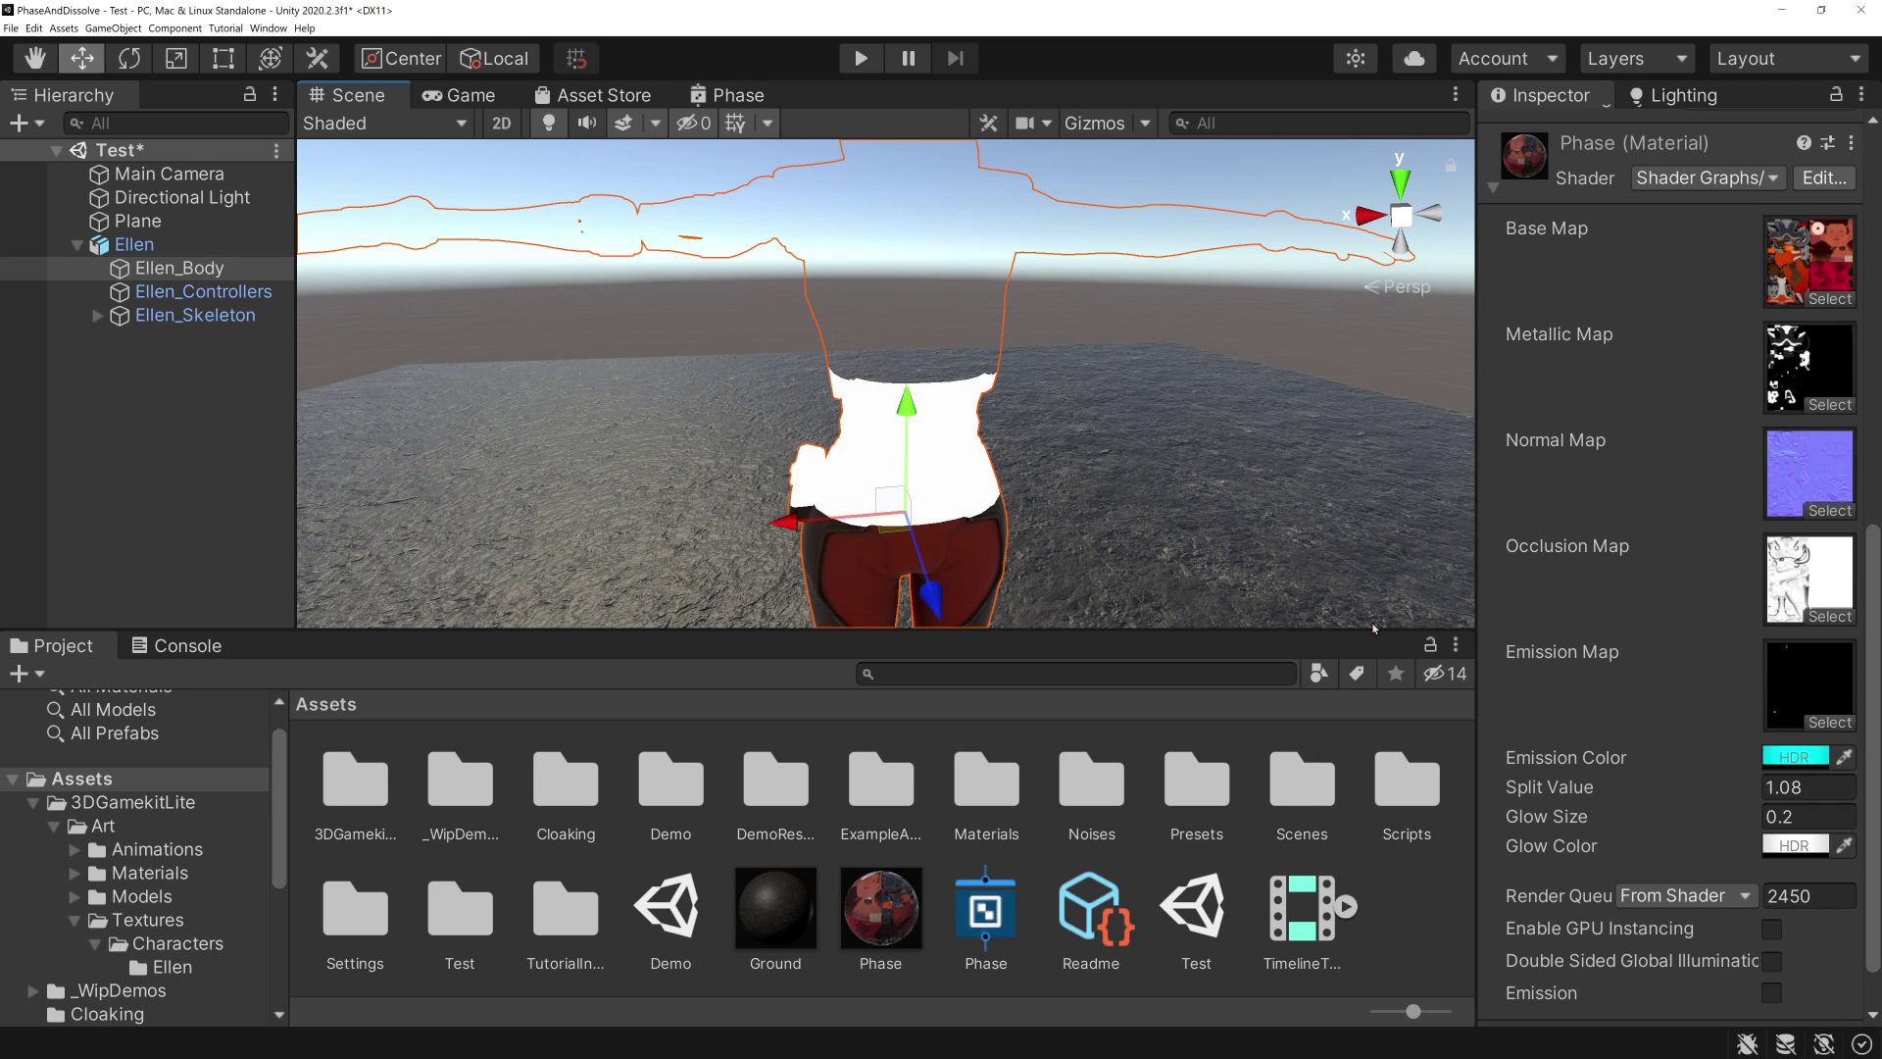
drag(1578, 819, 1562, 817)
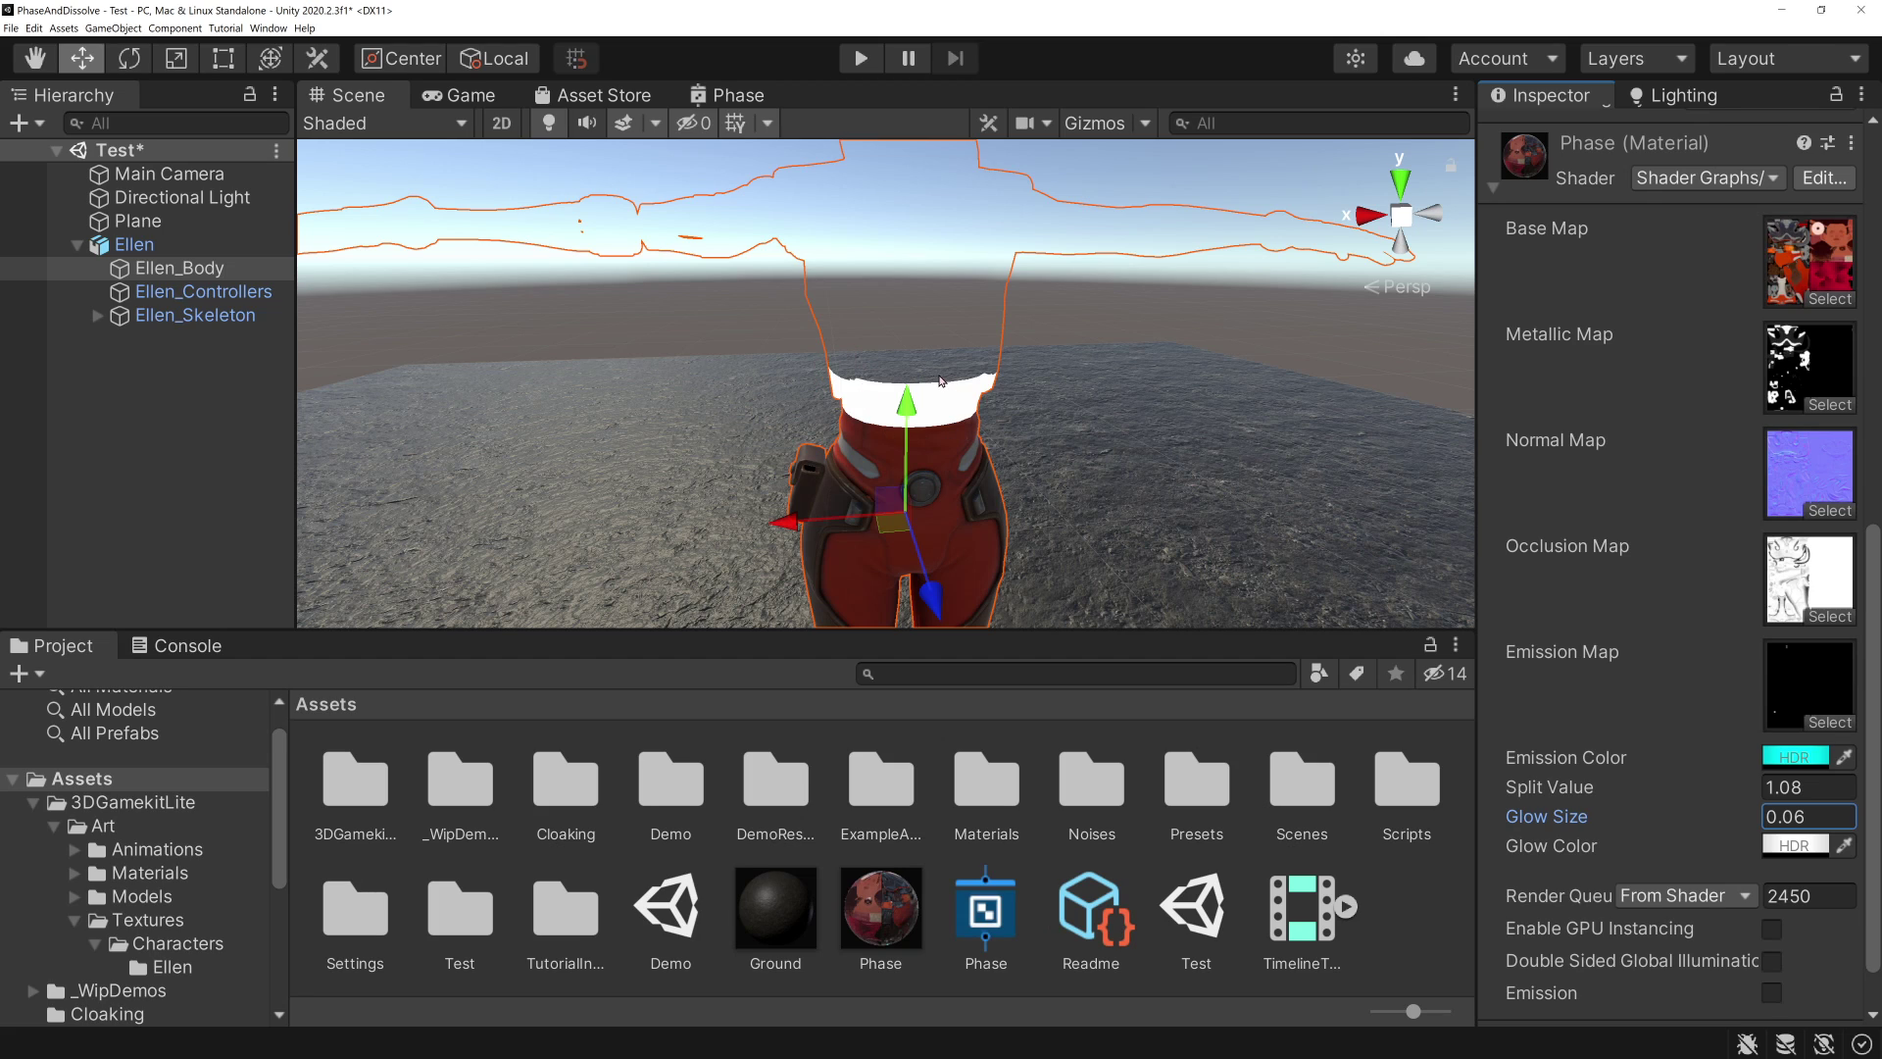
- Turn on Post Processing in the Main Camera's Rendering settings, then open the Hierarchy create menu
click(149, 408)
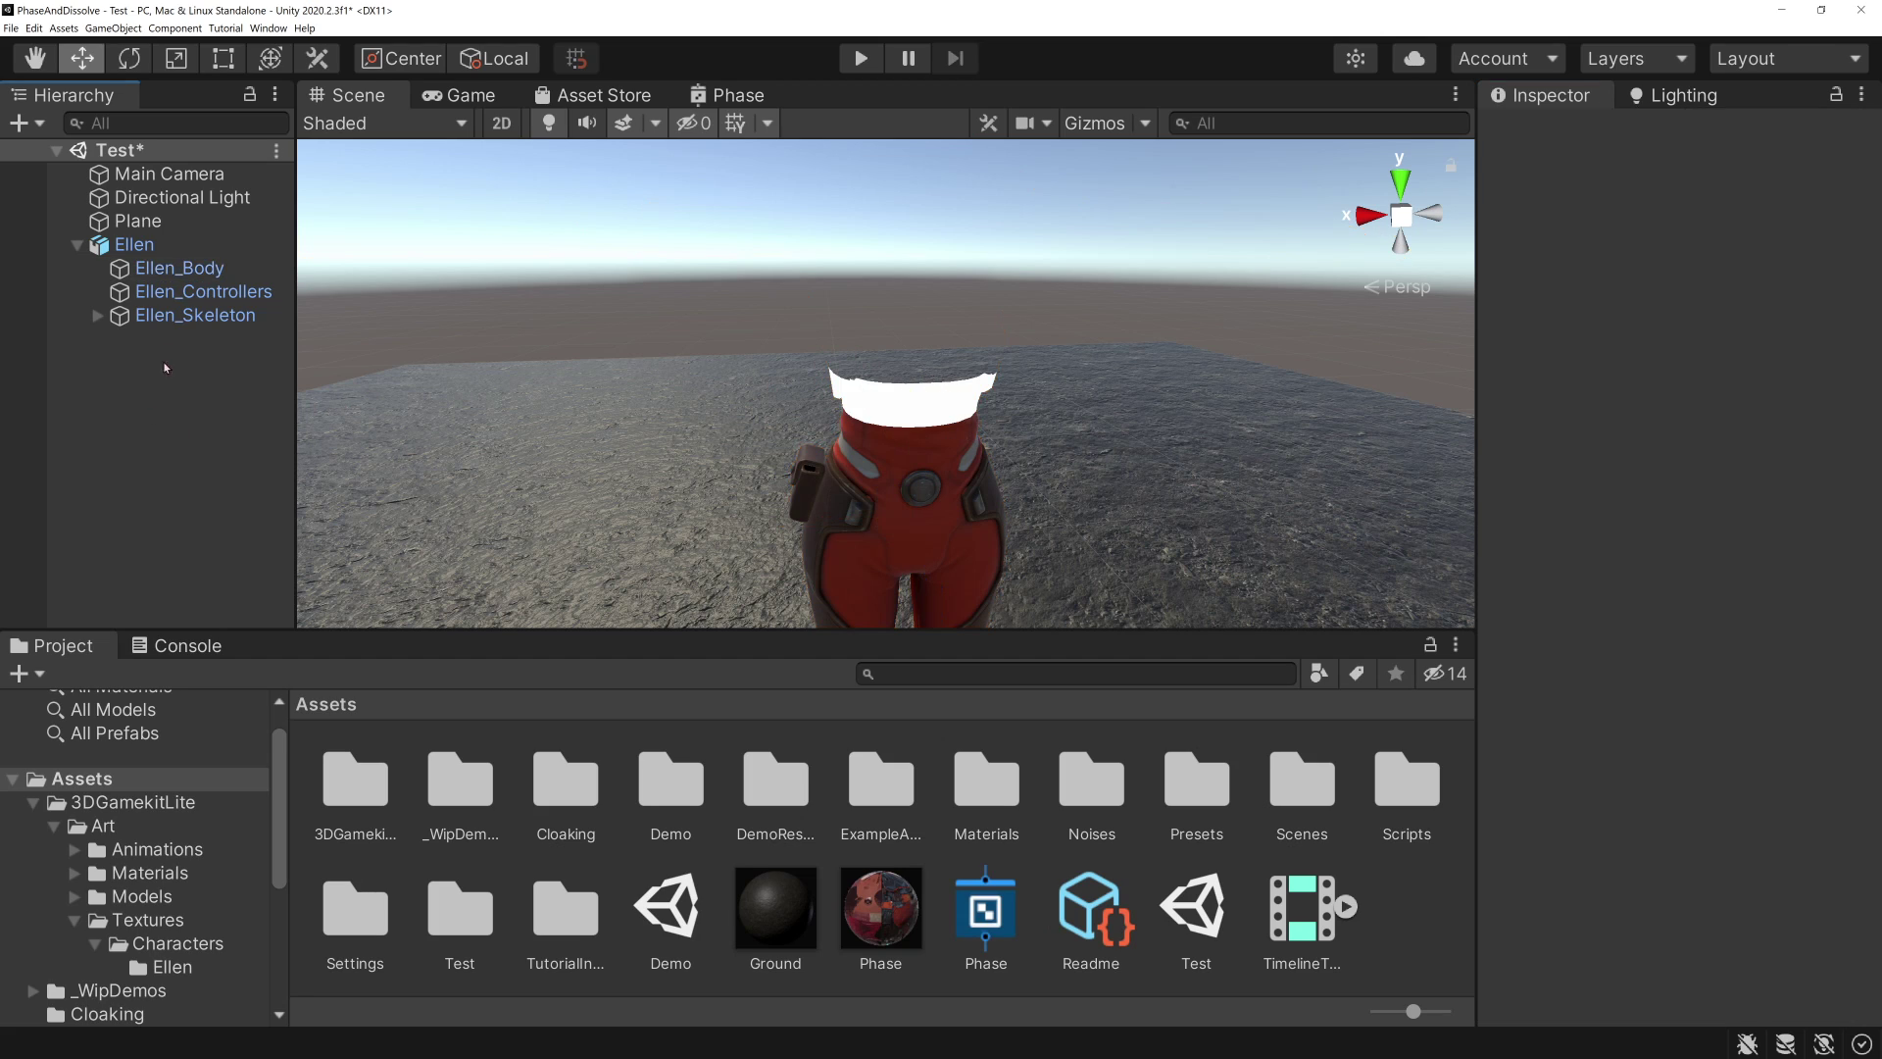
click(178, 178)
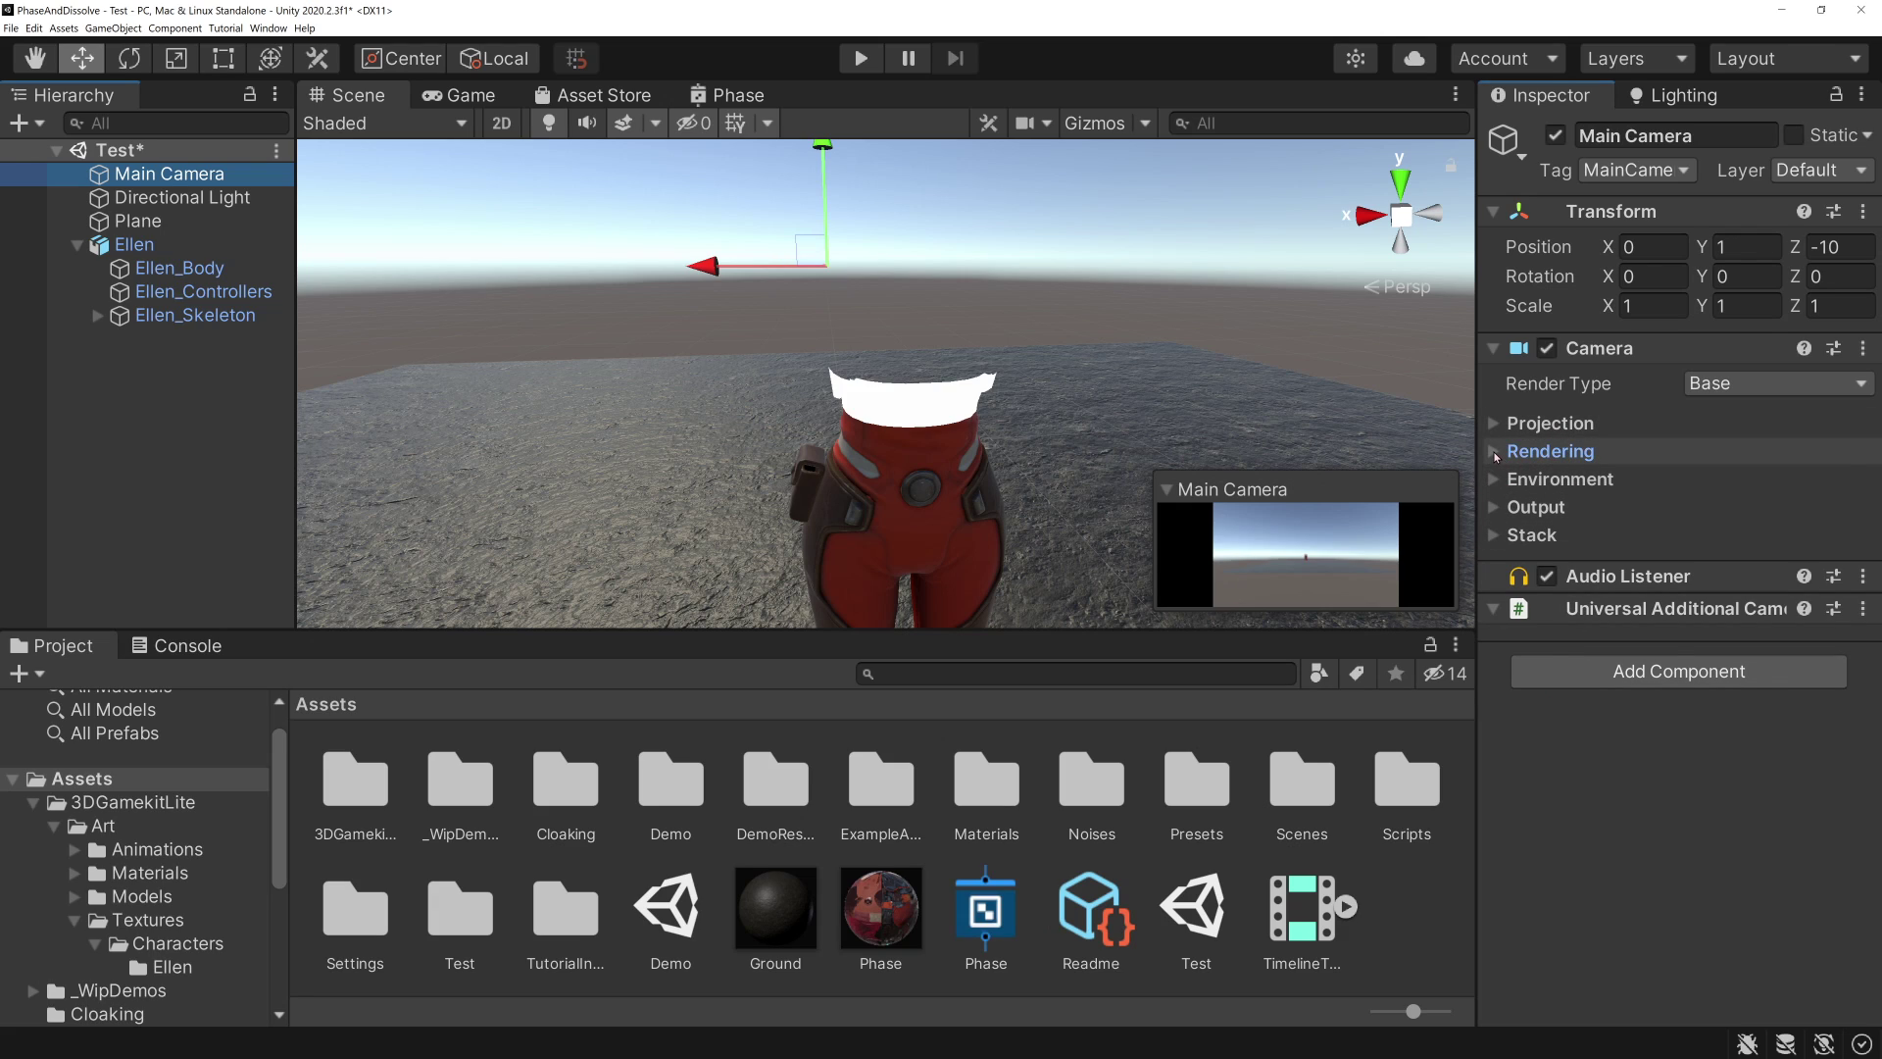
click(1550, 451)
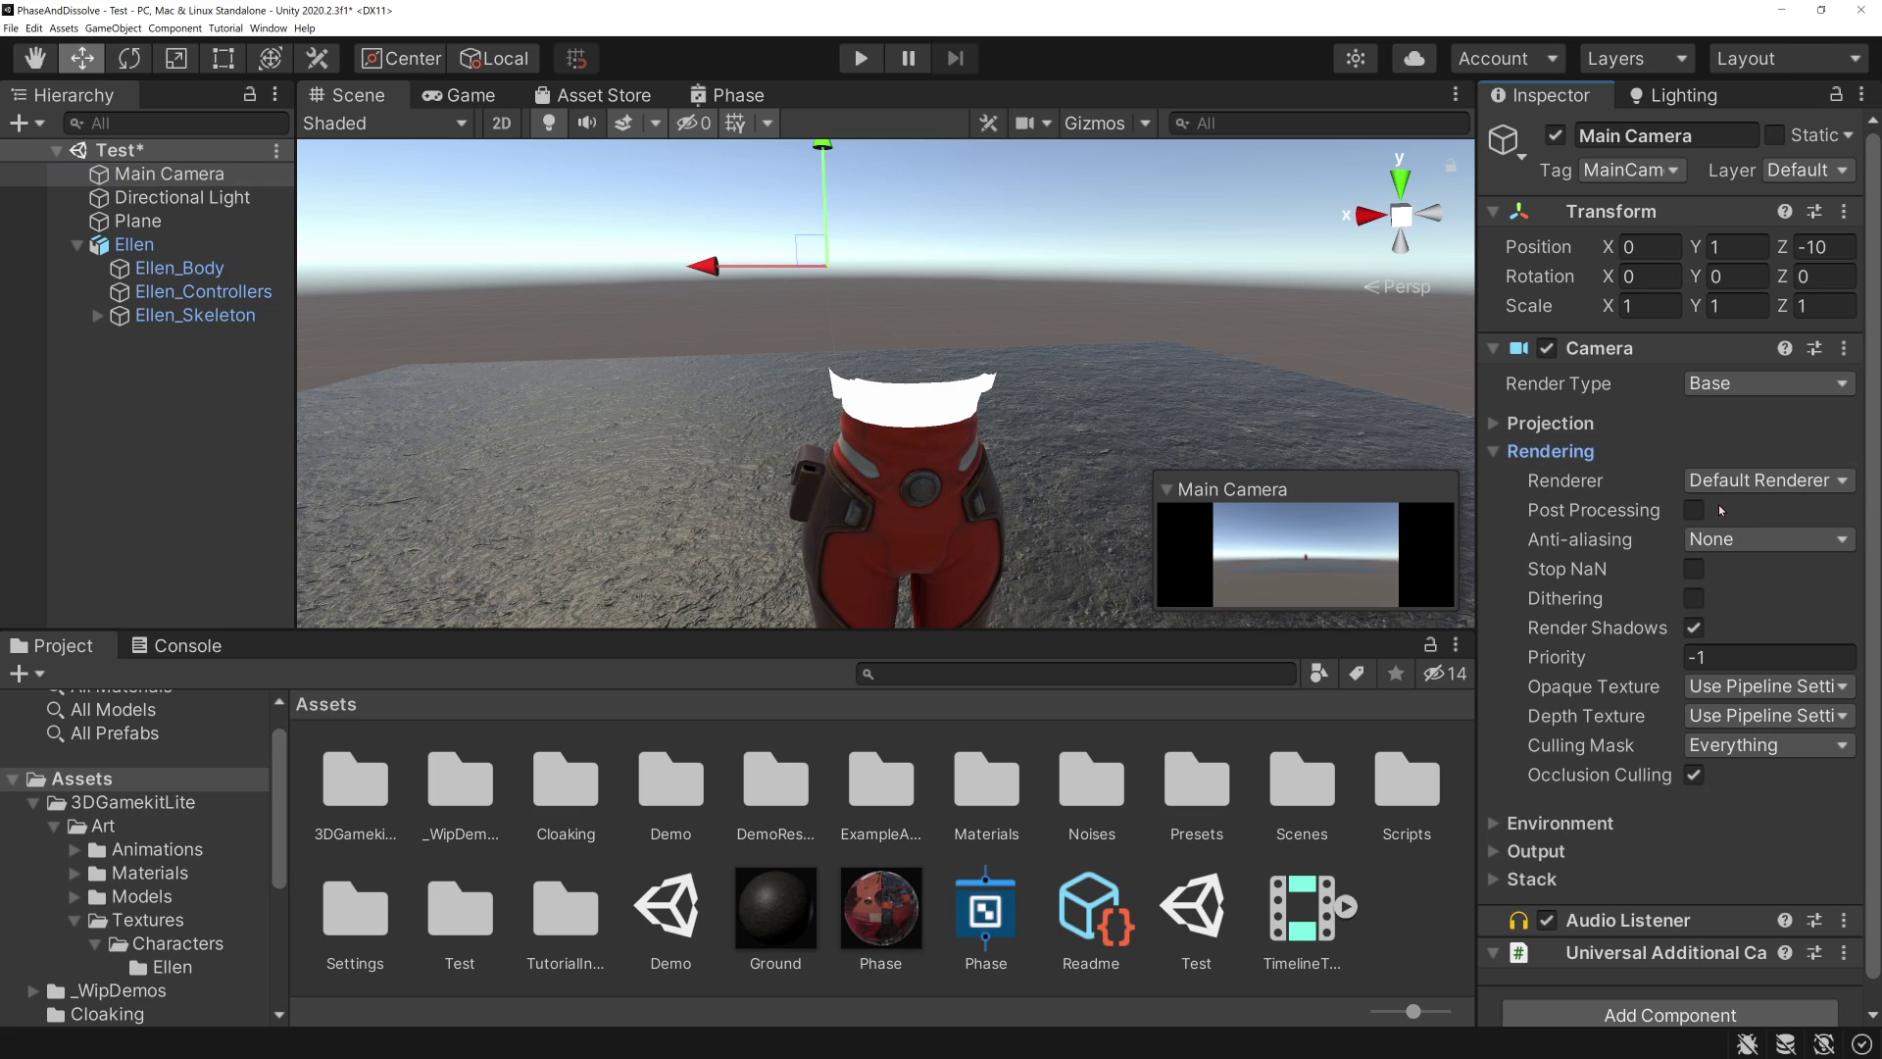
click(1694, 509)
click(118, 150)
click(20, 123)
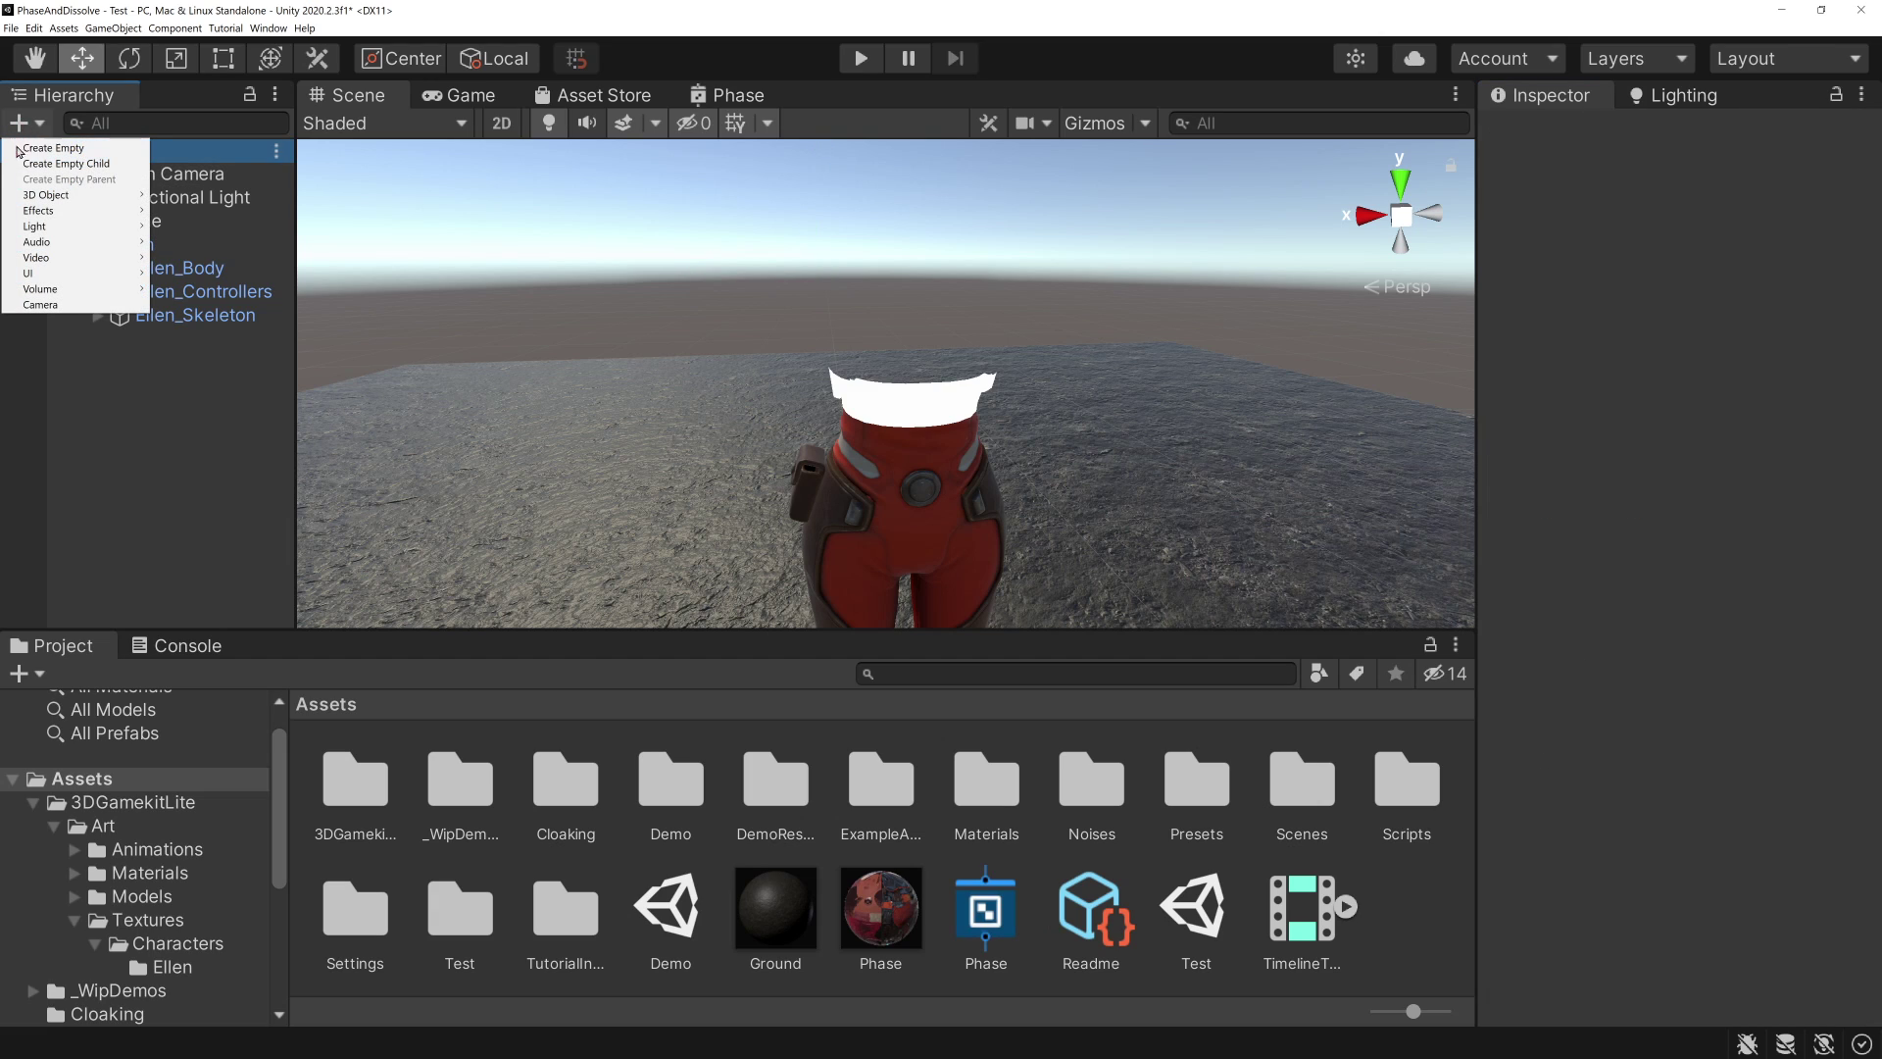
- Add a Global Volume with a new profile and a Bloom override
mouse_move(96, 290)
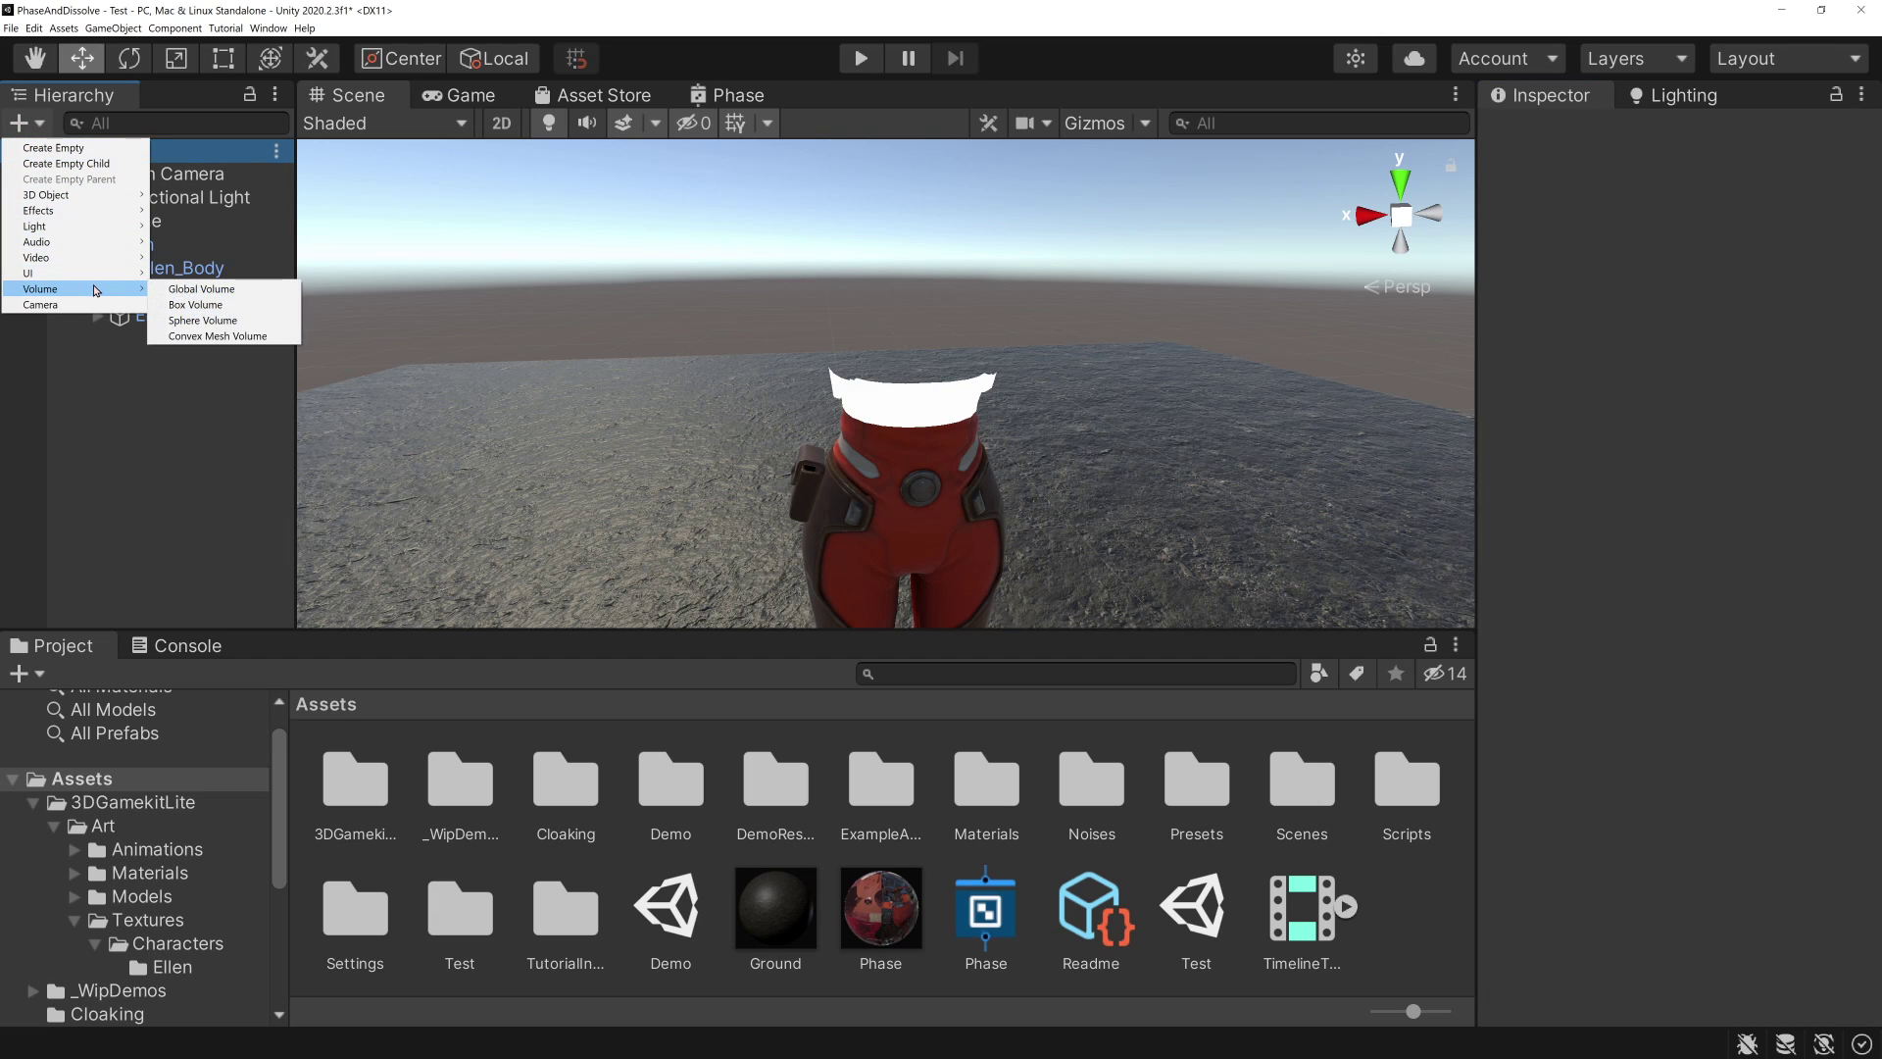
click(196, 289)
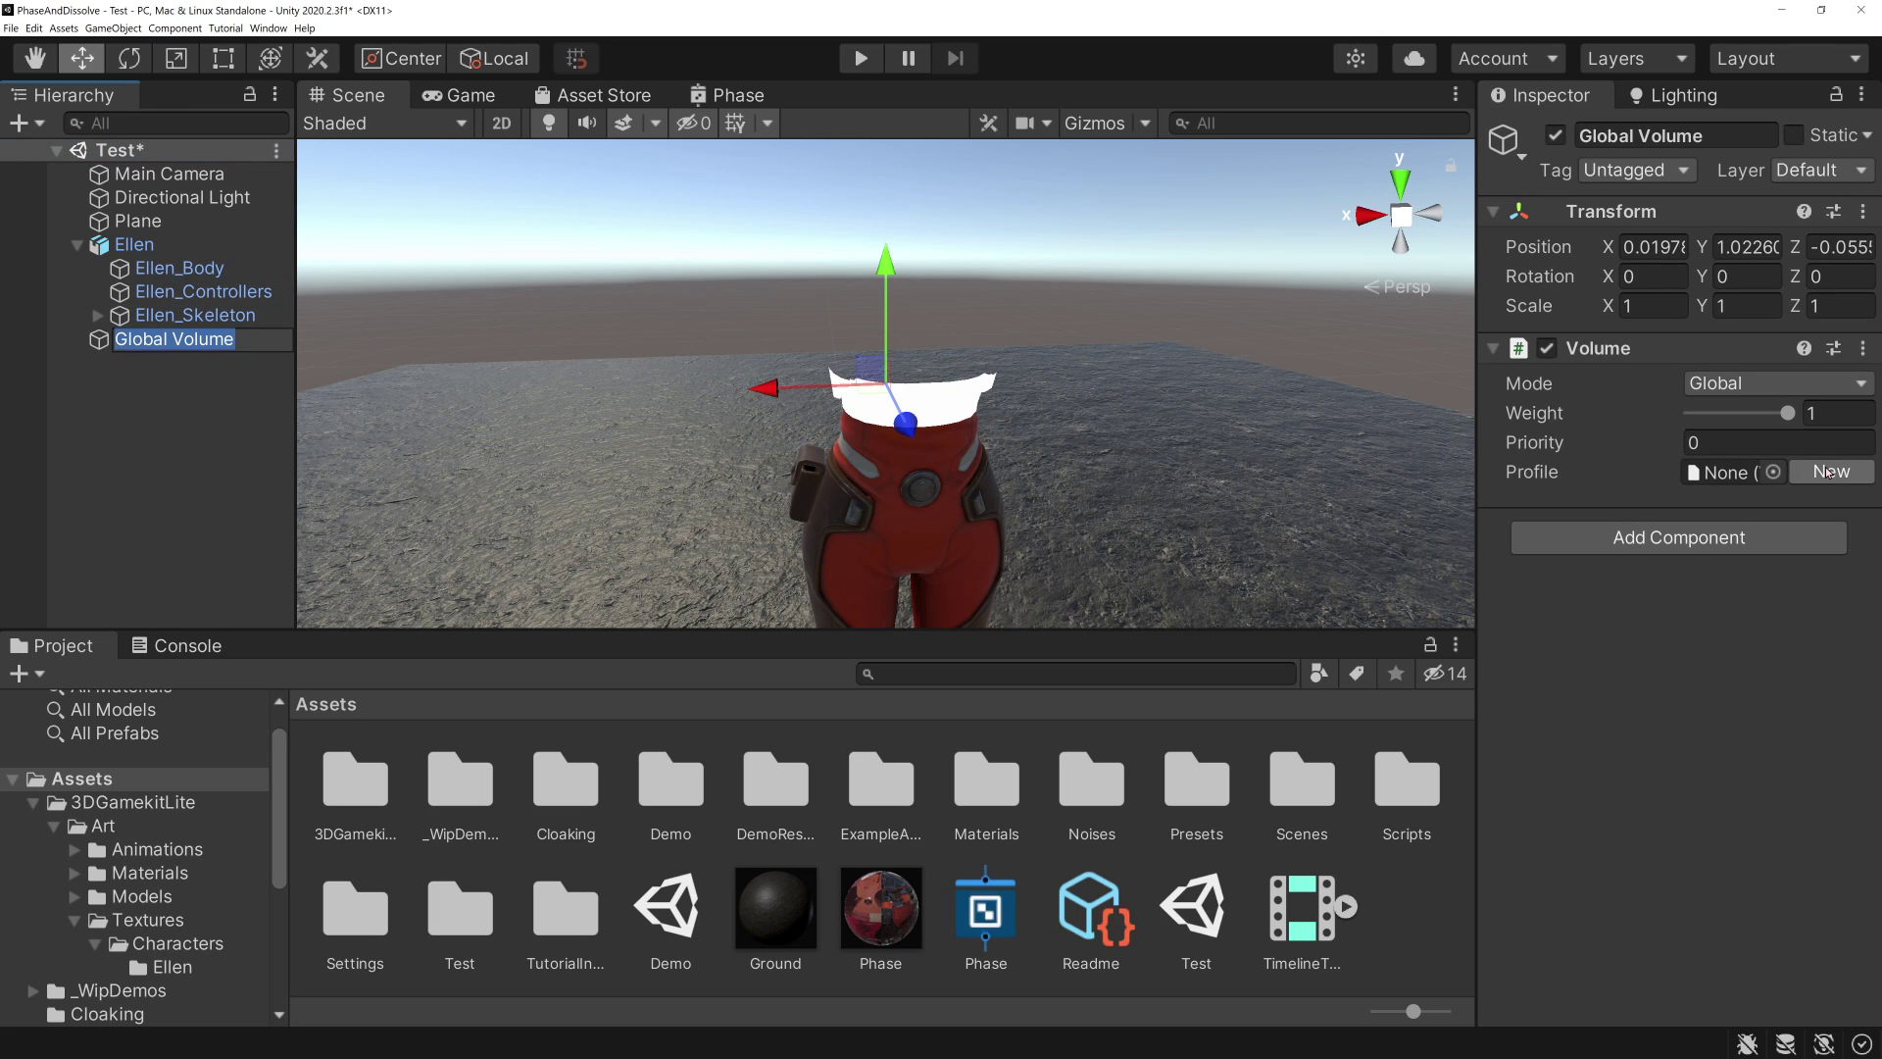
click(1829, 472)
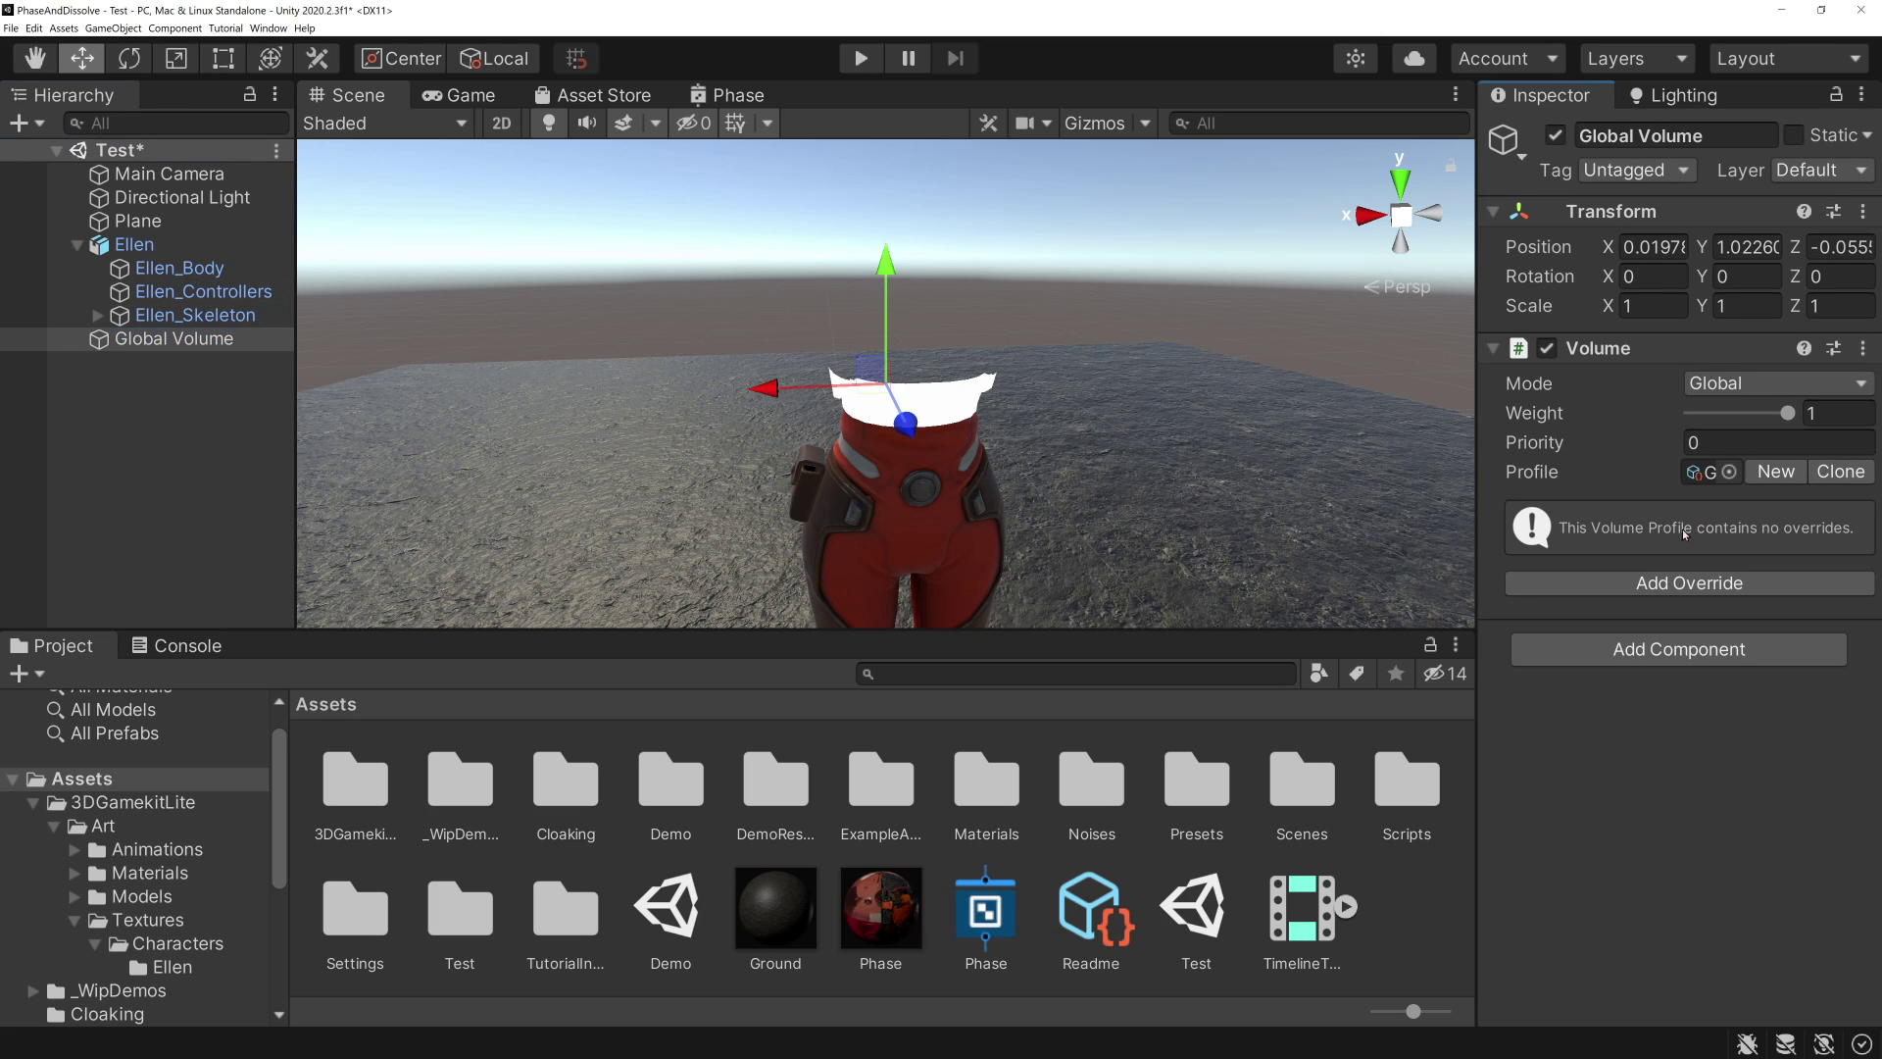
click(1688, 584)
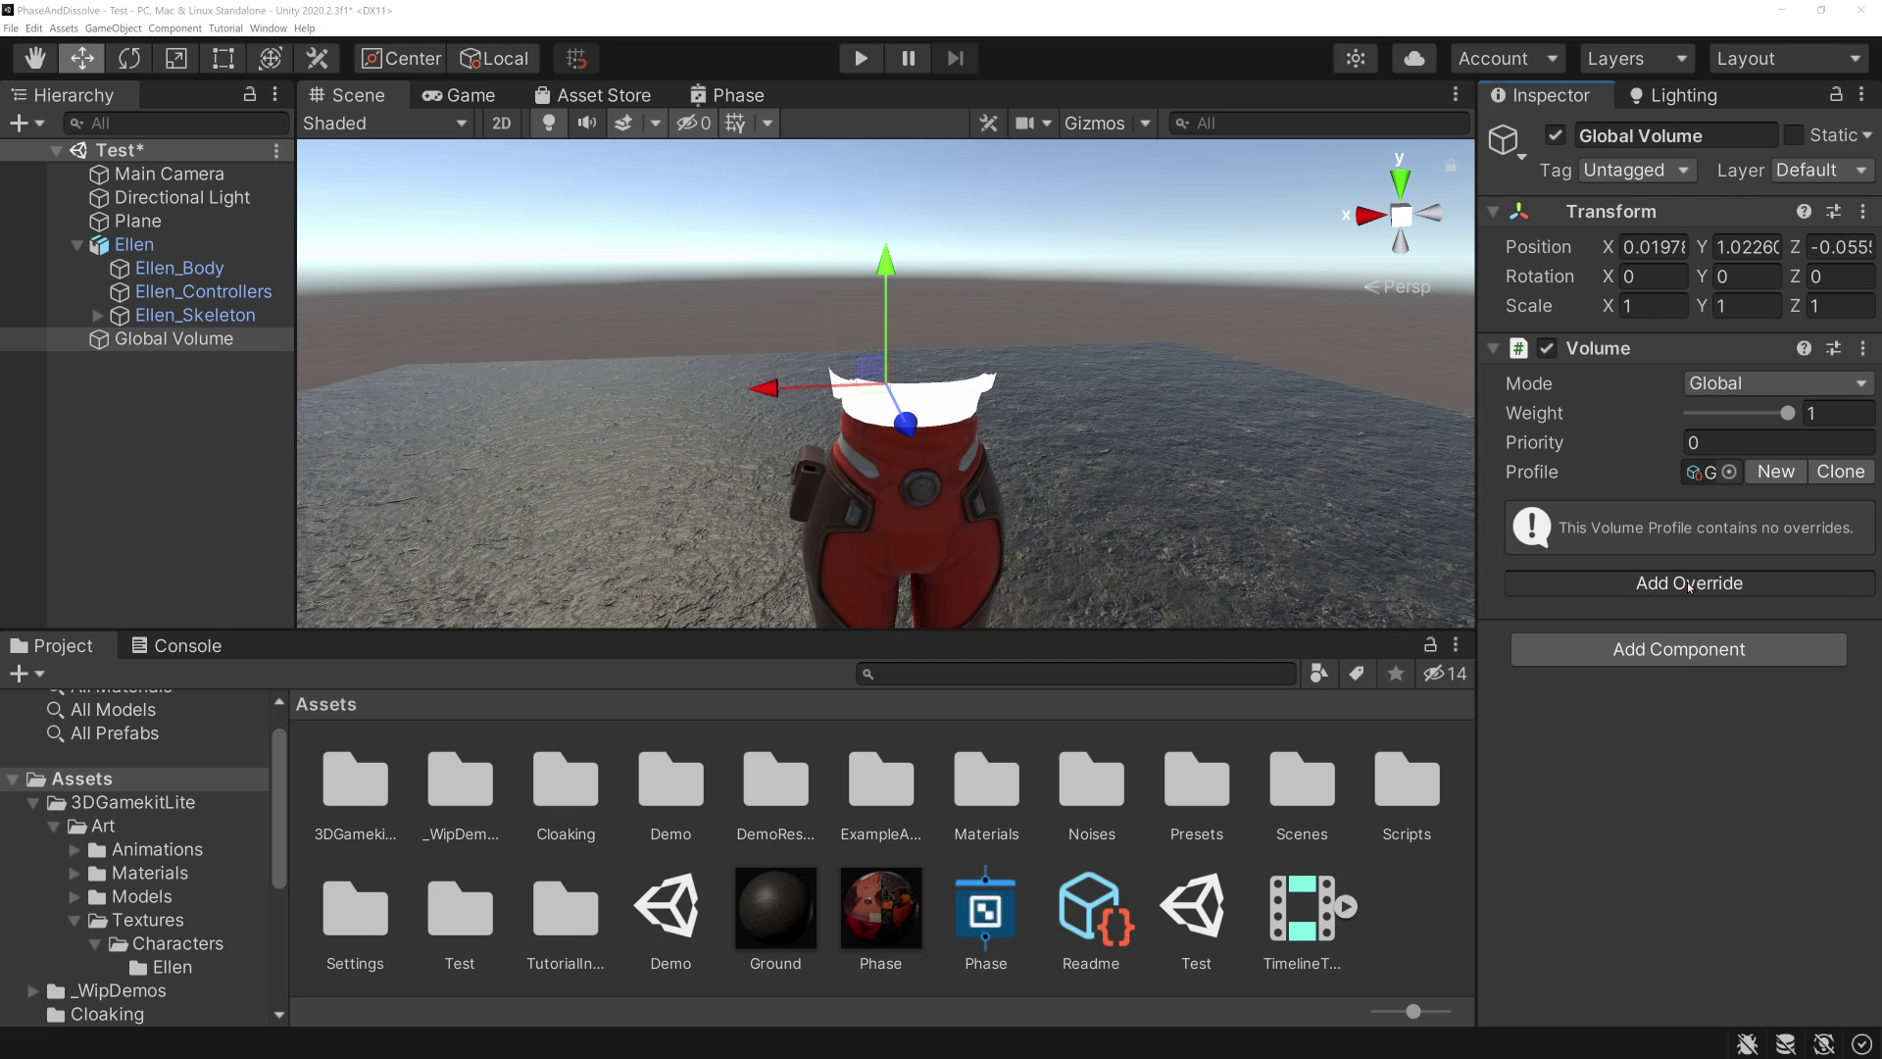
click(1662, 227)
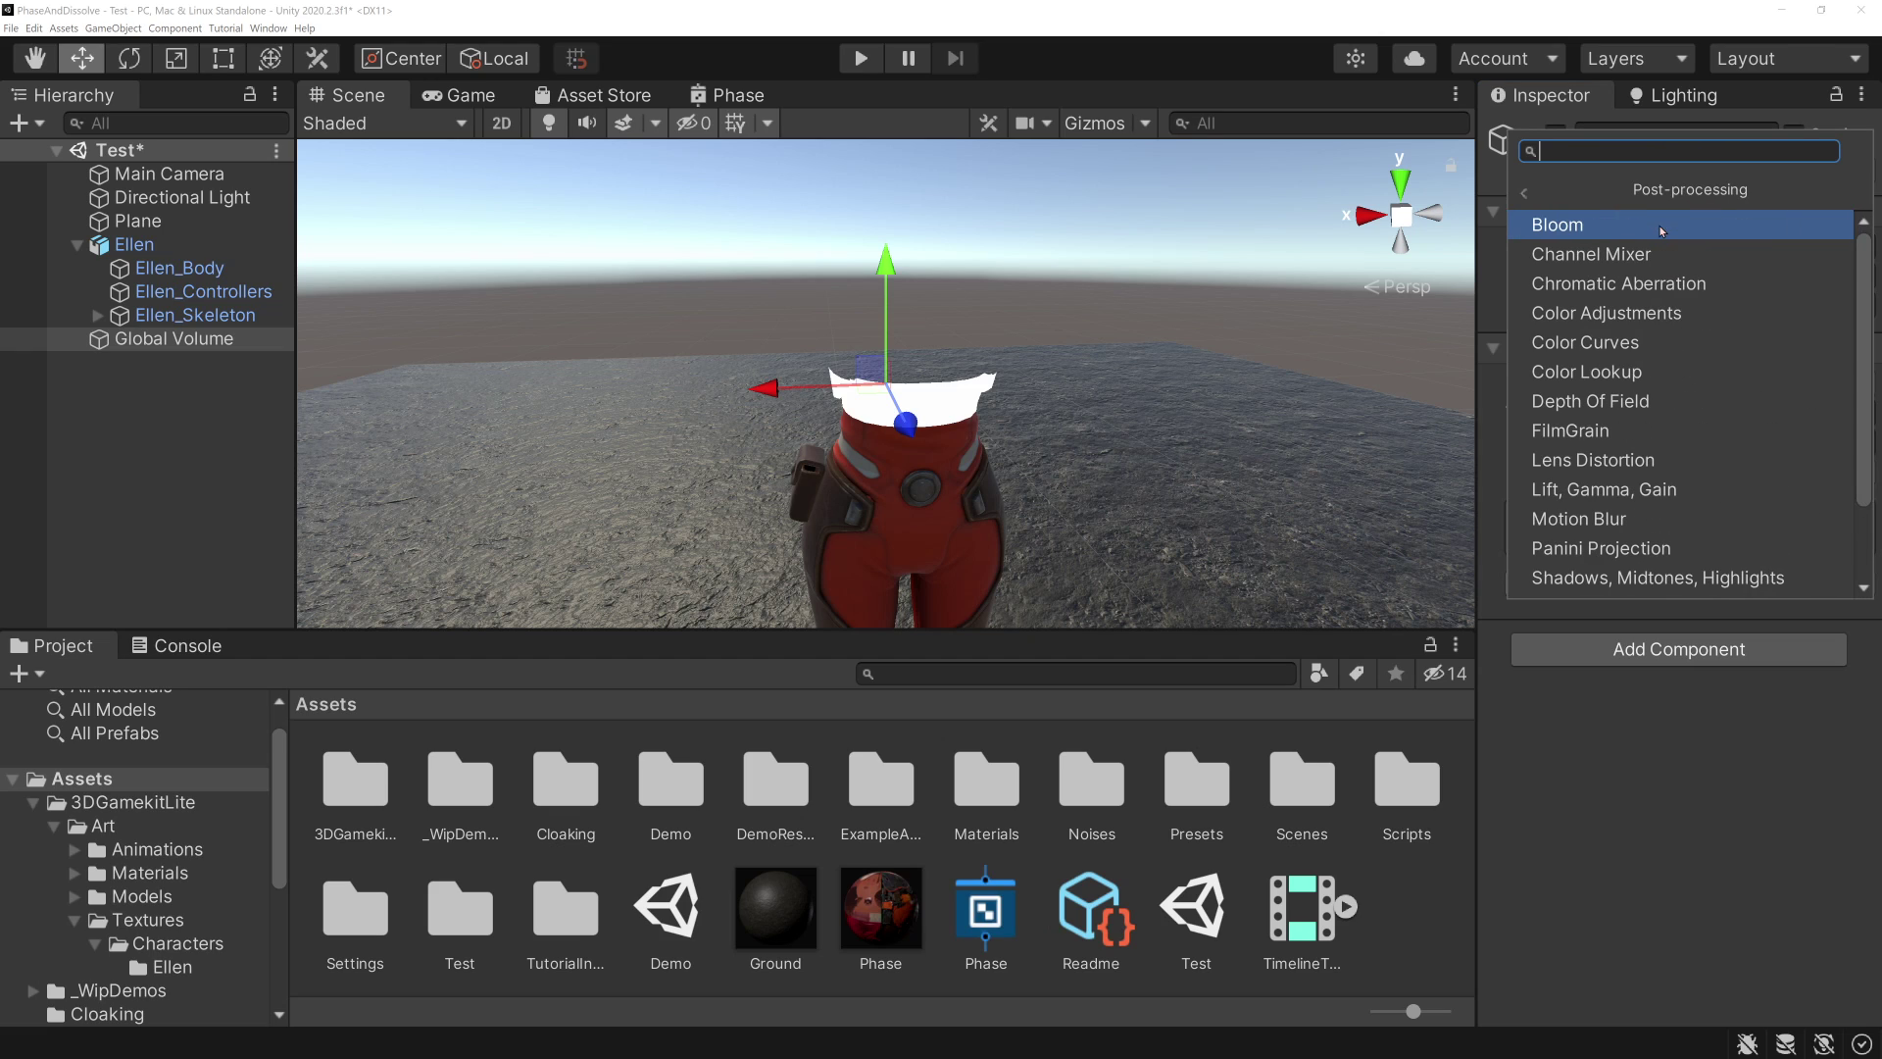
click(1602, 226)
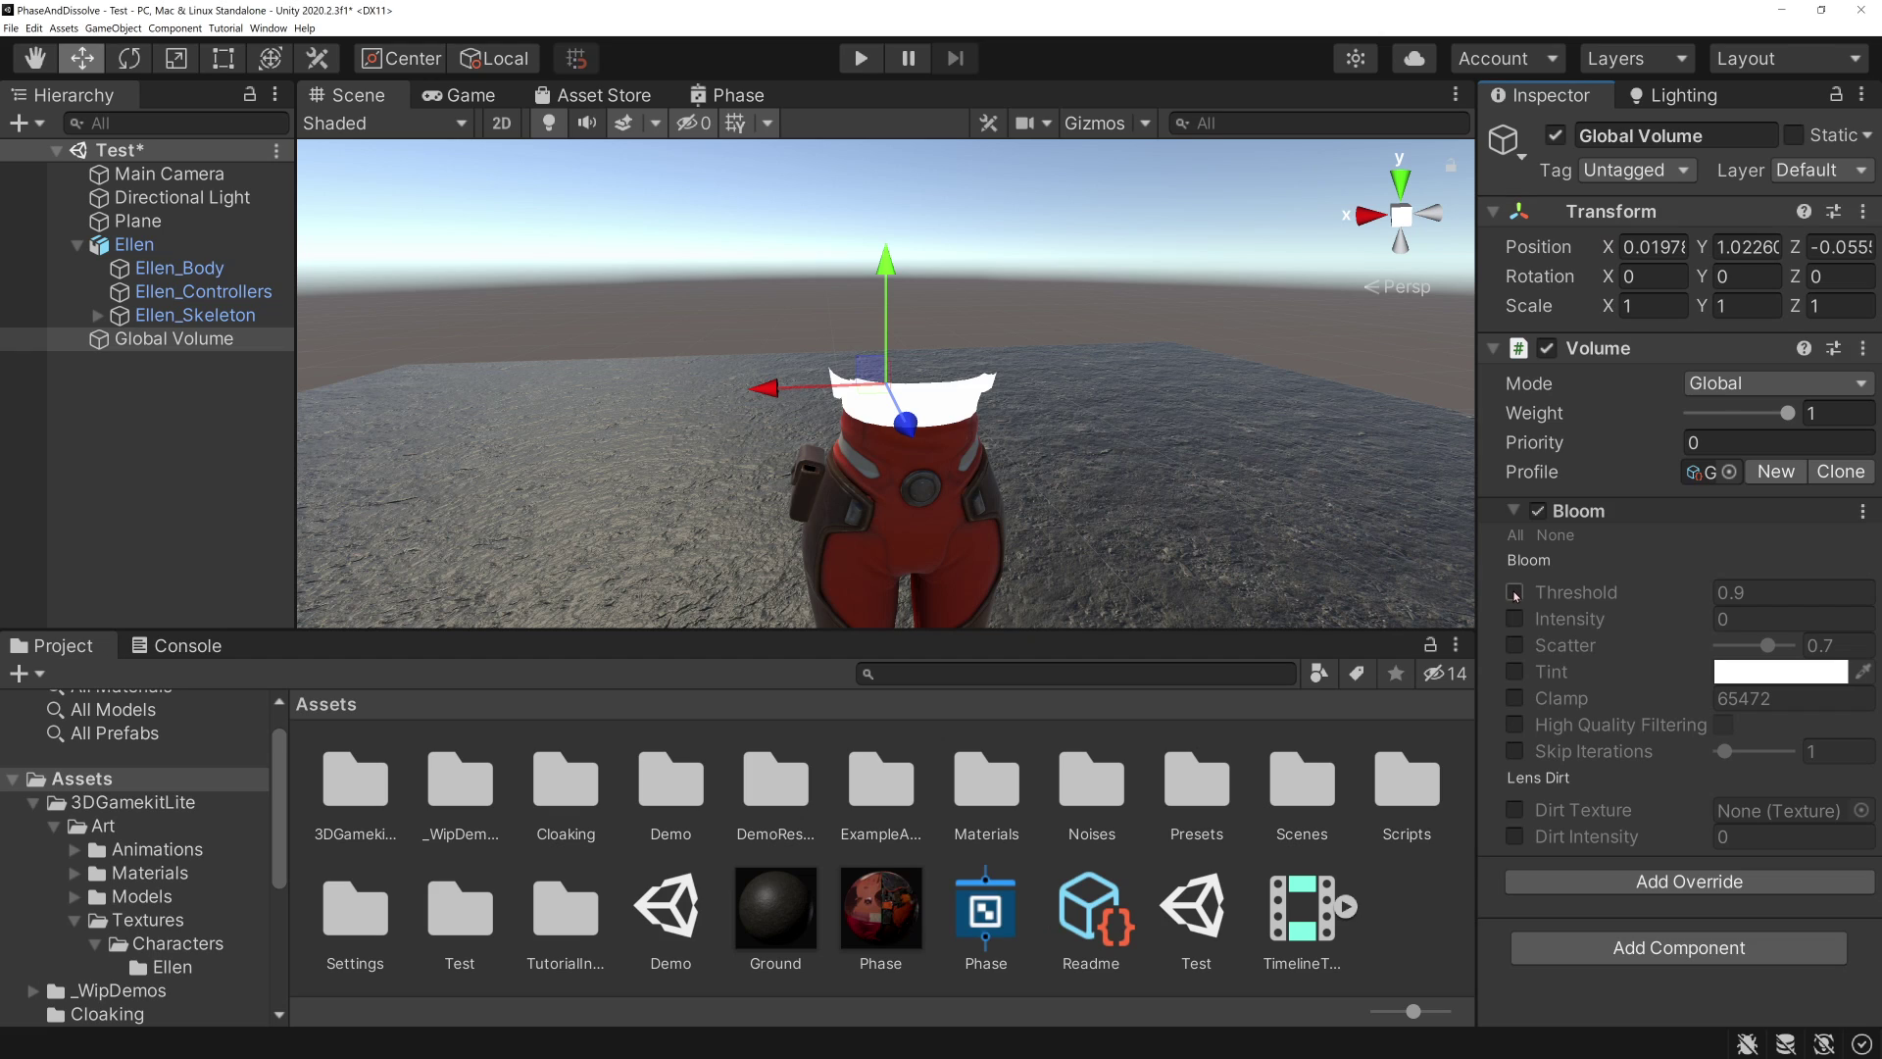
- Enable Bloom Threshold 0.9, Intensity 3.1 and Scatter 0.64
click(1515, 592)
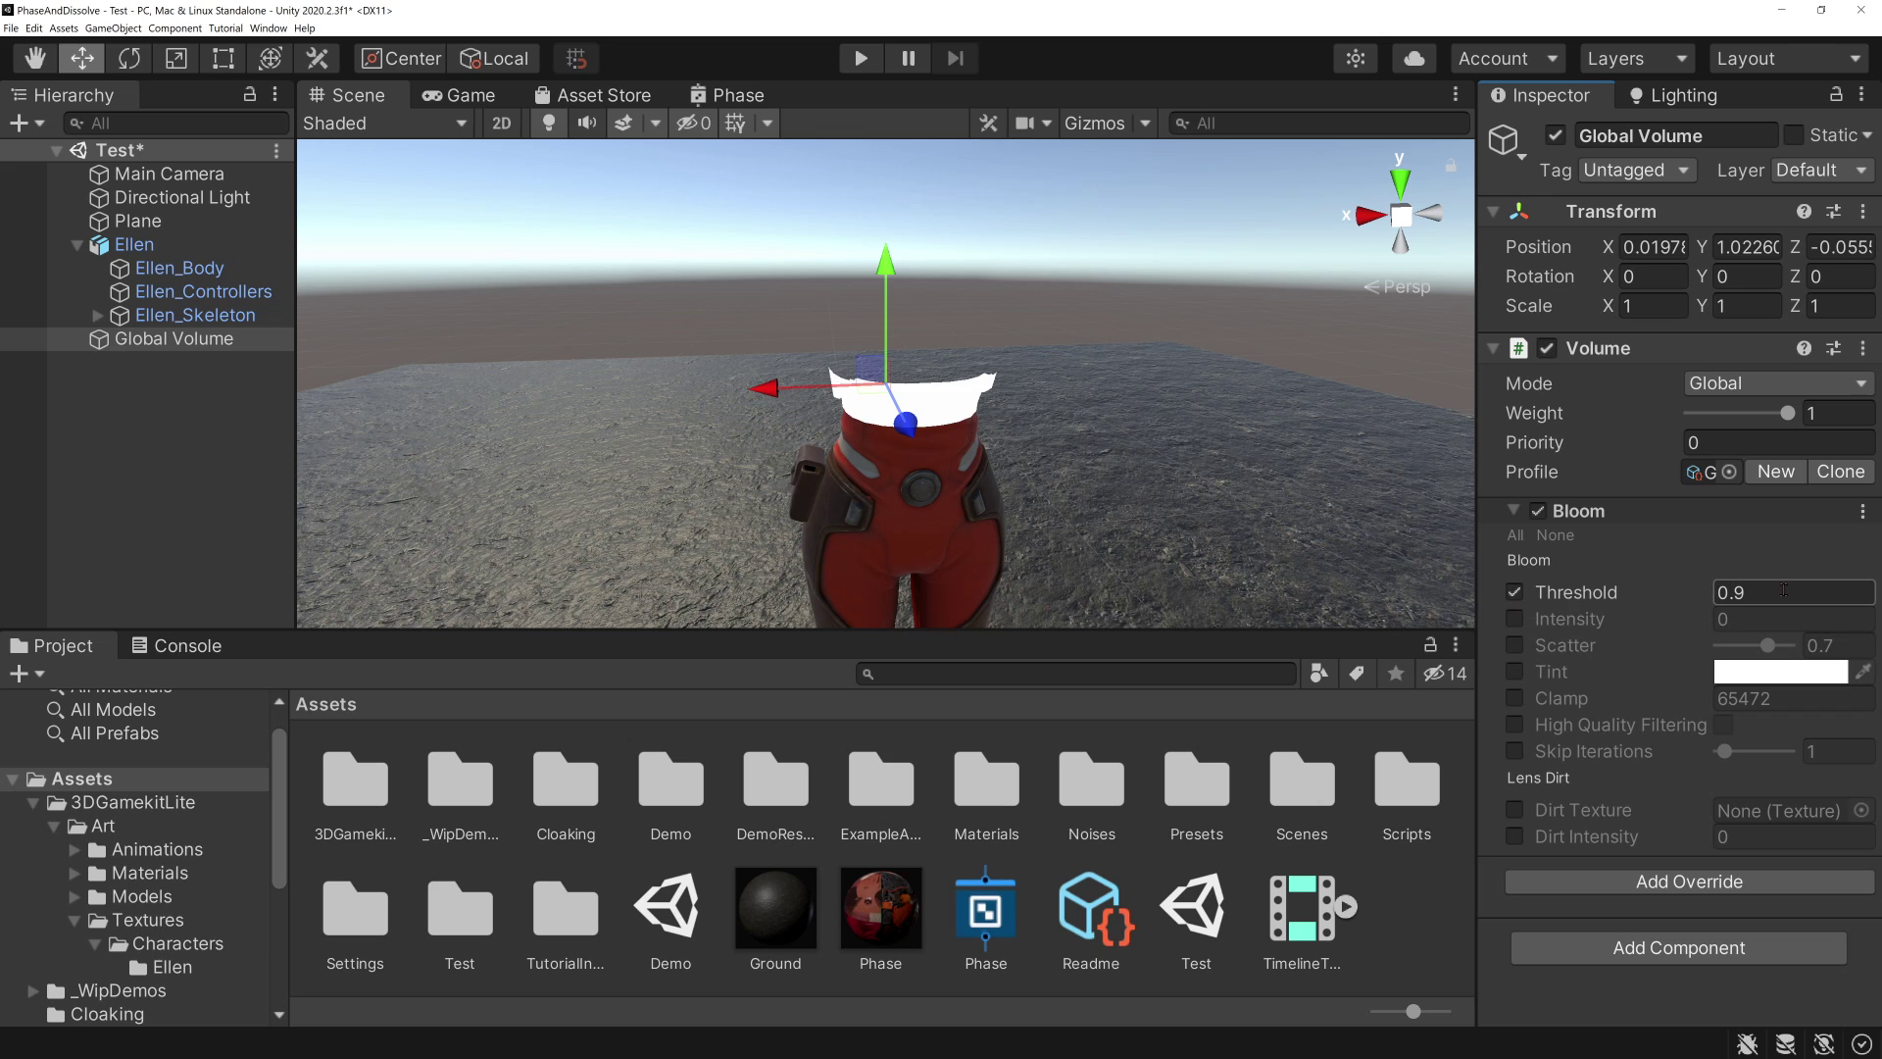
click(1516, 619)
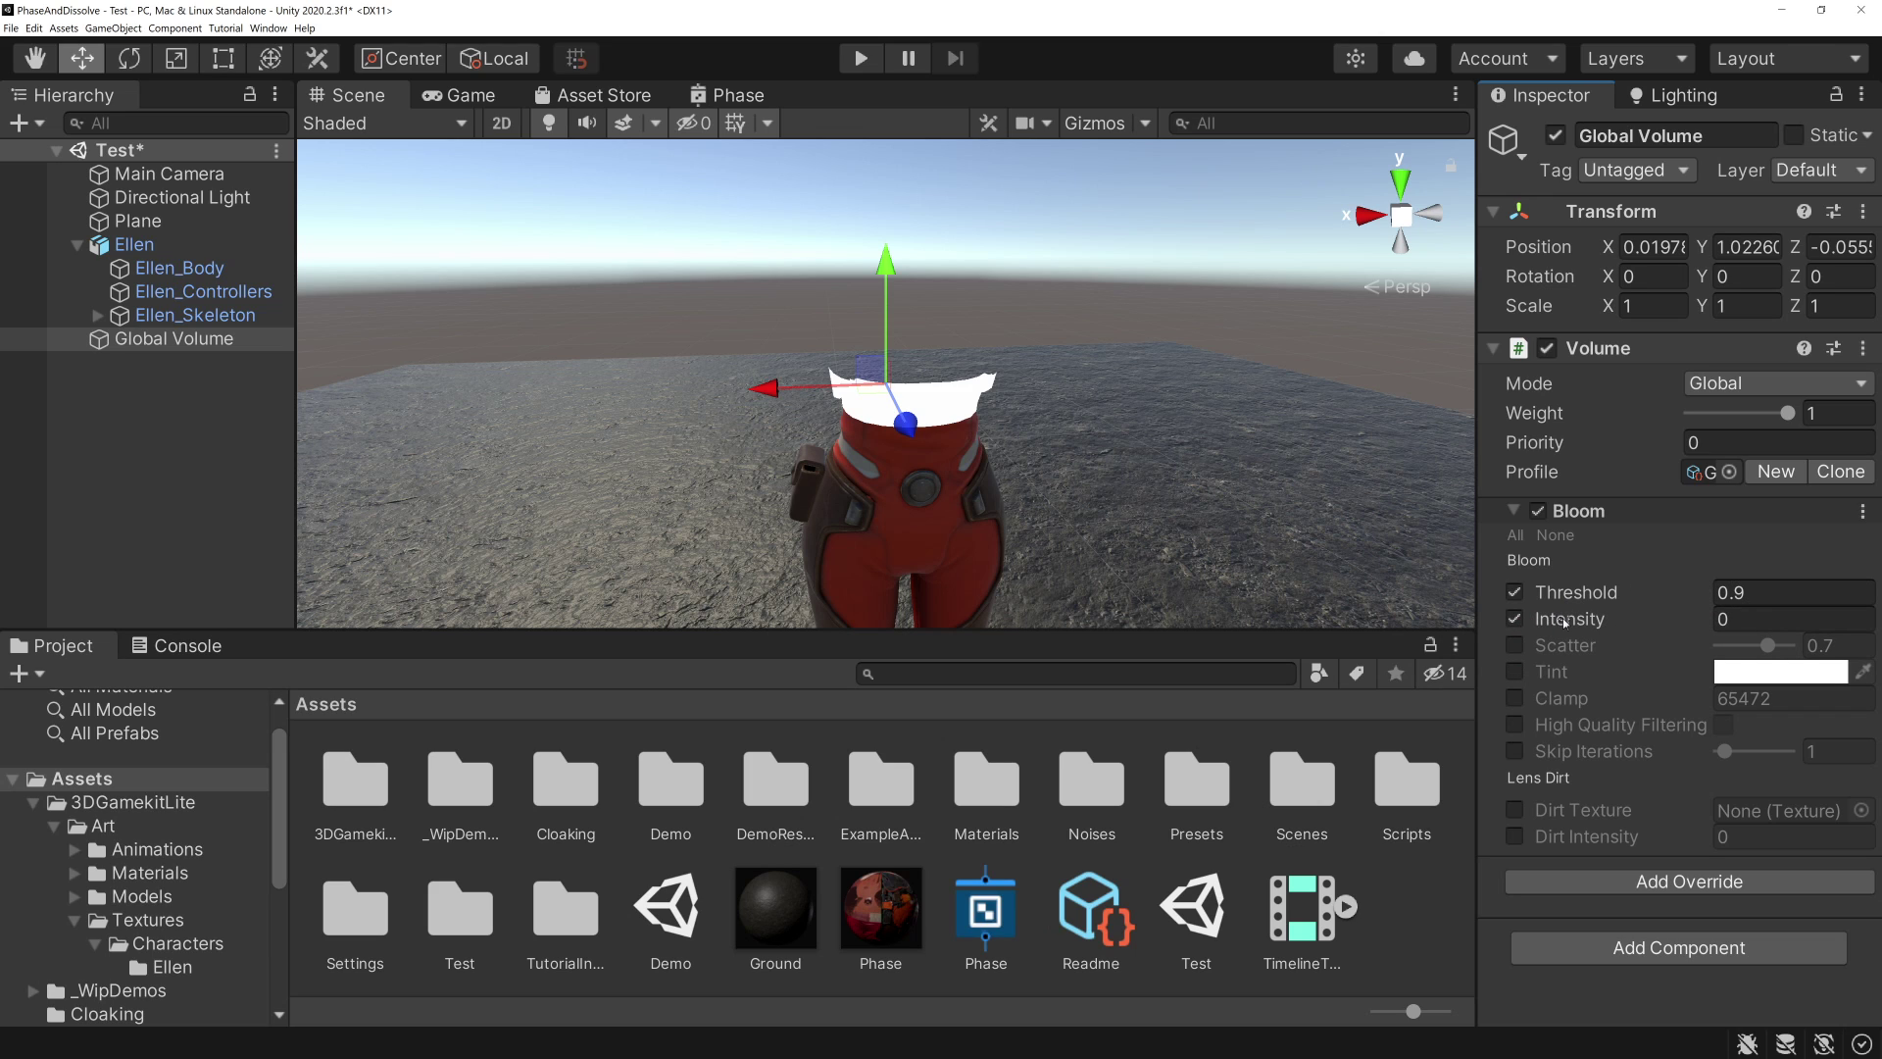
drag(1564, 618, 1604, 620)
drag(1624, 615, 1711, 607)
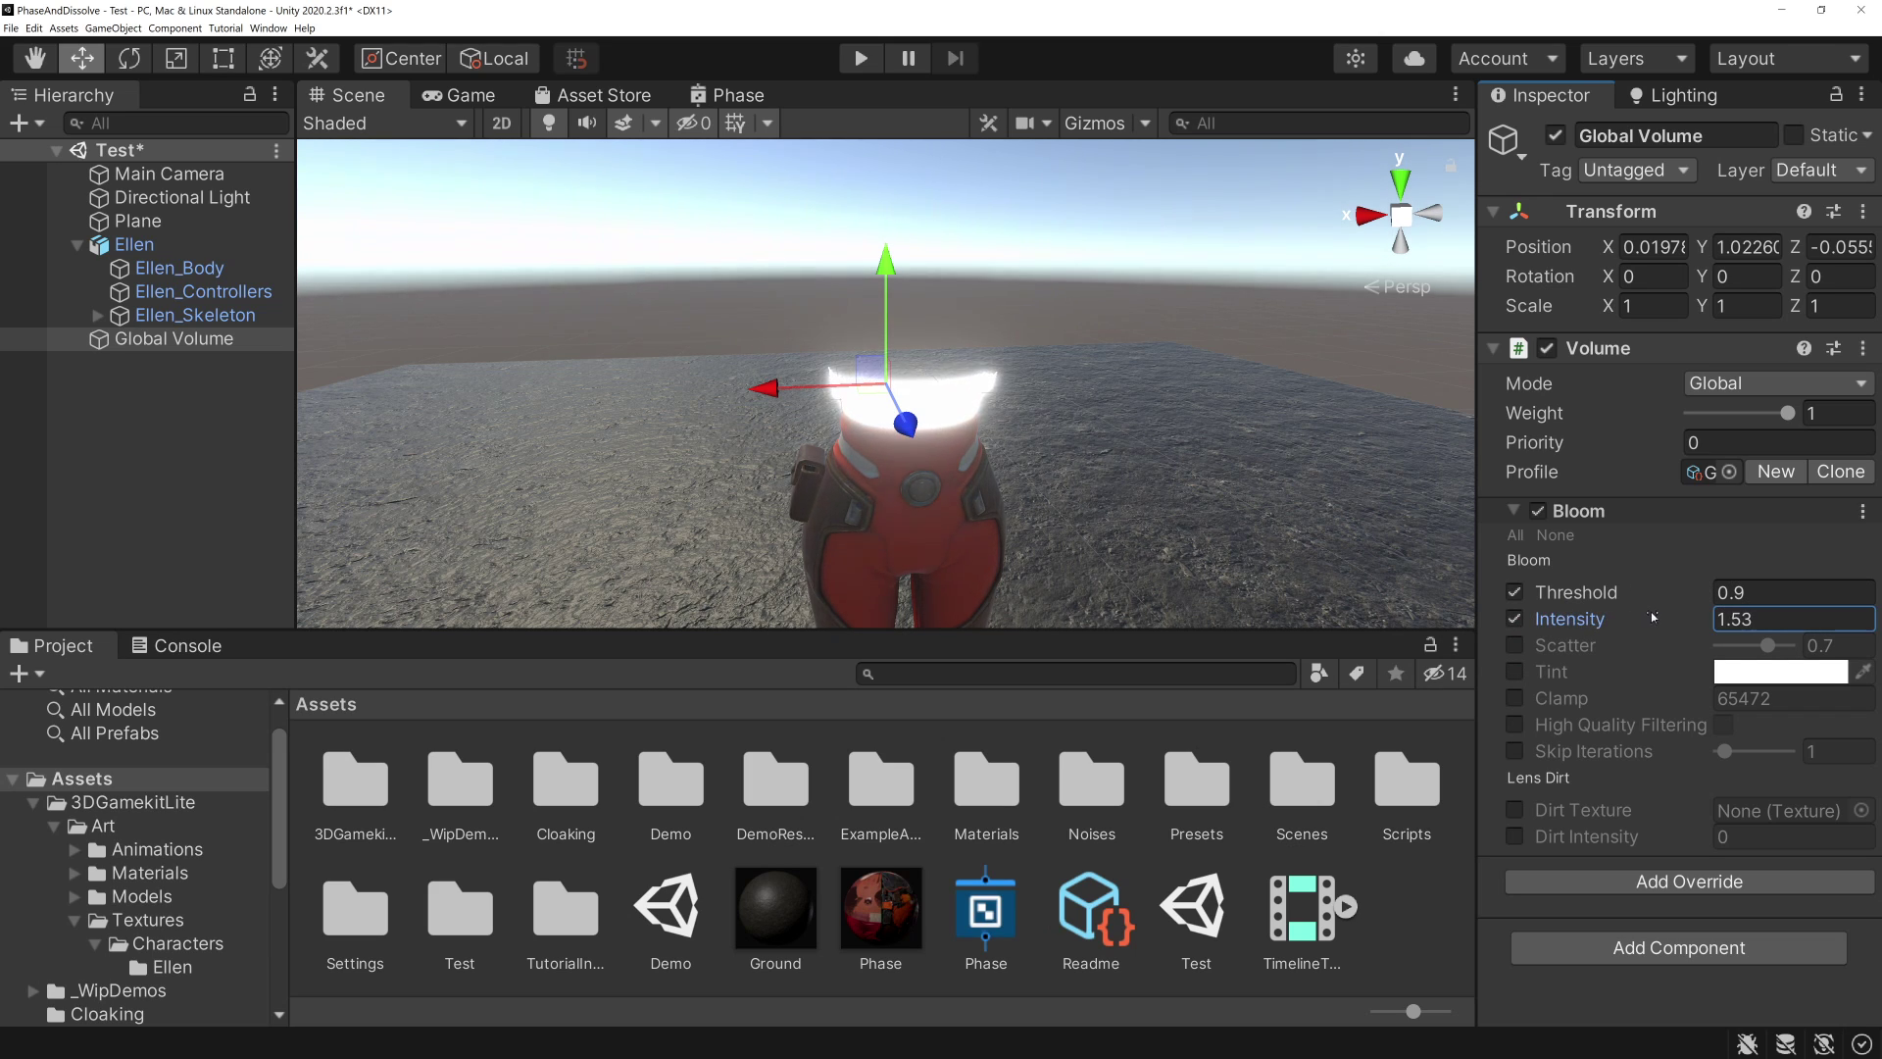
key(BackSpace)
key(BackSpace)
key(BackSpace)
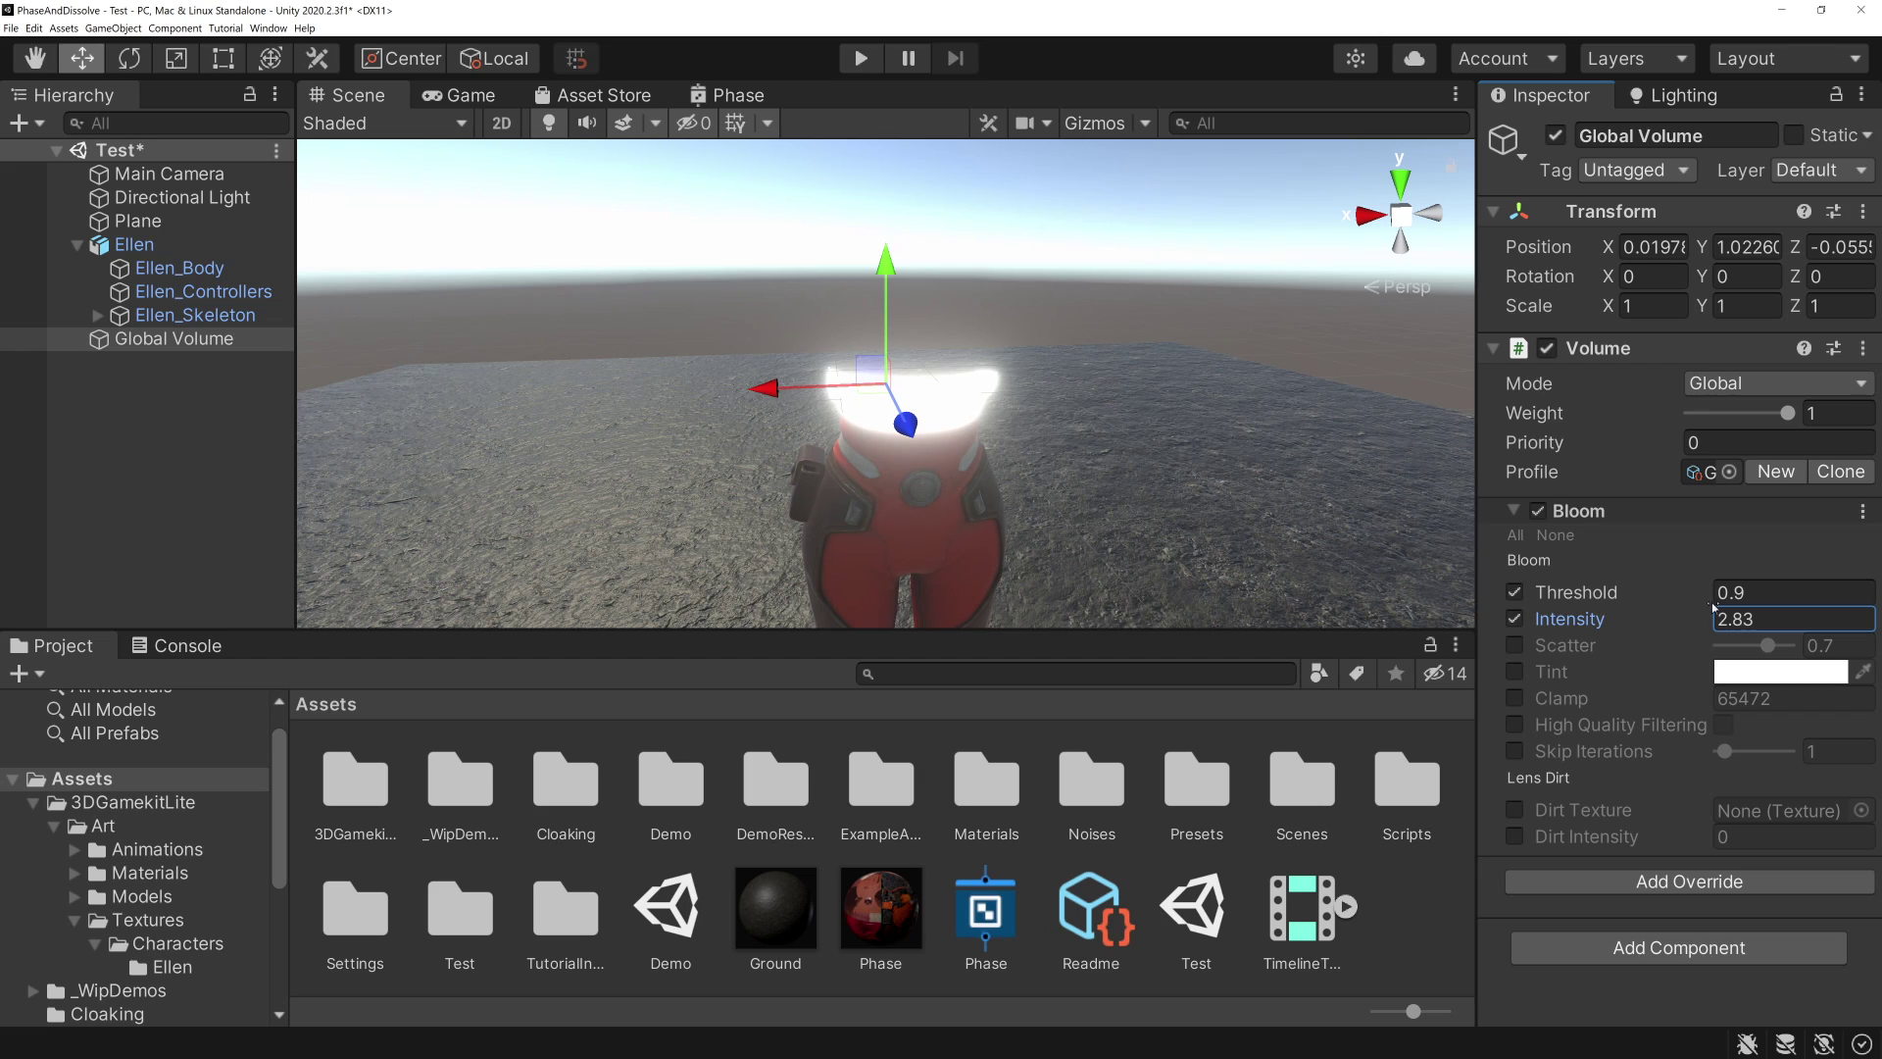
text(3.1)
click(1515, 645)
drag(1574, 647, 1569, 649)
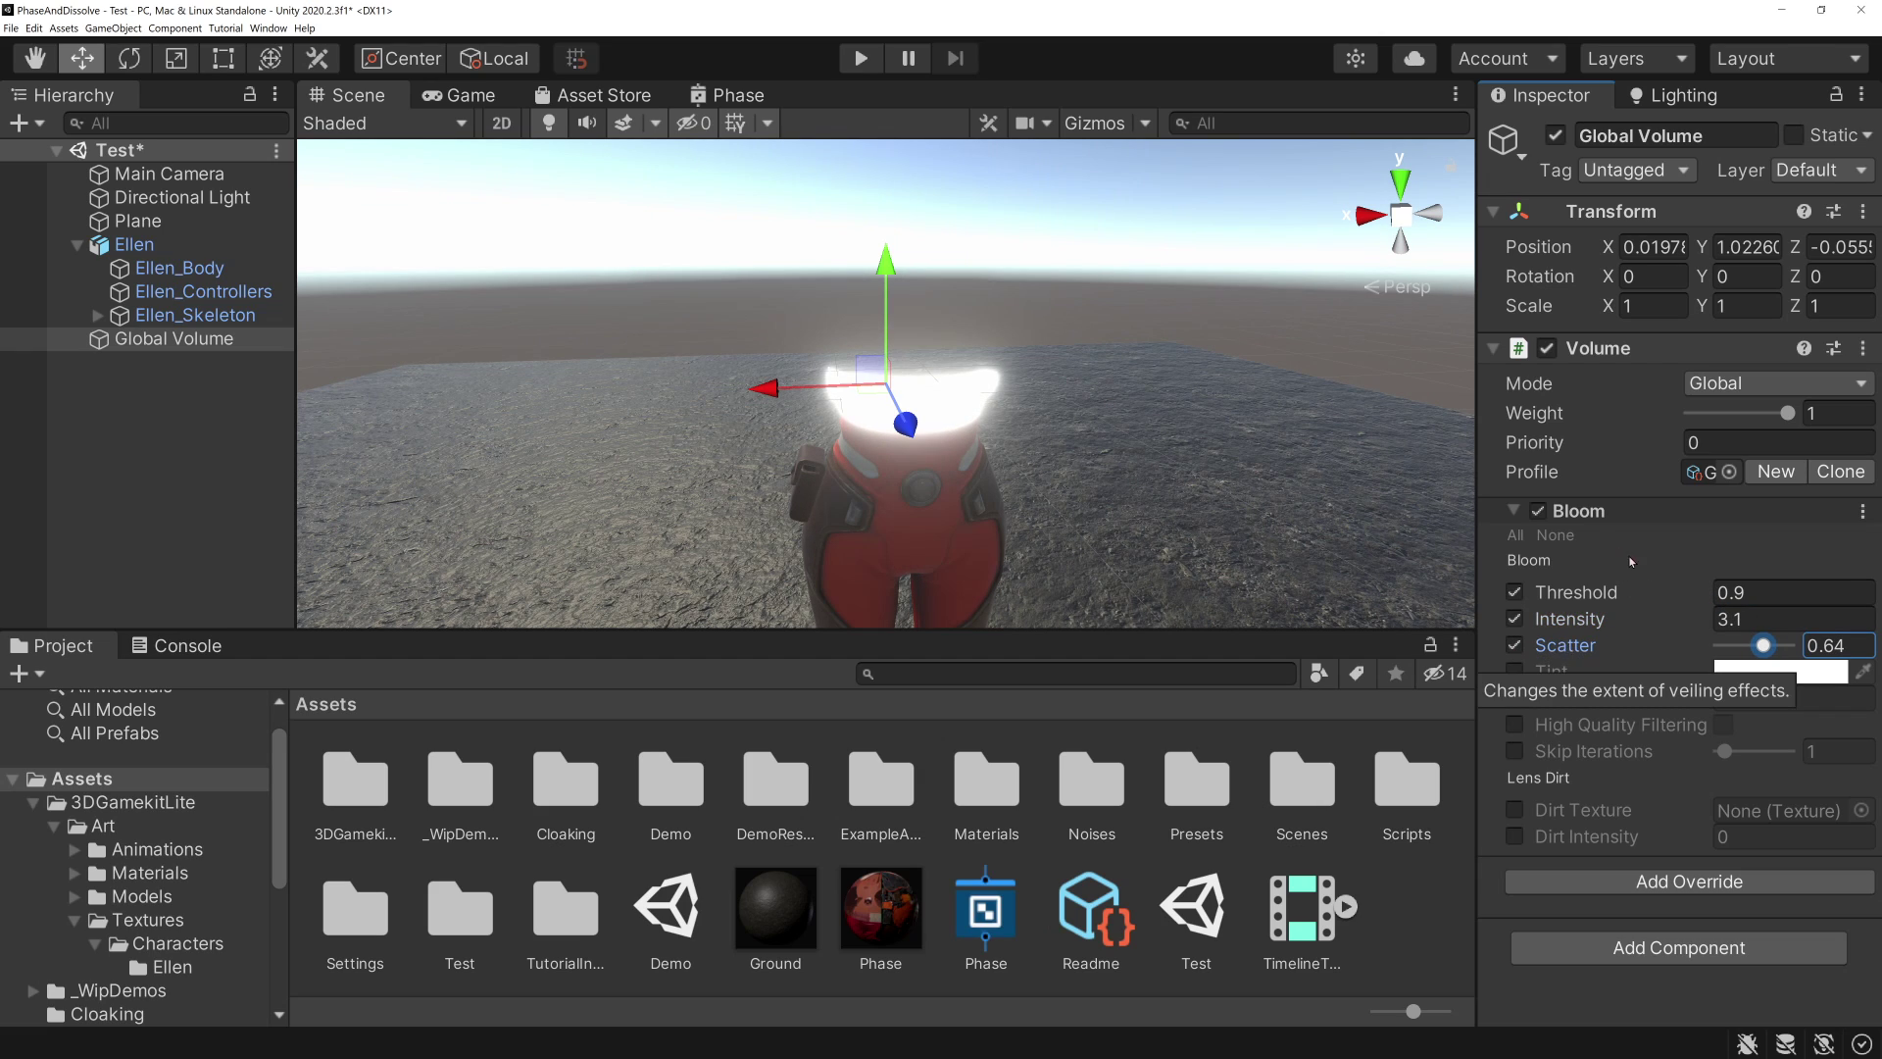
- Drag the Phase material's Split Value to 1.18 so Ellen dissolves above chest height
click(156, 269)
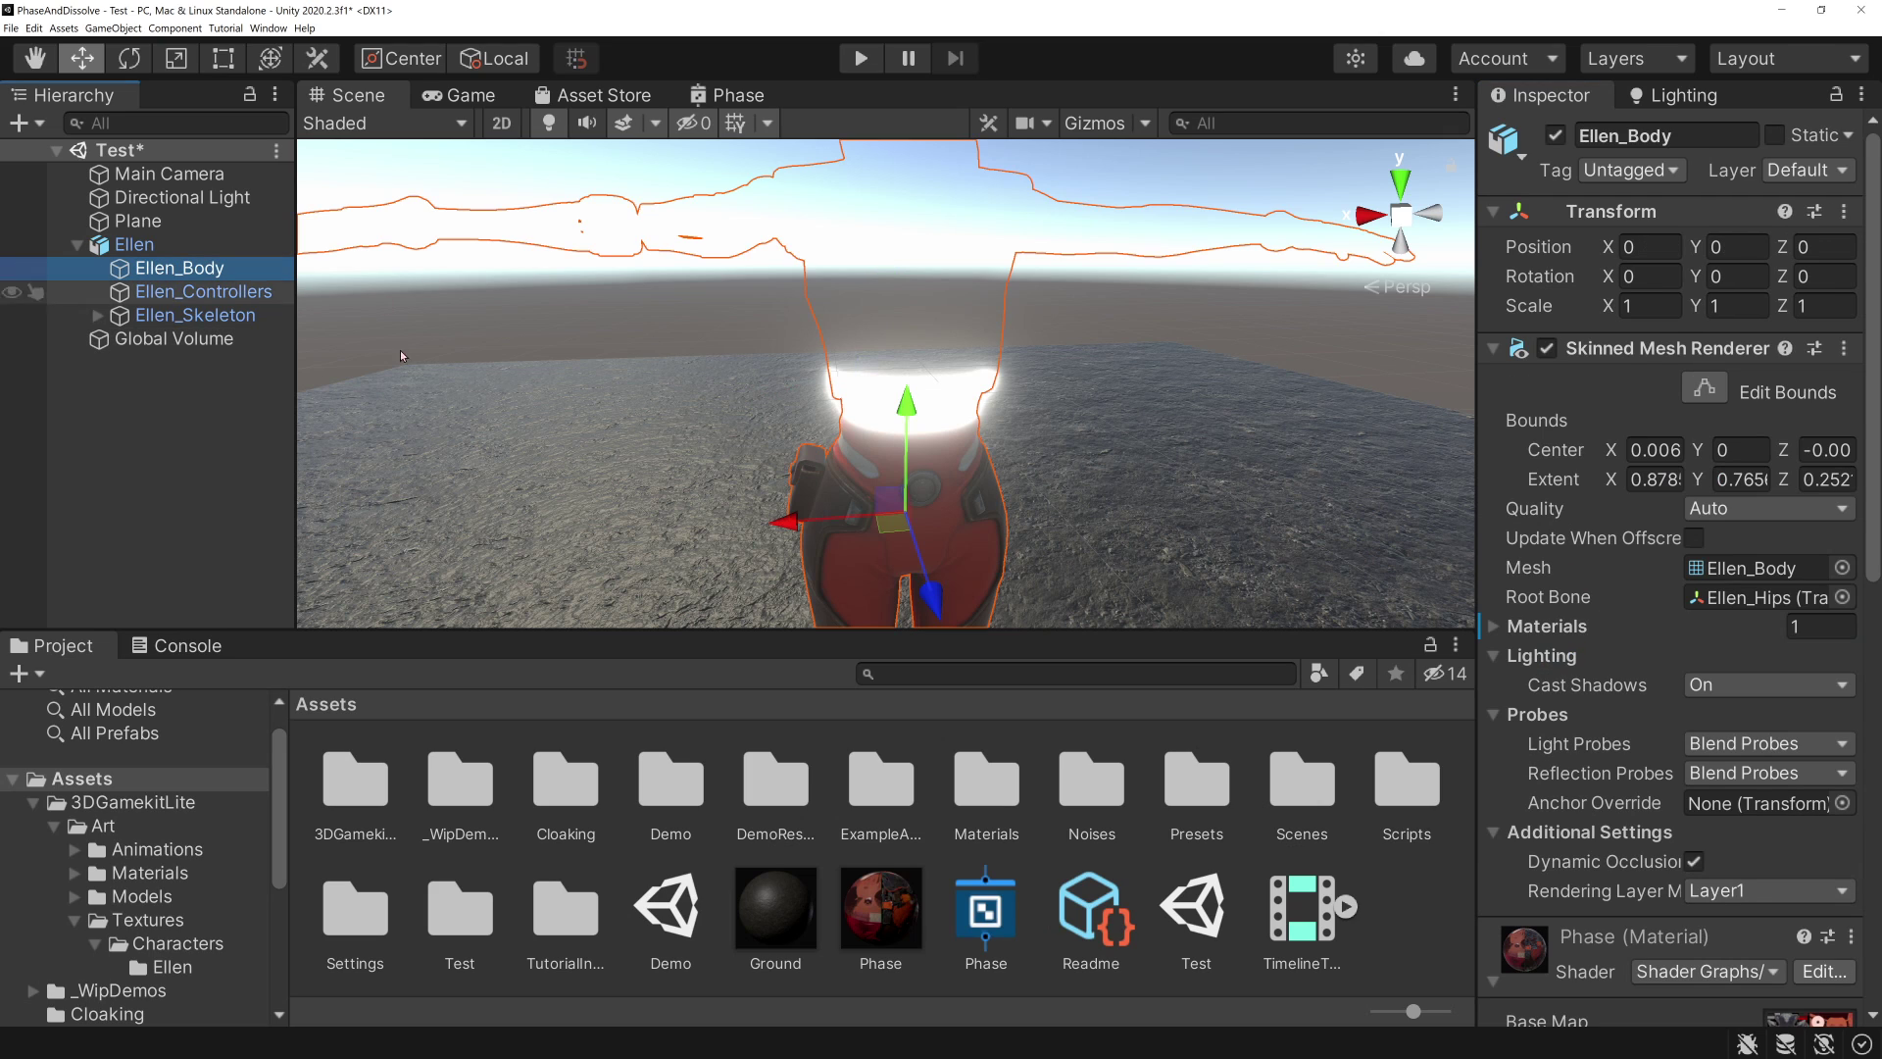
scroll(1650, 735, down, 2)
scroll(1651, 735, down, 5)
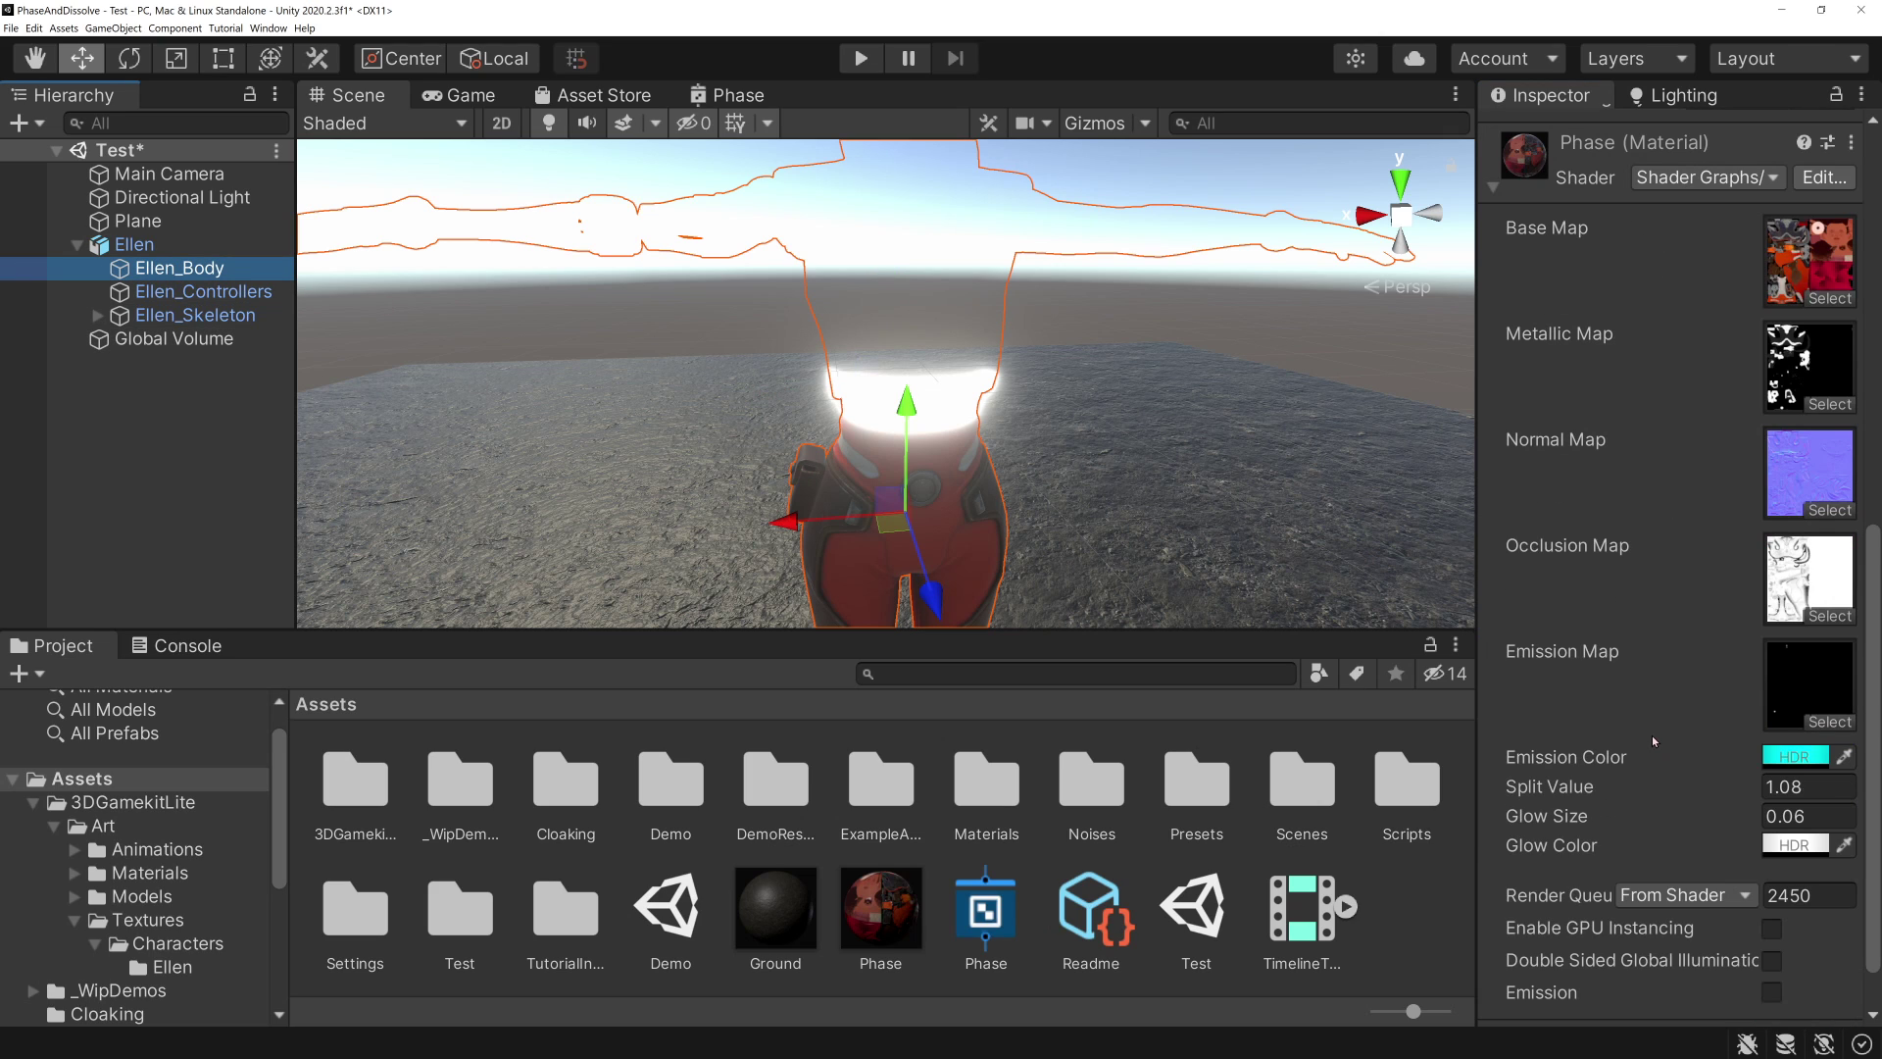
click(875, 936)
scroll(1696, 527, down, 5)
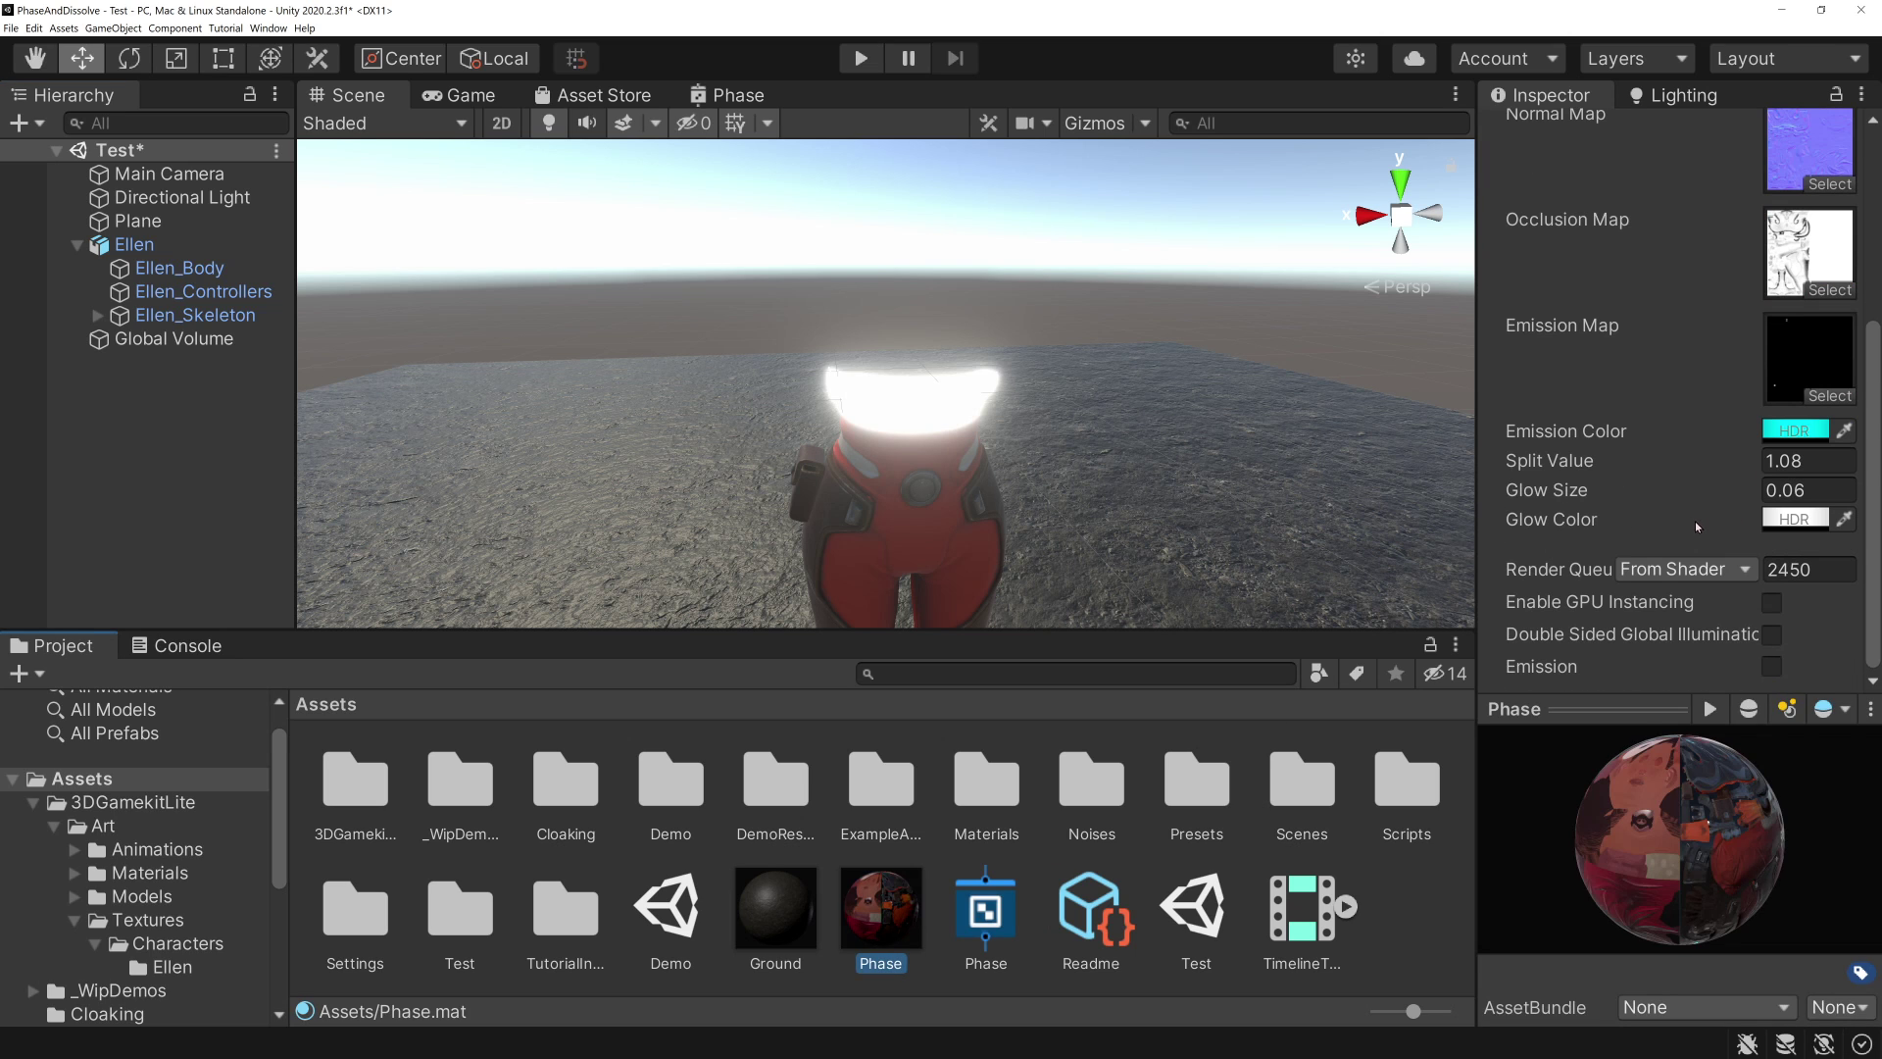
drag(1553, 468, 1563, 461)
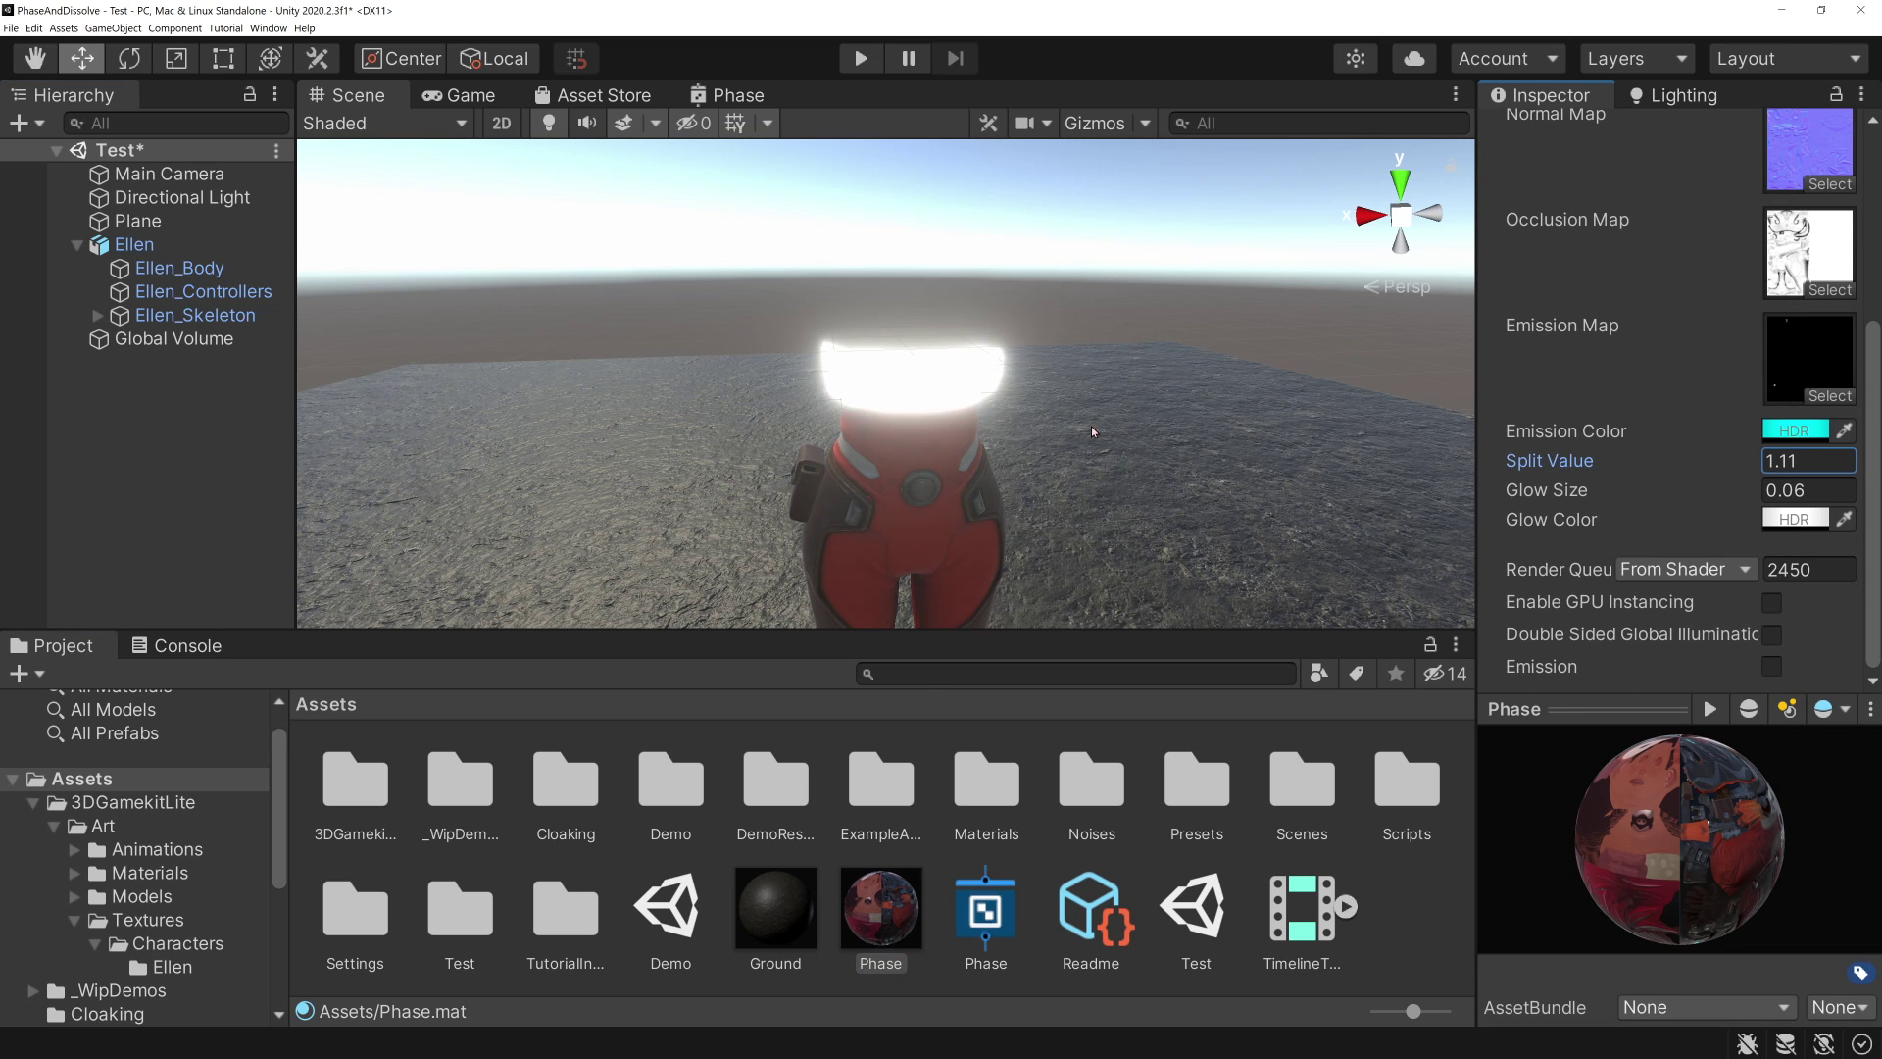
scroll(1091, 431, up, 3)
scroll(1091, 431, down, 6)
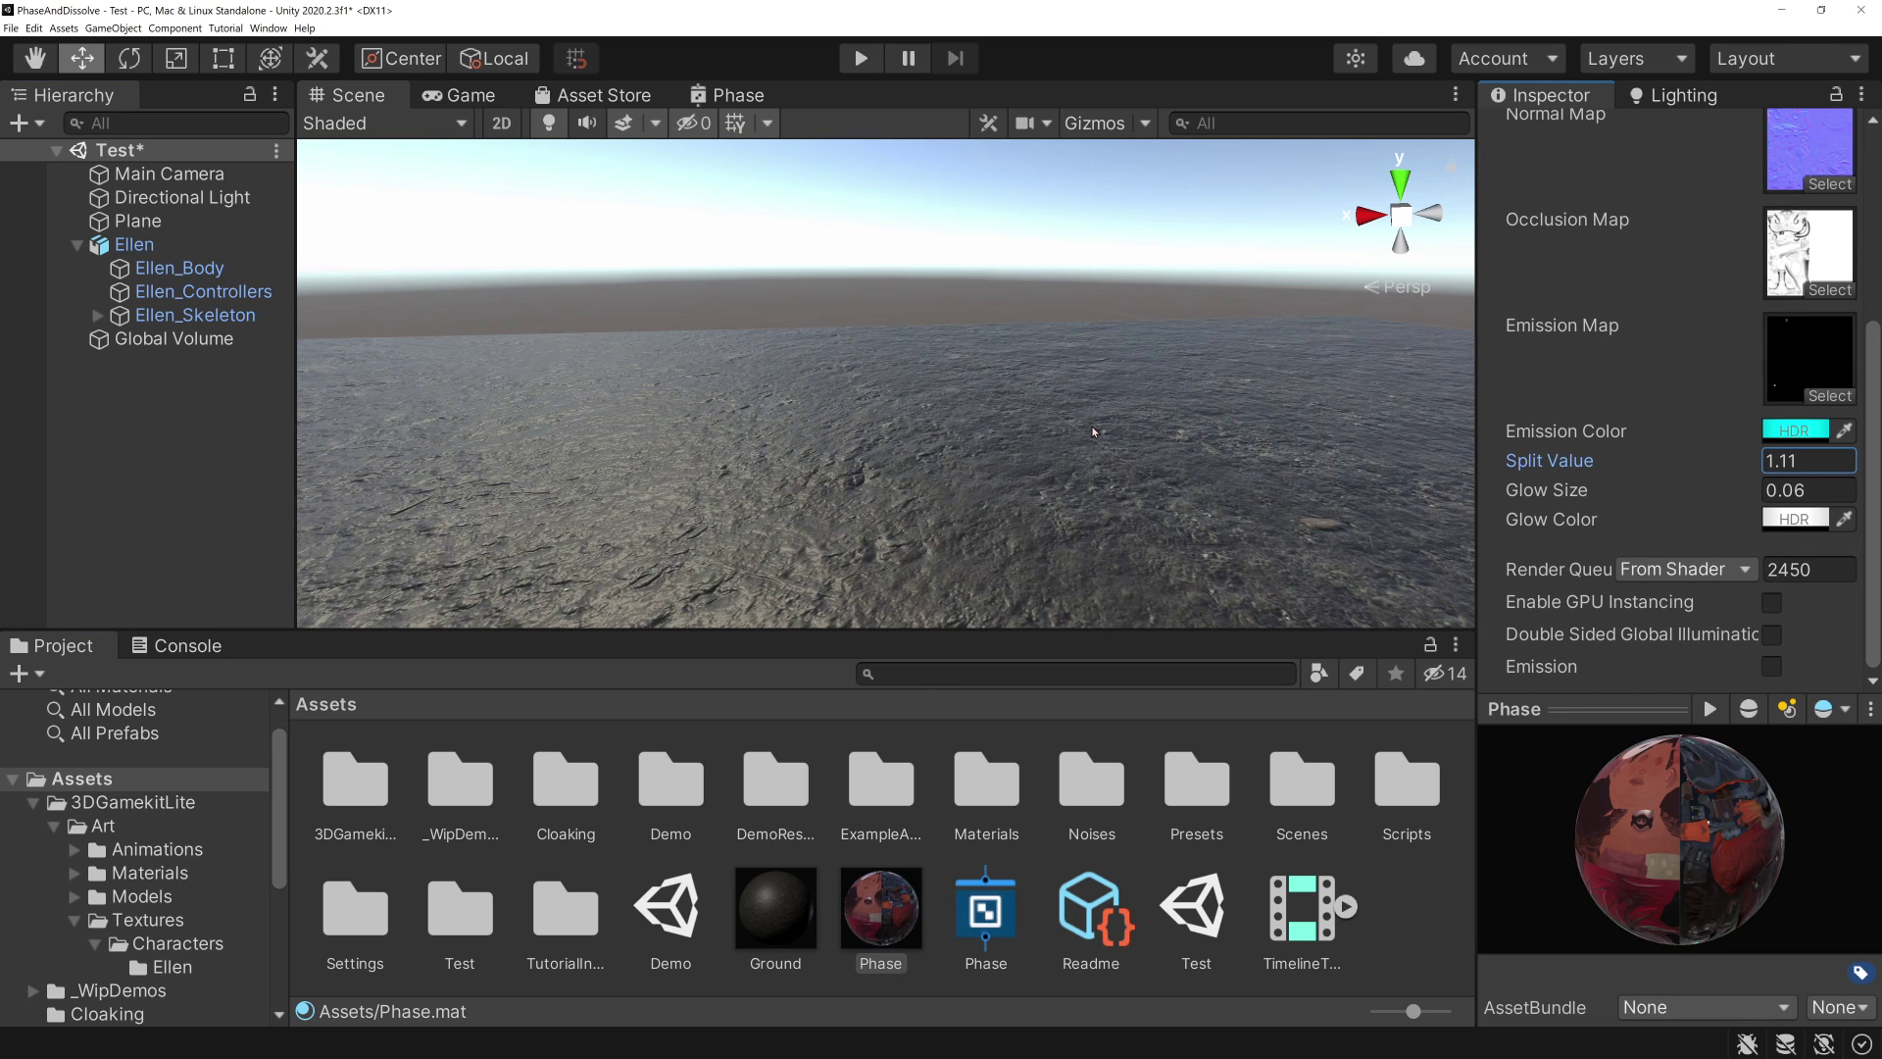
mouse_move(1562, 465)
mouse_down()
mouse_move(1535, 469)
mouse_move(1582, 460)
mouse_move(1483, 473)
mouse_move(1579, 459)
mouse_move(1559, 456)
mouse_up()
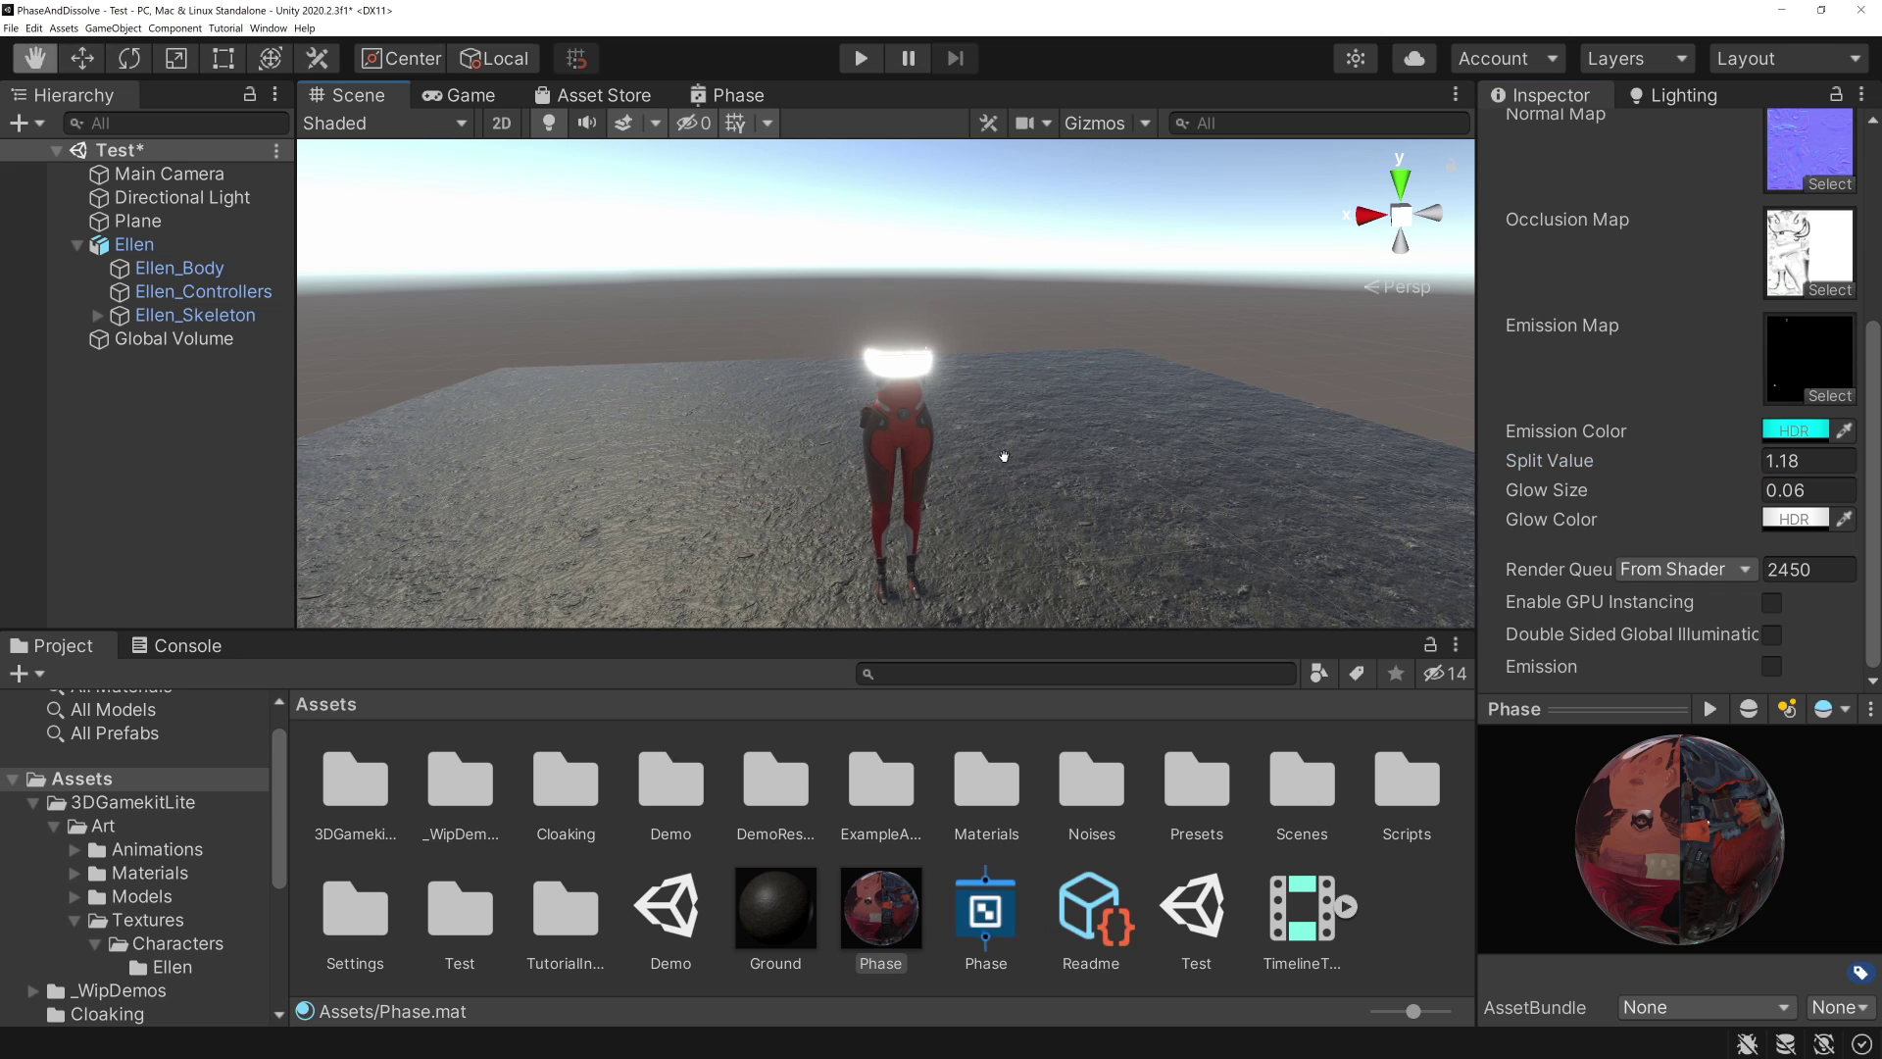
middle_drag(1000, 454, 1160, 432)
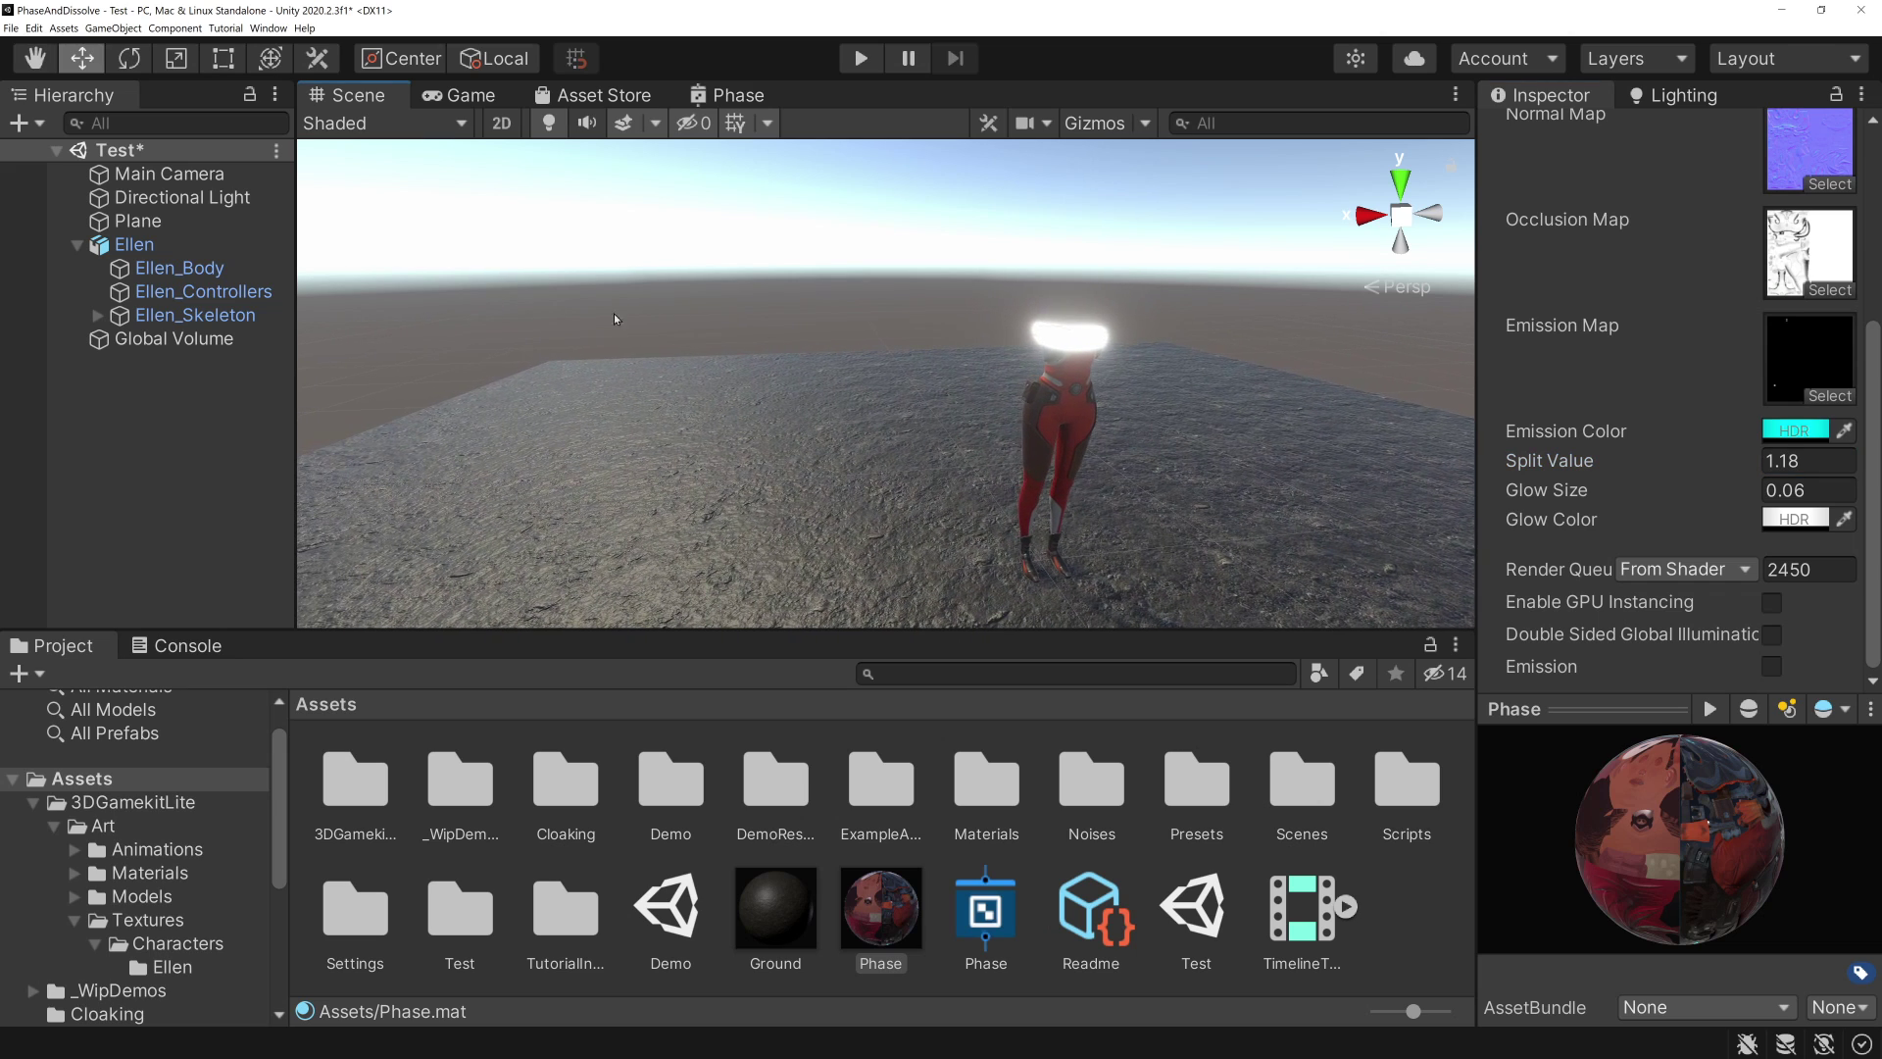
- Duplicate Ellen and rename the original to Ellen Phase
click(148, 246)
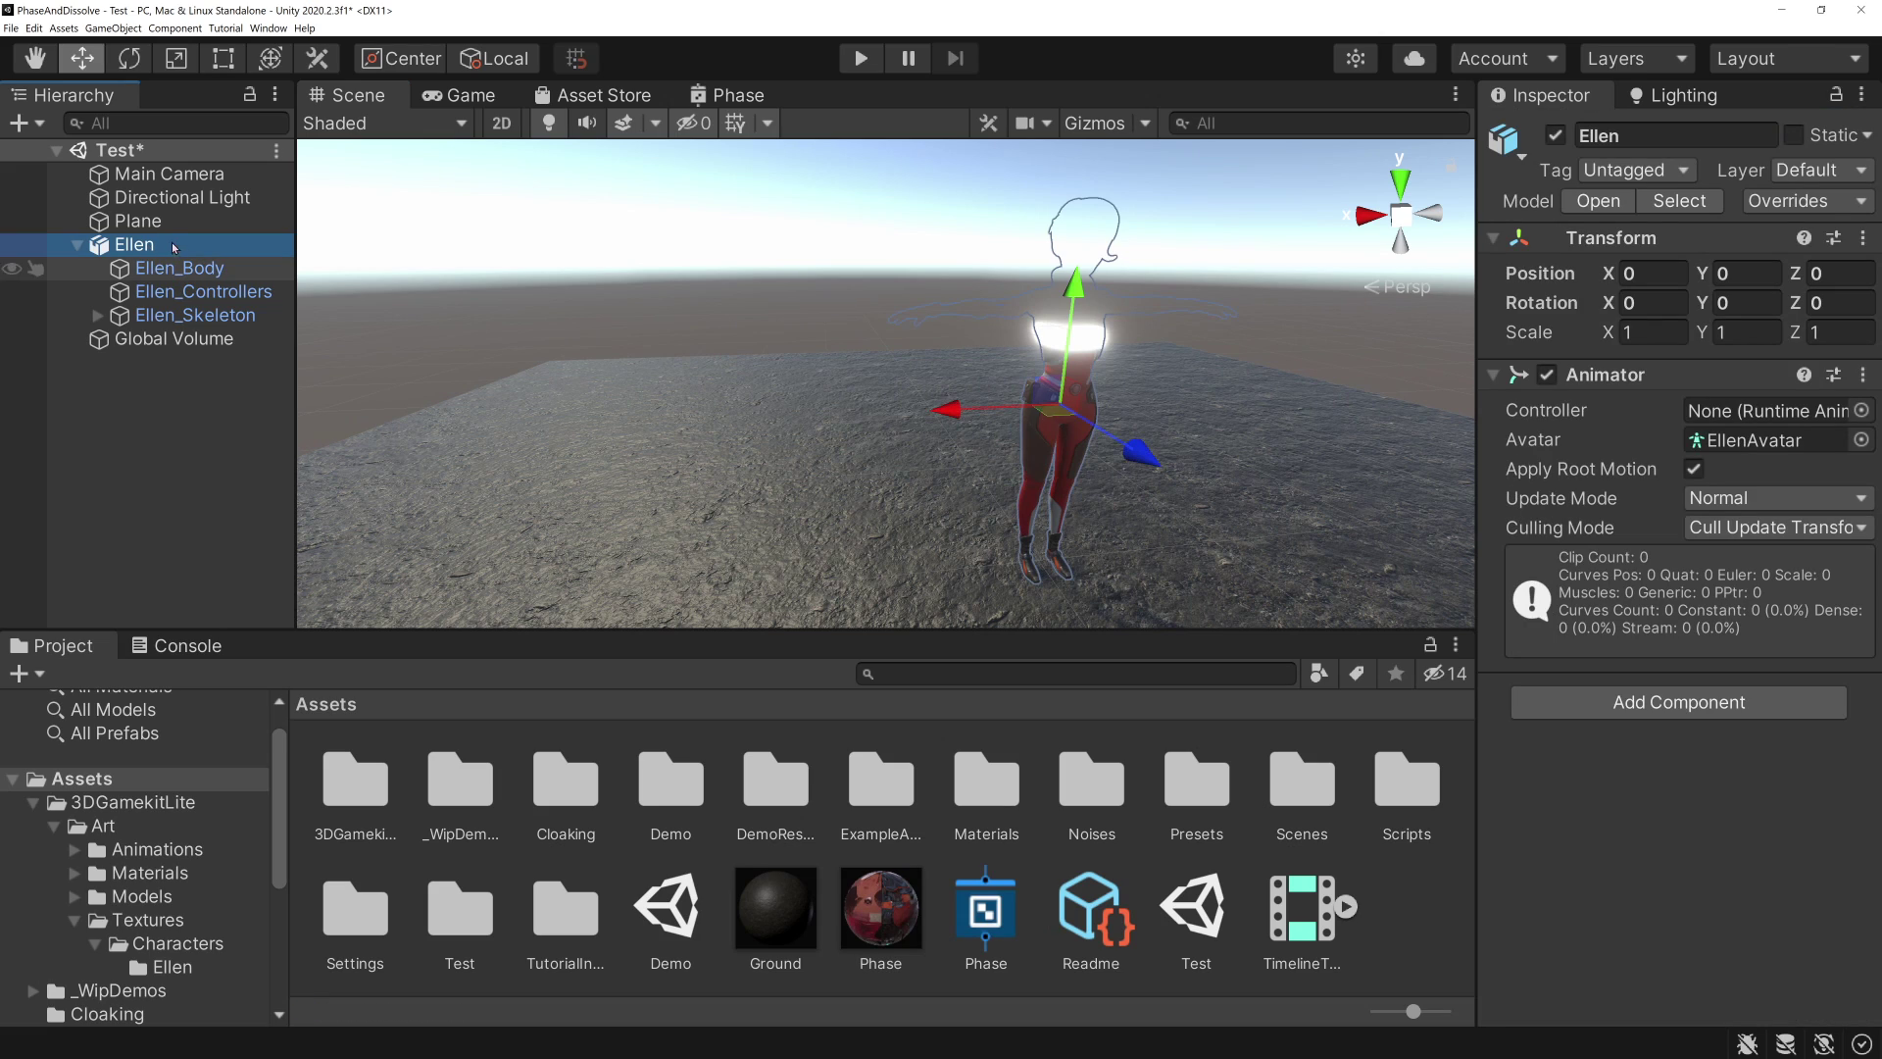
key(ctrl+d)
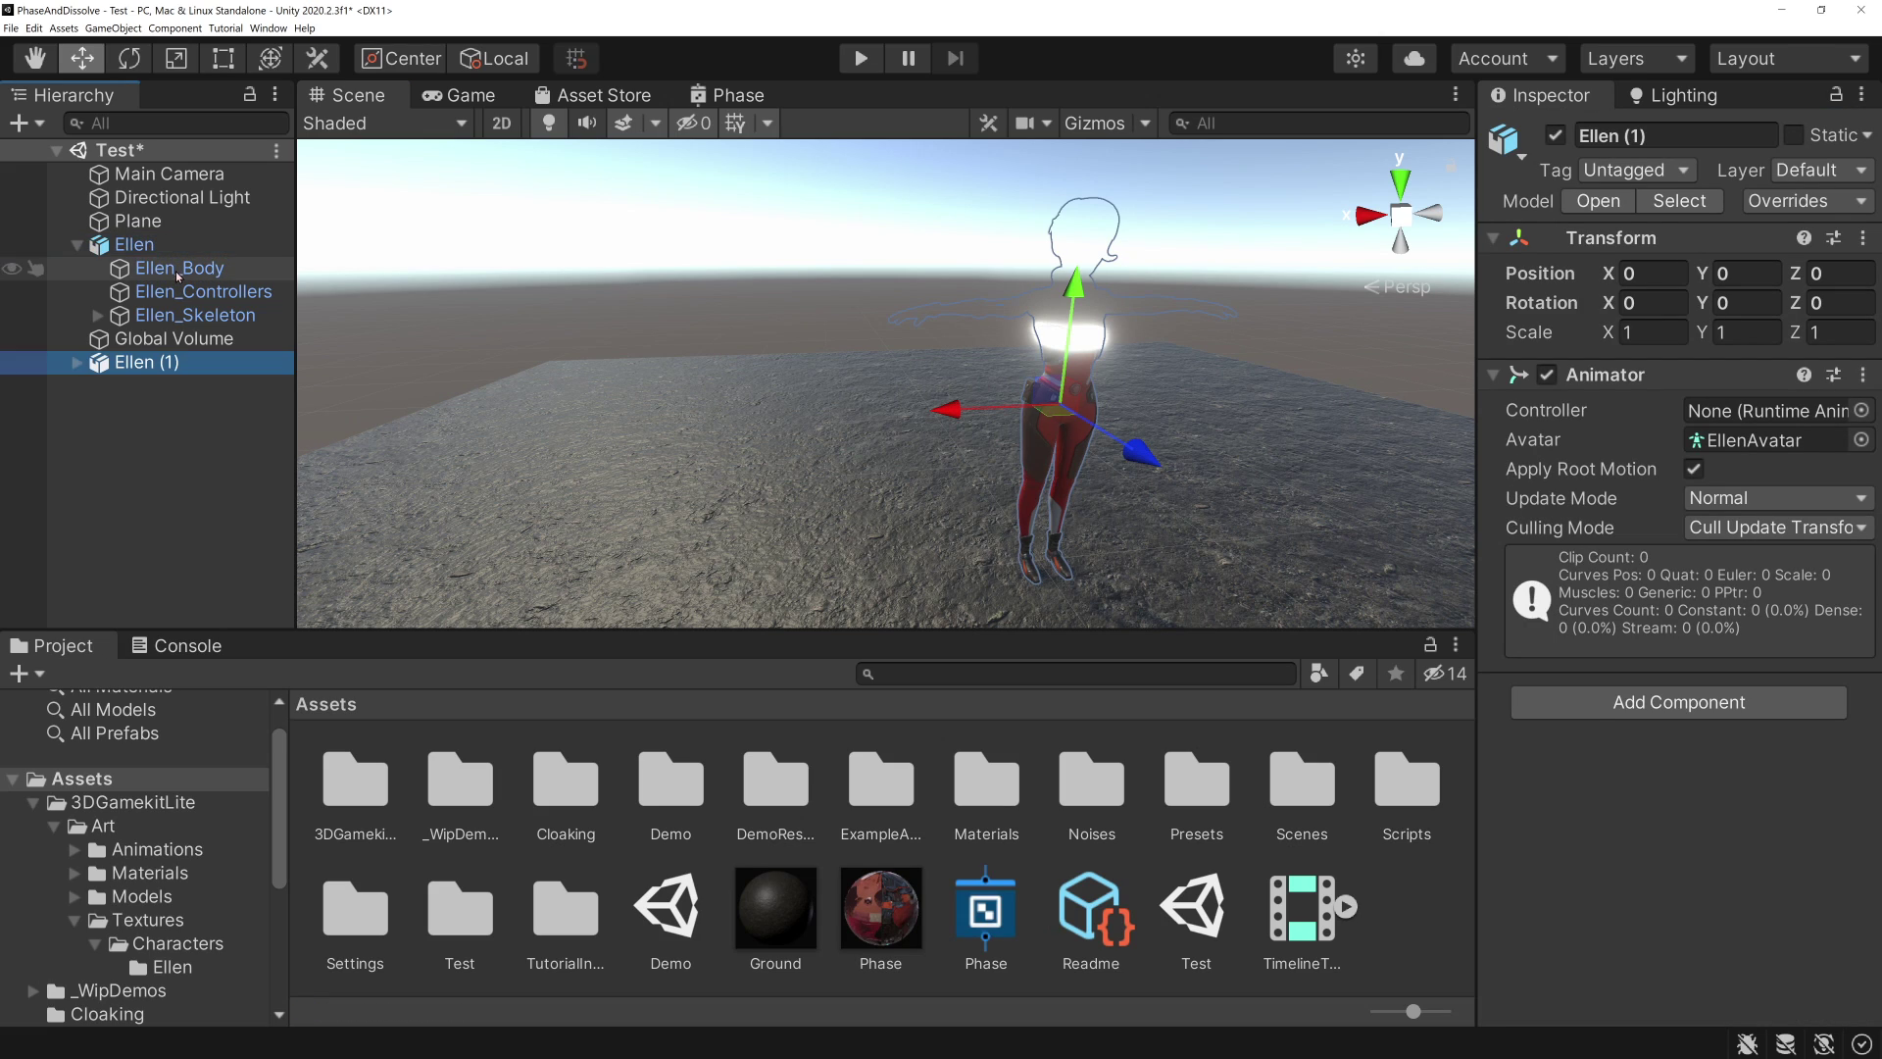
click(1683, 135)
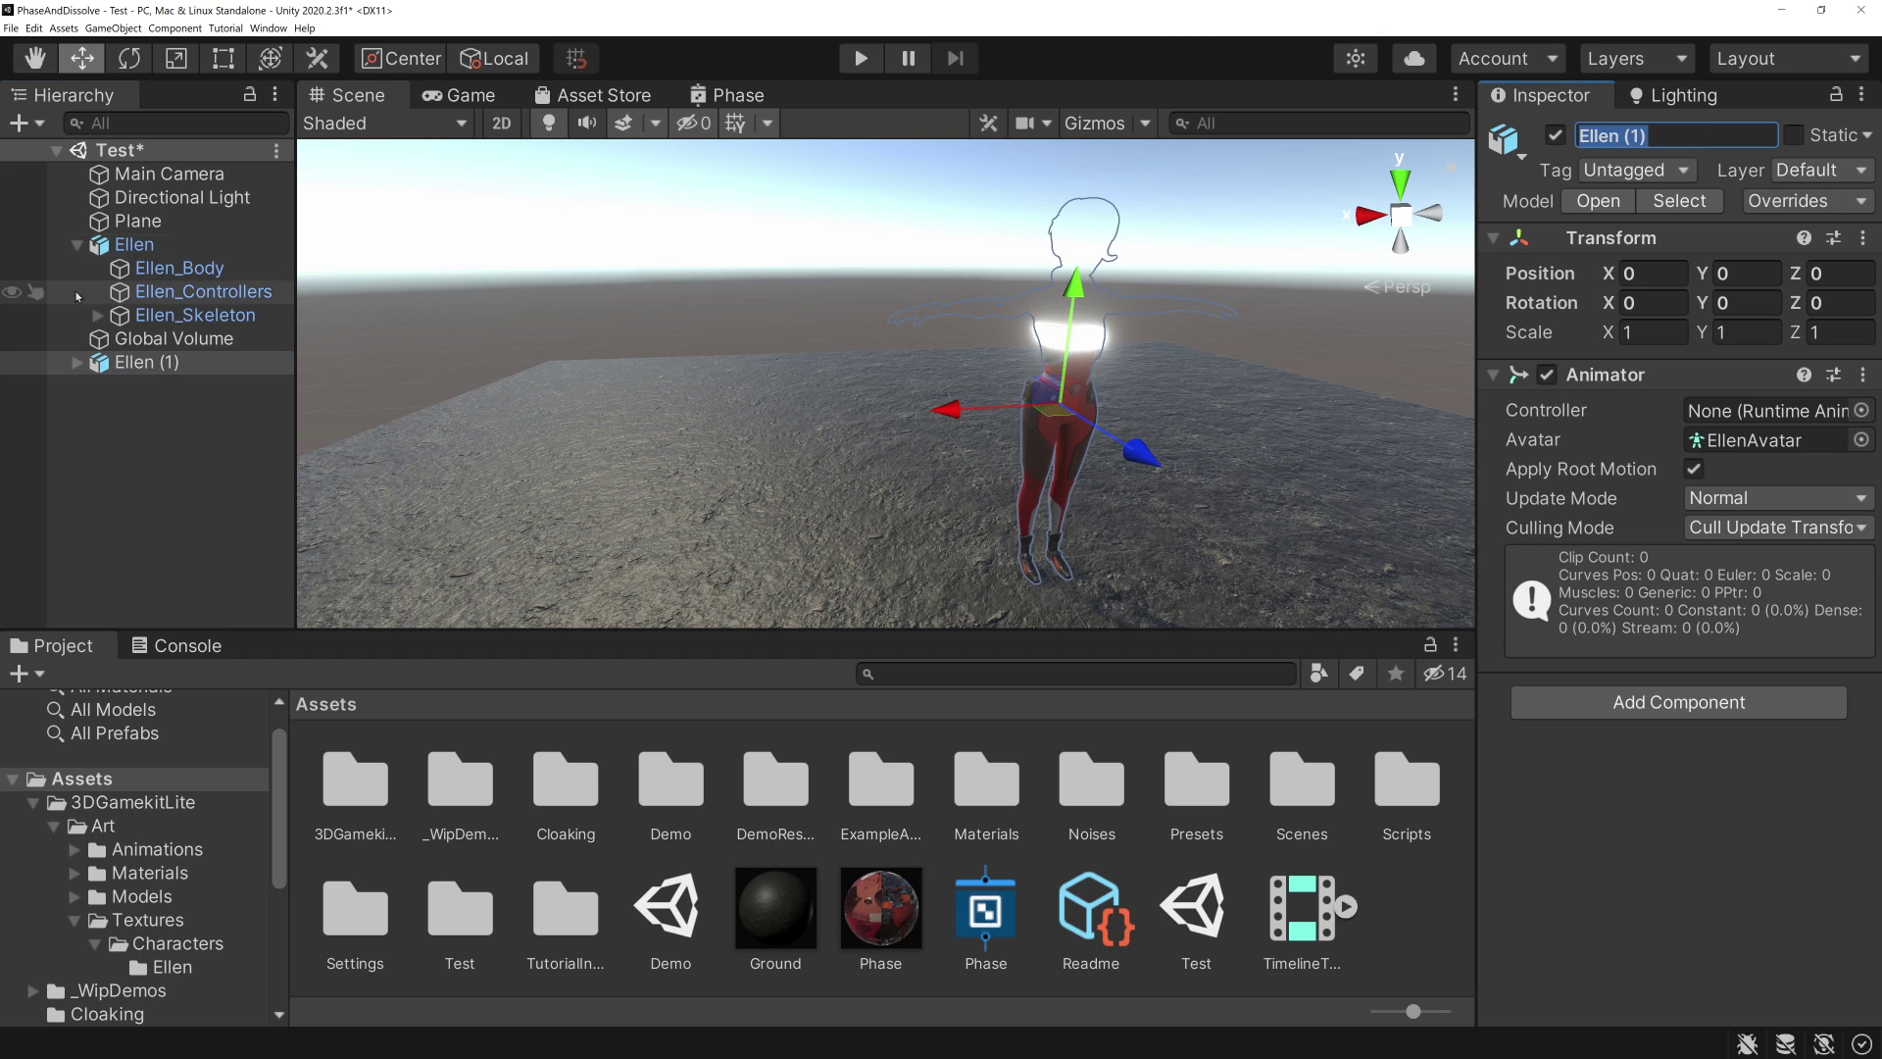
click(134, 244)
click(1753, 137)
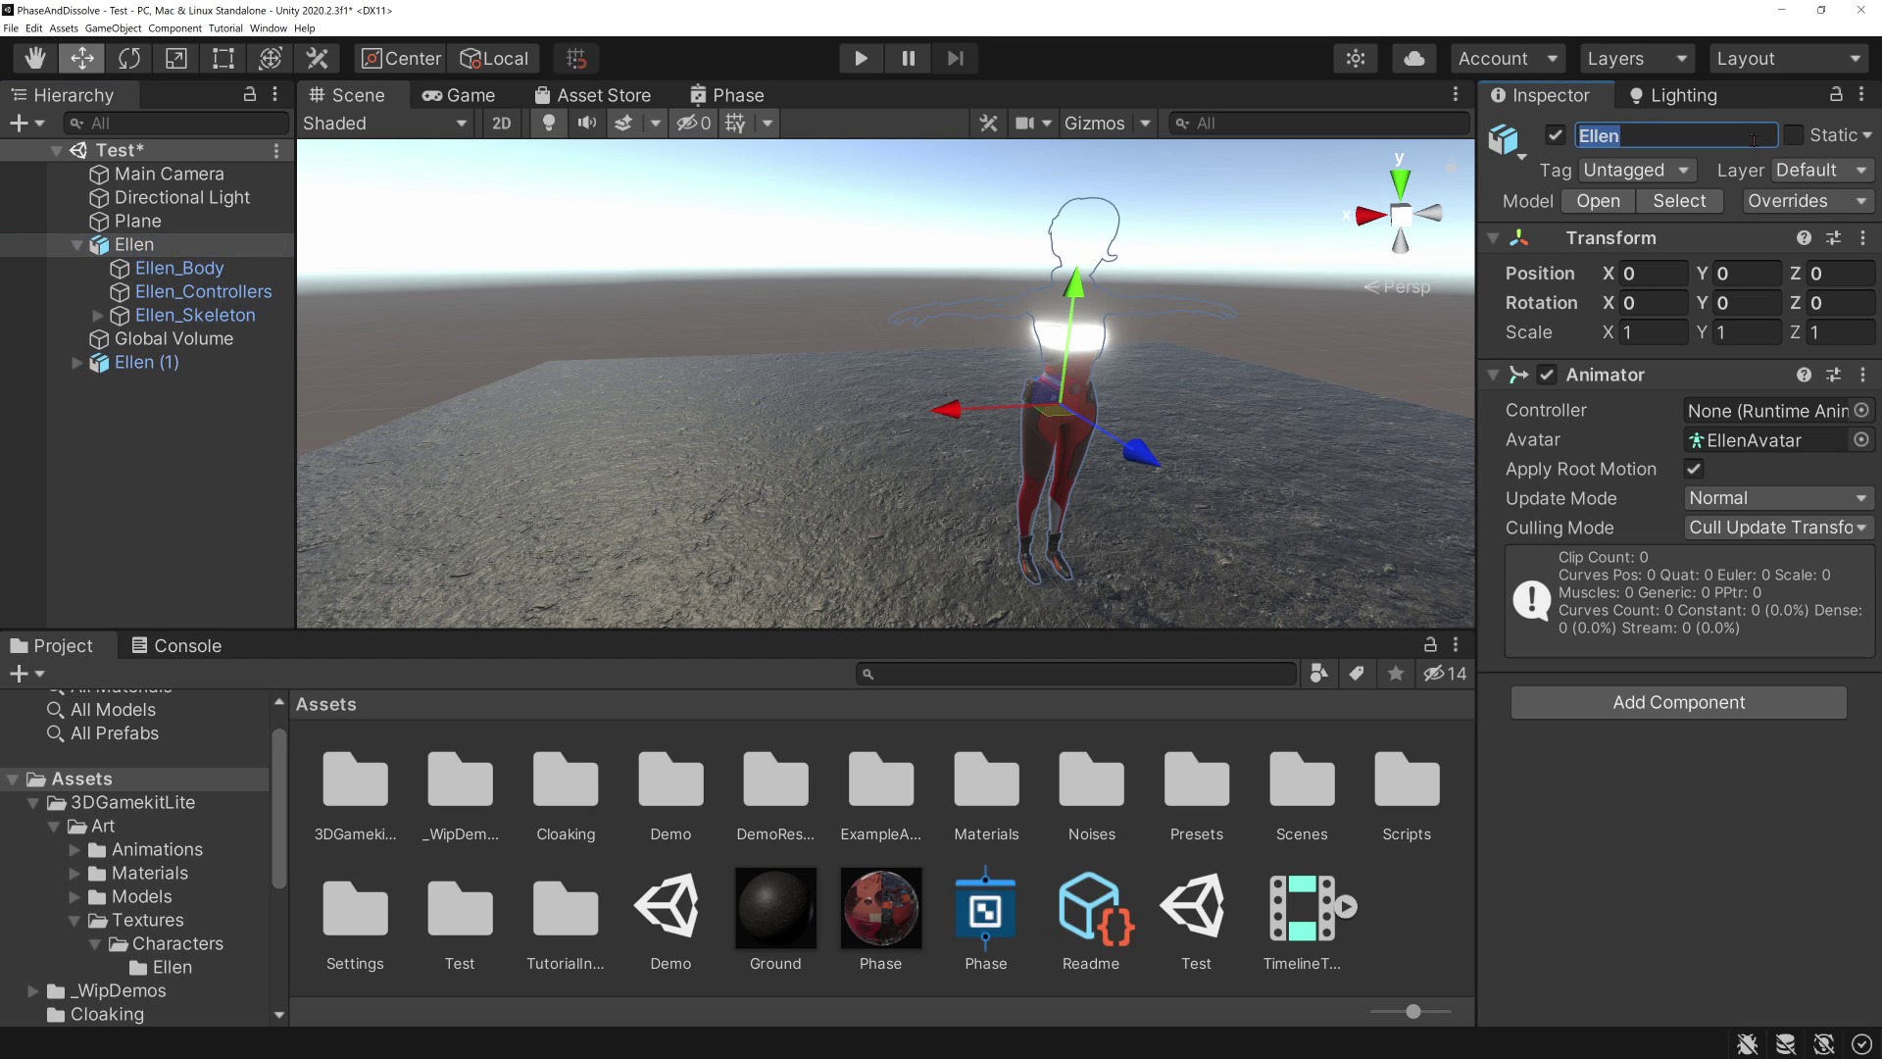
text( Phase)
key(Return)
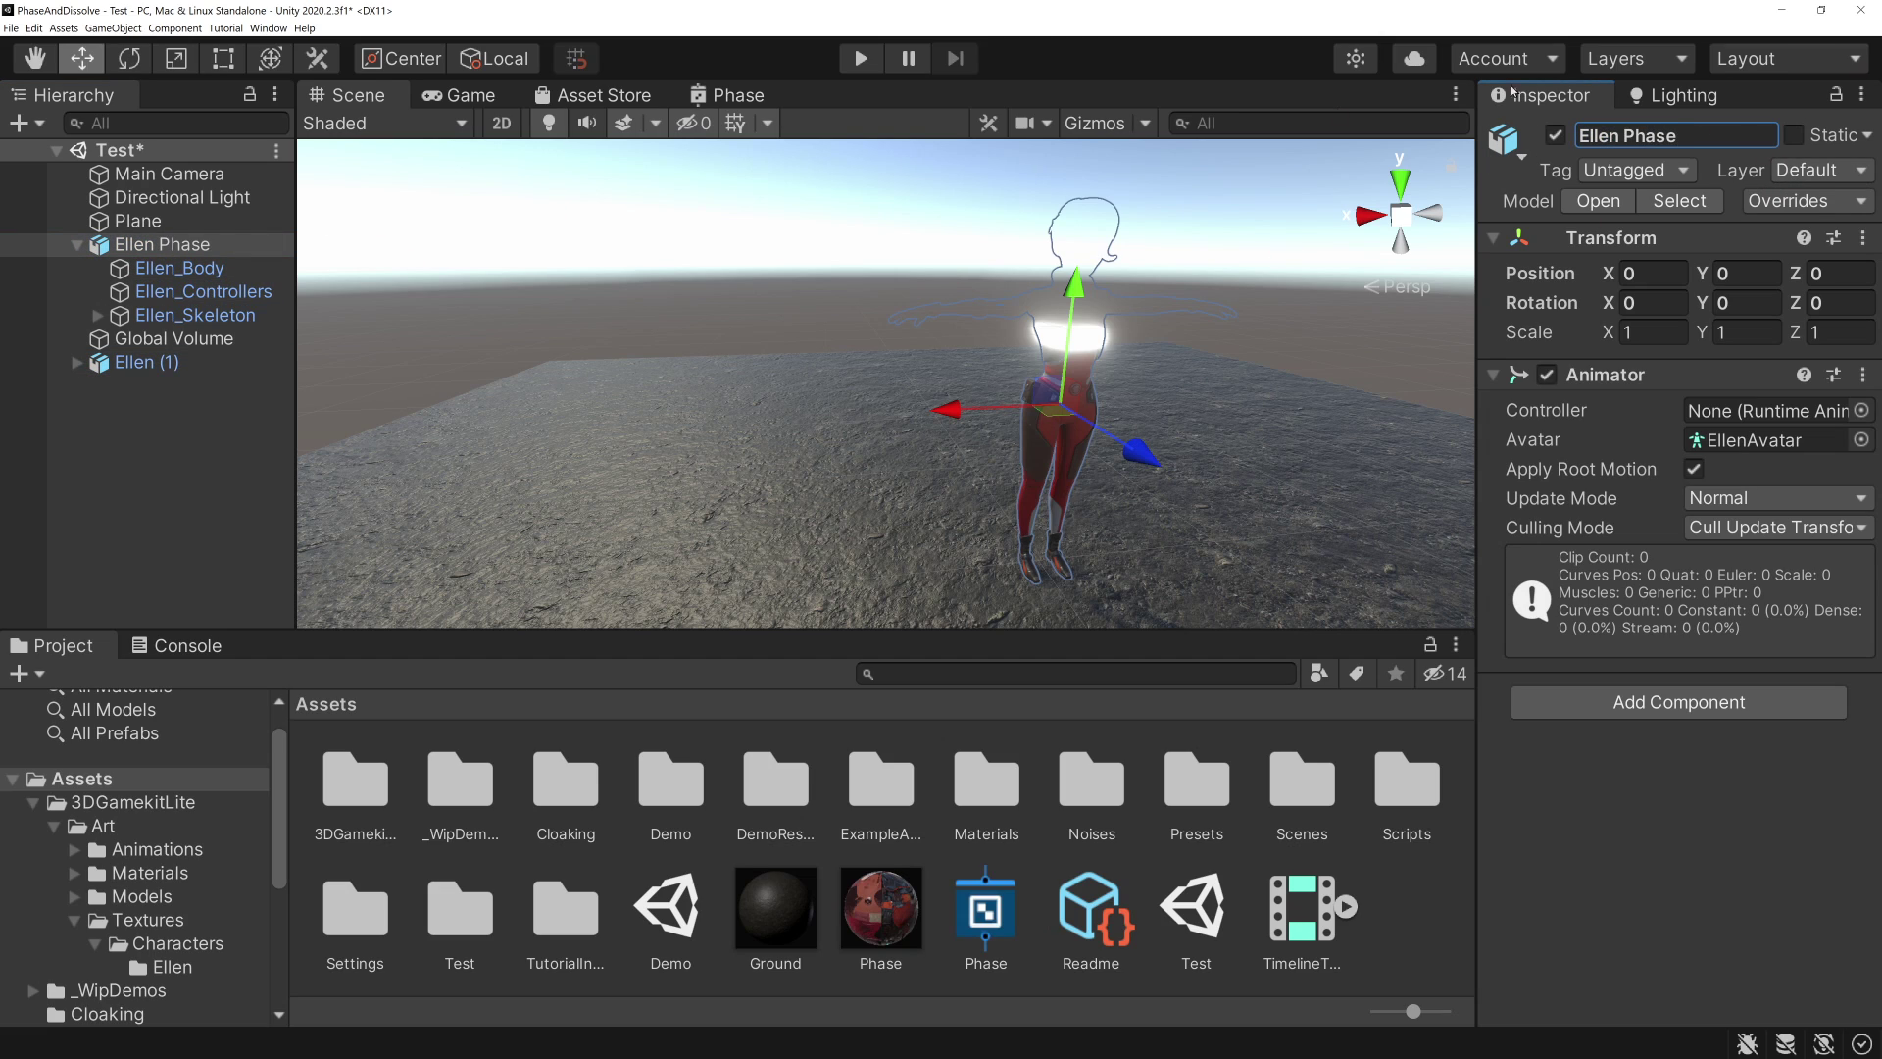
- Rename the duplicate Ellen (1) to Ellen Dissolve
click(147, 361)
click(1734, 134)
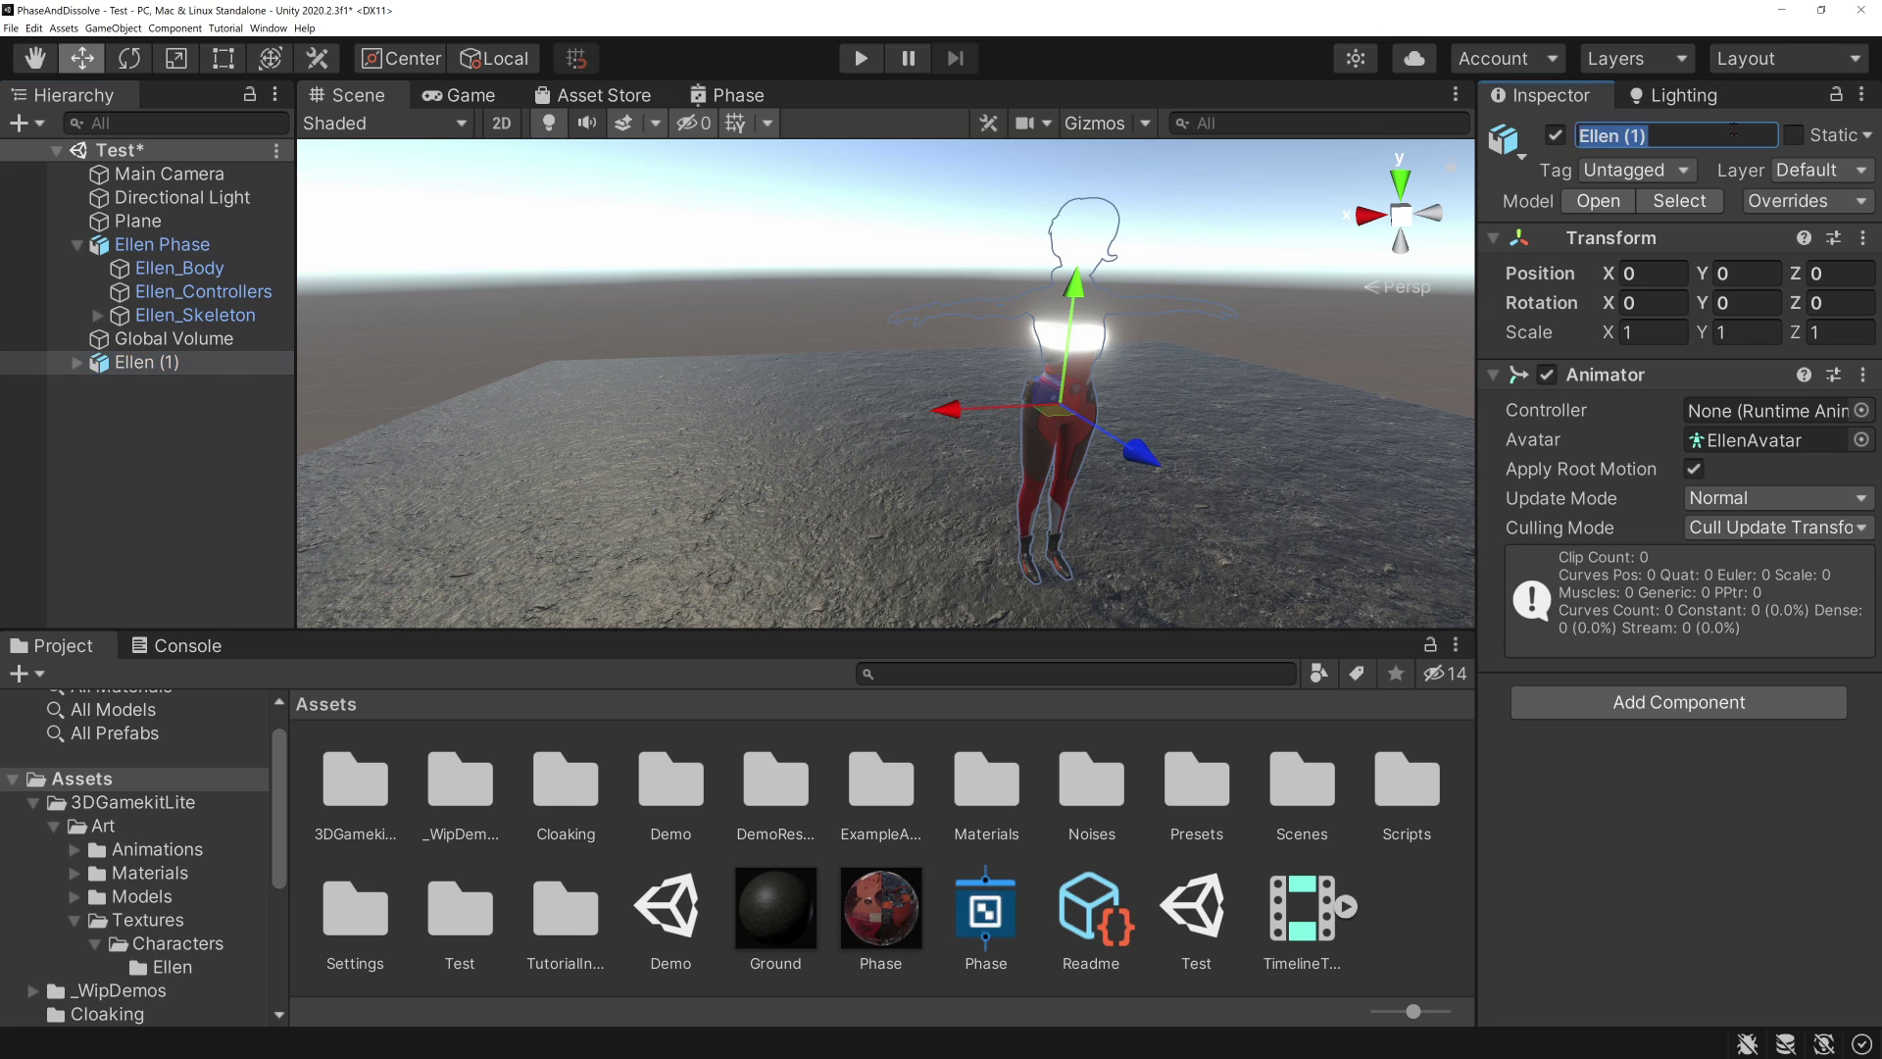
text(Ellen Dis)
text(sol)
text(ve)
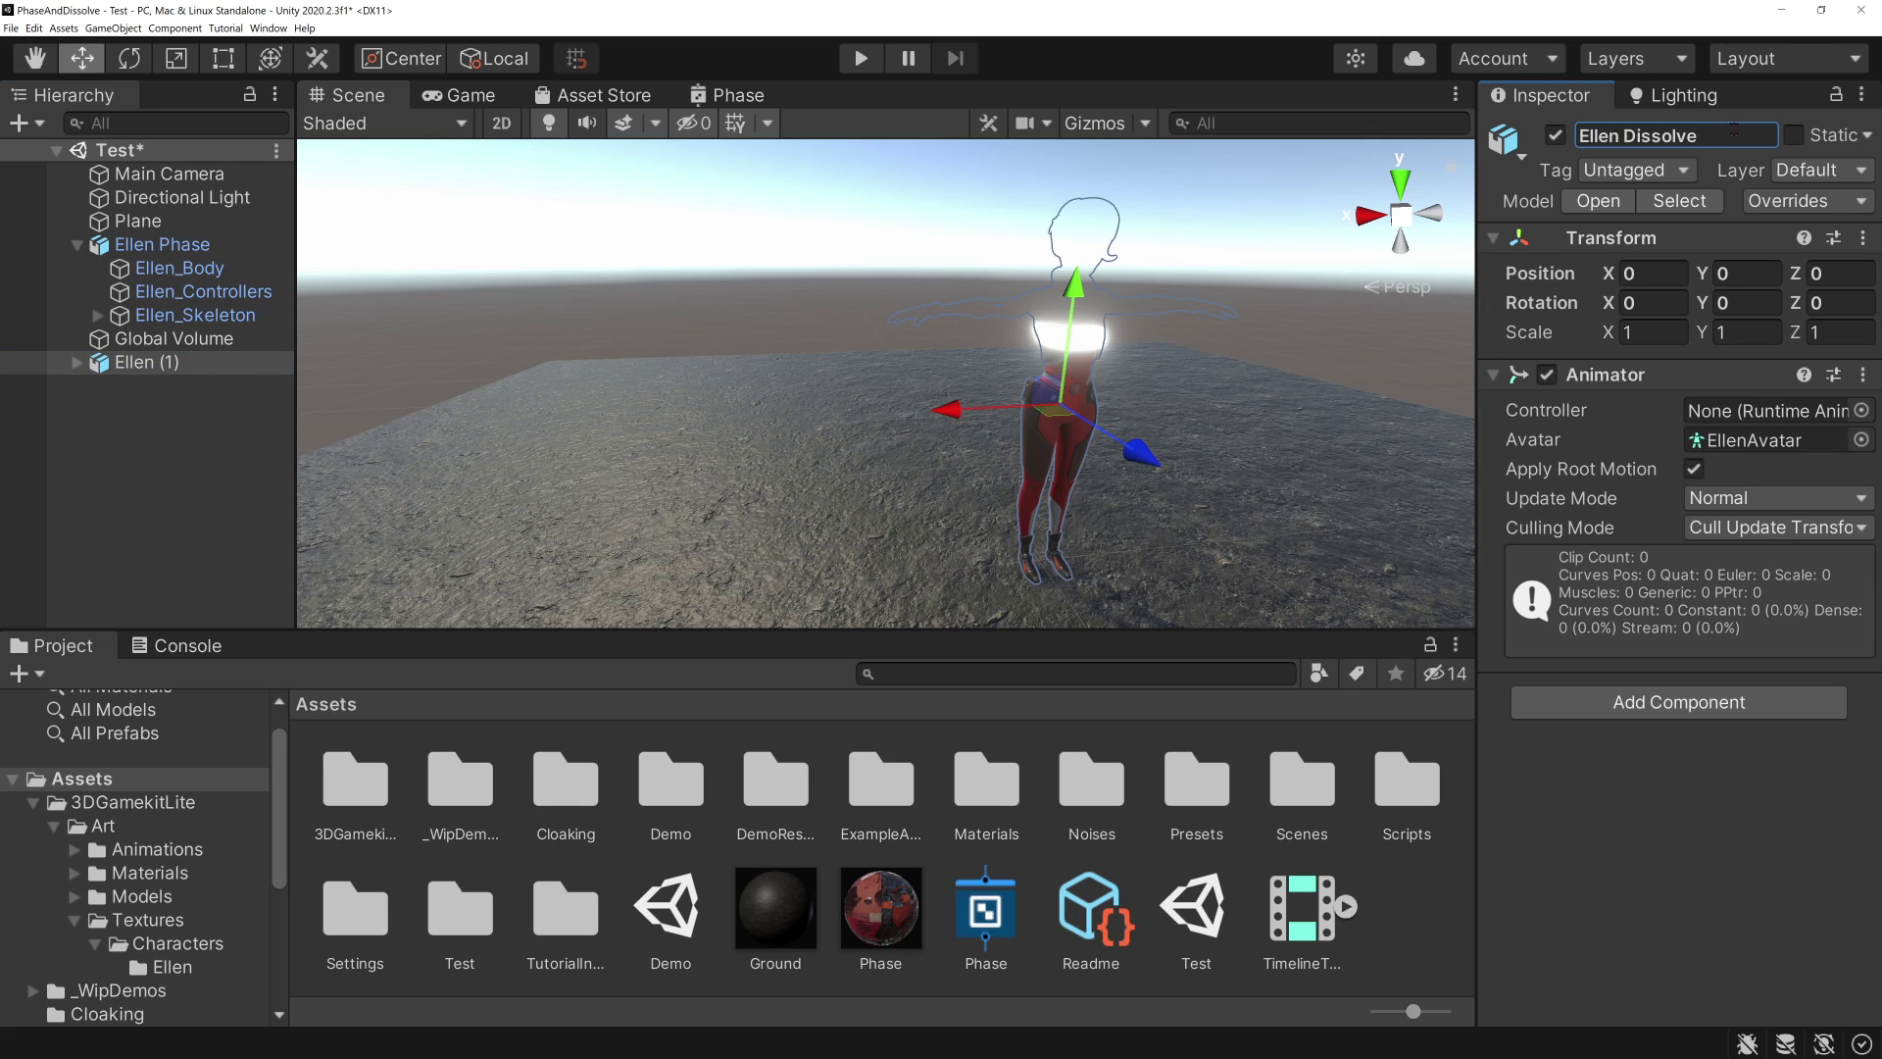
key(Return)
click(985, 911)
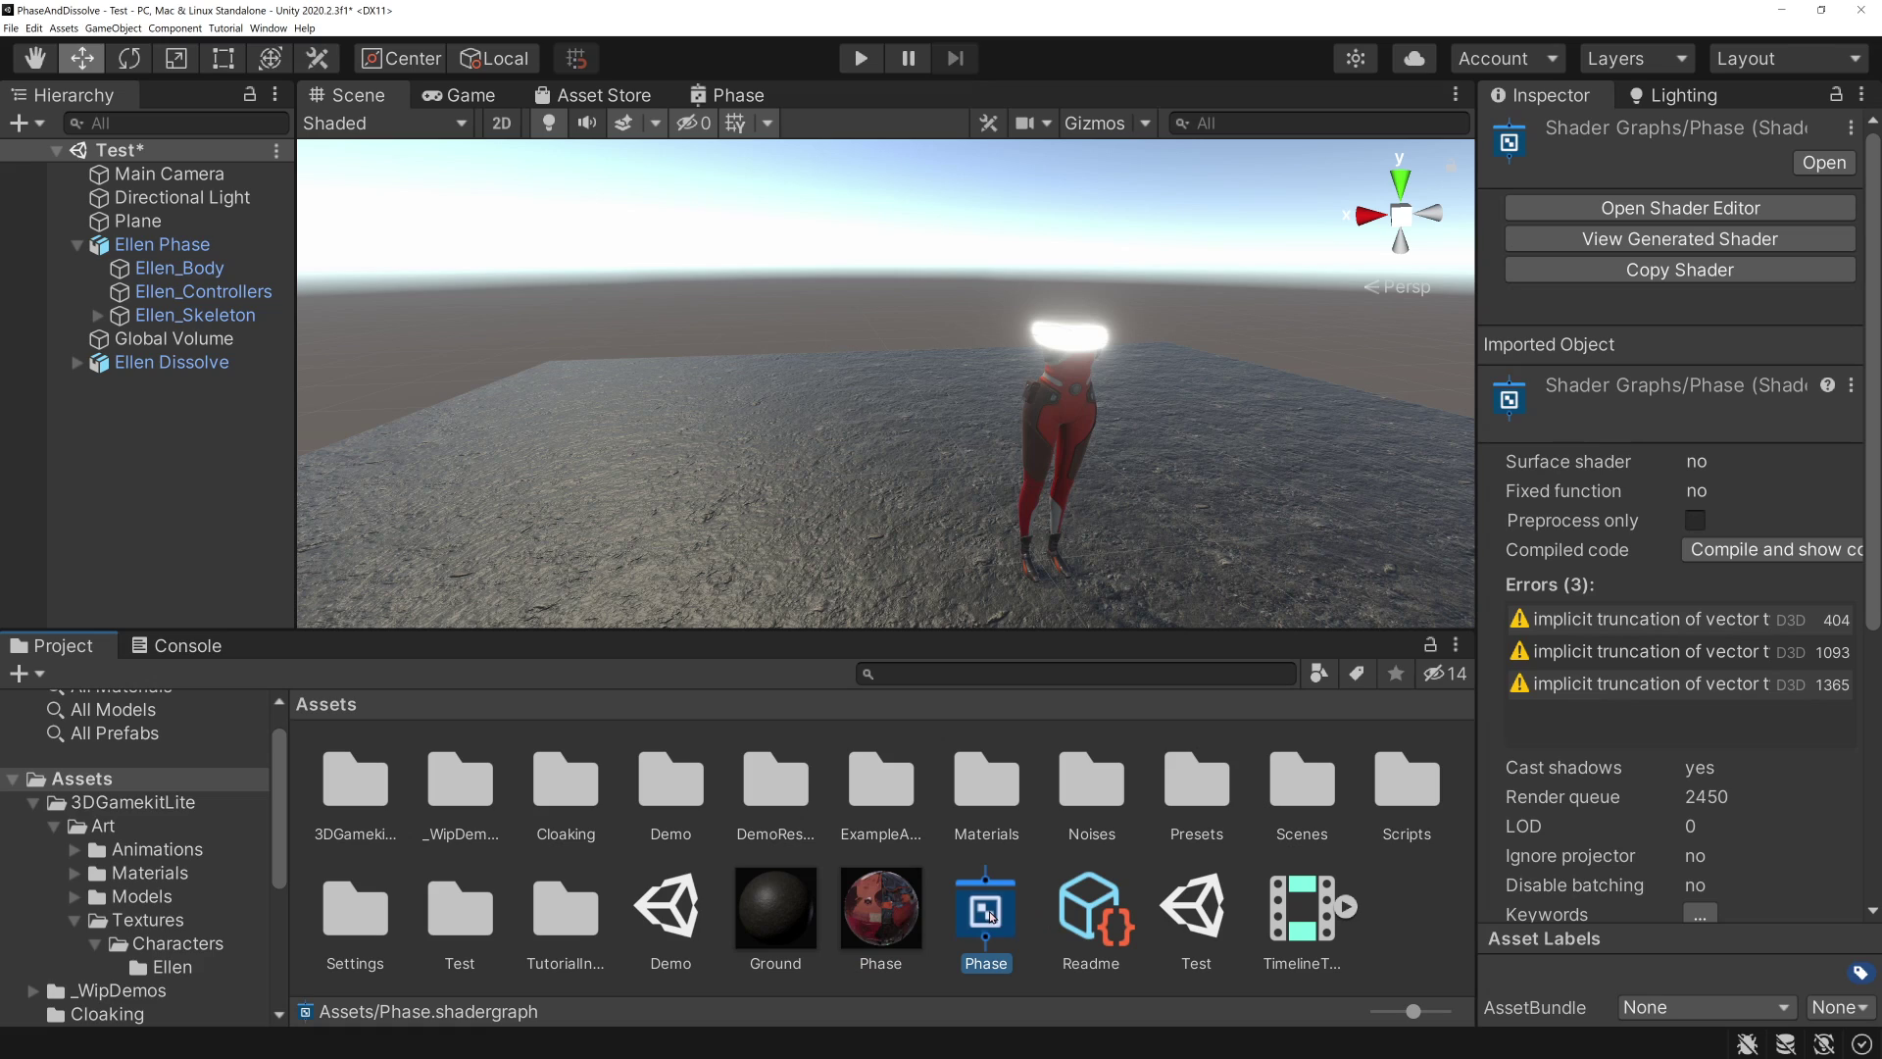
- Duplicate the Phase material and shader graph, renaming the shader graph copy to Dissolve
ctrl+click(886, 914)
key(ctrl+d)
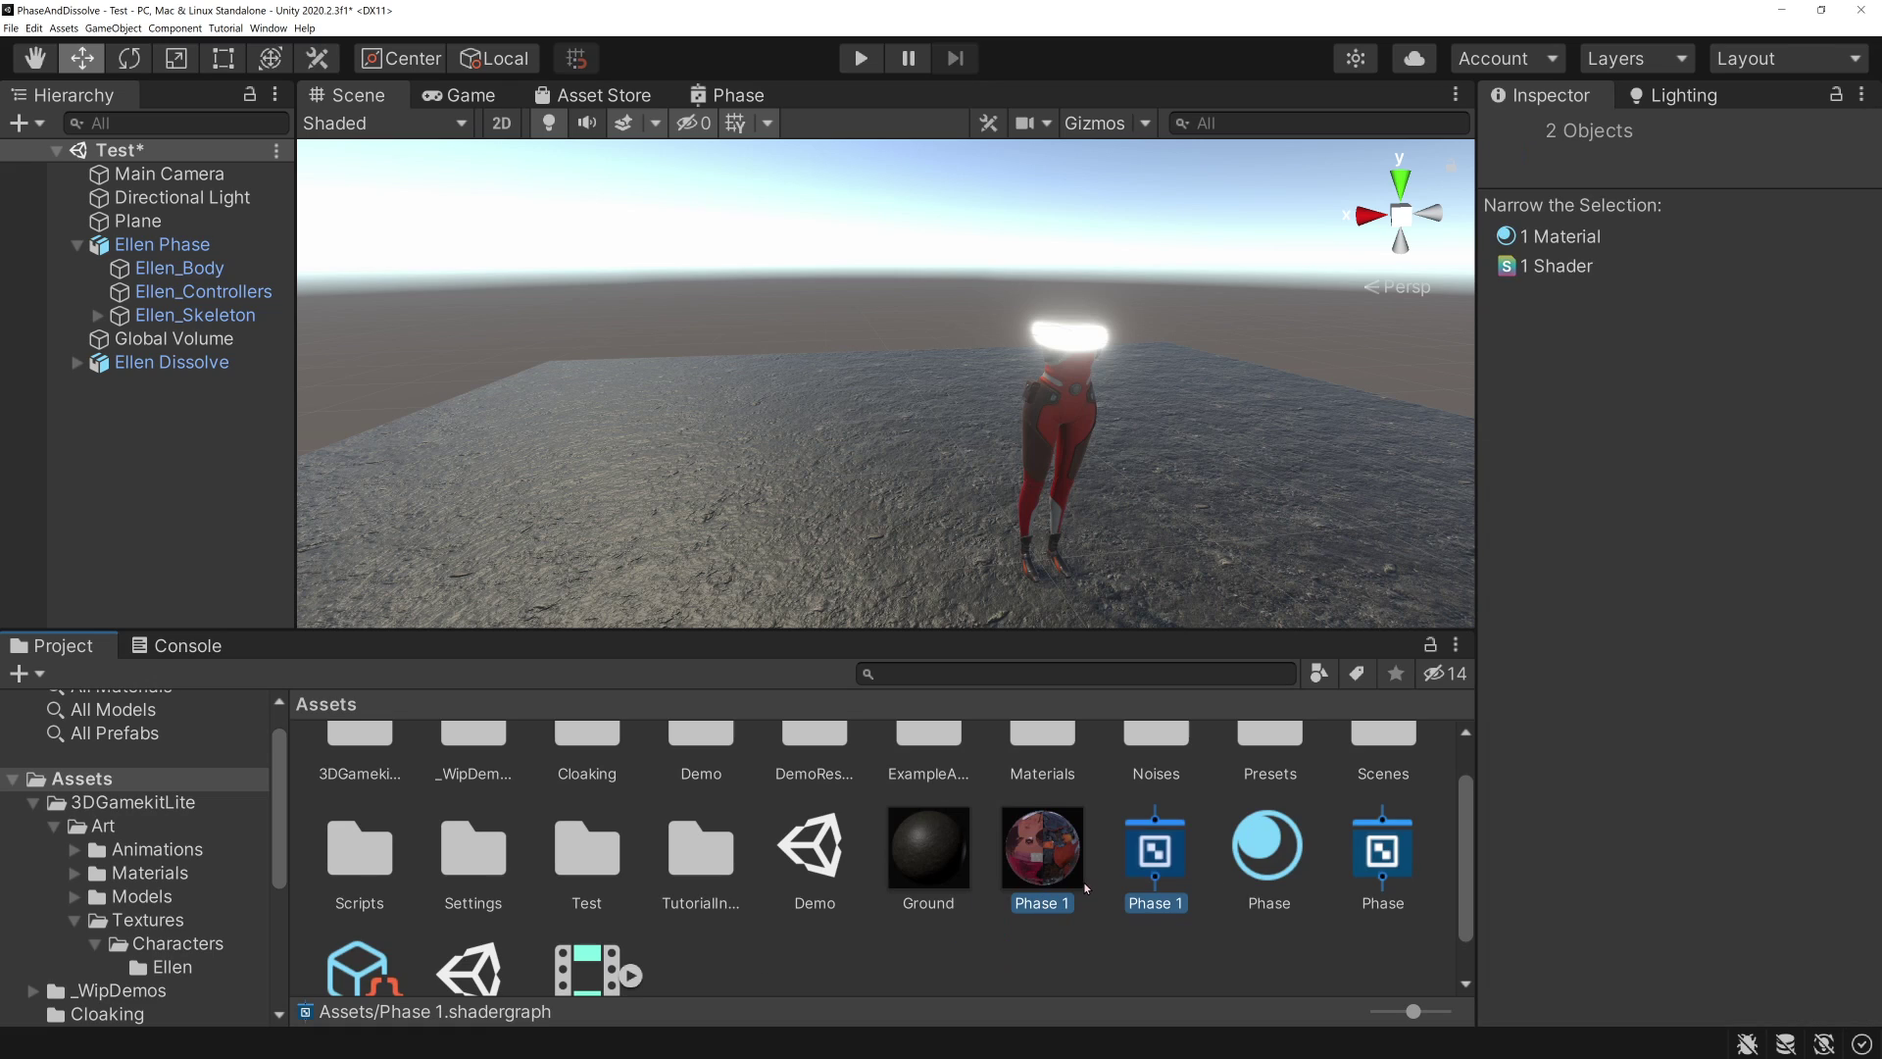
click(1166, 908)
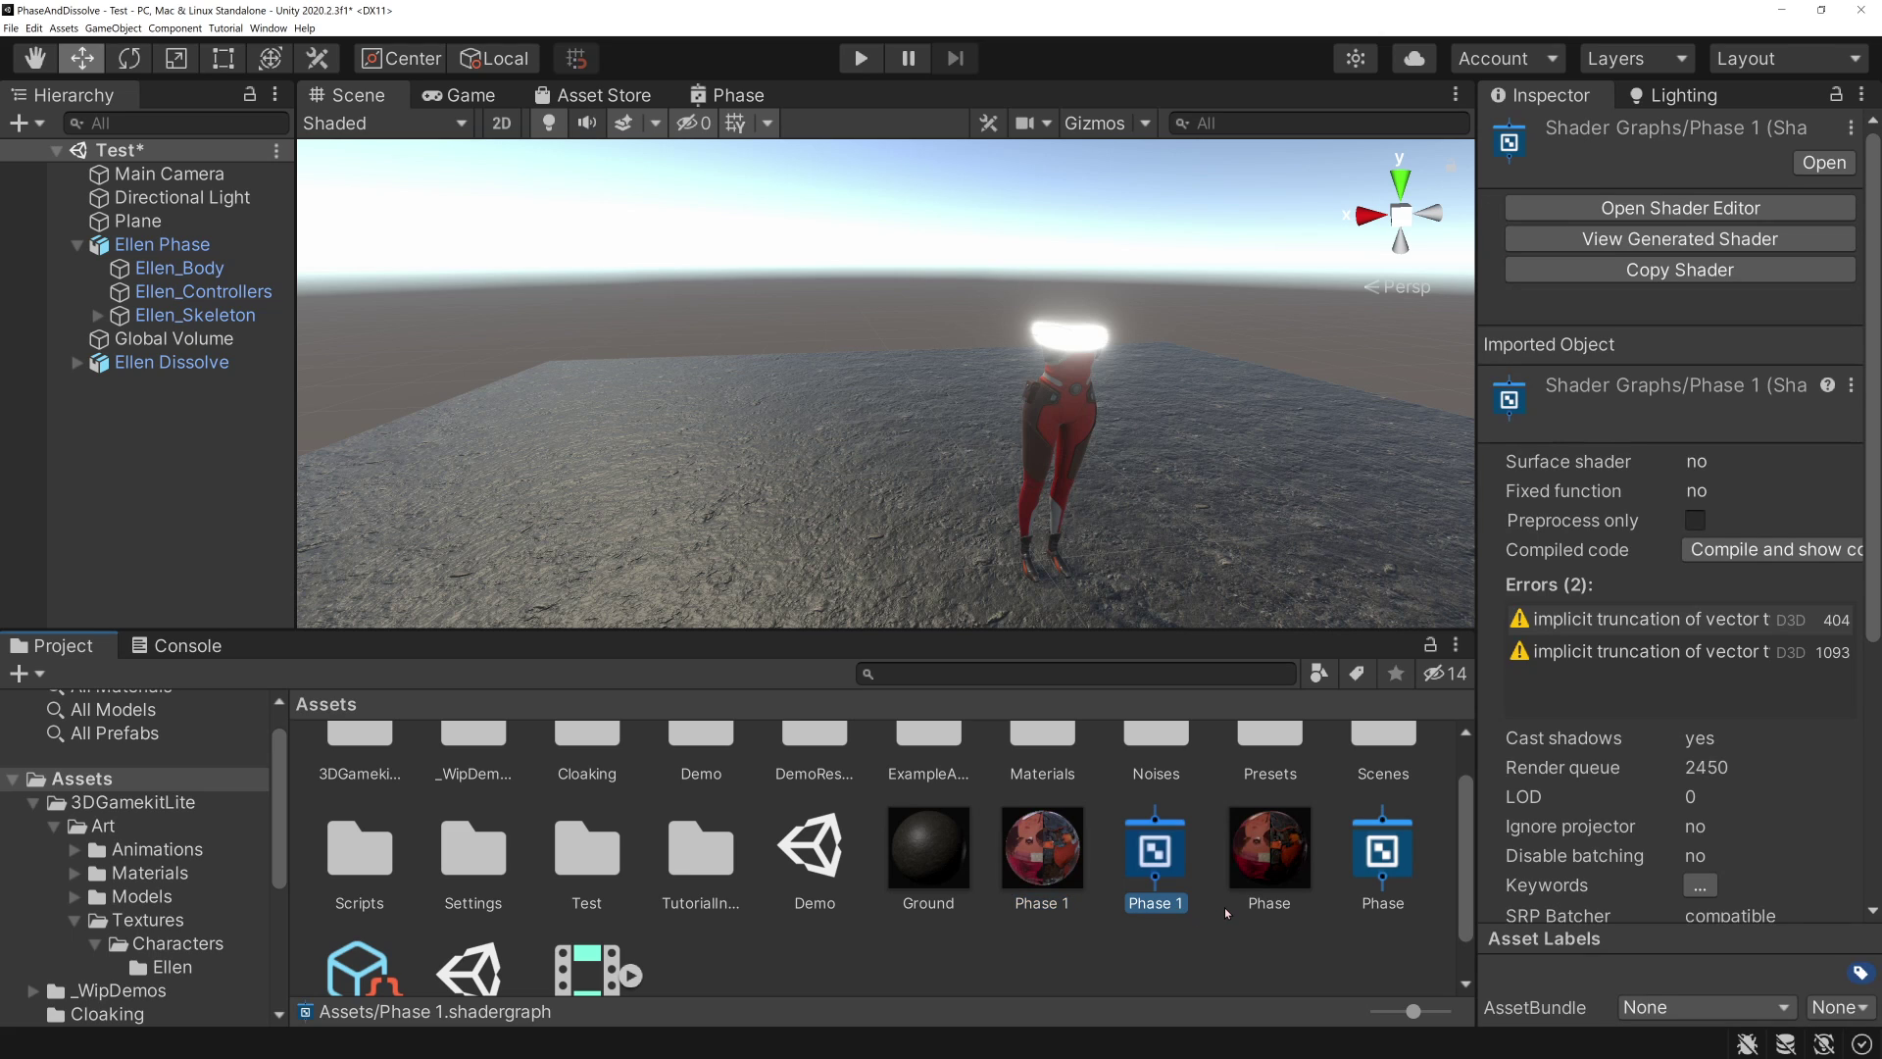
key(F2)
text(Dissolve)
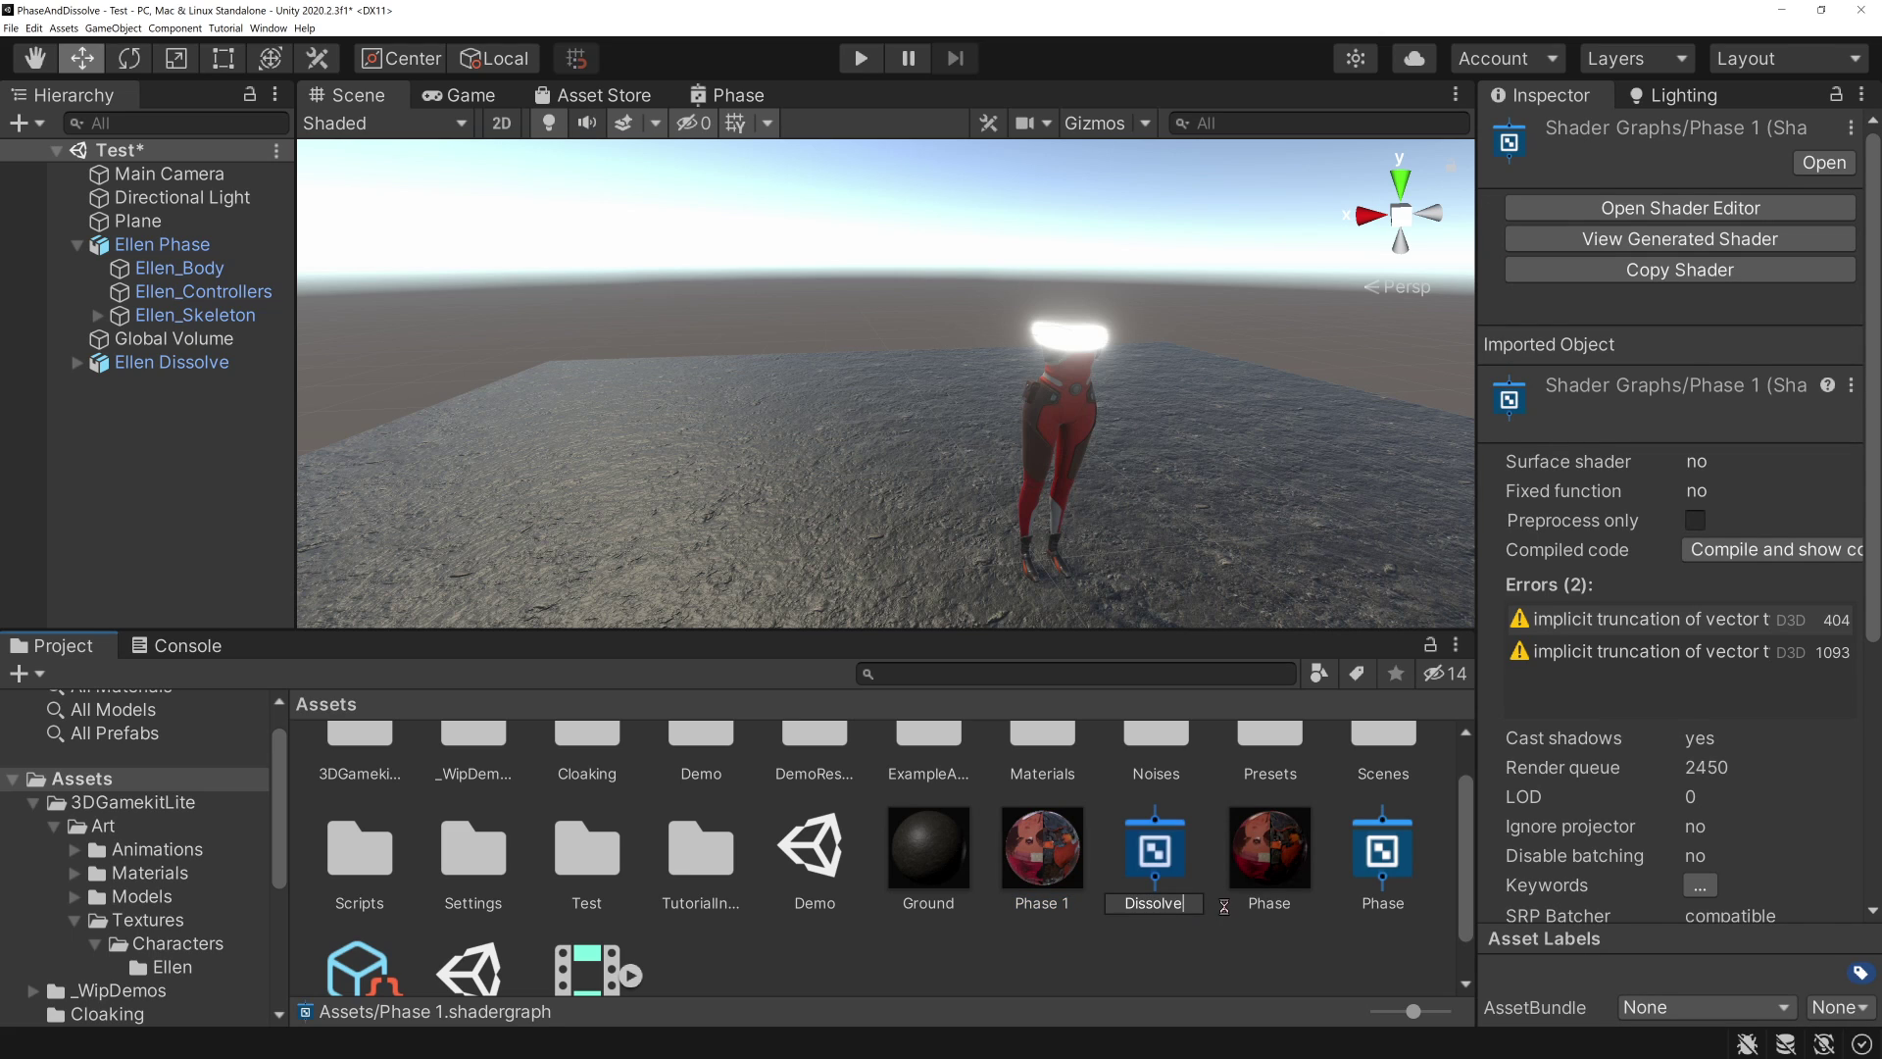
key(Return)
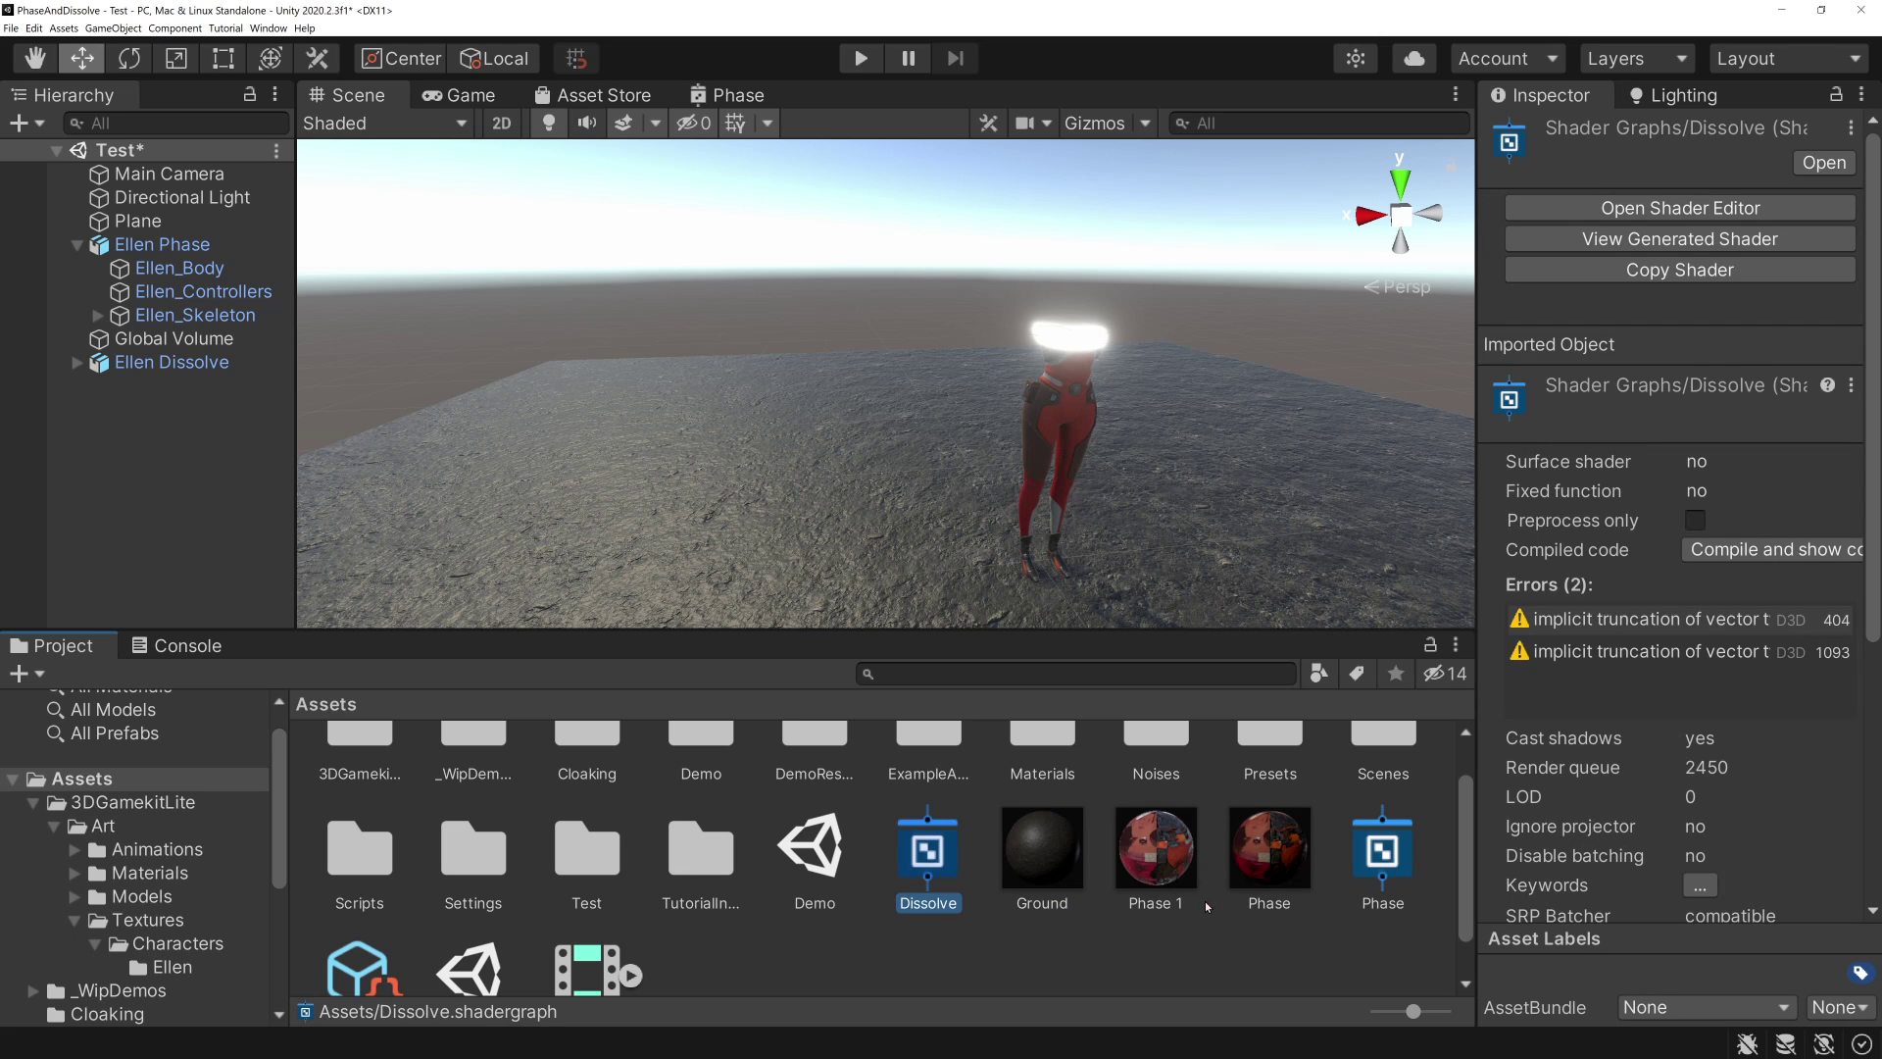
- Rename the copied material to Dissolve and assign it the Dissolve shader graph
click(1152, 903)
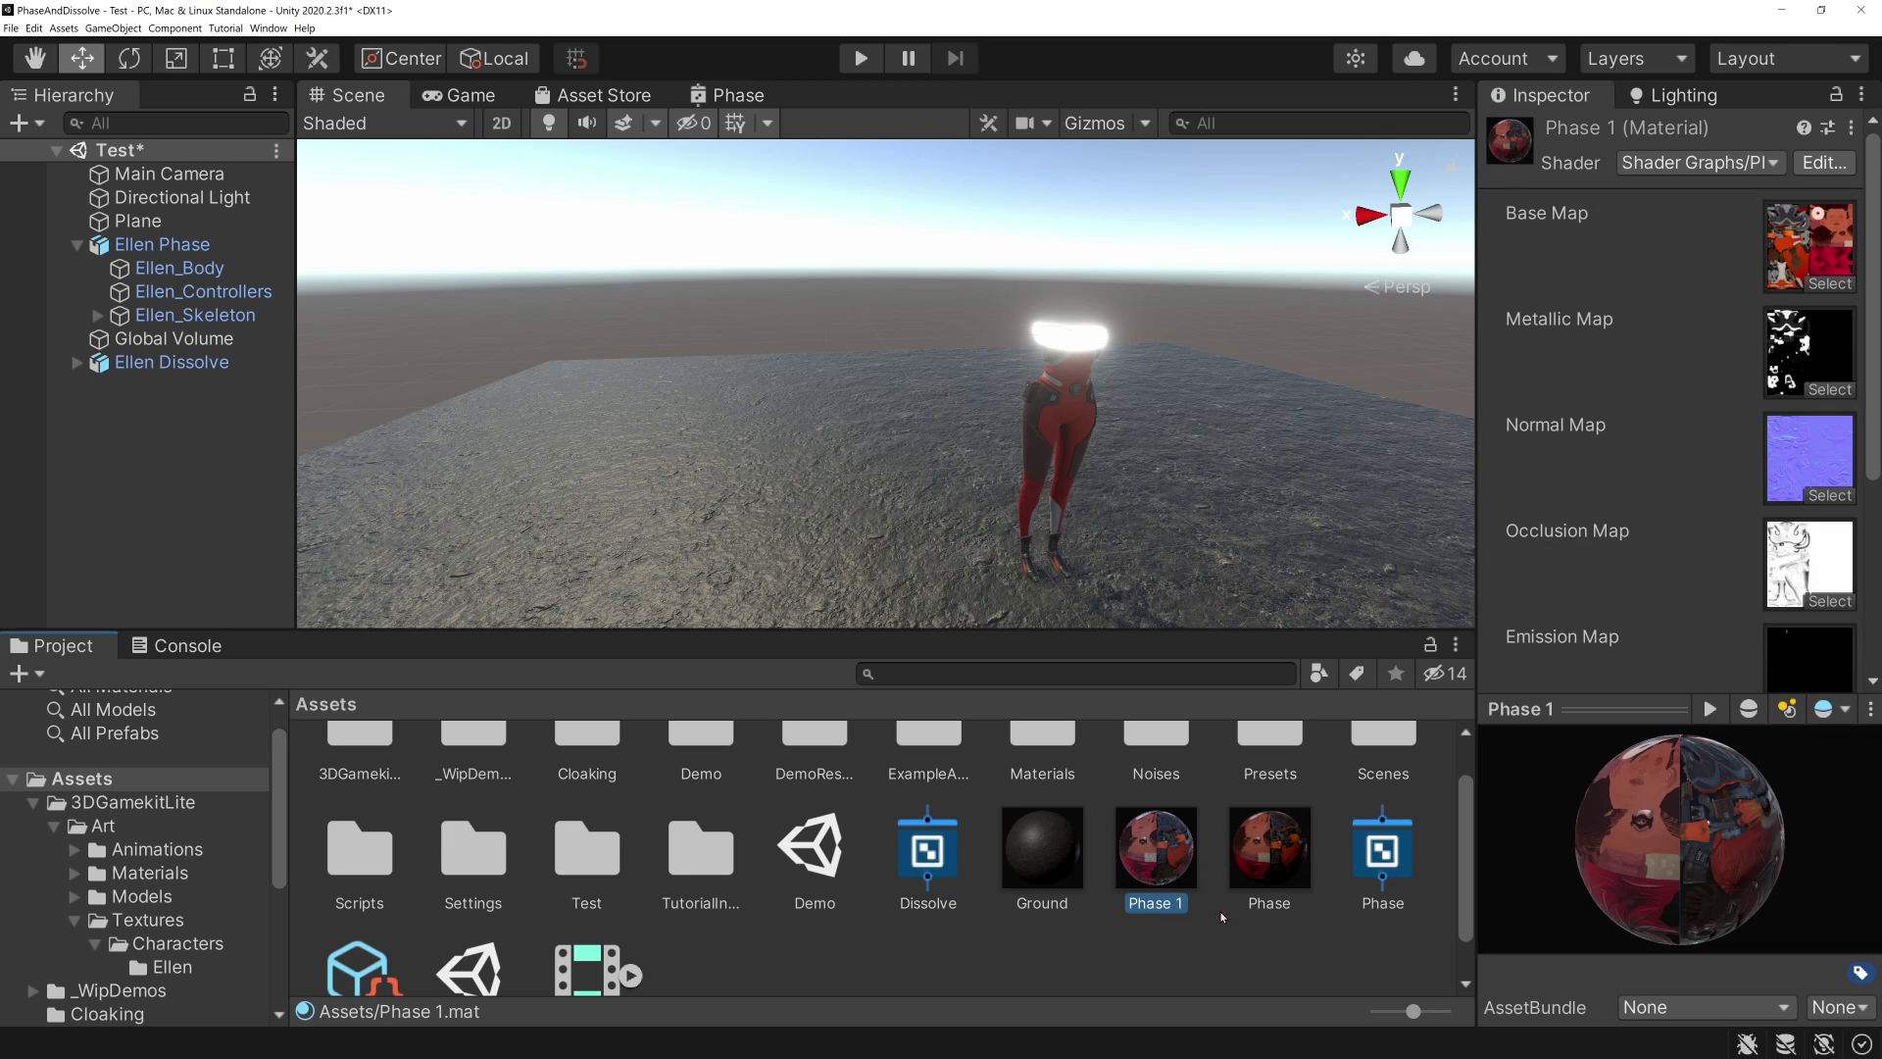
key(F2)
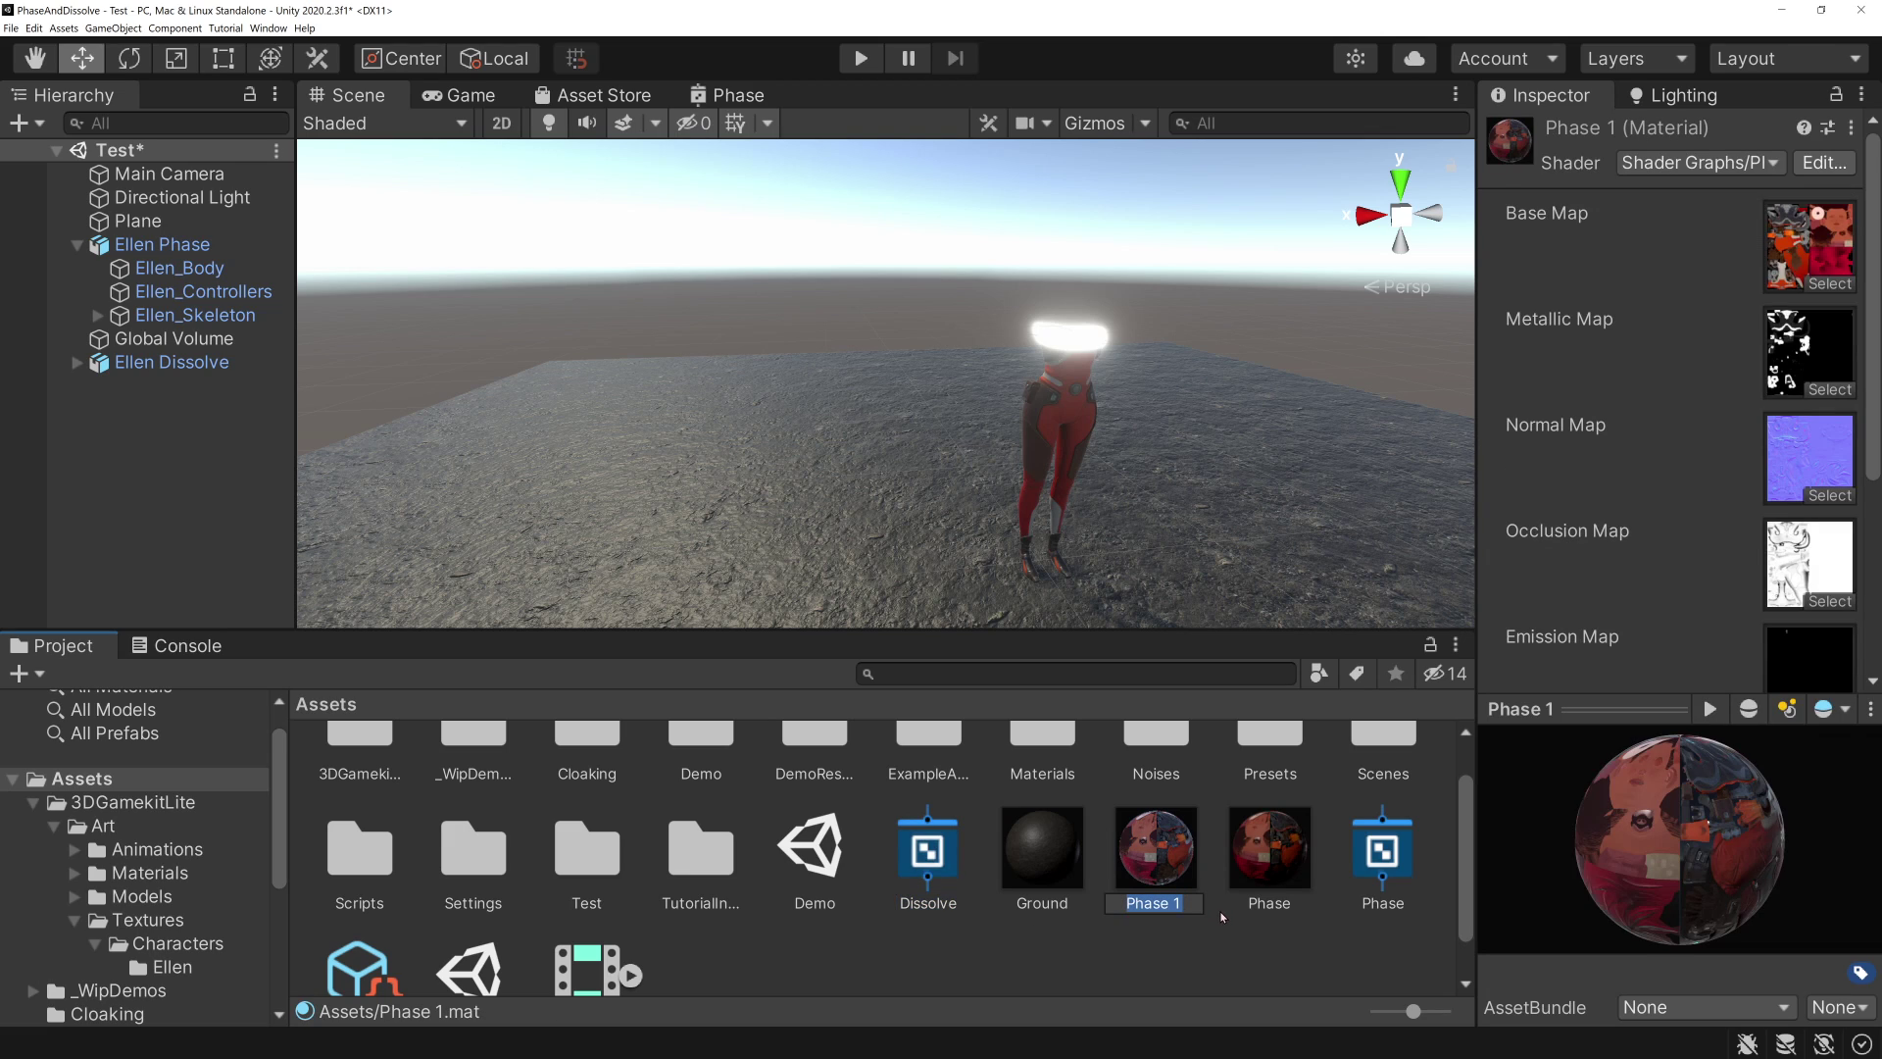
text(Dissolve)
key(Return)
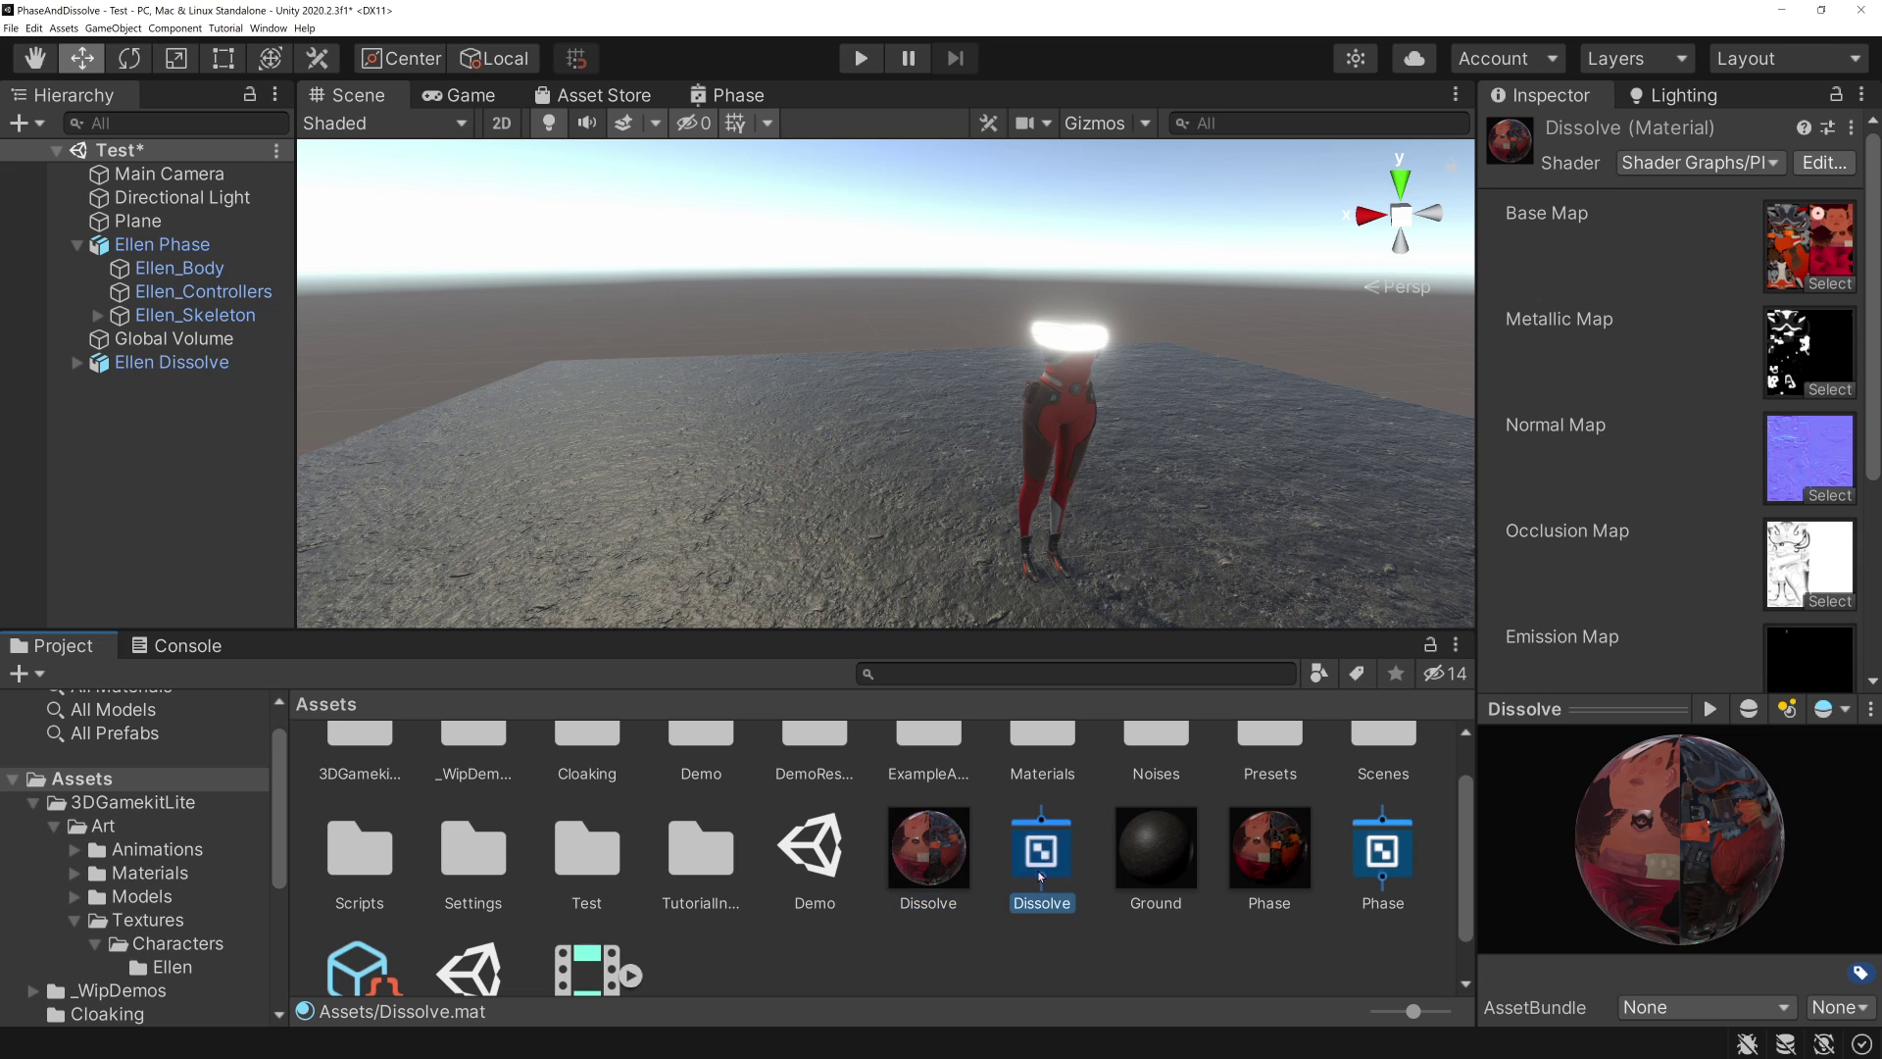
drag(1018, 849, 938, 859)
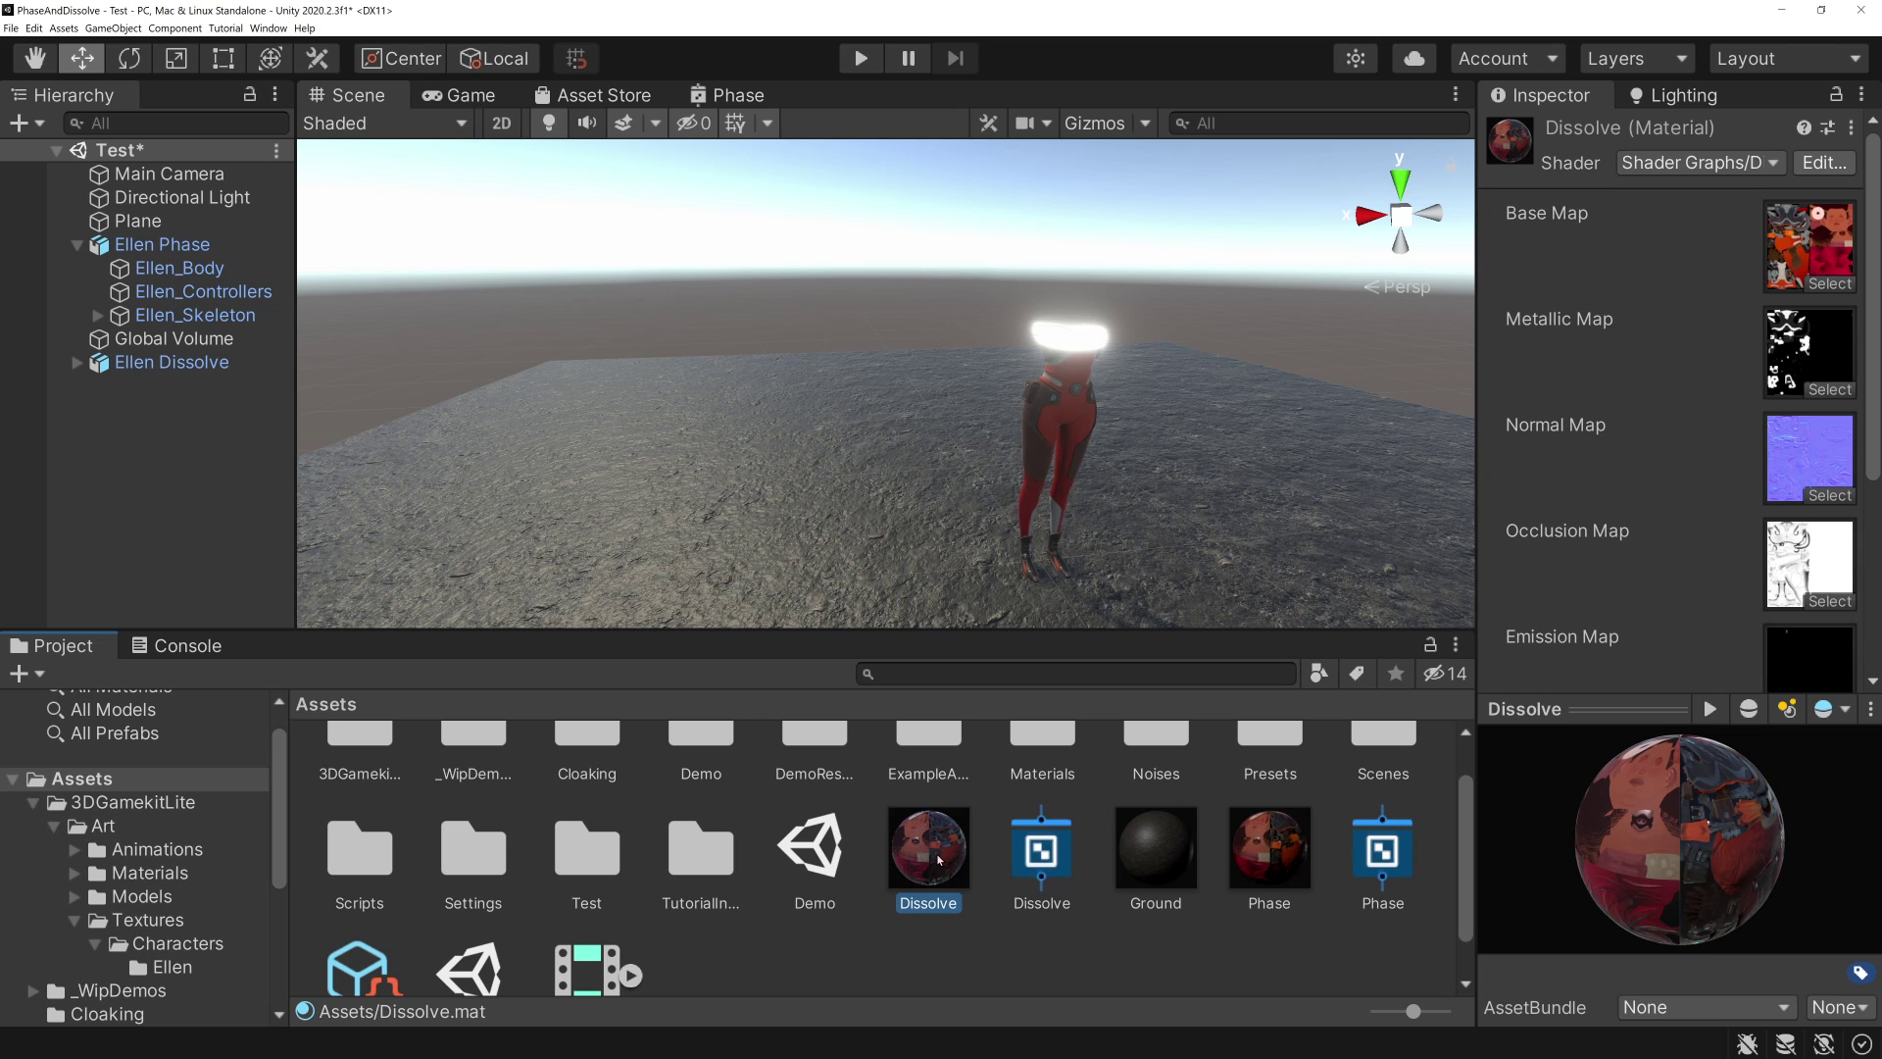
click(78, 362)
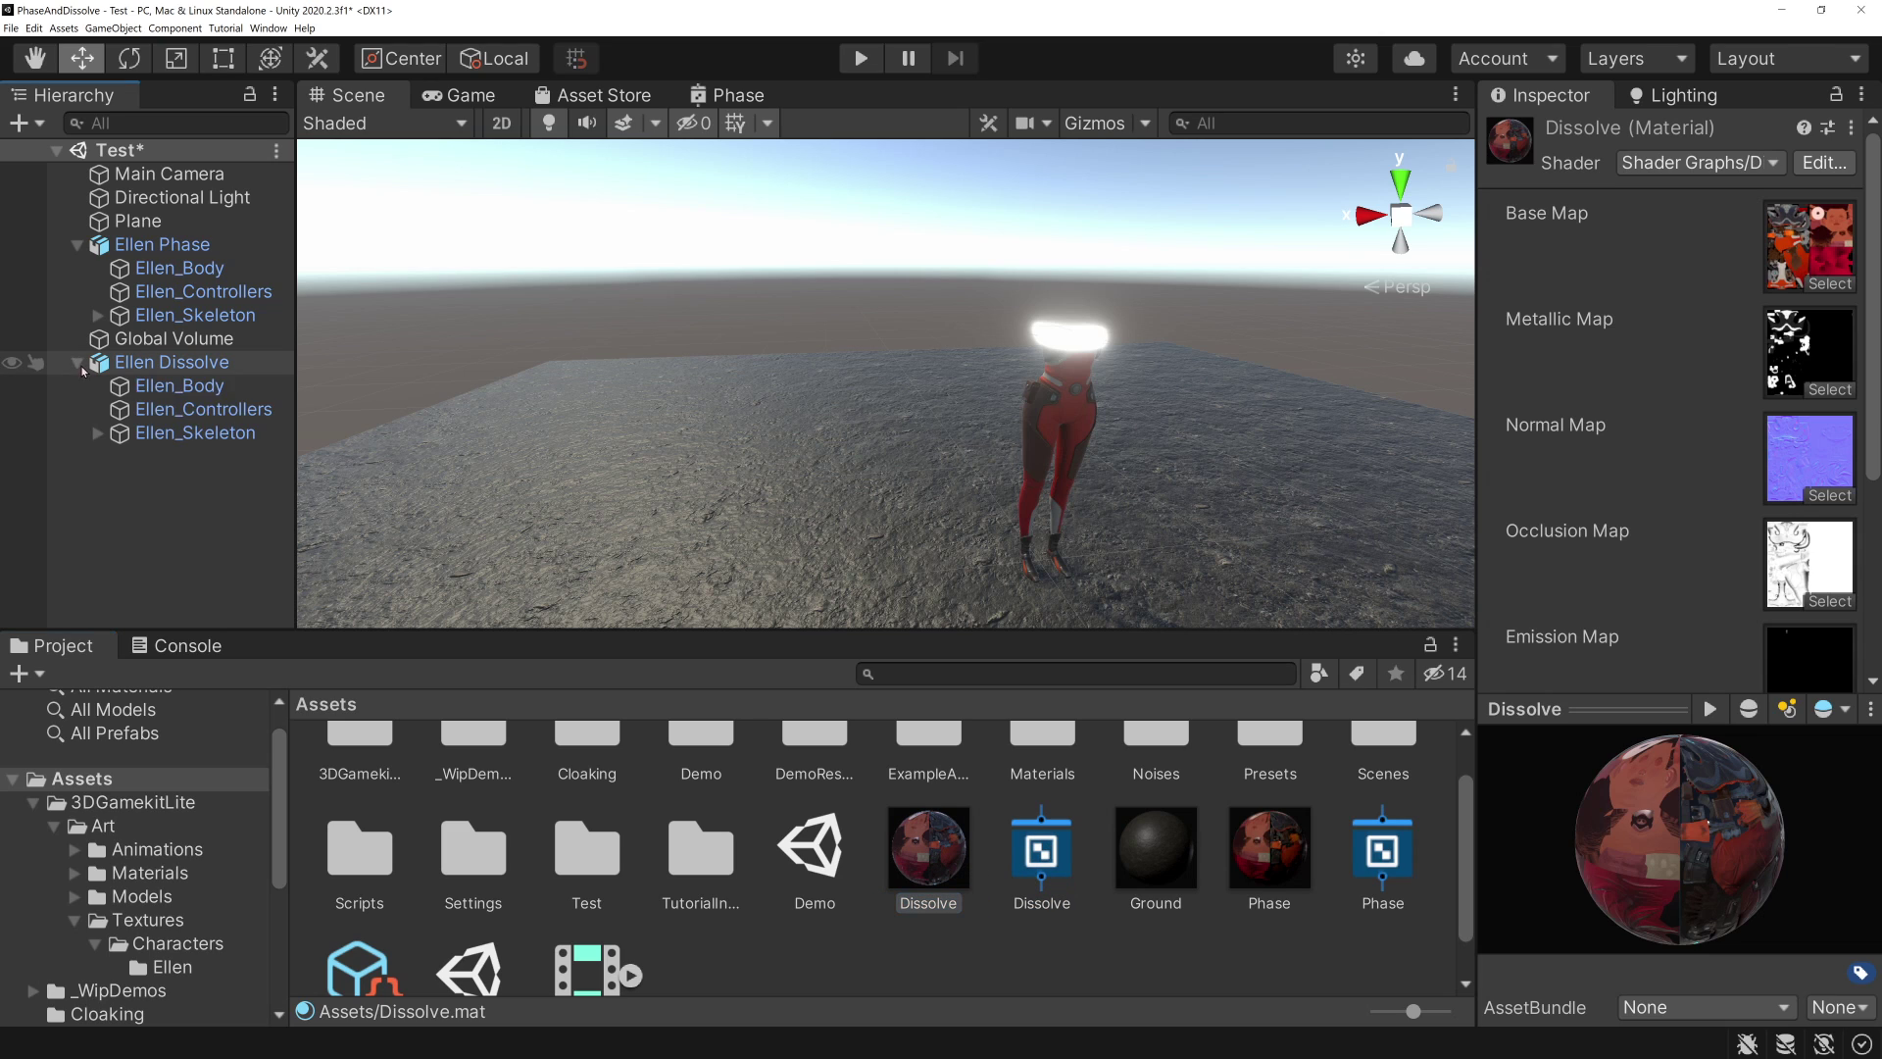
click(180, 385)
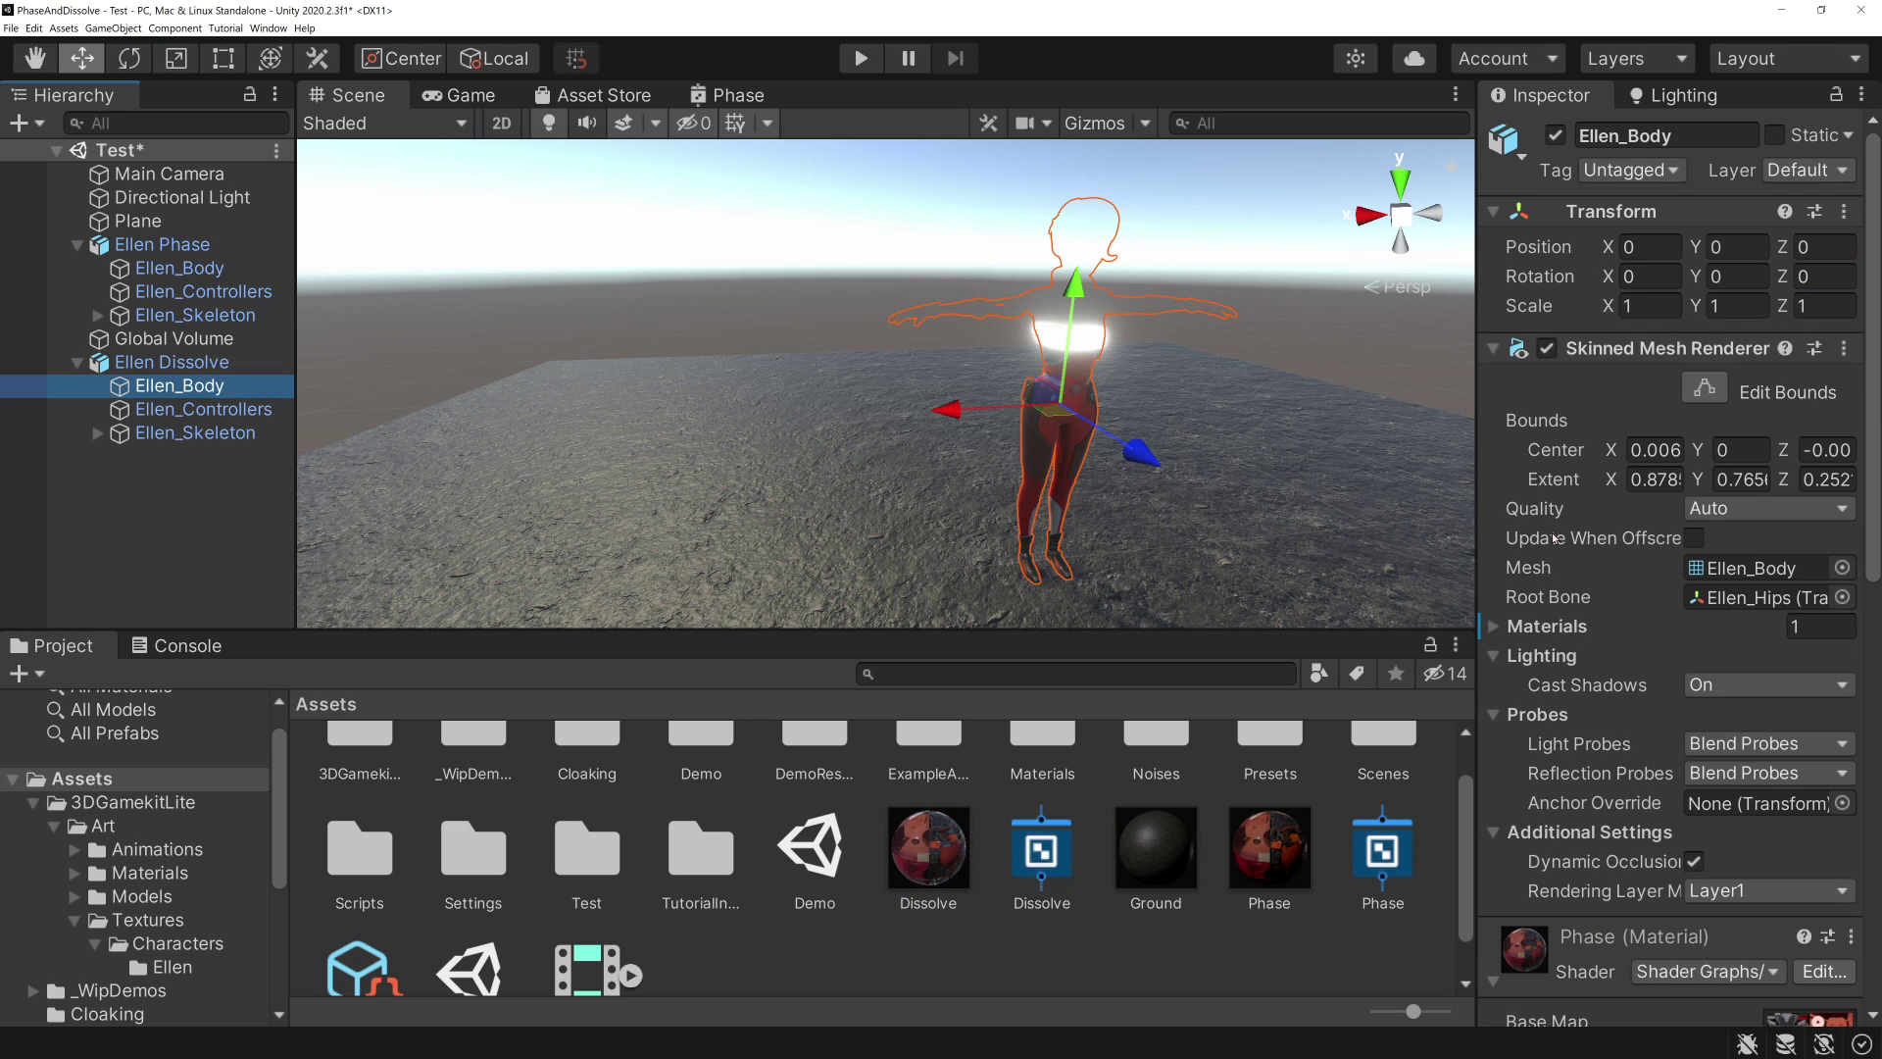
- Put the Dissolve material on Ellen Dissolve's body and move that character to X 1.219
click(1547, 625)
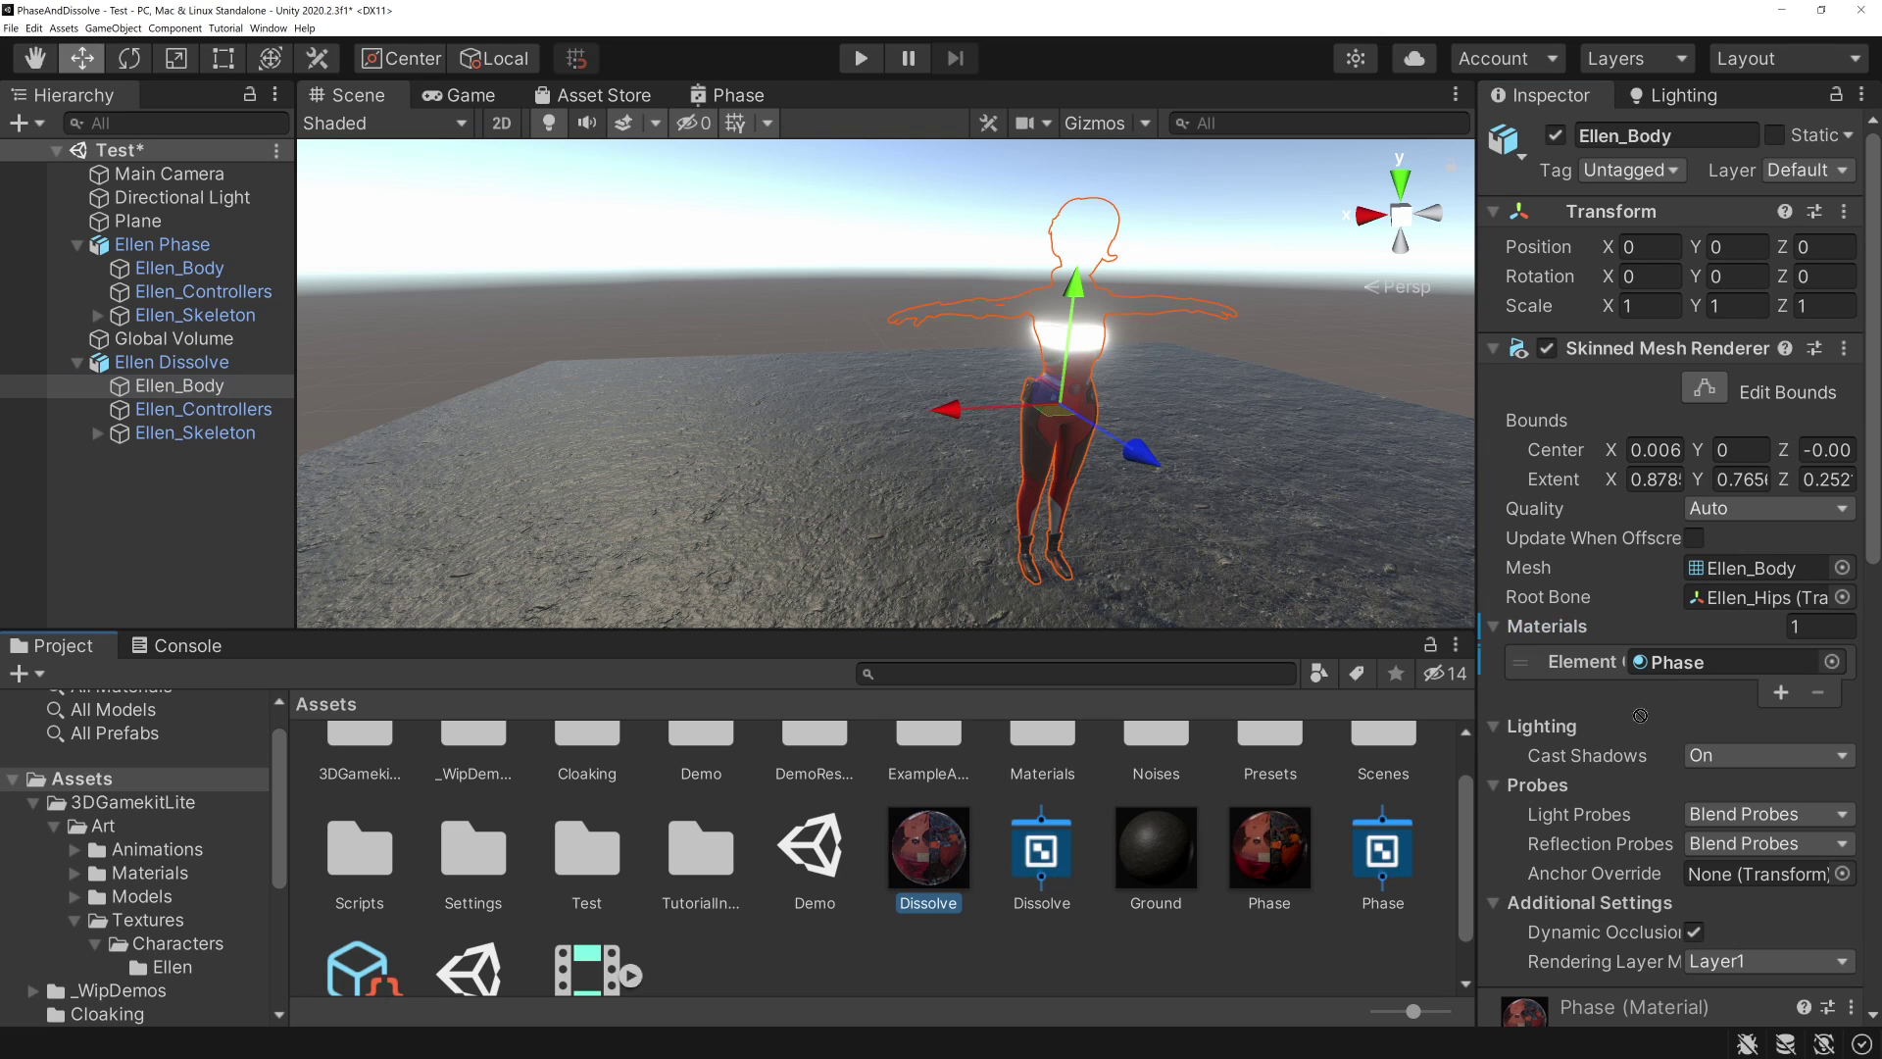
drag(933, 859, 1730, 662)
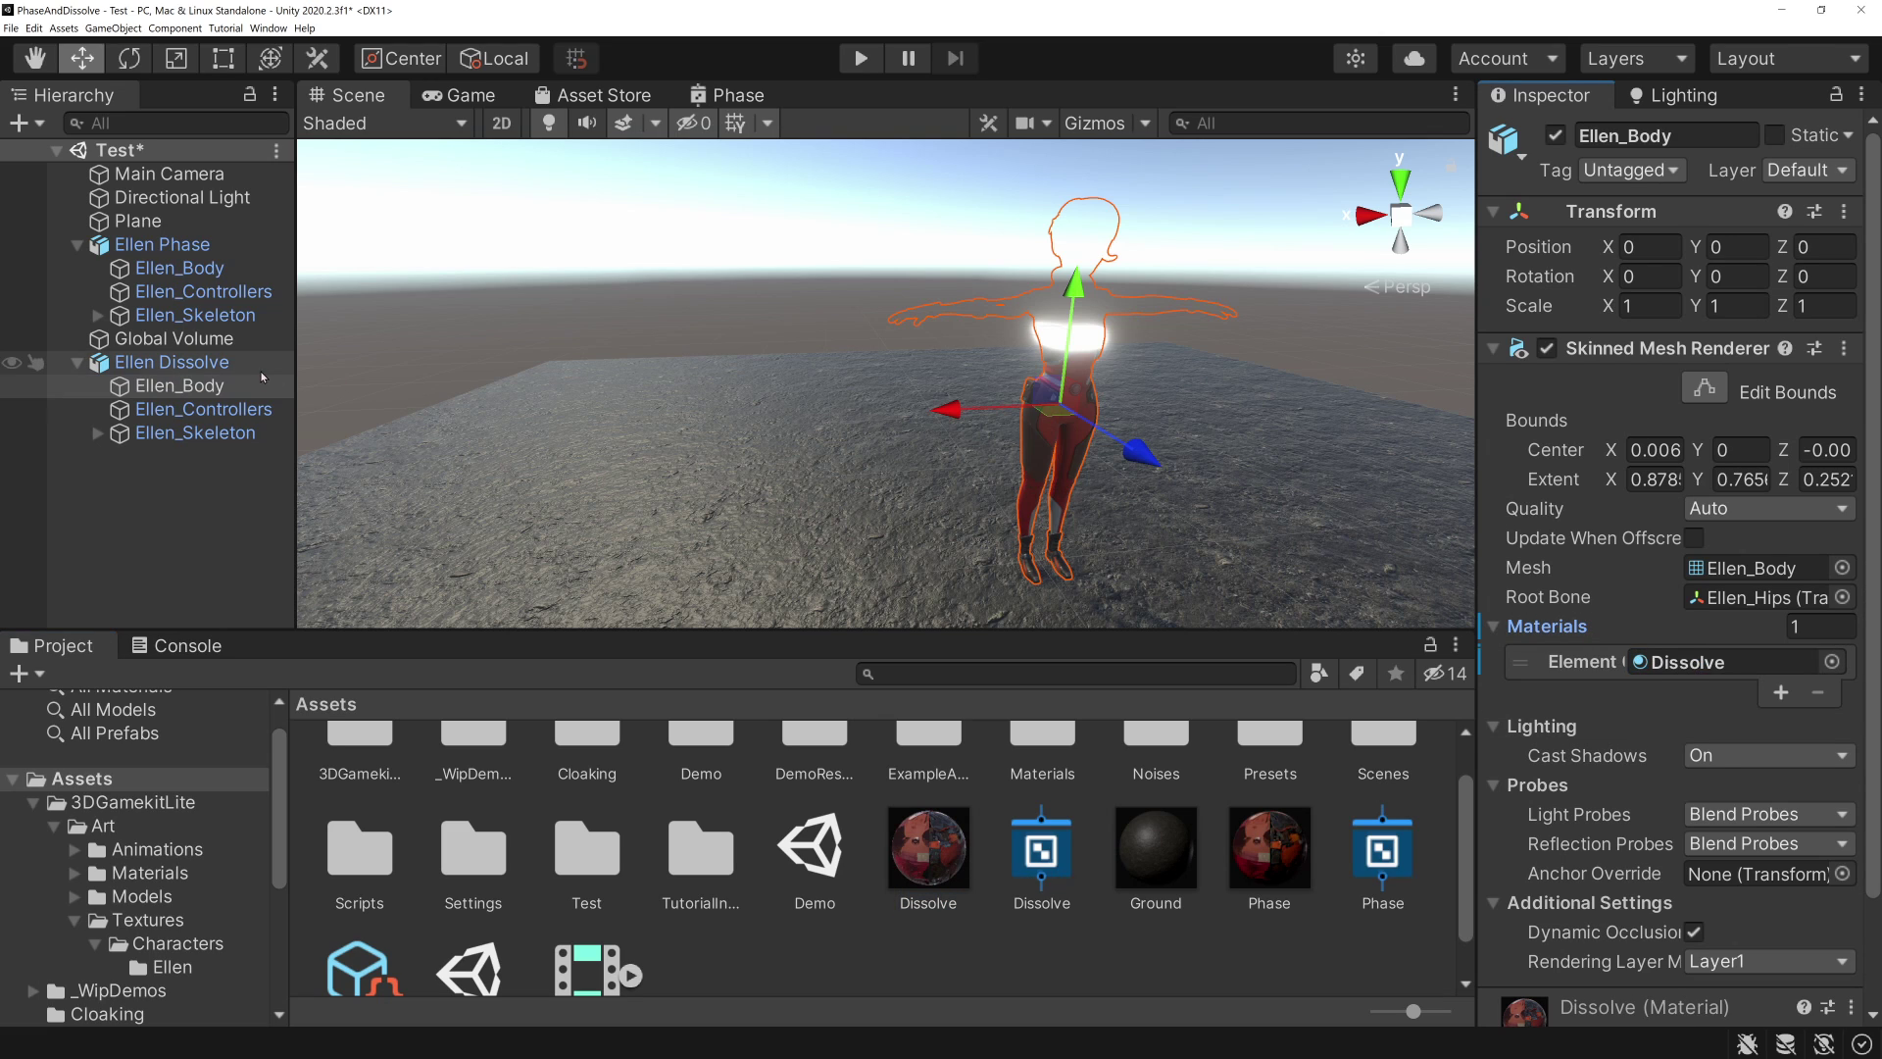
click(191, 364)
drag(943, 407, 664, 423)
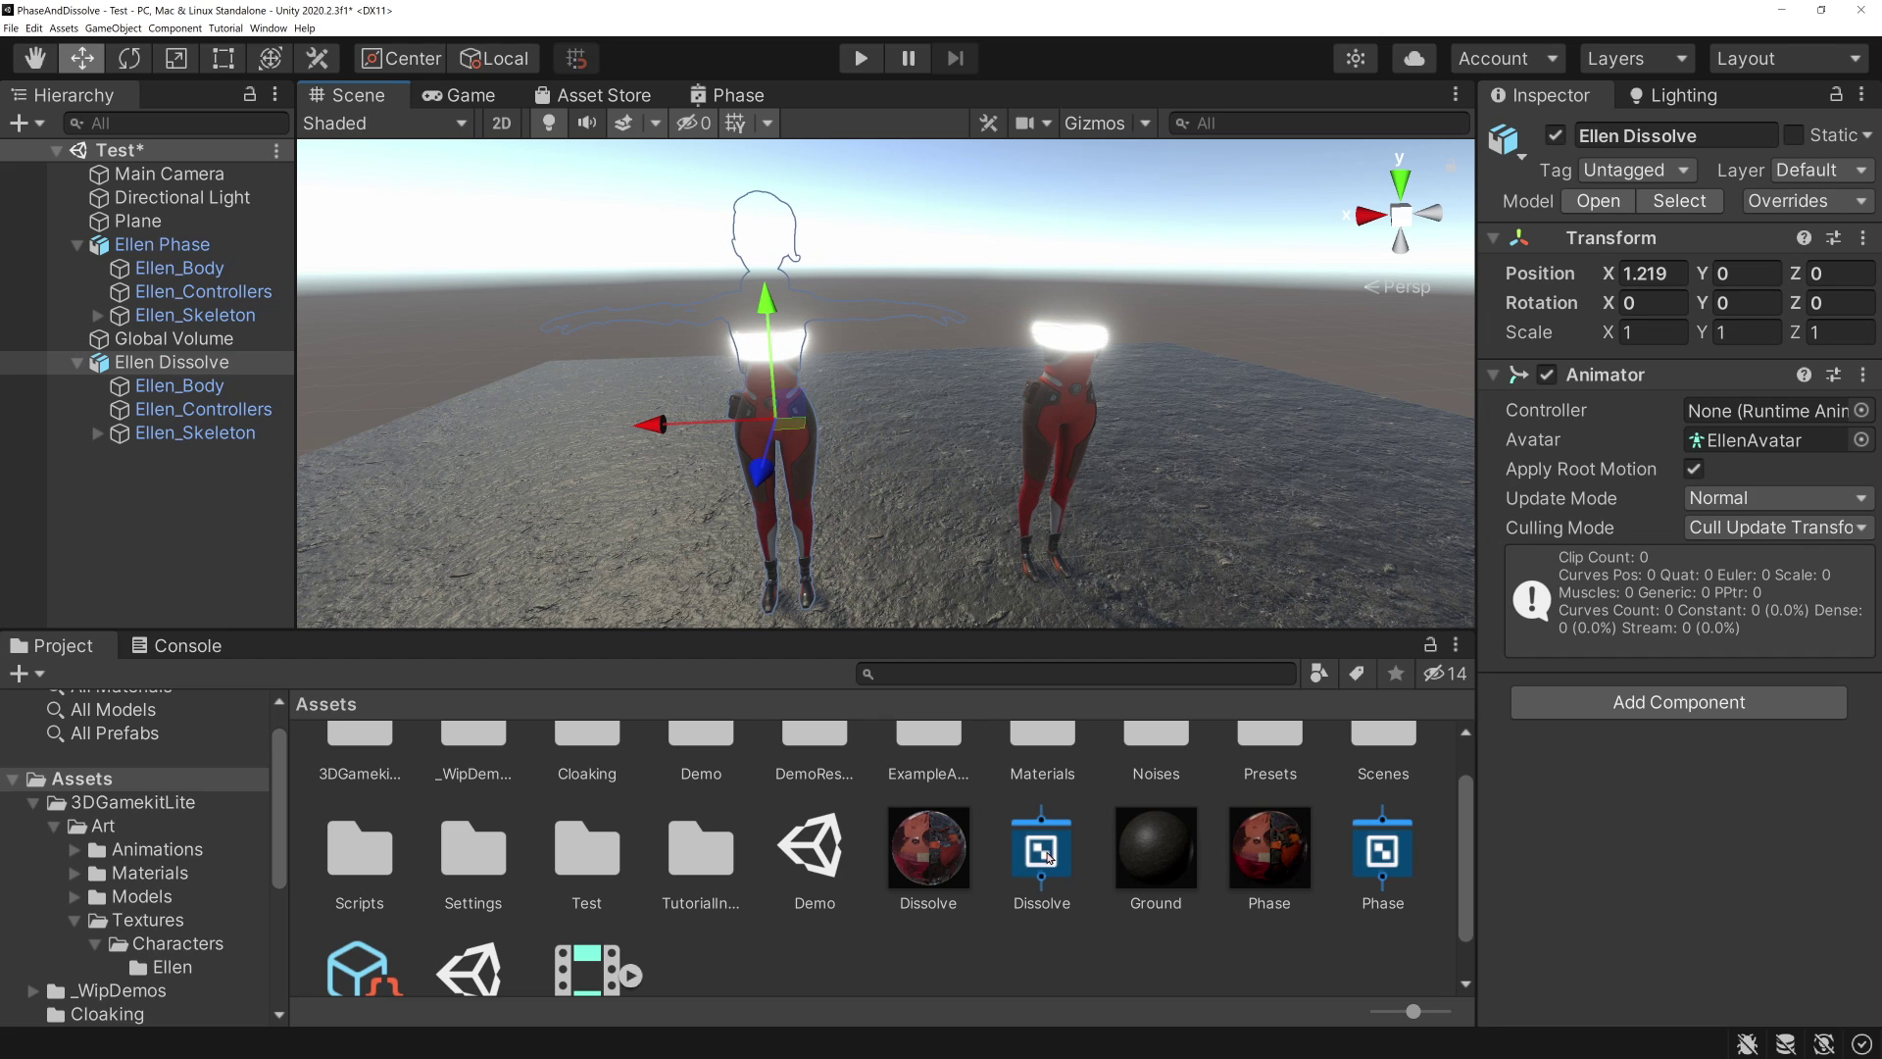
- Open the Dissolve shader graph in its own maximized window
double_click(1043, 853)
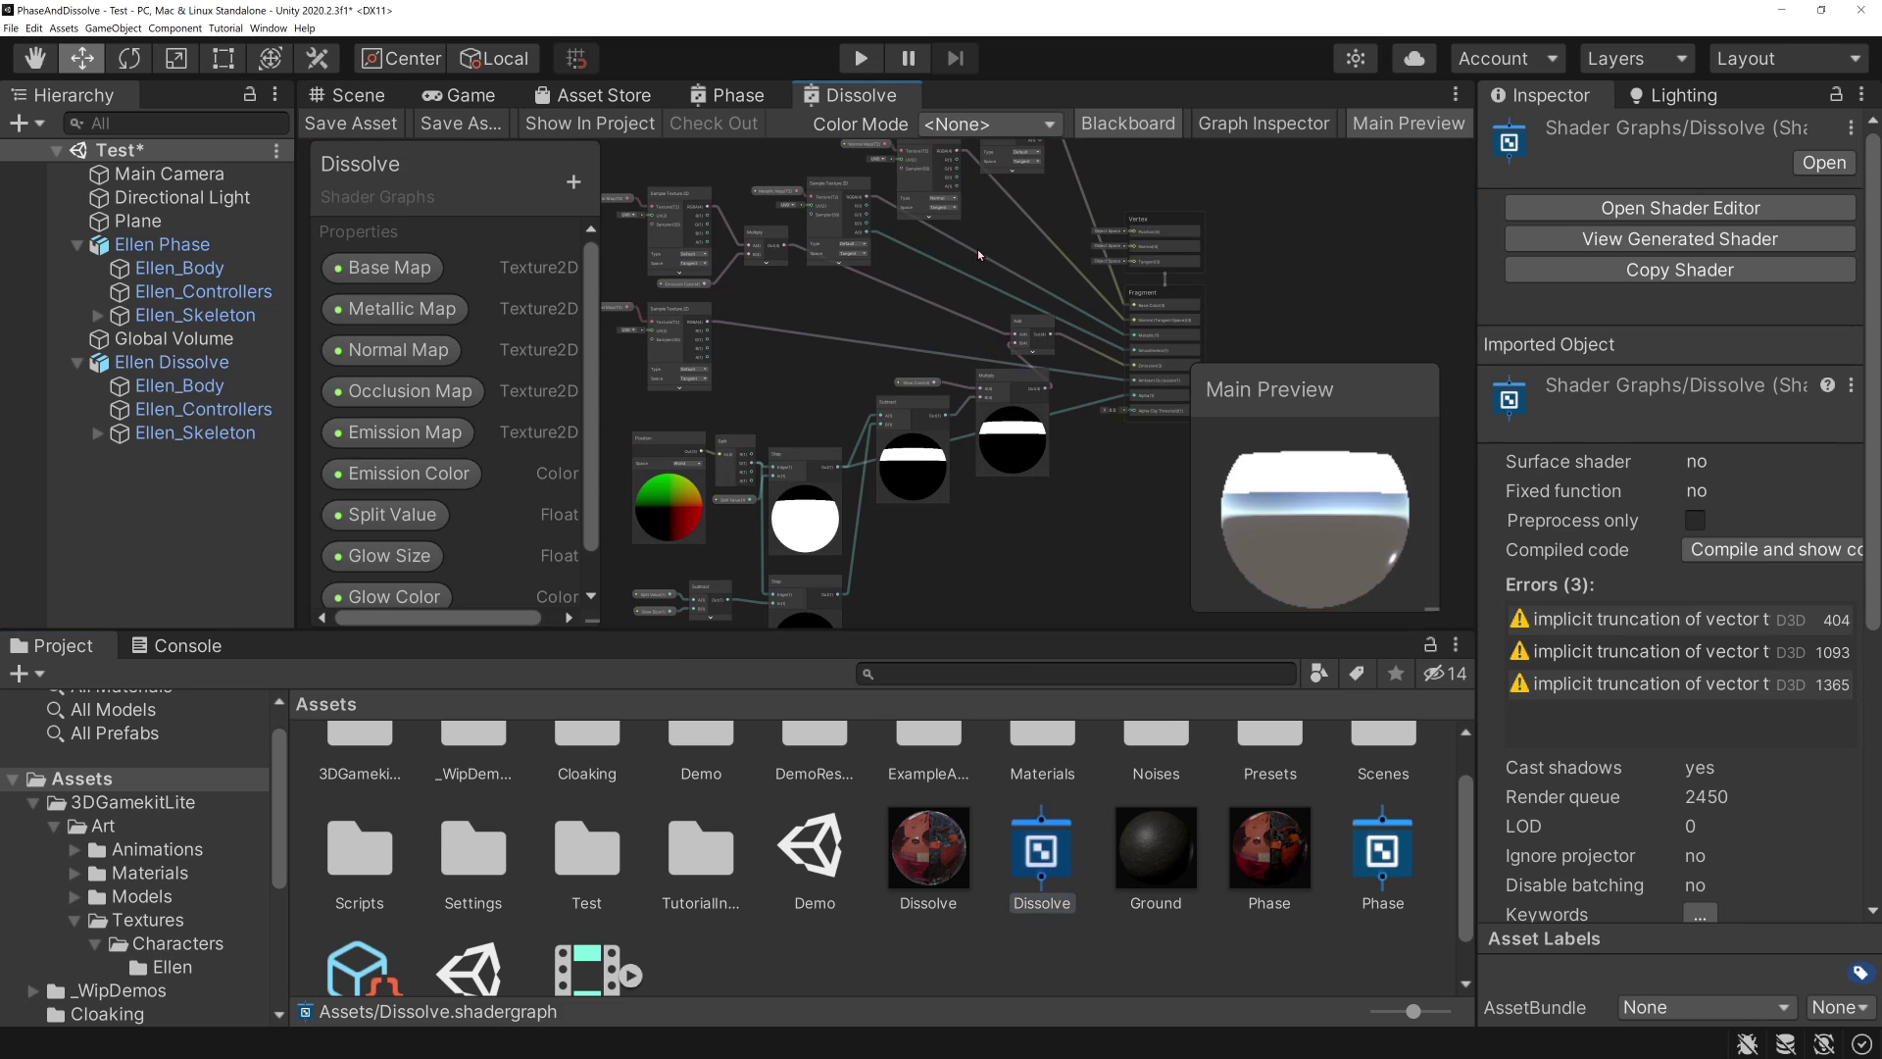
drag(863, 98, 1075, 320)
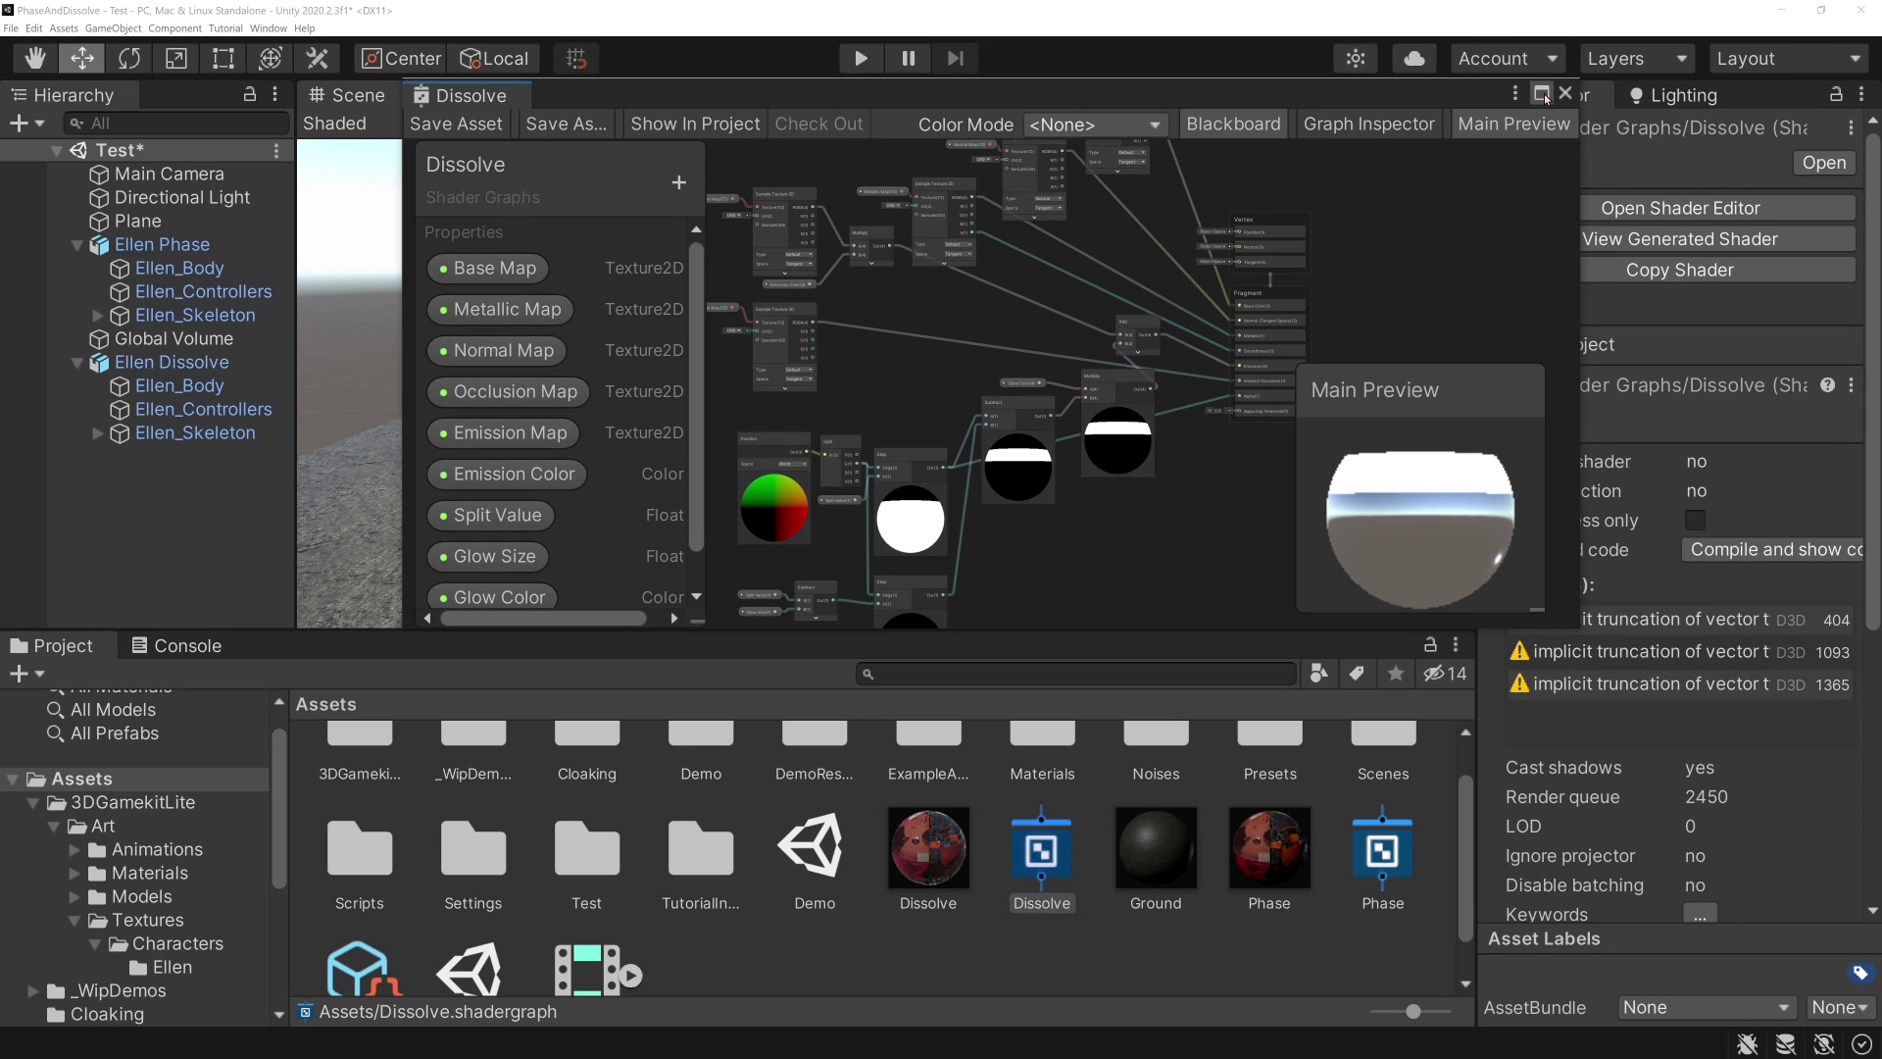
click(1543, 94)
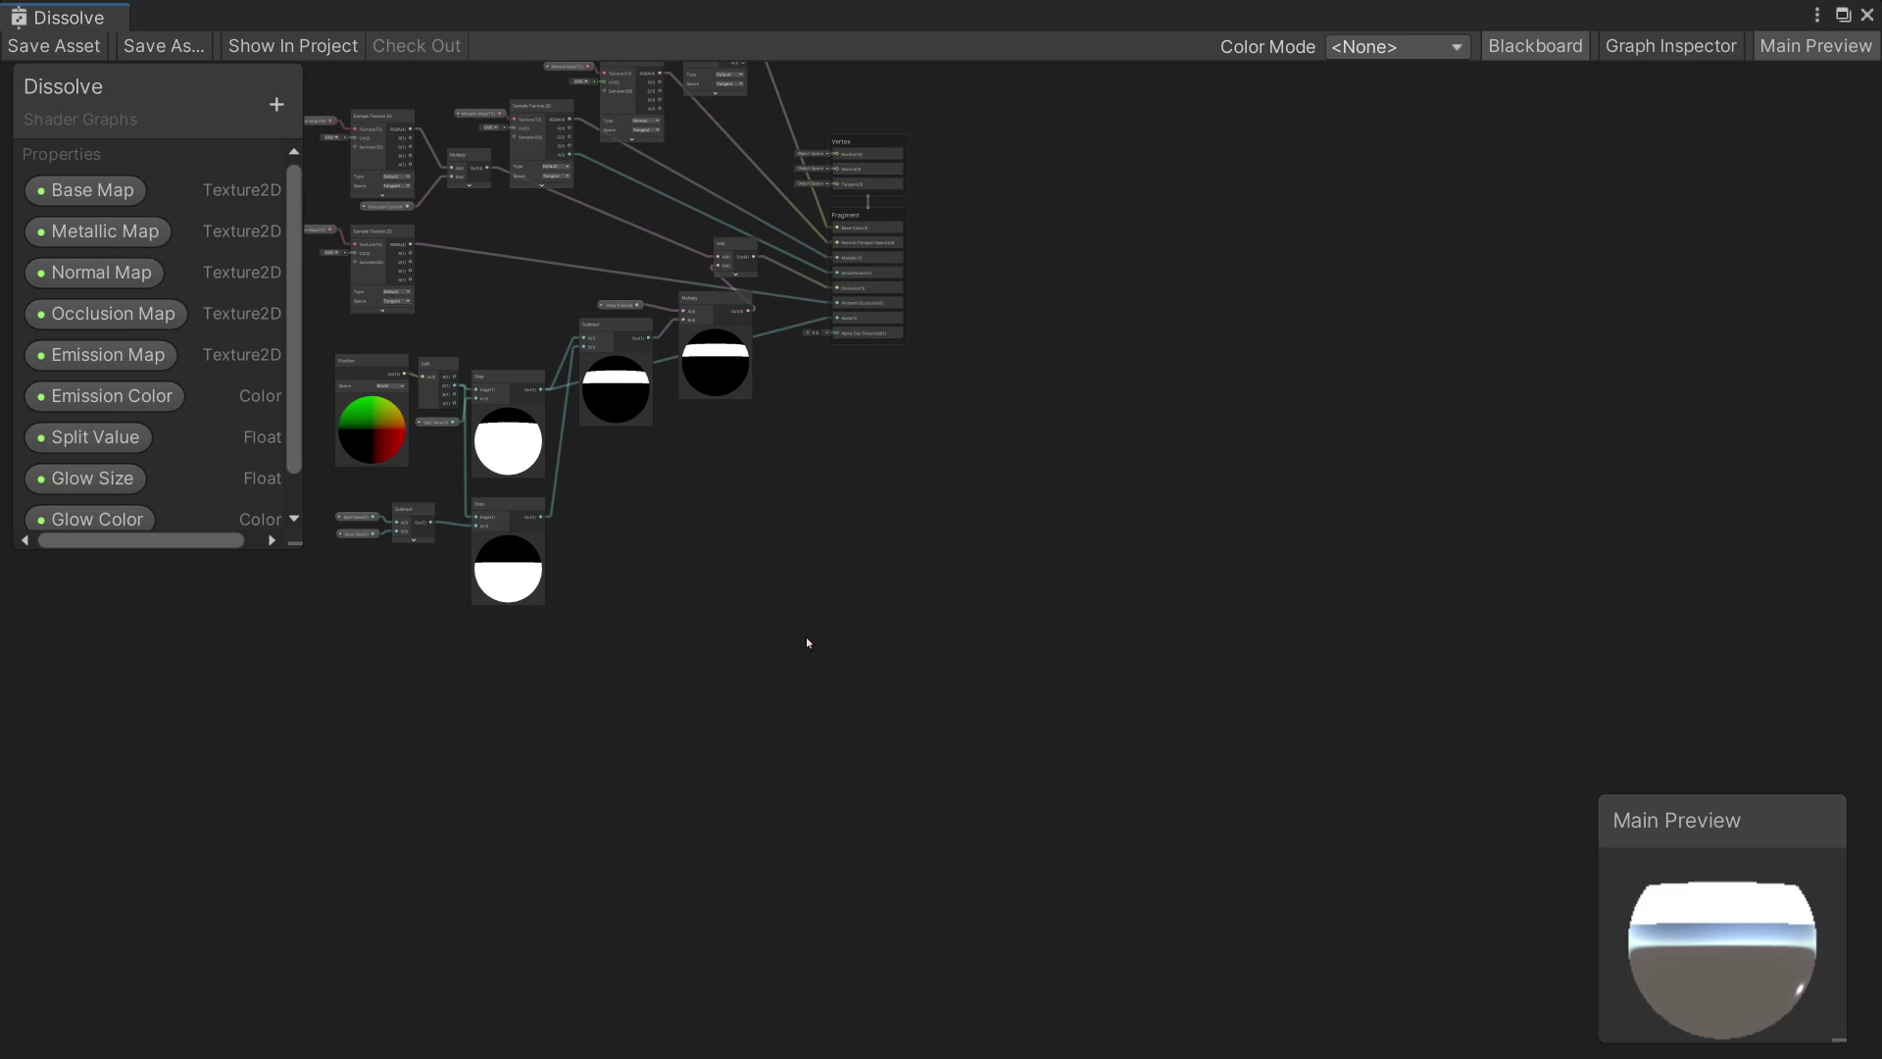
- Zoom in on the Position and Split nodes and select each of them in turn
scroll(953, 637, up, 5)
scroll(951, 637, up, 1)
scroll(951, 638, up, 1)
middle_drag(1106, 660, 1590, 762)
click(777, 457)
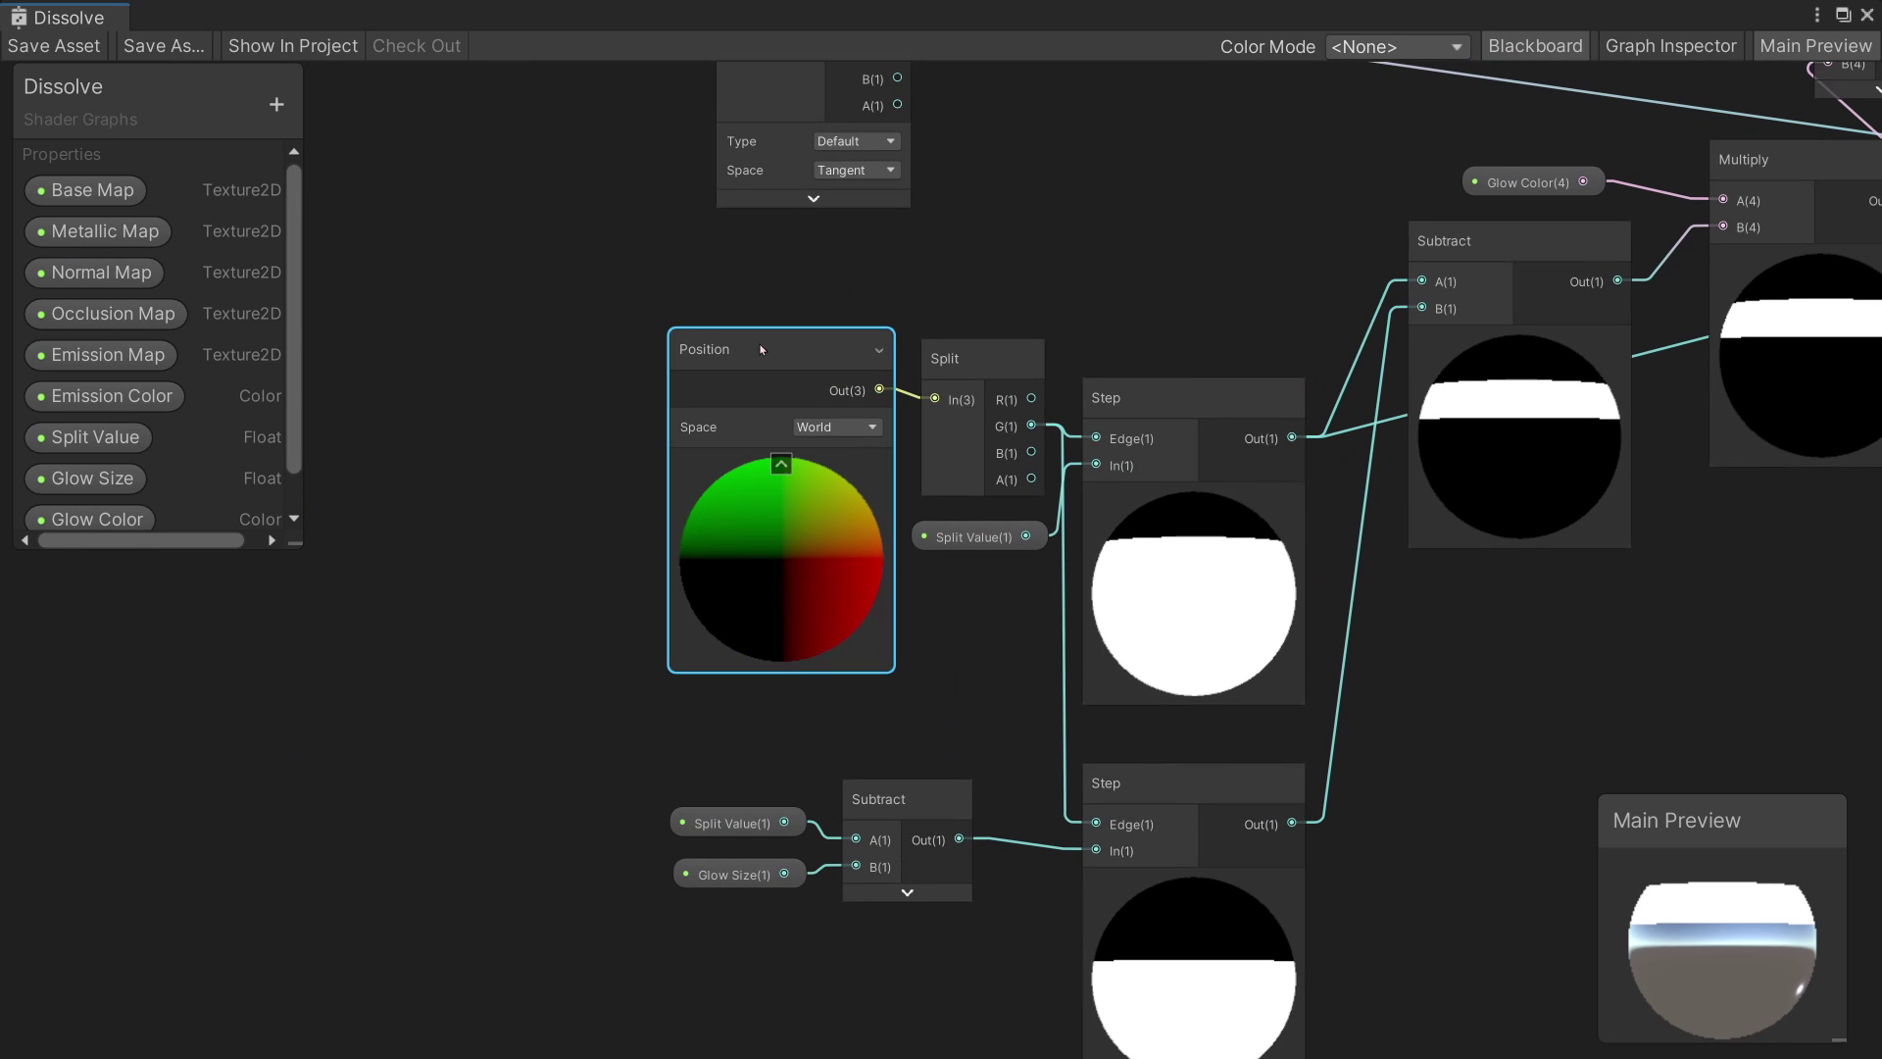
click(977, 356)
click(808, 338)
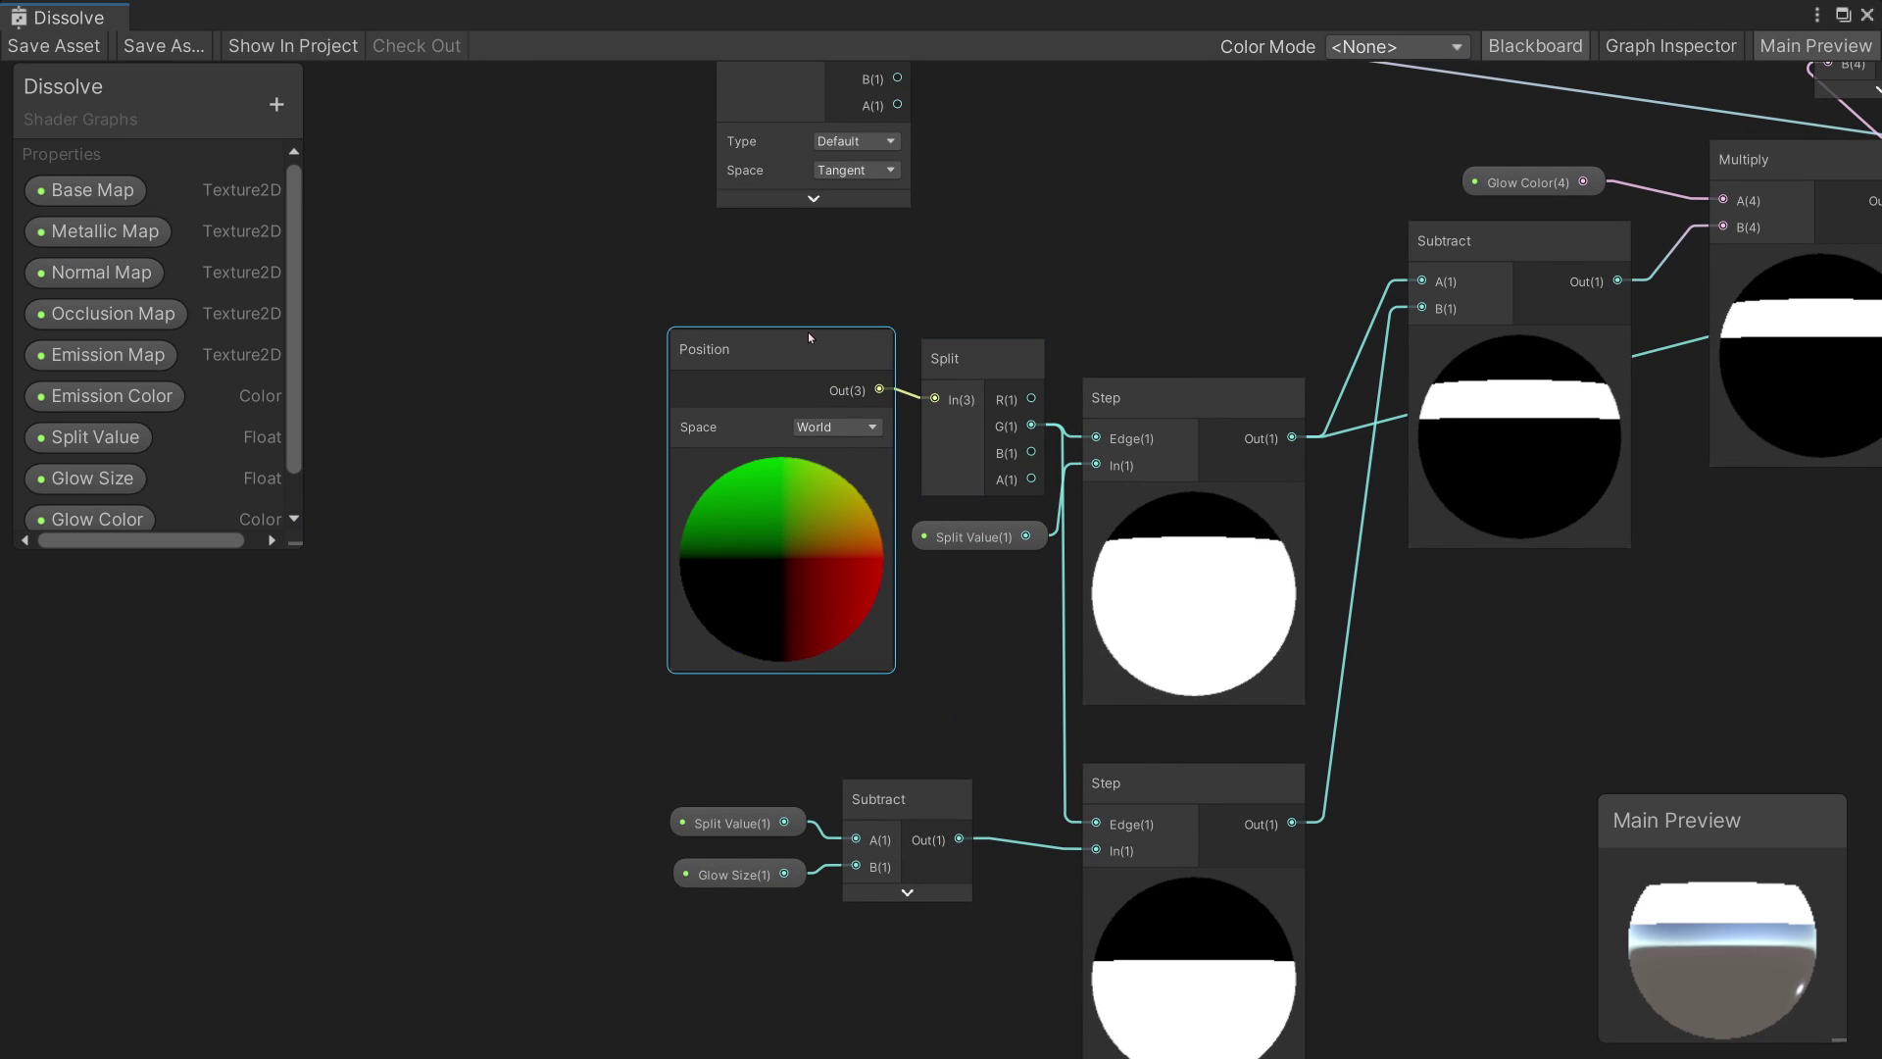
click(960, 348)
click(827, 357)
click(971, 353)
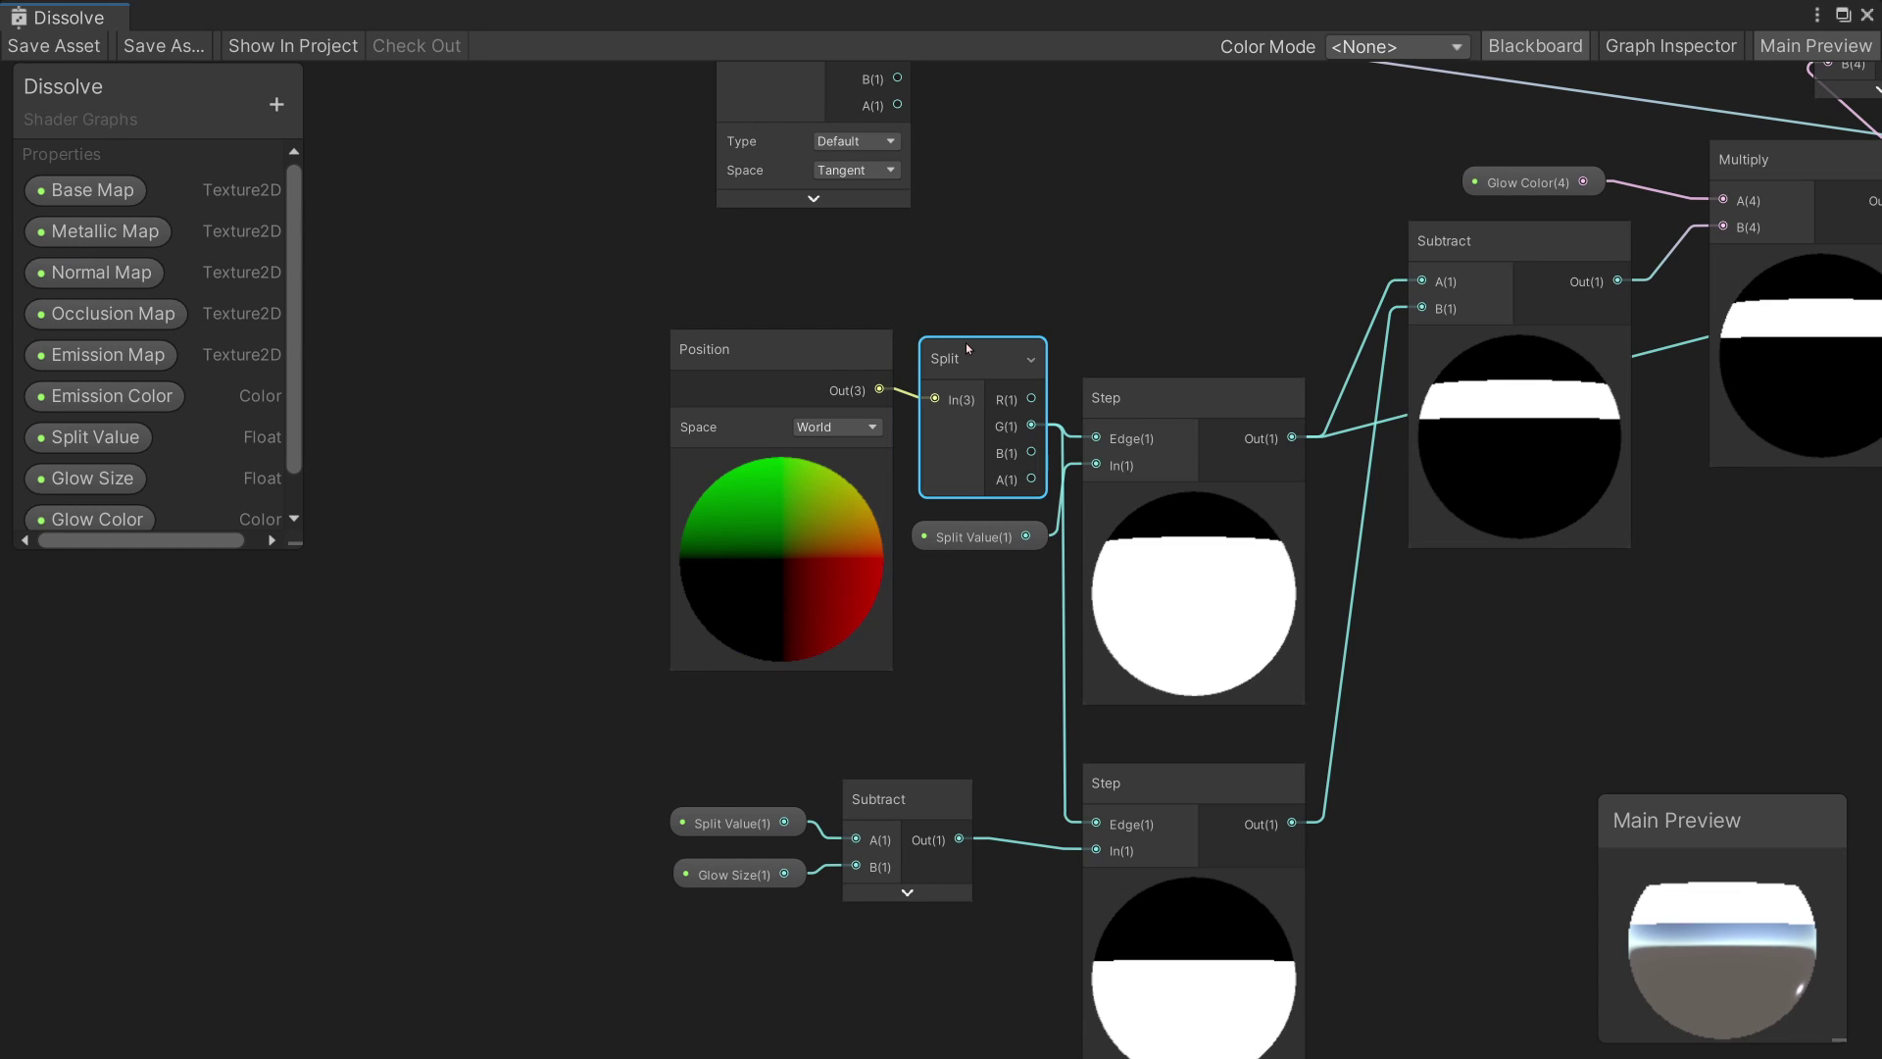
click(831, 344)
click(955, 360)
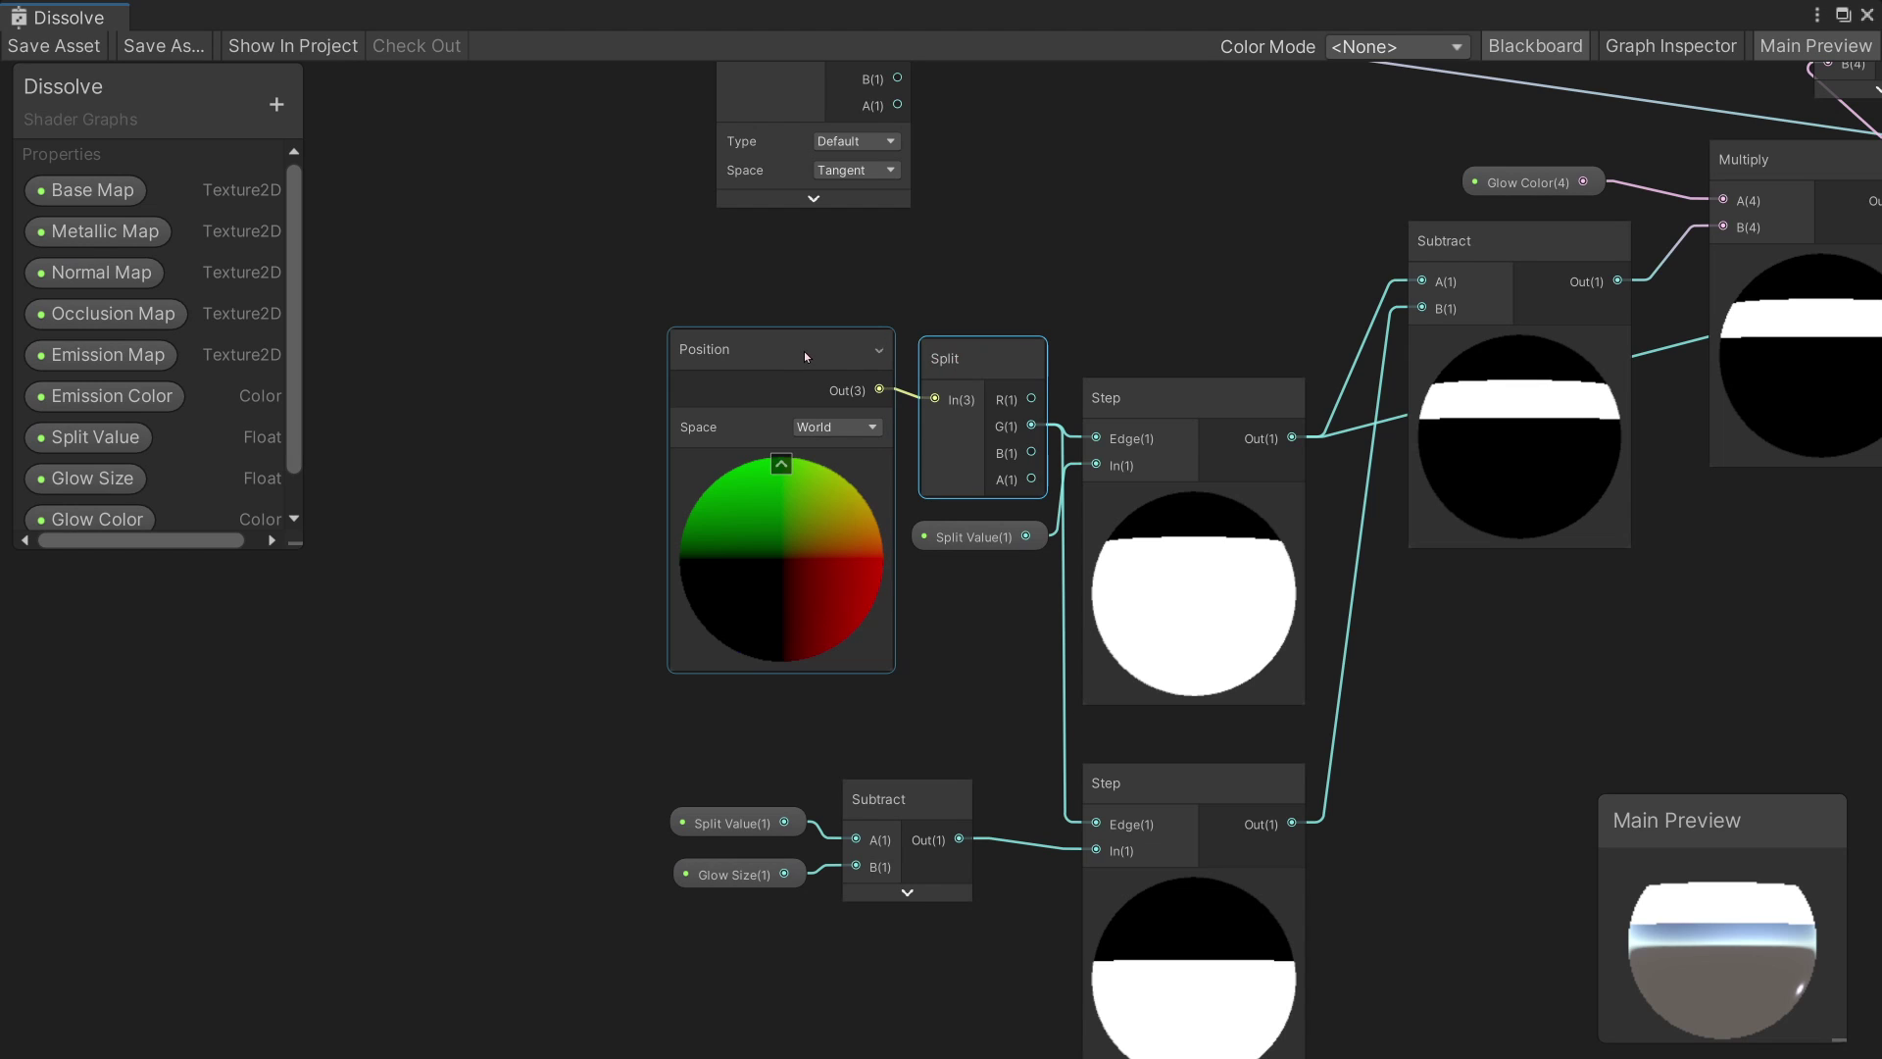
- Shift the Position and Split nodes left and delete the Position node
drag(804, 350, 572, 351)
drag(957, 362, 708, 348)
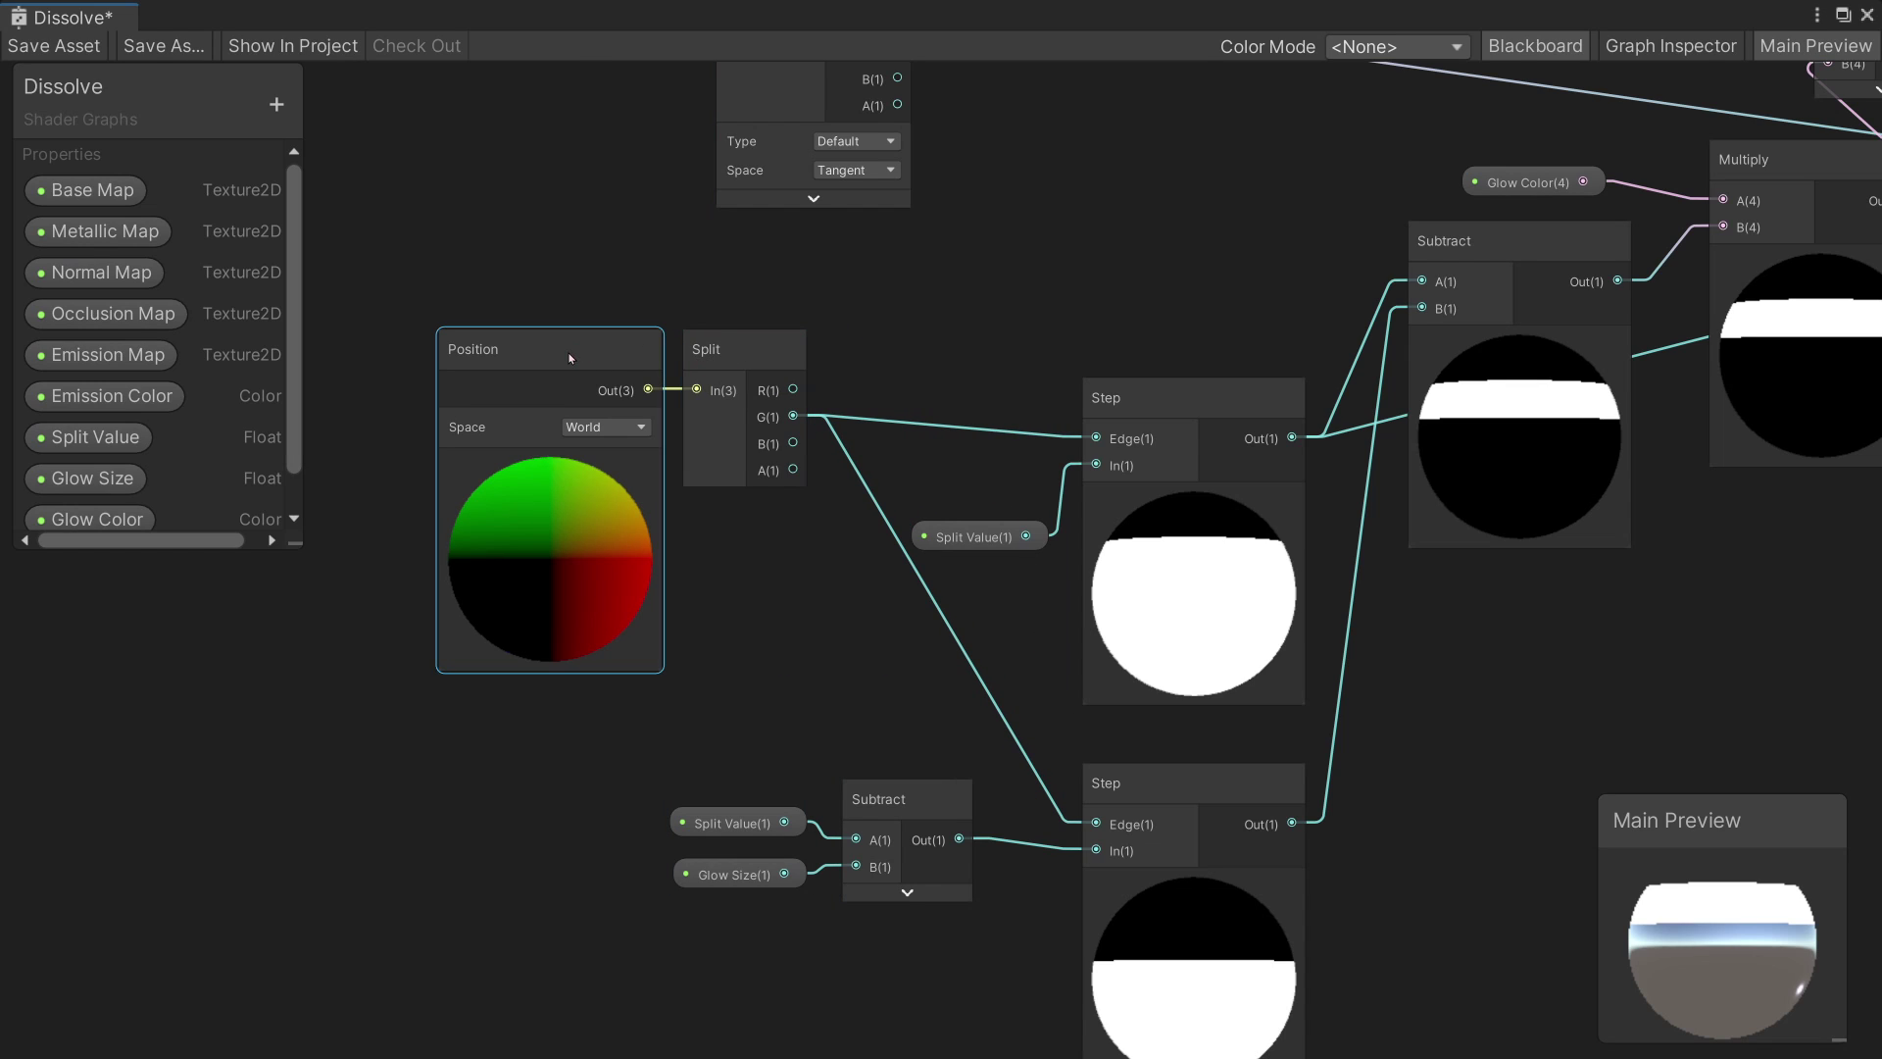
right_click(568, 354)
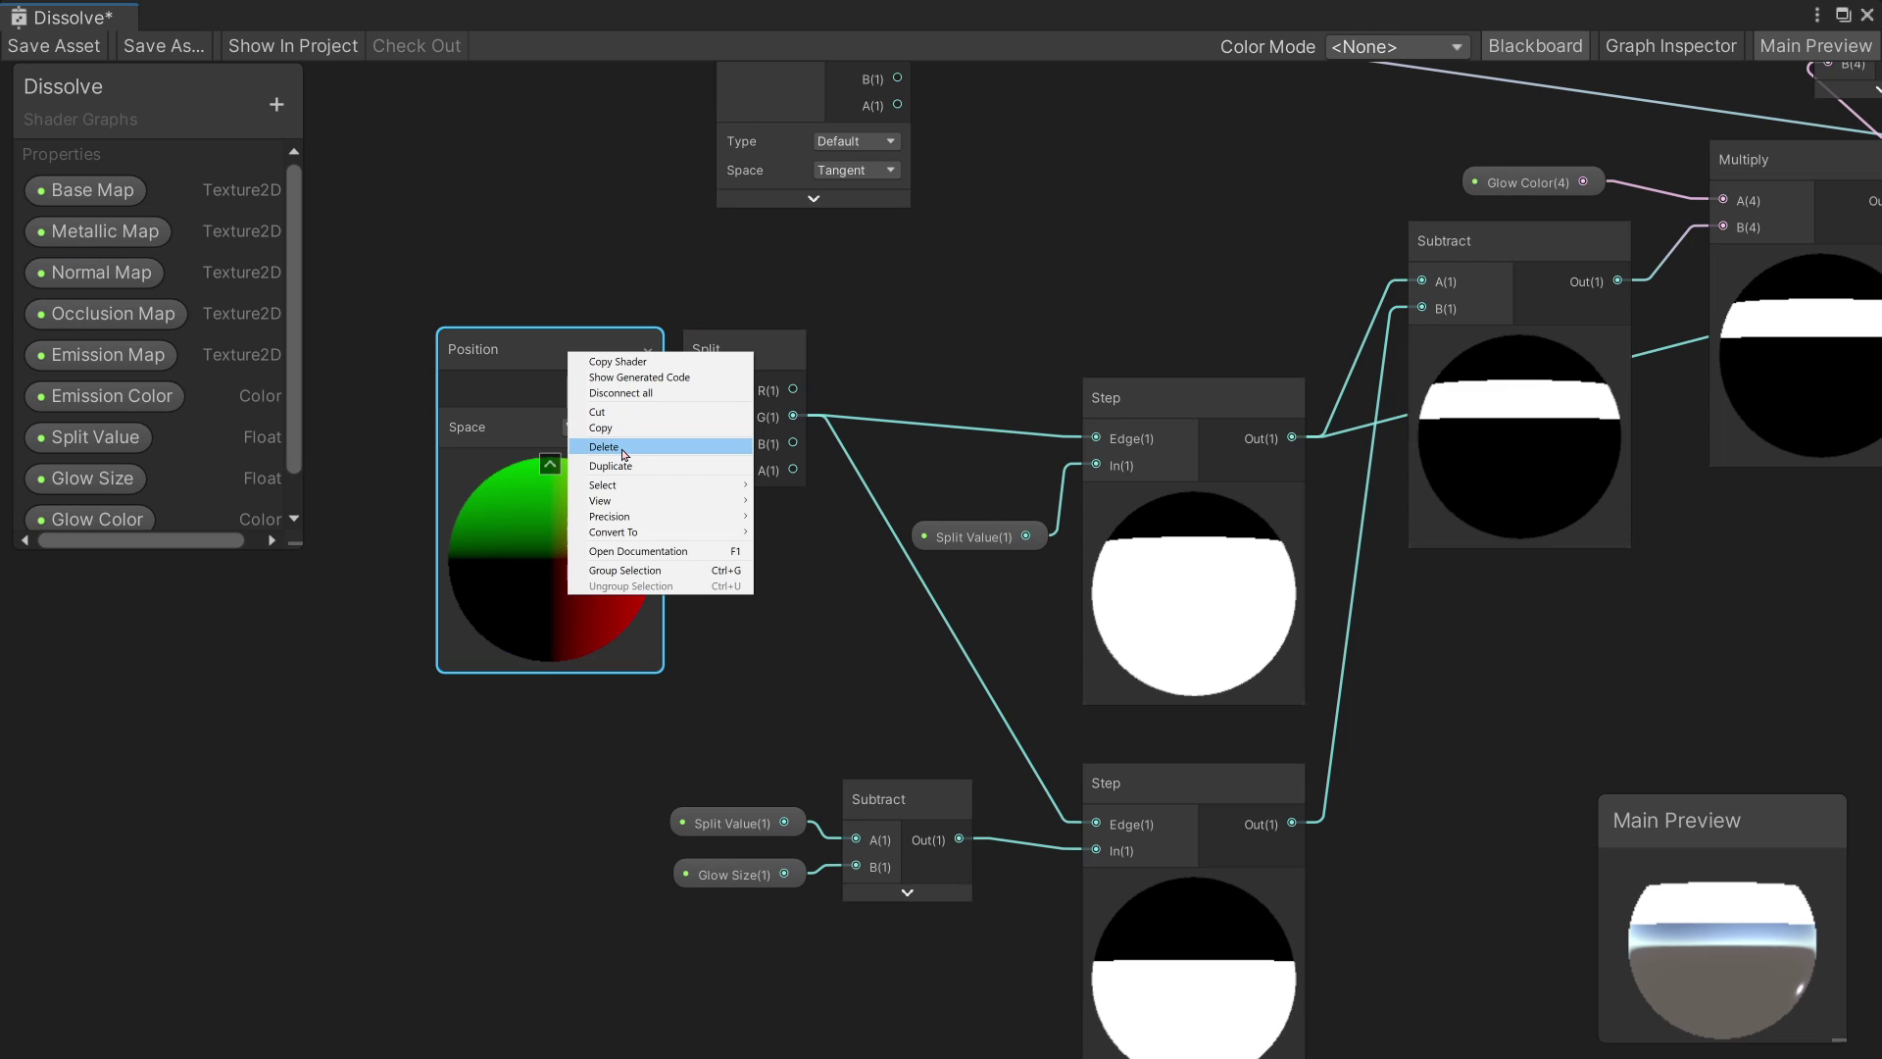
click(624, 452)
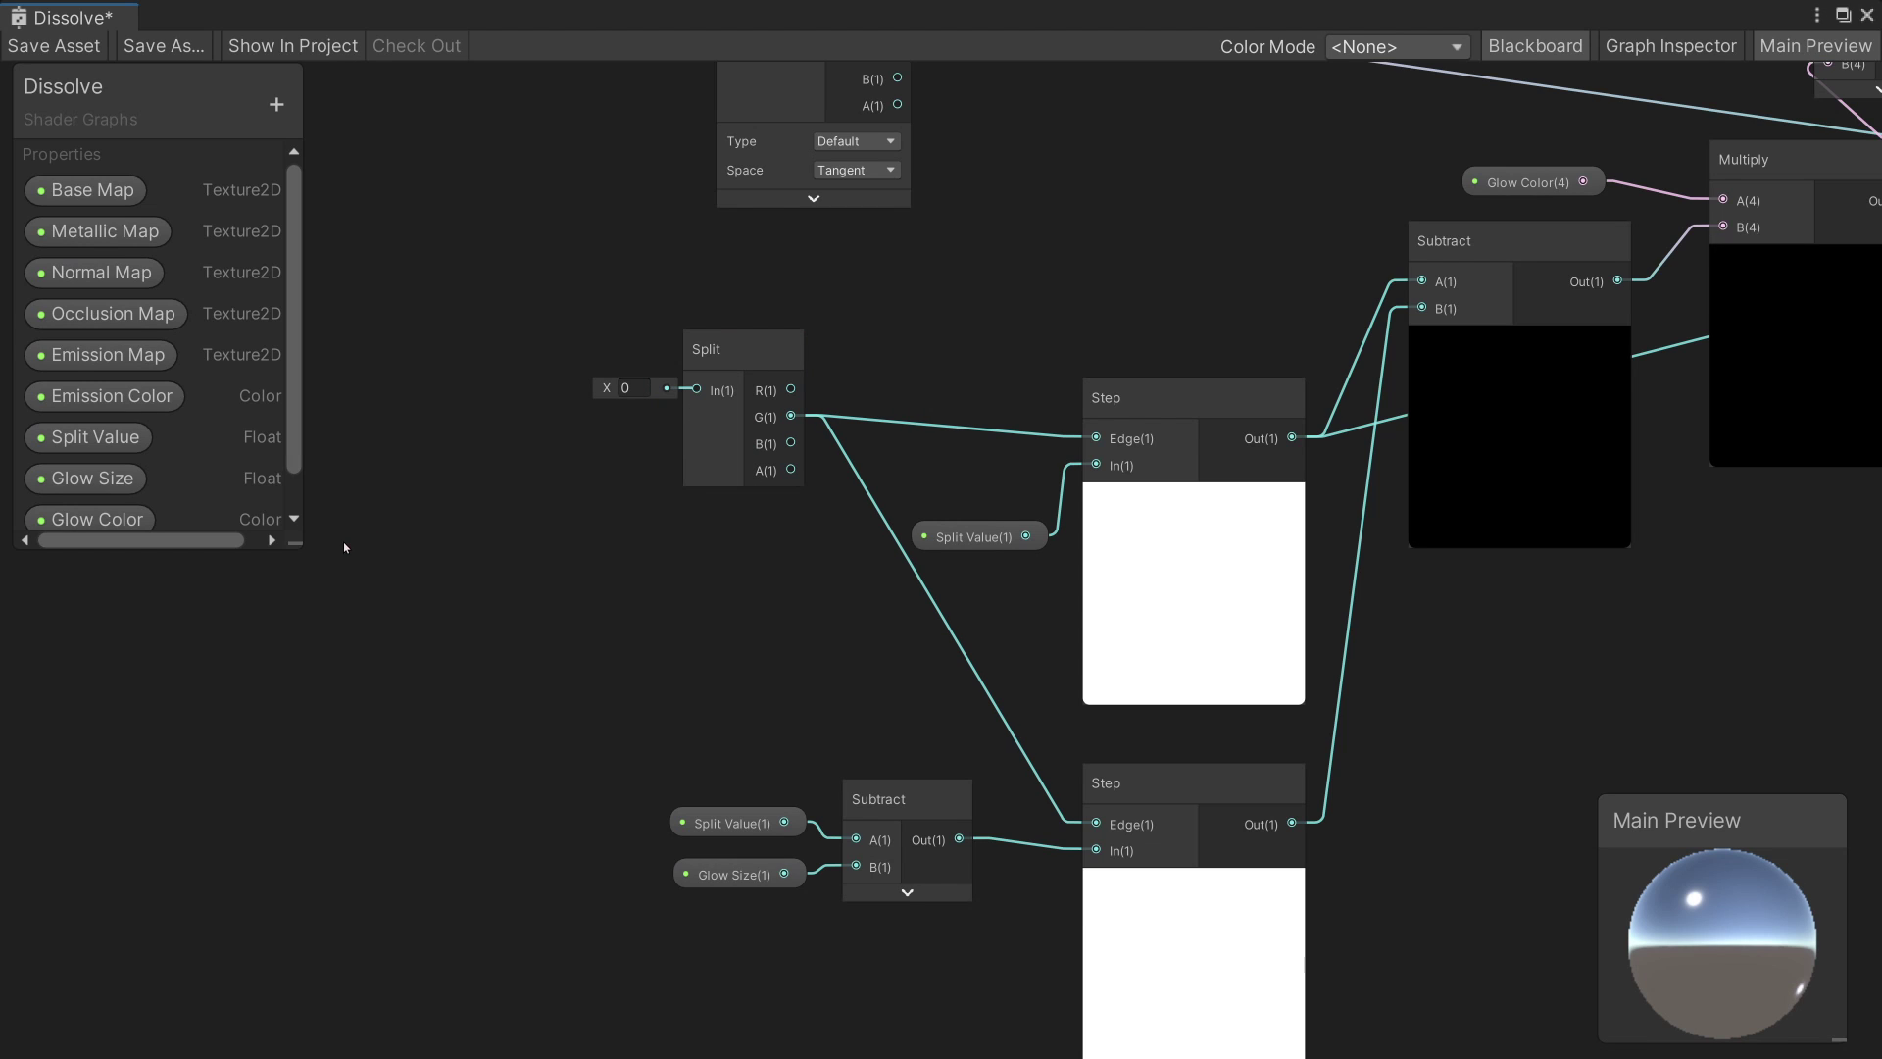
- Add a Texture2D property named 'Noise Map' and place it on the graph
drag(298, 545, 310, 617)
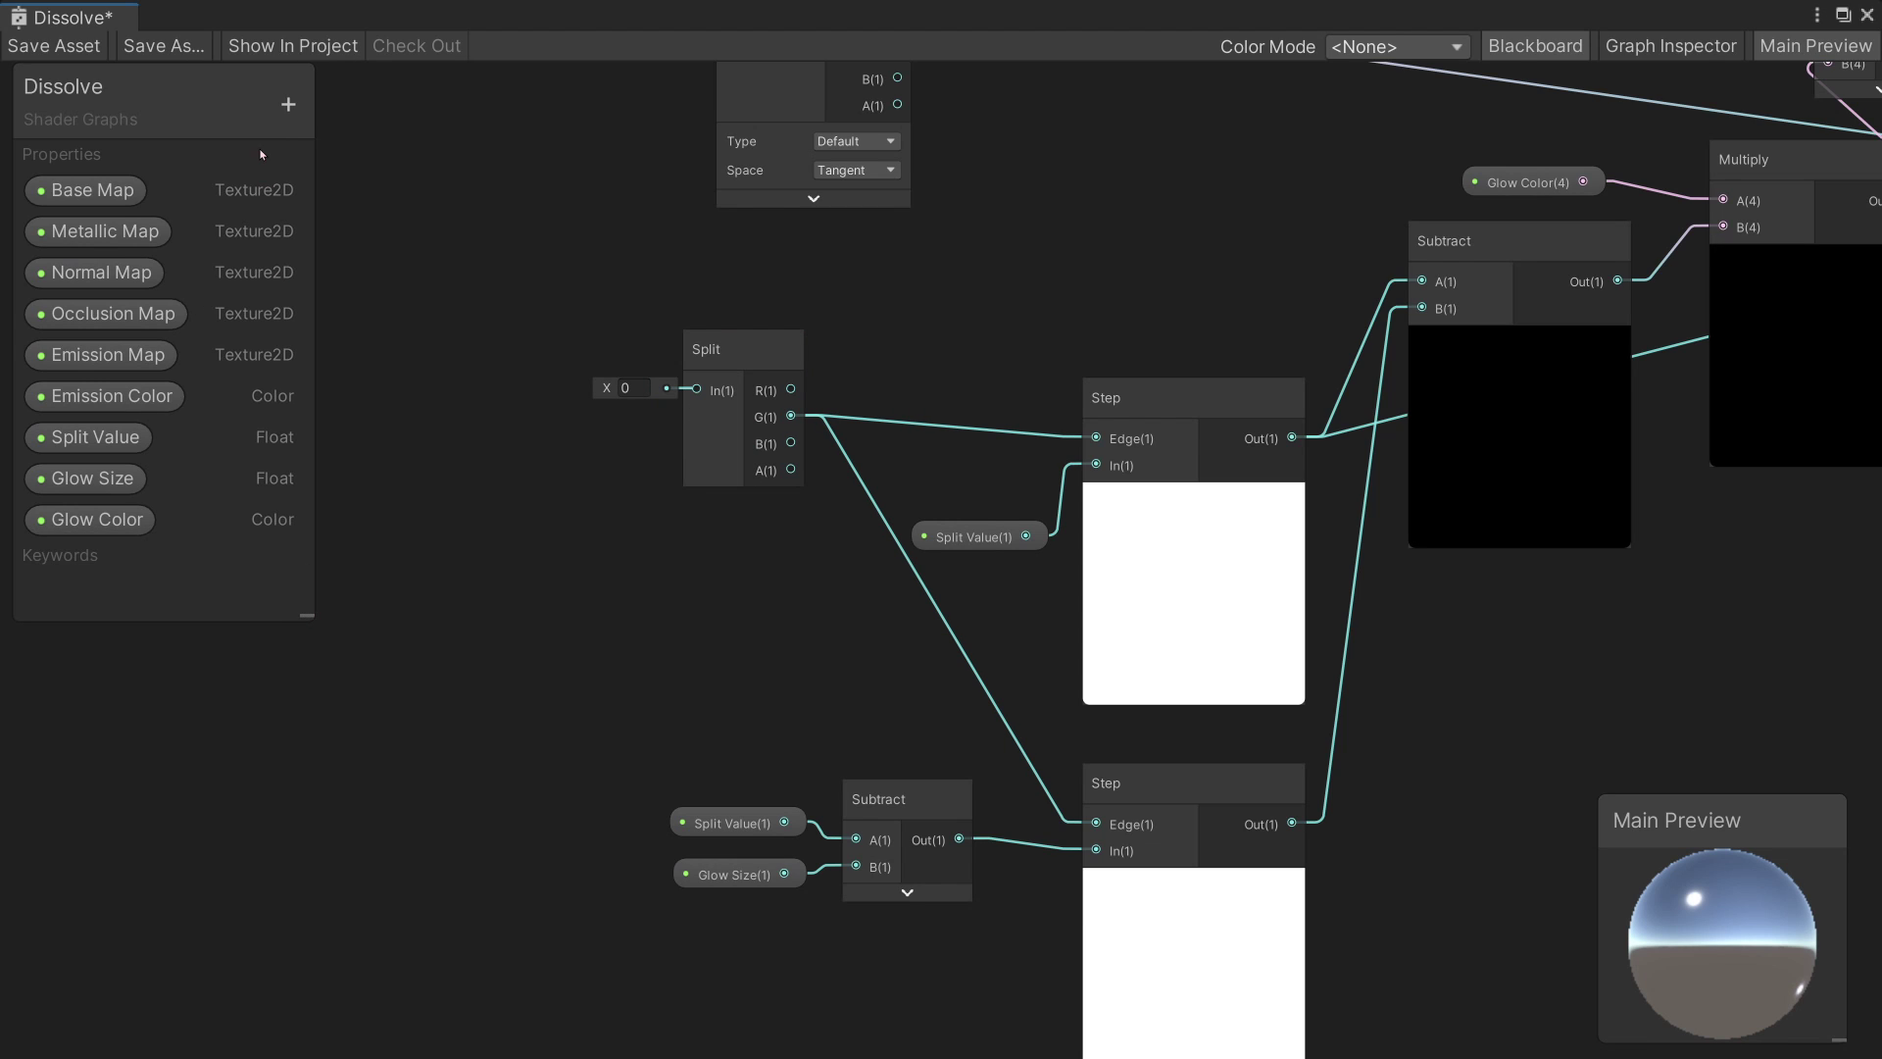
click(290, 106)
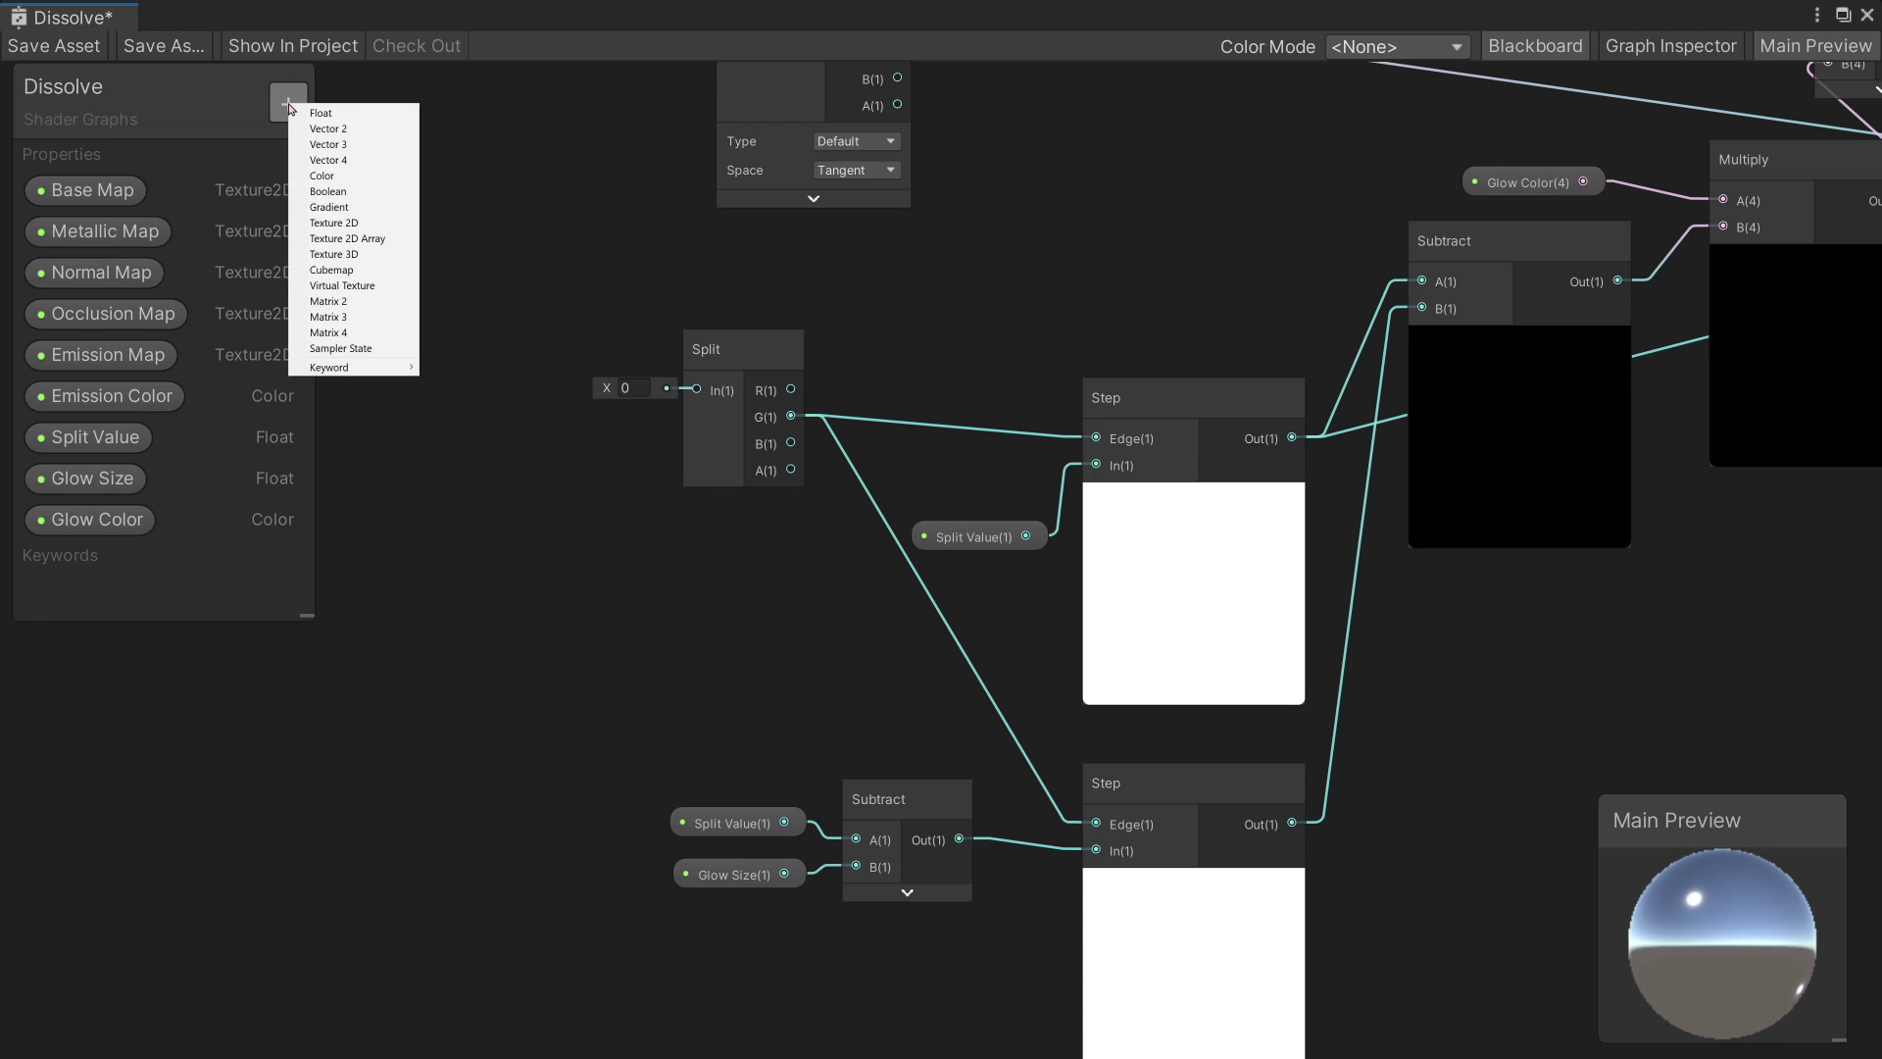
click(354, 225)
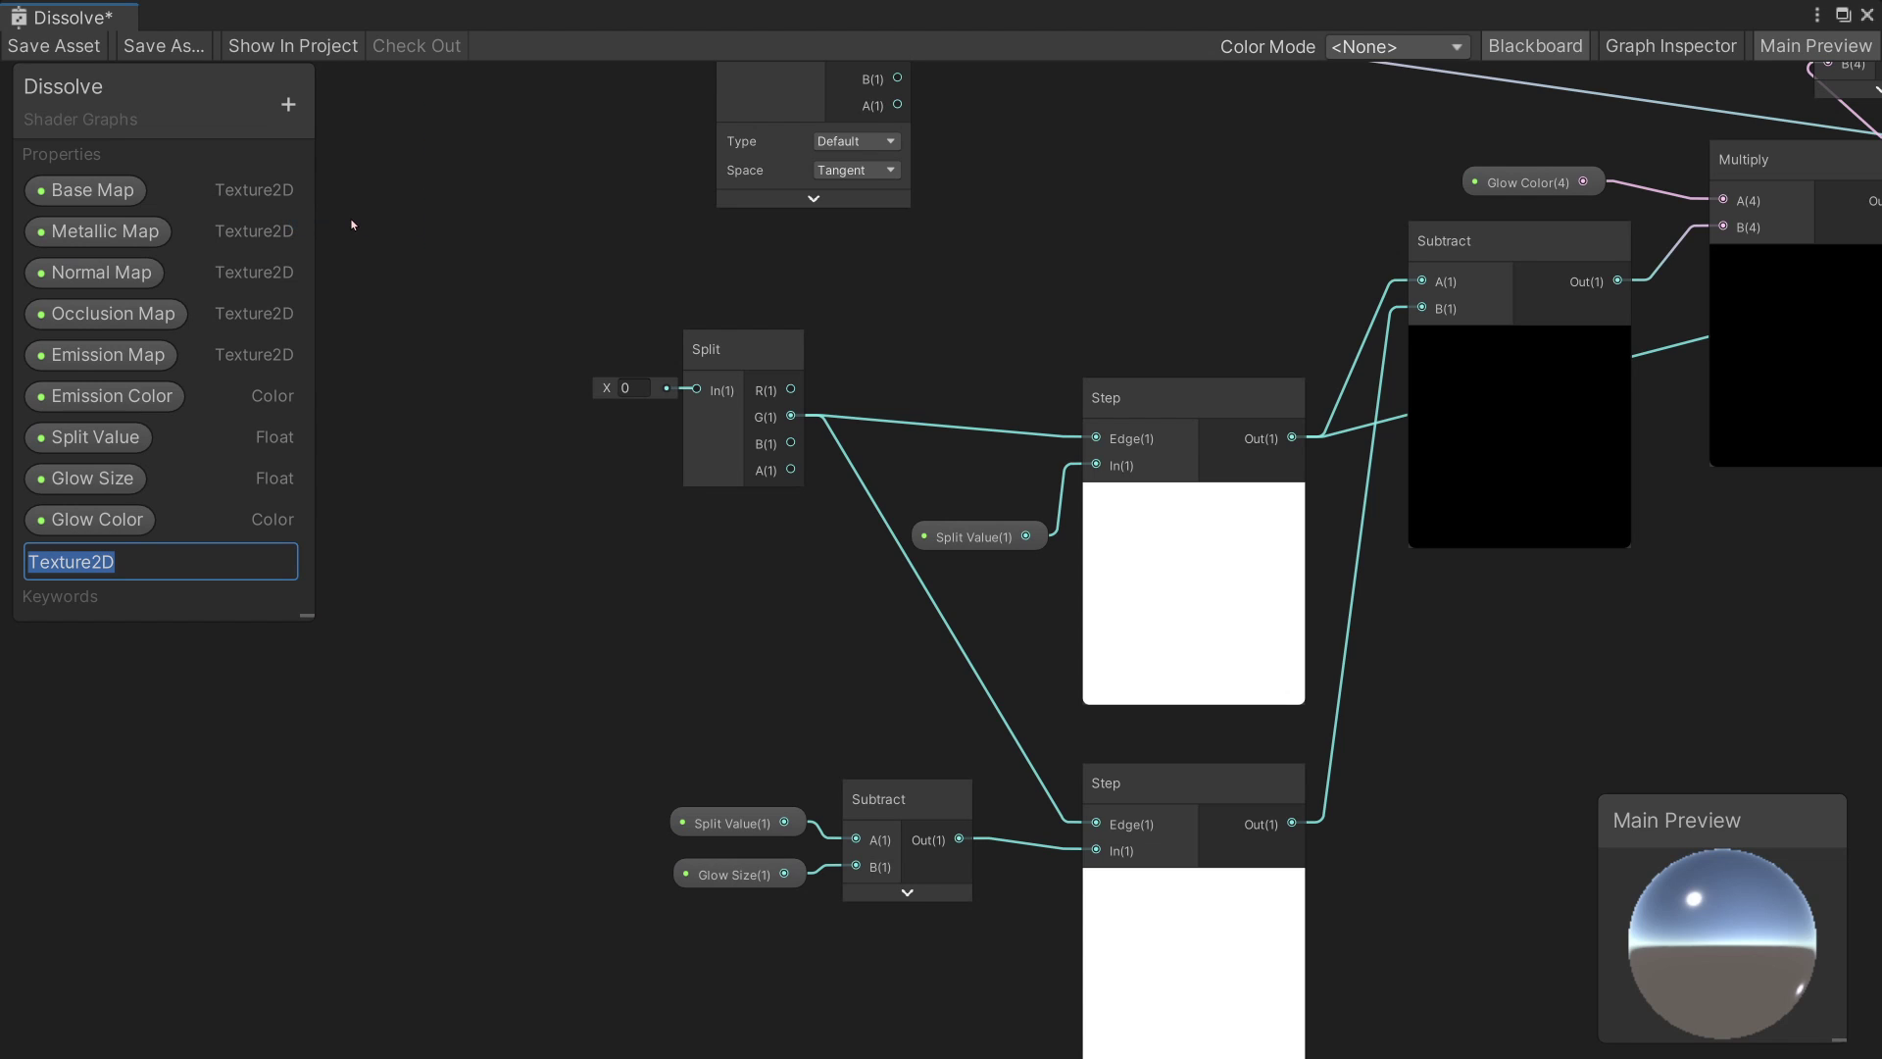
text(No)
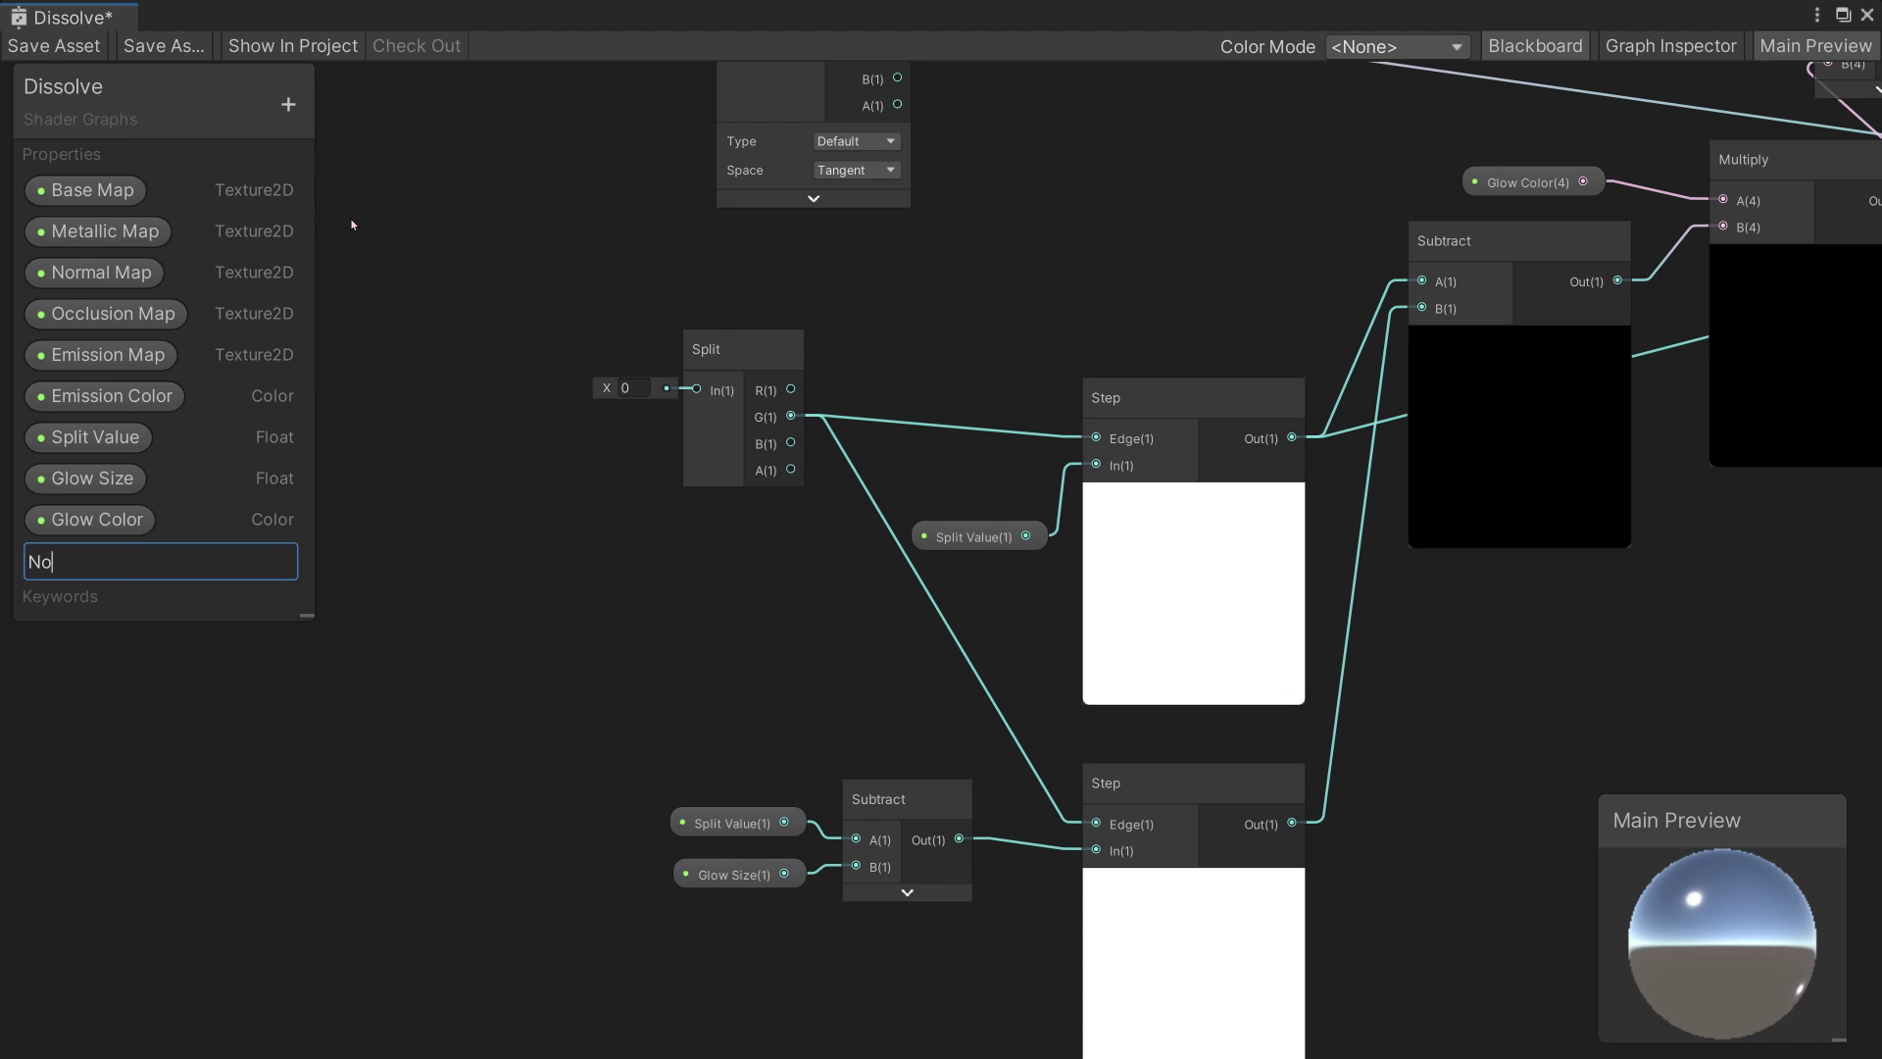
text(ise Map)
key(Return)
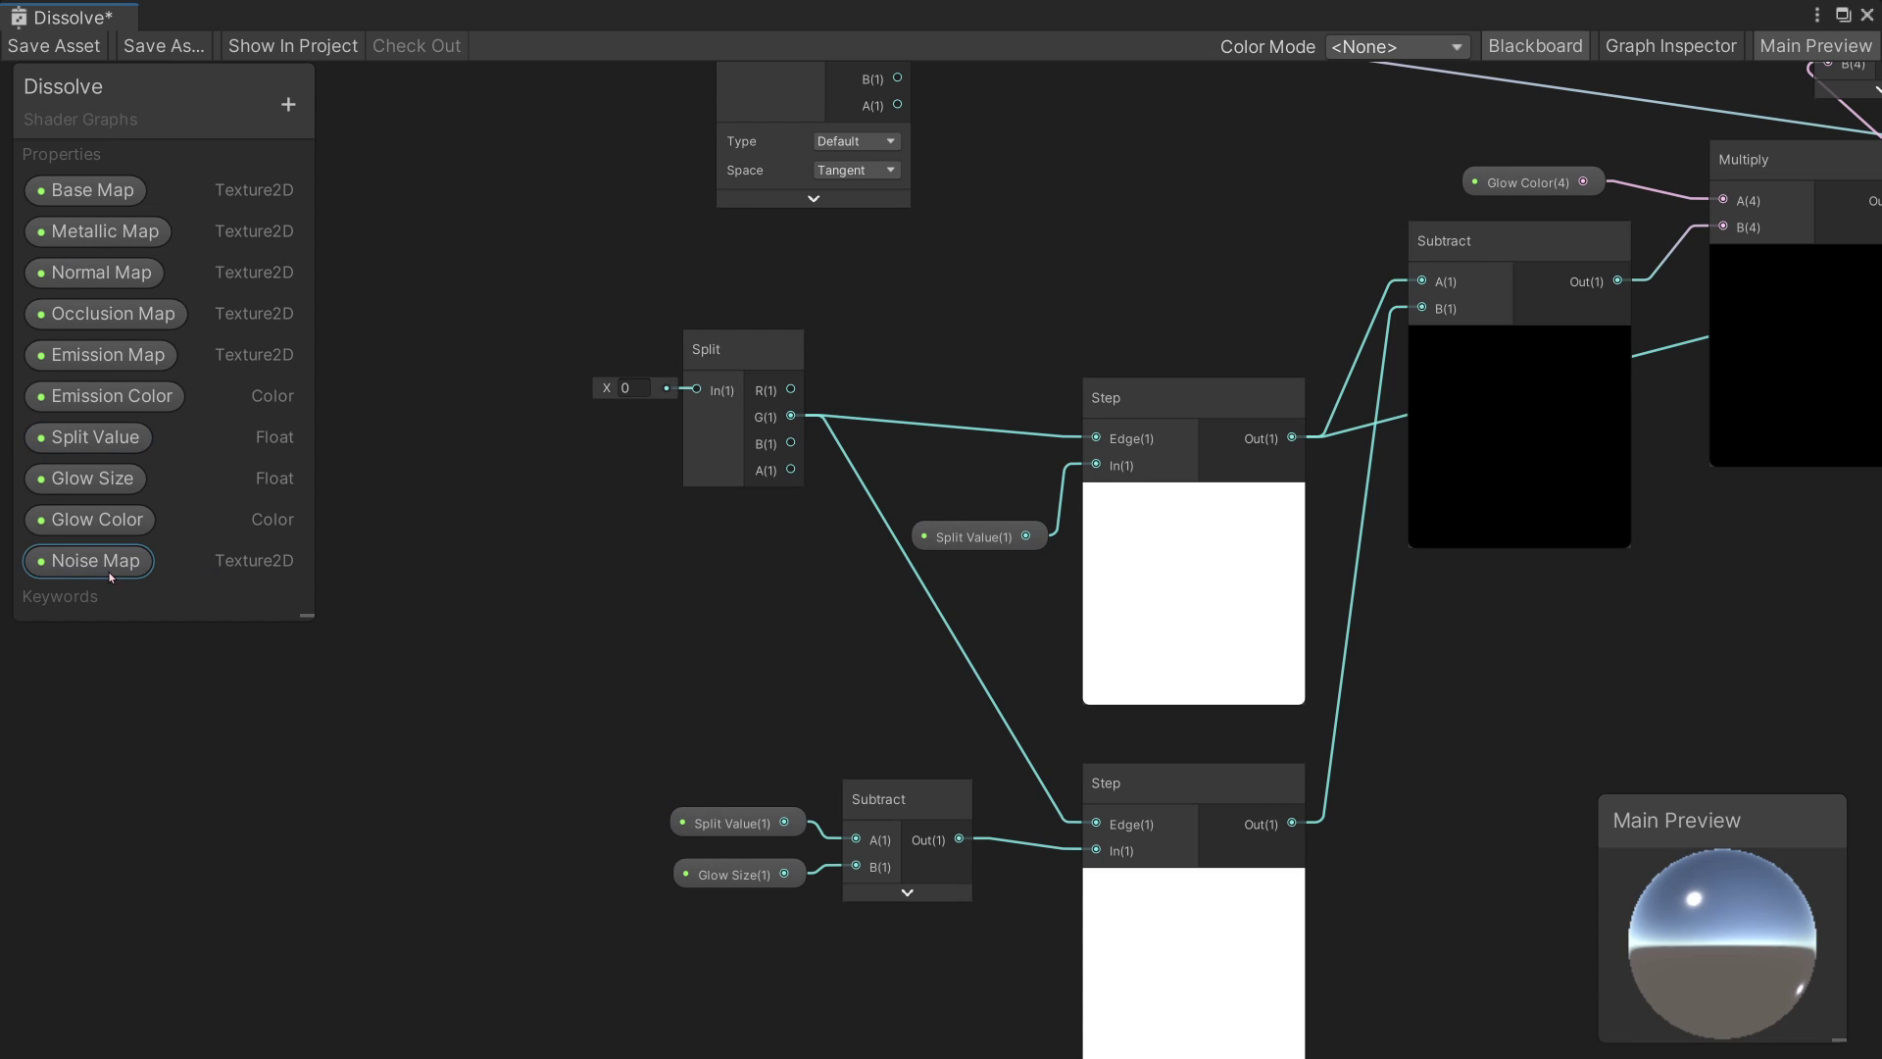
drag(85, 563, 627, 576)
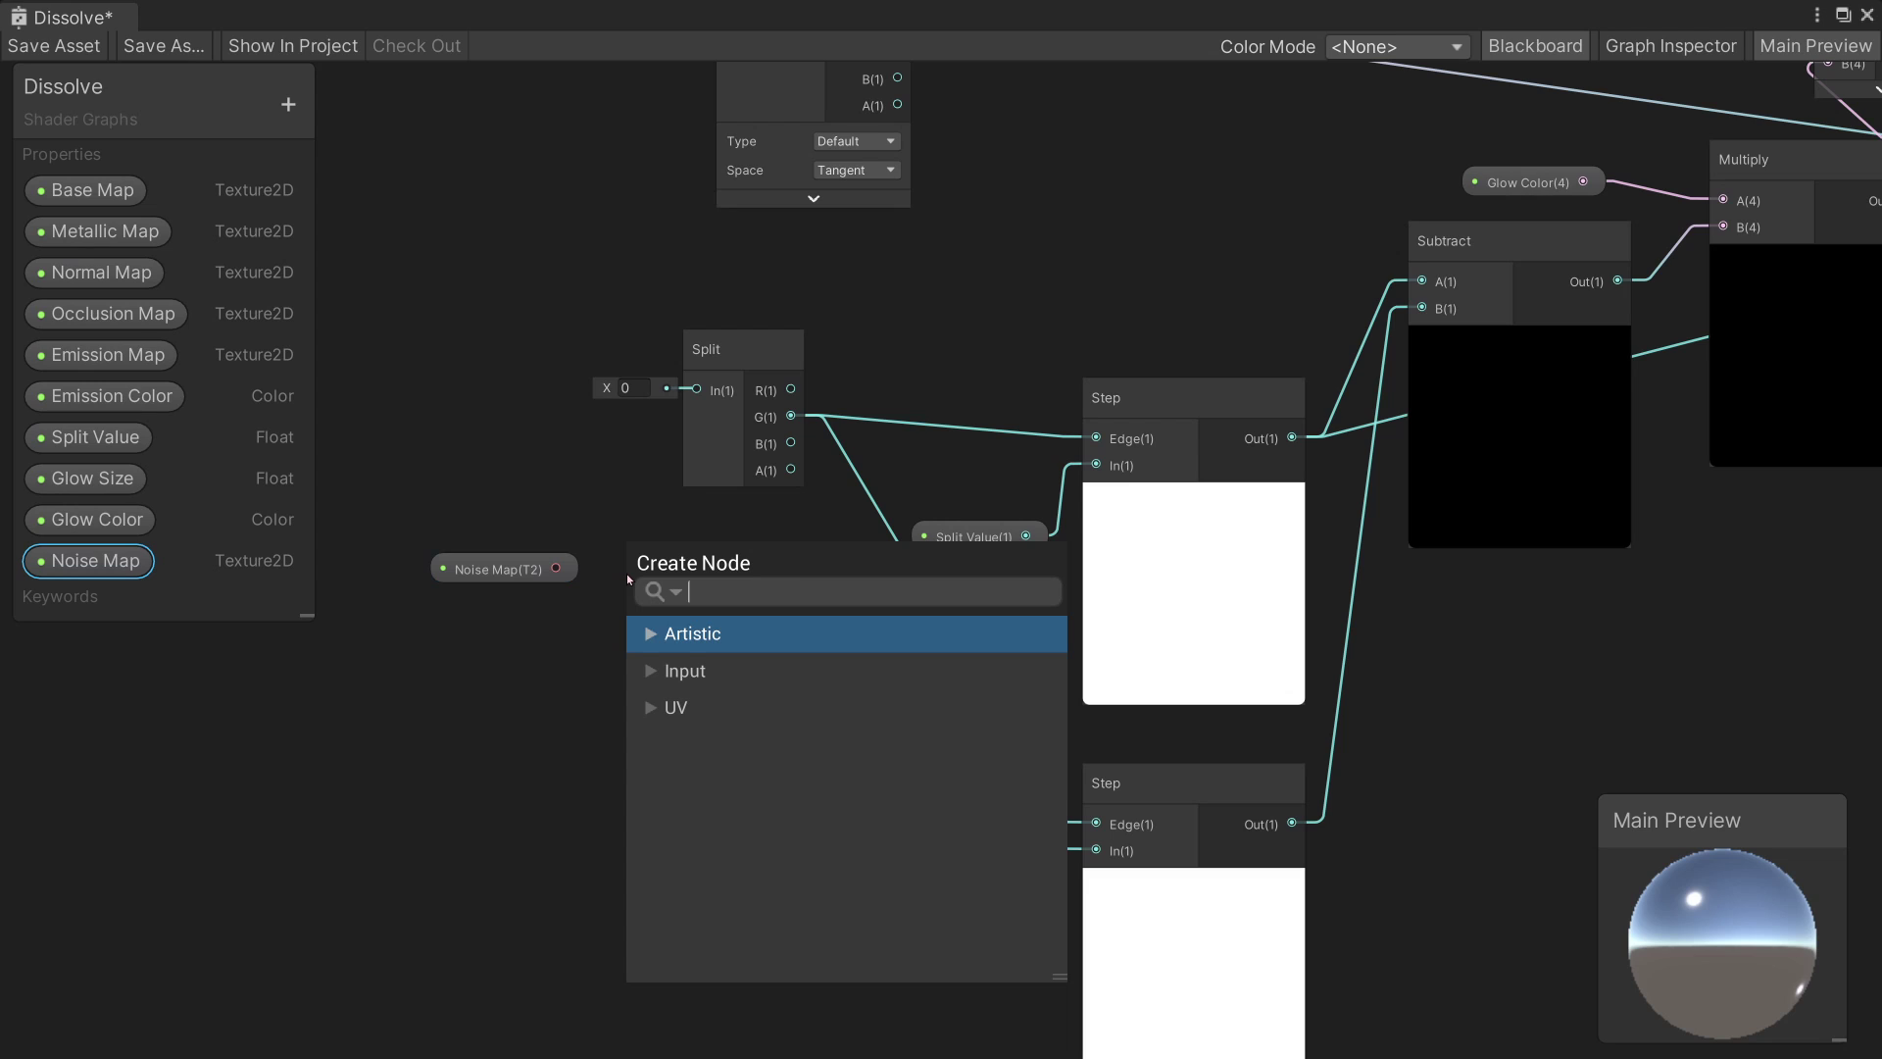
- Create a Sample Texture 2D node from Noise Map and delete the Split node
text(sampl)
key(Return)
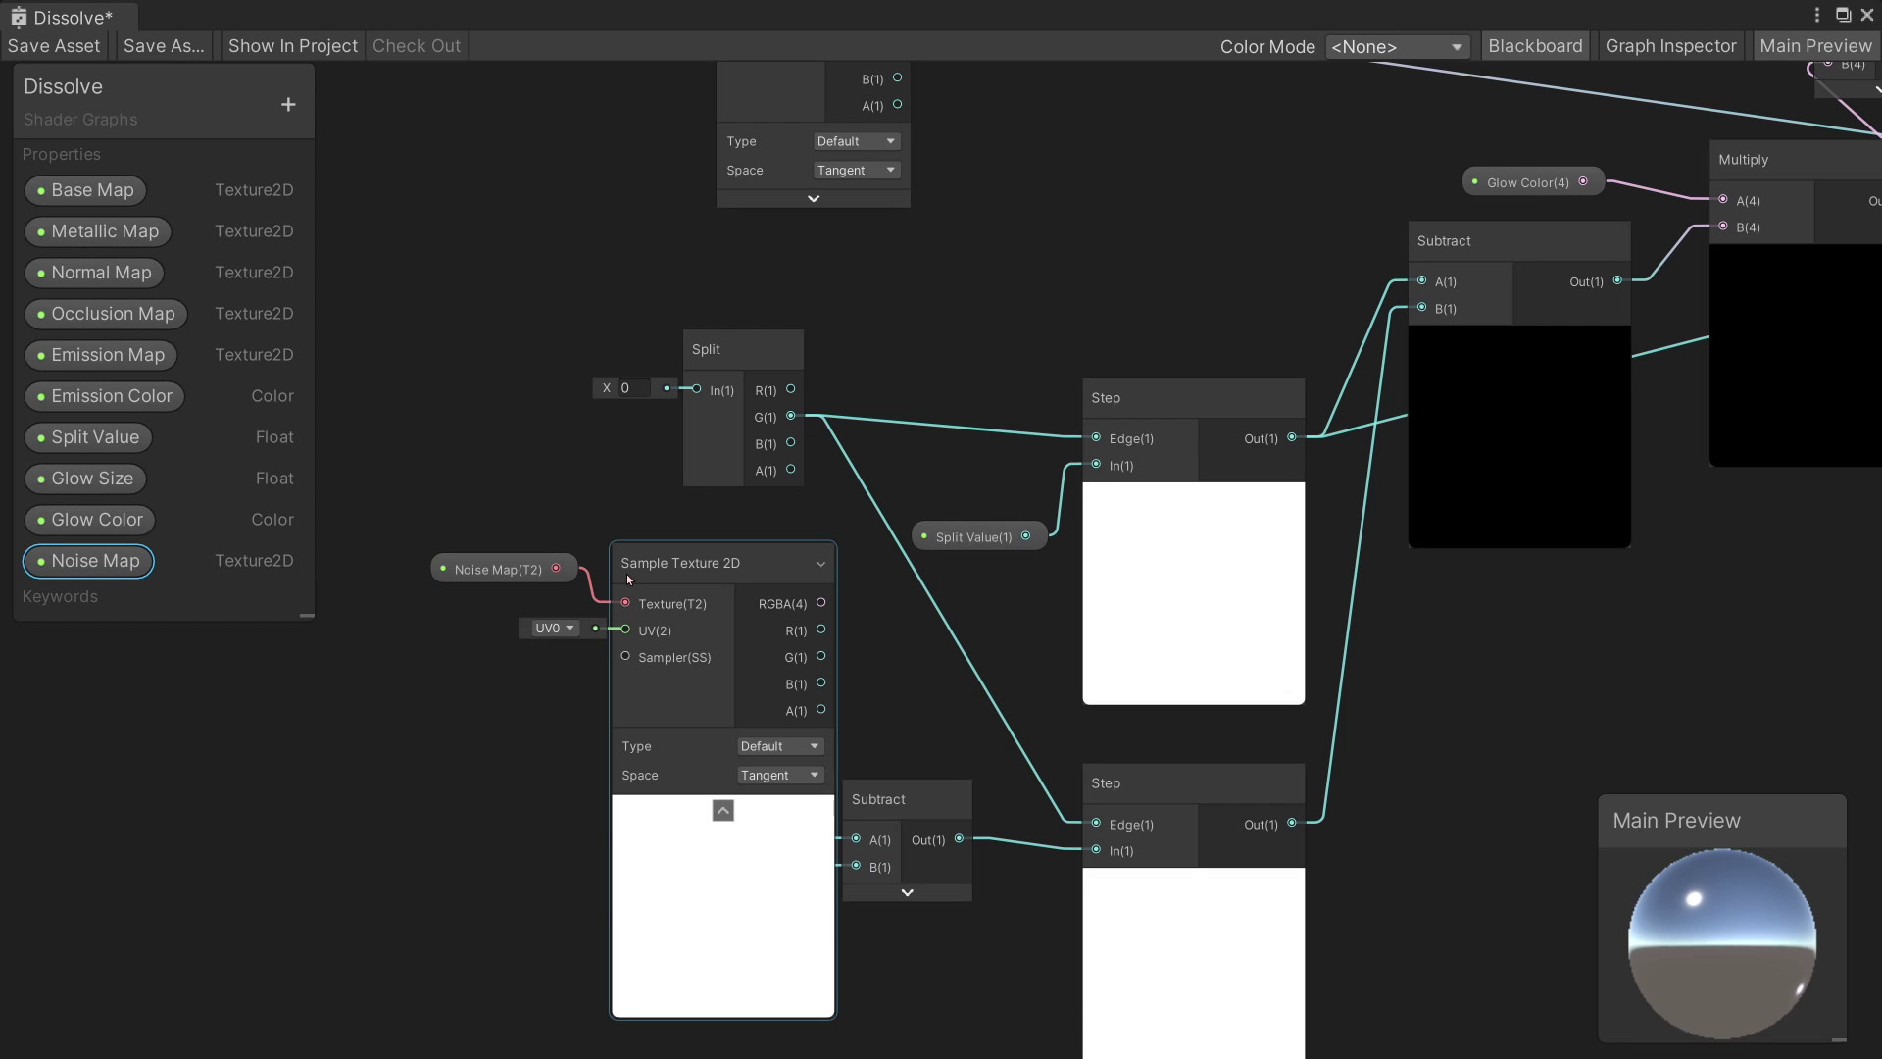
middle_drag(687, 518, 812, 514)
right_click(882, 346)
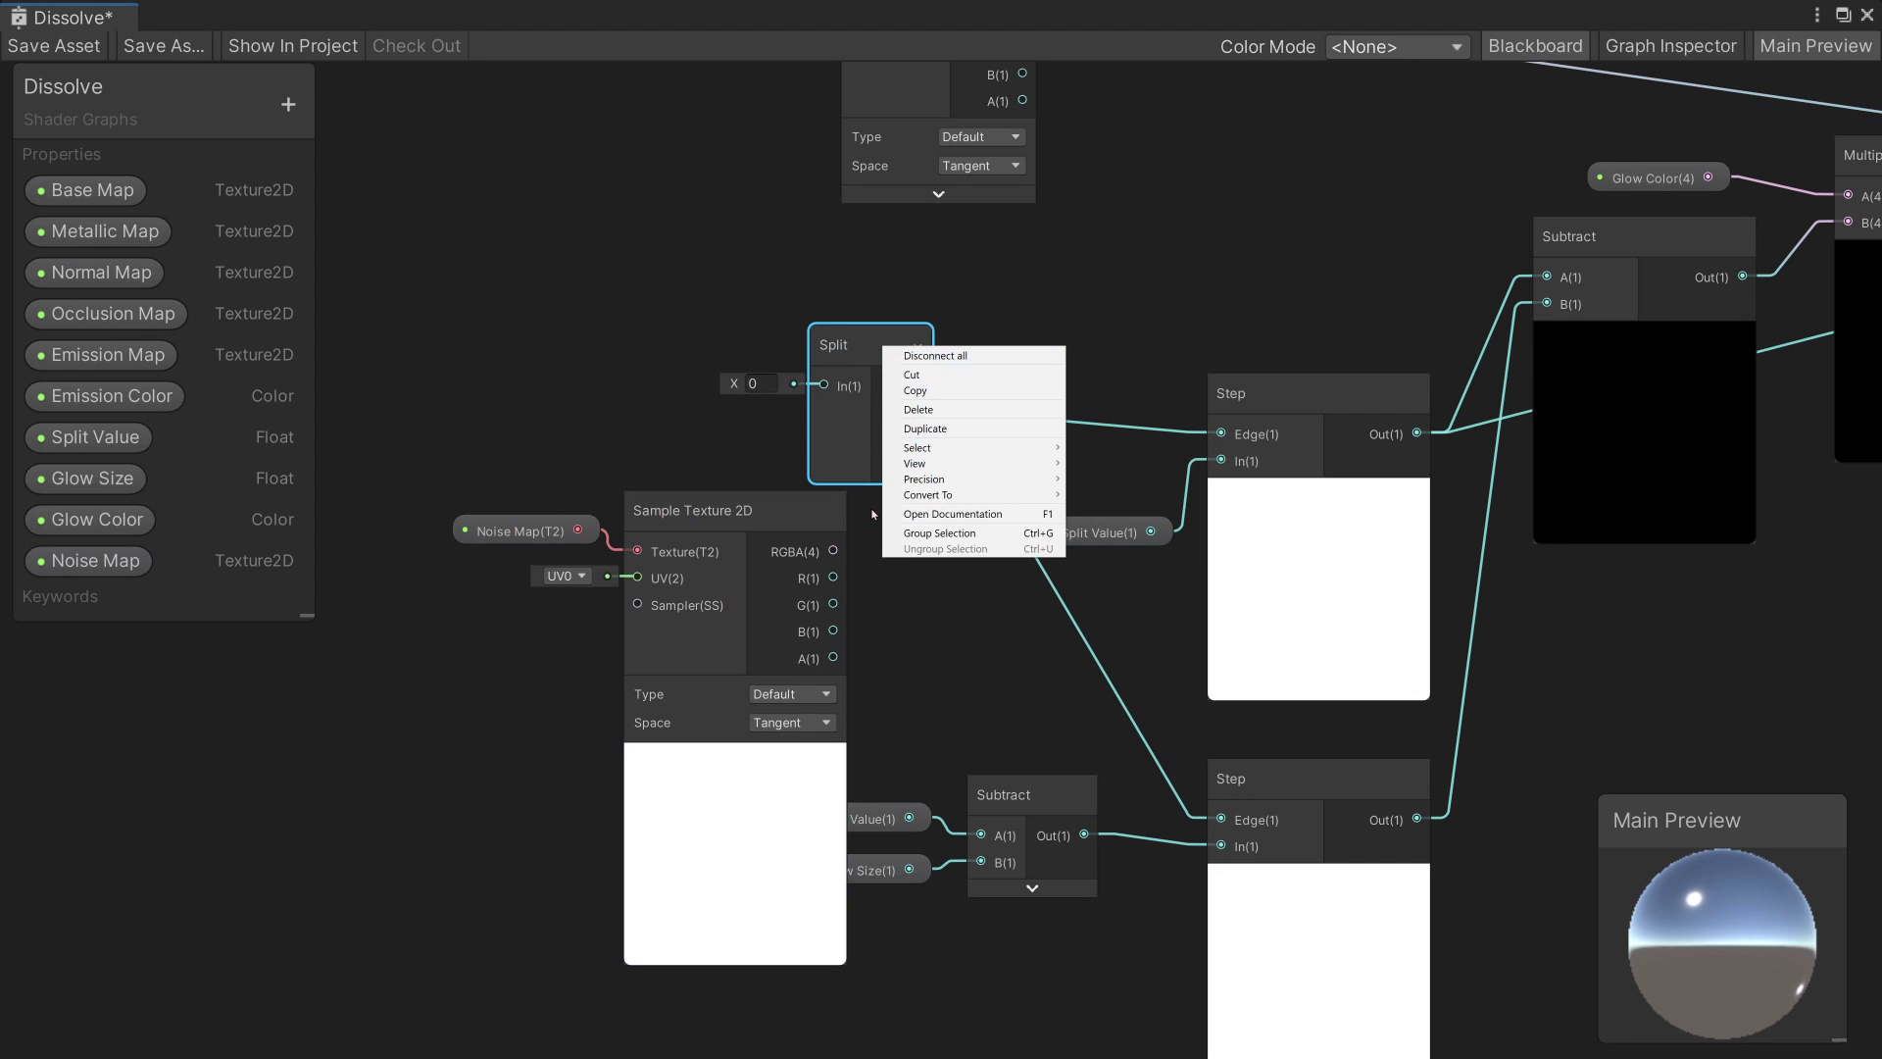
click(934, 415)
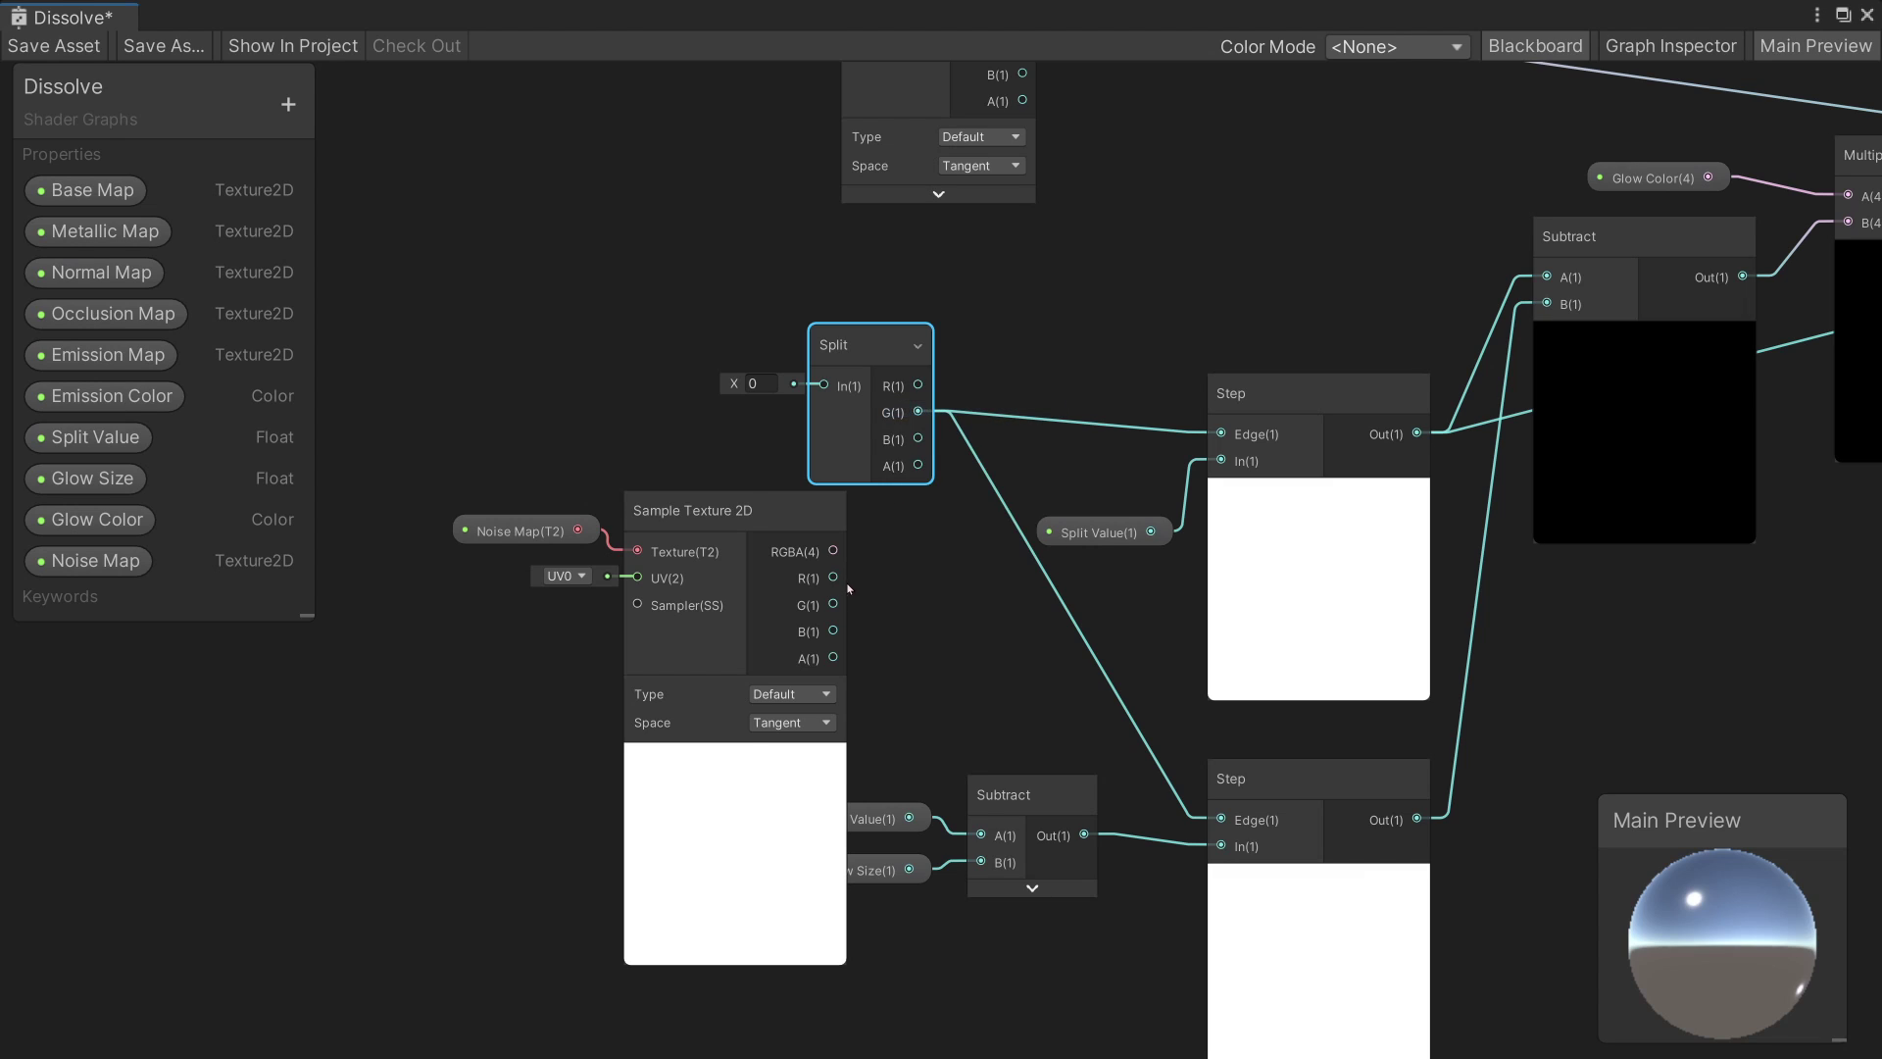
- Wire the sampled noise's R channel into the Step nodes' Edge inputs
click(858, 605)
drag(521, 540, 648, 399)
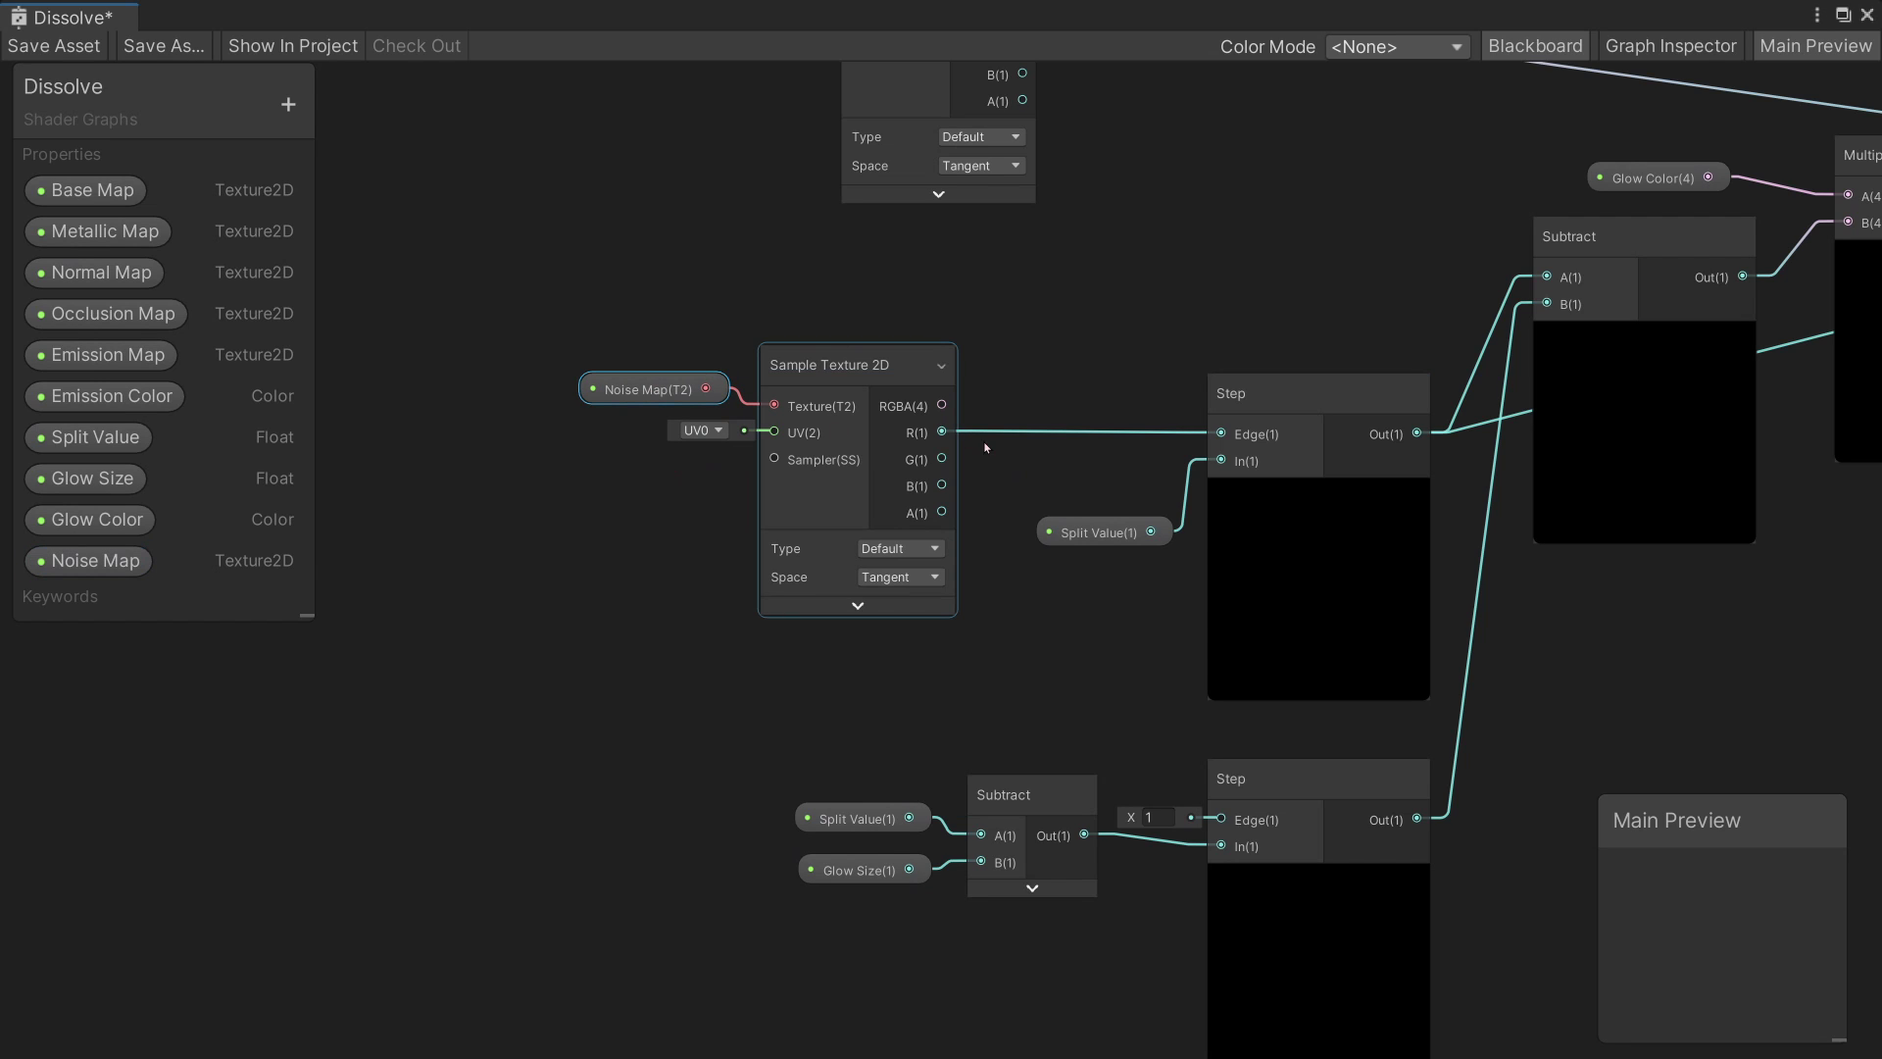
drag(943, 431, 1221, 824)
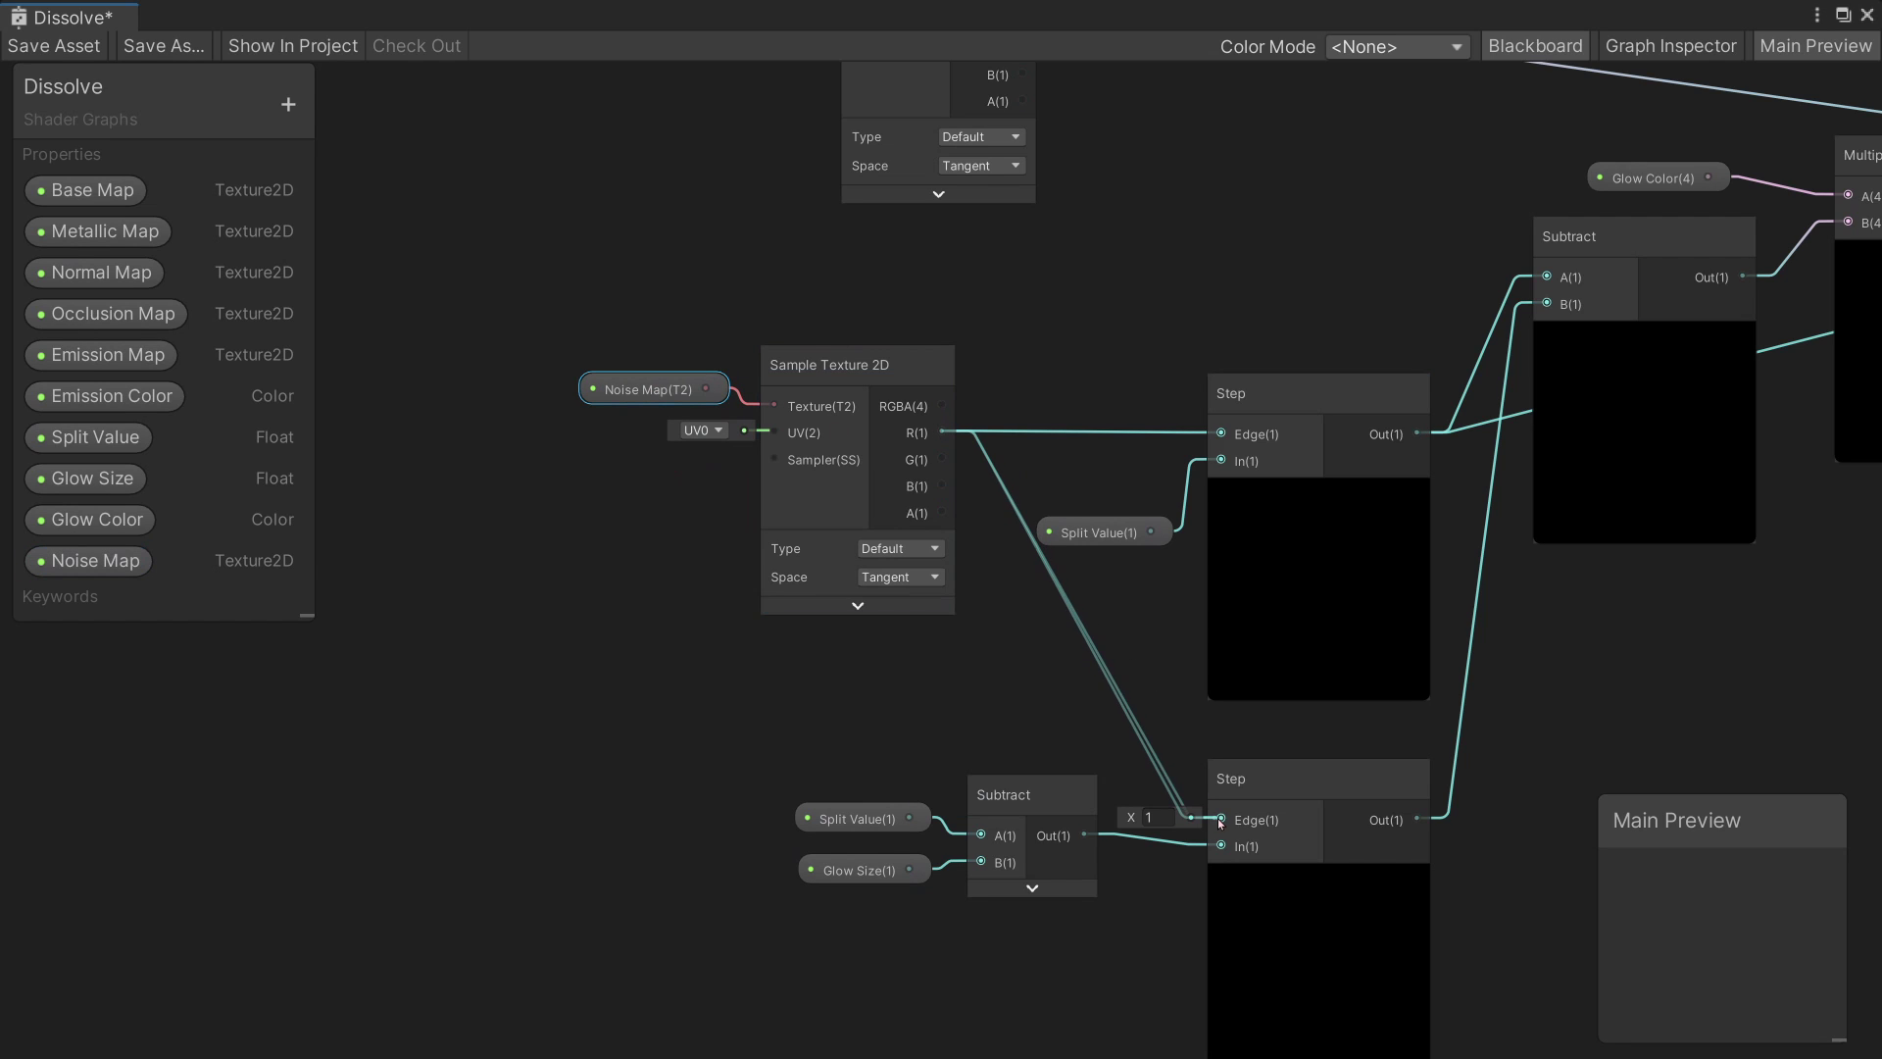
click(1115, 605)
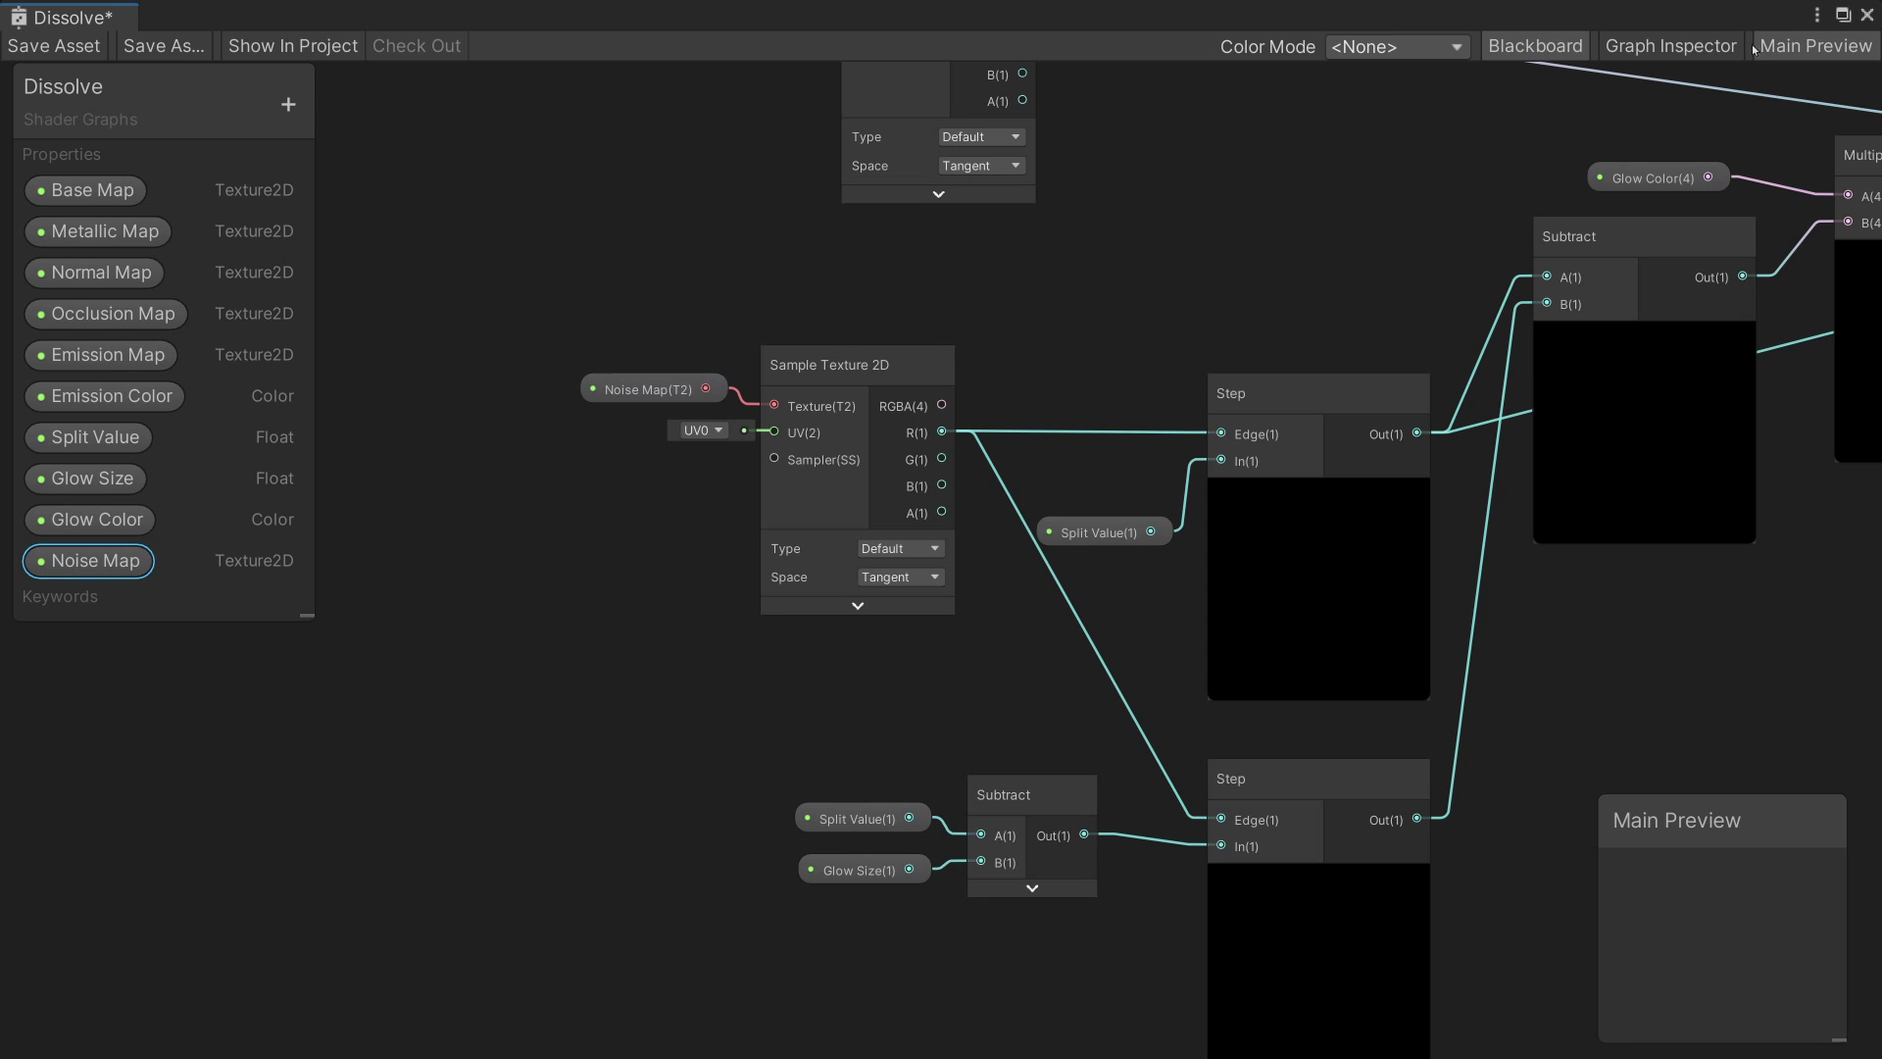
- Set the Noise Map property's default texture to noise_05 in the Graph Inspector
click(1656, 46)
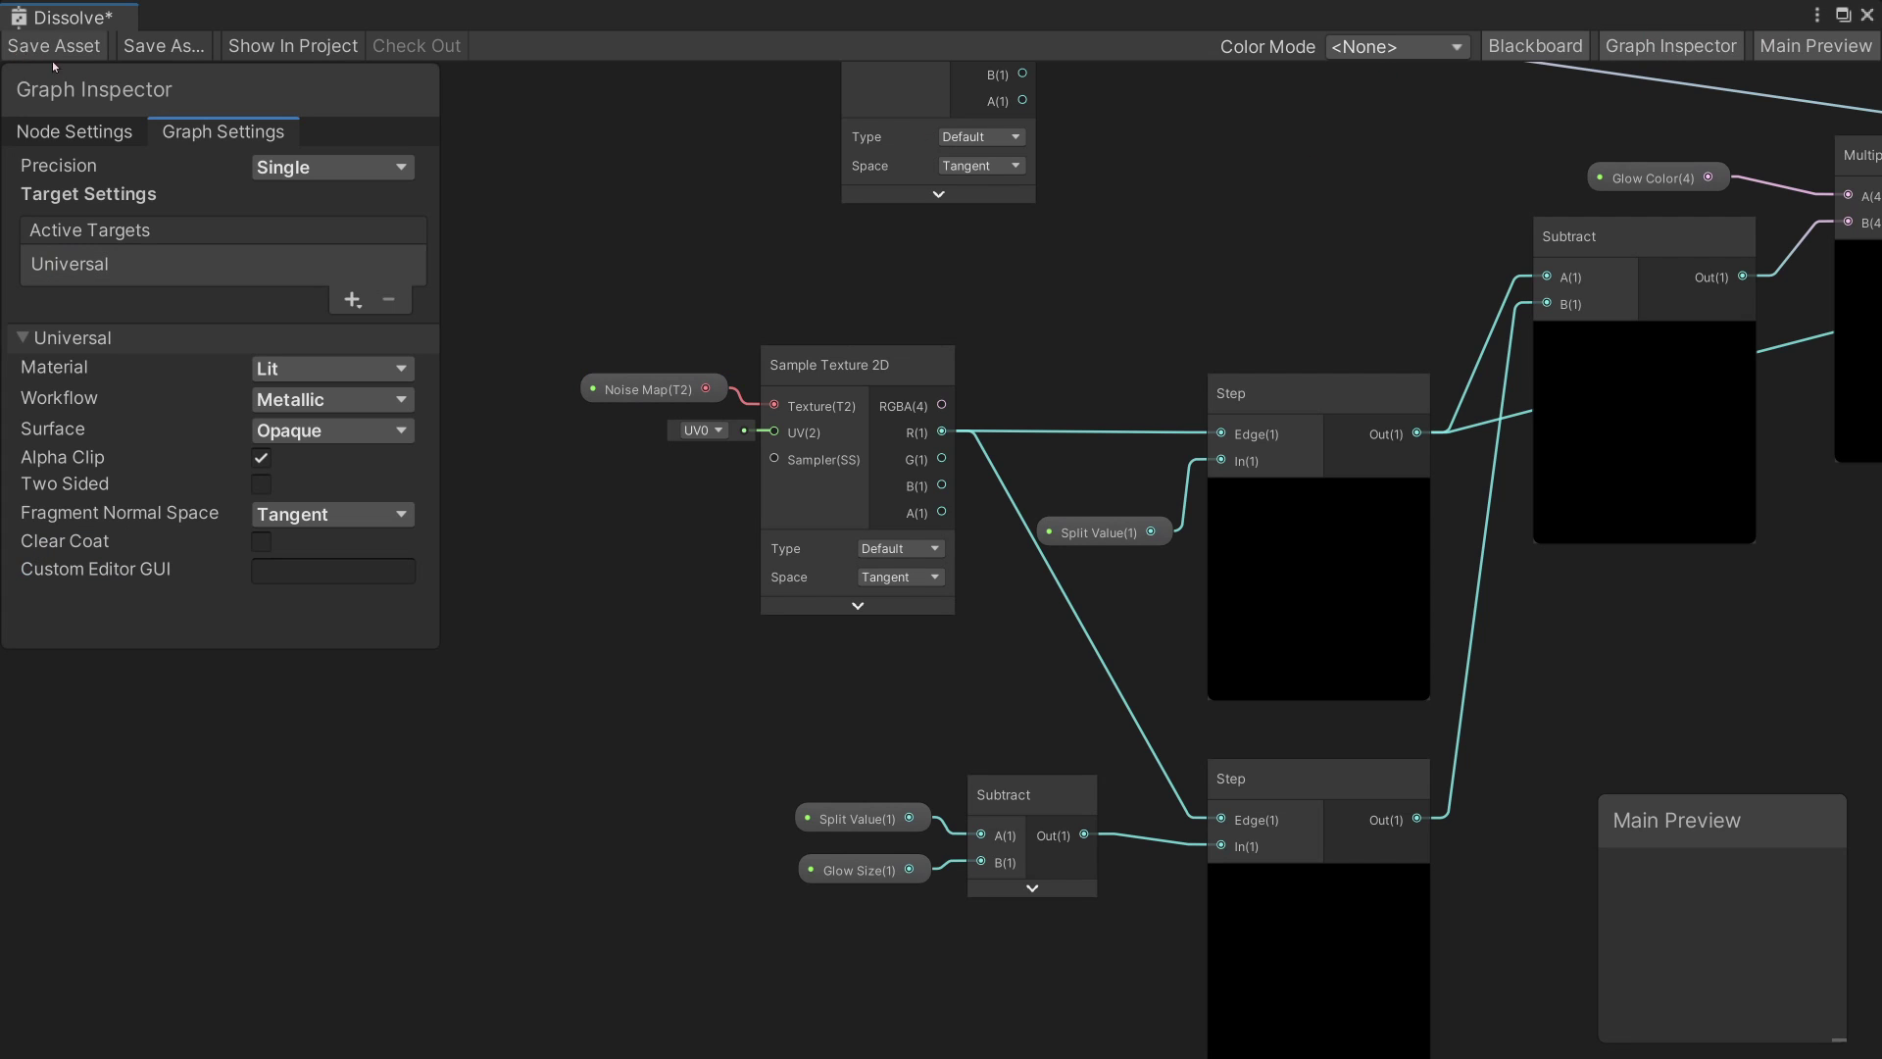
drag(187, 89, 511, 105)
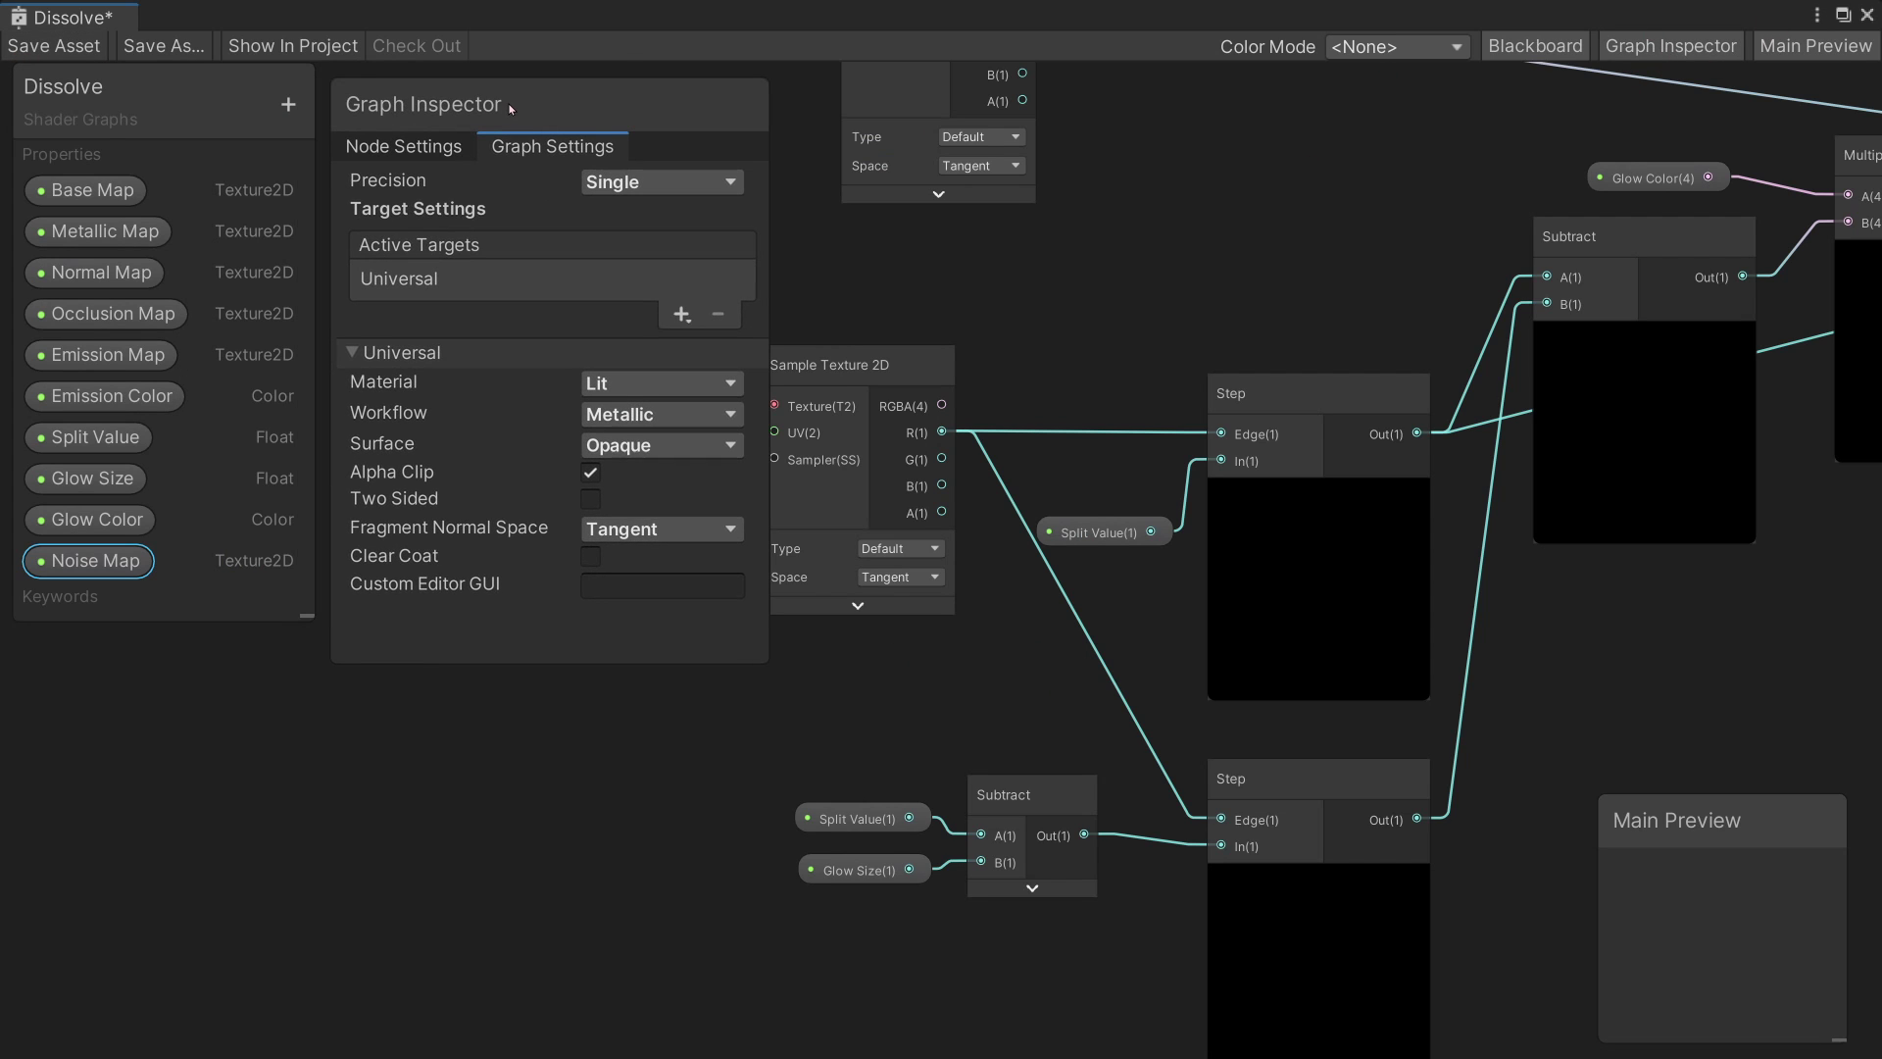
click(400, 145)
click(725, 291)
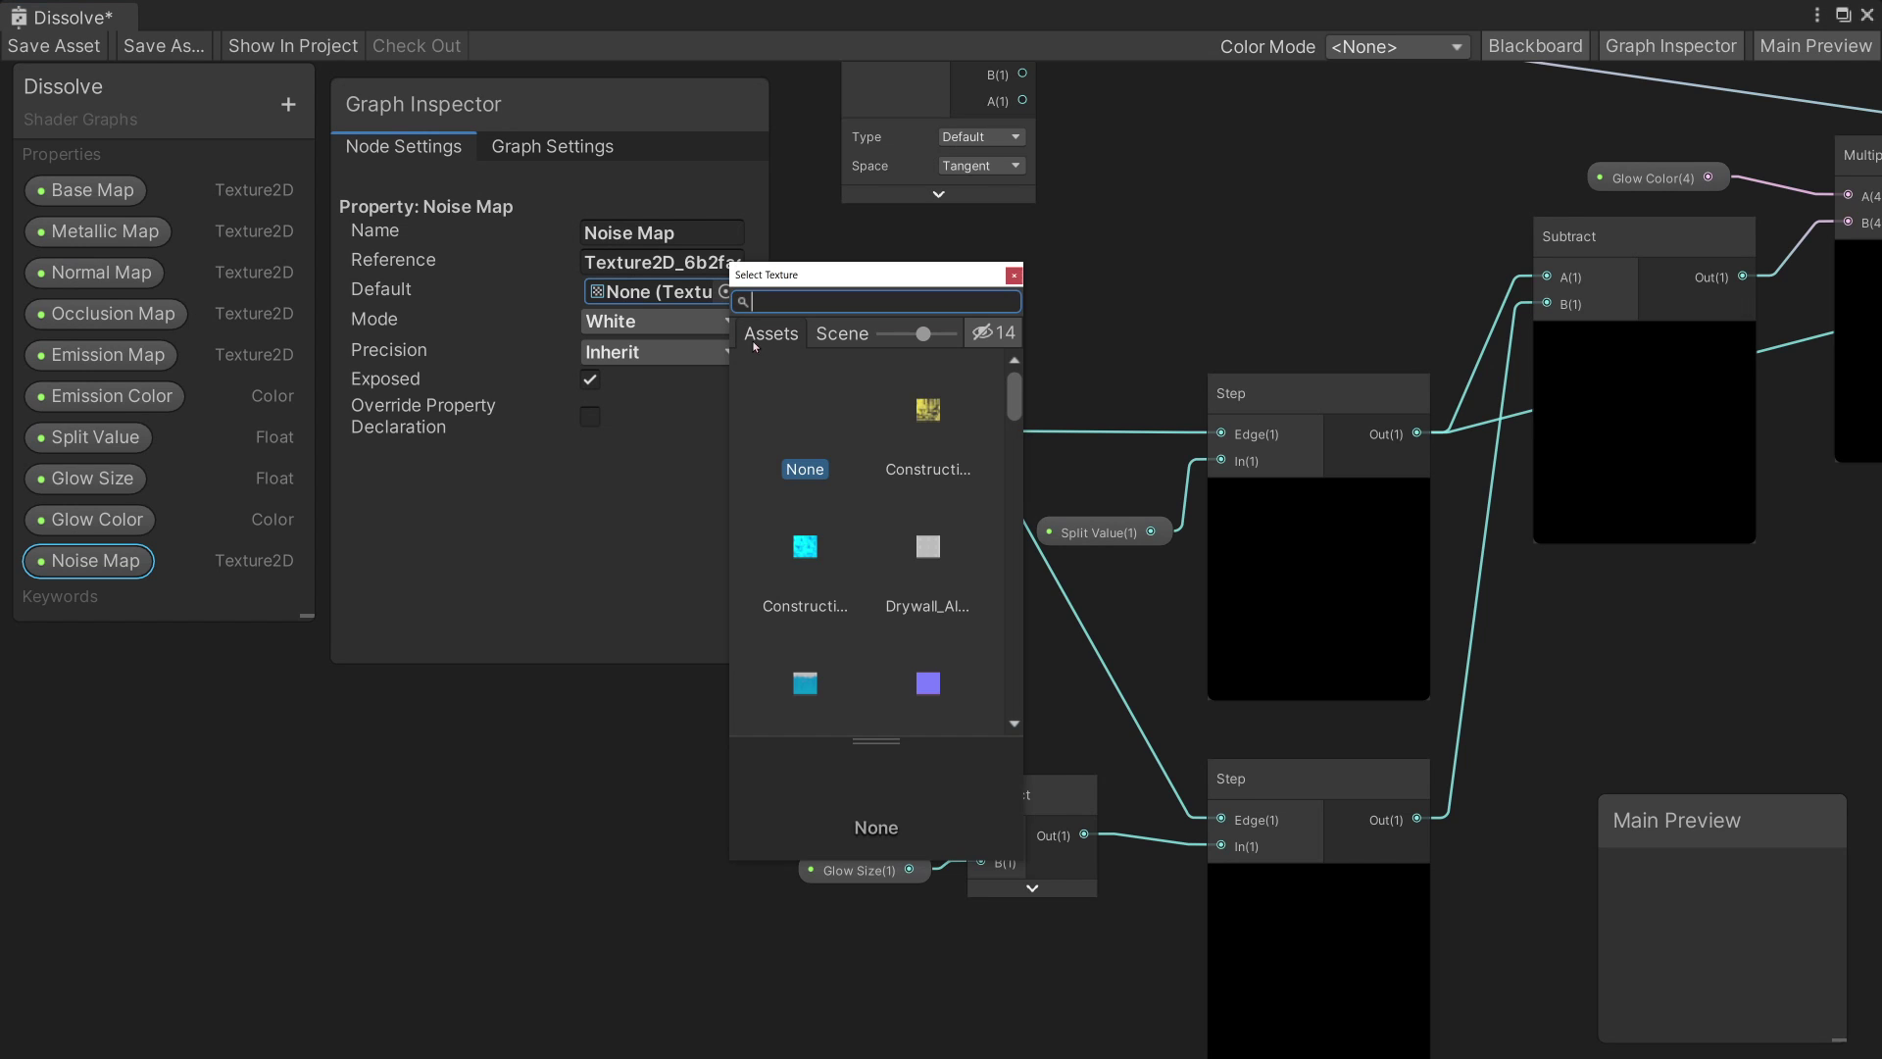
text(noise)
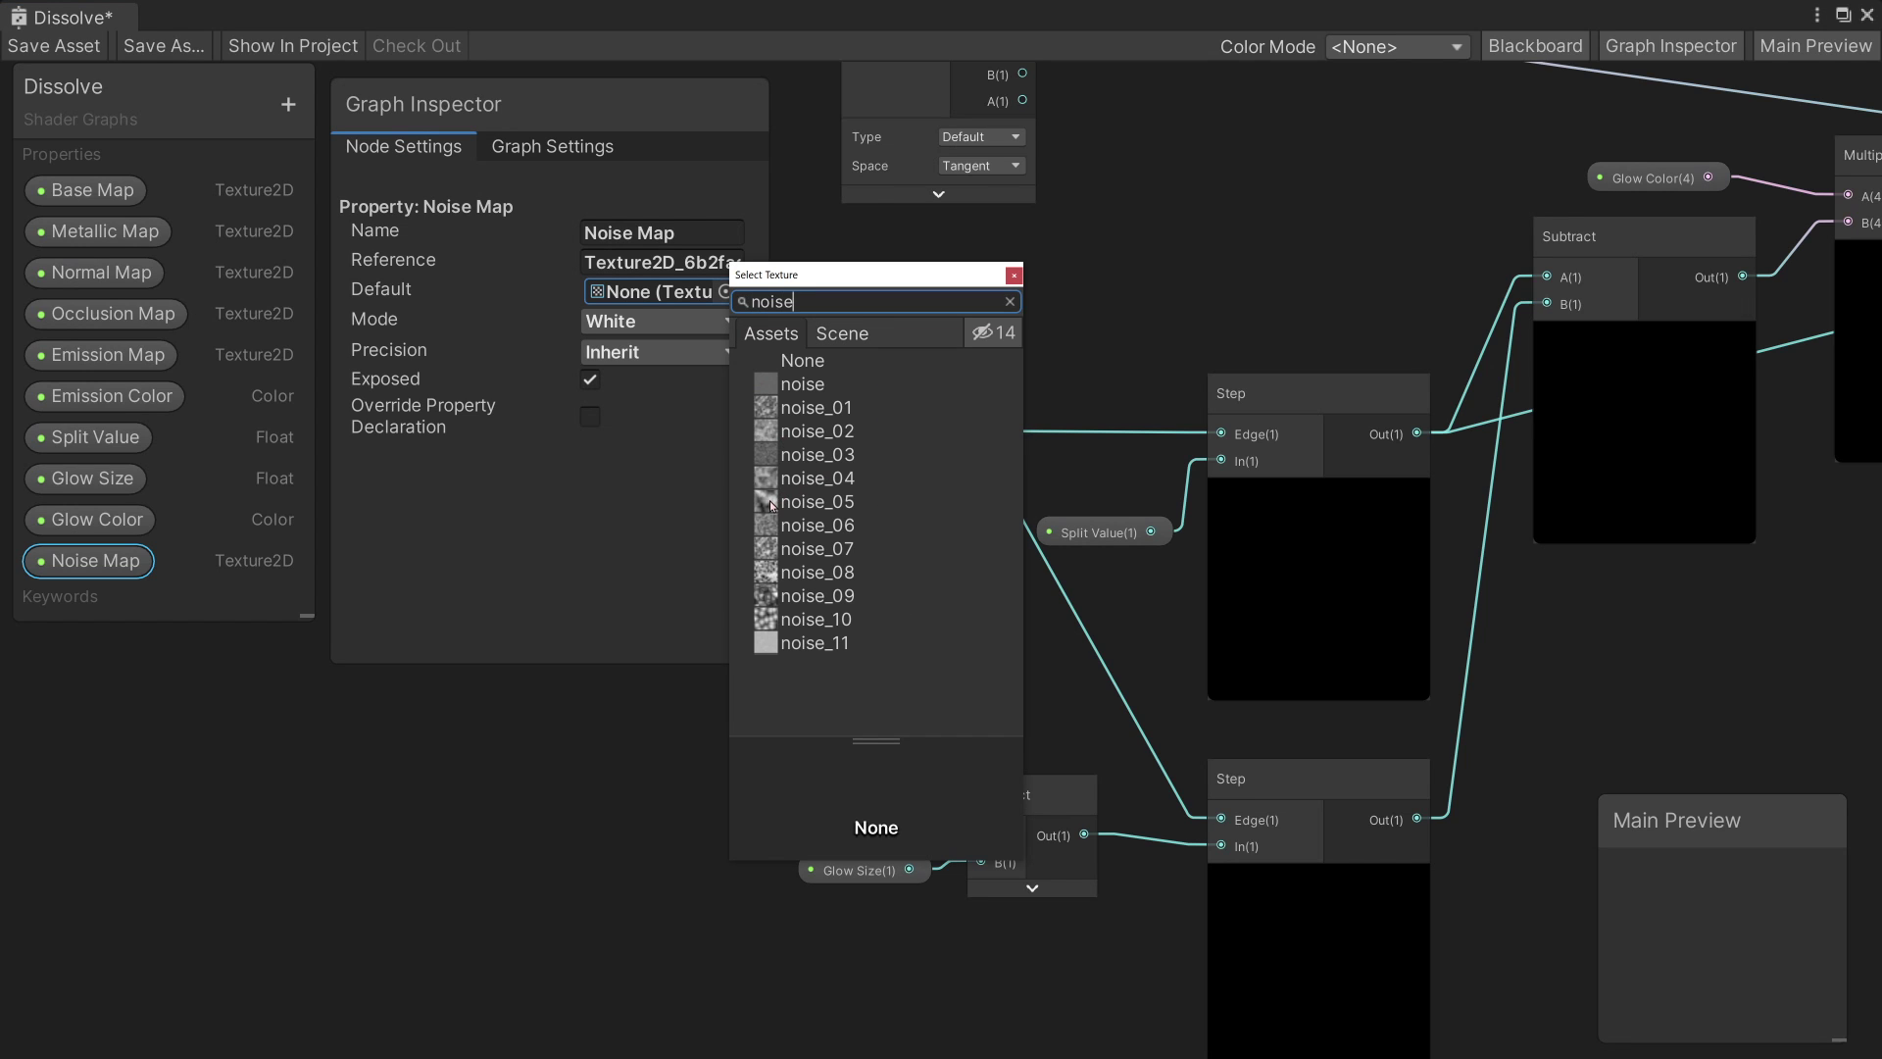
click(771, 505)
click(1110, 392)
- Enlarge and rotate the main preview to inspect the noise-shaped dissolve
scroll(1110, 392, down, 1)
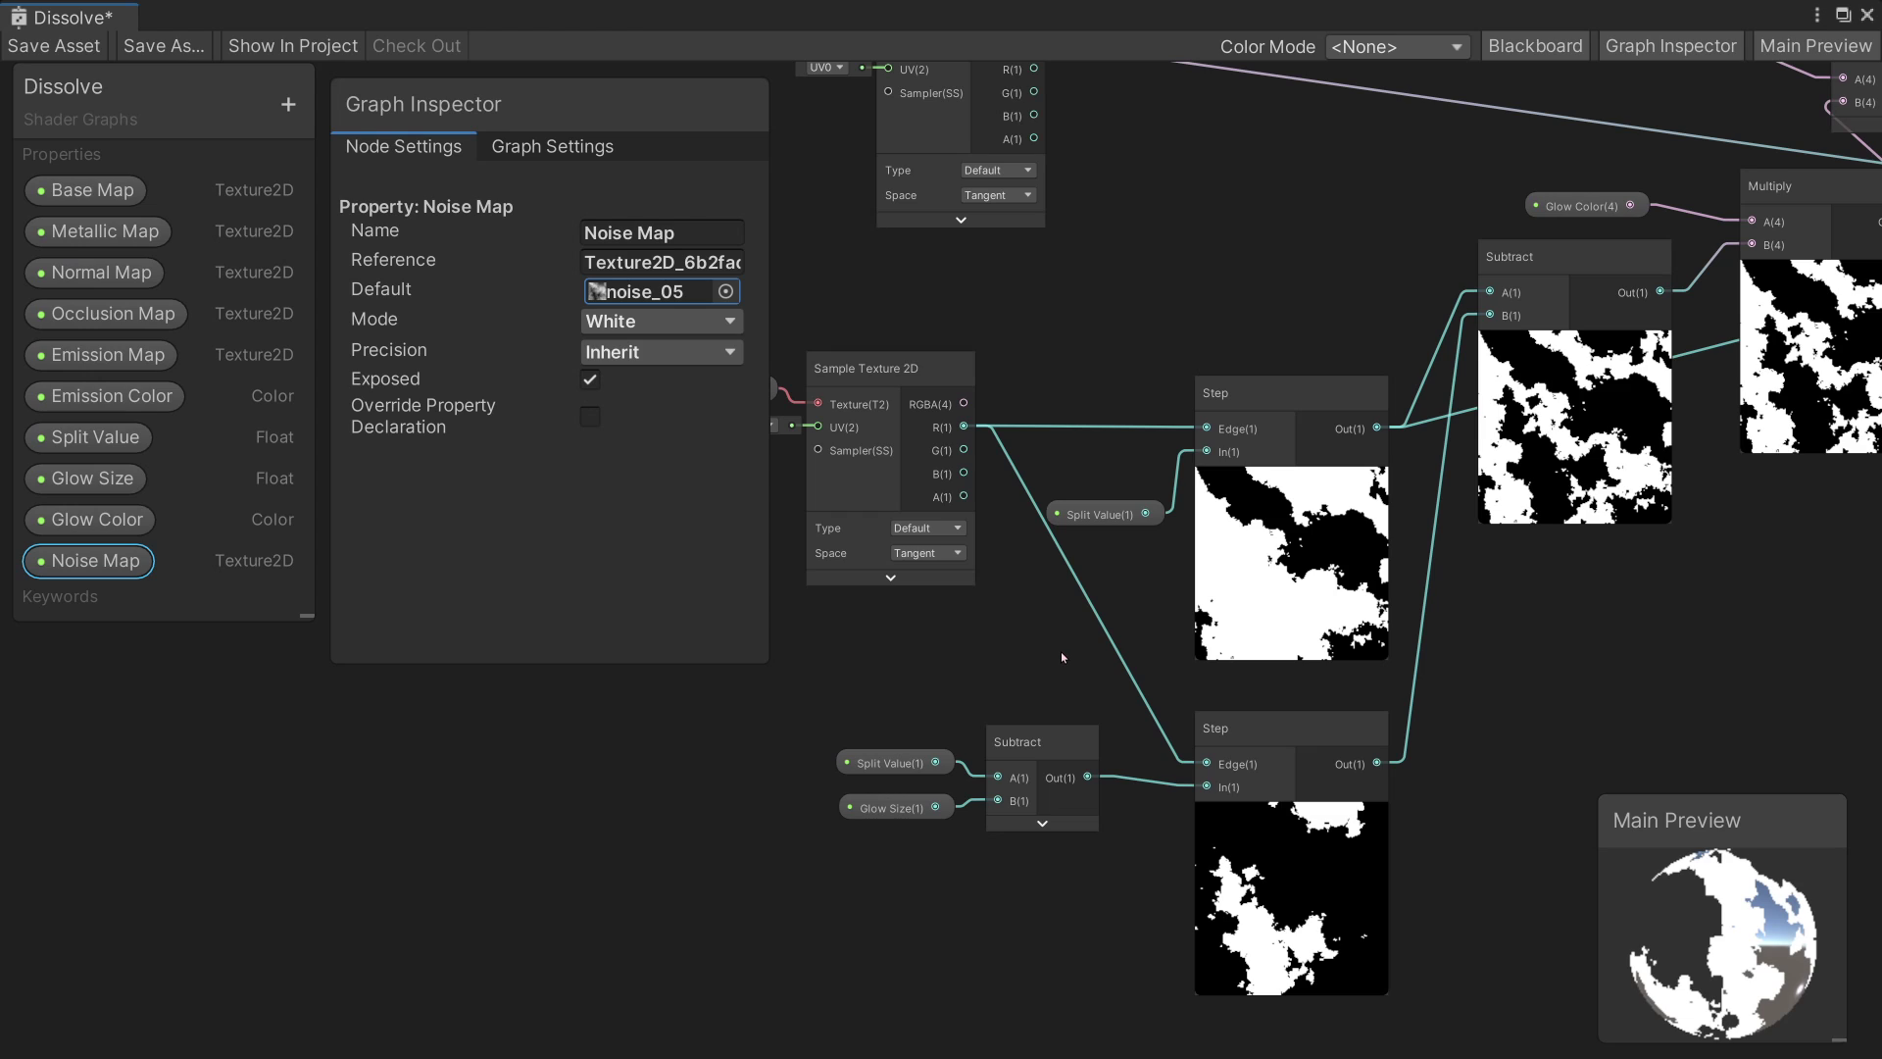
mouse_move(1718, 965)
mouse_down()
mouse_move(1781, 987)
mouse_move(1657, 797)
mouse_up()
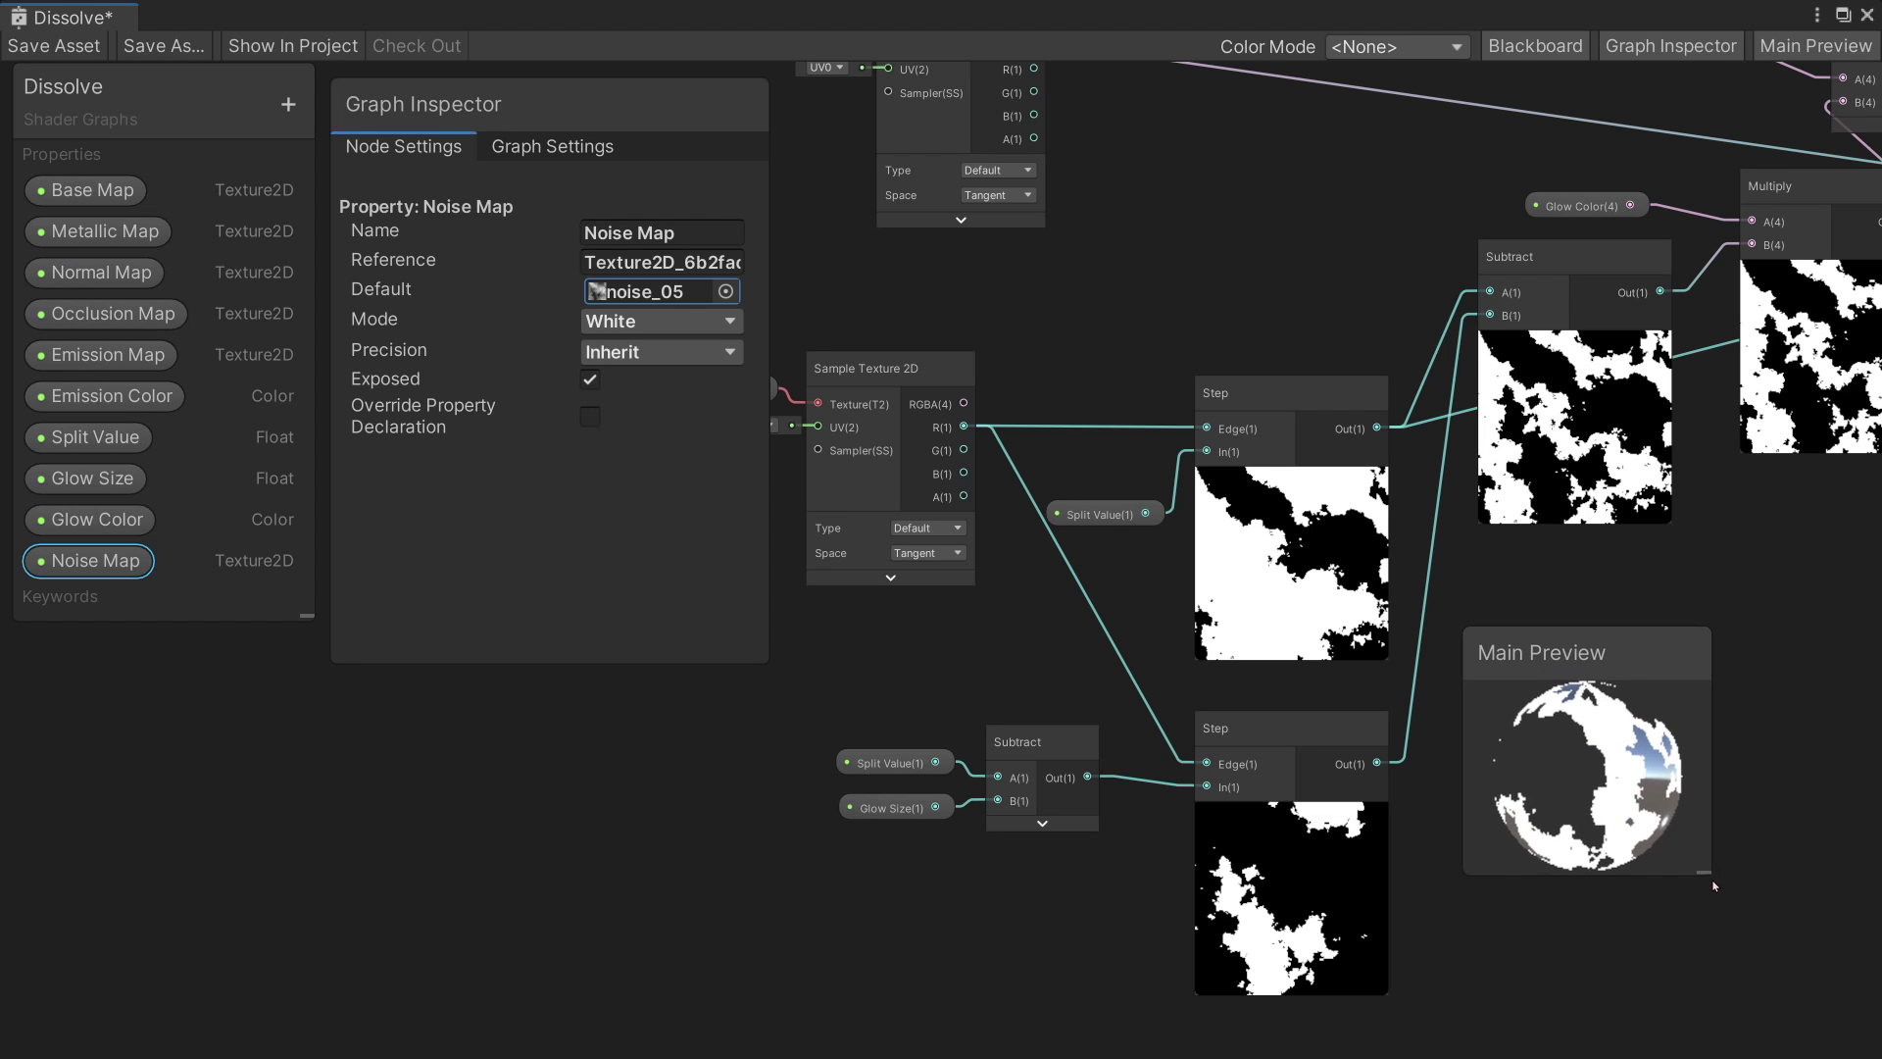
drag(1706, 869, 1821, 984)
drag(1736, 912, 1581, 899)
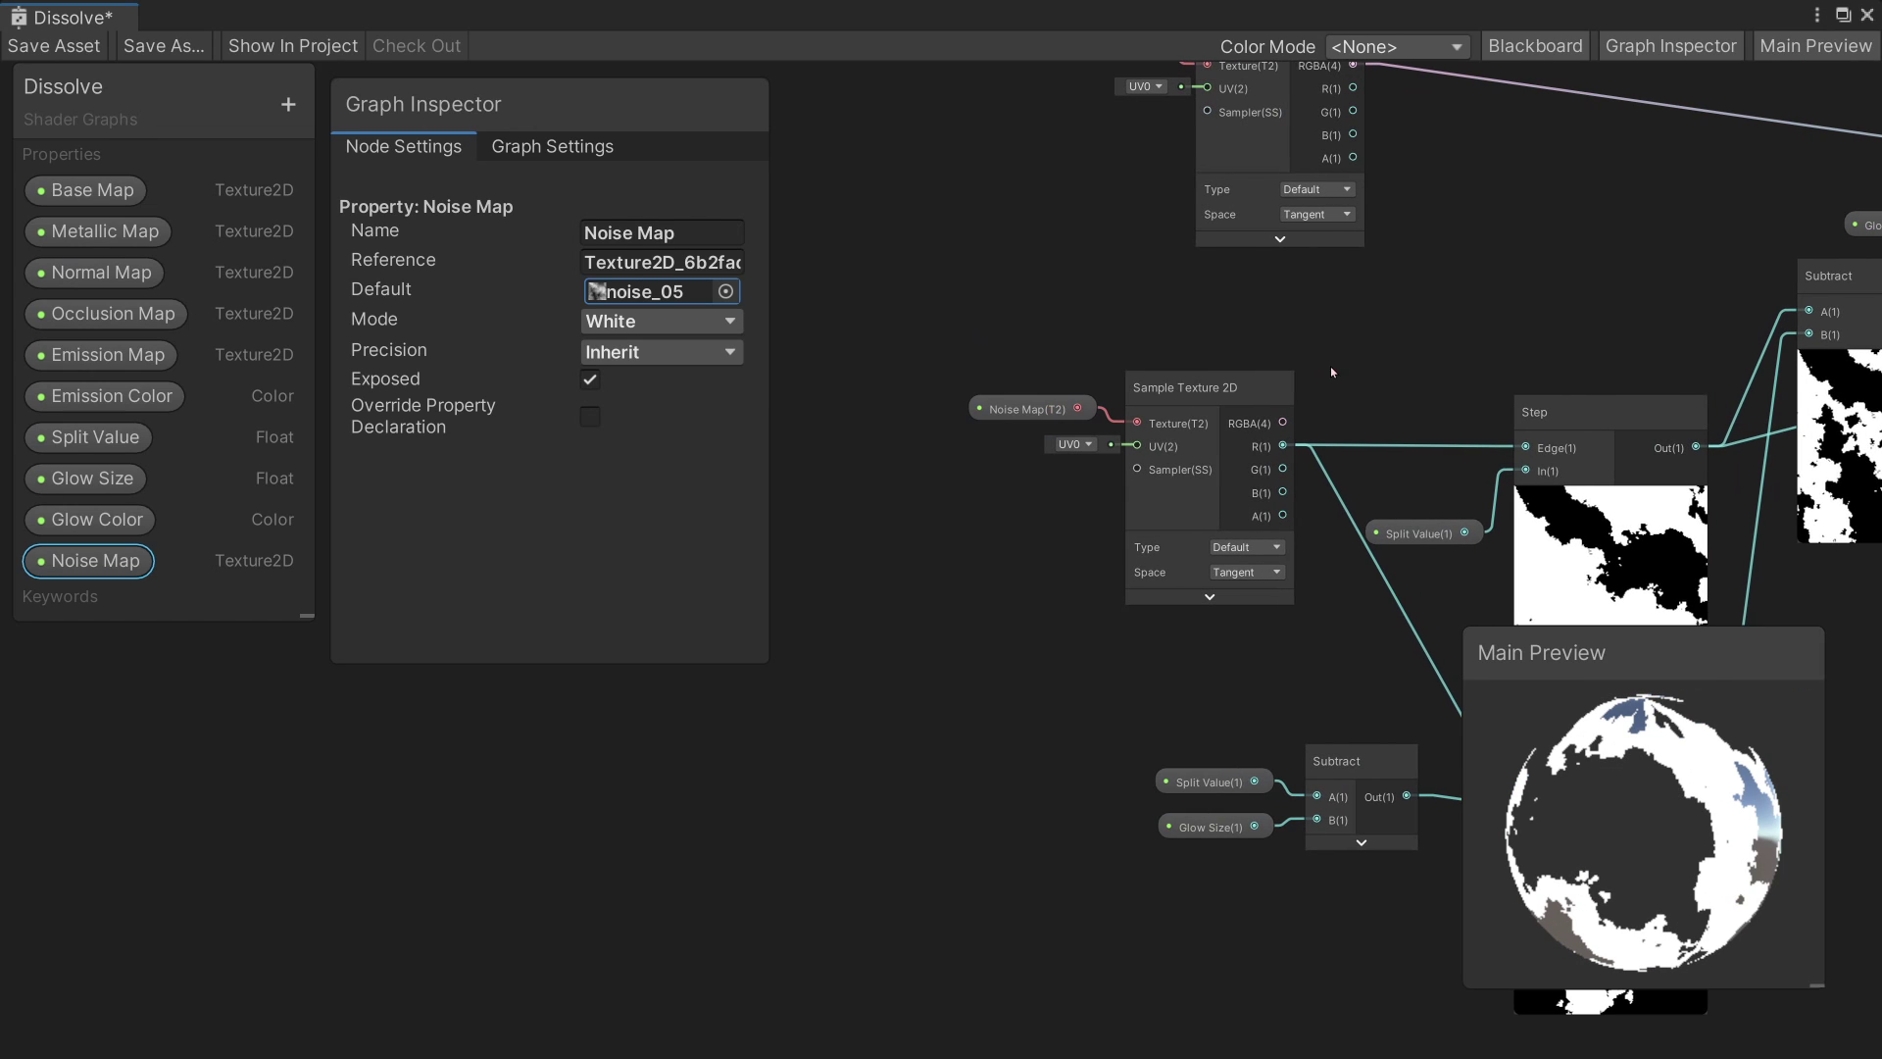
scroll(1374, 382, up, 3)
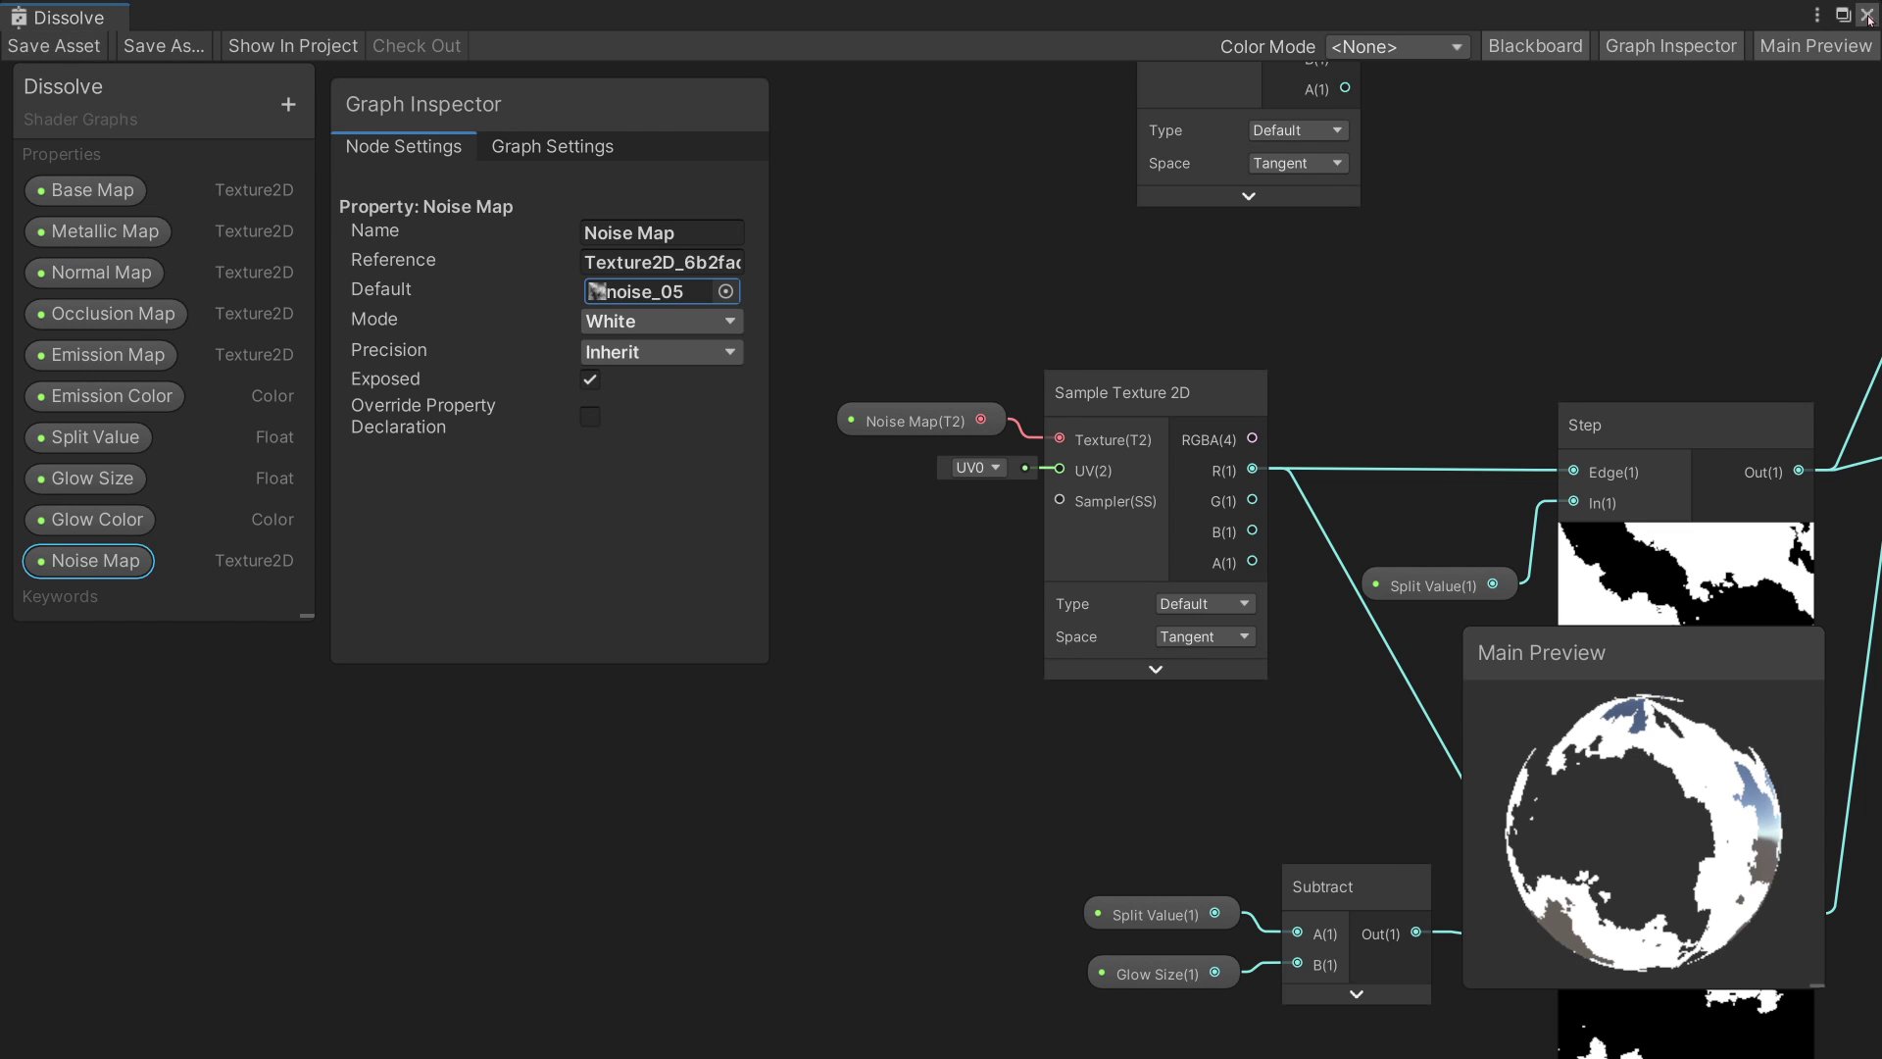
- Close the Dissolve graph, select Ellen's body, and open the Noises folder
click(1867, 16)
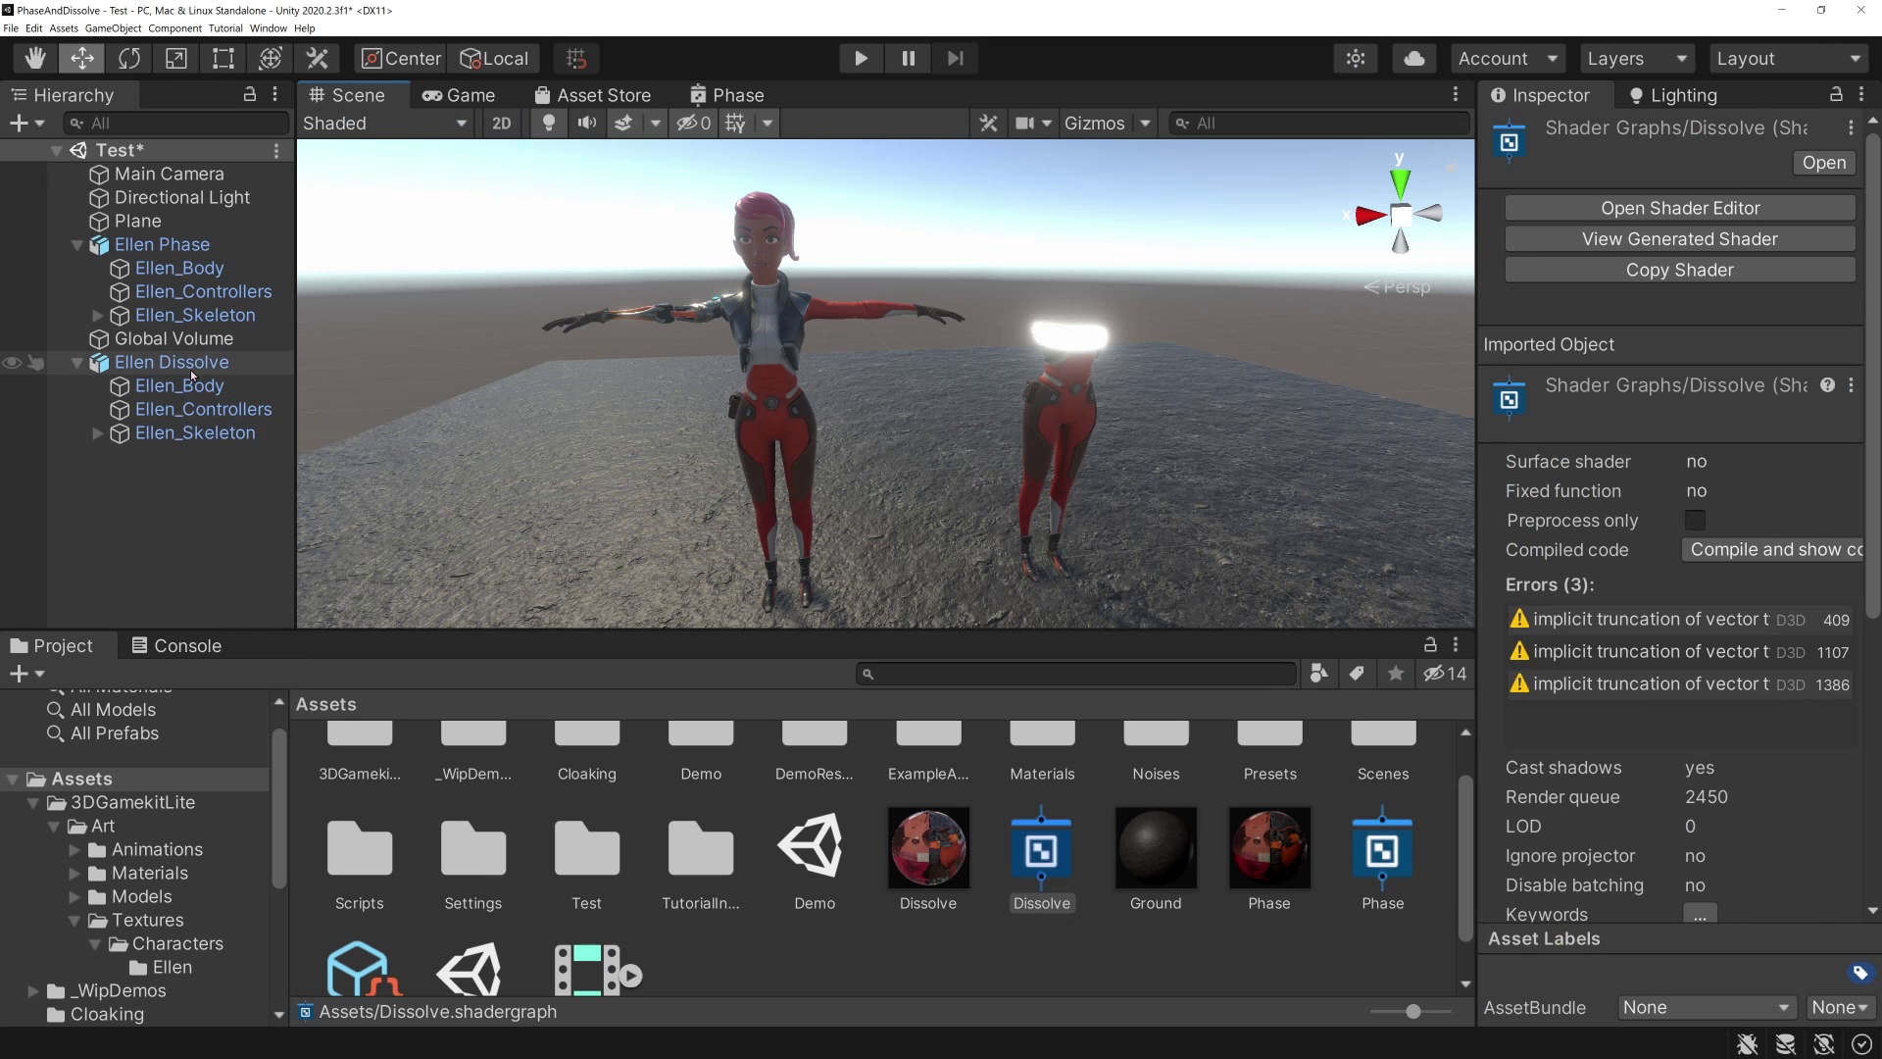
click(181, 385)
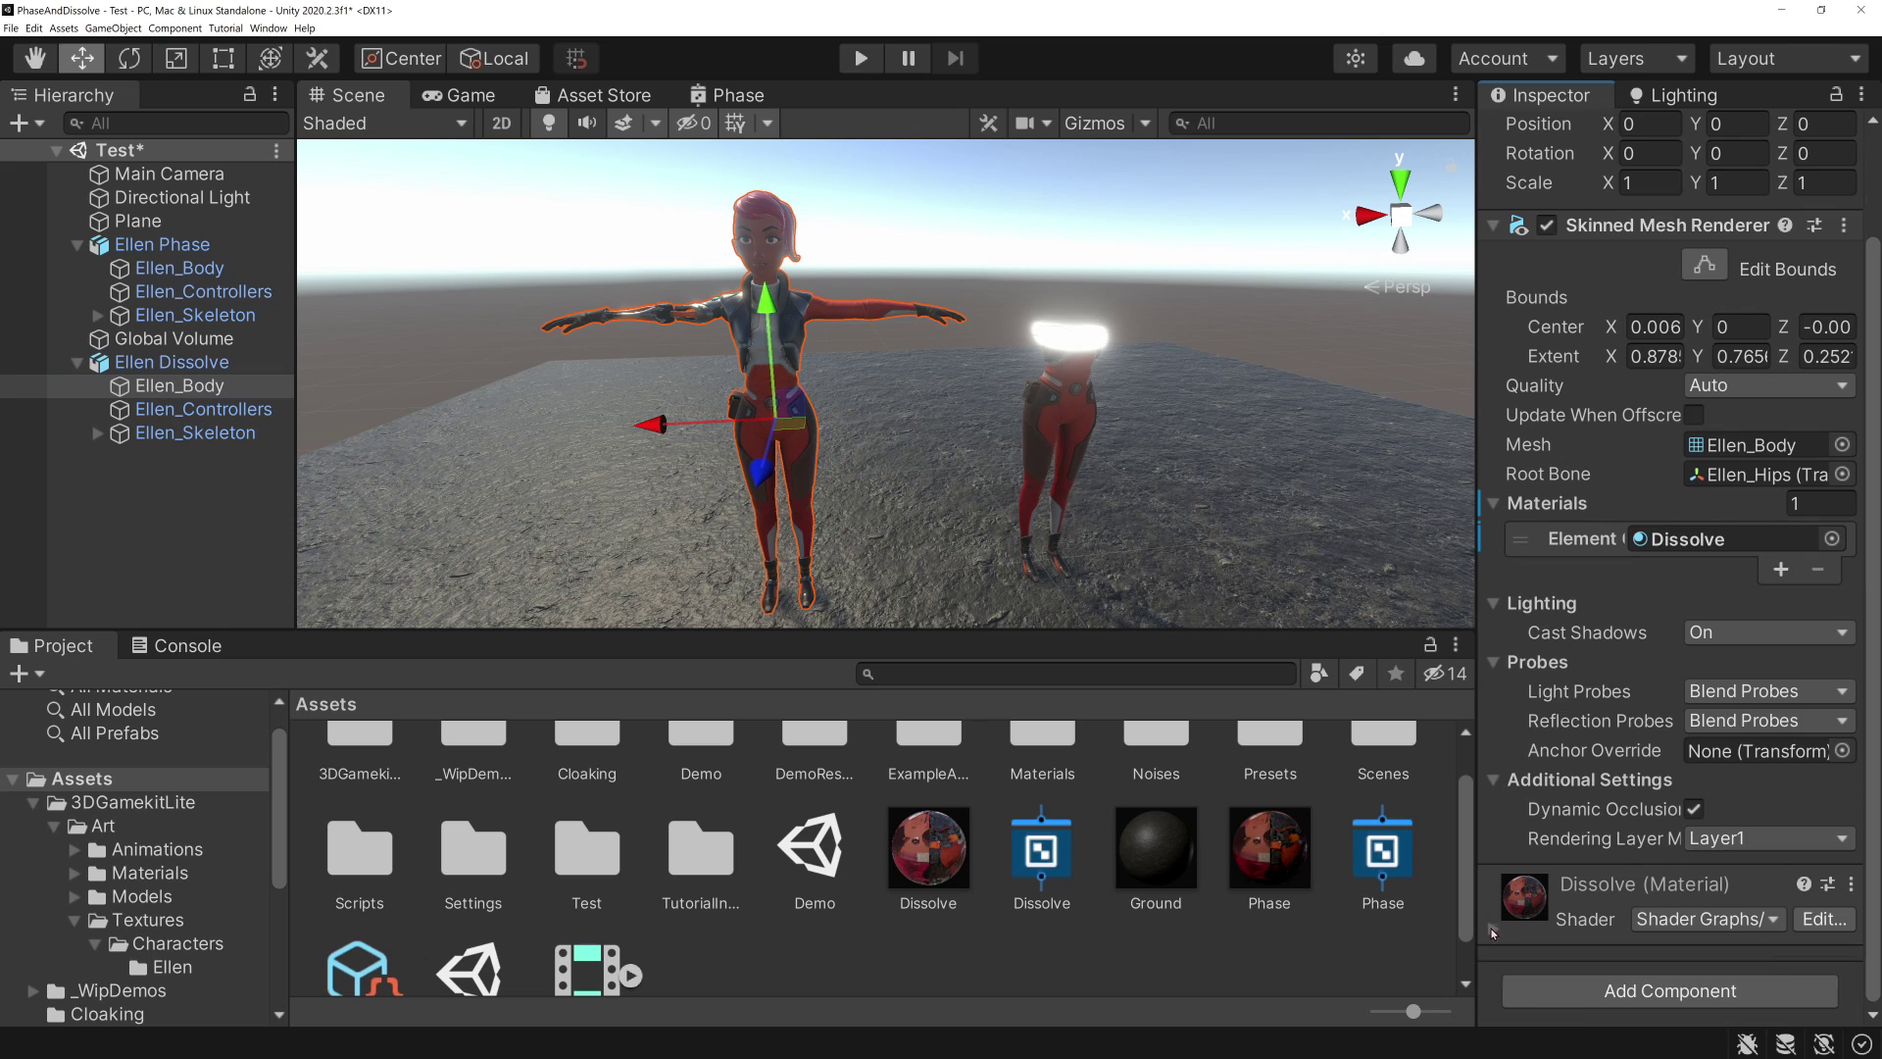
scroll(1575, 662, down, 10)
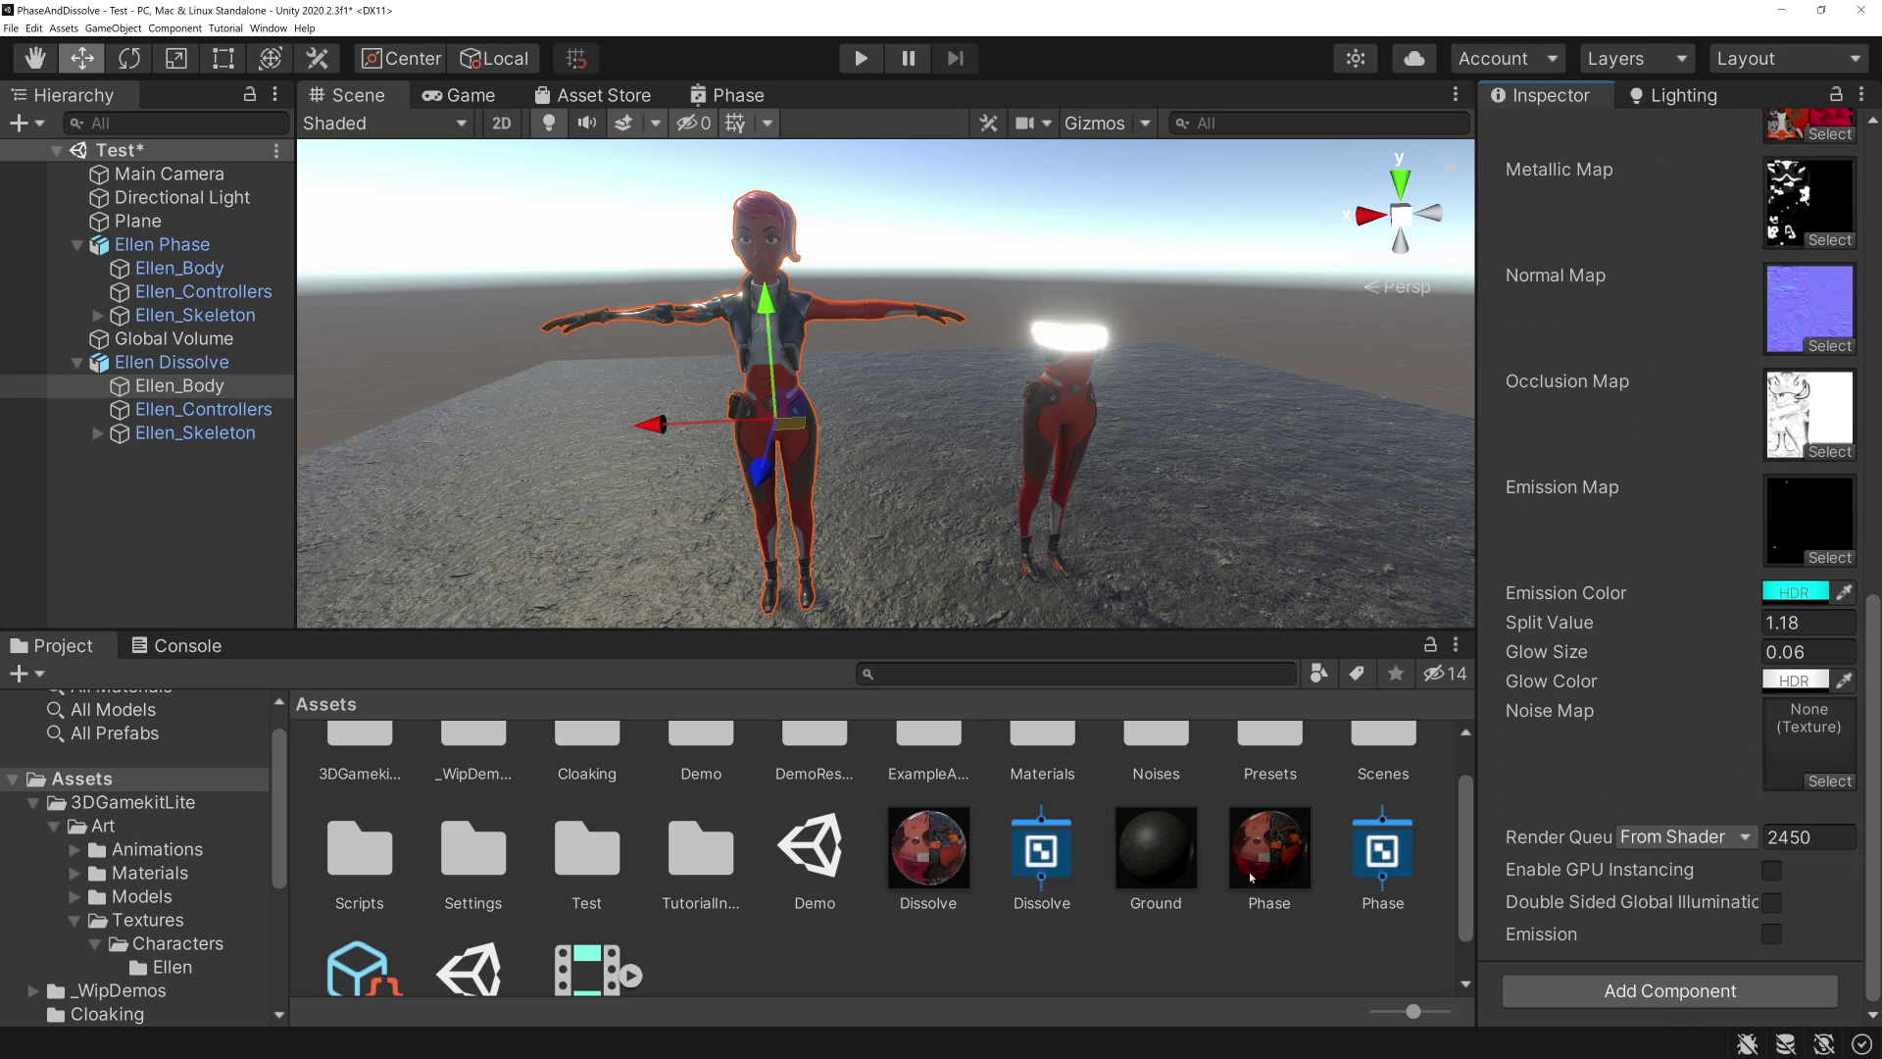
double_click(1166, 774)
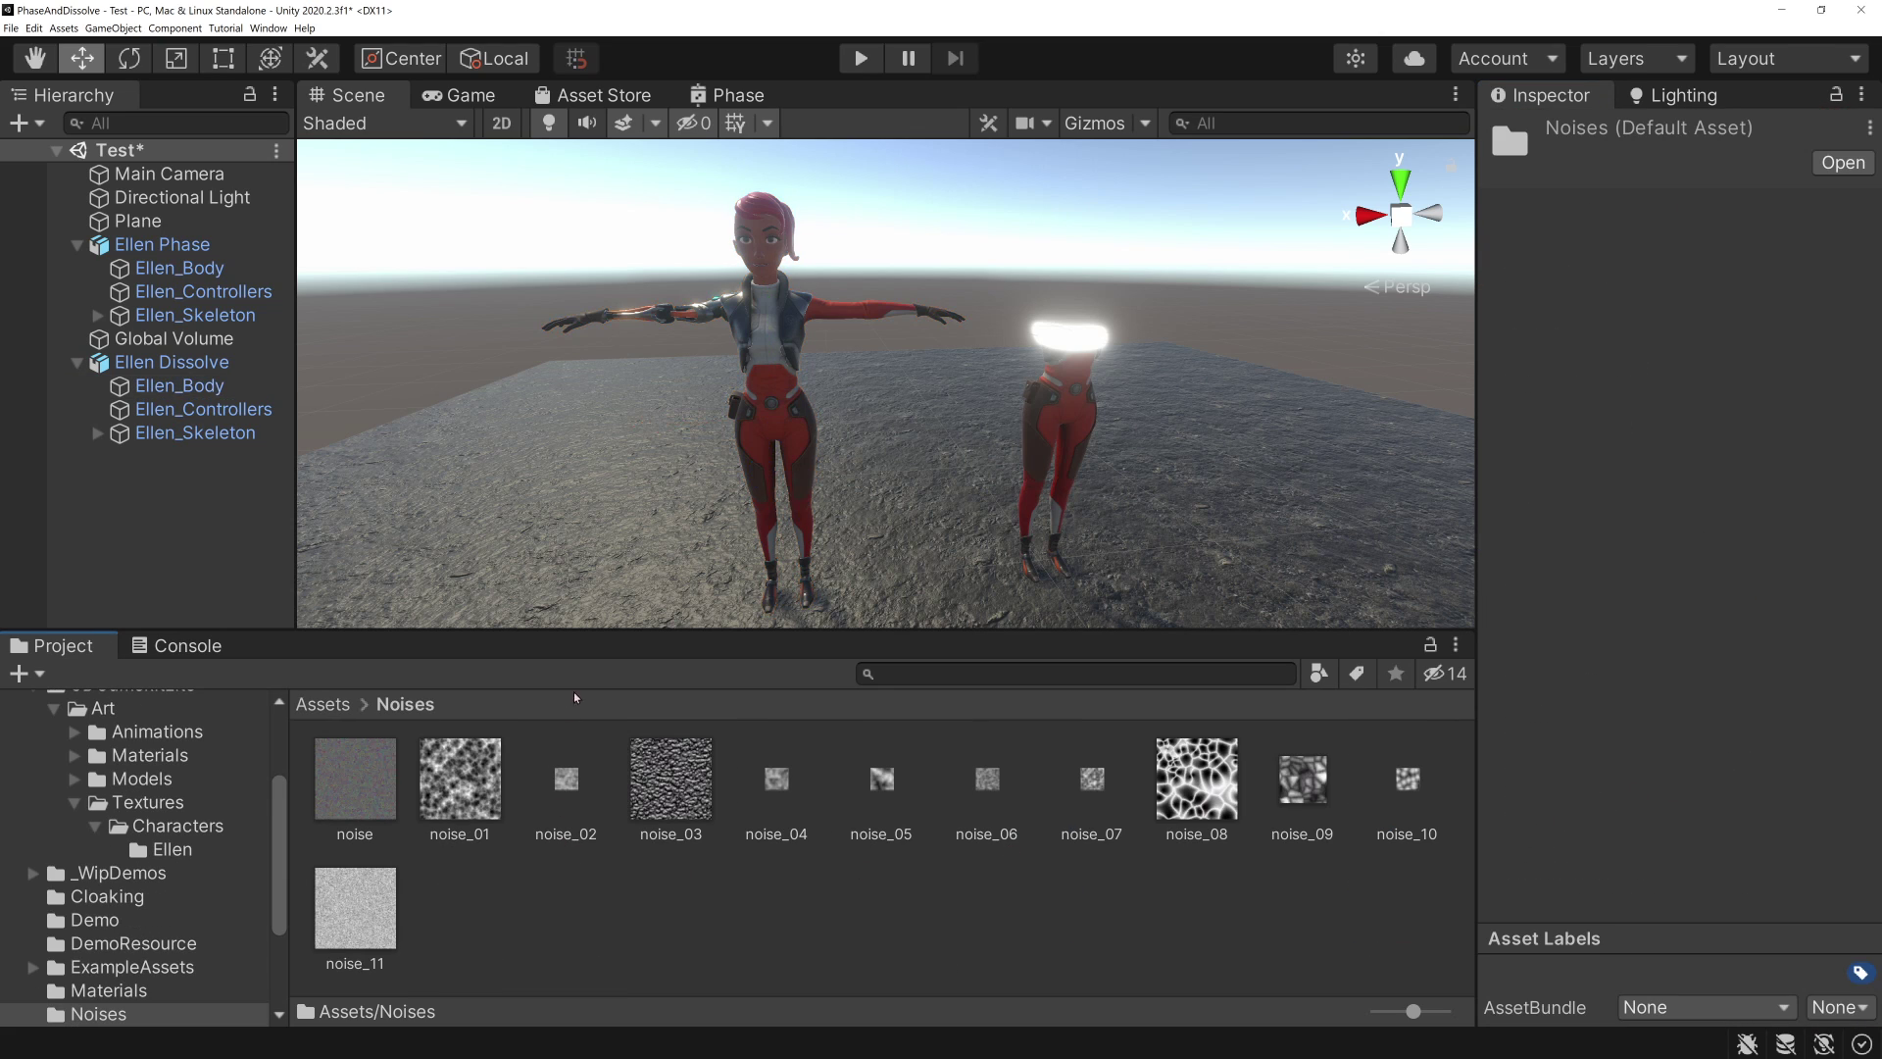
- Preview the noise textures and drag a cellular one into the material's Noise Map slot
click(355, 779)
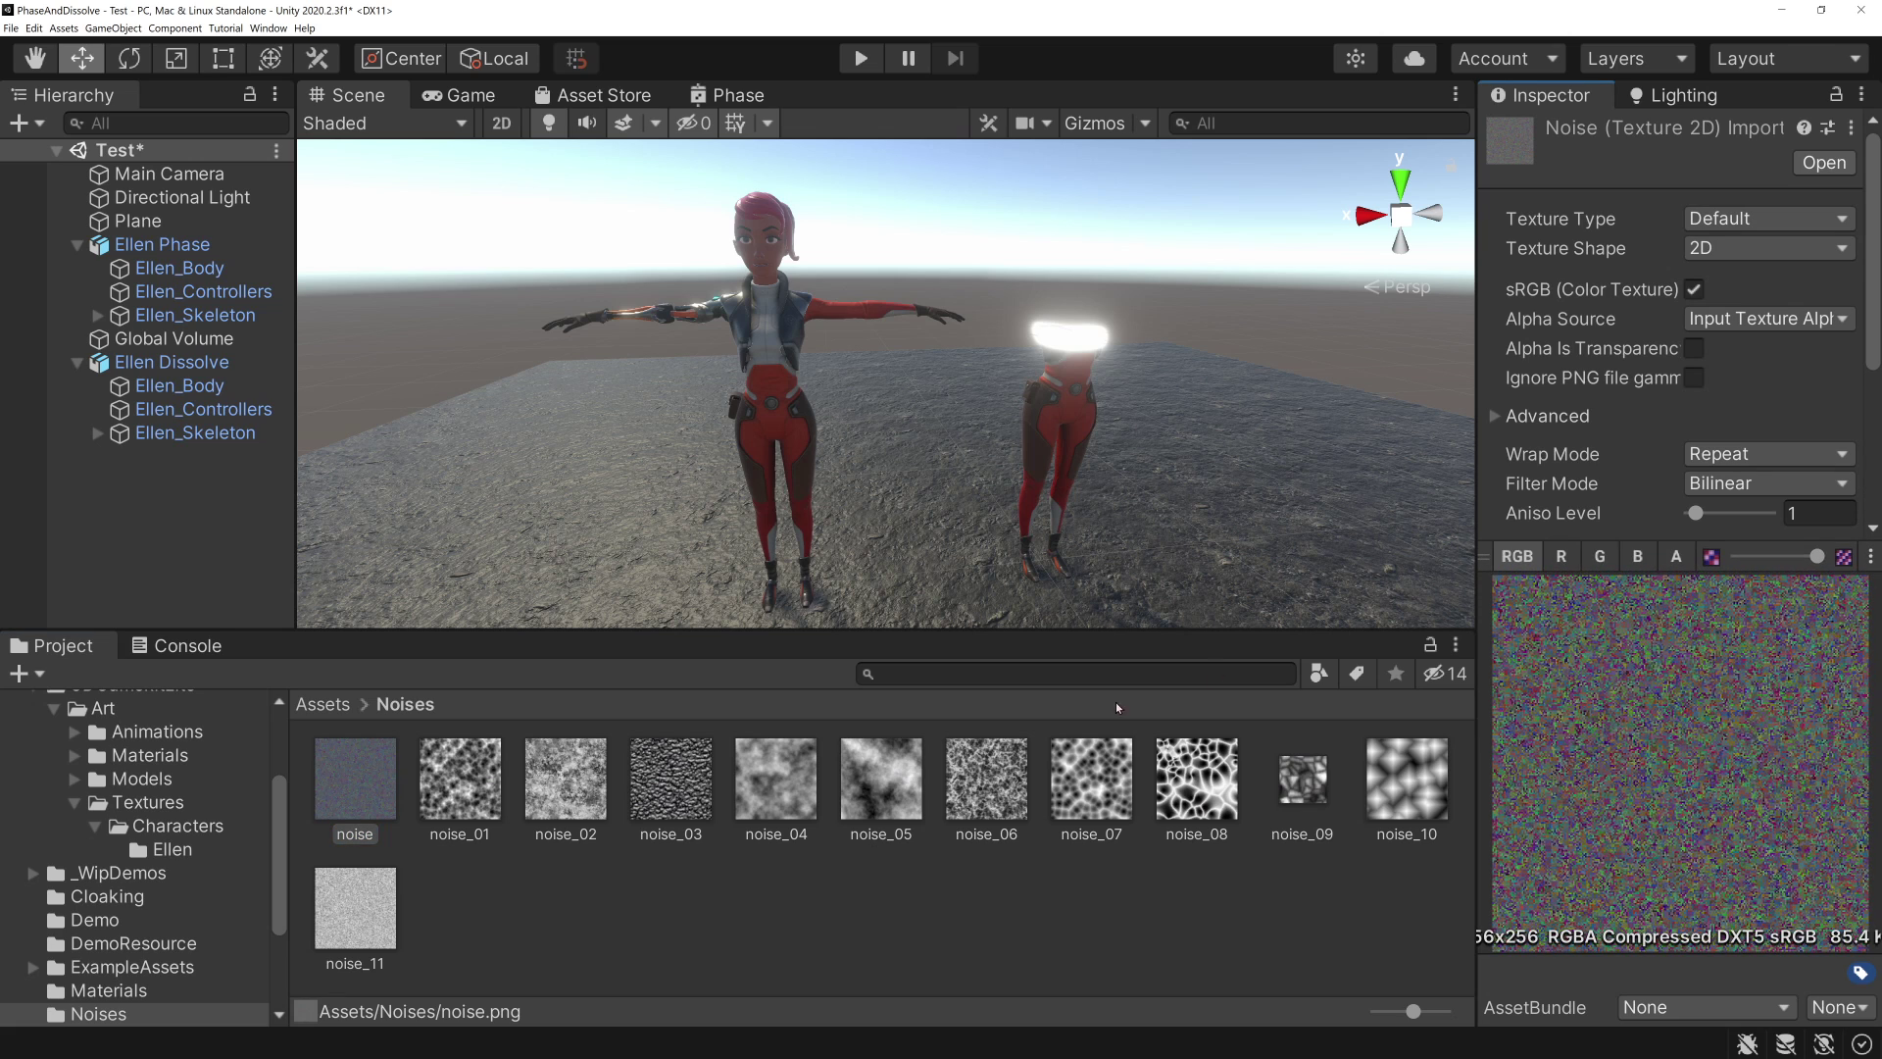
click(442, 787)
click(566, 779)
click(671, 779)
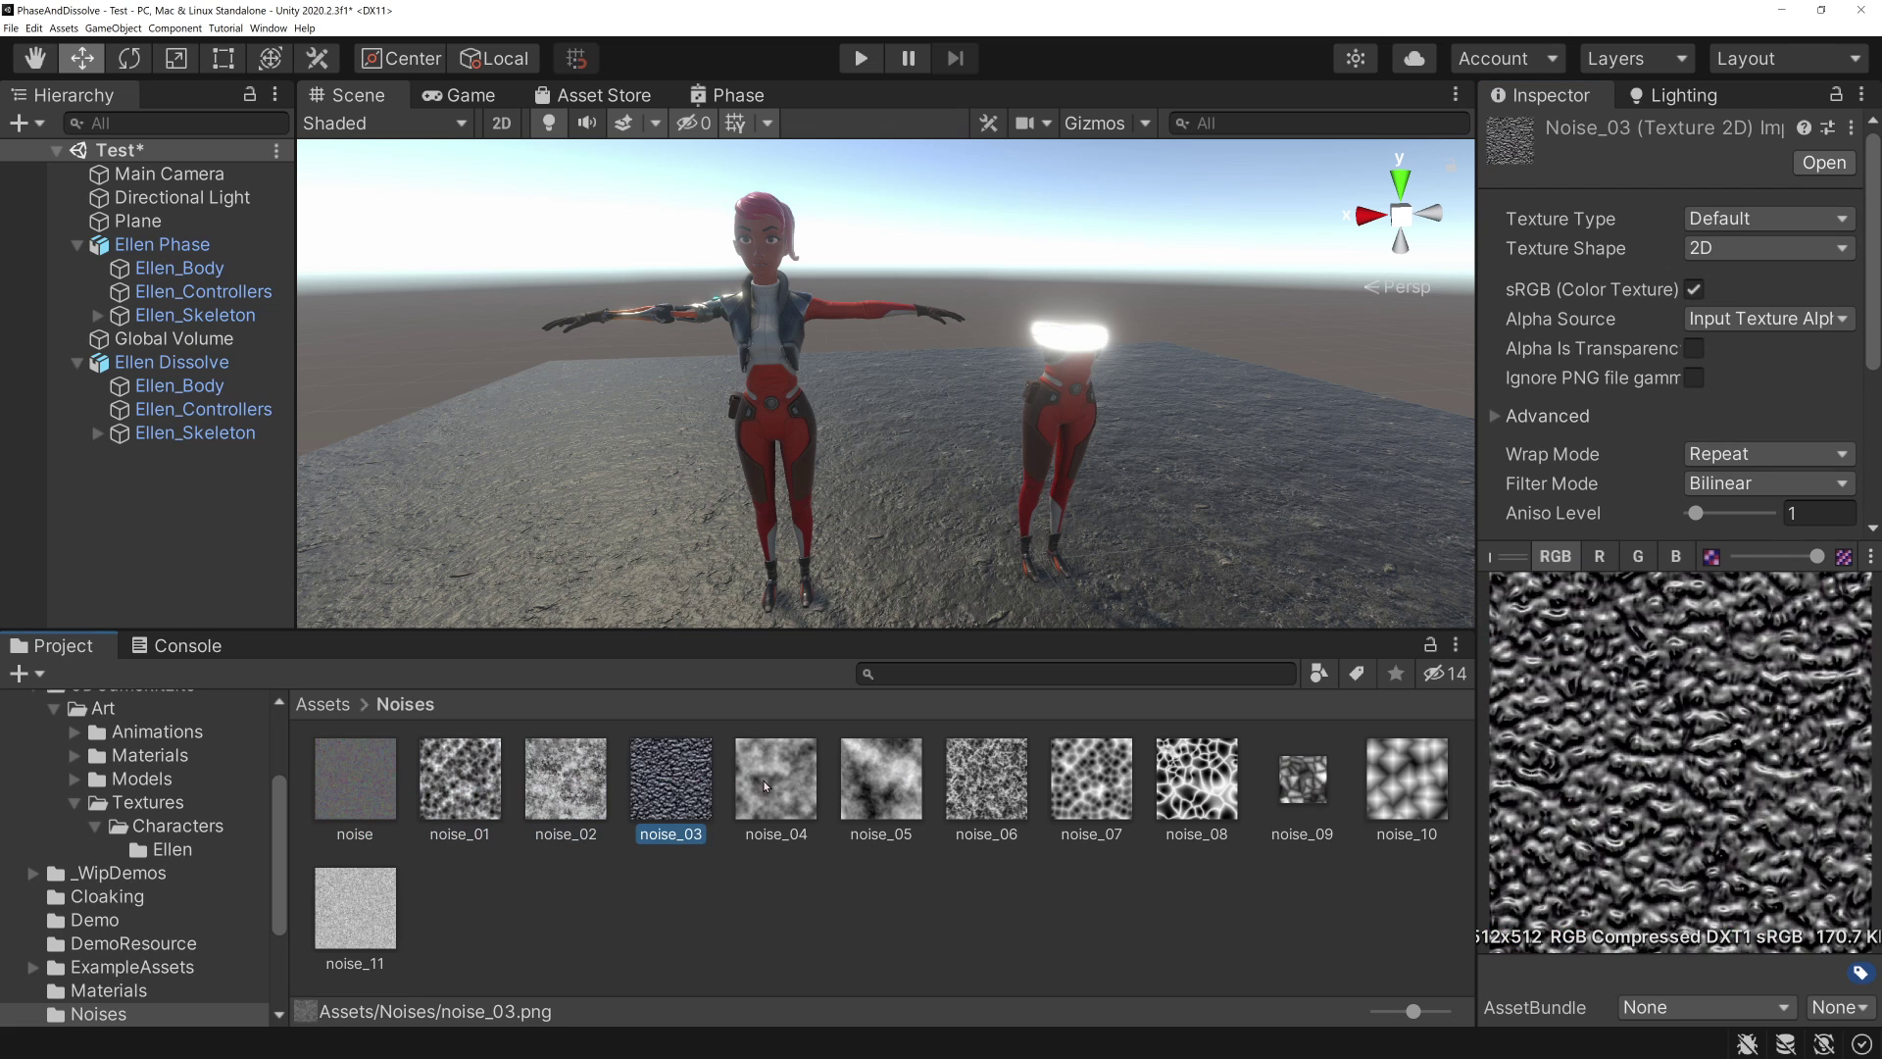
click(776, 780)
click(883, 770)
click(986, 779)
click(1091, 785)
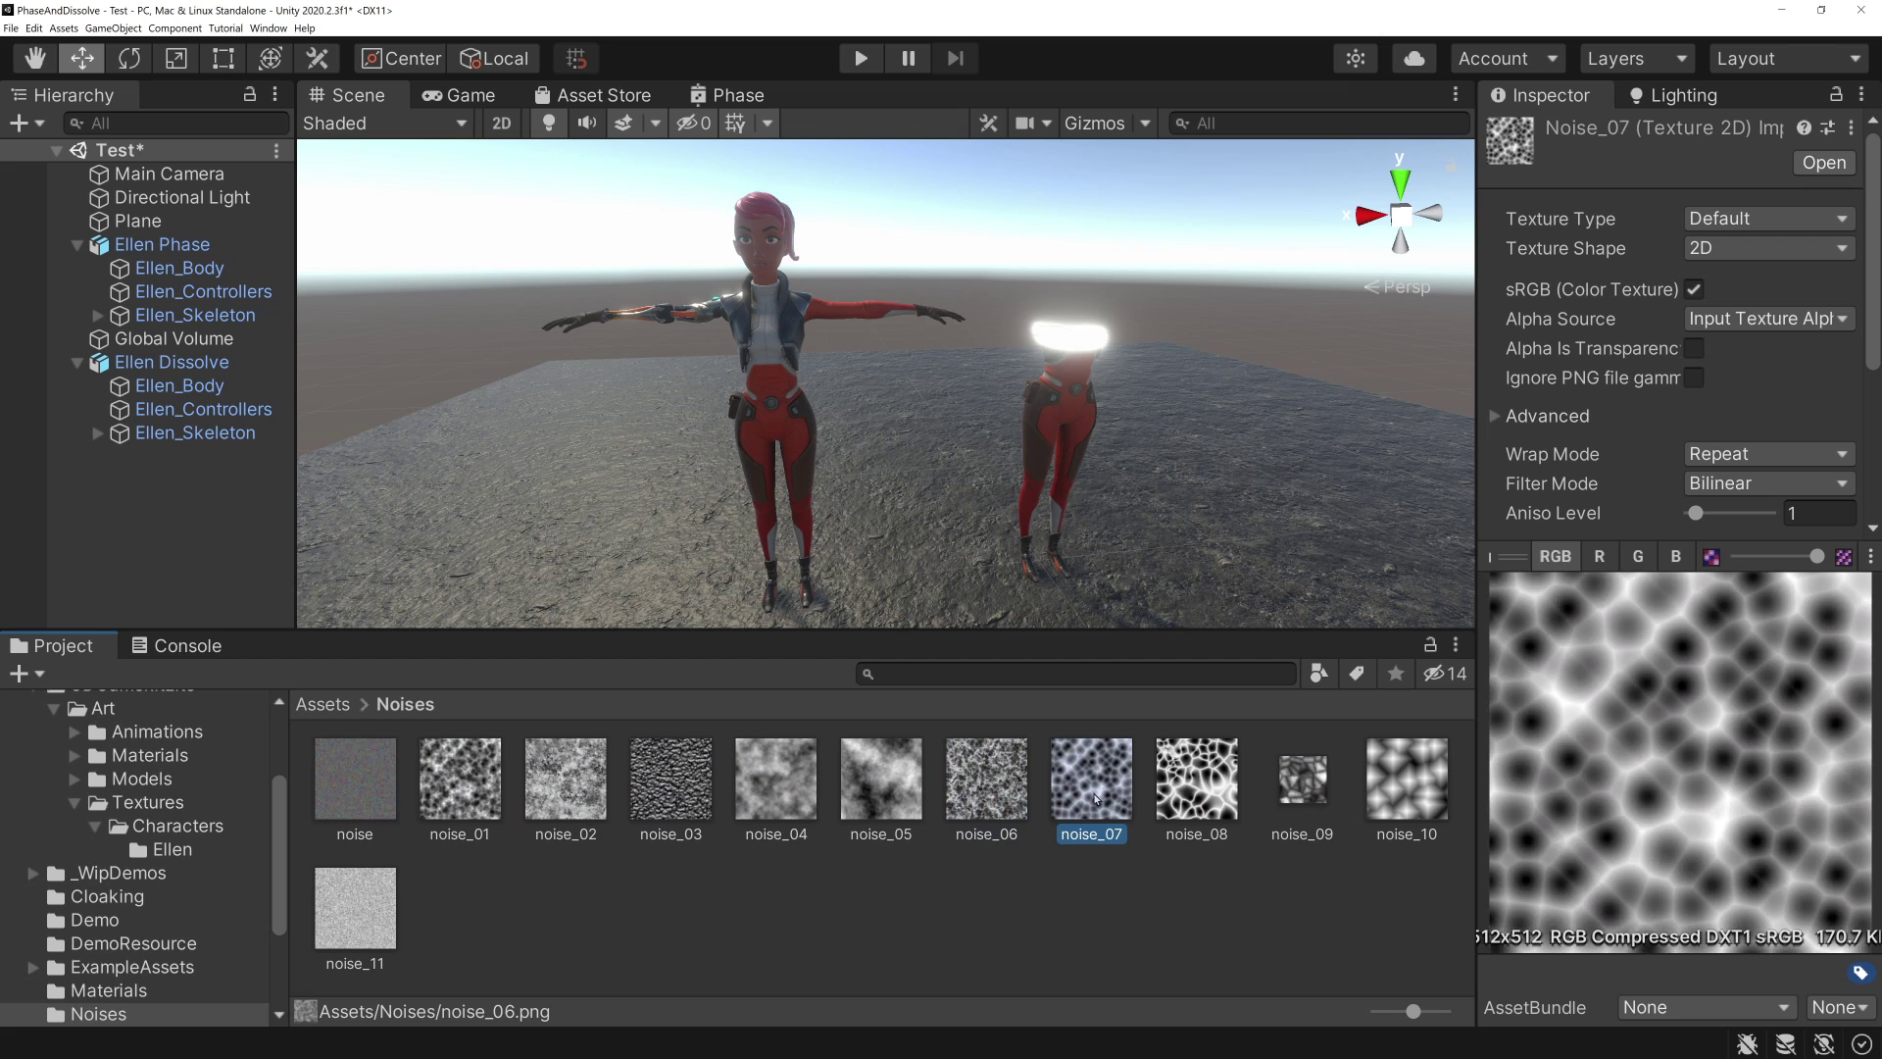
click(1187, 790)
click(1091, 780)
click(1385, 793)
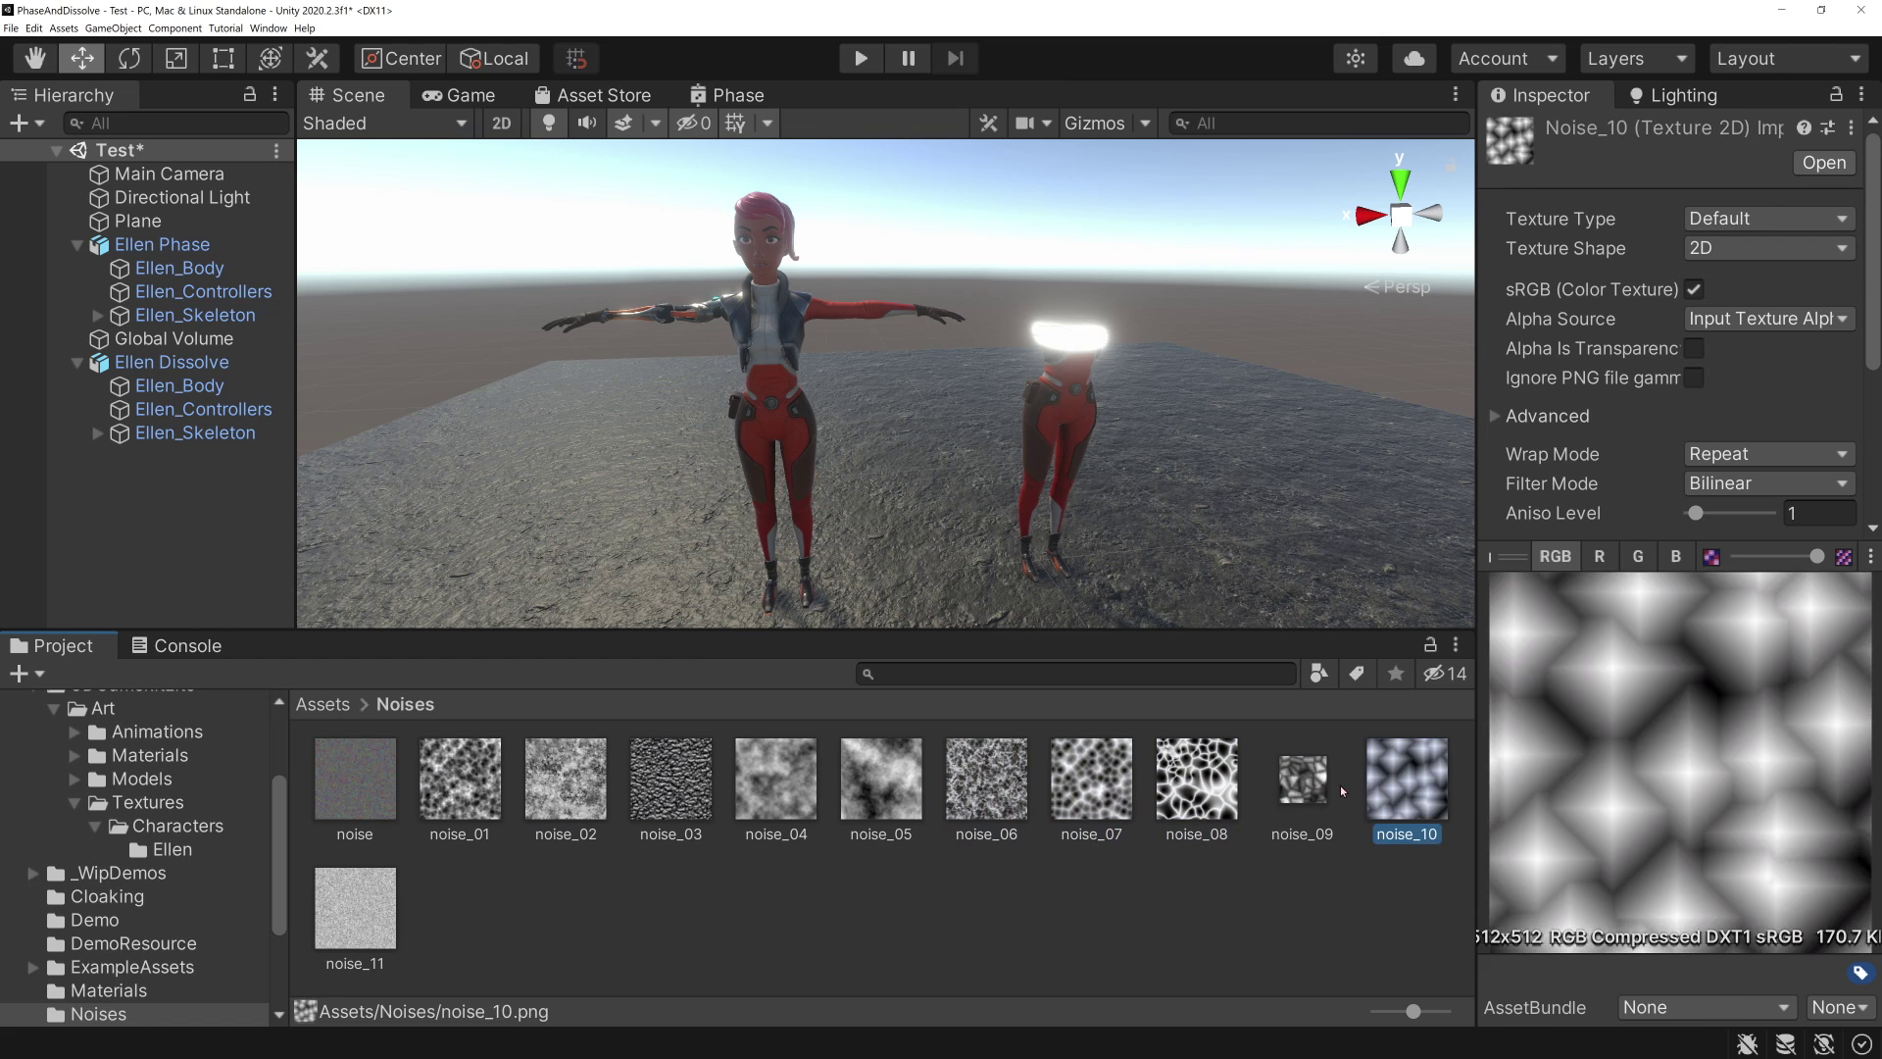
scroll(1633, 627, down, 10)
drag(1407, 779, 1811, 742)
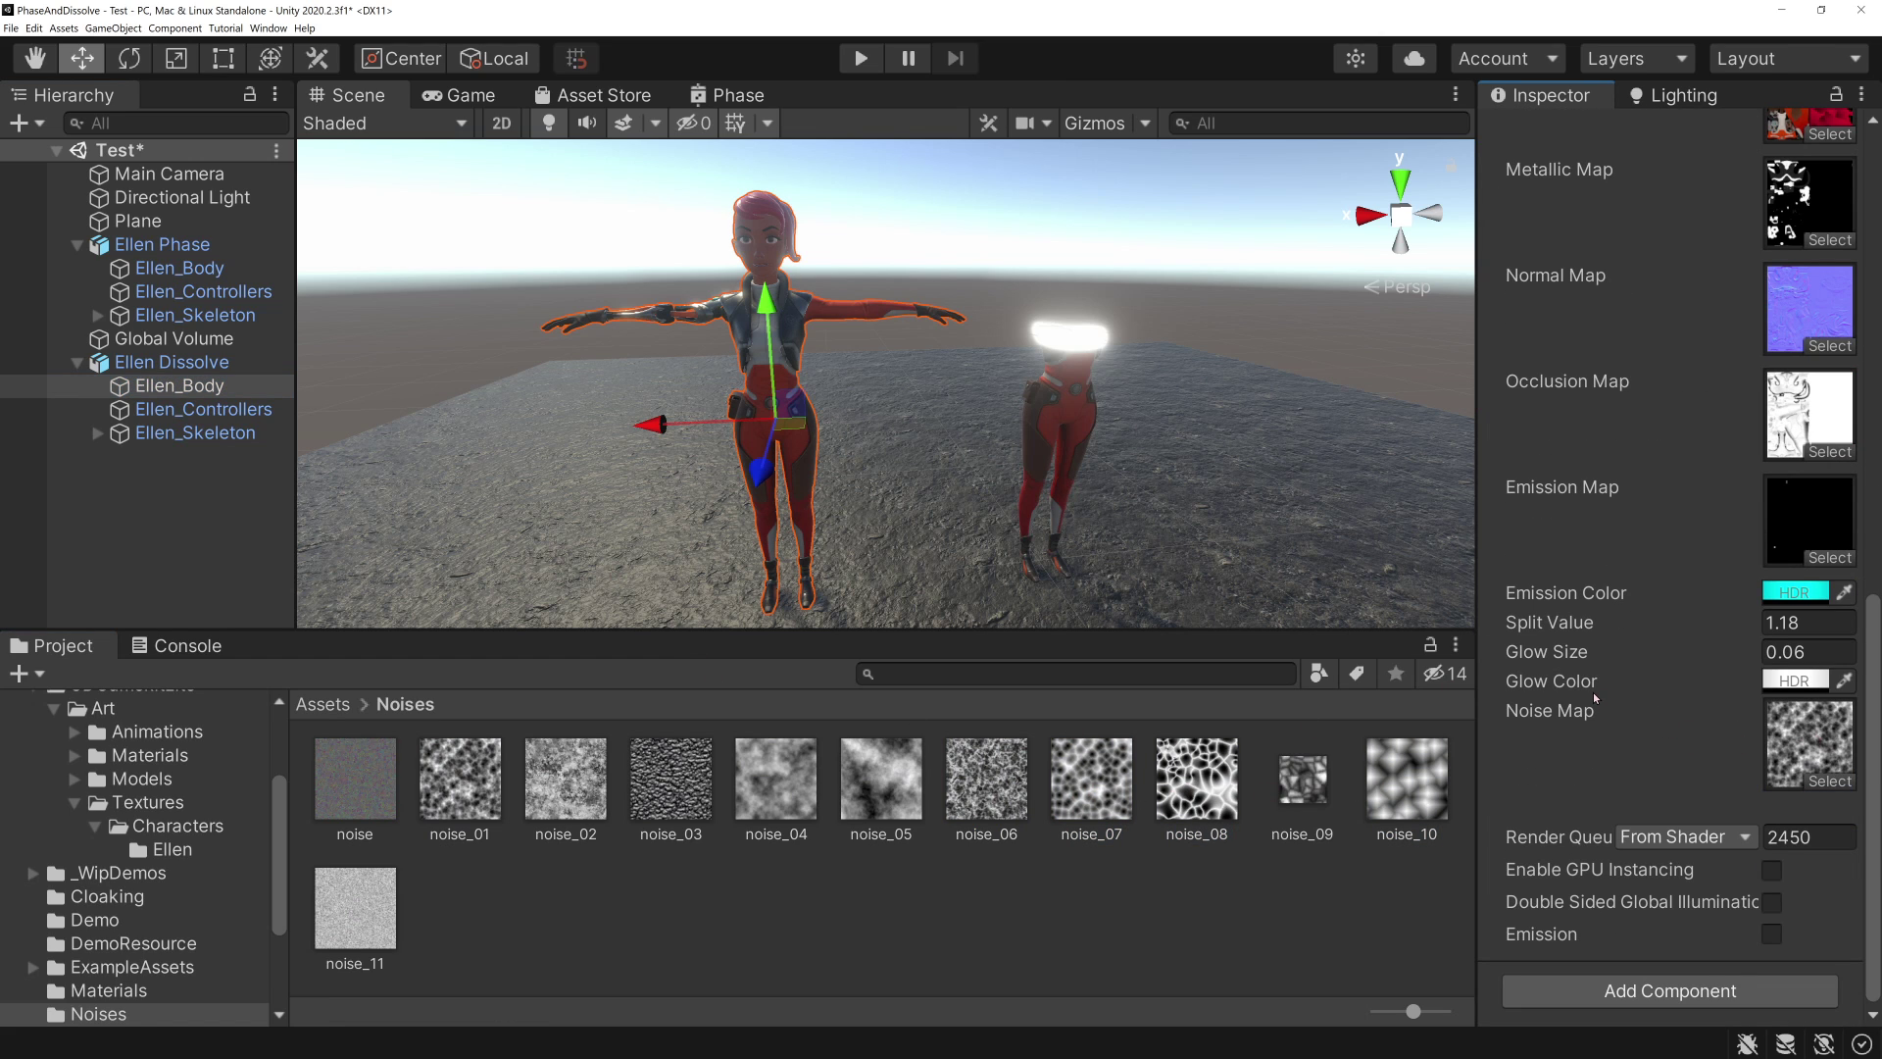
- Sweep Split Value while trying noise_08 and noise_05, ending with noise_05 and Split Value 0
drag(1568, 623, 1524, 624)
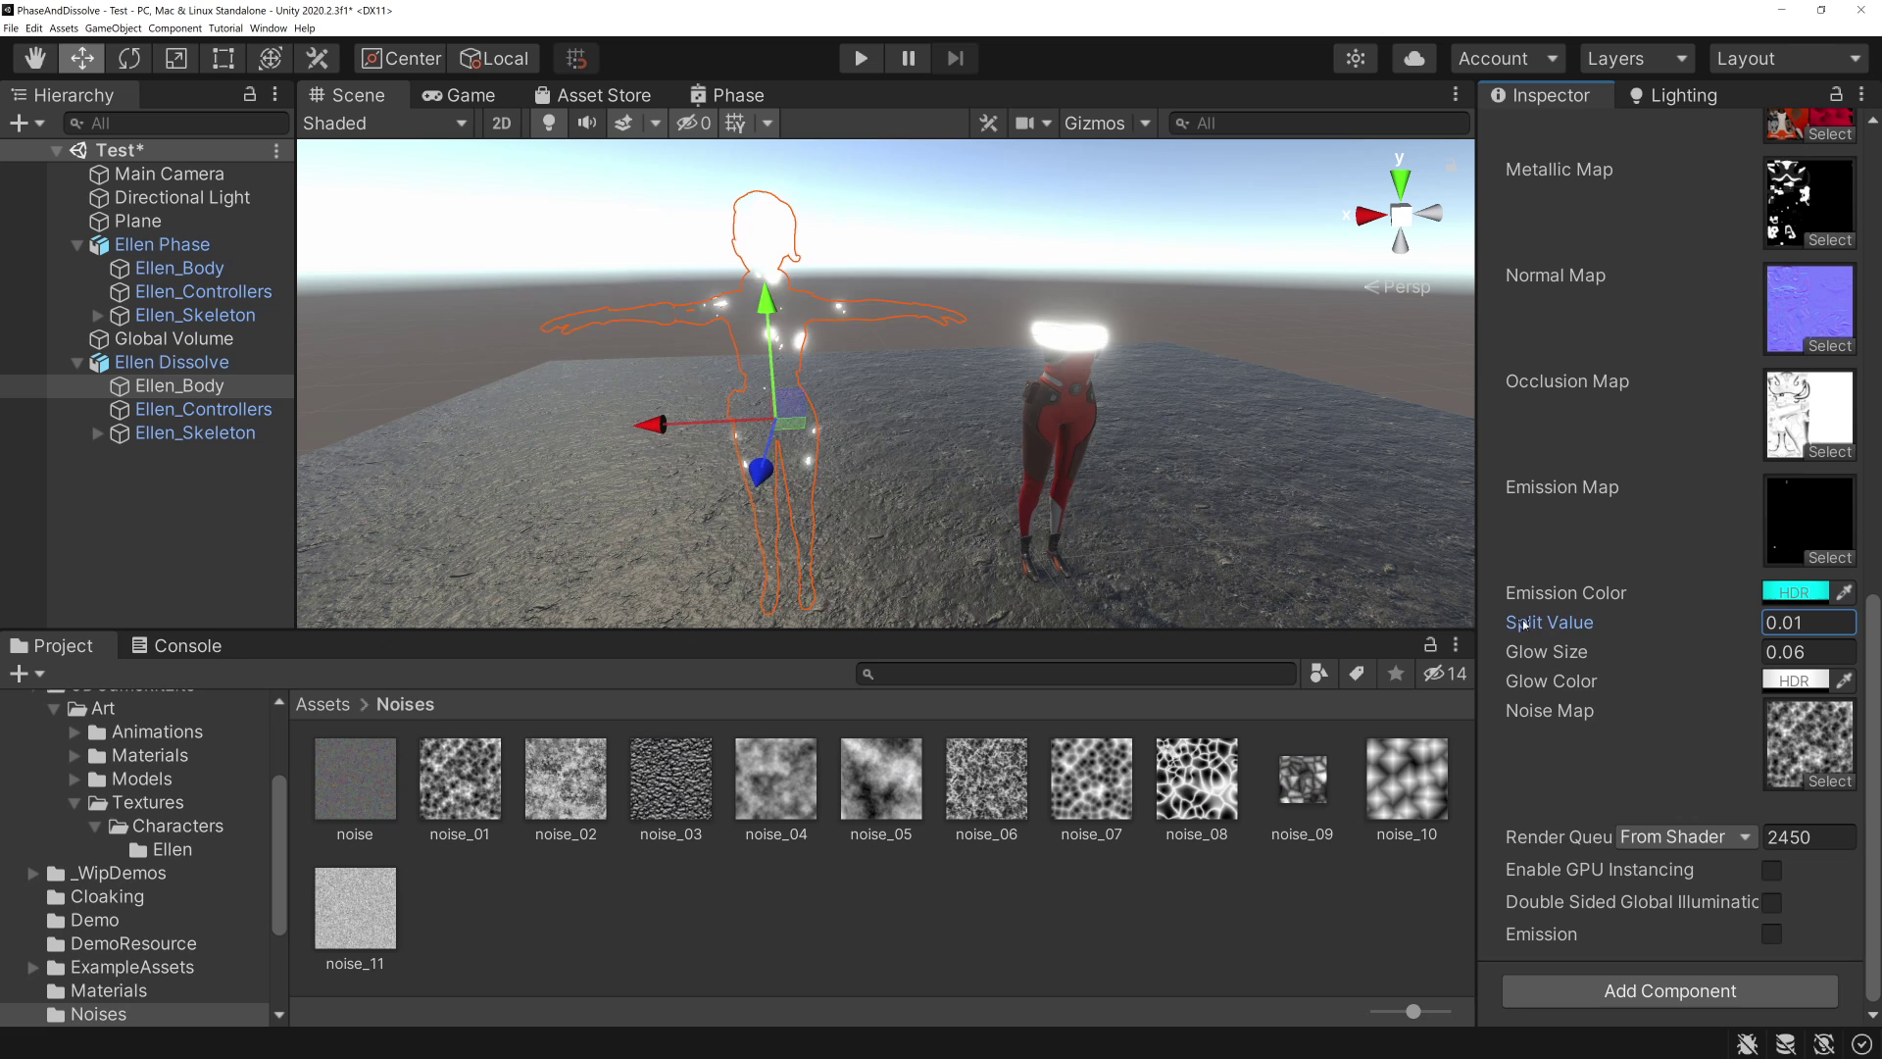
drag(1524, 625, 1540, 623)
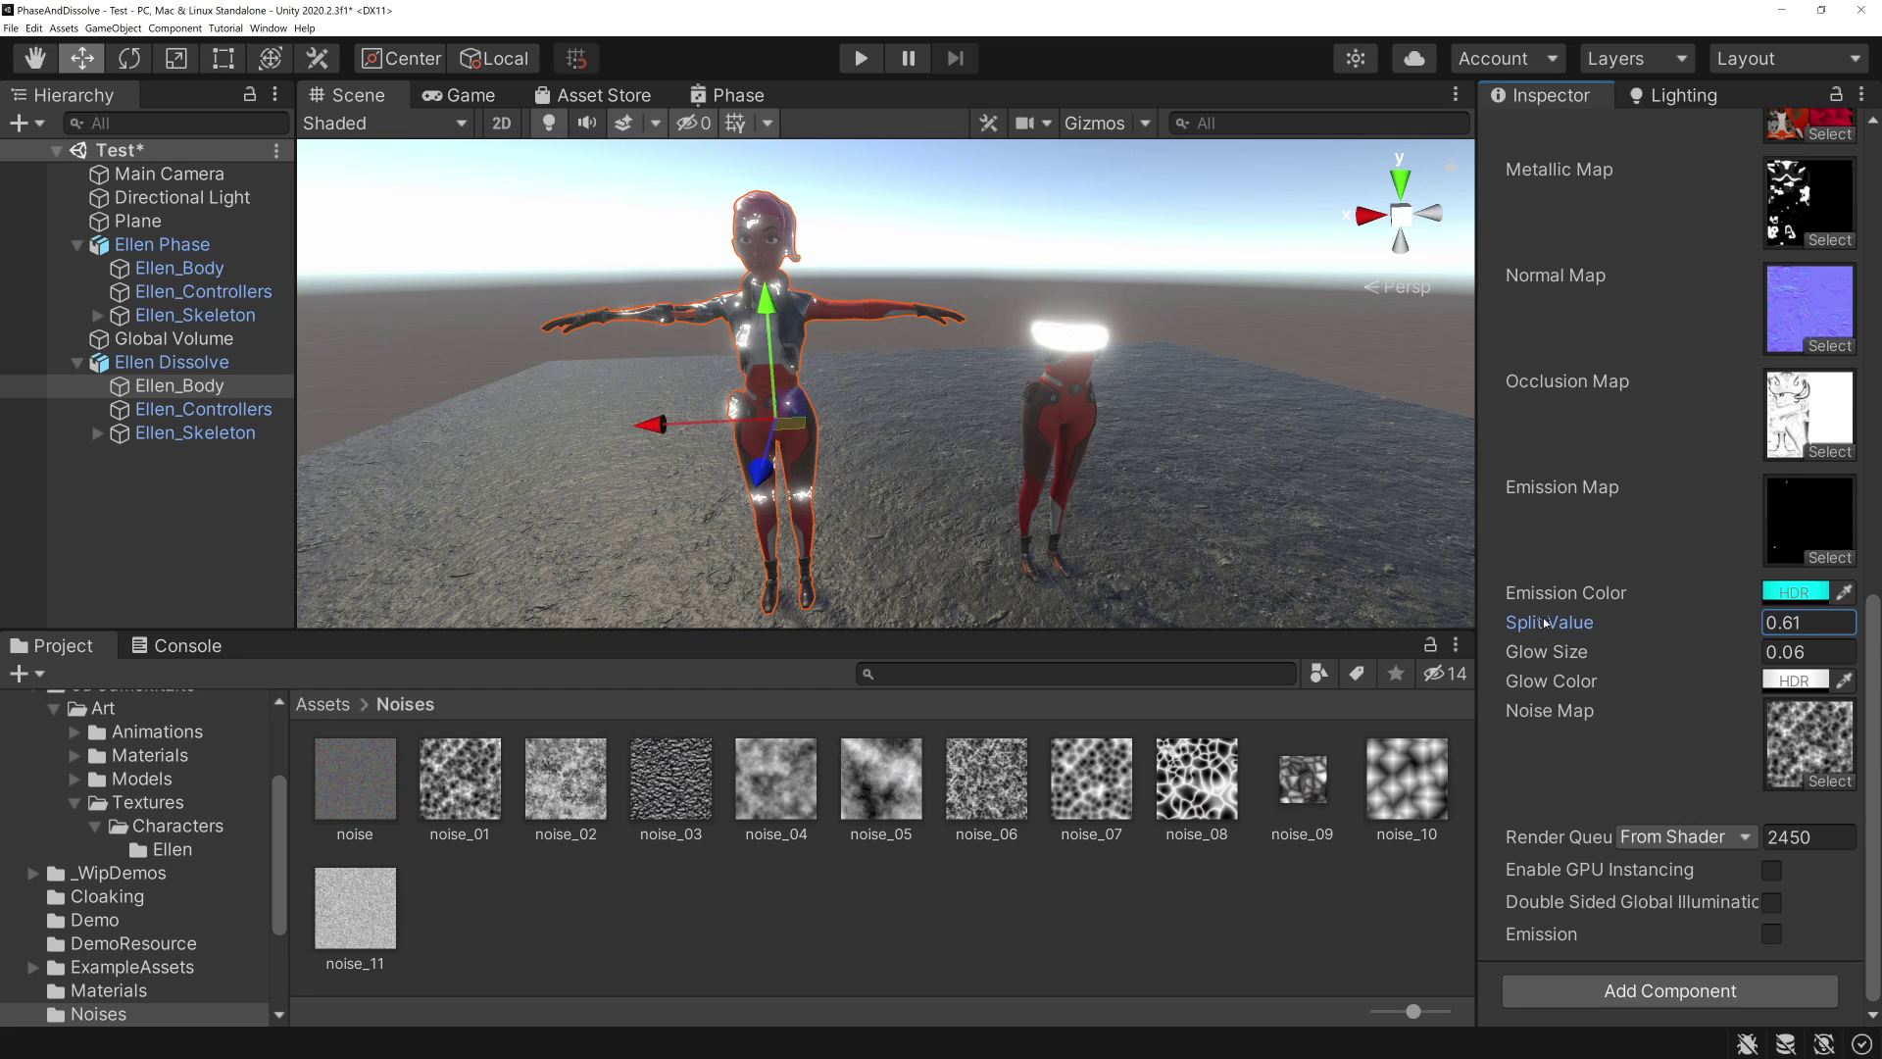
drag(1536, 623, 1534, 623)
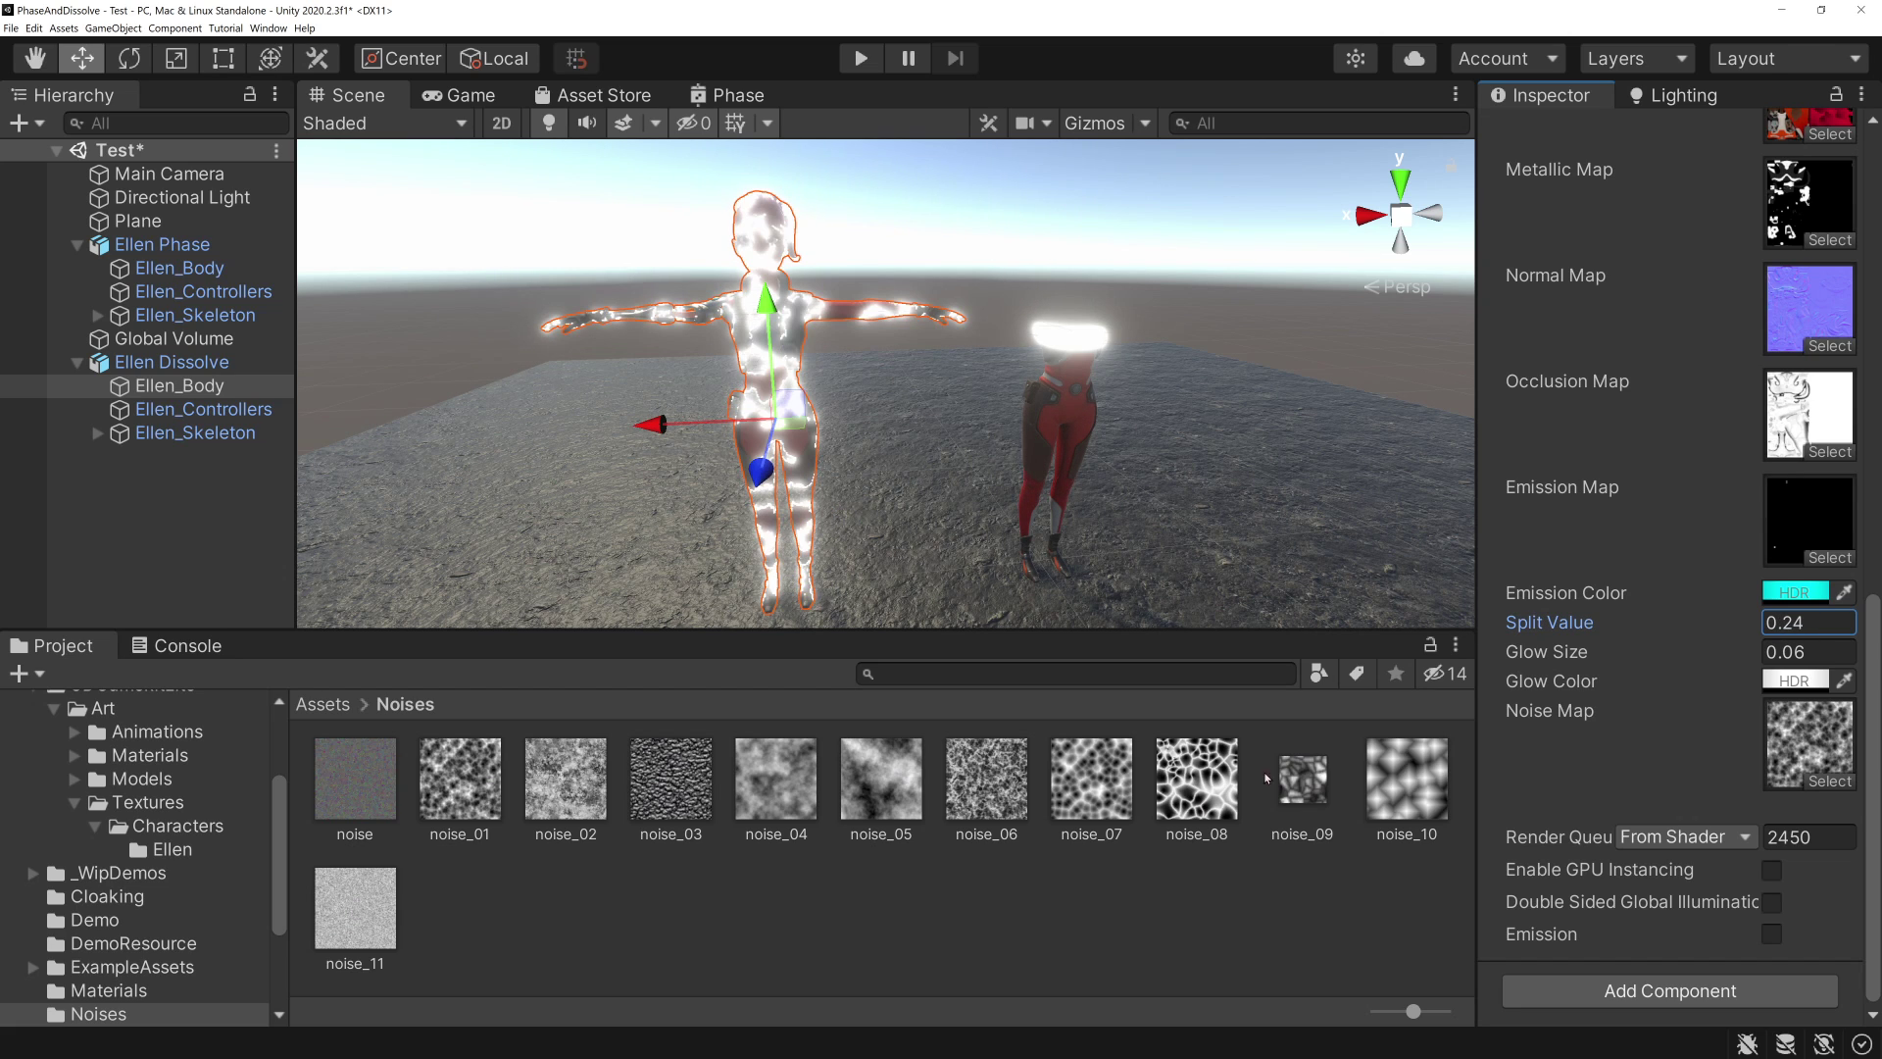
drag(1197, 779, 1812, 753)
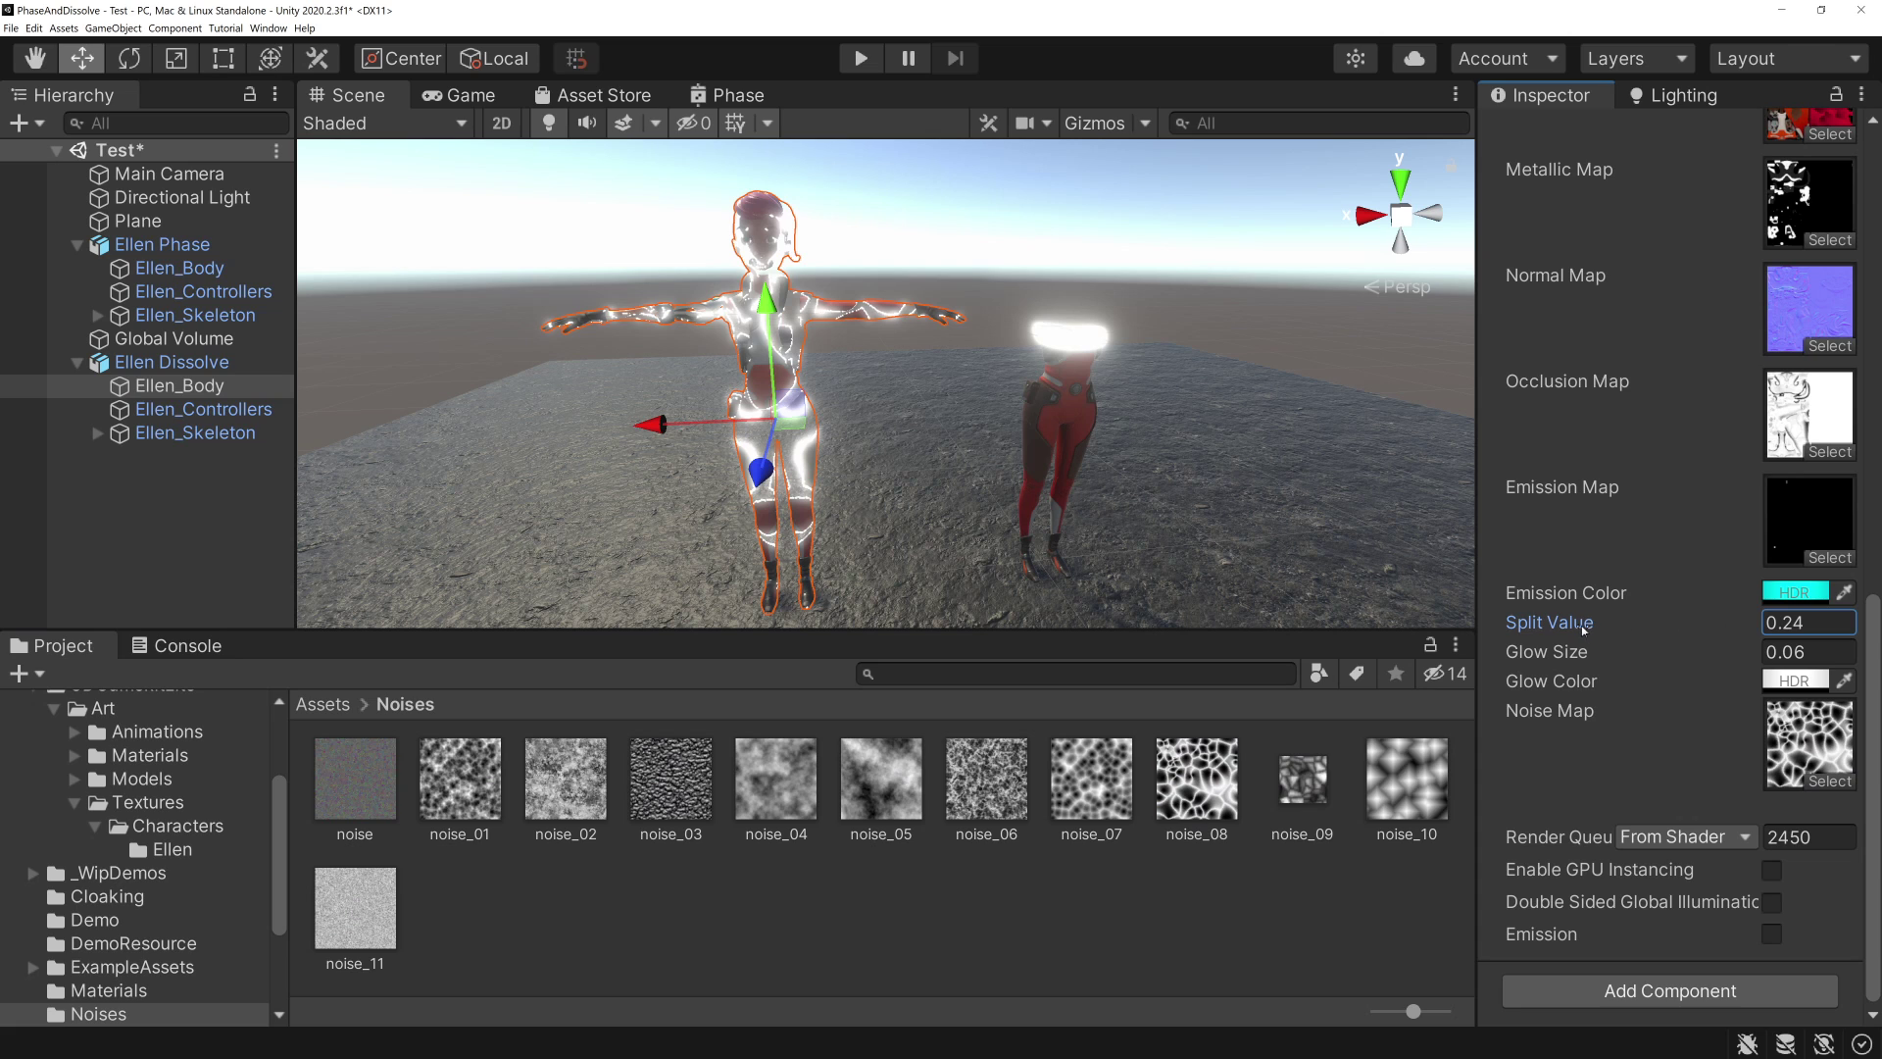
drag(1581, 628, 1581, 646)
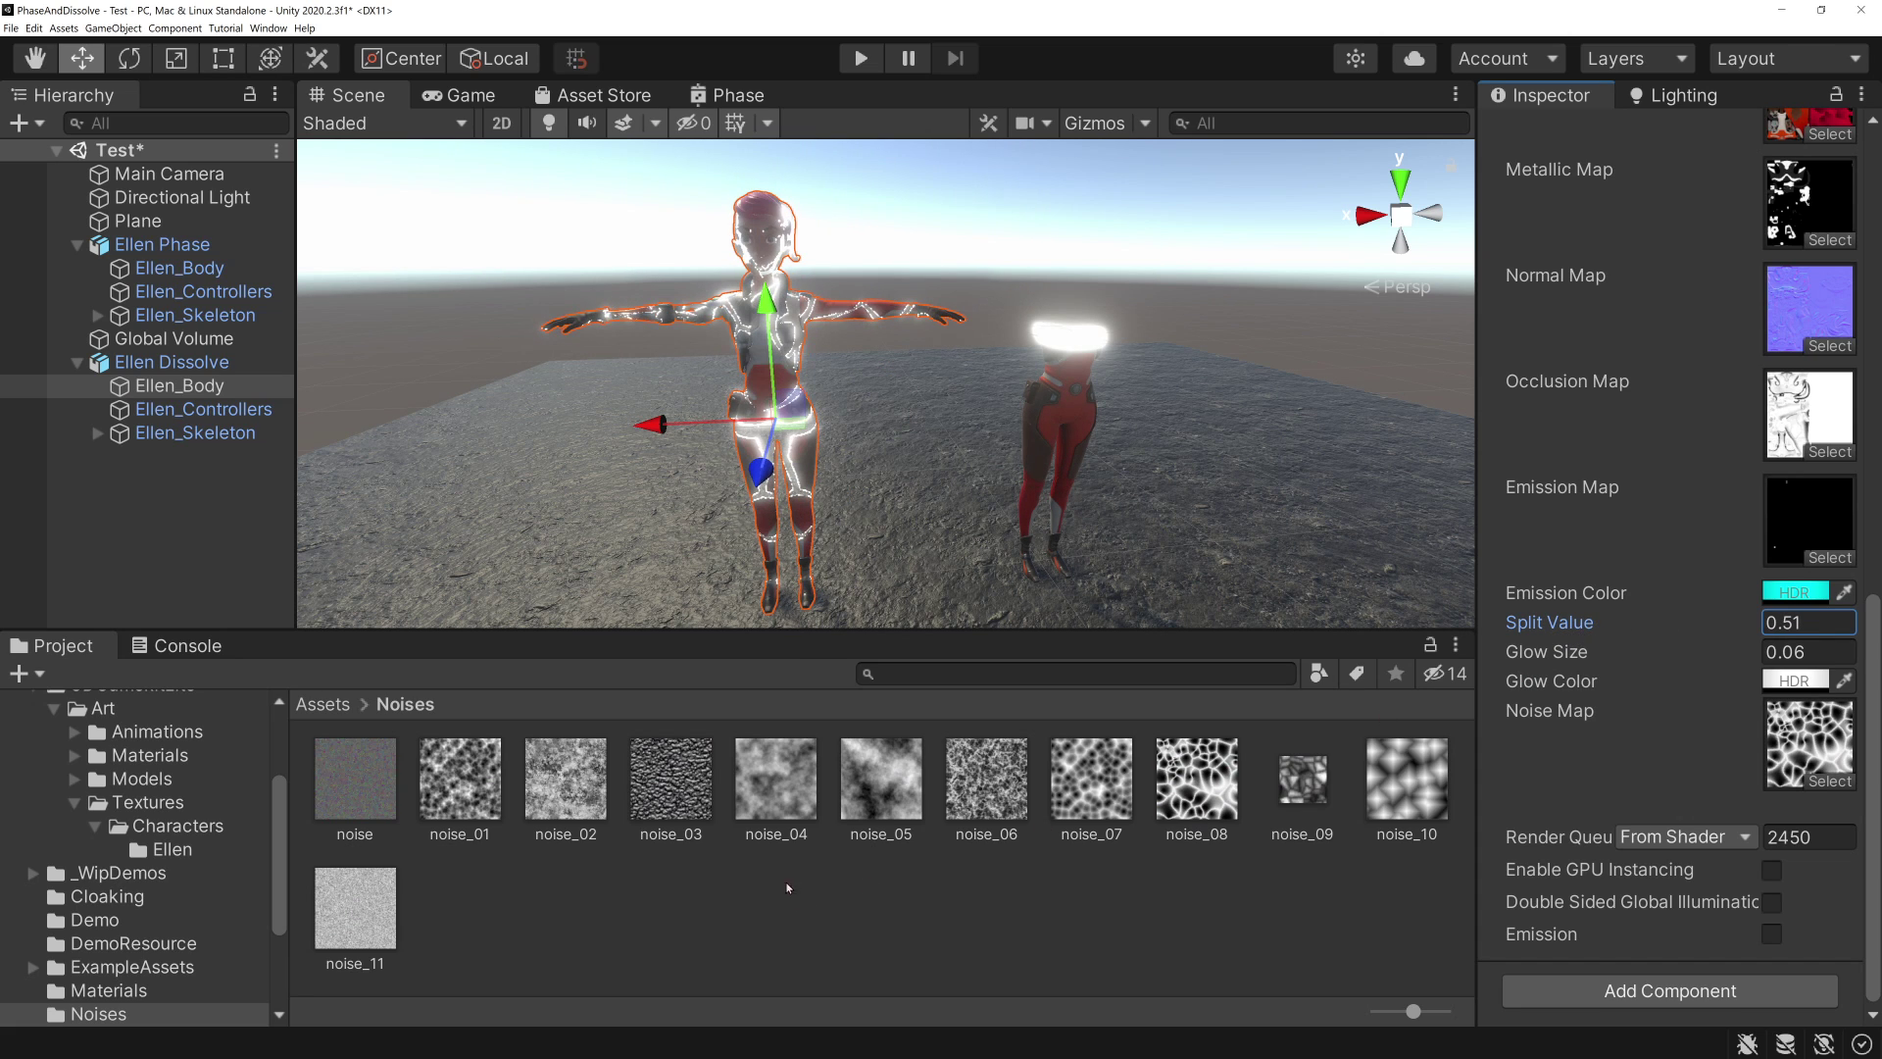
drag(881, 779, 1804, 751)
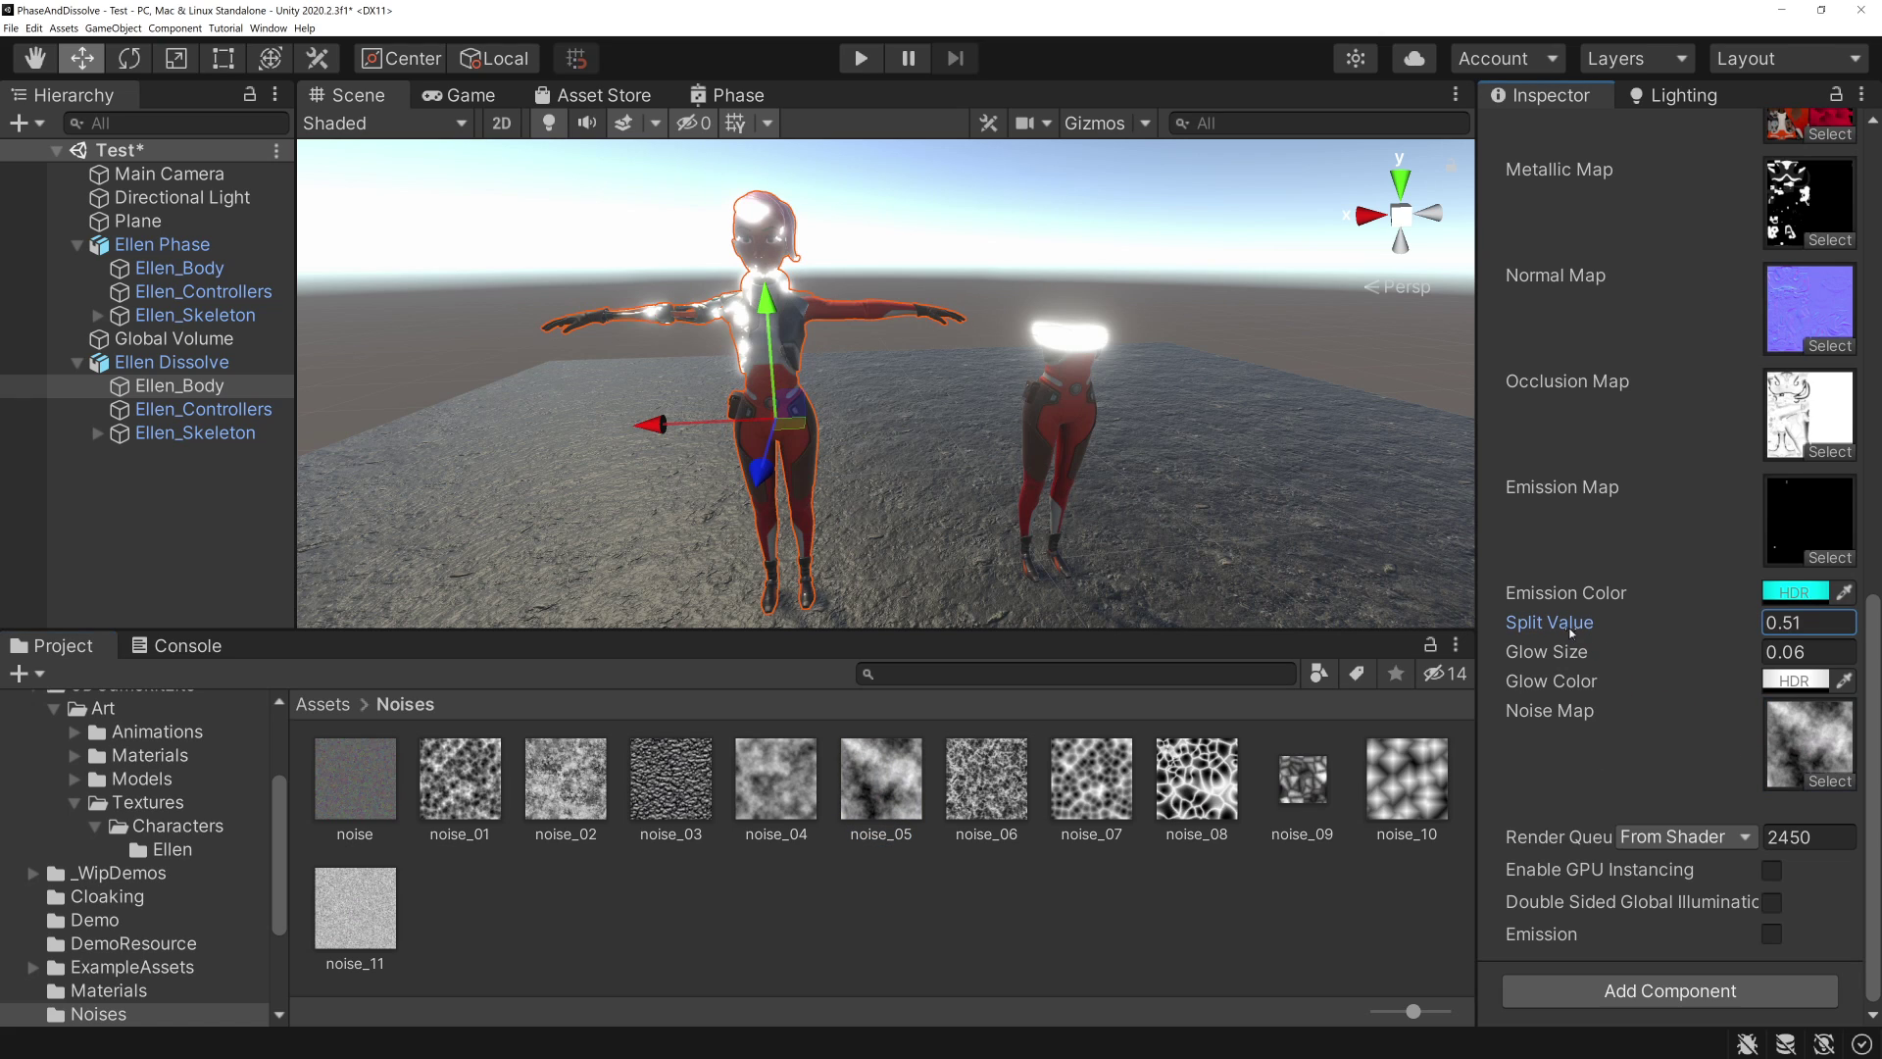
mouse_move(1572, 632)
mouse_down()
mouse_move(1522, 624)
mouse_move(1551, 626)
mouse_up()
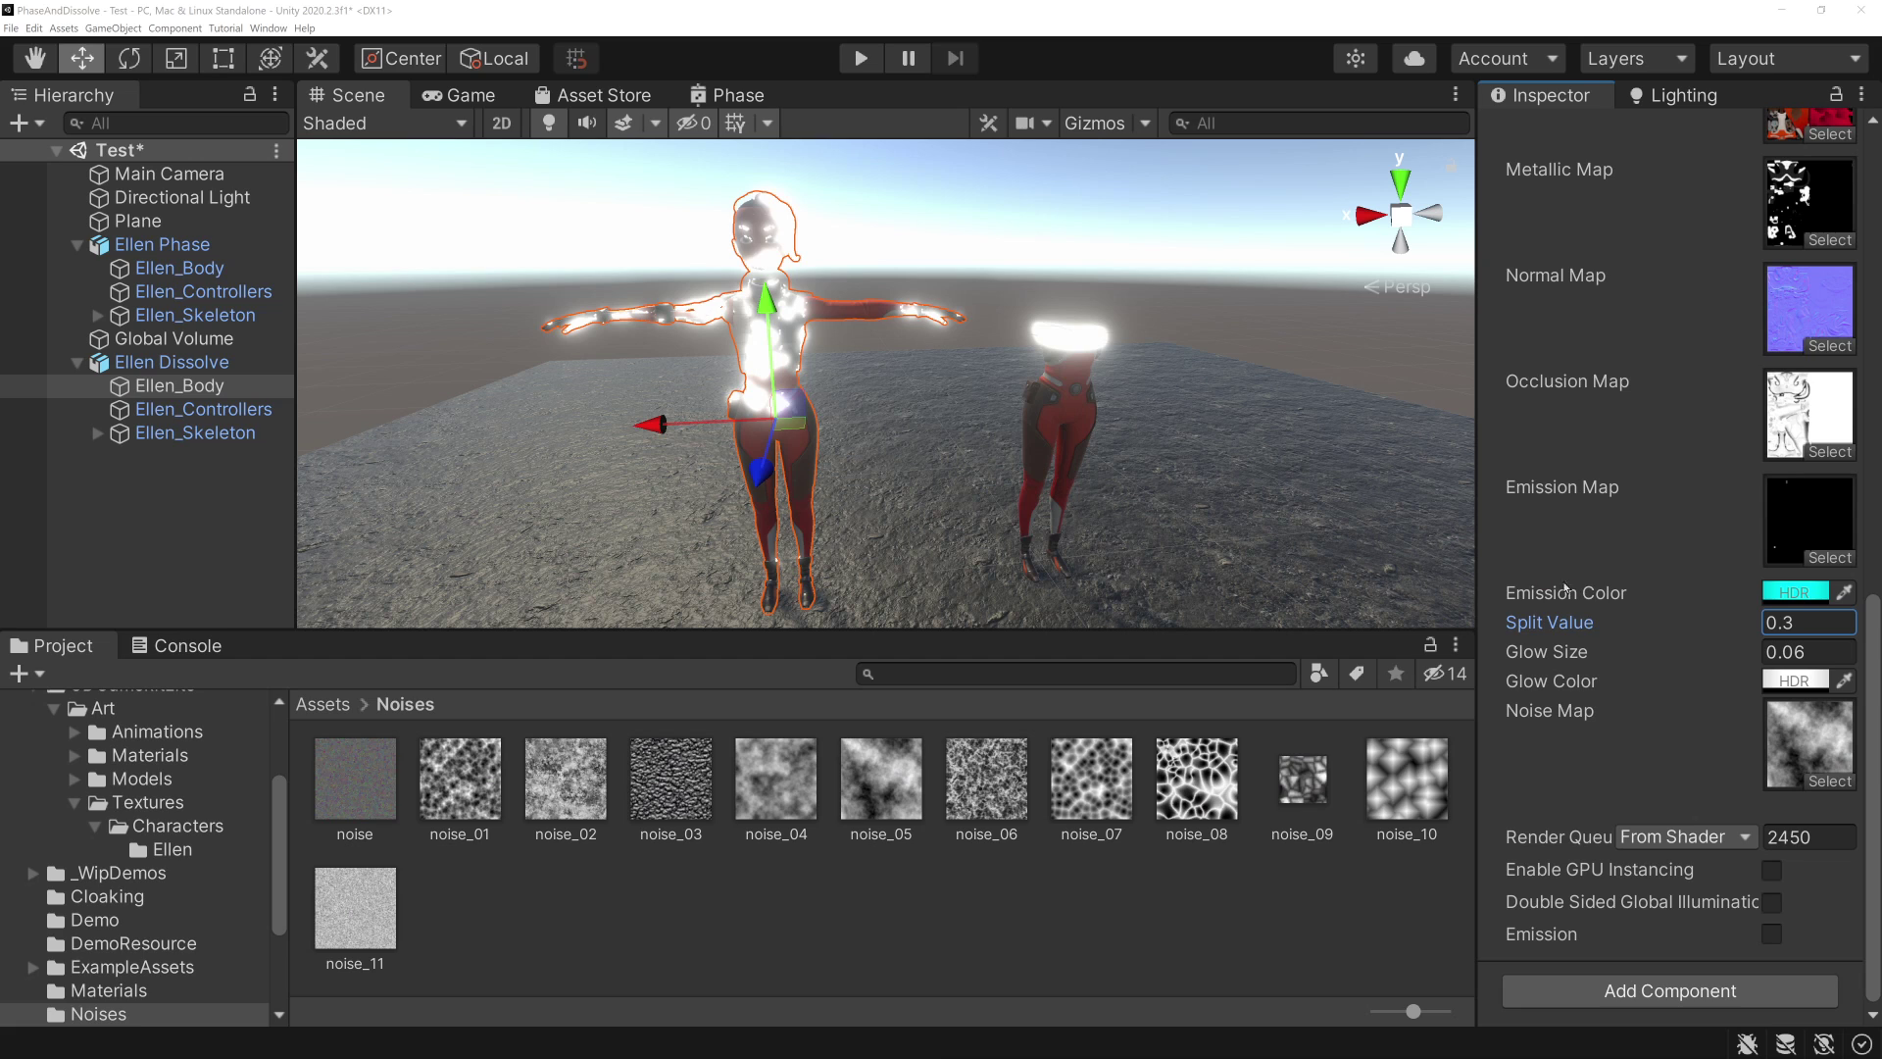
mouse_move(1585, 626)
mouse_down()
mouse_move(1555, 627)
mouse_move(1581, 624)
mouse_up()
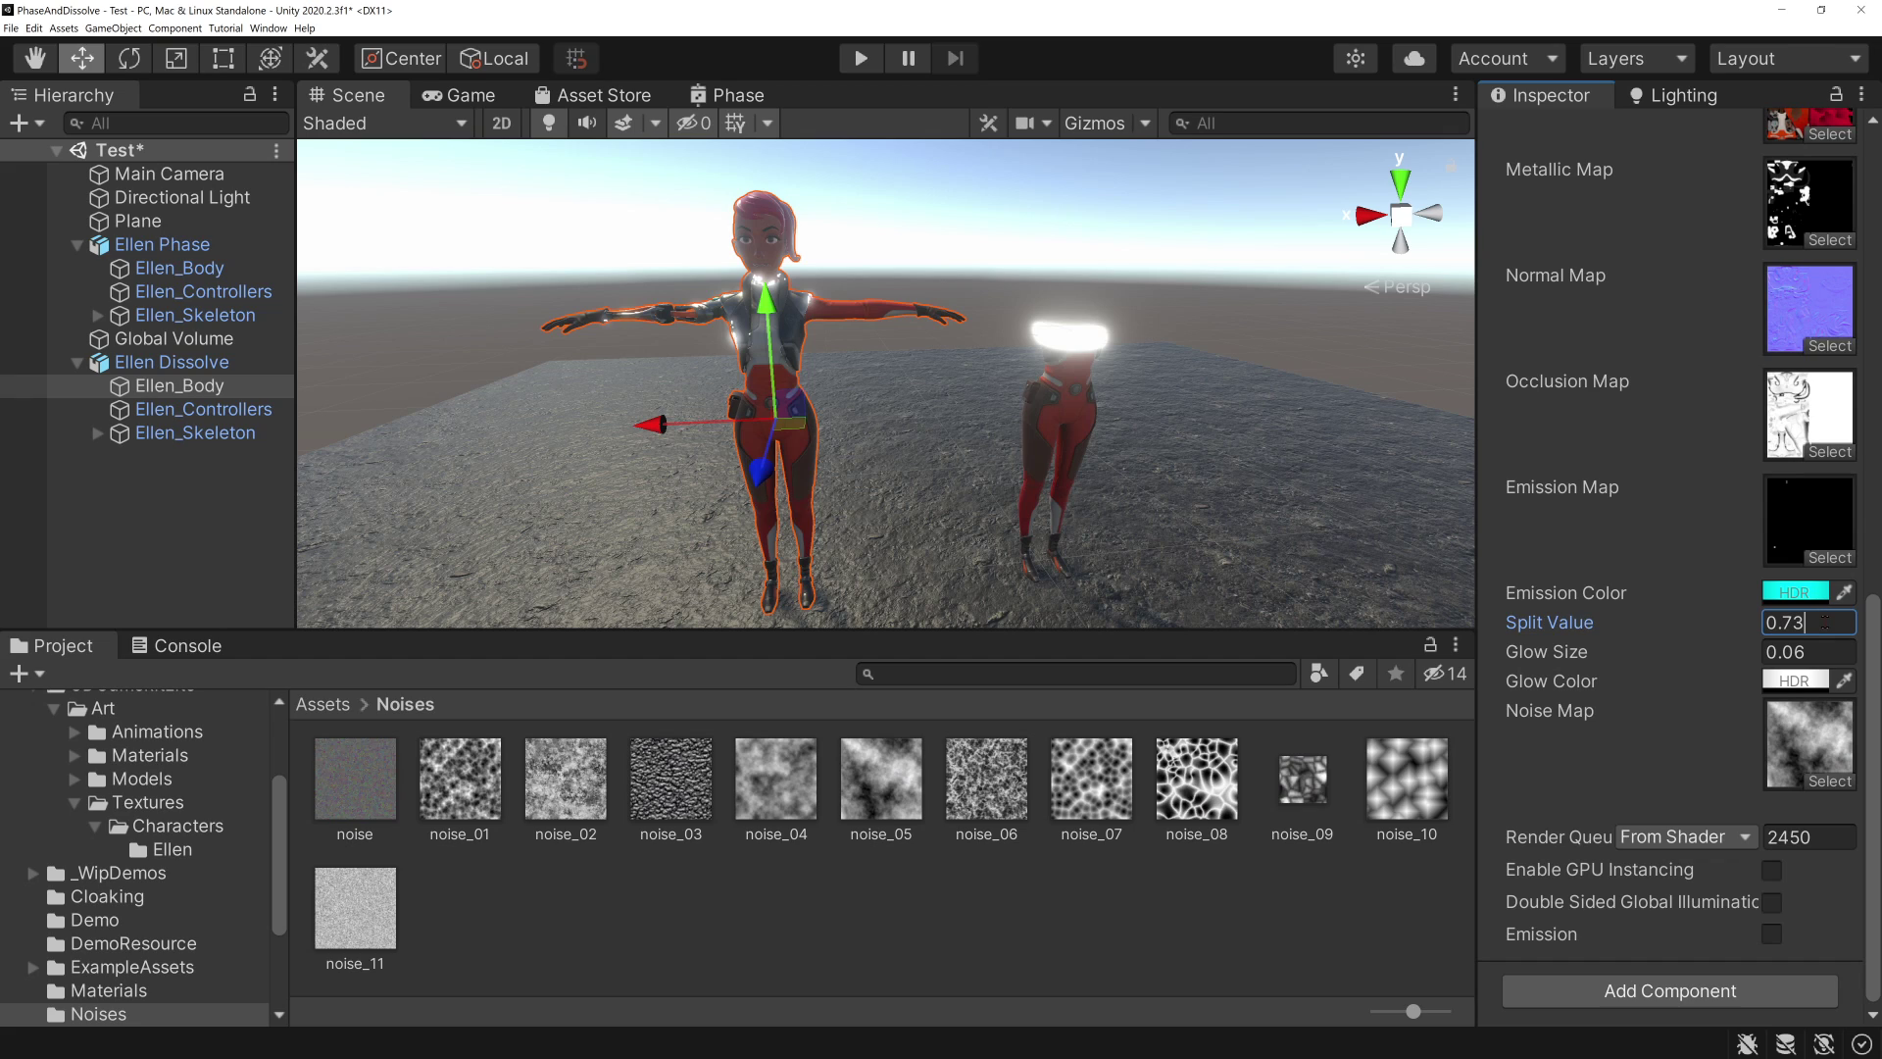
key(BackSpace)
key(BackSpace)
key(BackSpace)
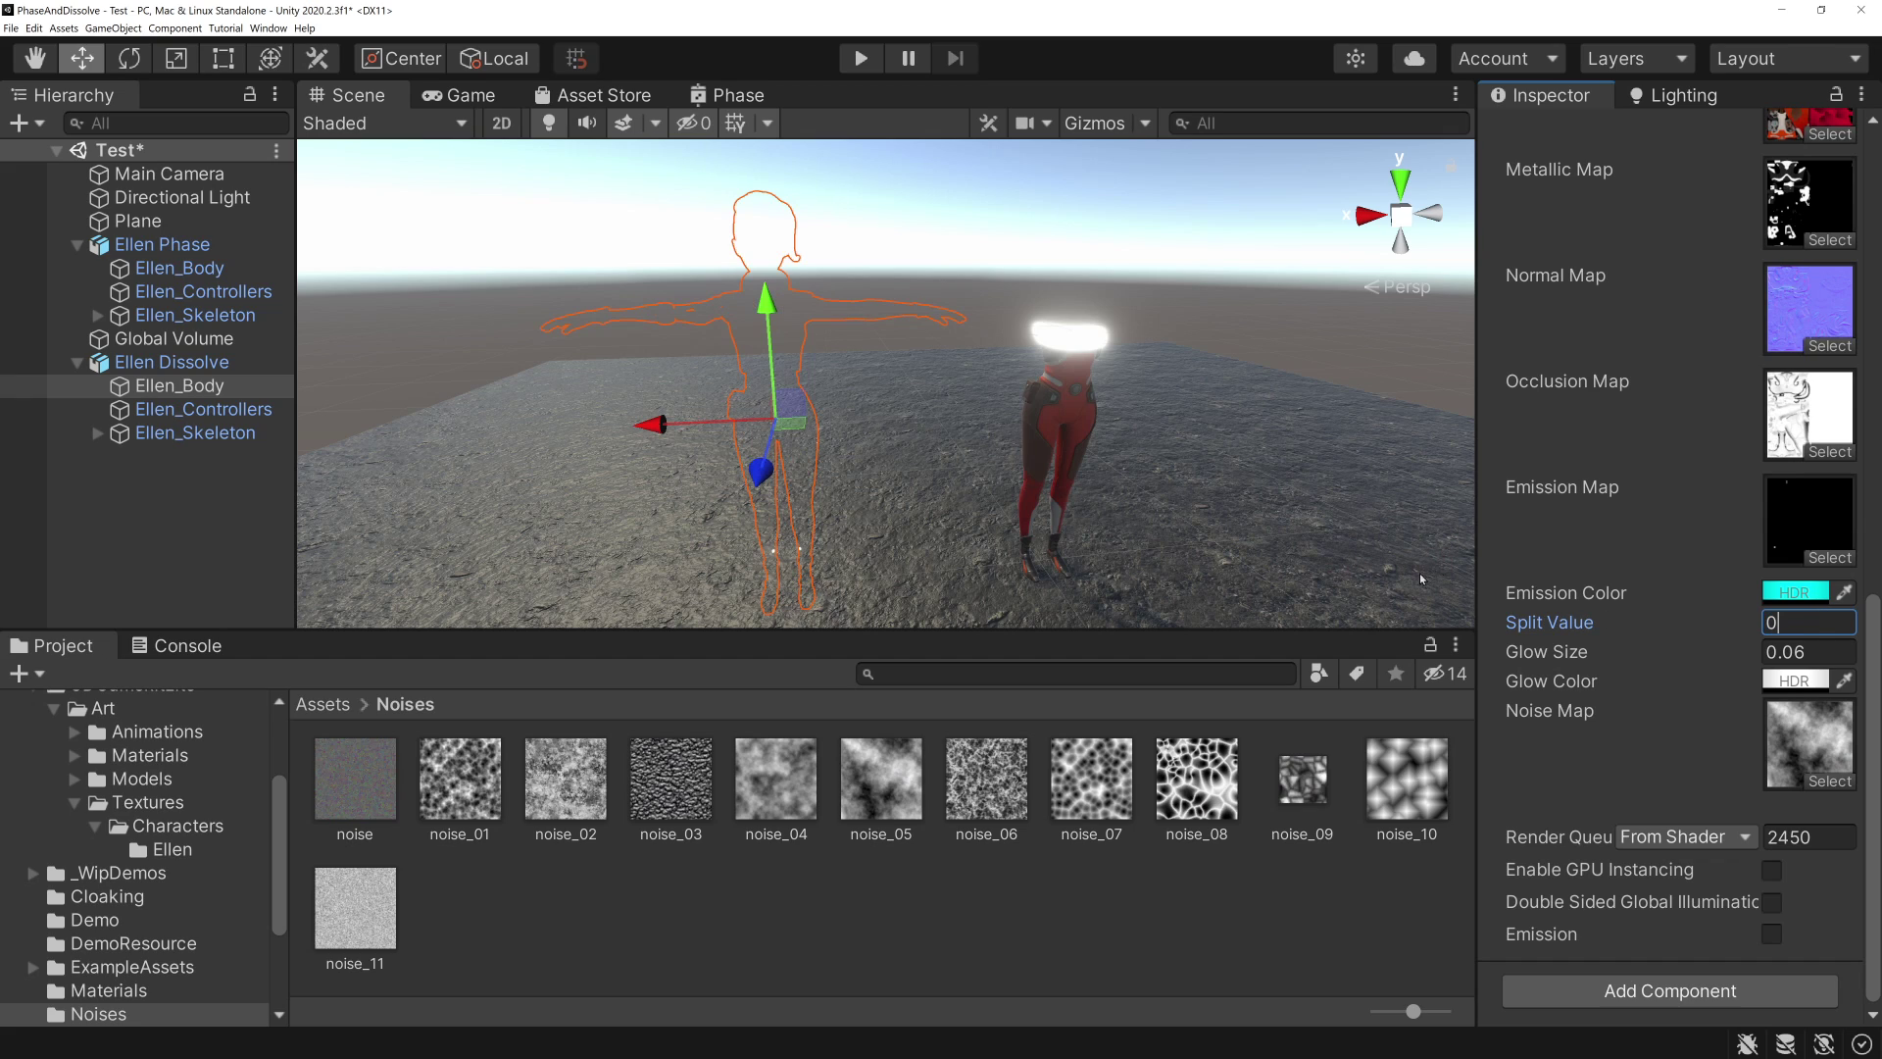
- Set the Phase material's Split Value to 0 and open its shader graph
click(324, 704)
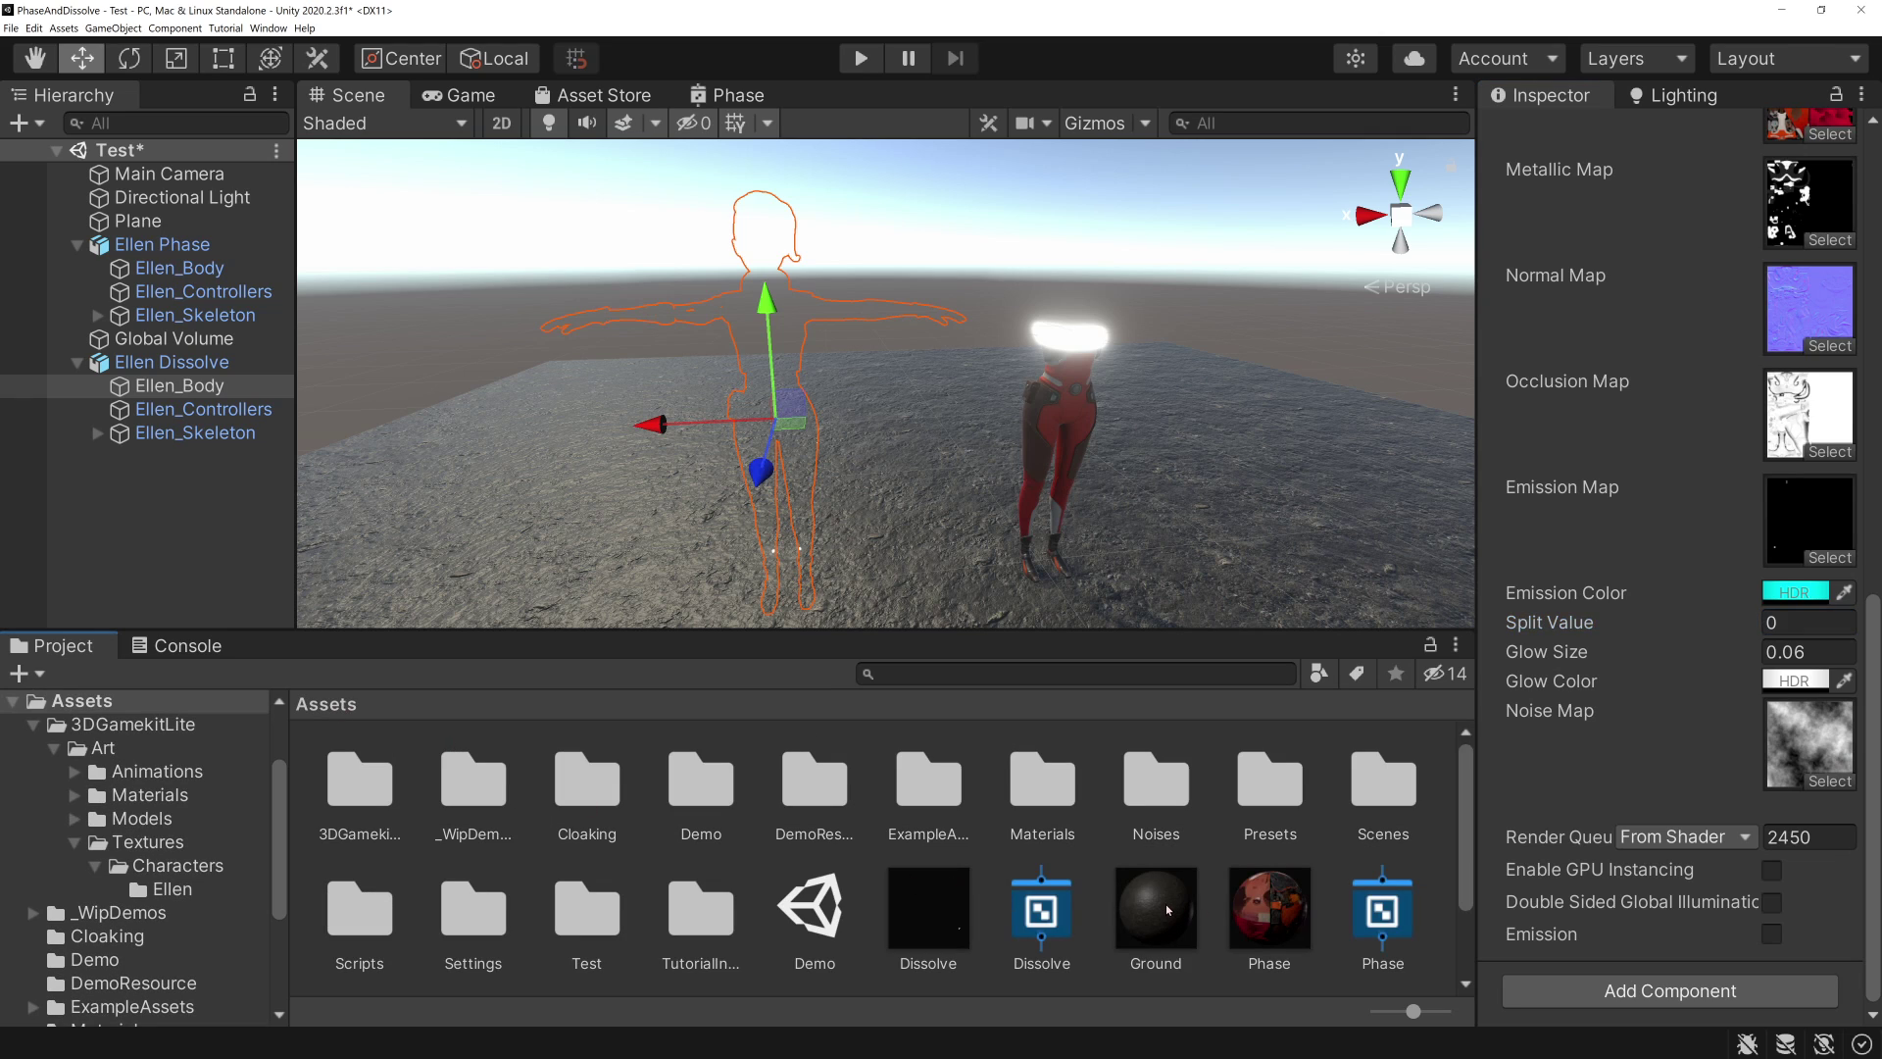
click(1167, 904)
click(1267, 908)
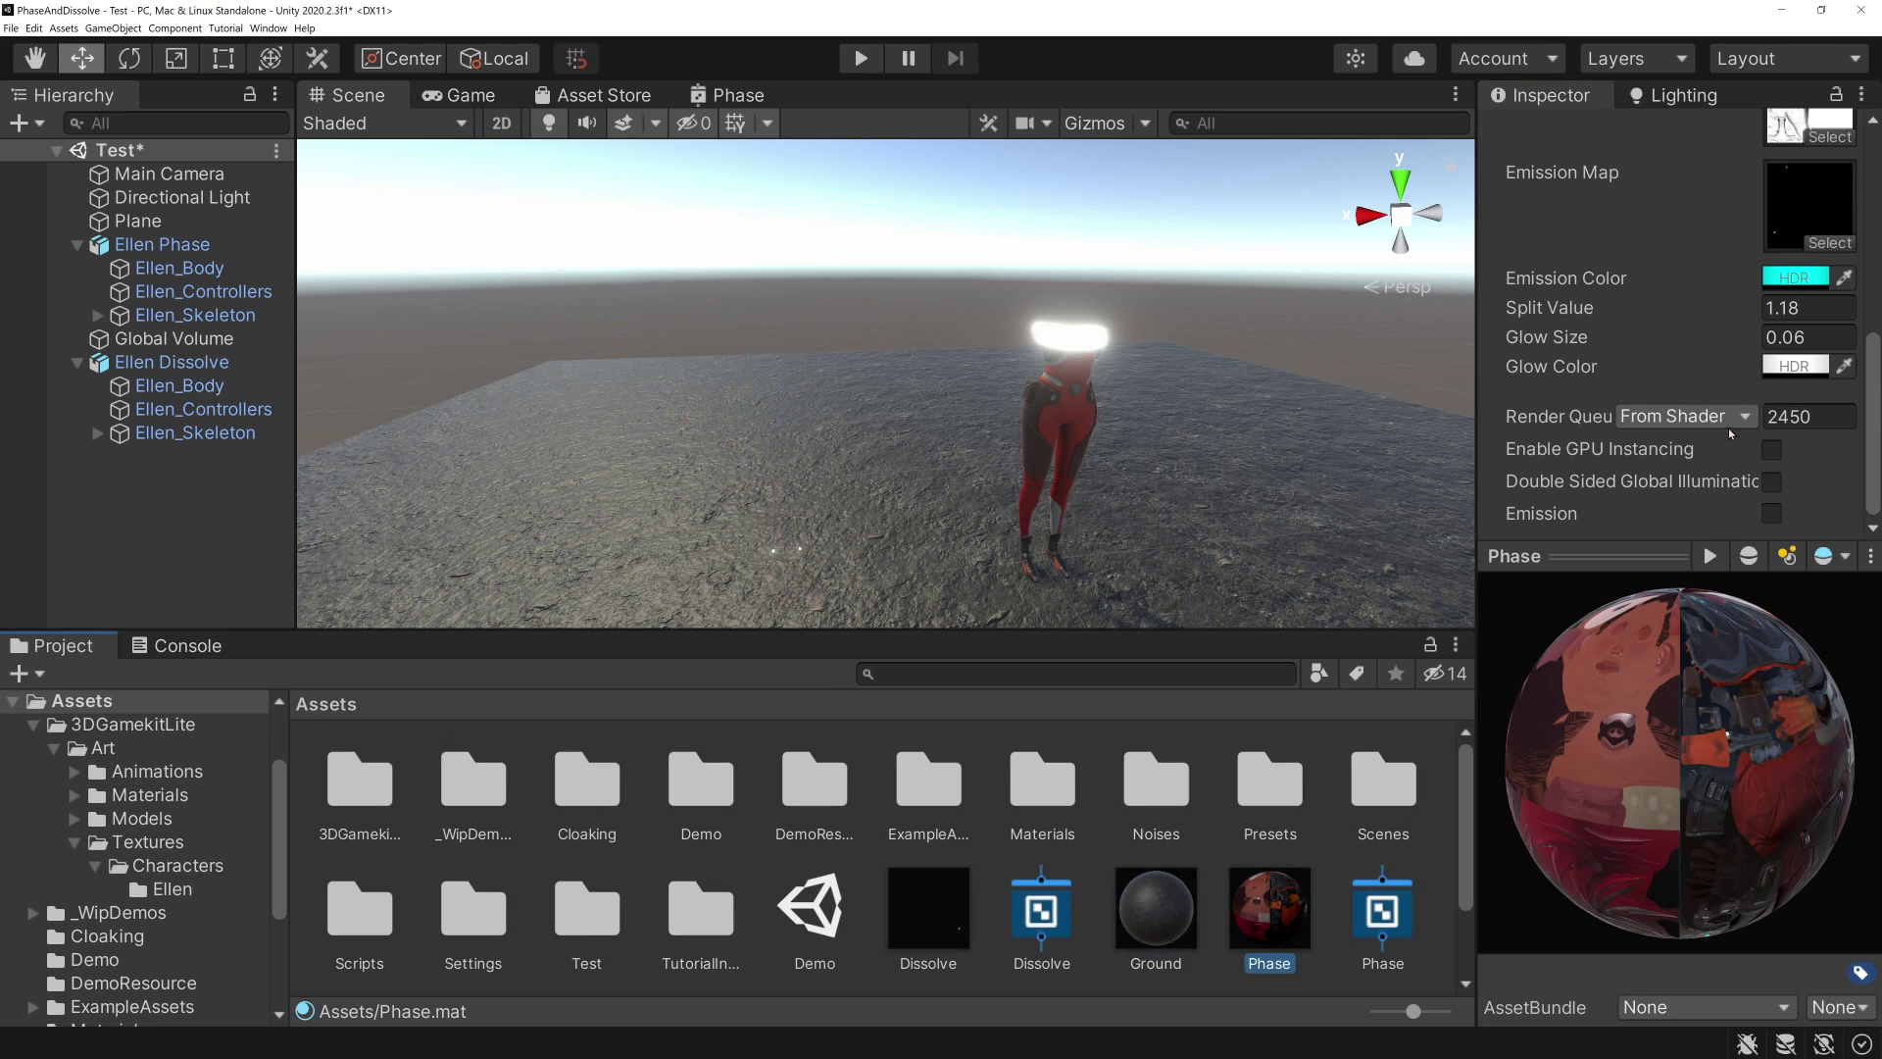
click(1769, 308)
text(0)
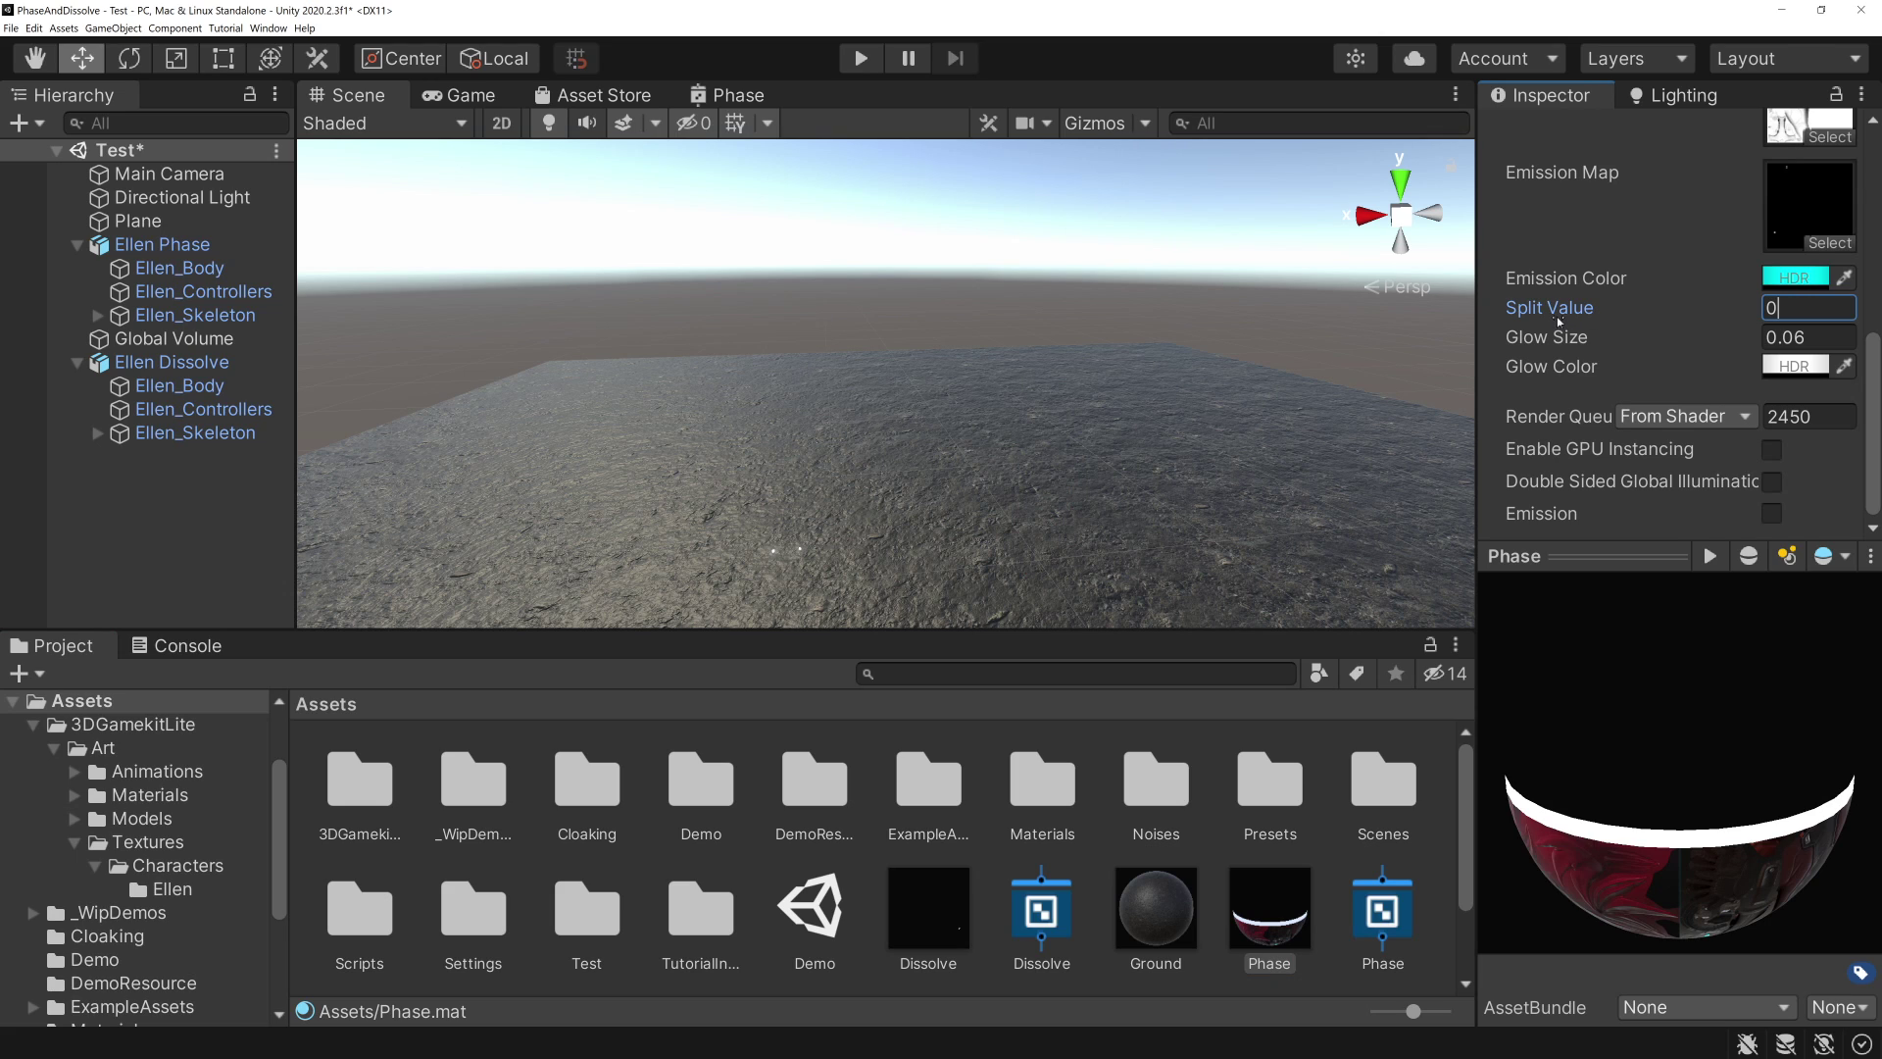
click(727, 94)
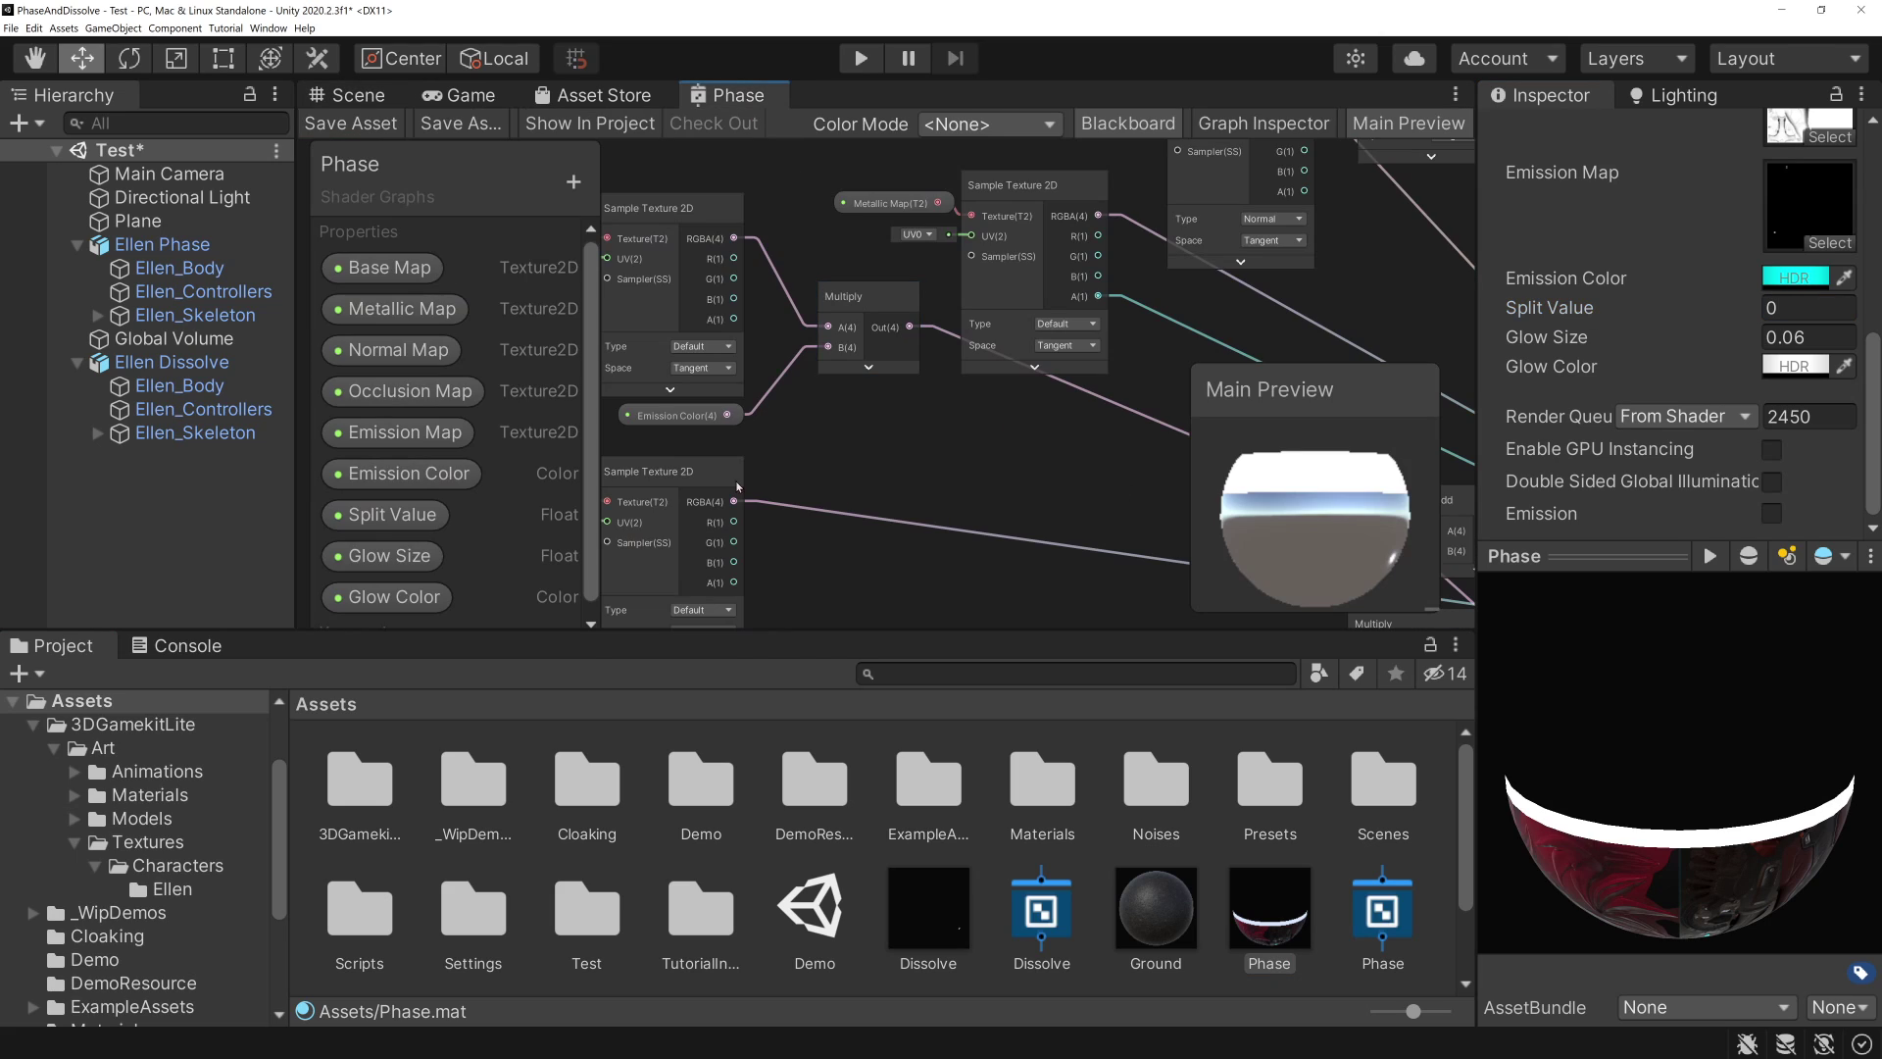
- Change the Phase graph's Split Value reference to _SpiltValue, then open Dissolve.shadergraph
click(1260, 124)
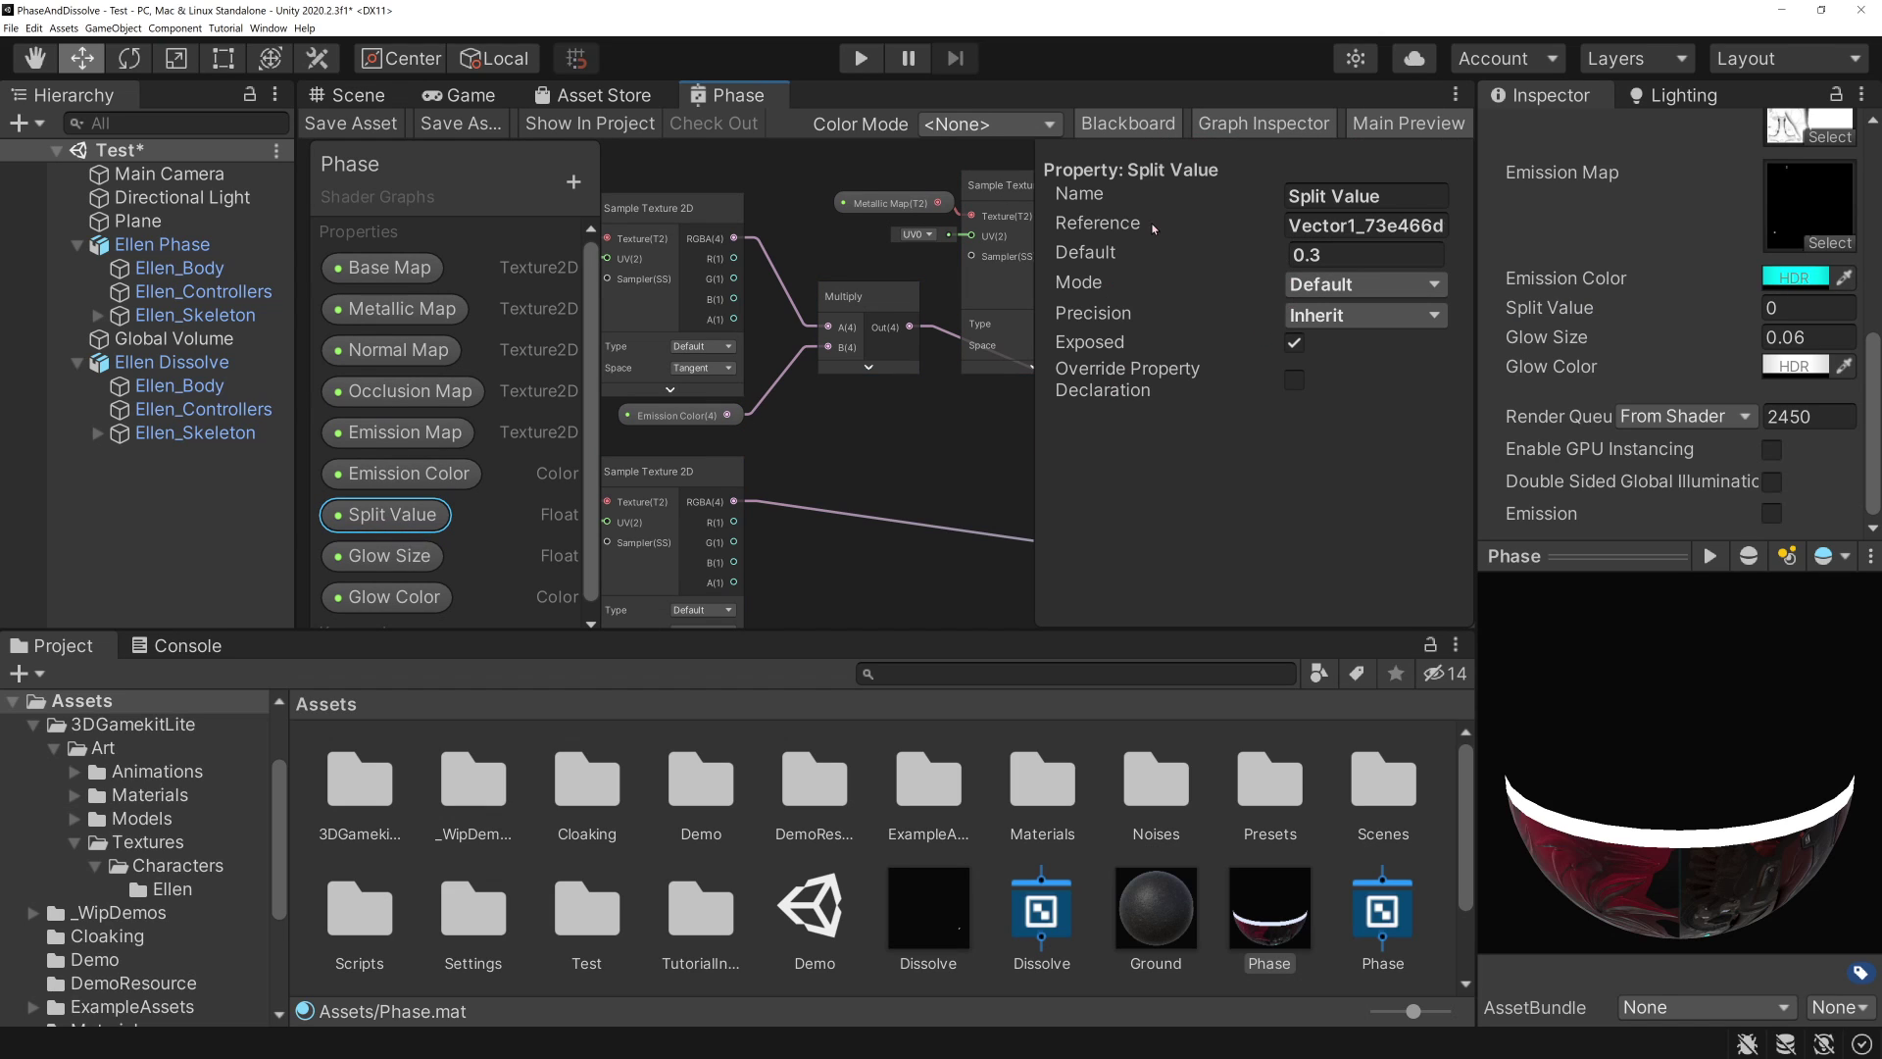
click(1343, 224)
click(1314, 225)
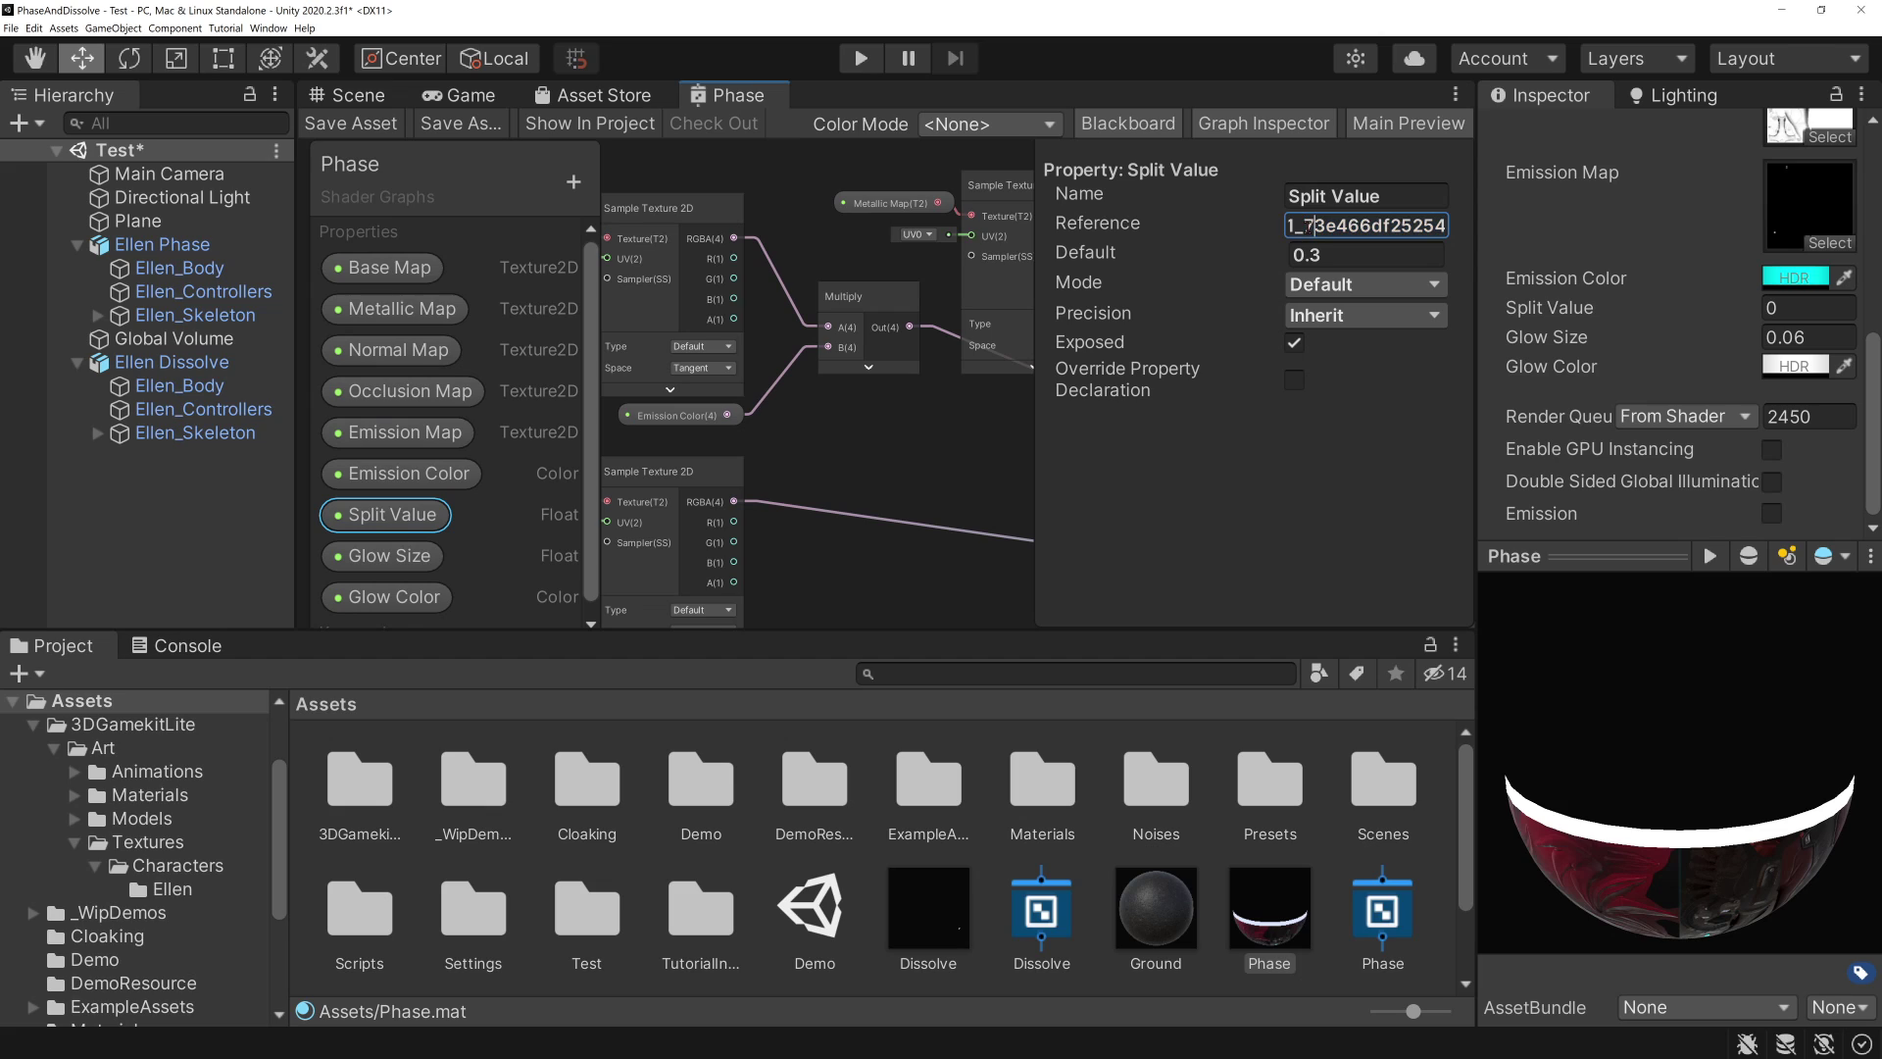
drag(1303, 226, 1466, 225)
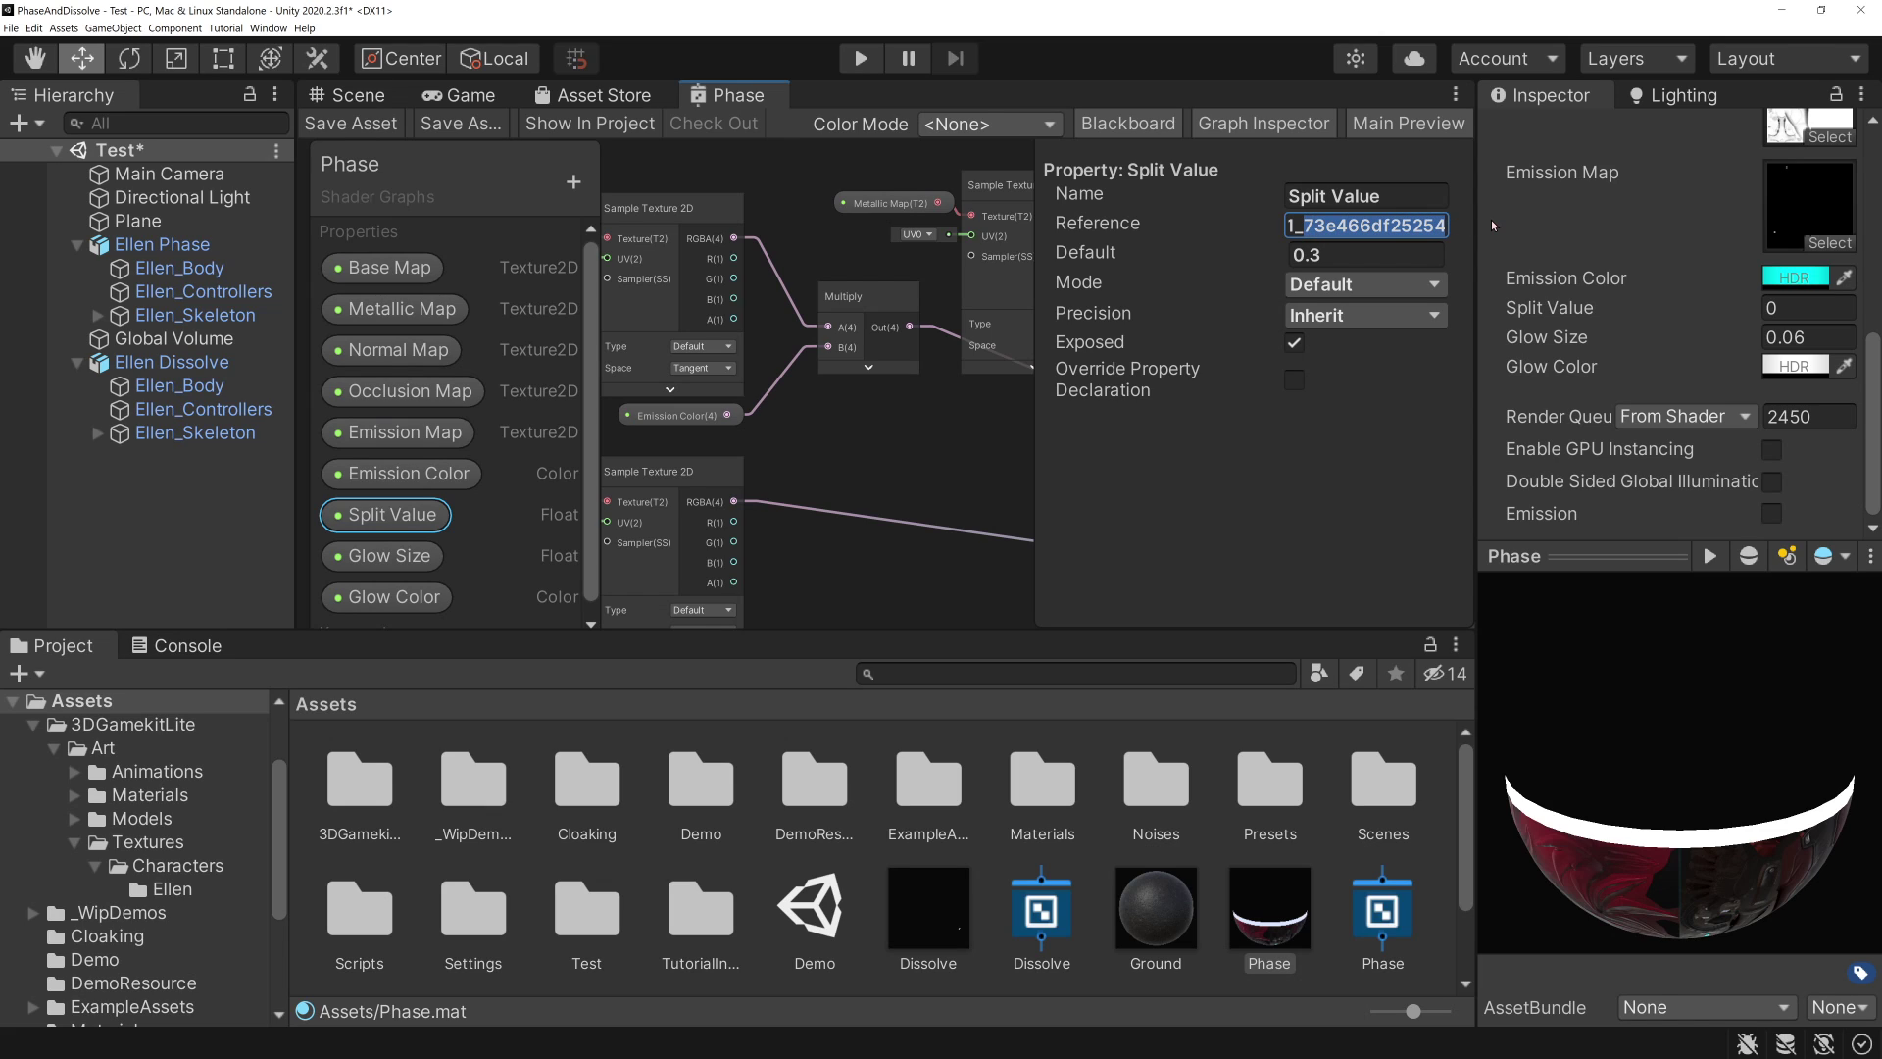
key(ctrl+v)
key(ctrl+a)
key(BackSpace)
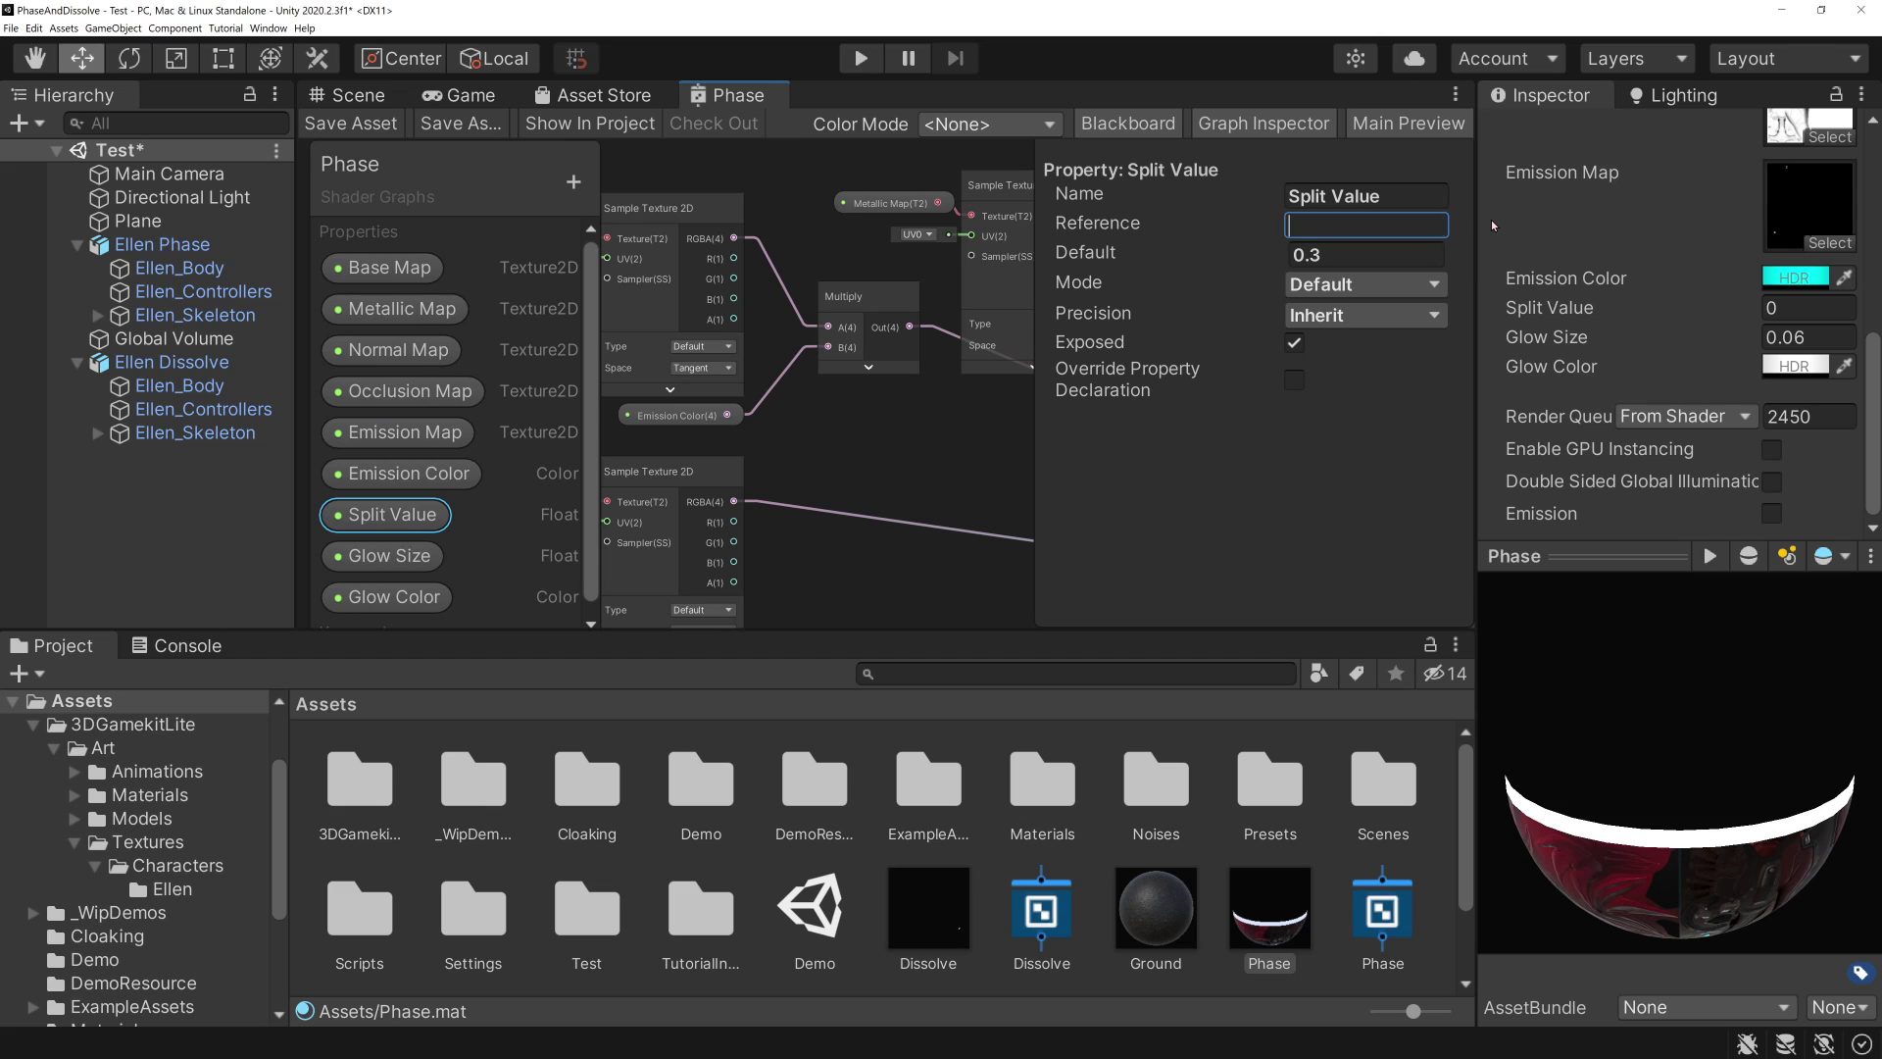
text(_Spilt)
text(Value)
key(ctrl+a)
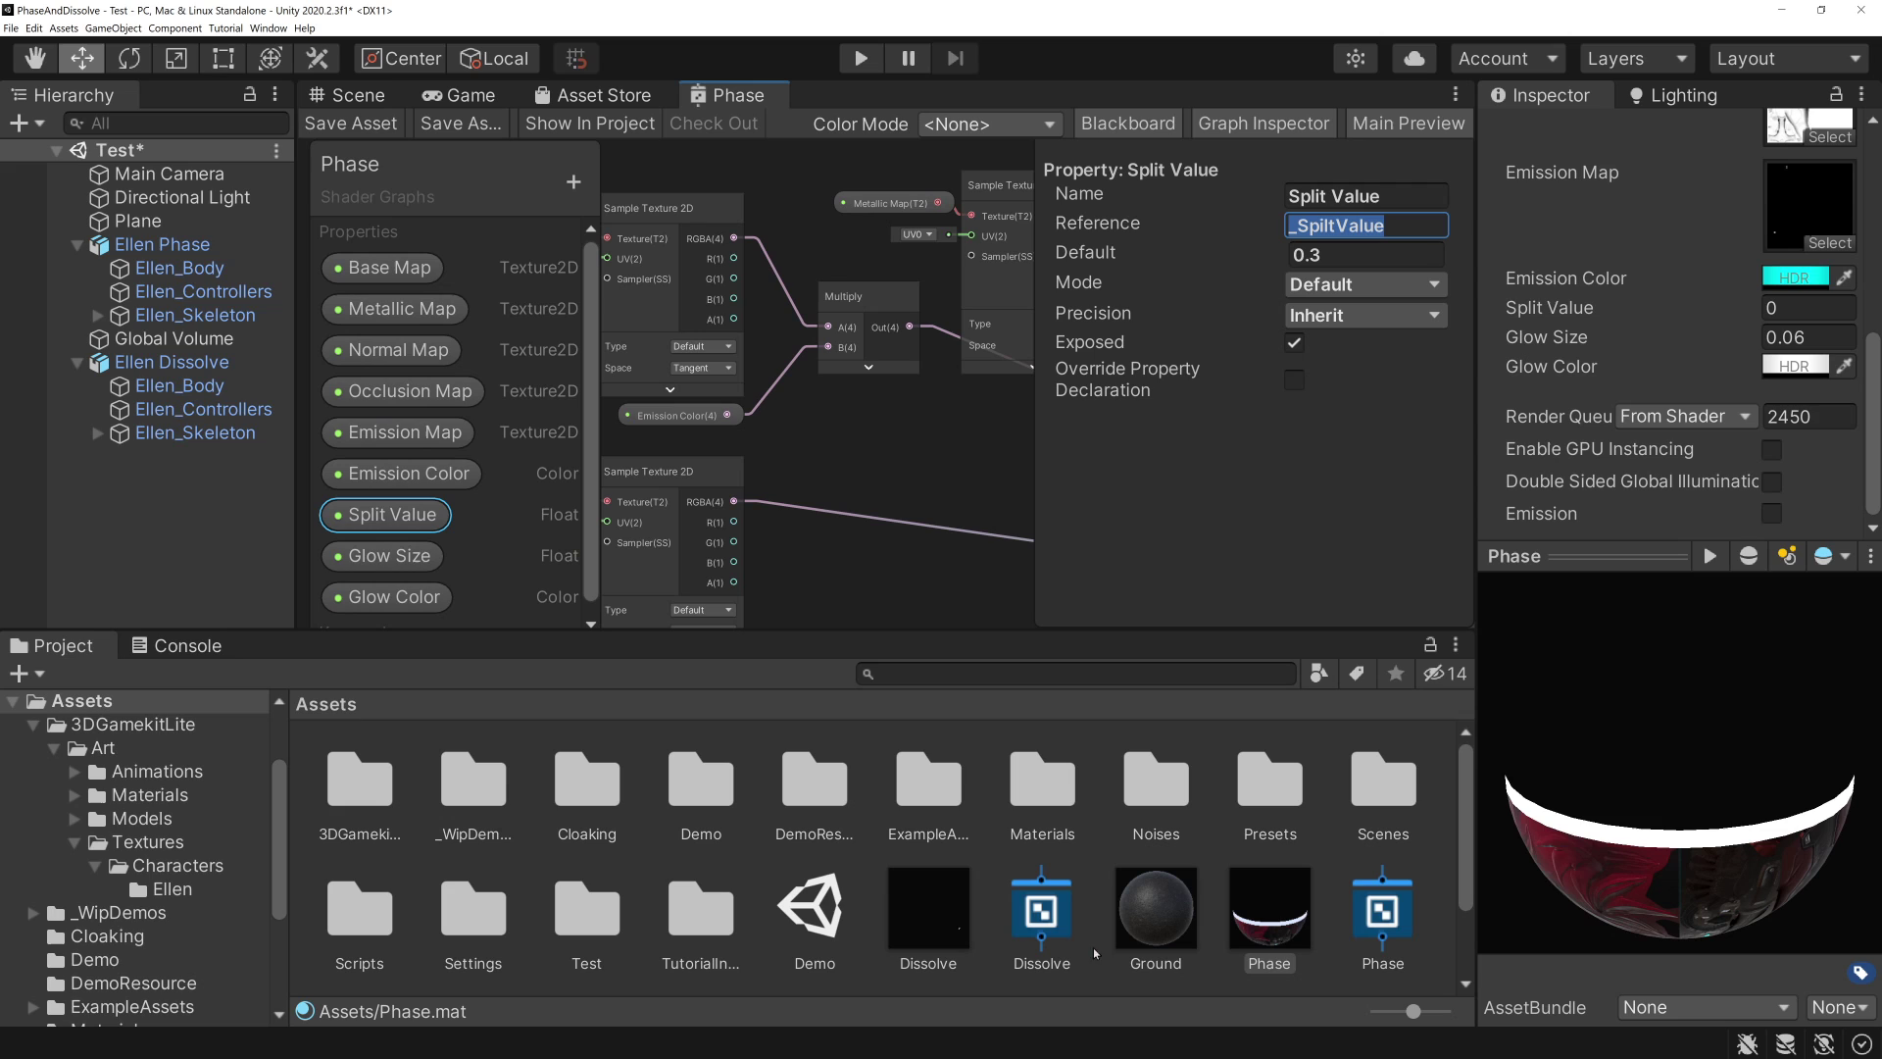
double_click(1055, 923)
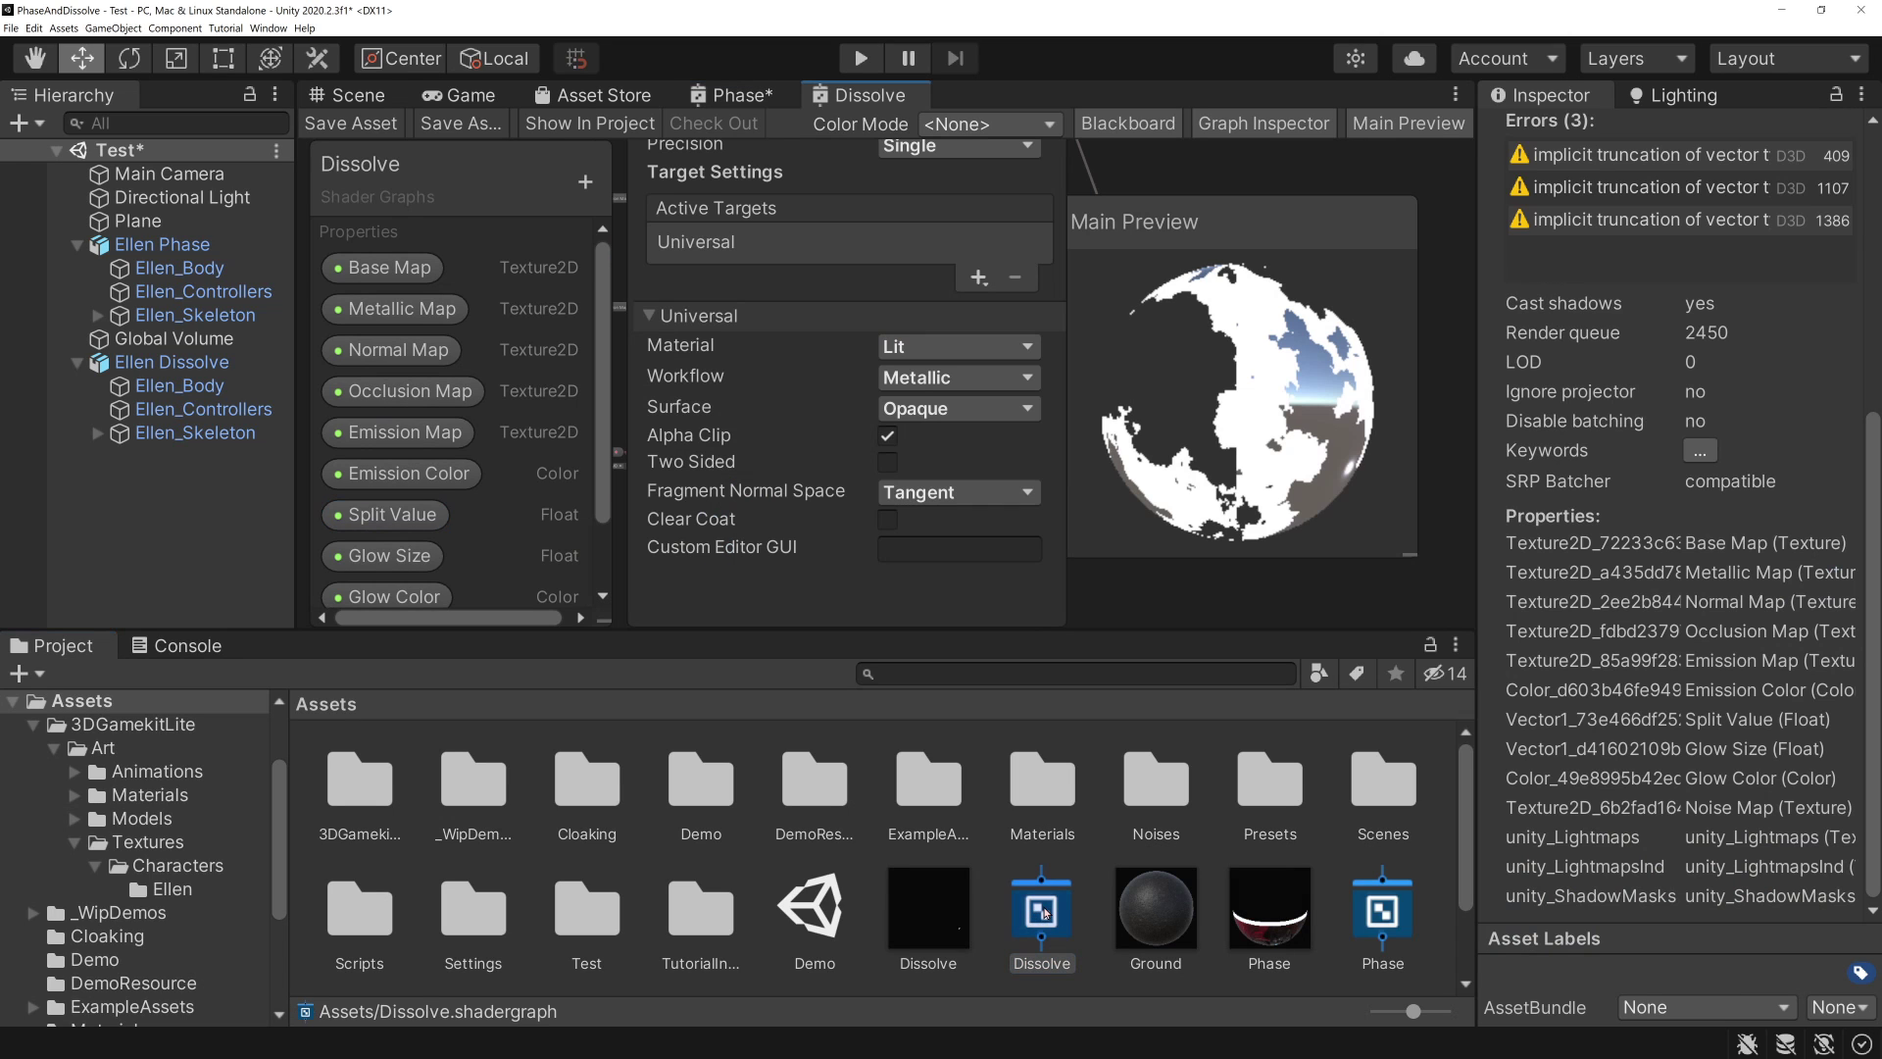
- Maximize the Dissolve graph and set its Split Value reference to _SpiltValue
scroll(441, 491, down, 2)
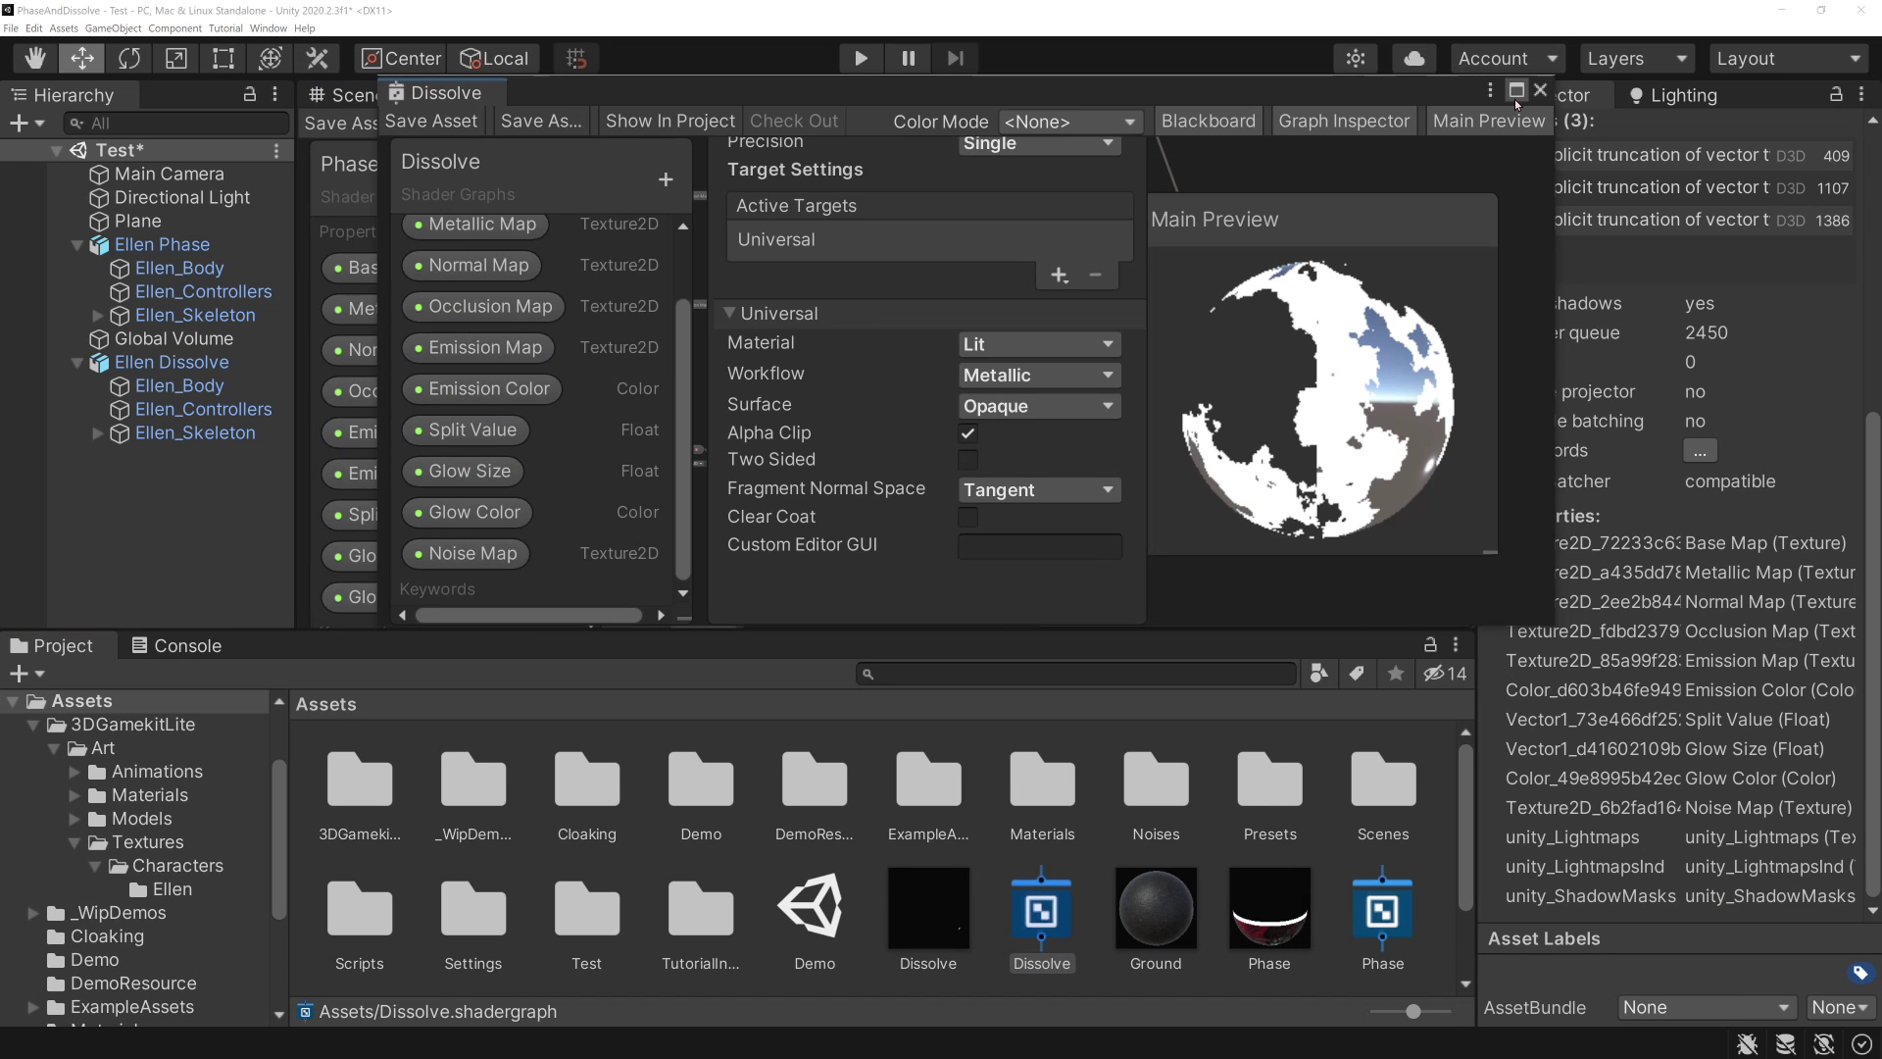
key(shift+space)
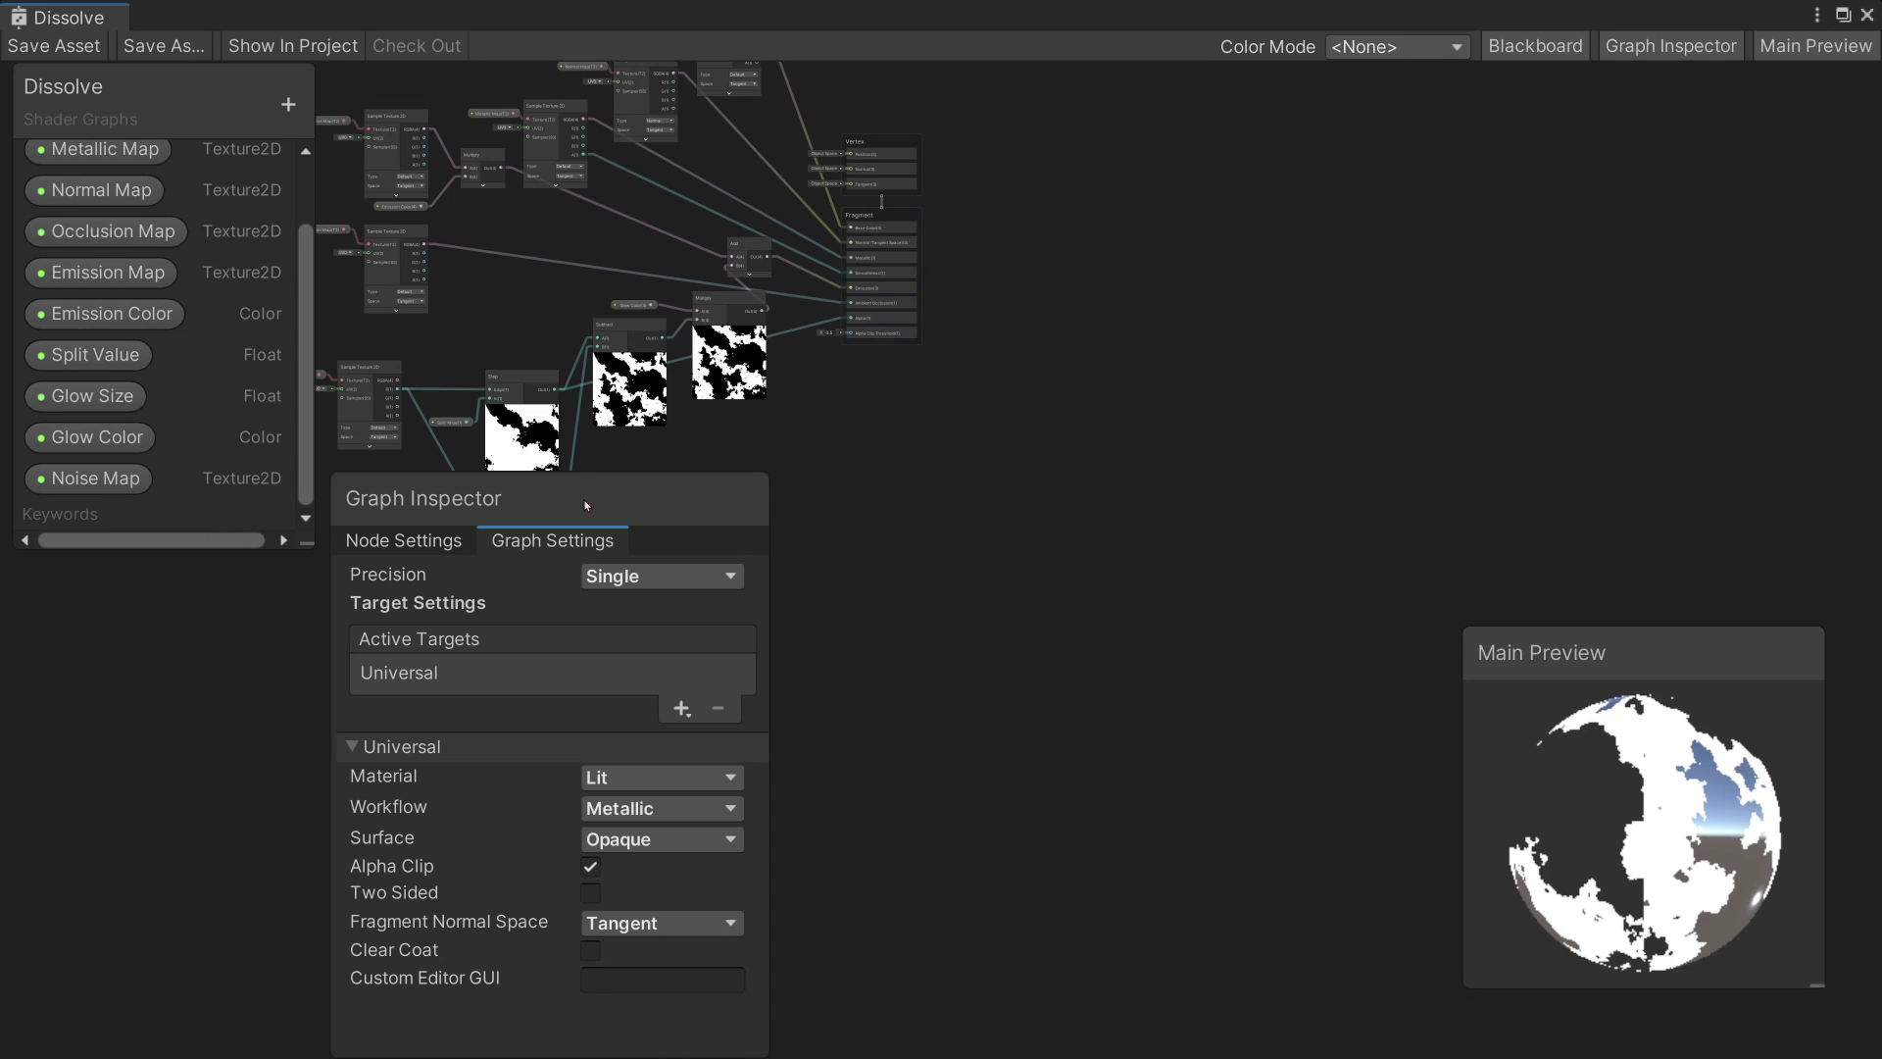
click(95, 354)
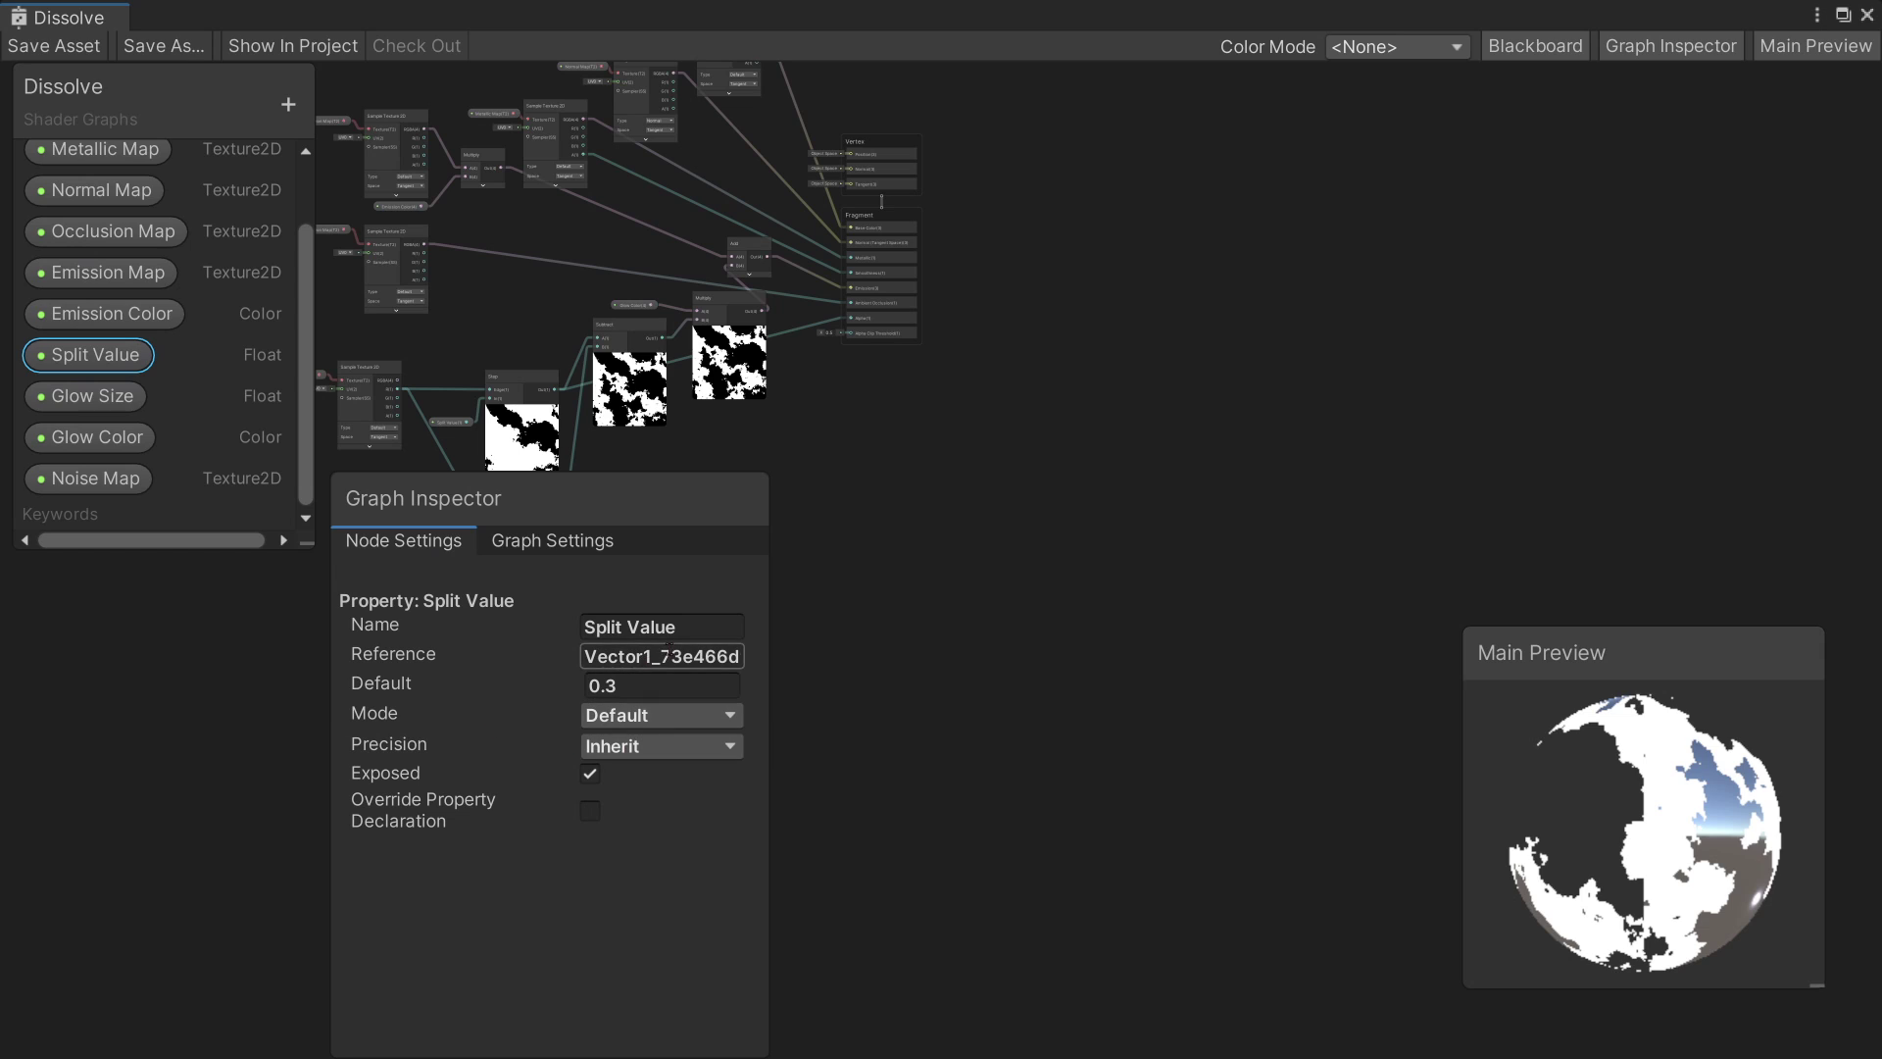
click(698, 657)
text(_SpiltValue)
click(594, 657)
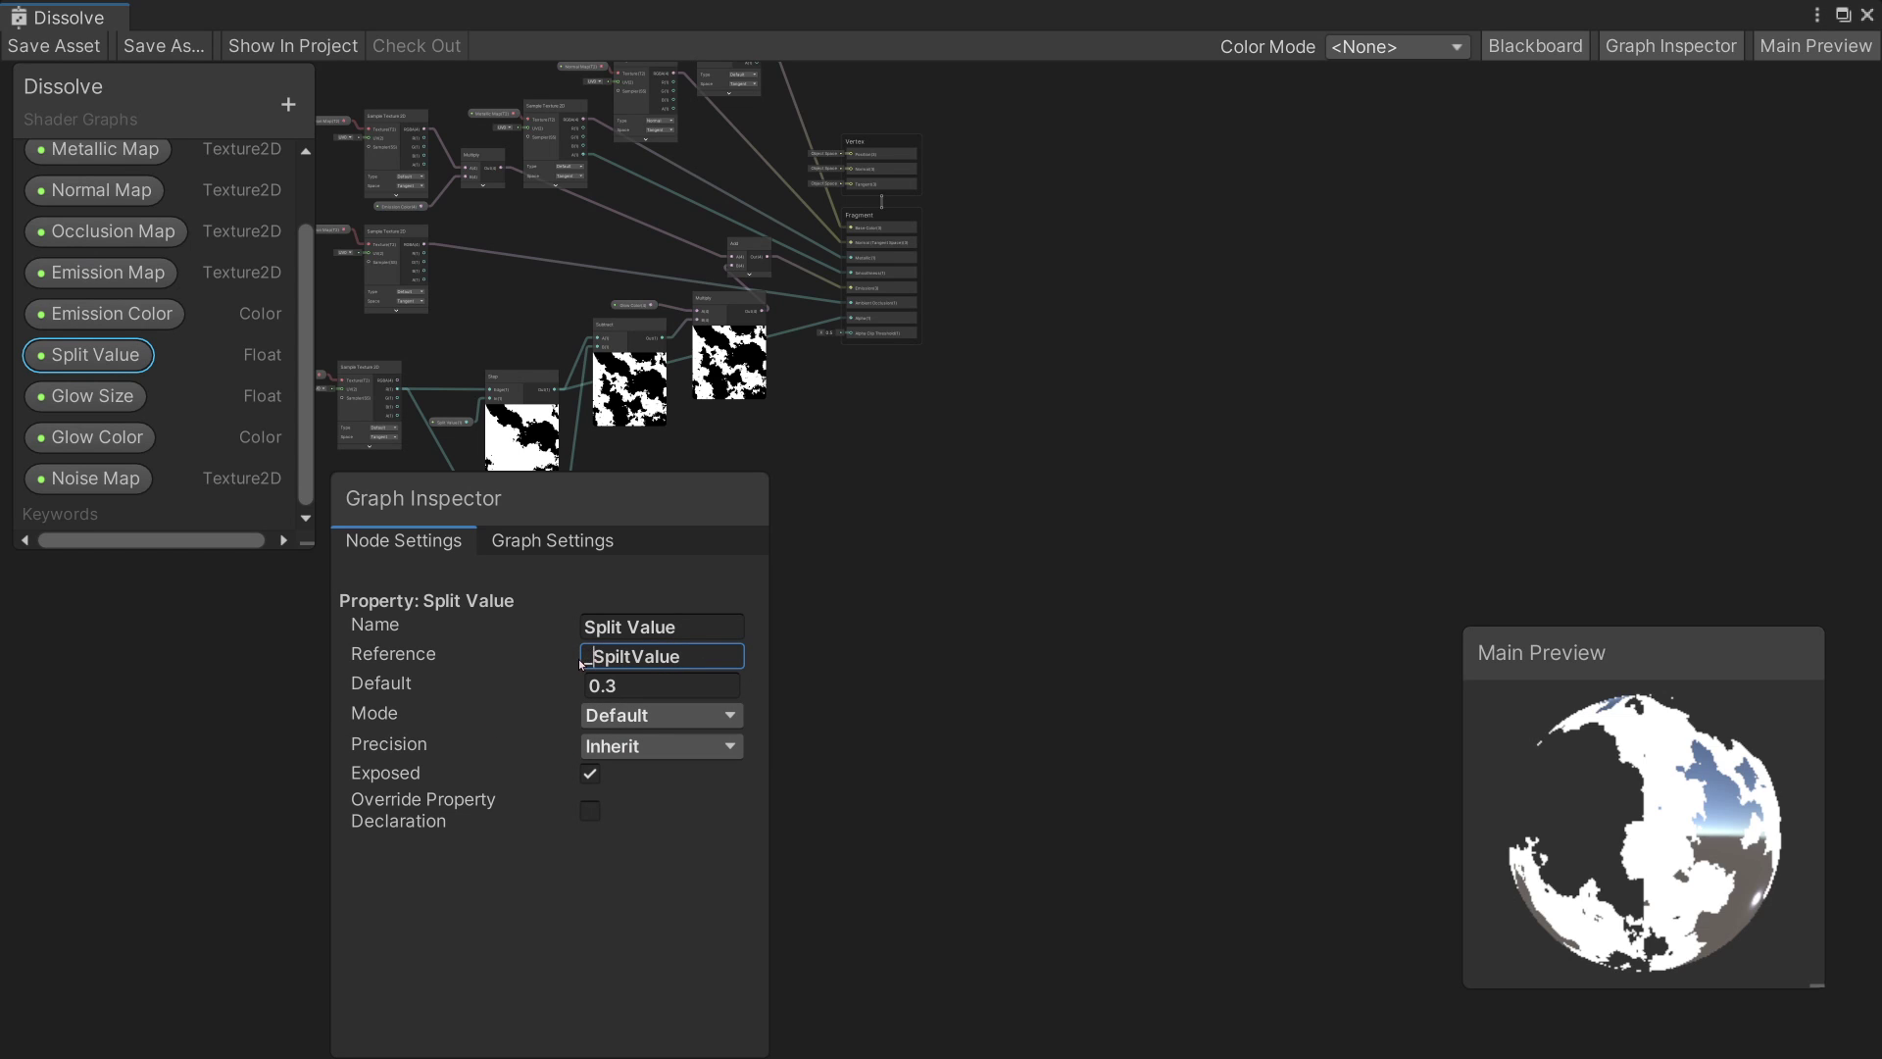
key(shift+Left)
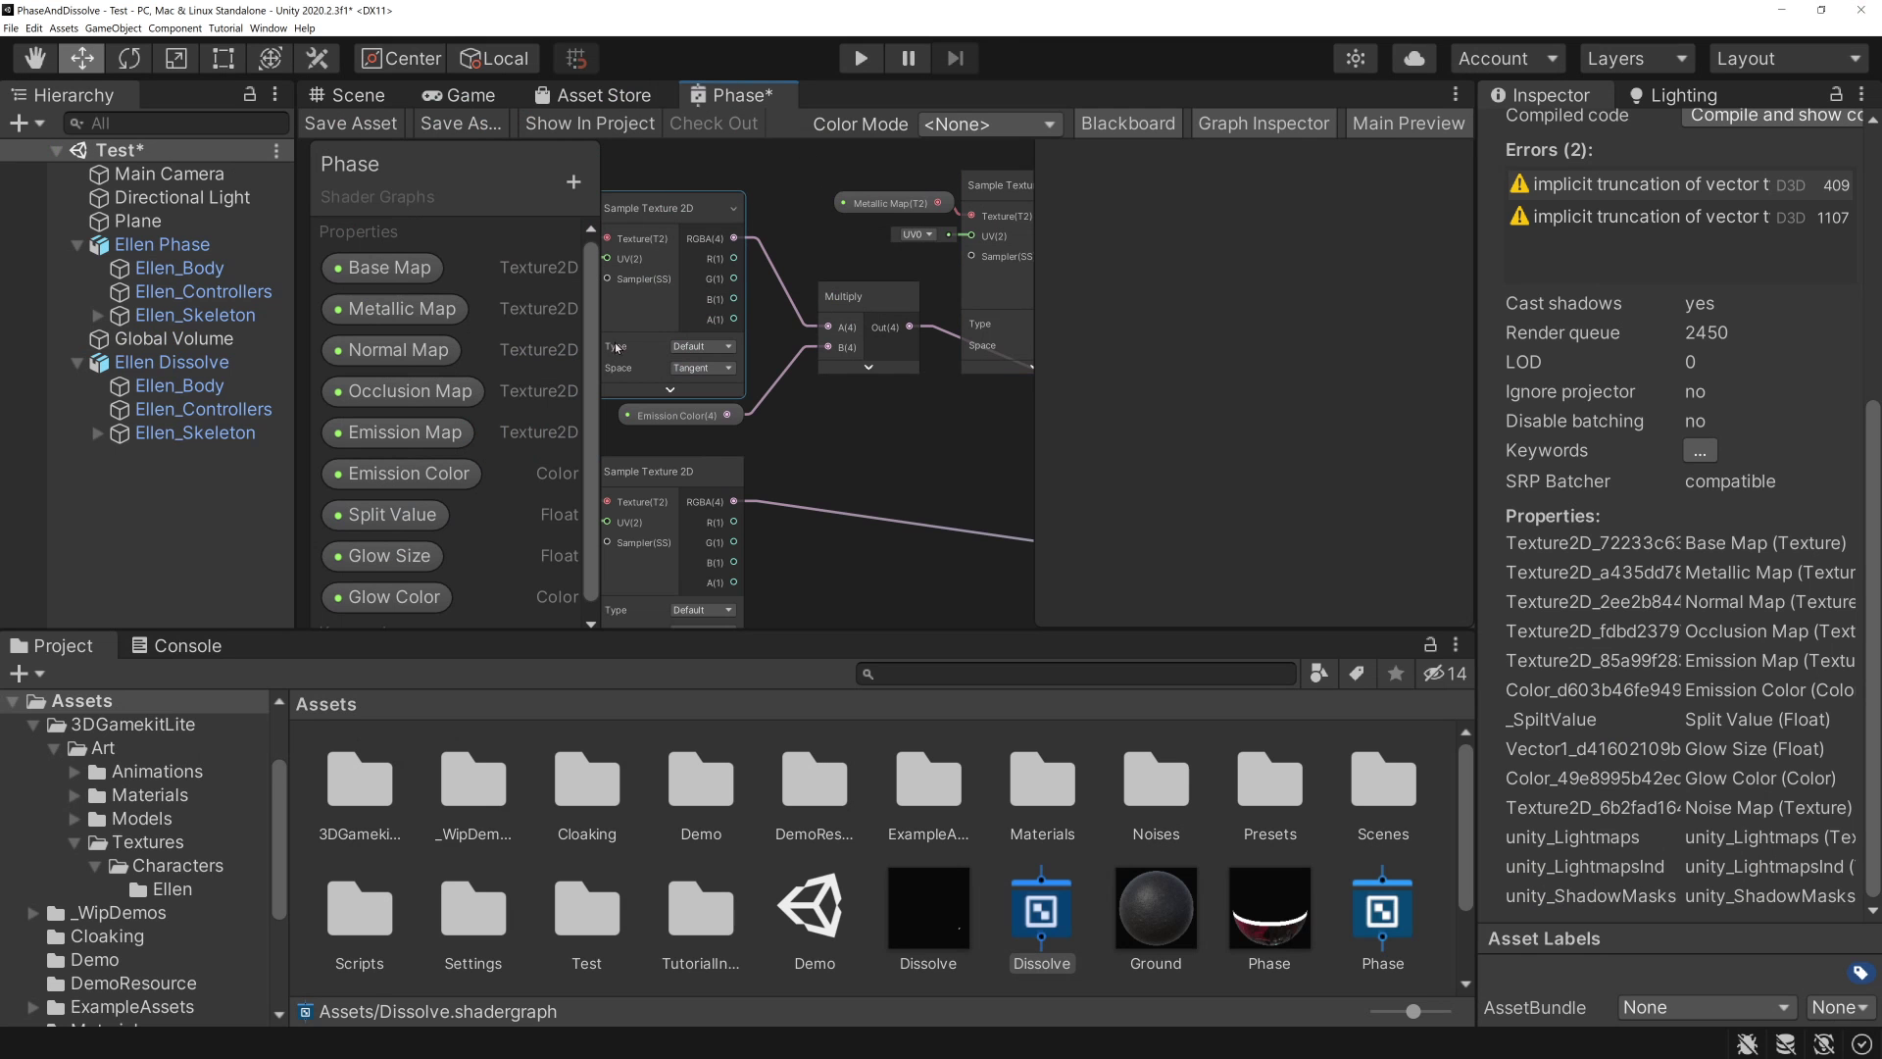
- Save the Phase shader graph and close its window
click(417, 527)
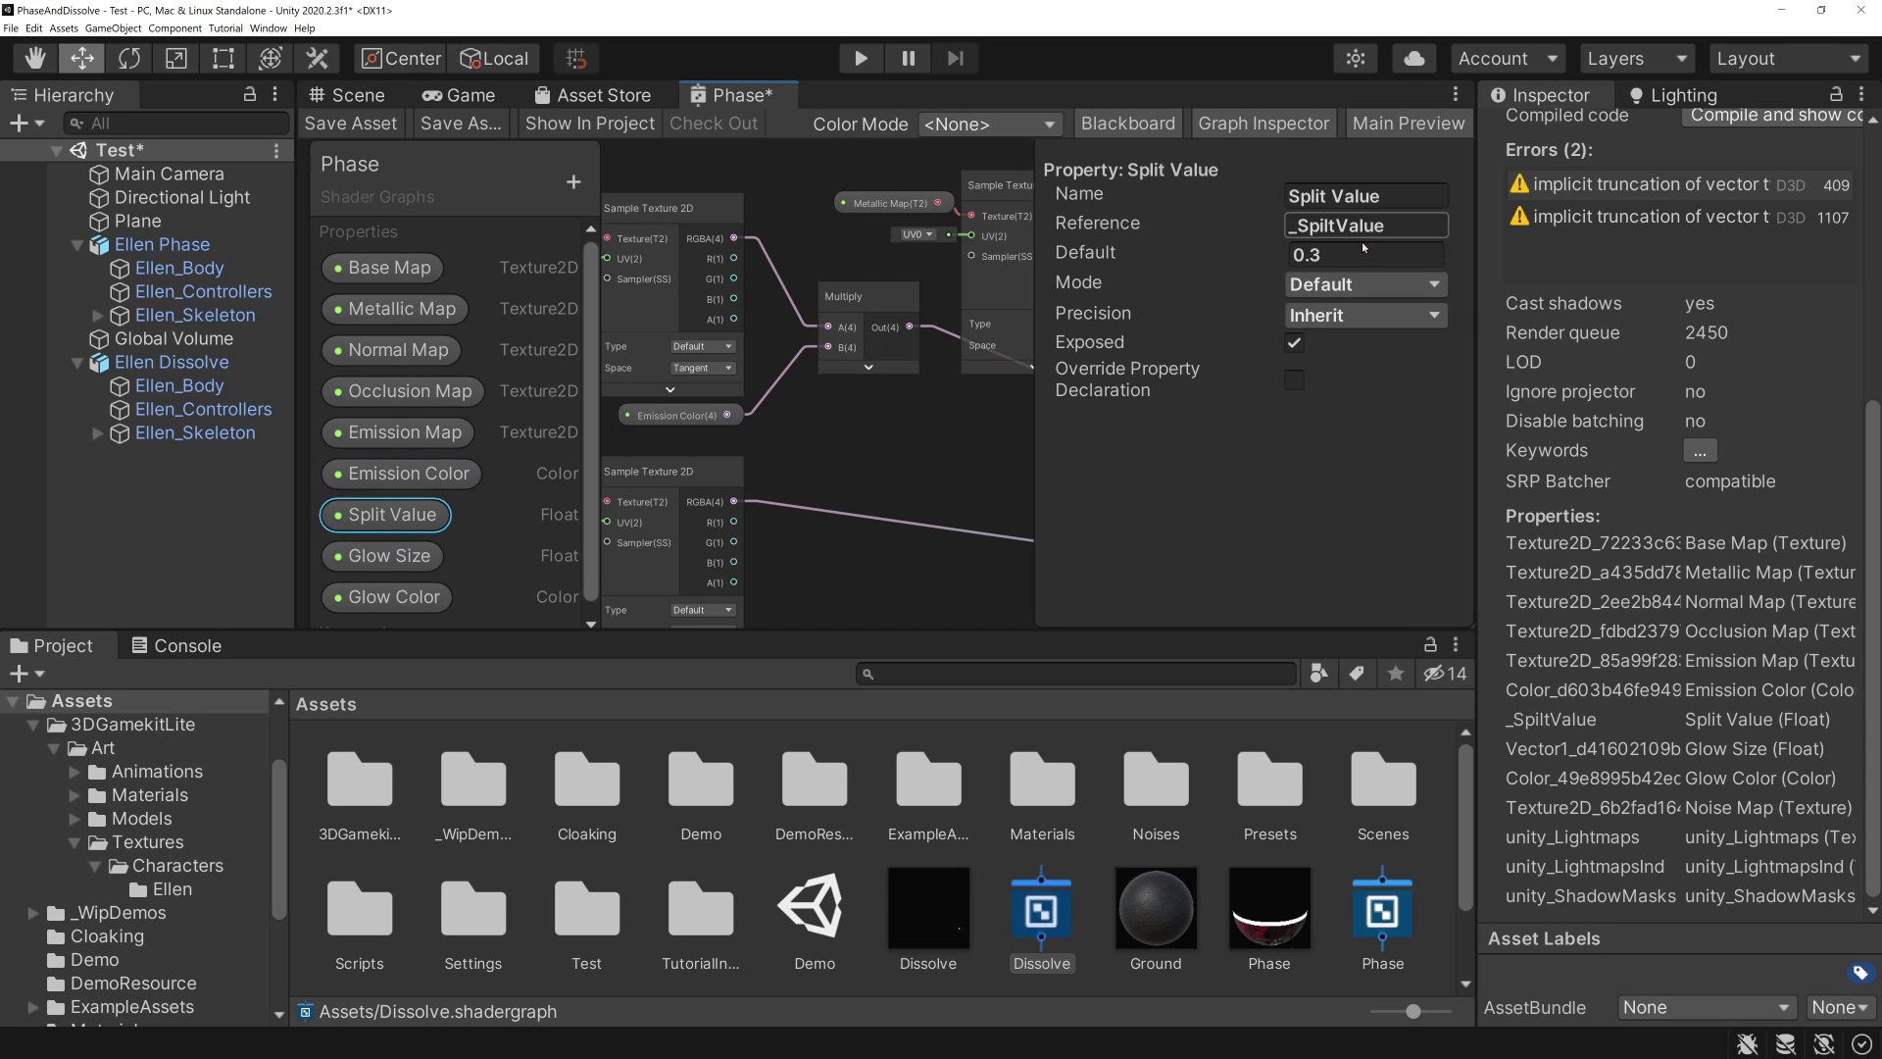
click(353, 125)
drag(738, 95, 686, 411)
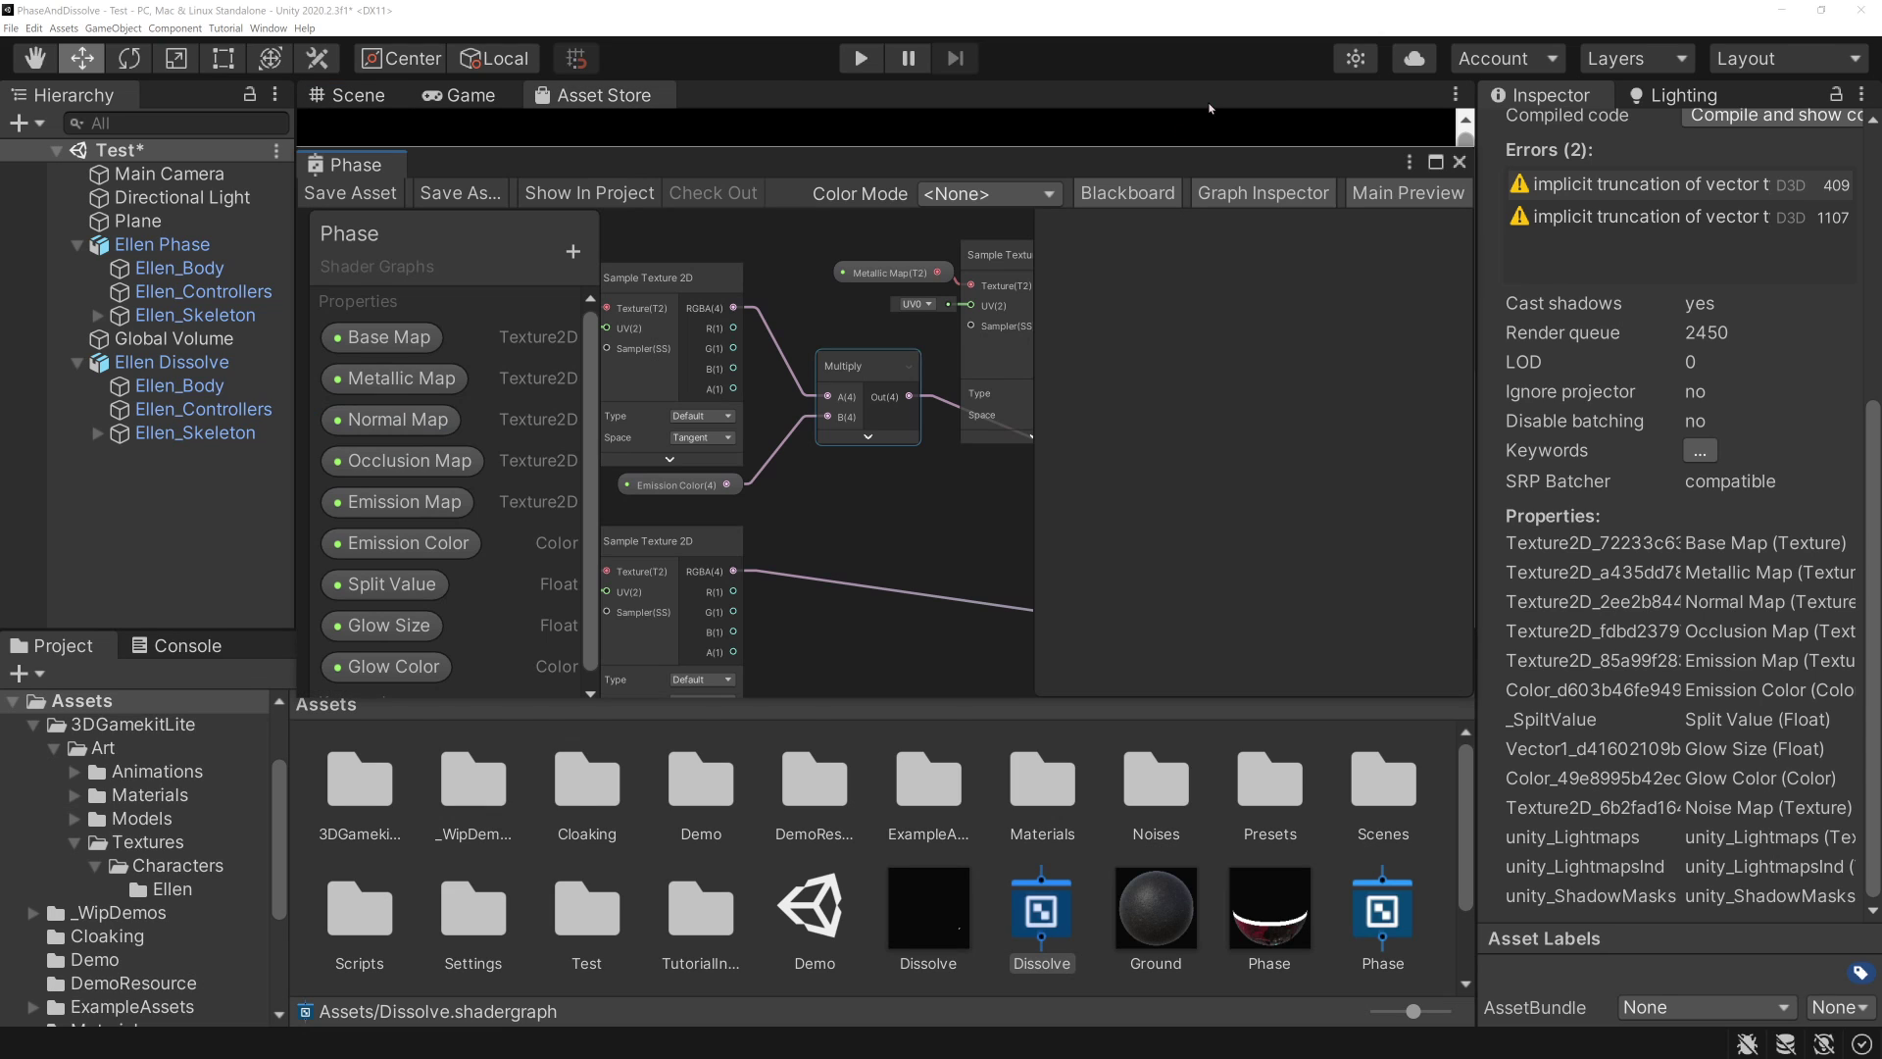
click(1461, 163)
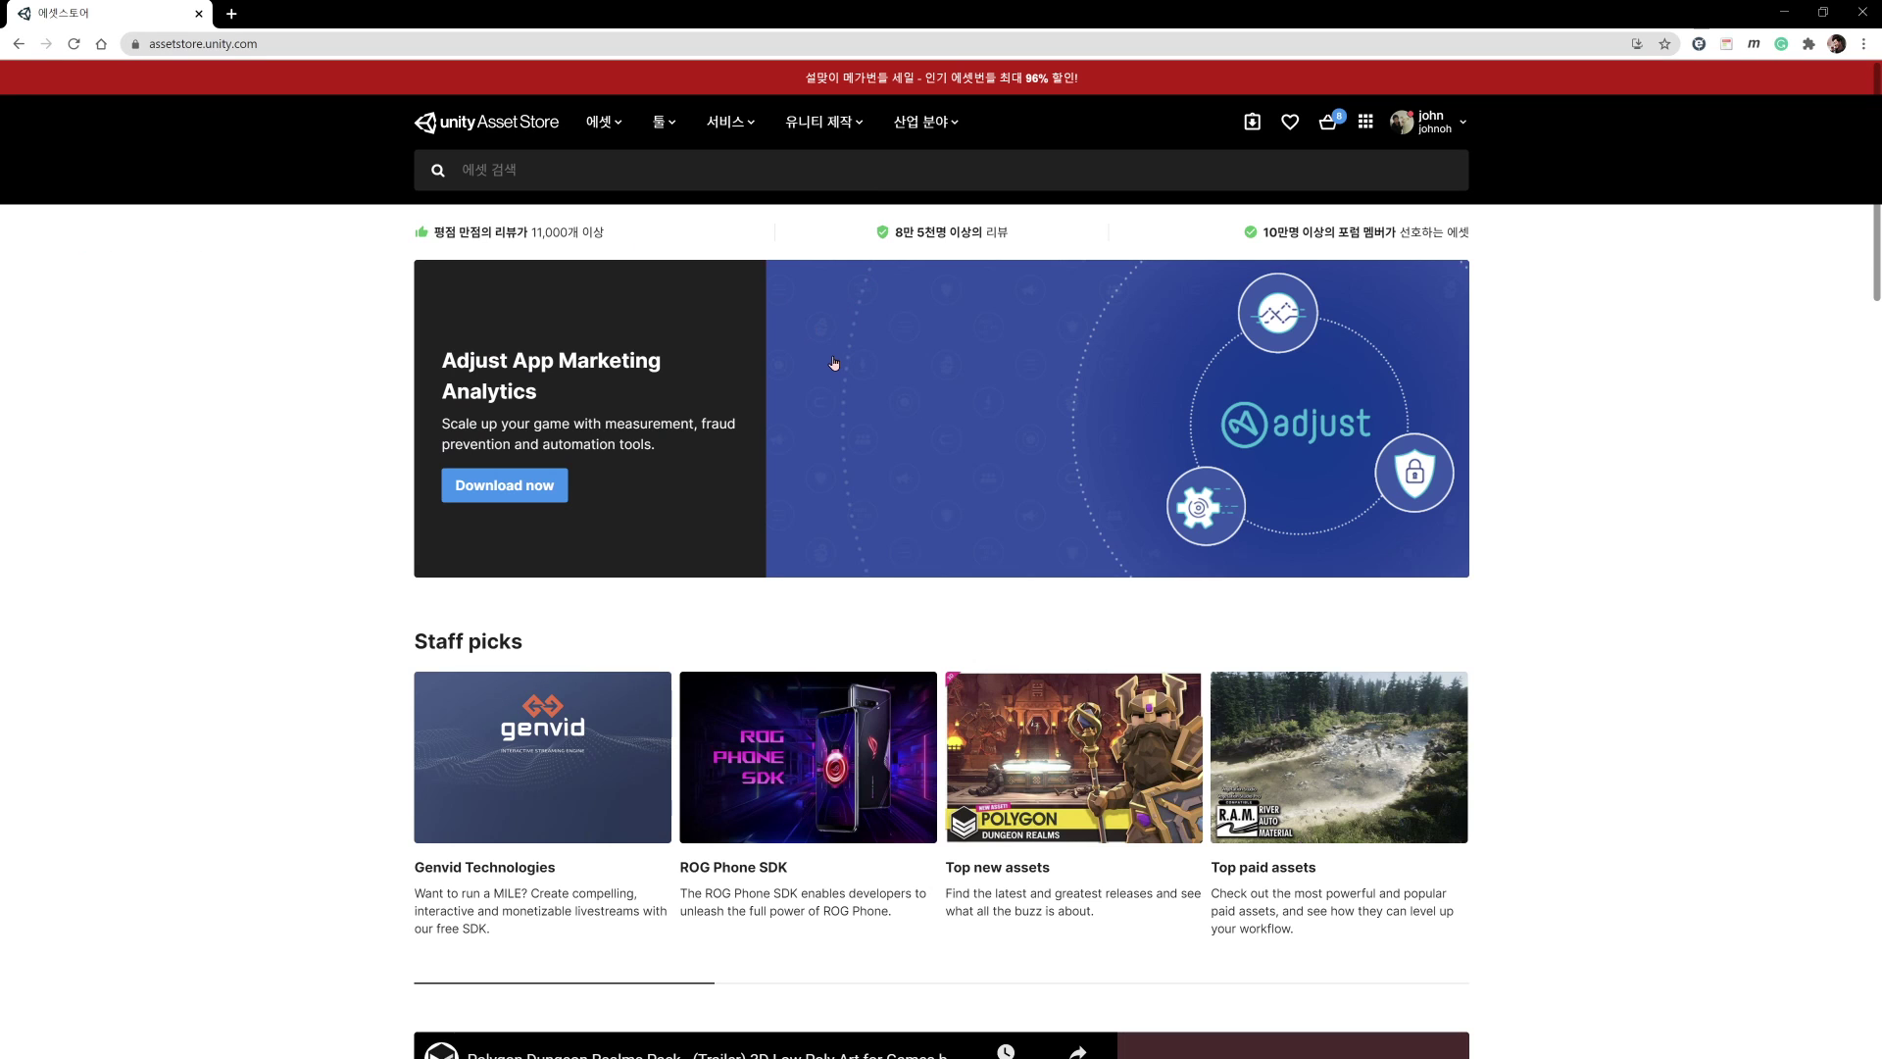
- Search the Asset Store for 'itween' and send the iTween package to the Unity Editor
click(626, 166)
text(it)
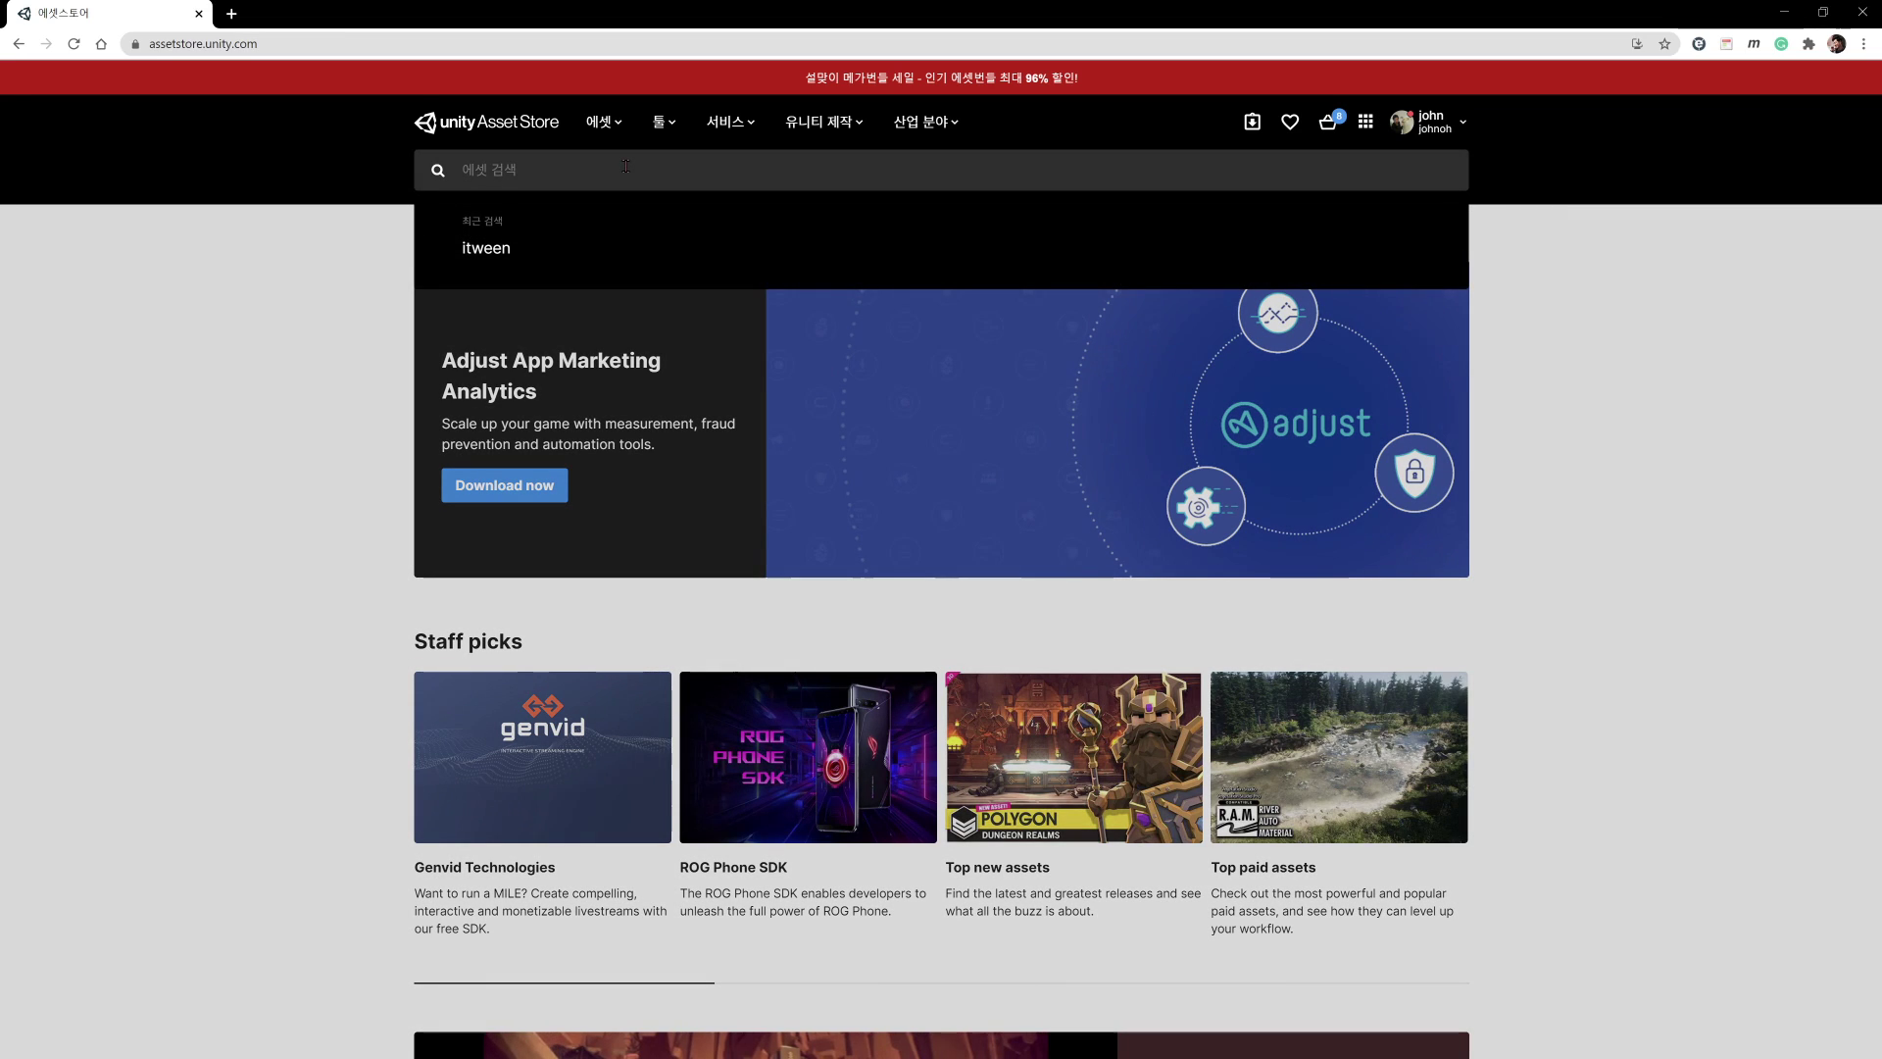
text(ween)
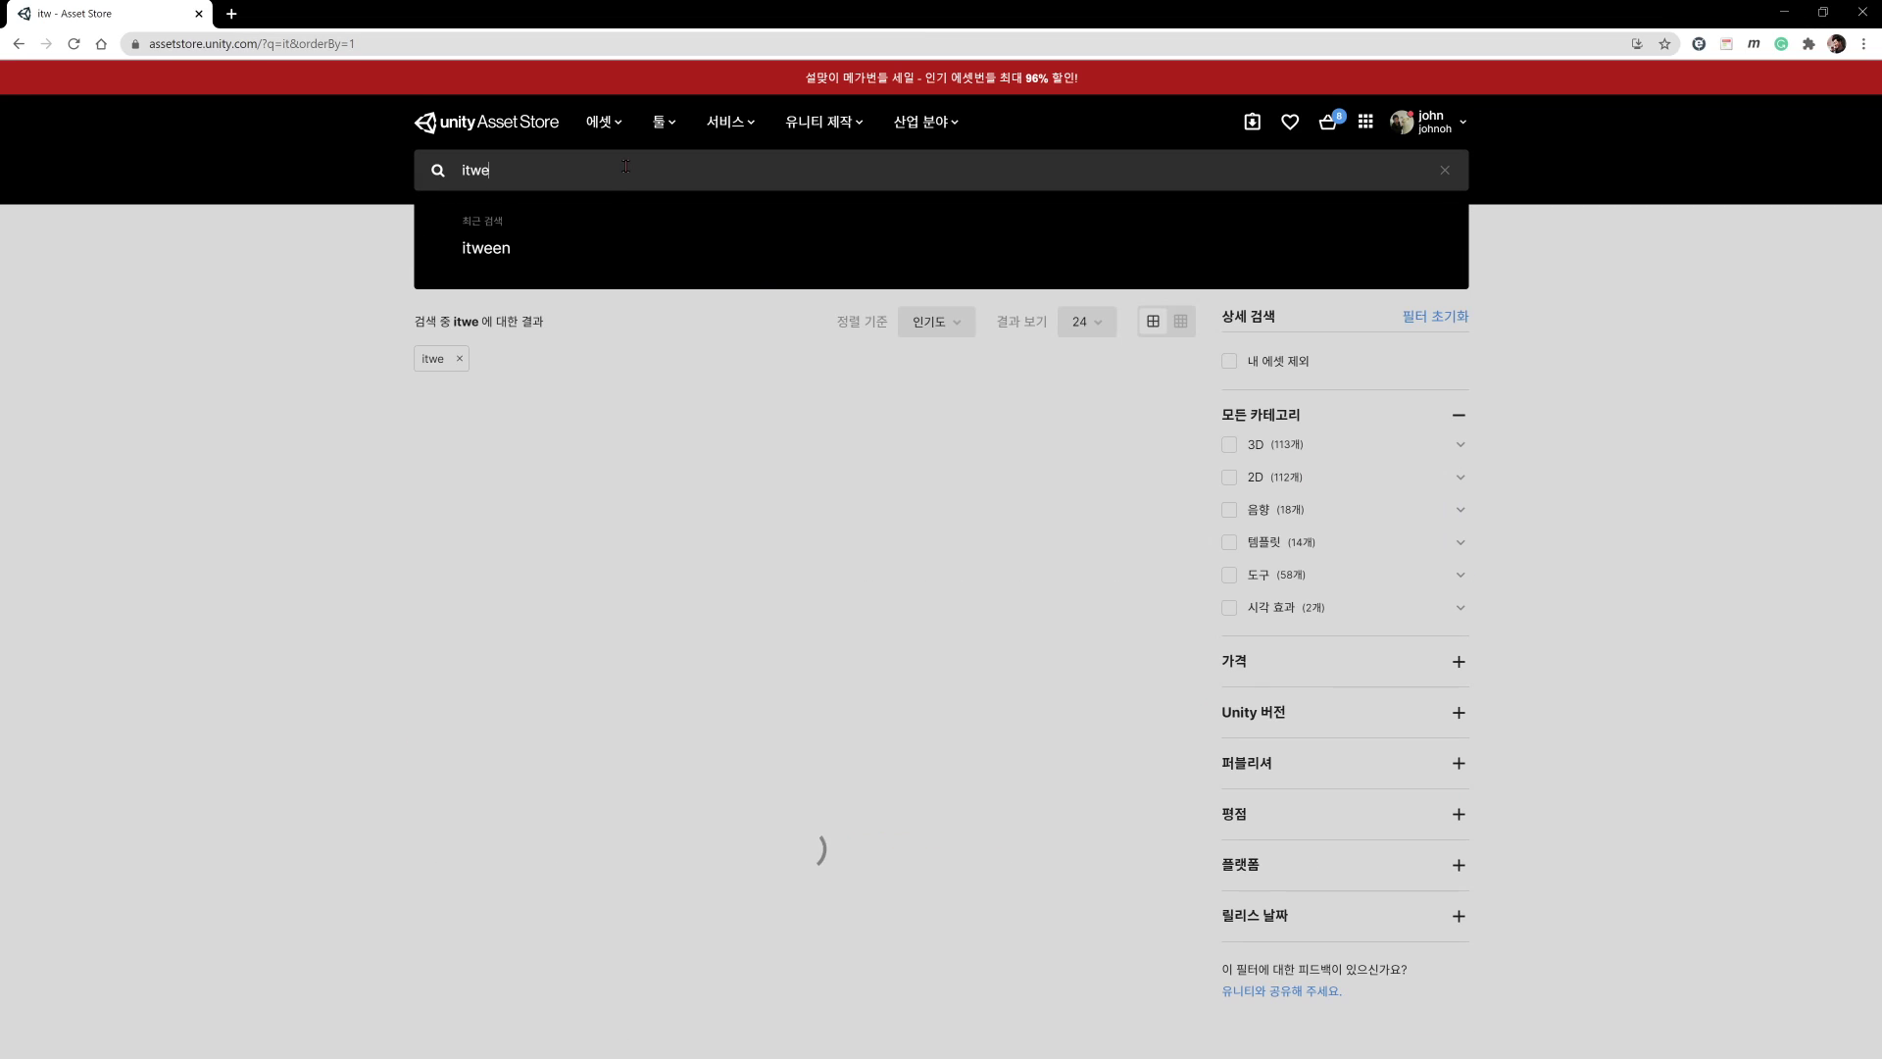
key(Return)
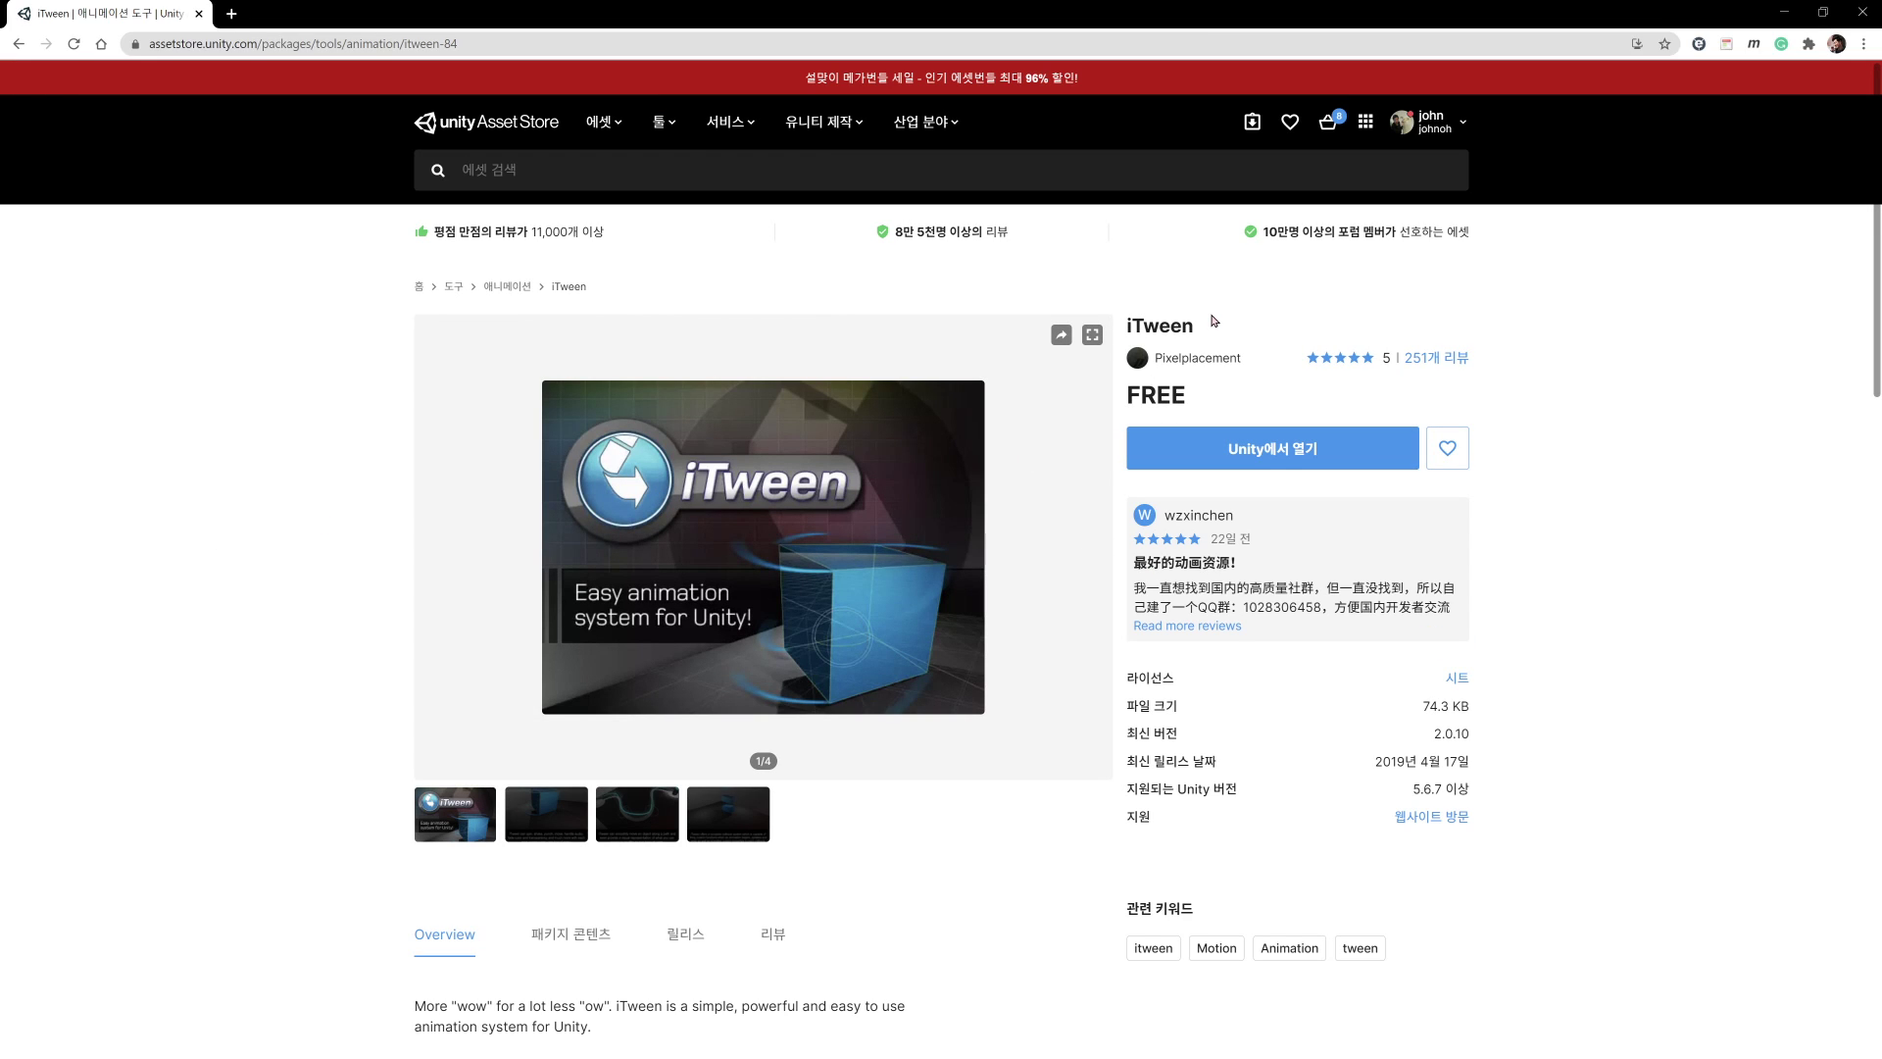
click(1173, 464)
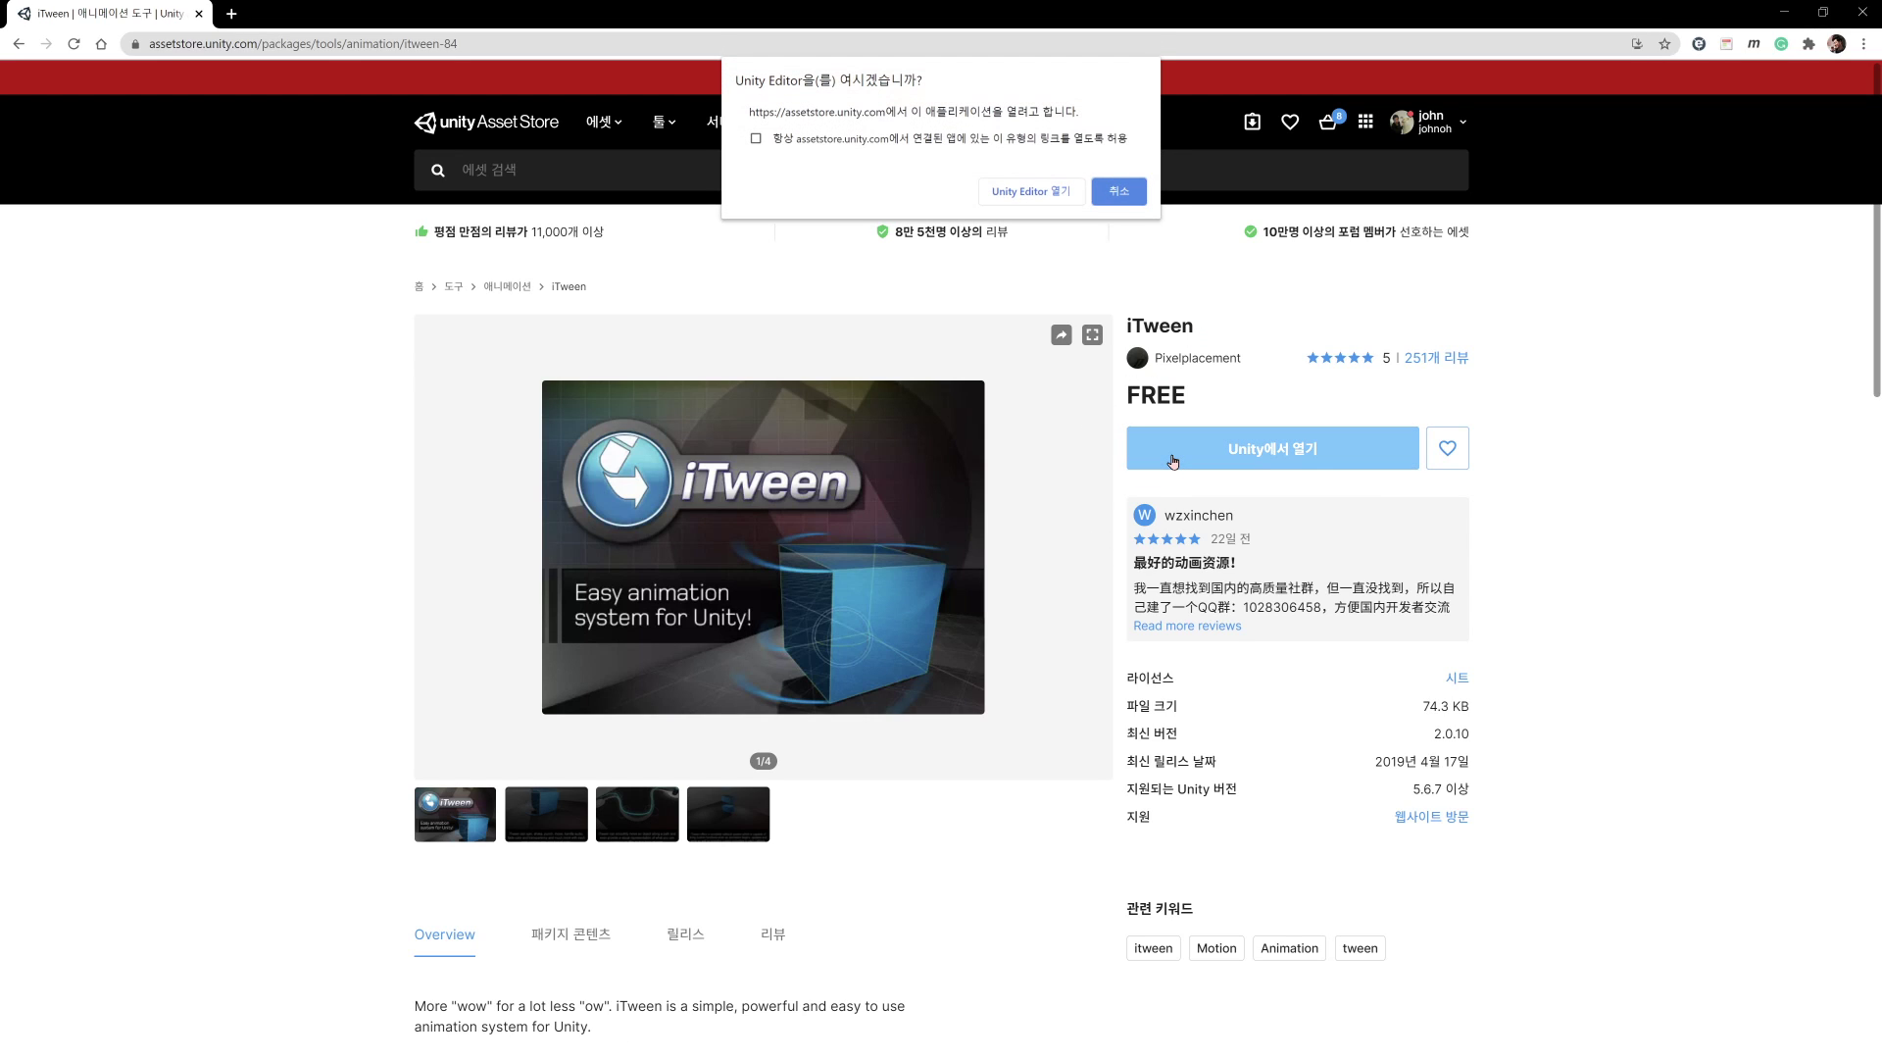
click(1031, 191)
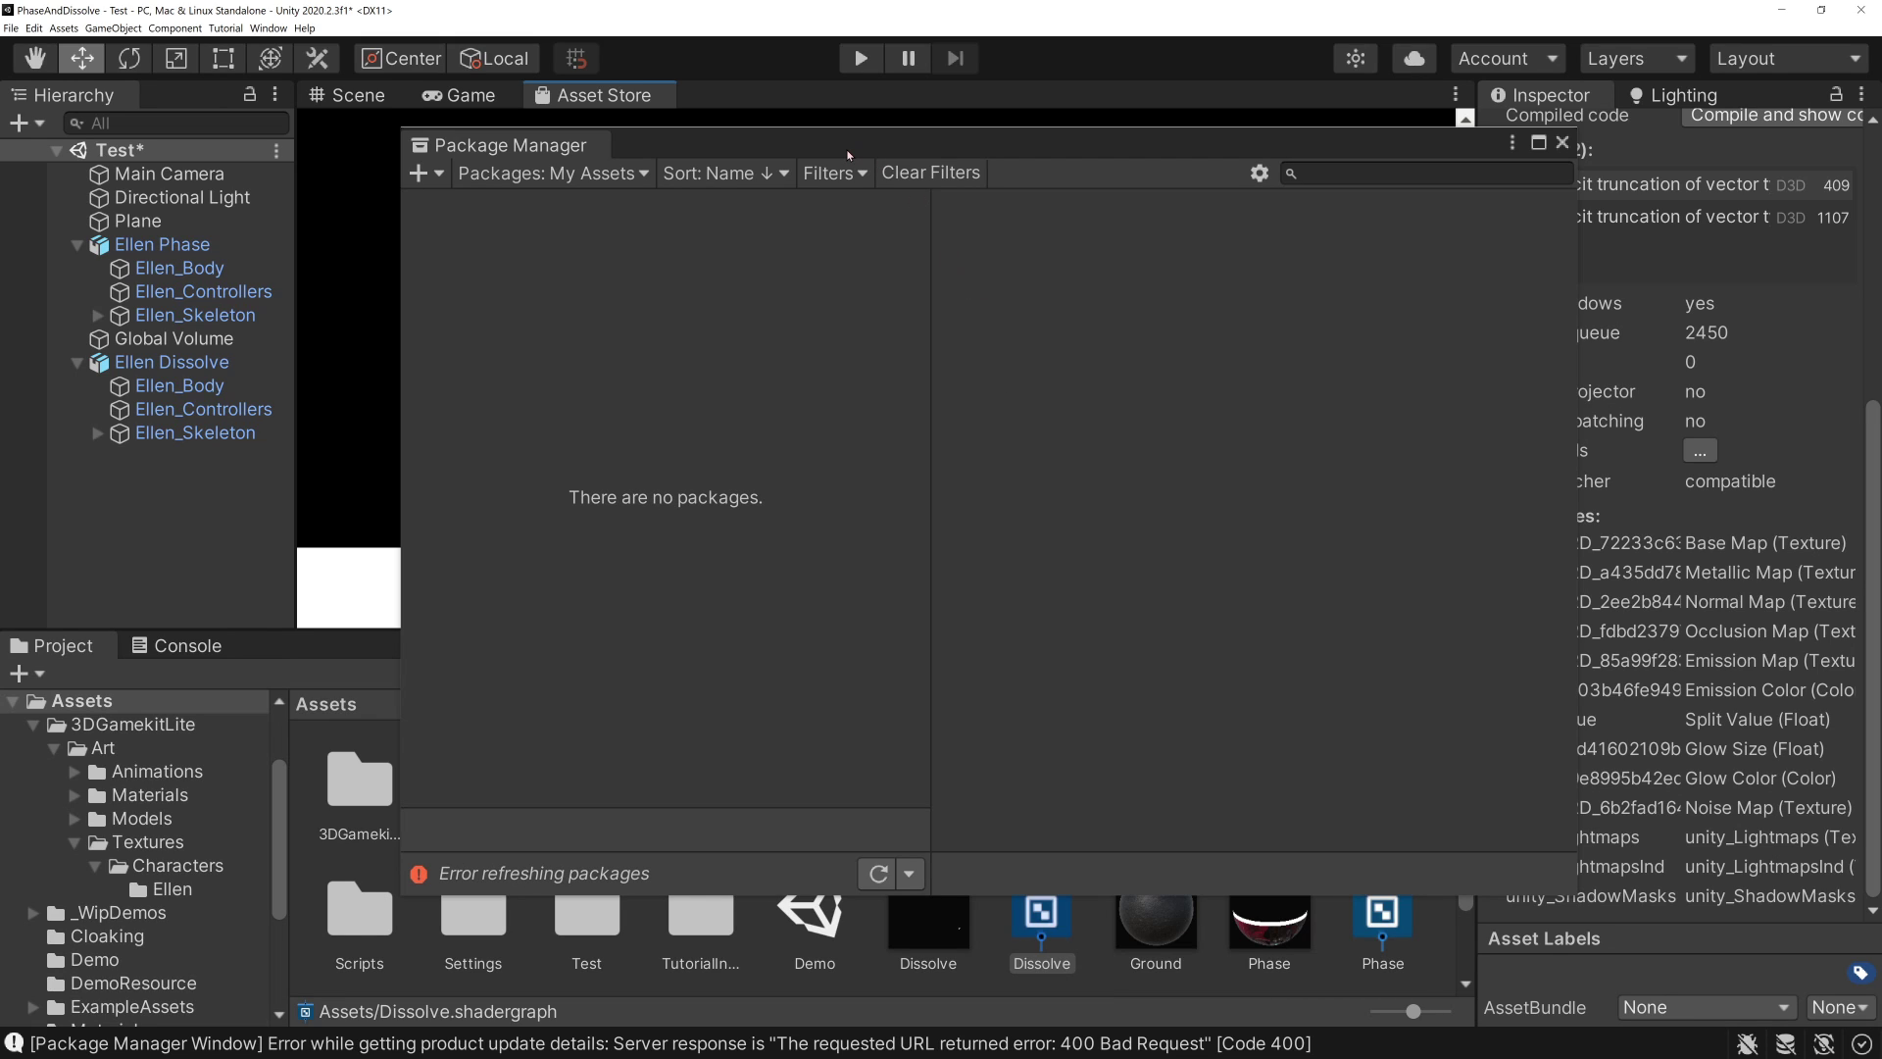
- Download and import all iTween files, then close the Package Manager
click(1510, 872)
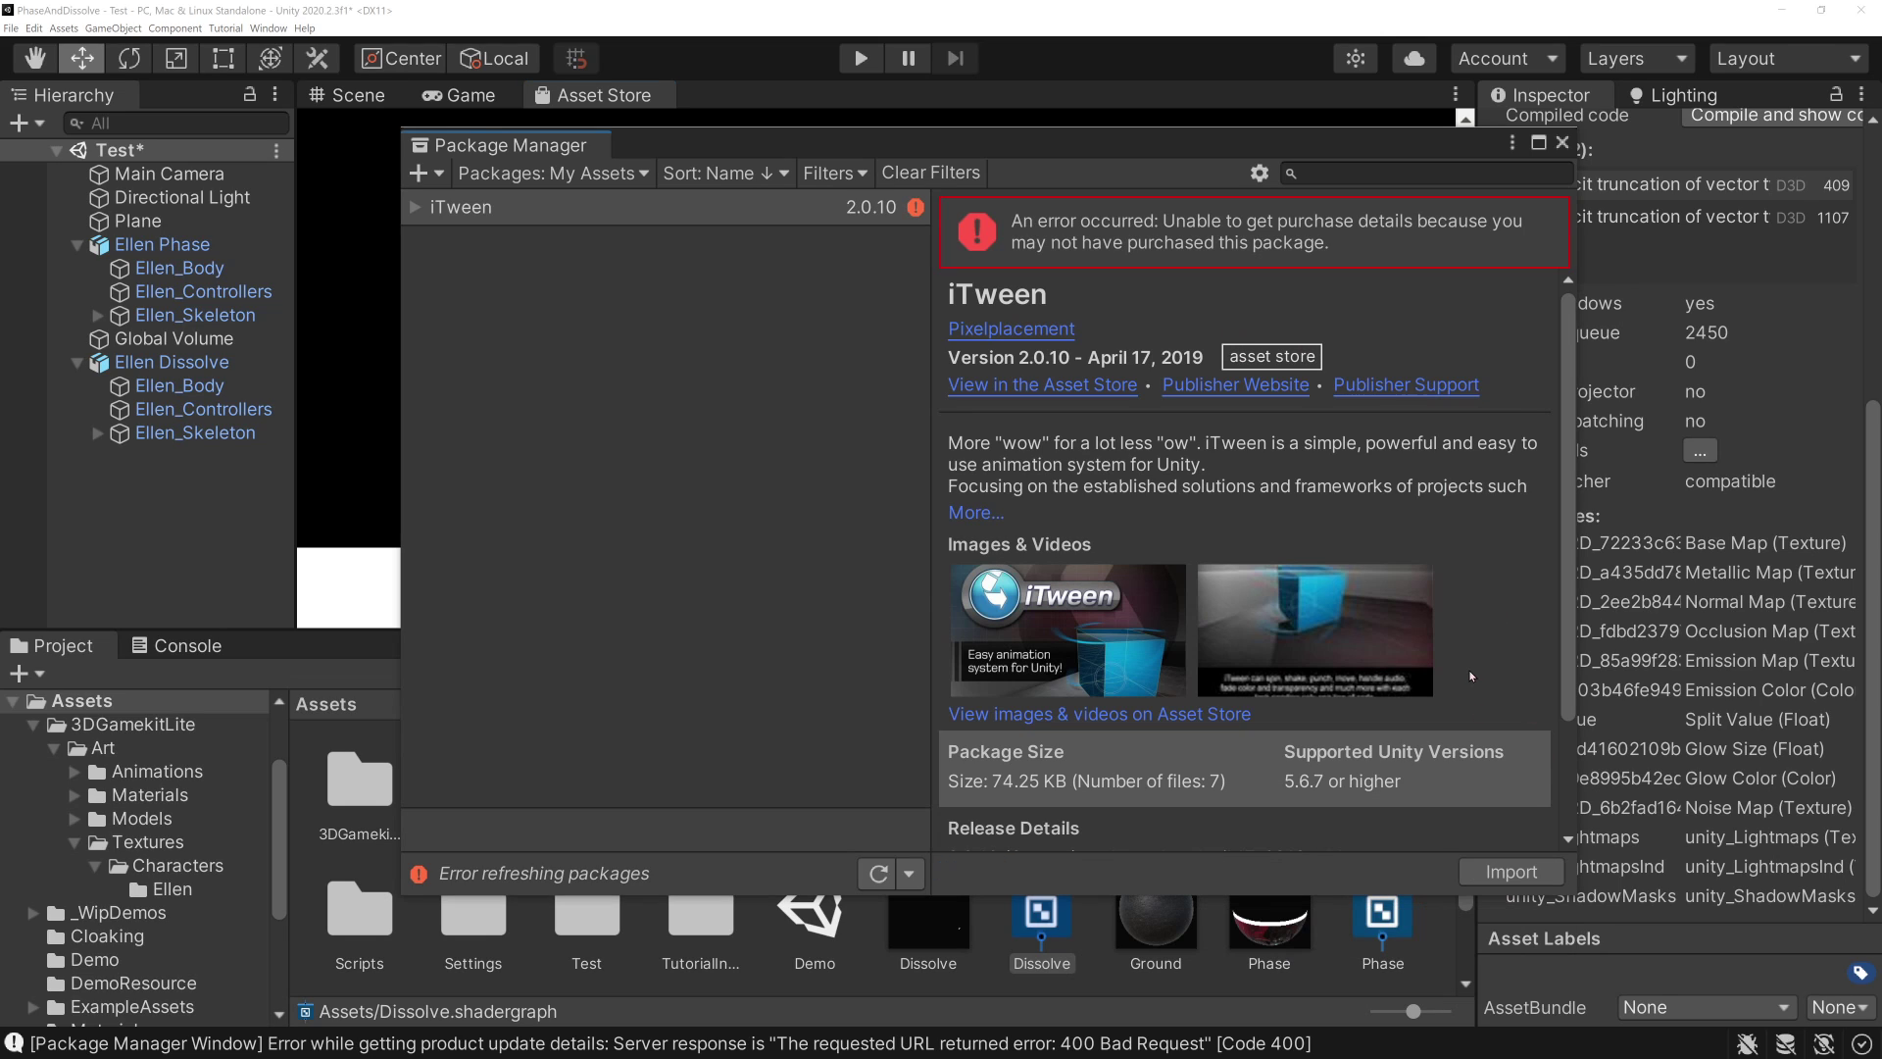
click(1510, 871)
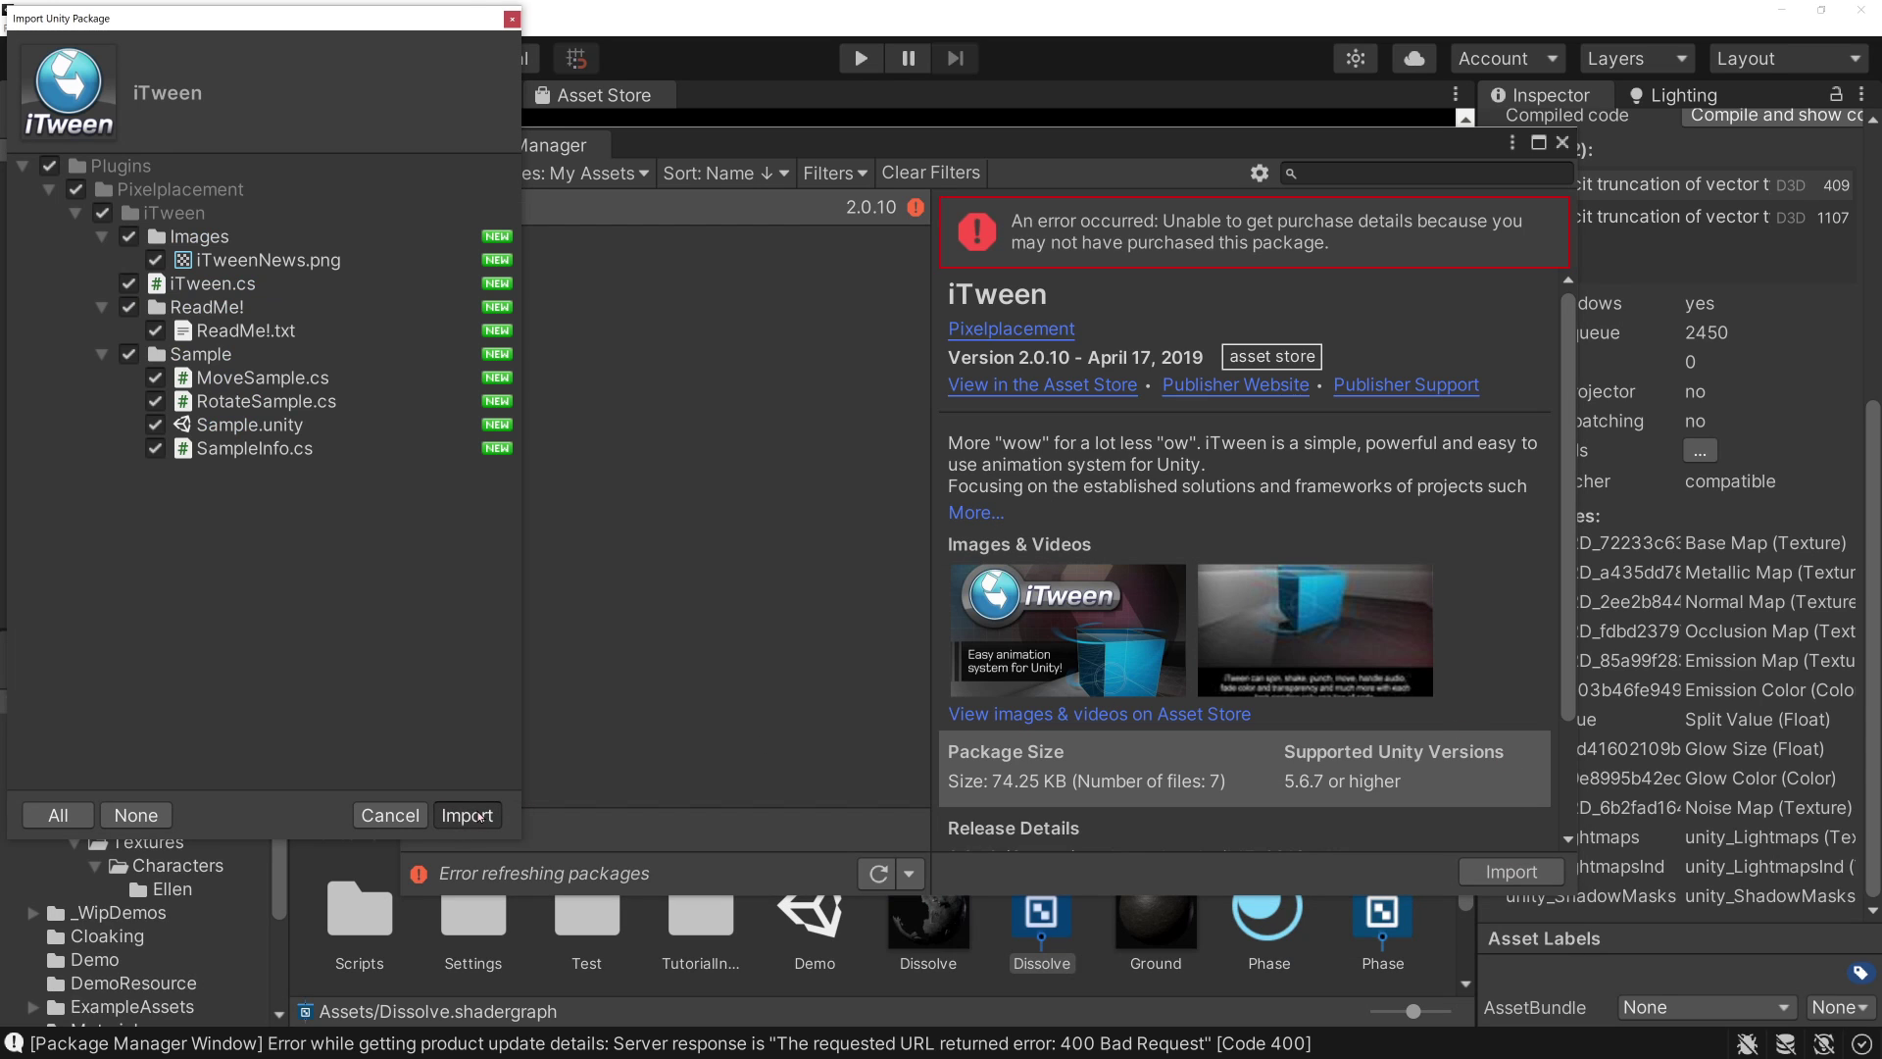
click(467, 814)
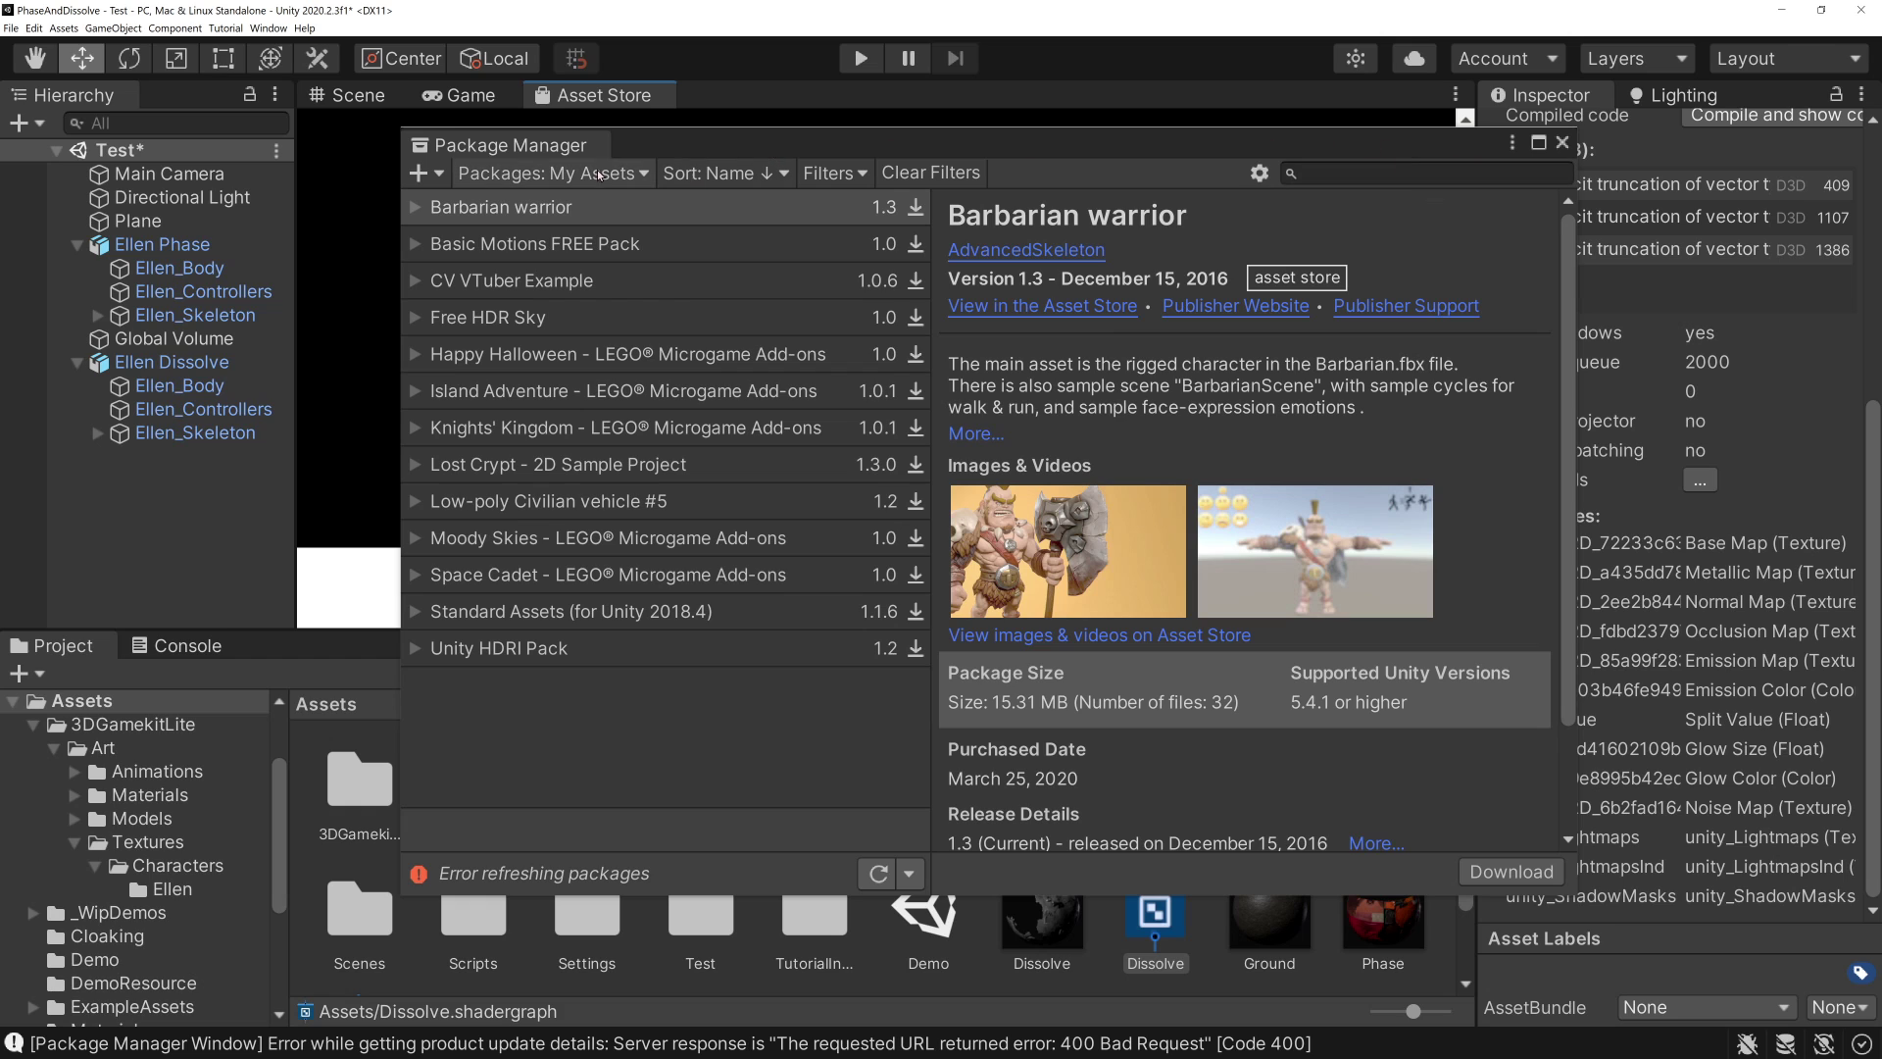
click(1563, 144)
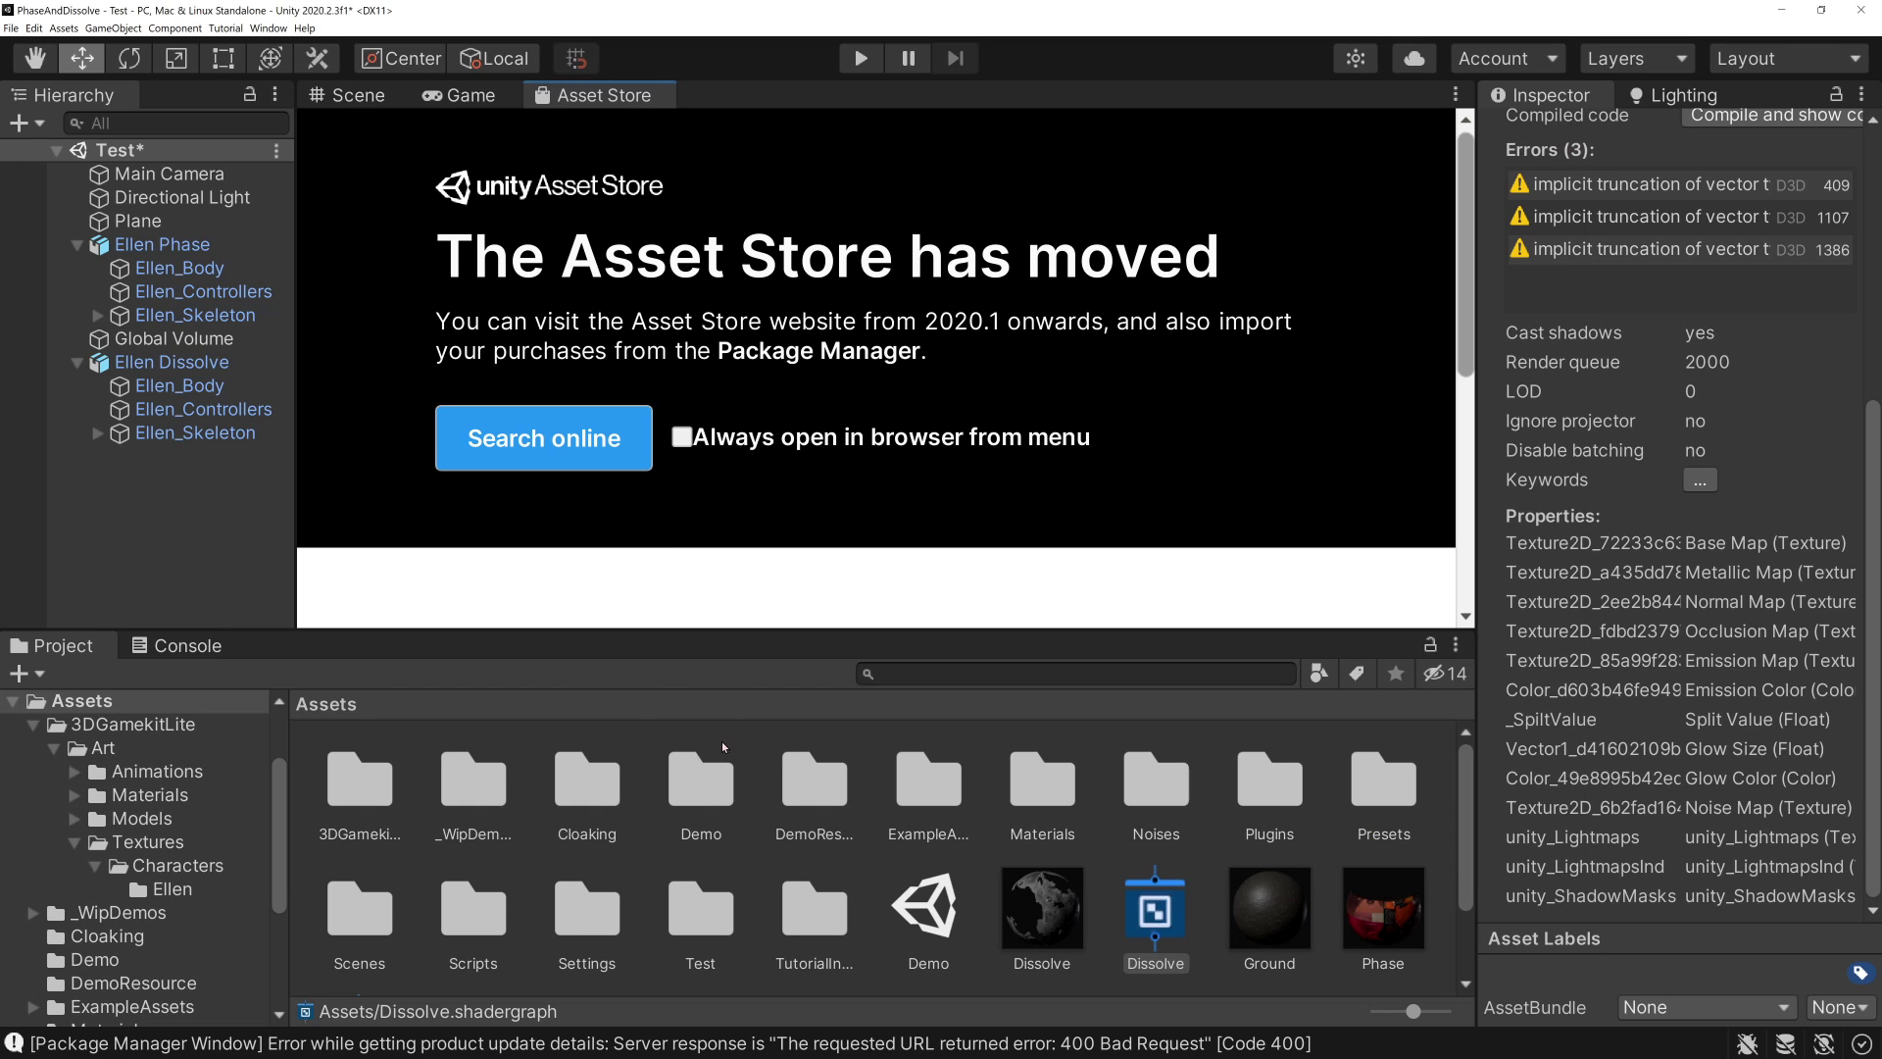
- Delete the Ellen Phase and Ellen Dissolve objects from the Hierarchy
double_click(162, 244)
click(78, 244)
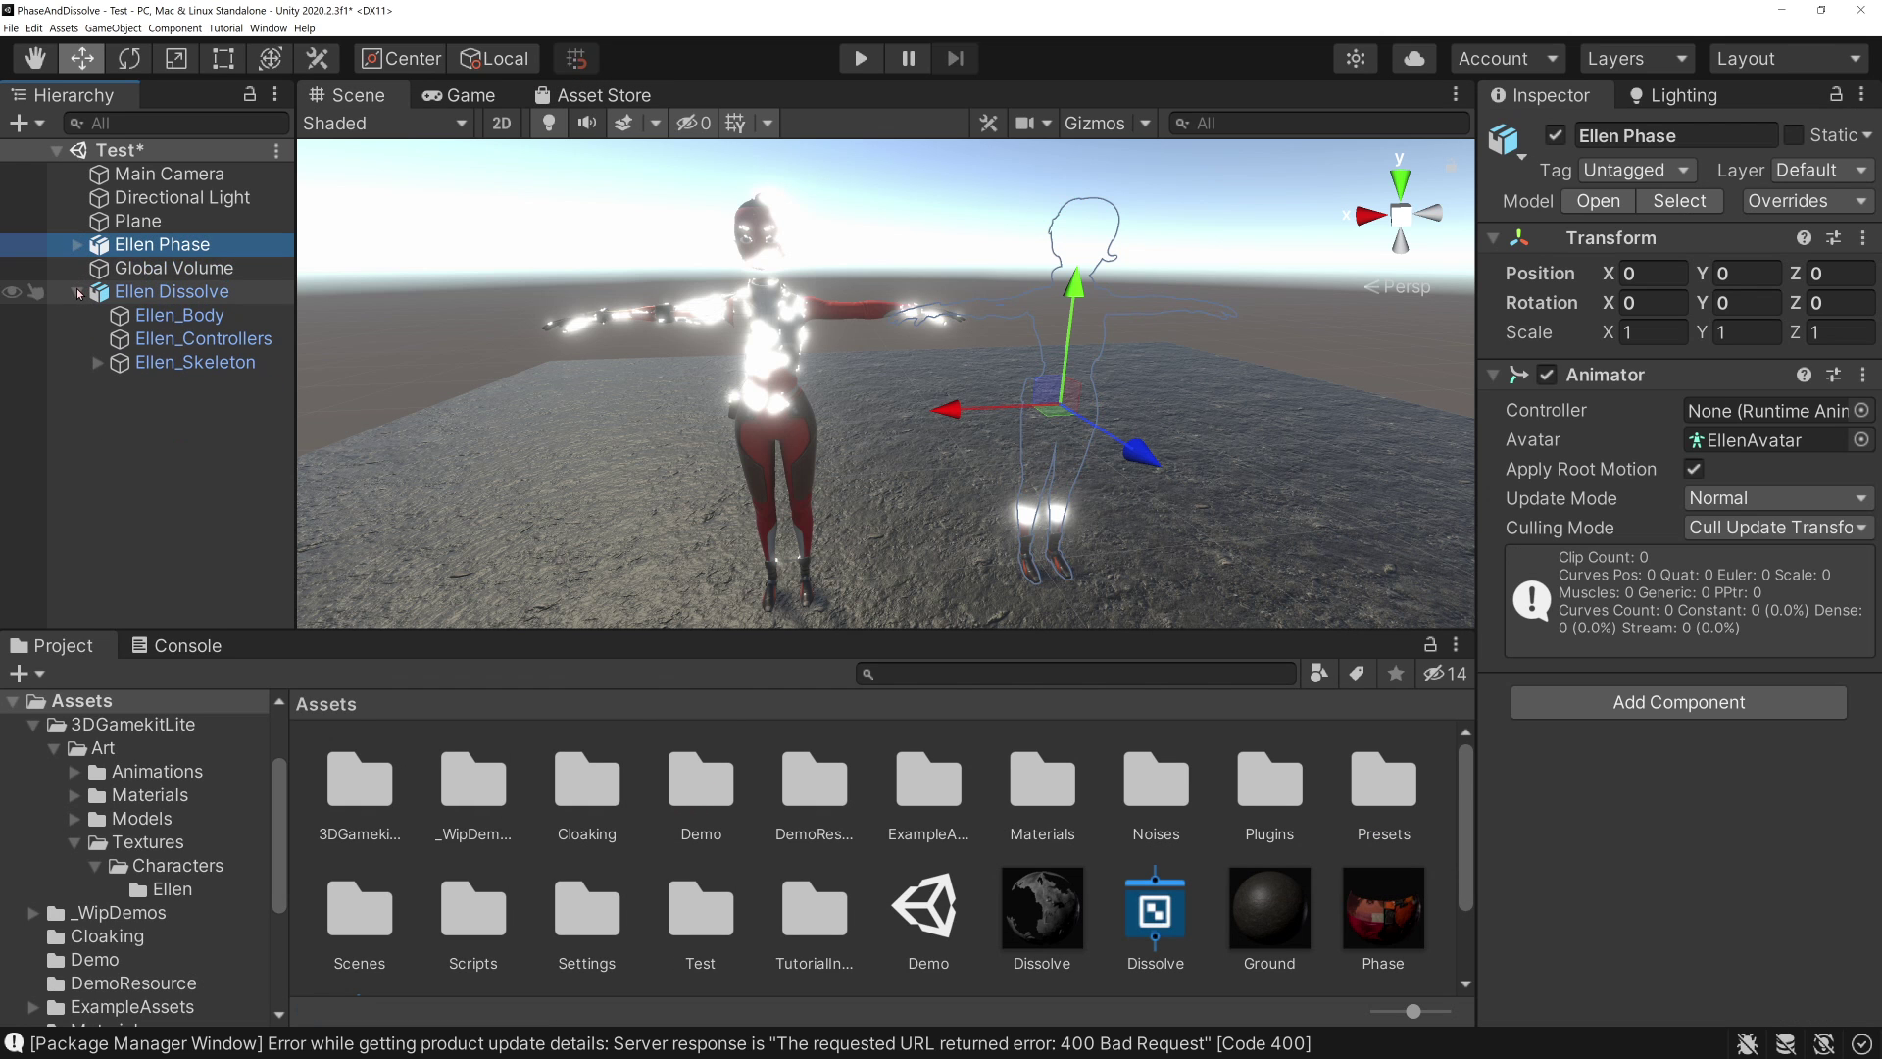
click(77, 291)
right_click(162, 248)
key(Escape)
right_click(162, 255)
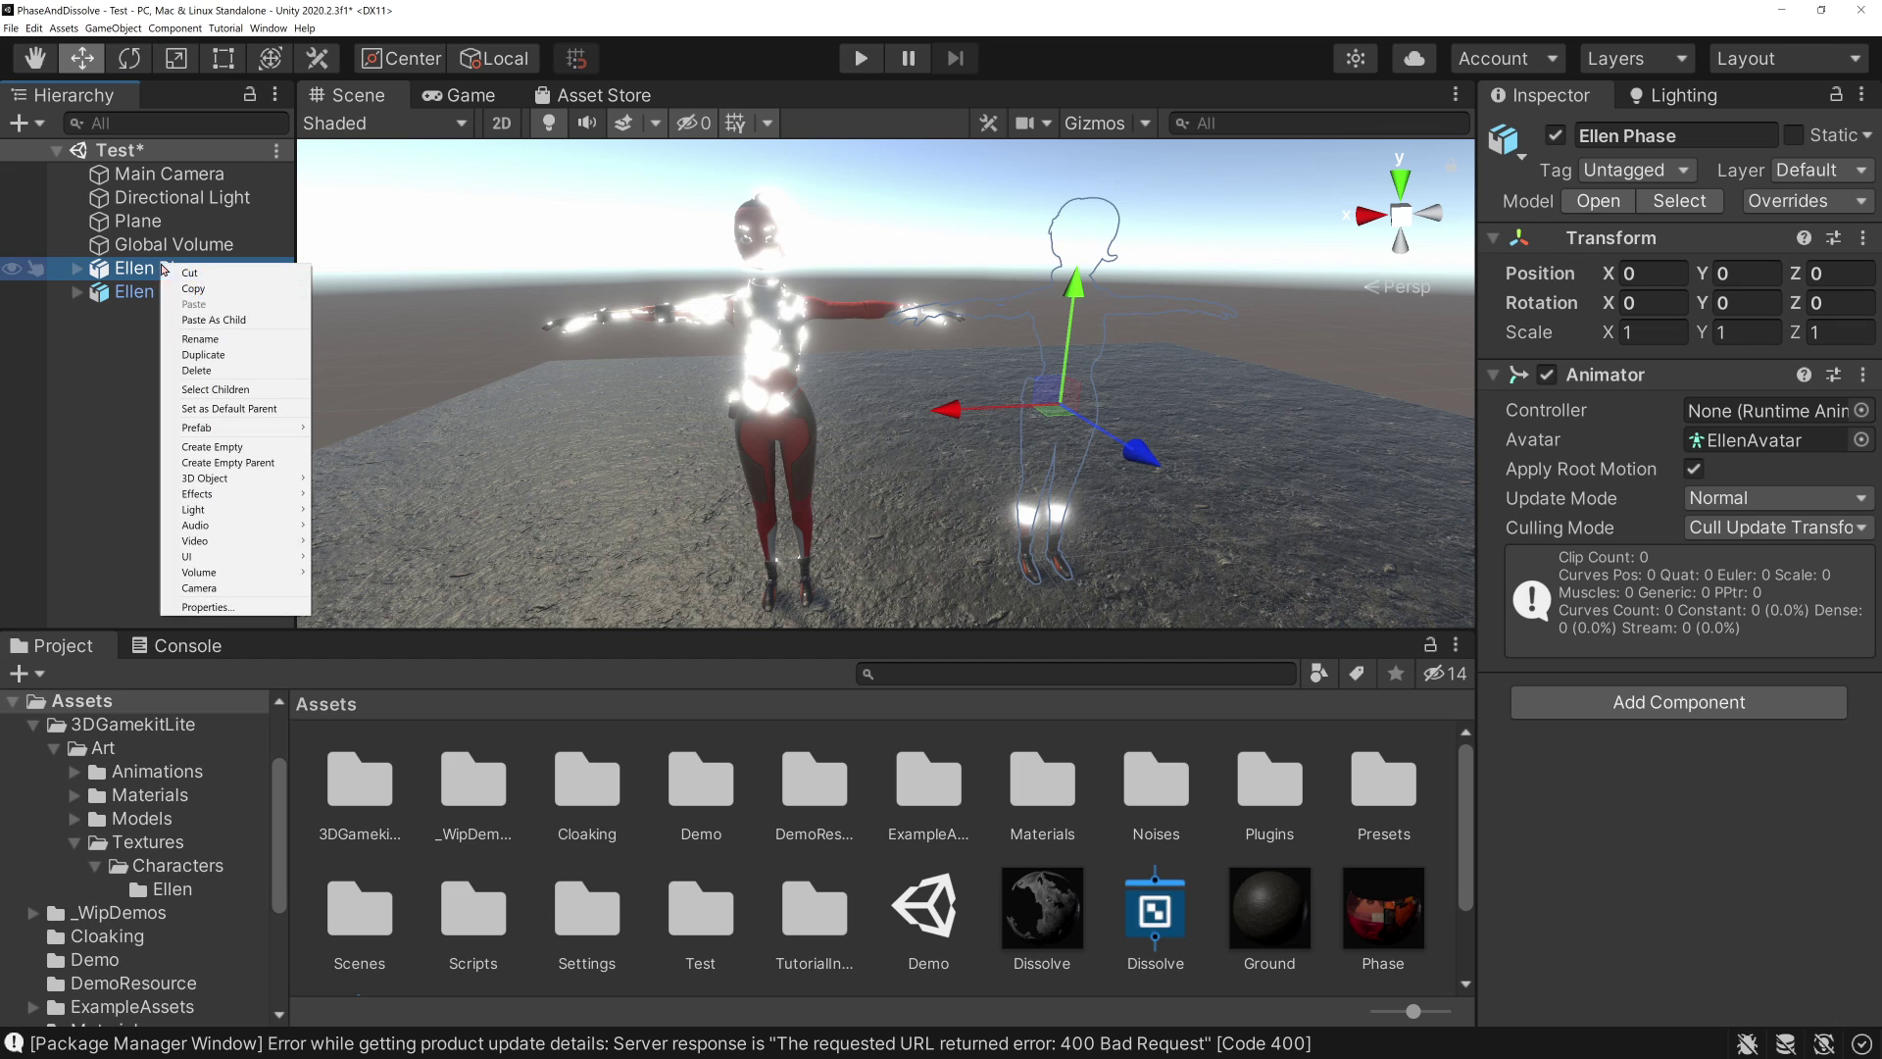
click(196, 370)
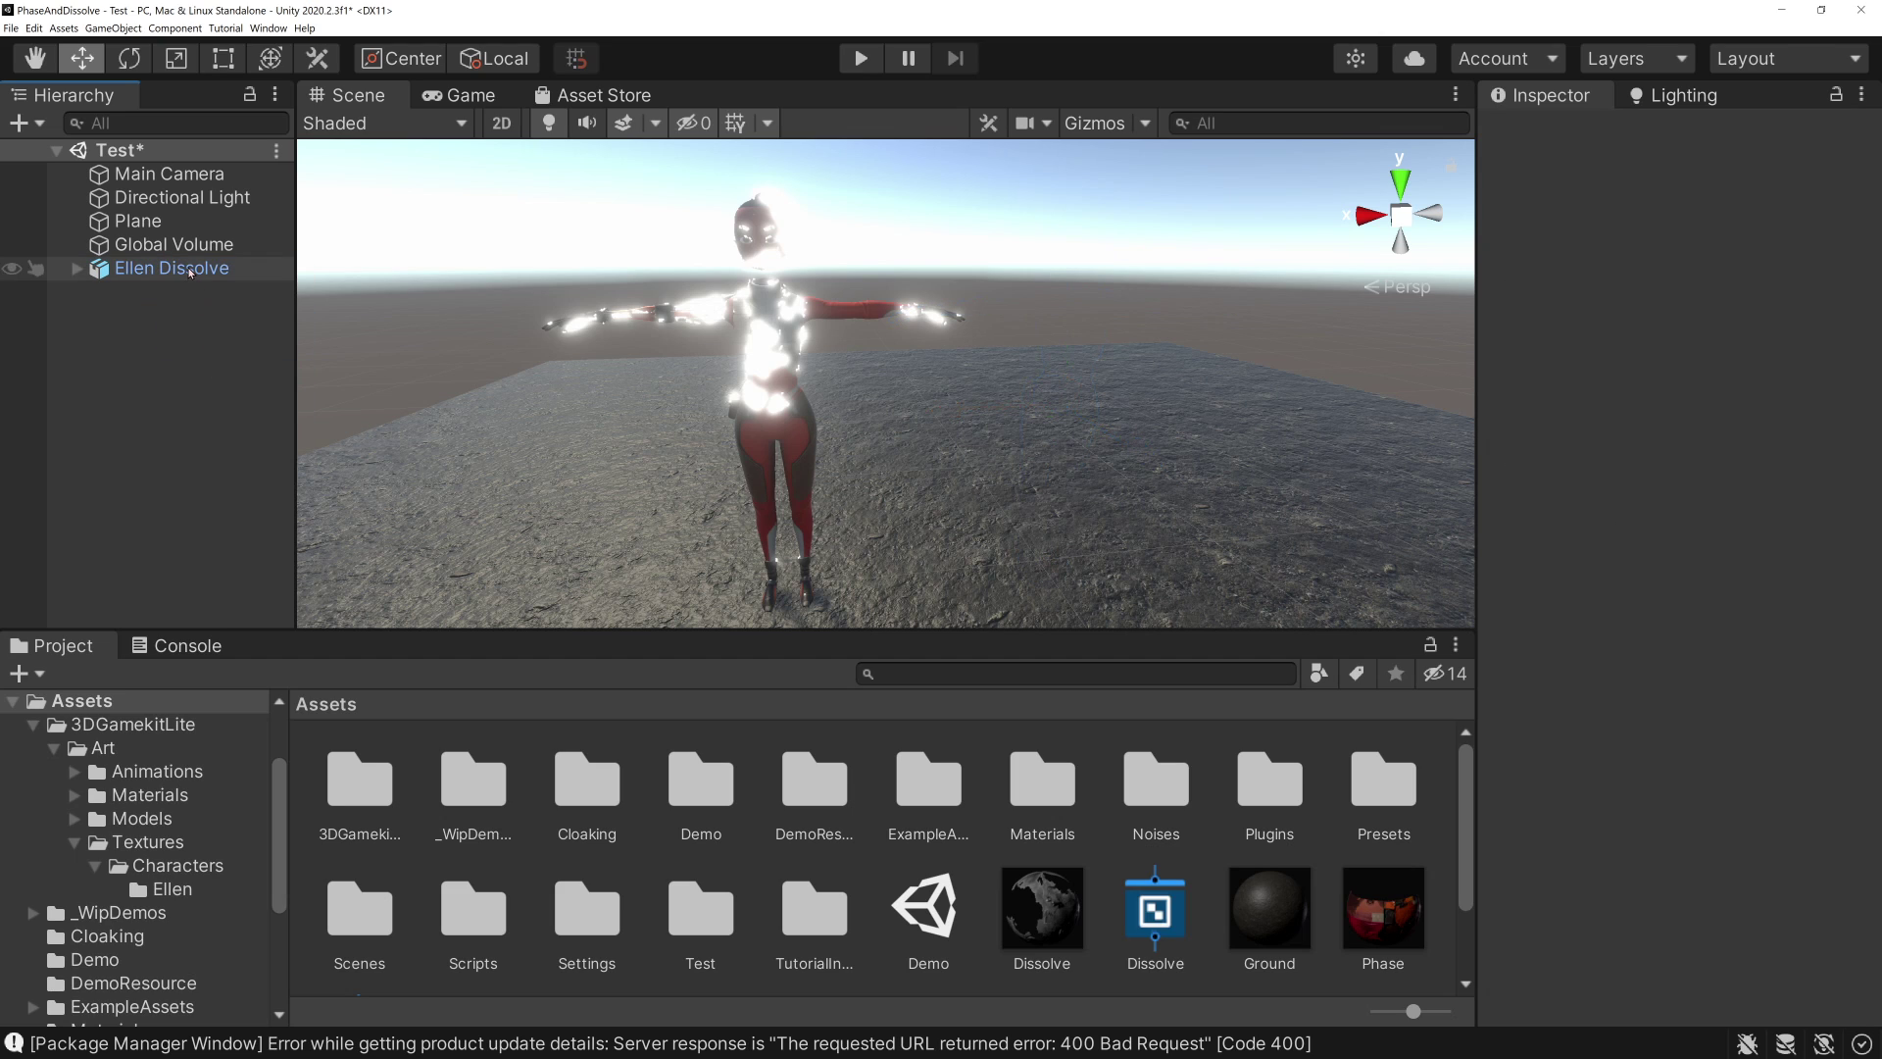
click(186, 271)
right_click(191, 272)
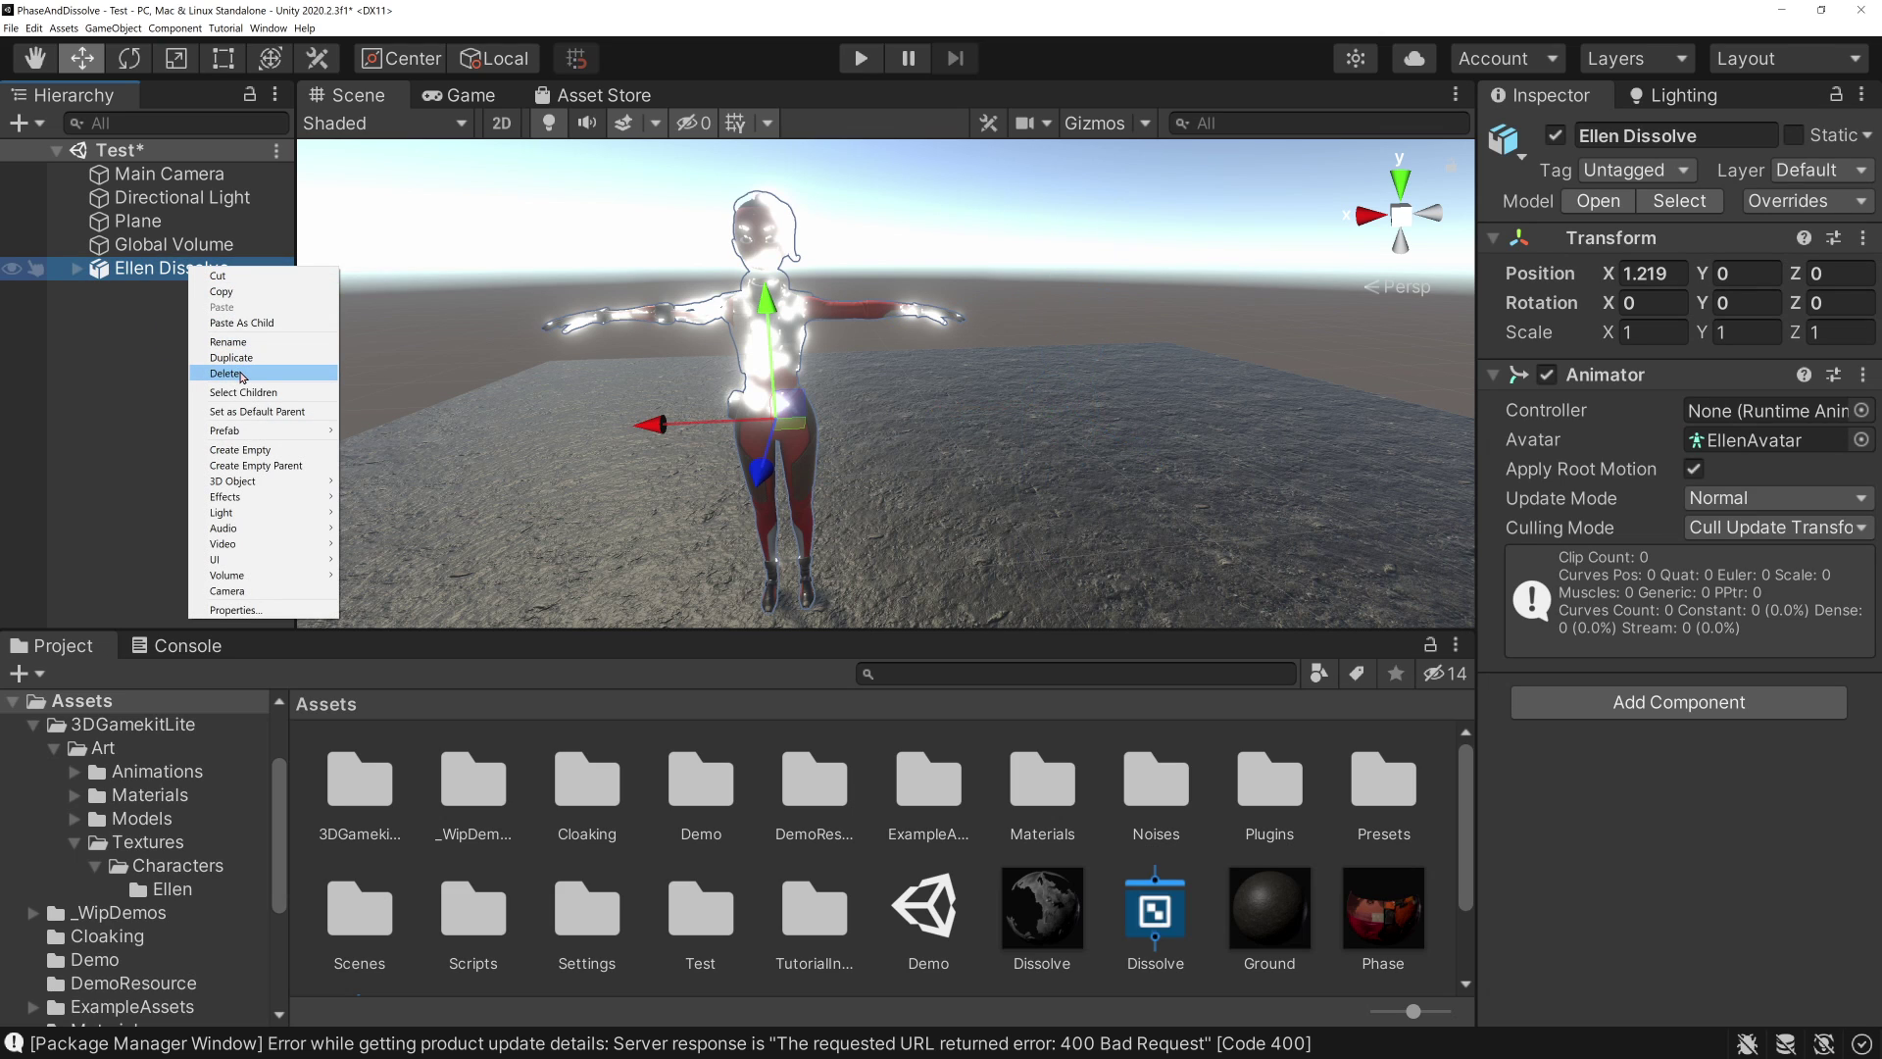
click(235, 375)
- Search the Project for 'ellen' and drag a fresh Ellen prefab into the scene, checking her Ellen_Body_Mat material
click(981, 674)
text(ellen)
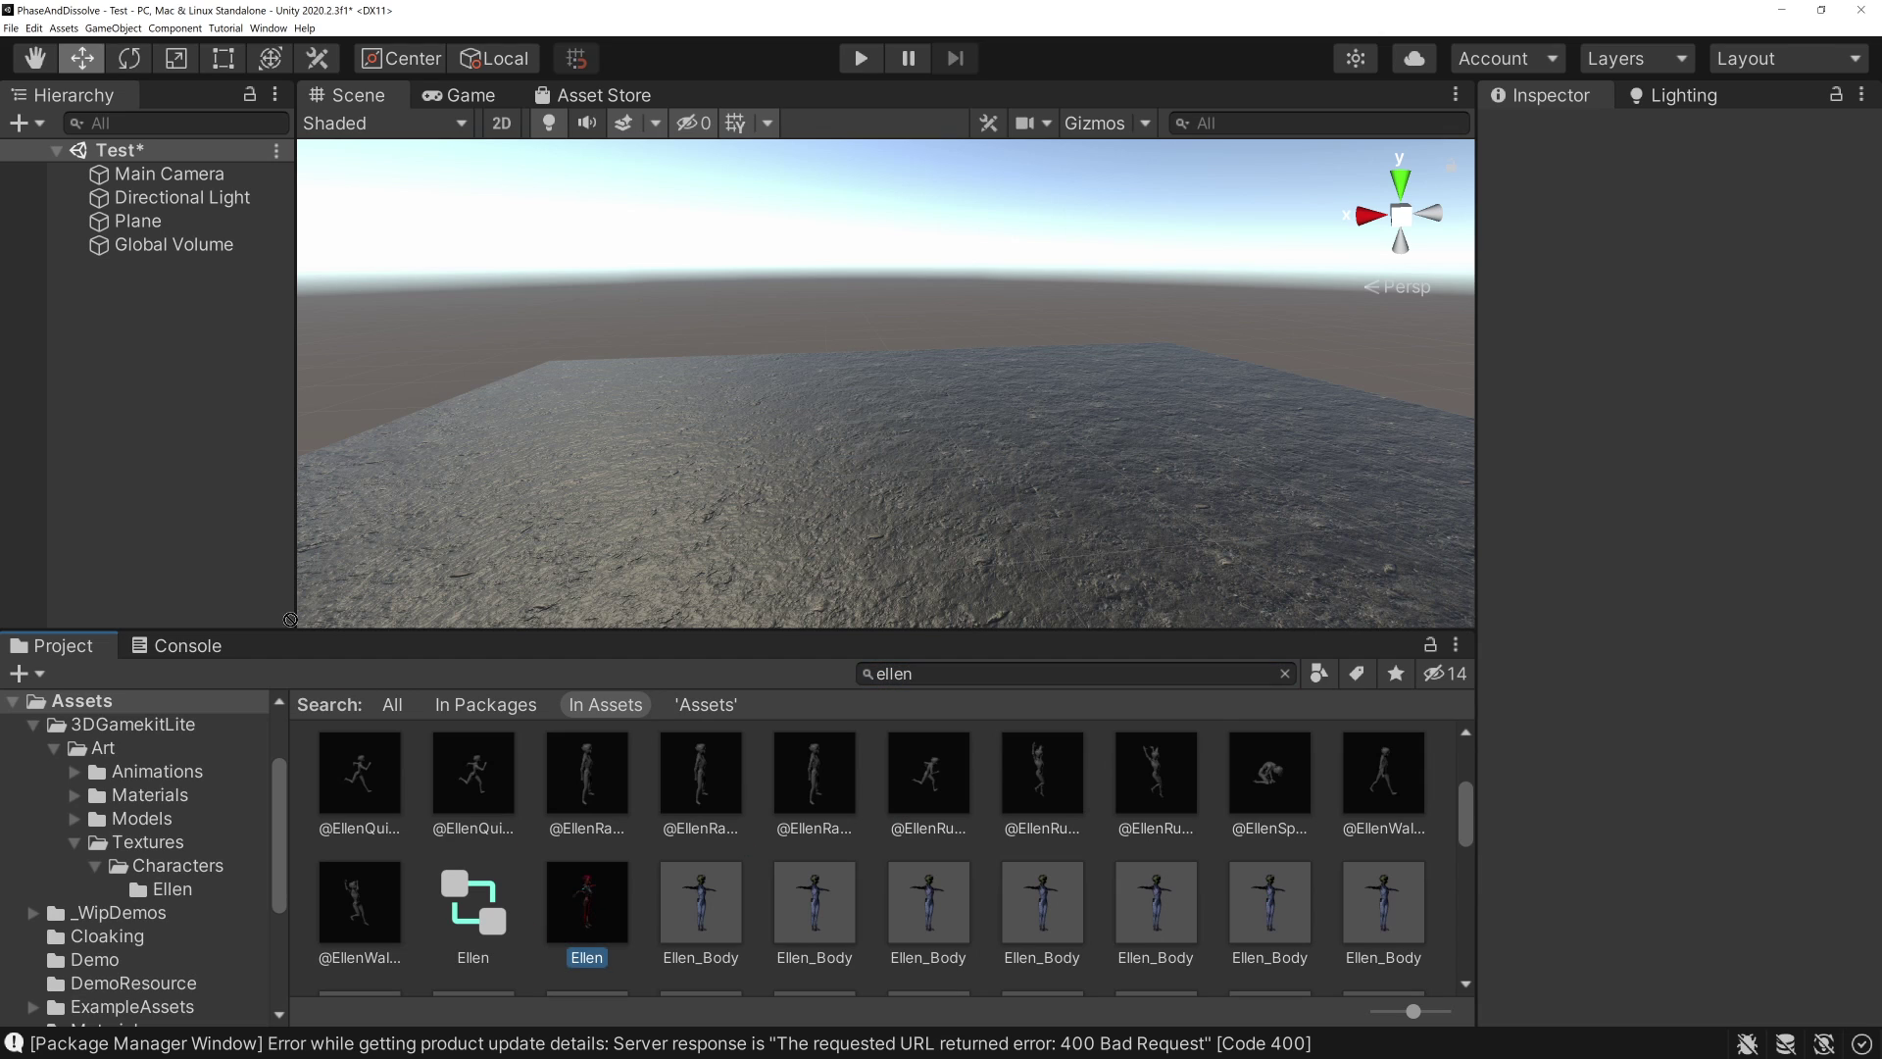
drag(562, 931, 147, 378)
click(243, 291)
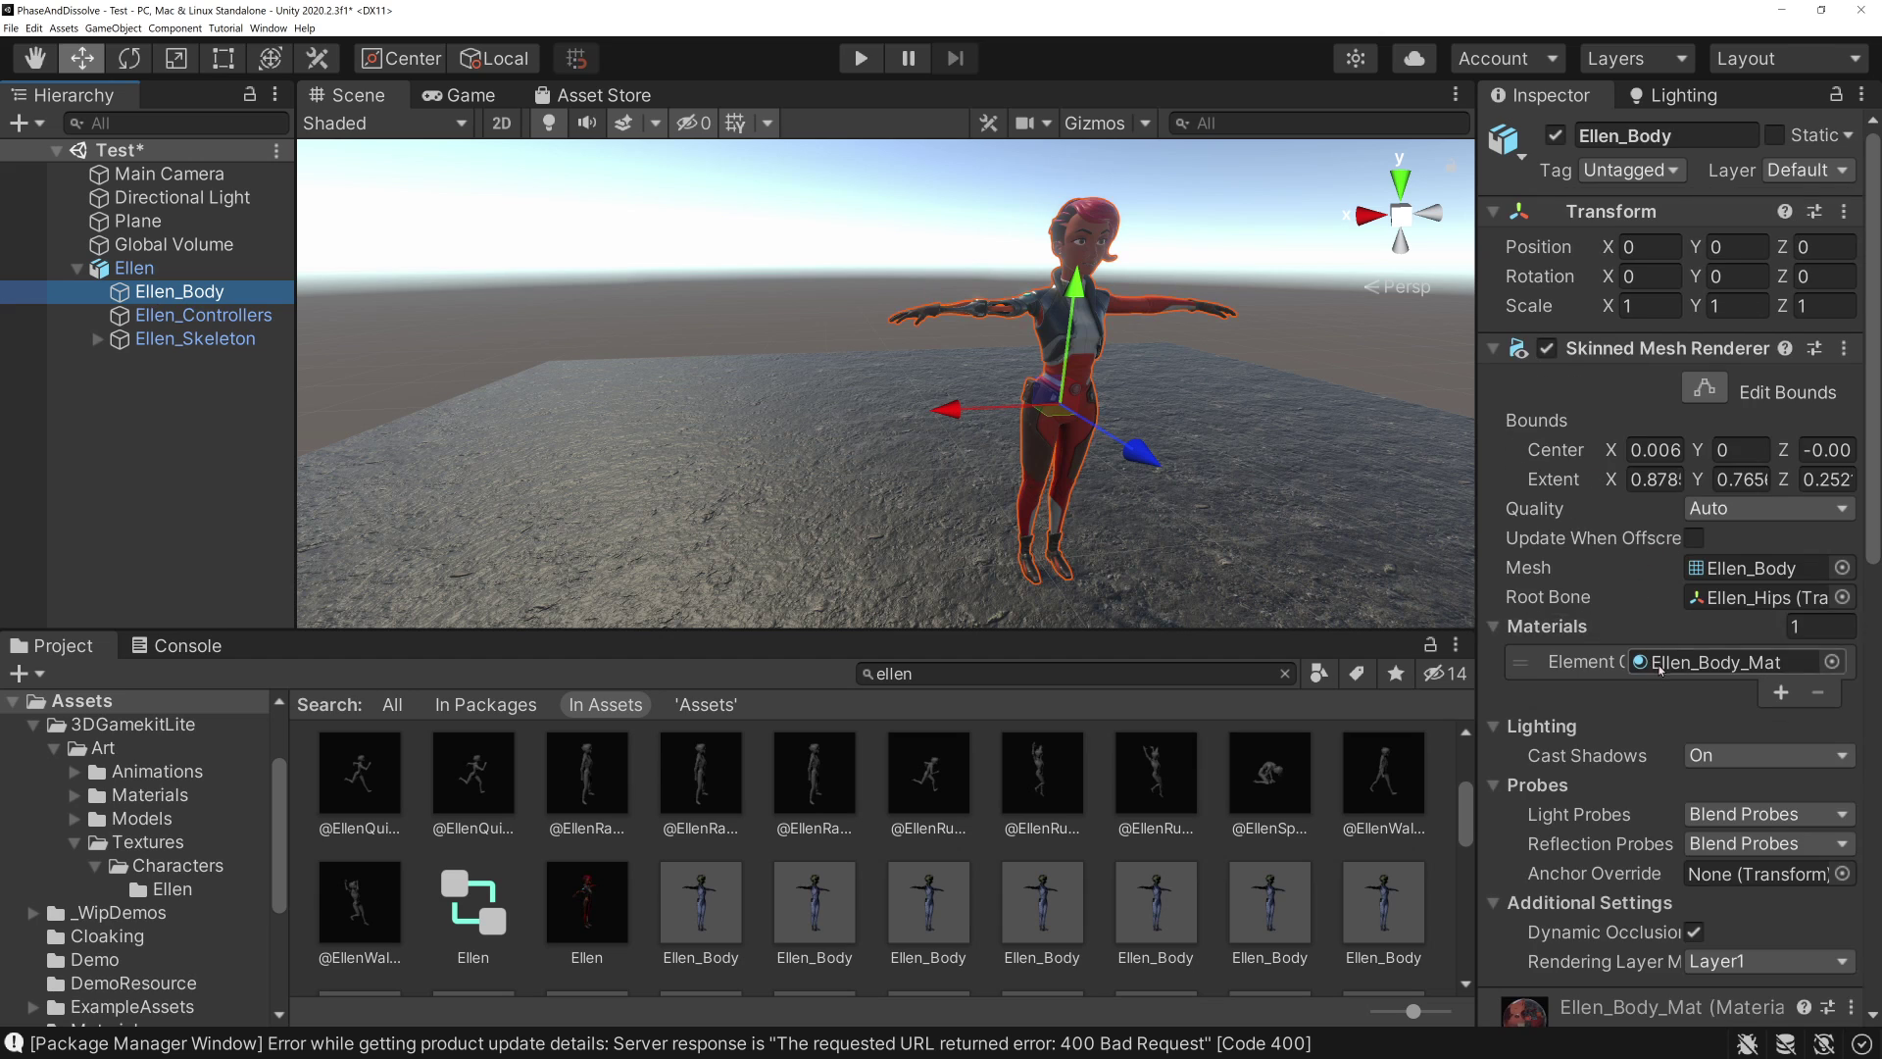
scroll(1664, 580, down, 10)
scroll(1664, 581, up, 3)
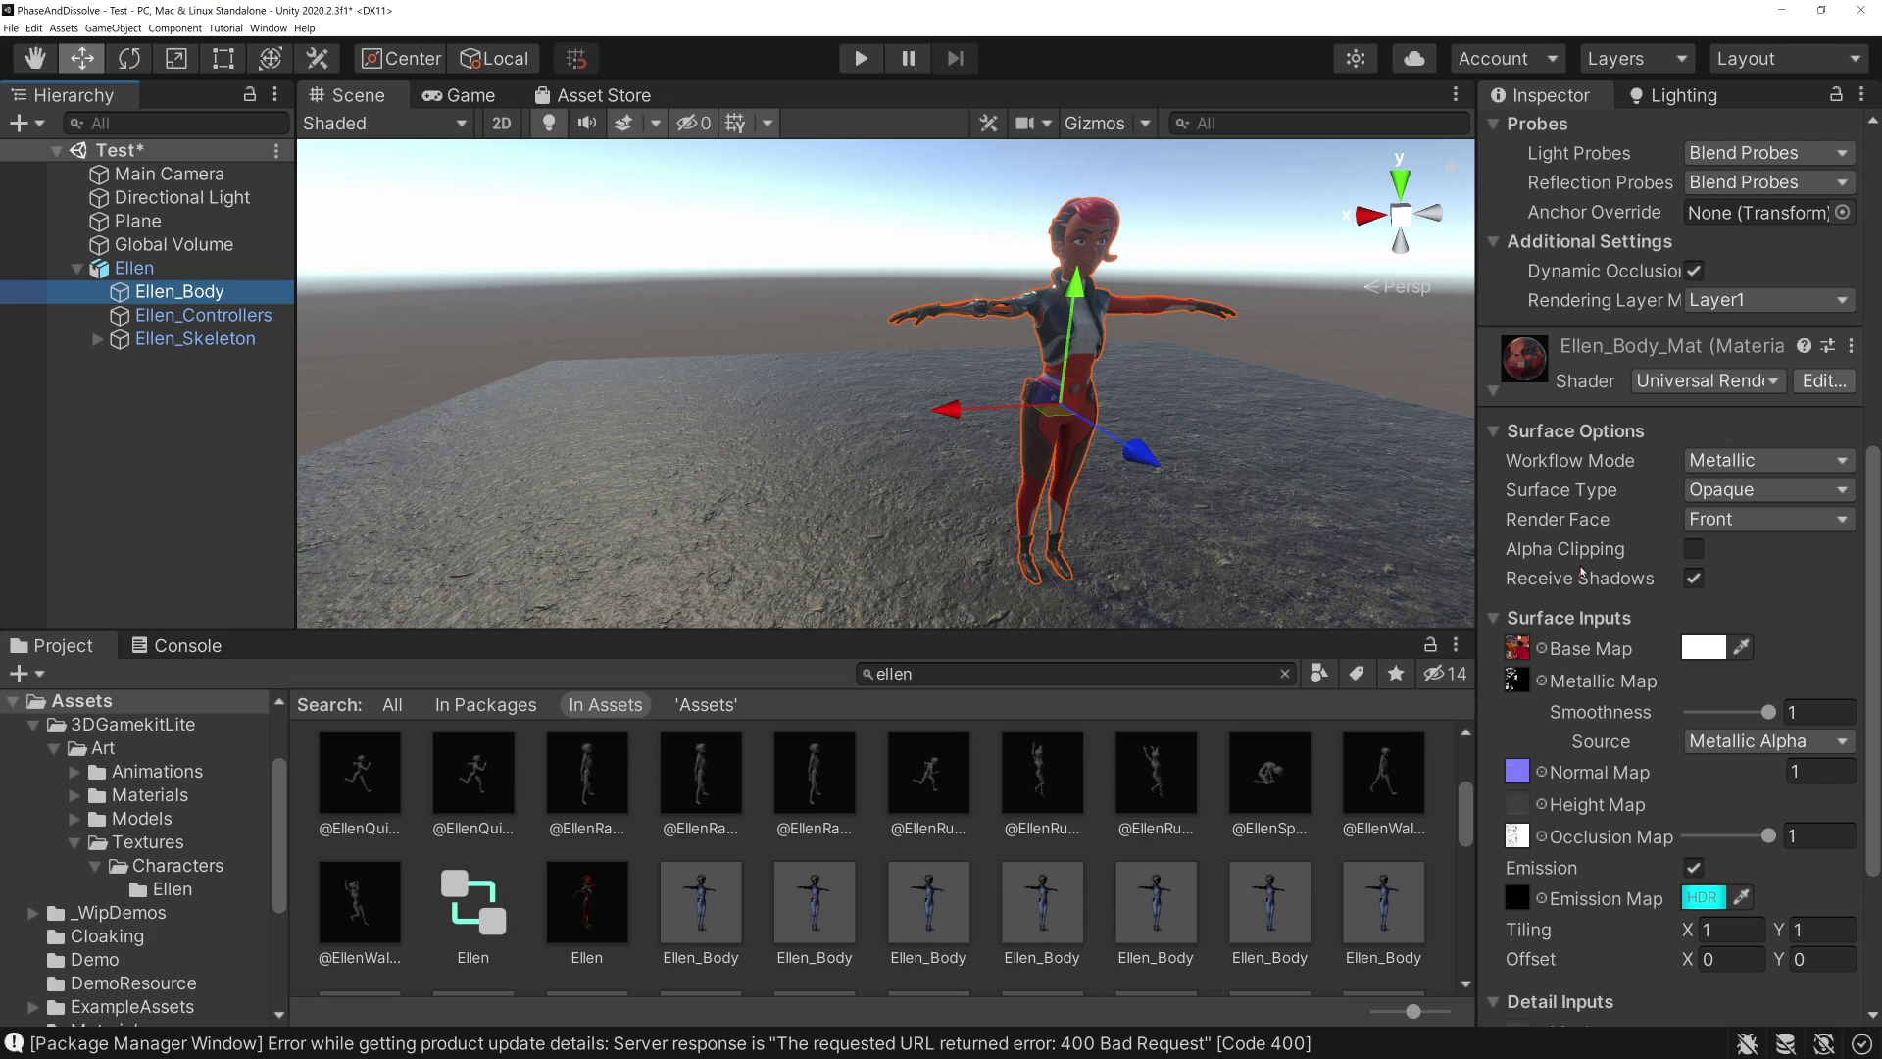
click(1284, 673)
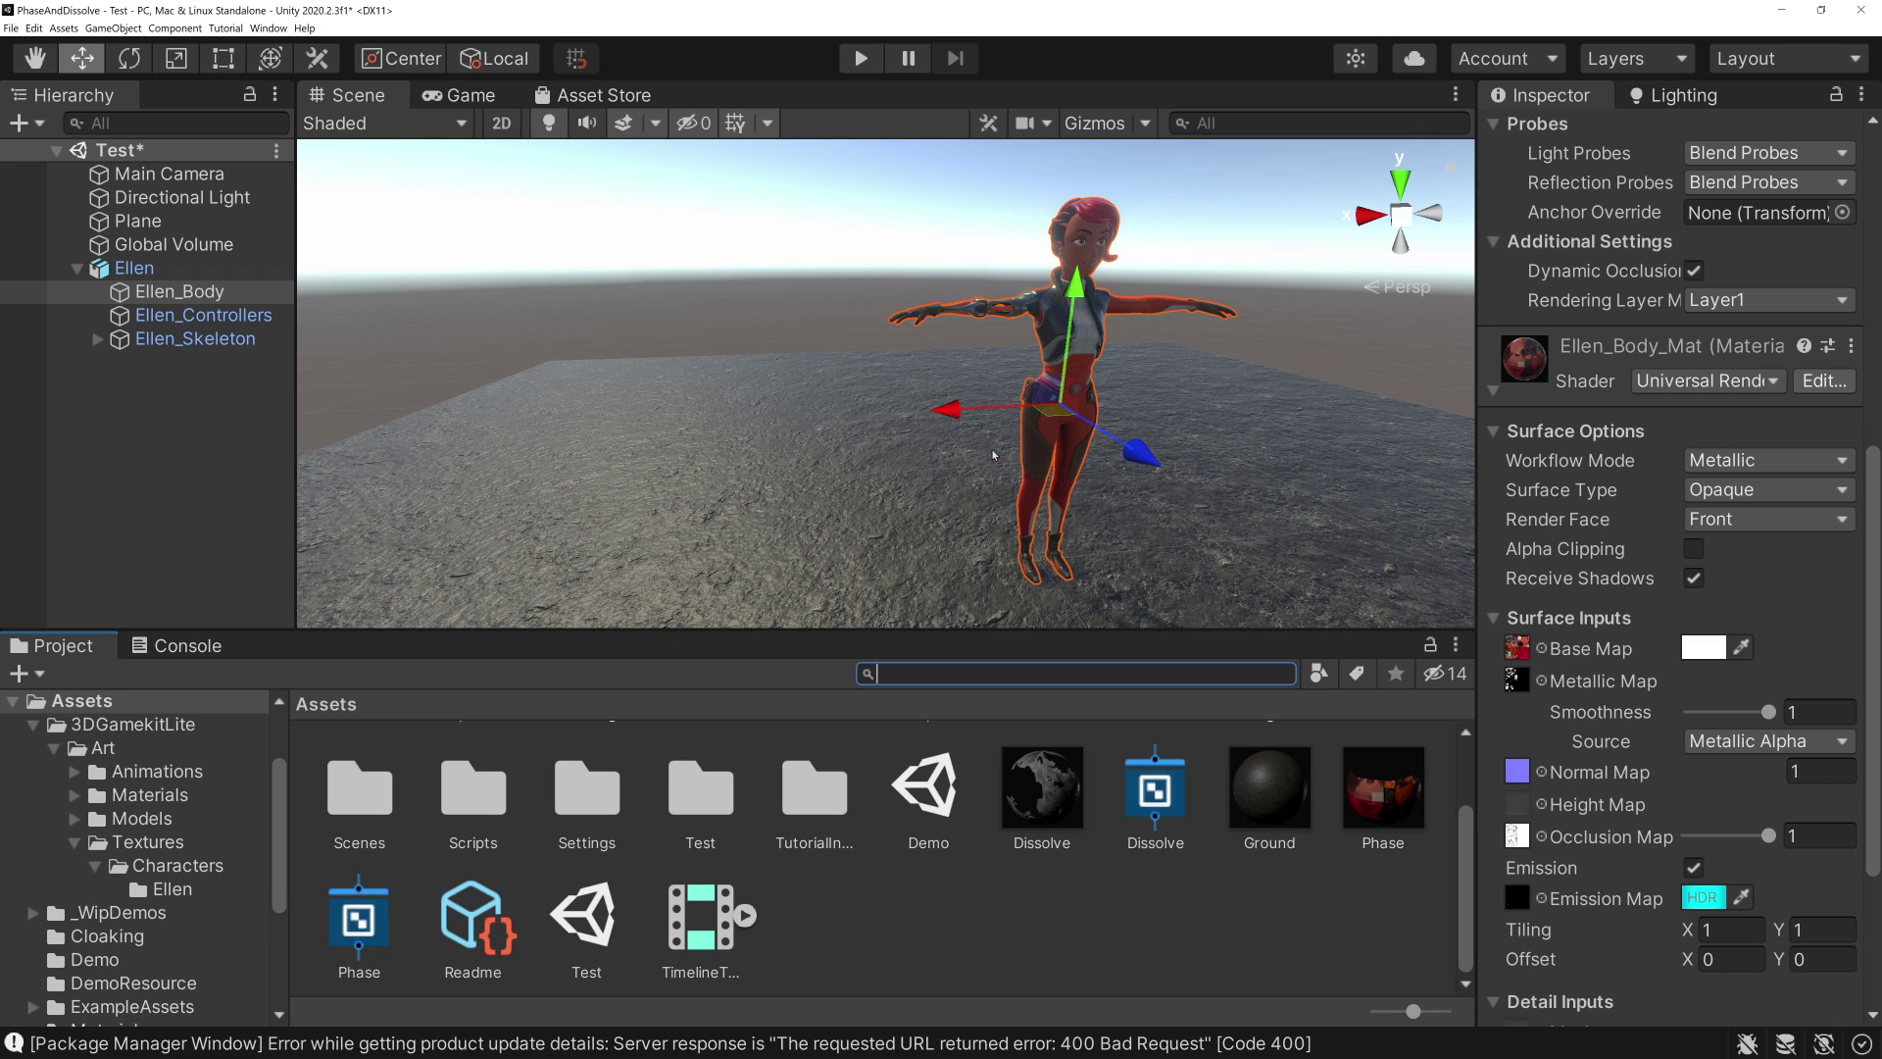
- Create a new C# script in the Assets folder for Spawn
right_click(880, 892)
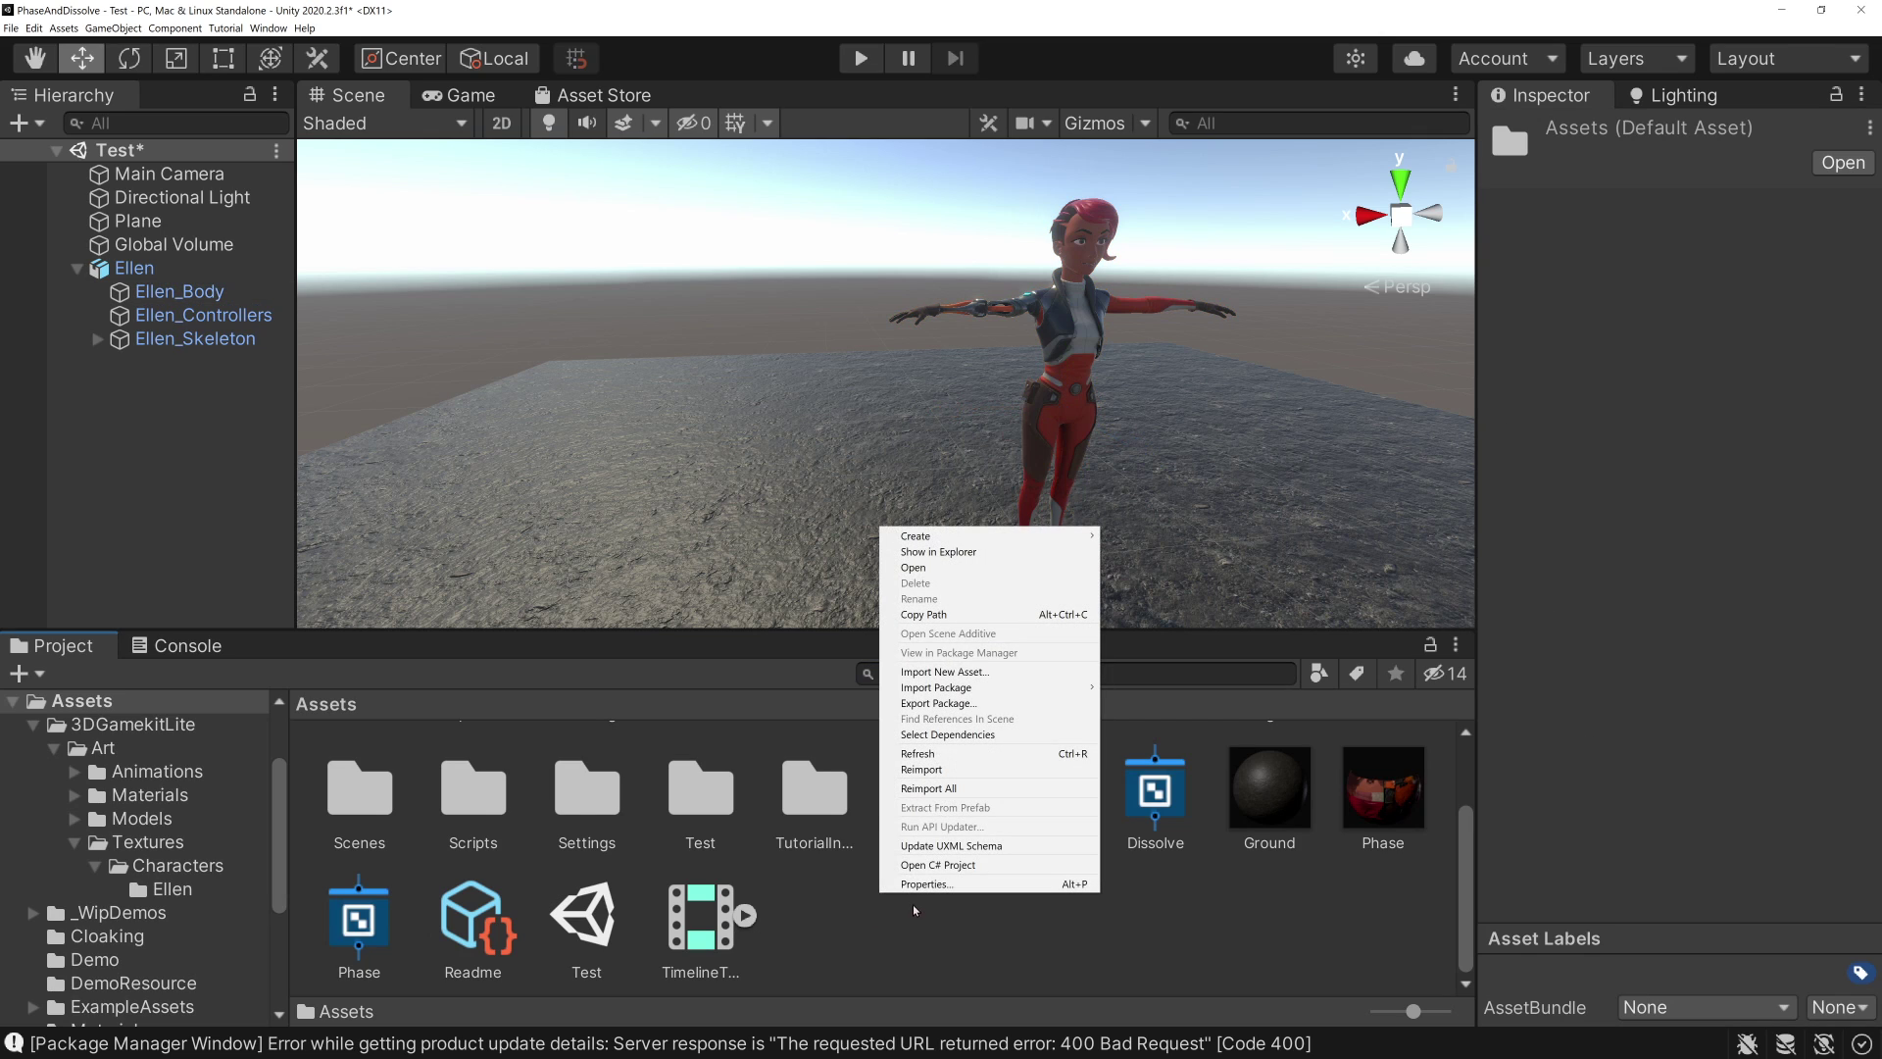
mouse_move(931, 536)
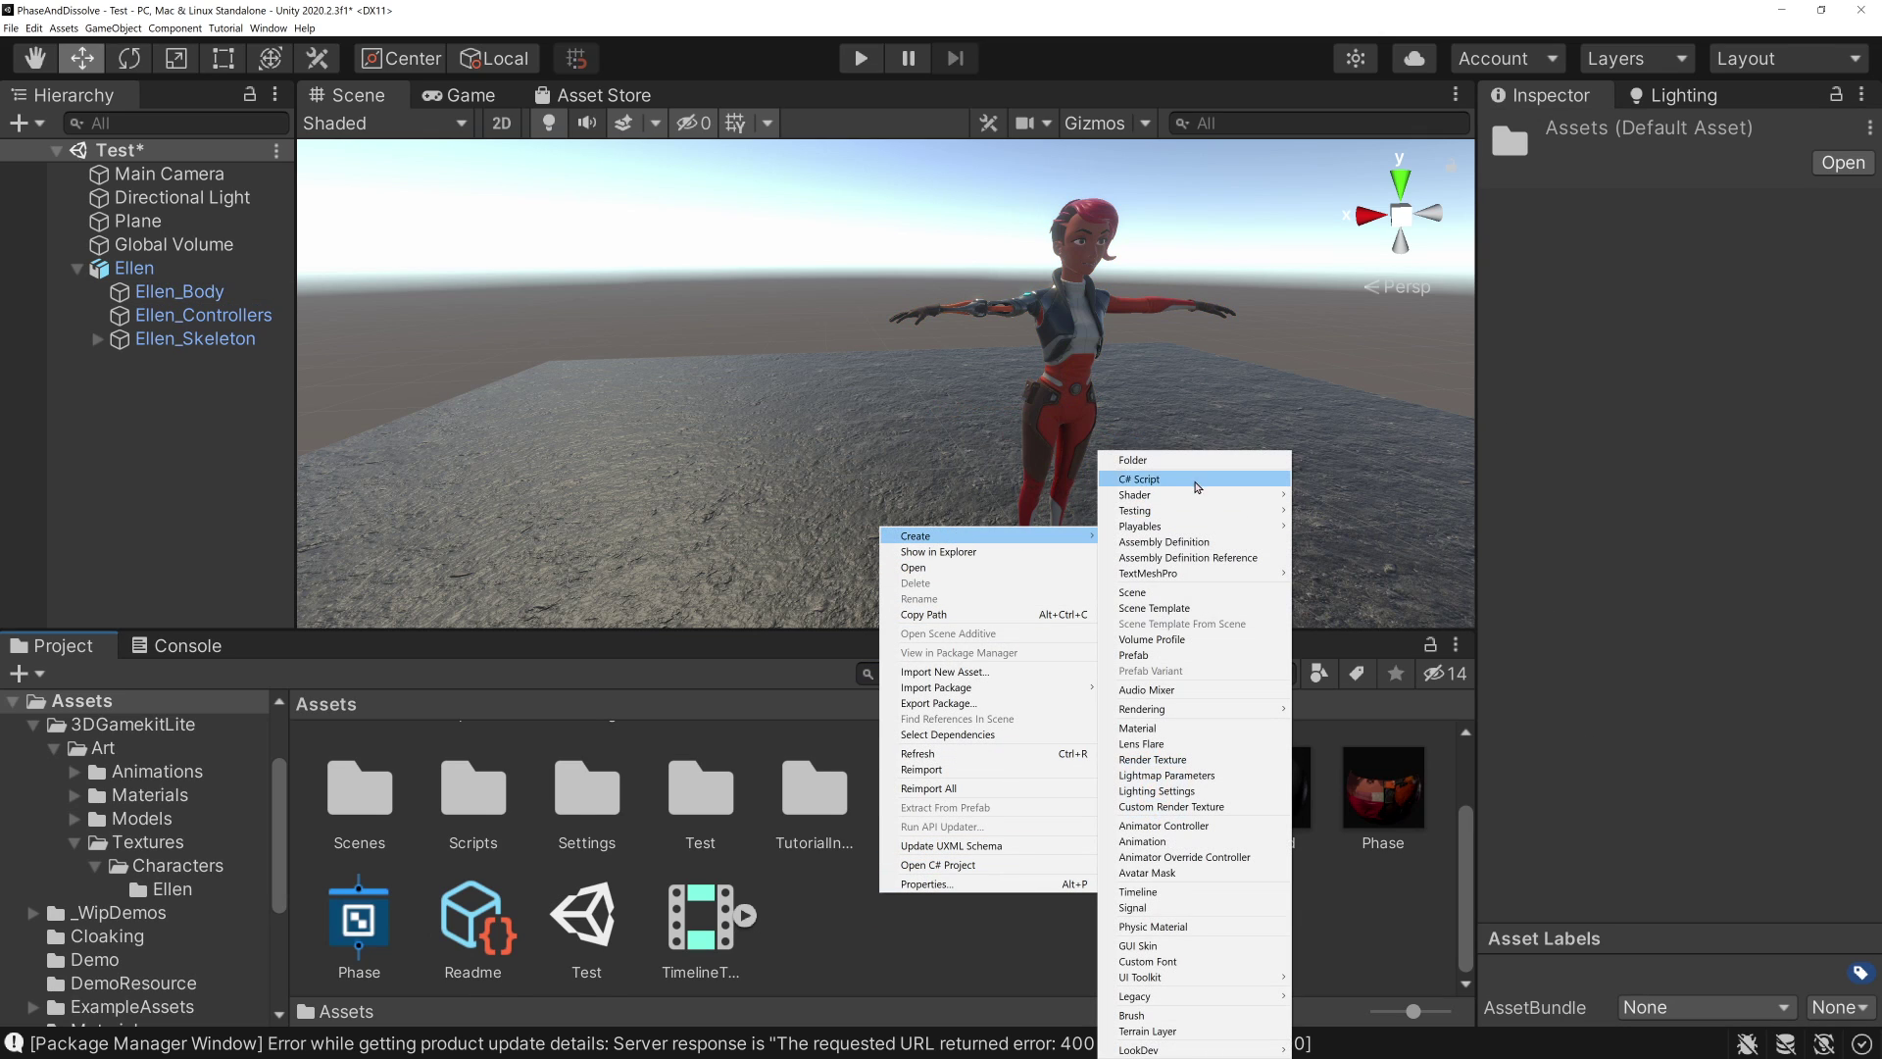
click(1120, 480)
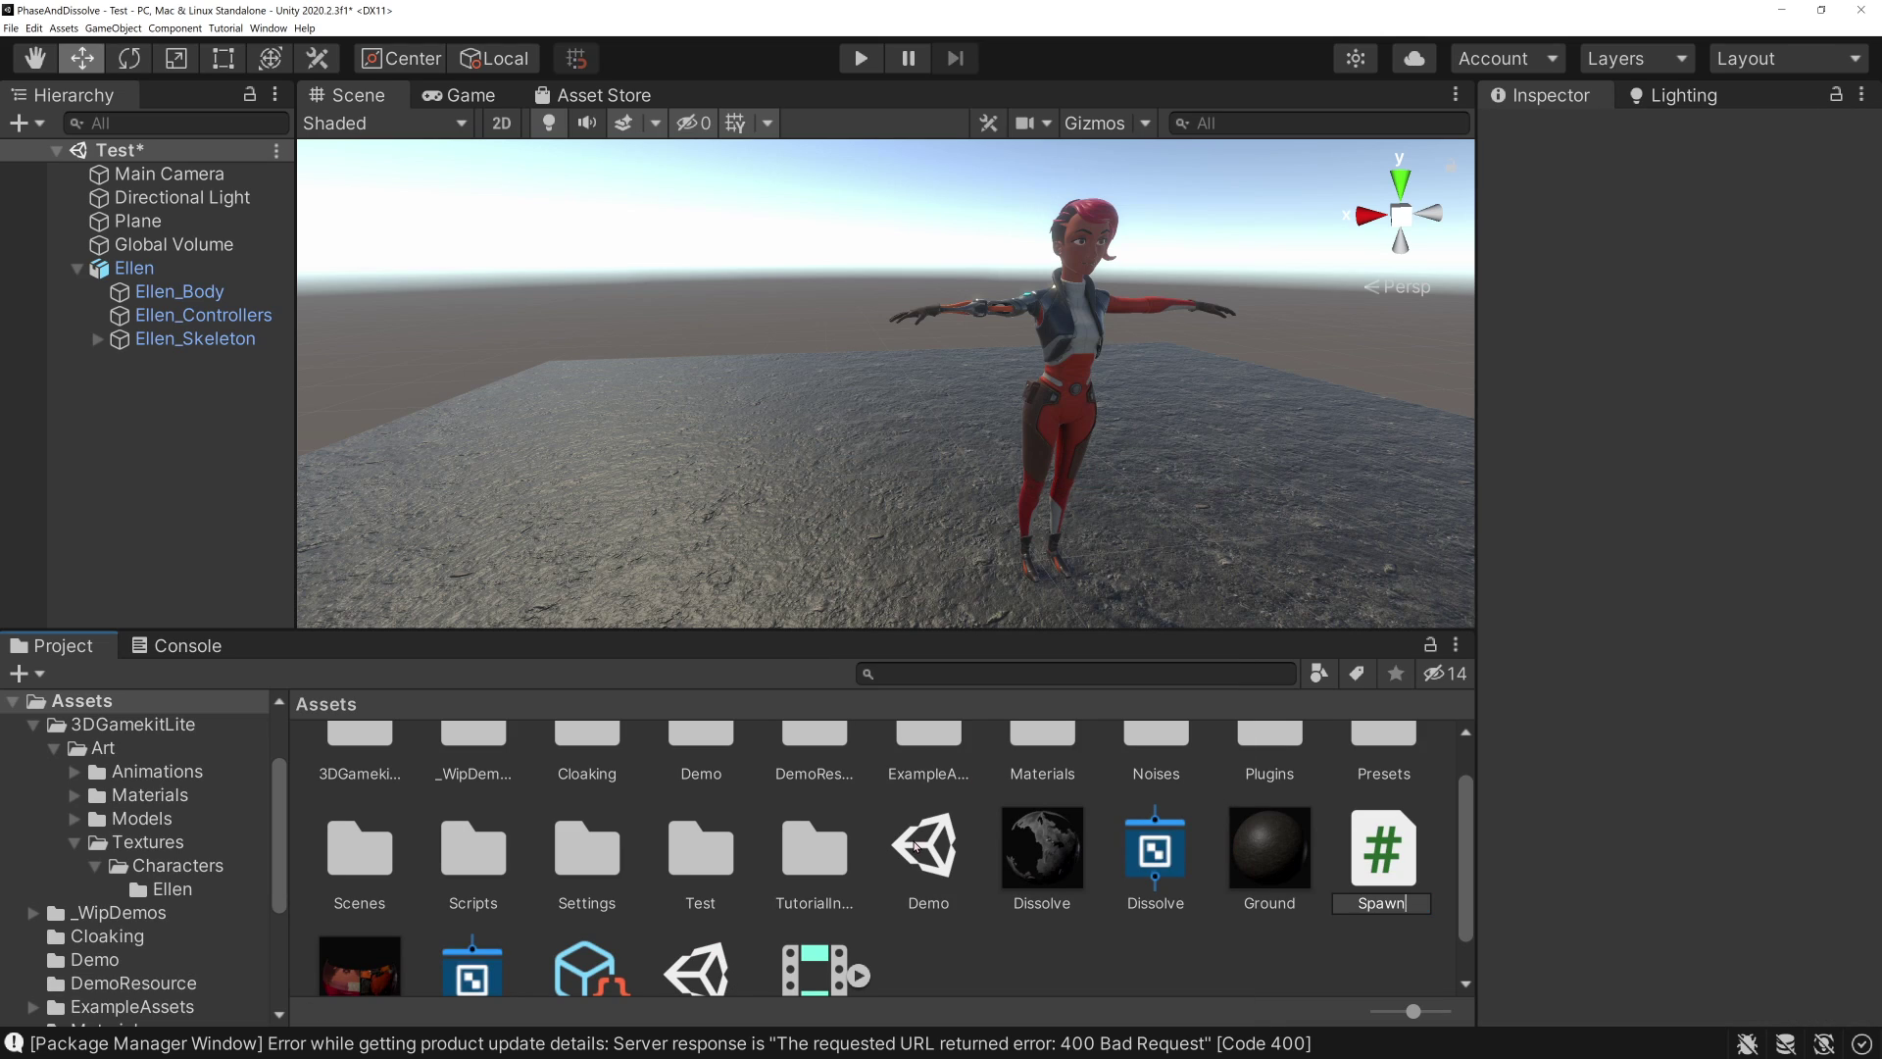
- Finish naming the new C# script asset SpawnEffect
text(Effect)
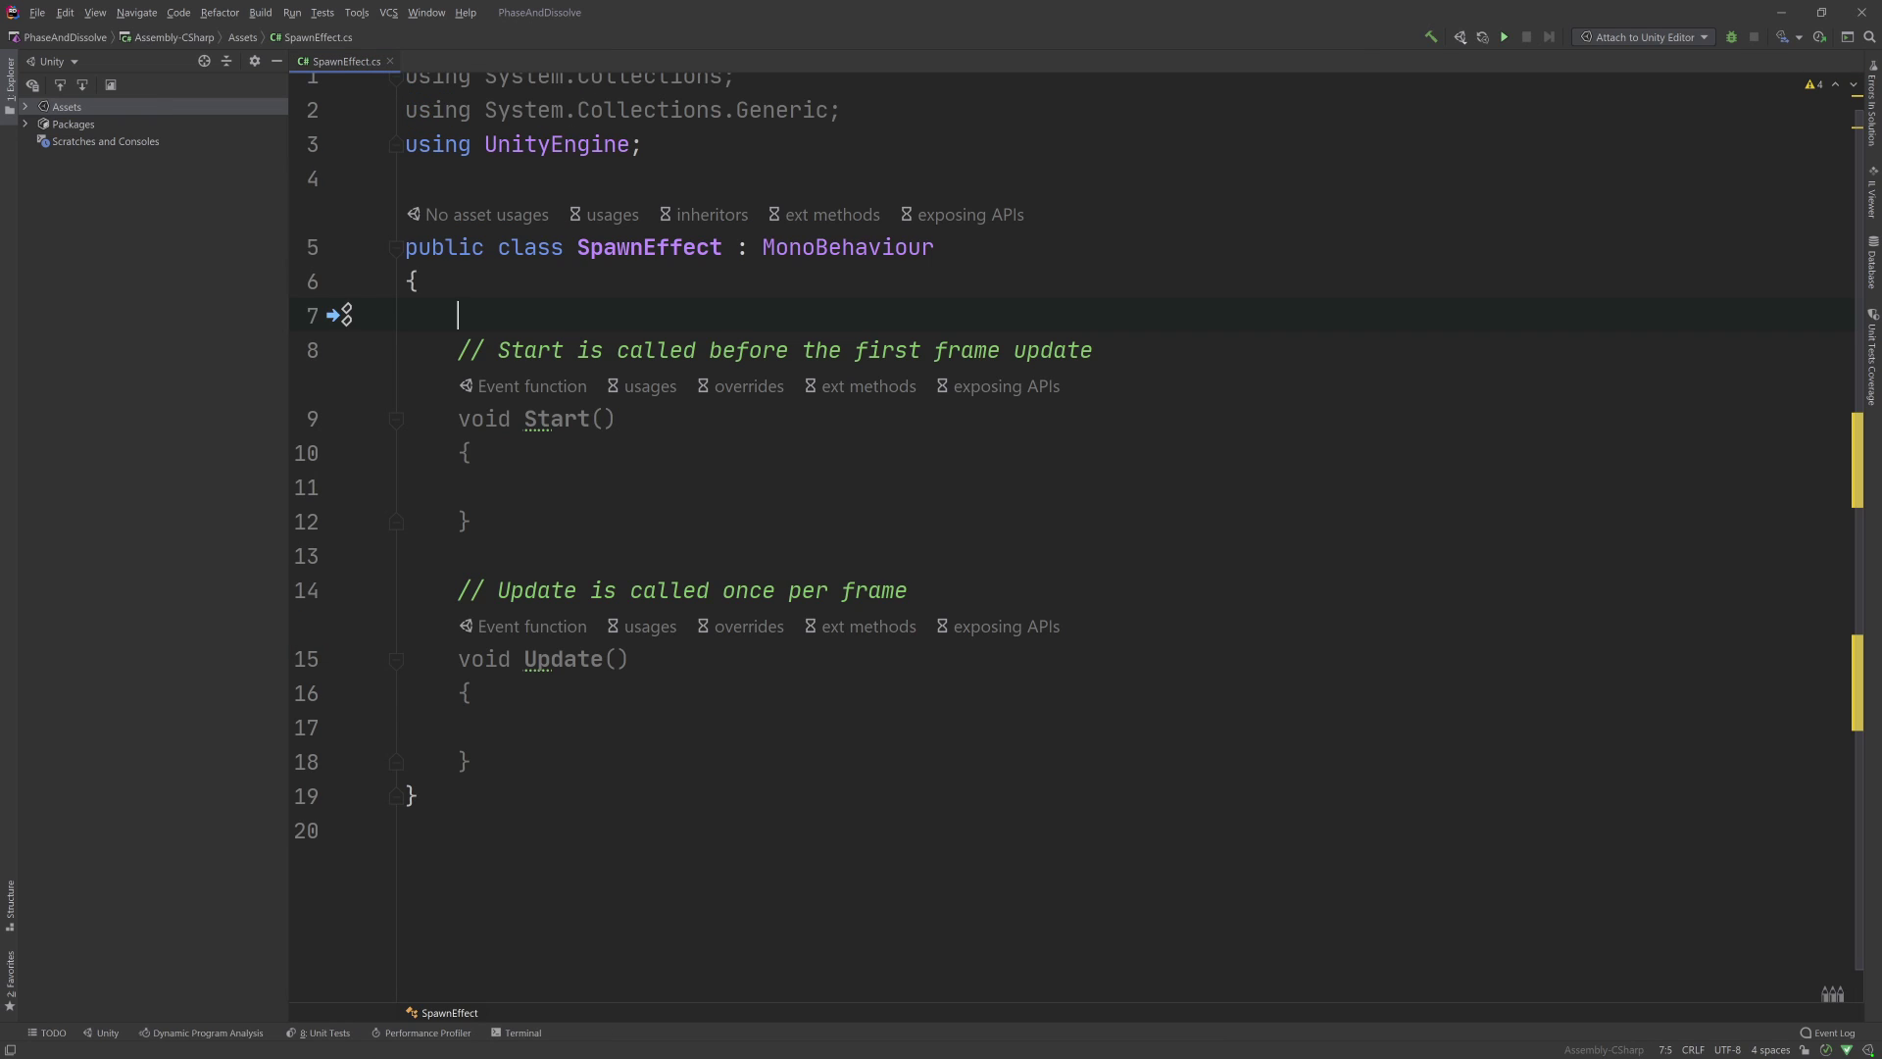
- Declare a [SerializeField] private Renderer _renderer field
text(Se)
key(Return)
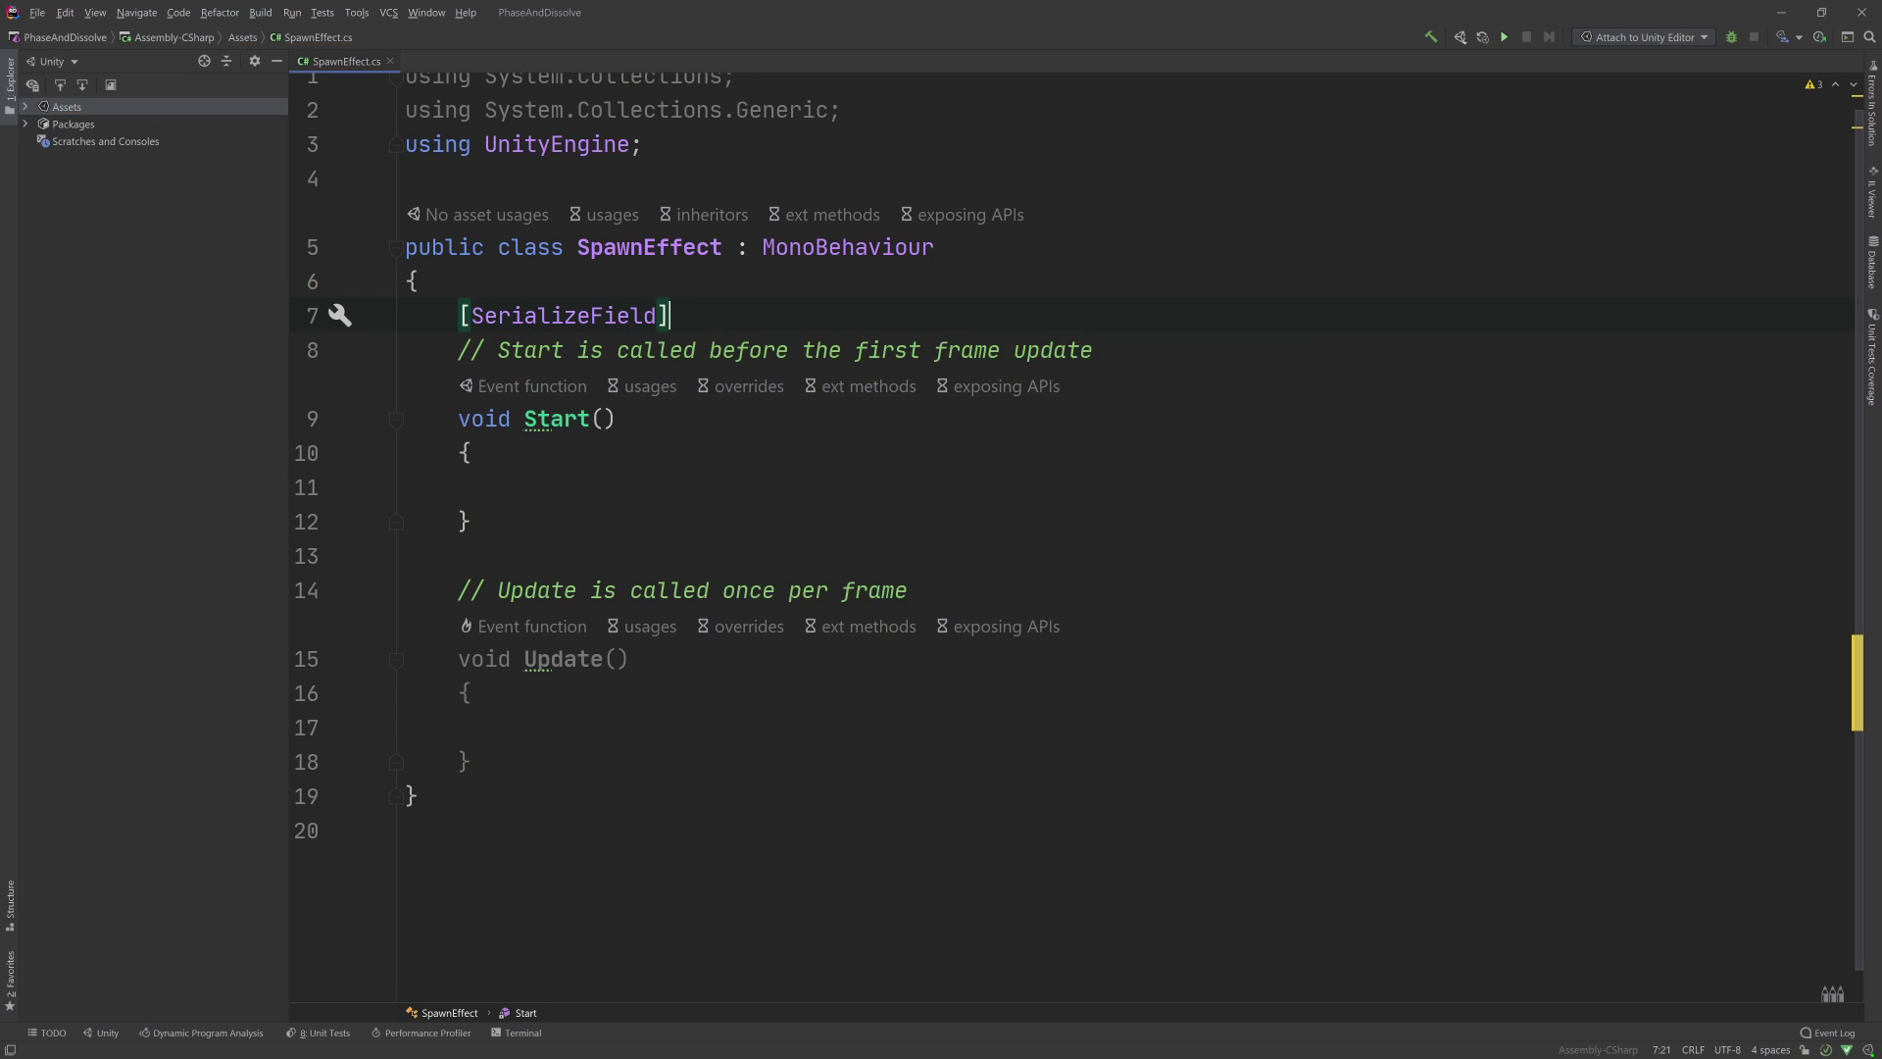
text(] private Renderer _renderer;)
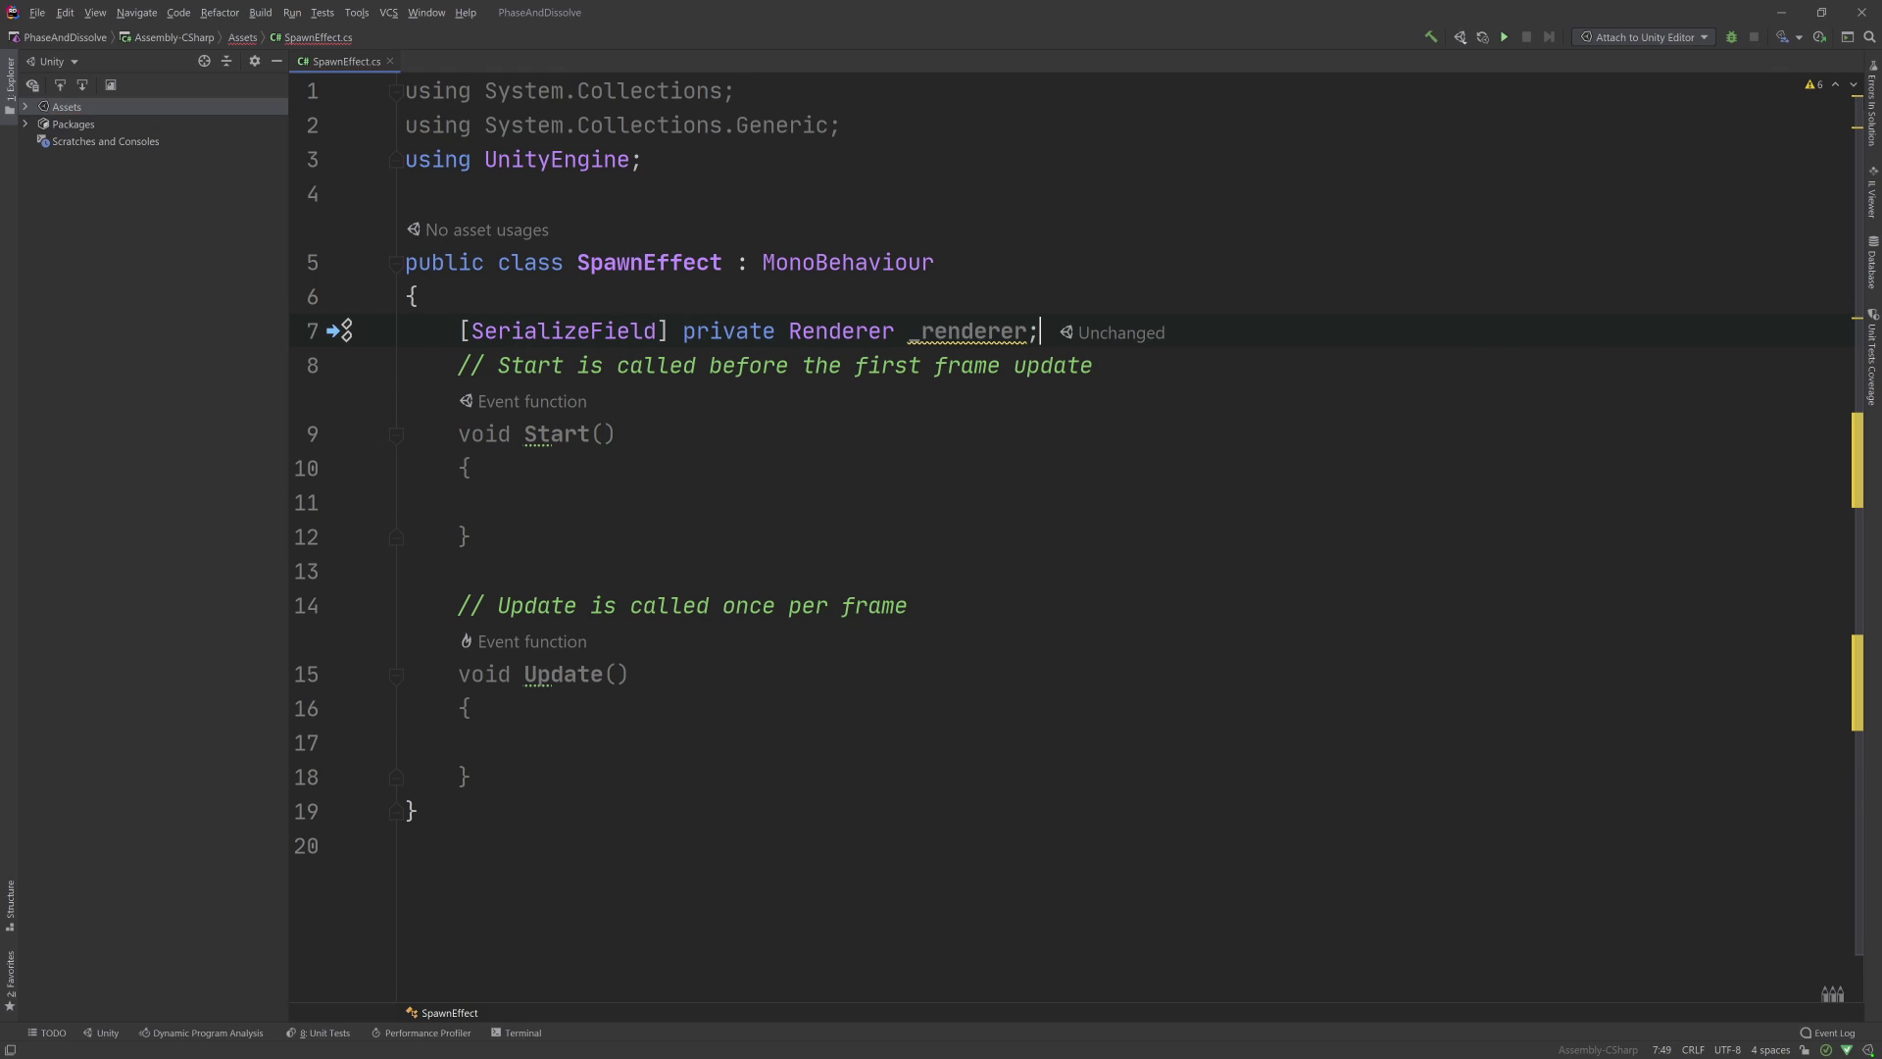
key(Return)
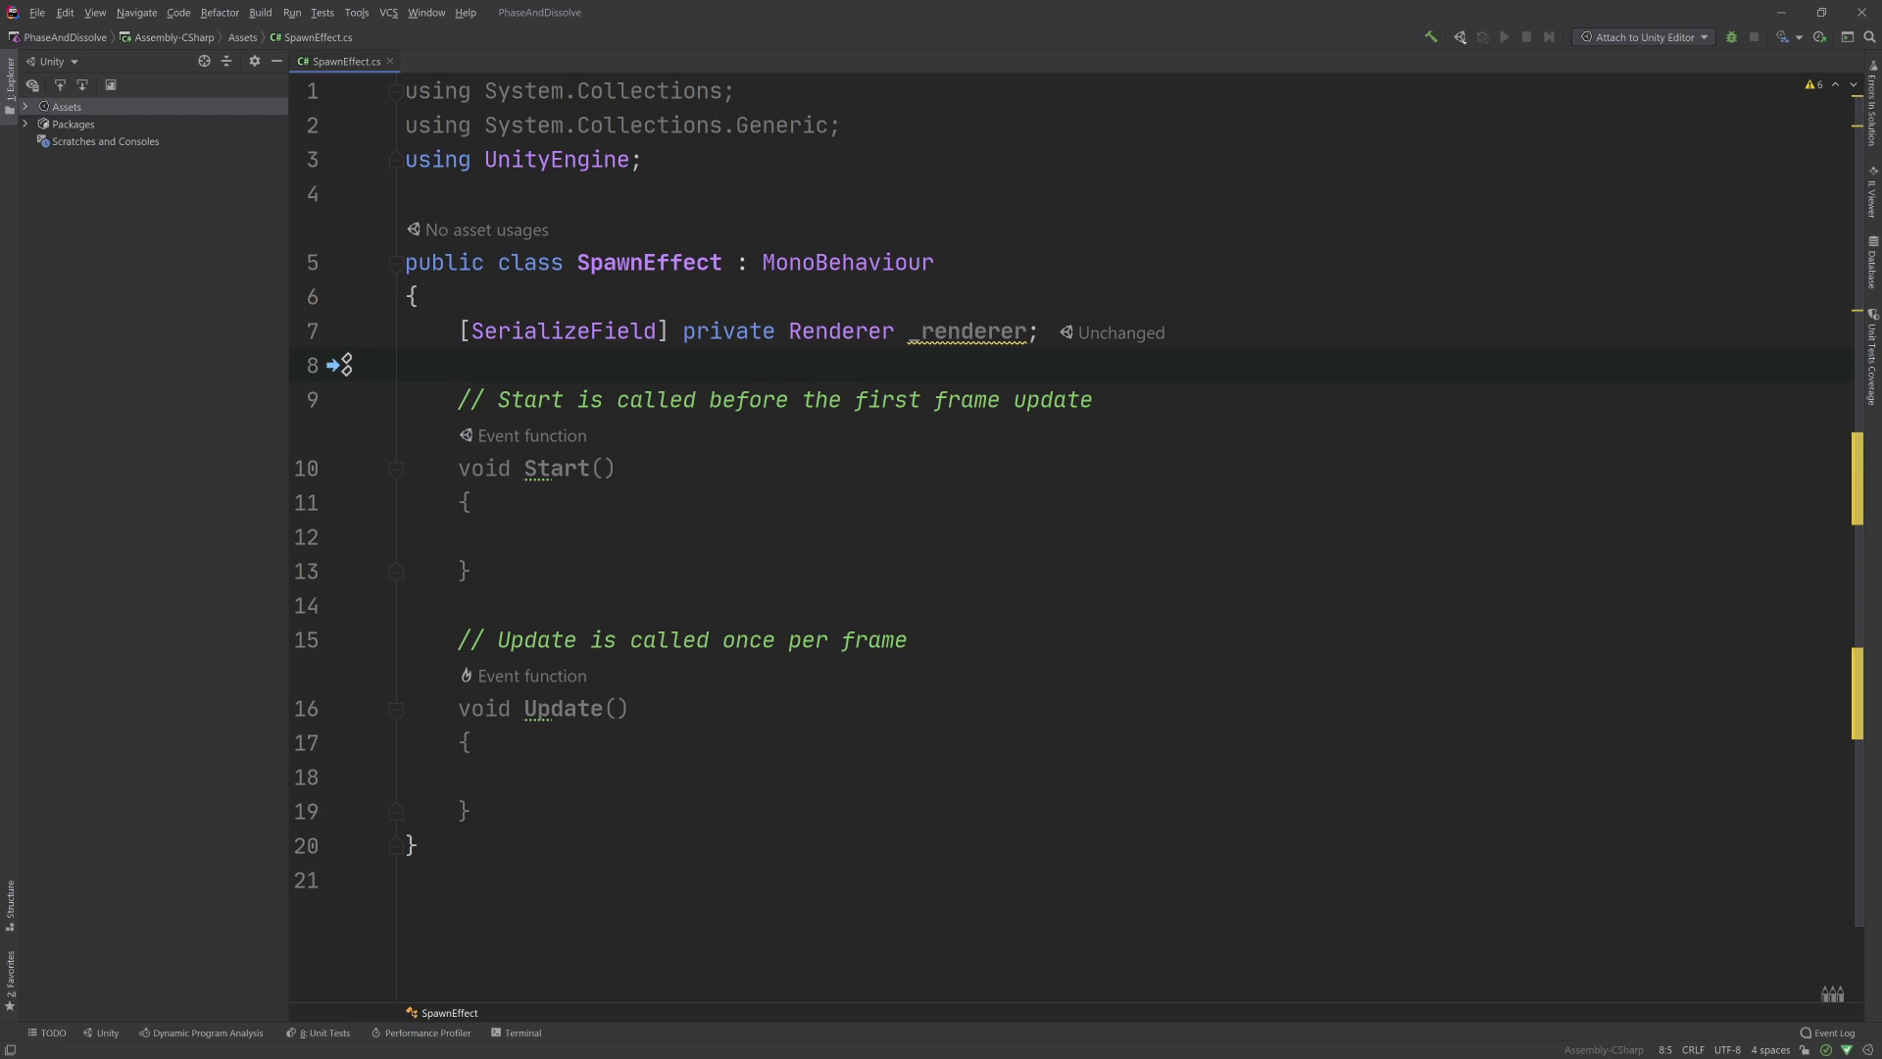
- Add a [SerializeField] private Material mtrlOrg field
text([)
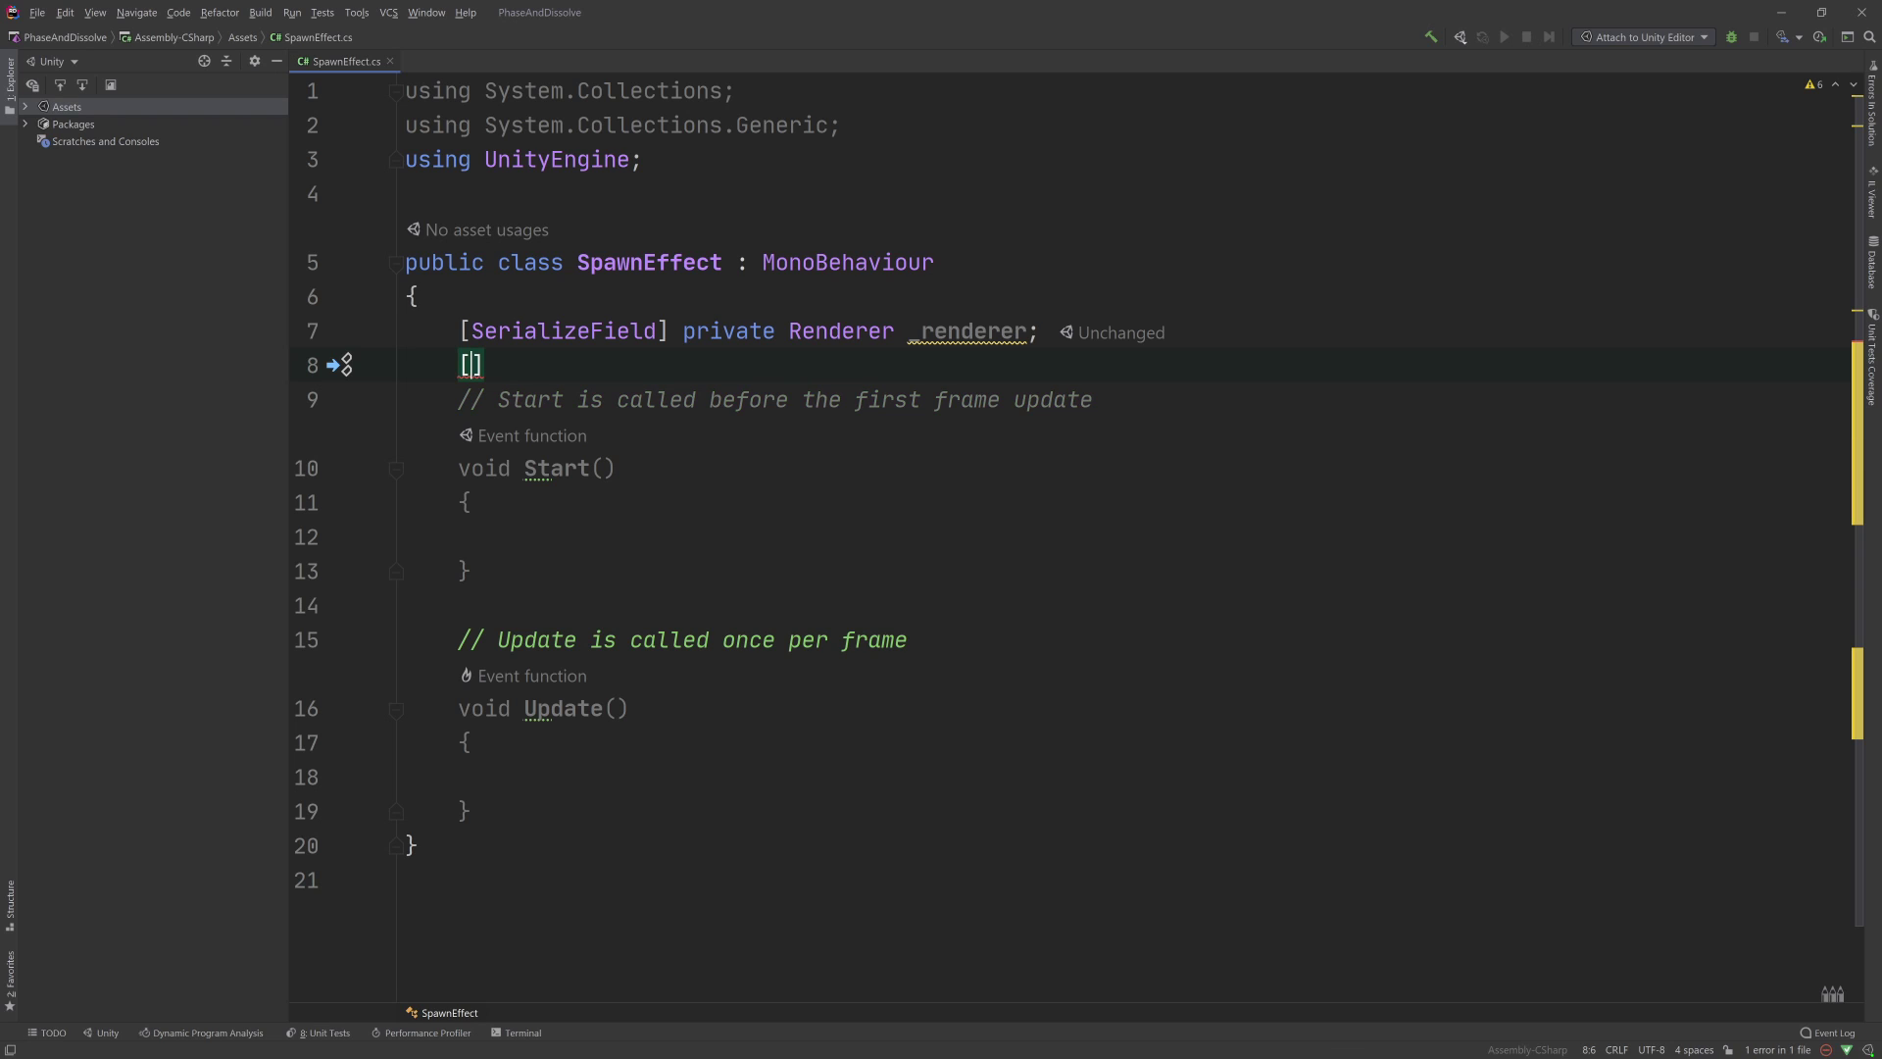
text(Ser)
key(Escape)
key(ctrl+space)
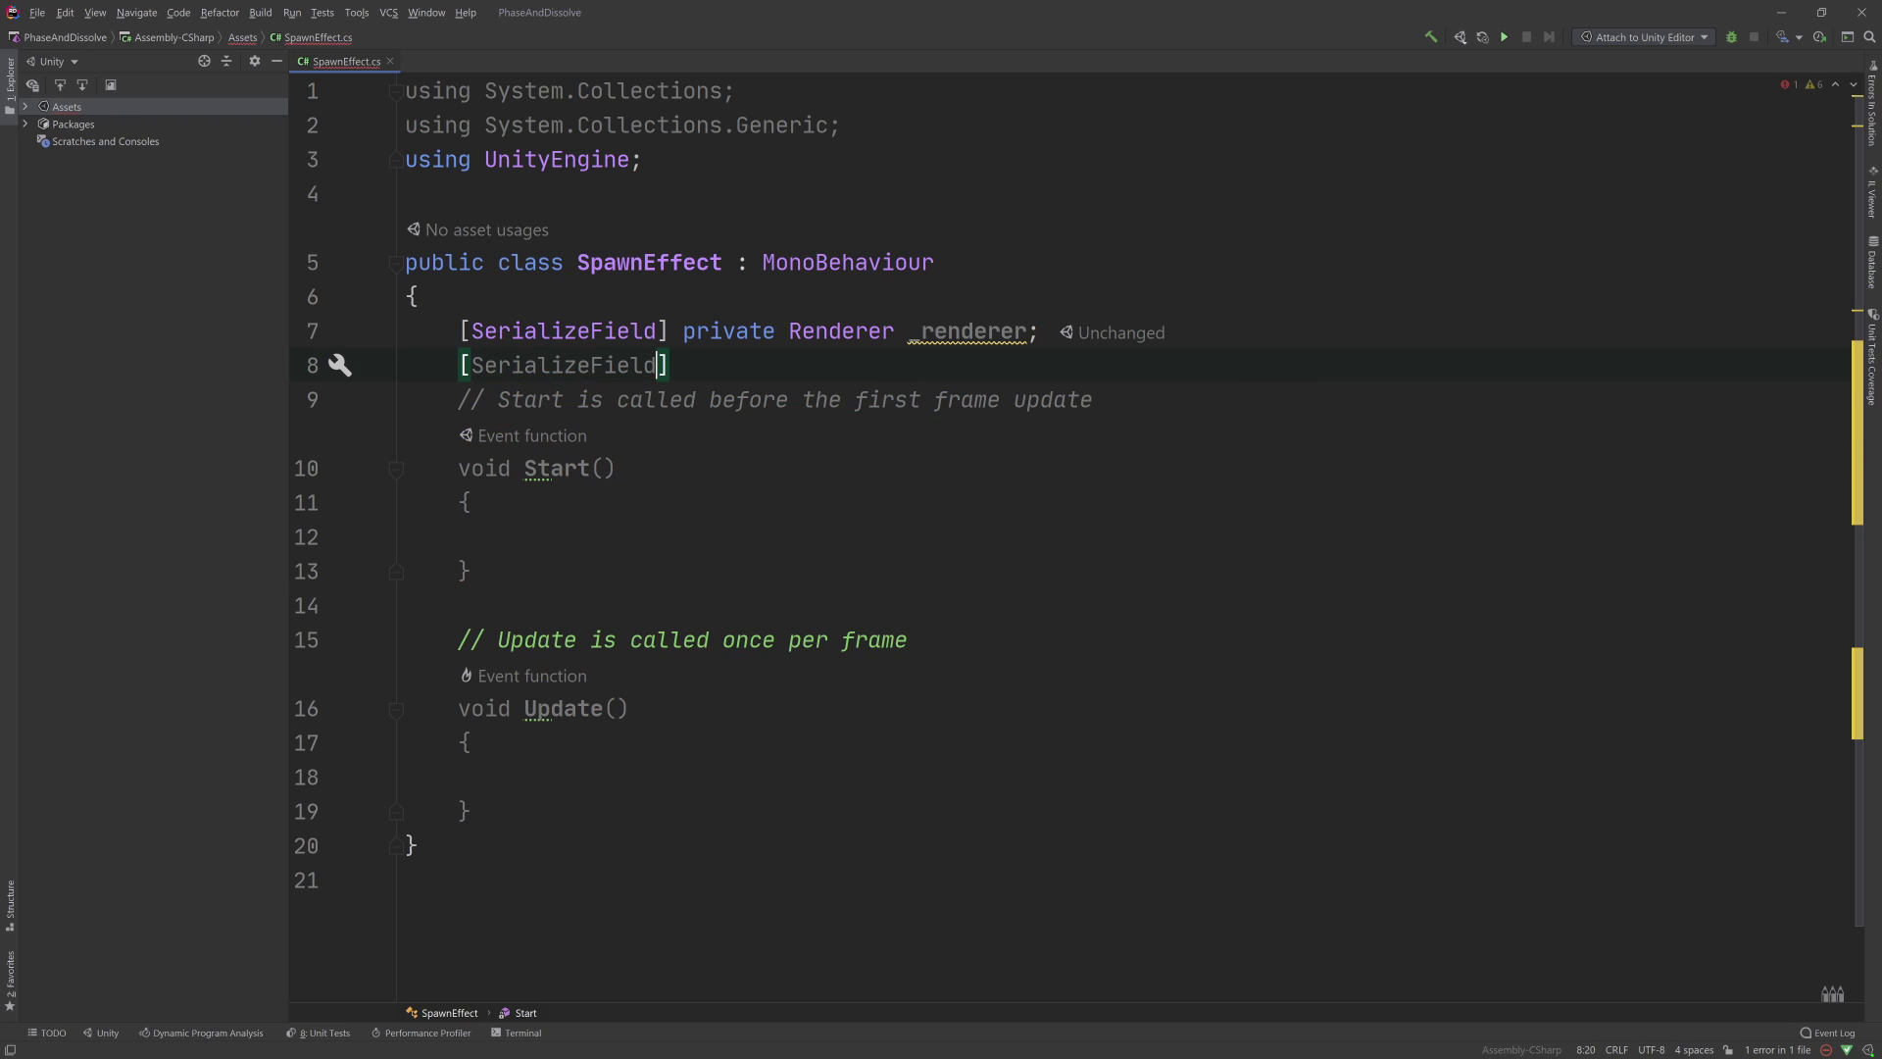
text(] pri)
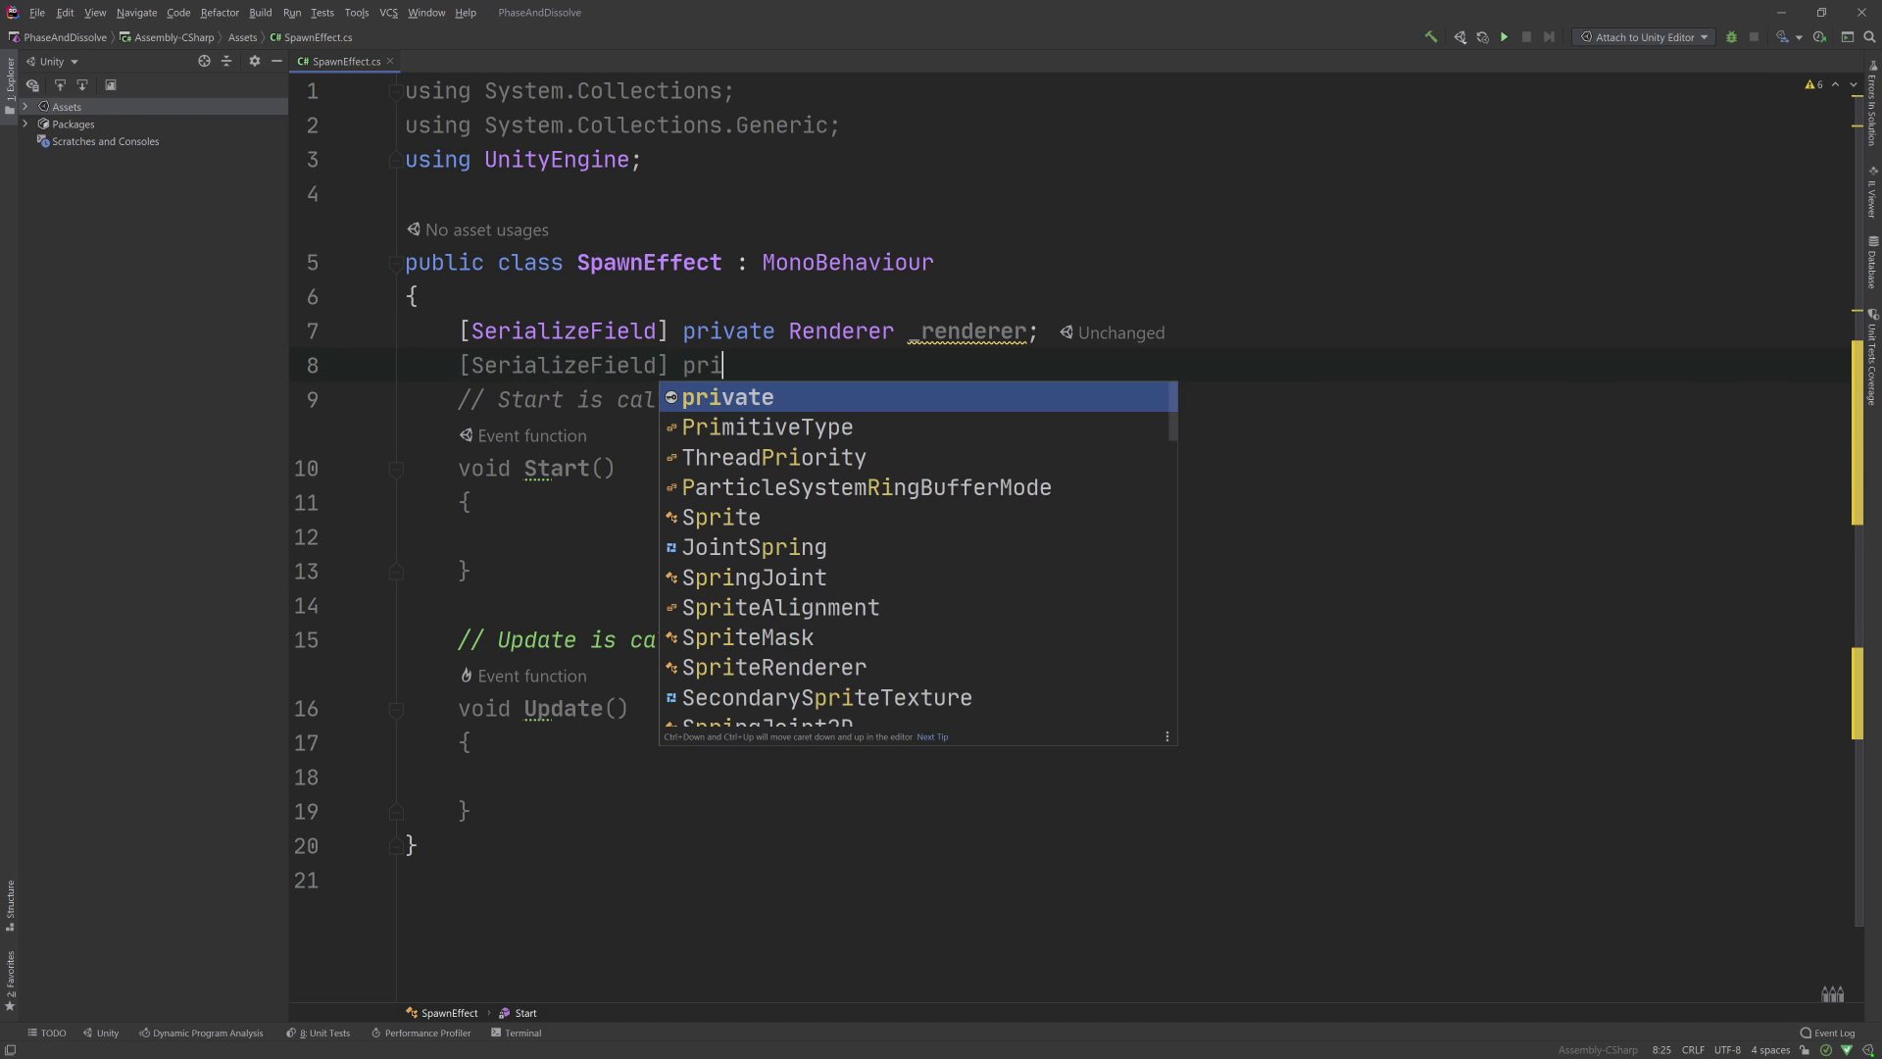
key(Return)
text(Mate)
key(Return)
text(mtrl)
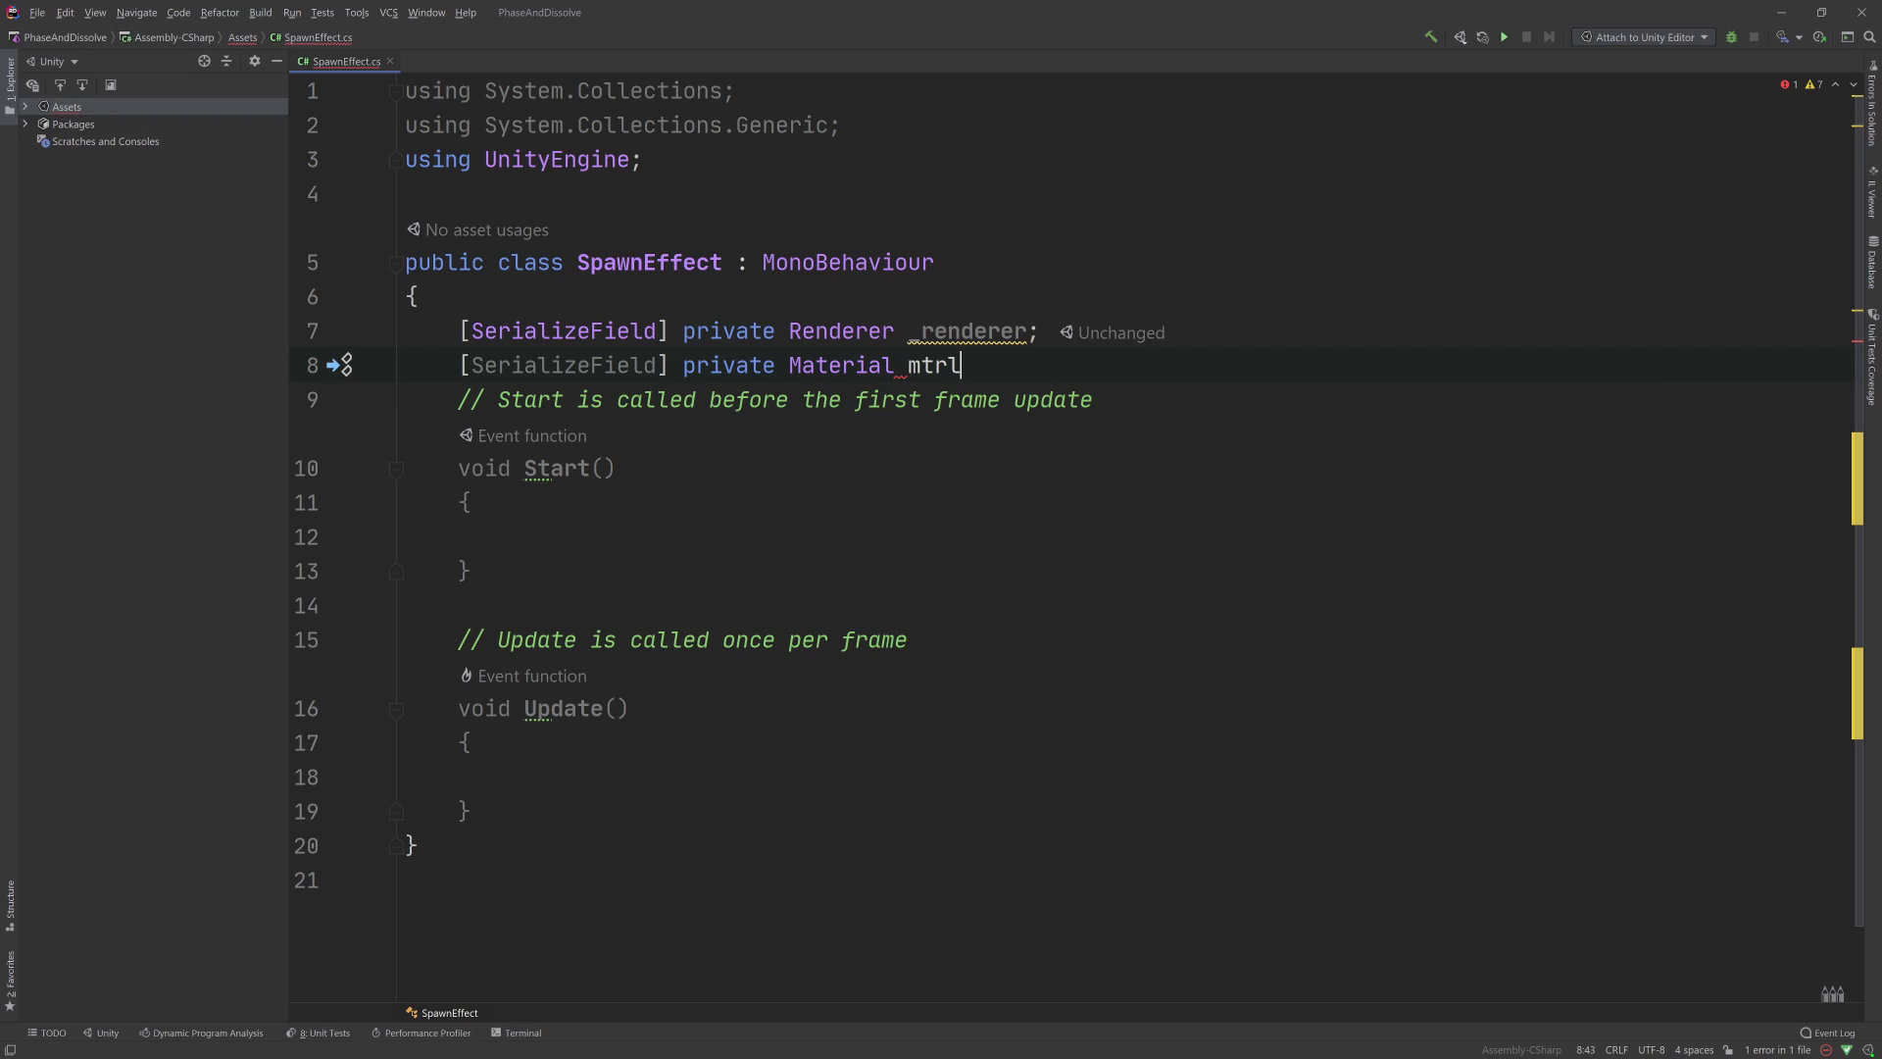
text(Org)
key(BackSpace)
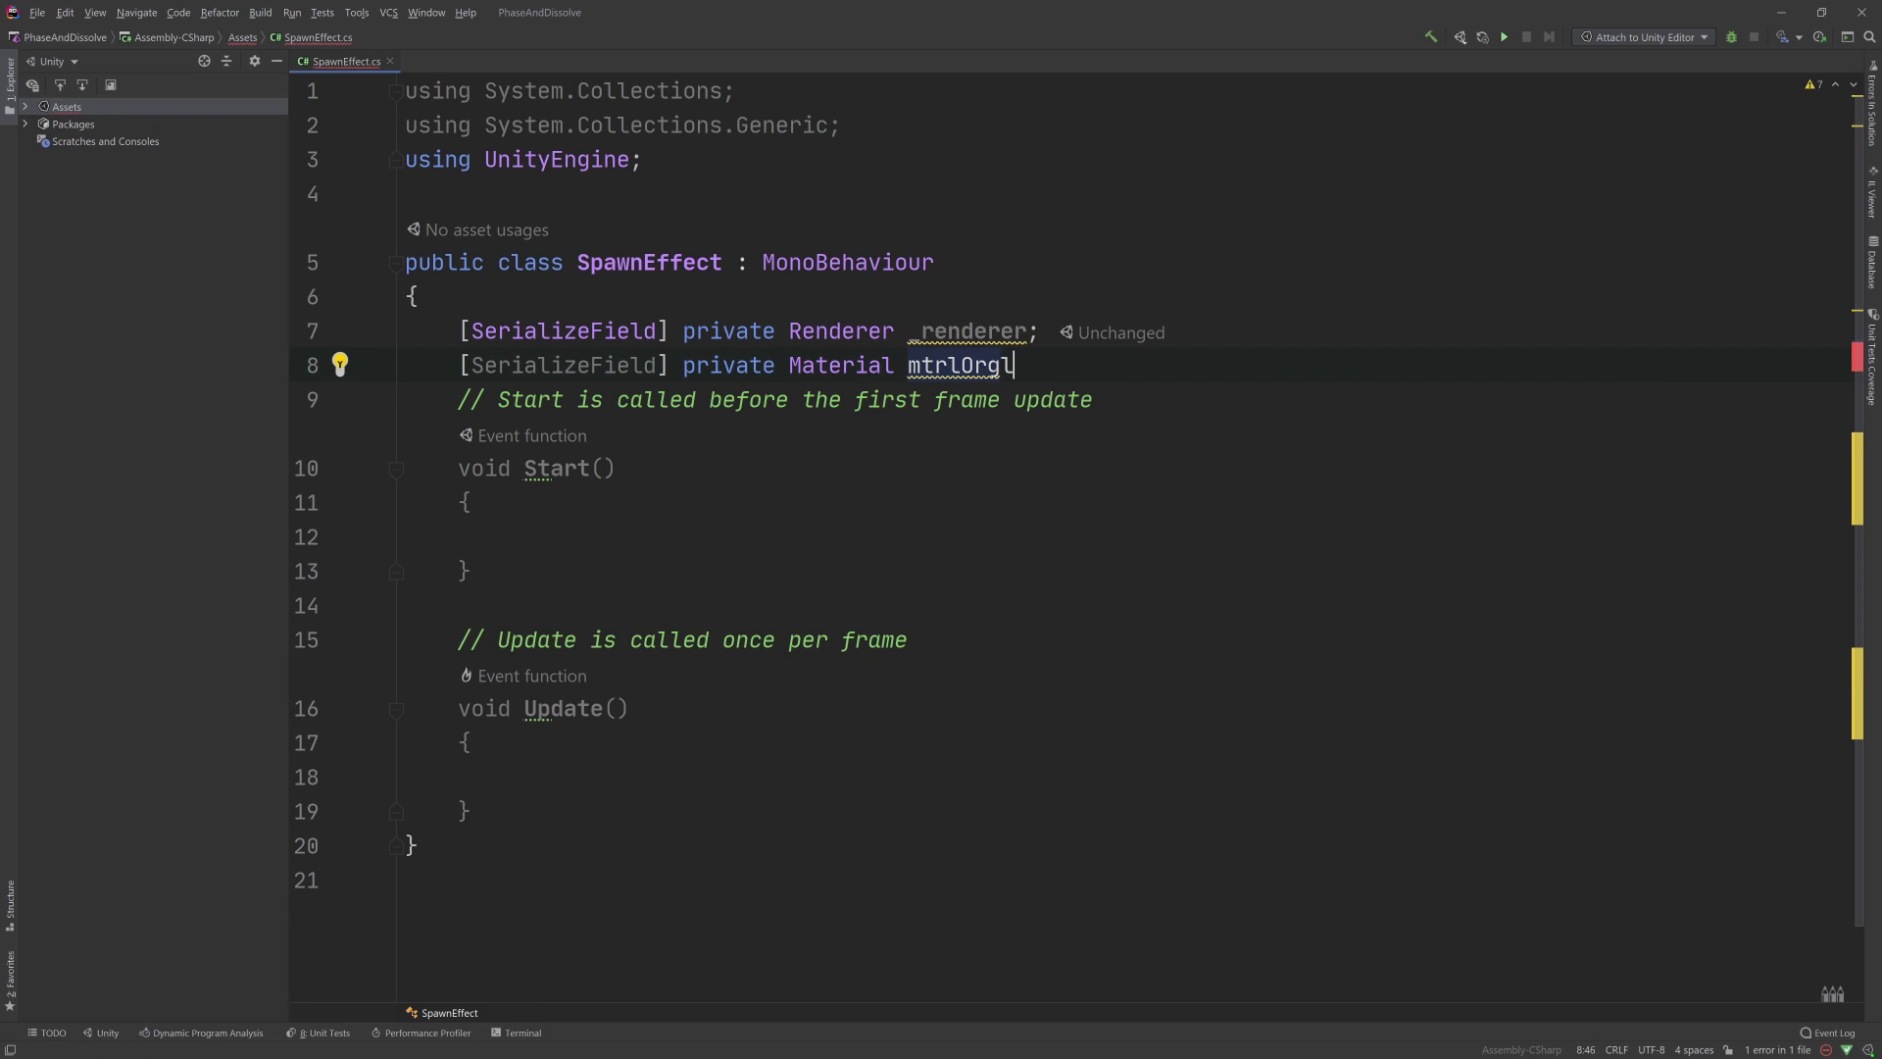
text(;)
key(Return)
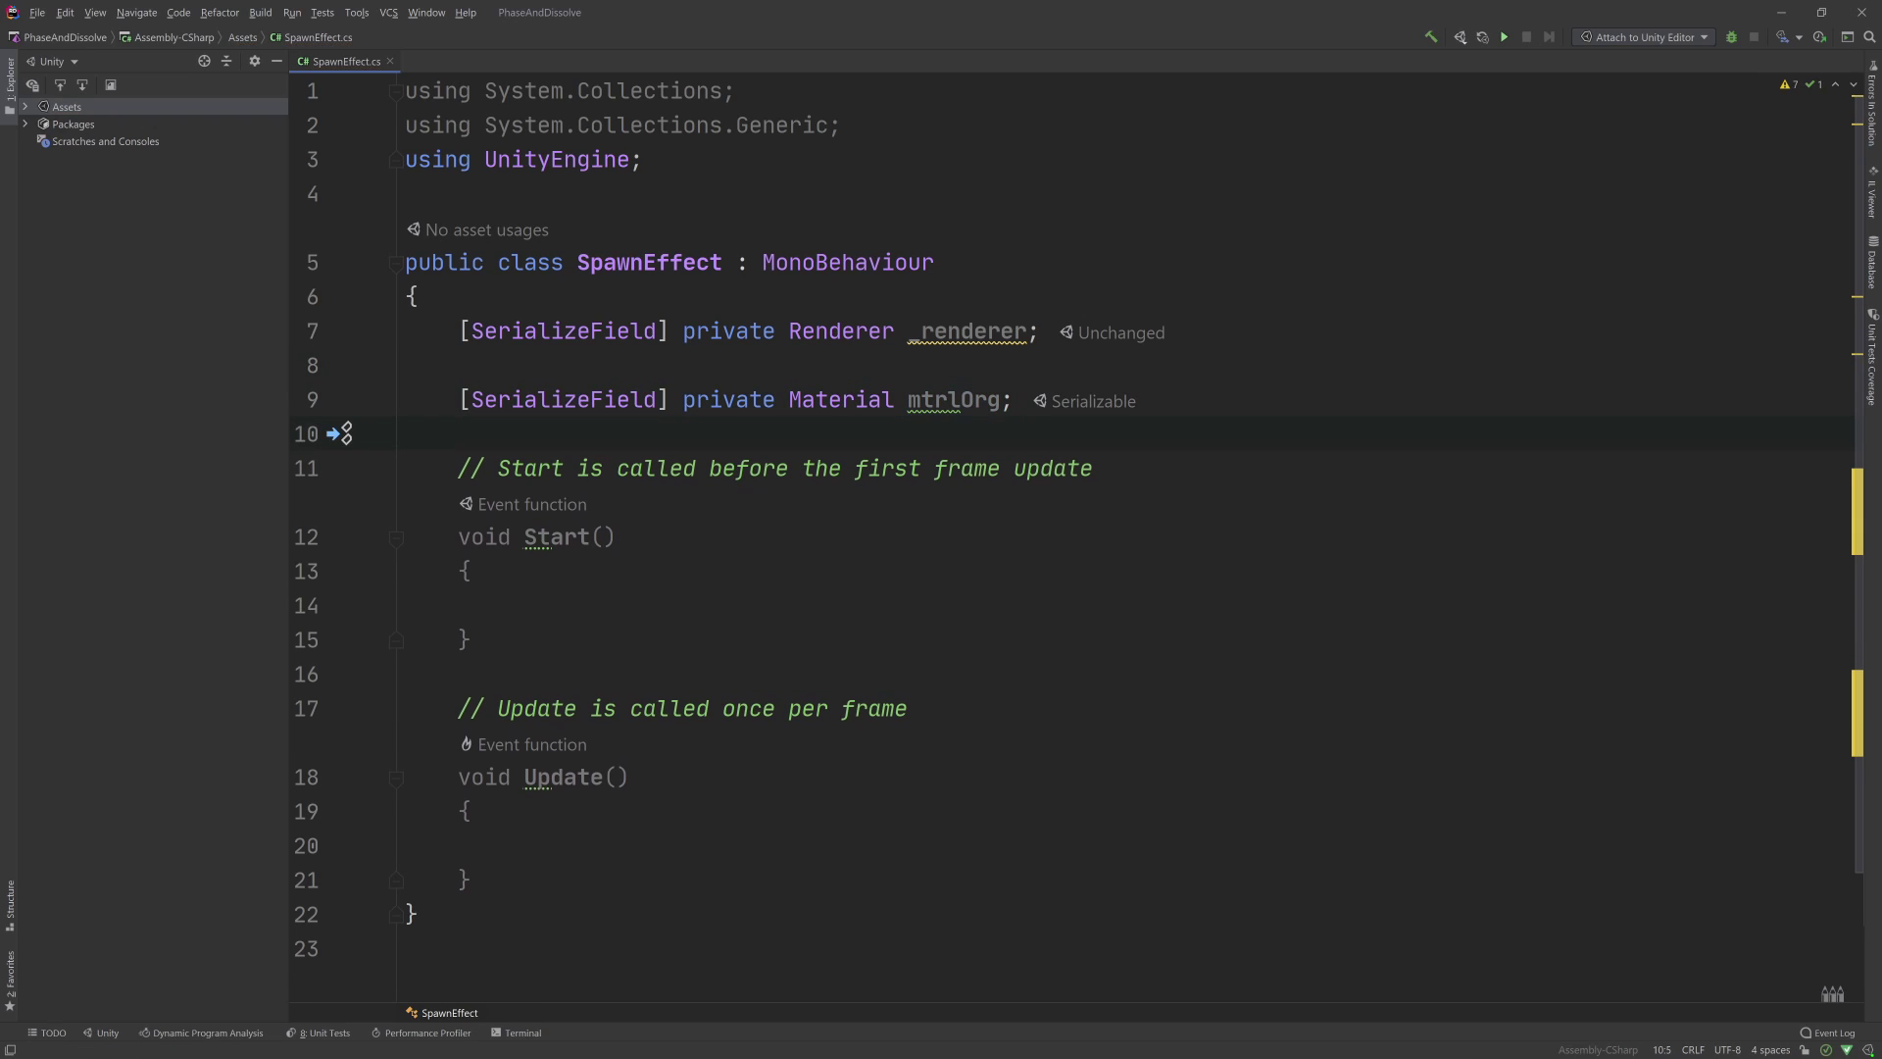
- Add serialized private Material fields mtrlDissolve and mtrlPhase
text([Ser)
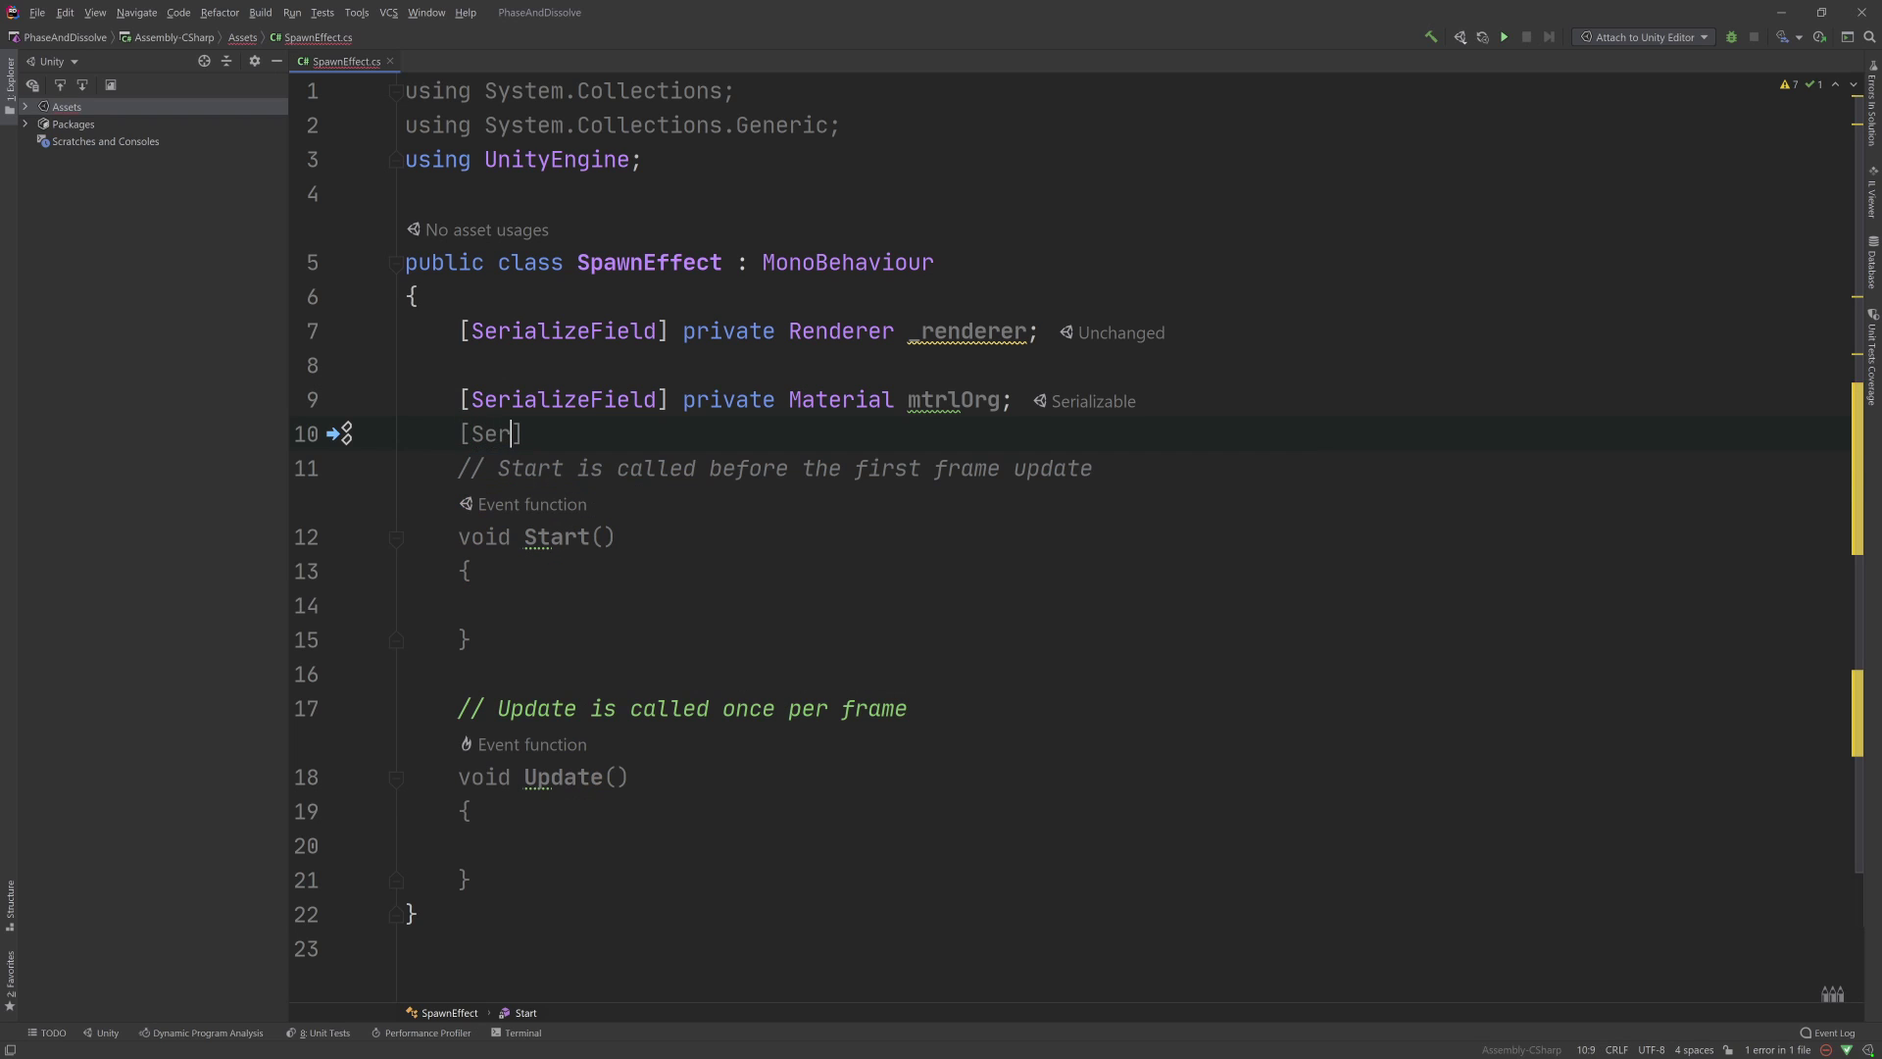
text(ializeField] pre)
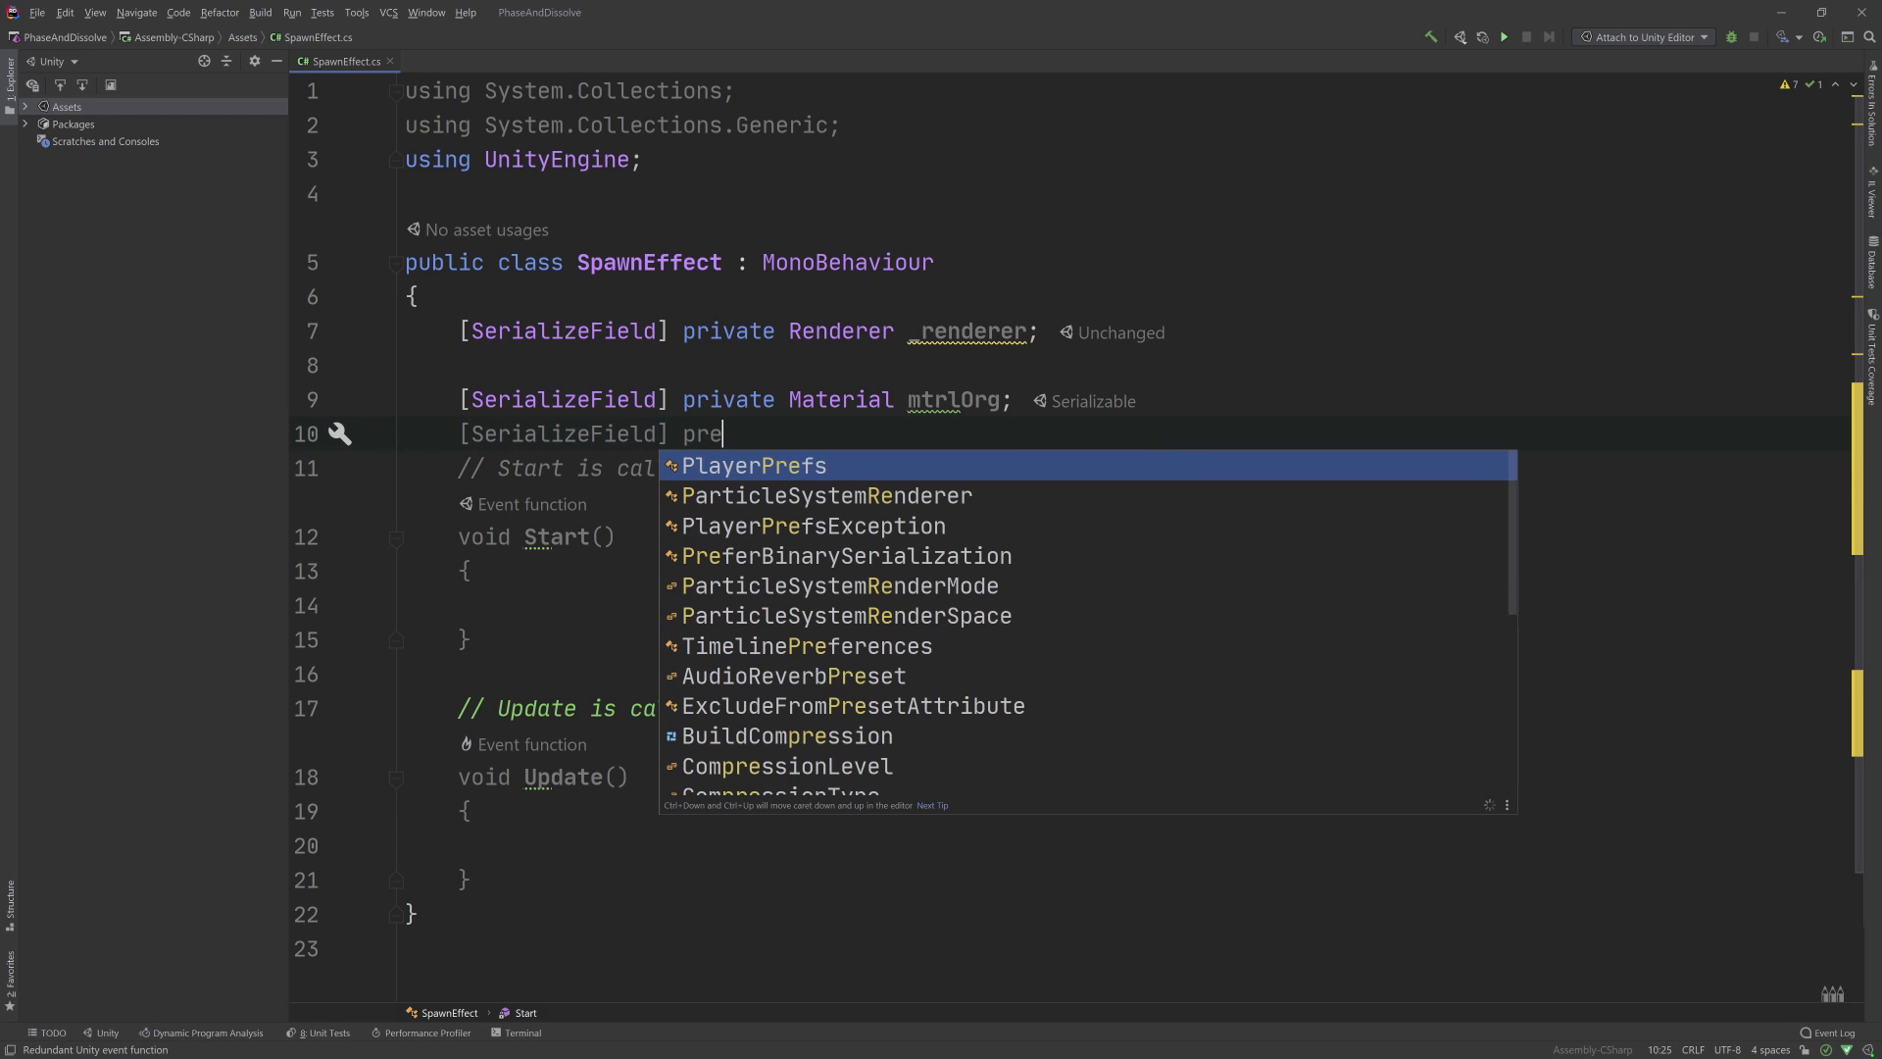
key(BackSpace)
text(ivate Ma)
key(Return)
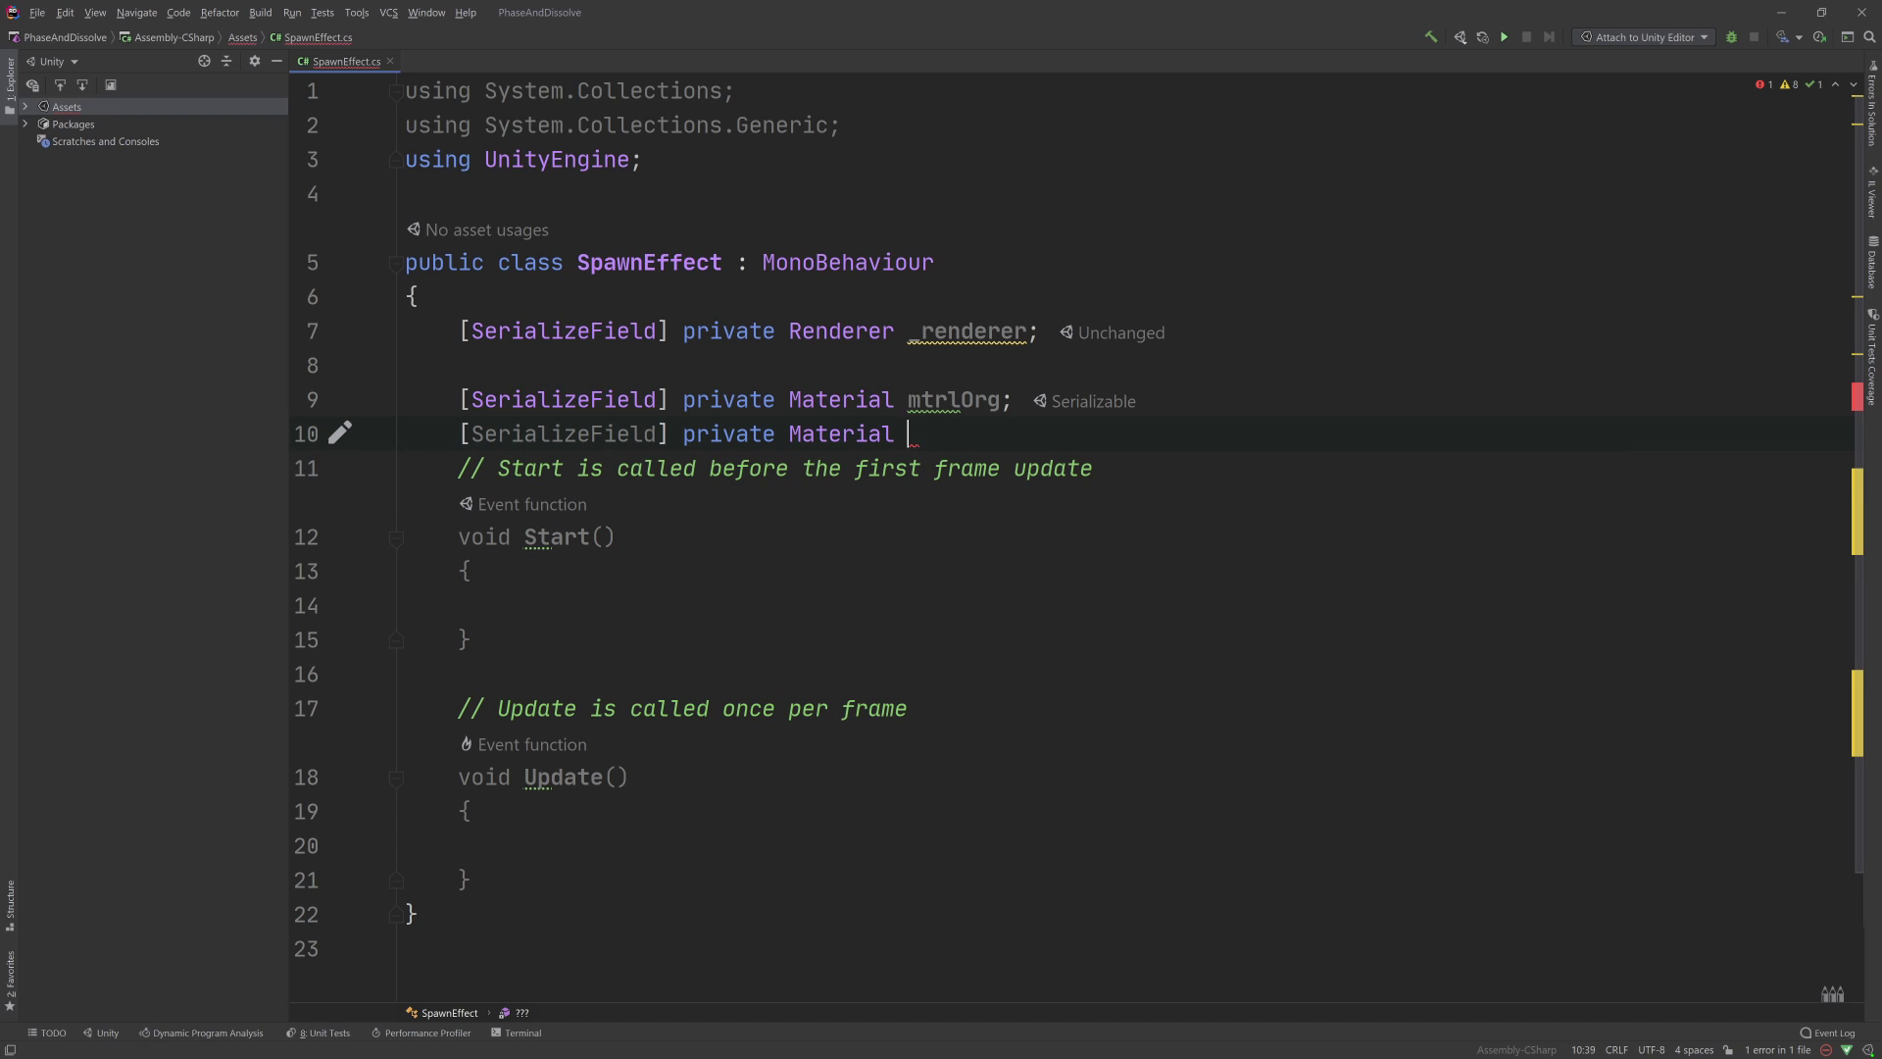
text(mtrl)
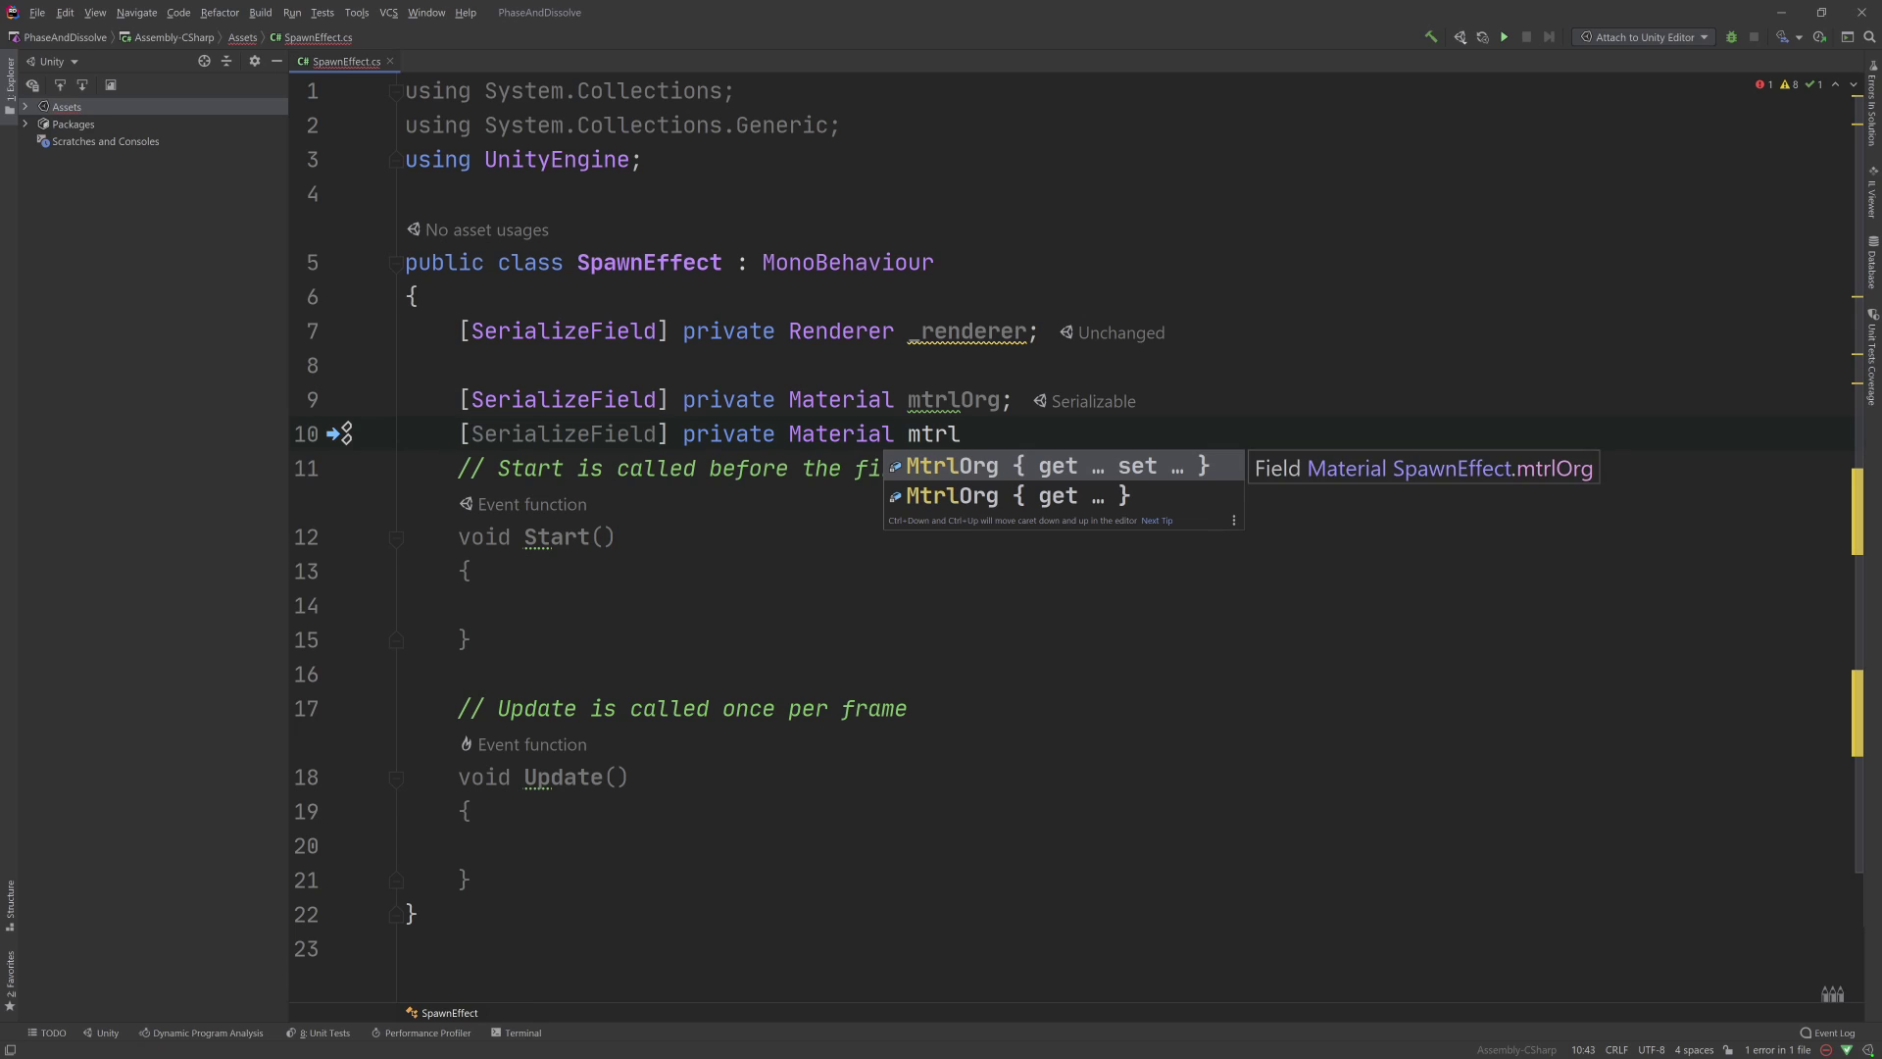
text(Dissolve;)
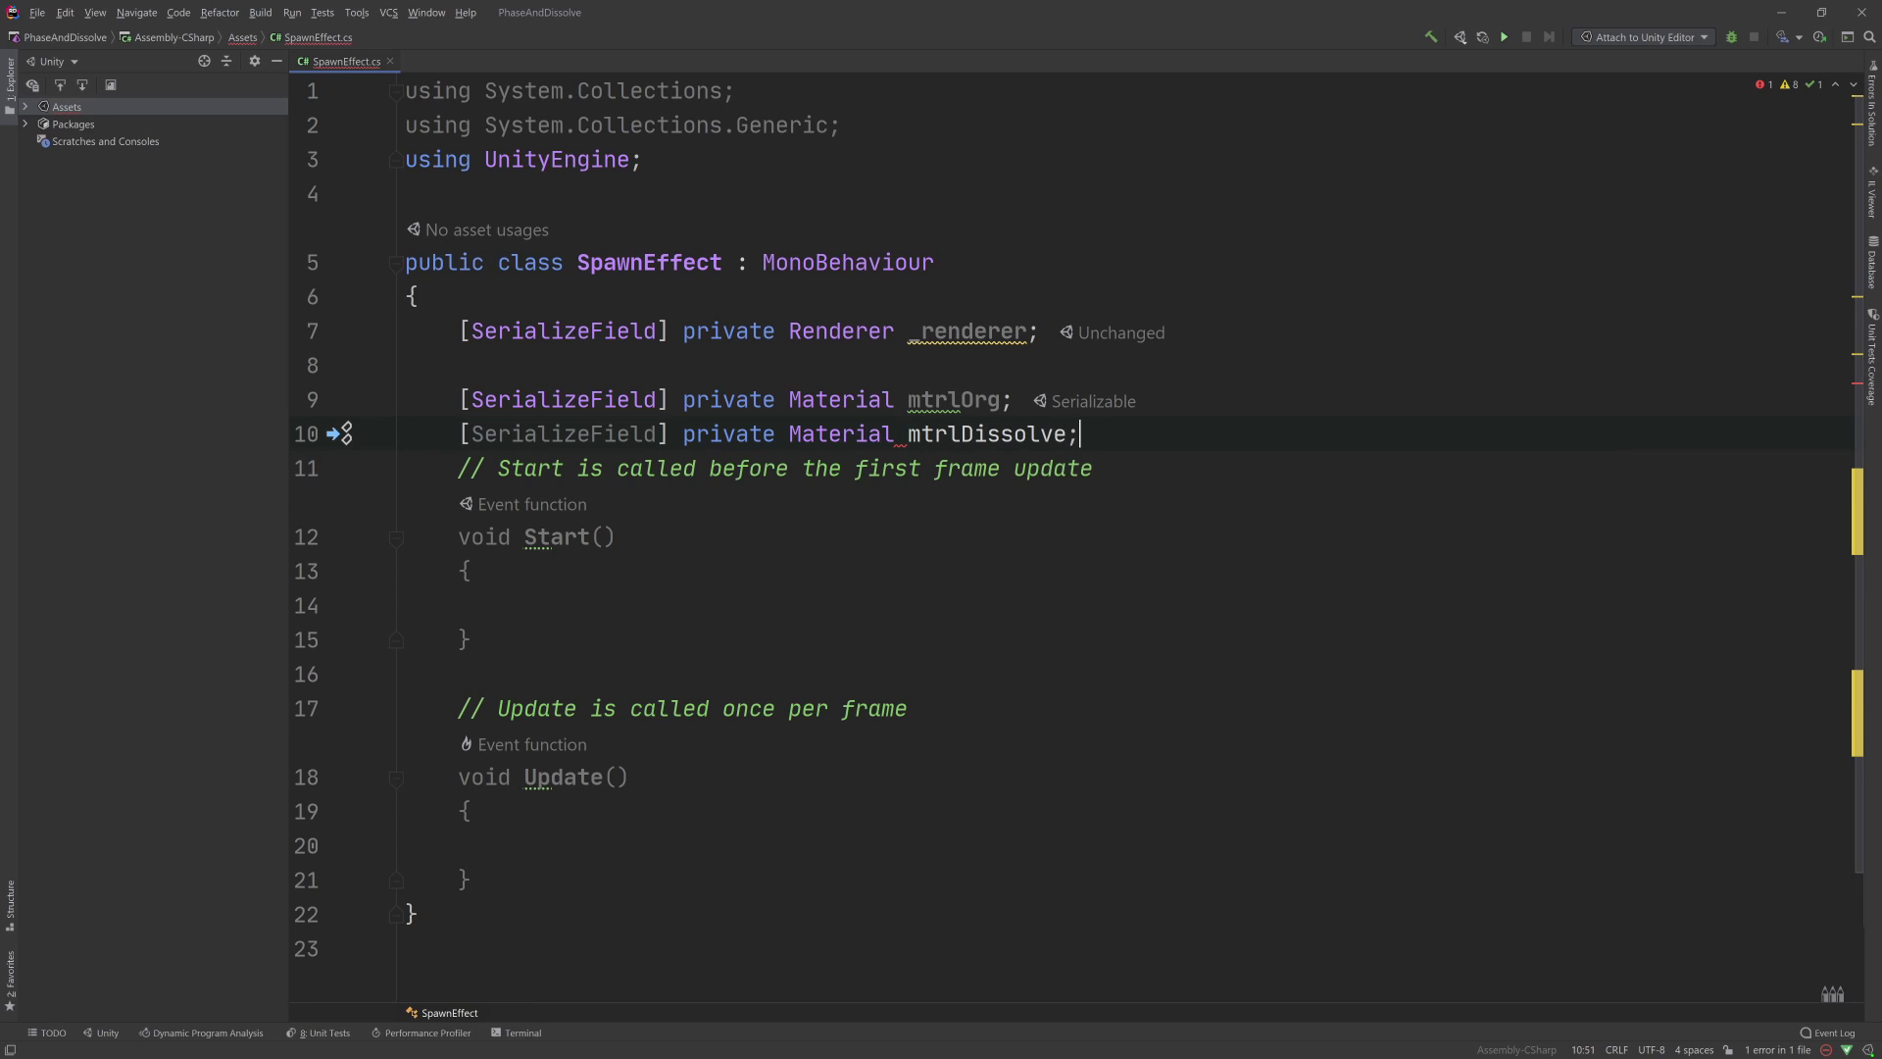
key(Return)
text([Se)
key(Return)
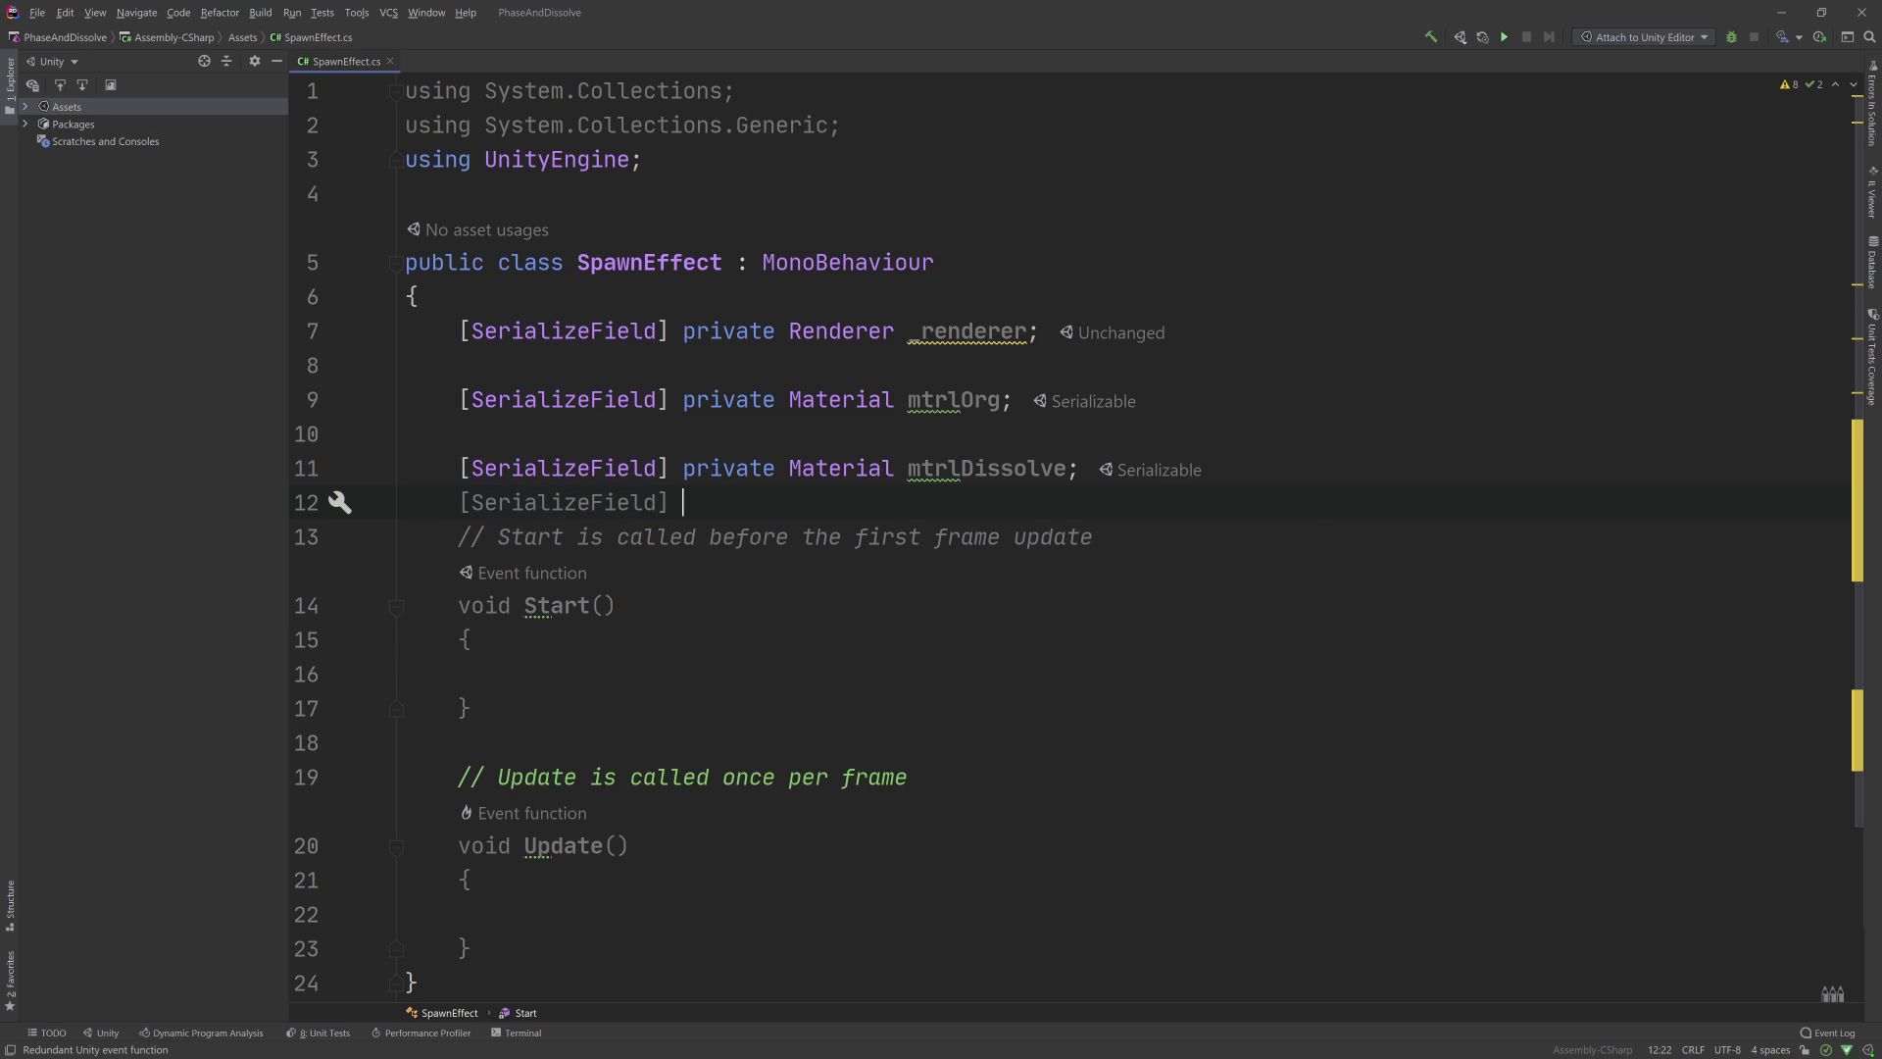
text(private M)
text(aterial mtrlPhase)
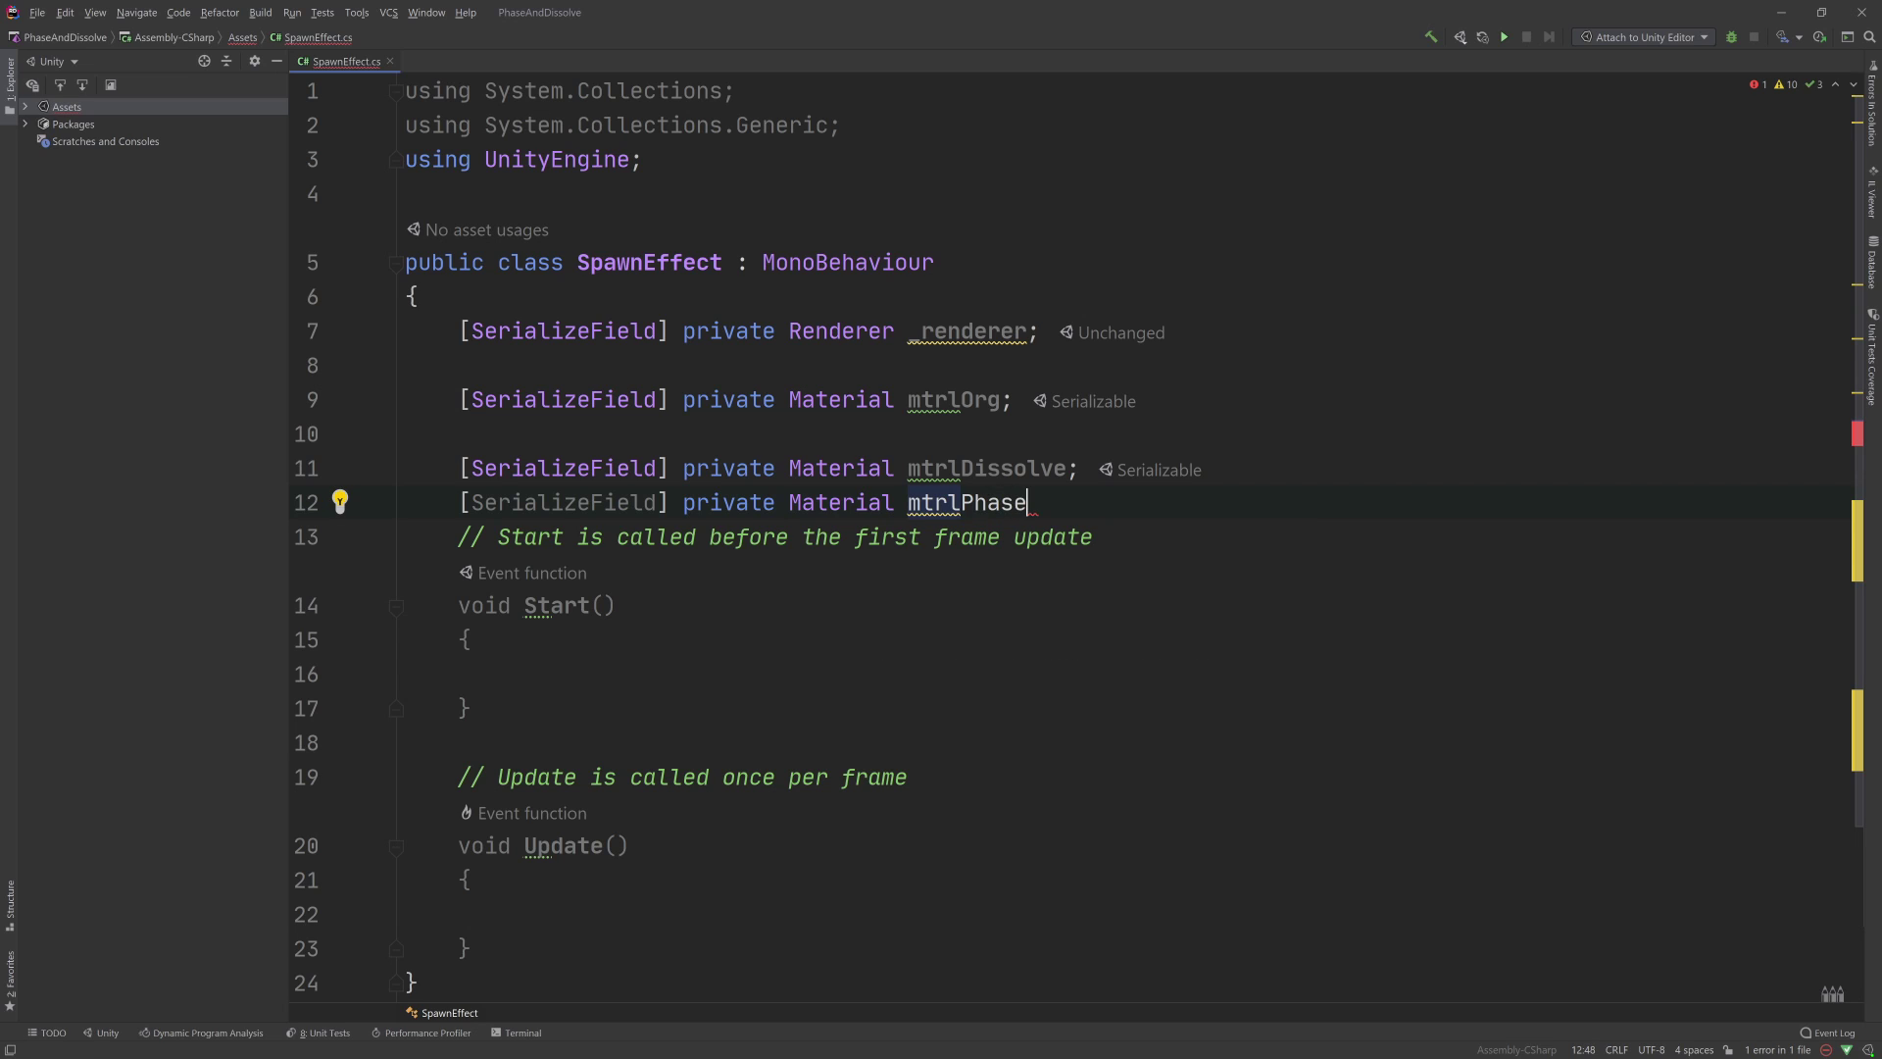
text(;)
key(Return)
- Remove the blank lines so the four field declarations sit together
key(Up)
key(Up)
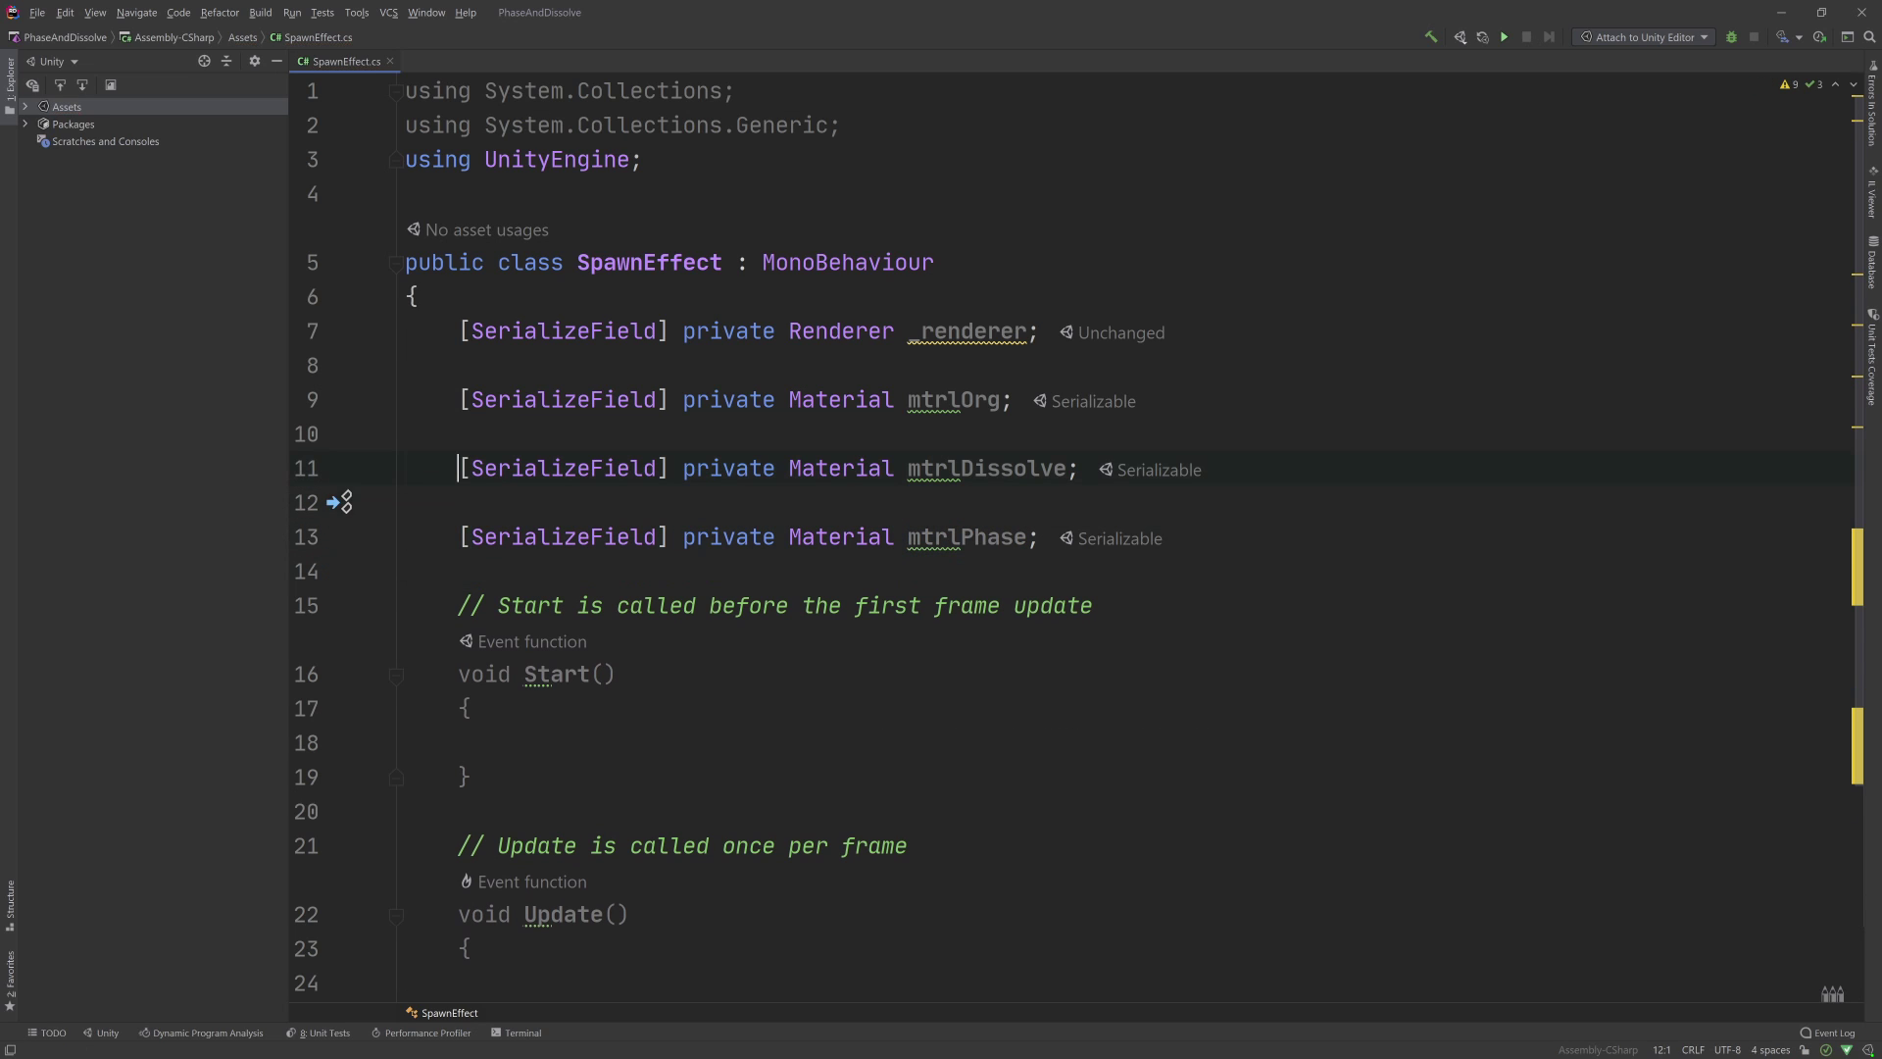
key(Up)
key(Up)
key(Up)
key(Up)
key(BackSpace)
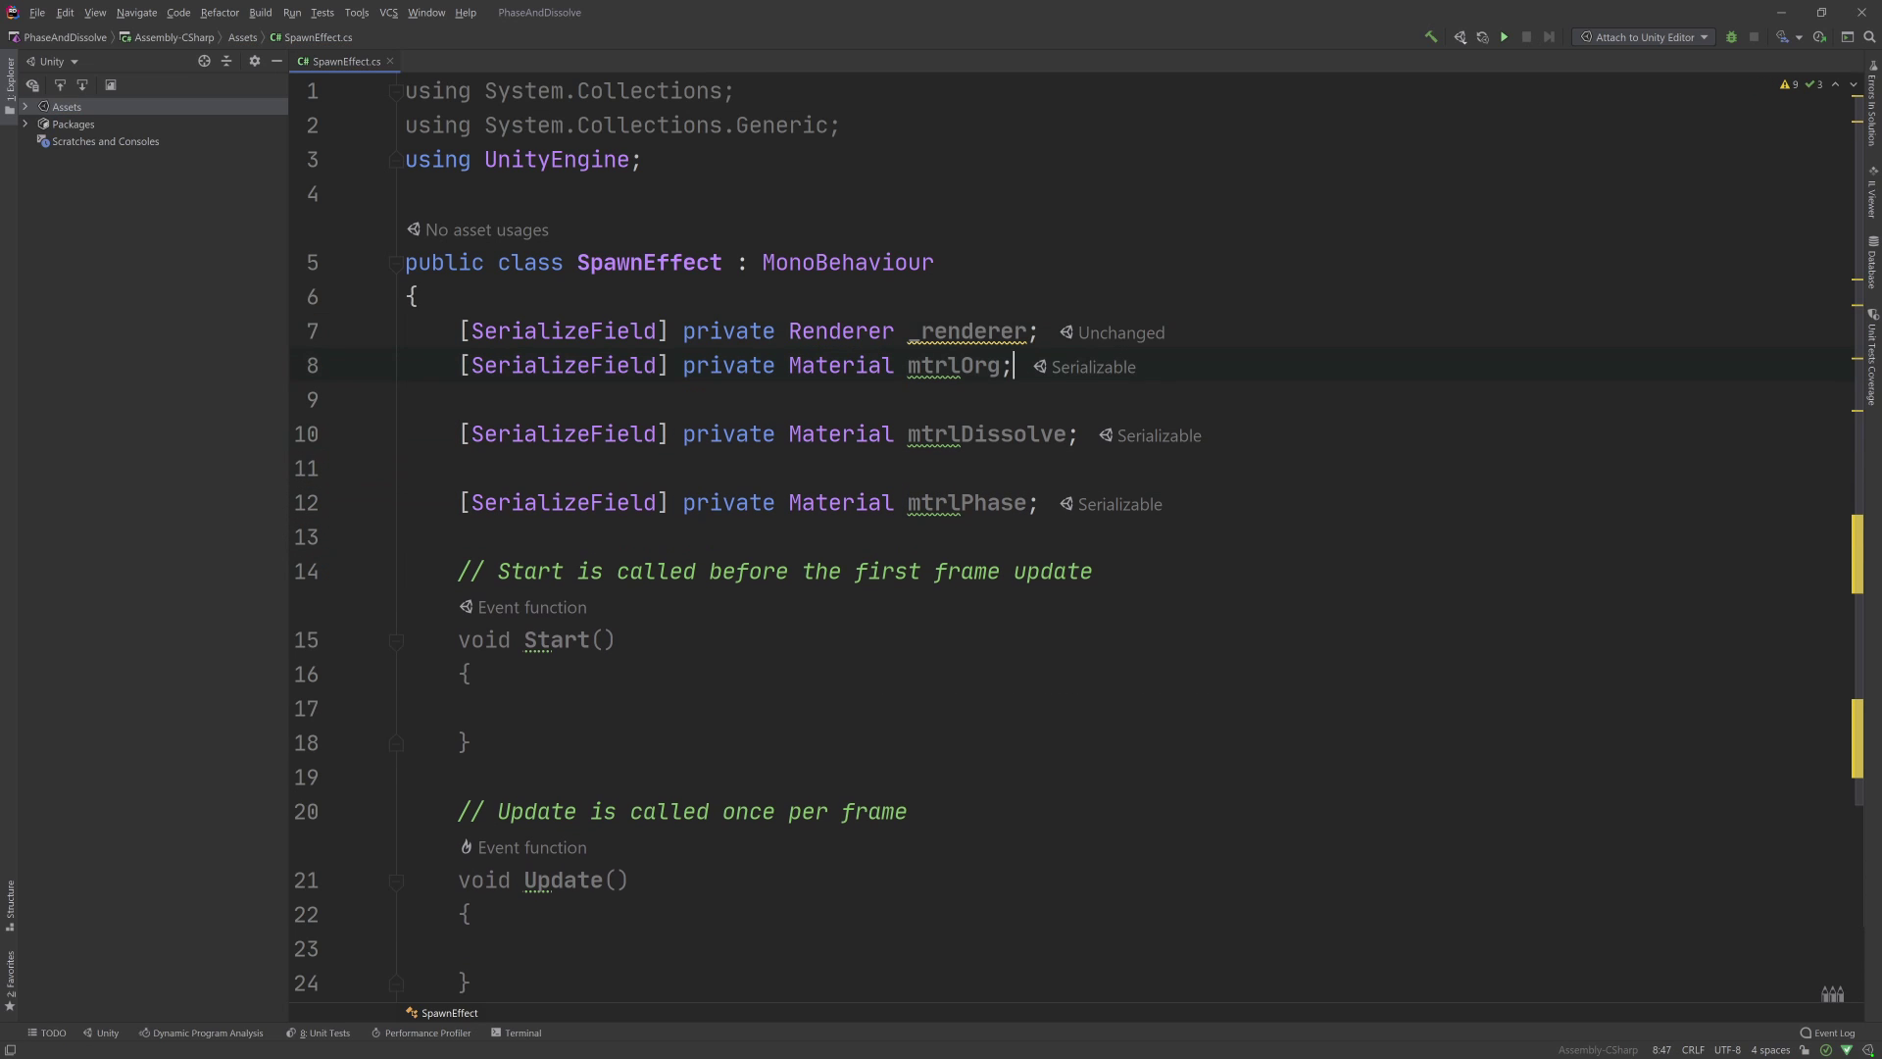
key(Down)
key(Down)
key(BackSpace)
key(Down)
key(Down)
key(BackSpace)
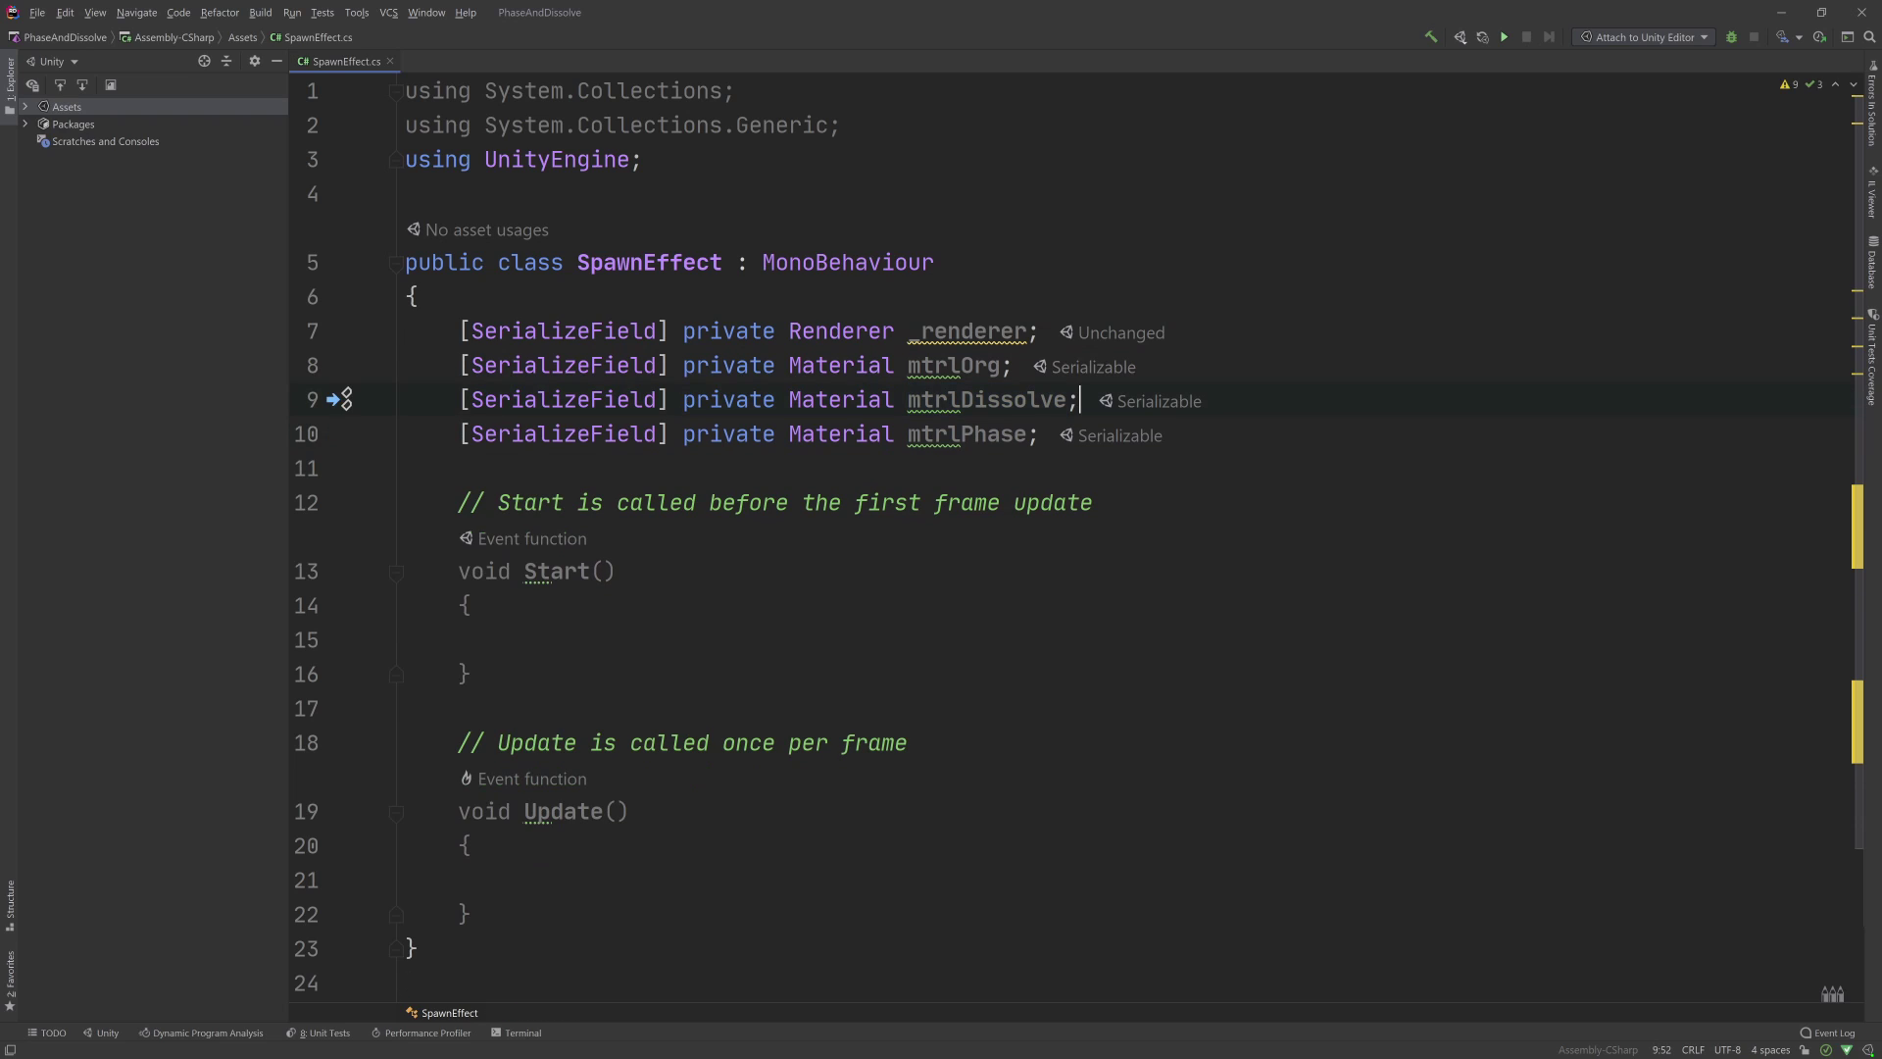
key(Down)
- Check the mtrlDissolve, mtrlPhase and mtrlOrg names and add a blank line below the fields
double_click(974, 400)
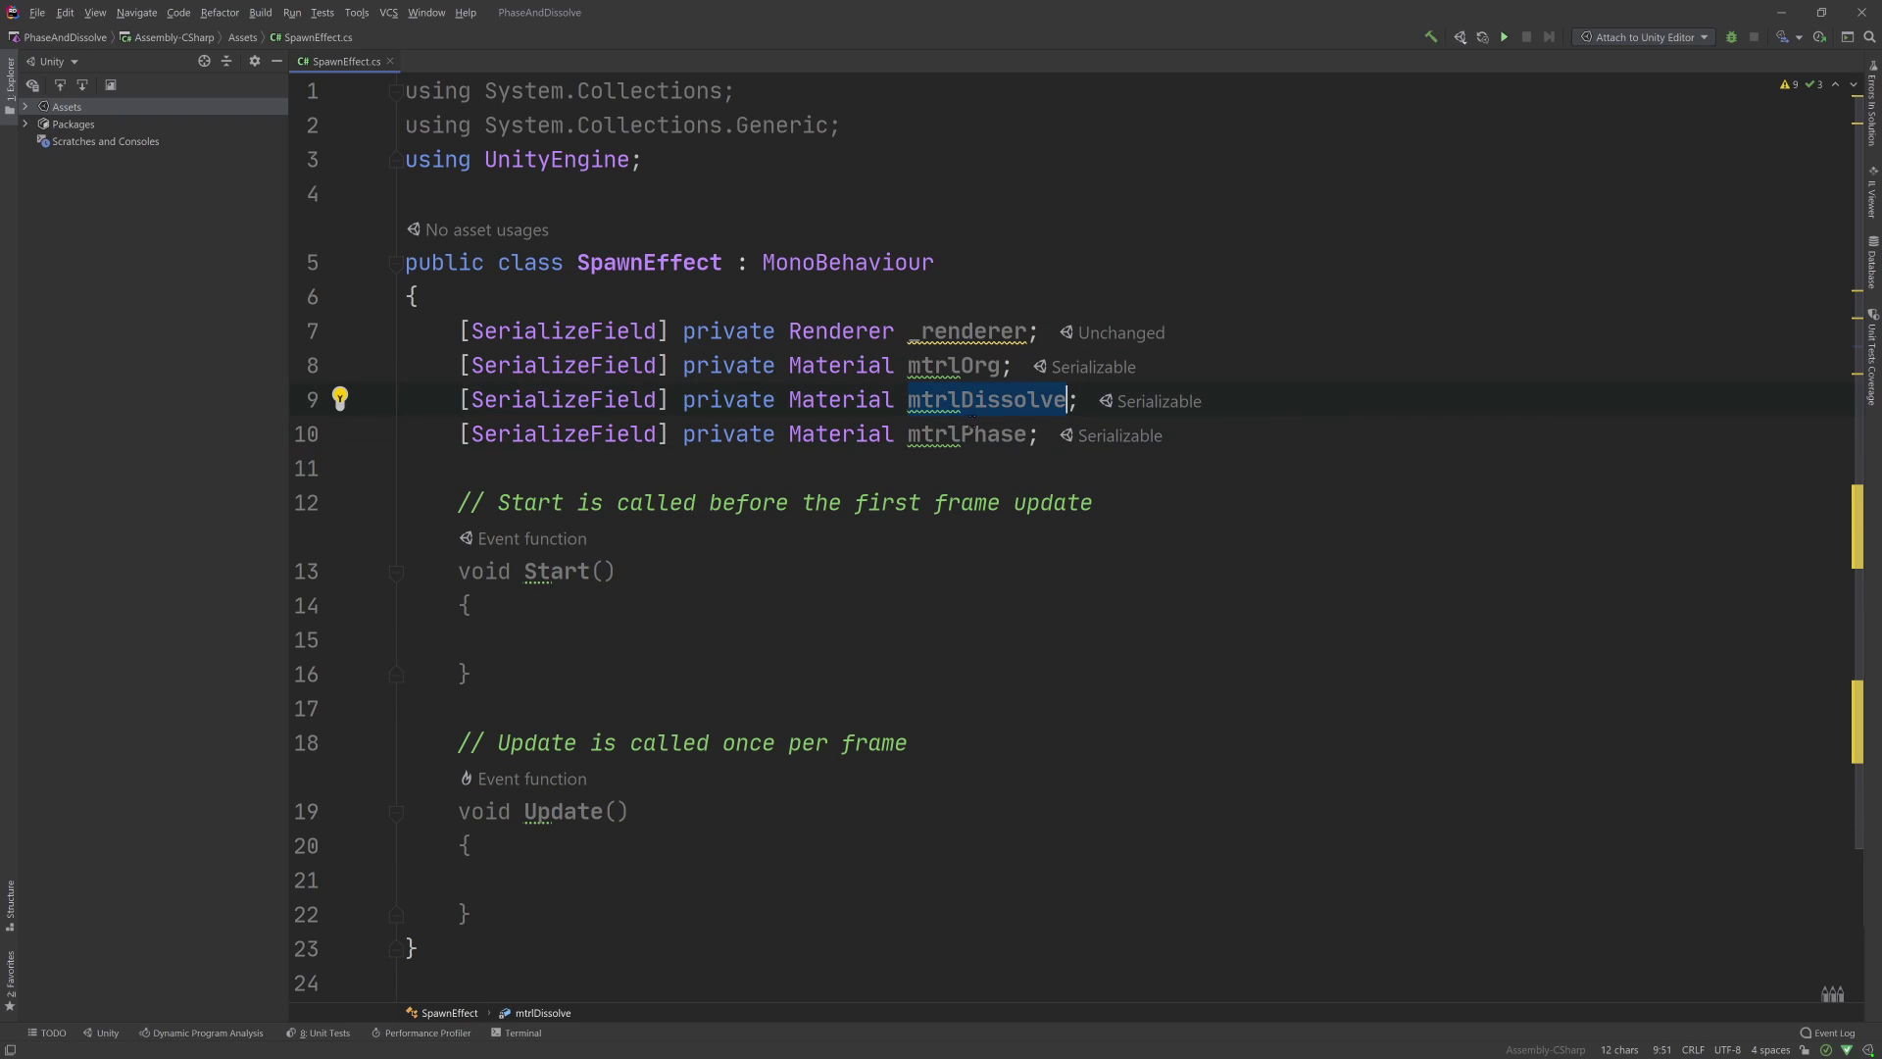
double_click(967, 433)
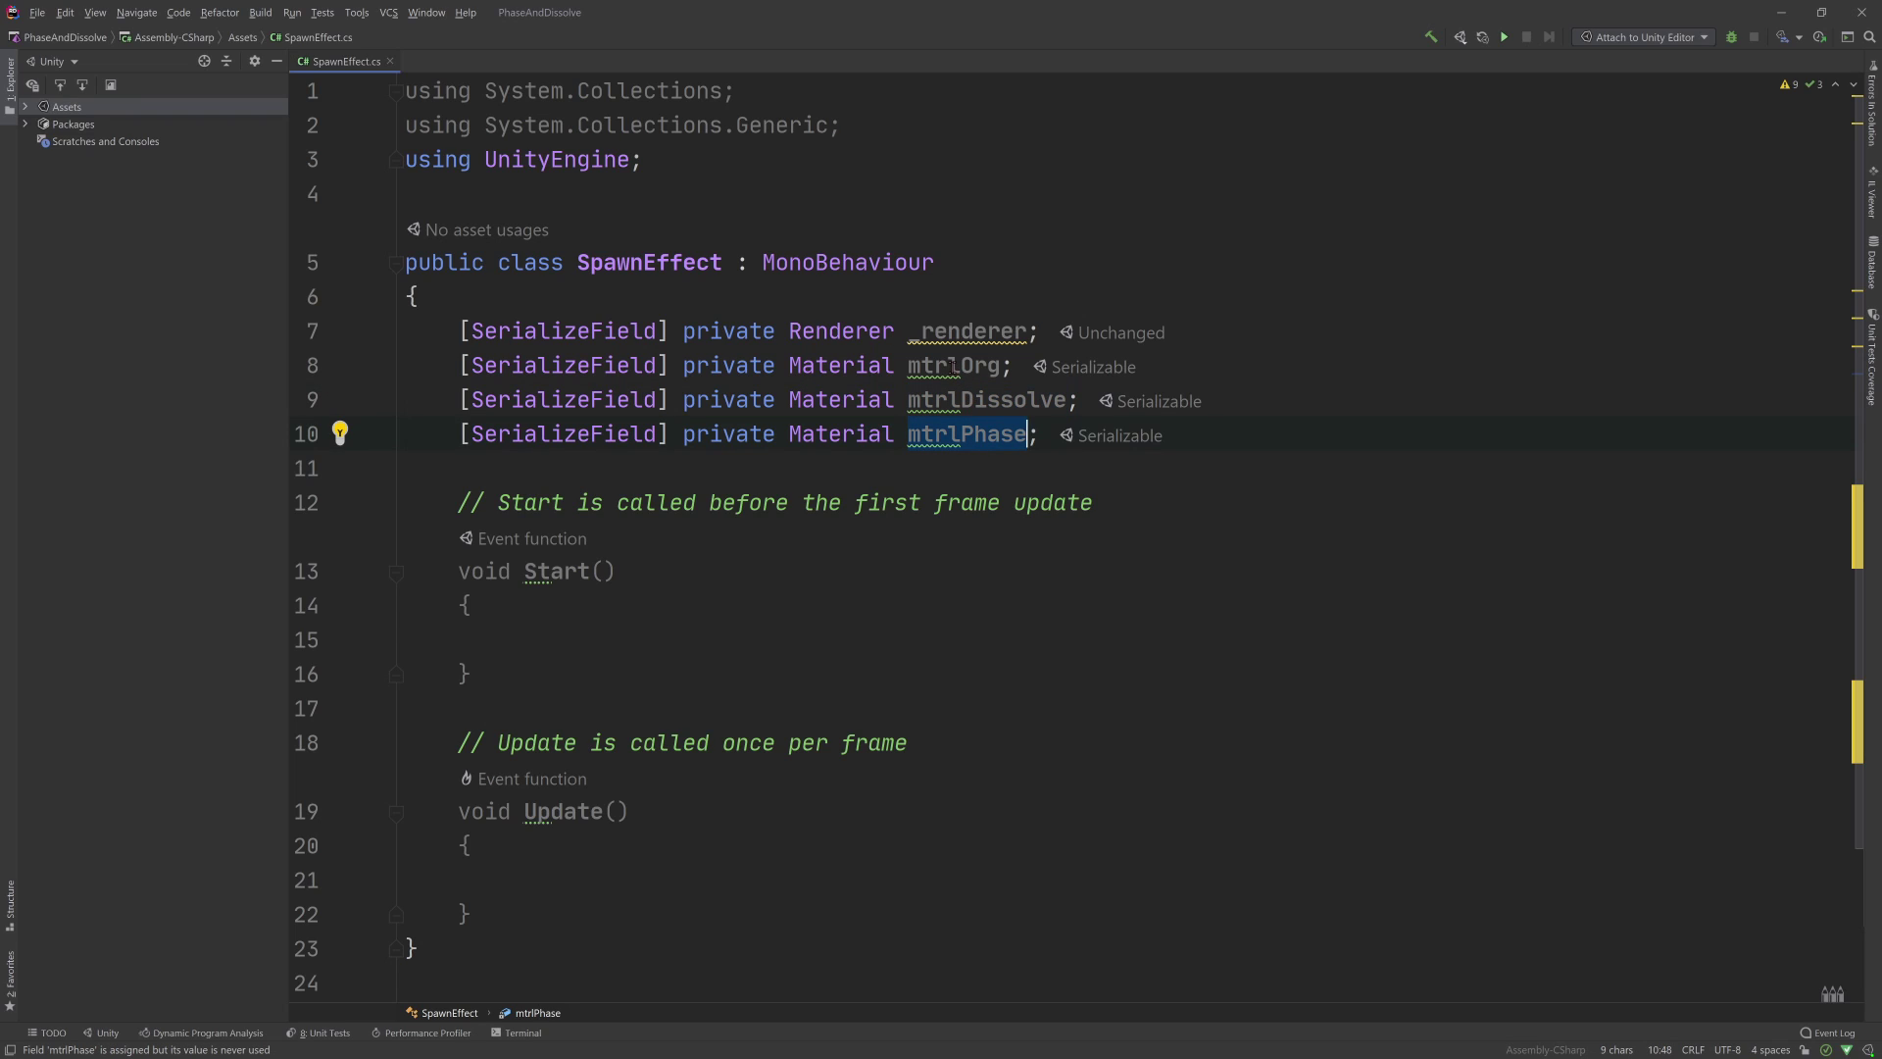
double_click(951, 367)
click(772, 463)
key(Return)
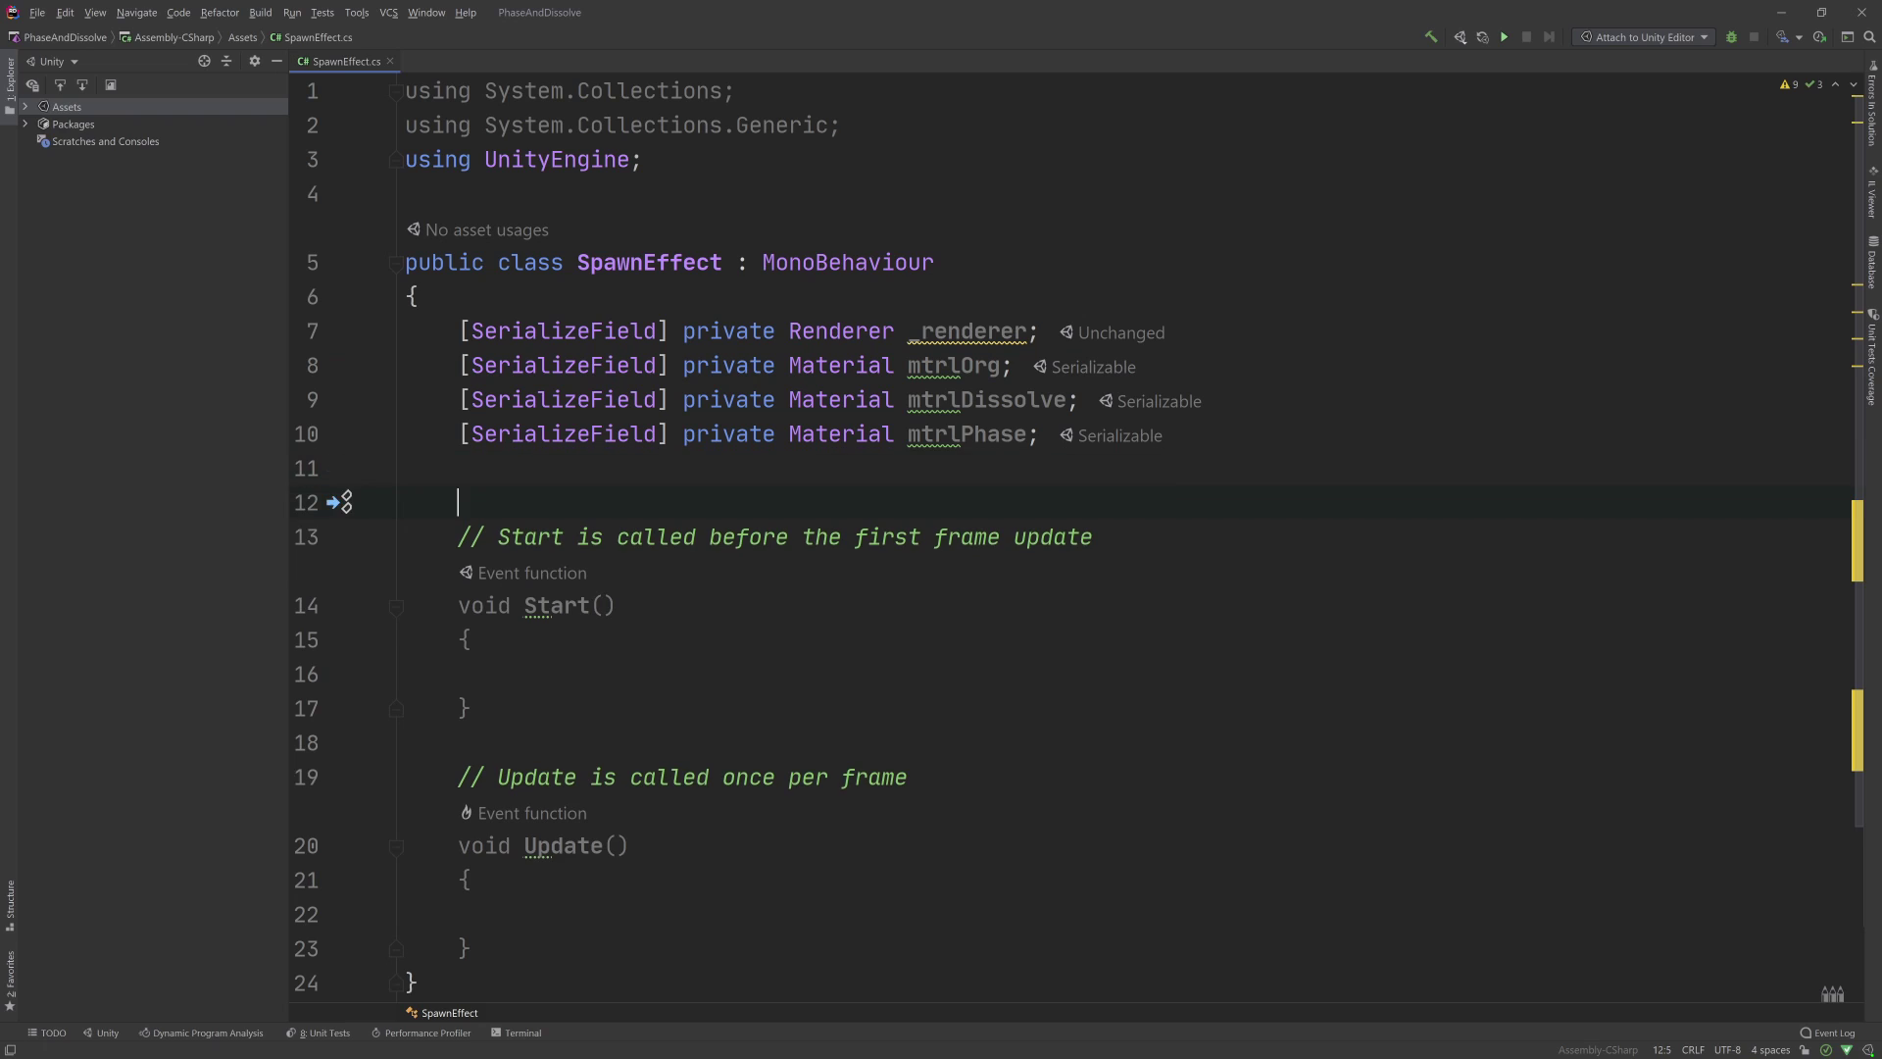
click(458, 469)
- Declare a [SerializeField] private float fadeTime field initialized to 2f
text([se)
key(Tab)
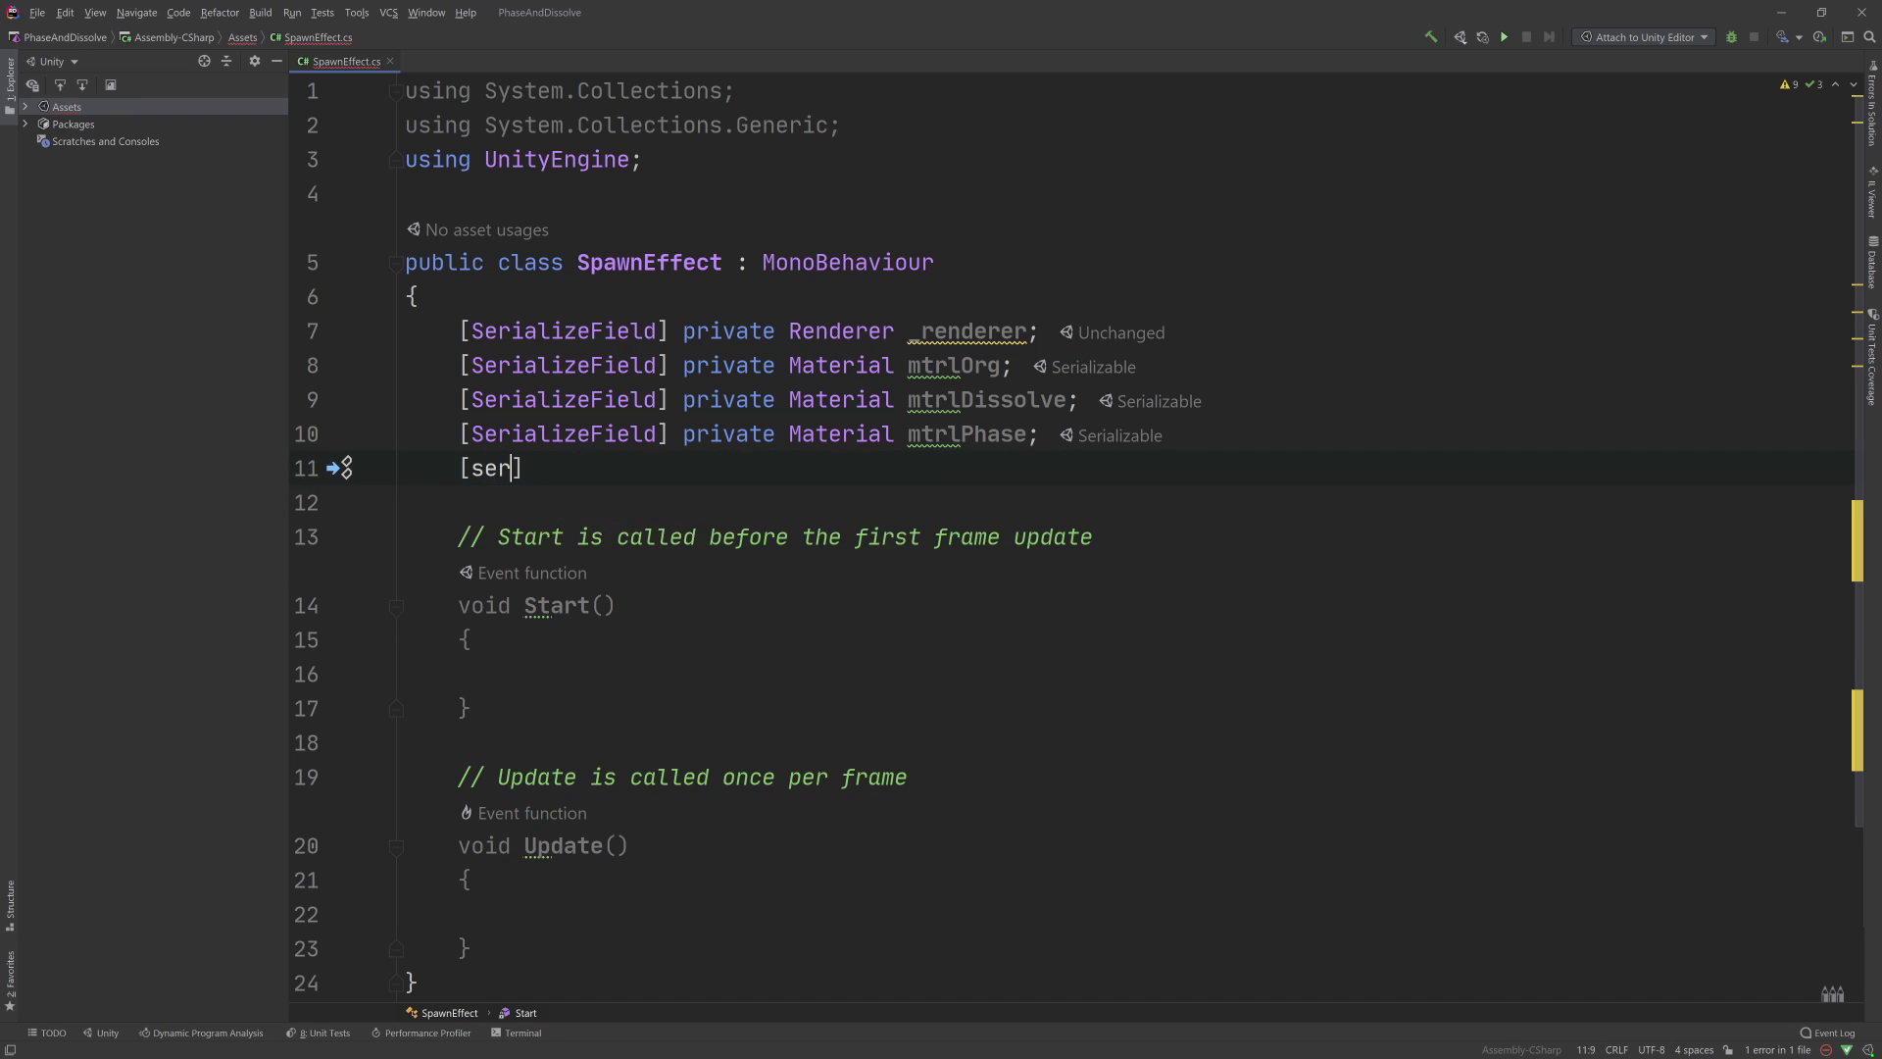
text(private float F)
key(BackSpace)
text(fade)
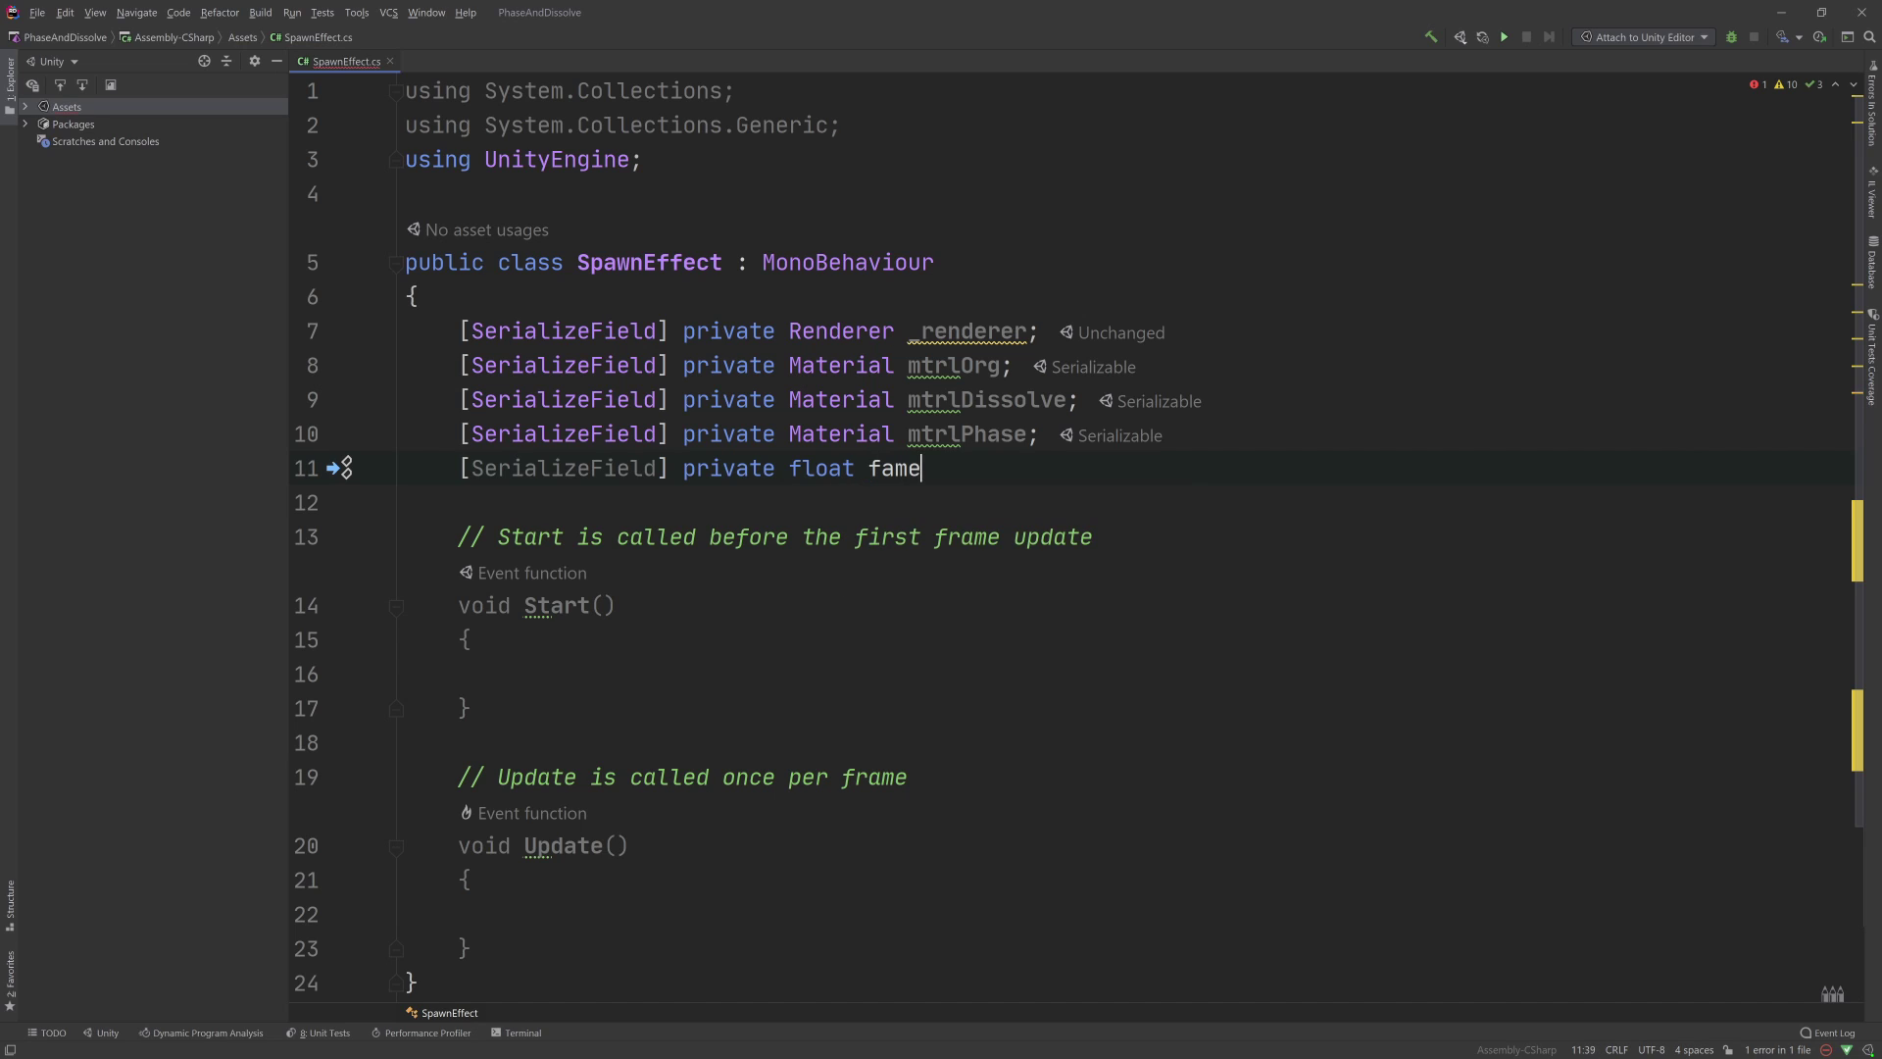
key(BackSpace)
key(BackSpace)
text(deTime)
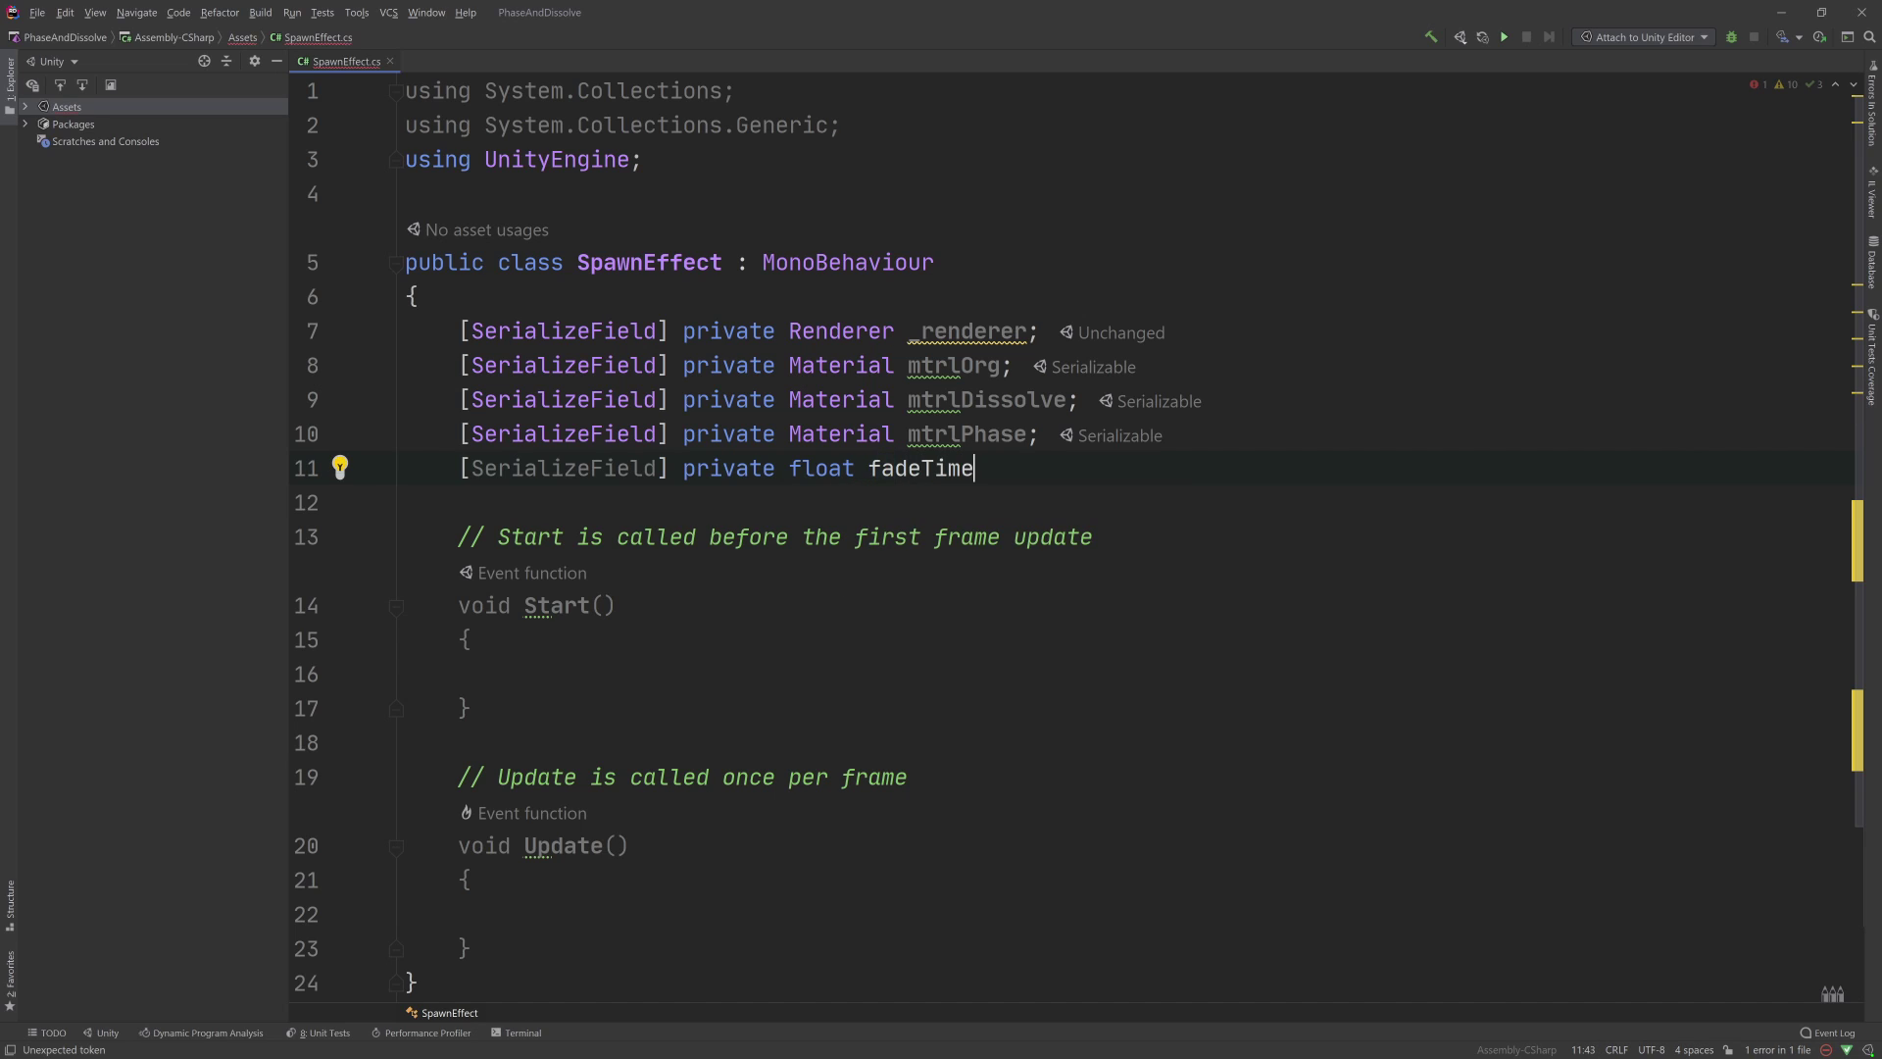
text(;)
click(981, 467)
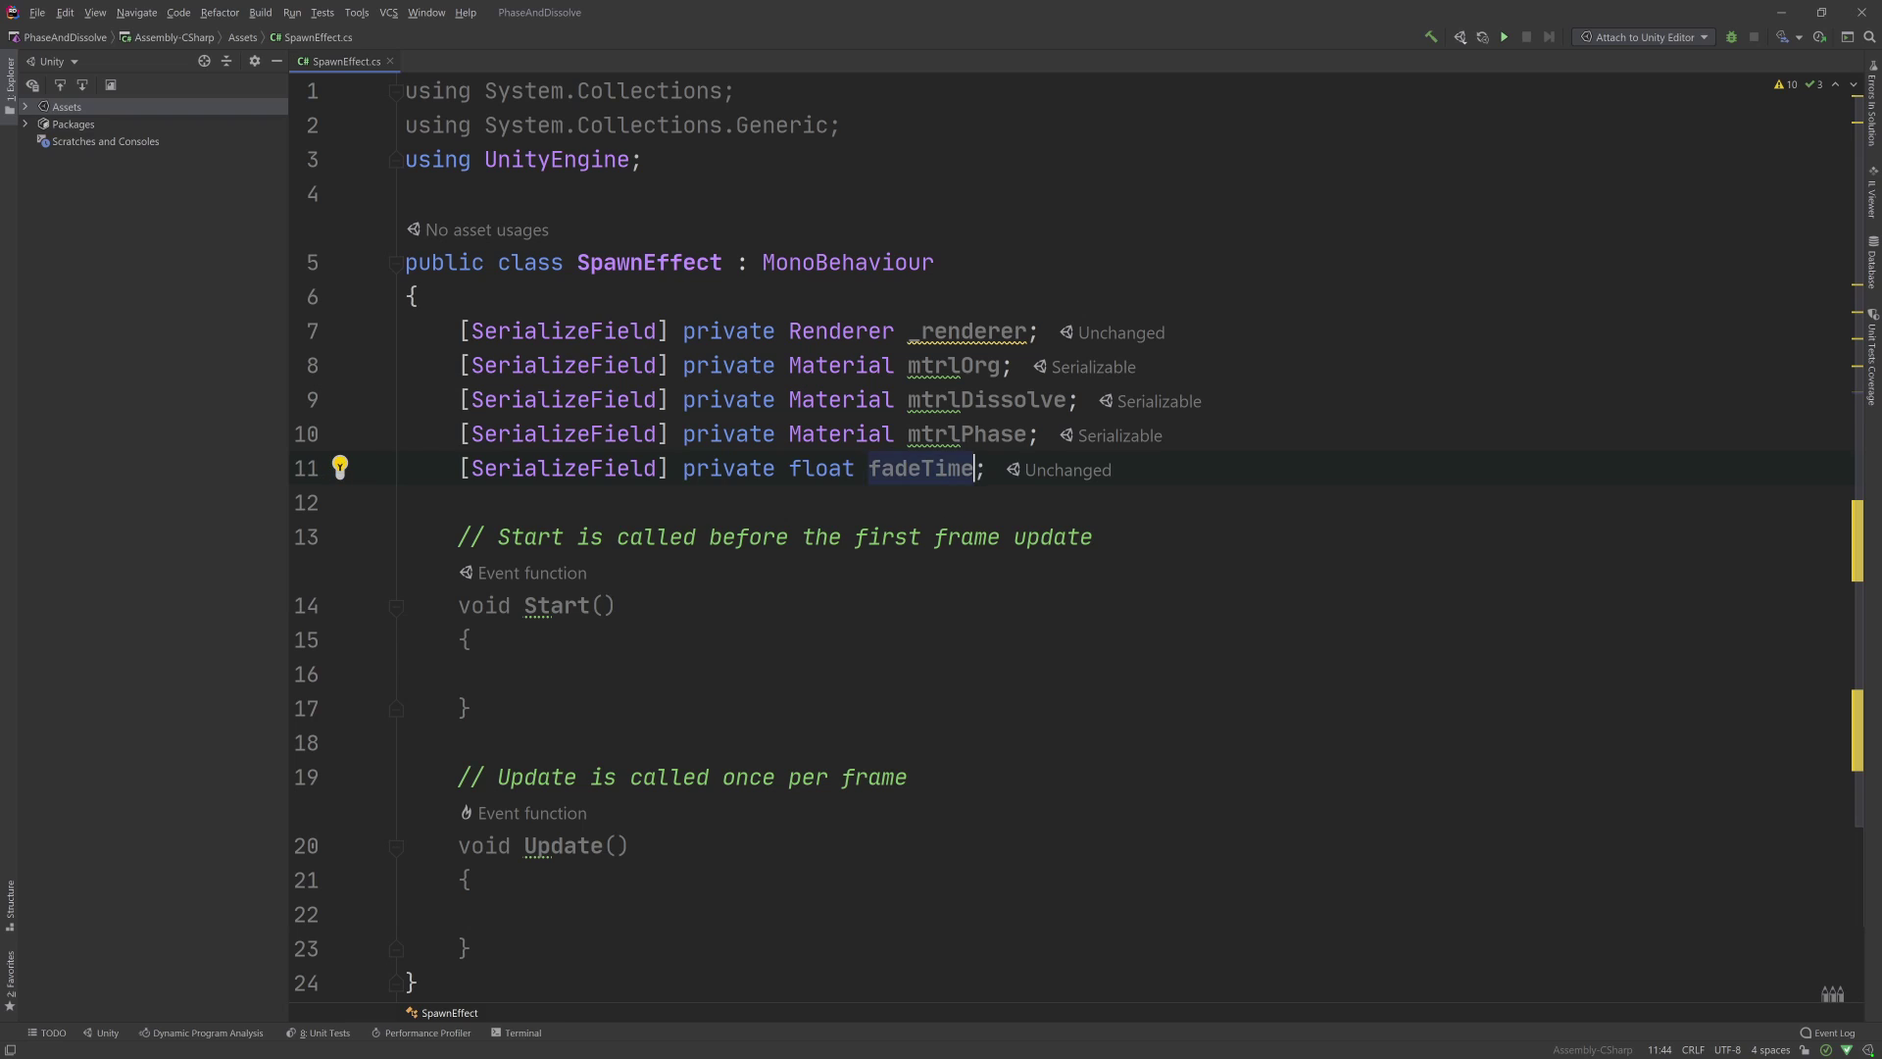
text(= 2)
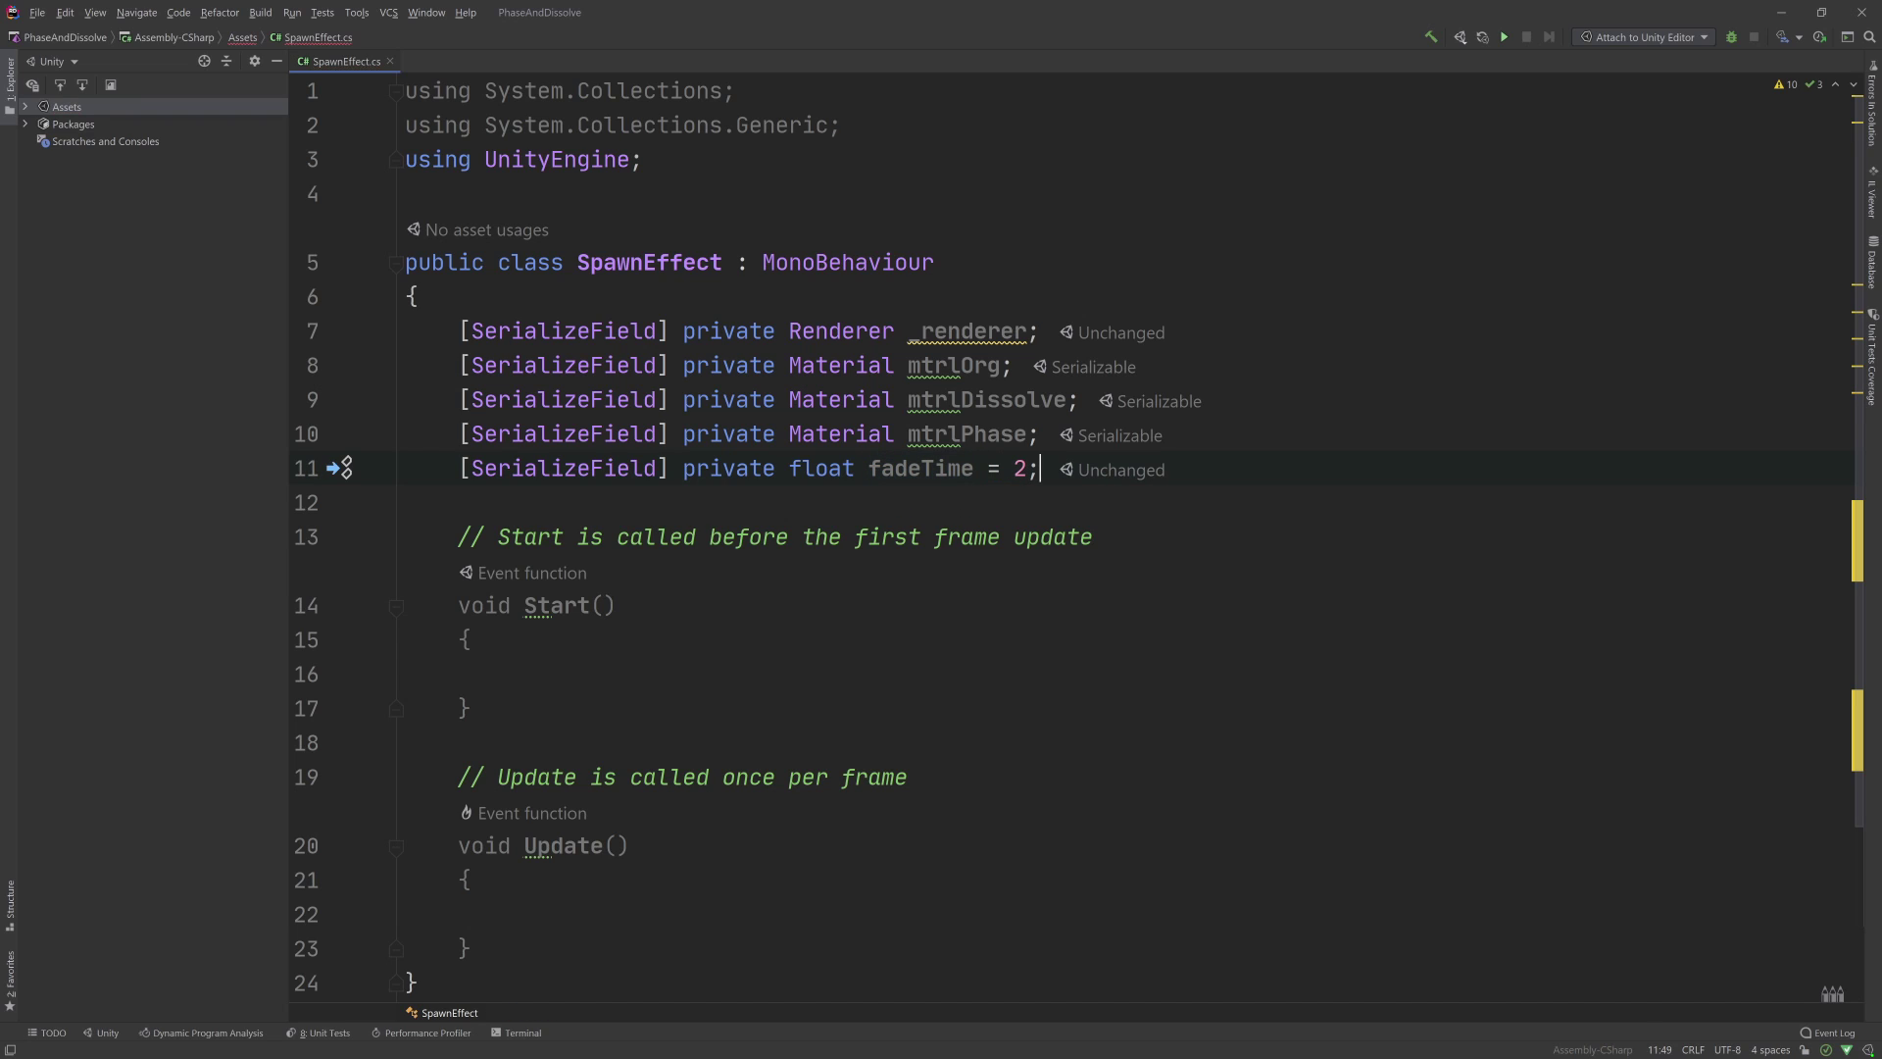
text(f)
key(End)
key(Return)
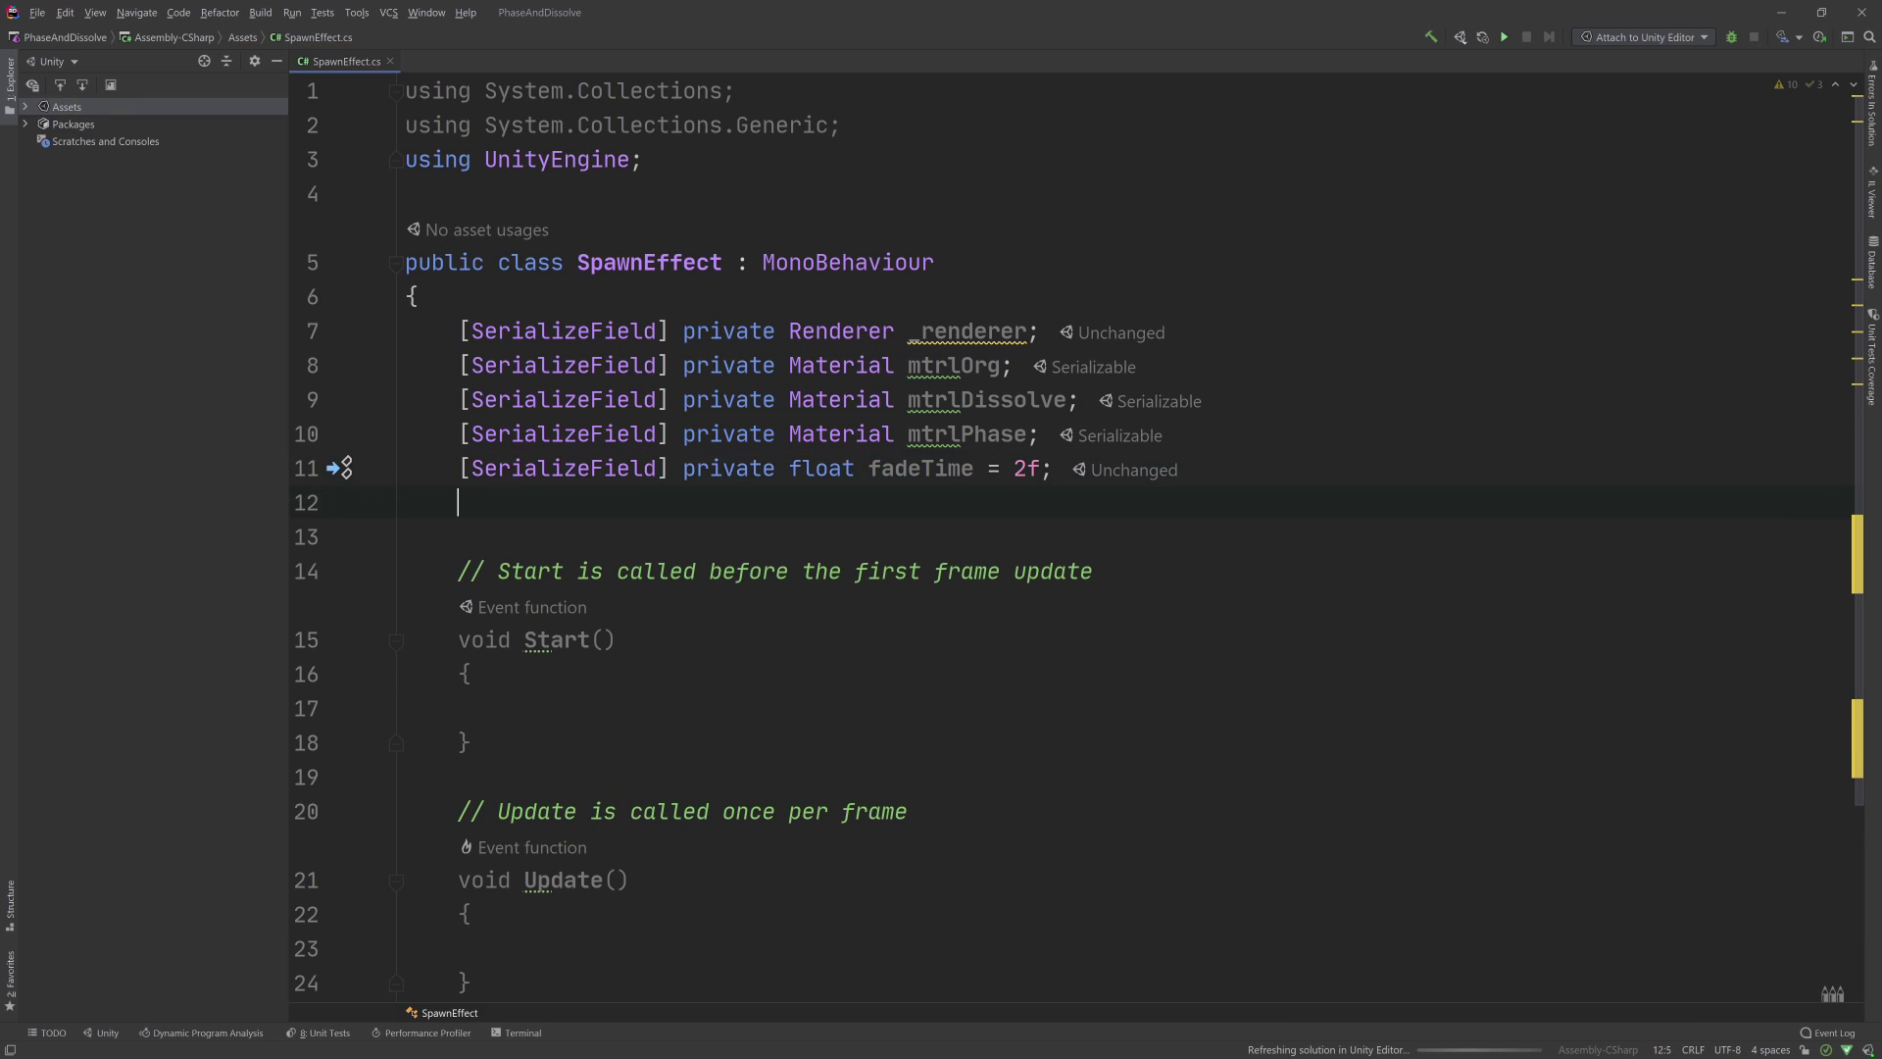
- In Start(), open an if block testing Random.Range(0, 100) < 50
click(512, 708)
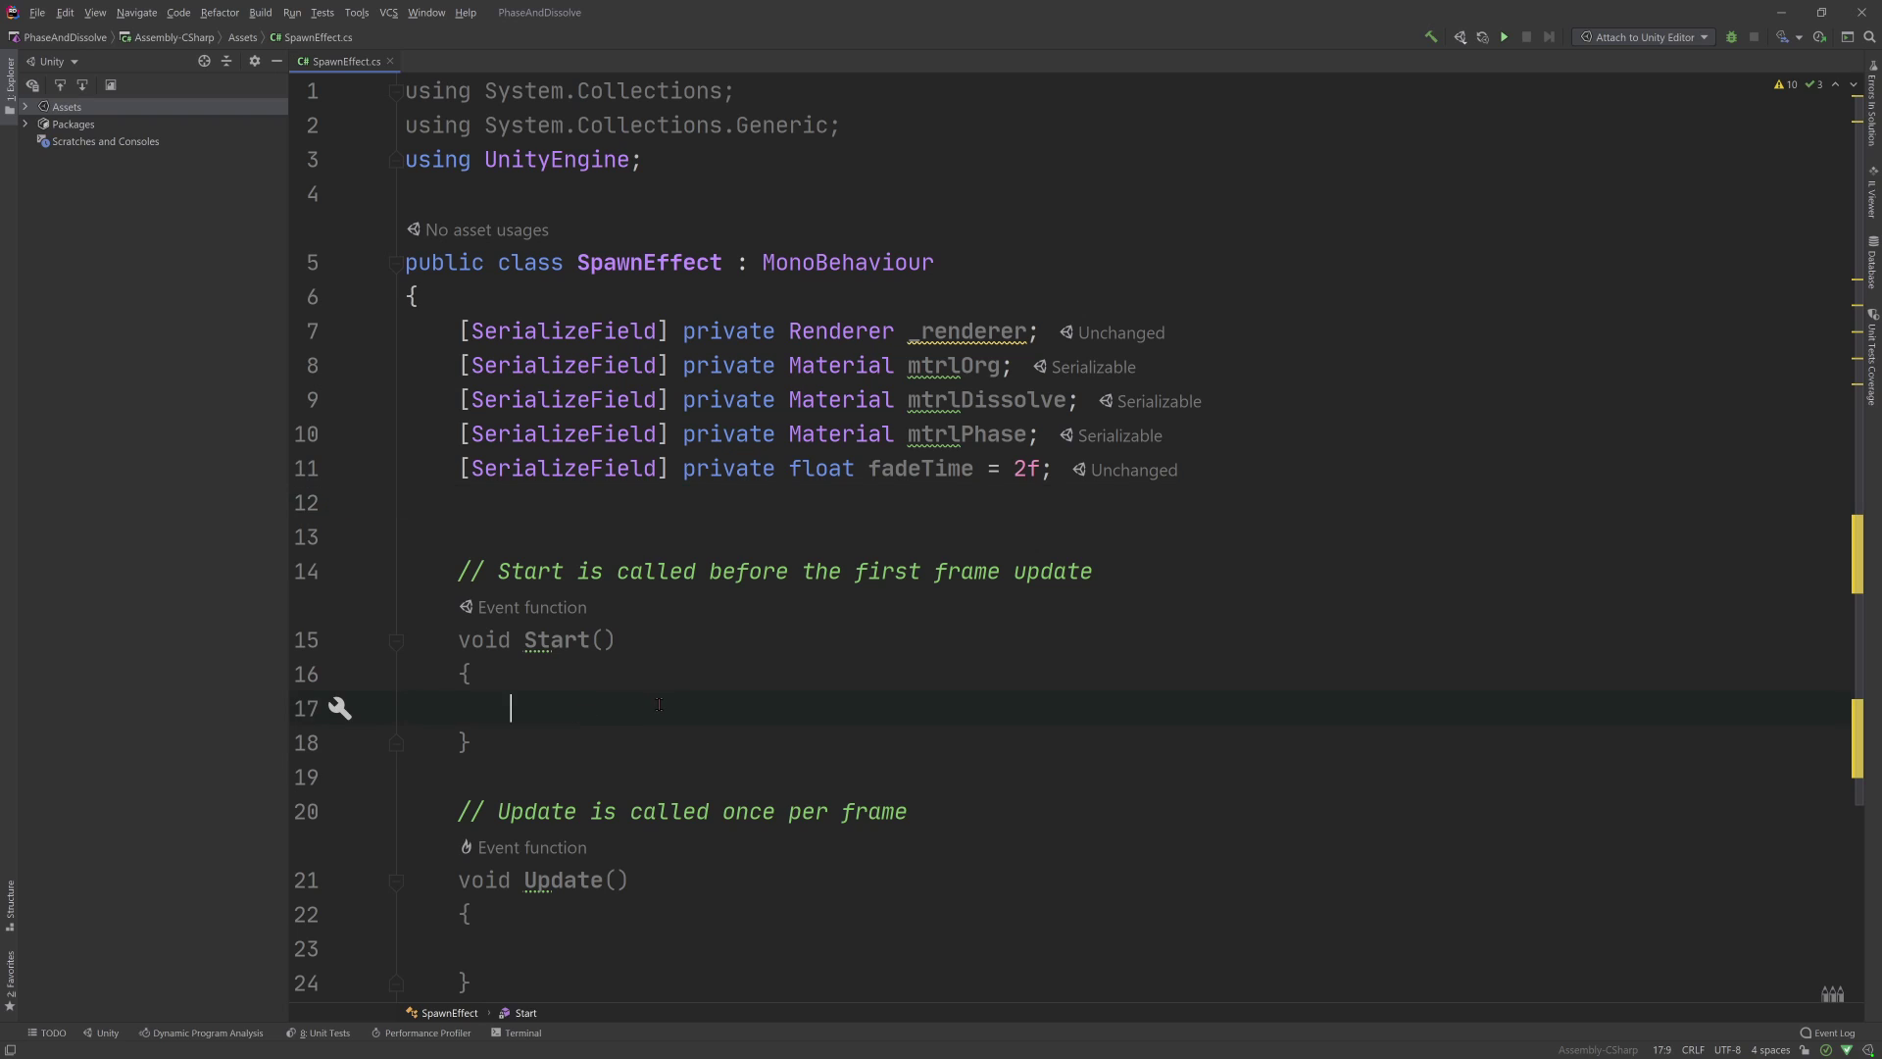
text(if)
text(( Ra)
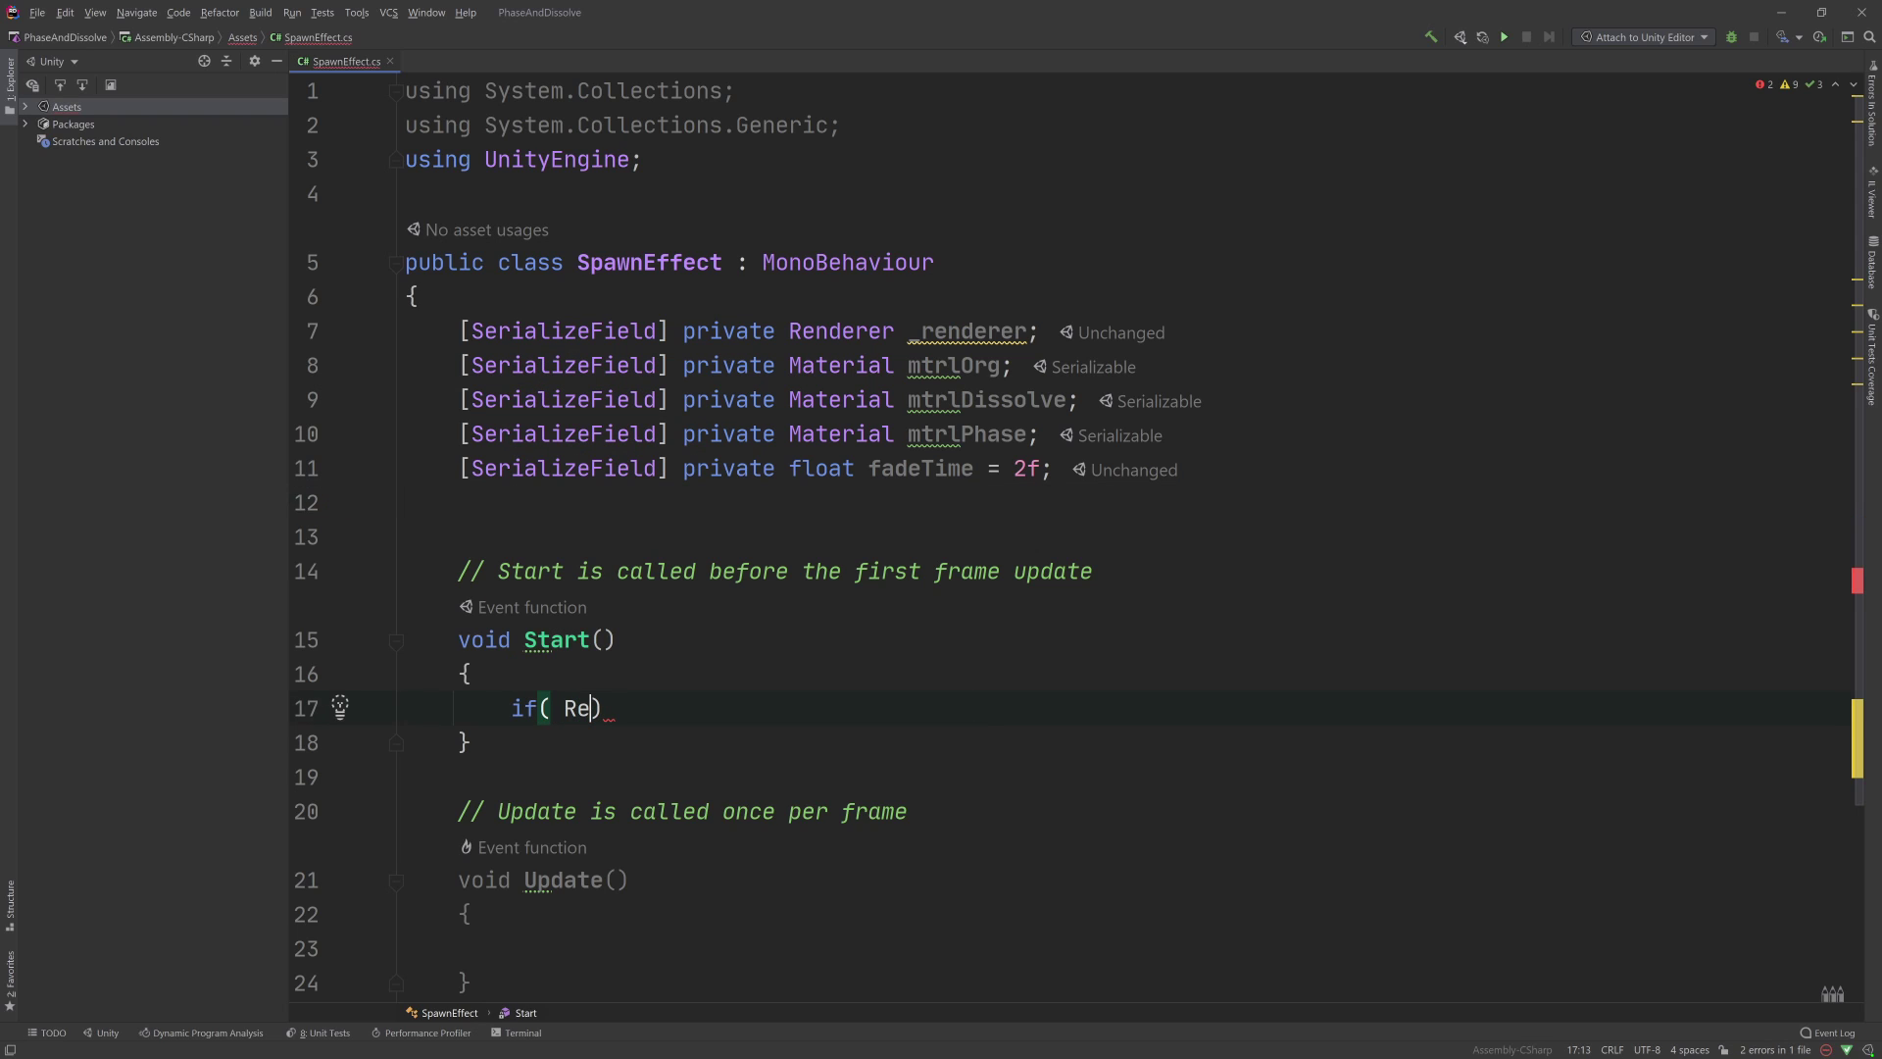
text(ndr)
key(BackSpace)
key(BackSpace)
text(dom.)
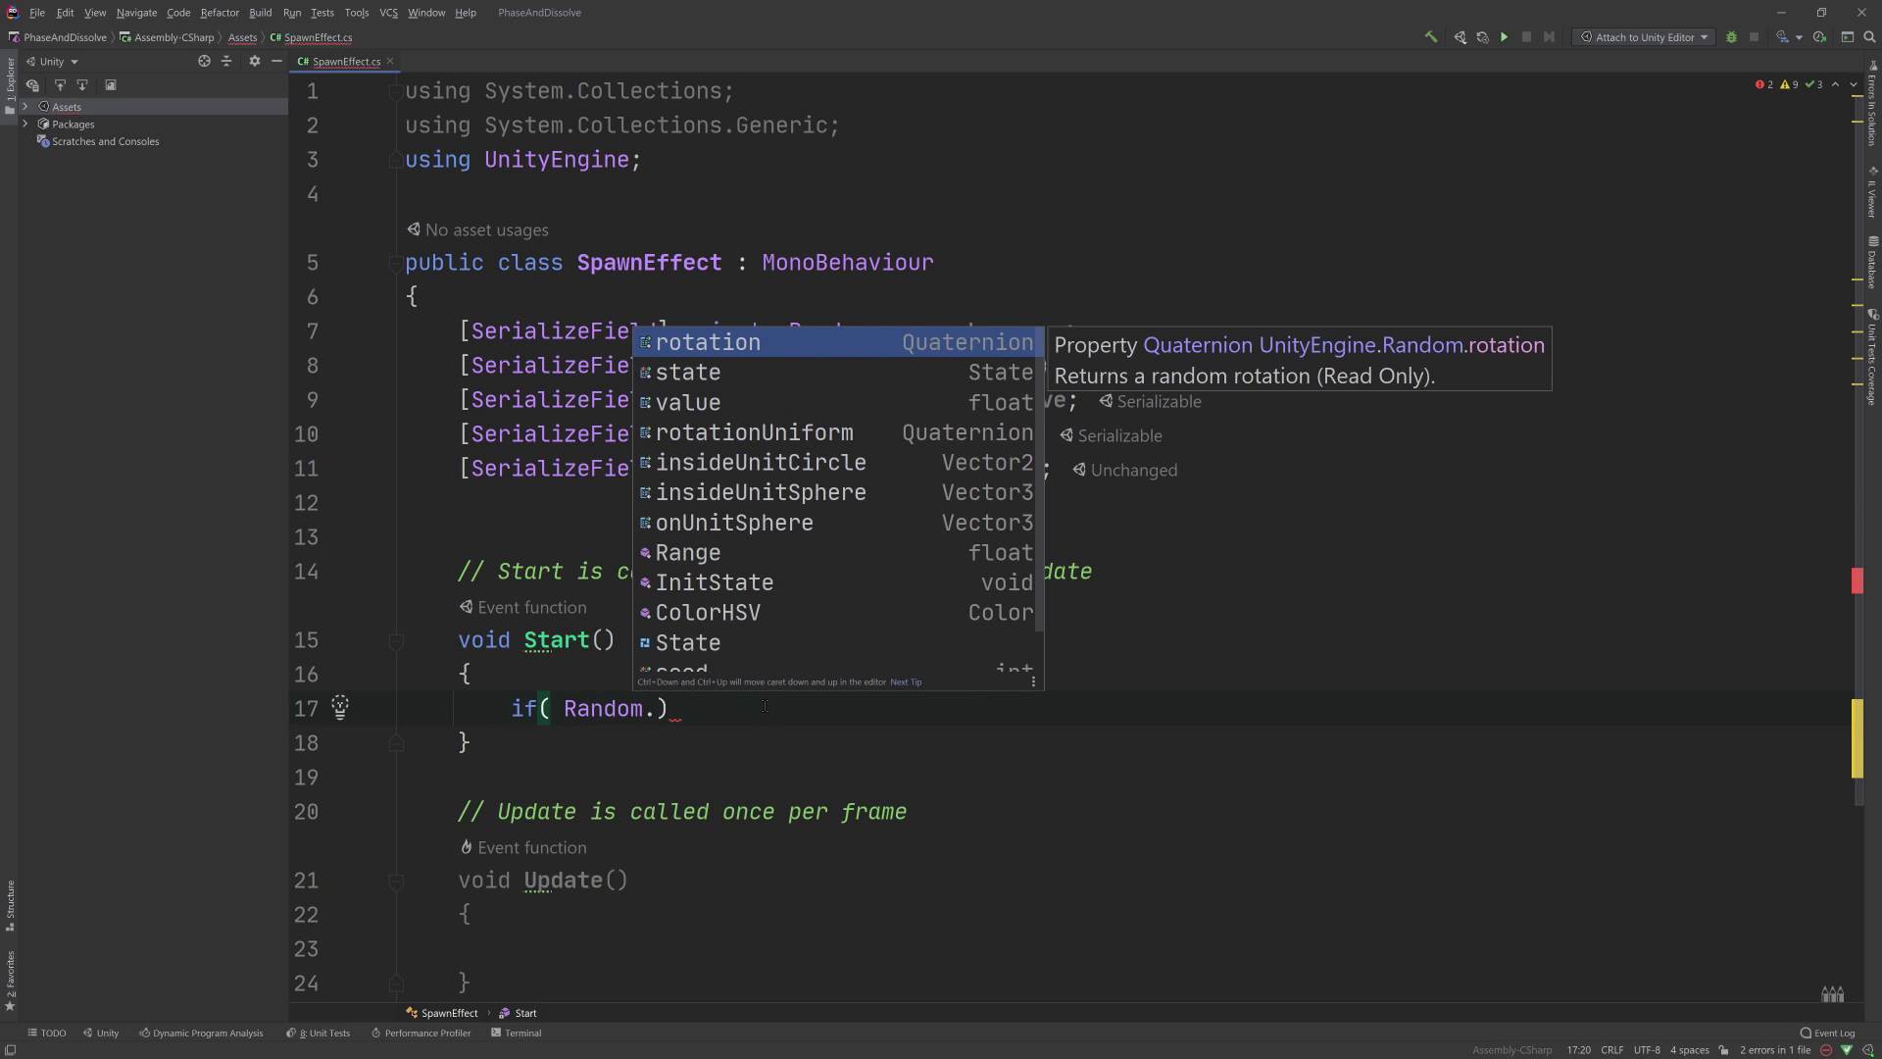
text(Ra)
key(Return)
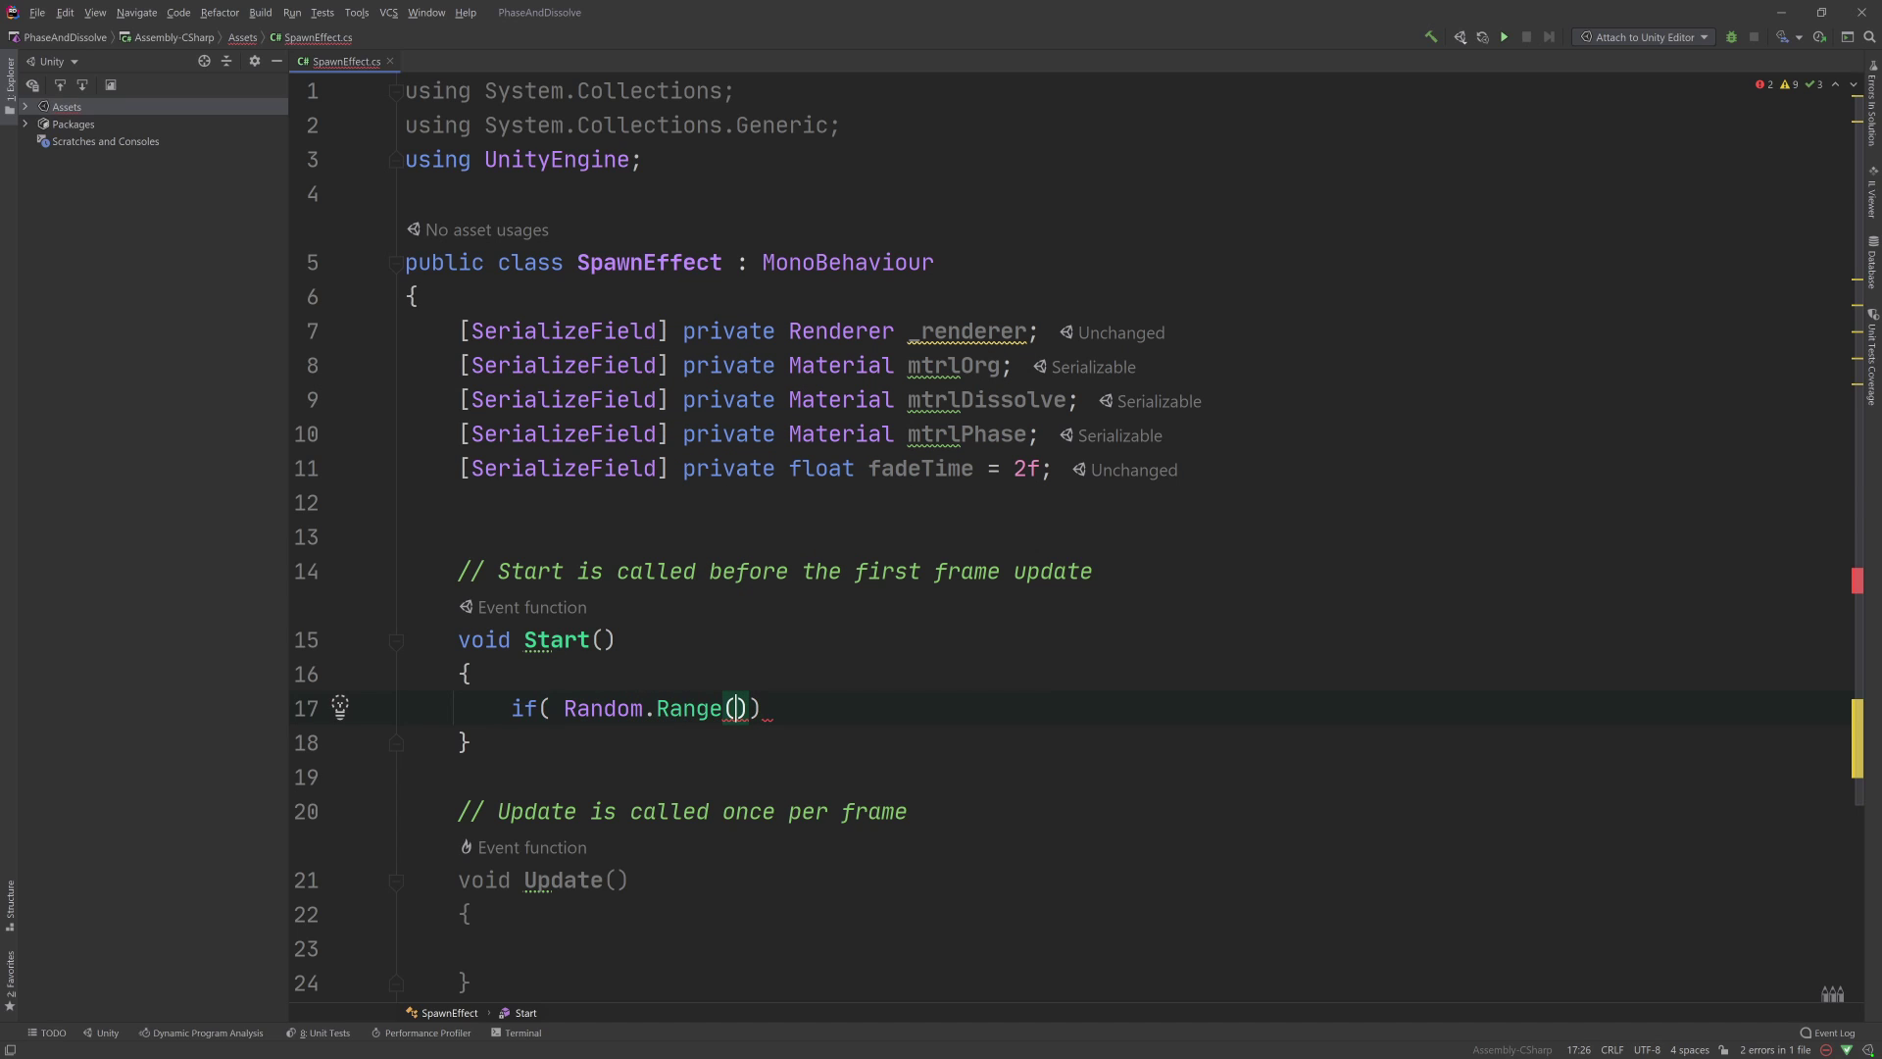
text(0,100))
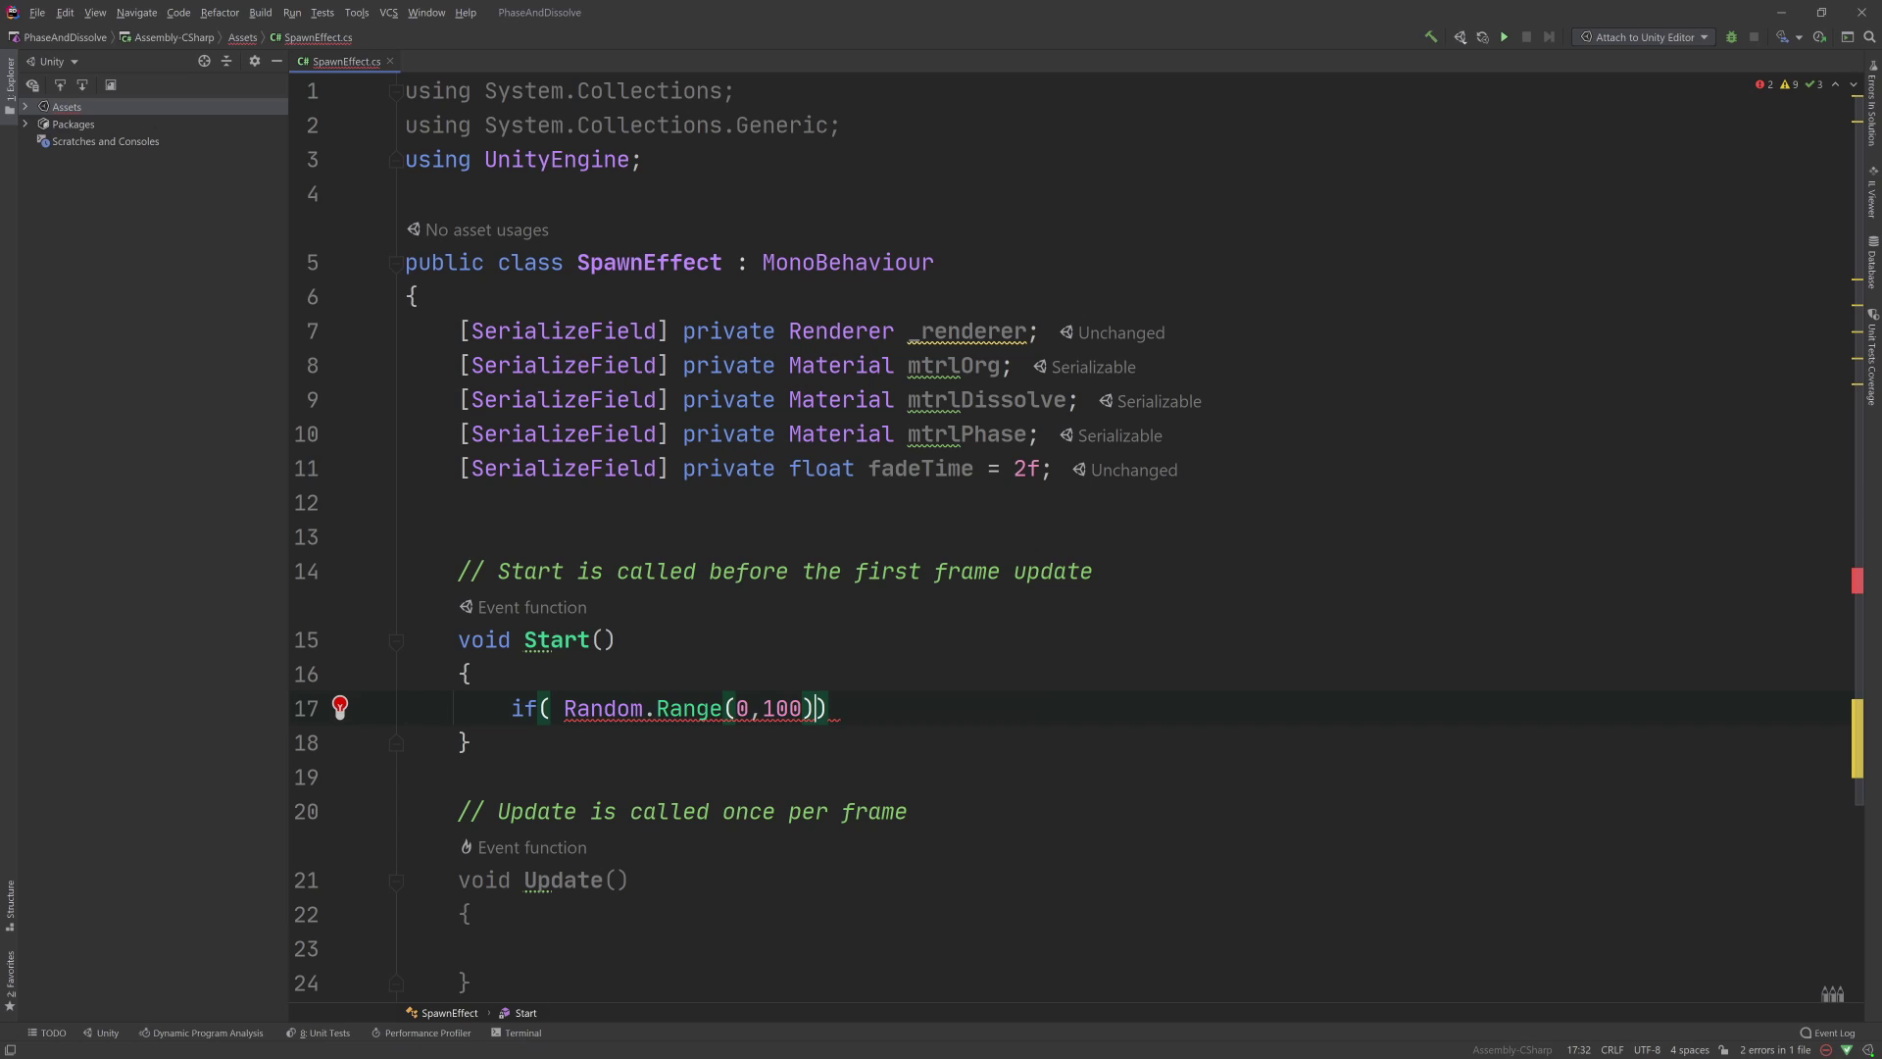
text( < 50 )
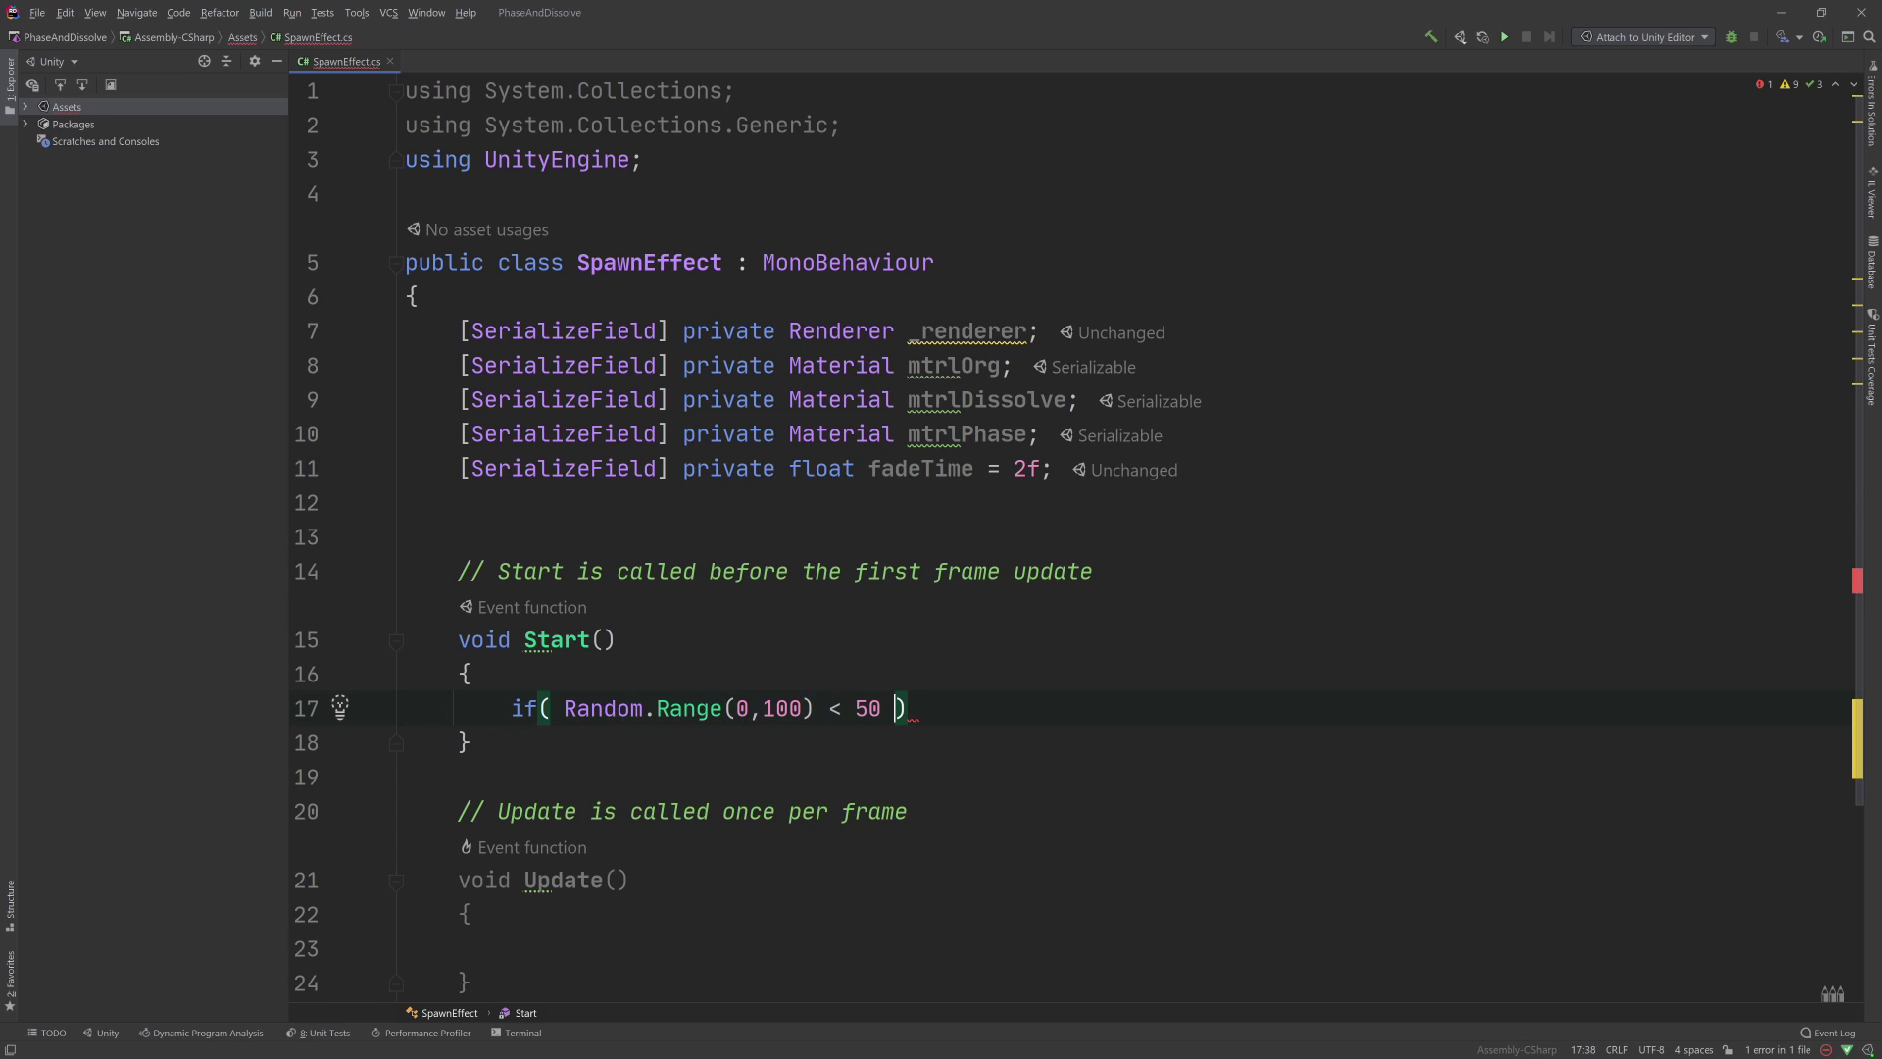
text(){)
key(Return)
- Inside the if block, set _renderer.material = mtrlDissolve and add a // fade comment
scroll(850, 658, down, 1)
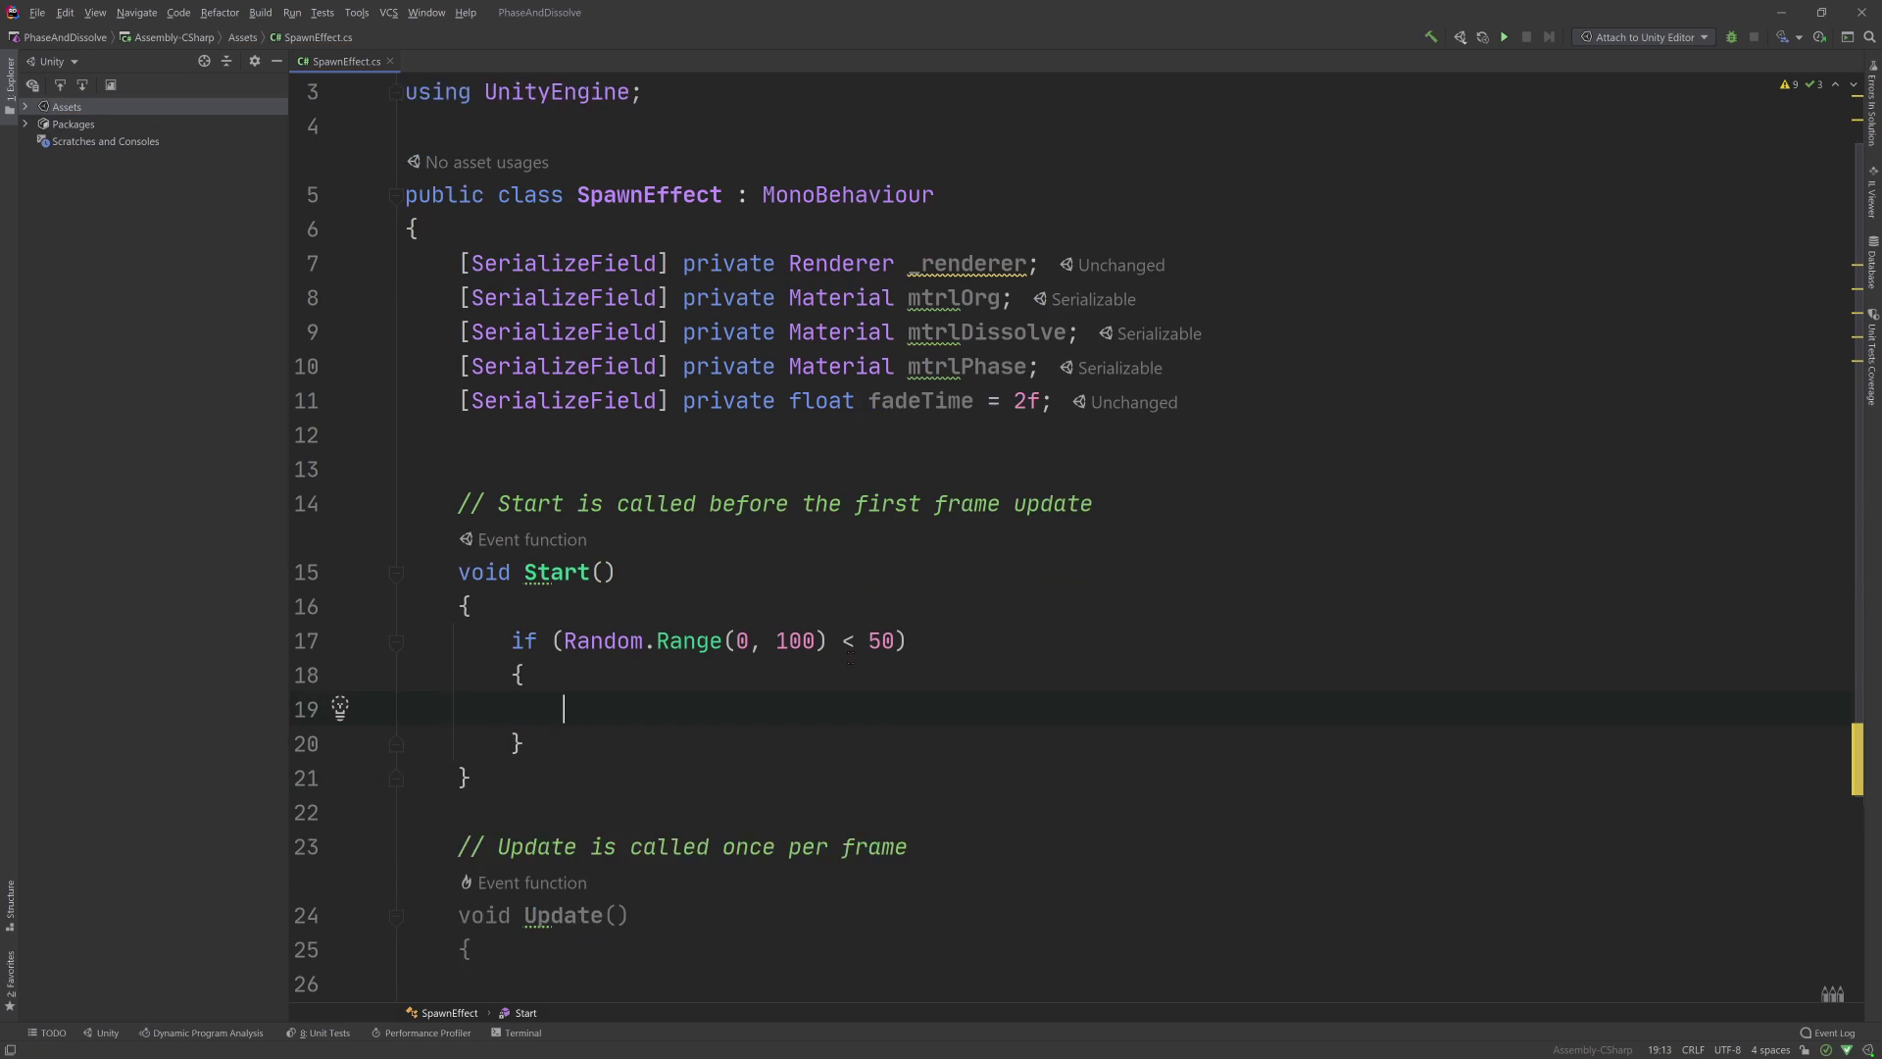
scroll(1020, 596, down, 2)
text(ren)
key(Return)
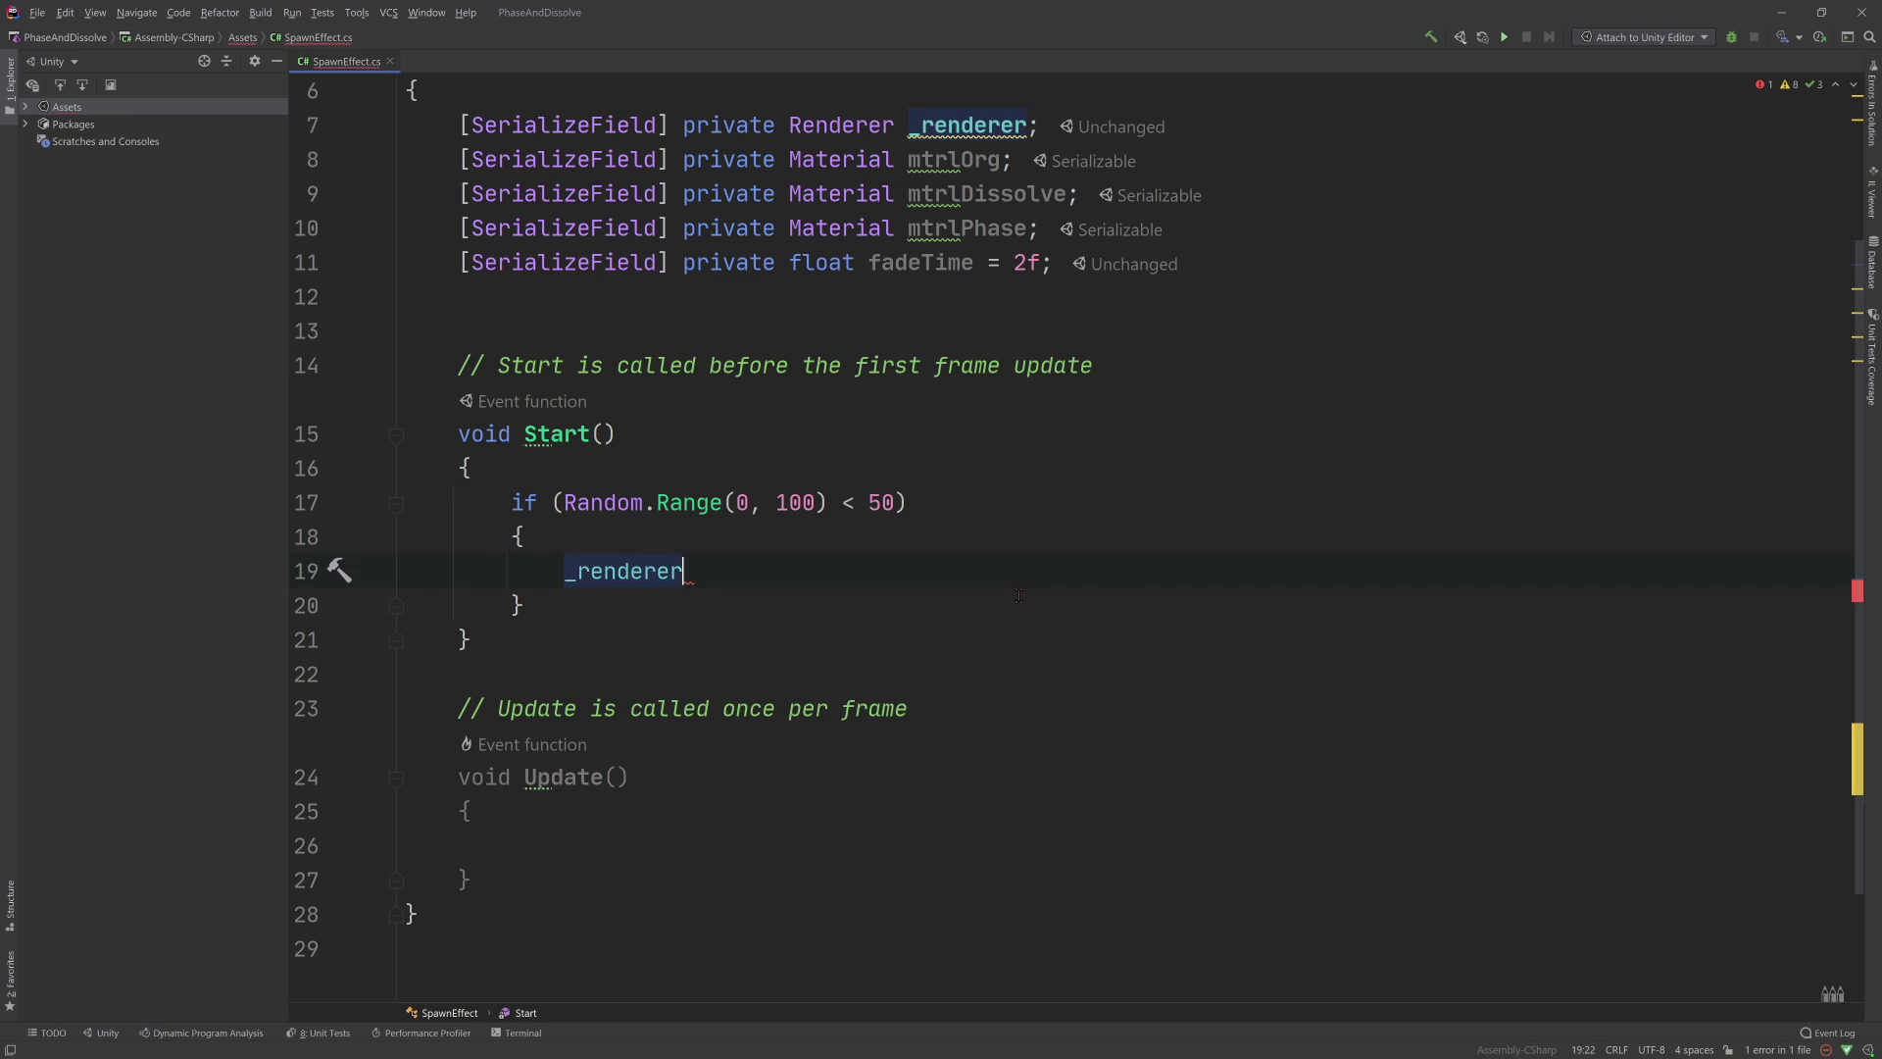
text(.mat)
key(Return)
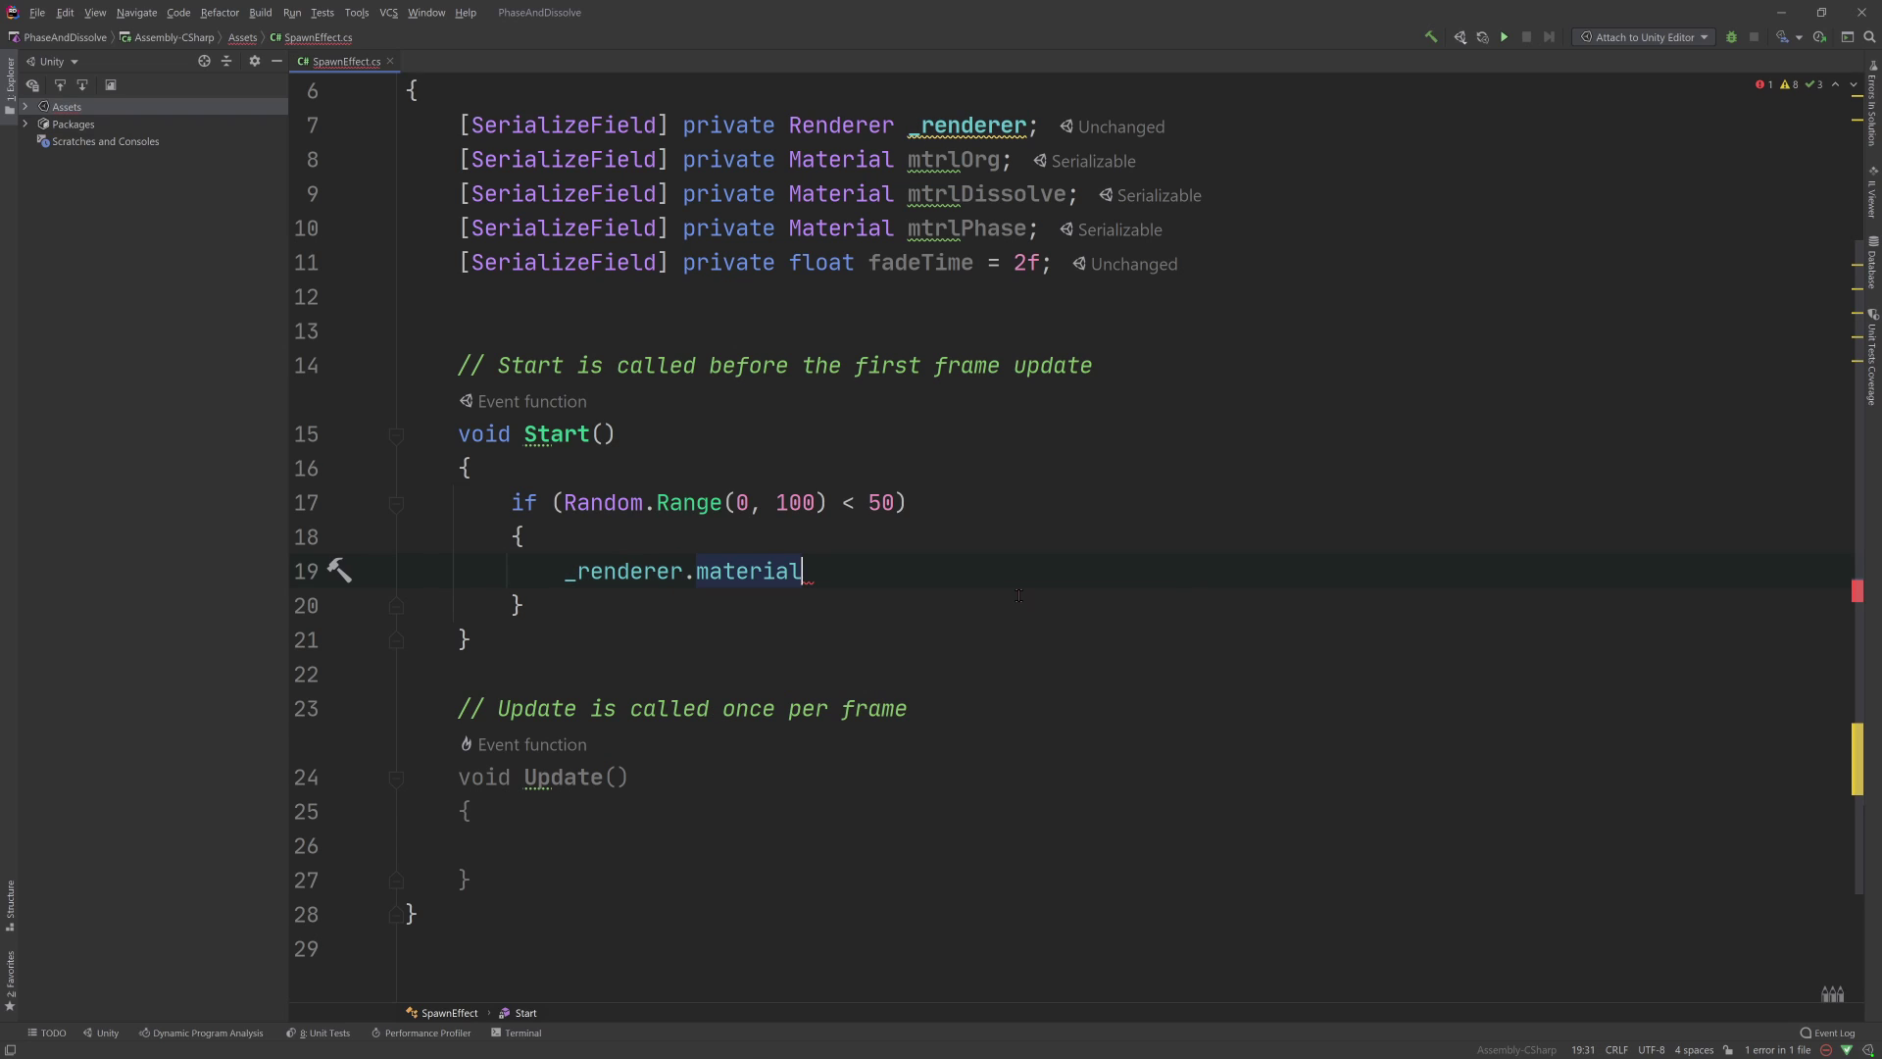
text( = disso)
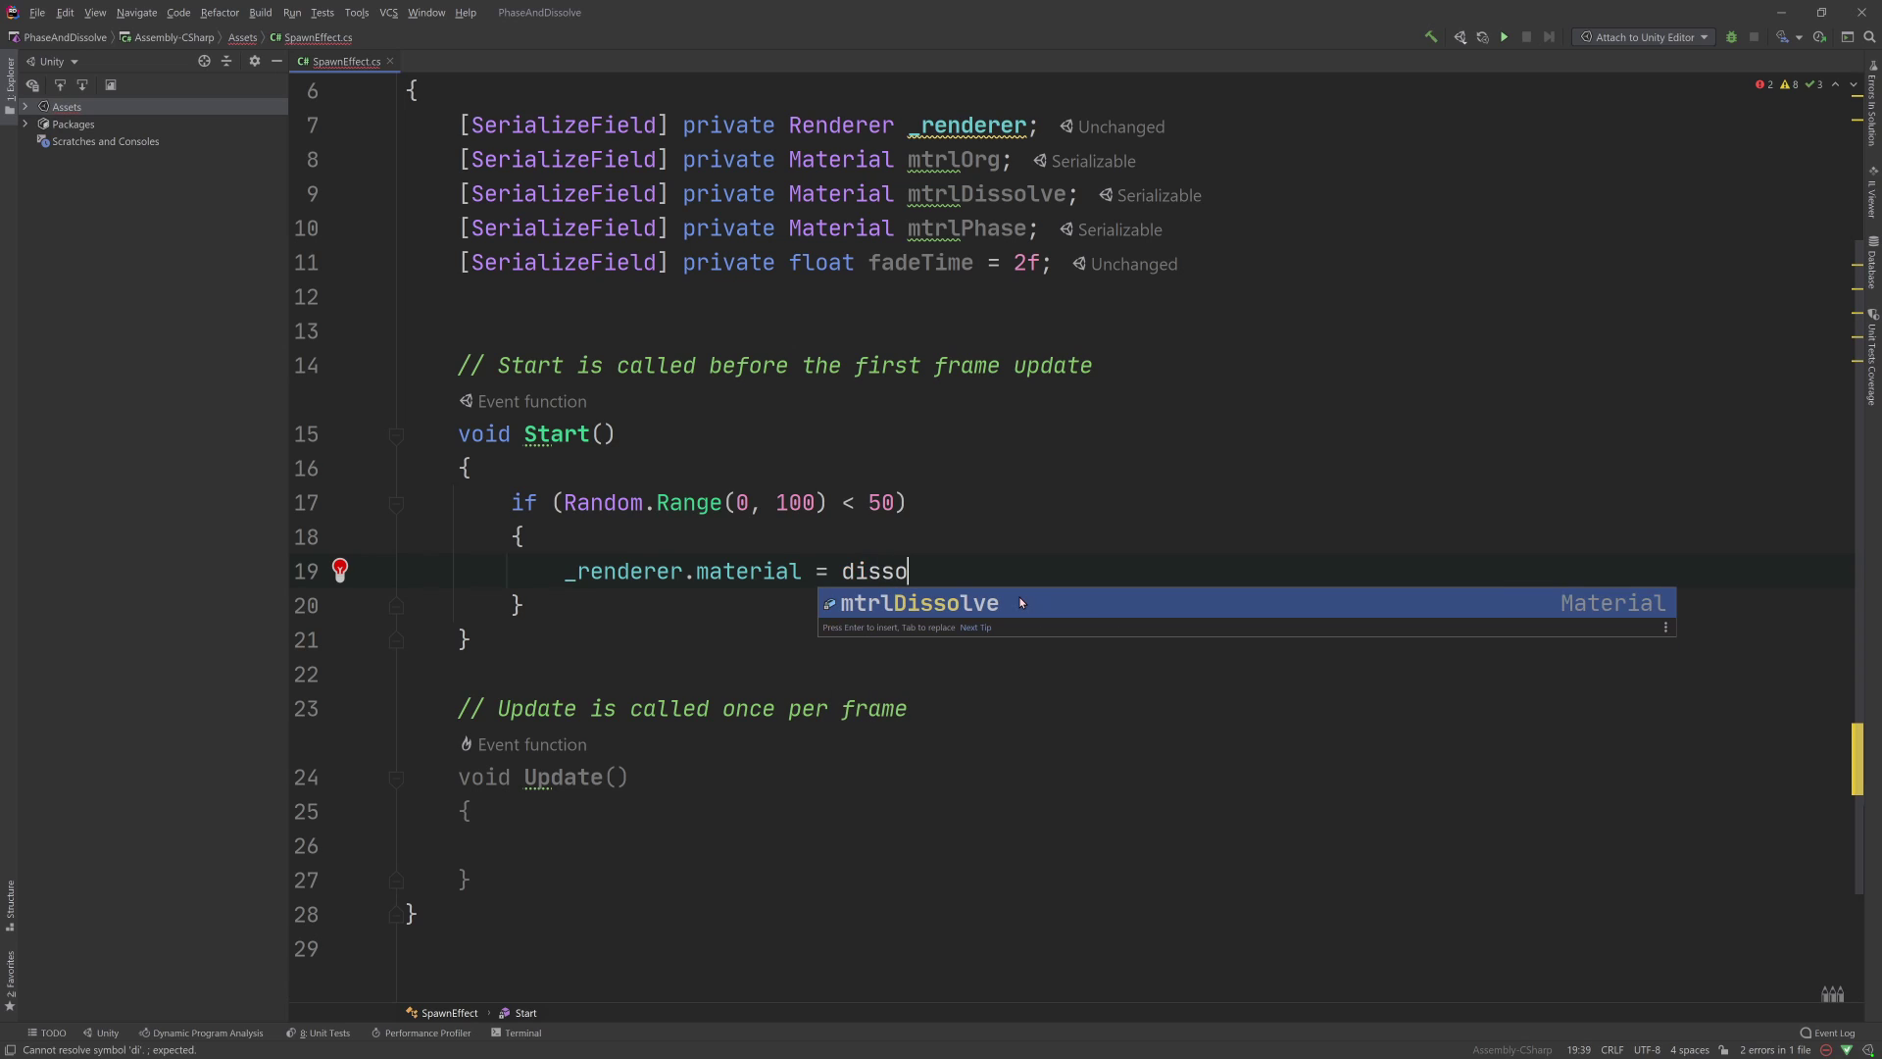
key(Return)
text(;)
key(Return)
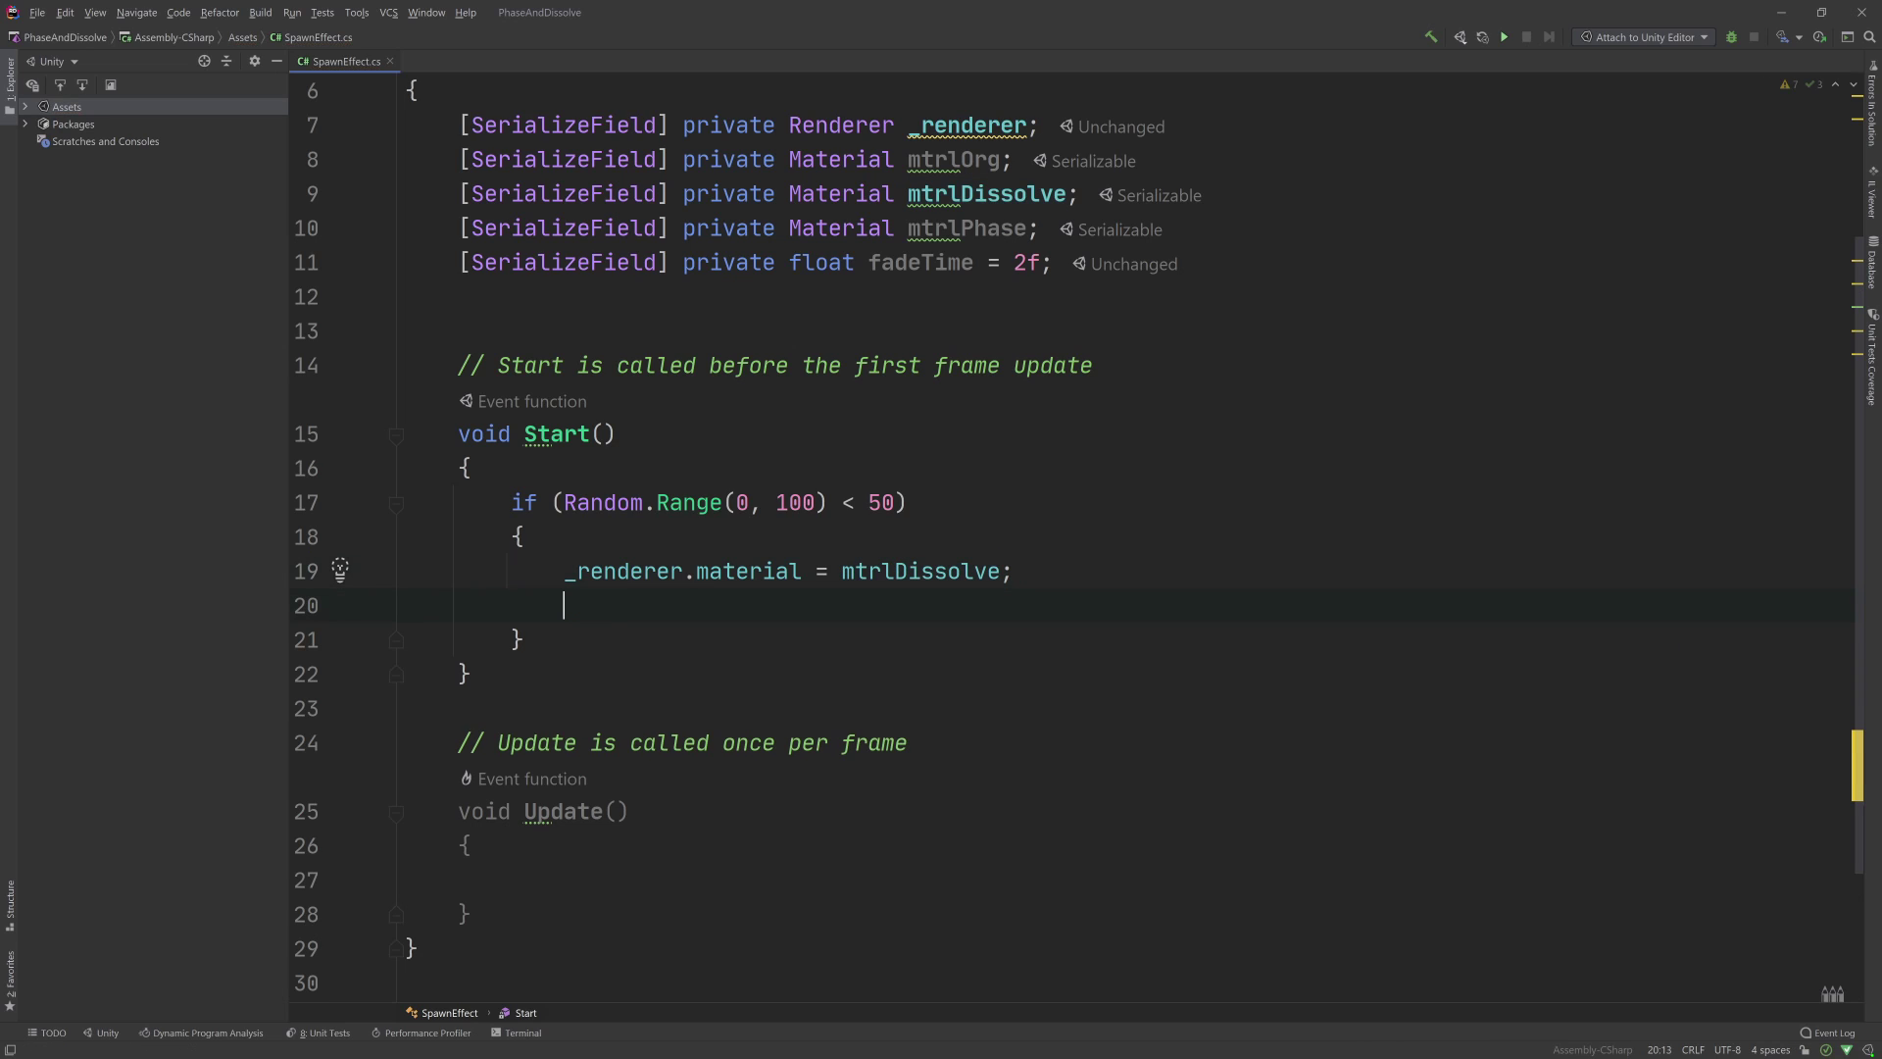
text(// )
text(fade)
- Add an else block setting _renderer.material = mtrlPhase with a // fade comment
click(524, 639)
text(else)
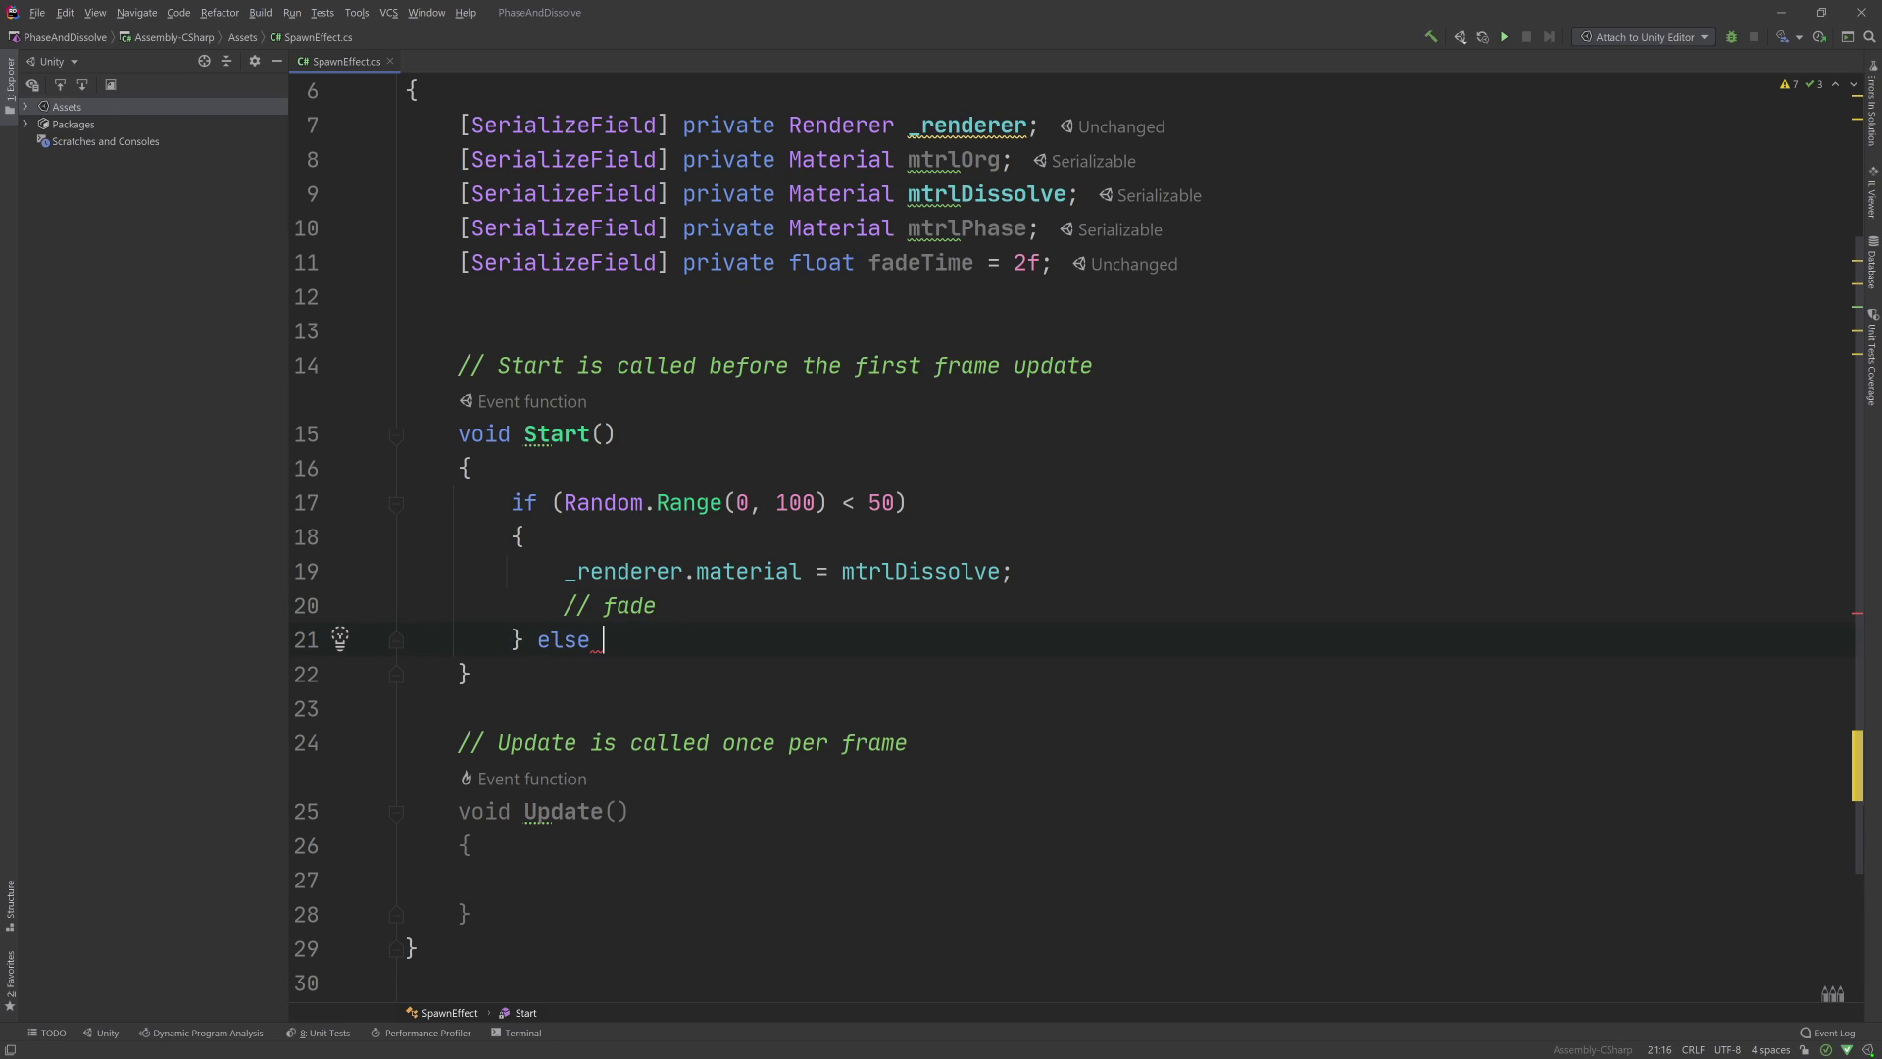
key(Return)
text(_renderer)
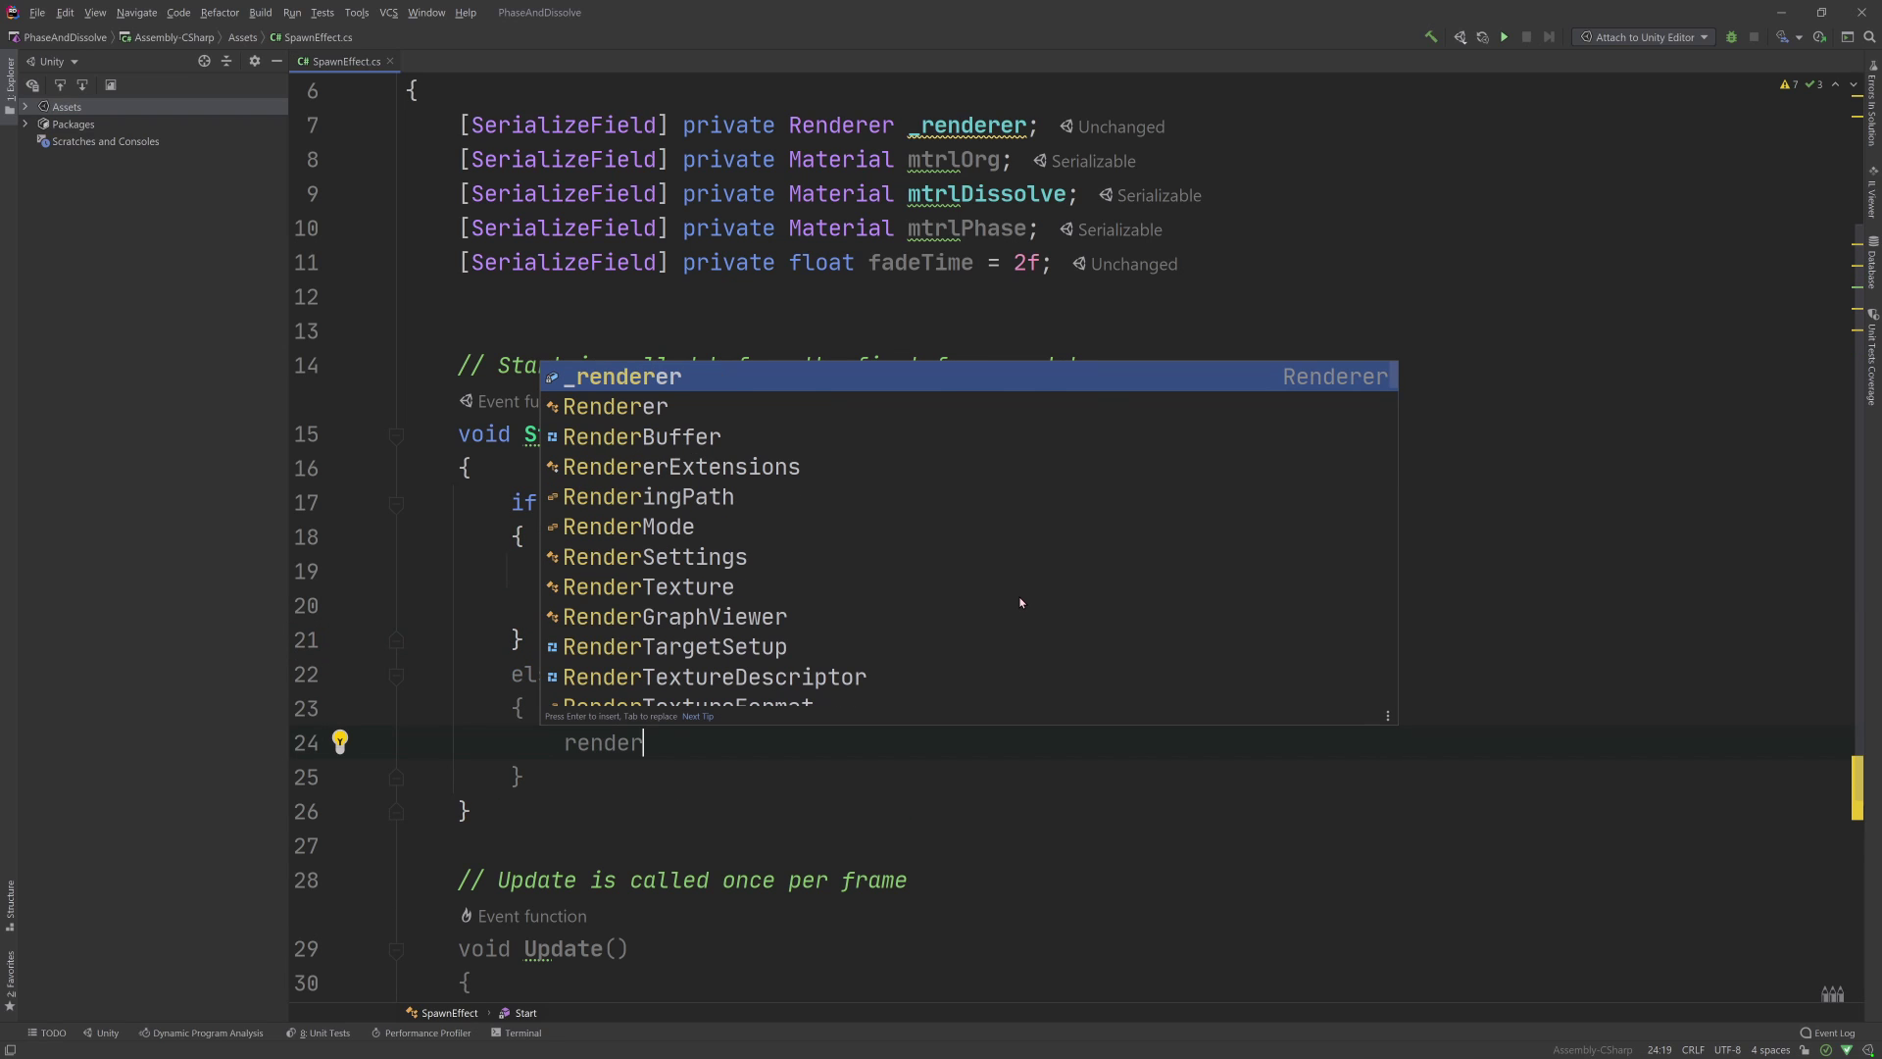
key(Escape)
text(.ma)
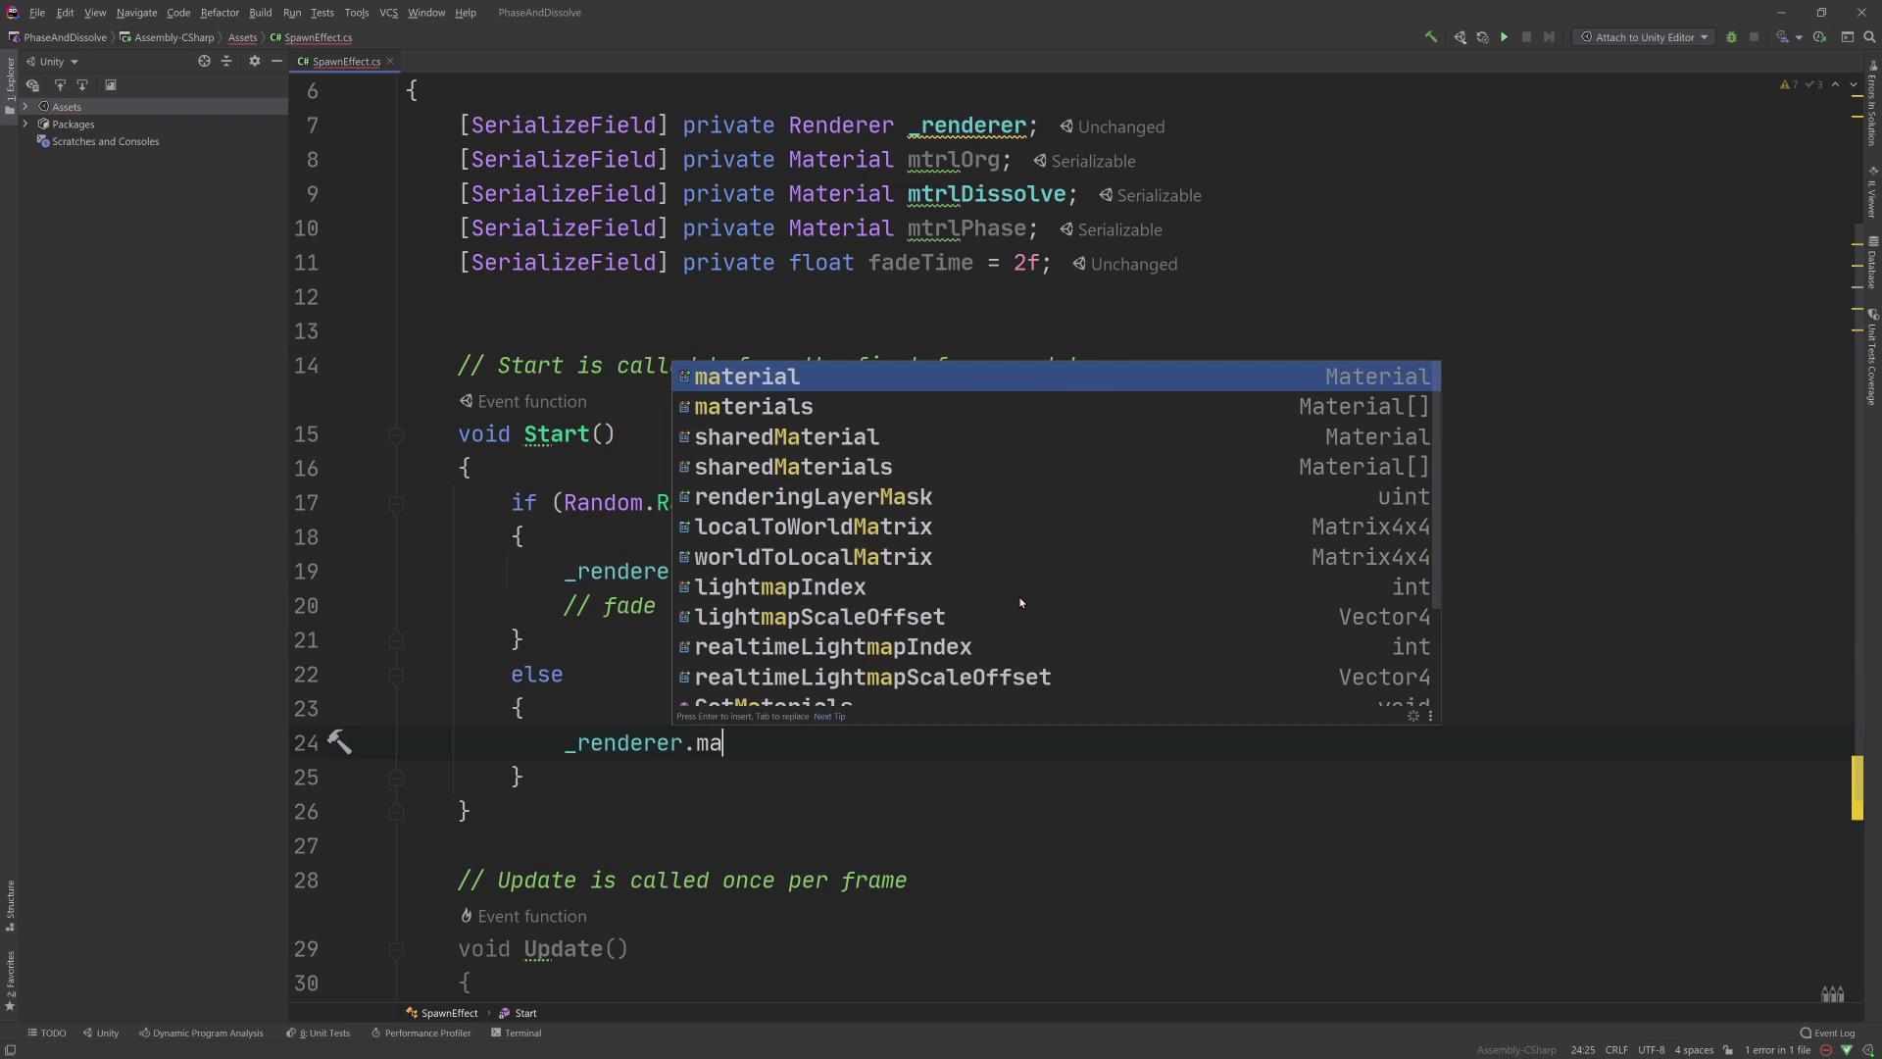
key(Return)
text(= )
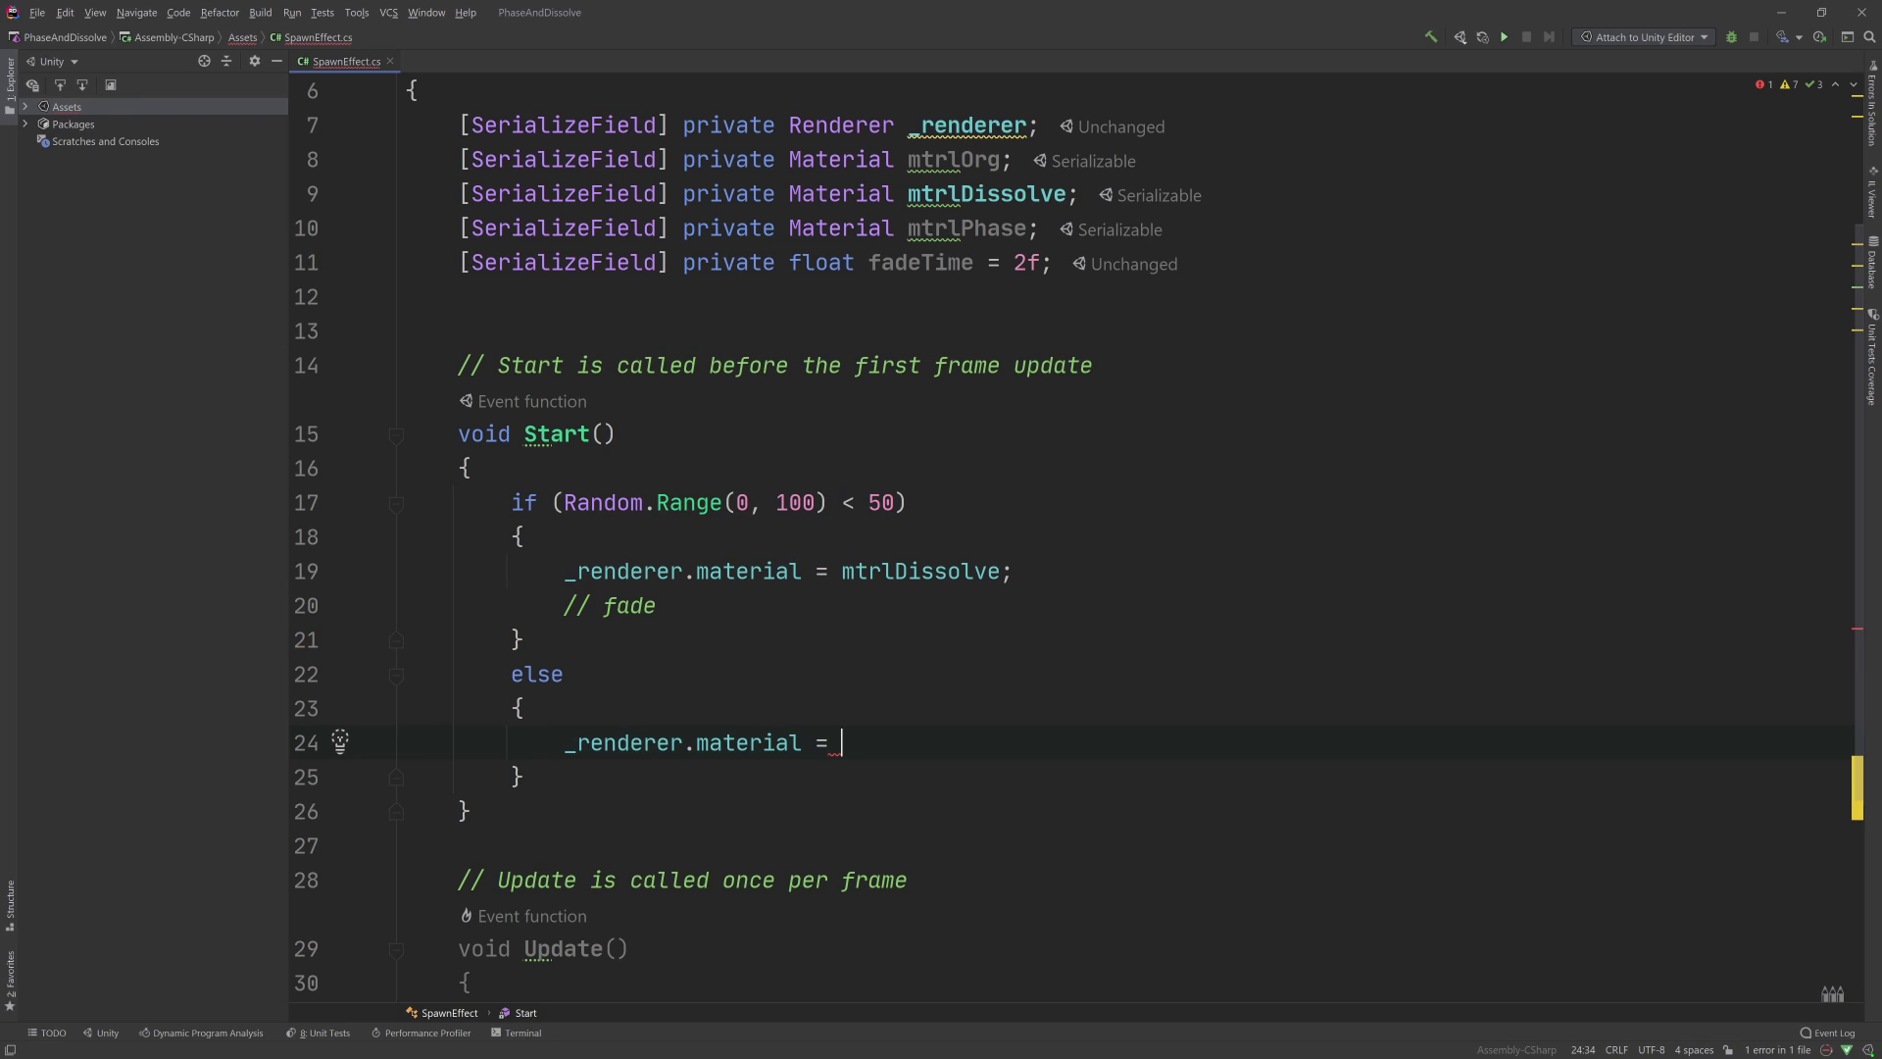
text(pha)
key(Return)
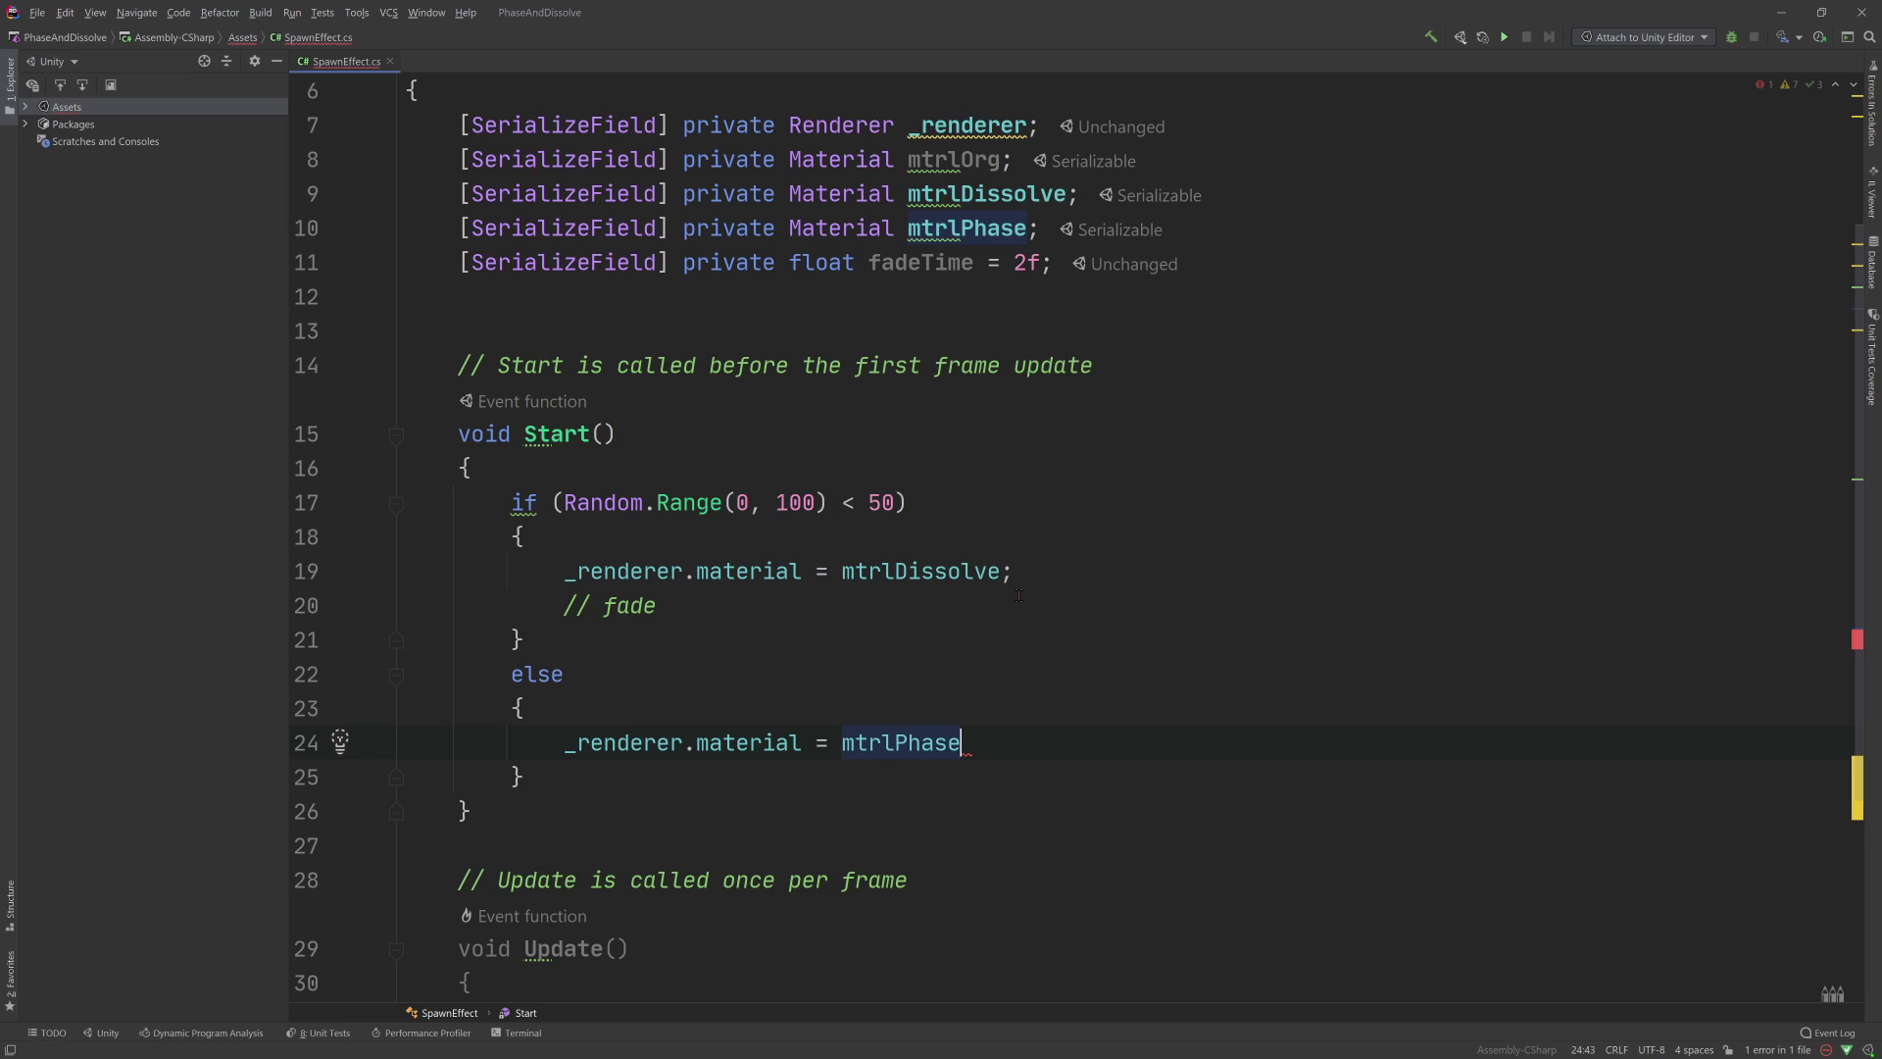
text(;)
key(Return)
text(// )
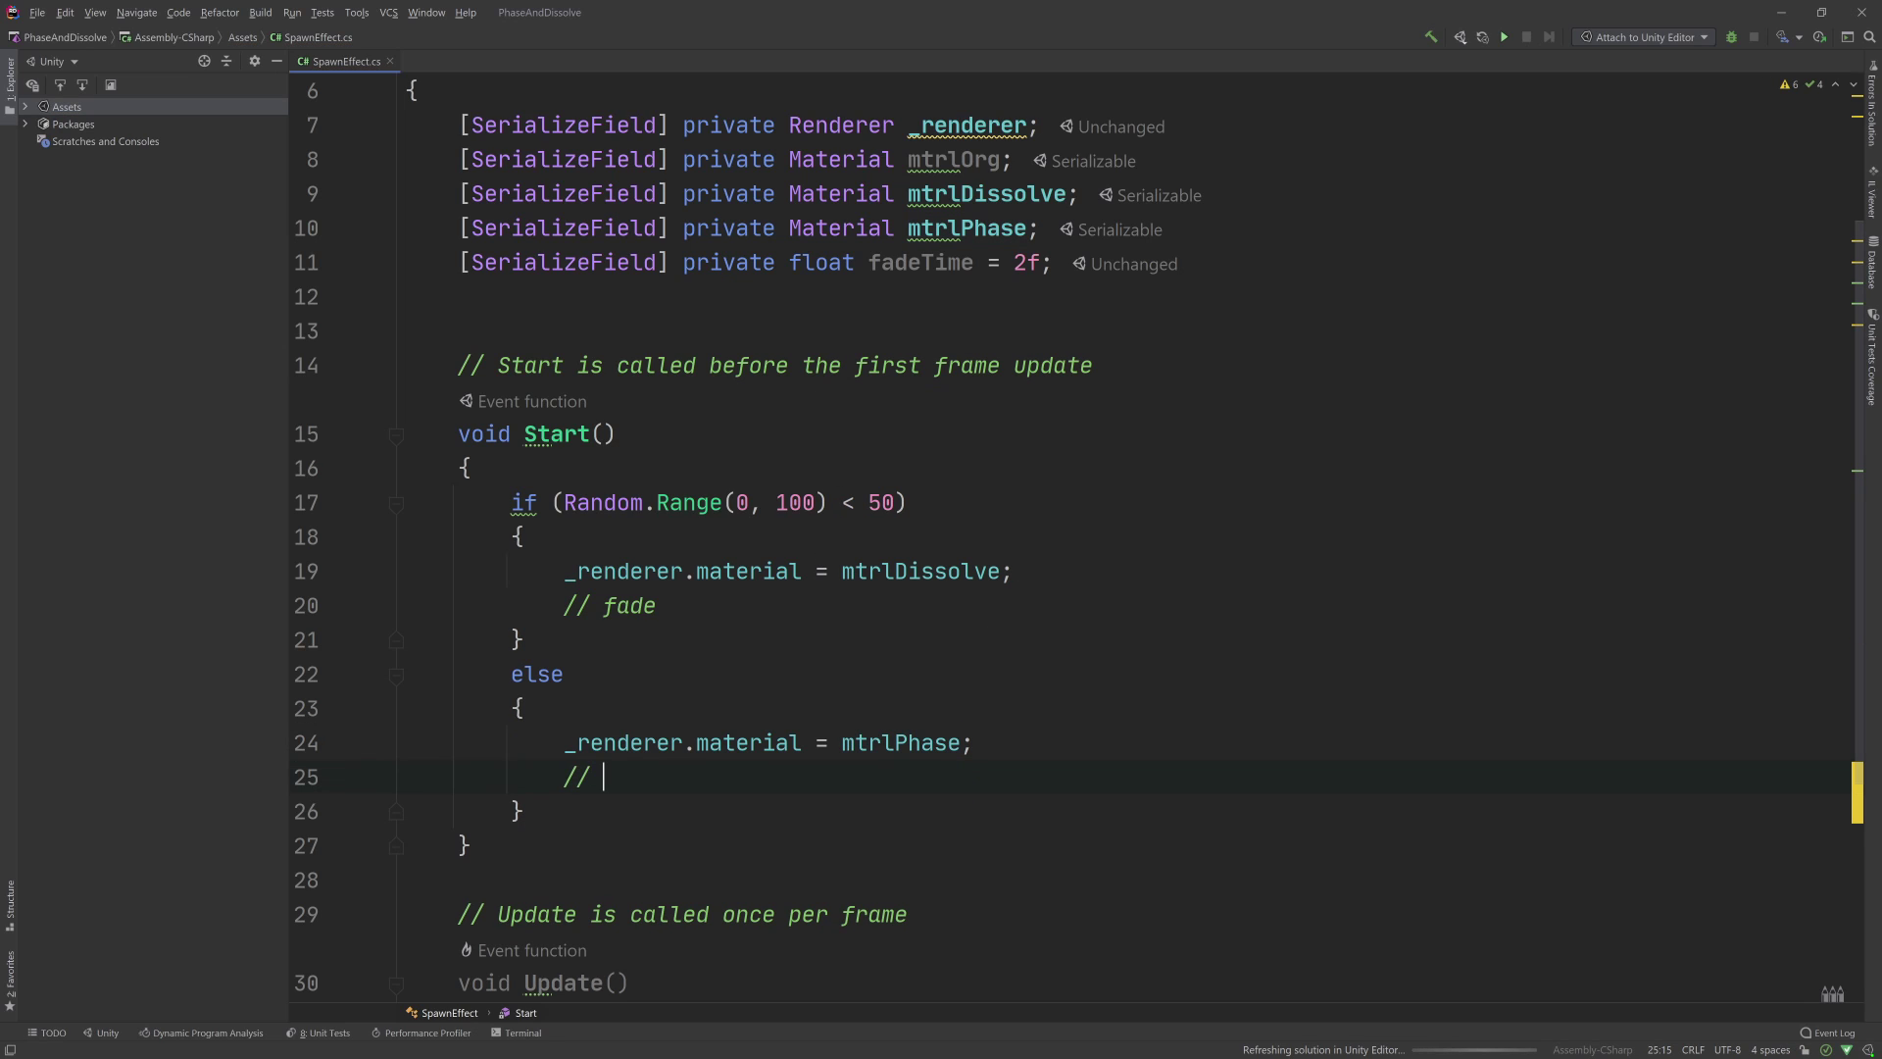
text(fade)
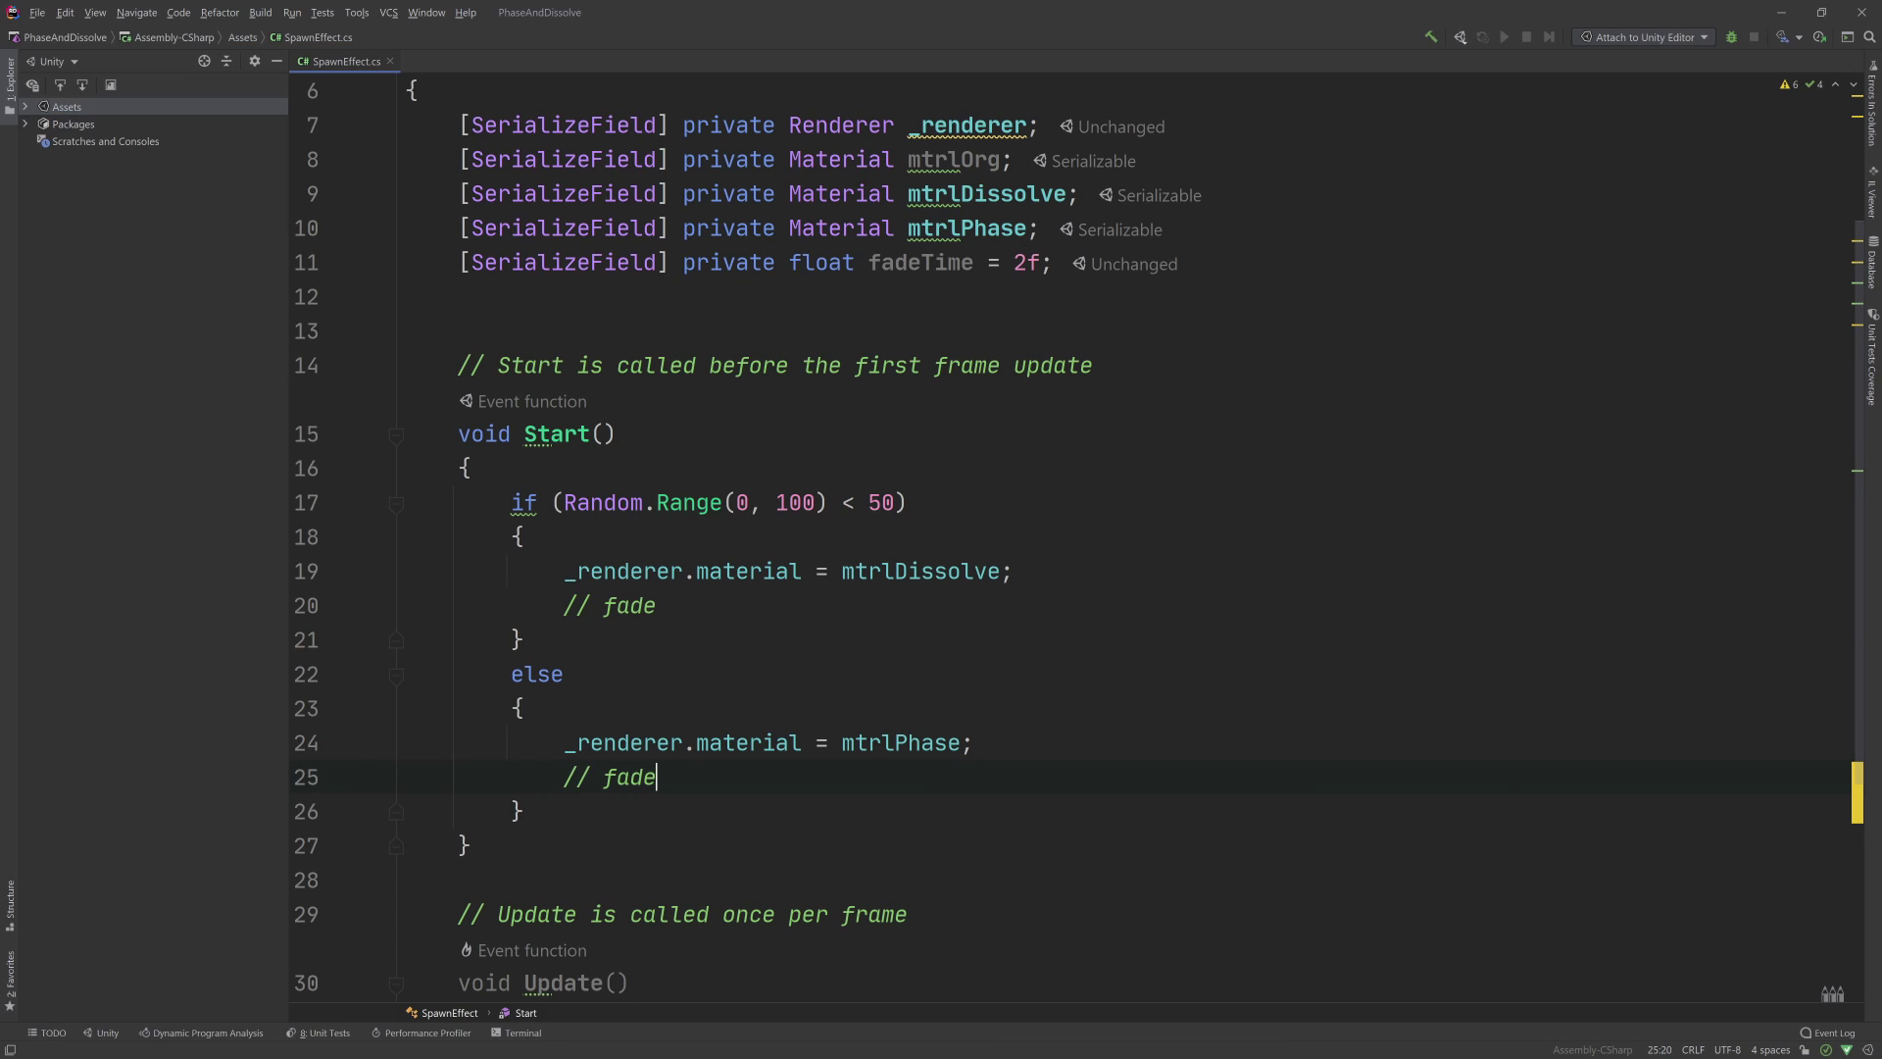
scroll(1015, 589, down, 2)
scroll(1016, 590, down, 3)
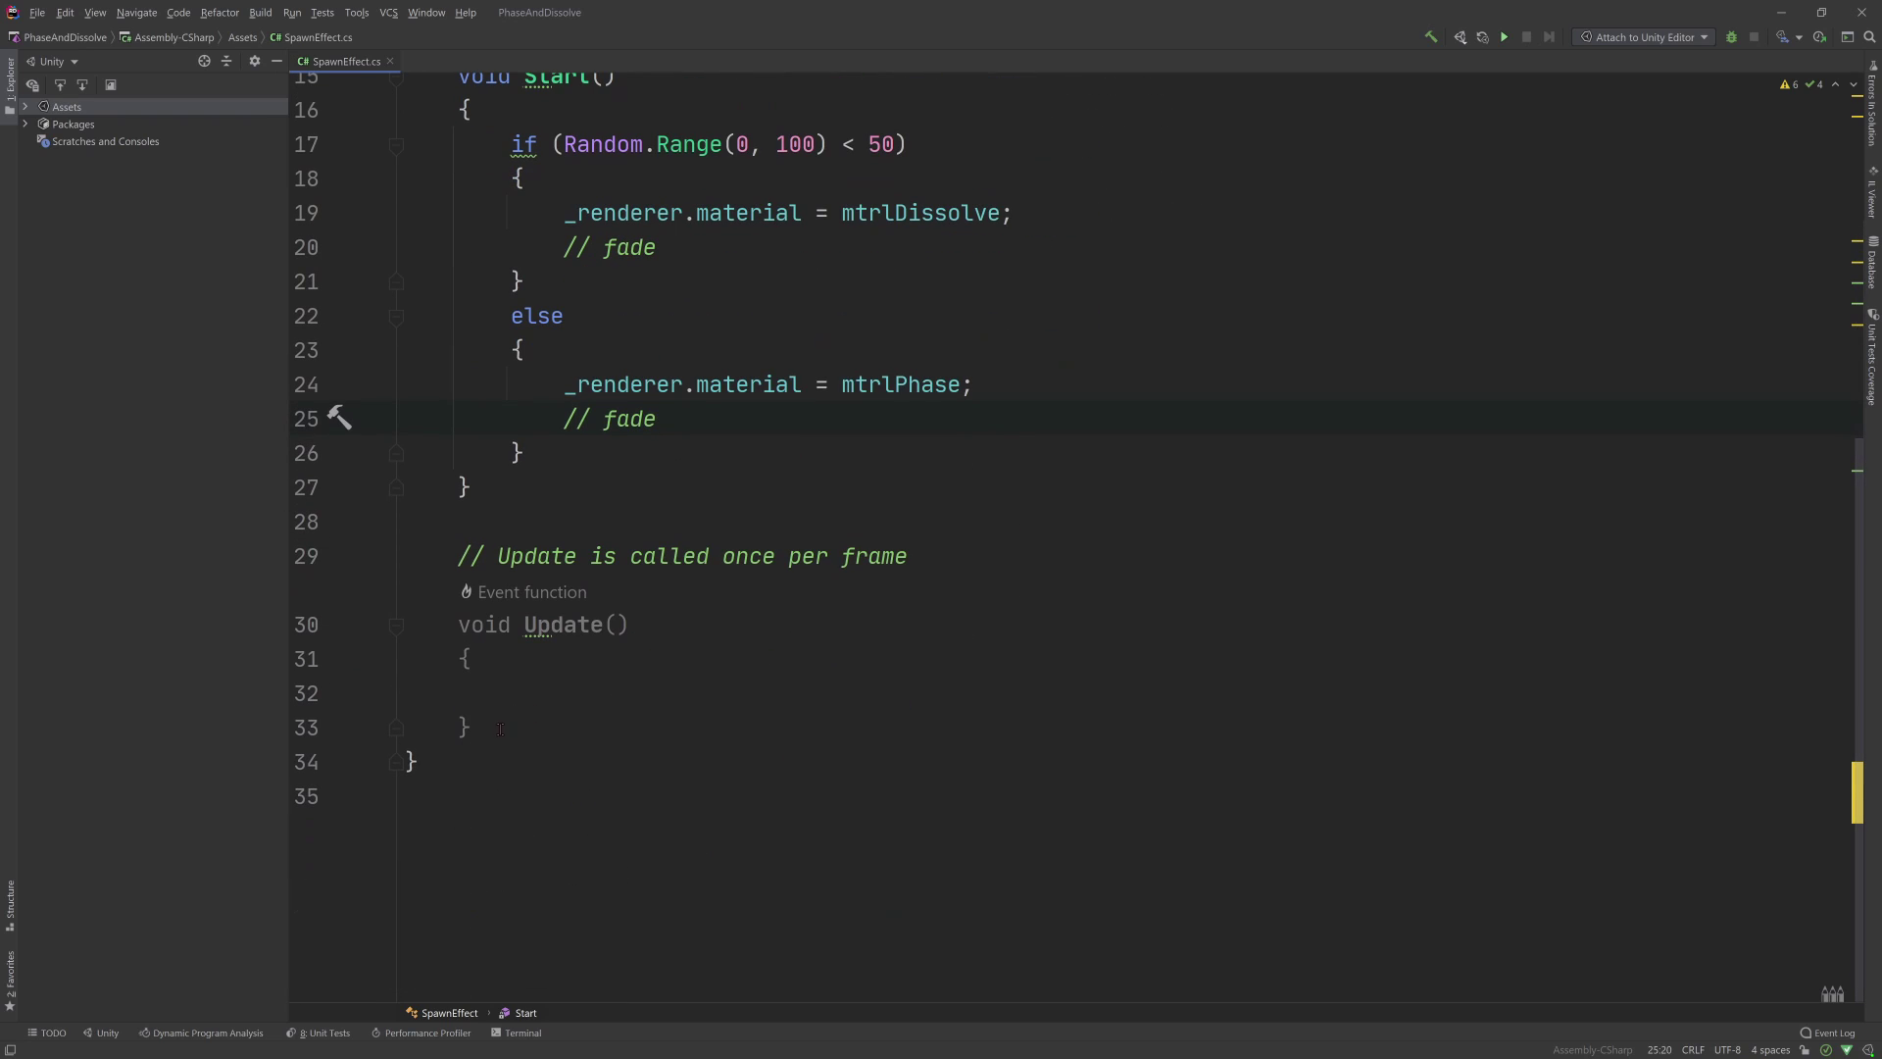
- Replace the Update method with an empty void Dofade(float start, float dest, float time)
drag(485, 729, 458, 556)
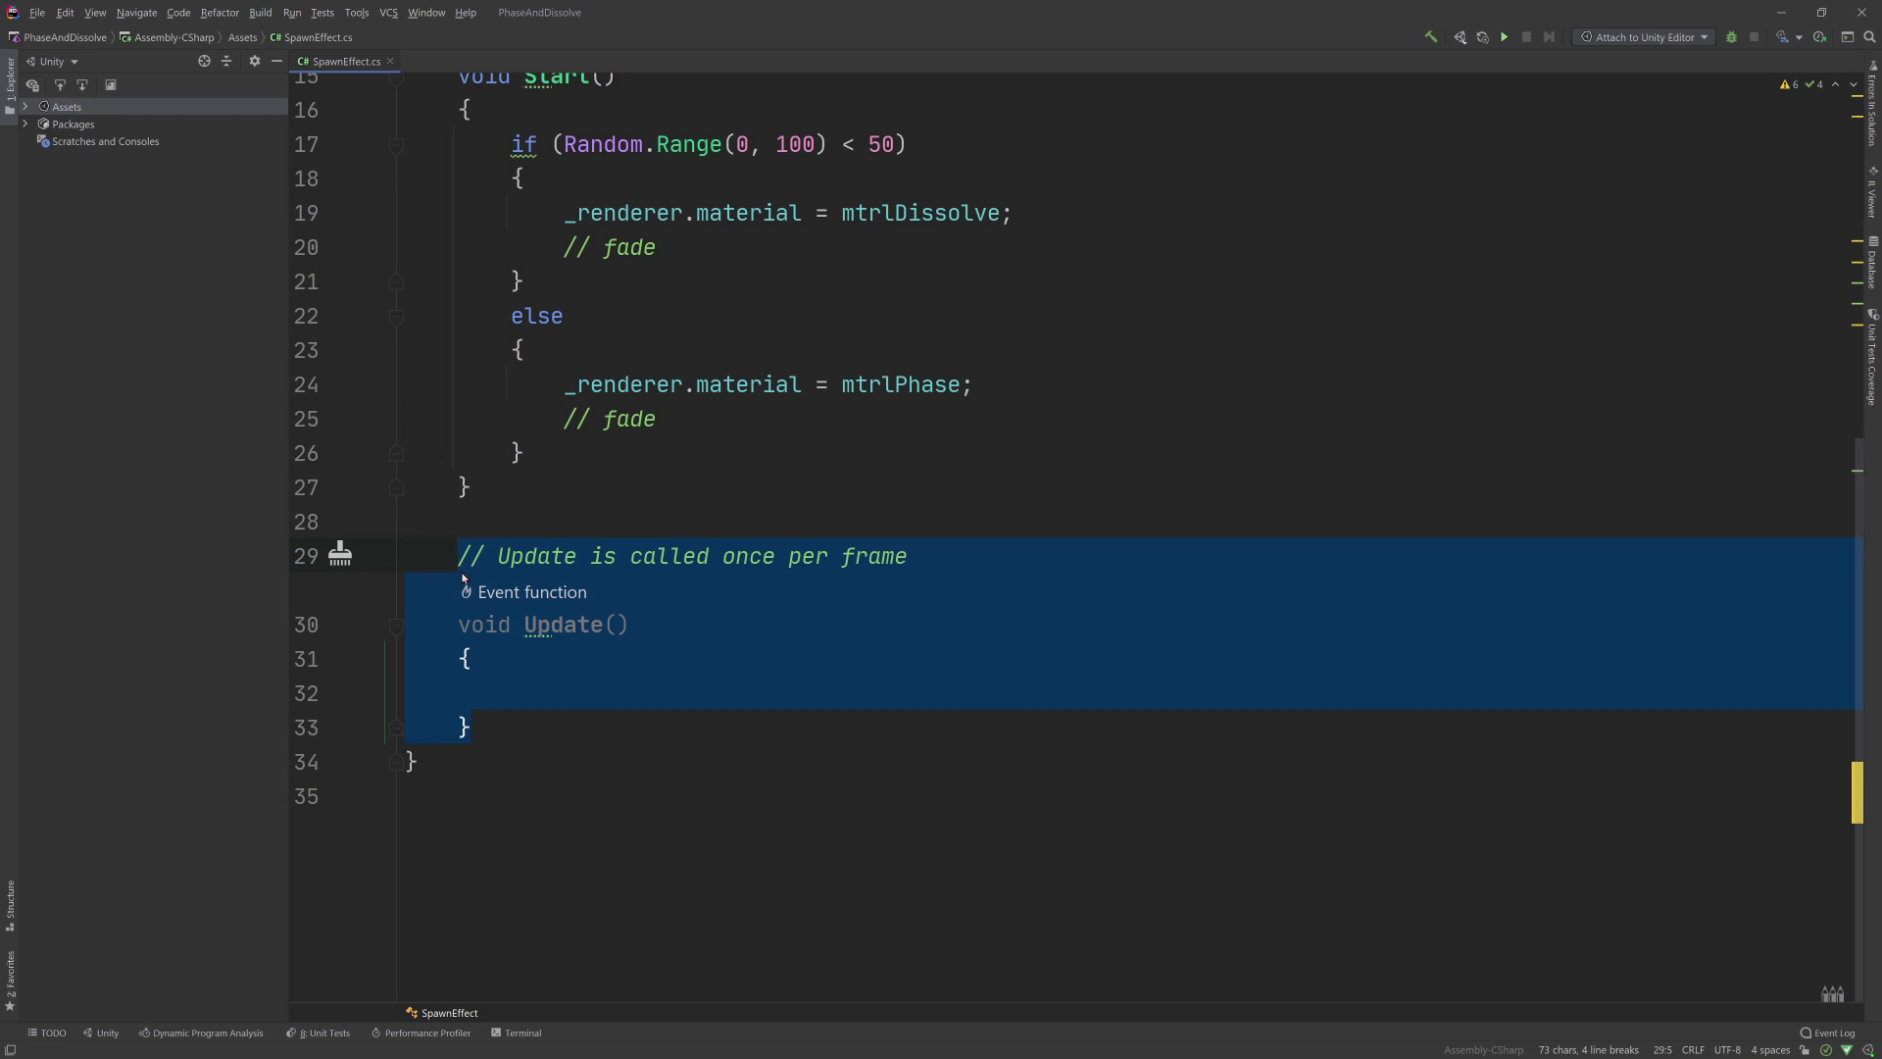
text(vo)
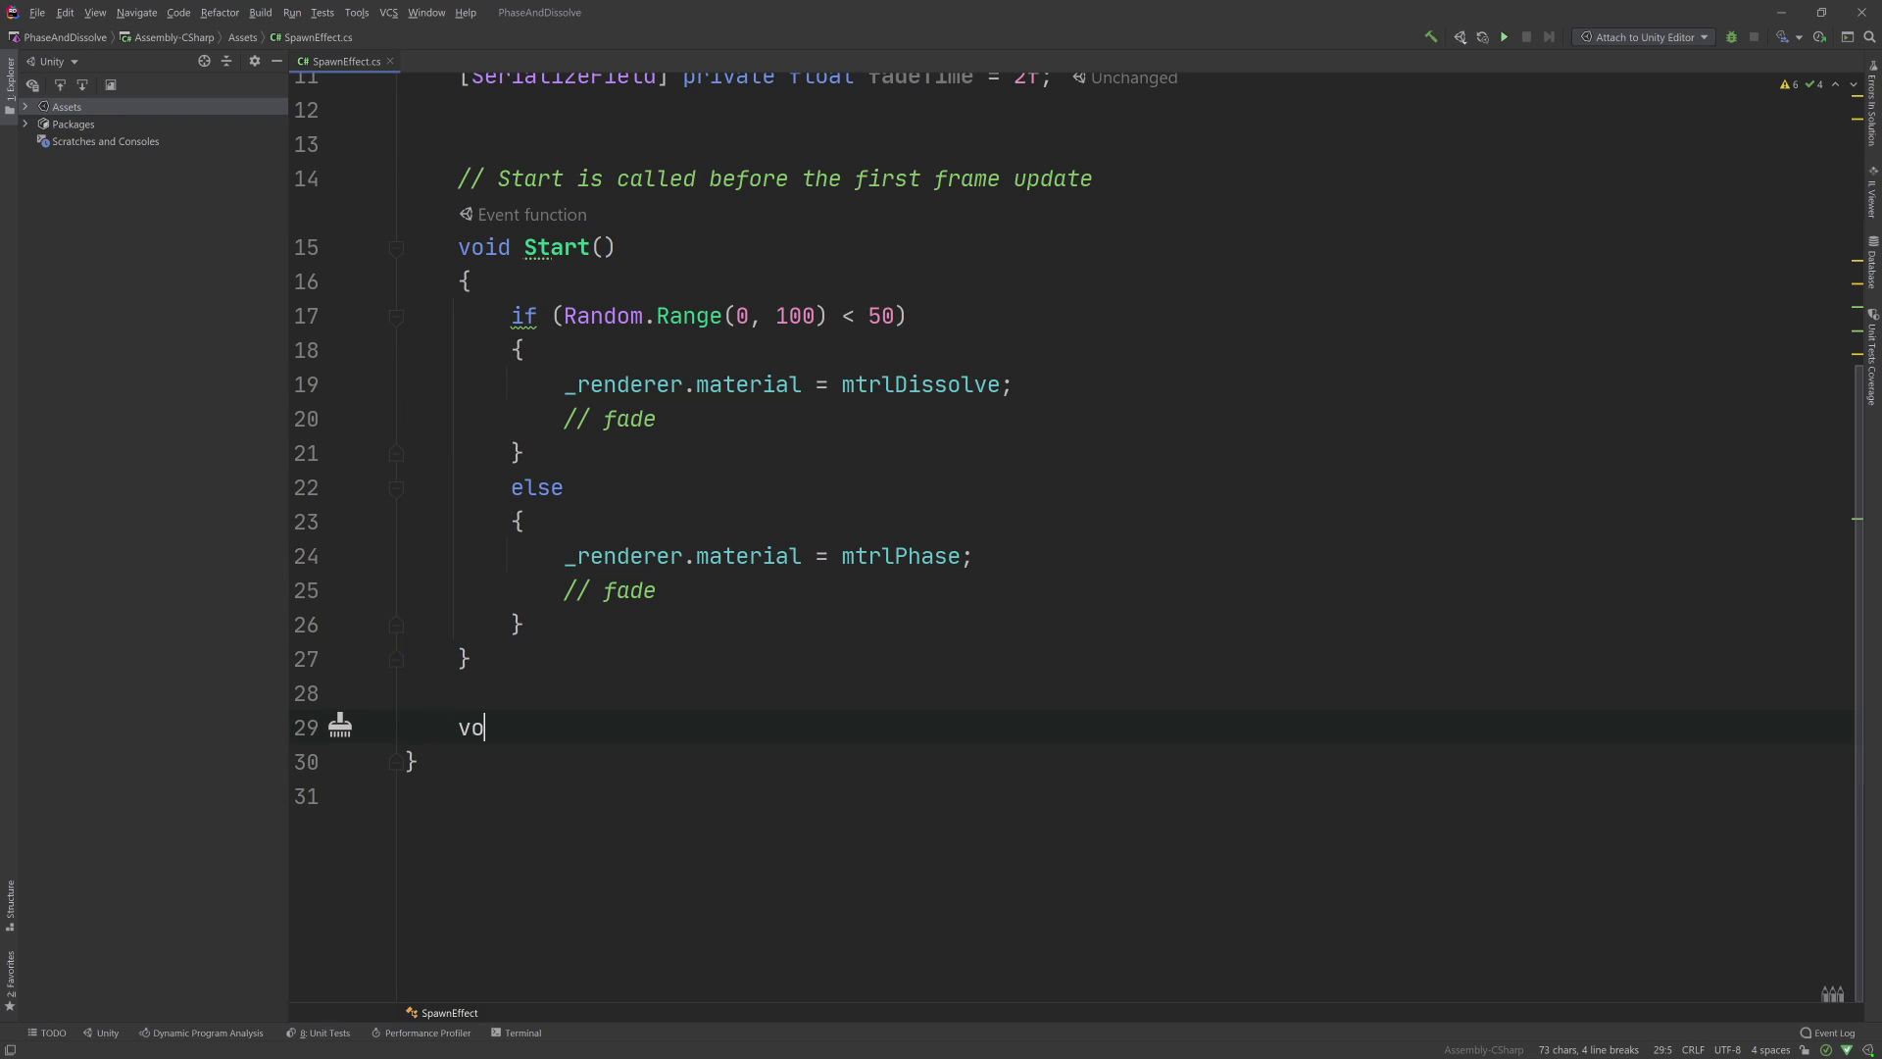
text(id )
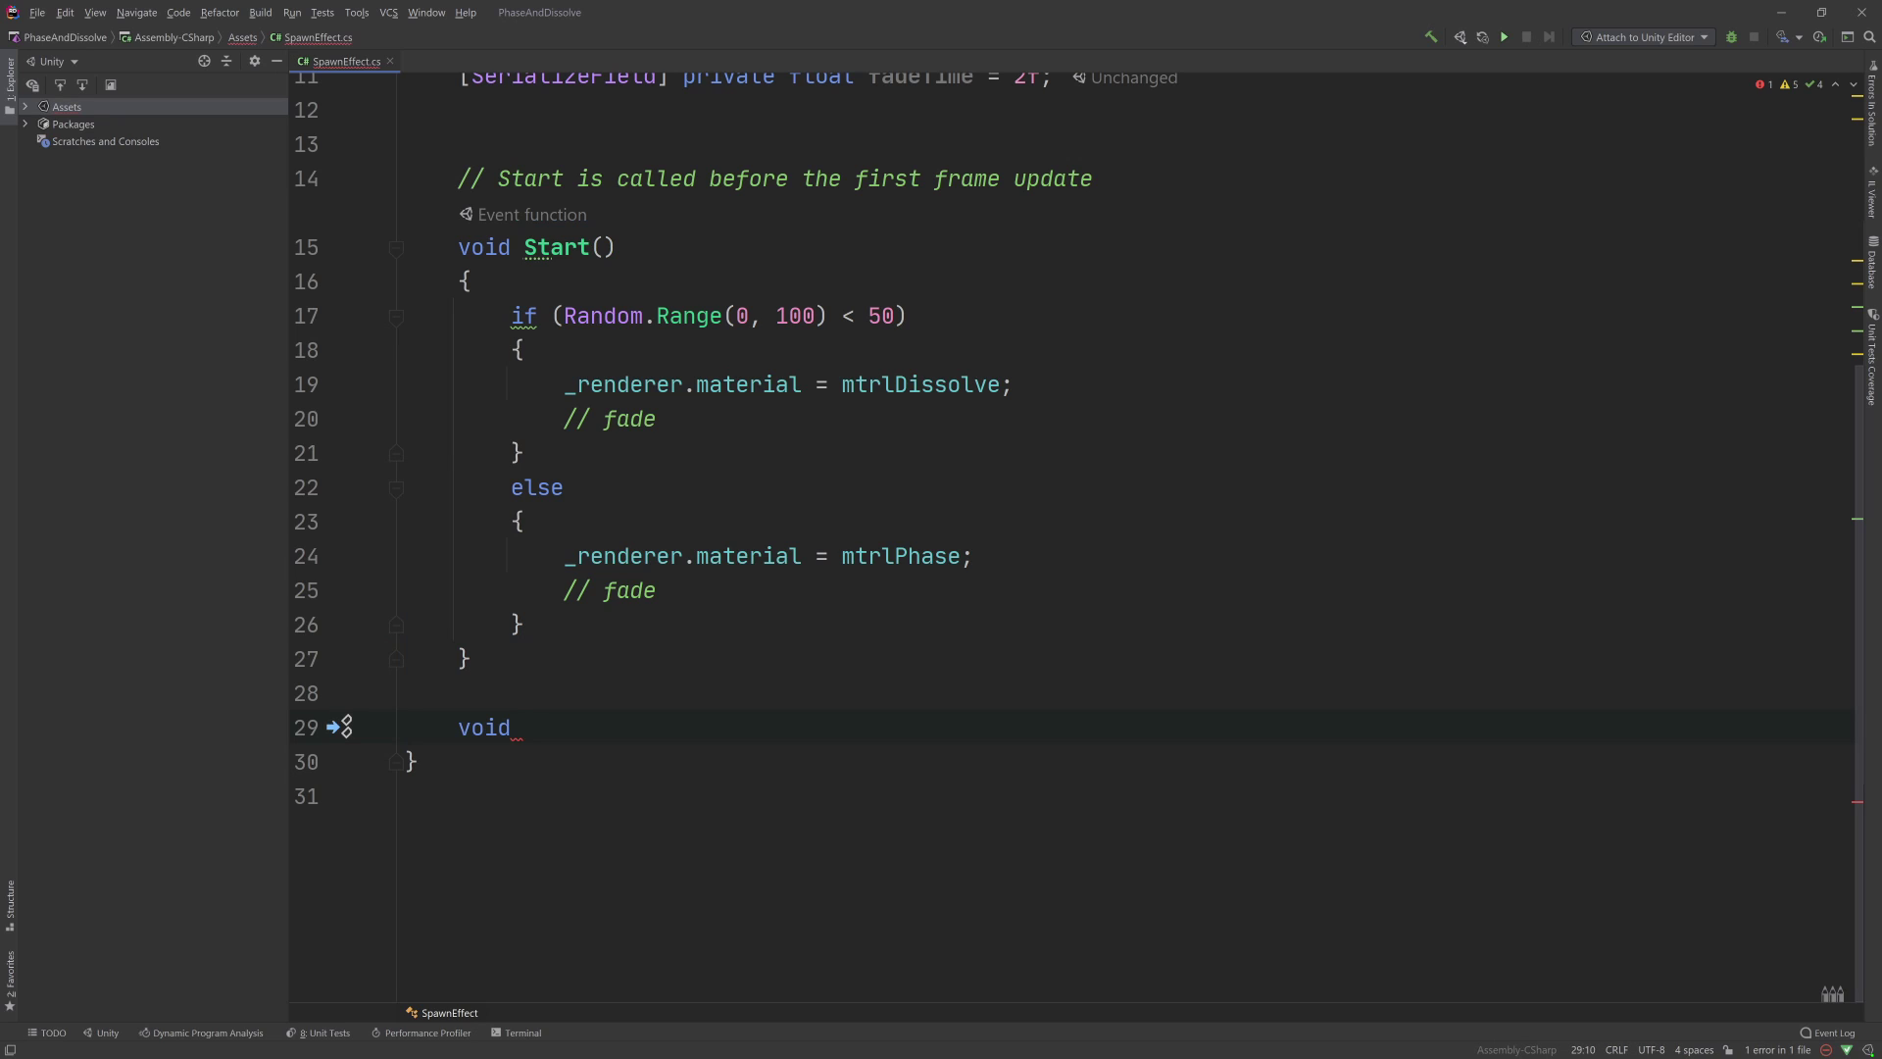
text(Dofade())
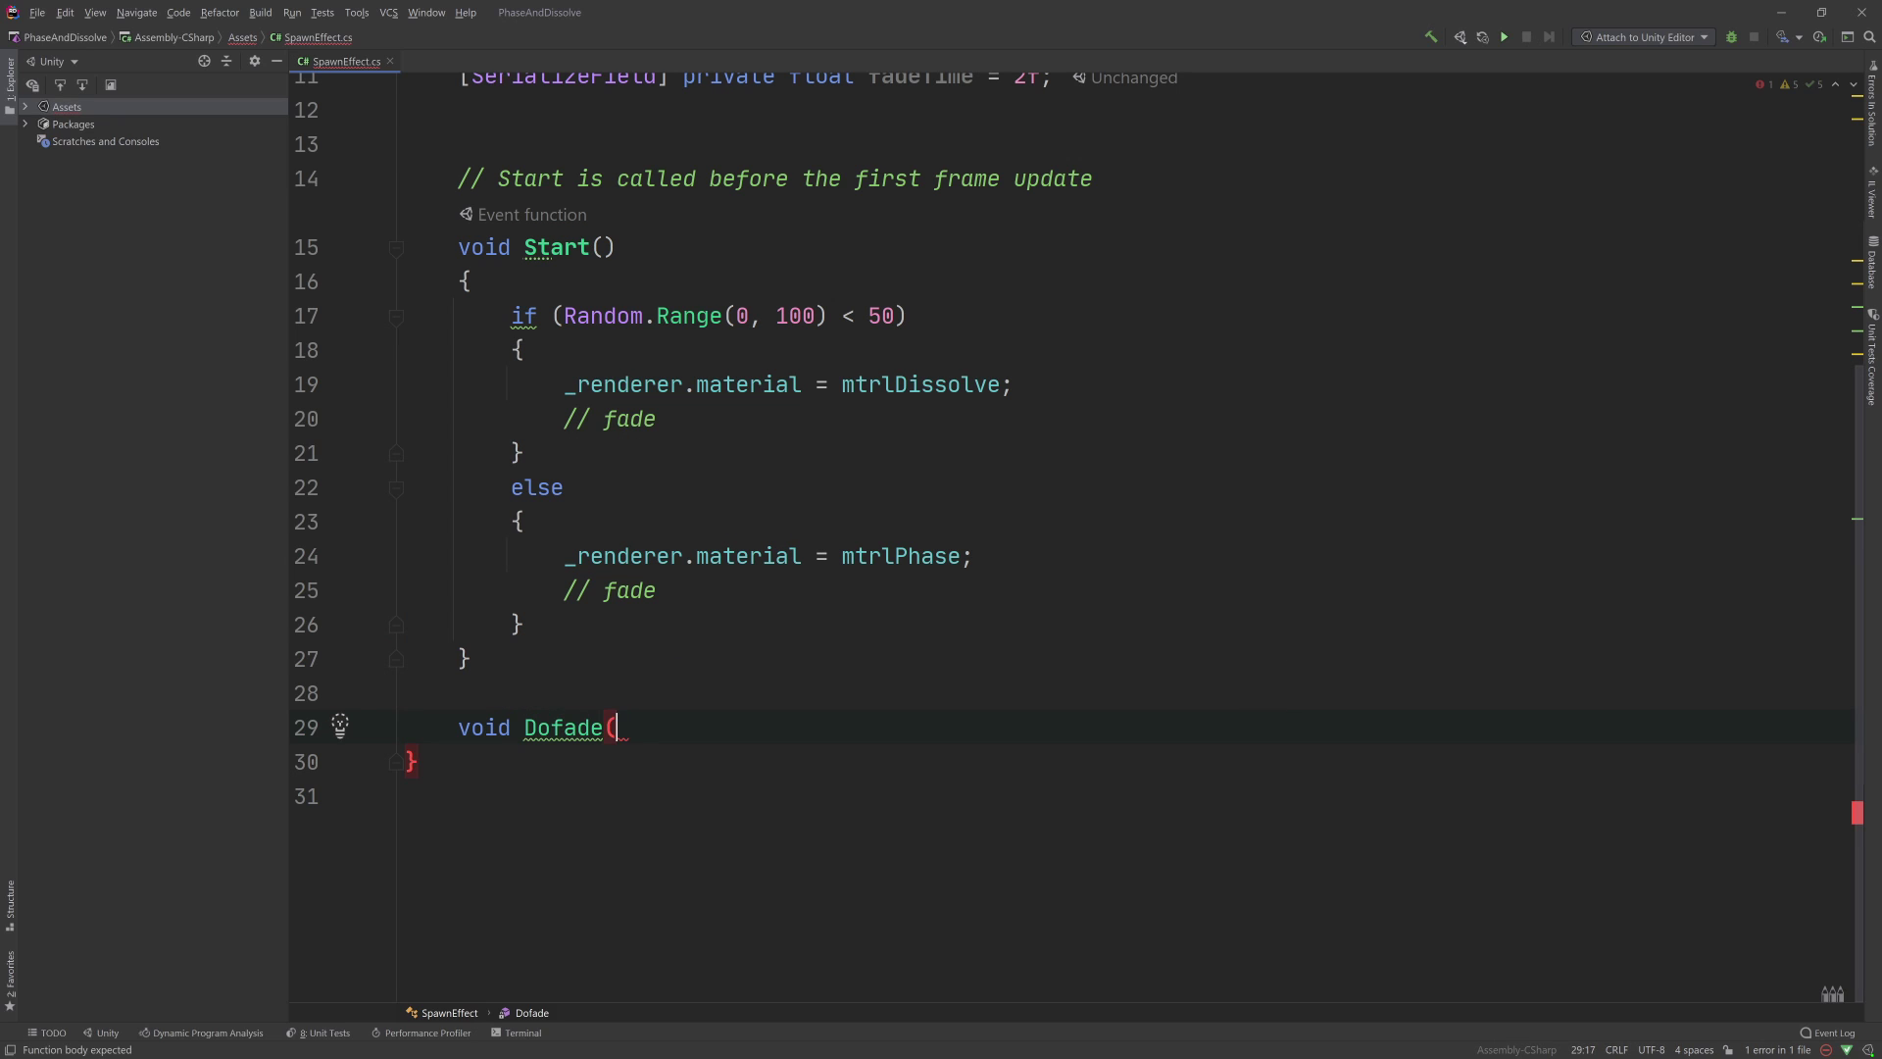
key(BackSpace)
text(float s)
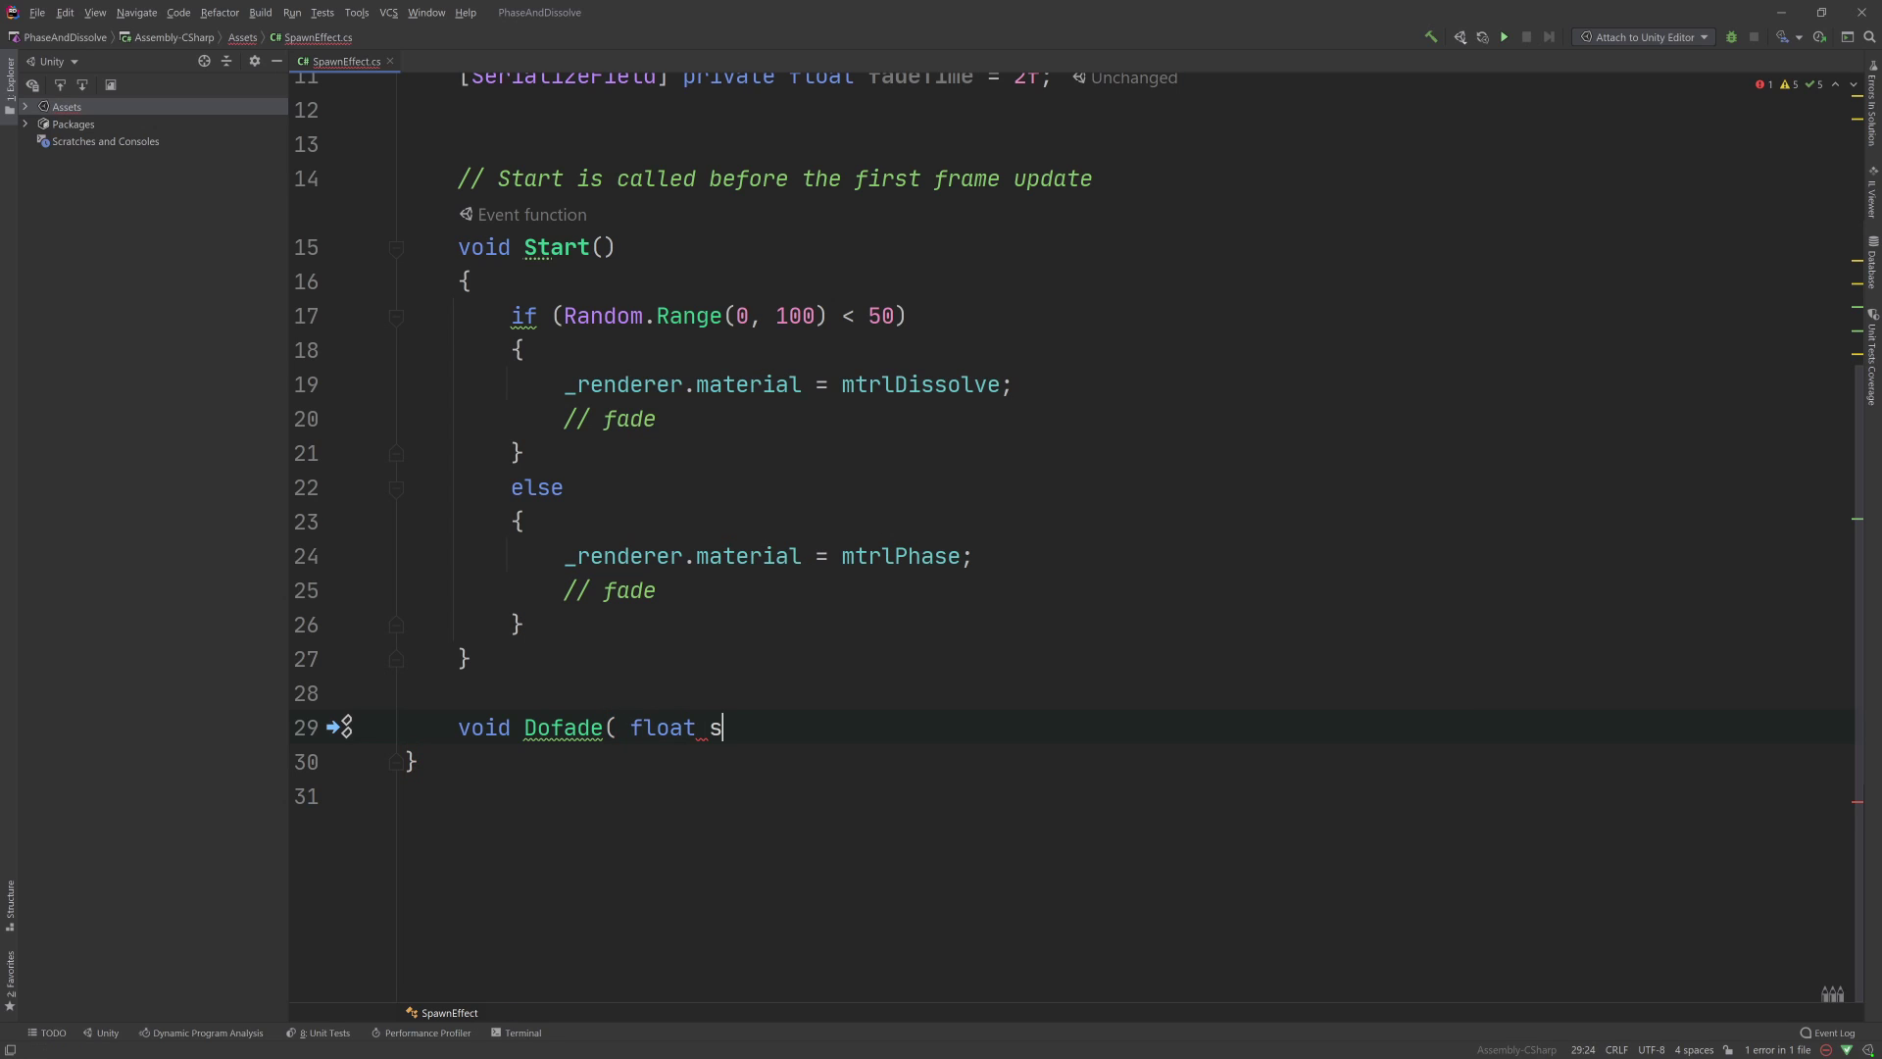
text(tart, float )
text(dest,)
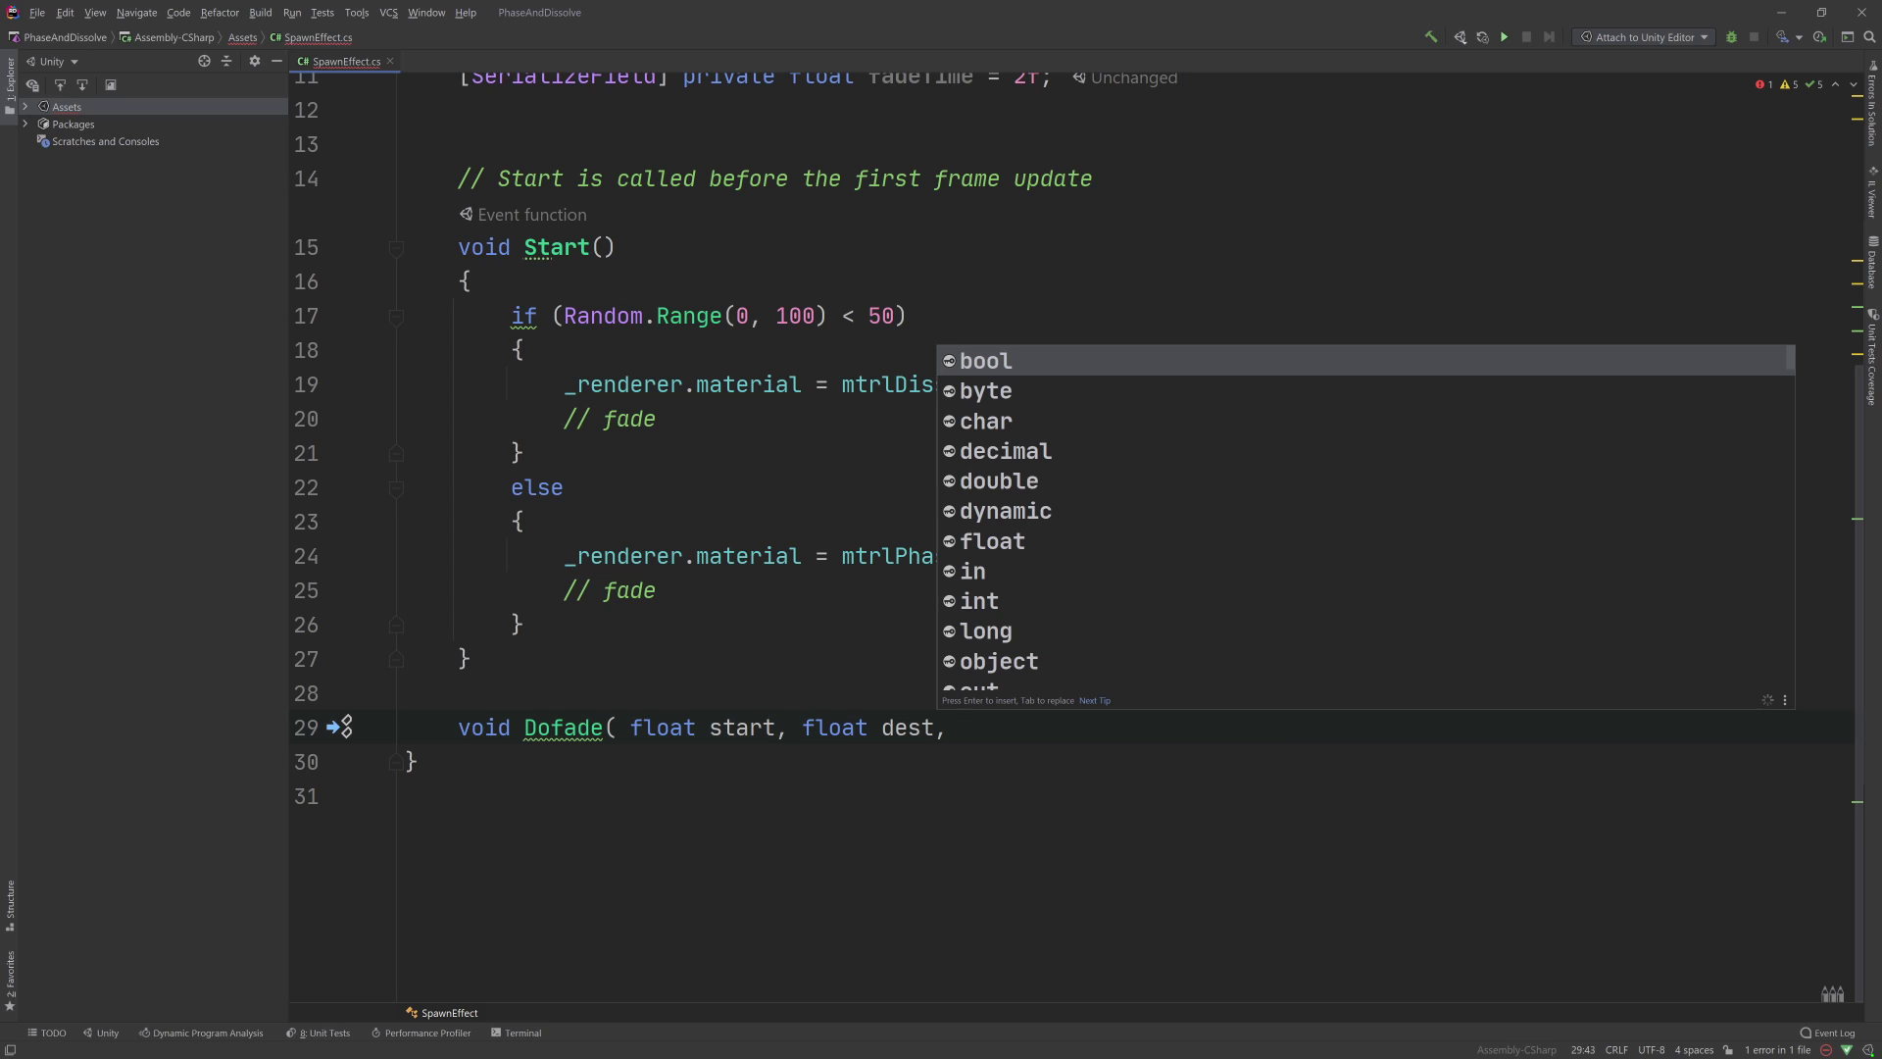
text(float time)
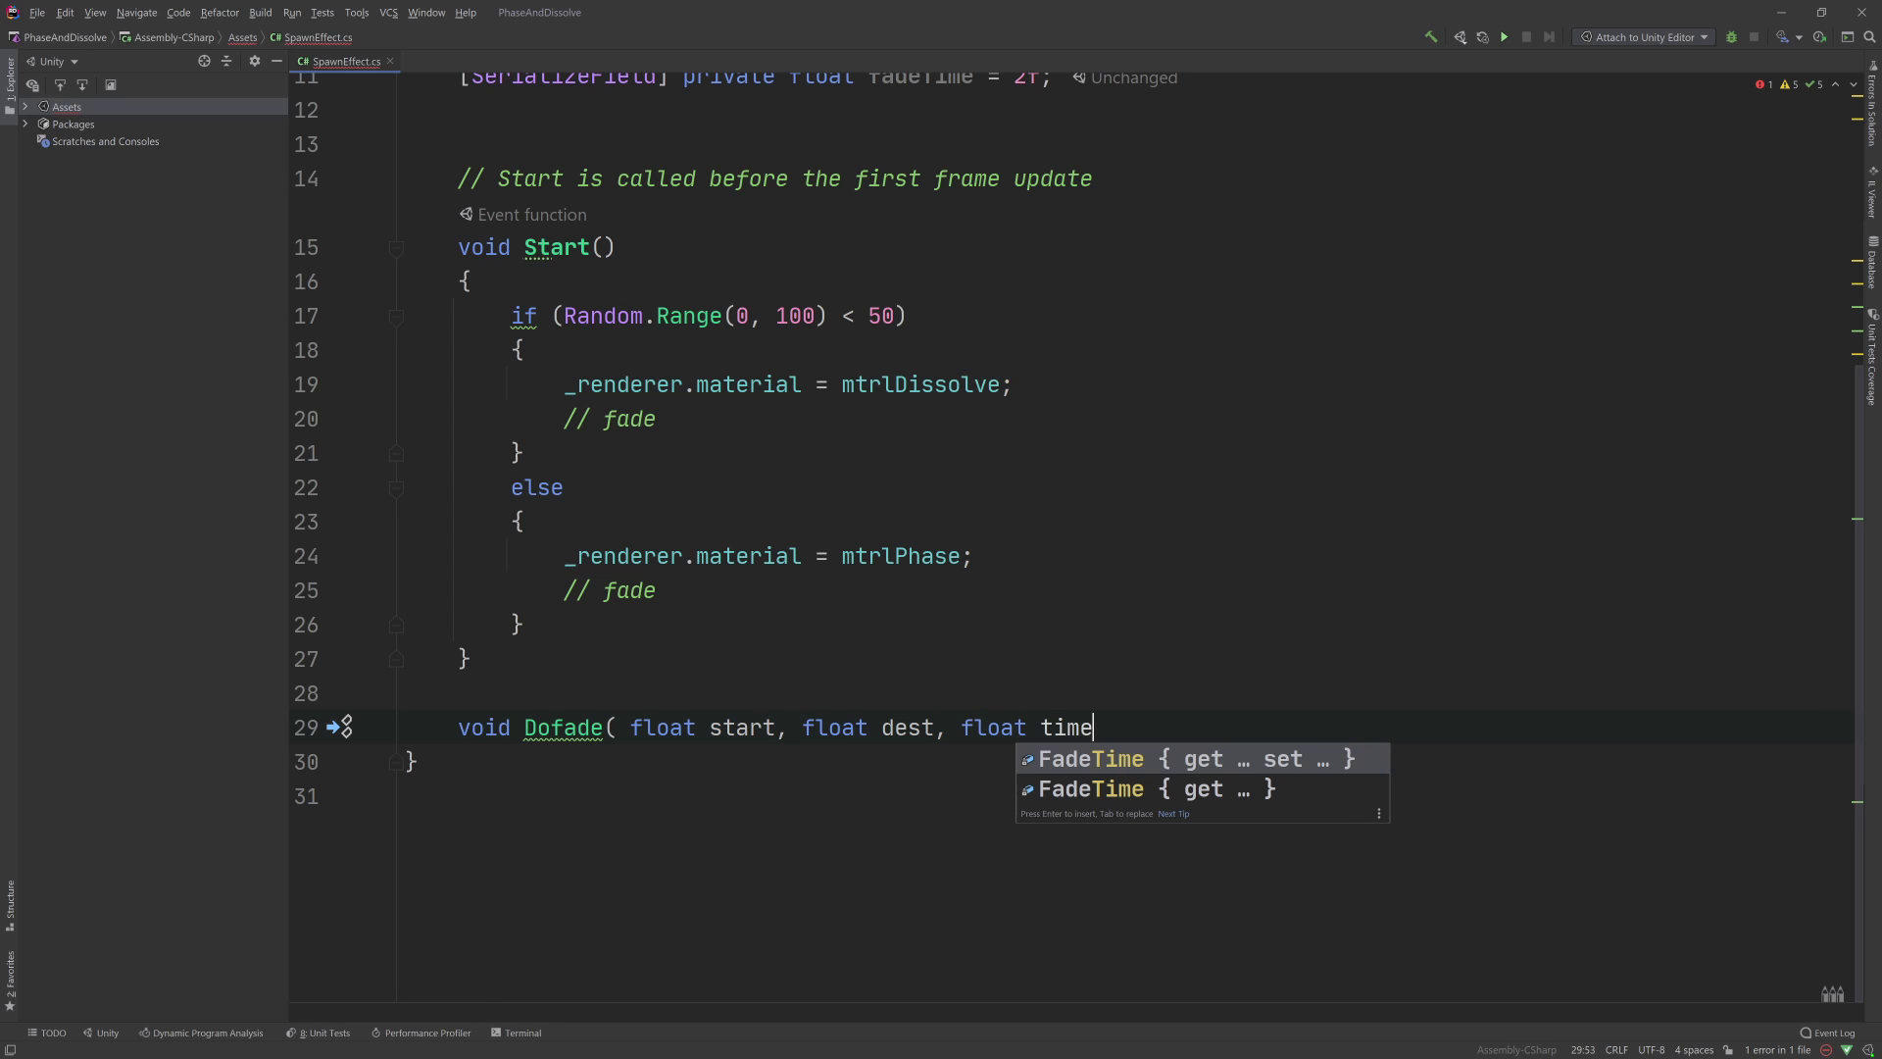
text(){)
key(Return)
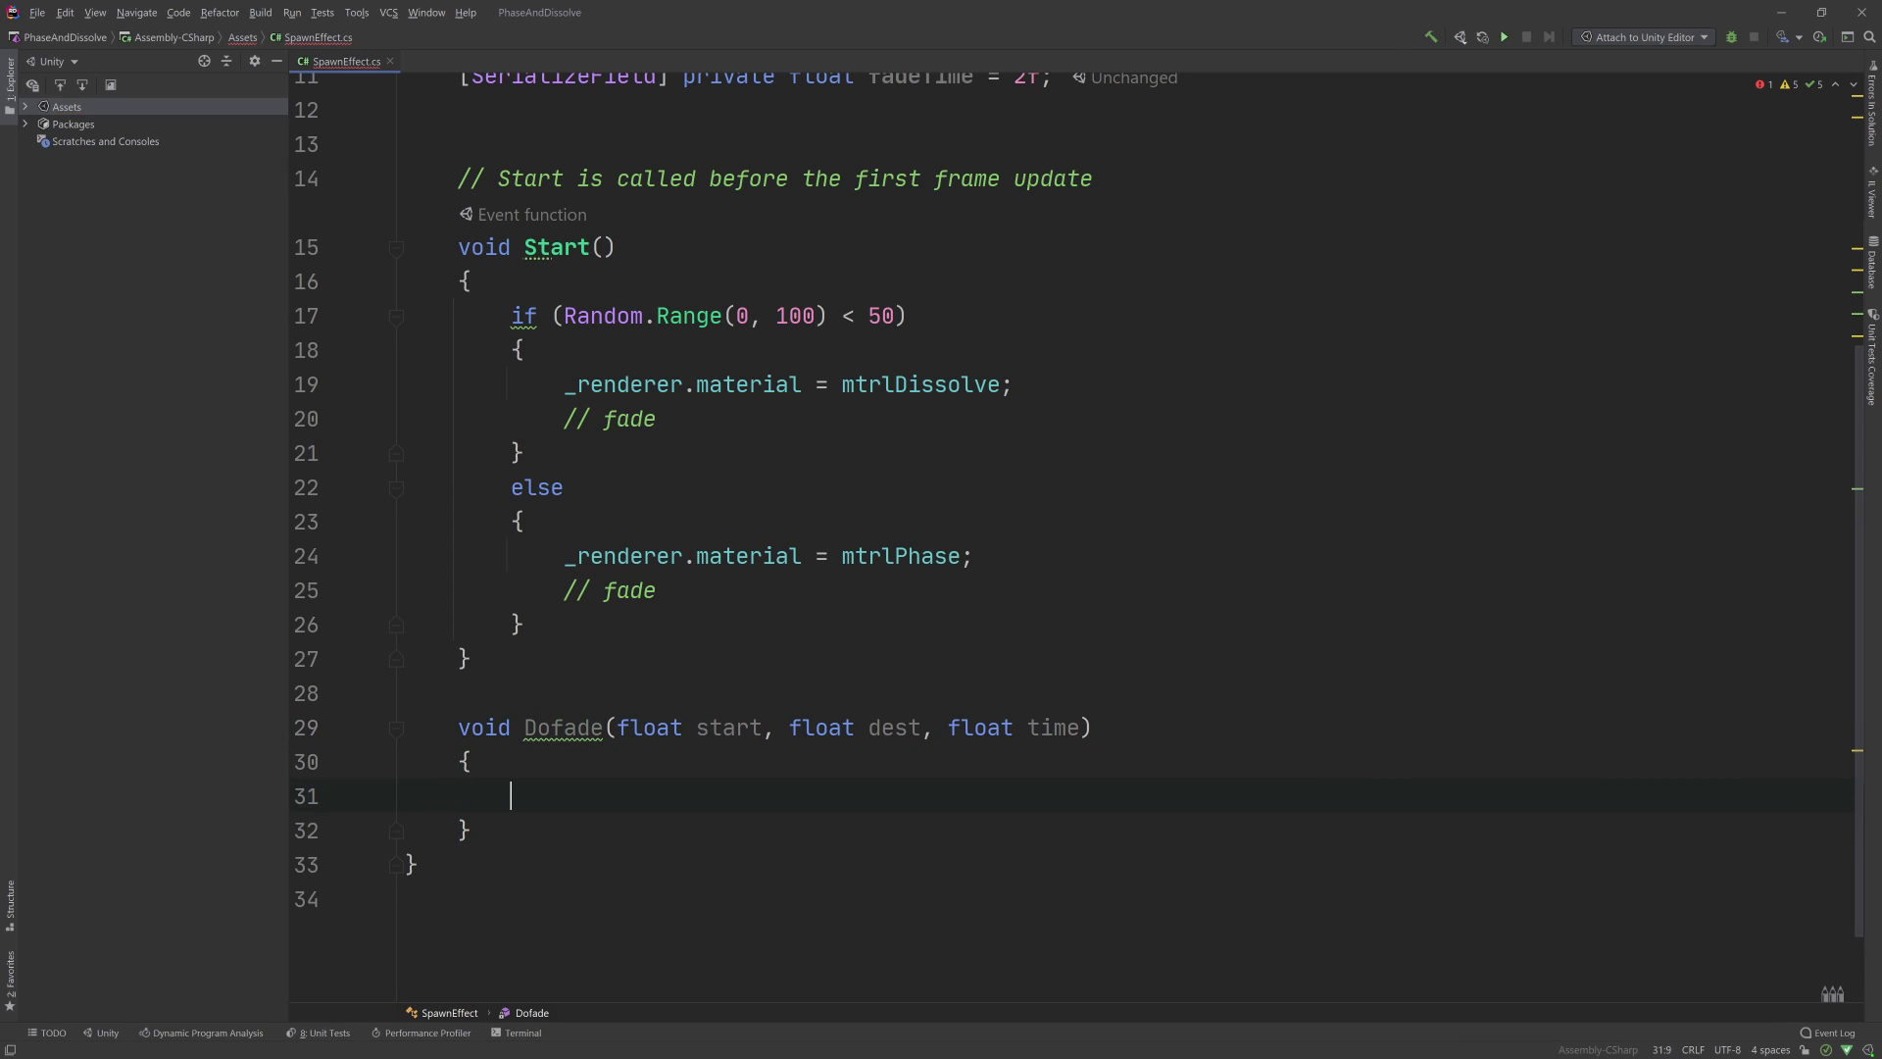
double_click(727, 727)
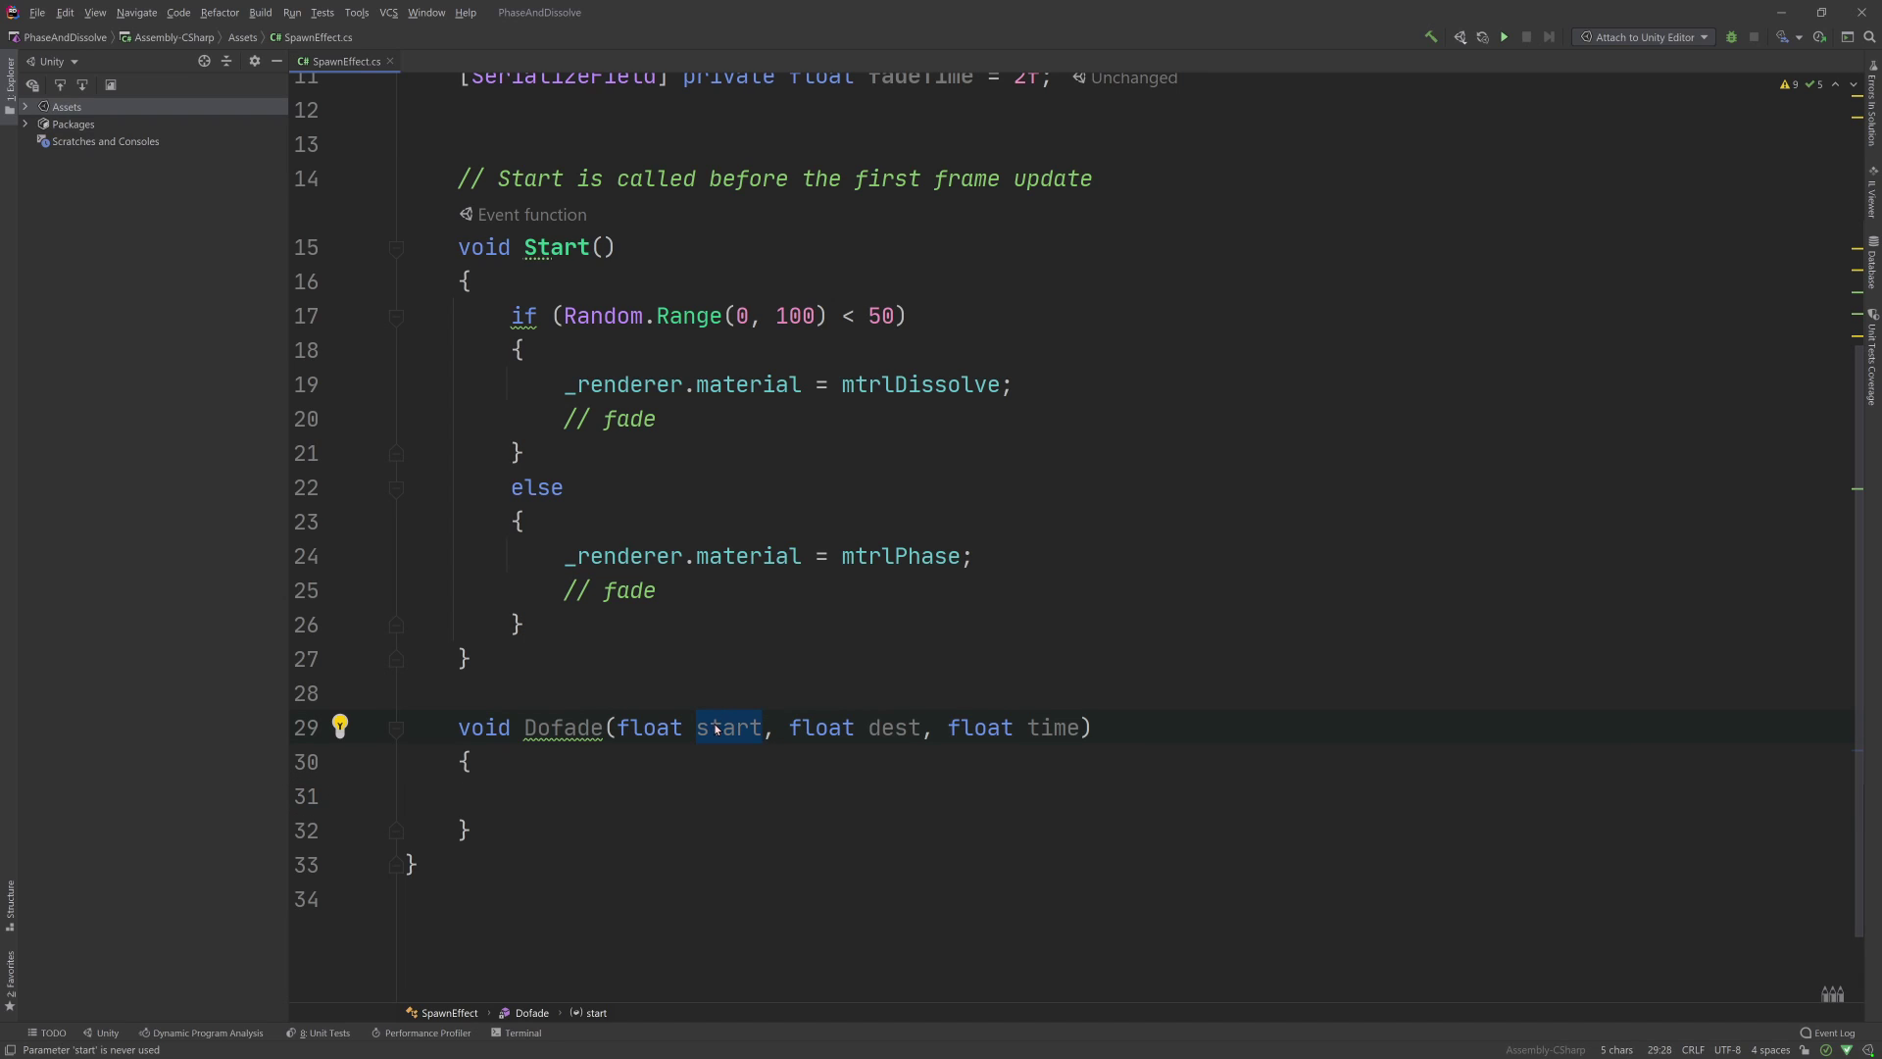
double_click(900, 726)
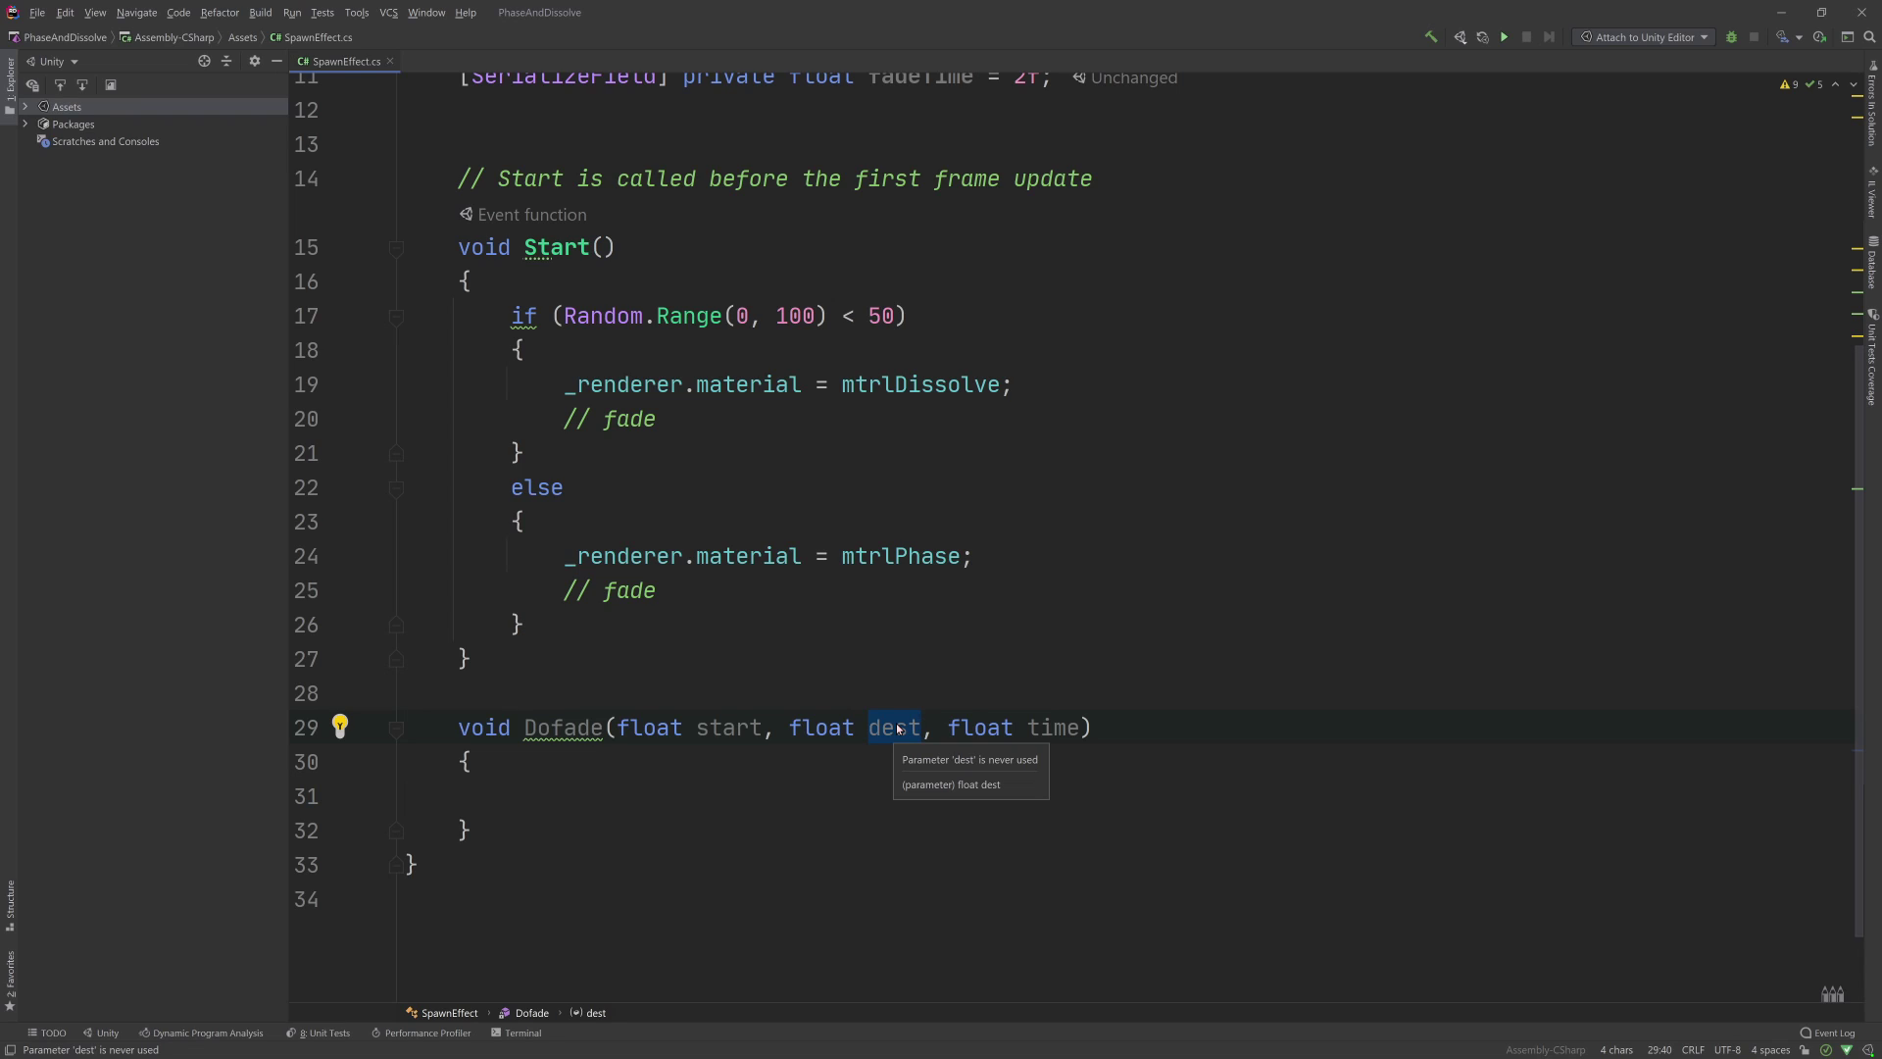
- In Dofade, begin an iTween.ValueTo(gameObject, iTween.Hash(...)) call
click(632, 796)
text(it)
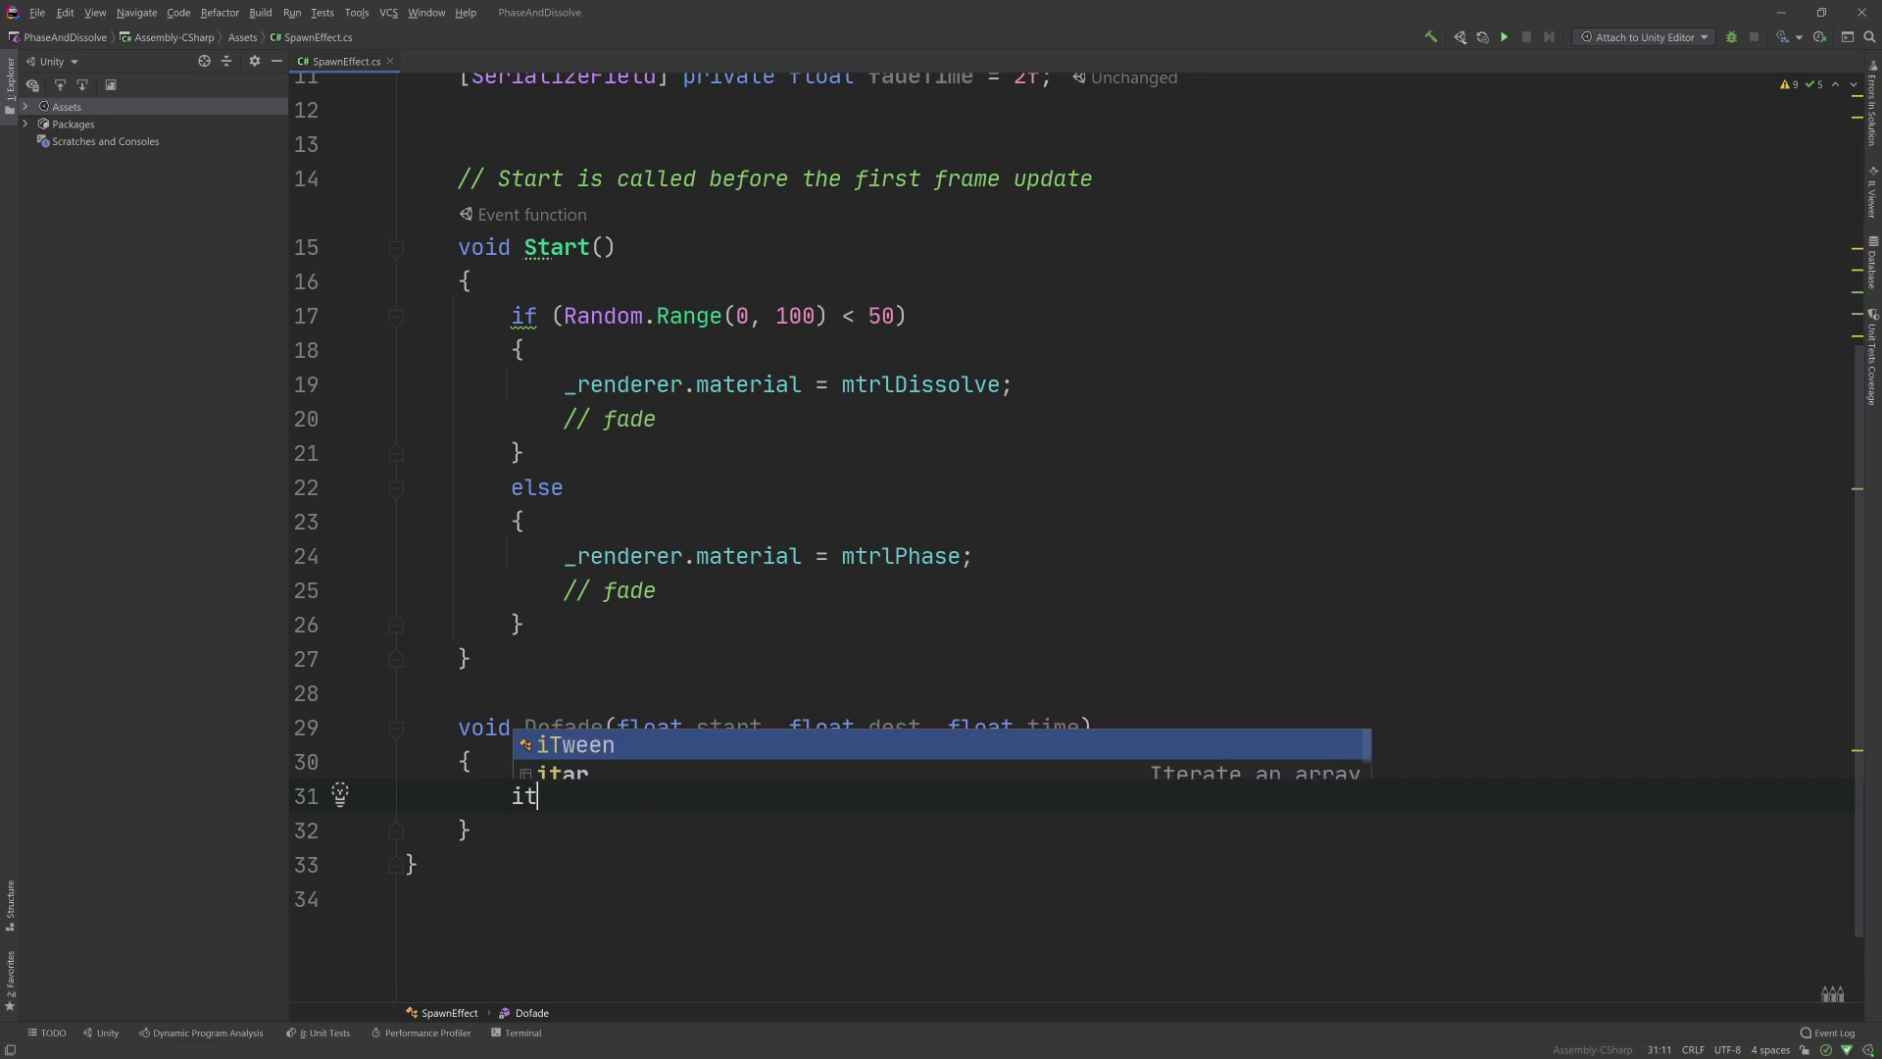
key(Return)
text(.)
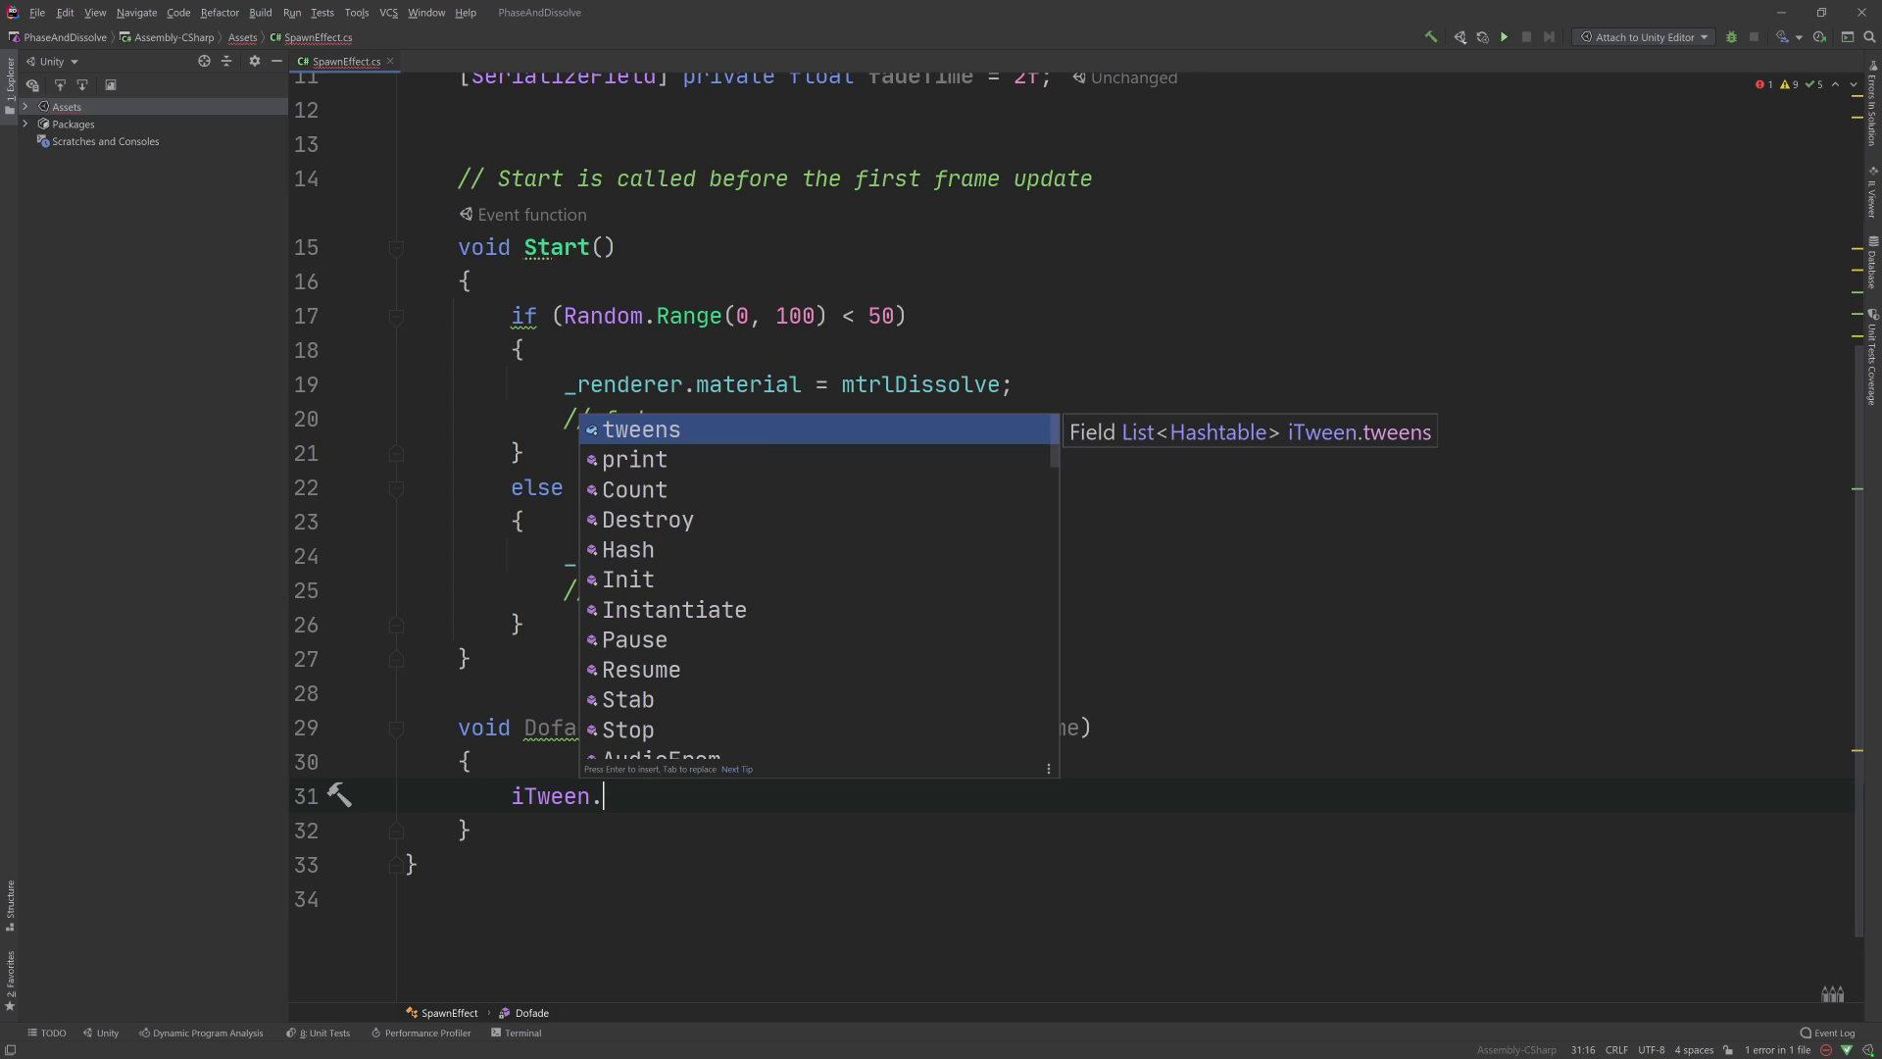
text(Val)
key(Return)
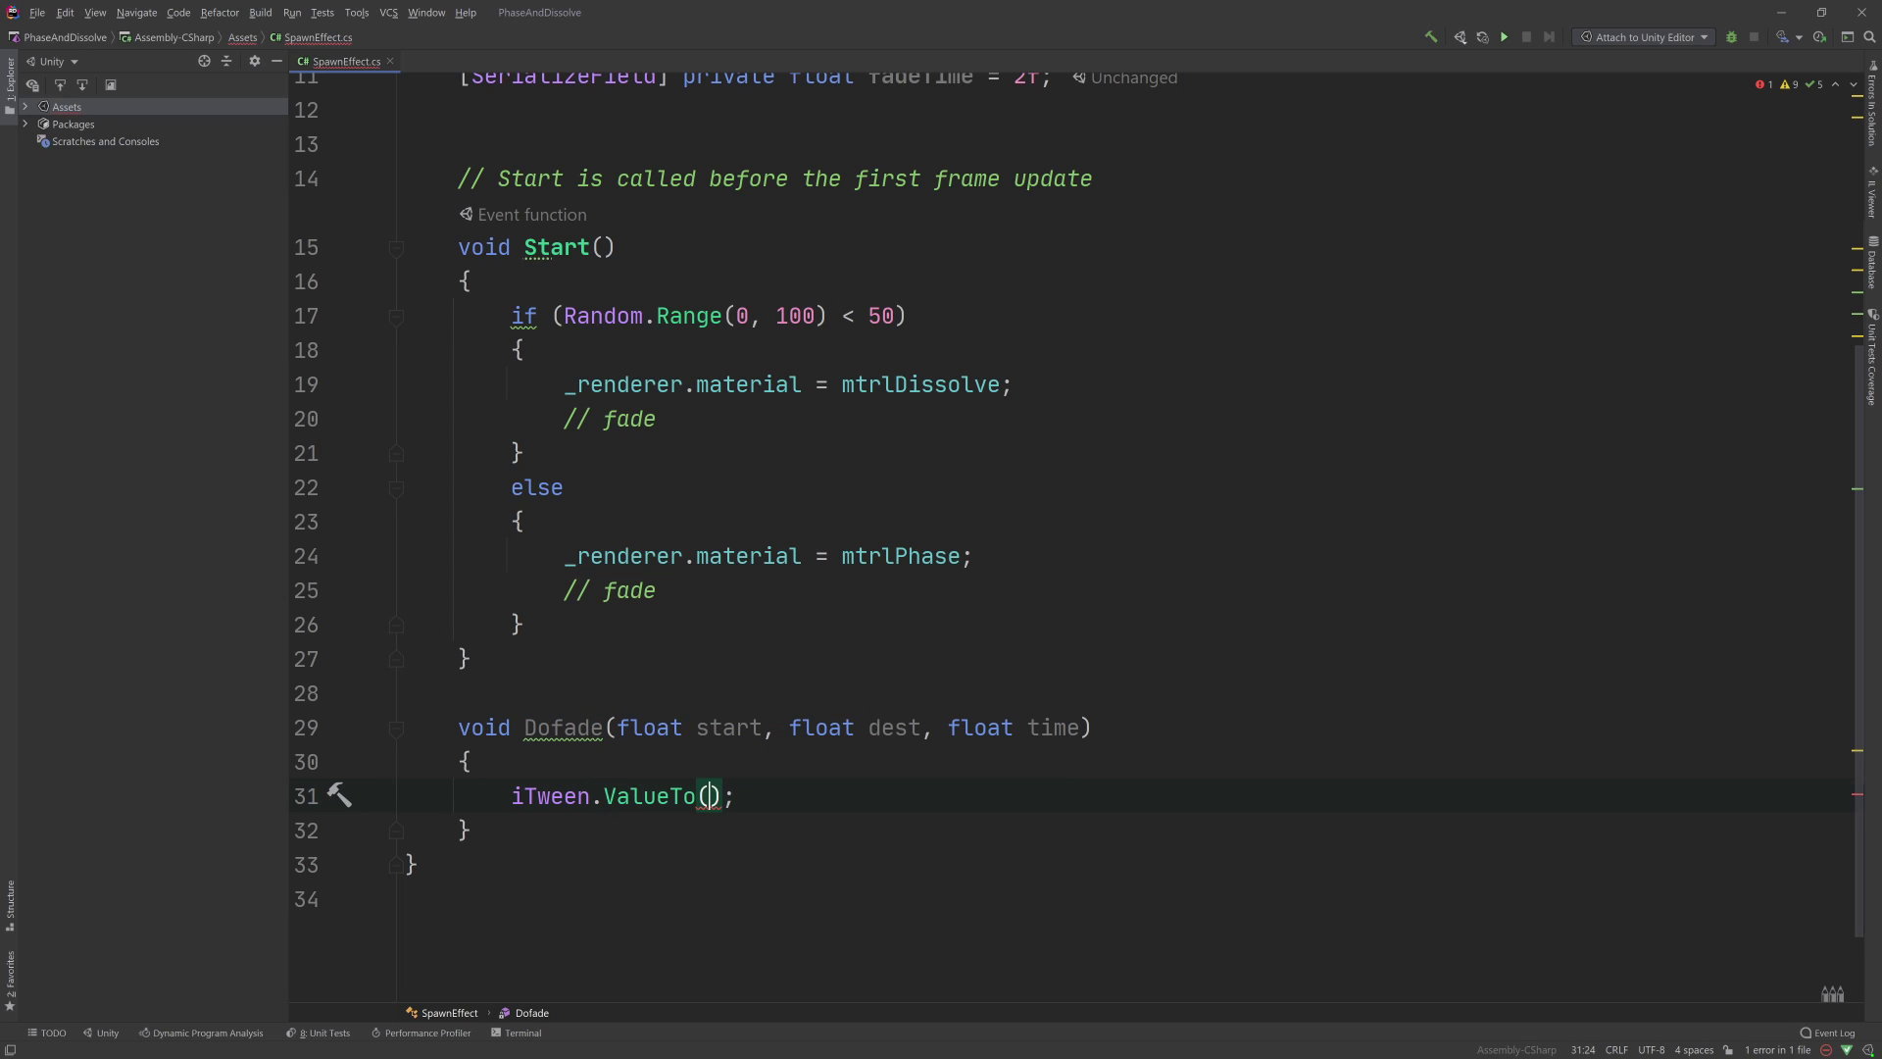
text(gam)
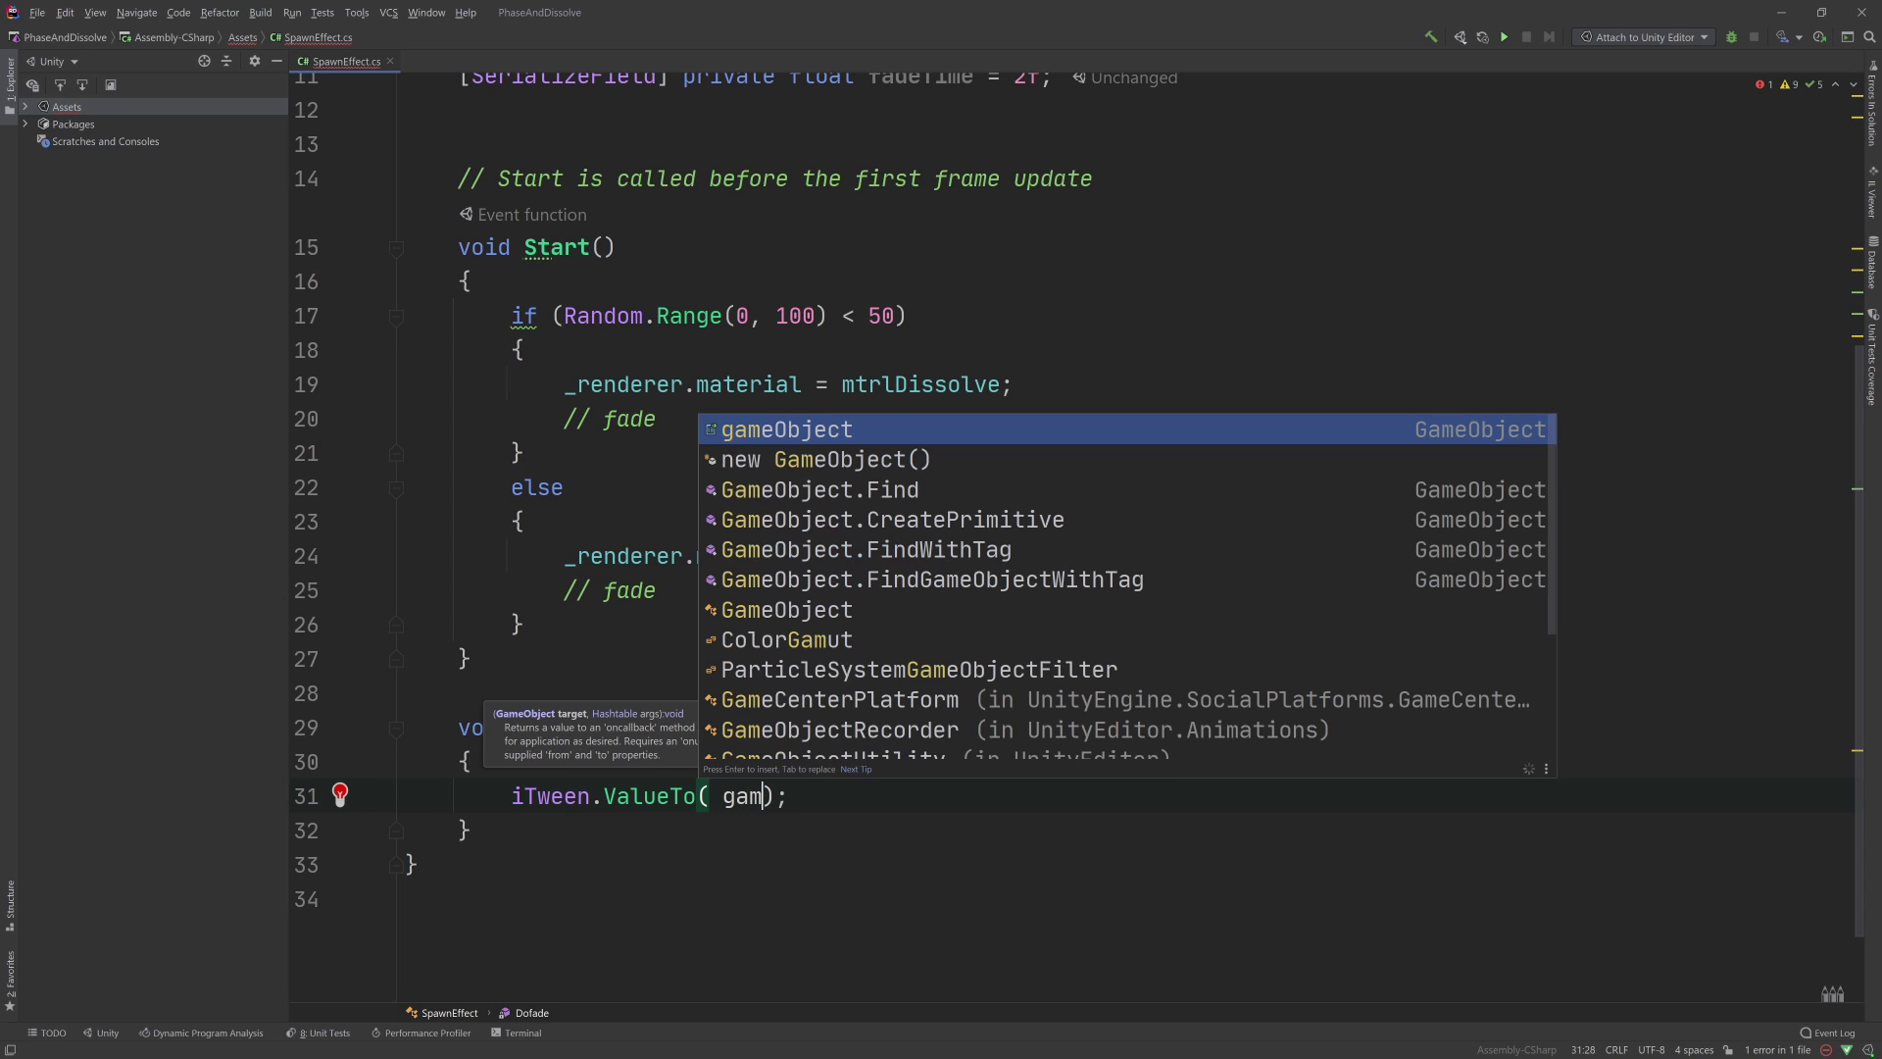
key(Return)
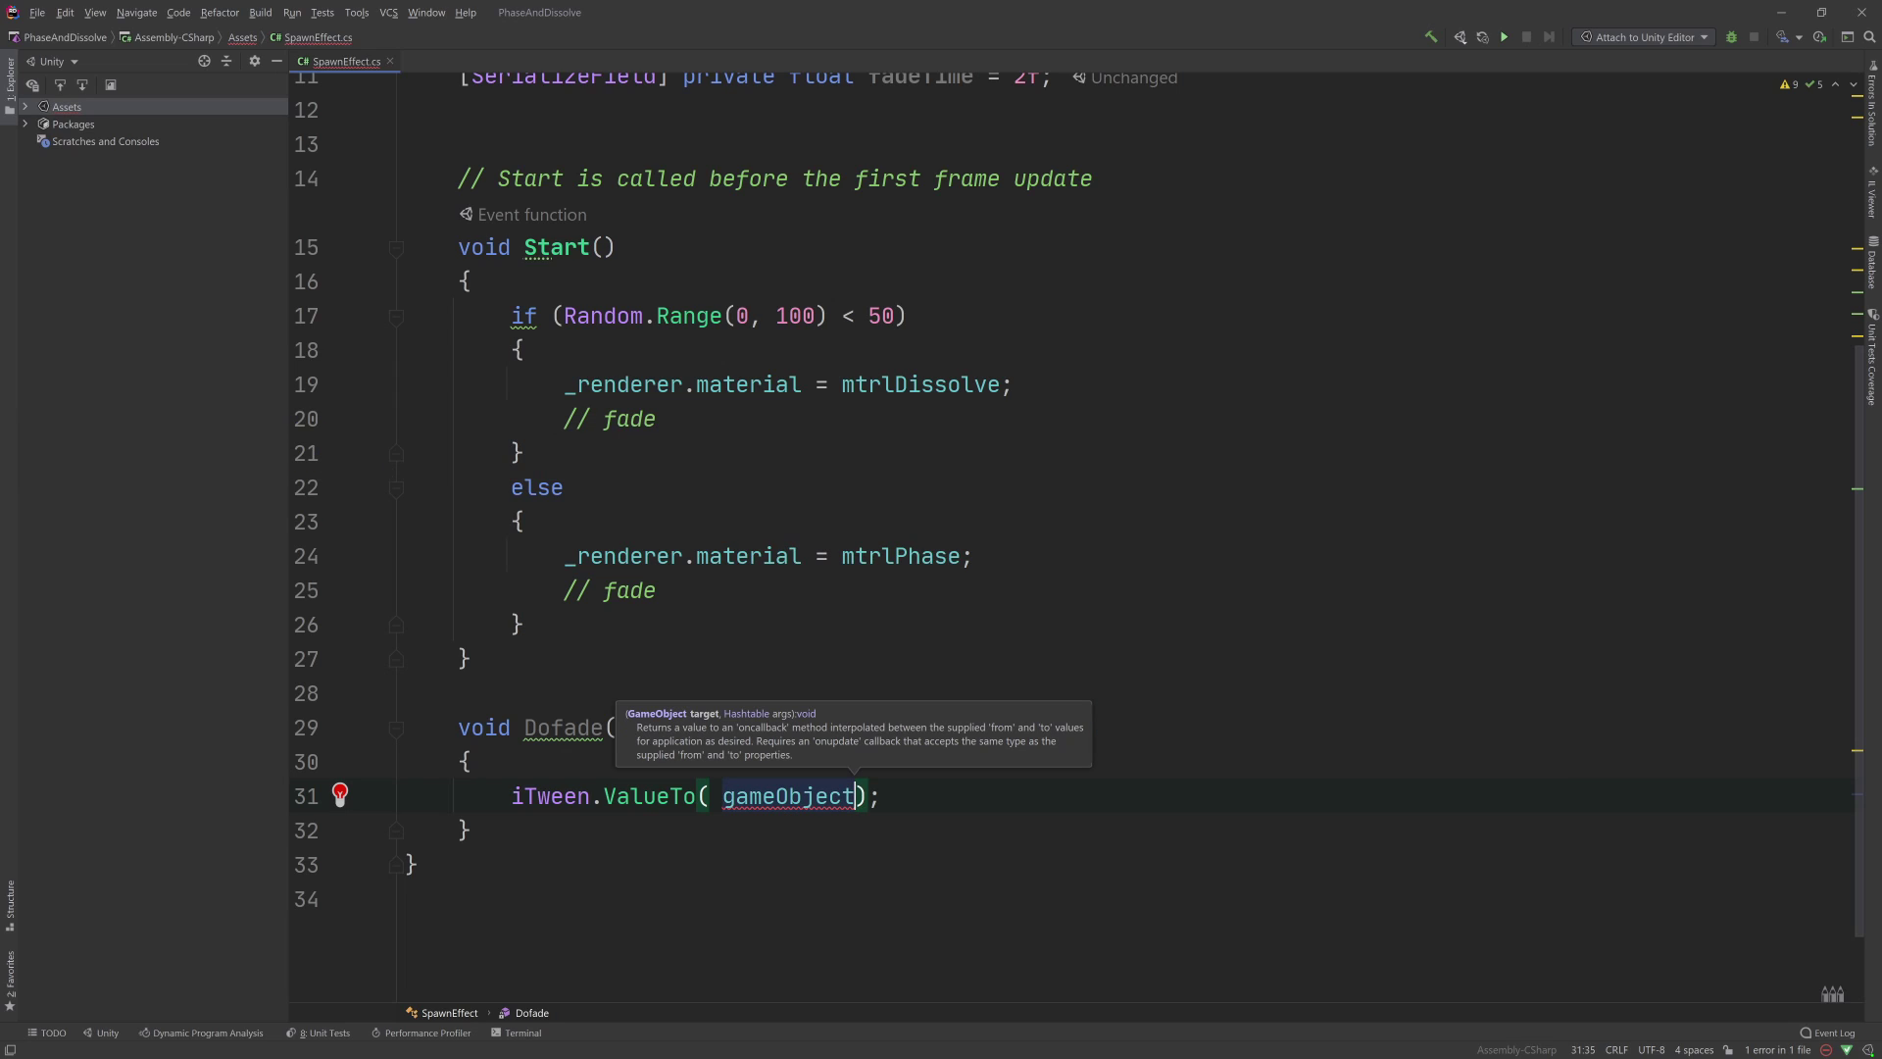
text(, )
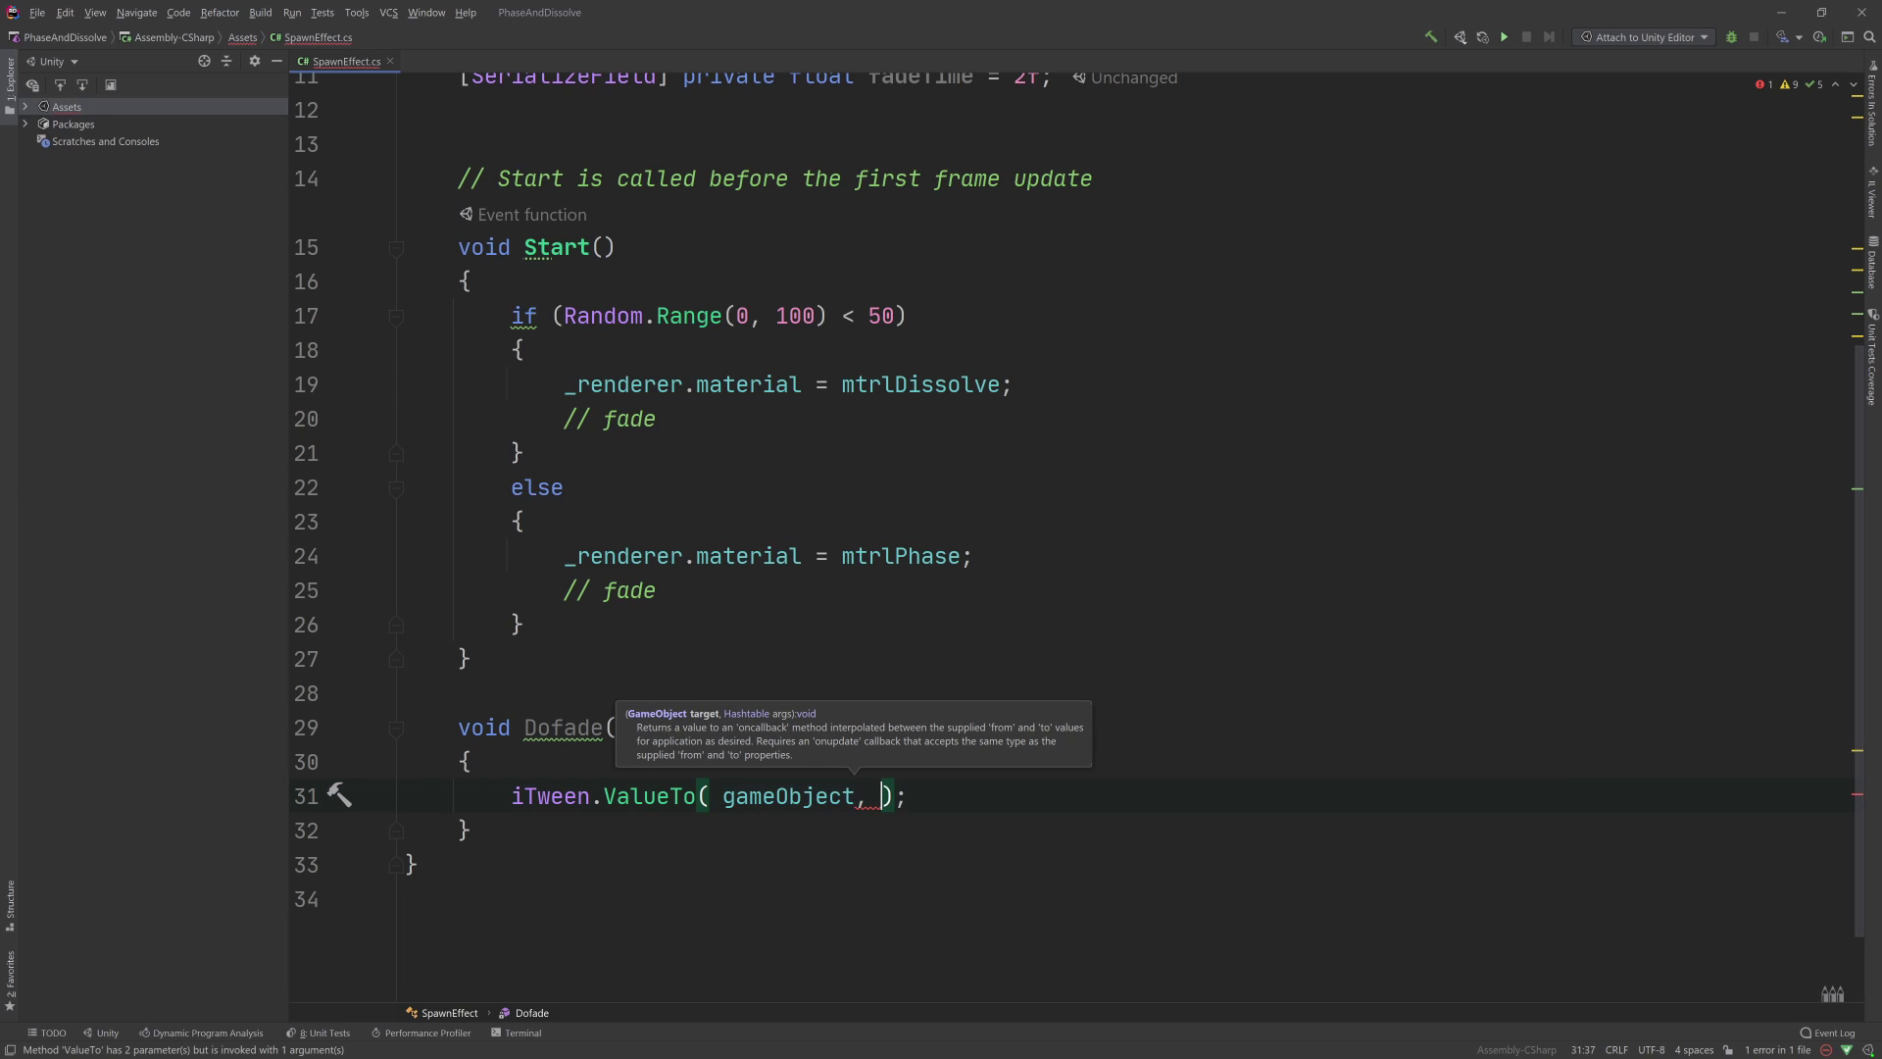
text(it)
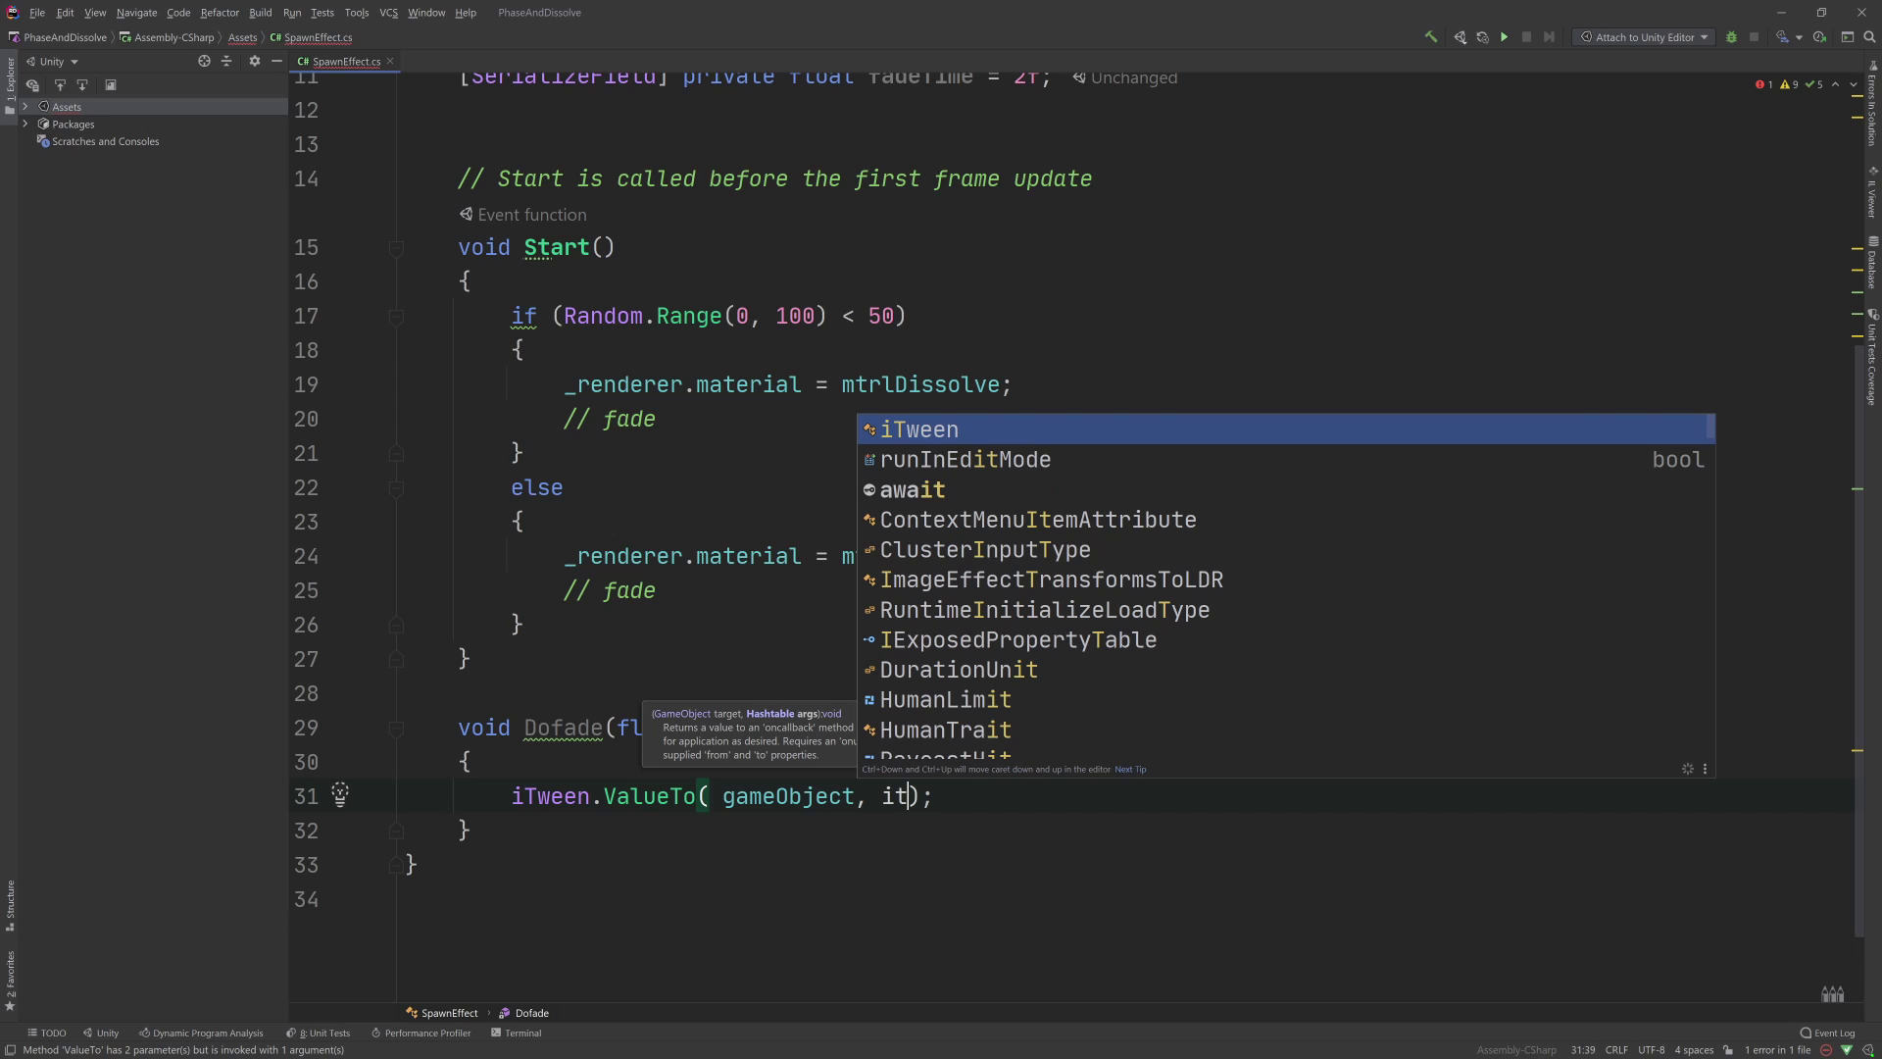
key(Escape)
key(ctrl+space)
text(.)
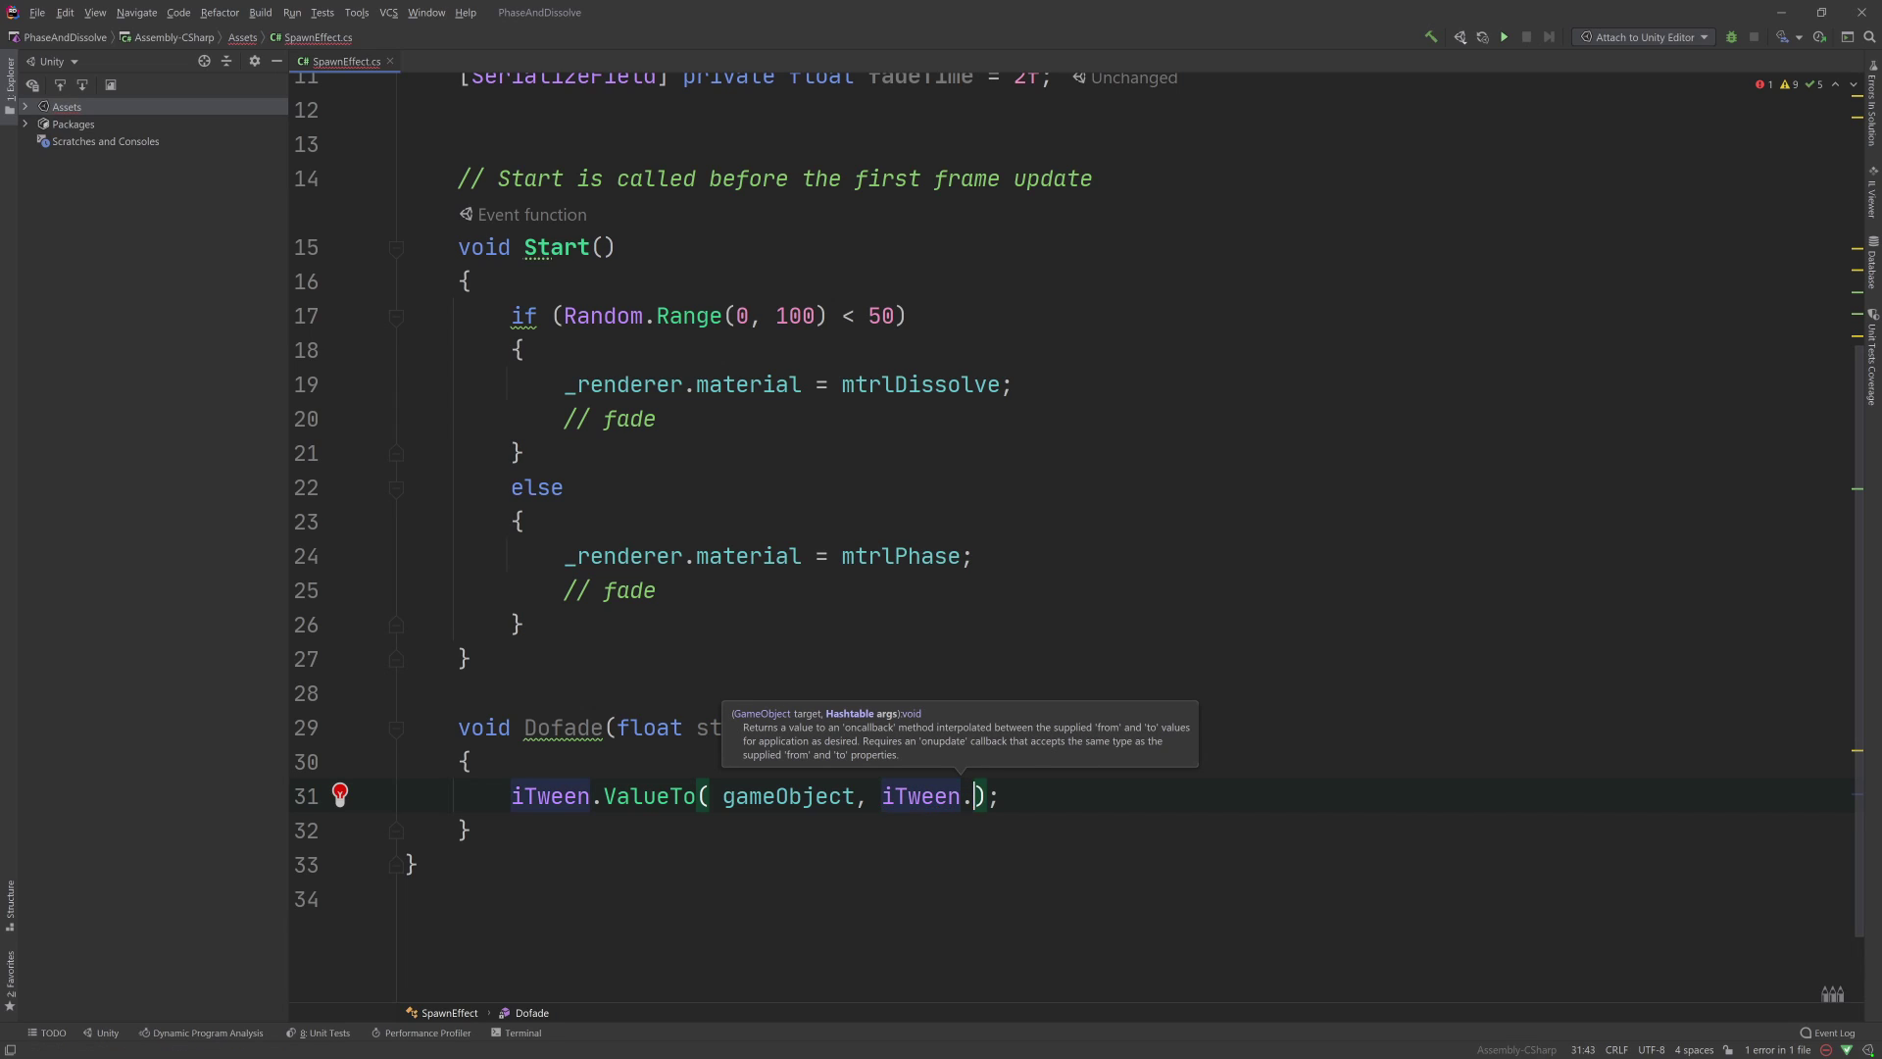
text(ha)
key(Return)
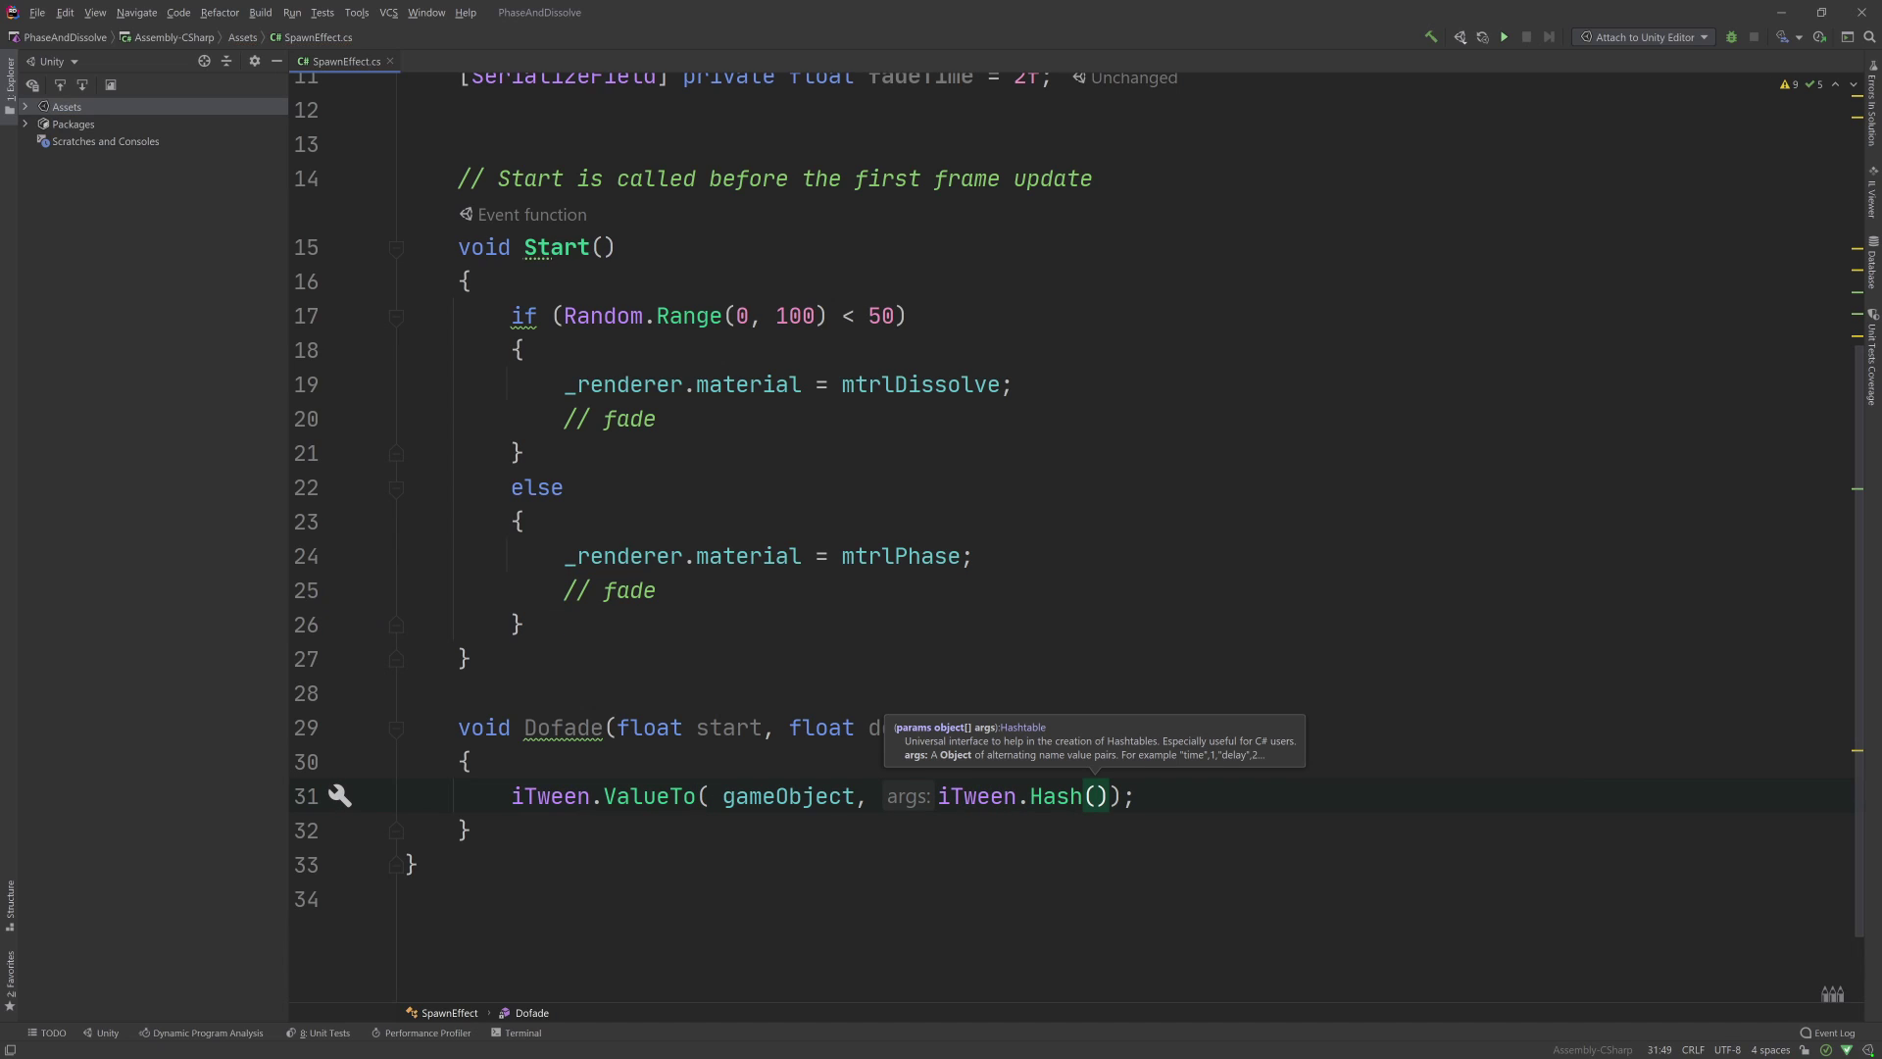
key(Return)
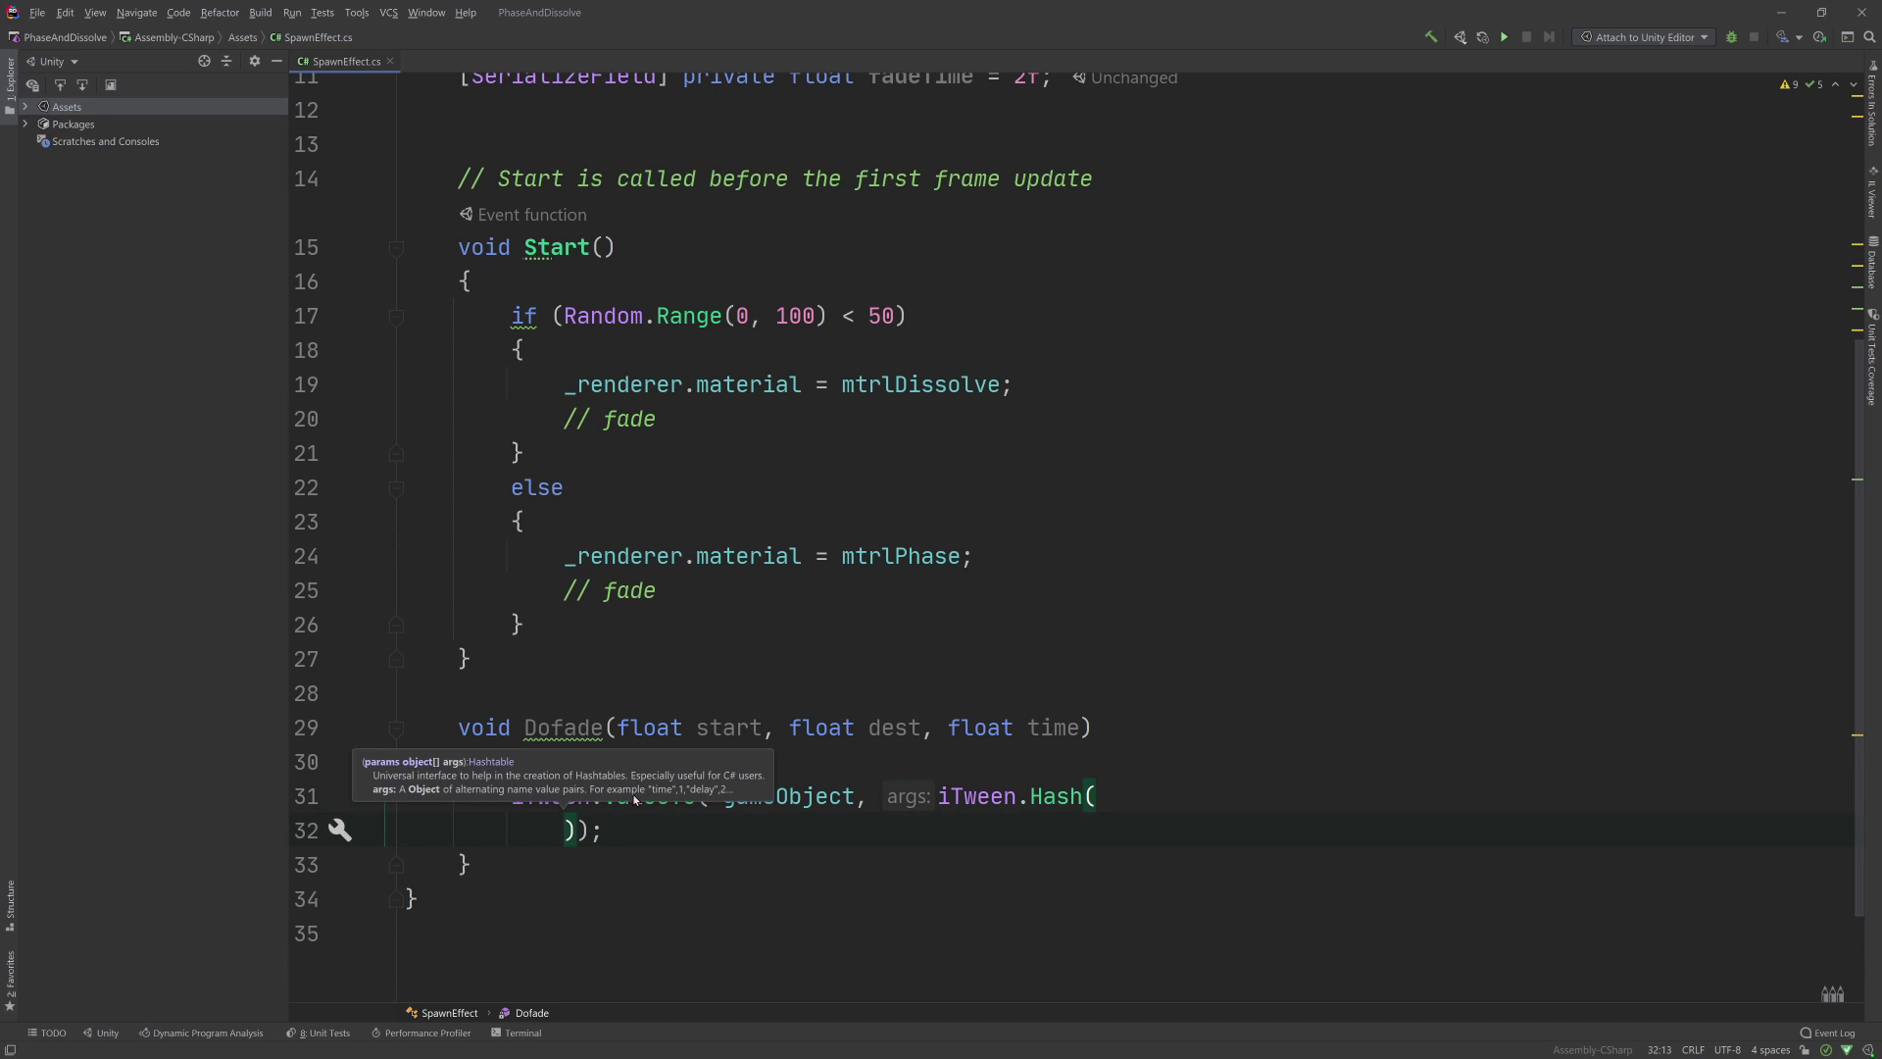
- Fill the Hash with "from" start, "to" dest, "time" time, "onupdatetarget" gameObject
key(Return)
text("fro)
text(m)
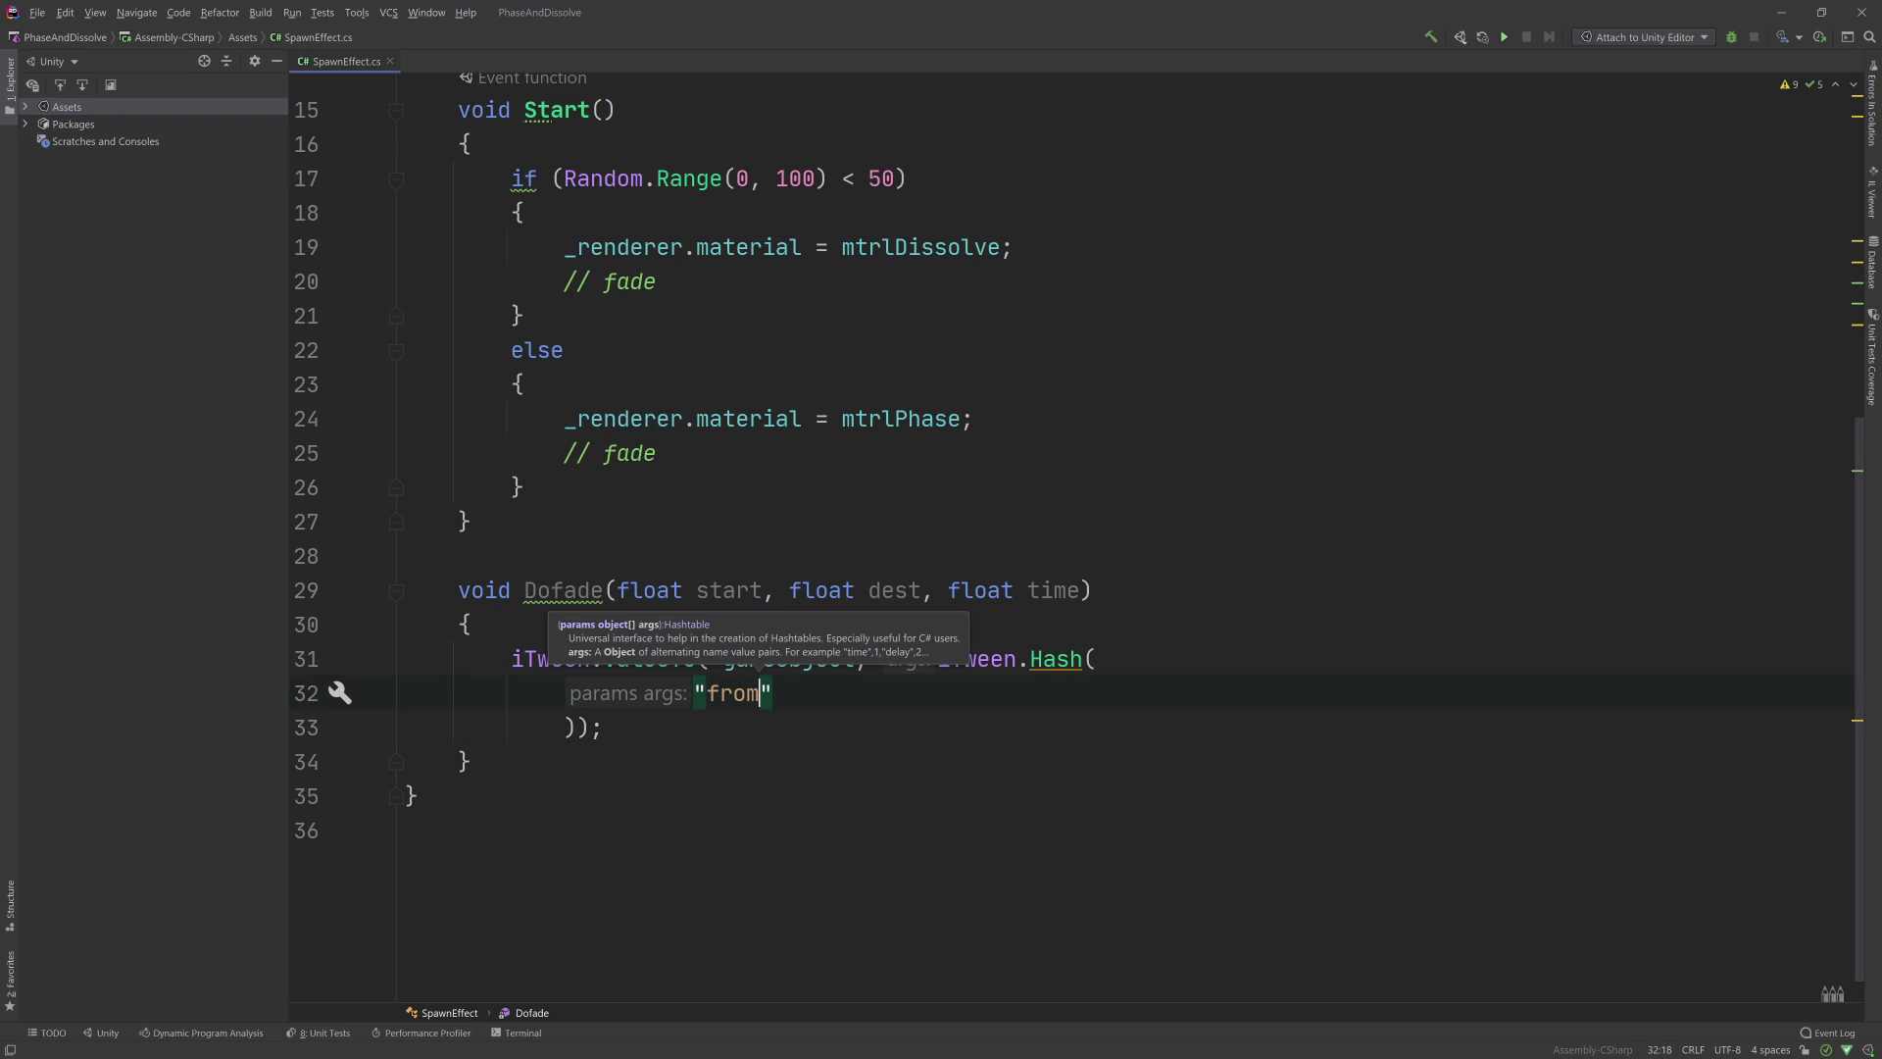
text(", start, )
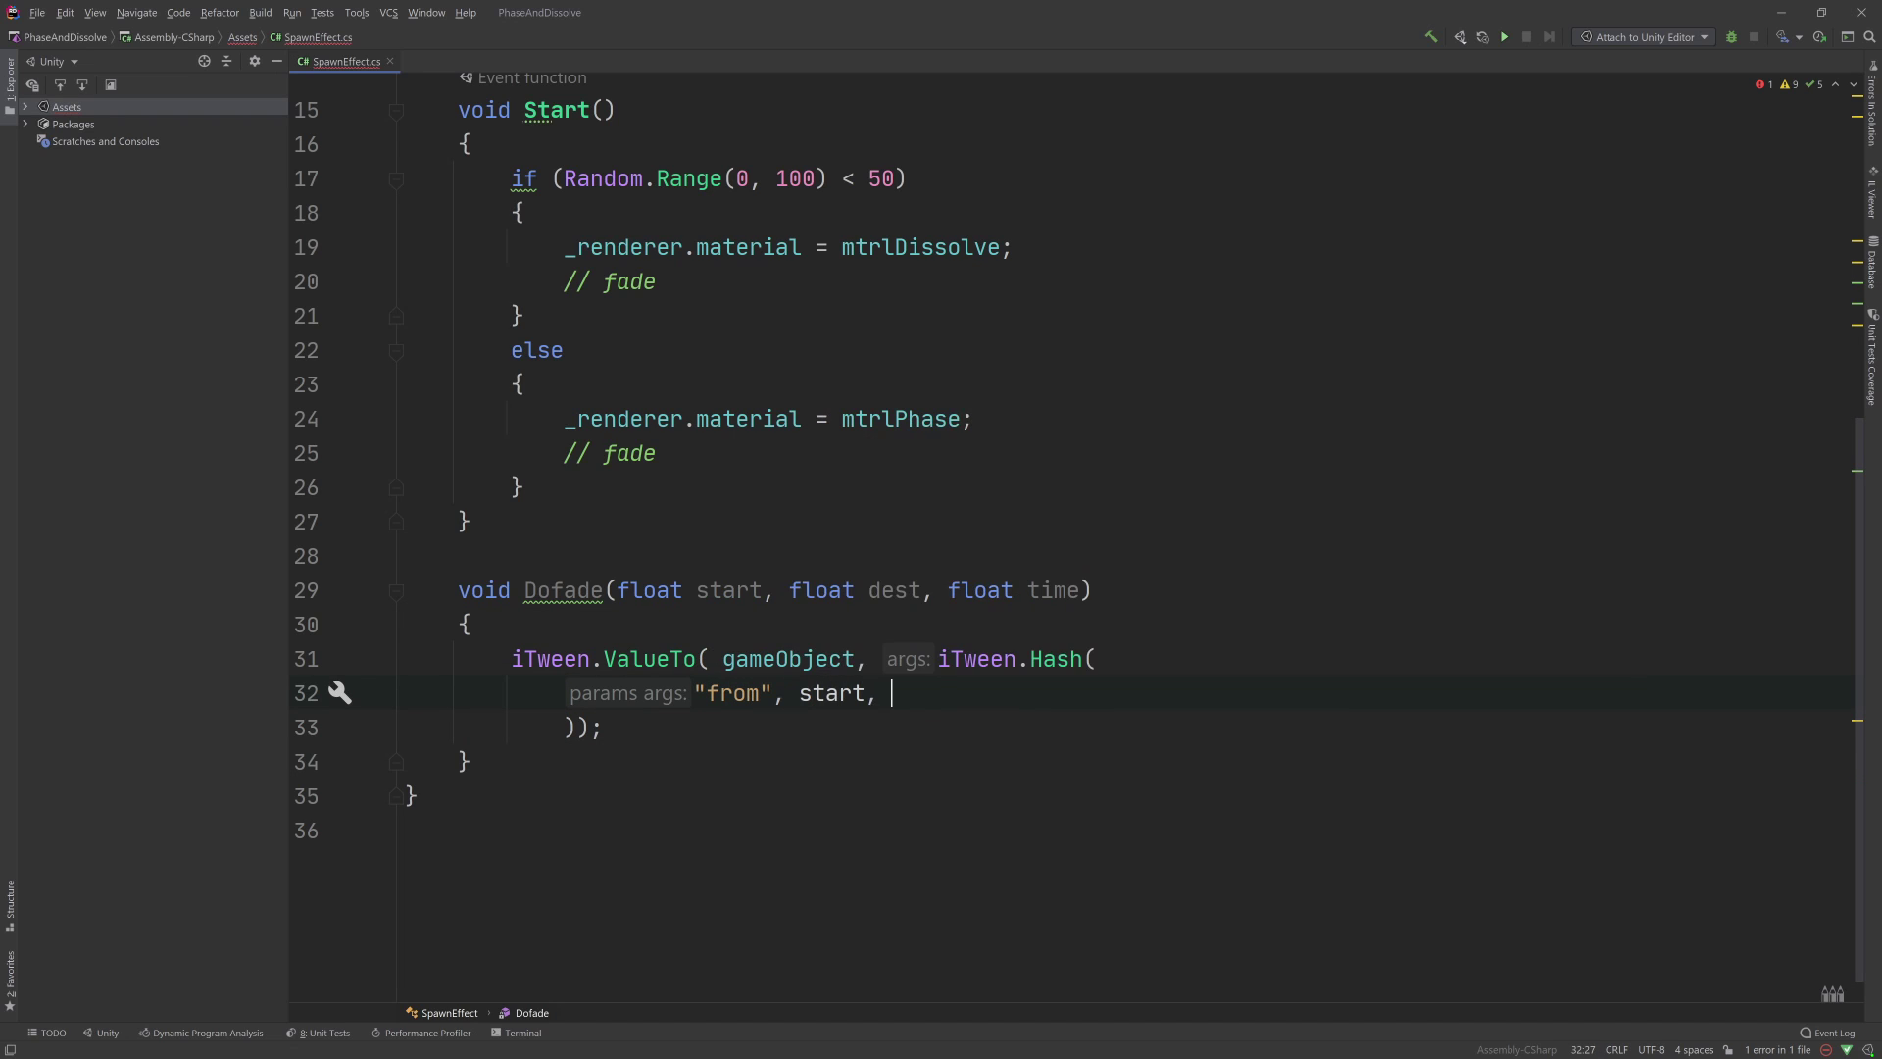
text("to",)
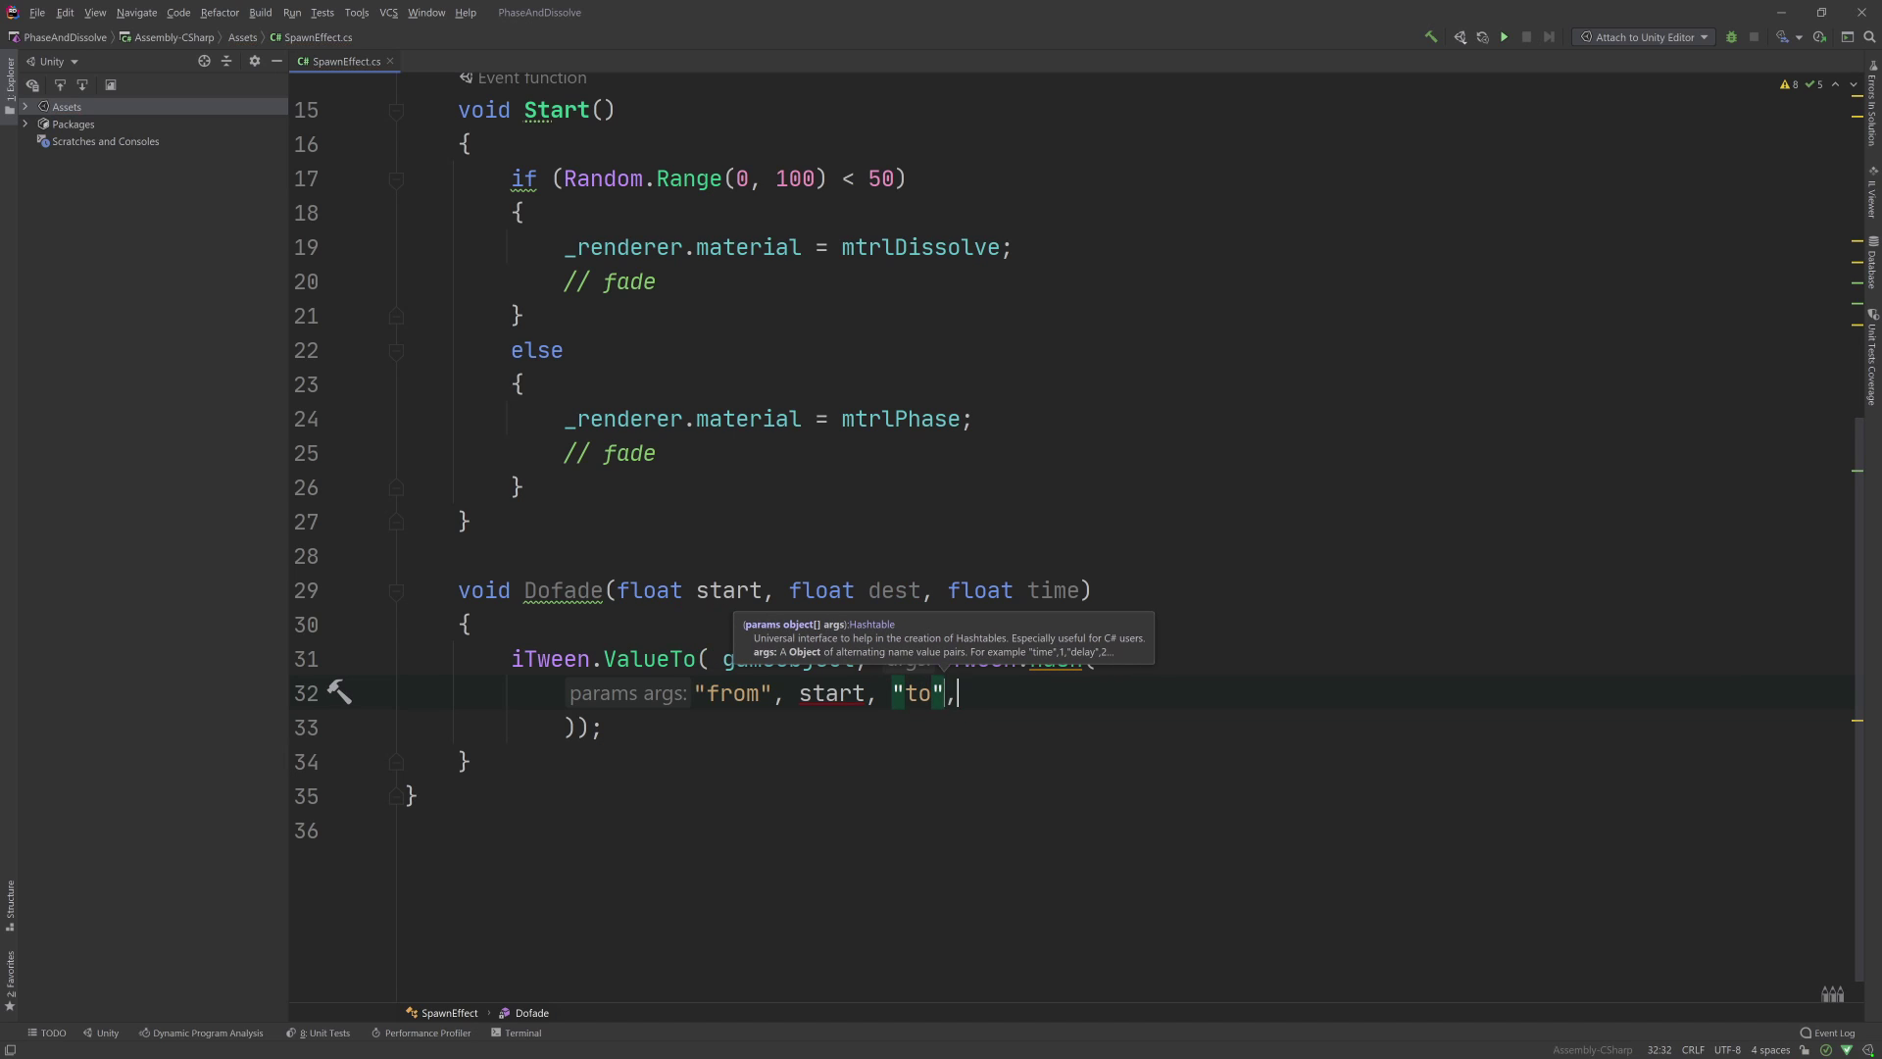
text( dest,)
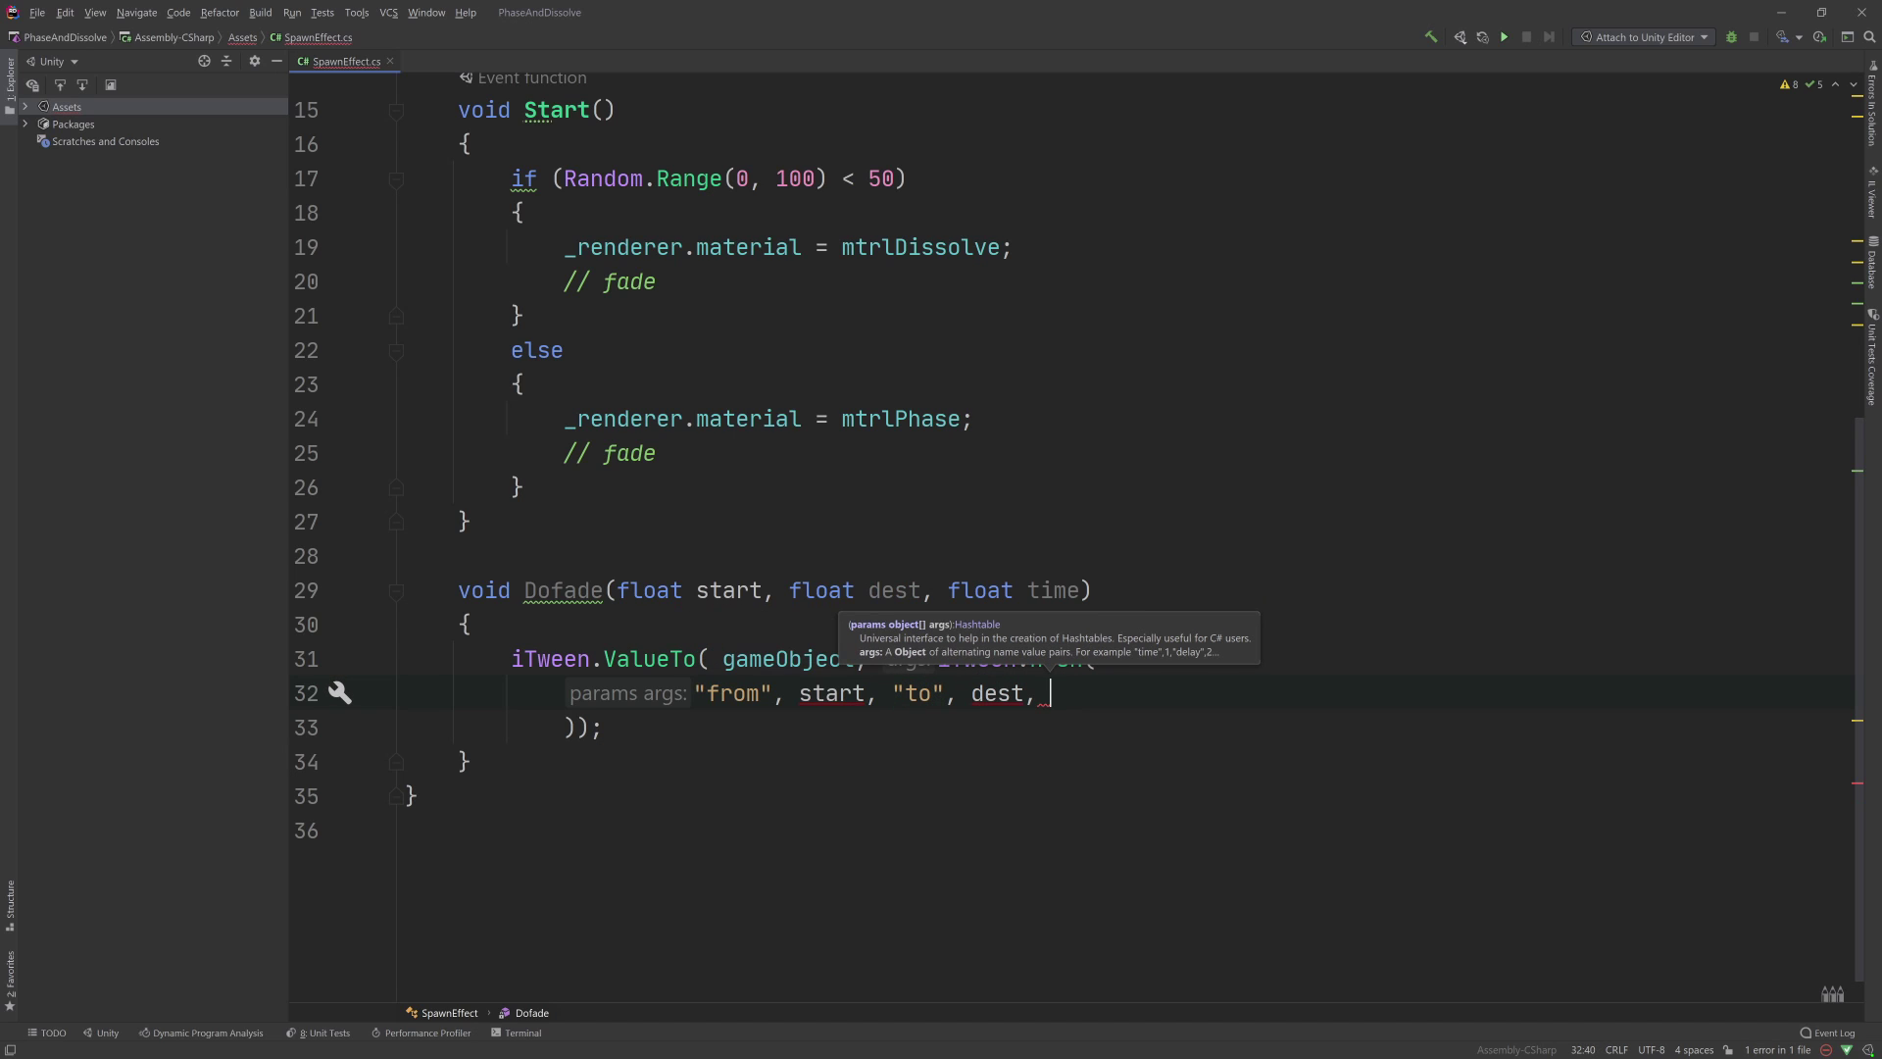
key(ctrl+space)
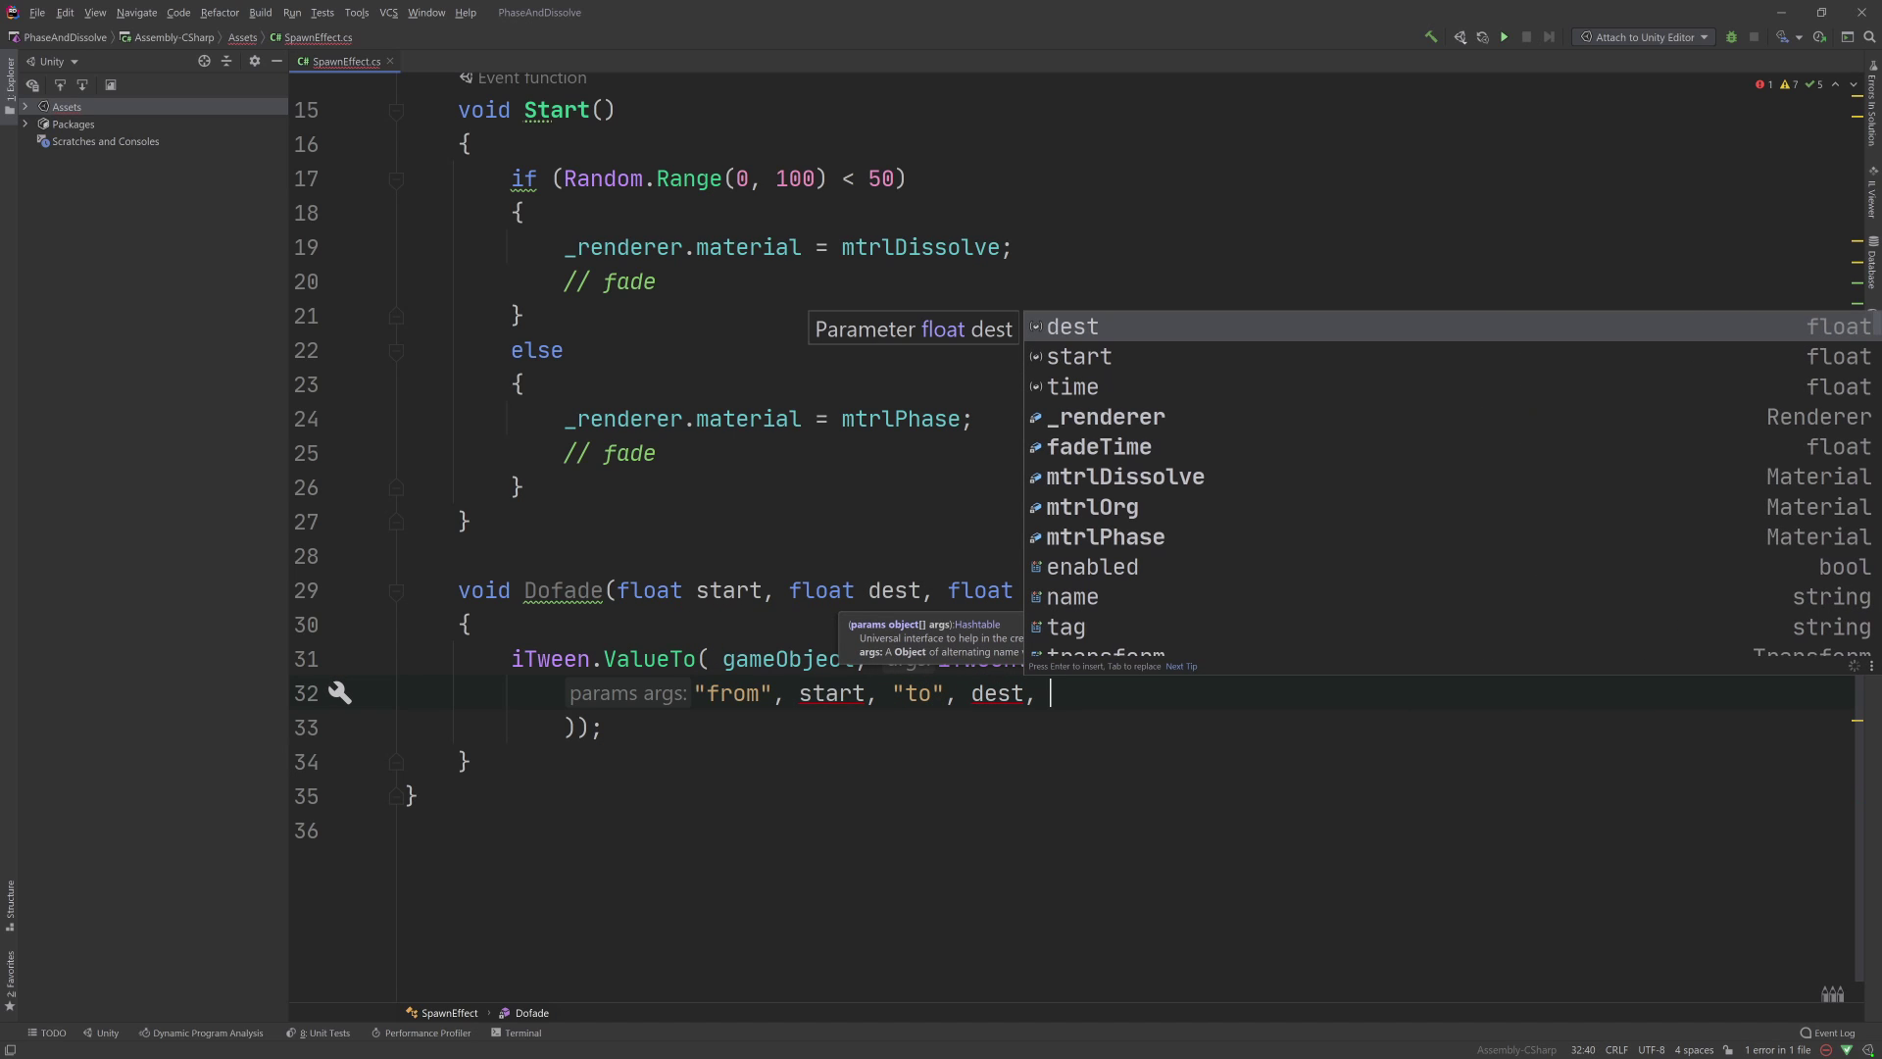
text("timne)
key(Left)
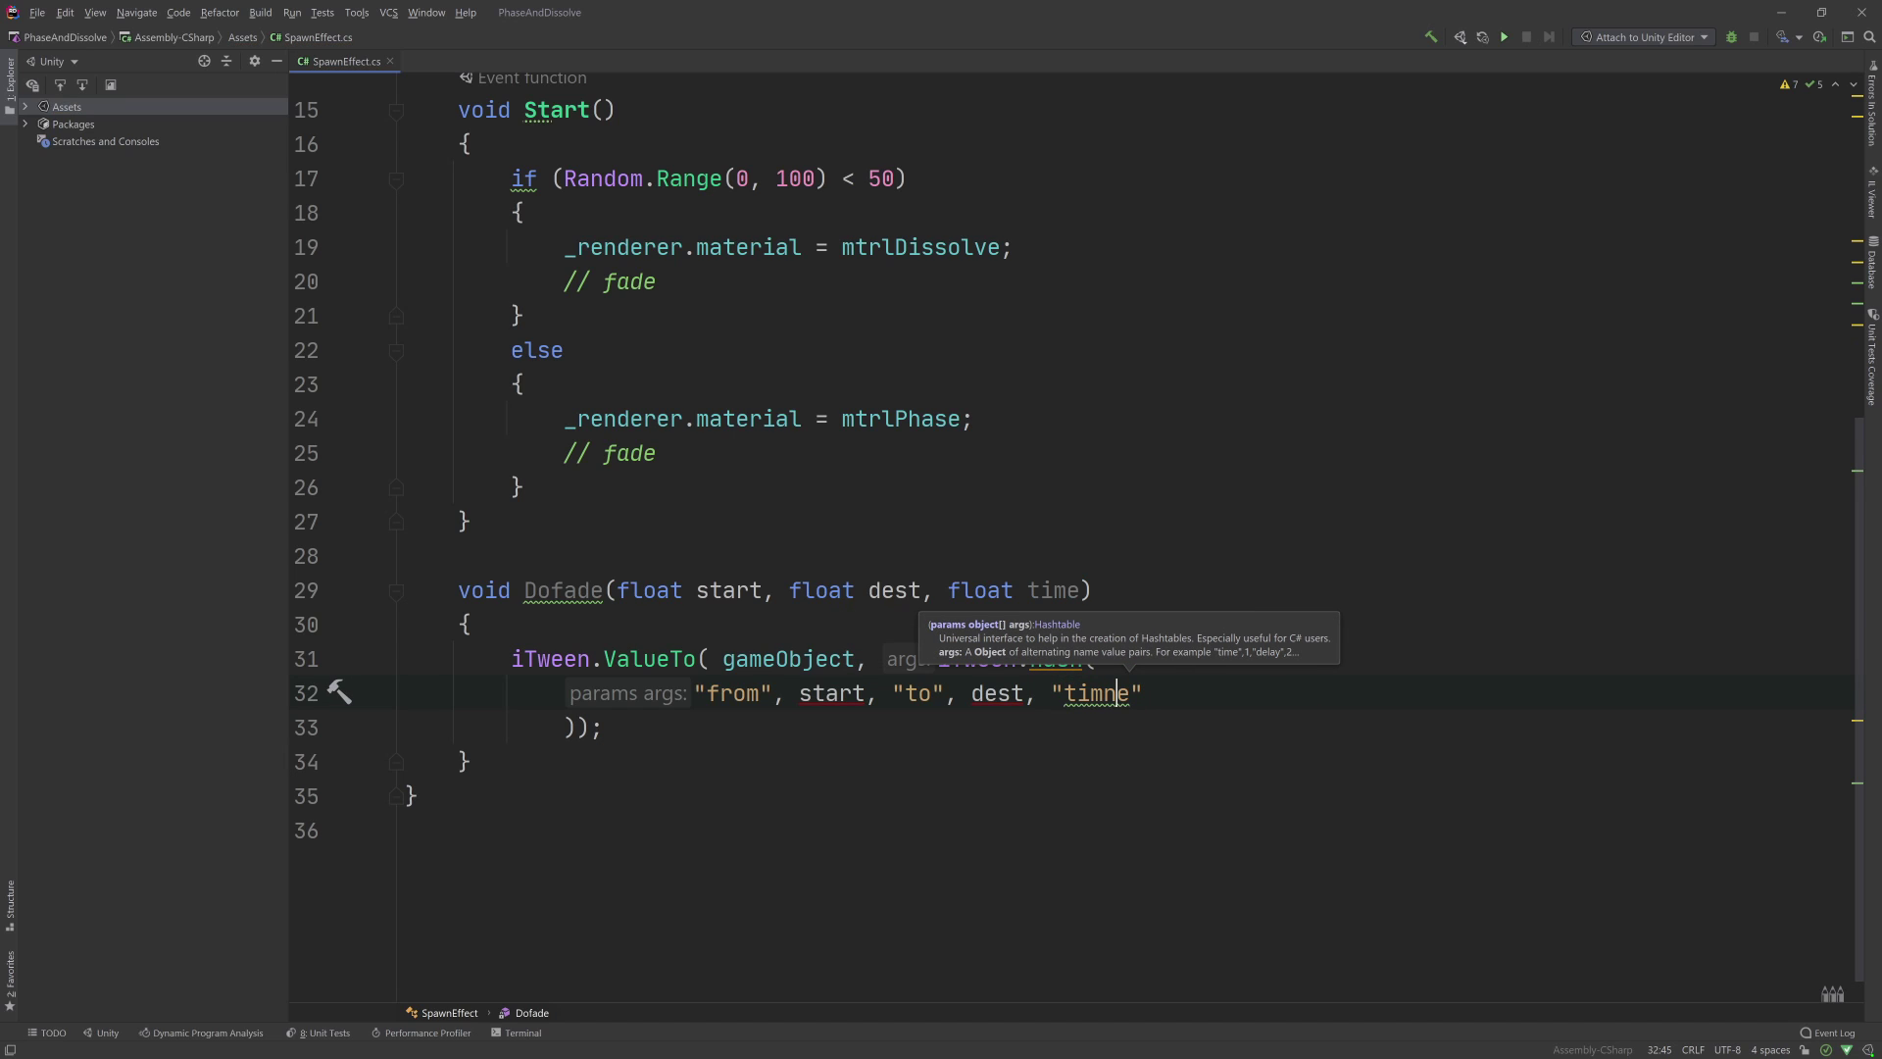
key(BackSpace)
key(End)
text(, time)
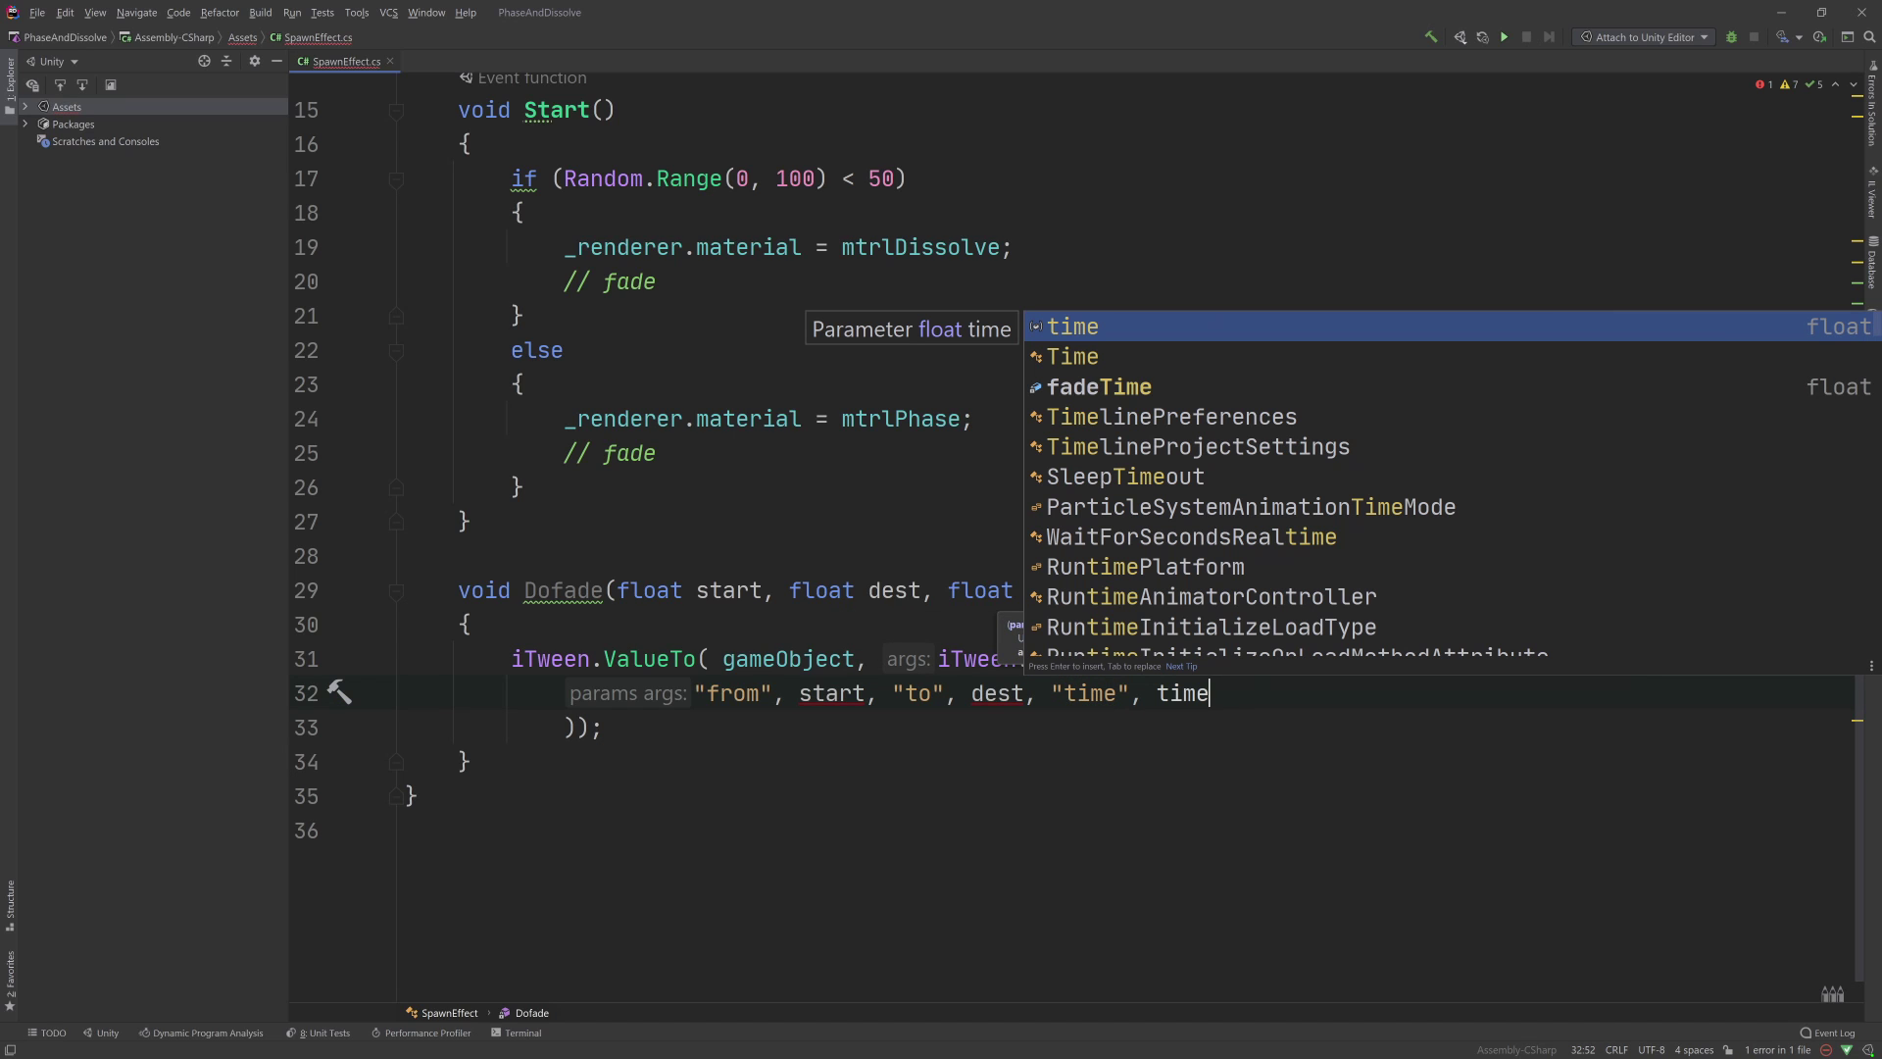
key(Escape)
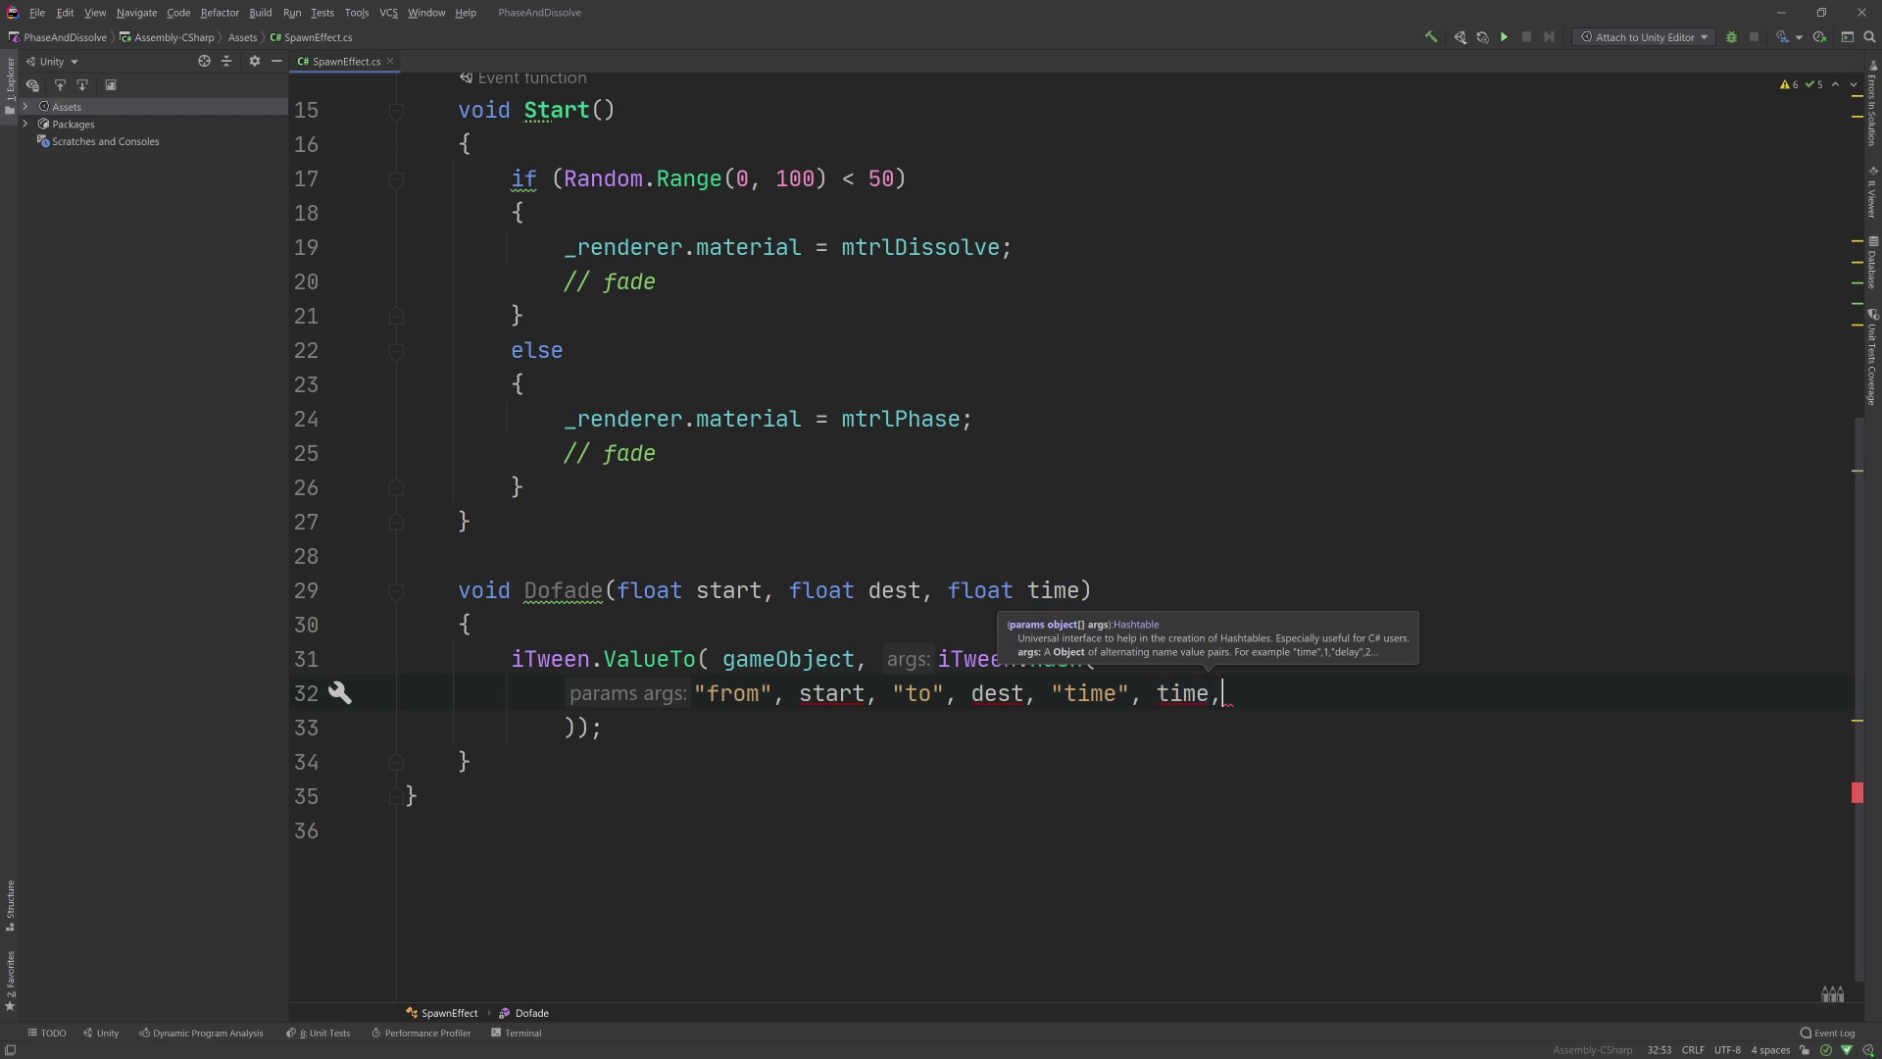
text(, "onupdat)
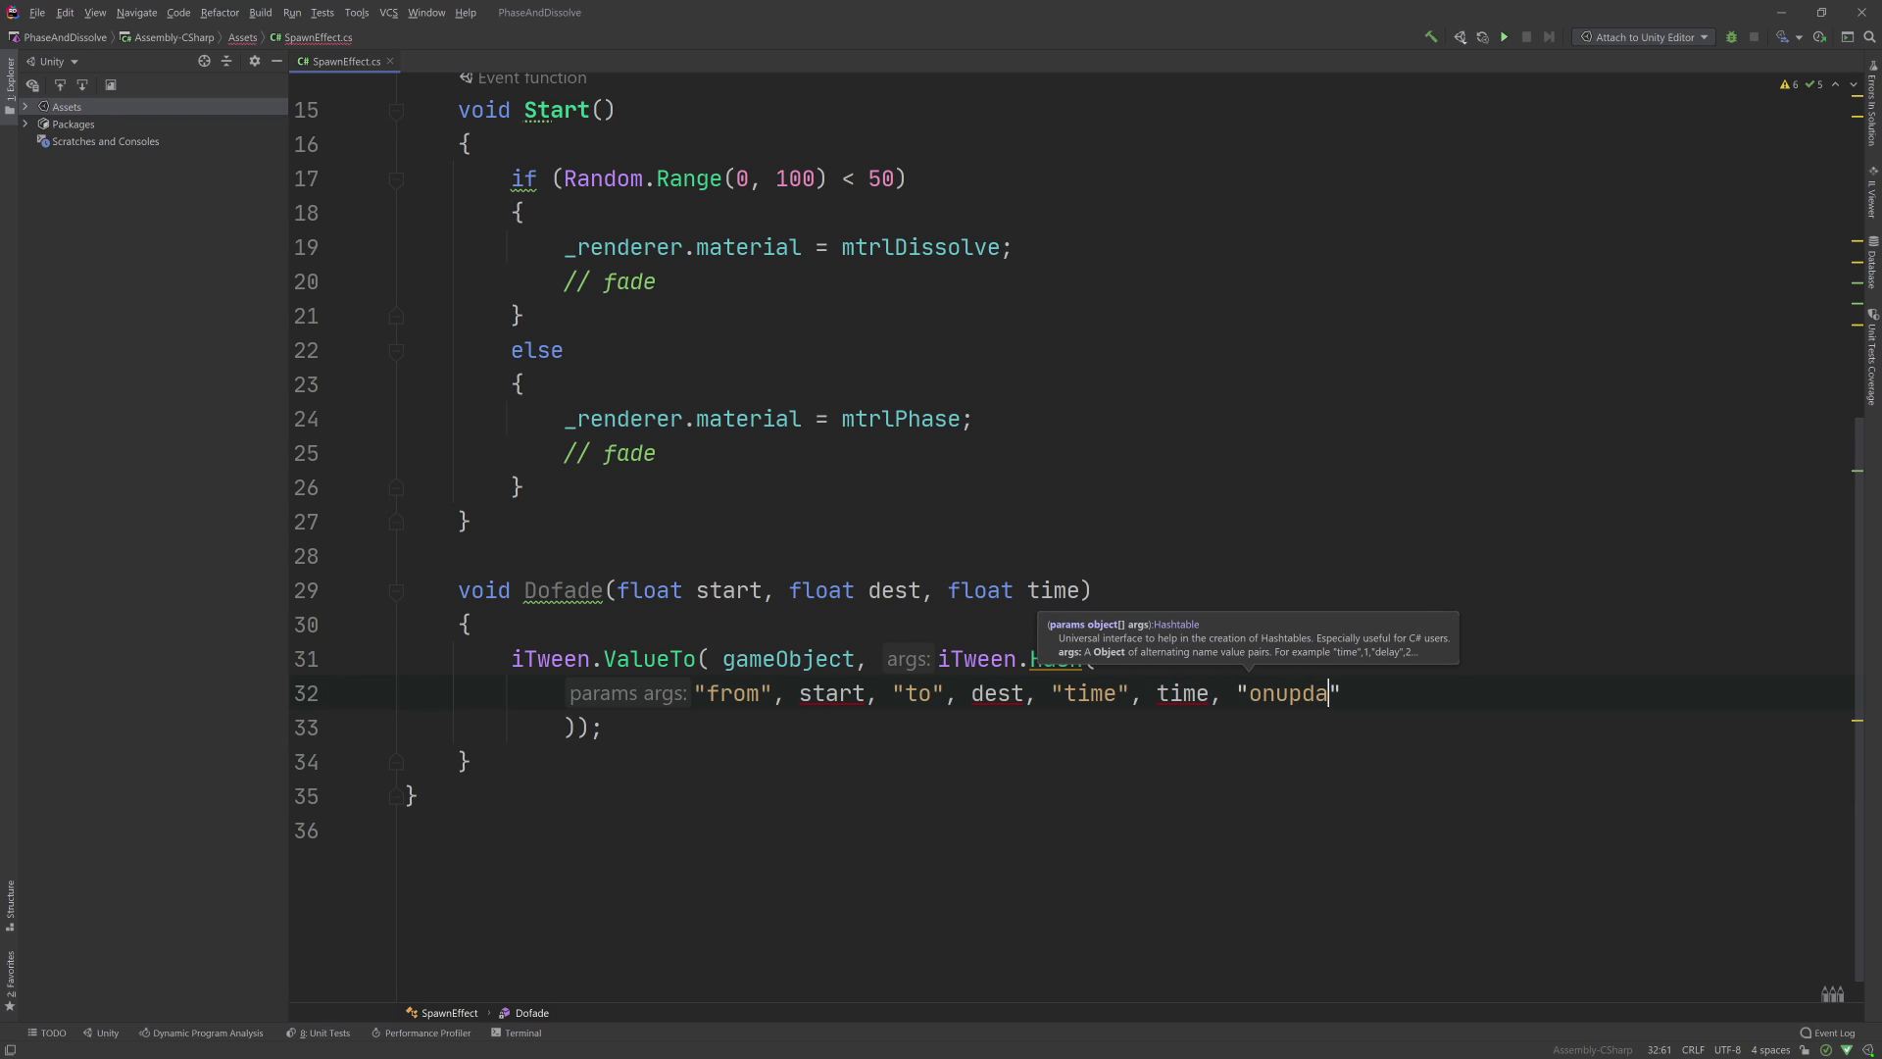
text(et)
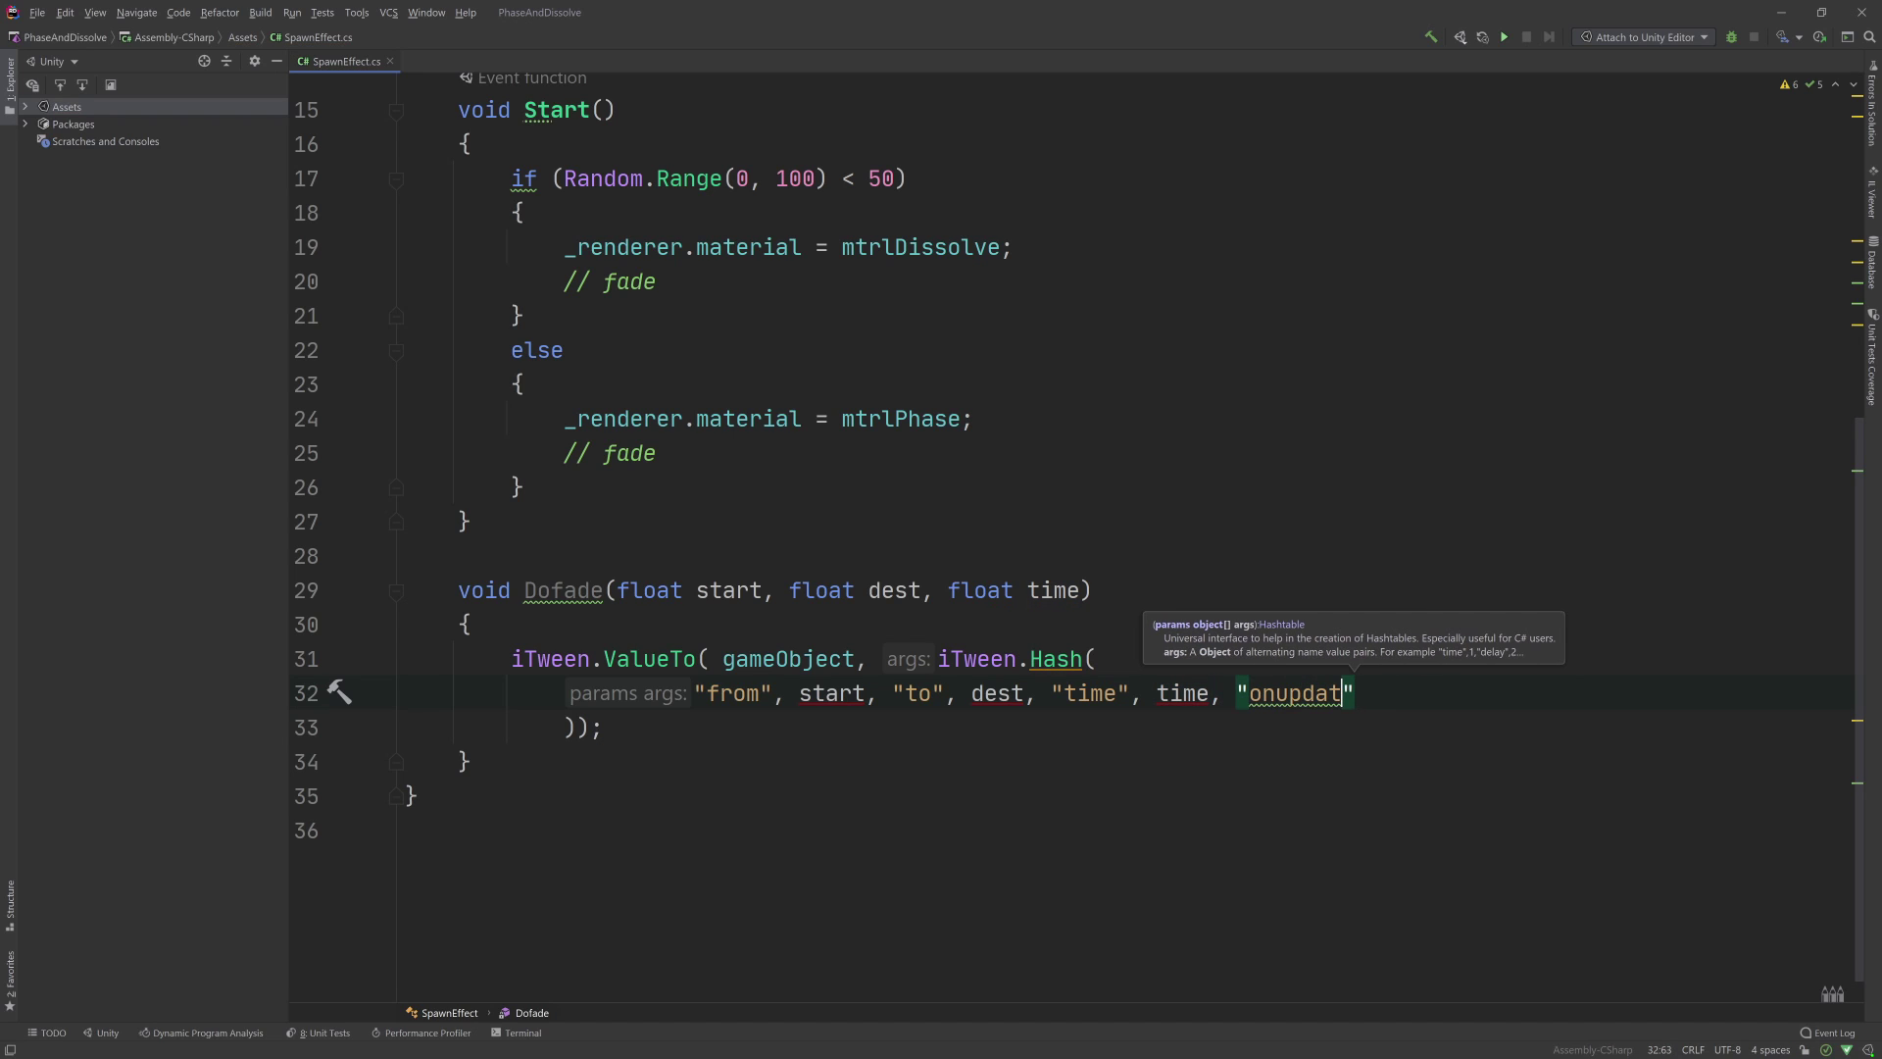
text(arget)
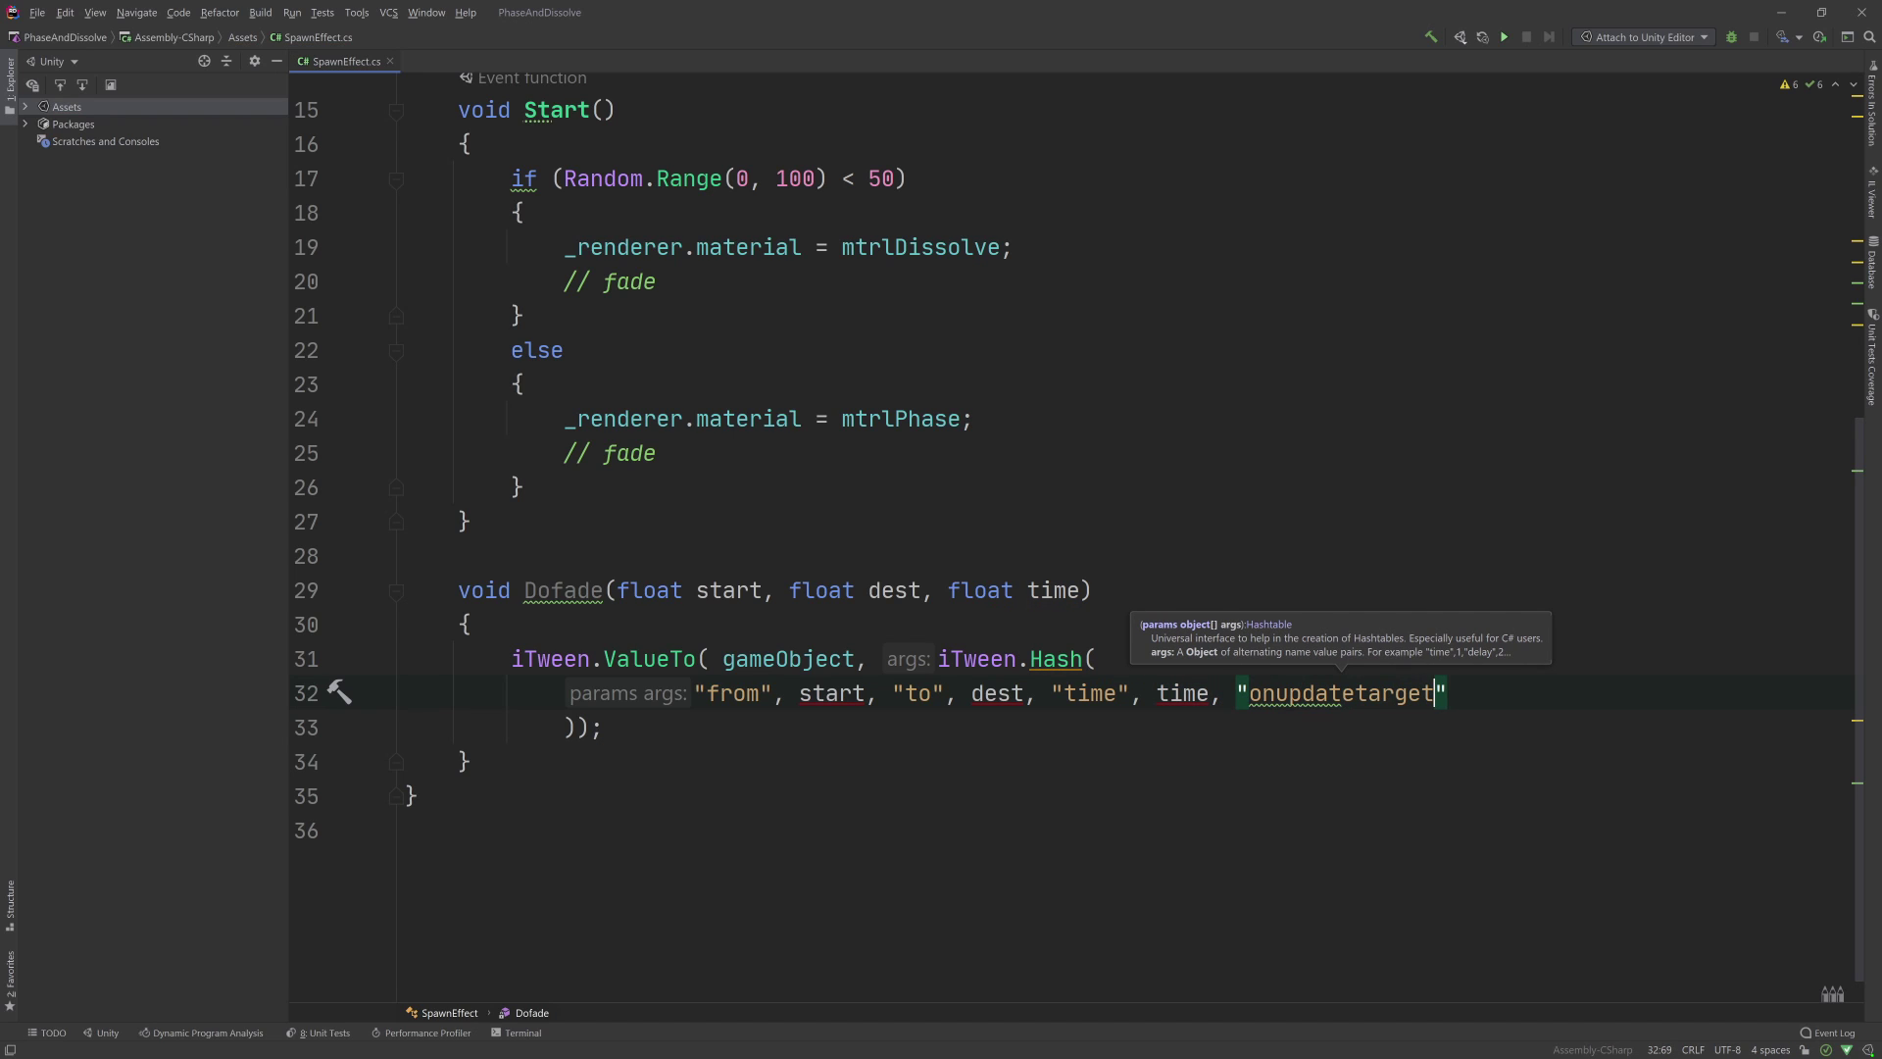
text(", gma)
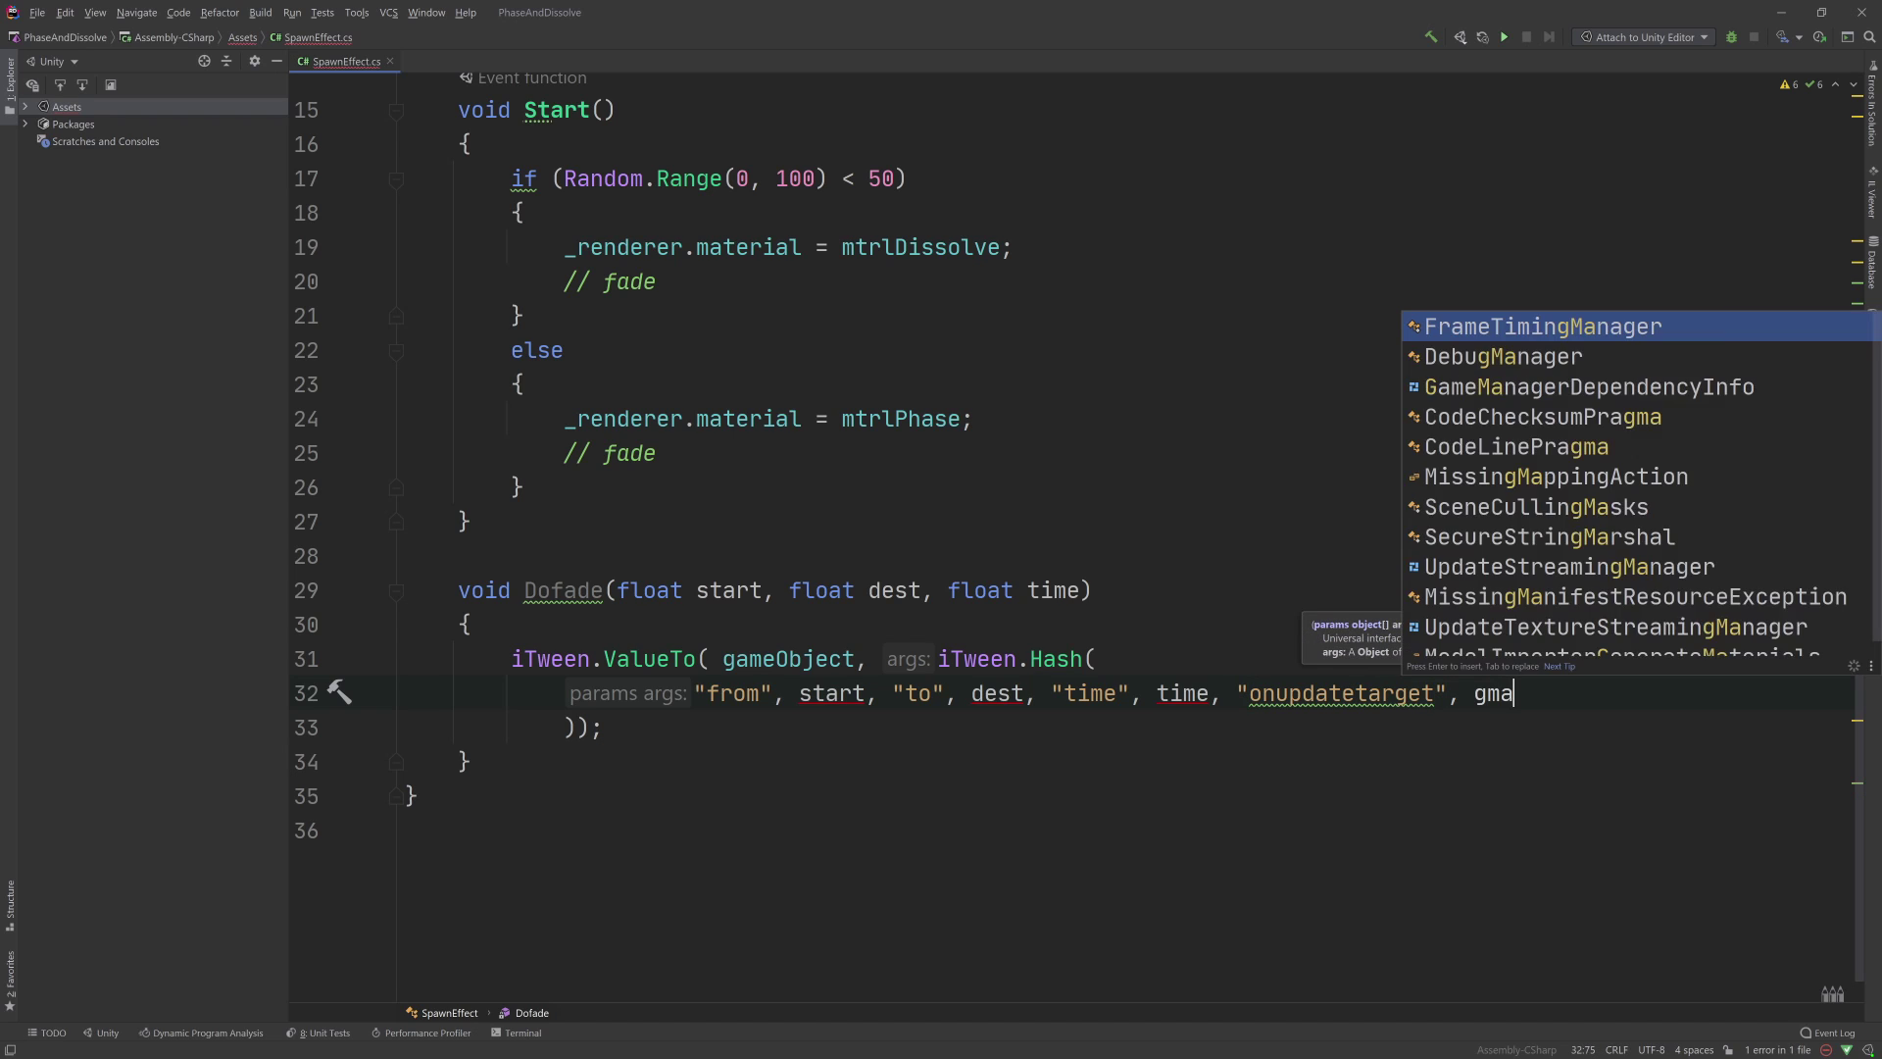
key(BackSpace)
key(BackSpace)
text(ame)
key(Return)
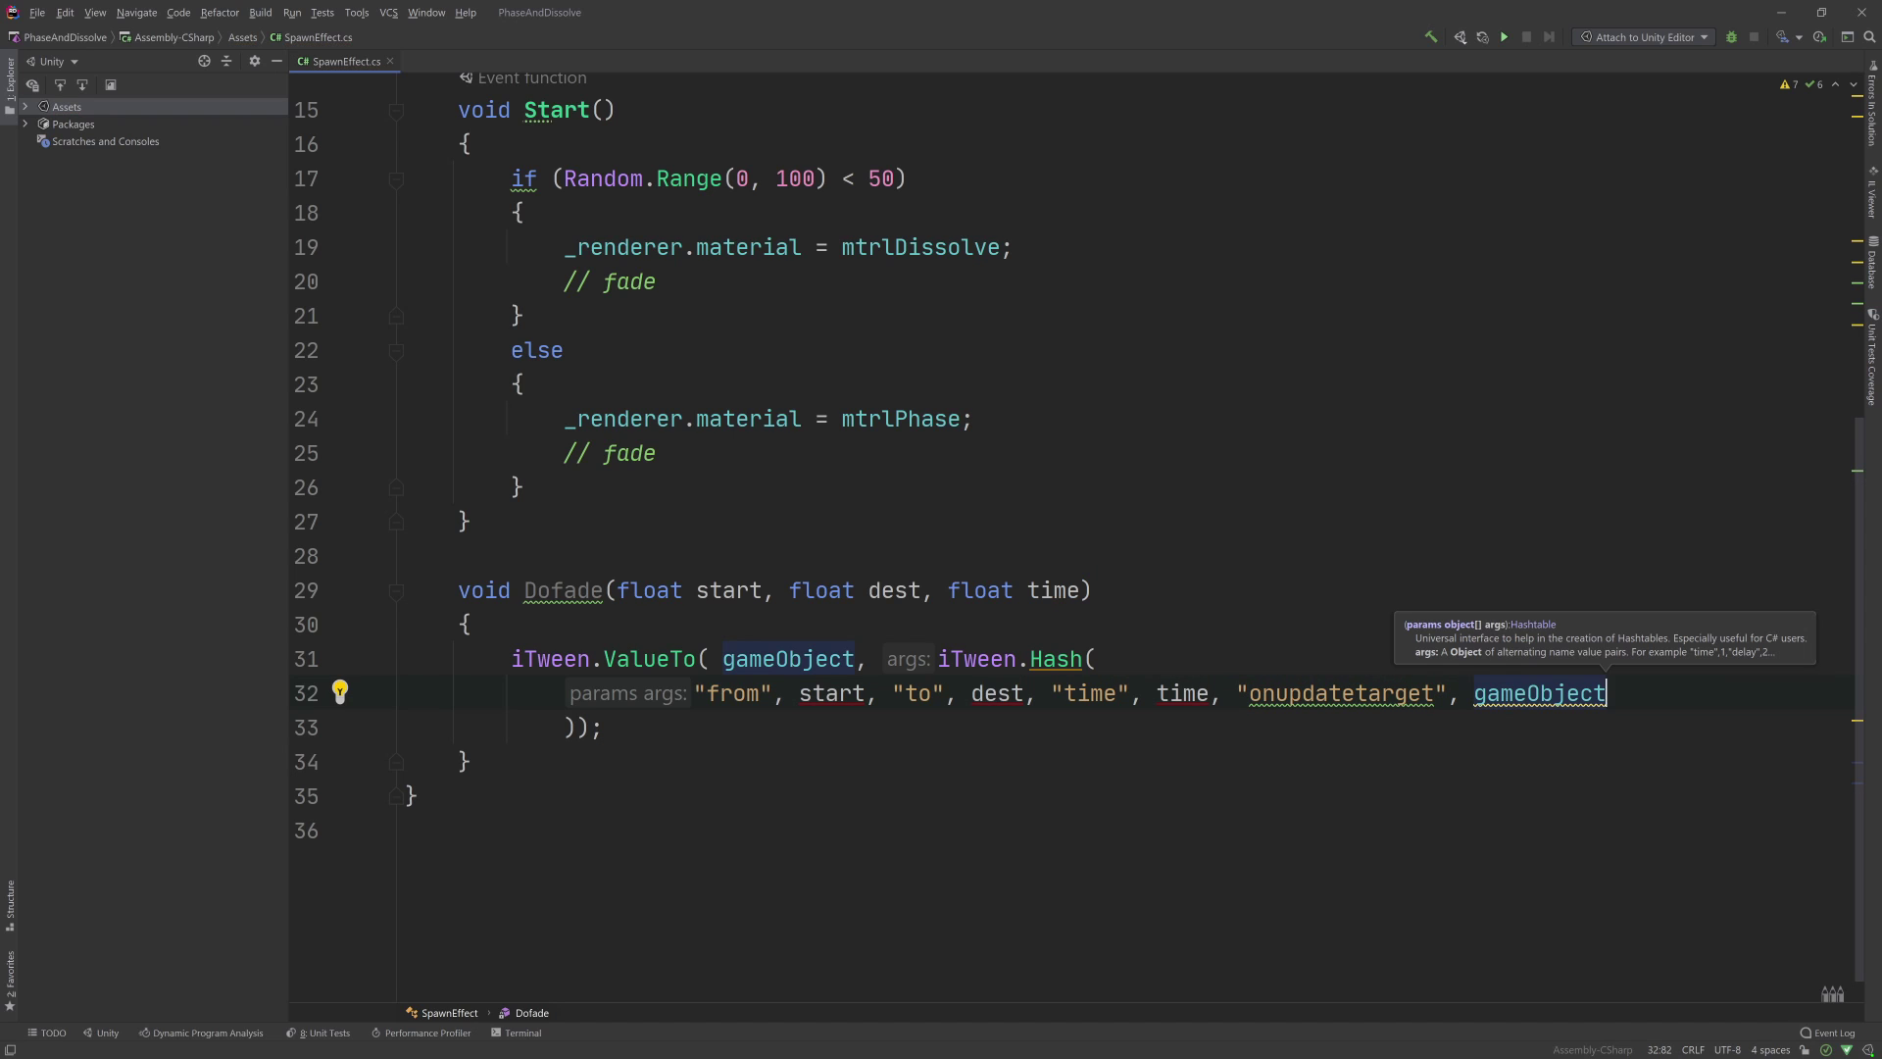
- Add the "onupdate", "TweenOnUpdate" pair to the Dofade hash on a new line
text(,)
key(Return)
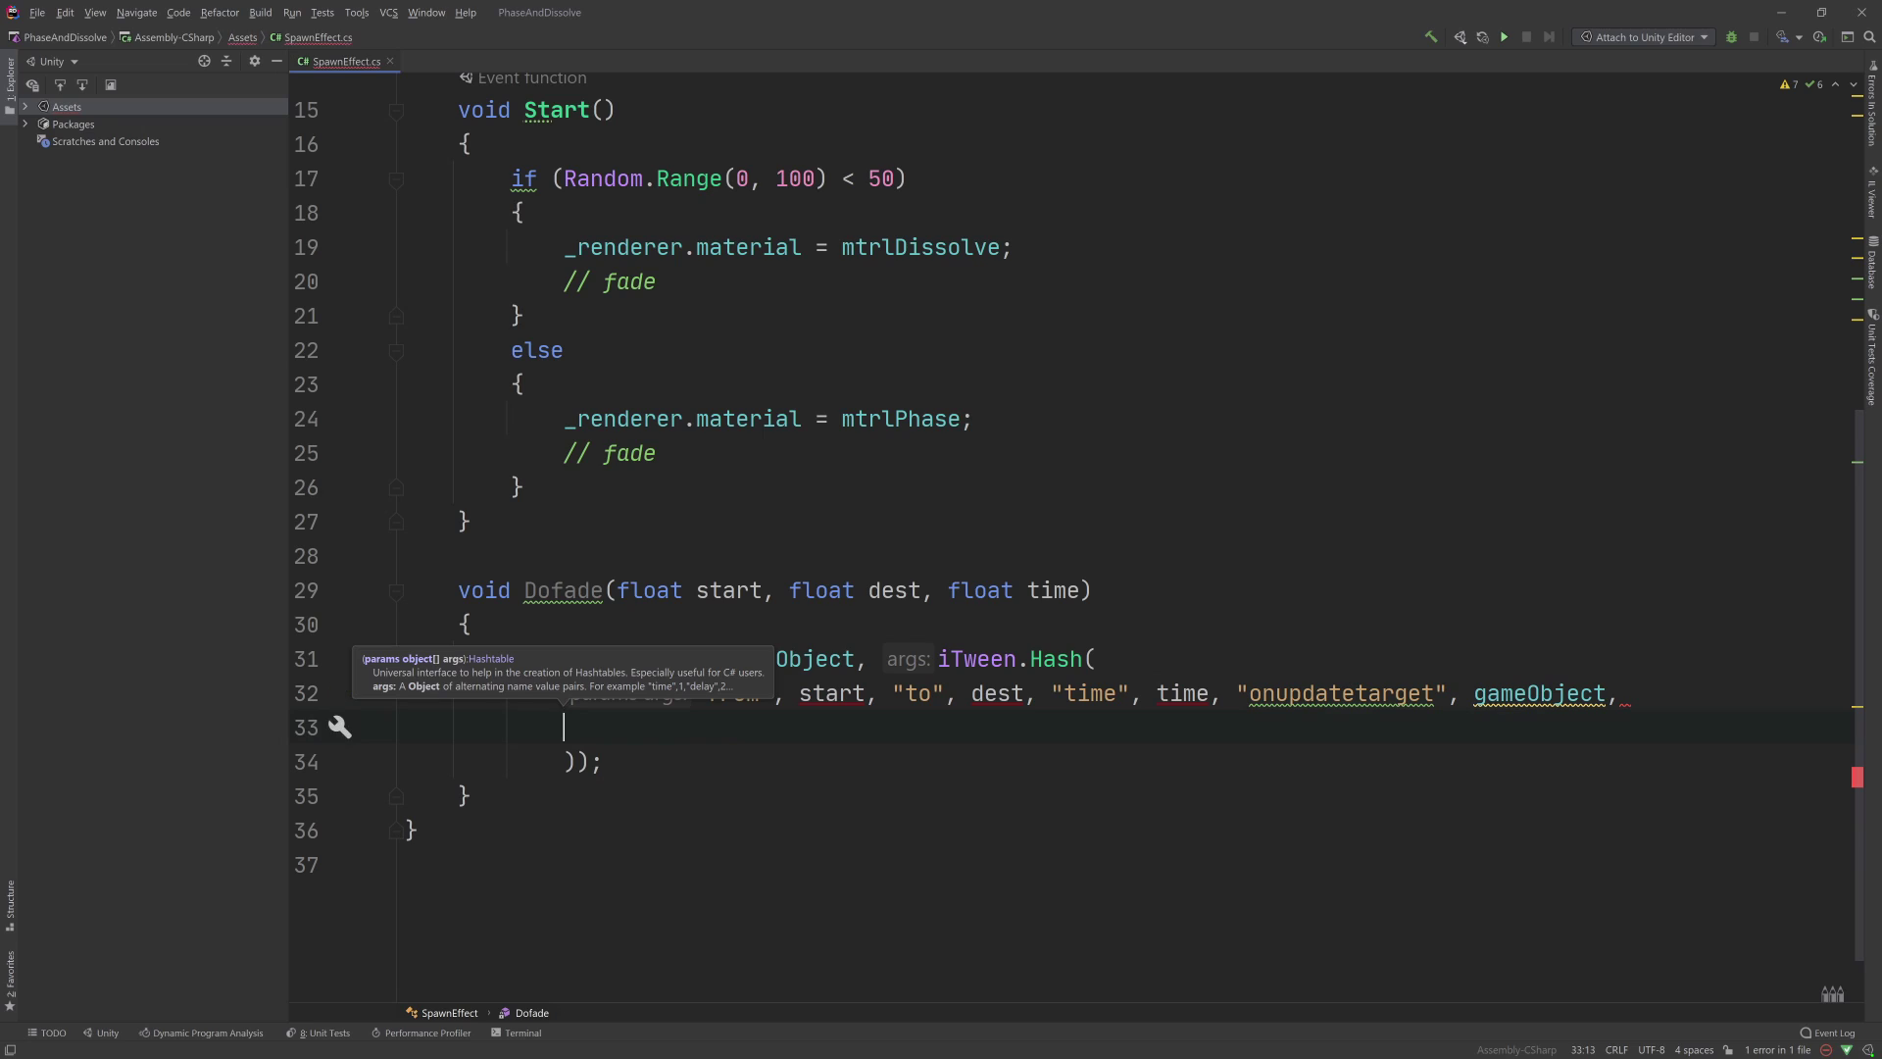
text("onupdate)
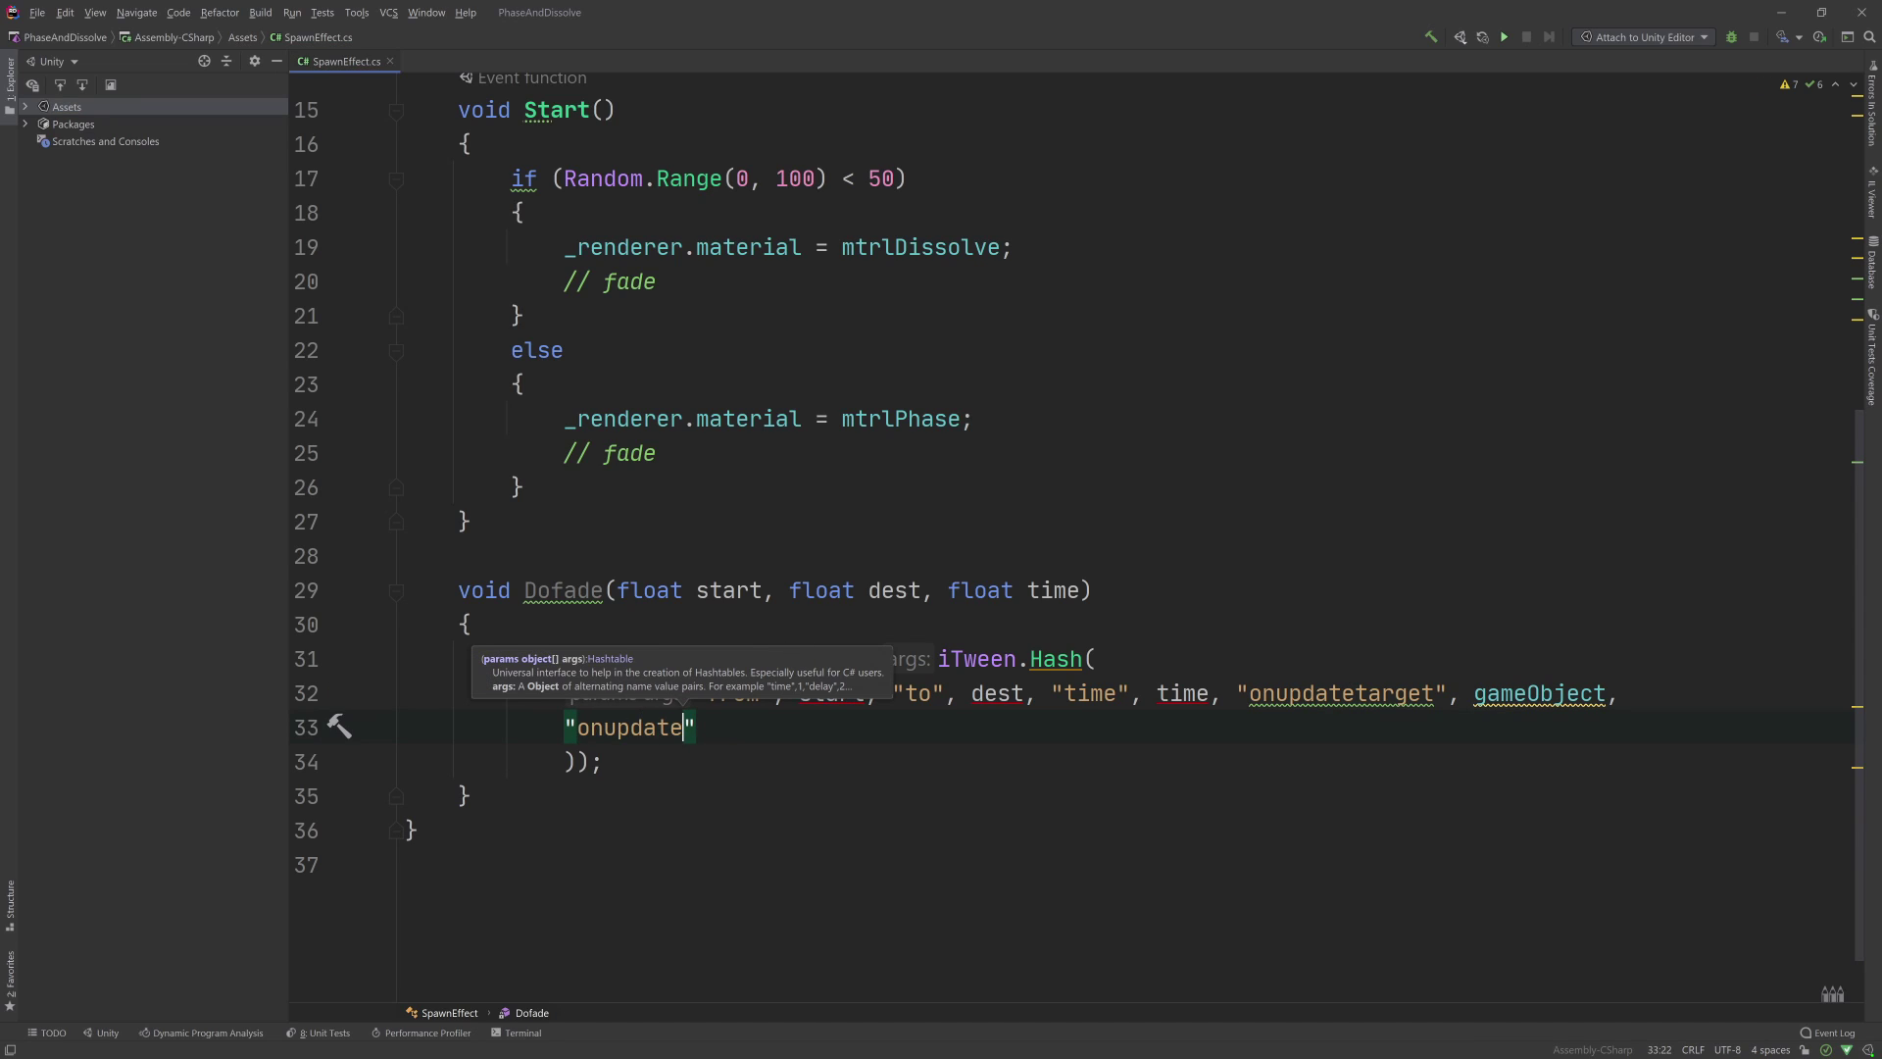
text(",)
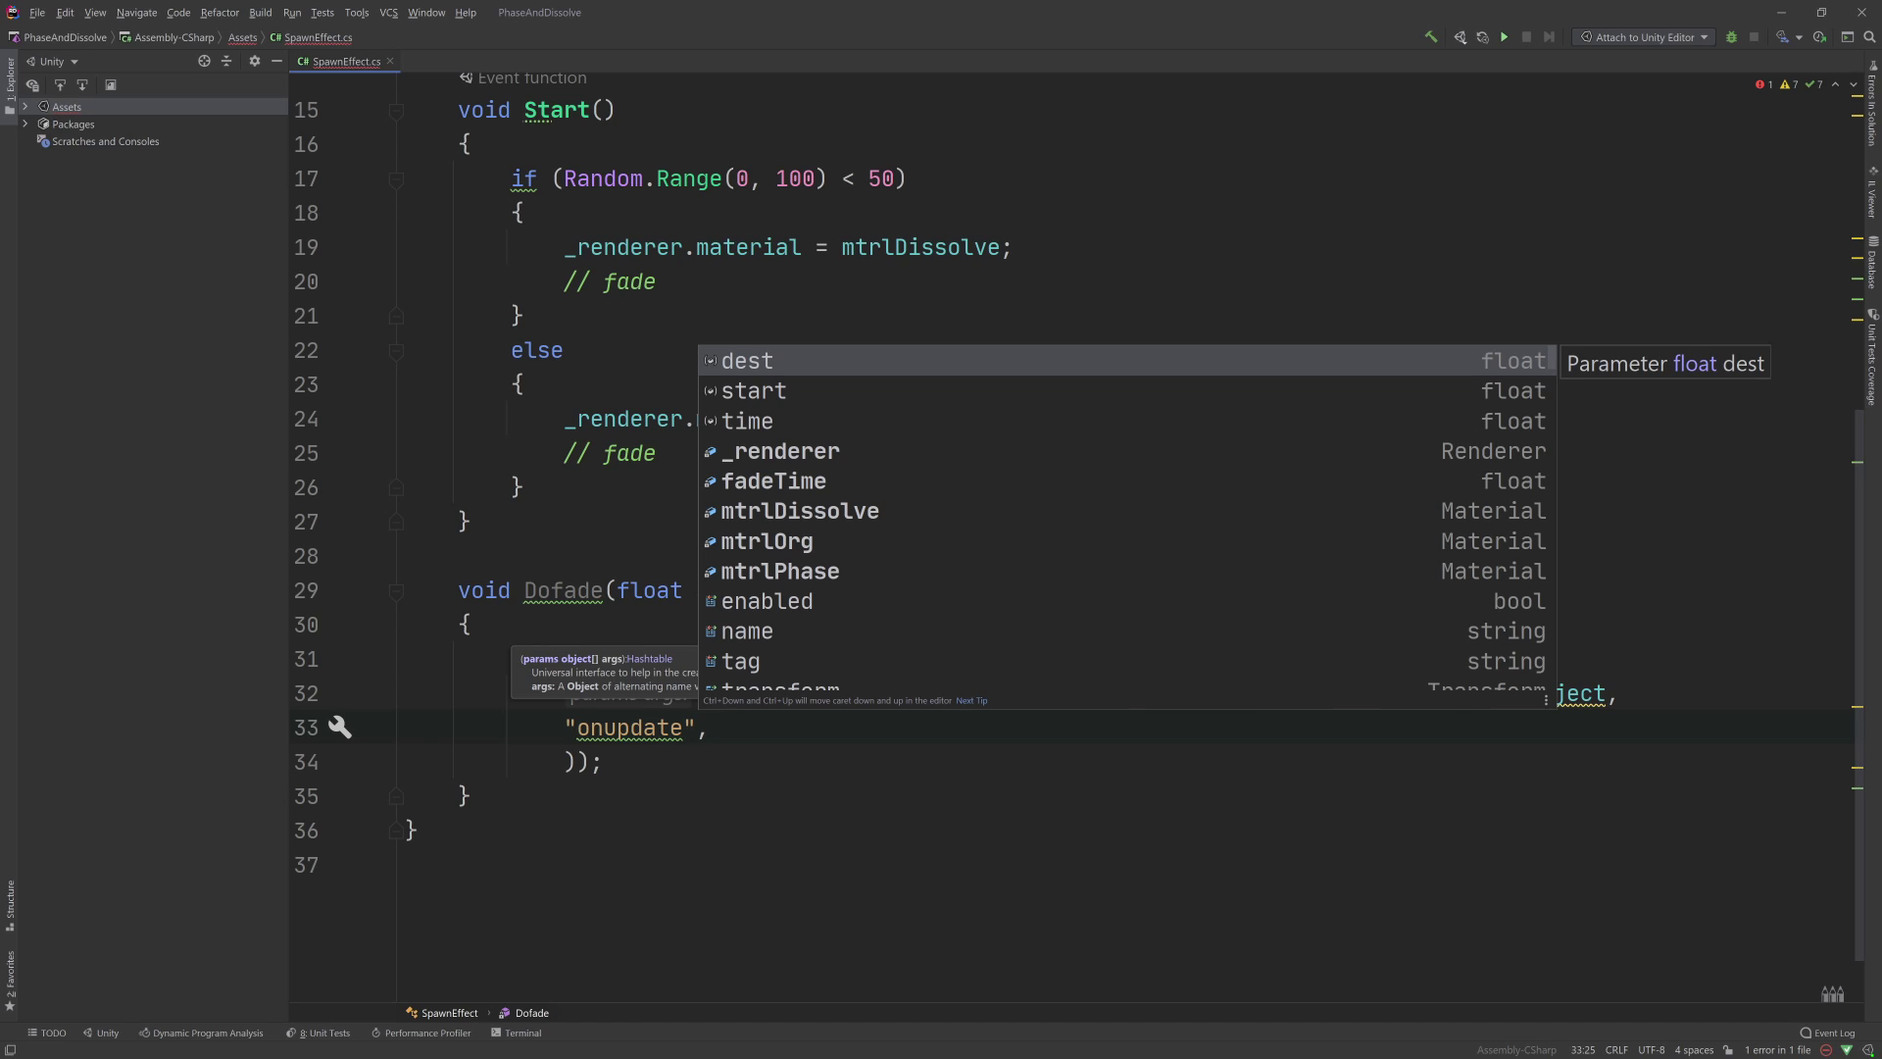
text("tweenOn)
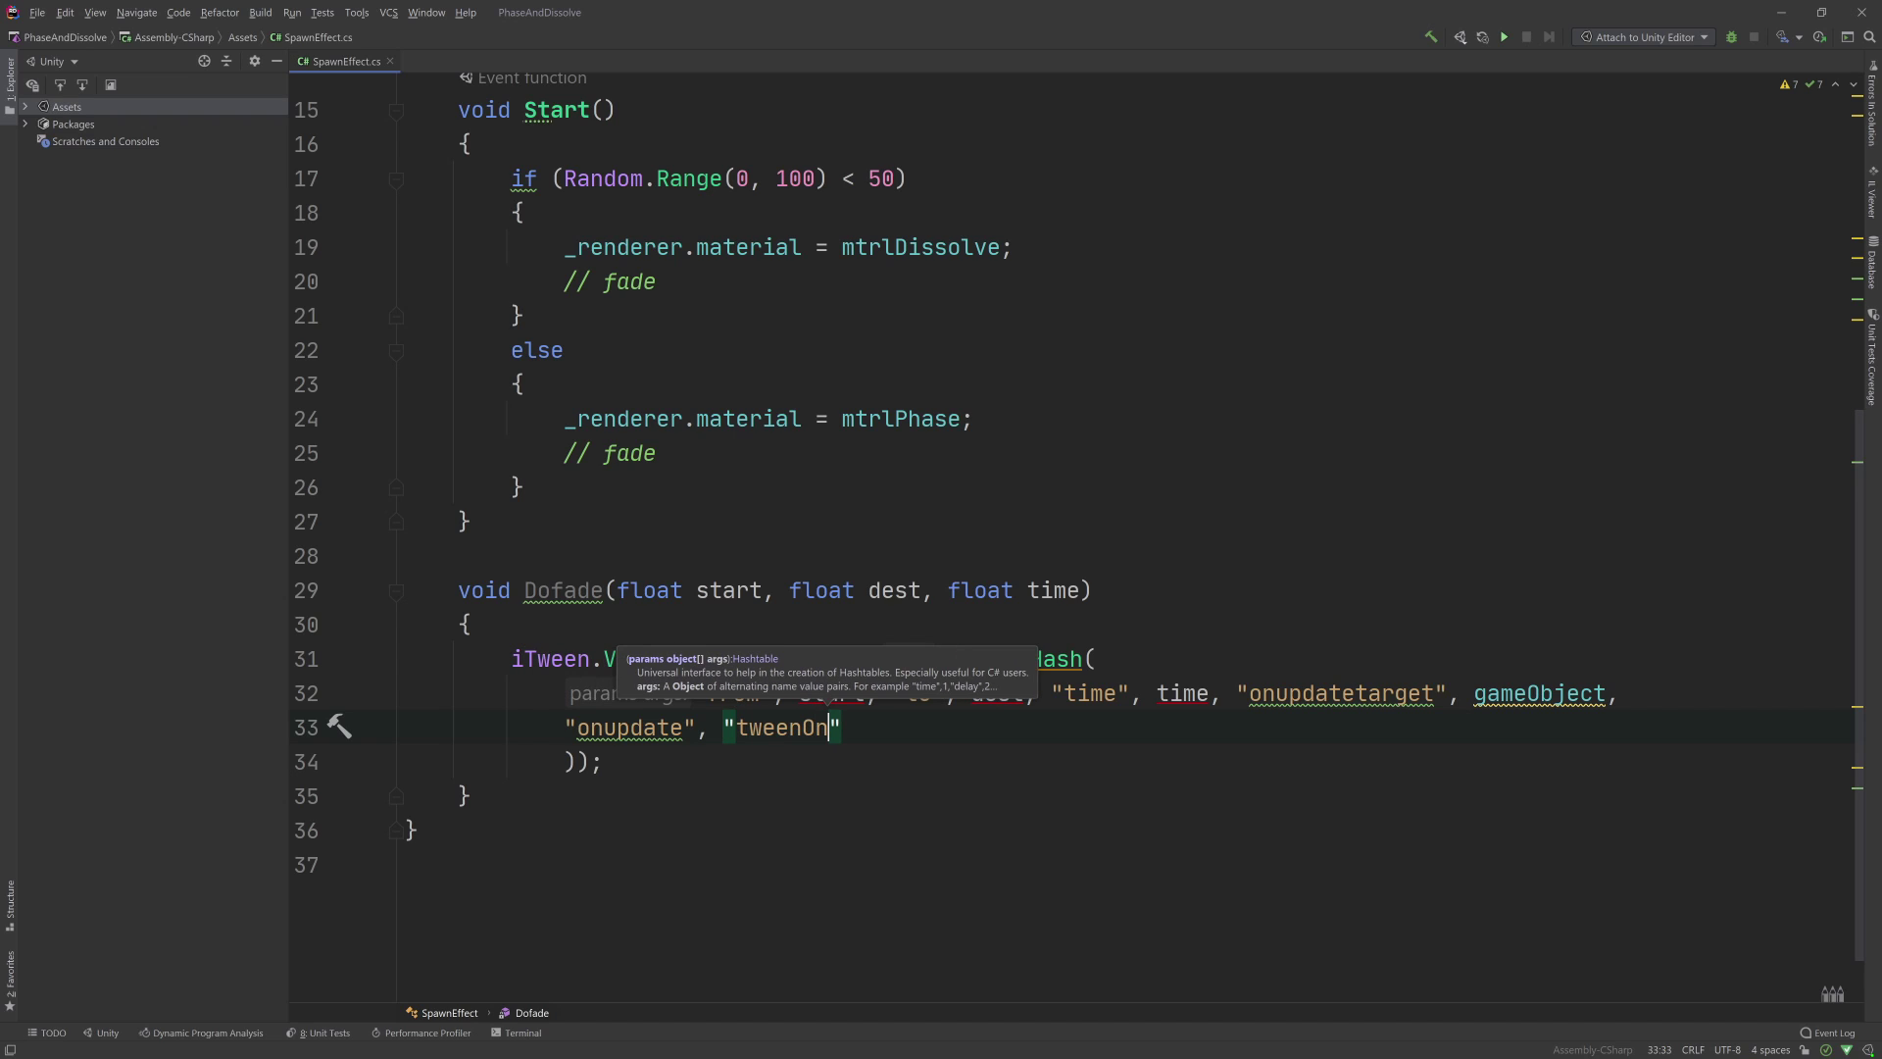
text(Update)
key(ctrl+Left)
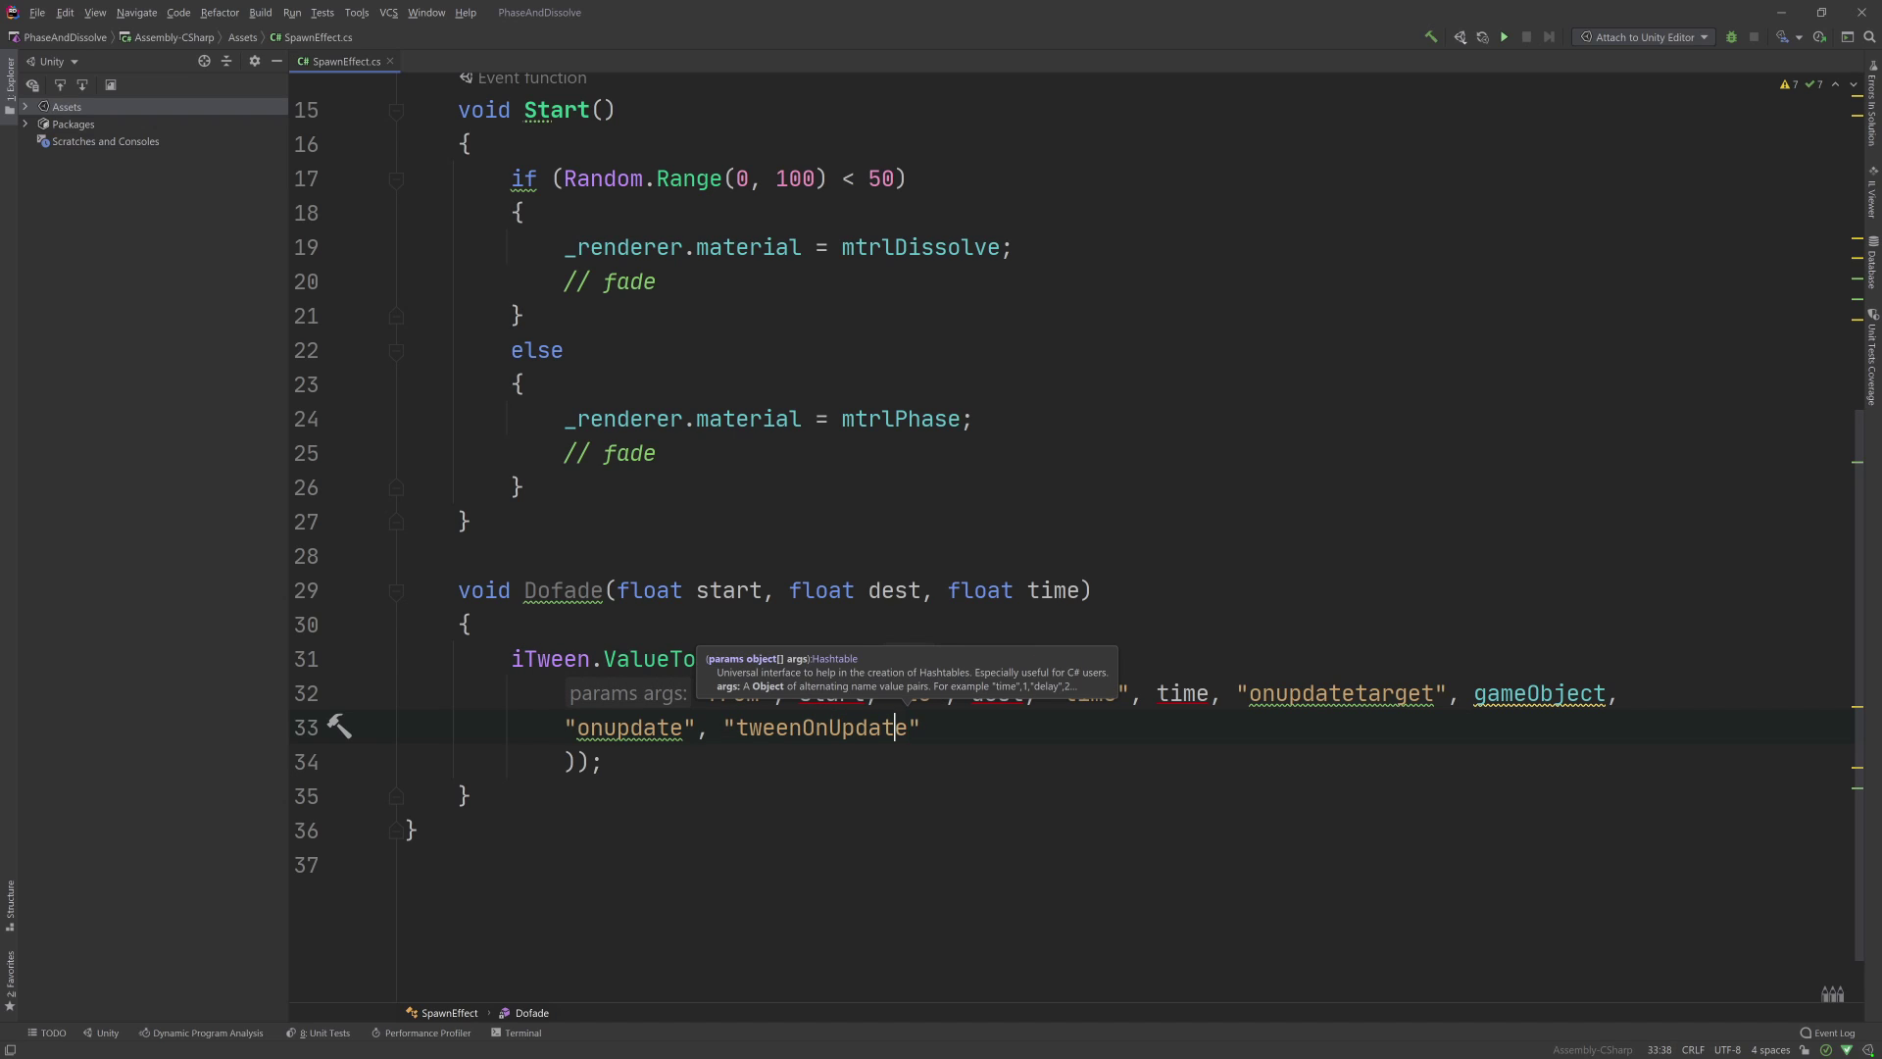
key(shift+Right)
text(T)
key(Right)
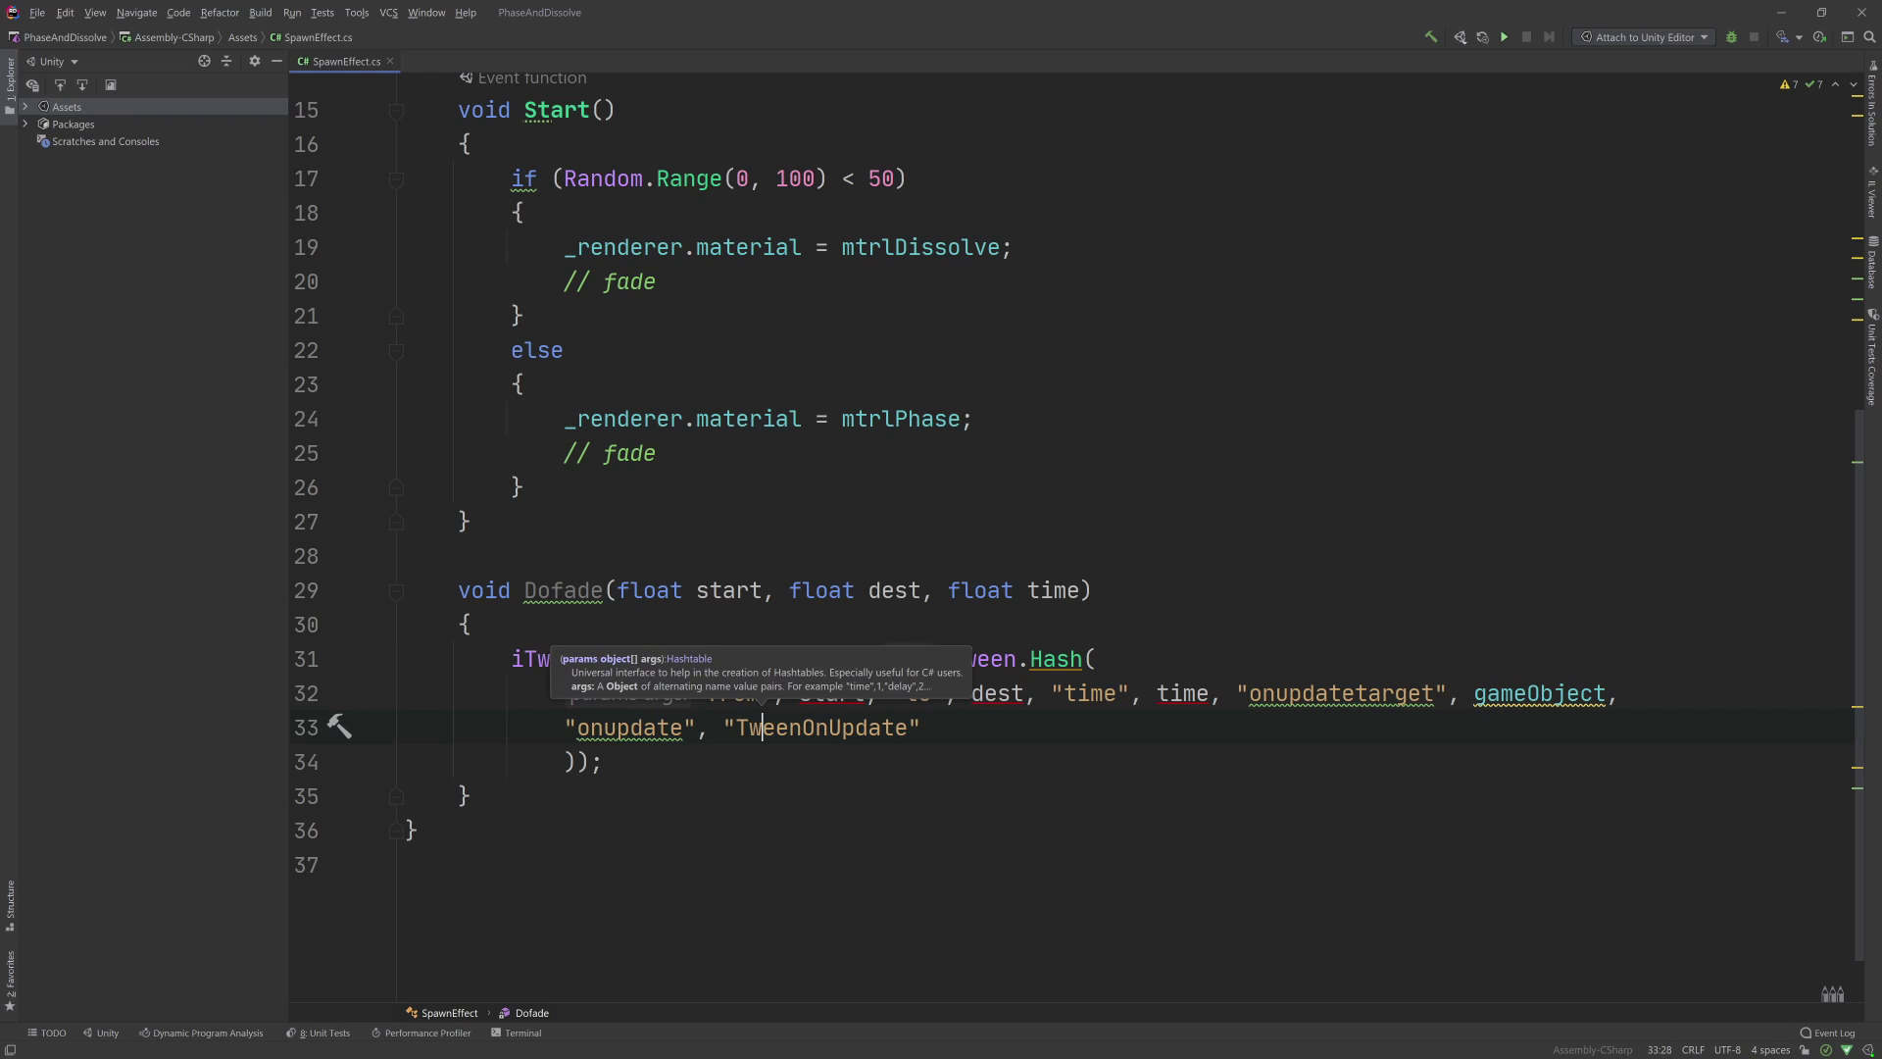
key(Right)
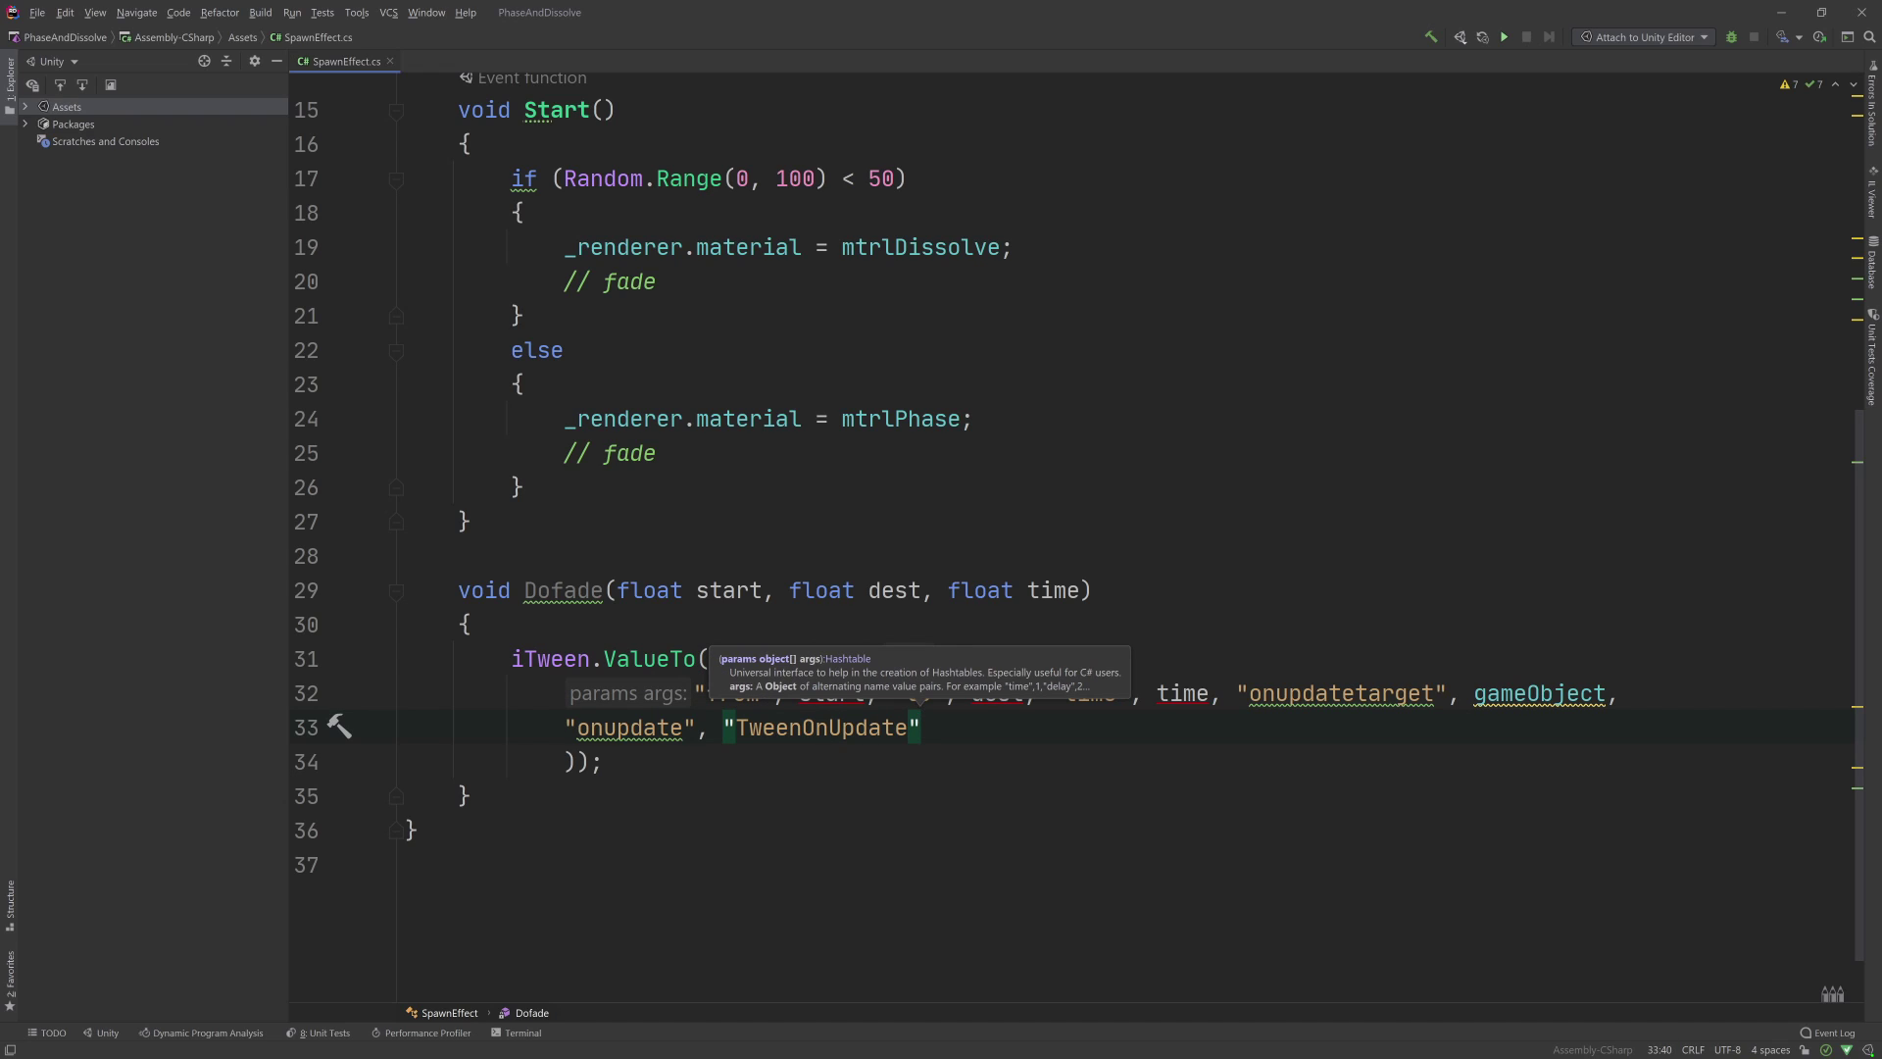
- Add "oncomplte" plus a pasted copy prefixed with Tween as its handler name
text(, ")
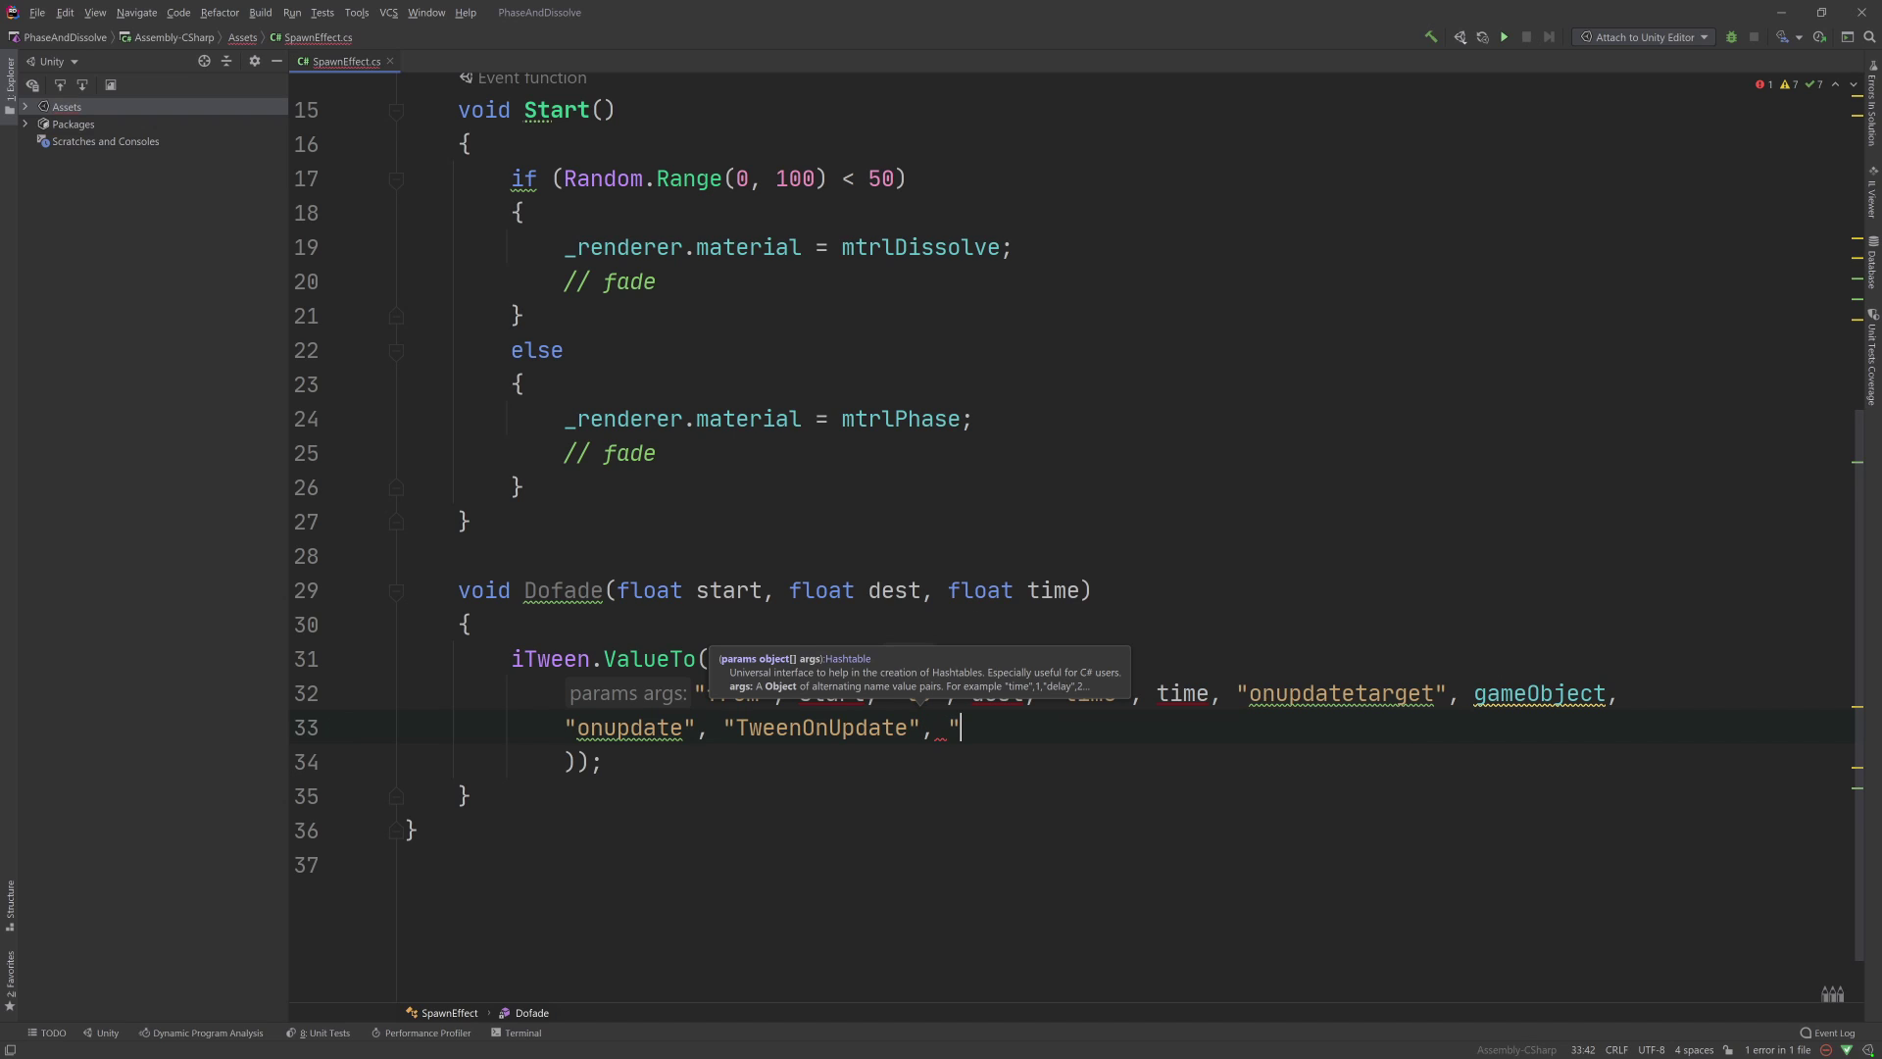
text(oncom)
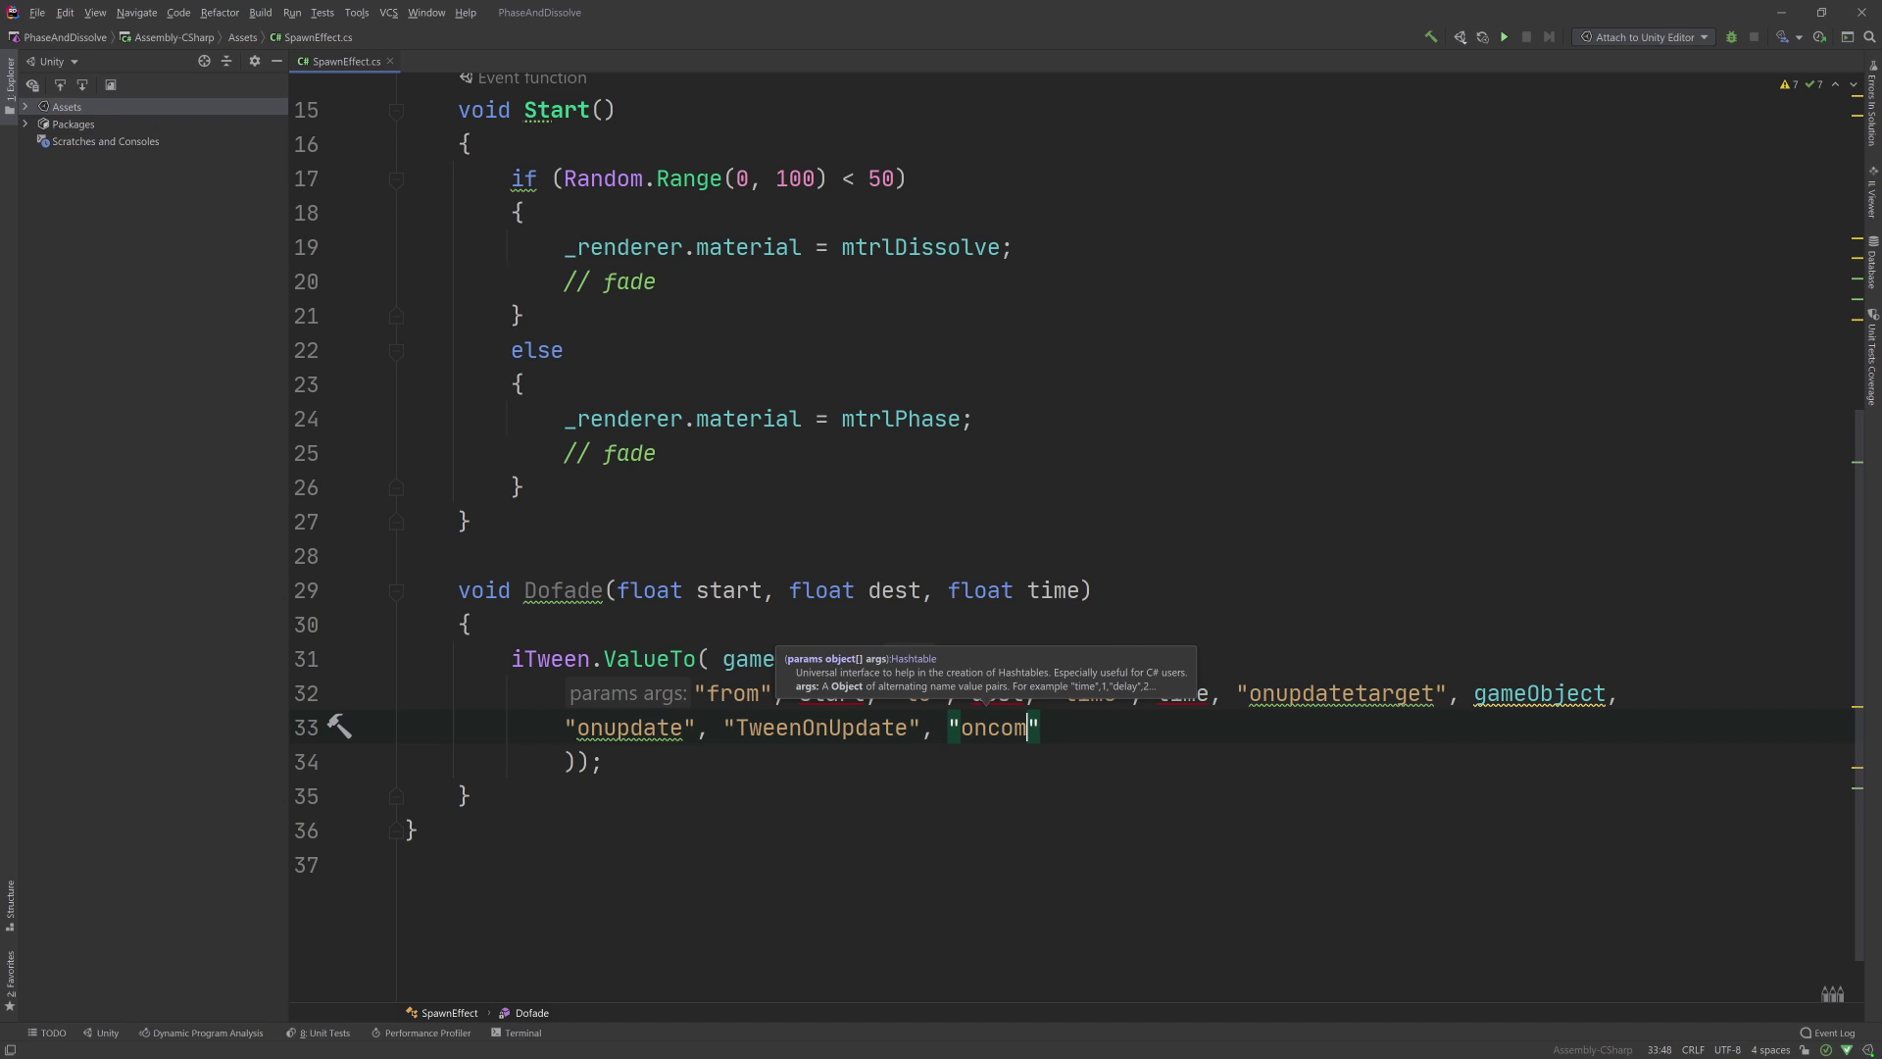
text(plte",)
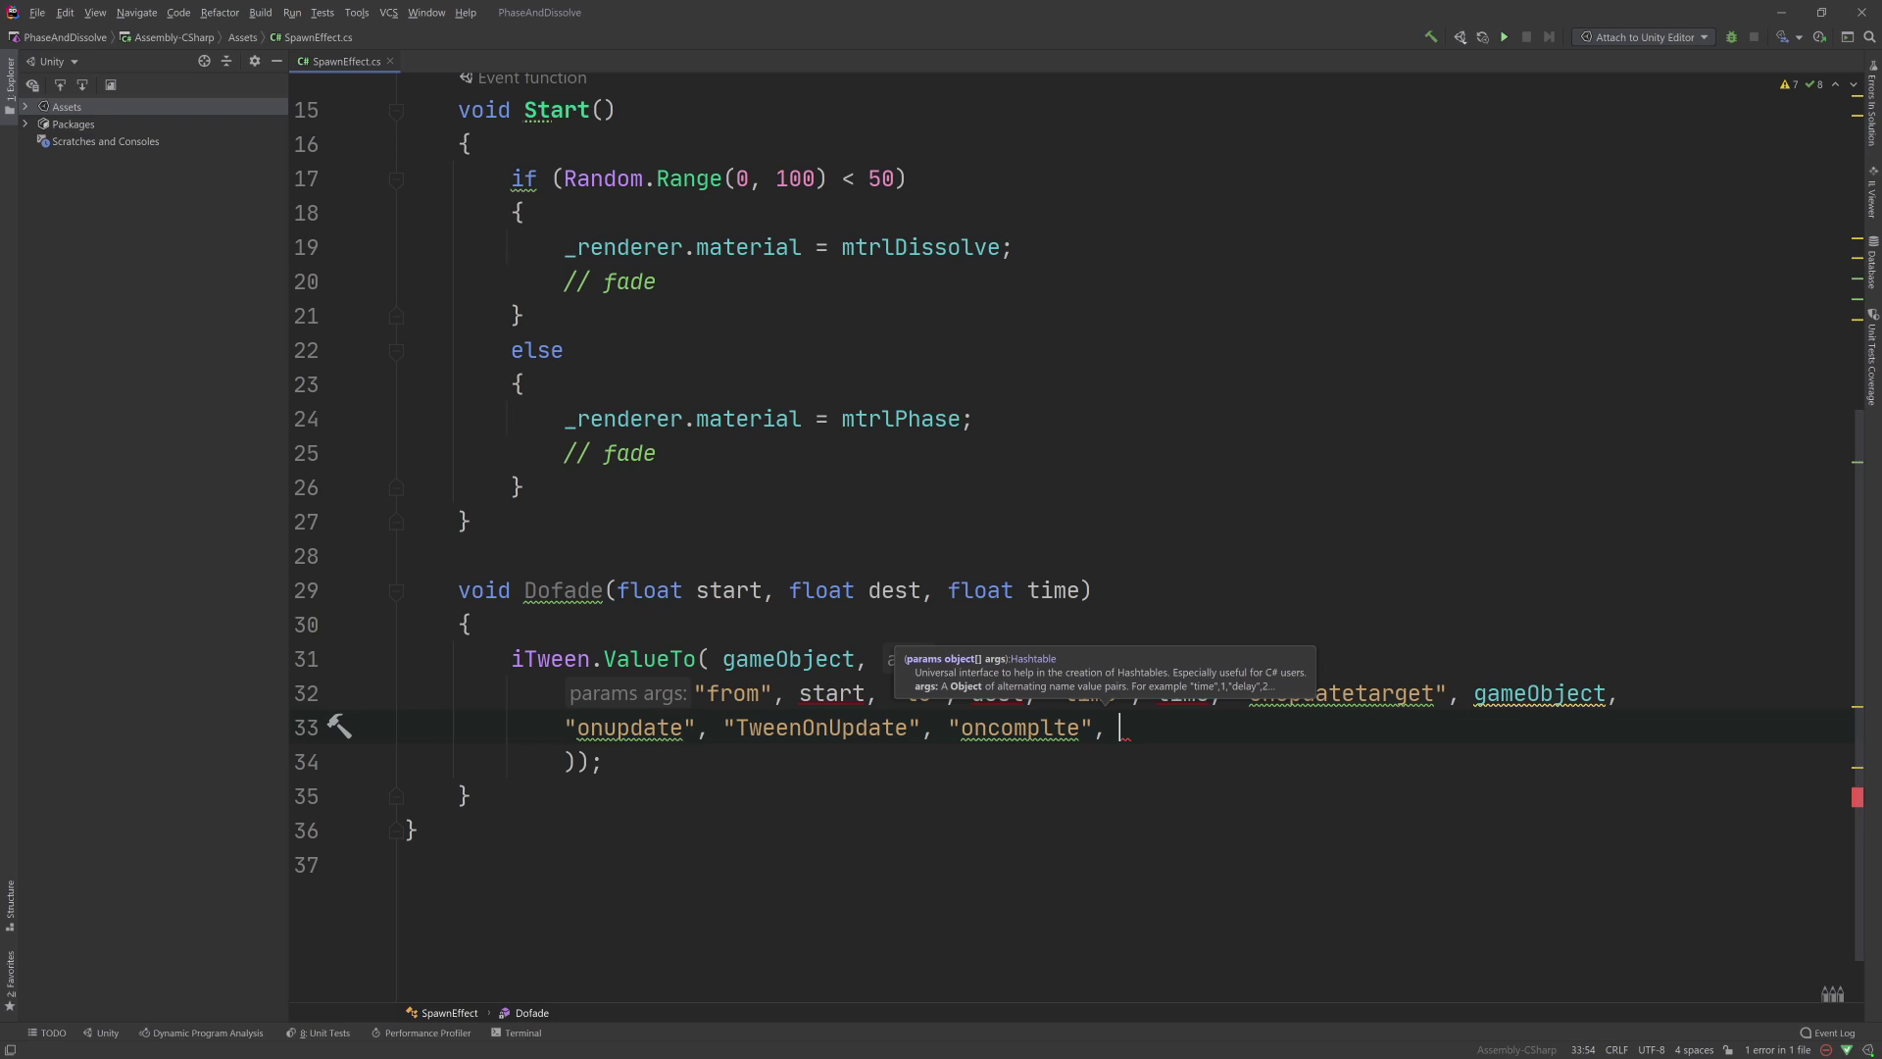
key(Left)
key(Left)
key(ctrl+shift+Left)
key(ctrl+shift+Left)
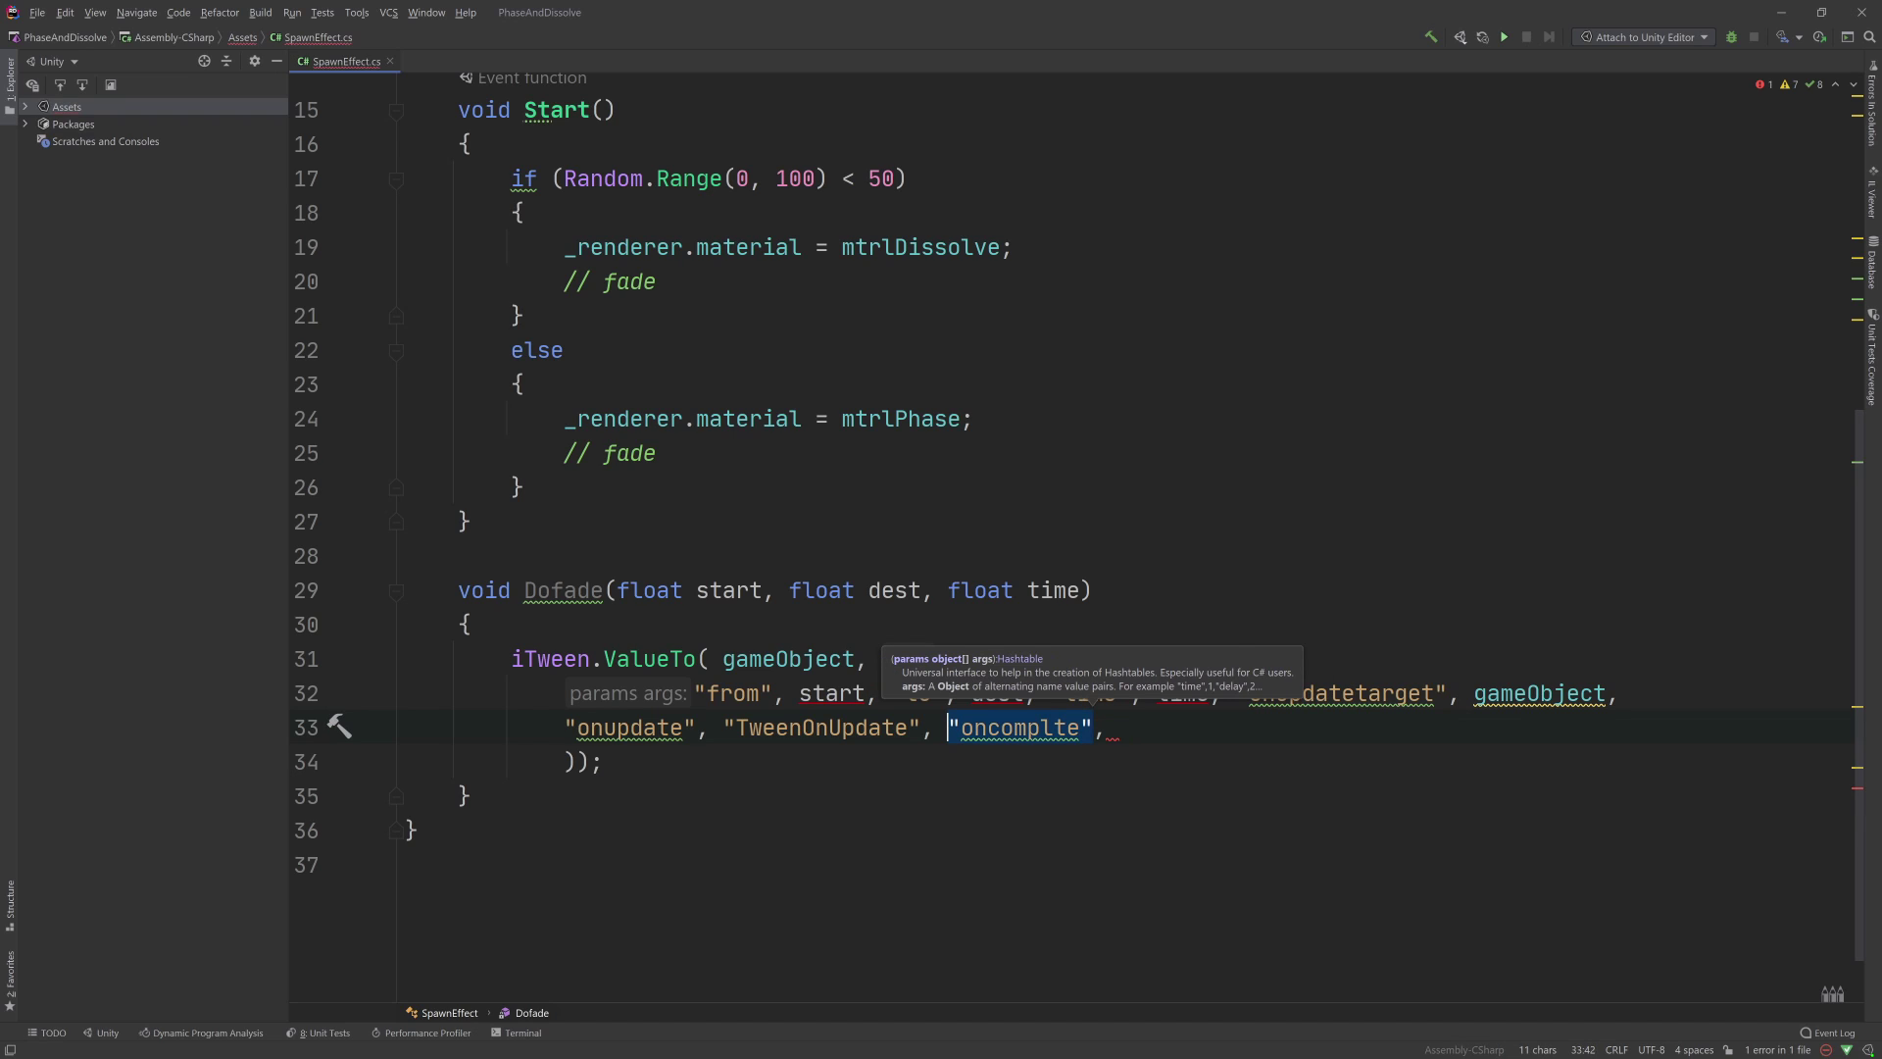
key(ctrl+c)
key(End)
key(ctrl+v)
key(ctrl+Left)
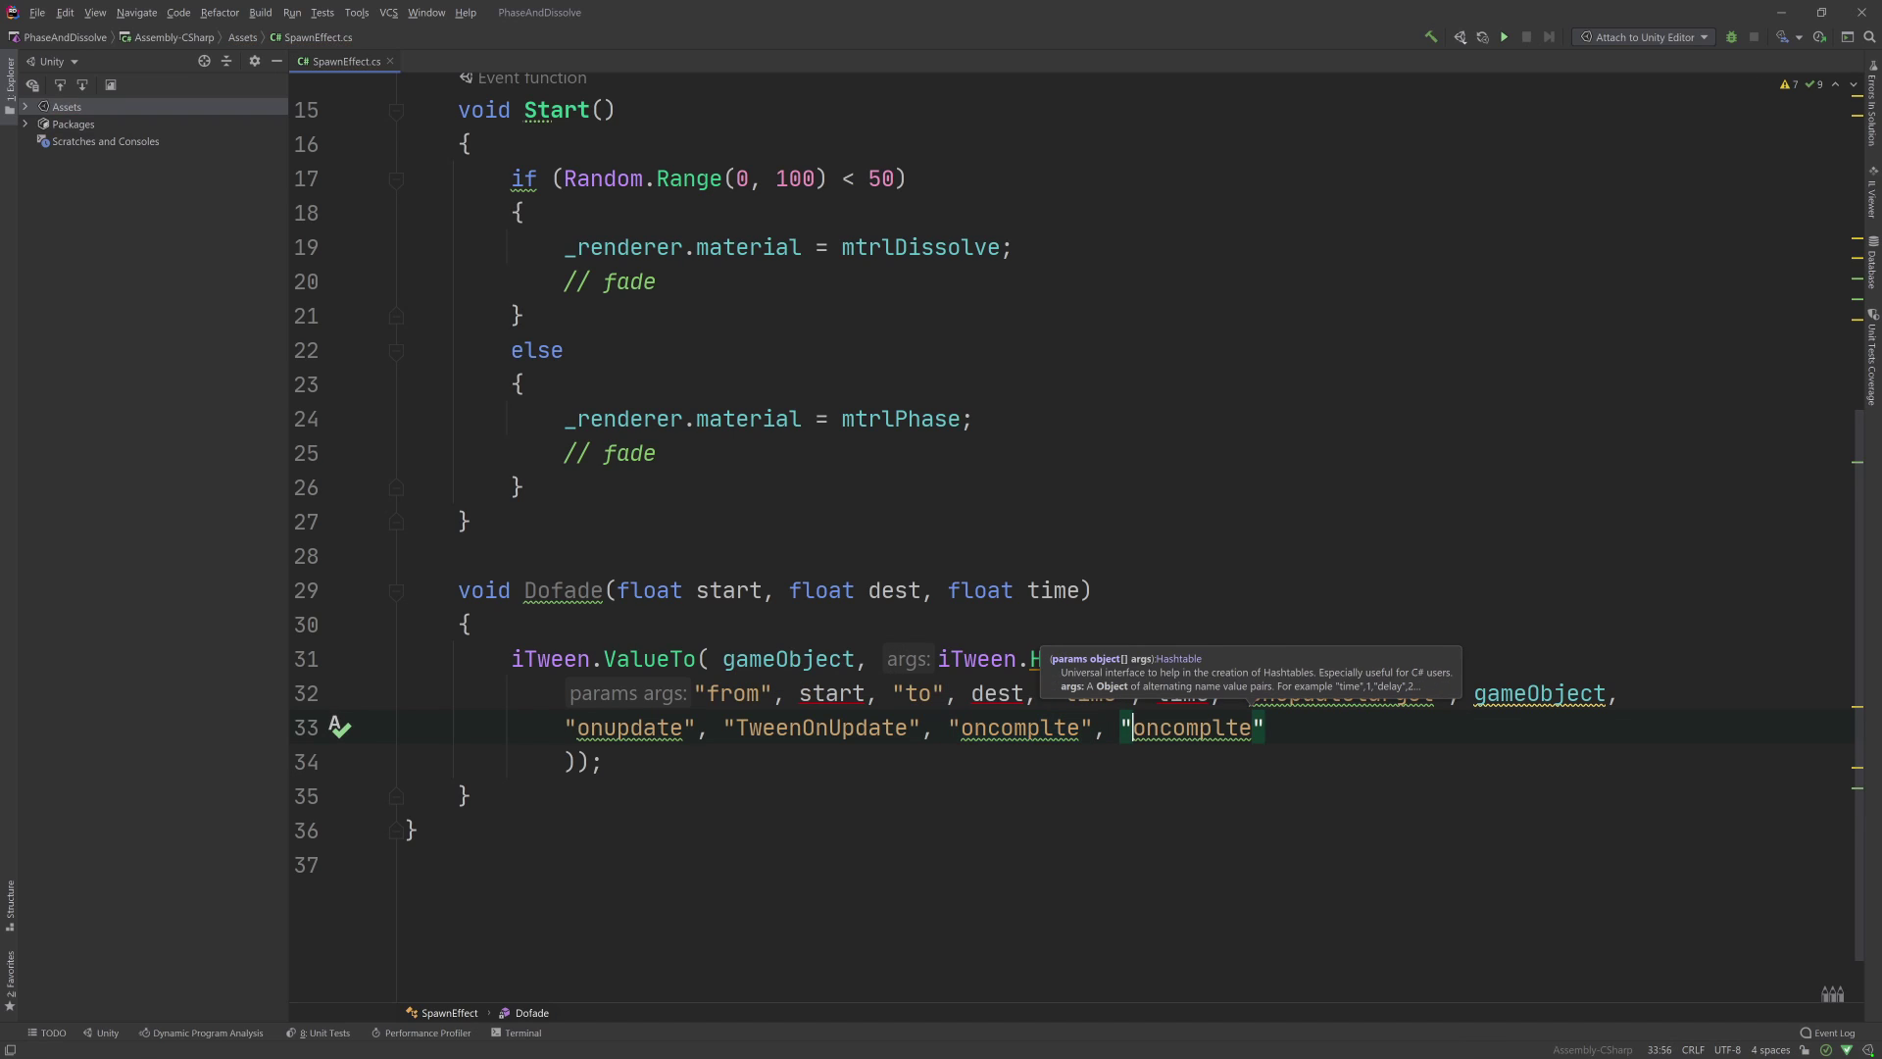
text(Tween)
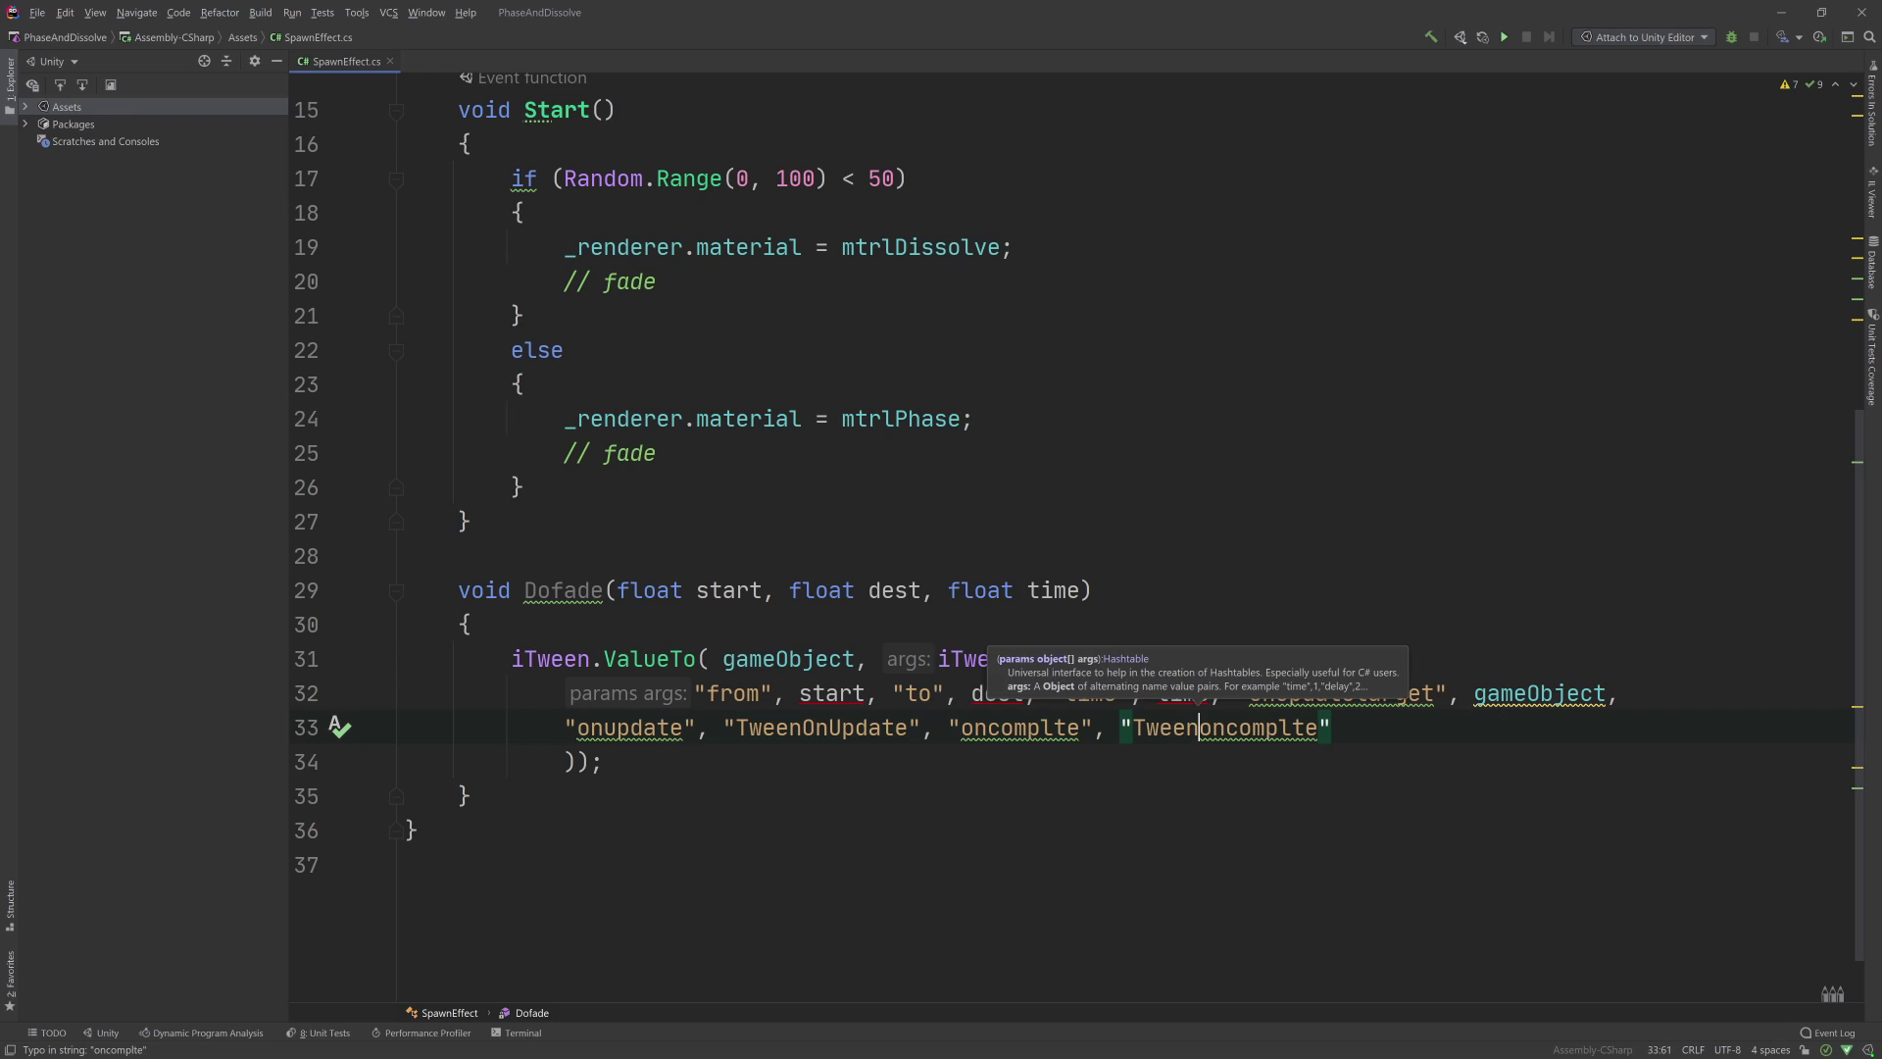
- Capitalise the handler to "TweenOnComplte", add a trailing comma and start a new line
key(shift+Right)
key(ctrl+shift+u)
key(Right)
key(Right)
key(shift+Right)
key(ctrl+shift+u)
key(Right)
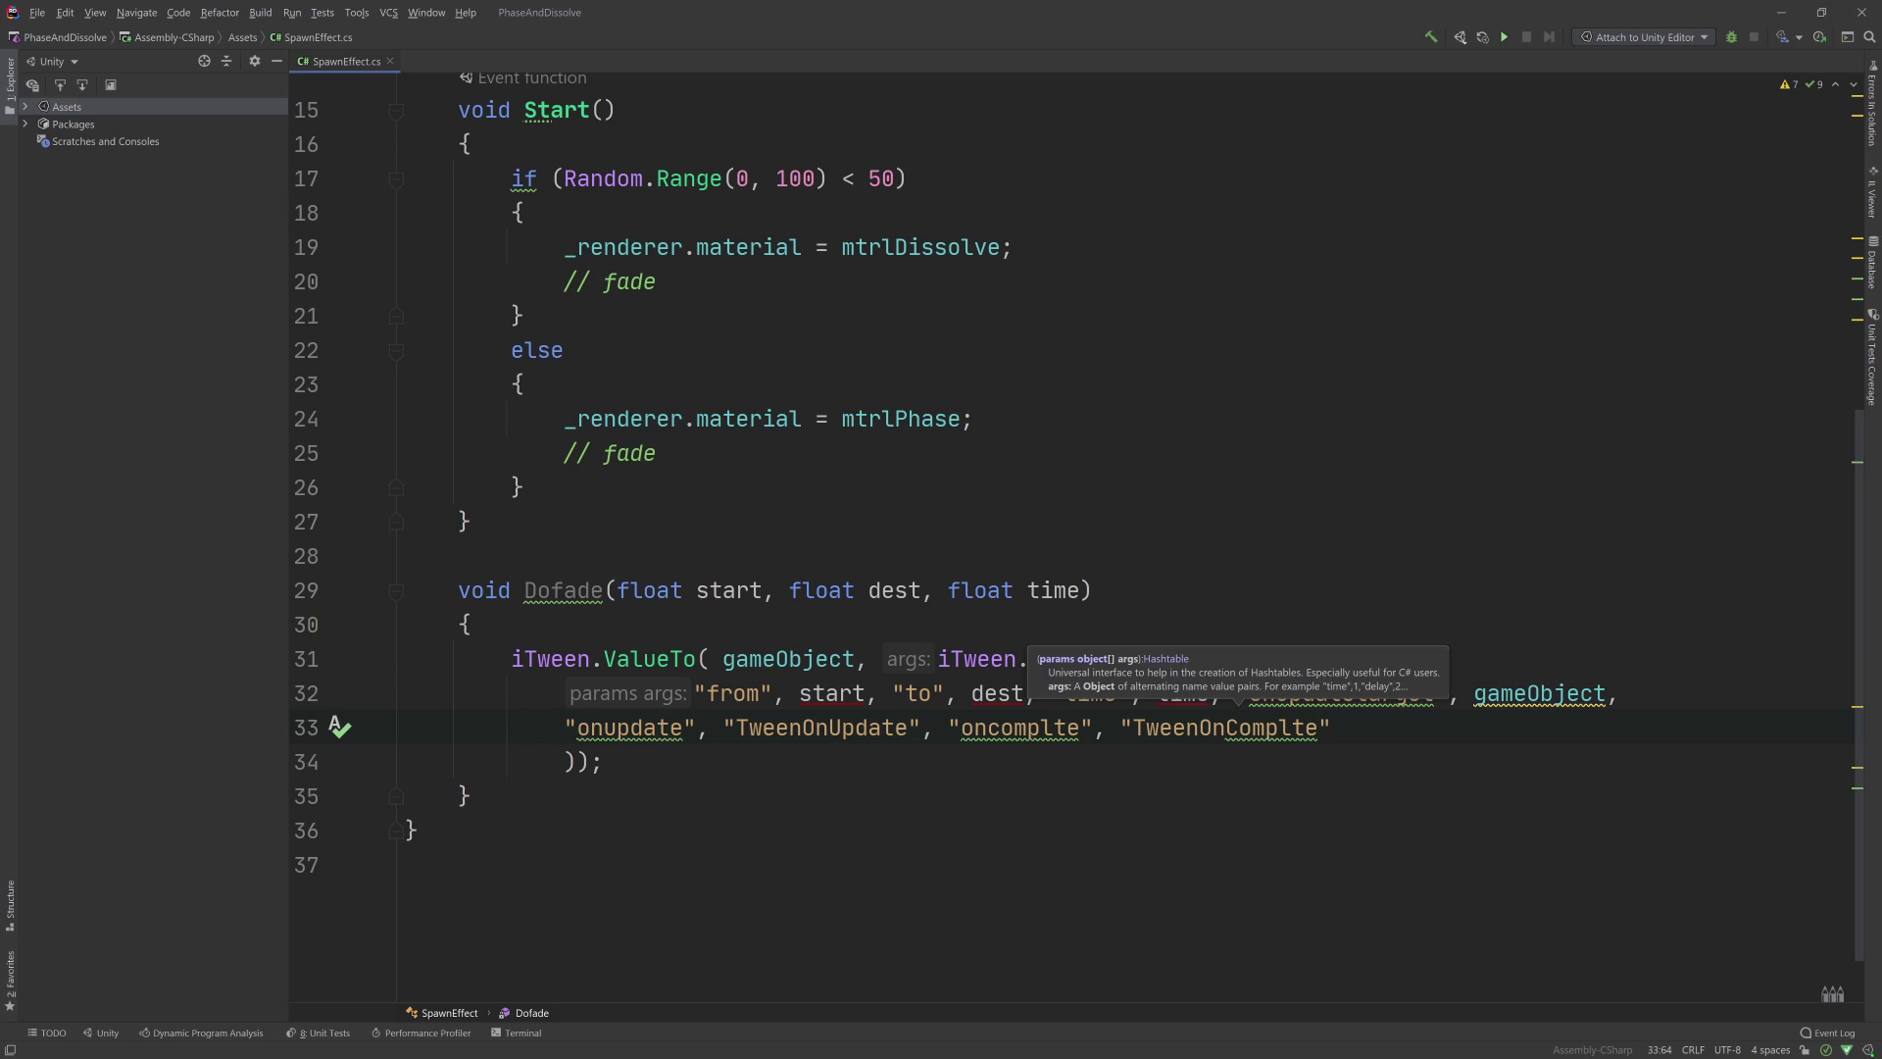
key(Right)
key(Right)
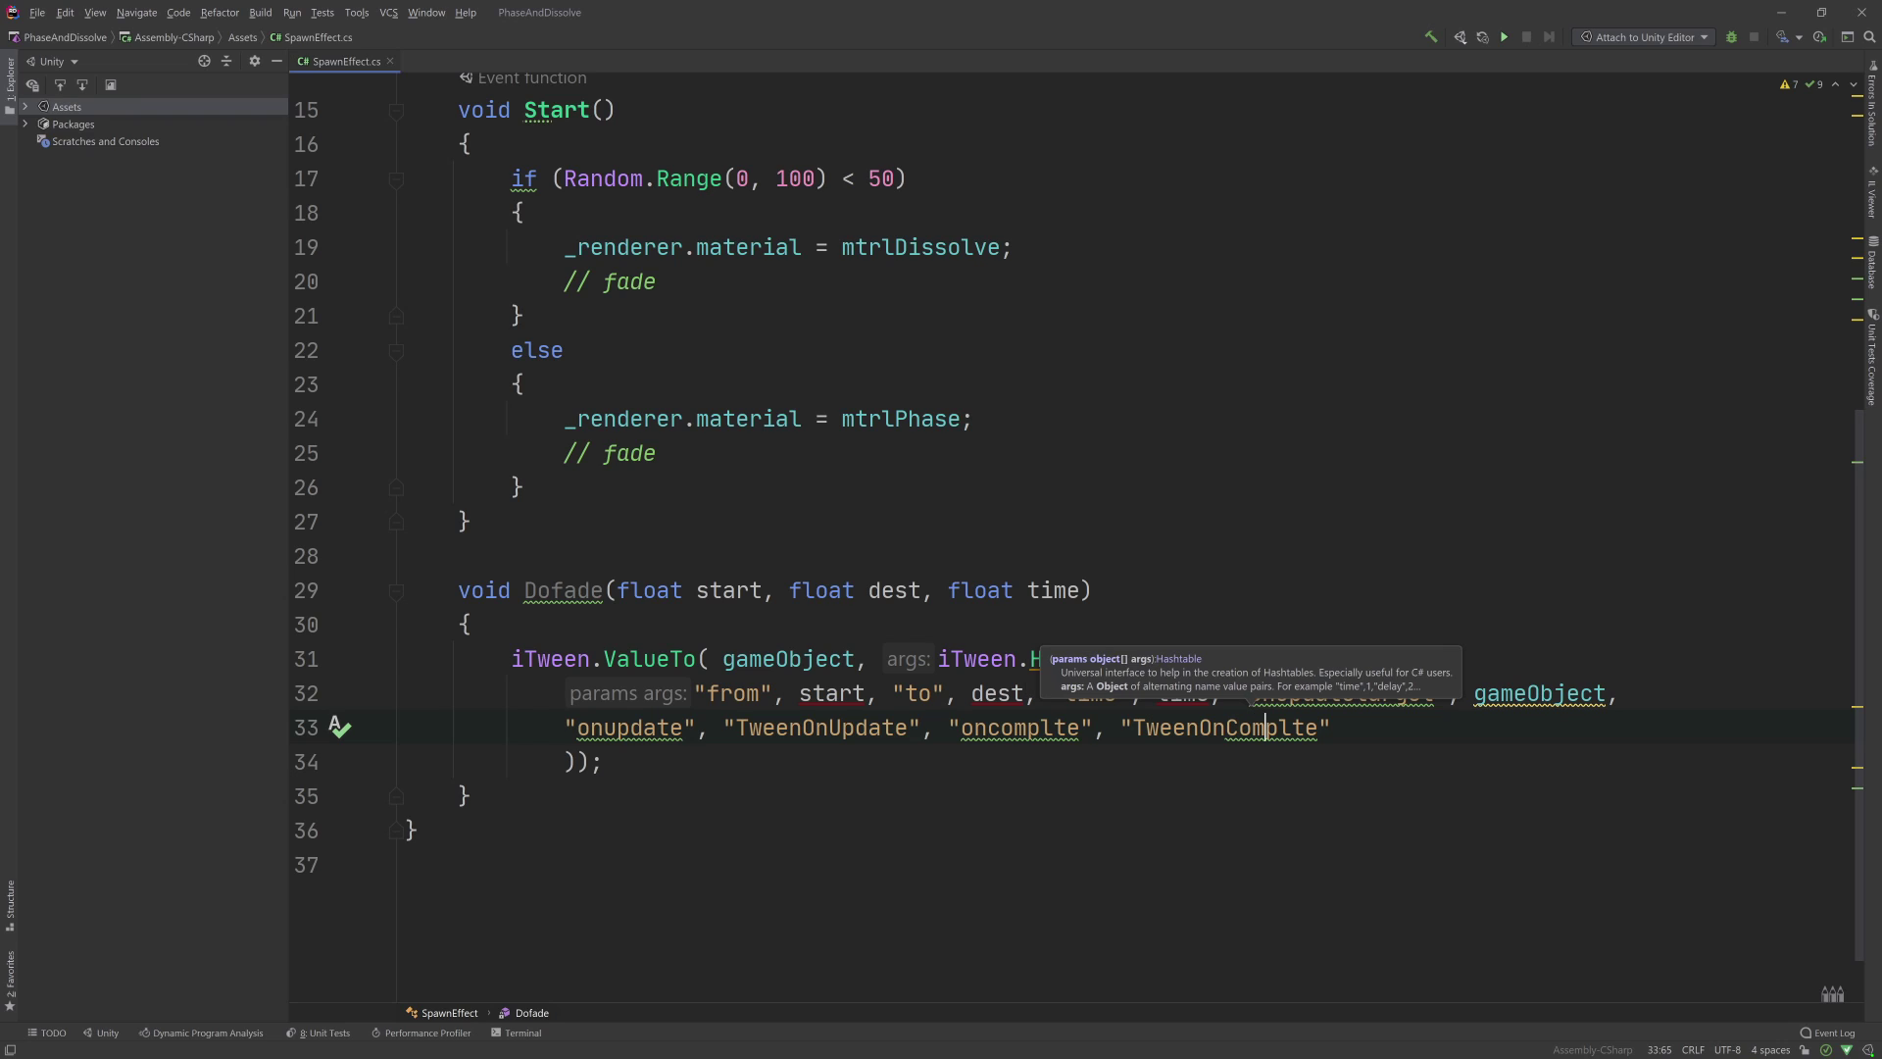
key(Right)
key(Right)
key(Right)
key(Right)
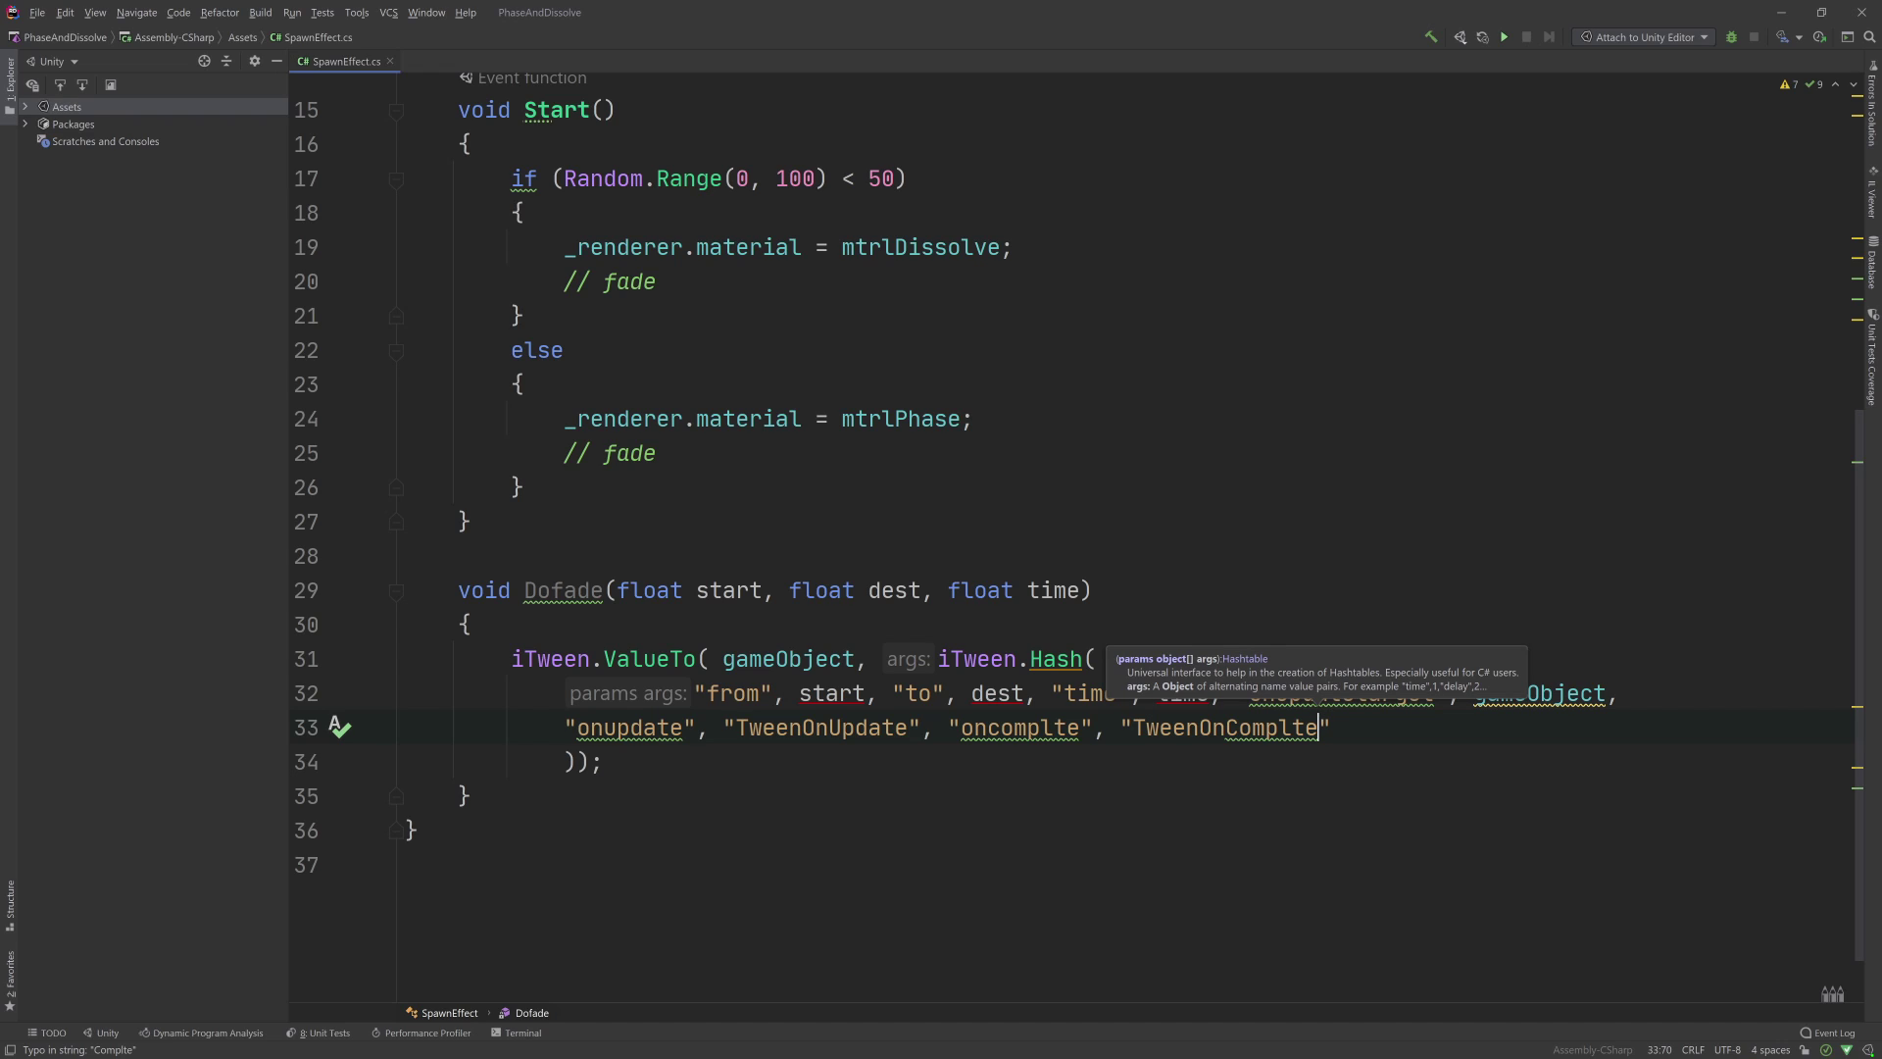
key(Right)
text(,)
key(Return)
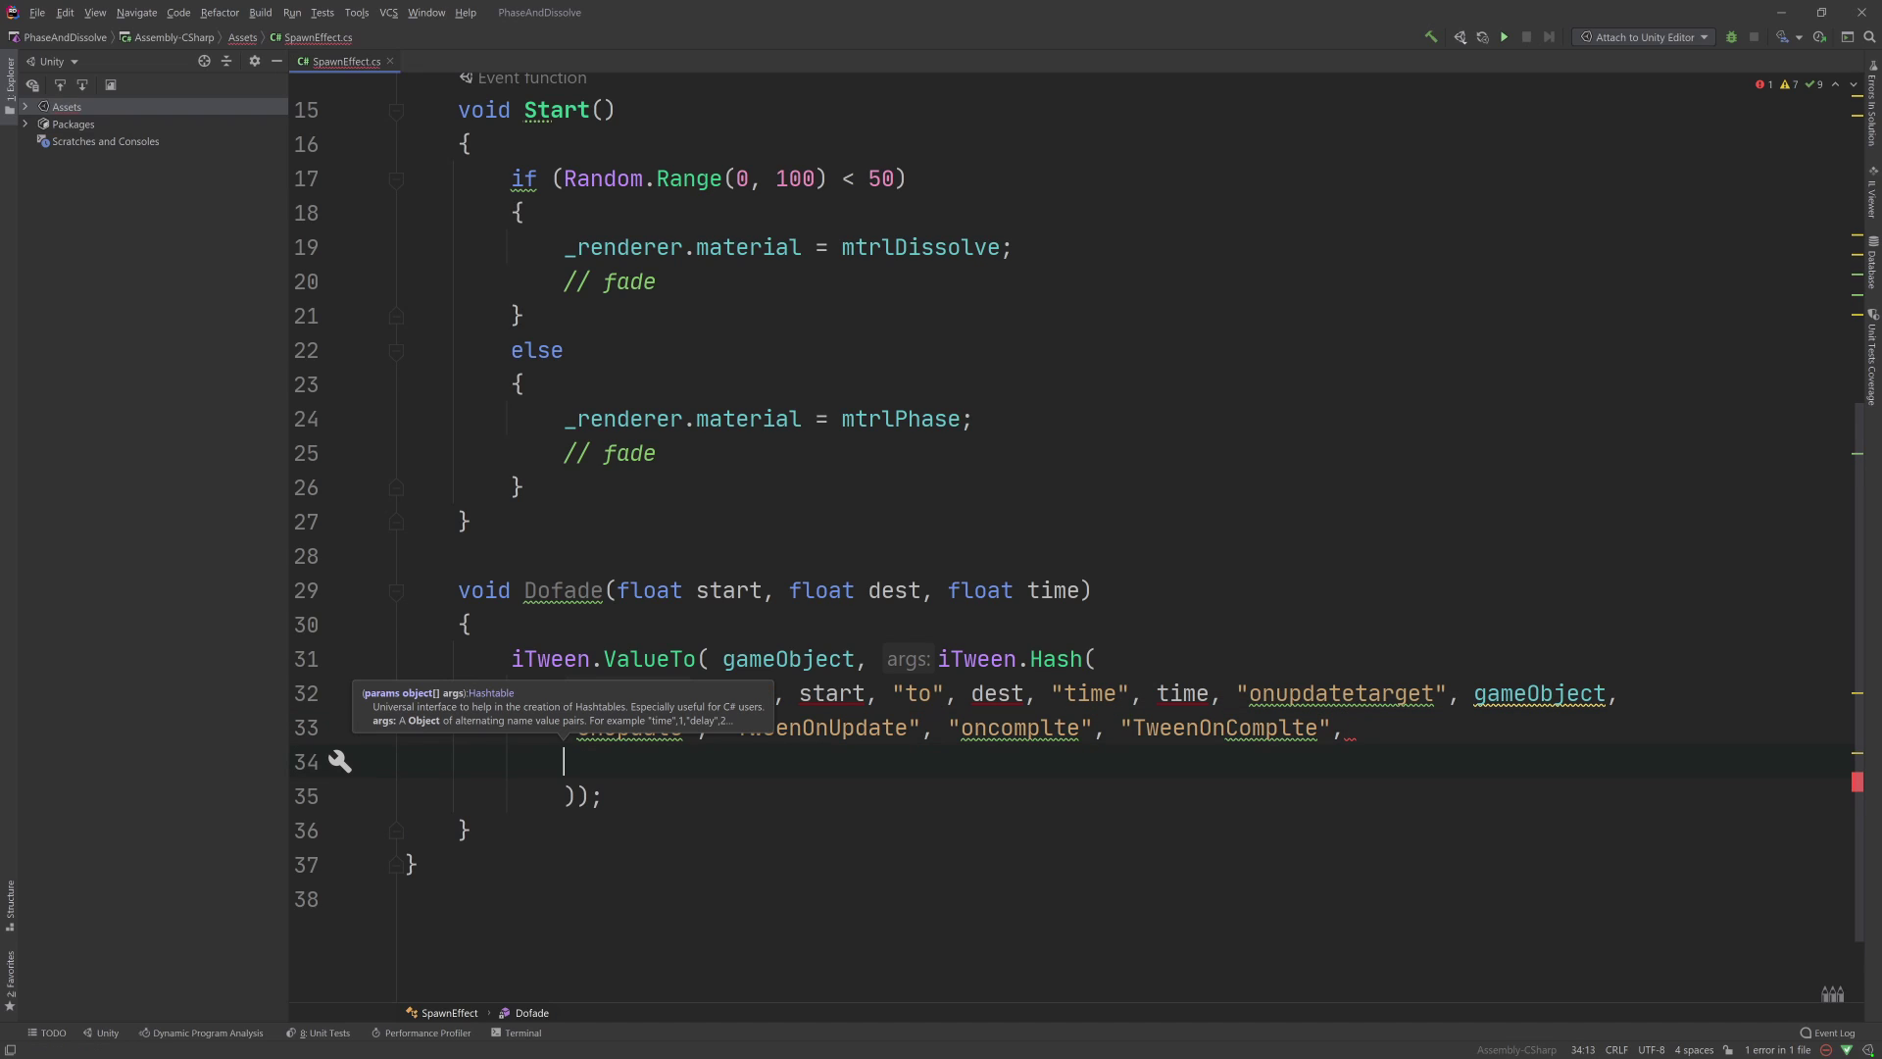
- Add "easetype", iTween.EaseType.easeInOutCubic as the final hash entry
text("ease)
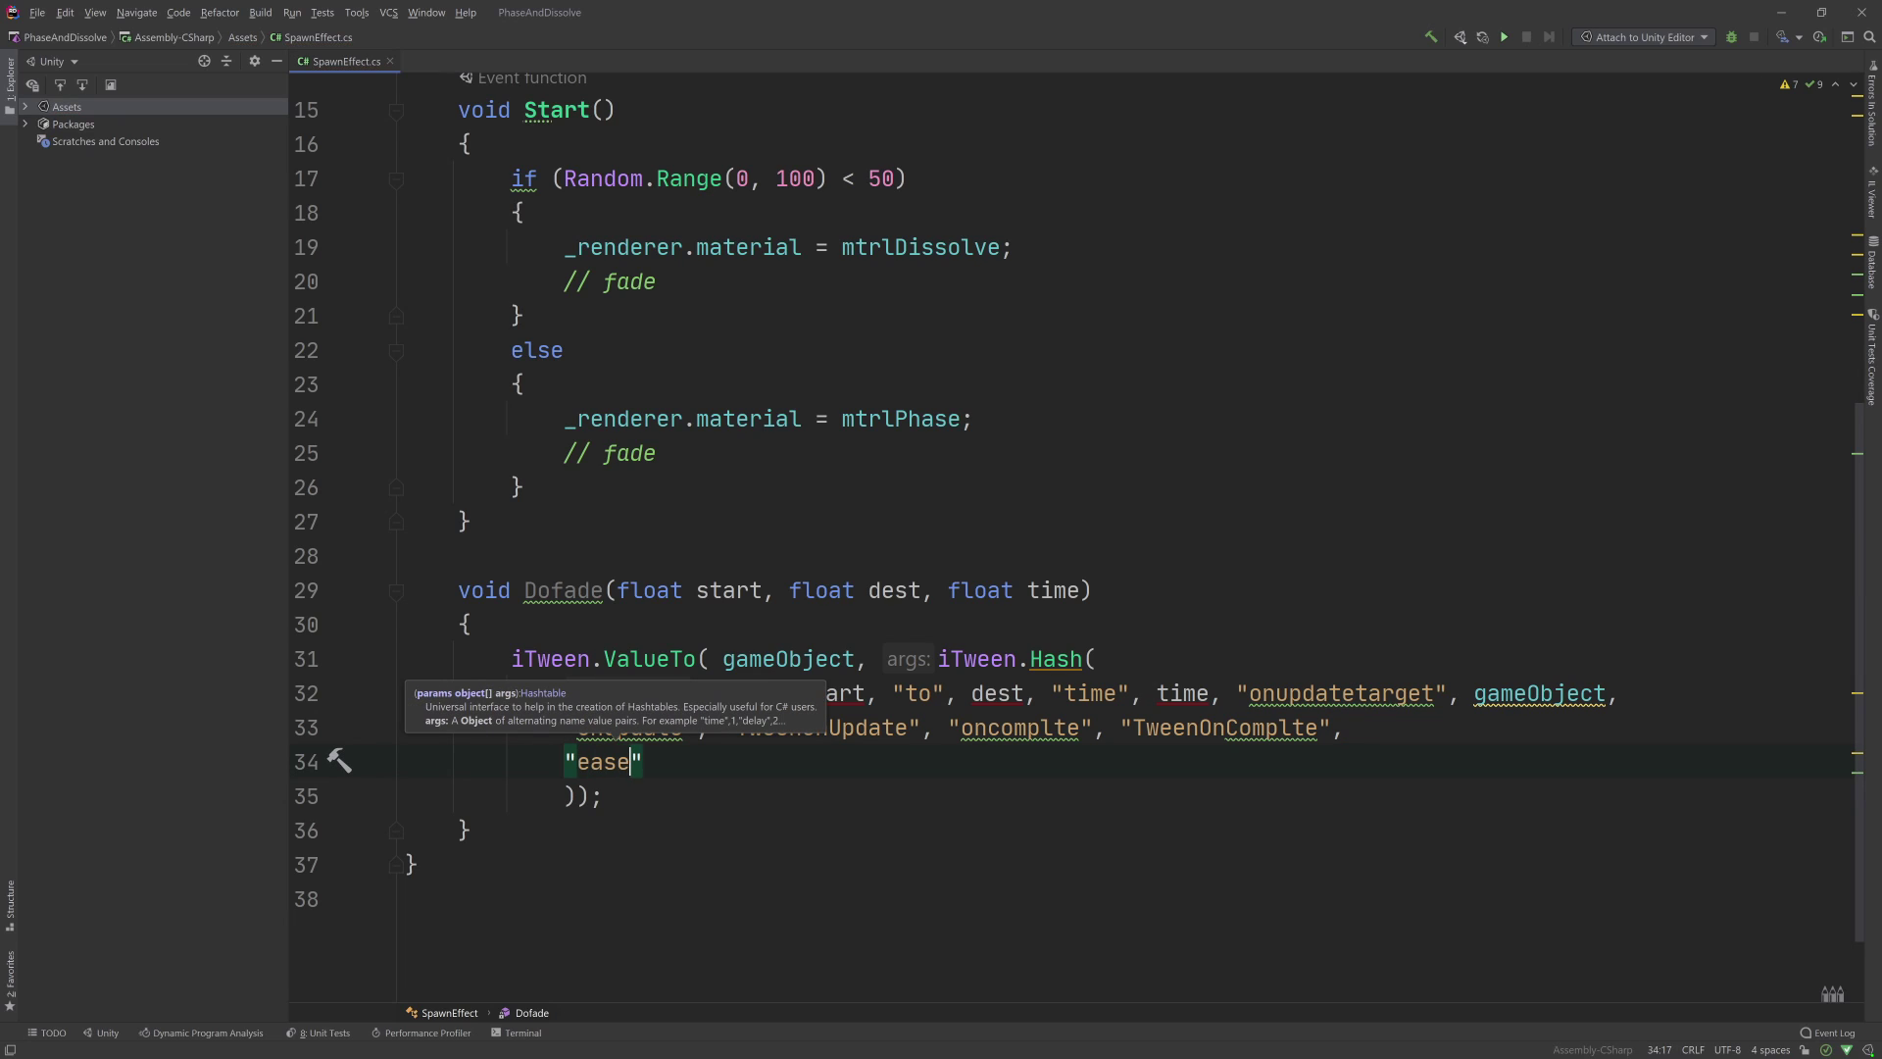
text(type)
key(Right)
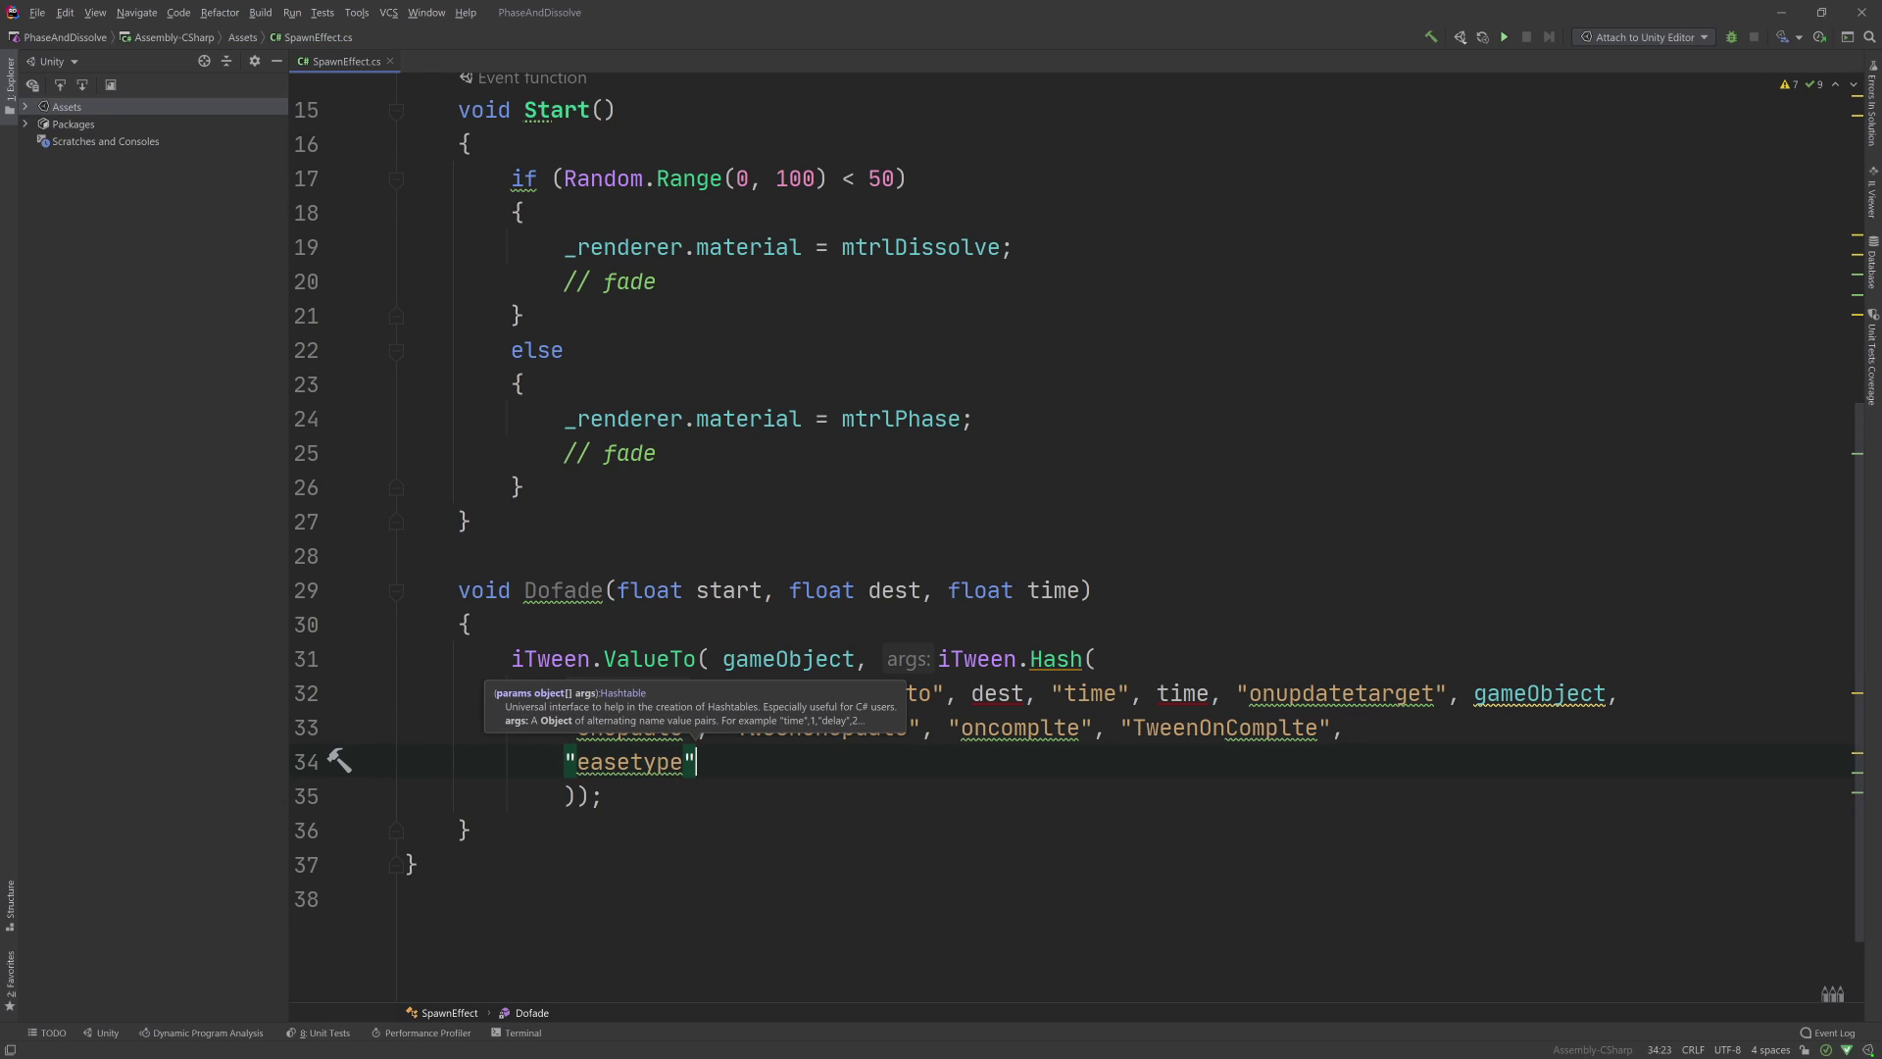
text(, iT)
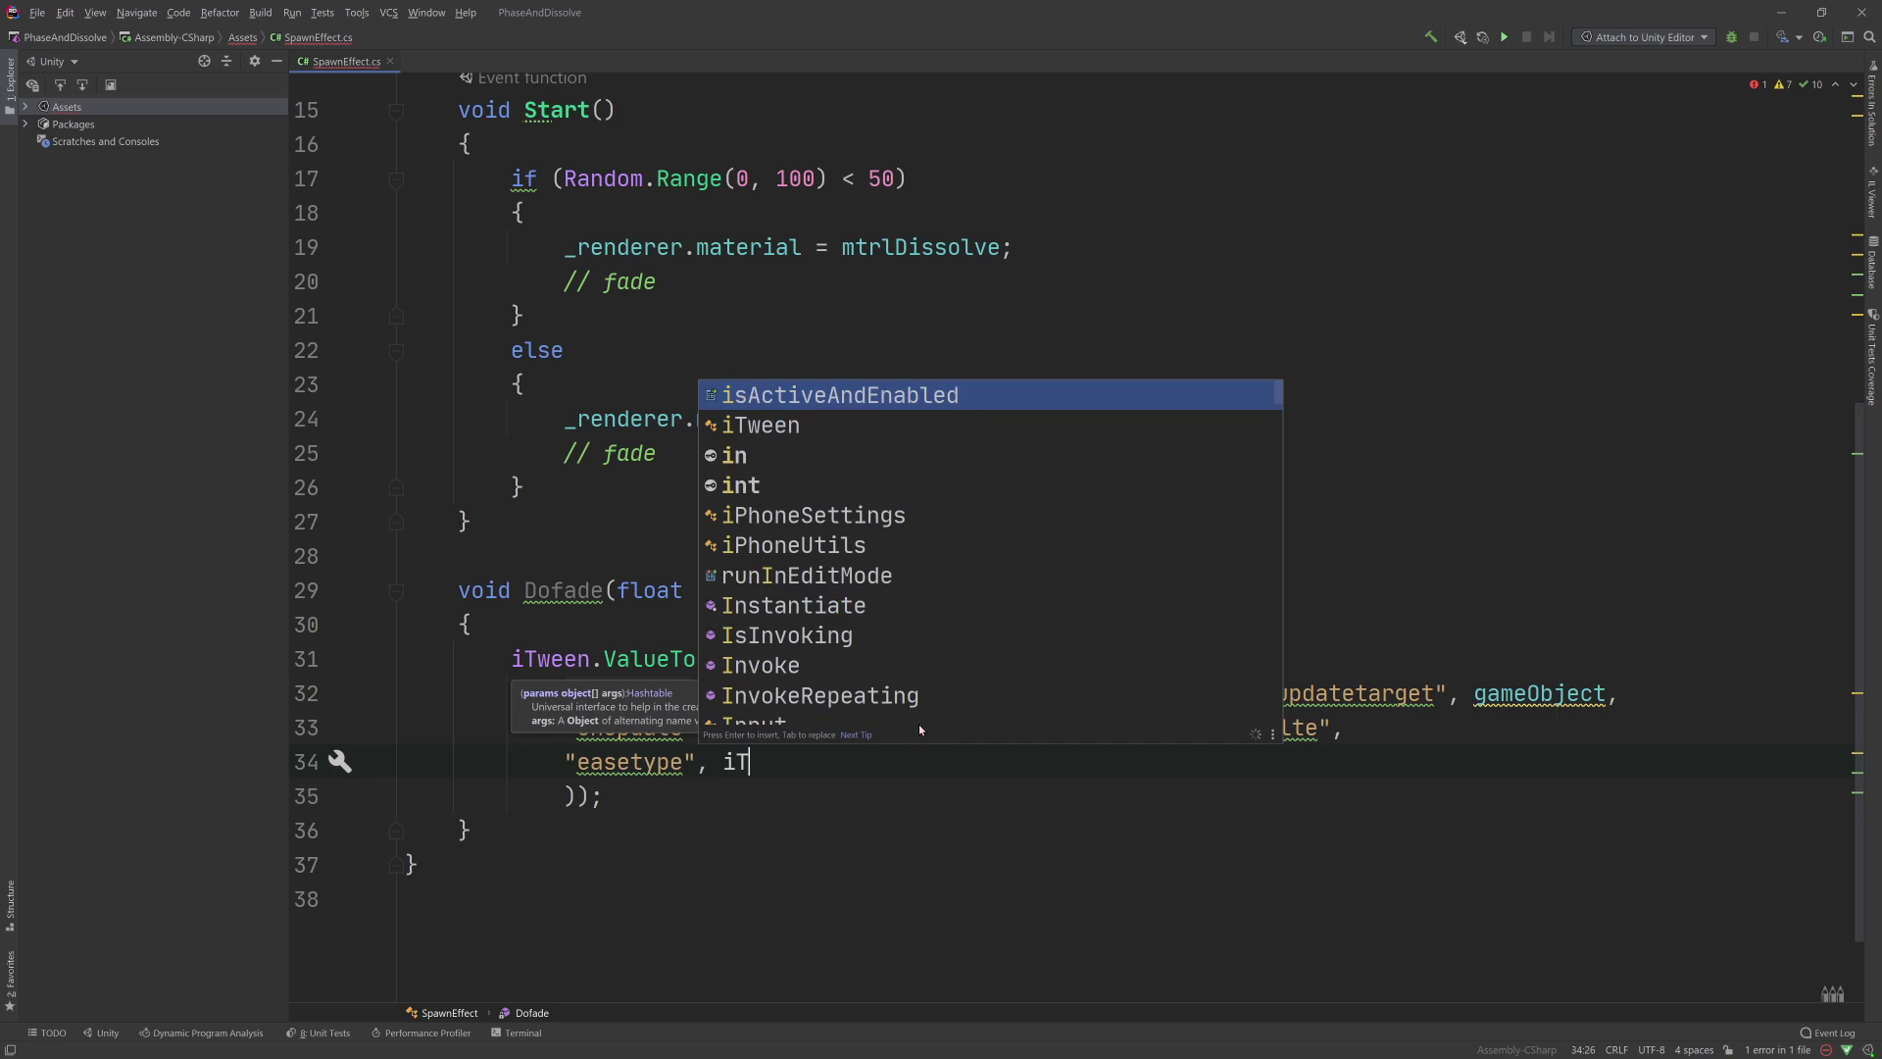
text(w)
key(Return)
text(.)
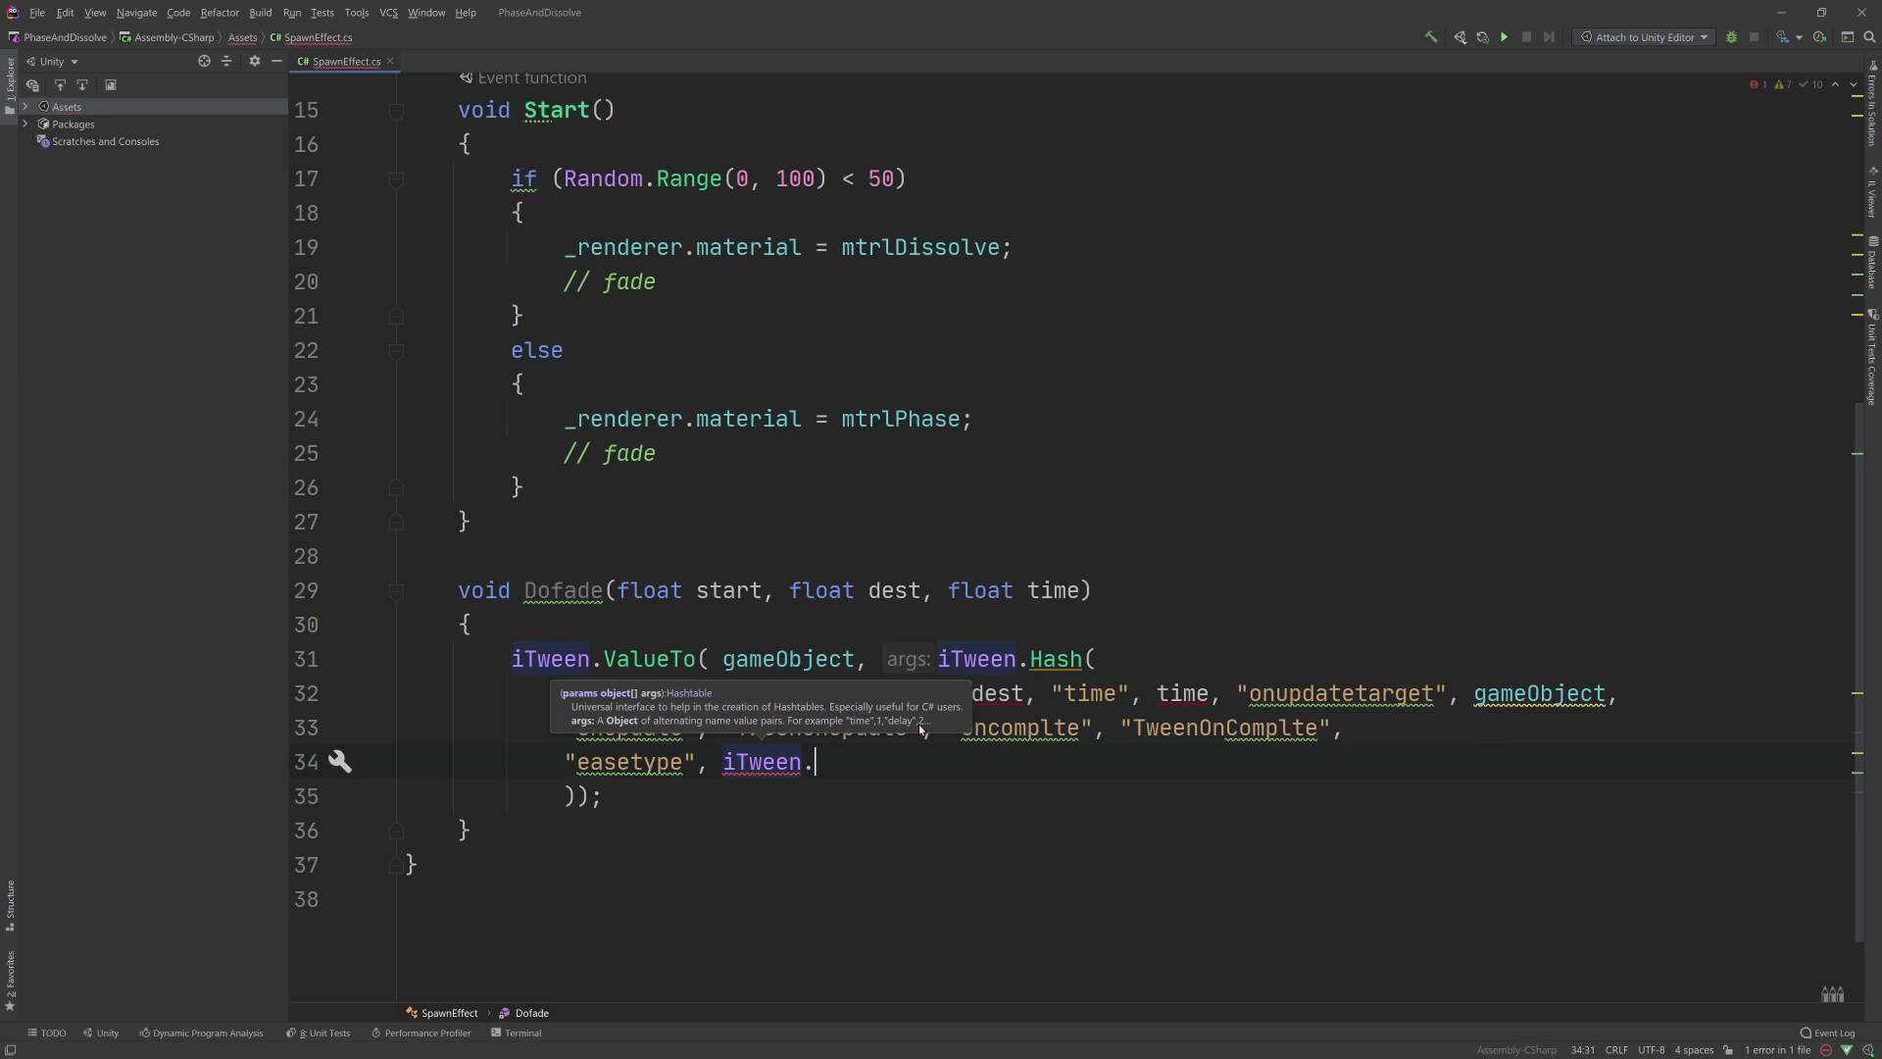
text(eas)
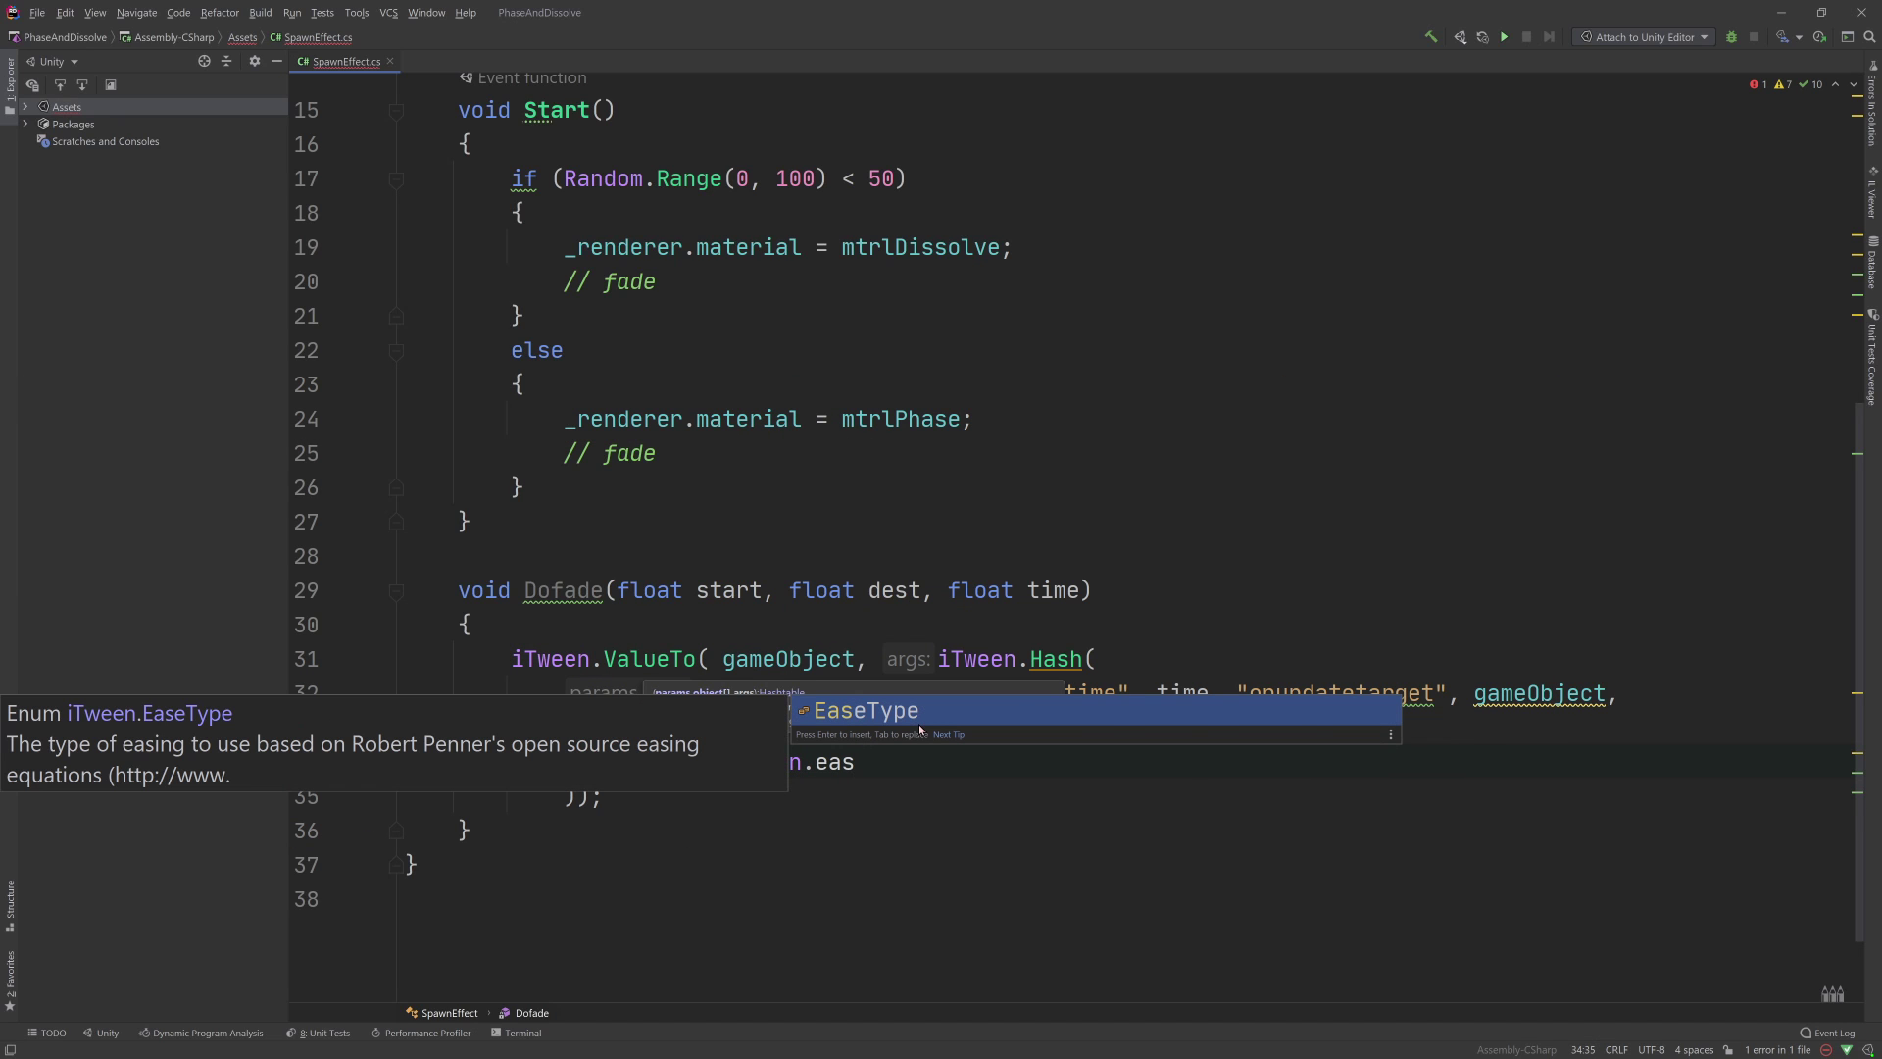
key(Return)
text(.)
key(Down)
key(Down)
key(Down)
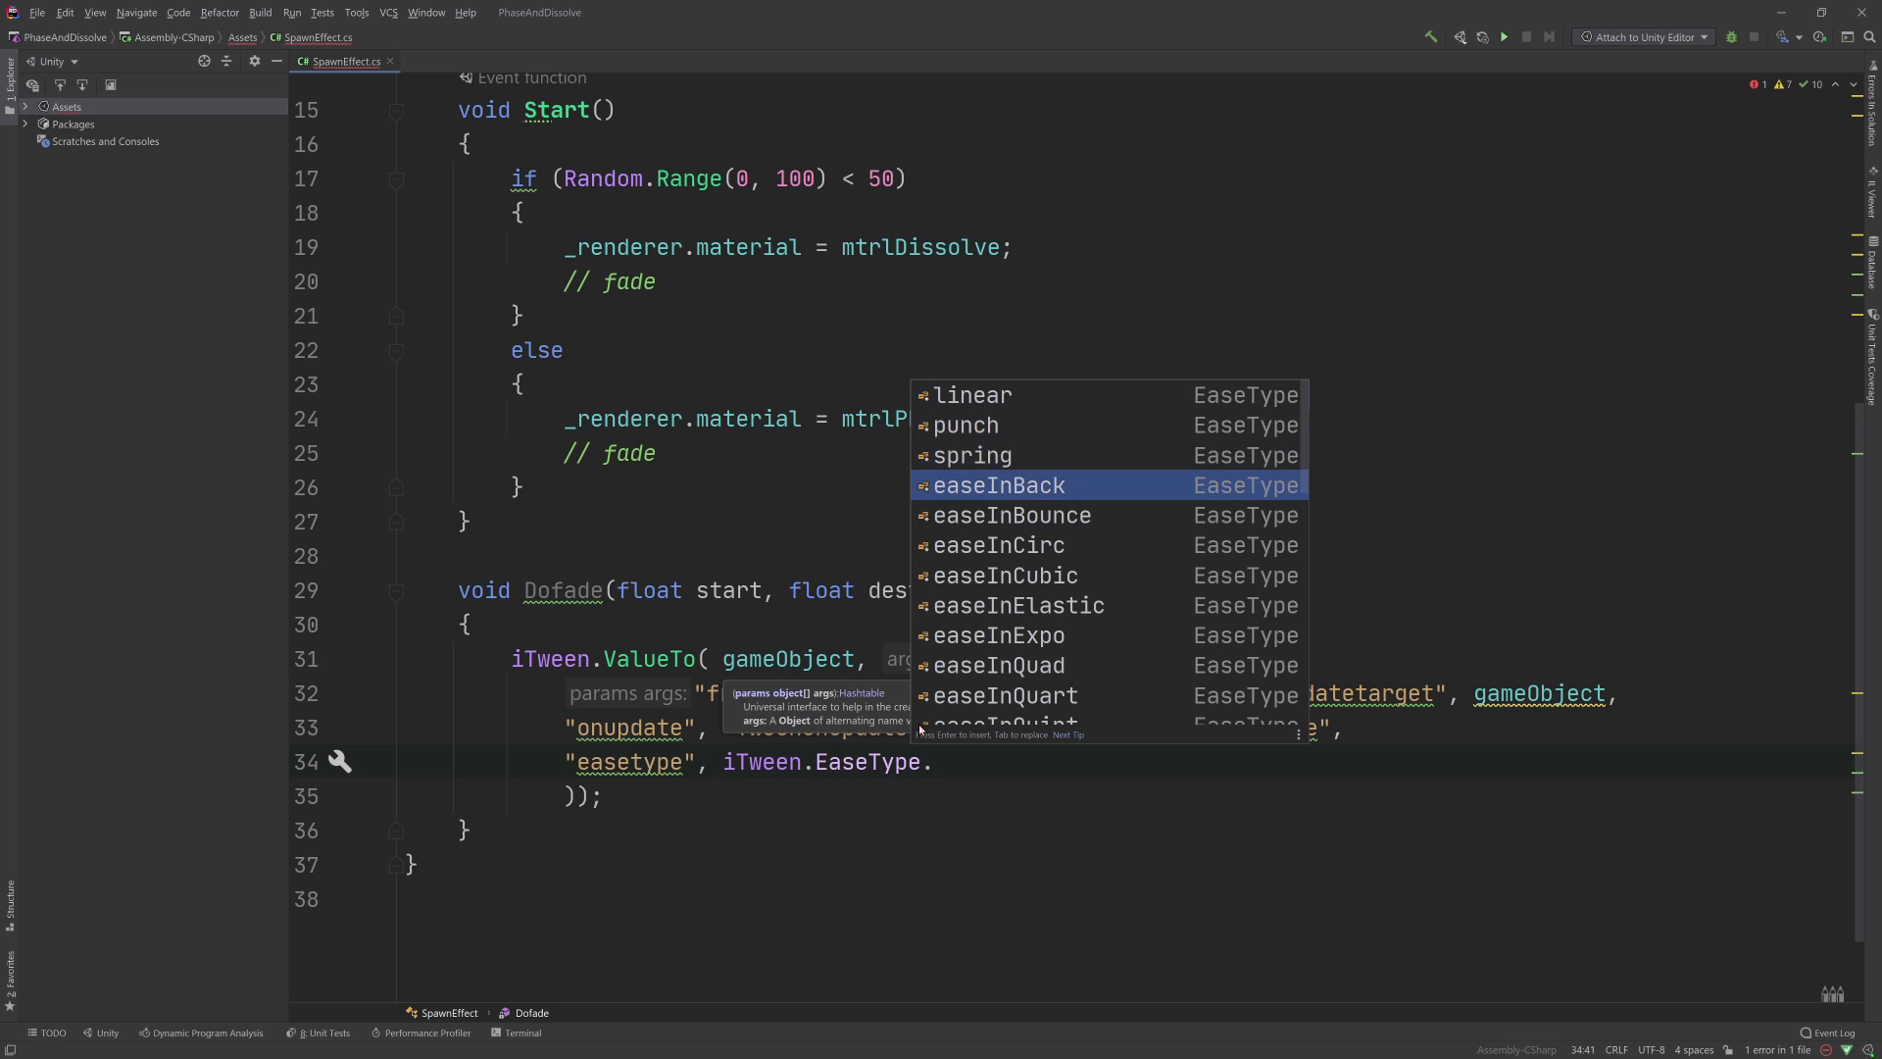
key(Down)
key(Down)
key(Down)
key(Down)
key(Down)
key(Down)
key(Down)
key(Down)
key(Down)
key(Down)
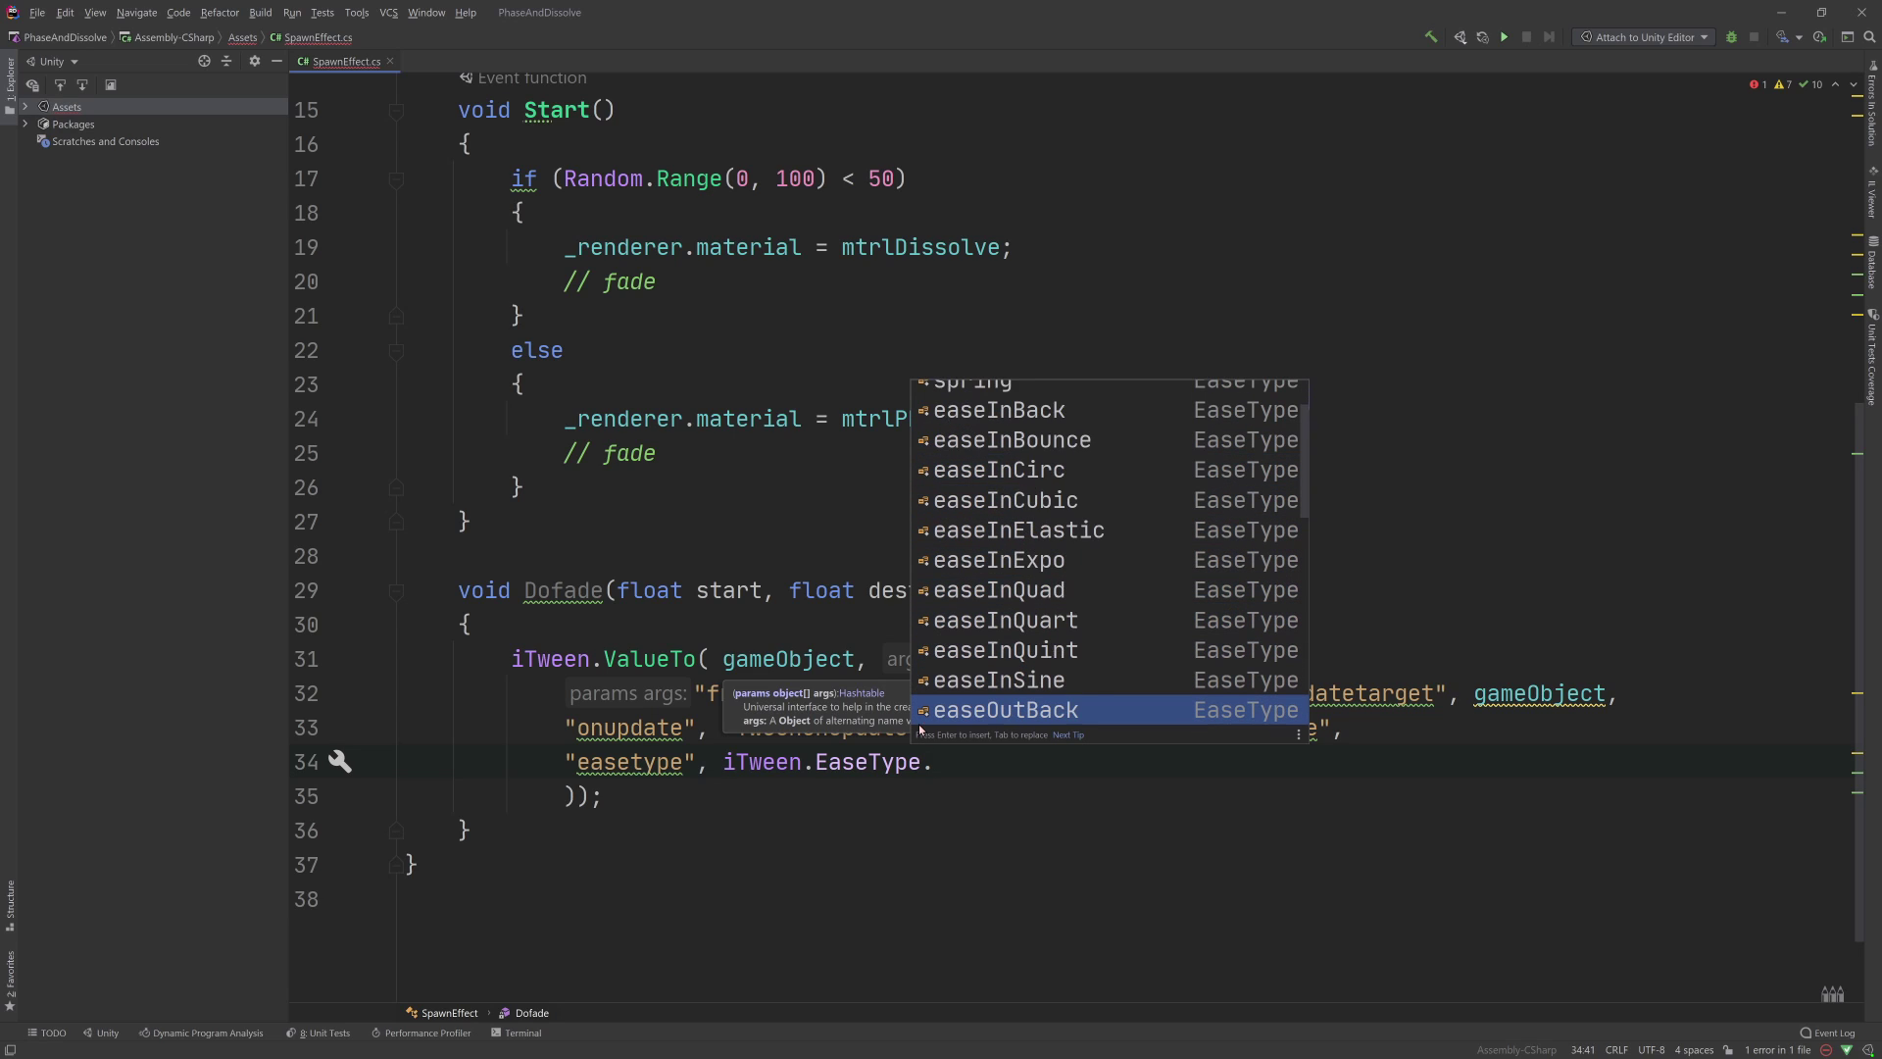
key(Down)
key(Down)
key(Down)
key(Down)
key(Down)
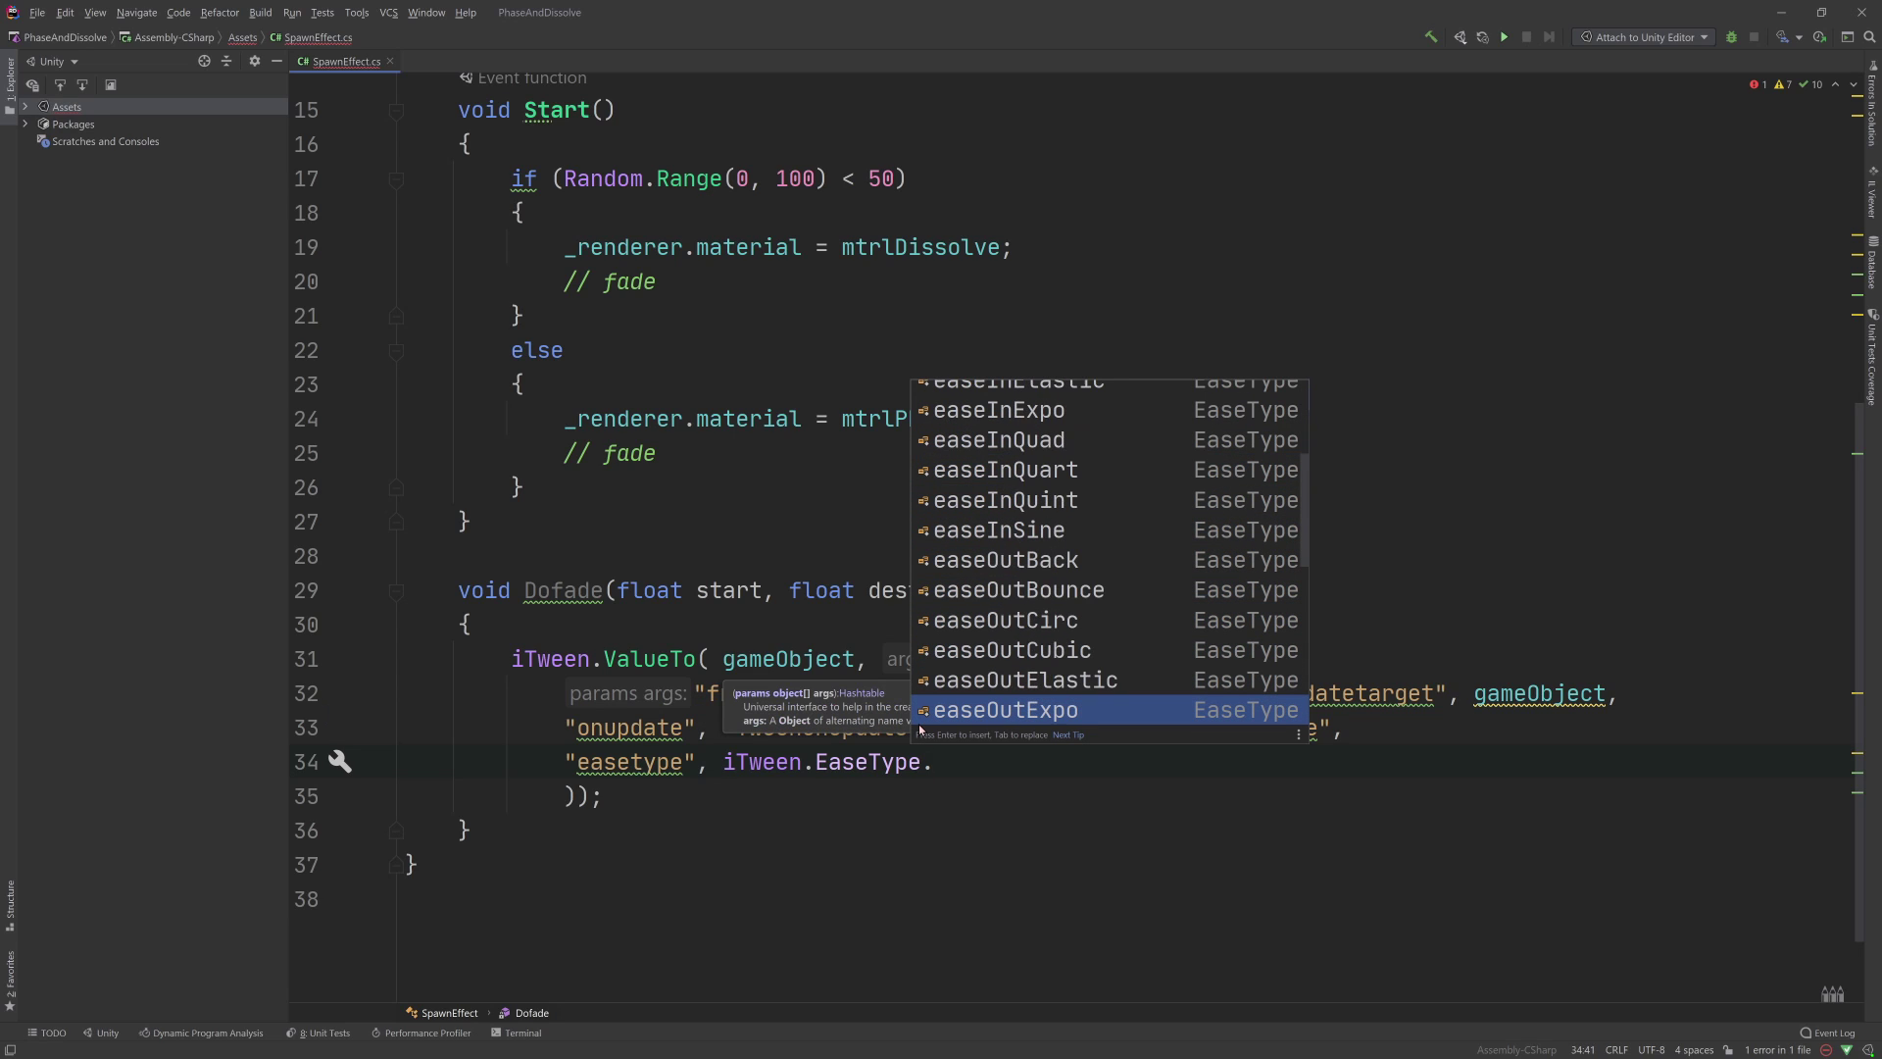
key(Down)
key(Down)
key(Down)
key(Up)
key(Up)
key(Up)
key(Down)
key(Down)
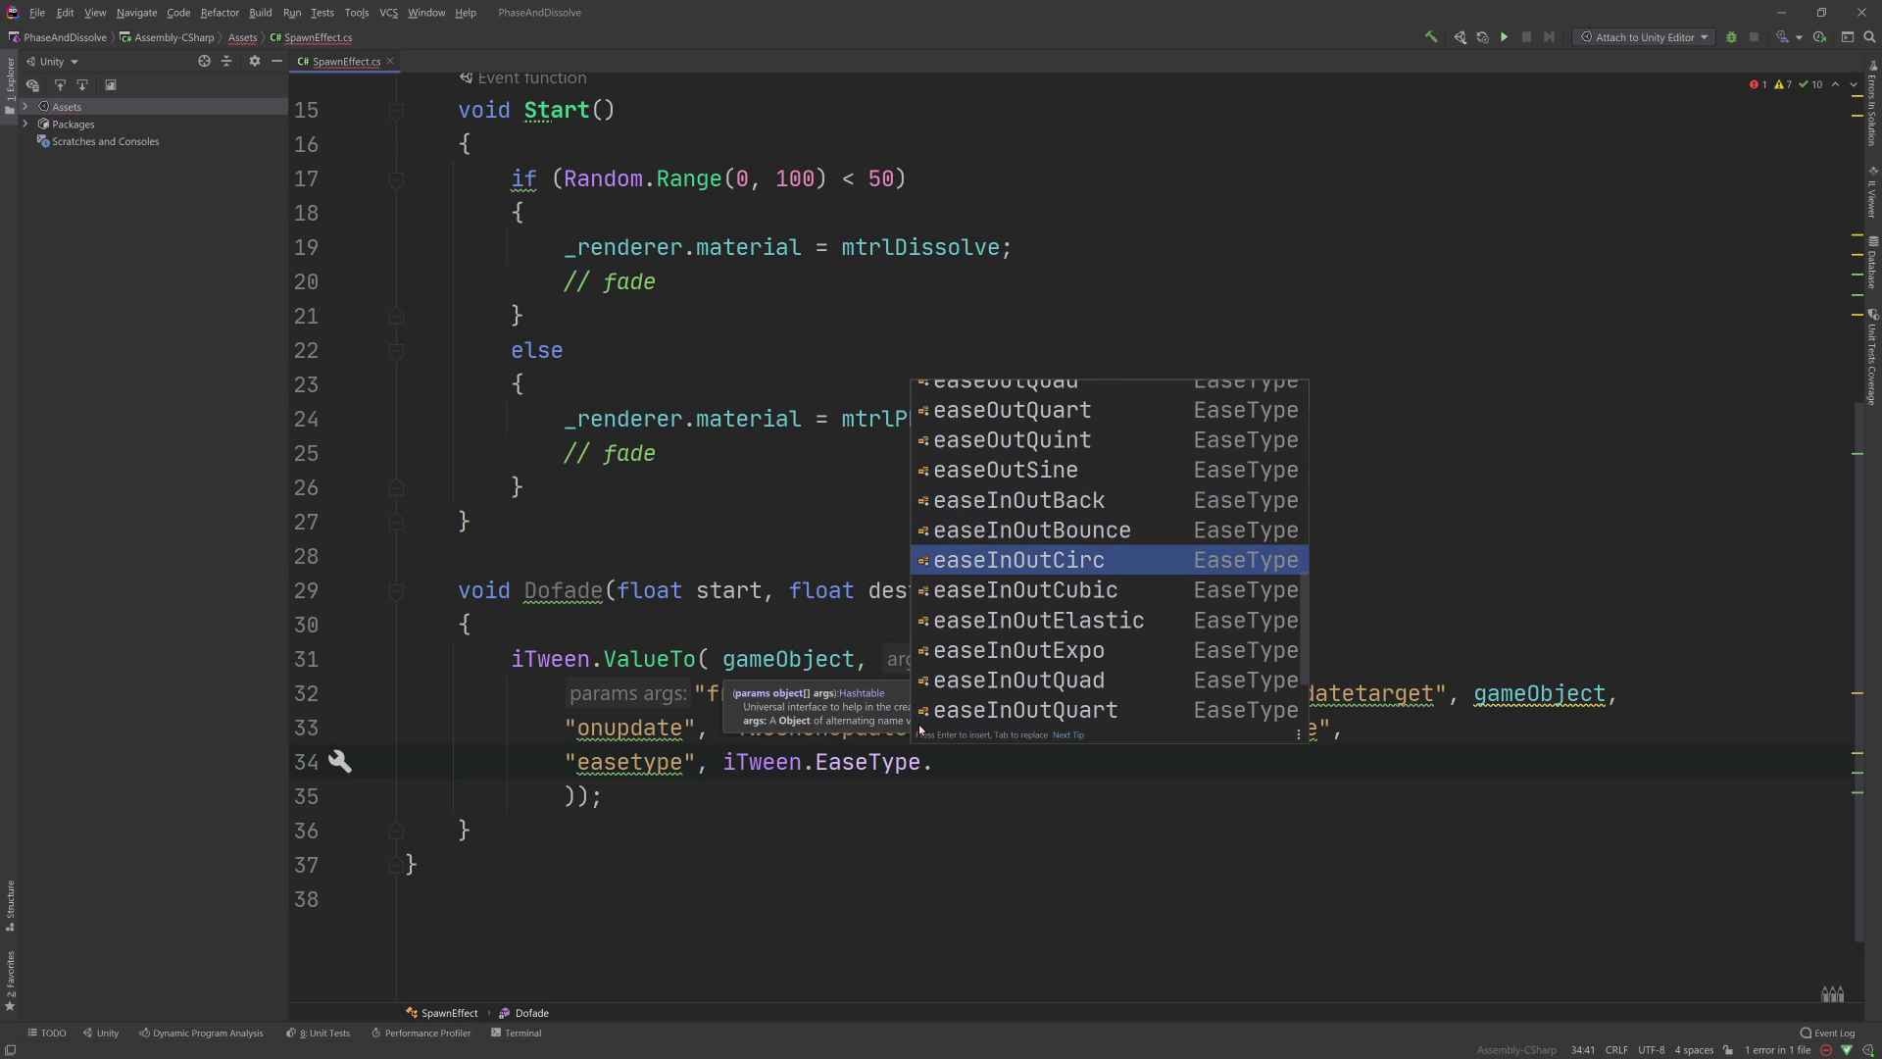
key(Down)
key(Return)
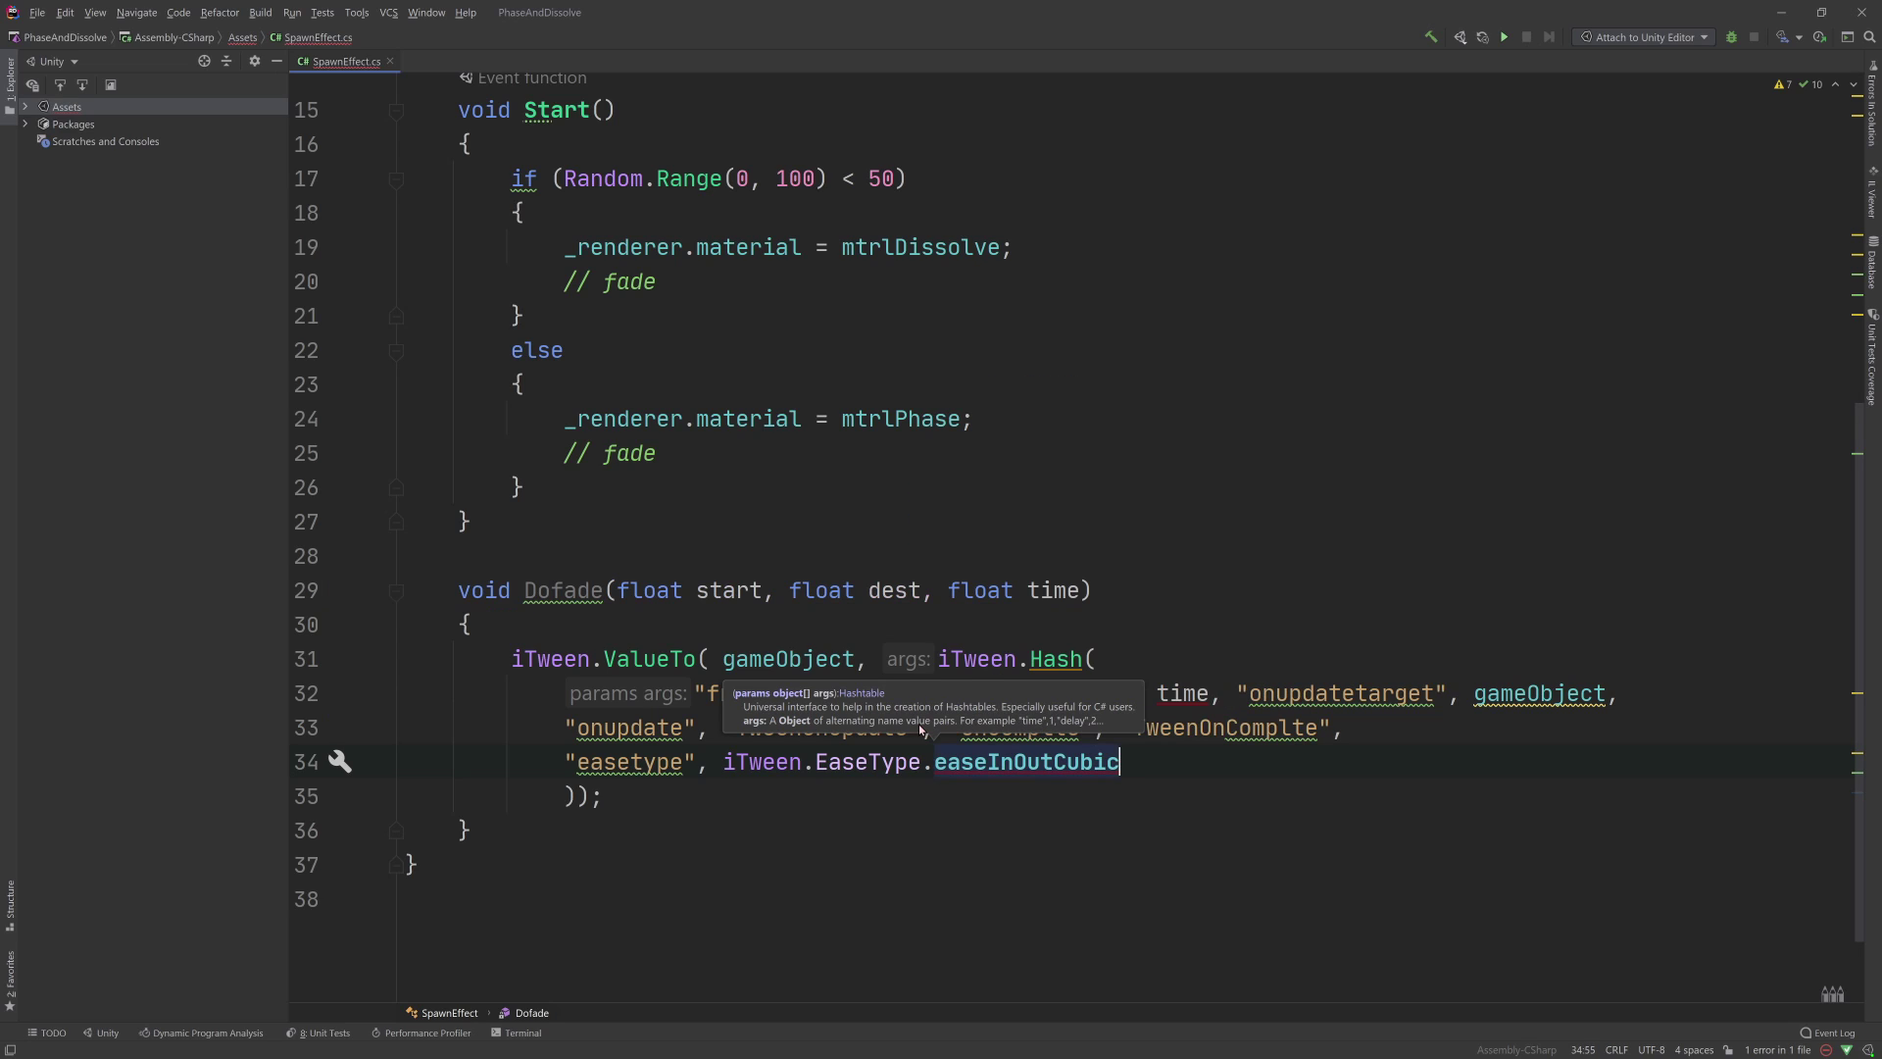
- Join the closing "));" onto the easing line and add blank lines after Dofade
click(566, 796)
key(BackSpace)
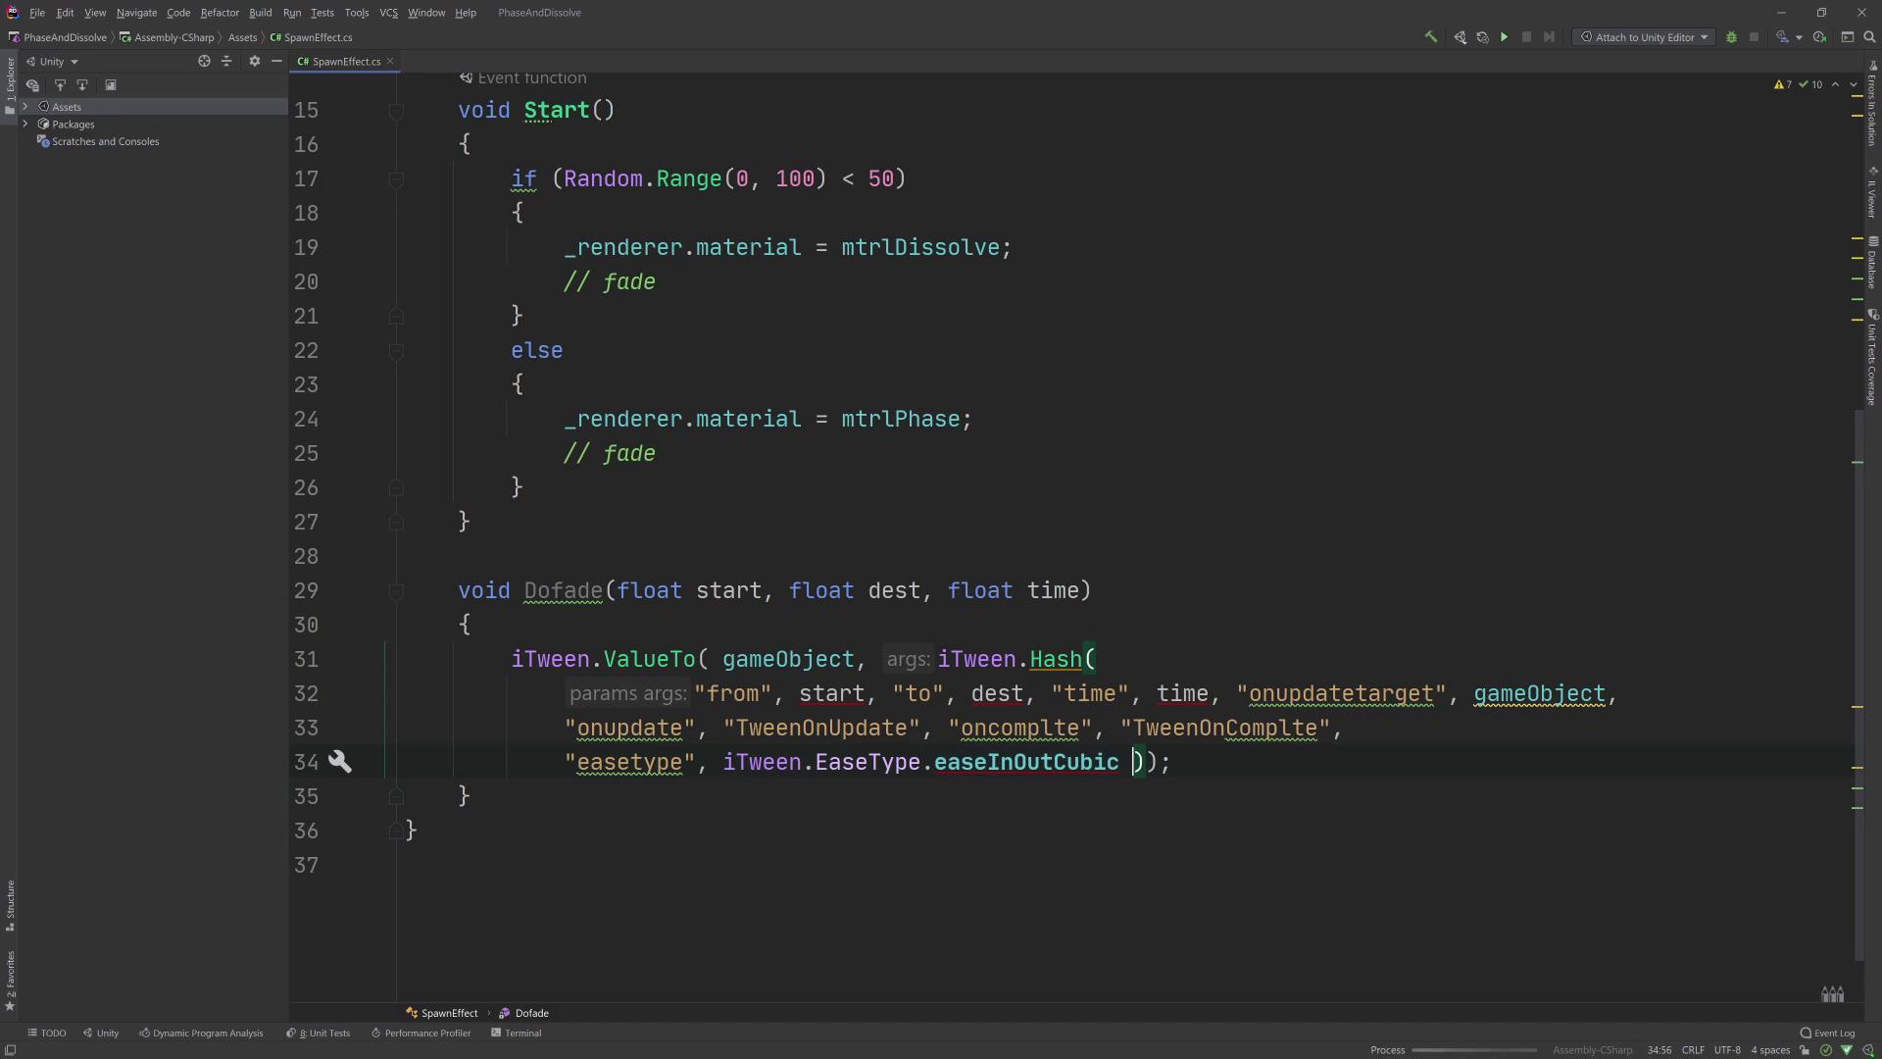
scroll(1078, 539, down, 1)
key(Down)
key(Return)
key(Return)
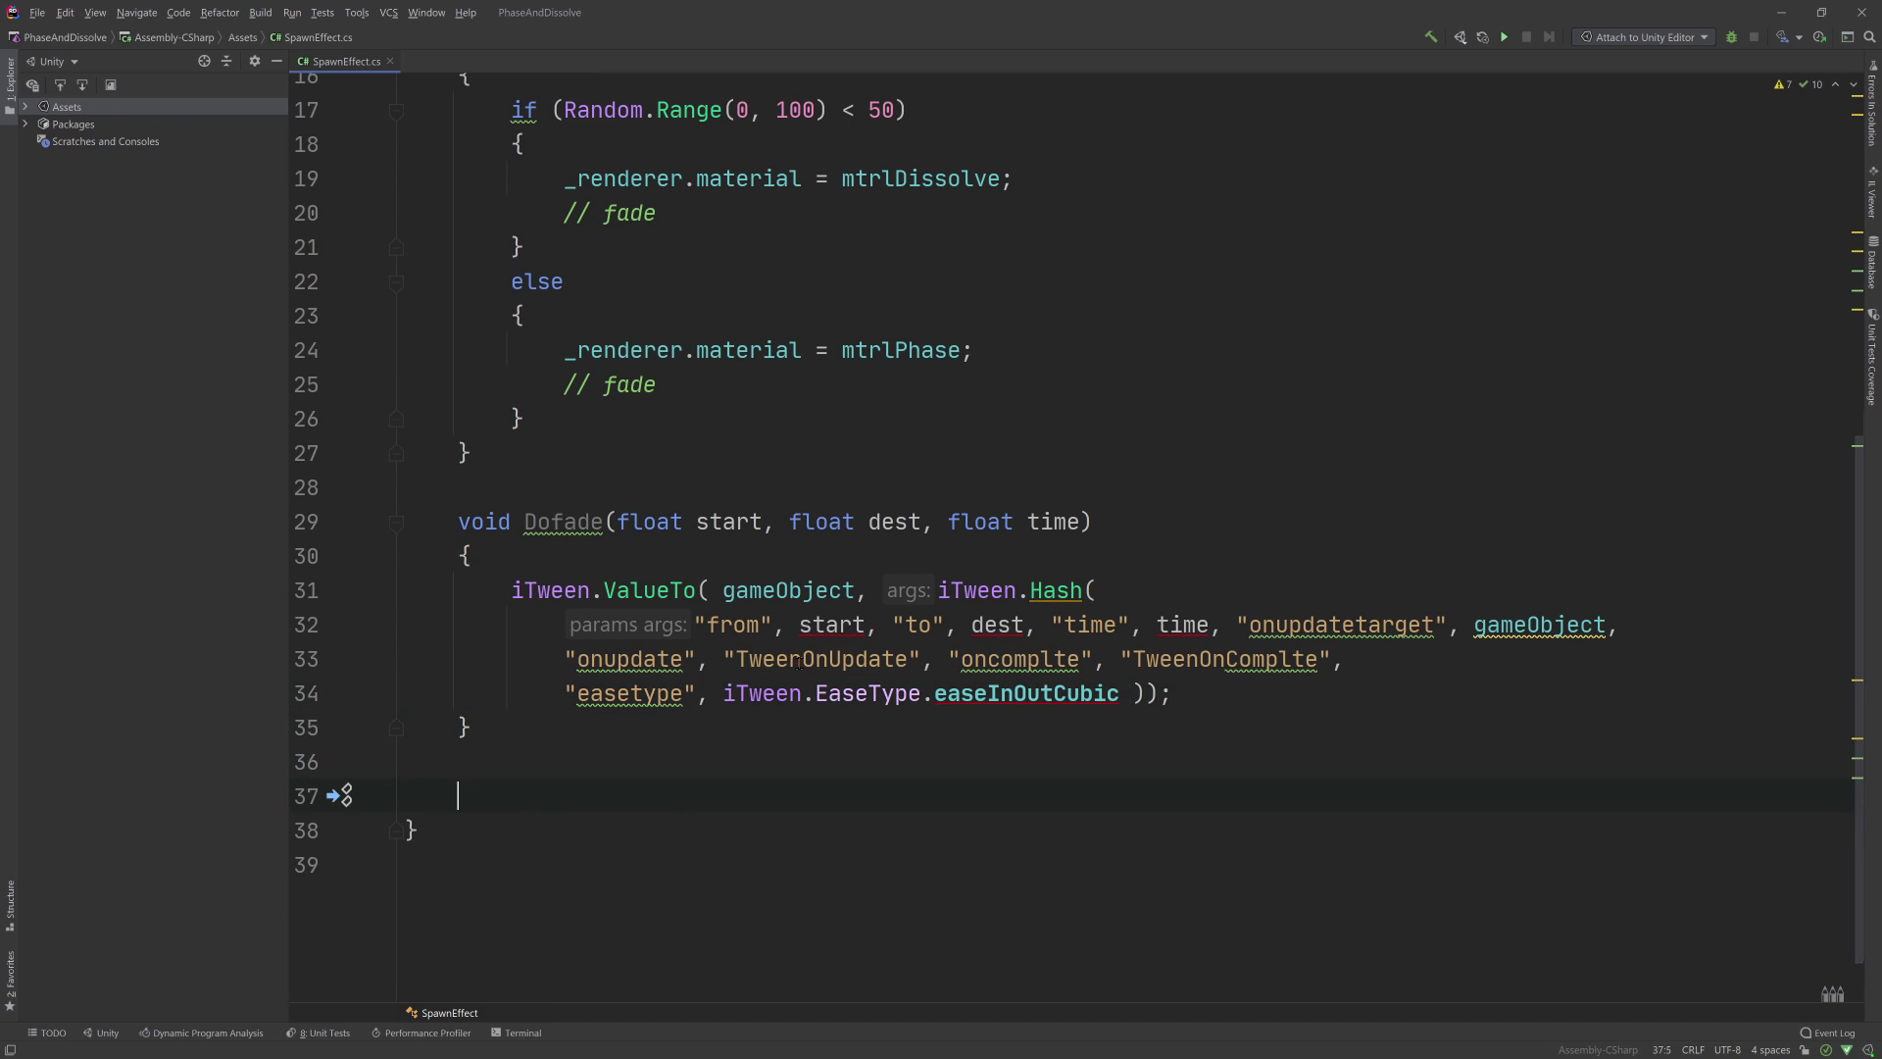
- Create a new method void TweenOnUpdate(float value) with an empty body
double_click(798, 664)
key(ctrl+c)
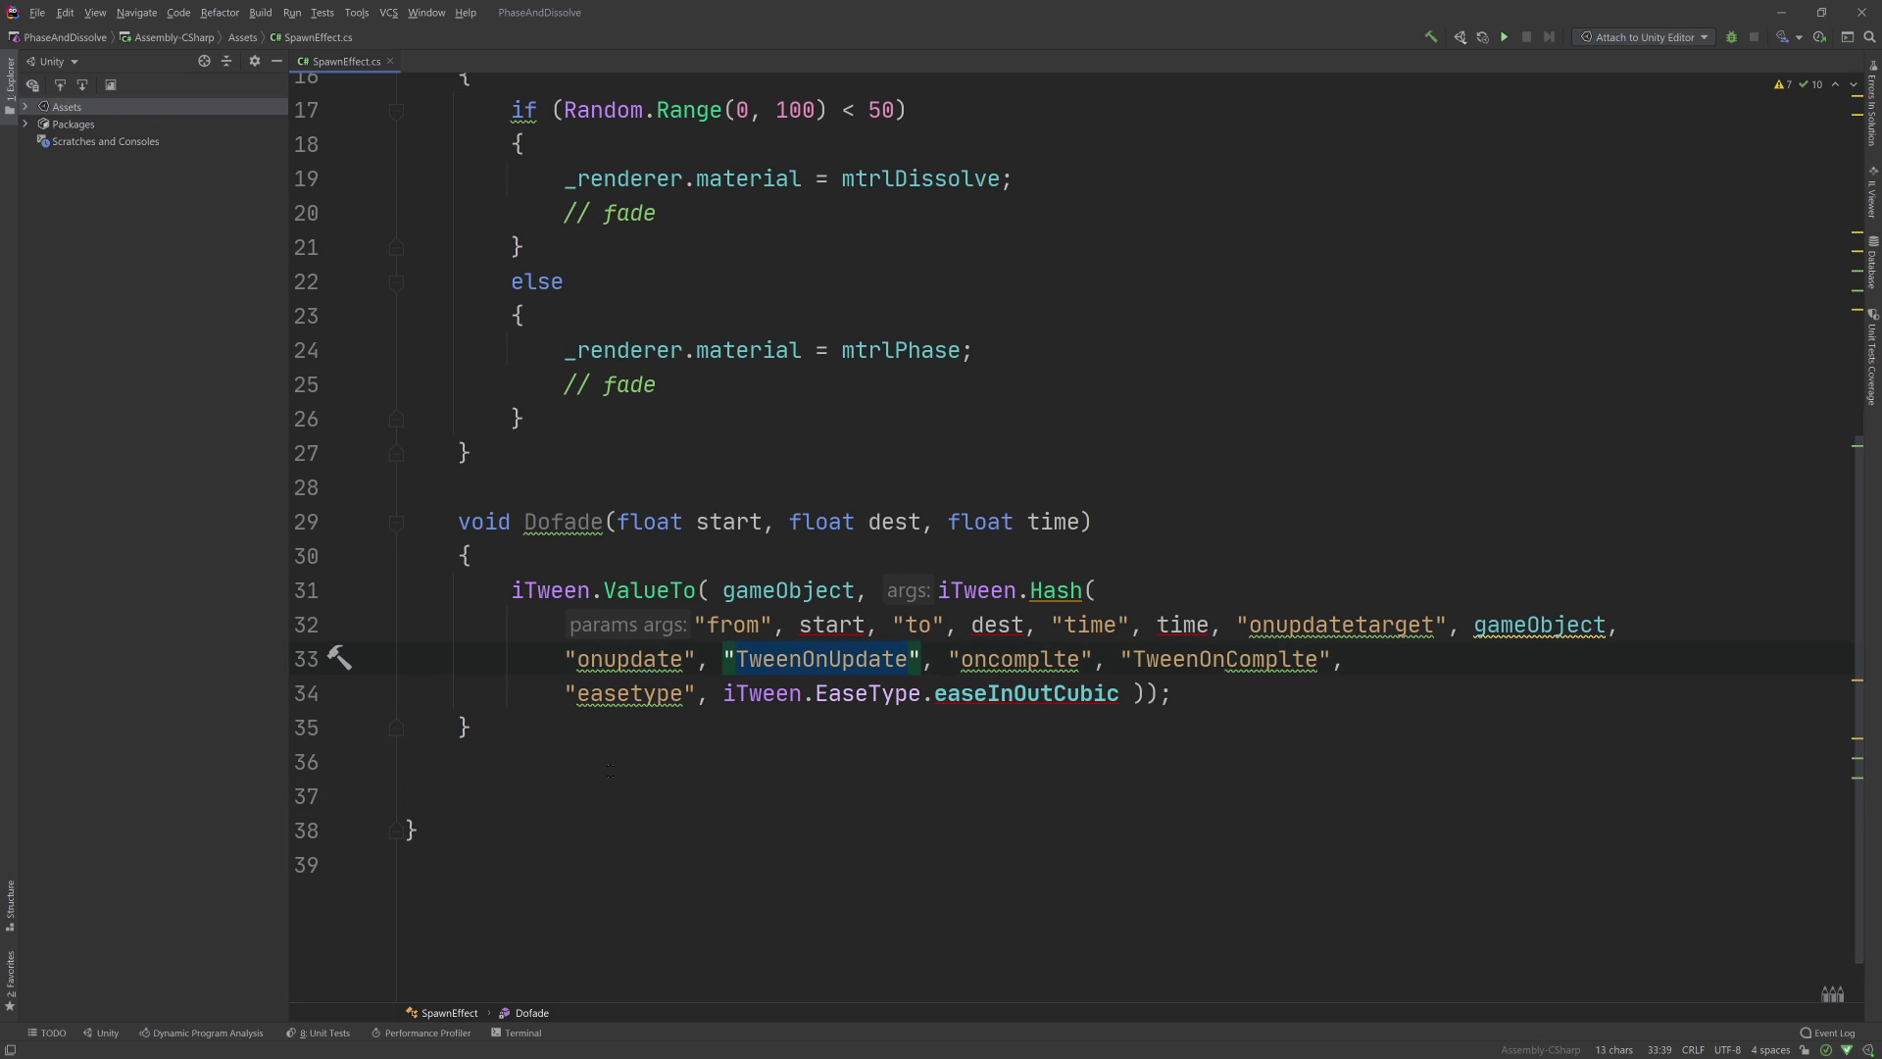
text(void)
key(ctrl+v)
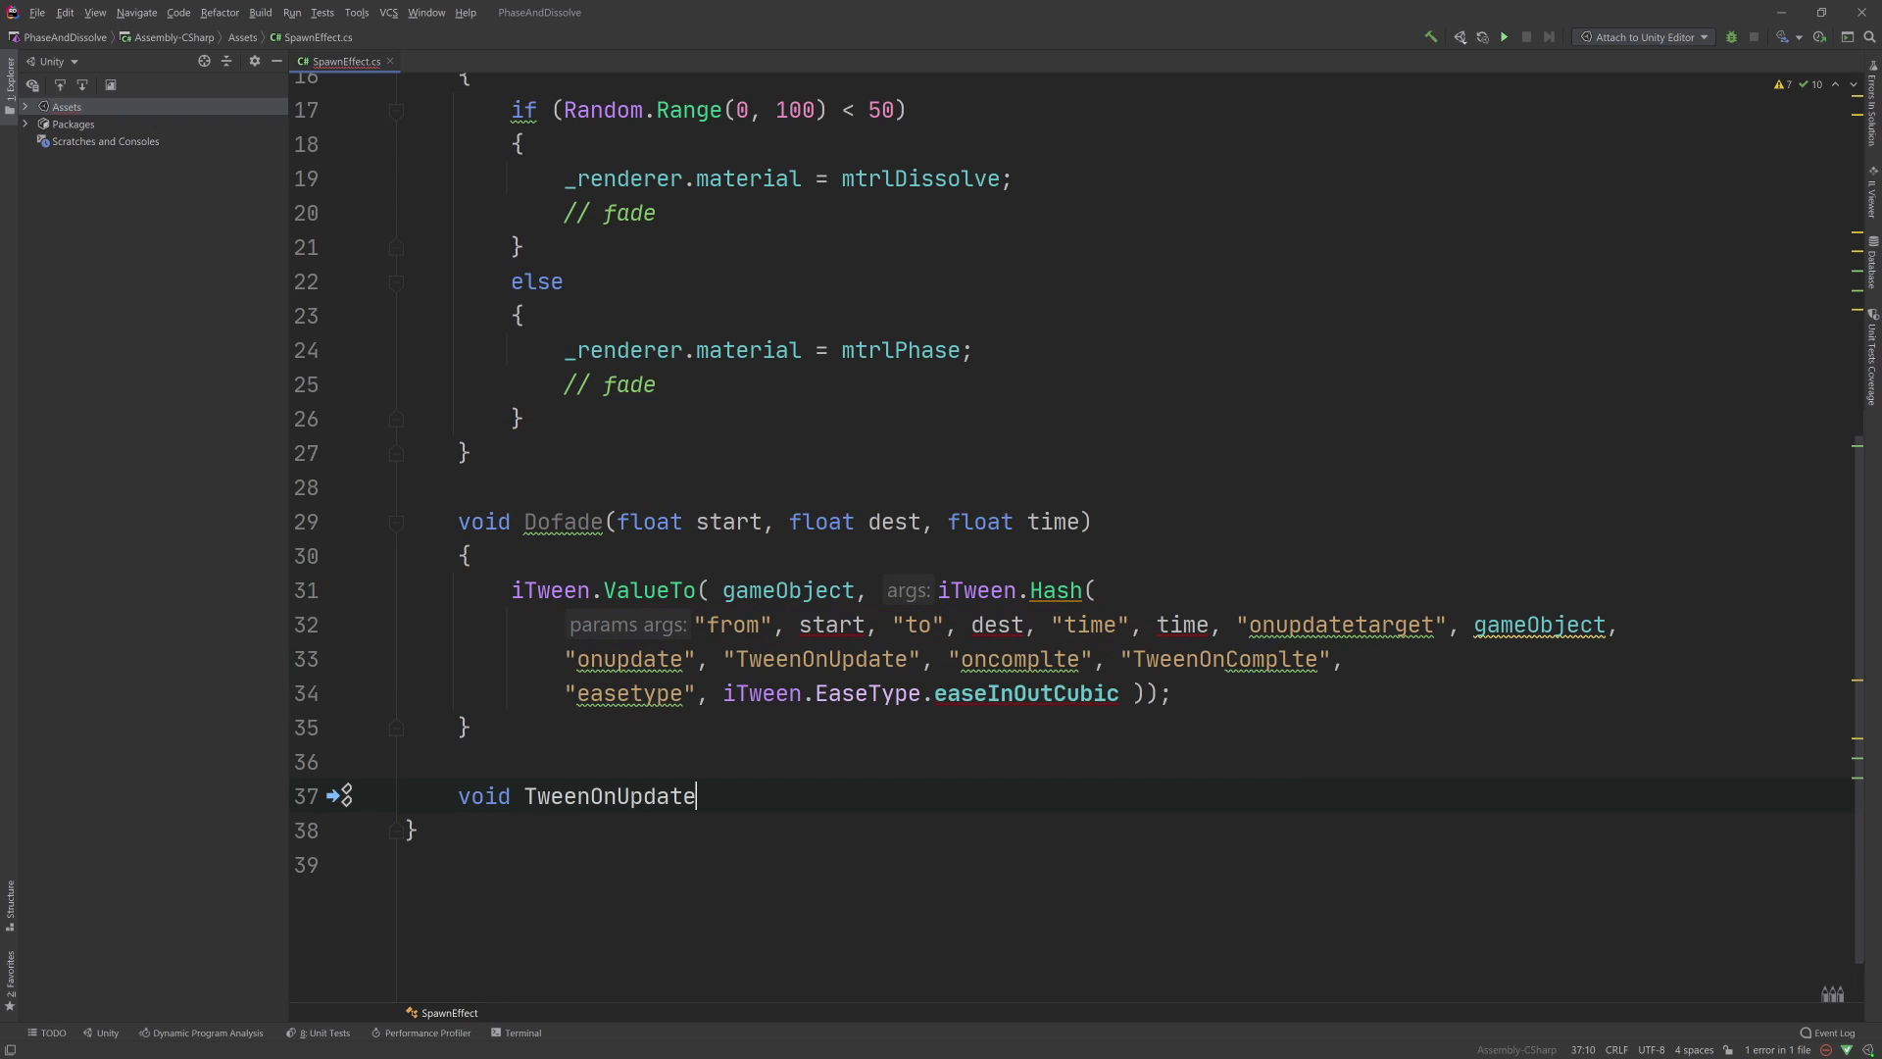
text(()
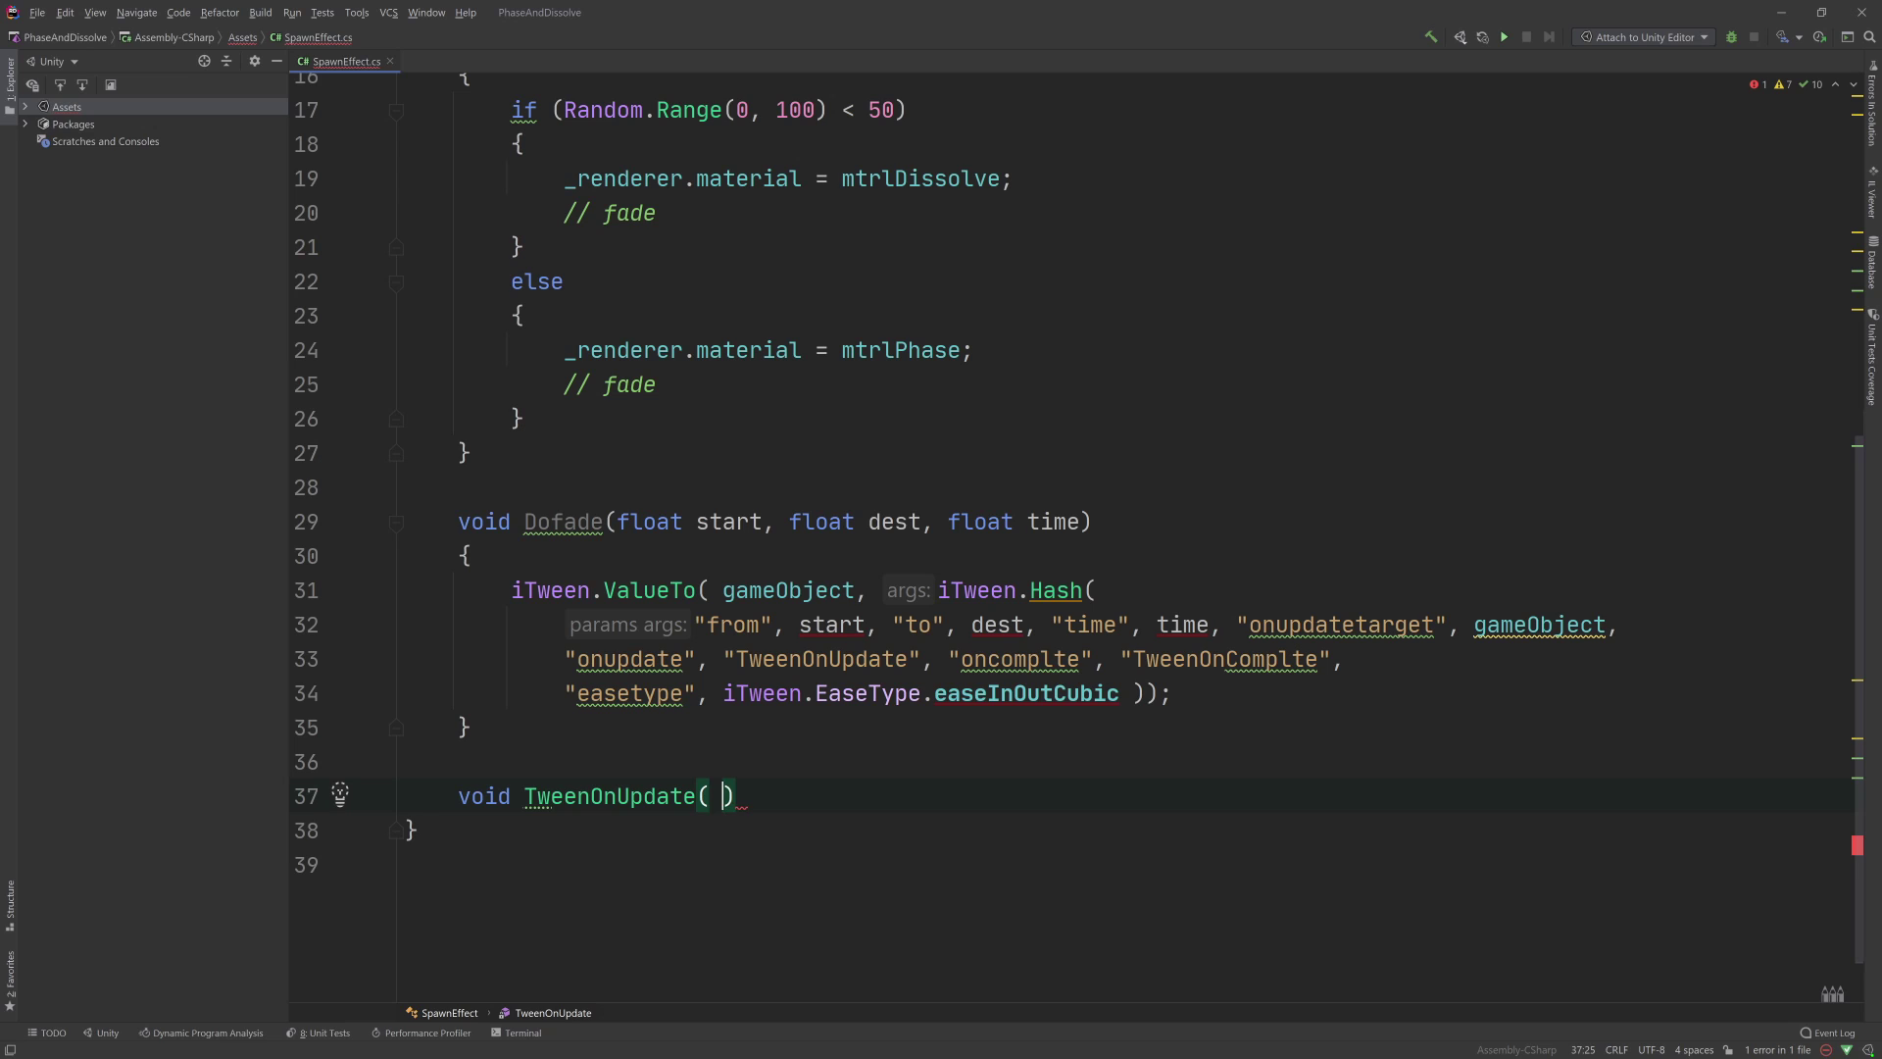
text( float )
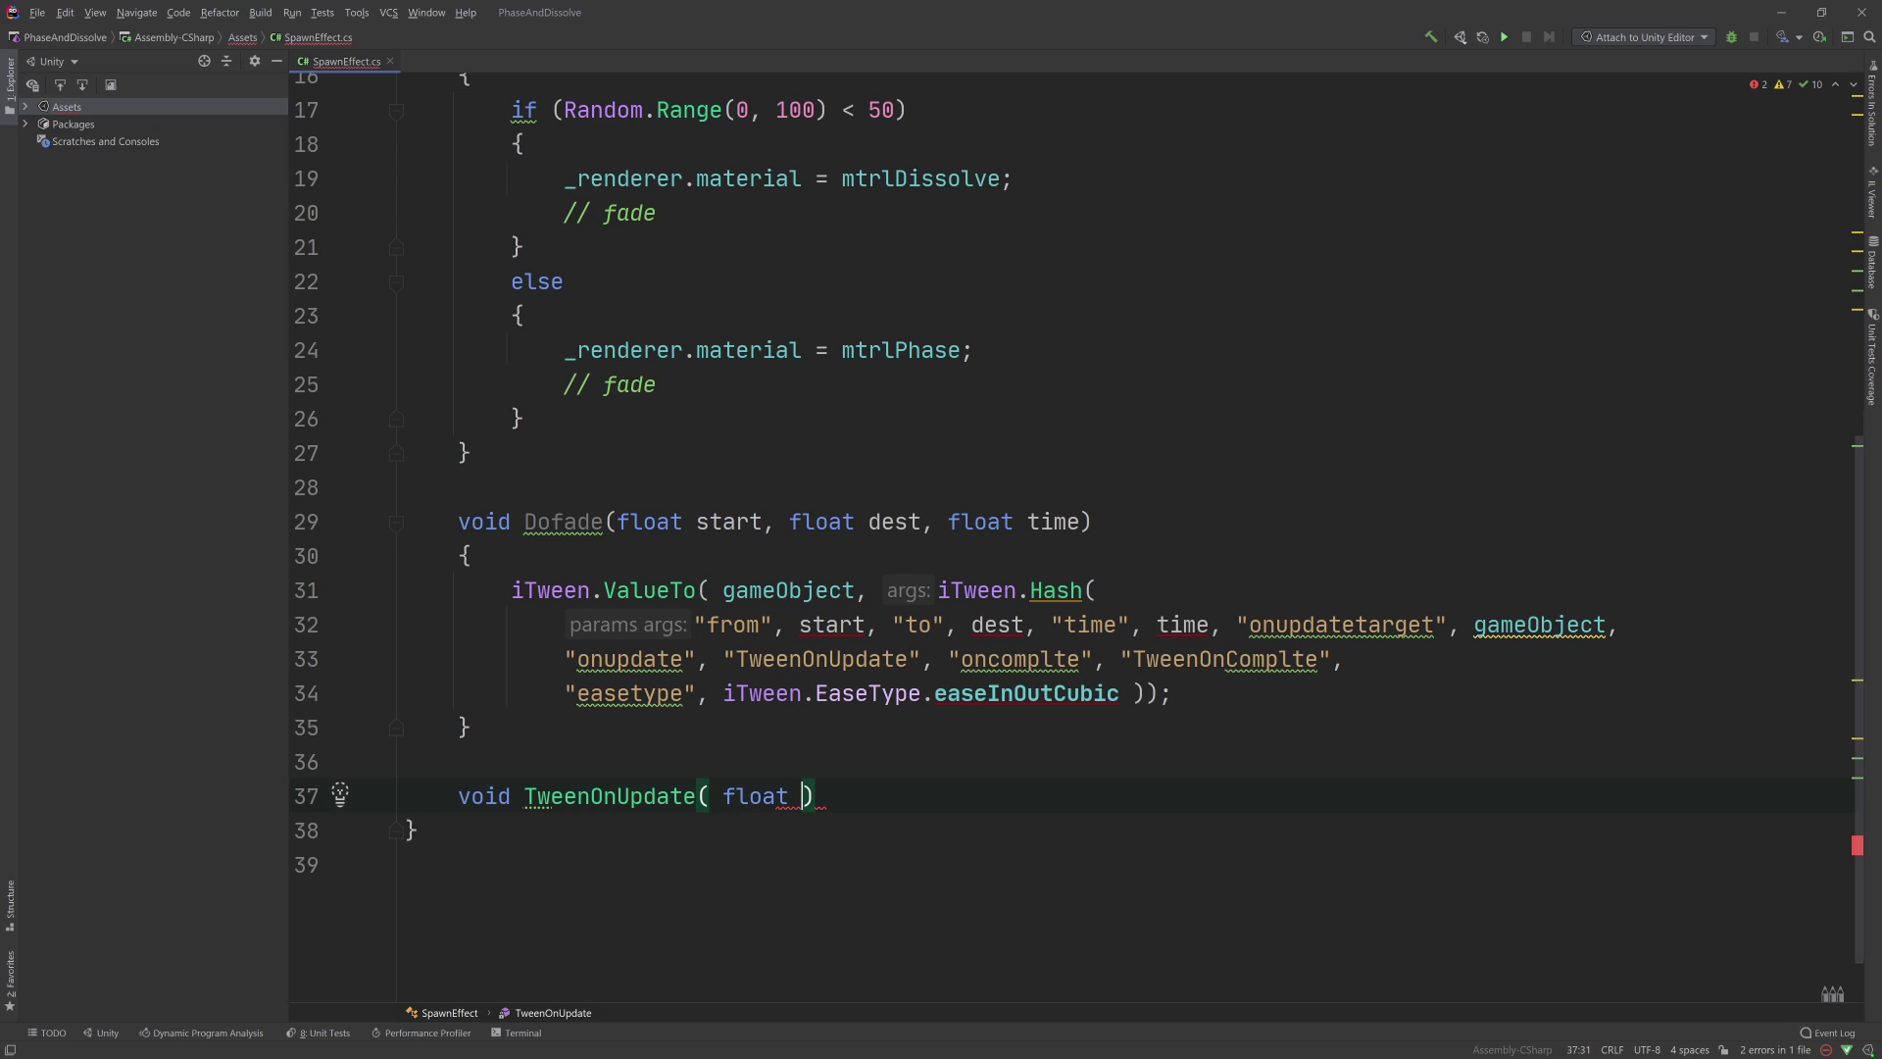
text(value)
key(ctrl+shift+Return)
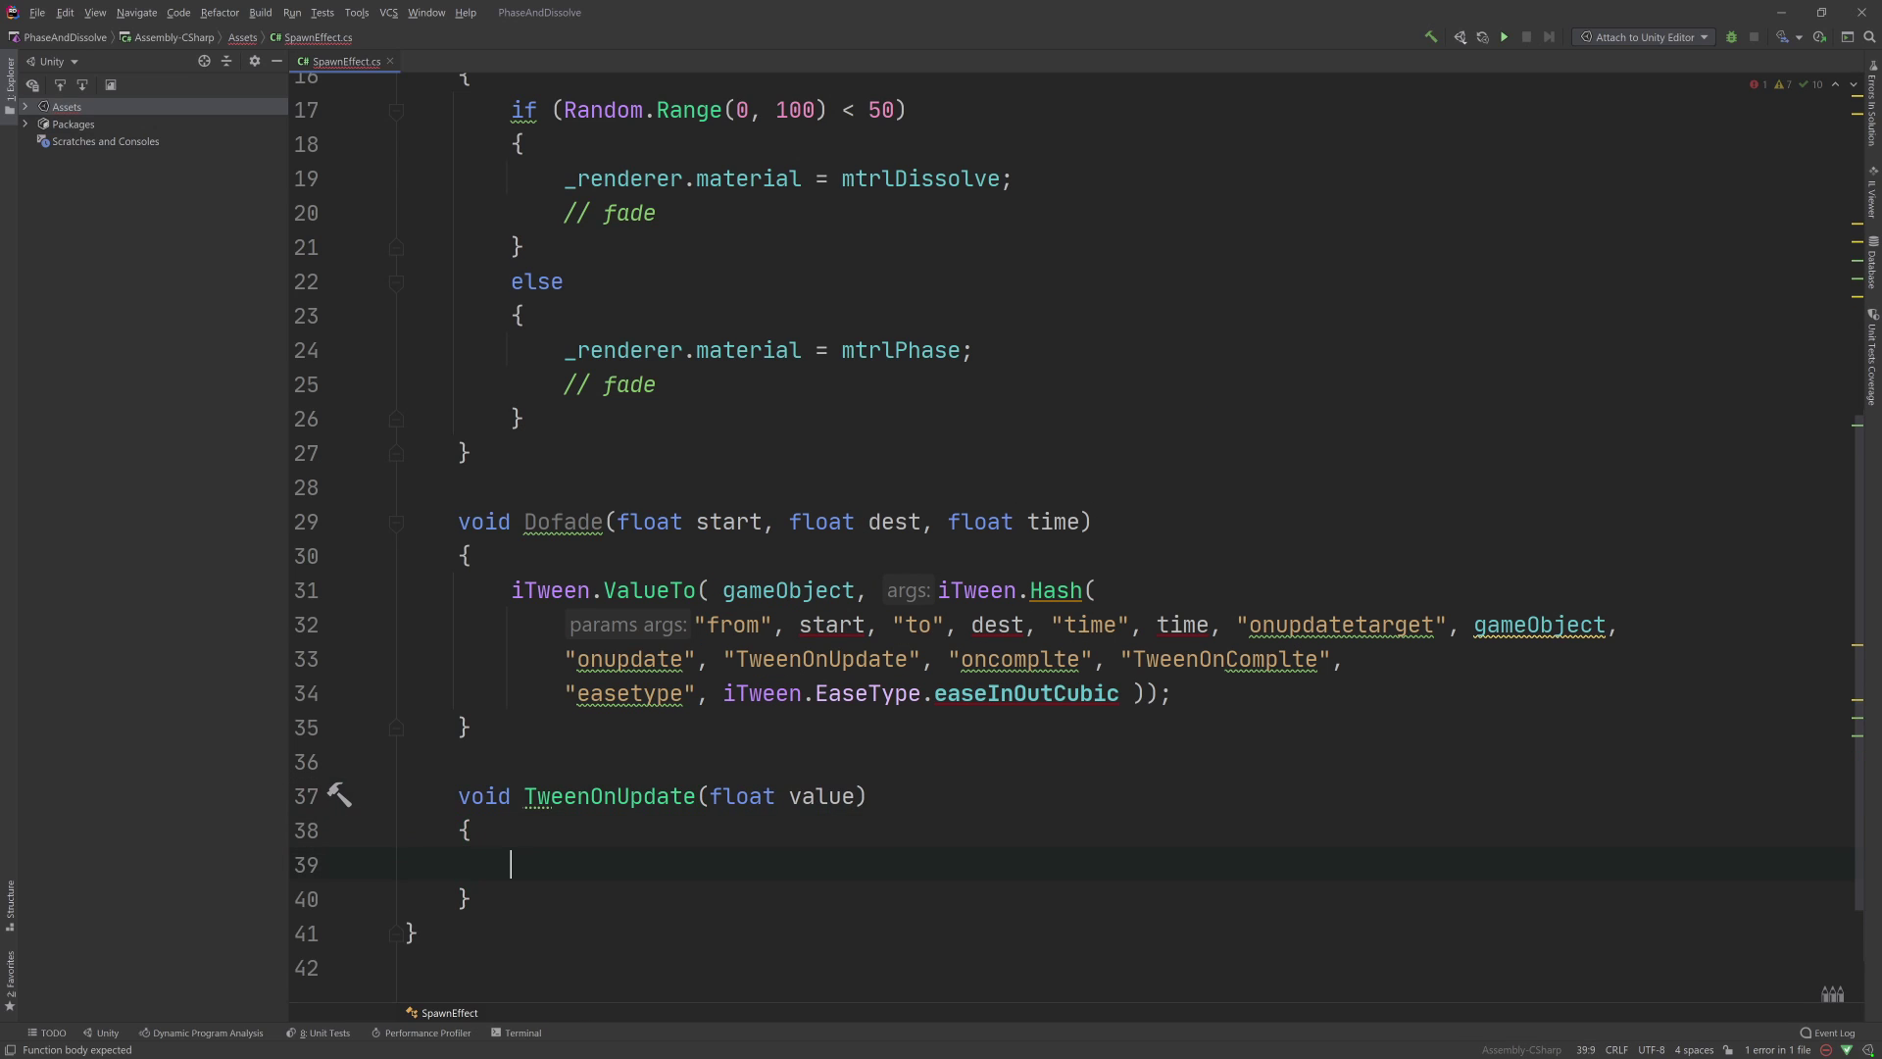
- Call _renderer.material.SetFloat("_SplitValue") in its body, fixing the misspelled property name
scroll(825, 750, down, 2)
text(rende)
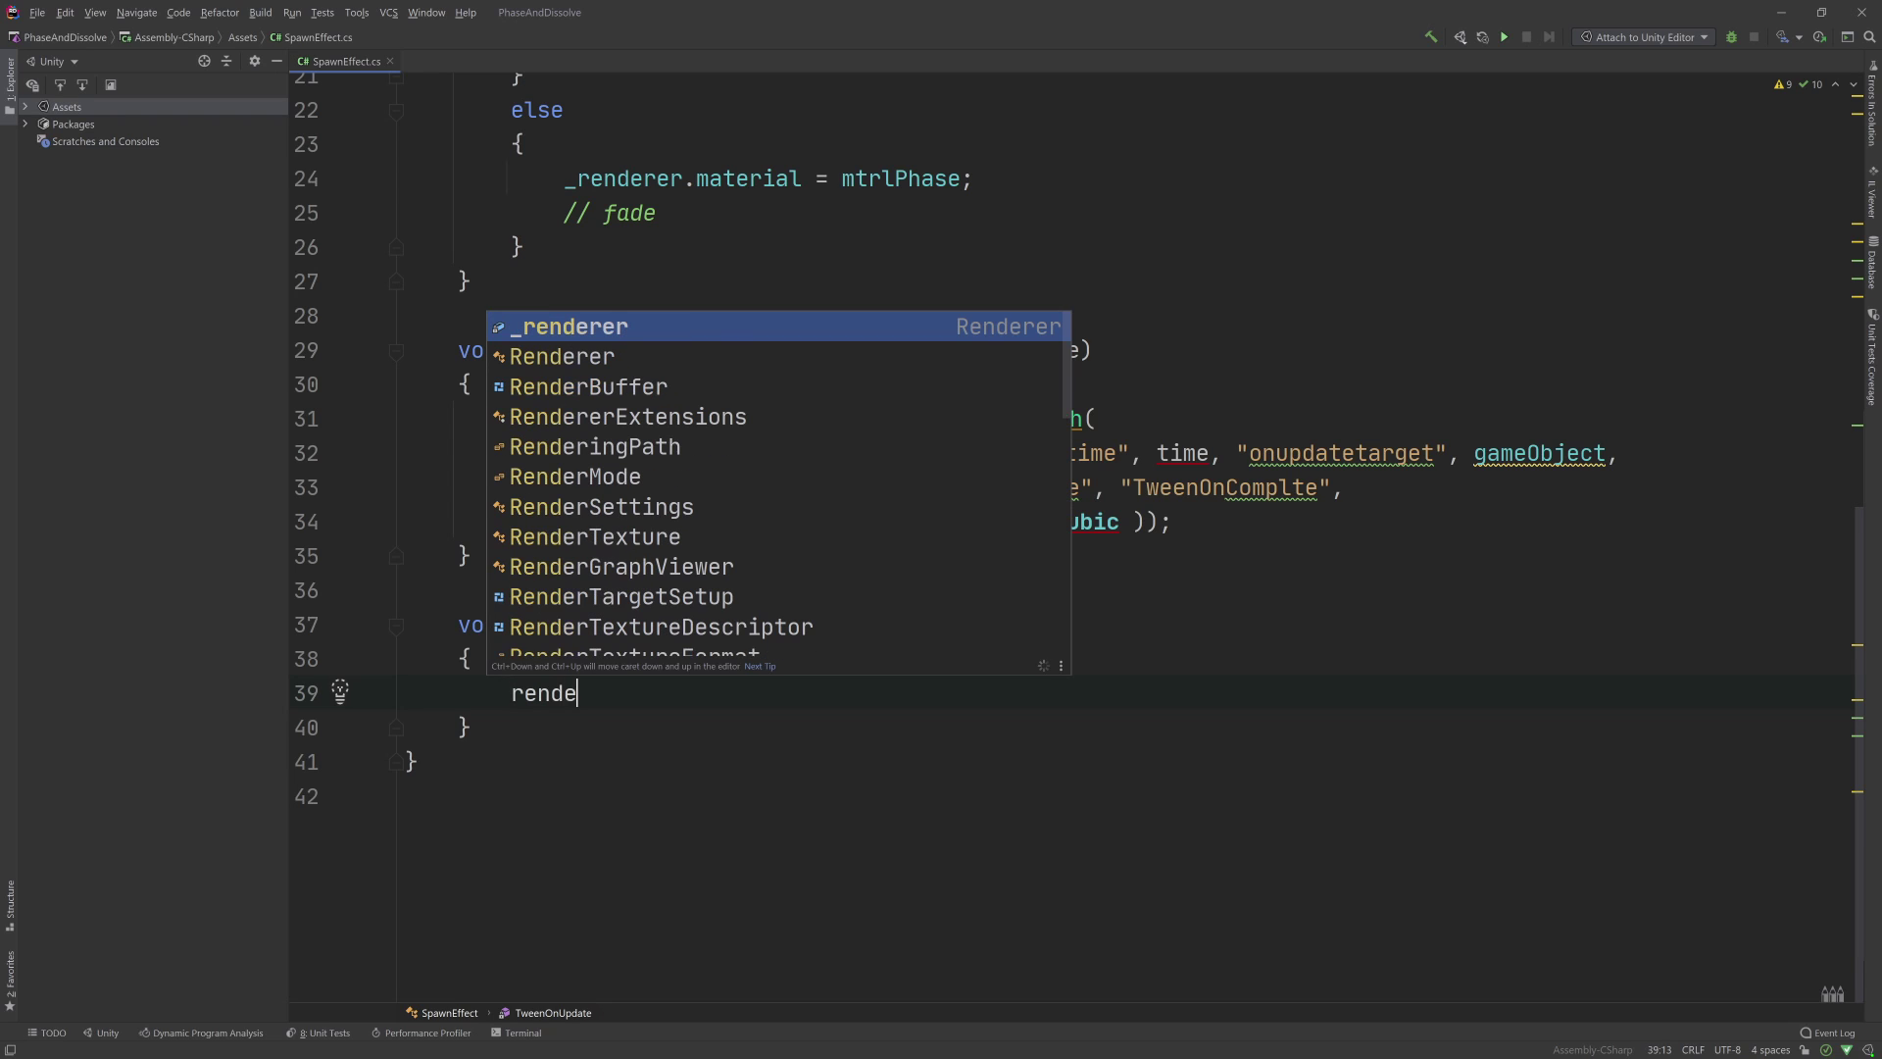
key(Return)
text(.ma)
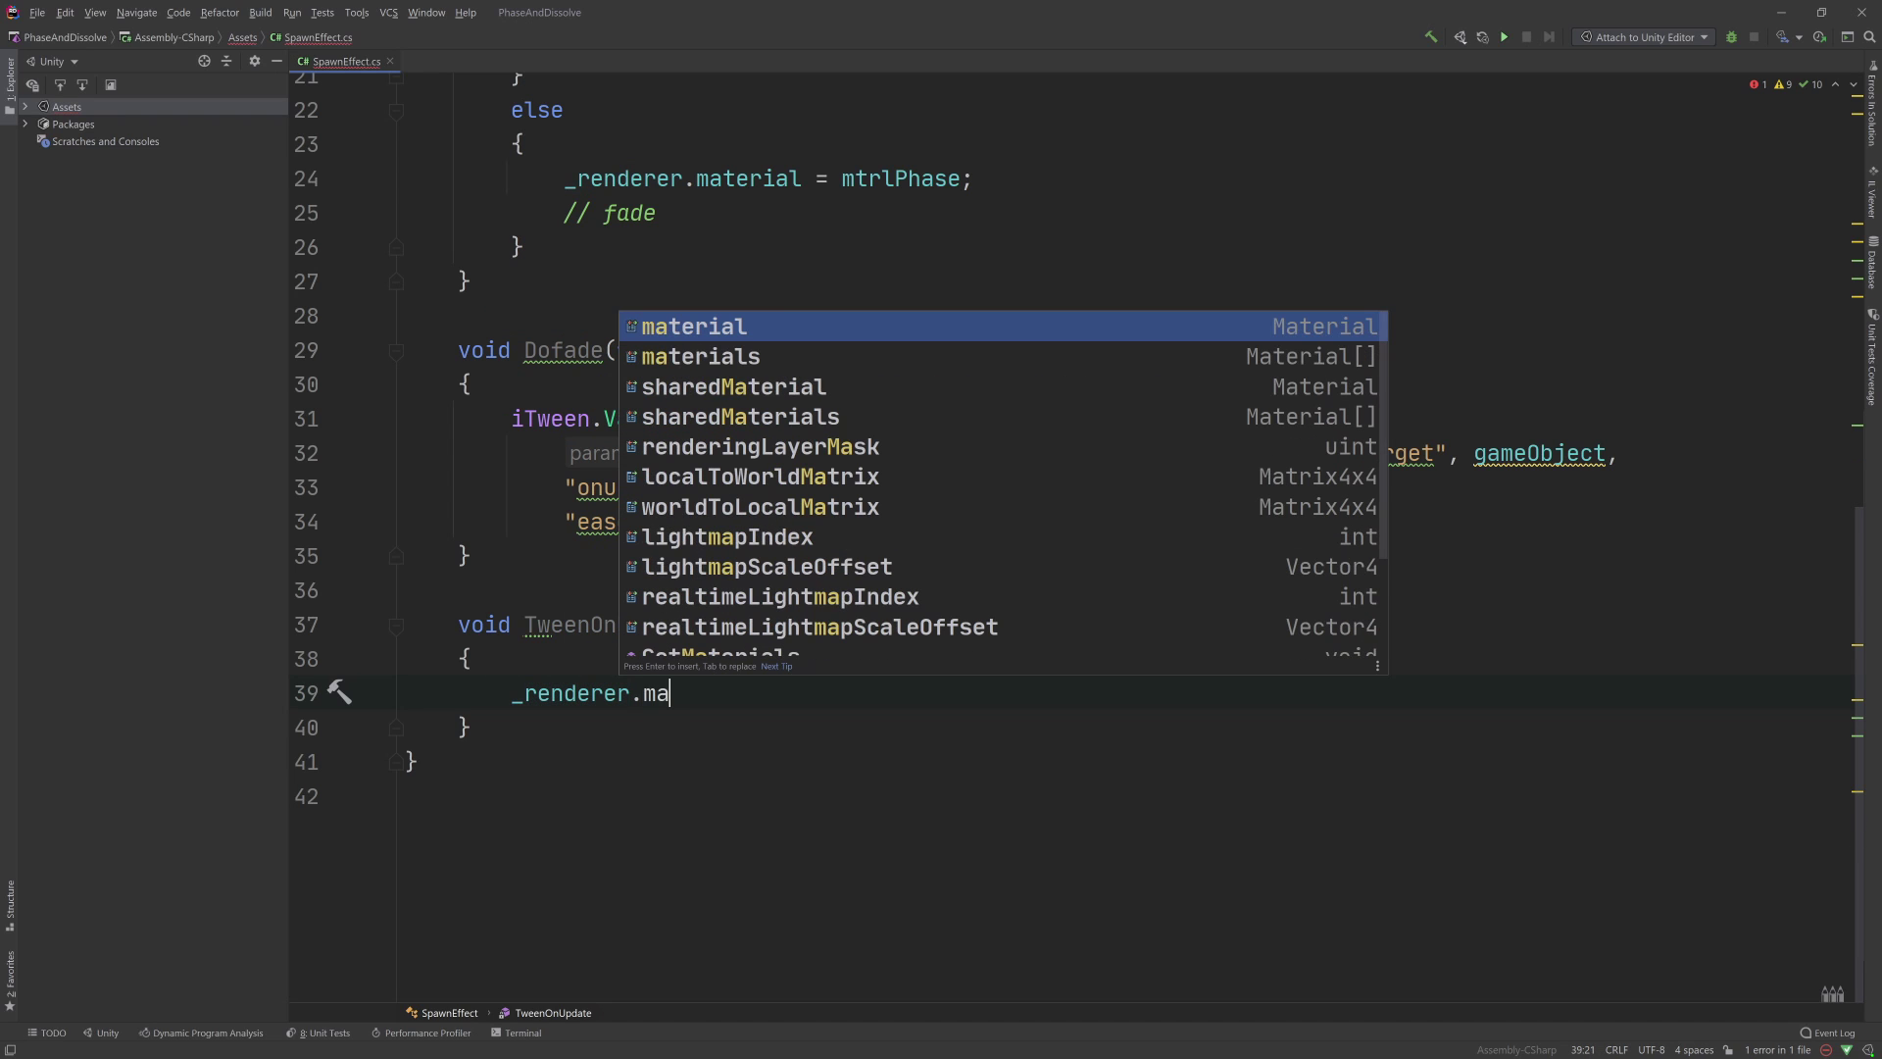
text(t)
key(Return)
text(.)
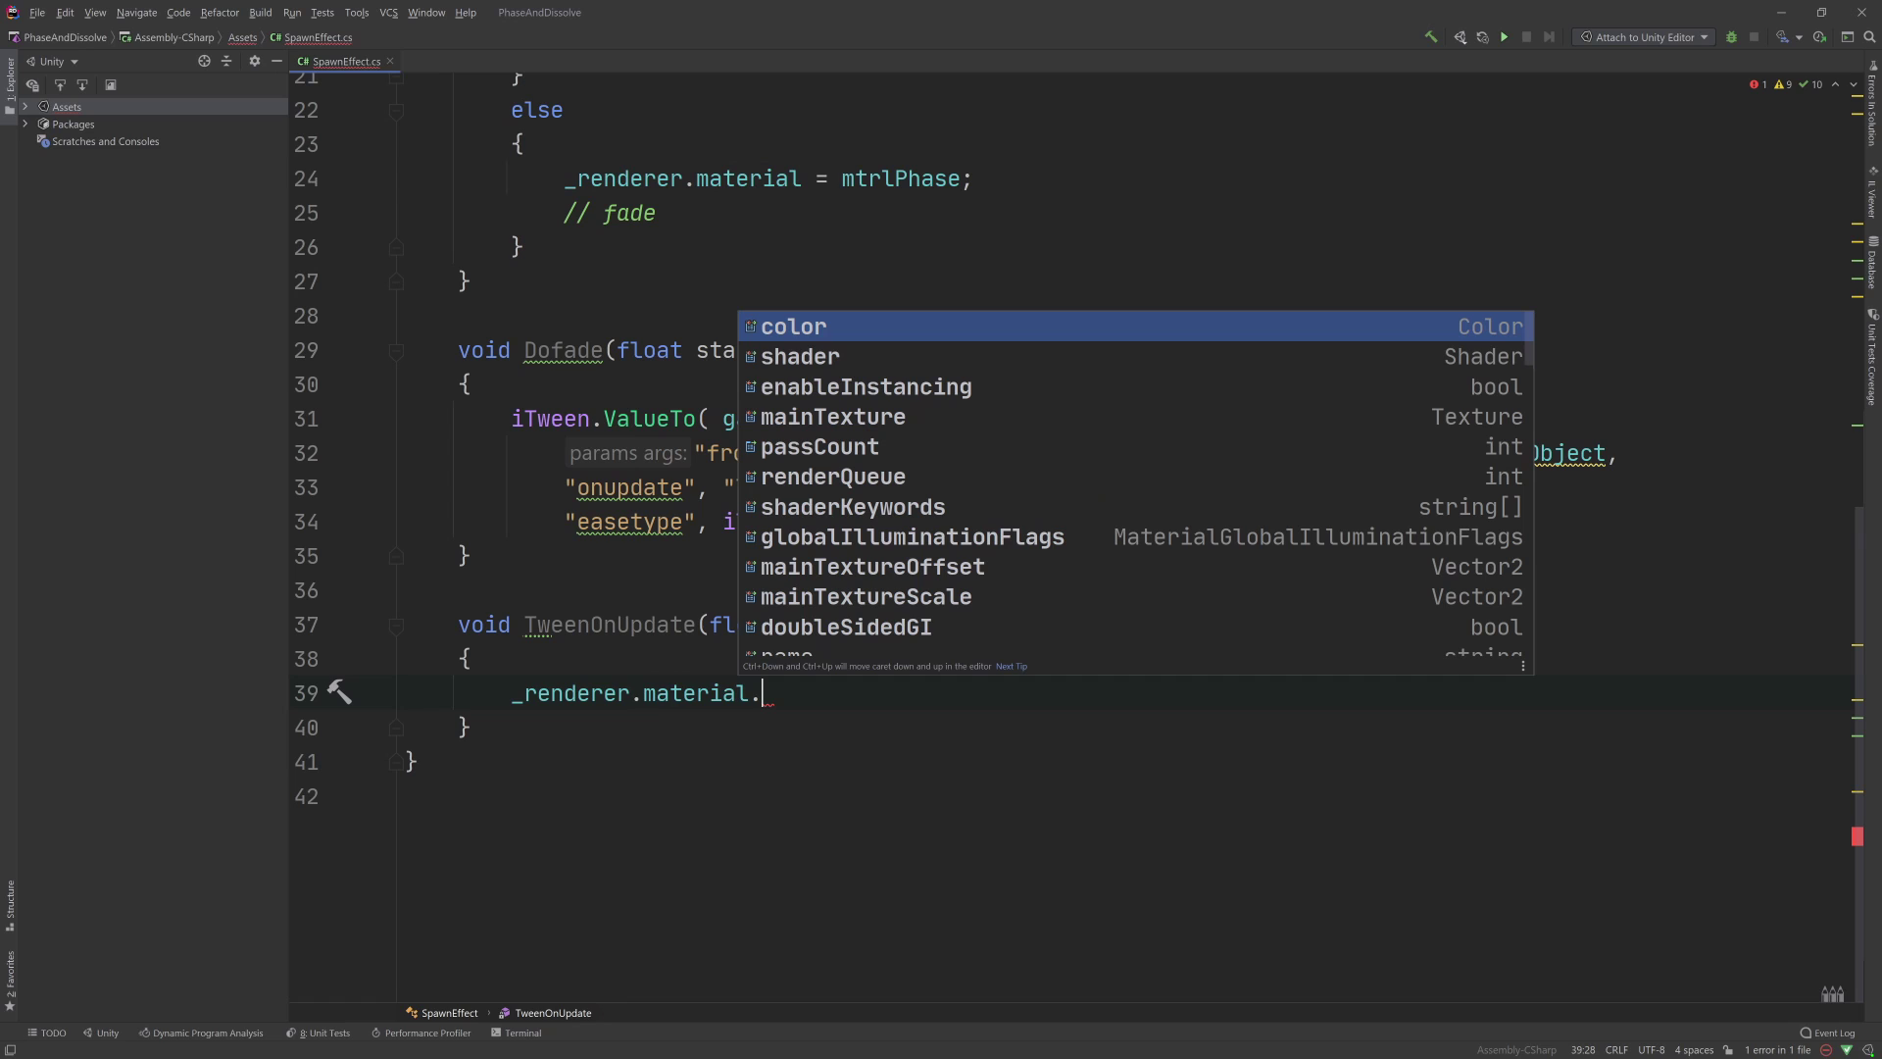
text(setfl)
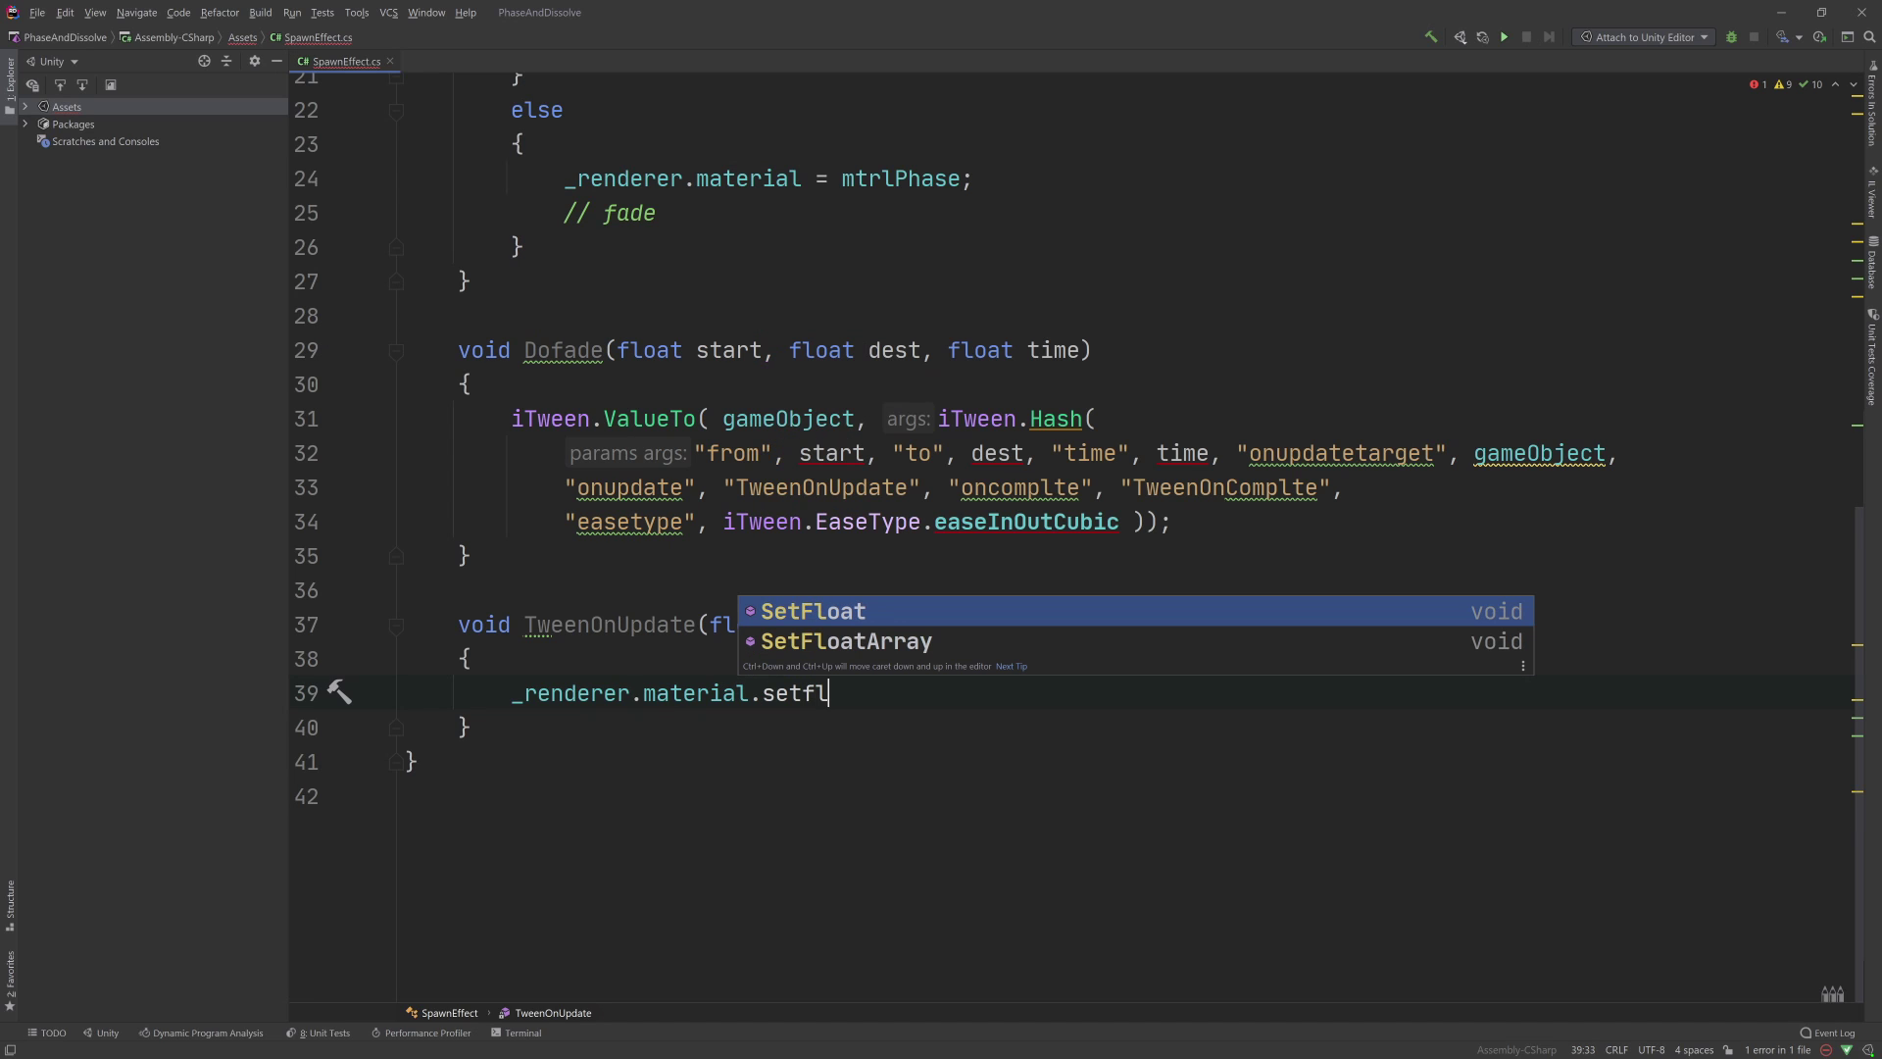
key(Return)
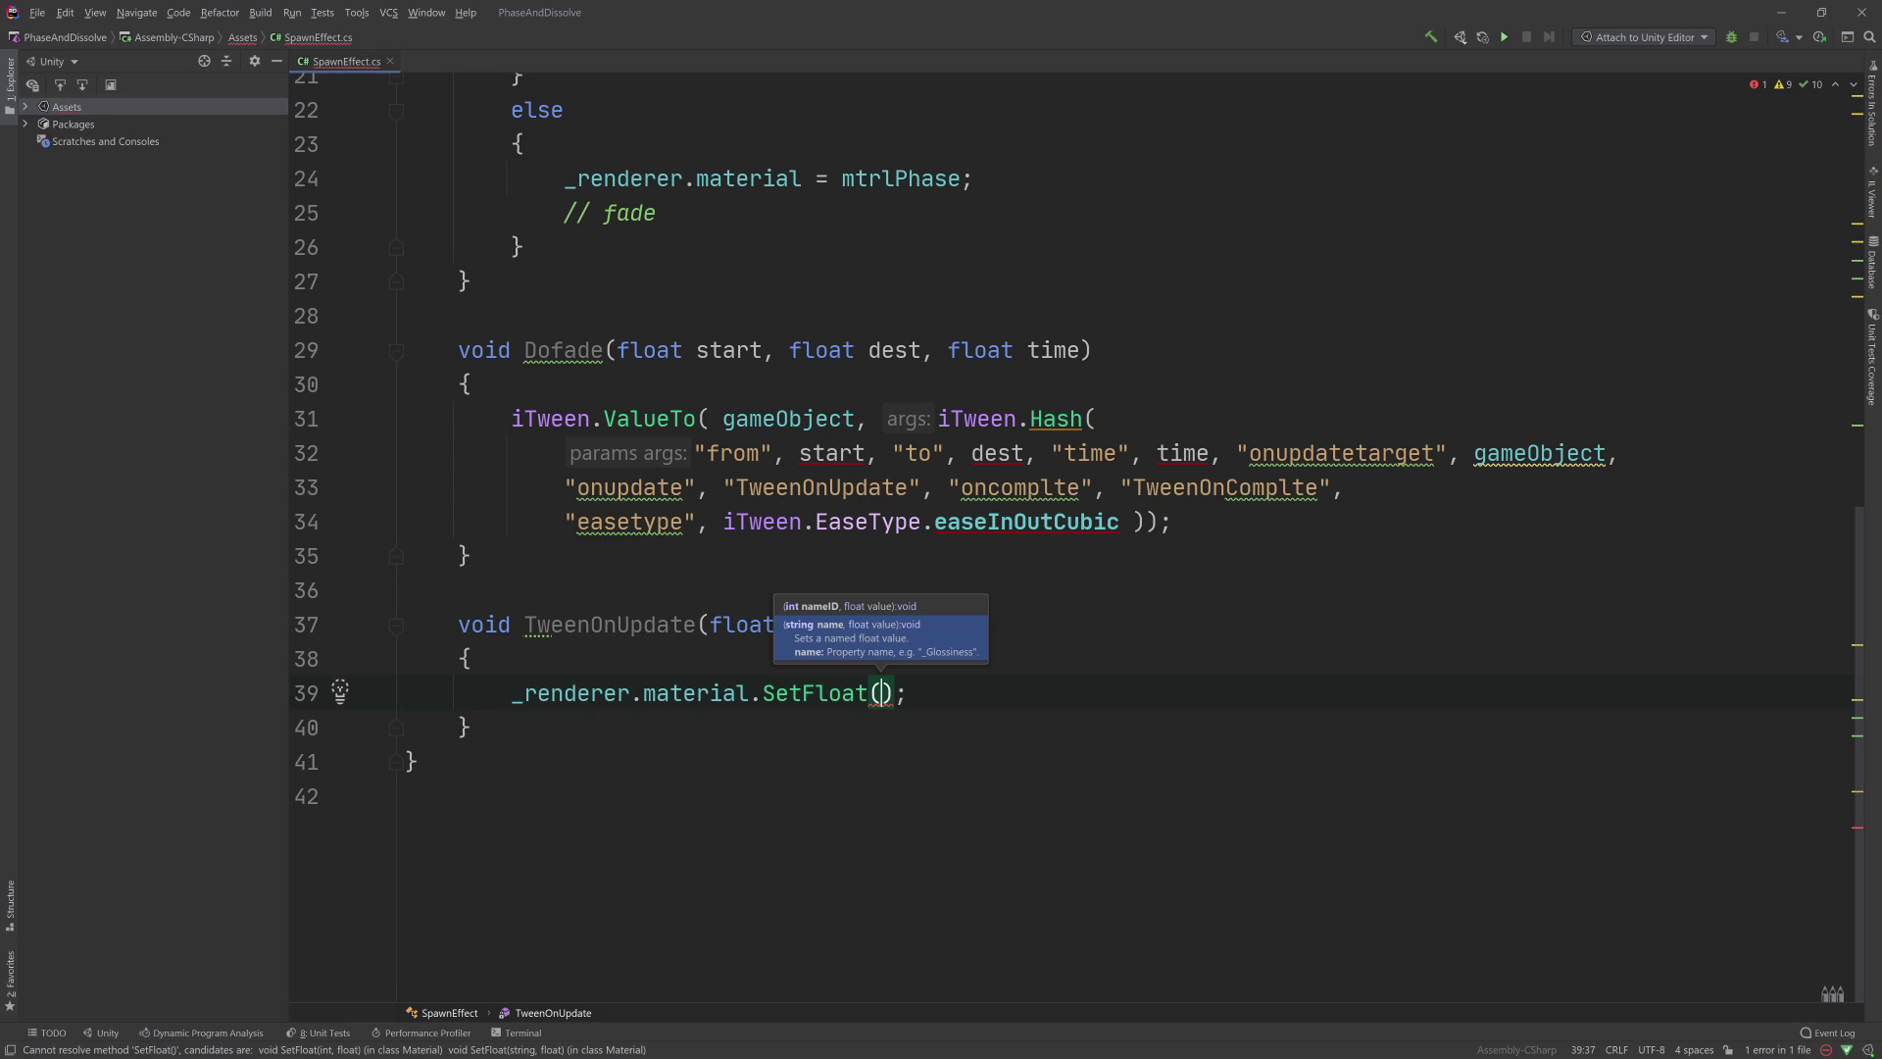
text(")
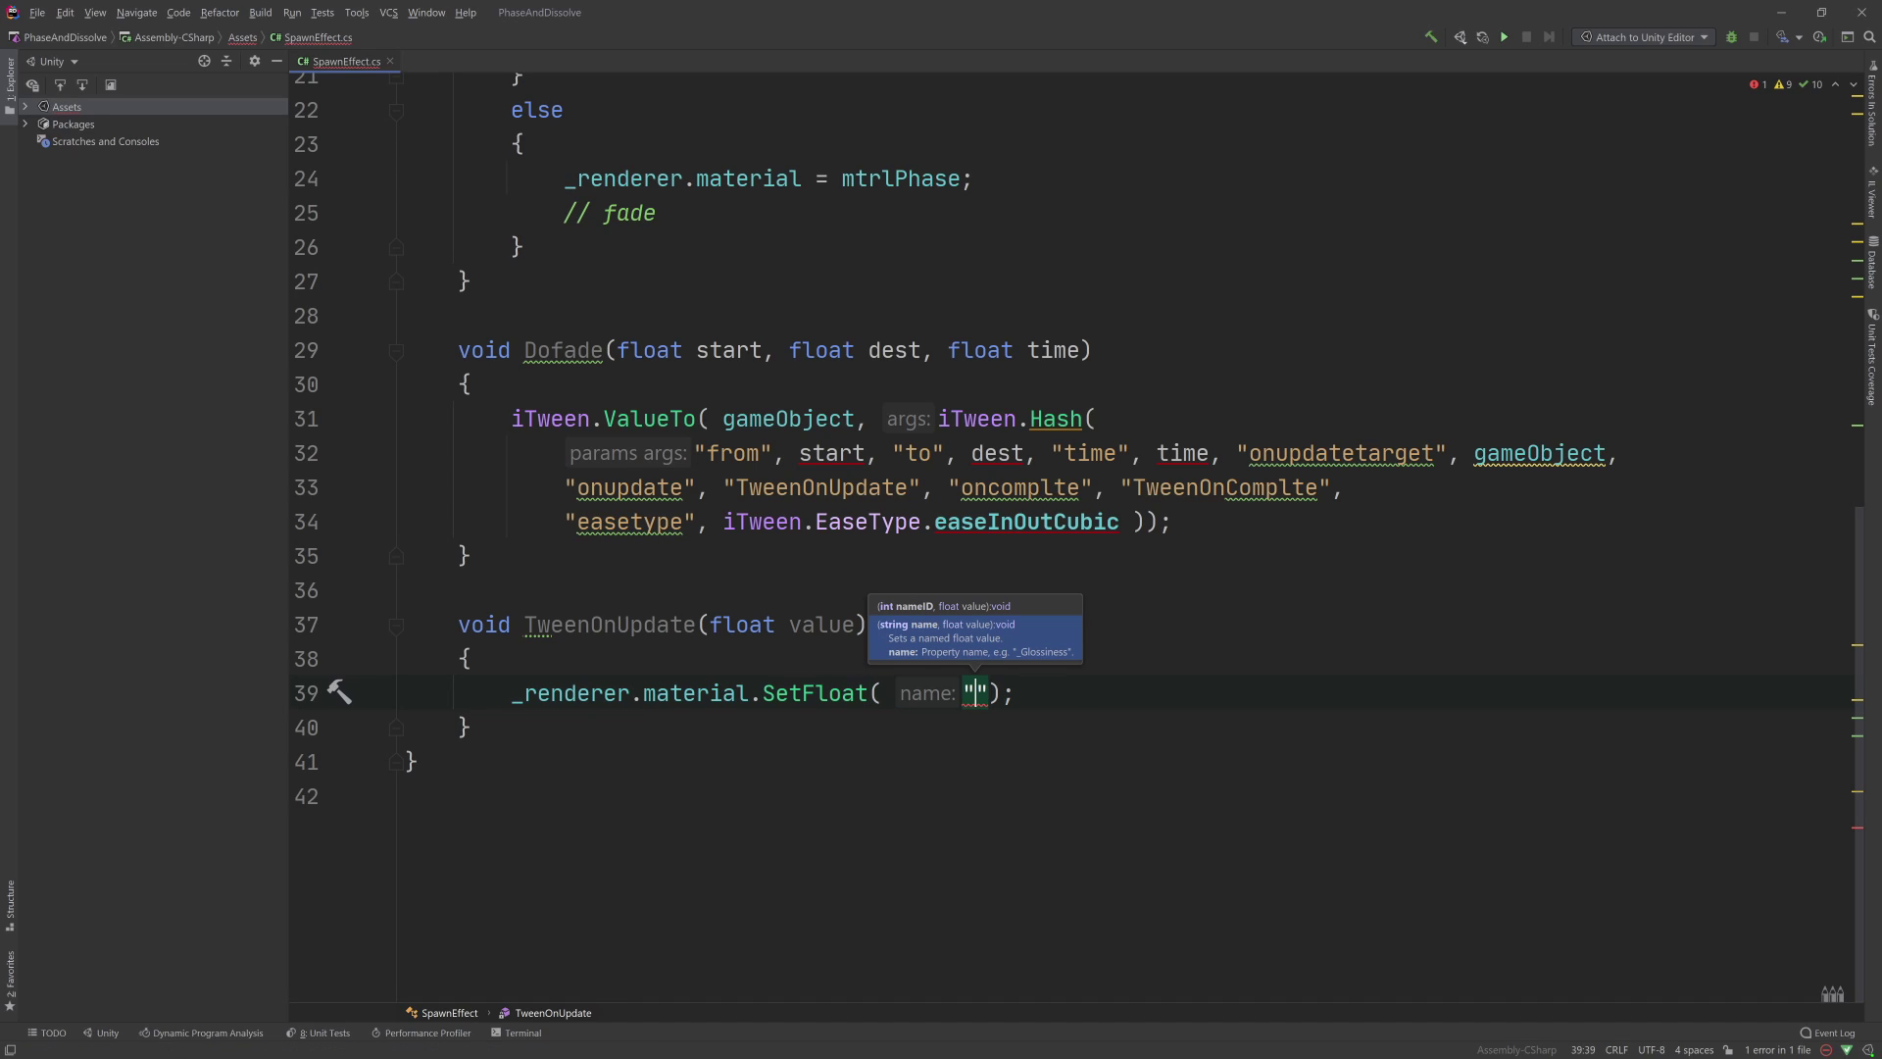
text(_SplitC)
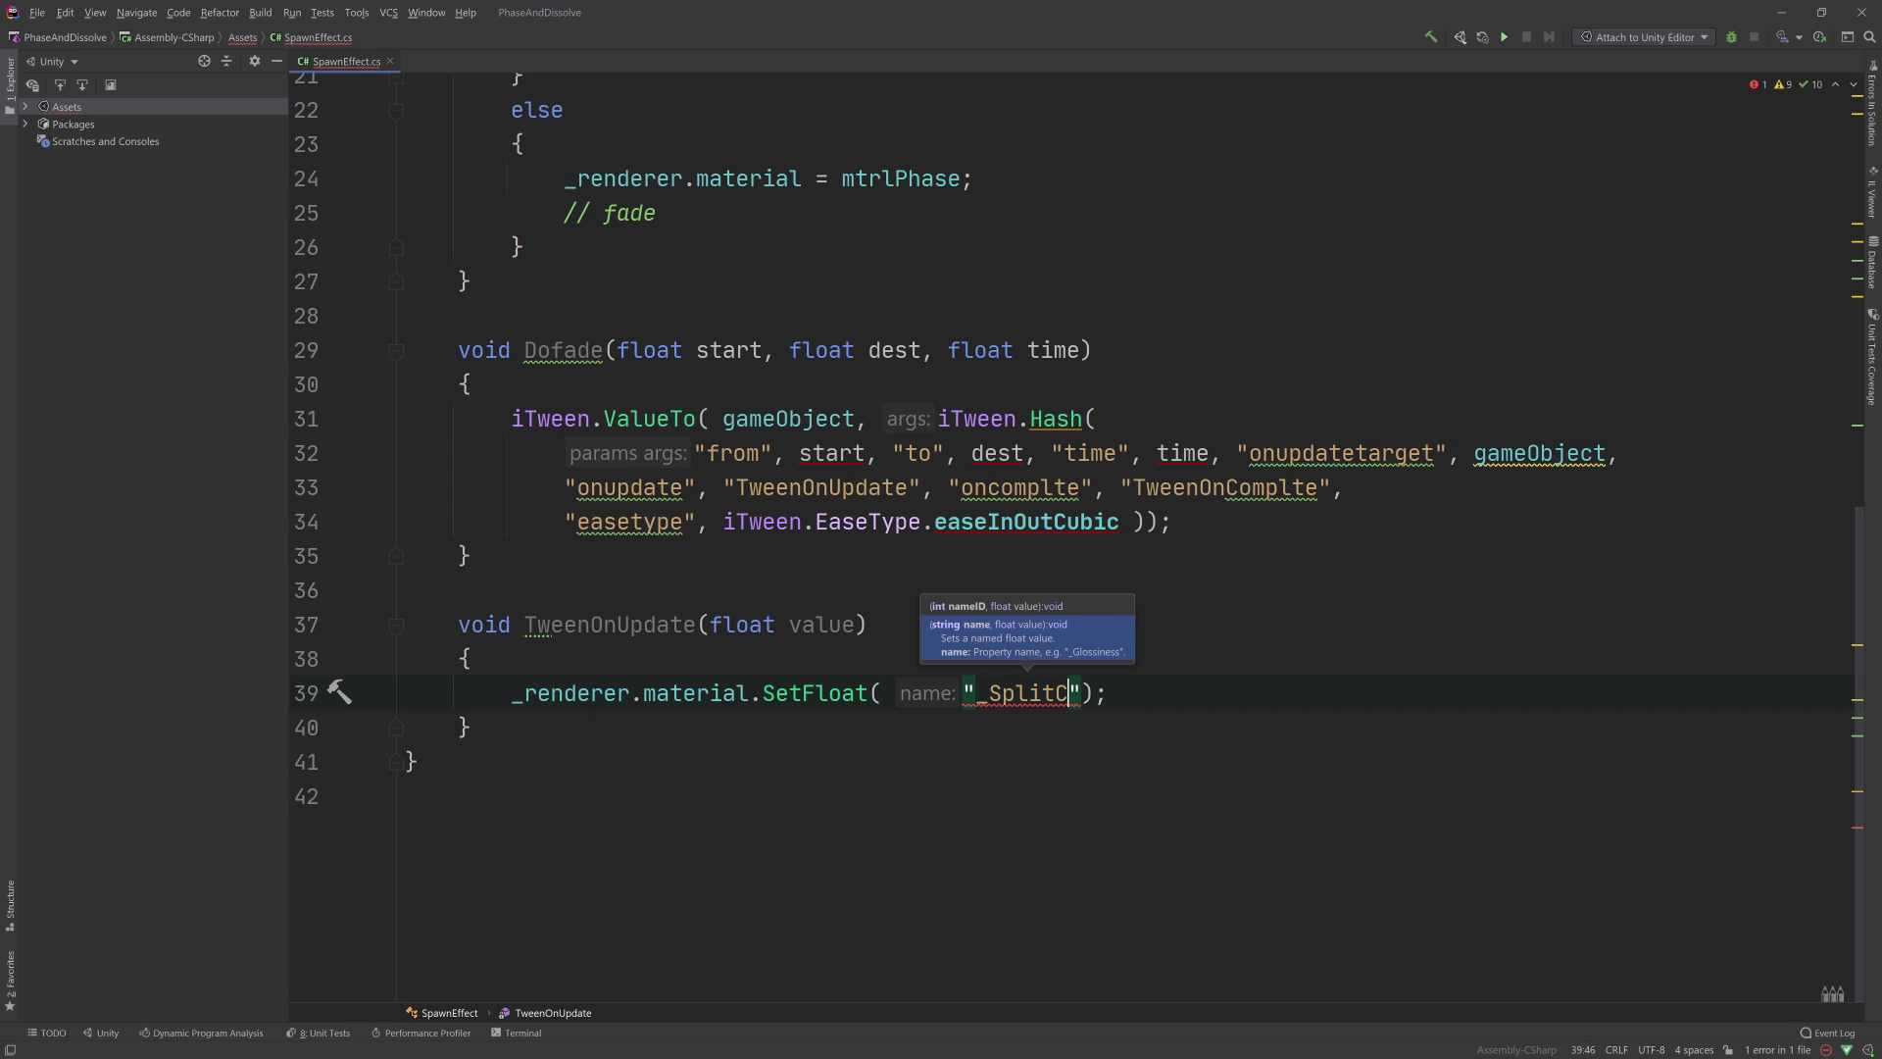
text(Vlaue)
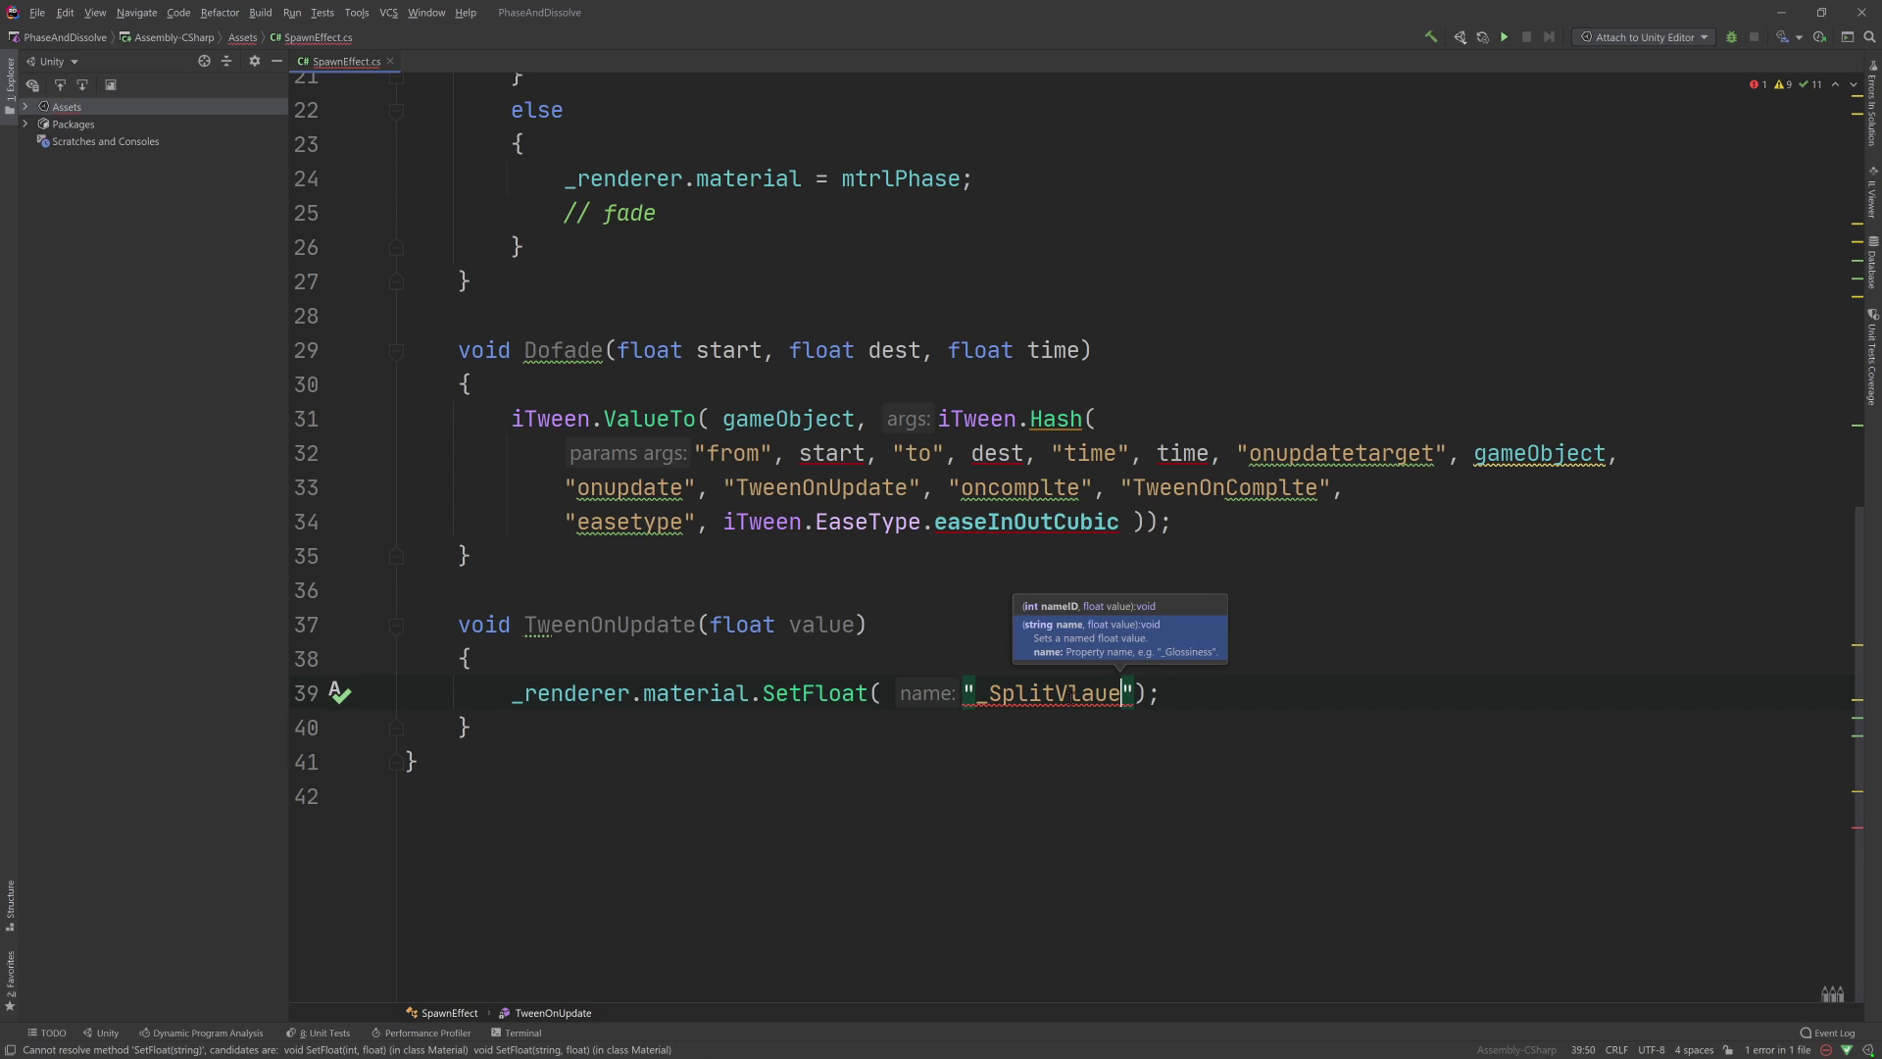
click(1070, 694)
key(shift+Right)
key(shift+Right)
text(al)
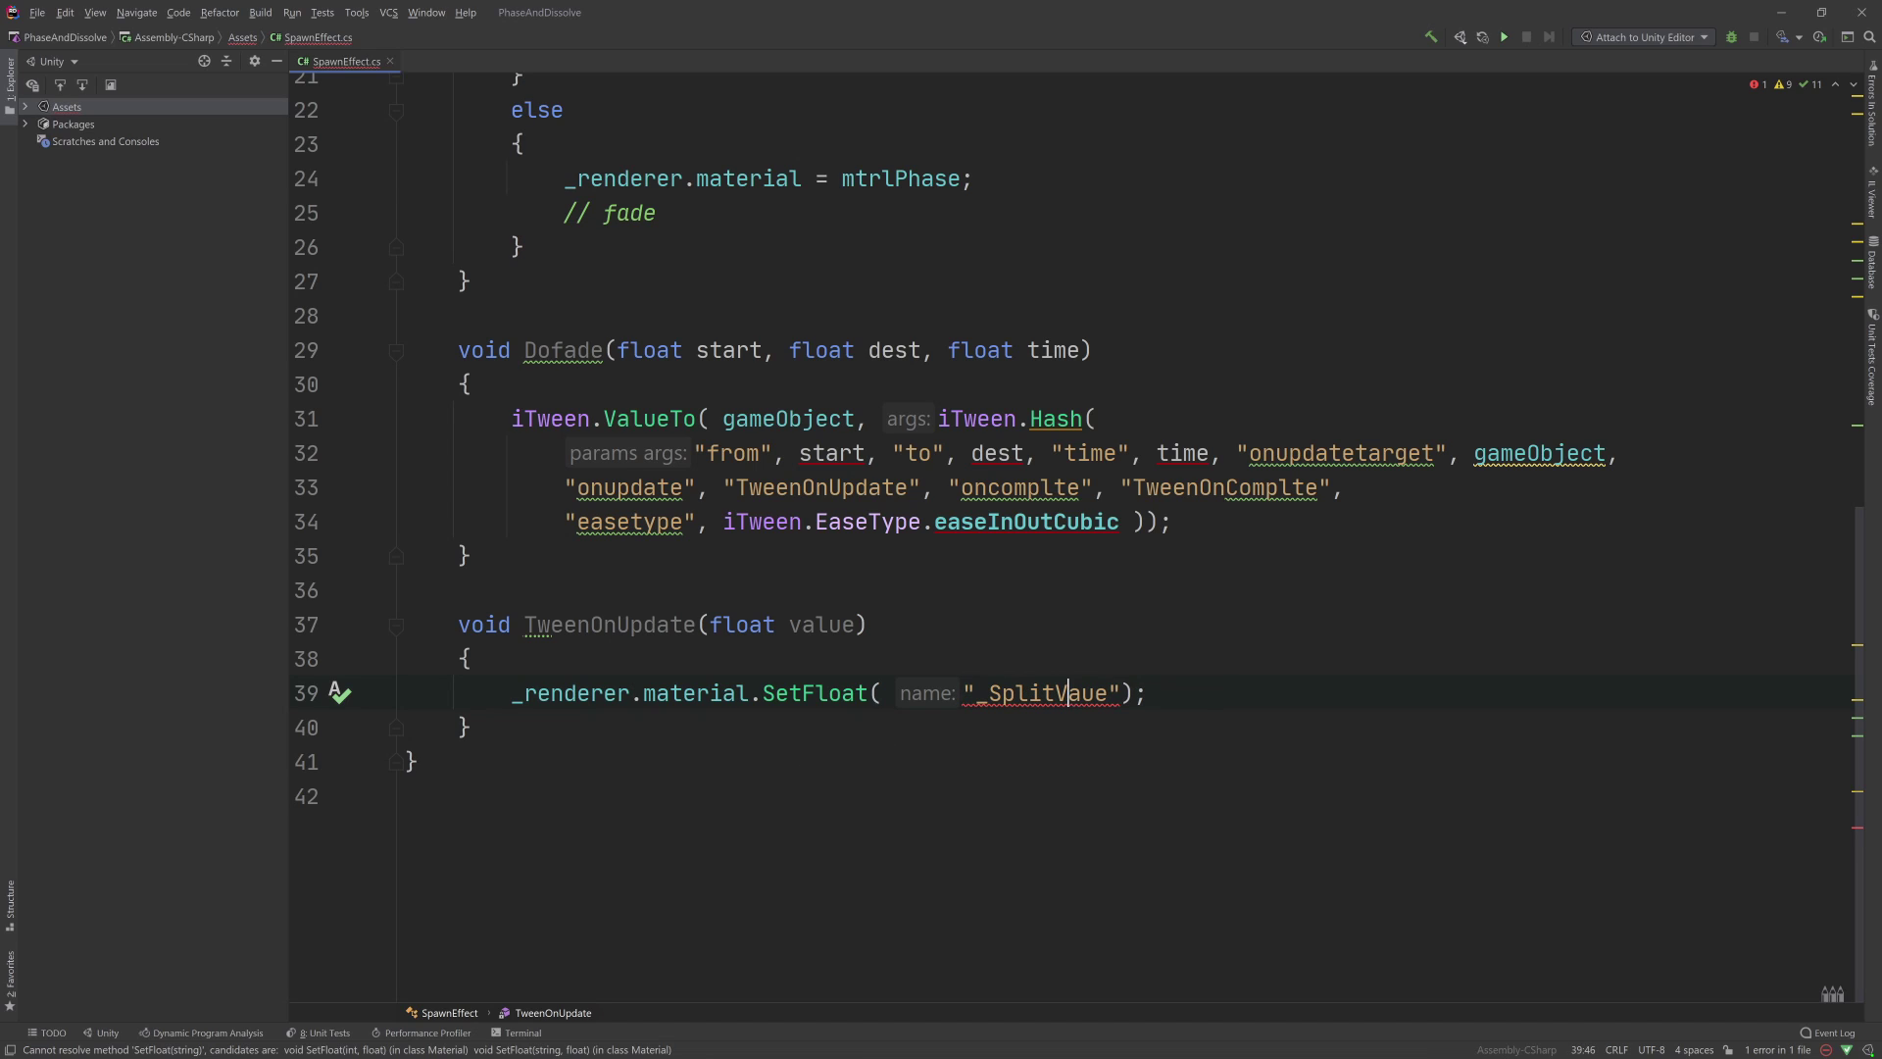
- Check the Split Value property's reference name in Unity's Dissolve shader graph
double_click(1079, 691)
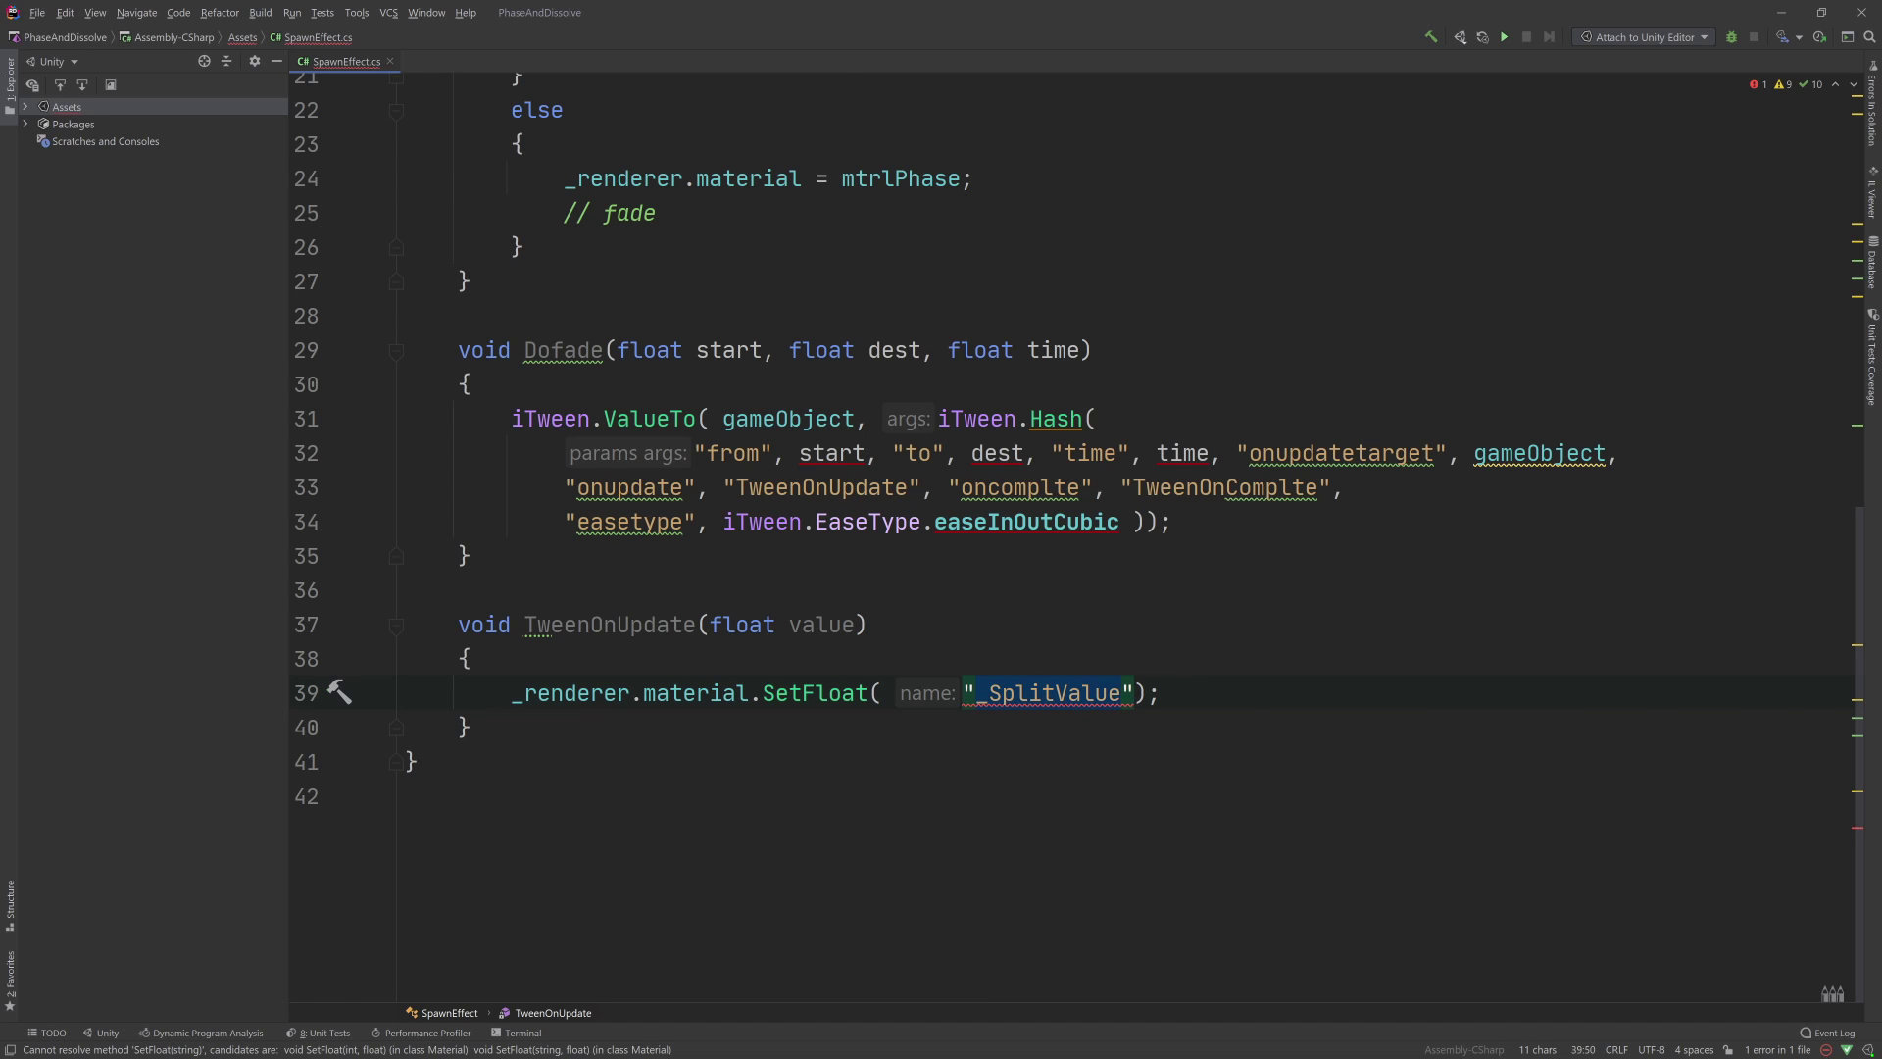
key(alt+Tab)
click(1157, 792)
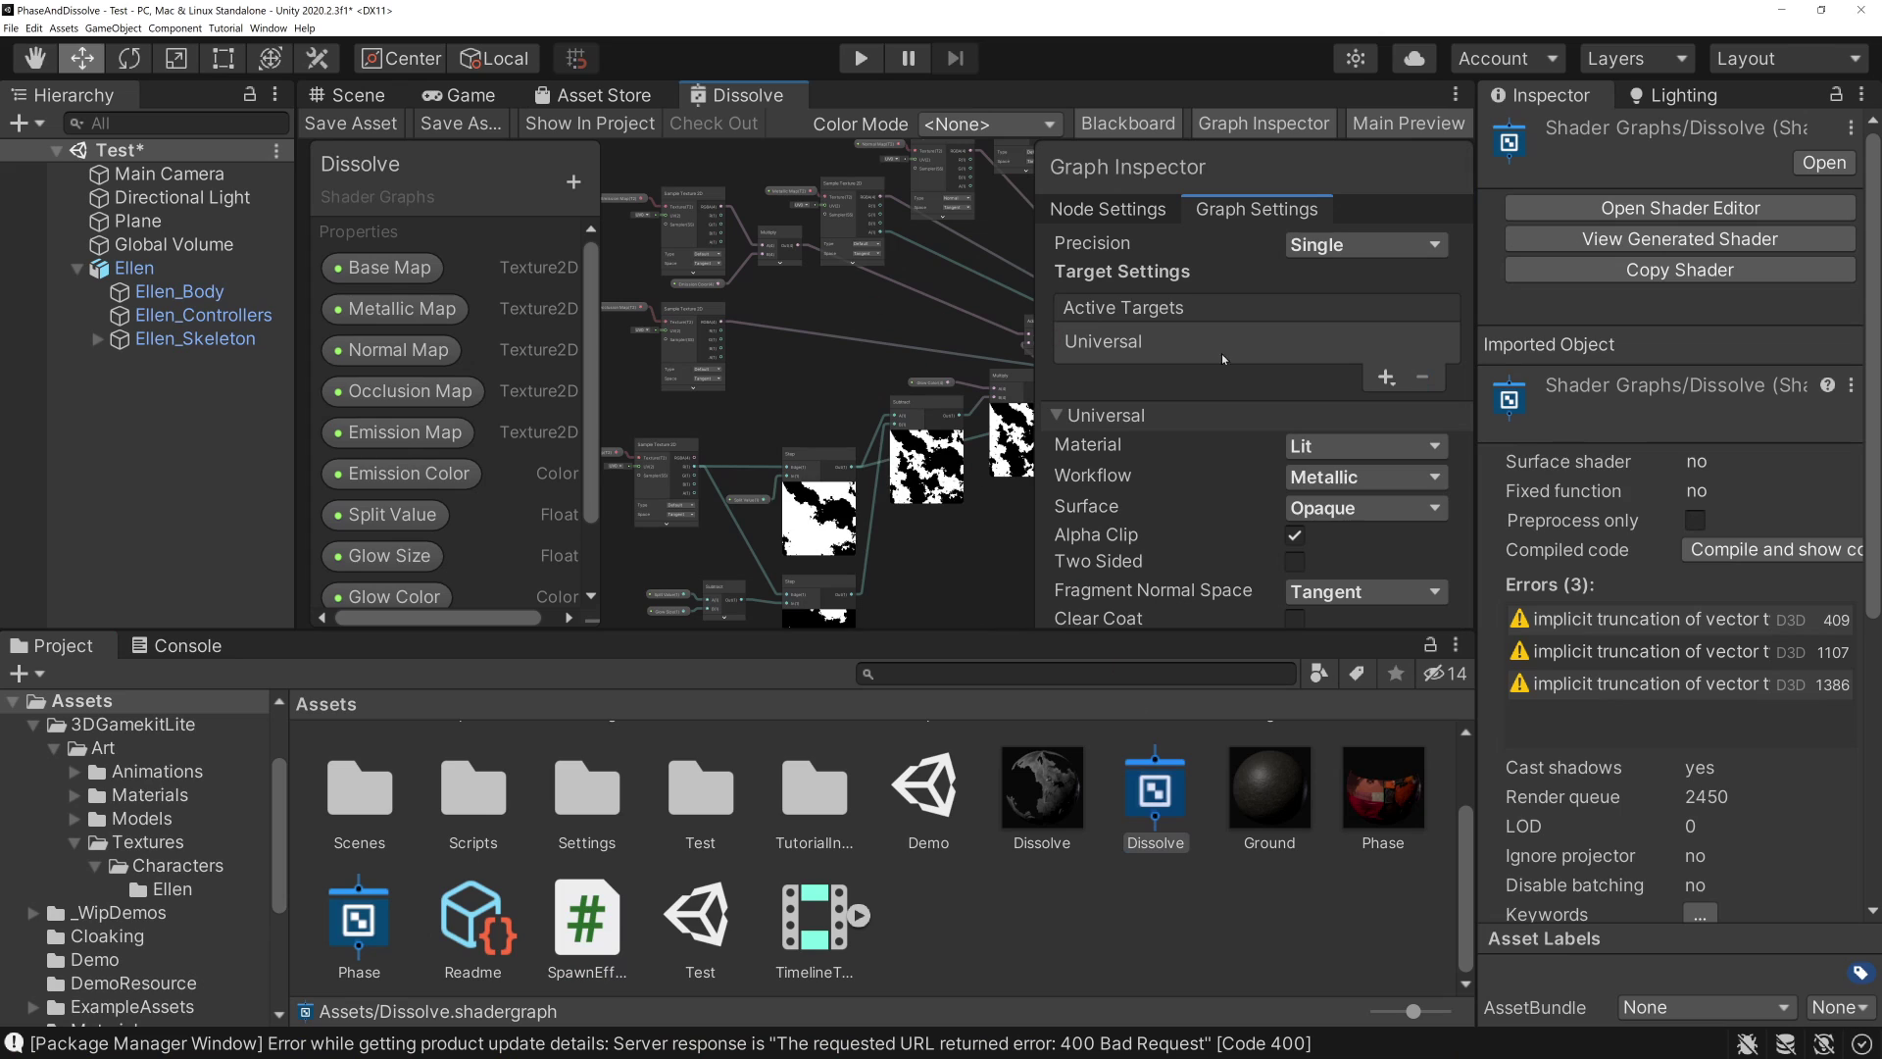
click(392, 513)
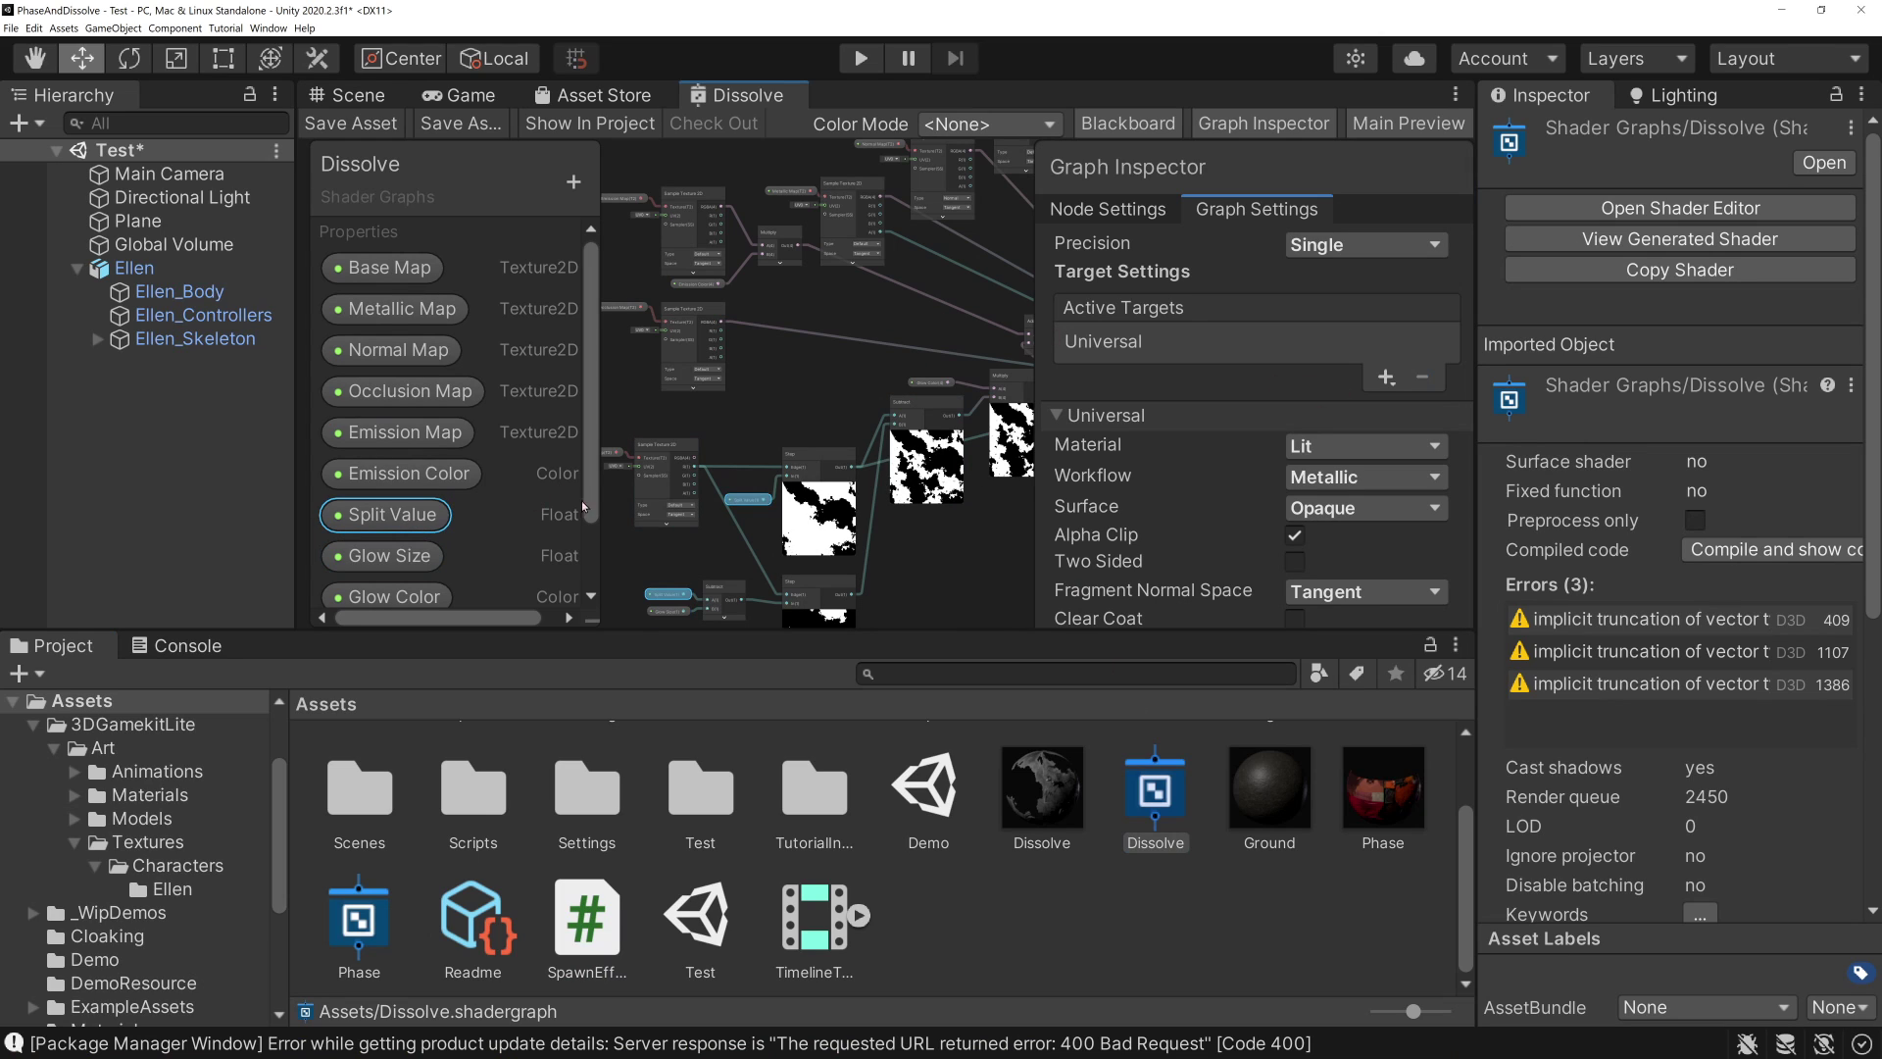
click(1137, 211)
double_click(1373, 324)
key(ctrl+c)
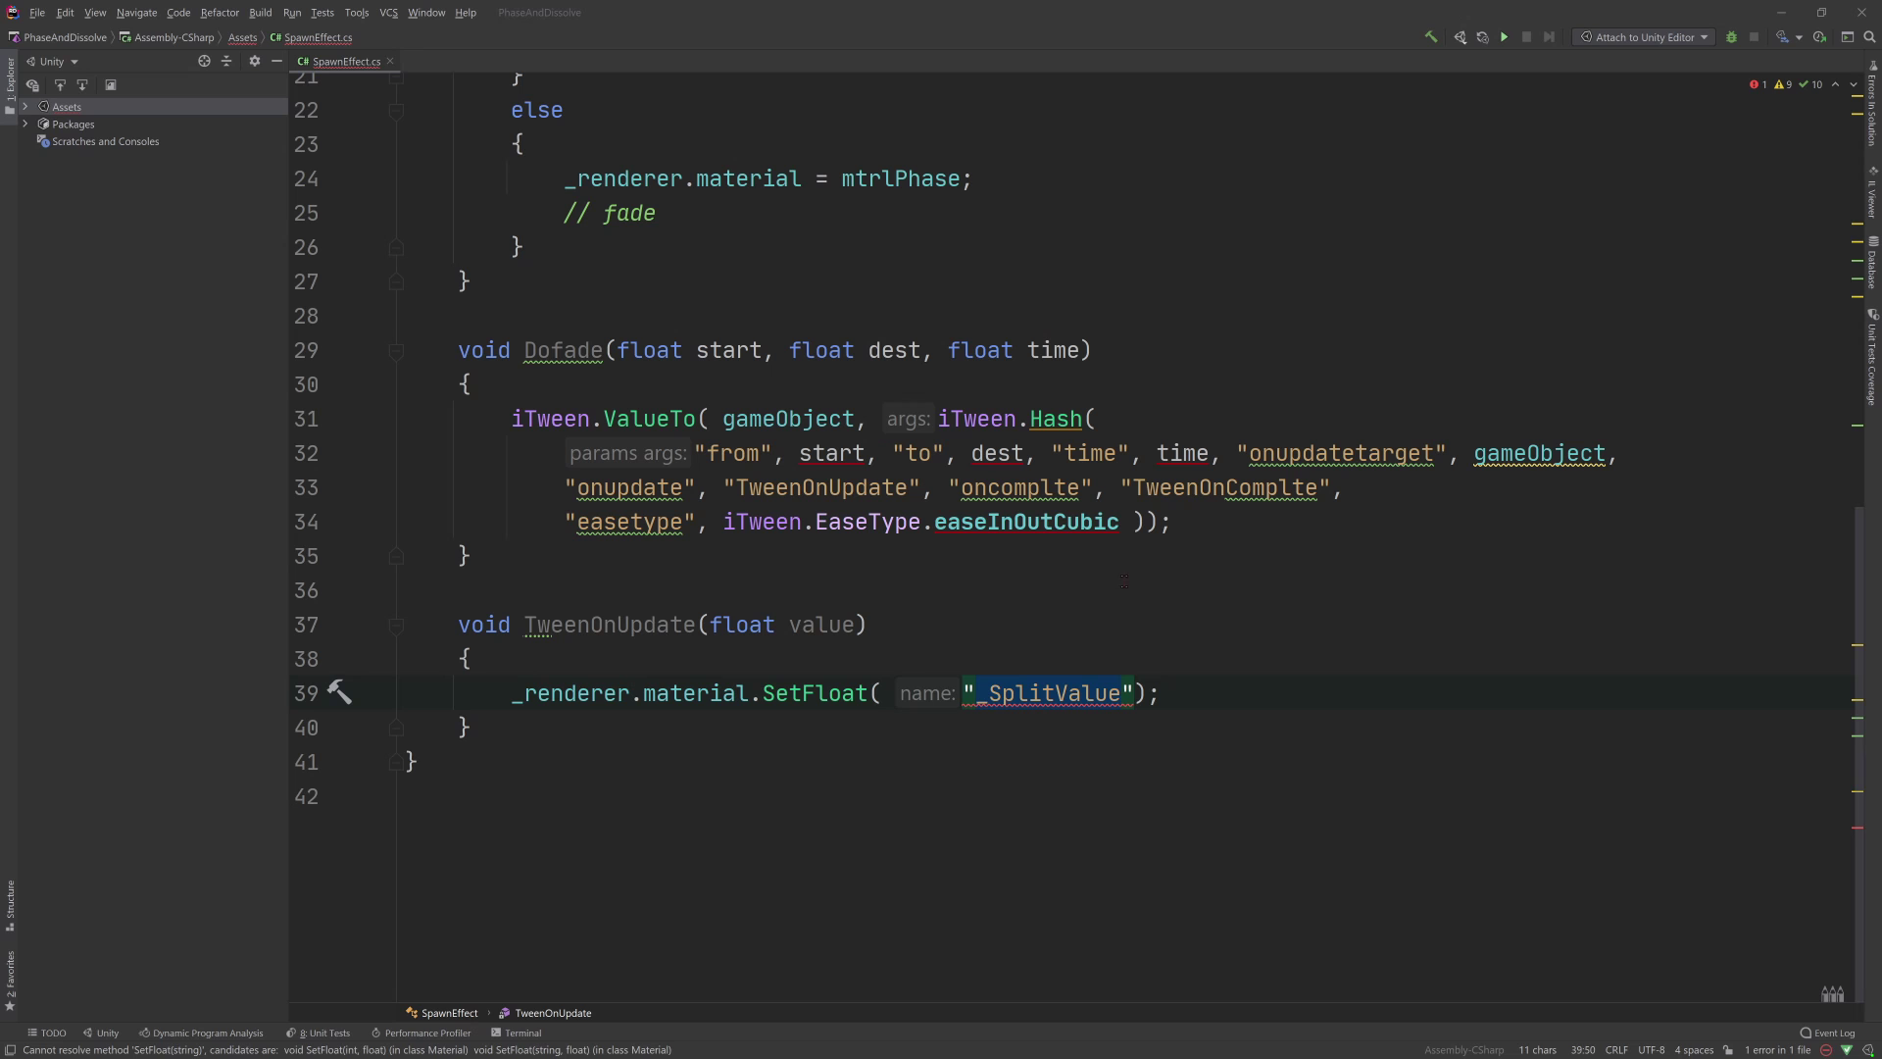
- Paste the copied "_SpiltValue" reference into SetFloat and pass value as the second argument
key(alt+Tab)
key(ctrl+v)
click(1221, 692)
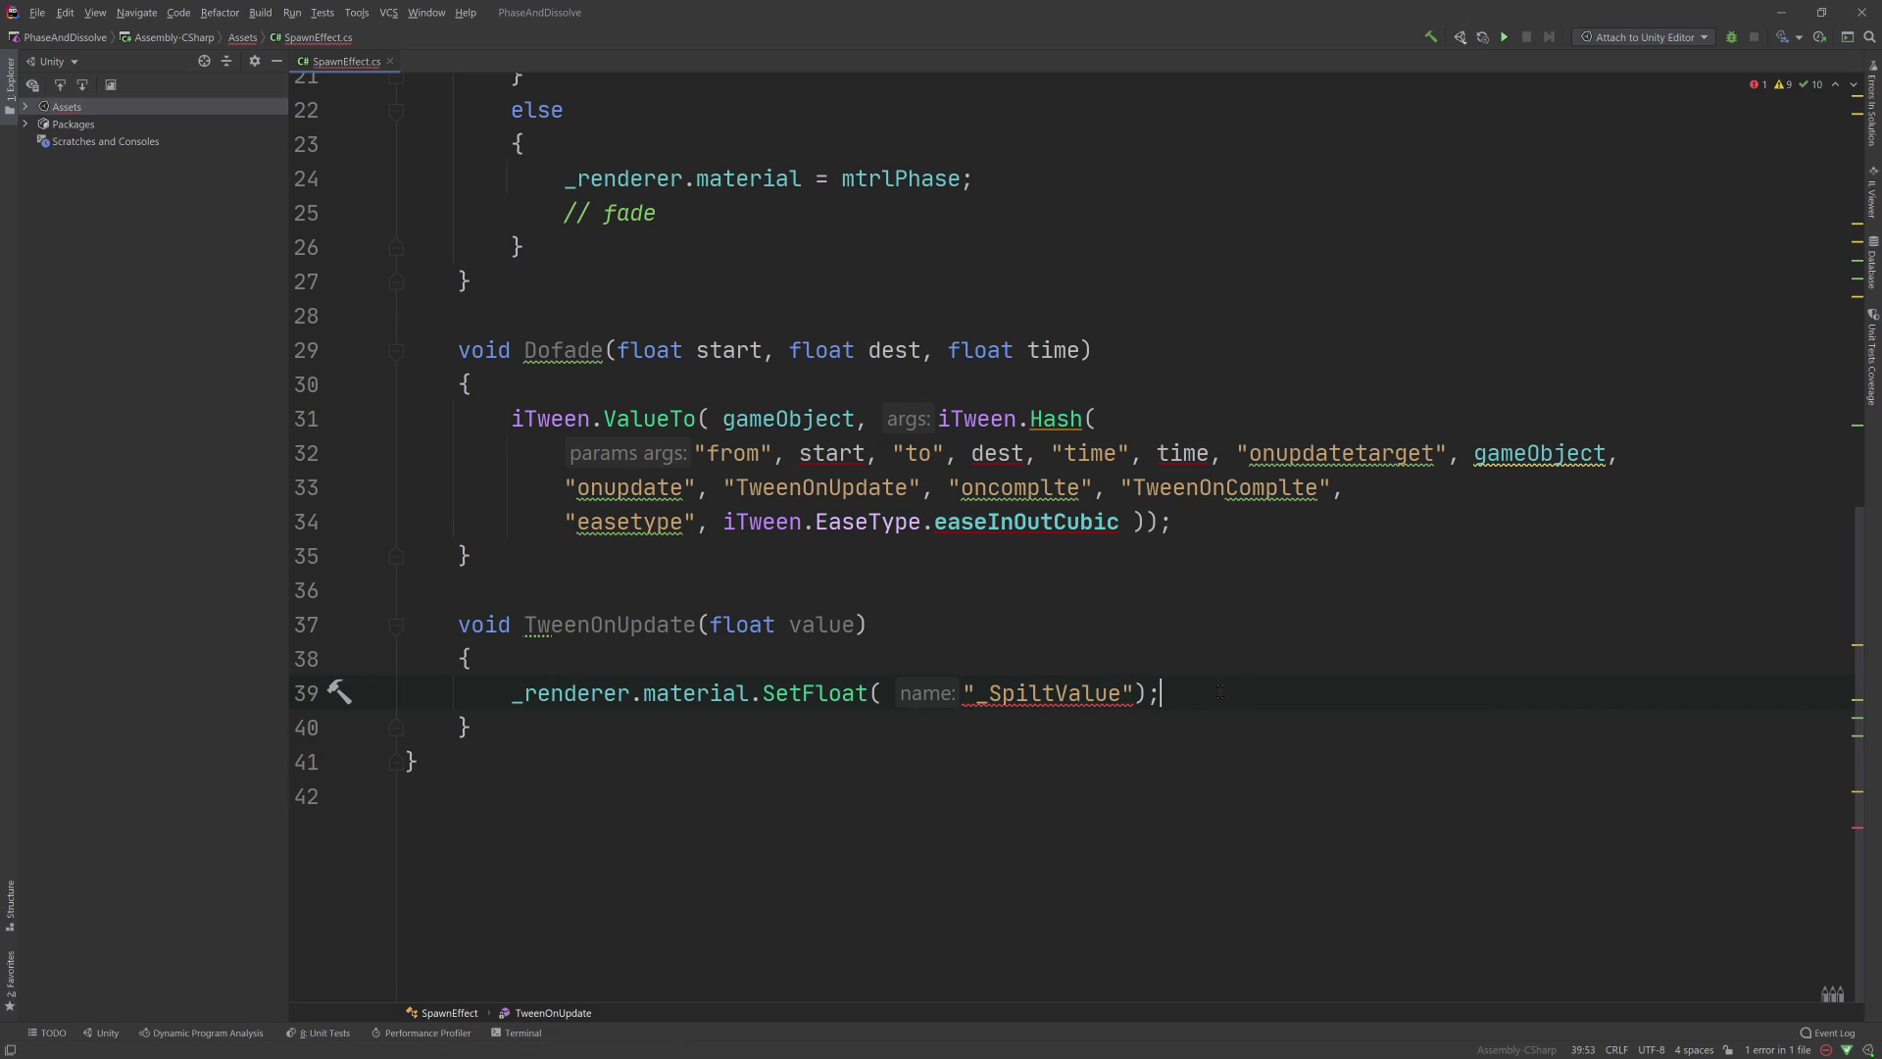
key(Left)
key(Left)
text(, )
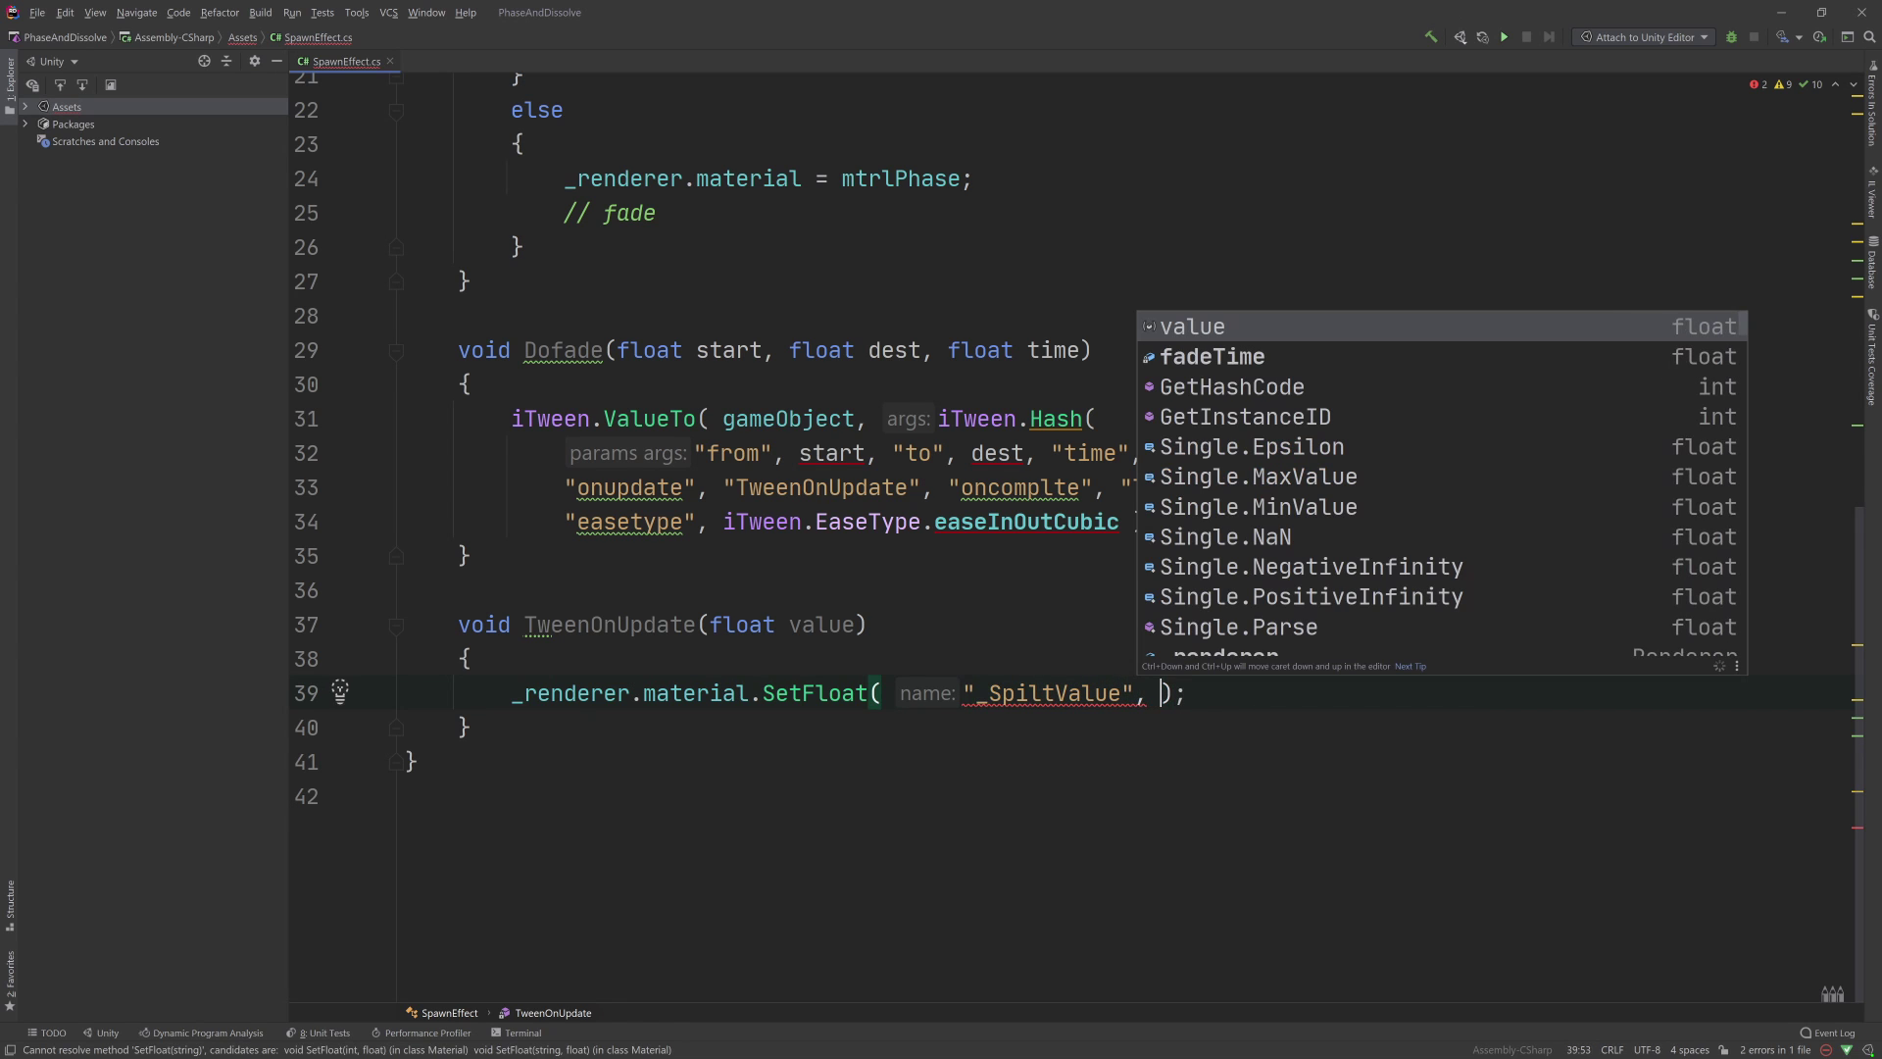
text(val)
key(Return)
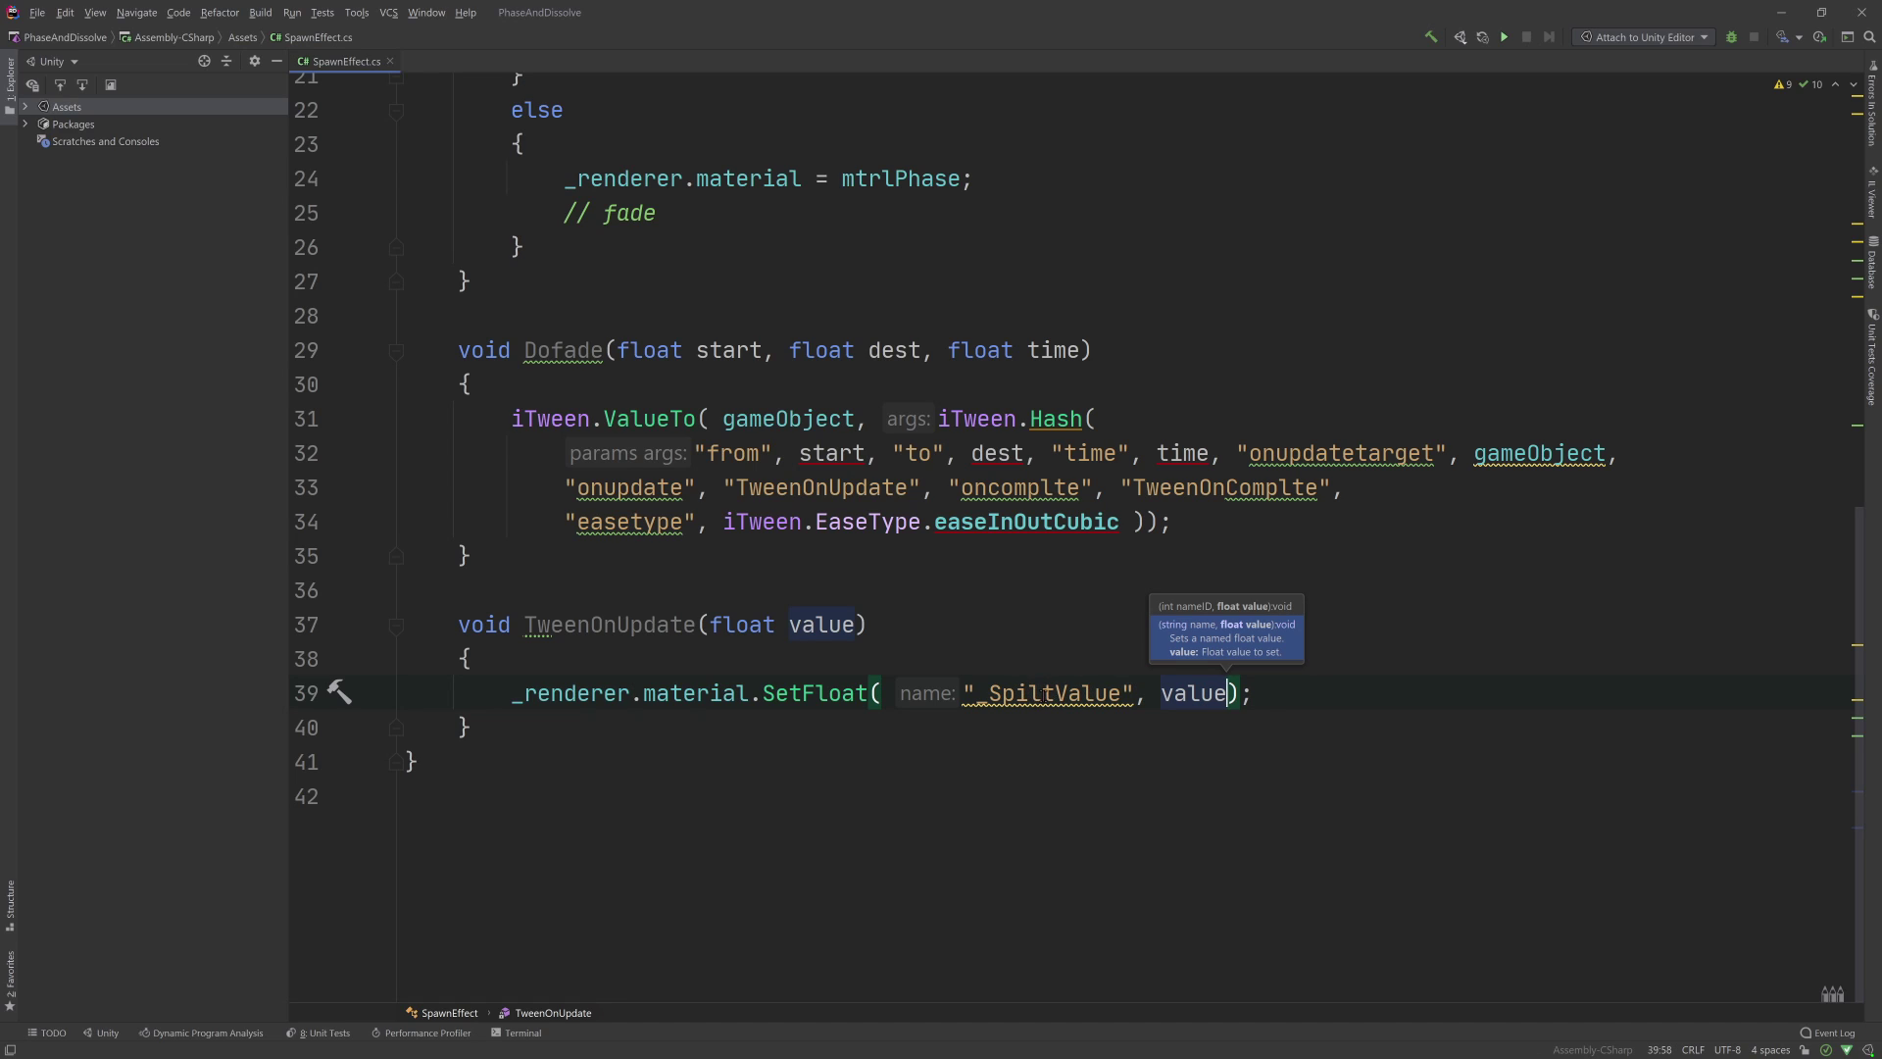
click(1275, 695)
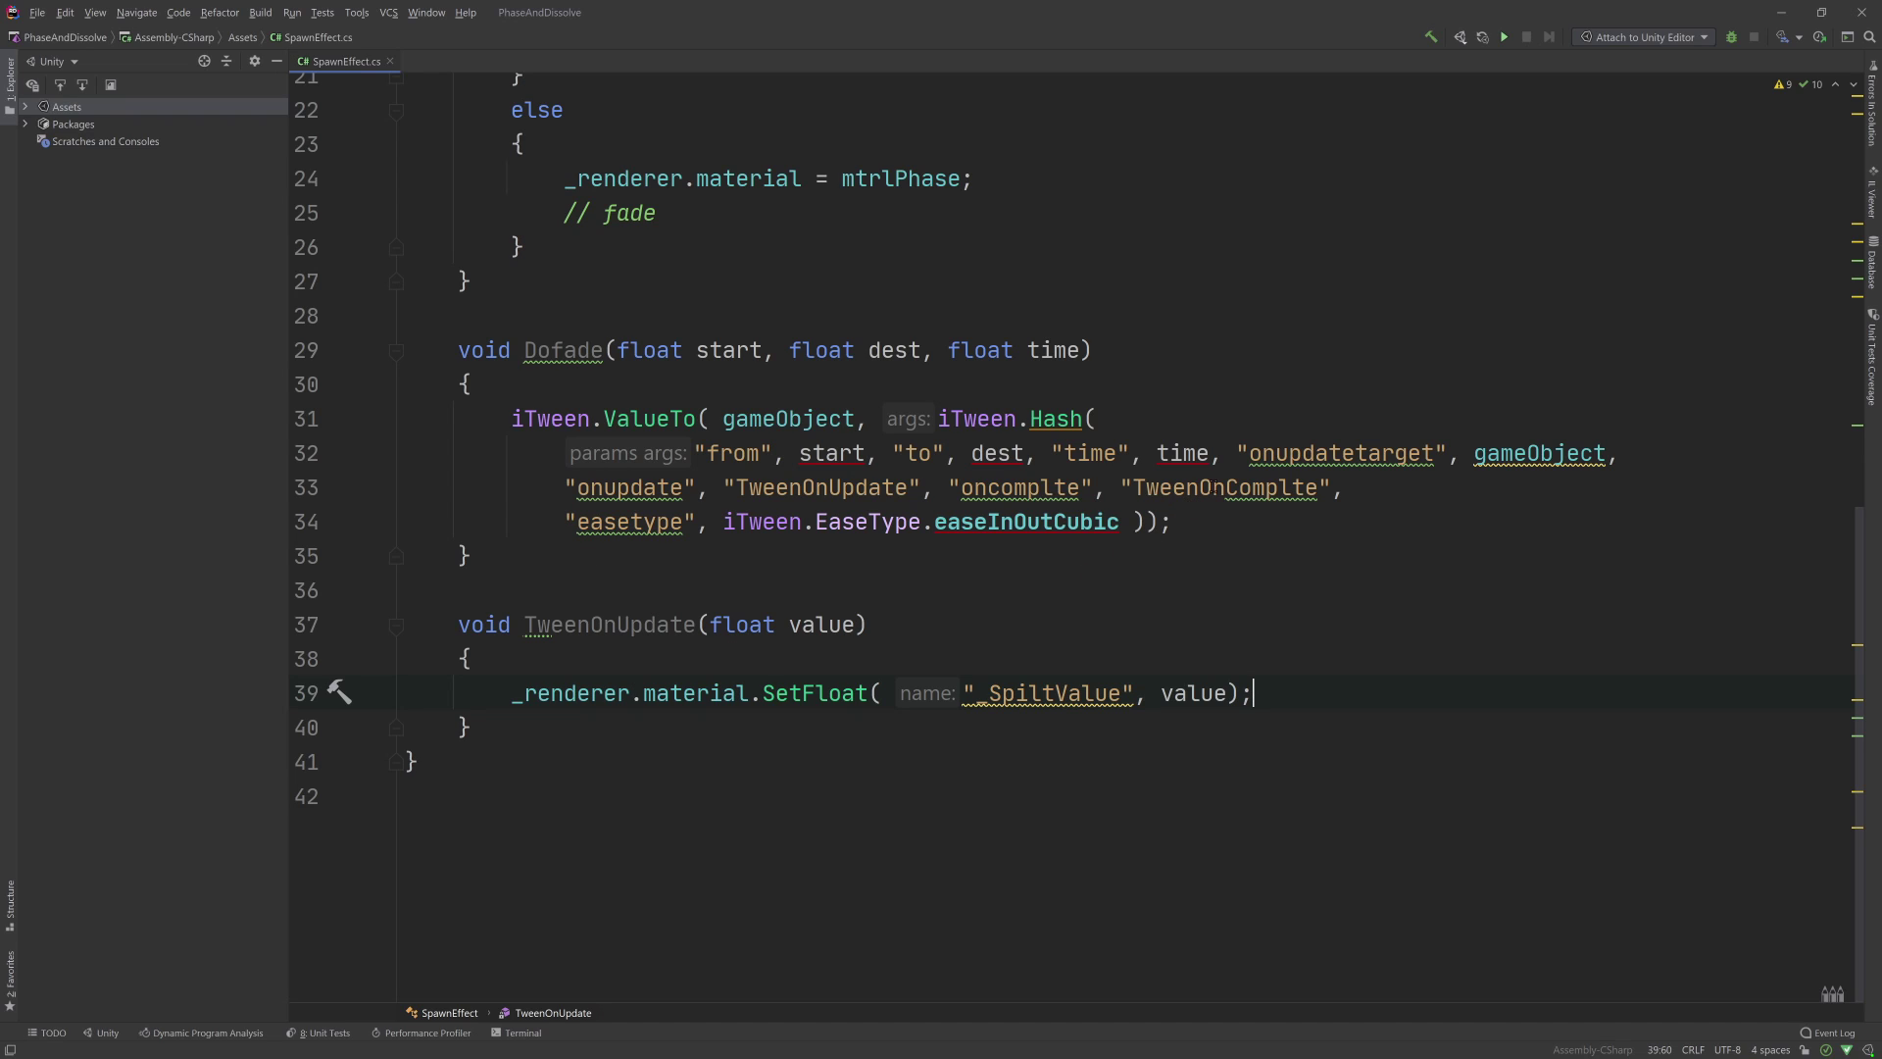
click(1214, 488)
click(491, 727)
- Add an empty void TweenOnComplte() method below TweenOnUpdate
key(Return)
key(Return)
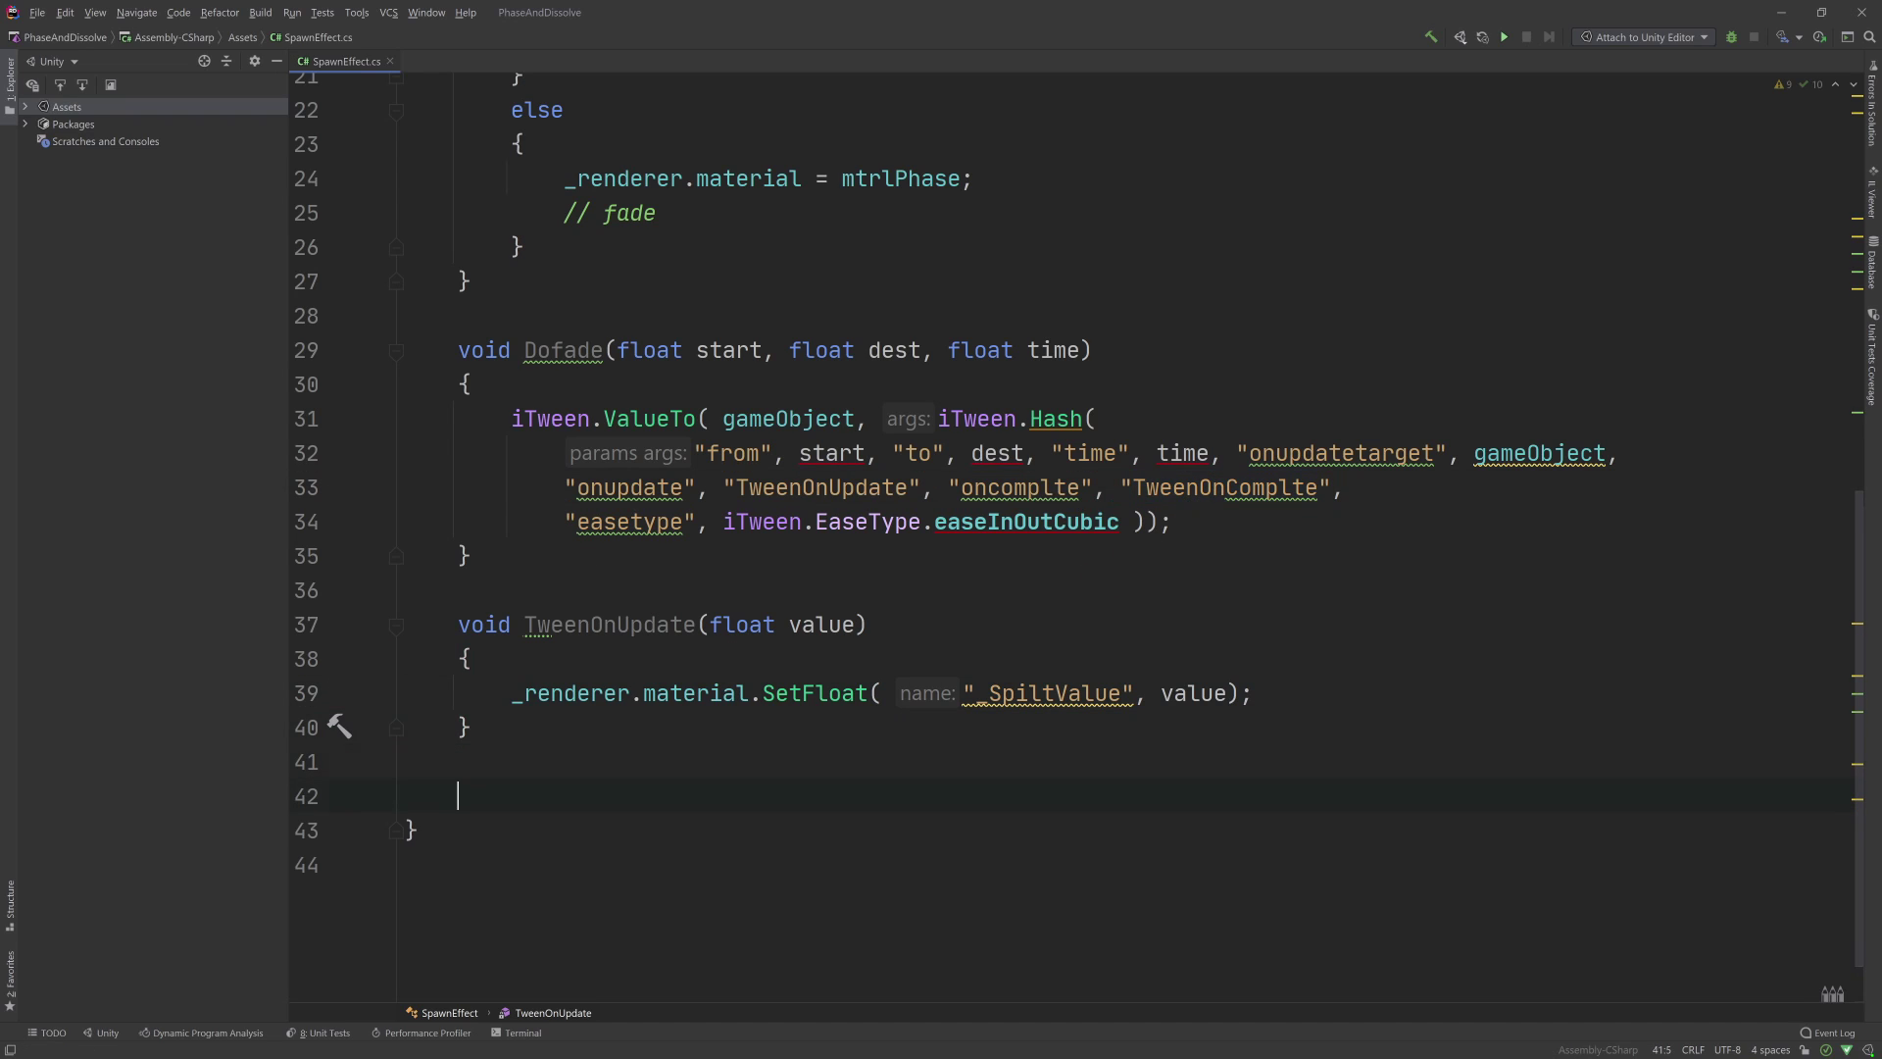
text(void)
text(TweenOnComplte)
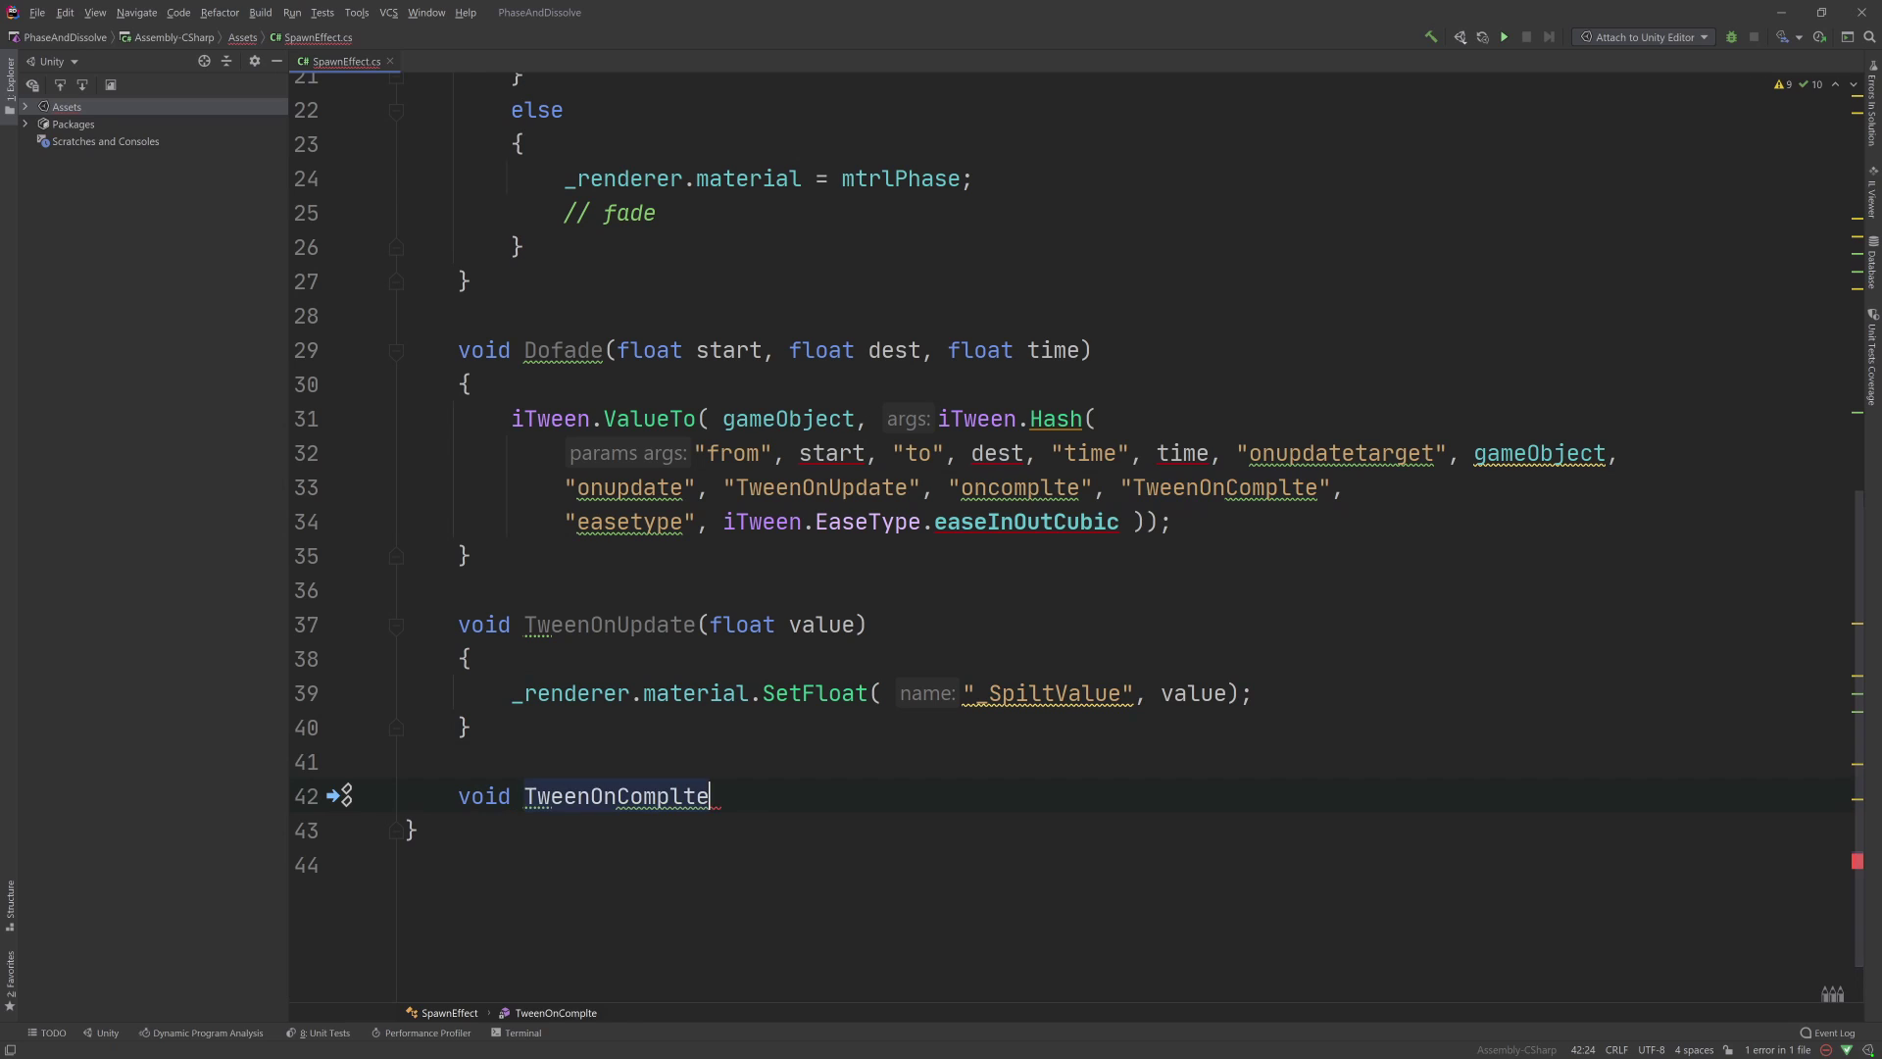
text((){)
key(Return)
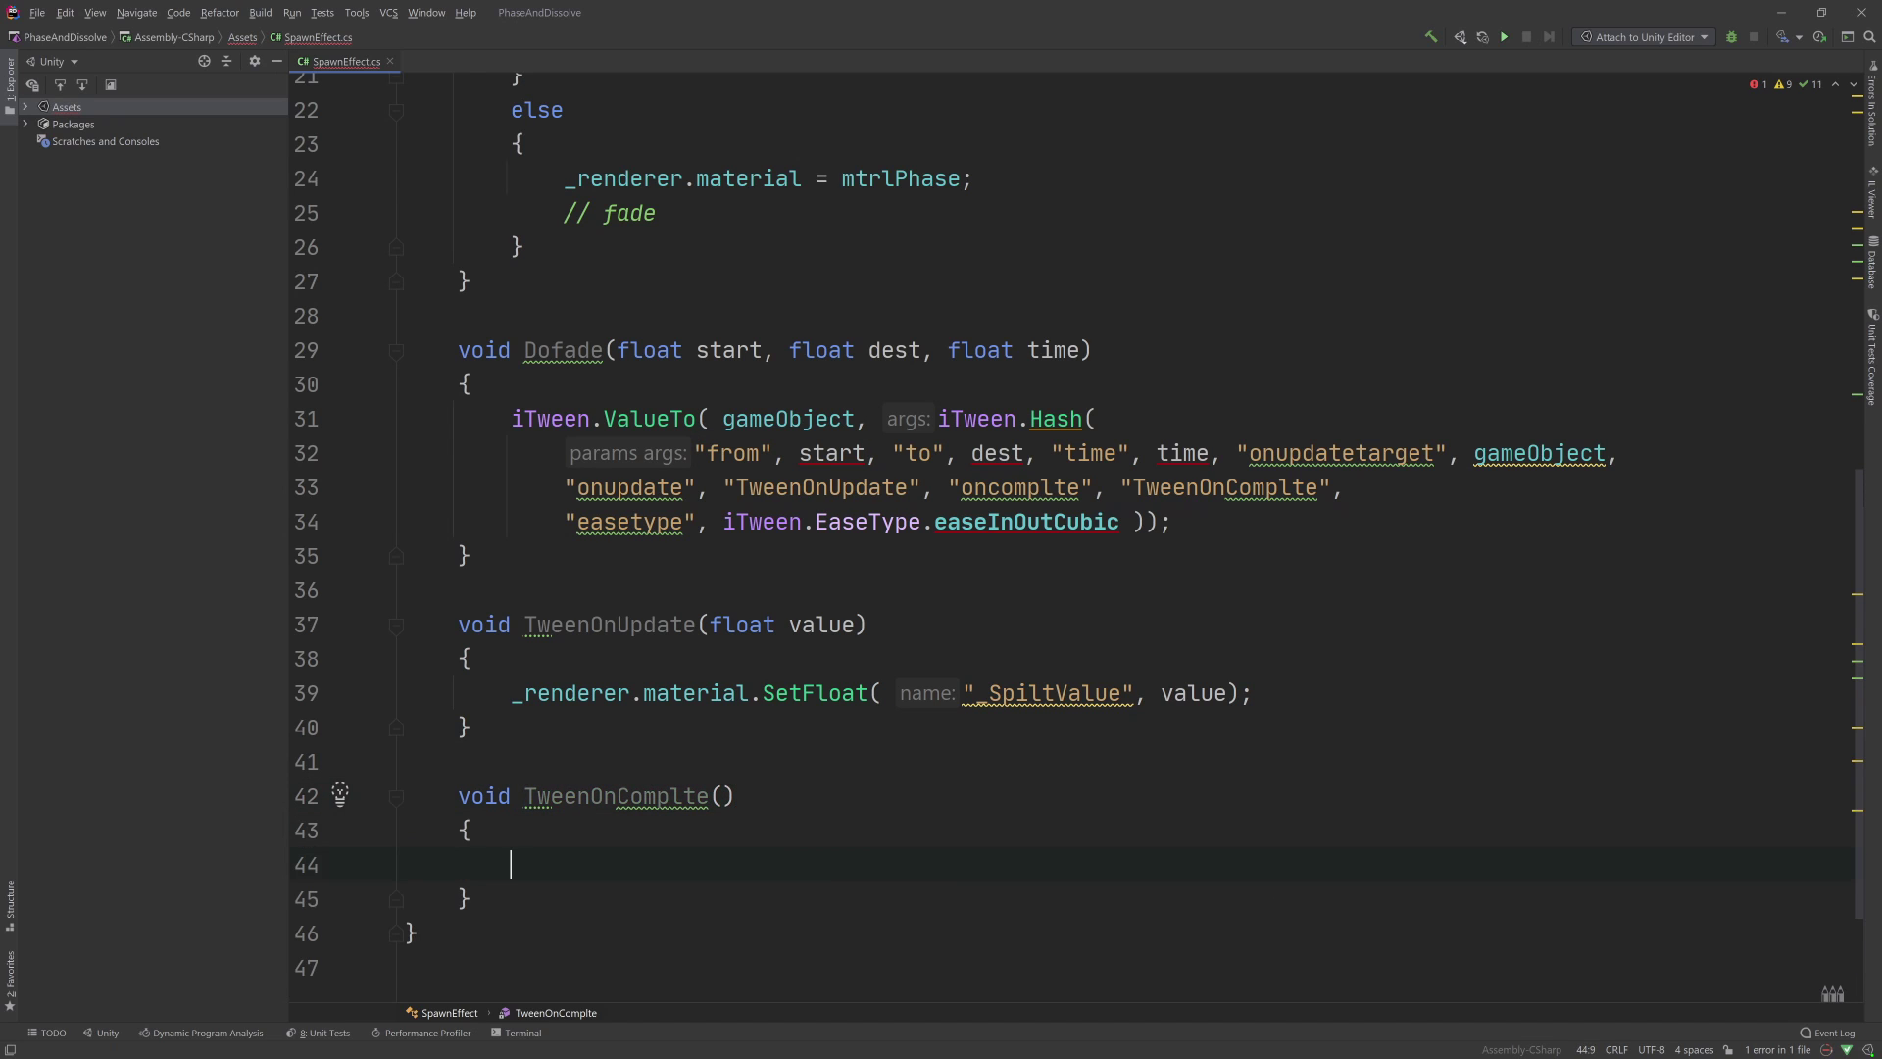
scroll(694, 799, down, 1)
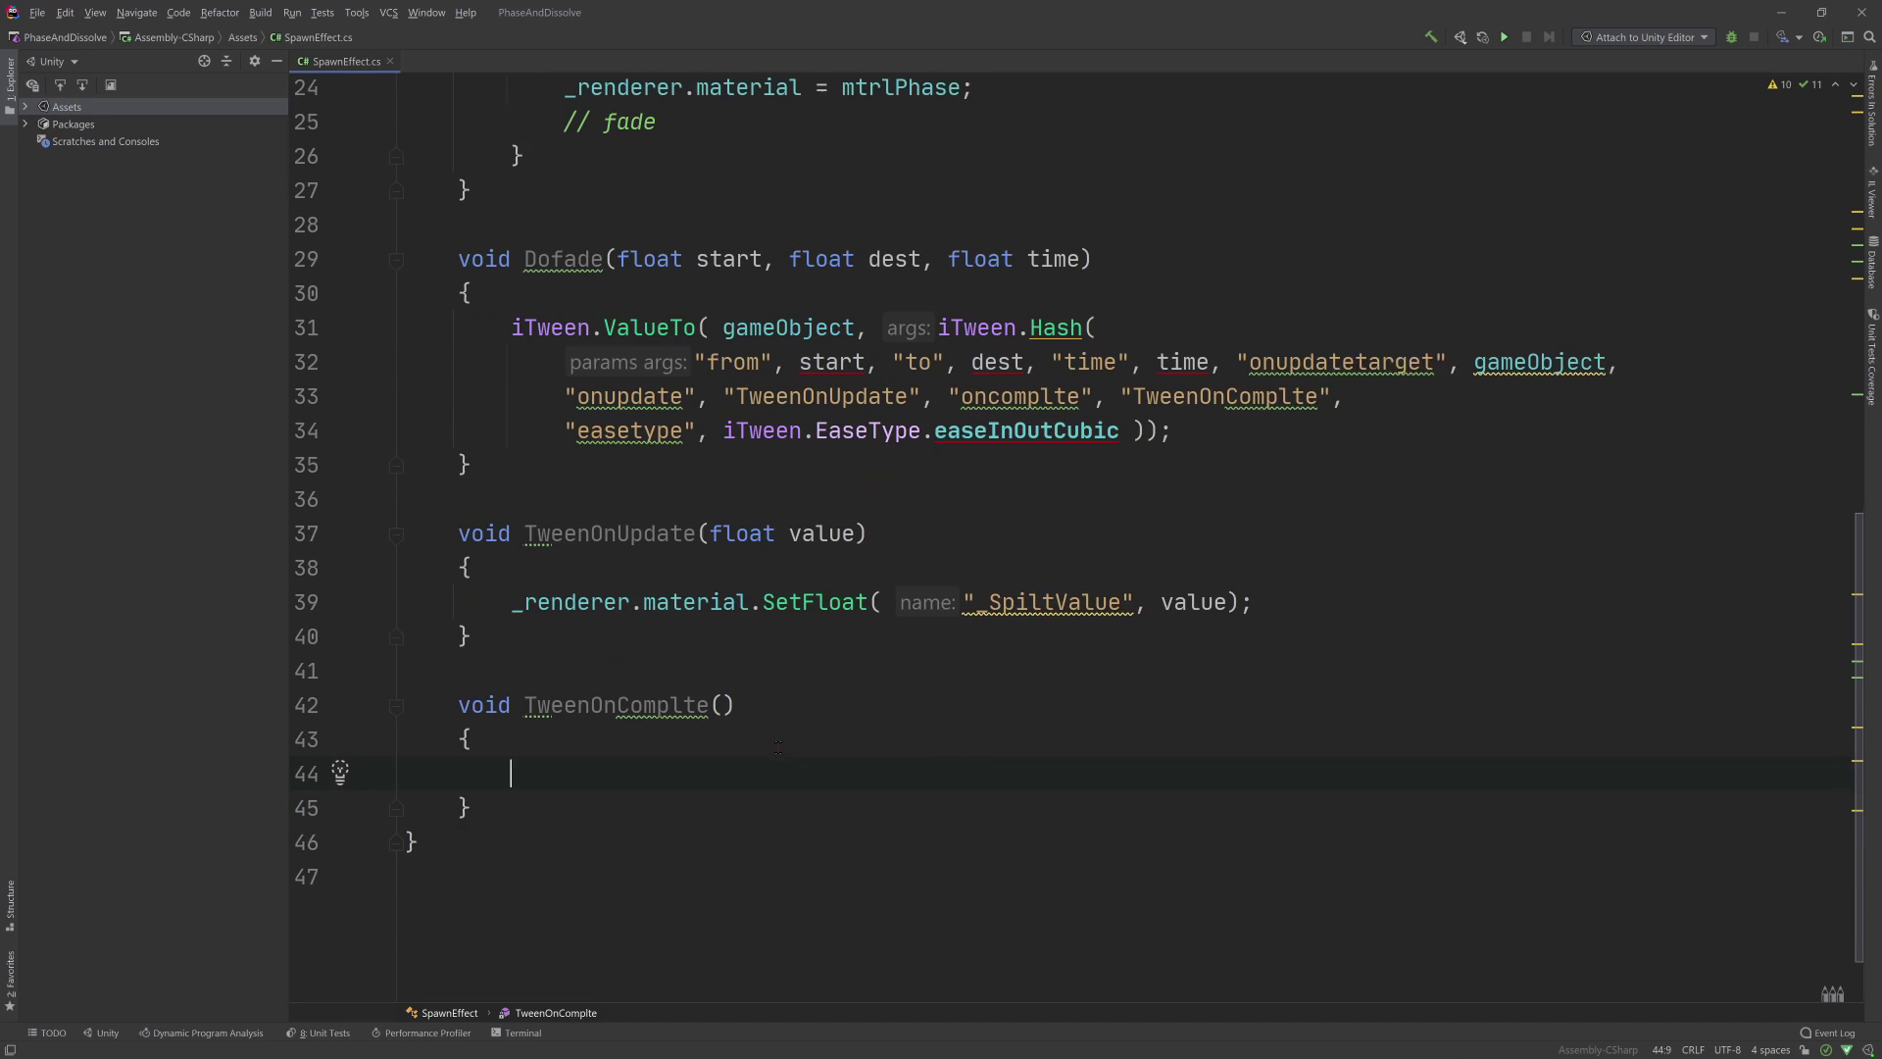
- Fill its body with _renderer.material = mtrlOrg;
text(rend)
key(Return)
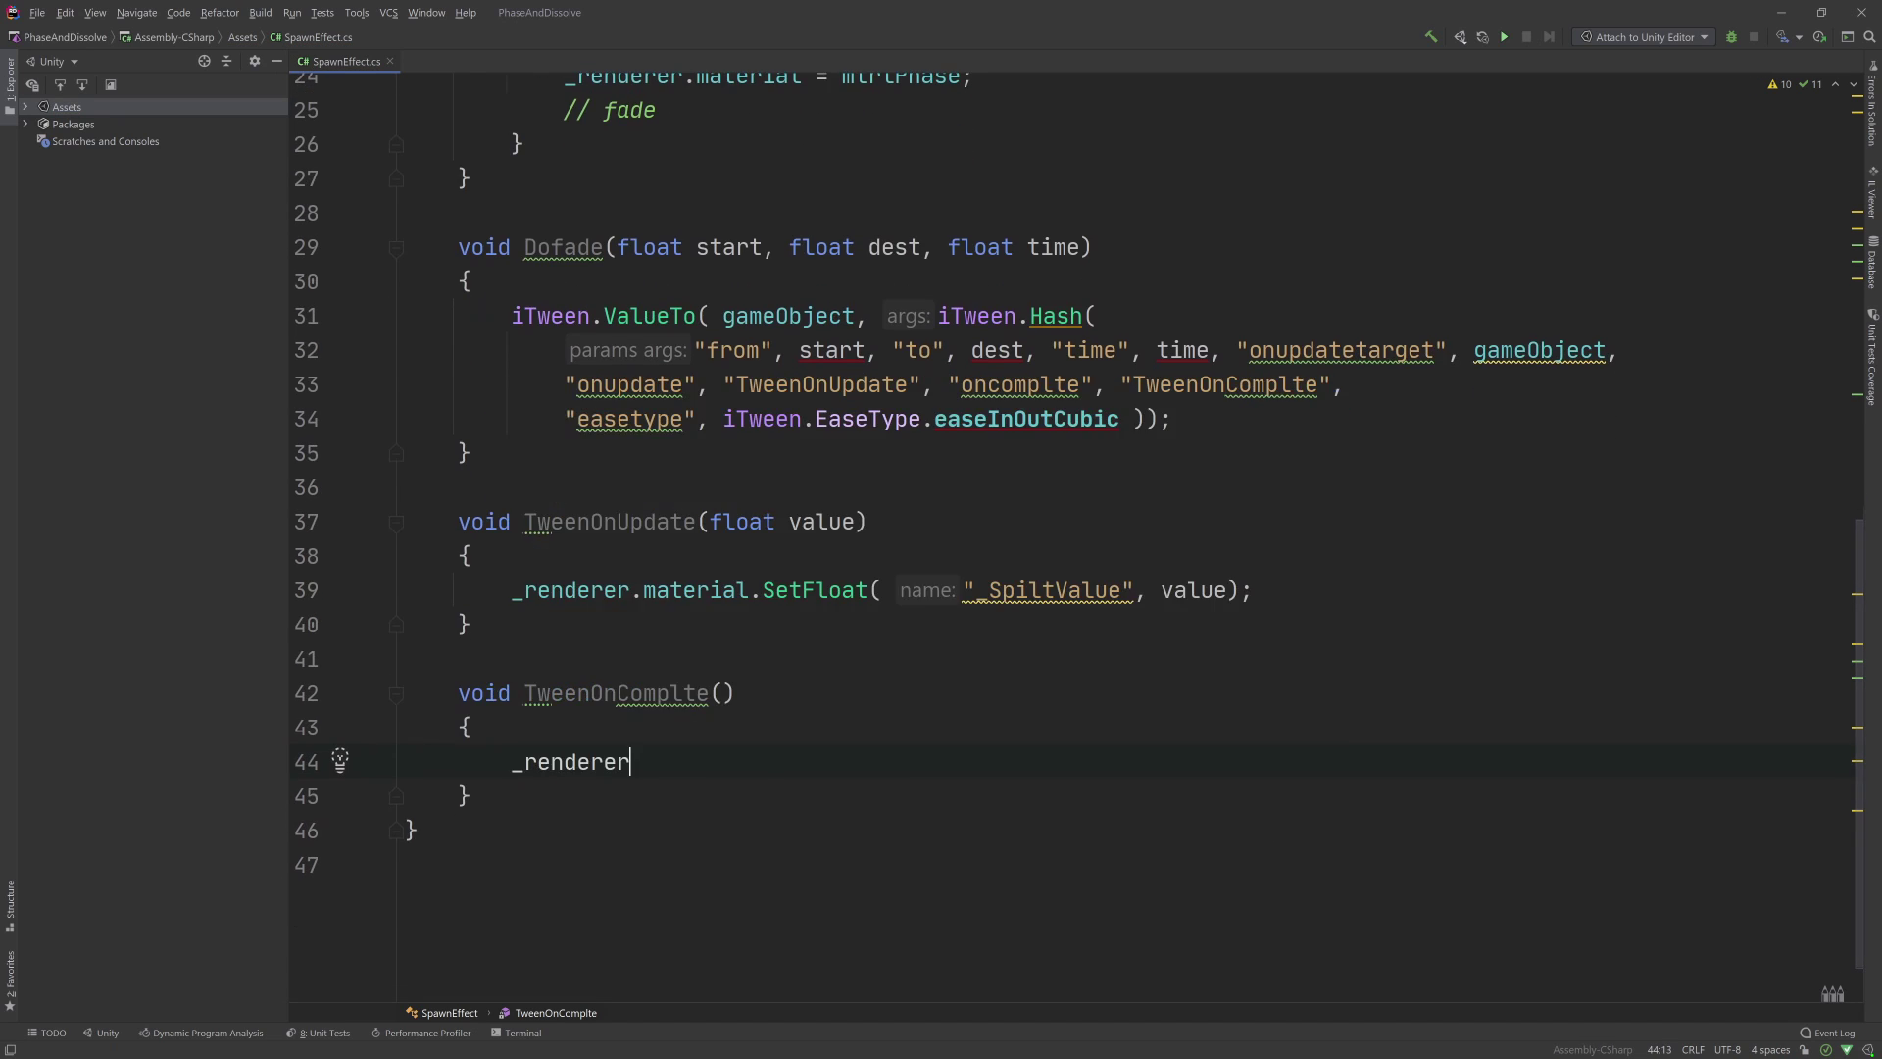
text(.m)
key(Return)
text(= )
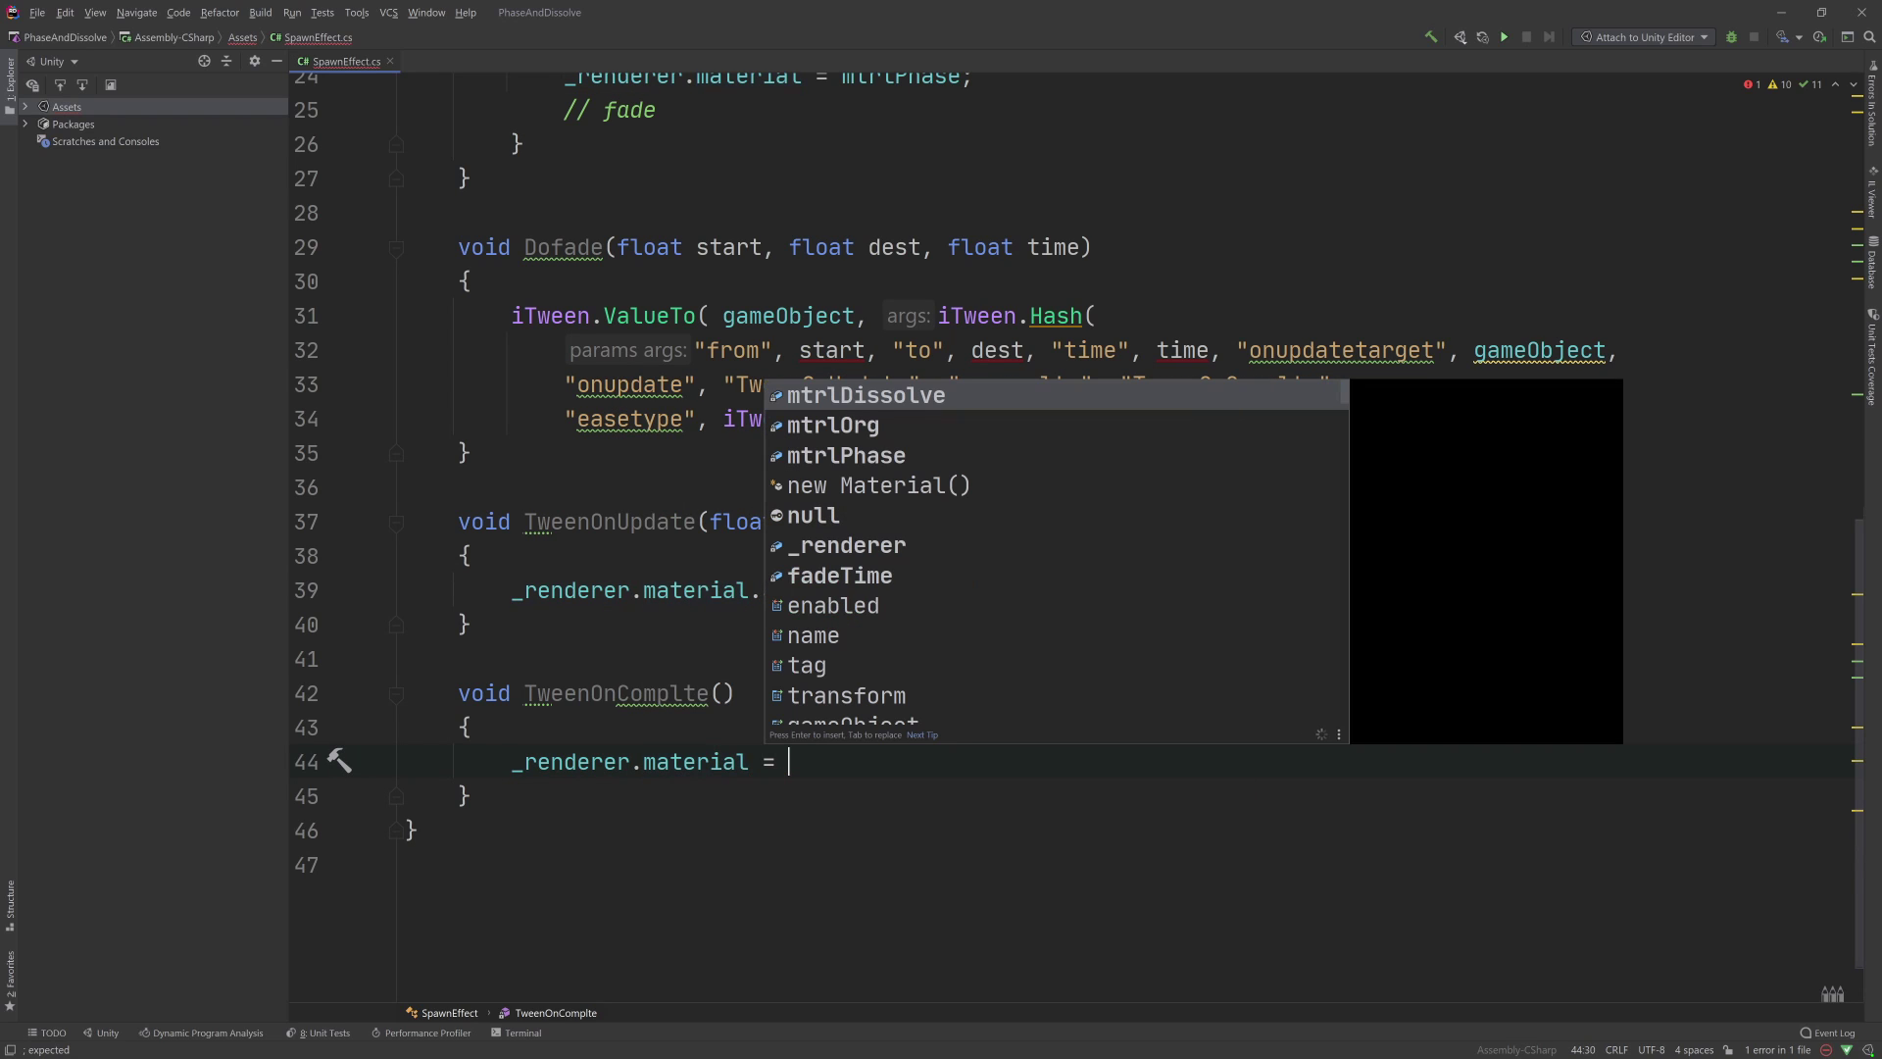
text(org)
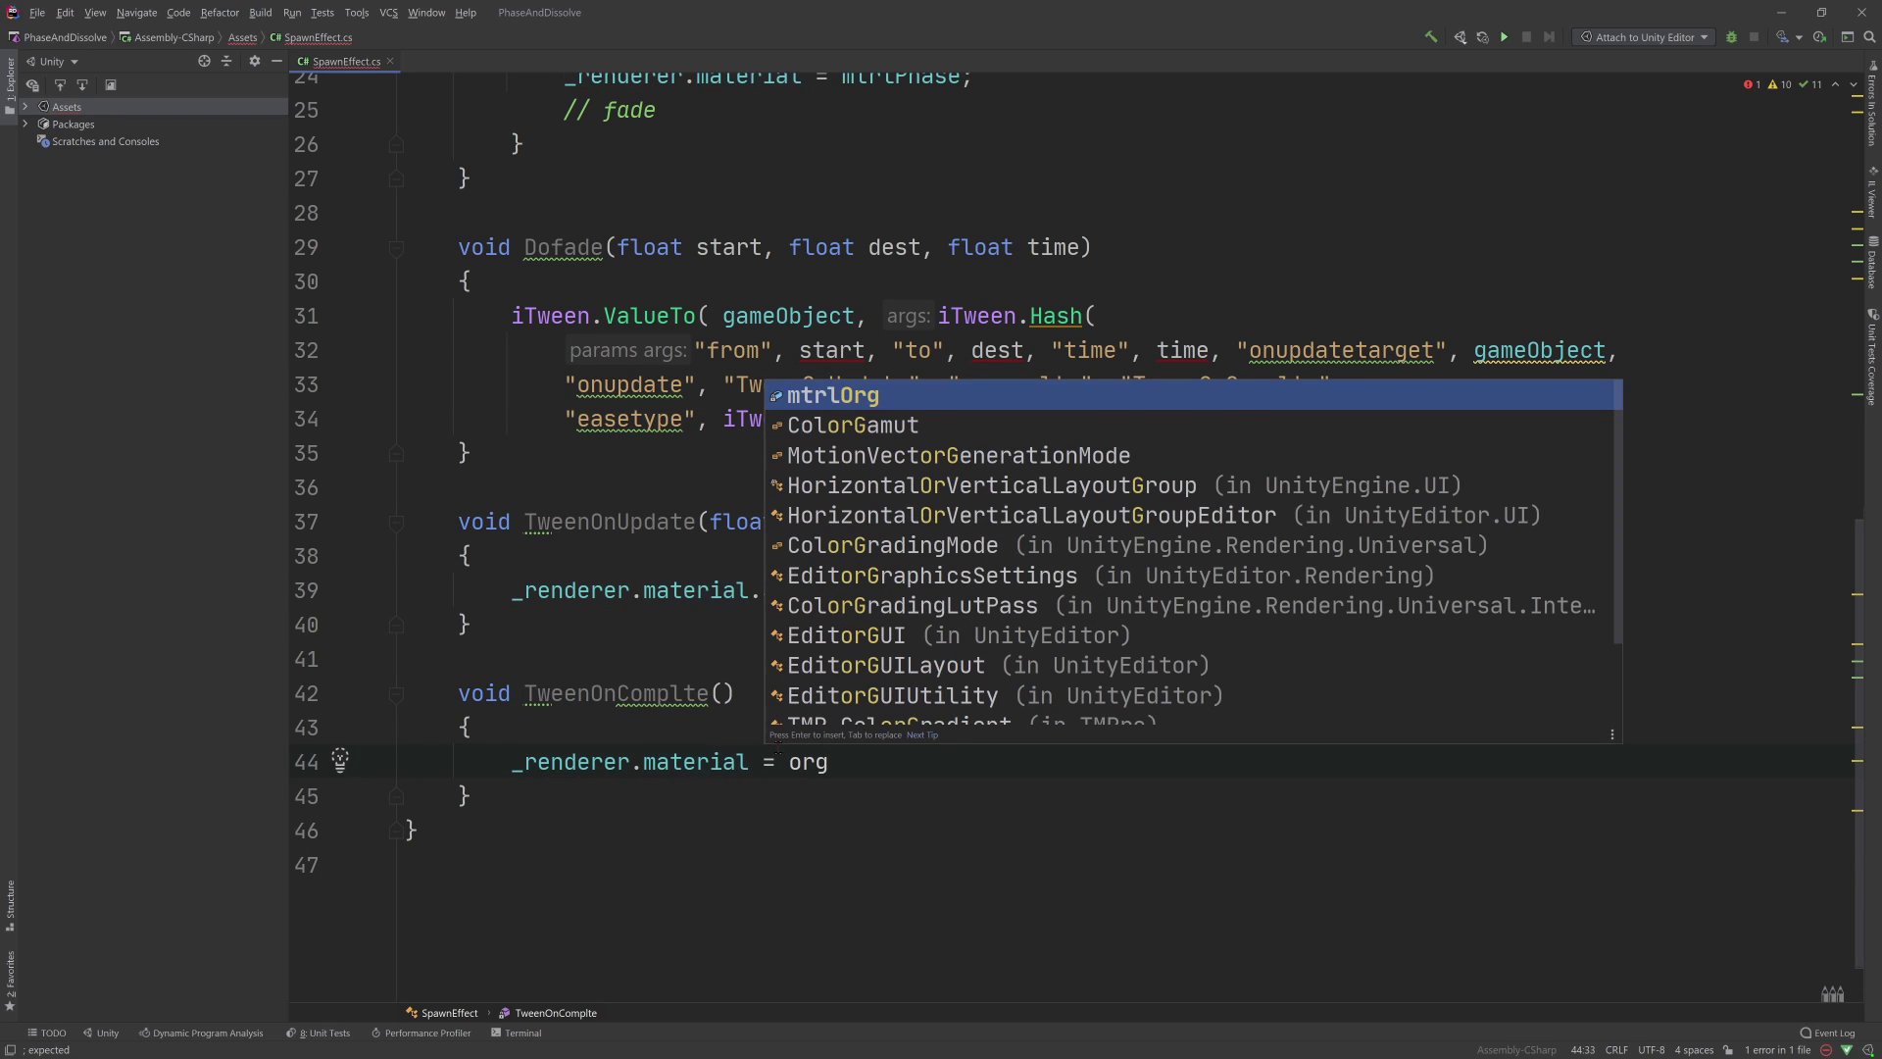
key(Return)
text(;)
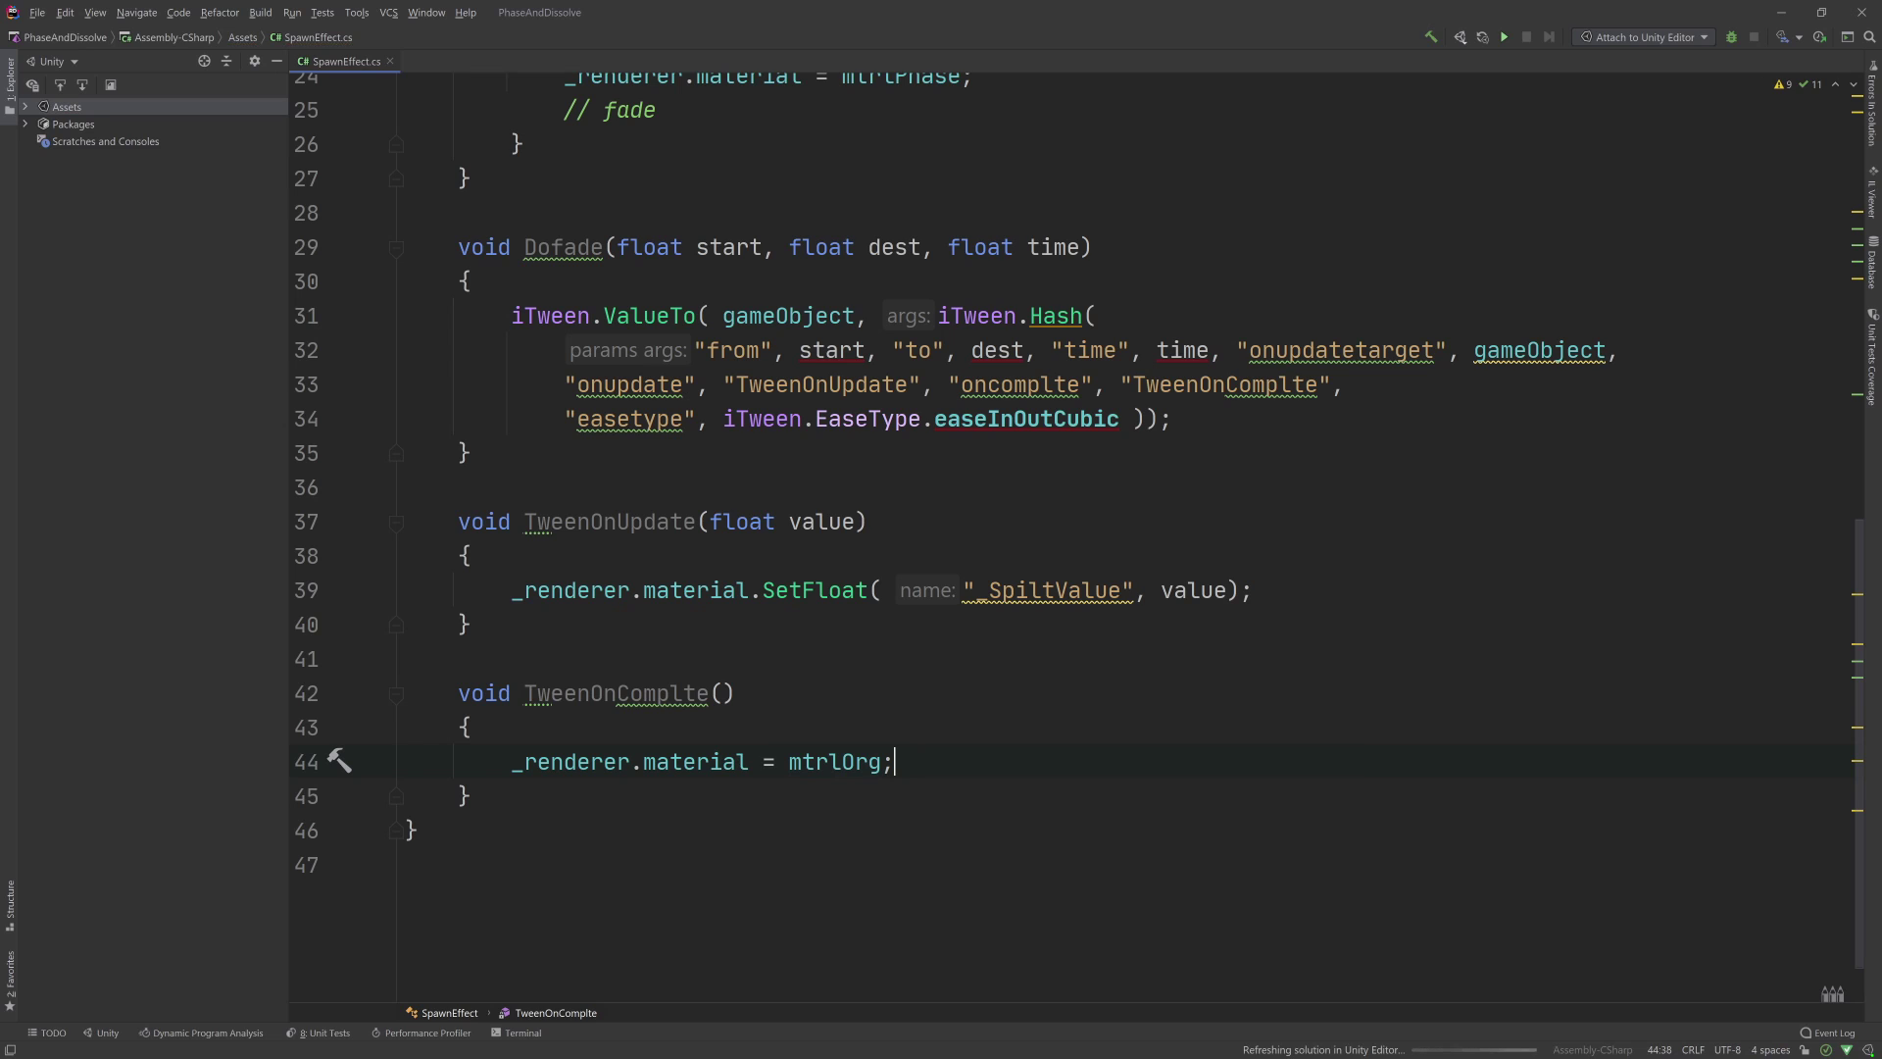
scroll(719, 343, up, 2)
double_click(564, 352)
scroll(719, 343, up, 5)
- Replace the // fade comment on line 20 with Dofade(0, 1, fadeTime)
key(ctrl+c)
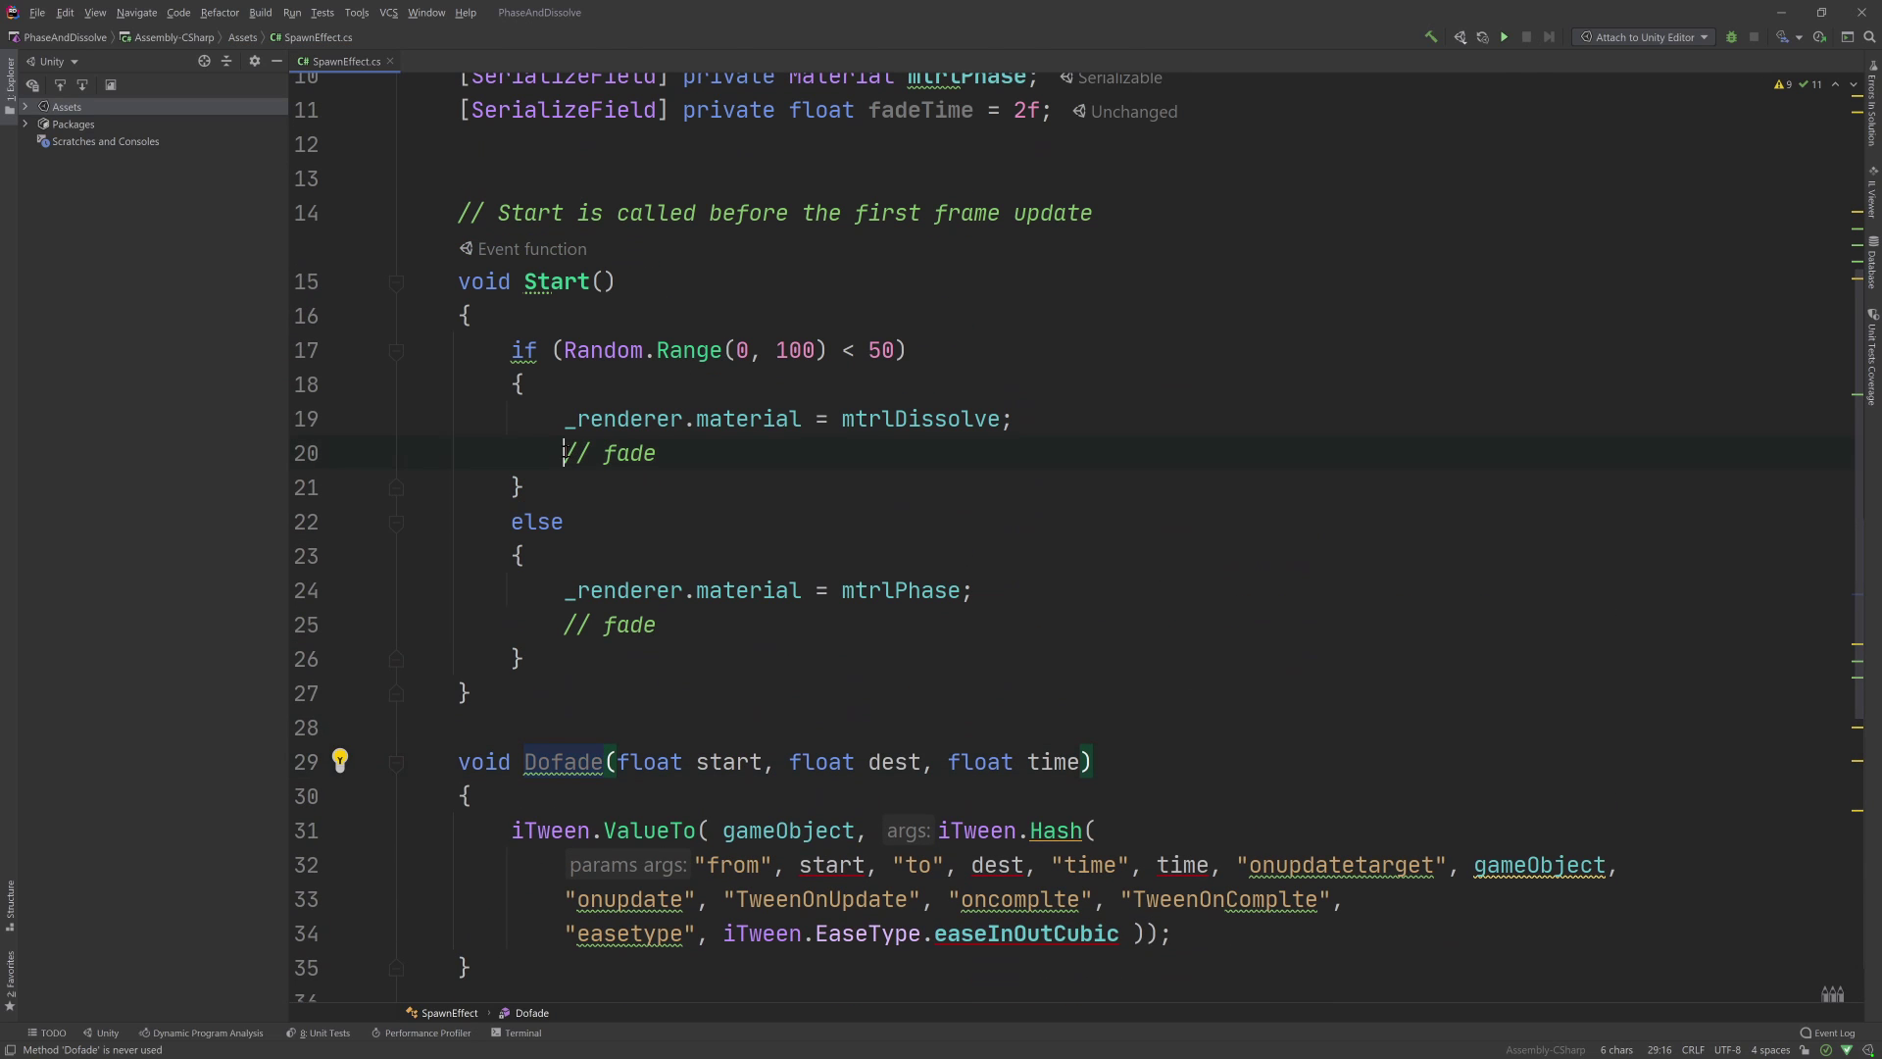
drag(565, 453, 656, 453)
key(ctrl+v)
text(()
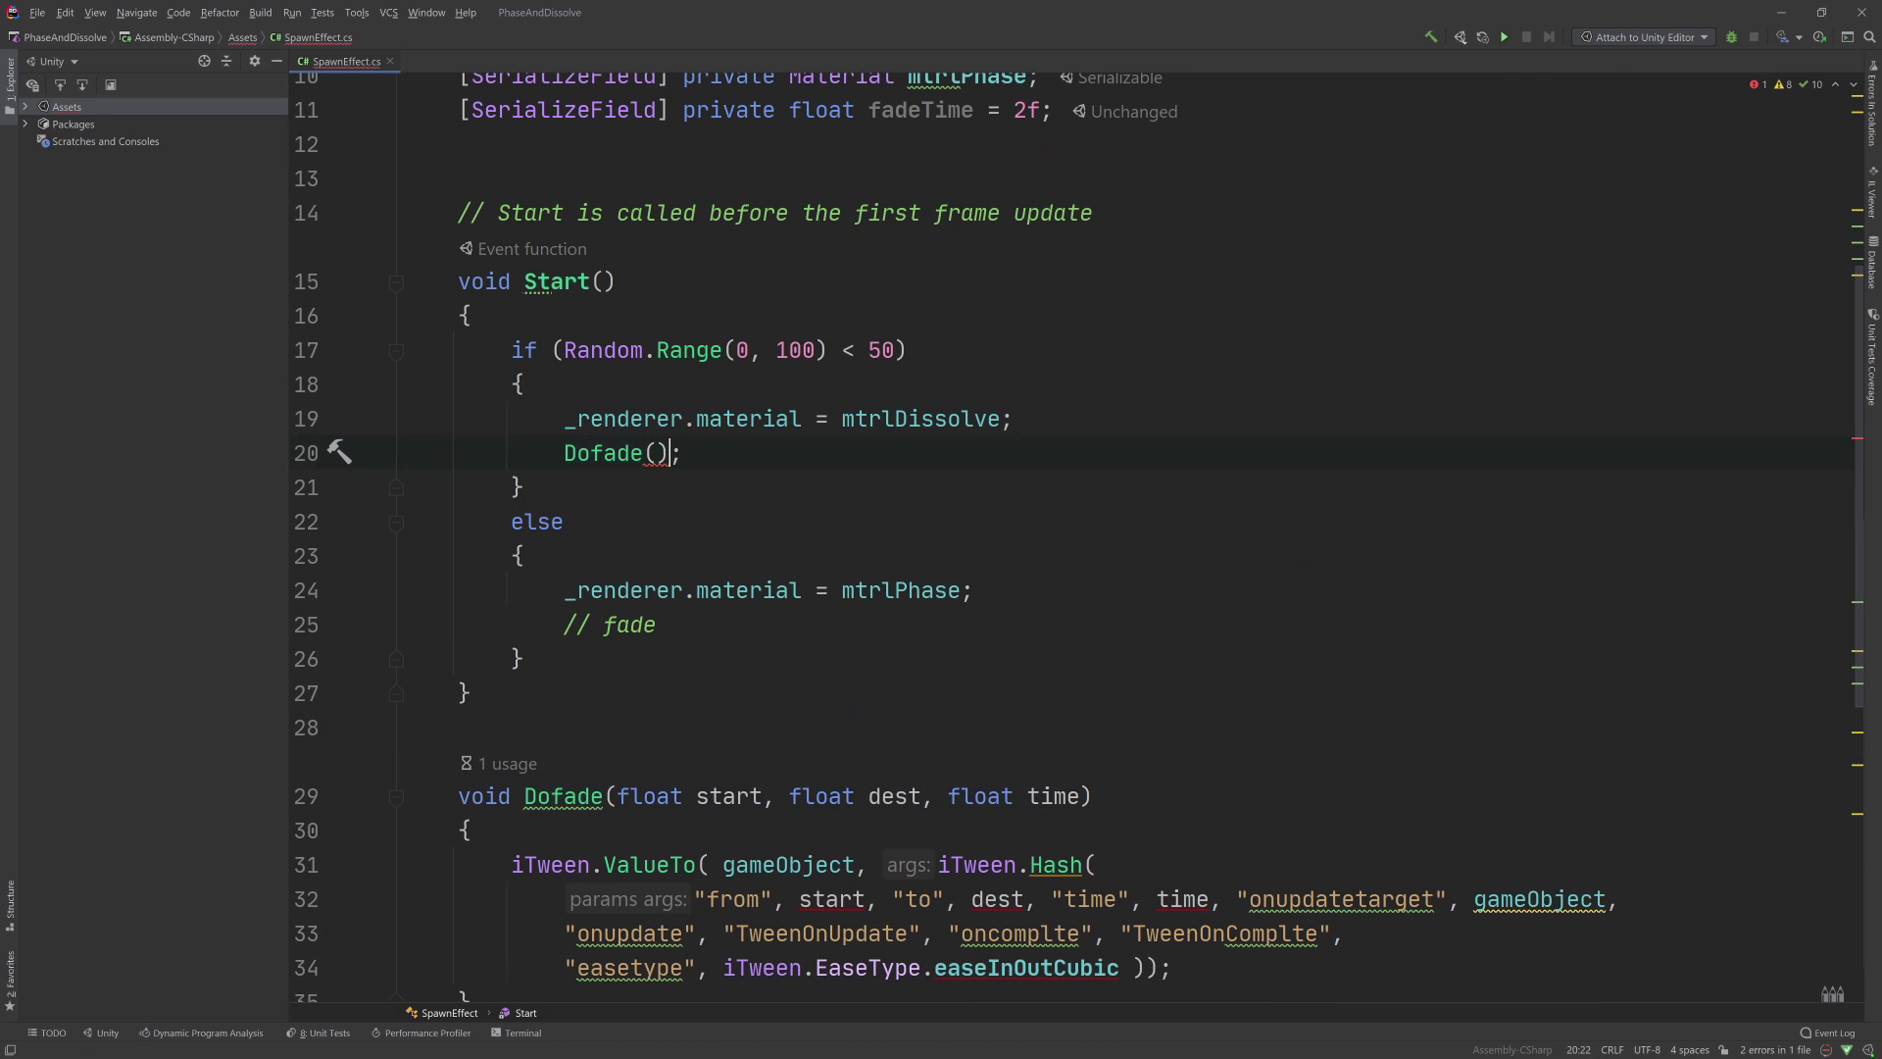
text(, 1)
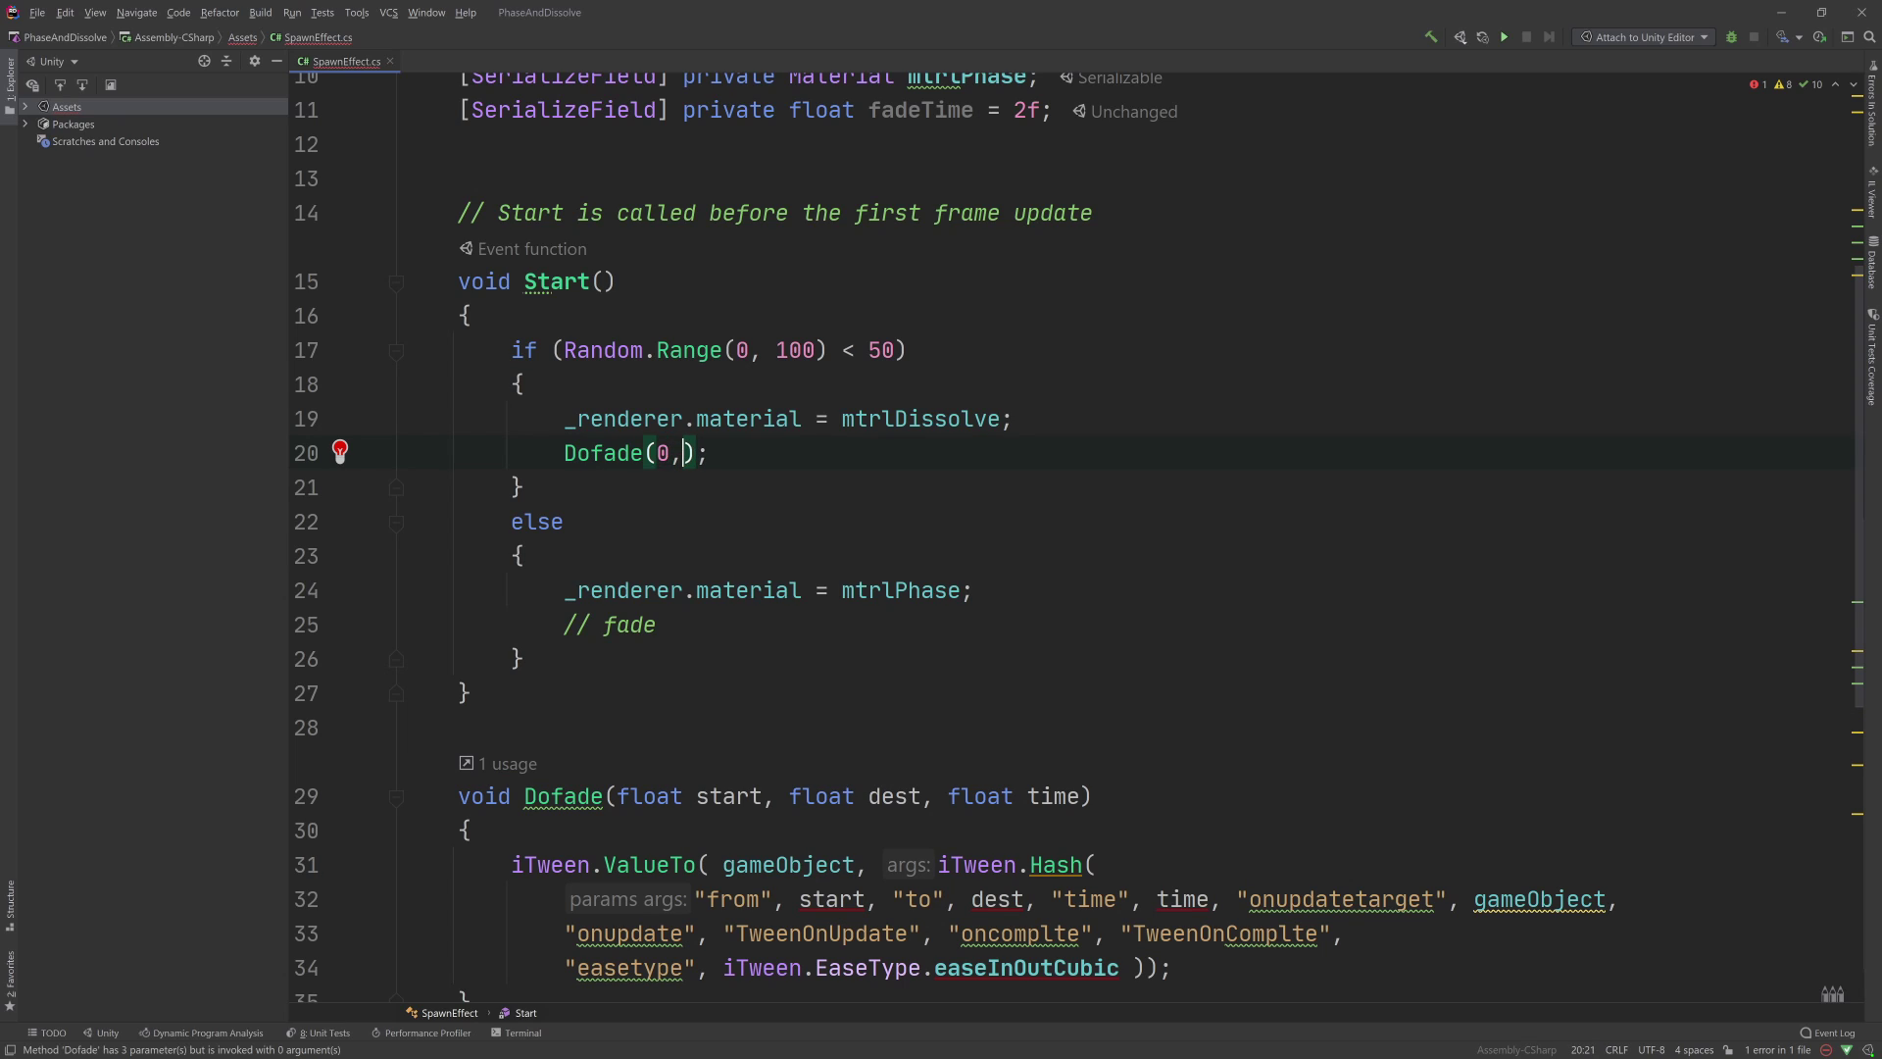
text(,)
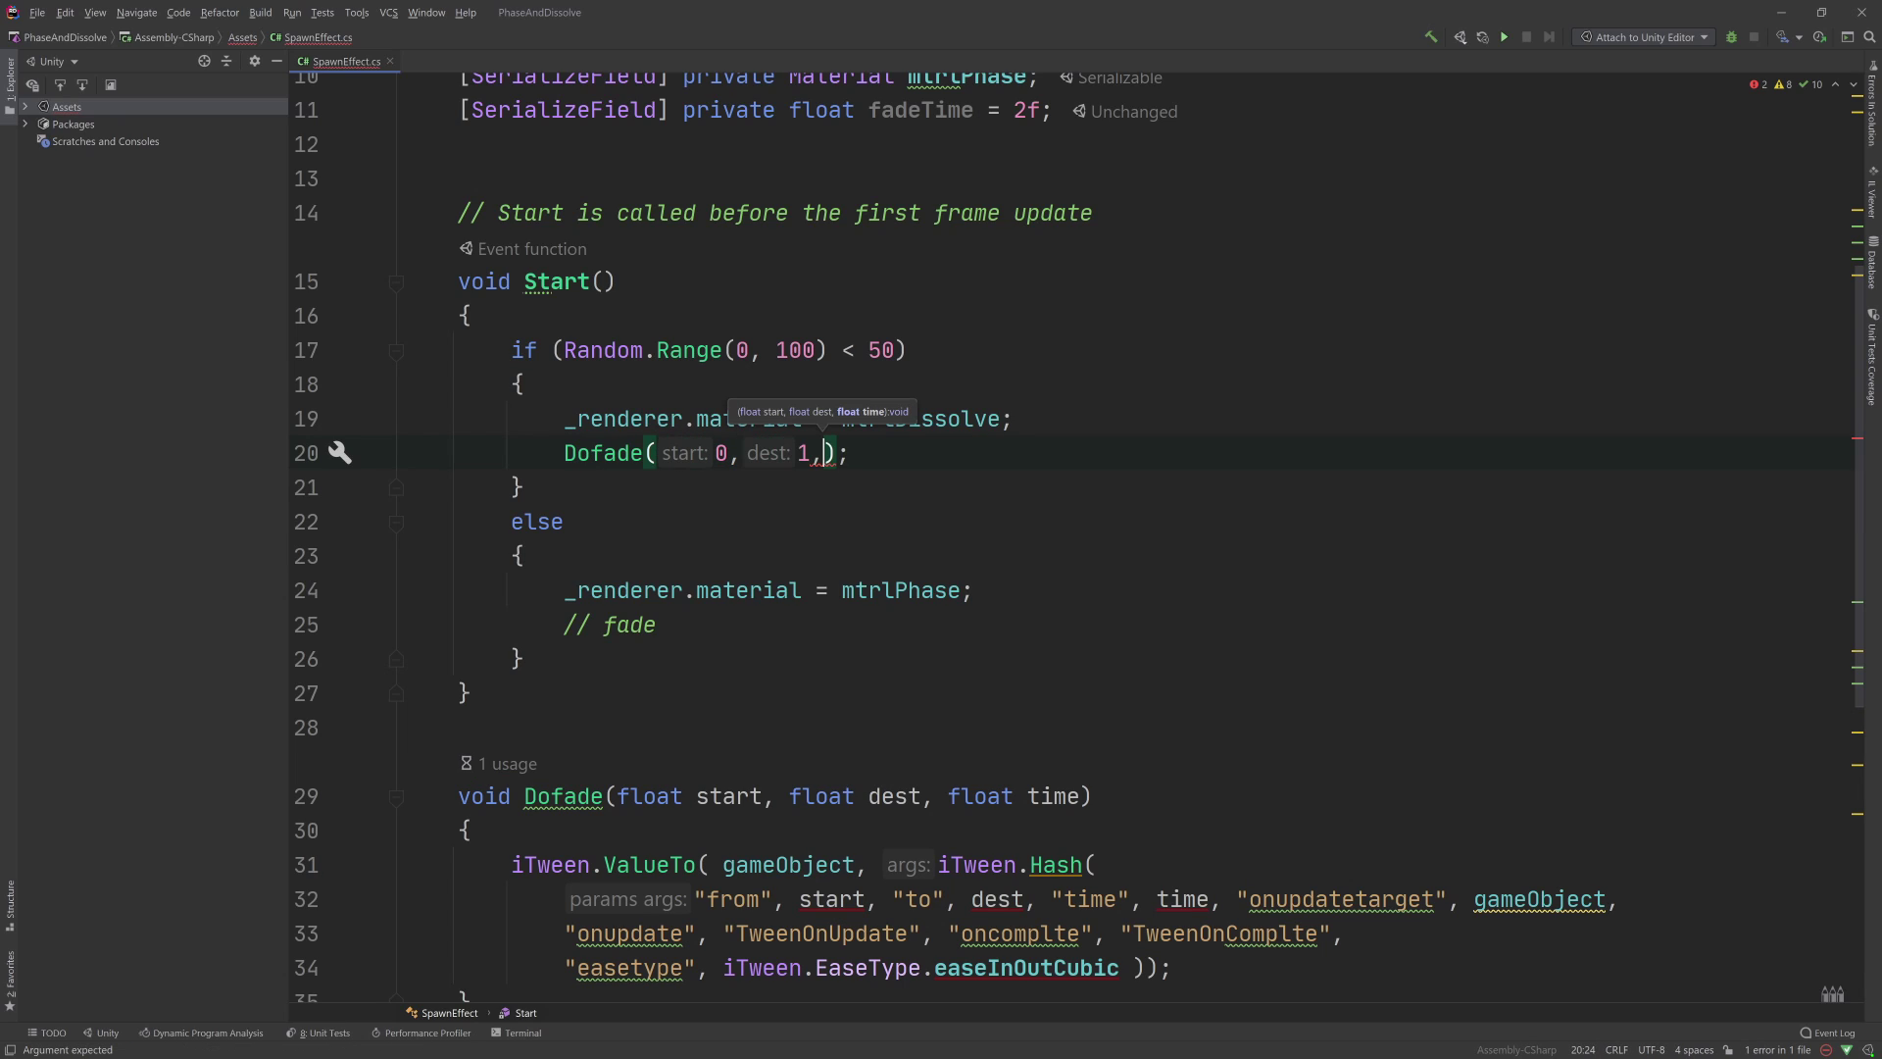
text(f)
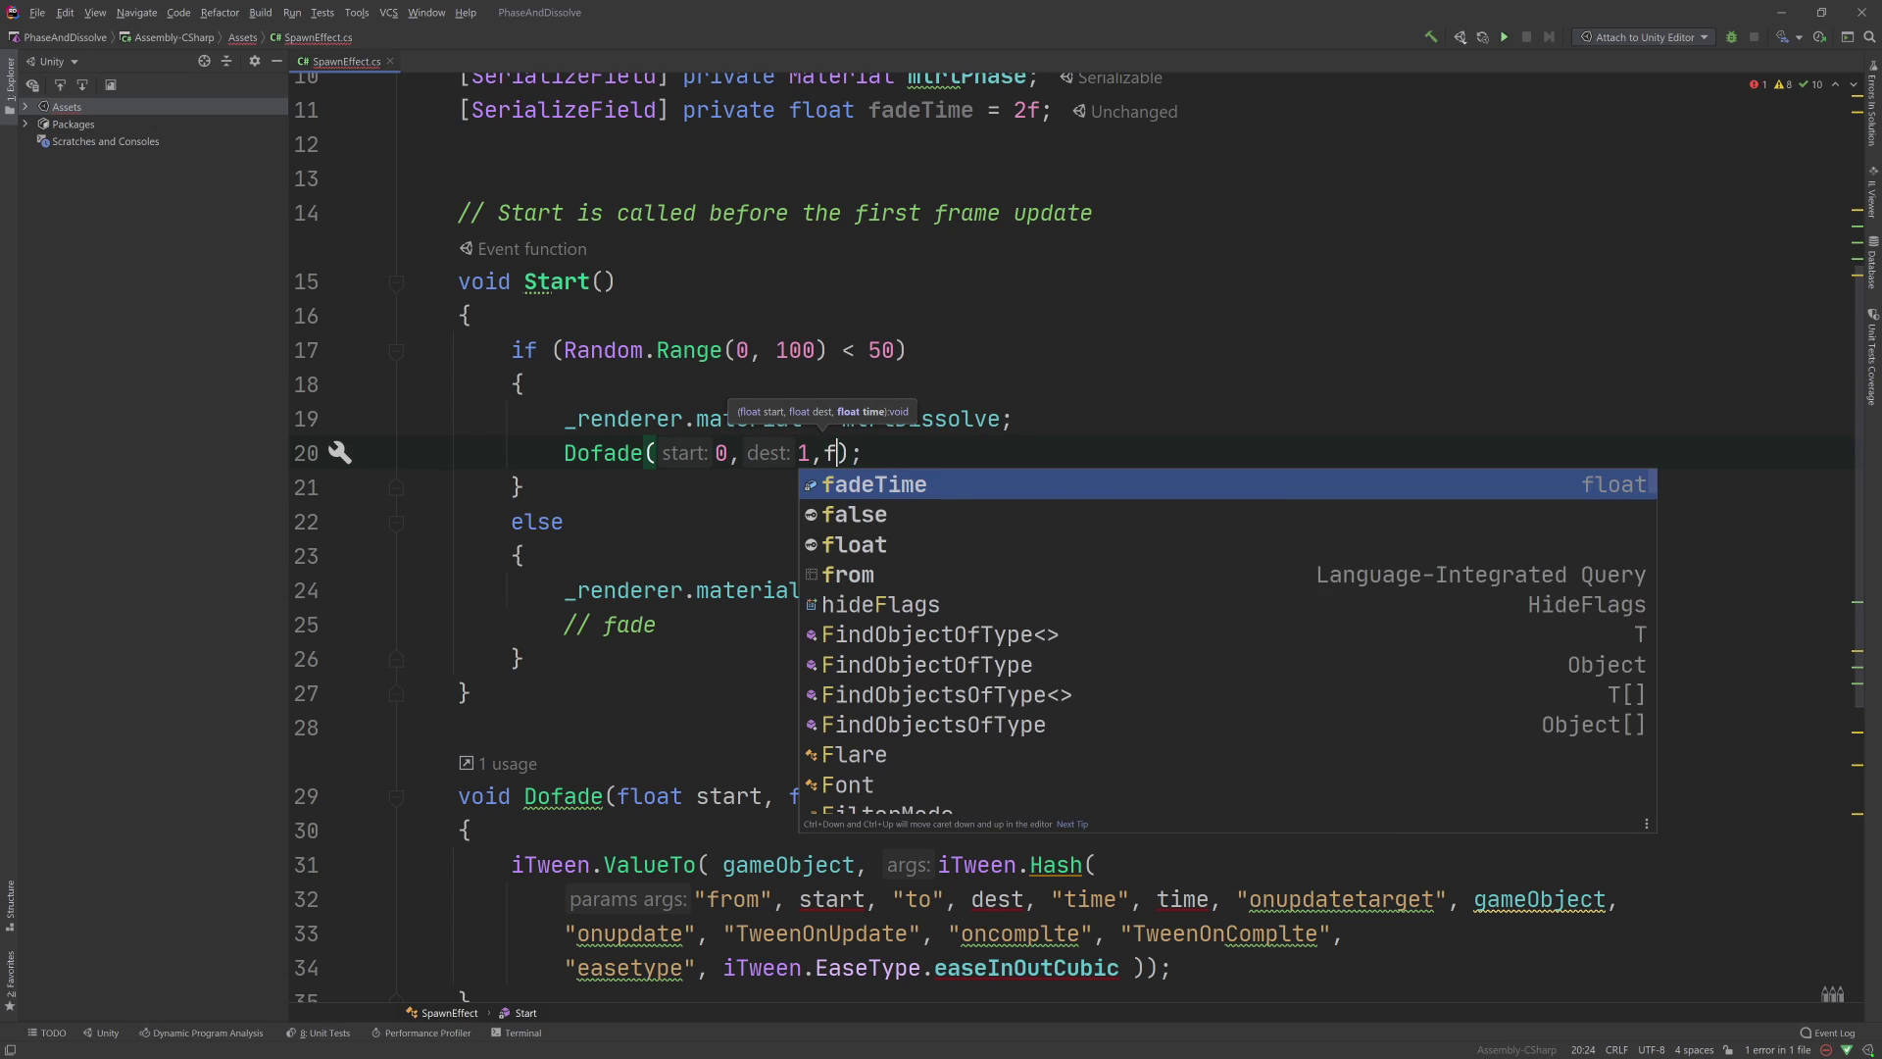
text(ade)
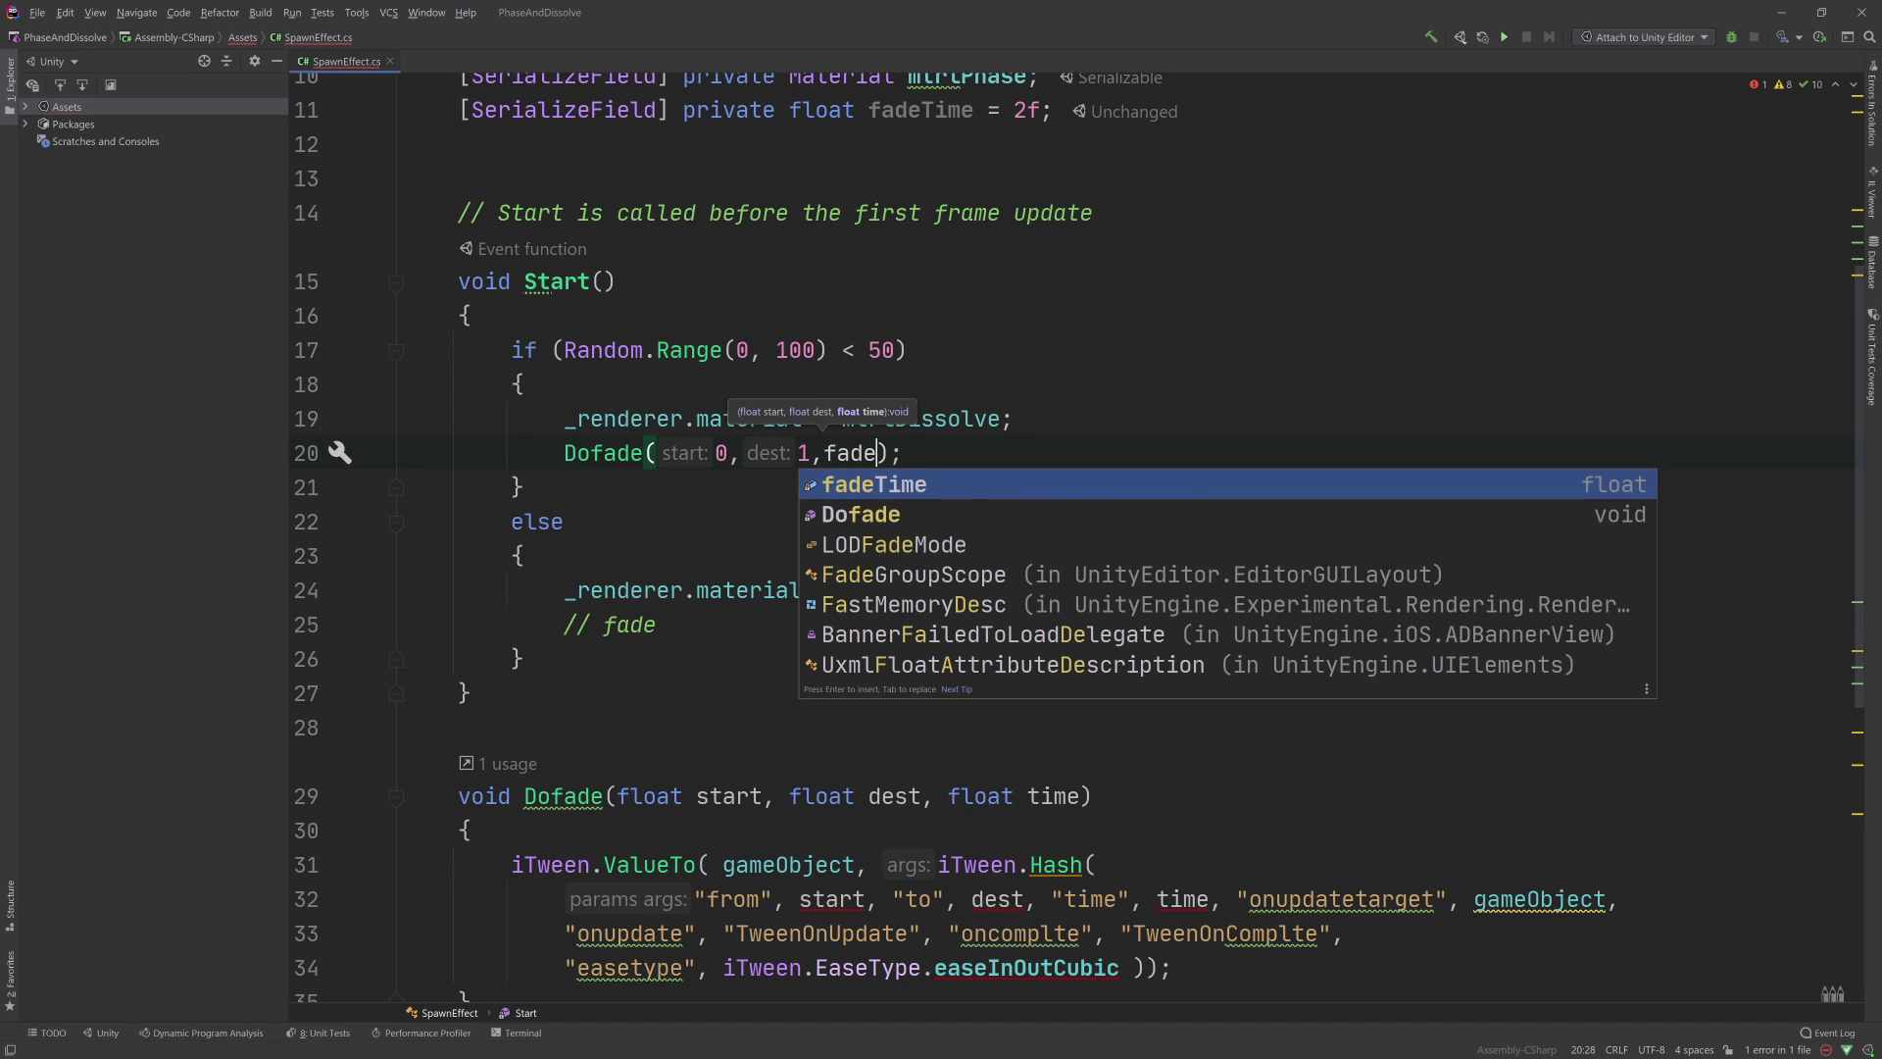
key(Return)
text())
- Replace the else branch's fade comment with Dofade(0, 2, fadeTime) and return to Unity
key(Down)
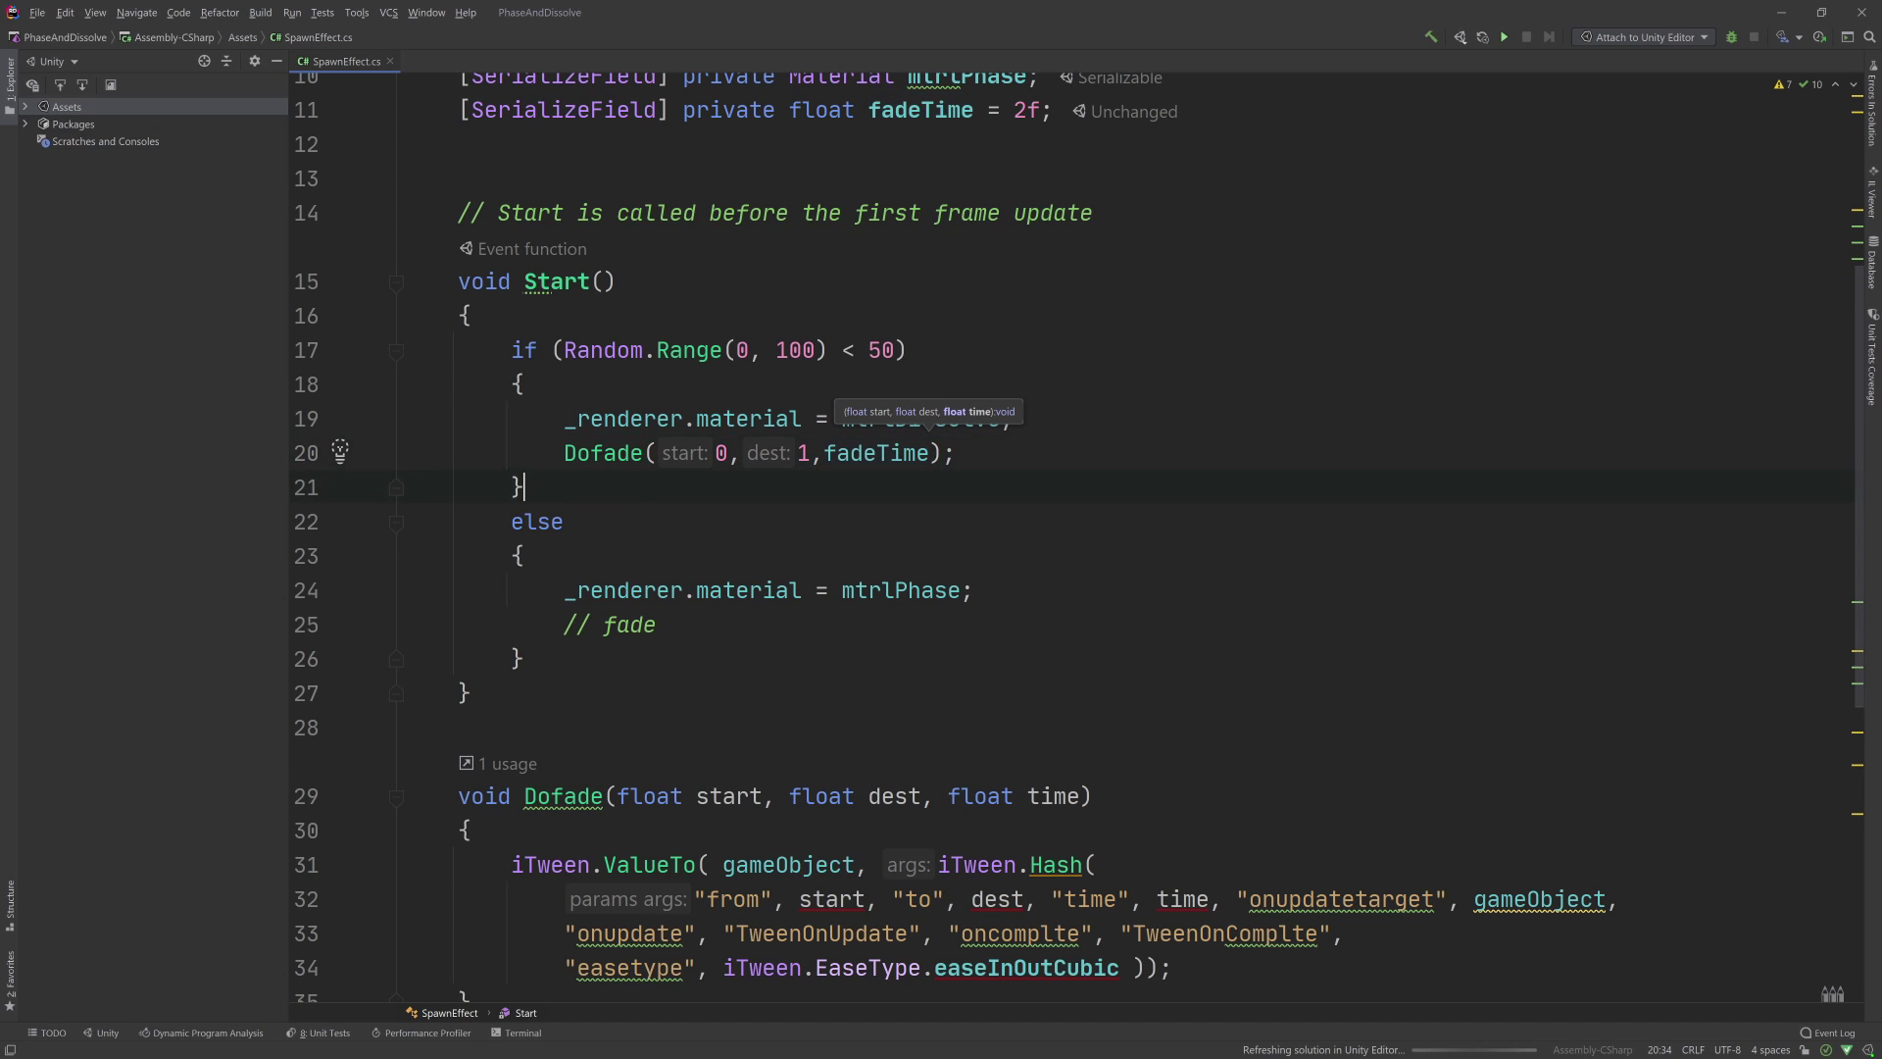
key(Down)
key(Down)
key(Down)
key(Down)
key(ctrl+Left)
key(shift+Home)
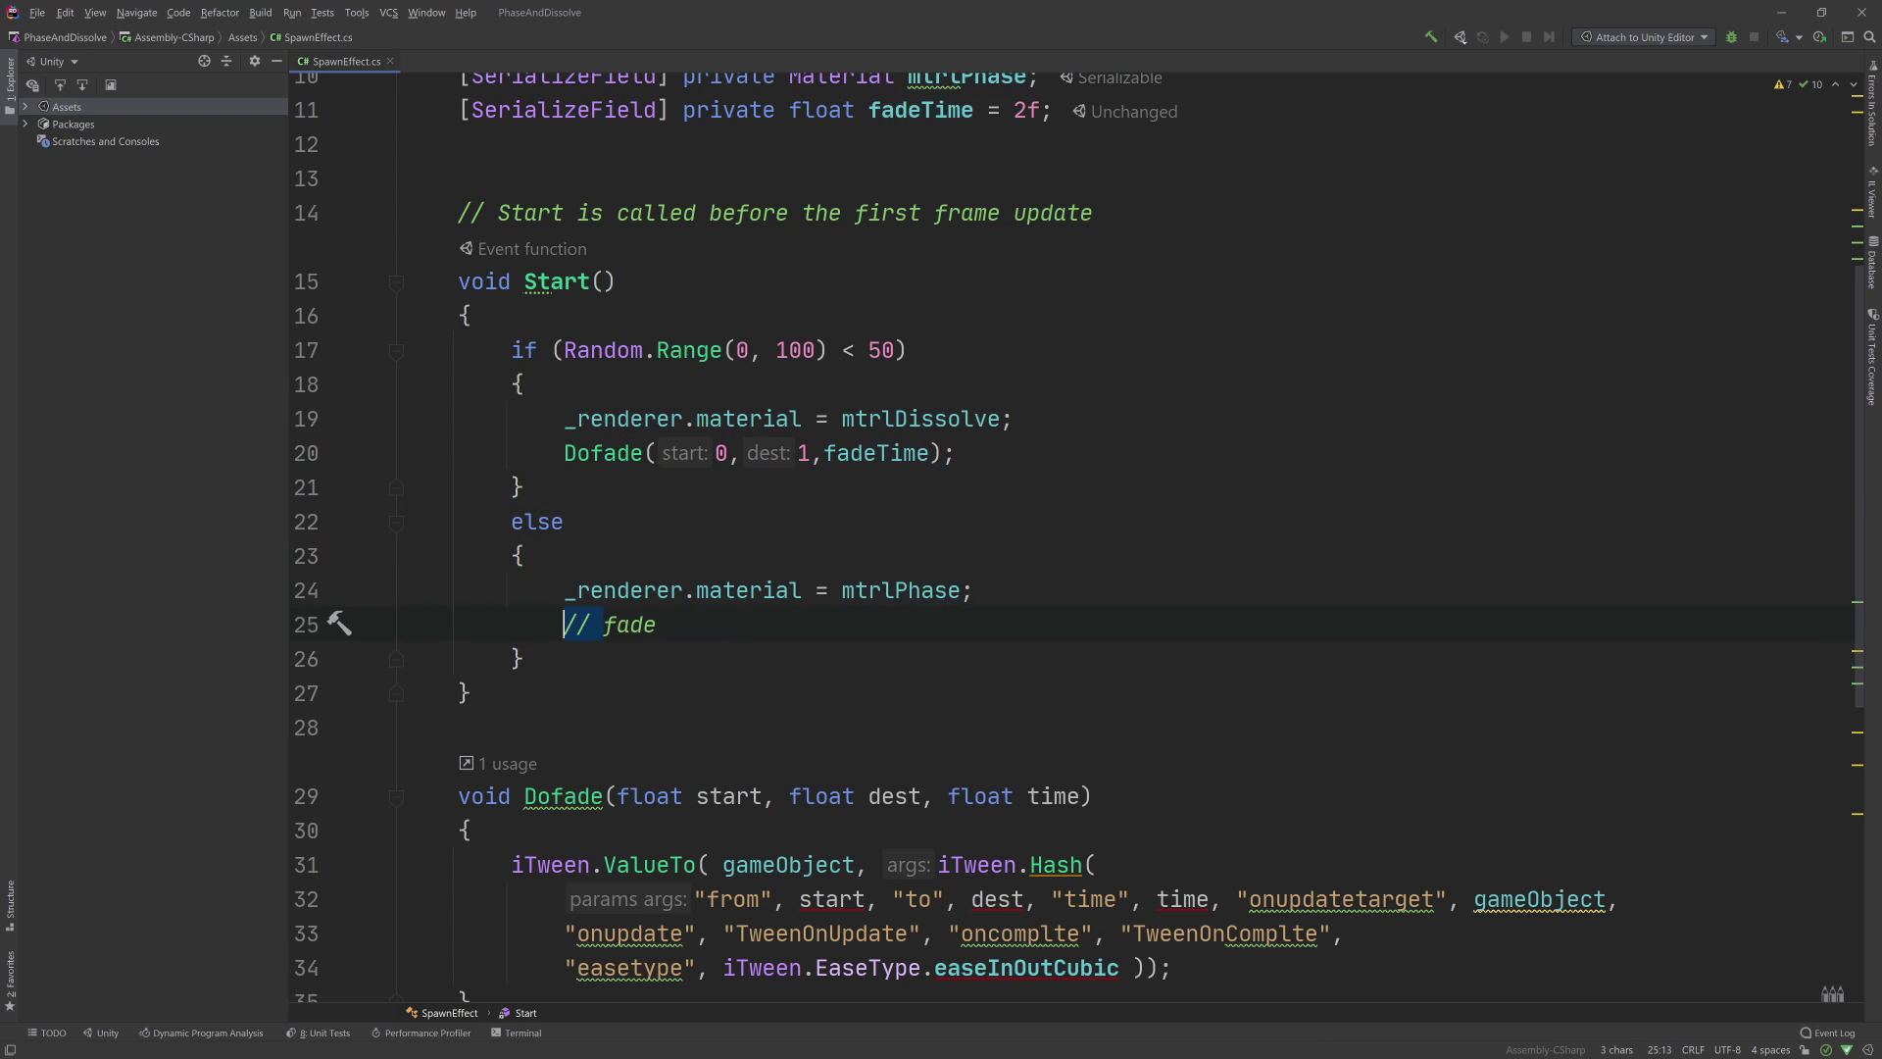
key(shift+End)
key(shift+Home)
key(BackSpace)
text(Do)
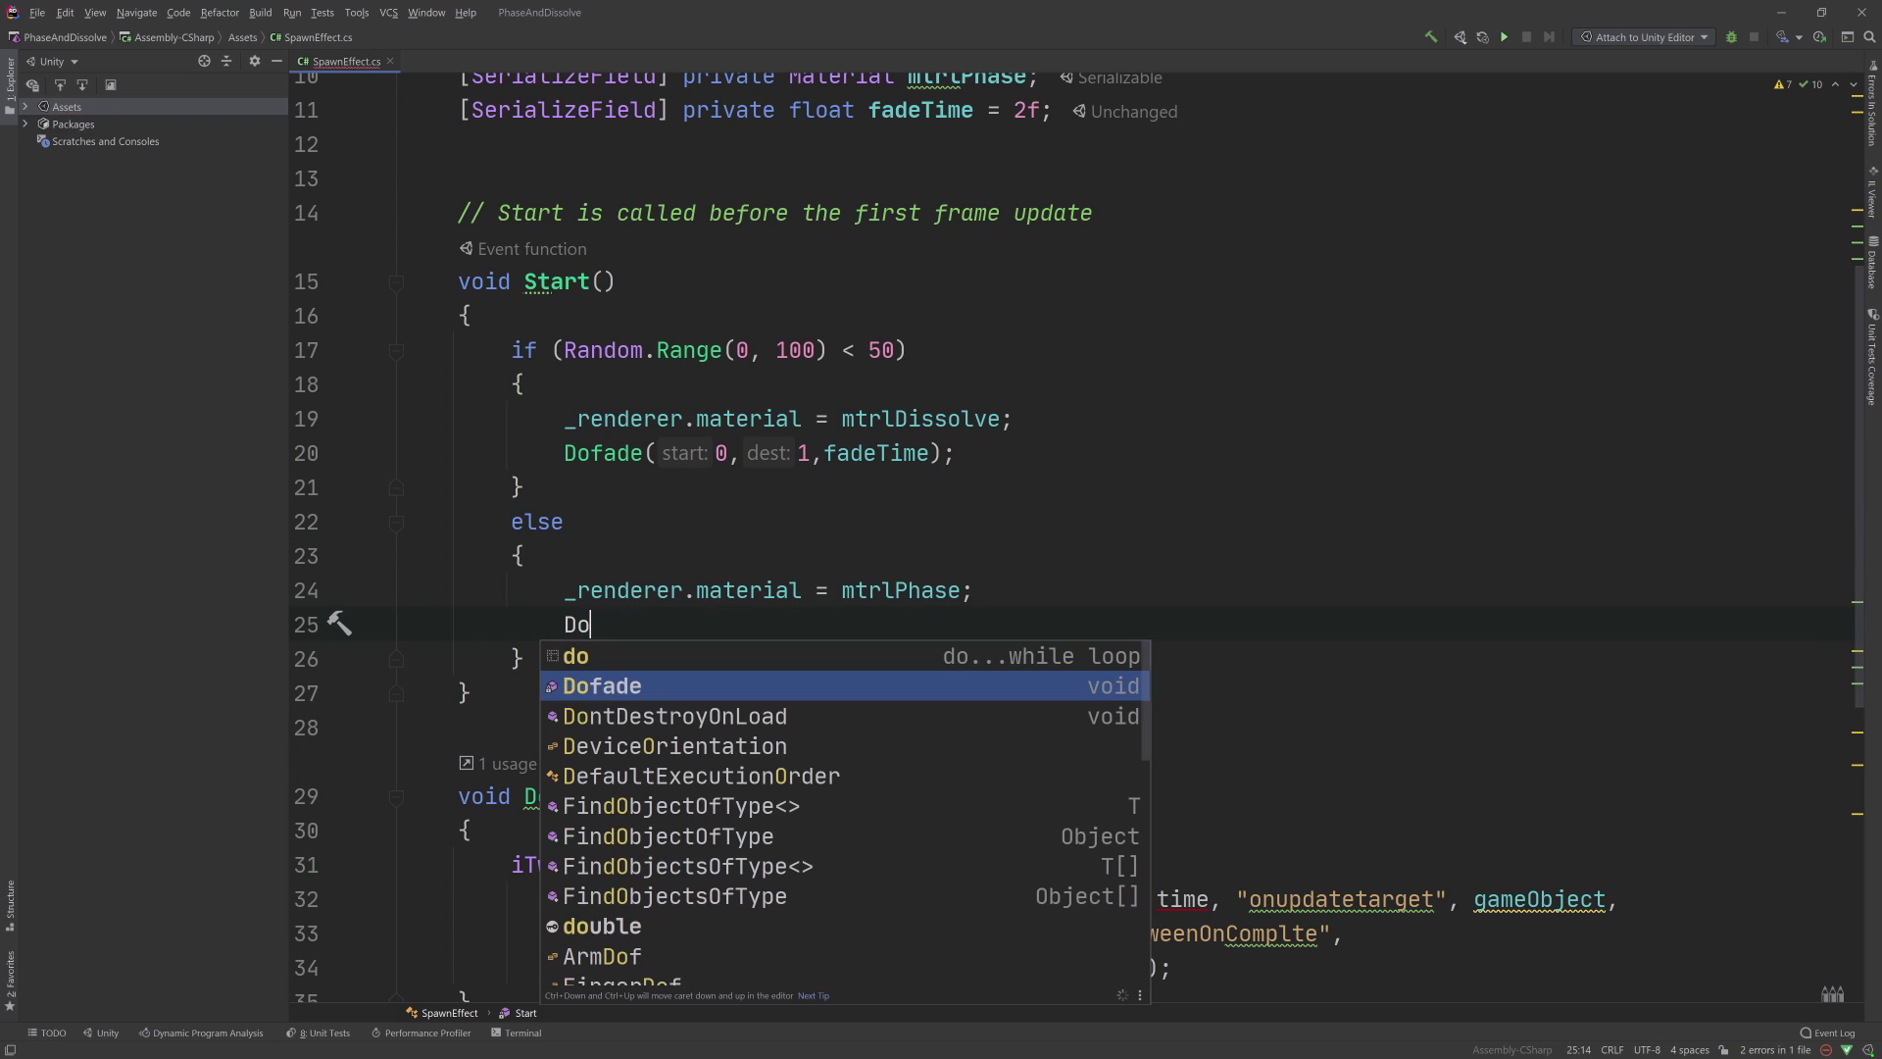
key(Return)
text(()
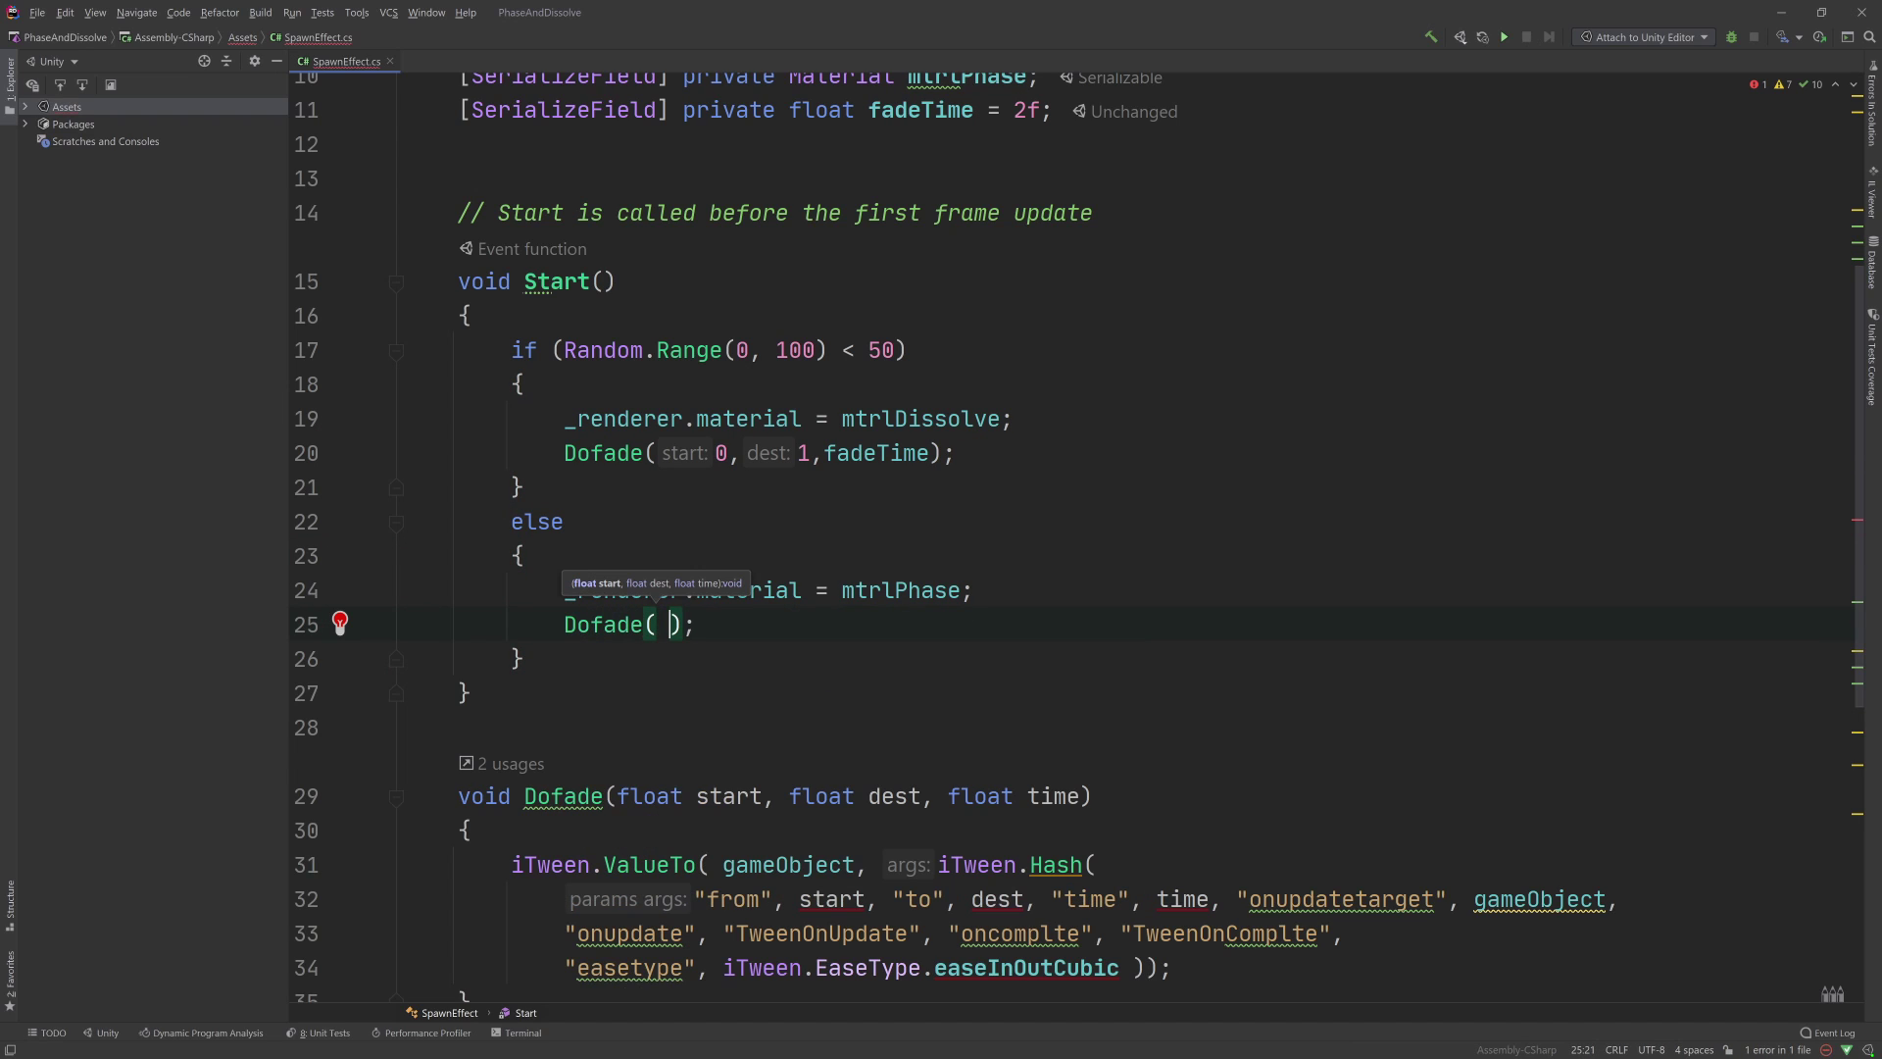
text( 0 ,)
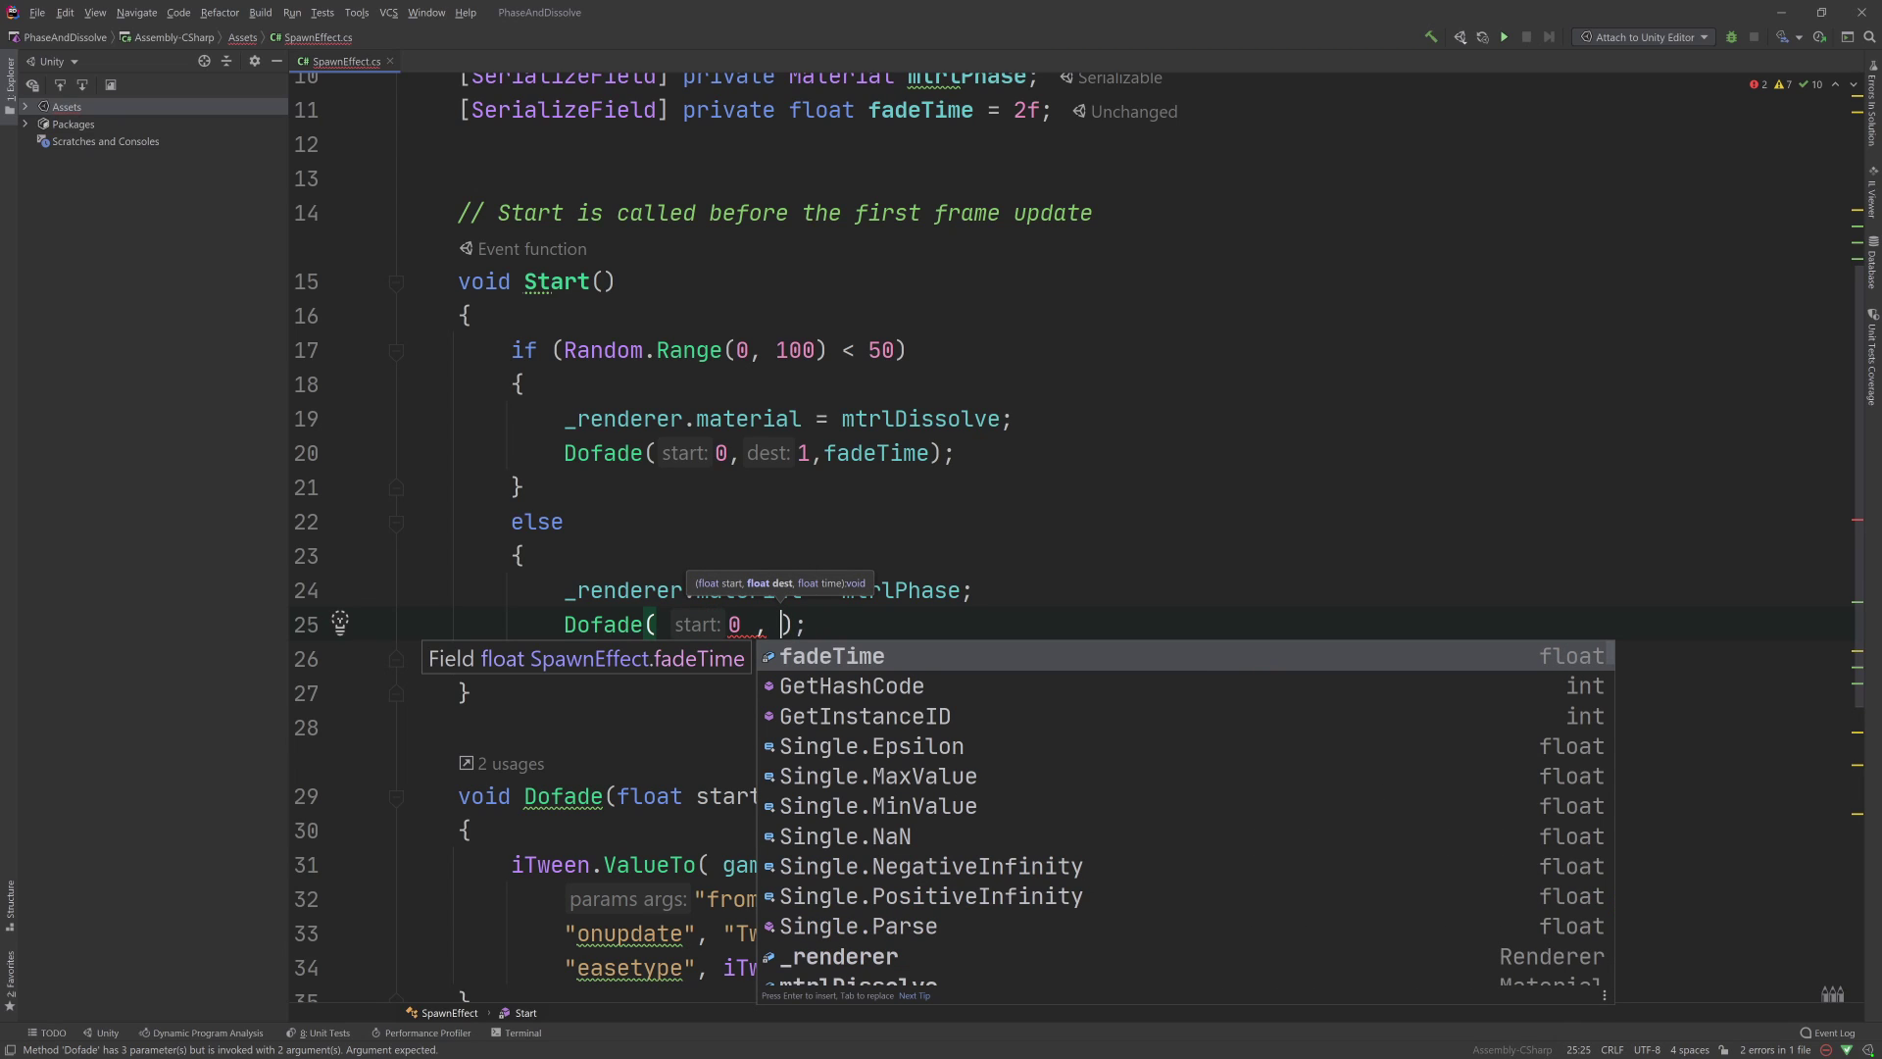
text( 2)
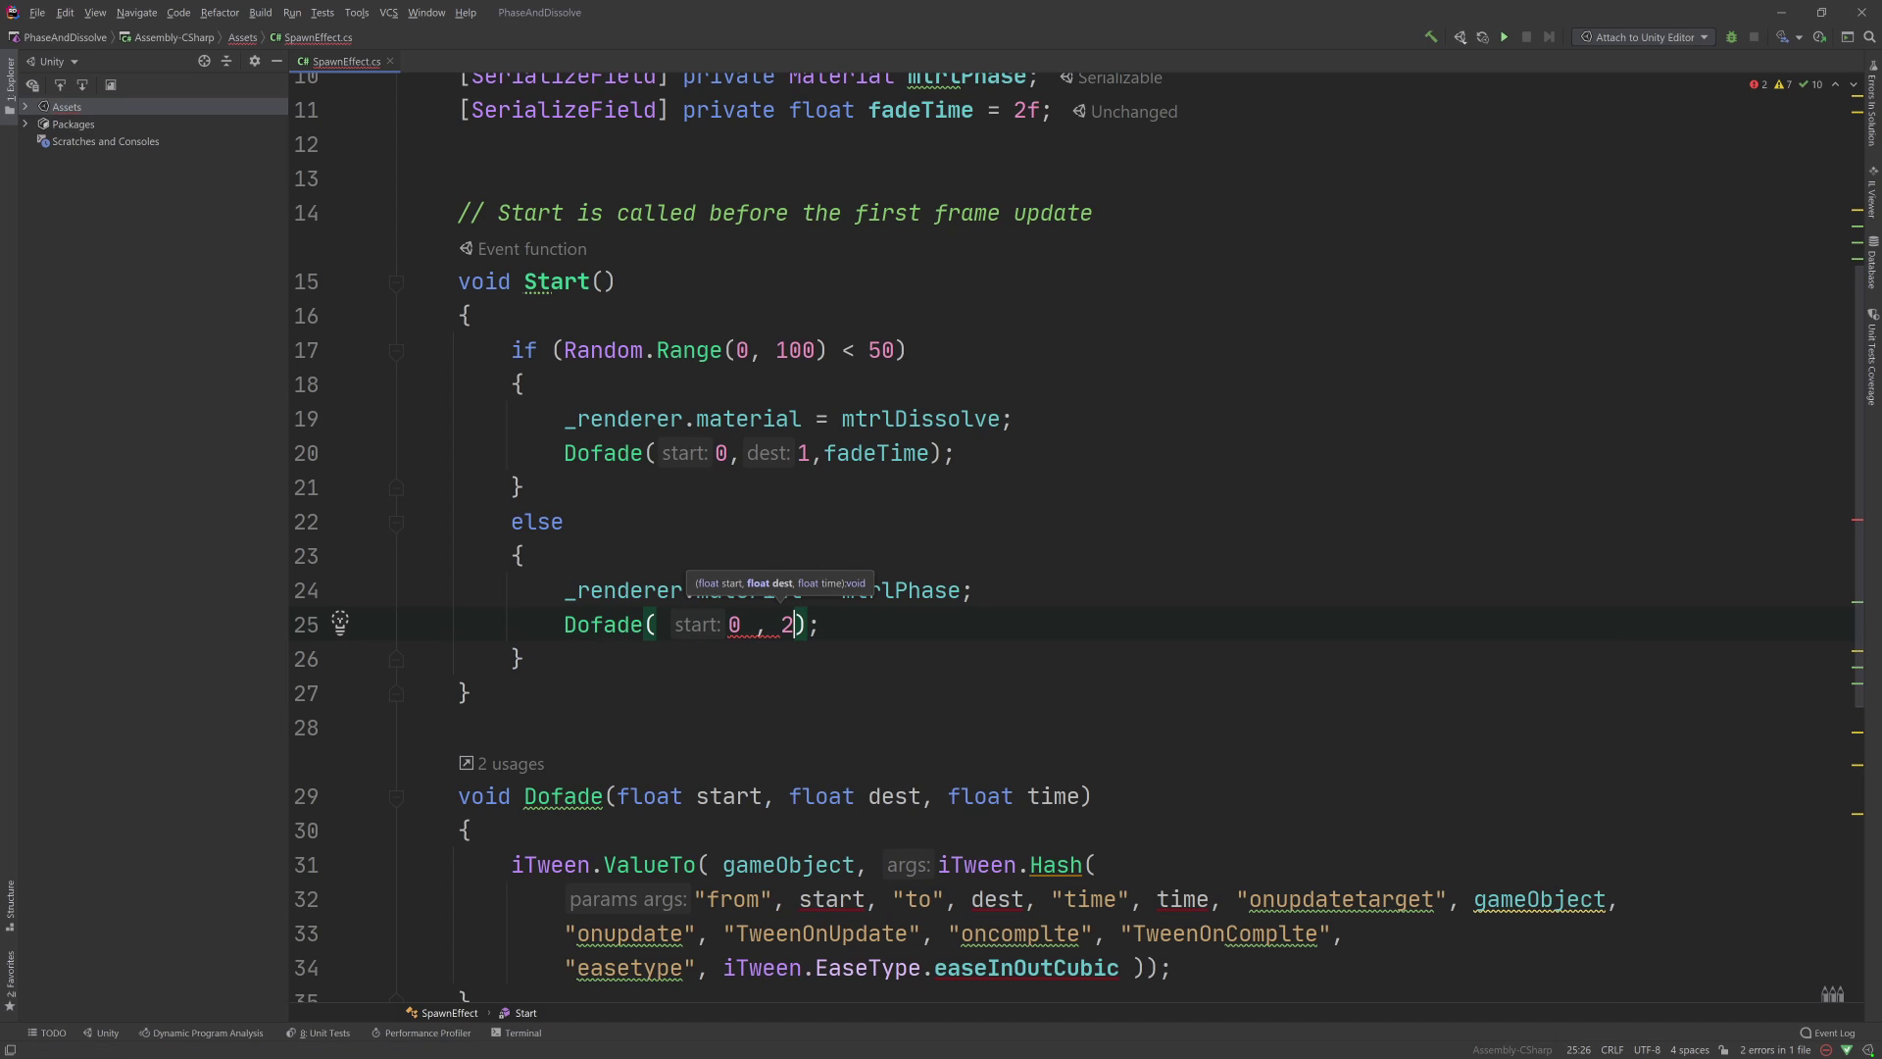
text(, fade)
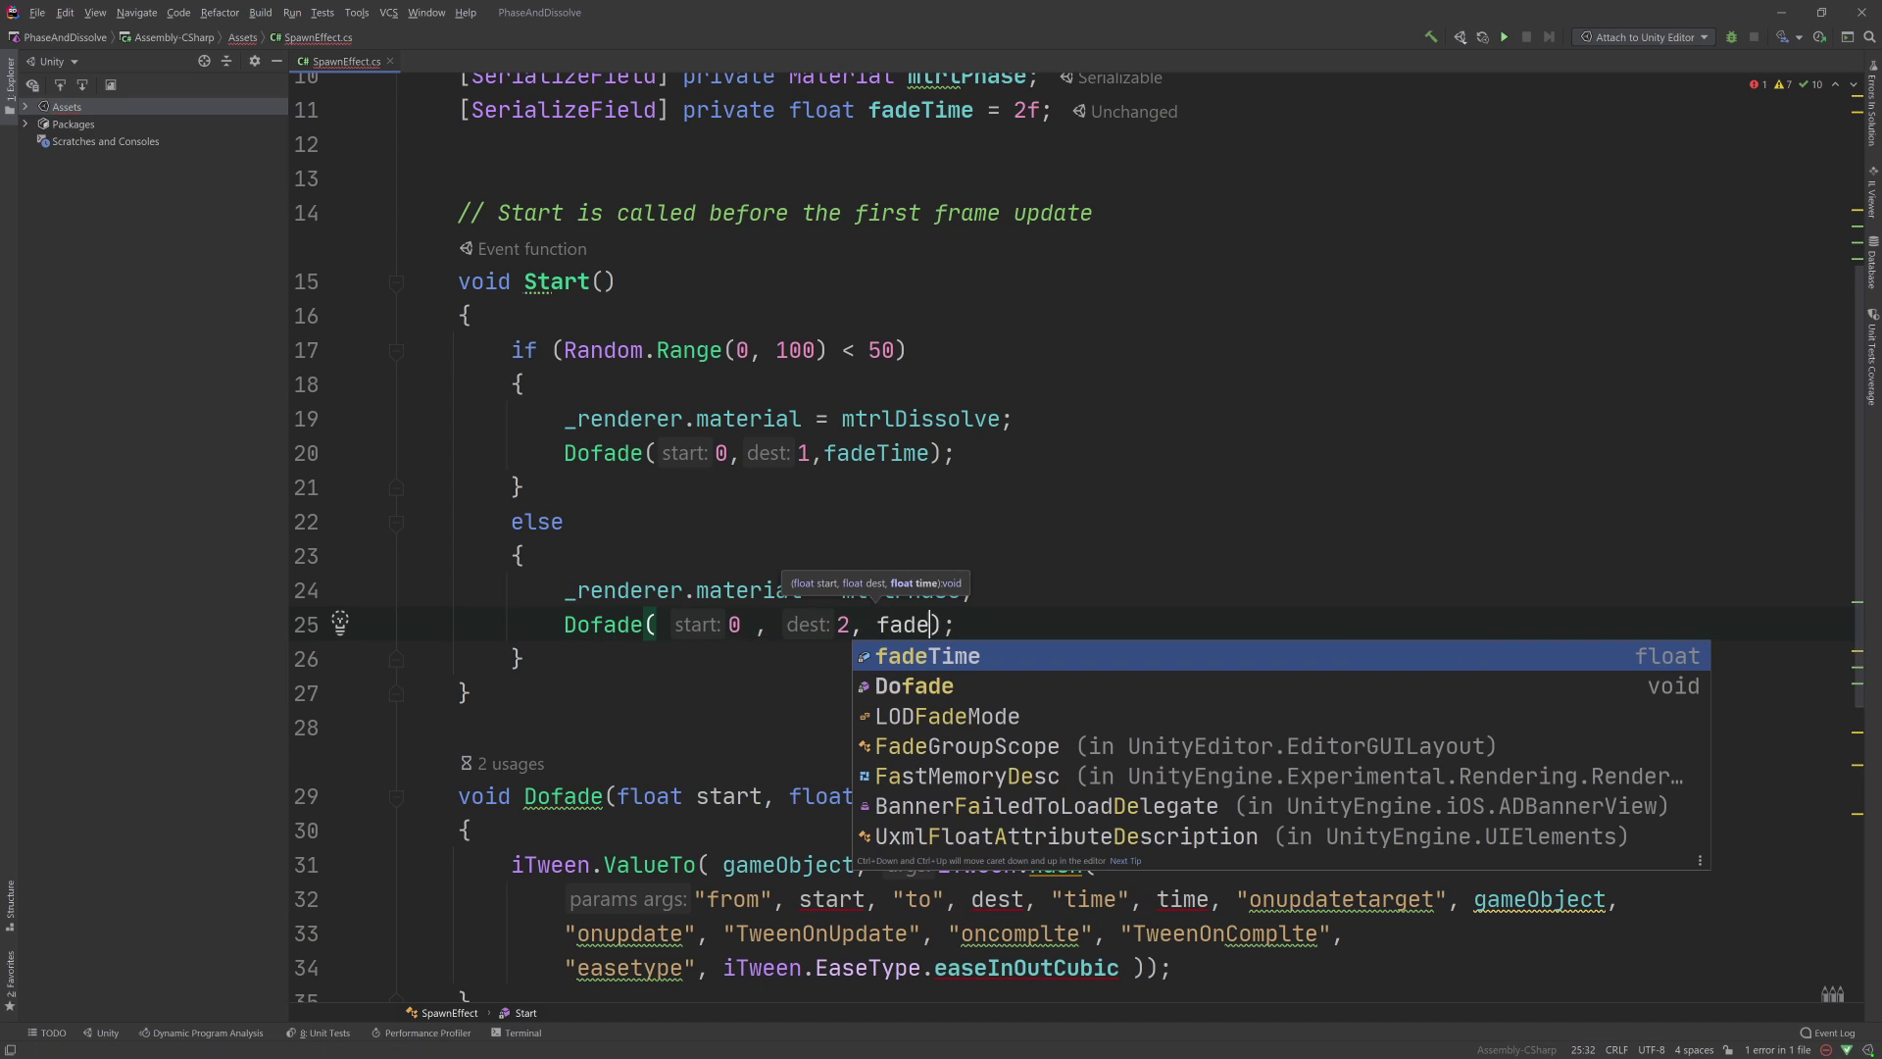
key(Return)
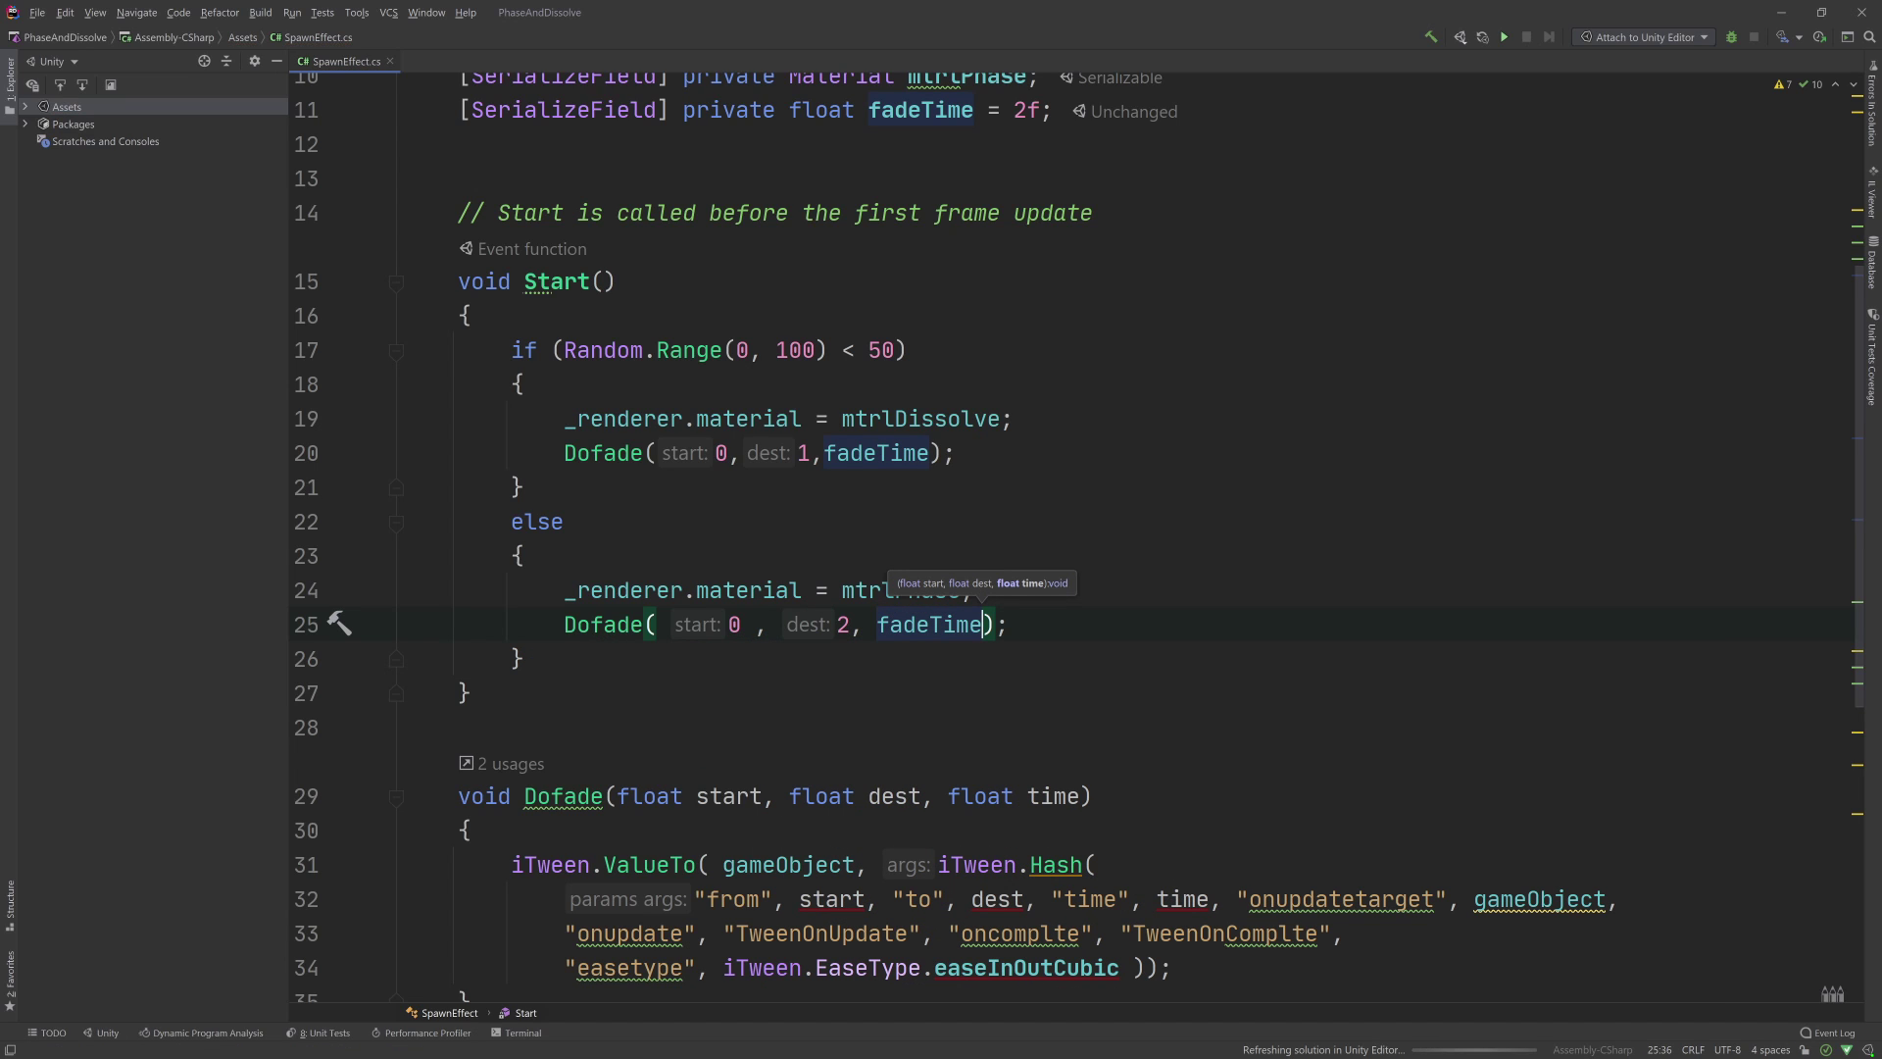
scroll(994, 316, down, 1)
key(alt+Tab)
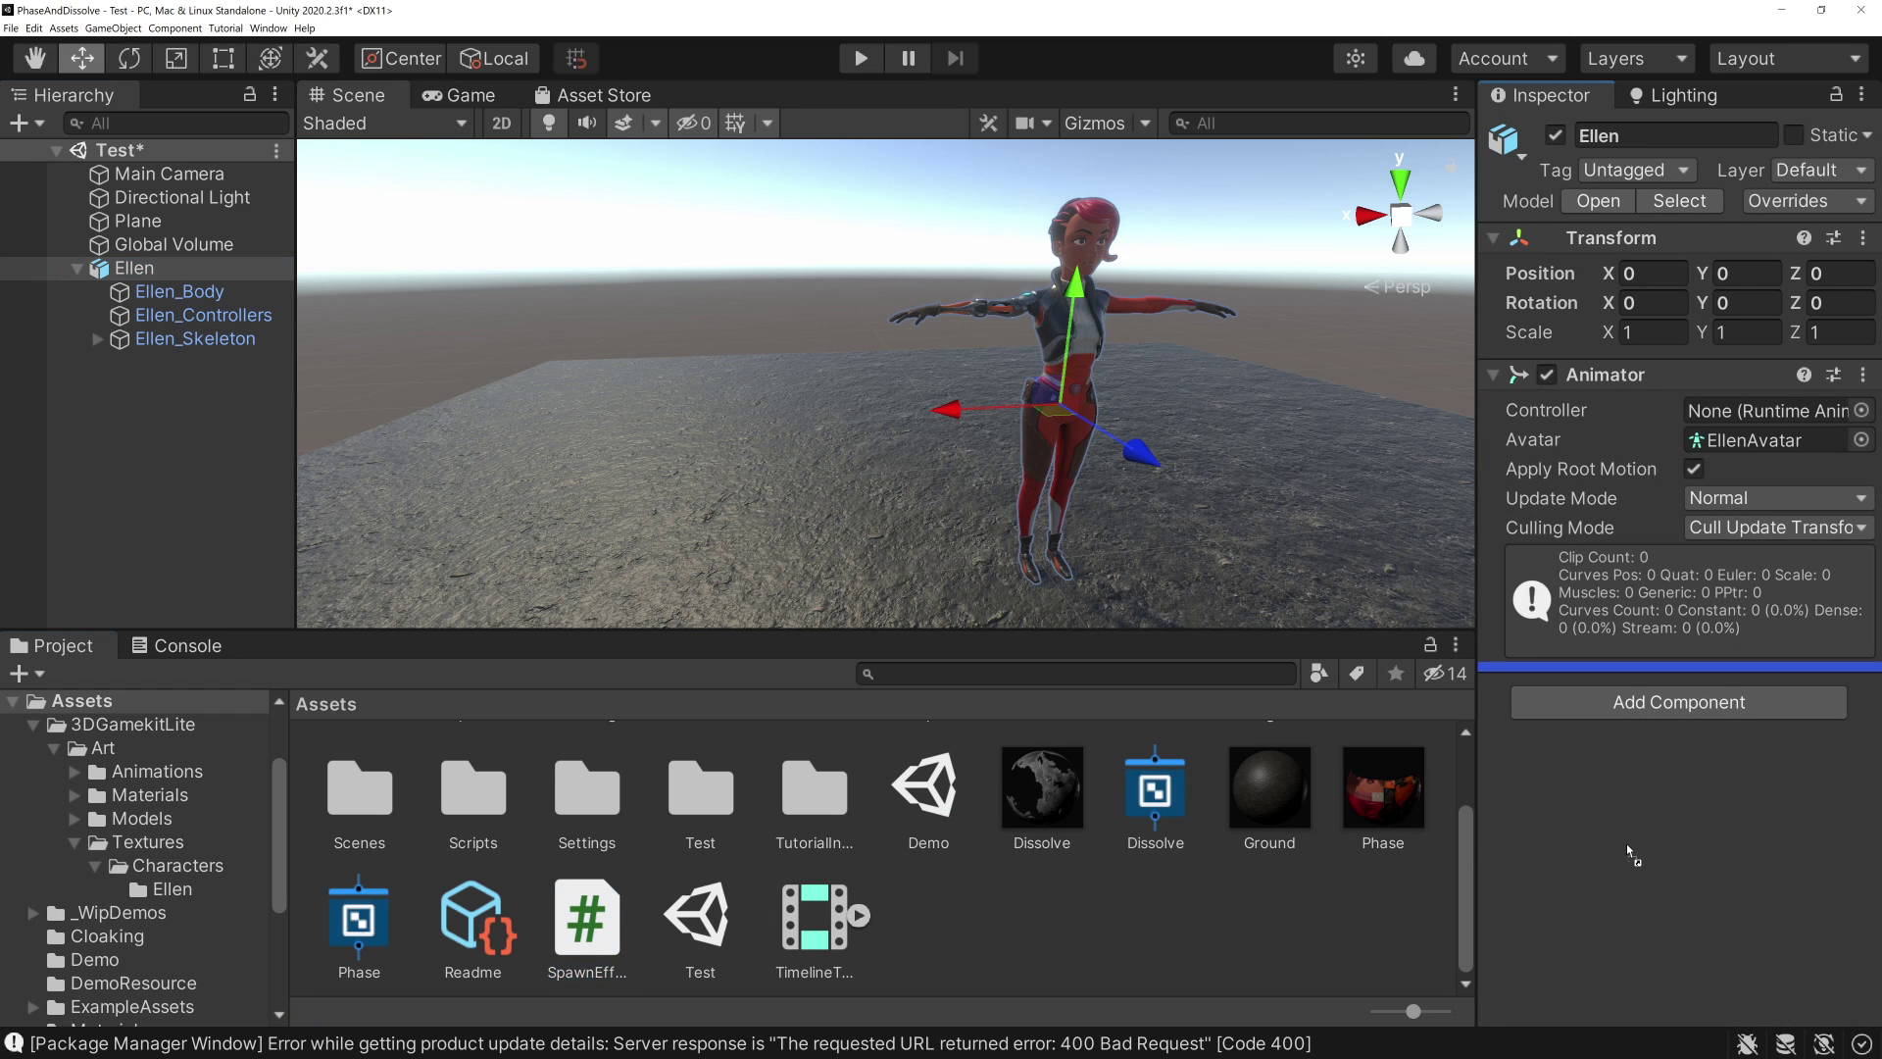
- Attach SpawnEffect to Ellen and assign Ellen_Body as its Renderer
drag(601, 926, 1626, 843)
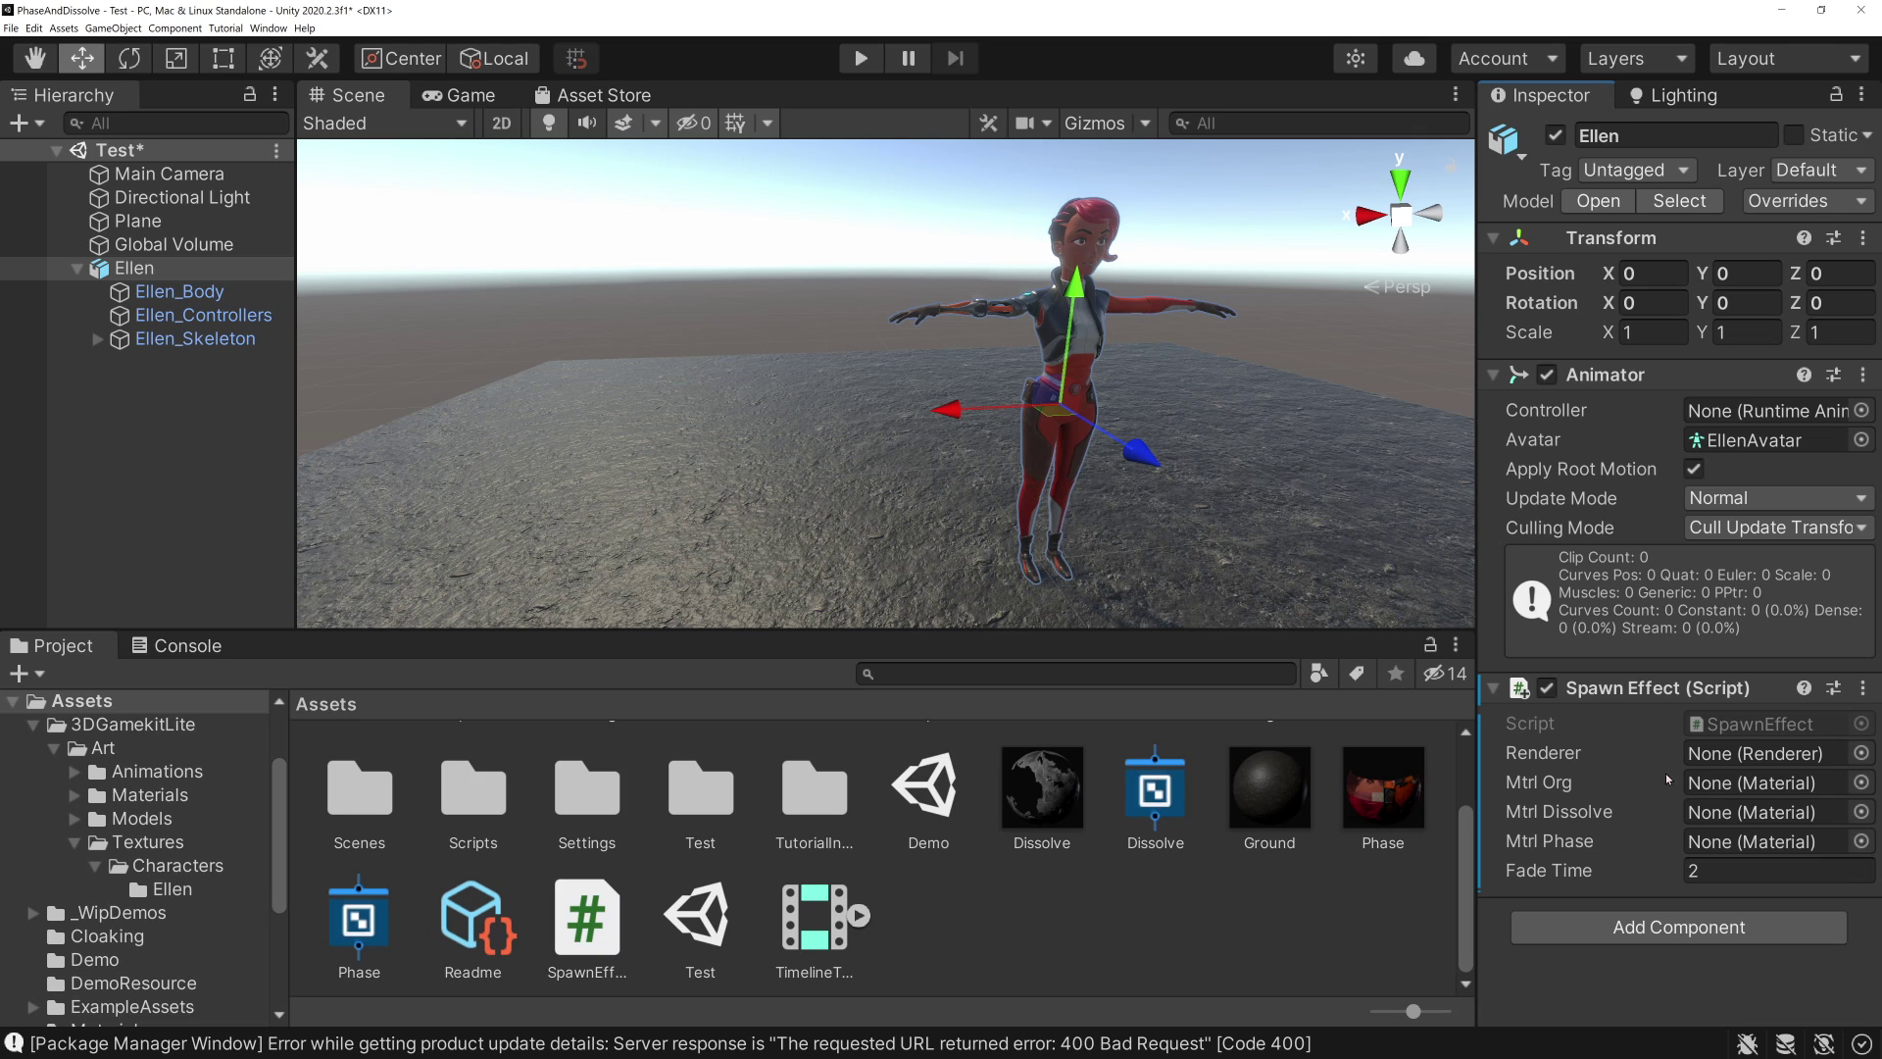
mouse_move(179, 291)
mouse_down()
mouse_move(481, 400)
mouse_move(1765, 753)
mouse_up()
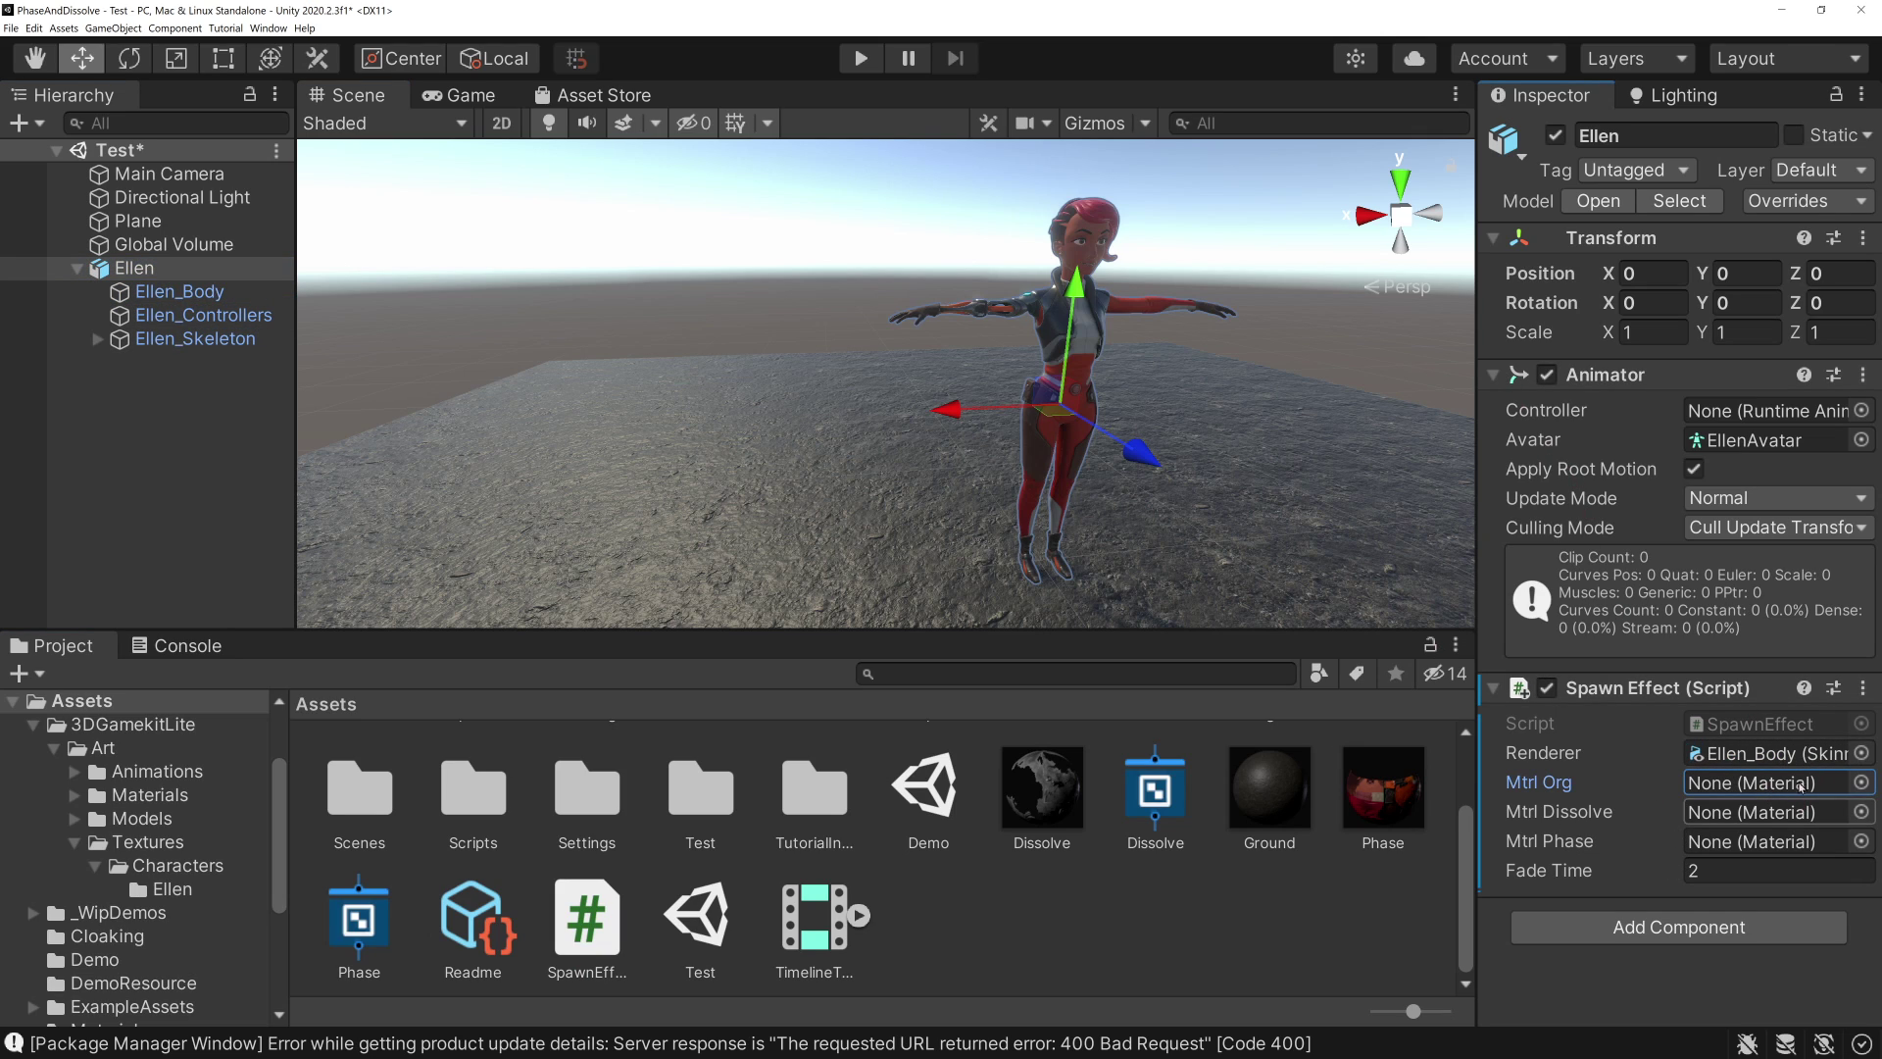
double_click(1754, 753)
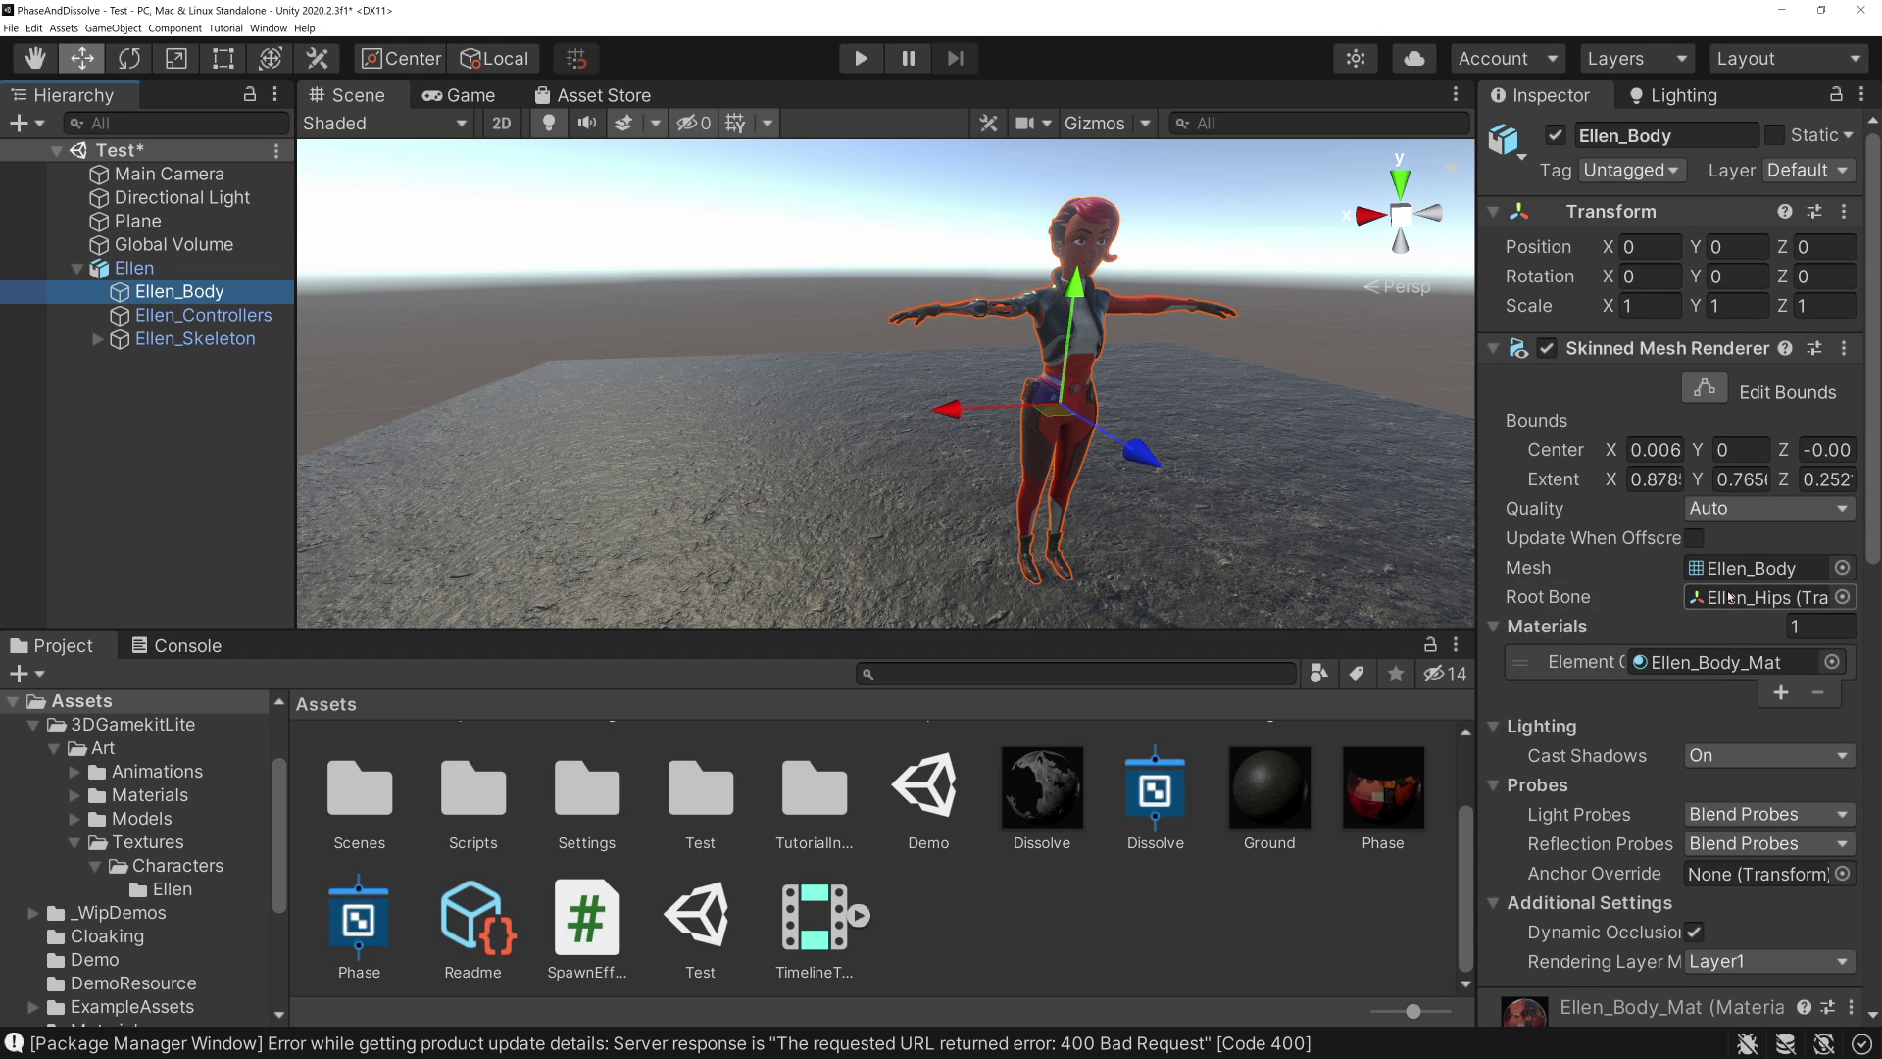
scroll(1618, 549, down, 3)
click(1721, 398)
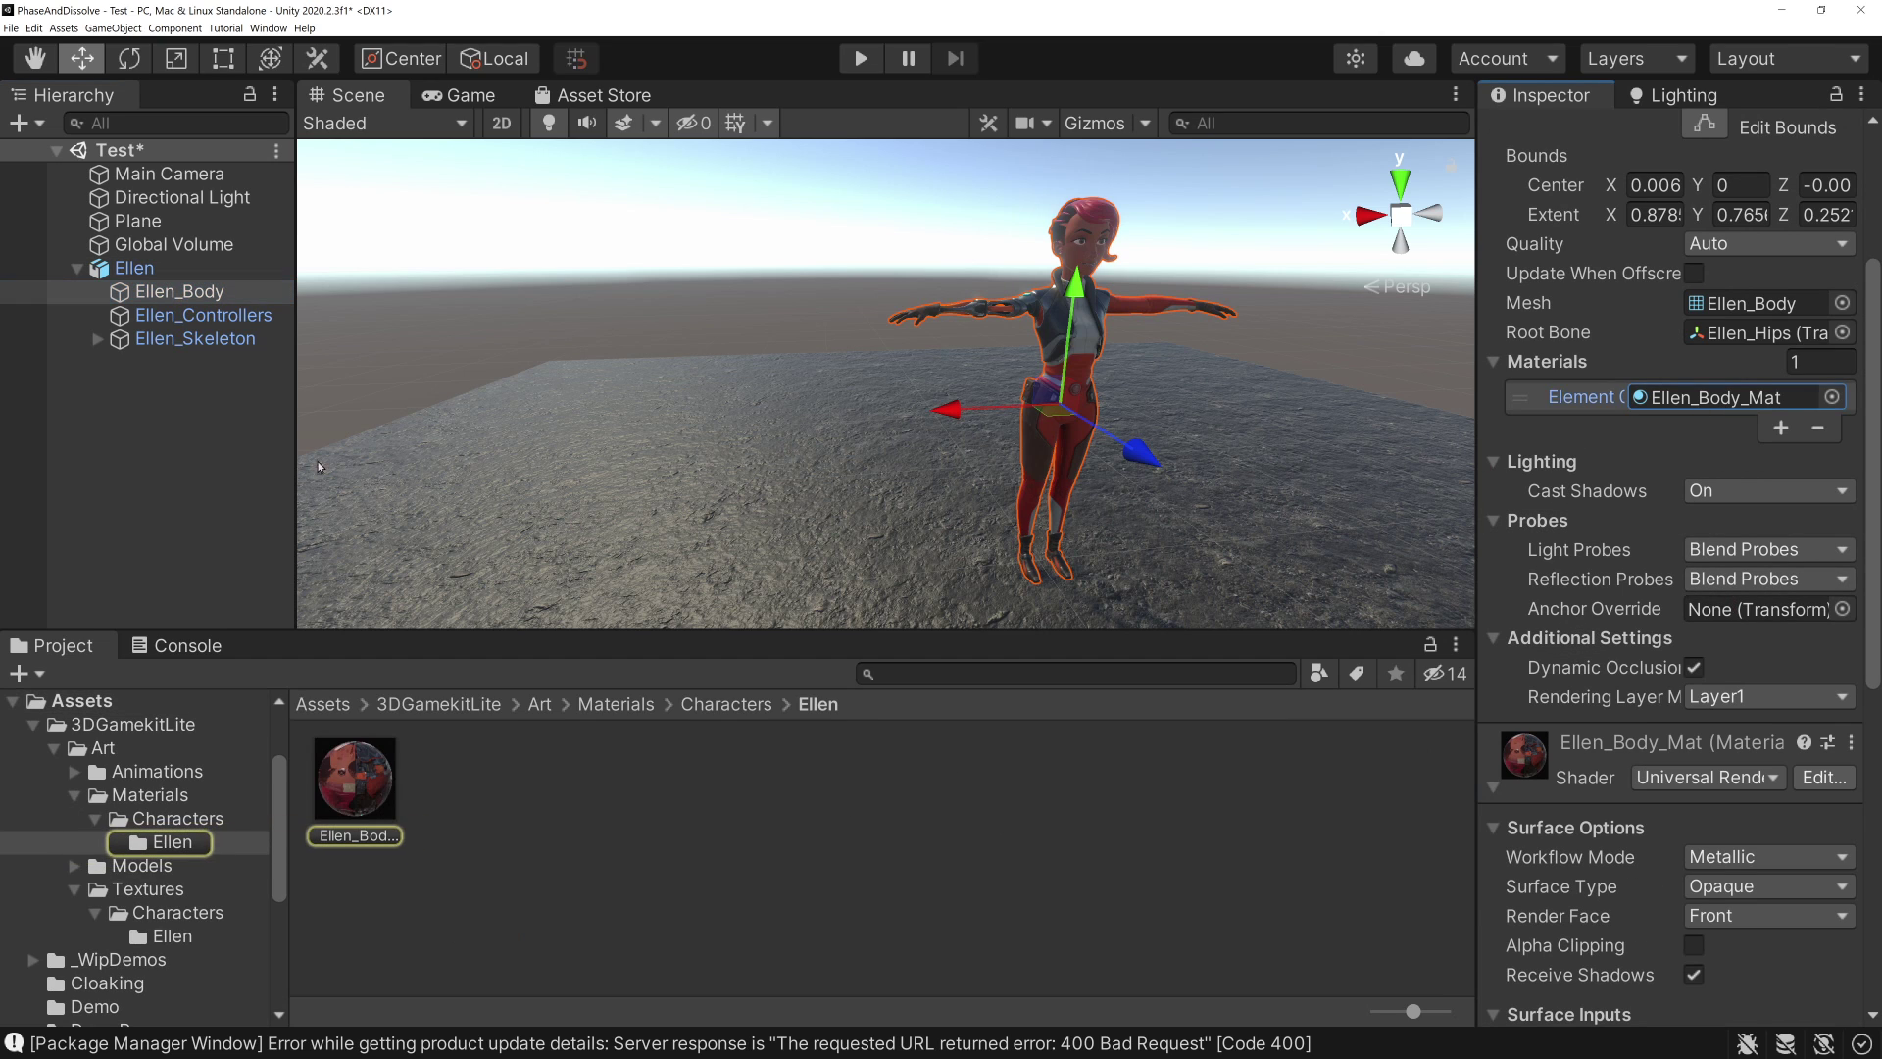
click(134, 267)
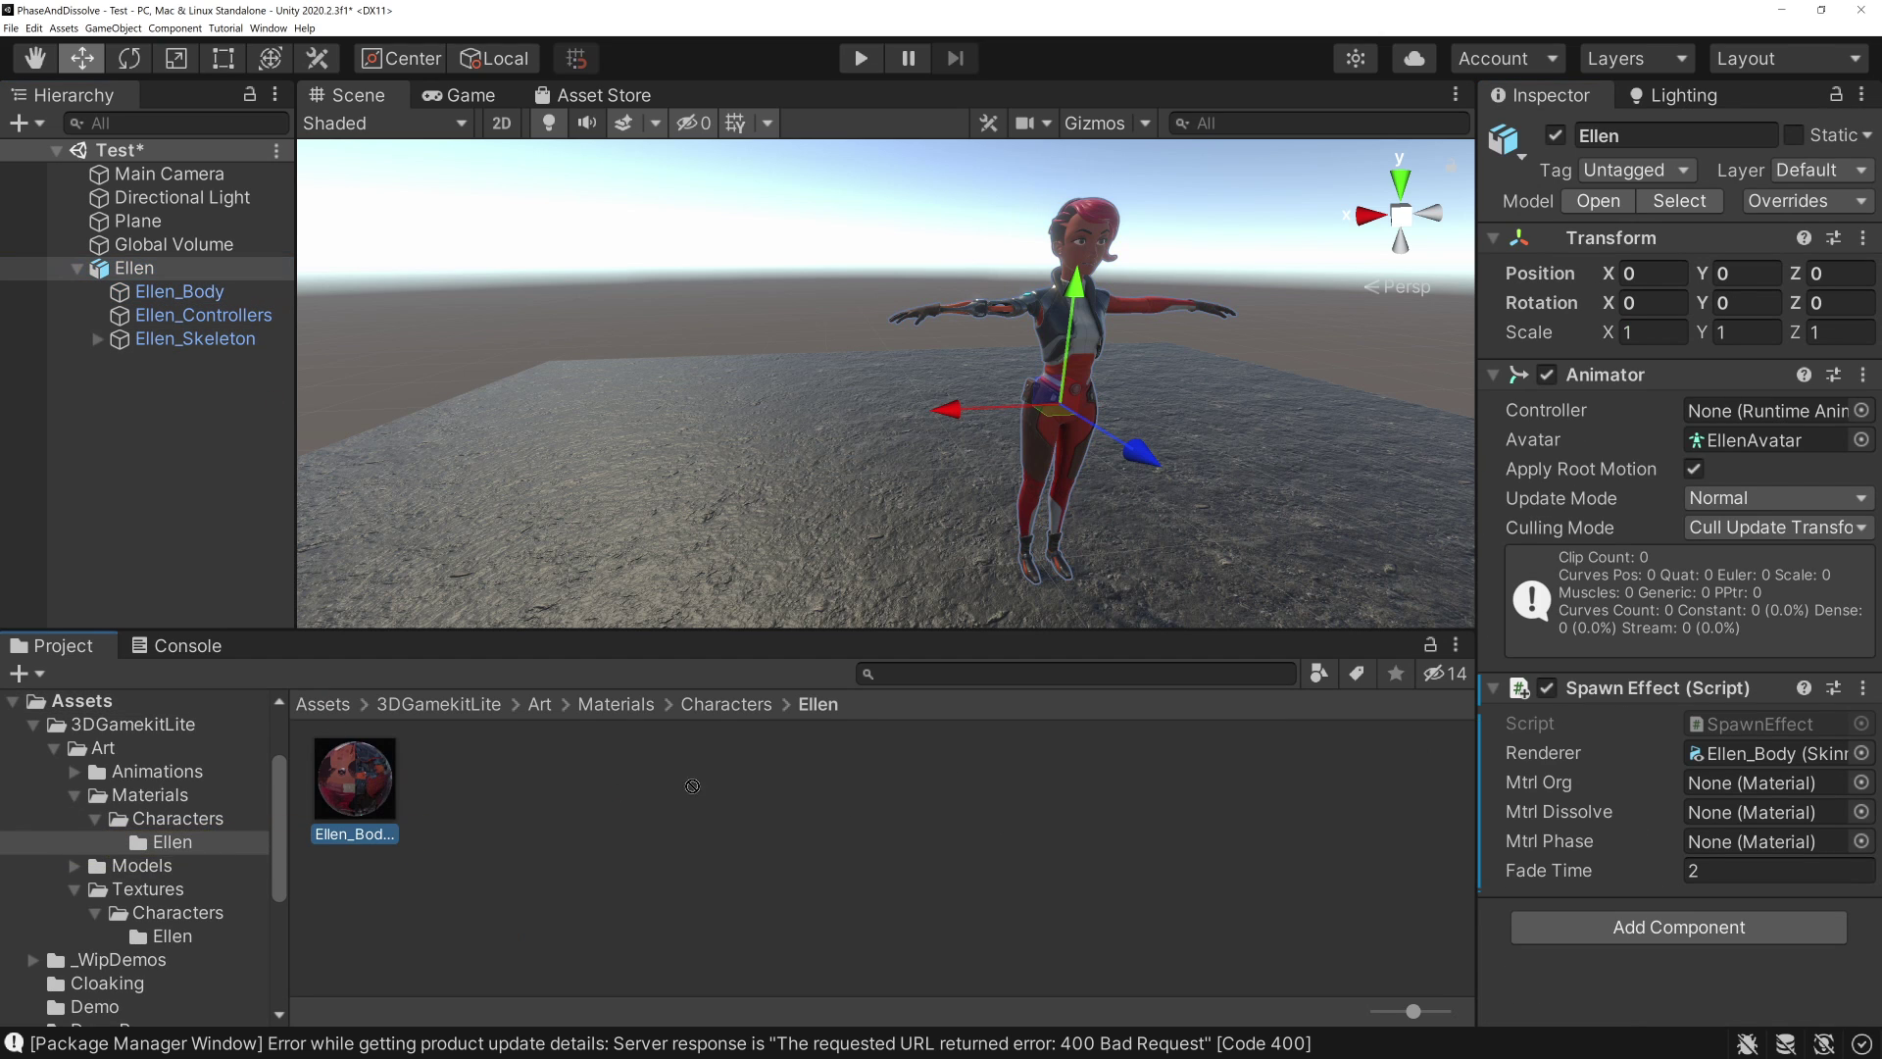
- Assign Ellen_Body_Mat, Phase and Dissolve materials, then enter play mode
drag(376, 779, 1764, 783)
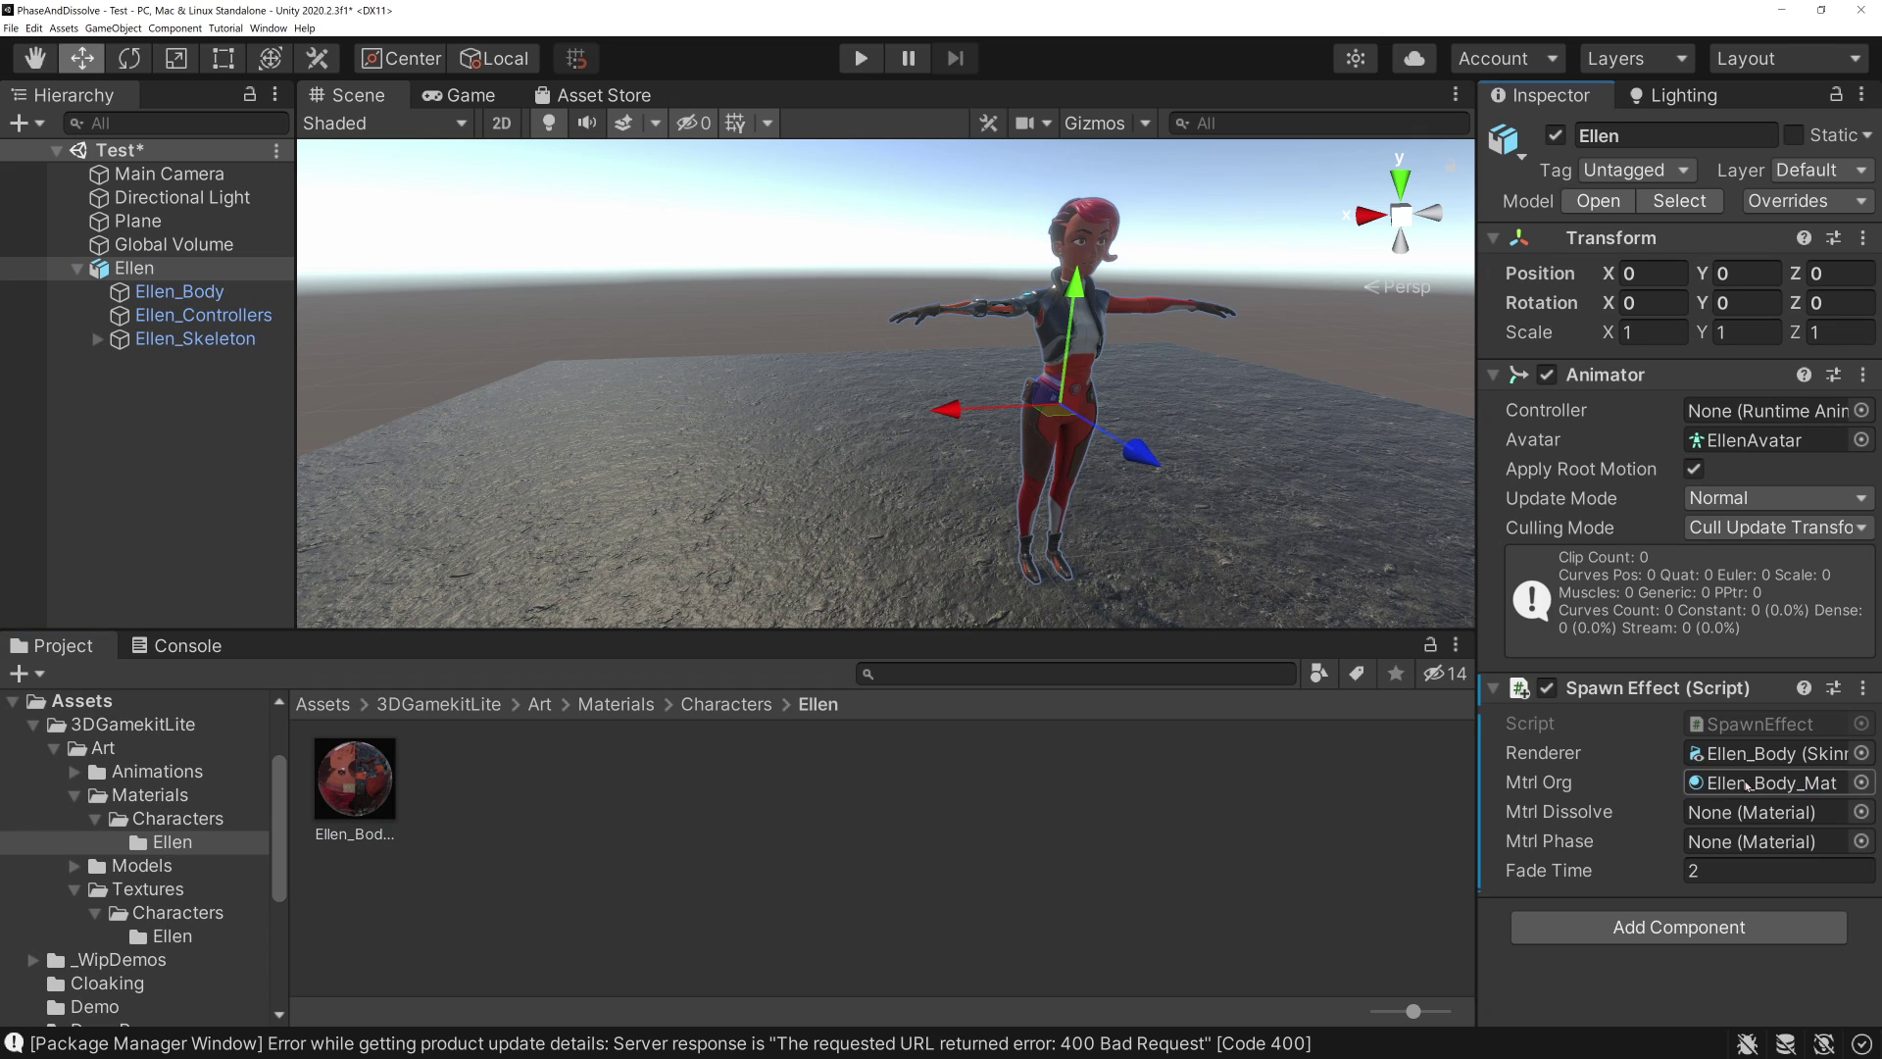
click(319, 705)
drag(1377, 922, 1765, 841)
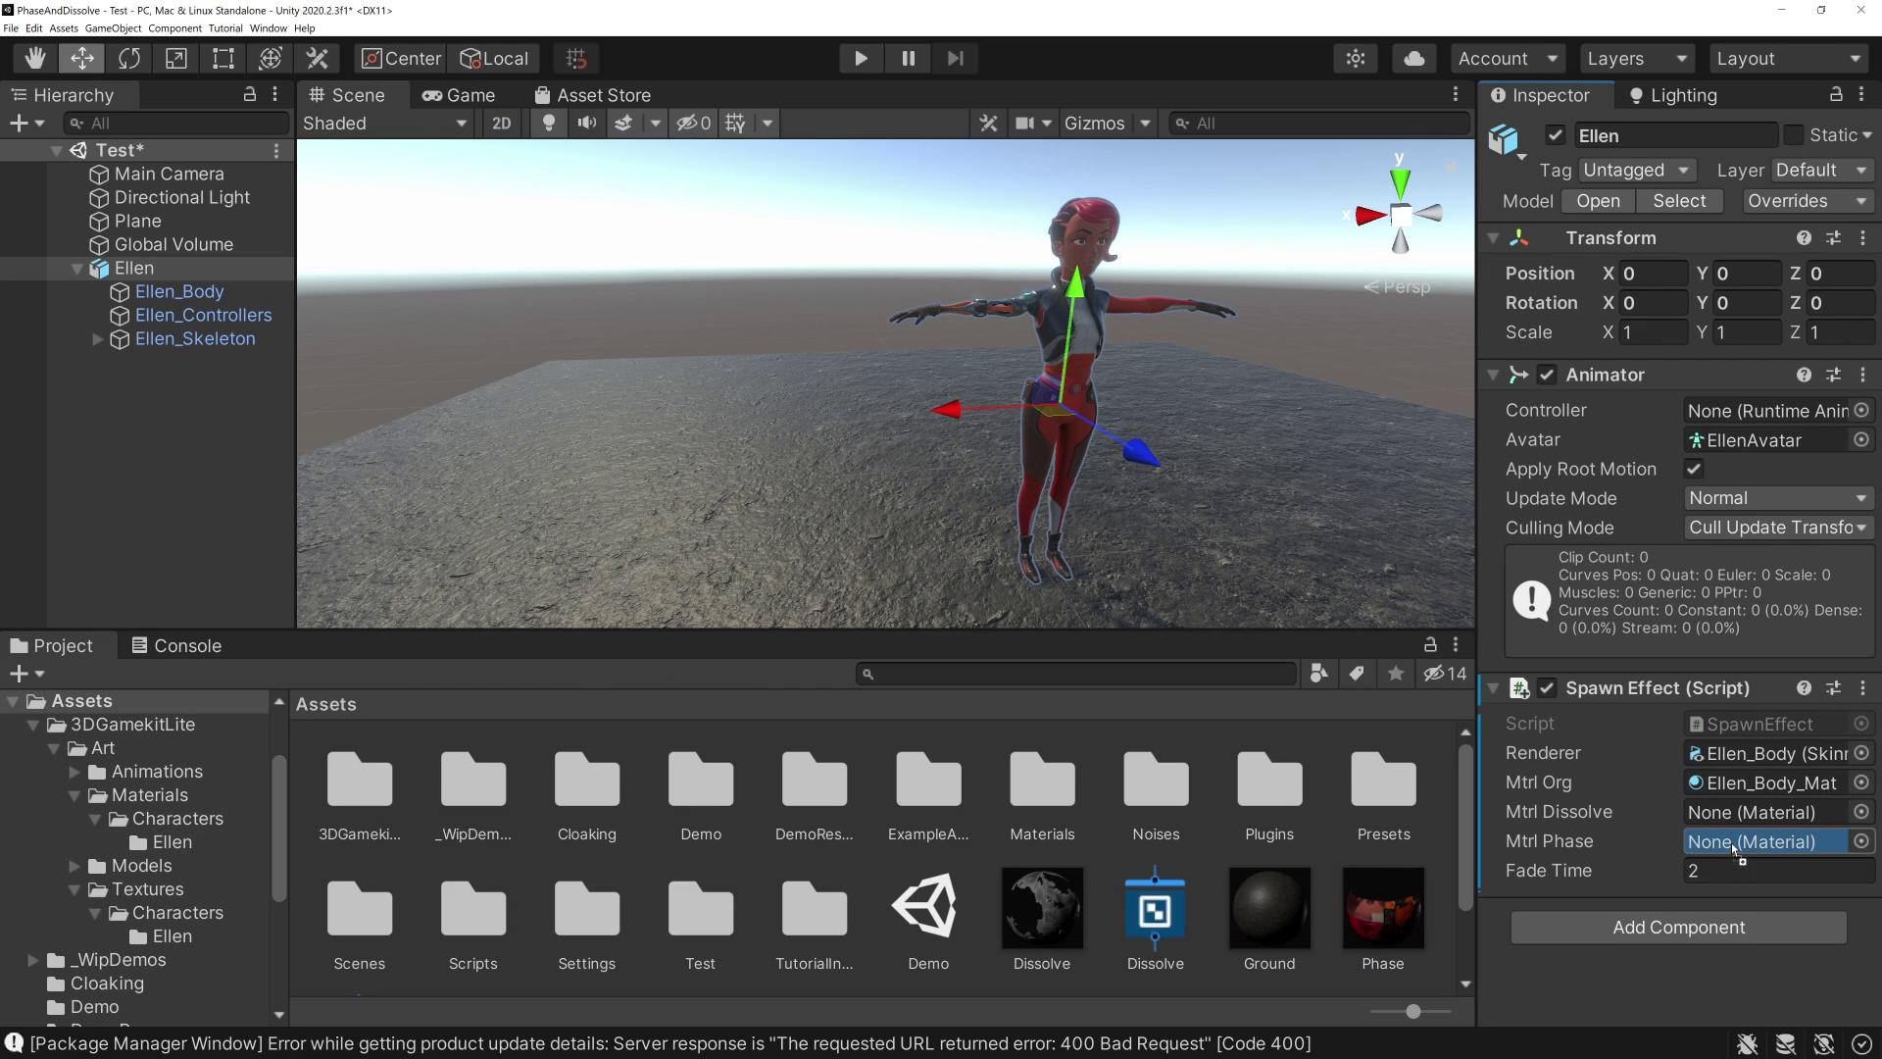
scroll(1336, 886, down, 1)
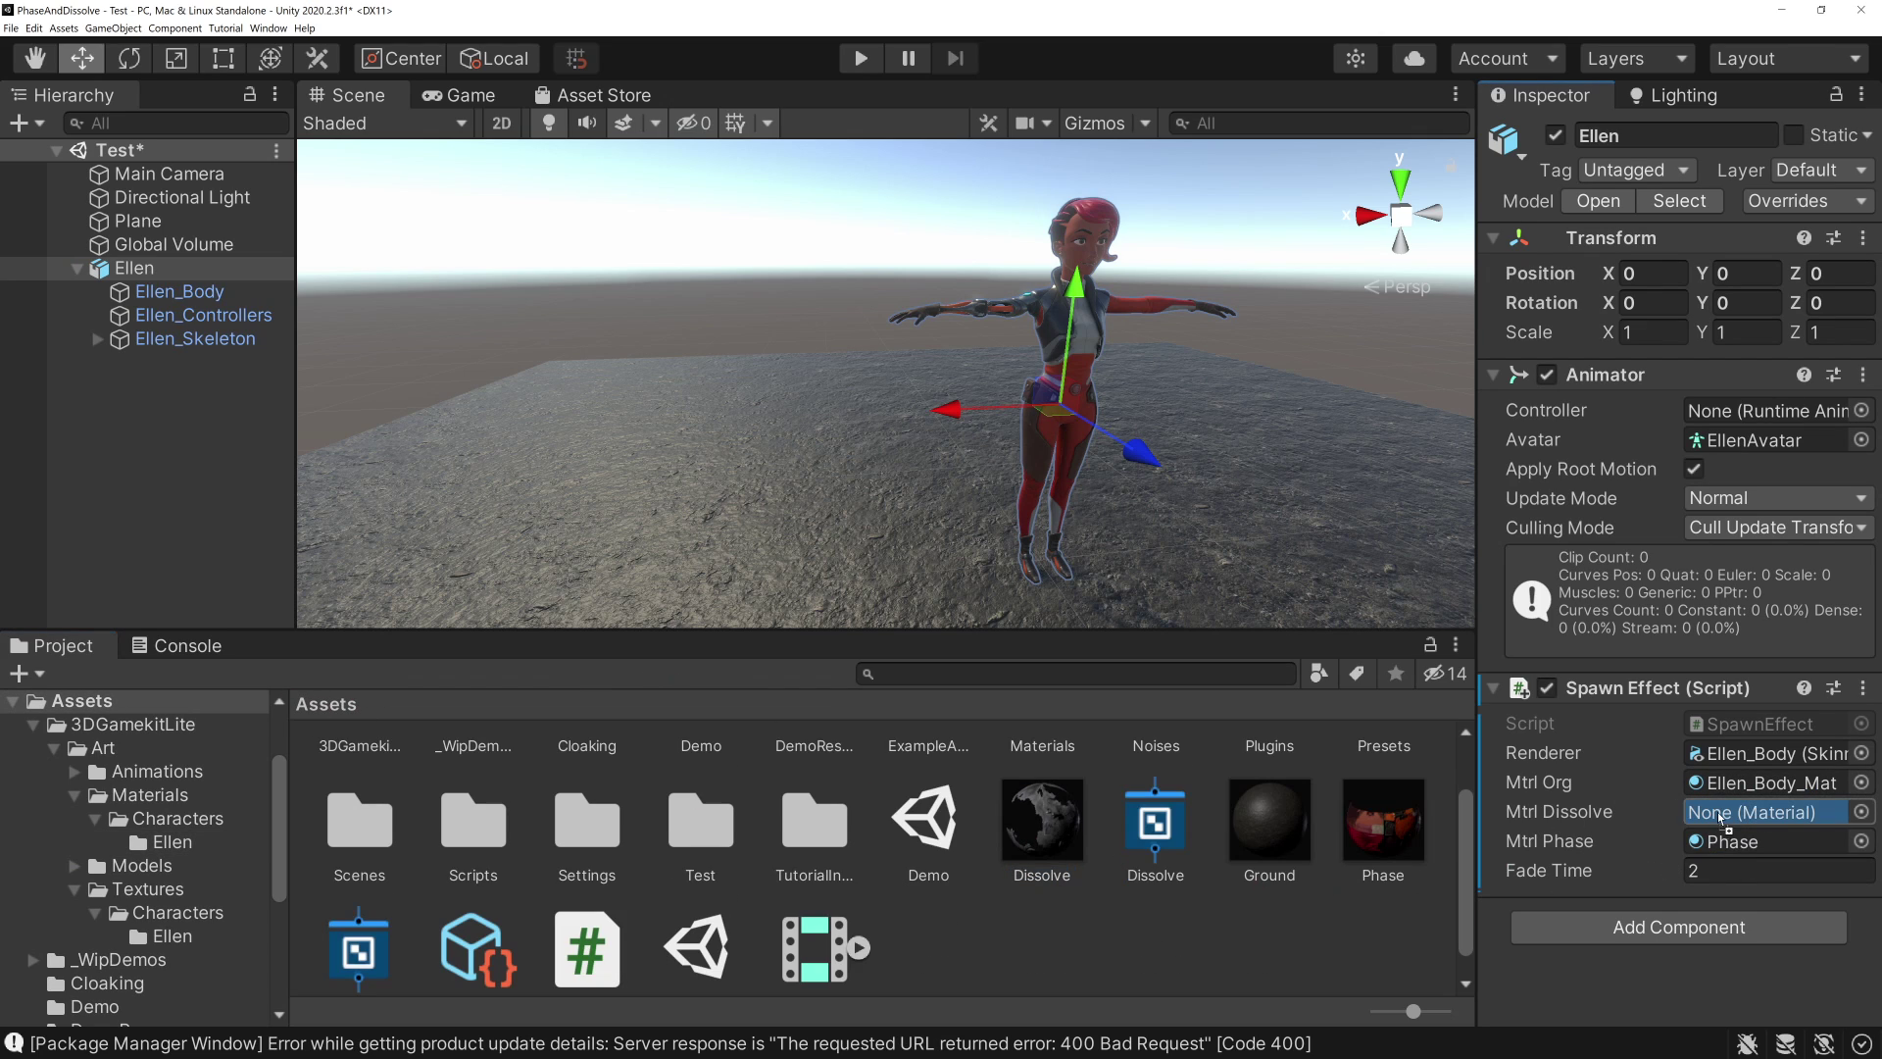
drag(1041, 838, 1765, 812)
click(863, 61)
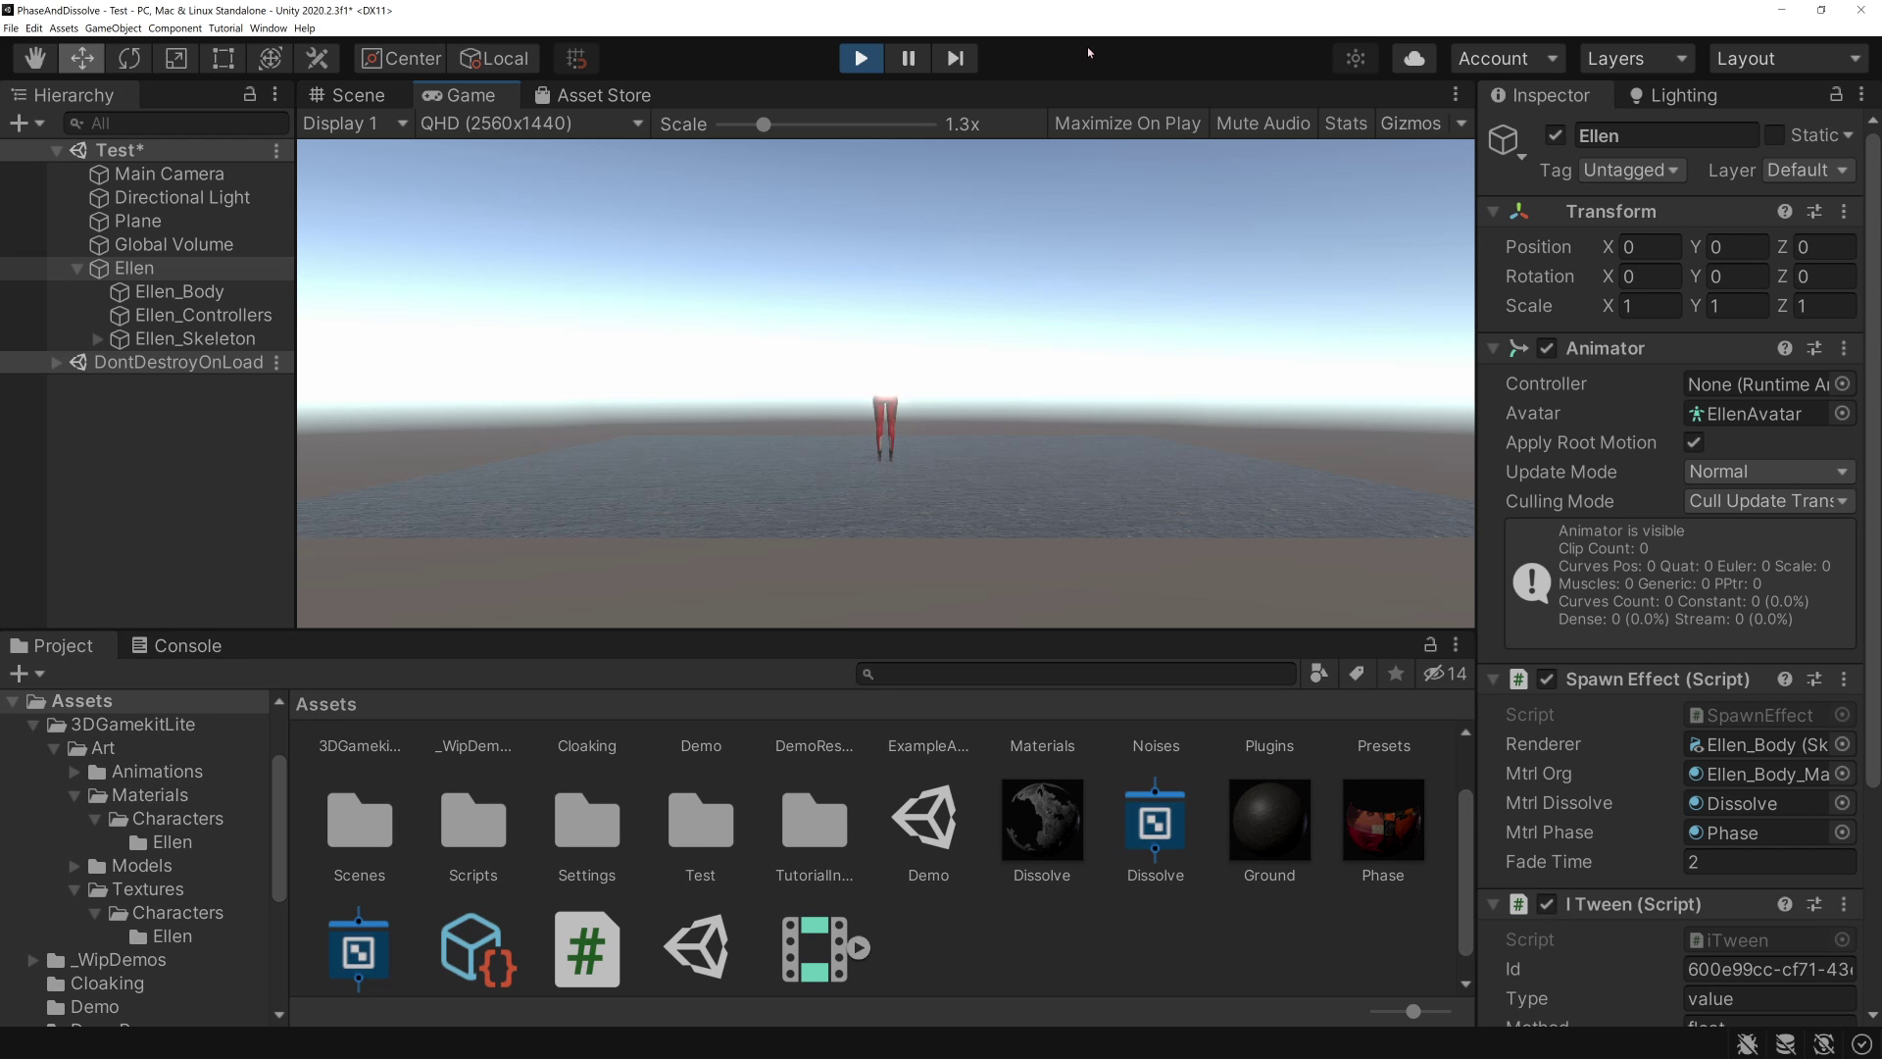
click(863, 62)
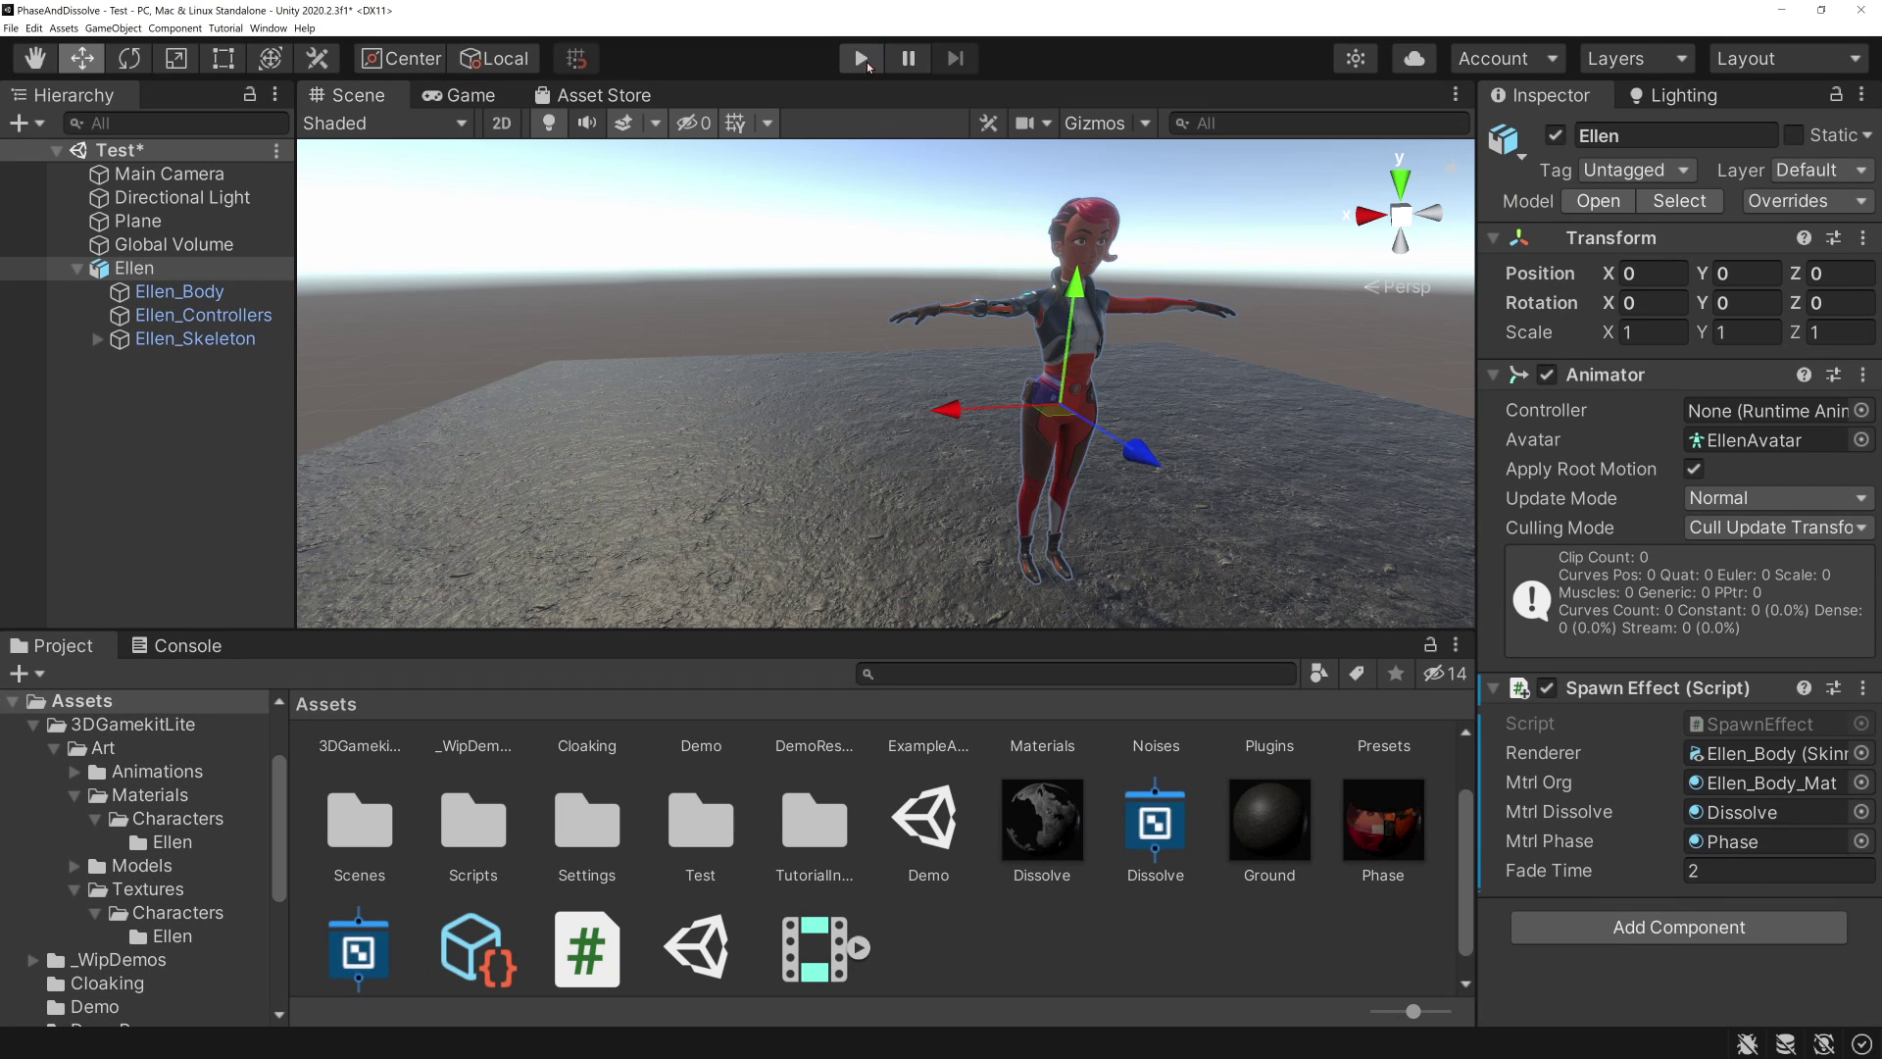
alt+drag(895, 289, 885, 417)
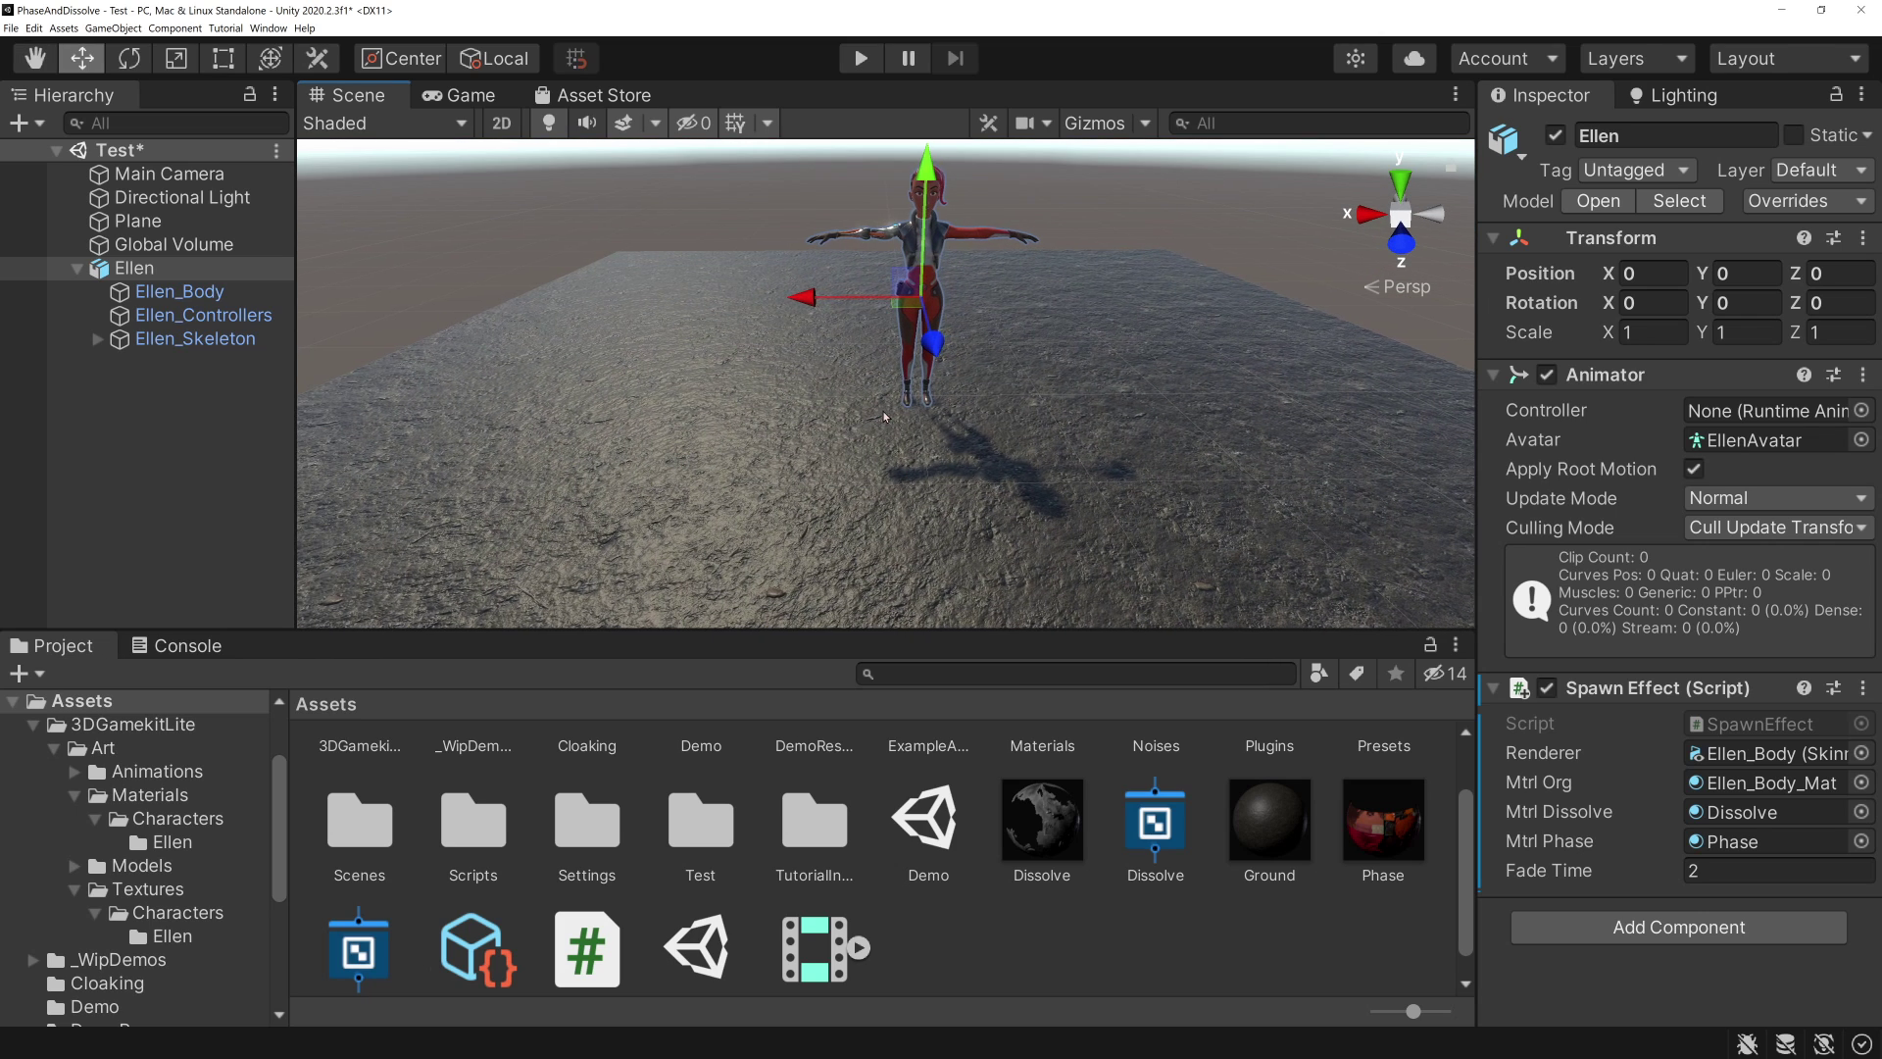
click(226, 173)
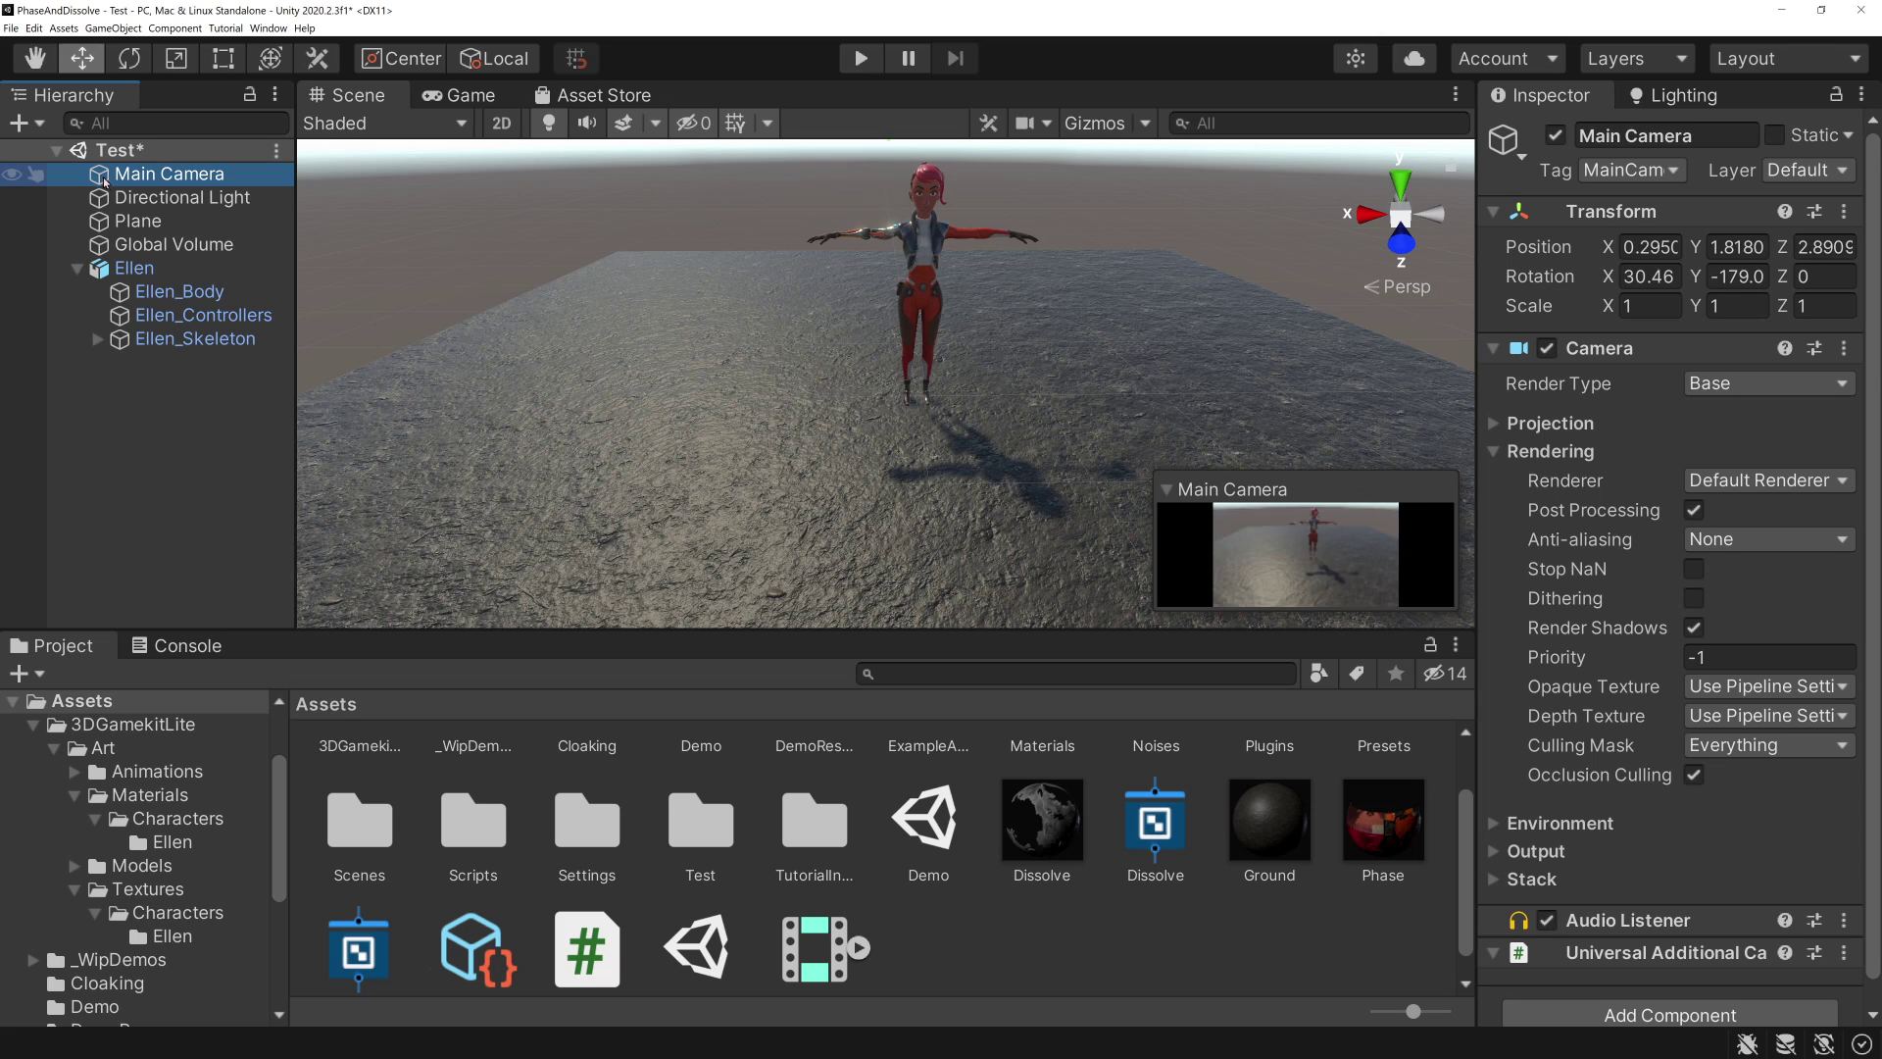
click(222, 268)
scroll(882, 859, up, 1)
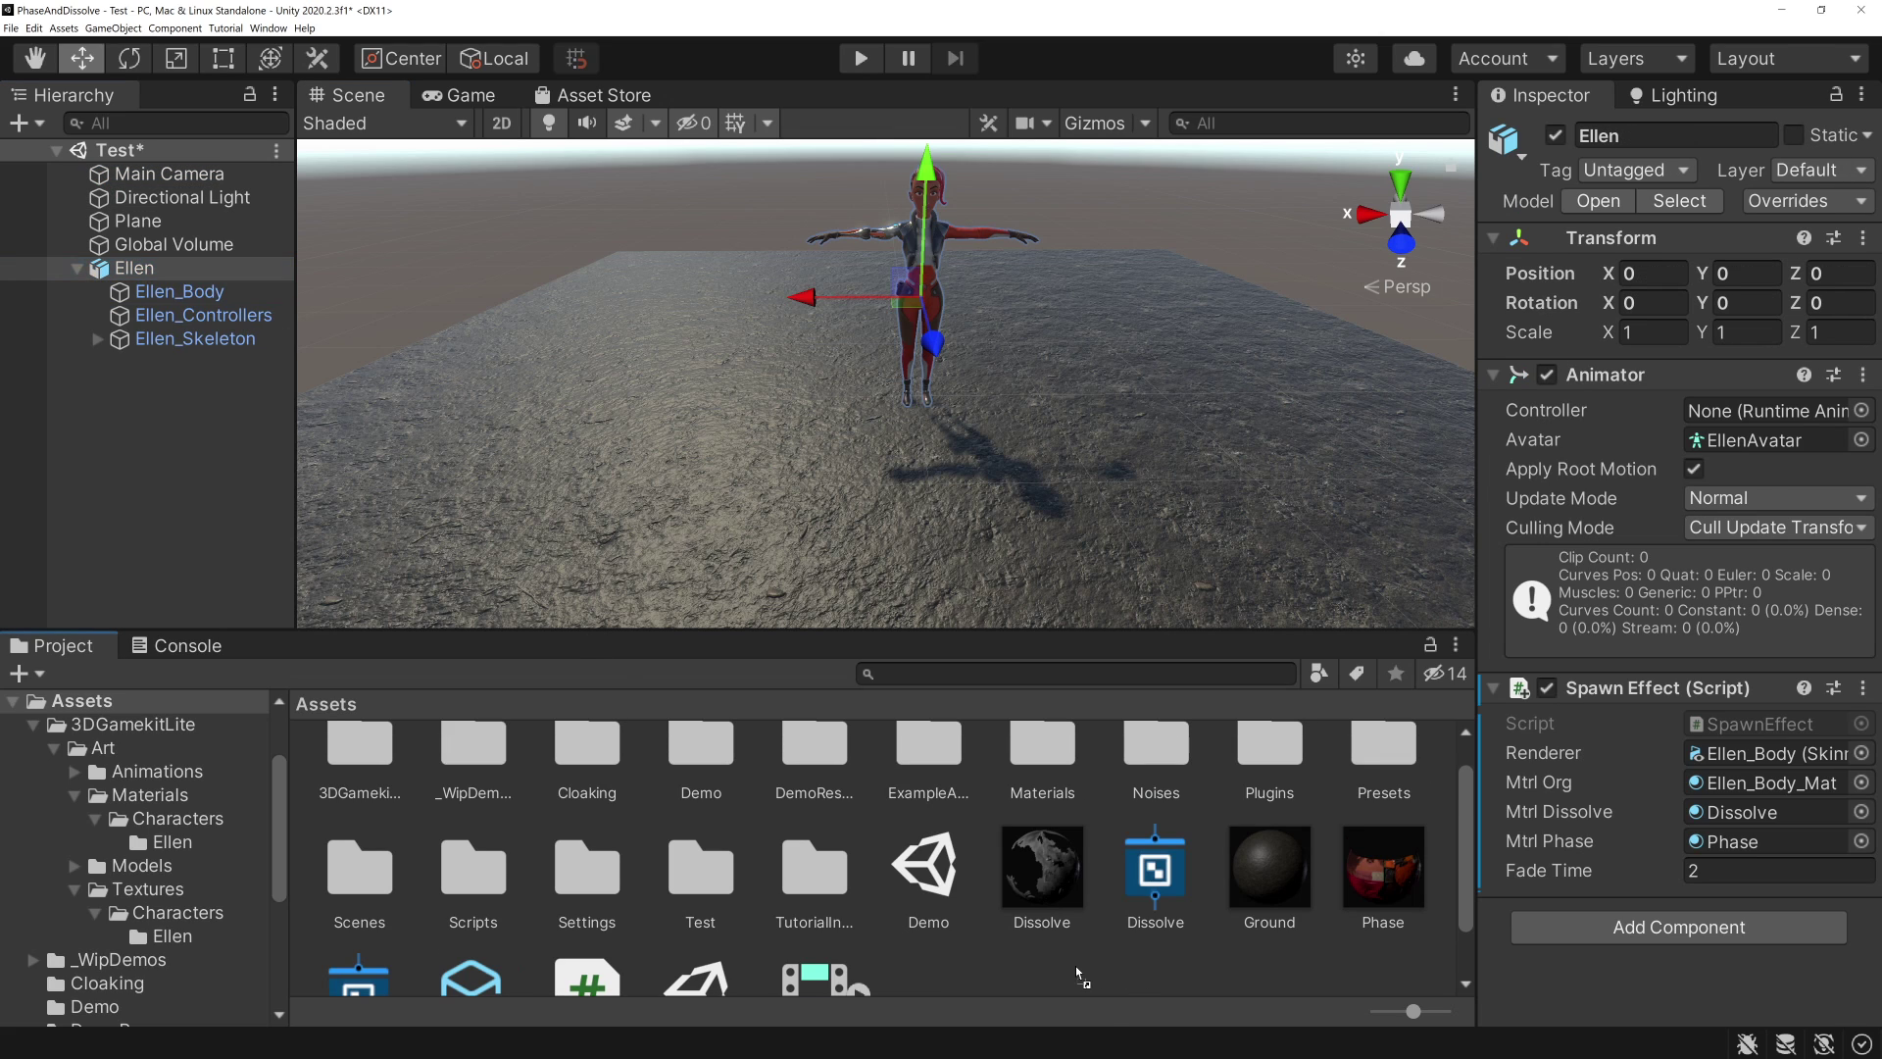
- Save Ellen into Assets as an Ellen Variant prefab
drag(1076, 971, 1077, 972)
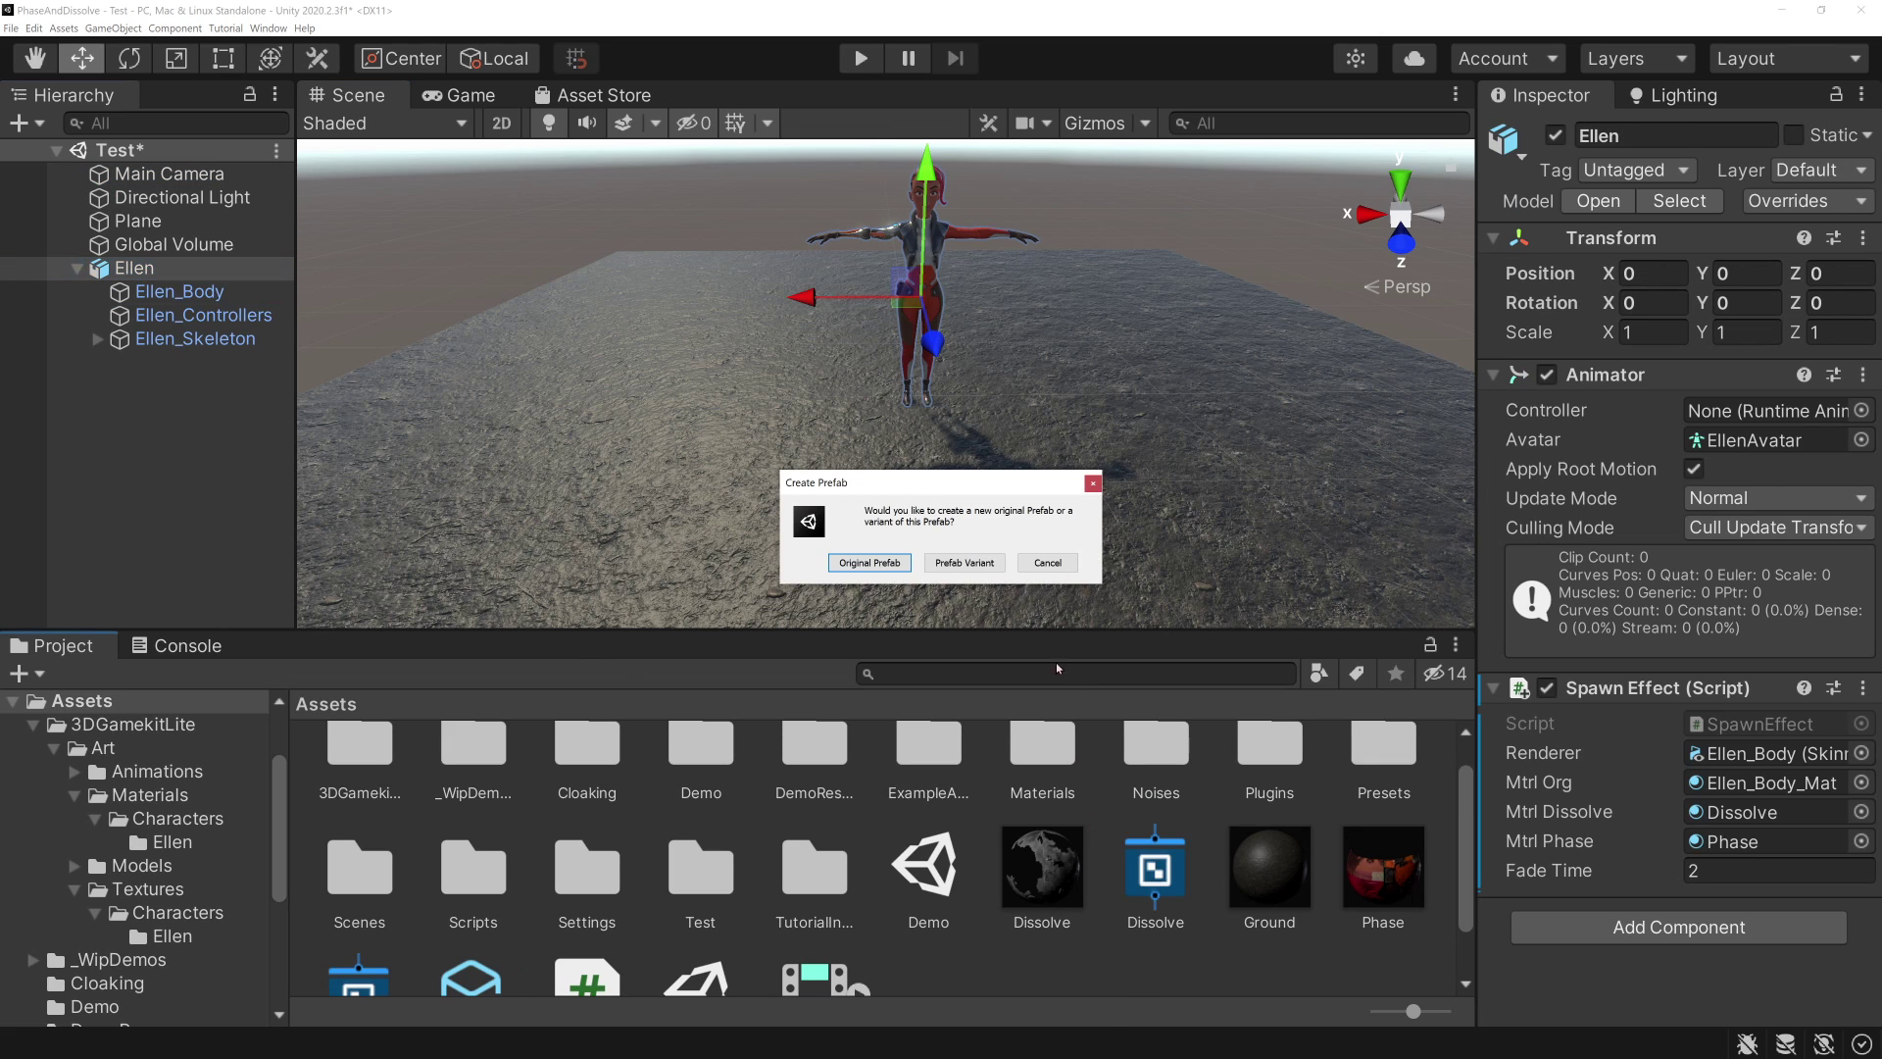
click(966, 562)
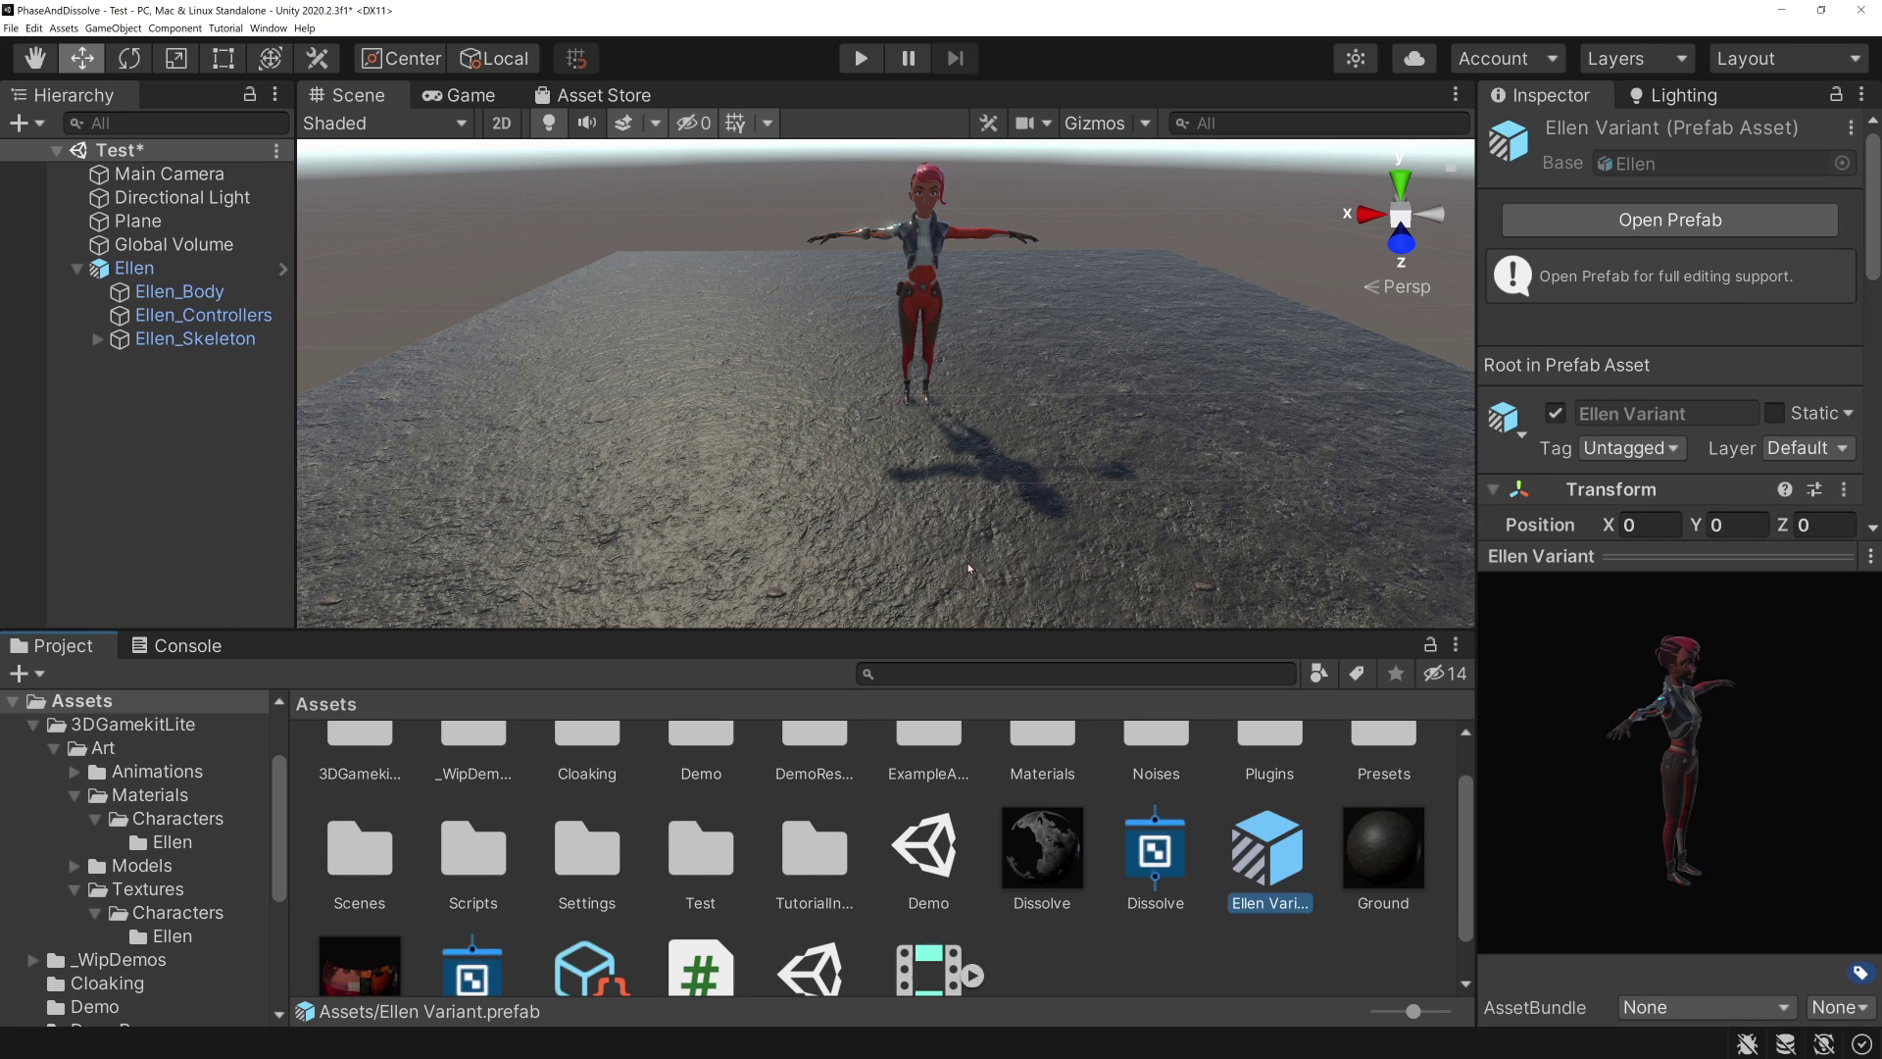
scroll(947, 749, down, 1)
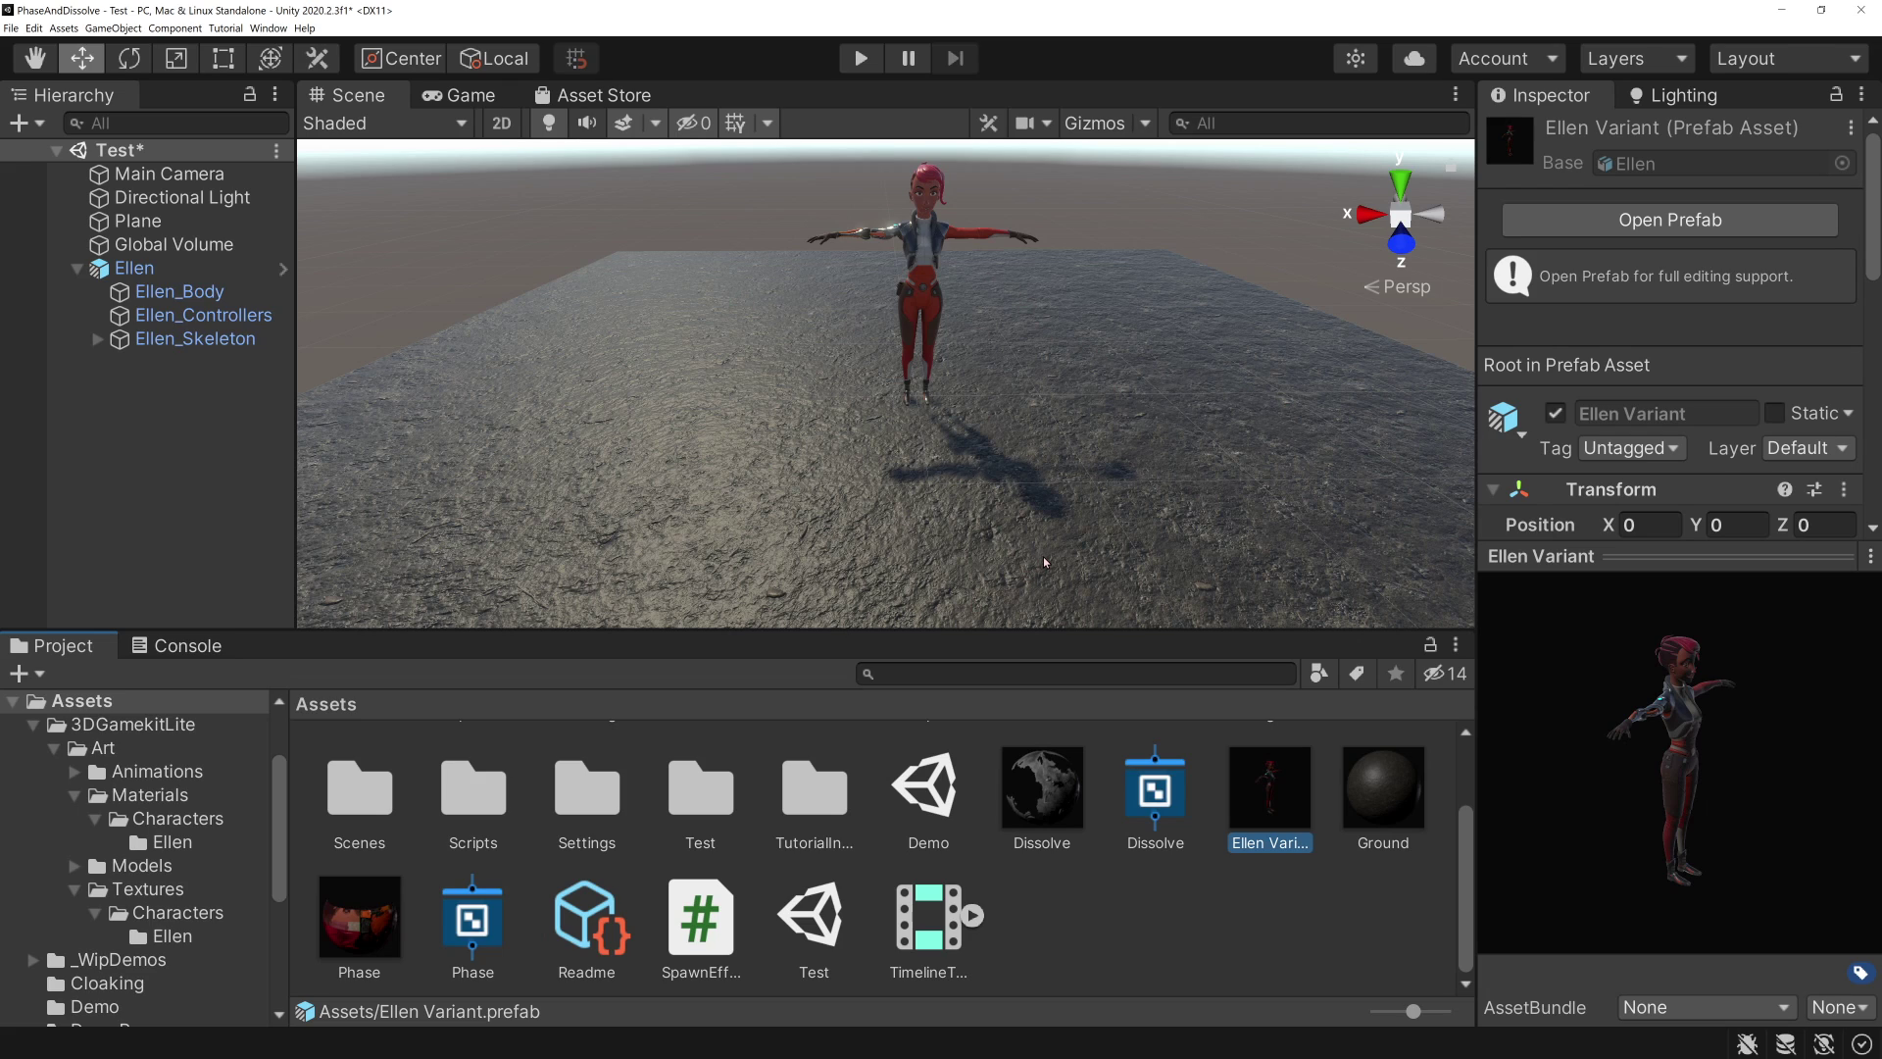
- Delete Ellen from the Test scene hierarchy
right_click(147, 268)
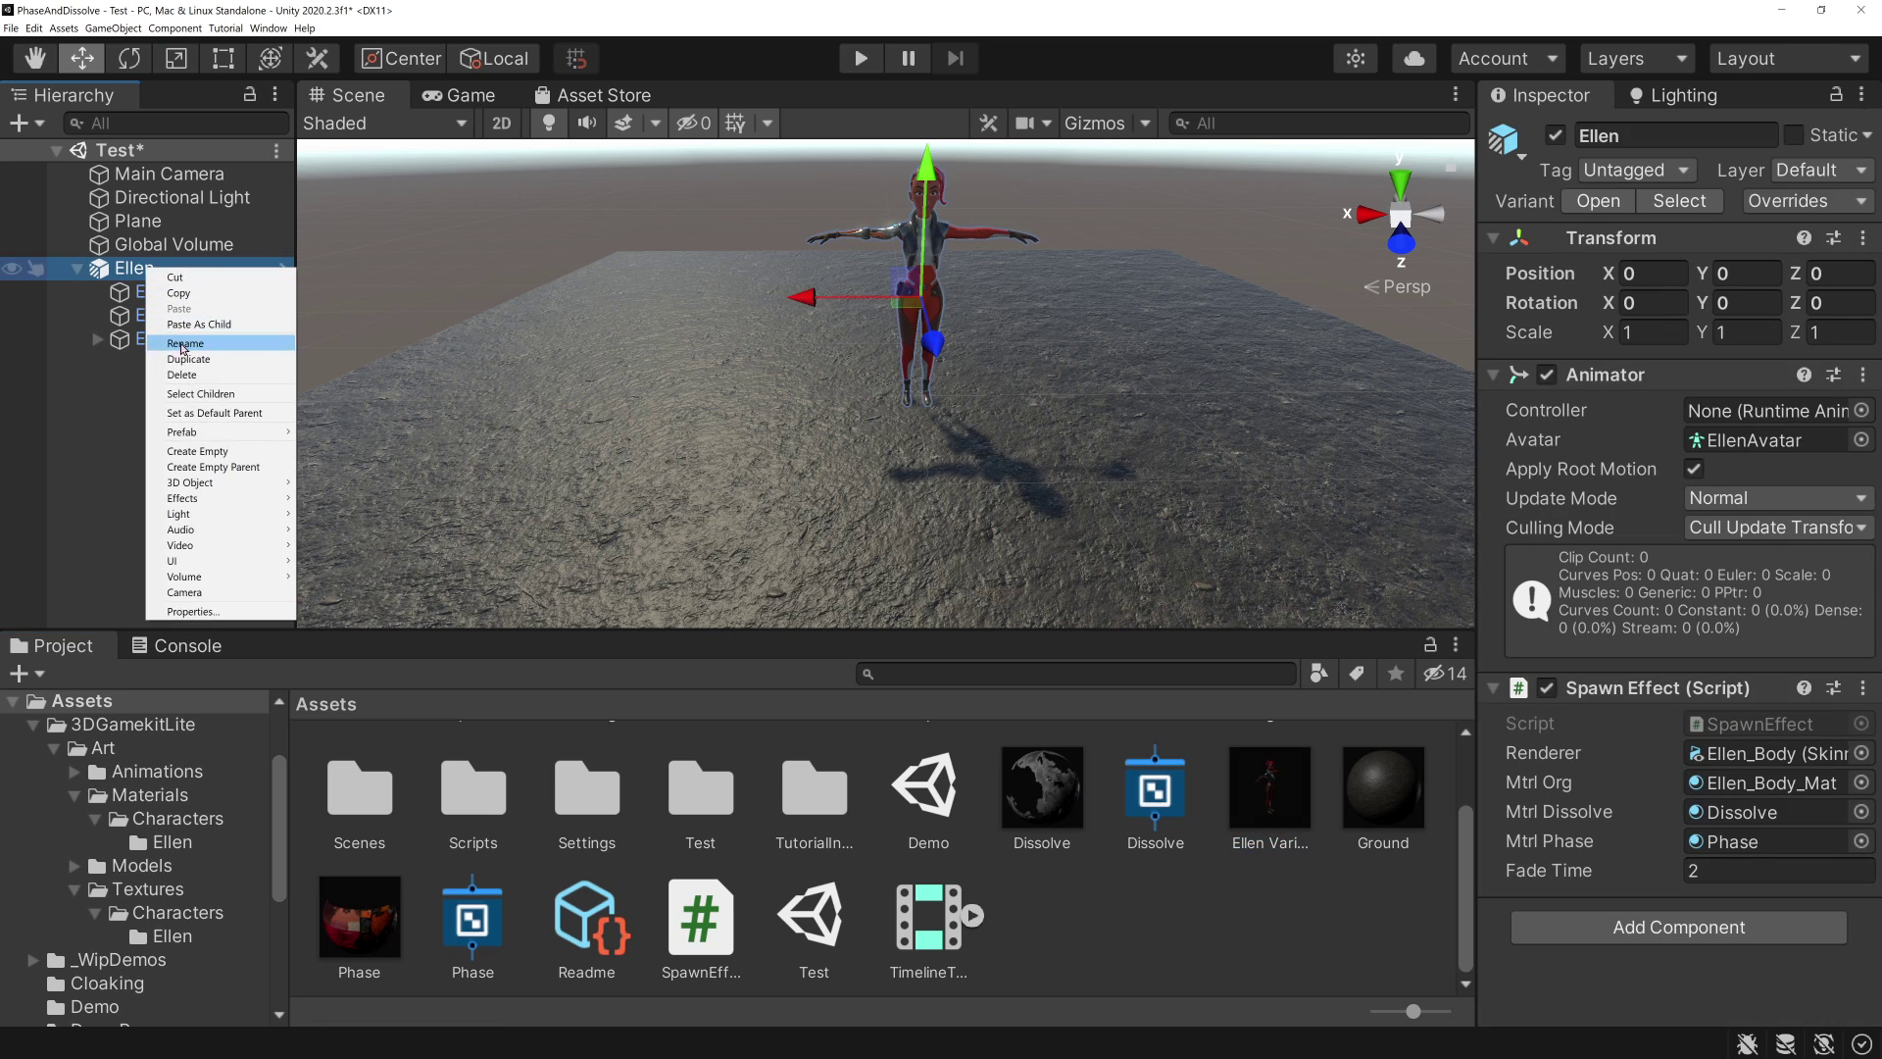
click(171, 374)
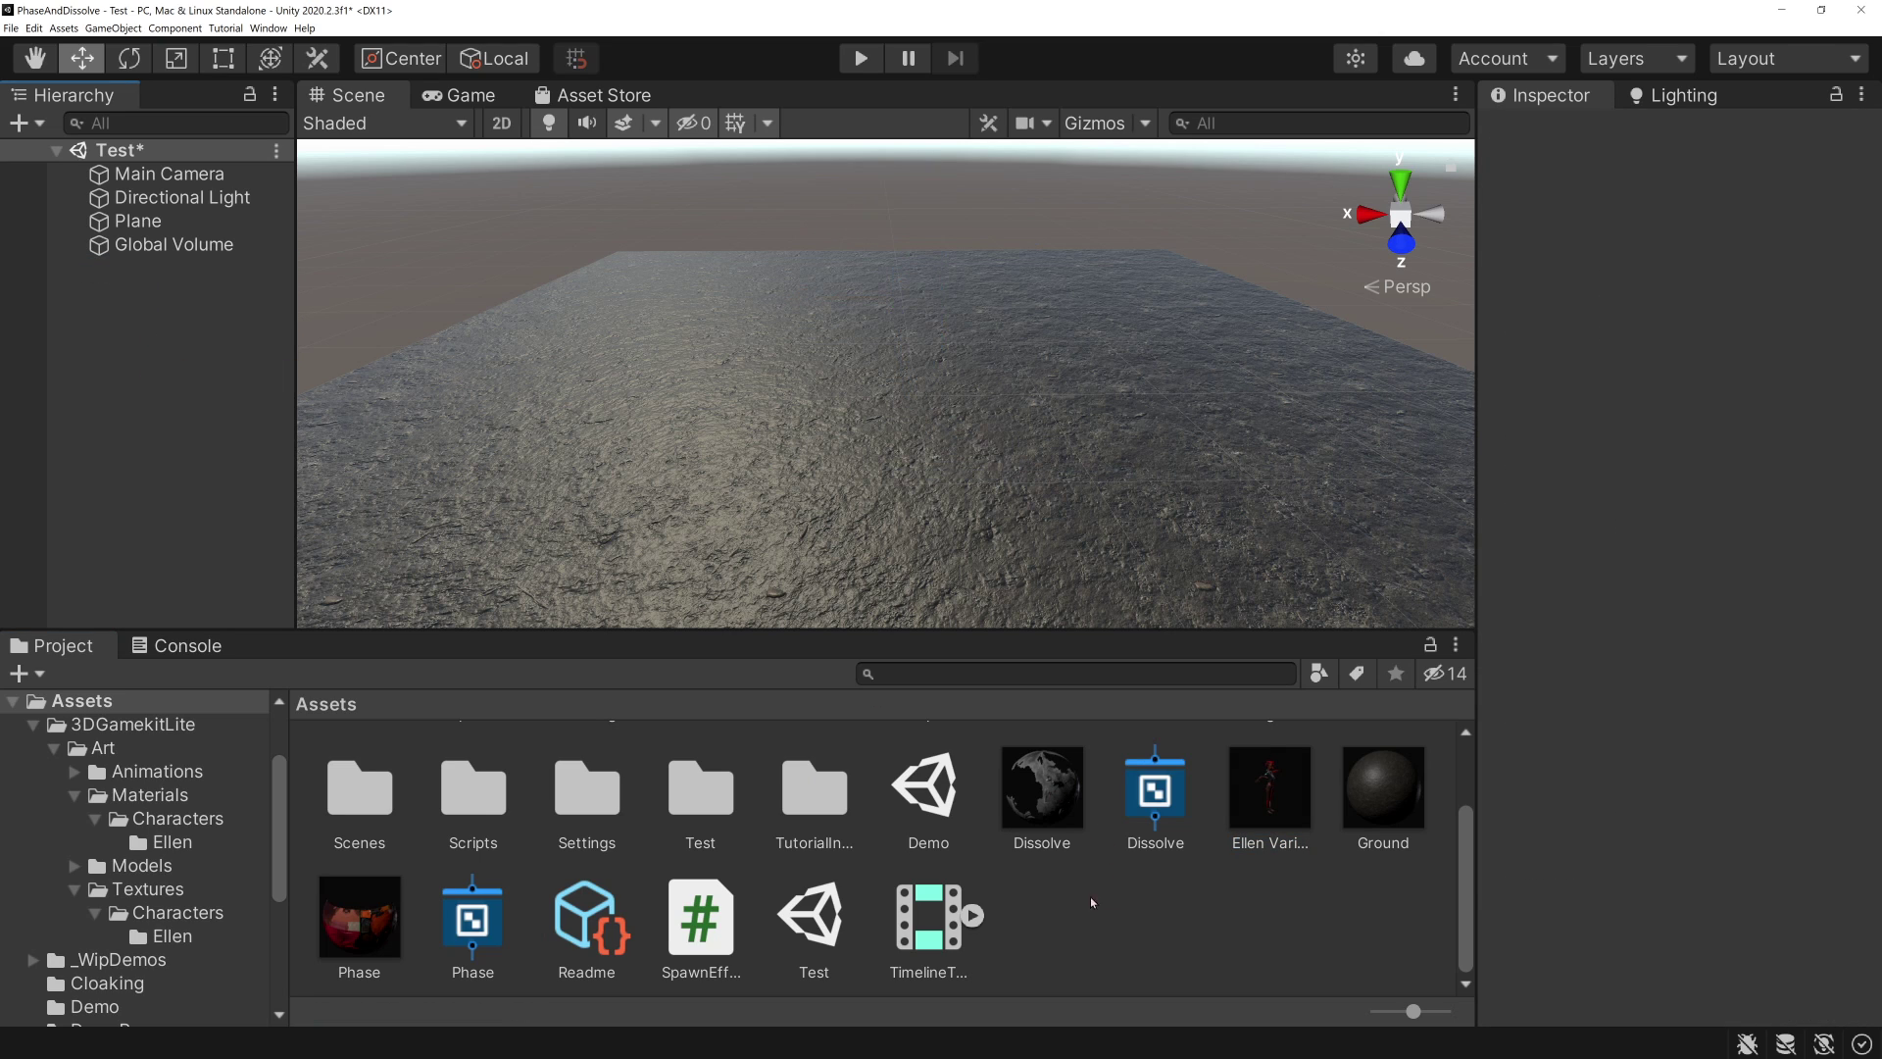
right_click(1046, 931)
- Create a C# script named SpawnManager in Assets and open it in Rider
mouse_move(1132, 566)
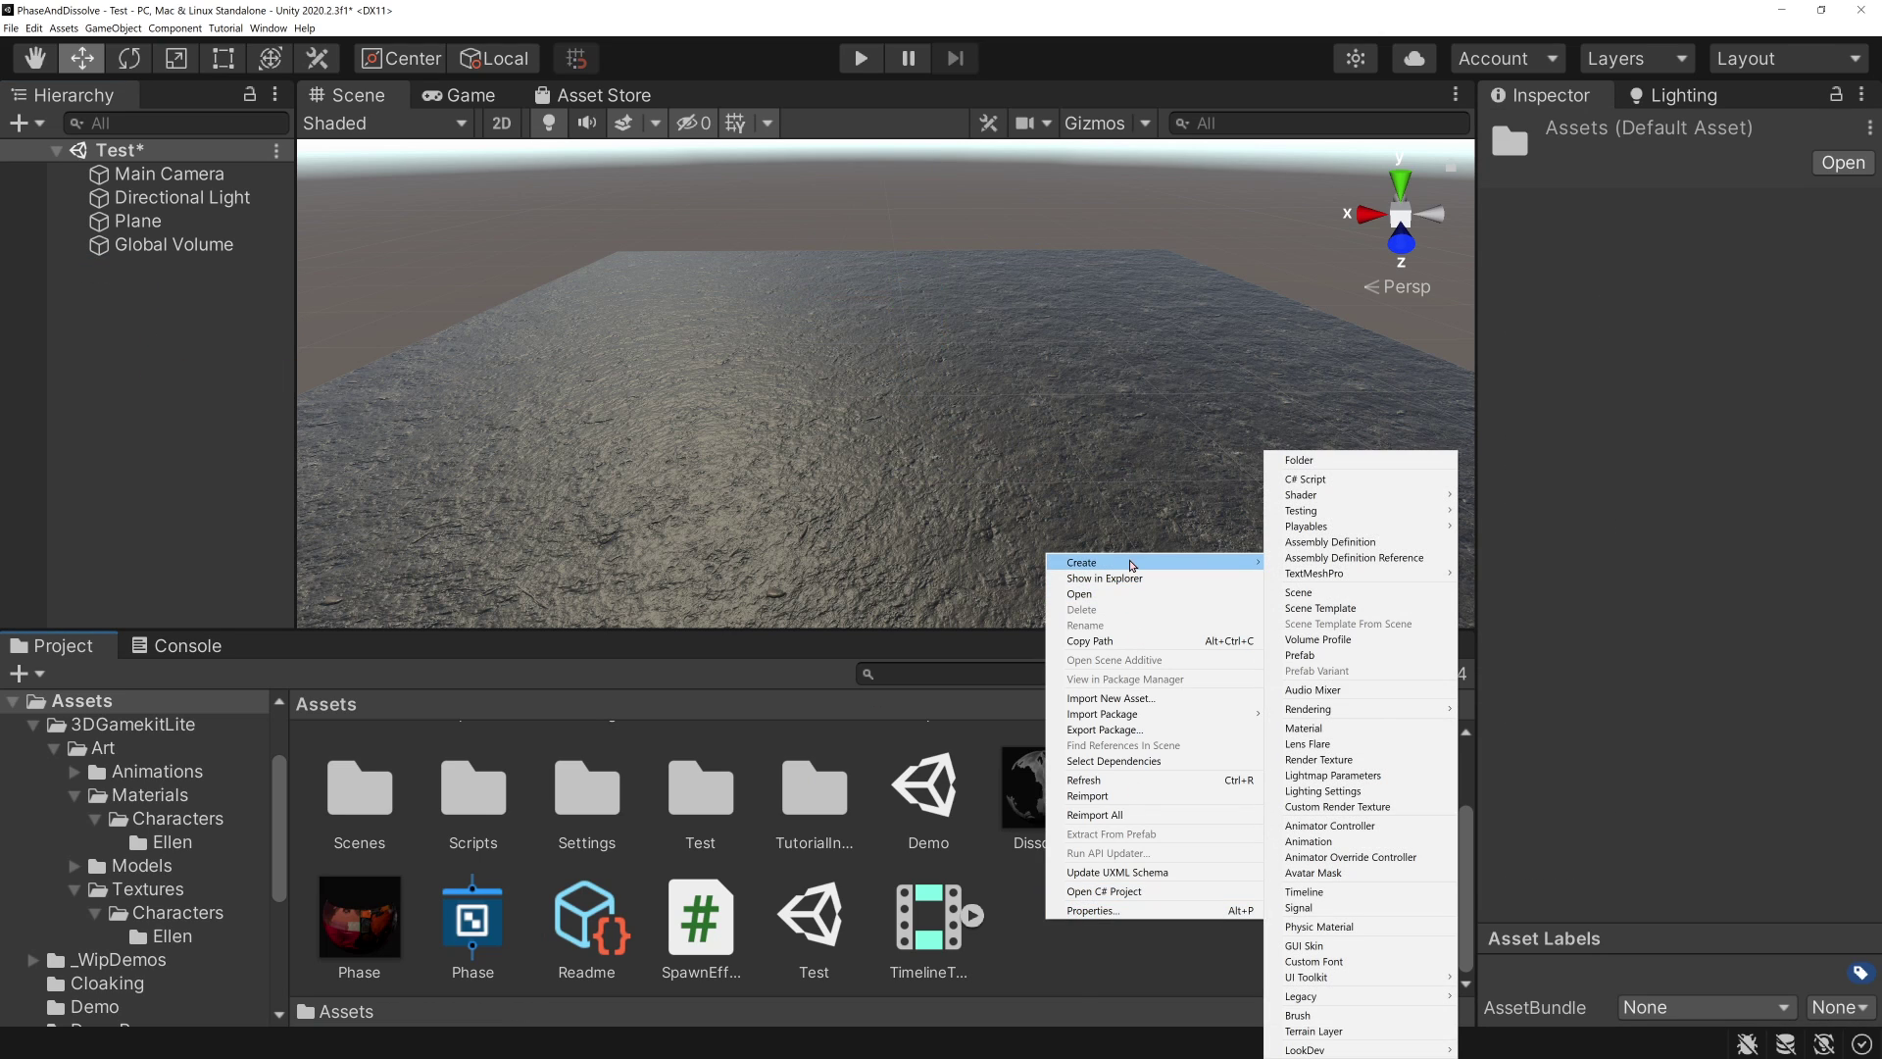
click(1357, 479)
text(Sp)
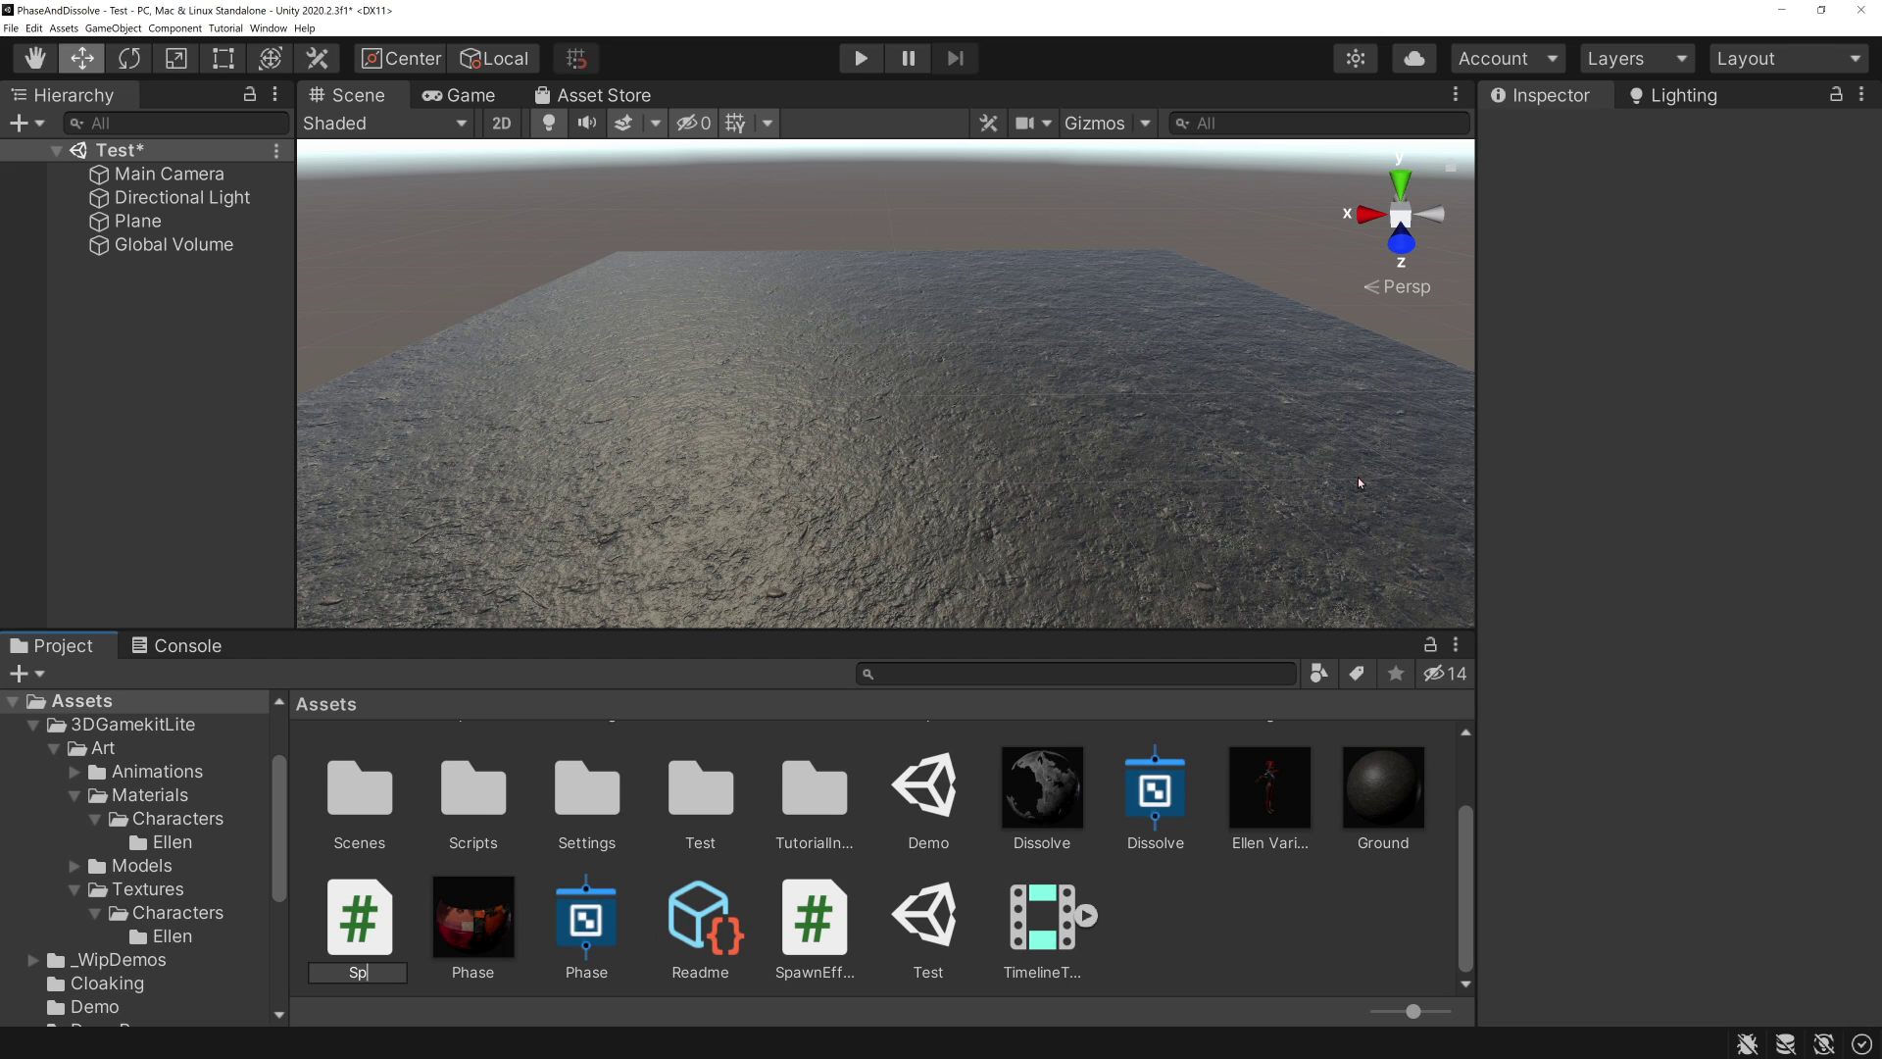
text(awnManage)
text(r)
key(Return)
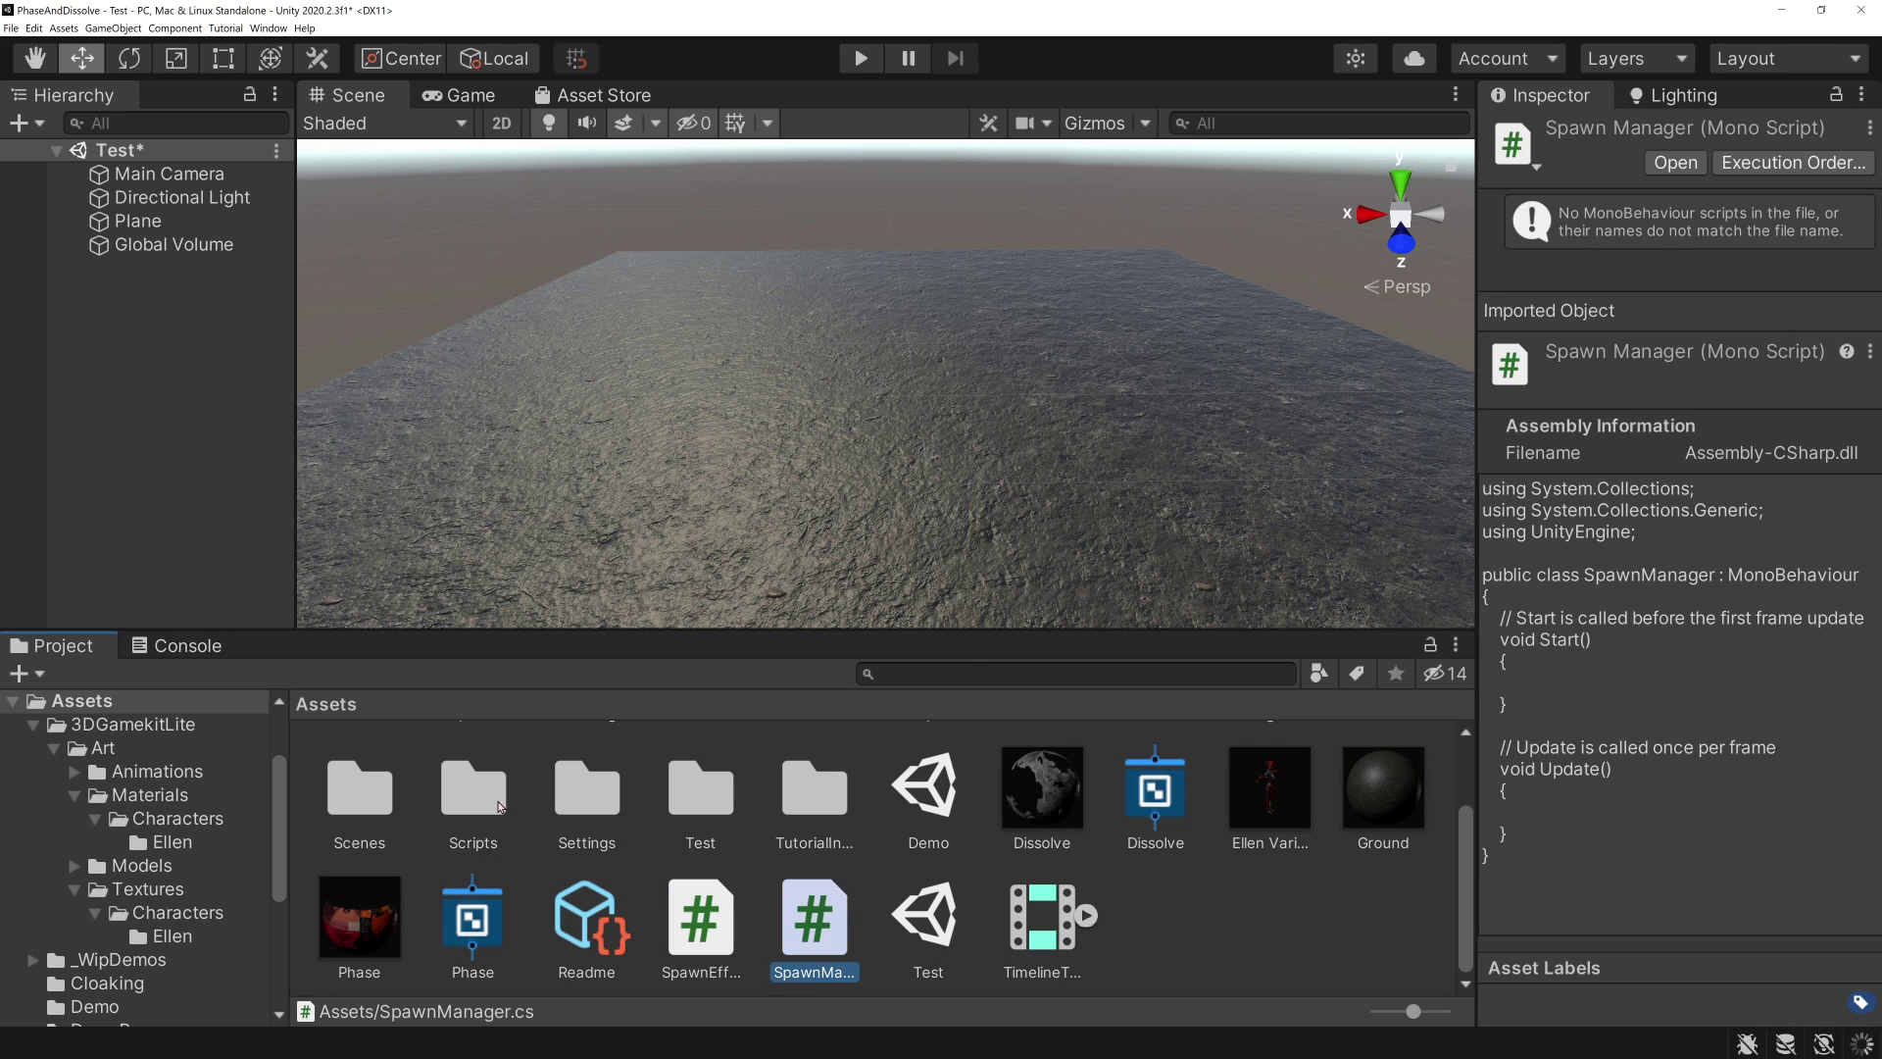
double_click(815, 914)
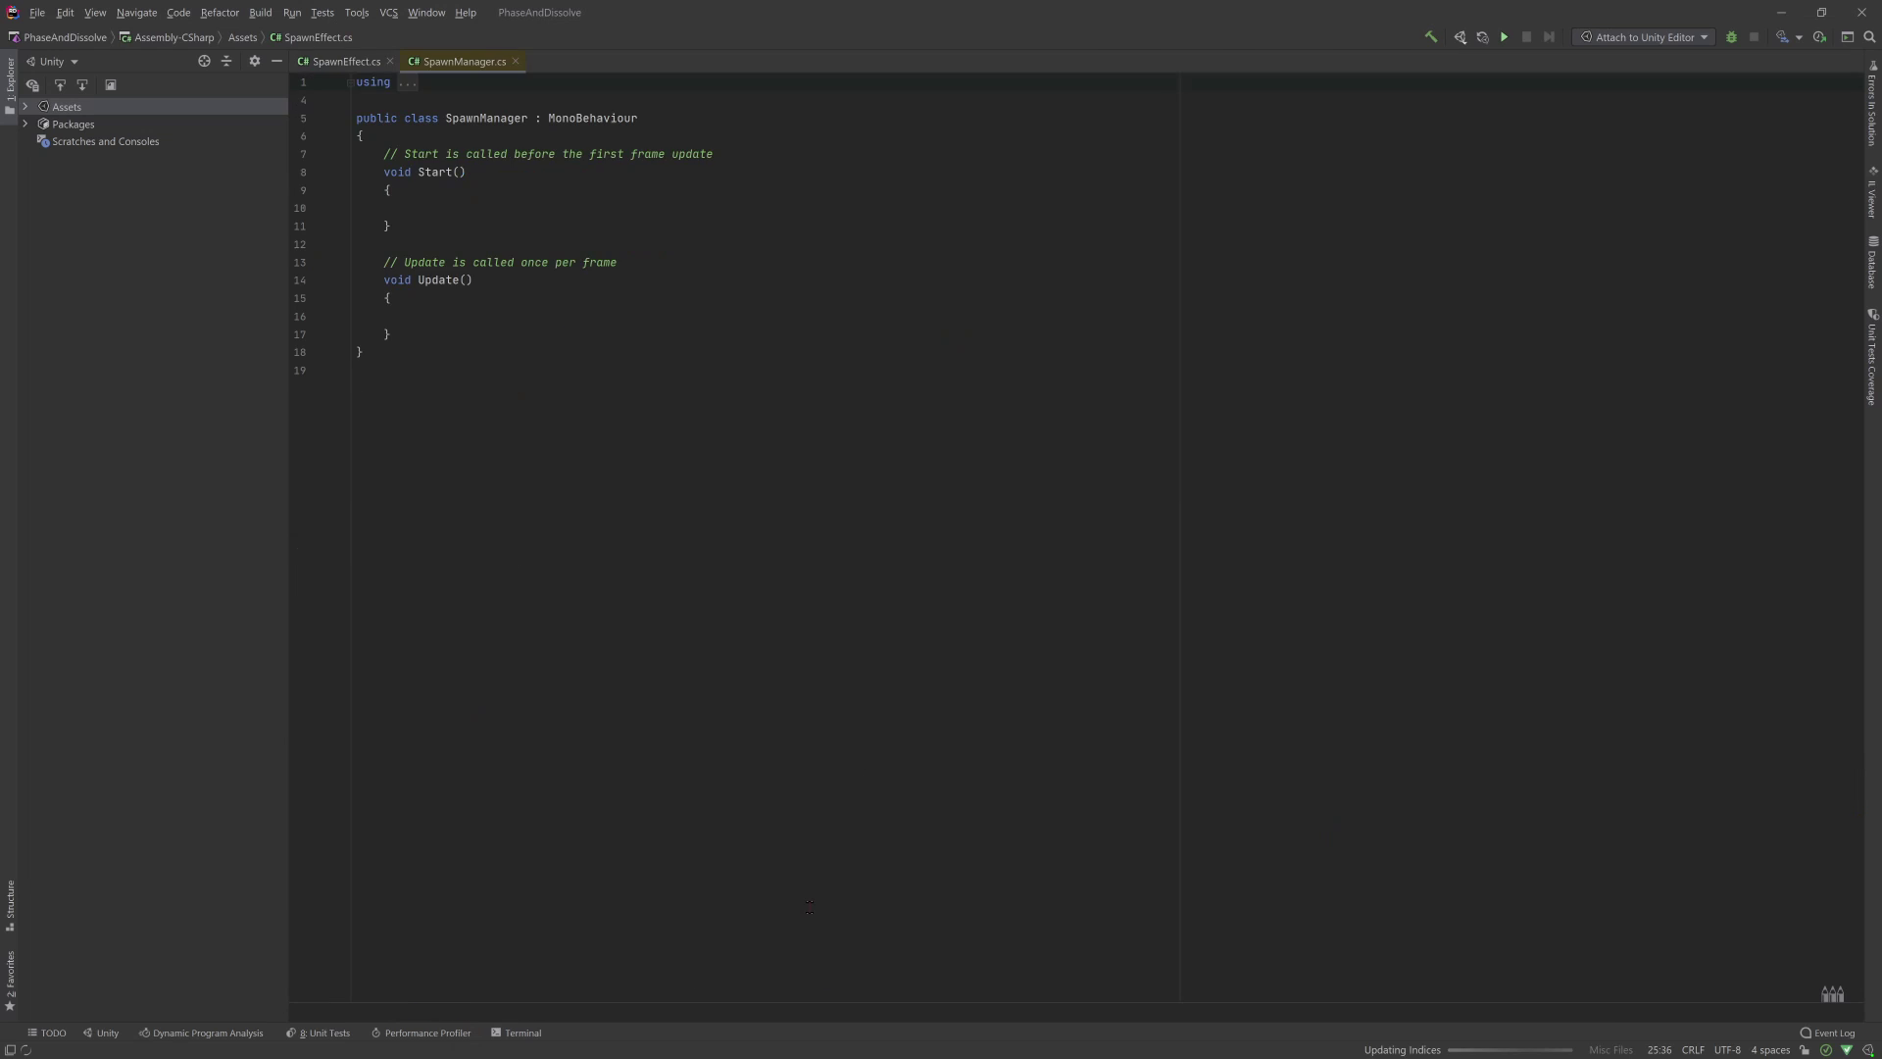
- Add a [SerializeField] private GameObject target field to SpawnManager
text([s)
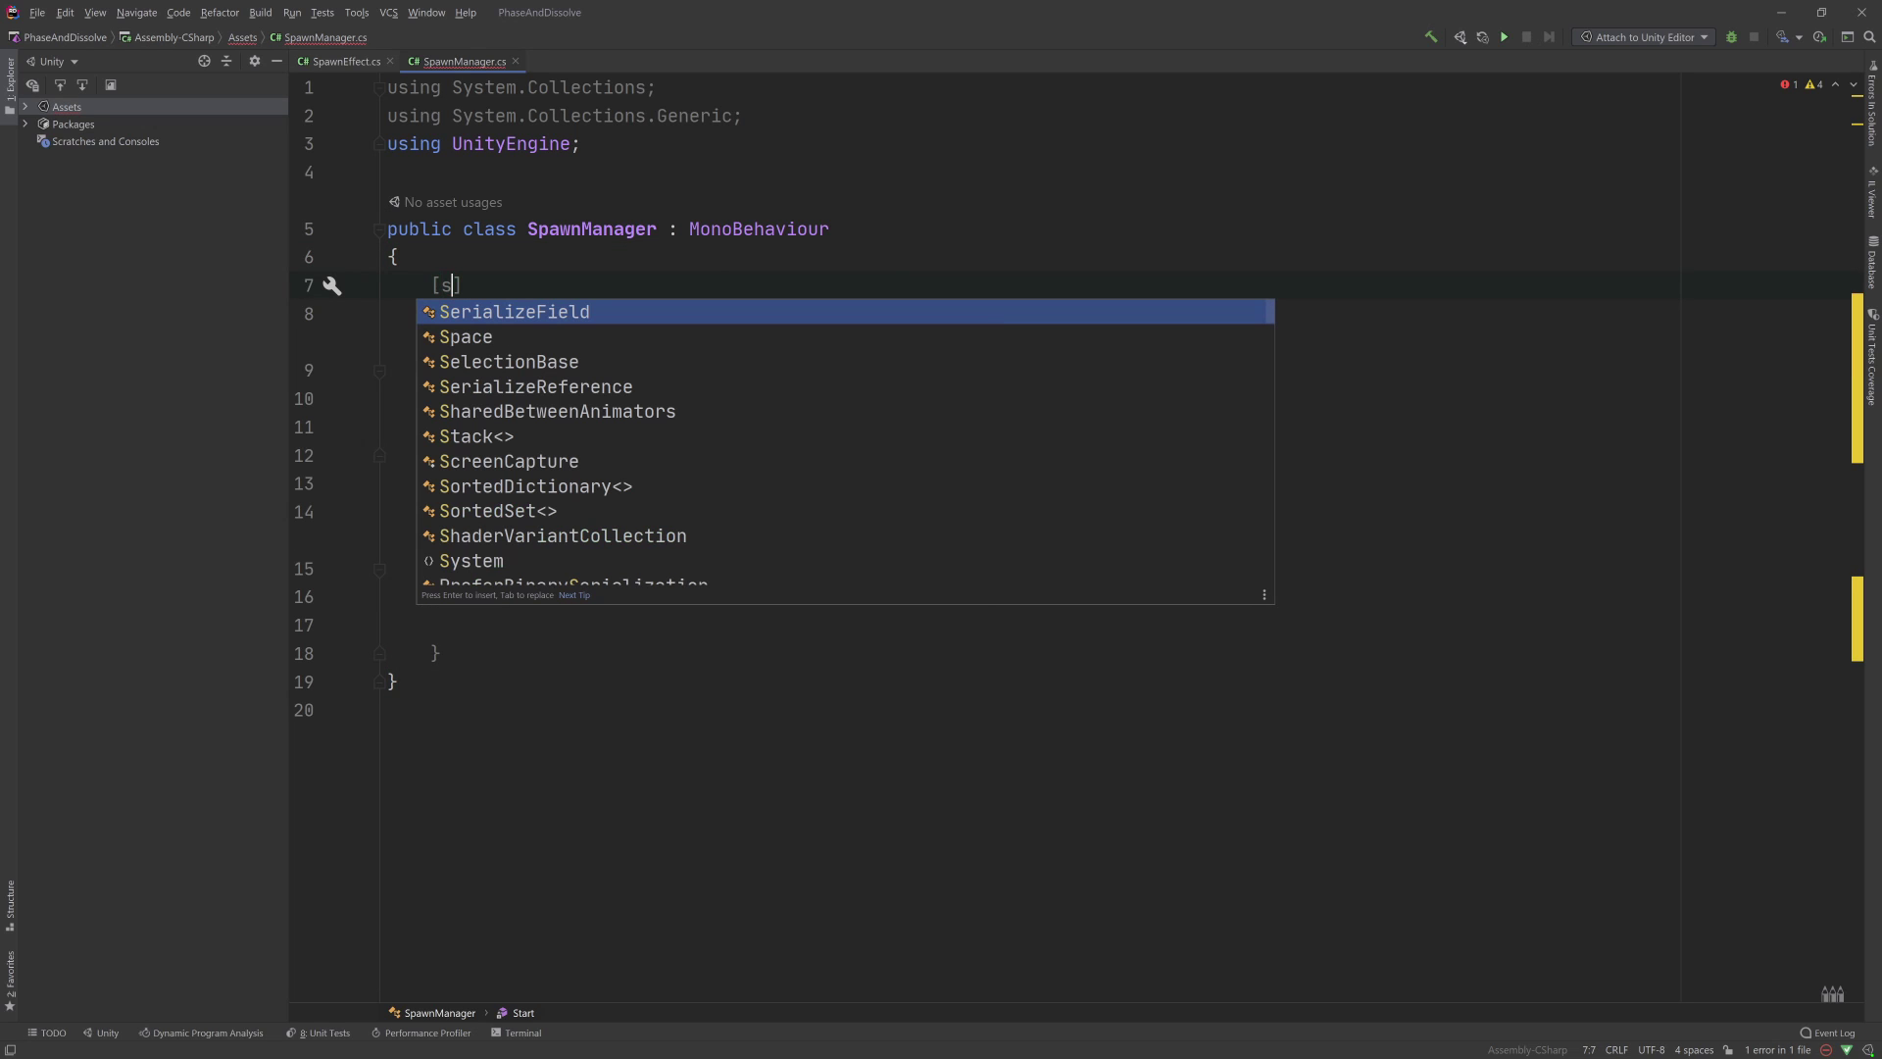
key(Return)
text(] private Game)
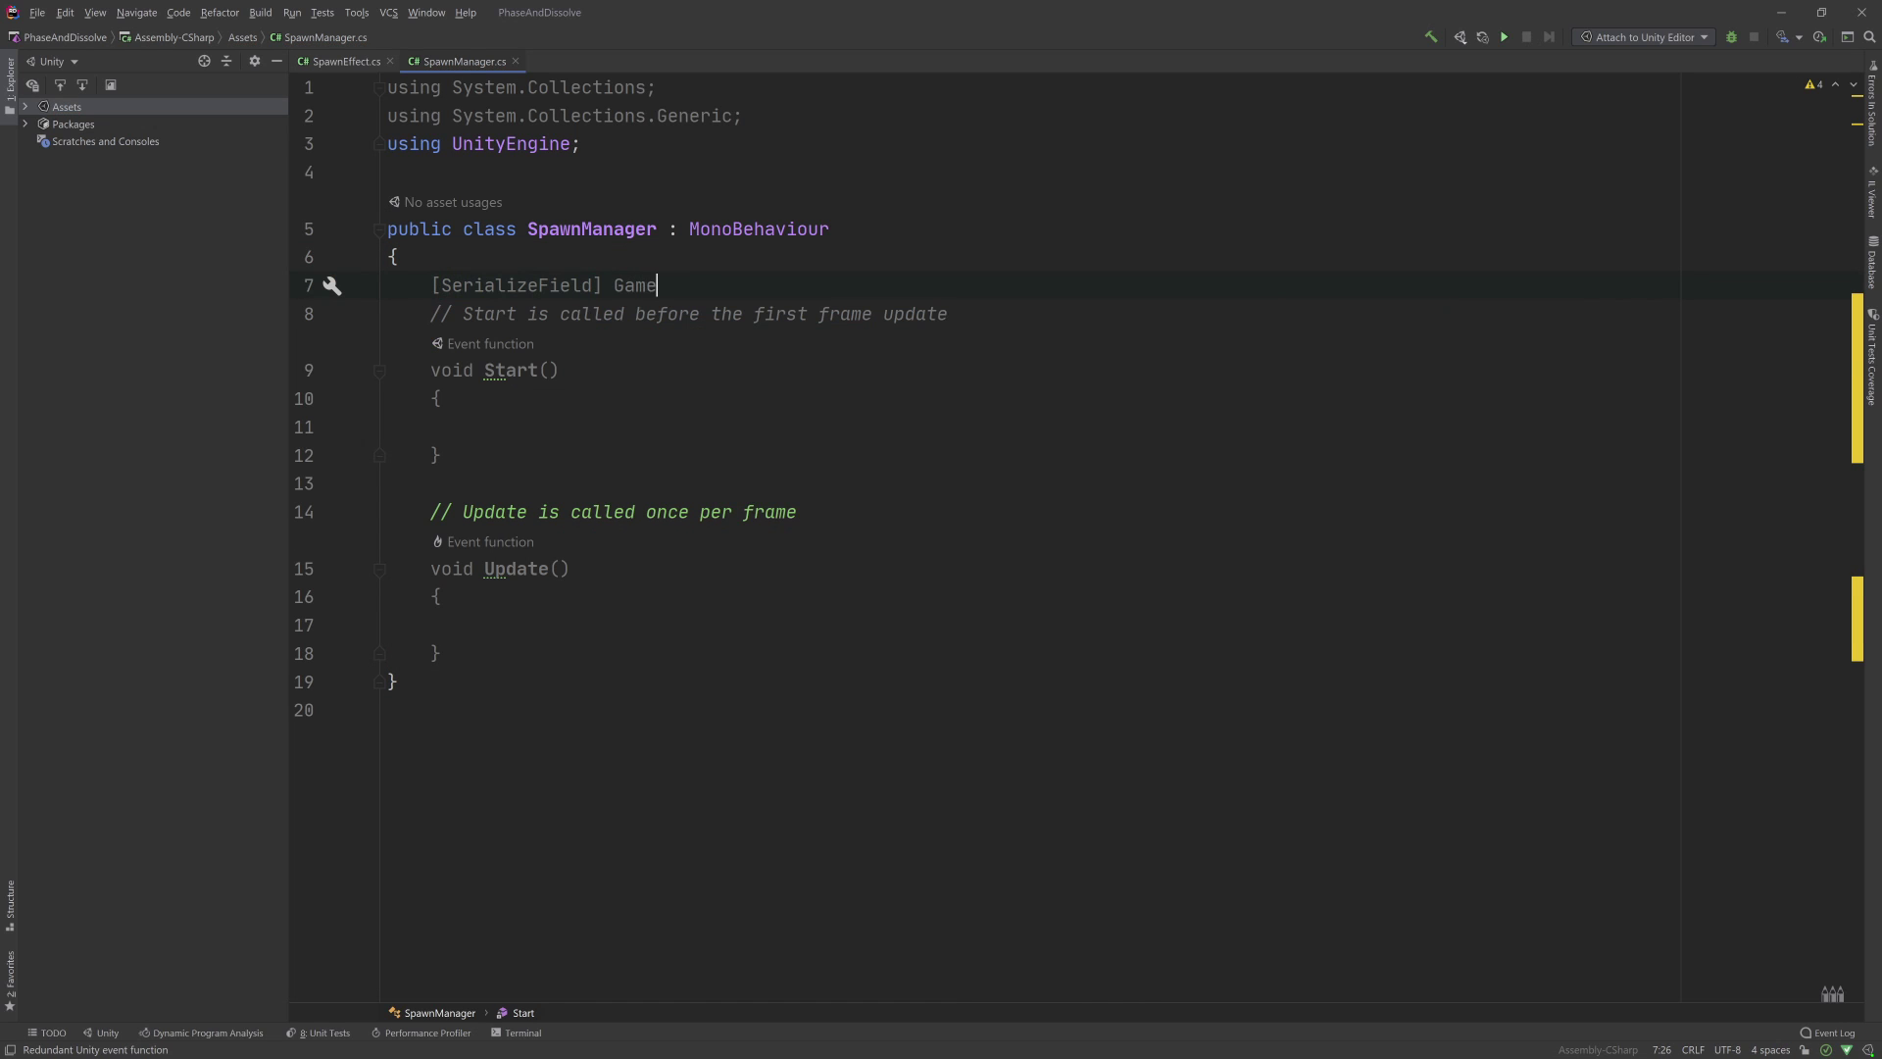
text(Object target;)
key(Return)
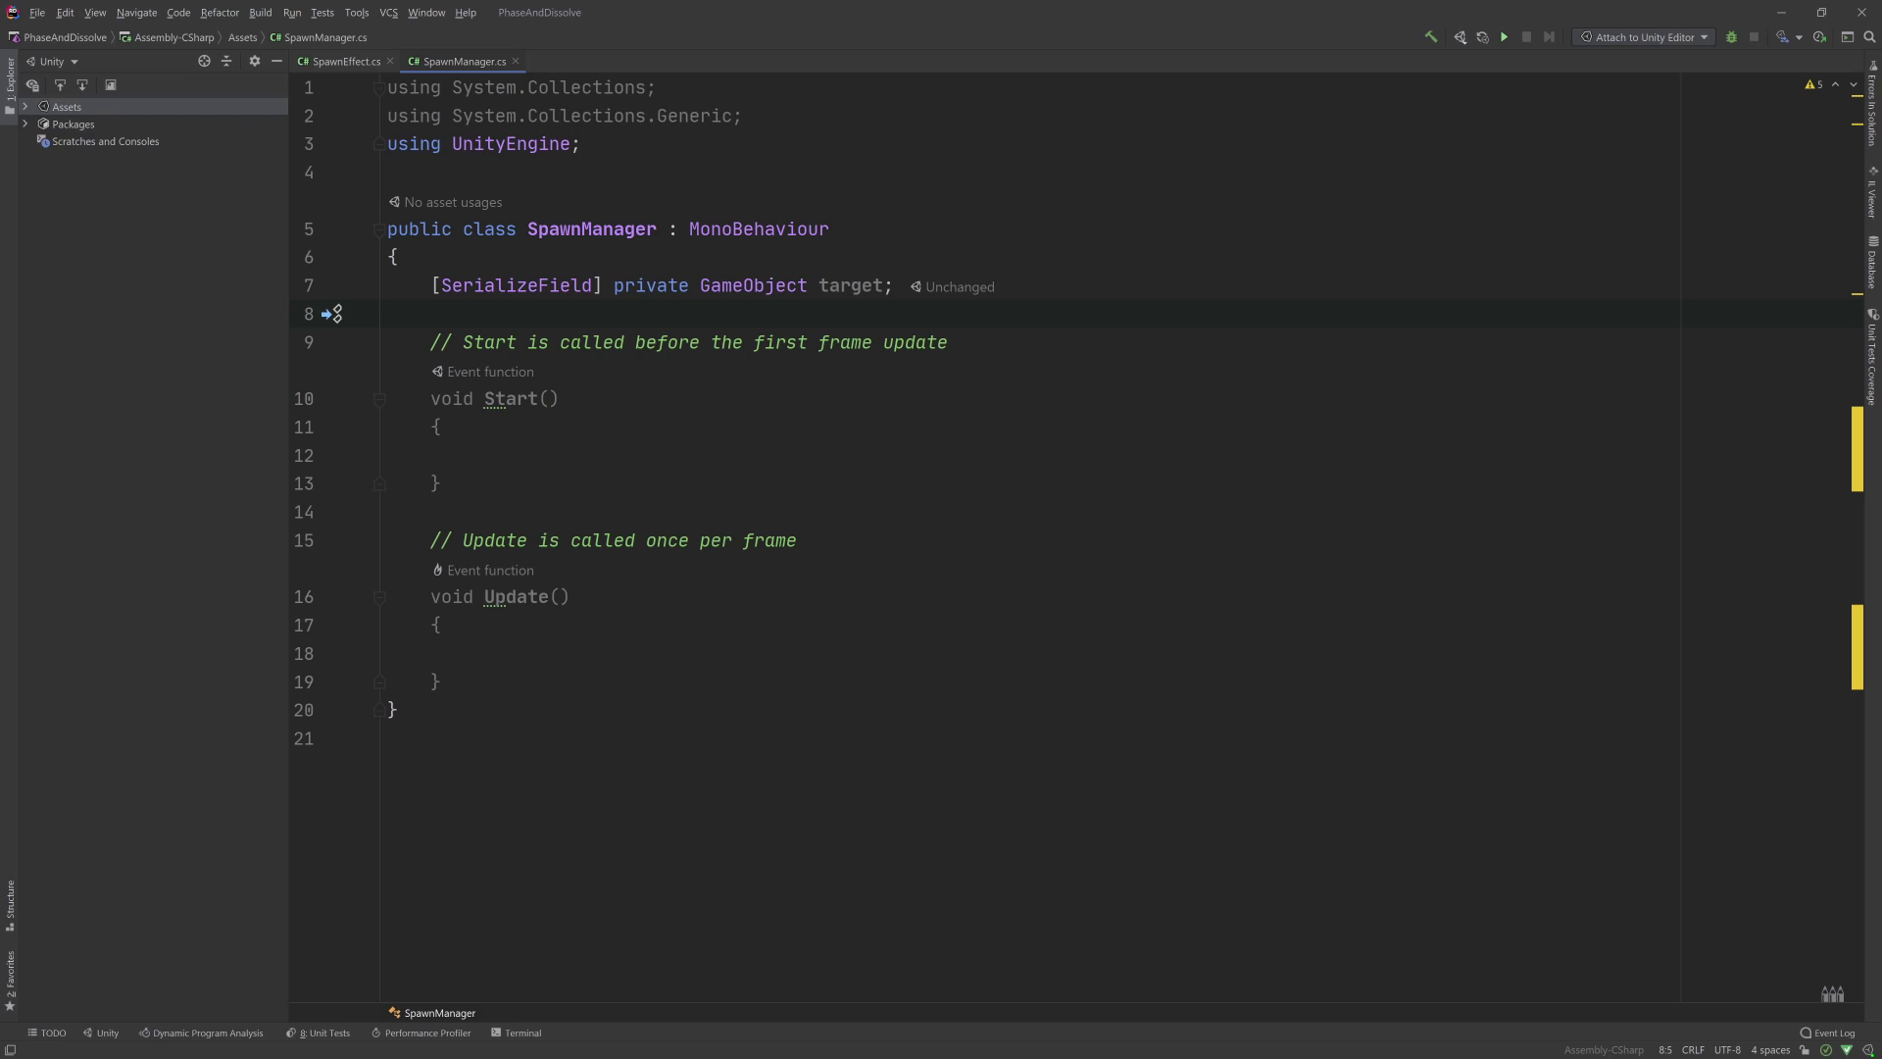
- Delete the unused Start method and move into the empty Update body
key(shift+Down)
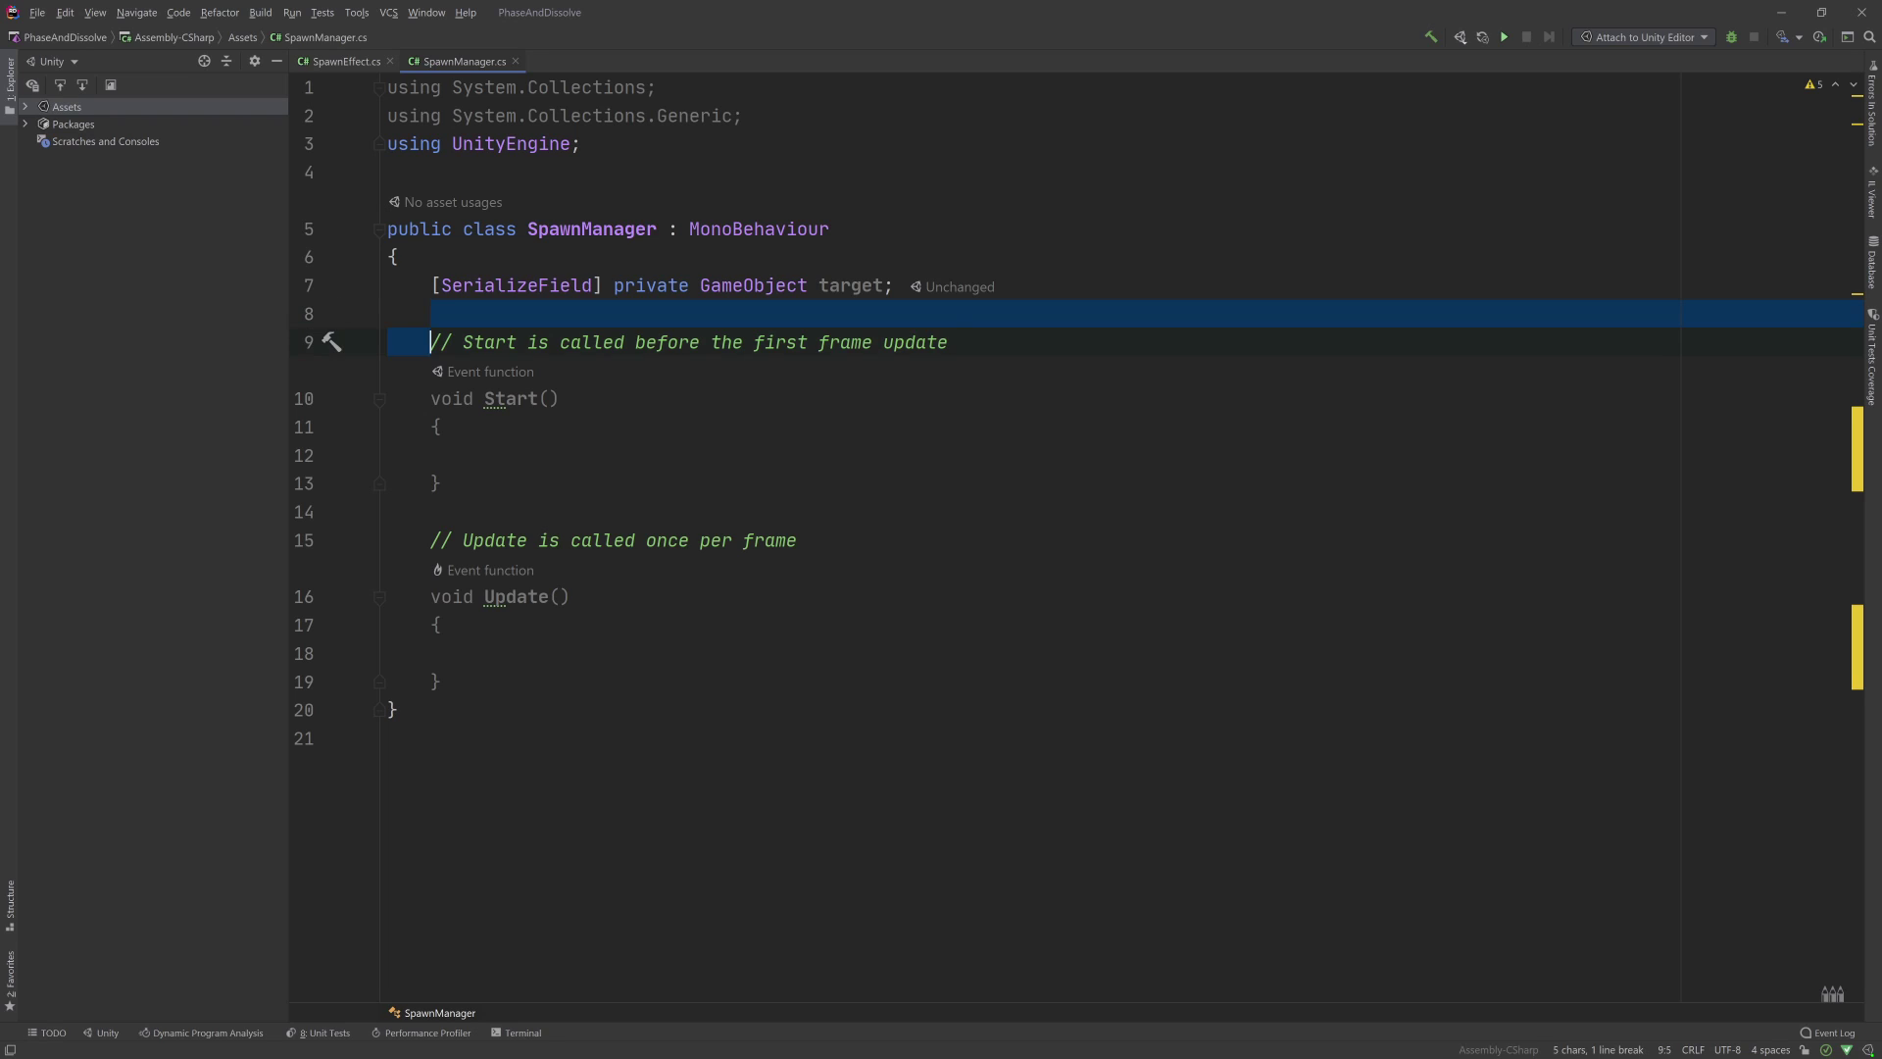
key(shift+Down)
key(shift+Down)
key(shift+Down)
key(shift+Down)
key(Delete)
key(Down)
key(Down)
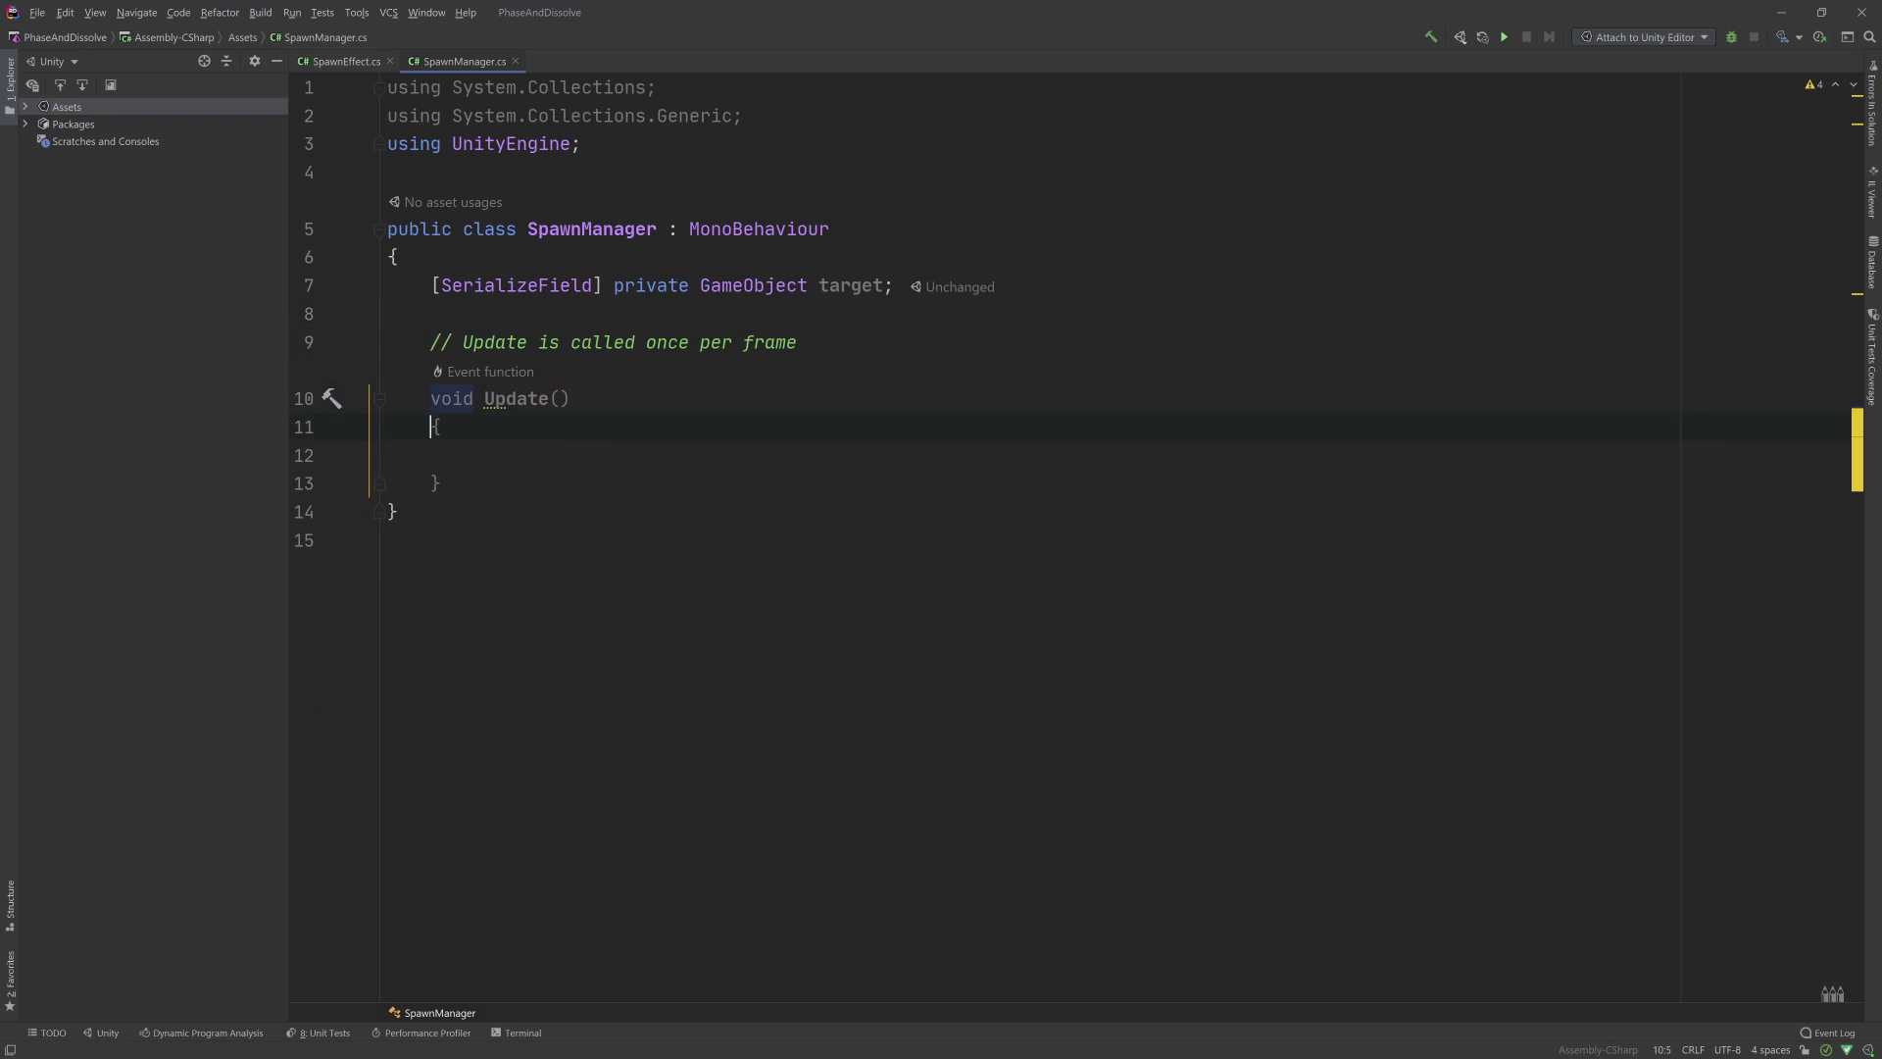
key(Down)
key(Down)
- Add an if (Input.GetMouseButtonDown(0)) block inside Update
text(if()
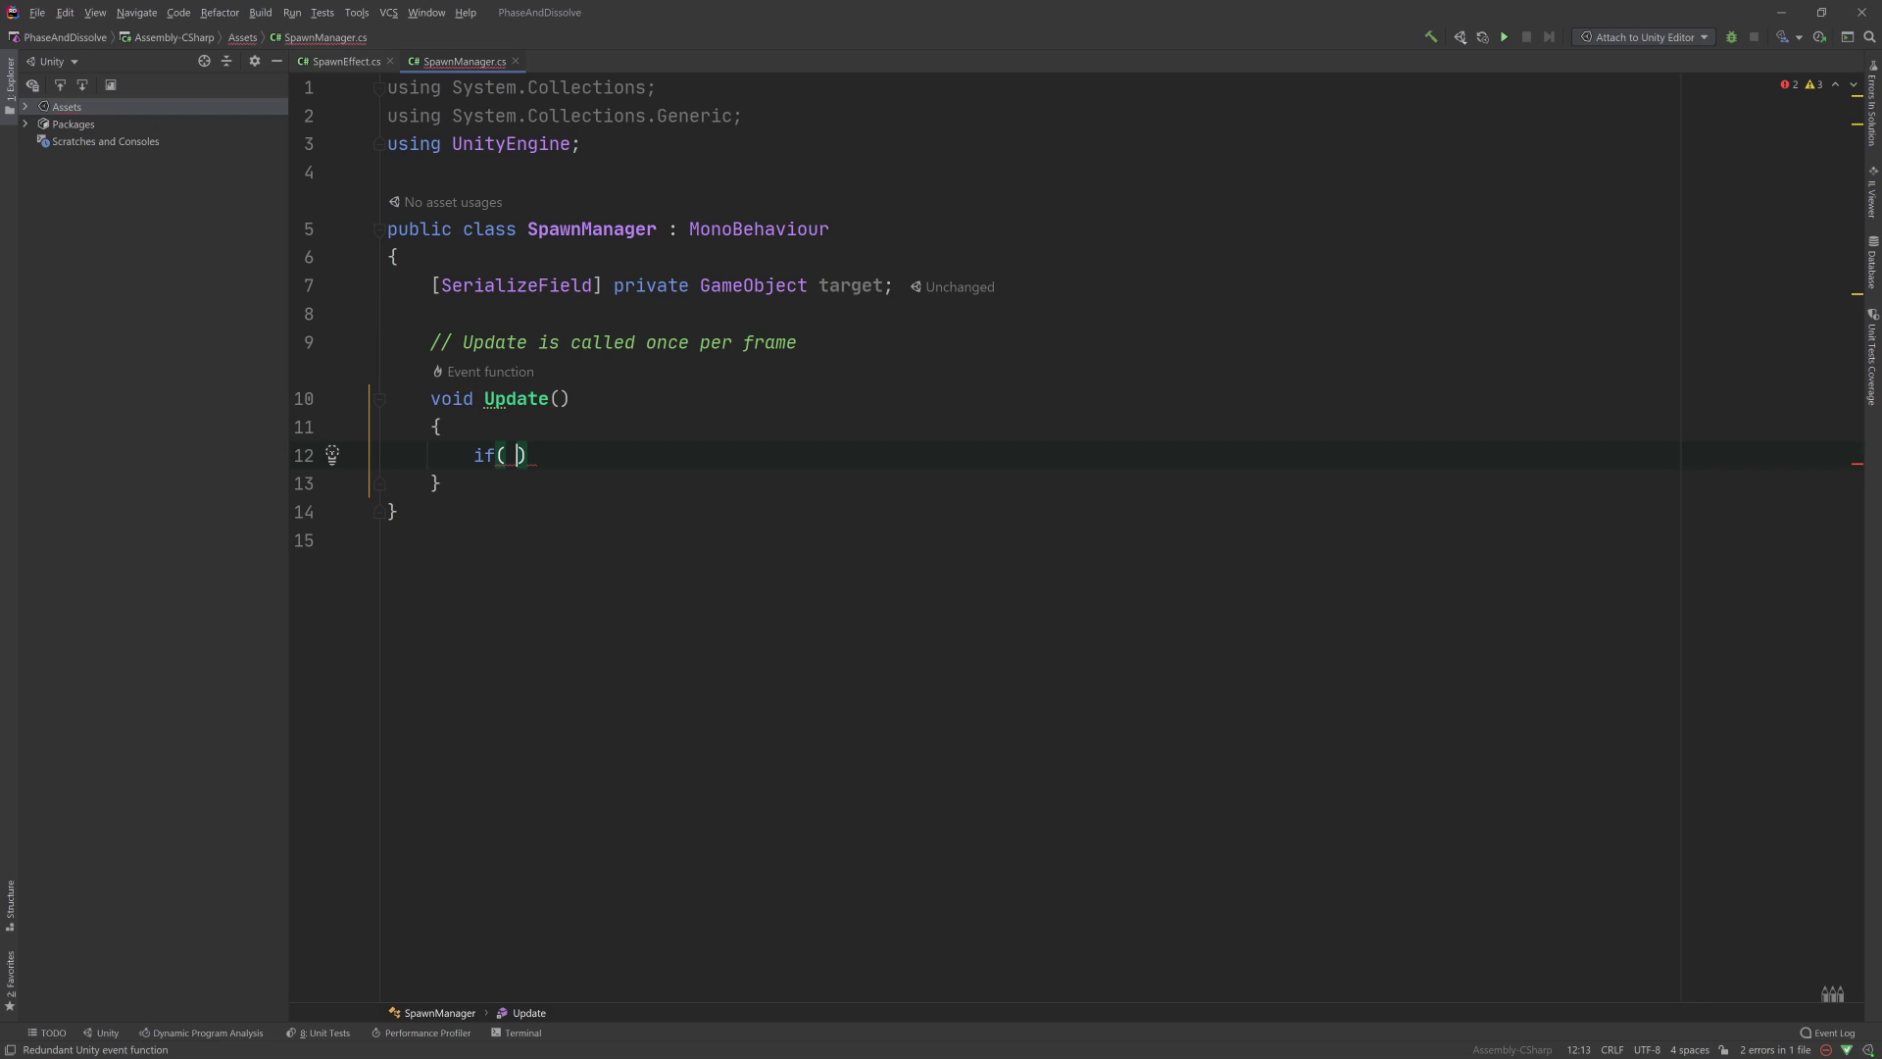
text( input.Ge)
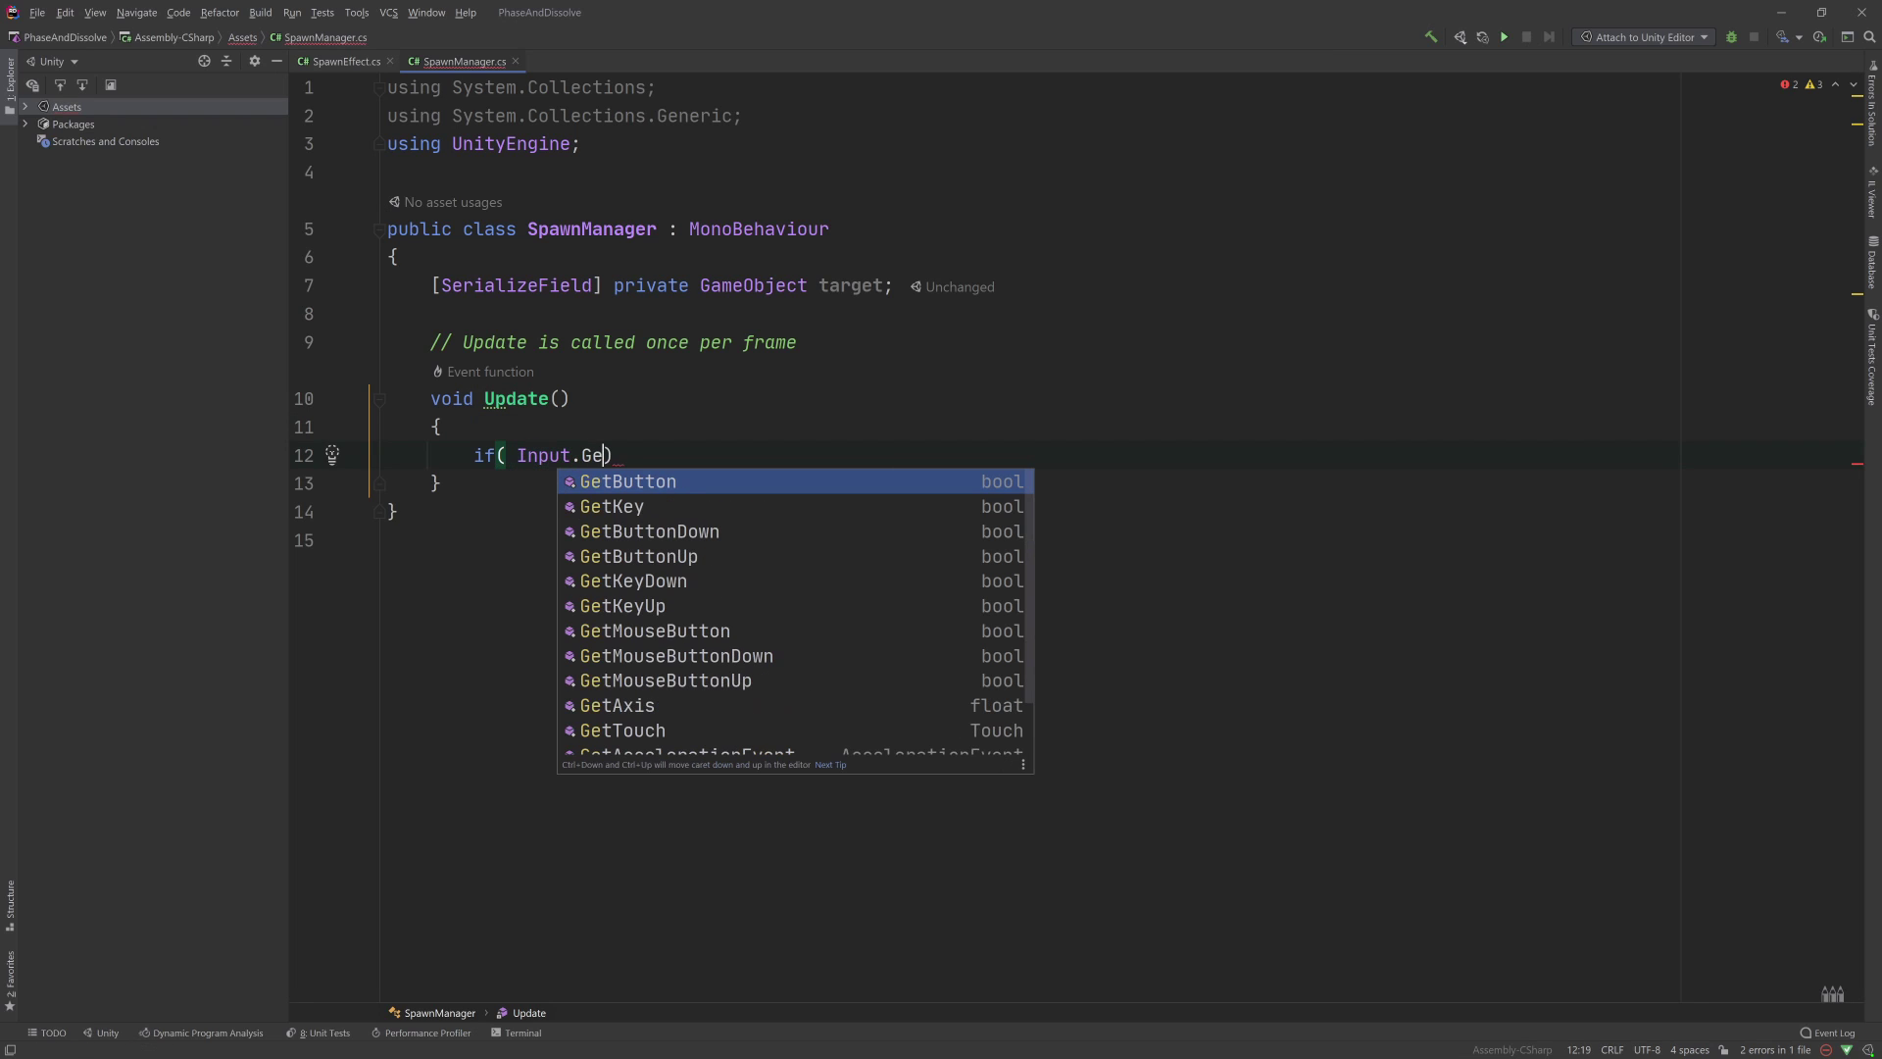
text(tMo)
key(Down)
key(Return)
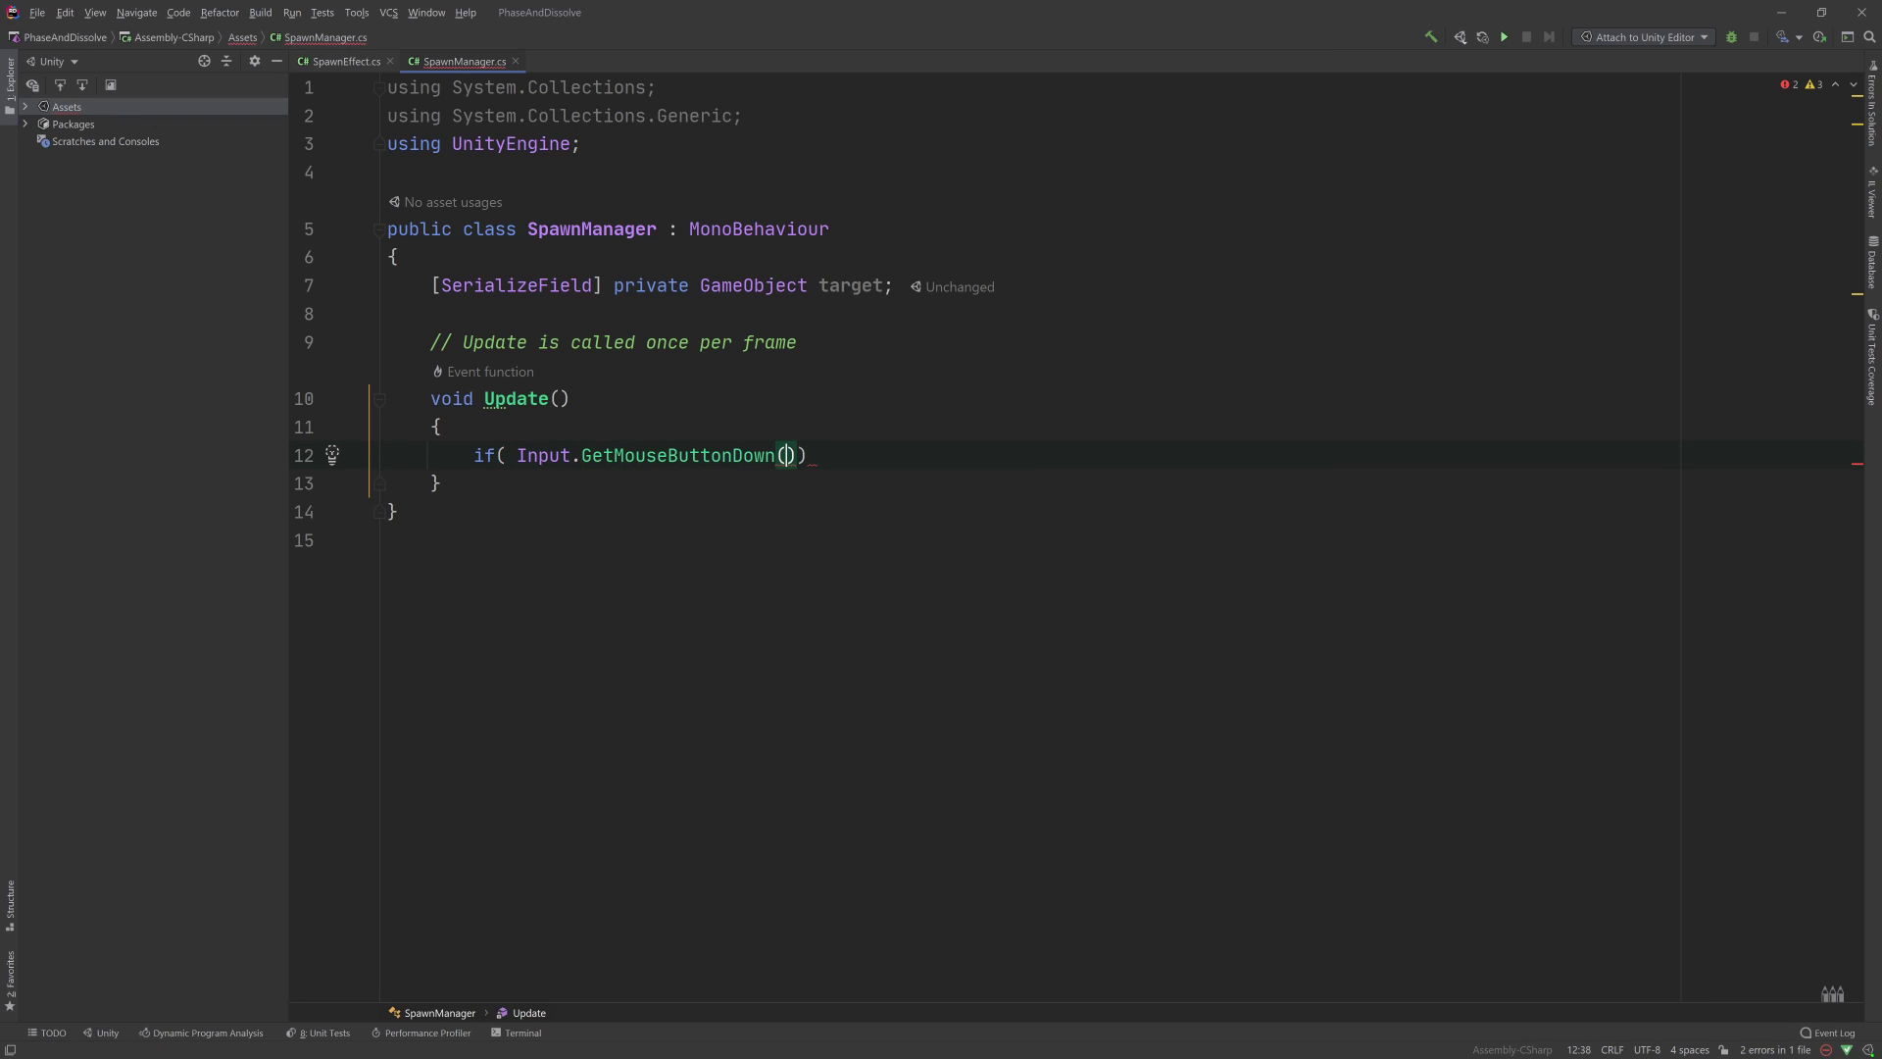
text(0)))
text( {)
key(Return)
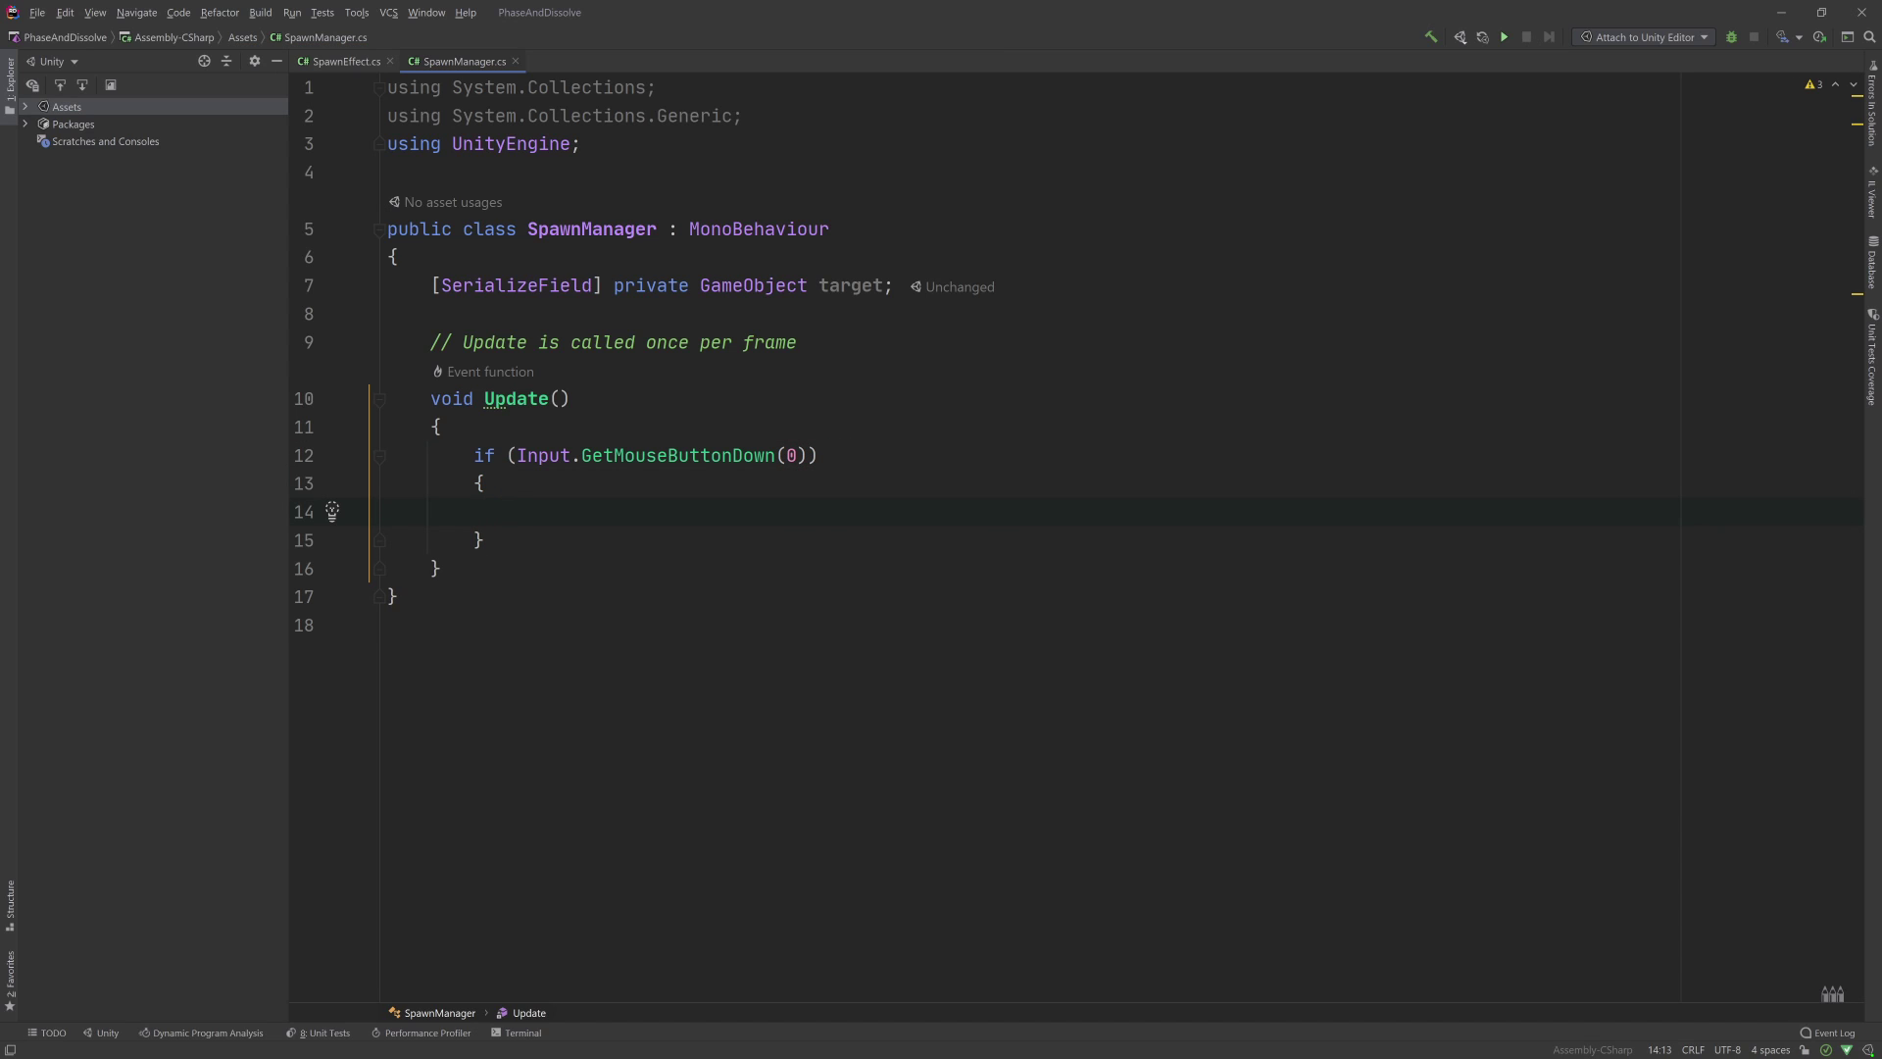
- Declare a RaycastHit h variable inside the mouse-click block
text(Raycas)
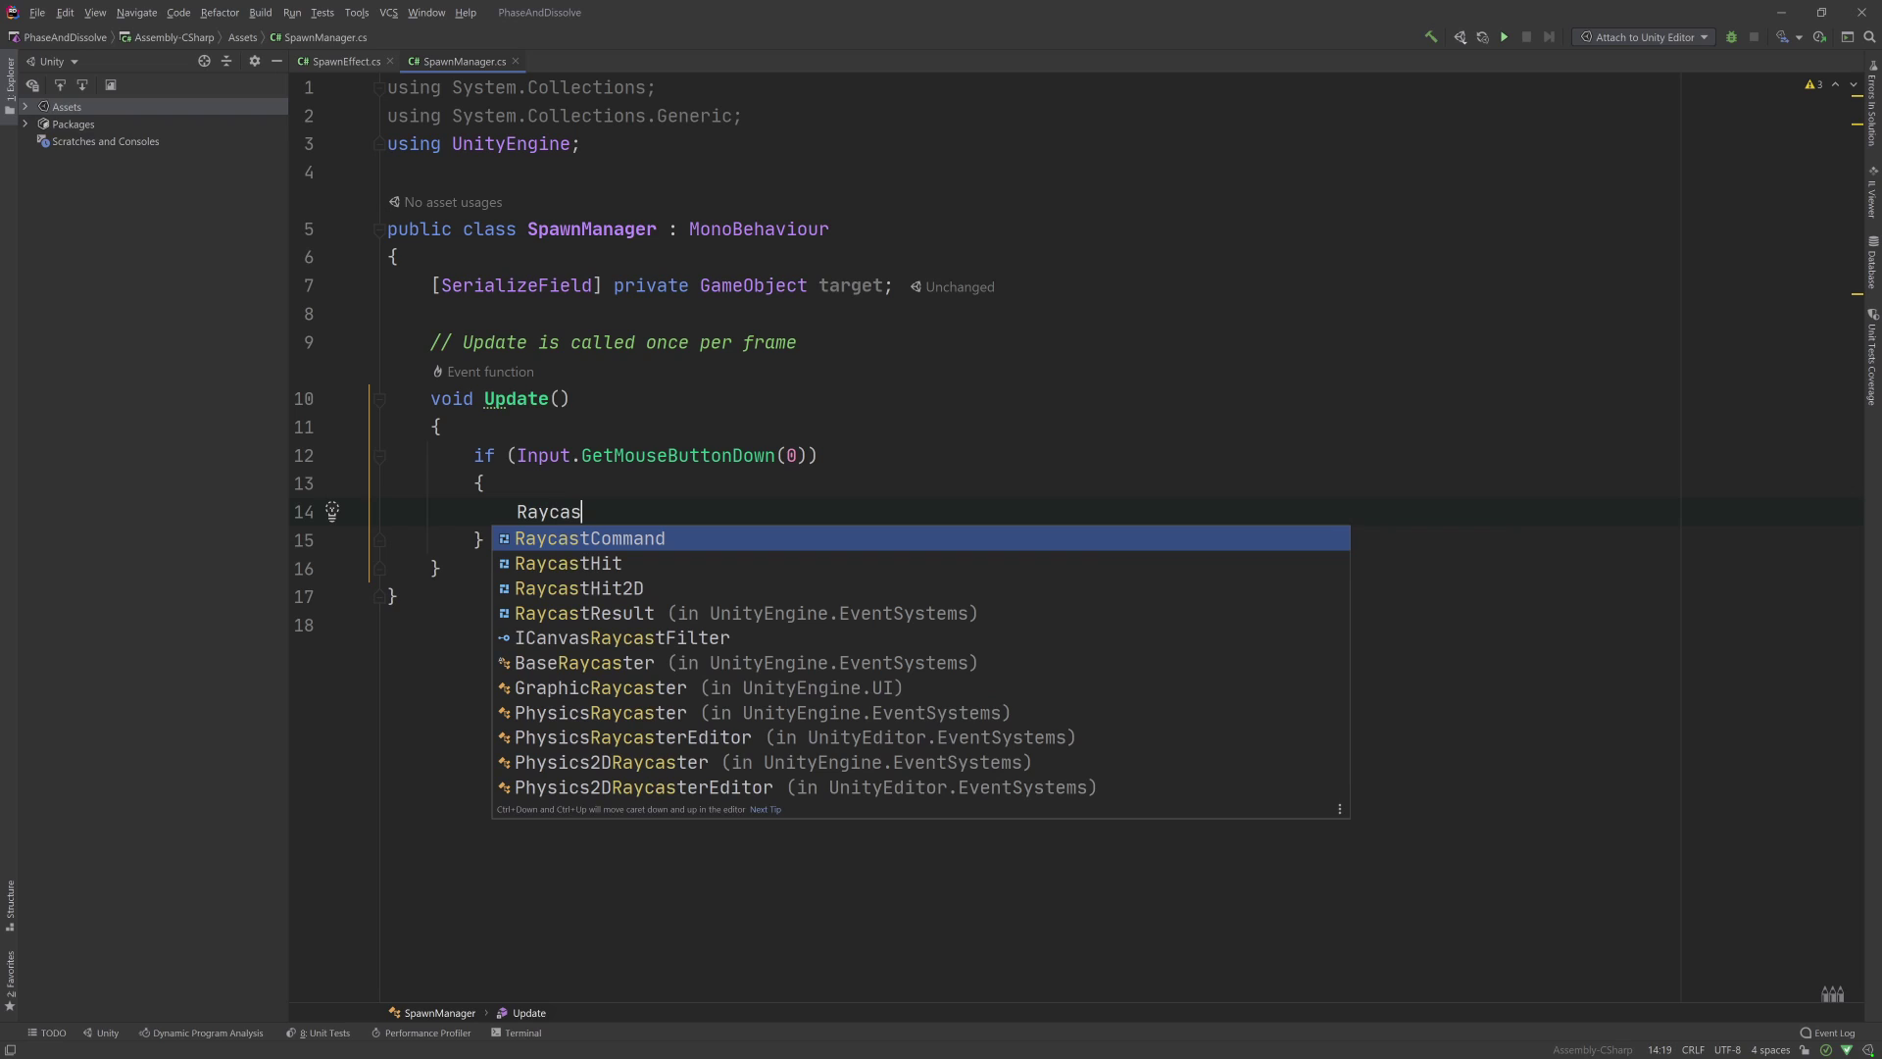
key(Down)
key(Return)
text(h)
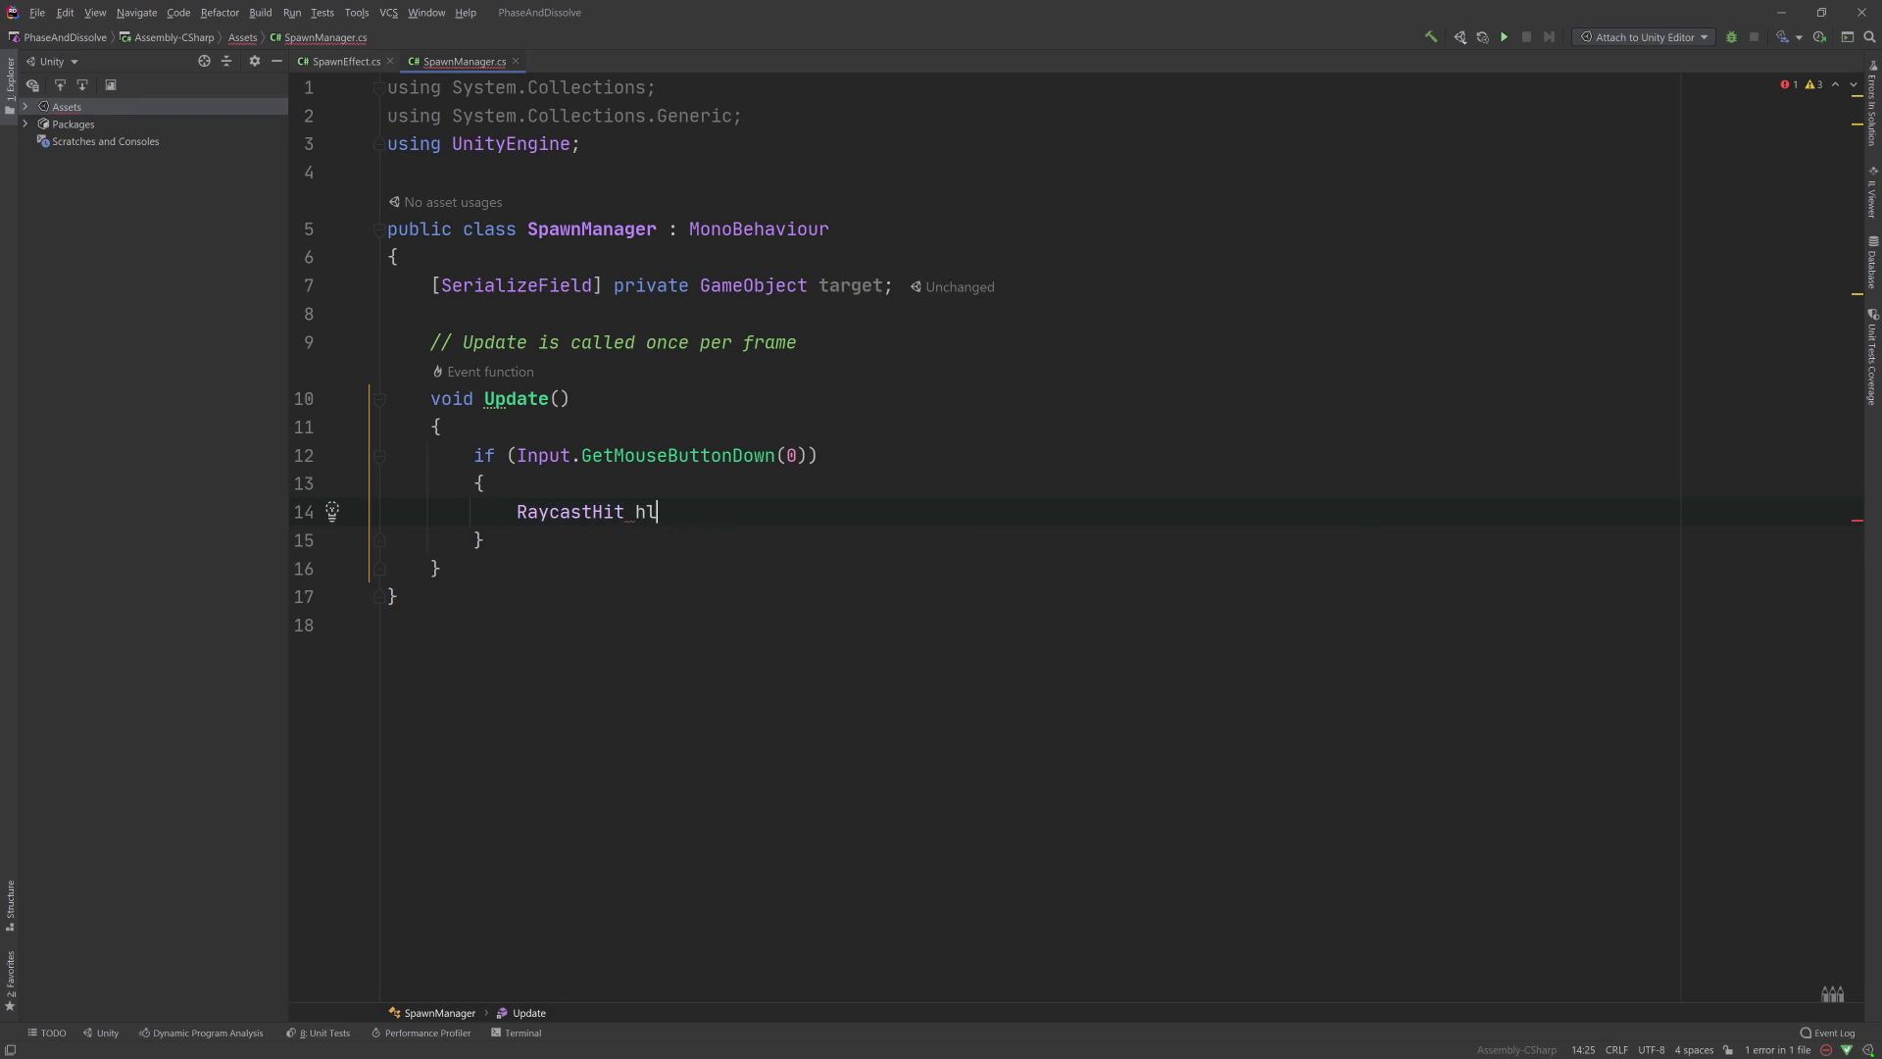
text(;)
key(Return)
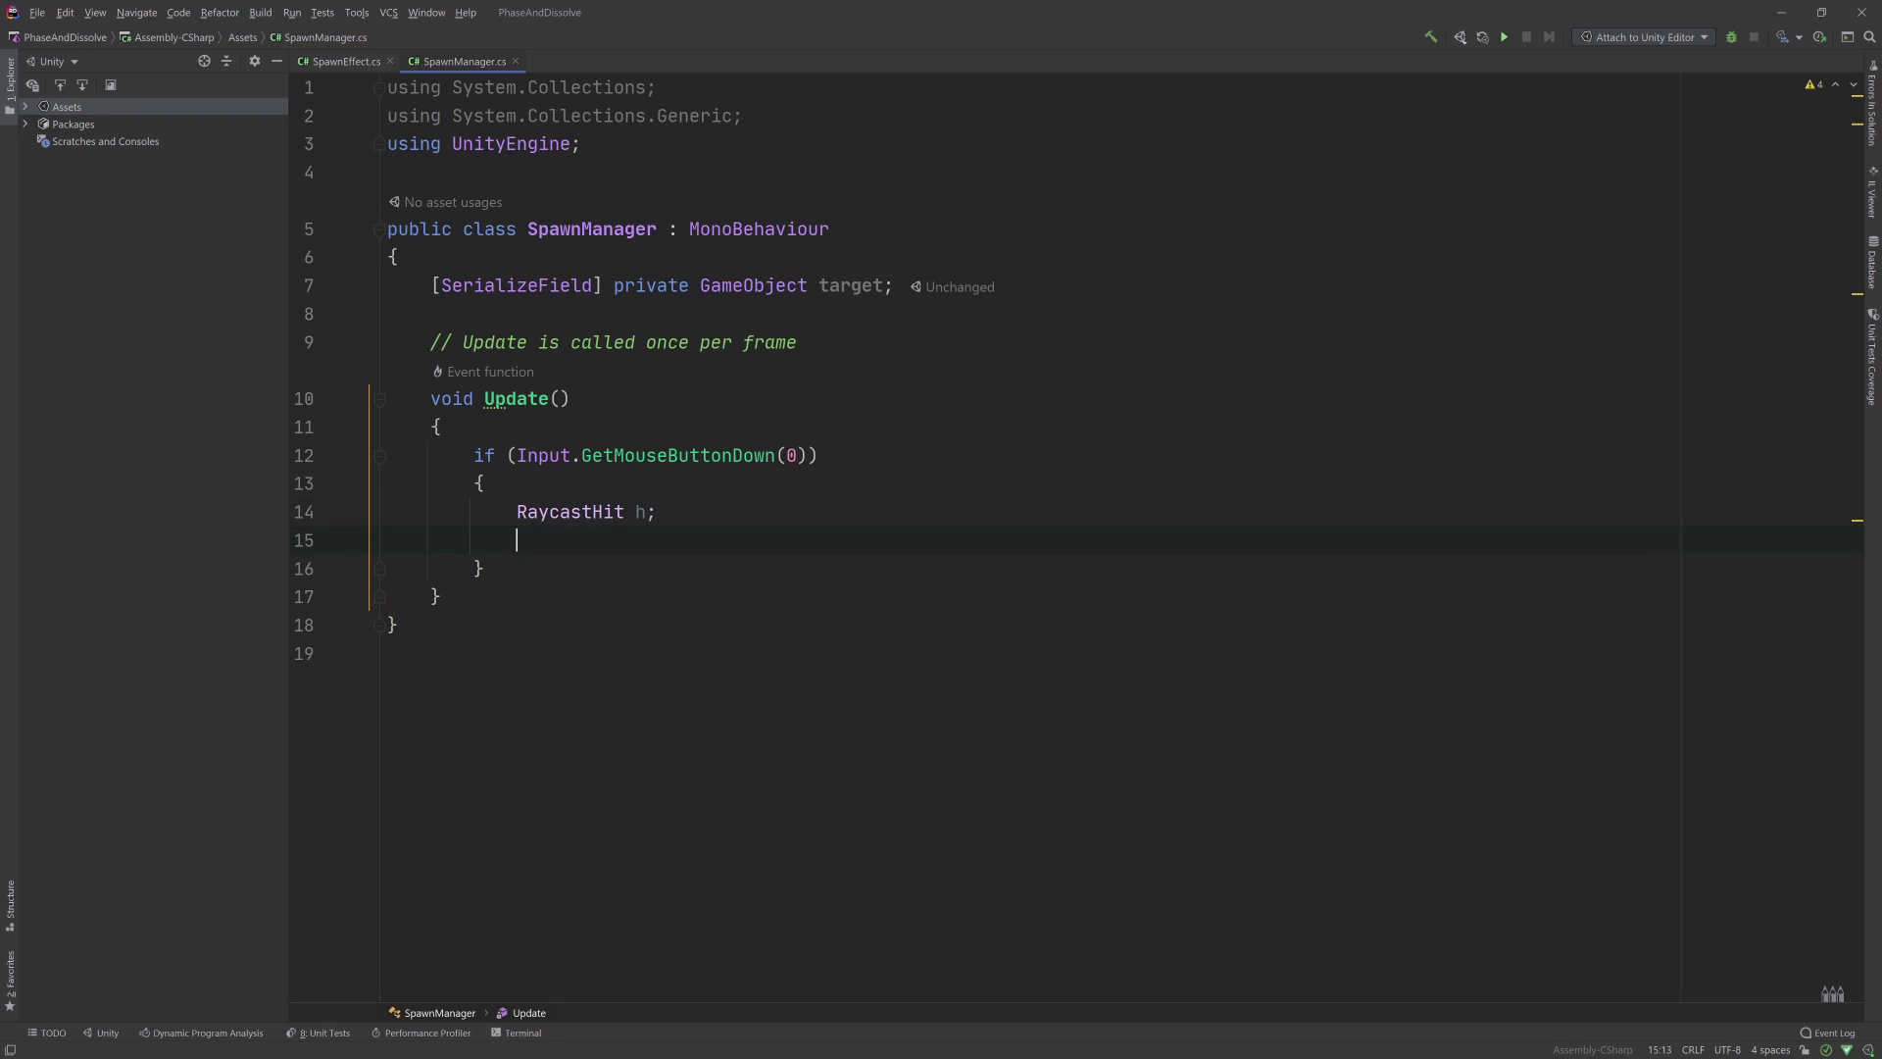
- Add Ray ray = Camera.main.ScreenPointToRay(Input.mousePosition);
text(Ra)
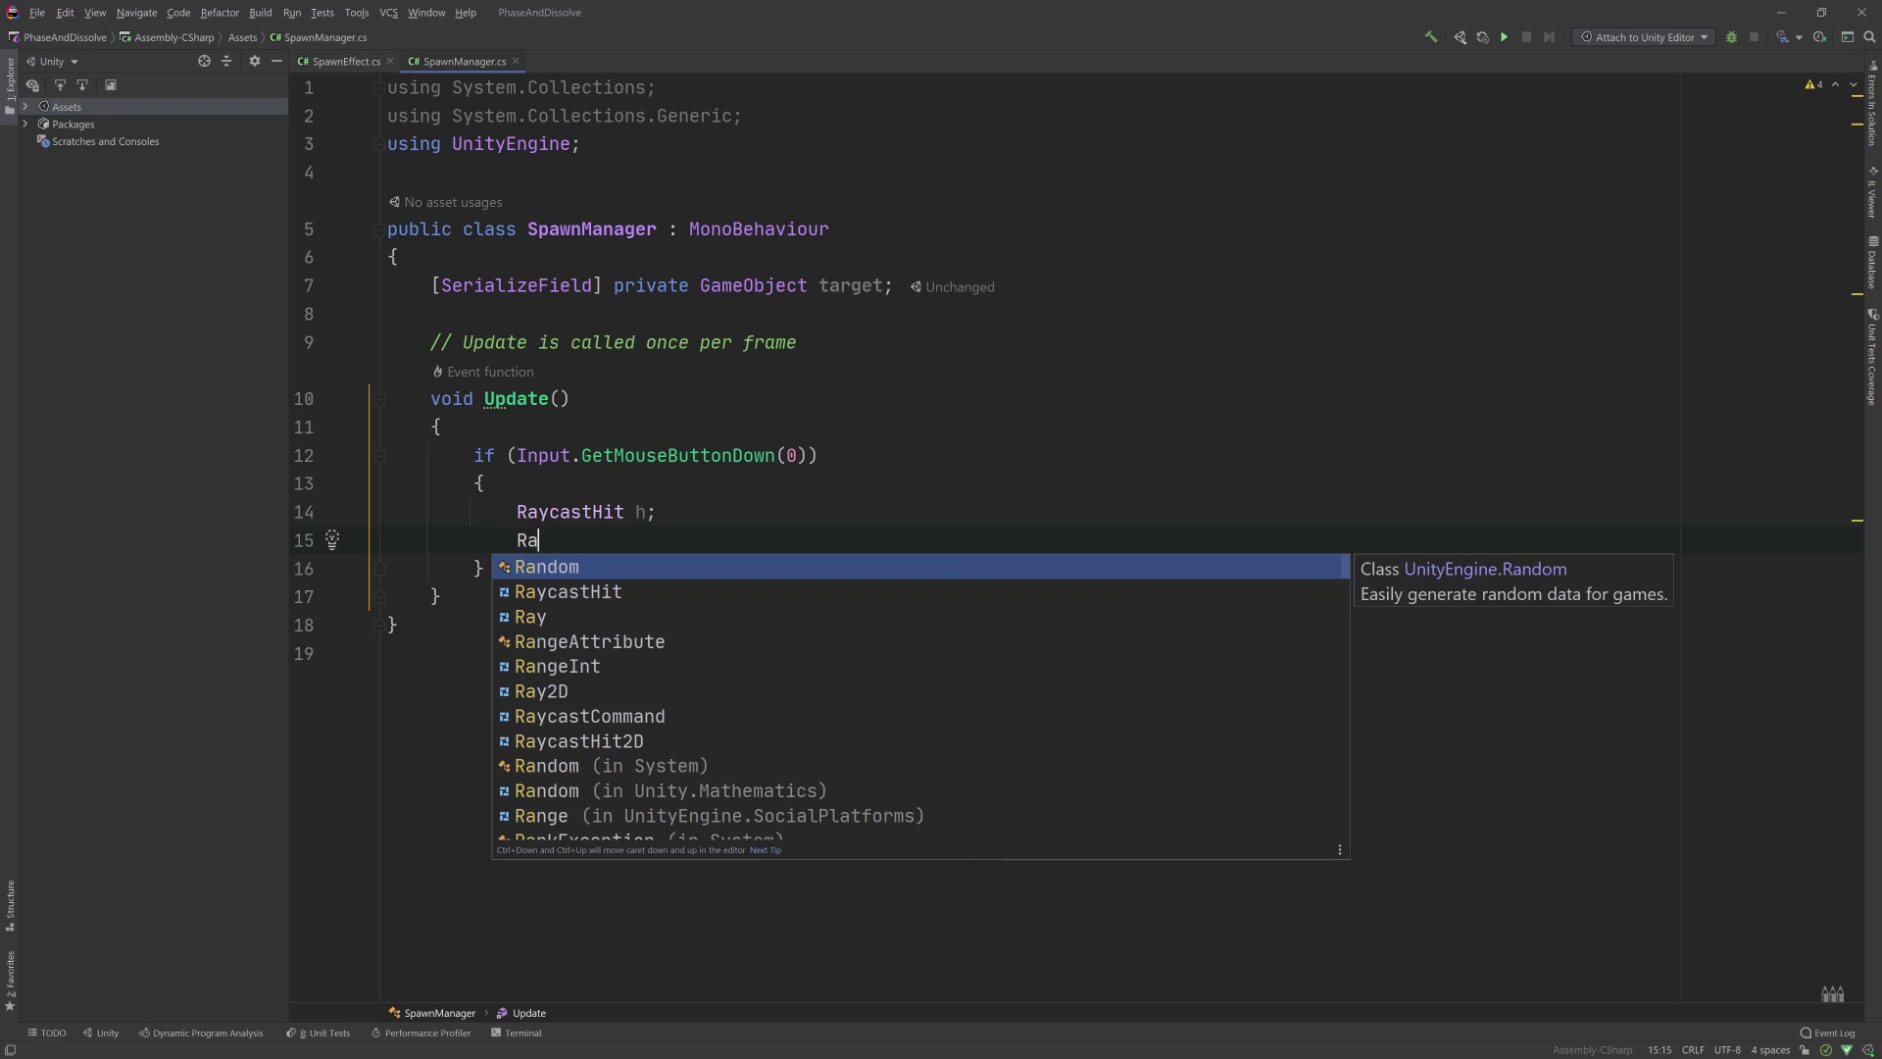
text(y ra)
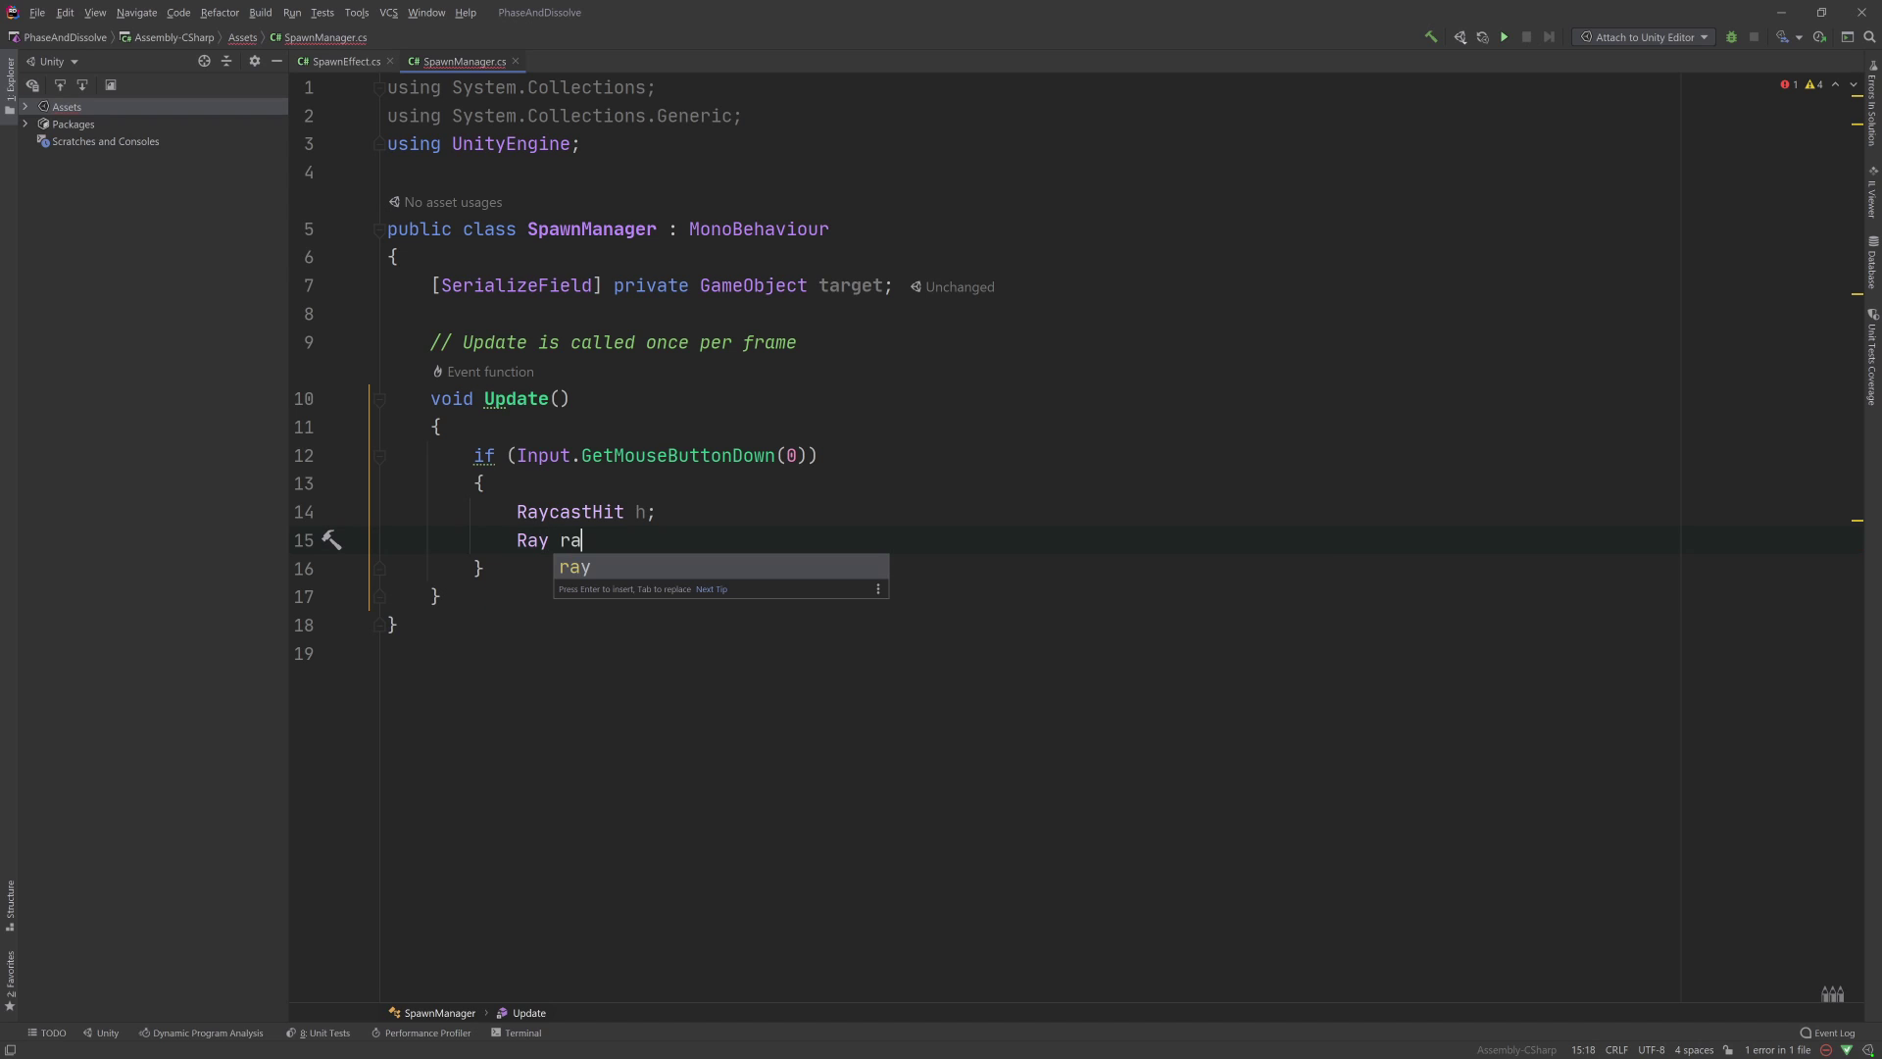
text(y = Camera)
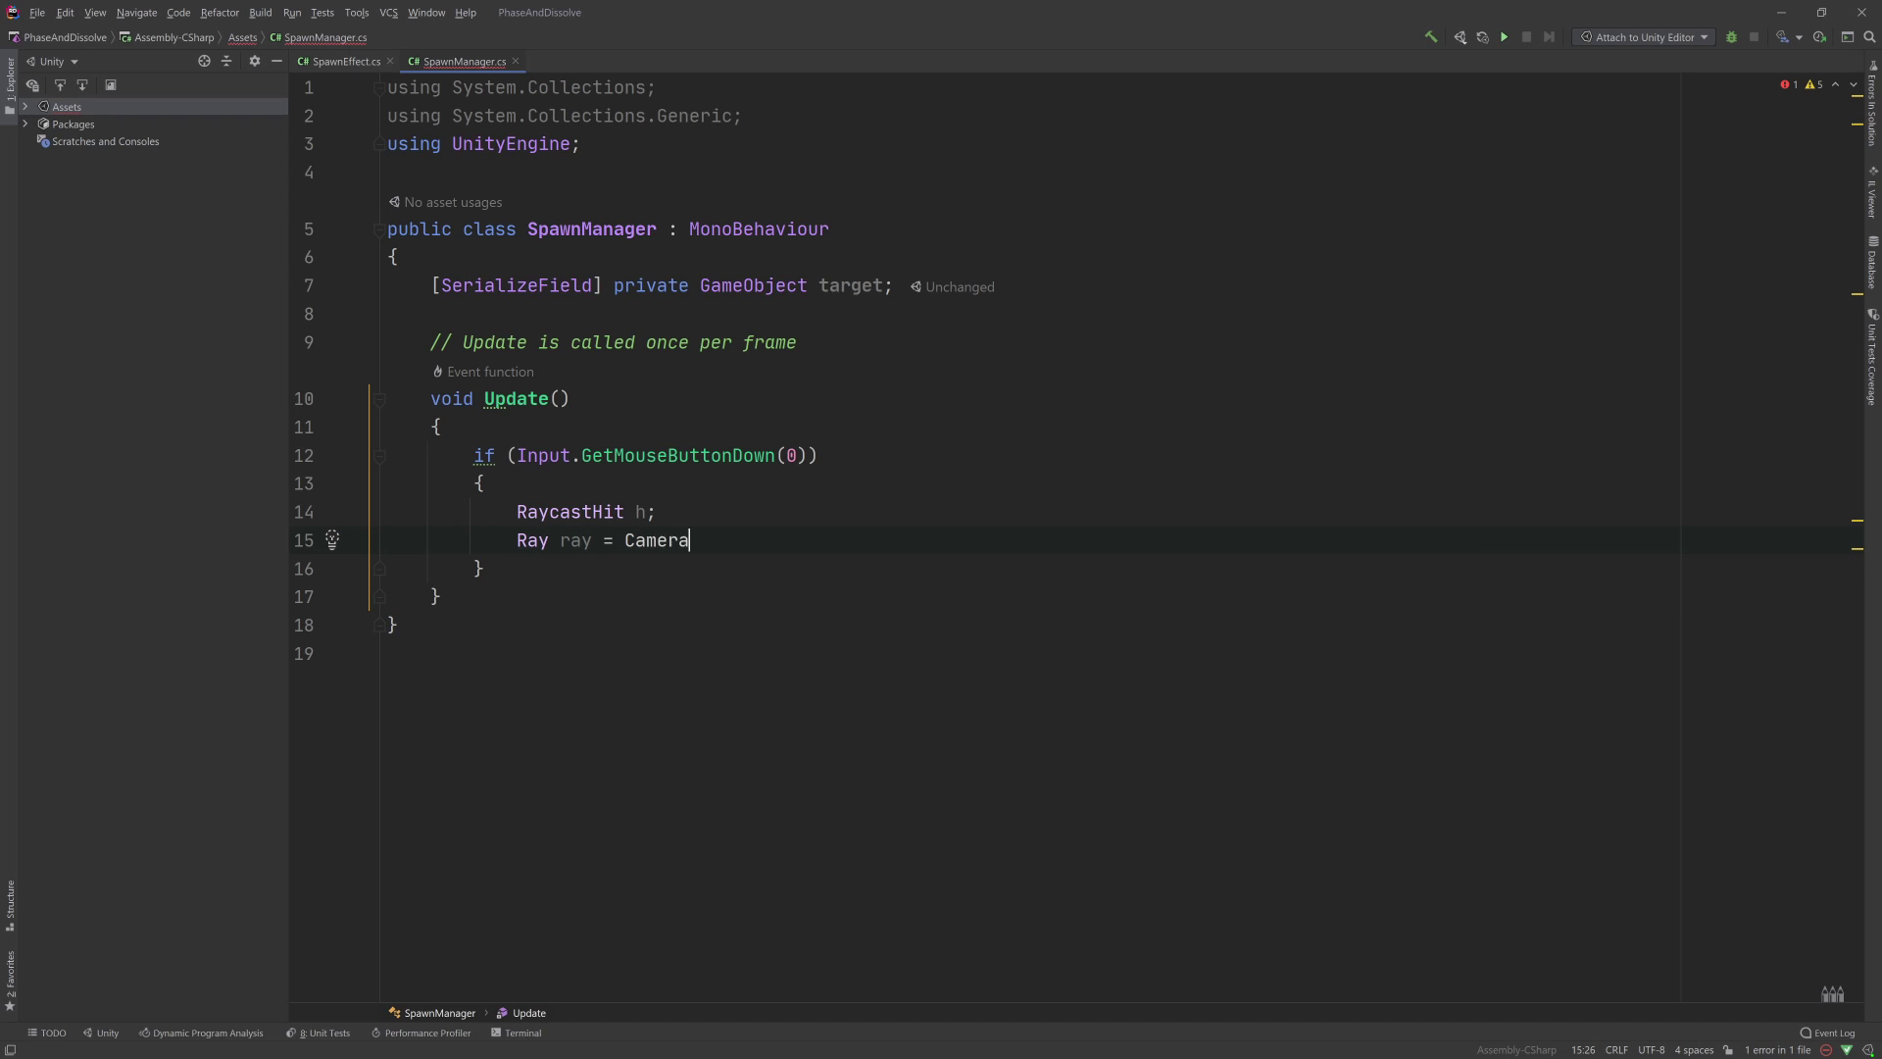
text(.main)
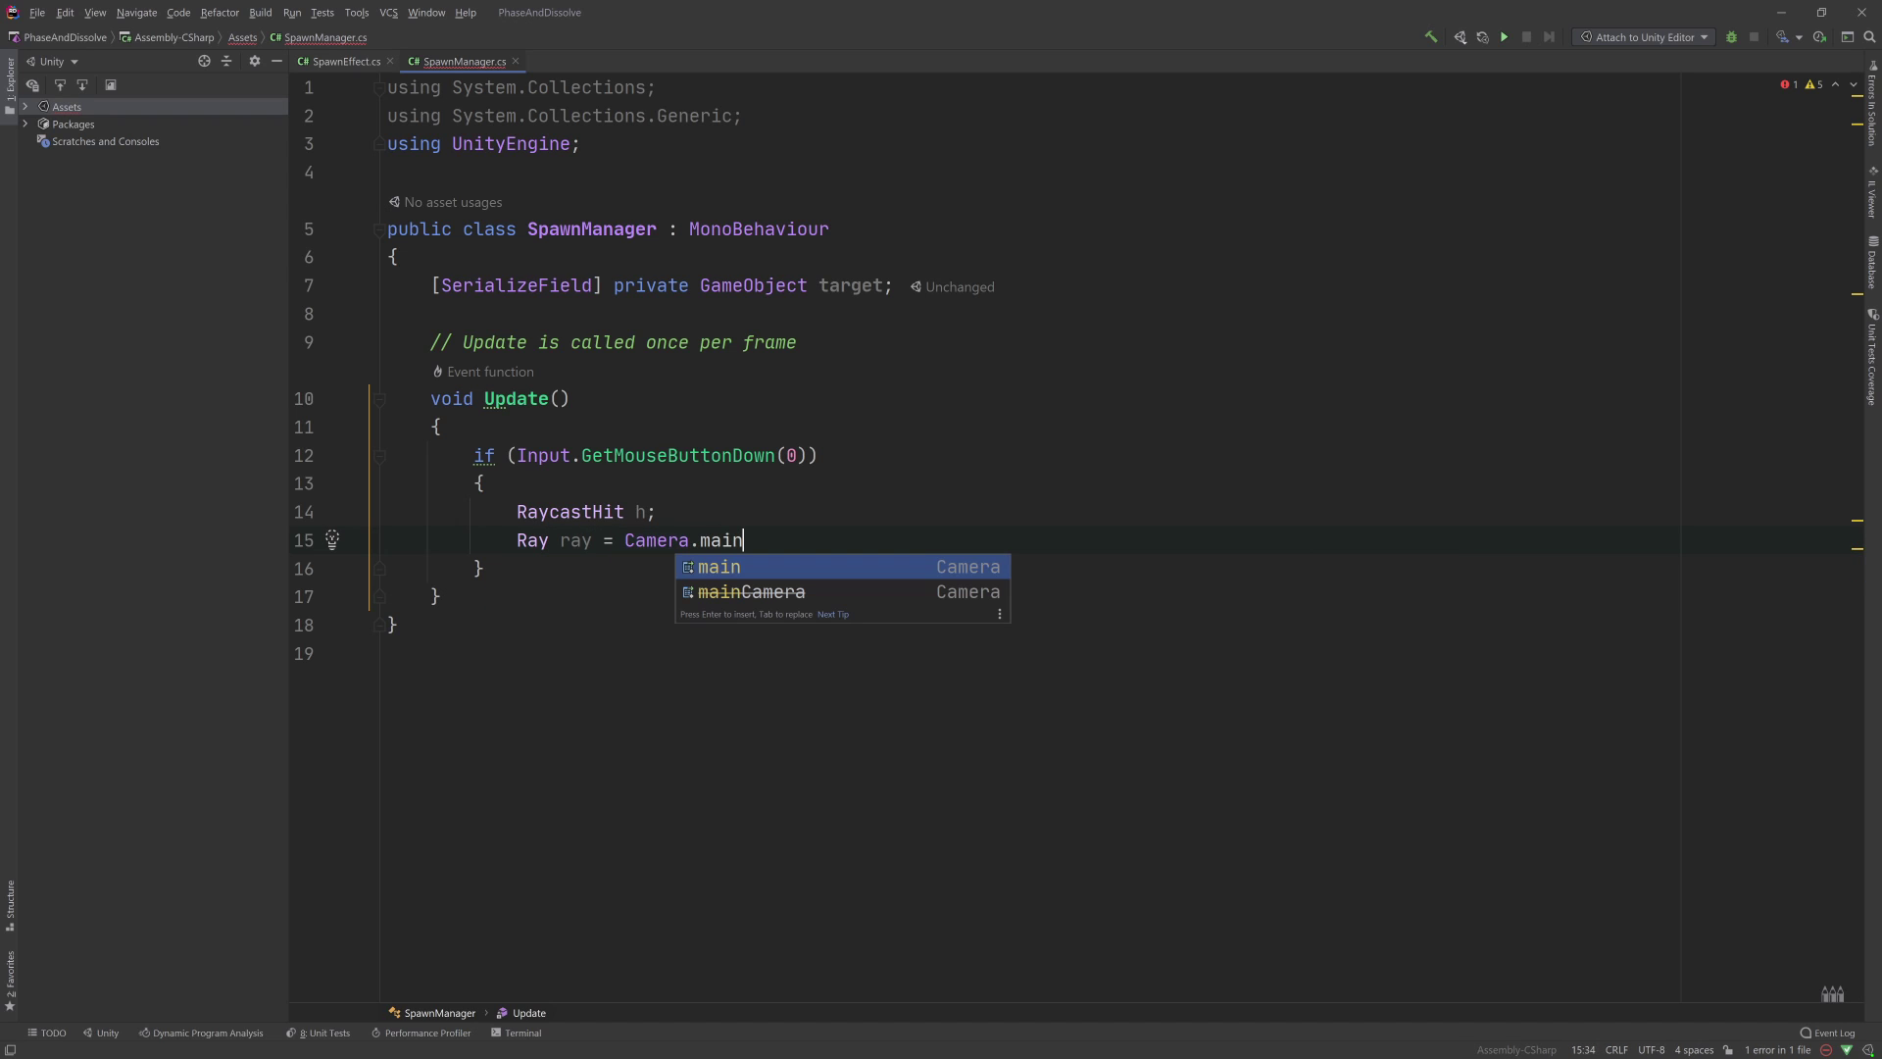
text(.Sc)
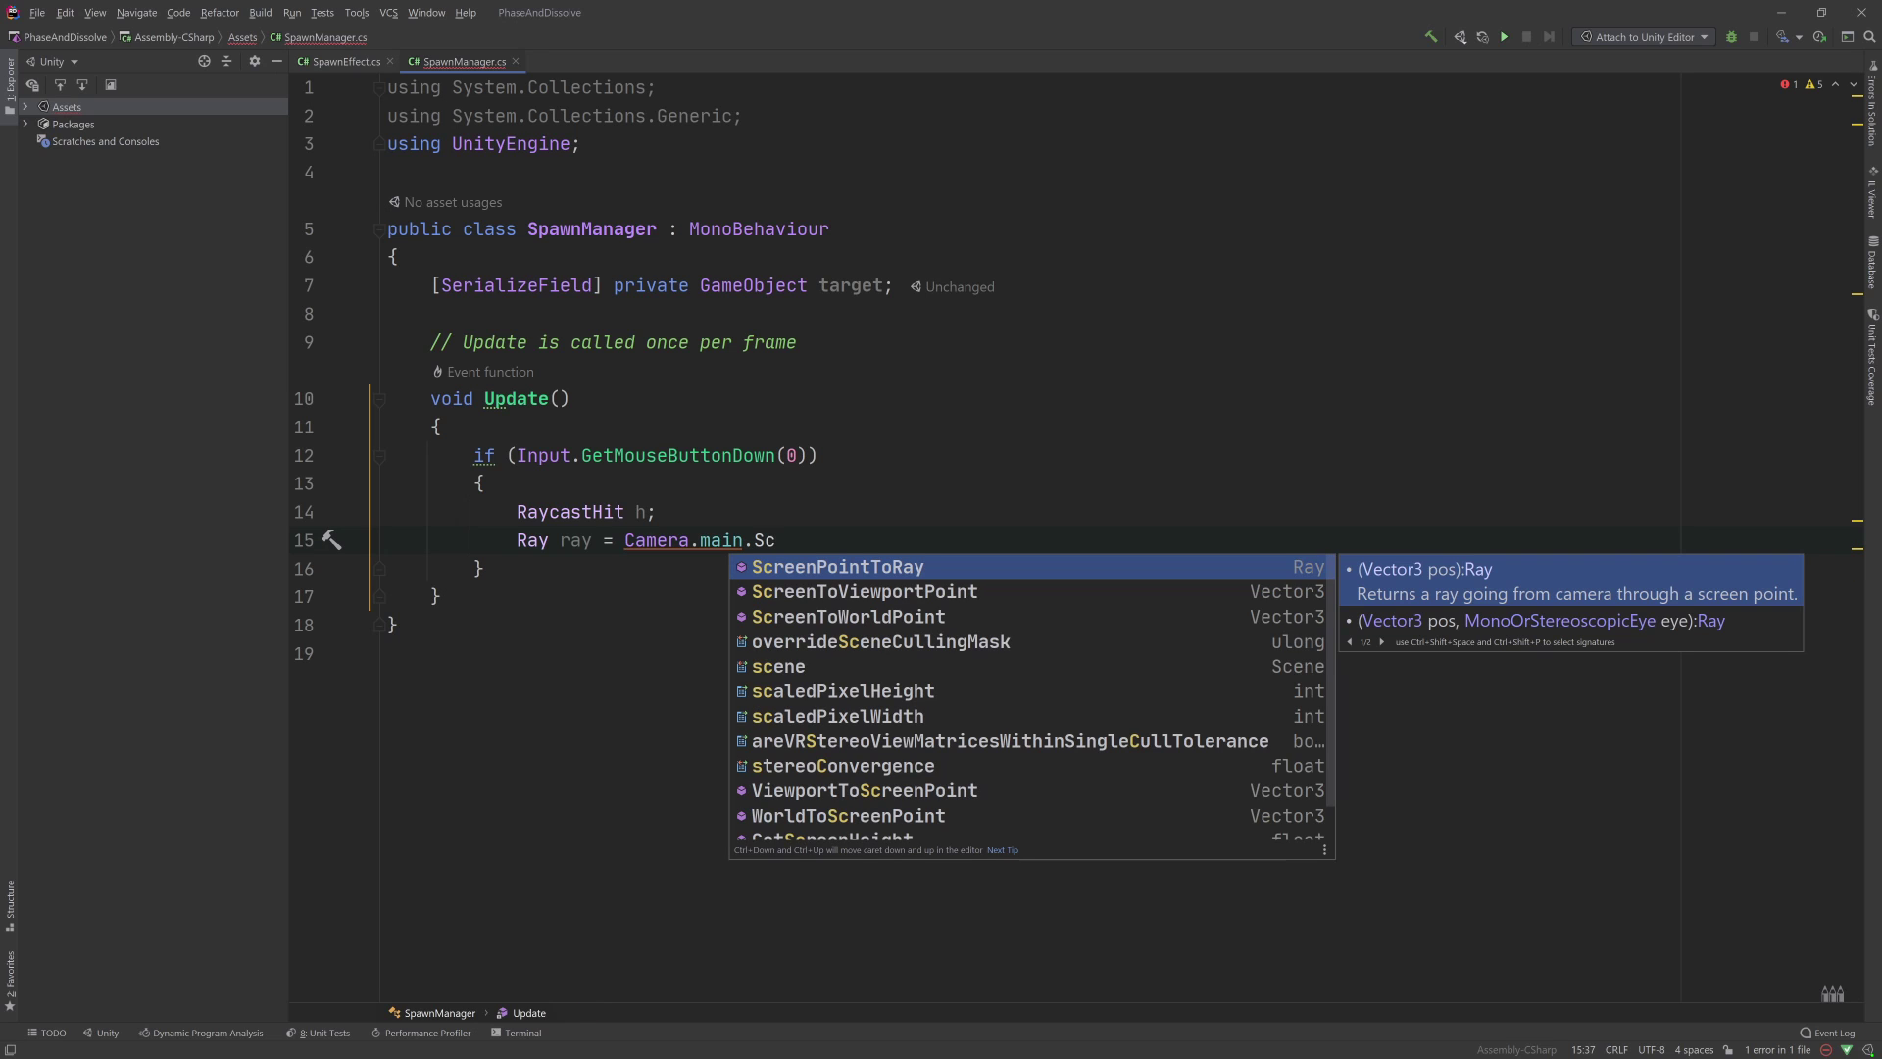
key(Return)
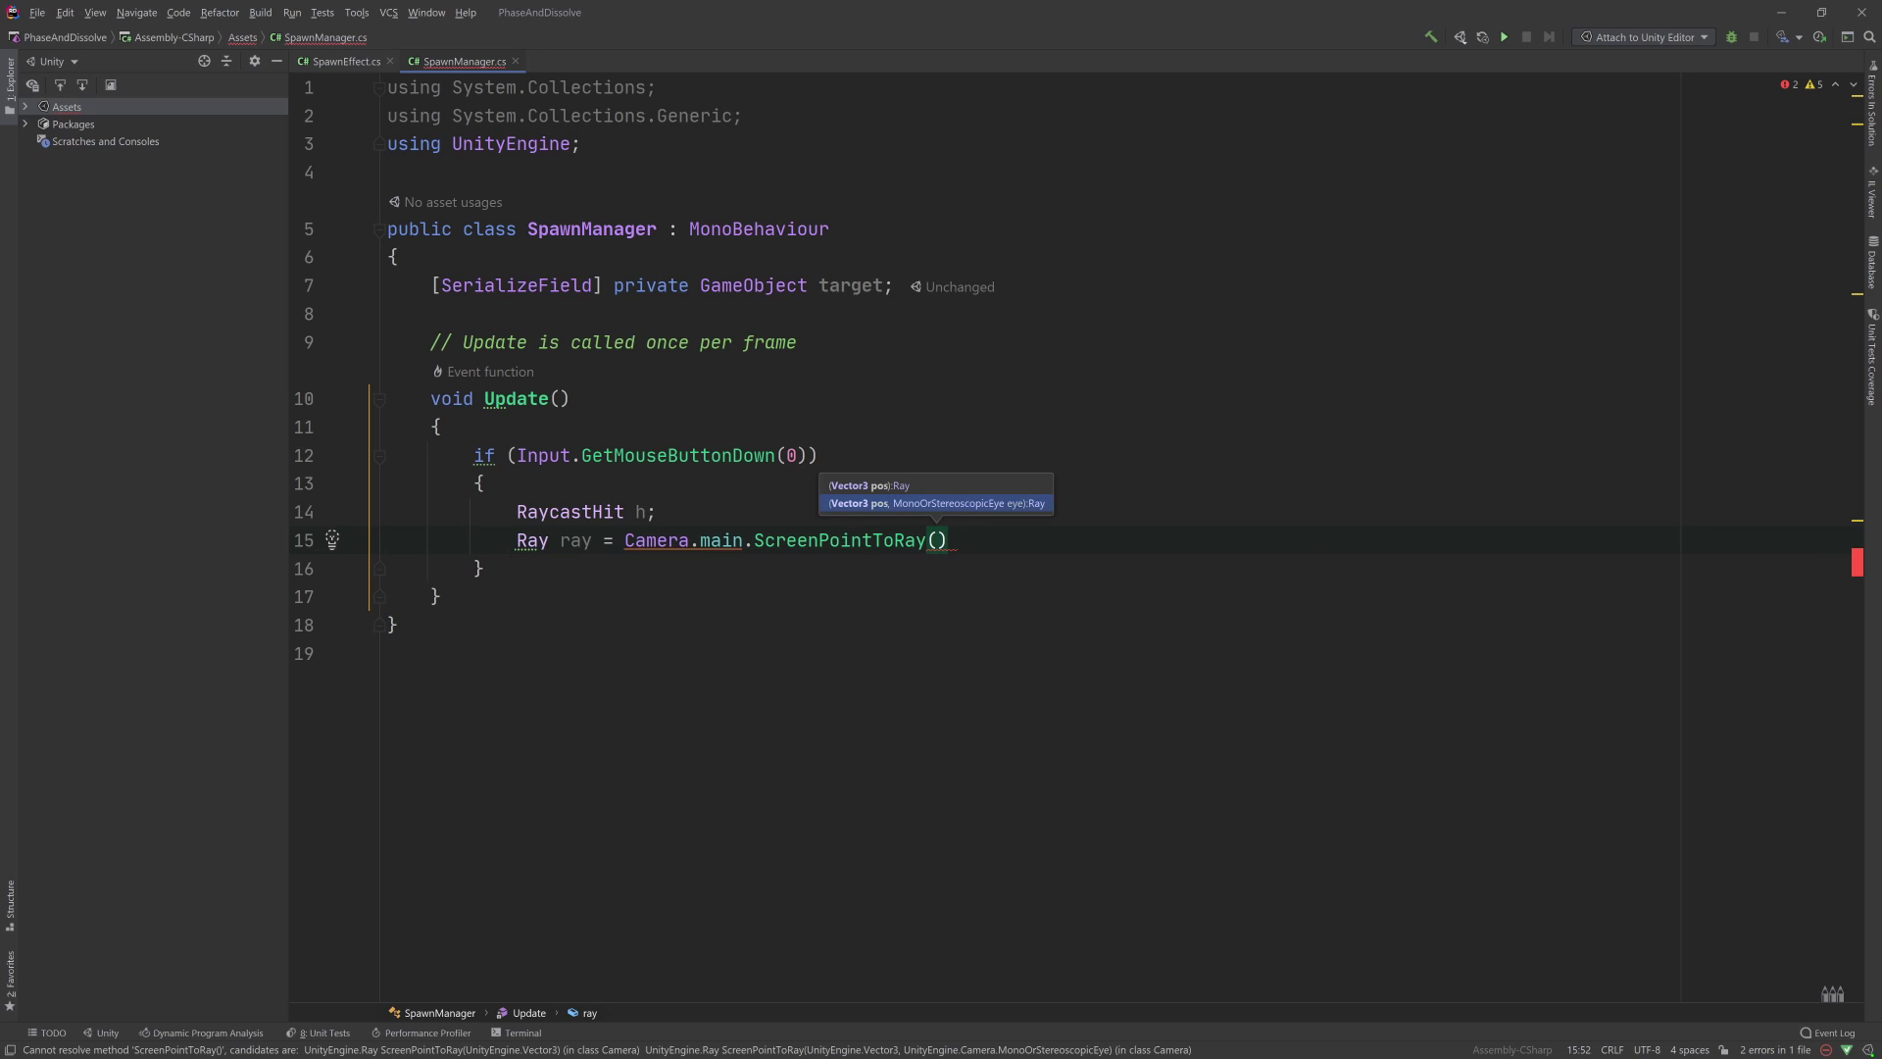
text(In)
key(Return)
text(.)
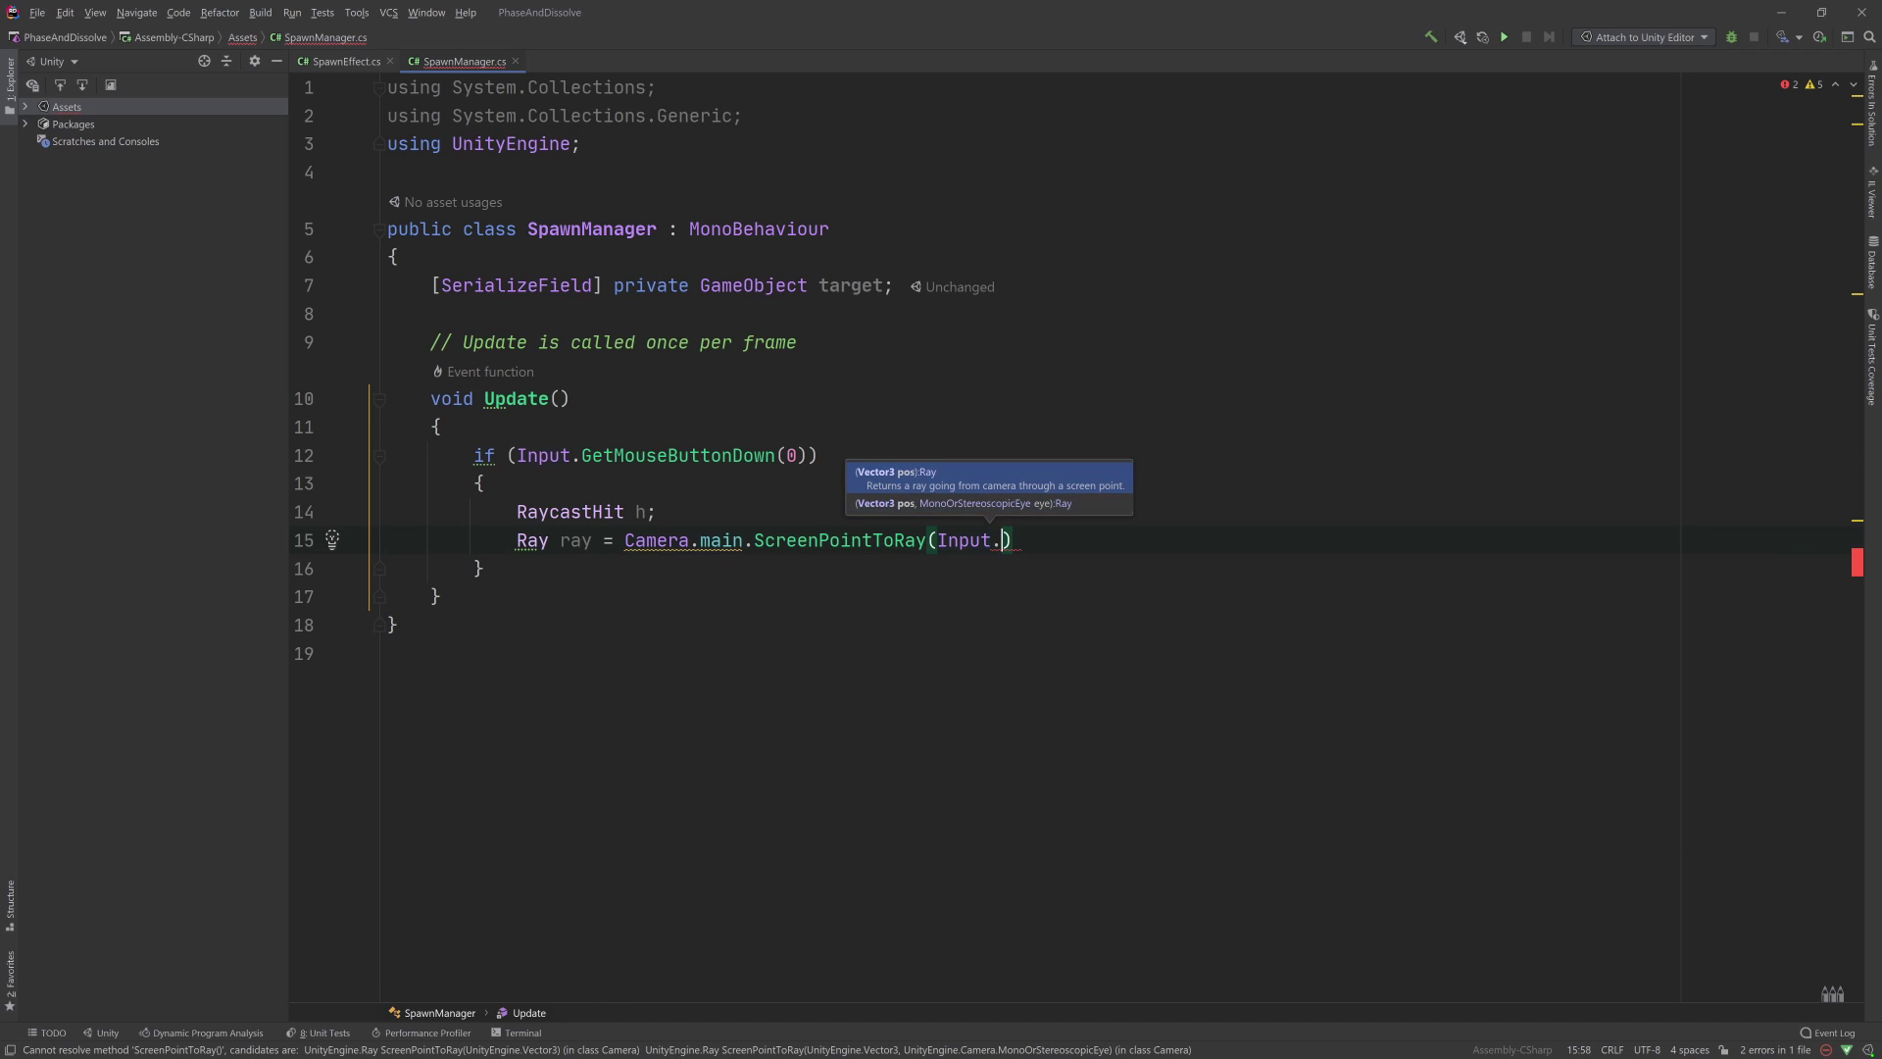
text(po)
key(Return)
text(;)
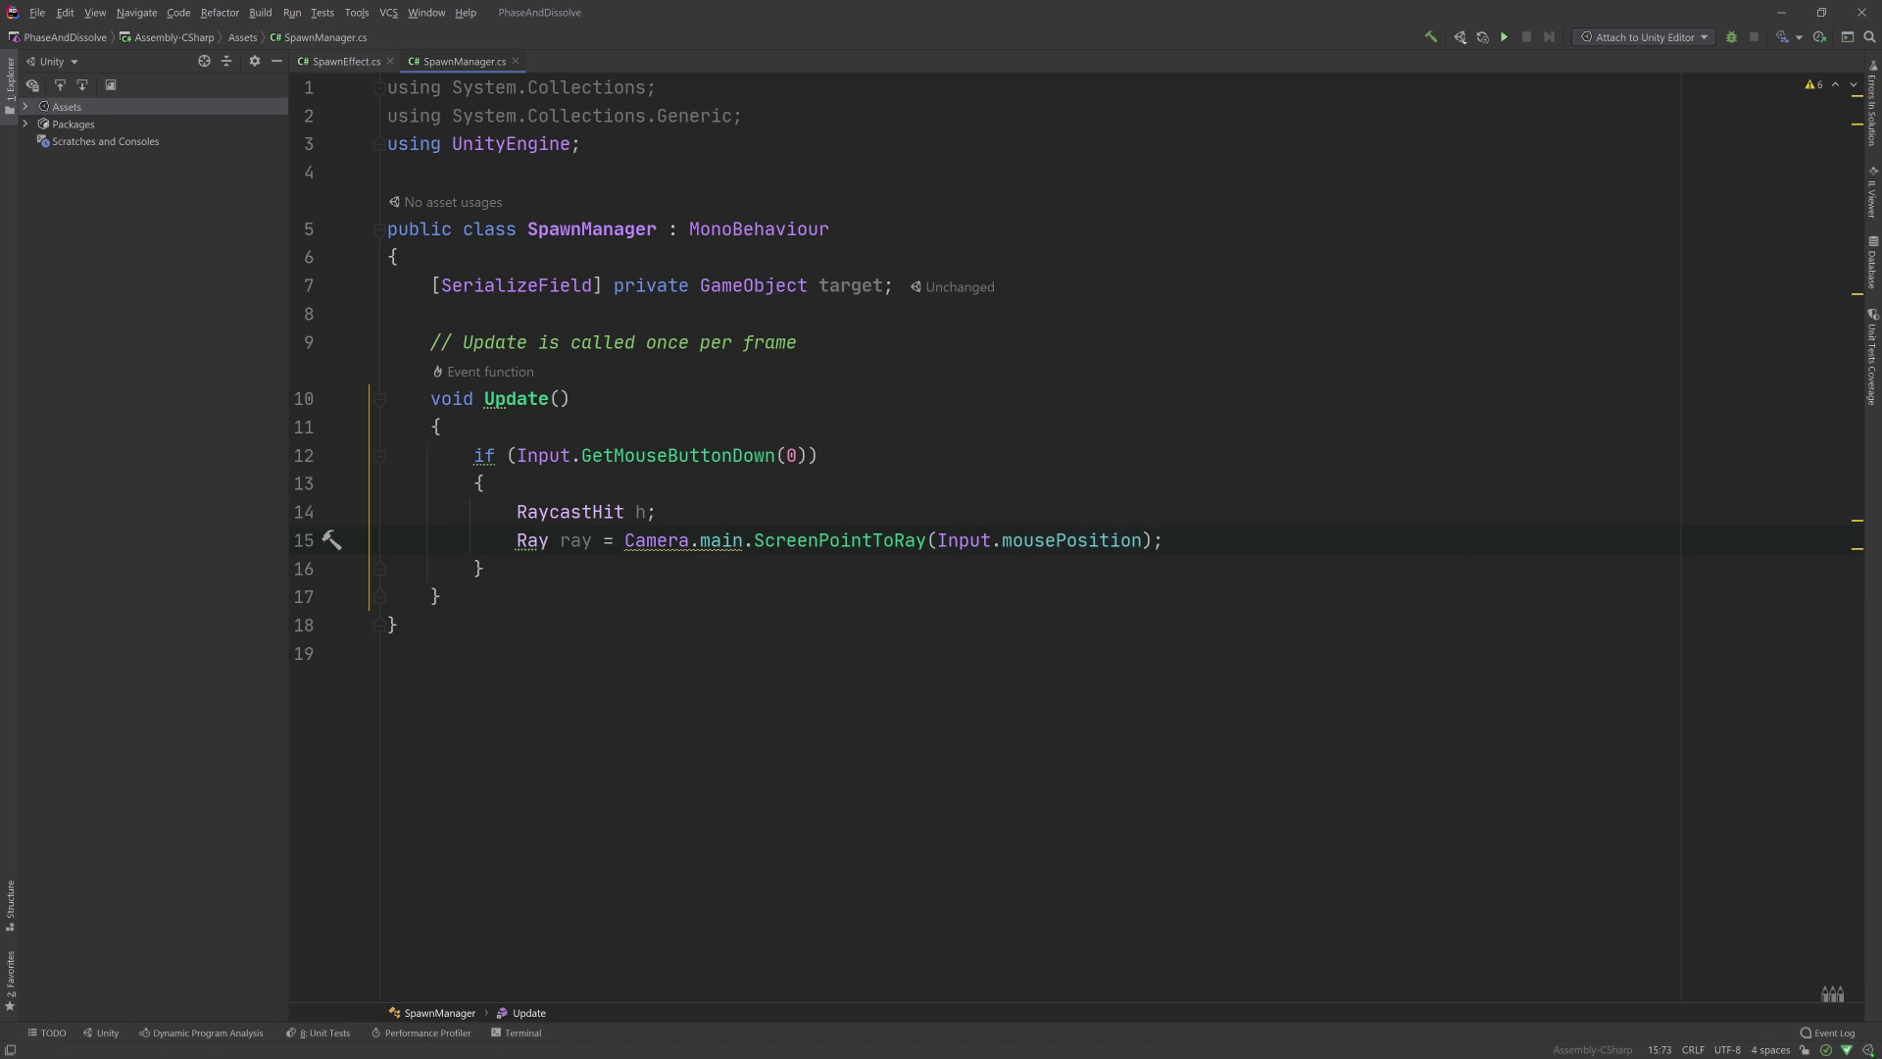
key(Return)
text(if()
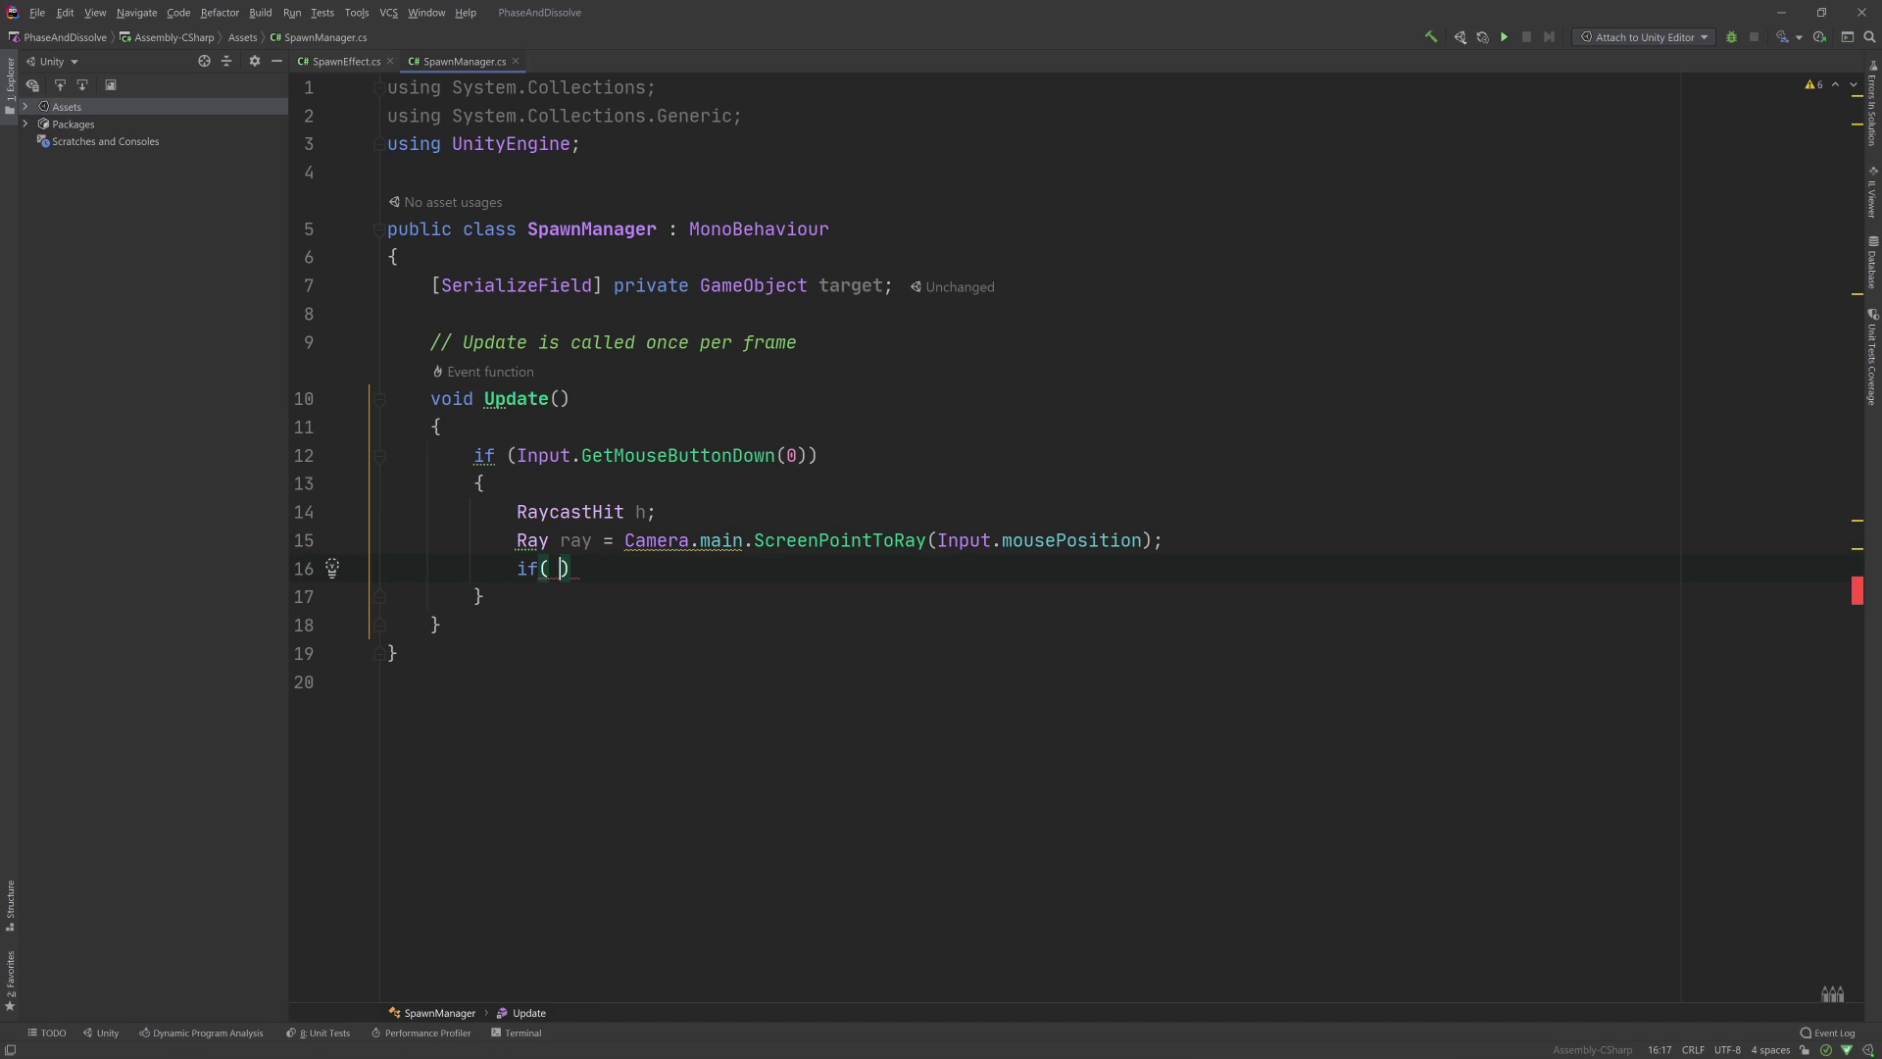
- Start an if (Physics.Raycast(ray, out h, 1000f)) block
text(phy)
key(Return)
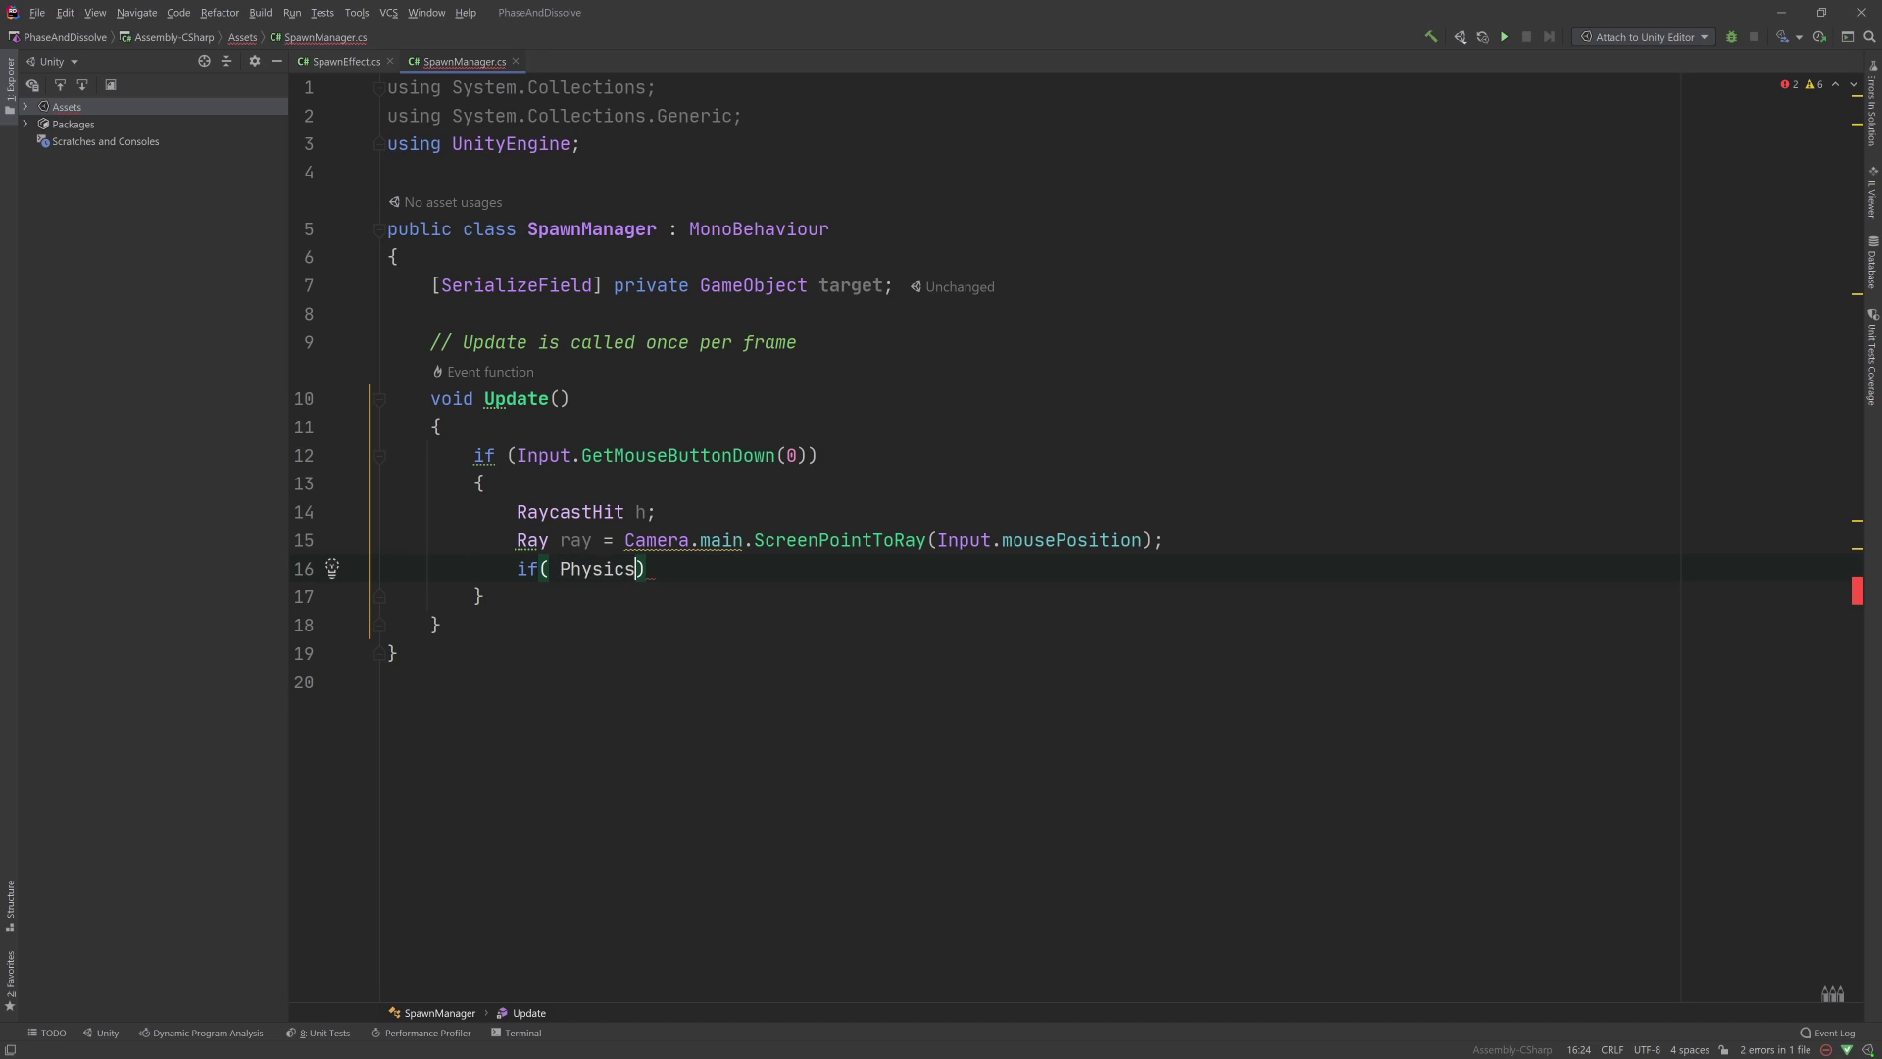
text(.r)
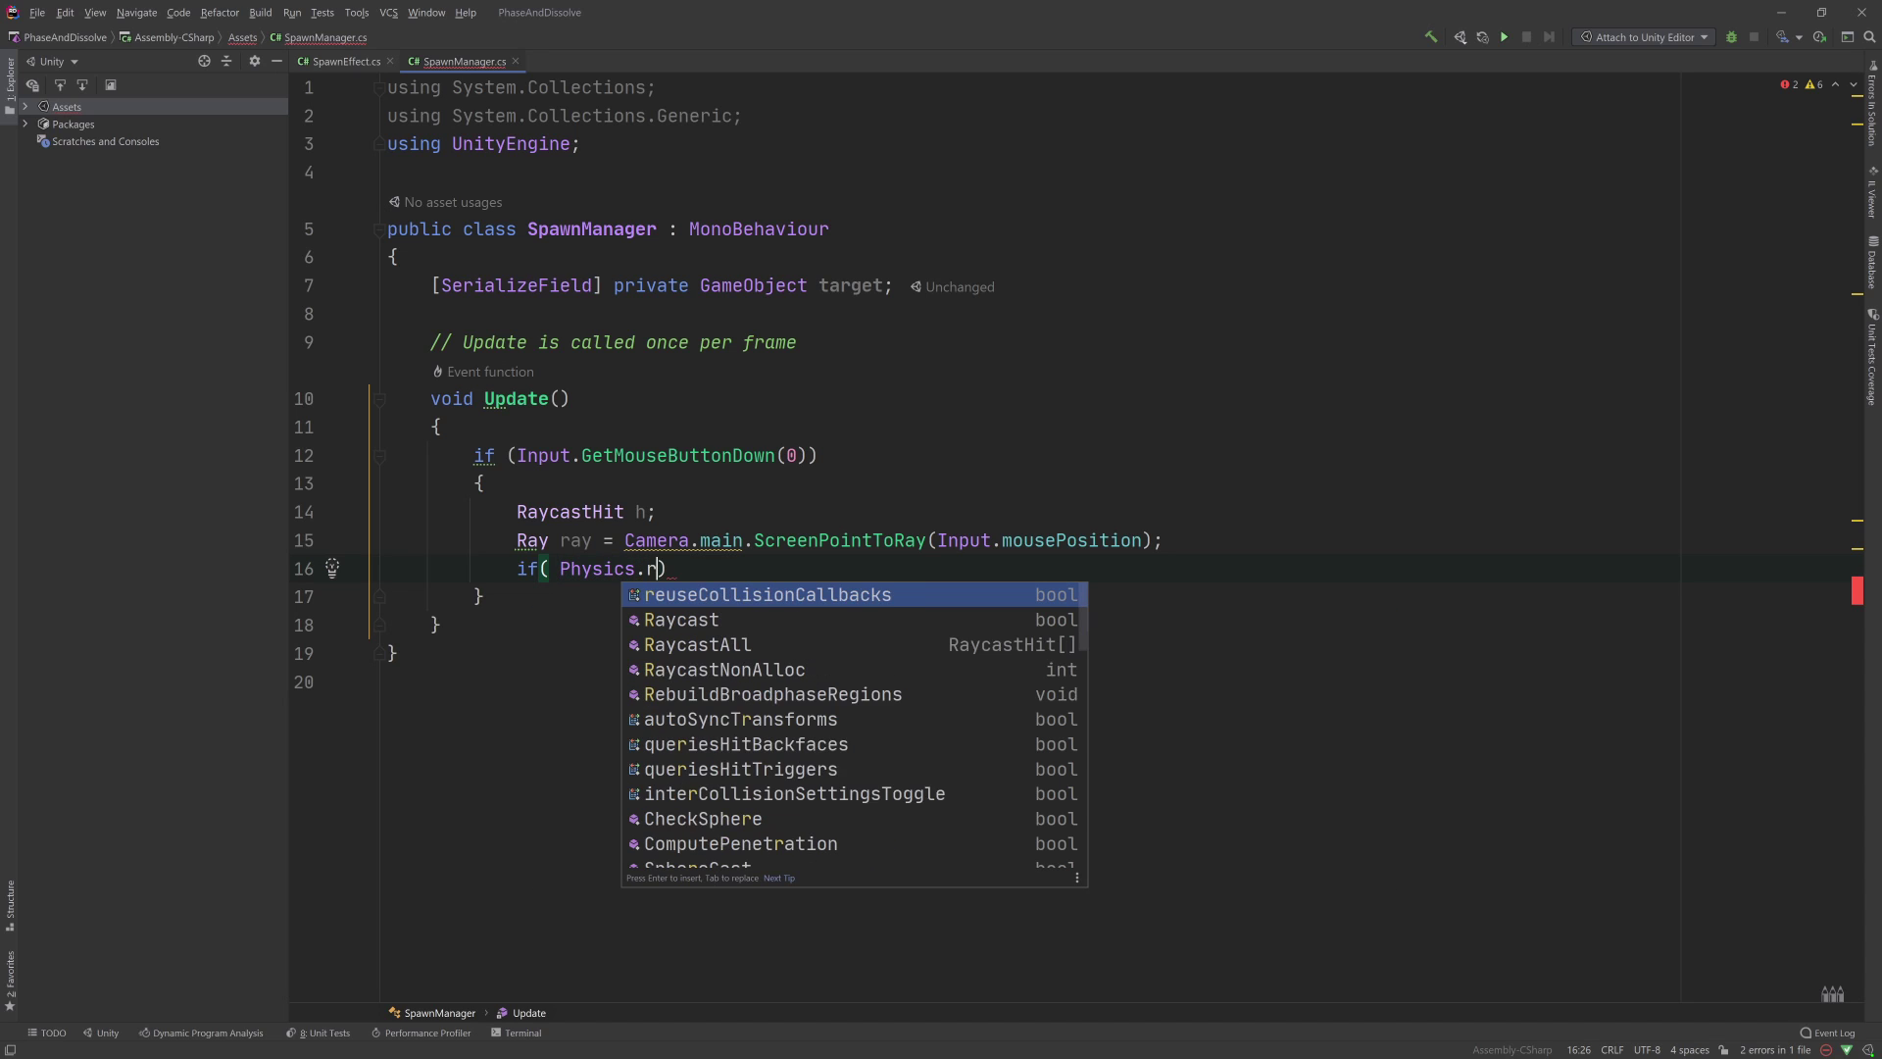
text(a)
key(Return)
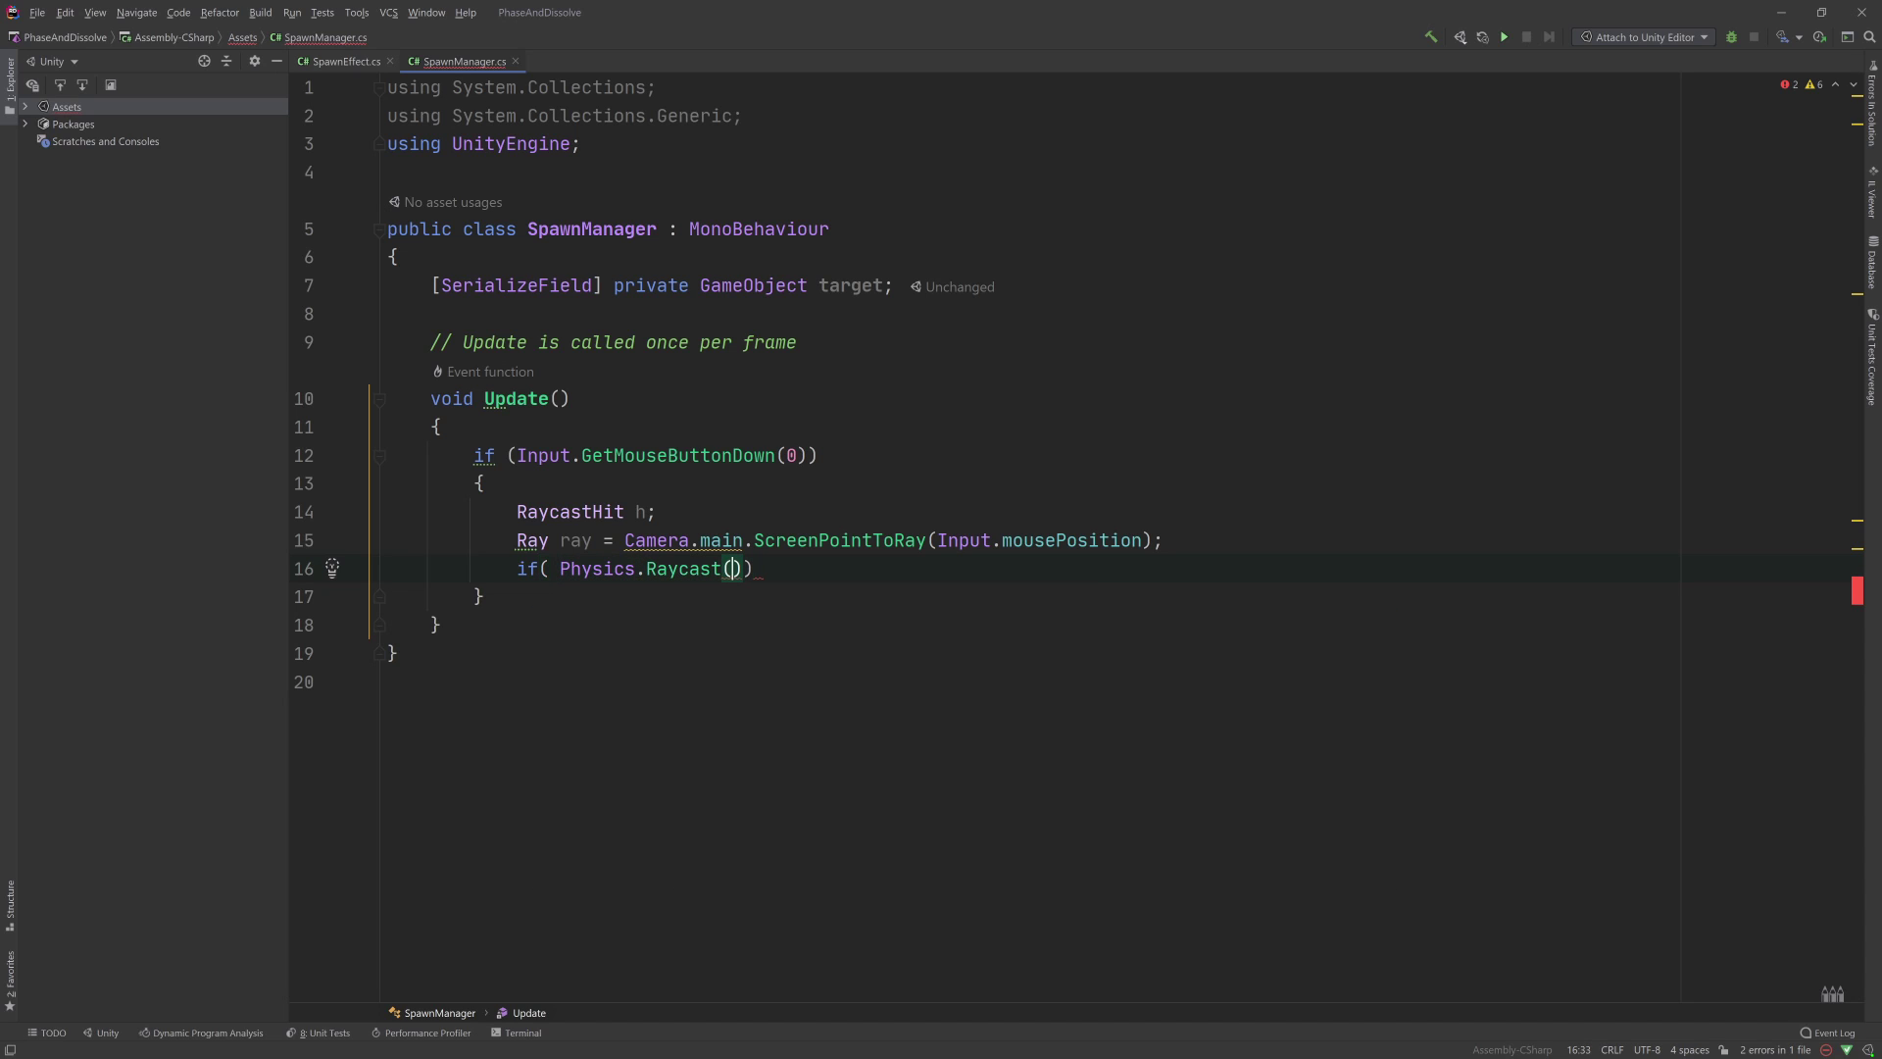
text(r)
key(Return)
text(, )
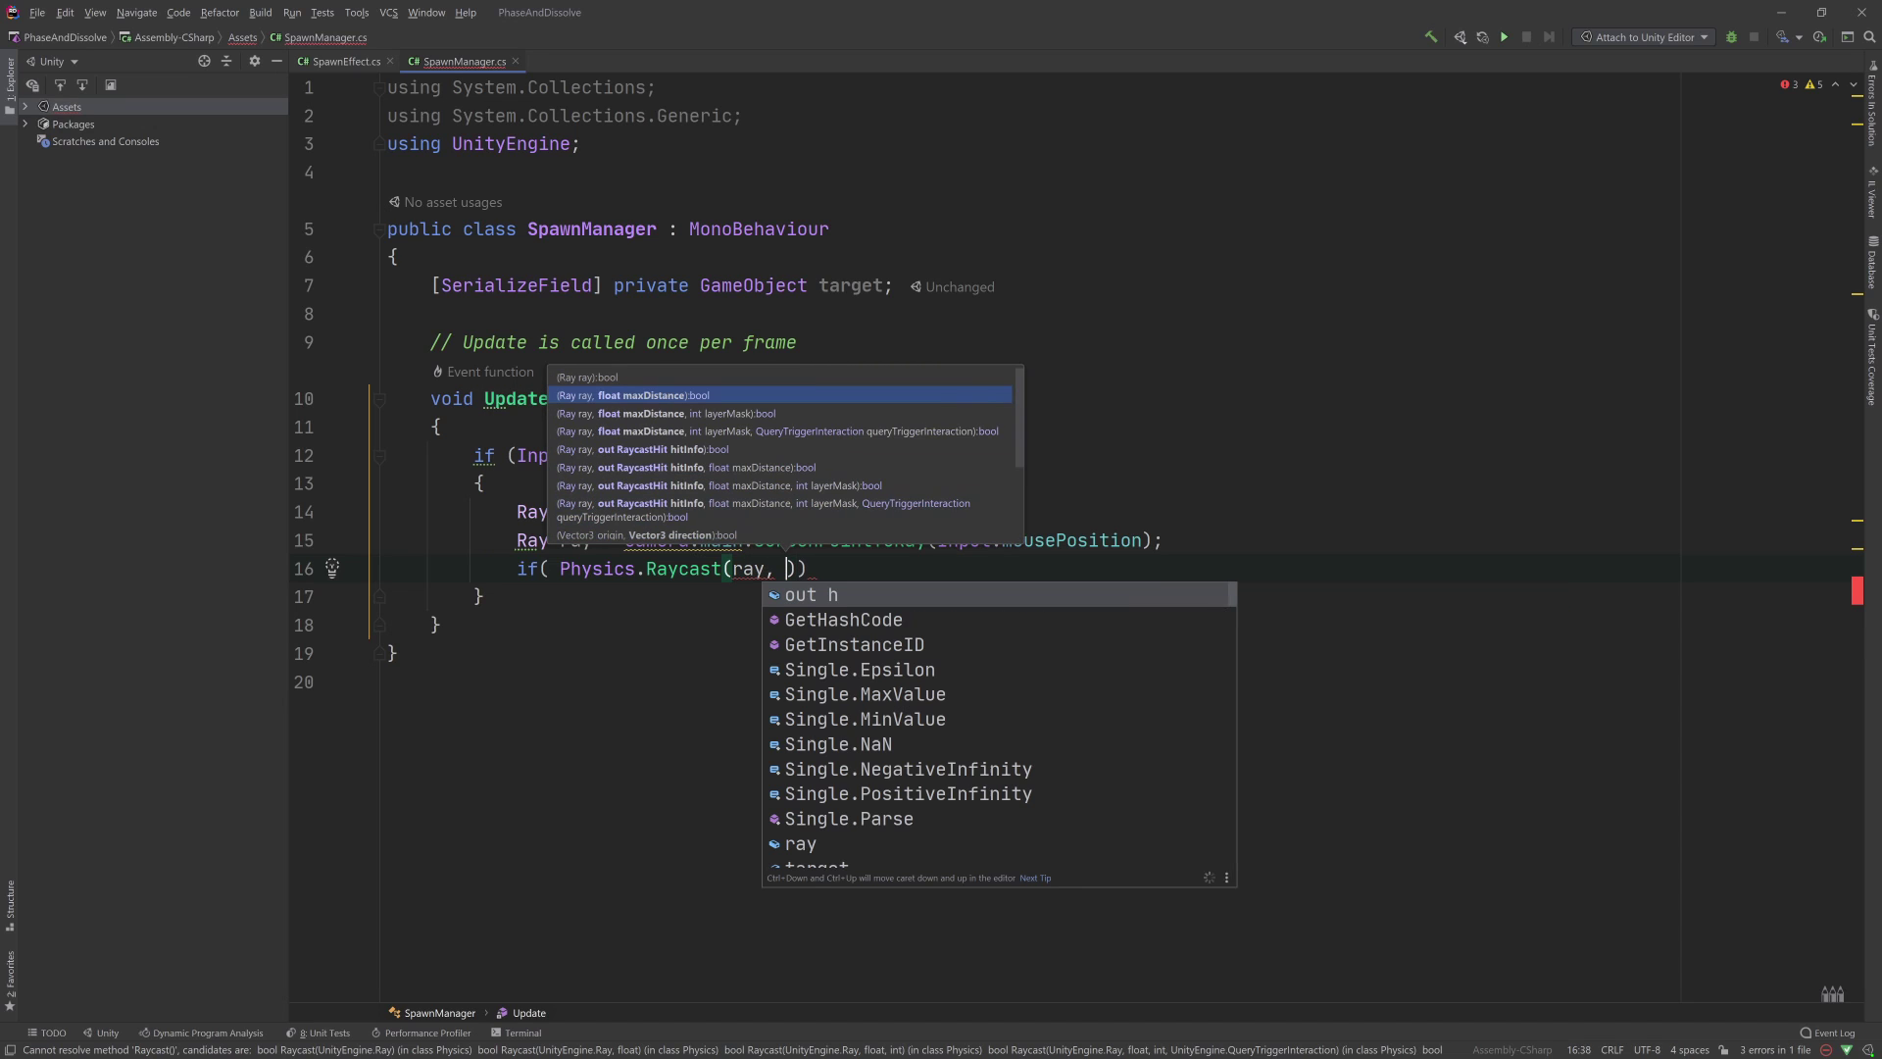
text(ou)
key(Return)
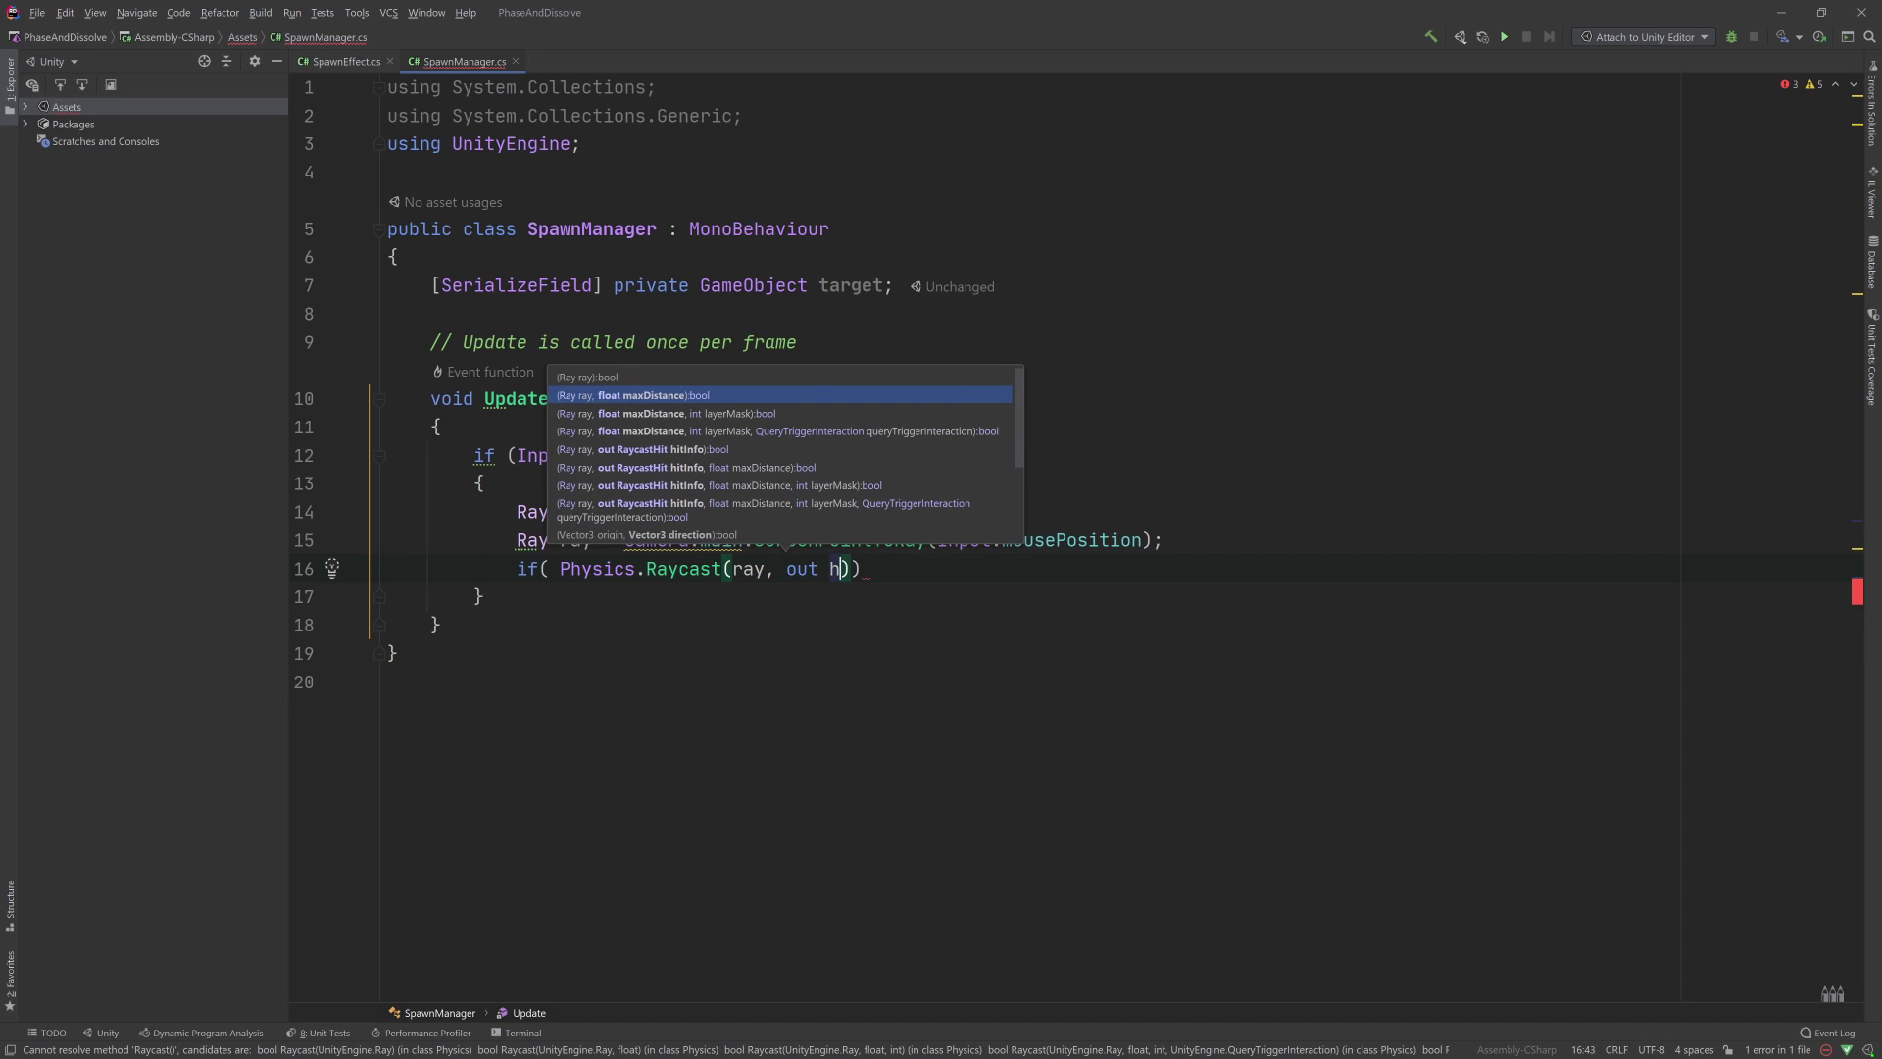
text(, 1000)
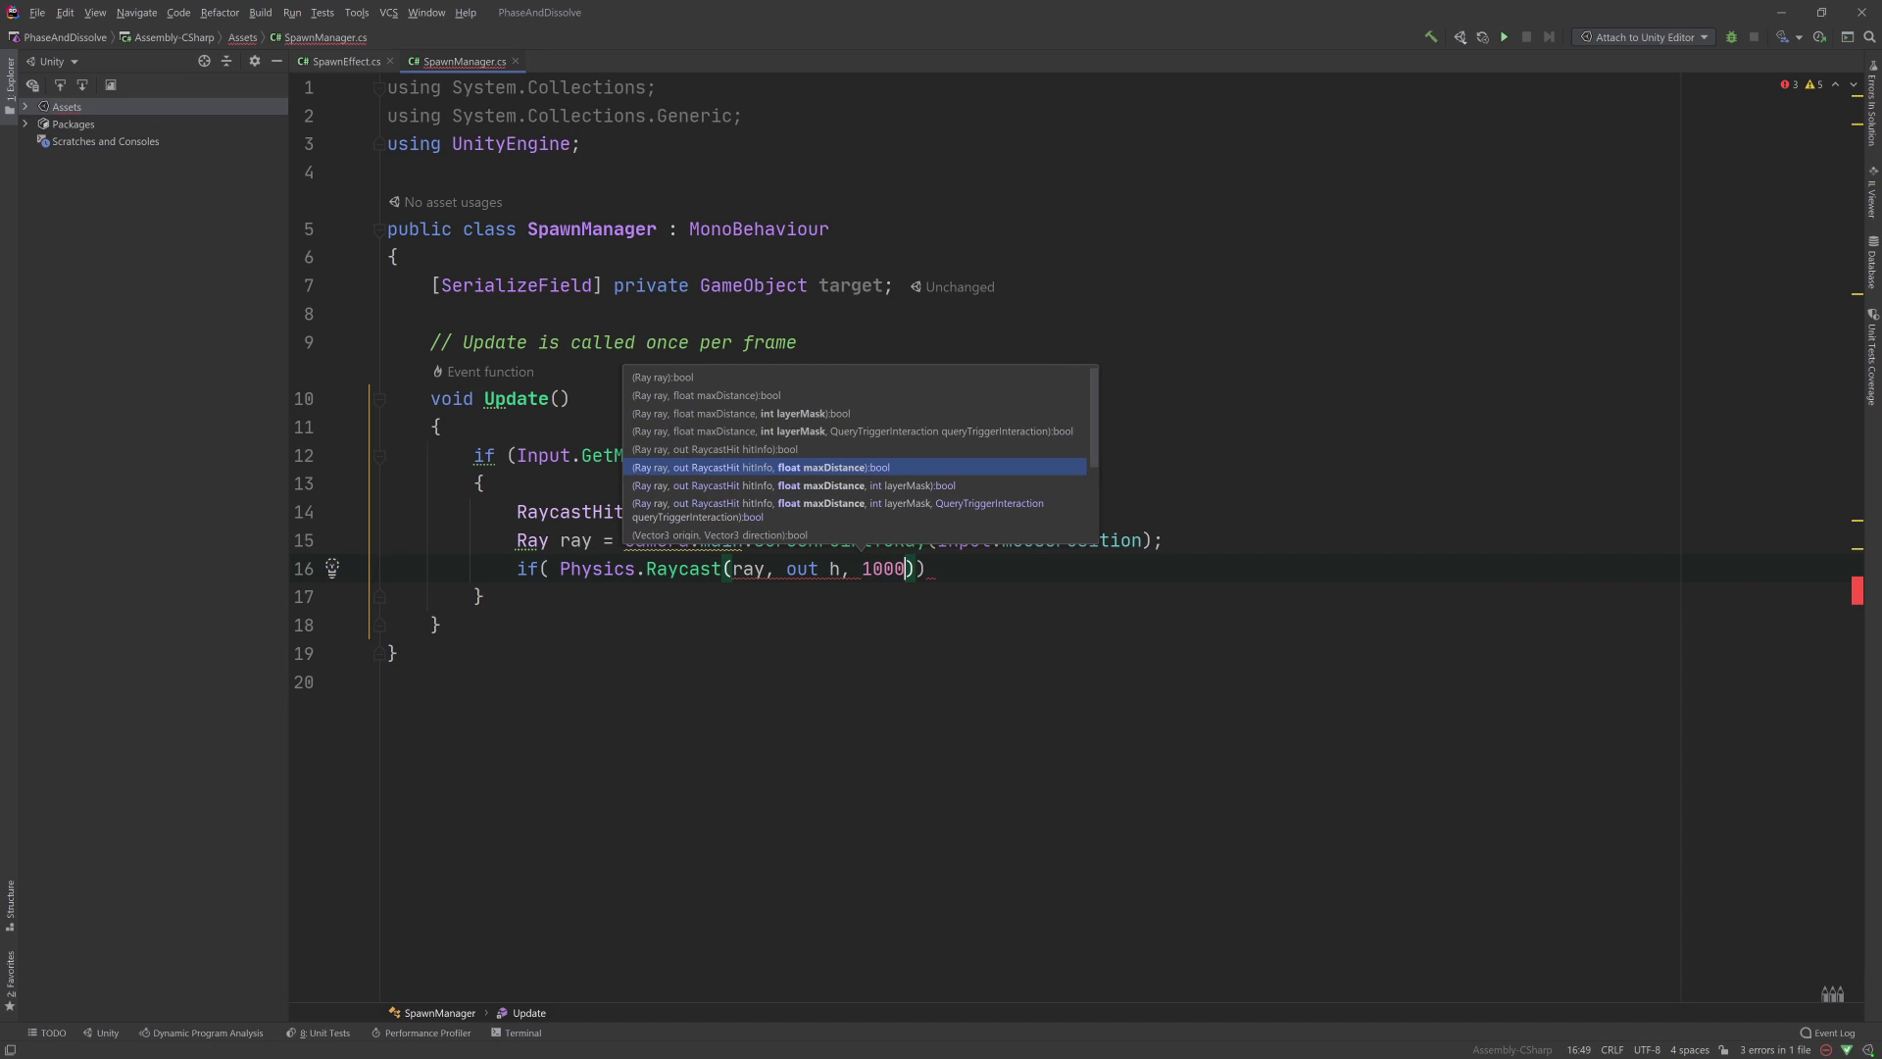
text(f)){)
- Write Instantiate(target, h.point, quaternion.identity inside the raycast block, correcting the mistyped hi argument
key(Return)
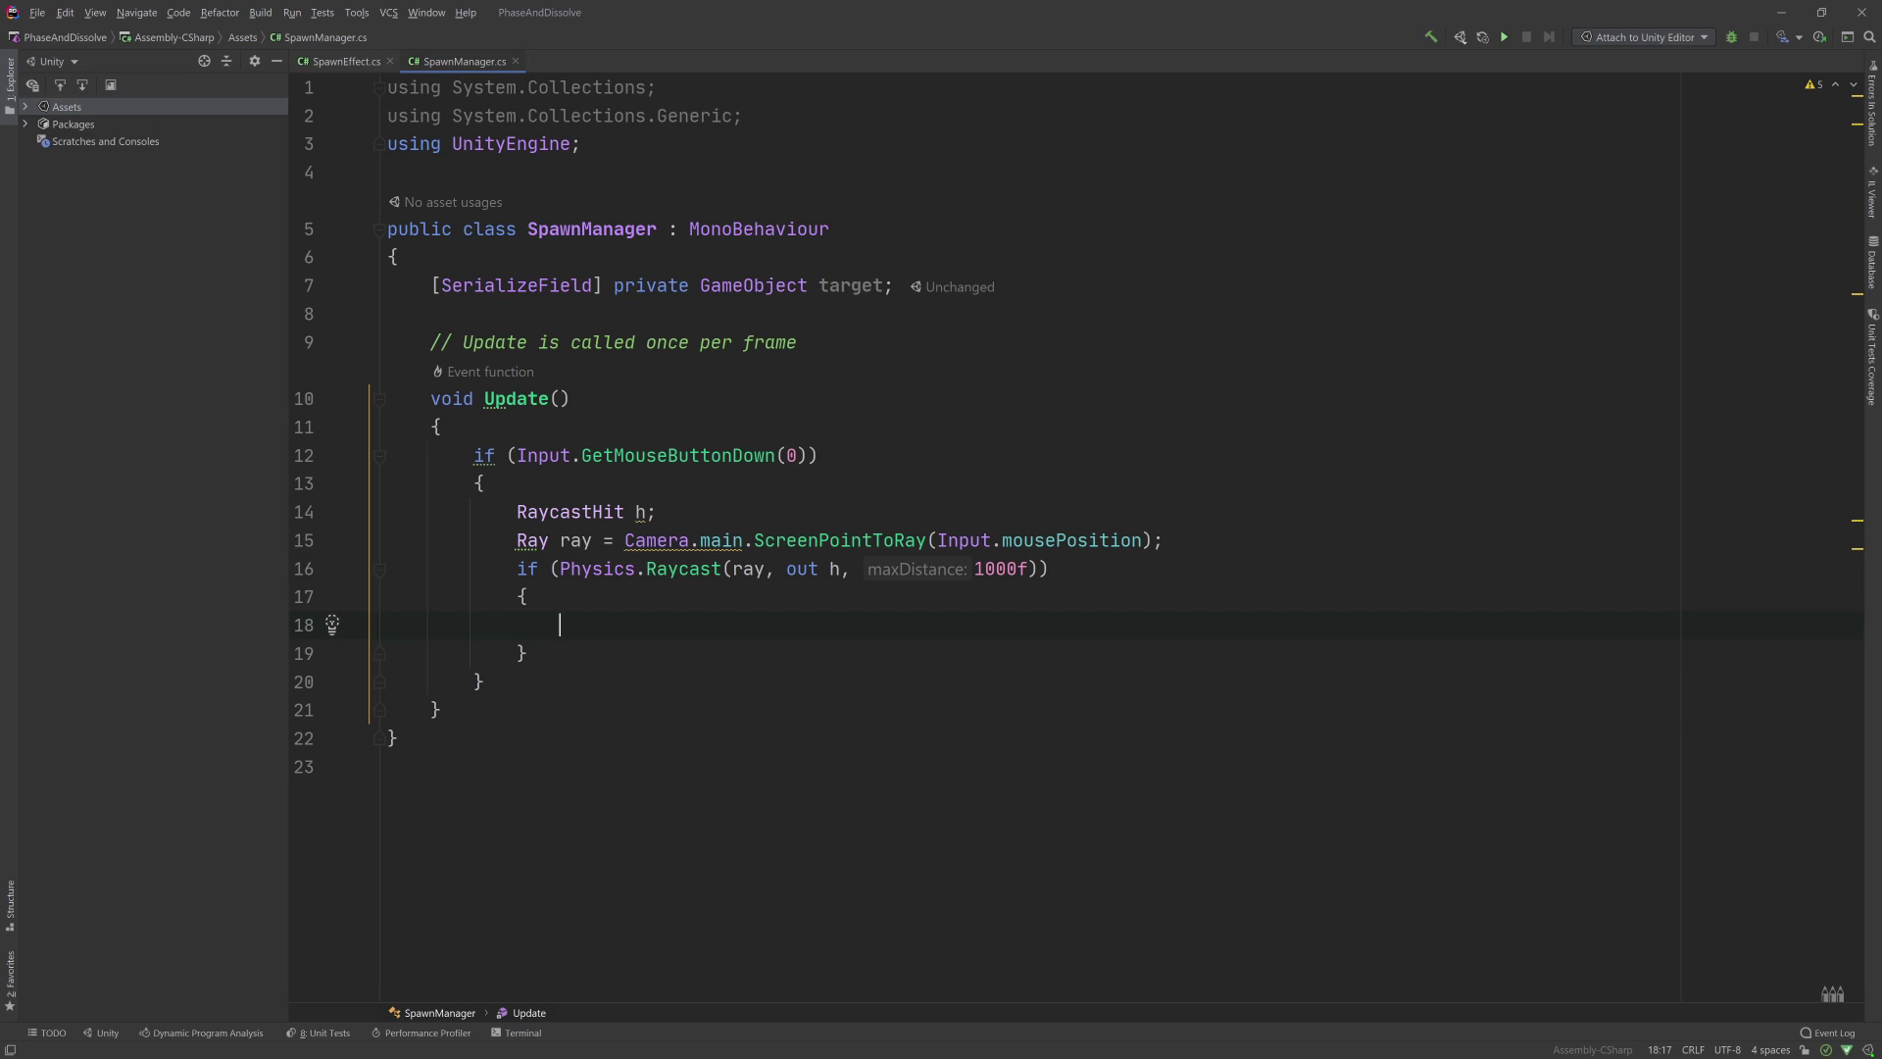
text(Inst)
key(Return)
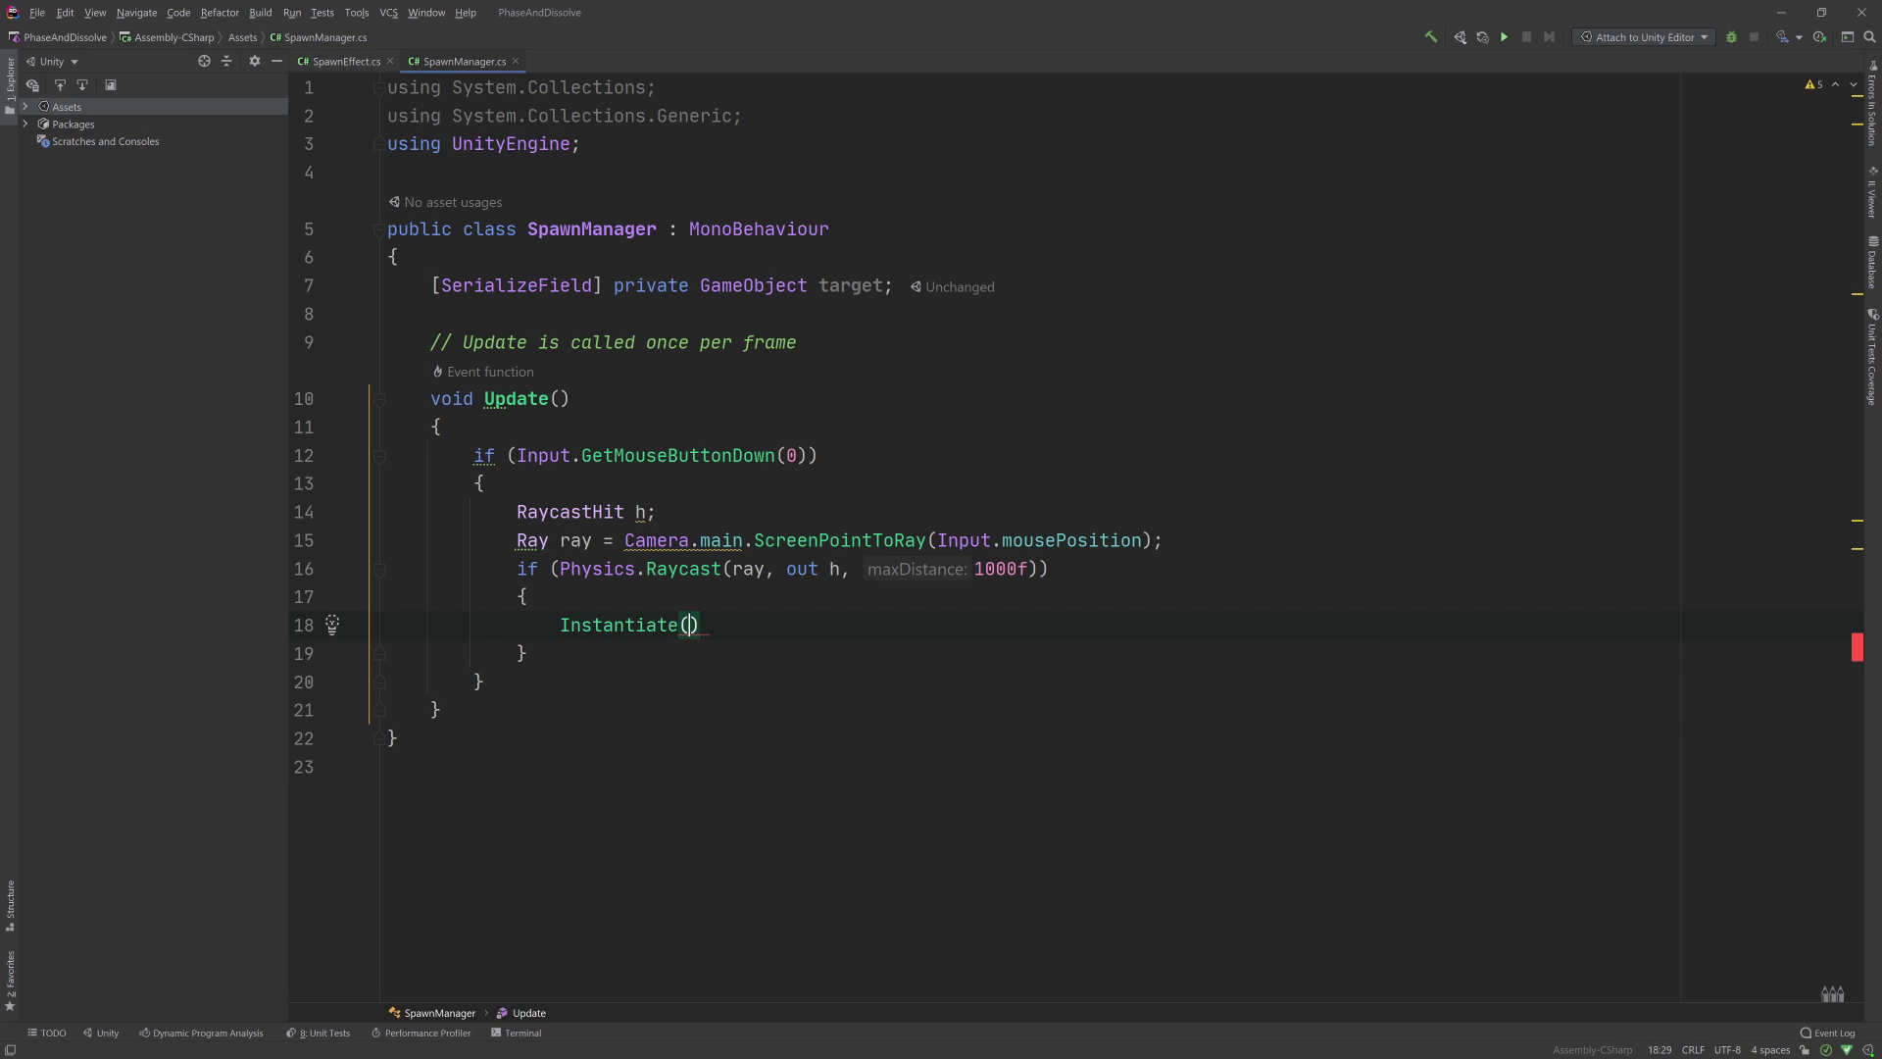
text(target)
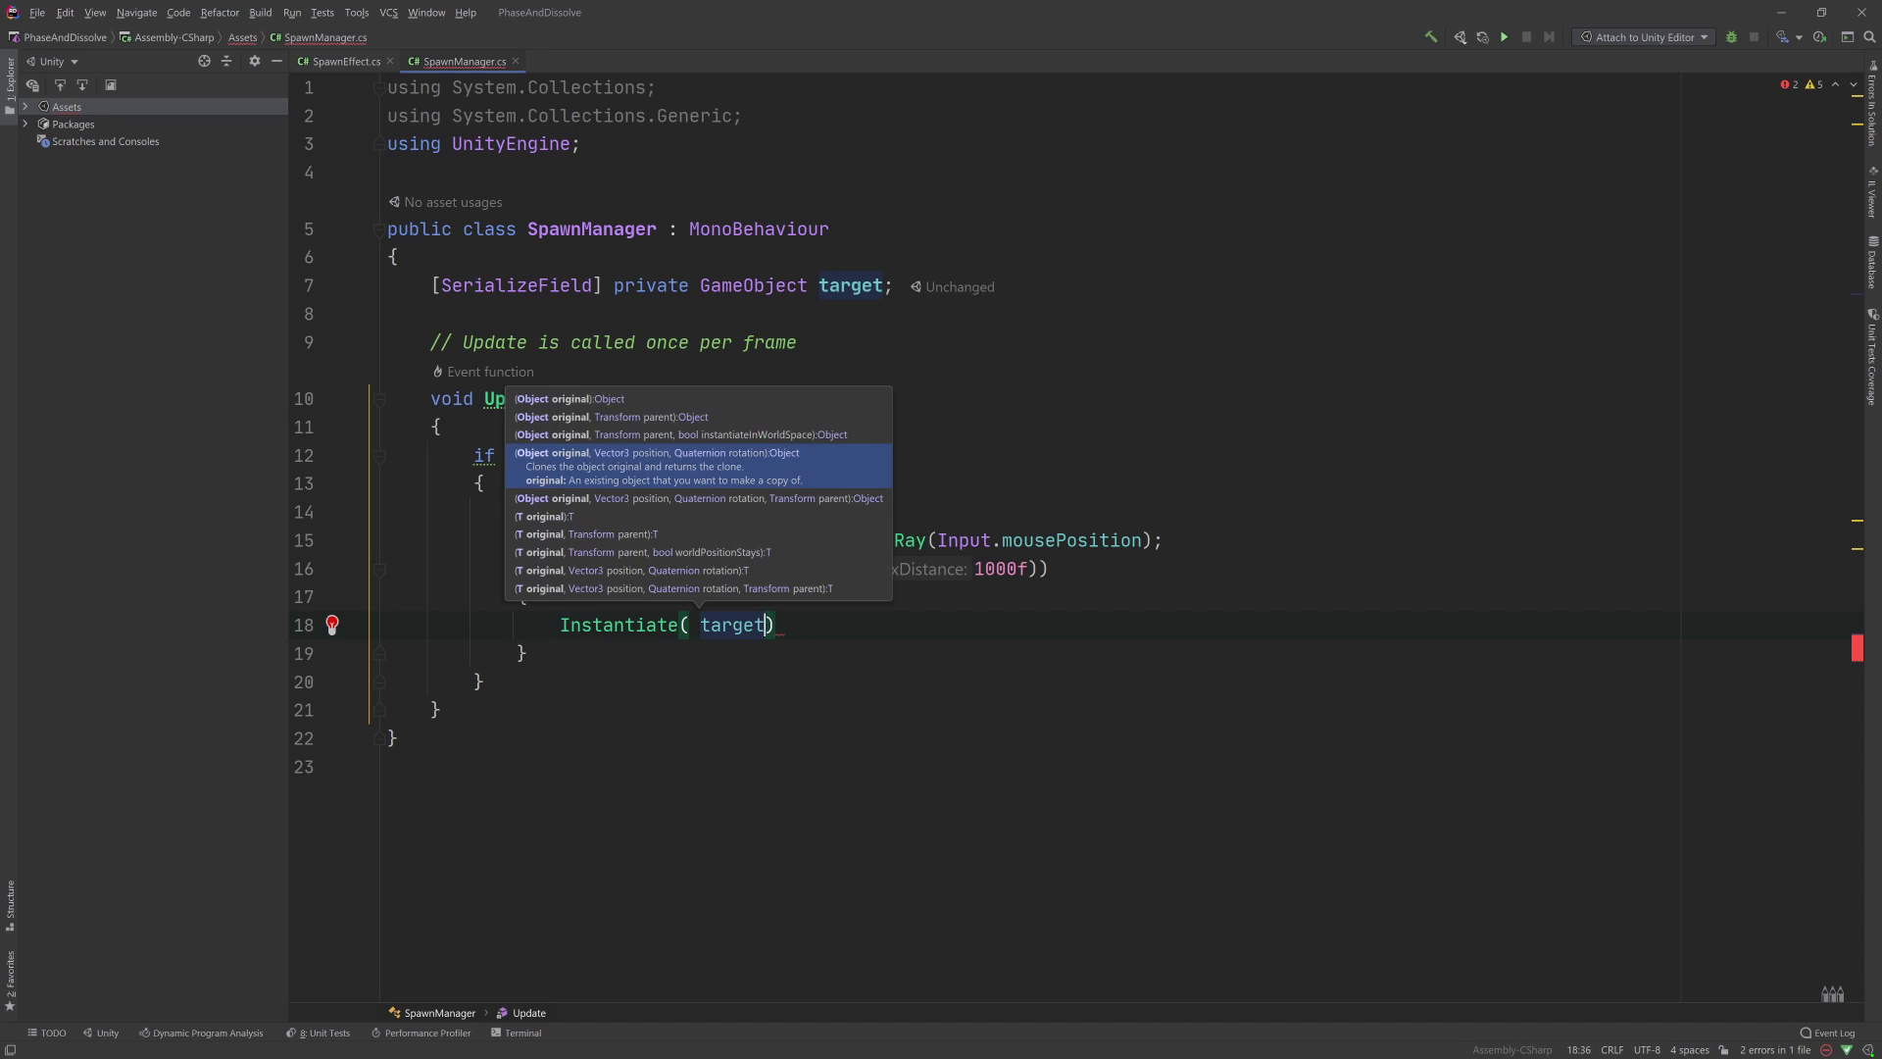
text(, )
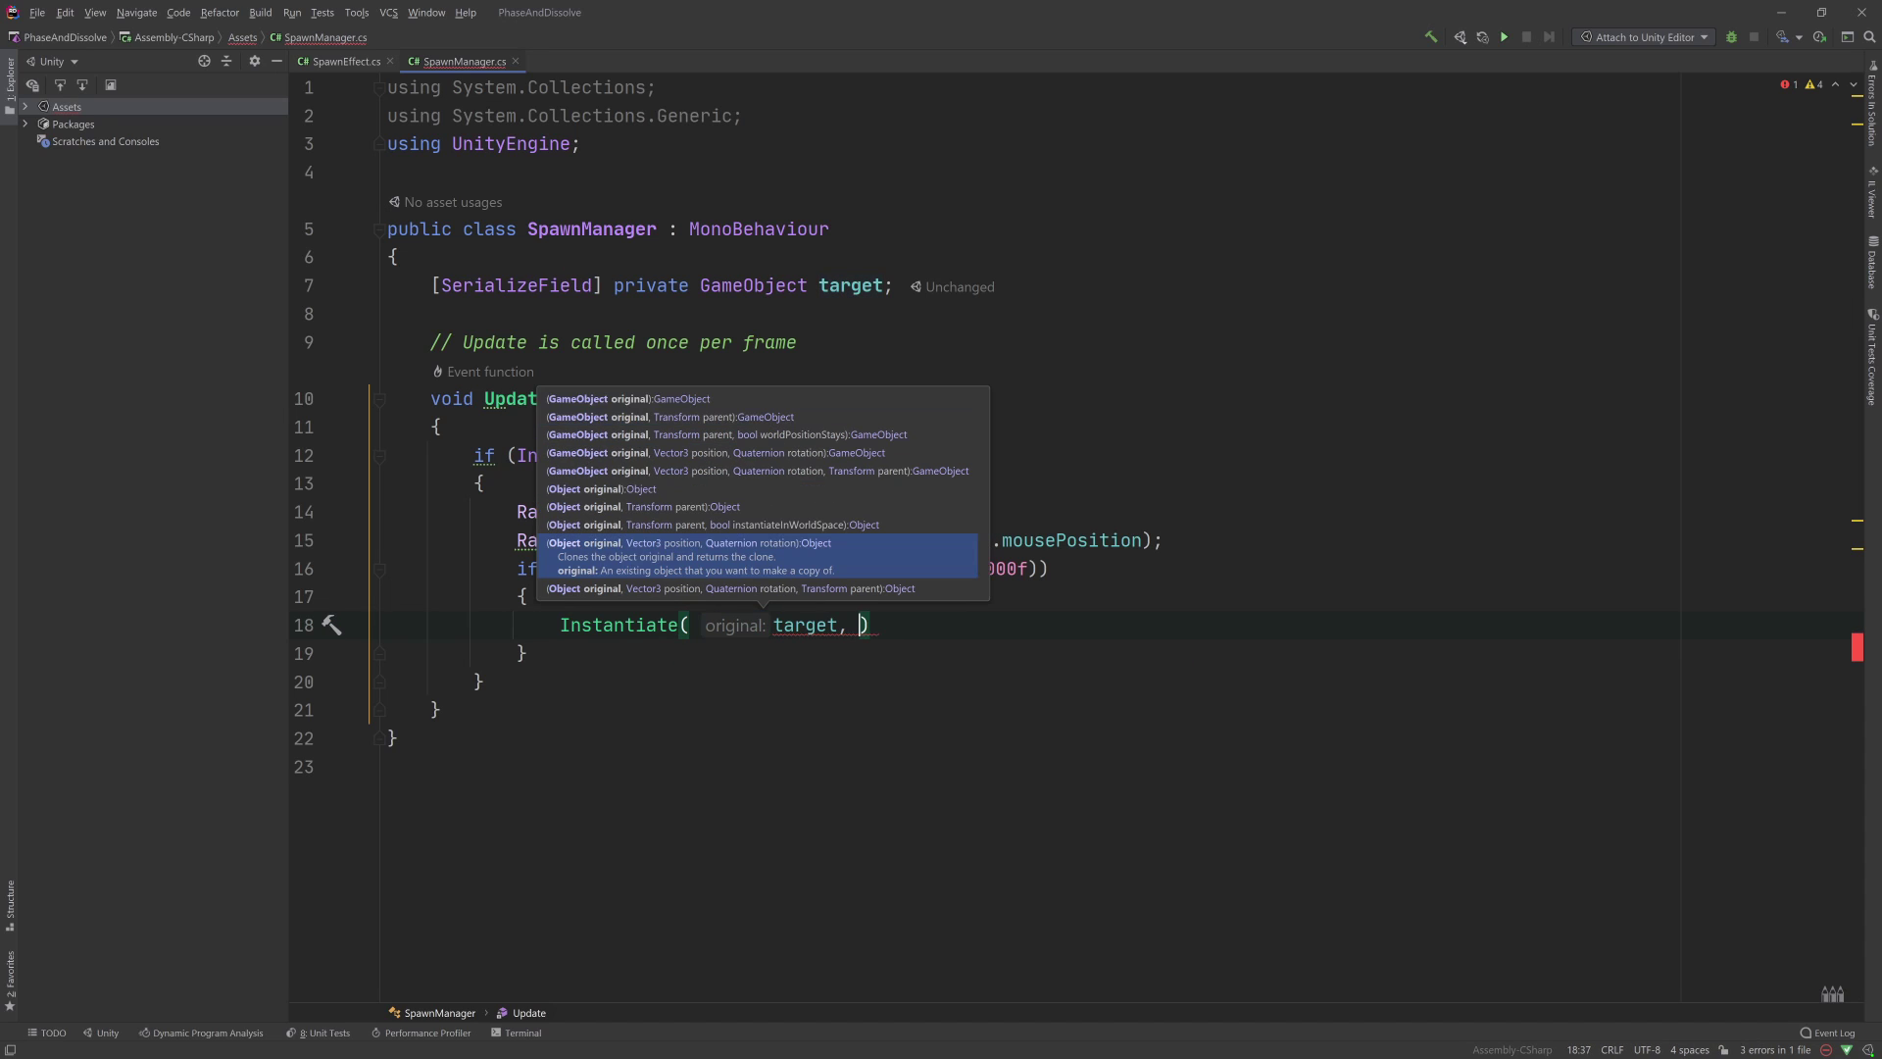
text(hi)
key(BackSpace)
key(BackSpace)
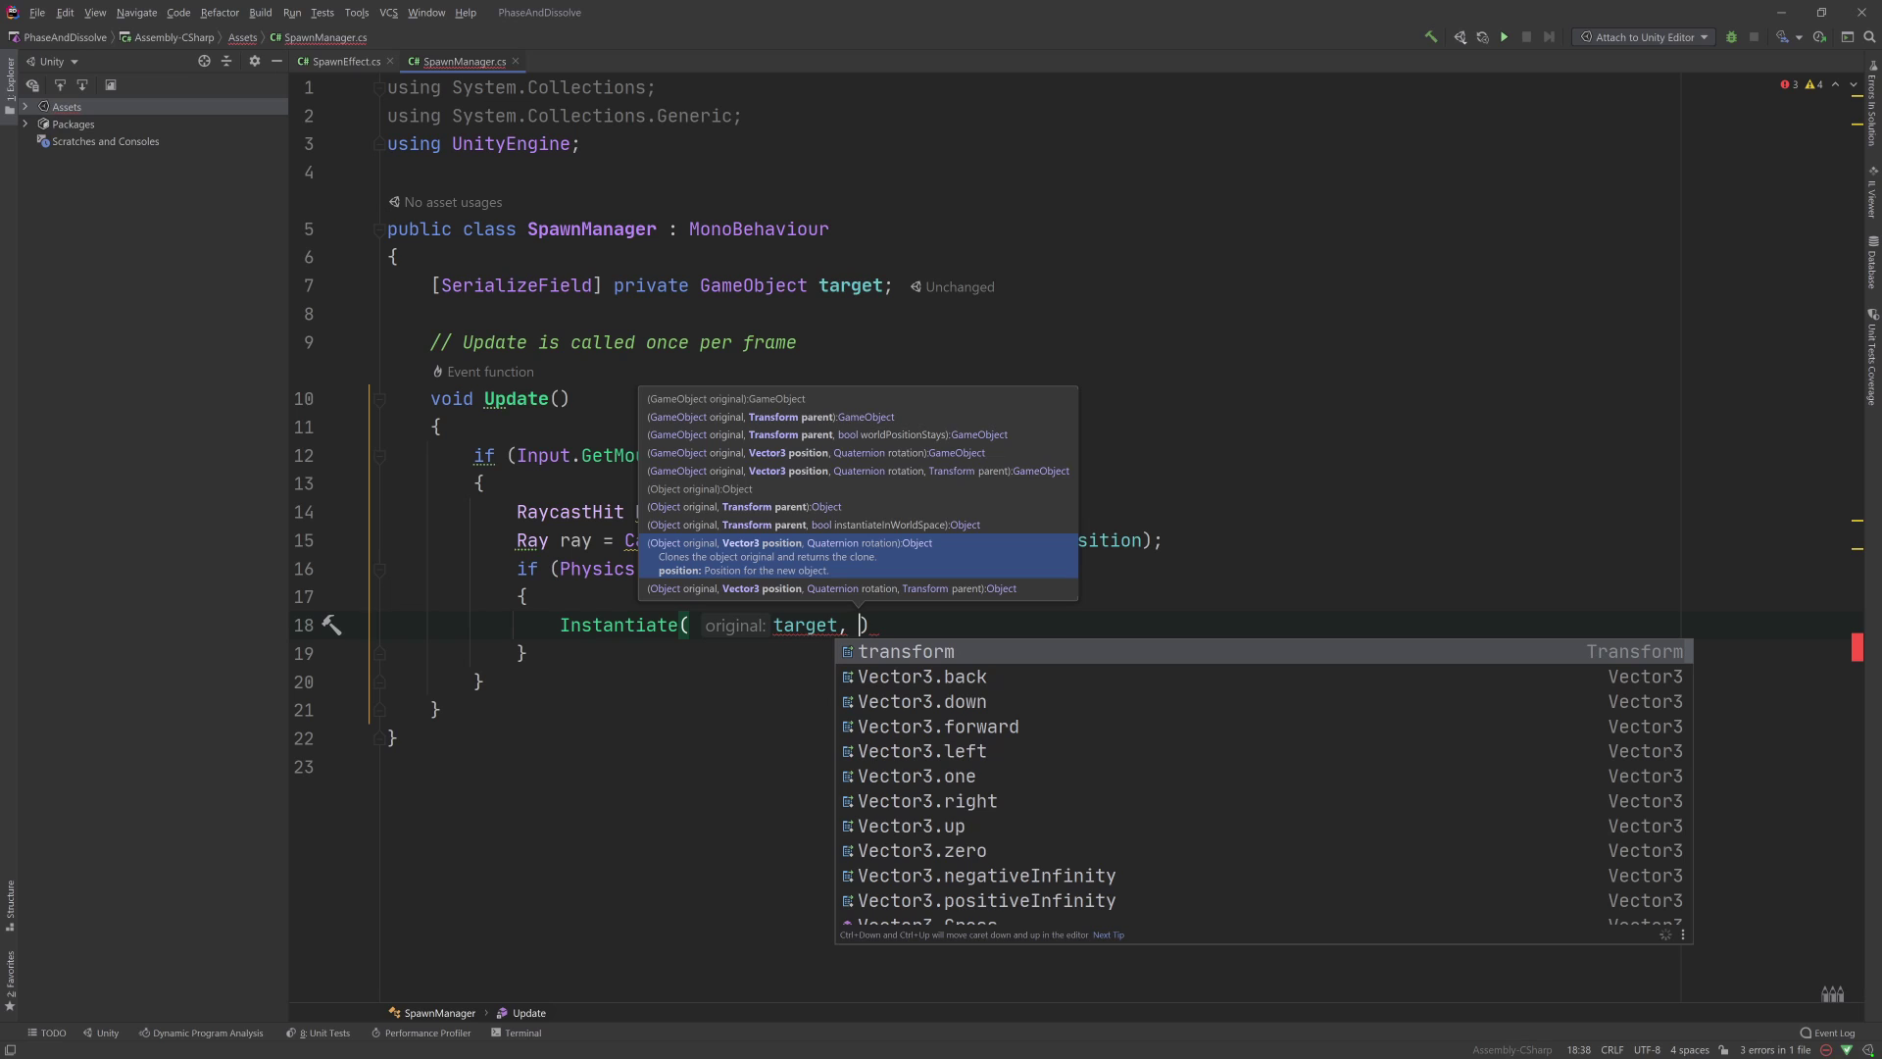
text(h.)
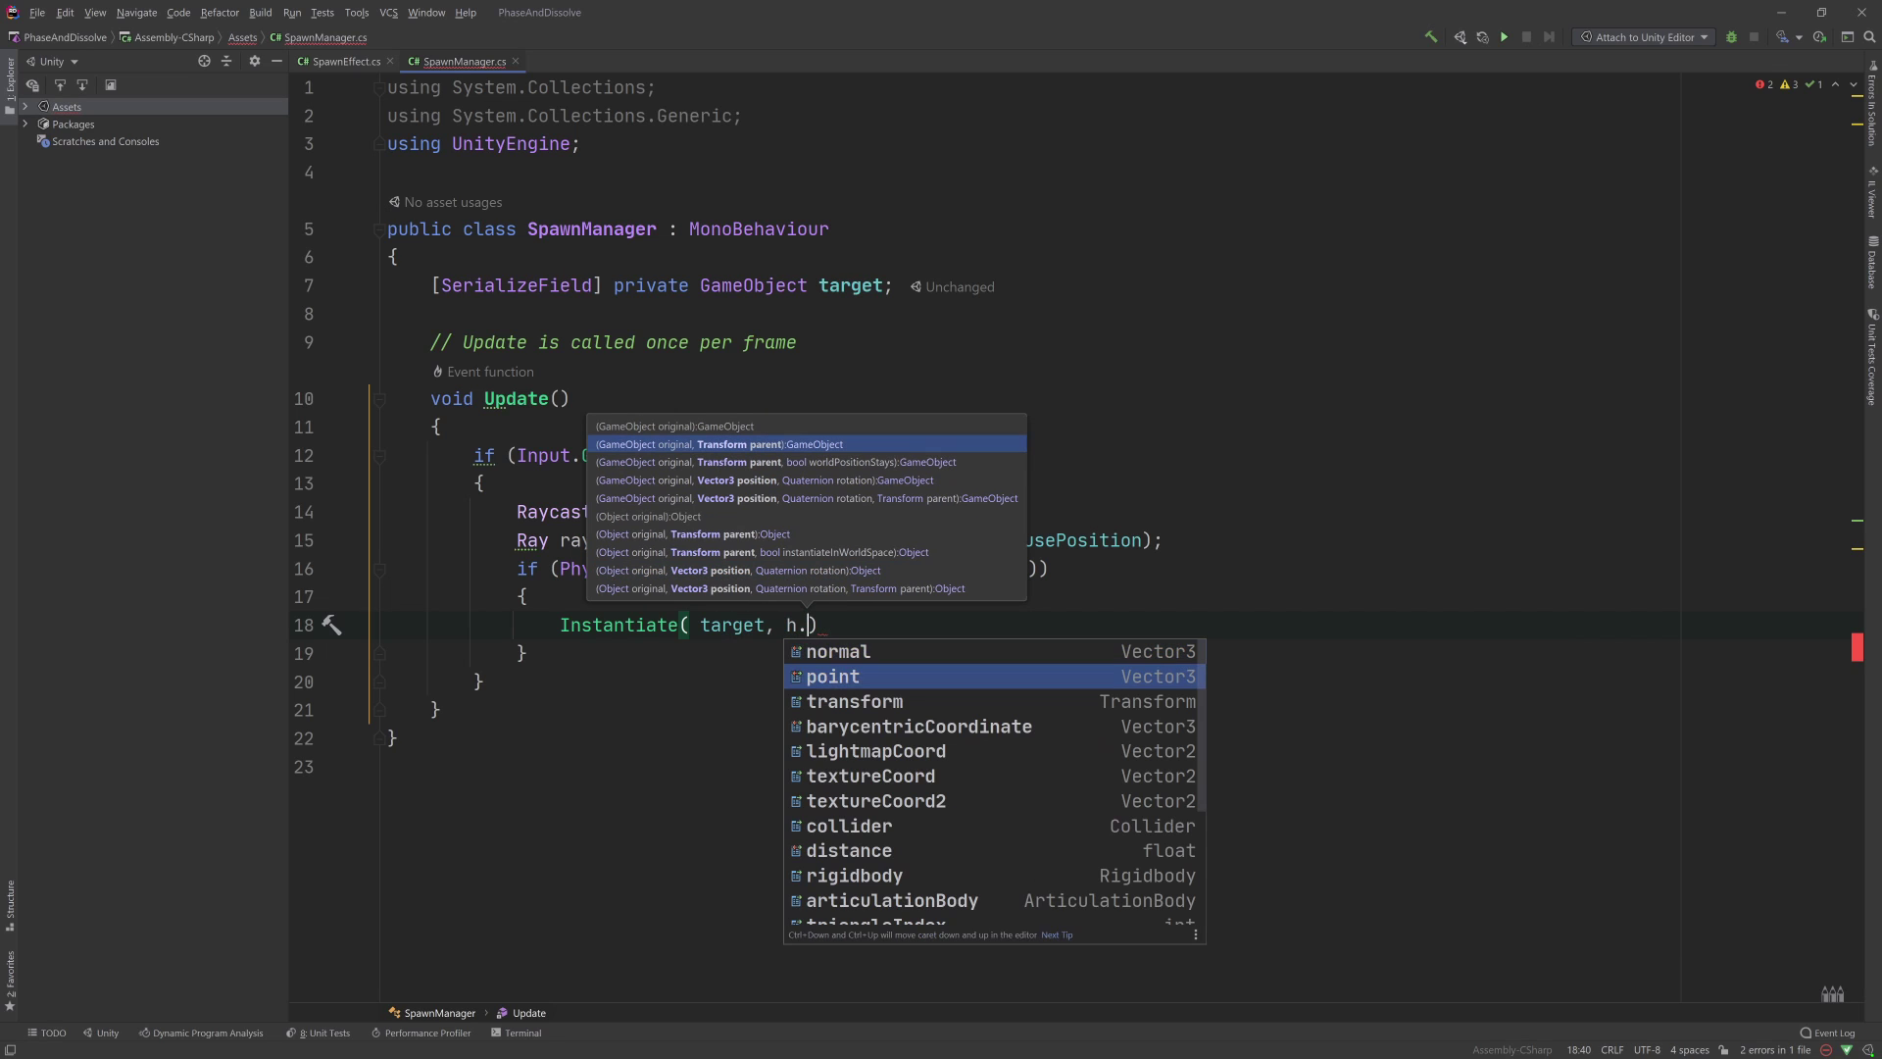
key(Return)
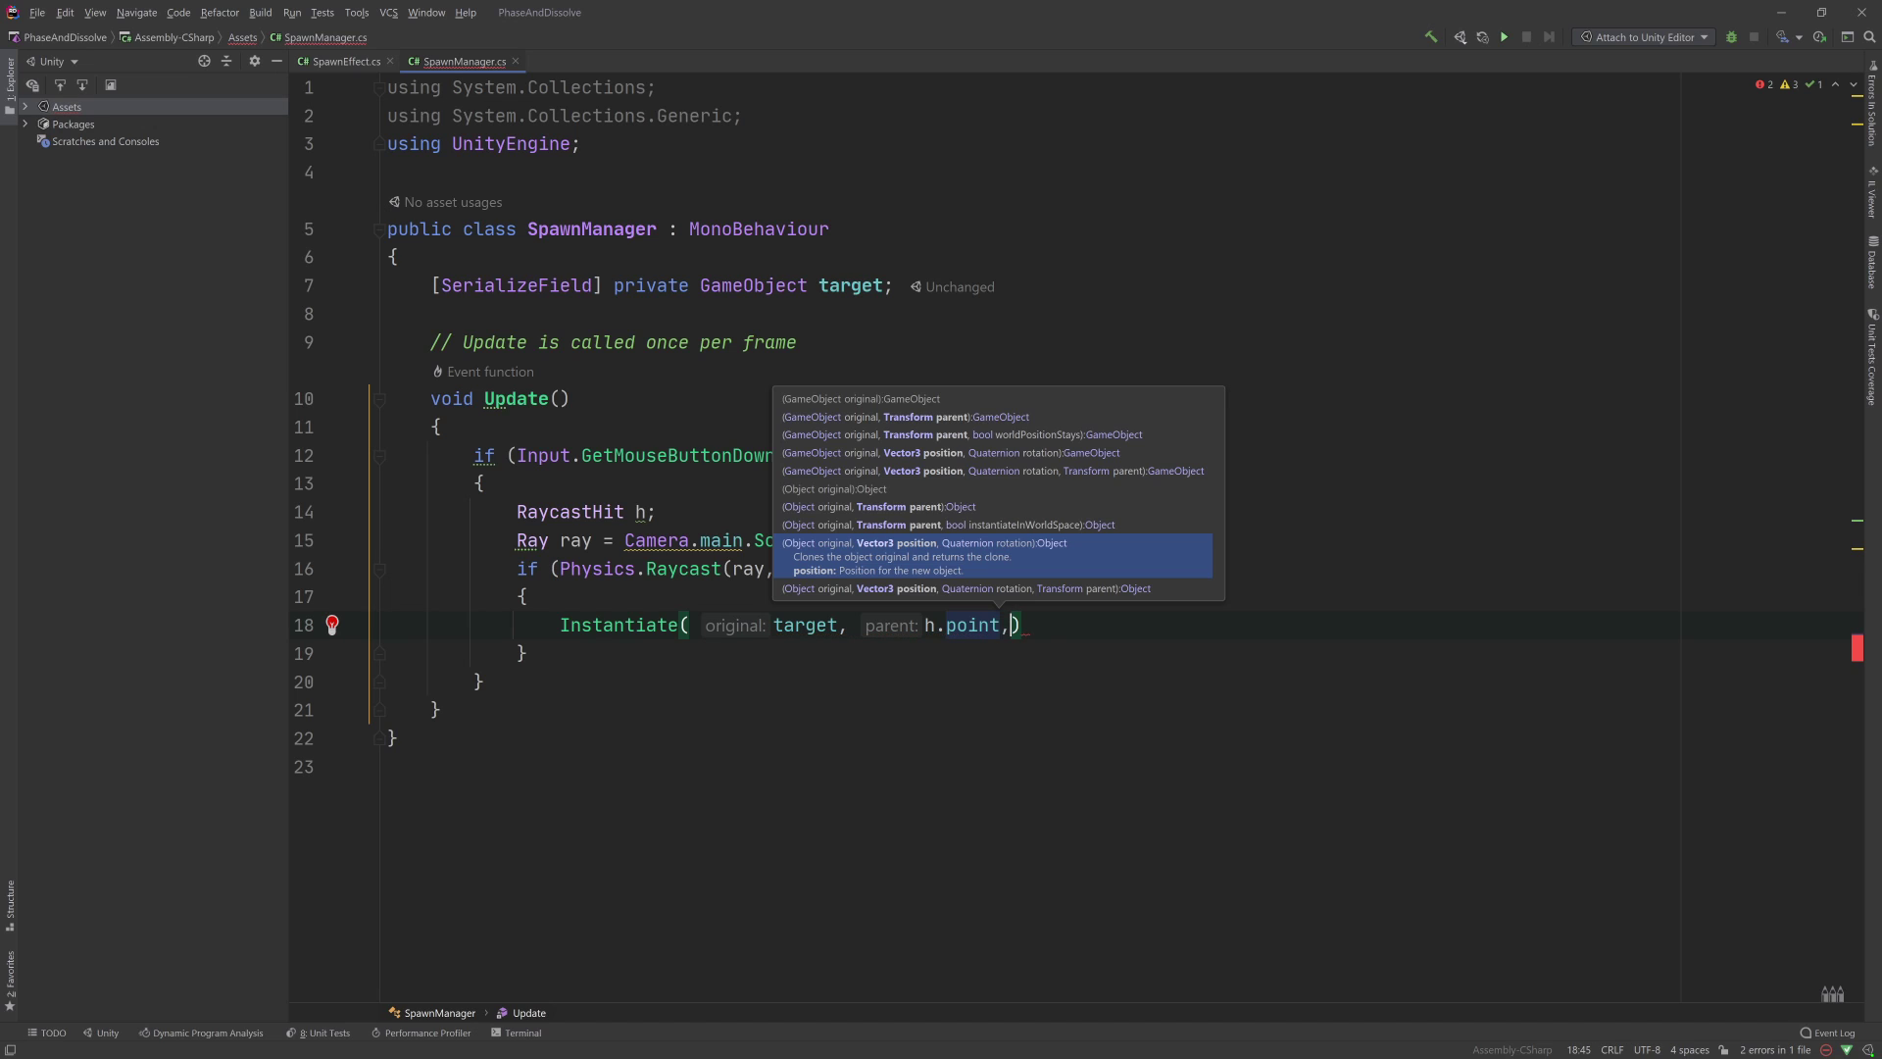
text(, q)
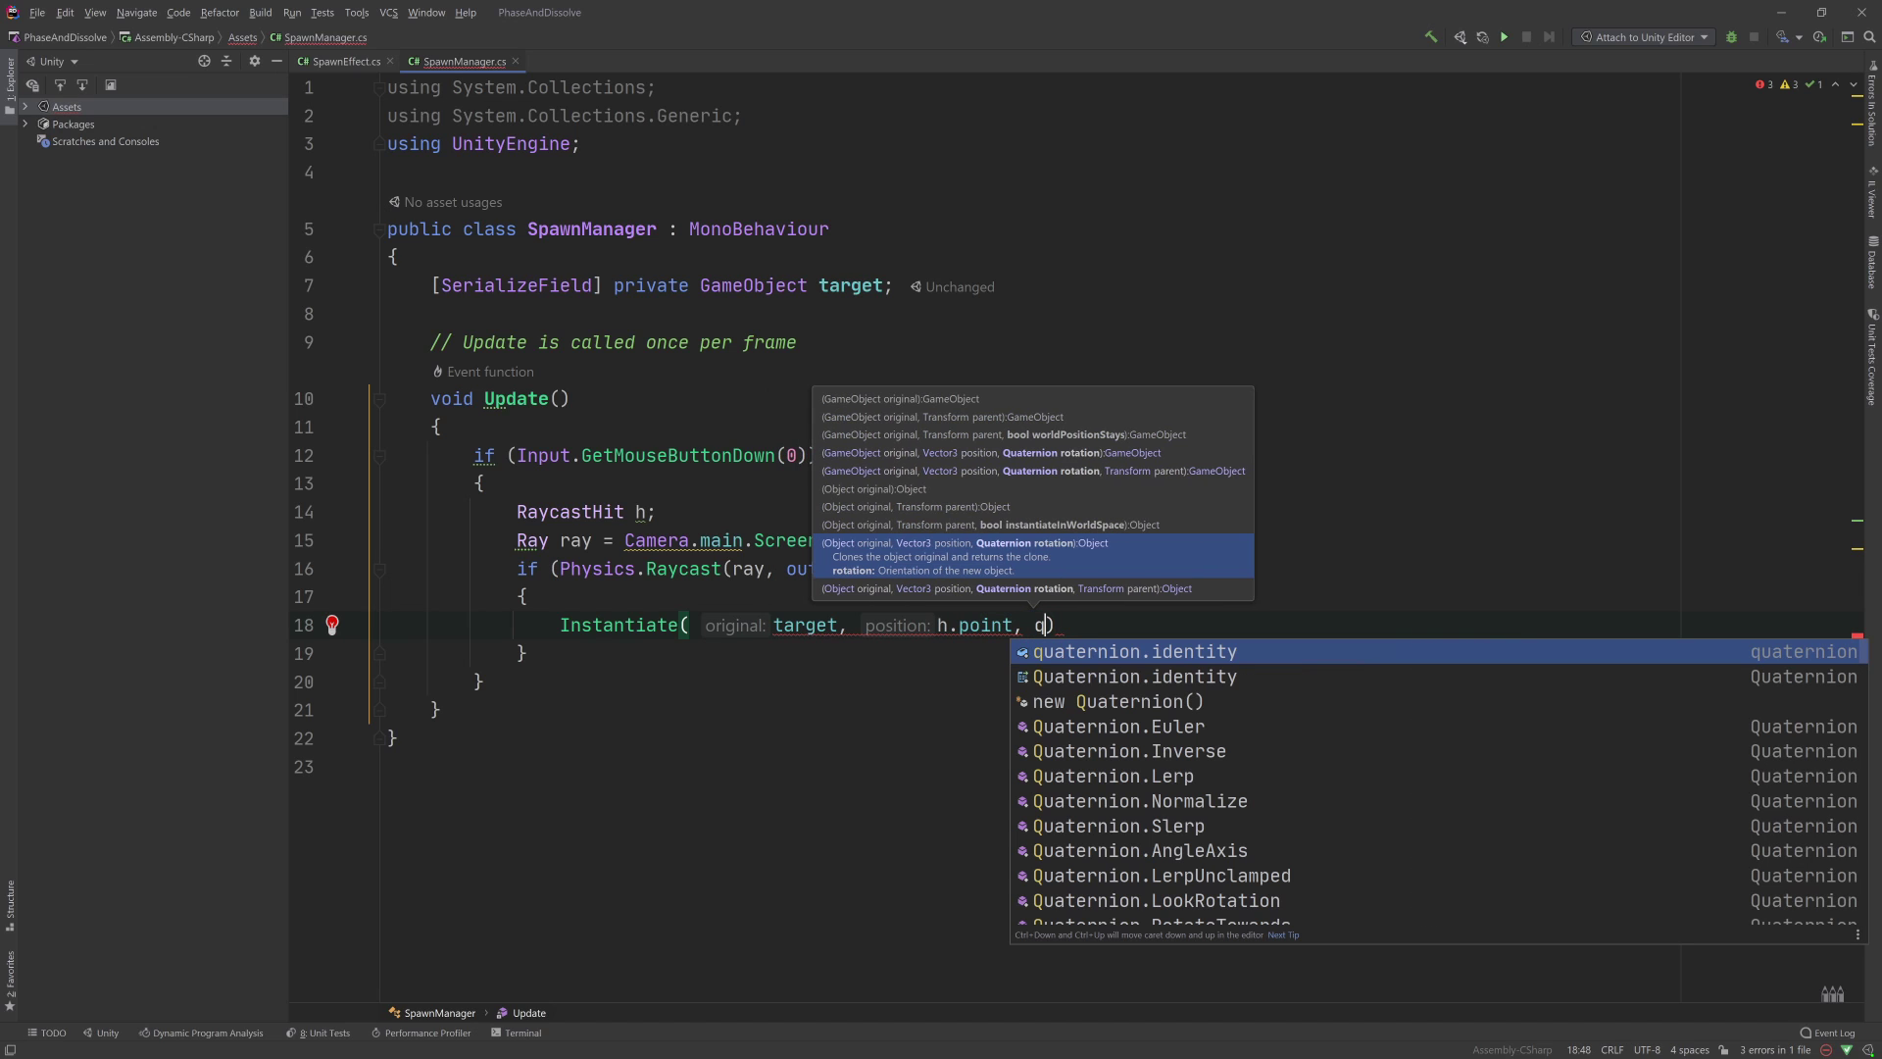
key(Return)
- Close the Instantiate call, then create an empty GameObject named SpawnManager in Unity
text())
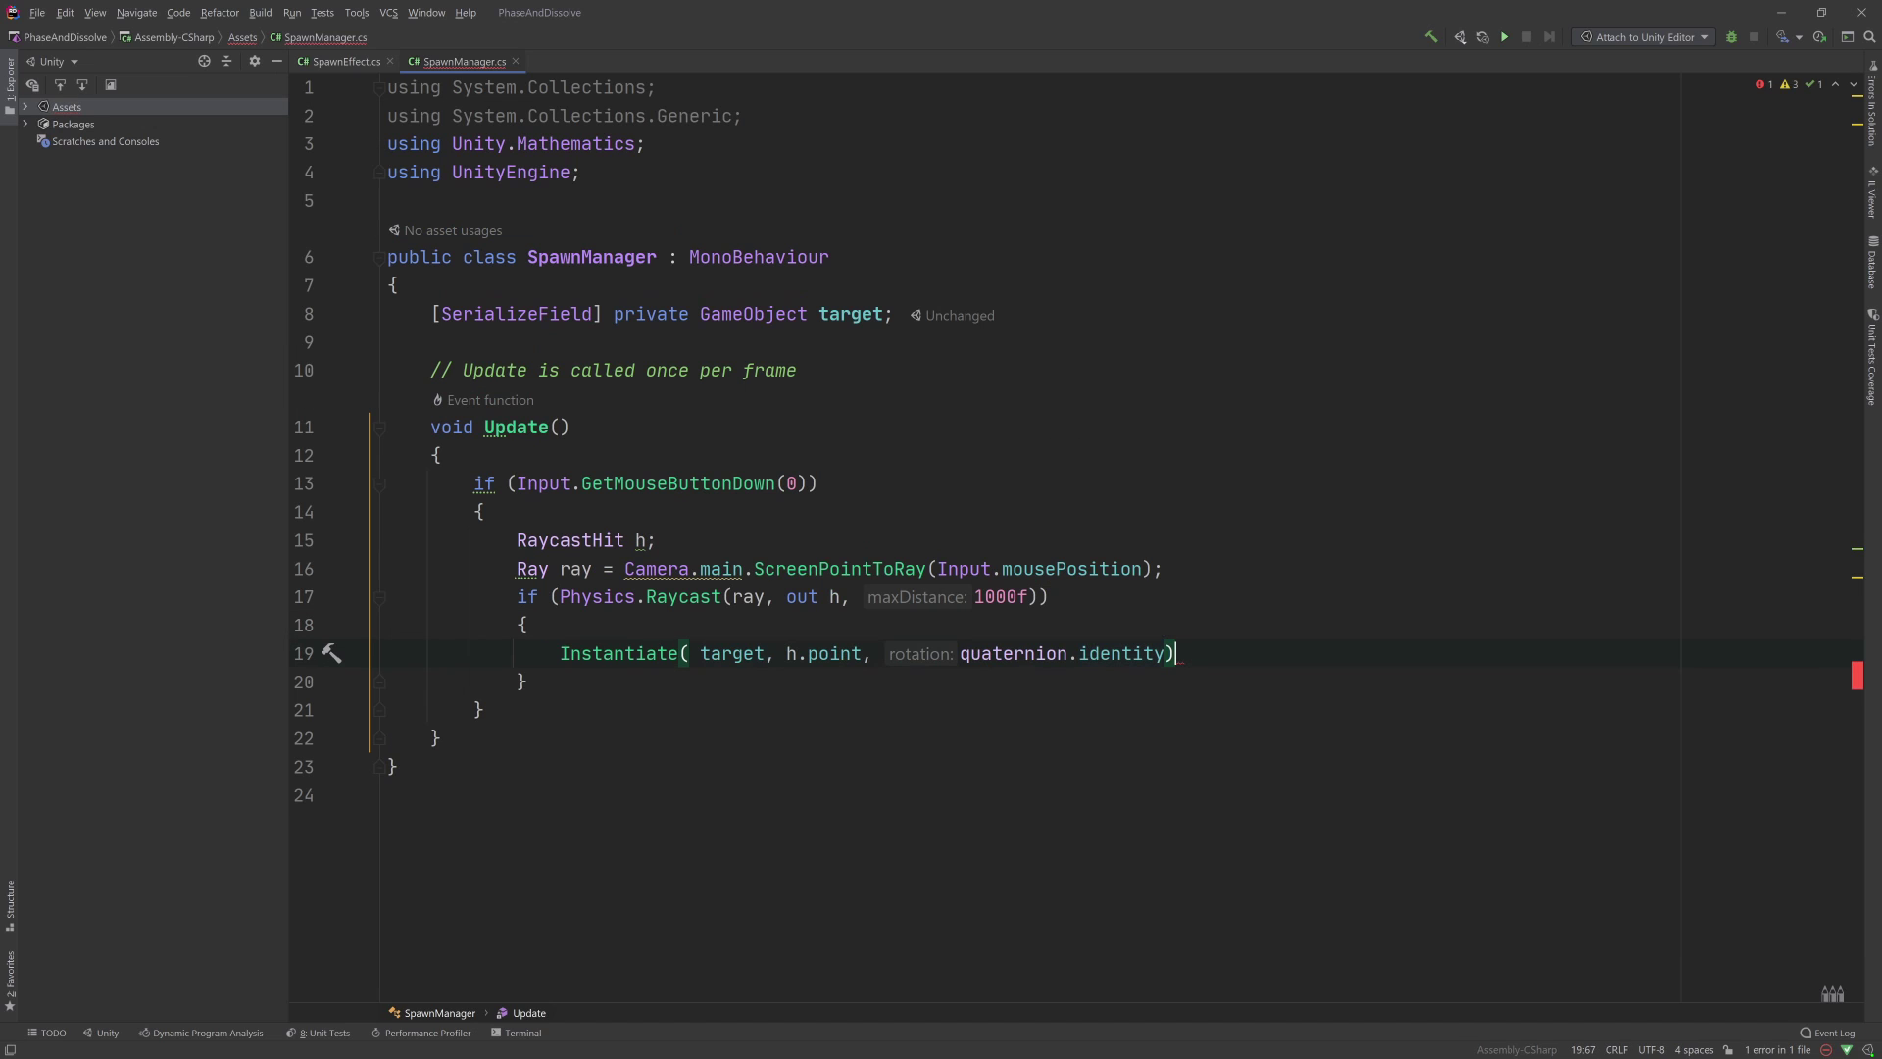
text(;)
key(alt+Tab)
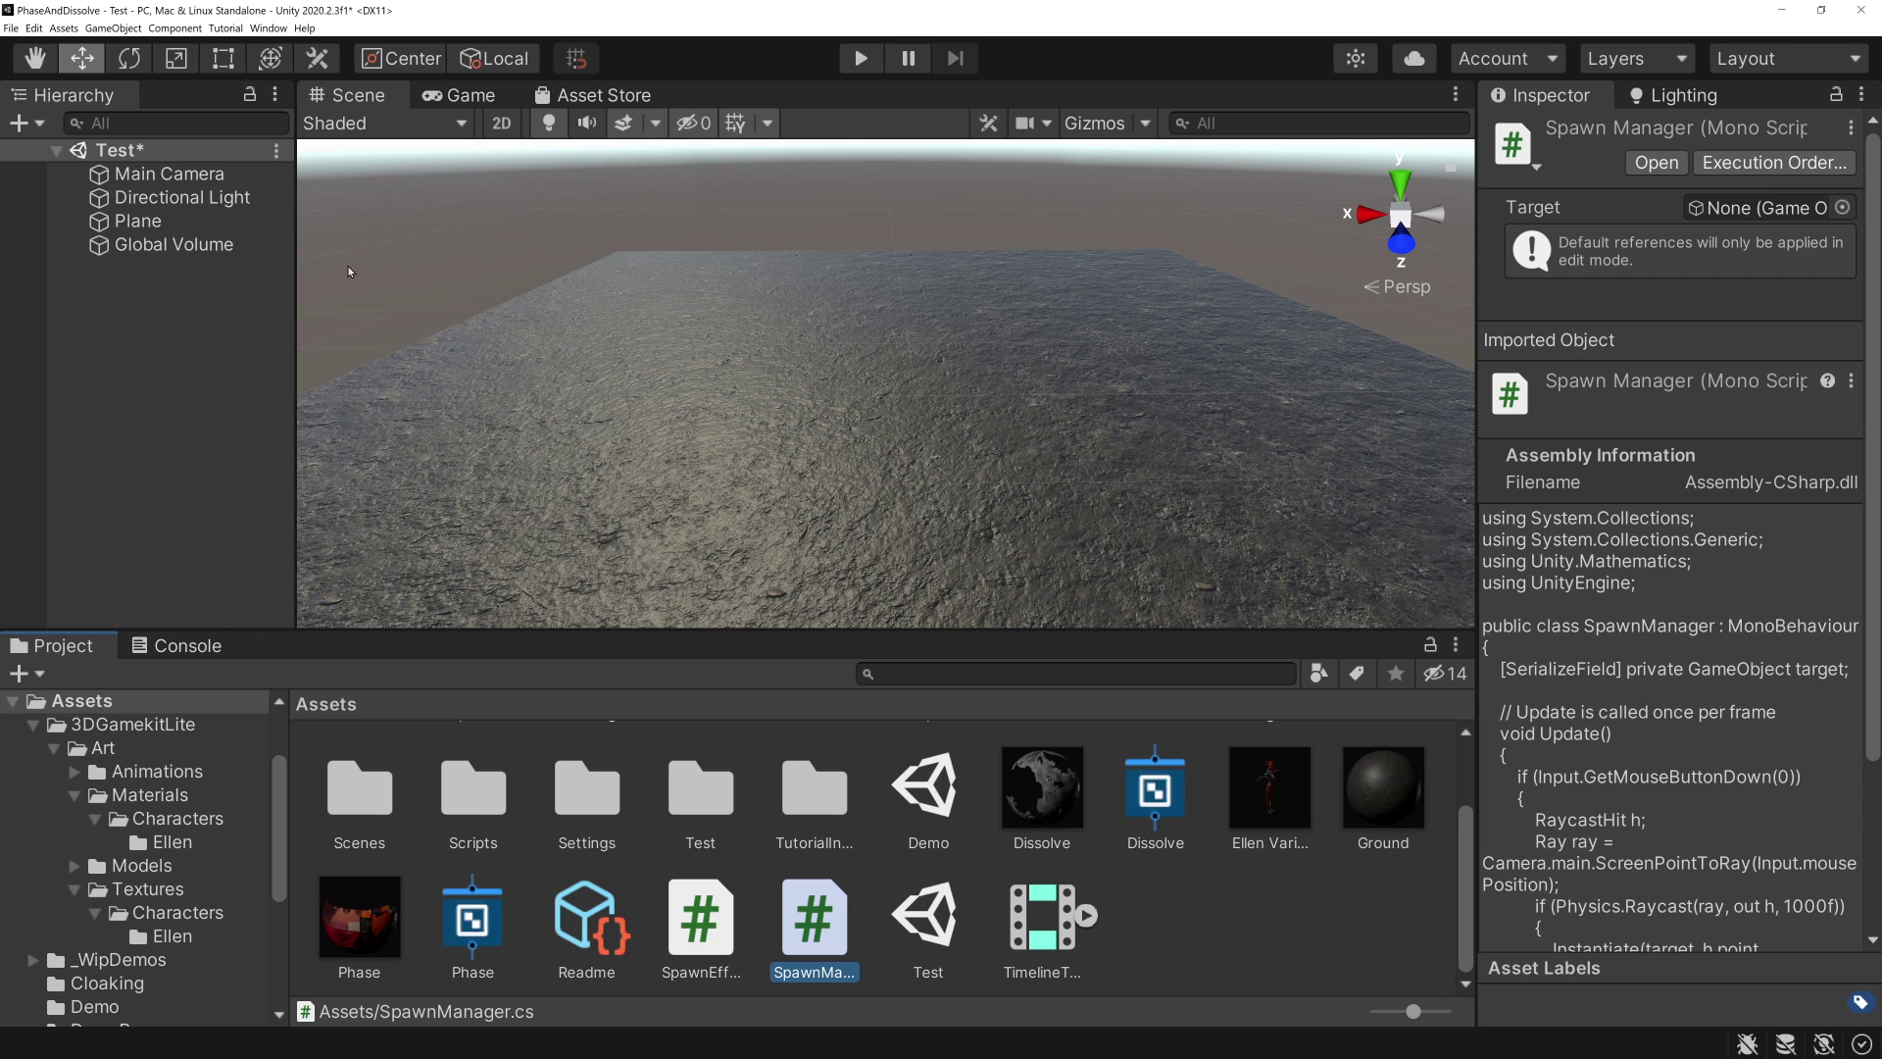
click(18, 122)
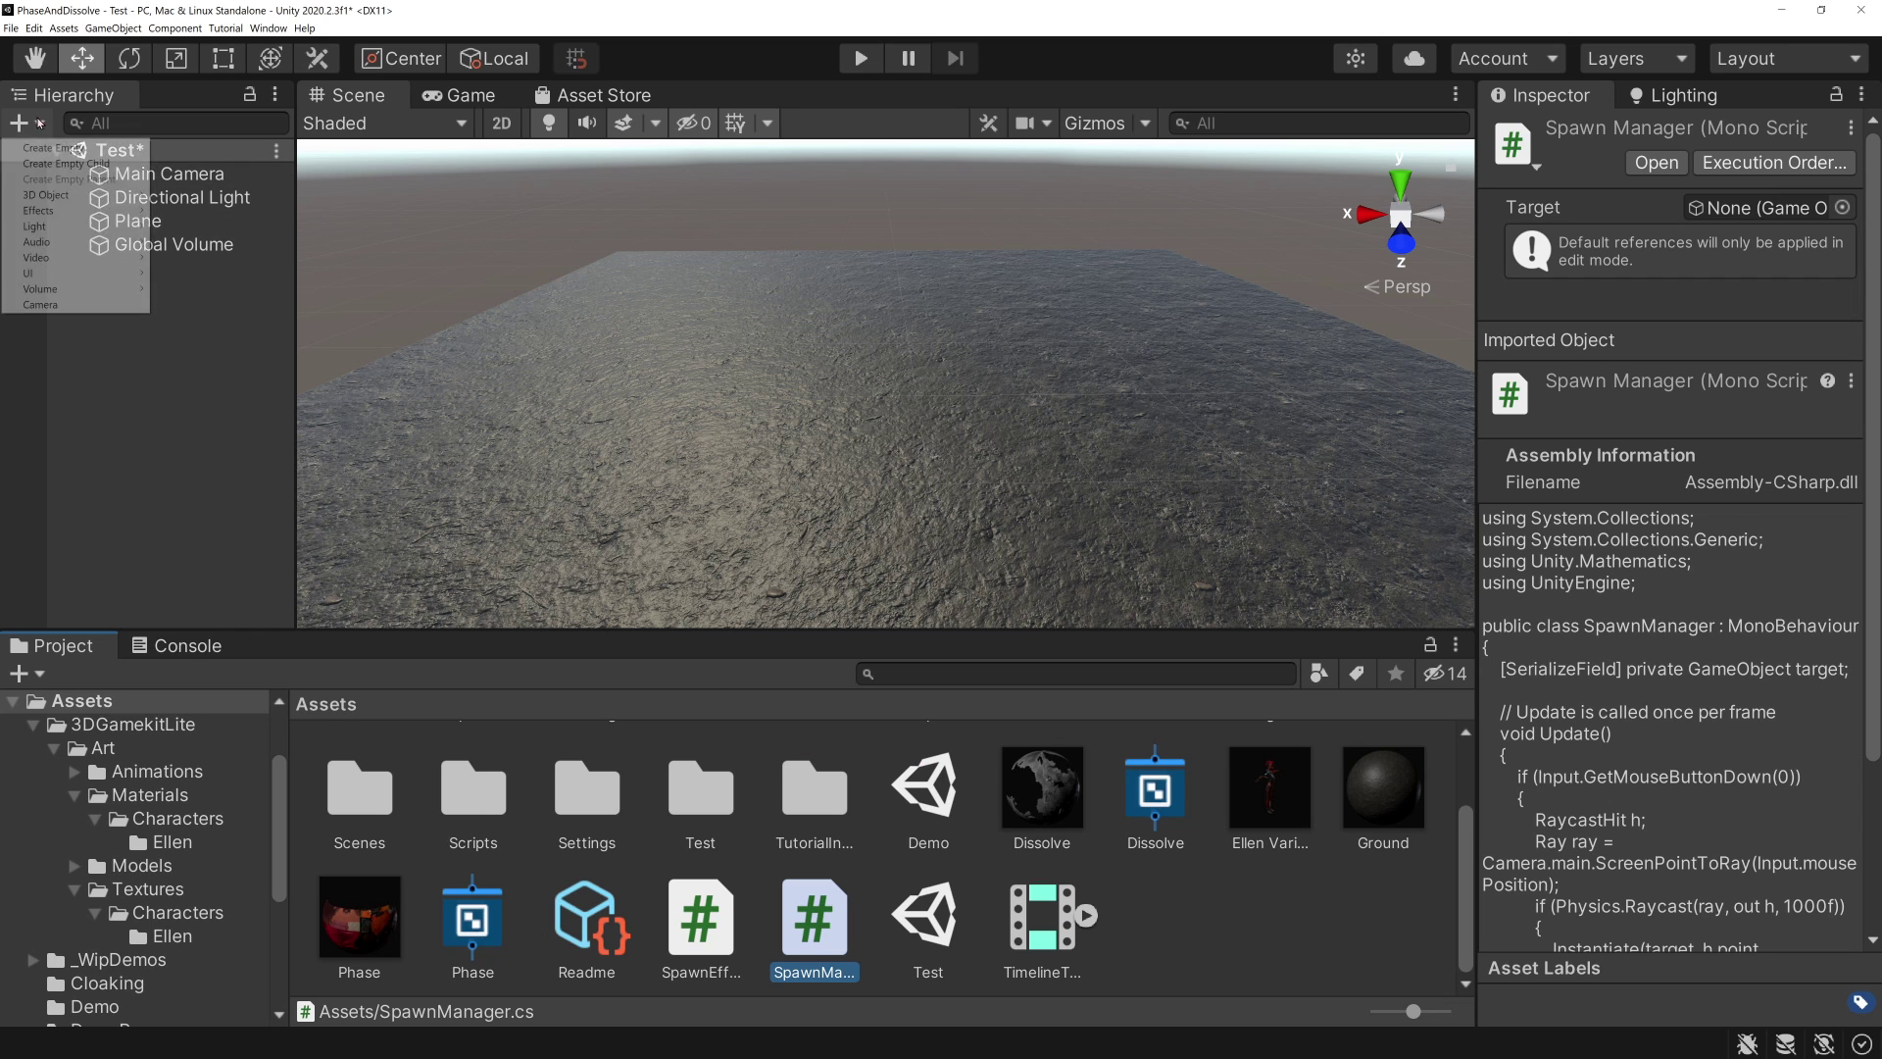
click(44, 148)
text(Ga)
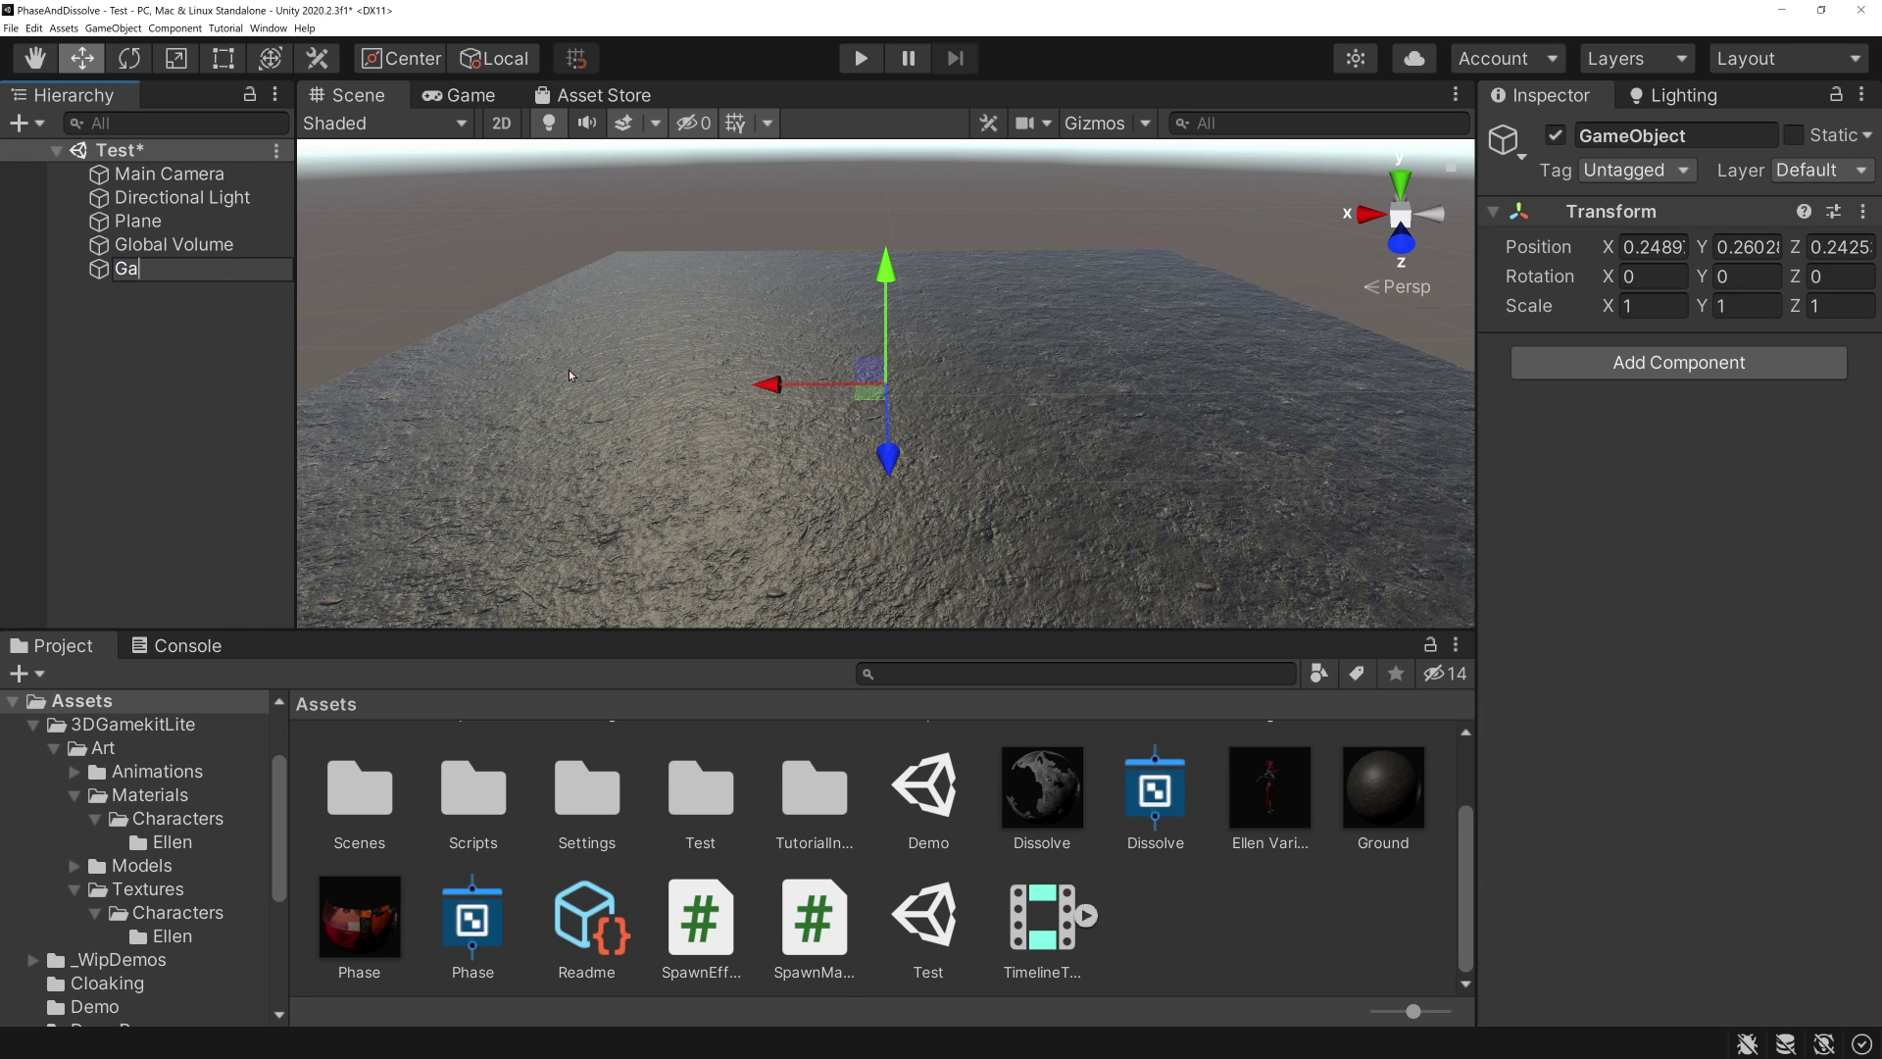
text(meM)
key(BackSpace)
key(BackSpace)
key(BackSpace)
key(BackSpace)
key(BackSpace)
text(Spaw)
text(nManage)
text(r)
key(Return)
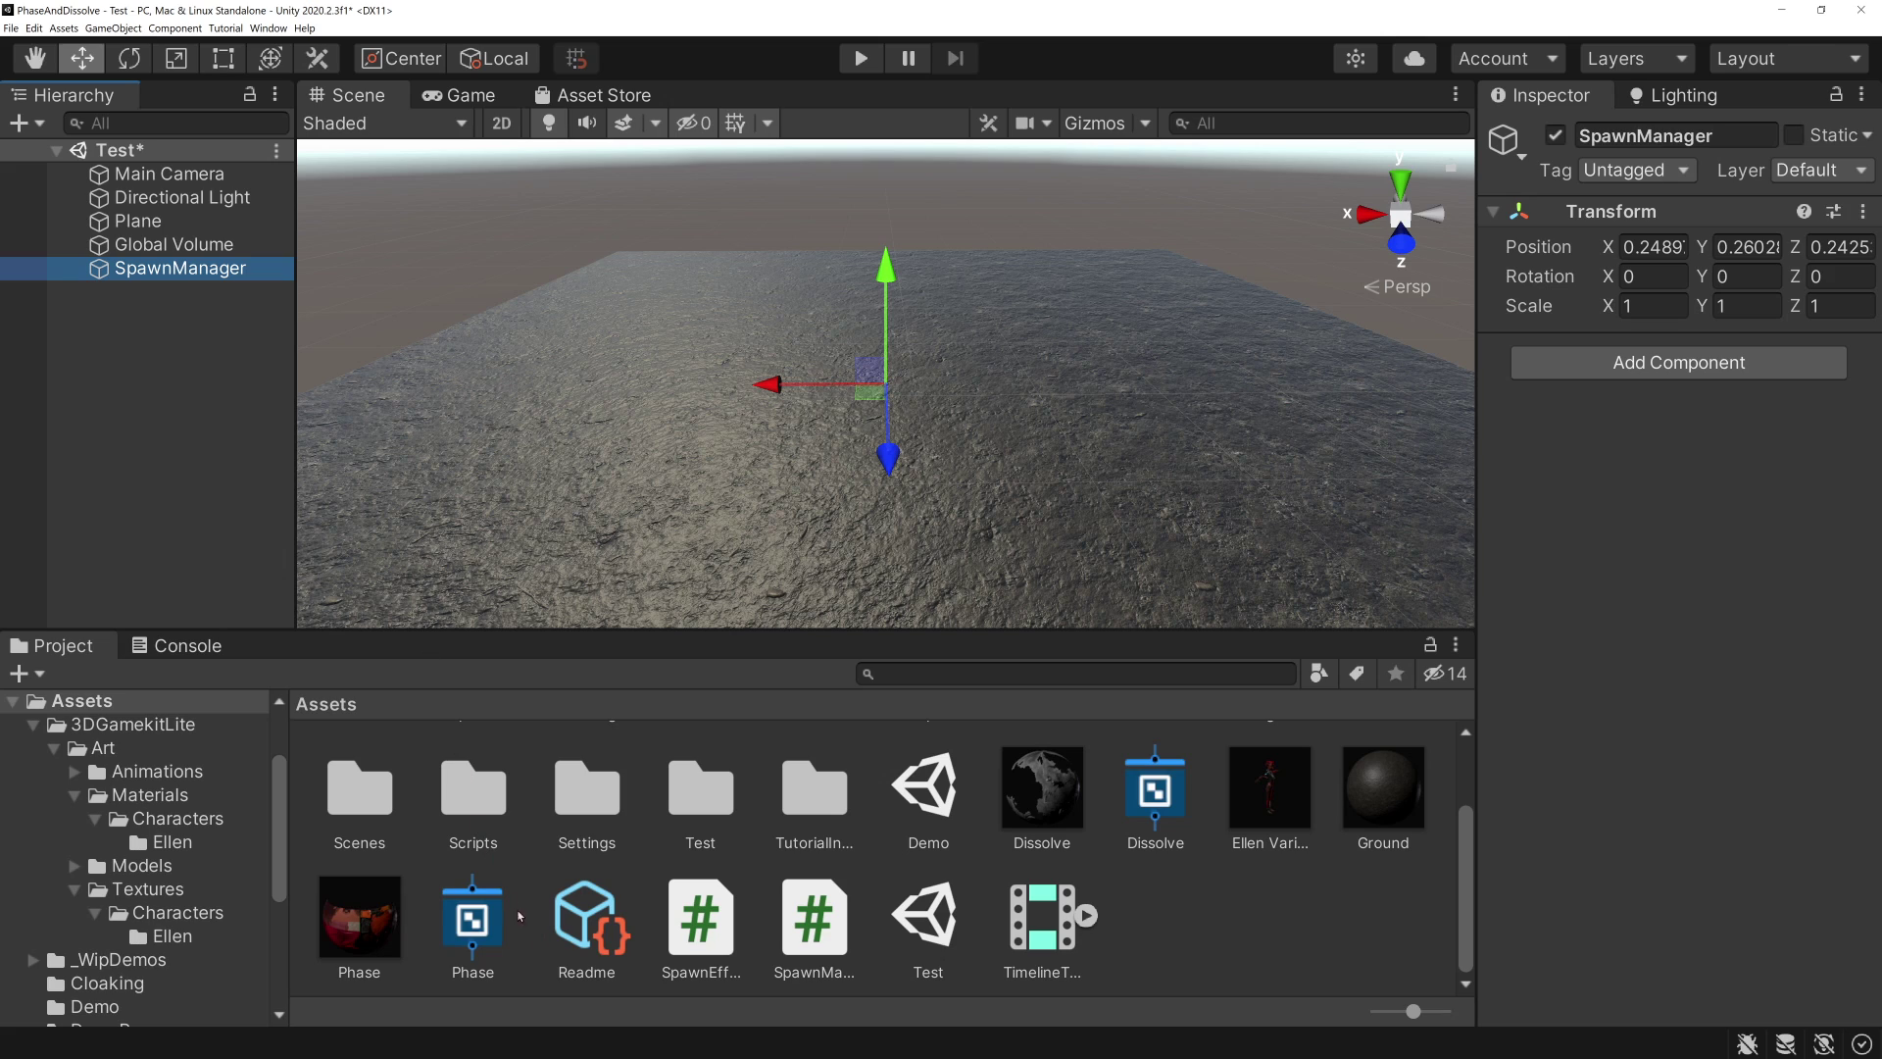
- Attach the SpawnManager script, set Target to Ellen Variant, and enter Play mode
drag(782, 926, 1704, 488)
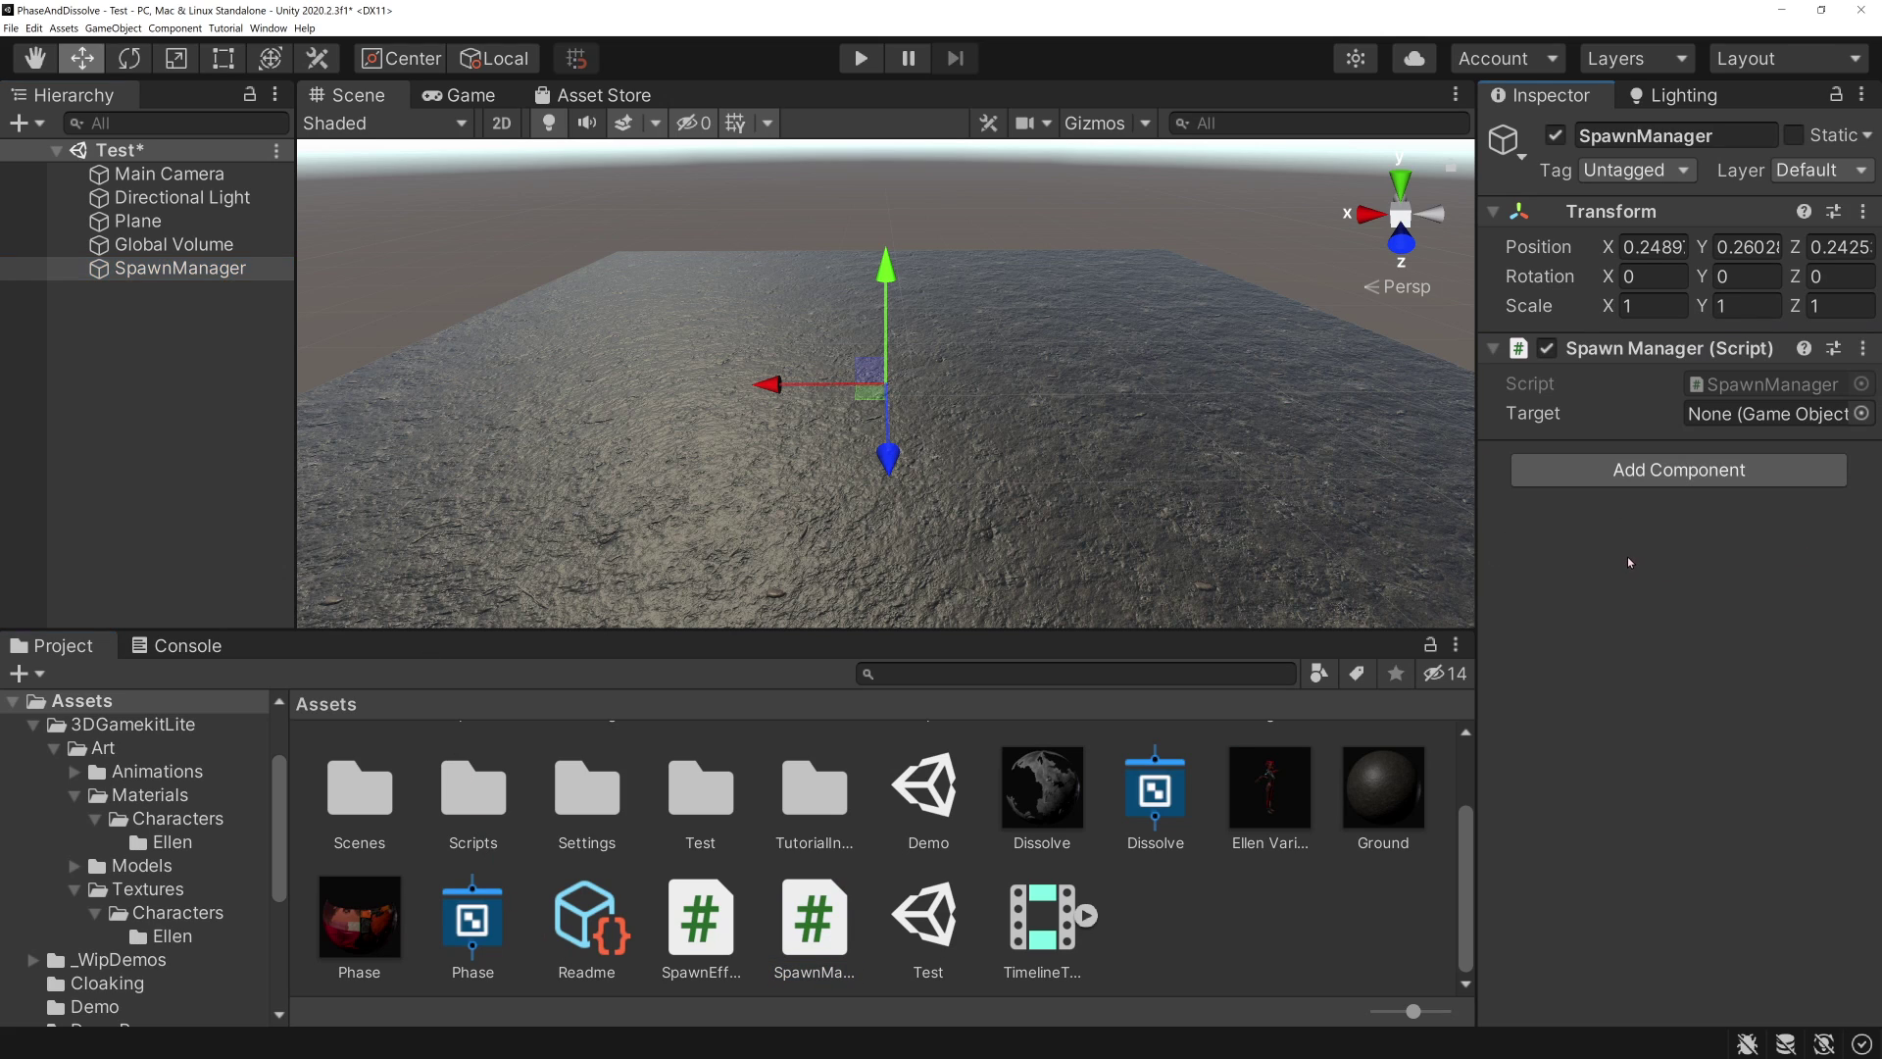
drag(1247, 807, 1792, 415)
click(861, 59)
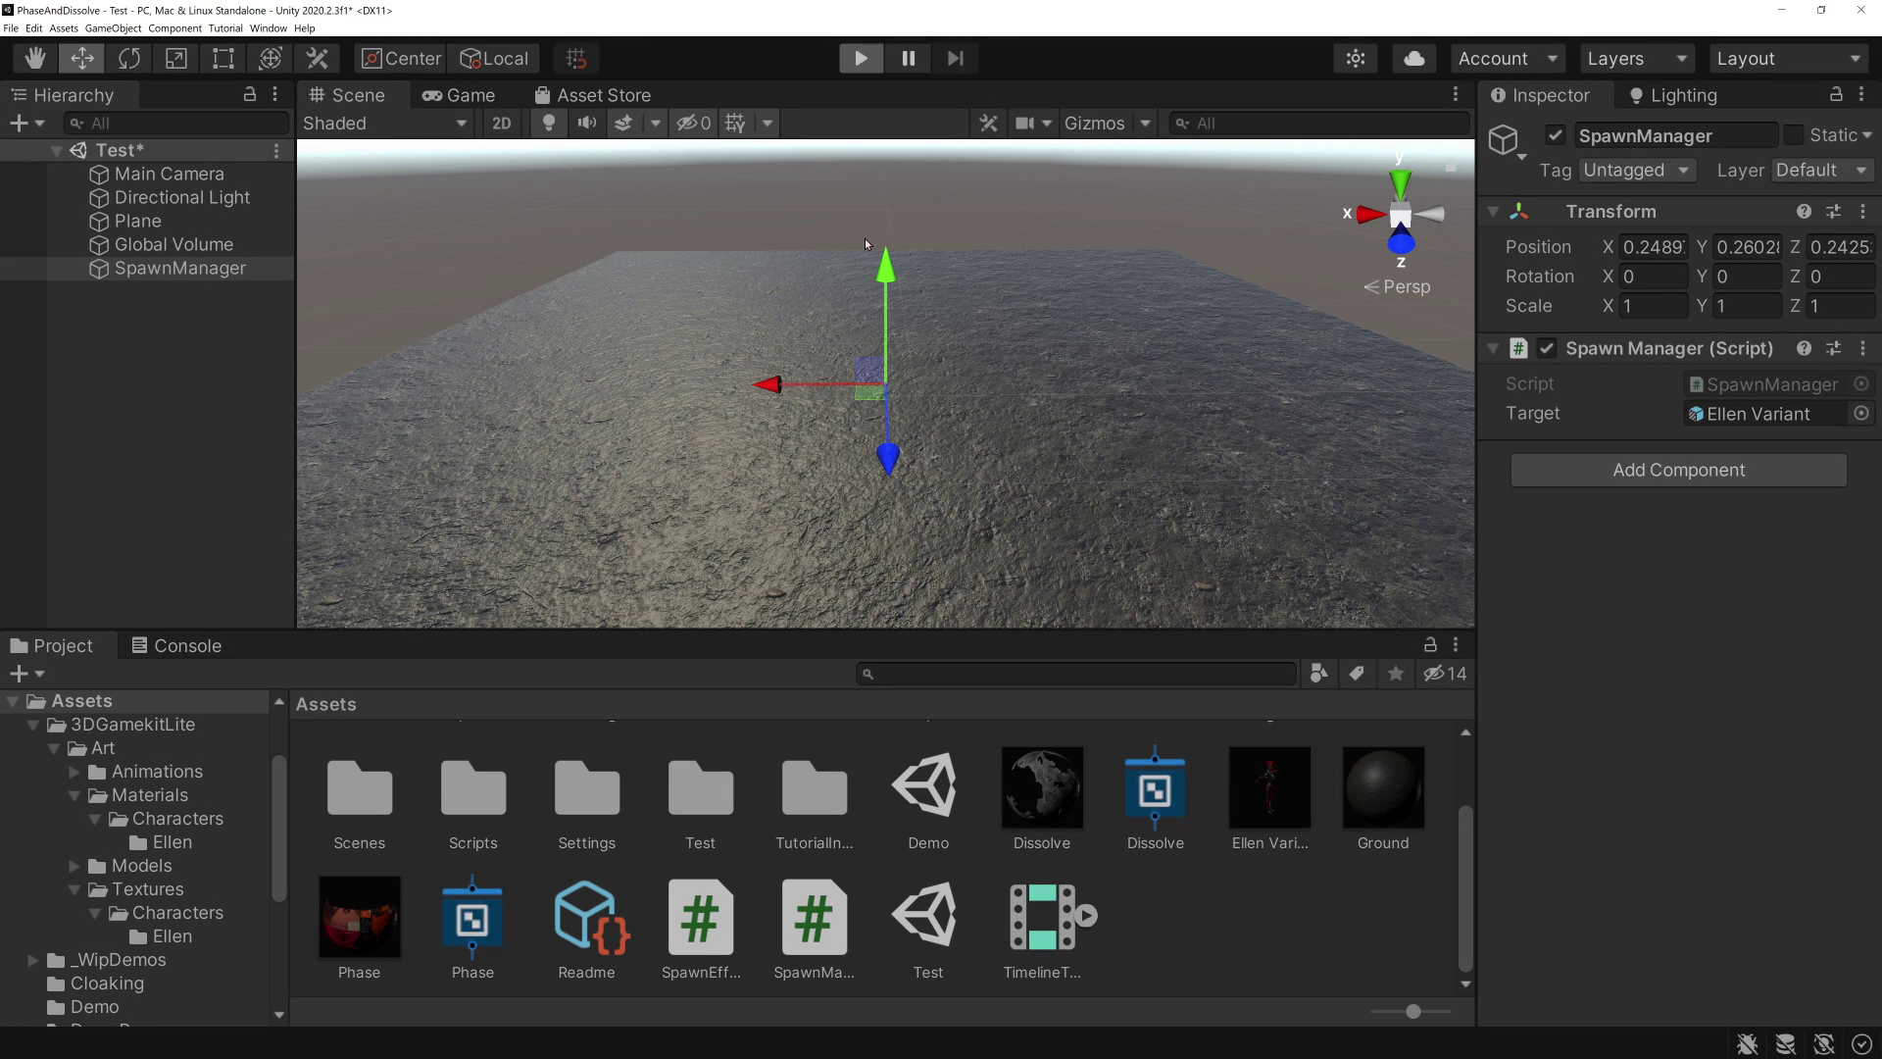
- Spawn Ellen Variant clones at many points across the ground in the Game view
mouse_move(478, 310)
mouse_down()
mouse_move(1305, 363)
mouse_move(526, 359)
mouse_up()
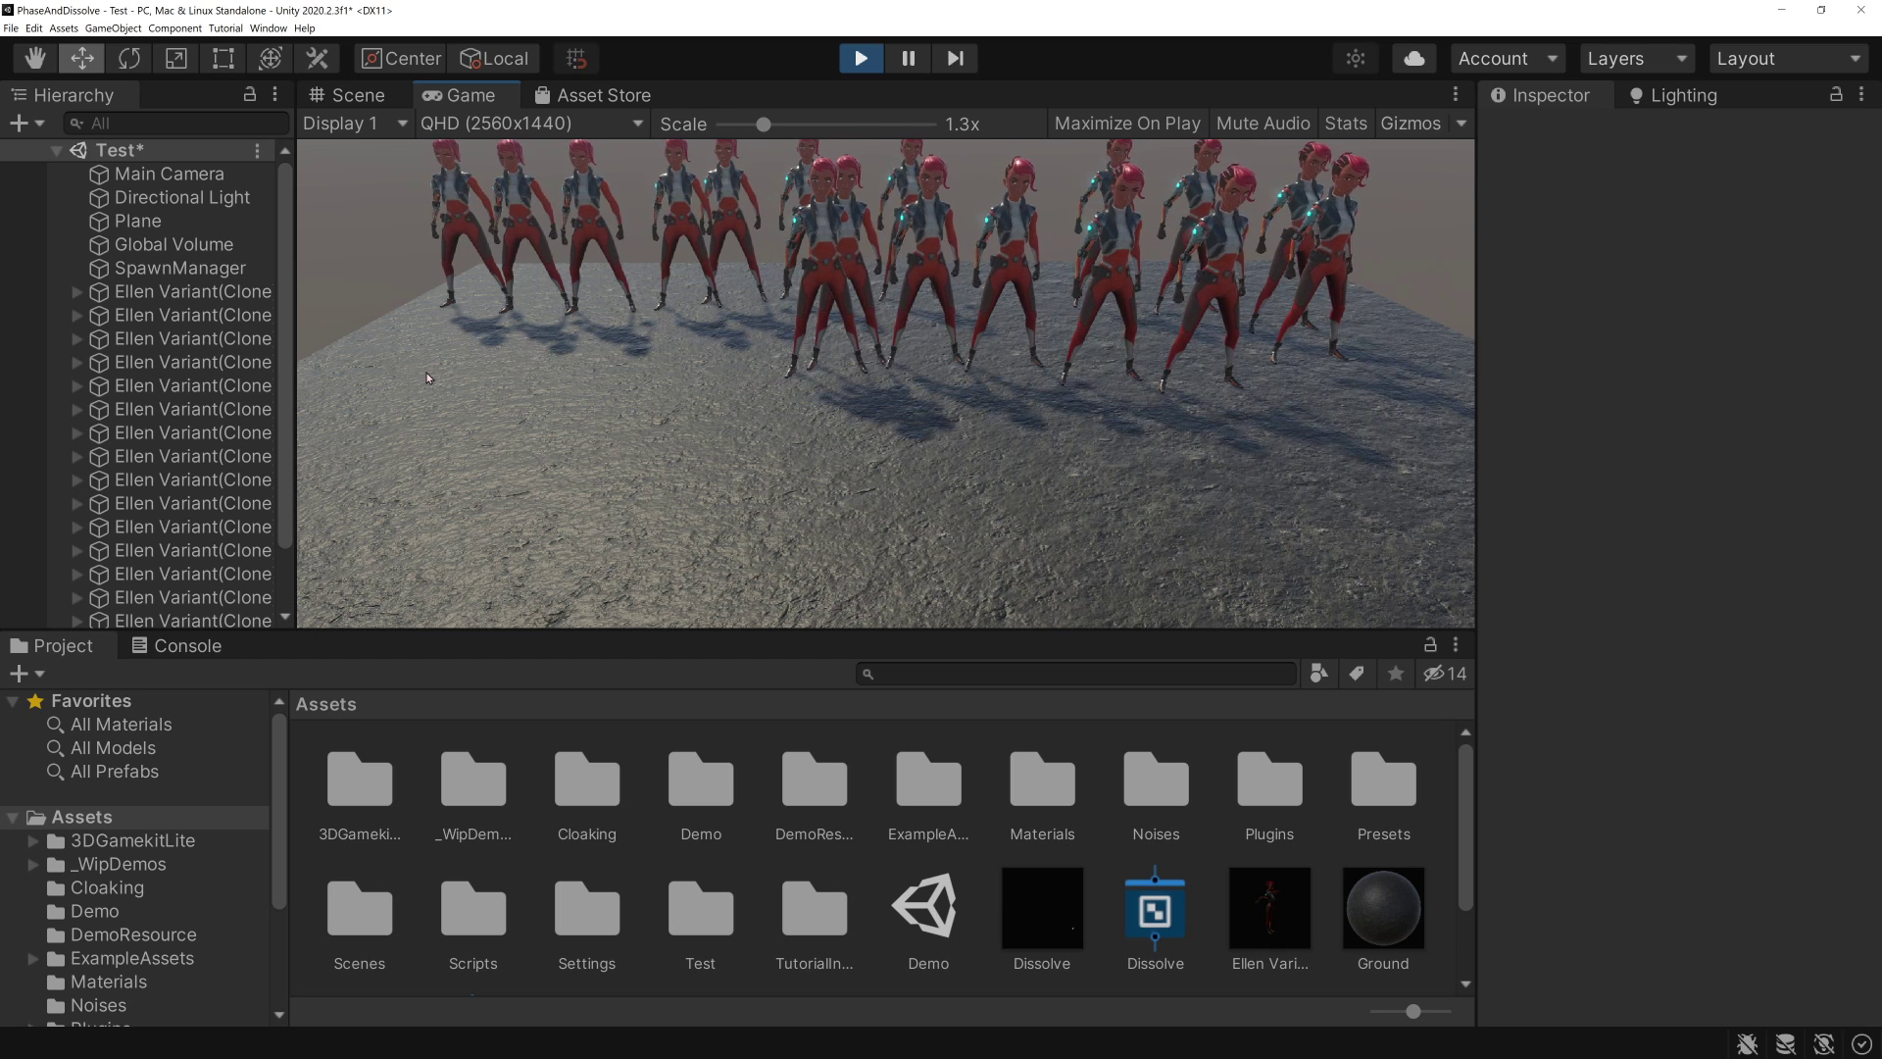
mouse_move(455, 394)
mouse_down()
mouse_move(616, 375)
mouse_move(393, 526)
mouse_up()
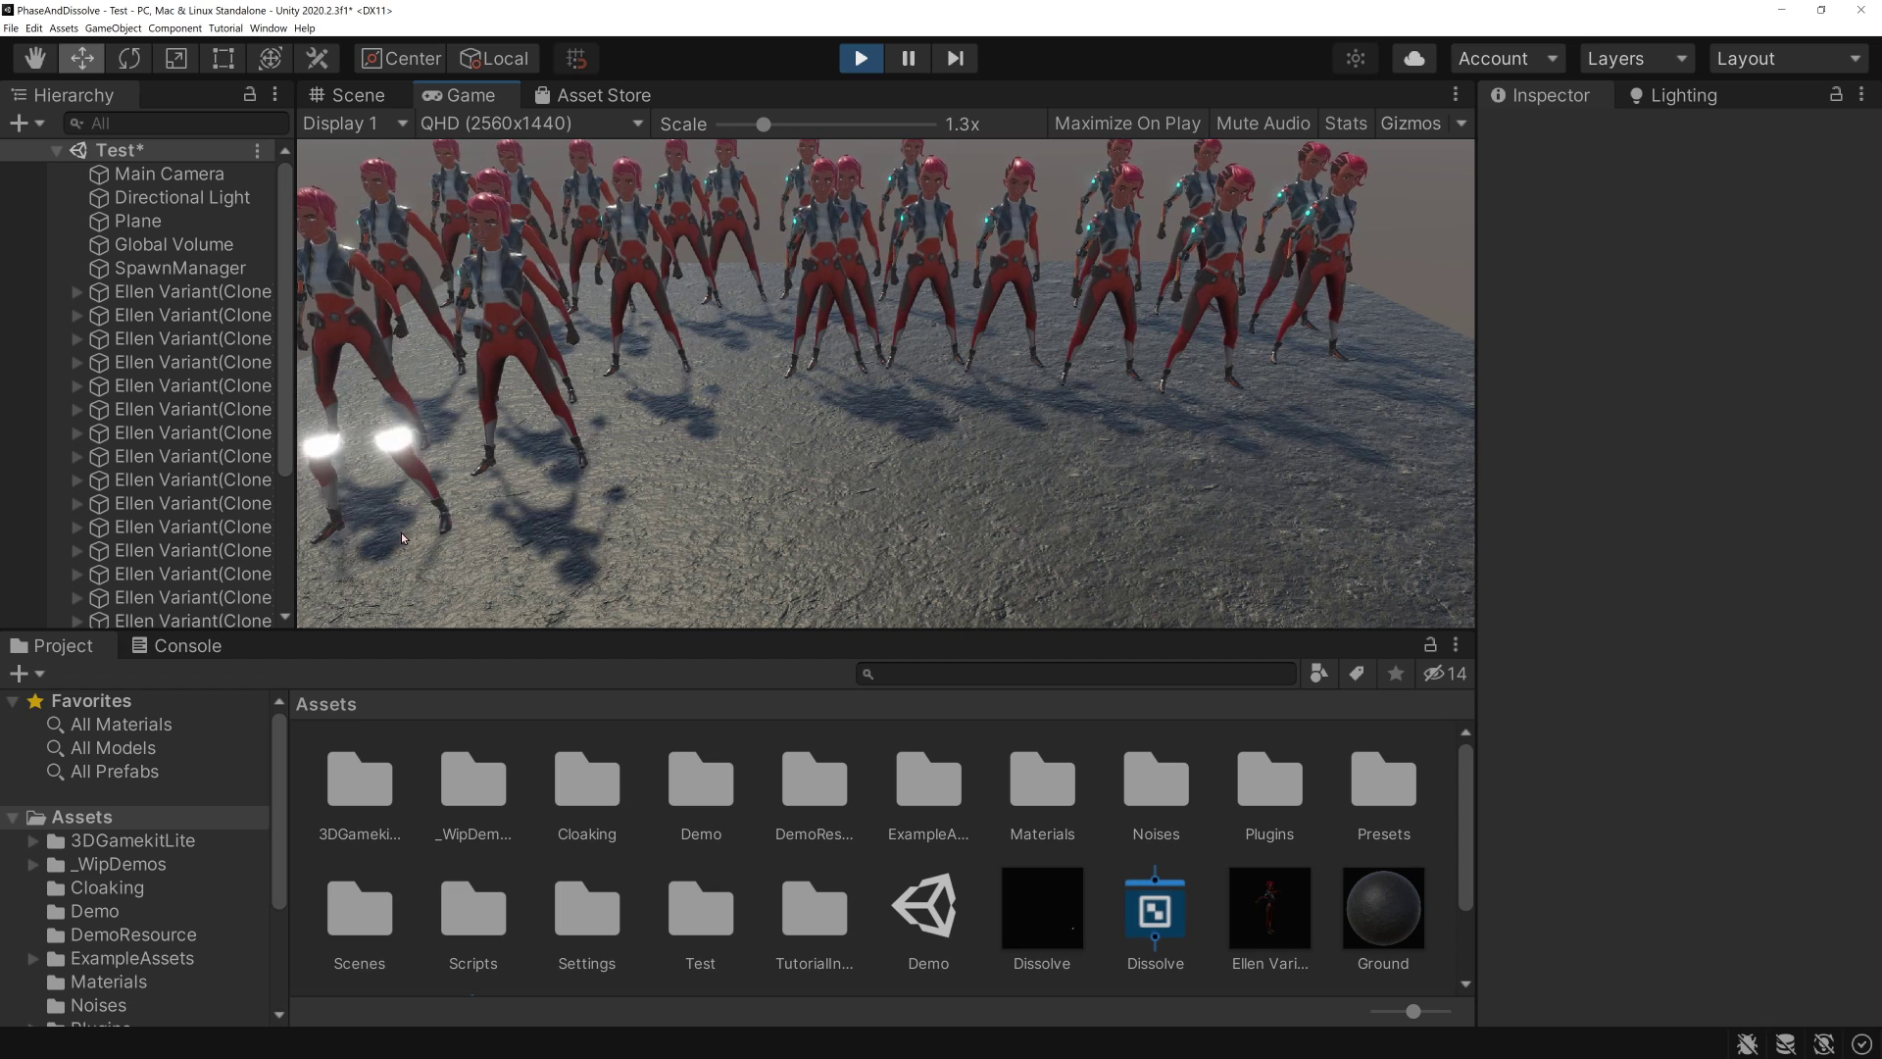
click(673, 425)
click(876, 412)
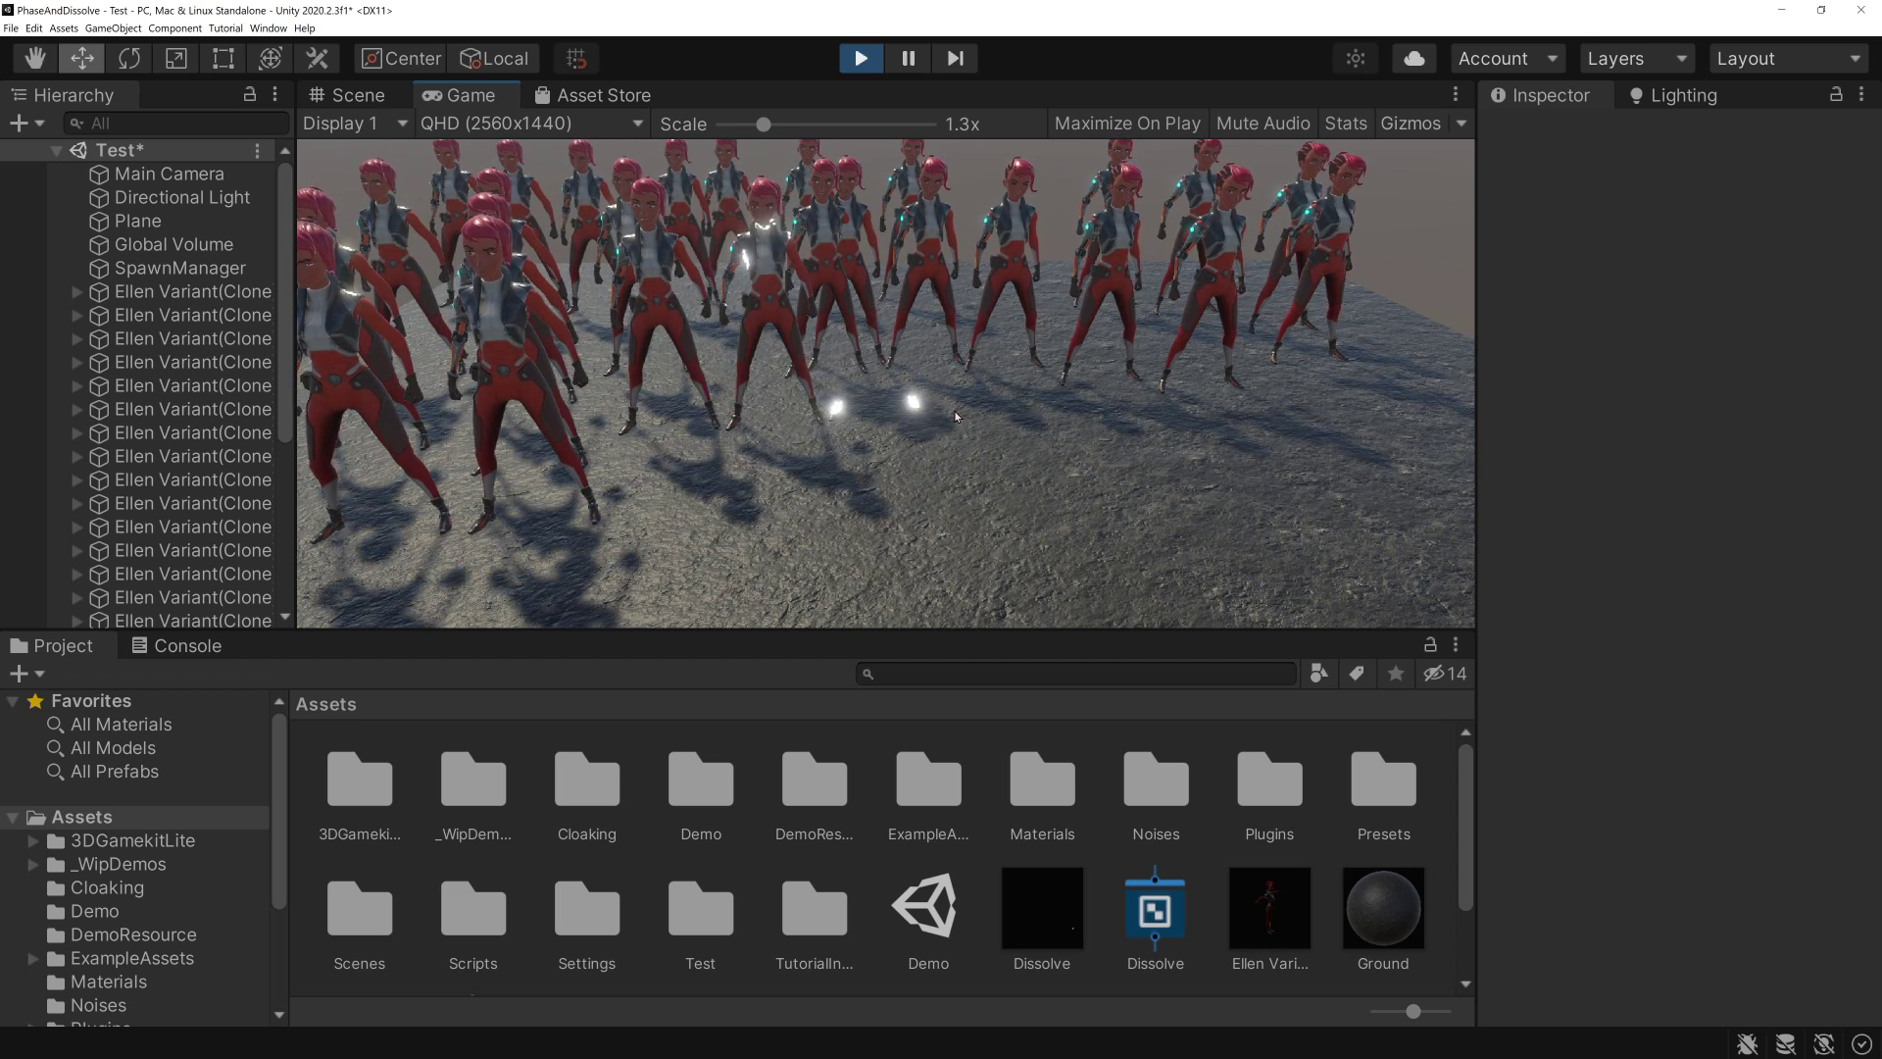
click(1023, 414)
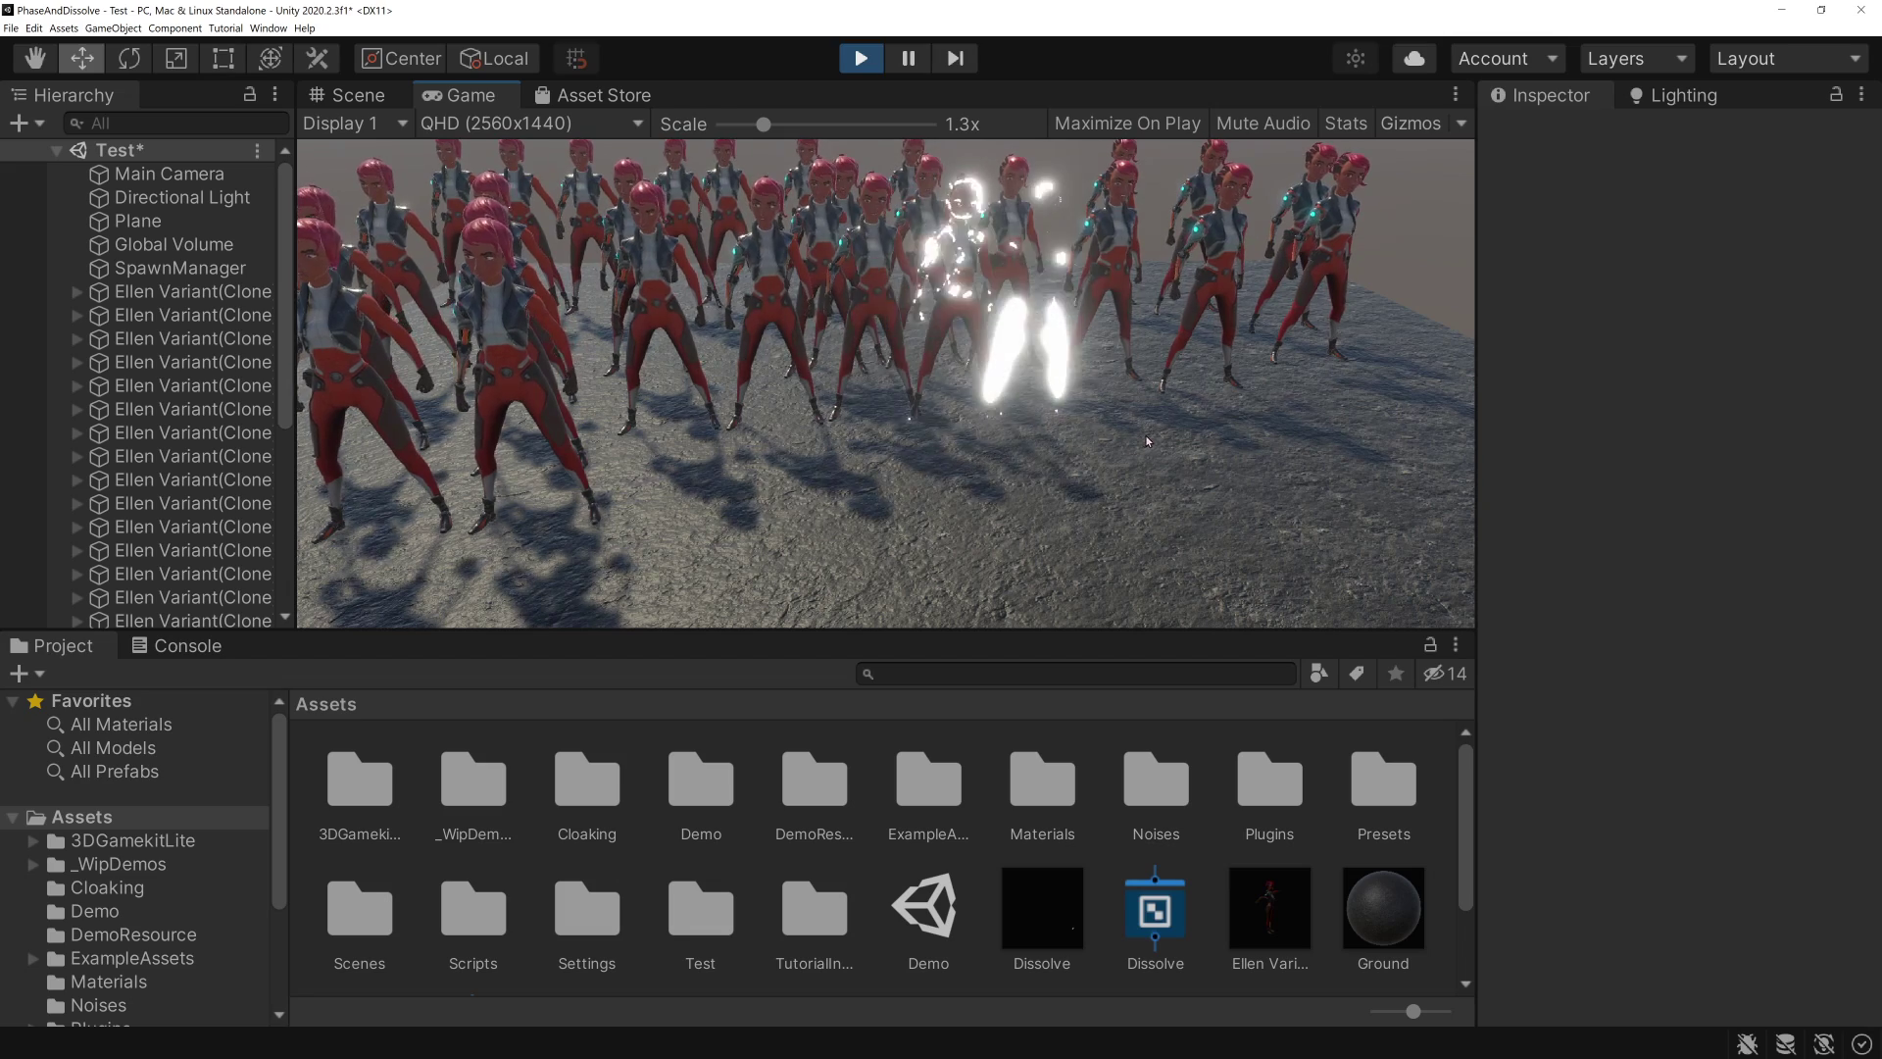
click(1362, 416)
click(1233, 485)
click(941, 534)
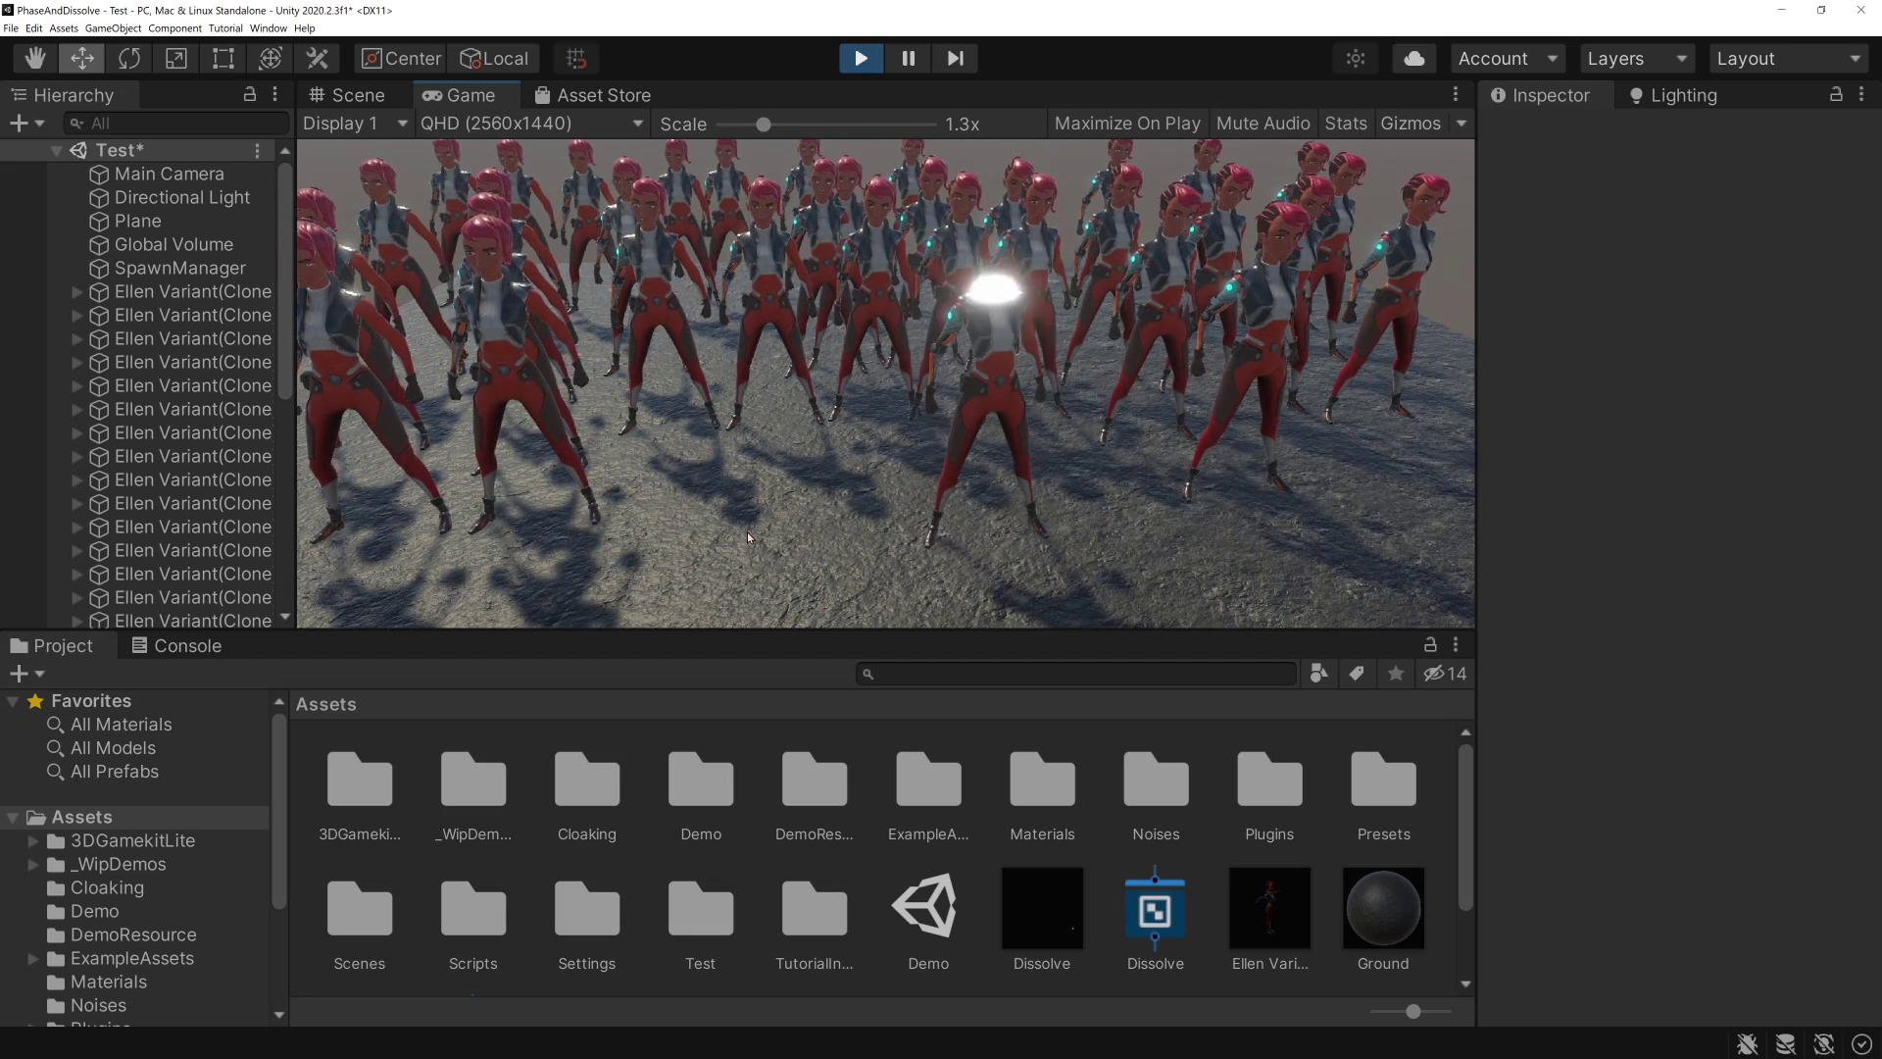
click(725, 505)
click(844, 492)
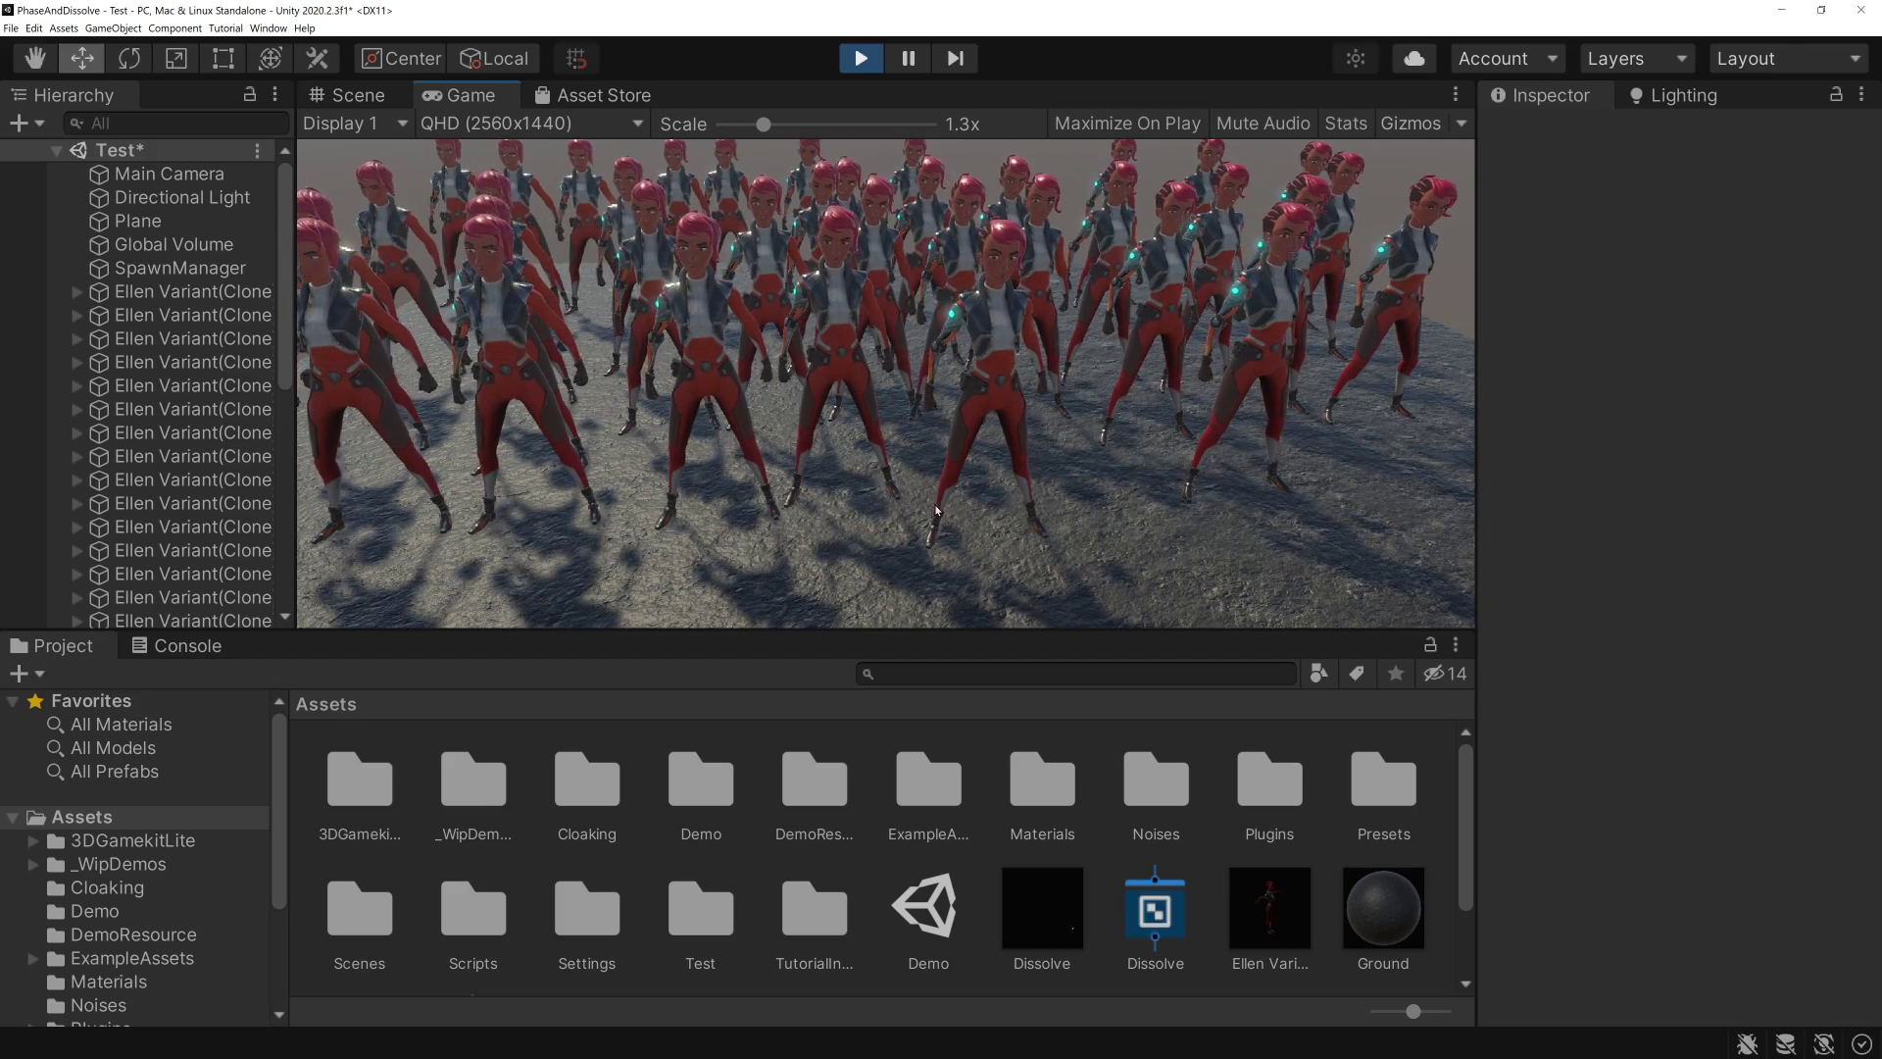
click(1399, 488)
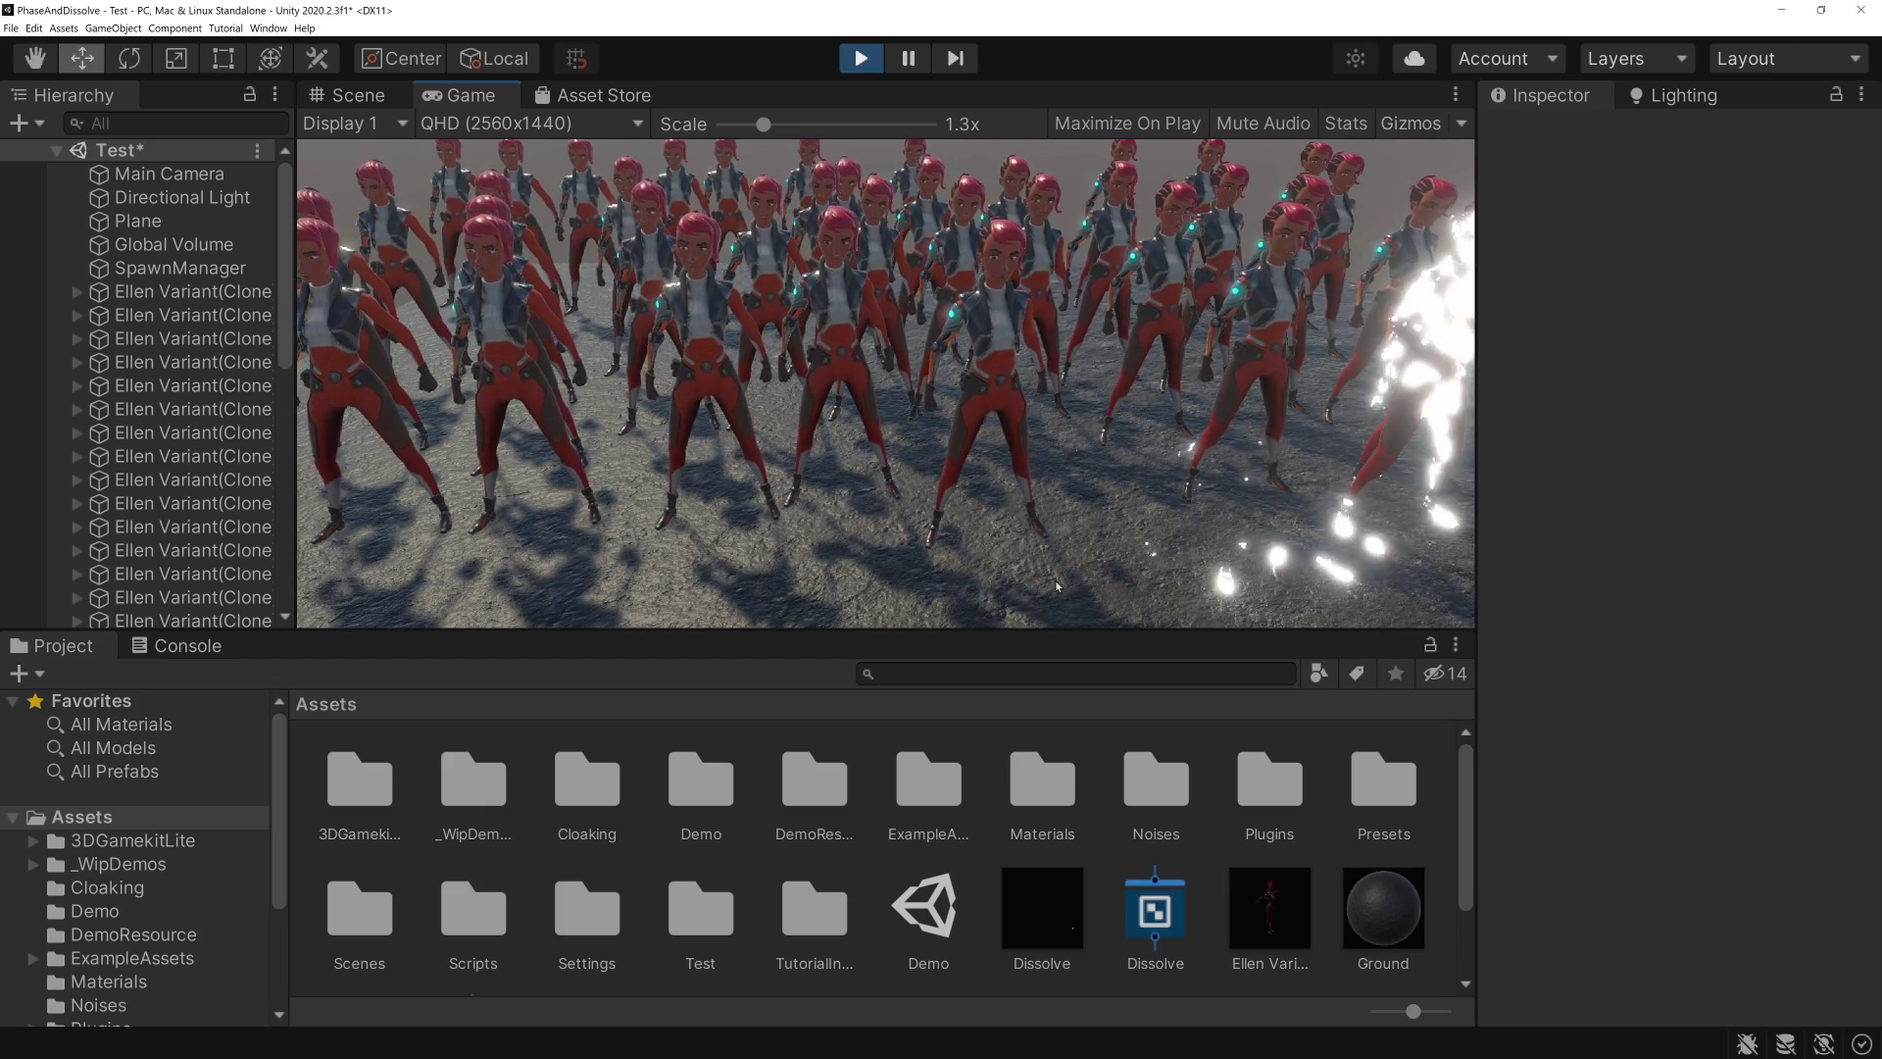